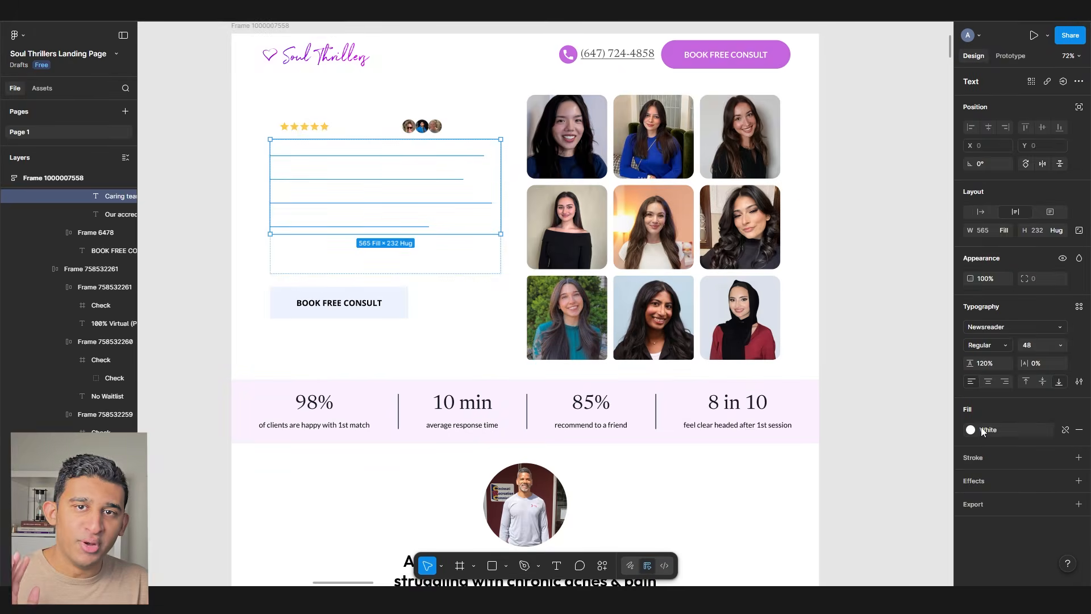
# - Set the hero heading's fill to the Black library colour
pyautogui.click(982, 429)
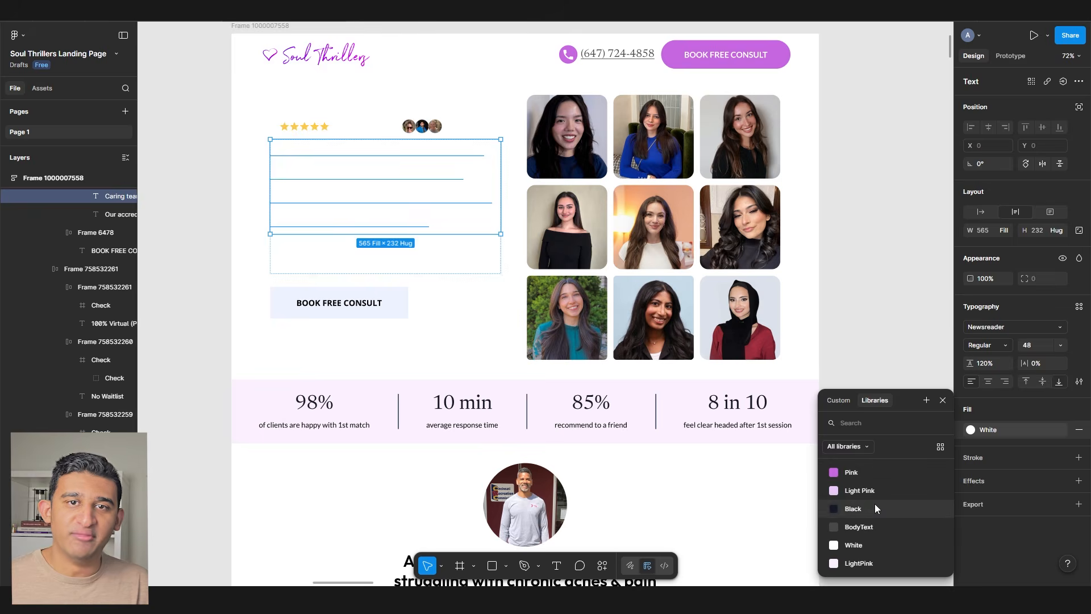
pyautogui.click(875, 504)
pyautogui.scroll(3, 397, 254)
# - Apply the Black library fill to the hero paragraph text
pyautogui.click(395, 257)
pyautogui.click(999, 395)
pyautogui.click(854, 505)
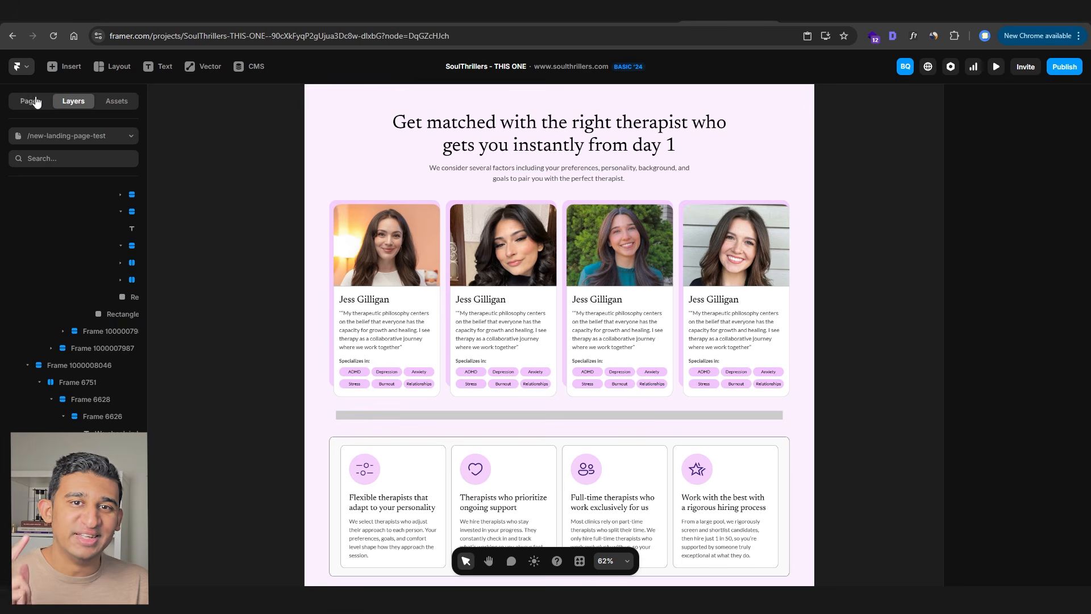
# - Paste a copy of the therapist card rectangle onto empty canvas; ask ChatGPT for more high-converting variations
pyautogui.click(35, 101)
pyautogui.click(386, 330)
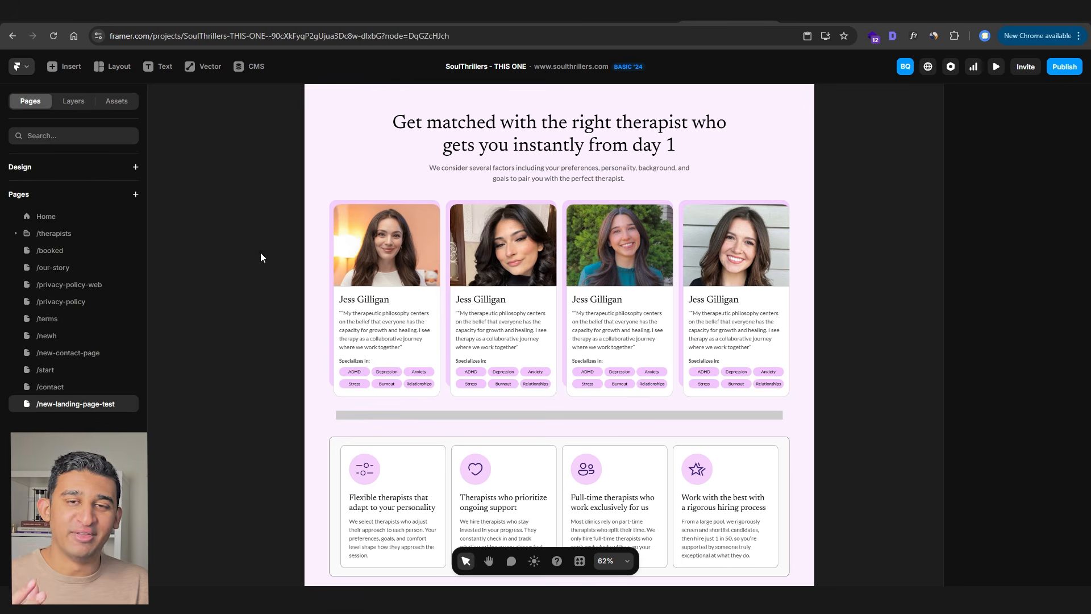
pyautogui.click(261, 254)
pyautogui.click(331, 262)
pyautogui.hotkey('ctrl', 'c')
pyautogui.moveTo(331, 262); pyautogui.dragTo(769, 214)
pyautogui.hotkey('ctrl', 'v')
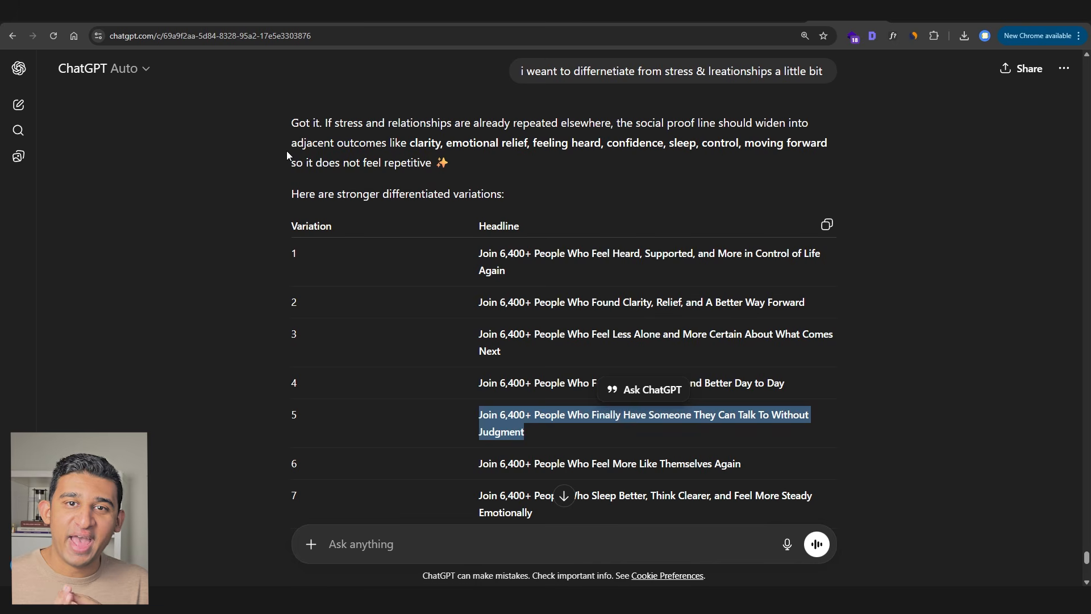
pyautogui.write('come up wiht more viaraiotns of htis that are ')
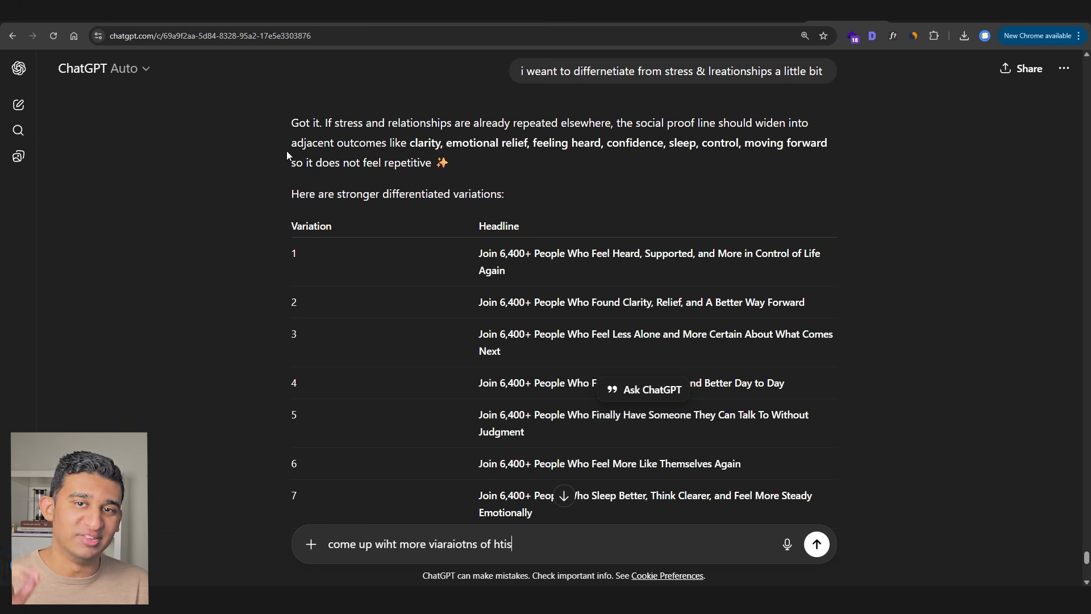
pyautogui.write('high converting')
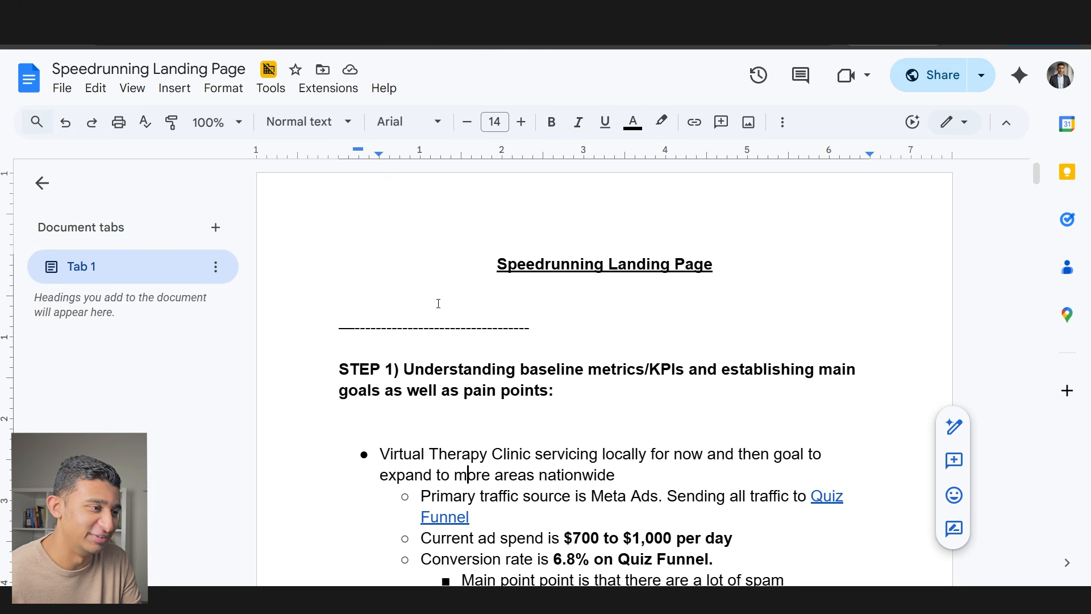
# - Scroll the Speedrunning Landing Page notes down to the STEP 1 baseline metrics
pyautogui.scroll(-1, 472, 341)
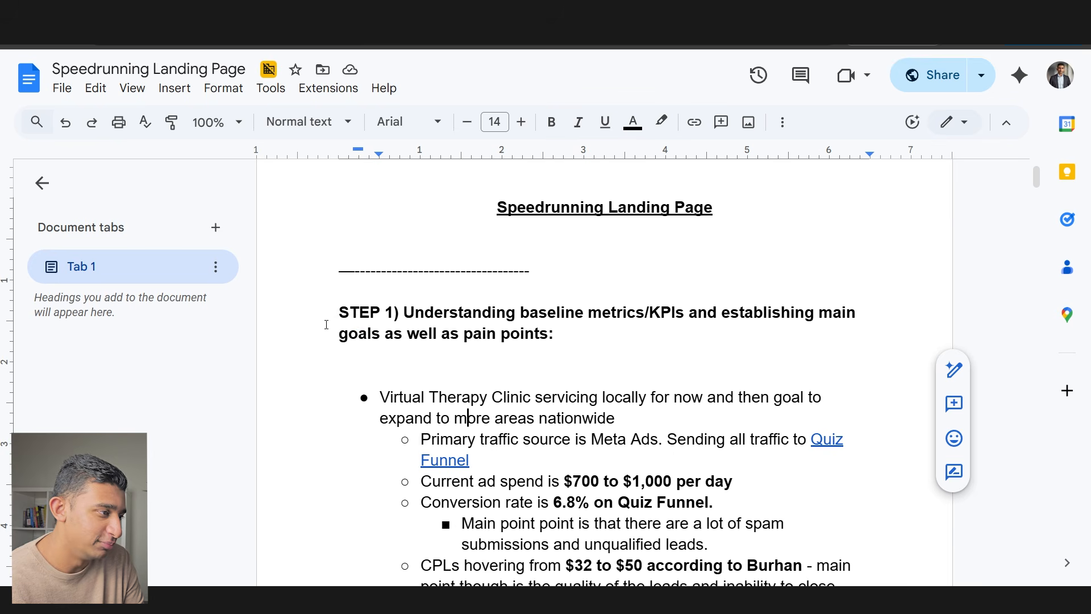
pyautogui.moveTo(339, 312); pyautogui.dragTo(560, 330)
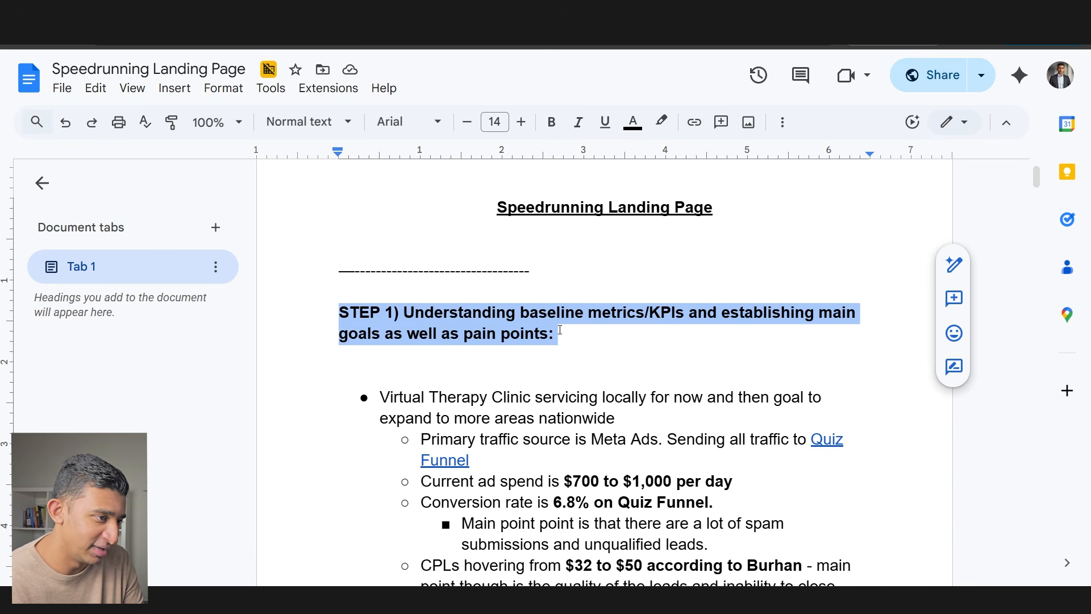
pyautogui.hotkey('ctrl', 'b')
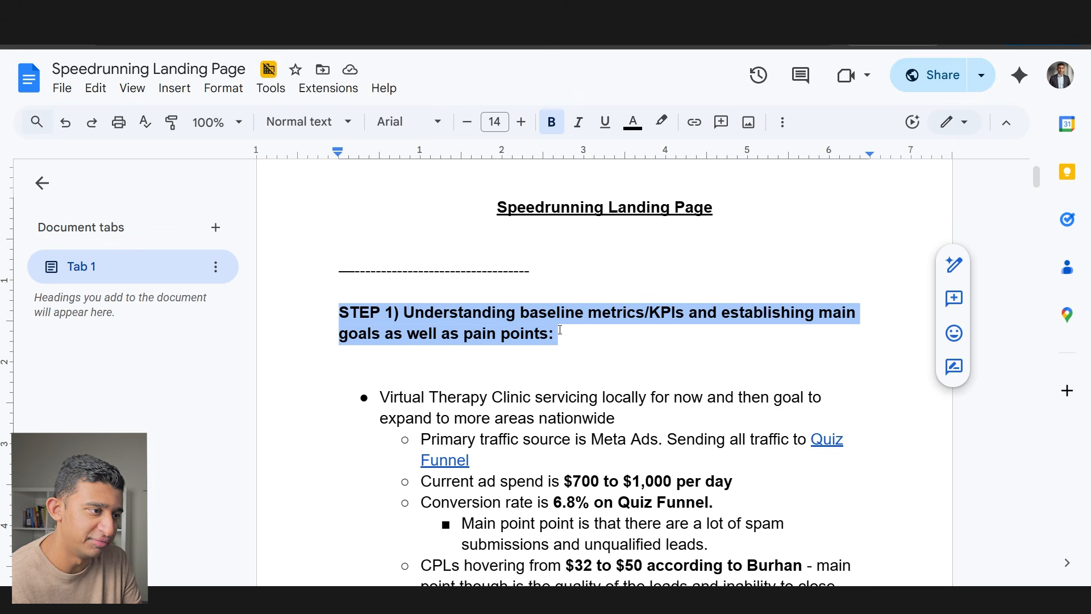
pyautogui.scroll(-1, 560, 330)
pyautogui.moveTo(379, 340); pyautogui.dragTo(685, 356)
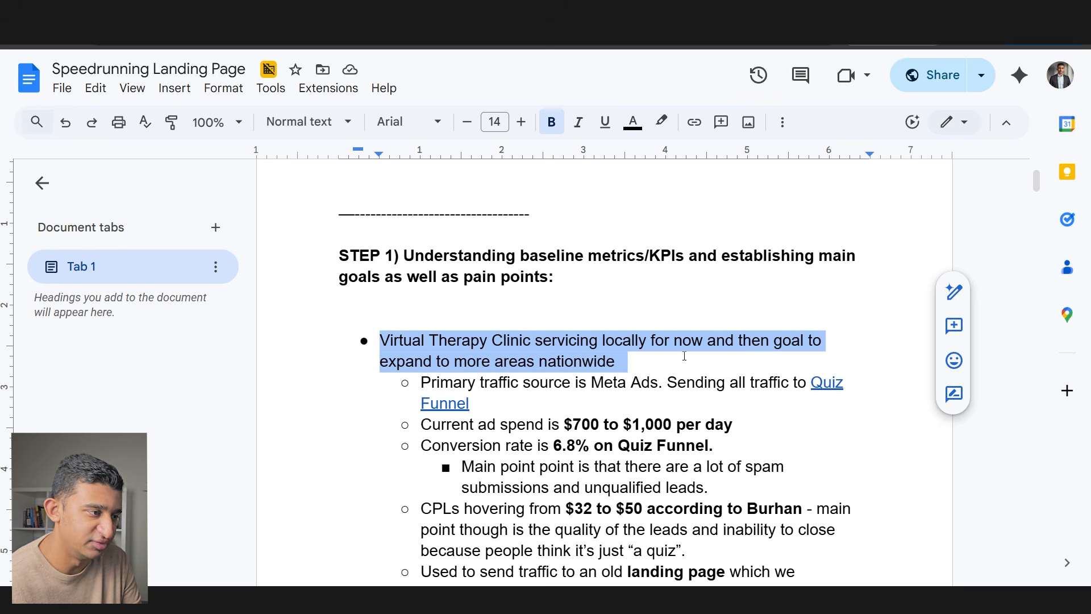
pyautogui.moveTo(422, 385); pyautogui.dragTo(554, 396)
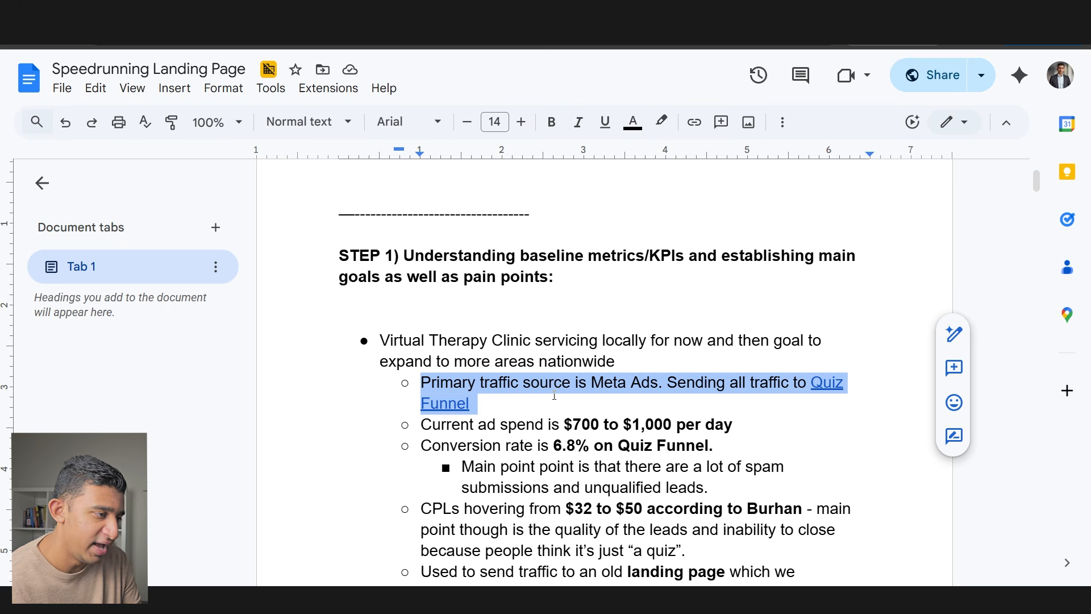
pyautogui.click(819, 384)
pyautogui.click(741, 438)
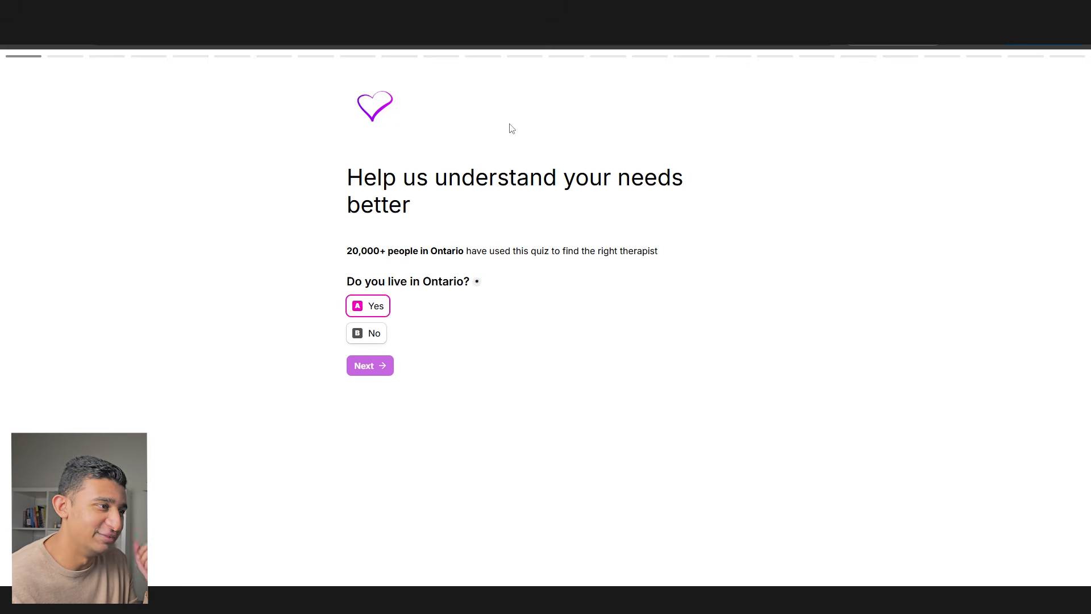
pyautogui.hotkey('ctrl', 'Tab')
pyautogui.scroll(-1, 650, 360)
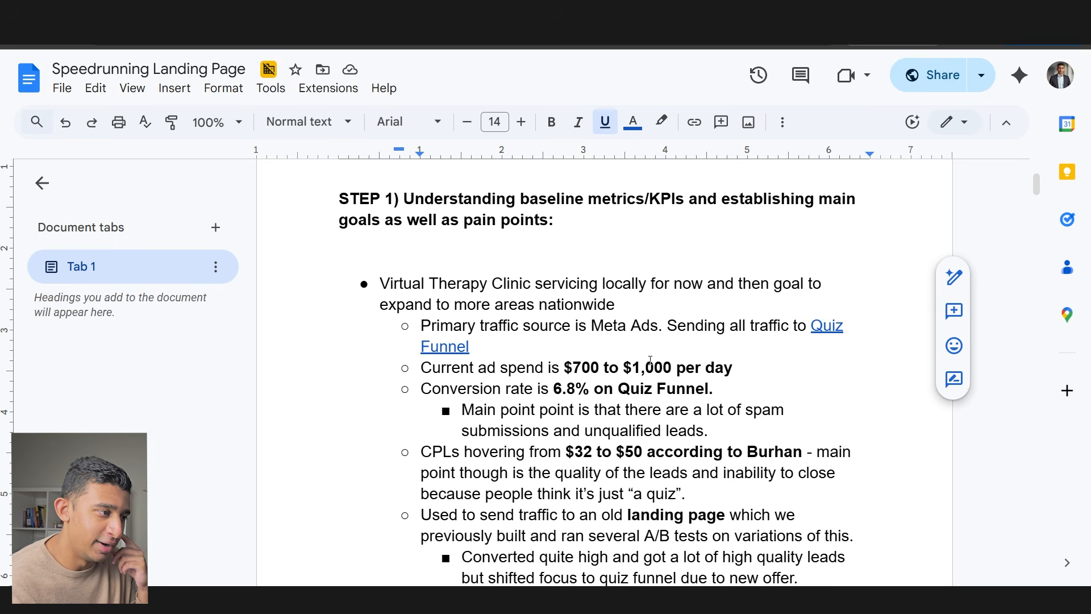
pyautogui.moveTo(432, 368); pyautogui.dragTo(620, 369)
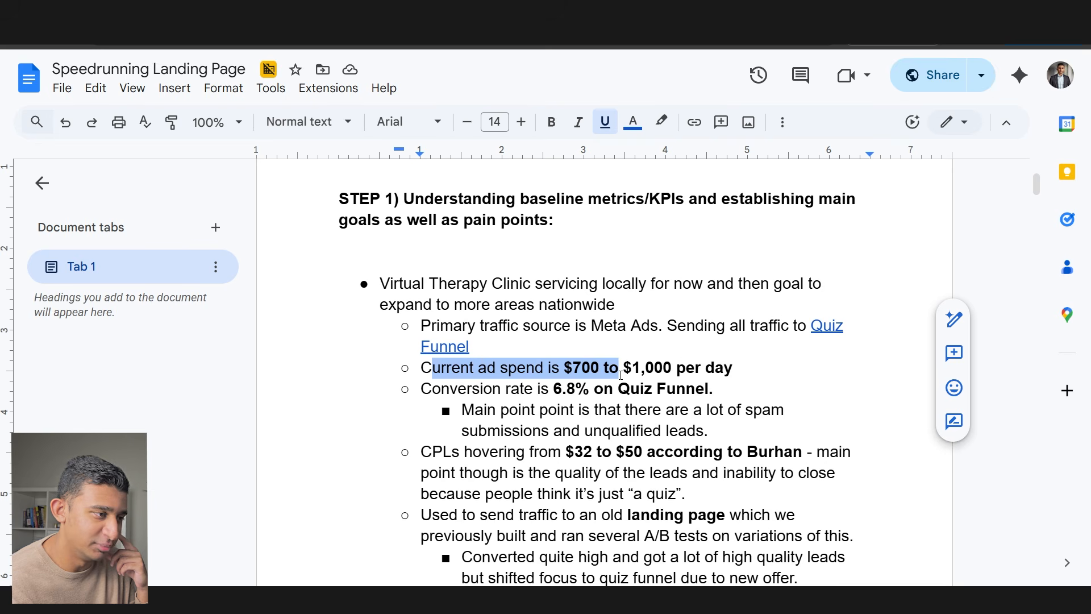
pyautogui.click(619, 369)
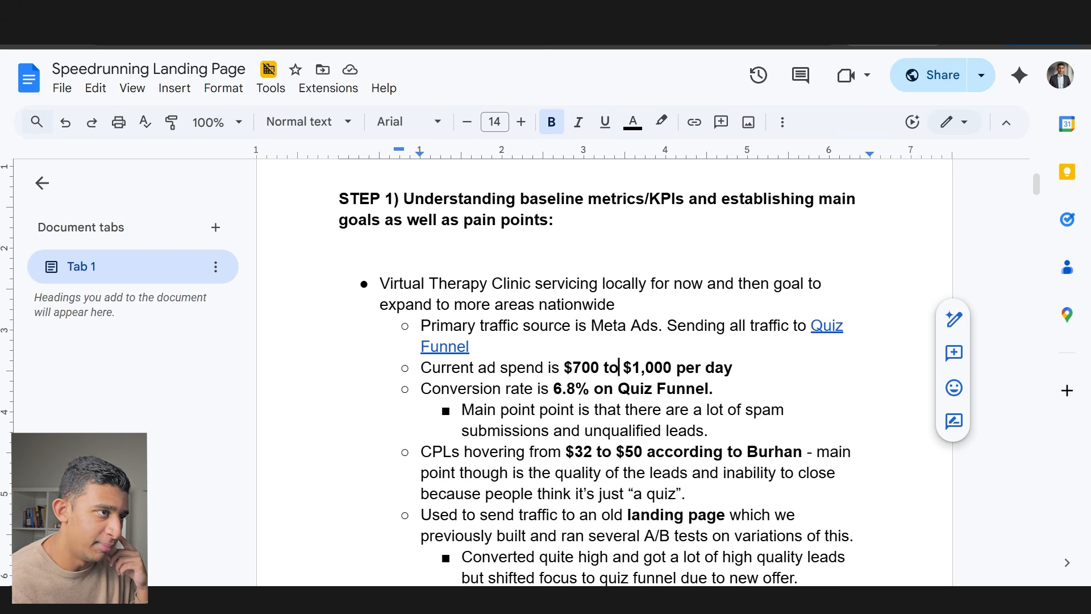
pyautogui.hotkey('ctrl', 'Tab')
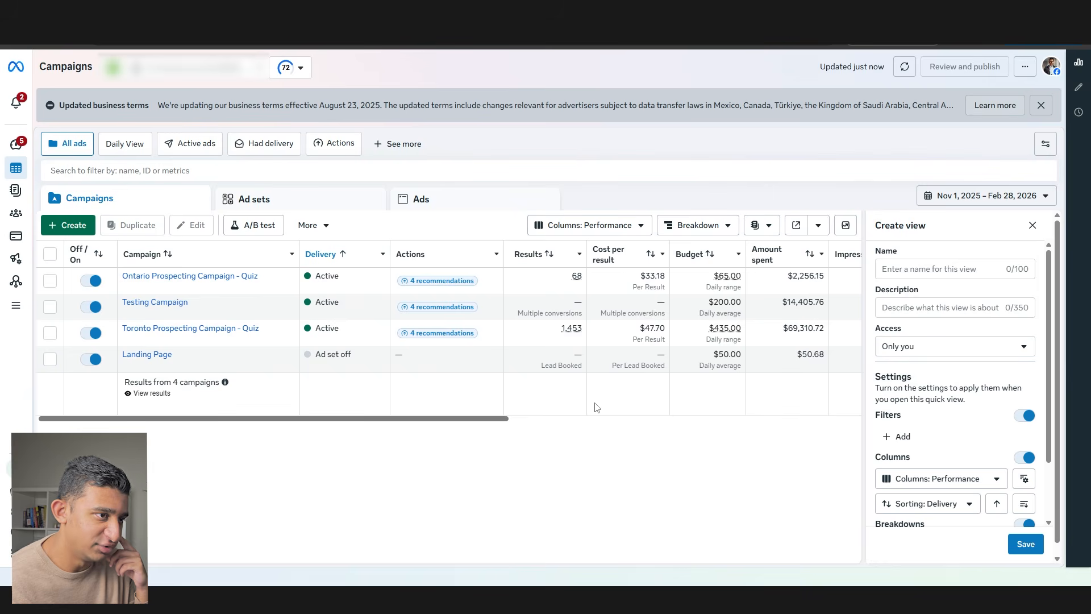
pyautogui.click(986, 196)
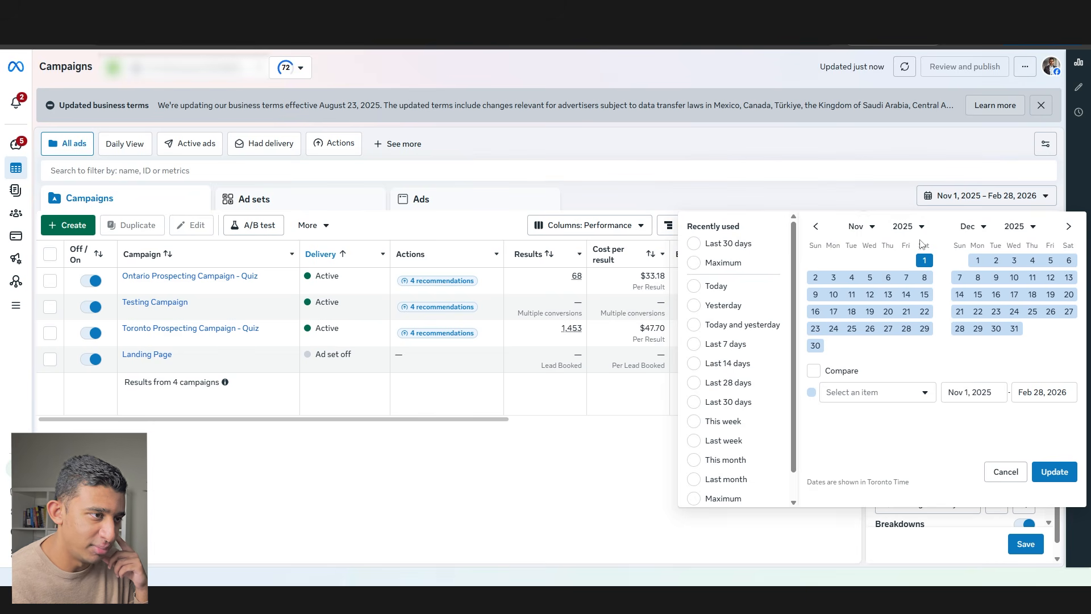
pyautogui.click(1068, 226)
pyautogui.click(1068, 226)
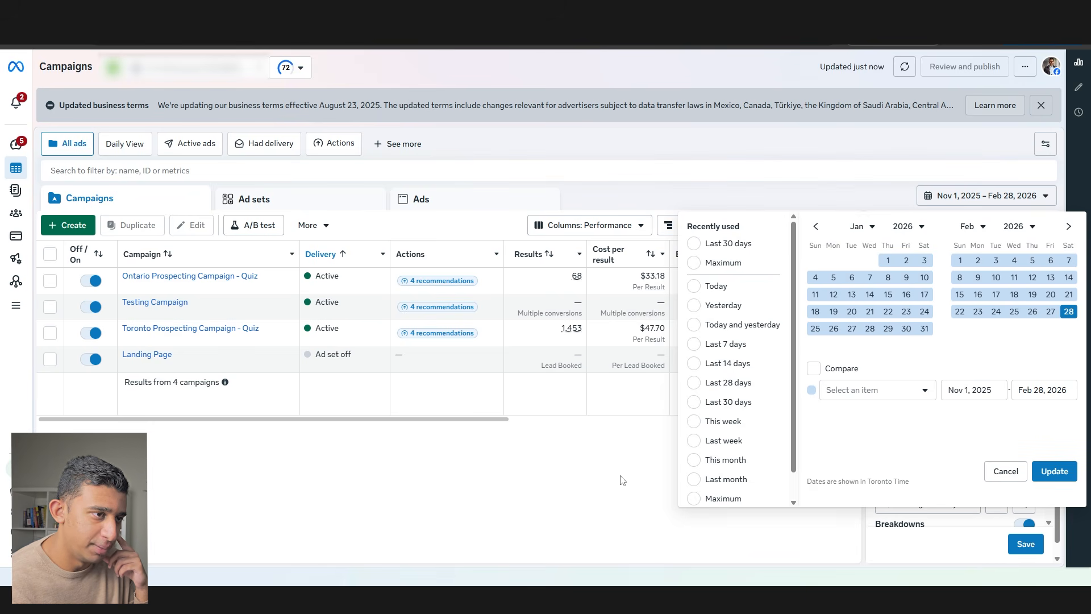
pyautogui.click(508, 482)
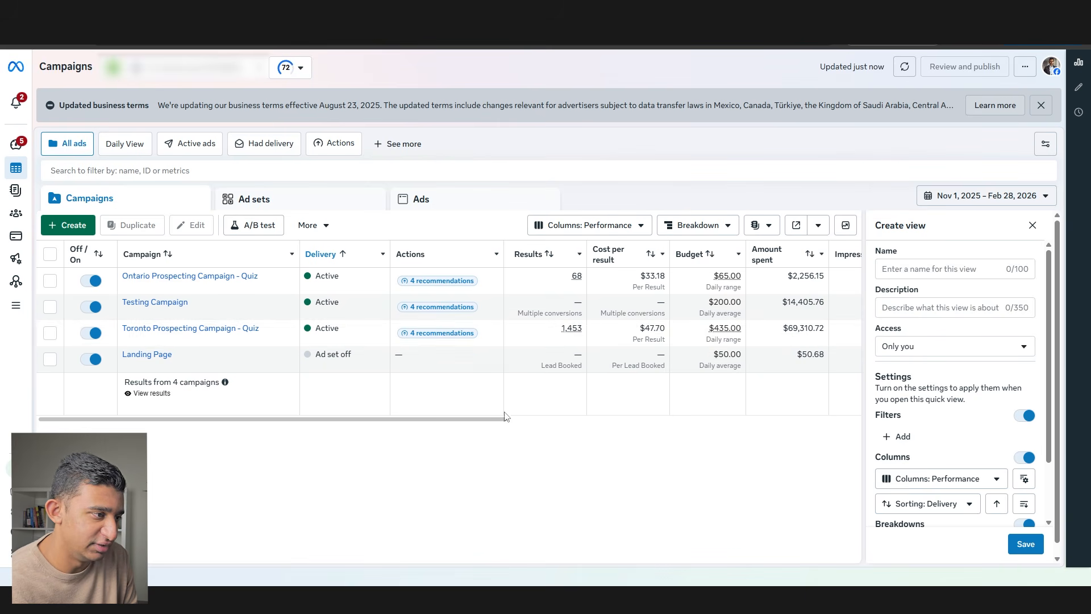
pyautogui.moveTo(462, 420); pyautogui.dragTo(537, 421)
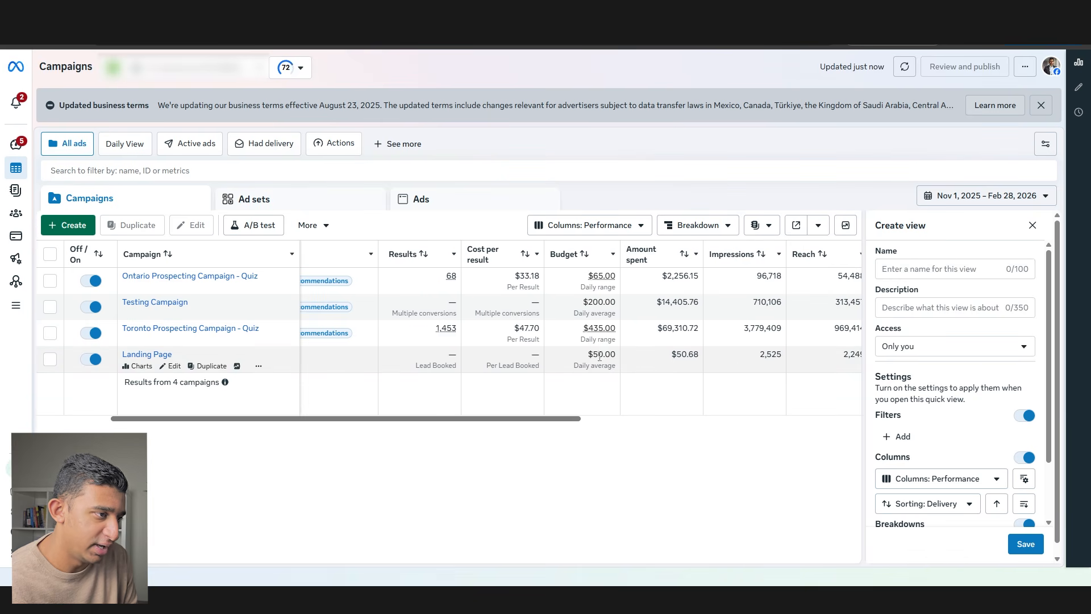
pyautogui.moveTo(584, 330)
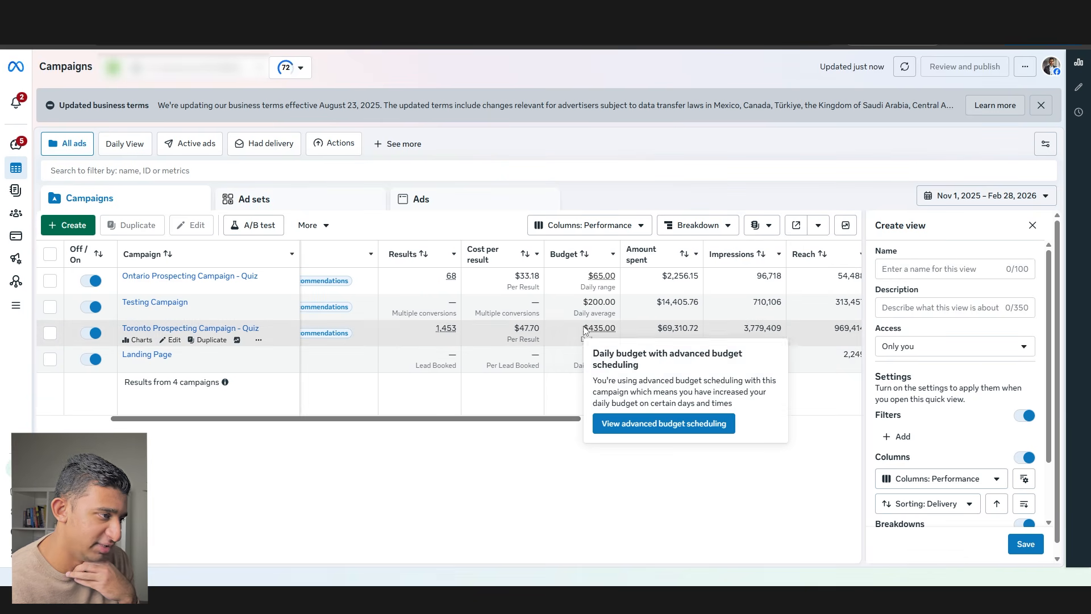
pyautogui.doubleClick(448, 329)
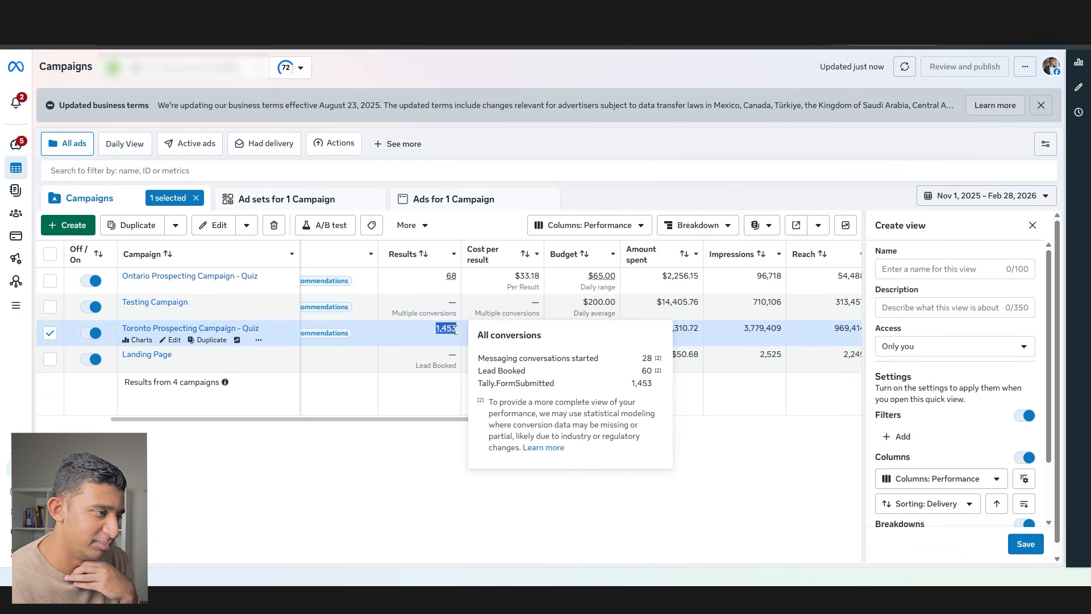
pyautogui.click(458, 455)
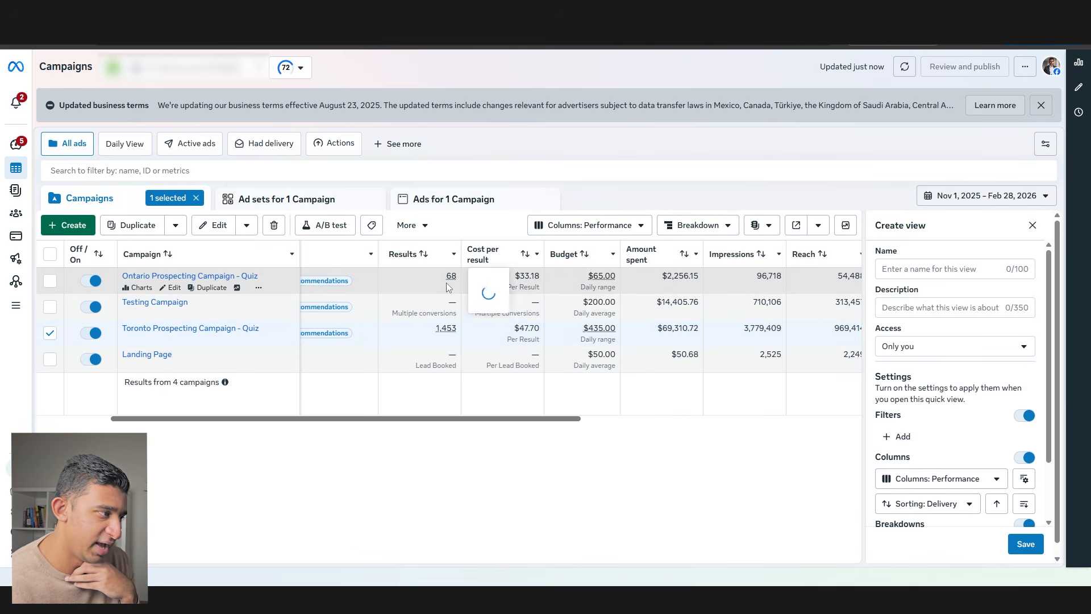
pyautogui.moveTo(451, 276)
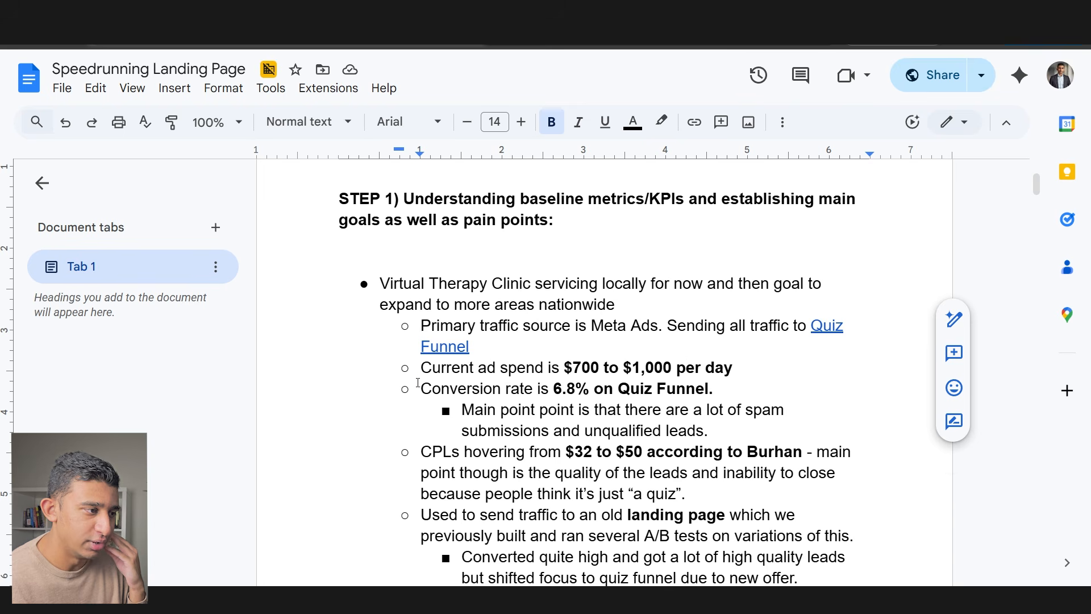
pyautogui.moveTo(421, 389); pyautogui.dragTo(618, 389)
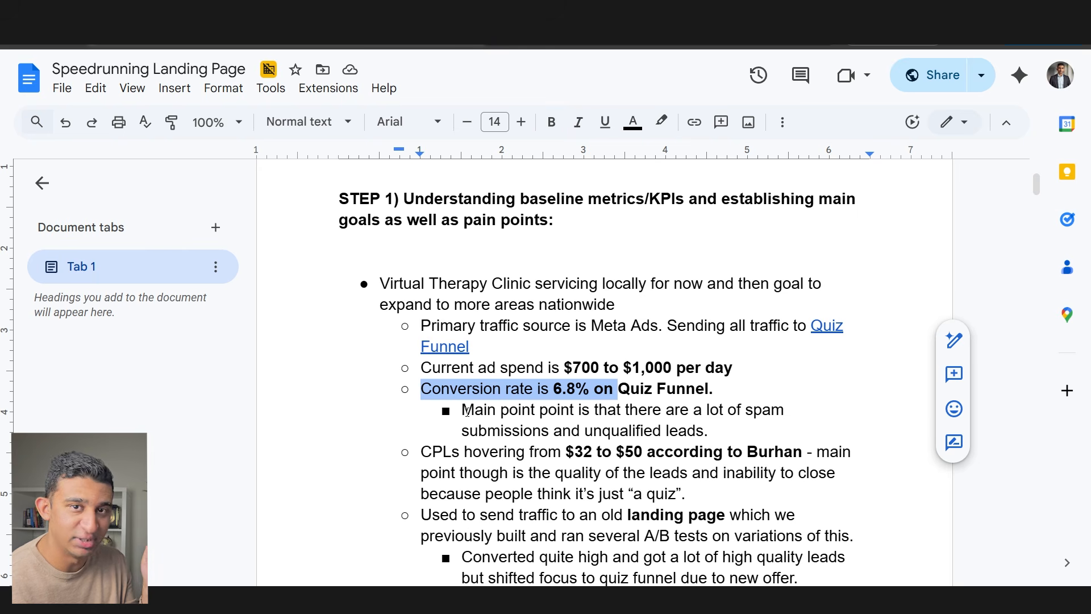
# - Highlight the STEP 1 notes on spam submissions, 6.8% quiz-funnel conversion, lead quality and 'a quiz'
pyautogui.moveTo(467, 412); pyautogui.dragTo(682, 424)
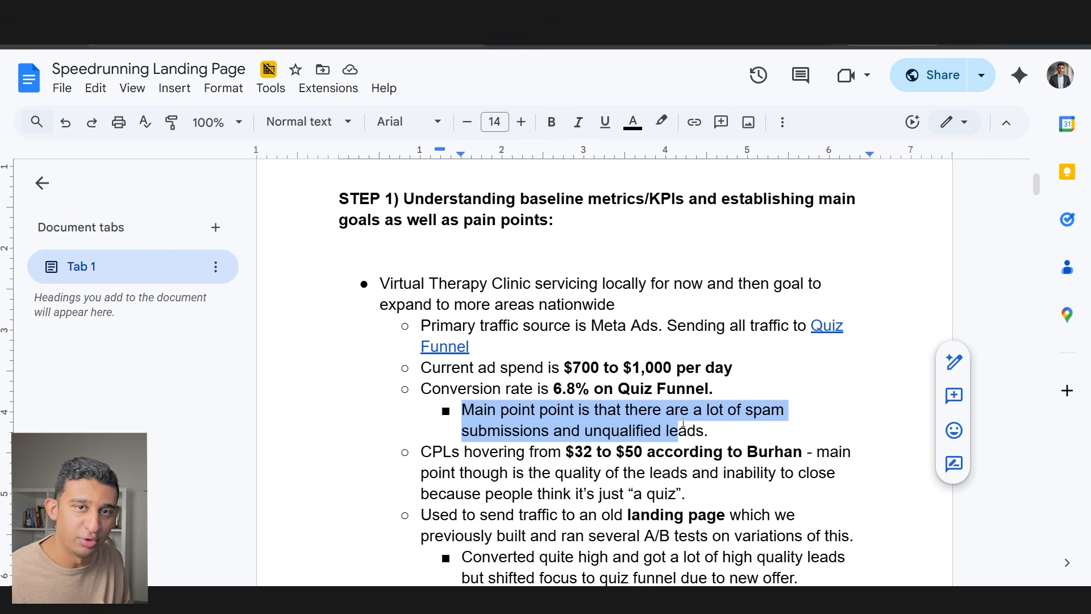
pyautogui.scroll(-1, 682, 423)
pyautogui.moveTo(566, 395); pyautogui.dragTo(647, 395)
pyautogui.moveTo(554, 332); pyautogui.dragTo(720, 330)
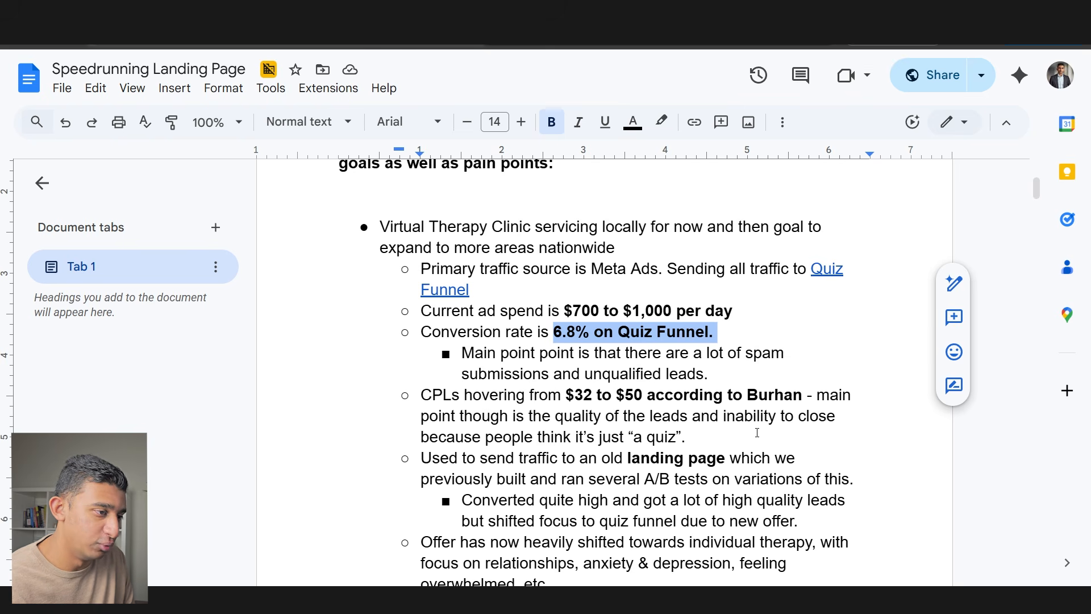
pyautogui.moveTo(555, 417); pyautogui.dragTo(849, 422)
pyautogui.click(721, 417)
pyautogui.moveTo(689, 437); pyautogui.dragTo(621, 437)
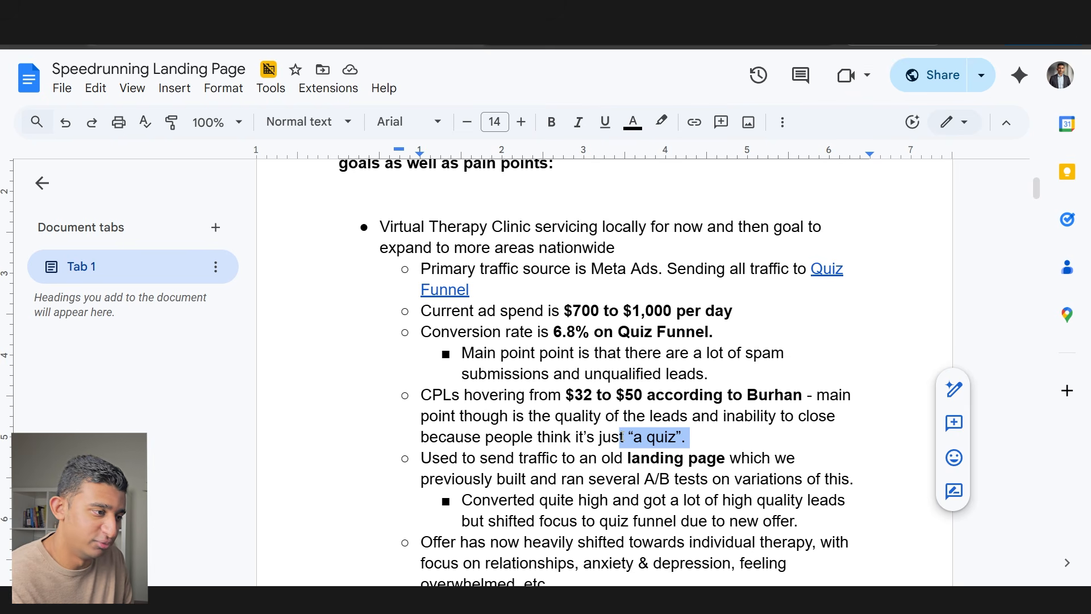
# - Clear the highlight and view the Soul Thrillers landing page and its First Name form
pyautogui.scroll(-1, 621, 440)
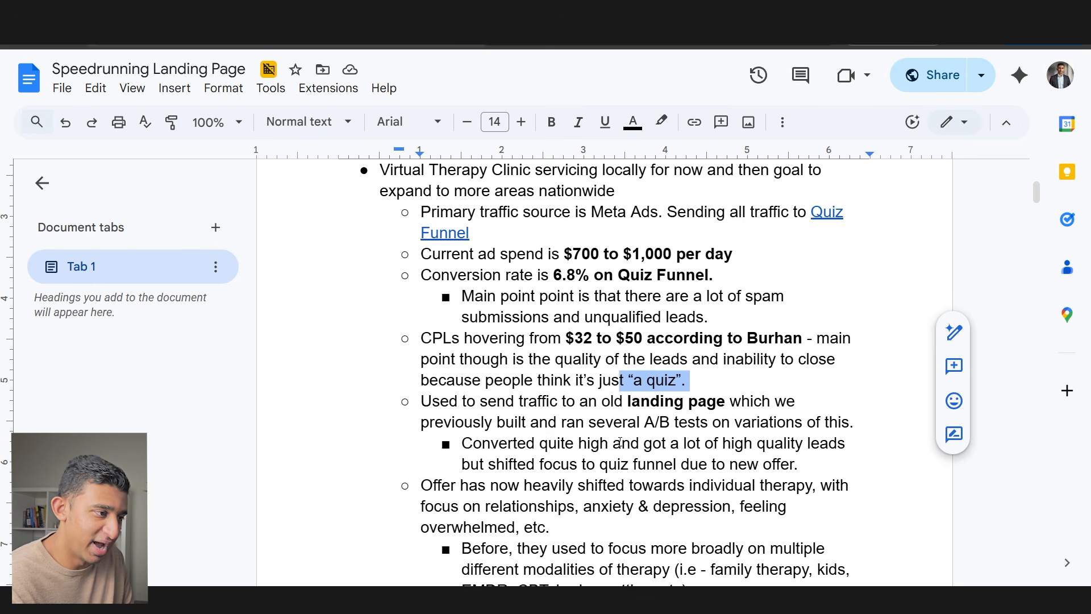
pyautogui.click(612, 337)
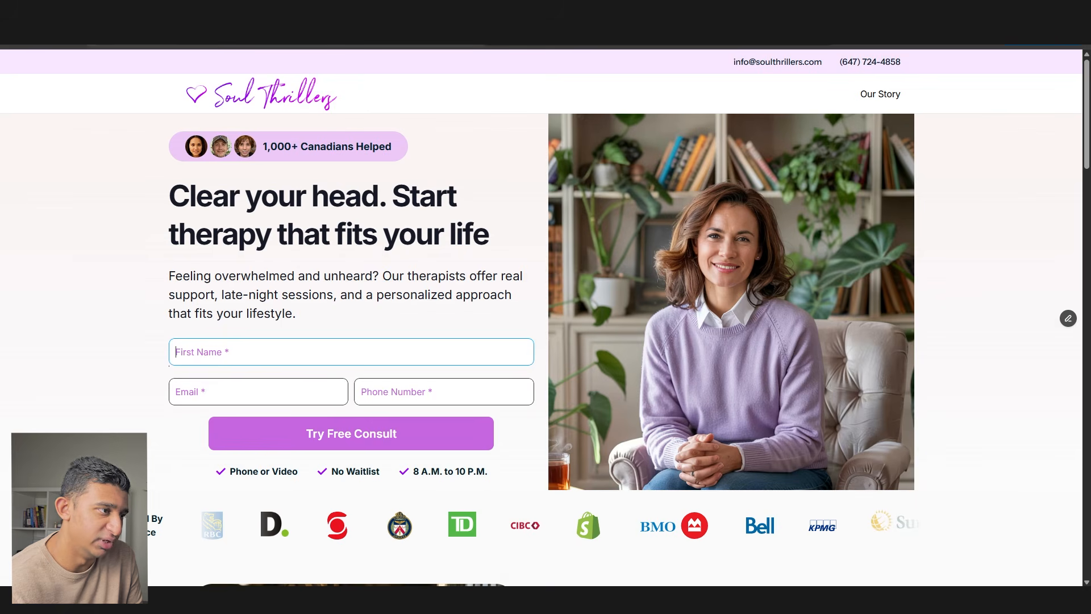
pyautogui.click(608, 294)
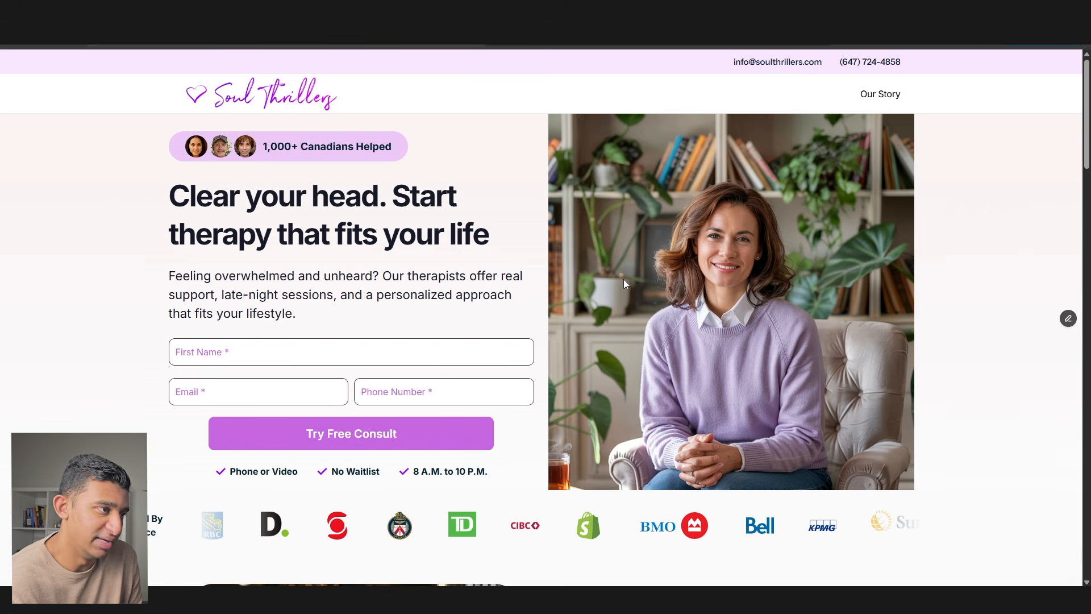
pyautogui.click(468, 14)
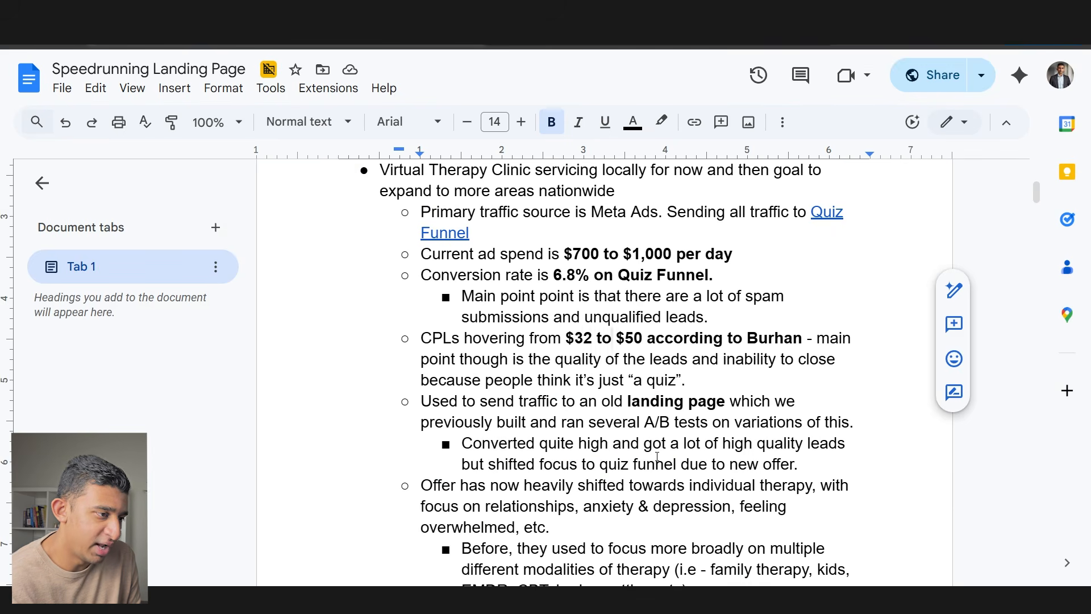
pyautogui.moveTo(642, 444); pyautogui.dragTo(714, 464)
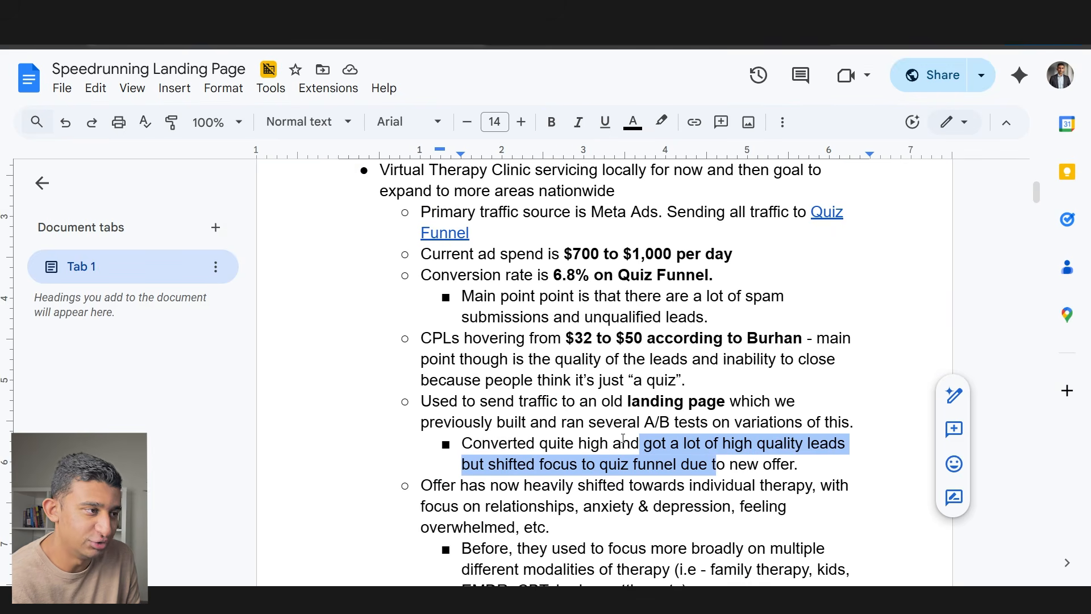
pyautogui.scroll(-2, 616, 441)
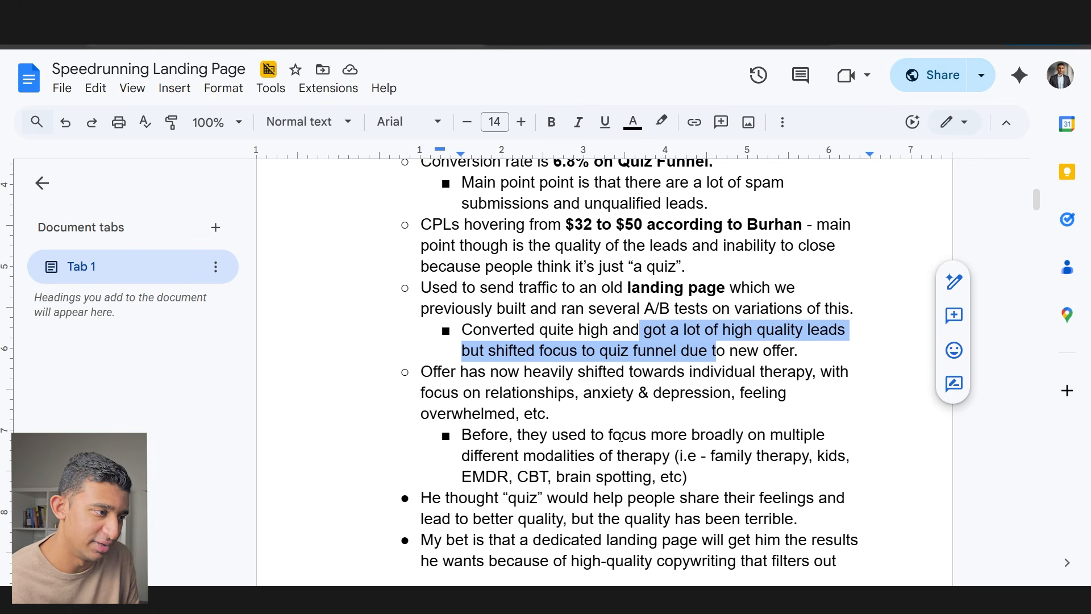
pyautogui.moveTo(490, 372); pyautogui.dragTo(643, 403)
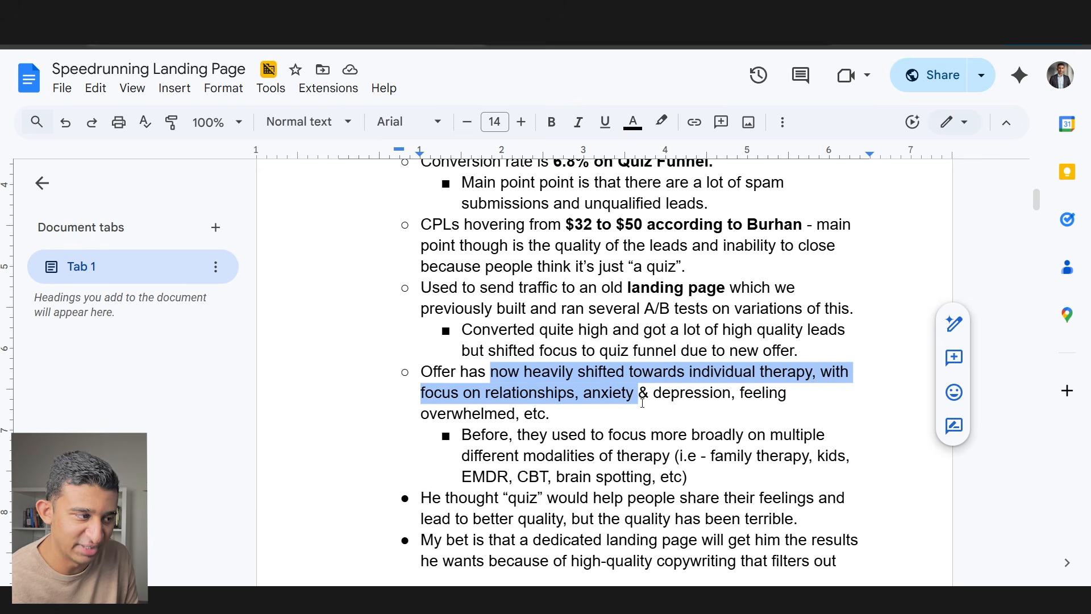
pyautogui.scroll(-1, 608, 421)
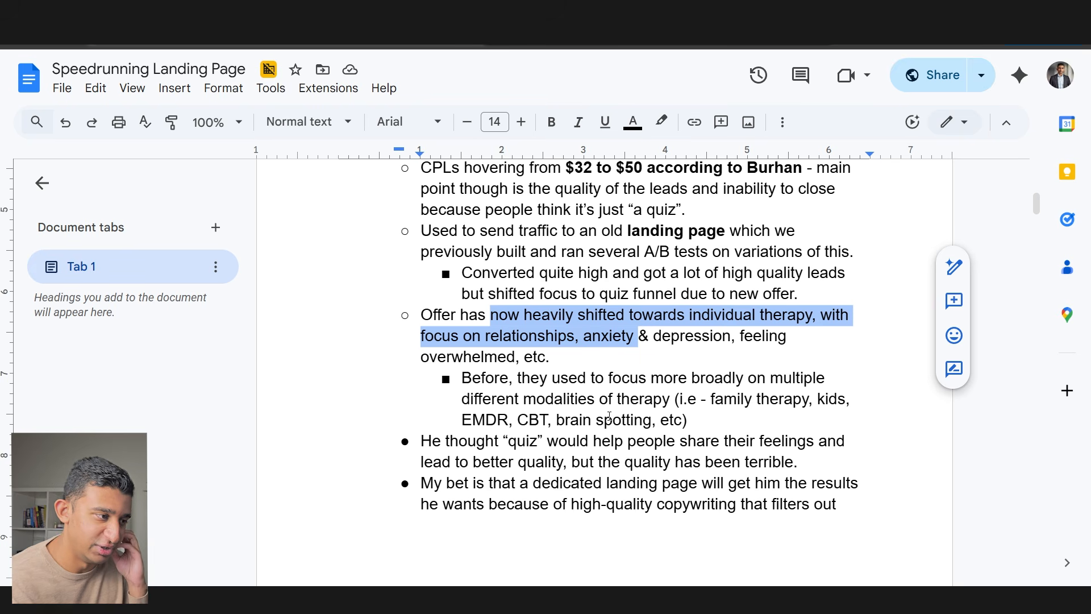
pyautogui.scroll(-1, 613, 460)
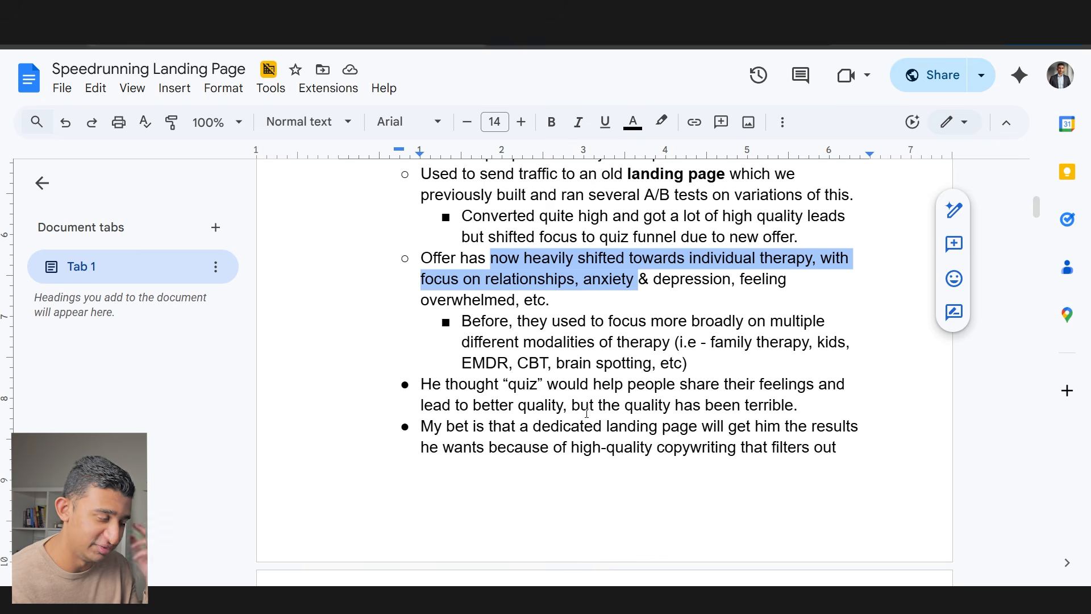
pyautogui.scroll(-2, 586, 413)
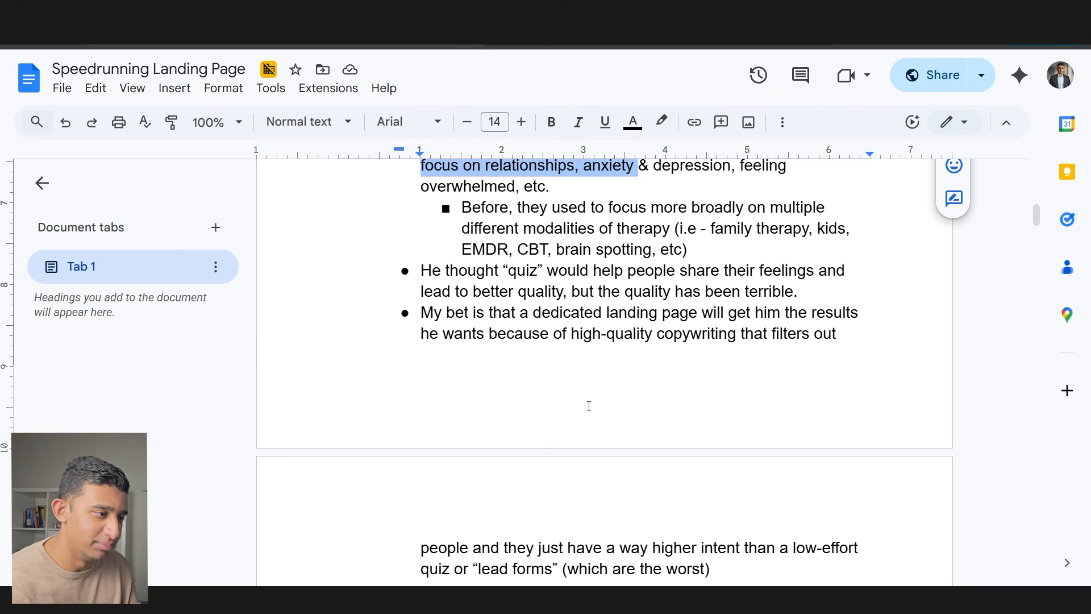
pyautogui.scroll(-2, 589, 406)
pyautogui.moveTo(576, 434); pyautogui.dragTo(548, 458)
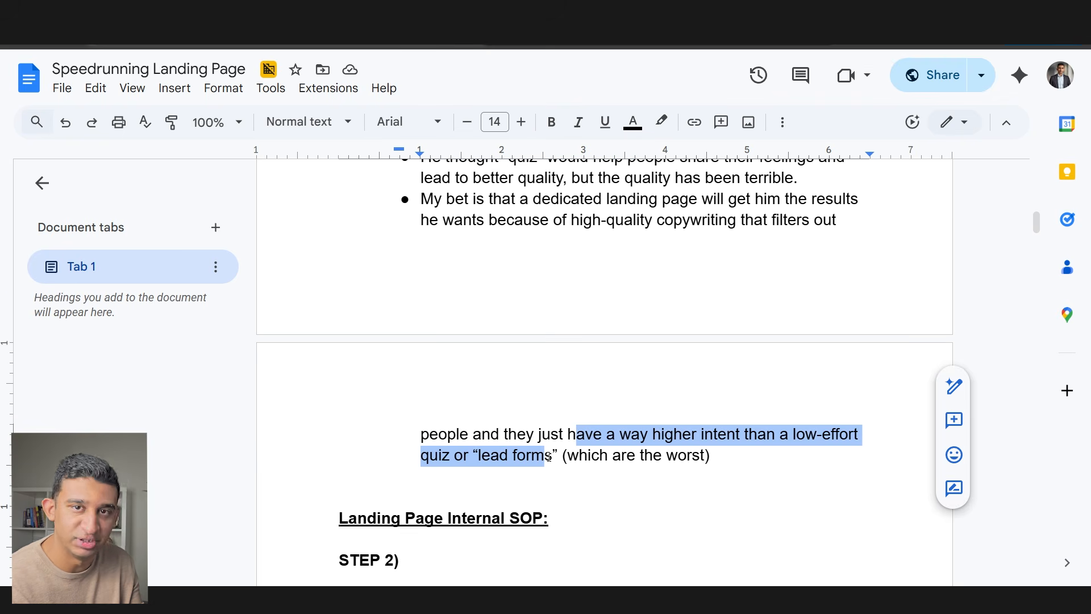
pyautogui.click(566, 434)
pyautogui.scroll(-3, 561, 426)
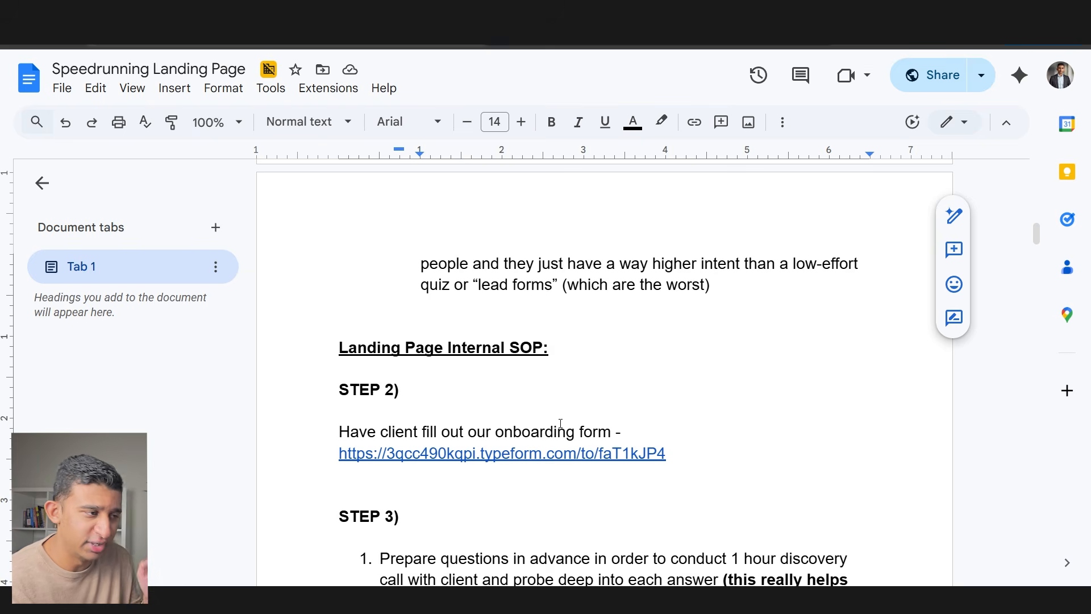
pyautogui.scroll(-1, 560, 424)
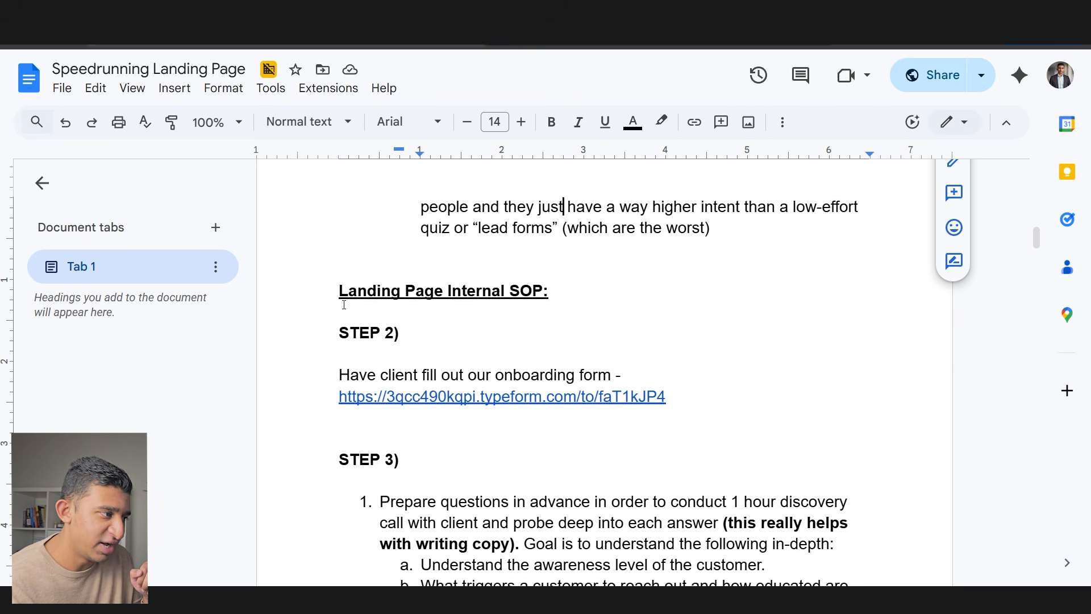
pyautogui.moveTo(343, 305); pyautogui.dragTo(548, 310)
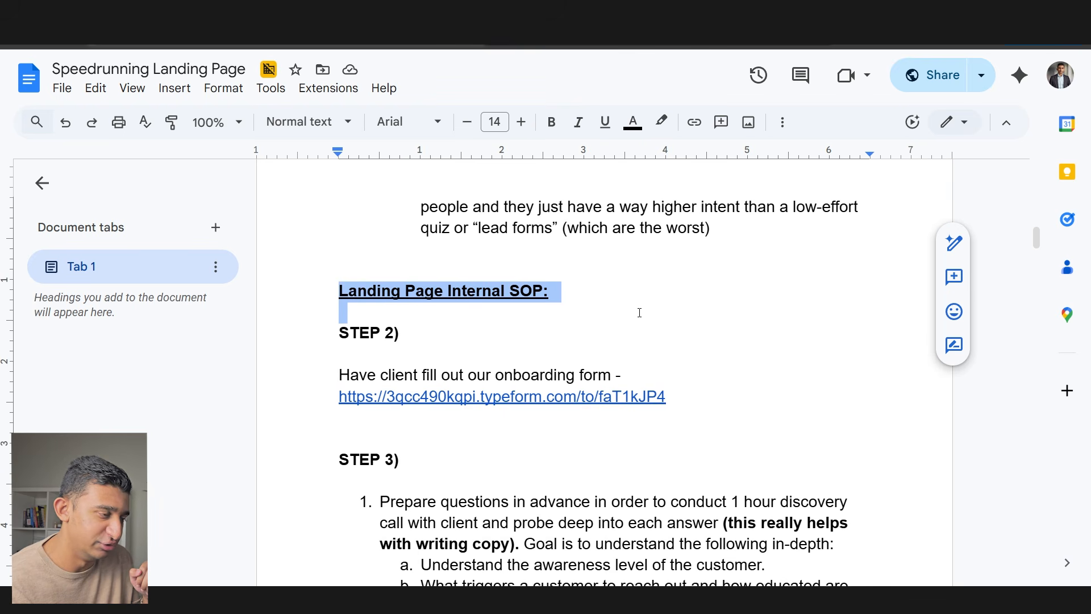
pyautogui.scroll(-1, 637, 312)
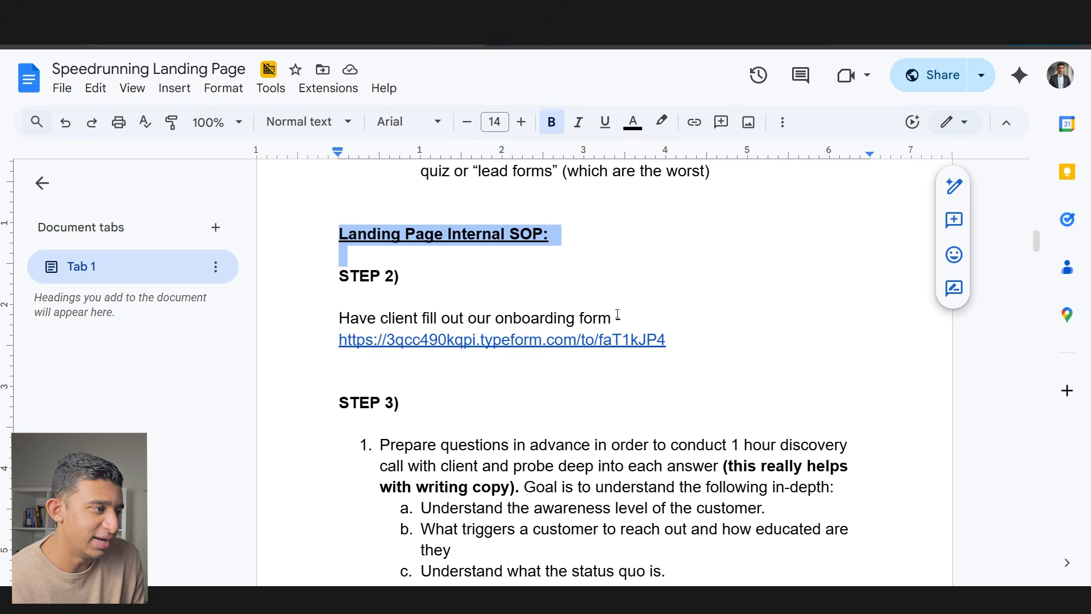
pyautogui.click(560, 340)
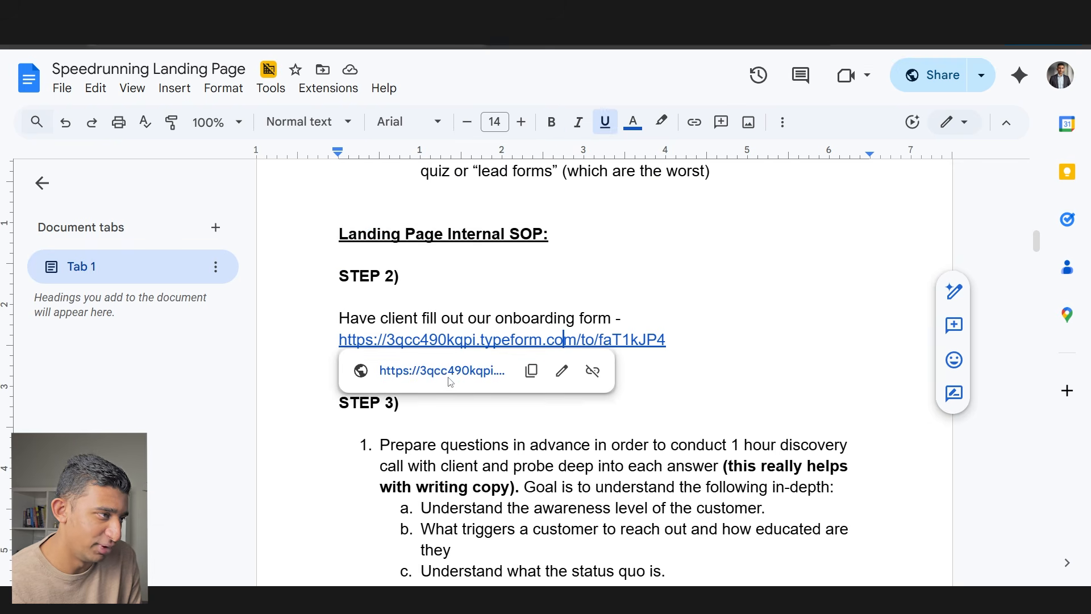
pyautogui.click(446, 380)
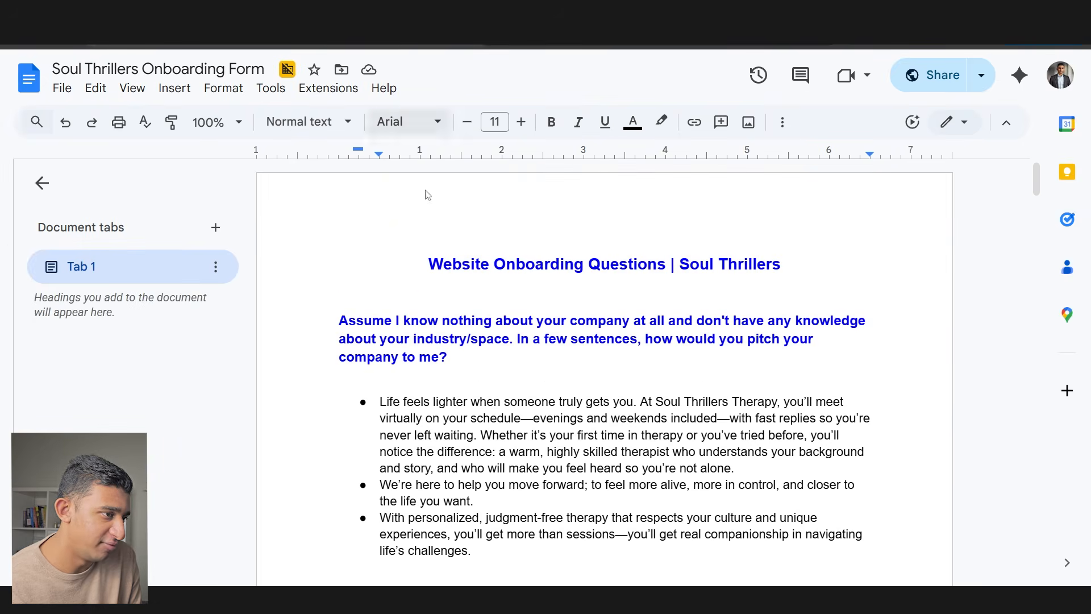
pyautogui.scroll(-3, 432, 255)
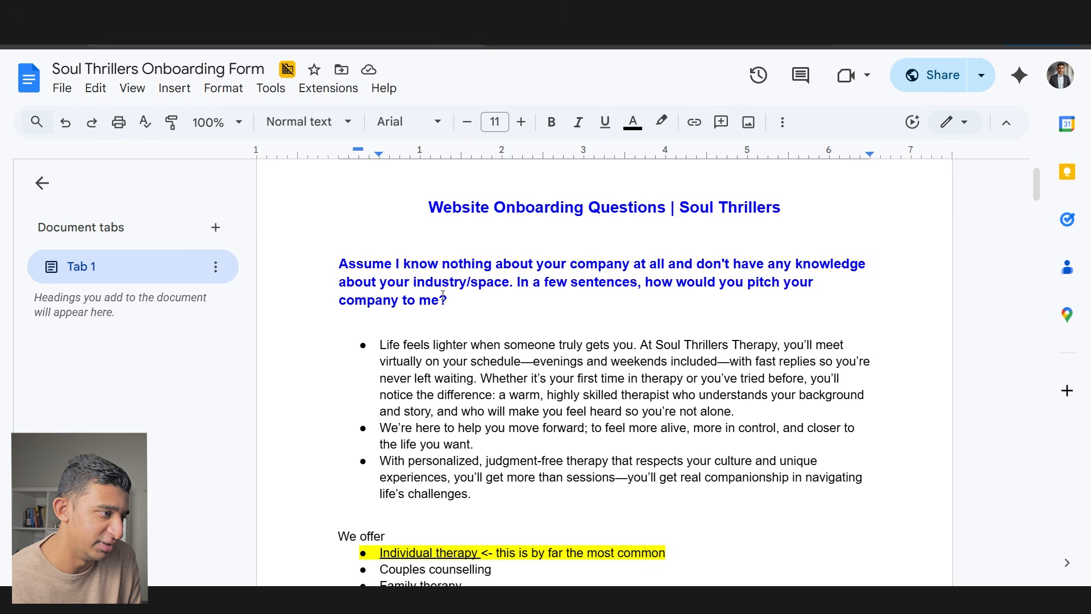
pyautogui.scroll(-9, 444, 296)
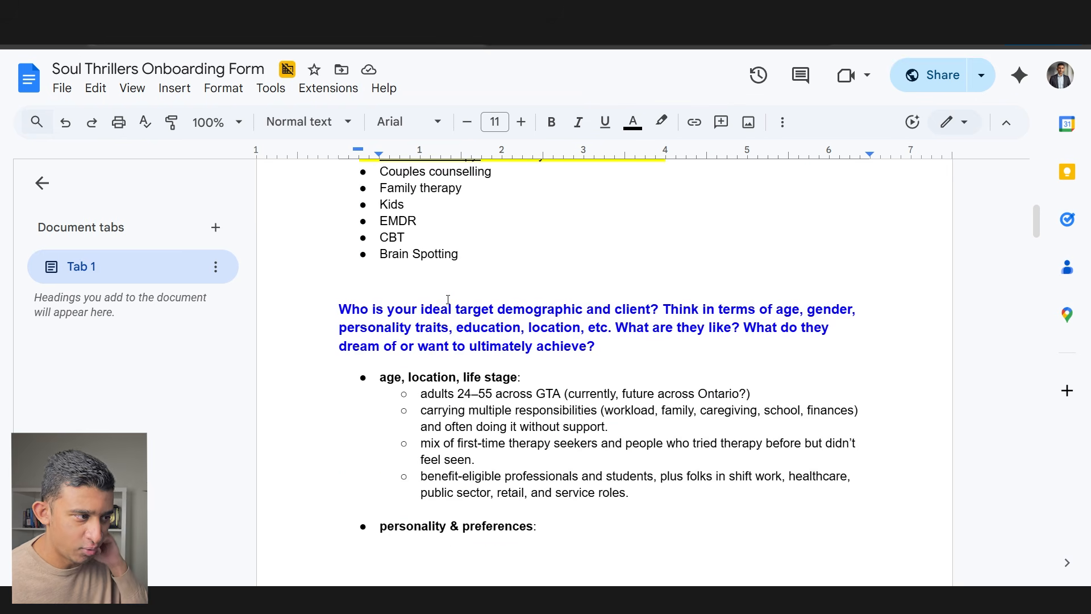
pyautogui.scroll(-6, 448, 296)
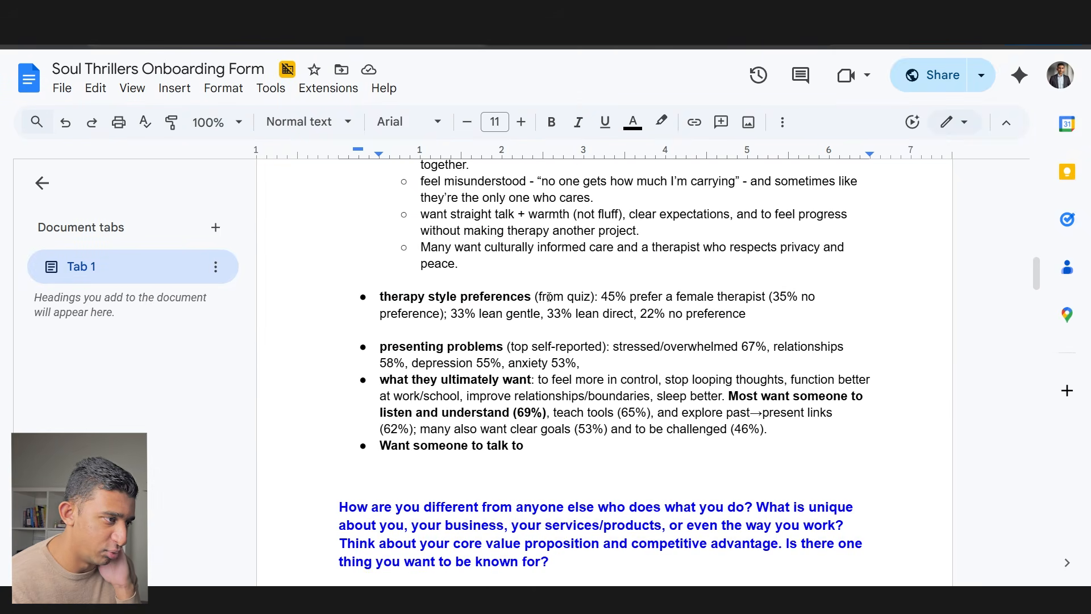
pyautogui.scroll(20, 554, 325)
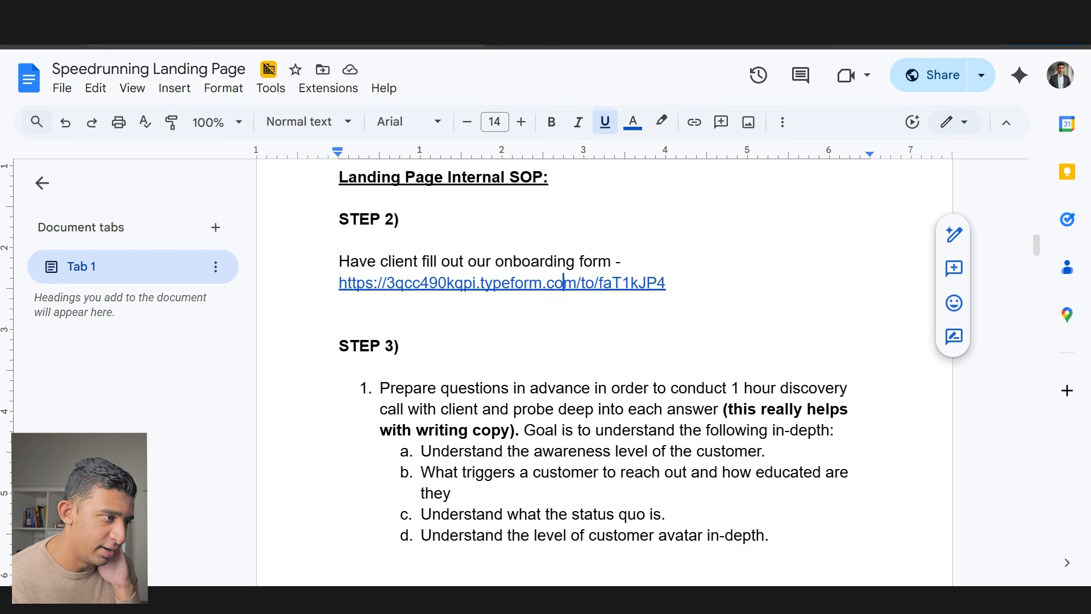
pyautogui.moveTo(382, 389); pyautogui.dragTo(645, 393)
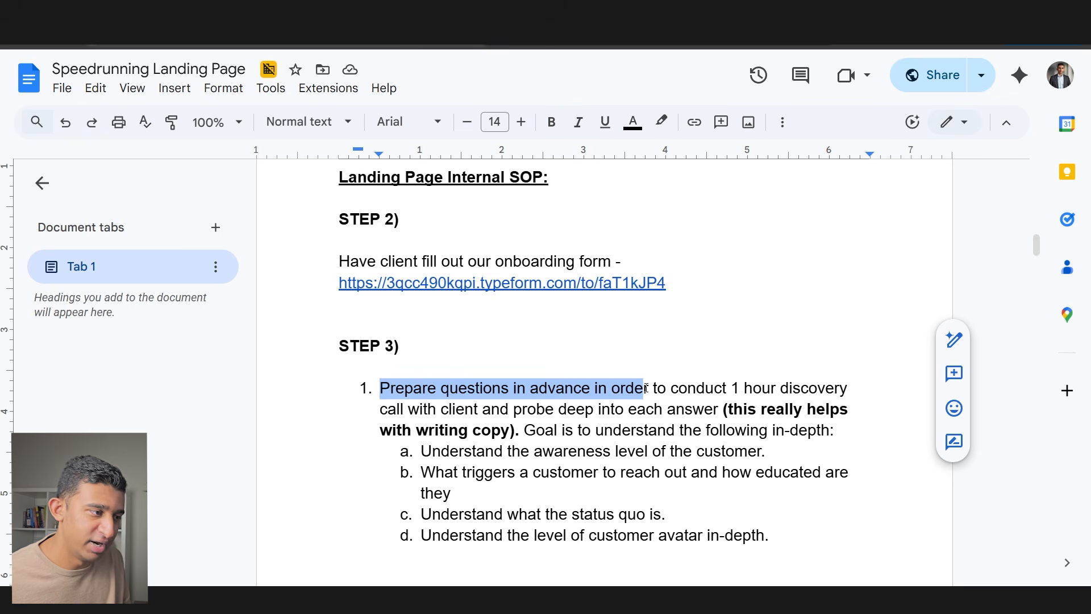
pyautogui.moveTo(544, 454); pyautogui.dragTo(751, 449)
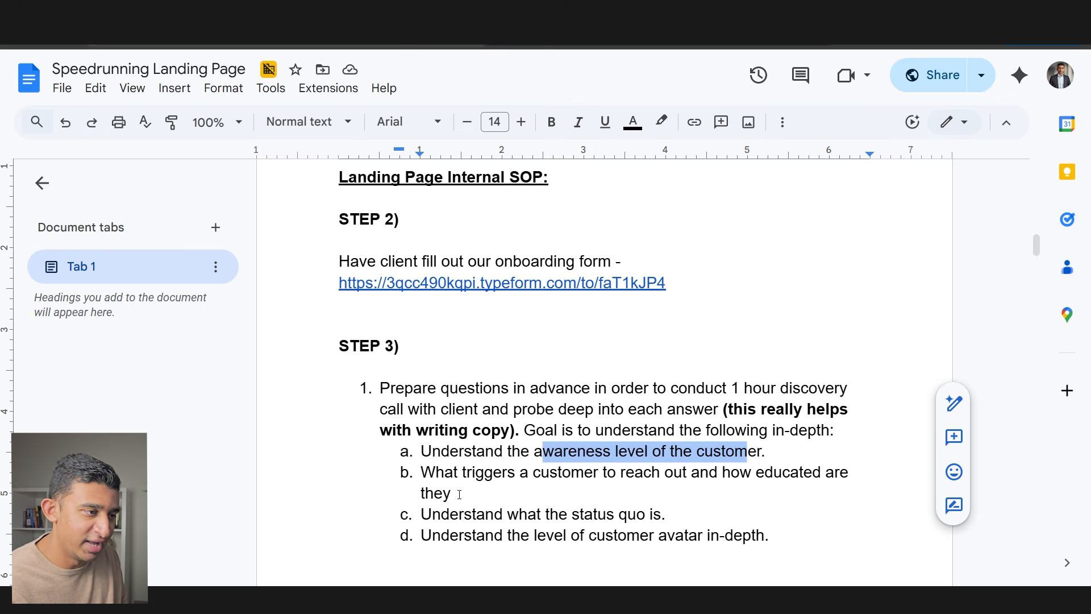
pyautogui.moveTo(459, 494); pyautogui.dragTo(494, 468)
pyautogui.moveTo(422, 514); pyautogui.dragTo(654, 517)
pyautogui.scroll(-1, 653, 517)
pyautogui.moveTo(504, 478); pyautogui.dragTo(772, 480)
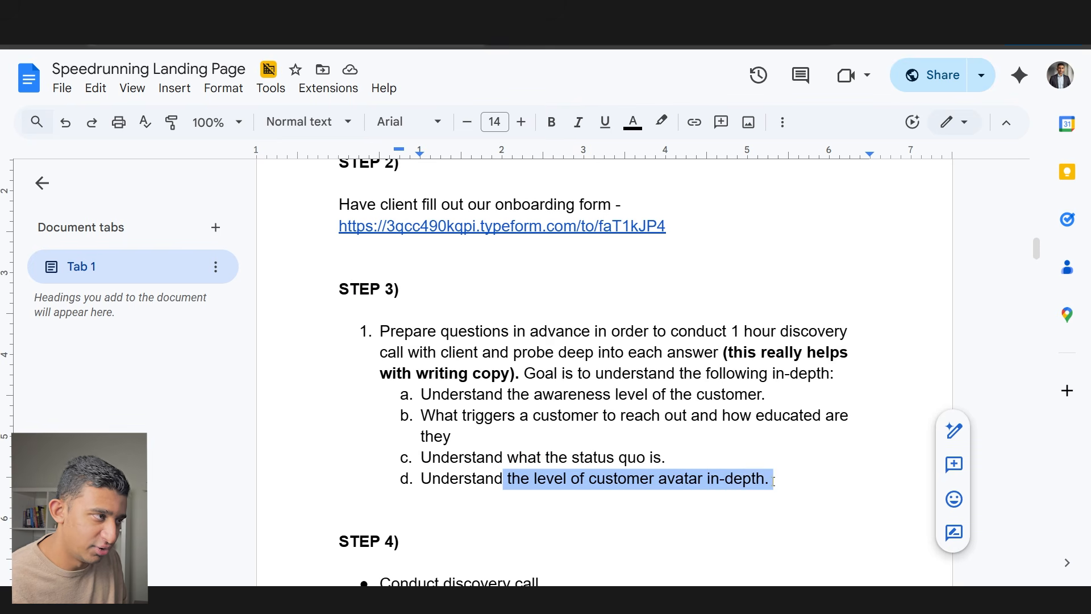
pyautogui.scroll(-4, 767, 479)
pyautogui.moveTo(380, 339); pyautogui.dragTo(556, 340)
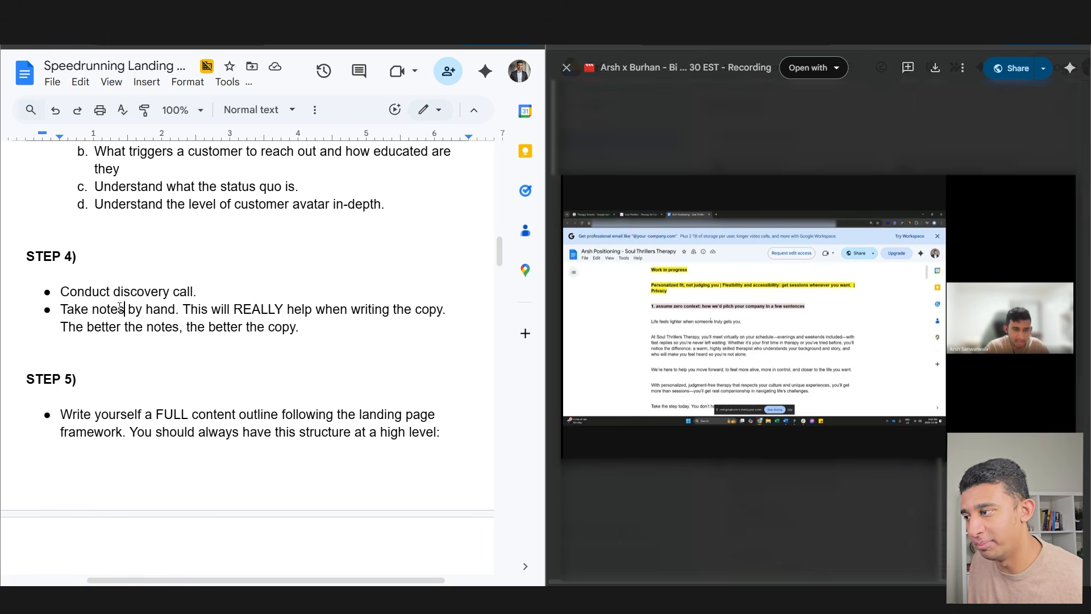
# - Highlight the STEP 4 lines on hand-taken notes and better copy, then switch to the notes doc
pyautogui.moveTo(191, 309); pyautogui.dragTo(443, 312)
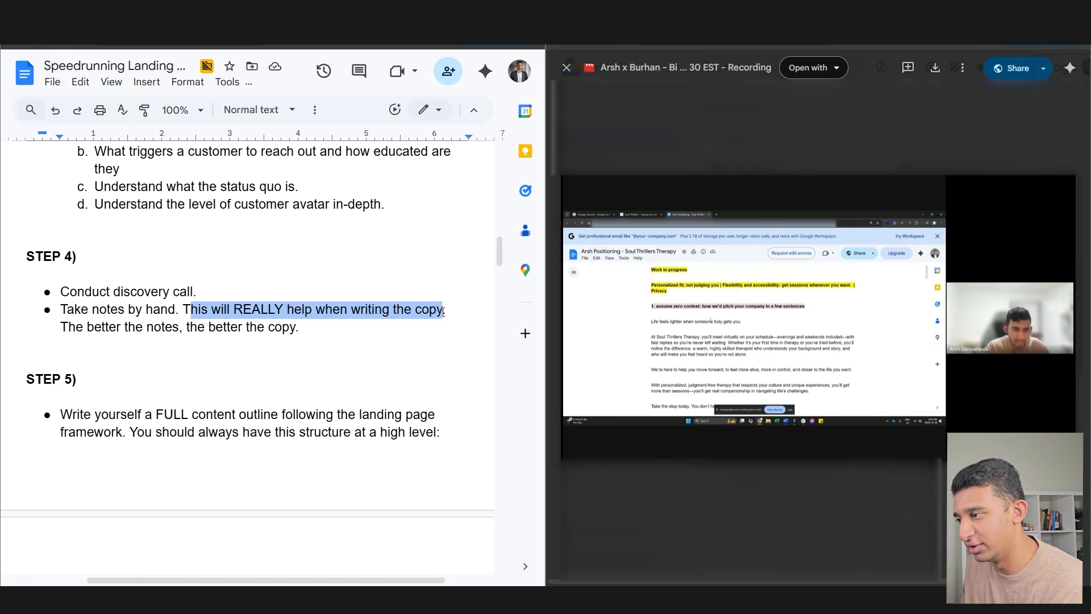
pyautogui.click(308, 333)
pyautogui.keyDown('shift'); pyautogui.click(66, 332); pyautogui.keyUp('shift')
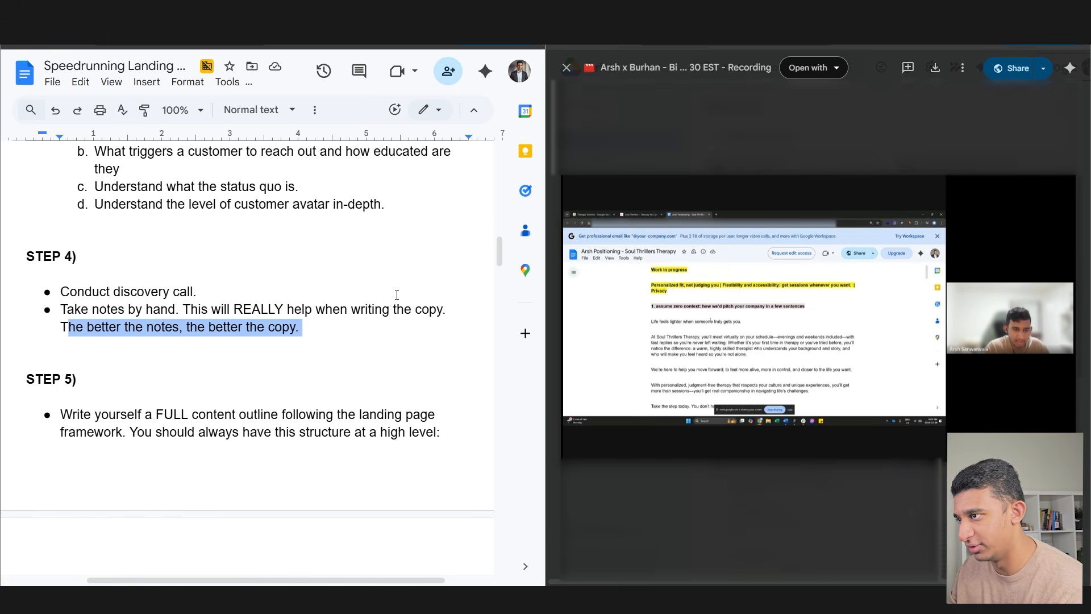
pyautogui.hotkey('ctrl', 'Tab')
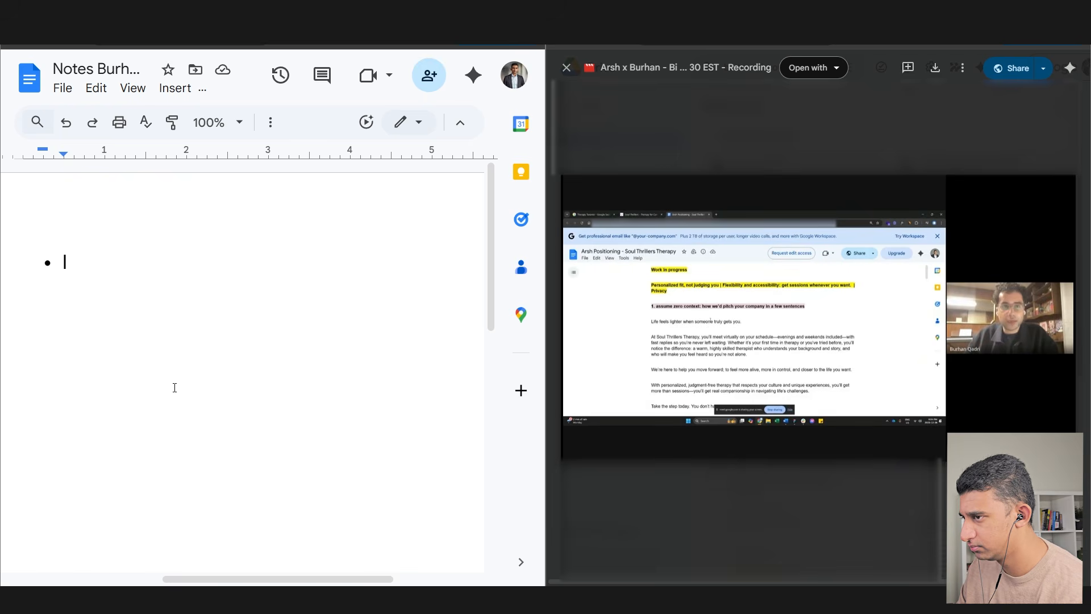
# - Add the bullet '50% female, 45% male - majority is female clients and that's the target audience'
pyautogui.write('50')
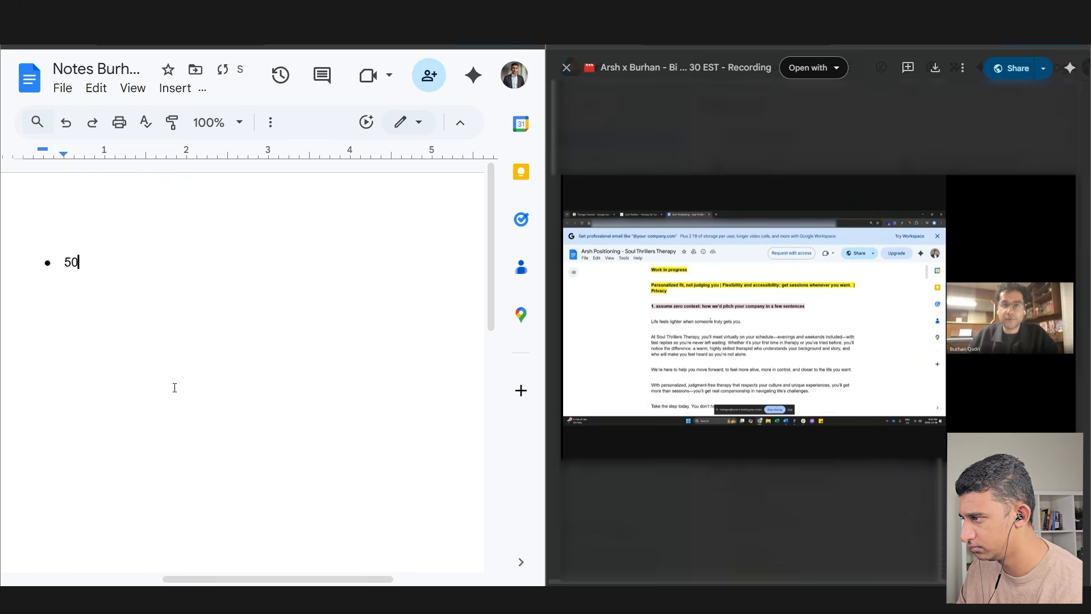
pyautogui.write('% femal')
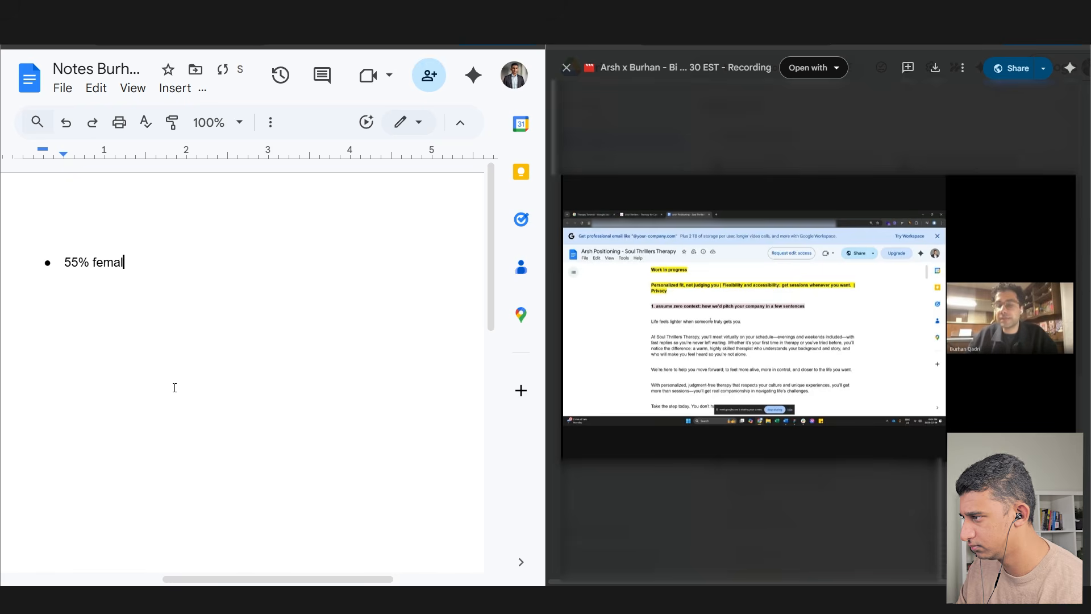
pyautogui.write('e, 45% male')
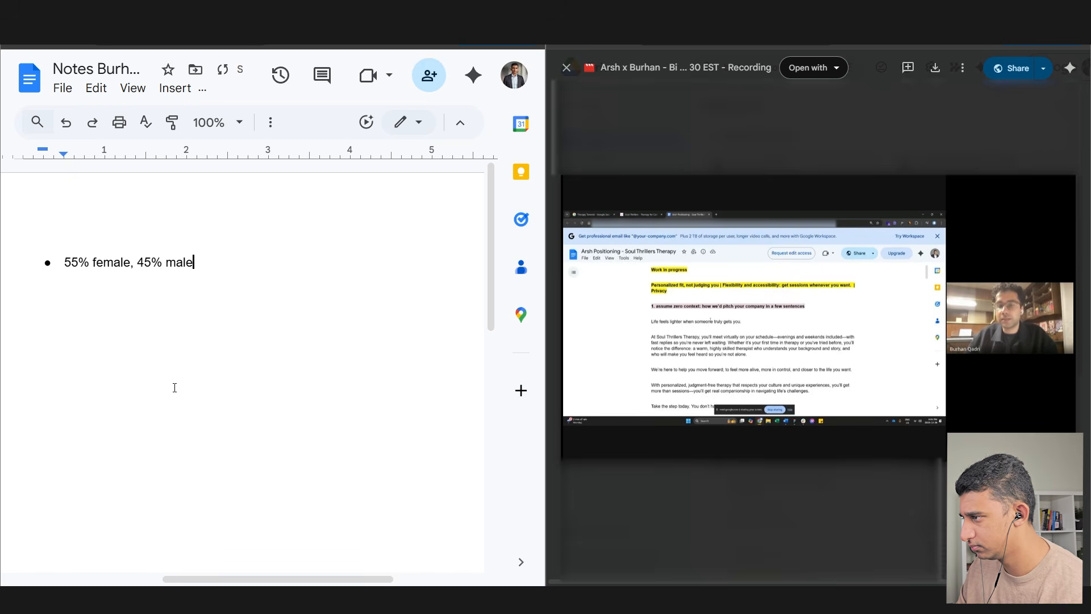
pyautogui.write(' - majority is femal')
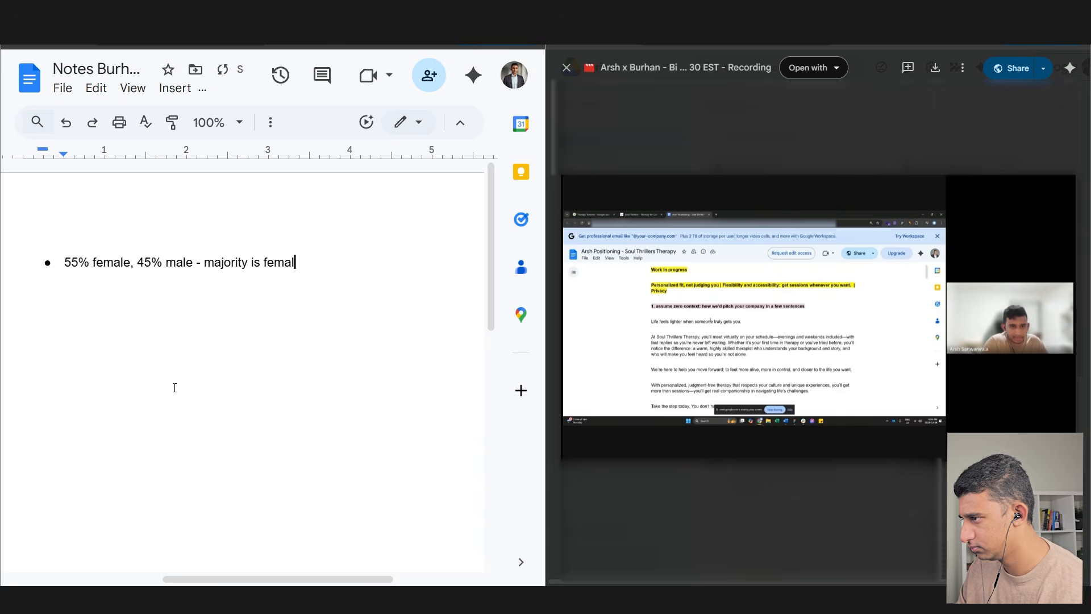
pyautogui.write('e clients and thats the t')
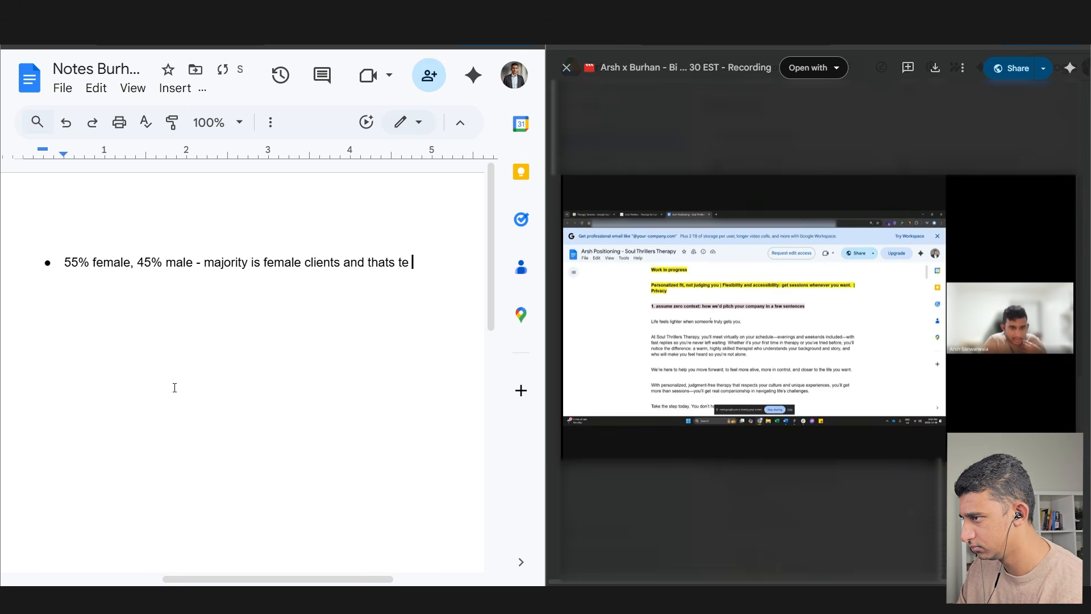
pyautogui.write('arget audience')
pyautogui.press('Return')
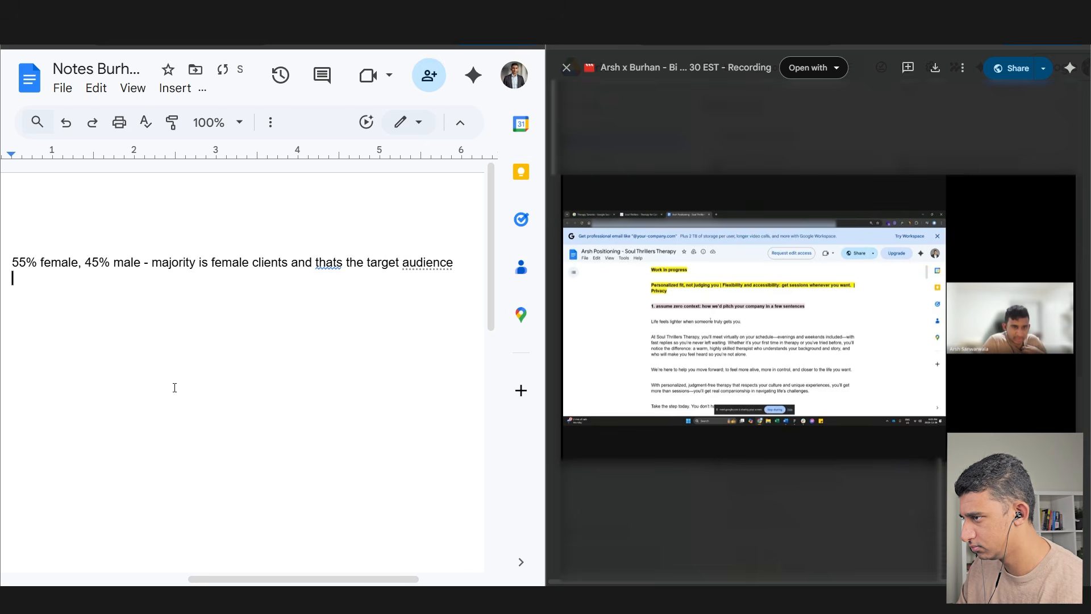
pyautogui.click(329, 262)
pyautogui.click(340, 239)
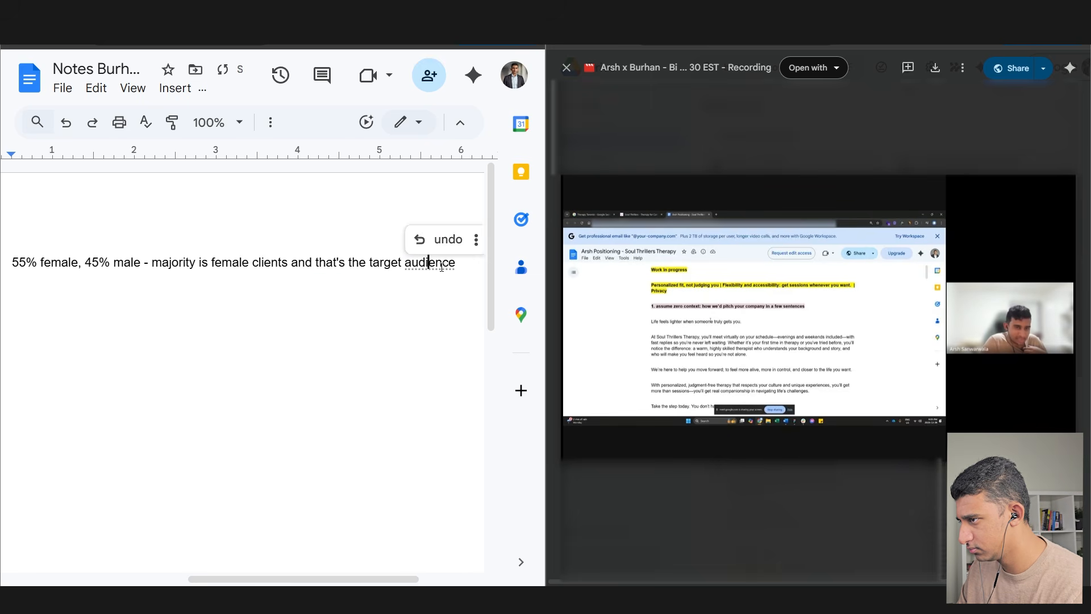
pyautogui.click(245, 288)
pyautogui.moveTo(233, 579); pyautogui.dragTo(221, 578)
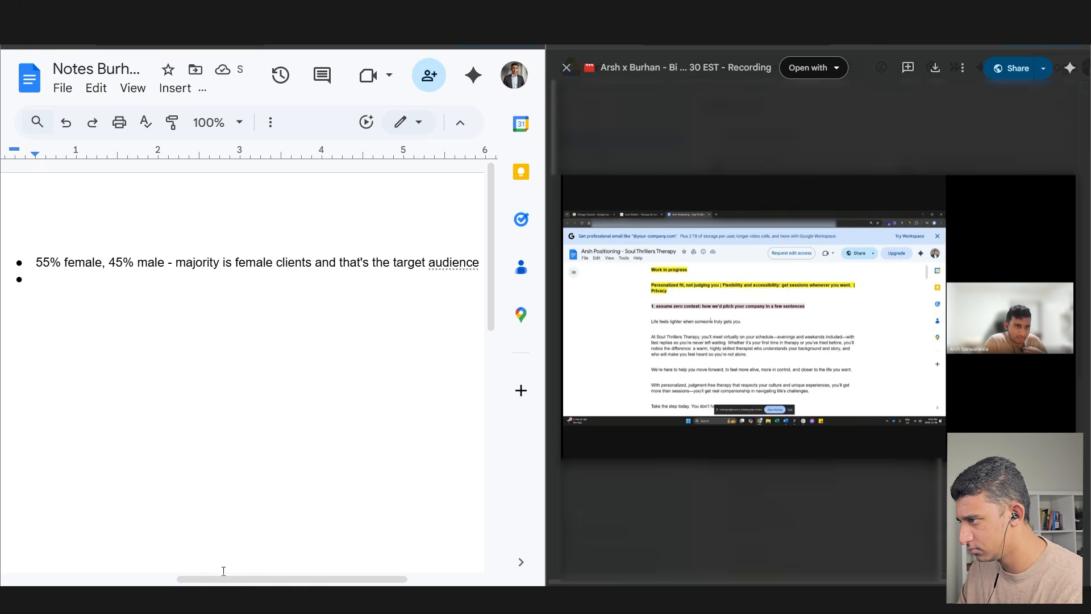
pyautogui.hotkey('ctrl', '-')
pyautogui.click(211, 60)
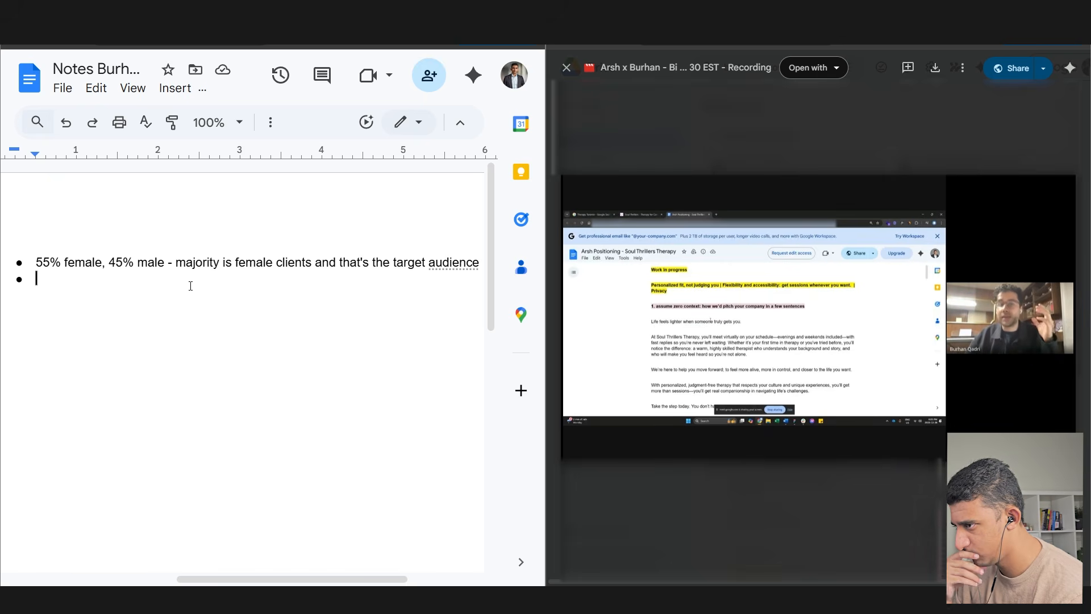
# - Add the bullet 'High % - 35% have been to therapy before', removing the 45% alternative
pyautogui.write('High ')
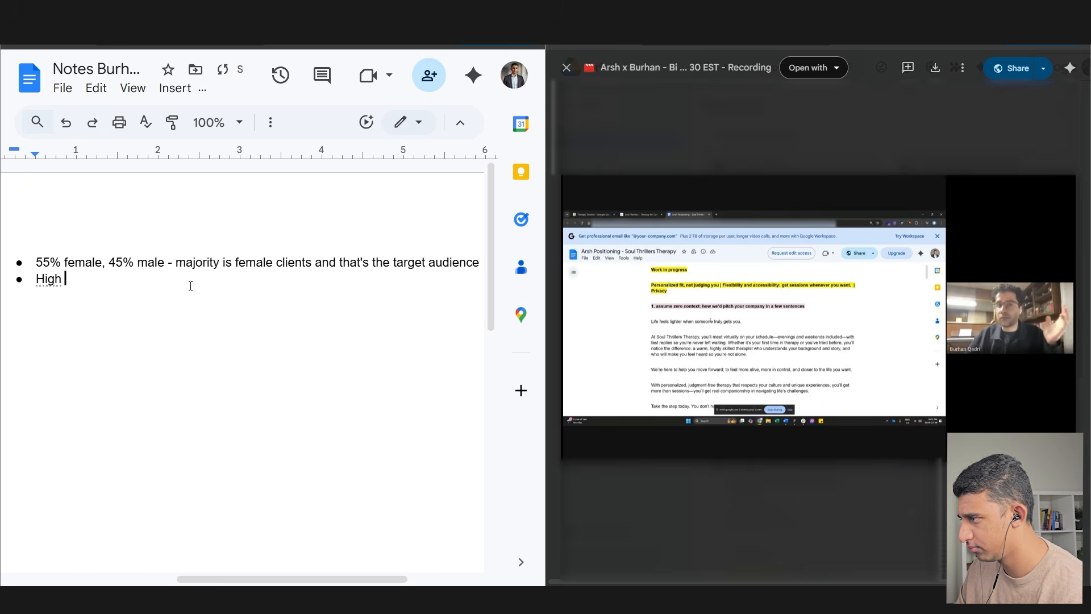
pyautogui.write('% - 35% ')
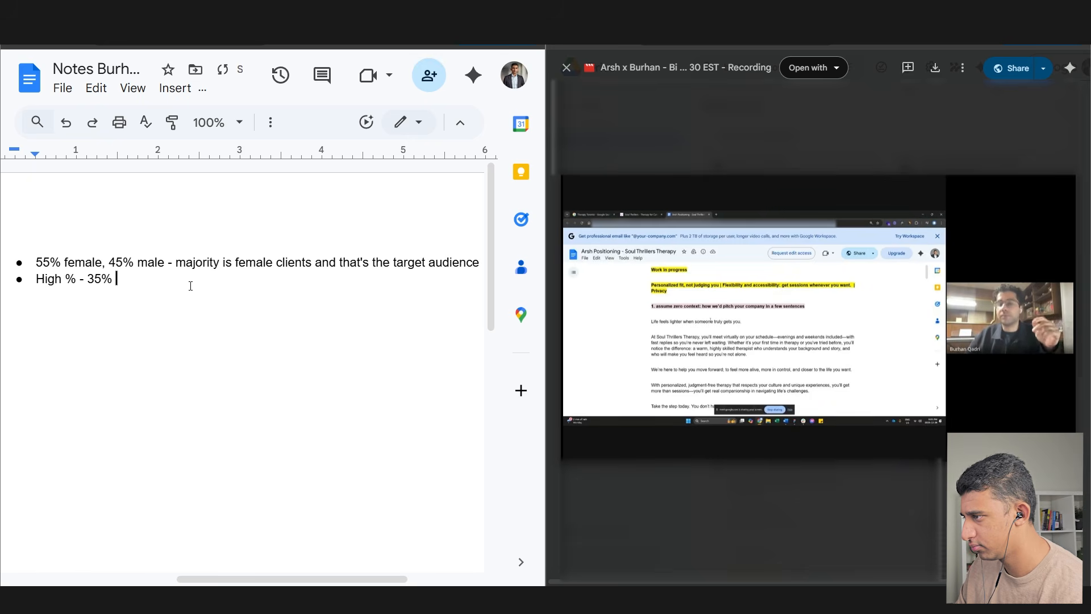
pyautogui.write('or 45% have been ')
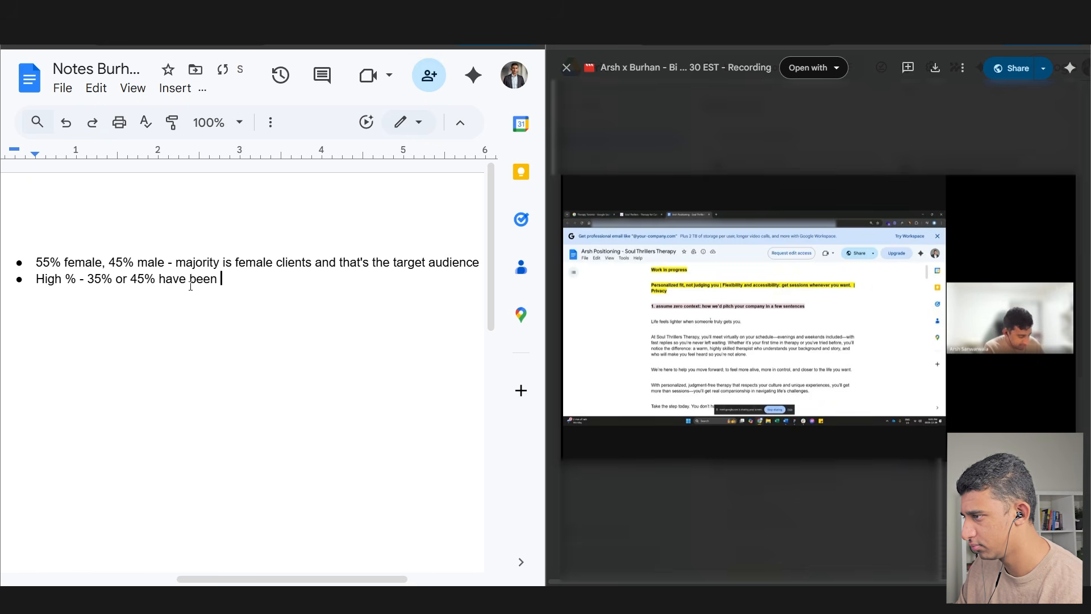
pyautogui.write('t o therapy before')
pyautogui.press('Return')
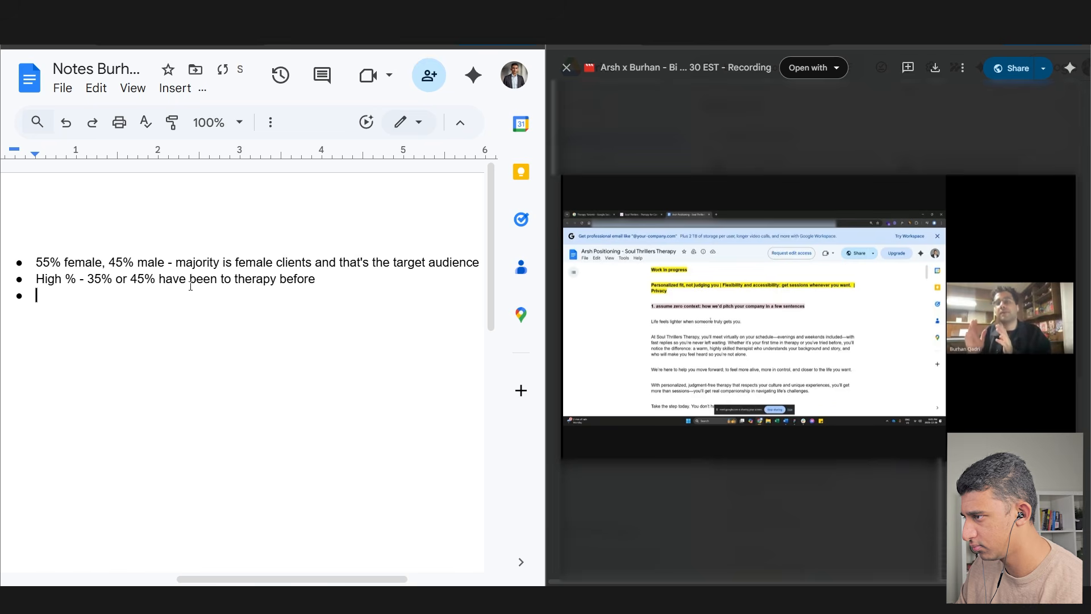
pyautogui.doubleClick(137, 278)
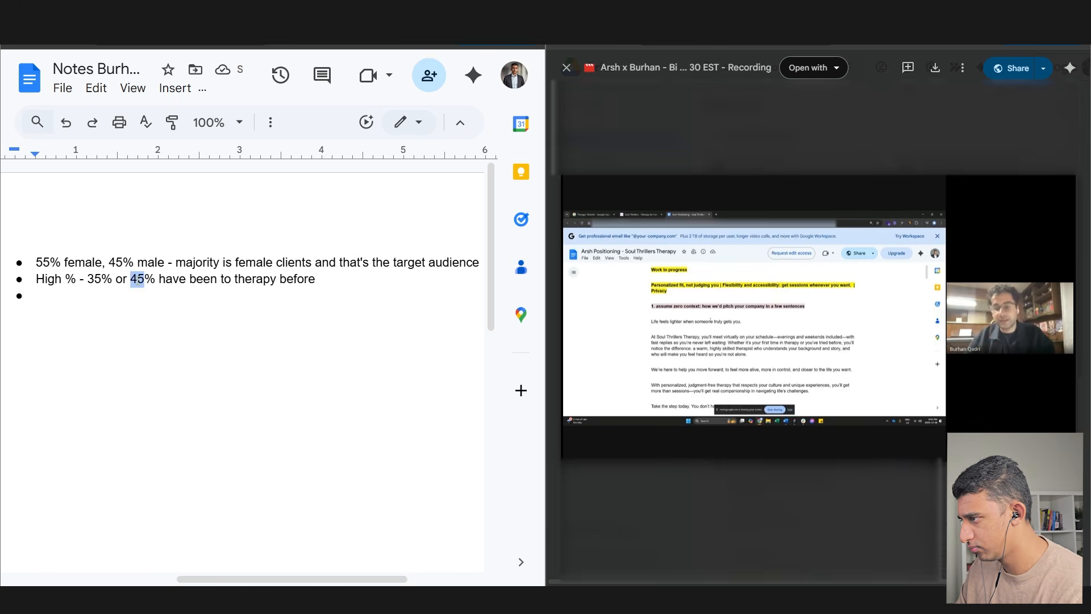
pyautogui.press('BackSpace')
pyautogui.press('BackSpace')
pyautogui.press('BackSpace')
pyautogui.press('BackSpace')
pyautogui.press('Delete')
pyautogui.press('Delete')
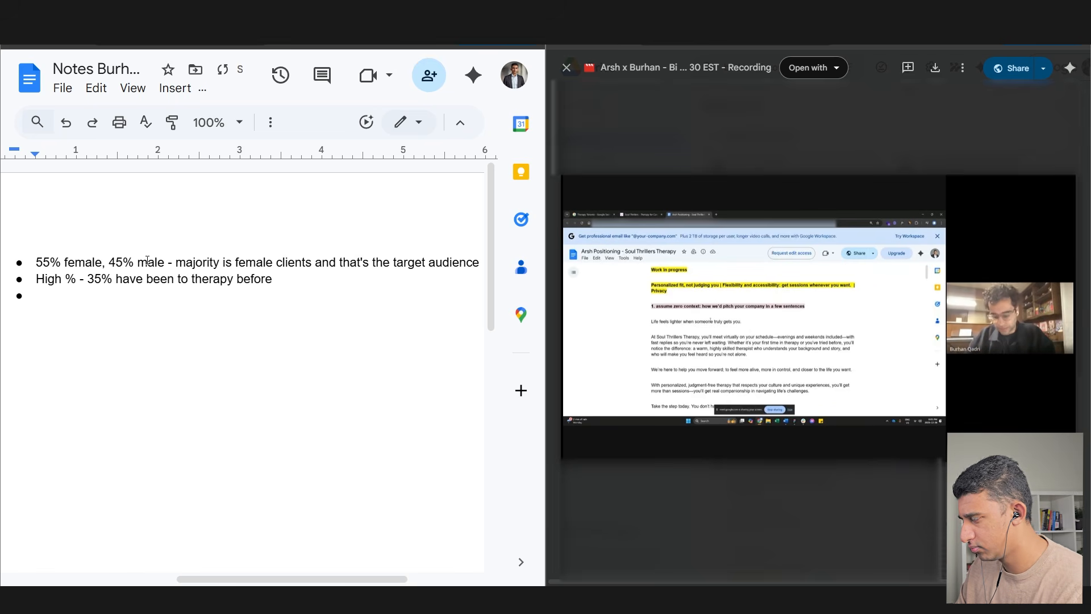
# - Add the bullet 'The rest 65% are the first time new to therapy'
pyautogui.click(130, 302)
pyautogui.write('The rest )65%')
pyautogui.press('BackSpace')
pyautogui.press('BackSpace')
pyautogui.press('BackSpace')
pyautogui.press('BackSpace')
pyautogui.write('65% are the first time')
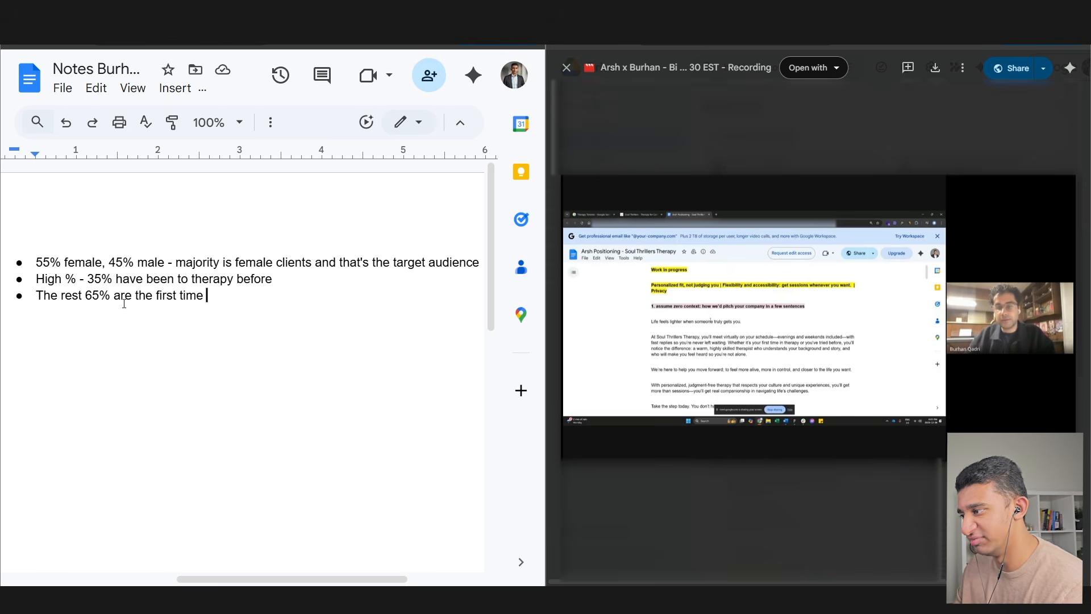
pyautogui.write('new')
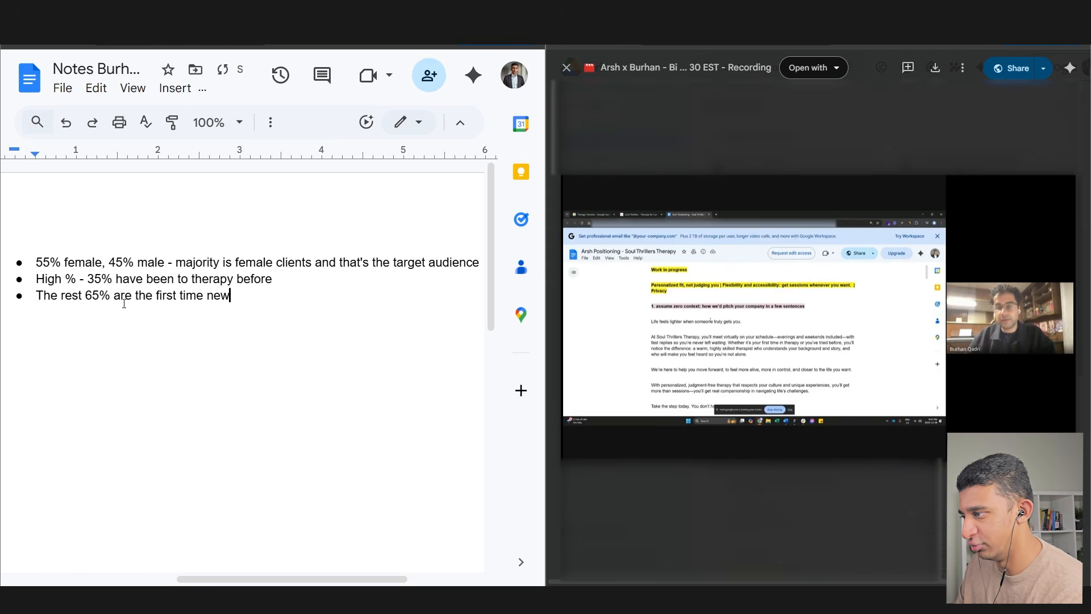
pyautogui.write(' to therapy')
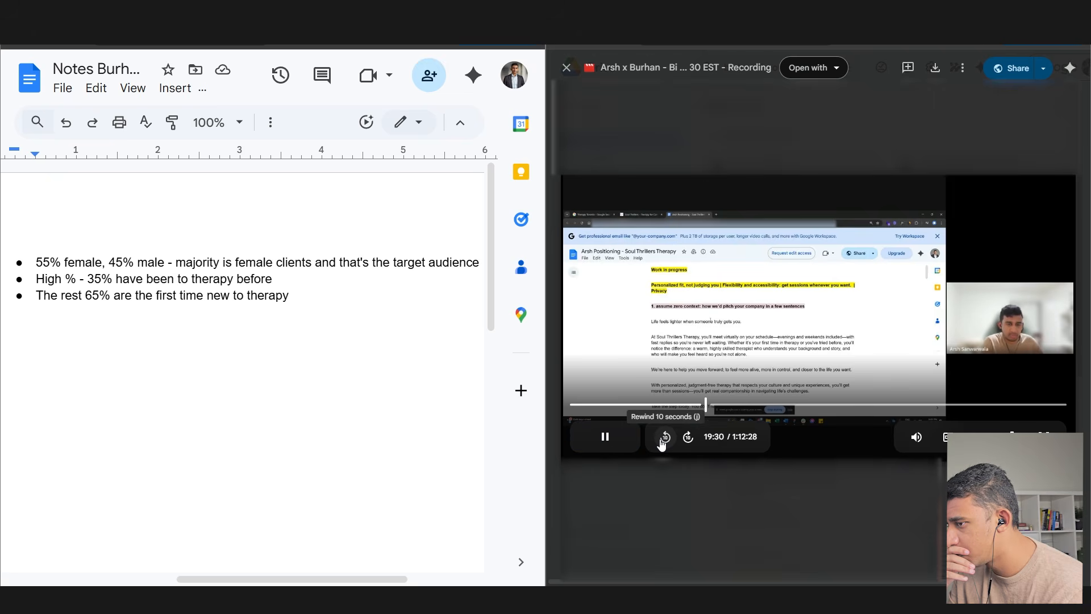
# - Add the bullet 'Most important thing to look out for is building a connection'
pyautogui.click(348, 307)
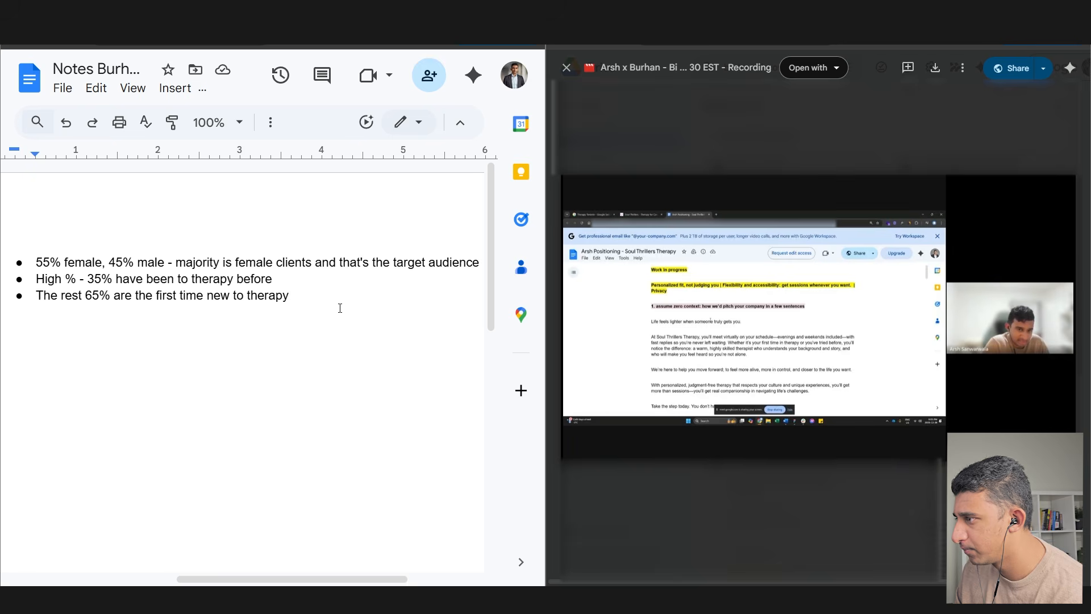
pyautogui.press('Return')
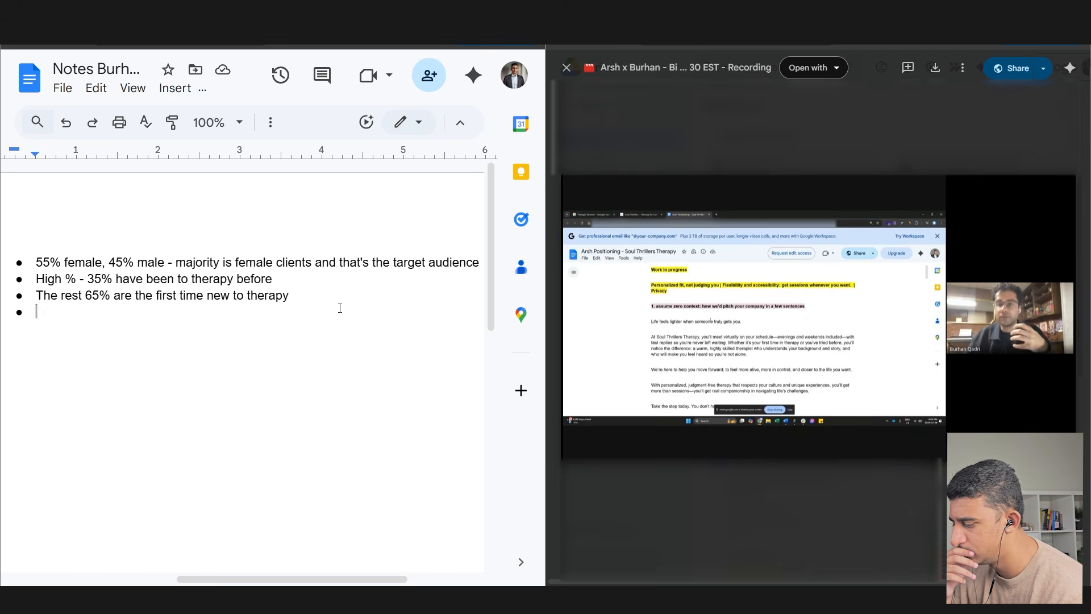
pyautogui.write('Most important thi')
pyautogui.write('ng to look out')
pyautogui.write(' for is com')
pyautogui.press('BackSpace')
pyautogui.press('BackSpace')
pyautogui.press('BackSpace')
pyautogui.press('BackSpace')
pyautogui.write('building a connection with your therapist')
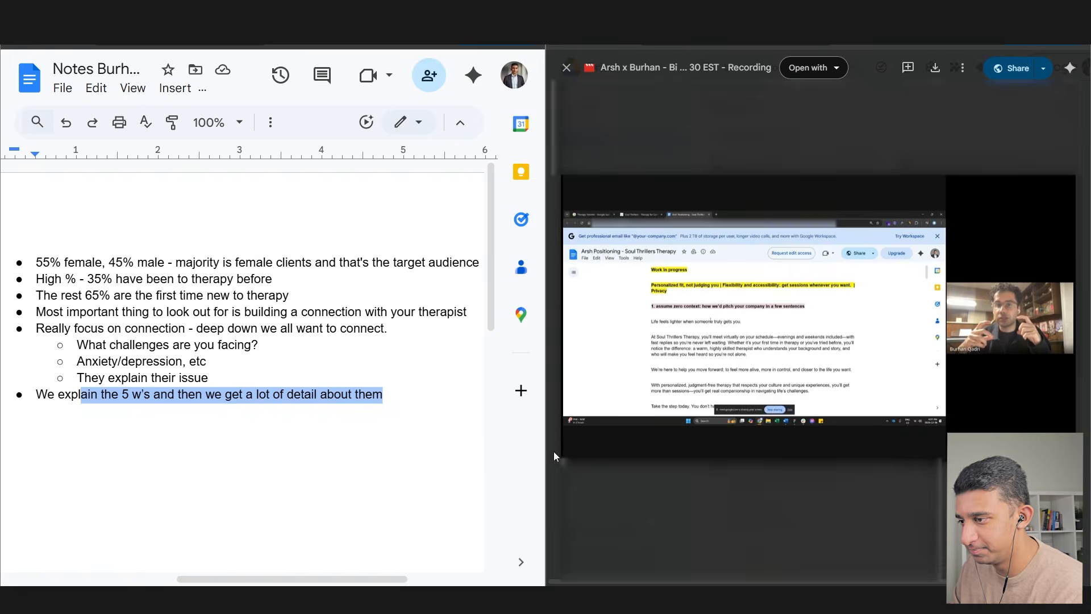
pyautogui.click(591, 438)
# - List the reasons: 'Stress/anxiety is the #1 reason', '#2 is relationships', '#3 and #4 is anxiety/depression'
pyautogui.click(387, 393)
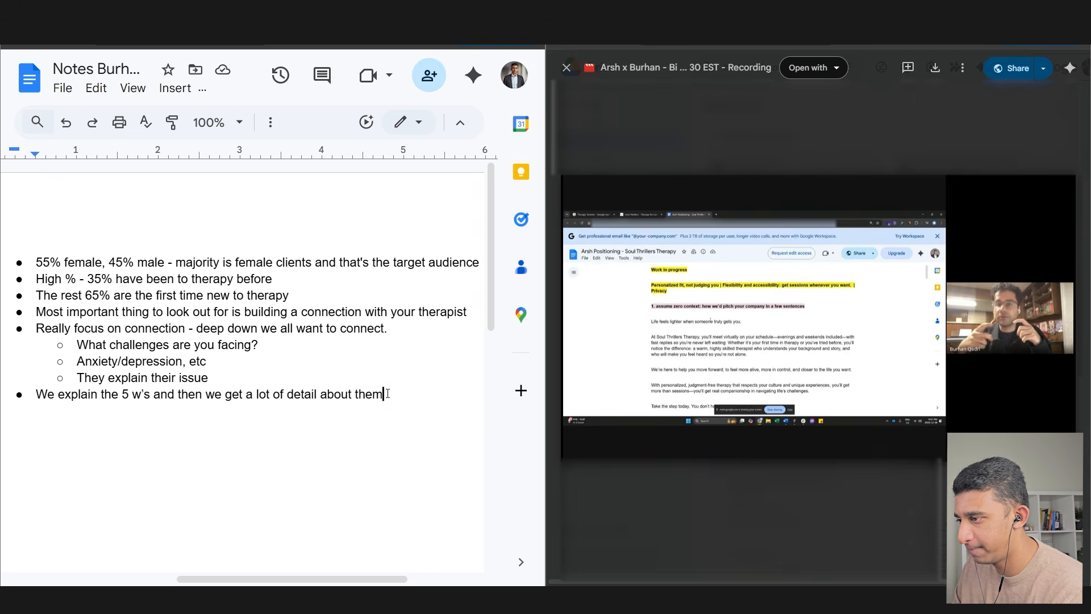
pyautogui.press('Return')
pyautogui.write('Stress/anxiety is the ')
pyautogui.write('#1 reason people come')
pyautogui.press('Return')
pyautogui.write('#2 is relationships')
pyautogui.press('Return')
pyautogui.write('#3 and #4 is anxiety/depression')
pyautogui.press('Return')
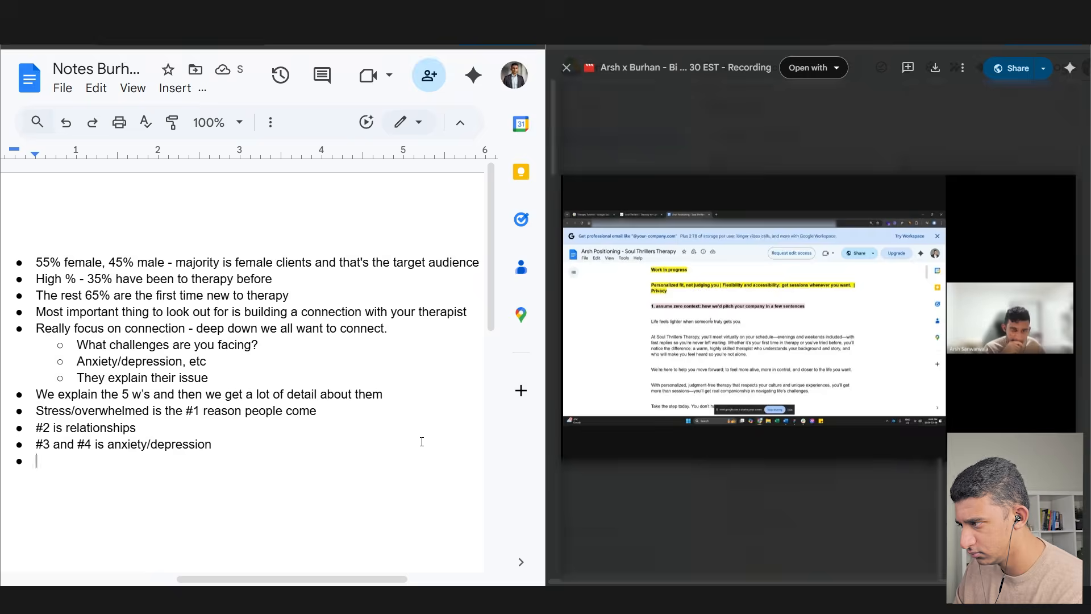
# - Start an indented sub-bullet under the Stress/overwhelmed line
pyautogui.click(329, 410)
pyautogui.press('Return')
pyautogui.press('Tab')
pyautogui.scroll(-1, 329, 407)
# - Add the sub-point 'Stress is related to relationships' and highlight the ranked reasons block
pyautogui.write('Stress is related to relationships (not work stress')
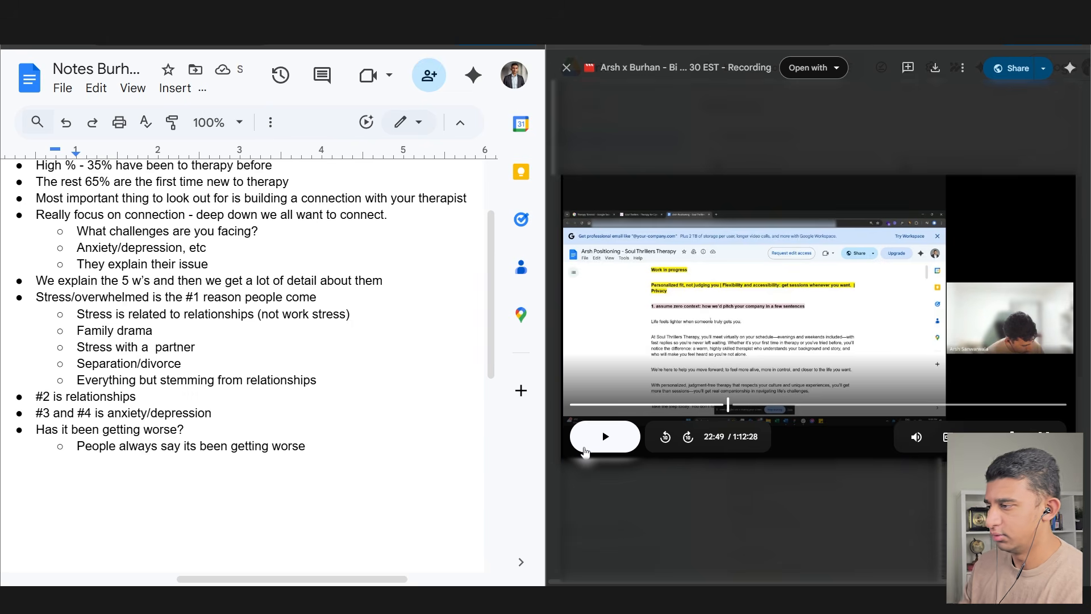
pyautogui.moveTo(36, 297); pyautogui.dragTo(318, 298)
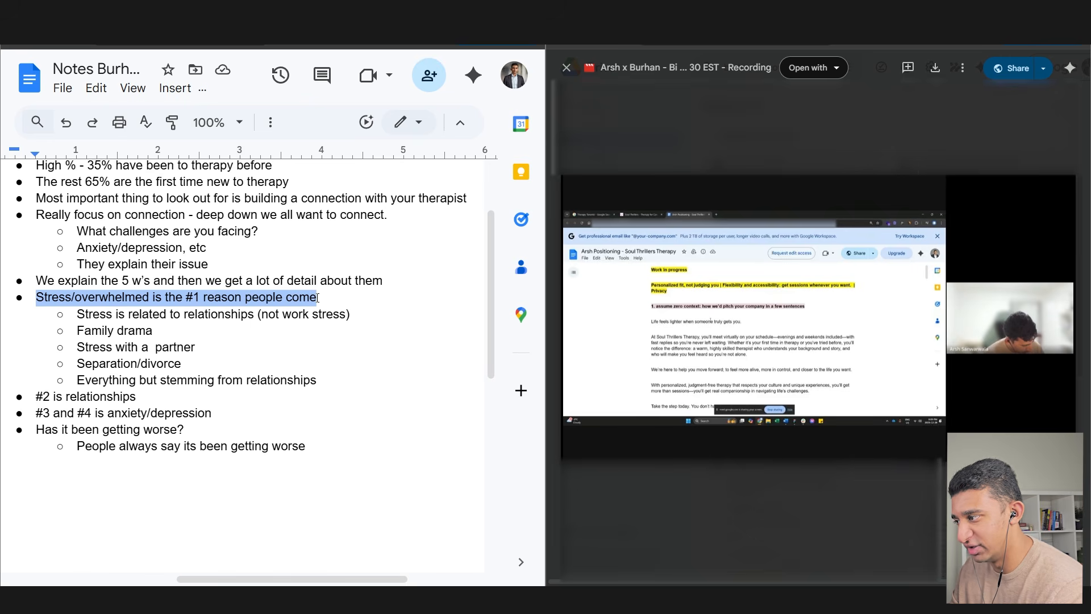
pyautogui.moveTo(37, 396); pyautogui.dragTo(185, 401)
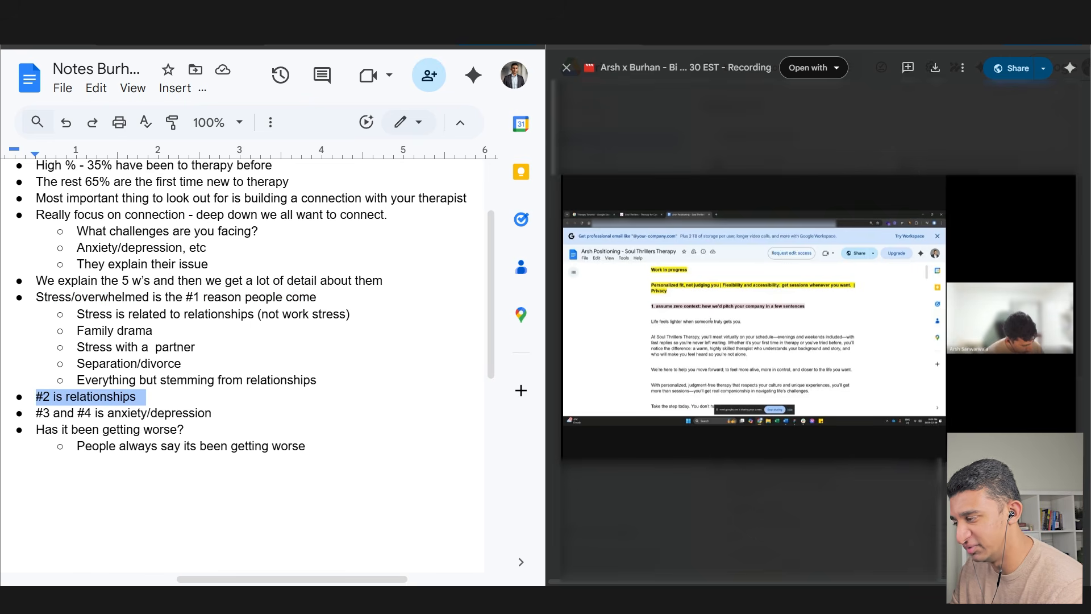
pyautogui.moveTo(36, 413); pyautogui.dragTo(212, 415)
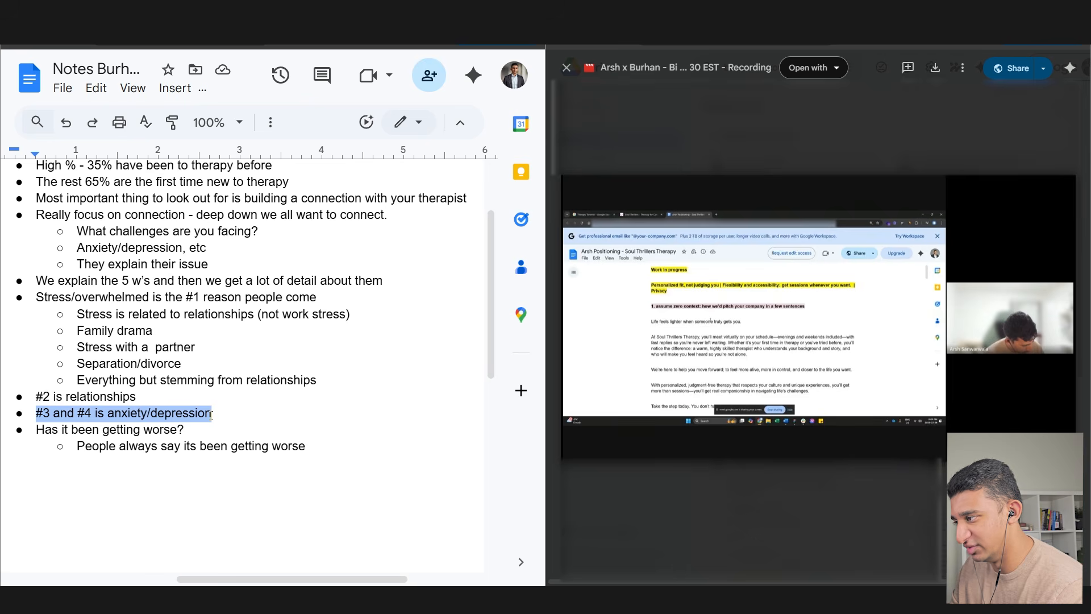
pyautogui.click(213, 415)
pyautogui.moveTo(212, 414); pyautogui.dragTo(34, 300)
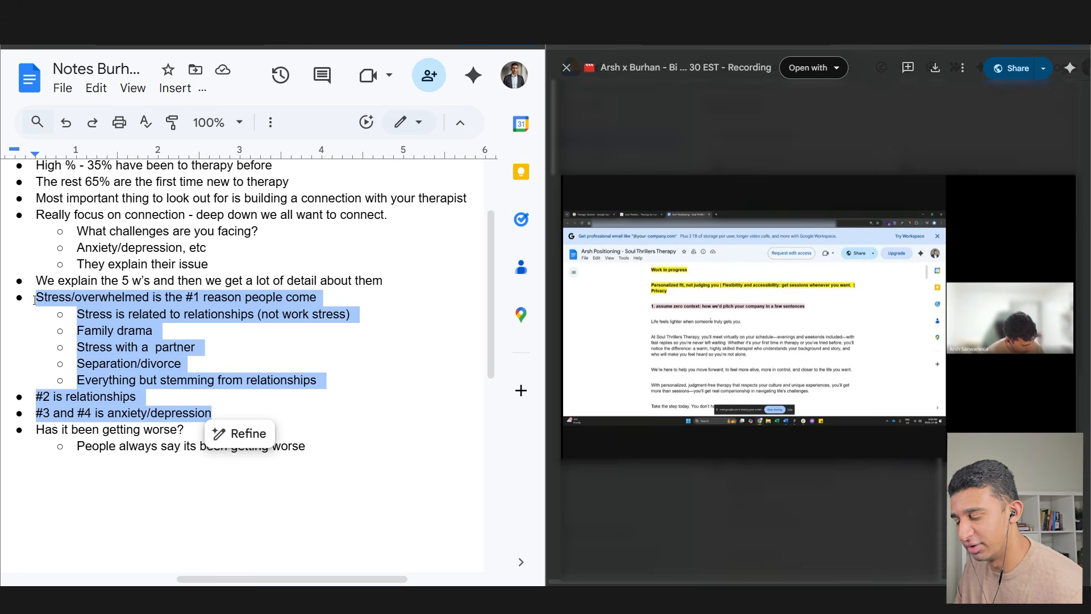
# - Highlight the relationships-stemming line and the 'Has it been getting worse?' notes while discussing them
pyautogui.tripleClick(80, 380)
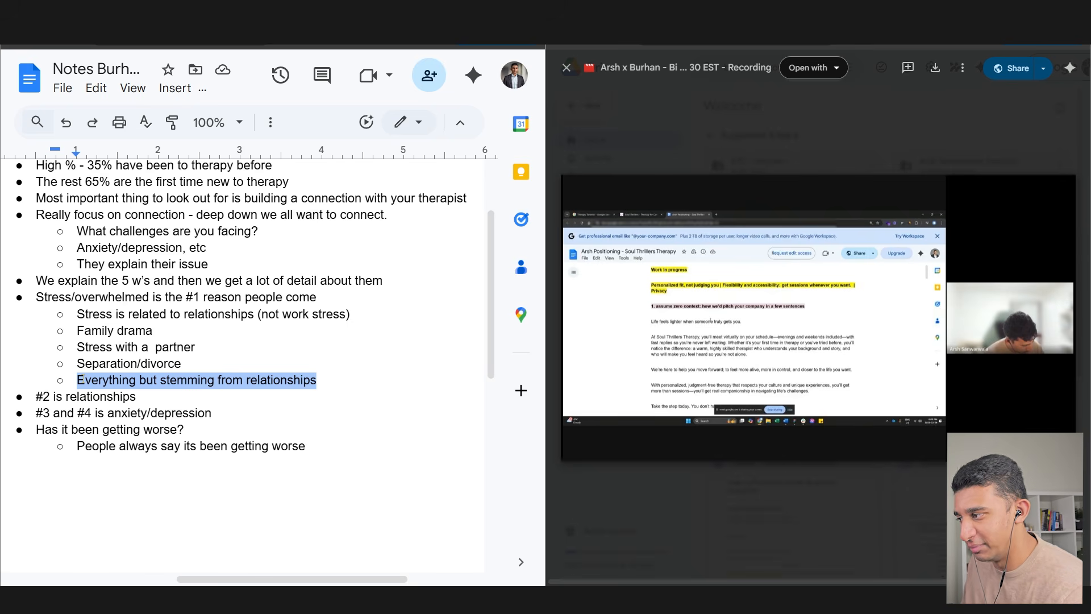
pyautogui.moveTo(24, 426); pyautogui.dragTo(191, 444)
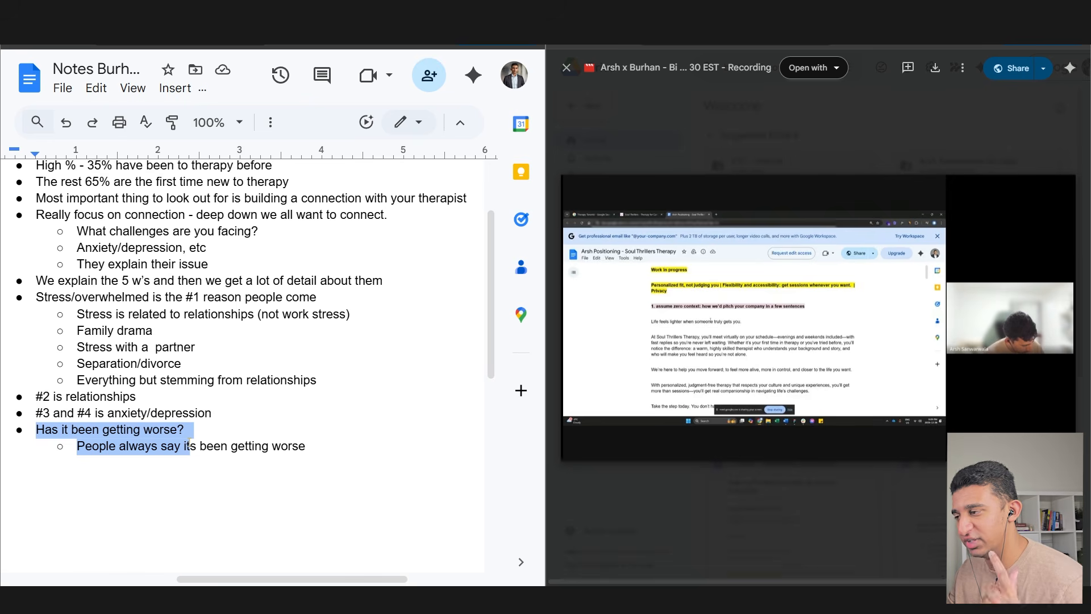
pyautogui.moveTo(53, 298); pyautogui.dragTo(153, 296)
pyautogui.moveTo(55, 397); pyautogui.dragTo(216, 418)
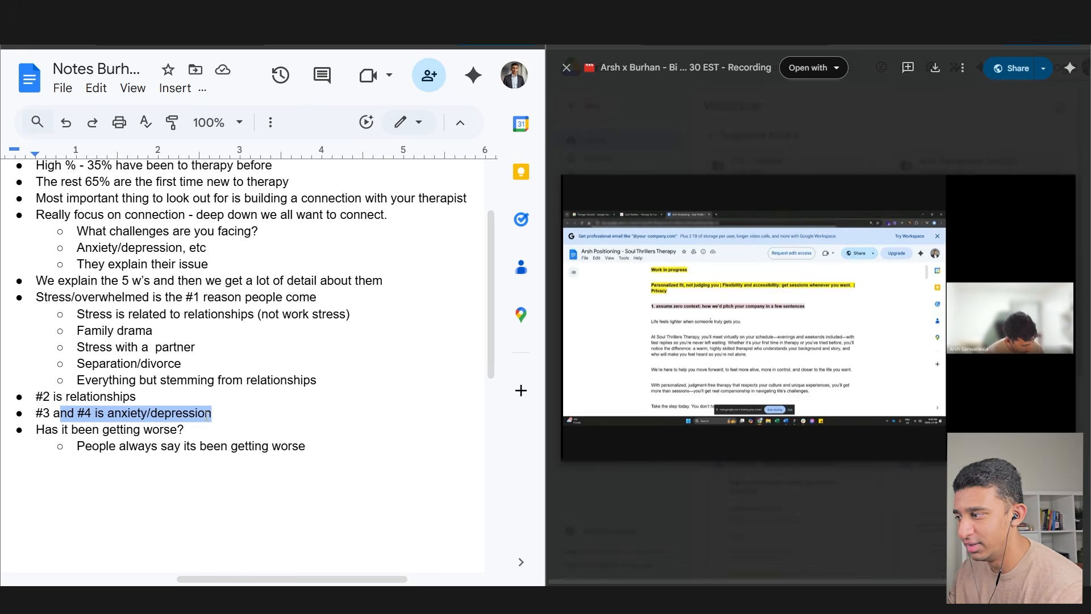
pyautogui.moveTo(309, 447); pyautogui.dragTo(76, 441)
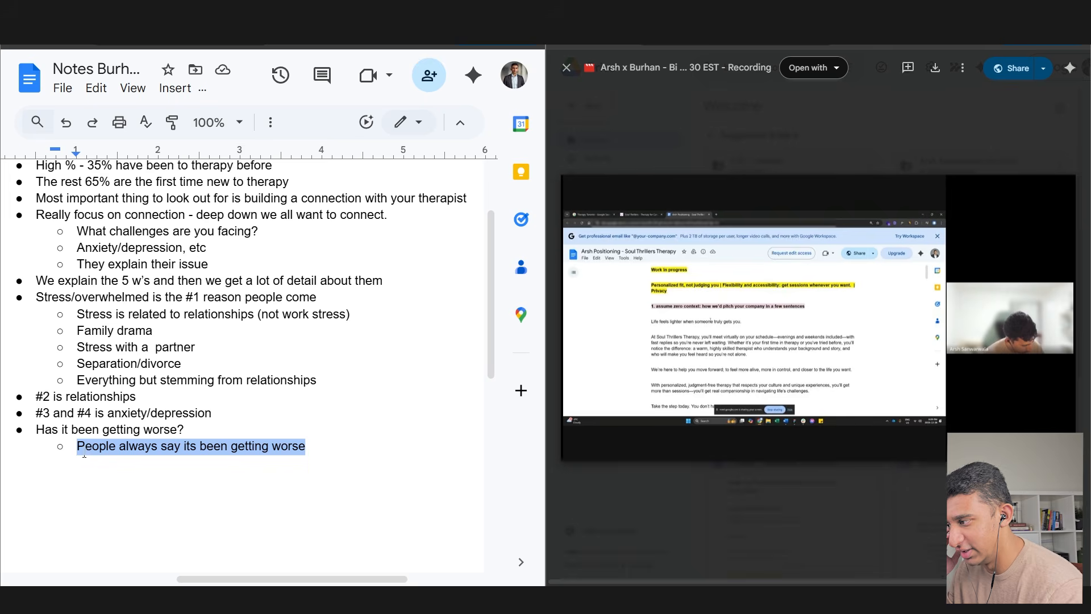
pyautogui.moveTo(50, 430); pyautogui.dragTo(49, 430)
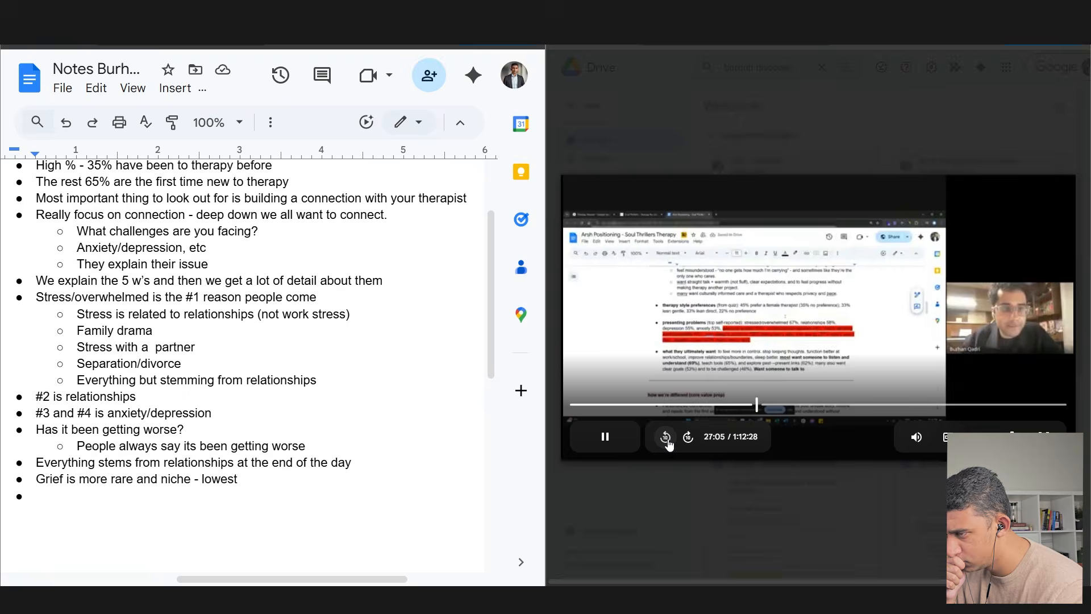
# - Add the 'Even within relationships' bullet with the sub-point 'Partner related / sometimes family'
pyautogui.click(212, 499)
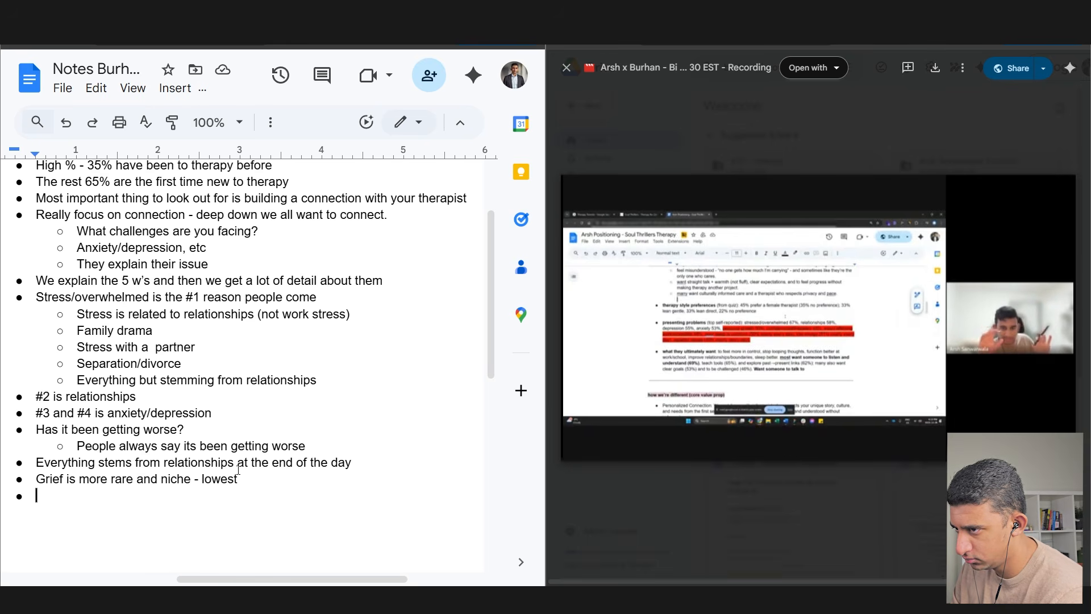
pyautogui.write('Evenw')
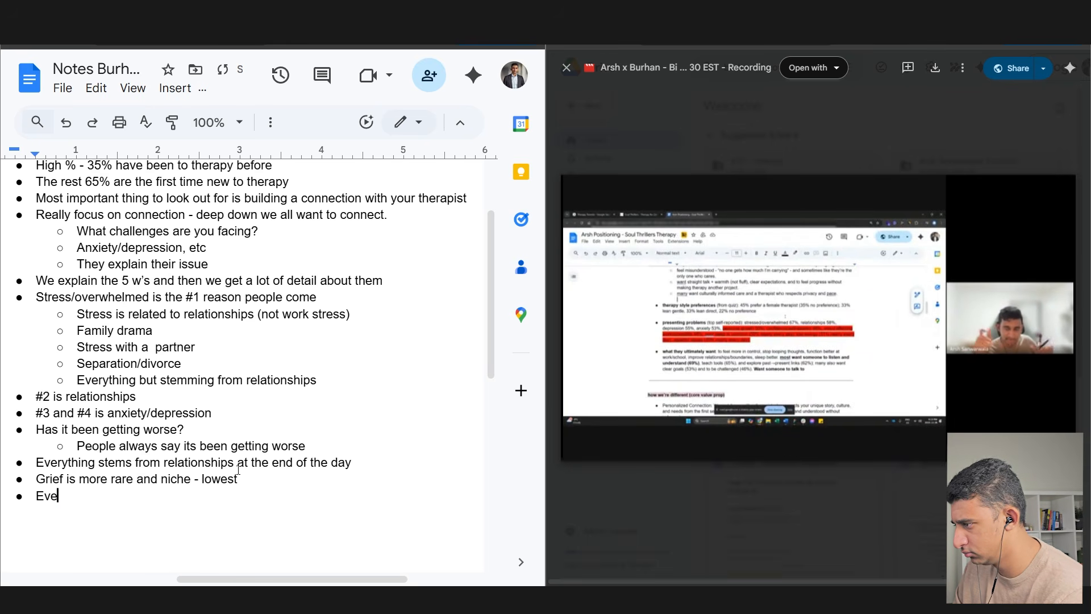
pyautogui.press('BackSpace')
pyautogui.press('BackSpace')
pyautogui.write('within relationships')
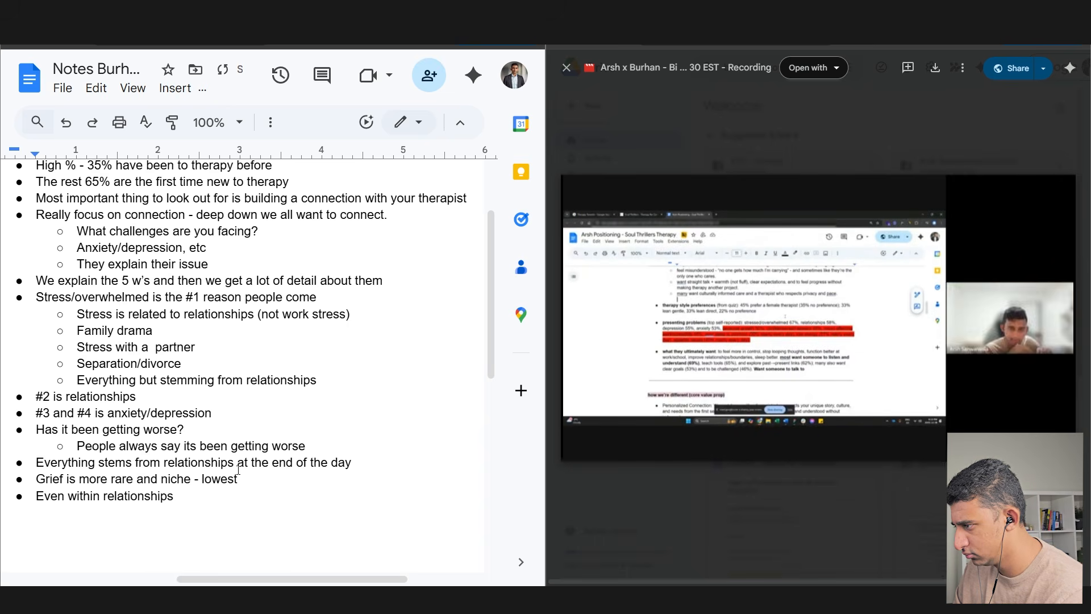
pyautogui.press('Return')
pyautogui.press('Tab')
pyautogui.write('Partner elated')
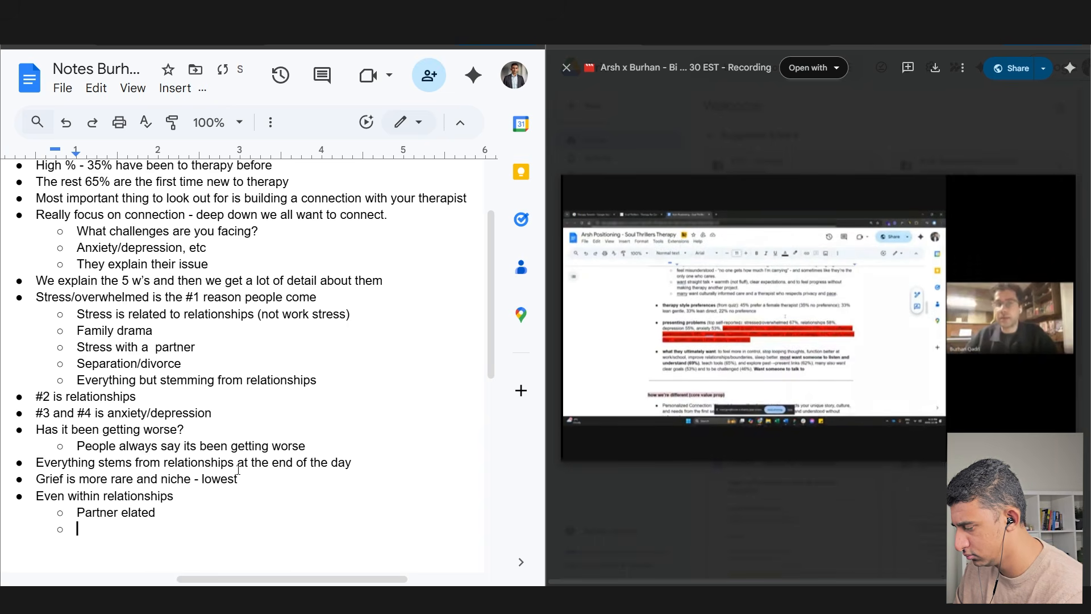
pyautogui.press('BackSpace')
pyautogui.press('BackSpace')
pyautogui.press('BackSpace')
pyautogui.press('BackSpace')
pyautogui.press('BackSpace')
pyautogui.press('BackSpace')
pyautogui.write('realted / sometimes family')
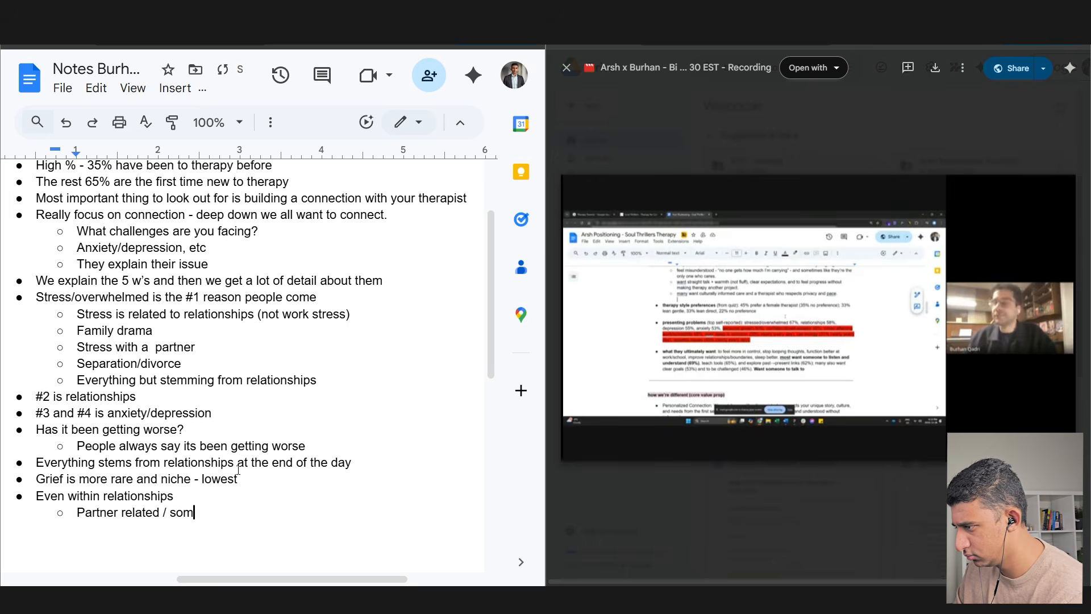
pyautogui.press('Return')
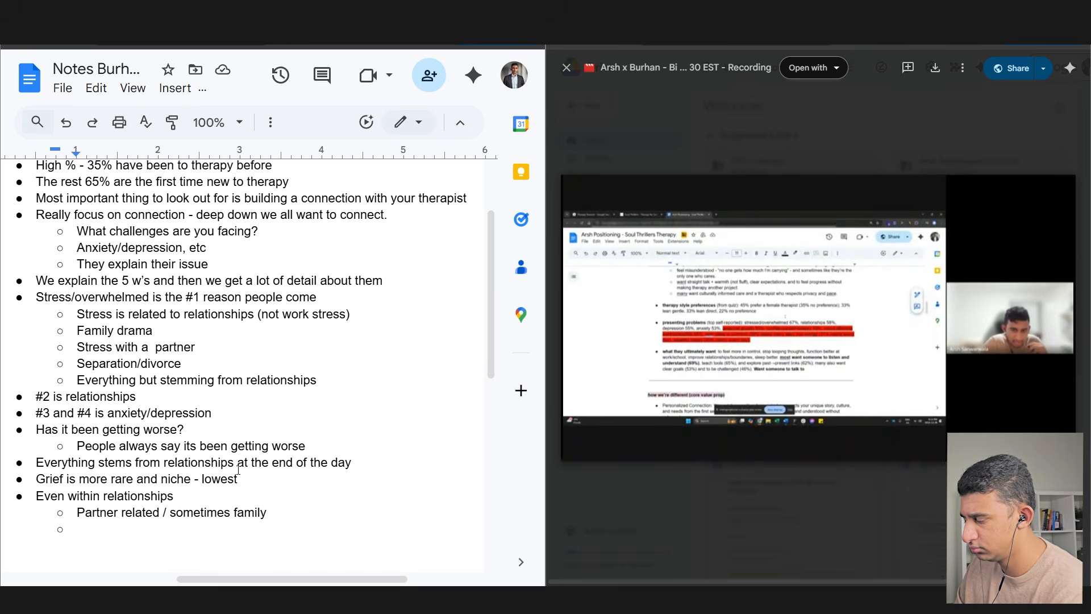
# - Add sub-points 'We fight all the time', 'I don't know why…XYZ', 'We're on and off', 'She's not understanding me'
pyautogui.scroll(-3, 238, 471)
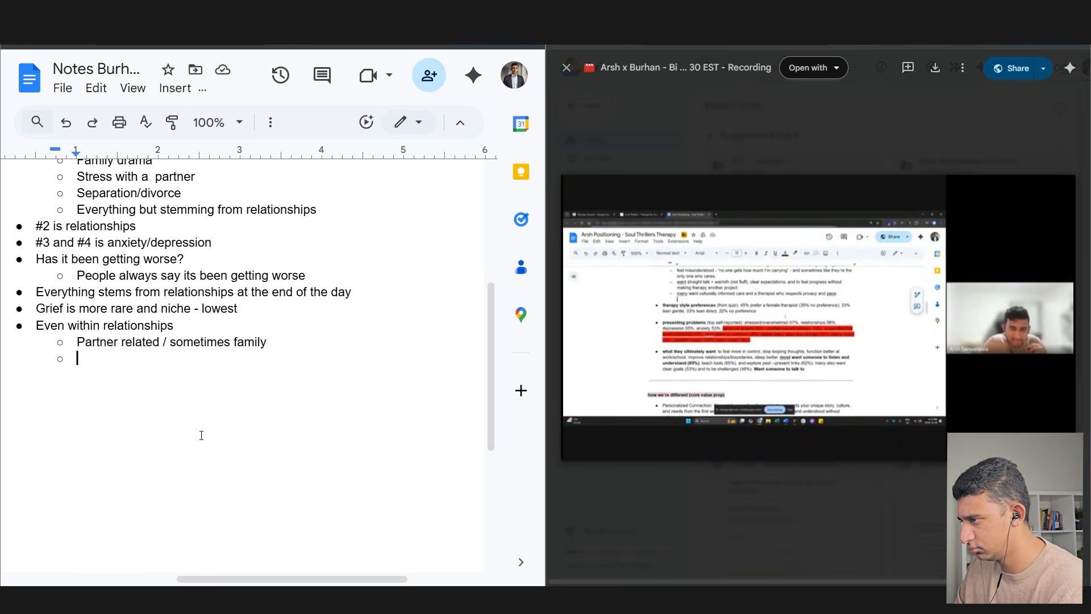
pyautogui.write('We fight all the time')
pyautogui.press('Return')
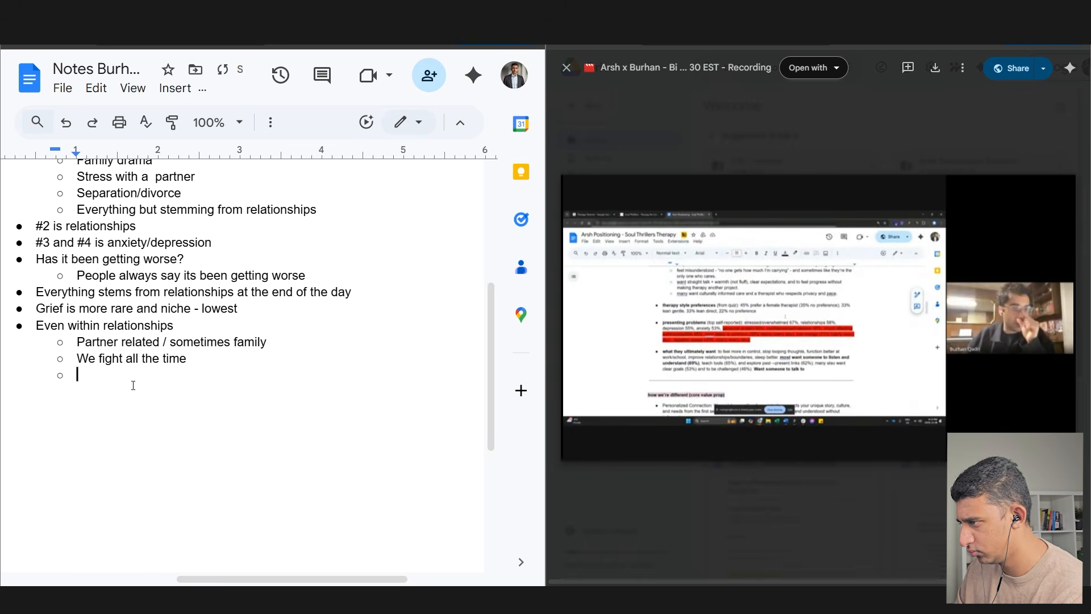
pyautogui.write('I dont know why she or he')
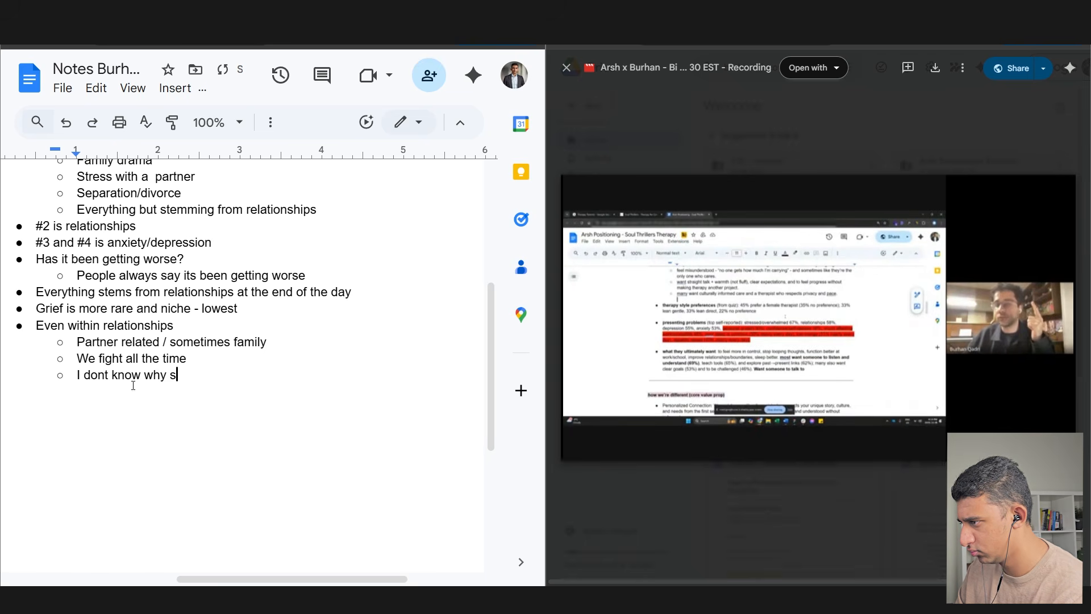
pyautogui.write(' is doing XYZ')
pyautogui.press('Return')
pyautogui.write("We're on and off")
pyautogui.press('Return')
pyautogui.write("SHe's not understandi")
pyautogui.write('ng me ')
pyautogui.write('he/she')
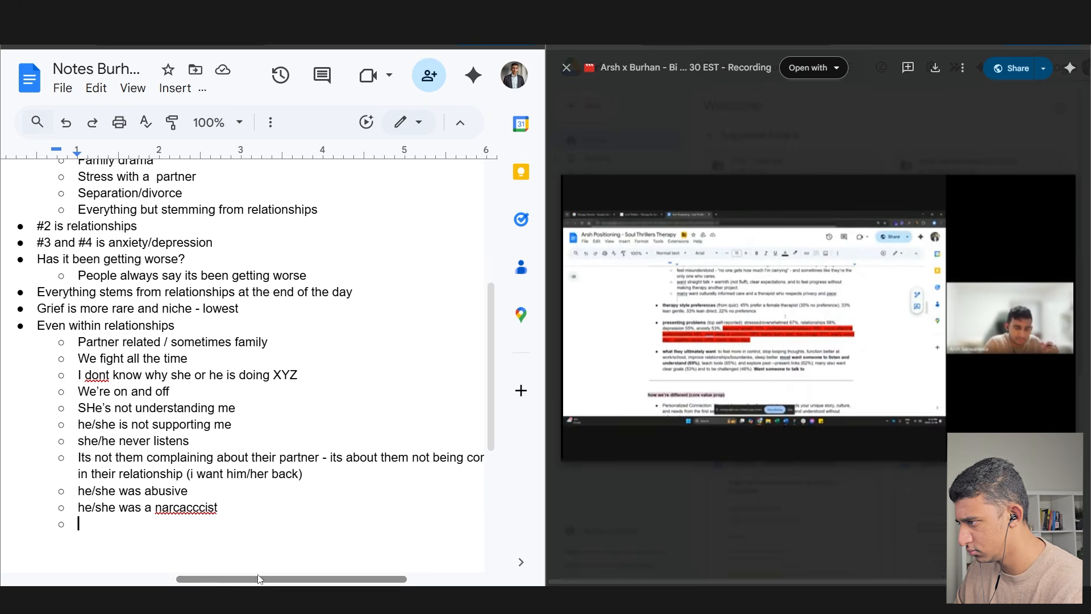
pyautogui.click(96, 375)
pyautogui.click(105, 349)
pyautogui.click(121, 526)
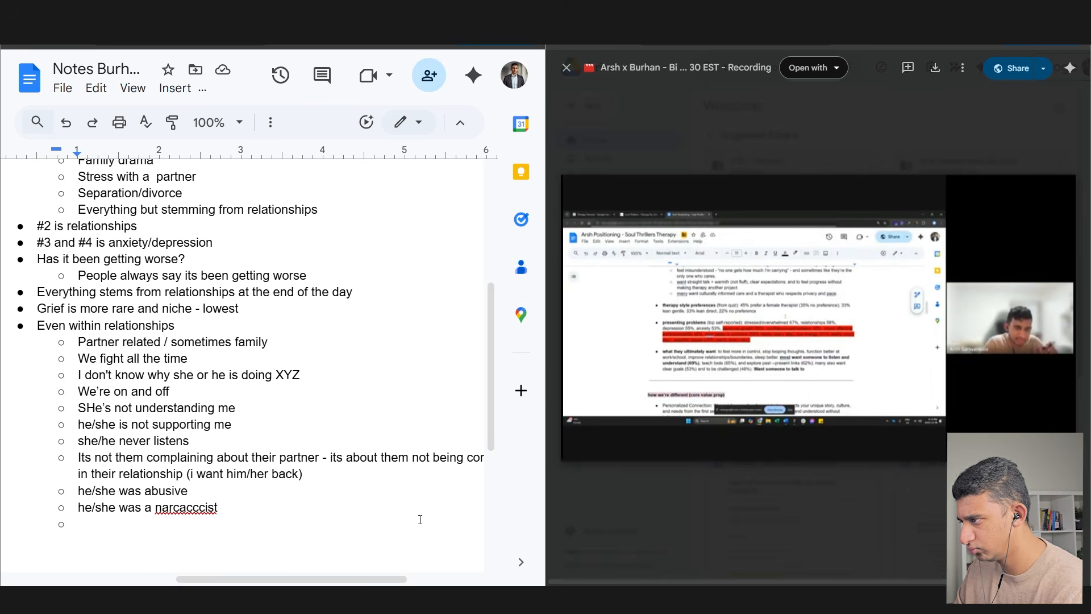
# - Add a top-level bullet on non-proactive reach-out via the quiz ad, quoting 'dating someone you dont like?'
pyautogui.hotkey('shift', 'Tab')
pyautogui.hotkey('shift', 'Tab')
pyautogui.write('Not proactive reach out -')
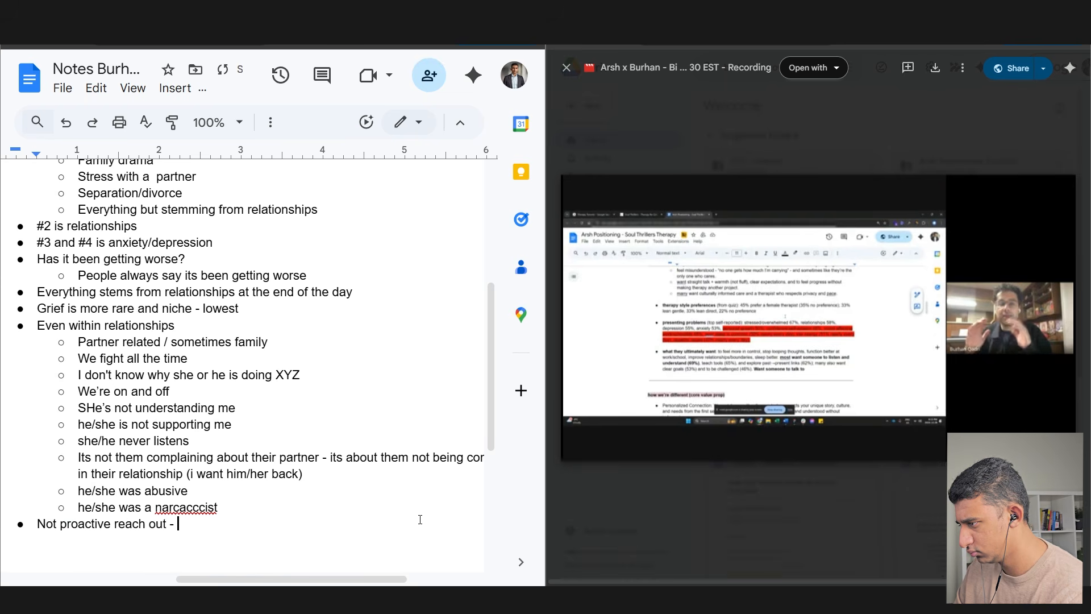
pyautogui.write(' they are open to th')
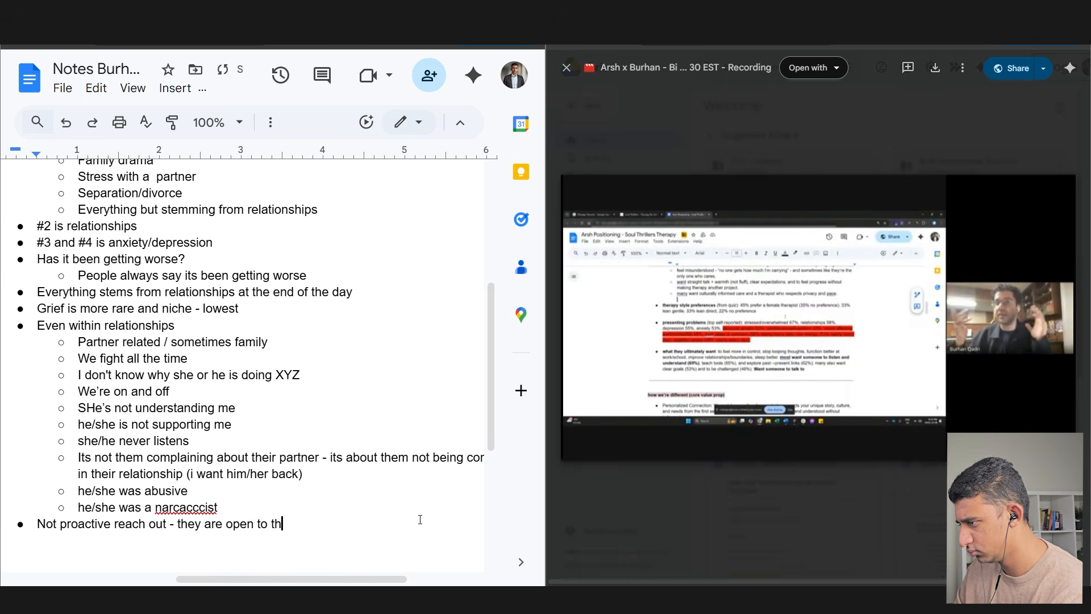
pyautogui.write('e idea of therapy and have ')
pyautogui.write('been thinking about it and th')
pyautogui.press('BackSpace')
pyautogui.press('BackSpace')
pyautogui.write('came across ad - thought it was quiz - they are not given choice to thin')
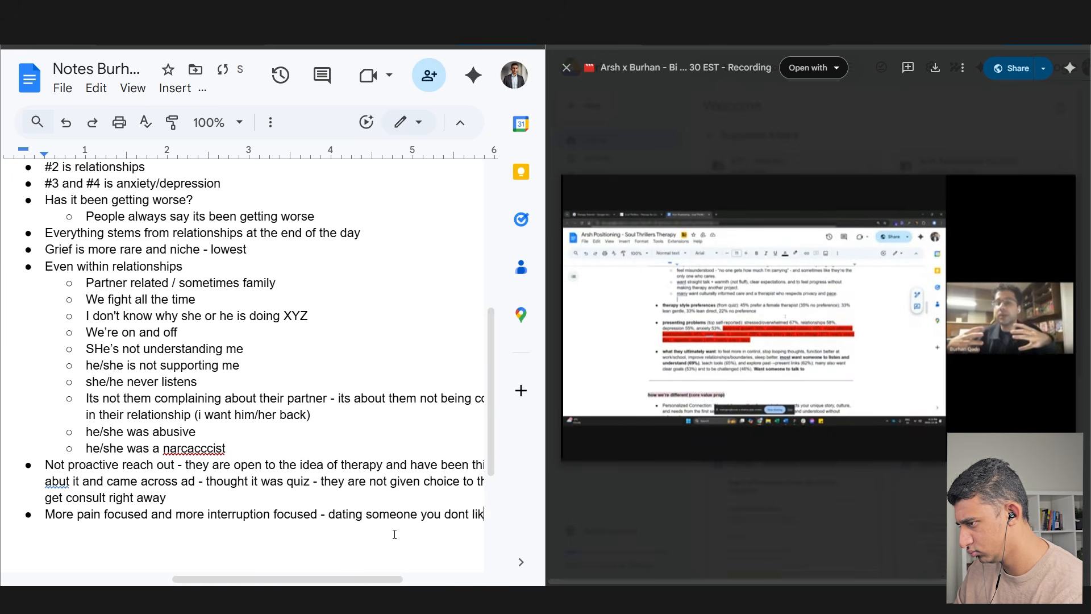
pyautogui.write('like?')
pyautogui.click(272, 518)
pyautogui.write('"')
# - Pause the call recording and select the 'Even within relationships' notes block
pyautogui.click(582, 442)
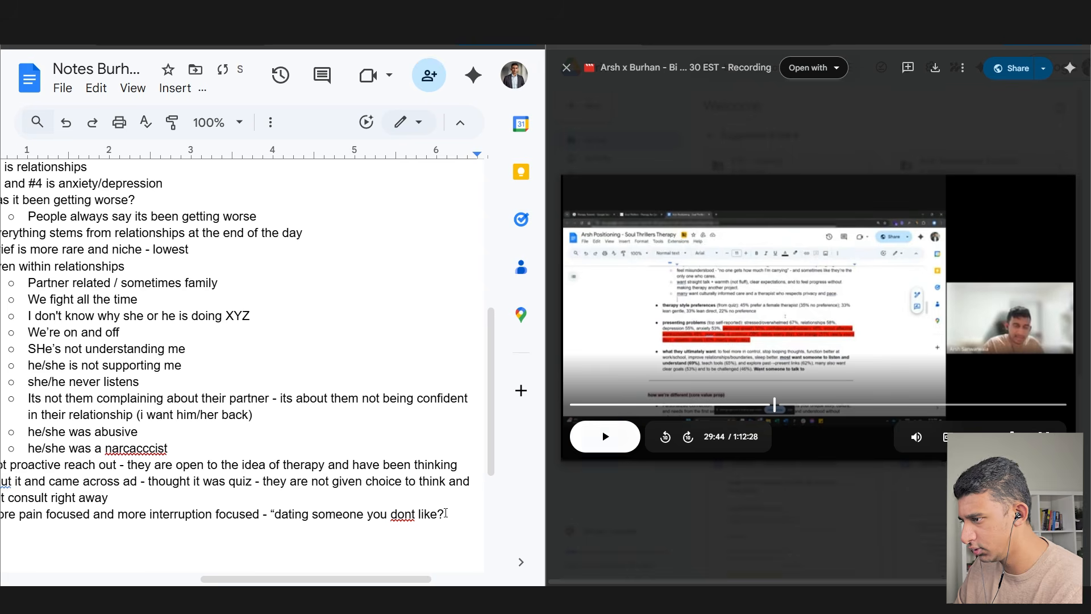
pyautogui.hscroll(-2, 230, 389)
pyautogui.moveTo(45, 272); pyautogui.dragTo(226, 446)
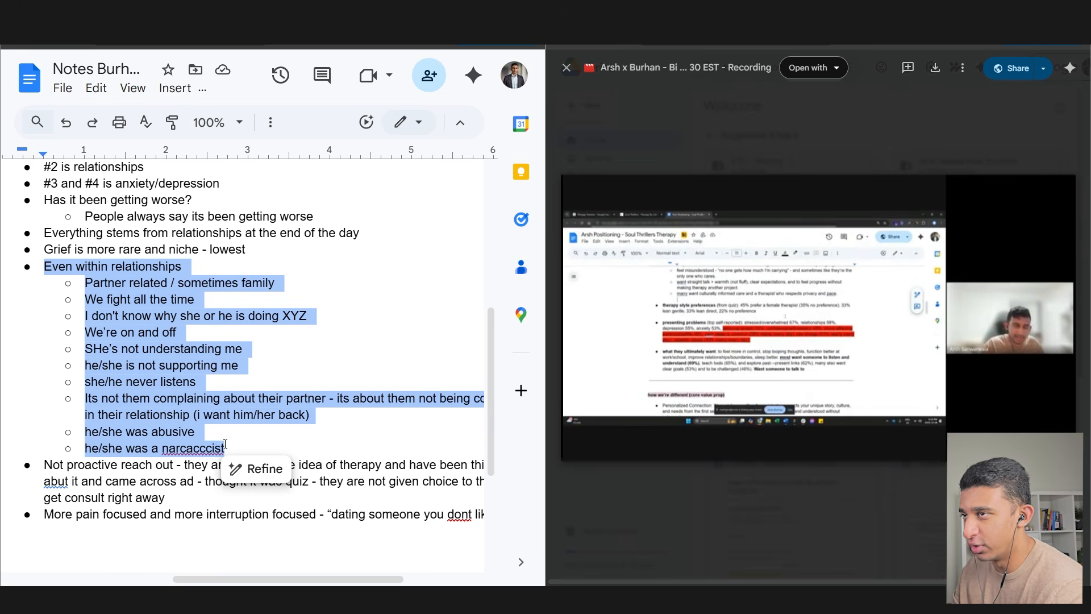
# - Review the partner complaint sub-points, including the XYZ and 'understanding me' lines, by selecting them
pyautogui.click(103, 317)
pyautogui.moveTo(102, 317); pyautogui.dragTo(303, 314)
pyautogui.moveTo(244, 348); pyautogui.dragTo(130, 351)
pyautogui.moveTo(84, 298); pyautogui.dragTo(243, 441)
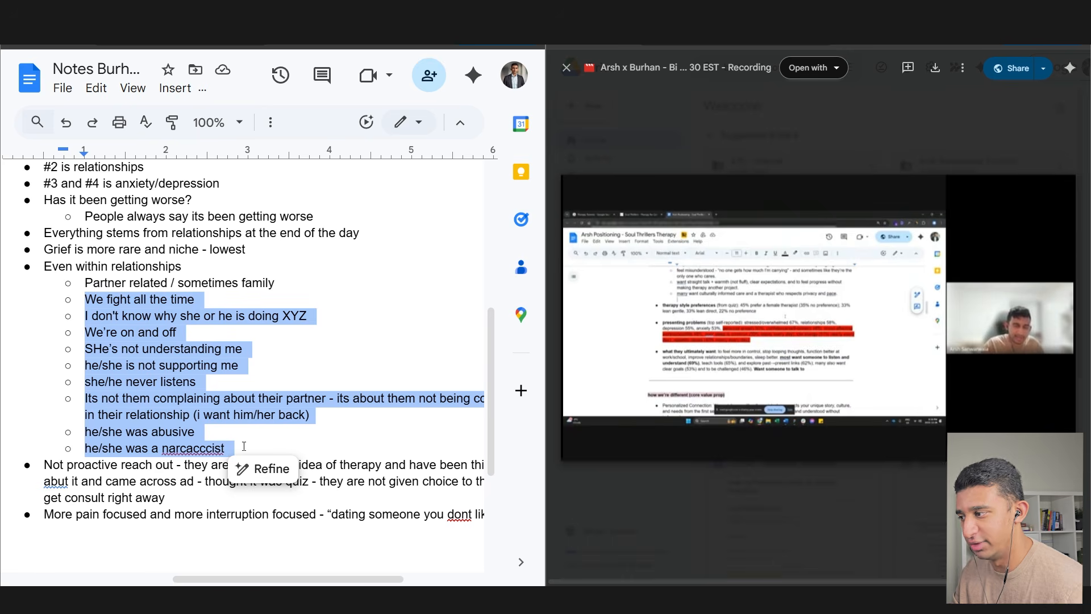
pyautogui.click(244, 446)
pyautogui.moveTo(259, 577); pyautogui.dragTo(296, 577)
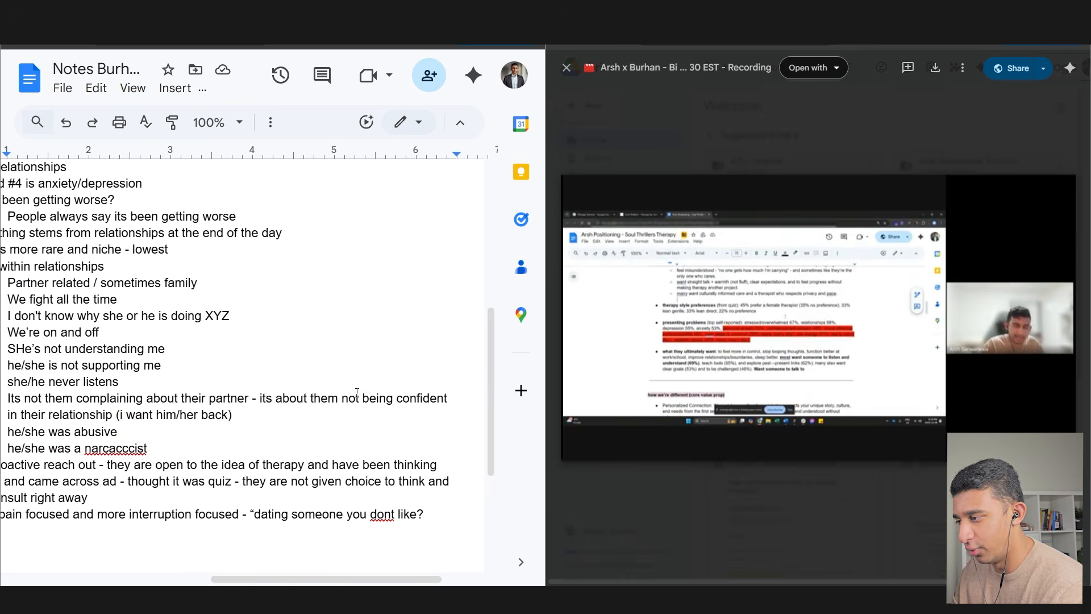
pyautogui.moveTo(358, 399); pyautogui.dragTo(345, 413)
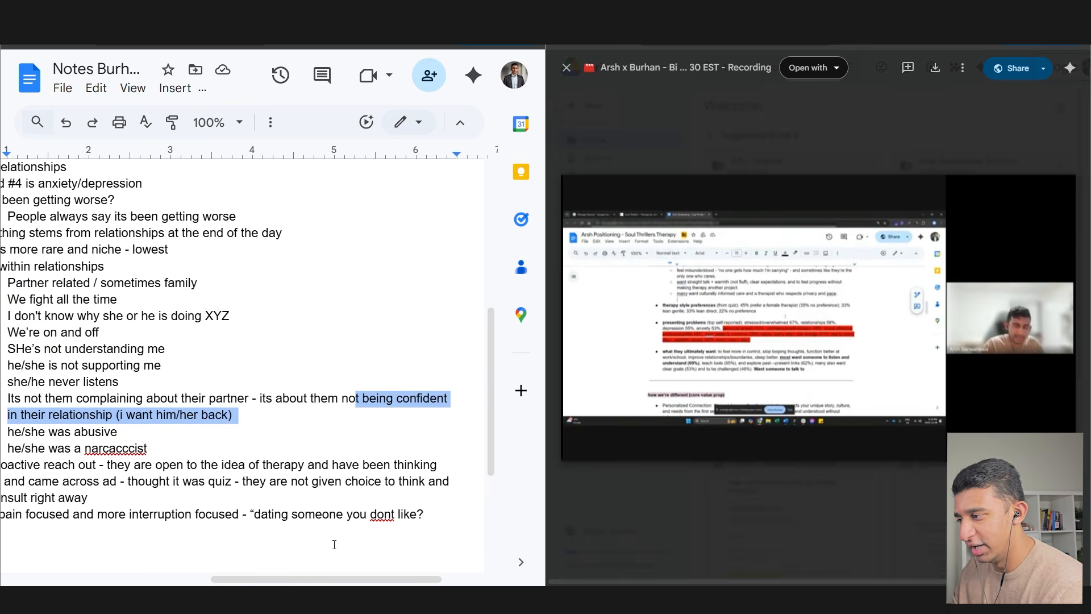
pyautogui.moveTo(321, 580); pyautogui.dragTo(301, 576)
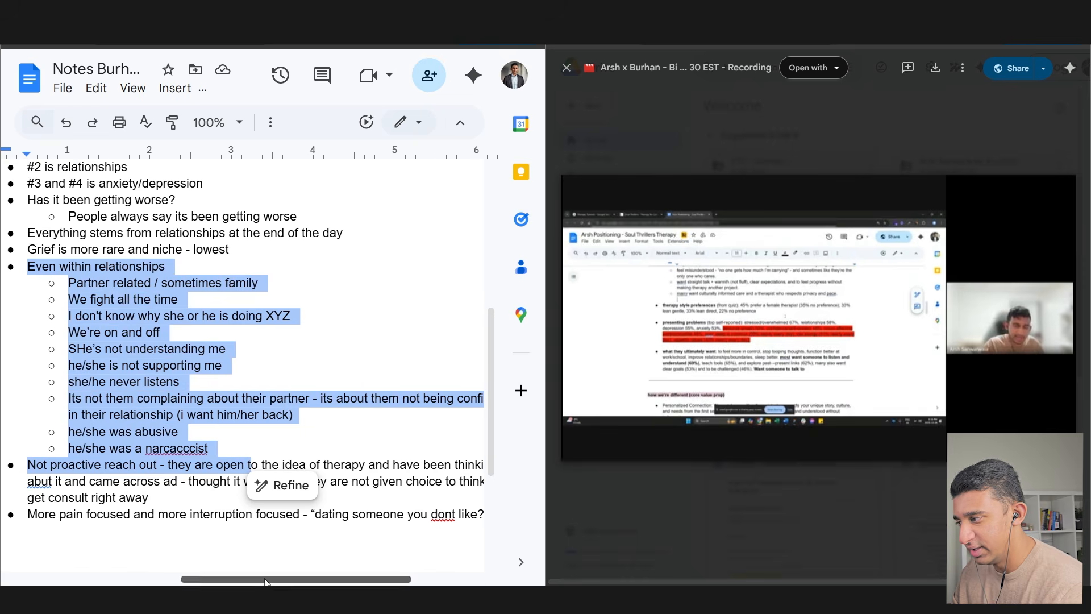
pyautogui.click(201, 548)
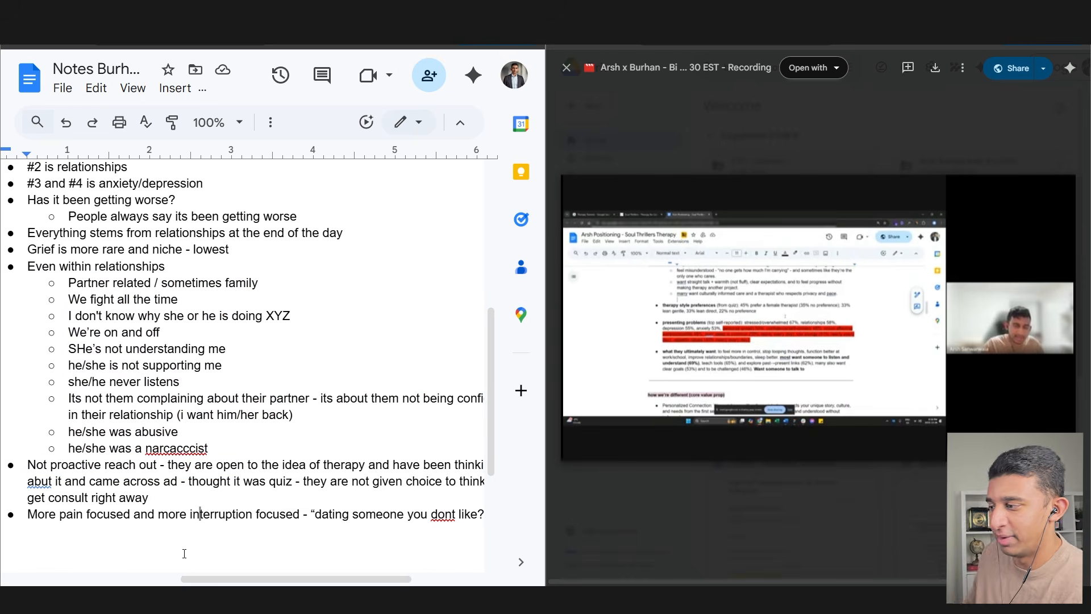
# - Correct 'dont' to 'don't' in the 'dating someone you don't like?' line
pyautogui.moveTo(83, 515); pyautogui.dragTo(288, 523)
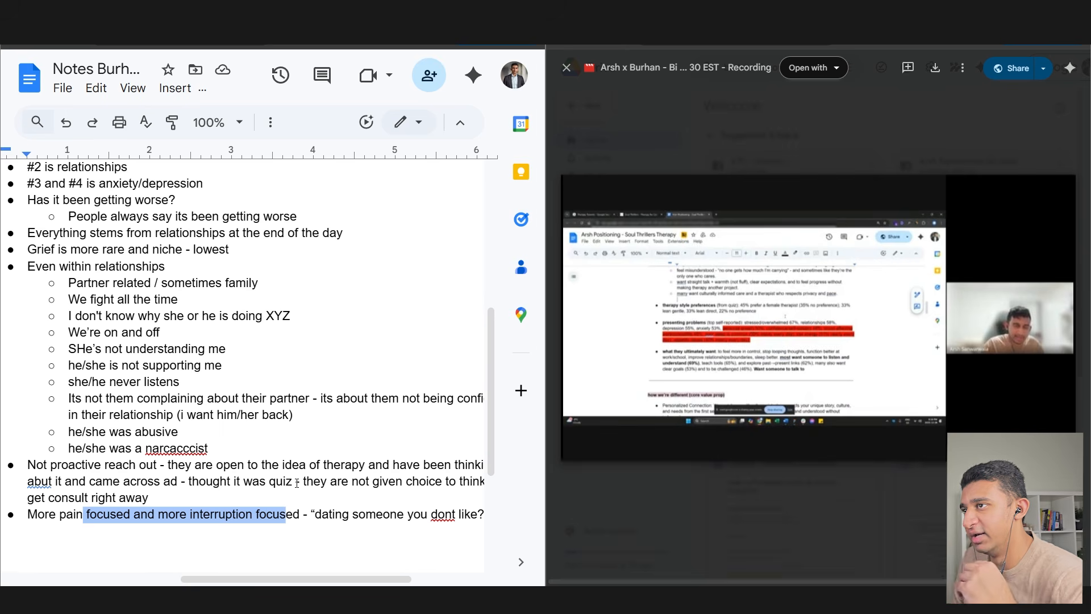
pyautogui.moveTo(311, 579); pyautogui.dragTo(346, 583)
pyautogui.moveTo(237, 517); pyautogui.dragTo(404, 517)
pyautogui.click(370, 515)
pyautogui.click(373, 490)
pyautogui.hscroll(-3, 389, 514)
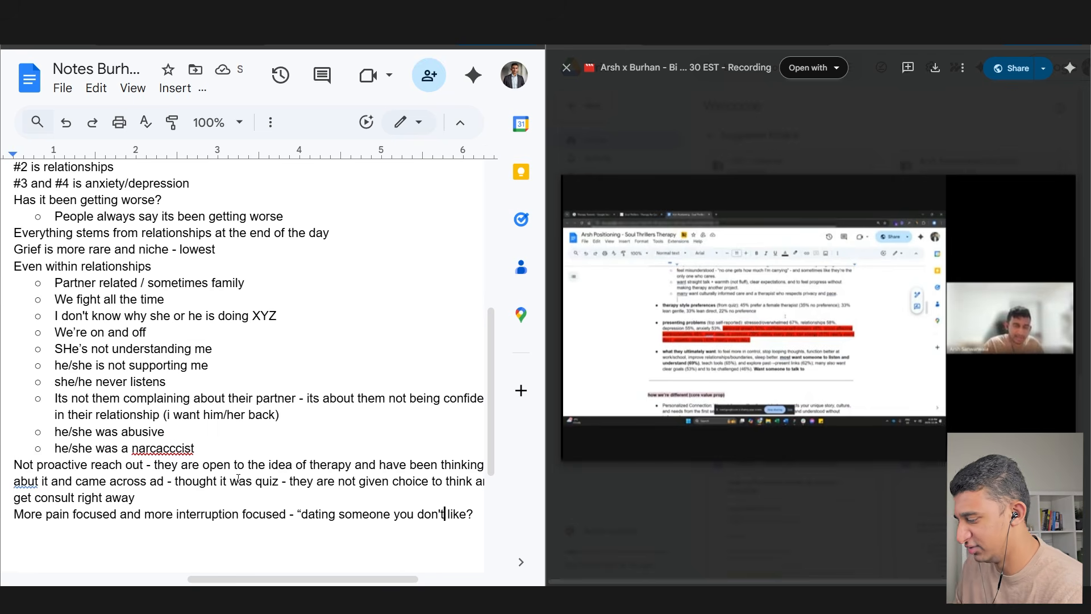
pyautogui.hotkey('ctrl', 't')
pyautogui.write('f')
pyautogui.press('Down')
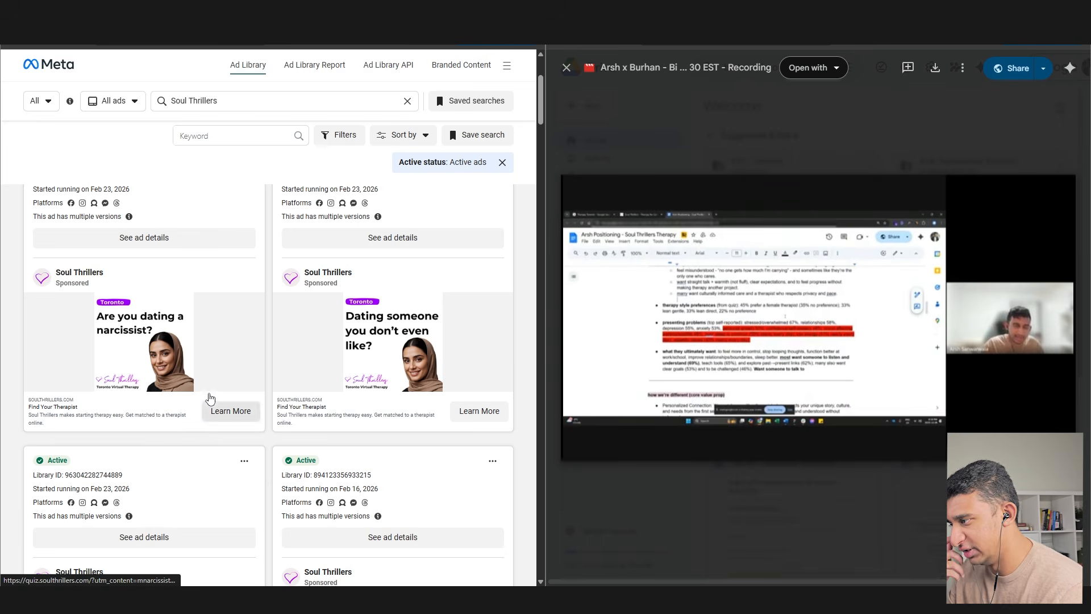
pyautogui.scroll(-4, 365, 389)
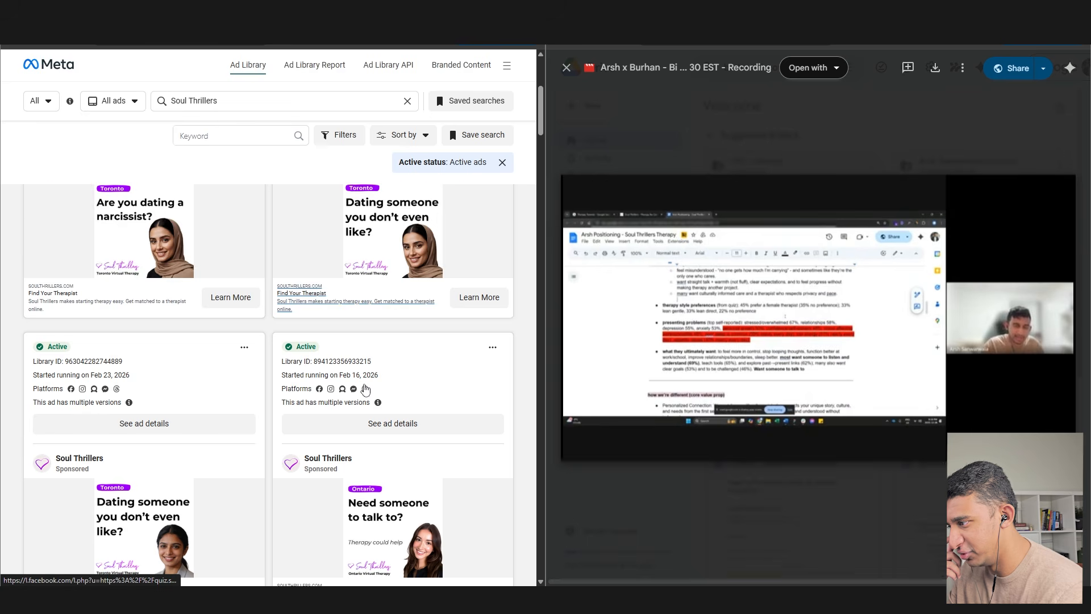
pyautogui.scroll(-10, 432, 384)
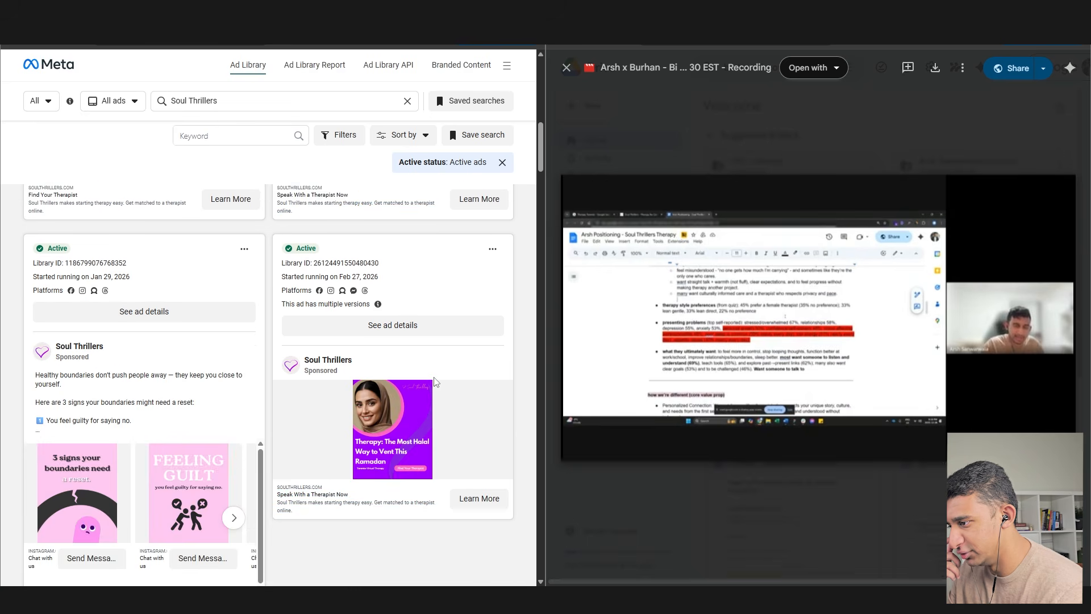
pyautogui.hotkey('ctrl', 'Tab')
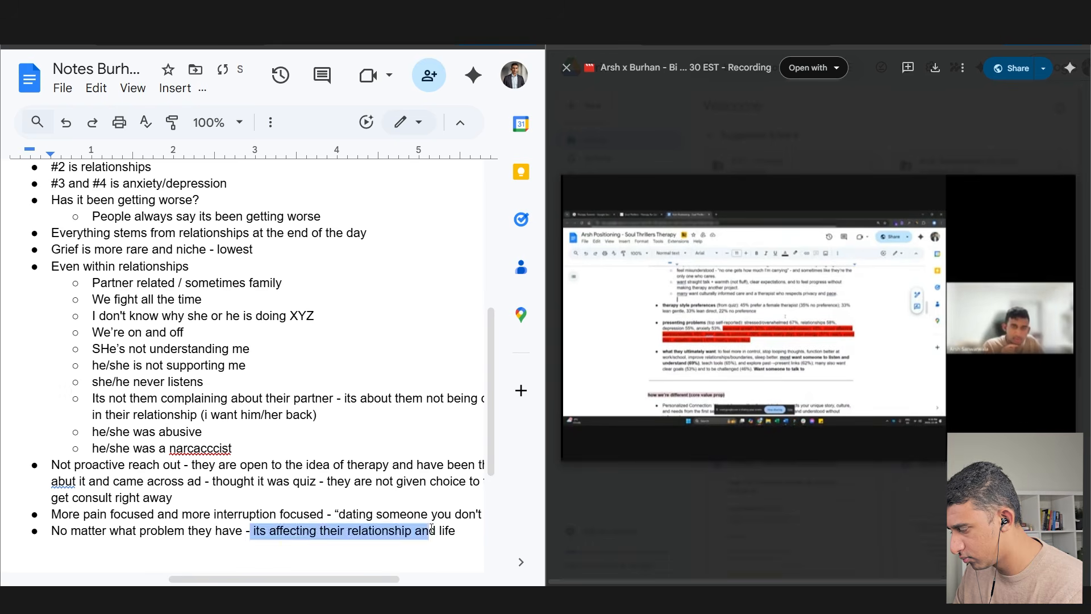
# - Add a bullet: 'Status quo is they are unsuccessful in trying anything' for most incoming clients
pyautogui.hotkey('ctrl', 'b')
pyautogui.press('Right')
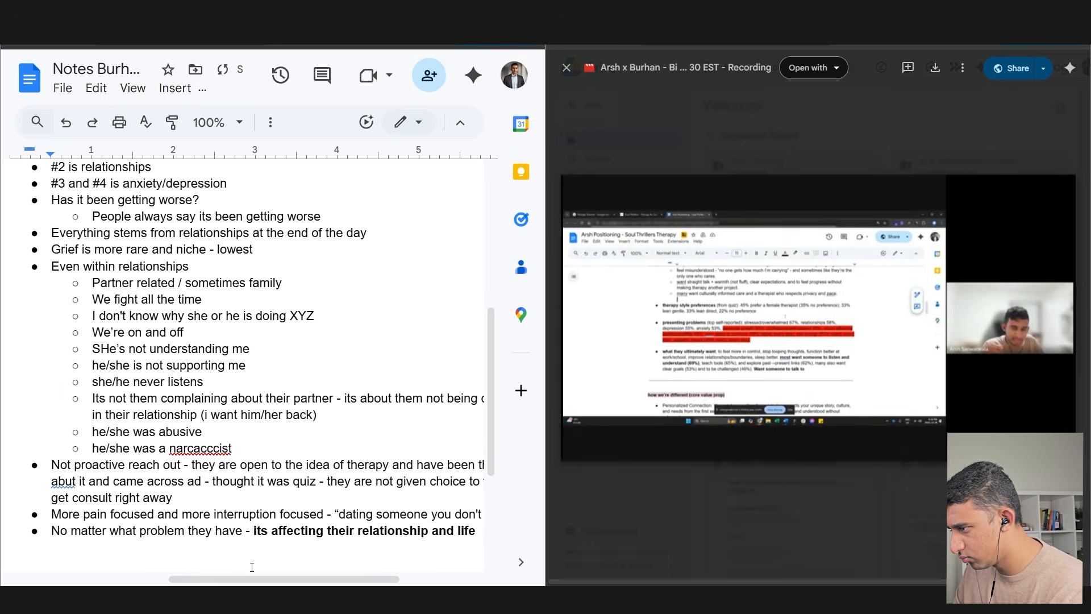
pyautogui.moveTo(620, 435)
pyautogui.moveTo(284, 579)
pyautogui.mouseDown()
pyautogui.moveTo(159, 579)
pyautogui.moveTo(277, 579)
pyautogui.mouseUp()
pyautogui.click(24, 181)
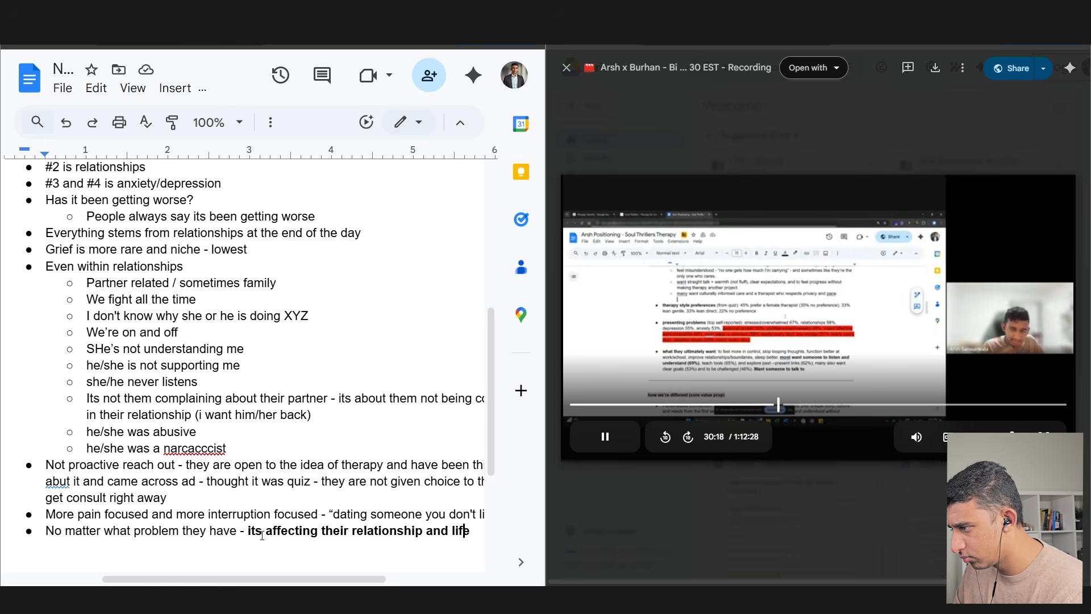
pyautogui.press('Return')
pyautogui.write('Sta')
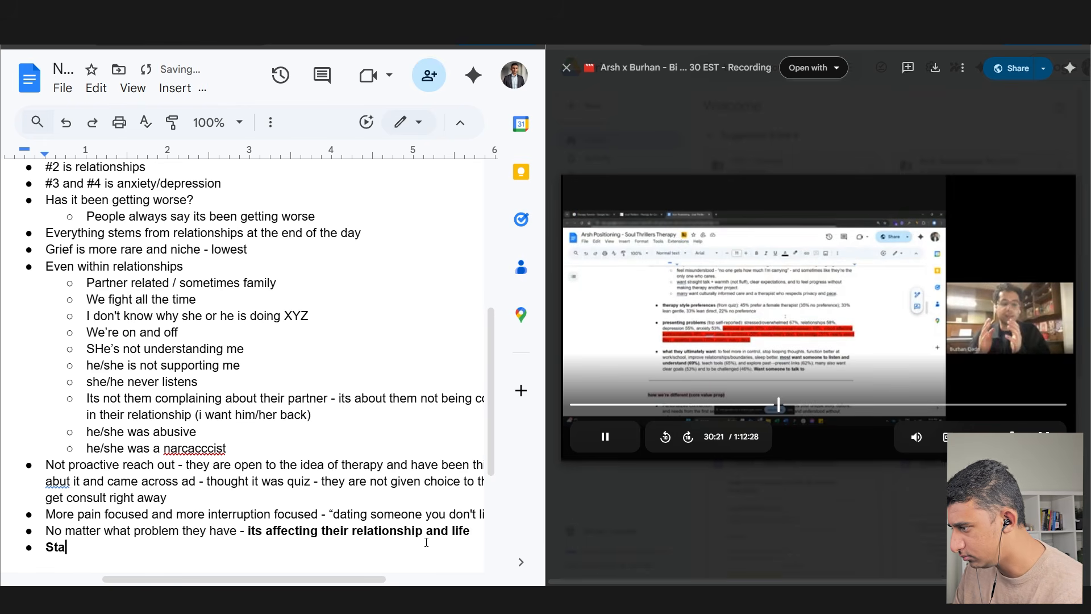
pyautogui.write('tus quo is they are ')
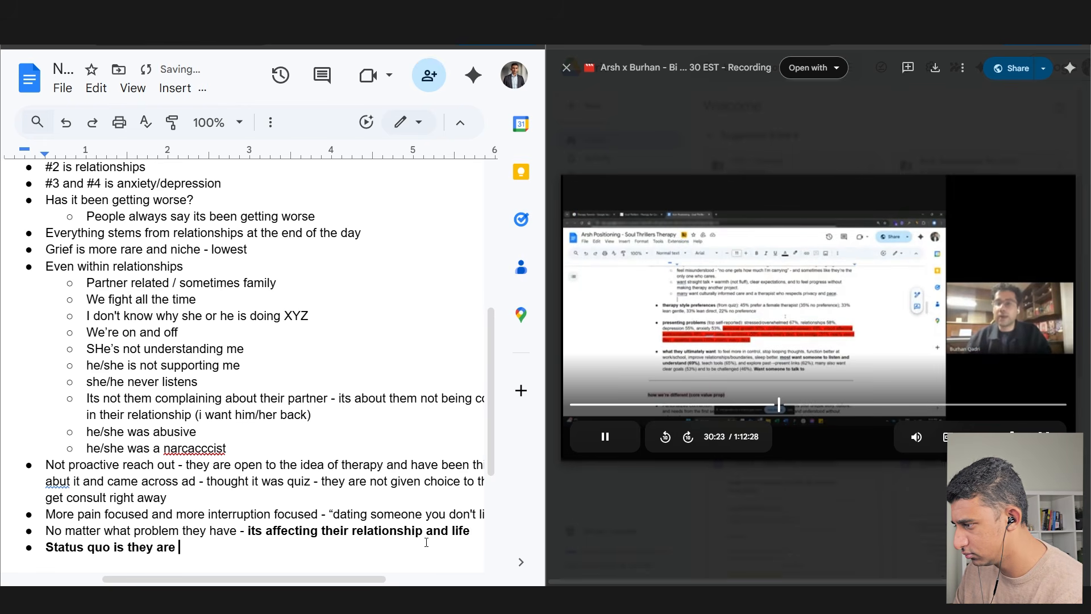
pyautogui.write('unsuccessful int rying an')
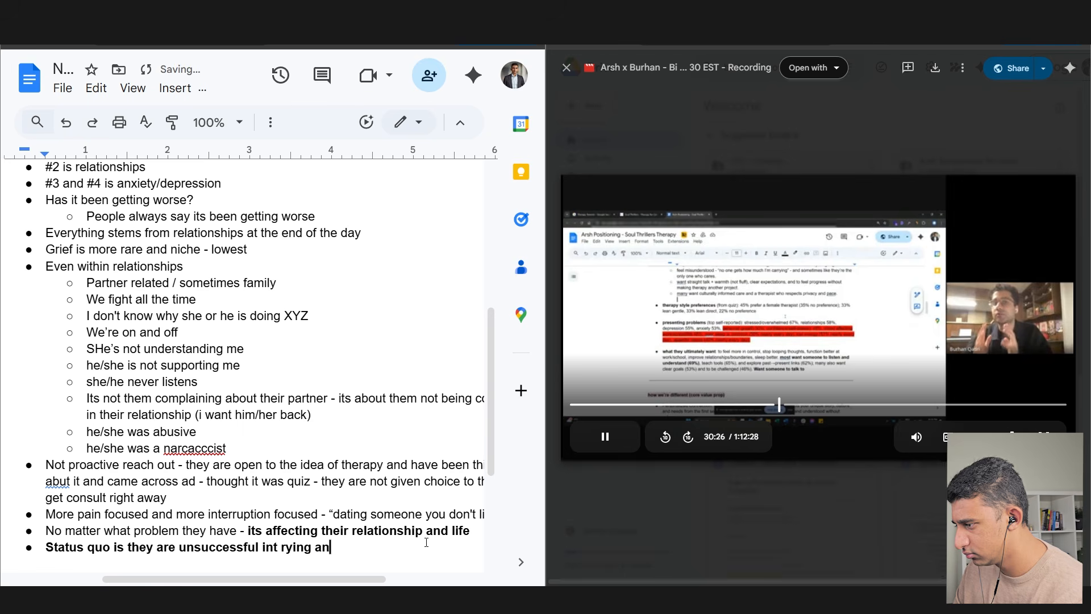
pyautogui.write('ything - most people who co')
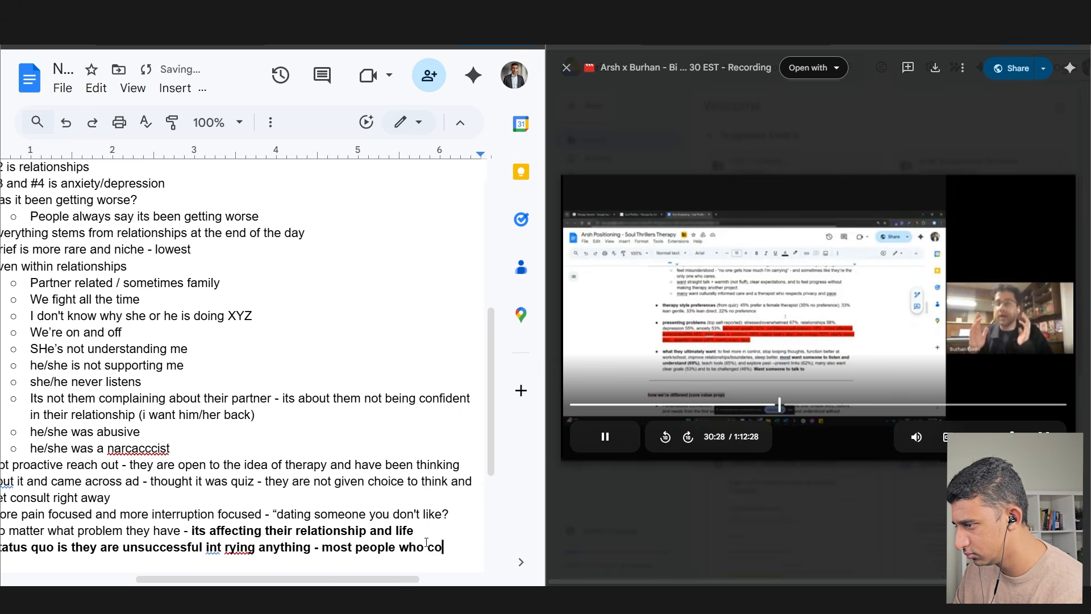
pyautogui.write('me to us are not triers -')
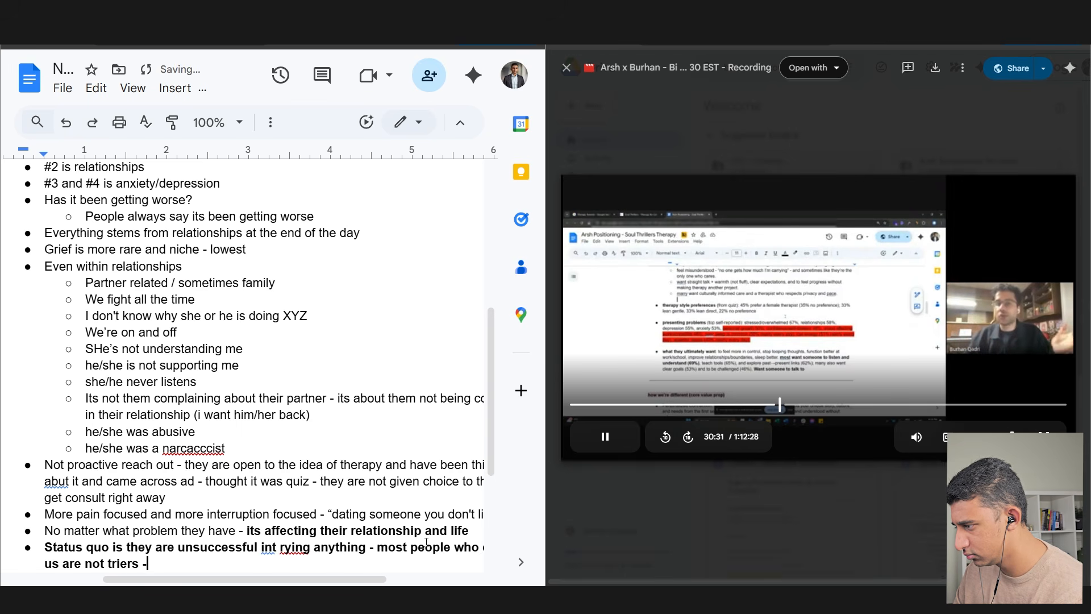
pyautogui.write(' they are very busy')
# - Unbold the status quo bullet and correct 'int rying' to 'in trying'
pyautogui.scroll(-3, 258, 376)
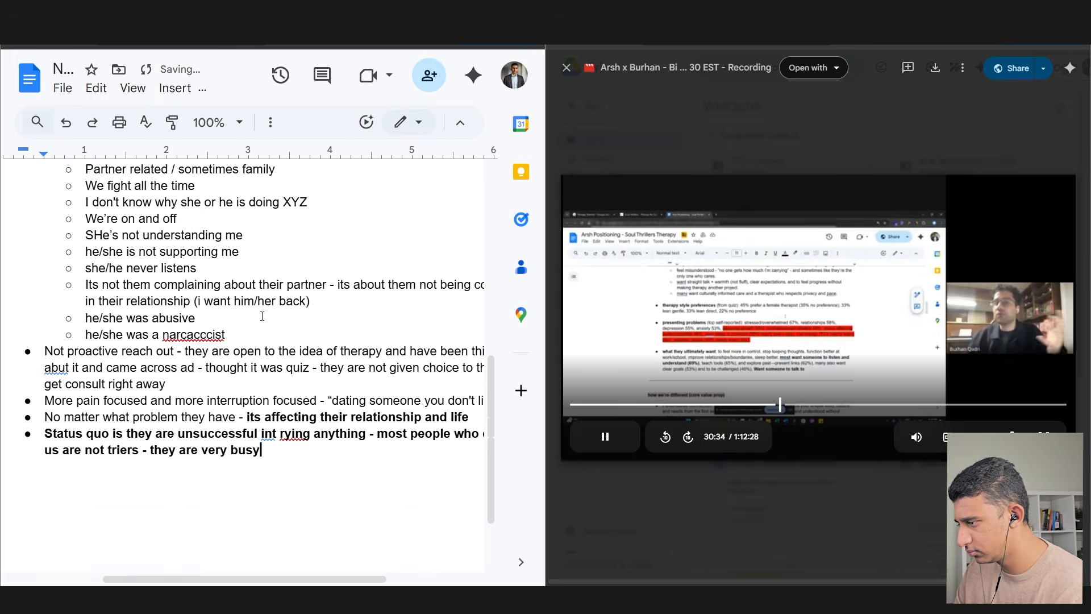
pyautogui.click(259, 376)
pyautogui.tripleClick(259, 376)
pyautogui.hotkey('ctrl', 'b')
pyautogui.click(269, 378)
pyautogui.click(287, 354)
pyautogui.click(250, 377)
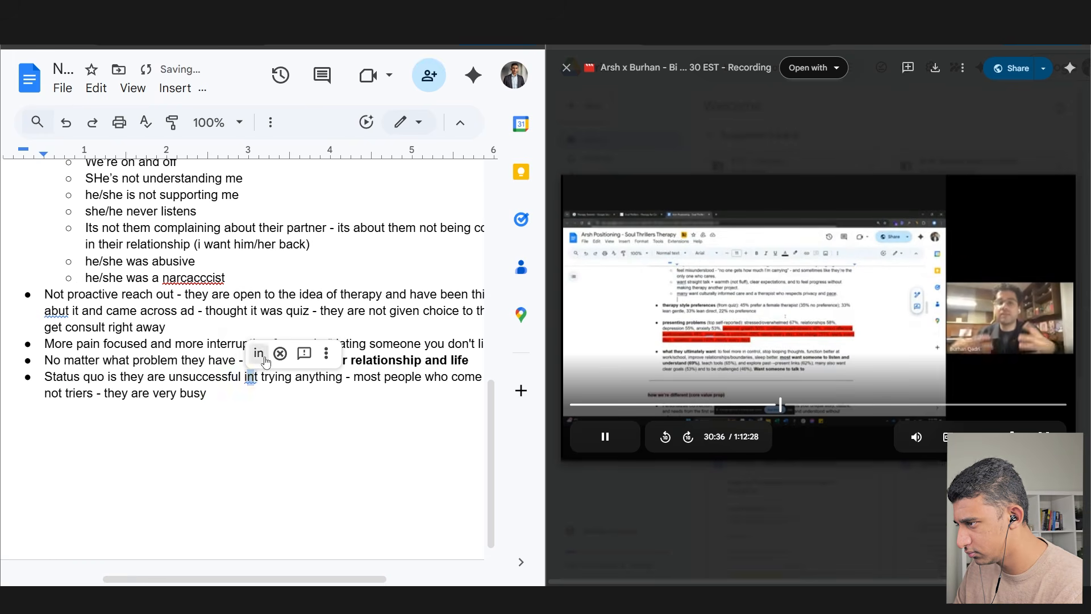
pyautogui.click(259, 354)
pyautogui.click(266, 404)
# - Extend the note with 'they are procrastinators', constant fighting, and breakups
pyautogui.write('- they ar')
pyautogui.write('e procs')
pyautogui.press('BackSpace')
pyautogui.write('rastinators Constant fighting a')
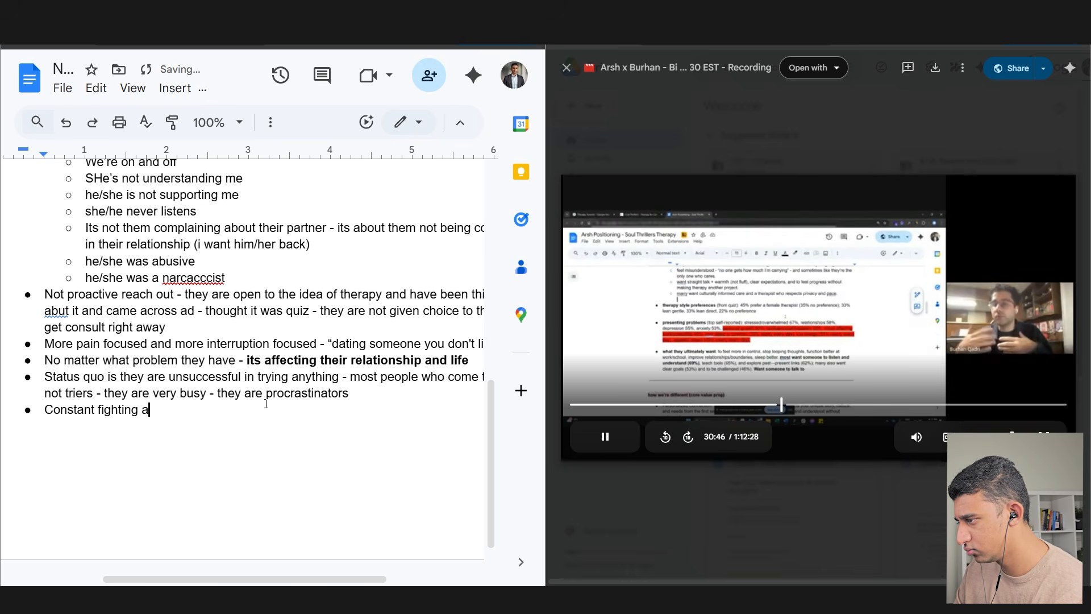
pyautogui.press('BackSpace')
pyautogui.write('or breakup and event has already actually happened')
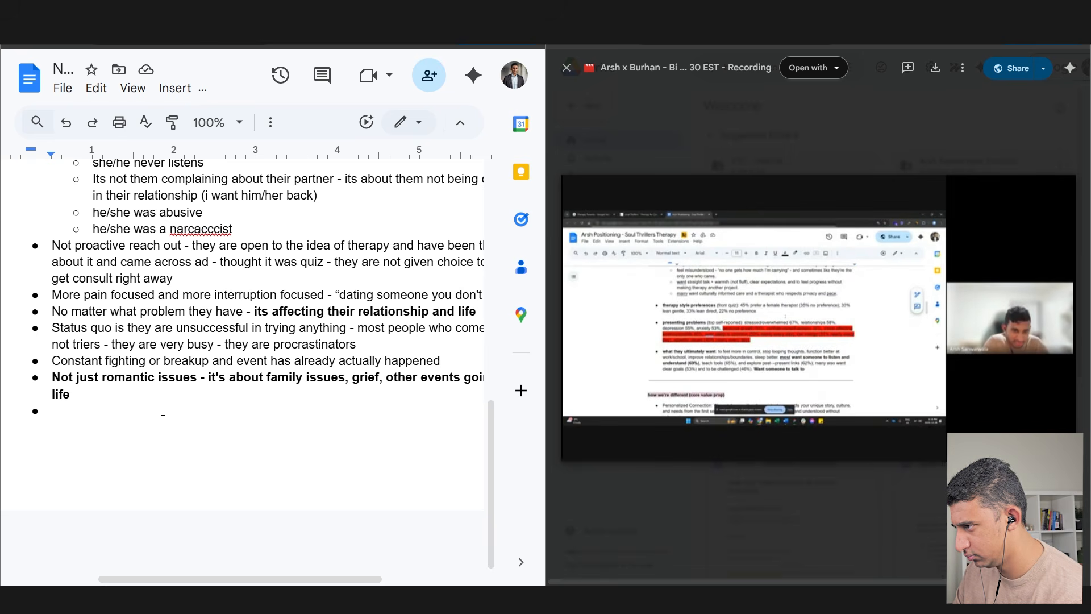
# - Make the words 'Status quo' bold
pyautogui.doubleClick(59, 328)
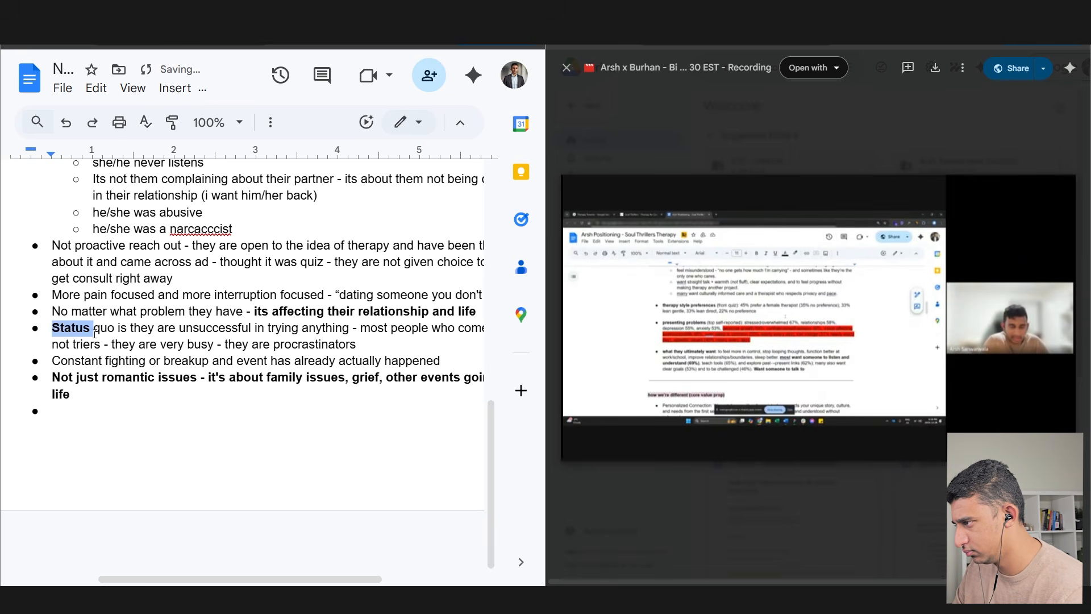
pyautogui.hotkey('ctrl', 'b')
pyautogui.doubleClick(104, 328)
pyautogui.hotkey('ctrl', 'b')
# - Add 'People have been meaning to go to couples counselling' and a 35% unhappy-clients note
pyautogui.click(170, 410)
pyautogui.write('People have been meaning to go to')
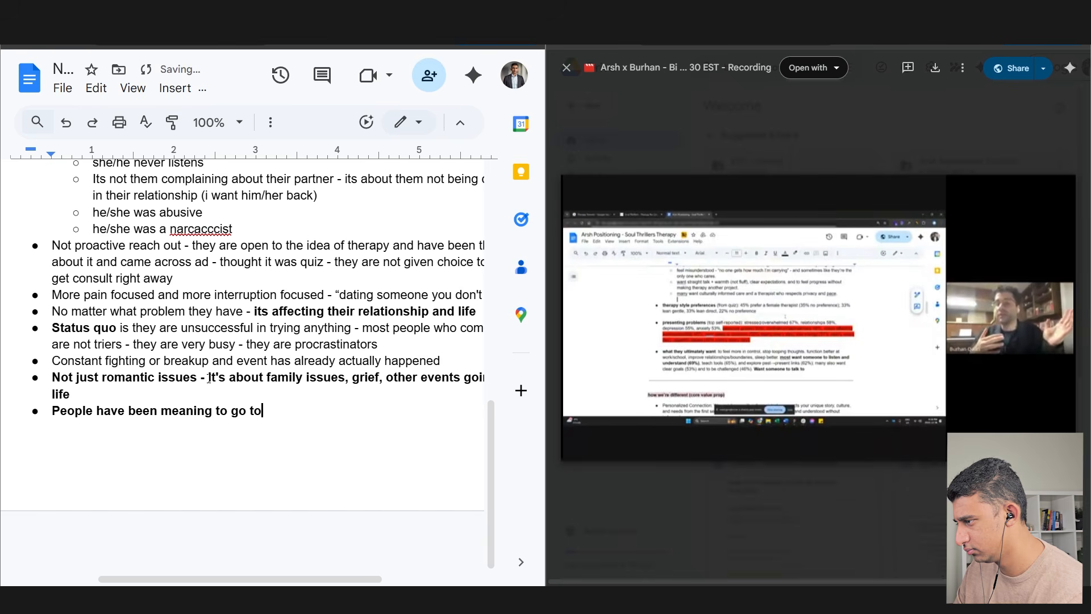
pyautogui.write(' couples counselling')
pyautogui.hotkey('ctrl', 'Return')
pyautogui.write('35% of people have been unhappy and ')
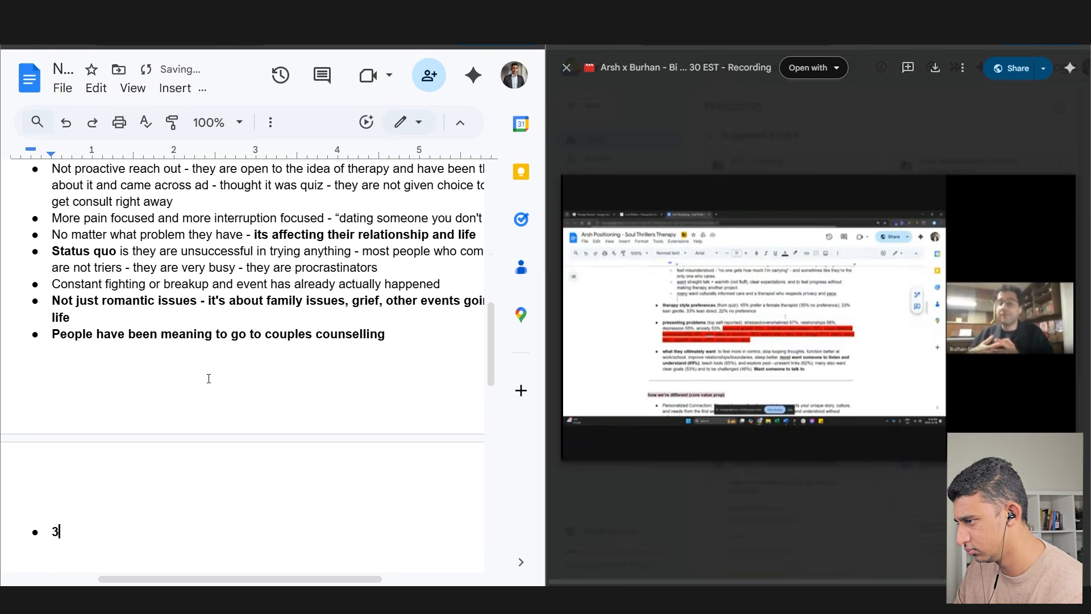
pyautogui.write('unimpressed with the quality of the thera')
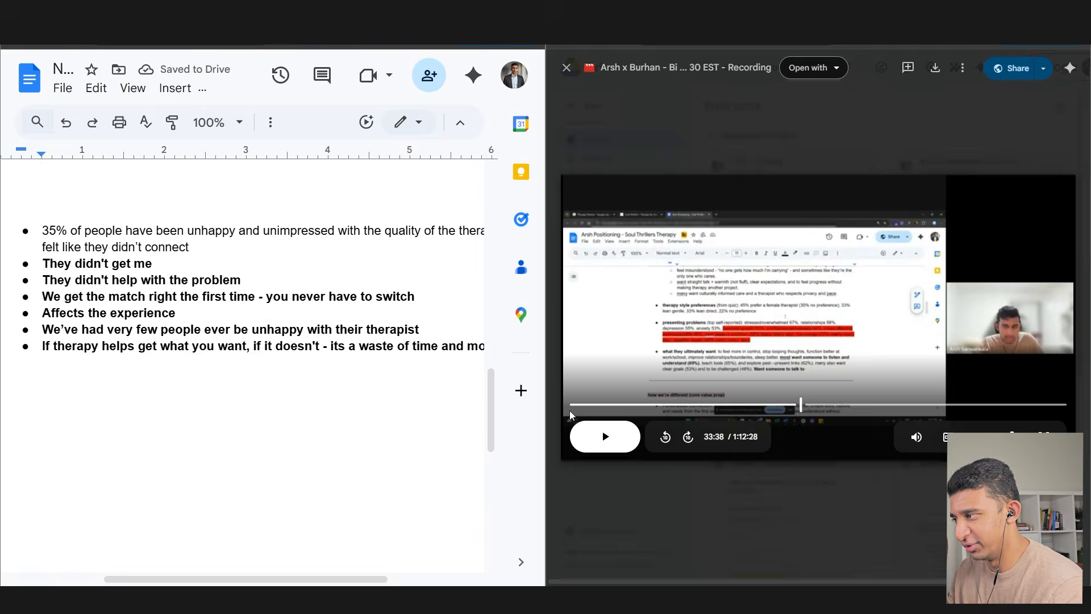
pyautogui.scroll(3, 82, 306)
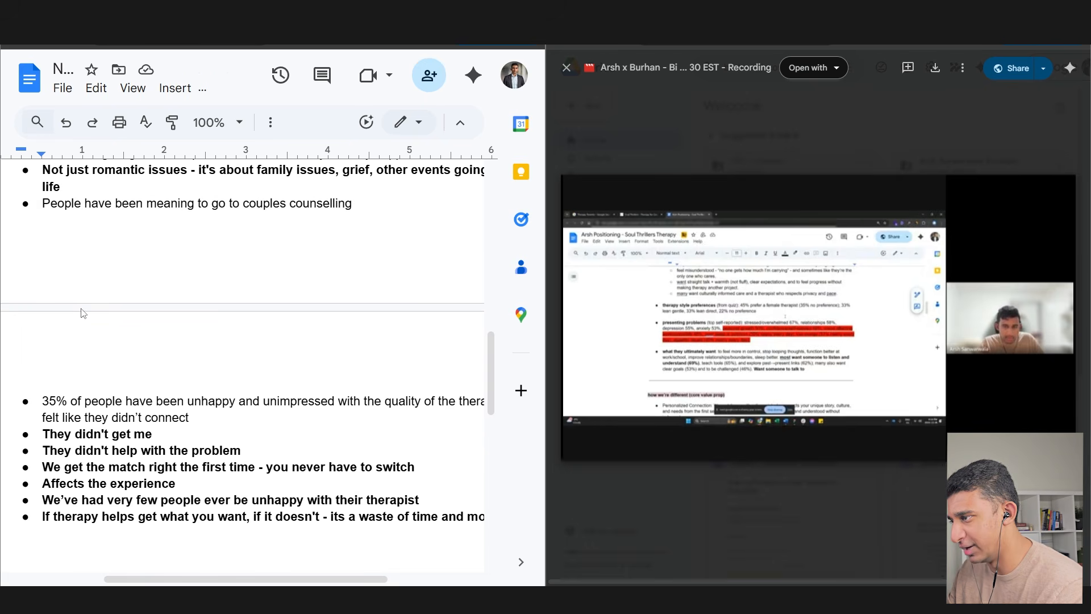
pyautogui.moveTo(212, 205); pyautogui.dragTo(354, 215)
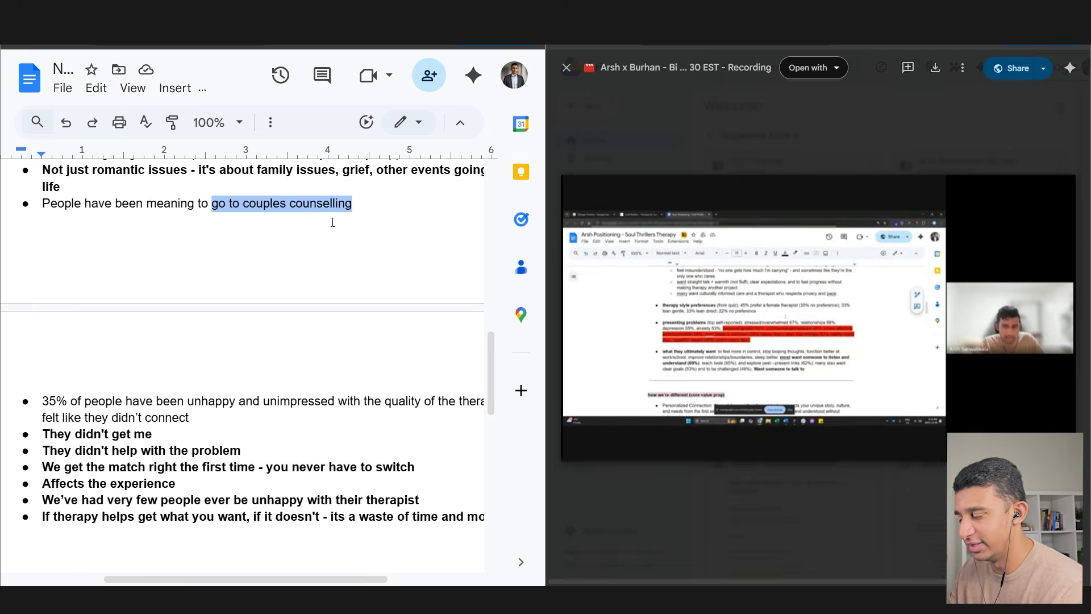
pyautogui.scroll(-1, 211, 362)
pyautogui.moveTo(56, 344); pyautogui.dragTo(310, 360)
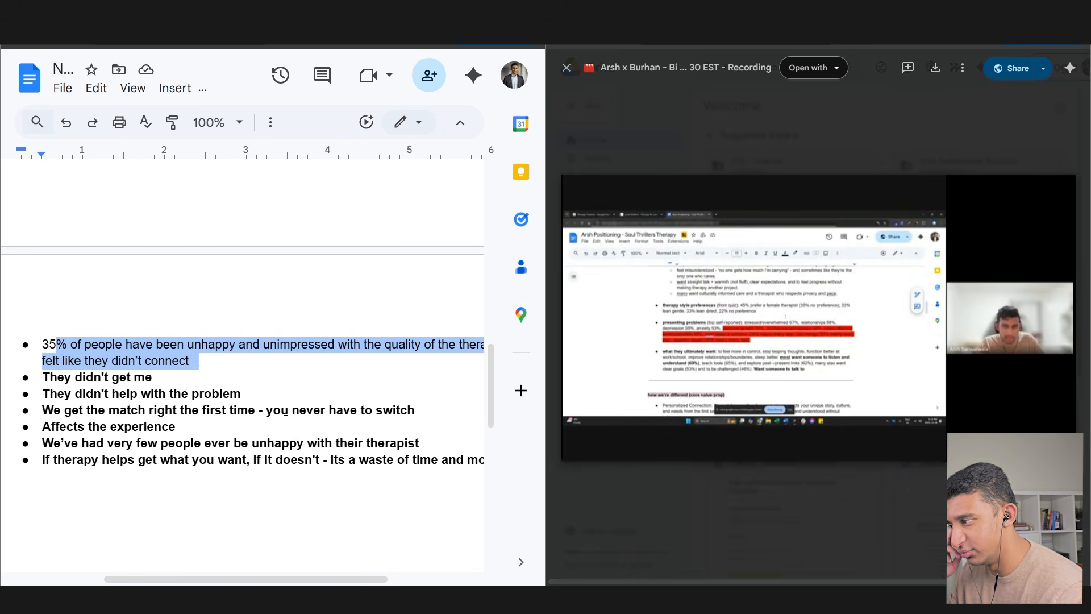
pyautogui.moveTo(253, 579); pyautogui.dragTo(267, 549)
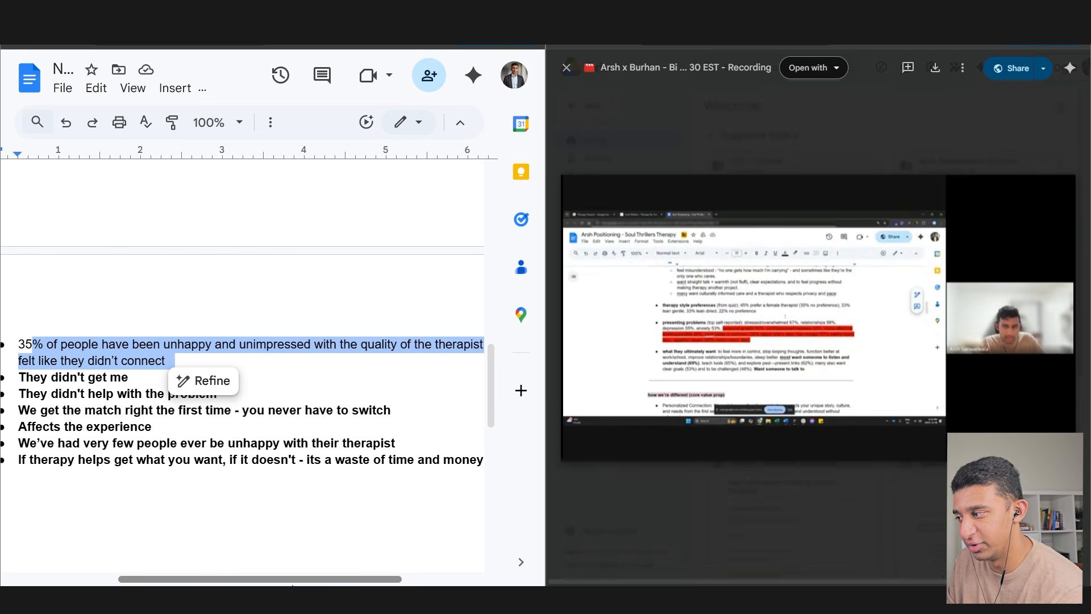
pyautogui.scroll(-1, 18, 320)
pyautogui.moveTo(19, 320); pyautogui.dragTo(138, 321)
pyautogui.moveTo(278, 579); pyautogui.dragTo(265, 580)
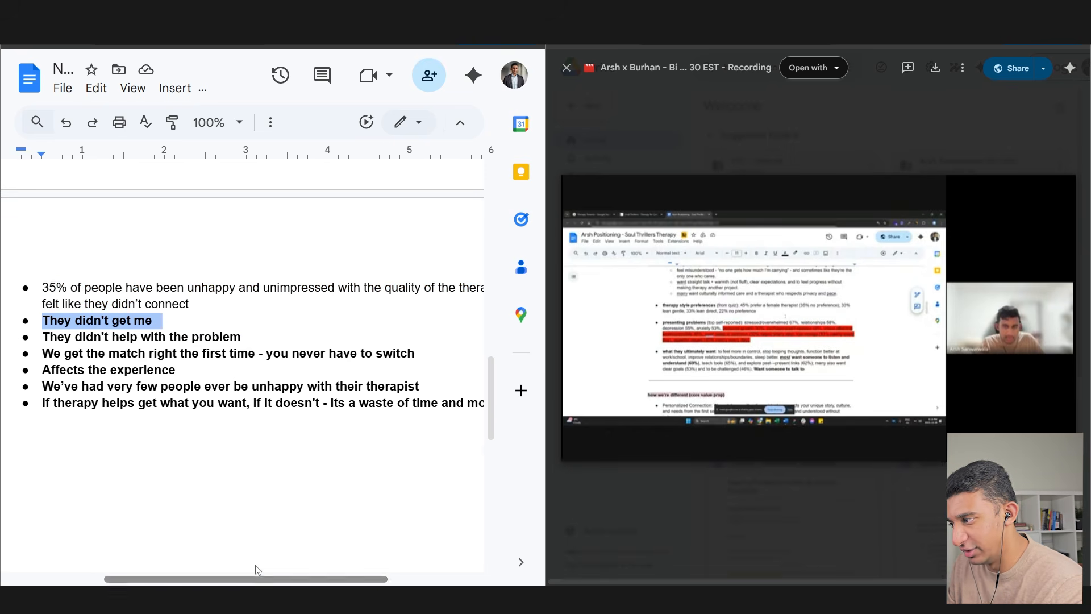
pyautogui.moveTo(42, 337); pyautogui.dragTo(257, 336)
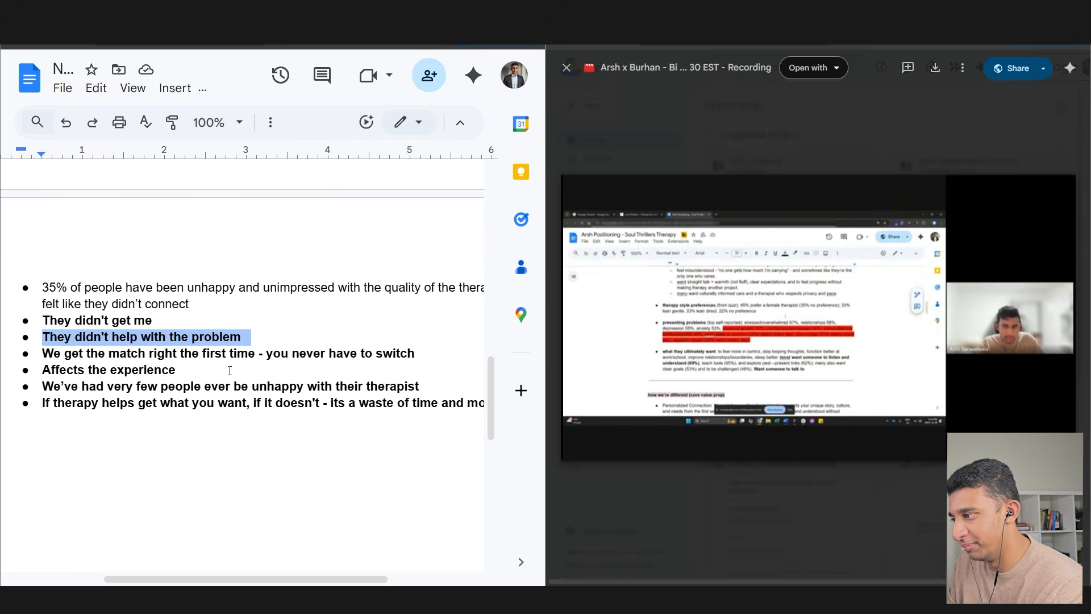
pyautogui.moveTo(45, 355); pyautogui.dragTo(78, 387)
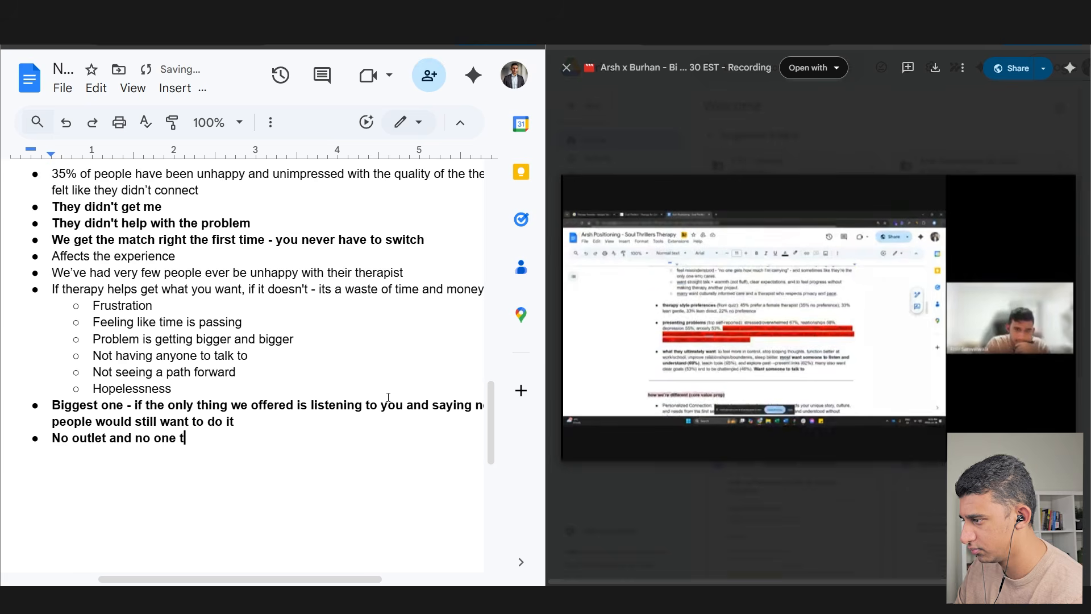
# - Add 'no one to talk to without feeling judged' and 'Human being sitting there and listening to you'
pyautogui.write('o talk t')
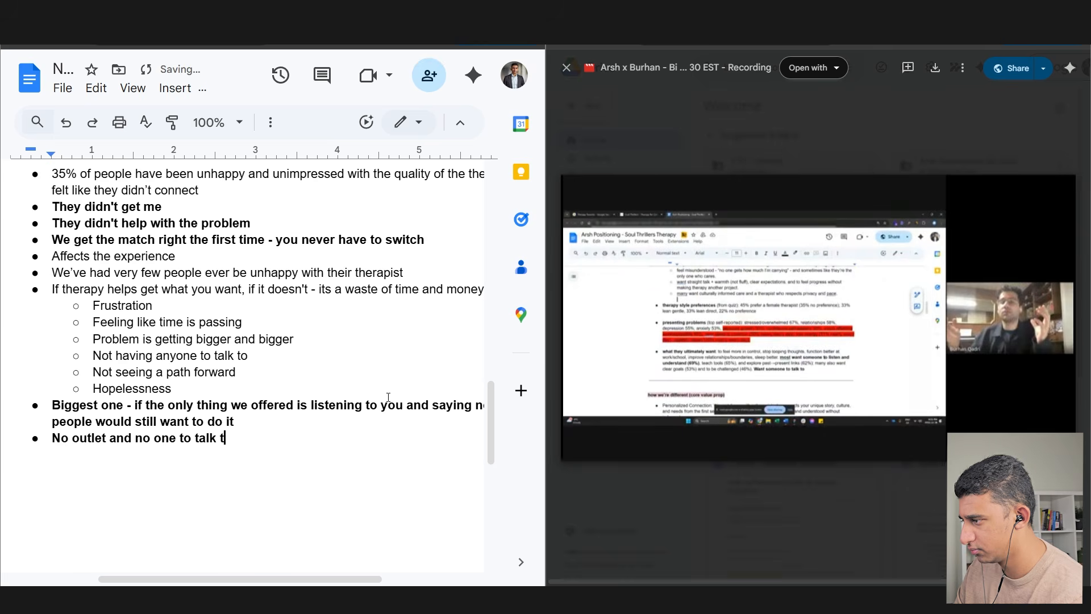
pyautogui.write('o without feeling judged')
pyautogui.press('Return')
pyautogui.write('Human being sitting htere')
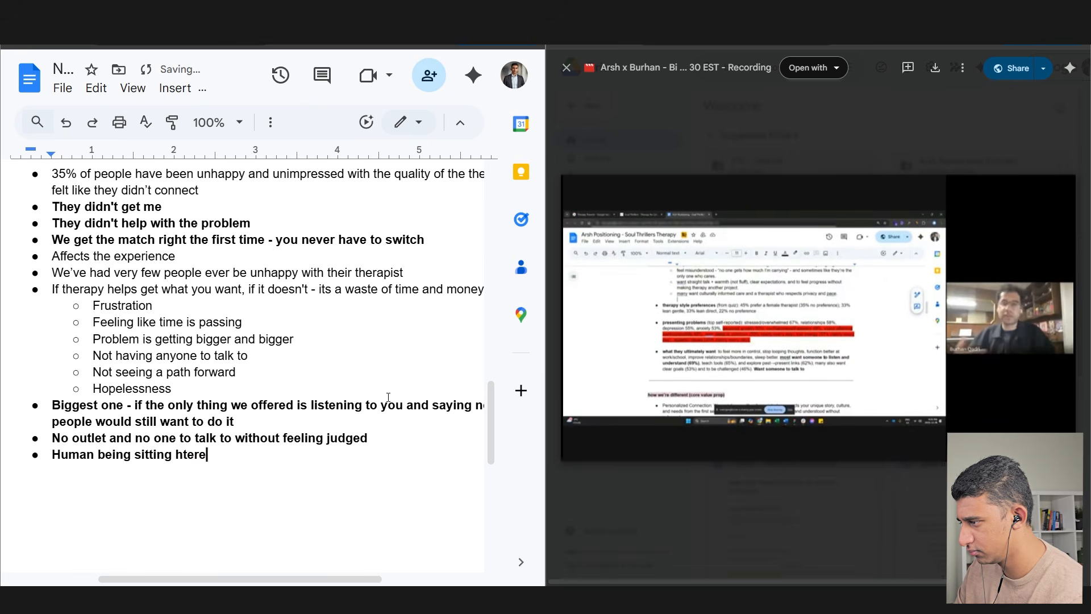
pyautogui.write(' and listening to you')
pyautogui.press('Return')
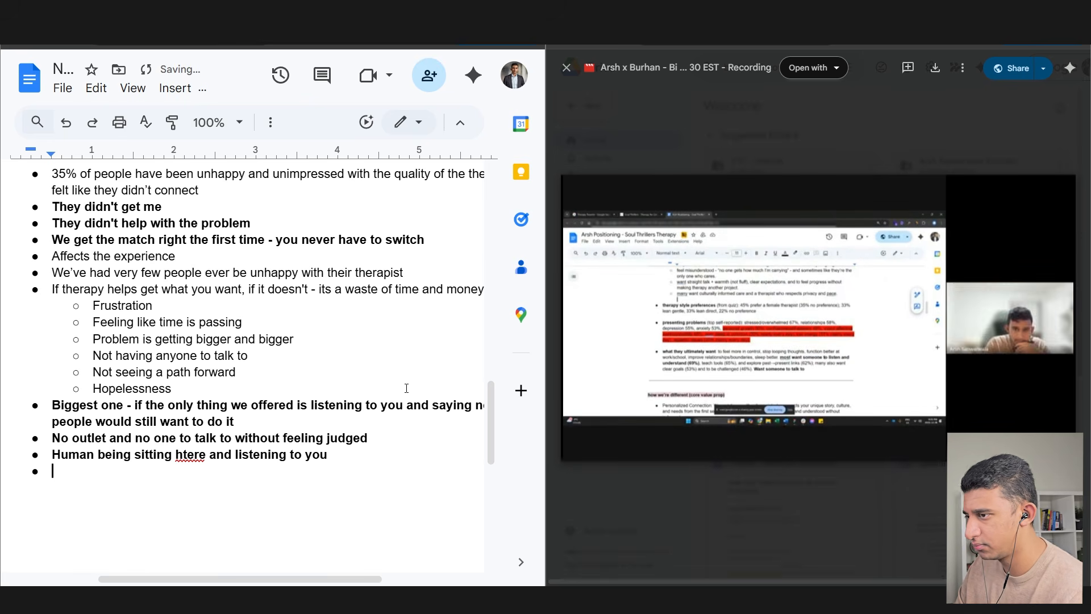
pyautogui.click(191, 455)
pyautogui.click(195, 428)
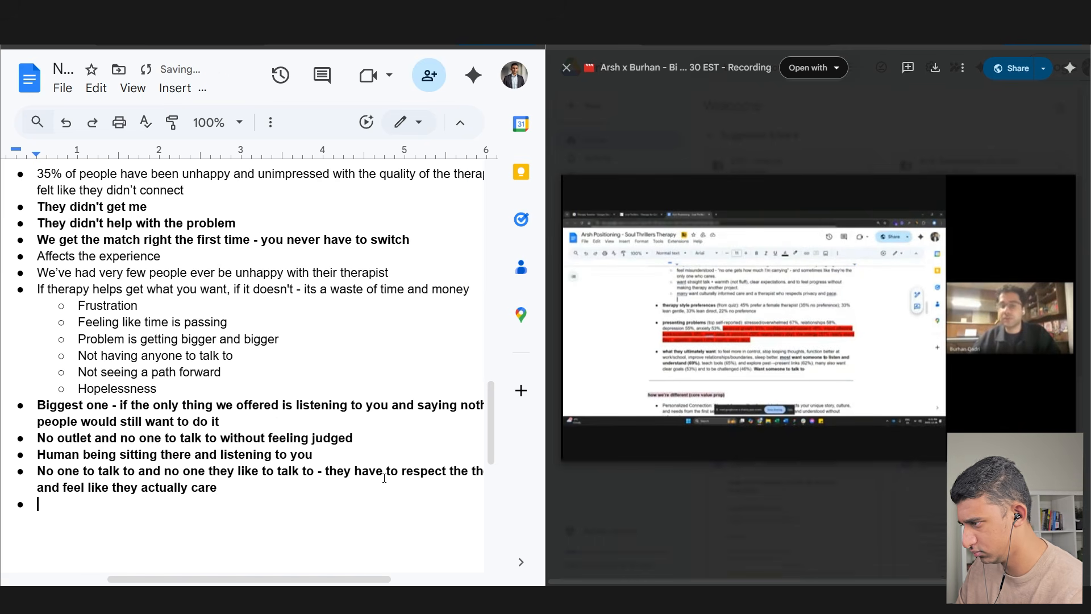
# - Add sub-point 'Feeling someone actually cares is a big deal', fix 'don't', and unbold the last three items
pyautogui.press('Tab')
pyautogui.write('Feeling so')
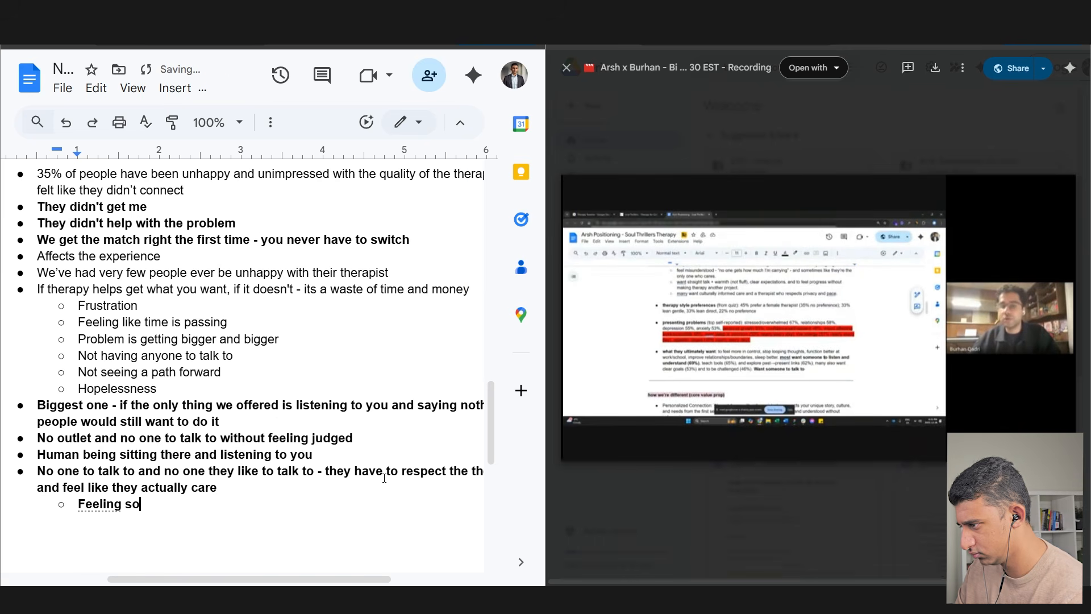
pyautogui.write('meone actua')
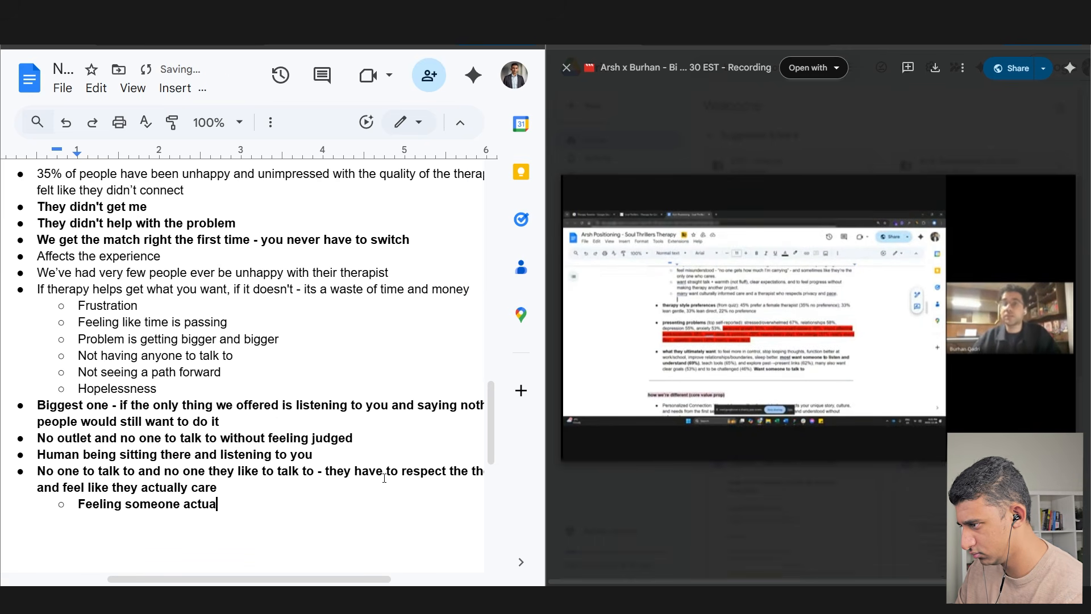
pyautogui.write('lly cares is a big deal (')
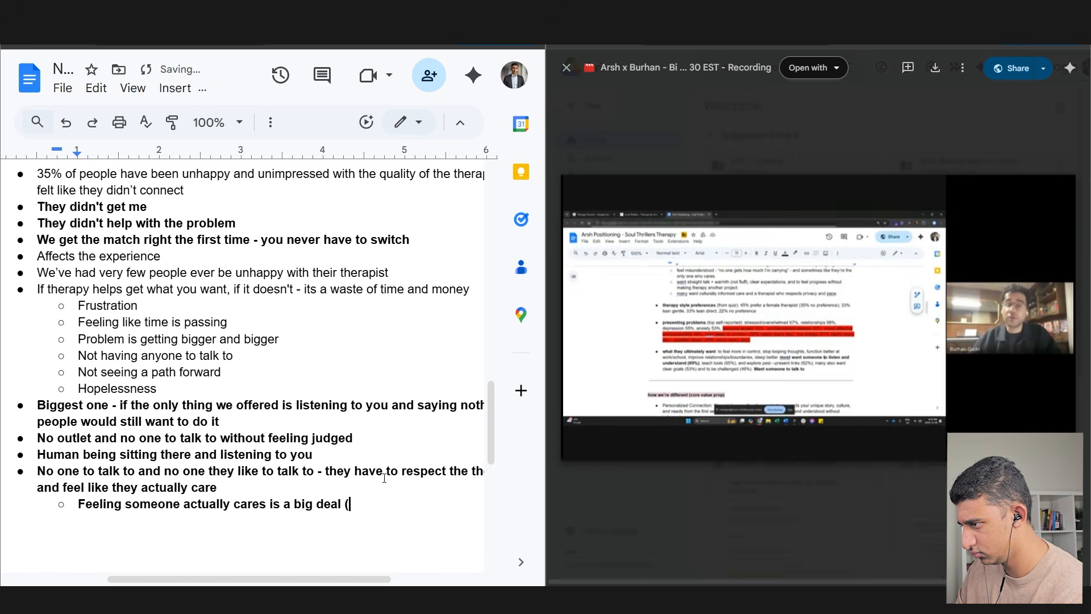
pyautogui.write('most people dont have that in their life)')
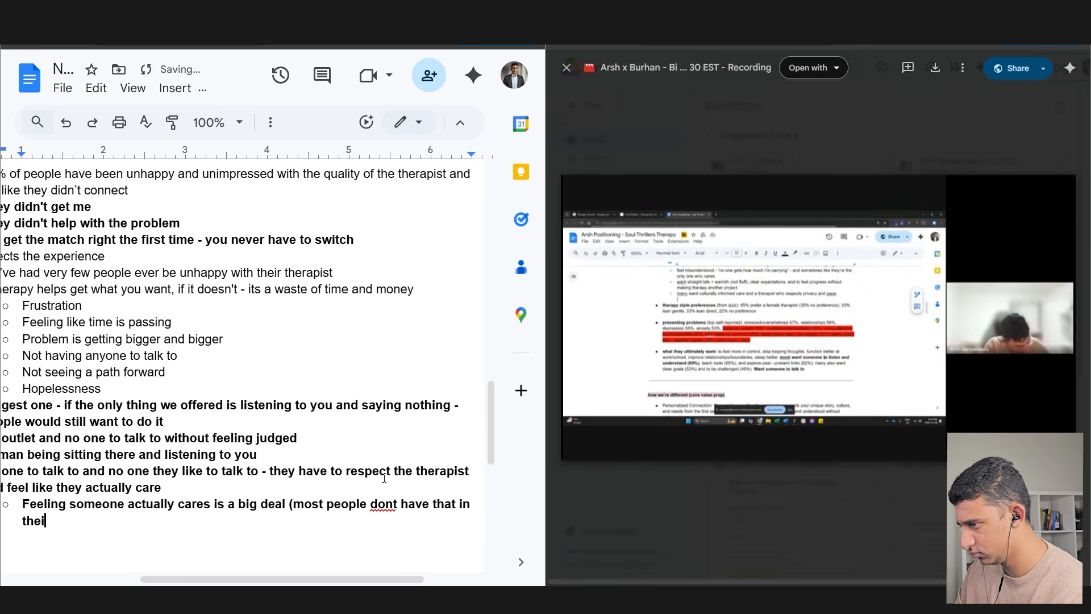
pyautogui.click(384, 503)
pyautogui.click(392, 480)
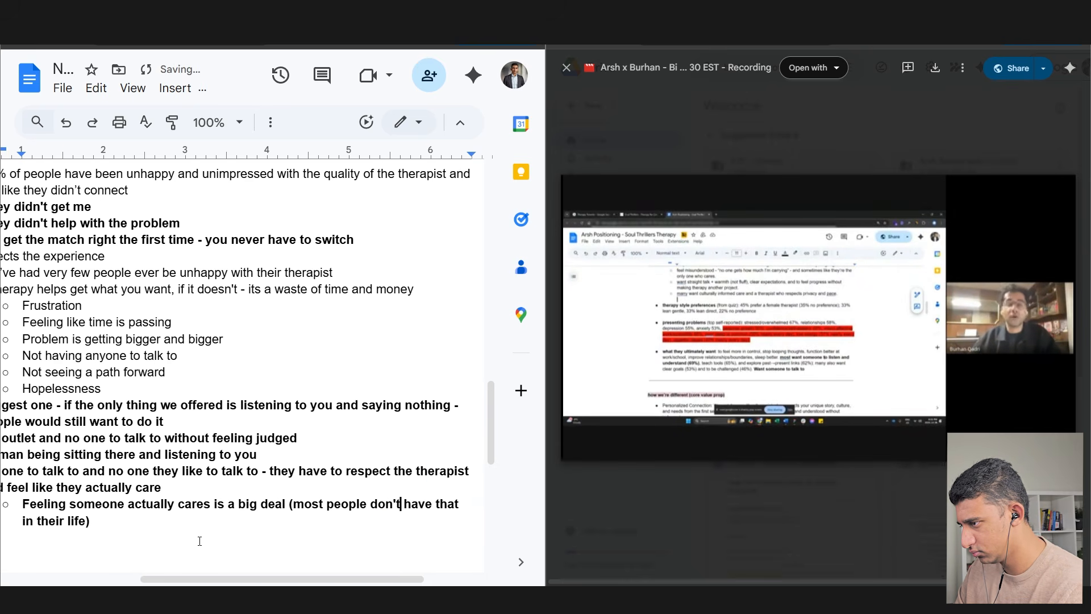
pyautogui.hscroll(-3, 199, 541)
pyautogui.moveTo(147, 540); pyautogui.dragTo(85, 454)
pyautogui.hotkey('ctrl', 'b')
# - Add sub-bullet 'Its nice to know someone is on your side and going to help you'
pyautogui.click(177, 517)
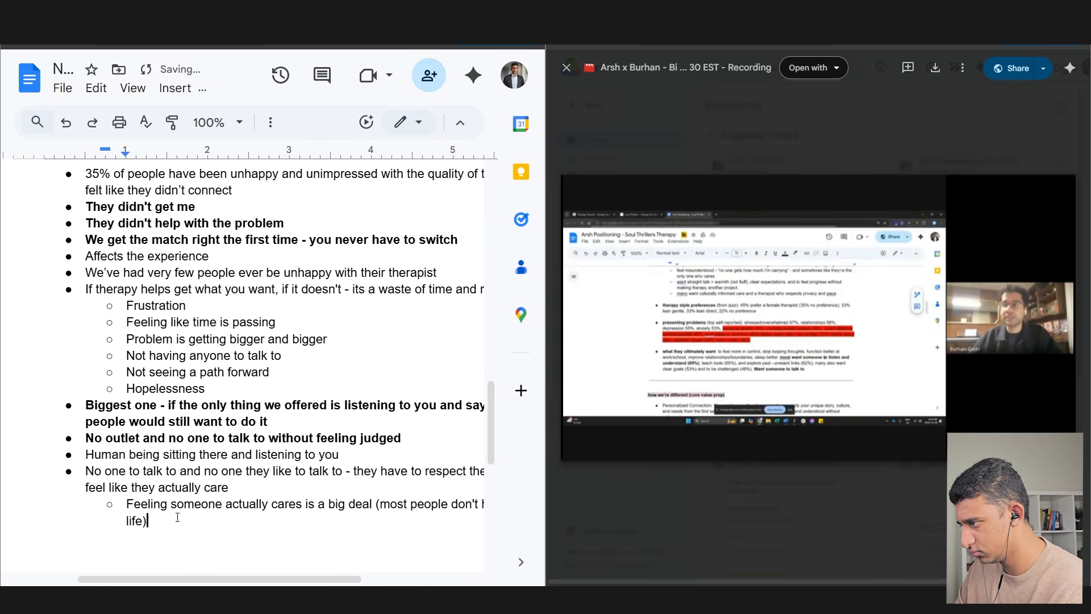
pyautogui.press('Return')
pyautogui.write('We')
pyautogui.press('BackSpace')
pyautogui.press('BackSpace')
pyautogui.write('Its nice to know someone is on ')
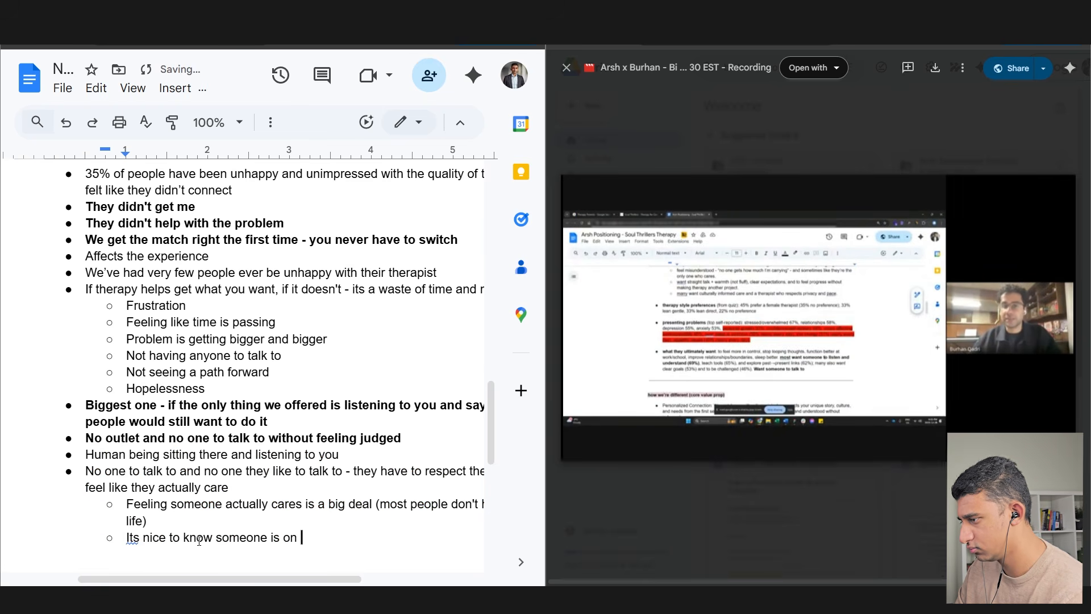
pyautogui.write('your side and going to help you with')
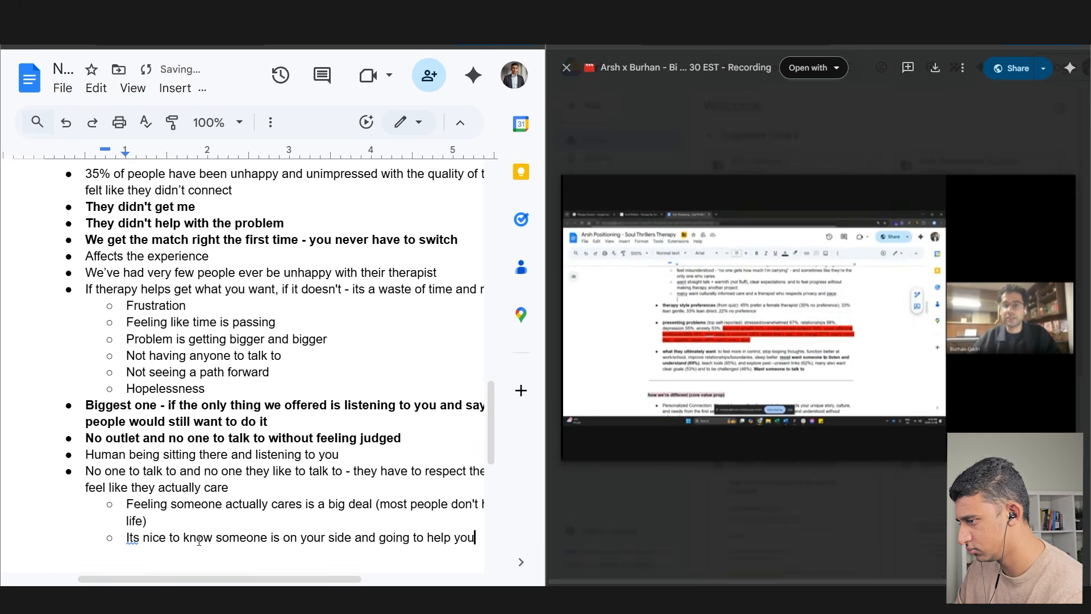
pyautogui.hscroll(2, 284, 560)
pyautogui.moveTo(374, 581); pyautogui.dragTo(345, 567)
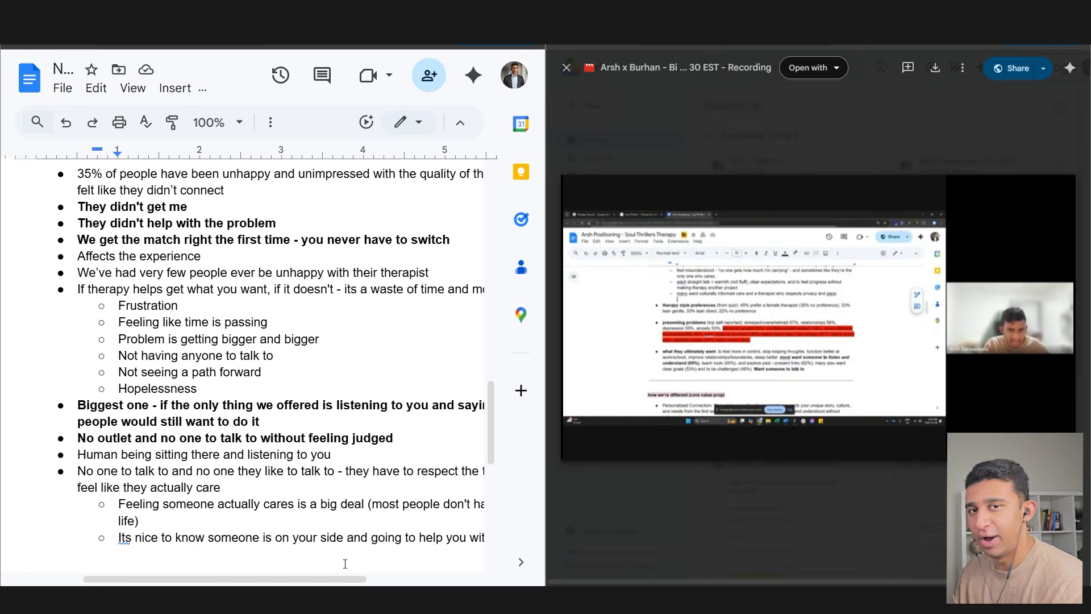
# - Select and review the No outlet, Biggest one and someone-actually-cares passages
pyautogui.moveTo(248, 580); pyautogui.dragTo(300, 581)
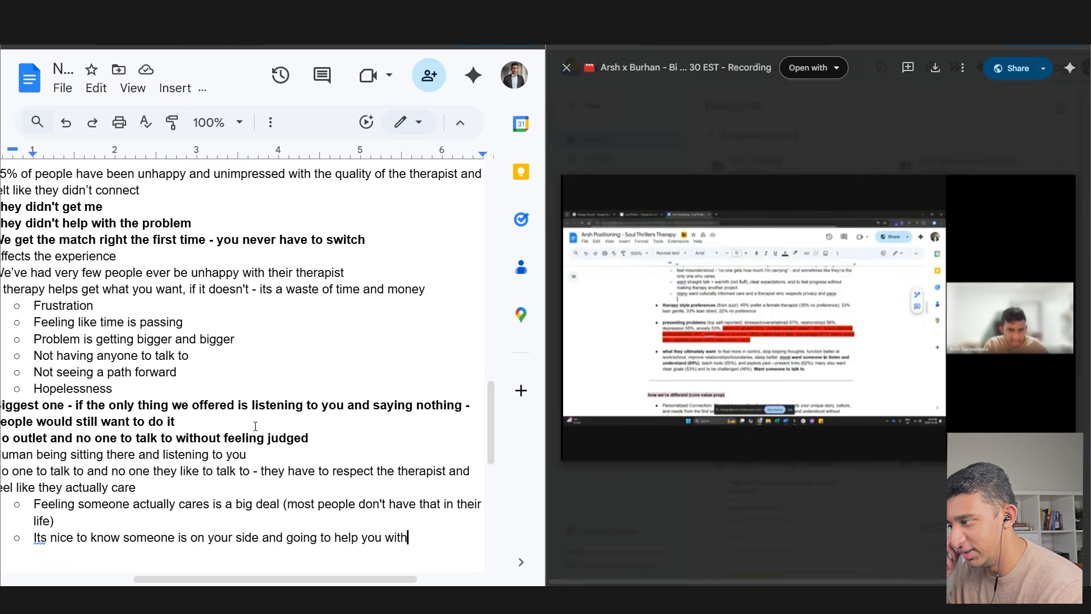
pyautogui.moveTo(177, 422); pyautogui.dragTo(252, 411)
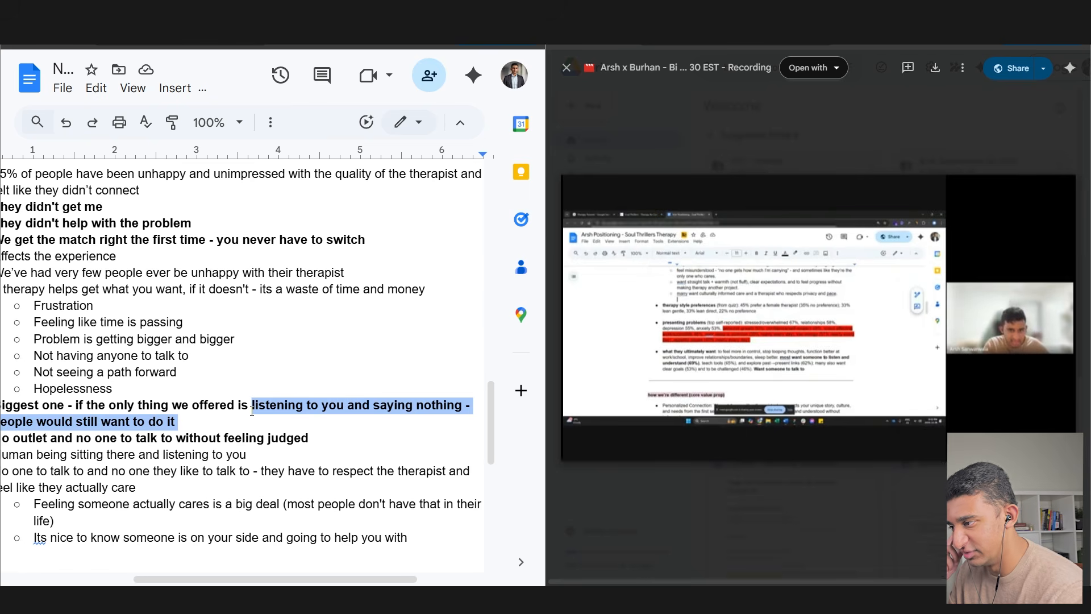
pyautogui.moveTo(258, 579); pyautogui.dragTo(245, 579)
pyautogui.click(21, 438)
pyautogui.moveTo(20, 437); pyautogui.dragTo(361, 435)
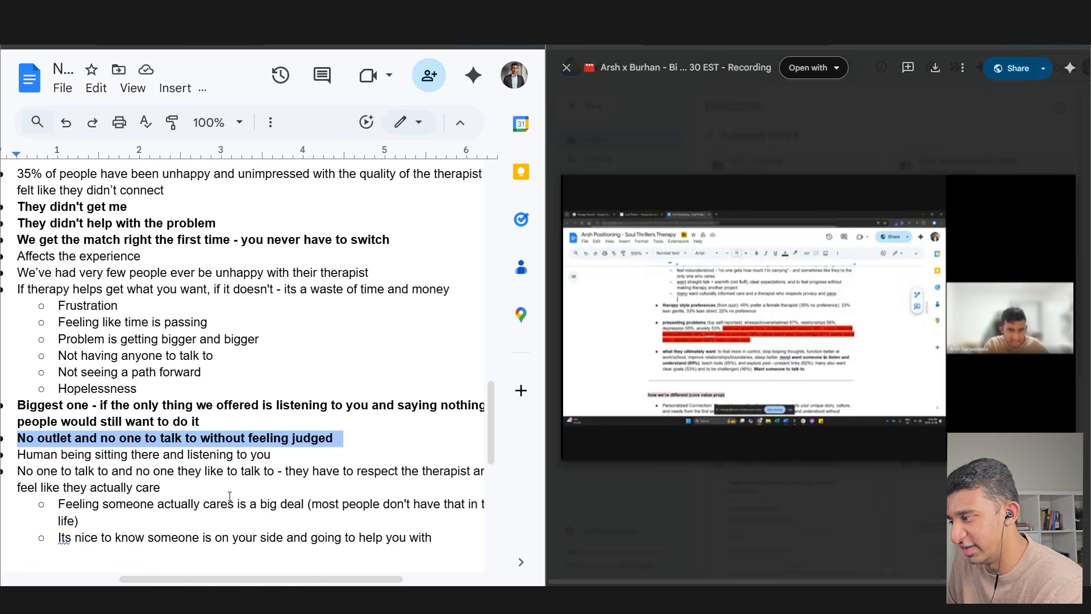
pyautogui.hotkey('ctrl', 'shift', 'Up')
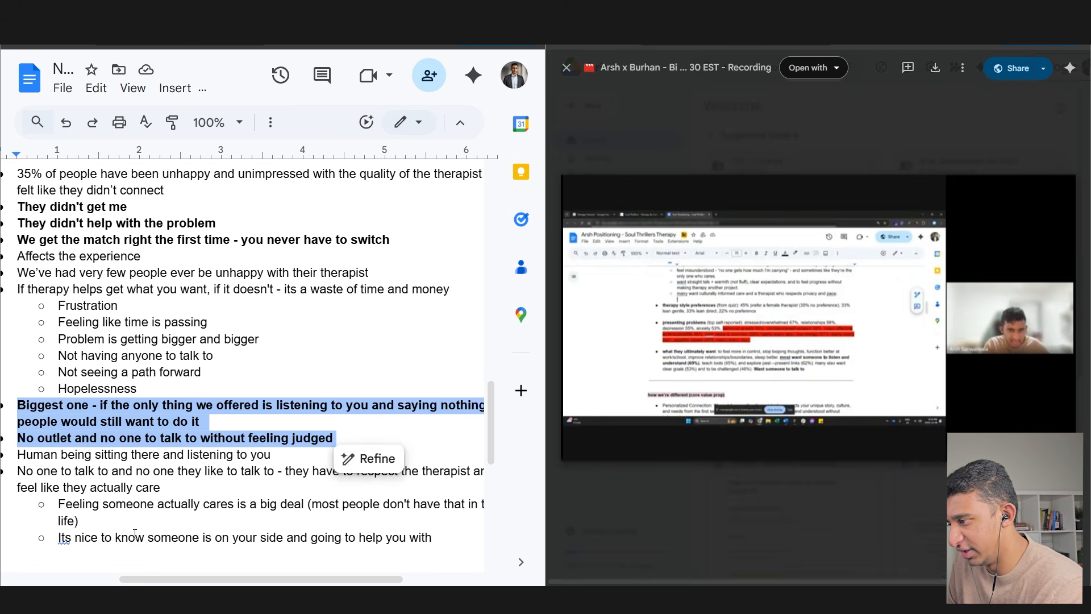
pyautogui.moveTo(80, 520); pyautogui.dragTo(100, 507)
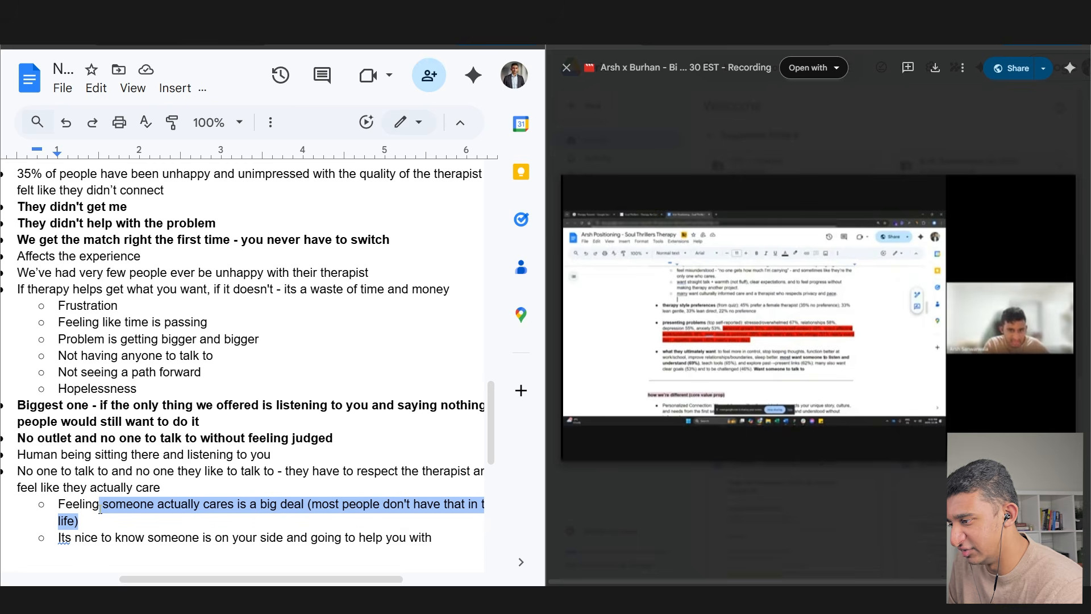
pyautogui.moveTo(139, 579)
pyautogui.mouseDown()
pyautogui.moveTo(175, 578)
pyautogui.moveTo(132, 565)
pyautogui.mouseUp()
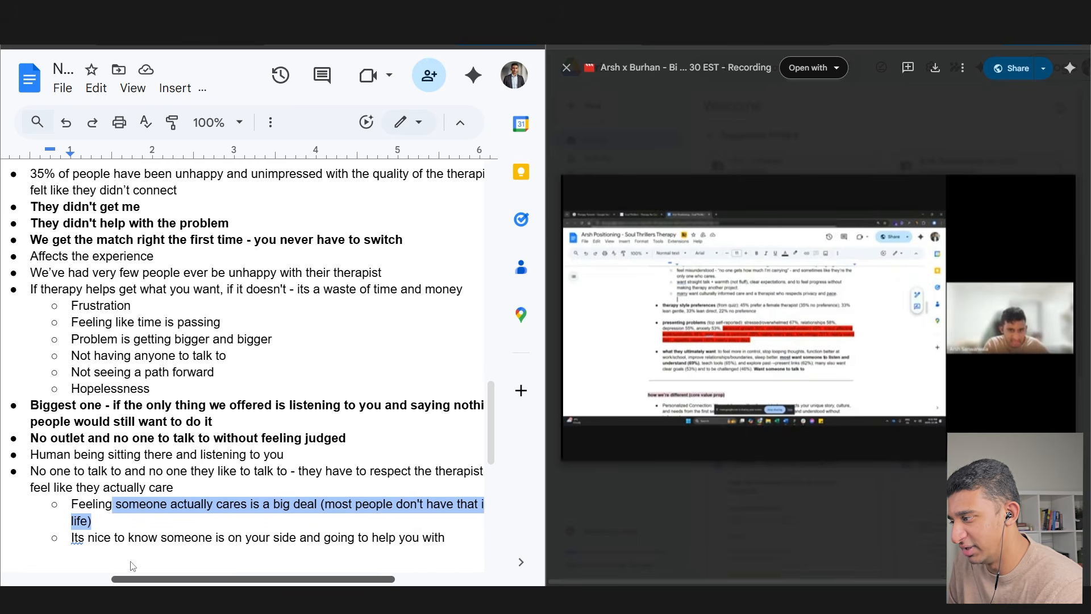
# - Add an empty top-level bullet below the 'someone is on your side' sub-point
pyautogui.click(129, 537)
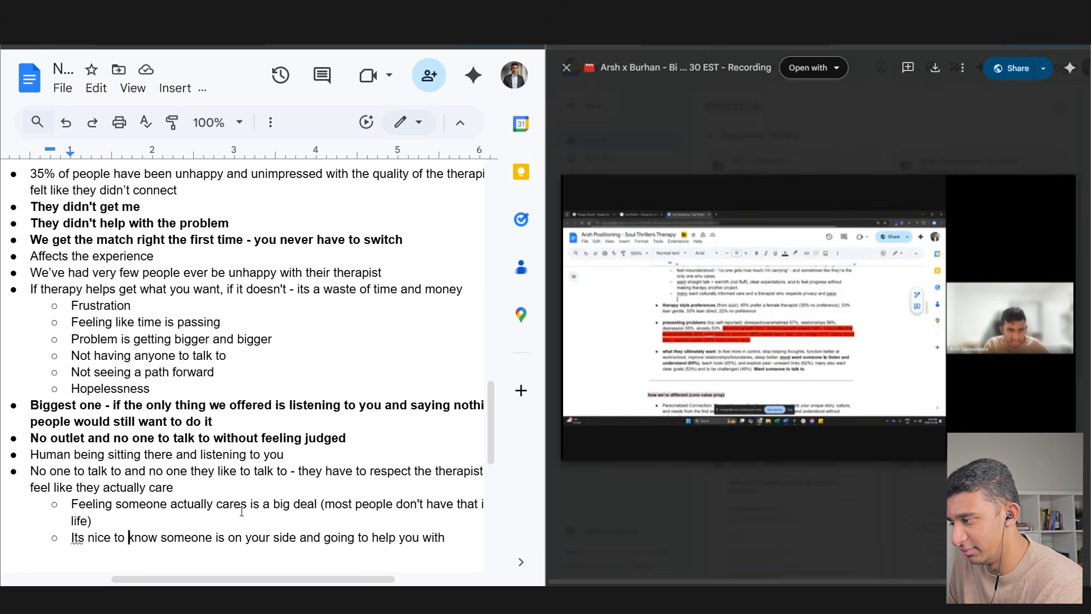
pyautogui.press('End')
pyautogui.press('Return')
pyautogui.hotkey('shift', 'Tab')
pyautogui.scroll(-3, 199, 454)
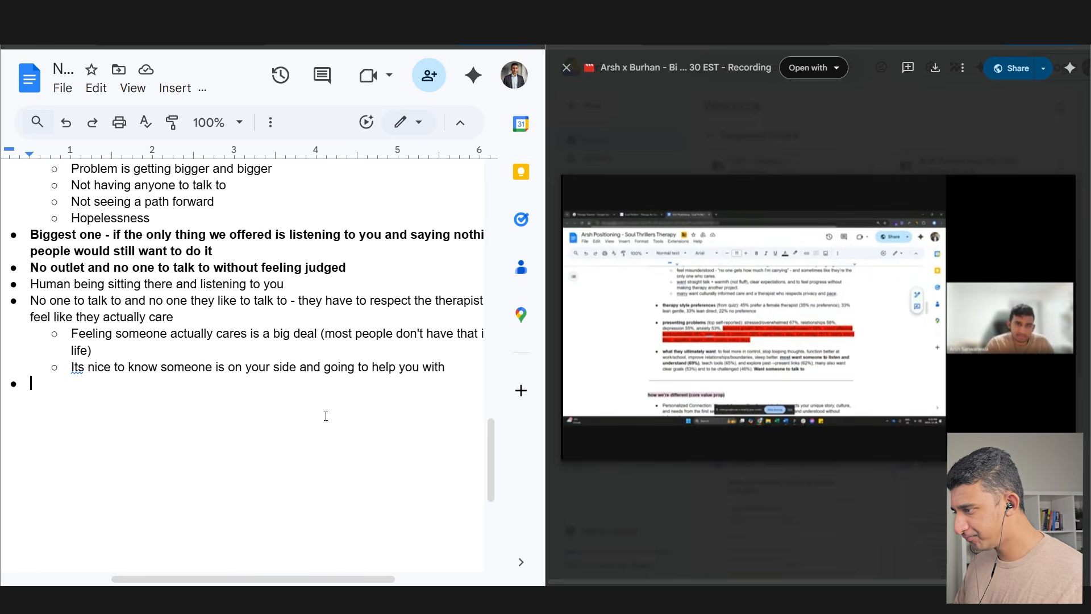
# - Correct 'Its' to 'It's' and add the heading bullet 'For people who have already tried therapy:'
pyautogui.click(75, 367)
pyautogui.click(88, 344)
pyautogui.click(74, 385)
pyautogui.write('For people who have alr')
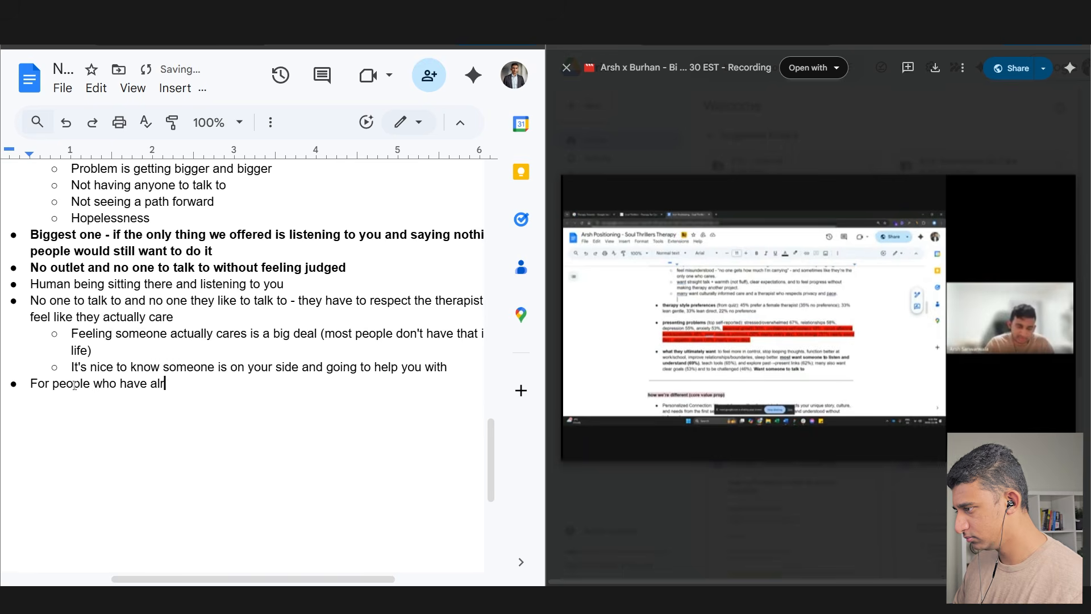
pyautogui.write('eady tried therapy:')
pyautogui.press('Return')
pyautogui.press('Tab')
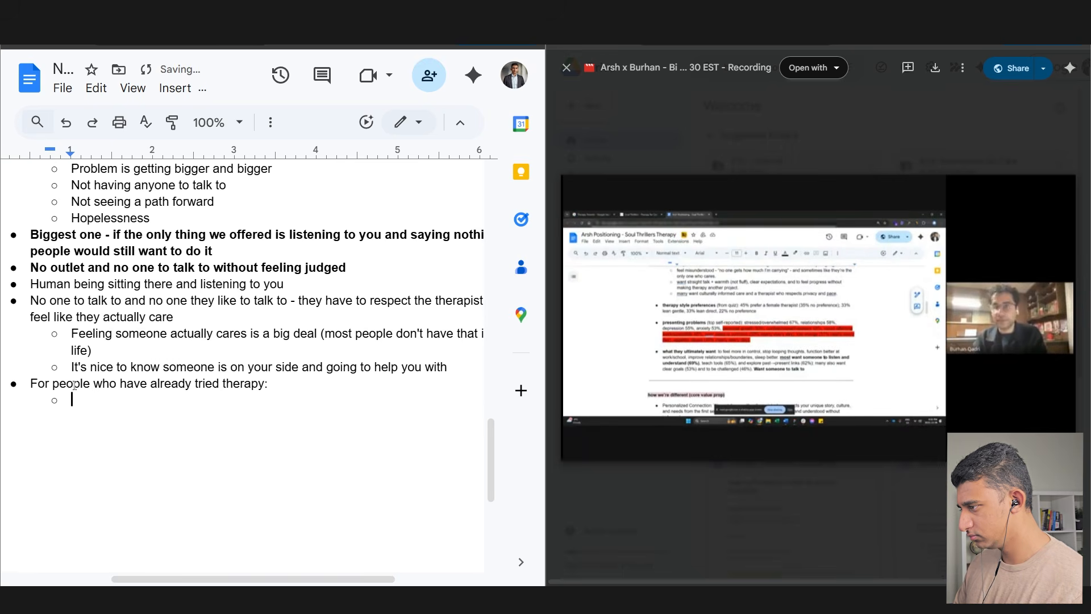
# - Add sub-bullets on meaning to reach out, not knowing which therapist, and 'will be different'
pyautogui.write("They've been meaning to")
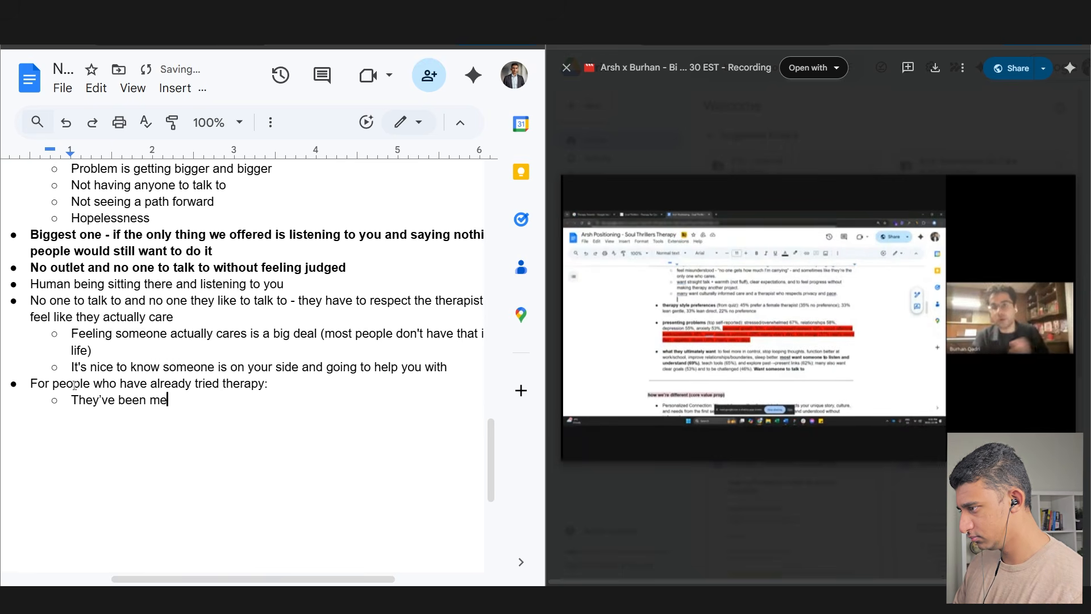
pyautogui.write(' reach out for a while')
pyautogui.press('Return')
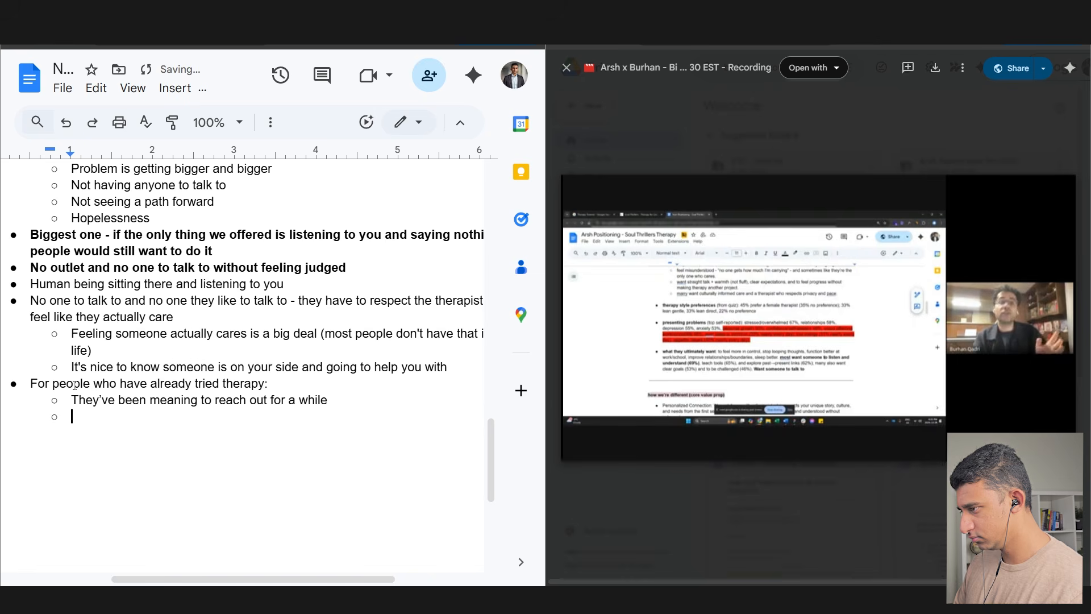
pyautogui.write('They don')
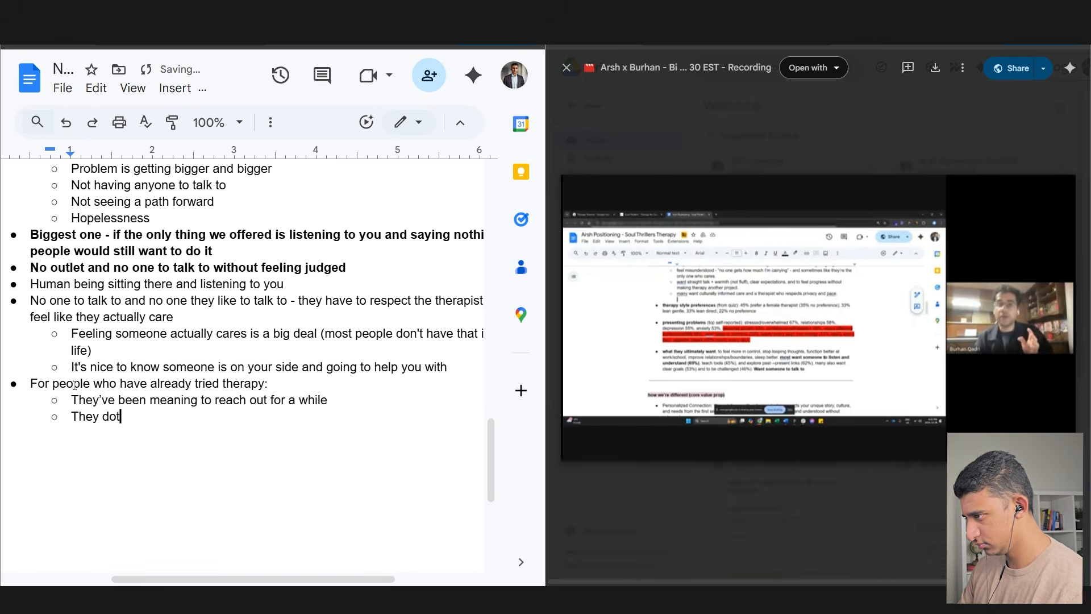
pyautogui.write('t know which therapist the')
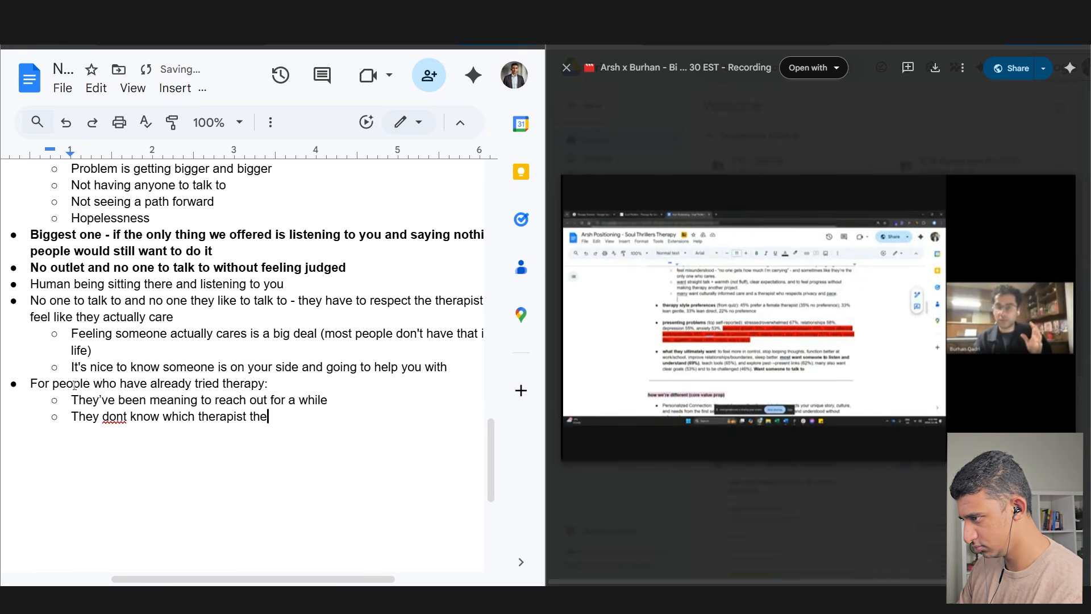
pyautogui.write('y are going to get')
pyautogui.press('Return')
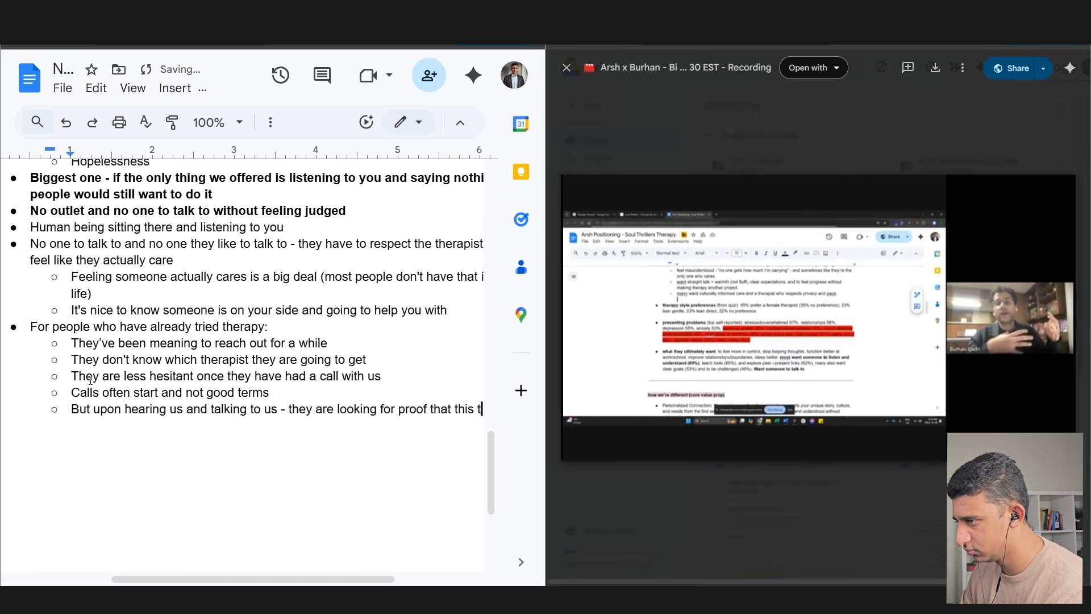
pyautogui.write('will be different')
pyautogui.press('Return')
# - Add the sub-point '"See if we can help you" - this really attracts people'
pyautogui.moveTo(226, 578); pyautogui.dragTo(175, 578)
pyautogui.write('This')
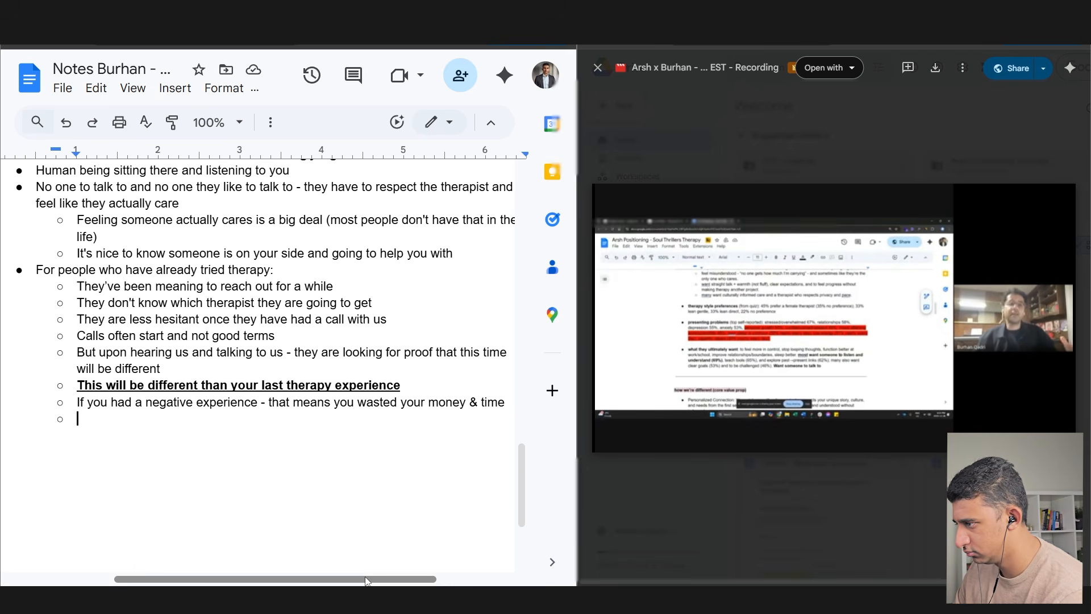
pyautogui.write('Wa')
pyautogui.press('BackSpace')
pyautogui.press('BackSpace')
pyautogui.write('"See if we can help you" ')
pyautogui.write('- this really attract sp')
pyautogui.press('BackSpace')
pyautogui.press('BackSpace')
pyautogui.press('BackSpace')
pyautogui.write('s people')
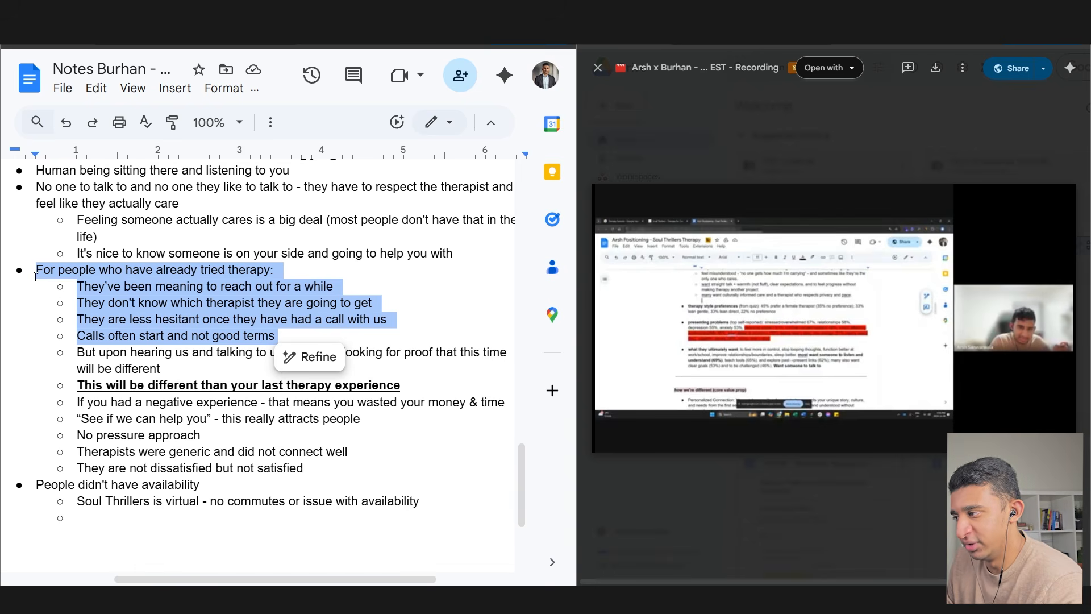
pyautogui.click(76, 307)
pyautogui.moveTo(76, 319); pyautogui.dragTo(279, 336)
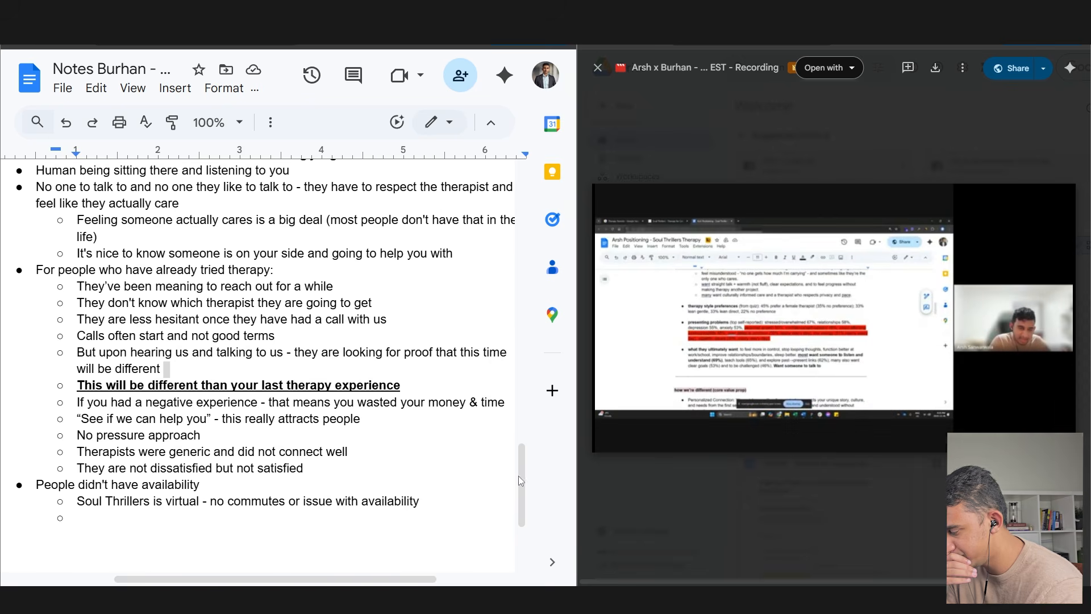
pyautogui.doubleClick(157, 520)
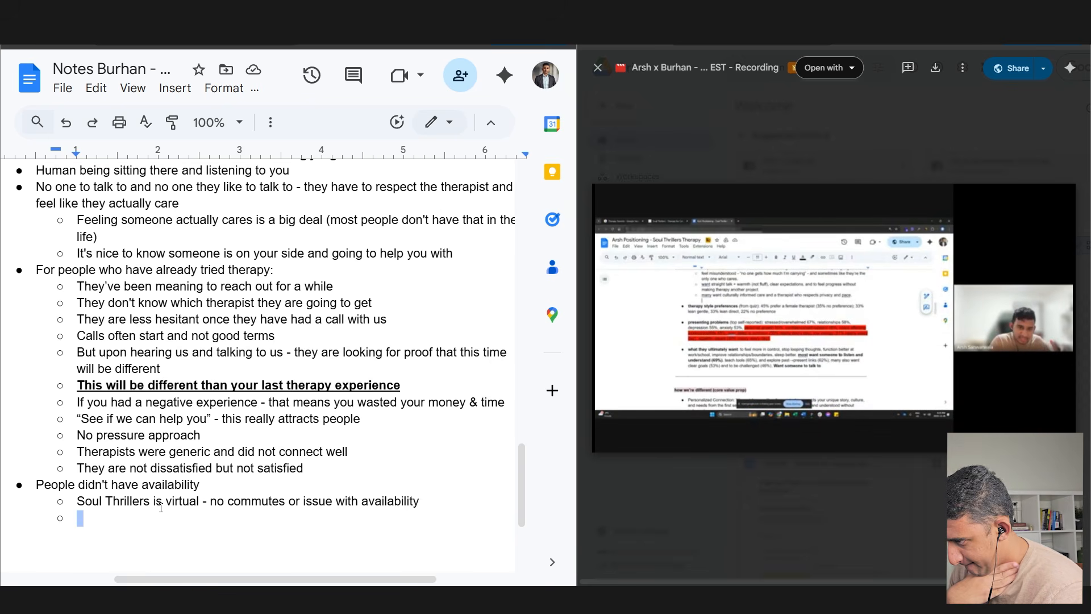
# - Type 'Most people are doing' in the last sub-bullet and select the four Virtual Therapy sub-points
pyautogui.click(159, 503)
pyautogui.scroll(-1, 159, 500)
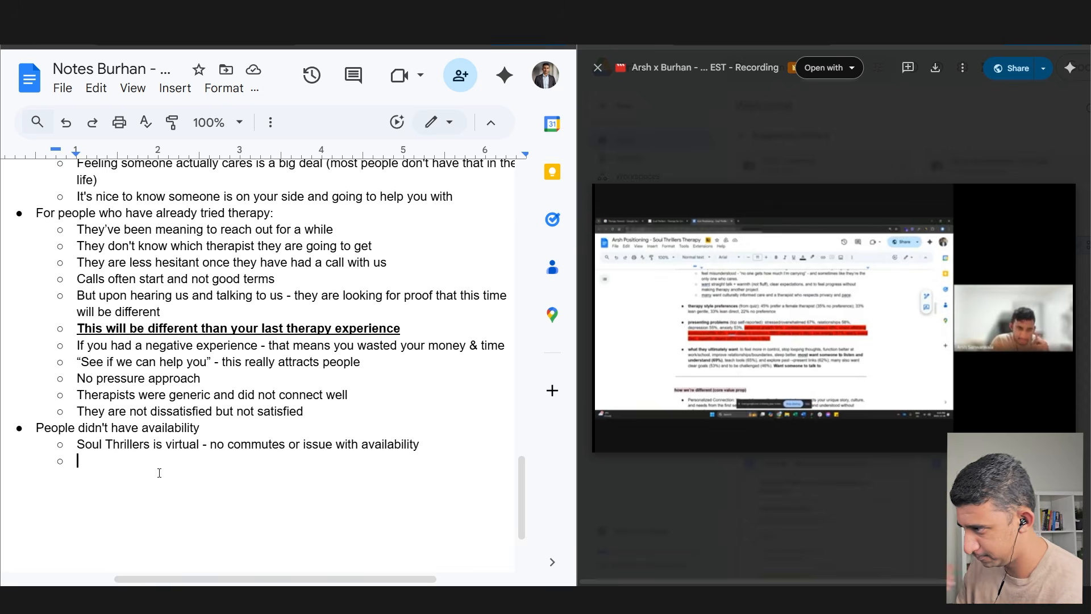
pyautogui.write('Most people are doing virtual therapy for the first time')
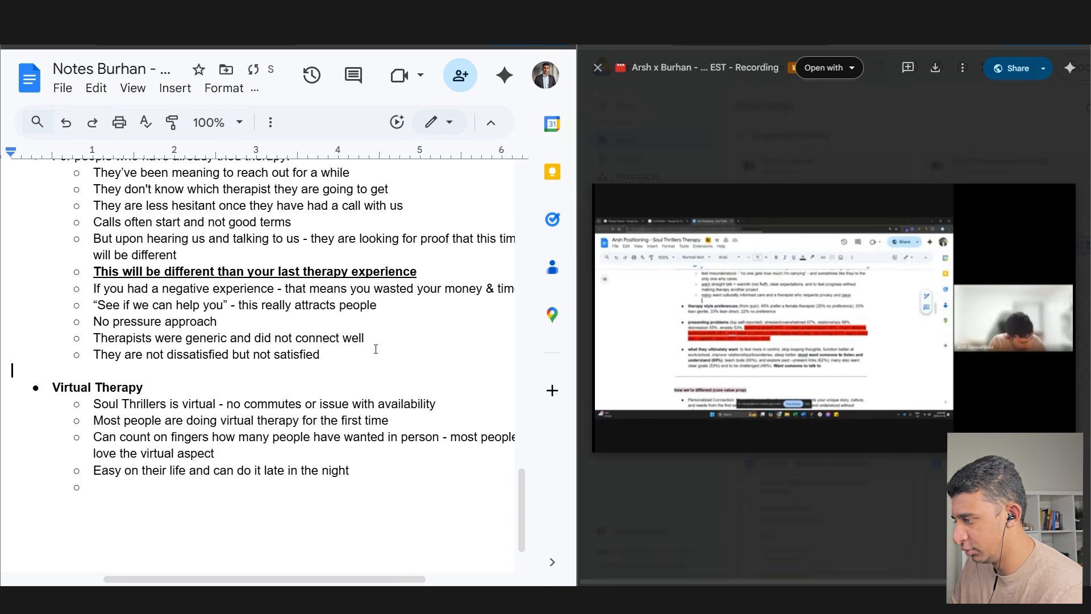
pyautogui.moveTo(159, 490); pyautogui.dragTo(32, 401)
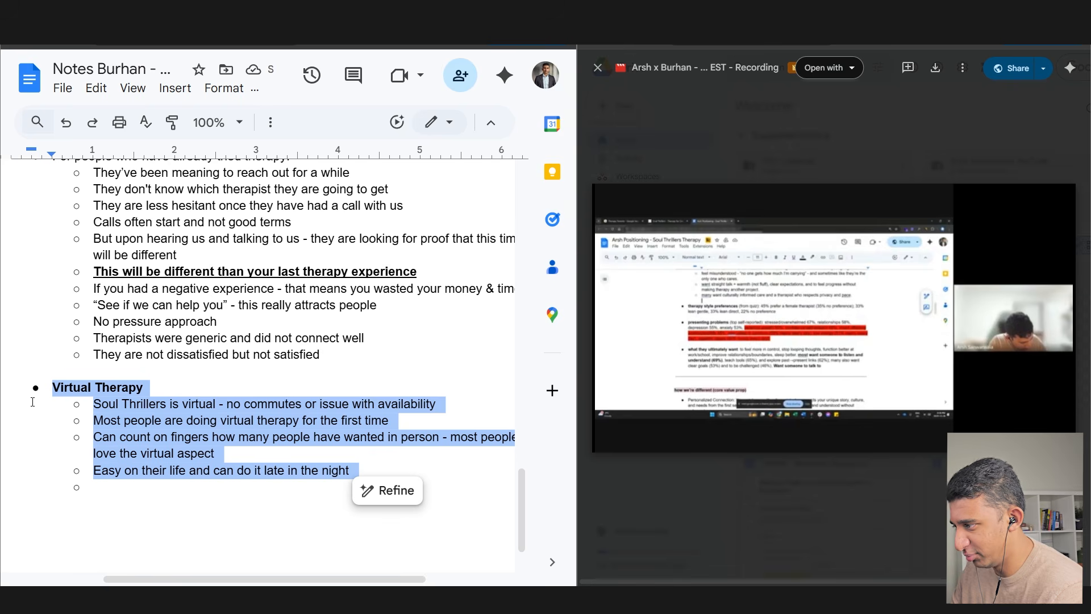
pyautogui.click(160, 447)
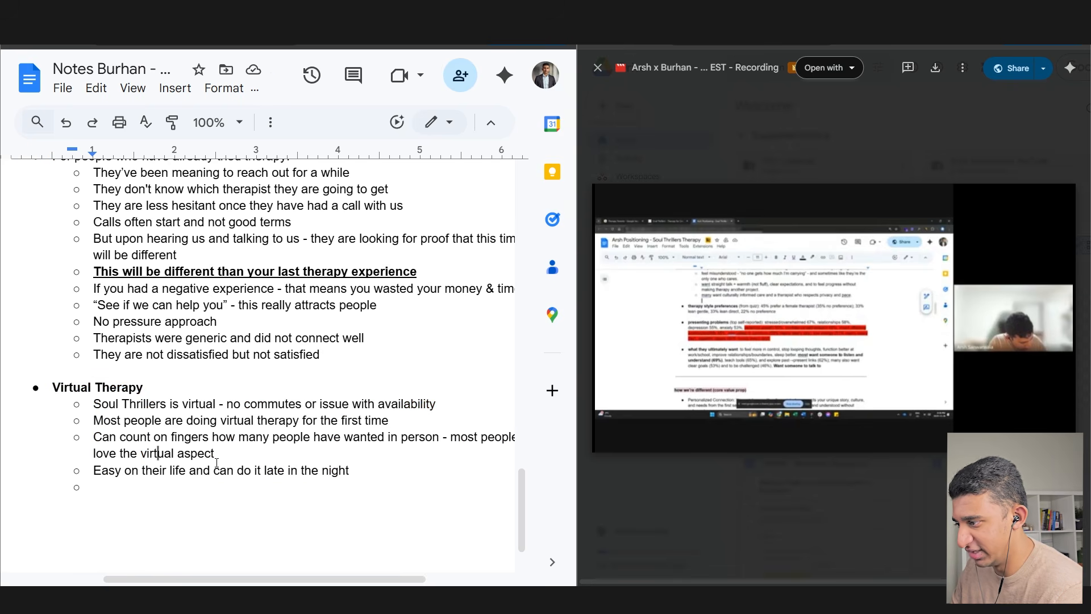
pyautogui.moveTo(352, 471); pyautogui.dragTo(58, 389)
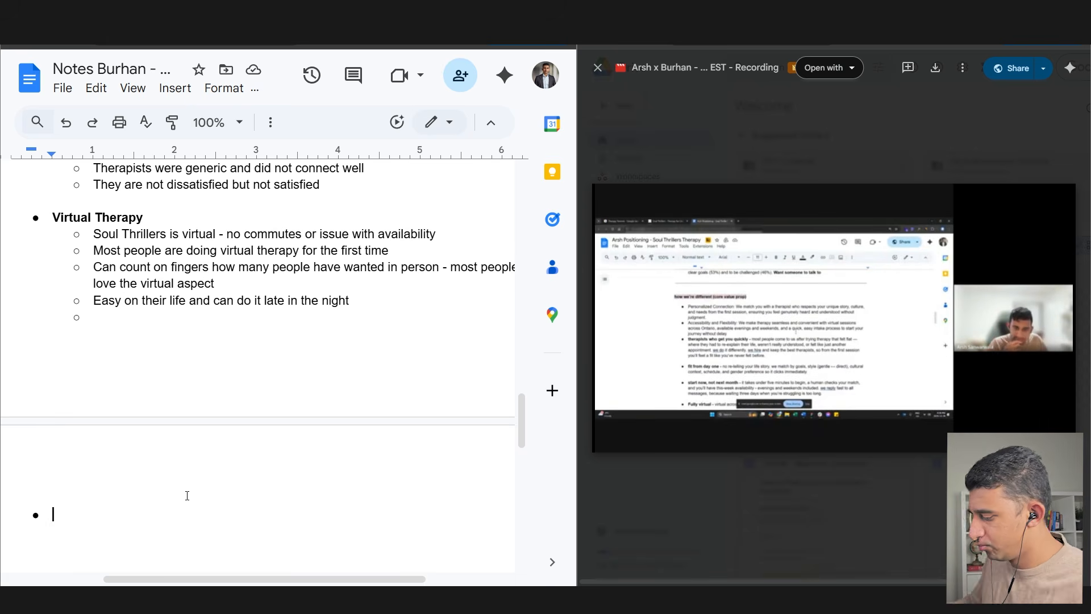
# - Add a 'Hiring process:' bullet with sub-point 'People who can connect with anyone'
pyautogui.write('Hiring process:')
pyautogui.press('Return')
pyautogui.press('Tab')
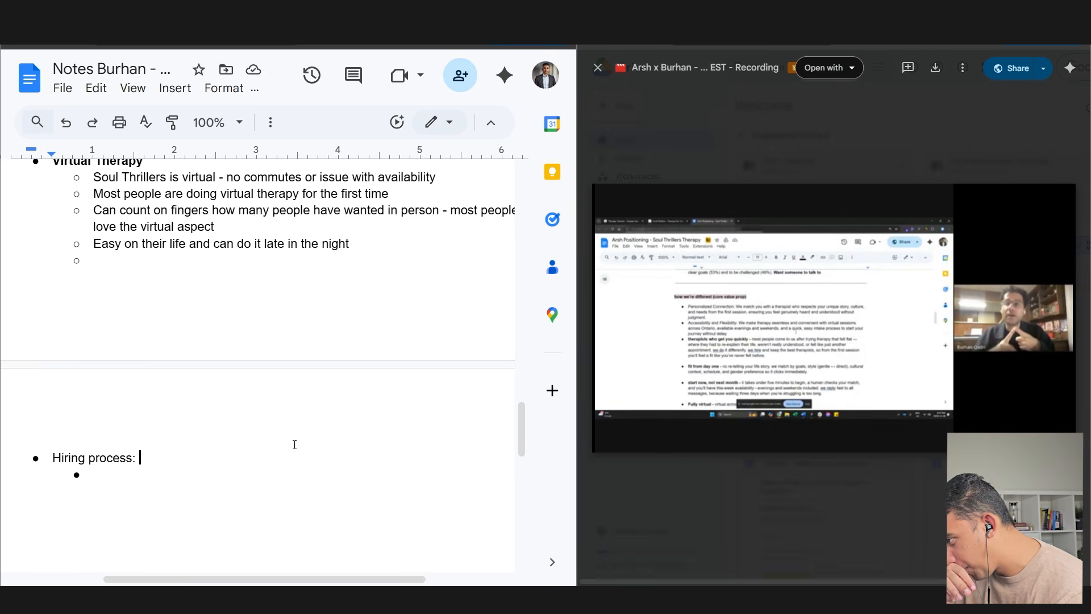
pyautogui.click(283, 474)
pyautogui.write('People ')
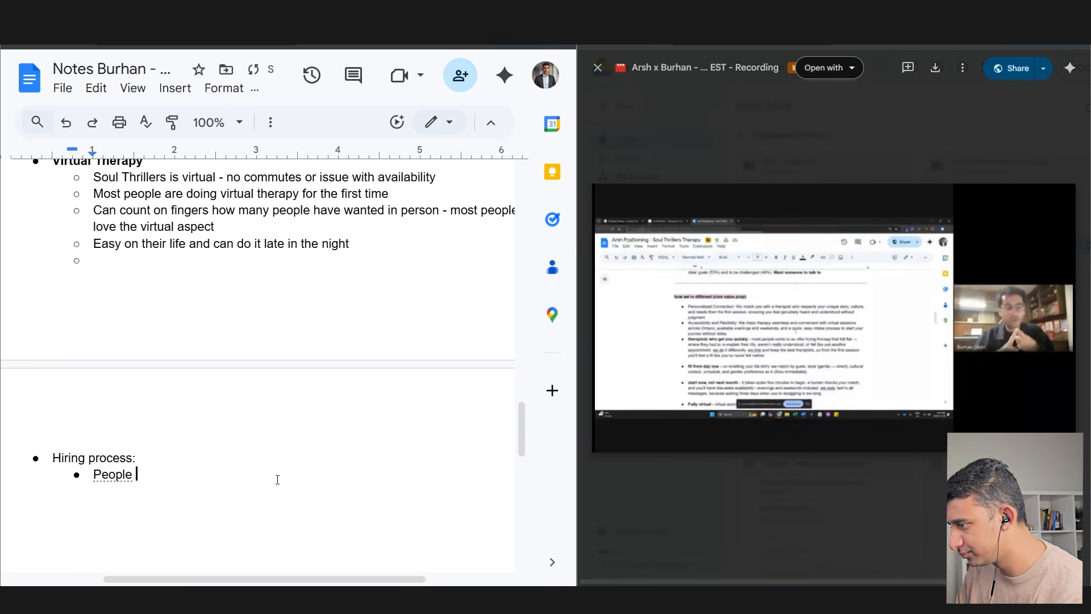
pyautogui.write('who can connect witha nyon')
pyautogui.press('BackSpace')
pyautogui.press('BackSpace')
pyautogui.press('BackSpace')
pyautogui.press('BackSpace')
pyautogui.press('BackSpace')
pyautogui.press('BackSpace')
pyautogui.write('anyone')
# - Note that most clinics hire part-timers, plus sub-point 'We can train them better'
pyautogui.press('Return')
pyautogui.write('Most c')
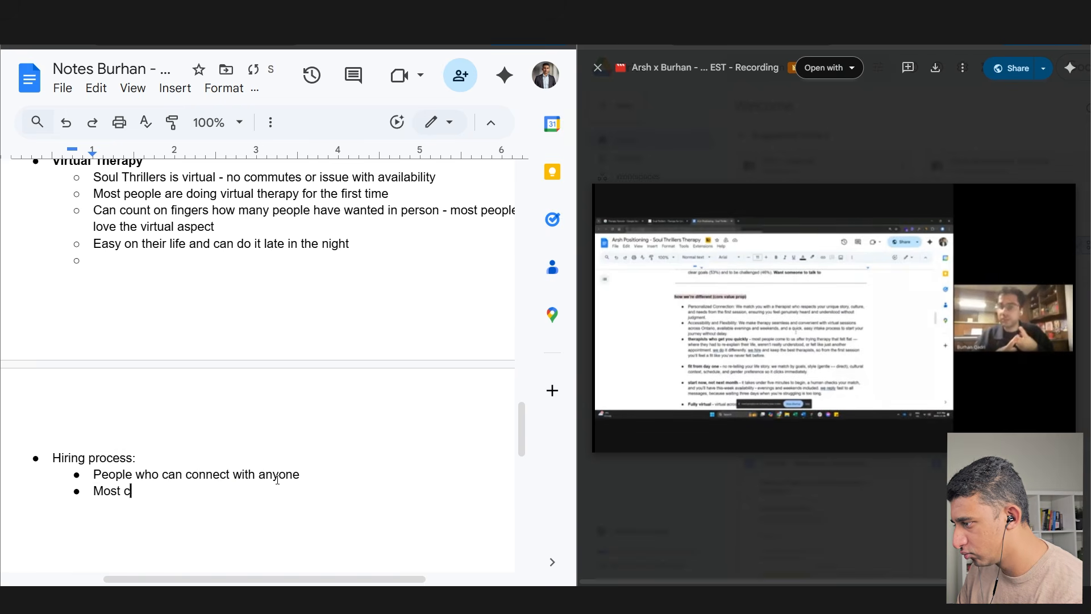
pyautogui.write('linics will hire tons of peo')
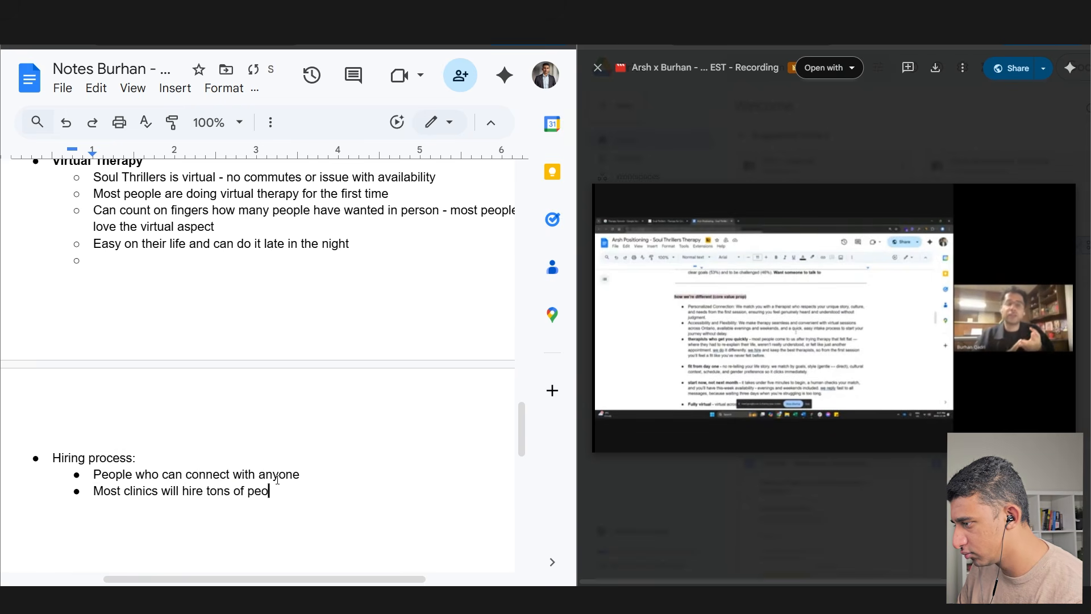
pyautogui.write('ple but dont work there - on')
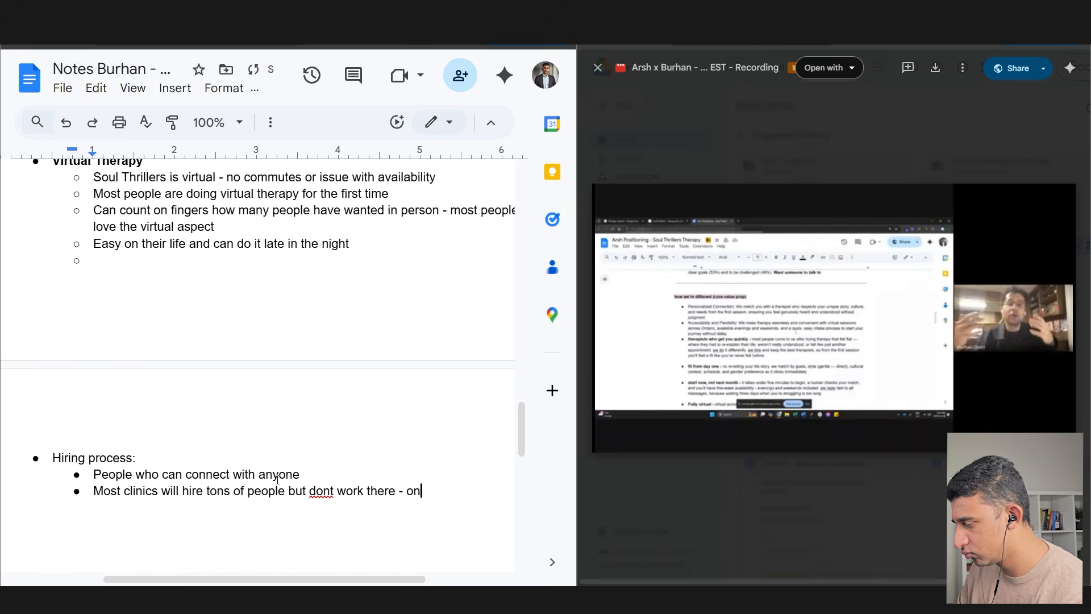
pyautogui.write('ly part time - our ')
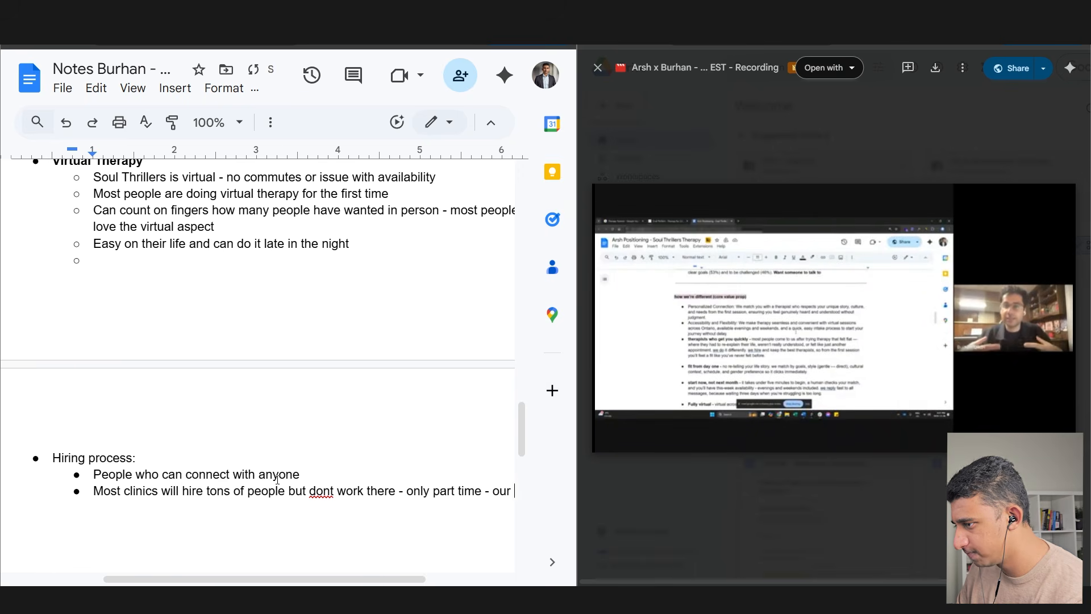
pyautogui.write('therapists are full time')
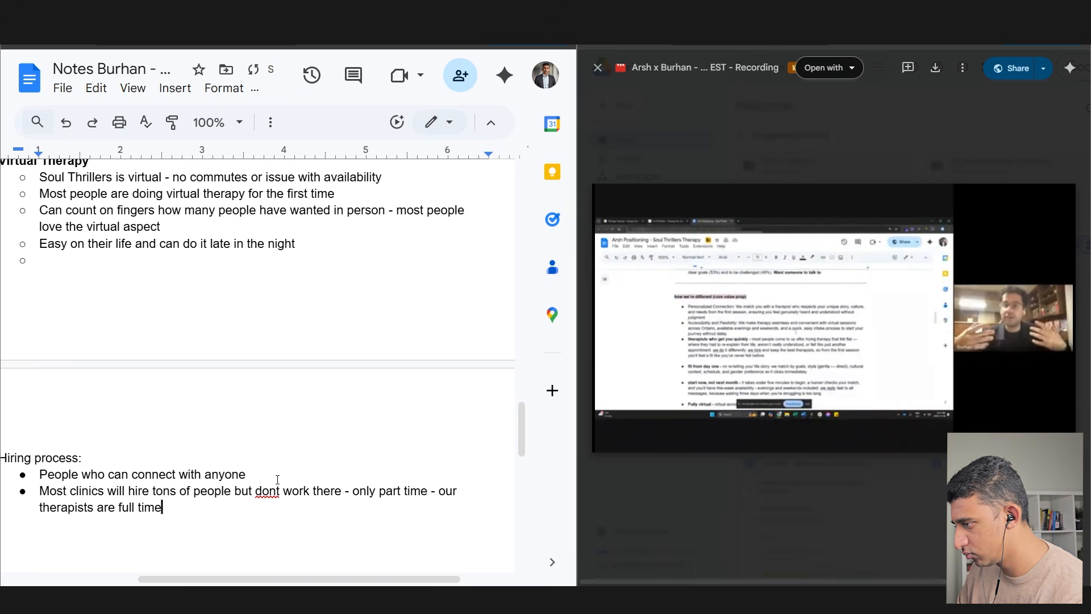
pyautogui.write(' and work exlcsively for us')
pyautogui.press('Return')
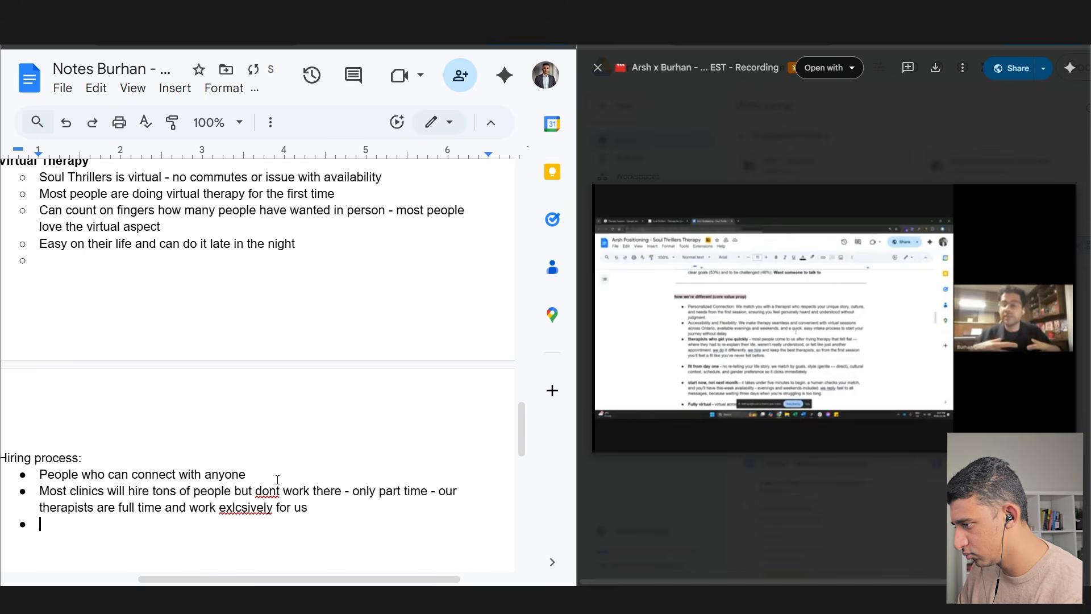
pyautogui.press('Tab')
pyautogui.write('We can train th')
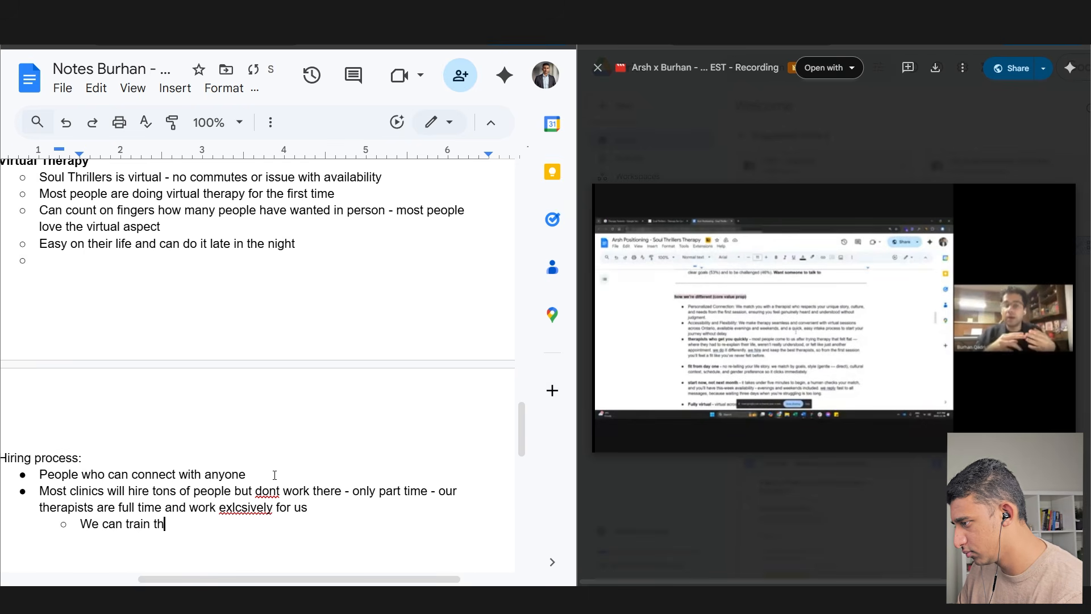
pyautogui.write('em better, we do things in a specific way')
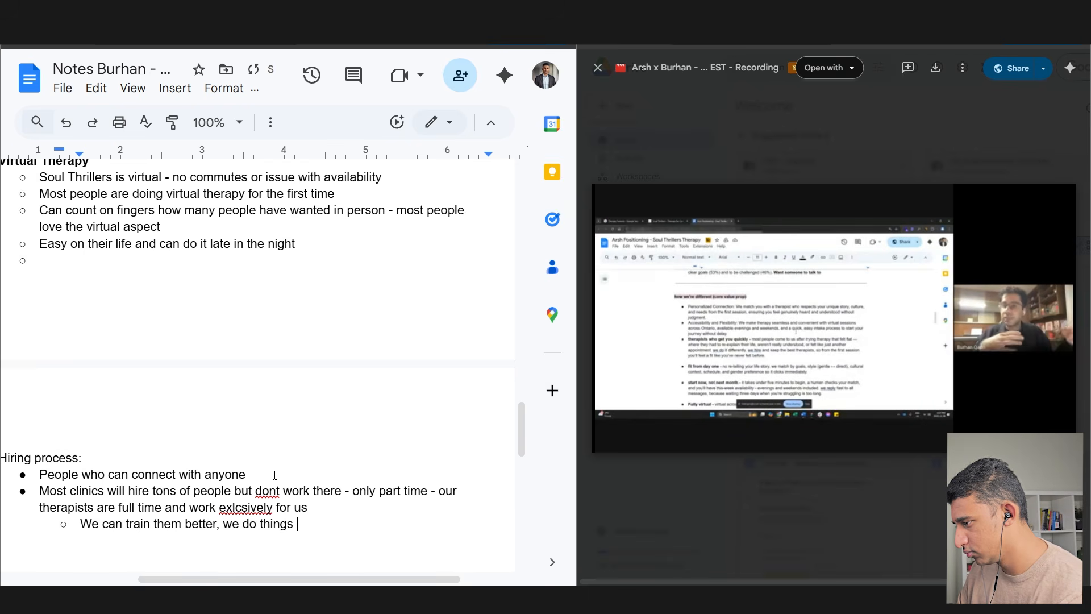
pyautogui.press('Return')
pyautogui.hotkey('shift', 'Tab')
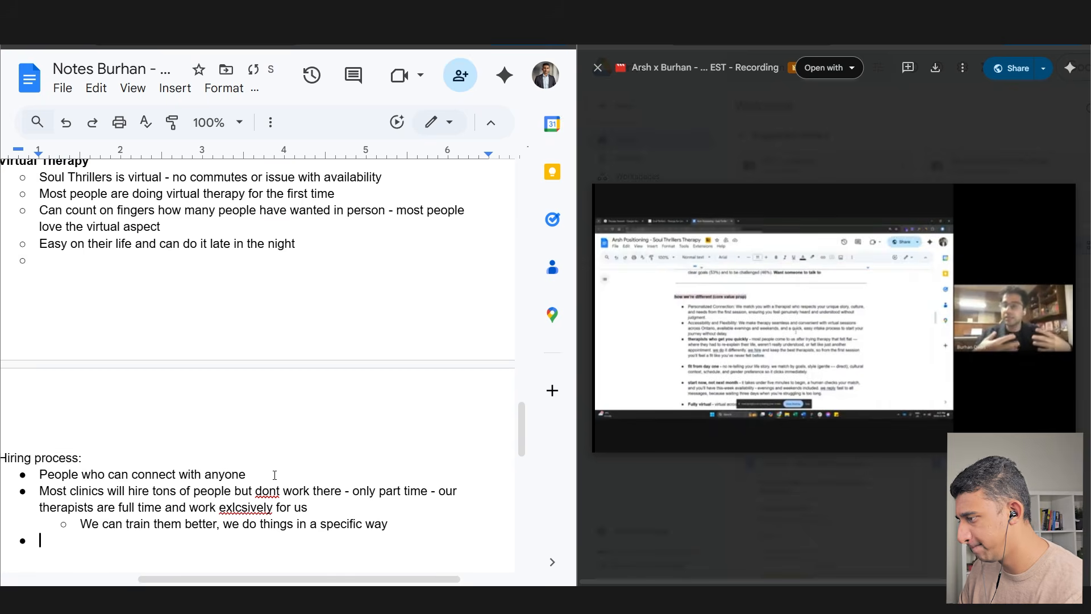
# - Add bullets on therapists making you feel in the right place and 'They get you very quickly'
pyautogui.scroll(-1, 324, 448)
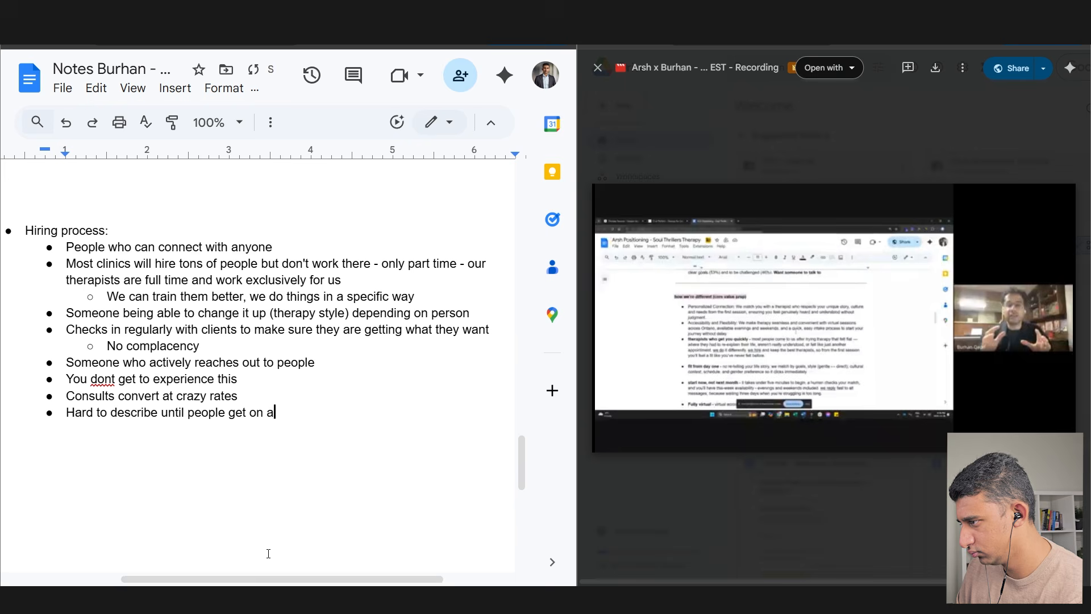
pyautogui.write('call')
pyautogui.press('Return')
pyautogui.write('Thera')
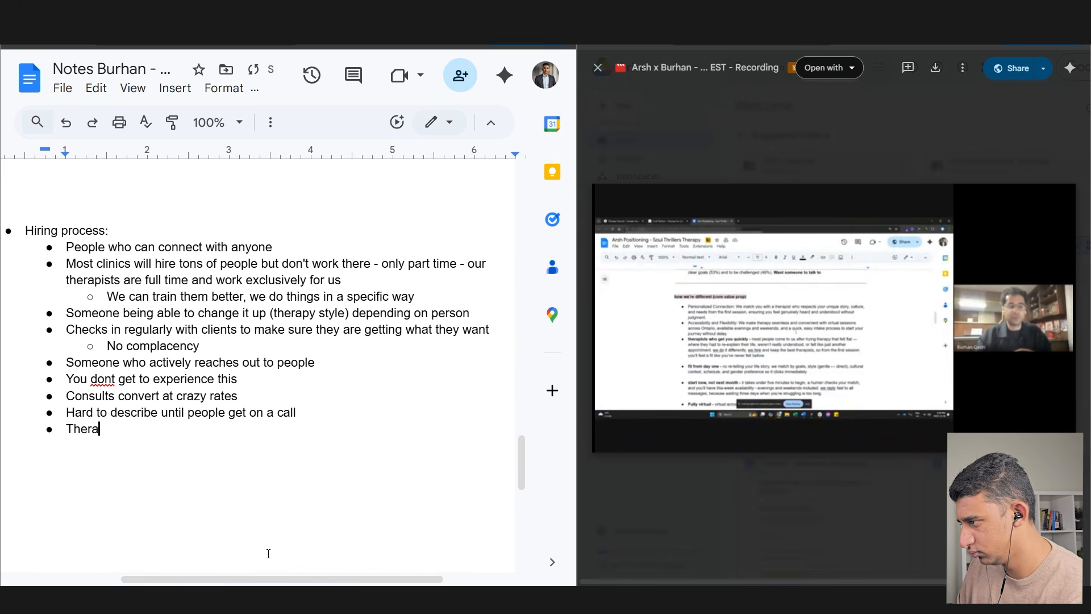
pyautogui.write('pists will get y')
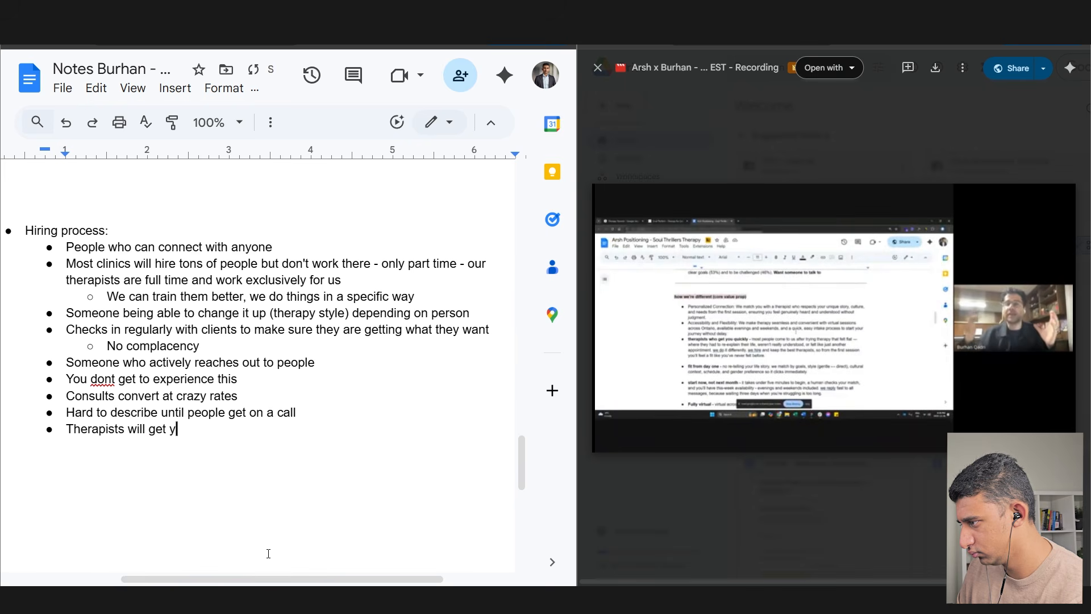
pyautogui.write('ou in the first few seco')
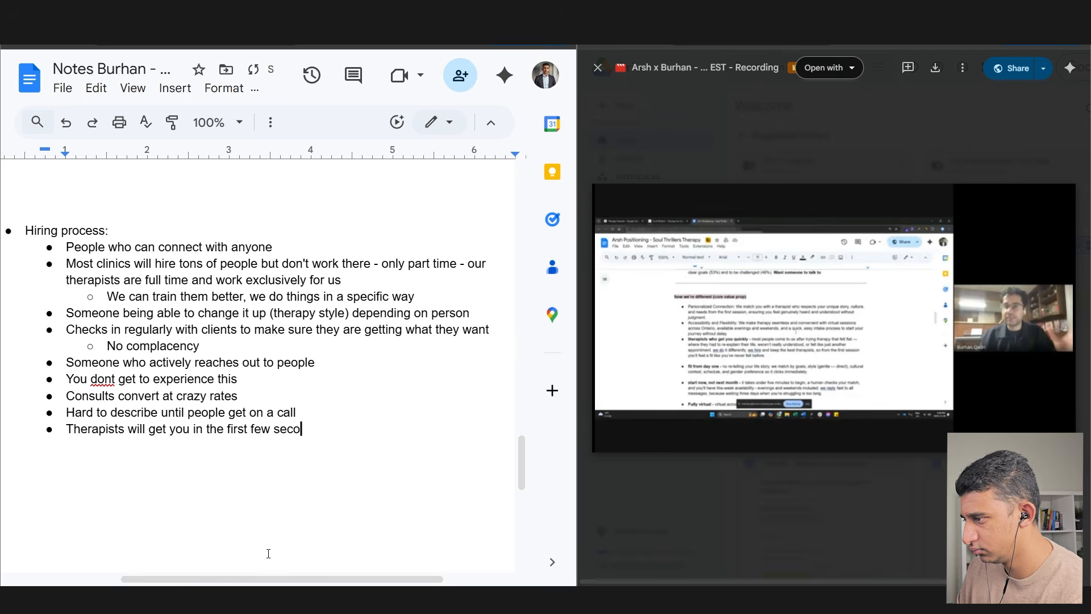
pyautogui.write('nds of the call you feel ')
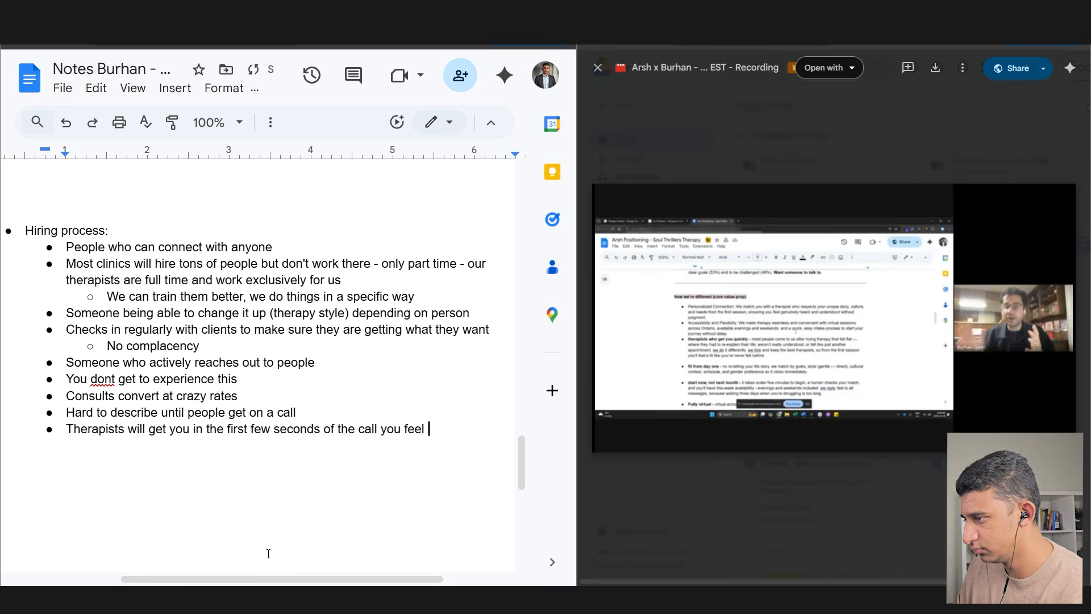
pyautogui.write('like youre in the right place')
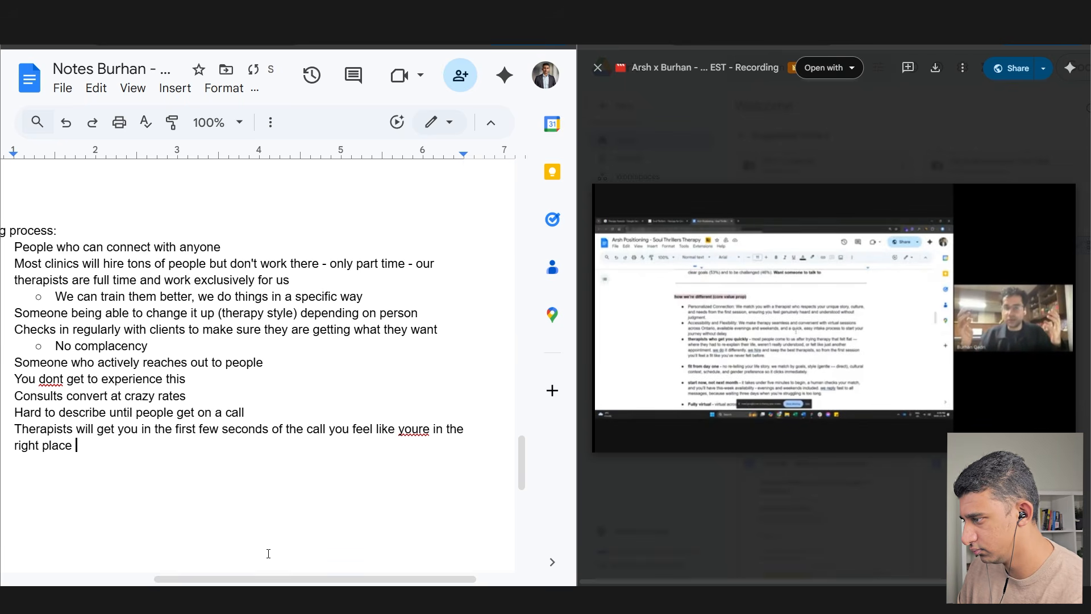
pyautogui.press('Return')
pyautogui.write('They get you very quickly')
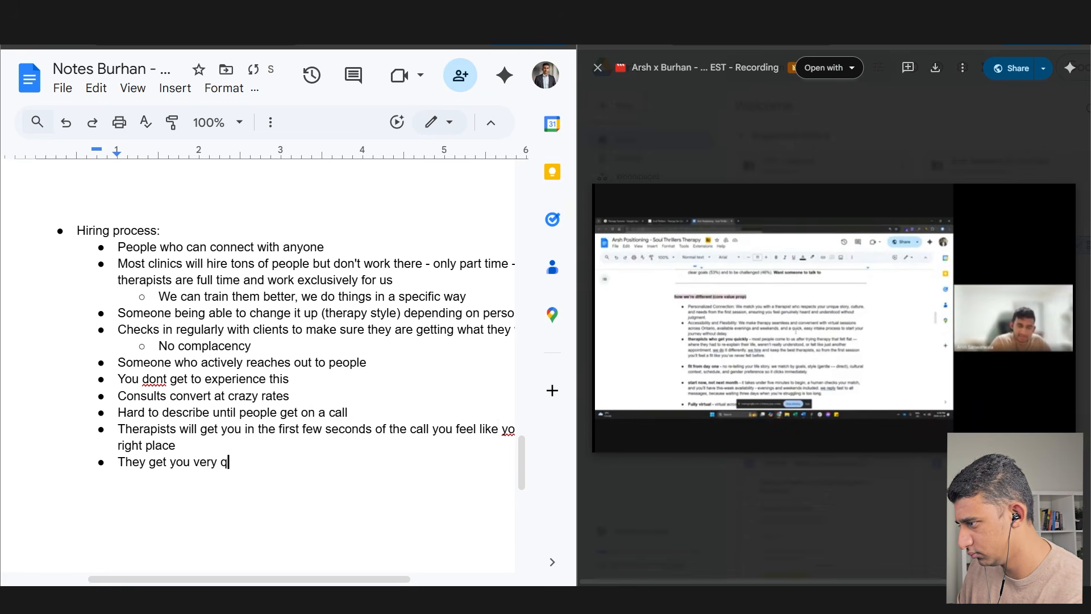
# - Fix 'don't' and add 'Have to go through first free session - we have no problem'
pyautogui.click(145, 378)
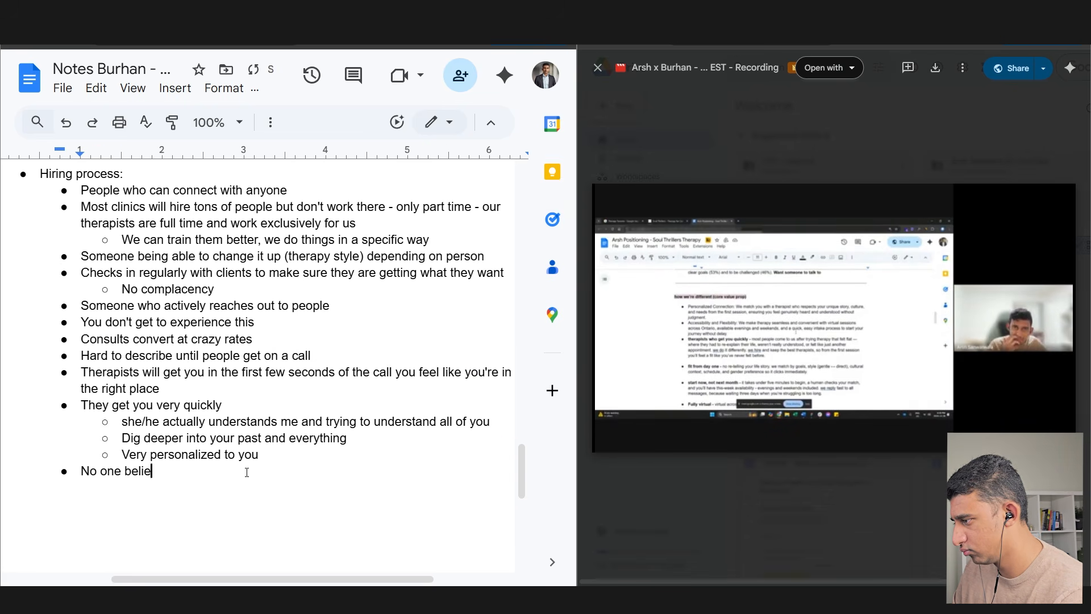
pyautogui.write('ves it until they see it')
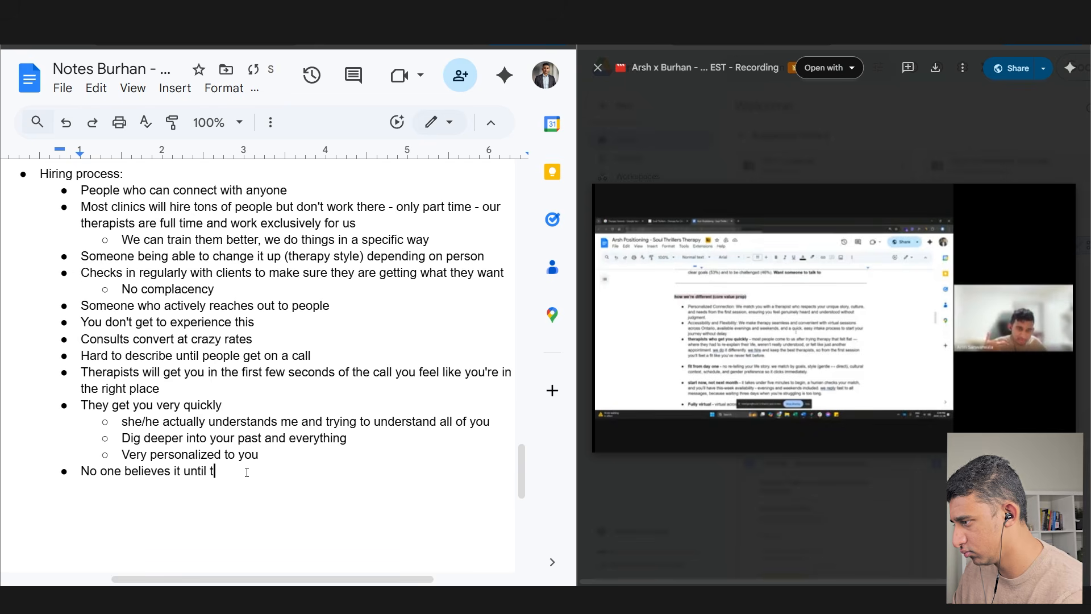
pyautogui.press('Return')
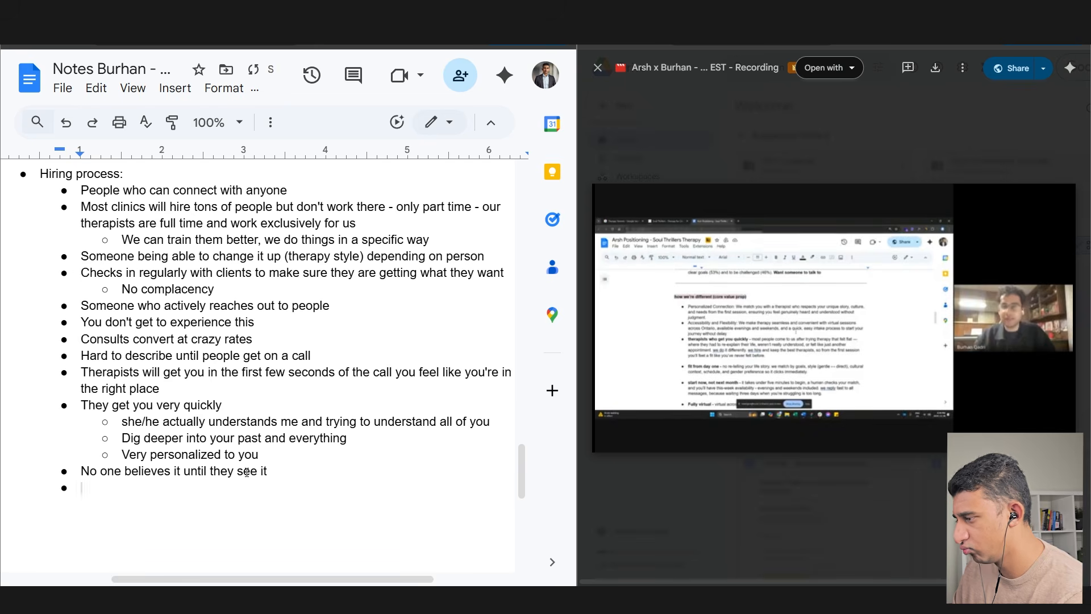
pyautogui.write('Have to go t')
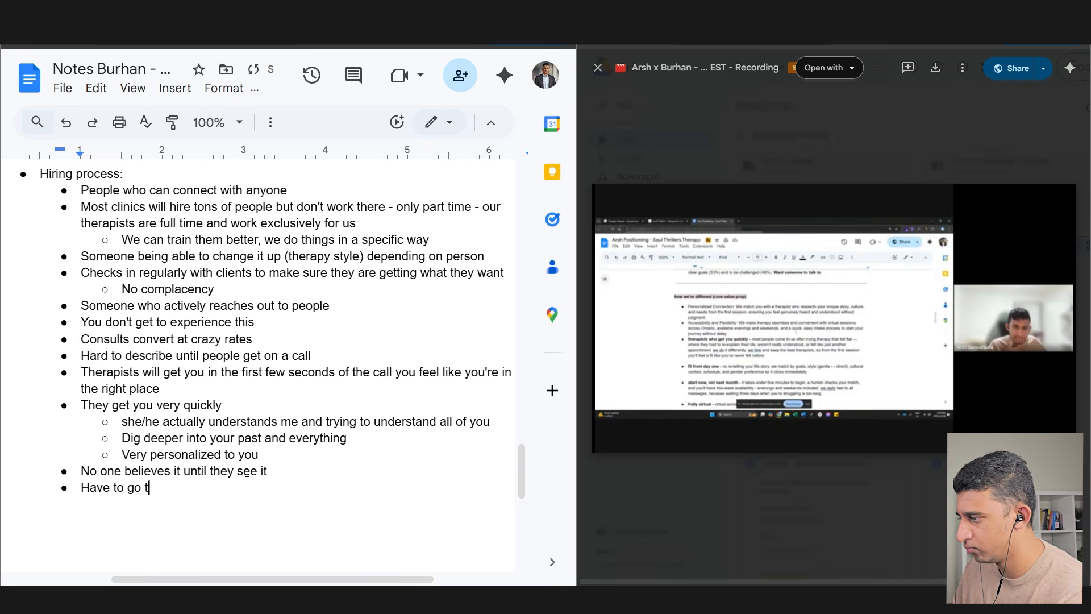
pyautogui.write('hrough first free session - we have no problem')
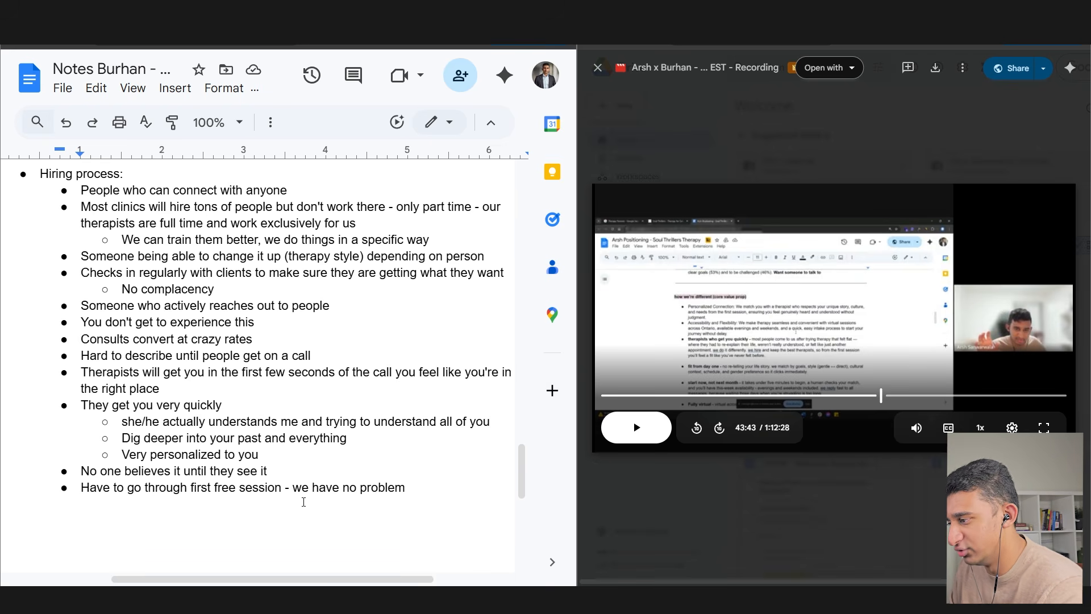
# - Bold the first free session line and the 'Consults convert at crazy rates' line
pyautogui.tripleClick(201, 497)
pyautogui.hotkey('ctrl', 'b')
pyautogui.moveTo(198, 490); pyautogui.dragTo(340, 491)
pyautogui.moveTo(263, 340); pyautogui.dragTo(78, 340)
pyautogui.hotkey('ctrl', 'b')
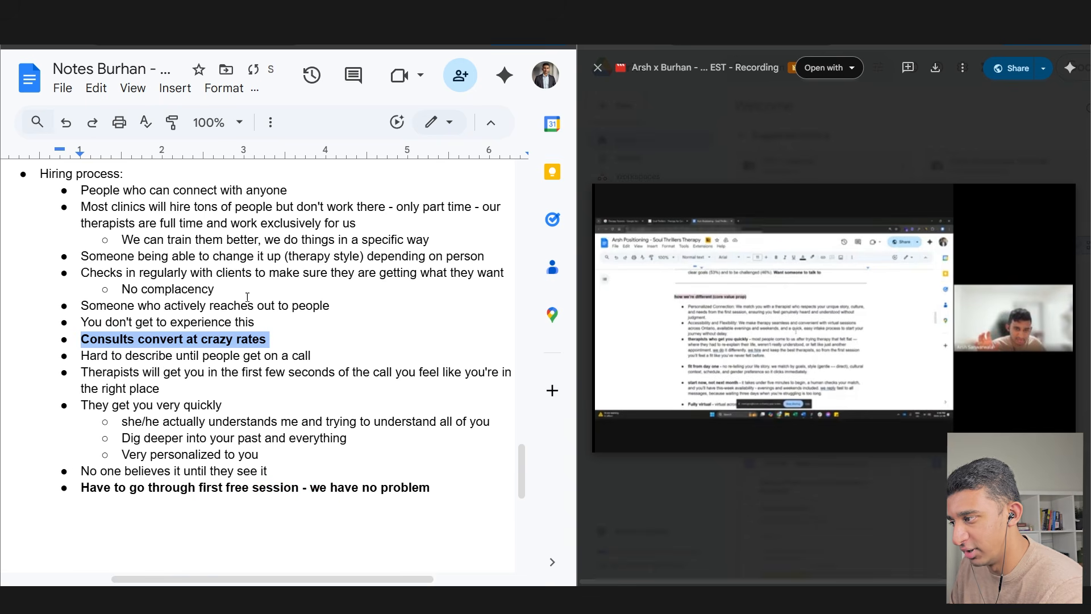
# - Add bullets 'Out of 30 candidates, we only hire 1 out of 50' and 'hire less than 2'
pyautogui.hotkey('ctrl', 'End')
pyautogui.press('Return')
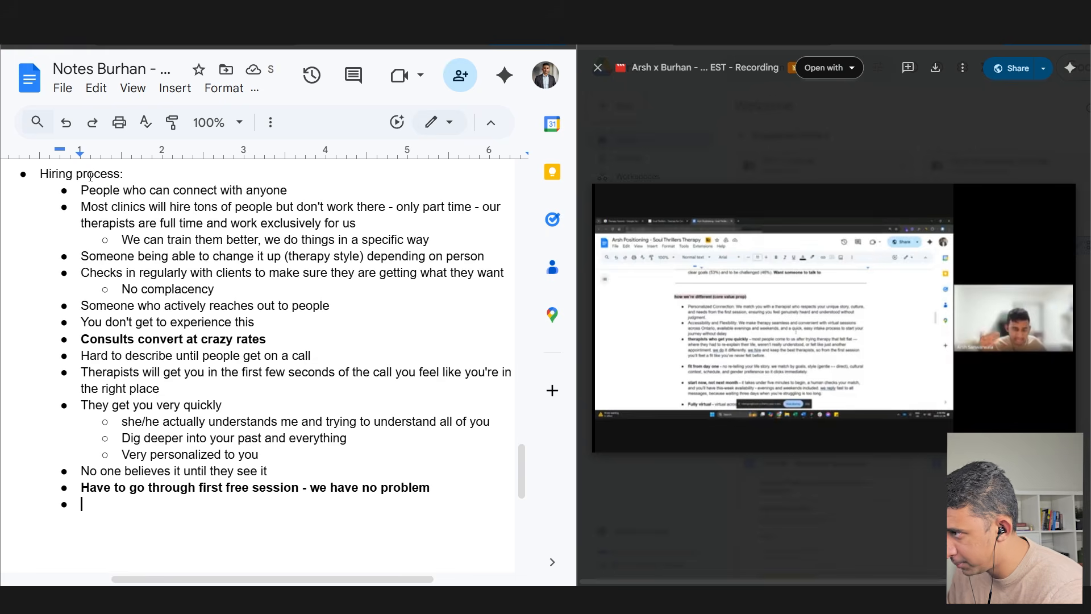
pyautogui.write('Out of 30 candidates, we only hire 1 out of 50')
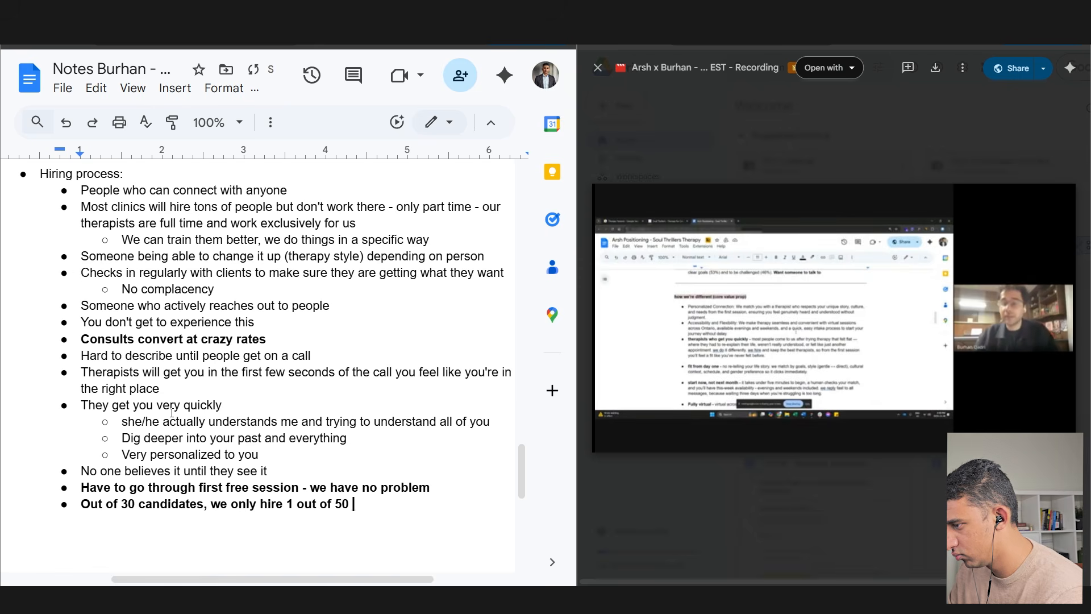
pyautogui.press('Return')
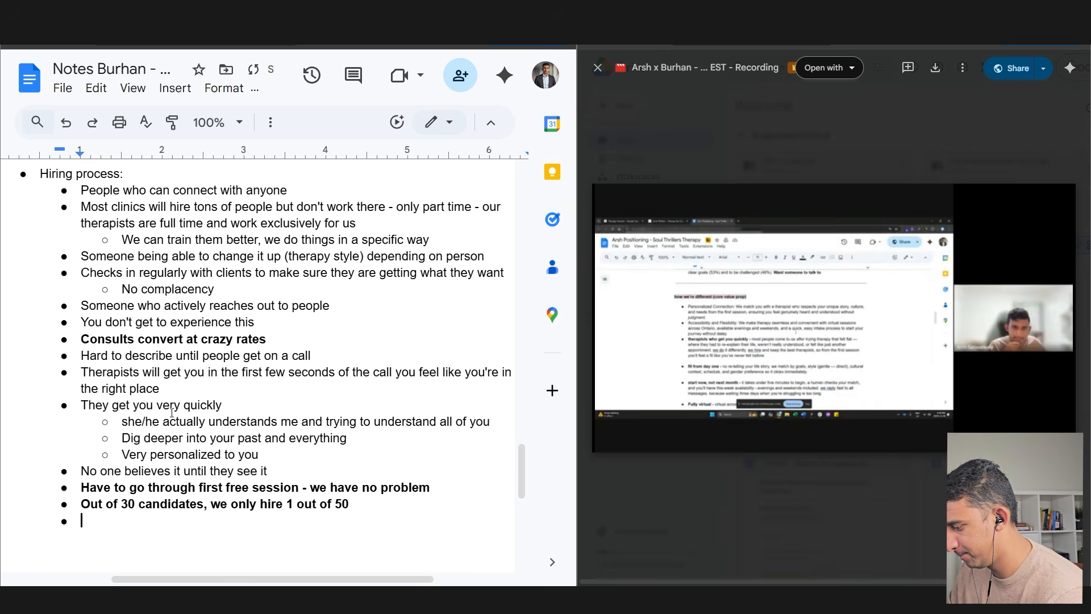
pyautogui.write('We interview a lot of people and hire less than 2')
# - Select and review the Matching process and Hiring process sections
pyautogui.moveTo(53, 230); pyautogui.dragTo(270, 431)
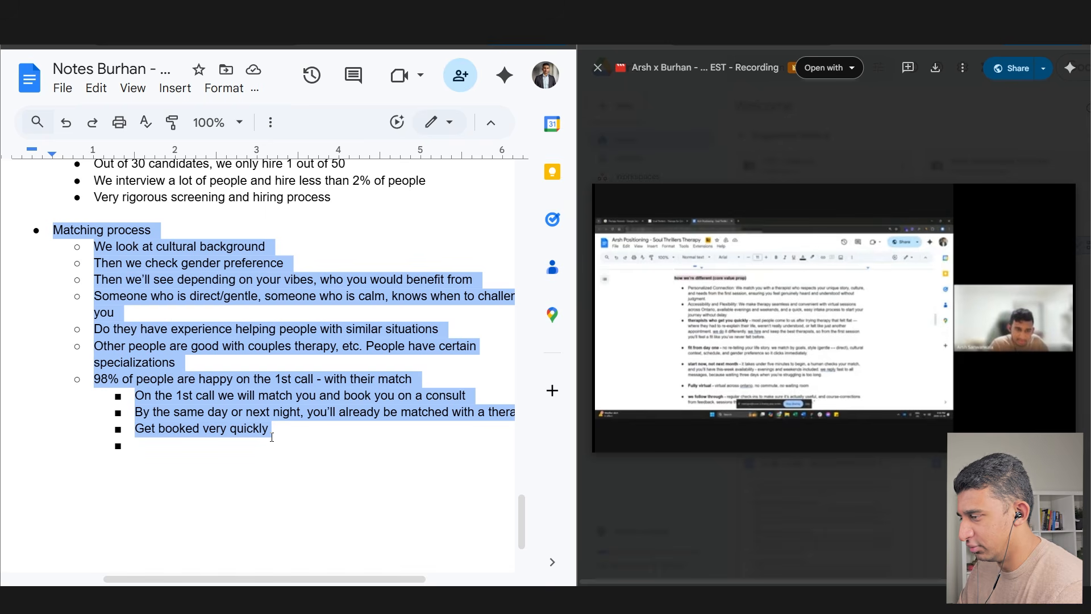
pyautogui.click(111, 309)
pyautogui.moveTo(42, 230); pyautogui.dragTo(139, 446)
pyautogui.scroll(7, 169, 416)
pyautogui.moveTo(55, 229); pyautogui.dragTo(376, 502)
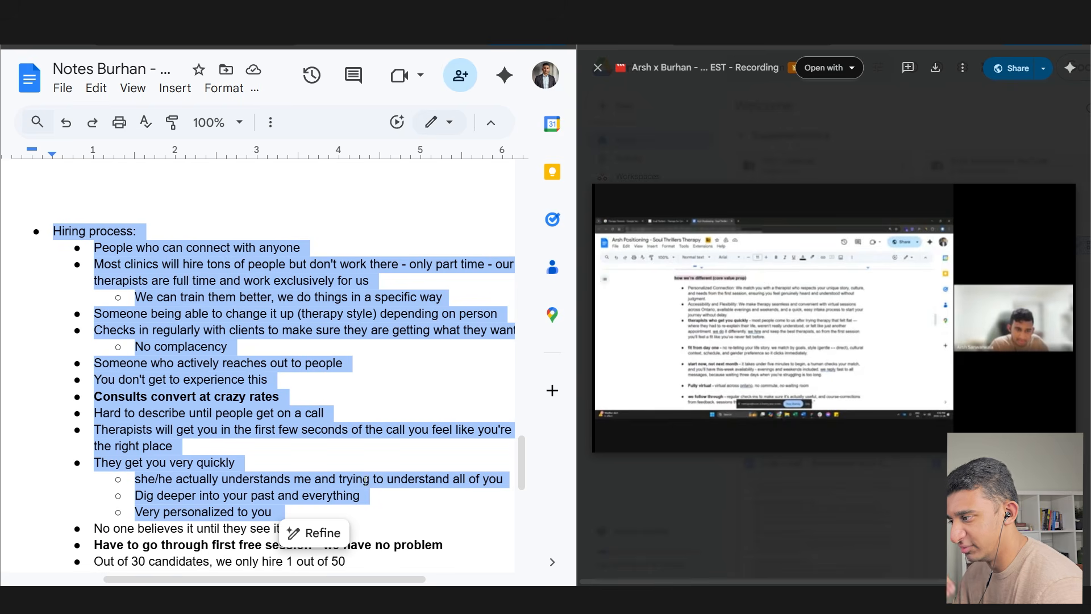
pyautogui.scroll(-5, 365, 481)
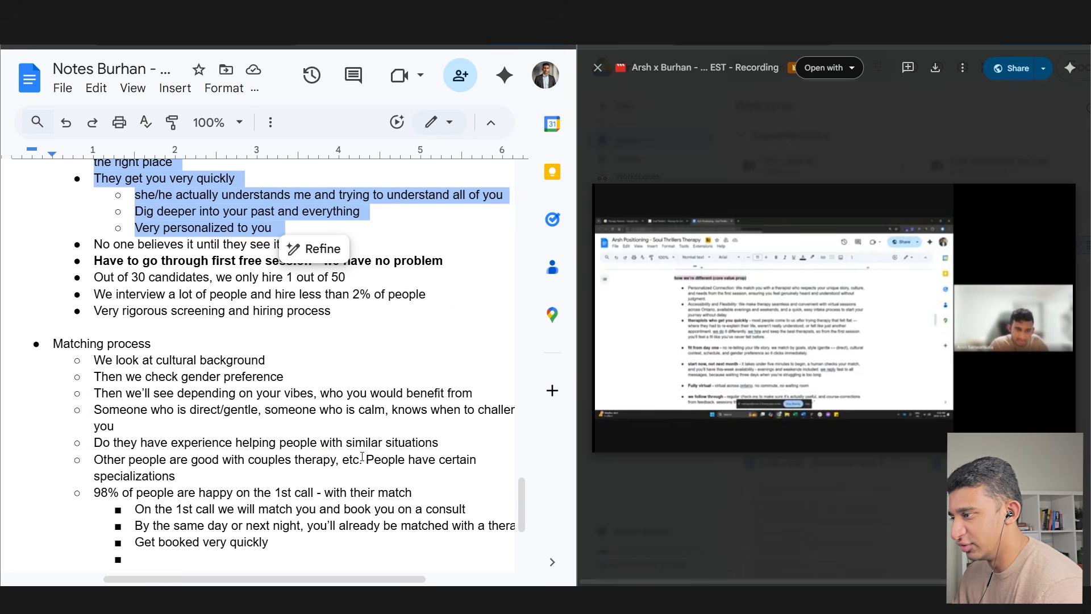
pyautogui.scroll(1, 327, 458)
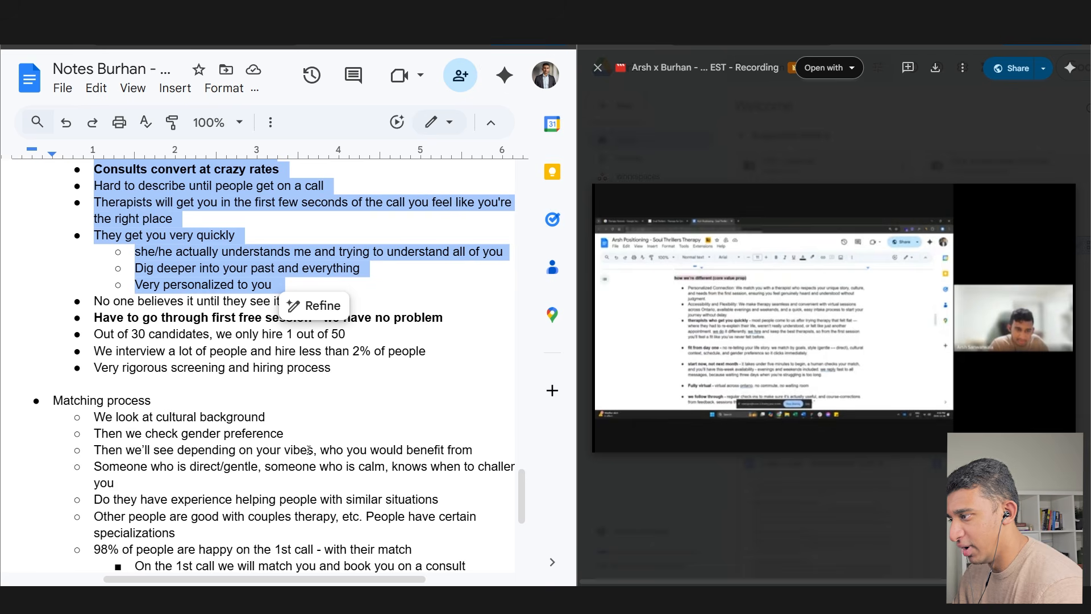
pyautogui.click(172, 340)
# - Make the '98% of people are happy on the 1st call' line bold and underlined
pyautogui.moveTo(212, 318); pyautogui.dragTo(319, 319)
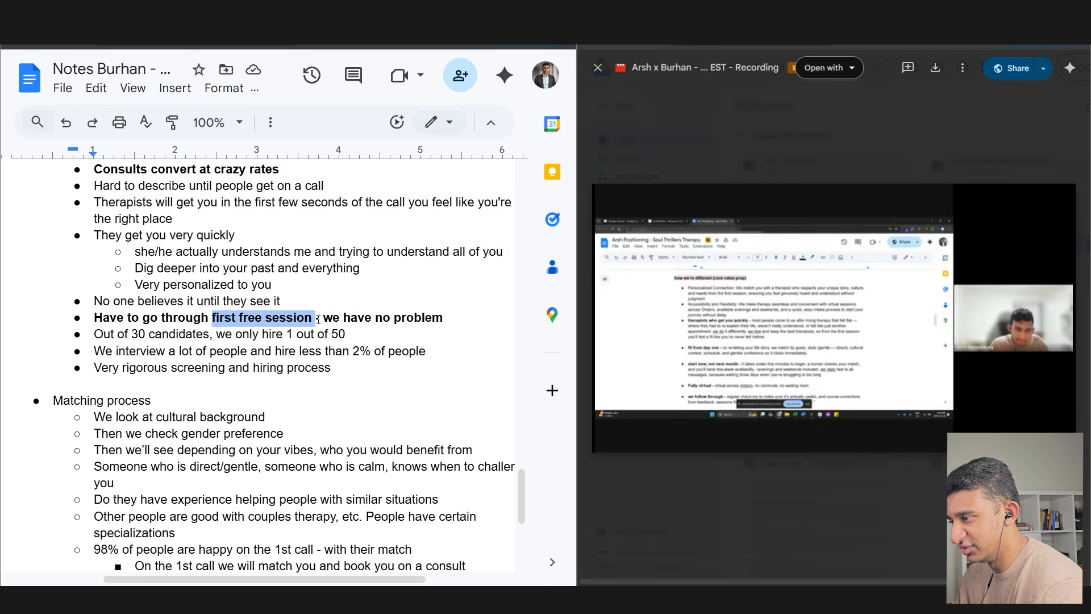
pyautogui.moveTo(53, 401); pyautogui.dragTo(149, 406)
pyautogui.scroll(4, 149, 406)
pyautogui.moveTo(54, 232); pyautogui.dragTo(172, 237)
pyautogui.scroll(-7, 173, 238)
pyautogui.moveTo(93, 378); pyautogui.dragTo(416, 381)
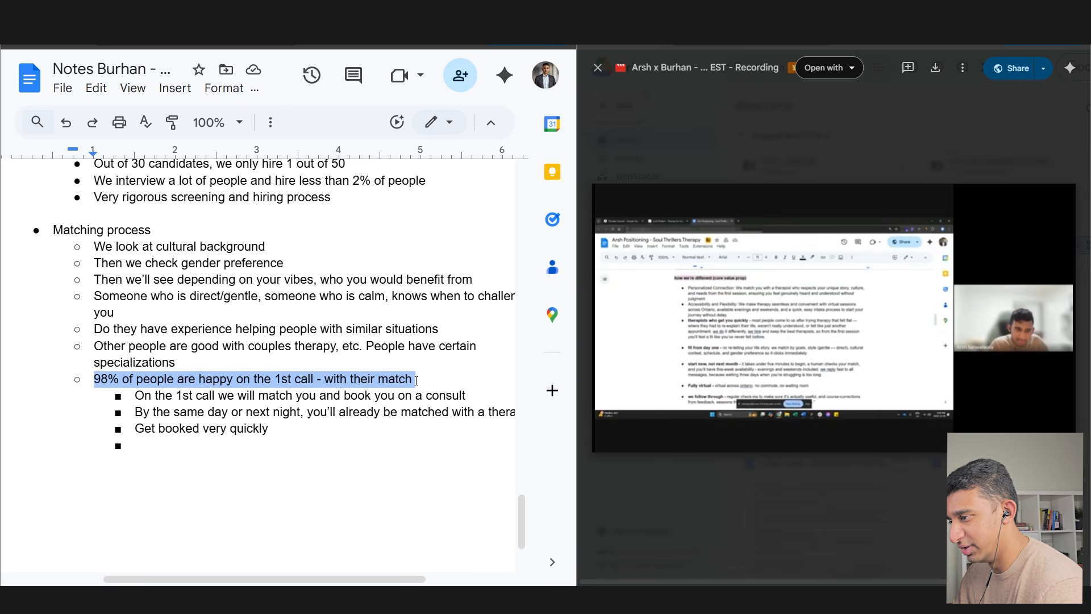
pyautogui.hotkey('ctrl', 'b')
pyautogui.hotkey('ctrl', 'u')
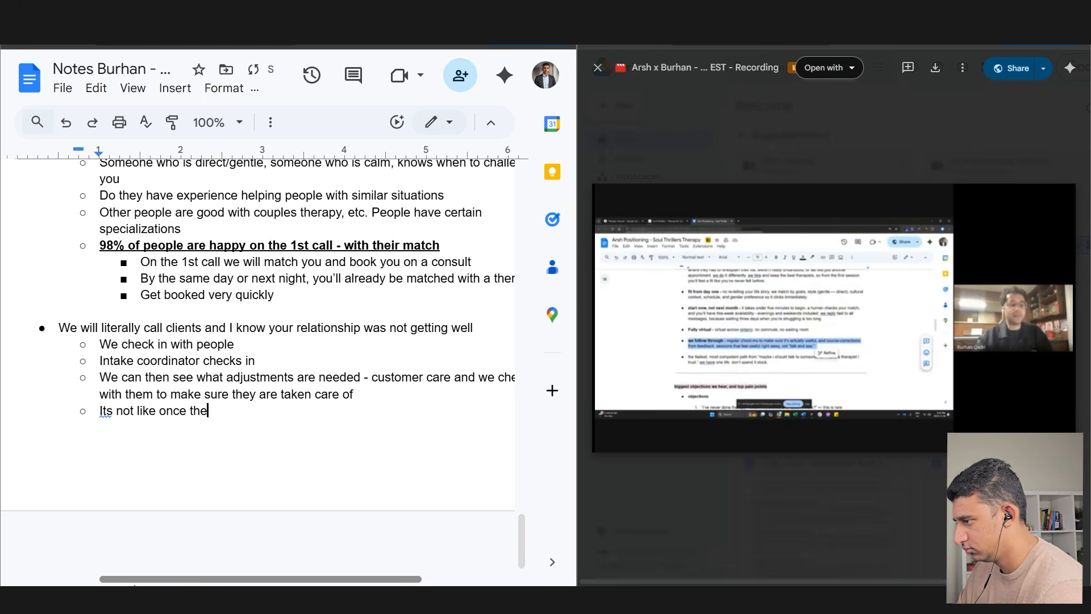
# - Finish the 'forgotten about' point and start the care paragraph about listening and customizing
pyautogui.write('y are in, th')
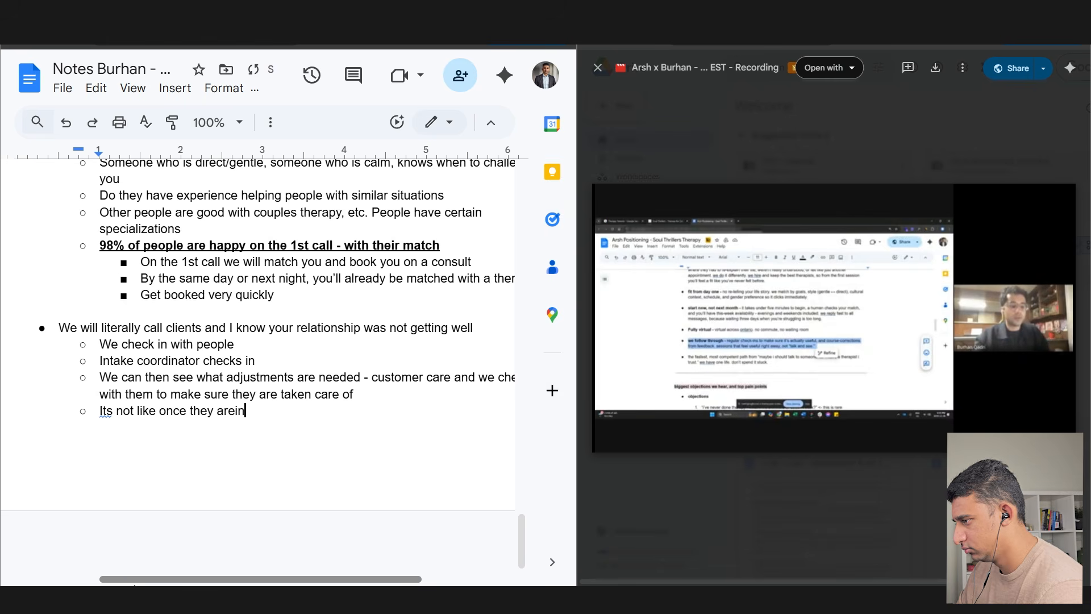
pyautogui.write('ey are ')
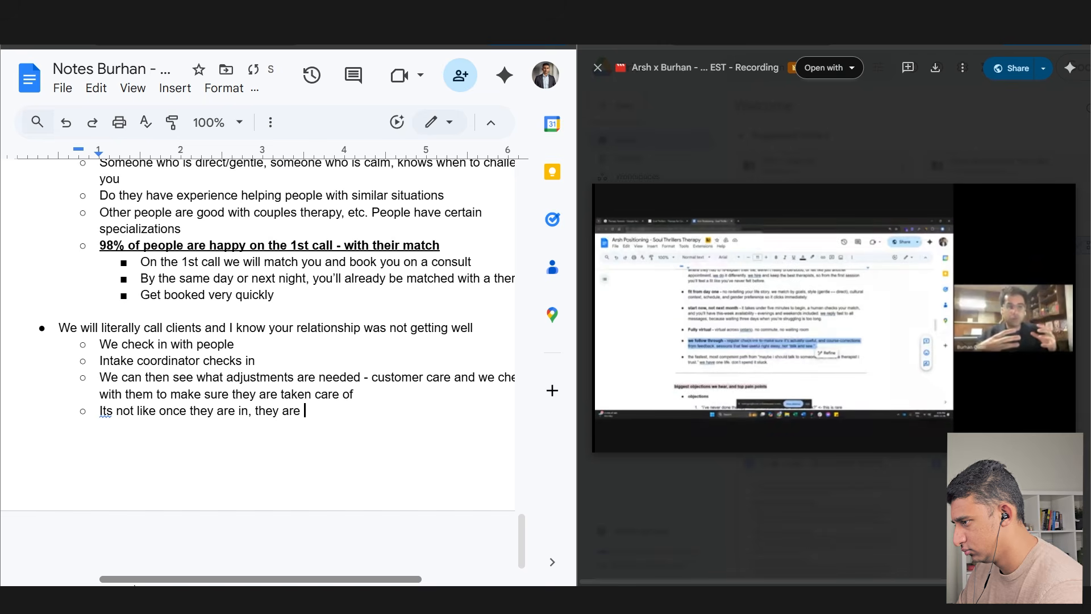
pyautogui.write('forgotten about')
pyautogui.press('Return')
pyautogui.press('Return')
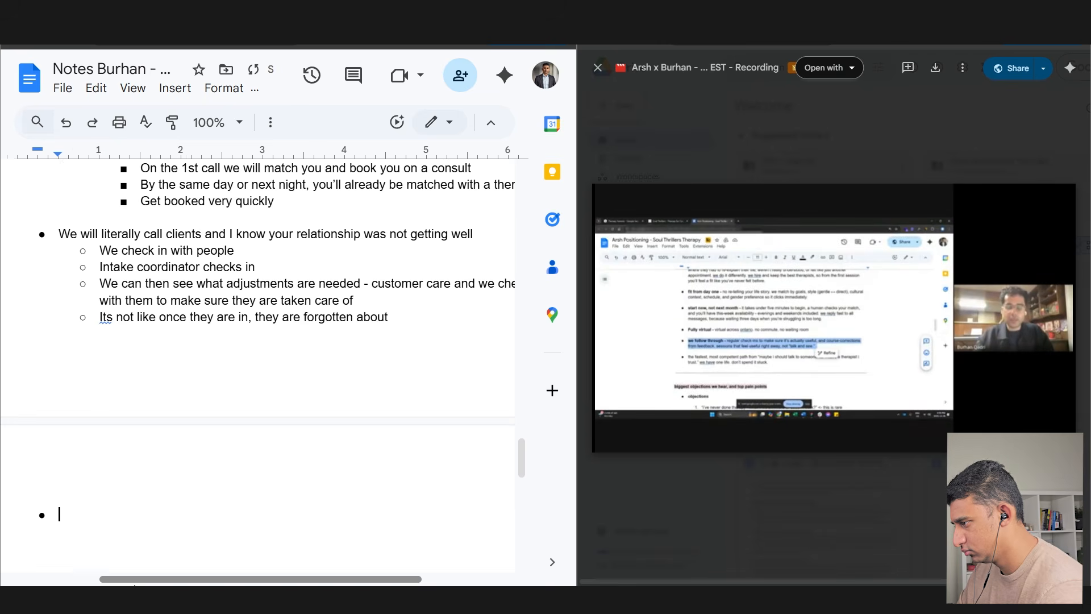
pyautogui.write('Get someone who really cares, tries to under')
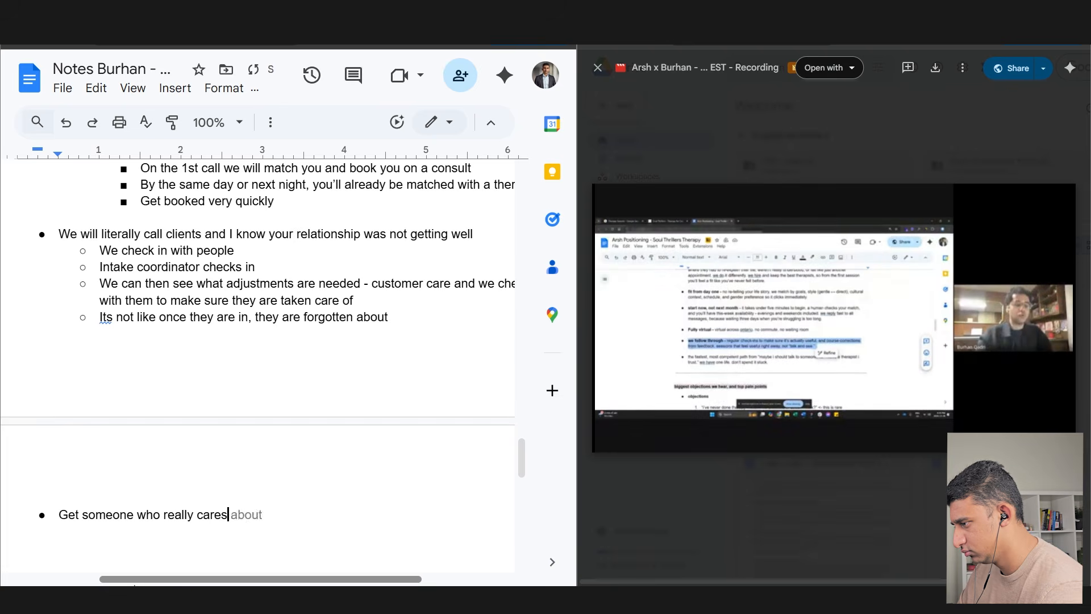
pyautogui.write('liste')
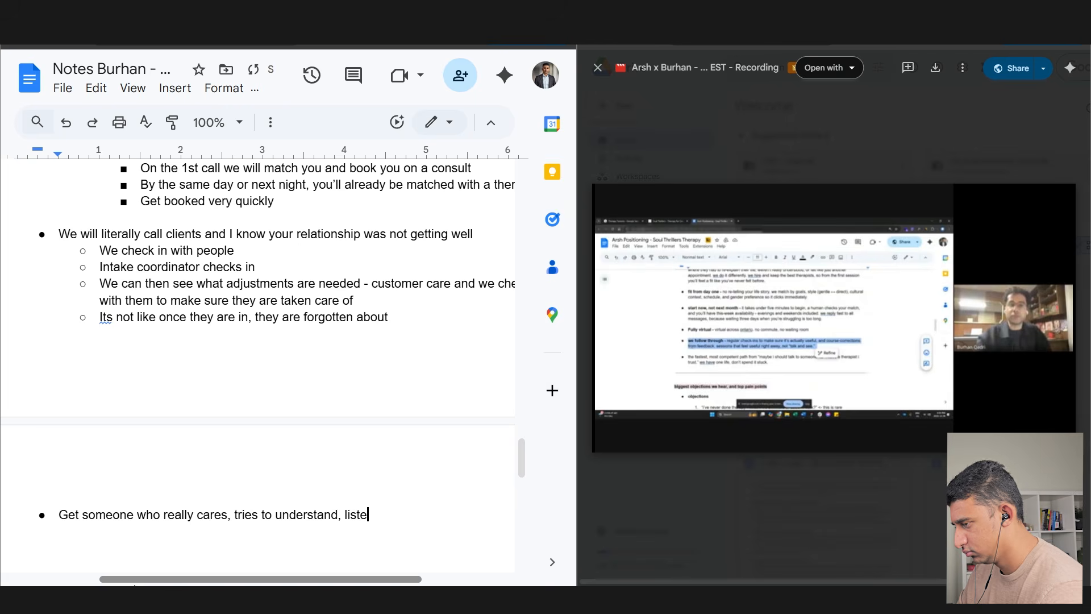
pyautogui.write('n to you, we')
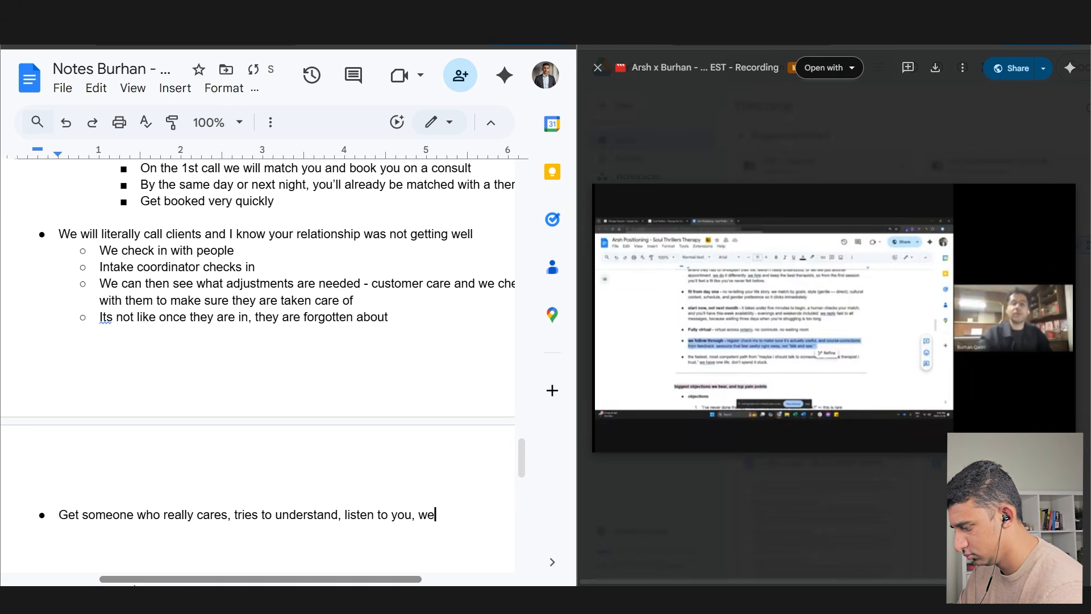
pyautogui.write(' will customize to you and listen to your pboel')
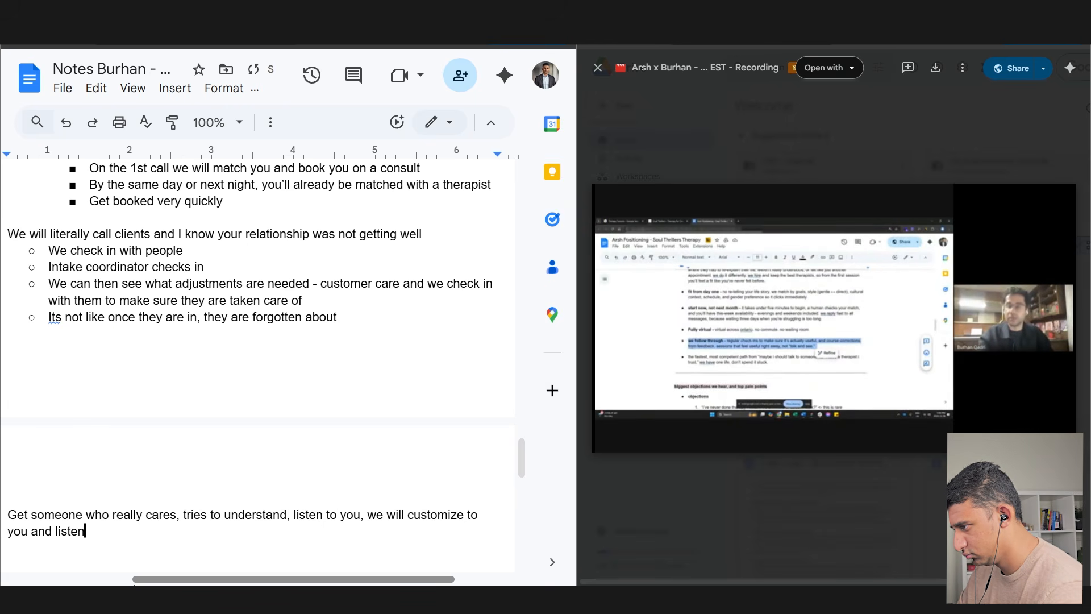
# - Fix the 'problem' typo, add the check-in sentence, and add a 'Caring team to help you' bullet
pyautogui.press('BackSpace')
pyautogui.press('BackSpace')
pyautogui.press('BackSpace')
pyautogui.press('BackSpace')
pyautogui.write('roblem to help you feel better ')
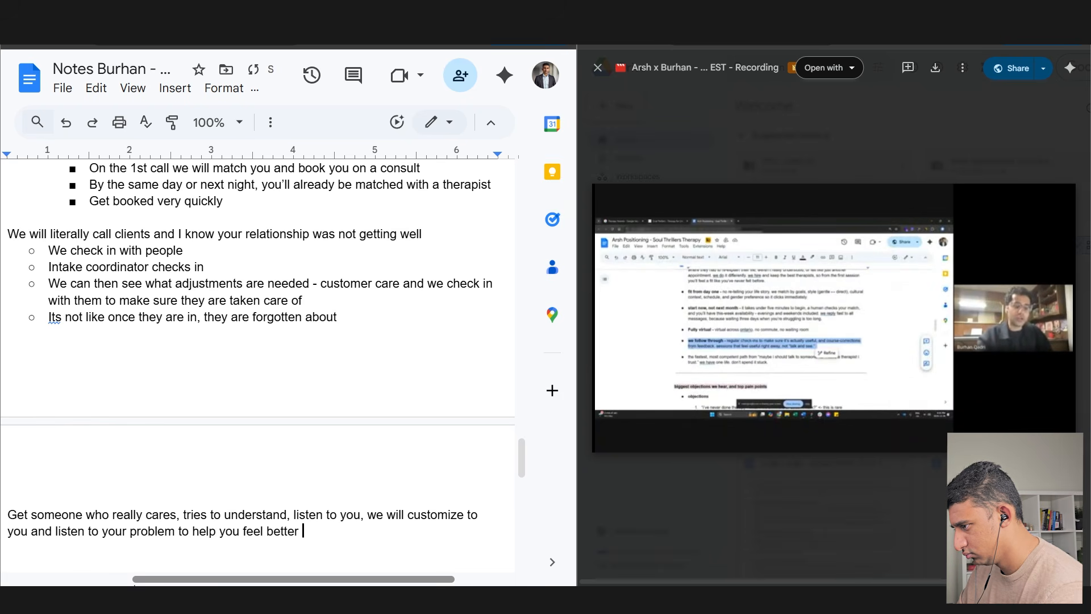
pyautogui.write('and improve your situation. Check')
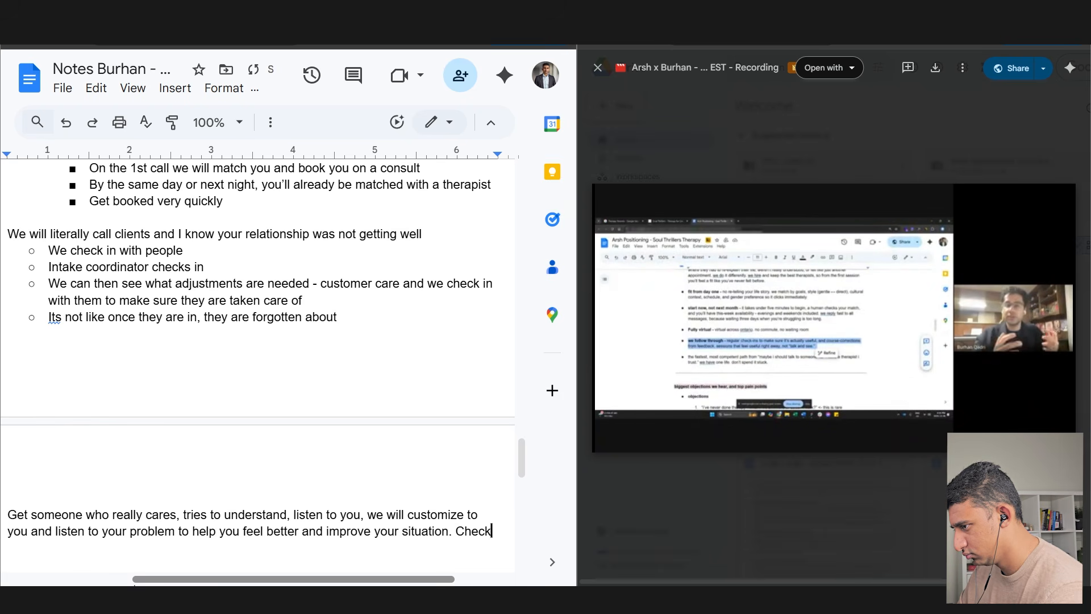
pyautogui.write(' in with you to make sure situ')
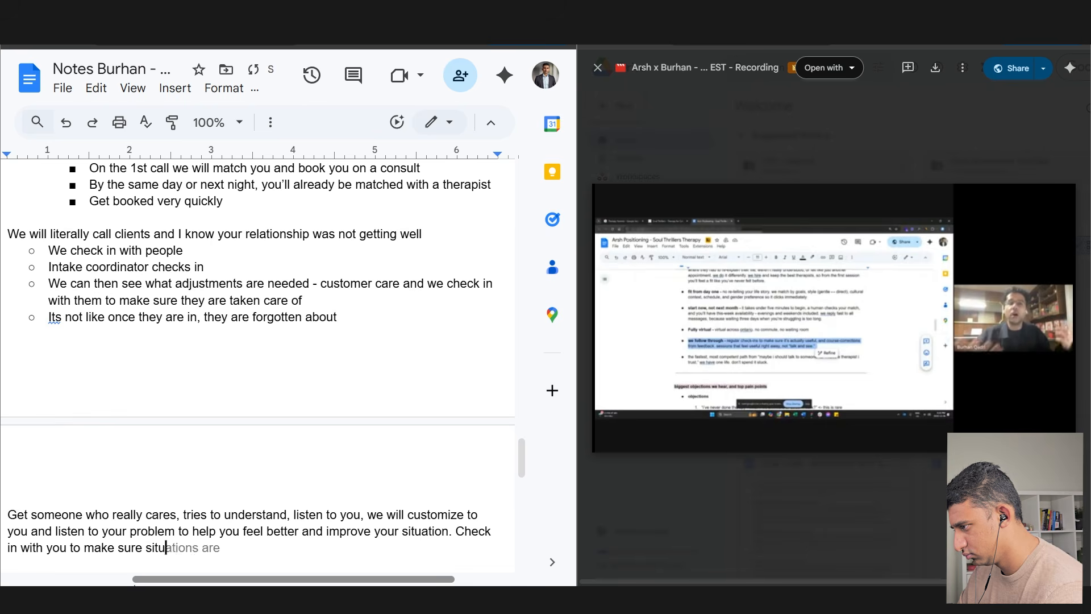
pyautogui.write('ation is improving. Mak')
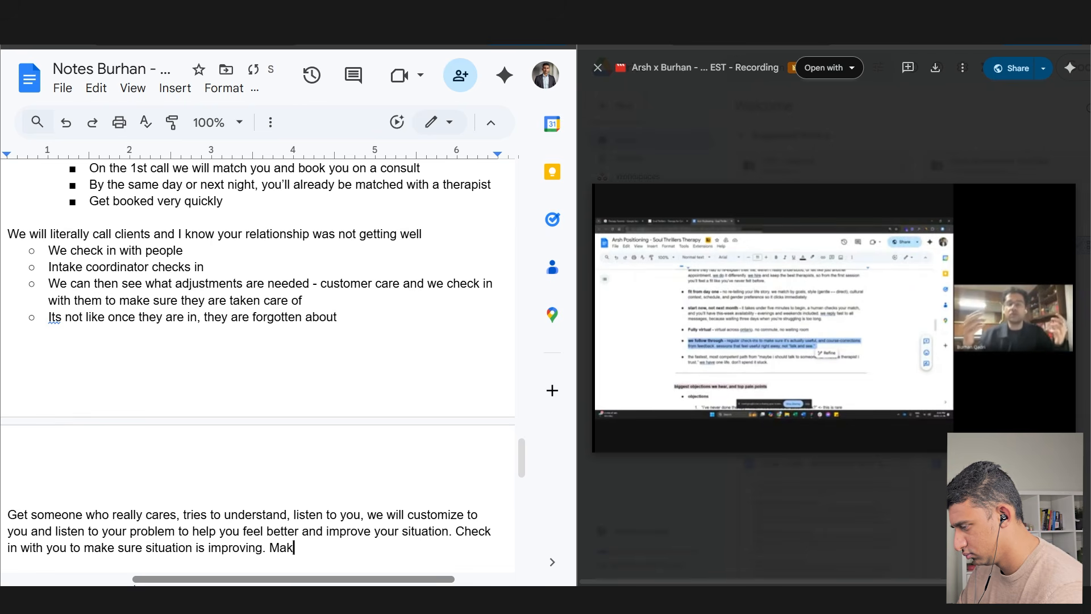
pyautogui.write('e sure you get what you want.')
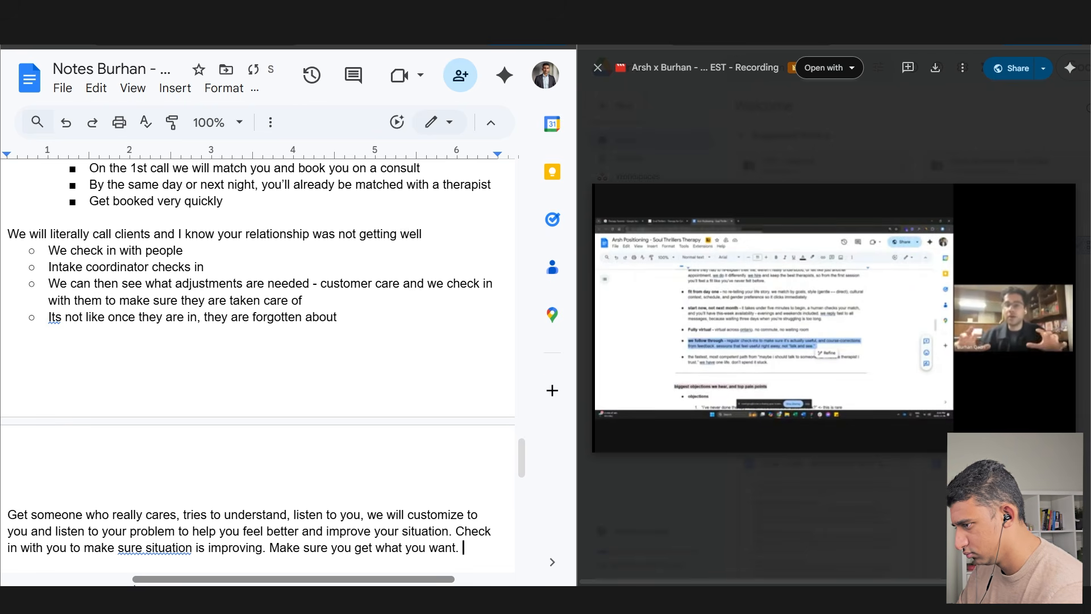
pyautogui.press('Return')
pyautogui.write('Caring team to help you')
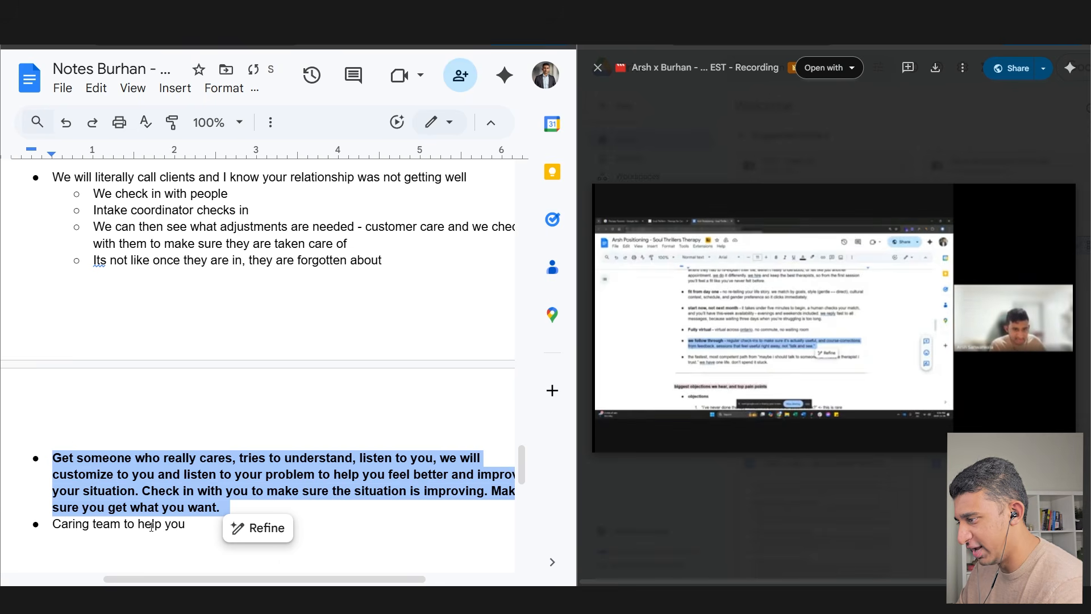
# - Remove the care paragraph's bullet and label it 'Headline:' on the line above
pyautogui.click(53, 457)
pyautogui.press('BackSpace')
pyautogui.press('BackSpace')
pyautogui.write('Headline')
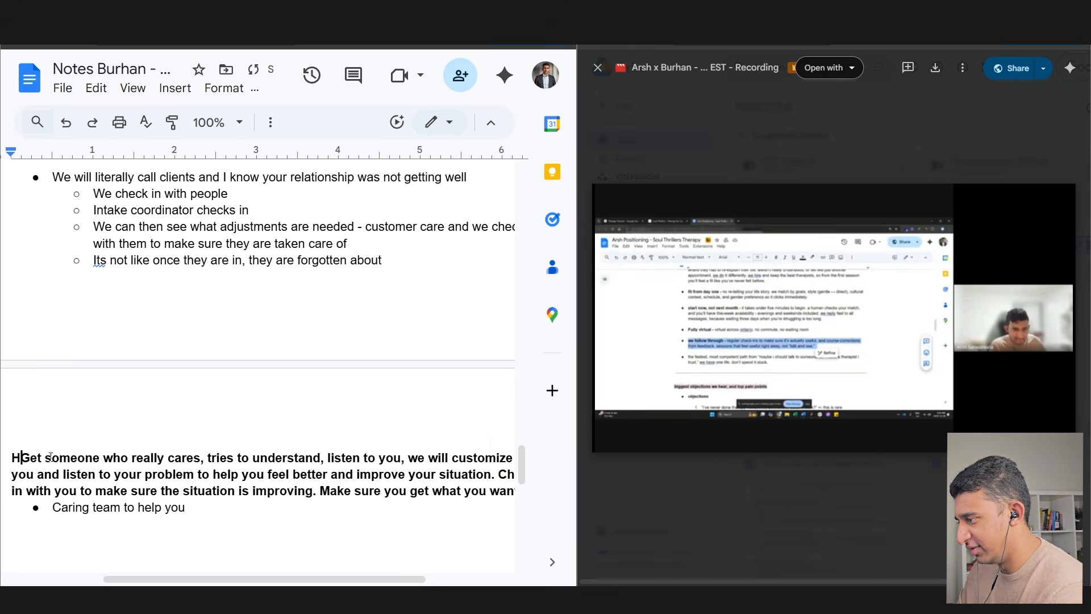
pyautogui.write(':')
pyautogui.press('Return')
pyautogui.press('Return')
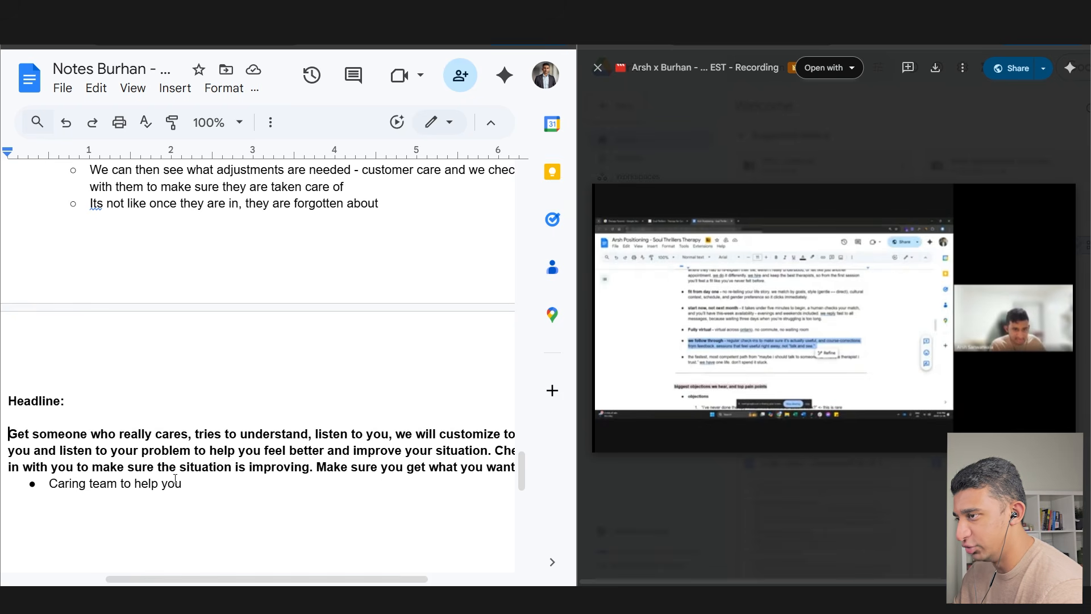
# - Select the earlier notes and the headline paragraph to review the draft
pyautogui.scroll(2, 175, 479)
pyautogui.moveTo(49, 234); pyautogui.dragTo(420, 324)
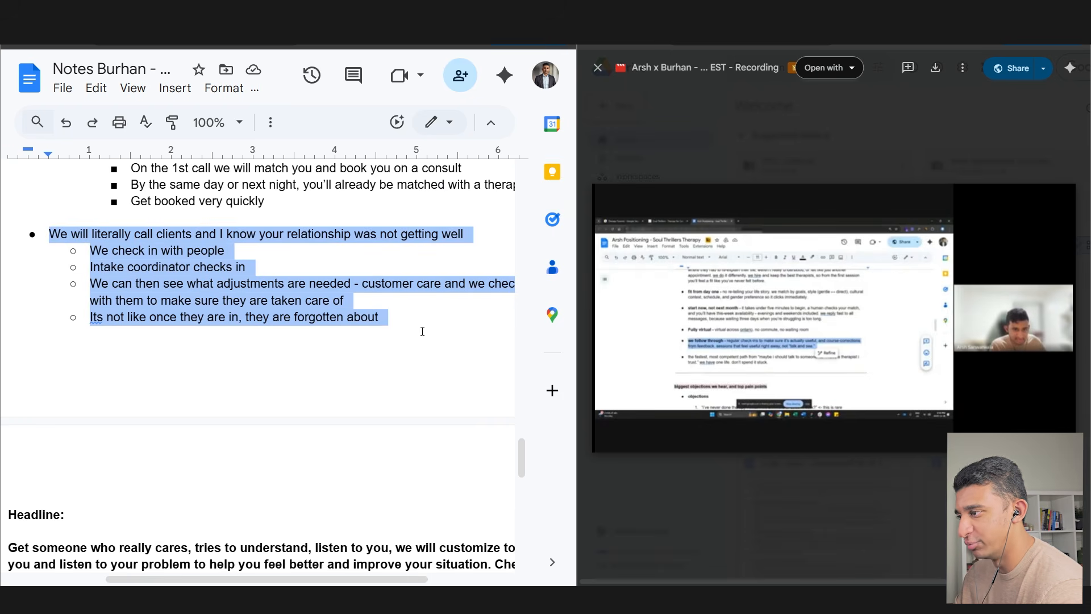
pyautogui.scroll(-2, 397, 370)
pyautogui.click(326, 450)
pyautogui.tripleClick(327, 459)
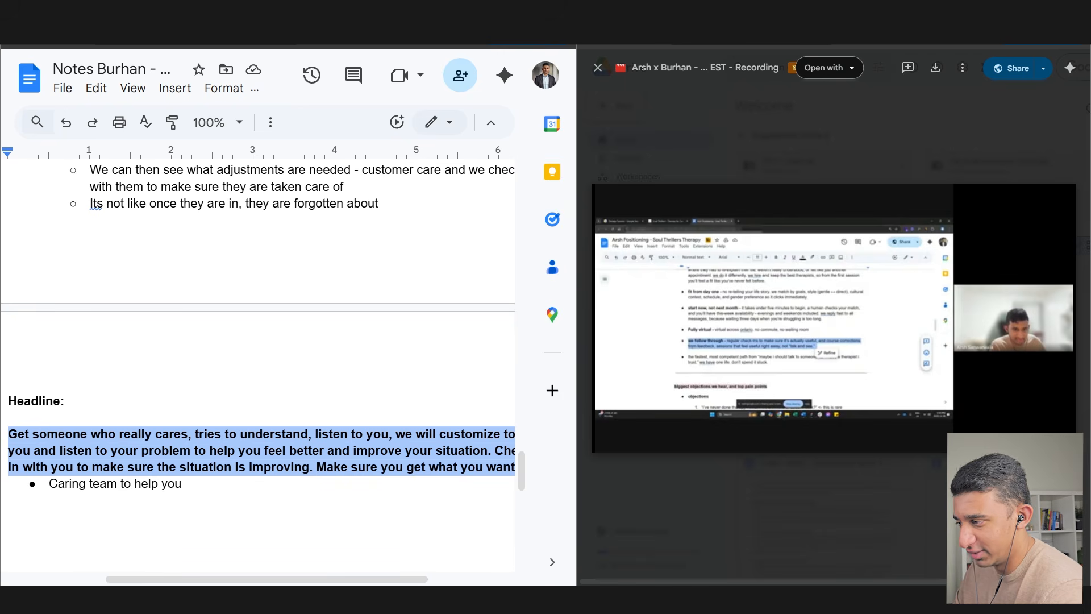
pyautogui.click(253, 459)
pyautogui.scroll(-2, 193, 497)
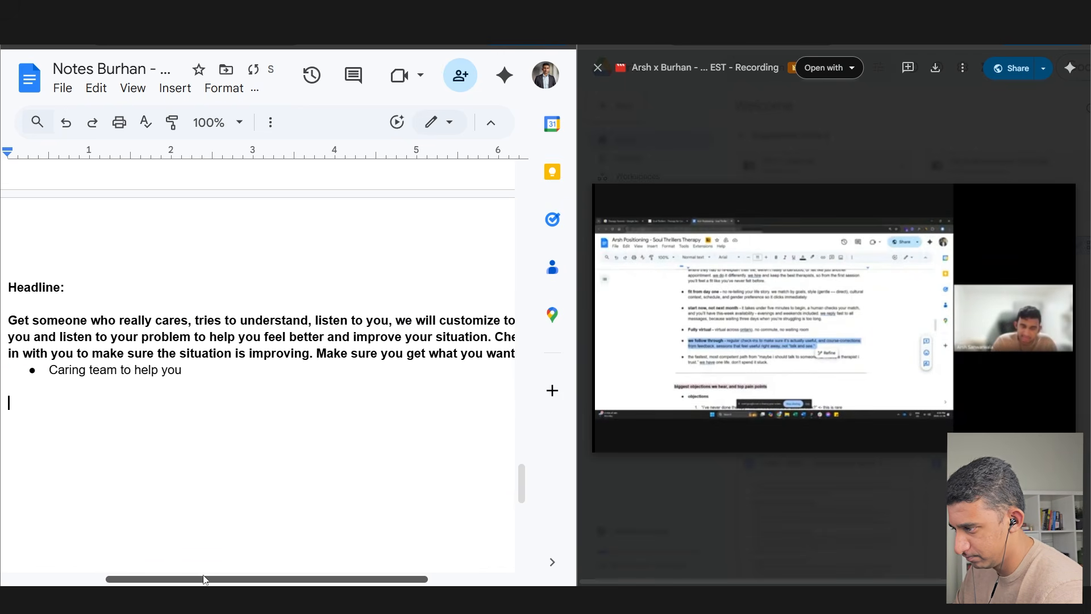
pyautogui.moveTo(201, 579); pyautogui.dragTo(171, 581)
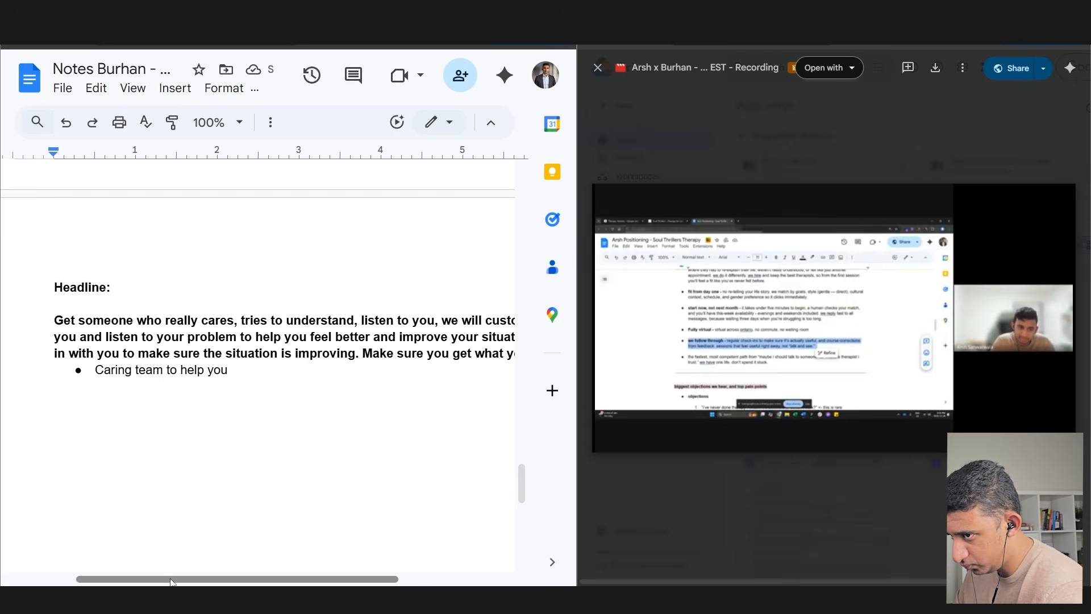
# - Add an 'Additional value props:' list with a direct-billing insurance bullet and a 'Cover major insurance providers' sub-bullet
pyautogui.write('Additional value props:')
pyautogui.press('Return')
pyautogui.hotkey('ctrl', 'shift', '8')
pyautogui.write('insurance is pretty simple - direc')
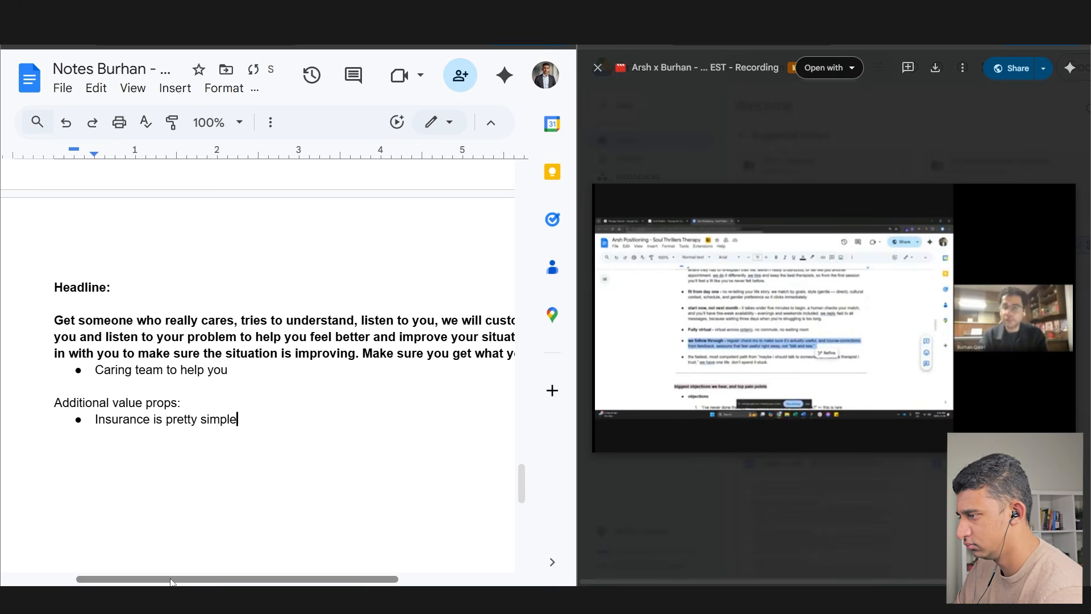
pyautogui.write('t bill from any compa')
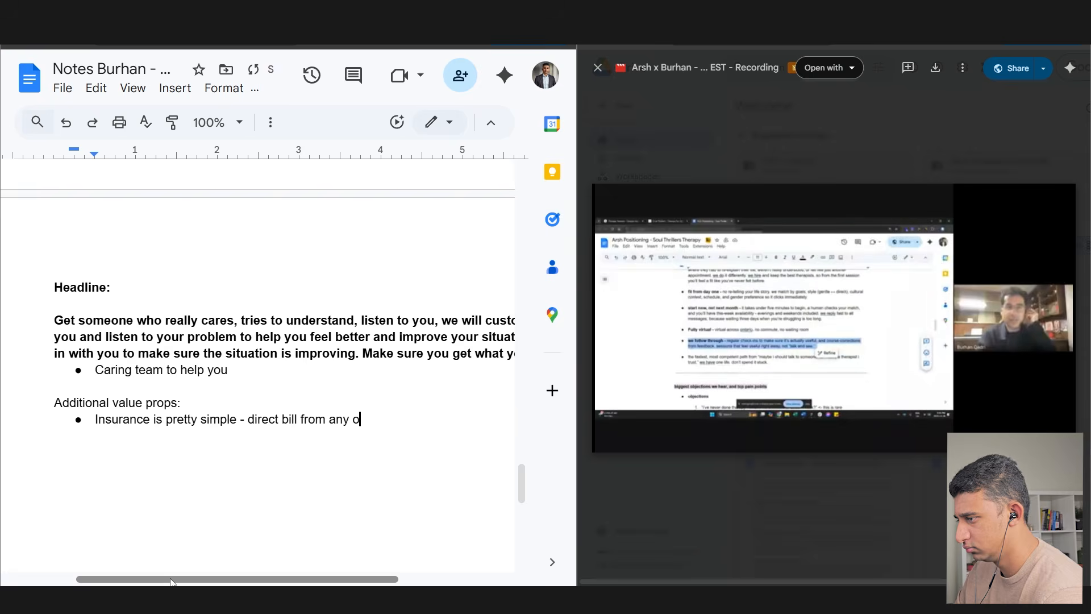
pyautogui.write('ny')
pyautogui.press('Return')
pyautogui.press('Tab')
pyautogui.write('Cover major insurance providers')
pyautogui.press('Return')
pyautogui.hotkey('shift', 'Tab')
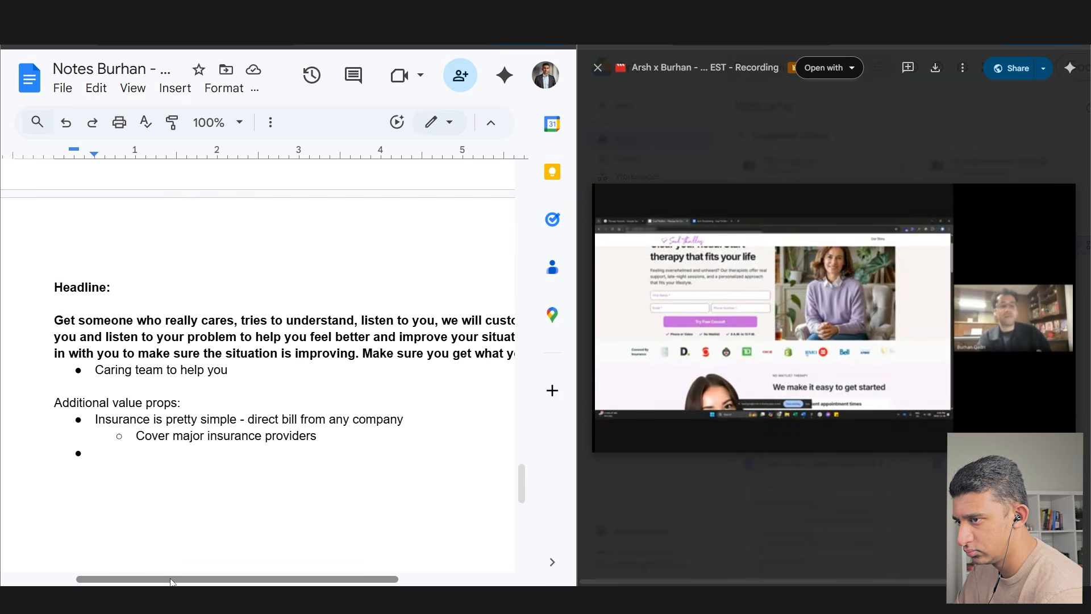
# - Add bullets on guiding clients so they never feel alone and replying in 10–15 minutes versus clinics' 3 days
pyautogui.write('We')
pyautogui.press('BackSpace')
pyautogui.press('BackSpace')
pyautogui.write('Y')
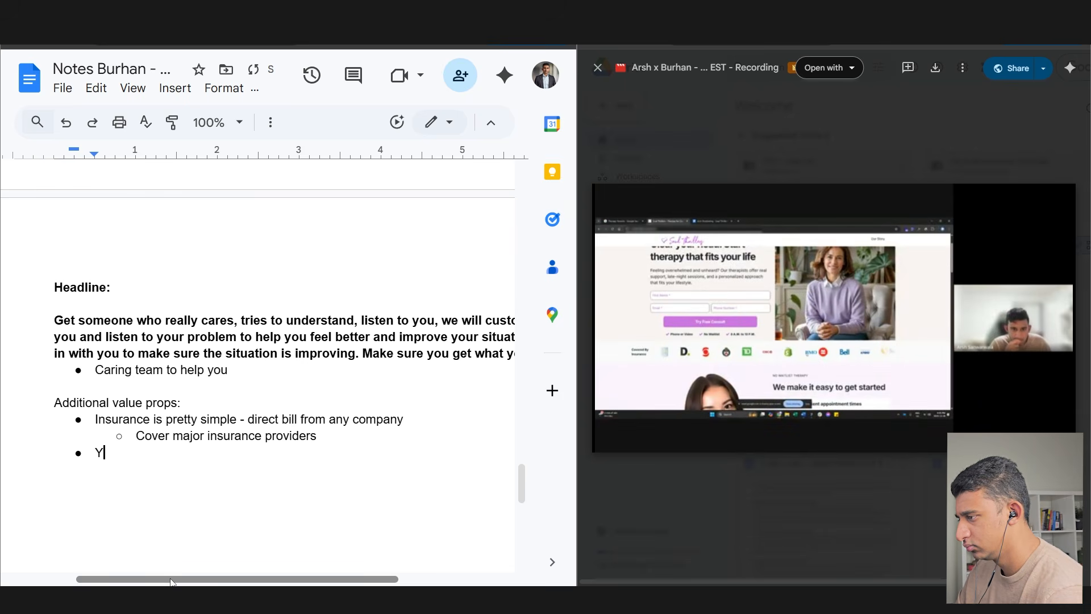
pyautogui.write('ou will never feel alone and w')
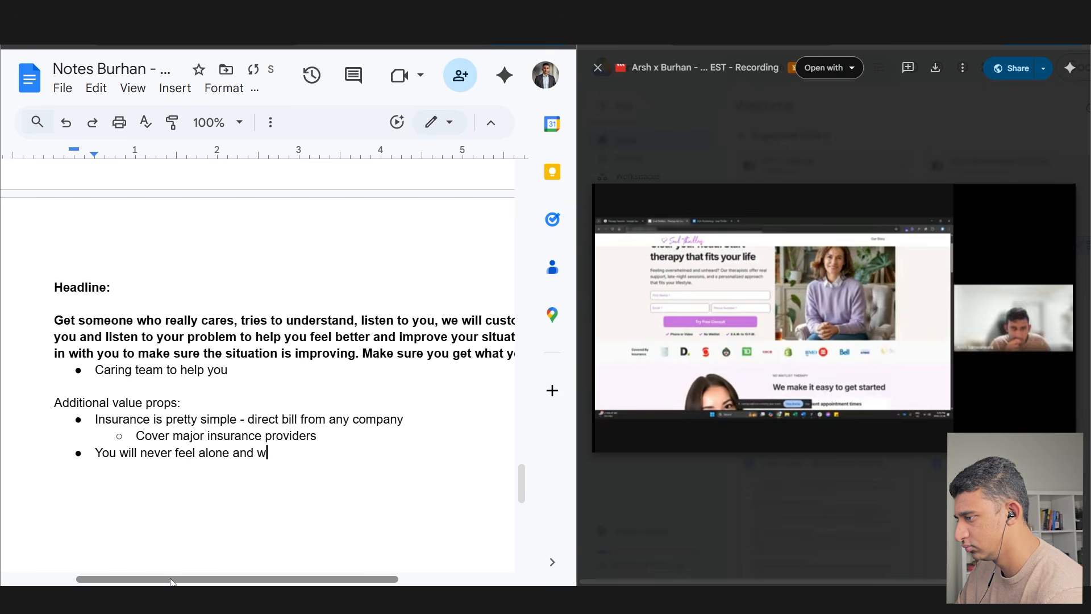
pyautogui.write('e will guide you through th')
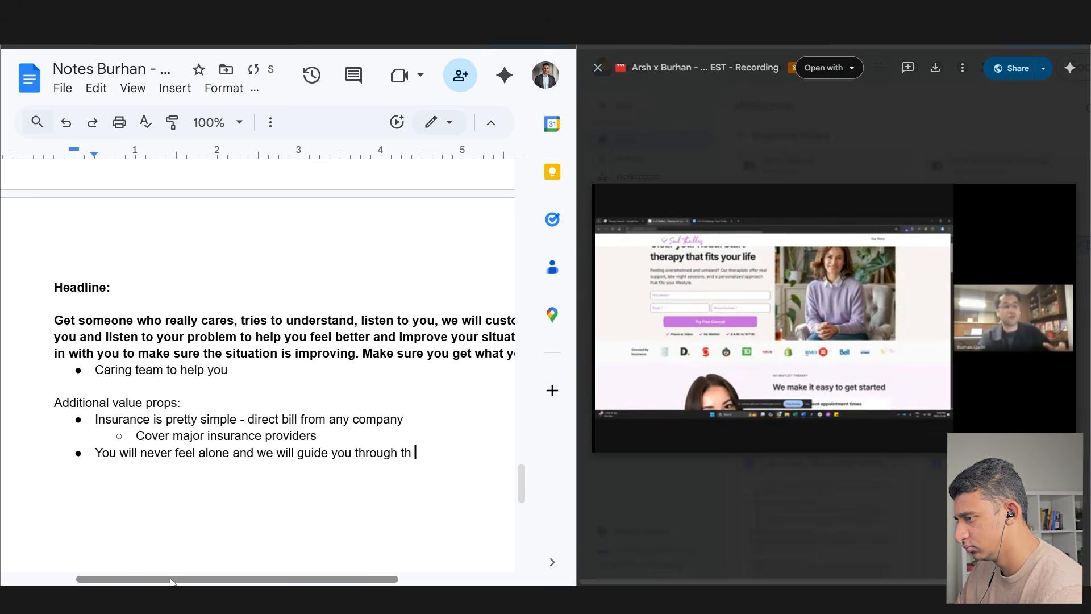
pyautogui.write('e process')
pyautogui.press('Return')
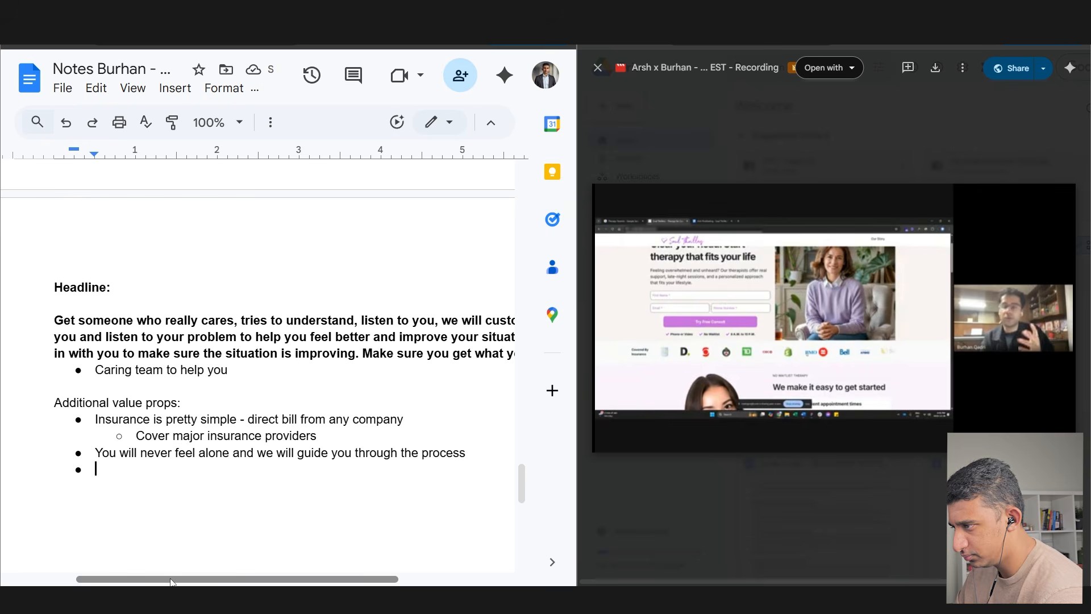
pyautogui.write('WE reply to everything in 10 ')
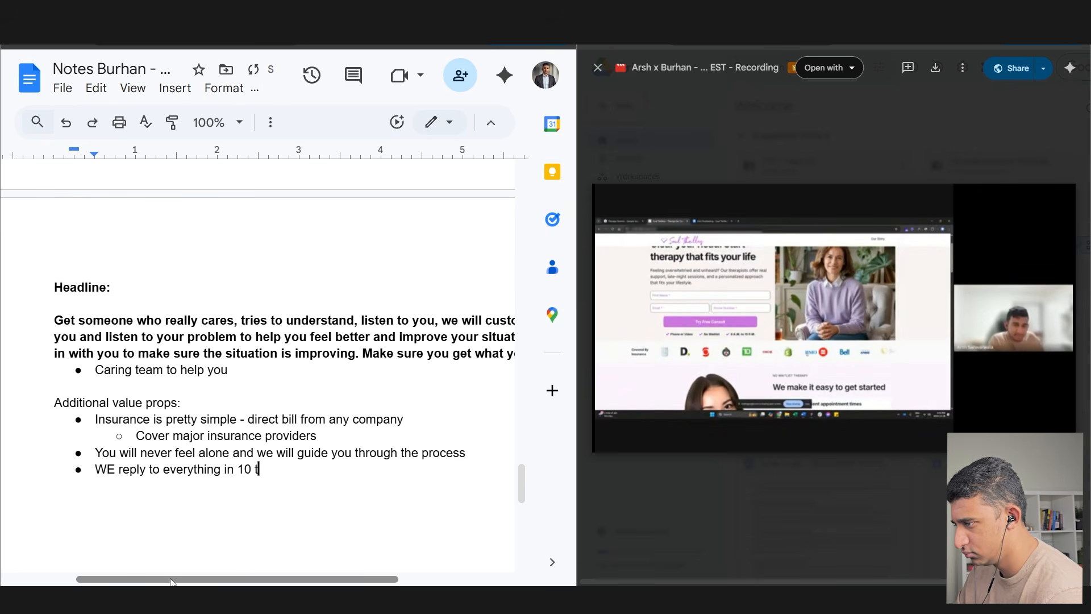
pyautogui.write('to 15 minutes - ')
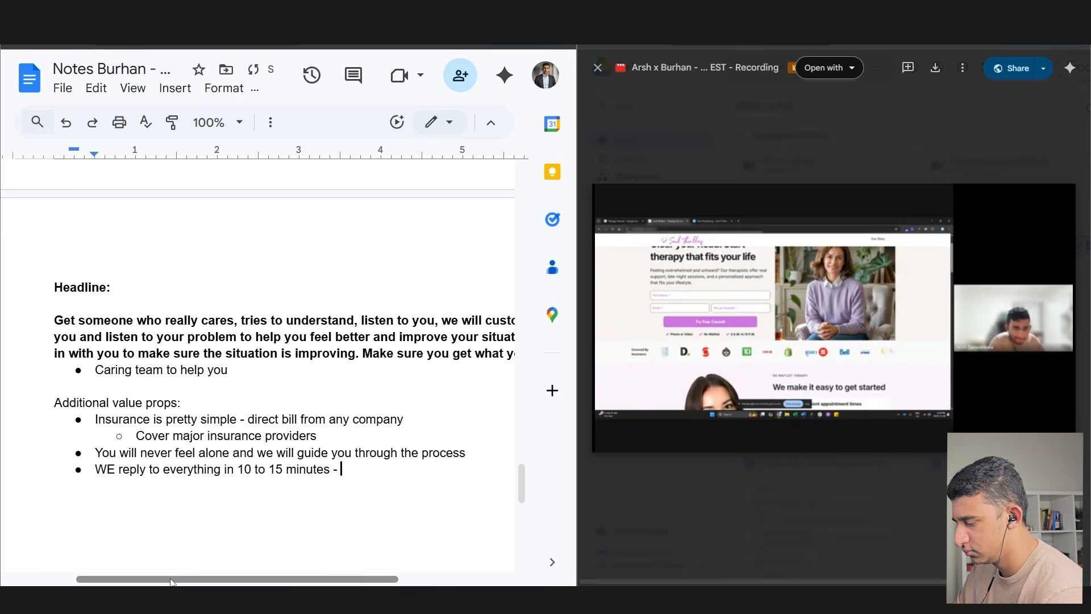
pyautogui.write('most clinics dont reply or takes 3 days ')
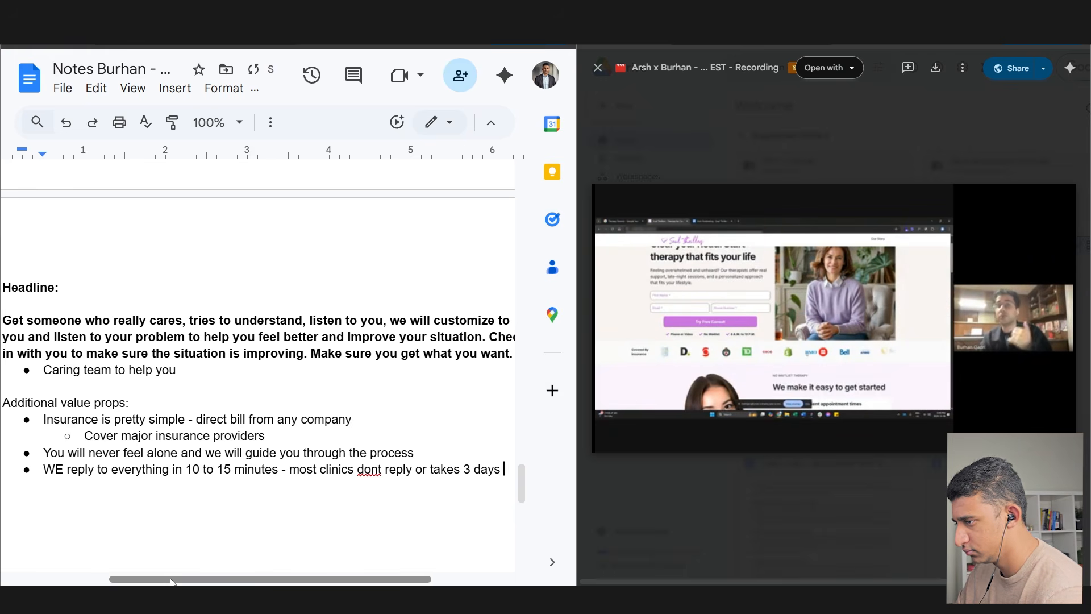
pyautogui.write('to get through to someone')
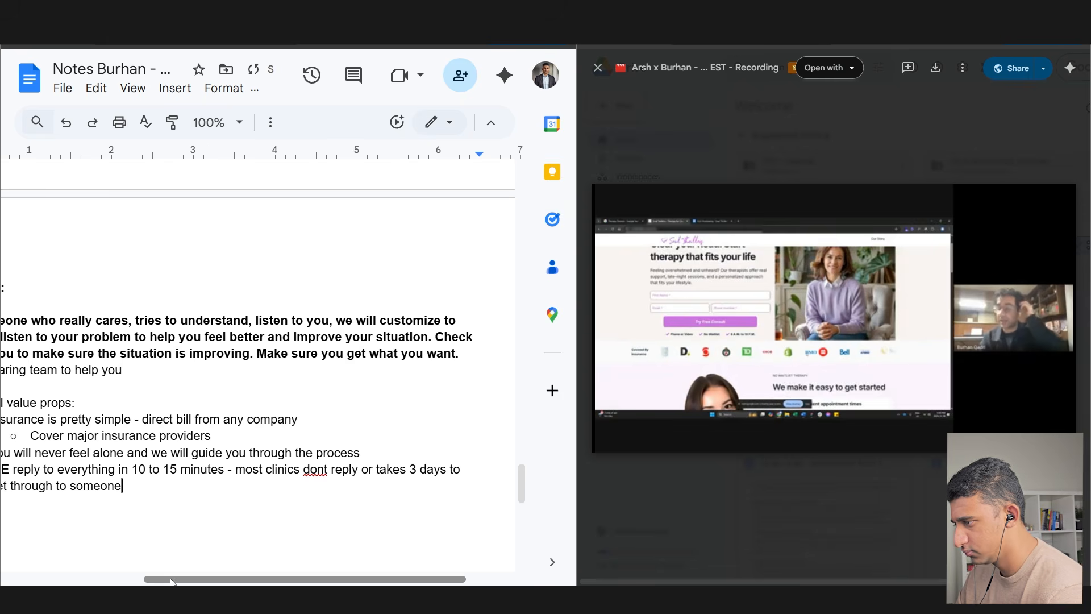
pyautogui.moveTo(188, 578); pyautogui.dragTo(150, 579)
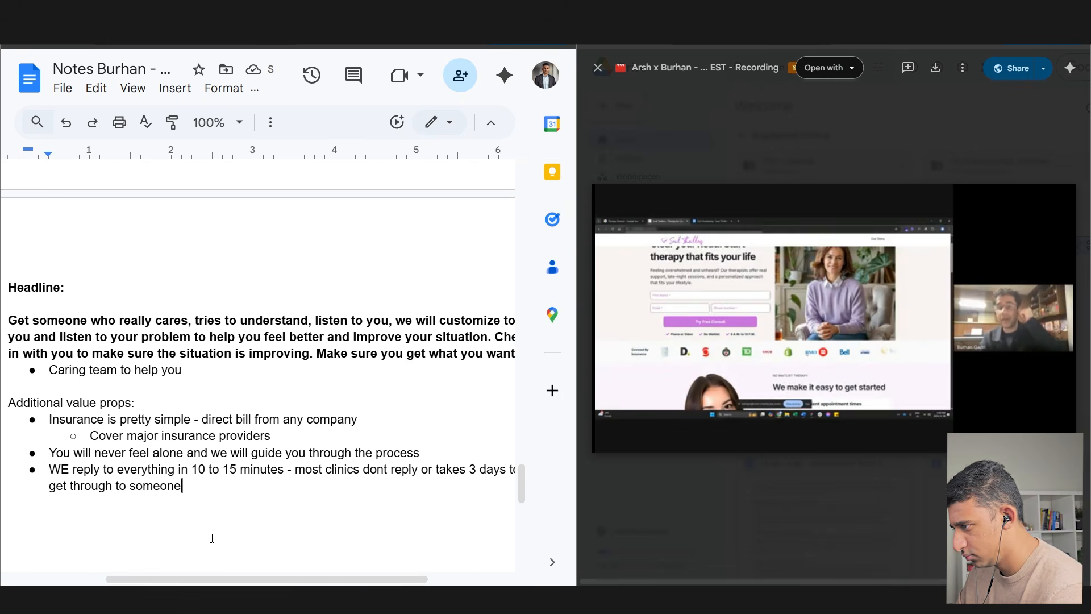
pyautogui.press('Return')
pyautogui.click(637, 432)
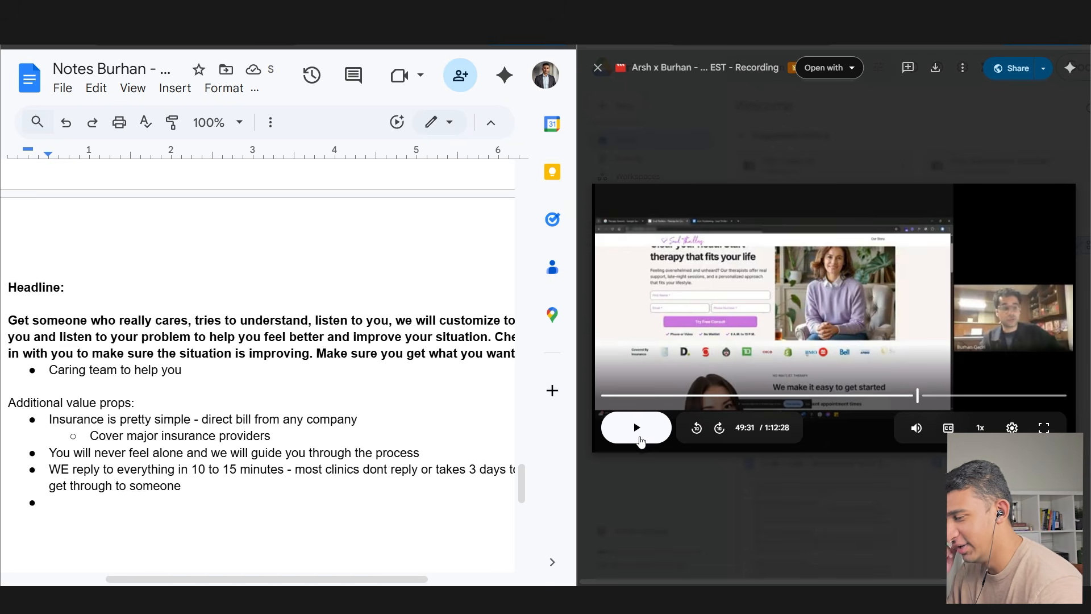
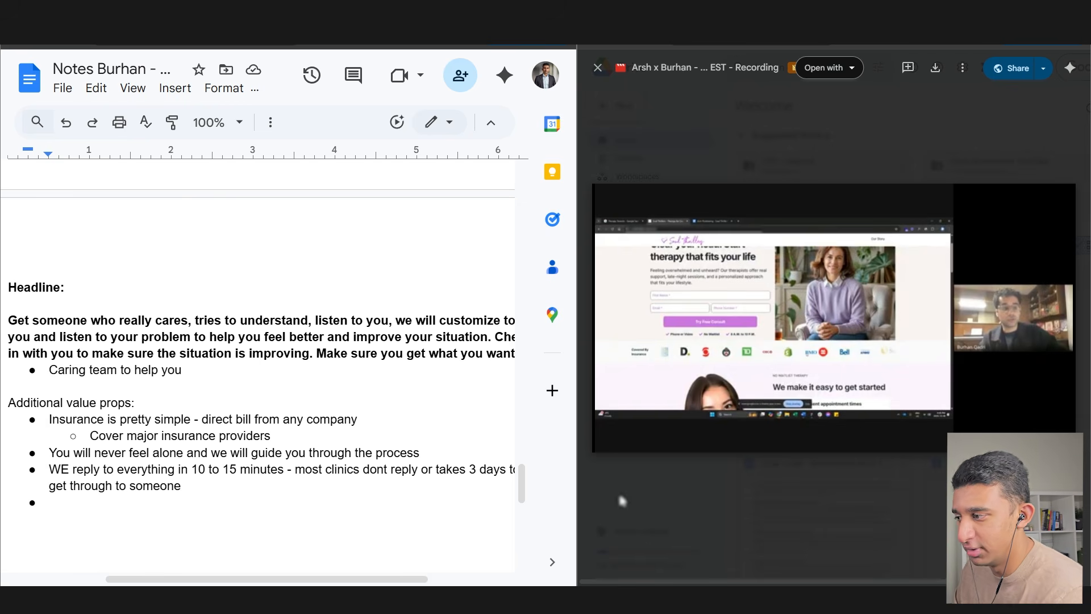
# - Type an 'Objections:' heading below the value props and begin a bulleted list under it
pyautogui.moveTo(283, 469); pyautogui.dragTo(193, 469)
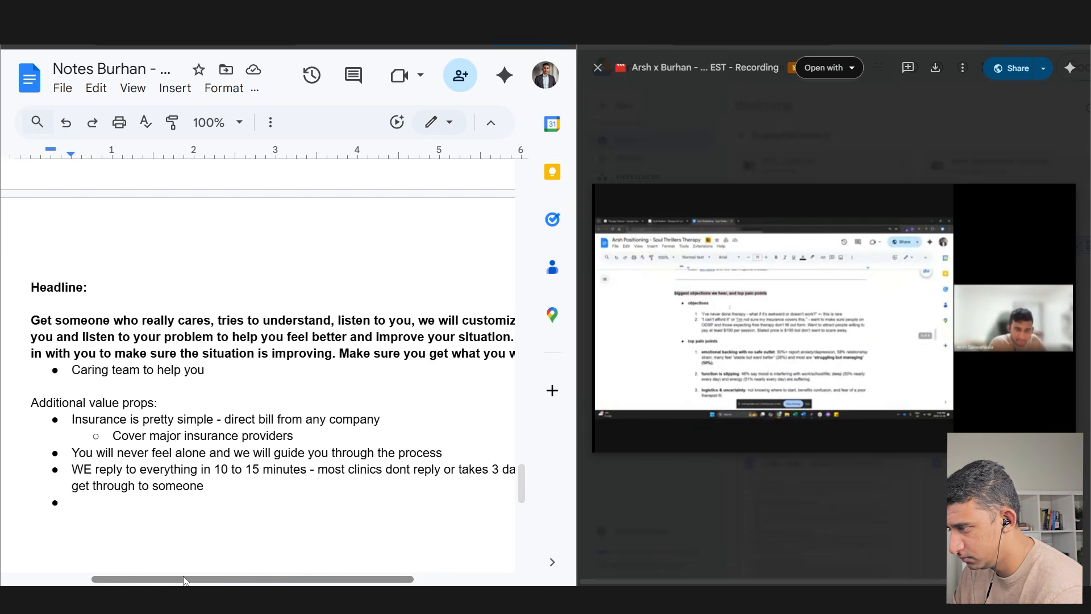
pyautogui.press('Return')
pyautogui.write('Objections:')
pyautogui.press('Return')
pyautogui.hotkey('ctrl', 'shift', '8')
# - Add the objection bullet 'occasional person wants in person'
pyautogui.write('P')
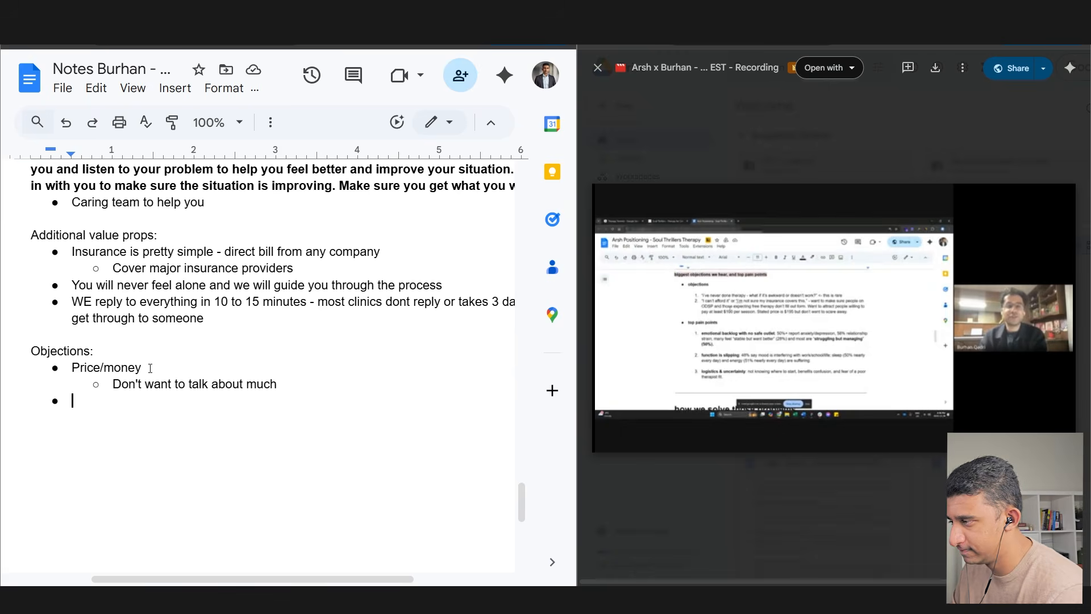
pyautogui.scroll(-1, 150, 368)
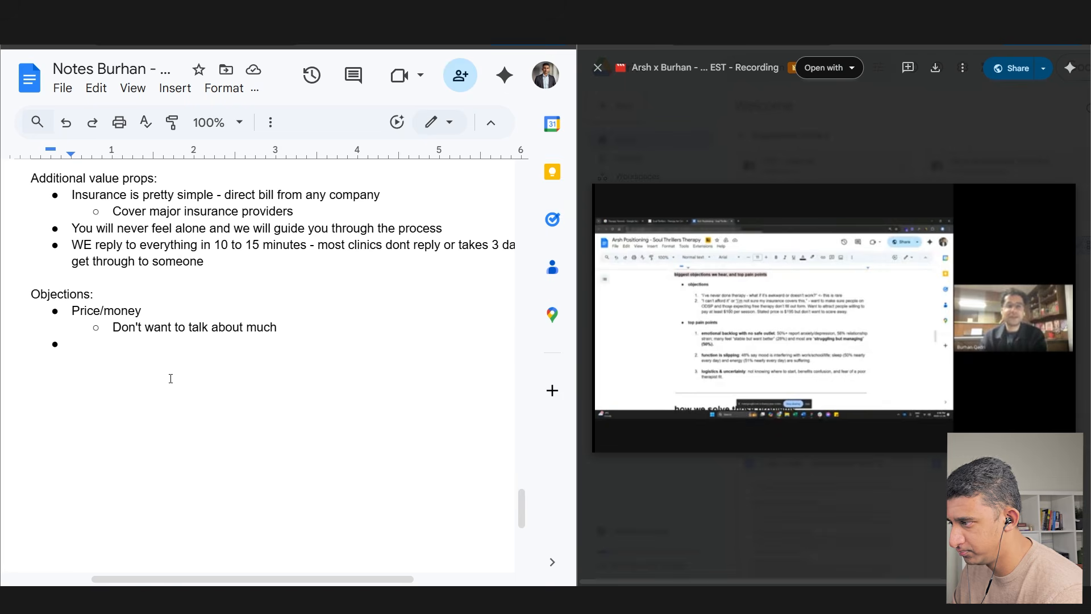
pyautogui.write('p')
pyautogui.press('BackSpace')
pyautogui.write('occ')
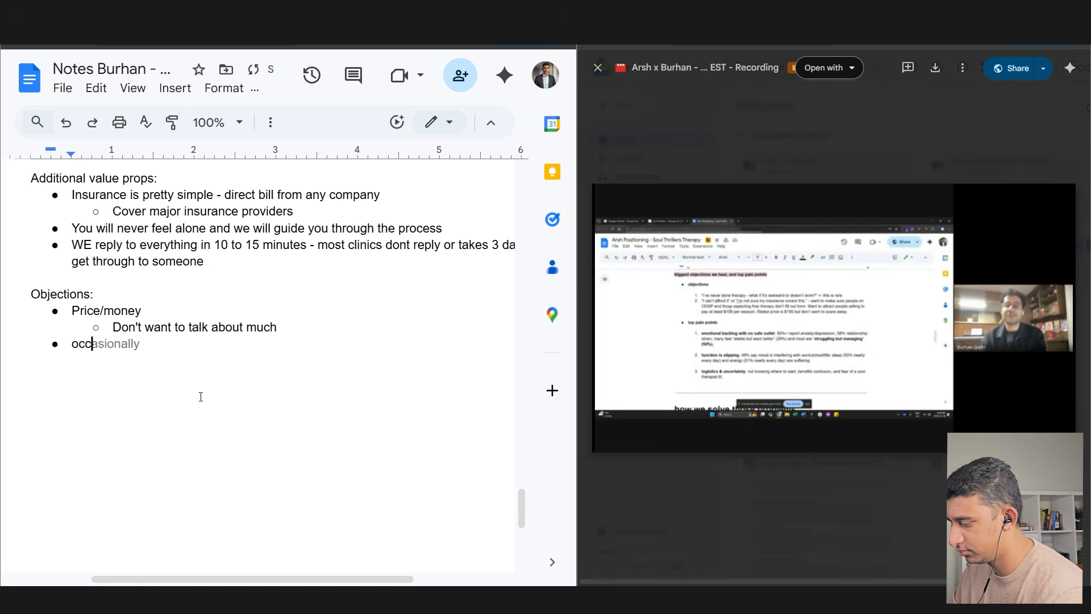
pyautogui.write('asional person wants in person wants in pe')
pyautogui.press('Return')
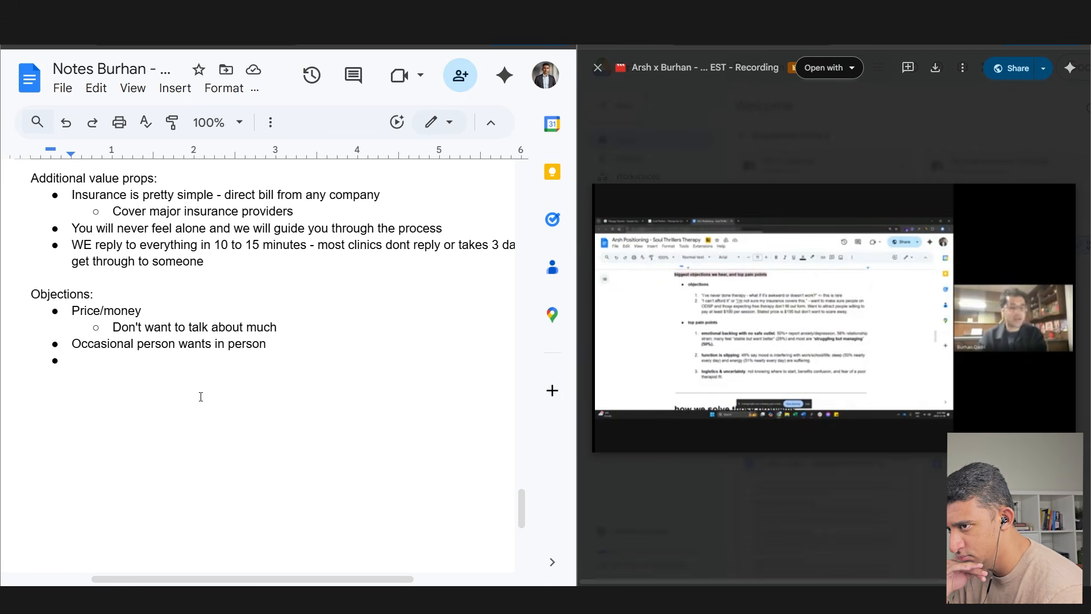
# - Add 'Around timing / busy' with an indented sub-point about not feeling ready for therapy
pyautogui.write('Around timing / busy')
pyautogui.press('Return')
pyautogui.press('Tab')
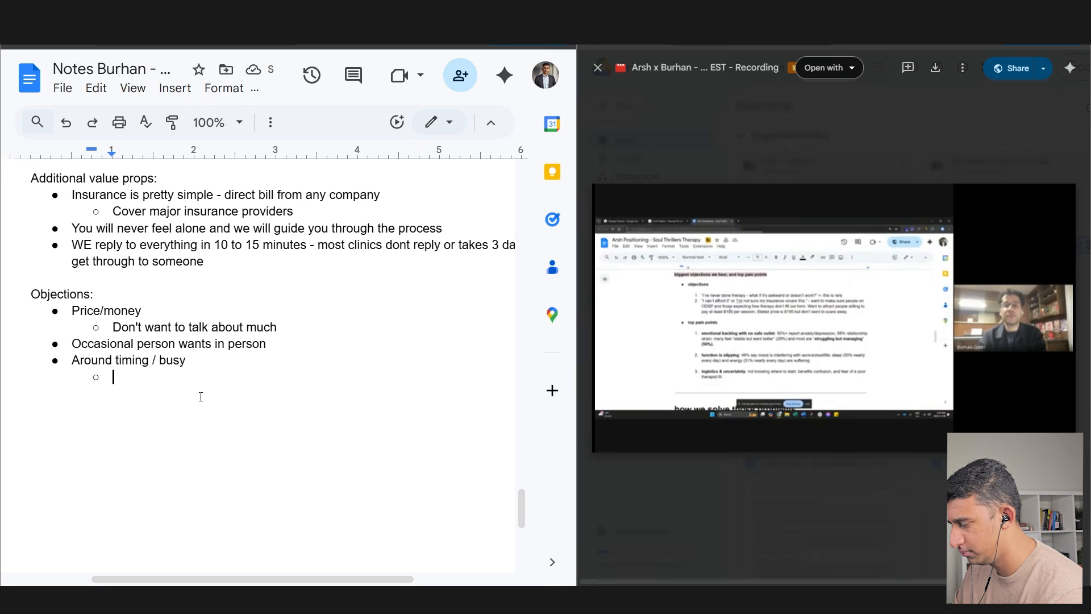
pyautogui.write('I dont fel')
pyautogui.press('BackSpace')
pyautogui.write('el like im ready for therapy, ')
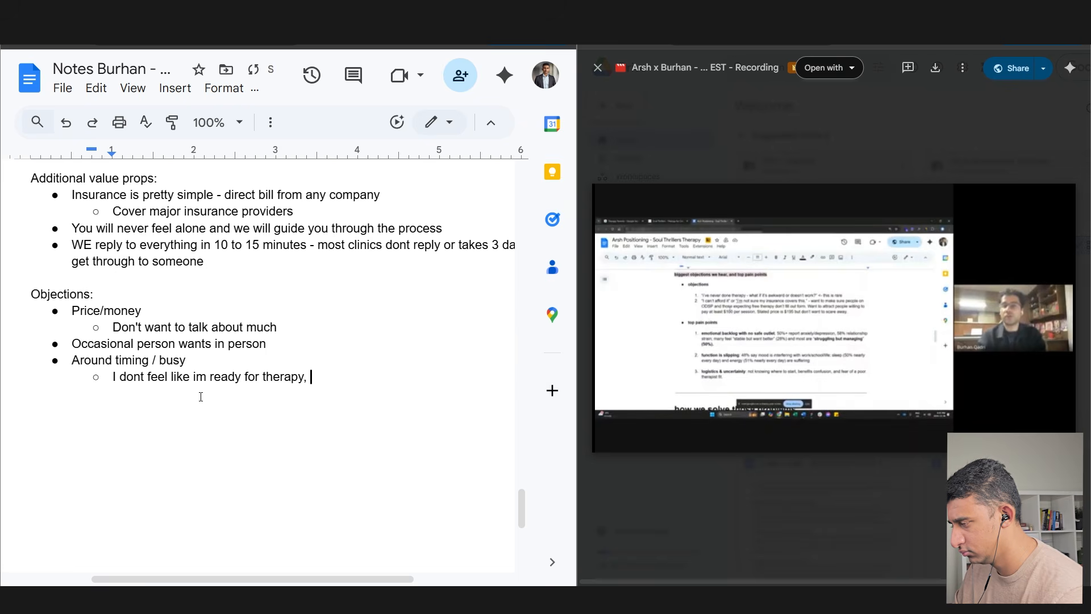
pyautogui.write('talk to a therapist and fe')
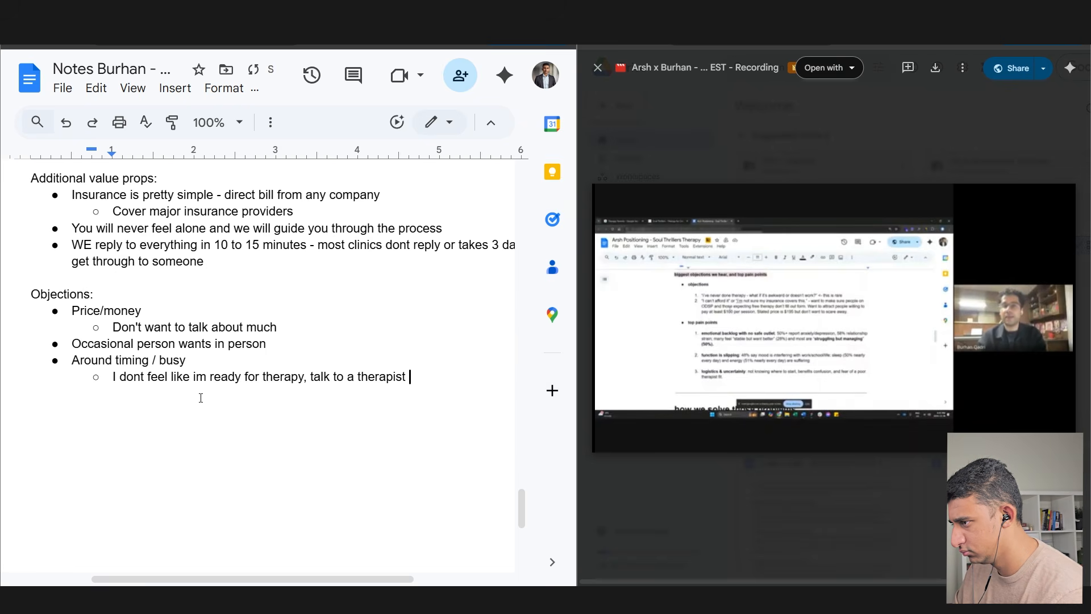
pyautogui.write('el like you conne')
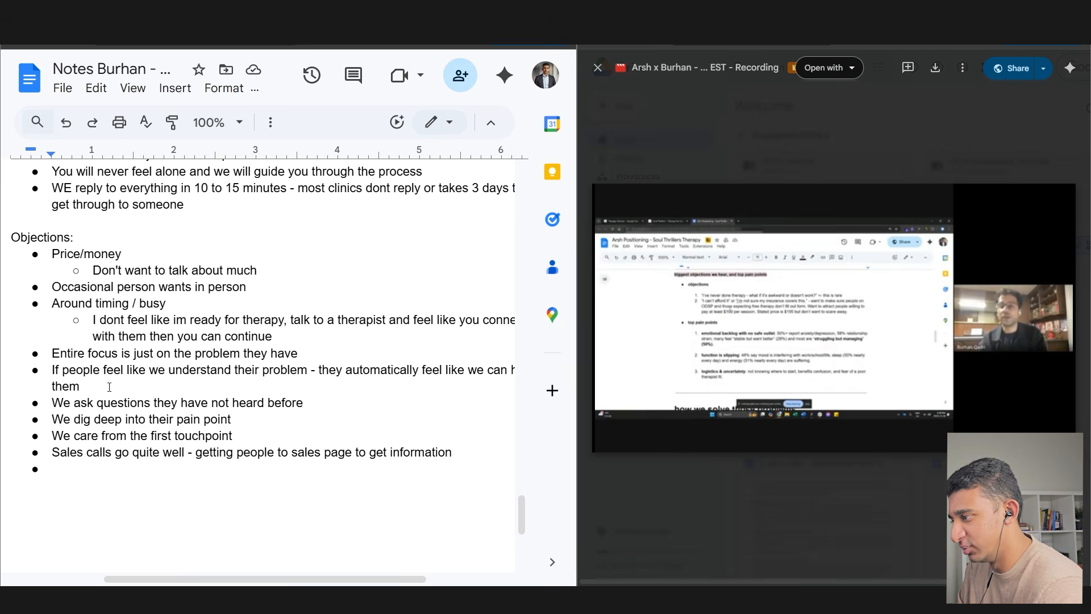
pyautogui.moveTo(83, 387); pyautogui.dragTo(51, 372)
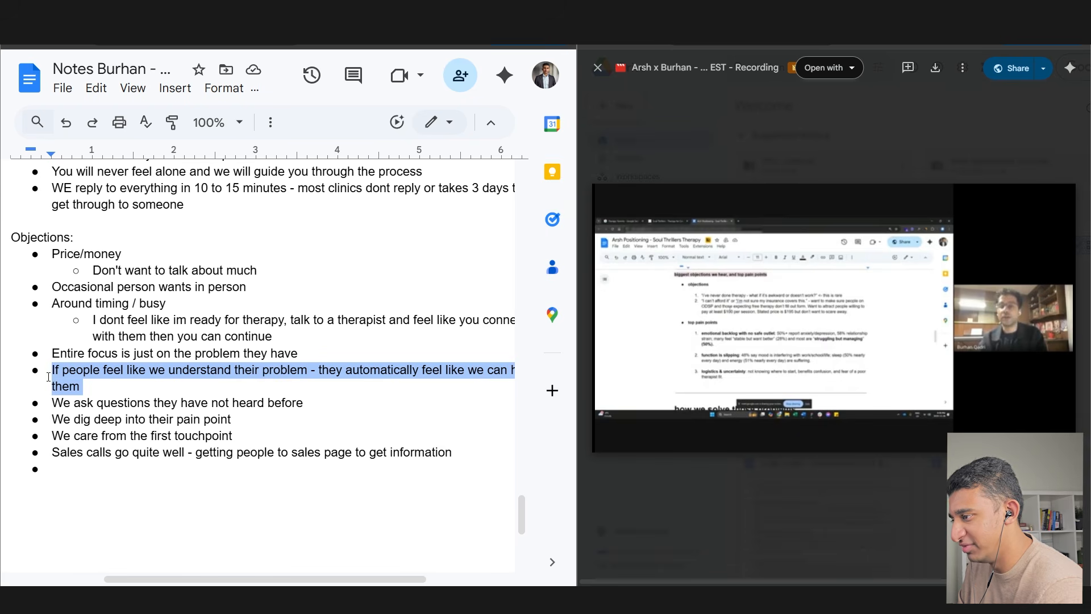
# - Highlight the unheard-questions, pain-point, Sales calls and understanding-their-problem lines while discussing them
pyautogui.hscroll(3, 149, 566)
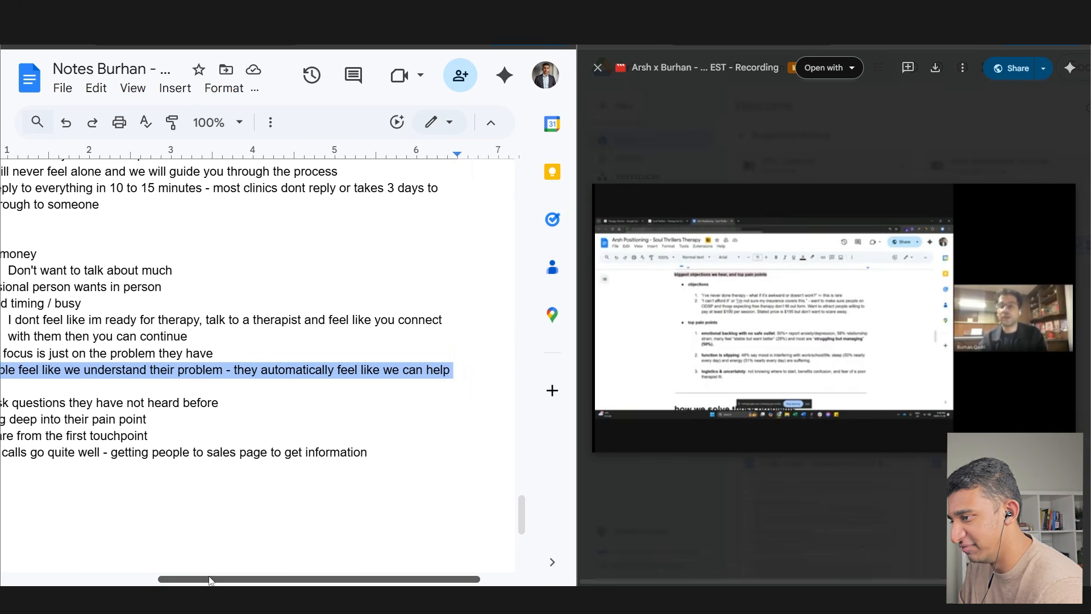
pyautogui.hscroll(-3, 171, 558)
pyautogui.moveTo(110, 407); pyautogui.dragTo(301, 405)
pyautogui.moveTo(141, 419); pyautogui.dragTo(256, 428)
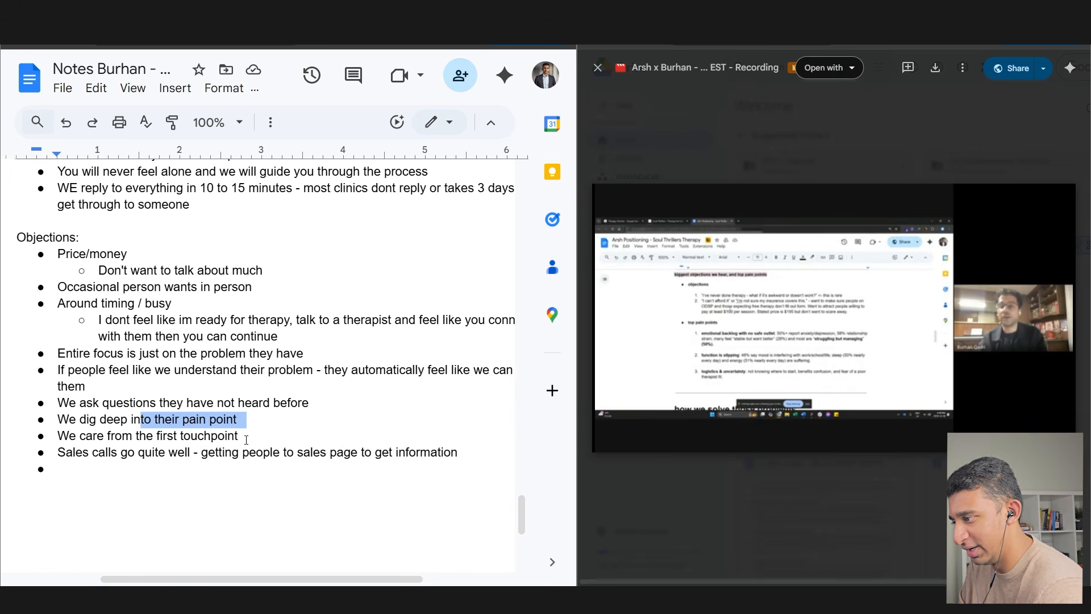
pyautogui.moveTo(58, 452); pyautogui.dragTo(442, 458)
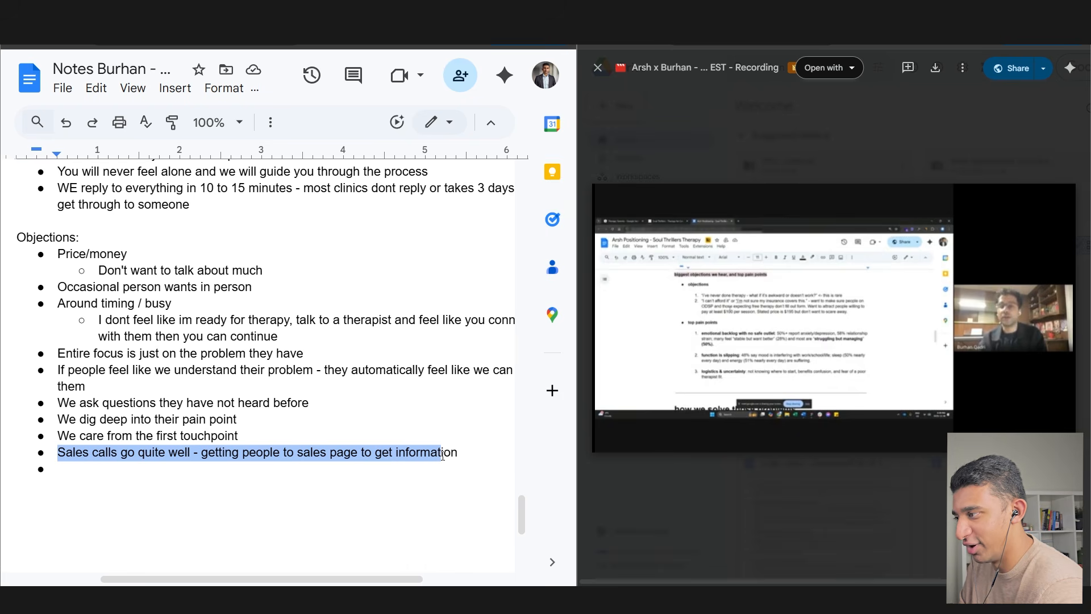
pyautogui.moveTo(91, 387); pyautogui.dragTo(54, 369)
# - Highlight the Objections heading with the Price/money and Around timing / busy points
pyautogui.hscroll(3, 171, 568)
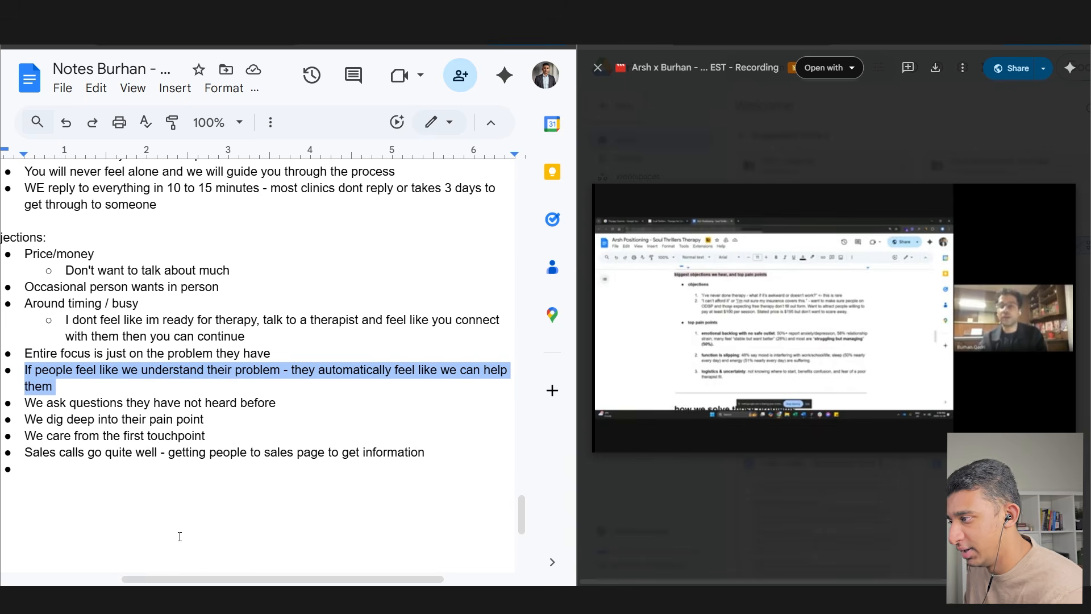
pyautogui.hscroll(-2, 190, 571)
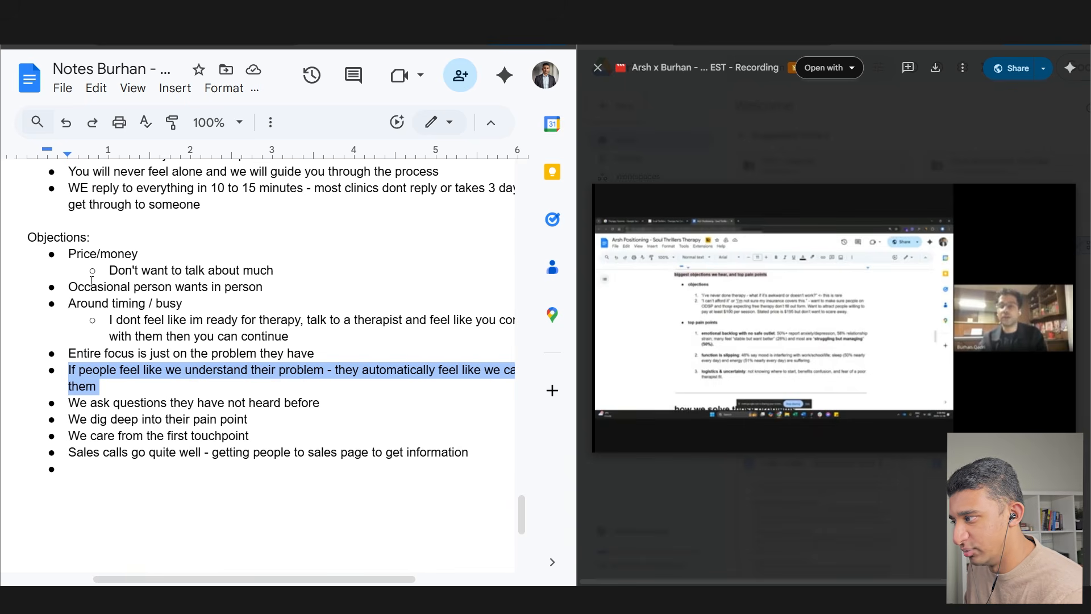
pyautogui.moveTo(29, 239); pyautogui.dragTo(285, 272)
pyautogui.moveTo(68, 304); pyautogui.dragTo(317, 334)
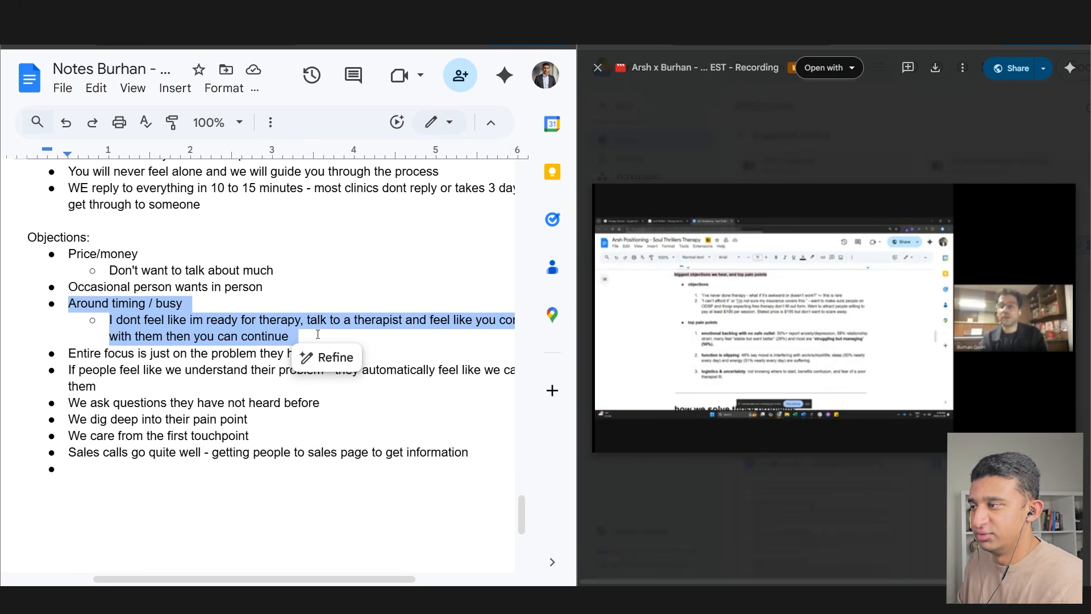
pyautogui.moveTo(273, 270); pyautogui.dragTo(69, 259)
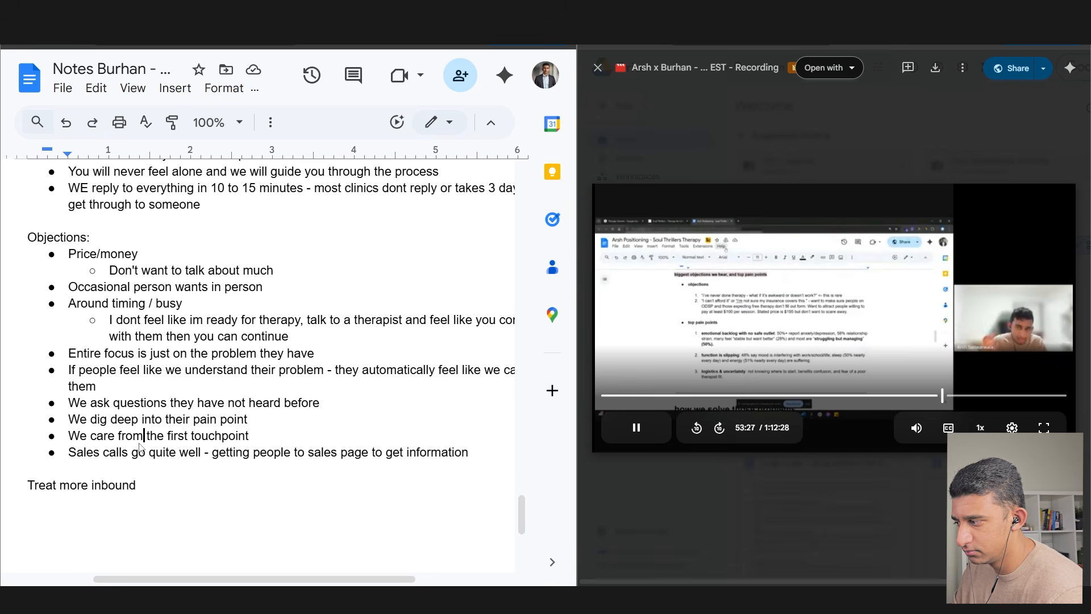
# - Add a bullet below Sales calls: 'Bad therapist listens, good therapists tries to help your problem'
pyautogui.click(483, 453)
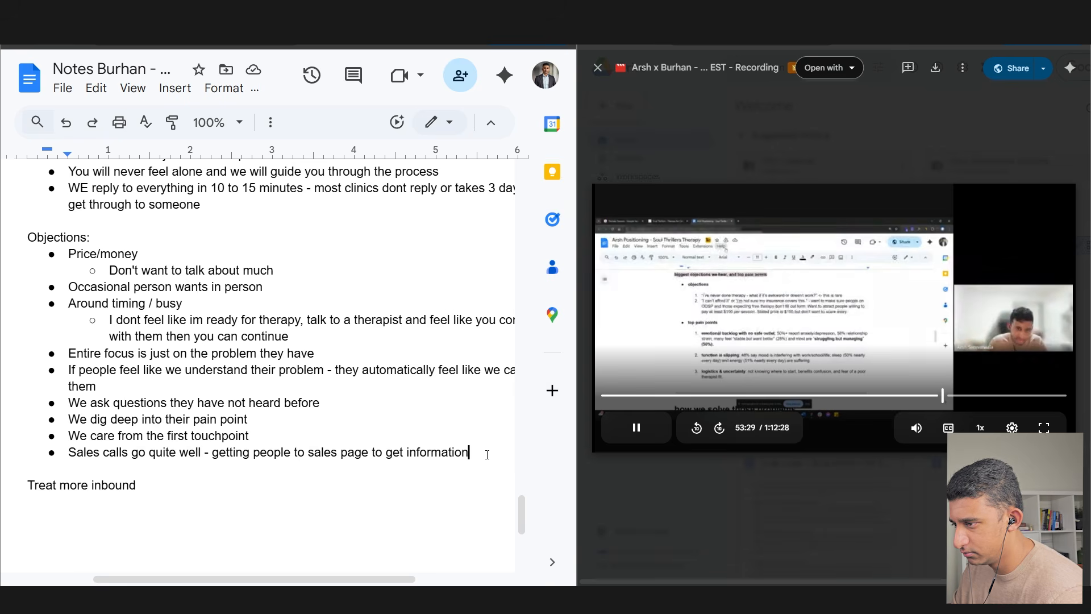
pyautogui.press('Return')
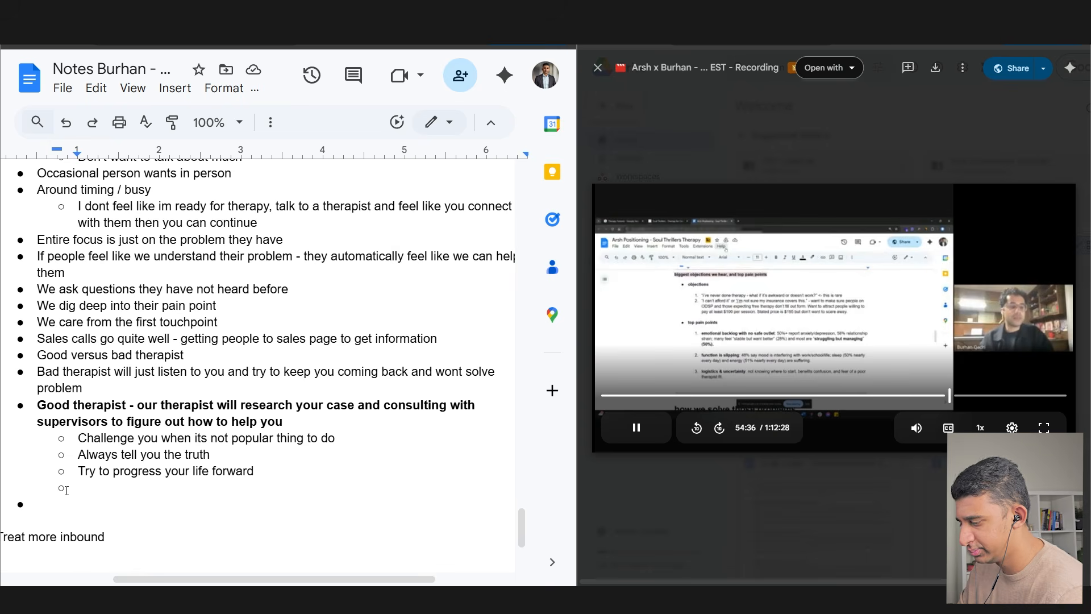
pyautogui.write('Bad therapist listens, good therapists tri')
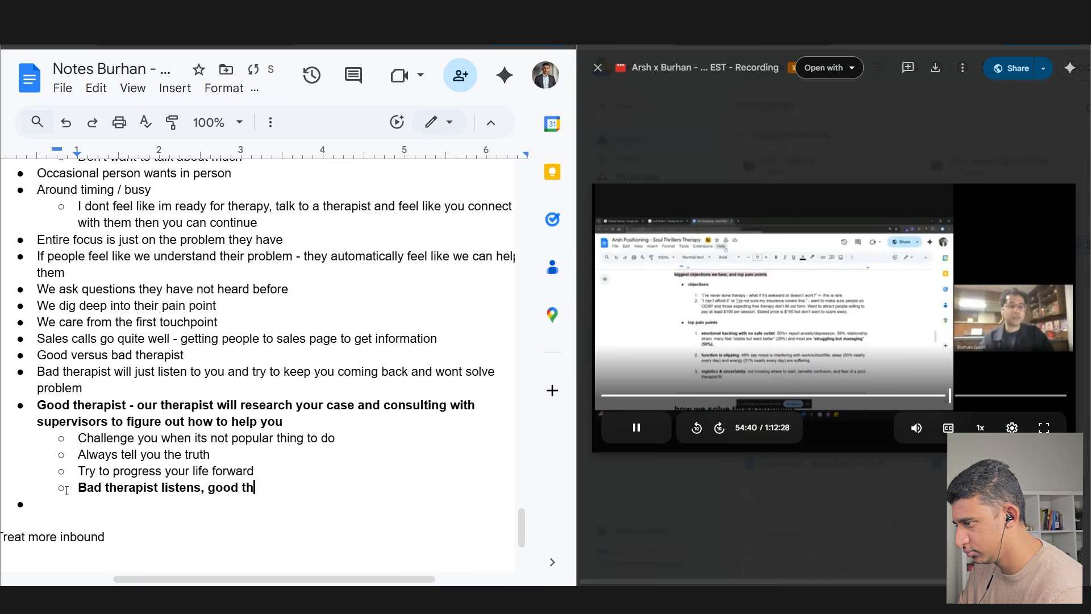
pyautogui.write('es to help your problem')
pyautogui.click(609, 440)
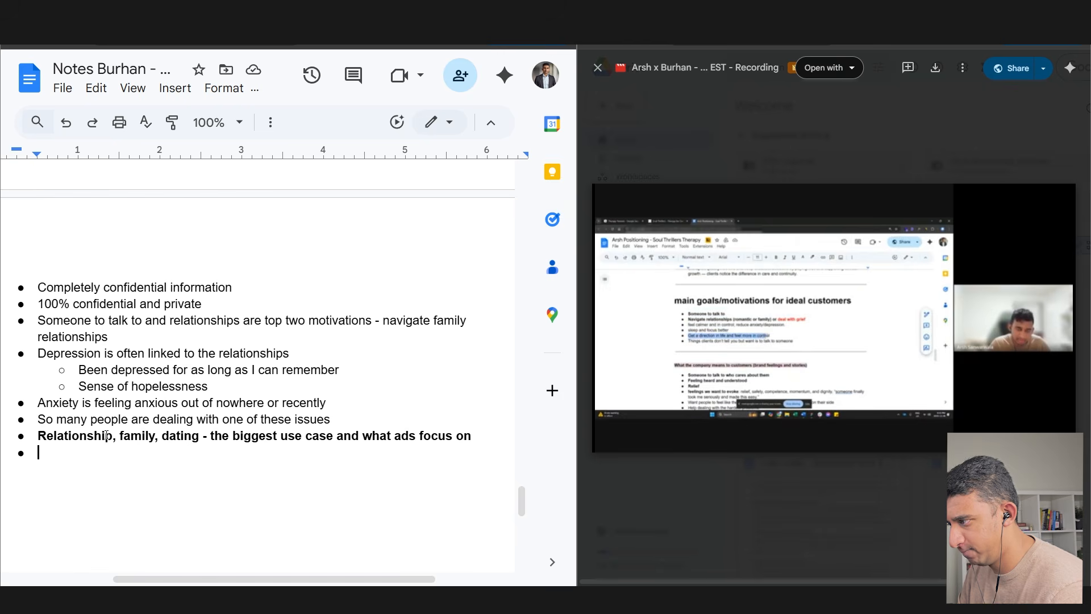
# - Start a 'Main goal:' section with a sub-bullet about feeling better and not dealing with it alone
pyautogui.press('Return')
pyautogui.press('Return')
pyautogui.press('Return')
pyautogui.write('* main goal in life')
pyautogui.hotkey('shift', 'Return')
pyautogui.press('BackSpace')
pyautogui.press('BackSpace')
pyautogui.press('BackSpace')
pyautogui.press('BackSpace')
pyautogui.press('BackSpace')
pyautogui.press('BackSpace')
pyautogui.press('BackSpace')
pyautogui.press('BackSpace')
pyautogui.press('BackSpace')
pyautogui.write(':')
pyautogui.press('Return')
pyautogui.press('Tab')
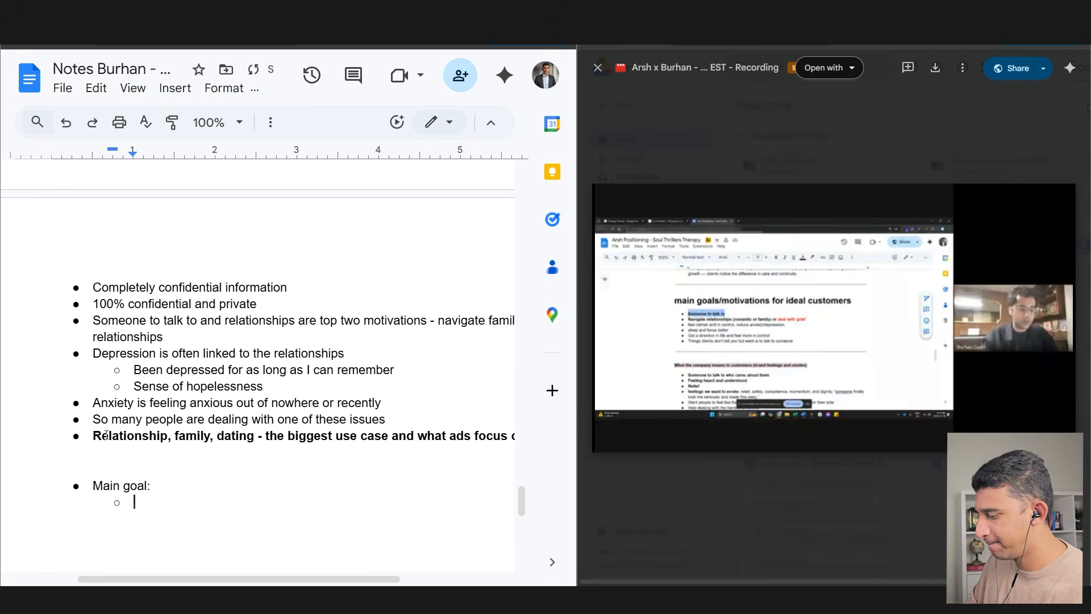
pyautogui.write('They want to feel better of')
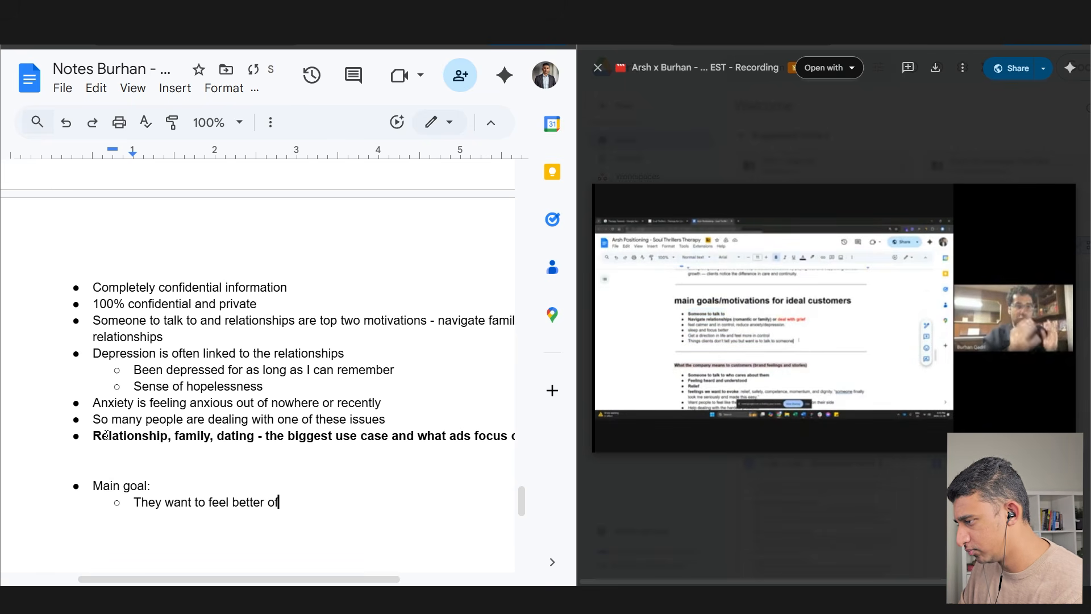
pyautogui.write(' their solution and not have ')
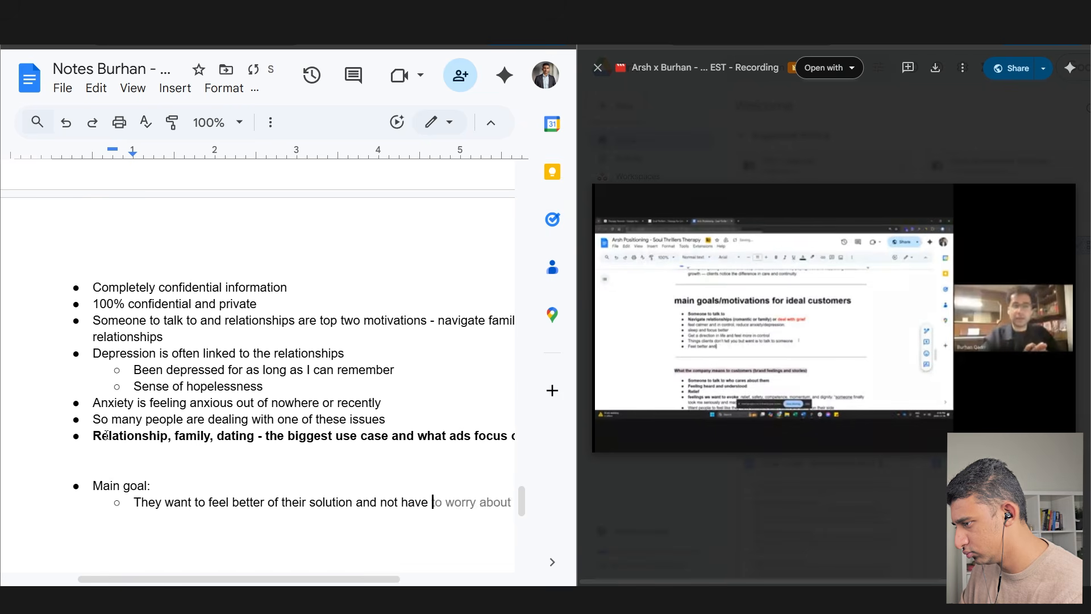
pyautogui.write('to deal with it alone')
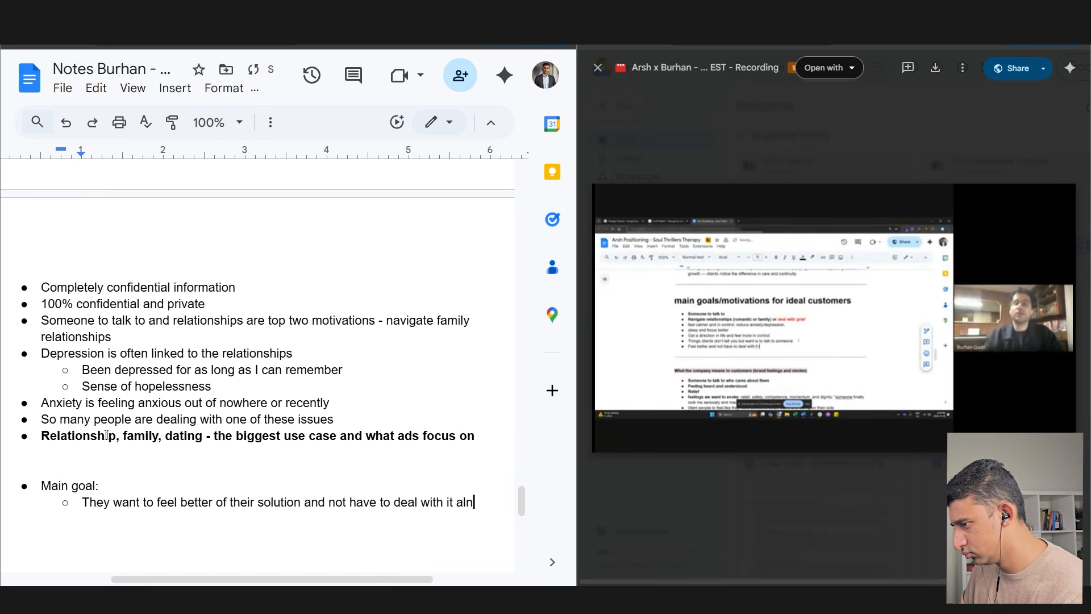
# - Add a sub-bullet about people wanting out of their situation and fix the misspellings
pyautogui.press('Return')
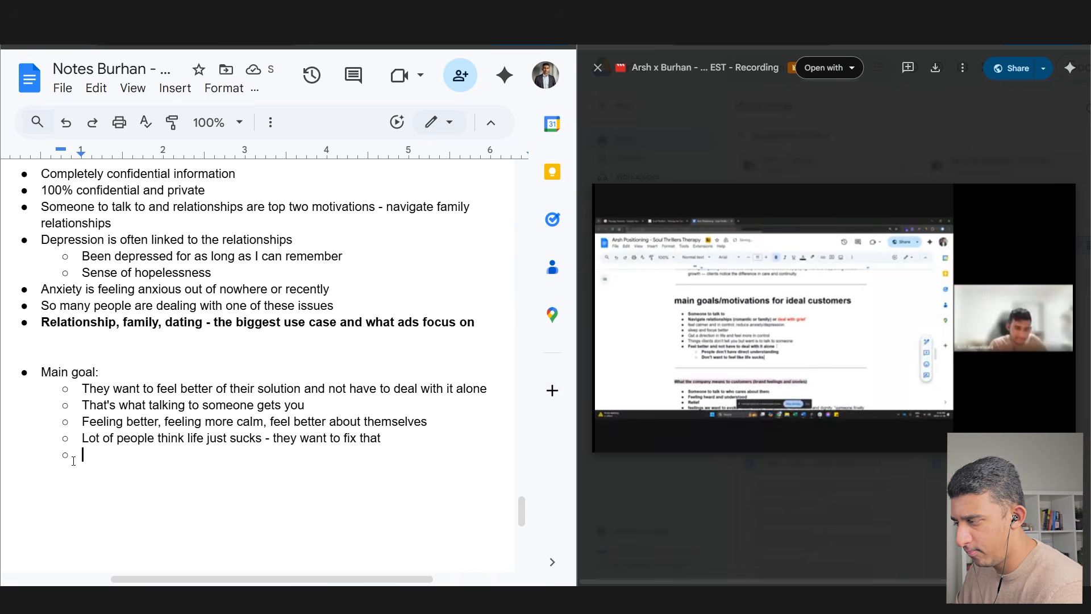
pyautogui.write('Poeple want to get out of t')
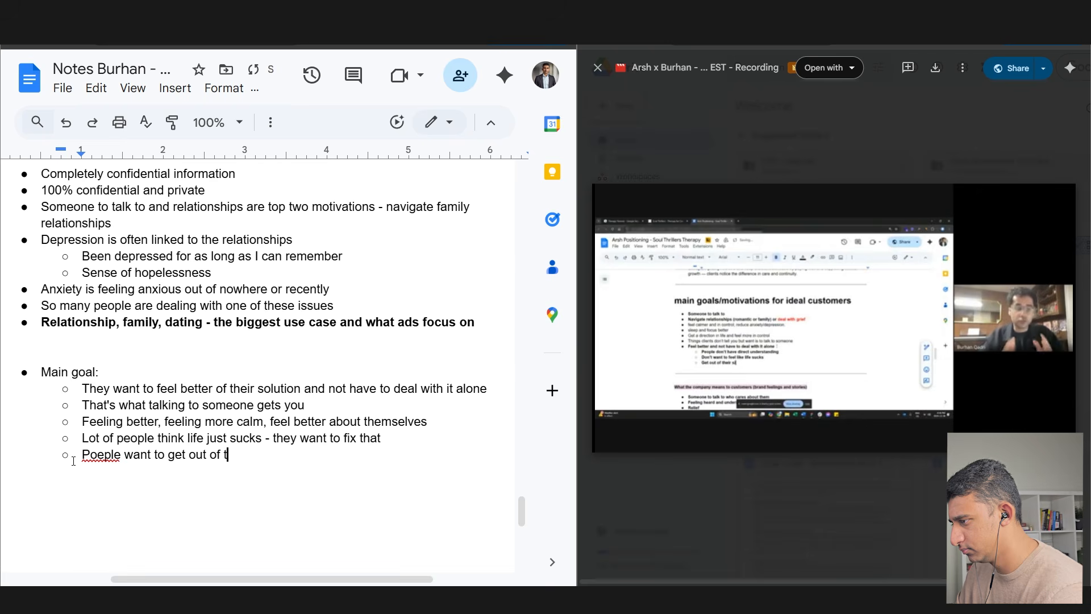
pyautogui.write('heir stuation - life sucks,')
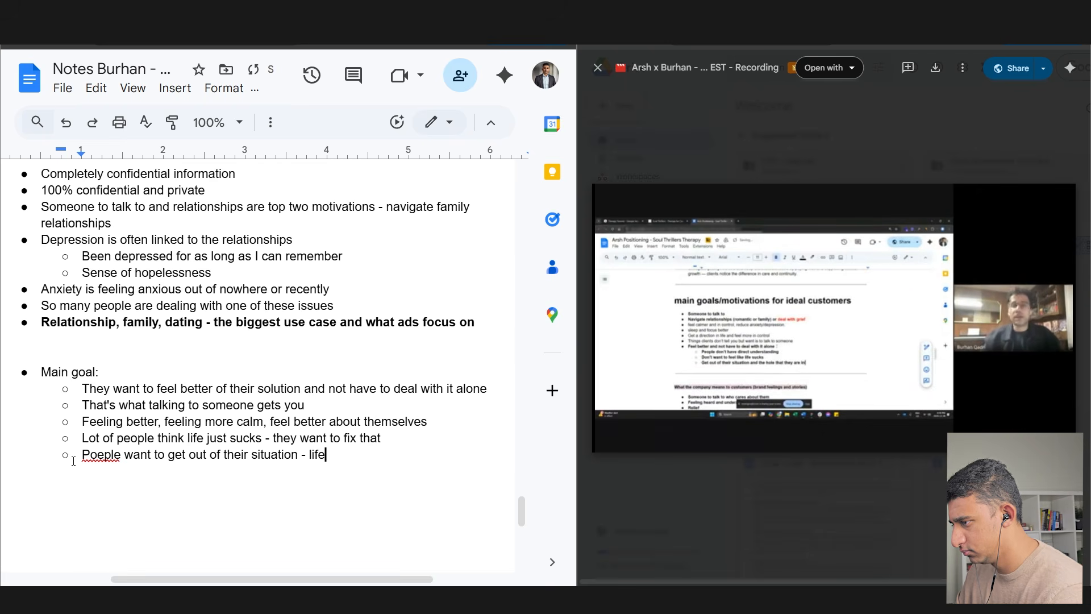
pyautogui.write(' i wish someone would')
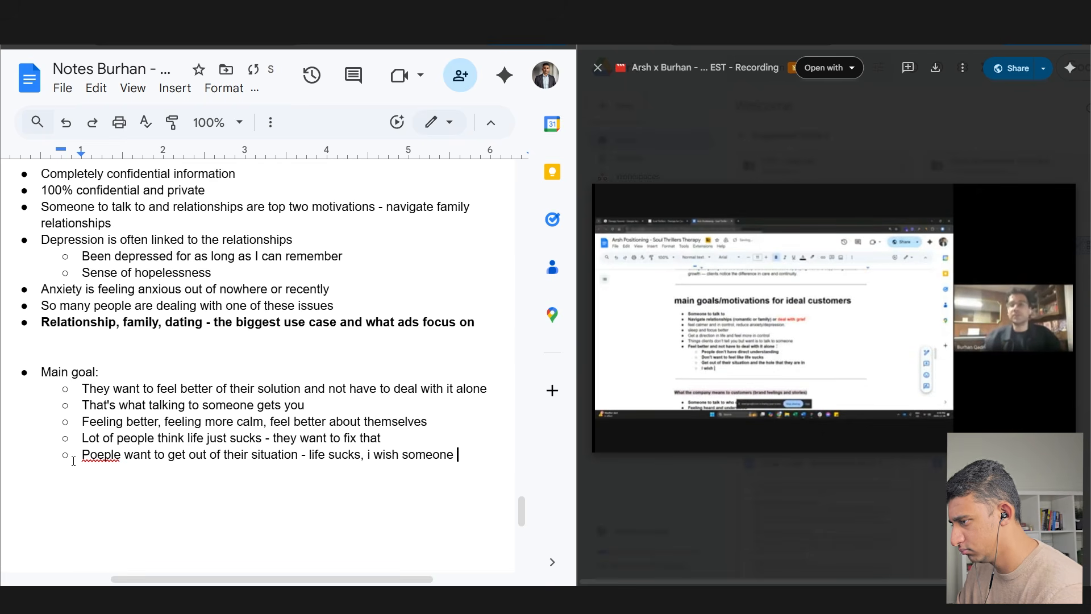
pyautogui.click(108, 455)
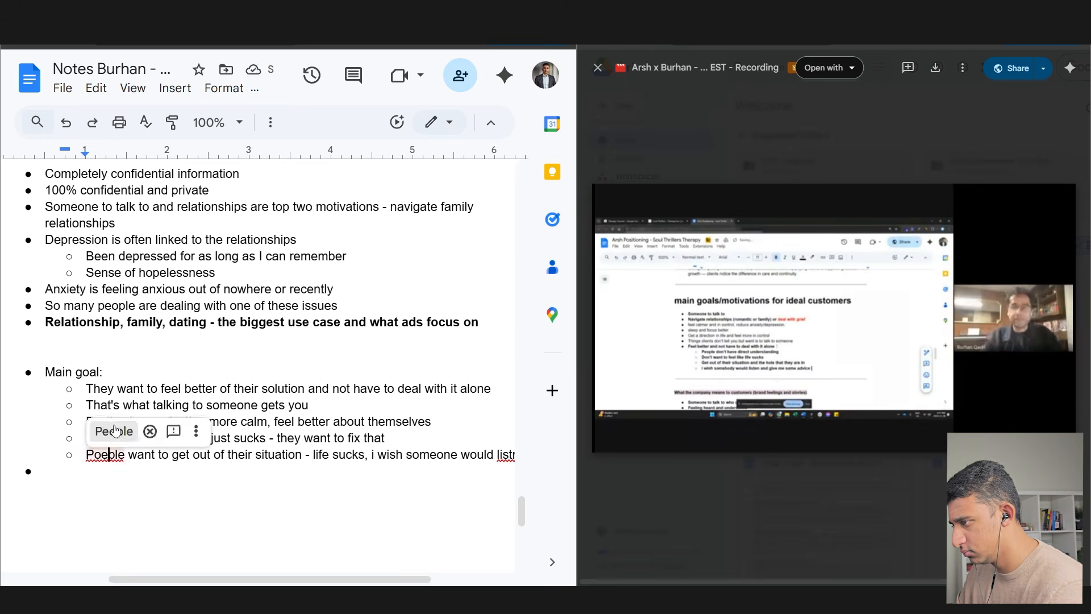
pyautogui.click(116, 431)
pyautogui.hscroll(-1, 512, 465)
pyautogui.click(511, 459)
pyautogui.click(499, 432)
# - Add a '3 words' bullet listing Rebellious, Funny, caring, smart
pyautogui.click(87, 480)
pyautogui.press('Return')
pyautogui.press('Return')
pyautogui.hotkey('ctrl', 'shift', '8')
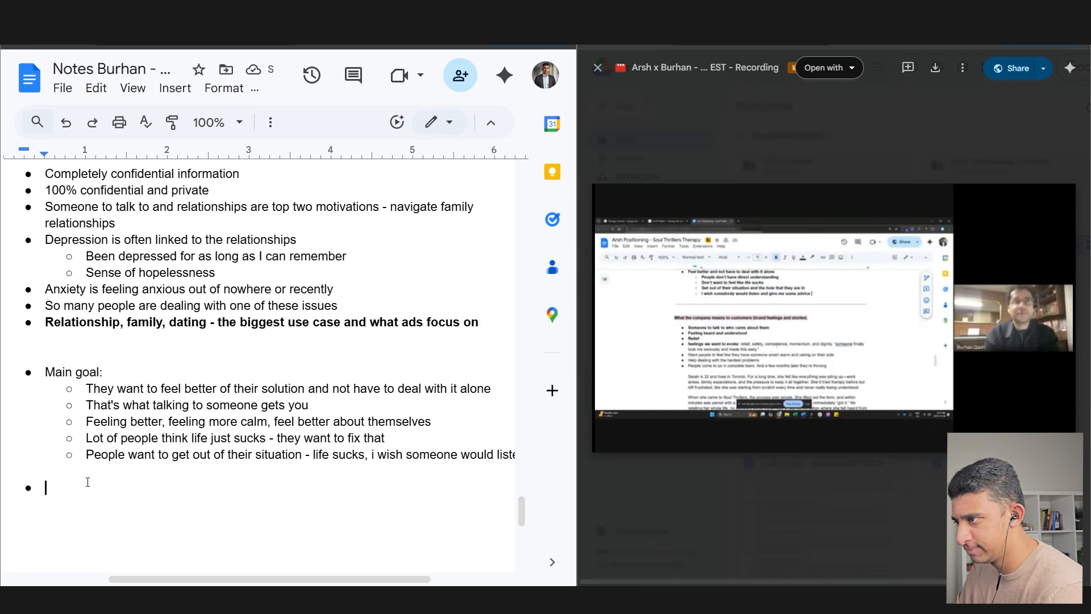
pyautogui.write('rds Rebellious, Funny,')
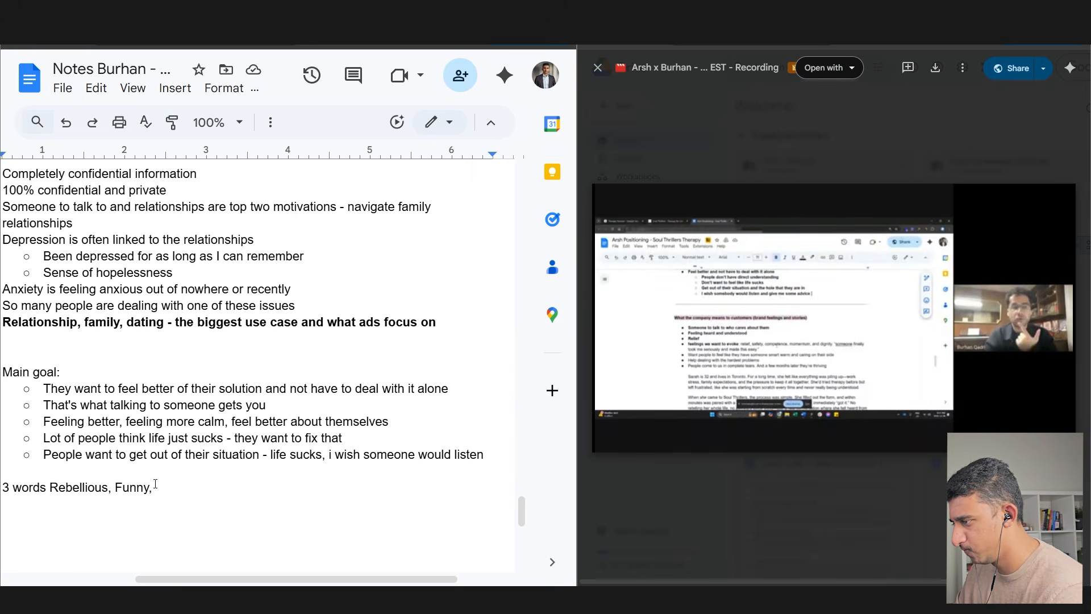
pyautogui.write('caring')
pyautogui.moveTo(247, 579); pyautogui.dragTo(172, 579)
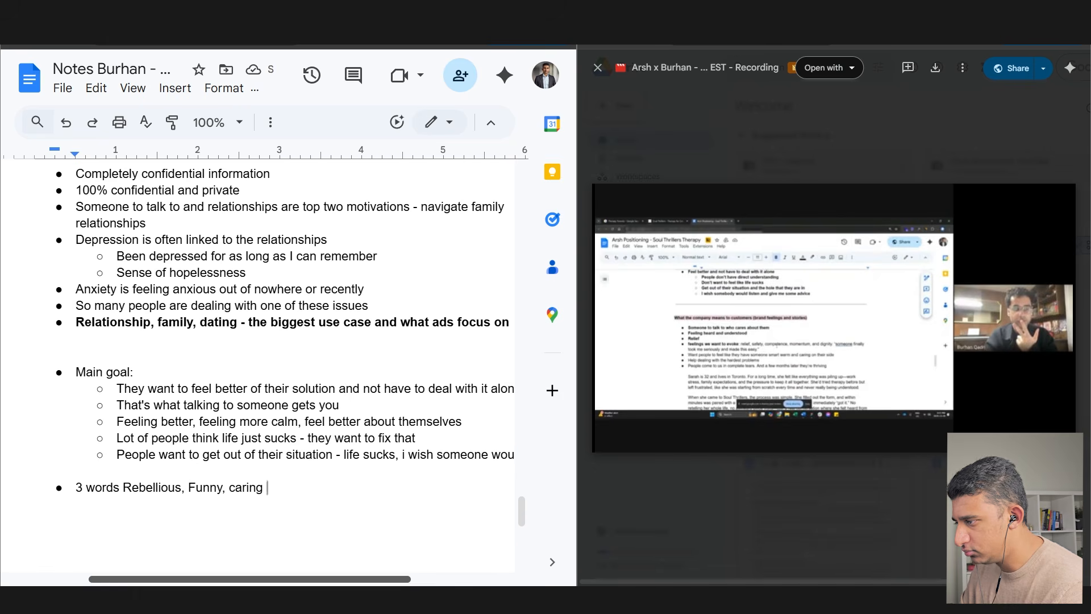
pyautogui.write(', smart')
pyautogui.press('Return')
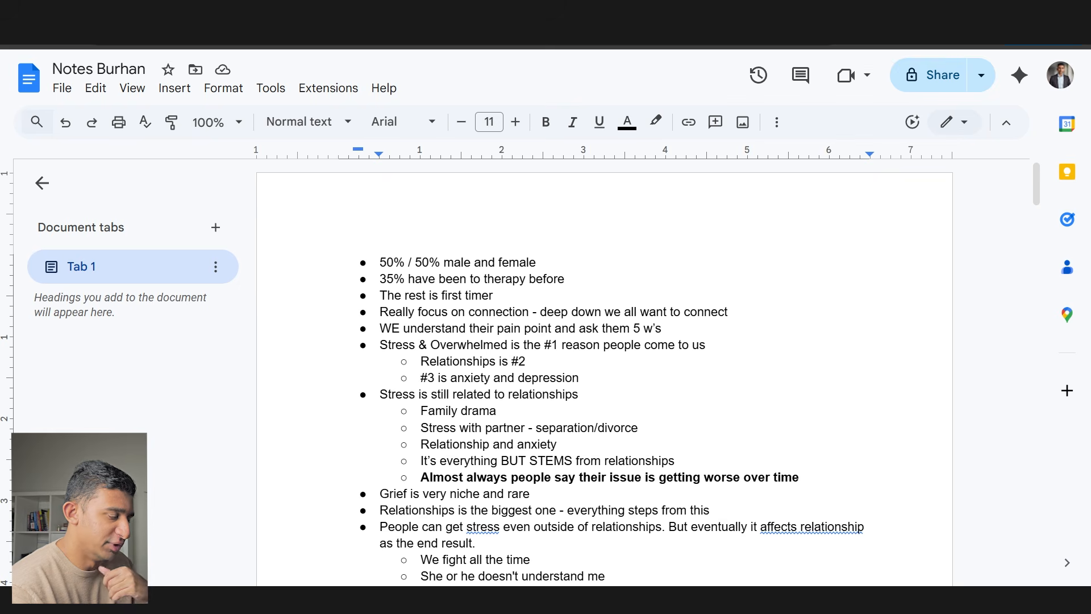
# - Scroll the Speedrunning Landing Page guide down to STEP 5's full content outline instructions
pyautogui.scroll(-1, 540, 334)
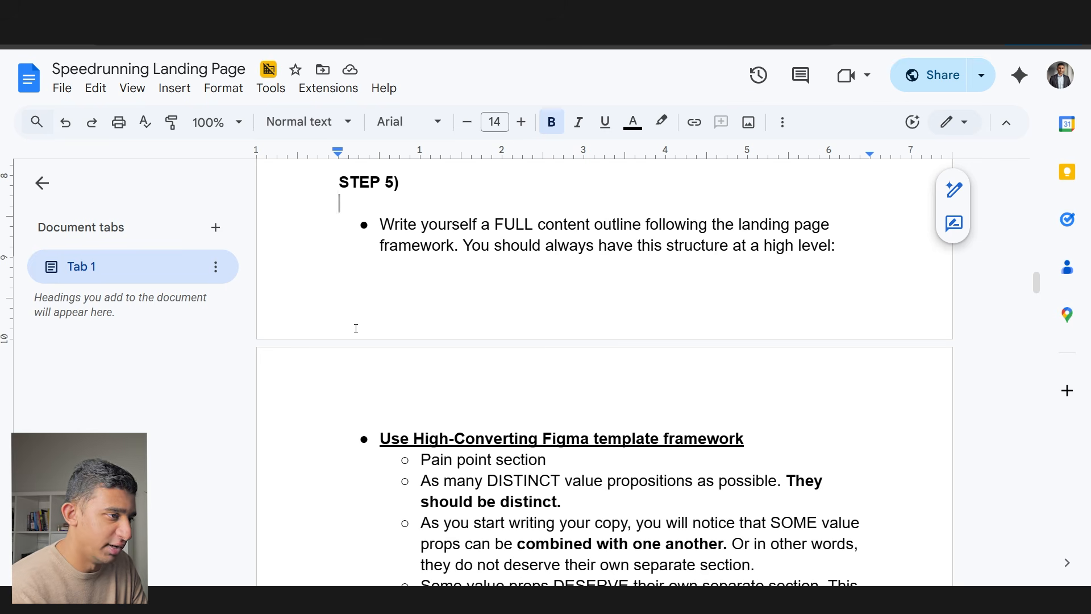
pyautogui.scroll(-1, 473, 261)
pyautogui.moveTo(381, 384); pyautogui.dragTo(751, 384)
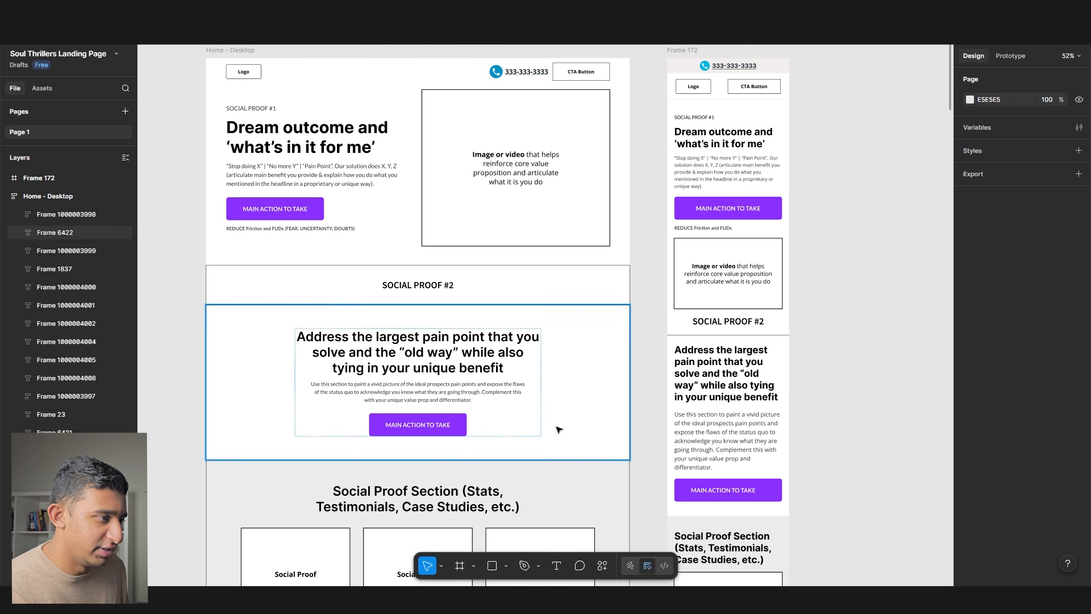
pyautogui.scroll(-1, 586, 302)
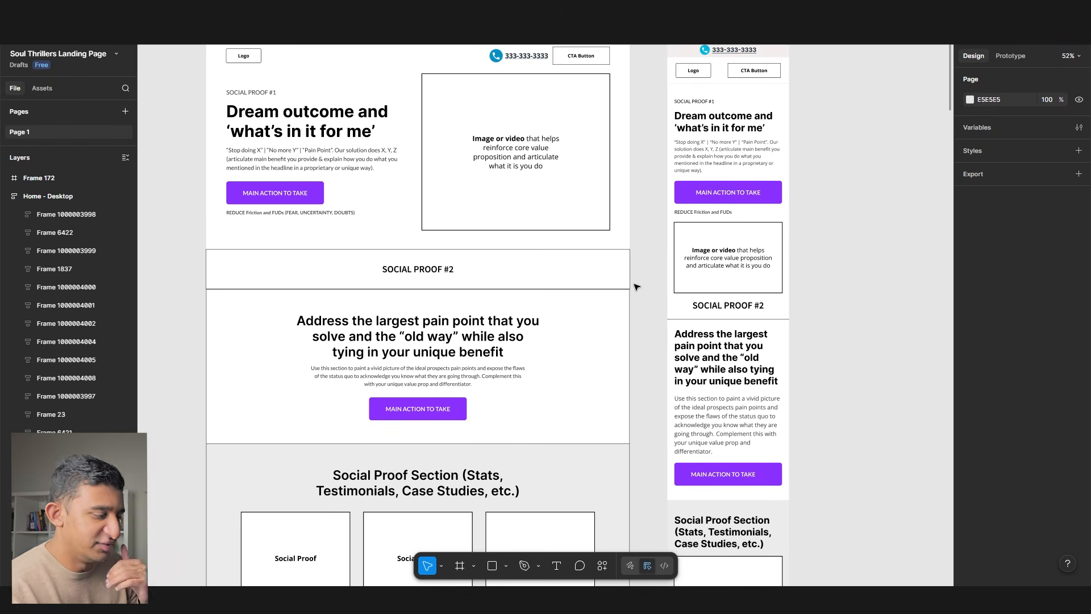
pyautogui.hotkey('ctrl', '\\')
pyautogui.scroll(1, 637, 287)
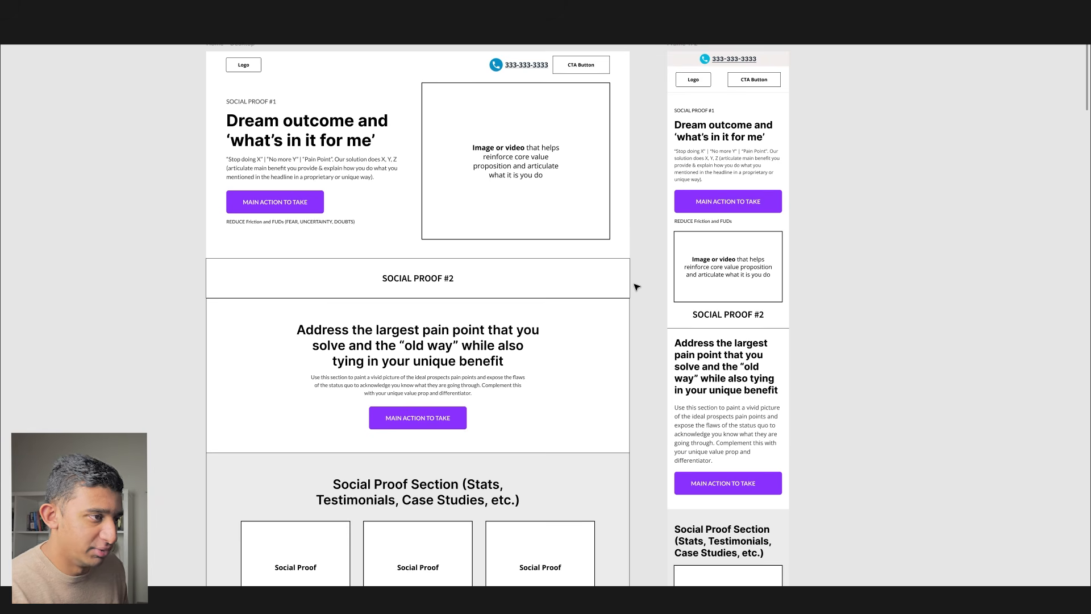
pyautogui.scroll(1, 636, 287)
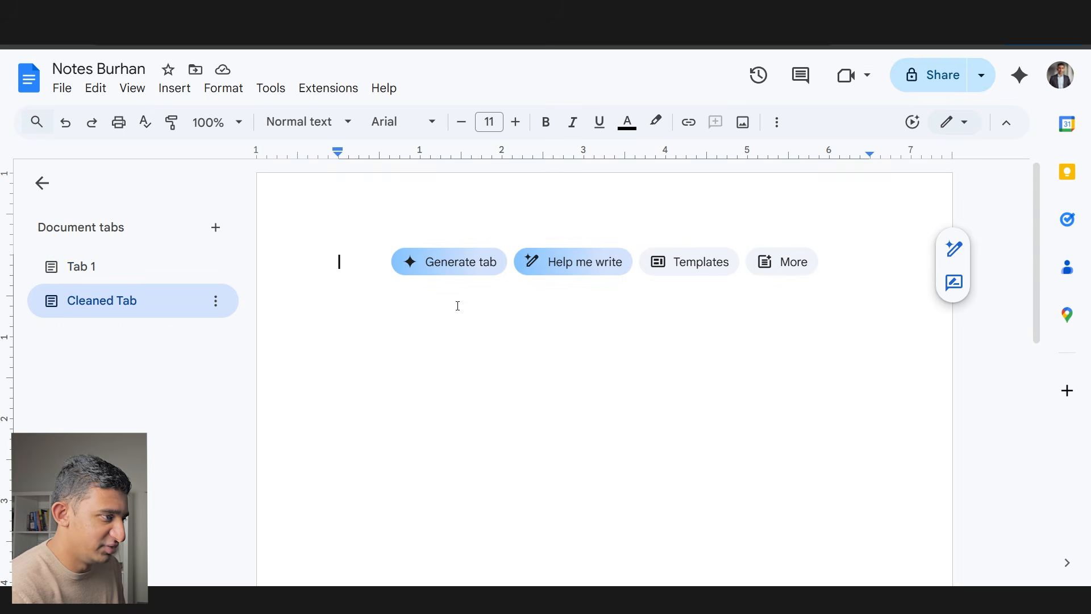
pyautogui.hotkey('ctrl', 'v')
pyautogui.scroll(20, 414, 376)
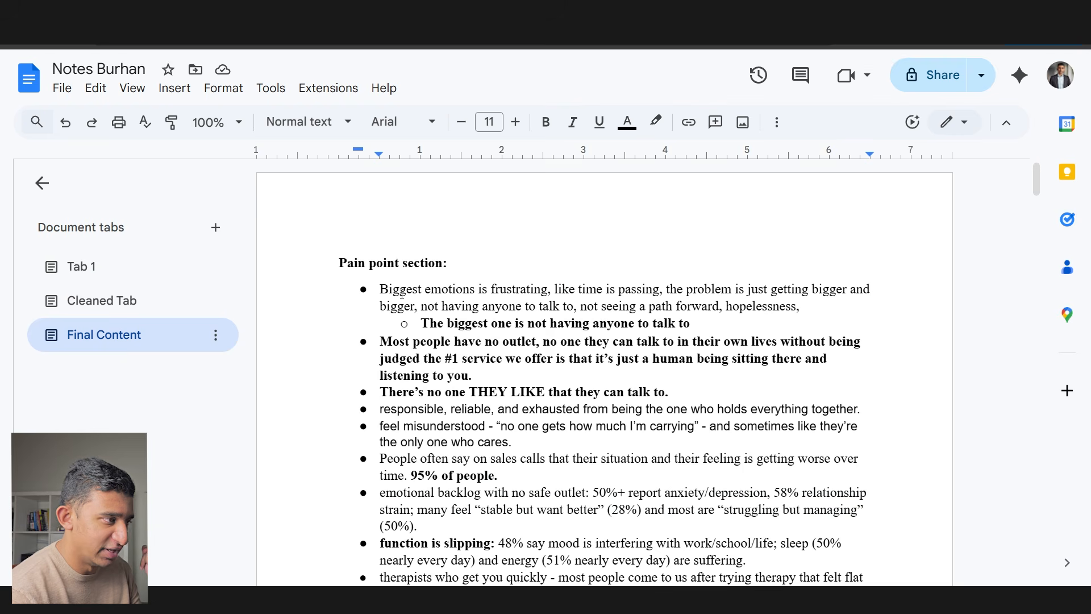
pyautogui.scroll(-2, 398, 305)
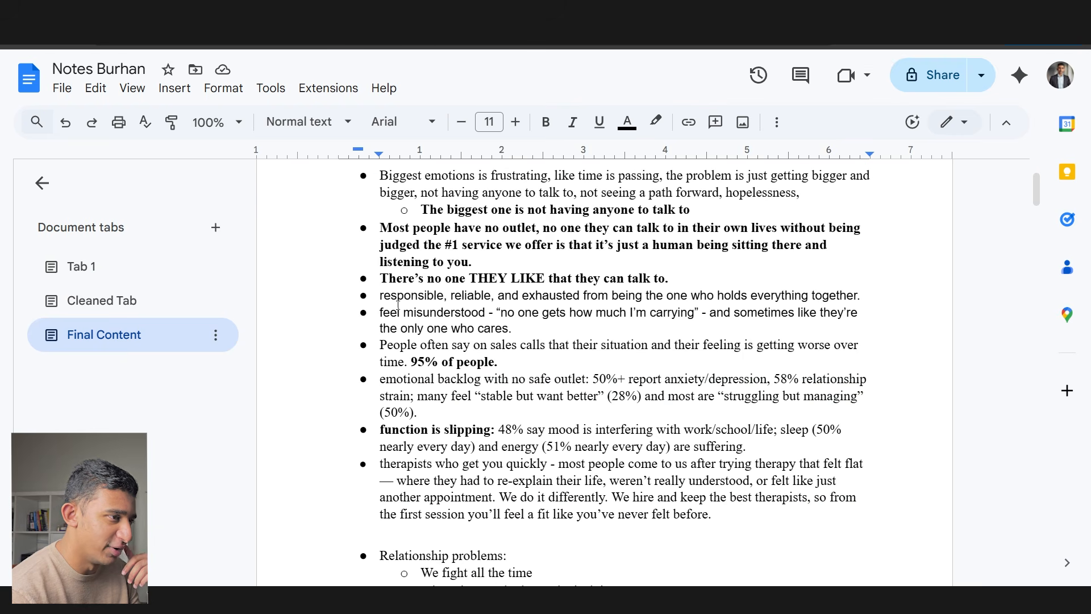
pyautogui.scroll(-4, 398, 305)
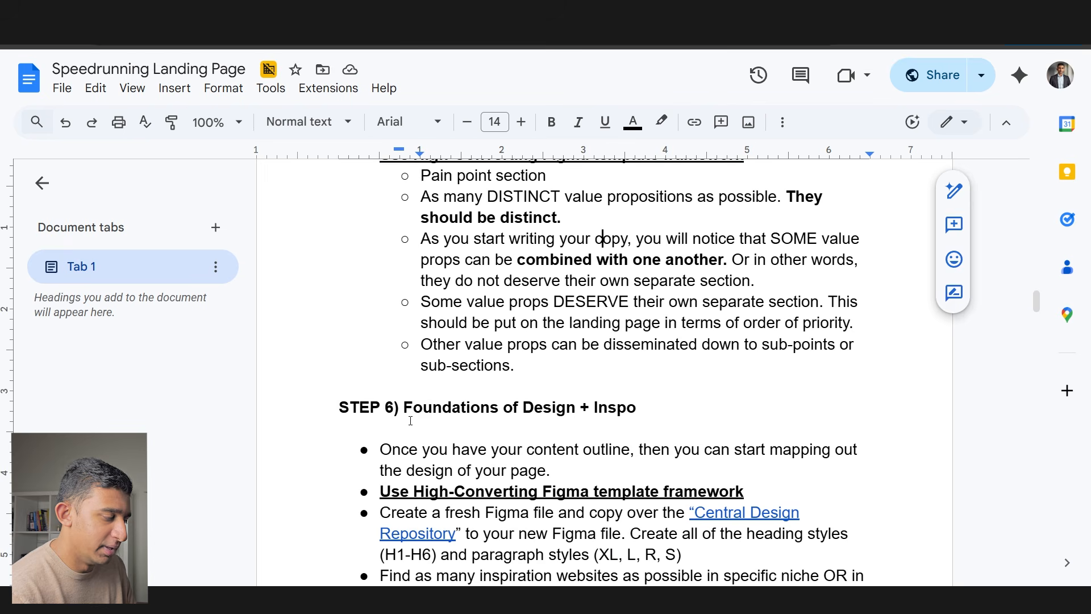
# - Highlight the STEP 6 heading and the high-converting Figma template framework bullet while reading
pyautogui.moveTo(343, 409); pyautogui.dragTo(685, 422)
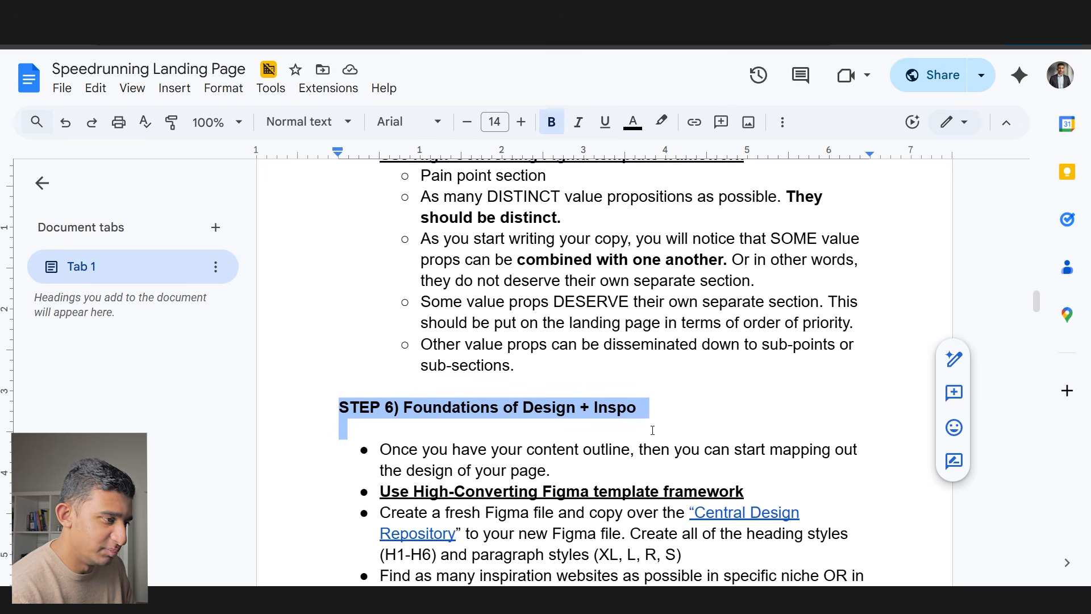
pyautogui.scroll(-1, 685, 421)
pyautogui.moveTo(554, 414); pyautogui.dragTo(629, 392)
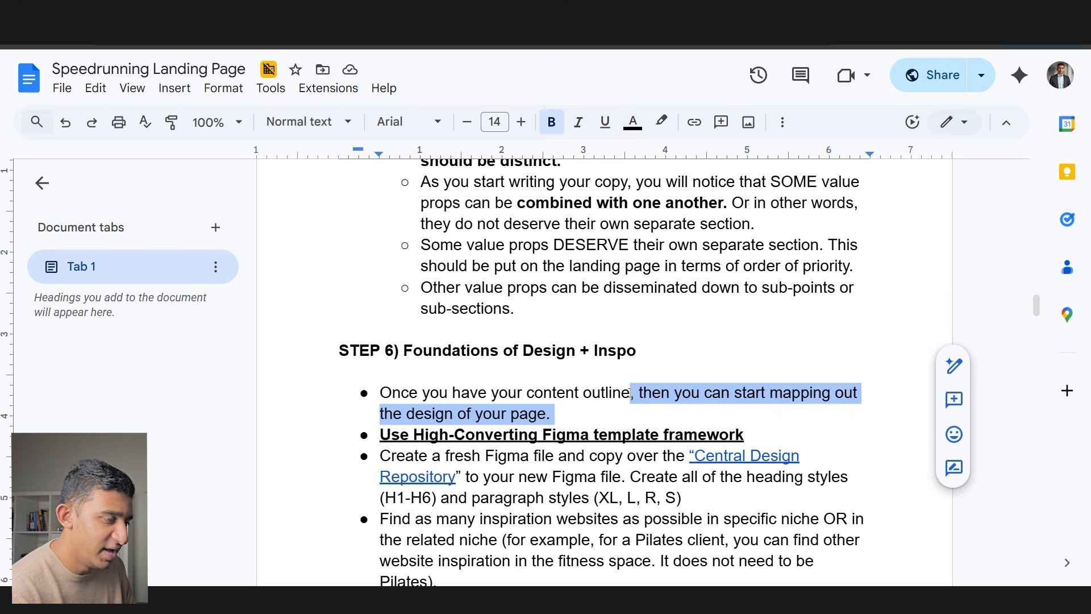
pyautogui.moveTo(744, 435); pyautogui.dragTo(381, 434)
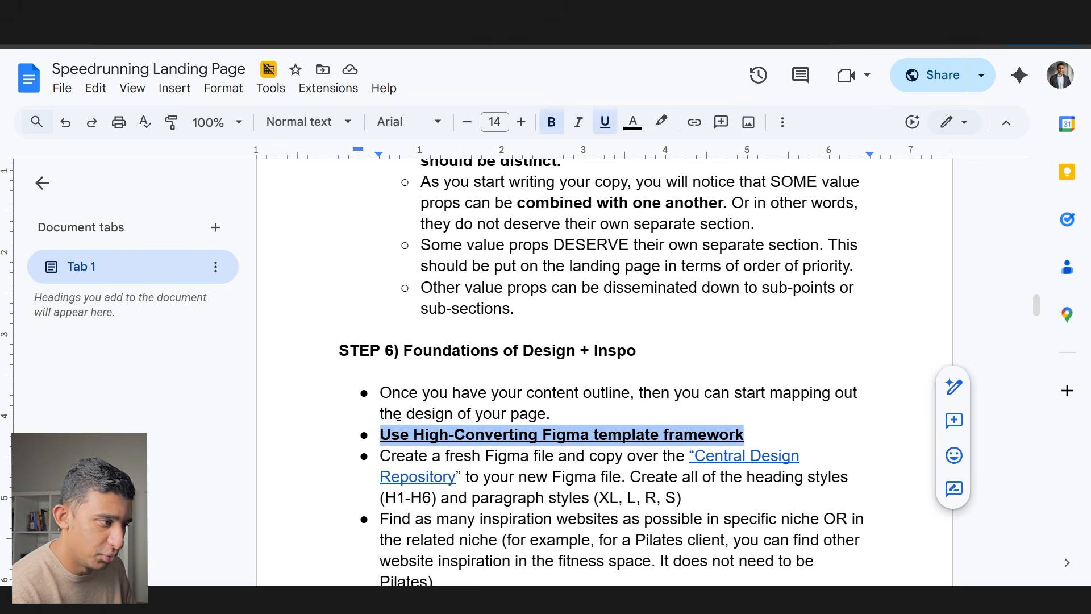
pyautogui.scroll(-2, 399, 425)
# - Open the Central Design Repository link from the copy-repository instruction in Figma
pyautogui.moveTo(379, 341); pyautogui.dragTo(613, 363)
pyautogui.click(613, 363)
pyautogui.moveTo(759, 389); pyautogui.dragTo(489, 345)
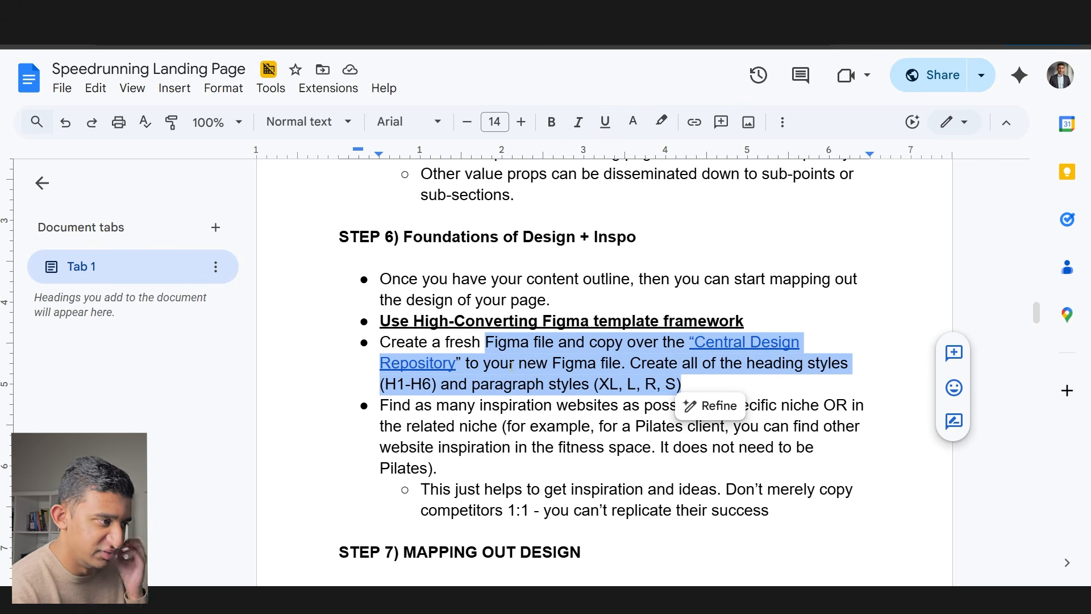
pyautogui.click(768, 341)
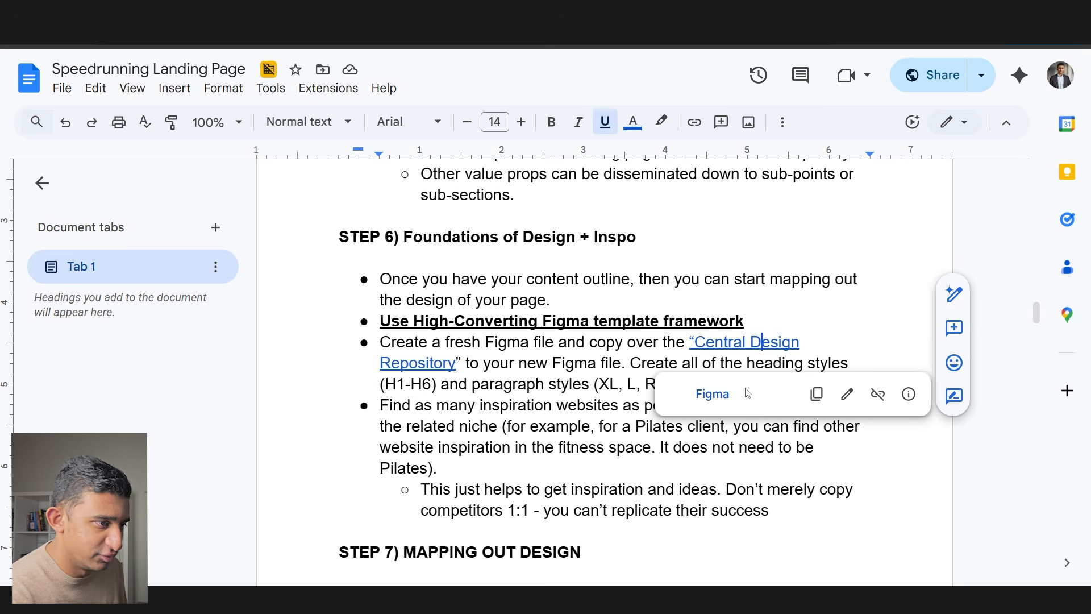
pyautogui.click(721, 397)
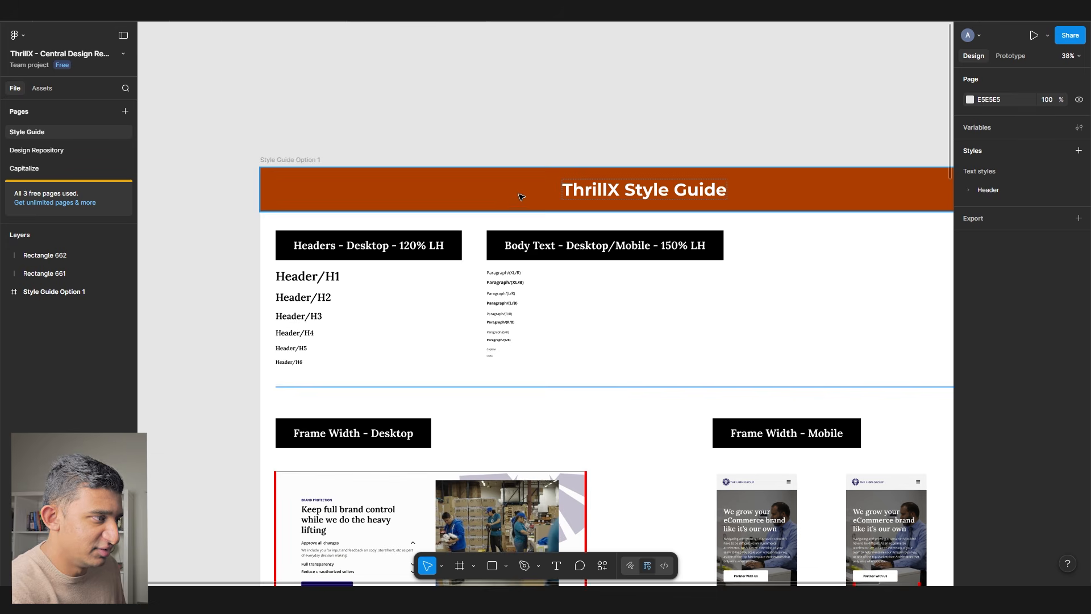
# - Inspect the header, paragraph and caption text samples in the ThrillX Style Guide
pyautogui.moveTo(531, 355); pyautogui.dragTo(260, 252)
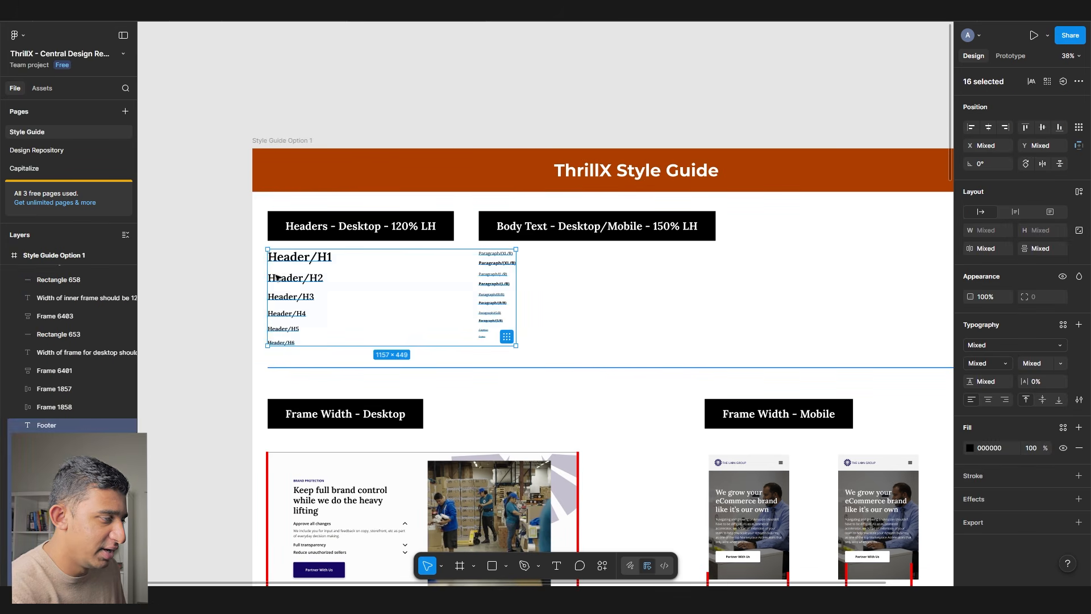
pyautogui.scroll(5, 275, 279)
pyautogui.click(319, 245)
pyautogui.click(635, 226)
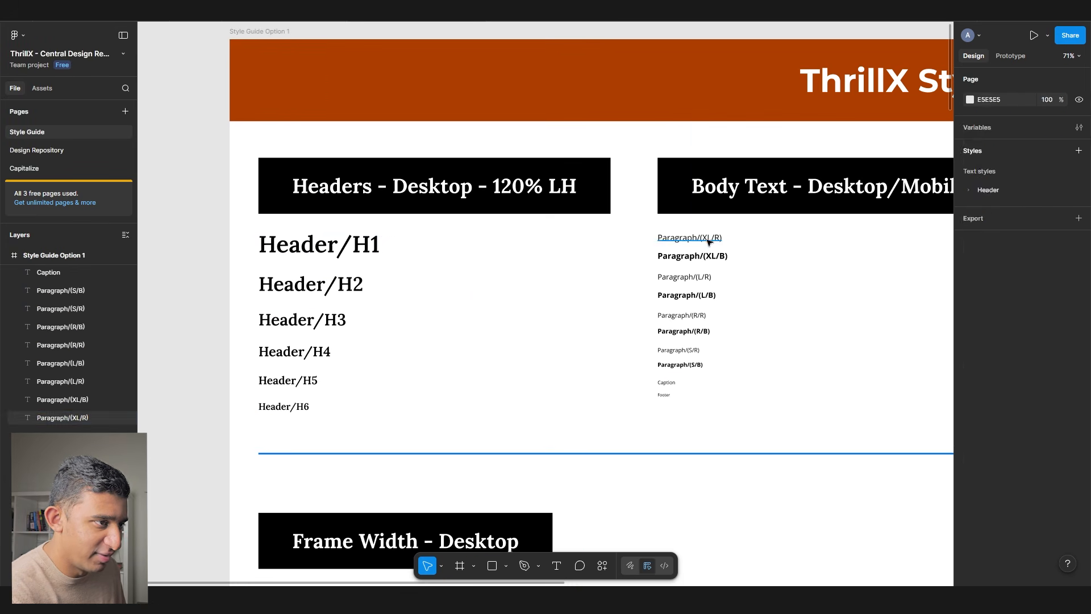
pyautogui.click(689, 238)
pyautogui.moveTo(738, 391); pyautogui.dragTo(657, 230)
pyautogui.click(523, 261)
pyautogui.scroll(-3, 352, 227)
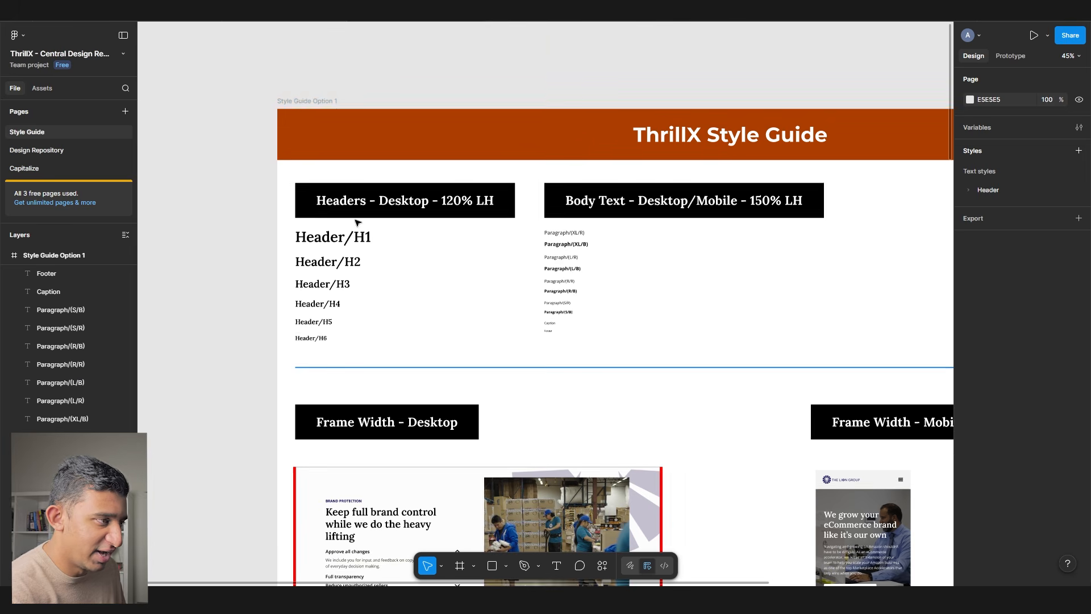
# - Paste the Style Guide Option 1 frame into the Soul Thrillers file beside the wireframes
pyautogui.click(307, 104)
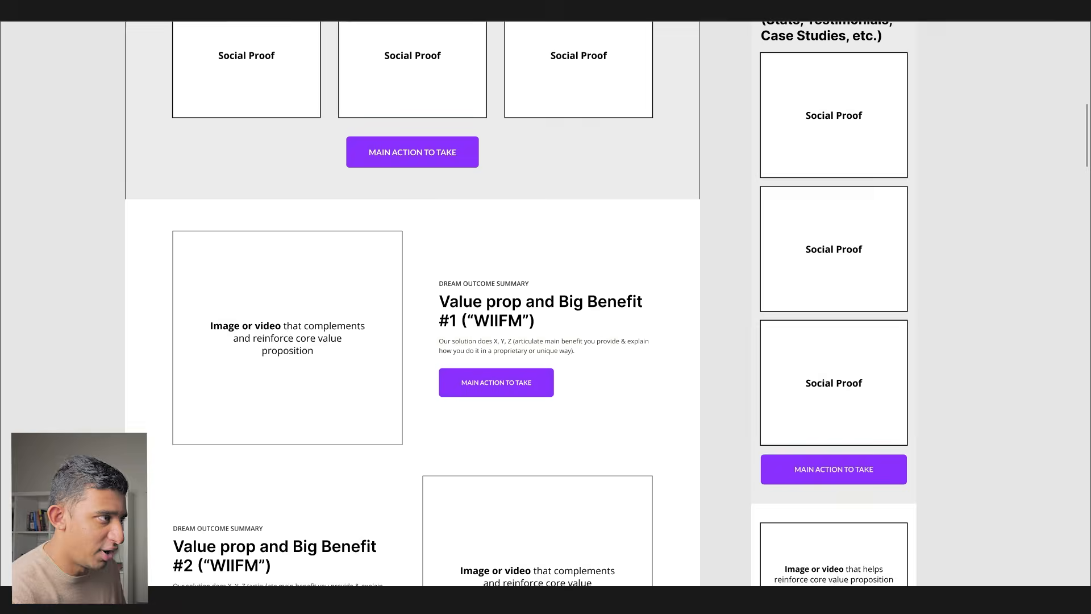
pyautogui.click(475, 165)
pyautogui.scroll(-5, 475, 166)
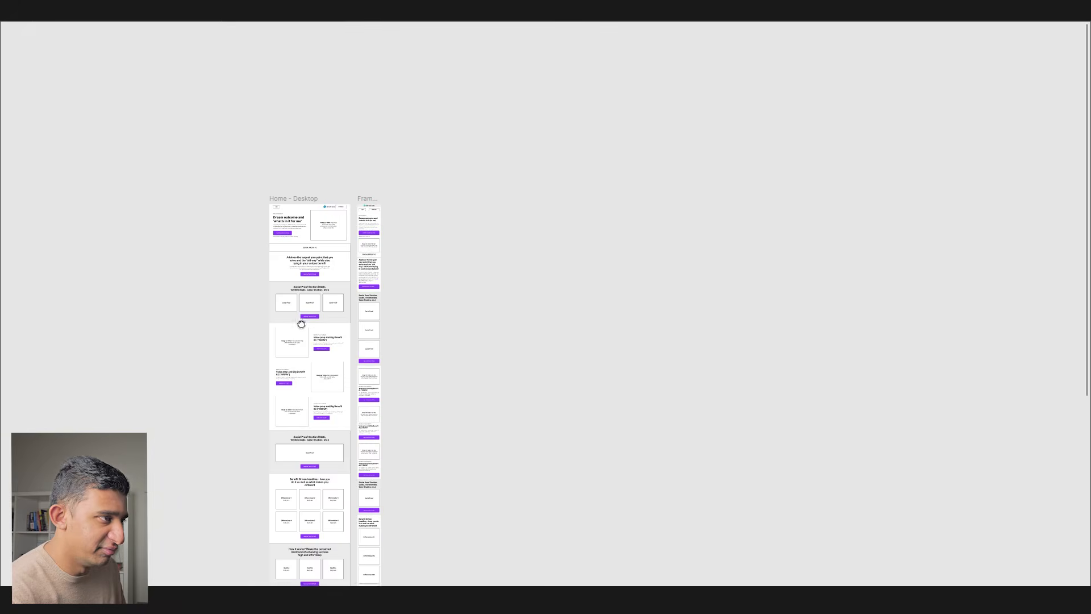
pyautogui.hotkey('ctrl', 'v')
pyautogui.moveTo(490, 178); pyautogui.dragTo(415, 288)
pyautogui.scroll(6, 420, 196)
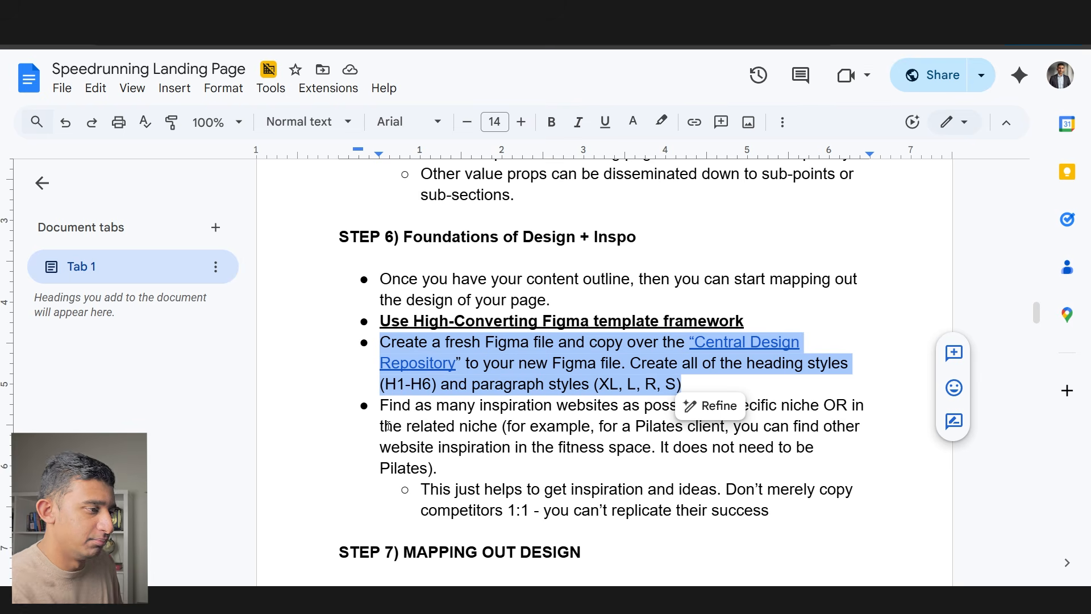
# - Highlight Step 6's bullets on niche inspiration websites and not copying competitors 1:1
pyautogui.moveTo(387, 406); pyautogui.dragTo(439, 407)
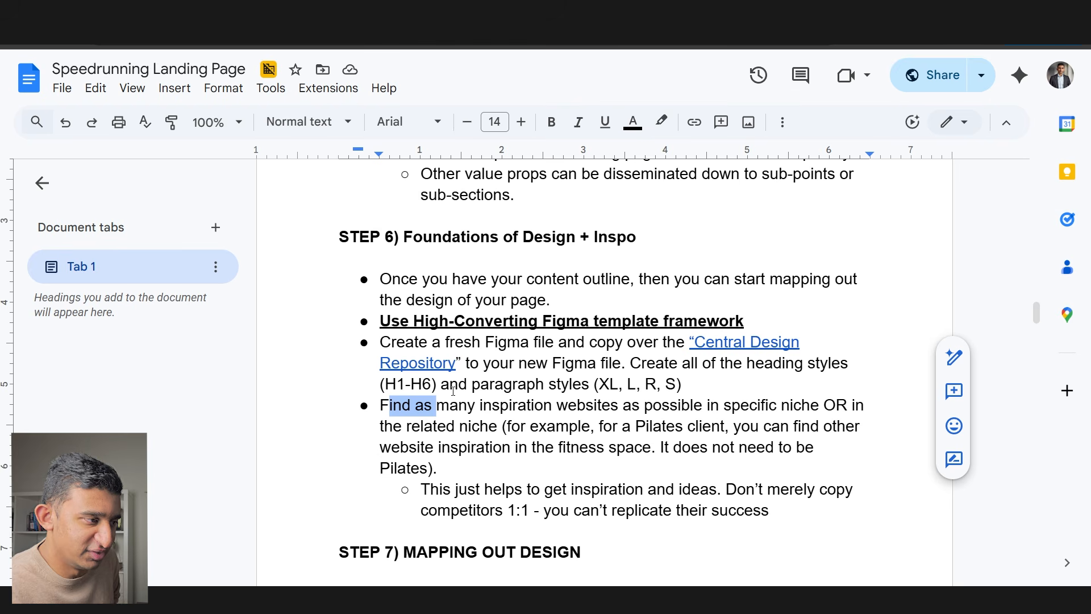
pyautogui.click(527, 405)
pyautogui.moveTo(611, 405); pyautogui.dragTo(503, 430)
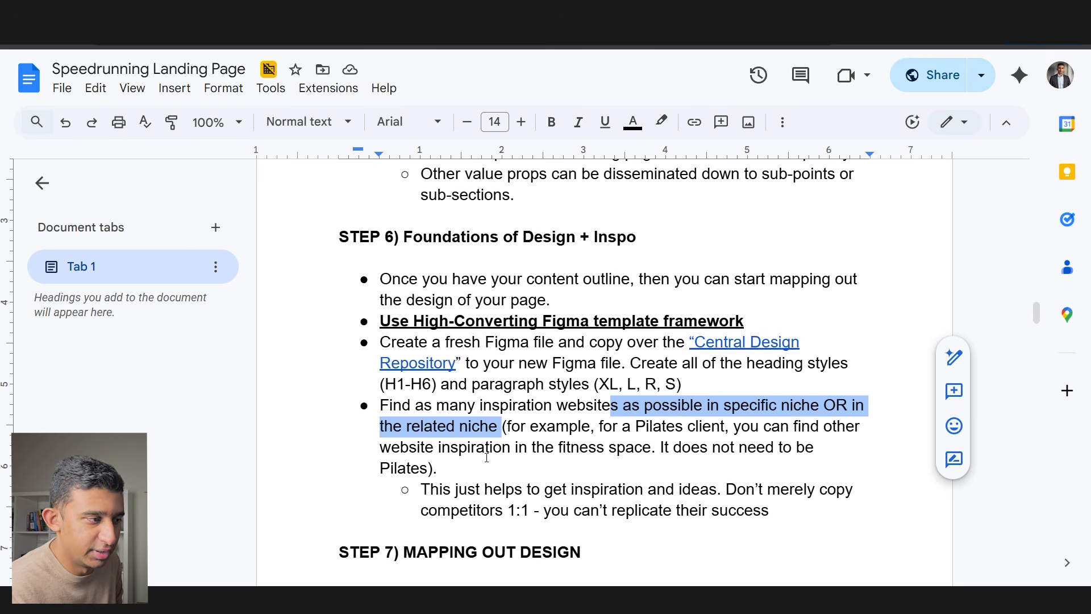
pyautogui.moveTo(421, 490); pyautogui.dragTo(707, 504)
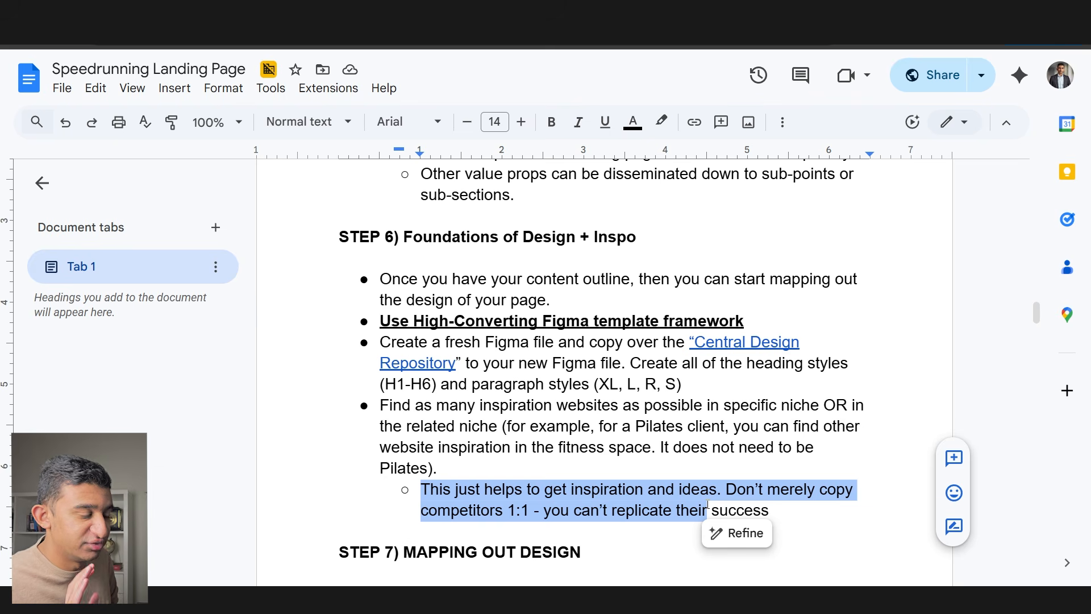
pyautogui.click(580, 393)
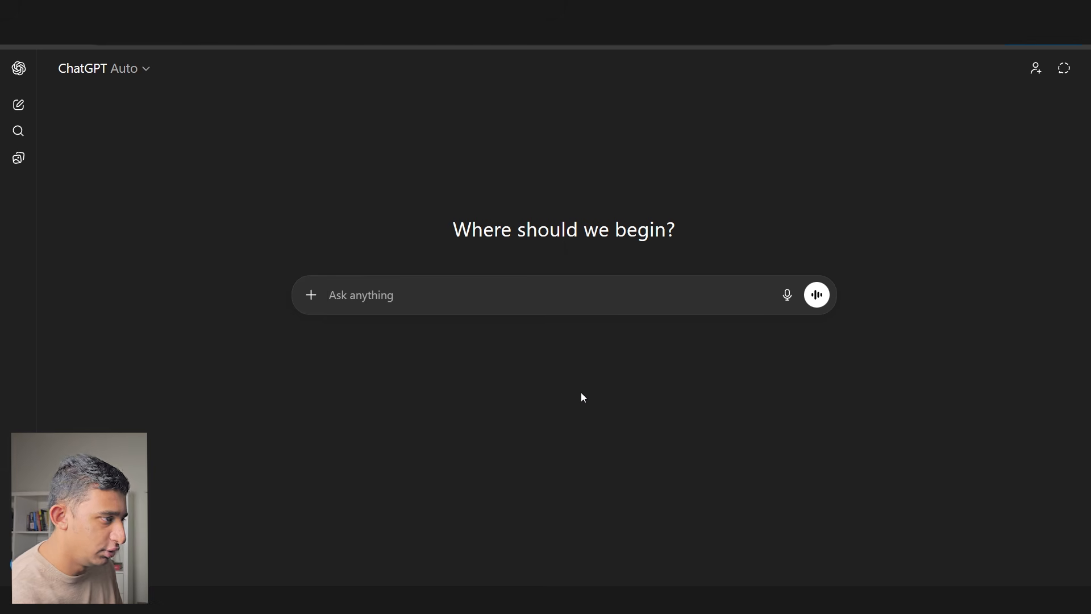
# - Ask ChatGPT for high-converting virtual therapy websites, pasting in the onboarding answers
pyautogui.write('i hav')
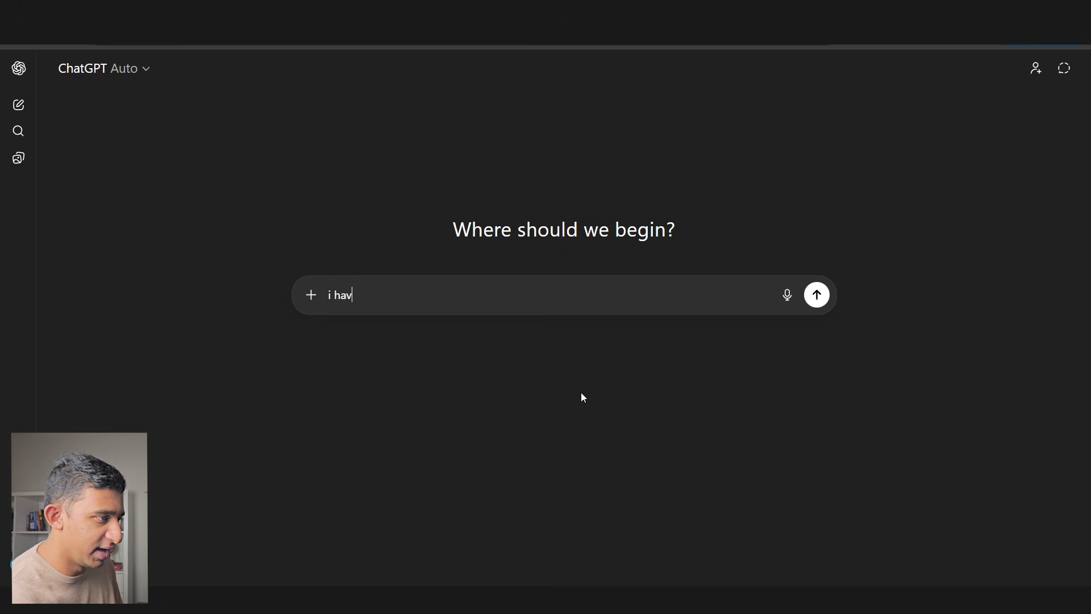
pyautogui.write('e a virtual therapy business,')
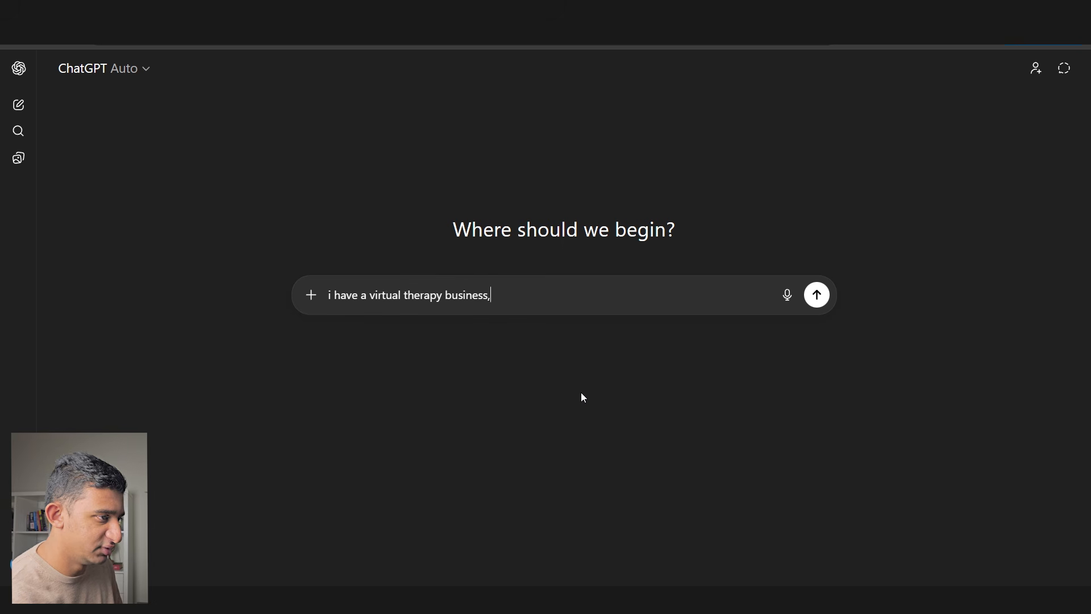
pyautogui.write(' and im looking for high co')
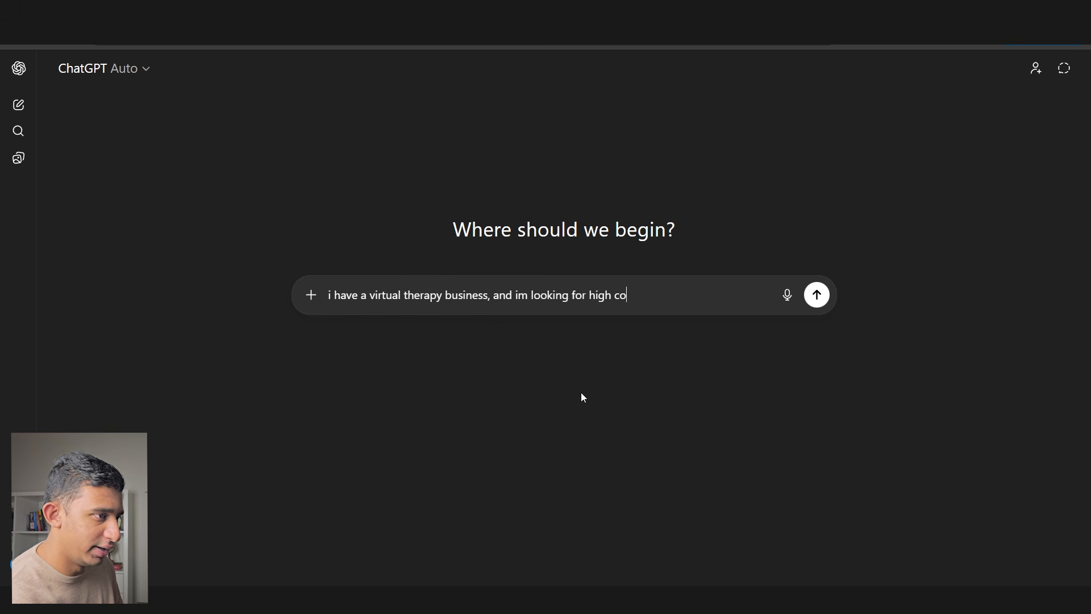
pyautogui.write('nverting websites')
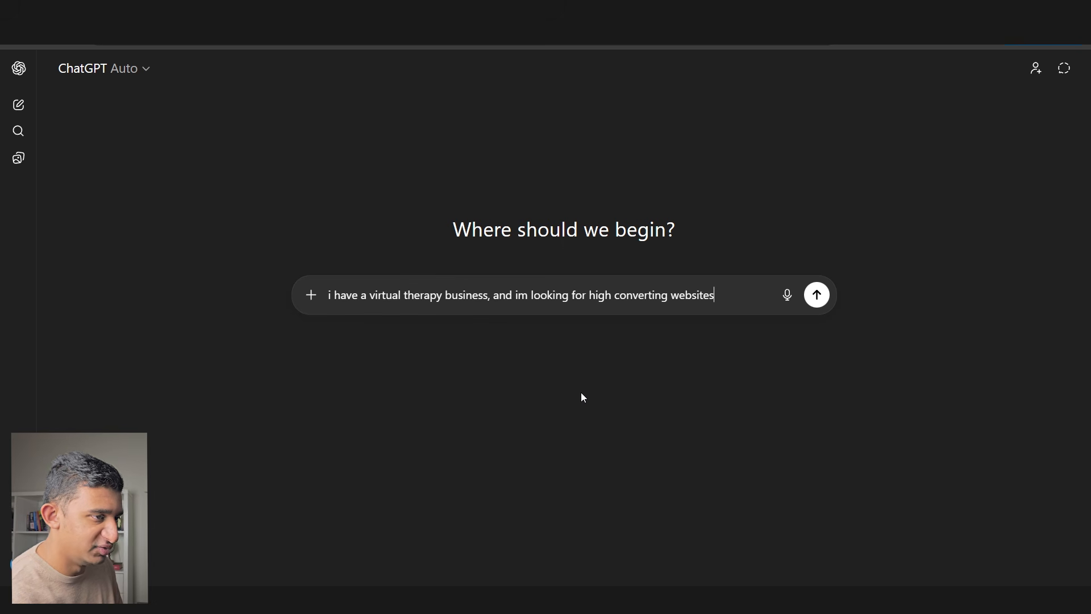
pyautogui.write(' in this space. make sure that the website')
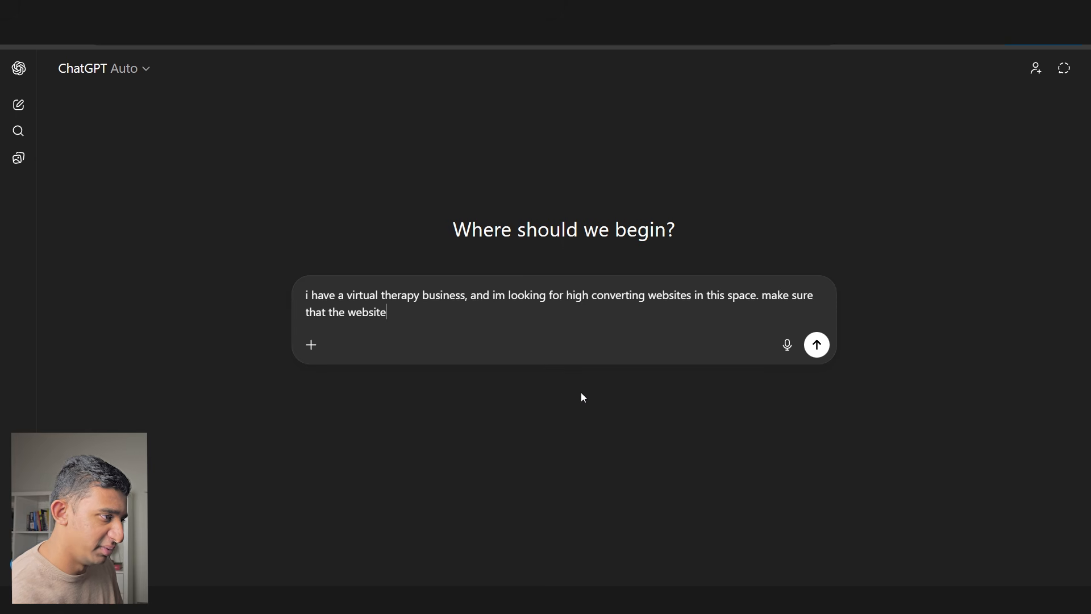
pyautogui.write('s and landing pages are super high')
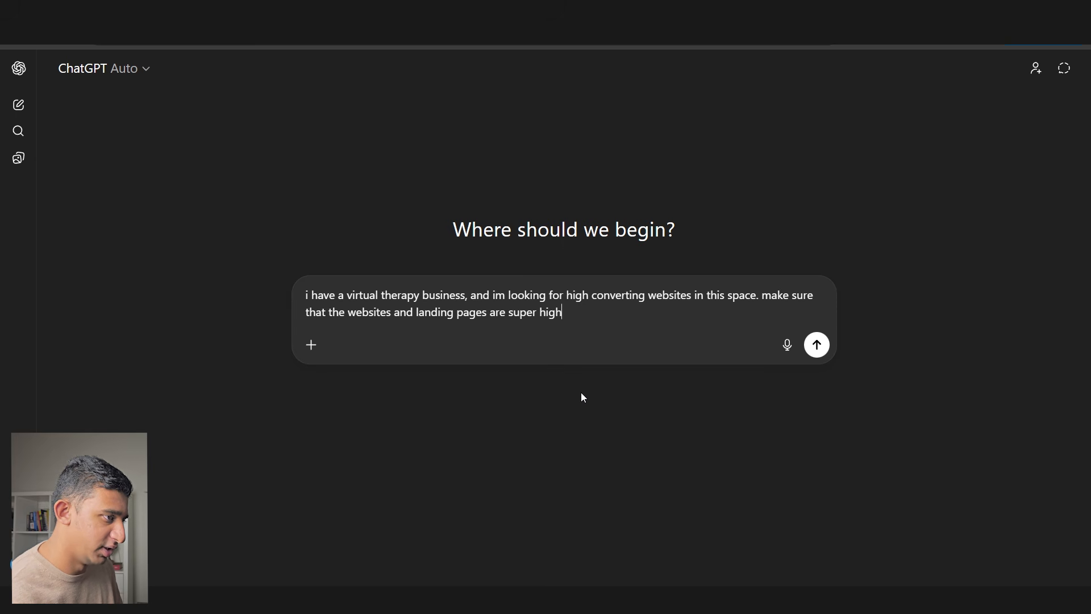
pyautogui.write(' converting with strong ')
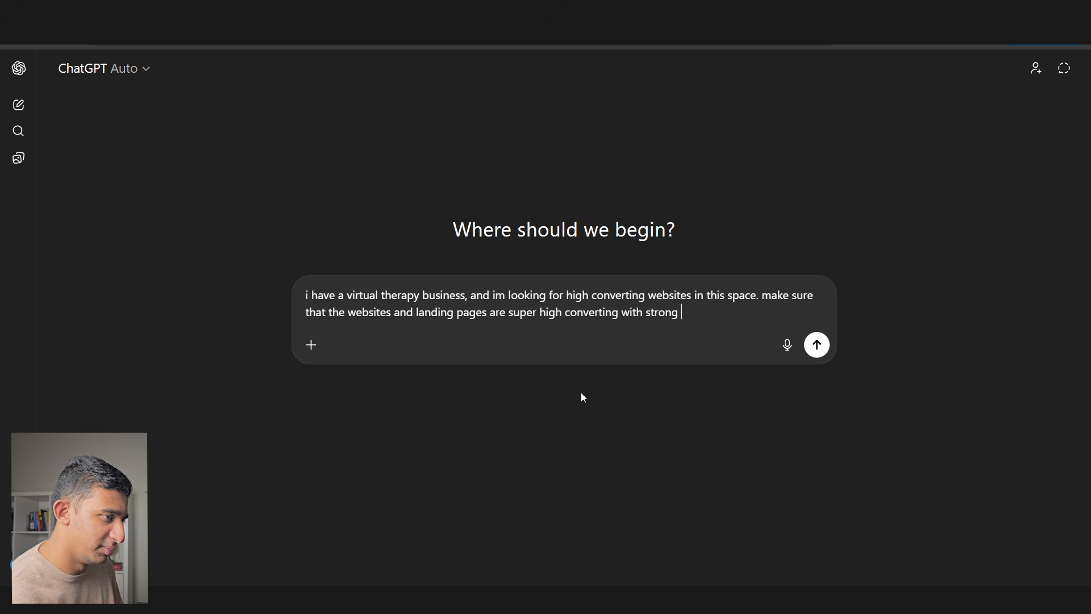
pyautogui.write('messaging, strong copy, and great design')
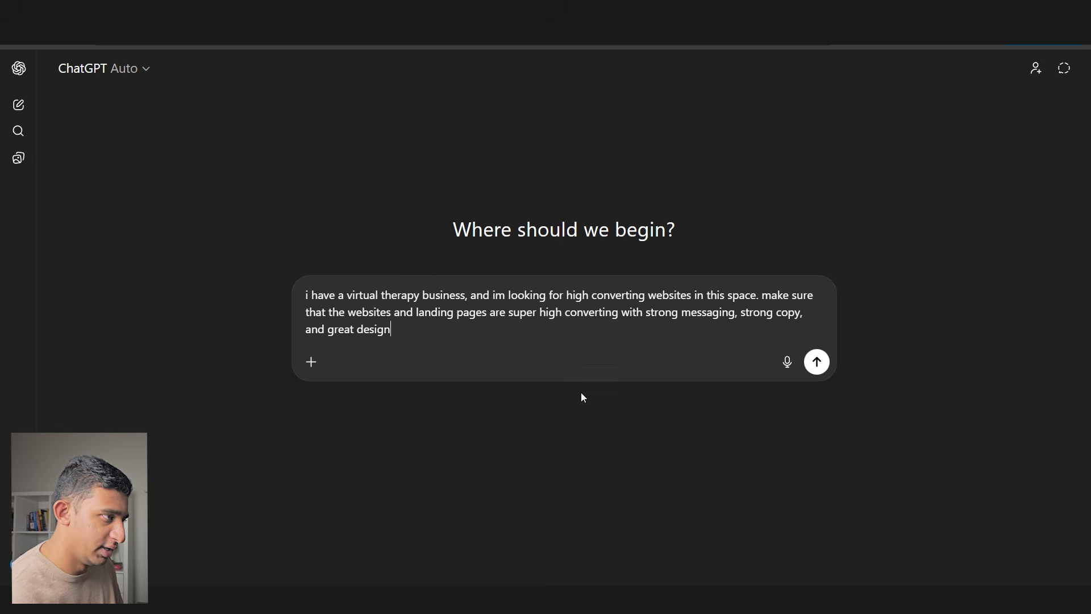
pyautogui.hotkey('shift', 'Return')
pyautogui.hotkey('shift', 'Return')
pyautogui.write('heres some info about the company')
pyautogui.hotkey('shift', 'Return')
pyautogui.hotkey('shift', 'Return')
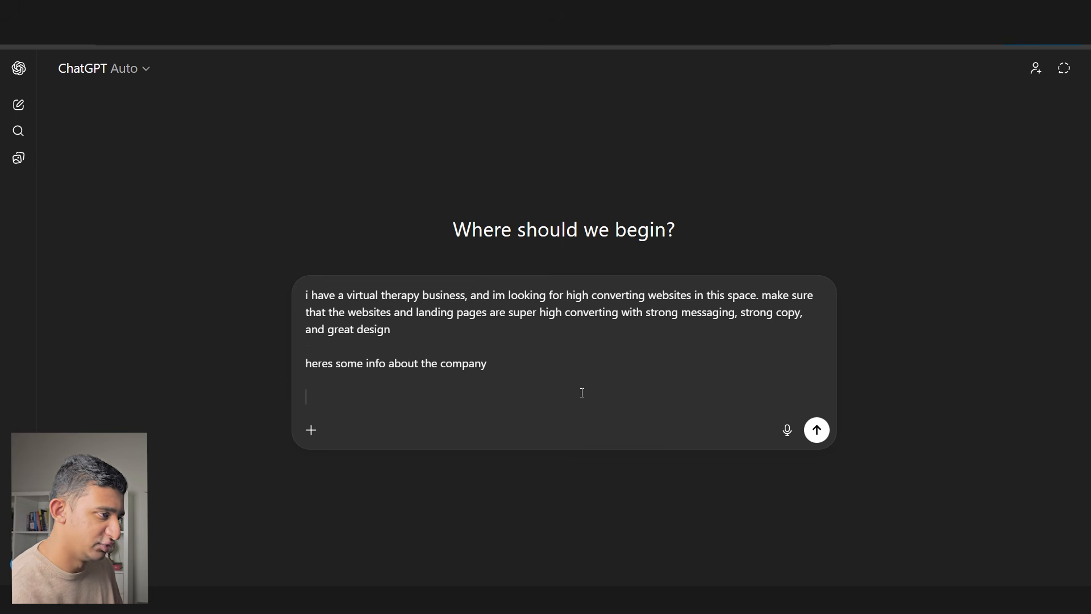
pyautogui.hotkey('alt', 'Tab')
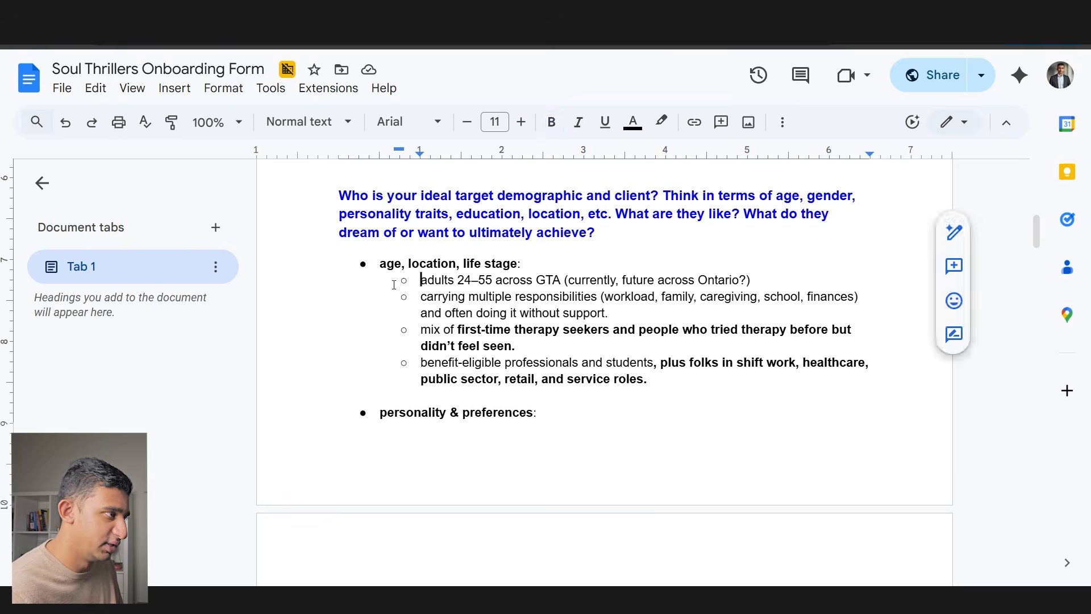
pyautogui.hotkey('ctrl', 'a')
pyautogui.hotkey('alt', 'Tab')
pyautogui.hotkey('ctrl', 'v')
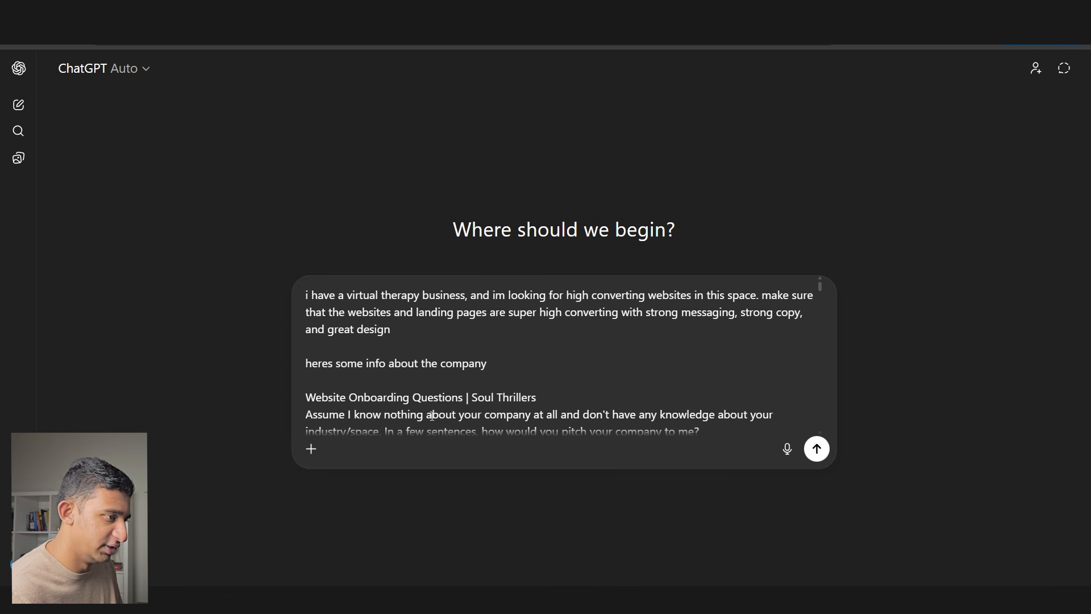
pyautogui.press('Return')
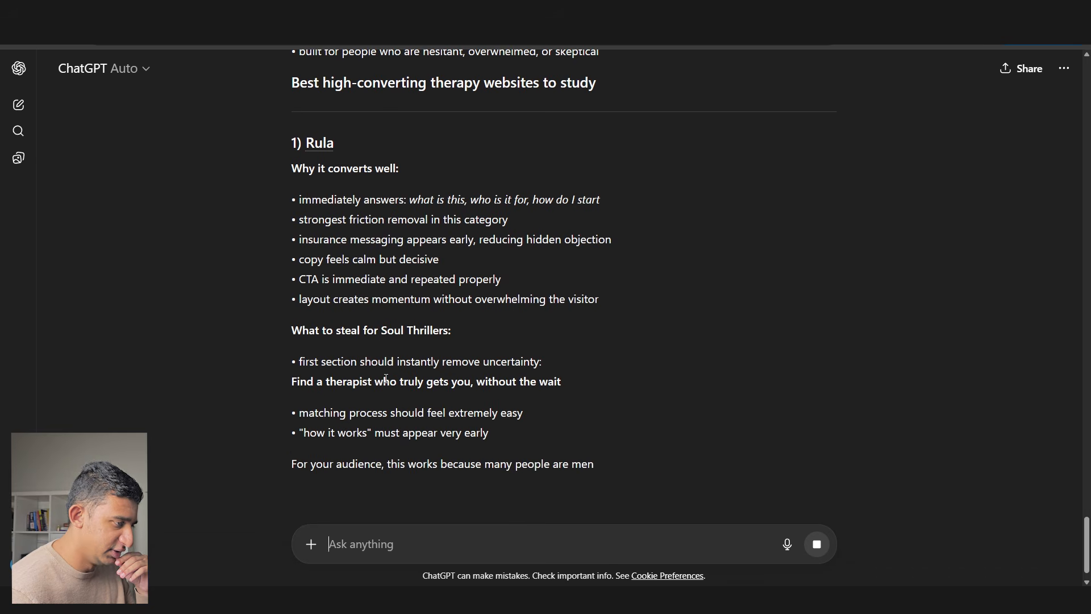
# - Stop the long reply, request 'just give me the links', and scroll the returned list
pyautogui.click(816, 544)
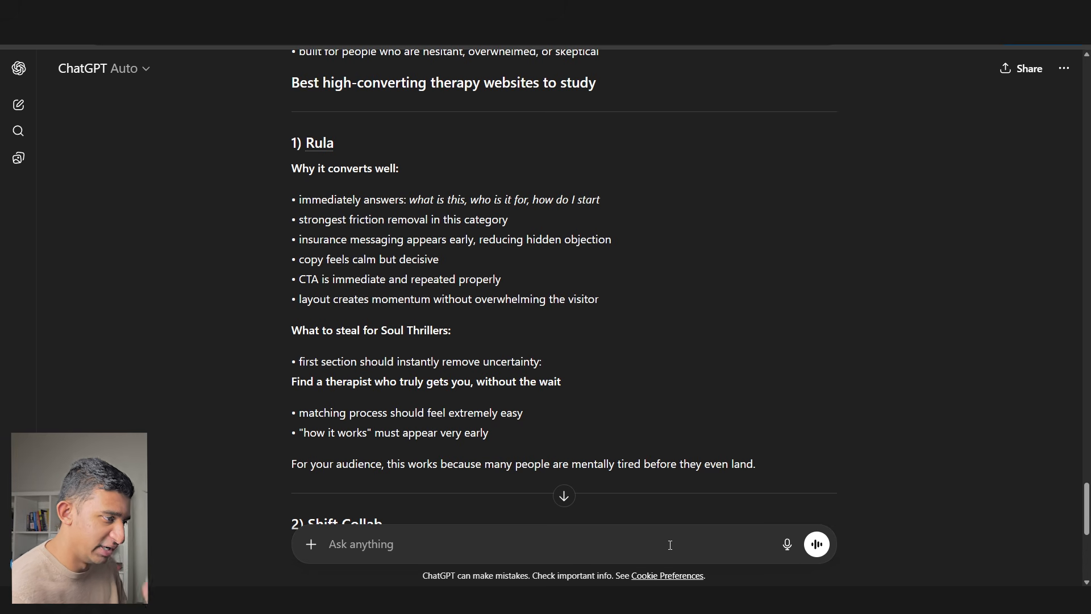
pyautogui.write('give me the')
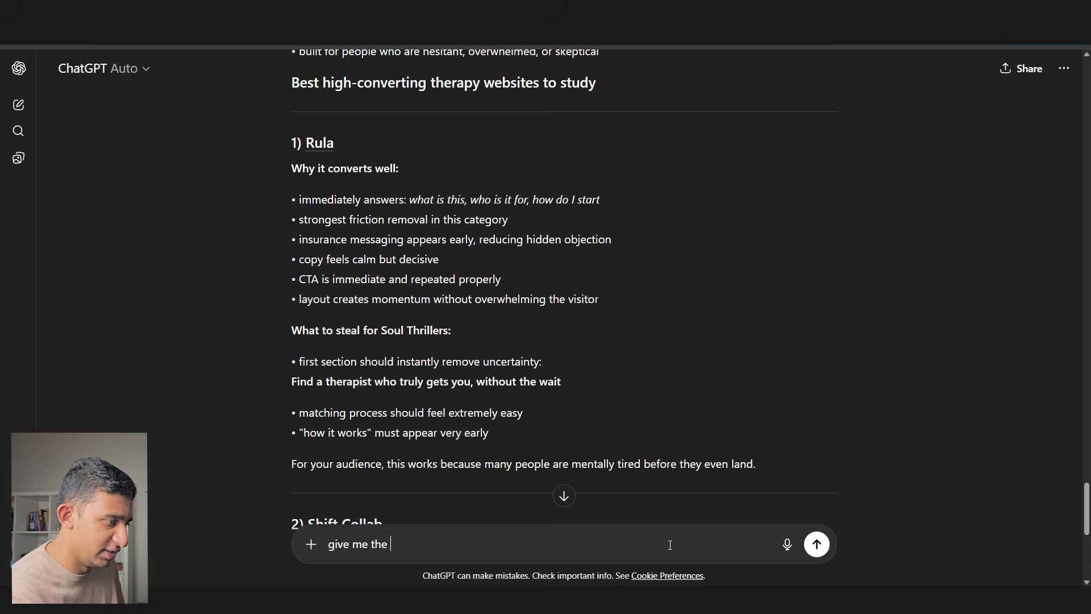
pyautogui.write(' raw l')
pyautogui.hotkey('ctrl', 'a')
pyautogui.write('just give me the l')
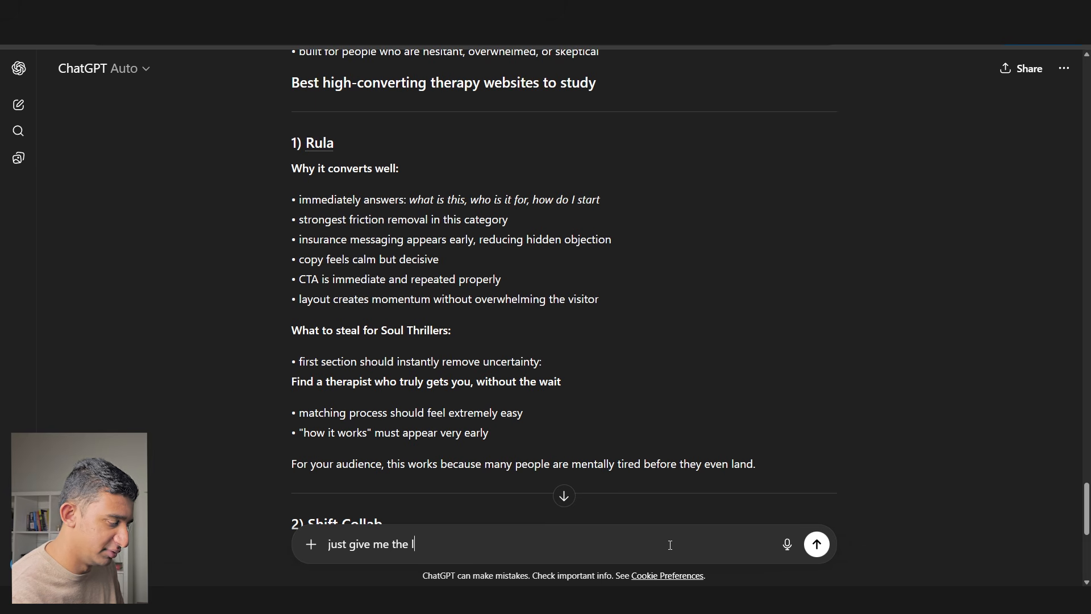
pyautogui.write('inks')
pyautogui.press('Return')
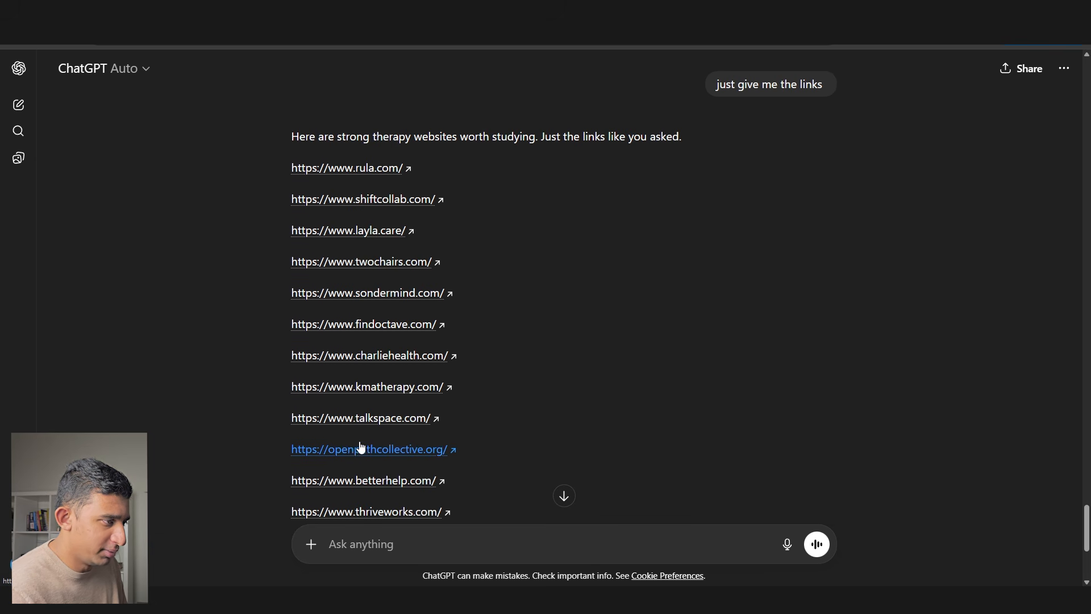
pyautogui.scroll(-2, 361, 432)
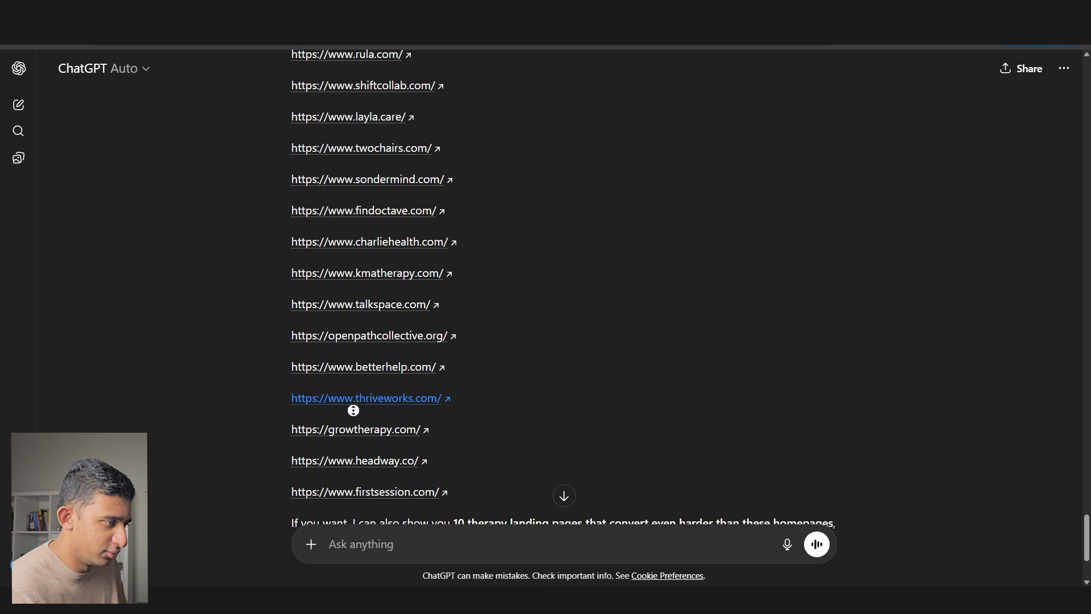
pyautogui.scroll(-1, 364, 378)
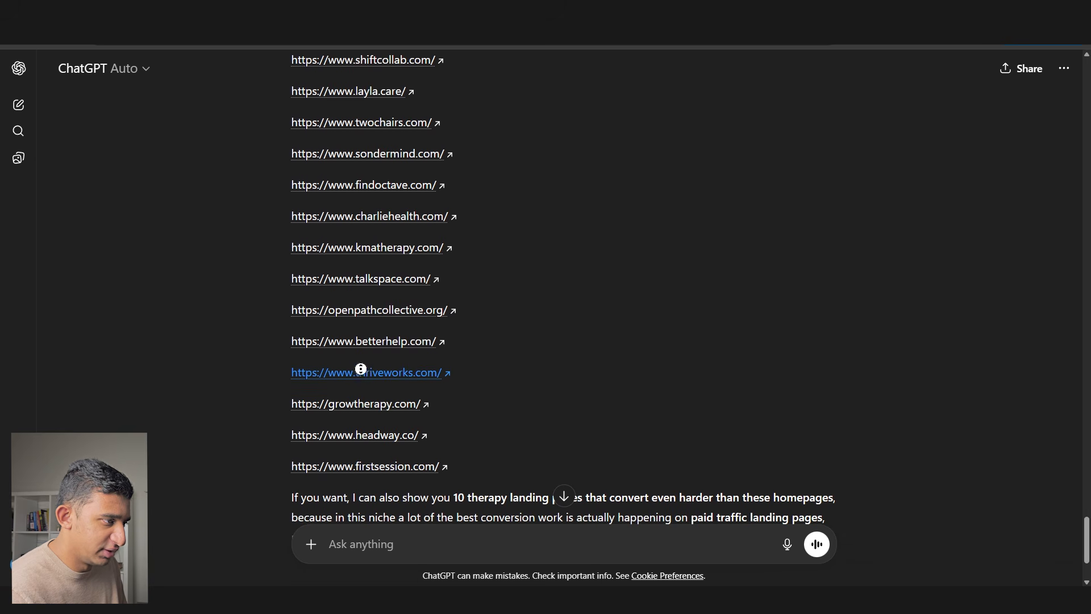
pyautogui.scroll(-1, 353, 425)
# - On the Rula homepage, snip the how-it-works steps section
pyautogui.click(348, 11)
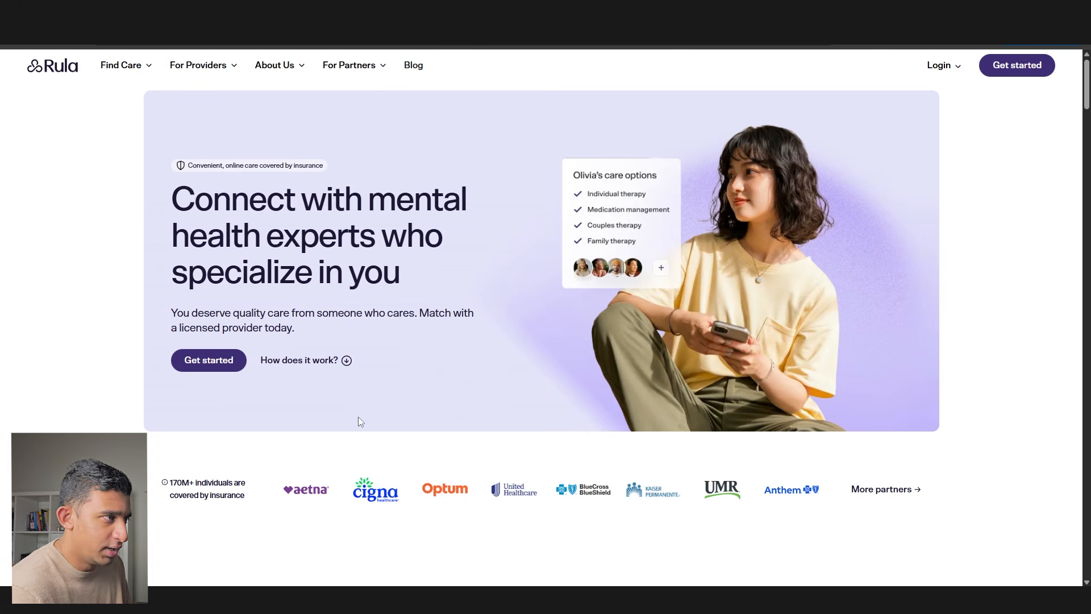
pyautogui.scroll(-2, 358, 422)
pyautogui.scroll(3, 359, 421)
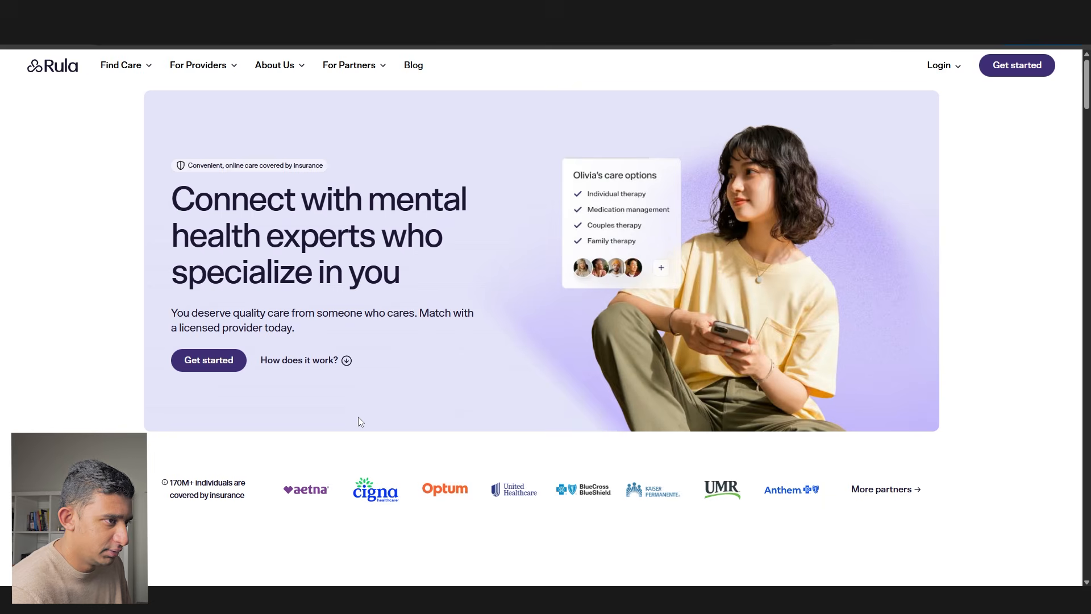
pyautogui.scroll(-10, 358, 422)
pyautogui.scroll(-14, 359, 421)
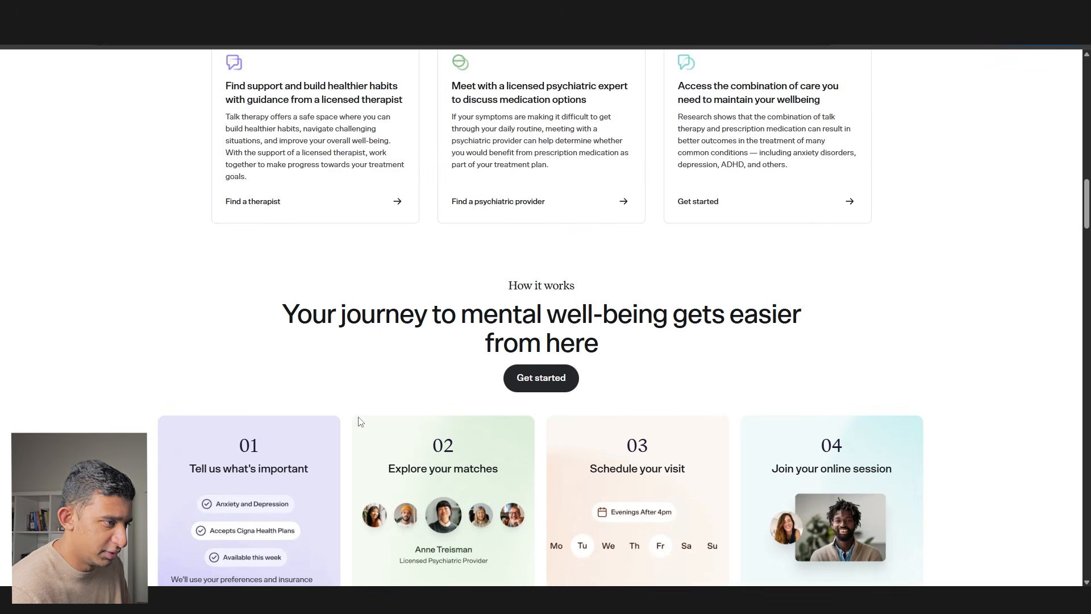
pyautogui.scroll(-3, 359, 422)
pyautogui.moveTo(305, 117); pyautogui.dragTo(720, 181)
pyautogui.click(824, 383)
pyautogui.press('super+shift+s')
pyautogui.moveTo(963, 487); pyautogui.dragTo(147, 78)
# - Paste the how-it-works steps screenshot onto empty space in the Soul Thrillers Figma canvas
pyautogui.hotkey('alt', 'Tab')
pyautogui.scroll(-5, 388, 203)
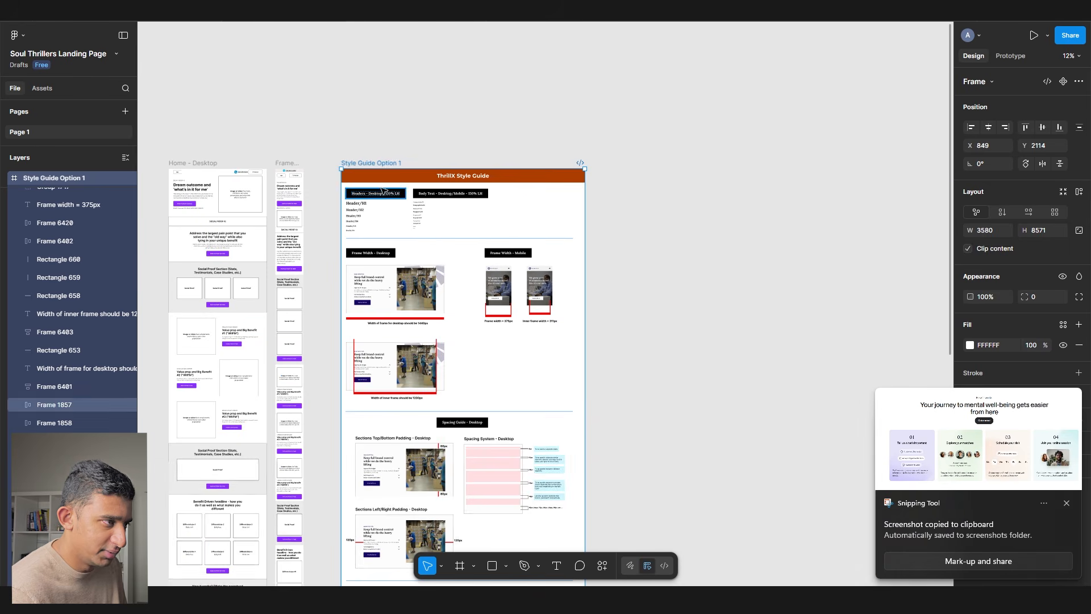
pyautogui.hotkey('ctrl', 'z')
pyautogui.click(419, 198)
pyautogui.hotkey('ctrl', 'shift', 'z')
pyautogui.moveTo(764, 221); pyautogui.dragTo(616, 222)
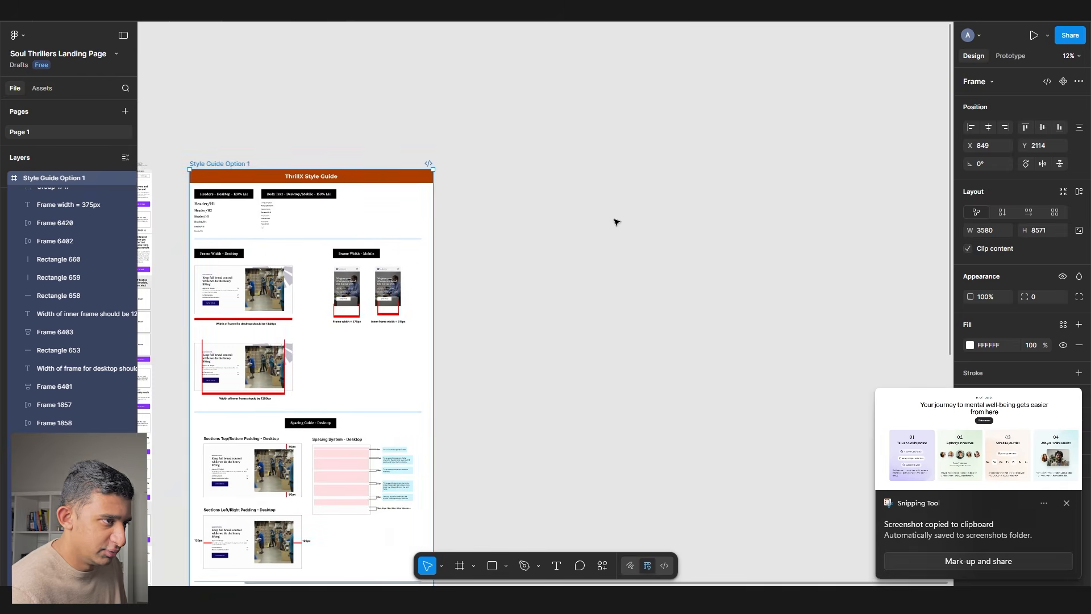
pyautogui.click(625, 218)
pyautogui.scroll(3, 643, 209)
pyautogui.hotkey('ctrl', 'v')
pyautogui.moveTo(609, 291); pyautogui.dragTo(572, 197)
pyautogui.click(586, 287)
pyautogui.scroll(3, 585, 247)
# - Capture Rula's 'Personalized care, Proven results' section and place it beside the steps image
pyautogui.hotkey('alt', 'Tab')
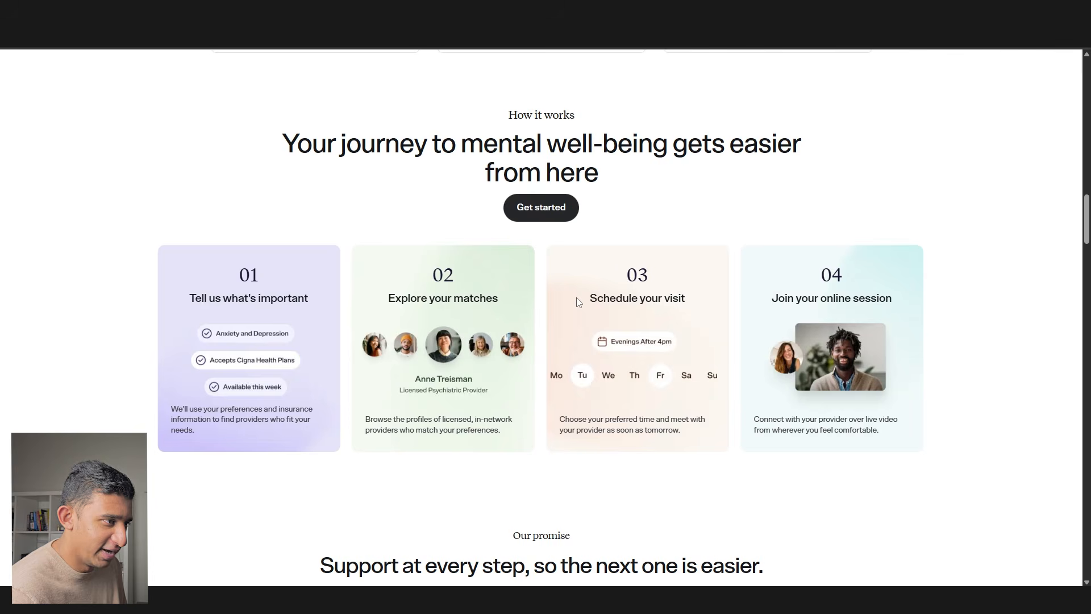
pyautogui.scroll(-10, 523, 330)
pyautogui.scroll(-14, 518, 328)
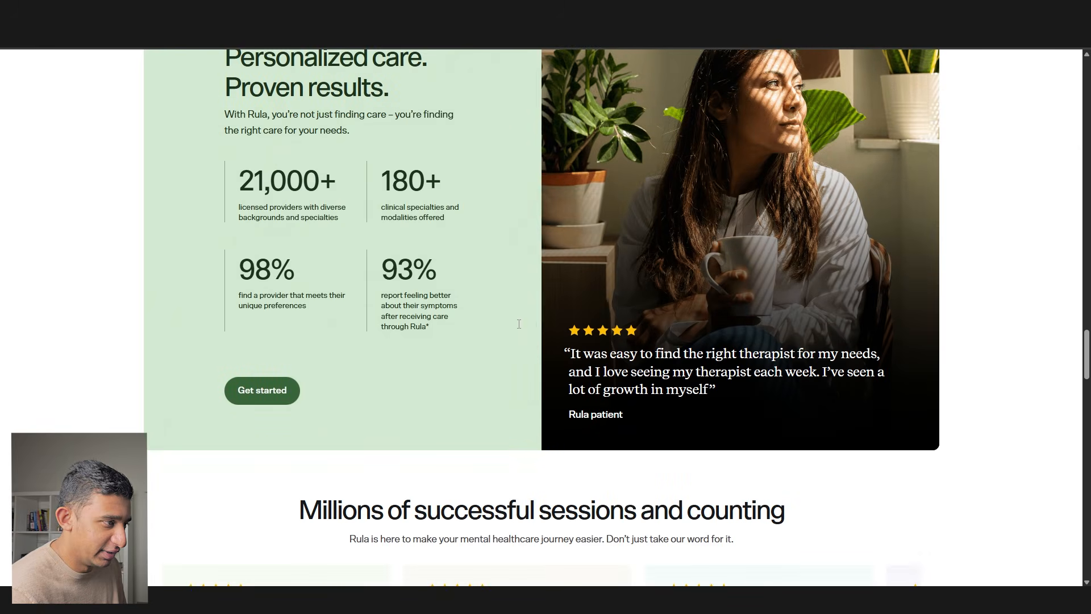
pyautogui.scroll(2, 892, 547)
pyautogui.press('super+shift+s')
pyautogui.moveTo(945, 575); pyautogui.dragTo(80, 105)
pyautogui.hotkey('alt', 'Tab')
pyautogui.hotkey('ctrl', 'v')
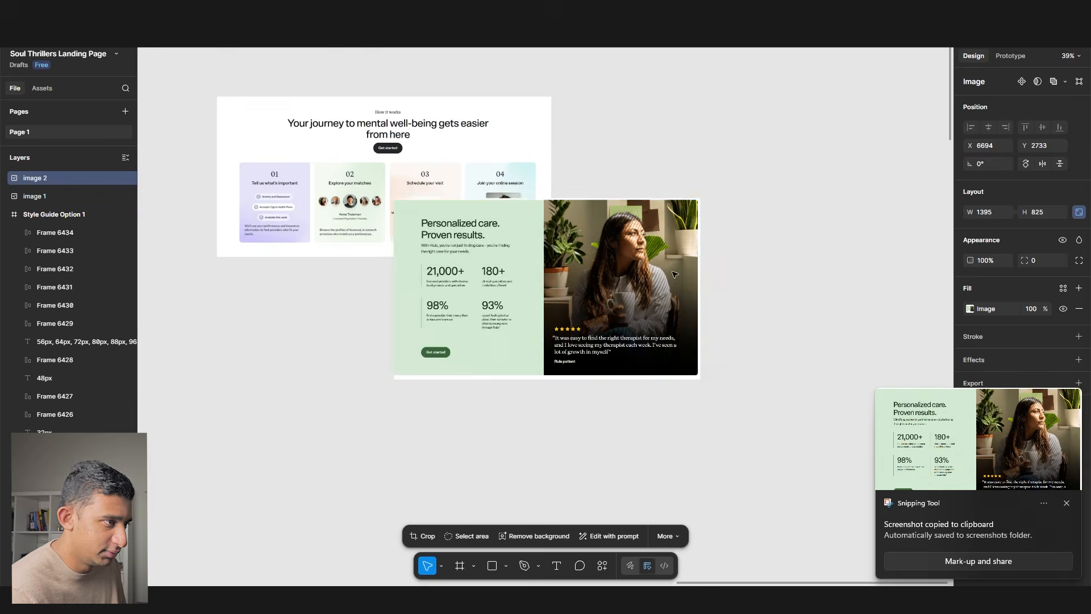
pyautogui.moveTo(566, 235); pyautogui.dragTo(754, 150)
# - Scroll further down the Rula page, then move on to the Shift Collab homepage
pyautogui.hotkey('alt', 'Tab')
pyautogui.scroll(-8, 389, 314)
pyautogui.scroll(-16, 389, 314)
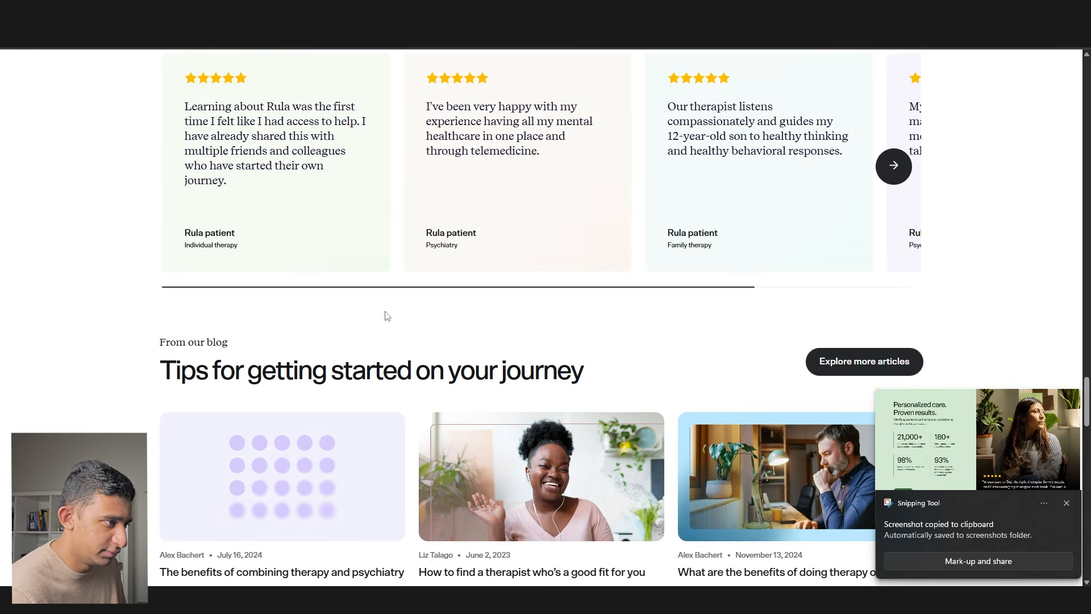
pyautogui.hotkey('ctrl', 'Tab')
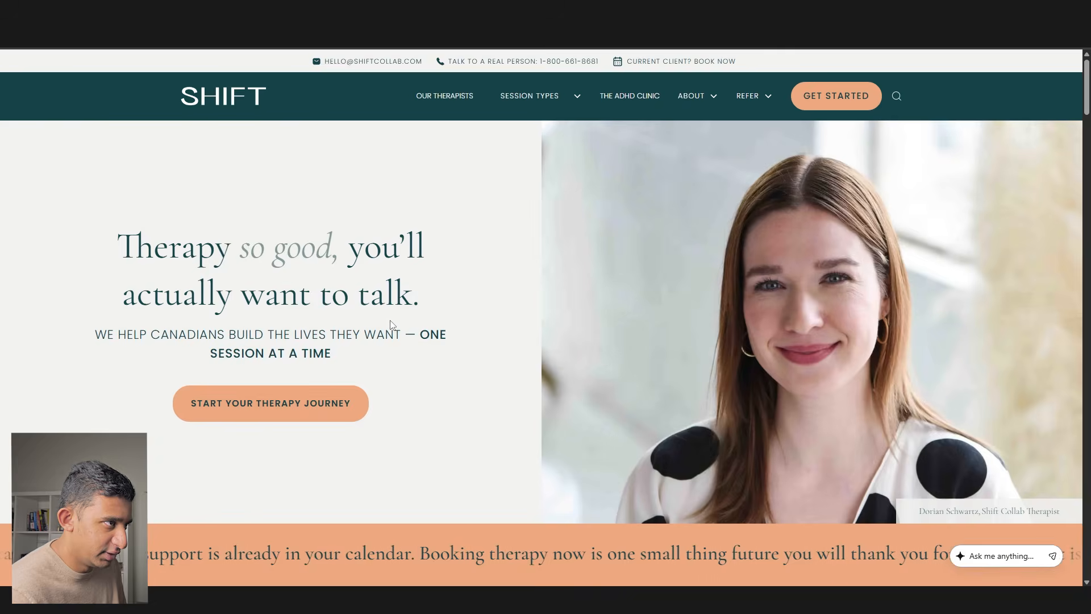
# - Scroll Shift Collab down to its specialties list and close the booking popup
pyautogui.scroll(-10, 391, 321)
pyautogui.scroll(-12, 391, 320)
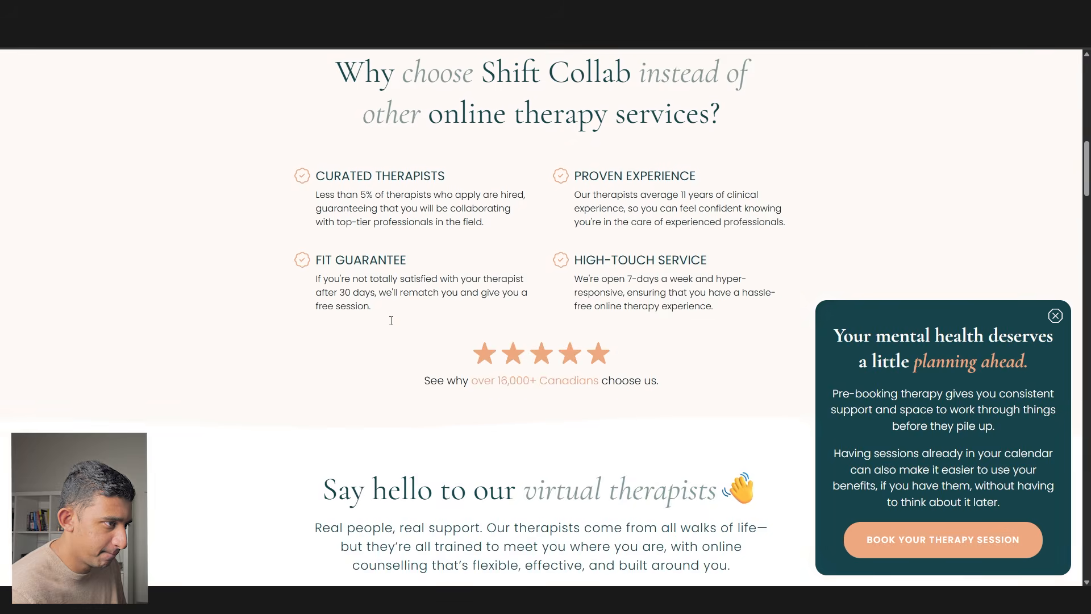
pyautogui.scroll(-7, 391, 321)
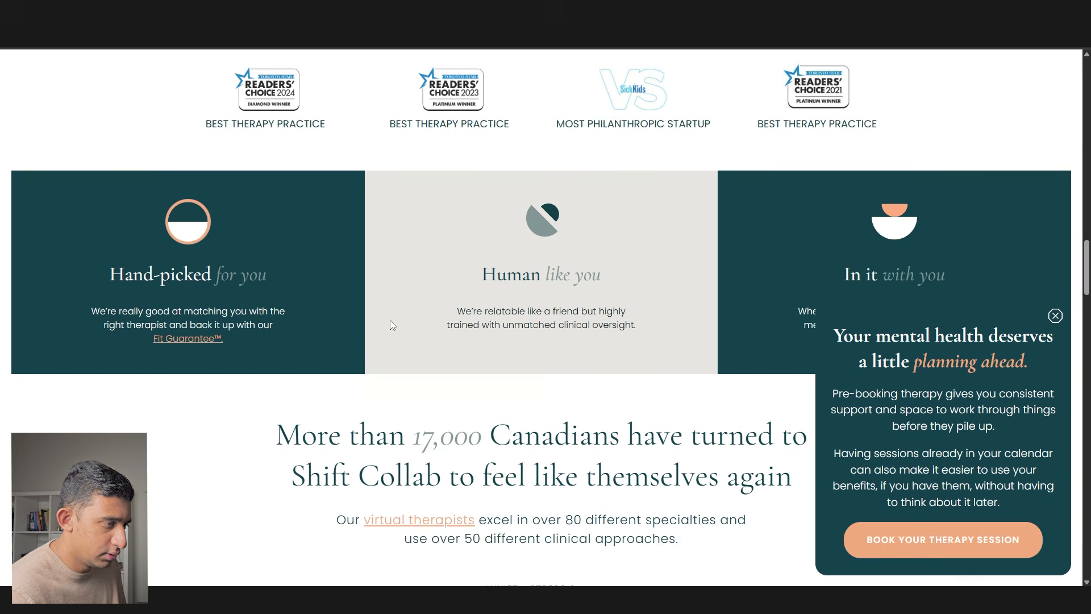
pyautogui.moveTo(283, 110); pyautogui.dragTo(640, 118)
pyautogui.click(542, 112)
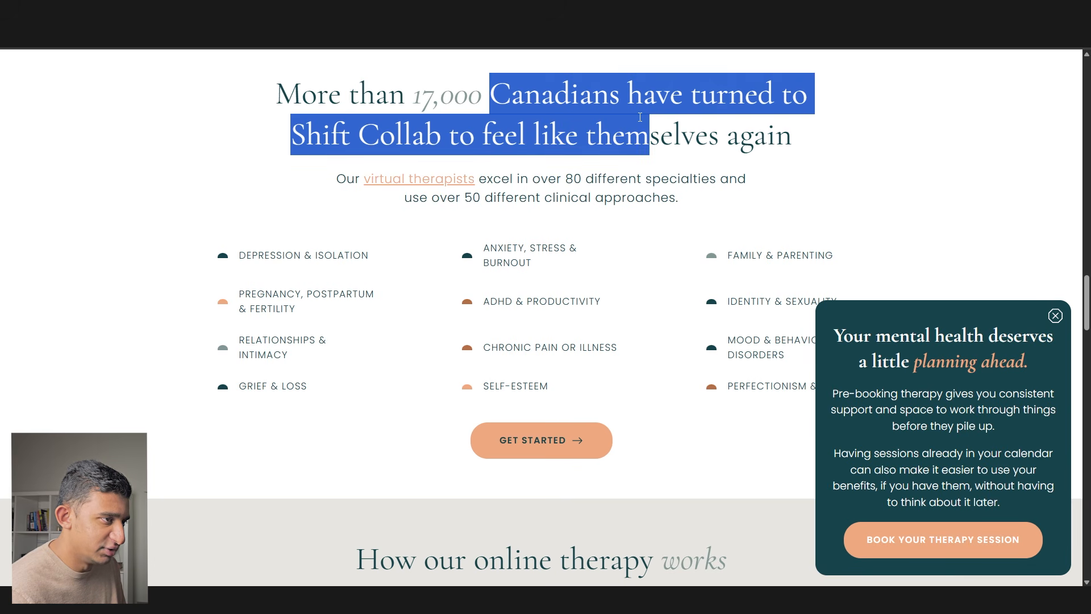
pyautogui.click(1055, 316)
pyautogui.moveTo(890, 394); pyautogui.dragTo(164, 277)
pyautogui.click(164, 278)
# - Capture Shift Collab's specialties section and place it down-left on the Figma canvas
pyautogui.press('super+shift+s')
pyautogui.moveTo(935, 504); pyautogui.dragTo(167, 76)
pyautogui.hotkey('alt', 'Tab')
pyautogui.moveTo(649, 341); pyautogui.dragTo(604, 303)
pyautogui.hotkey('ctrl', 'v')
pyautogui.moveTo(496, 342); pyautogui.dragTo(276, 383)
pyautogui.hotkey('alt', 'Tab')
# - On the Layla site, capture the three step cards and paste them into Figma
pyautogui.hotkey('ctrl', 'Tab')
pyautogui.scroll(-8, 366, 278)
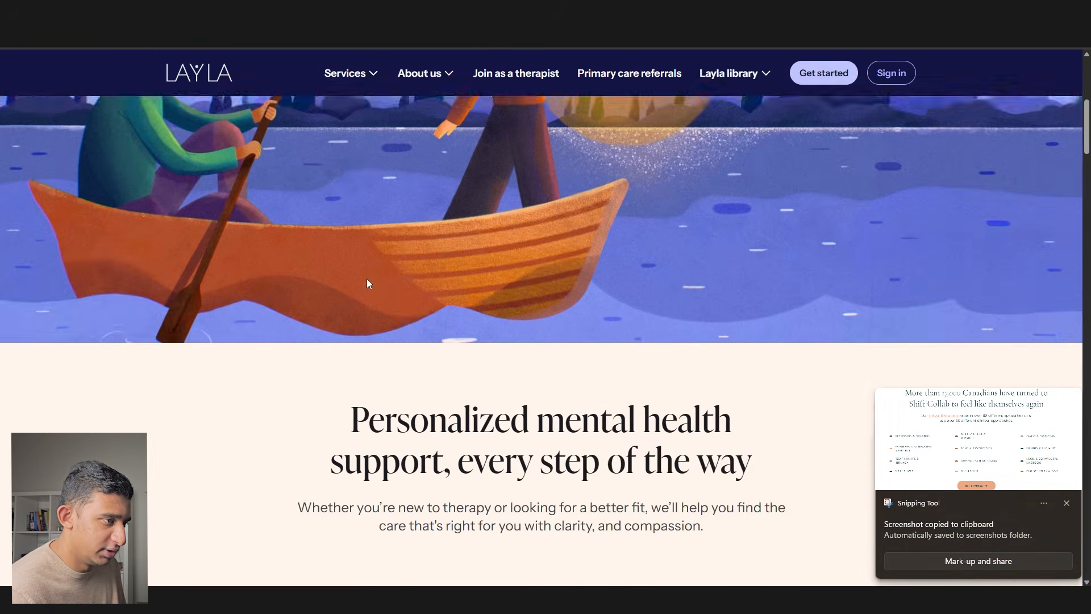
pyautogui.scroll(-2, 367, 278)
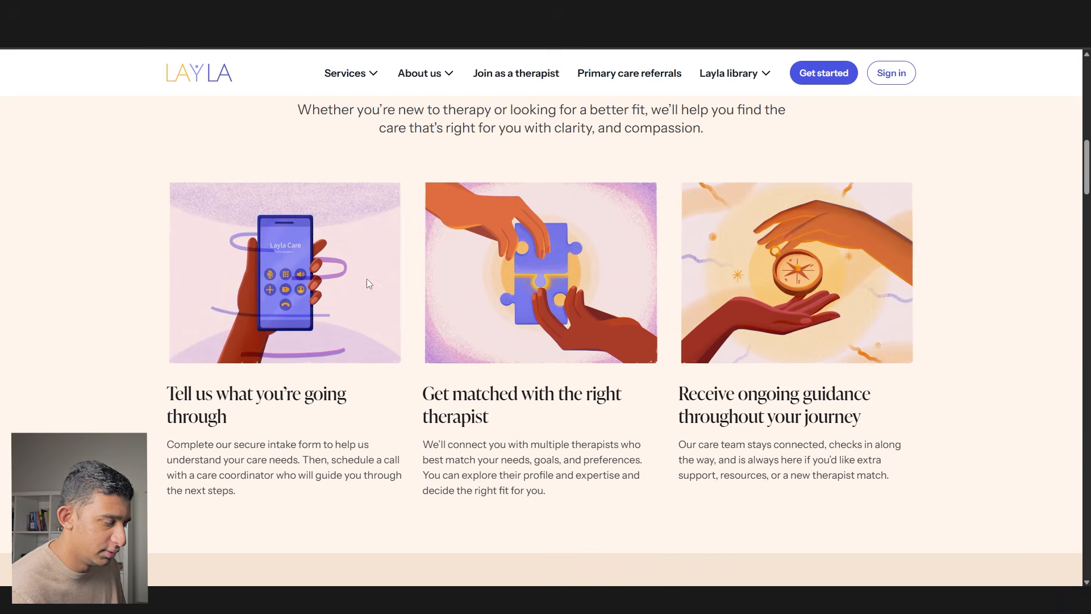
pyautogui.moveTo(194, 394); pyautogui.dragTo(377, 438)
pyautogui.click(385, 434)
pyautogui.moveTo(425, 387); pyautogui.dragTo(594, 429)
pyautogui.click(593, 430)
pyautogui.press('super+shift+s')
pyautogui.moveTo(989, 554); pyautogui.dragTo(159, 179)
pyautogui.hotkey('alt', 'Tab')
pyautogui.hotkey('ctrl', 'v')
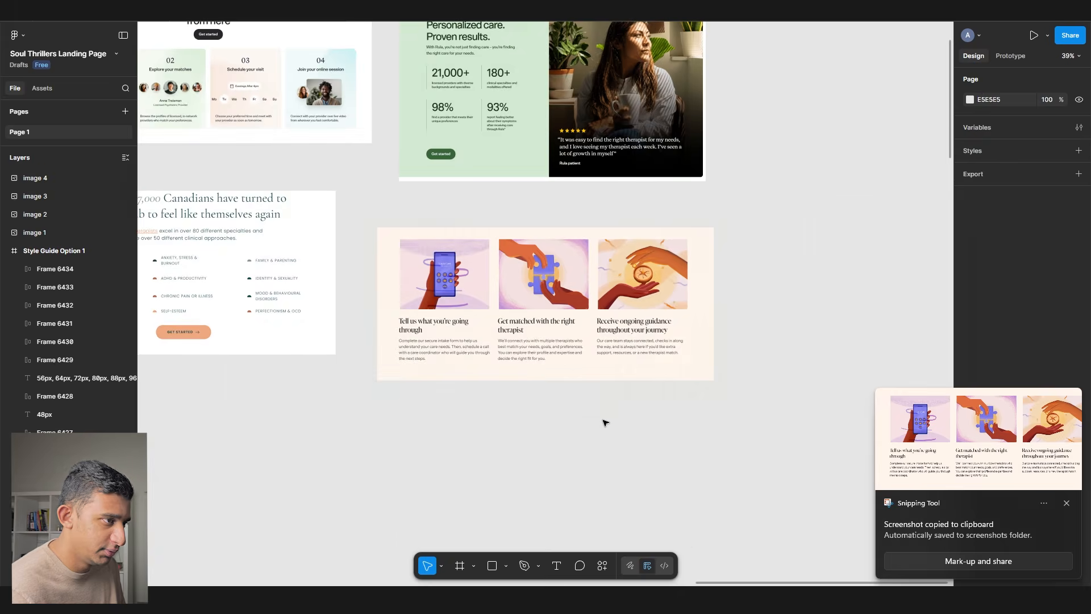
pyautogui.hotkey('alt', 'Tab')
# - Capture Layla's 'Trusted care, for your journey' stats cards and place them up-right in Figma
pyautogui.scroll(-10, 585, 389)
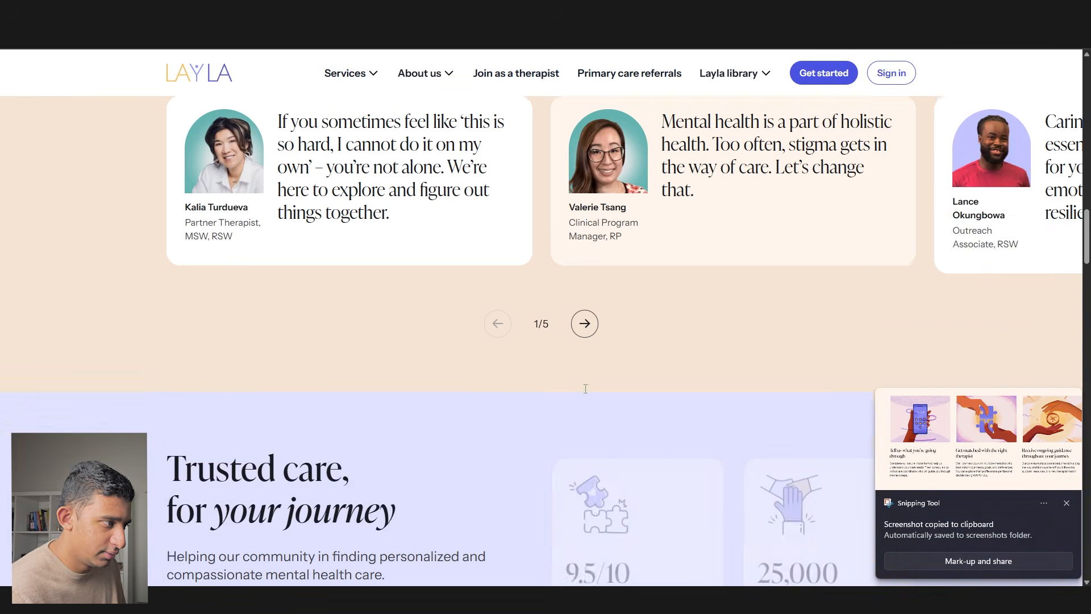
pyautogui.scroll(-5, 585, 389)
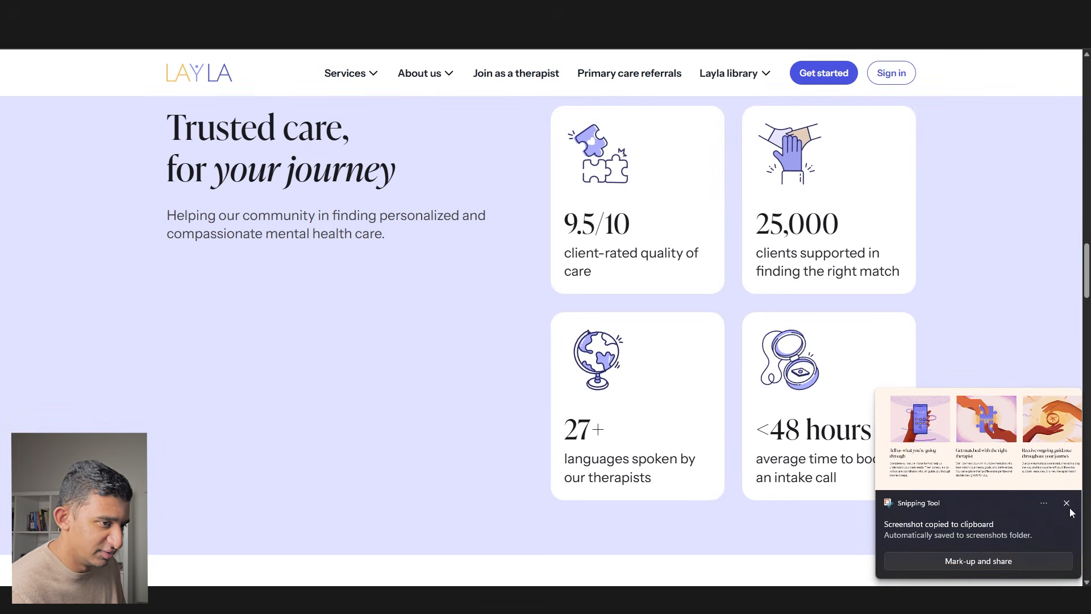
pyautogui.click(1072, 511)
pyautogui.press('super+shift+s')
pyautogui.moveTo(943, 529); pyautogui.dragTo(160, 103)
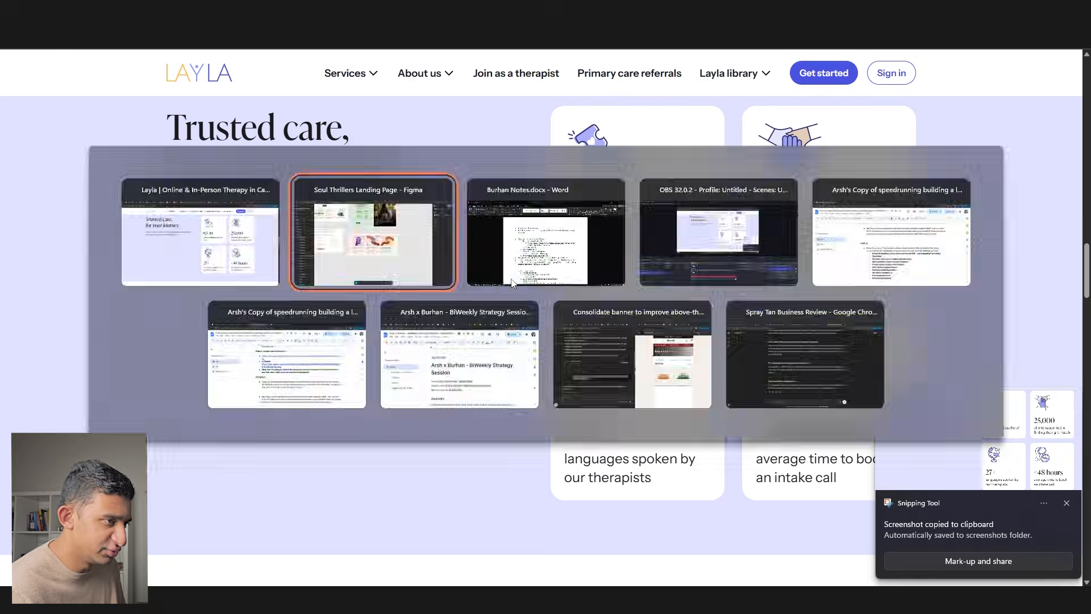
pyautogui.hotkey('alt', 'Tab')
pyautogui.hotkey('ctrl', 'v')
pyautogui.moveTo(513, 283); pyautogui.dragTo(648, 138)
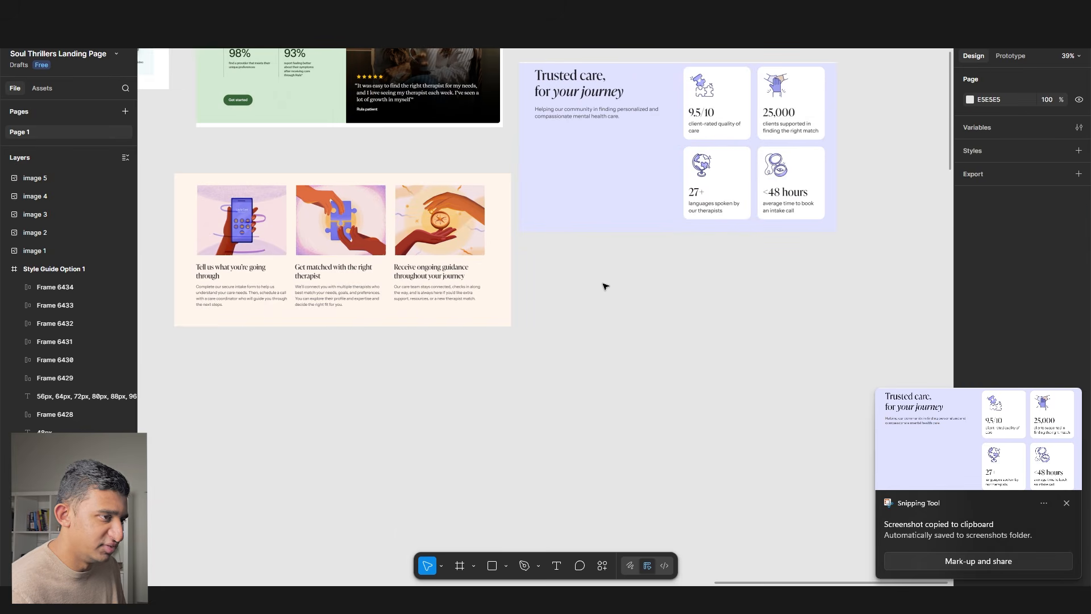
pyautogui.hotkey('alt', 'Tab')
pyautogui.scroll(-10, 546, 297)
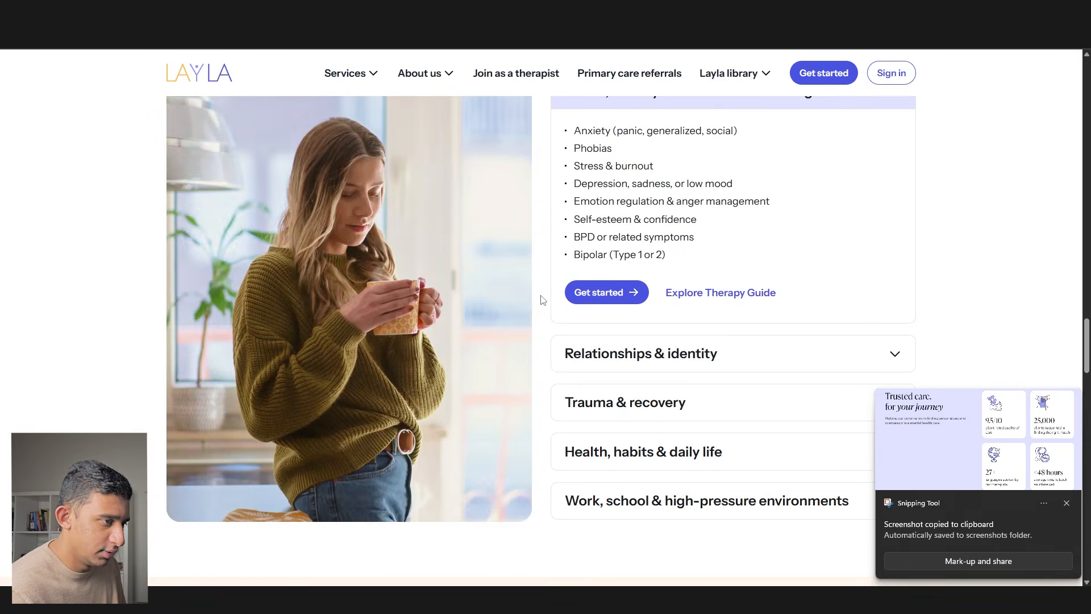
# - Scroll through the Two Chairs homepage looking for reference sections
pyautogui.scroll(4, 542, 300)
pyautogui.scroll(-10, 542, 299)
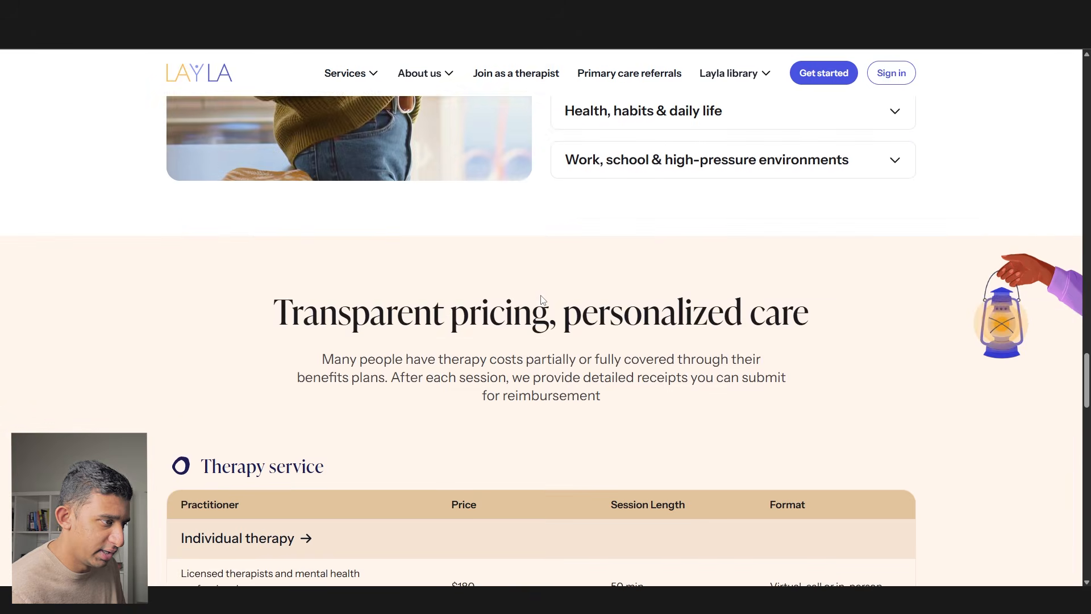
pyautogui.scroll(-20, 542, 299)
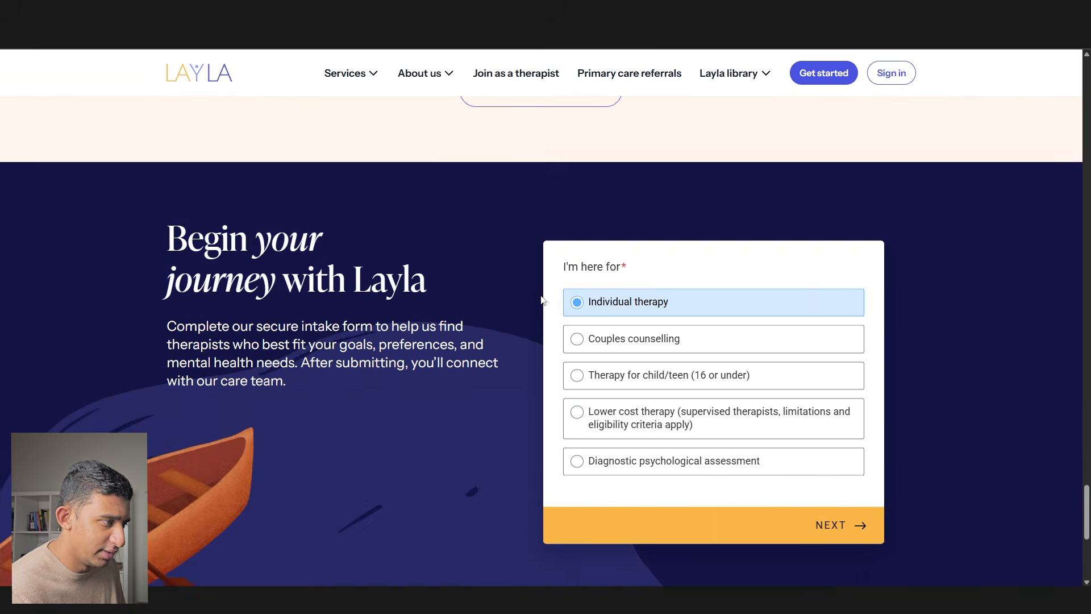
pyautogui.scroll(-1, 541, 300)
pyautogui.scroll(1, 542, 300)
pyautogui.moveTo(562, 267); pyautogui.dragTo(756, 274)
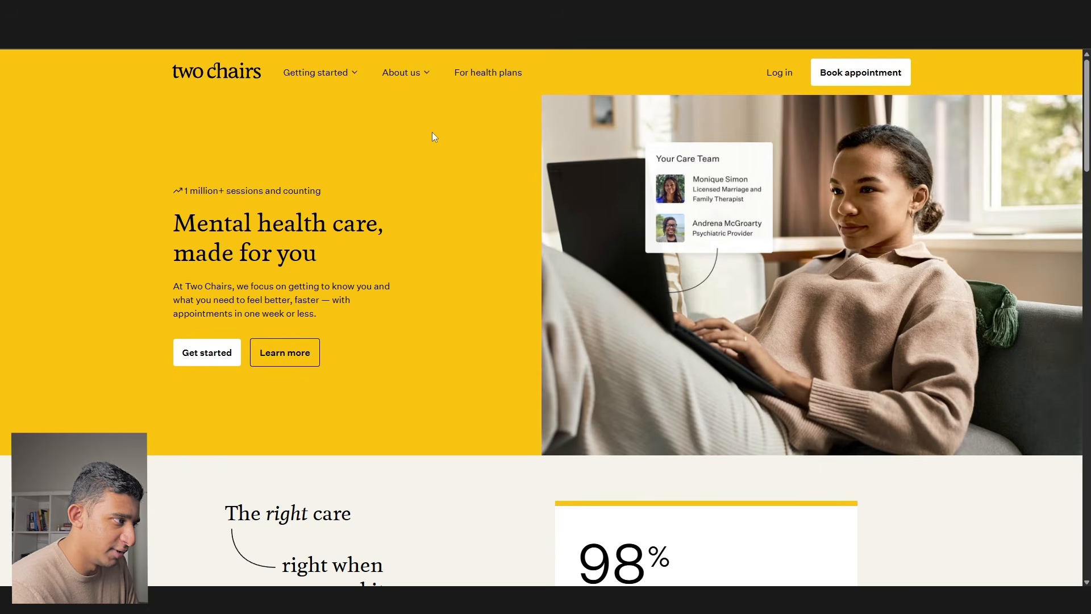
pyautogui.scroll(-7, 432, 133)
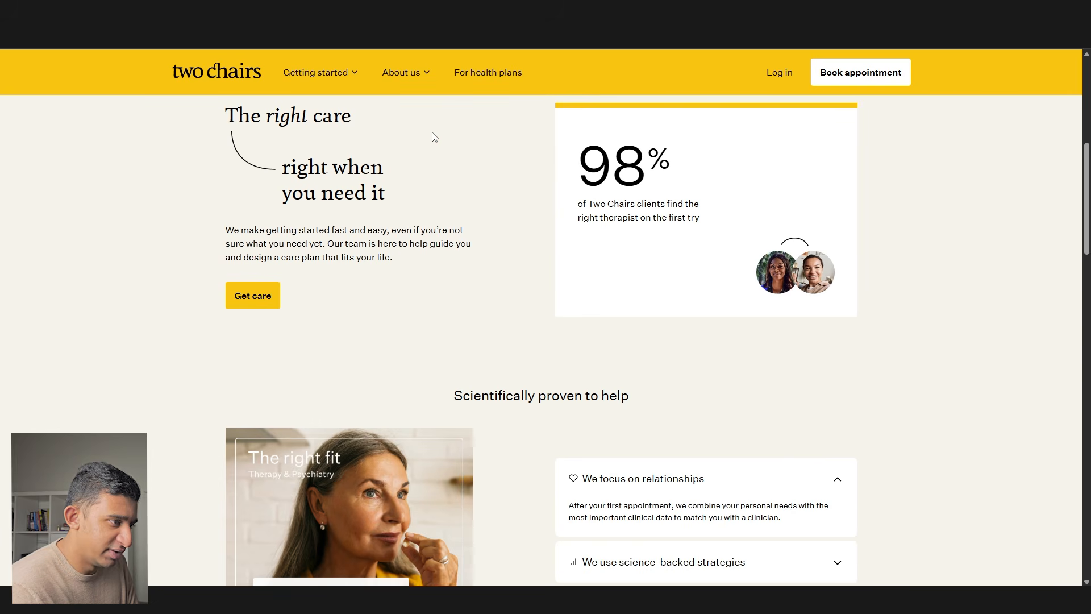
pyautogui.scroll(-3, 431, 136)
pyautogui.scroll(3, 432, 134)
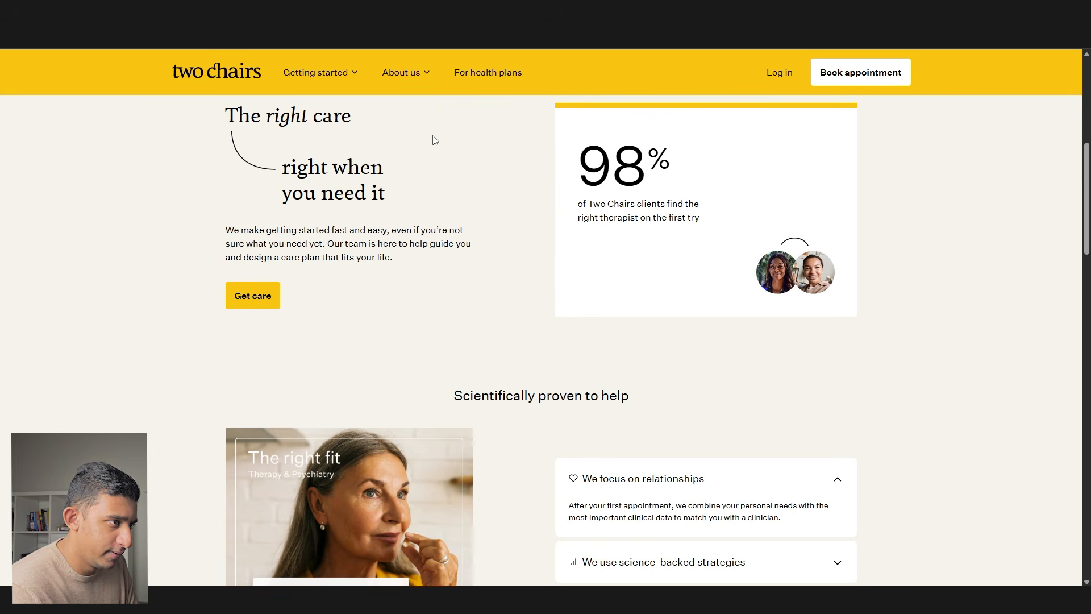
# - Capture the 'The right care' 98% statistic section and paste it into Figma
pyautogui.moveTo(619, 207); pyautogui.dragTo(697, 224)
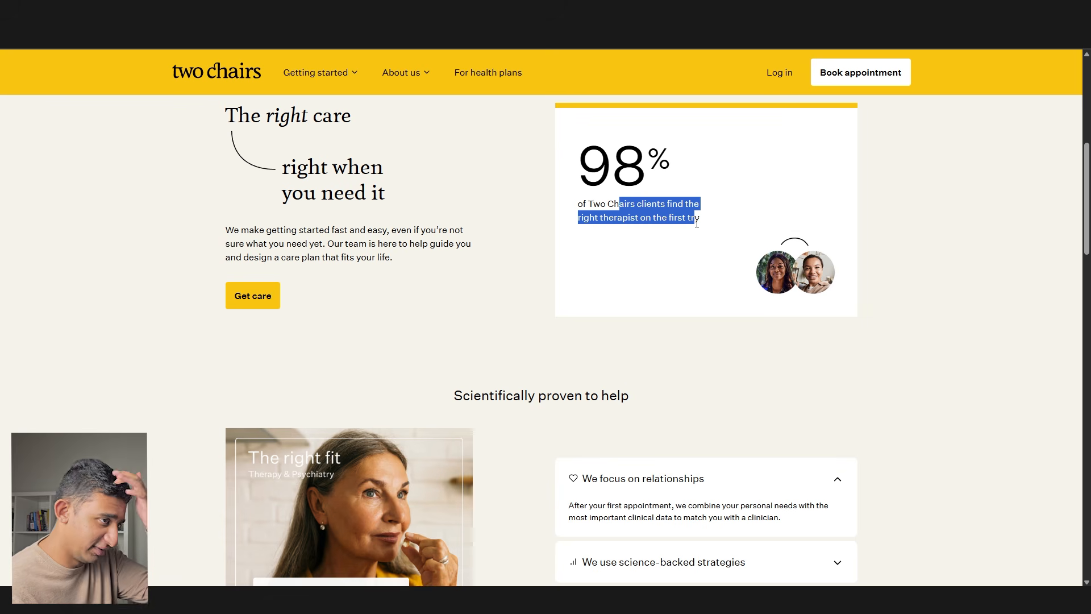
pyautogui.click(664, 229)
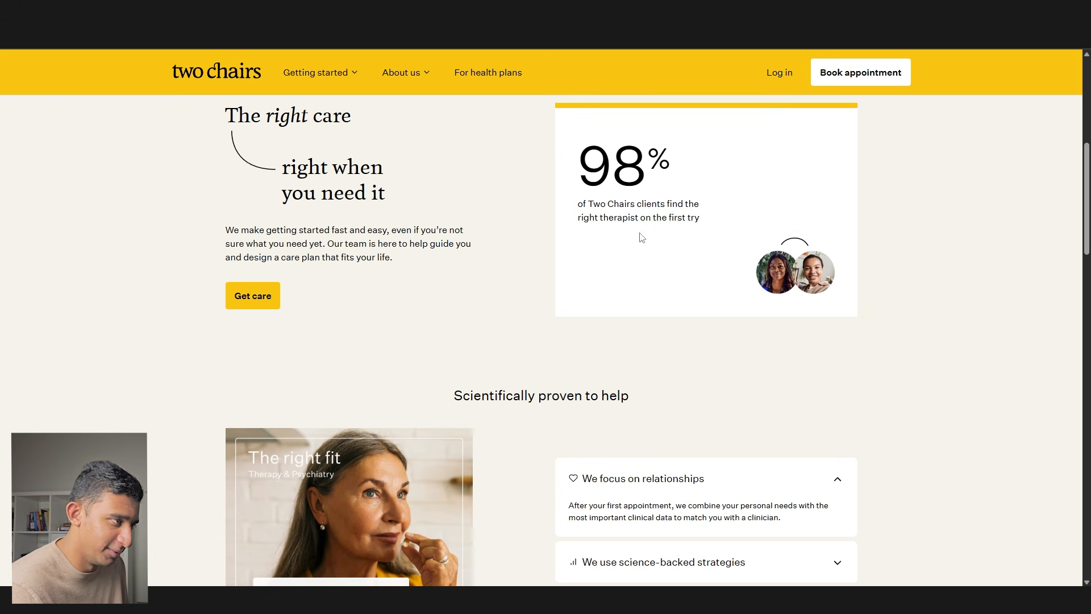
pyautogui.scroll(2, 641, 234)
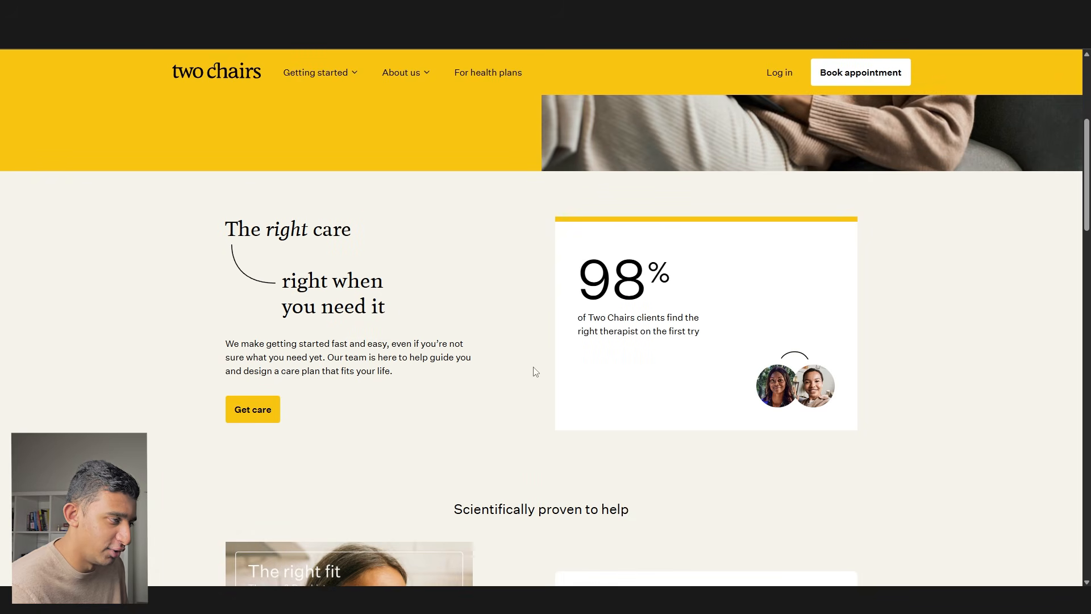
pyautogui.press('super+shift+s')
pyautogui.moveTo(878, 474); pyautogui.dragTo(221, 198)
pyautogui.hotkey('alt', 'Tab')
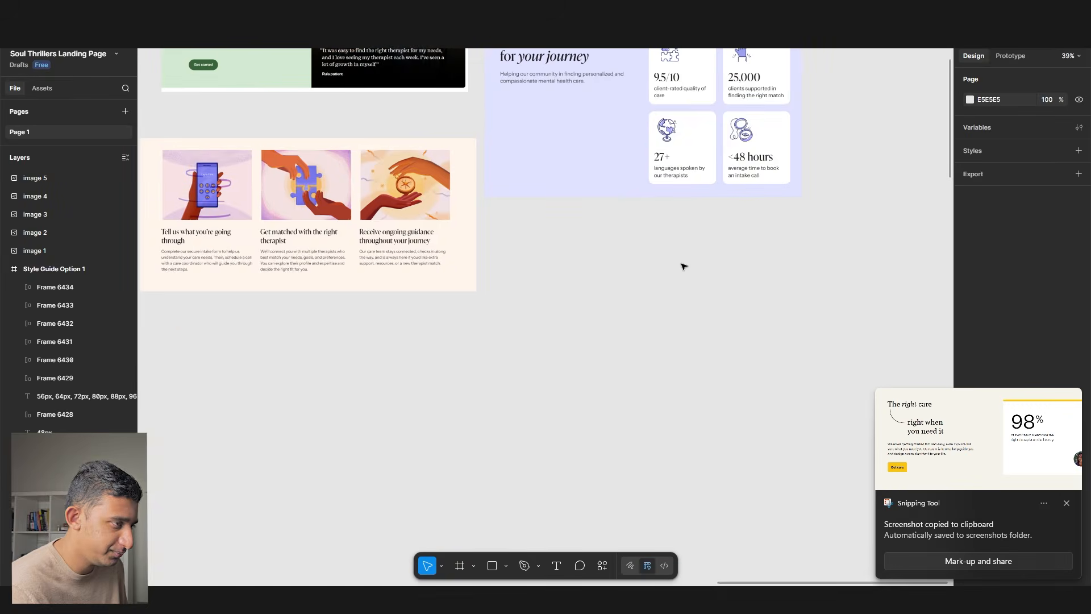
pyautogui.hotkey('ctrl', 'v')
# - Scroll to Two Chairs' clinician cards and look over their ADHD and Anxiety tags
pyautogui.hotkey('alt', 'Tab')
pyautogui.scroll(-10, 499, 285)
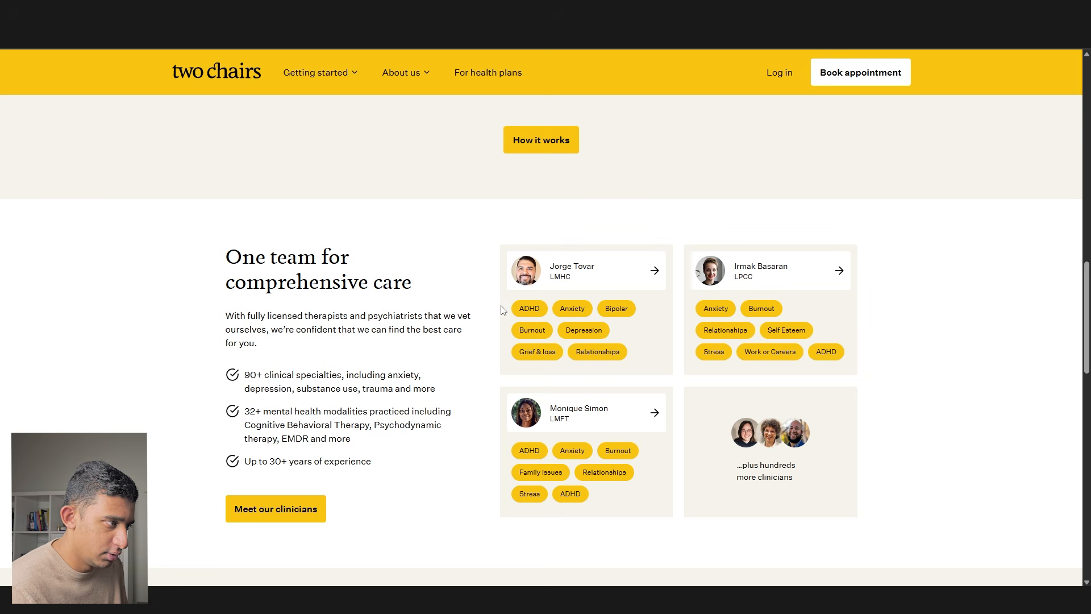
pyautogui.moveTo(727, 333); pyautogui.dragTo(785, 353)
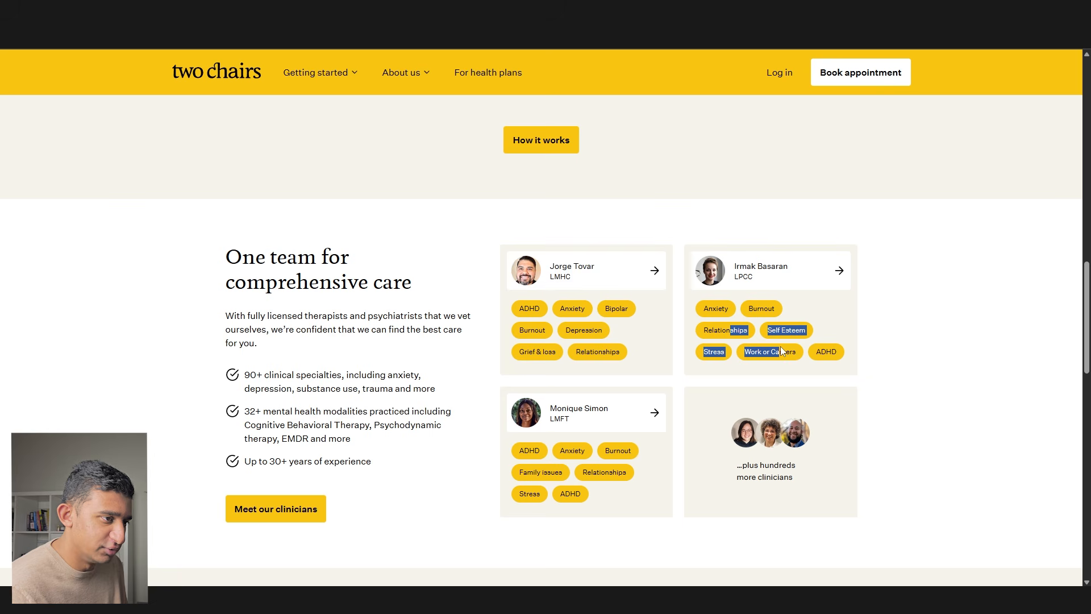
pyautogui.click(784, 353)
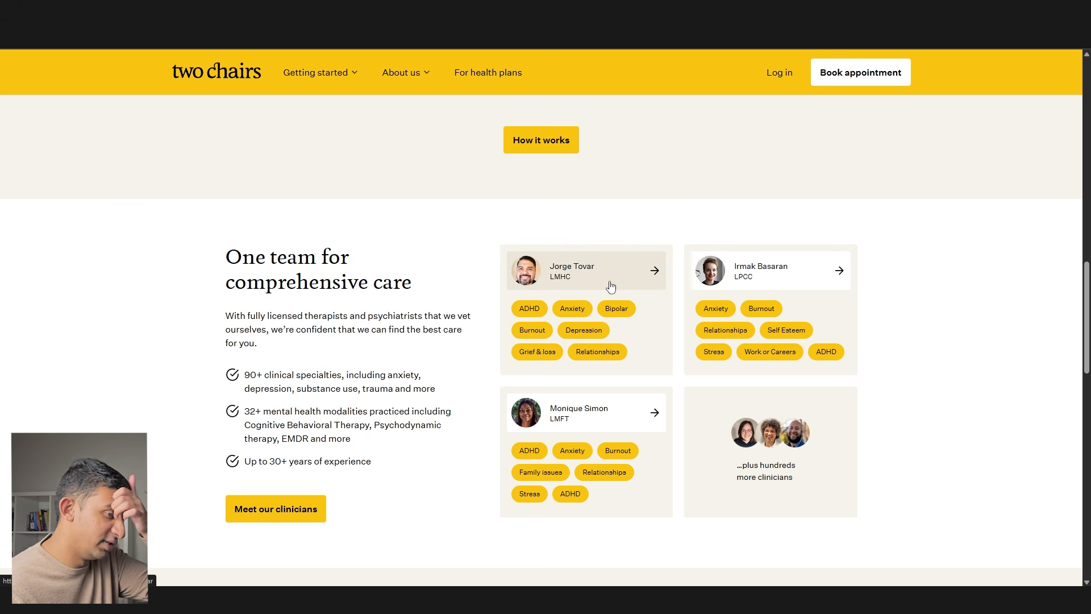
pyautogui.moveTo(594, 312); pyautogui.dragTo(516, 312)
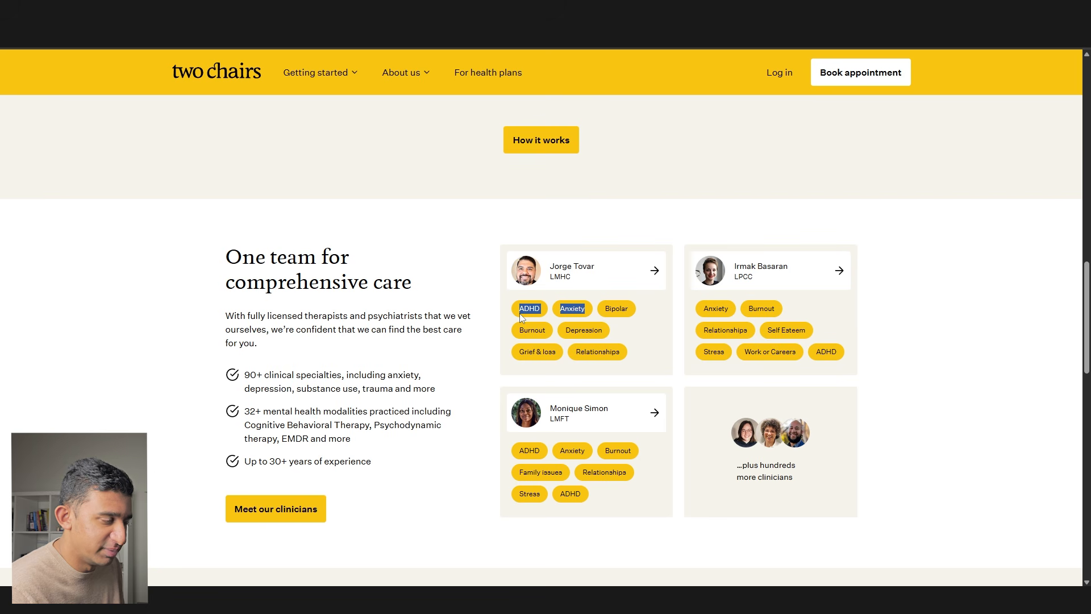
pyautogui.click(521, 316)
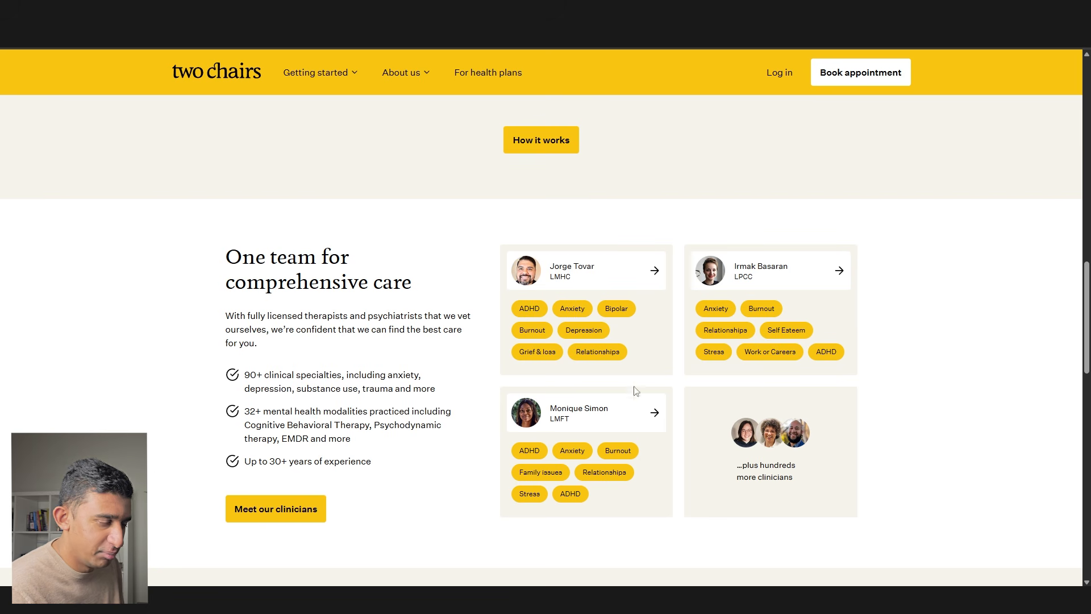
# - Place a capture of the 'One team for comprehensive care' clinician section below the peach steps section
pyautogui.press('super+shift+s')
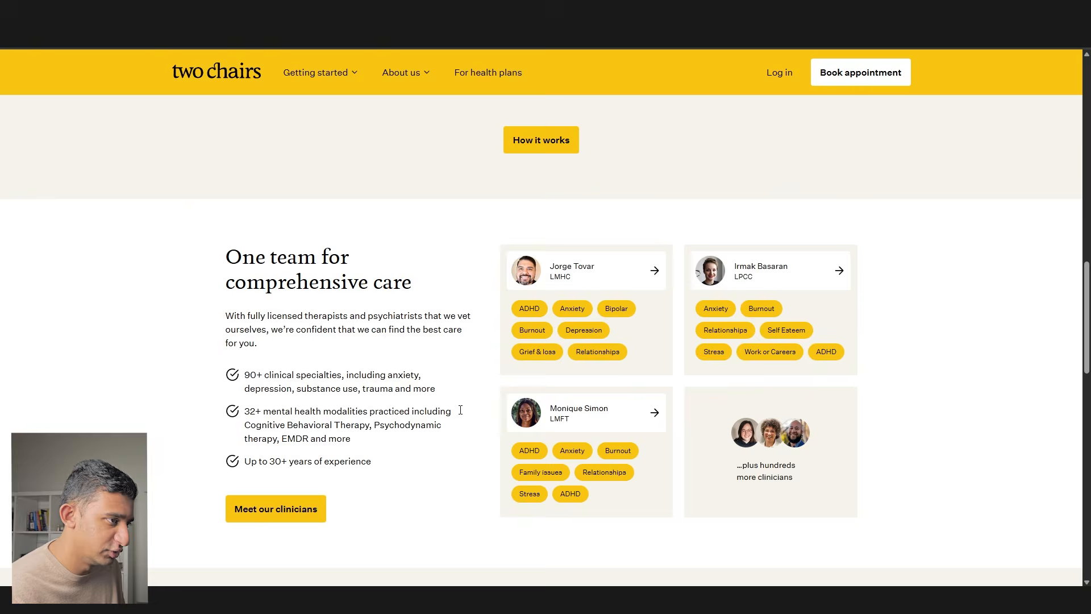
pyautogui.hotkey('alt', 'Tab')
pyautogui.moveTo(540, 381); pyautogui.dragTo(302, 348)
pyautogui.hotkey('ctrl', 'v')
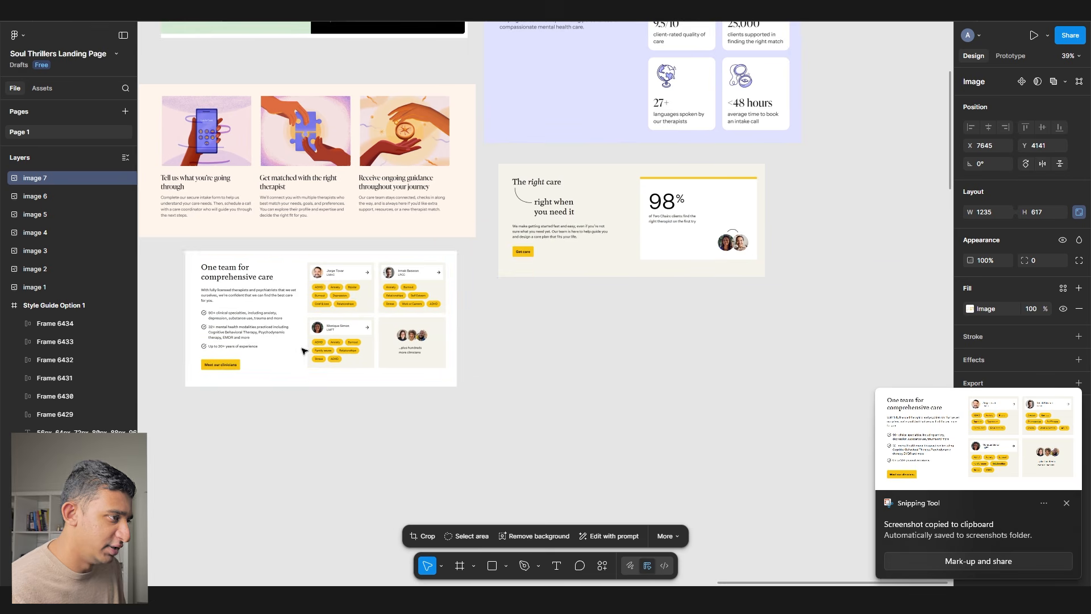
pyautogui.moveTo(253, 392); pyautogui.dragTo(372, 372)
pyautogui.click(317, 414)
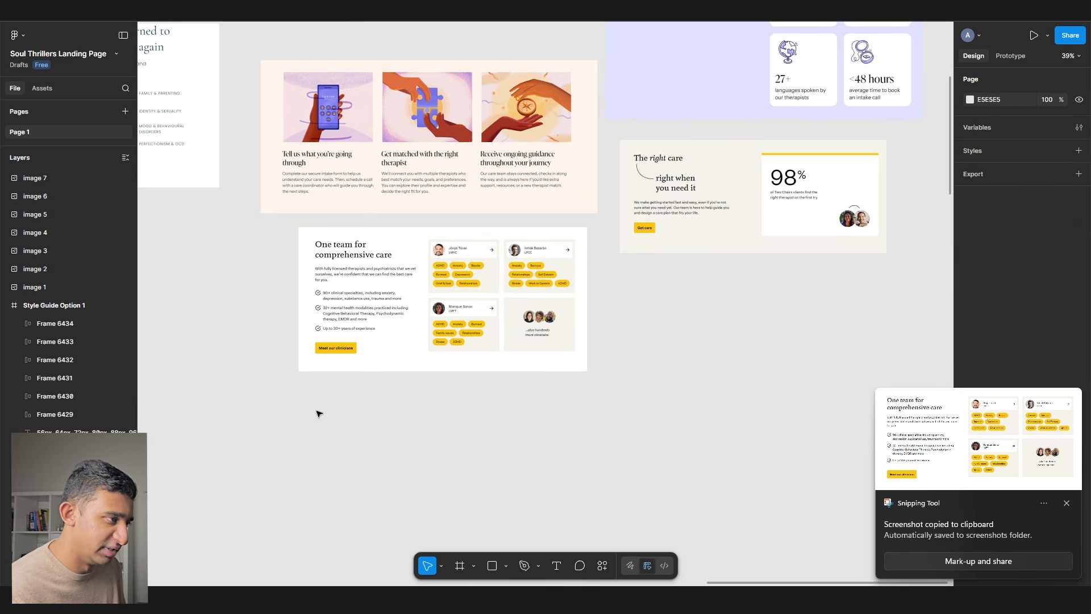
pyautogui.hotkey('alt', 'Tab')
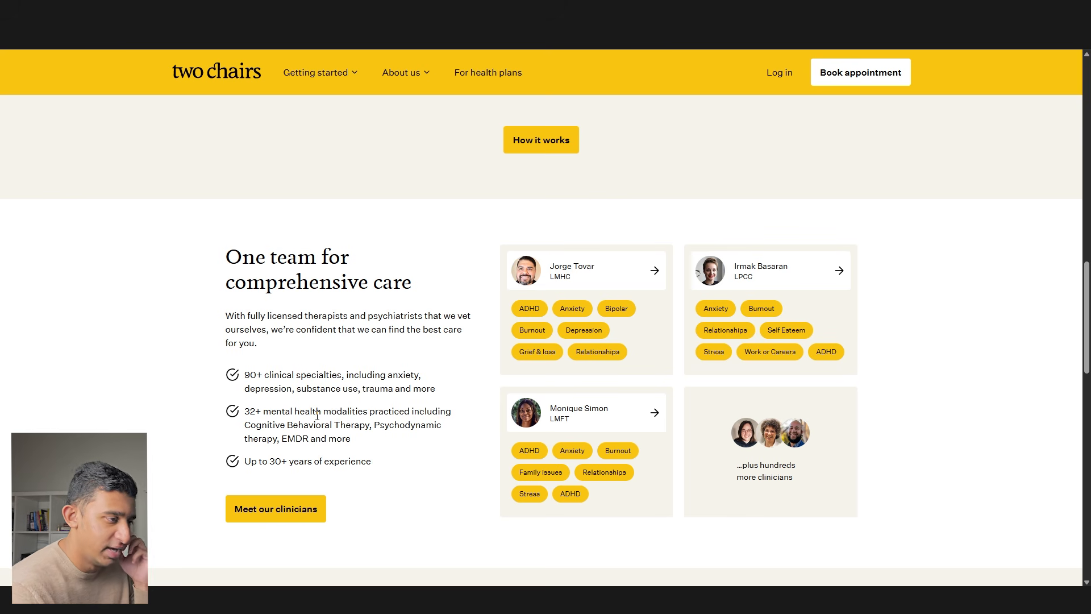
# - Check a clinician profile page, return, and scroll down to the 'Save money' banner
pyautogui.scroll(-1, 330, 409)
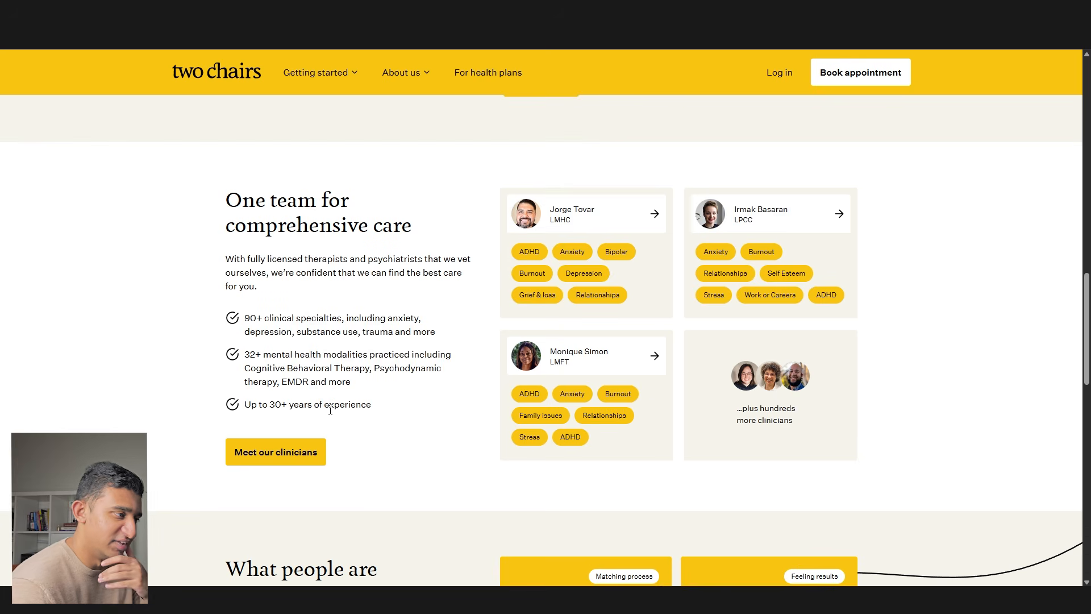
pyautogui.moveTo(487, 455); pyautogui.dragTo(483, 206)
pyautogui.click(521, 365)
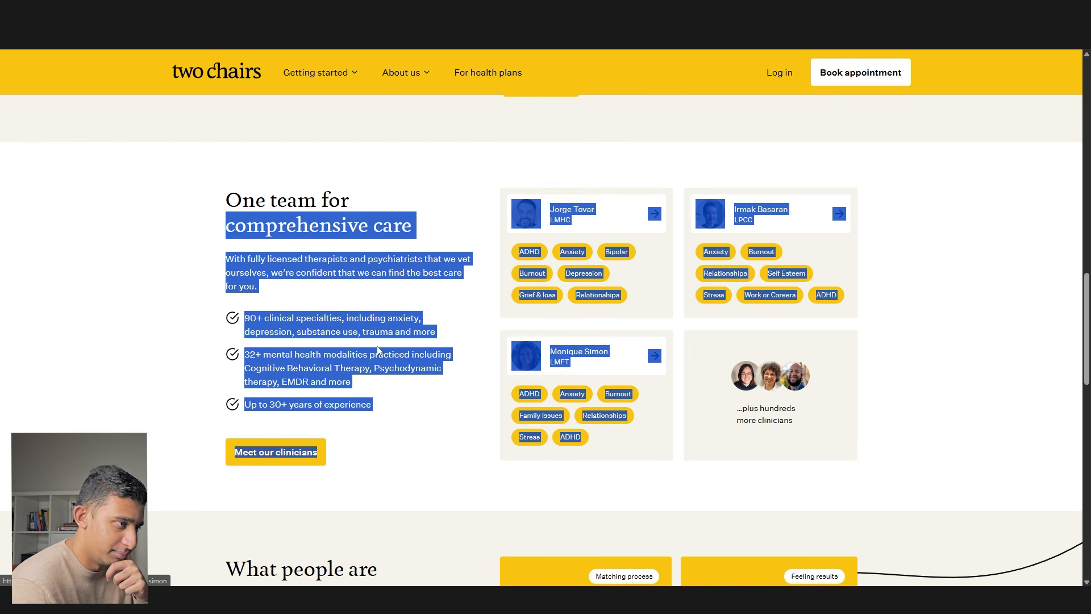
pyautogui.hotkey('alt', 'Left')
pyautogui.scroll(-3, 431, 336)
pyautogui.scroll(-5, 443, 295)
pyautogui.scroll(-2, 443, 294)
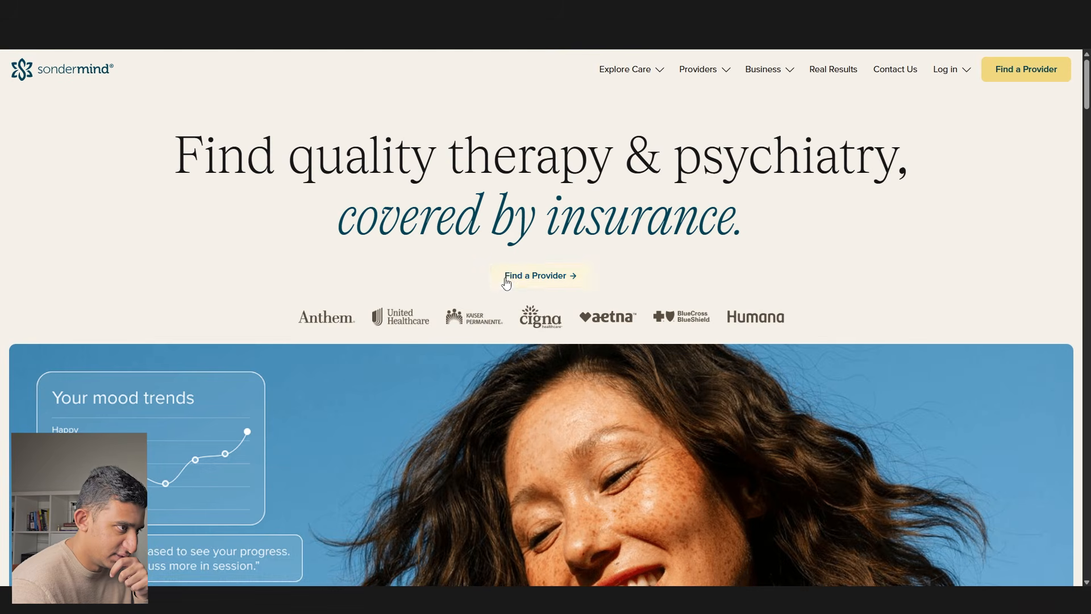
pyautogui.scroll(-1, 357, 202)
pyautogui.scroll(-15, 357, 202)
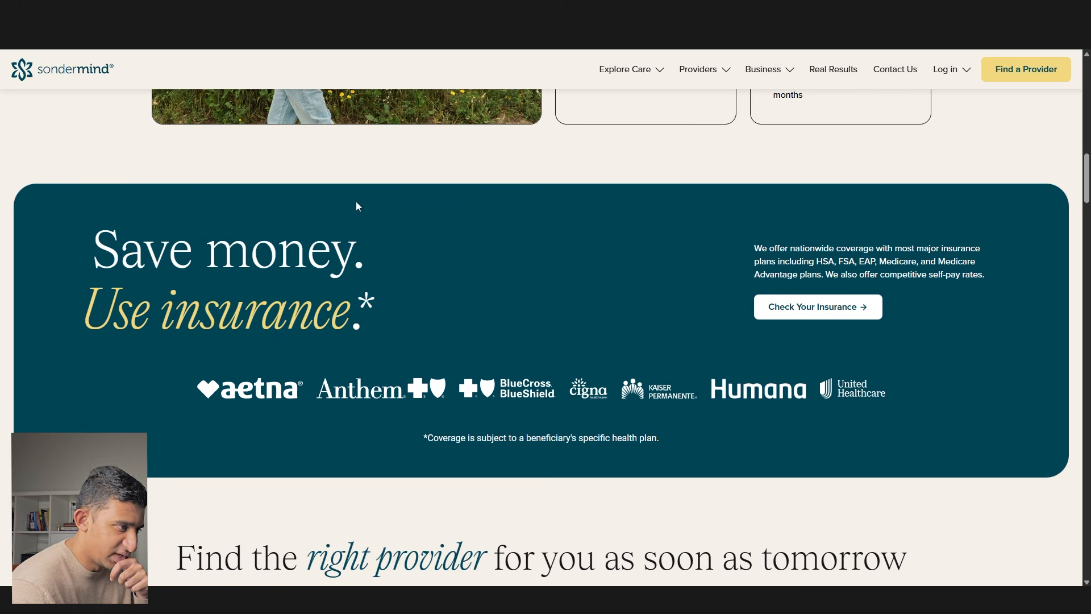
# - Capture SonderMind's 'Save money. Use insurance.' banner and paste it into Figma
pyautogui.moveTo(359, 213); pyautogui.dragTo(96, 244)
pyautogui.moveTo(150, 234); pyautogui.dragTo(641, 349)
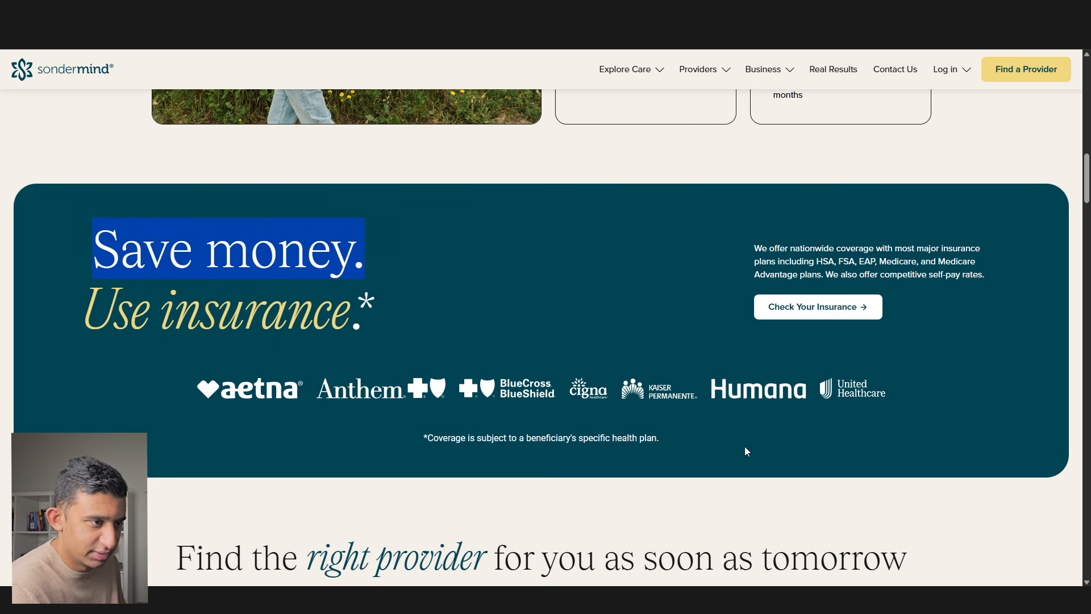
pyautogui.press('super+shift+s')
pyautogui.moveTo(1032, 483); pyautogui.dragTo(83, 183)
pyautogui.hotkey('alt', 'Tab')
pyautogui.hotkey('ctrl', 'v')
pyautogui.moveTo(444, 305); pyautogui.dragTo(524, 292)
pyautogui.click(538, 377)
pyautogui.hotkey('alt', 'Tab')
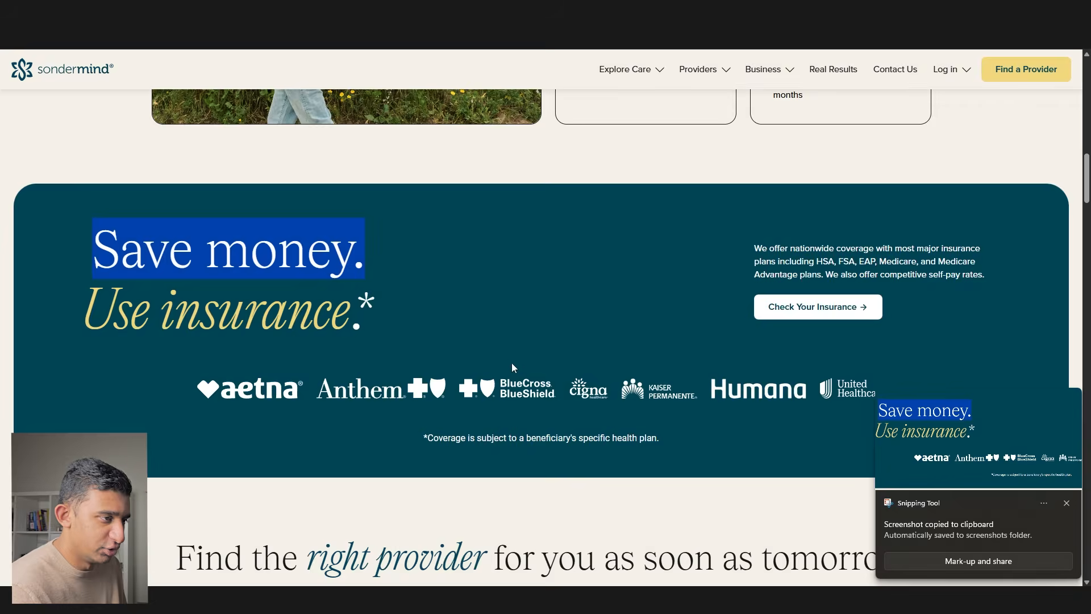
# - Scroll to SonderMind's 'Care from providers who care' section and read the provider quotes
pyautogui.scroll(-7, 512, 364)
pyautogui.scroll(-20, 511, 363)
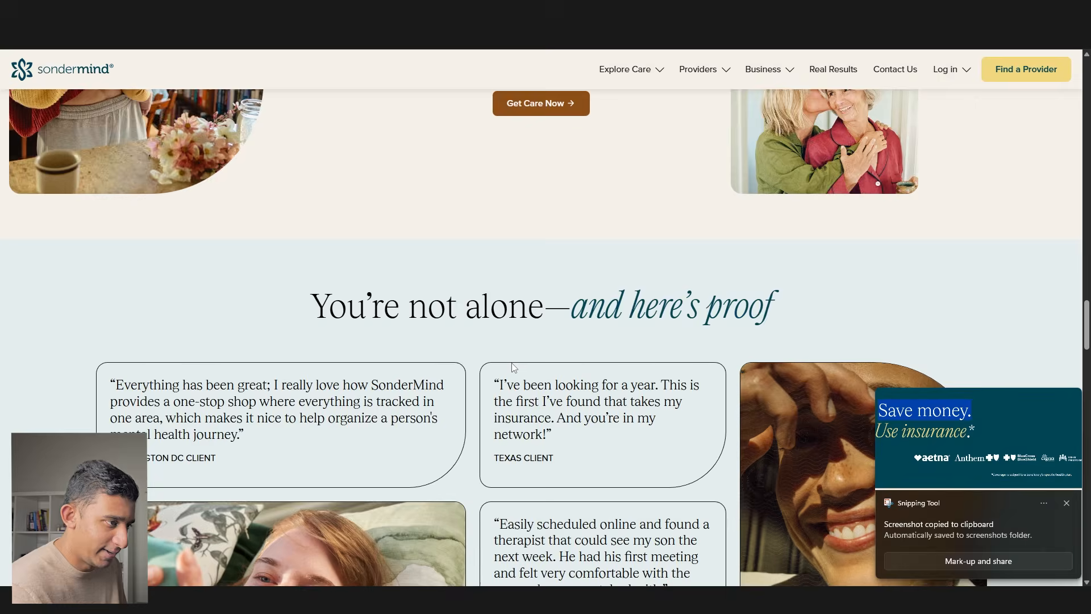
pyautogui.scroll(1, 512, 363)
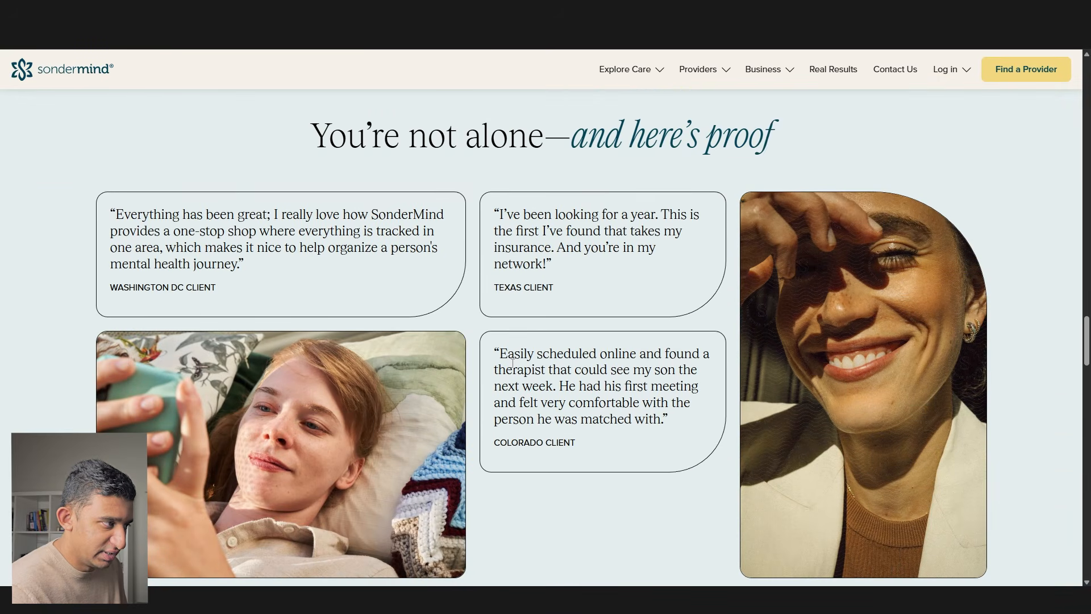
pyautogui.scroll(-15, 512, 362)
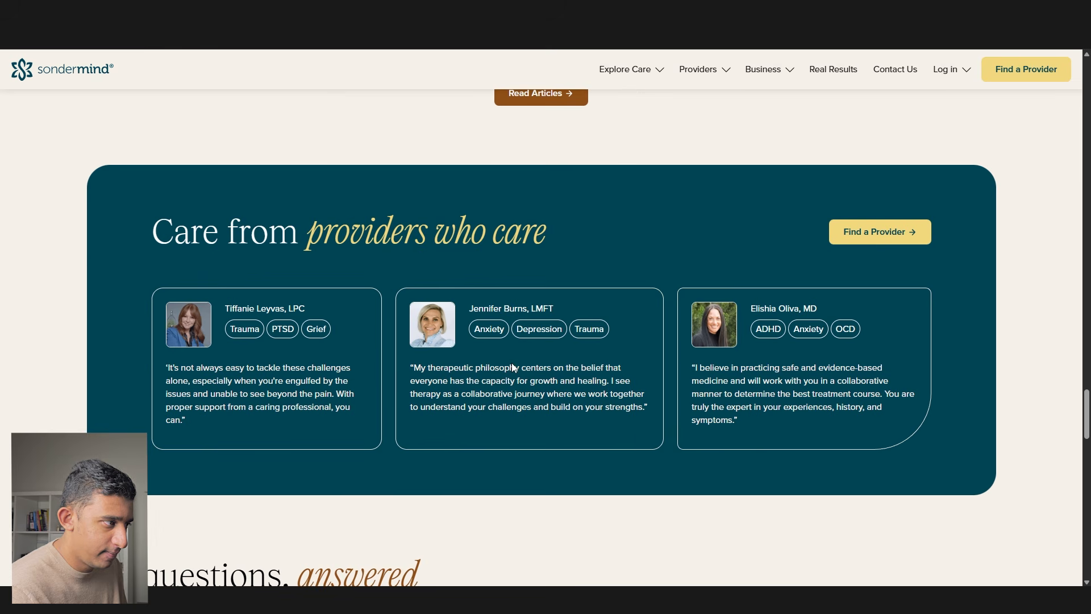
pyautogui.moveTo(172, 239); pyautogui.dragTo(568, 241)
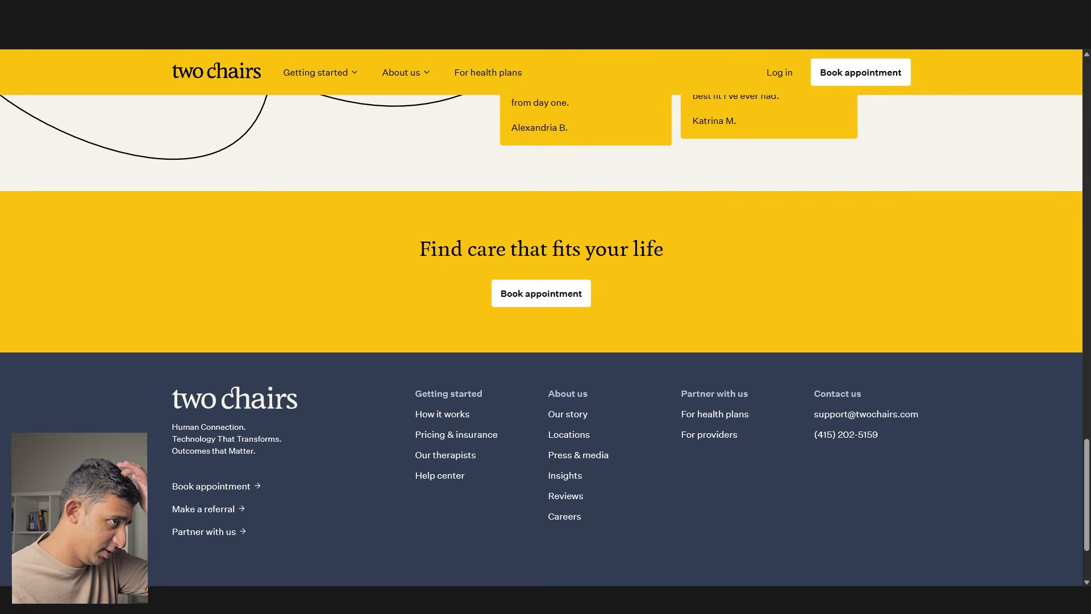
pyautogui.scroll(10, 585, 298)
pyautogui.scroll(6, 585, 299)
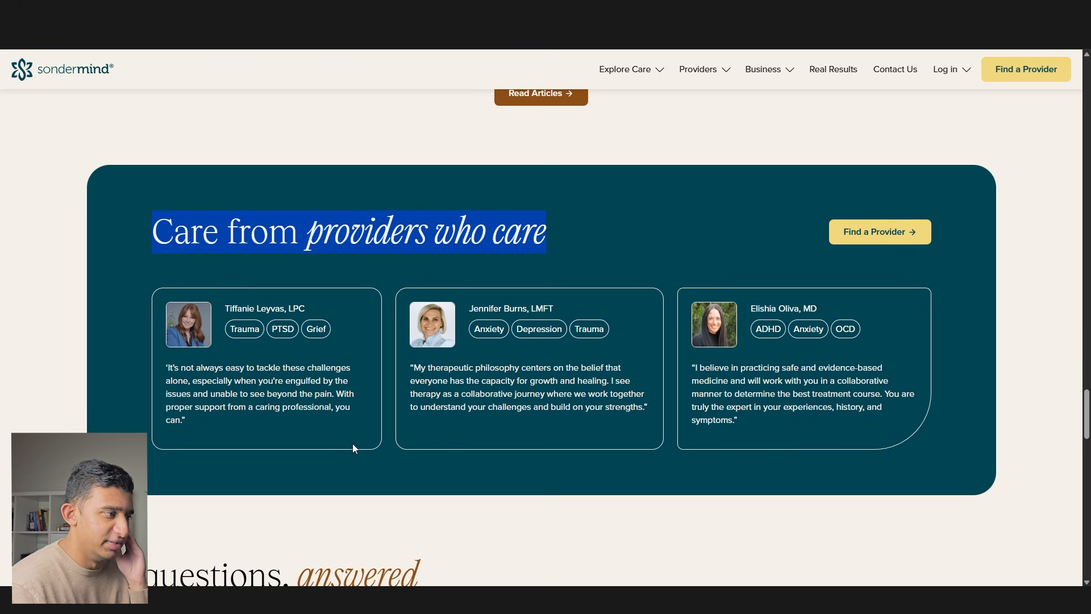
pyautogui.tripleClick(288, 395)
pyautogui.tripleClick(413, 387)
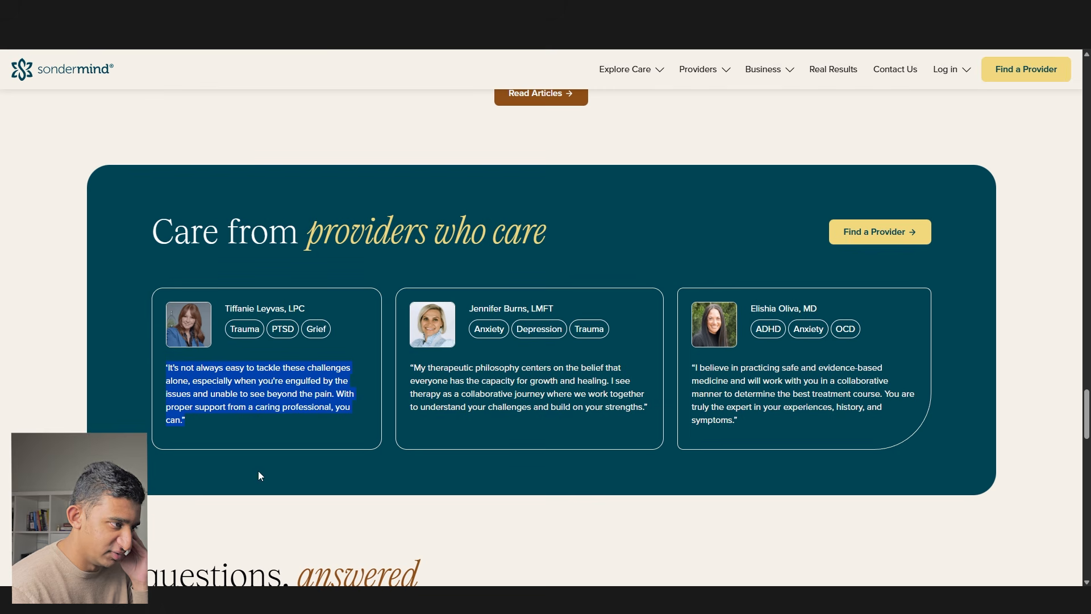
# - Capture the 'Care from providers who care' section and paste it into Figma
pyautogui.press('super+shift+s')
pyautogui.moveTo(976, 509); pyautogui.dragTo(19, 171)
pyautogui.hotkey('alt', 'Tab')
pyautogui.hotkey('ctrl', 'v')
pyautogui.click(534, 489)
pyautogui.hotkey('alt', 'Tab')
# - Scroll further down SonderMind, then switch to and scroll Octave's homepage
pyautogui.scroll(-10, 521, 480)
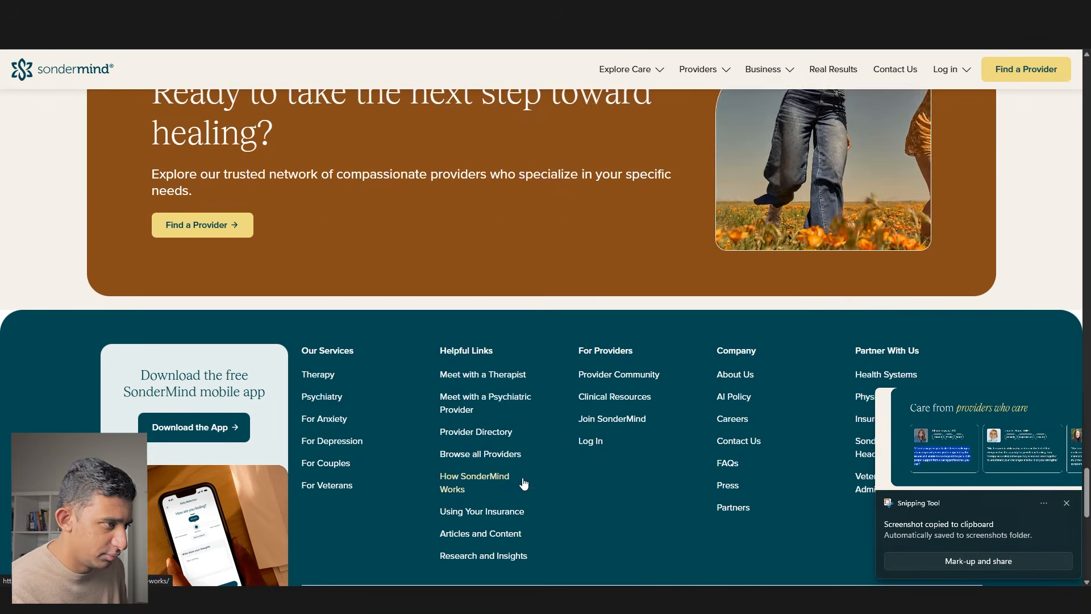
pyautogui.scroll(-3, 524, 484)
pyautogui.hotkey('ctrl', 'Tab')
pyautogui.scroll(-1, 550, 376)
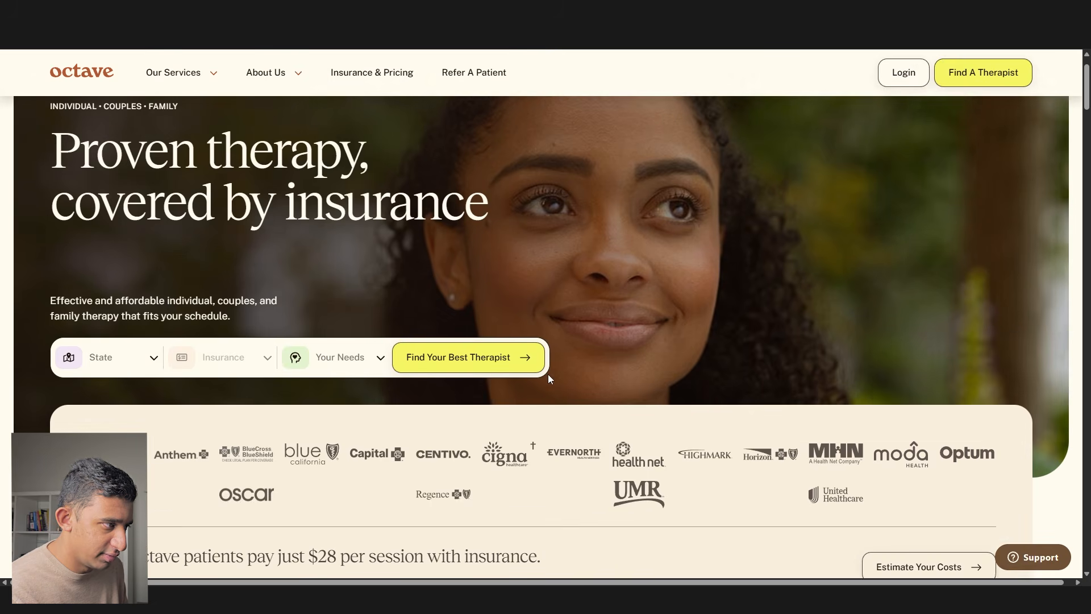
# - Paste a screenshot of the Octave insurance logo section into Figma and move it to empty canvas
pyautogui.scroll(-5, 547, 374)
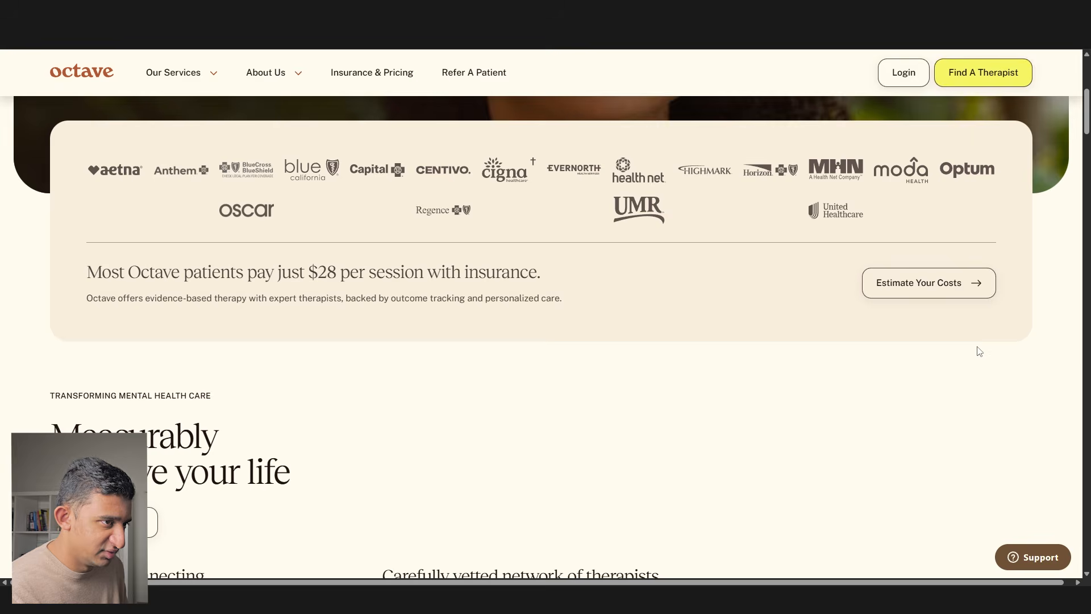
pyautogui.press('super+shift+s')
pyautogui.moveTo(1032, 348); pyautogui.dragTo(63, 102)
pyautogui.hotkey('alt', 'Tab')
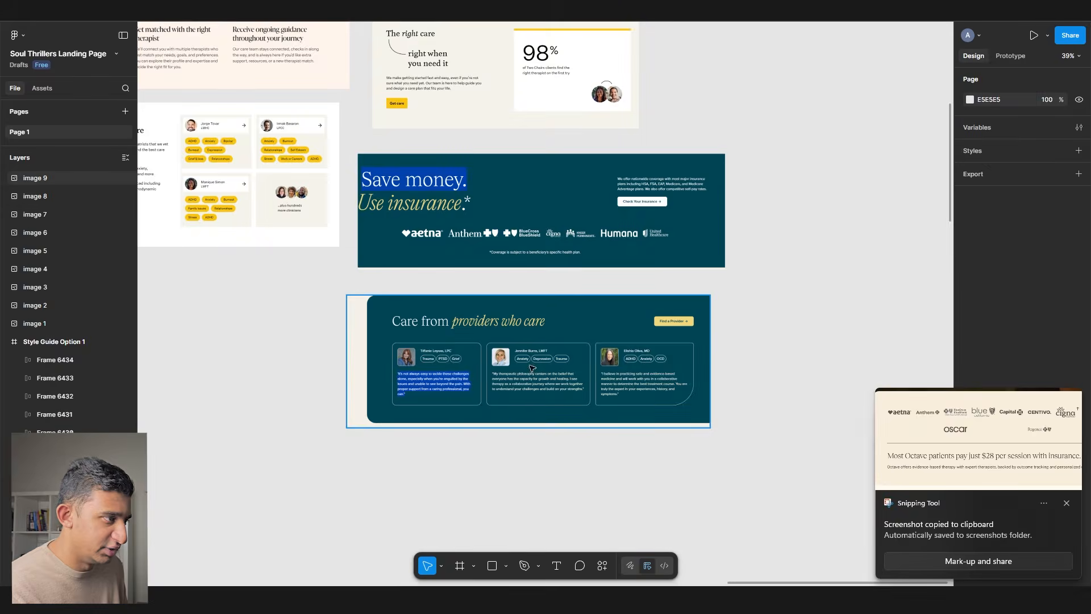
pyautogui.scroll(1, 478, 363)
pyautogui.hscroll(3, 477, 364)
pyautogui.hotkey('ctrl', 'v')
pyautogui.moveTo(506, 309); pyautogui.dragTo(744, 264)
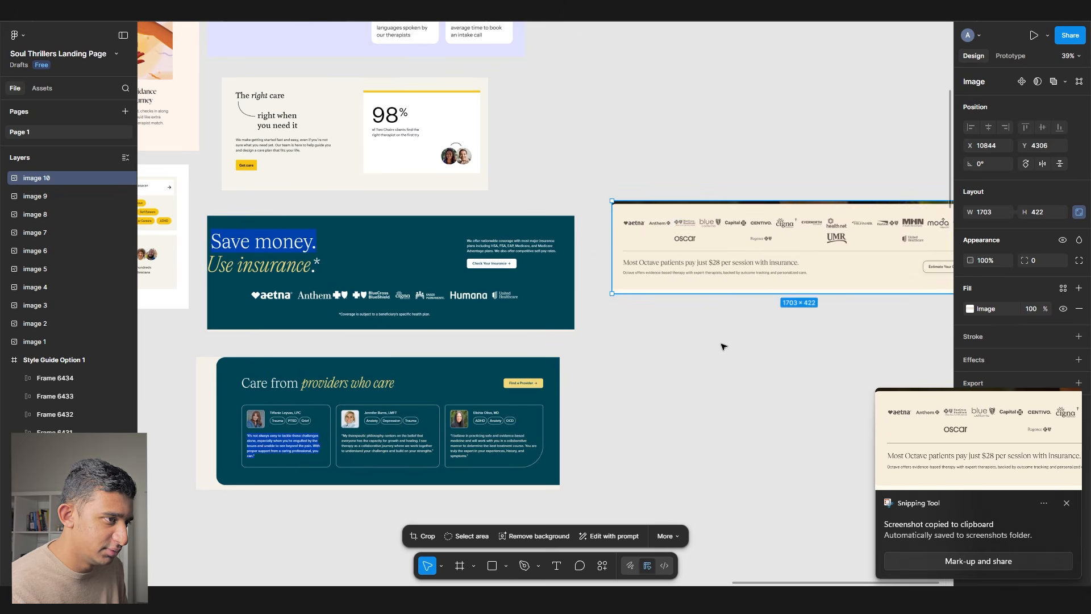
# - Screenshot KMA Therapy's 'If You're Dealing With / We Guide You Through' section and paste it into Figma
pyautogui.hotkey('alt', 'Tab')
pyautogui.scroll(-12, 711, 348)
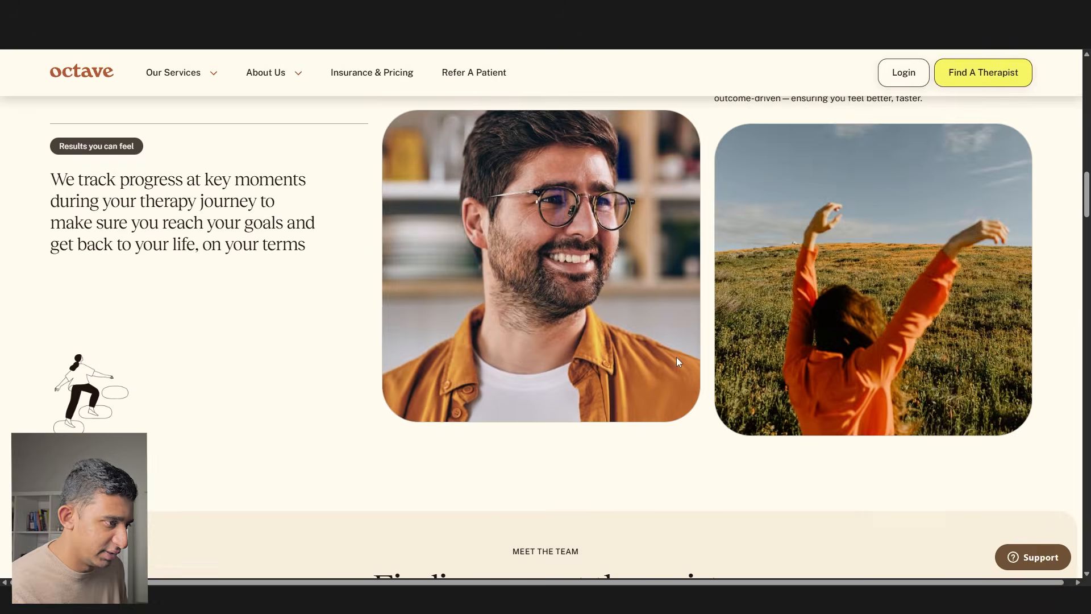
pyautogui.scroll(-5, 676, 356)
pyautogui.hotkey('ctrl', 'Tab')
pyautogui.moveTo(246, 189); pyautogui.dragTo(459, 230)
pyautogui.moveTo(677, 190); pyautogui.dragTo(864, 185)
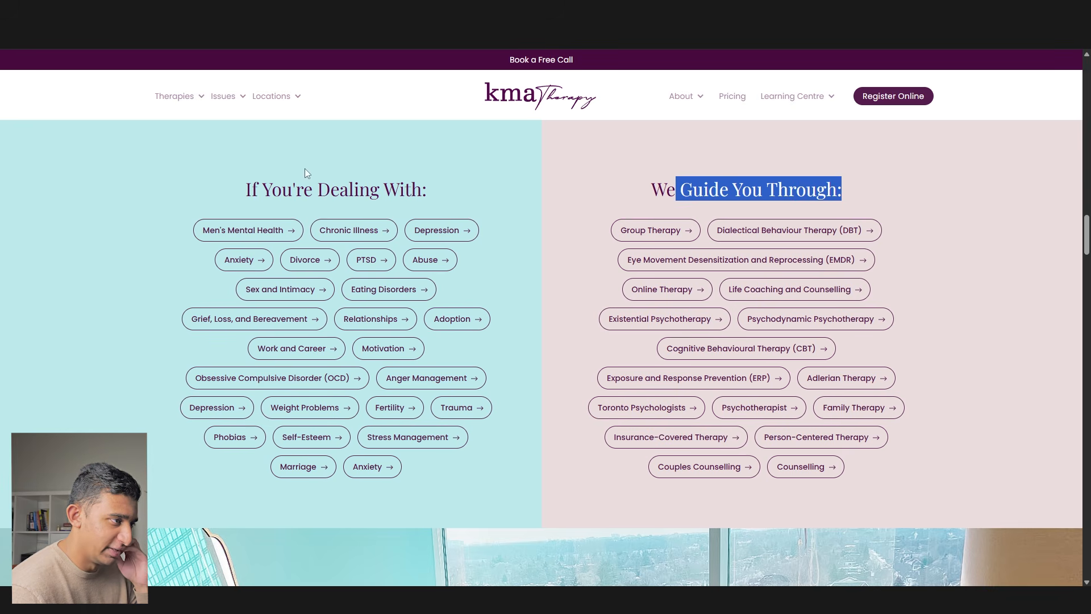
pyautogui.click(750, 194)
pyautogui.scroll(1, 752, 202)
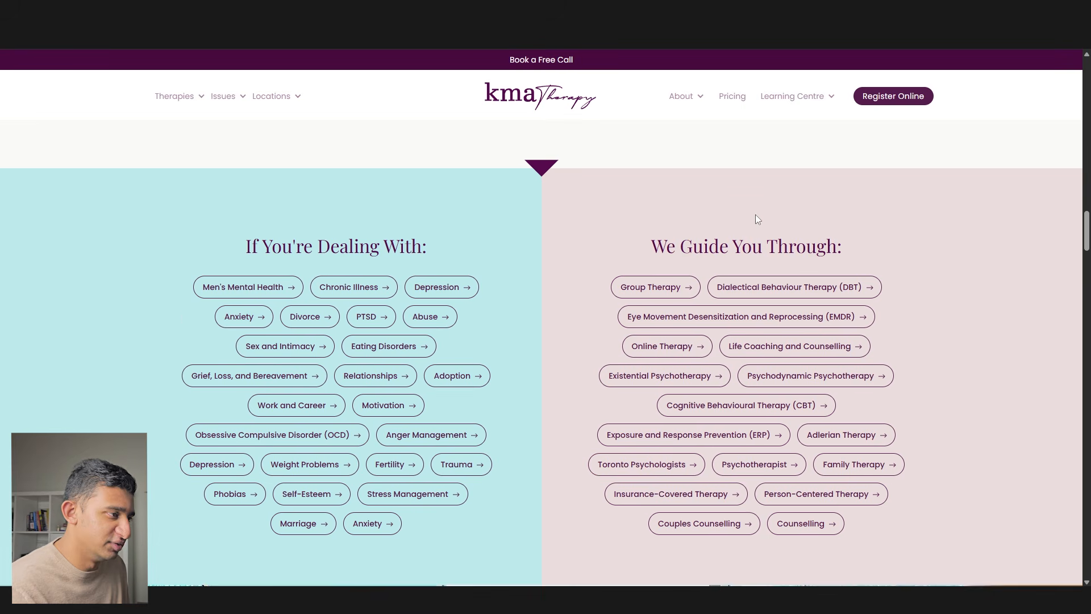
pyautogui.press('super+shift+s')
pyautogui.moveTo(982, 578); pyautogui.dragTo(152, 180)
pyautogui.hotkey('alt', 'Tab')
pyautogui.hotkey('ctrl', 'v')
# - Capture the Talkspace how-it-works steps and pan the canvas to review the pasted screenshots
pyautogui.hotkey('alt', 'Tab')
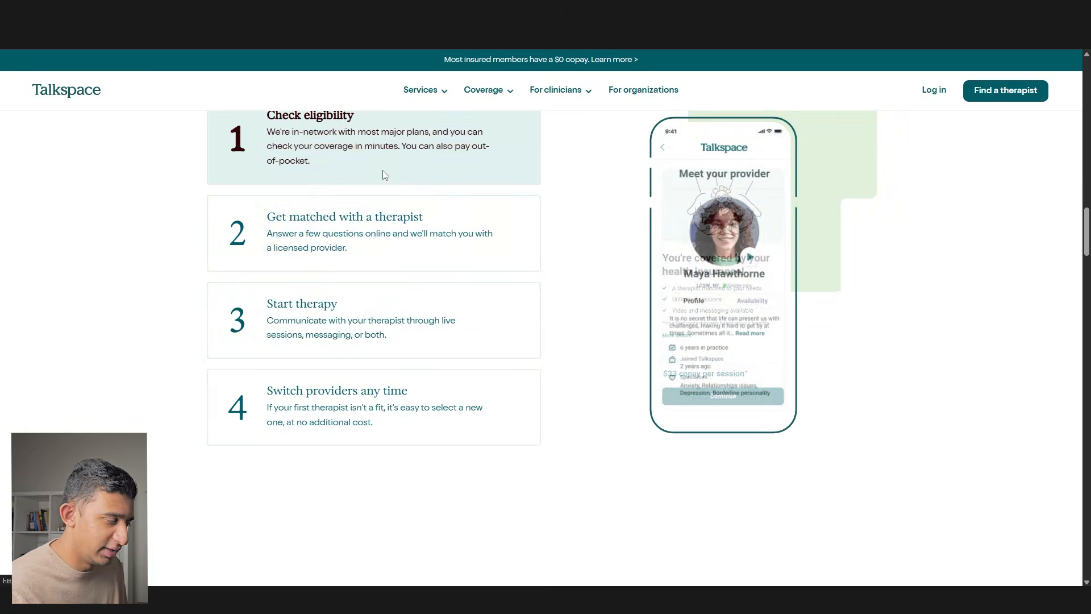
pyautogui.scroll(2, 401, 316)
pyautogui.press('super+shift+s')
pyautogui.moveTo(97, 107); pyautogui.dragTo(885, 558)
pyautogui.hotkey('alt', 'Tab')
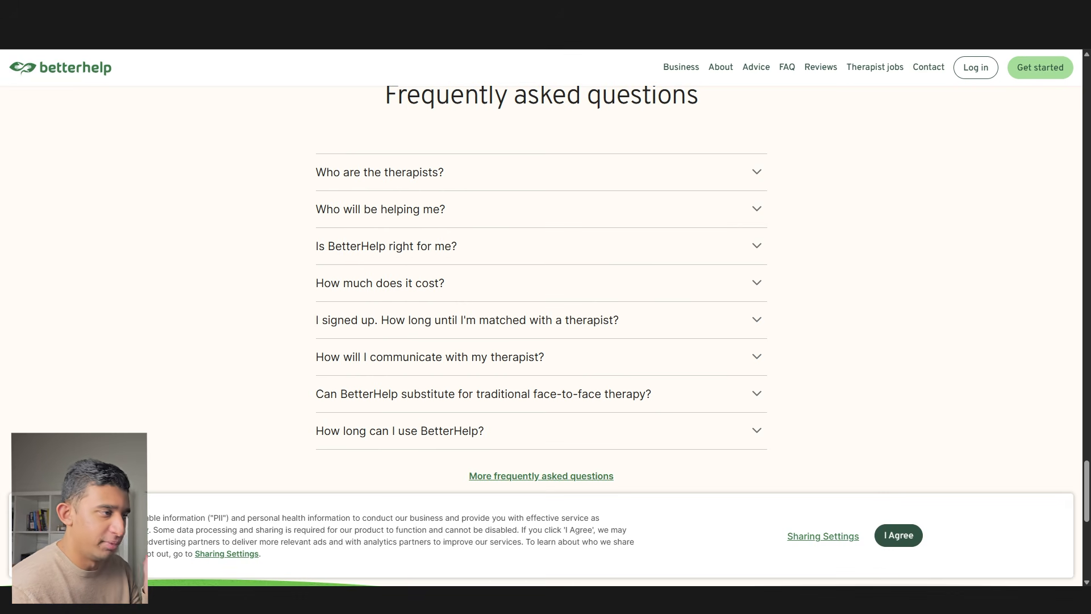
pyautogui.click(620, 600)
pyautogui.moveTo(480, 292); pyautogui.dragTo(736, 271)
pyautogui.scroll(-3, 735, 272)
pyautogui.moveTo(283, 253); pyautogui.dragTo(617, 245)
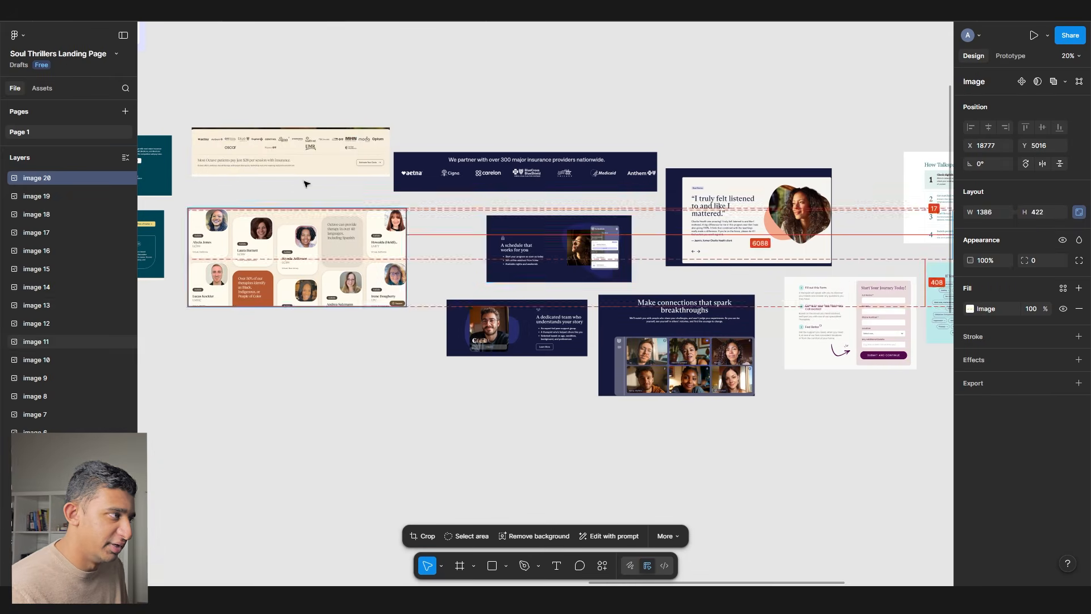
pyautogui.click(568, 599)
# - Bold the 'STEP 7) MAPPING OUT DESIGN' heading in the client notes document
pyautogui.tripleClick(462, 450)
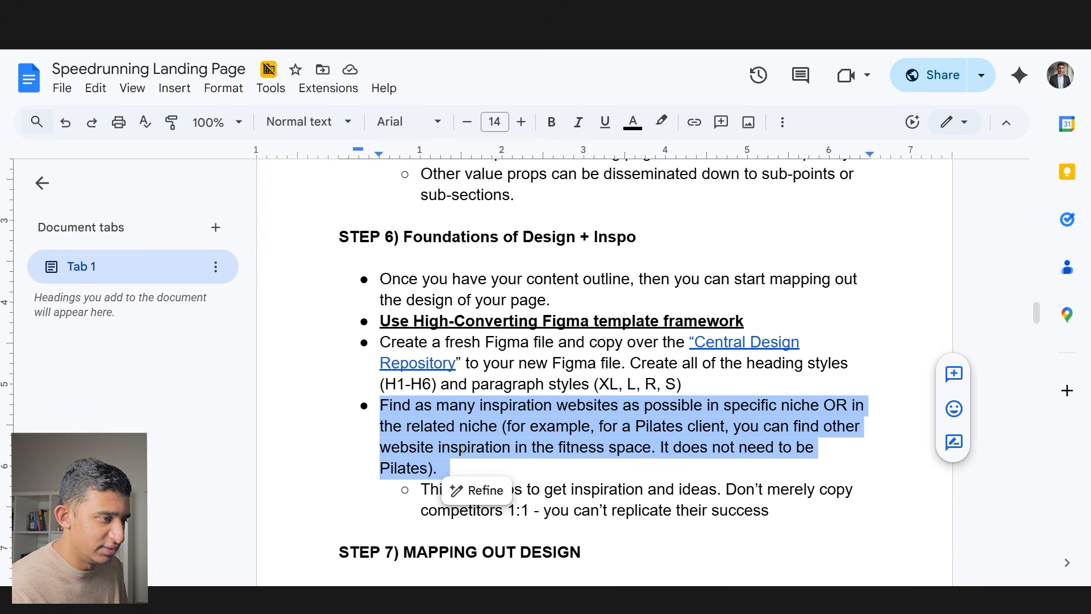
pyautogui.click(721, 509)
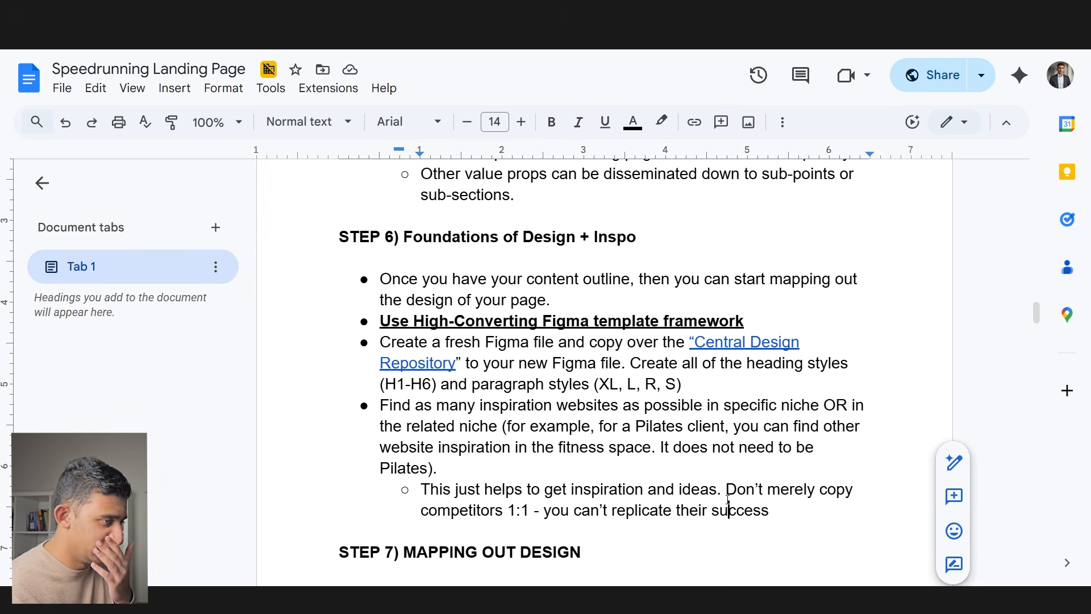
pyautogui.scroll(-3, 728, 503)
pyautogui.moveTo(337, 381); pyautogui.dragTo(666, 397)
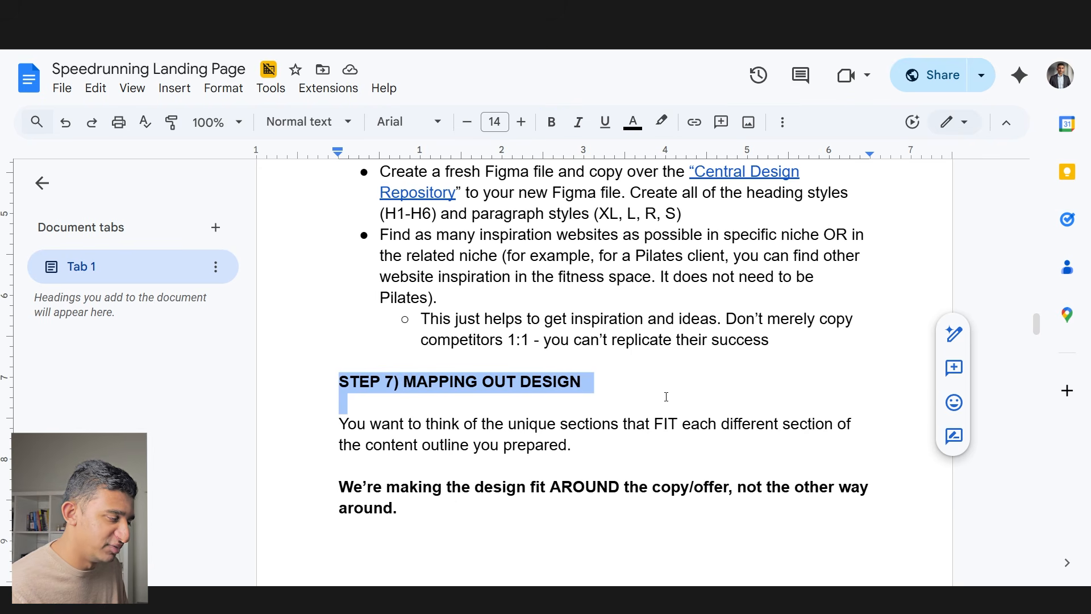
pyautogui.hotkey('ctrl', 'b')
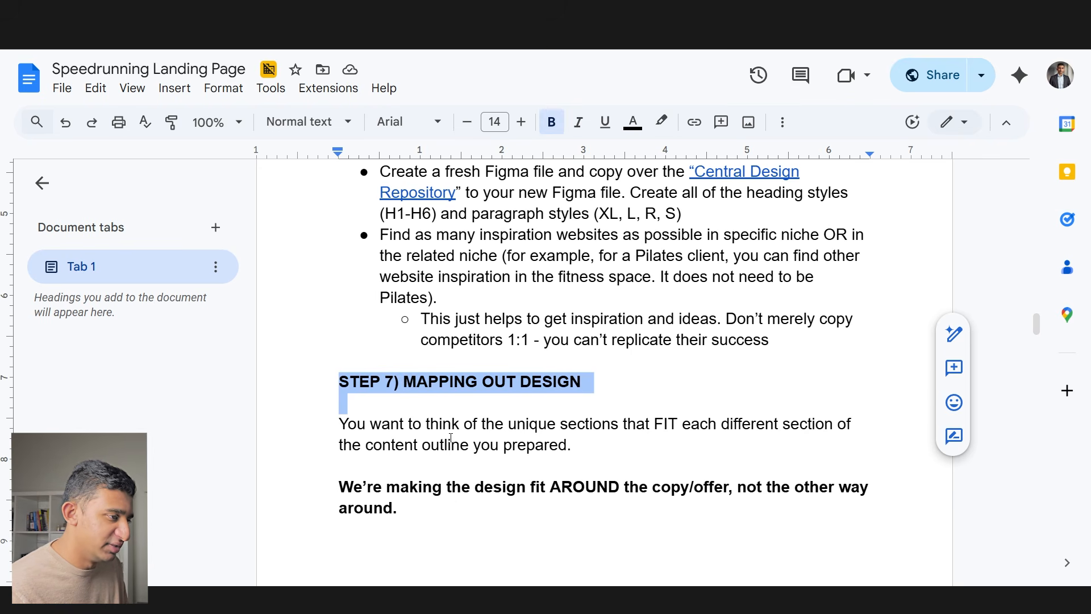
pyautogui.moveTo(575, 445); pyautogui.dragTo(518, 429)
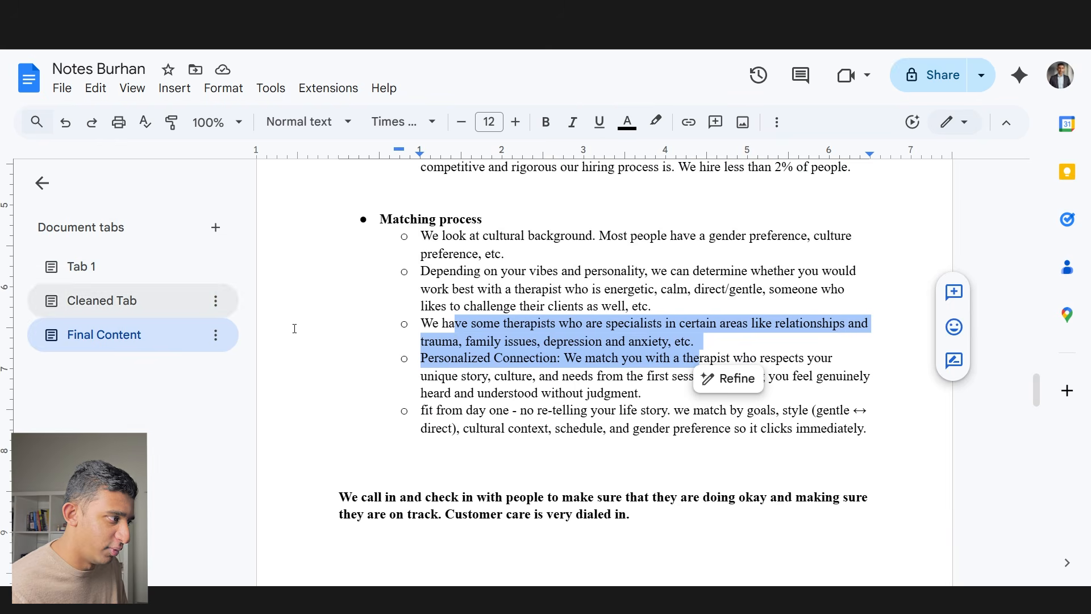
pyautogui.scroll(15, 243, 370)
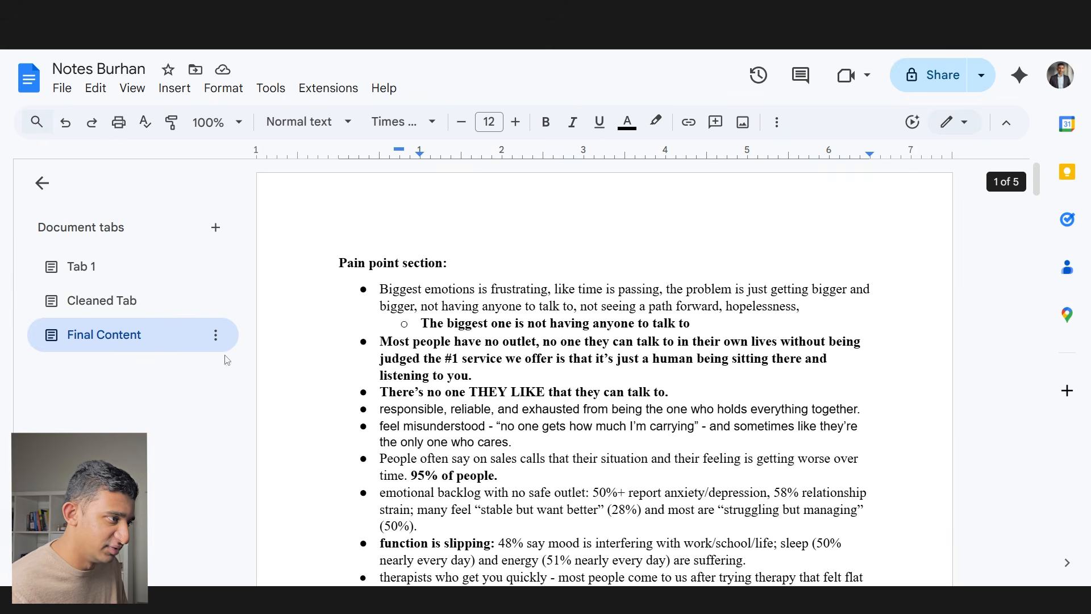
# - Rename the Final Content document tab to 'Content Outline'
pyautogui.doubleClick(141, 335)
pyautogui.write('Content Outline')
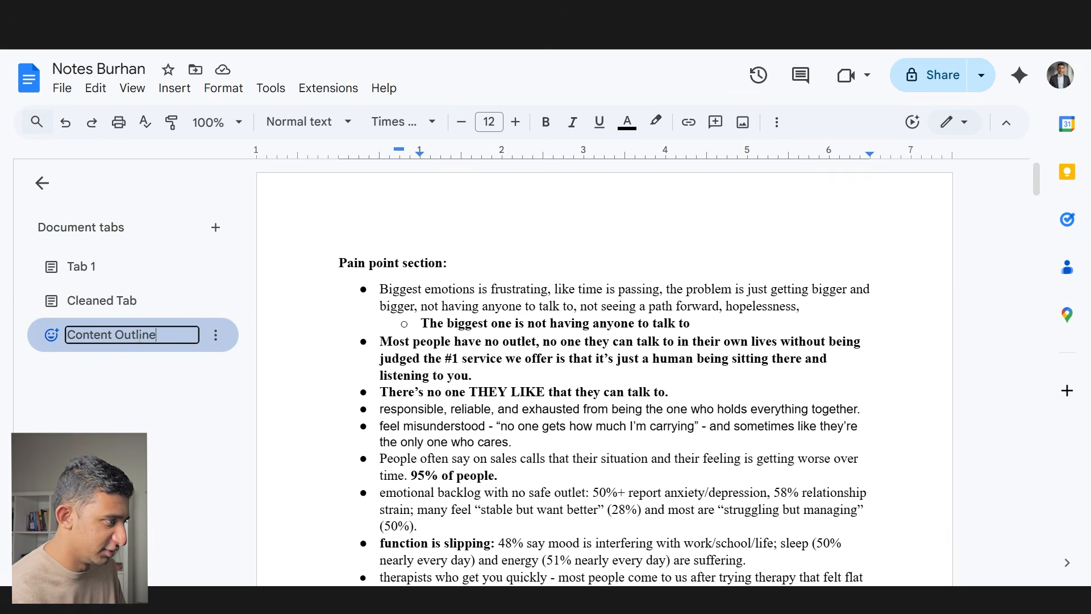
pyautogui.press('Return')
# - Highlight the notes' sentences about the design fitting around the copy
pyautogui.scroll(-20, 568, 370)
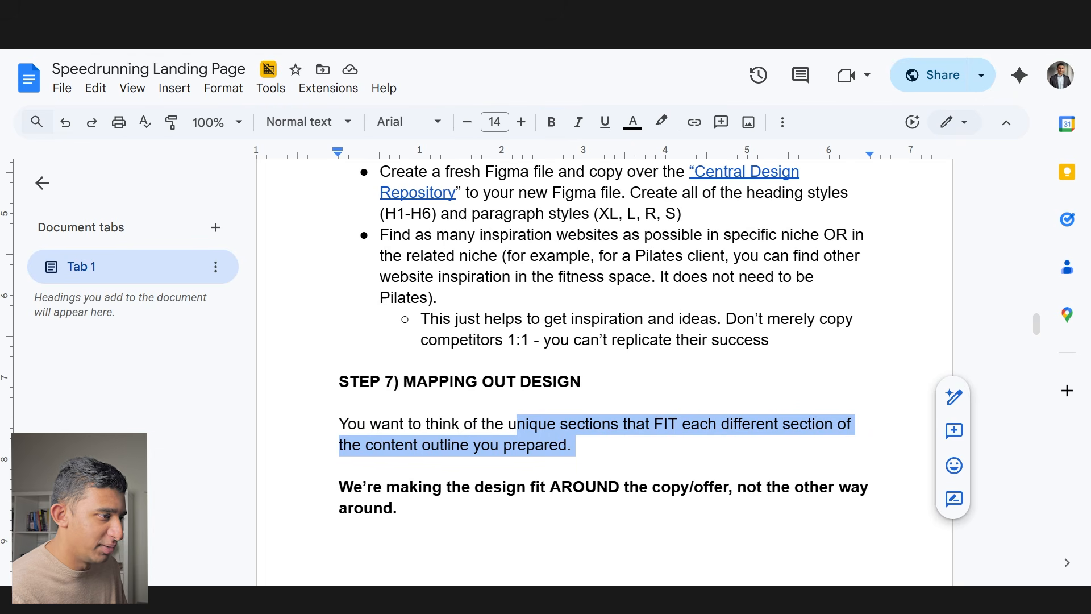
pyautogui.click(341, 463)
pyautogui.moveTo(628, 443); pyautogui.dragTo(655, 423)
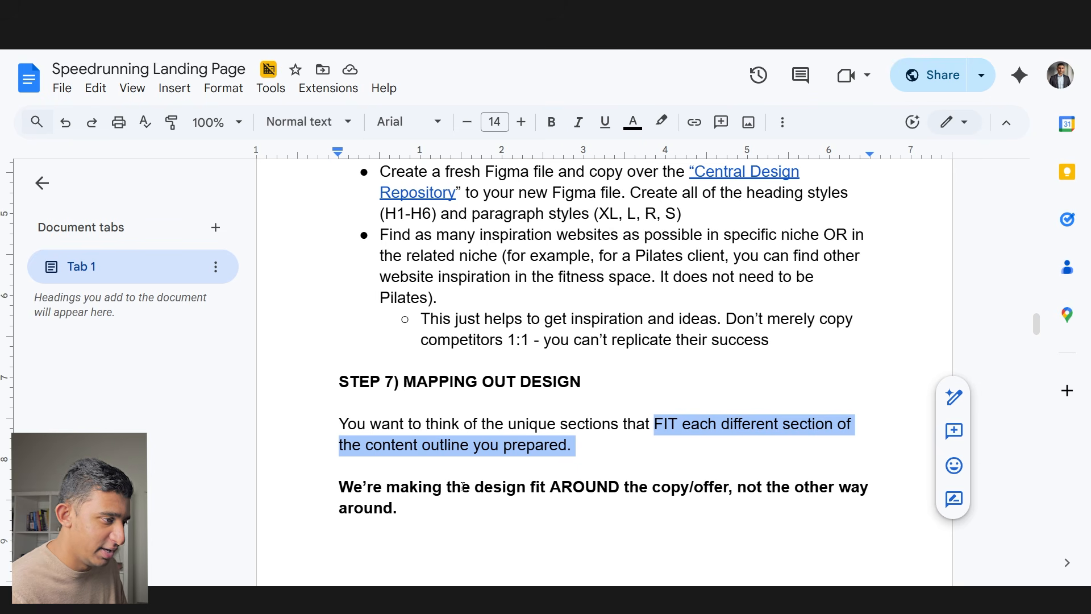
pyautogui.moveTo(476, 487); pyautogui.dragTo(735, 508)
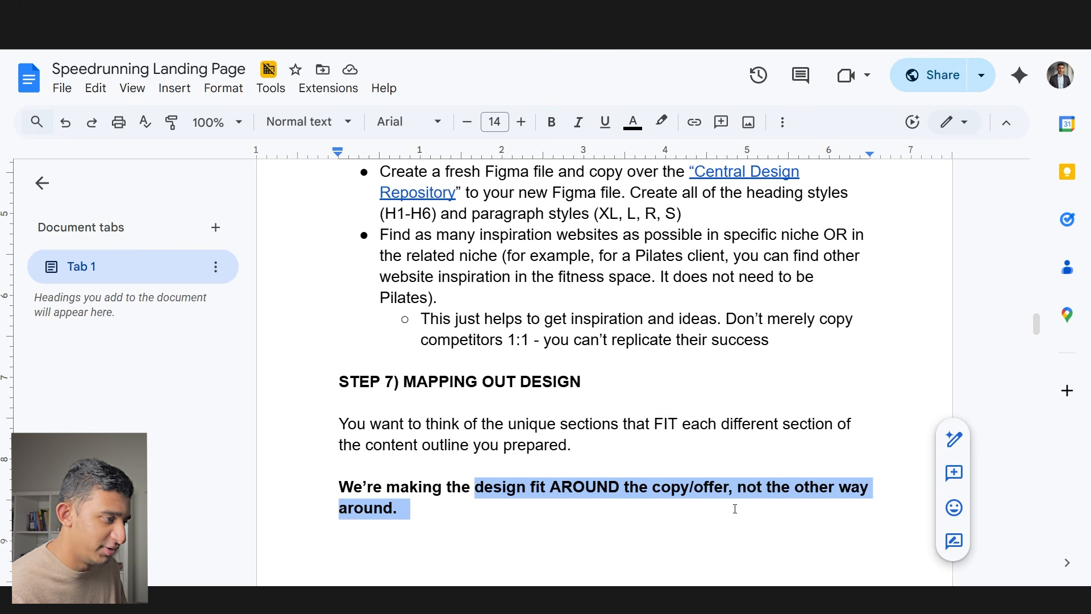
pyautogui.scroll(-7, 728, 506)
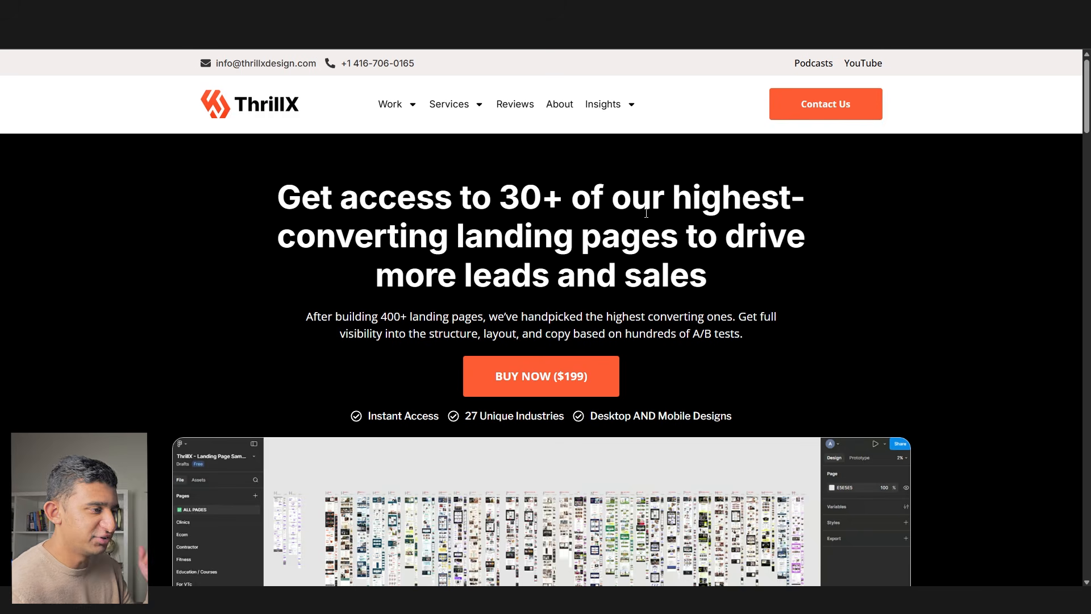
# - Highlight ThrillX's '30+' headline and its Clinic/Healthcare, home service, ECommerce and B2B/SAAS category headings
pyautogui.moveTo(509, 202); pyautogui.dragTo(707, 199)
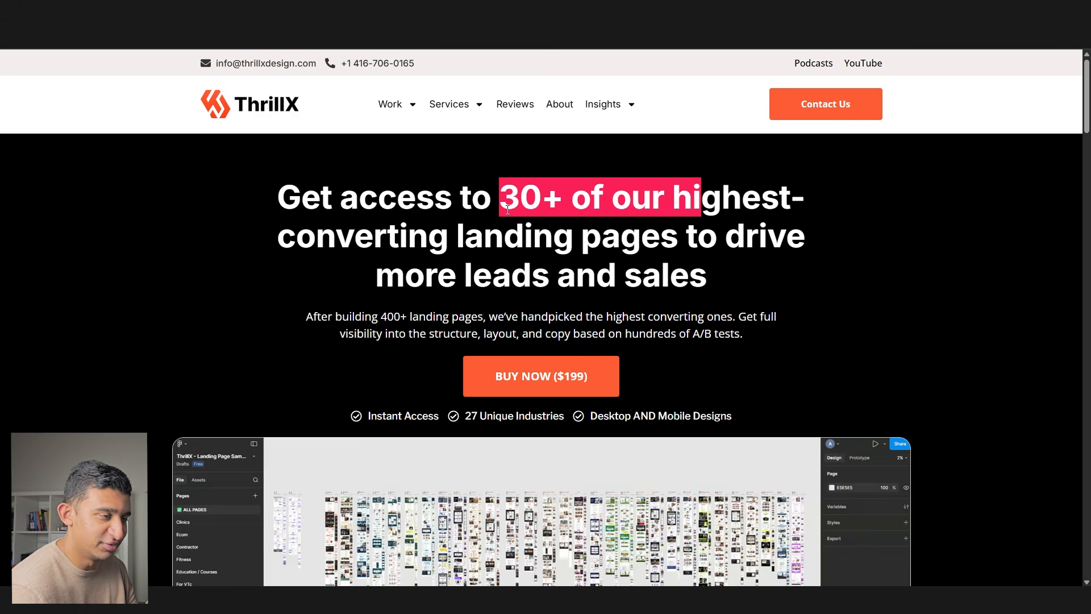
pyautogui.click(712, 274)
pyautogui.scroll(-15, 712, 274)
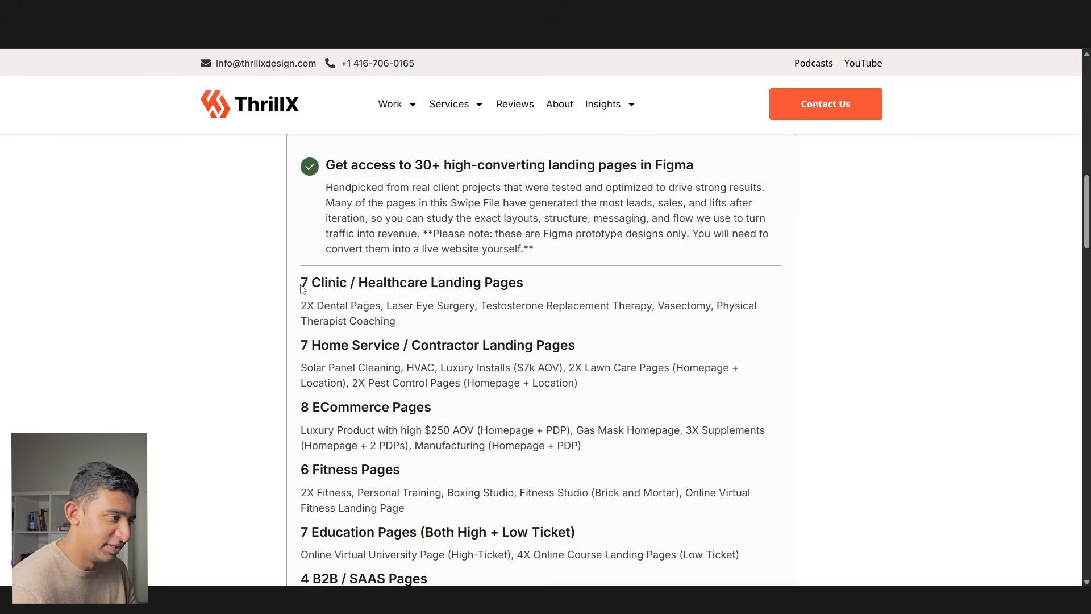
pyautogui.moveTo(302, 282); pyautogui.dragTo(530, 291)
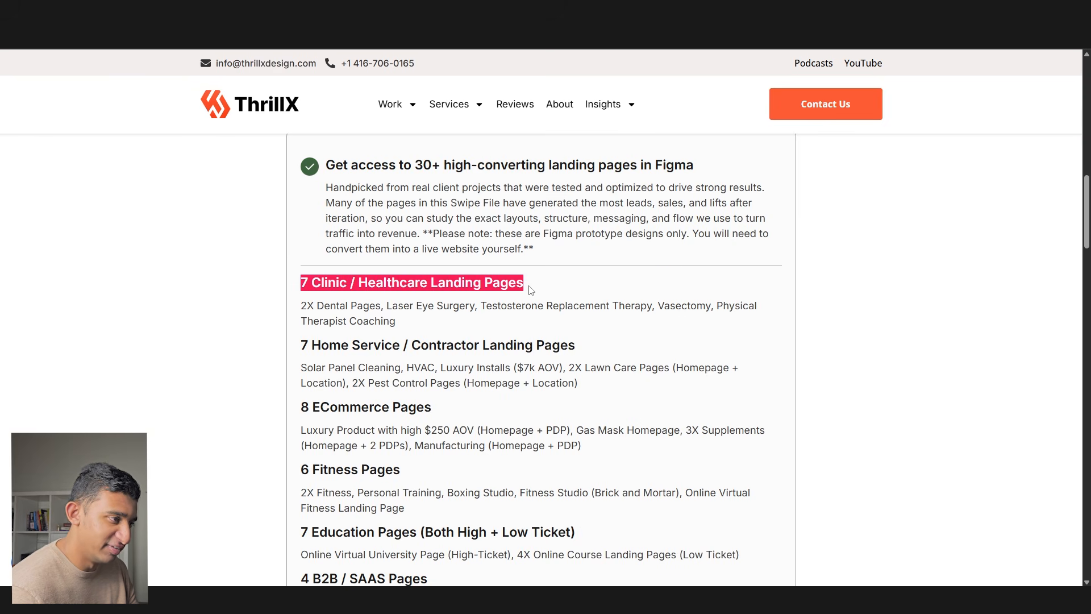
pyautogui.moveTo(308, 346); pyautogui.dragTo(561, 346)
pyautogui.moveTo(432, 407)
pyautogui.mouseDown()
pyautogui.moveTo(310, 404)
pyautogui.moveTo(446, 414)
pyautogui.mouseUp()
pyautogui.scroll(-2, 337, 426)
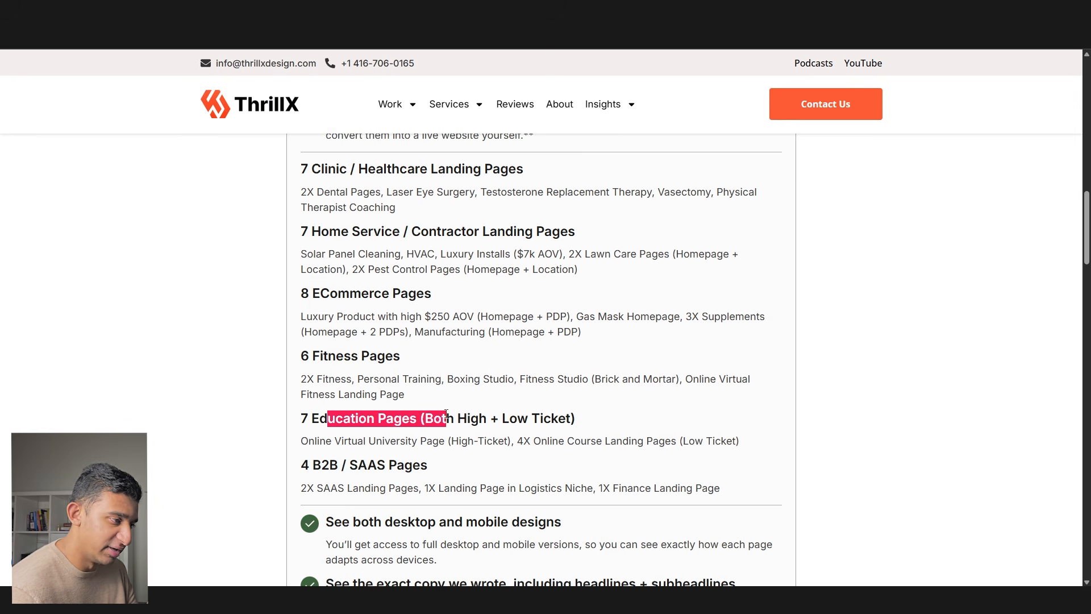
pyautogui.moveTo(430, 465); pyautogui.dragTo(296, 464)
pyautogui.scroll(-2, 293, 465)
pyautogui.moveTo(361, 408); pyautogui.dragTo(566, 409)
pyautogui.moveTo(399, 470); pyautogui.dragTo(733, 467)
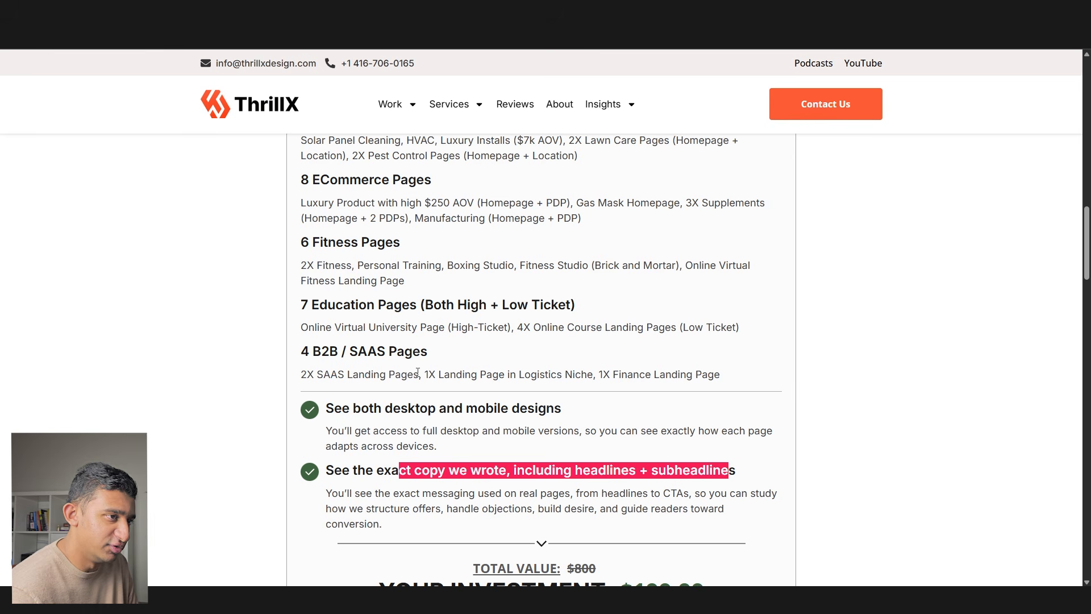
pyautogui.scroll(20, 375, 331)
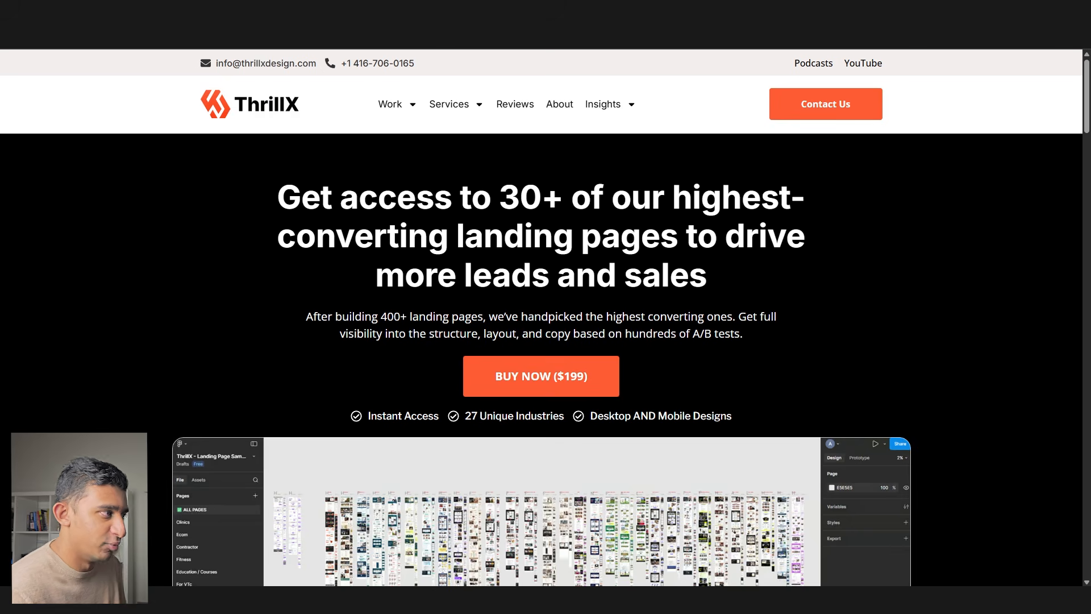
# - Scroll through the Speedrunning Landing Page document, then return to Figma
pyautogui.hotkey('ctrl', 'shift', 'Tab')
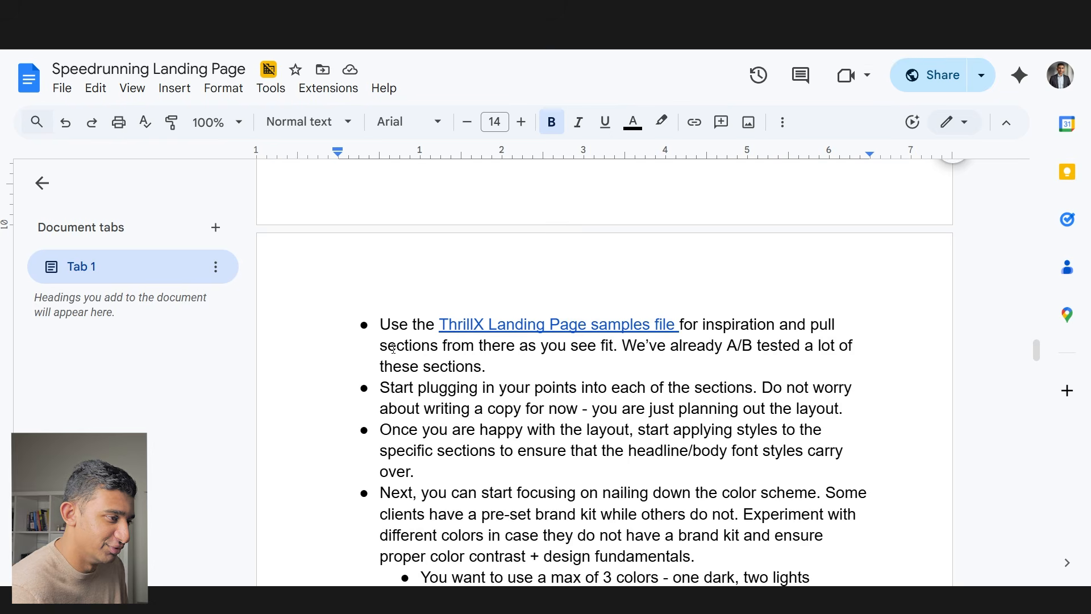
pyautogui.scroll(-1, 392, 348)
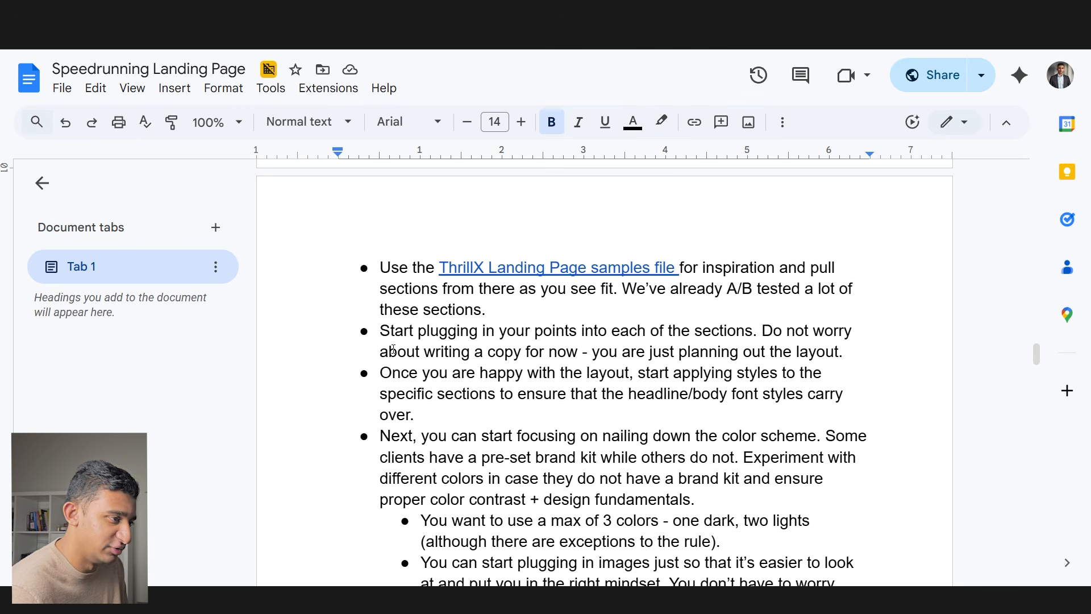
pyautogui.click(635, 599)
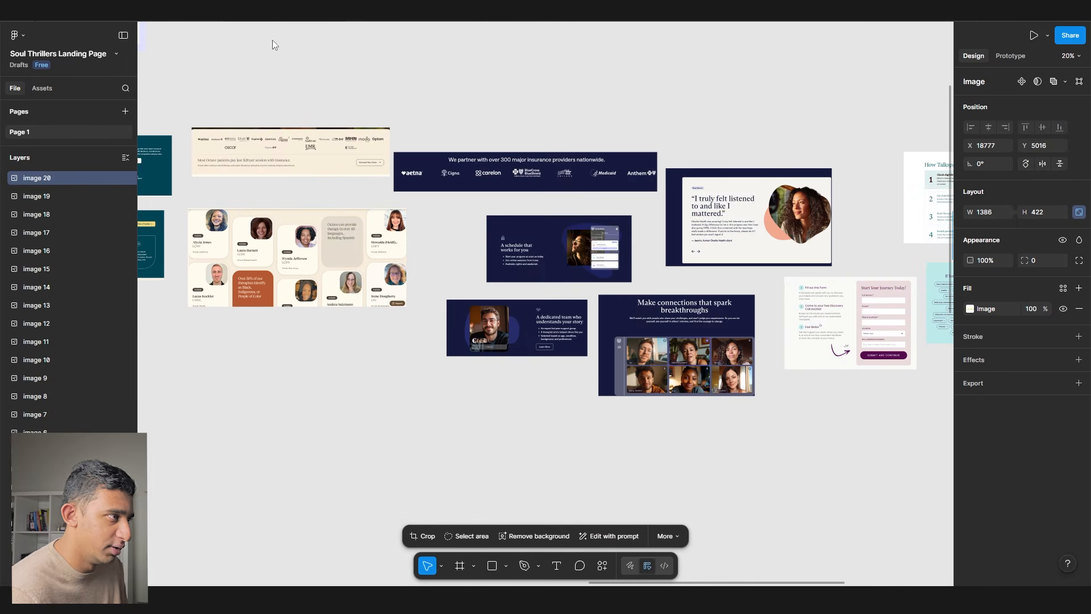
# - Pan and zoom the canvas to the ThrillX Style Guide's Headers and Body Text columns
pyautogui.moveTo(417, 307); pyautogui.dragTo(534, 284)
pyautogui.scroll(-2, 534, 285)
pyautogui.hscroll(-10, 534, 284)
pyautogui.scroll(5, 463, 199)
pyautogui.scroll(5, 519, 199)
pyautogui.moveTo(548, 260); pyautogui.dragTo(375, 250)
pyautogui.scroll(-5, 376, 250)
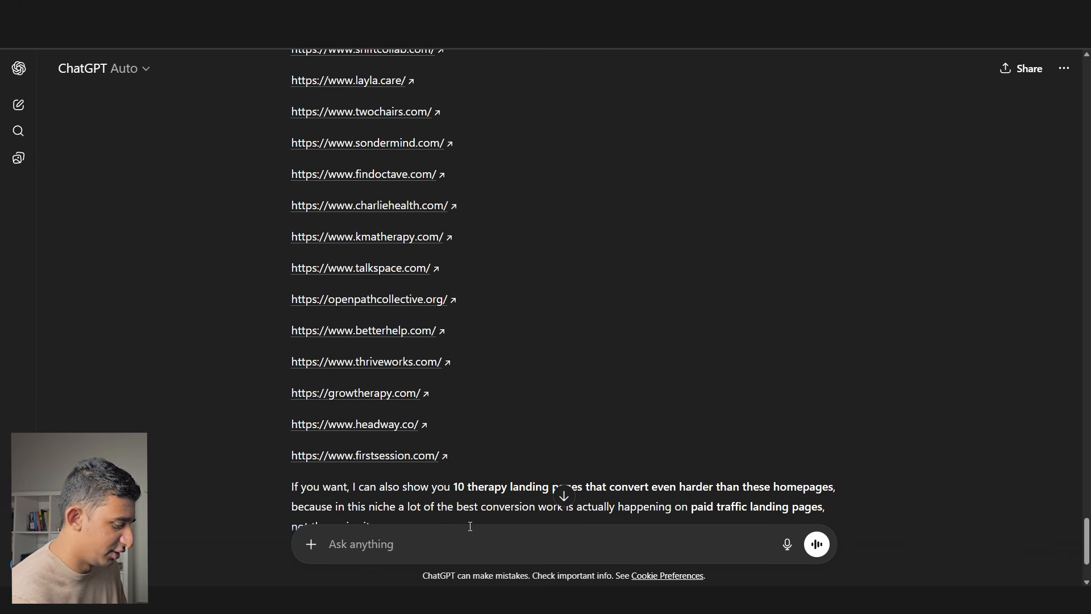
# - Ask ChatGPT to recommend high-touch Google Fonts for header and body that suit this offer
pyautogui.write('recommend some nice hi')
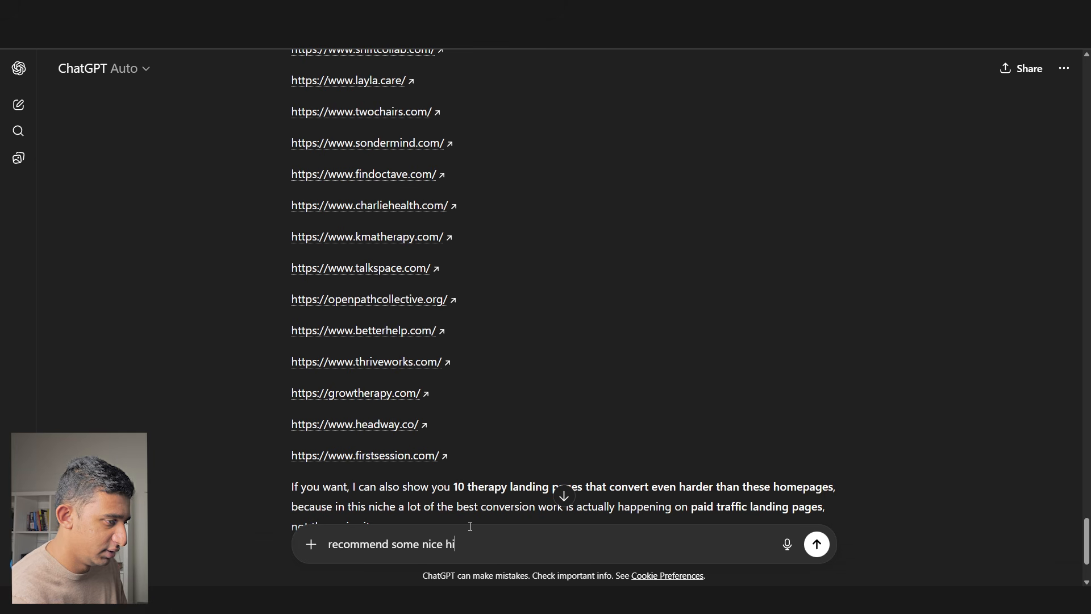
pyautogui.write('gh touch fonts')
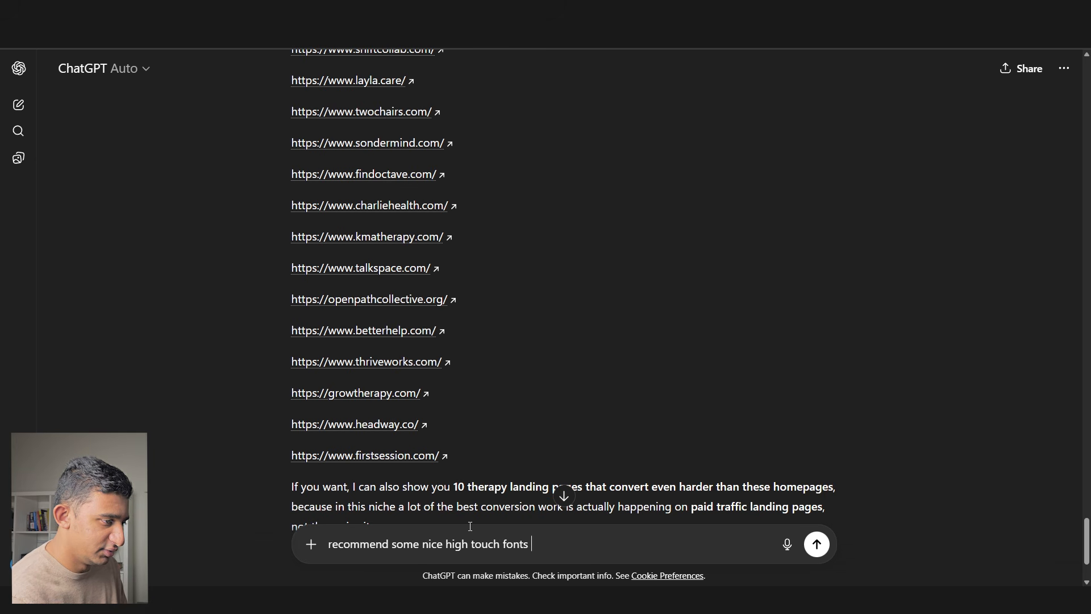
pyautogui.press('BackSpace')
pyautogui.press('BackSpace')
pyautogui.press('BackSpace')
pyautogui.press('BackSpace')
pyautogui.press('BackSpace')
pyautogui.press('BackSpace')
pyautogui.press('BackSpace')
pyautogui.press('BackSpace')
pyautogui.press('BackSpace')
pyautogui.press('BackSpace')
pyautogui.press('BackSpace')
pyautogui.press('BackSpace')
pyautogui.press('BackSpace')
pyautogui.press('BackSpace')
pyautogui.press('BackSpace')
pyautogui.press('BackSpace')
pyautogui.press('BackSpace')
pyautogui.write('google fonts header and body that wor')
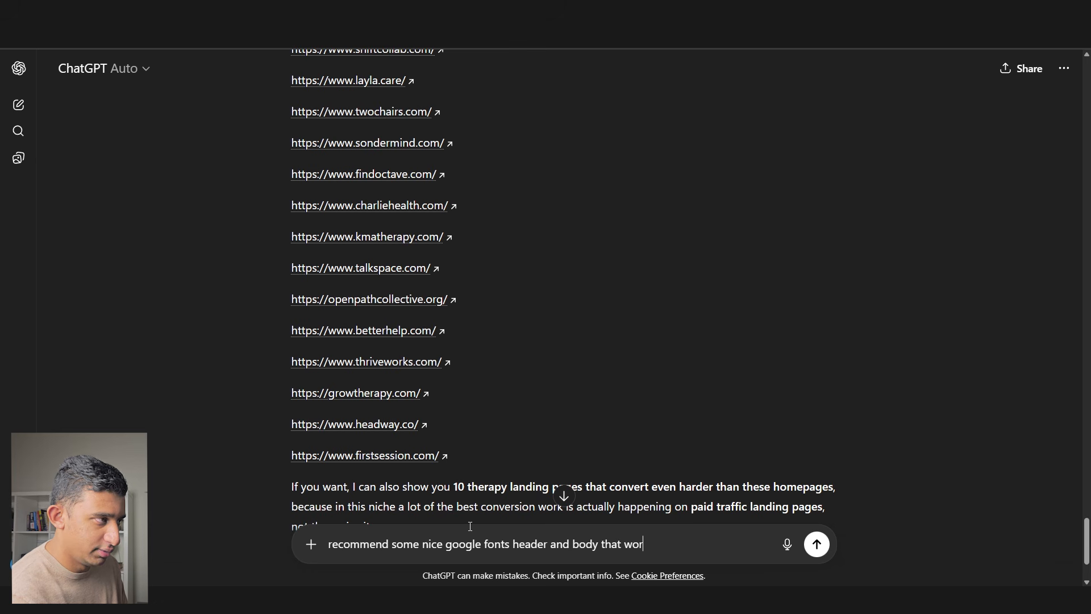
pyautogui.write('ks well for this offer')
pyautogui.press('Return')
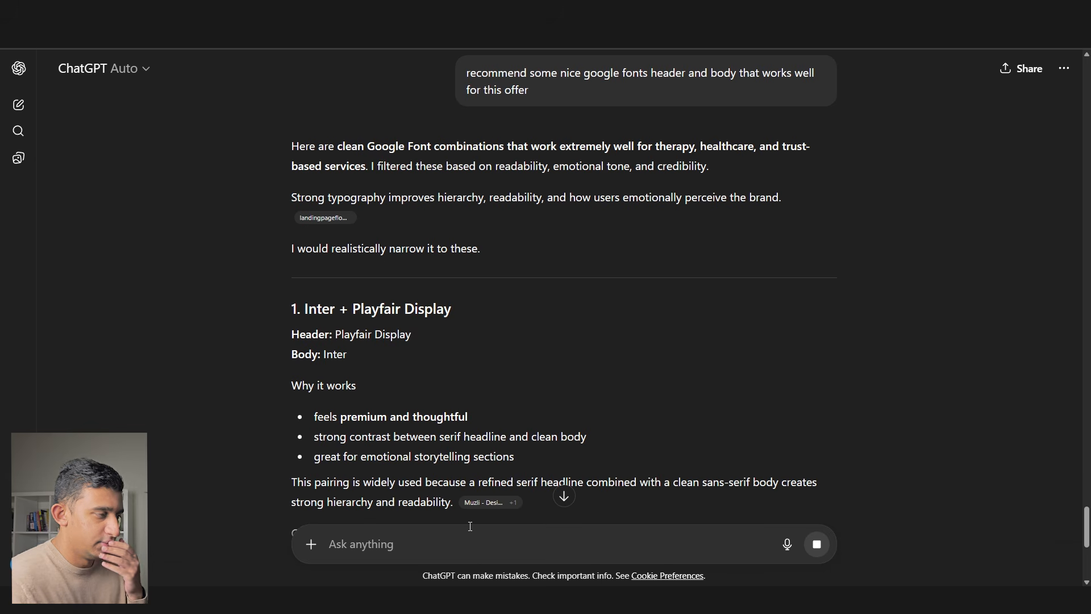
pyautogui.scroll(-20, 428, 284)
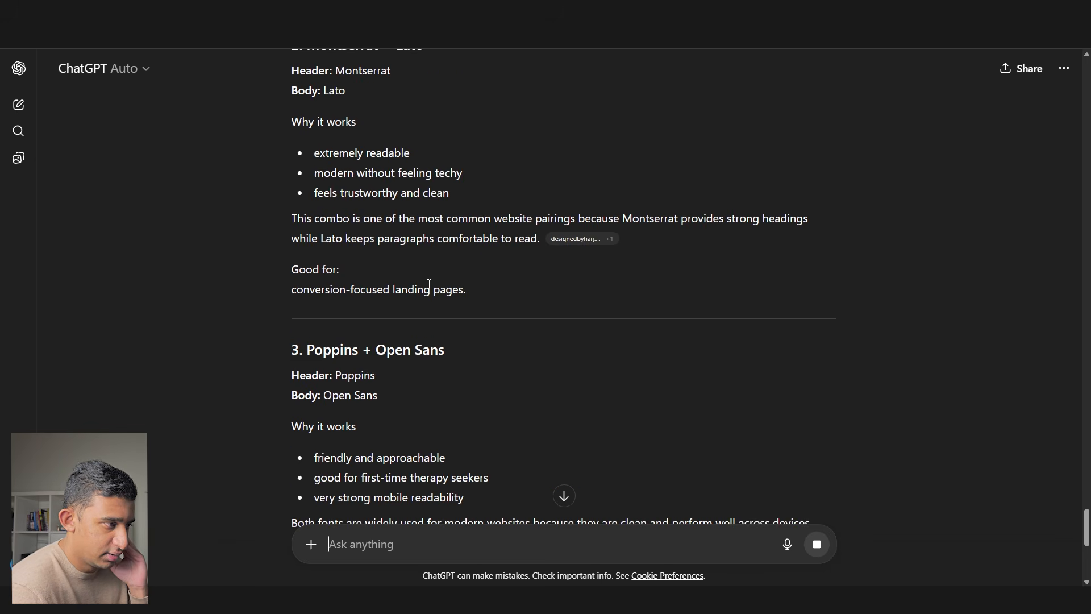
pyautogui.scroll(-8, 428, 287)
# - Ask ChatGPT 'what about something like newsreader' and highlight the Newsreader part of its reply
pyautogui.write('what ab')
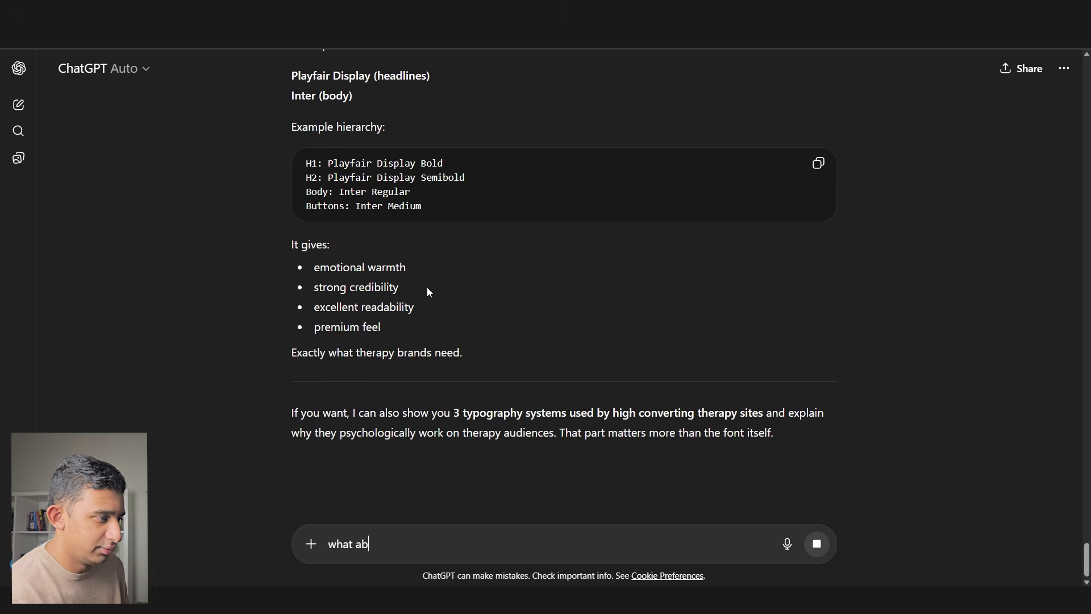
pyautogui.write('out something like news')
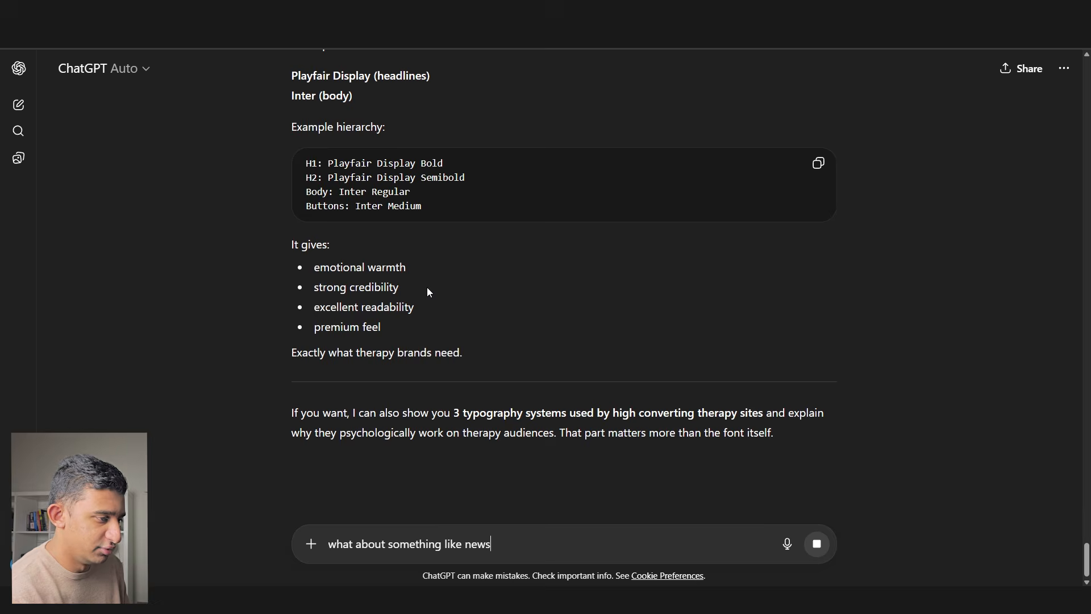
pyautogui.write('reader')
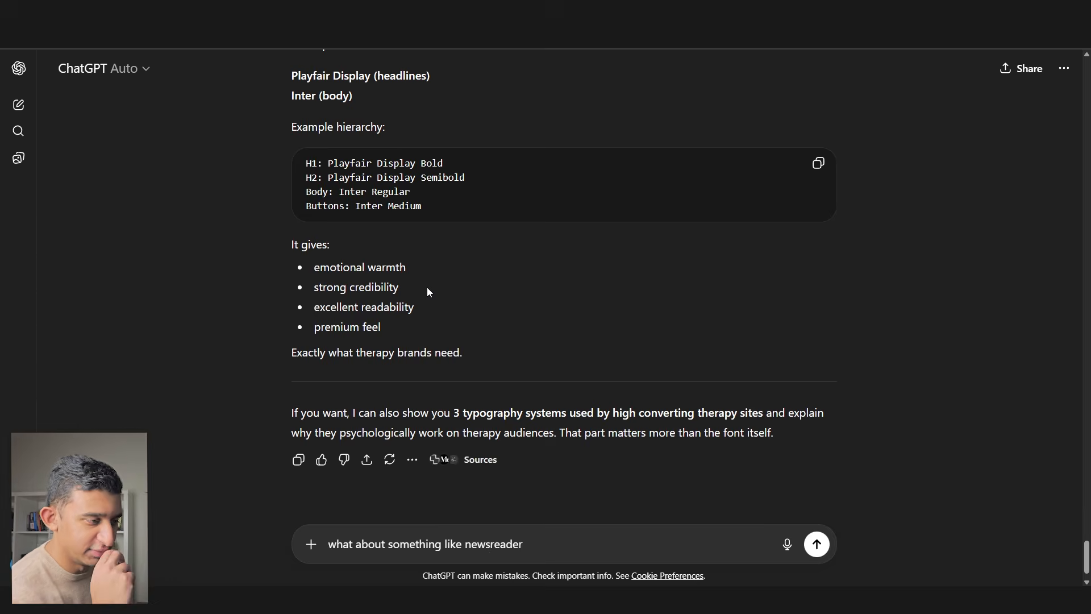
pyautogui.press('Return')
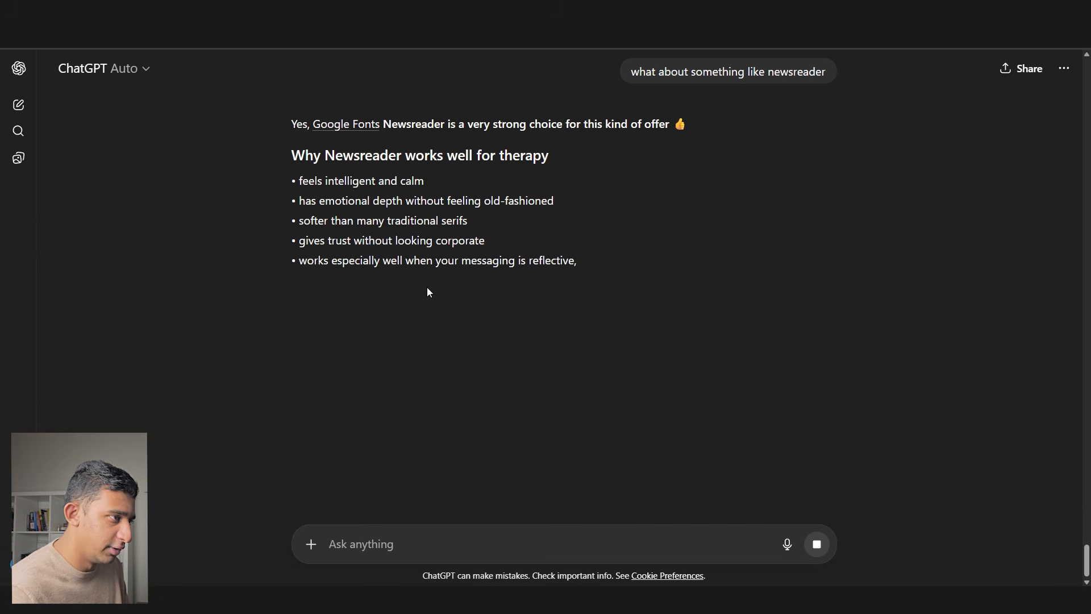
pyautogui.moveTo(325, 155); pyautogui.dragTo(468, 169)
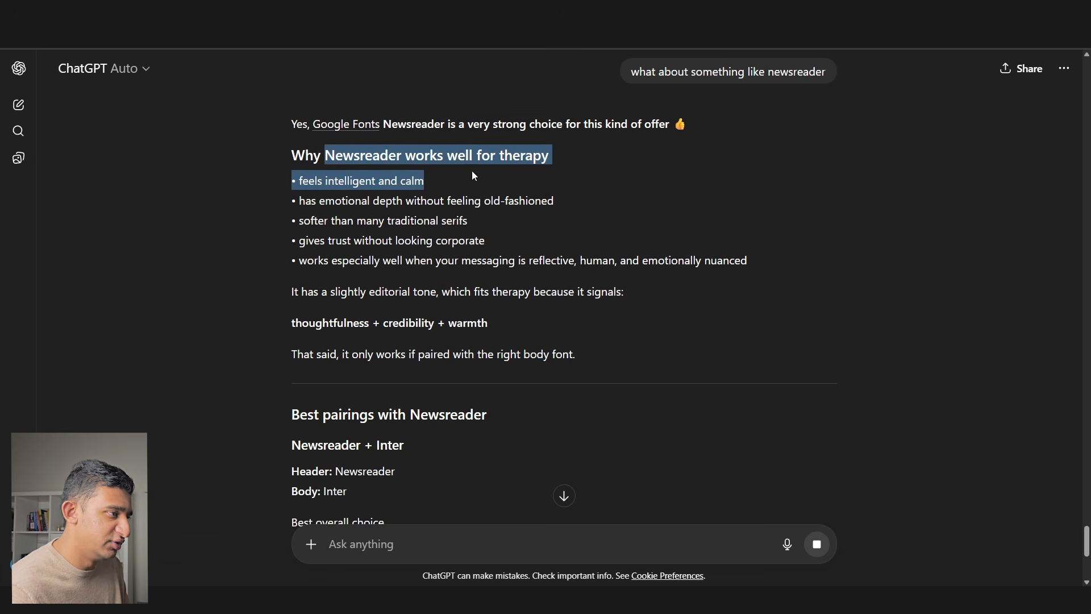
pyautogui.click(473, 175)
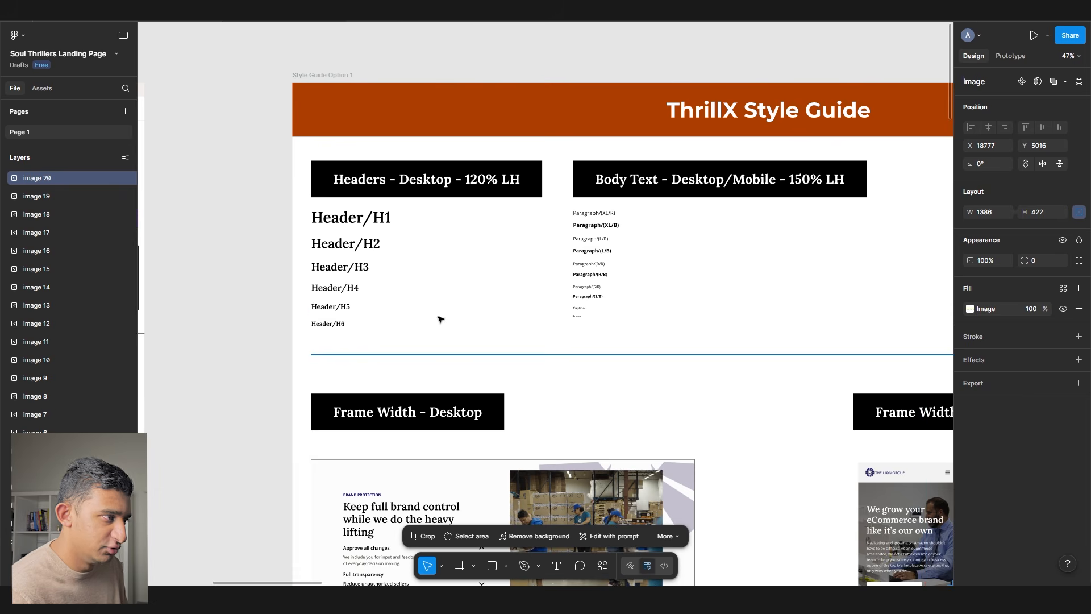
pyautogui.scroll(5, 440, 319)
pyautogui.click(412, 235)
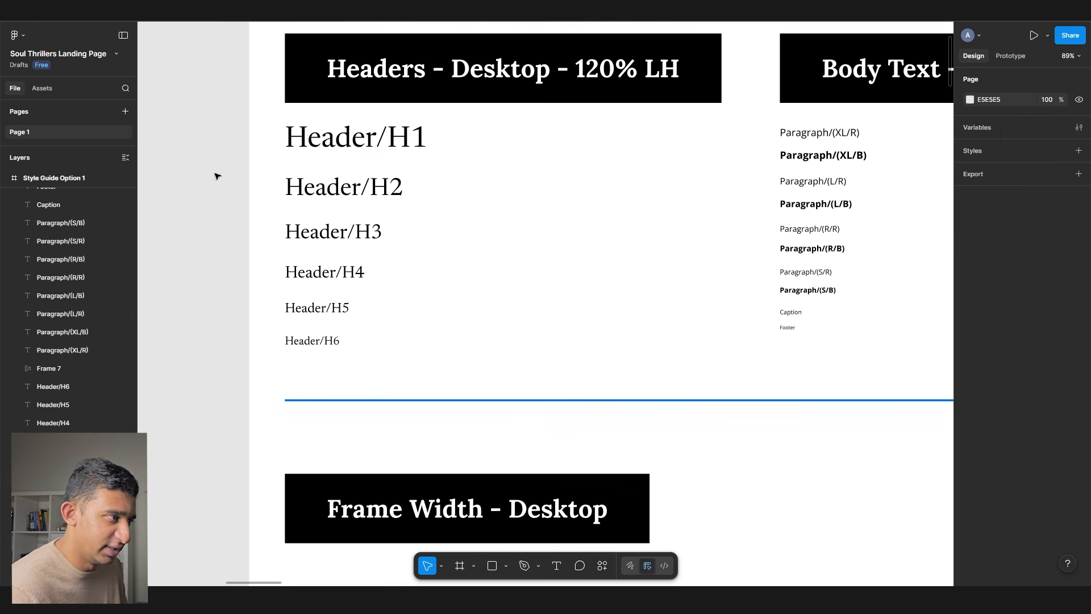
# - Set all ten paragraph sample text layers to the Lato font
pyautogui.hscroll(6, 594, 260)
pyautogui.moveTo(497, 373); pyautogui.dragTo(610, 378)
pyautogui.hscroll(5, 610, 377)
pyautogui.moveTo(521, 350); pyautogui.dragTo(481, 118)
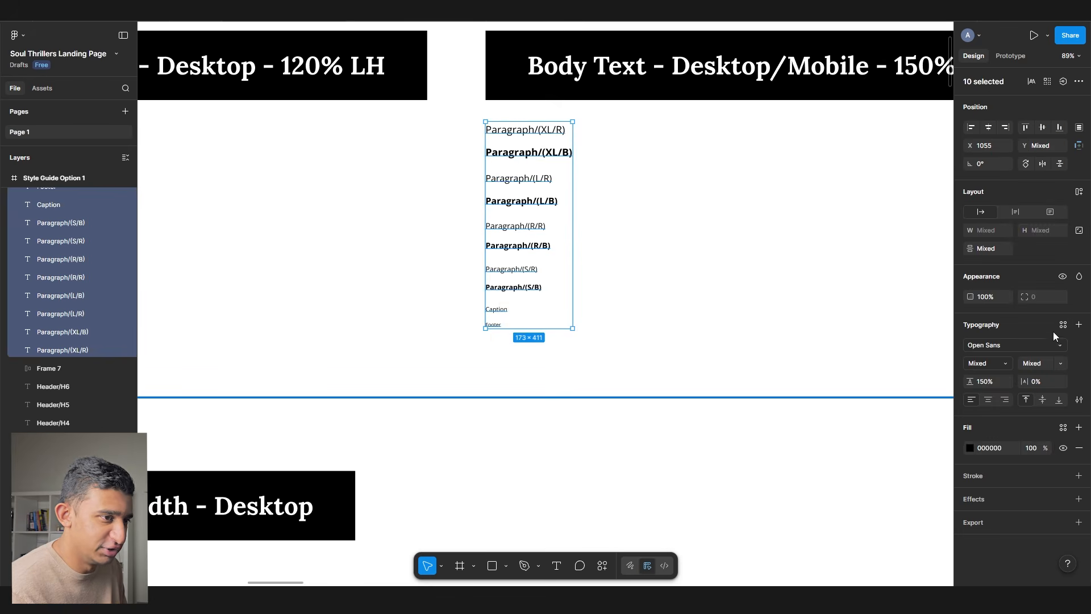
pyautogui.click(1039, 345)
pyautogui.write('Lato')
pyautogui.press('Return')
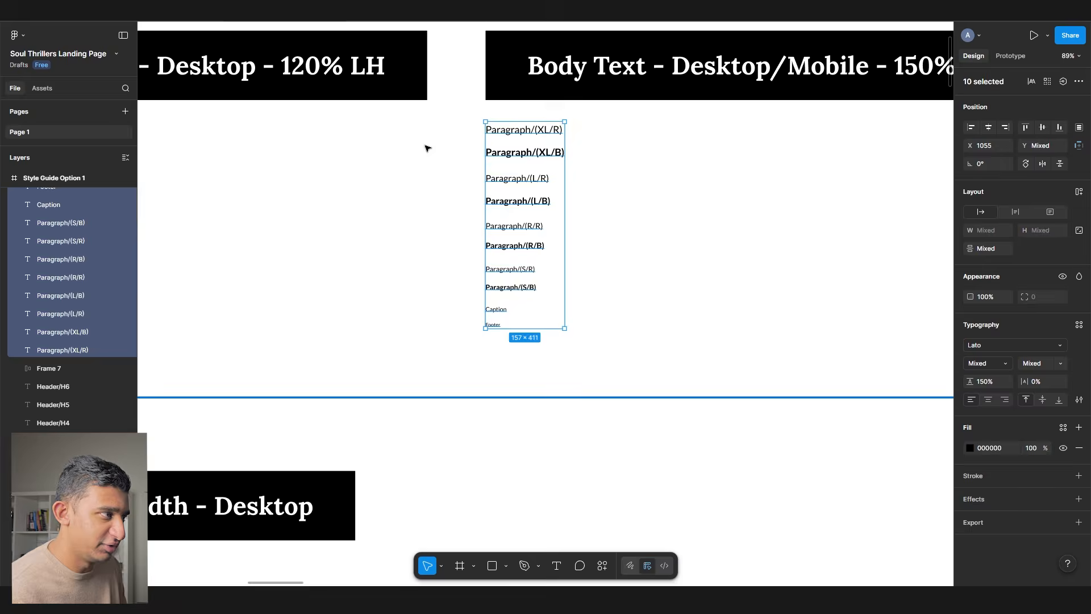
# - Create a Header/H1 text style from the Header/H1 sample
pyautogui.hscroll(-5, 382, 159)
pyautogui.doubleClick(368, 142)
pyautogui.hotkey('ctrl', 'c')
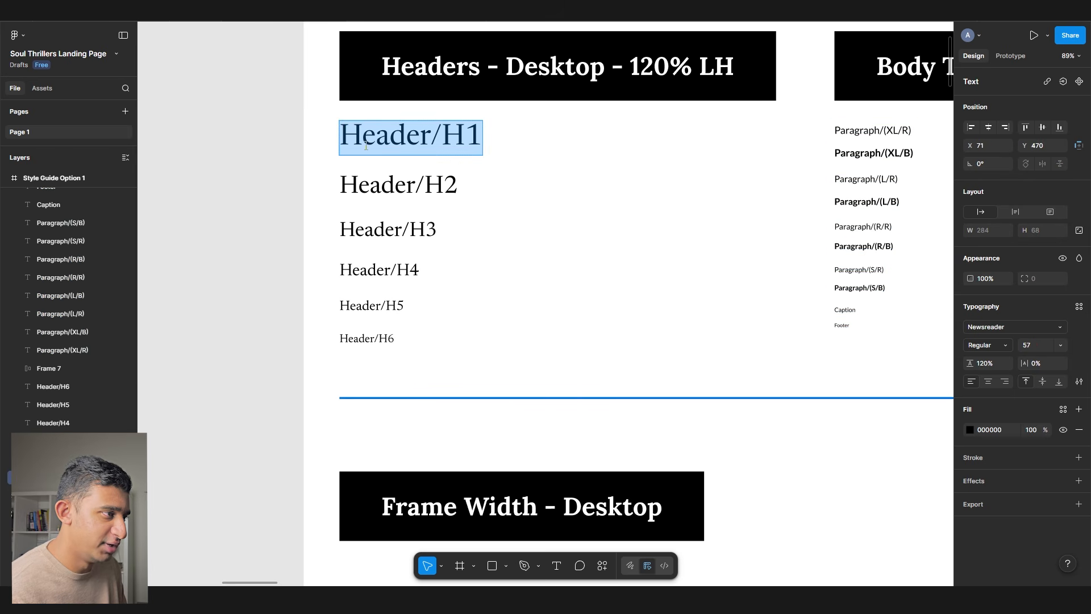
pyautogui.press('Escape')
pyautogui.click(1079, 307)
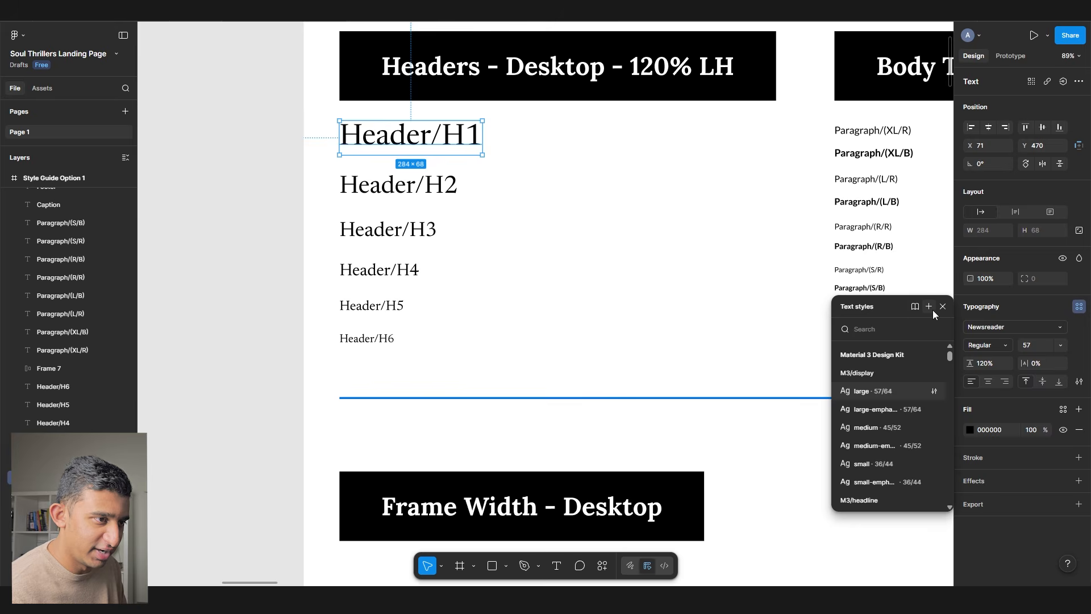
pyautogui.click(915, 306)
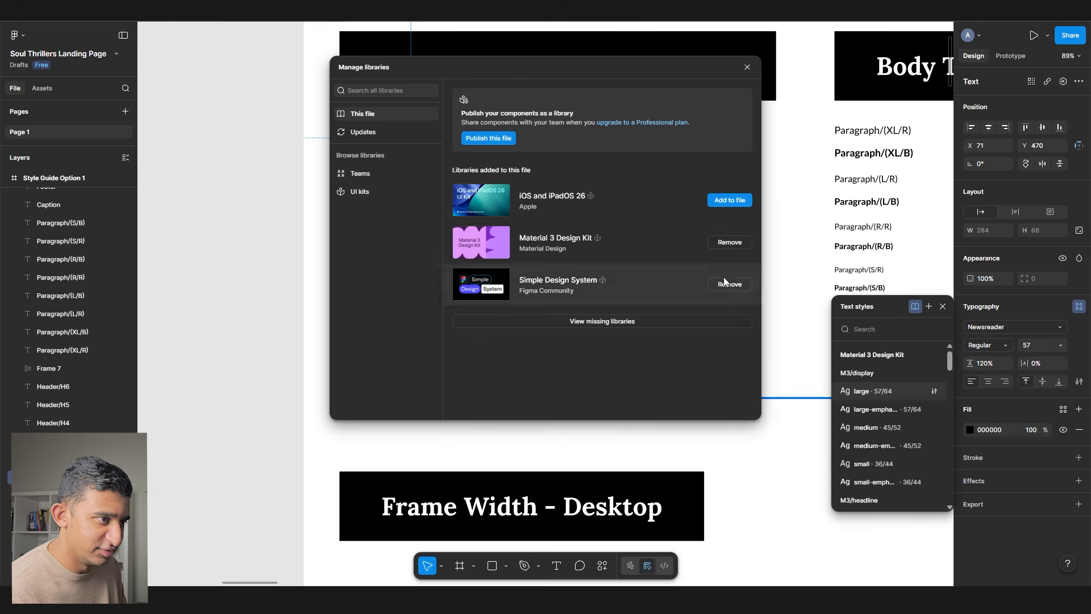
pyautogui.press('Escape')
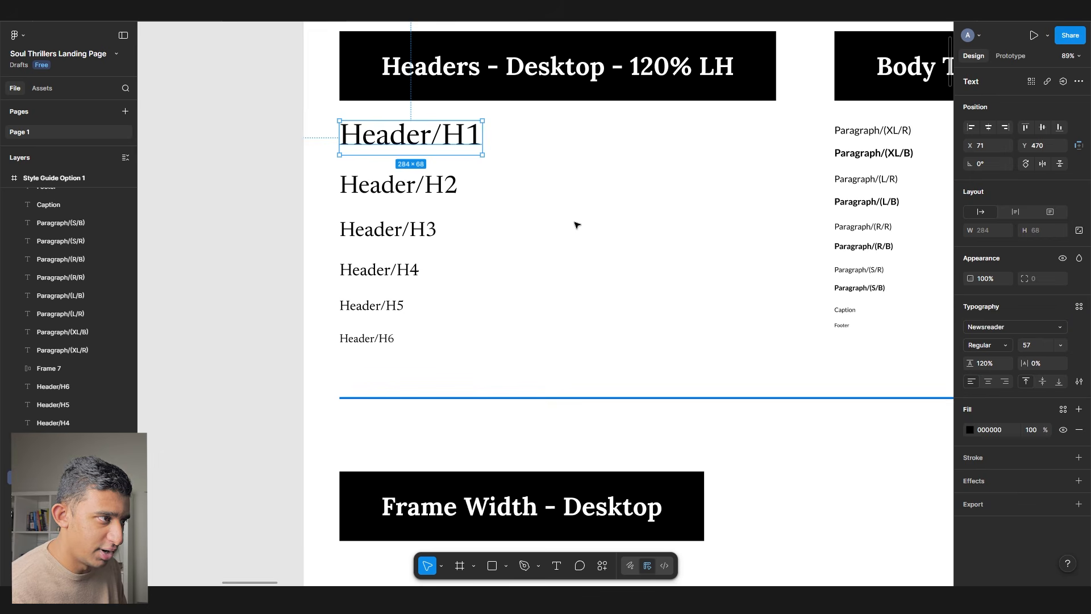
pyautogui.click(1079, 306)
pyautogui.click(929, 307)
pyautogui.hotkey('ctrl', 'v')
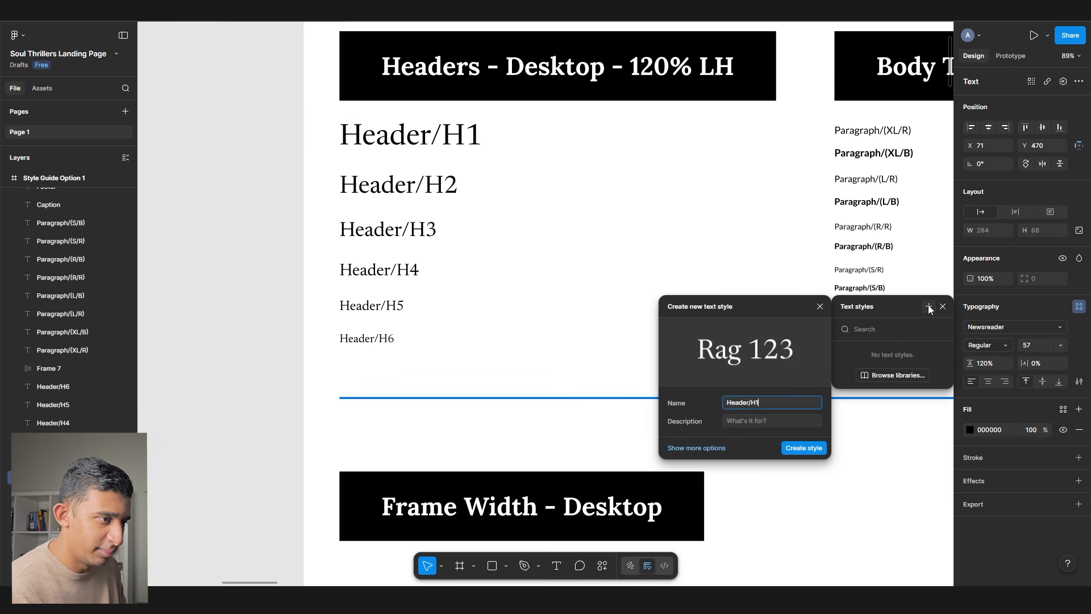
pyautogui.press('Return')
# - Select the hero headline text on the Home - Desktop frame
pyautogui.click(563, 242)
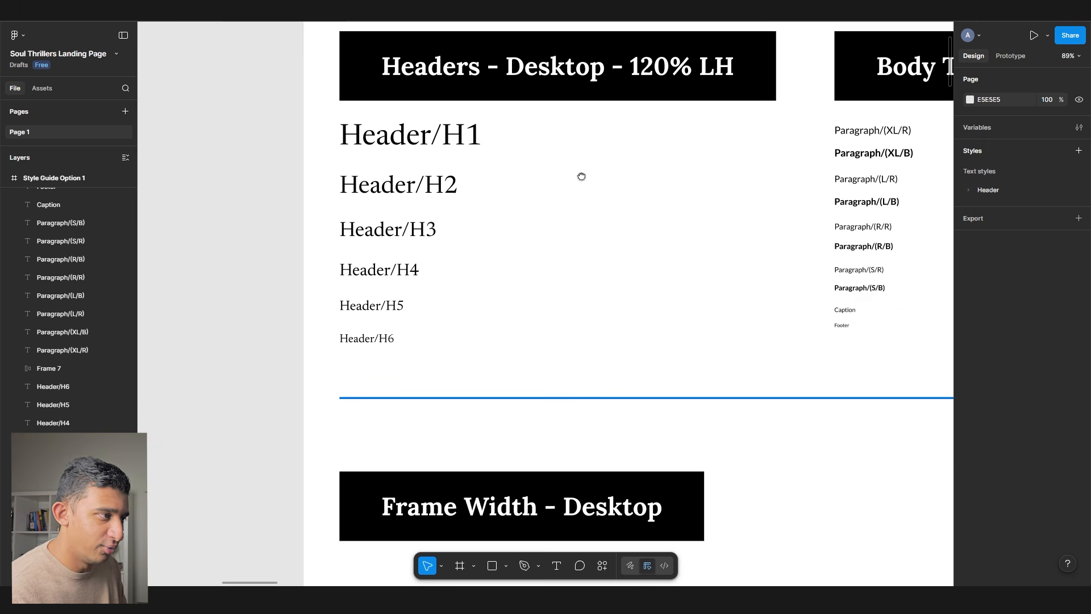
pyautogui.hscroll(-10, 496, 175)
pyautogui.scroll(-3, 484, 288)
pyautogui.click(432, 190)
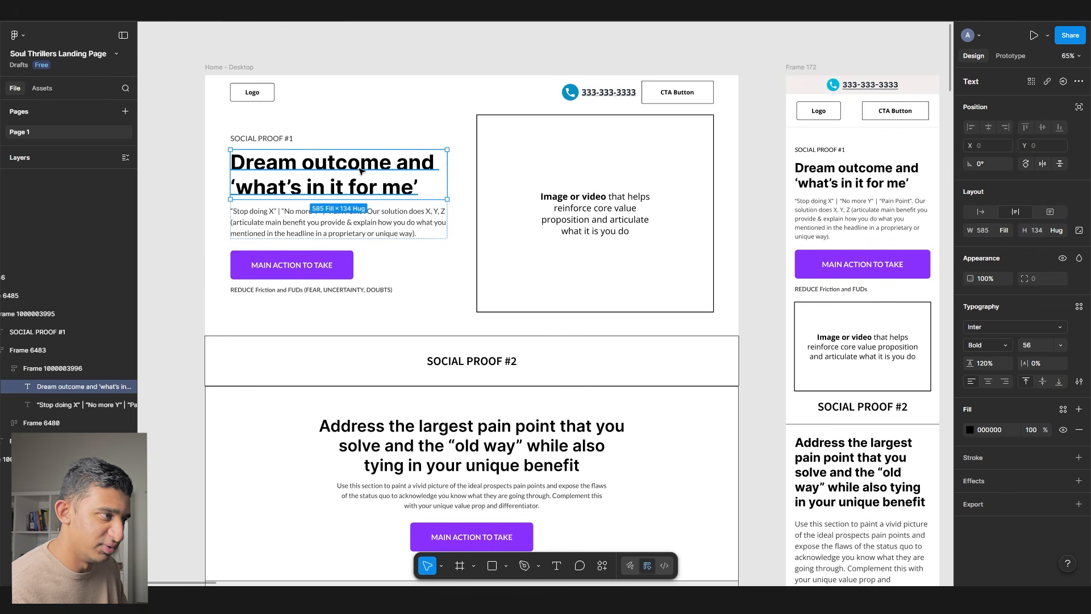
# - Apply the Header/H1 text style to the hero headline 'Dream outcome and what's in it for me'
pyautogui.click(1079, 306)
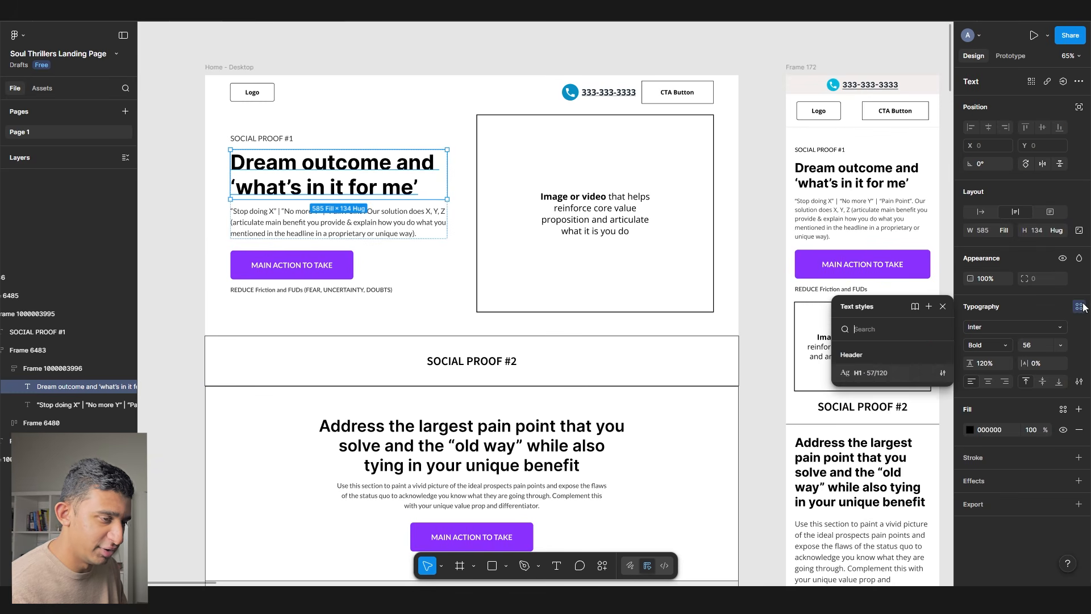
pyautogui.click(878, 374)
pyautogui.scroll(5, 247, 159)
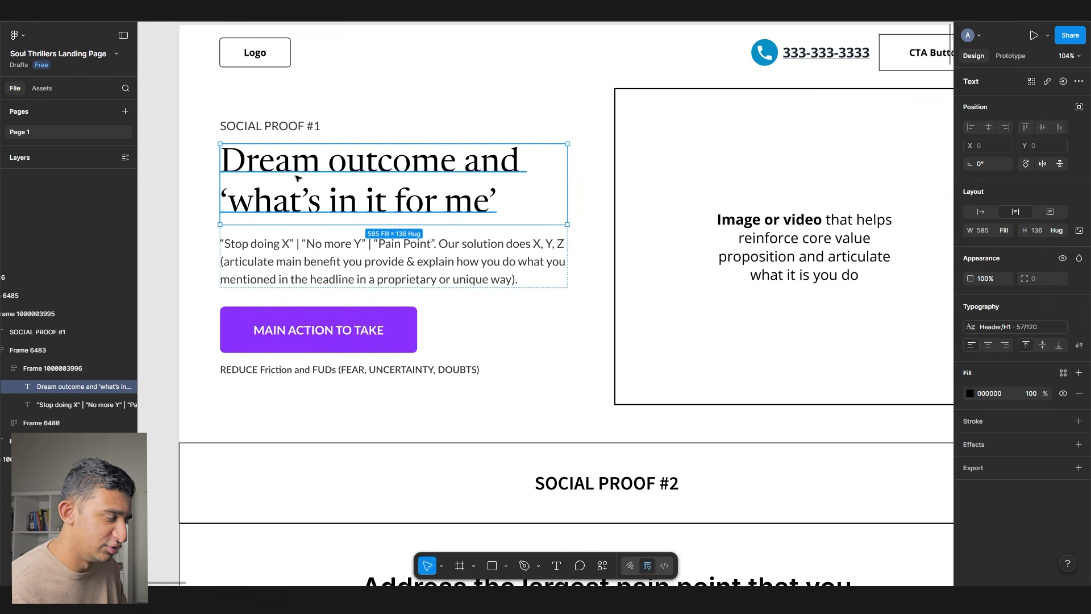
pyautogui.hscroll(10, 331, 189)
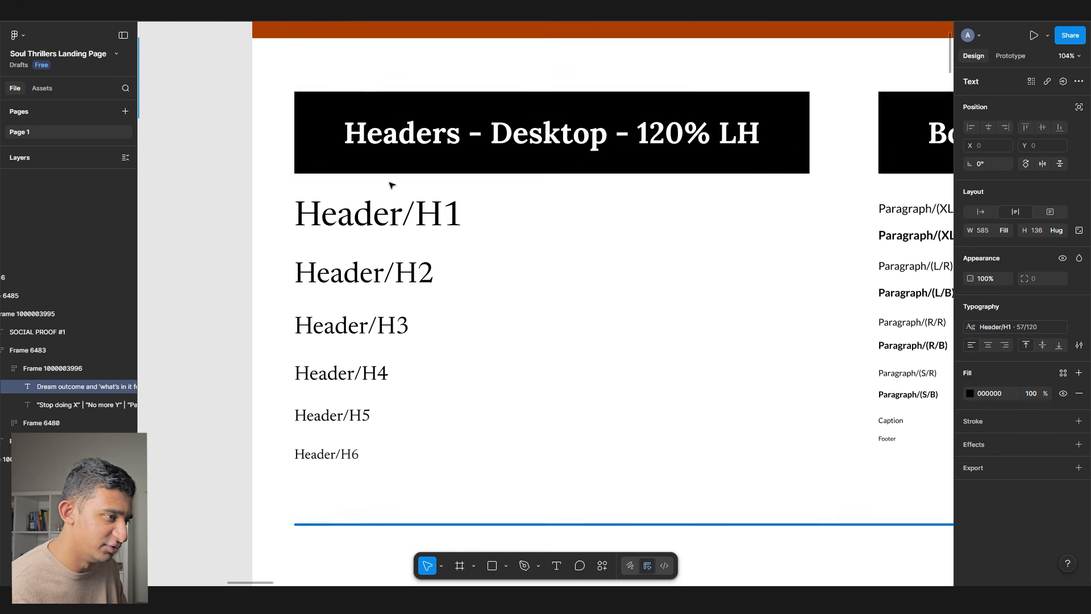
pyautogui.scroll(-3, 392, 180)
# - Select the Header/H2 sample and start a new text style from it
pyautogui.moveTo(465, 413); pyautogui.dragTo(317, 194)
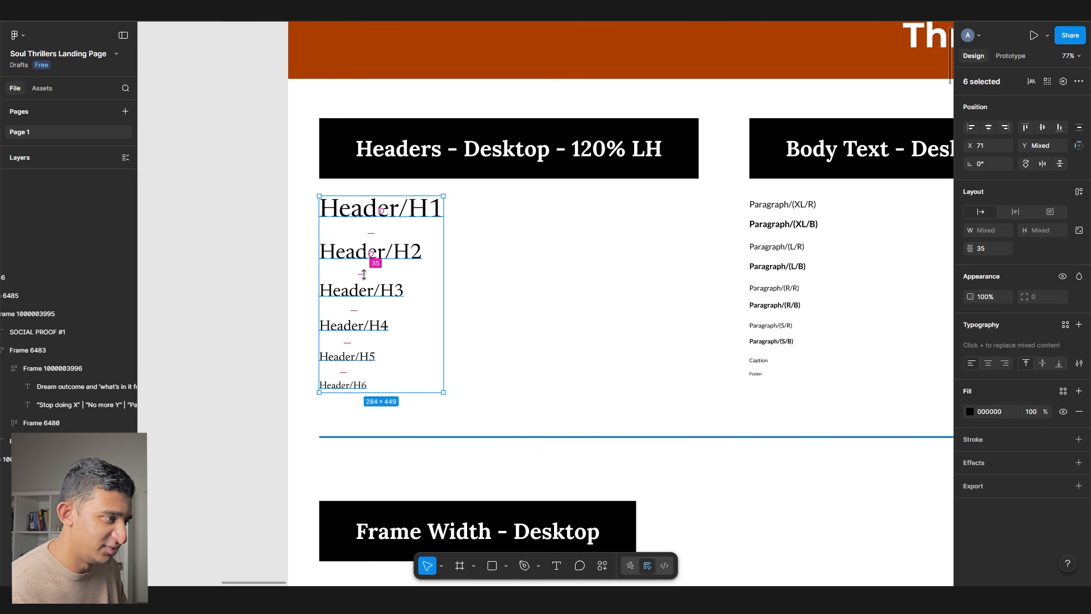
pyautogui.click(350, 254)
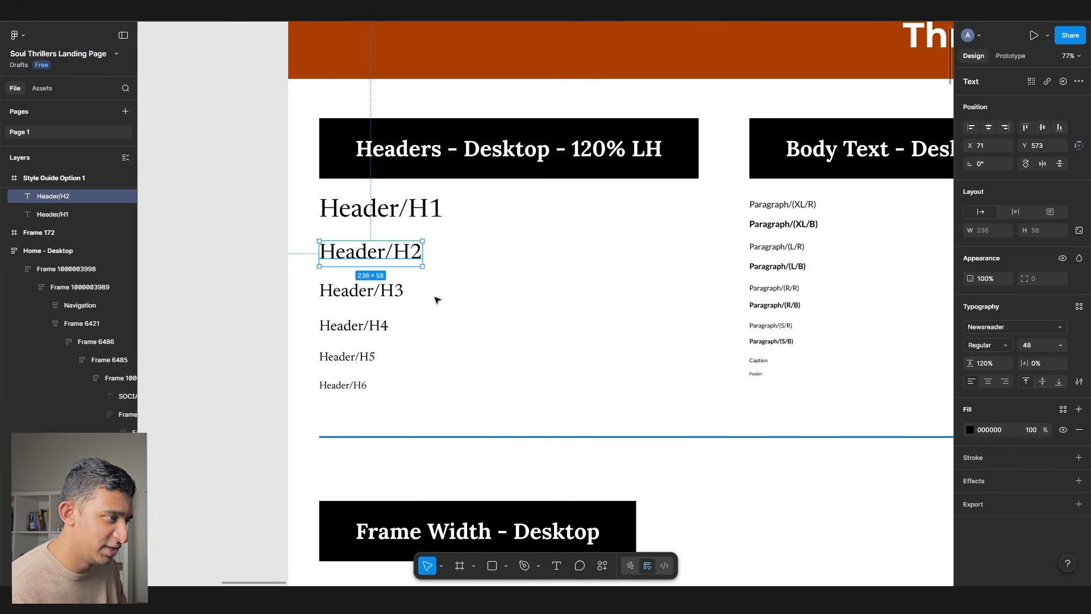
pyautogui.scroll(2, 437, 300)
pyautogui.click(1079, 306)
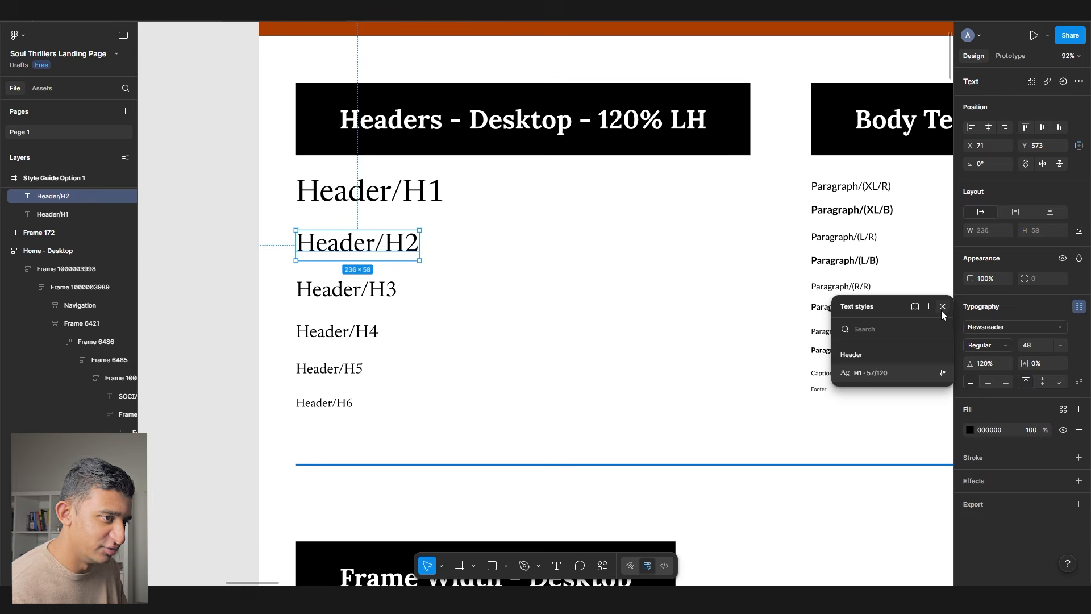
pyautogui.click(931, 310)
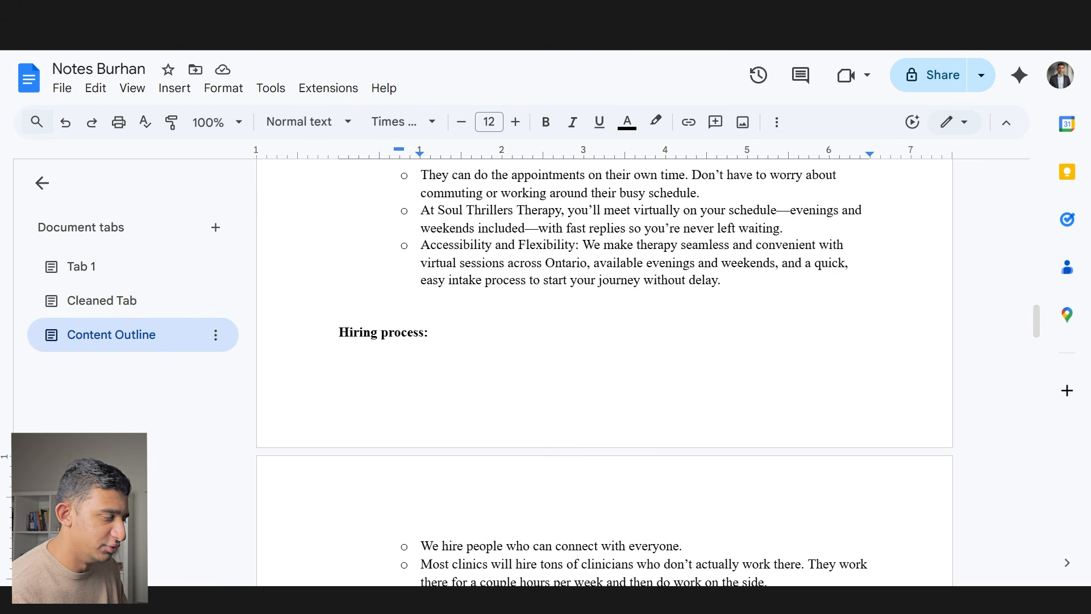
# - Copy the entire content outline from Google Docs and paste it onto the Figma canvas
pyautogui.scroll(-1, 343, 172)
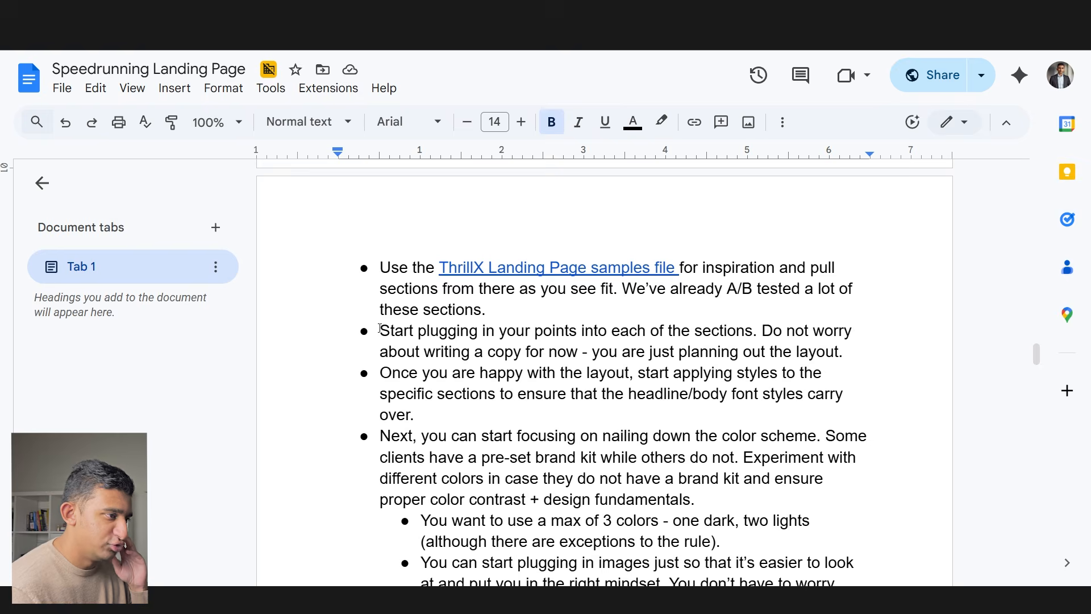
pyautogui.moveTo(379, 331); pyautogui.dragTo(845, 353)
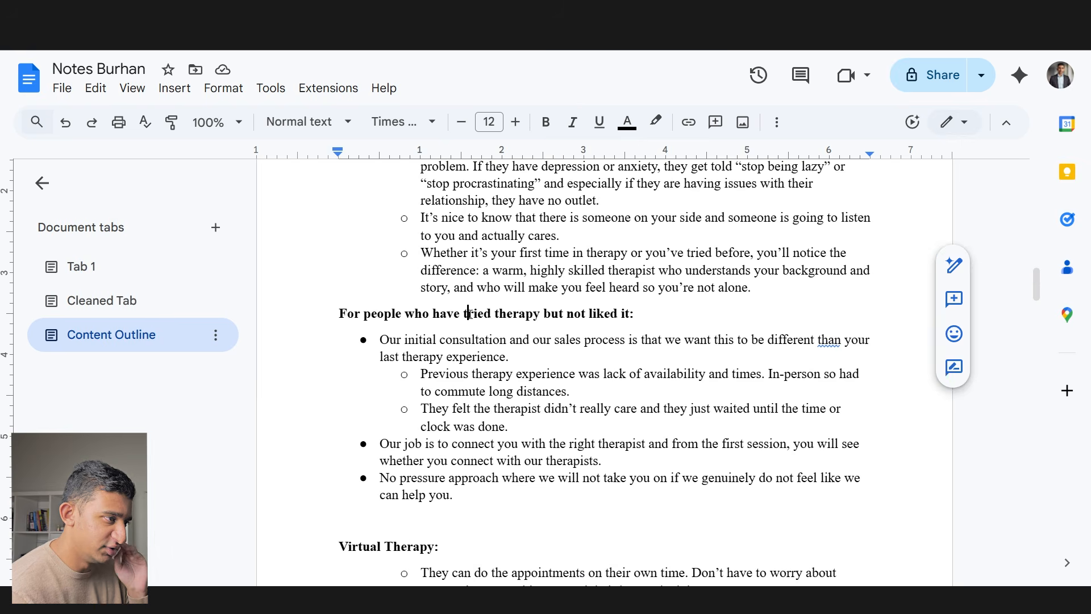
pyautogui.hotkey('ctrl', 'a')
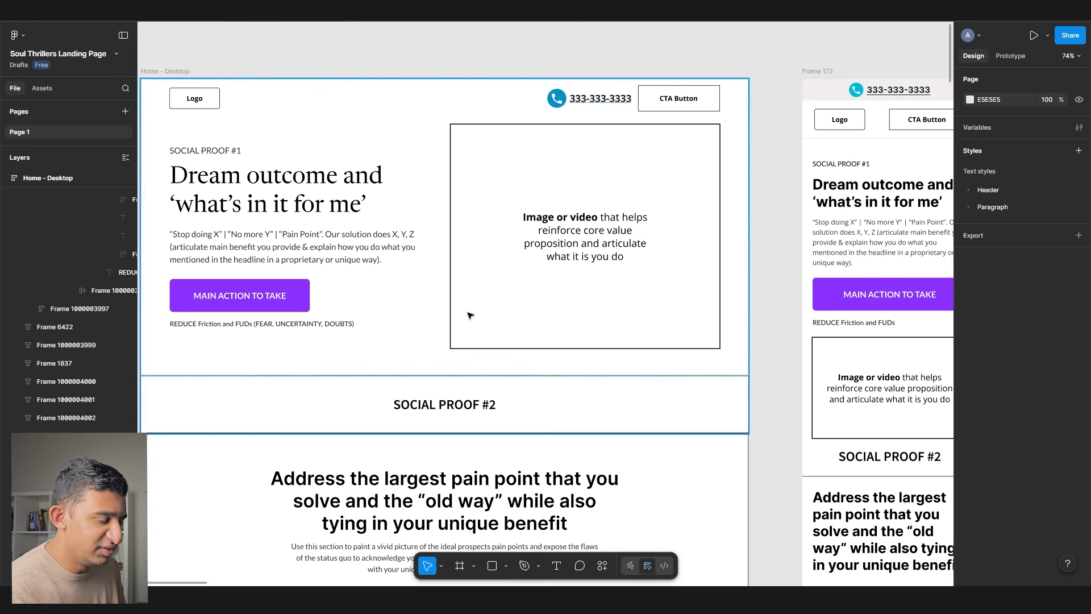
pyautogui.hscroll(-10, 469, 315)
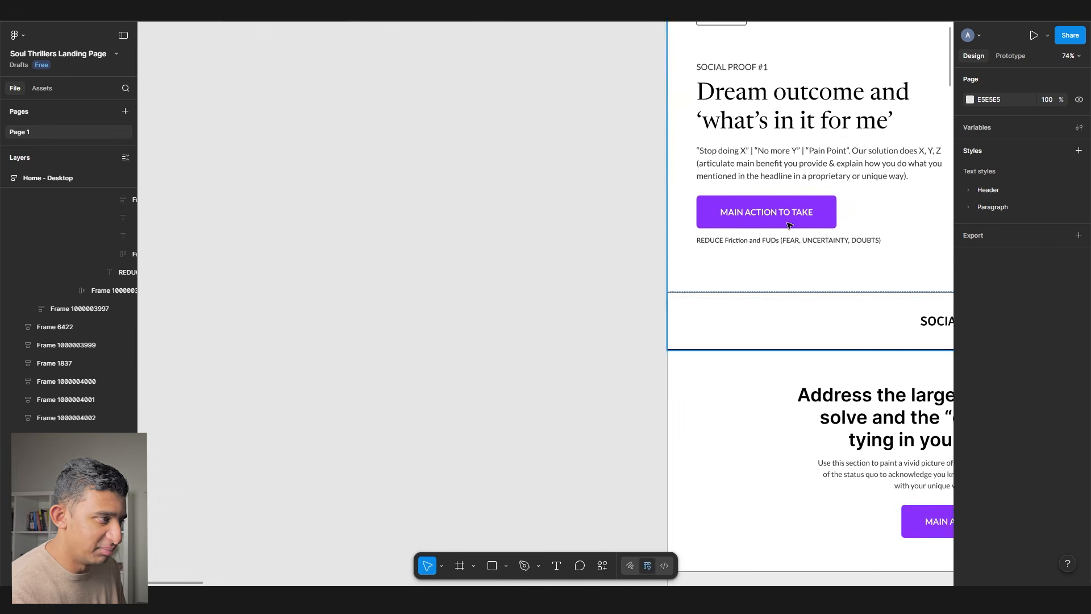
pyautogui.hotkey('ctrl', 'v')
pyautogui.scroll(-5, 415, 151)
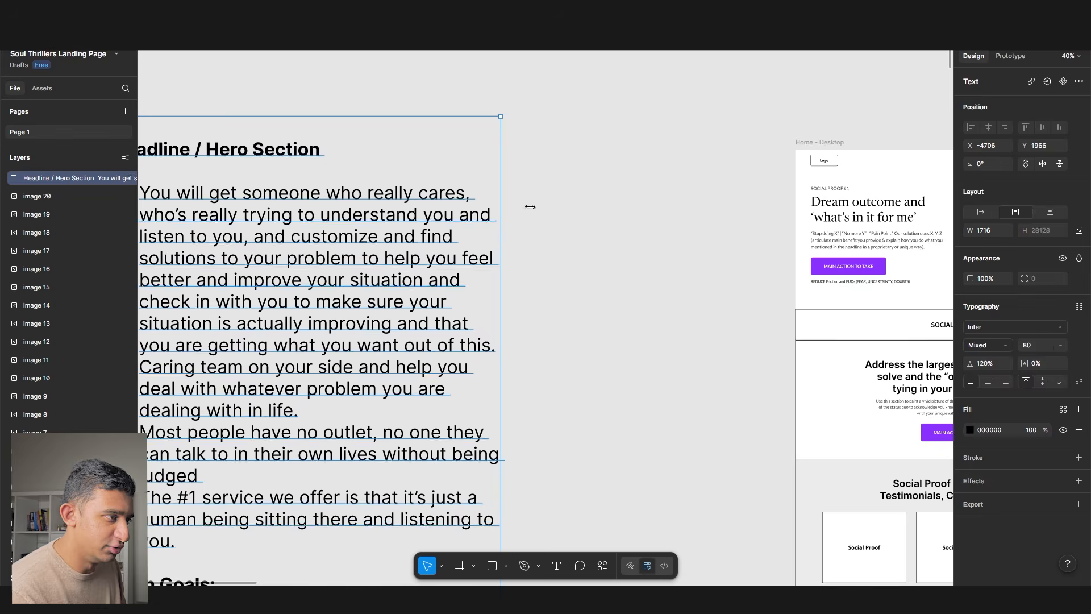
# - Highlight the notes bullet about plugging points into sections
pyautogui.hotkey('alt', 'Tab')
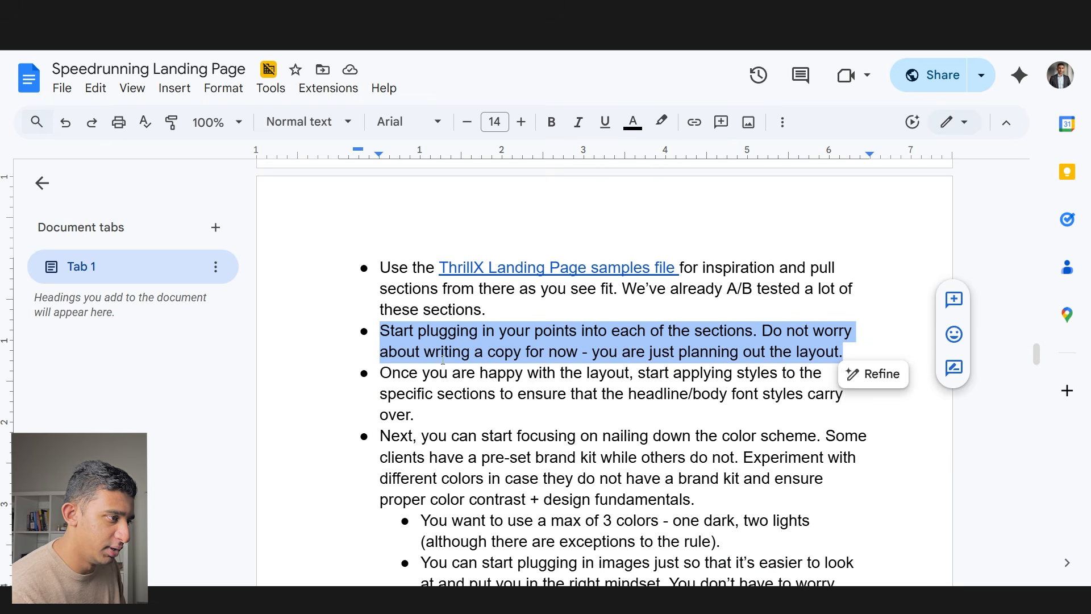
pyautogui.click(442, 359)
pyautogui.moveTo(403, 330); pyautogui.dragTo(849, 357)
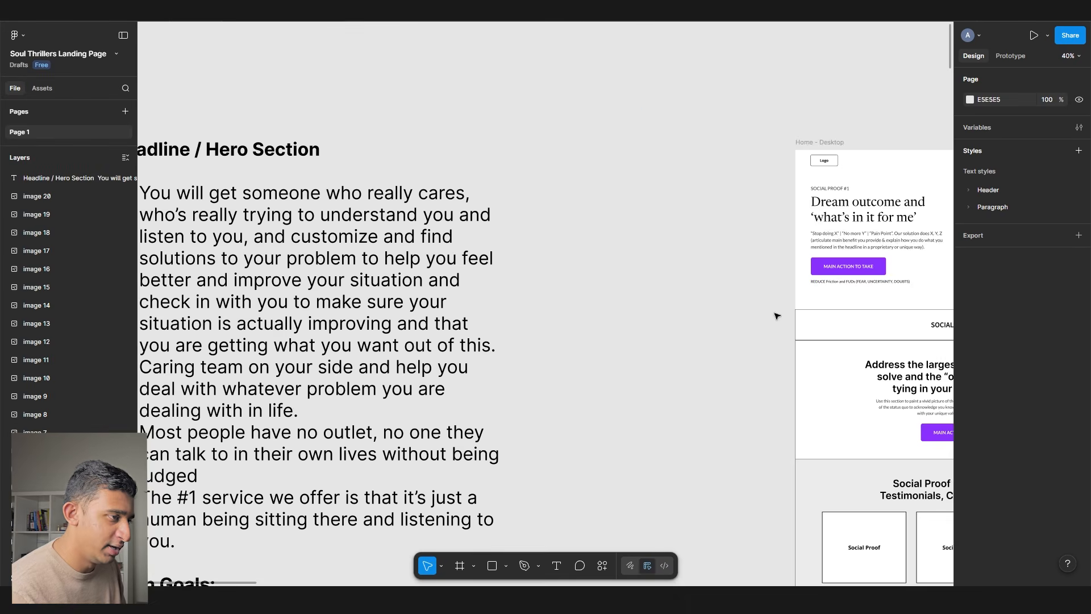
pyautogui.keyDown('ctrl'); pyautogui.scroll(-10, 391, 289); pyautogui.keyUp('ctrl')
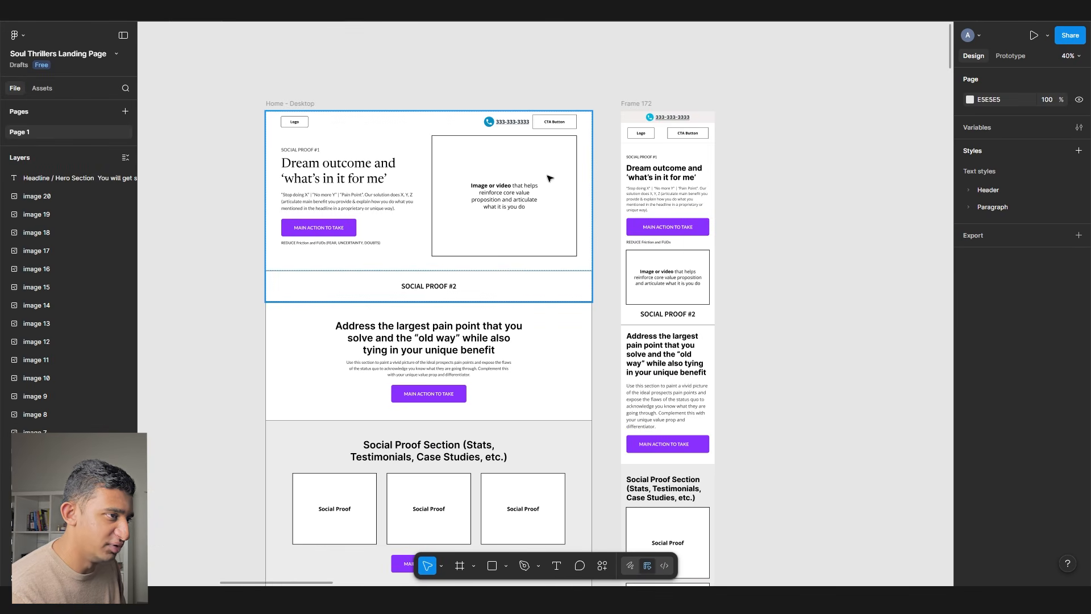
# - Zoom into the Home - Desktop hero and select its frame, left text column and image placeholder
pyautogui.keyDown('ctrl'); pyautogui.scroll(5, 359, 219); pyautogui.keyUp('ctrl')
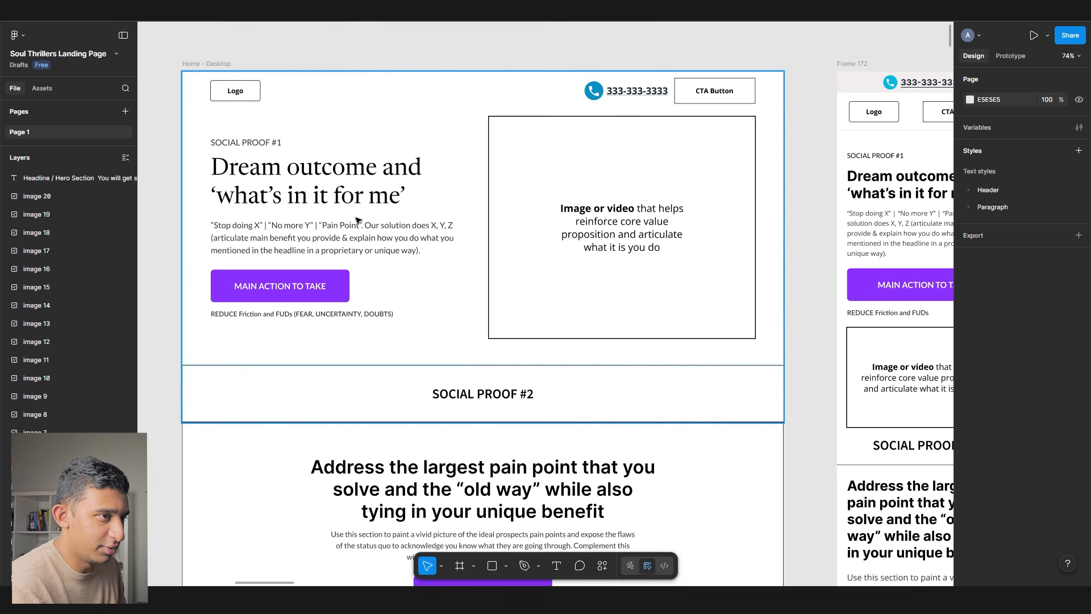
pyautogui.keyDown('ctrl'); pyautogui.scroll(-2, 377, 209); pyautogui.keyUp('ctrl')
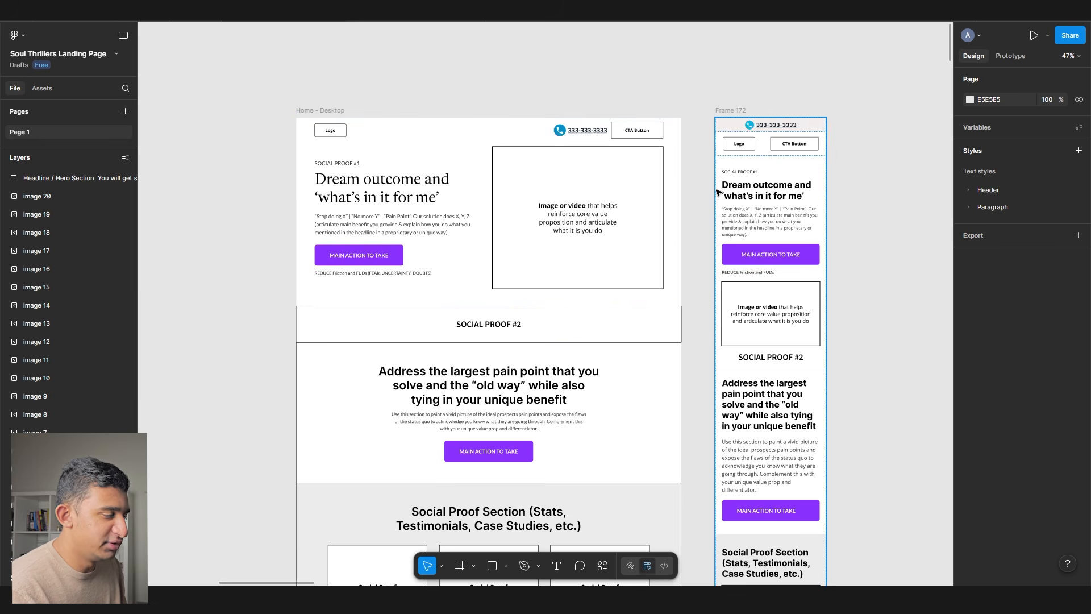
pyautogui.keyDown('ctrl'); pyautogui.scroll(5, 460, 193); pyautogui.keyUp('ctrl')
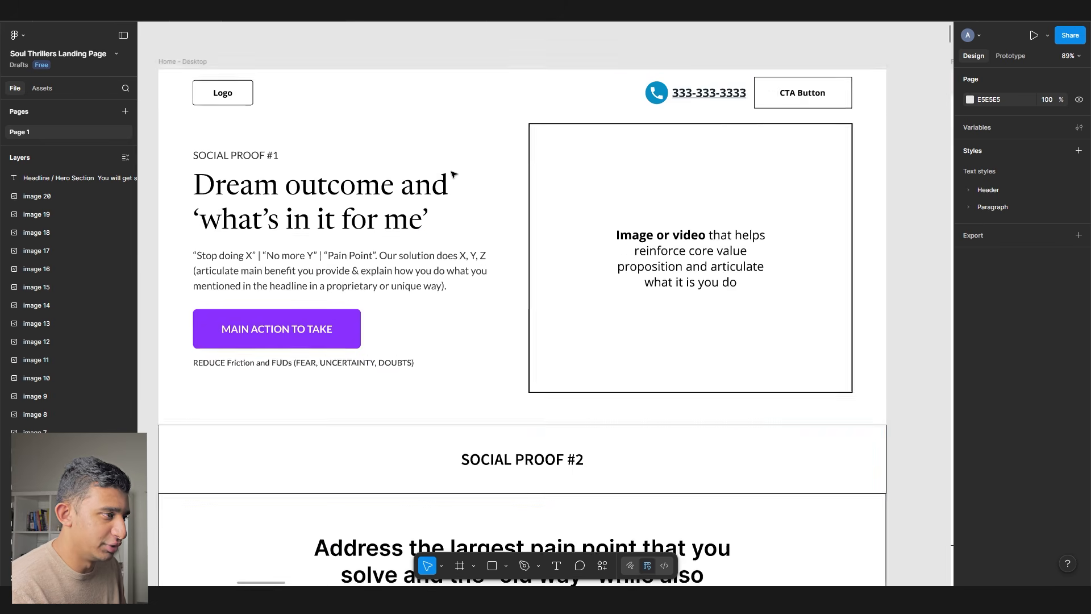
pyautogui.click(406, 207)
pyautogui.click(407, 208)
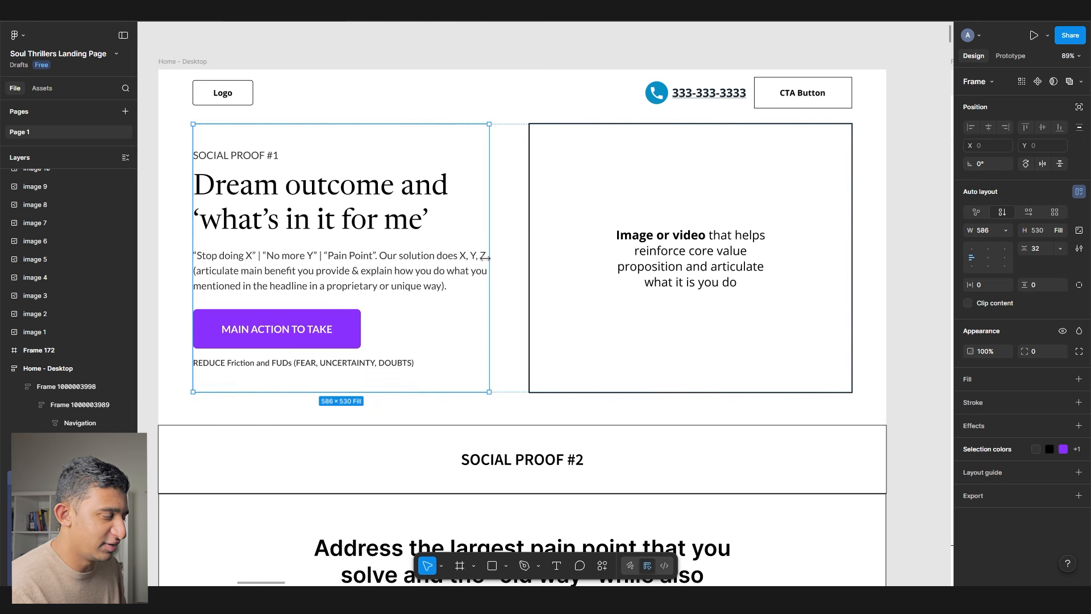
pyautogui.click(571, 238)
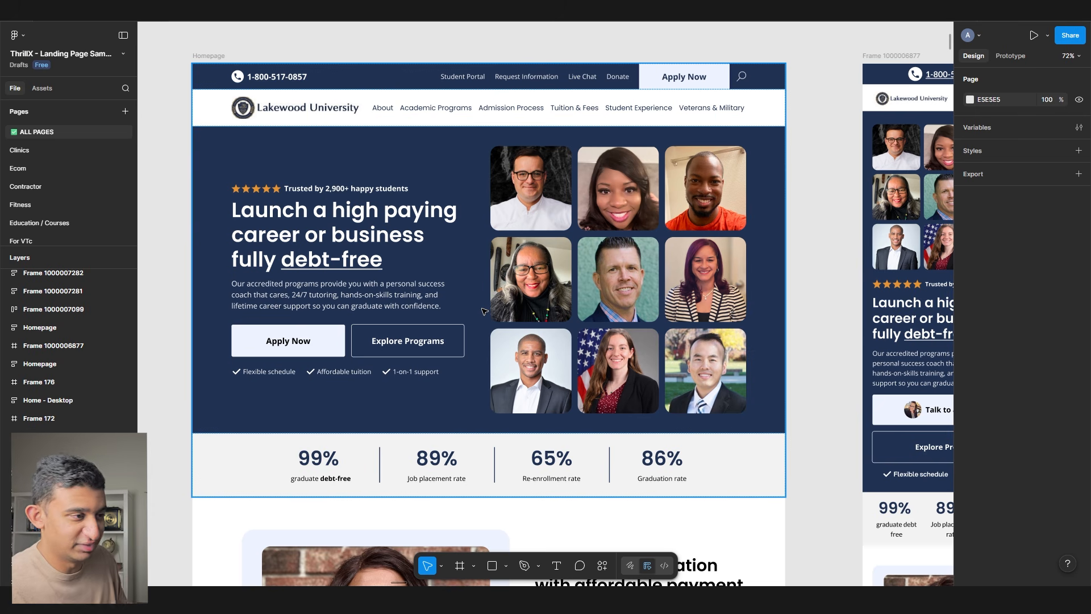
# - Switch to the Soul Thrillers file and shift the debt-free hero frame to the right on the canvas
pyautogui.doubleClick(484, 311)
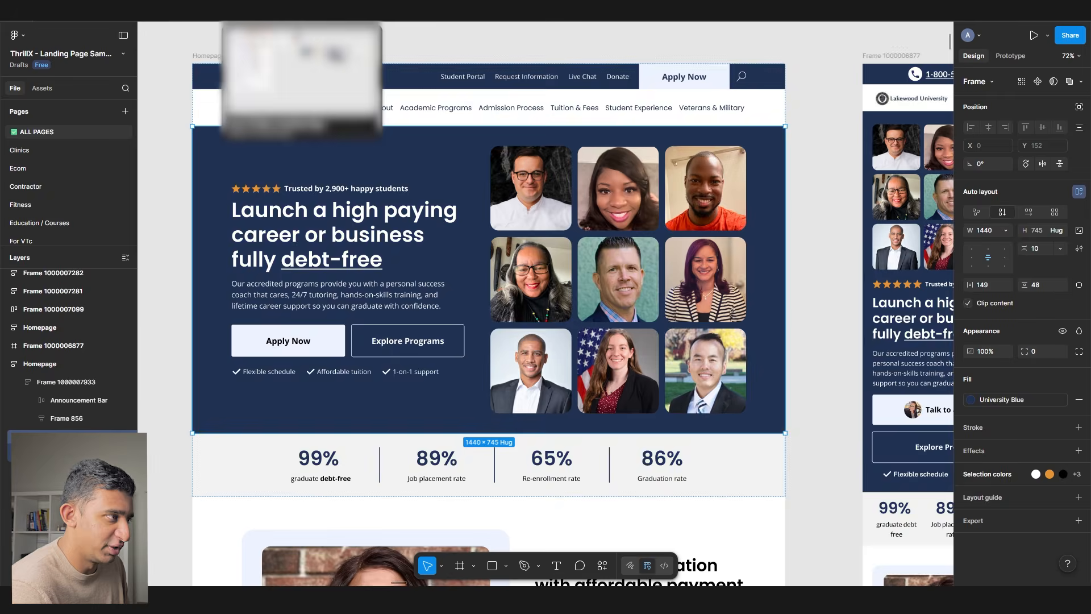
pyautogui.click(272, 10)
pyautogui.moveTo(563, 148); pyautogui.dragTo(407, 145)
pyautogui.scroll(-3, 383, 144)
pyautogui.moveTo(604, 135); pyautogui.dragTo(189, 145)
pyautogui.click(468, 185)
pyautogui.moveTo(346, 241); pyautogui.dragTo(659, 142)
pyautogui.scroll(-3, 659, 142)
pyautogui.moveTo(684, 184); pyautogui.dragTo(378, 175)
pyautogui.moveTo(468, 153); pyautogui.dragTo(497, 154)
pyautogui.click(460, 264)
pyautogui.hscroll(-5, 301, 93)
pyautogui.scroll(2, 301, 93)
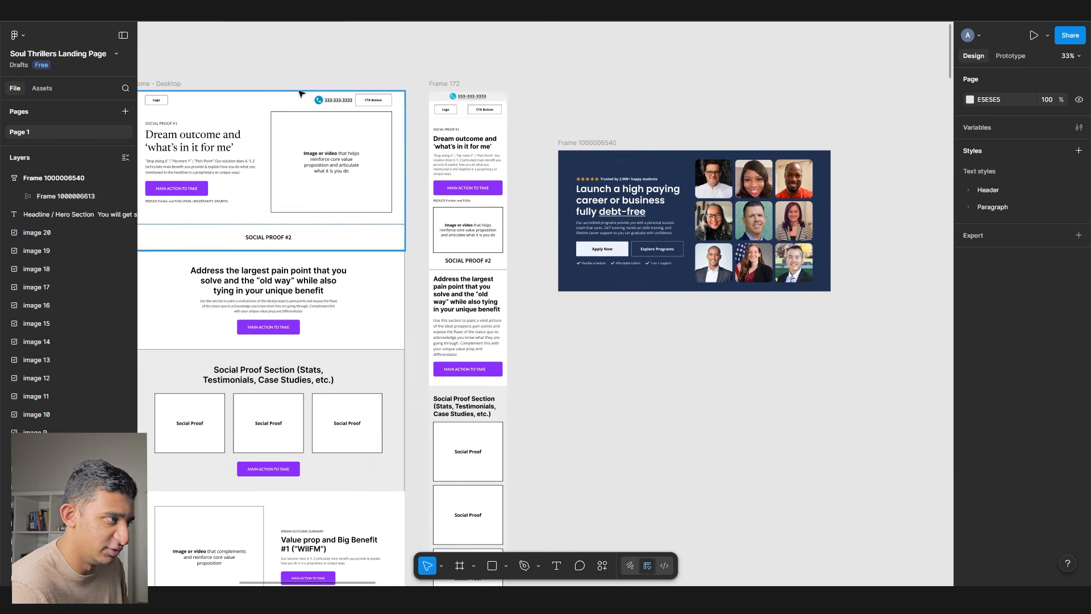
# - Copy the wireframe's logo-and-phone navigation bar and paste it directly on top of the hero
pyautogui.keyDown('ctrl'); pyautogui.click(309, 103); pyautogui.keyUp('ctrl')
pyautogui.hotkey('ctrl', 'c')
pyautogui.click(722, 103)
pyautogui.scroll(4, 722, 102)
pyautogui.moveTo(722, 102); pyautogui.dragTo(592, 141)
pyautogui.hotkey('ctrl', 'v')
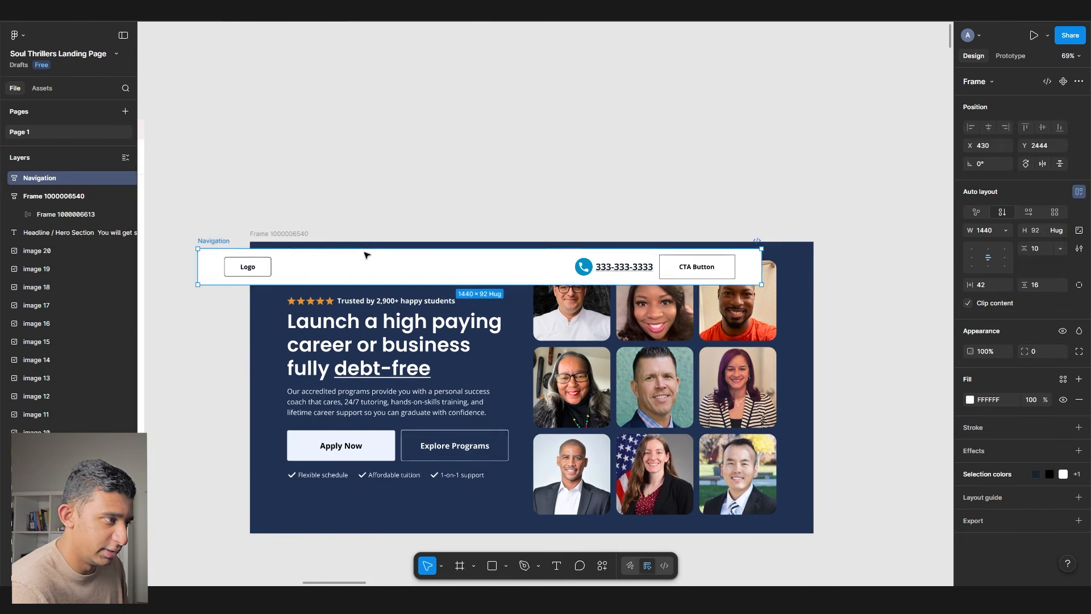
pyautogui.moveTo(366, 260); pyautogui.dragTo(396, 205)
pyautogui.moveTo(395, 205); pyautogui.dragTo(659, 195)
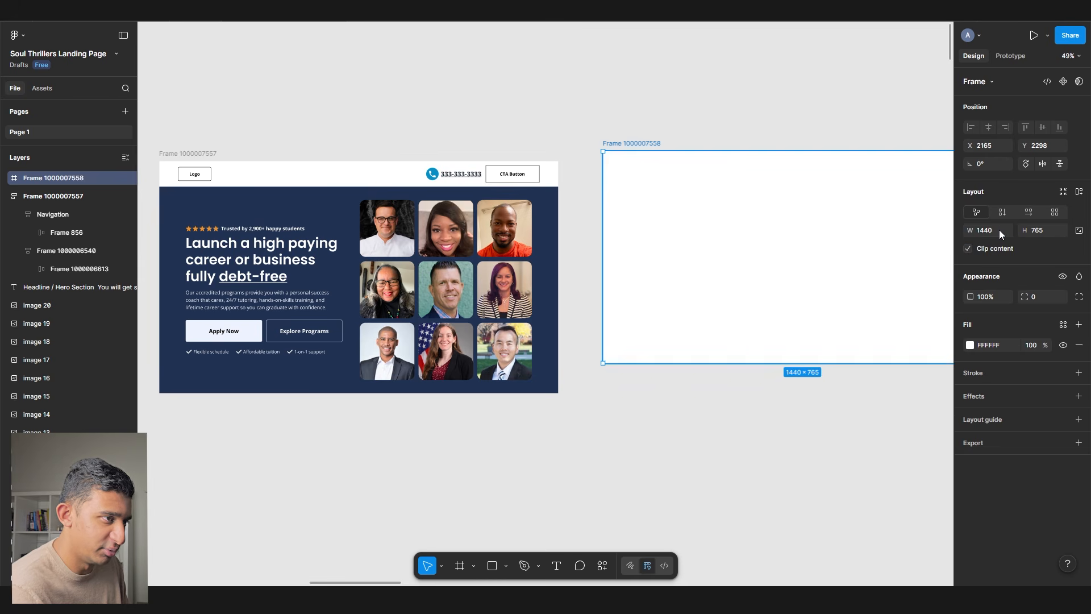
pyautogui.scroll(-4, 541, 179)
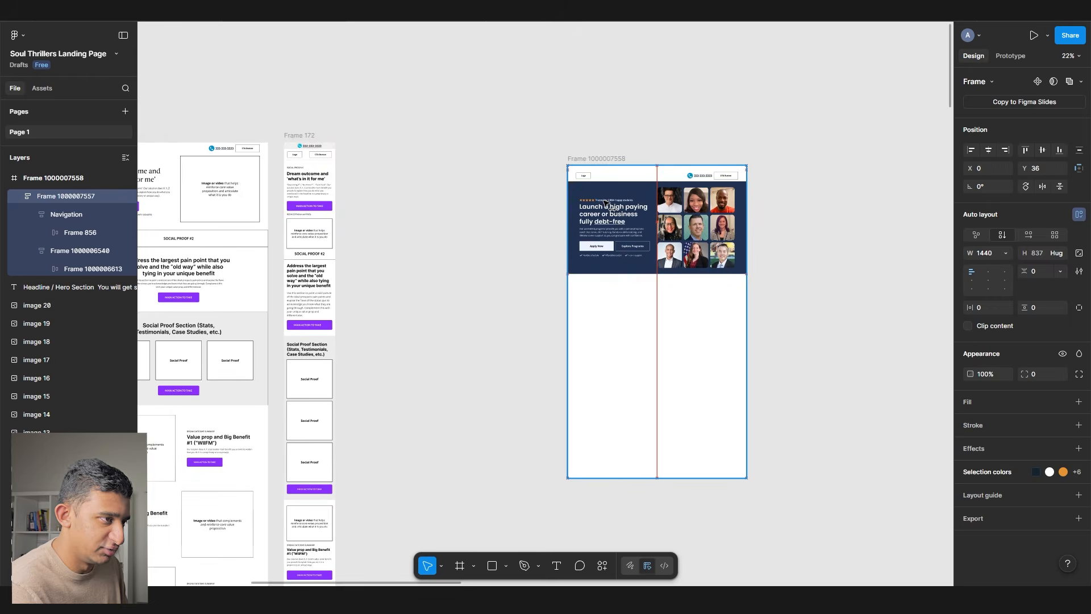
pyautogui.scroll(4, 659, 195)
pyautogui.moveTo(639, 235); pyautogui.dragTo(507, 151)
# - Apply auto layout to the new white page frame and stretch it far downward
pyautogui.click(472, 138)
pyautogui.hotkey('shift', 'a')
pyautogui.scroll(-4, 507, 151)
pyautogui.moveTo(342, 190); pyautogui.dragTo(418, 518)
pyautogui.click(257, 171)
pyautogui.scroll(8, 302, 111)
pyautogui.scroll(-3, 295, 122)
pyautogui.hscroll(3, 401, 247)
pyautogui.scroll(1, 401, 247)
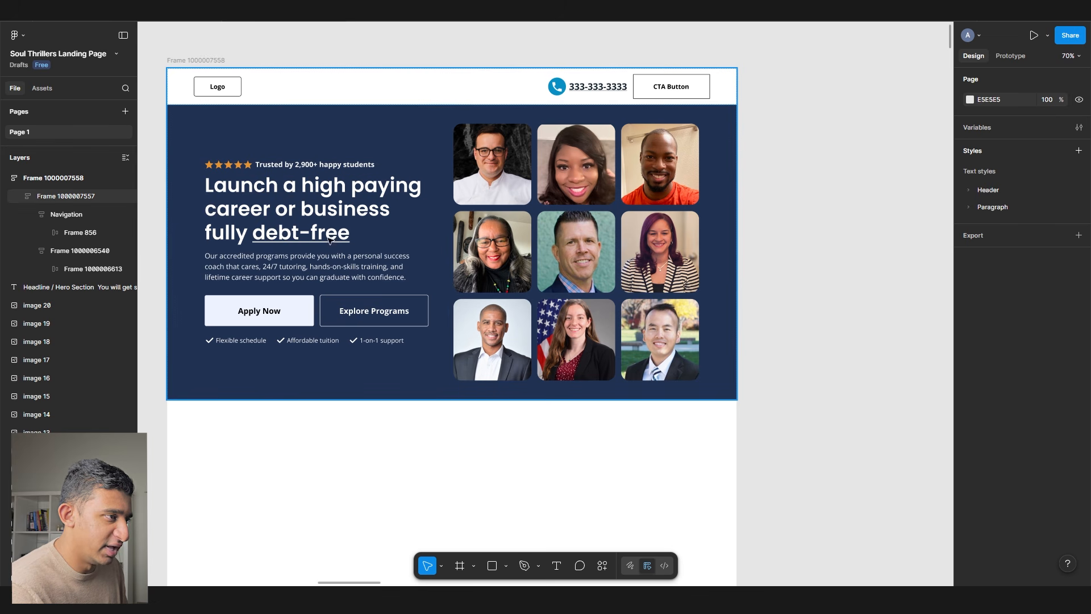
pyautogui.hscroll(-3, 468, 141)
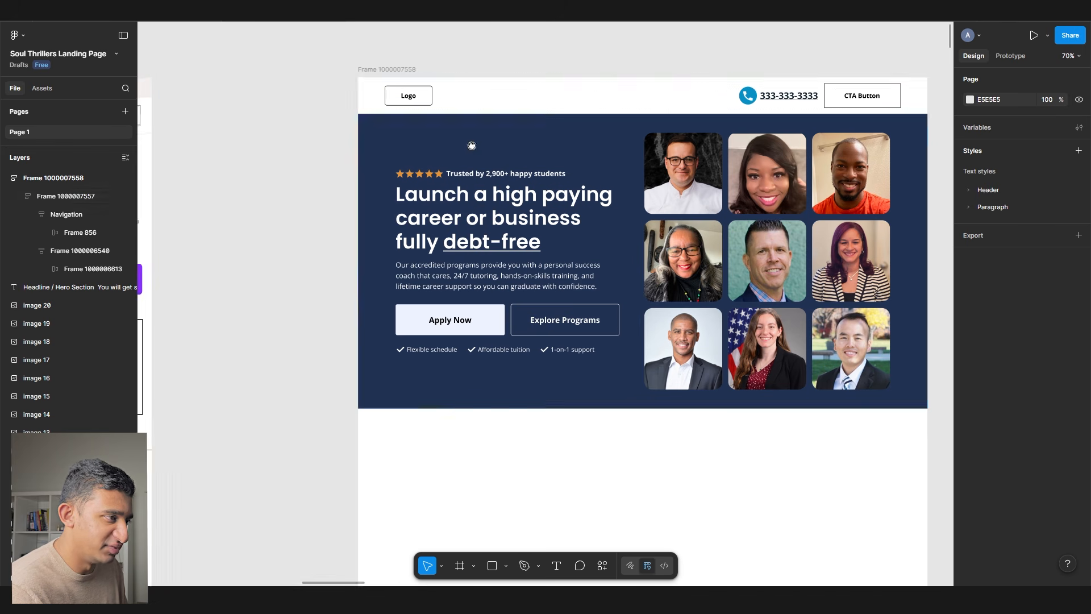
pyautogui.scroll(-4, 455, 159)
pyautogui.hscroll(-8, 455, 159)
pyautogui.scroll(4, 334, 363)
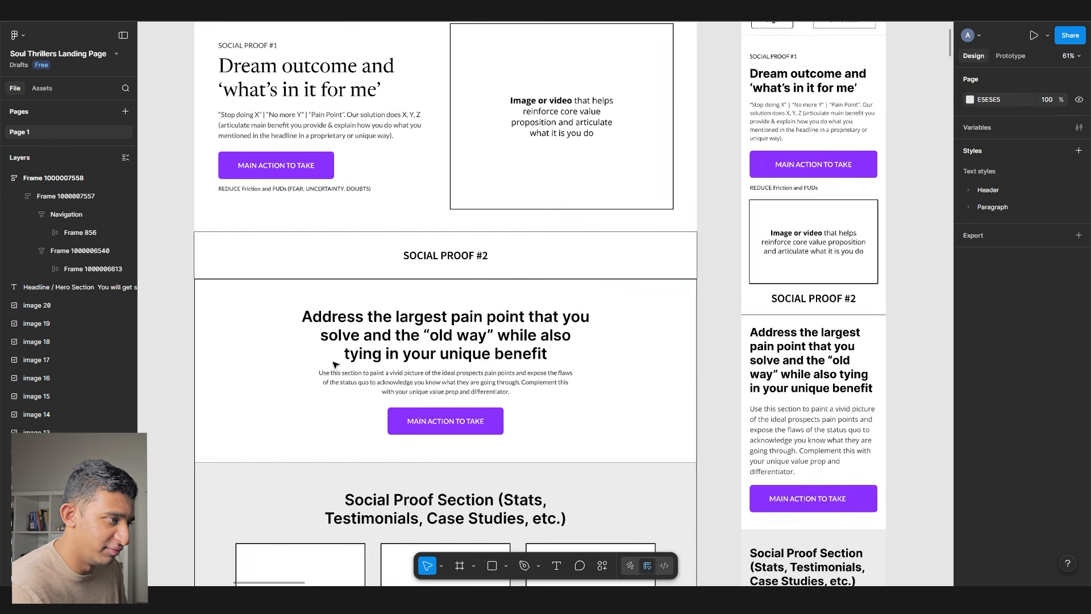
# - Check the wireframe's SOCIAL PROOF #2 bar and pain point section against the page frame
pyautogui.click(375, 254)
pyautogui.hscroll(10, 410, 260)
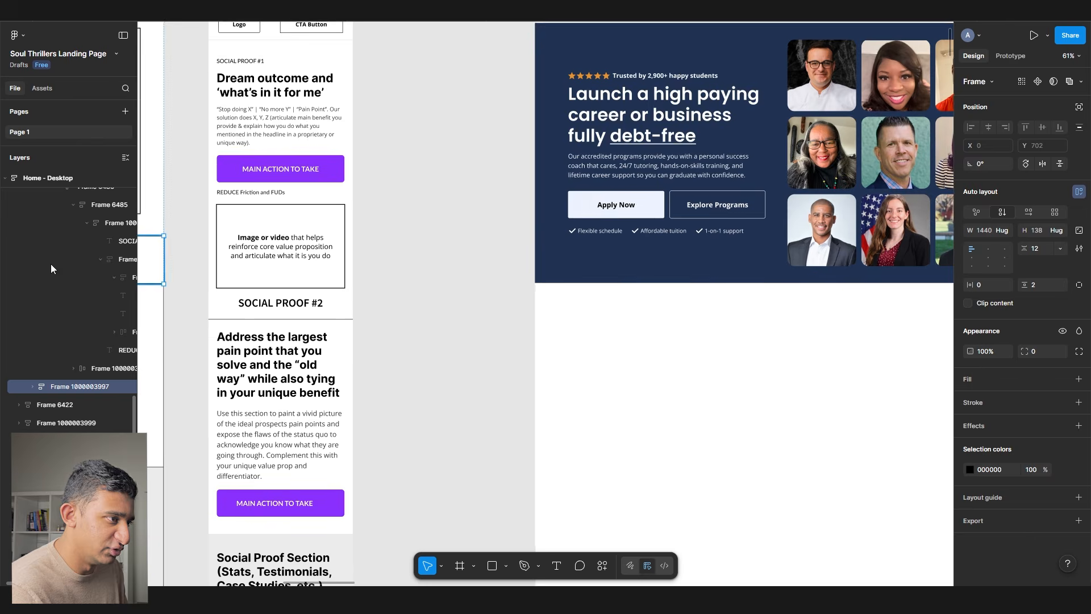
pyautogui.click(222, 216)
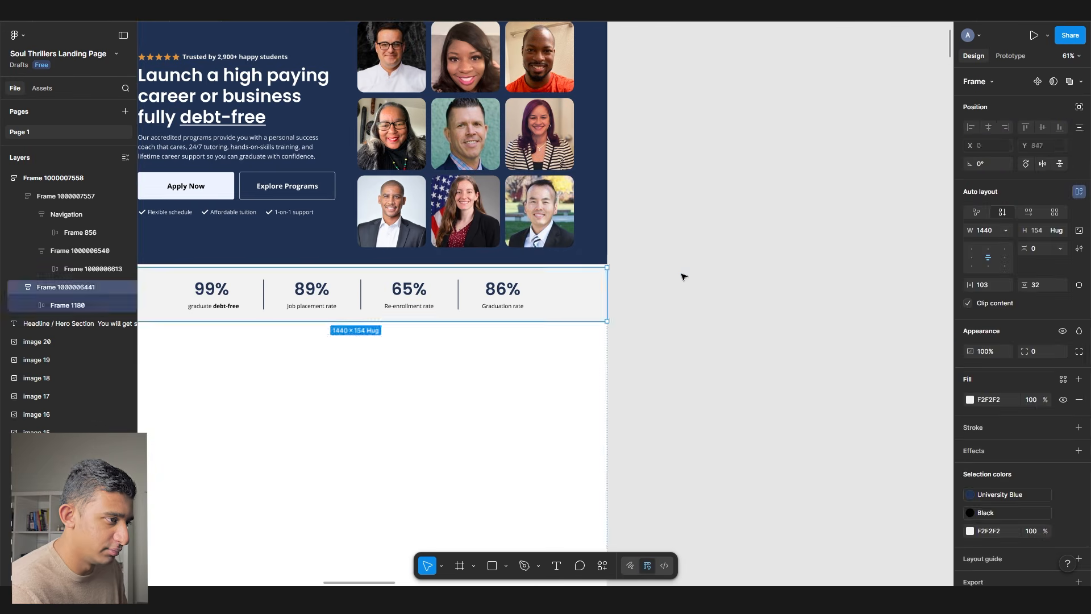
pyautogui.hscroll(-2, 716, 275)
pyautogui.click(750, 275)
pyautogui.click(670, 394)
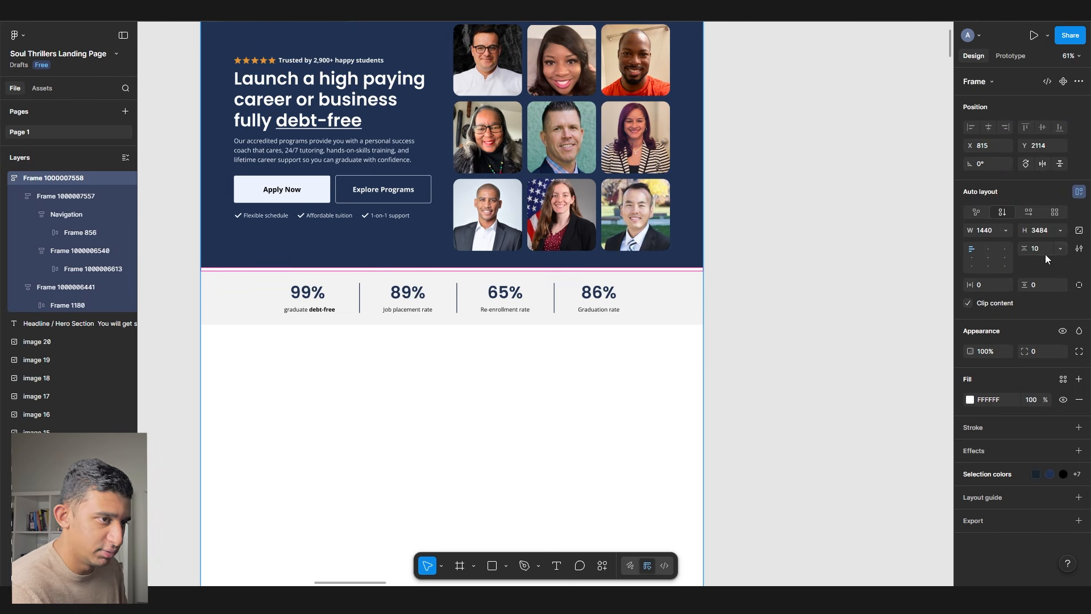
pyautogui.click(801, 333)
pyautogui.scroll(-3, 784, 333)
pyautogui.hscroll(-5, 730, 335)
pyautogui.scroll(-1, 730, 335)
pyautogui.click(328, 299)
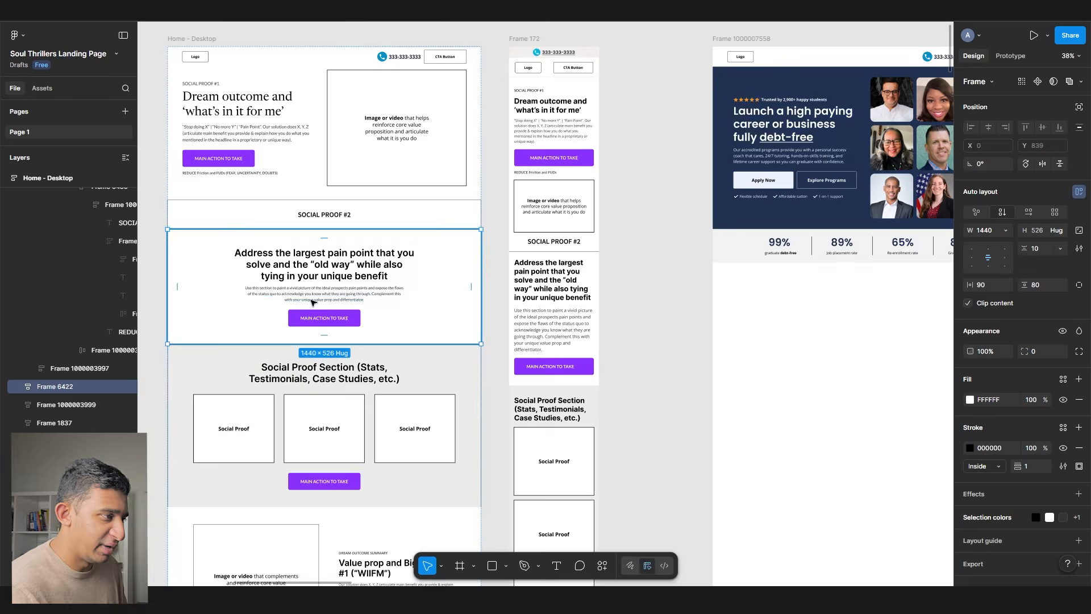
# - Pan from the pain-point wireframe section to the Lakewood University homepage example in ThrillX
pyautogui.scroll(5, 328, 298)
pyautogui.moveTo(403, 278); pyautogui.dragTo(262, 255)
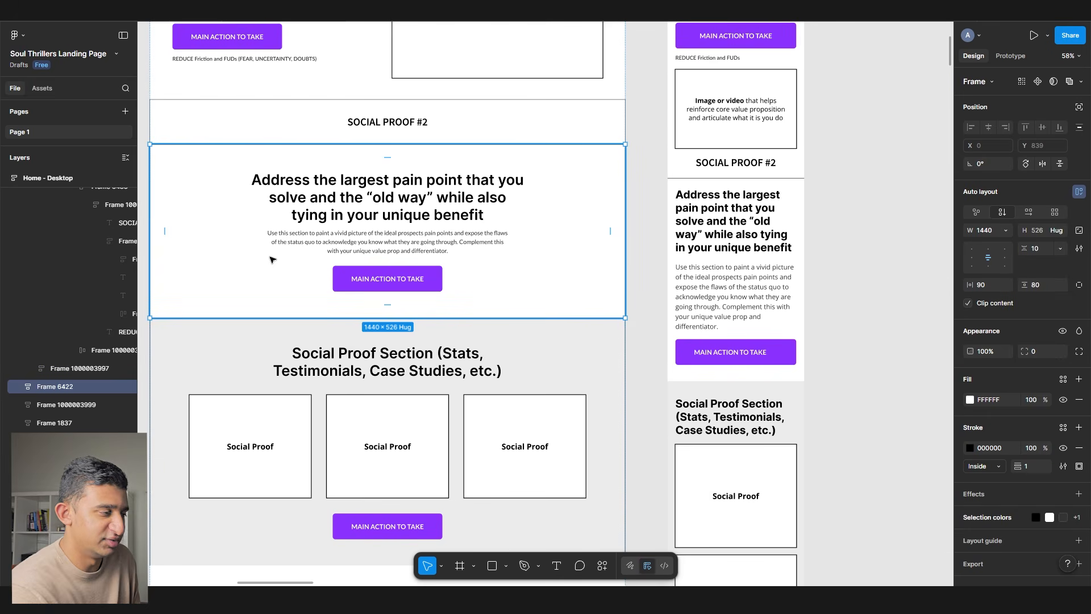
pyautogui.hscroll(-10, 287, 210)
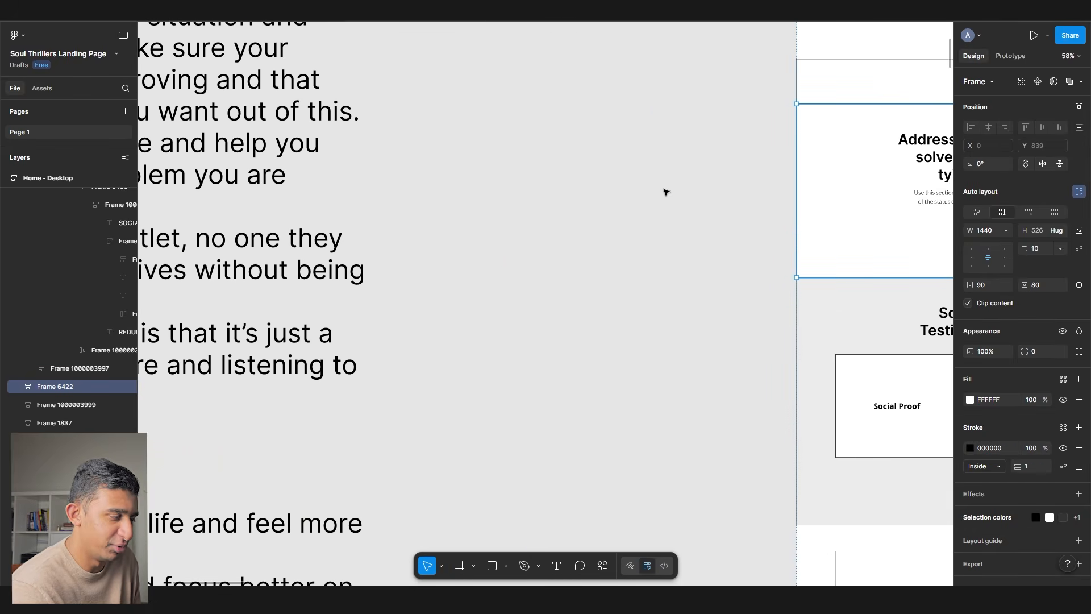
pyautogui.hscroll(8, 569, 206)
pyautogui.scroll(-4, 522, 202)
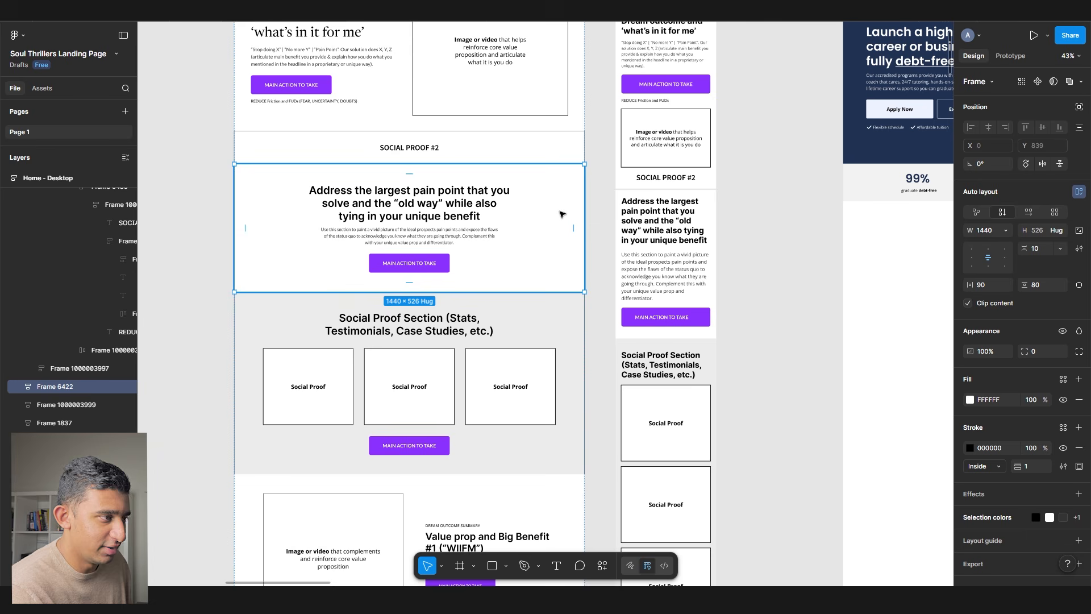
pyautogui.hscroll(3, 475, 192)
pyautogui.hscroll(10, 618, 193)
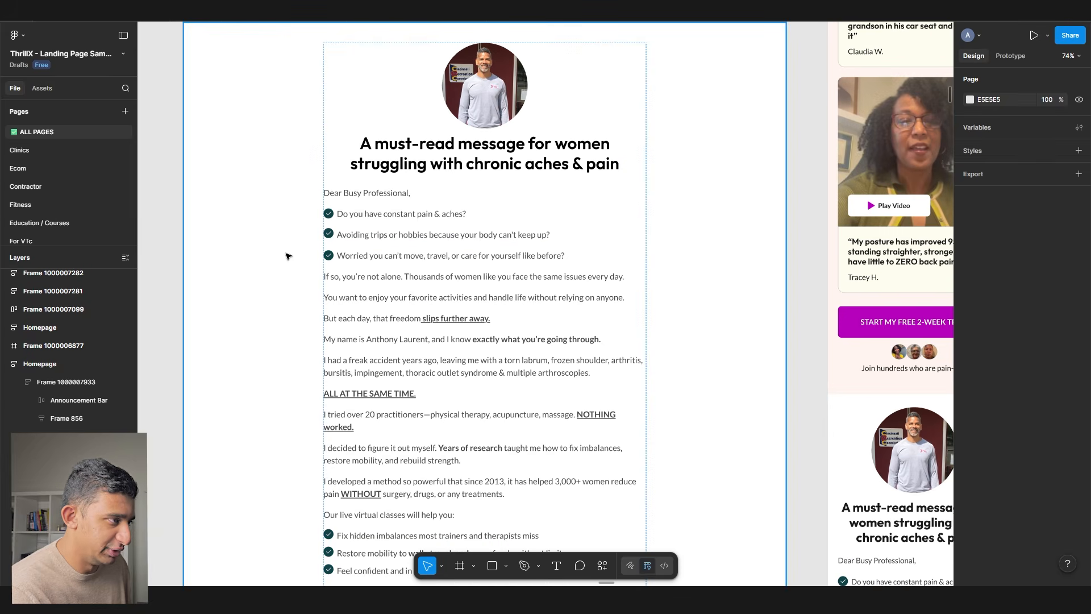
# - Paste the chronic-pain 'must-read message' letter into the Soul Thrillers page under the stats bar
pyautogui.scroll(2, 287, 272)
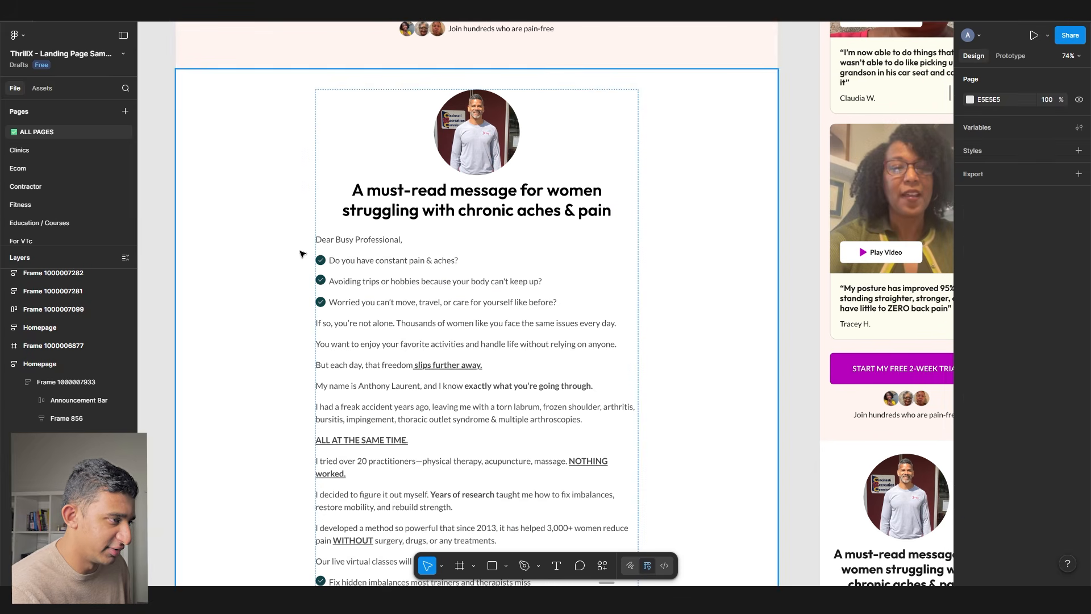
pyautogui.click(268, 183)
pyautogui.click(267, 11)
pyautogui.hscroll(4, 392, 172)
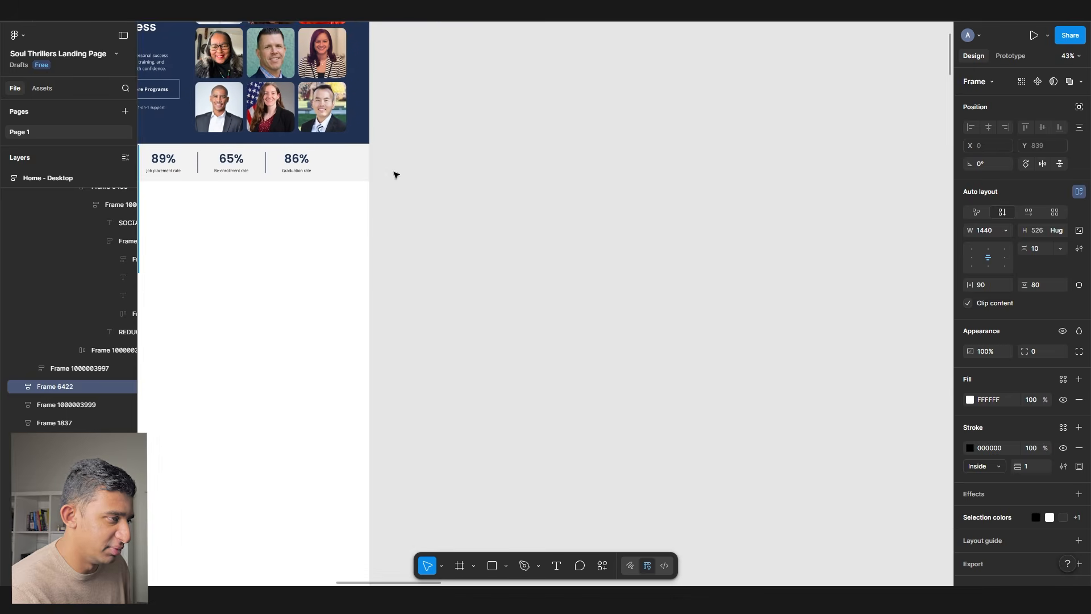
pyautogui.hscroll(-10, 393, 172)
pyautogui.hotkey('ctrl', 'v')
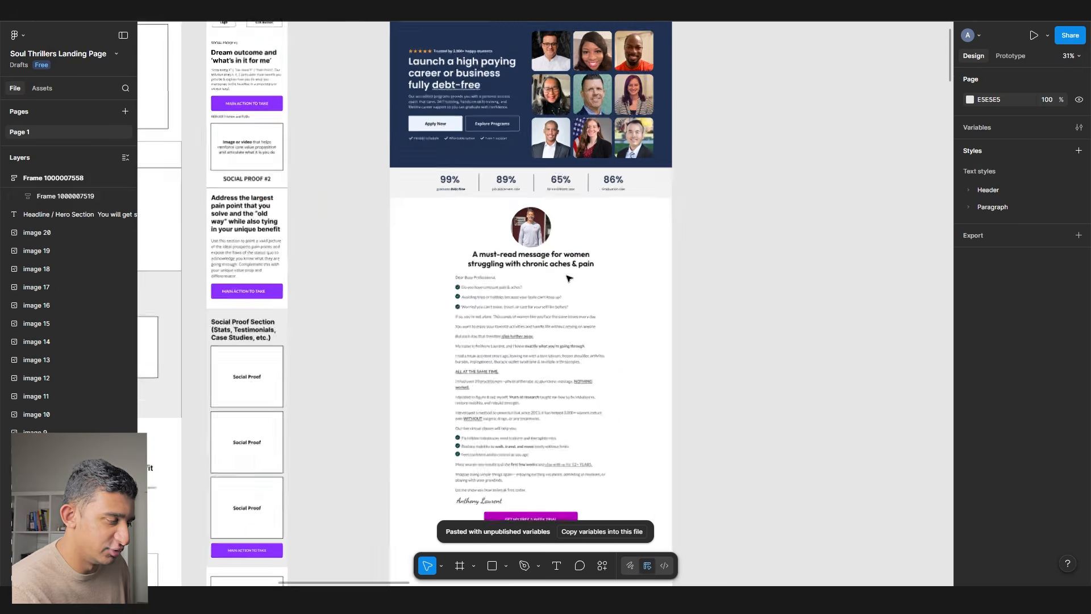
pyautogui.scroll(3, 568, 278)
pyautogui.scroll(-2, 693, 301)
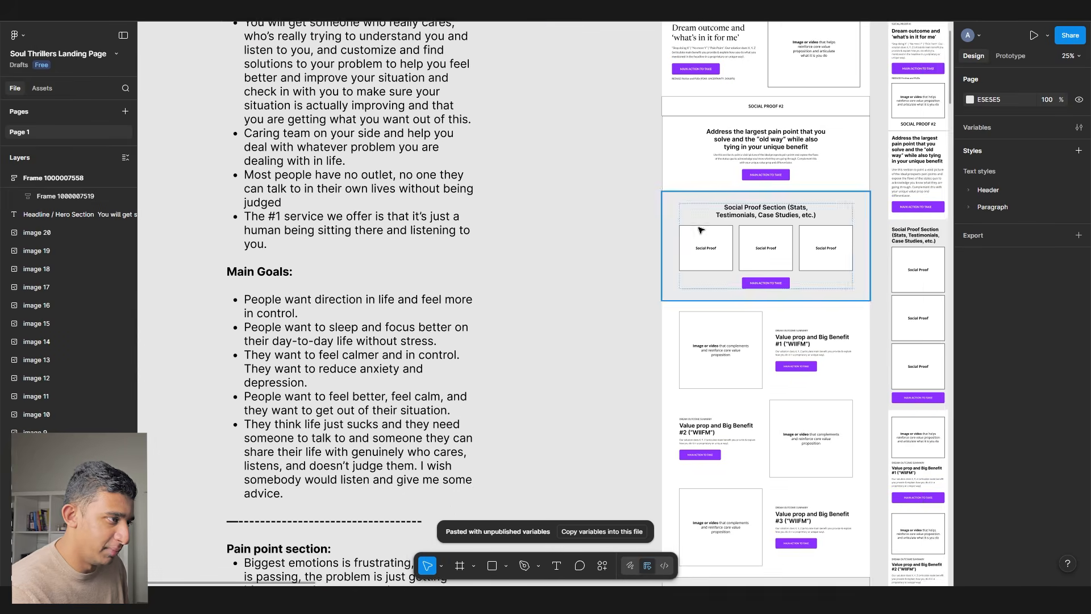
pyautogui.moveTo(645, 227); pyautogui.dragTo(302, 236)
pyautogui.hscroll(5, 477, 269)
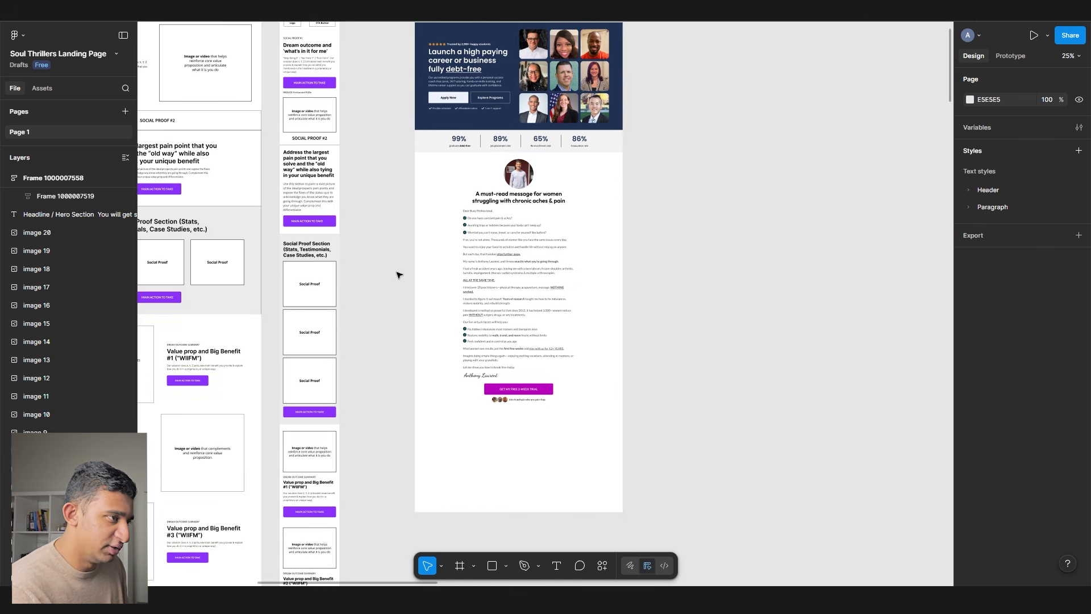
pyautogui.click(489, 197)
pyautogui.hotkey('shift', '2')
# - Review the client notes and the wireframe's Social Proof section, then clear the selection
pyautogui.scroll(5, 523, 163)
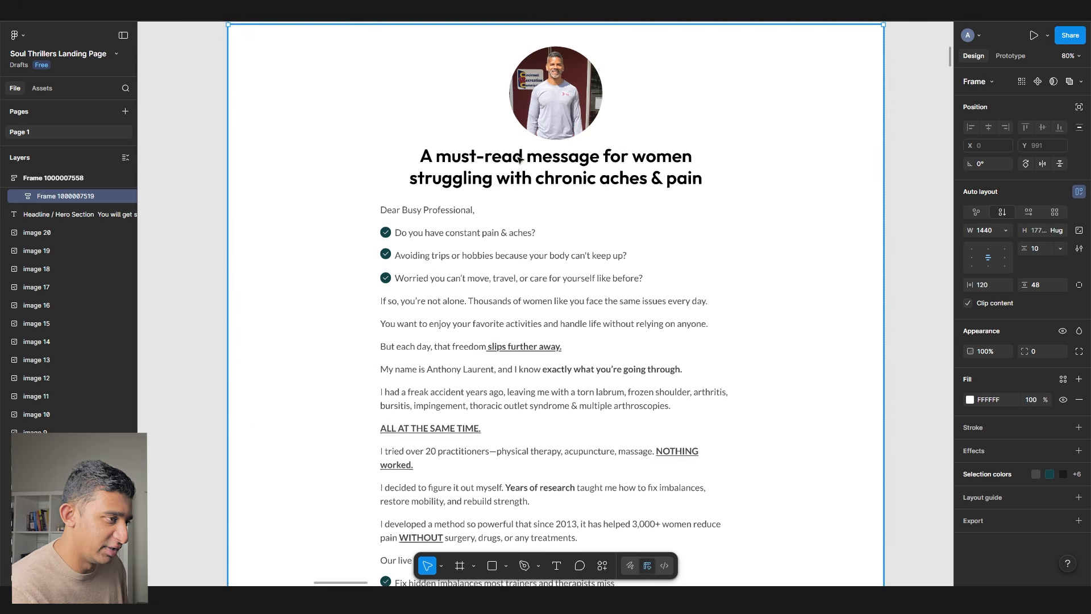
pyautogui.scroll(-2, 523, 345)
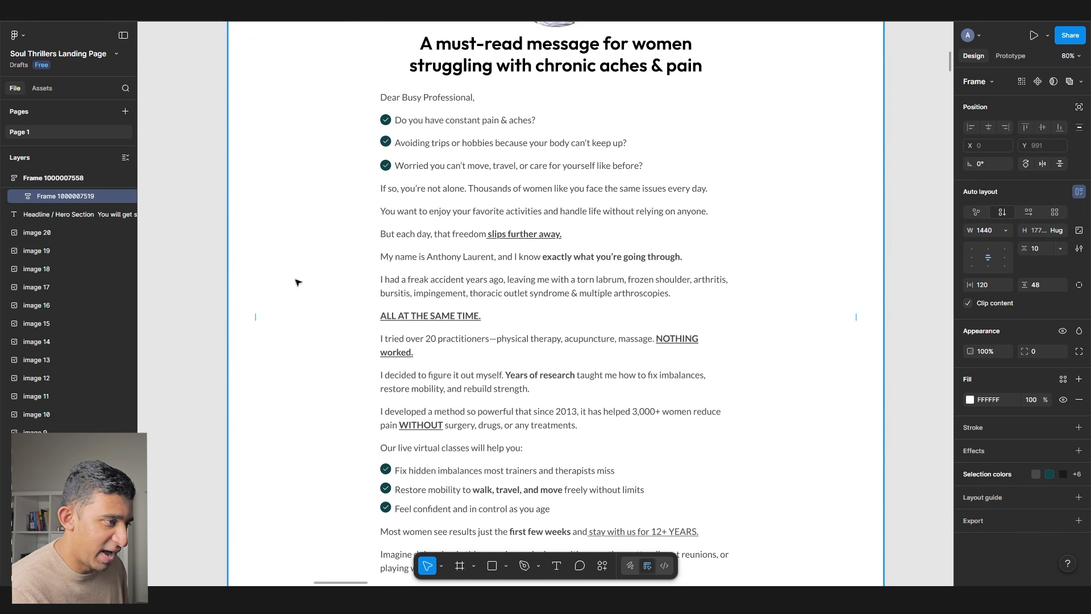
pyautogui.scroll(-3, 426, 301)
pyautogui.moveTo(345, 210); pyautogui.dragTo(616, 219)
pyautogui.scroll(-3, 250, 200)
pyautogui.moveTo(250, 200); pyautogui.dragTo(889, 217)
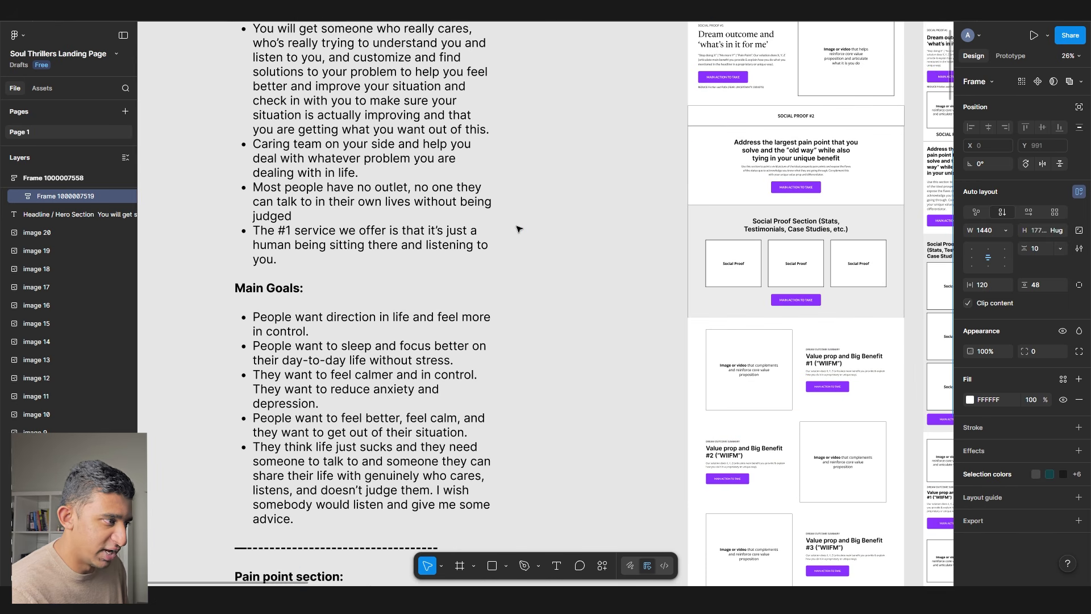
pyautogui.moveTo(784, 231); pyautogui.dragTo(546, 251)
pyautogui.scroll(5, 546, 249)
pyautogui.click(543, 274)
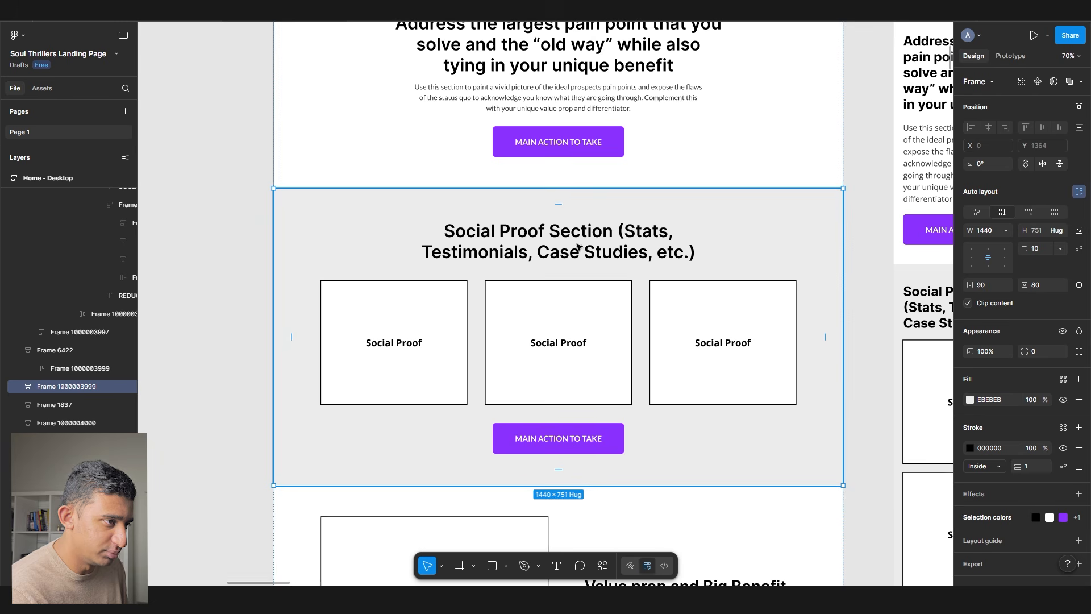
pyautogui.hscroll(3, 578, 246)
pyautogui.scroll(-2, 578, 246)
pyautogui.moveTo(562, 269); pyautogui.dragTo(485, 244)
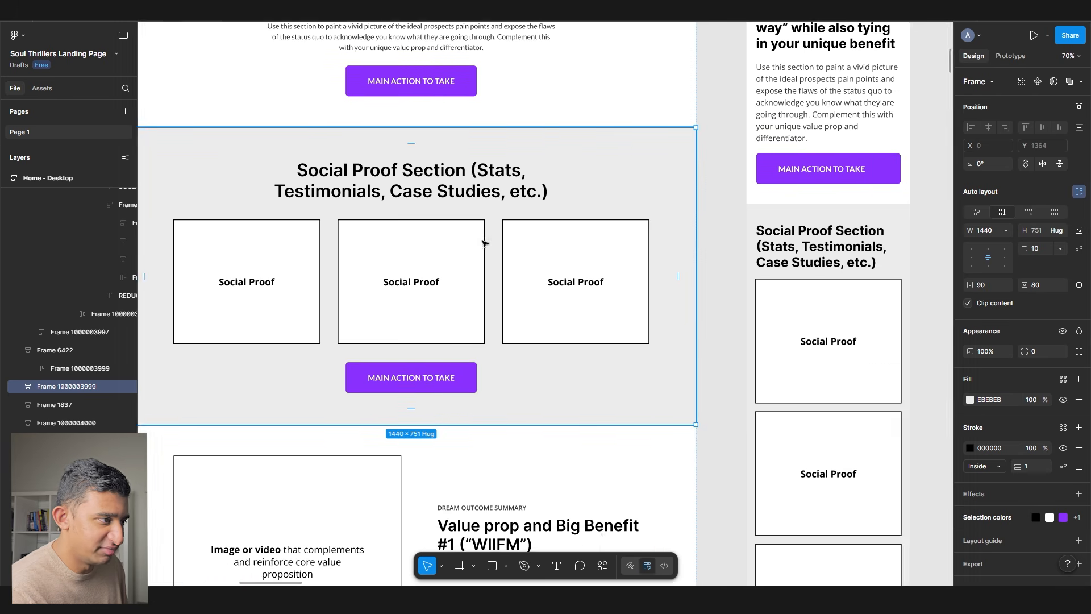
pyautogui.scroll(-3, 470, 249)
pyautogui.moveTo(667, 240); pyautogui.dragTo(507, 195)
pyautogui.press('Escape')
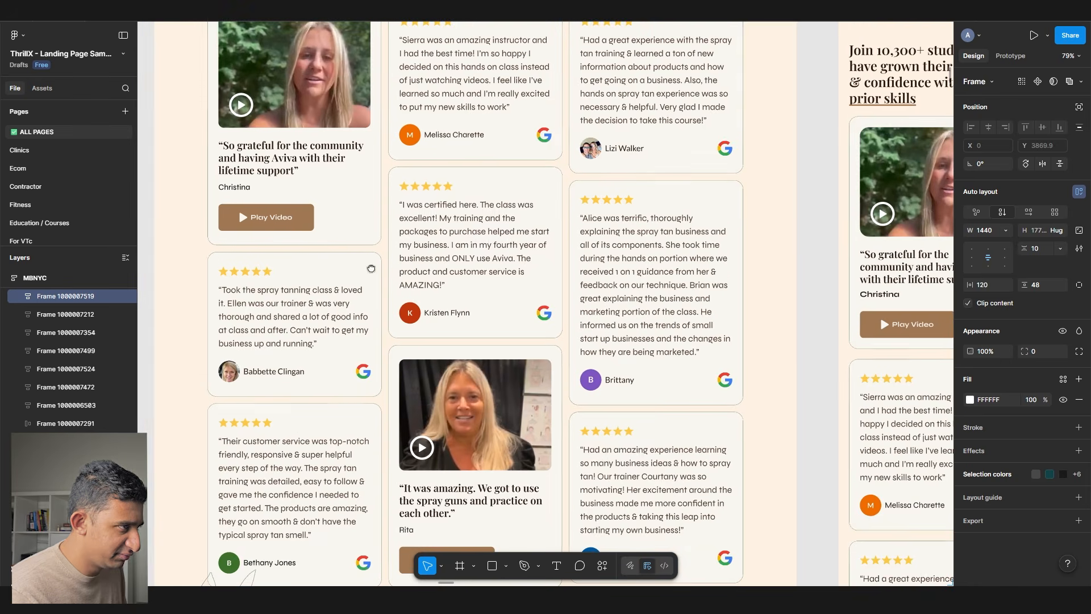
# - Paste the 'Join 10,300+ students' testimonial section below the letter and extend the page frame downward
pyautogui.scroll(5, 371, 268)
pyautogui.click(341, 232)
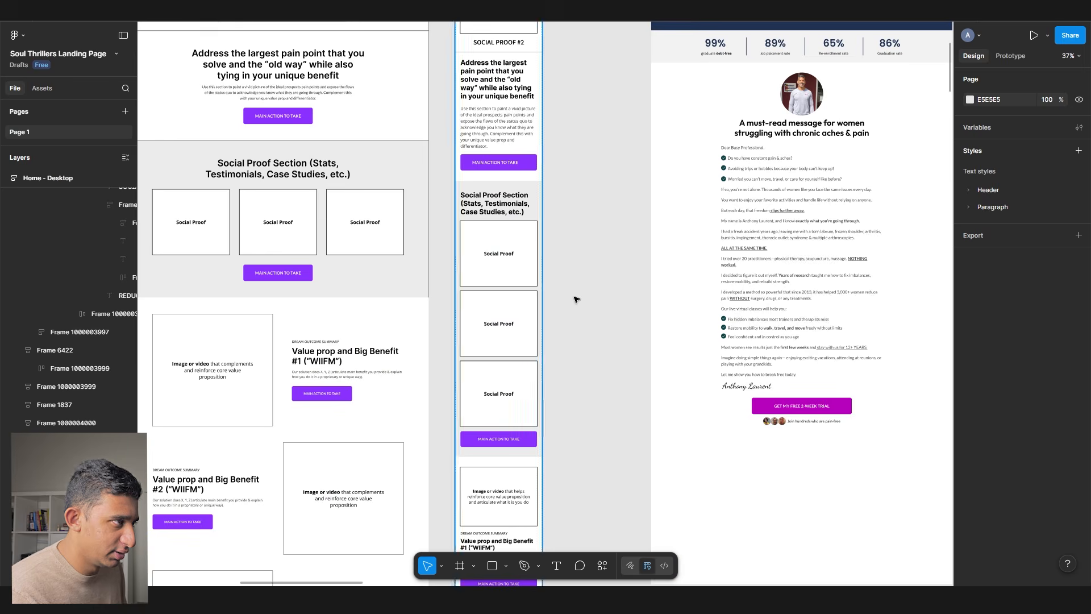
pyautogui.hscroll(10, 575, 300)
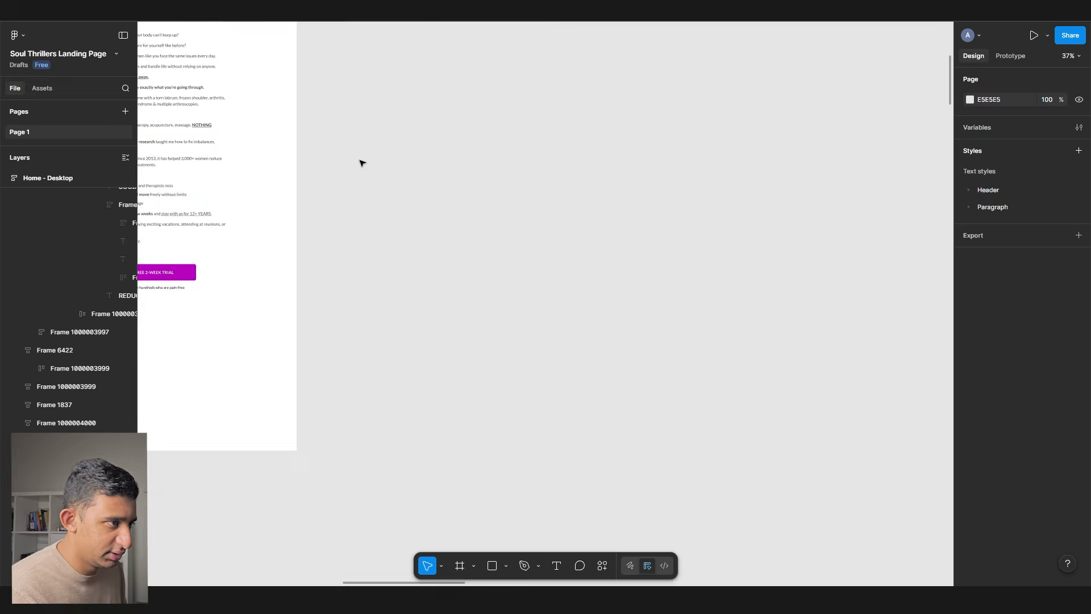
pyautogui.hotkey('ctrl', 'v')
pyautogui.hscroll(-3, 616, 127)
pyautogui.scroll(-2, 616, 127)
pyautogui.click(431, 198)
pyautogui.scroll(5, 596, 208)
pyautogui.moveTo(613, 257); pyautogui.dragTo(364, 454)
pyautogui.scroll(-7, 506, 335)
pyautogui.scroll(-5, 496, 322)
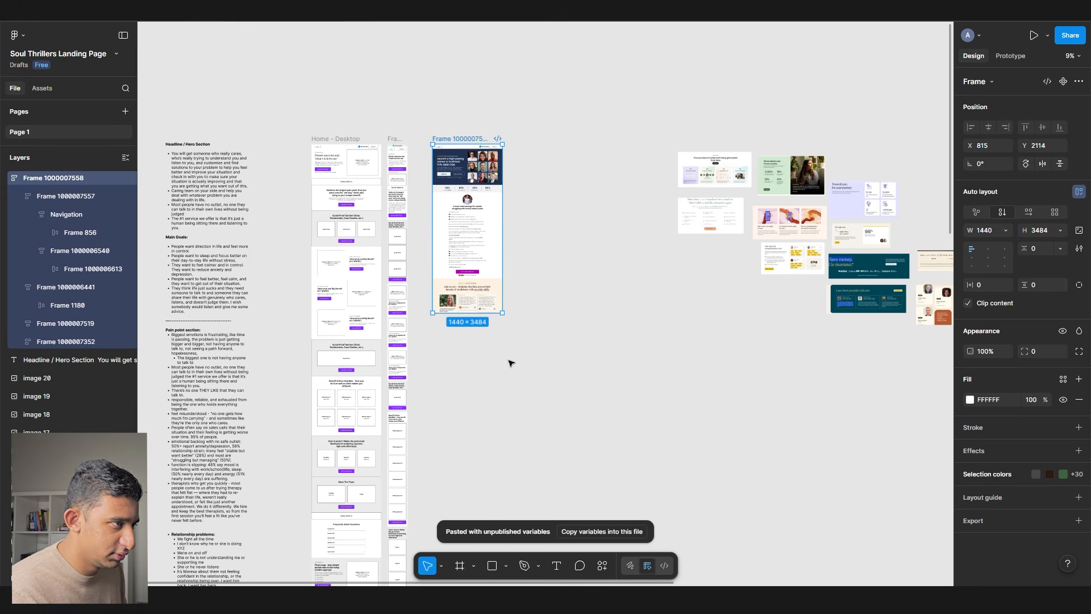
pyautogui.moveTo(488, 313); pyautogui.dragTo(492, 586)
pyautogui.click(528, 268)
pyautogui.scroll(6, 474, 161)
pyautogui.moveTo(478, 244); pyautogui.dragTo(477, 567)
# - Inspect the wireframe's Social Proof and two value prop sections alongside the client notes
pyautogui.moveTo(320, 97); pyautogui.dragTo(790, 230)
pyautogui.click(323, 278)
pyautogui.click(377, 347)
pyautogui.scroll(-3, 378, 347)
pyautogui.click(378, 347)
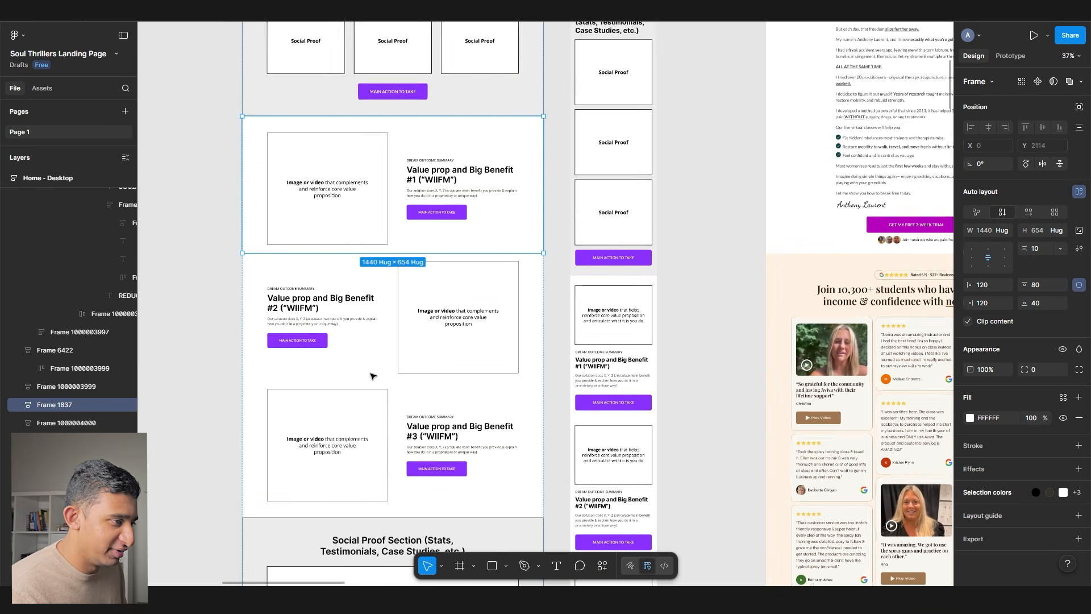
pyautogui.click(345, 192)
pyautogui.scroll(2, 345, 190)
pyautogui.moveTo(375, 203); pyautogui.dragTo(641, 210)
# - Start editing the Value Props notes text and find the no-pressure bullet
pyautogui.scroll(-3, 641, 210)
pyautogui.scroll(-10, 409, 246)
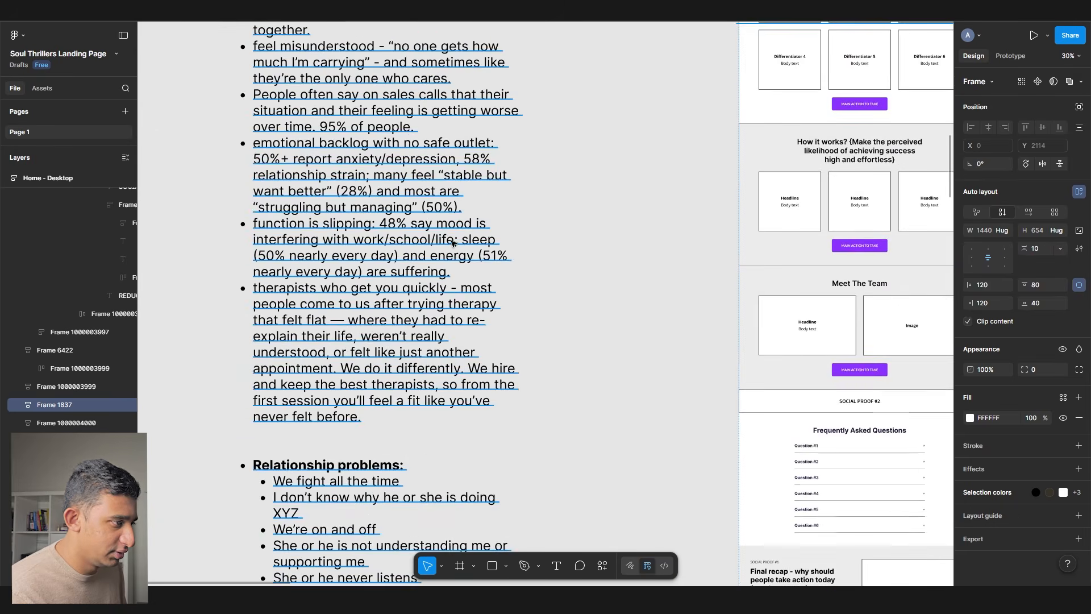
pyautogui.scroll(-8, 409, 246)
pyautogui.doubleClick(395, 269)
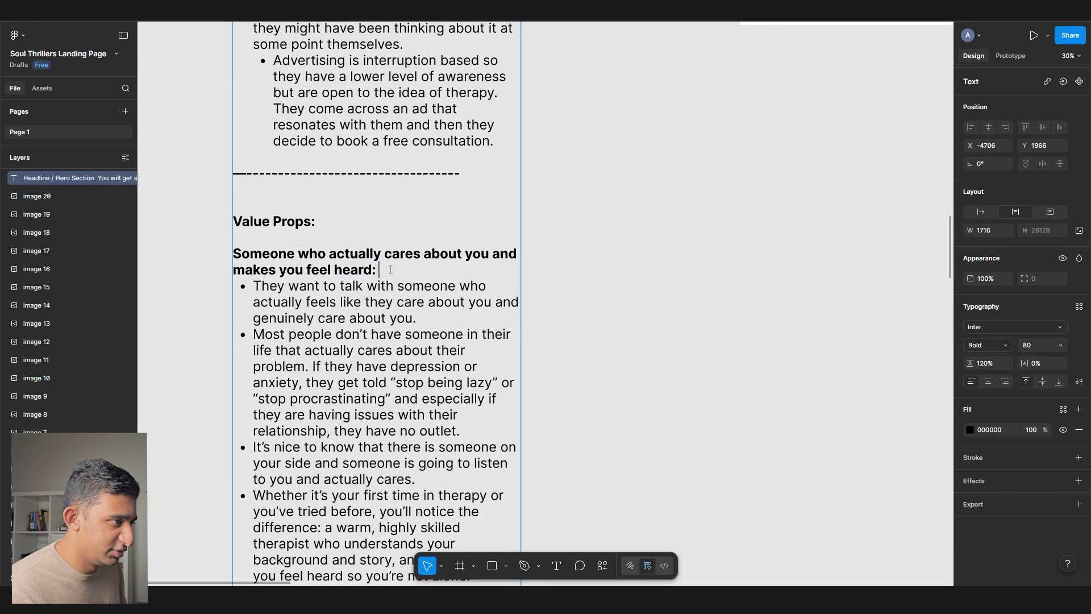
pyautogui.scroll(-2, 226, 262)
pyautogui.scroll(8, 239, 267)
pyautogui.scroll(-6, 259, 276)
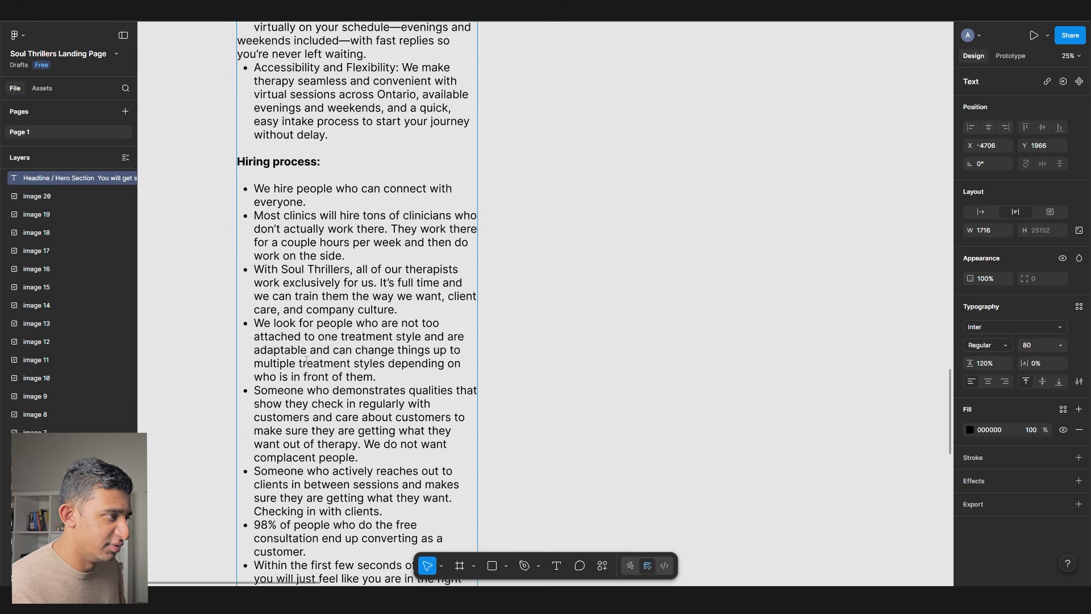
pyautogui.scroll(10, 303, 364)
pyautogui.scroll(-5, 366, 482)
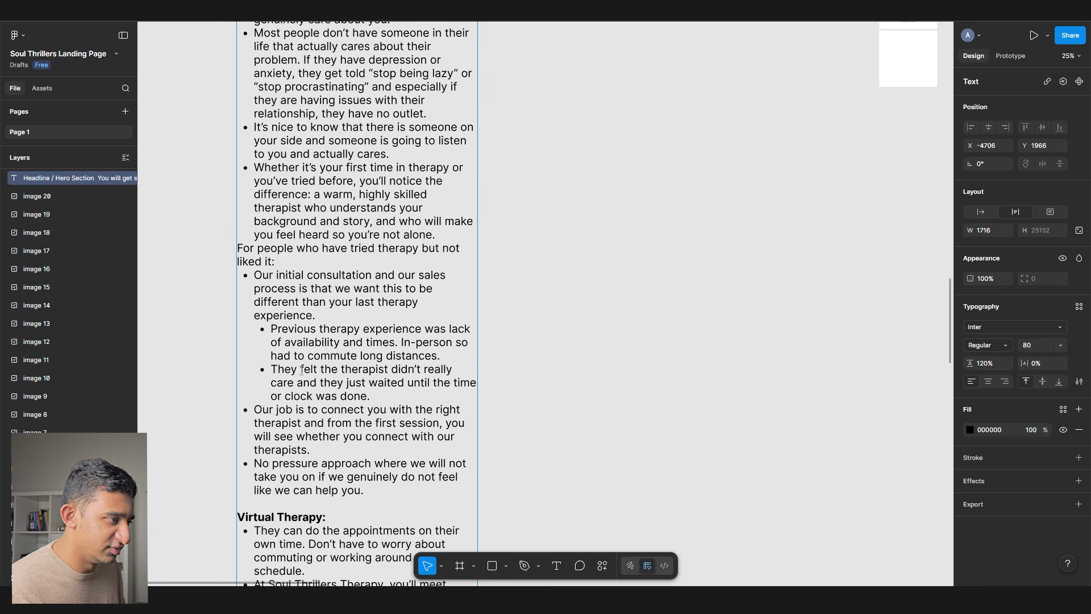
# - Leave one blank line before the 'We actually are problem-solvers, not just listeners' heading and stop editing
pyautogui.press('Return')
pyautogui.press('Return')
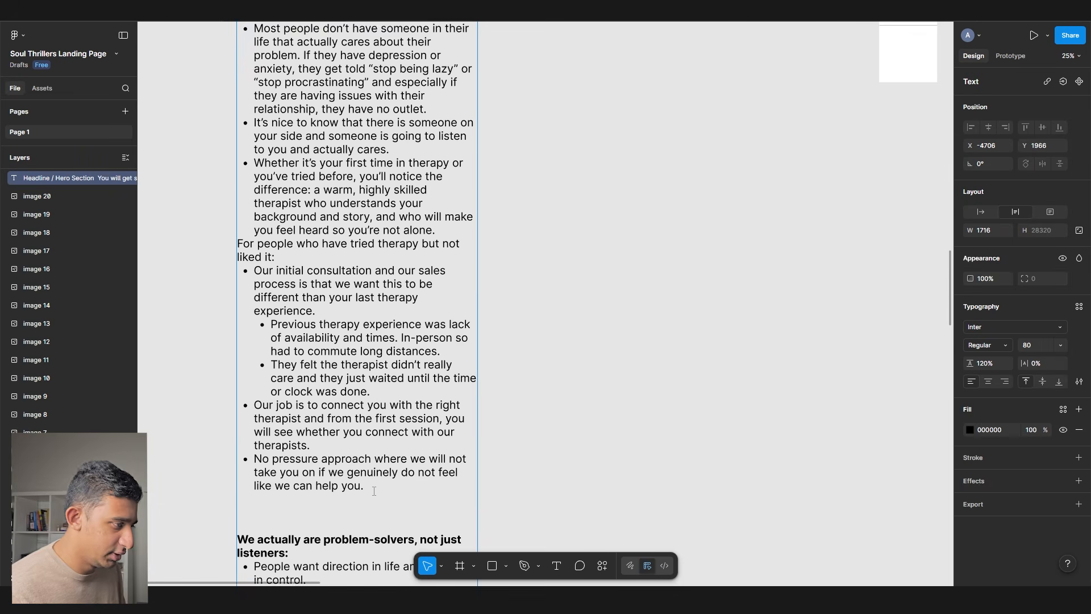
pyautogui.scroll(-2, 378, 466)
pyautogui.press('BackSpace')
pyautogui.scroll(5, 358, 35)
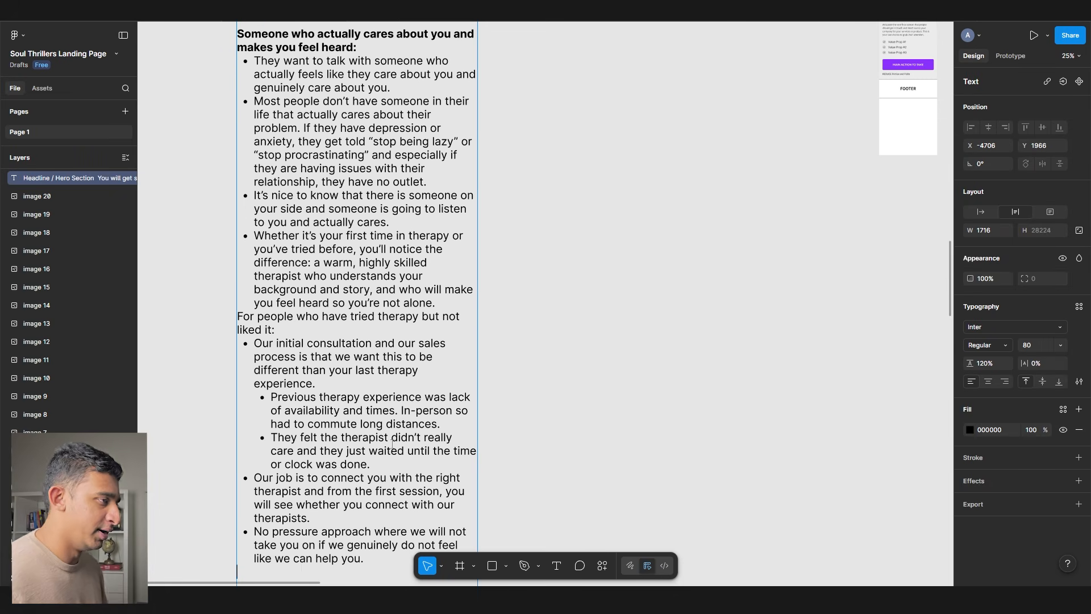
pyautogui.tripleClick(359, 40)
pyautogui.scroll(-6, 334, 321)
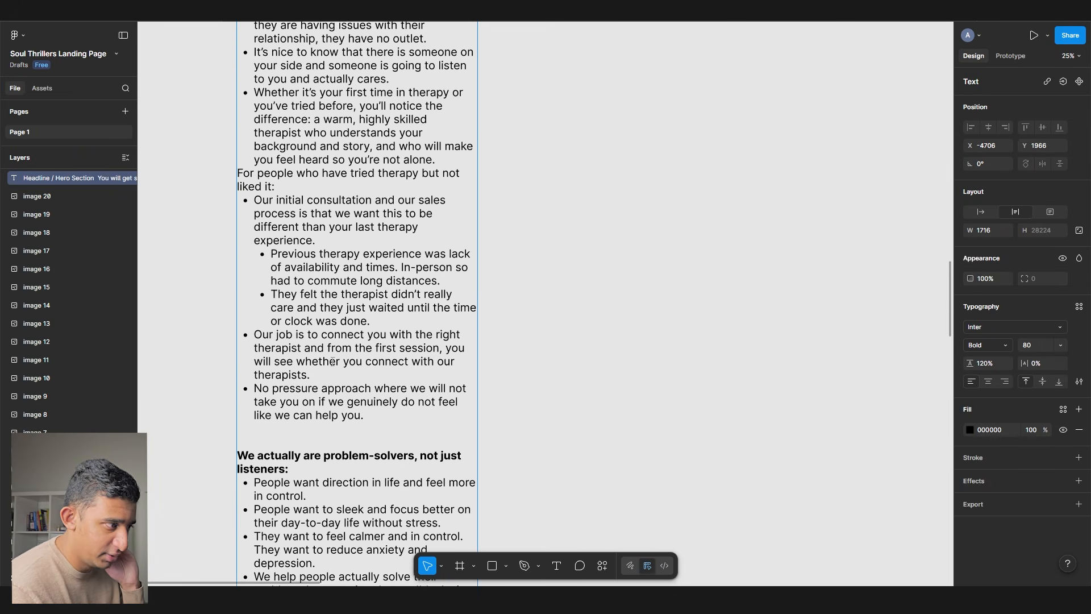
pyautogui.click(660, 270)
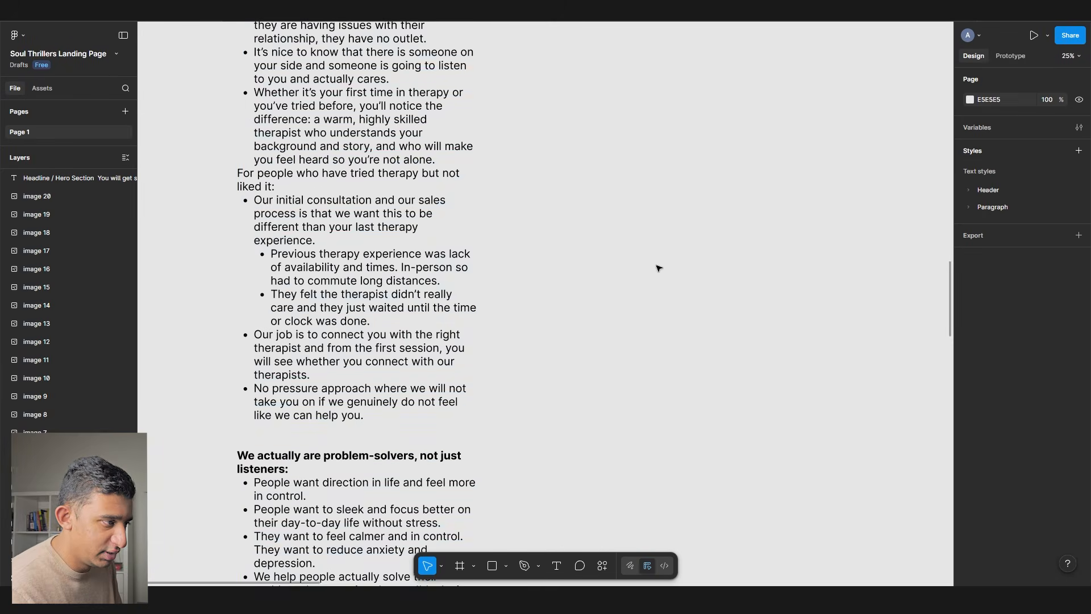
pyautogui.scroll(-3, 324, 256)
pyautogui.hscroll(-4, 446, 236)
pyautogui.scroll(3, 578, 203)
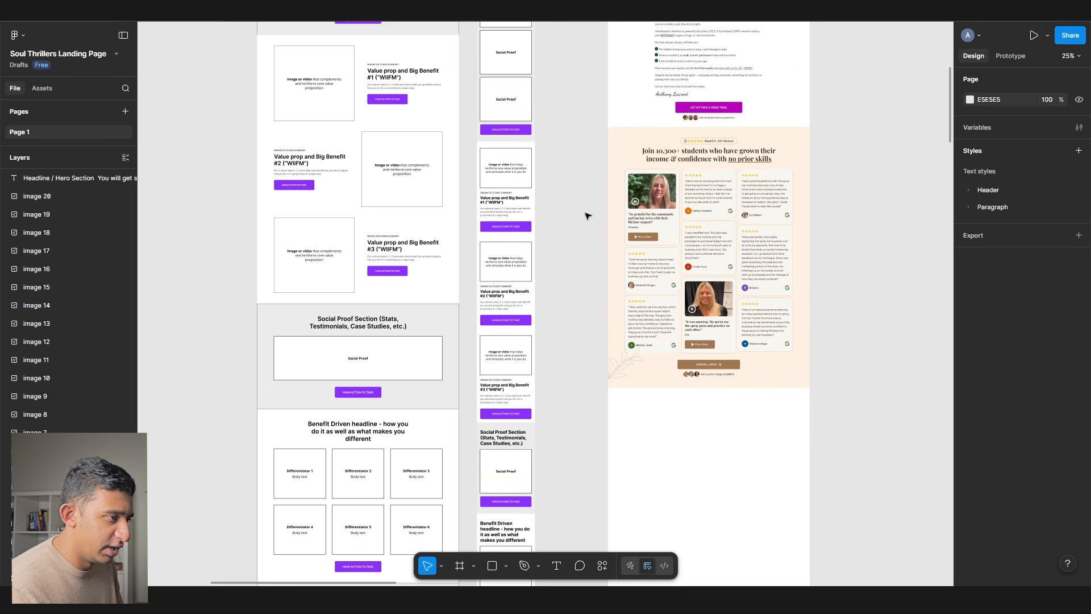
# - Select the vasectomy feature section and paste it into the Soul Thrillers landing page file
pyautogui.scroll(2, 483, 227)
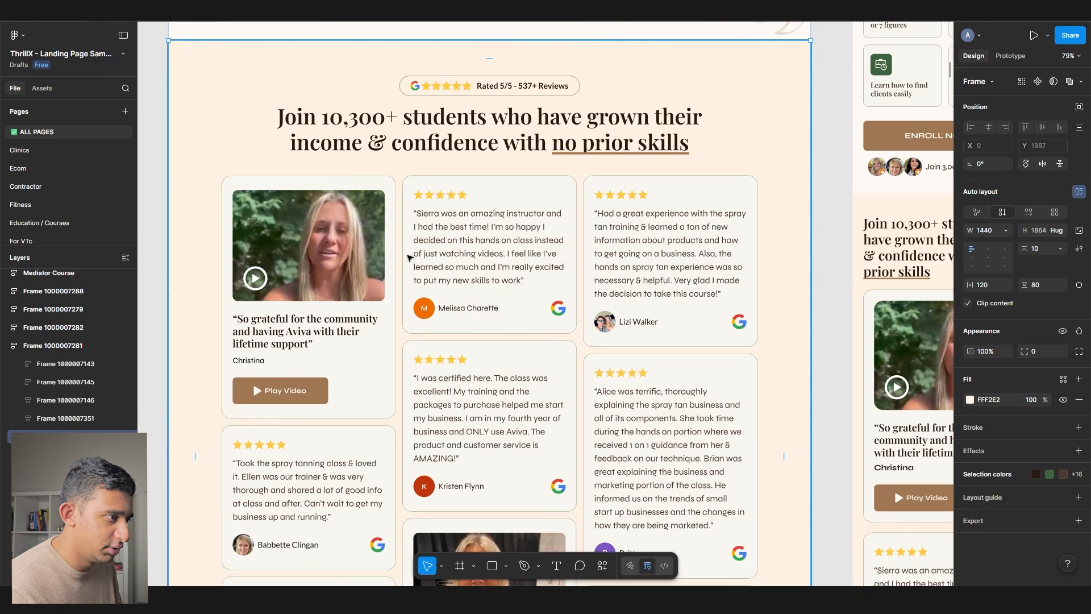
pyautogui.scroll(-3, 409, 257)
pyautogui.scroll(-3, 407, 255)
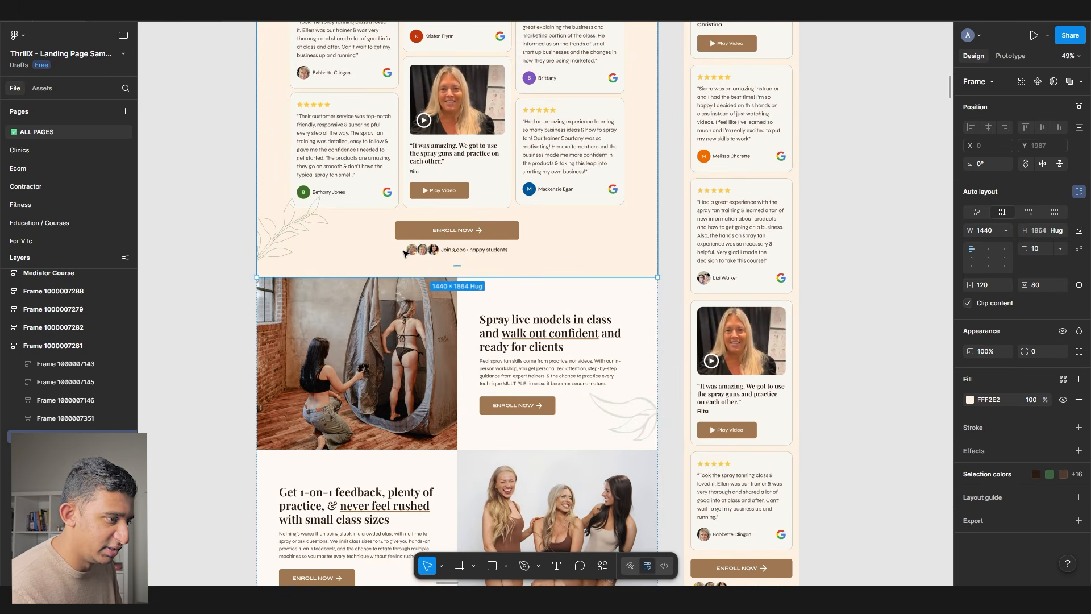
pyautogui.scroll(5, 404, 254)
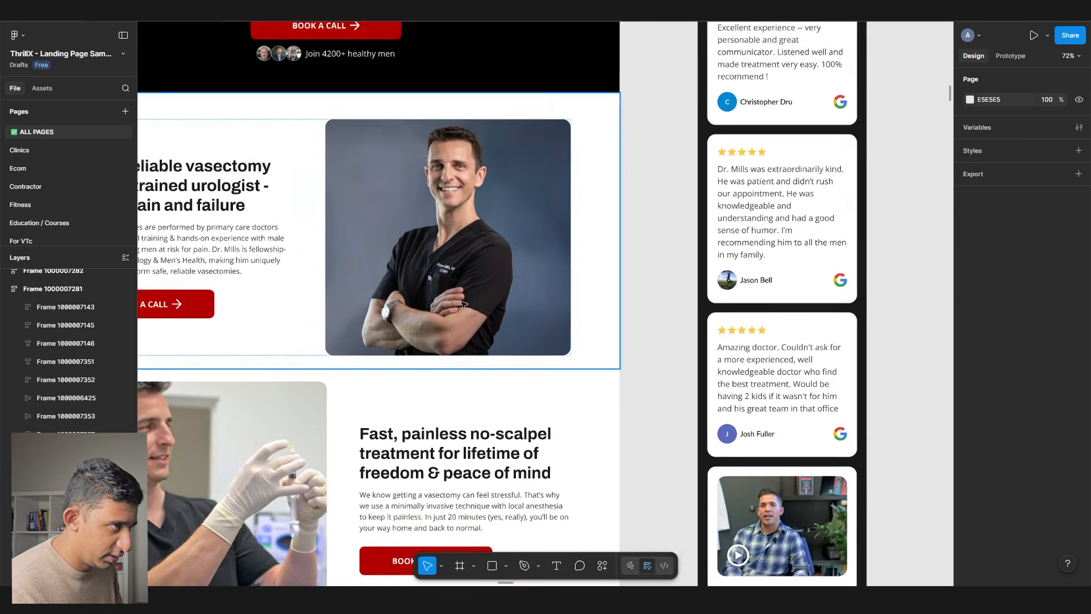
pyautogui.hscroll(-3, 371, 287)
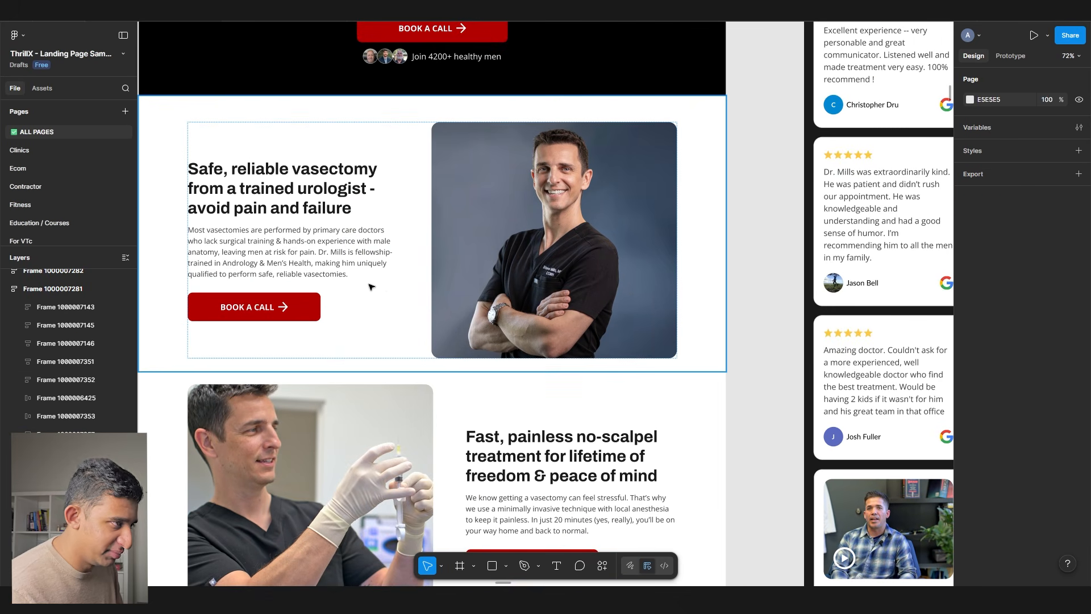
pyautogui.click(385, 307)
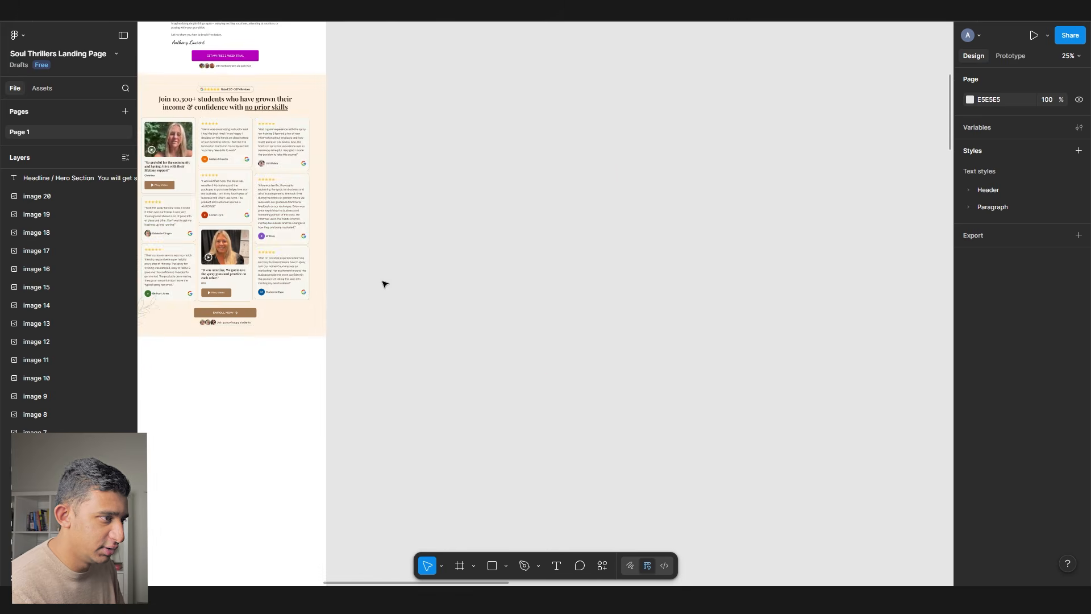
pyautogui.hotkey('ctrl', 'v')
# - Place the pasted photo-and-text section under the testimonials and add a mirrored copy with text on the right
pyautogui.moveTo(604, 219); pyautogui.dragTo(519, 250)
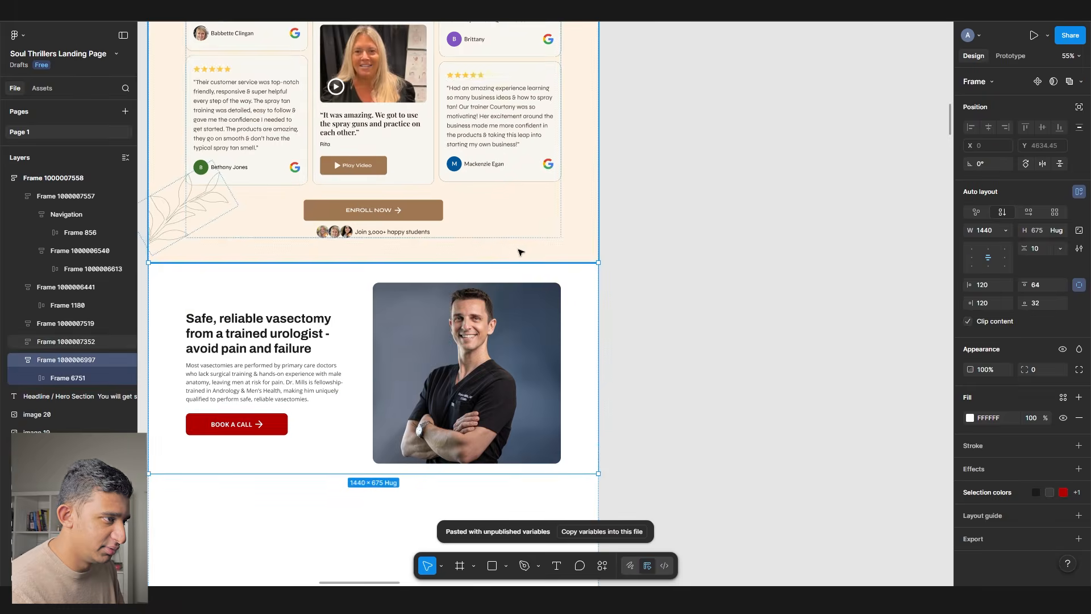
pyautogui.hotkey('ctrl', 'v')
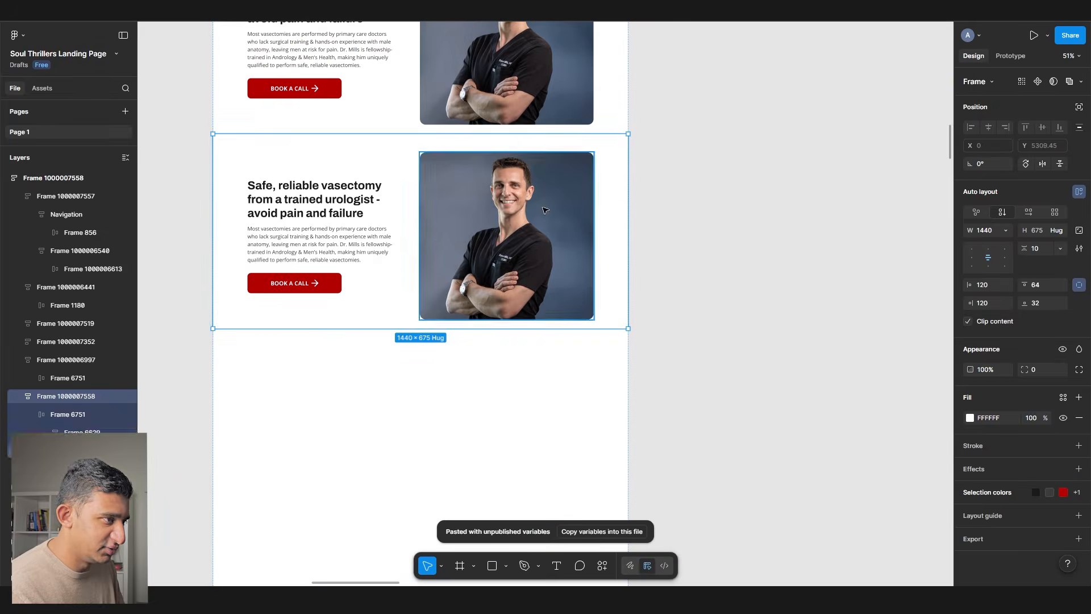
pyautogui.click(545, 210)
pyautogui.moveTo(298, 229); pyautogui.dragTo(494, 229)
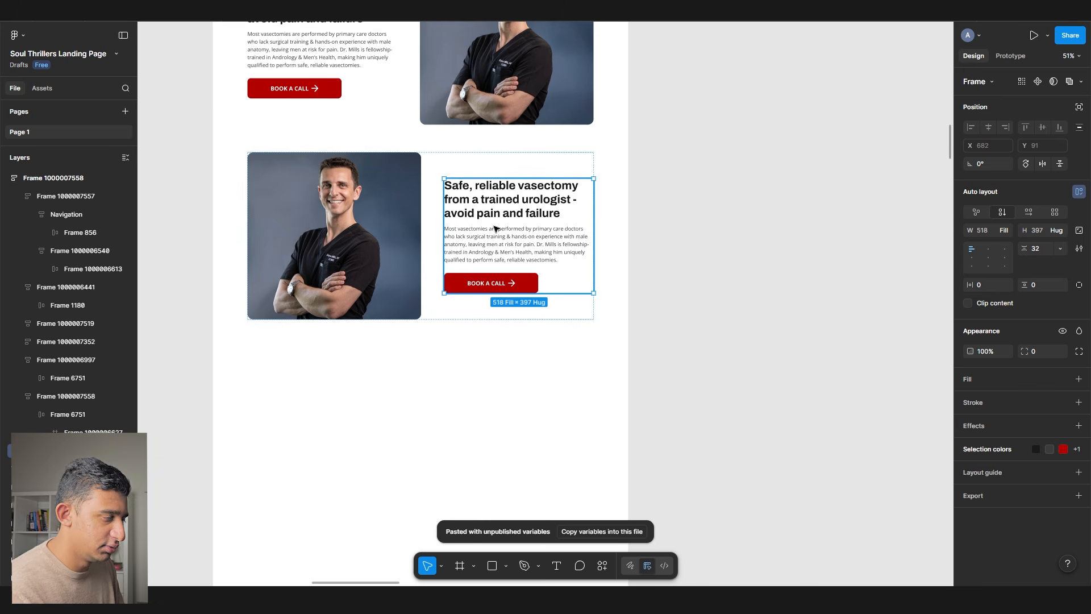
pyautogui.click(680, 185)
# - Find the value-prop headings in the client notes, then bring the two pasted rows back into view
pyautogui.scroll(5, 650, 216)
pyautogui.scroll(-5, 650, 216)
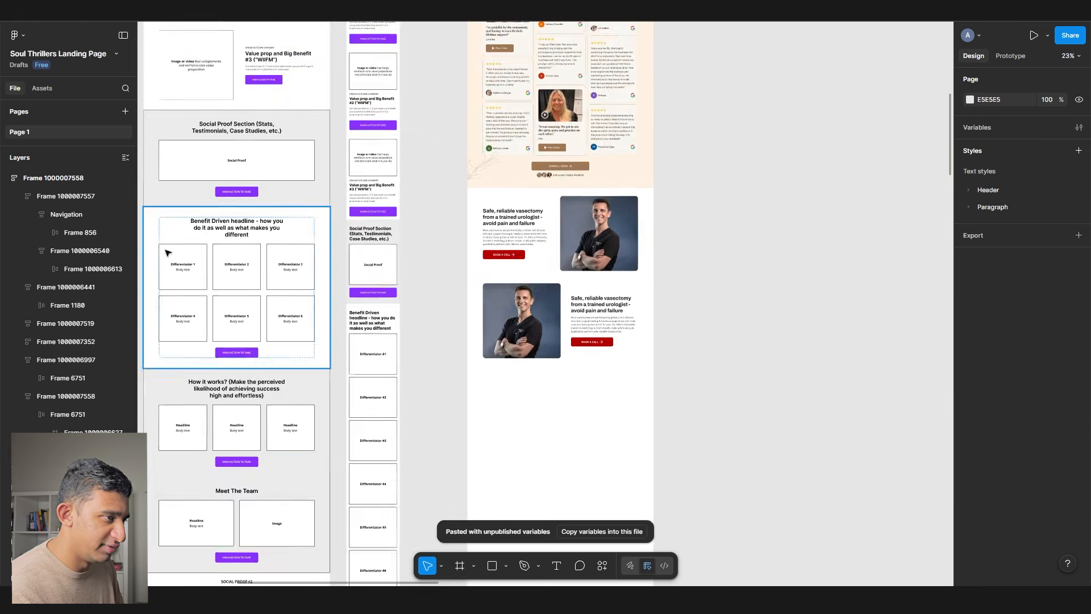
pyautogui.hscroll(-10, 417, 254)
pyautogui.hscroll(-3, 417, 254)
pyautogui.scroll(-10, 378, 305)
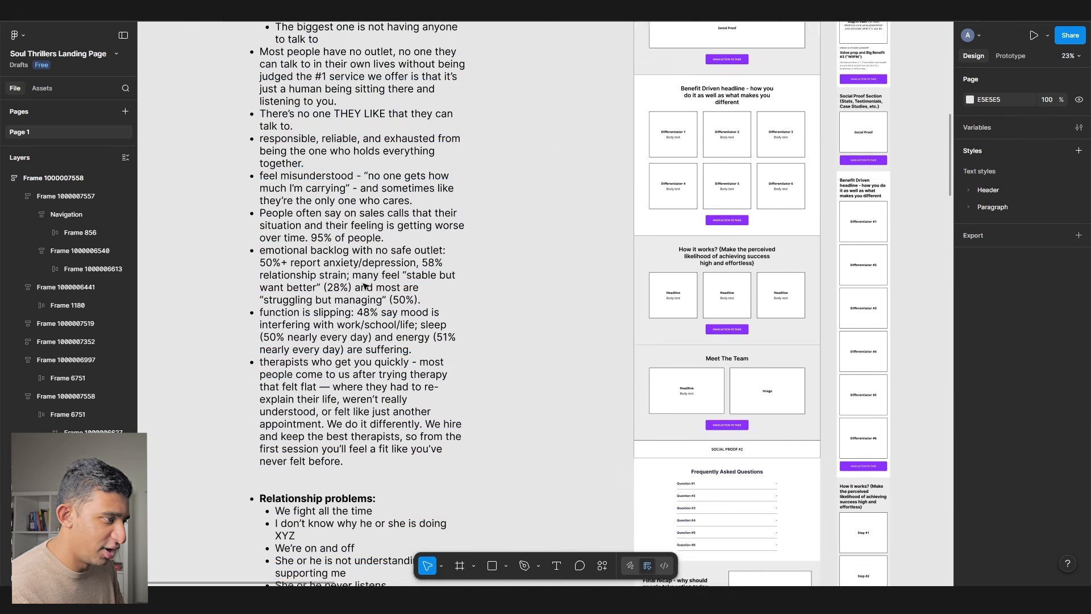
pyautogui.scroll(-1, 378, 305)
pyautogui.scroll(4, 378, 306)
pyautogui.click(341, 278)
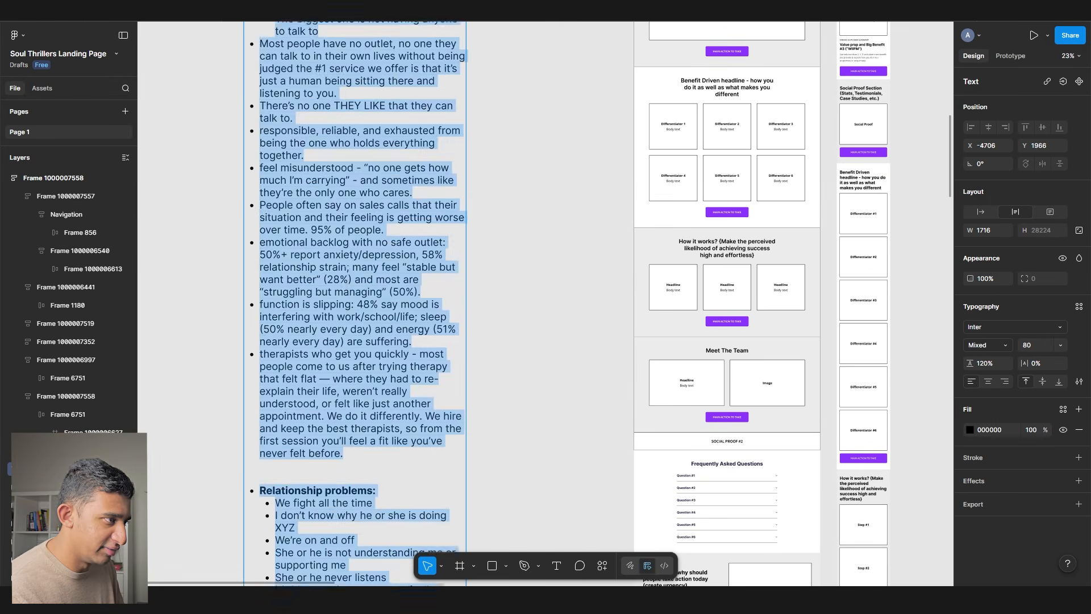
pyautogui.scroll(4, 341, 277)
pyautogui.scroll(-12, 314, 351)
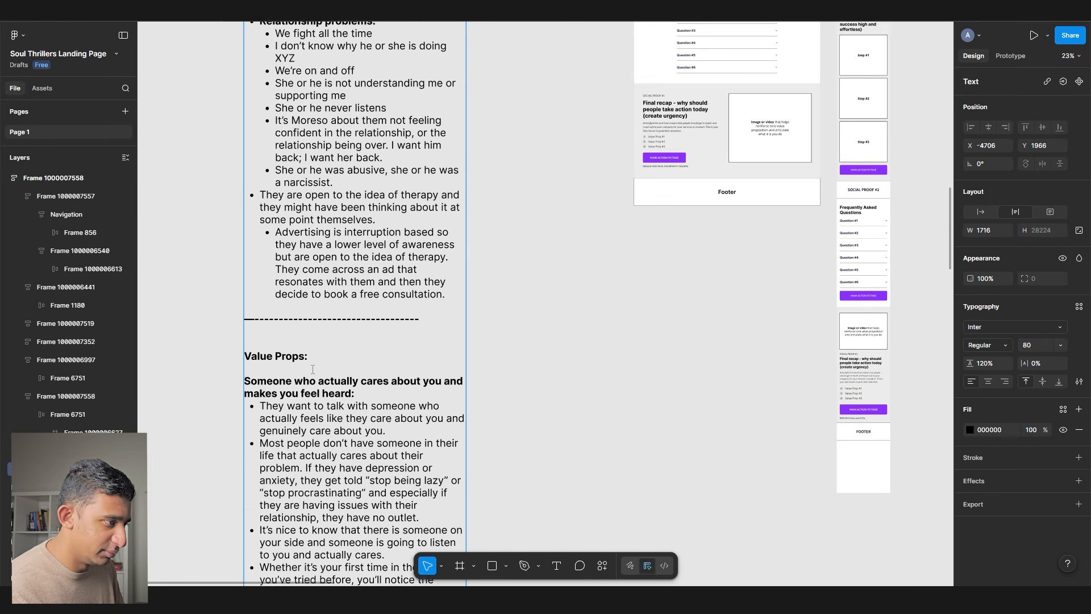
pyautogui.scroll(-5, 314, 338)
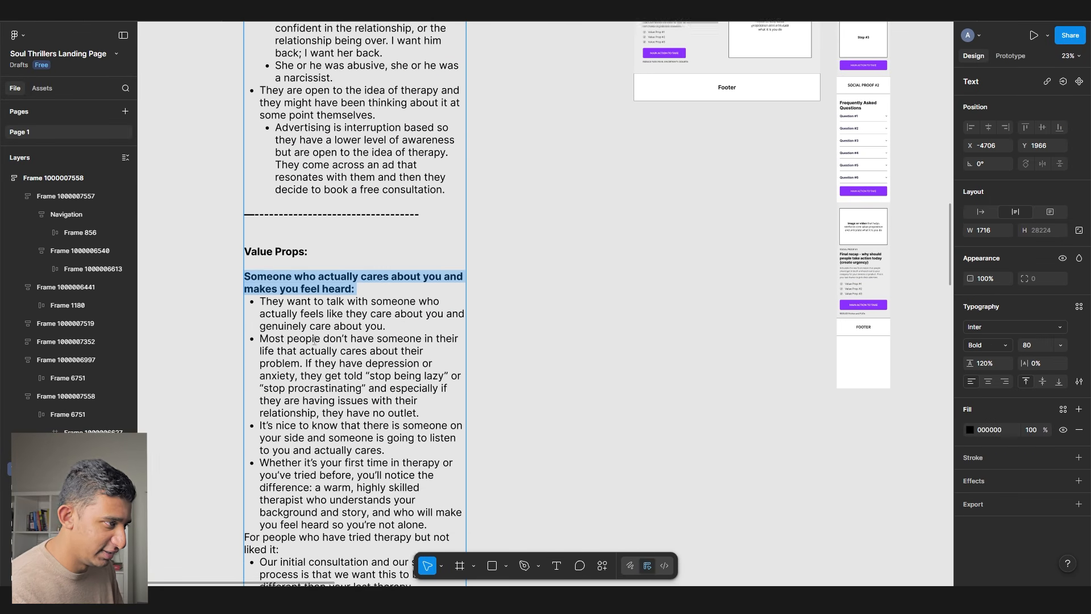
pyautogui.scroll(-2, 376, 140)
pyautogui.moveTo(530, 152); pyautogui.dragTo(17, 579)
pyautogui.moveTo(346, 194); pyautogui.dragTo(394, 437)
pyautogui.scroll(5, 387, 227)
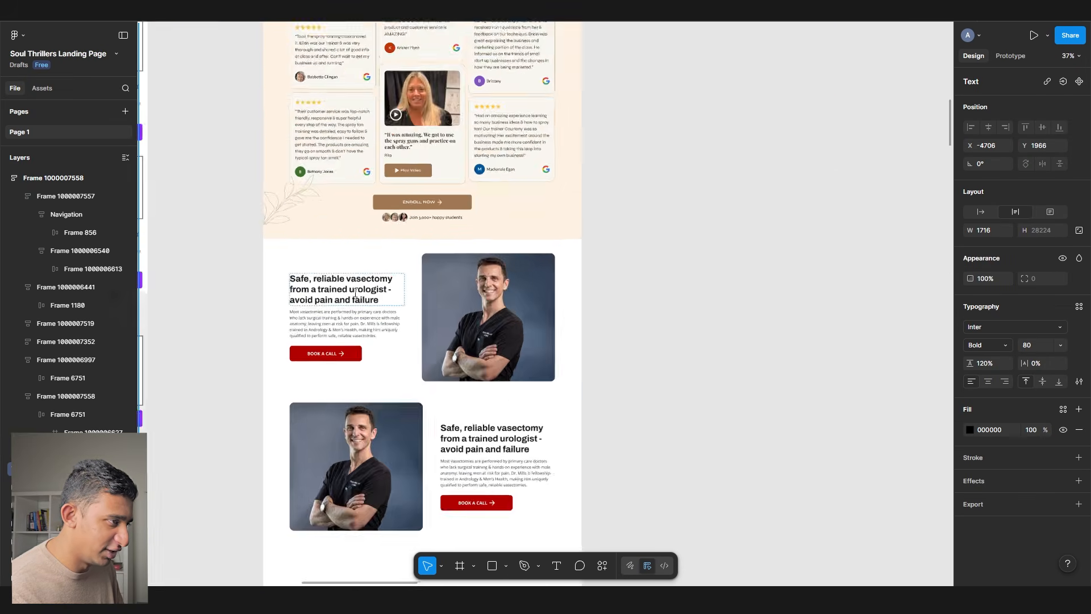
pyautogui.scroll(5, 356, 292)
# - Retitle the first row's heading to 'Someone who actually cares about you…'
pyautogui.doubleClick(337, 292)
pyautogui.scroll(-10, 394, 232)
pyautogui.hscroll(-5, 607, 188)
pyautogui.scroll(-6, 607, 189)
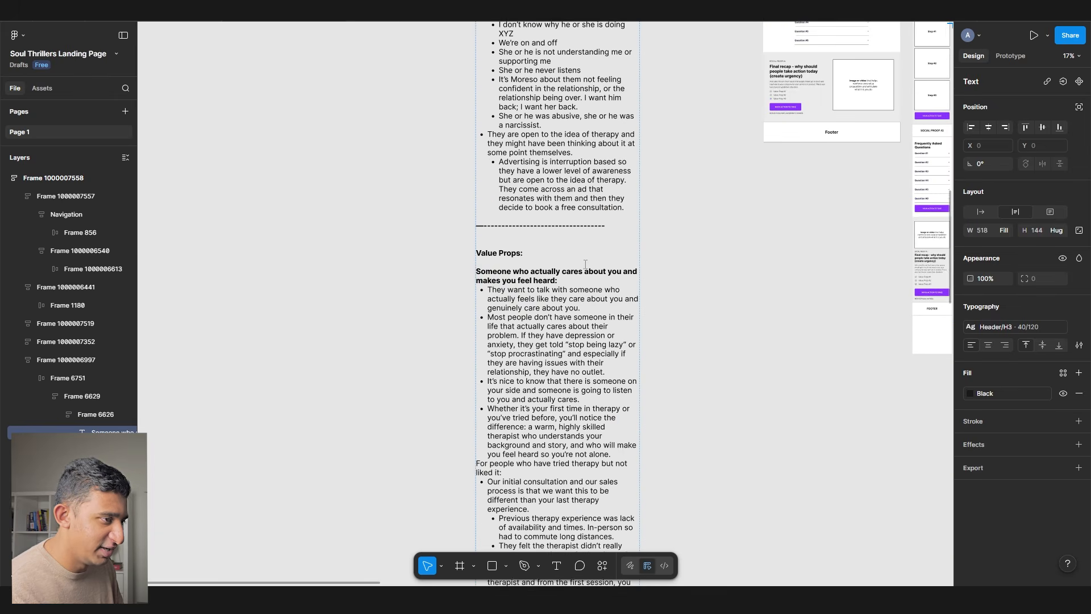
pyautogui.scroll(5, 580, 270)
pyautogui.moveTo(544, 299); pyautogui.dragTo(253, 266)
pyautogui.scroll(-3, 253, 266)
pyautogui.scroll(-5, 388, 227)
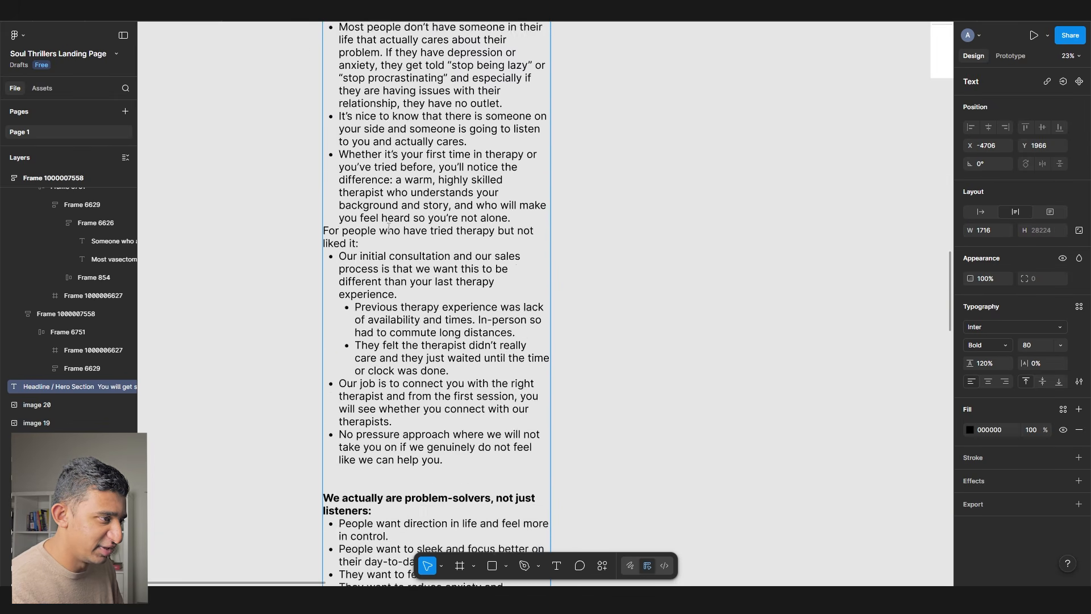
pyautogui.scroll(-3, 297, 229)
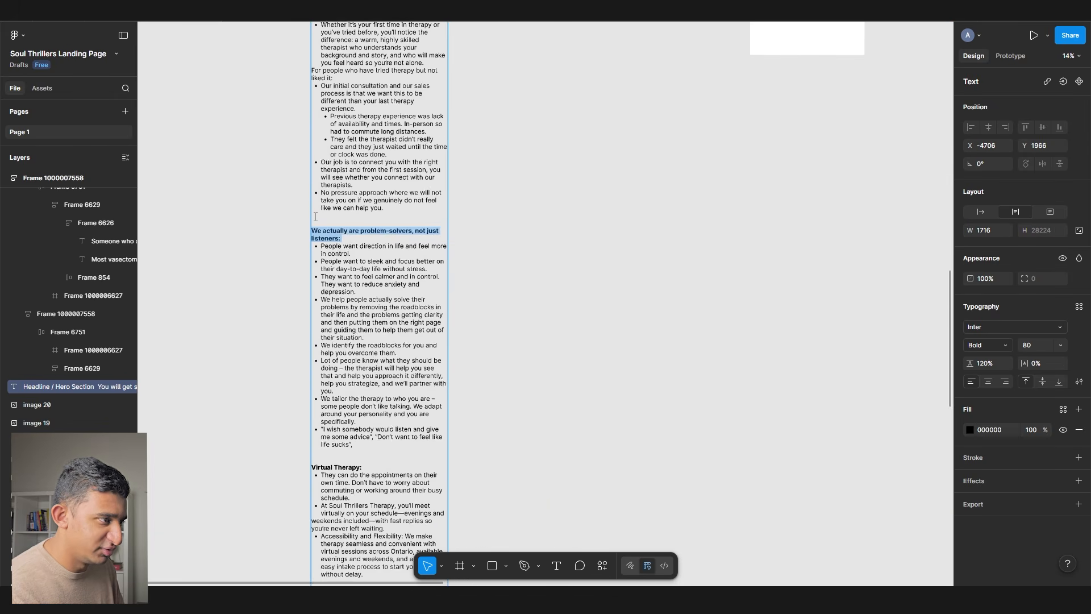
pyautogui.hscroll(8, 398, 199)
pyautogui.scroll(8, 470, 182)
pyautogui.scroll(3, 363, 39)
pyautogui.scroll(6, 358, 96)
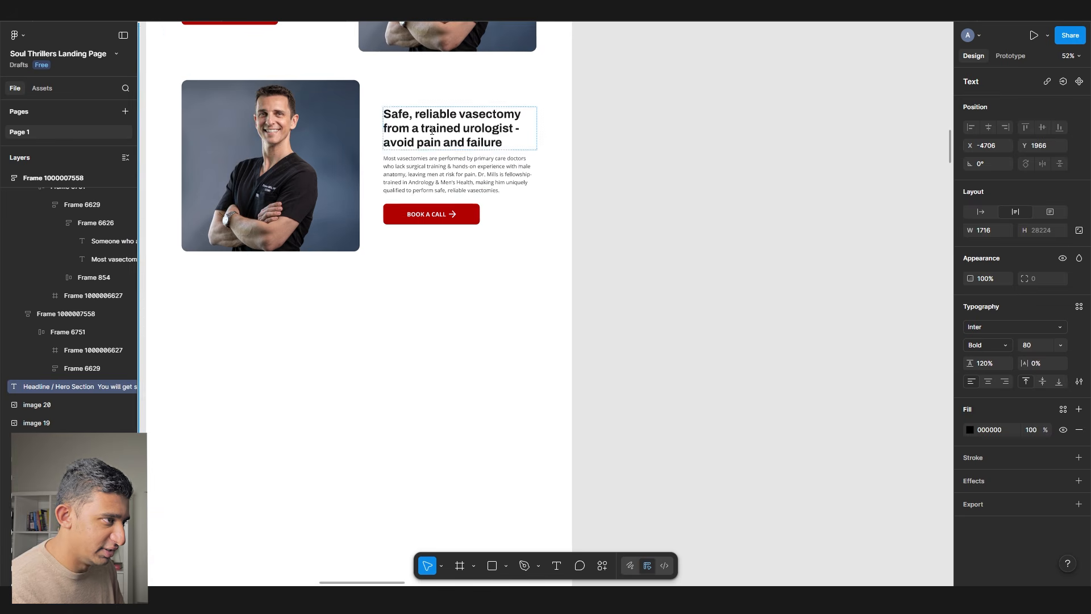
# - Paste 'We actually are problem-solvers, not just listeners' into the second row's heading
pyautogui.doubleClick(429, 122)
pyautogui.write('We actually are problem-solvers, not just listeners:')
pyautogui.click(662, 199)
pyautogui.scroll(5, 662, 199)
pyautogui.scroll(-1, 661, 200)
pyautogui.scroll(-3, 661, 200)
pyautogui.scroll(10, 659, 202)
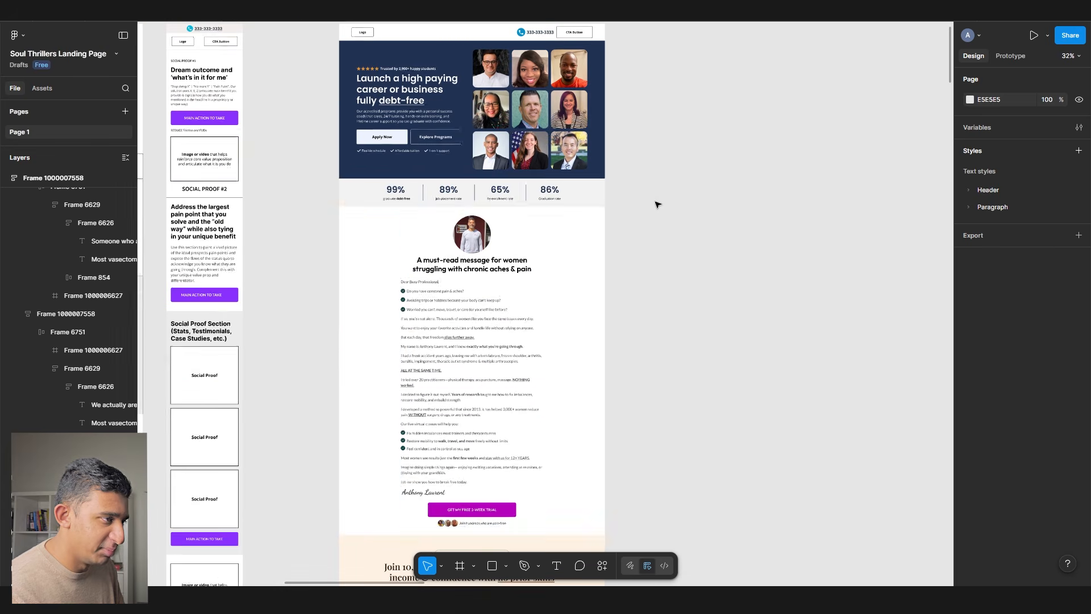
pyautogui.hscroll(-15, 432, 283)
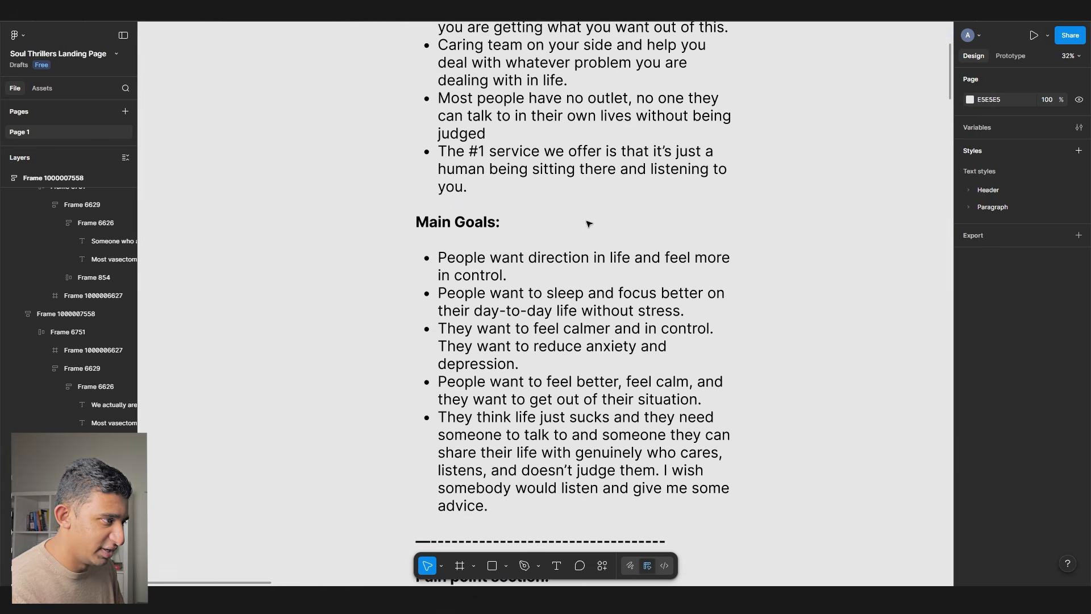
pyautogui.scroll(-4, 469, 230)
pyautogui.scroll(-4, 474, 256)
pyautogui.scroll(3, 475, 269)
# - Select the pain-point bullets in the client notes text
pyautogui.doubleClick(446, 136)
pyautogui.moveTo(432, 90); pyautogui.dragTo(568, 409)
pyautogui.scroll(-1, 534, 319)
pyautogui.scroll(-5, 554, 366)
pyautogui.scroll(-4, 529, 327)
pyautogui.hscroll(10, 454, 216)
pyautogui.scroll(3, 339, 55)
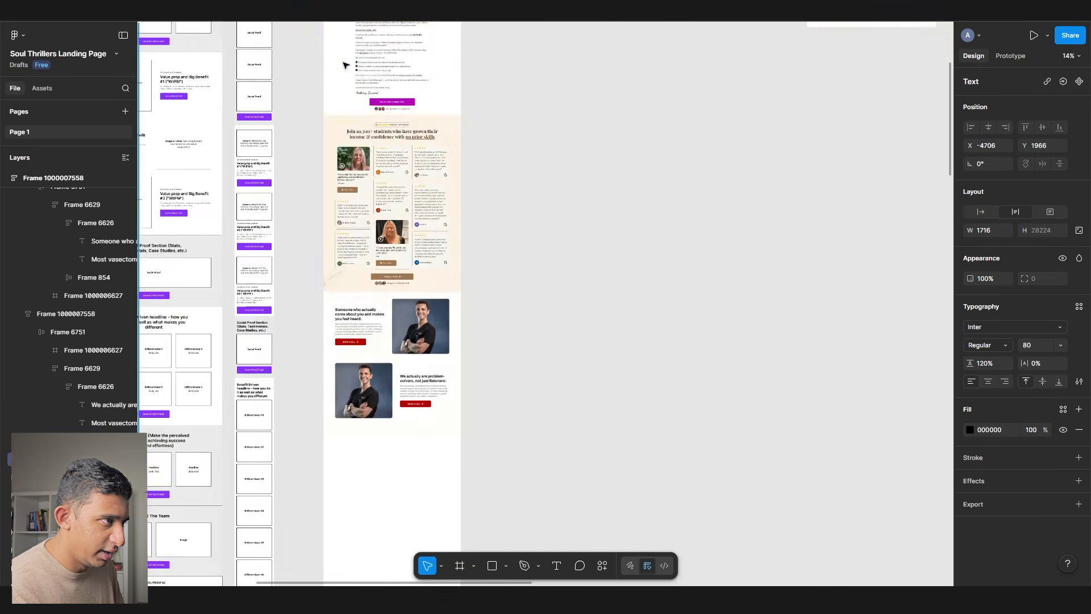
pyautogui.scroll(10, 347, 216)
pyautogui.click(348, 219)
pyautogui.press('super+v')
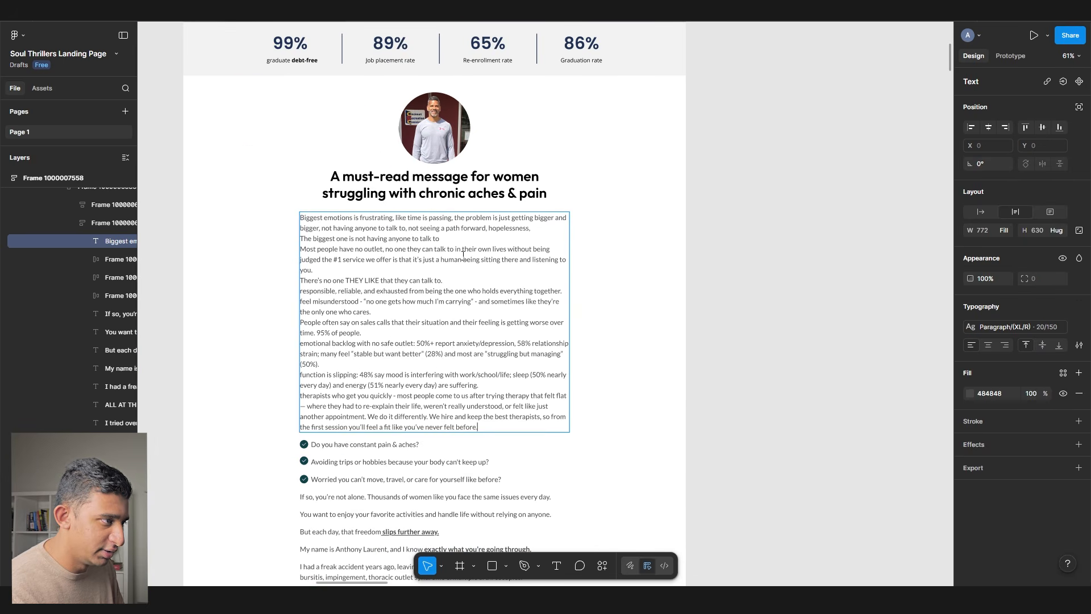
pyautogui.scroll(-2, 344, 296)
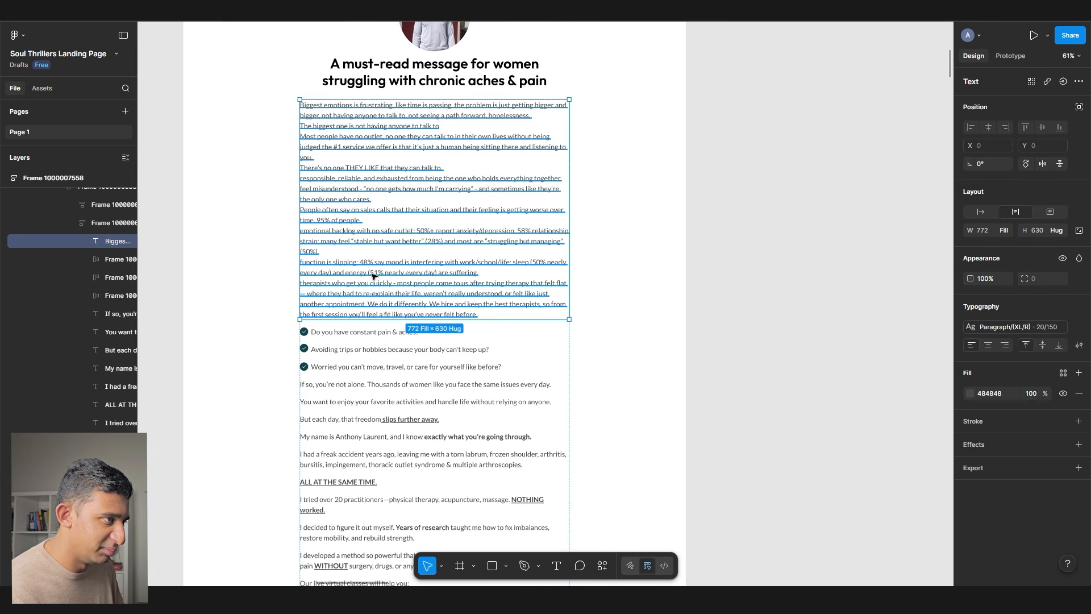
pyautogui.press('Escape')
pyautogui.scroll(6, 483, 319)
pyautogui.scroll(-4, 483, 315)
pyautogui.hscroll(-14, 488, 273)
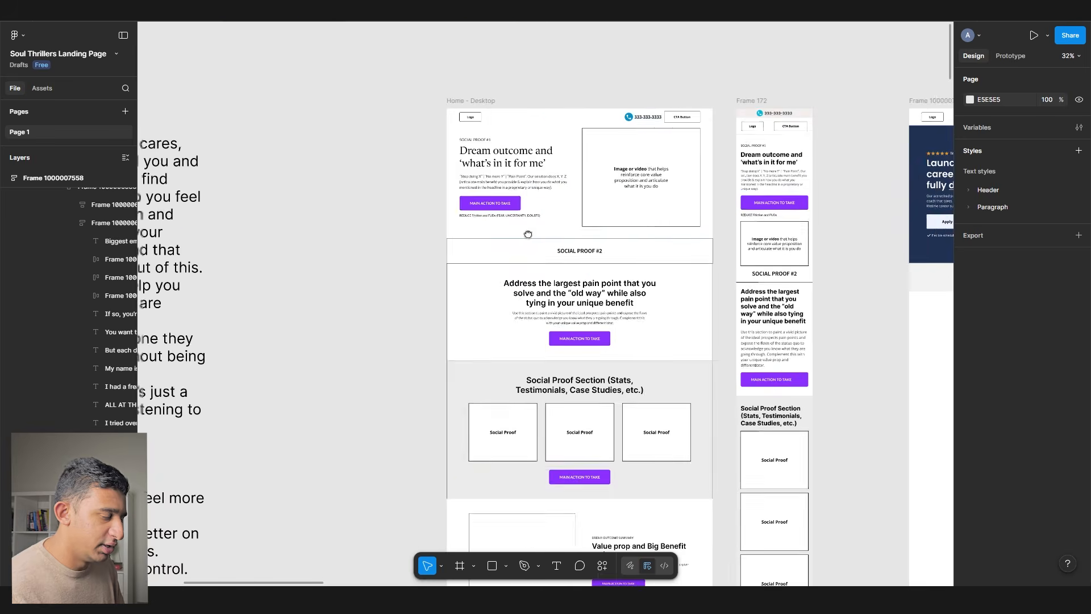
pyautogui.doubleClick(501, 256)
pyautogui.tripleClick(349, 152)
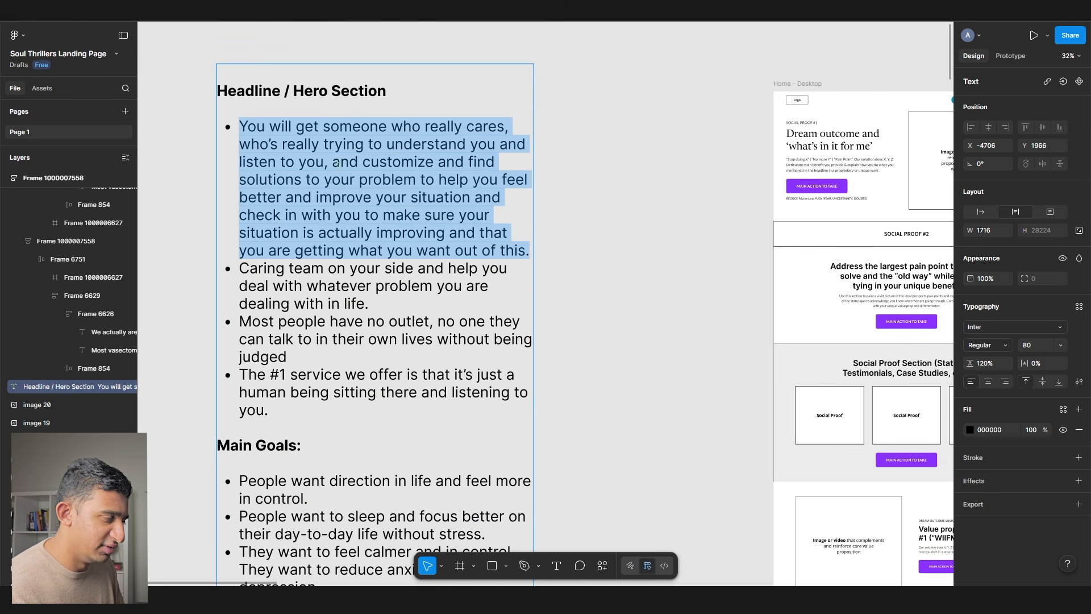
pyautogui.doubleClick(289, 286)
pyautogui.moveTo(703, 254); pyautogui.dragTo(144, 267)
pyautogui.moveTo(636, 252); pyautogui.dragTo(266, 278)
pyautogui.scroll(5, 334, 180)
pyautogui.click(374, 224)
pyautogui.write('Caring team on your side and help you deal with whatever problem you are dealing with in life.')
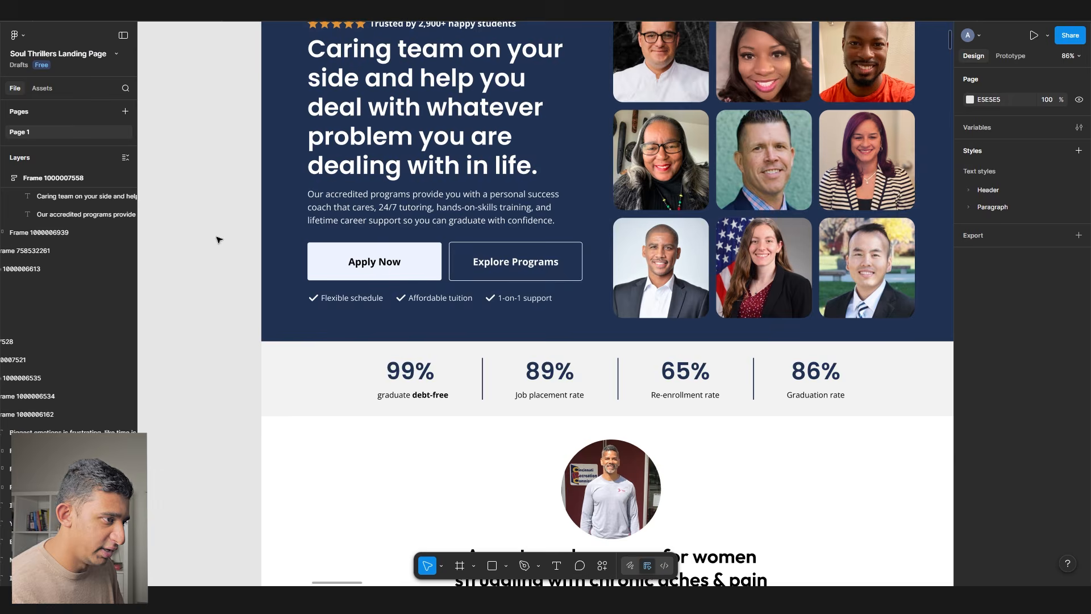
pyautogui.scroll(-3, 216, 237)
pyautogui.scroll(-10, 217, 239)
pyautogui.scroll(-15, 217, 241)
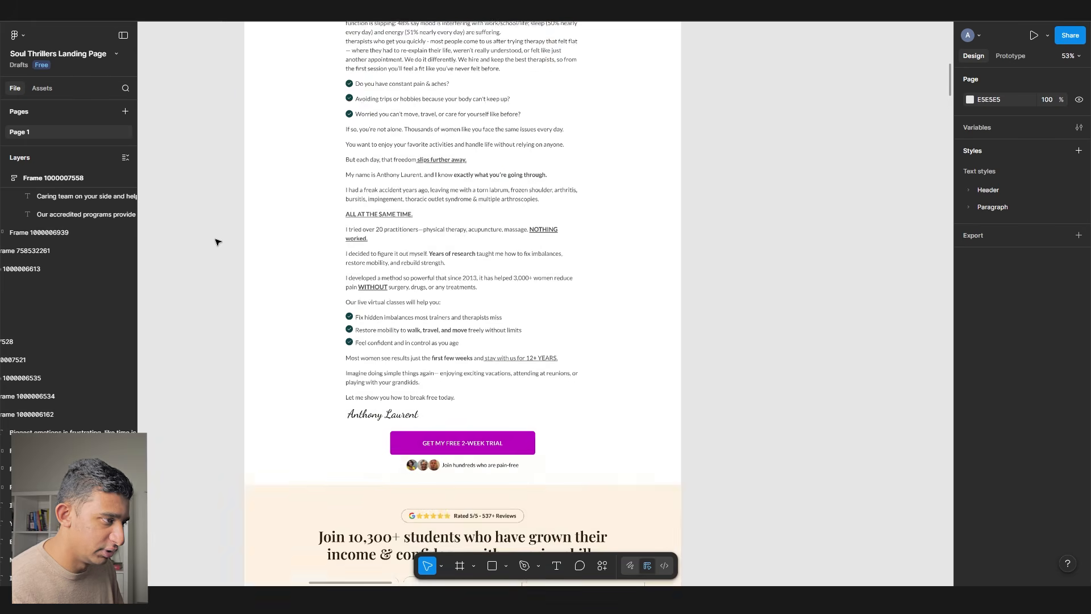
pyautogui.moveTo(217, 241); pyautogui.dragTo(684, 247)
pyautogui.scroll(-4, 682, 247)
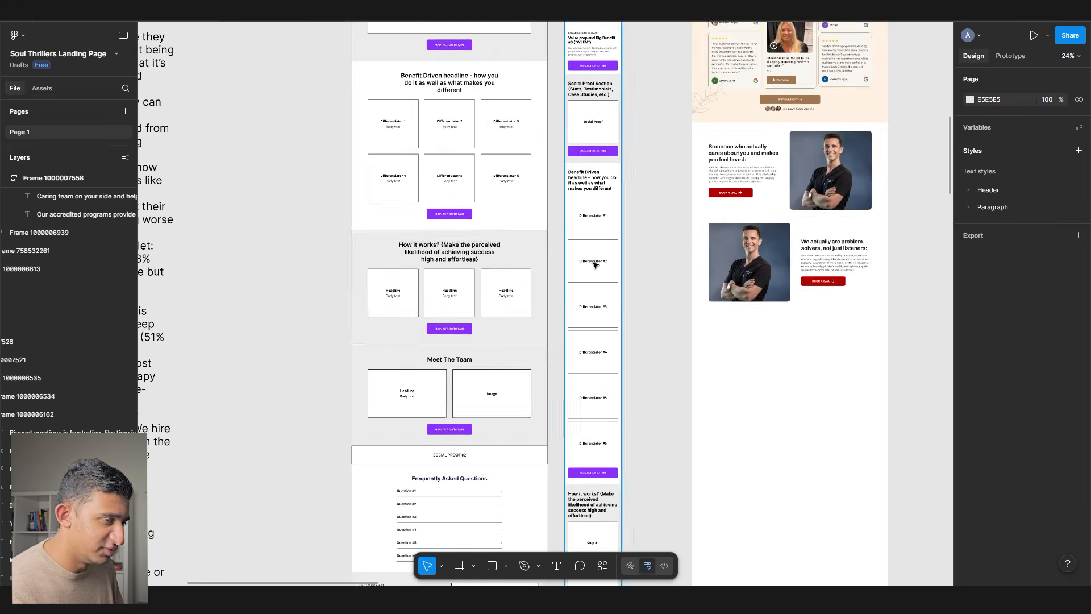
pyautogui.moveTo(542, 261); pyautogui.dragTo(592, 254)
pyautogui.scroll(4, 587, 262)
pyautogui.scroll(8, 475, 283)
pyautogui.click(474, 282)
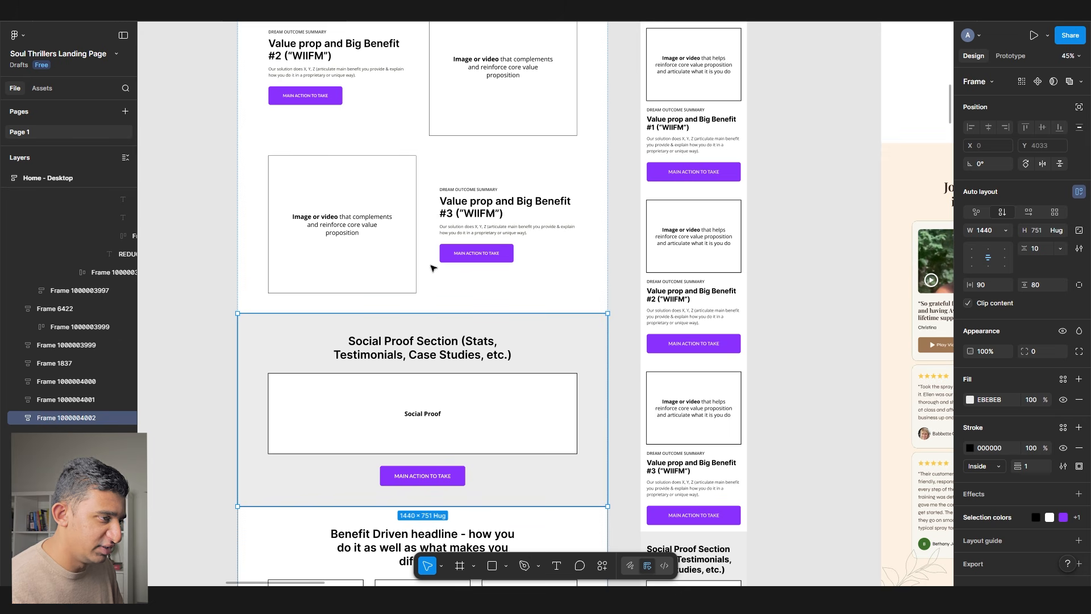
pyautogui.hscroll(10, 433, 267)
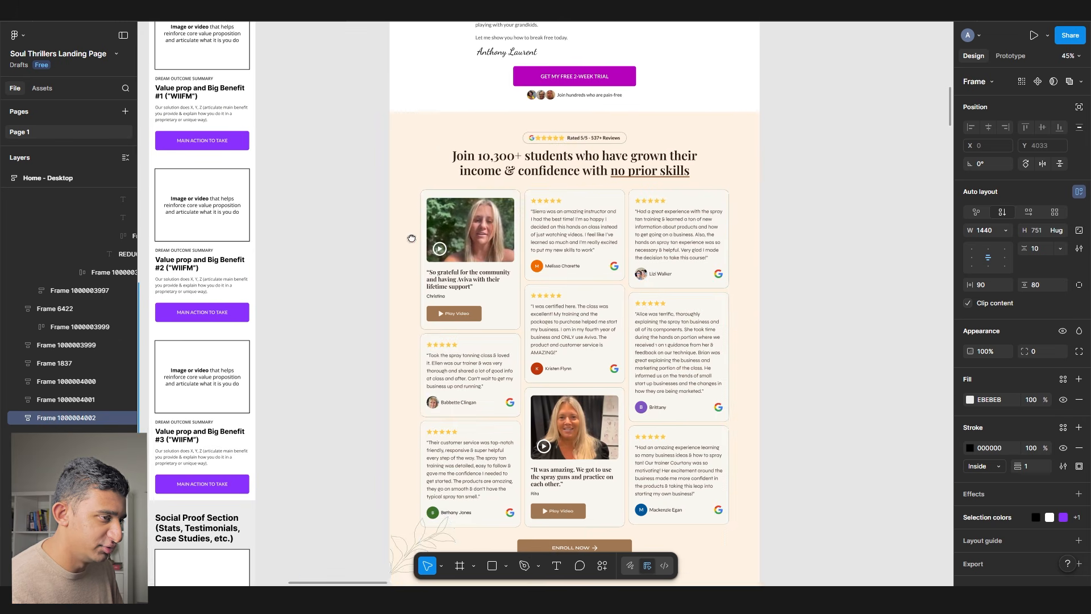
pyautogui.click(423, 263)
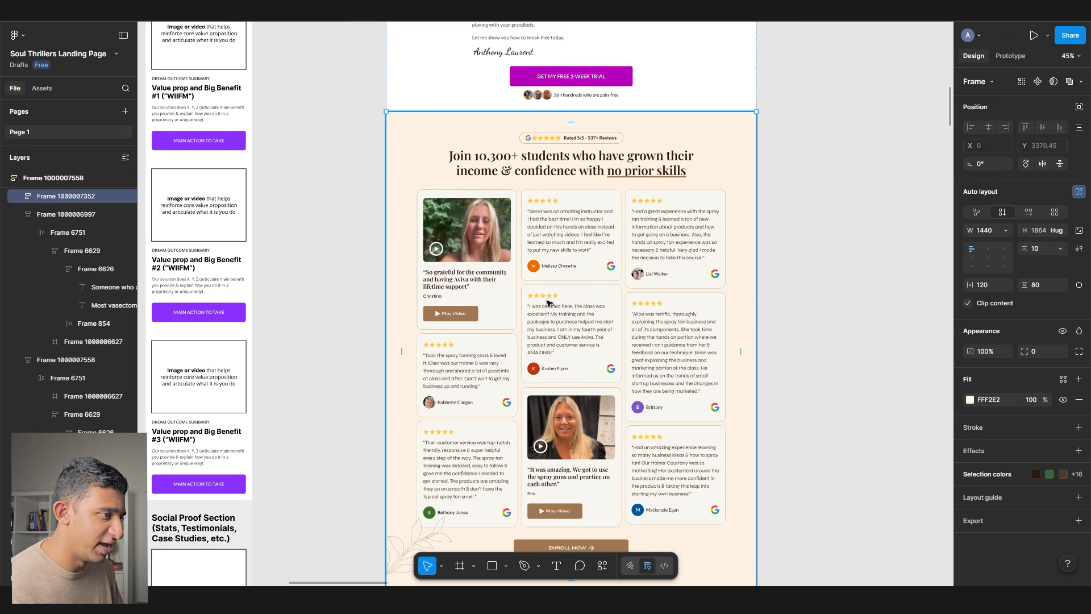
pyautogui.scroll(-5, 549, 303)
pyautogui.hscroll(-10, 534, 312)
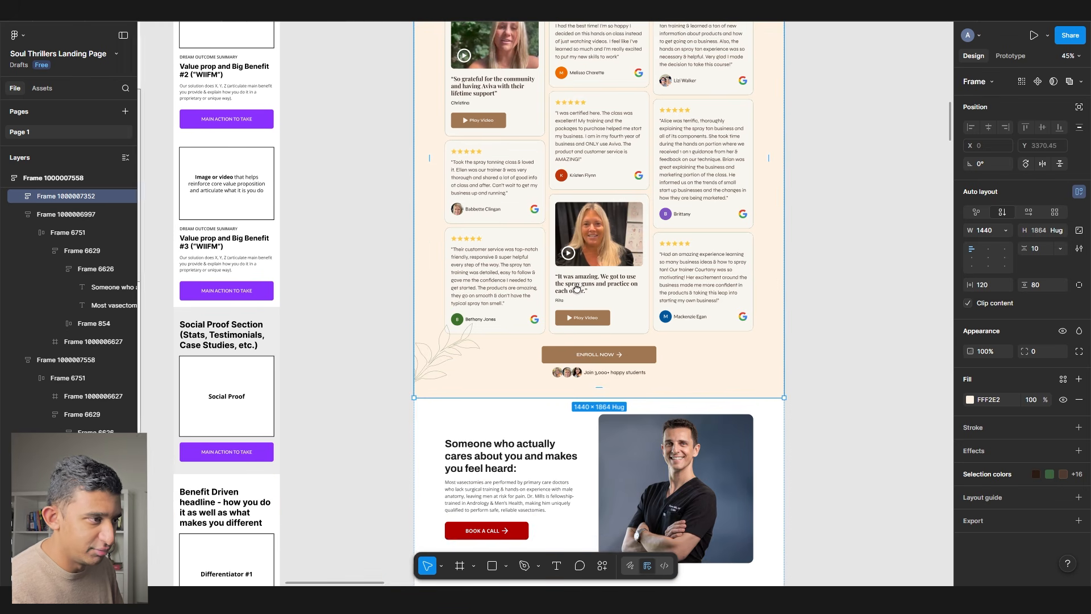
pyautogui.click(458, 263)
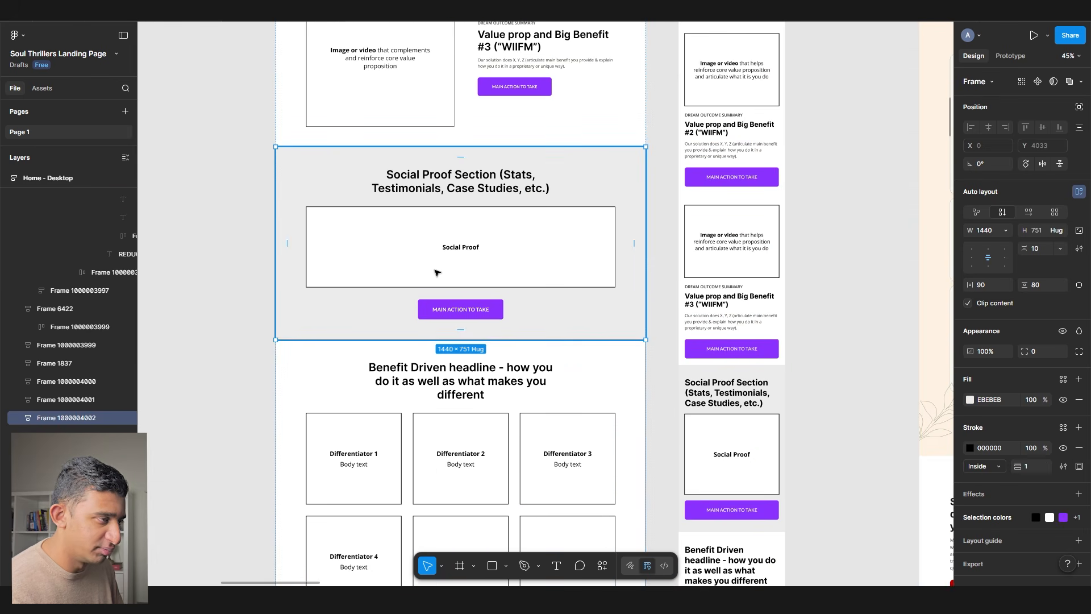
pyautogui.hscroll(10, 608, 247)
# - Paste the LUME testimonials section from the ThrillX samples file below the landing page sections
pyautogui.click(667, 374)
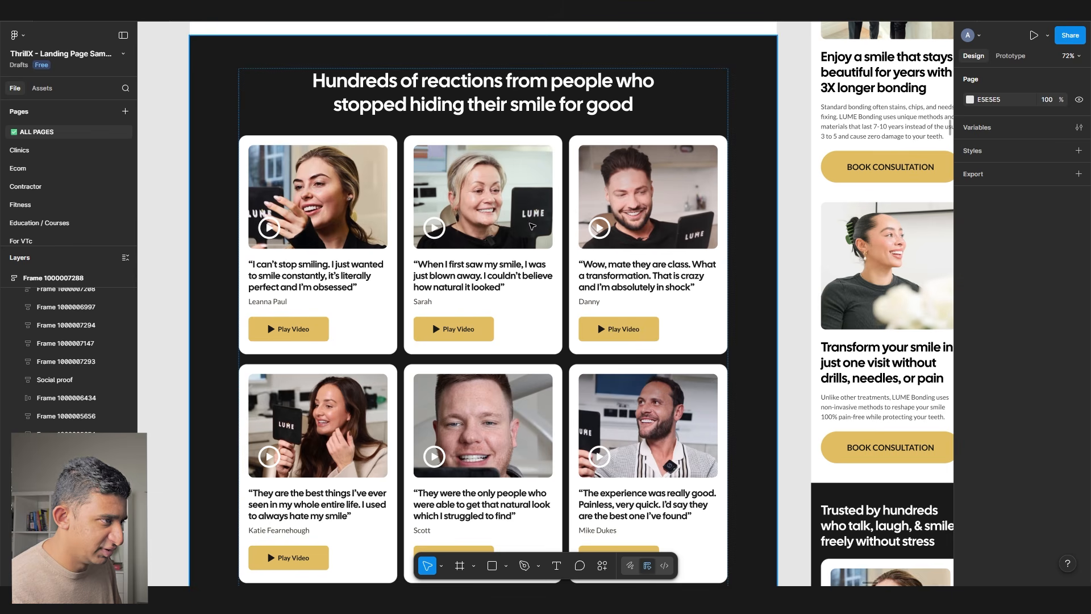
pyautogui.click(396, 181)
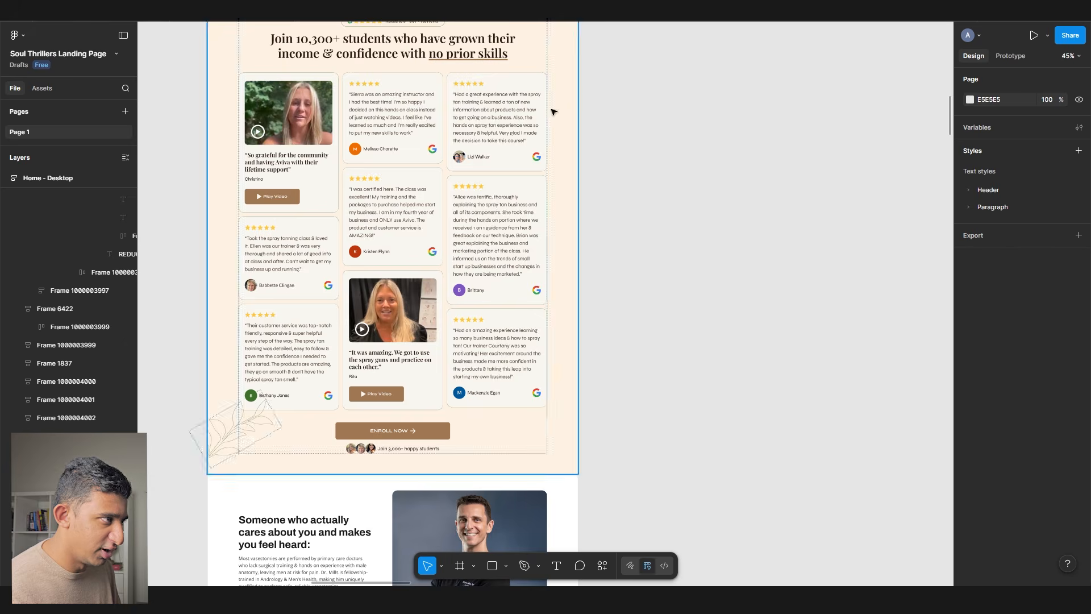
pyautogui.hscroll(5, 381, 84)
pyautogui.scroll(-7, 381, 84)
pyautogui.hotkey('ctrl', 'v')
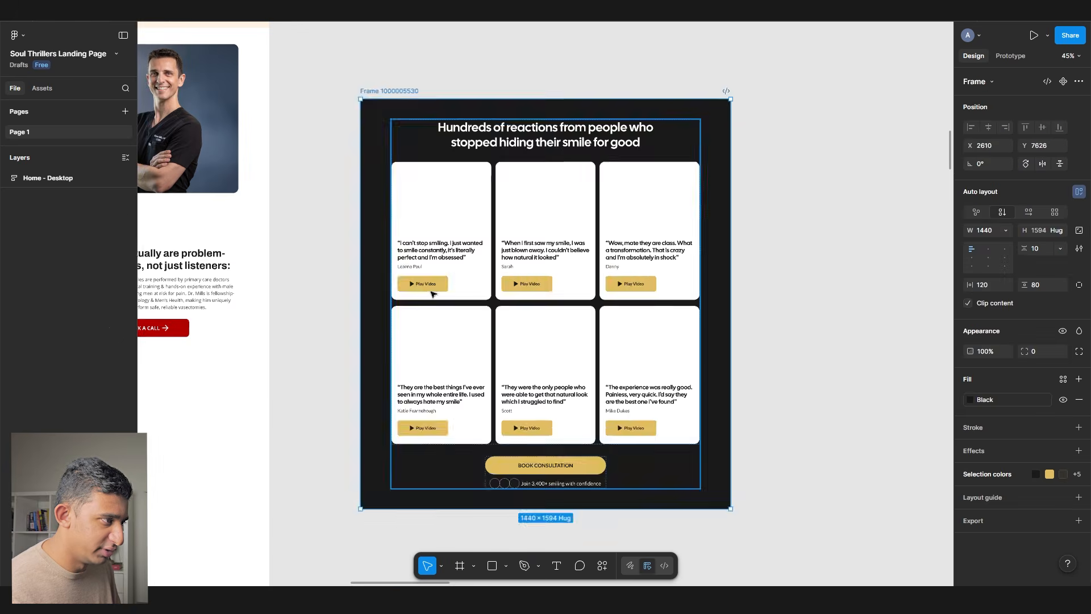
pyautogui.scroll(-5, 434, 292)
pyautogui.hscroll(-4, 434, 292)
pyautogui.moveTo(670, 195); pyautogui.dragTo(508, 244)
pyautogui.press('Escape')
# - Edit the client notes text with the caret in the Virtual Therapy heading
pyautogui.hscroll(-10, 460, 158)
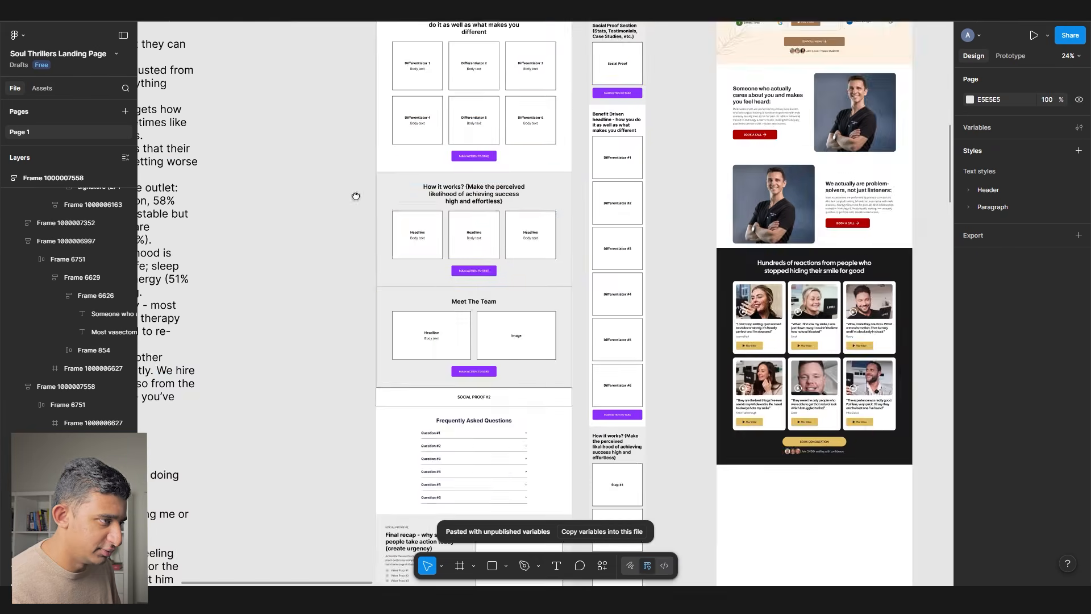
pyautogui.scroll(-15, 319, 222)
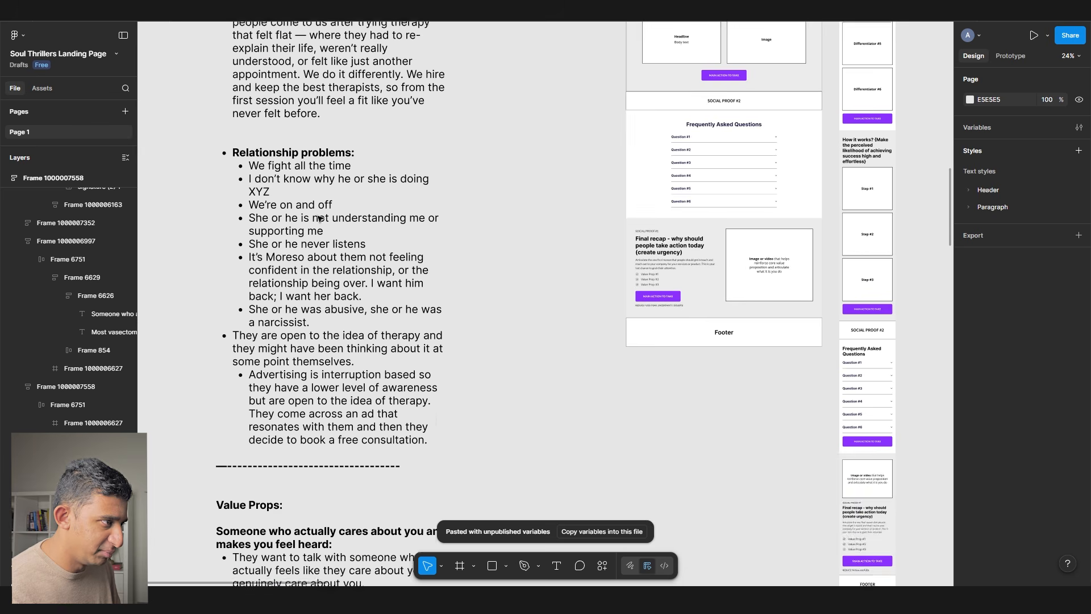
pyautogui.scroll(-8, 320, 228)
pyautogui.doubleClick(272, 352)
pyautogui.click(314, 400)
pyautogui.scroll(-5, 193, 395)
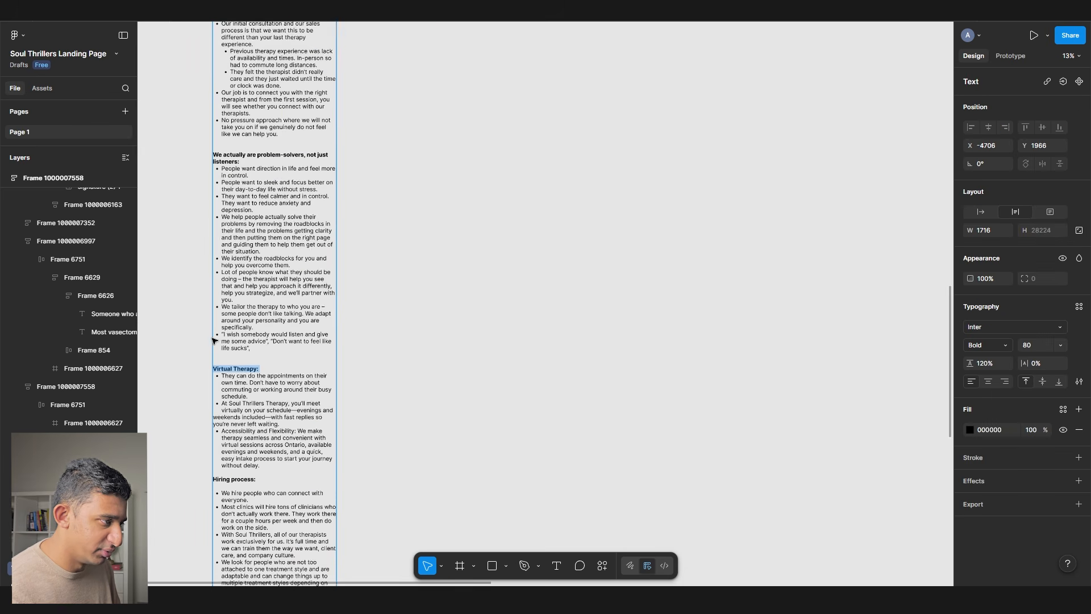
pyautogui.scroll(12, 461, 78)
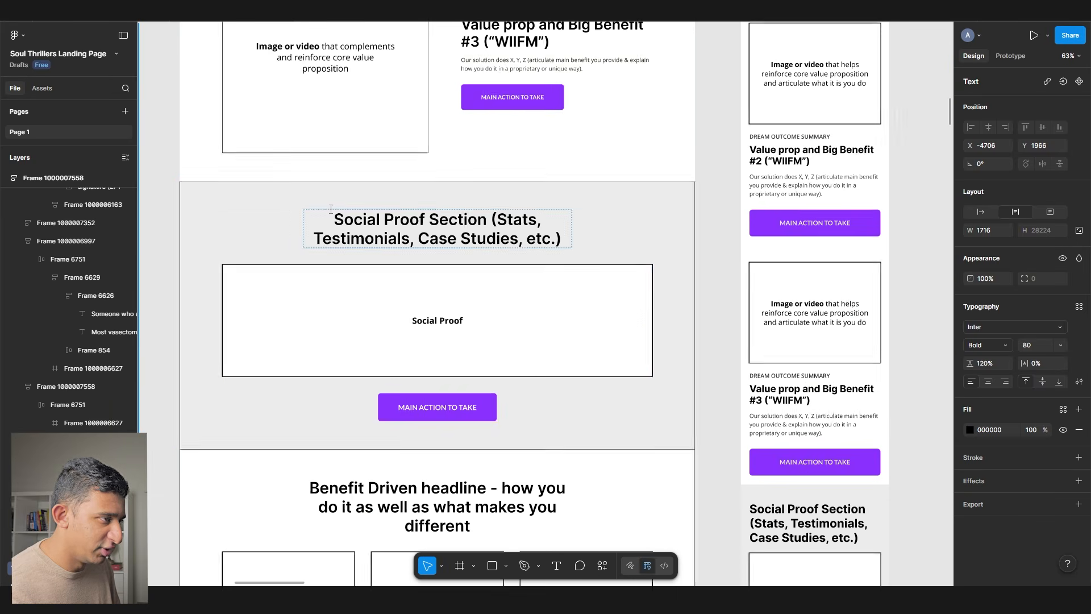
# - Review the Social Proof and Benefit Driven wireframe sections and the Benefit Driven headline
pyautogui.click(332, 199)
pyautogui.scroll(-4, 324, 216)
pyautogui.click(298, 242)
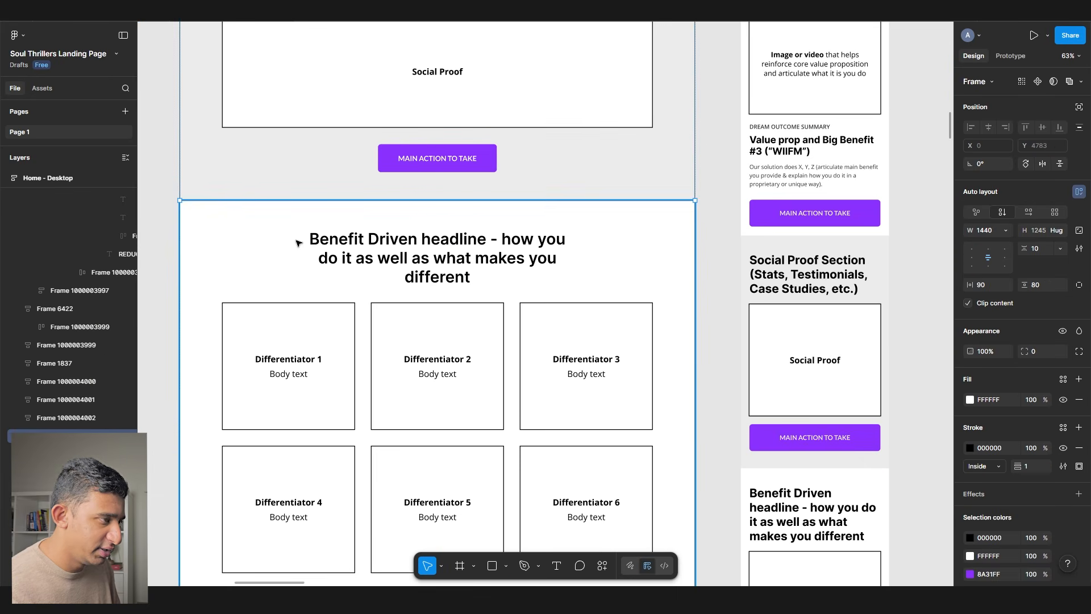
pyautogui.scroll(3, 298, 242)
pyautogui.scroll(3, 298, 245)
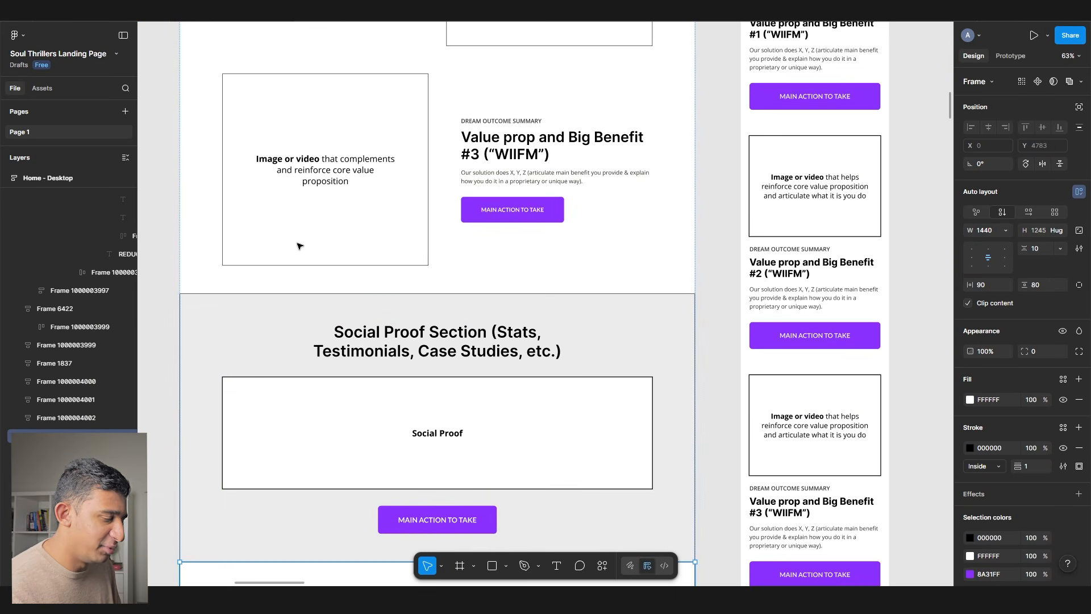
pyautogui.scroll(-7, 322, 244)
pyautogui.scroll(-2, 343, 257)
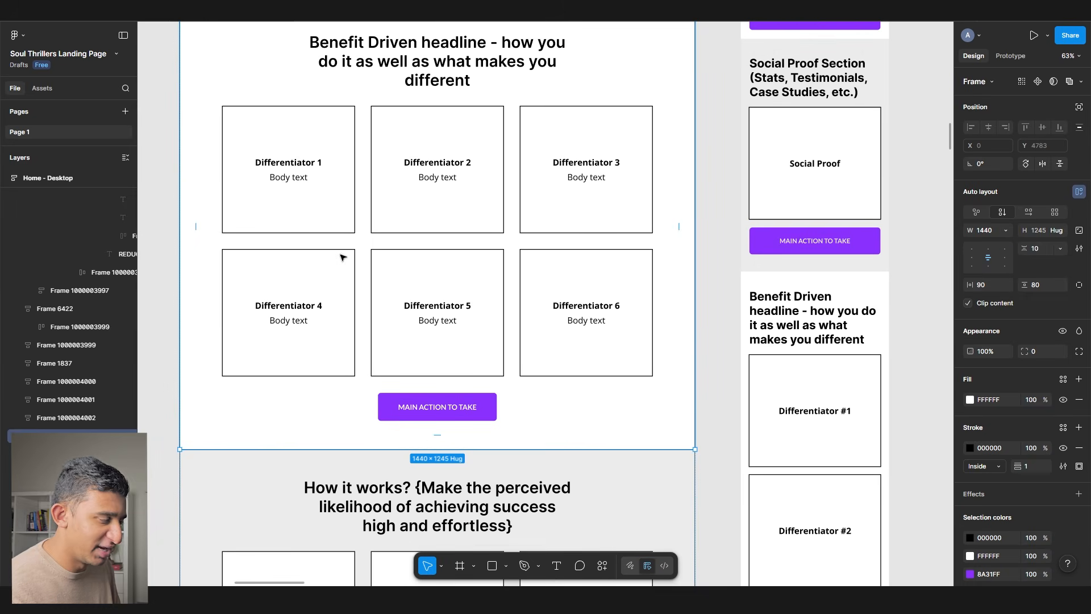
pyautogui.scroll(1, 341, 254)
pyautogui.click(356, 91)
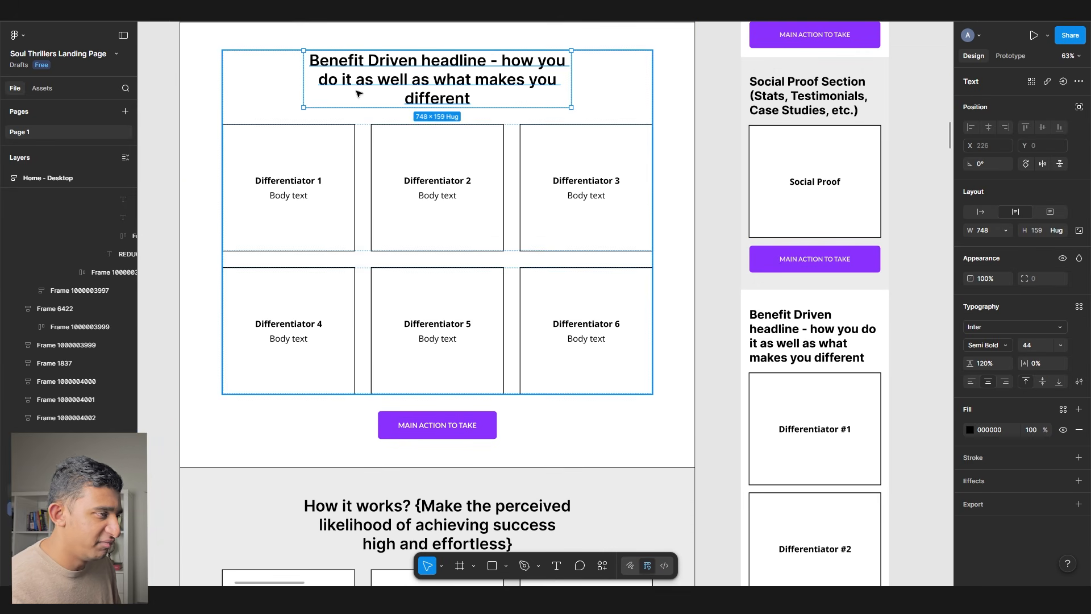
pyautogui.scroll(4, 348, 134)
pyautogui.scroll(-5, 349, 134)
pyautogui.moveTo(348, 134); pyautogui.dragTo(723, 114)
pyautogui.scroll(-15, 720, 114)
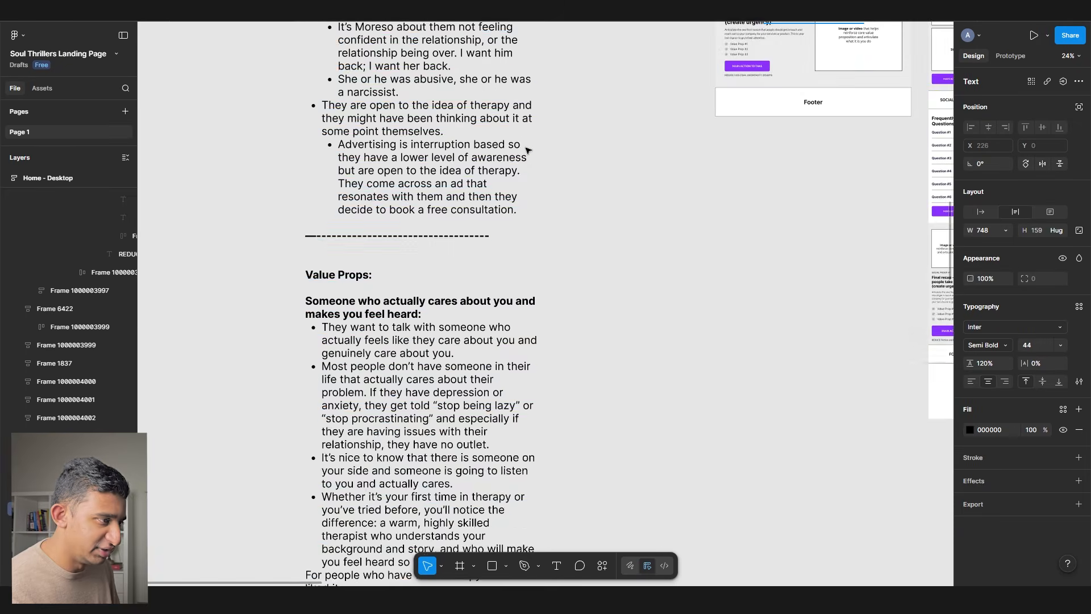
pyautogui.scroll(-12, 527, 155)
# - Select the Virtual Therapy heading and its first bullet in the client notes
pyautogui.doubleClick(316, 295)
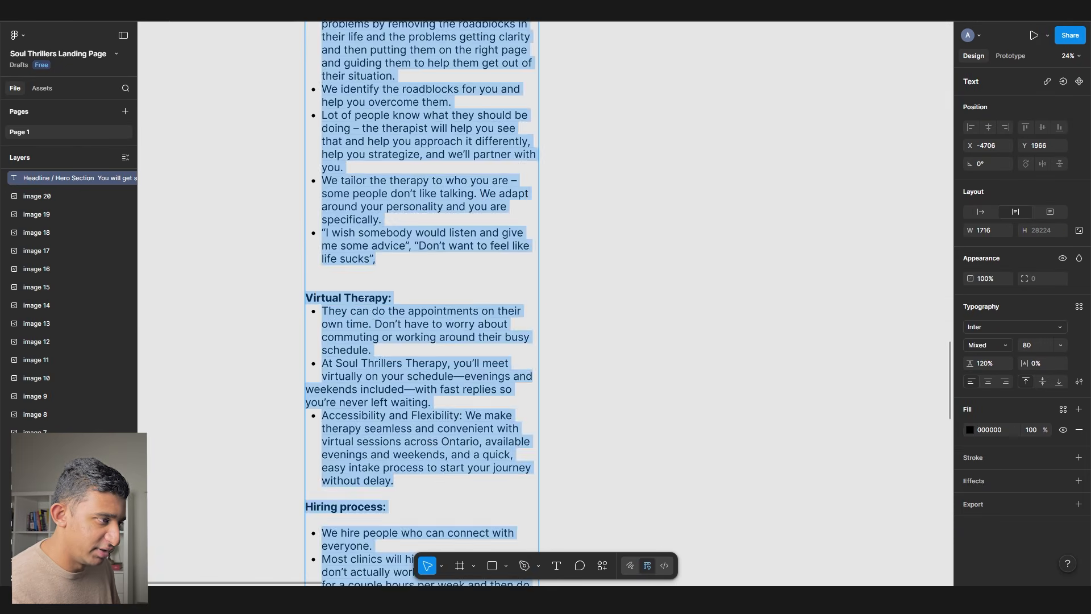
pyautogui.tripleClick(315, 295)
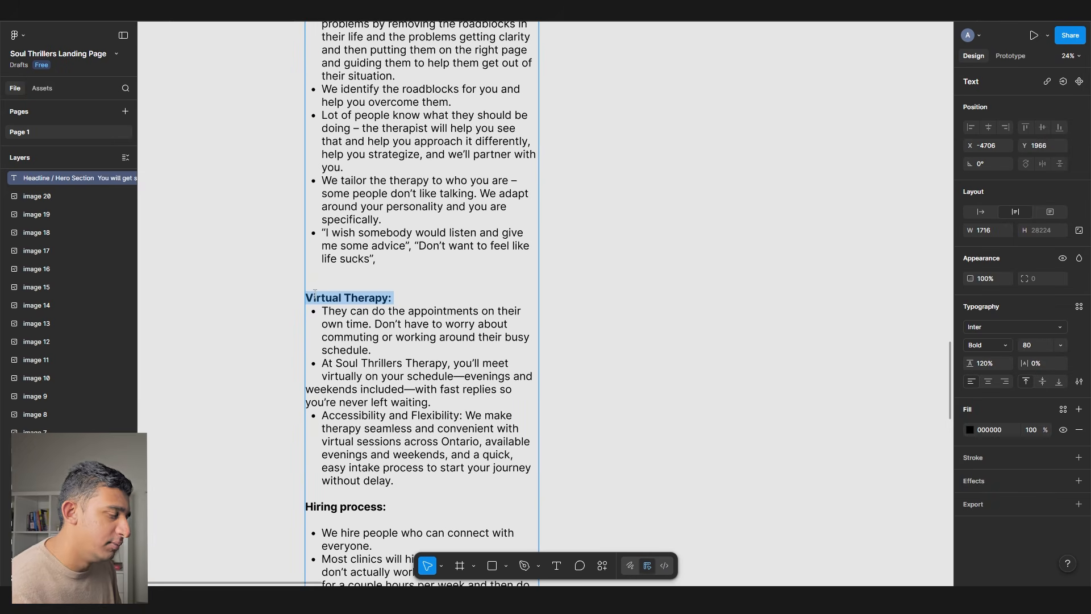
pyautogui.scroll(5, 395, 468)
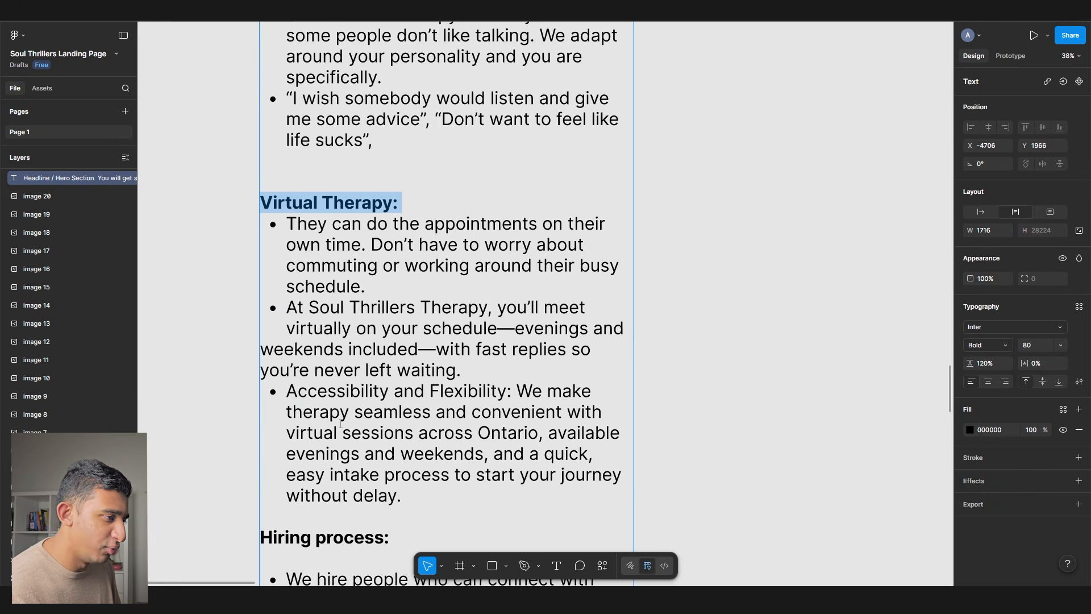
pyautogui.moveTo(287, 227); pyautogui.dragTo(490, 375)
pyautogui.click(403, 282)
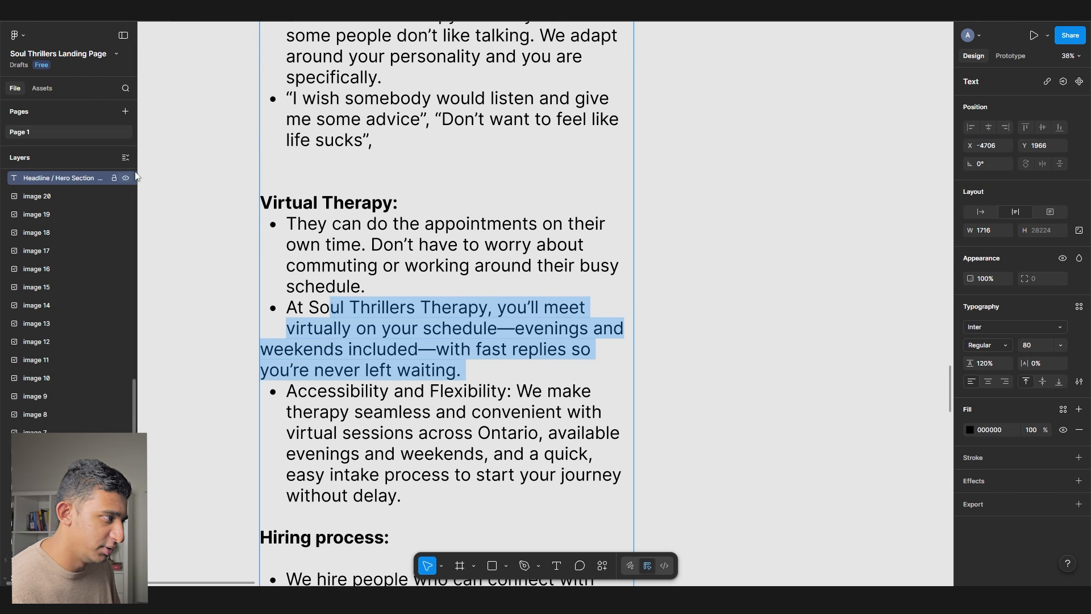
# - Pan to the 'Make connections that spark breakthroughs' reference mockup
pyautogui.scroll(-10, 191, 171)
pyautogui.moveTo(448, 137); pyautogui.dragTo(247, 446)
pyautogui.moveTo(430, 157); pyautogui.dragTo(420, 354)
pyautogui.scroll(-4, 423, 352)
pyautogui.click(441, 344)
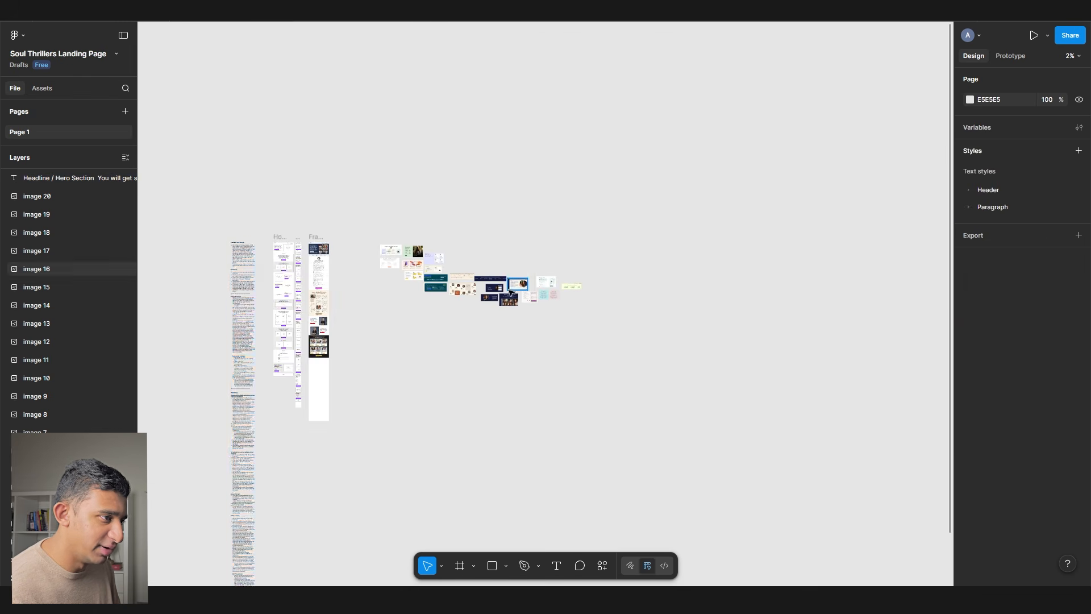
pyautogui.scroll(15, 510, 293)
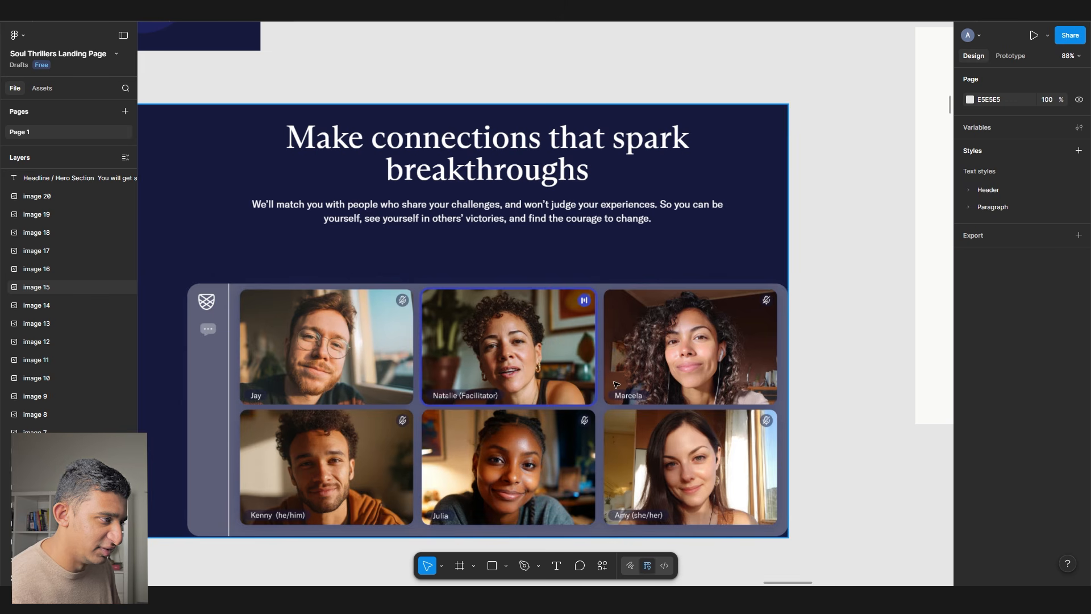
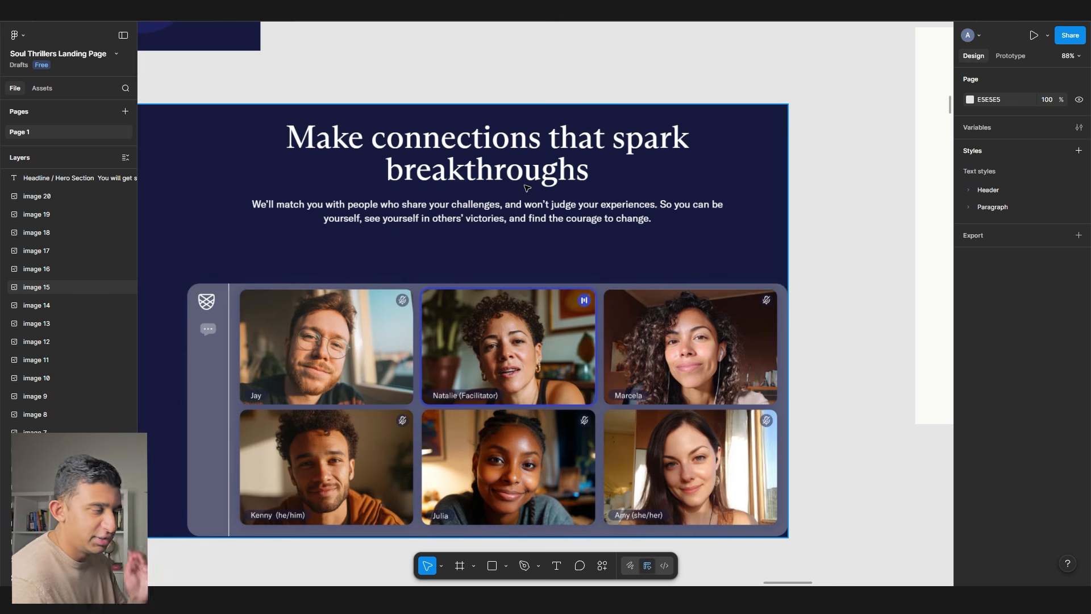
# - Copy the fitness training section from ThrillX into the Soul Thrillers page, above the testimonials
pyautogui.hotkey('ctrl', 'Tab')
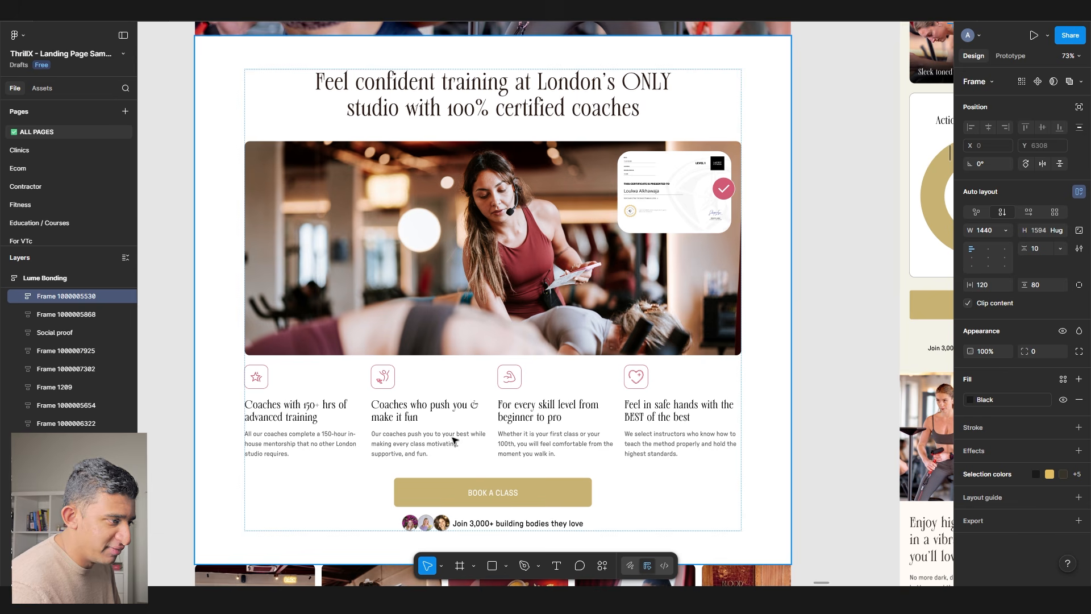
pyautogui.click(455, 440)
pyautogui.scroll(-1, 454, 441)
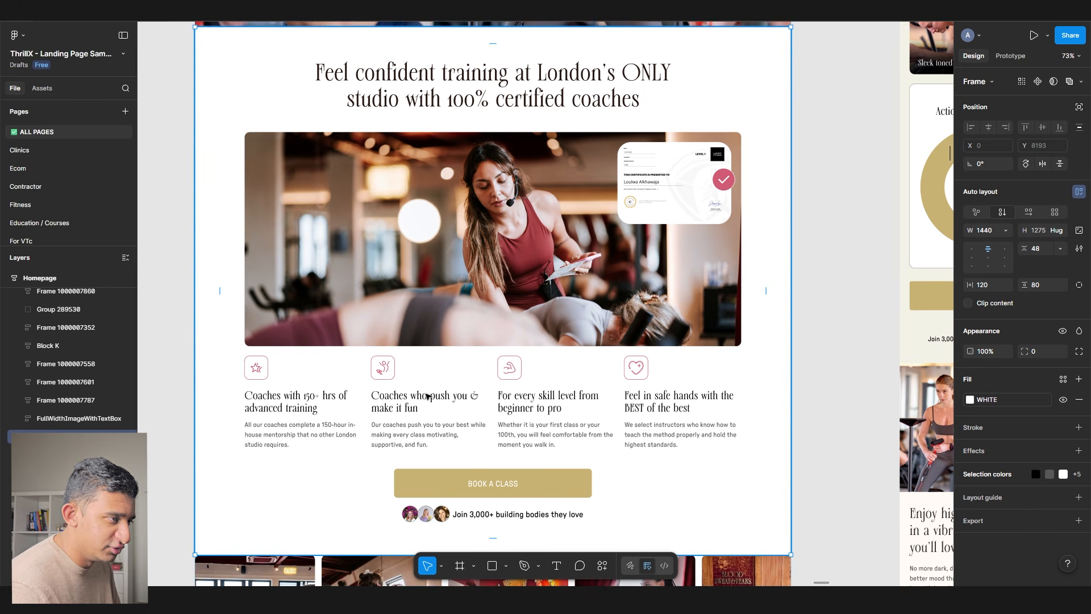
pyautogui.click(201, 12)
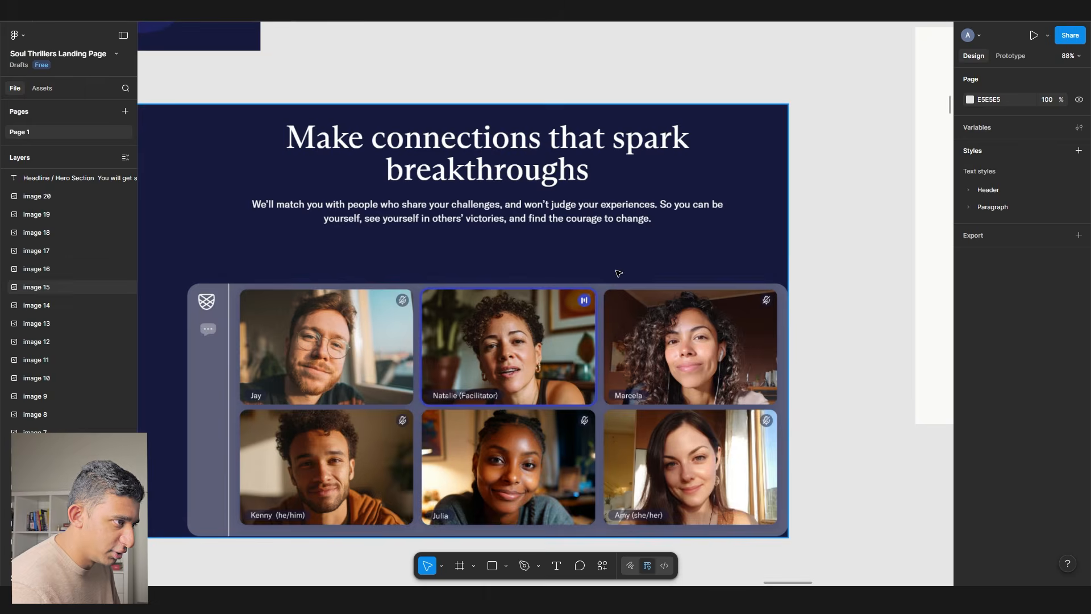
pyautogui.scroll(-5, 556, 258)
pyautogui.moveTo(427, 253); pyautogui.dragTo(1022, 206)
pyautogui.moveTo(273, 296); pyautogui.dragTo(810, 251)
pyautogui.hscroll(-5, 810, 250)
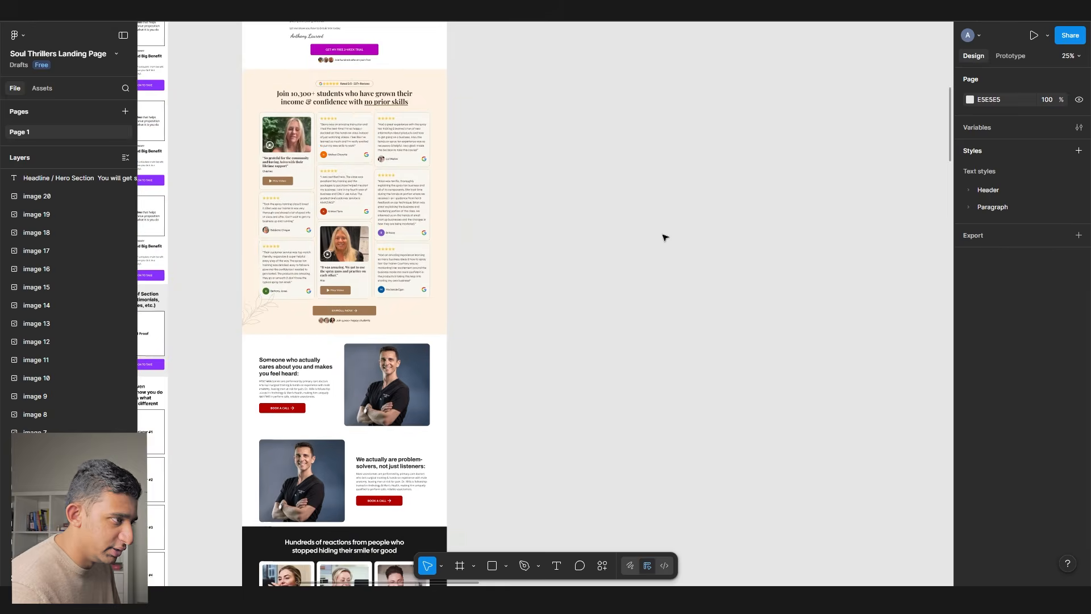
pyautogui.hotkey('ctrl', 'v')
pyautogui.scroll(-5, 543, 244)
pyautogui.scroll(2, 544, 244)
pyautogui.moveTo(516, 102); pyautogui.dragTo(363, 501)
pyautogui.press('Up')
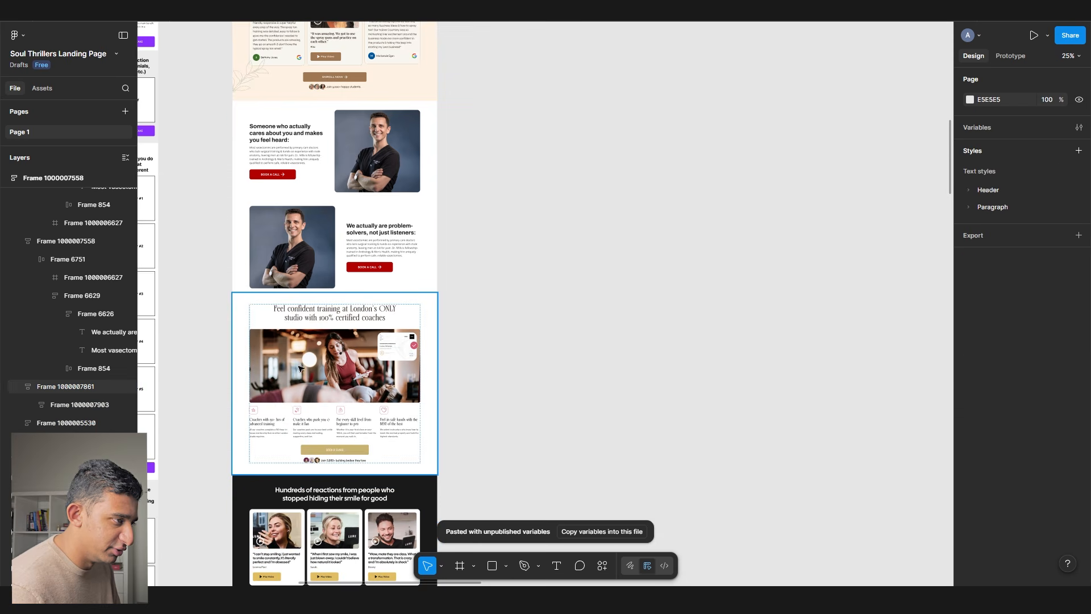
# - Retitle the pasted section's heading to Virtual Therapy
pyautogui.scroll(5, 289, 364)
pyautogui.doubleClick(345, 249)
pyautogui.write('Virtual')
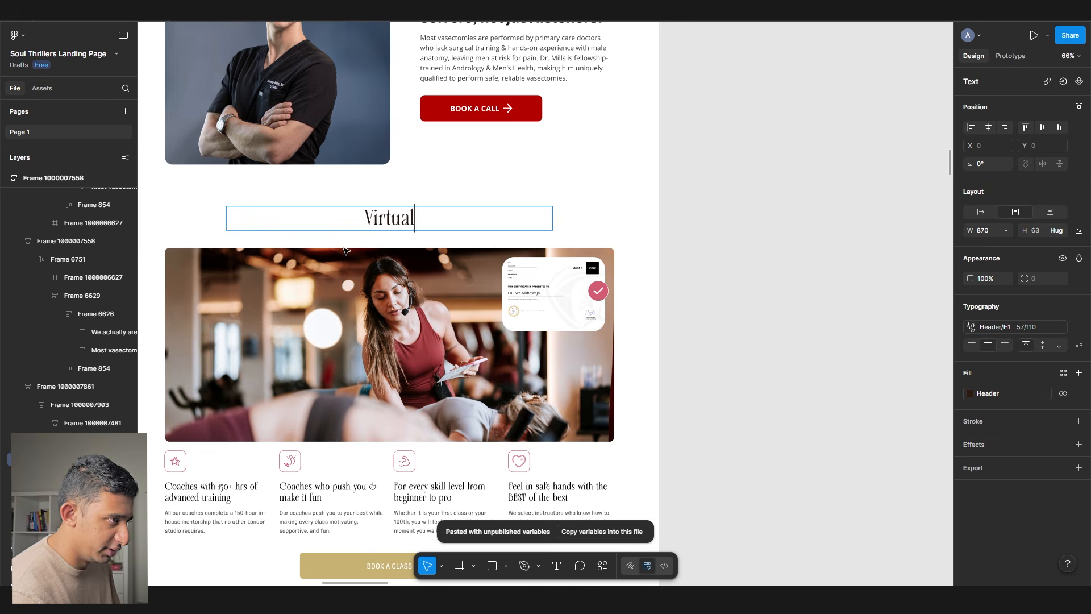
pyautogui.scroll(-8, 363, 256)
pyautogui.click(692, 309)
# - Select the 'Hiring process:' line in the client notes
pyautogui.scroll(-5, 692, 310)
pyautogui.hscroll(-8, 500, 237)
pyautogui.scroll(-9, 499, 236)
pyautogui.scroll(-5, 499, 236)
pyautogui.doubleClick(449, 295)
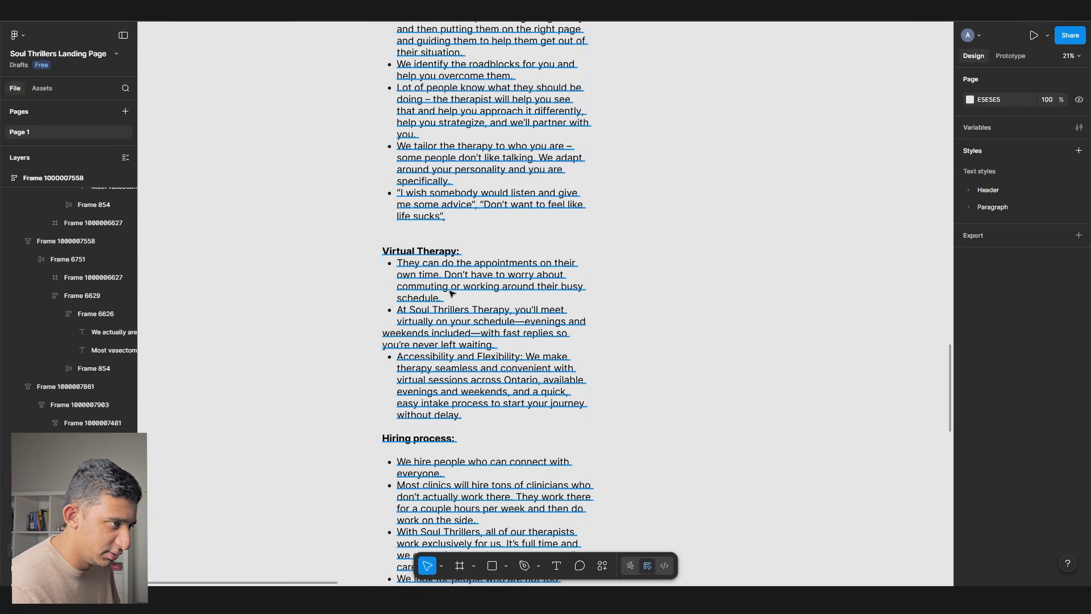
pyautogui.scroll(-1, 449, 294)
pyautogui.tripleClick(463, 325)
pyautogui.hotkey('ctrl', 'c')
pyautogui.scroll(-8, 385, 391)
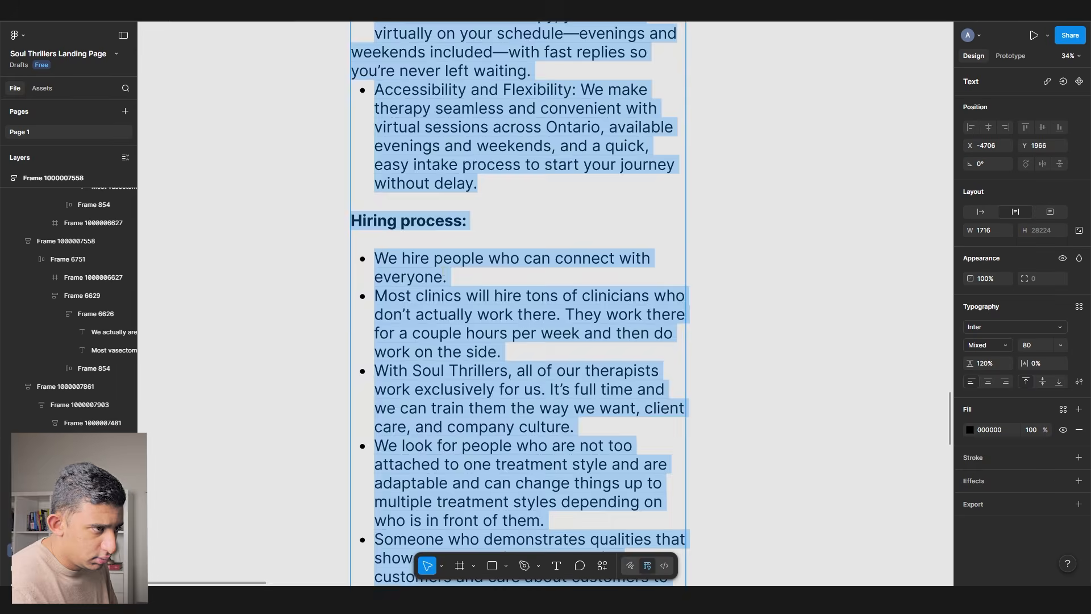
pyautogui.scroll(-2, 443, 273)
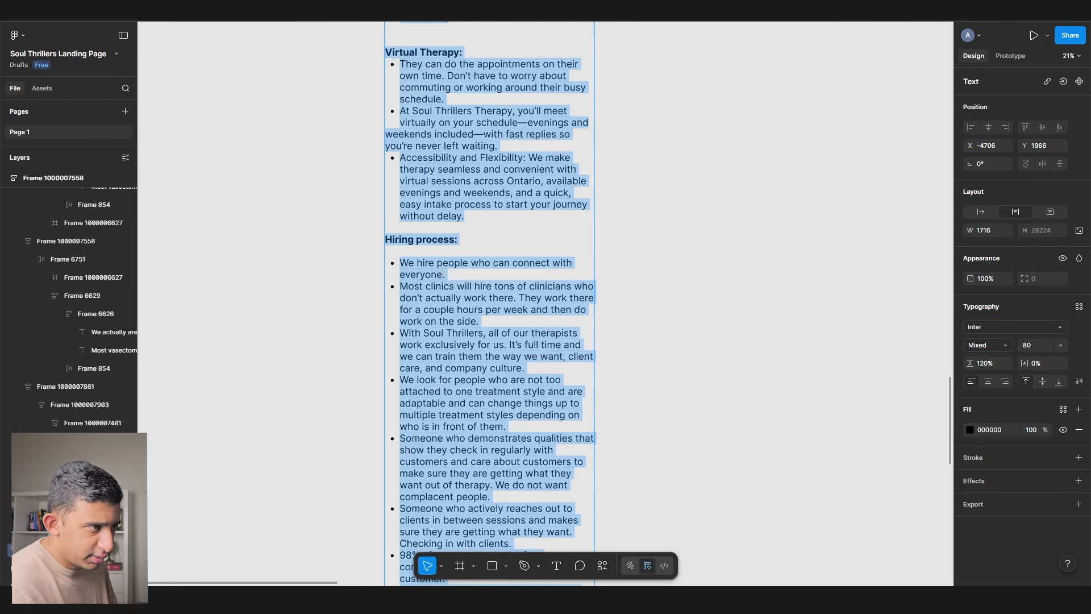
pyautogui.scroll(-2, 443, 273)
pyautogui.scroll(-1, 443, 272)
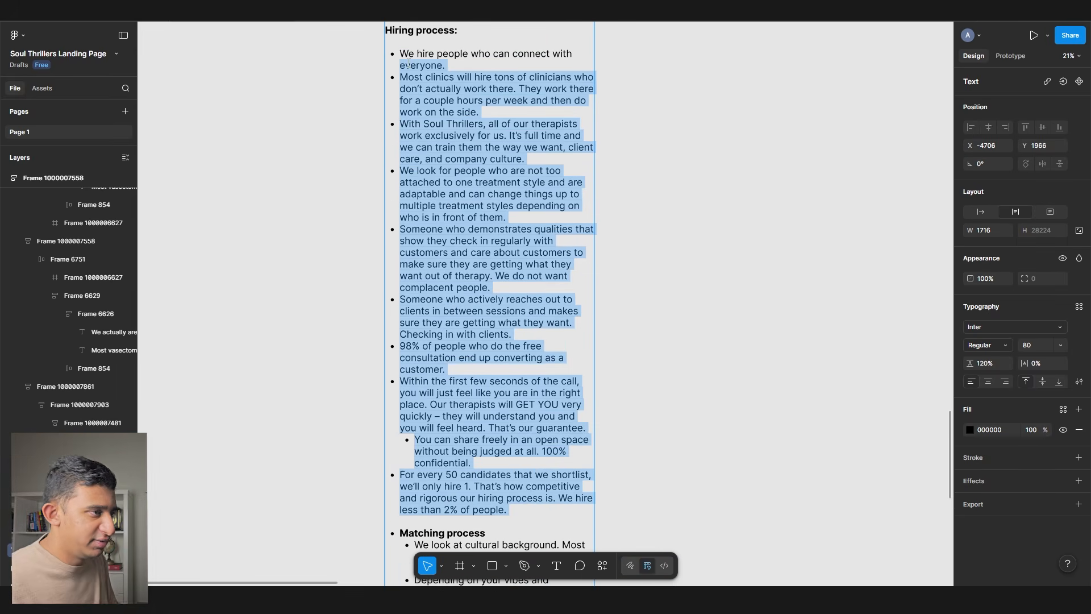
pyautogui.click(680, 128)
# - Paste the horse-riding feature section into the landing page below the testimonials
pyautogui.hscroll(5, 364, 111)
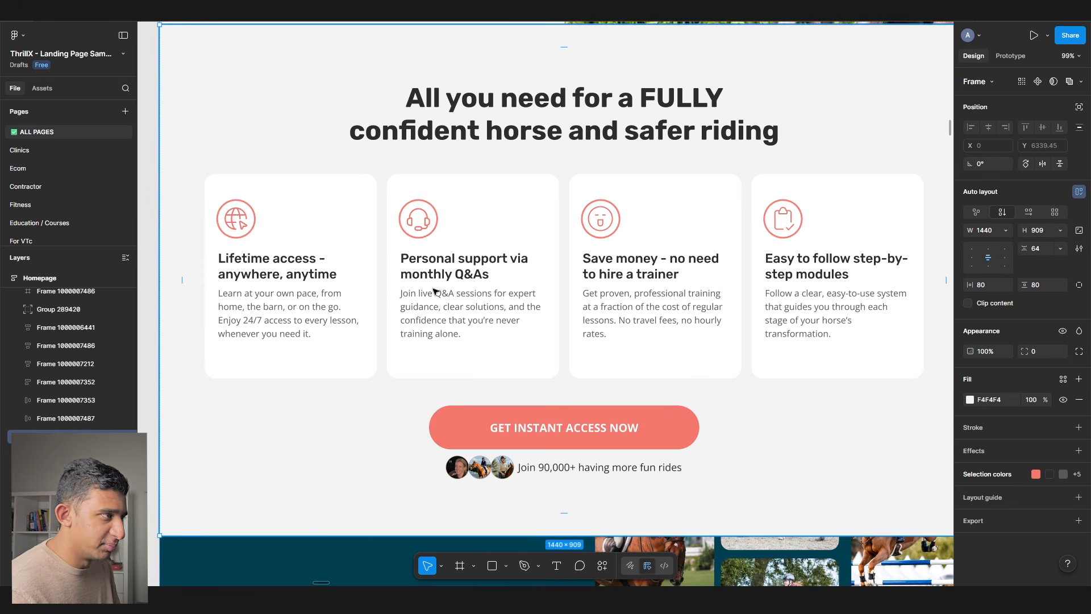
pyautogui.scroll(-2, 365, 277)
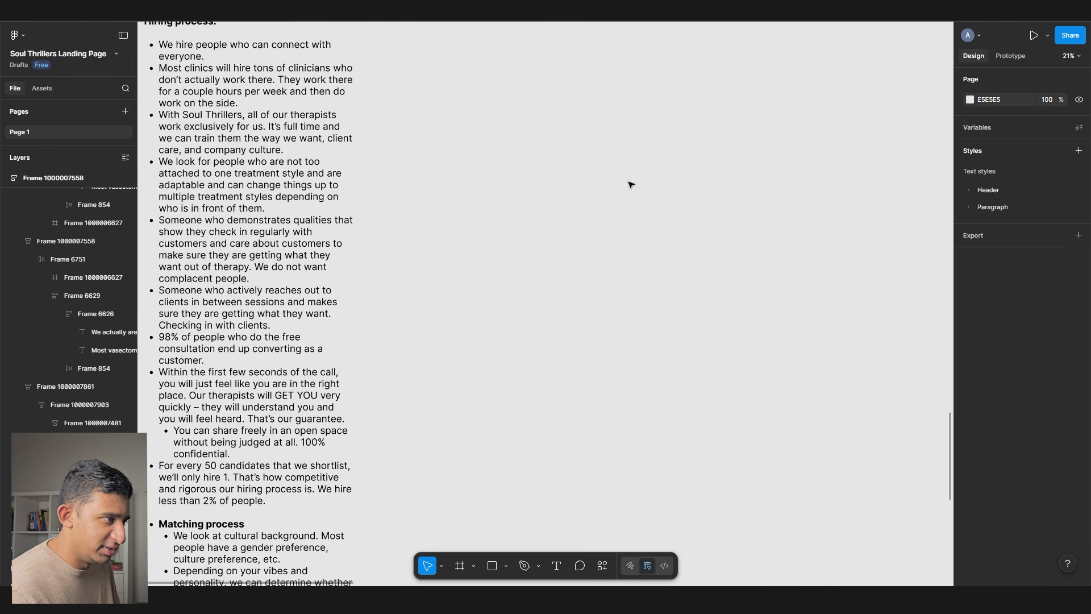
pyautogui.scroll(-5, 628, 183)
pyautogui.scroll(-4, 799, 212)
pyautogui.moveTo(686, 256); pyautogui.dragTo(607, 398)
pyautogui.scroll(8, 578, 129)
pyautogui.hotkey('ctrl', 'v')
pyautogui.moveTo(512, 244); pyautogui.dragTo(279, 257)
pyautogui.moveTo(422, 283); pyautogui.dragTo(625, 280)
pyautogui.click(607, 282)
# - Replace the horse section's heading with 'Hiring process:' from the notes
pyautogui.moveTo(336, 334); pyautogui.dragTo(684, 253)
pyautogui.scroll(-5, 528, 274)
pyautogui.scroll(4, 307, 227)
pyautogui.scroll(-10, 306, 185)
pyautogui.doubleClick(308, 185)
pyautogui.click(307, 185)
pyautogui.scroll(-2, 307, 185)
pyautogui.scroll(-5, 419, 267)
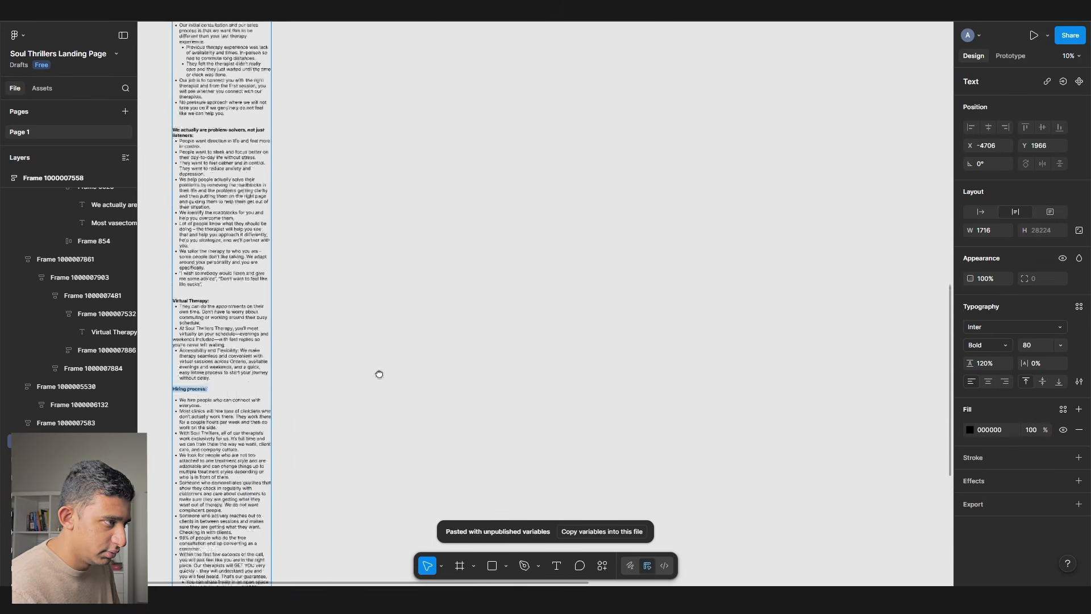
pyautogui.scroll(10, 449, 341)
pyautogui.doubleClick(423, 330)
pyautogui.hotkey('ctrl', 'v')
pyautogui.click(709, 312)
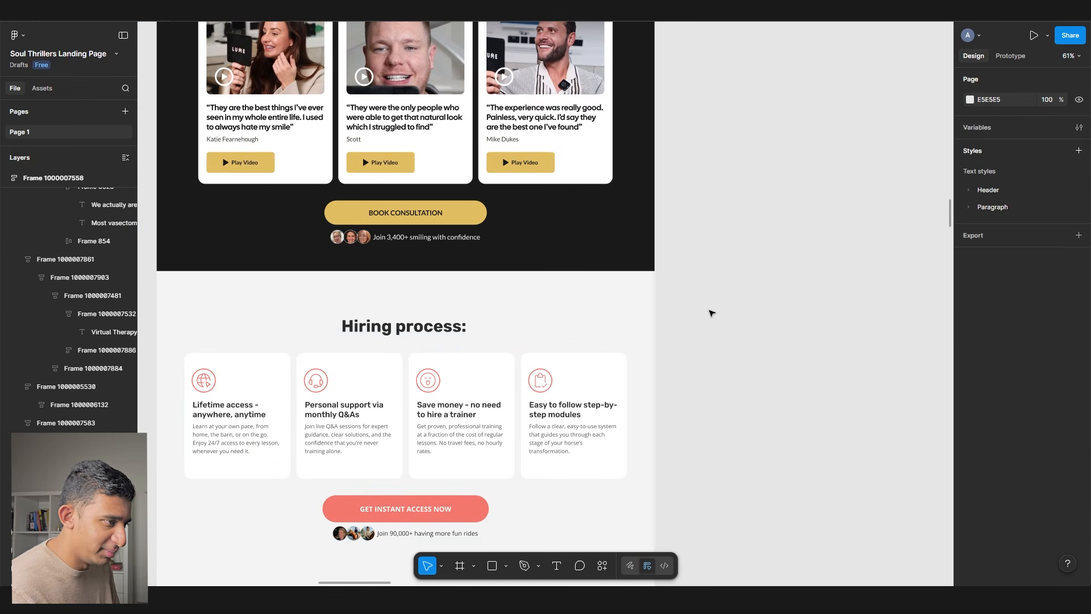
pyautogui.scroll(-5, 708, 312)
pyautogui.scroll(-5, 709, 312)
pyautogui.scroll(-10, 455, 318)
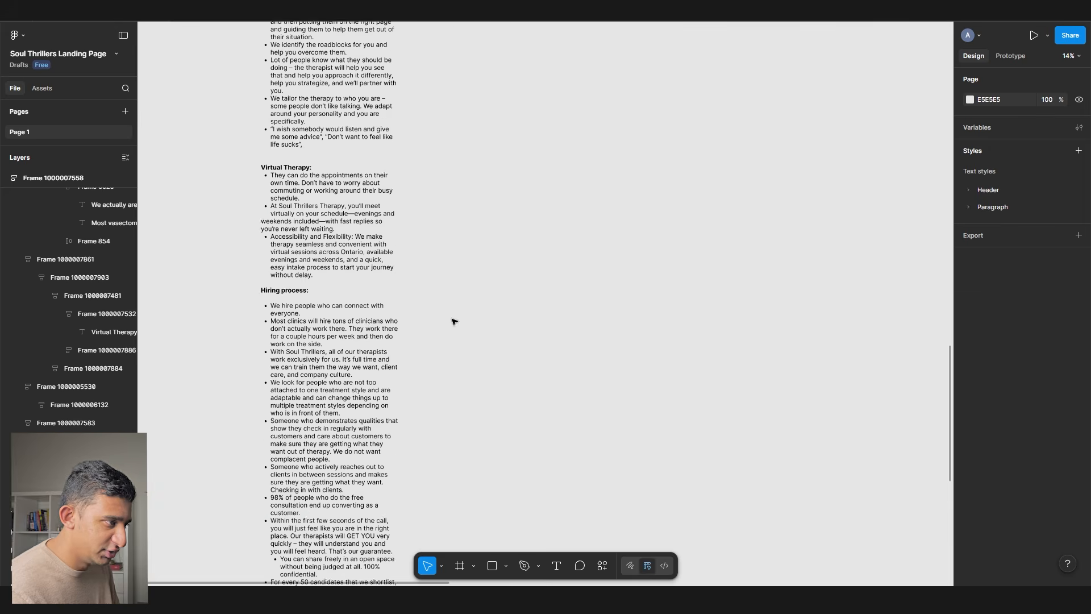
# - Duplicate the problem-solvers section and retitle the copy Matching Process
pyautogui.scroll(3, 320, 399)
pyautogui.doubleClick(320, 400)
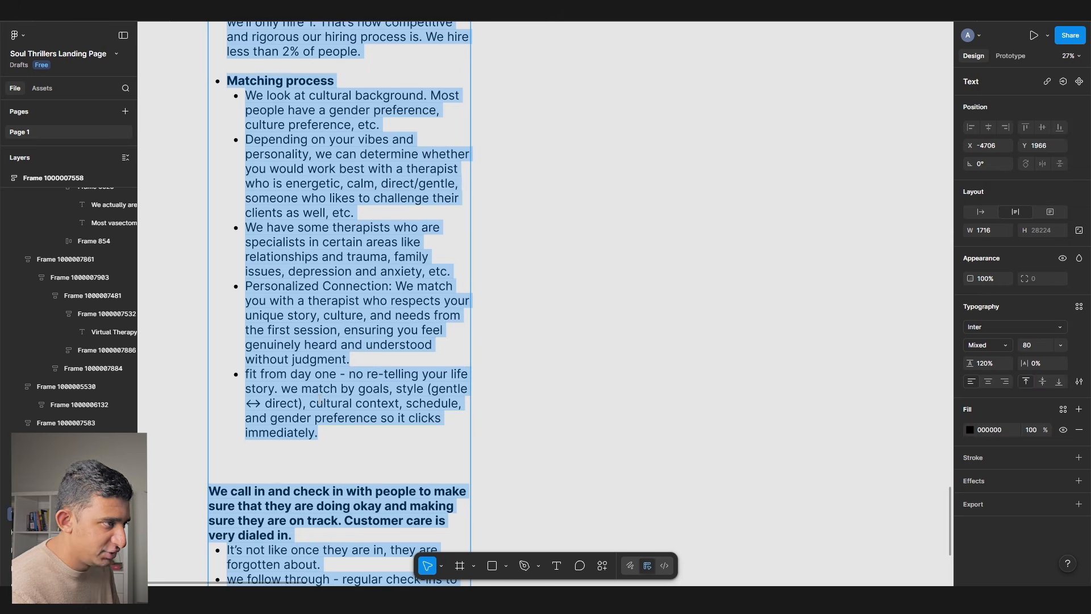
pyautogui.scroll(-5, 320, 398)
pyautogui.click(670, 272)
pyautogui.scroll(5, 237, 458)
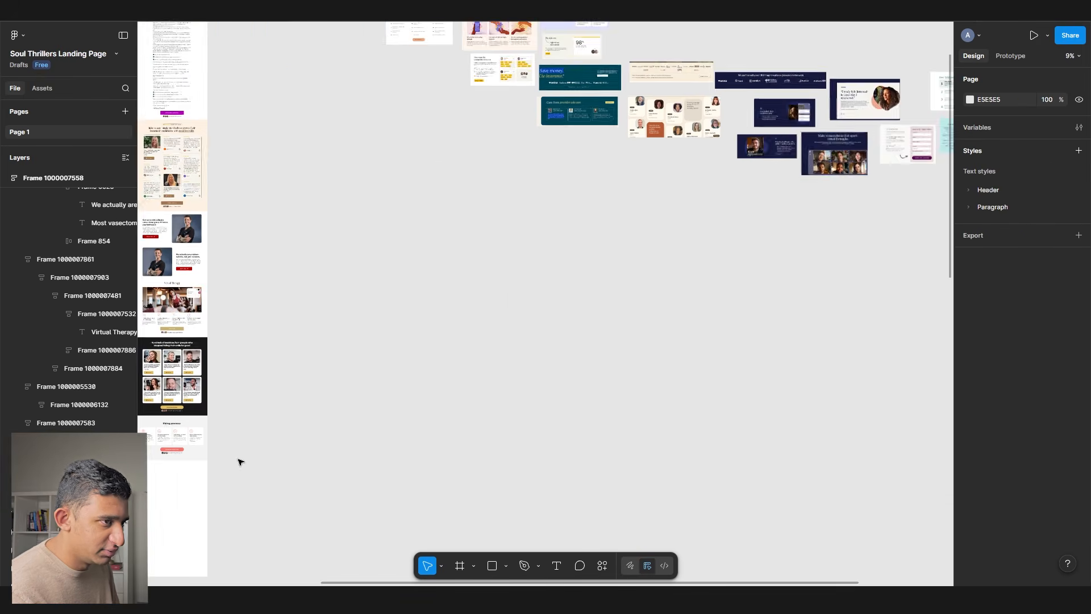
pyautogui.hscroll(-2, 495, 400)
pyautogui.scroll(3, 494, 400)
pyautogui.click(373, 238)
pyautogui.hotkey('ctrl', 'd')
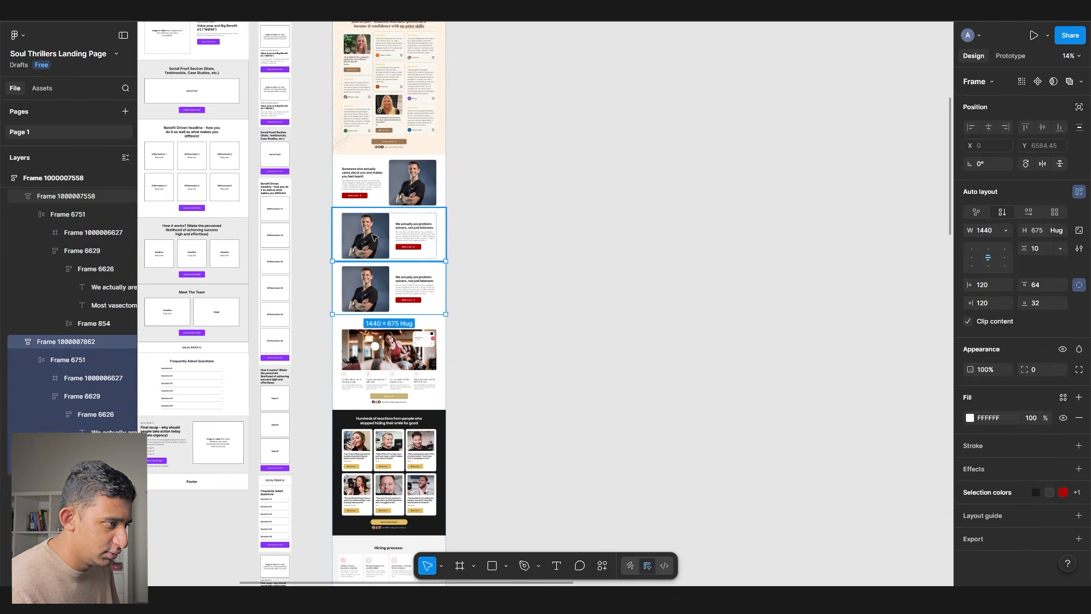
pyautogui.scroll(-5, 375, 237)
pyautogui.scroll(6, 393, 256)
pyautogui.doubleClick(434, 261)
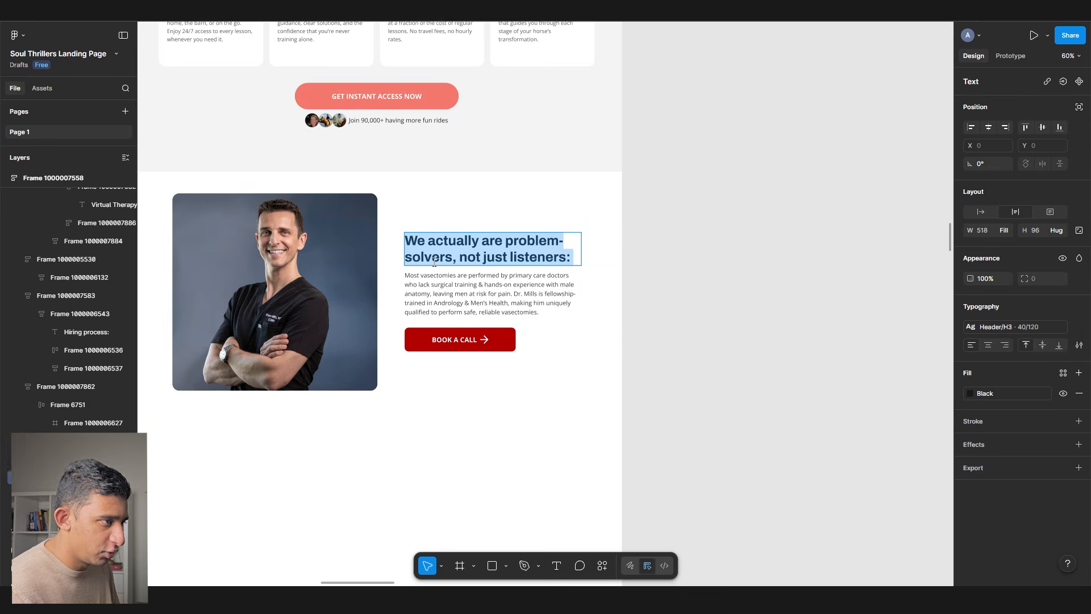
pyautogui.write('Matching Process')
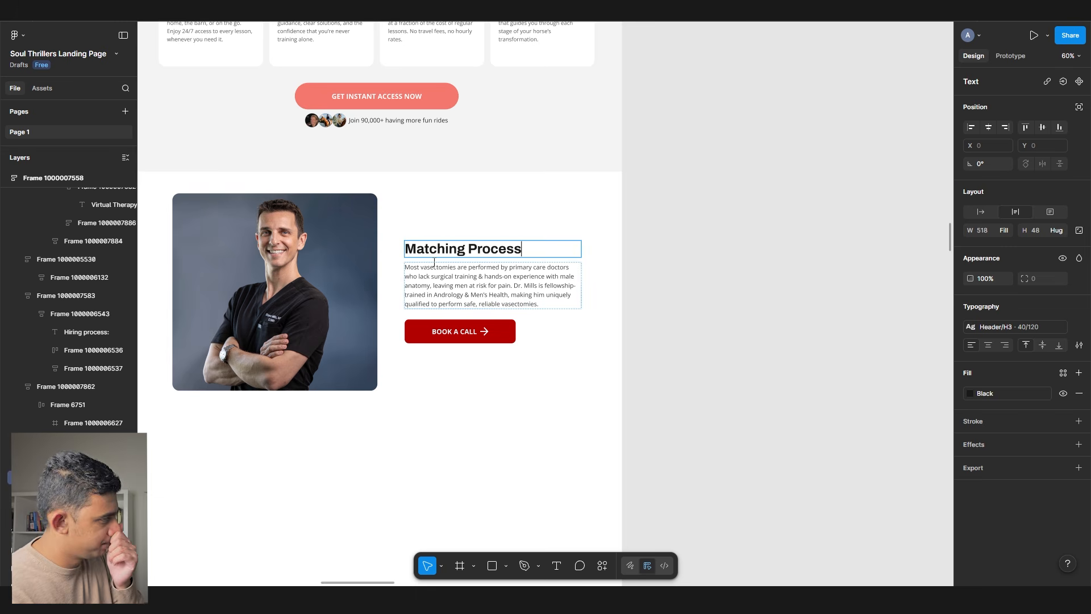
pyautogui.click(673, 202)
# - Swap in the pasted pricing layout, delete the old content, and title it Matching Process
pyautogui.scroll(2, 437, 302)
pyautogui.doubleClick(412, 284)
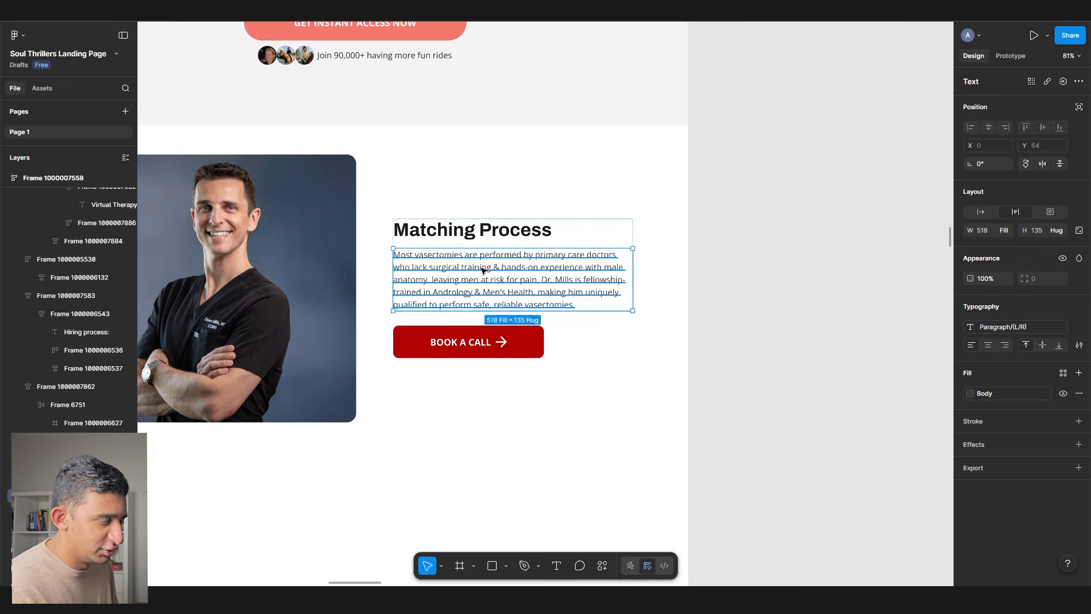
pyautogui.click(677, 292)
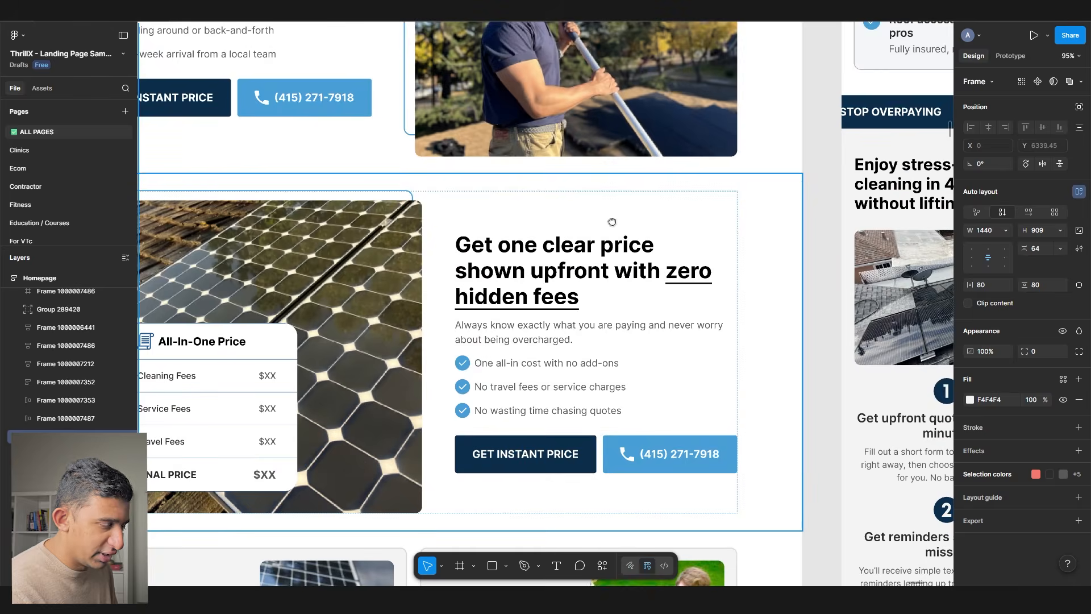
pyautogui.scroll(2, 663, 268)
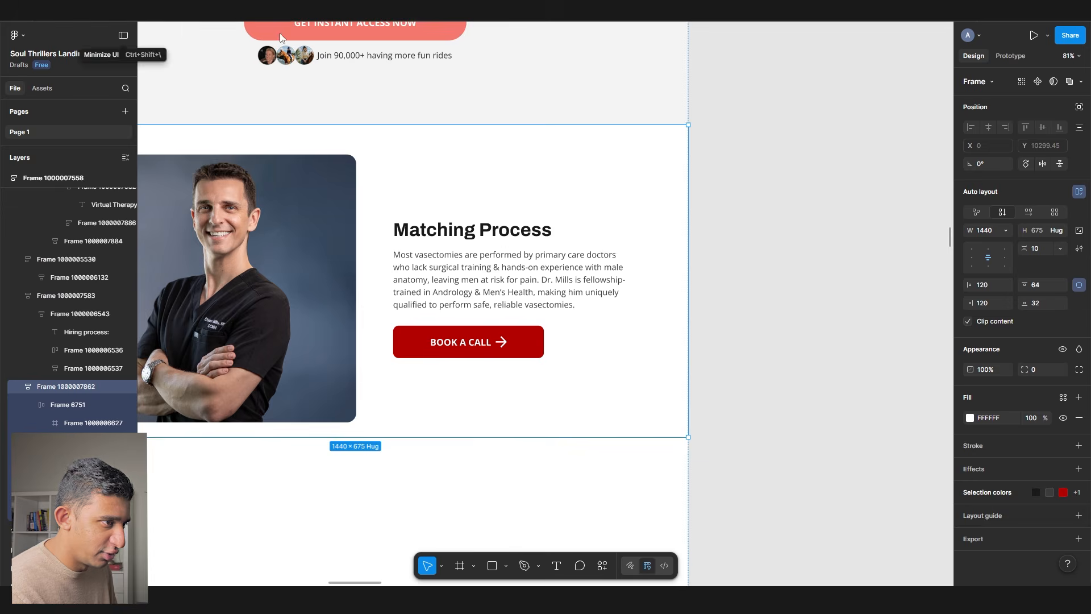
pyautogui.hscroll(5, 388, 216)
pyautogui.hotkey('ctrl', 'v')
pyautogui.scroll(-5, 550, 246)
pyautogui.click(343, 298)
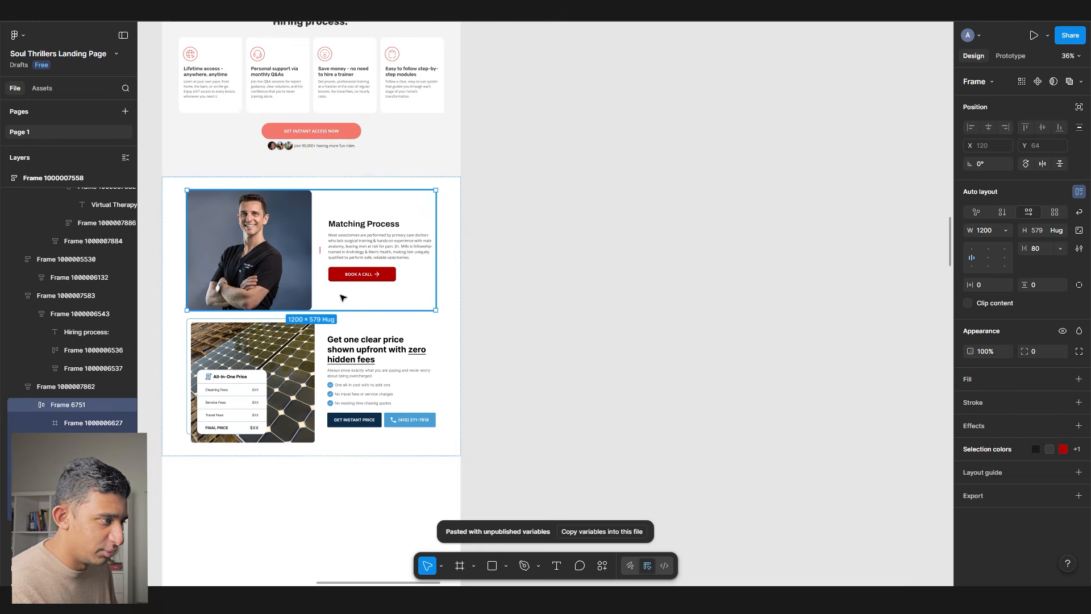
pyautogui.press('Delete')
pyautogui.scroll(3, 345, 242)
pyautogui.doubleClick(346, 227)
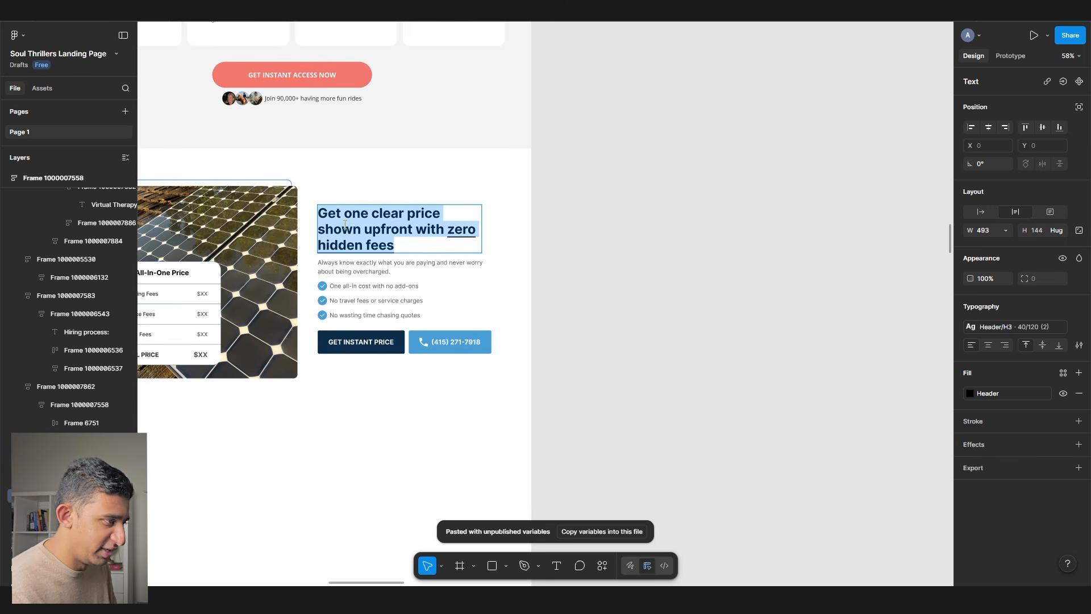
pyautogui.write('Matching Process')
# - Edit a checklist line and select the customer check-in heading in the notes
pyautogui.scroll(3, 346, 259)
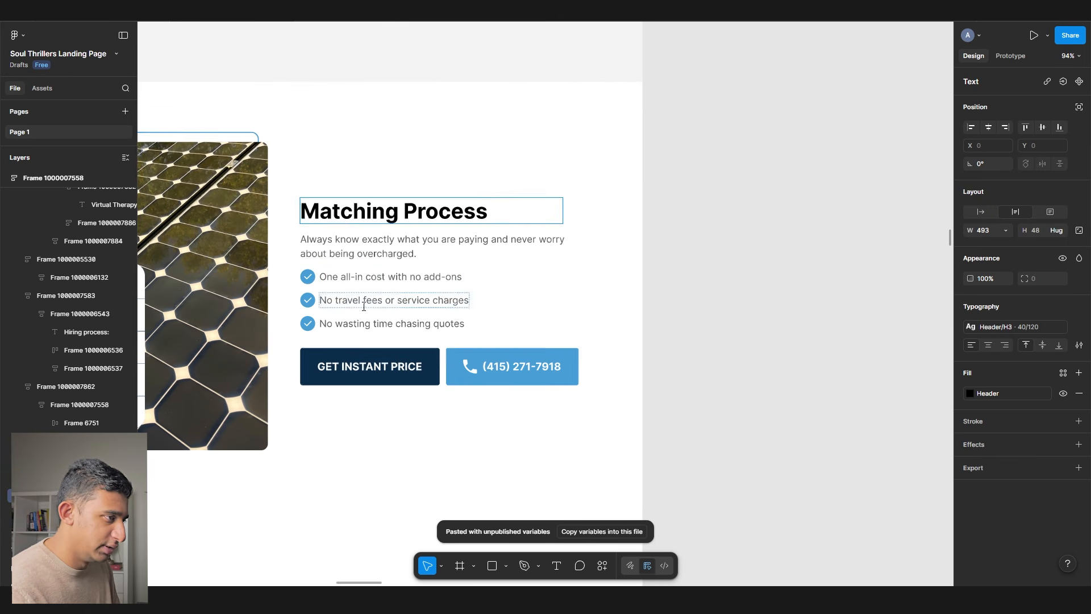
pyautogui.doubleClick(369, 324)
pyautogui.click(824, 242)
pyautogui.scroll(-6, 812, 243)
pyautogui.hscroll(-6, 807, 243)
pyautogui.scroll(-10, 598, 223)
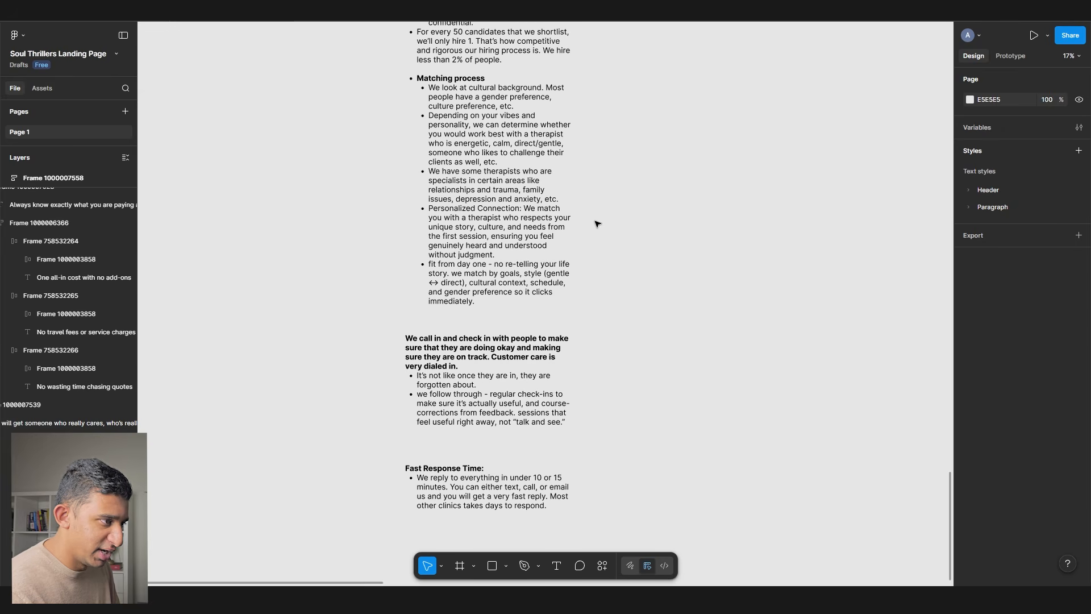
pyautogui.scroll(5, 512, 352)
pyautogui.doubleClick(450, 488)
pyautogui.moveTo(391, 392); pyautogui.dragTo(234, 317)
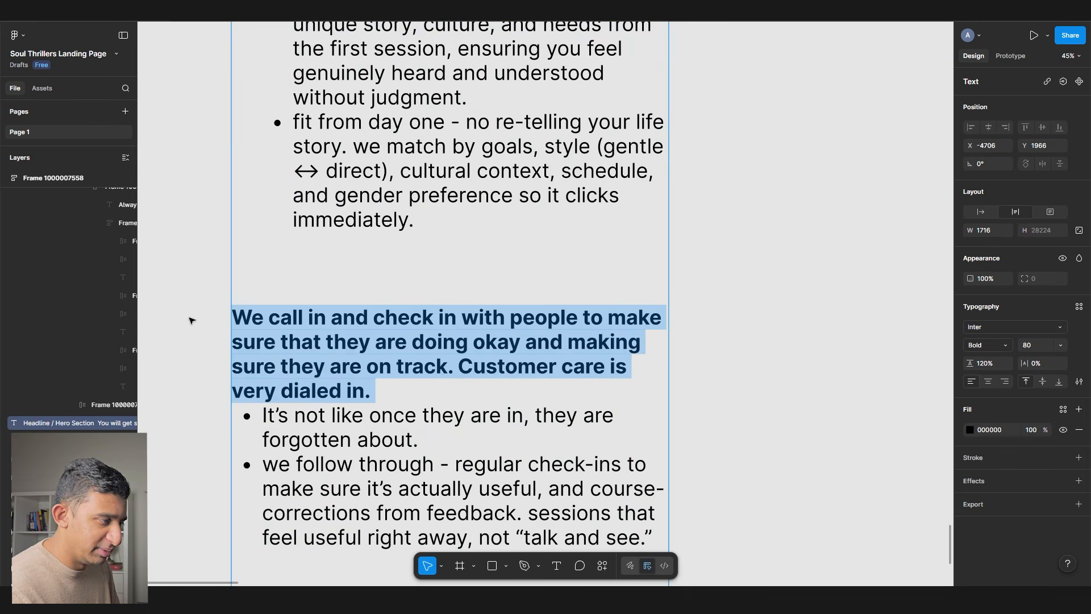
pyautogui.scroll(-5, 192, 321)
pyautogui.scroll(10, 762, 321)
pyautogui.hscroll(4, 642, 326)
pyautogui.scroll(2, 529, 330)
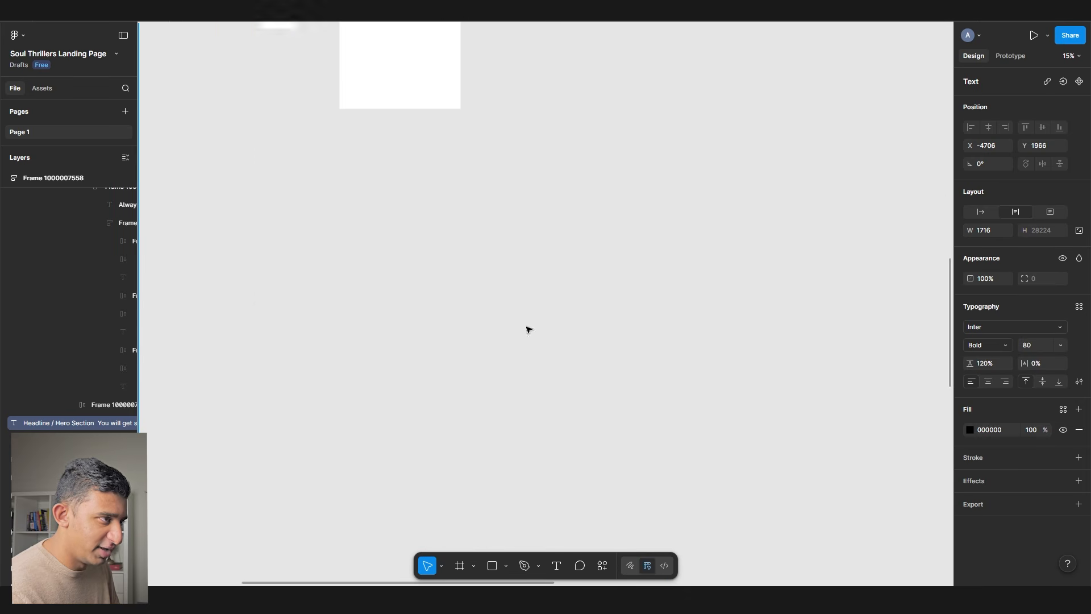
pyautogui.scroll(10, 529, 330)
# - Duplicate the Matching Process section and move the copy's photo right of the text
pyautogui.click(527, 330)
pyautogui.scroll(-3, 514, 325)
pyautogui.click(411, 292)
pyautogui.scroll(4, 384, 330)
pyautogui.hotkey('ctrl', 'd')
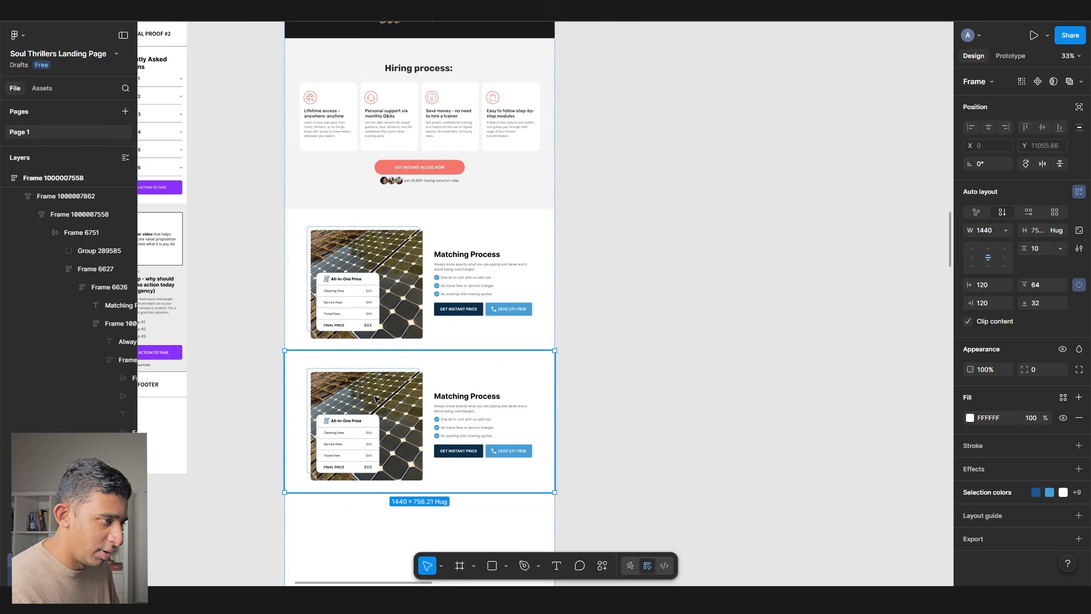
pyautogui.doubleClick(379, 398)
pyautogui.click(378, 394)
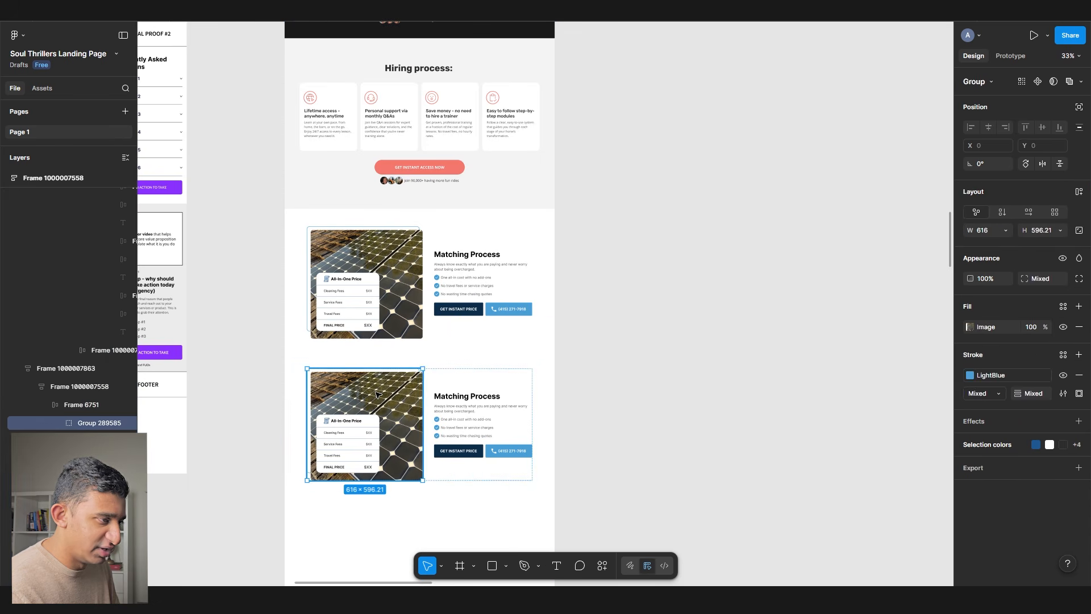
pyautogui.press('Right')
# - Change the duplicate's heading to 'We call to check'
pyautogui.scroll(5, 348, 401)
pyautogui.doubleClick(348, 397)
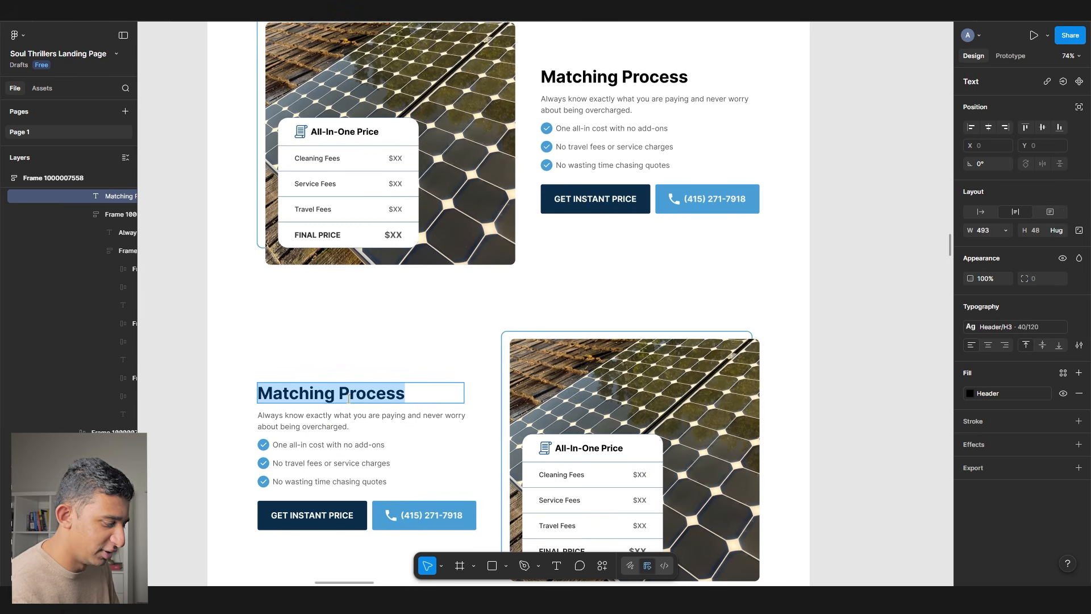
pyautogui.write('We call to check in')
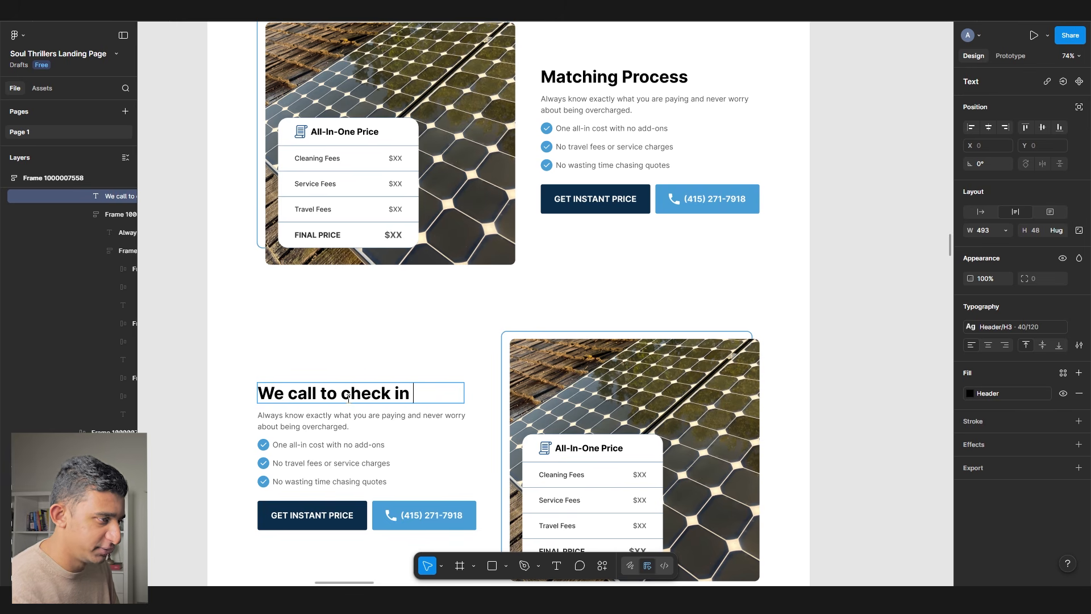
pyautogui.scroll(-10, 348, 398)
pyautogui.click(502, 297)
pyautogui.scroll(5, 502, 297)
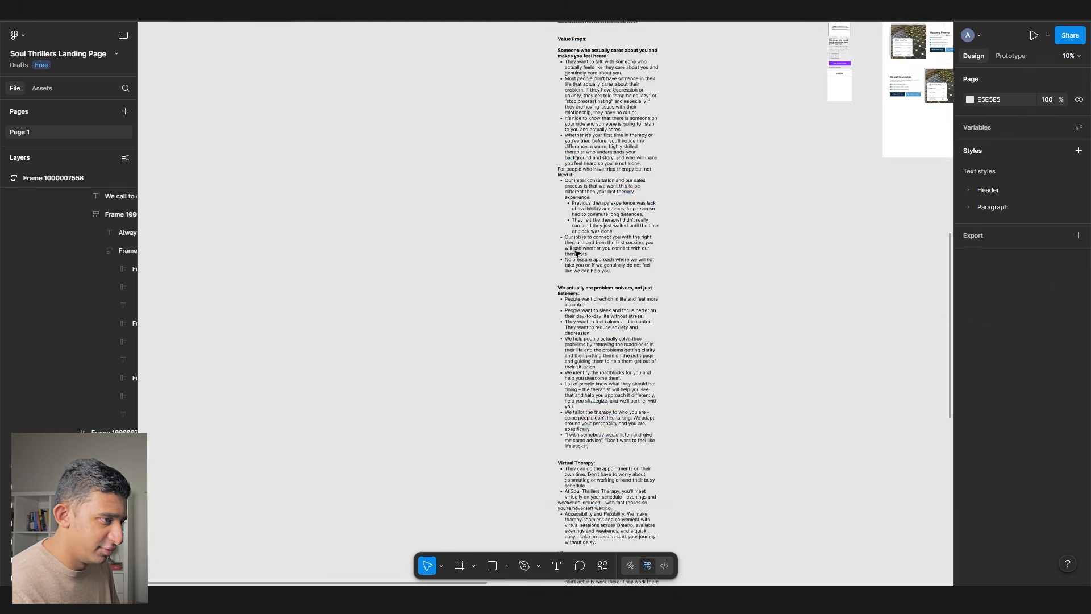
# - Add an 'Accept insurance' line to the notes, removing blank lines and fixing the spelling
pyautogui.scroll(5, 647, 497)
pyautogui.scroll(-1, 542, 422)
pyautogui.doubleClick(542, 421)
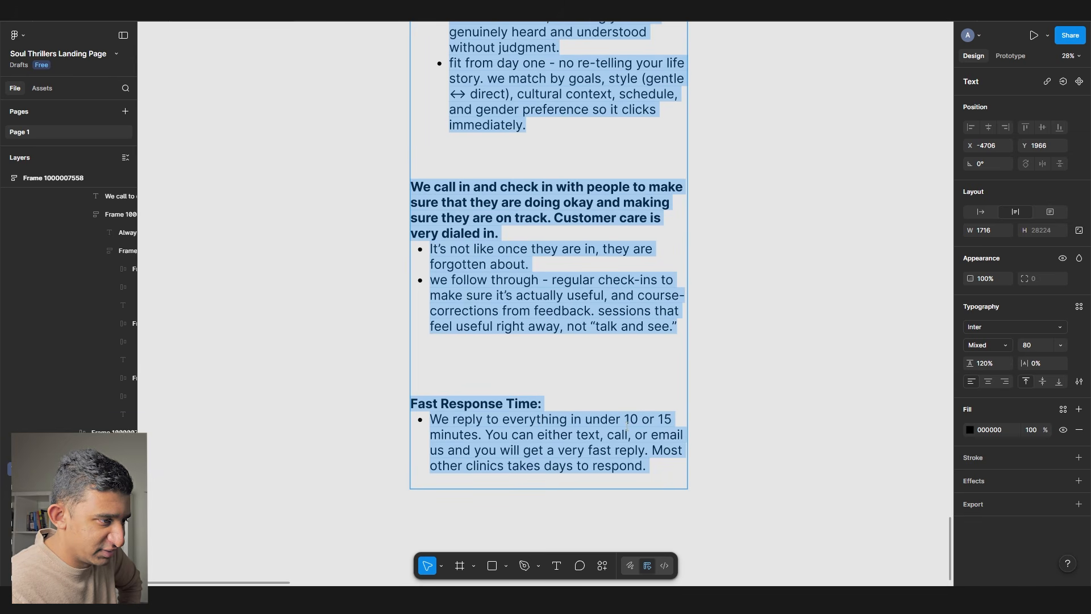
pyautogui.moveTo(625, 420); pyautogui.dragTo(701, 478)
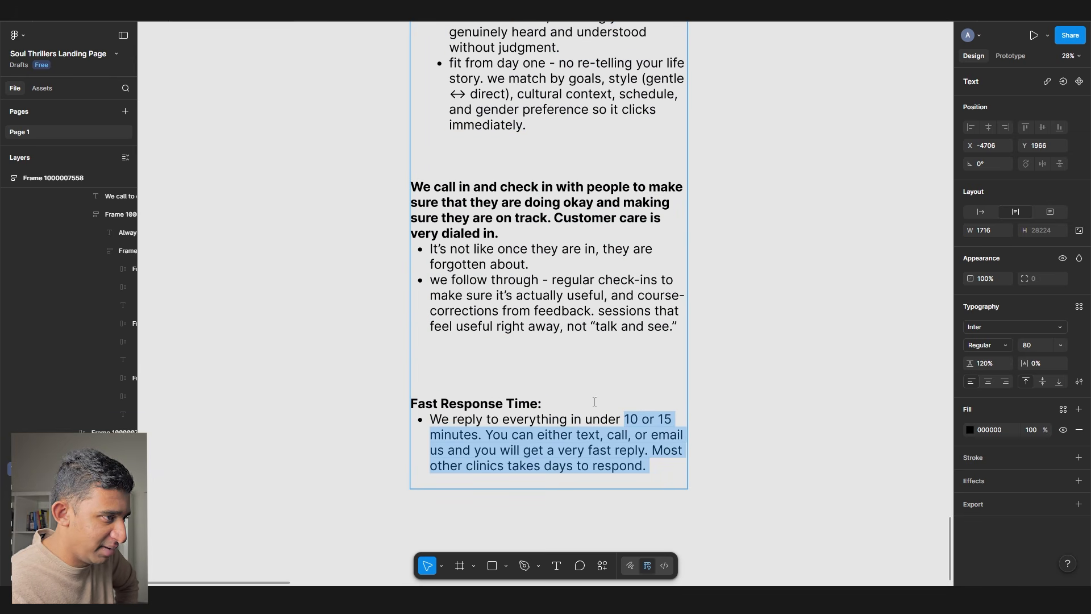
pyautogui.click(446, 354)
pyautogui.moveTo(411, 184); pyautogui.dragTo(607, 370)
pyautogui.click(599, 370)
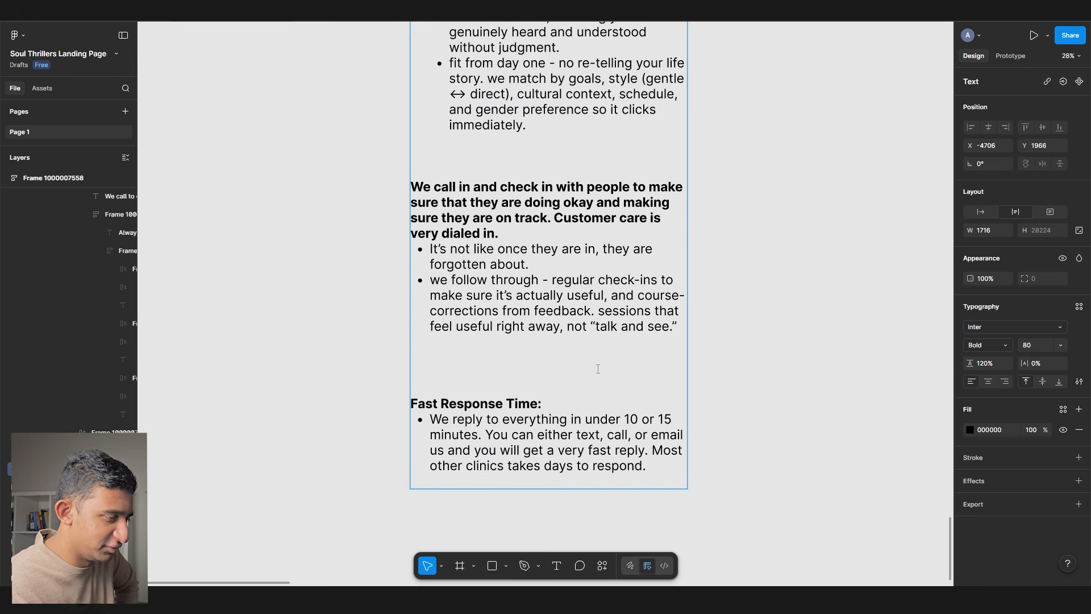
pyautogui.press('BackSpace')
pyautogui.press('BackSpace')
pyautogui.press('BackSpace')
pyautogui.press('BackSpace')
pyautogui.press('BackSpace')
pyautogui.press('BackSpace')
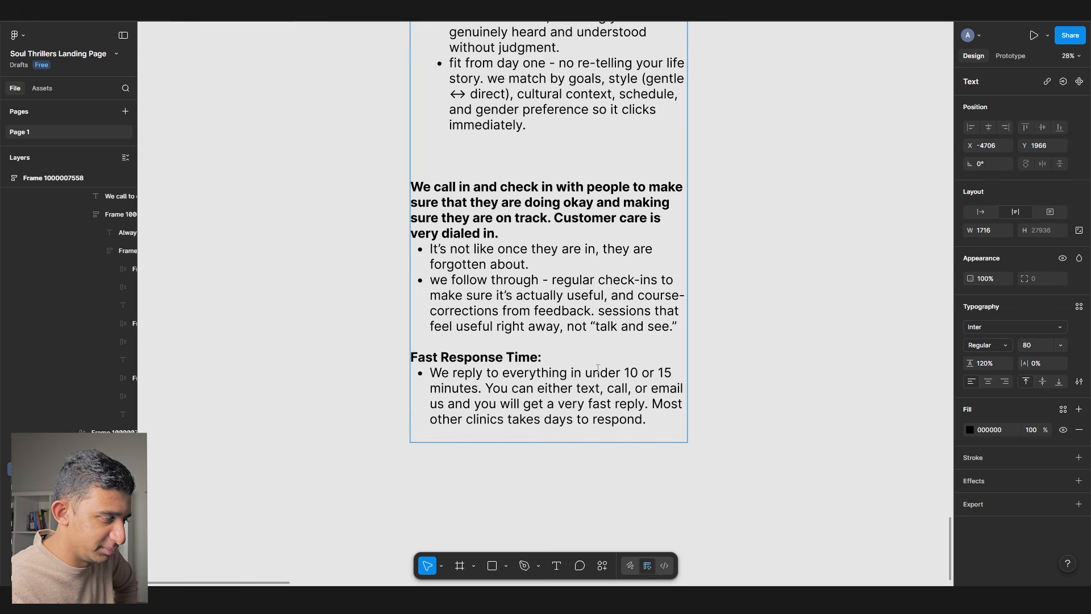
pyautogui.press('BackSpace')
pyautogui.press('BackSpace')
pyautogui.press('BackSpace')
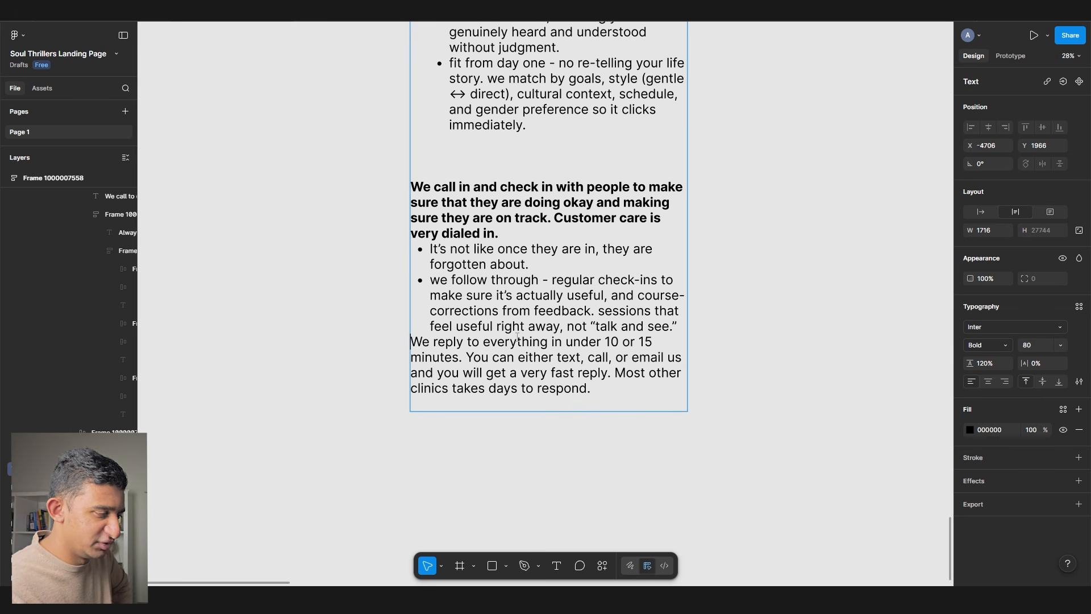
pyautogui.write('*')
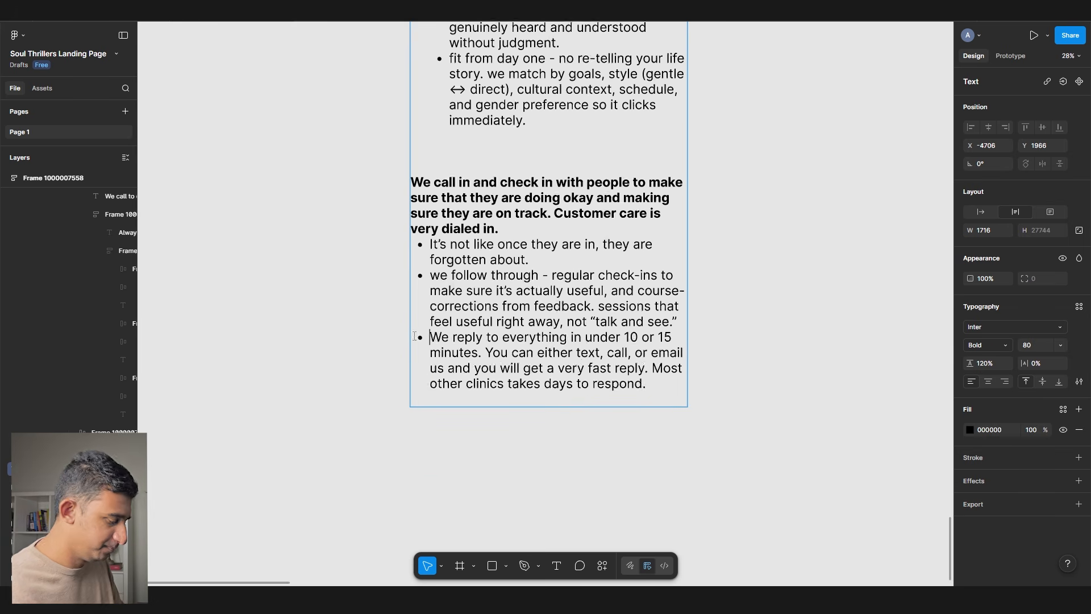
pyautogui.scroll(-1, 434, 389)
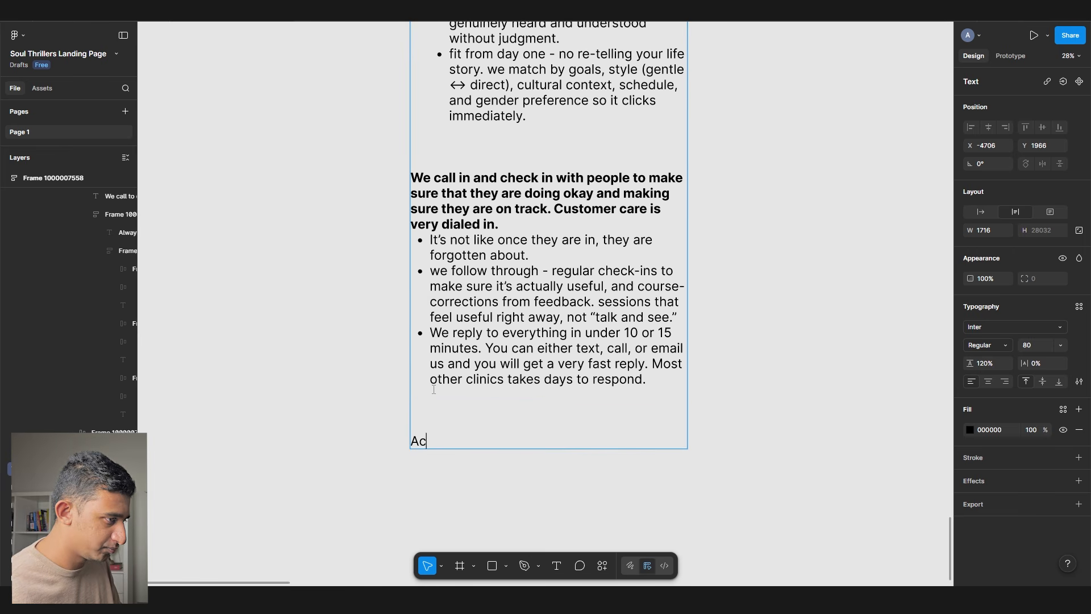
pyautogui.rightClick(449, 437)
pyautogui.click(457, 410)
pyautogui.scroll(-3, 456, 411)
pyautogui.click(724, 292)
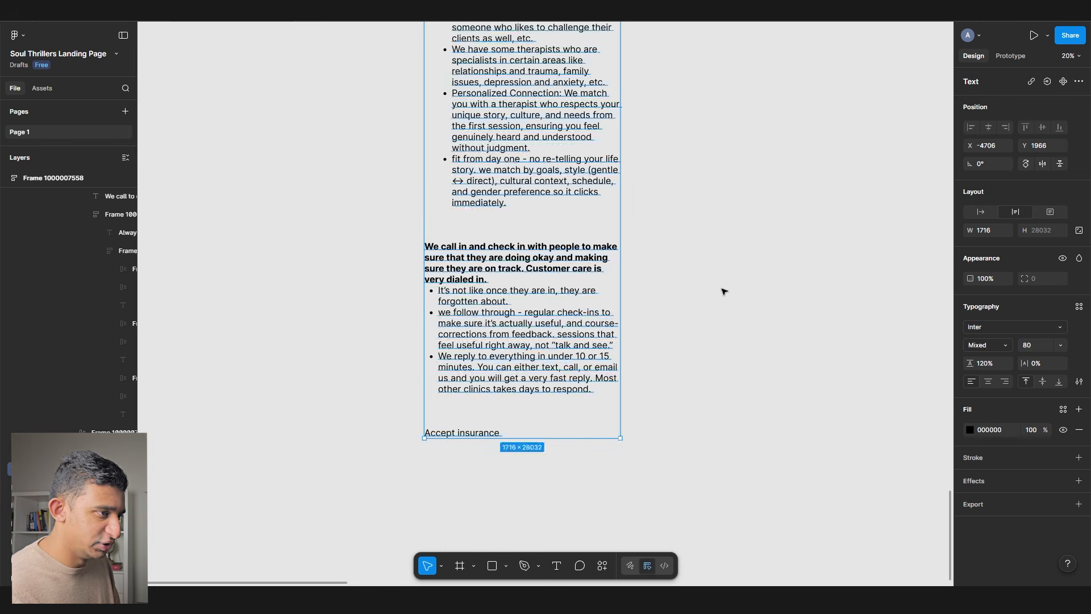
pyautogui.click(724, 291)
# - Copy the Trusted by logo section from ThrillX and paste it into the Soul Thrillers page
pyautogui.click(512, 11)
pyautogui.click(449, 281)
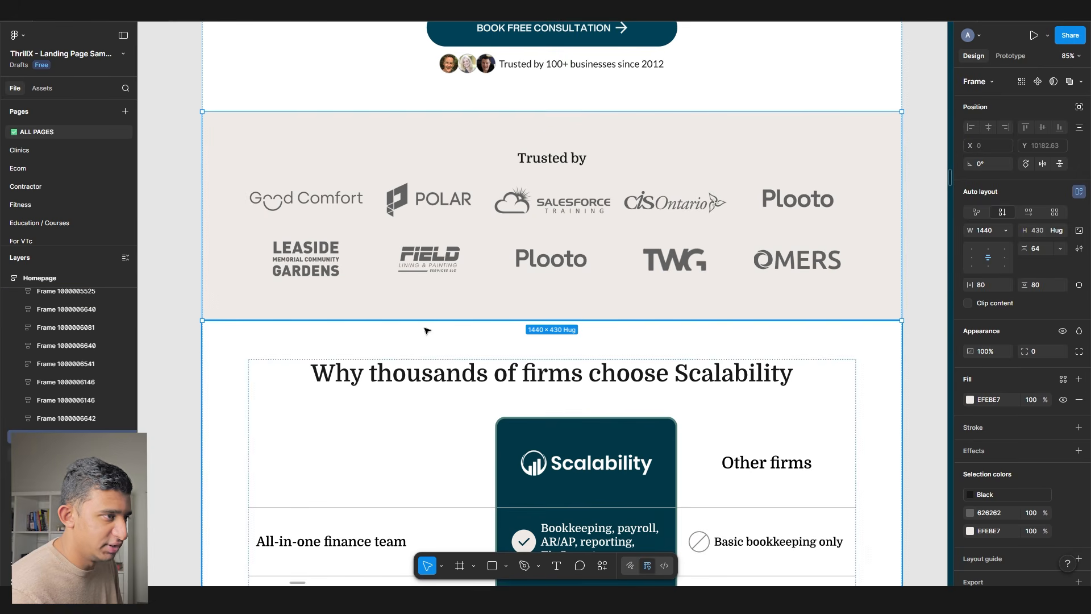
pyautogui.click(210, 10)
pyautogui.scroll(-5, 341, 219)
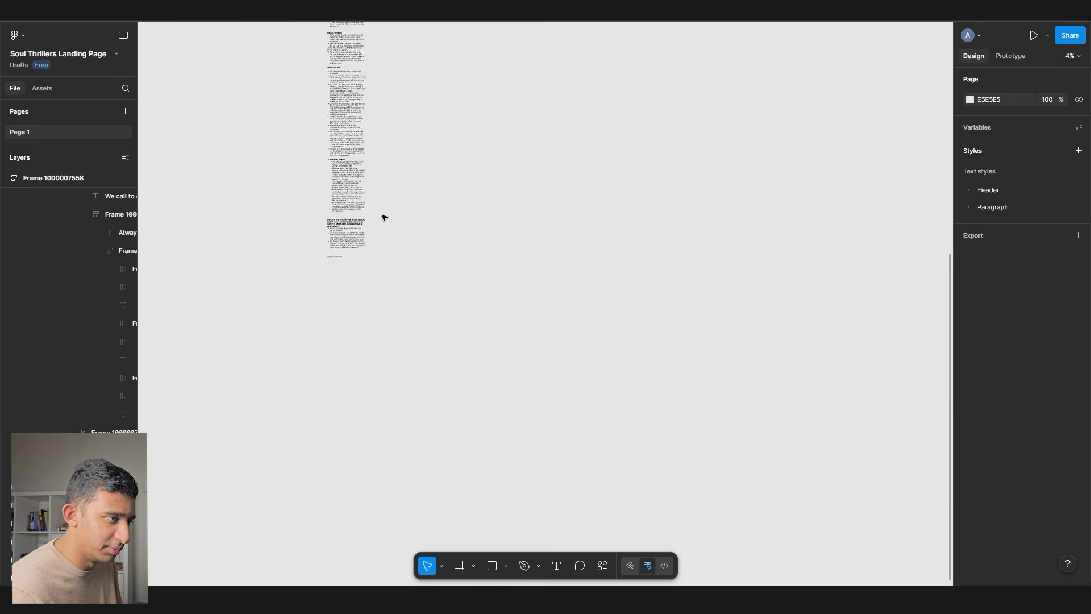
pyautogui.scroll(3, 375, 226)
pyautogui.hotkey('ctrl', 'v')
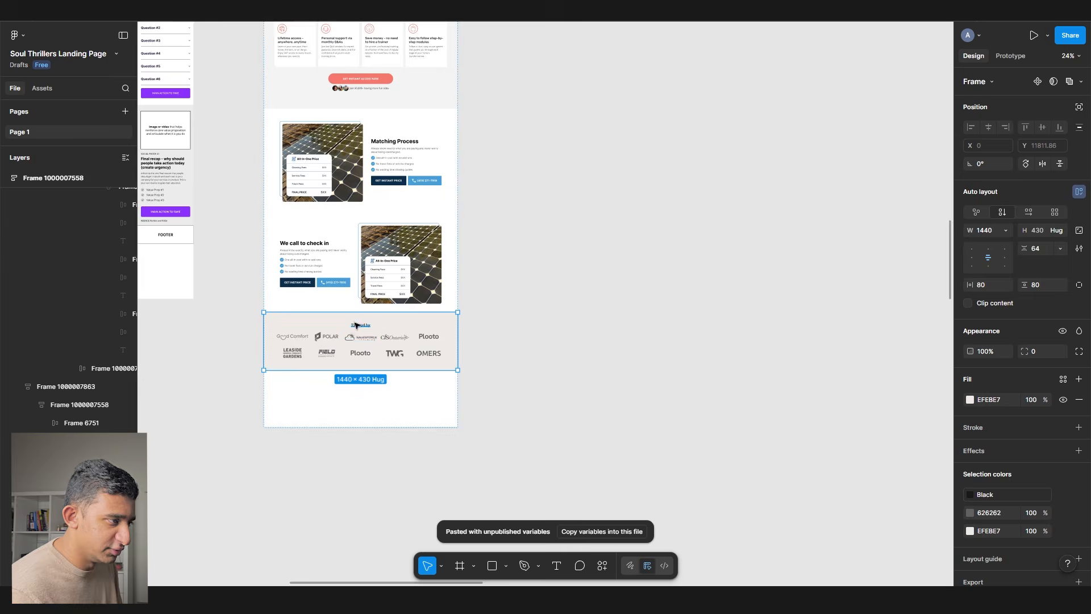
pyautogui.scroll(5, 356, 325)
# - Change the pasted logo strip's heading to INSURANCE, checking the word against the notes
pyautogui.doubleClick(358, 326)
pyautogui.press('Return')
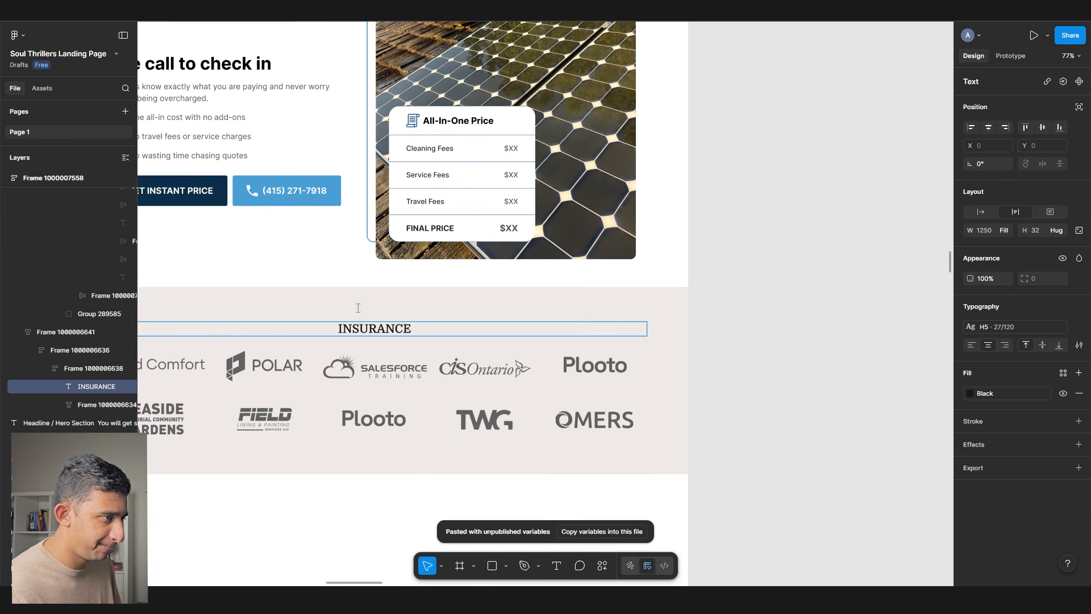
pyautogui.click(382, 380)
pyautogui.scroll(-20, 385, 379)
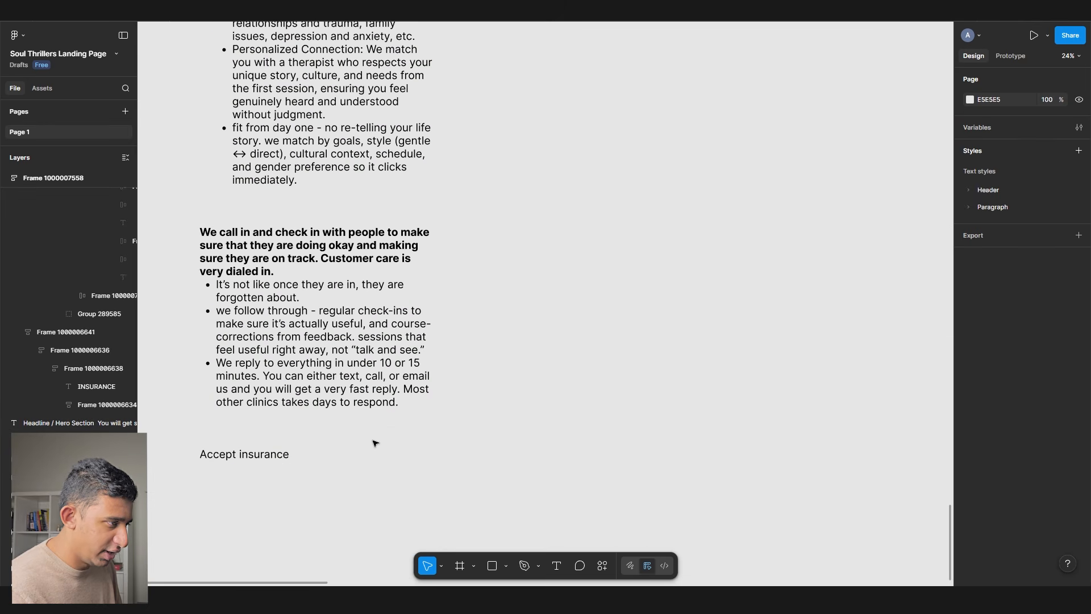
pyautogui.doubleClick(285, 453)
pyautogui.doubleClick(284, 453)
pyautogui.scroll(-3, 298, 453)
pyautogui.scroll(16, 298, 453)
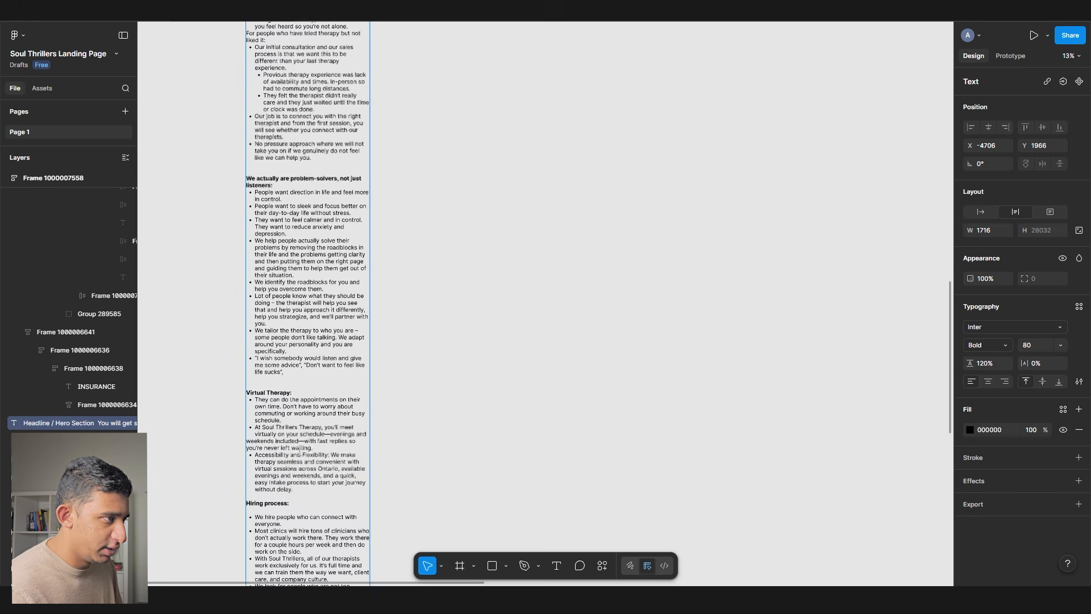
pyautogui.moveTo(300, 128); pyautogui.dragTo(453, 516)
pyautogui.scroll(9, 453, 517)
pyautogui.moveTo(507, 274); pyautogui.dragTo(399, 430)
pyautogui.click(724, 212)
# - Check the How it works wireframe, then copy the four-step smile section from ThrillX
pyautogui.moveTo(723, 219); pyautogui.dragTo(772, 270)
pyautogui.scroll(4, 482, 239)
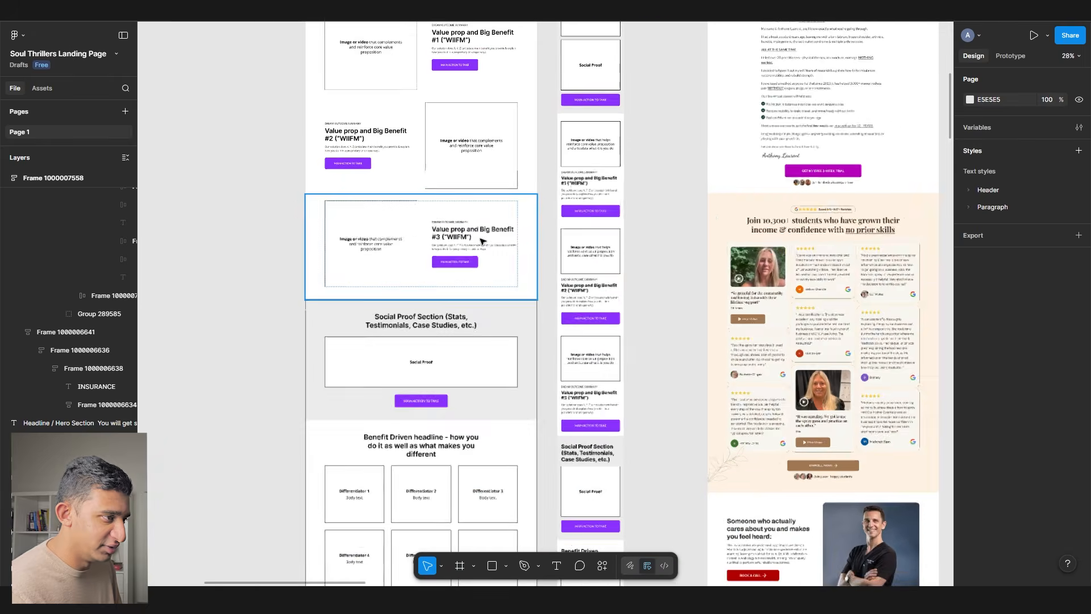
pyautogui.scroll(-2, 463, 304)
pyautogui.scroll(3, 414, 382)
pyautogui.scroll(-4, 412, 386)
pyautogui.scroll(-3, 412, 386)
pyautogui.click(420, 370)
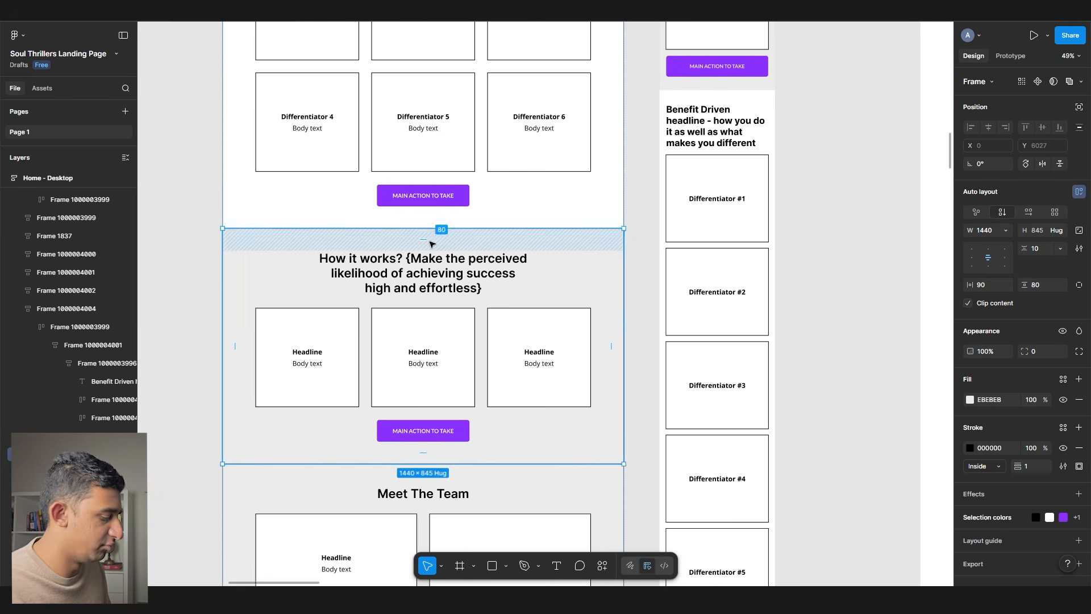
pyautogui.scroll(-10, 432, 243)
pyautogui.moveTo(652, 185); pyautogui.dragTo(538, 251)
pyautogui.scroll(10, 574, 116)
pyautogui.scroll(3, 426, 178)
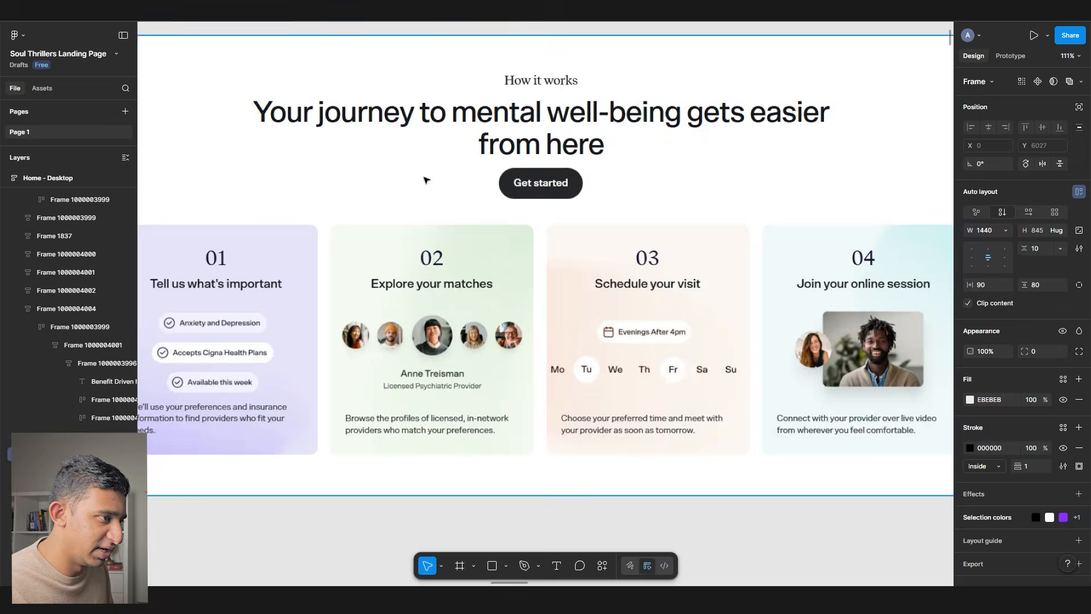
pyautogui.scroll(-1, 427, 178)
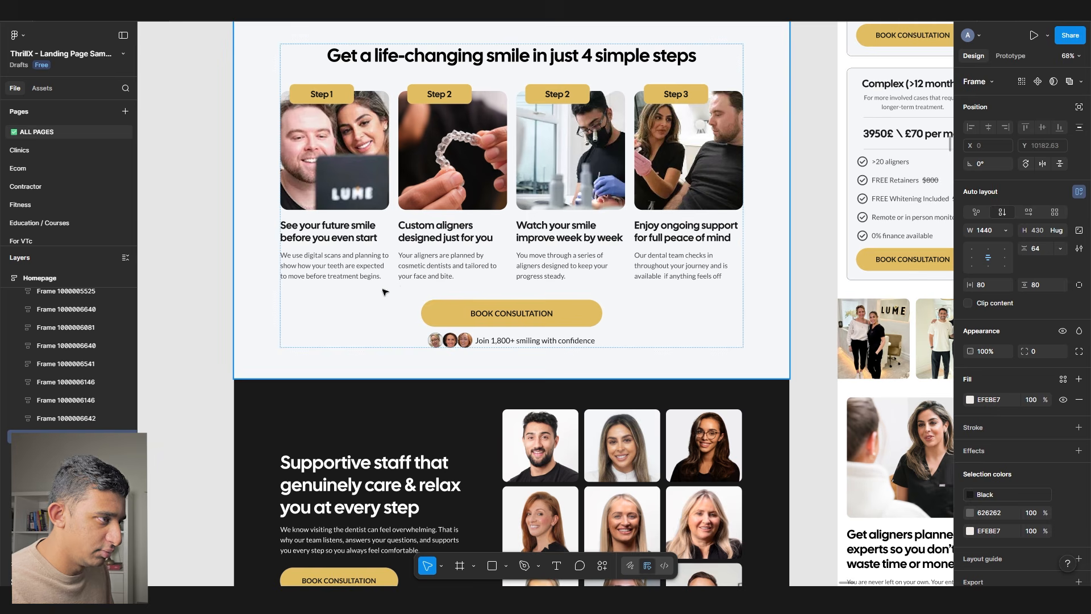
pyautogui.scroll(1, 348, 340)
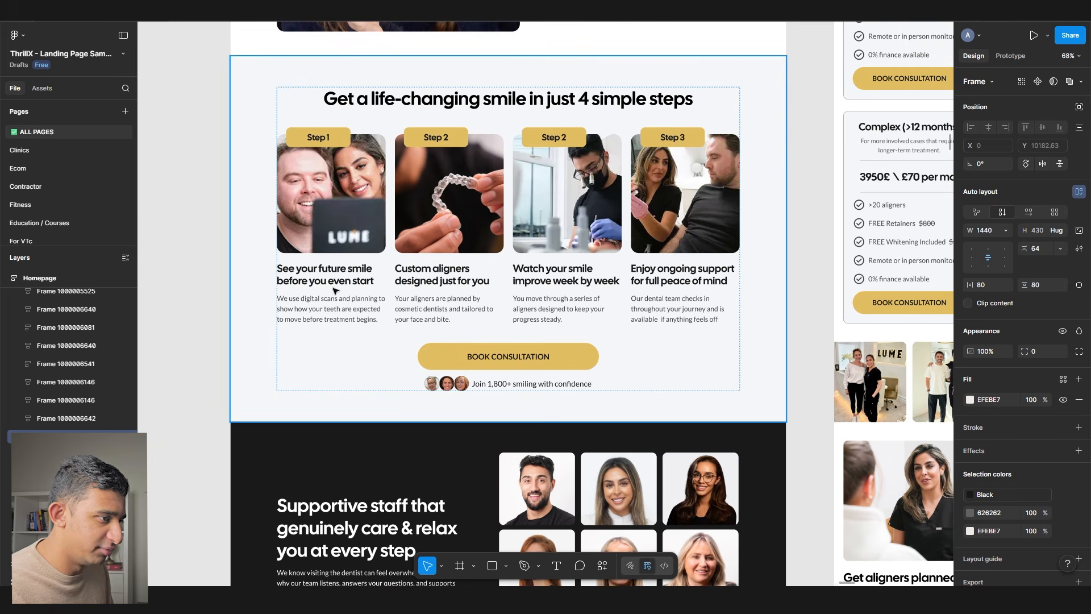
pyautogui.scroll(2, 336, 291)
pyautogui.scroll(1, 512, 335)
pyautogui.click(533, 345)
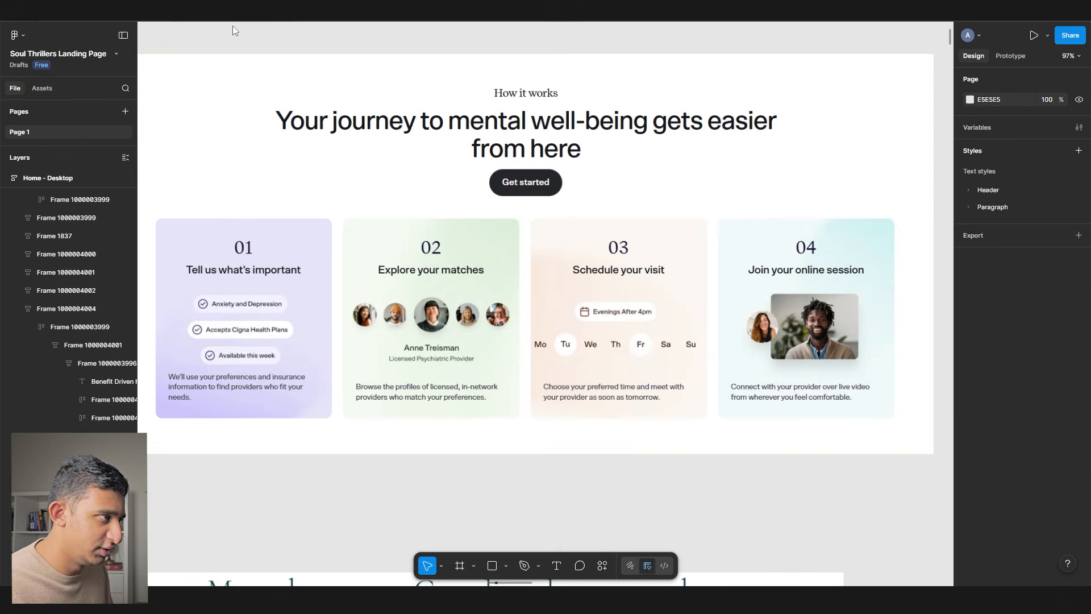
# - Paste the four-step section and drag it above Matching Process on the landing page
pyautogui.scroll(-2, 544, 204)
pyautogui.scroll(-20, 933, 165)
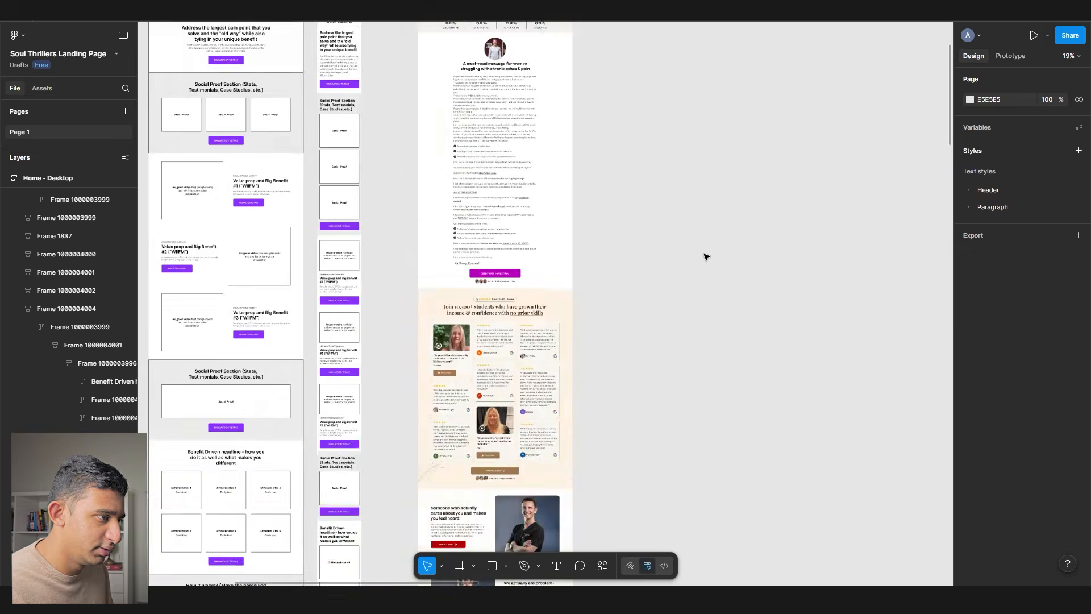
pyautogui.hotkey('ctrl', 'v')
pyautogui.moveTo(594, 296); pyautogui.dragTo(540, 295)
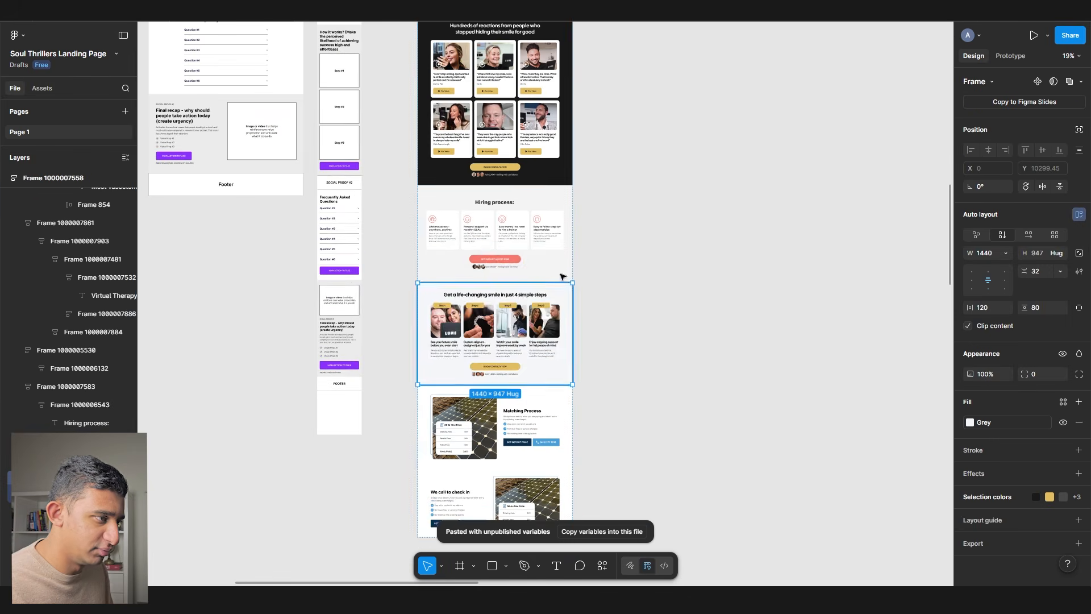
pyautogui.scroll(-3, 610, 329)
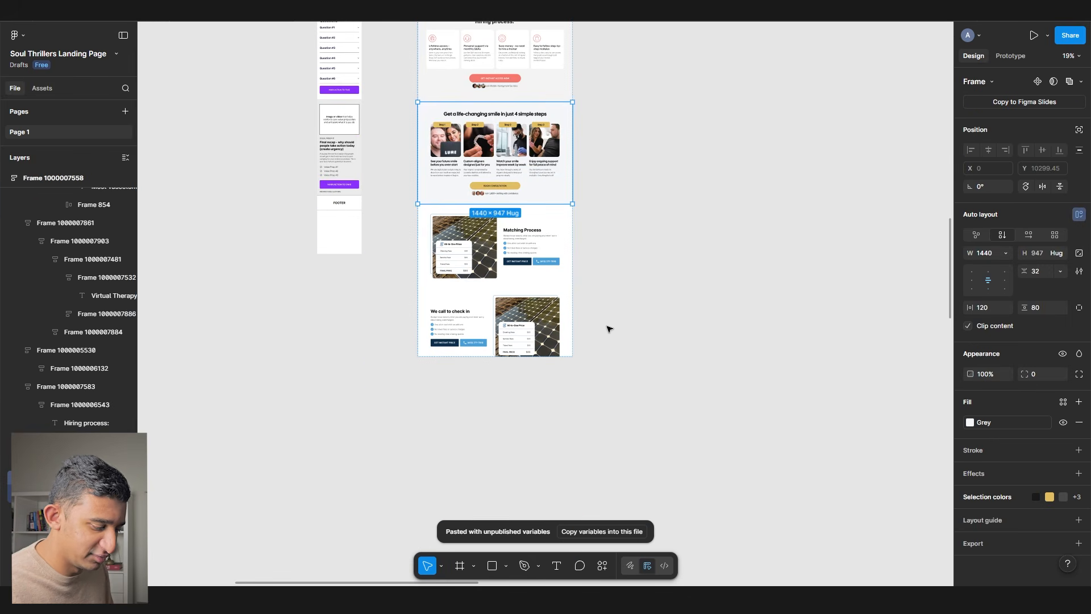
pyautogui.scroll(20, 609, 330)
pyautogui.click(447, 237)
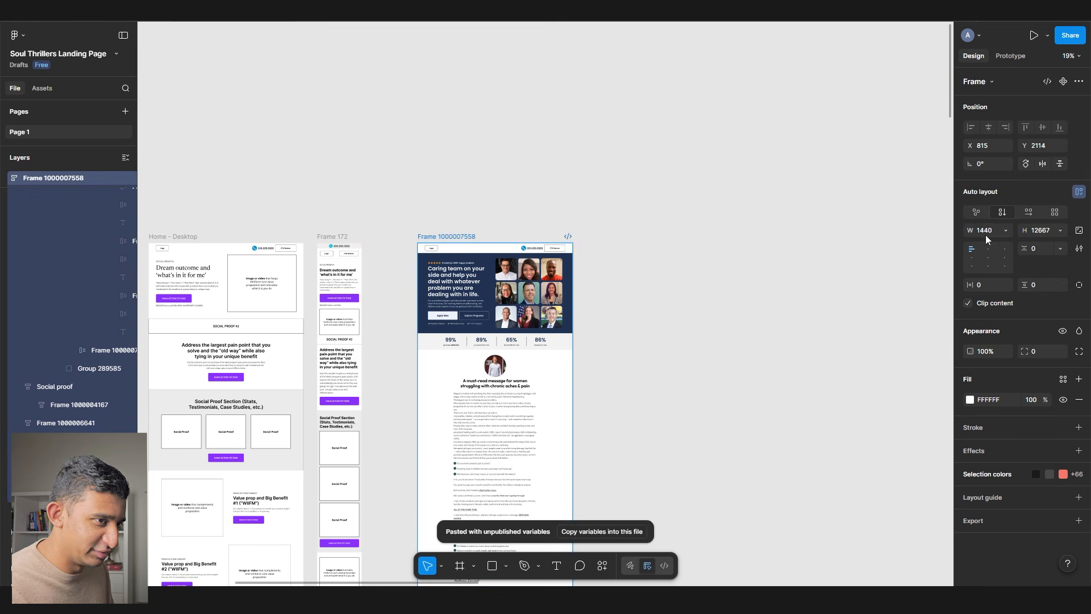
# - Find the FAQ and Social Proof #1 sections among the wireframes and select them
pyautogui.scroll(-20, 667, 273)
pyautogui.click(668, 273)
pyautogui.moveTo(468, 270); pyautogui.dragTo(662, 265)
pyautogui.moveTo(308, 252); pyautogui.dragTo(730, 216)
pyautogui.scroll(-15, 682, 230)
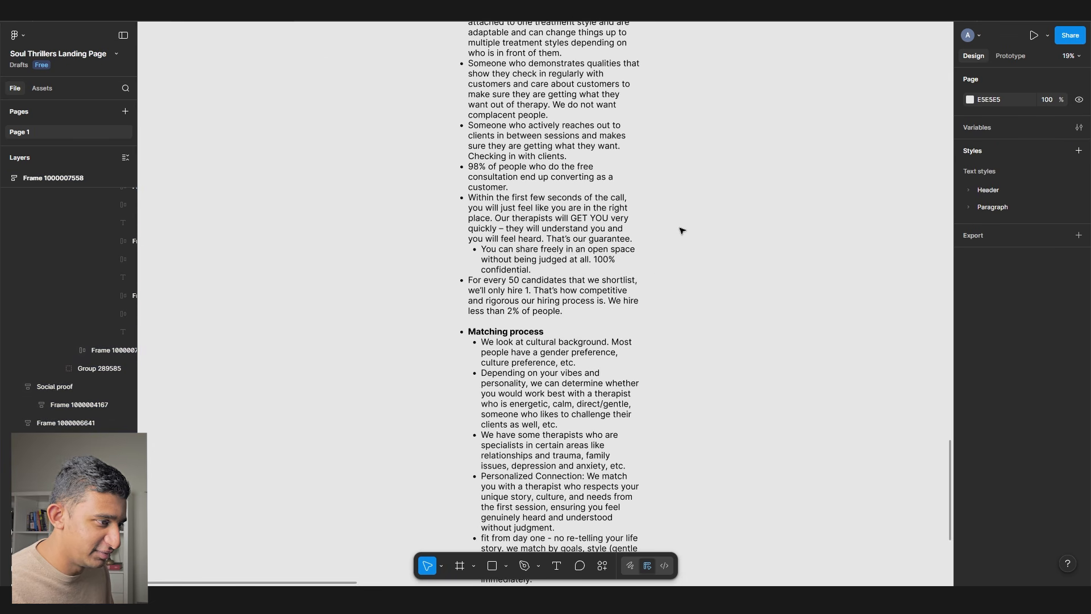
pyautogui.scroll(-3, 682, 234)
pyautogui.moveTo(682, 240); pyautogui.dragTo(546, 370)
pyautogui.scroll(-5, 546, 370)
pyautogui.moveTo(653, 85); pyautogui.dragTo(472, 404)
pyautogui.scroll(9, 385, 212)
pyautogui.moveTo(458, 241); pyautogui.dragTo(382, 234)
pyautogui.scroll(-10, 383, 233)
pyautogui.scroll(2, 380, 234)
pyautogui.hscroll(2, 381, 234)
pyautogui.click(389, 236)
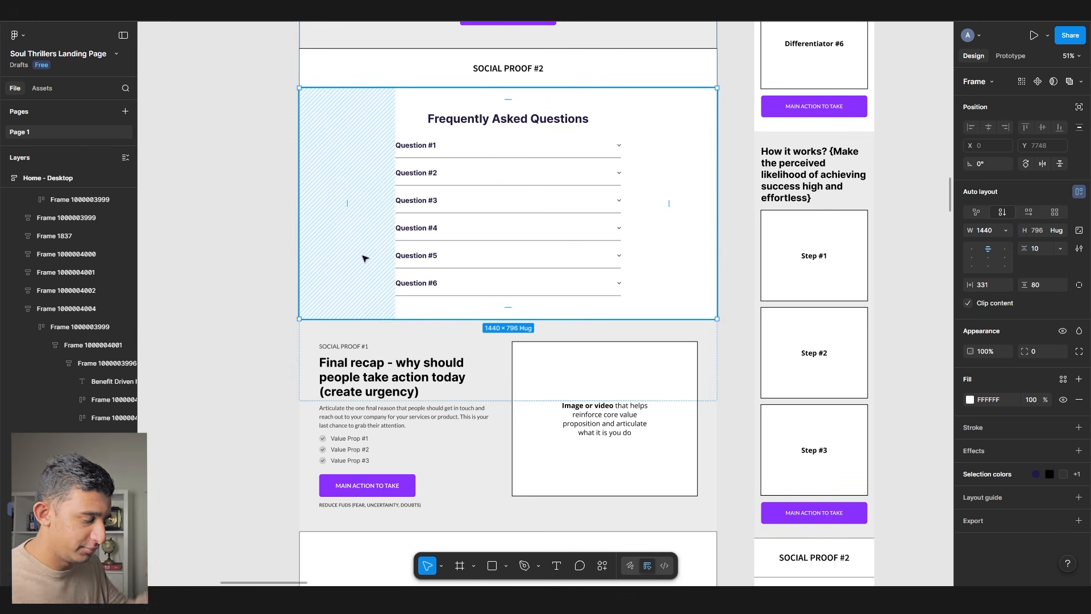
pyautogui.click(389, 372)
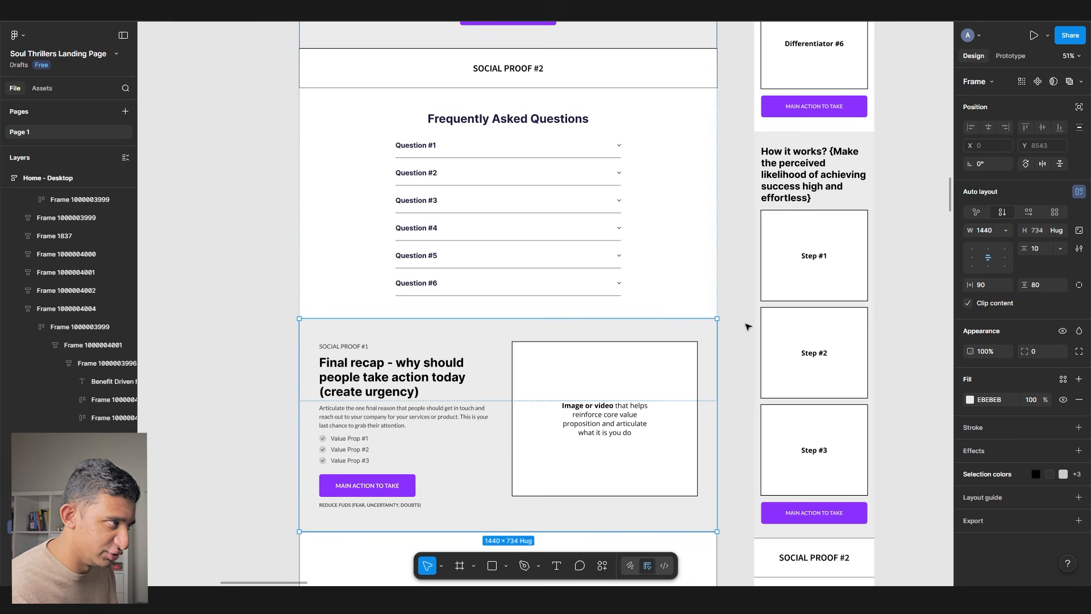
# - Paste the copied FAQ section at the bottom of the Soul Thrillers page
pyautogui.scroll(-1, 668, 284)
pyautogui.scroll(-5, 609, 232)
pyautogui.scroll(-4, 607, 234)
pyautogui.hscroll(5, 606, 234)
pyautogui.click(607, 324)
pyautogui.scroll(1, 607, 324)
pyautogui.scroll(3, 607, 324)
pyautogui.hotkey('ctrl', 'v')
pyautogui.moveTo(461, 293); pyautogui.dragTo(366, 303)
pyautogui.click(701, 331)
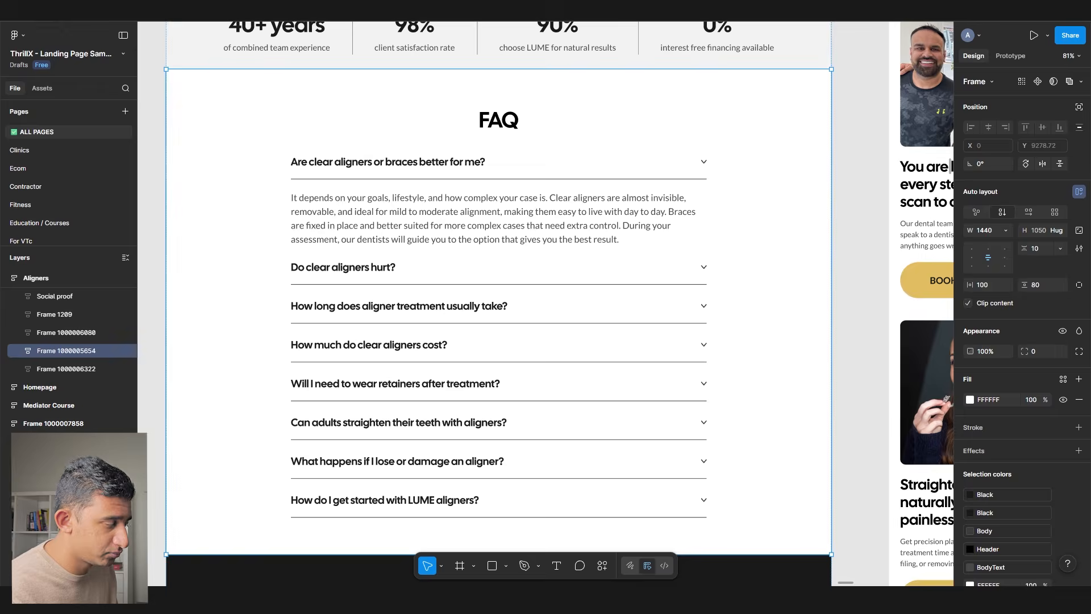
# - Copy the dark aligners call-to-action section and place it beneath the FAQ
pyautogui.scroll(-7, 279, 318)
pyautogui.click(278, 319)
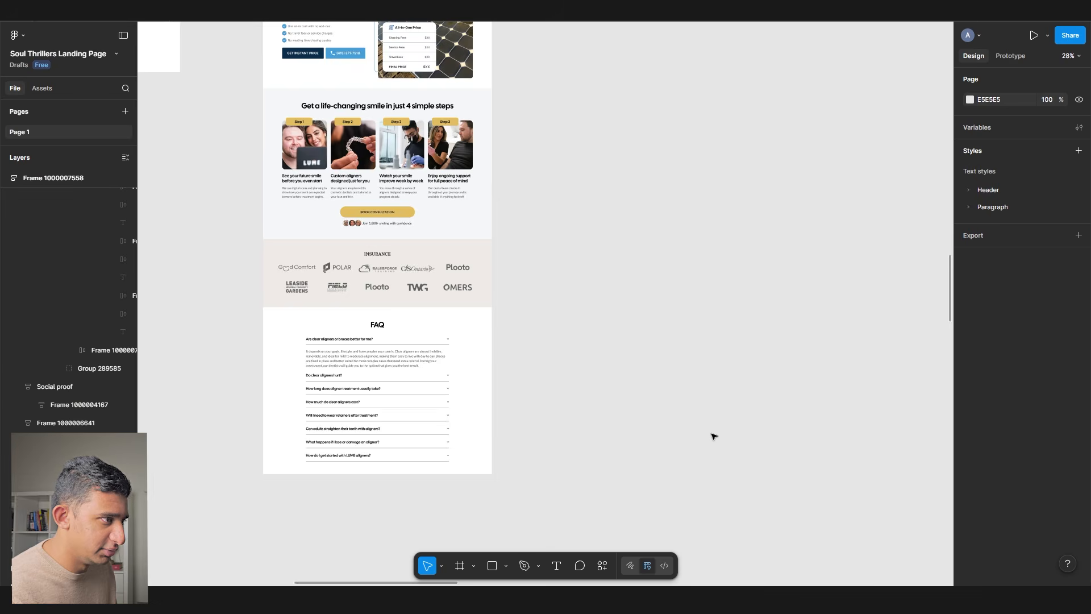
pyautogui.scroll(-4, 711, 433)
pyautogui.hotkey('ctrl', 'v')
pyautogui.moveTo(568, 318); pyautogui.dragTo(401, 299)
pyautogui.click(438, 368)
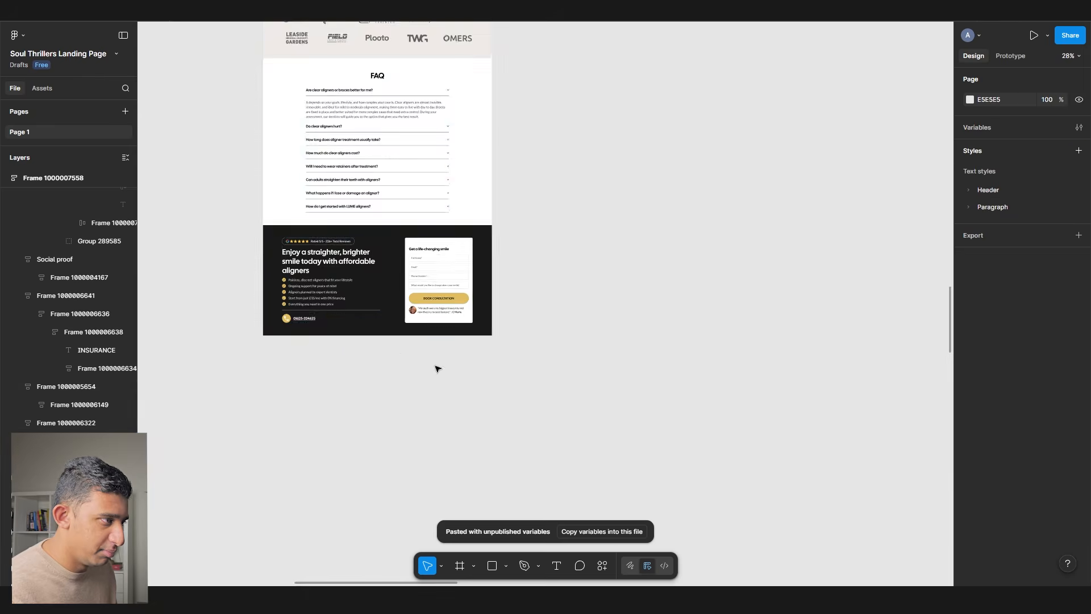
pyautogui.scroll(-5, 450, 281)
pyautogui.hscroll(5, 496, 249)
pyautogui.scroll(6, 497, 273)
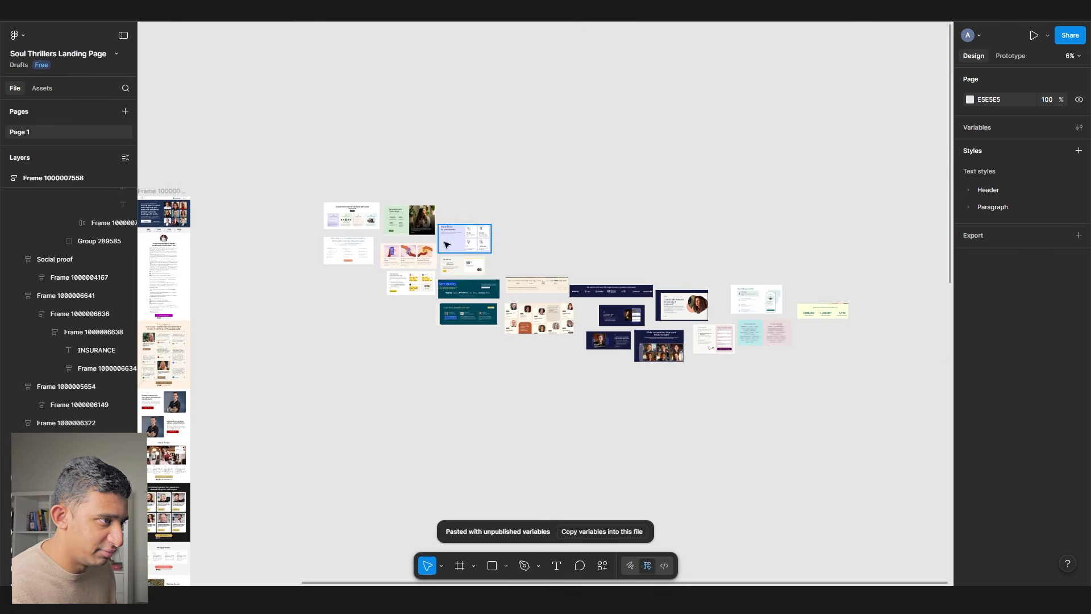
# - Copy the Start Your Journey Today form image and paste it beside the landing page
pyautogui.scroll(4, 423, 234)
pyautogui.hscroll(5, 369, 244)
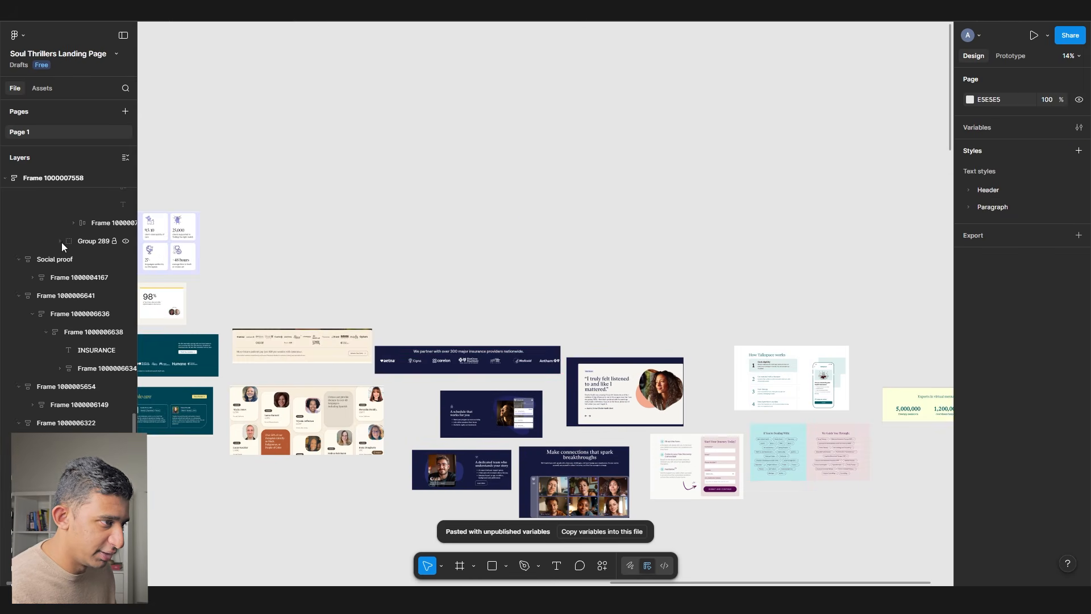
pyautogui.moveTo(543, 348); pyautogui.dragTo(309, 261)
pyautogui.scroll(6, 493, 416)
pyautogui.click(455, 400)
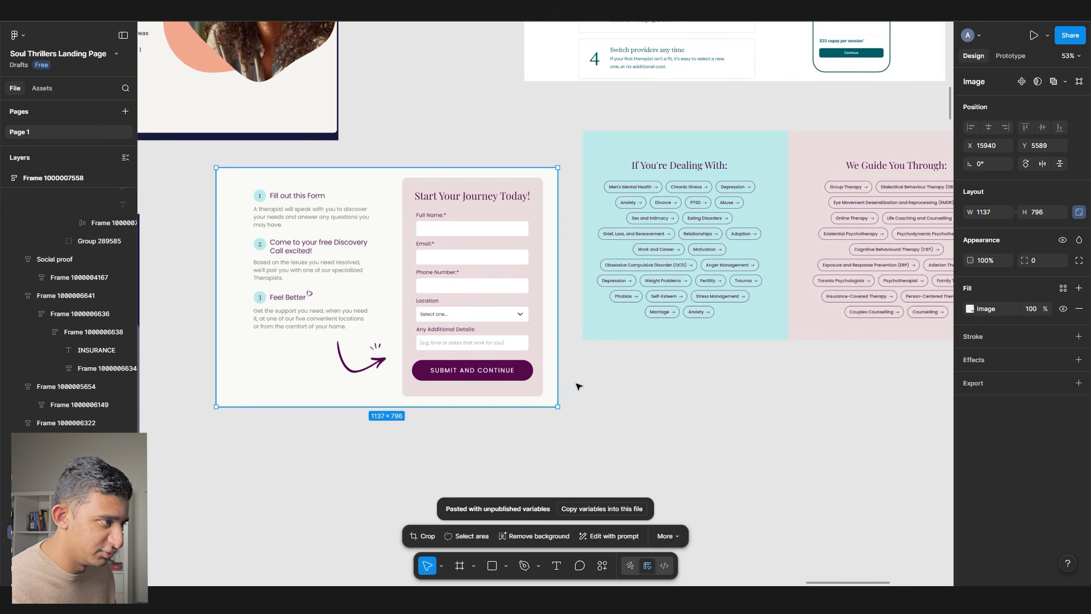
pyautogui.scroll(4, 236, 264)
pyautogui.scroll(-10, 538, 295)
pyautogui.scroll(4, 285, 369)
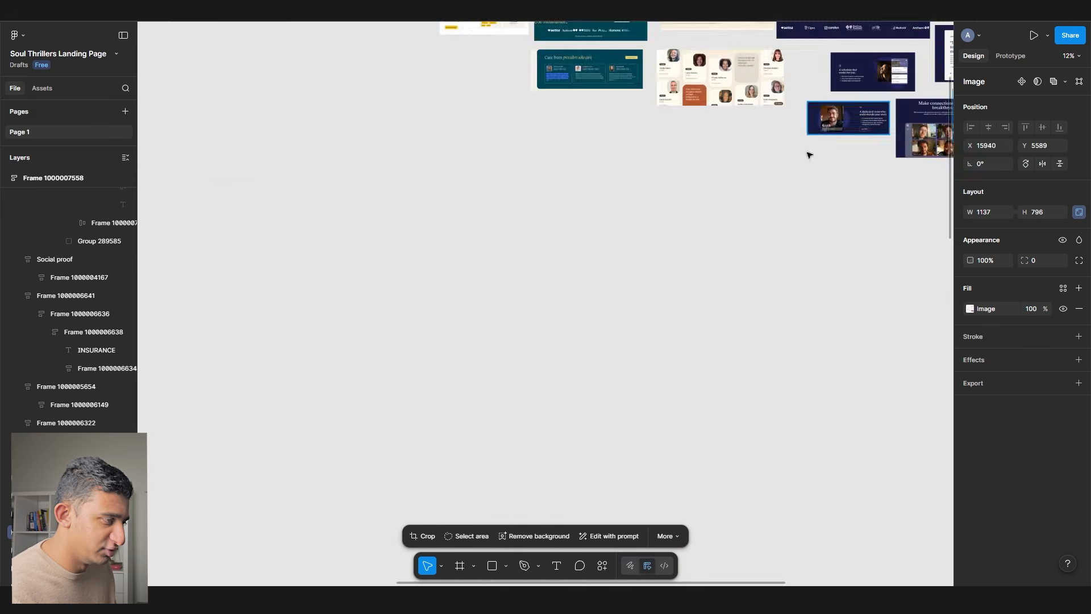
pyautogui.moveTo(220, 332); pyautogui.dragTo(637, 301)
pyautogui.scroll(-3, 631, 310)
pyautogui.click(596, 385)
pyautogui.scroll(-4, 596, 383)
pyautogui.scroll(5, 531, 347)
pyautogui.hotkey('ctrl', 'v')
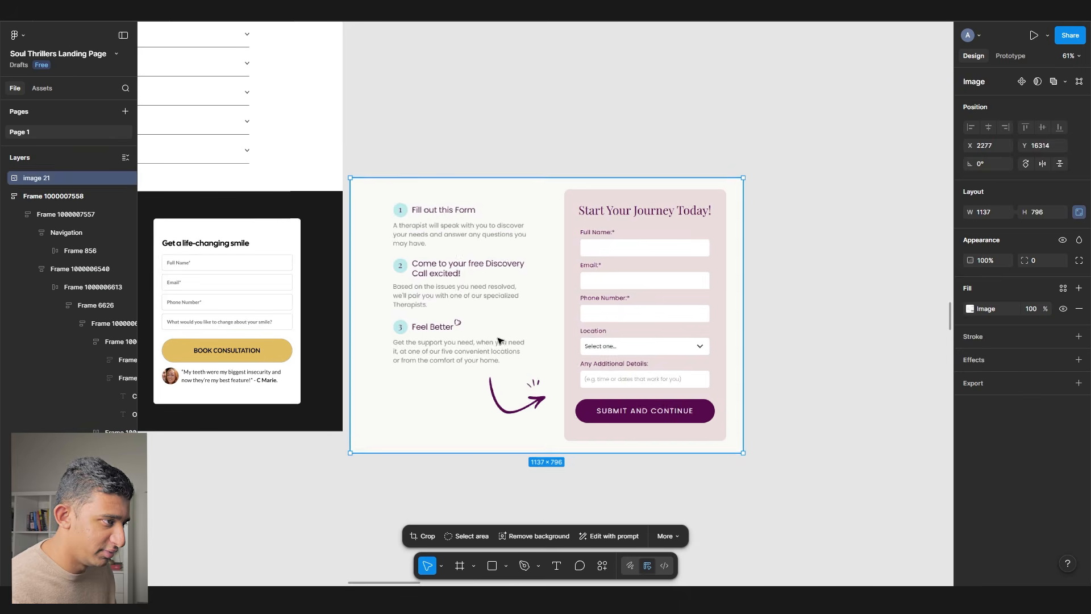
pyautogui.moveTo(492, 317); pyautogui.dragTo(503, 347)
pyautogui.click(496, 135)
# - Draw a 1440-wide frame under the dark call-to-action section and change its fill colour
pyautogui.moveTo(307, 309); pyautogui.dragTo(585, 254)
pyautogui.press('f')
pyautogui.moveTo(360, 399); pyautogui.dragTo(661, 467)
pyautogui.moveTo(537, 448)
pyautogui.mouseDown()
pyautogui.moveTo(425, 422)
pyautogui.moveTo(410, 492)
pyautogui.mouseUp()
pyautogui.click(985, 229)
pyautogui.write('14')
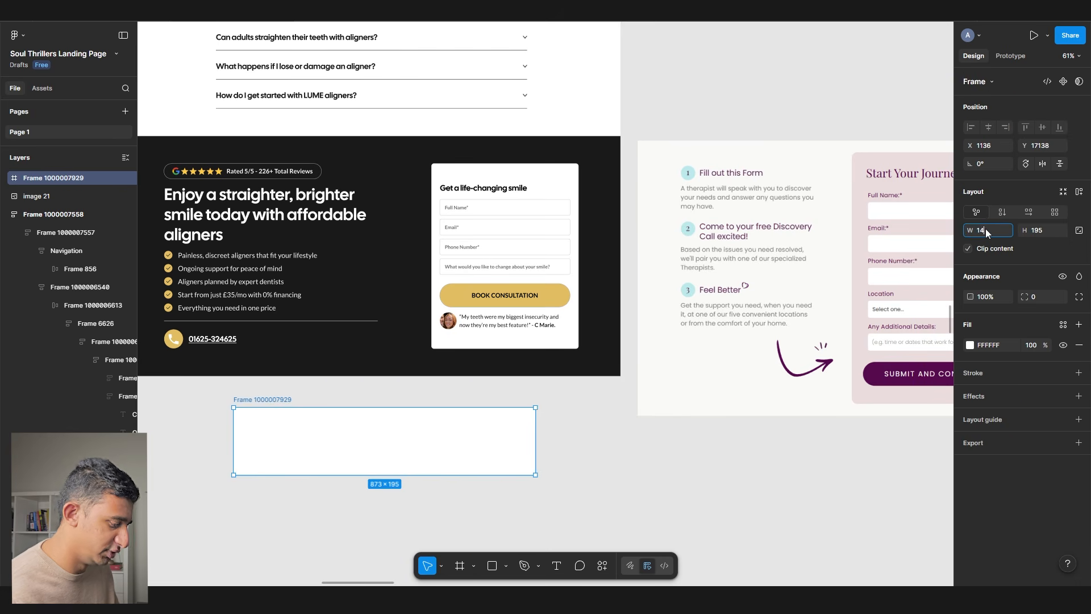
pyautogui.write('40')
pyautogui.press('Return')
pyautogui.scroll(-3, 786, 337)
pyautogui.moveTo(595, 405); pyautogui.dragTo(499, 206)
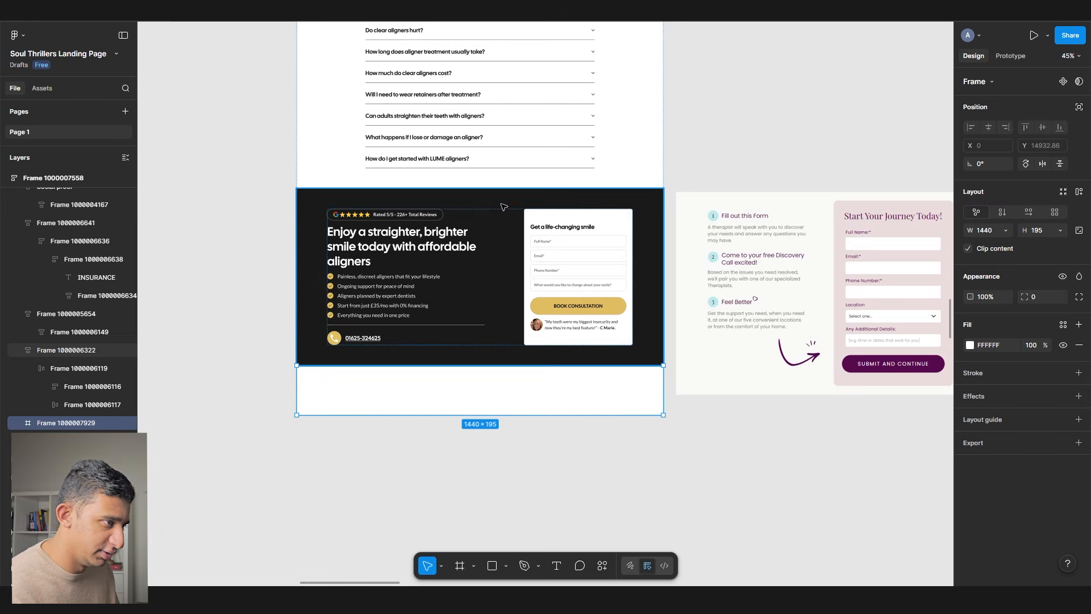
pyautogui.click(970, 345)
pyautogui.moveTo(904, 364); pyautogui.dragTo(1036, 254)
pyautogui.click(537, 510)
# - Select the testimonial heading, then bring up the Google Docs guide at the styles bullet
pyautogui.scroll(20, 540, 500)
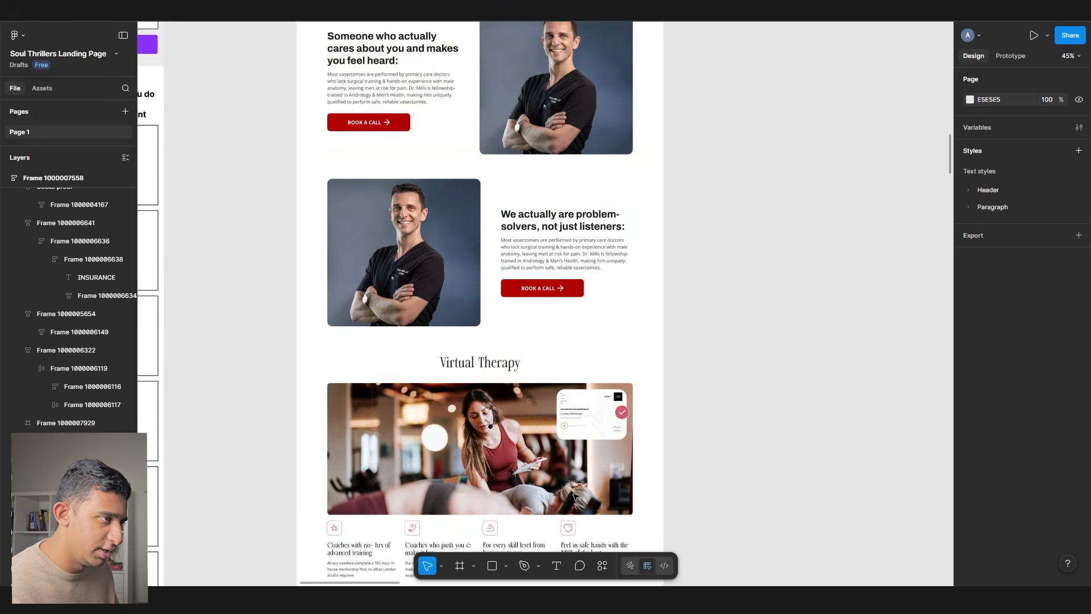
pyautogui.scroll(15, 575, 497)
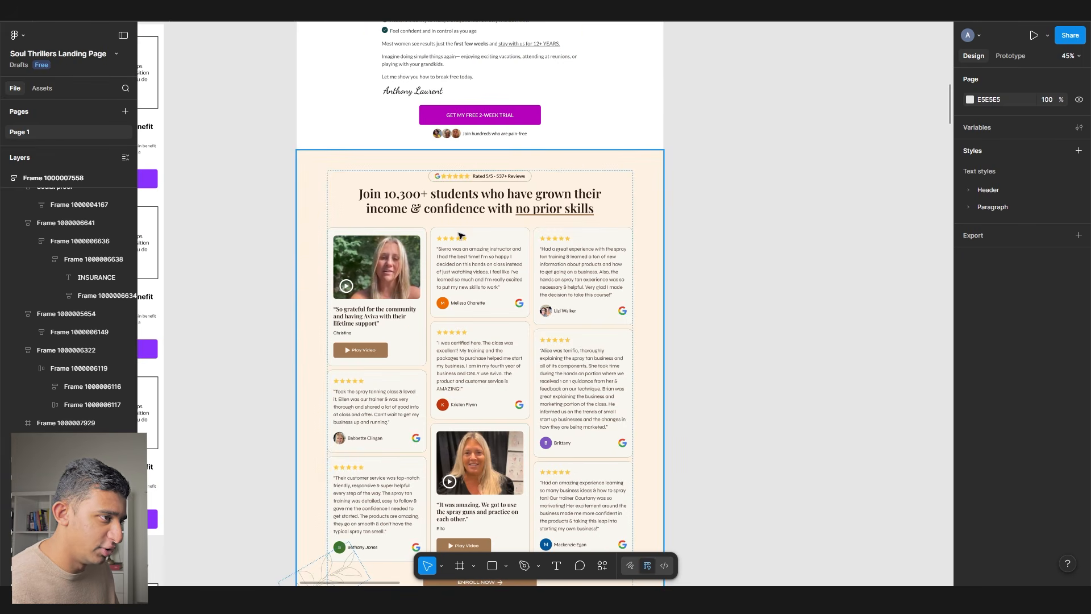
pyautogui.scroll(3, 550, 328)
pyautogui.click(534, 388)
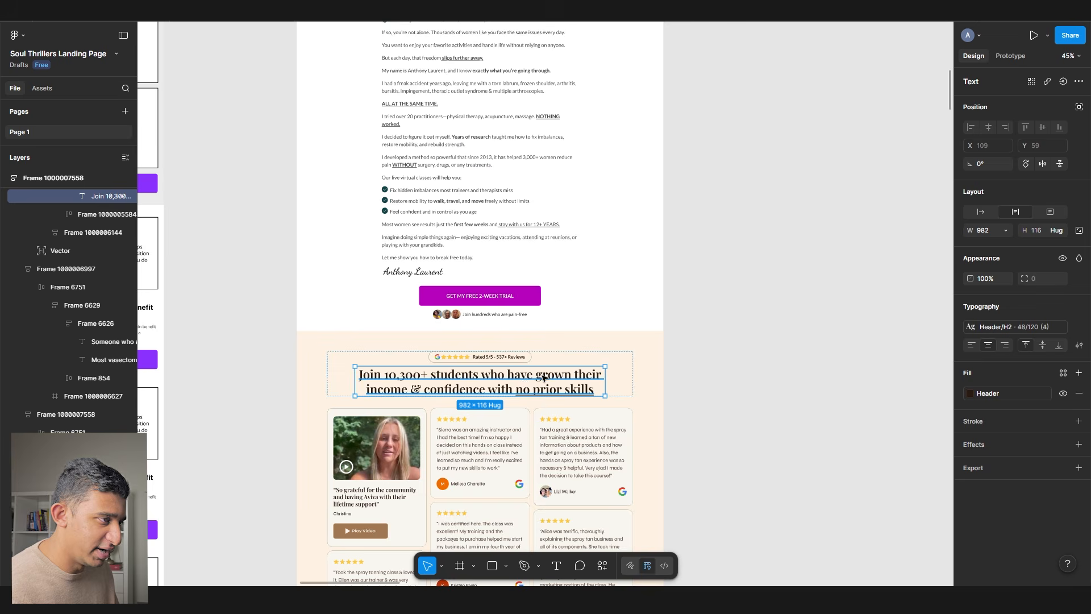
pyautogui.scroll(9, 543, 378)
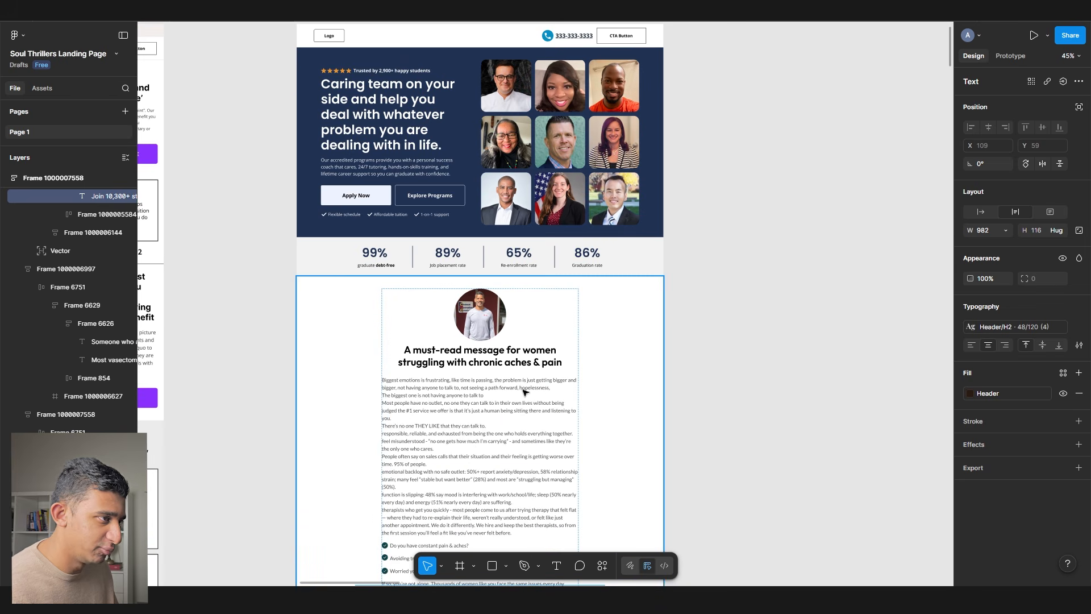
pyautogui.scroll(3, 531, 389)
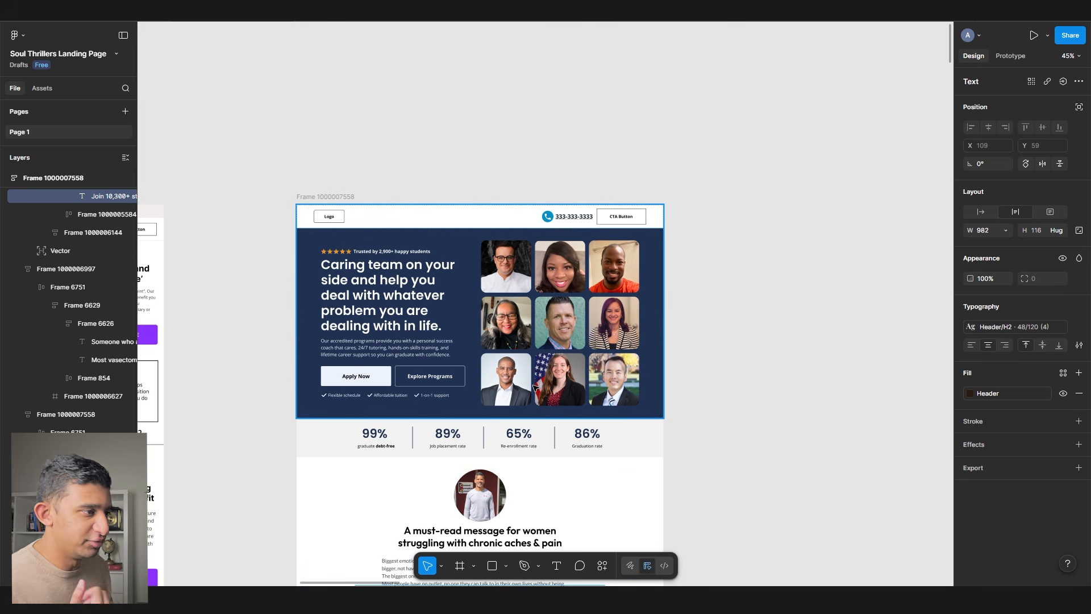
pyautogui.hotkey('alt', 'Tab')
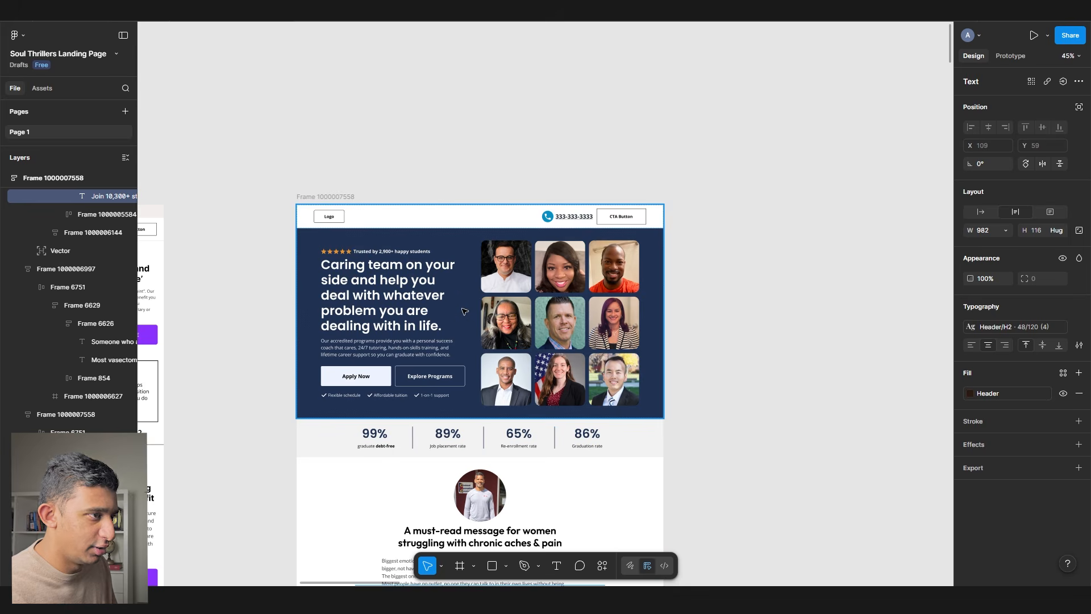
pyautogui.moveTo(419, 415); pyautogui.dragTo(391, 366)
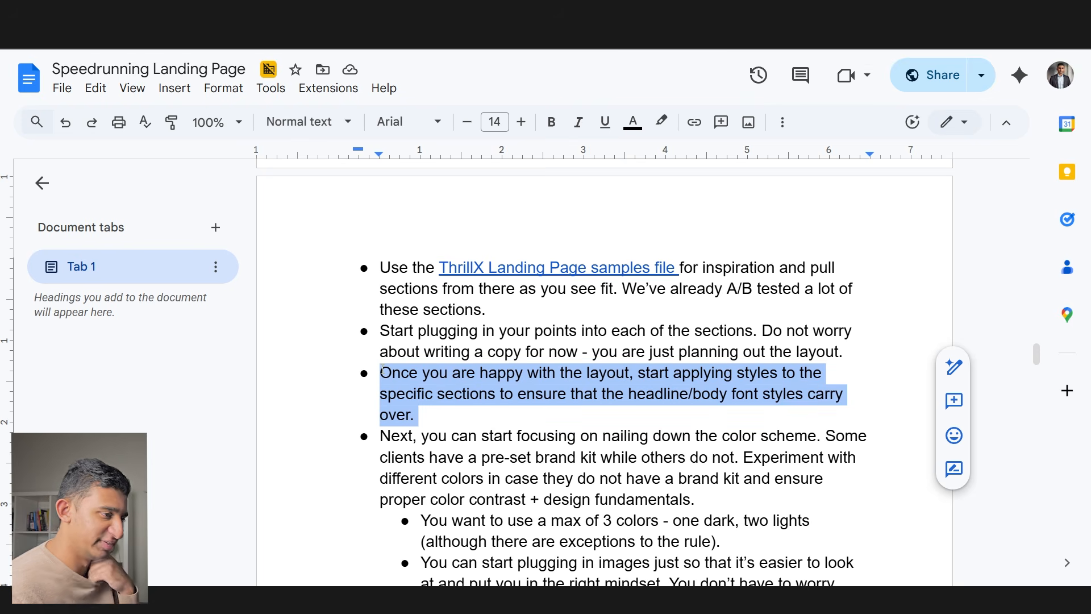
# - Highlight the font, colour-scheme, brand-kit and 3-colour tips, then screenshot the site's hero
pyautogui.moveTo(460, 373); pyautogui.dragTo(646, 391)
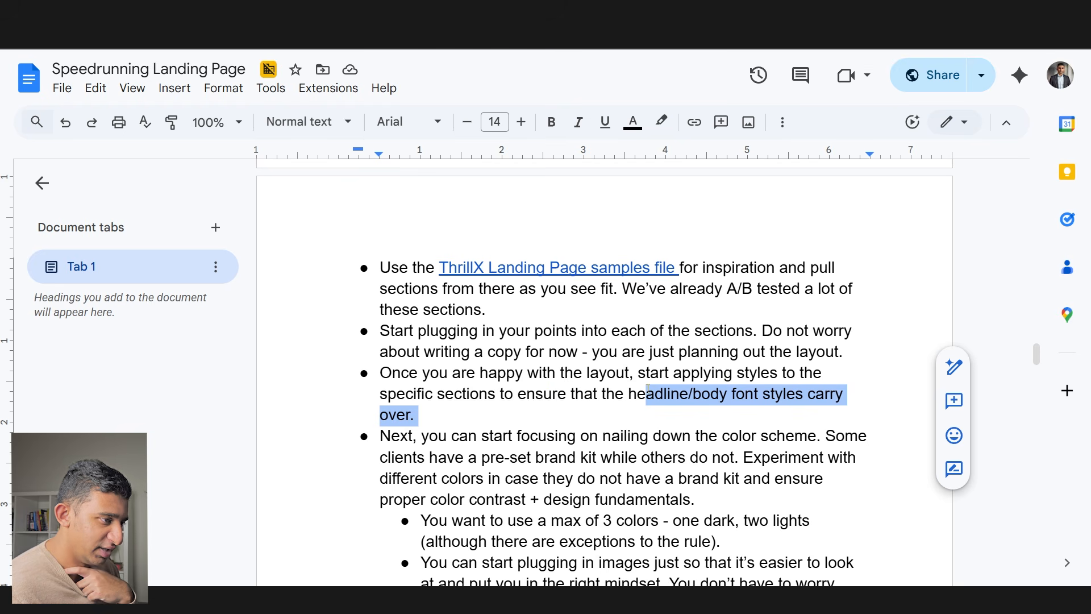
pyautogui.moveTo(438, 436); pyautogui.dragTo(706, 458)
pyautogui.click(733, 482)
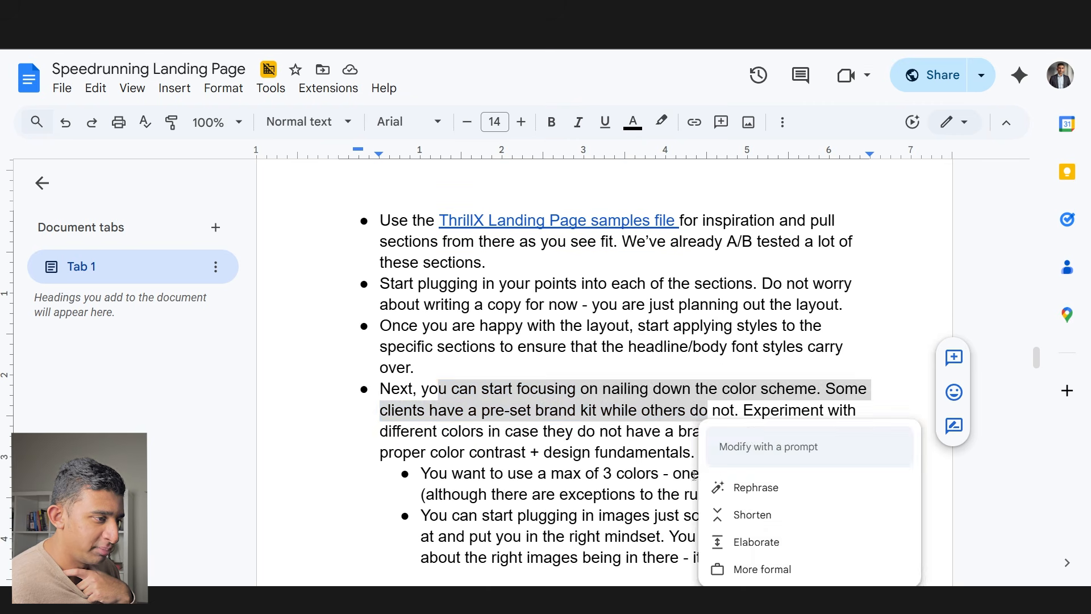
pyautogui.click(556, 455)
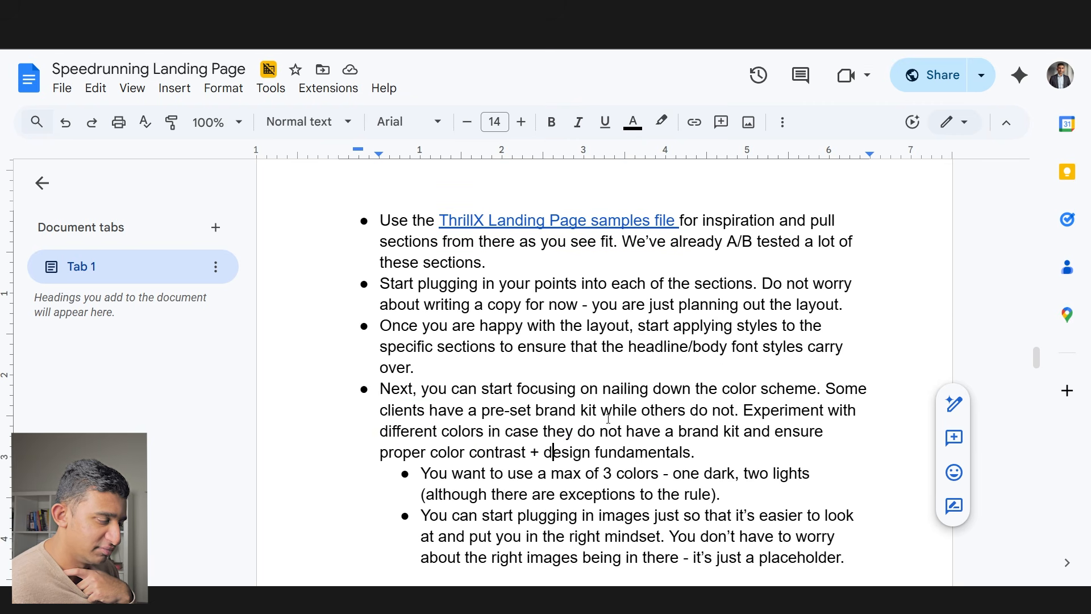
pyautogui.moveTo(605, 414); pyautogui.dragTo(724, 461)
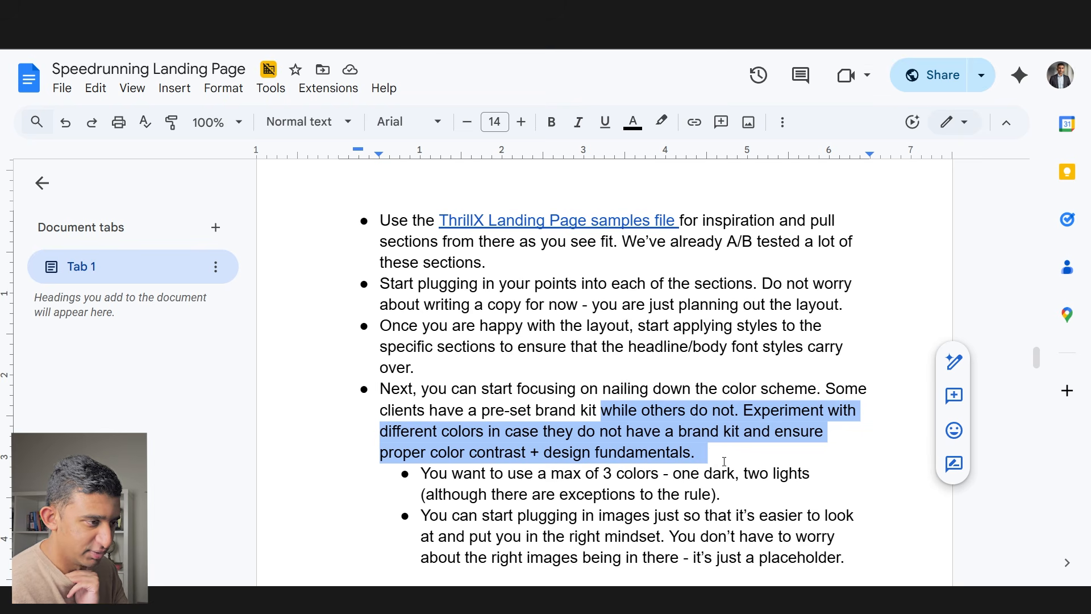
pyautogui.moveTo(600, 479); pyautogui.dragTo(693, 517)
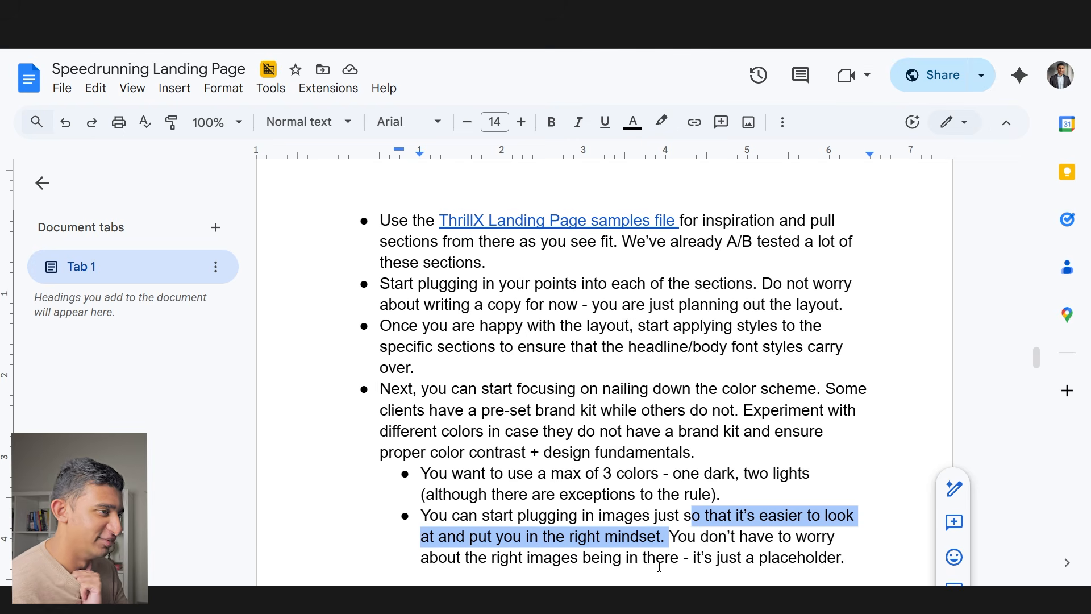
pyautogui.moveTo(110, 105); pyautogui.dragTo(603, 558)
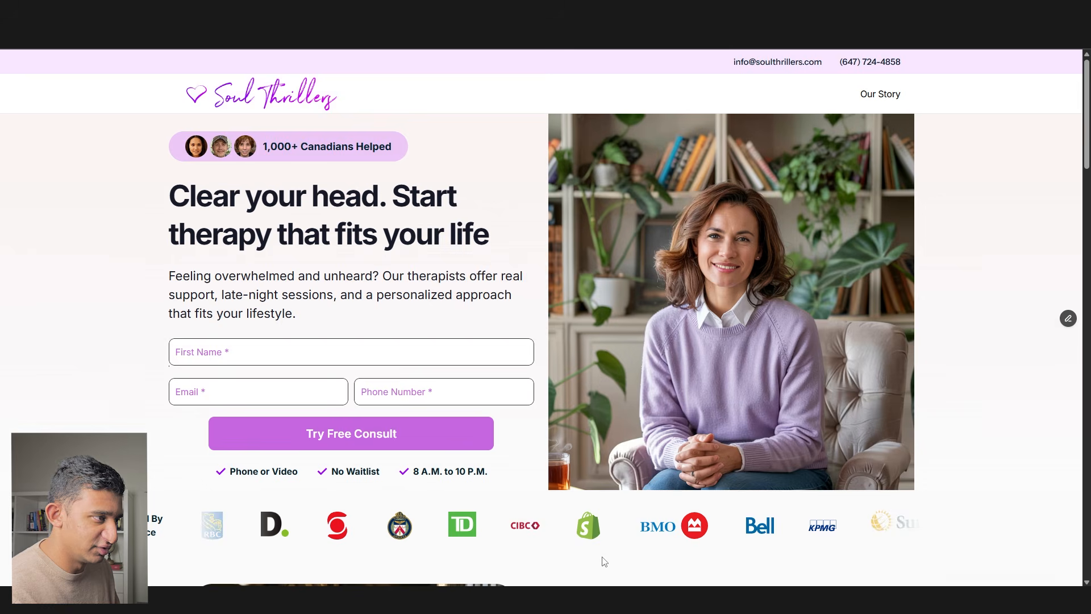
# - Paste the hero screenshot into the Soul Thrillers file and draw a 568×412 frame beside it
pyautogui.click(586, 511)
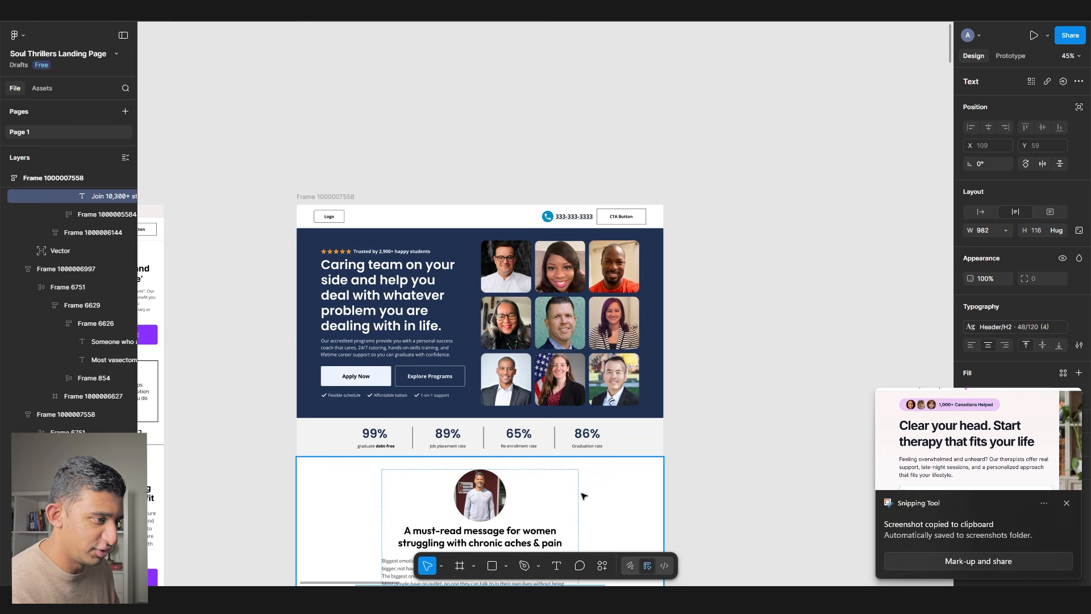
pyautogui.hotkey('ctrl', 'v')
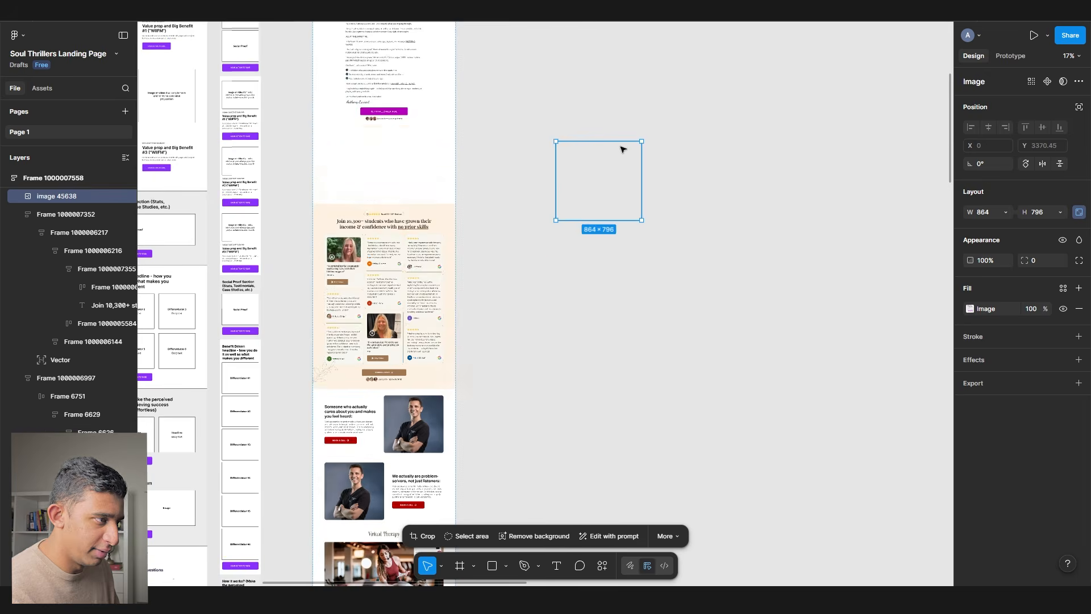
pyautogui.moveTo(621, 149); pyautogui.dragTo(650, 115)
pyautogui.moveTo(650, 114); pyautogui.dragTo(556, 318)
pyautogui.click(521, 269)
pyautogui.scroll(6, 520, 268)
pyautogui.press('f')
pyautogui.moveTo(433, 228); pyautogui.dragTo(608, 356)
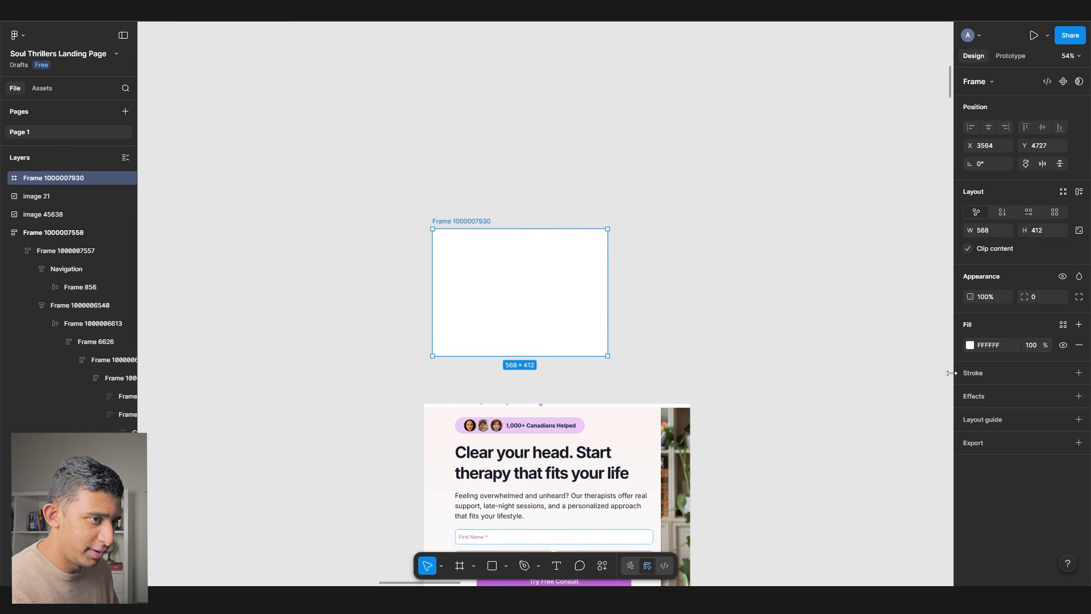
# - Eyedrop the Try Free Consult button's purple (C667E0) into the frame fill and save it as a Pink variable
pyautogui.click(971, 346)
pyautogui.click(834, 465)
pyautogui.scroll(4, 620, 470)
pyautogui.scroll(-7, 544, 380)
pyautogui.click(581, 342)
pyautogui.scroll(7, 580, 343)
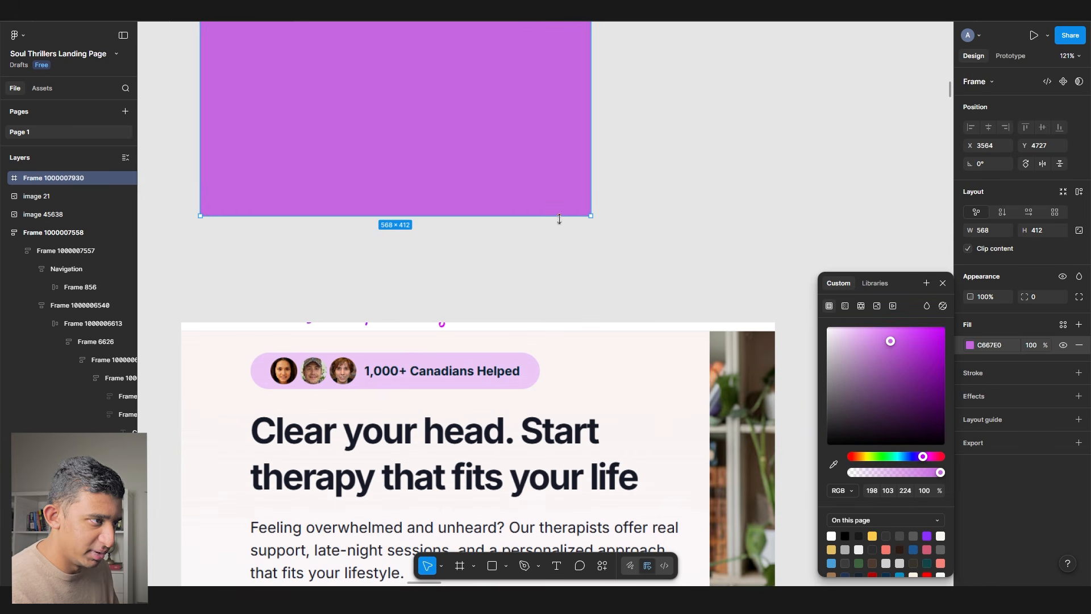
pyautogui.click(1064, 325)
pyautogui.click(926, 325)
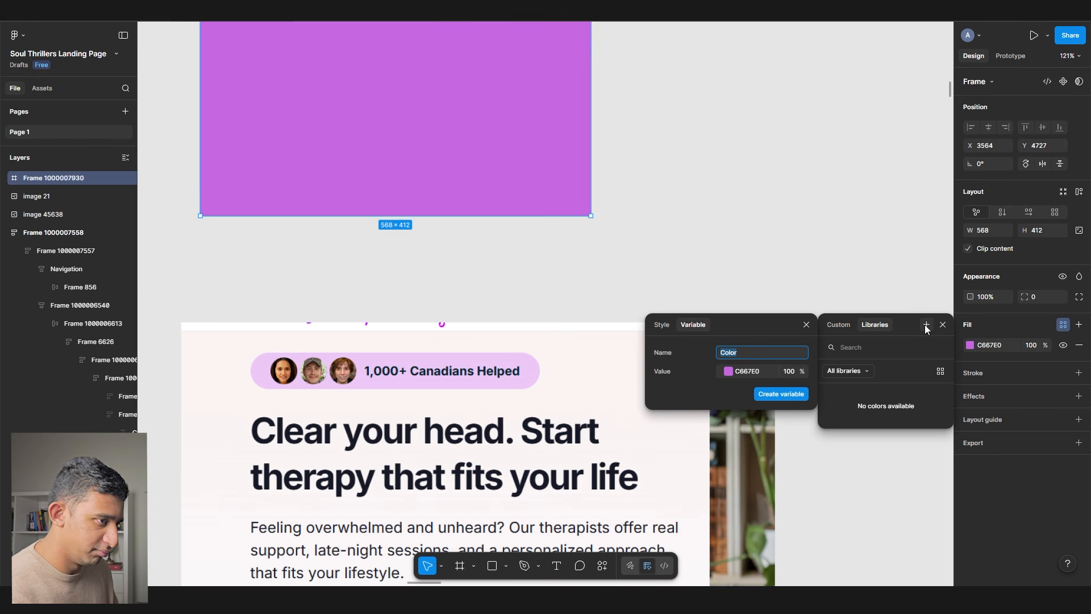
pyautogui.press('Return')
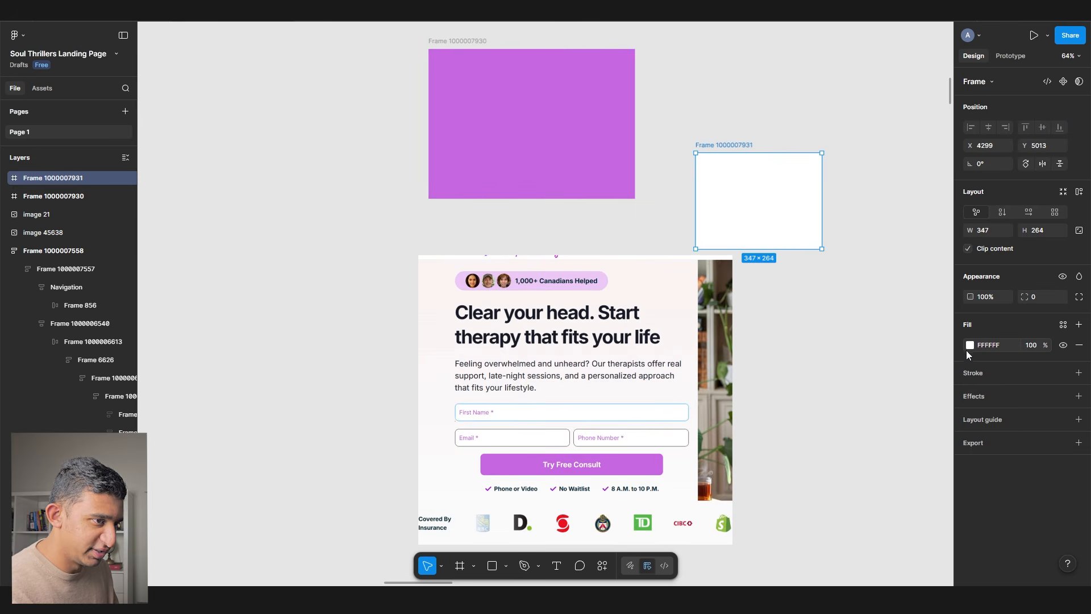
# - Sample the Canadians Helped pill's light pink (ECCBF6) and create a 'Light P' colour variable
pyautogui.click(969, 347)
pyautogui.scroll(6, 534, 294)
pyautogui.click(550, 262)
pyautogui.click(1063, 325)
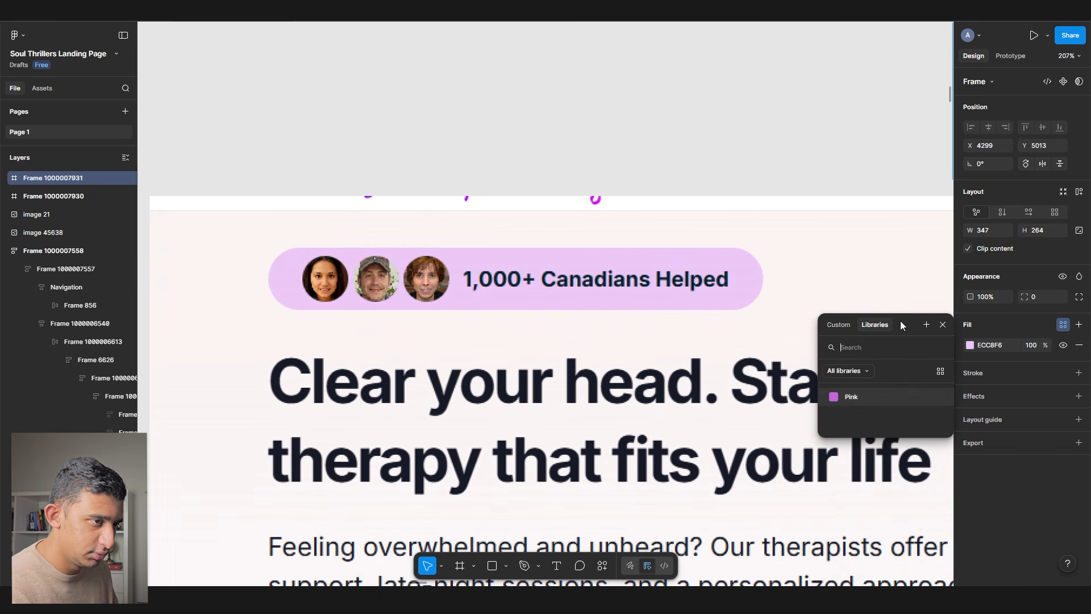
pyautogui.click(926, 325)
pyautogui.write('Light Pi')
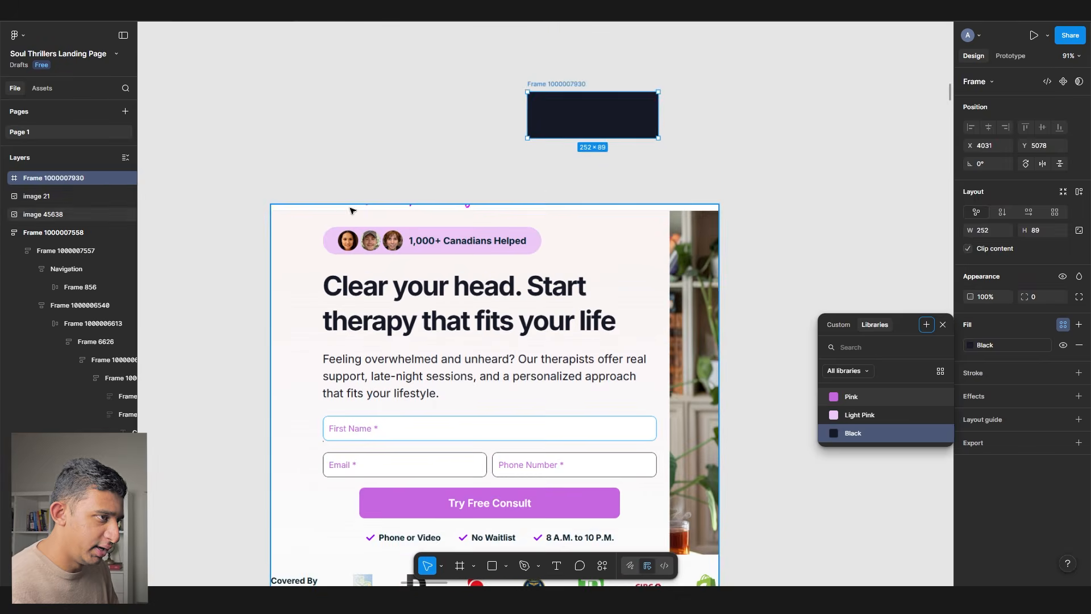
pyautogui.click(336, 159)
pyautogui.scroll(-5, 434, 203)
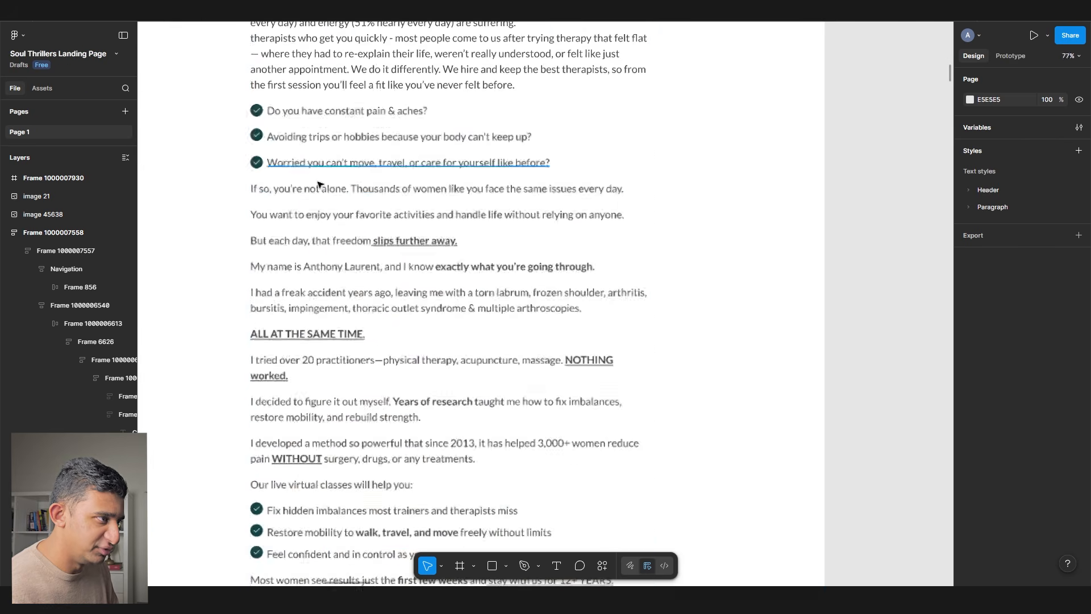
# - Detach the Body Text colour style from the 'If so, you're not alone' text line
pyautogui.click(438, 188)
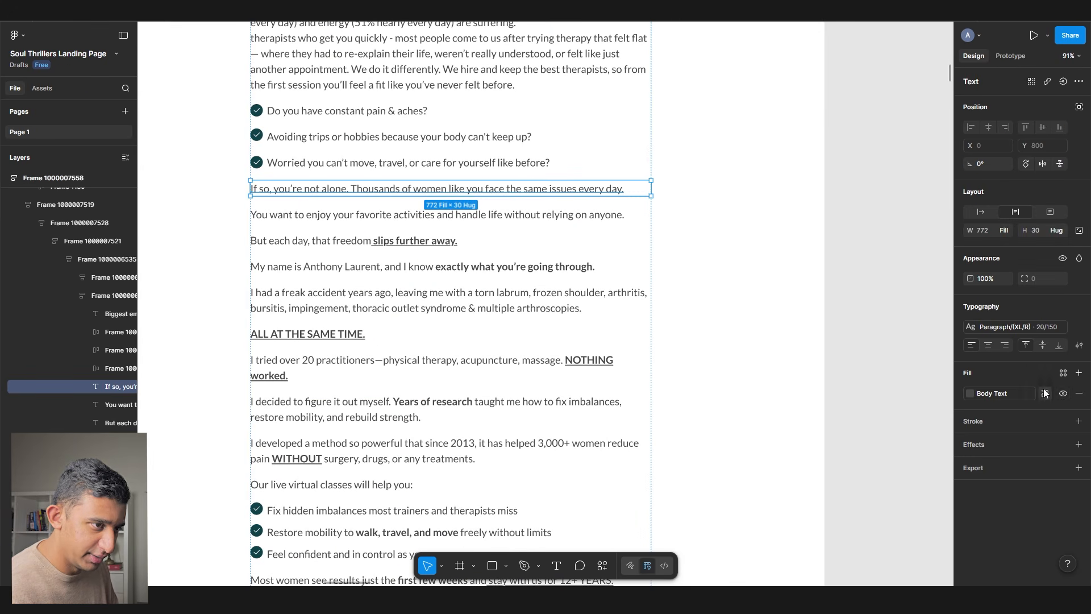
pyautogui.click(1043, 392)
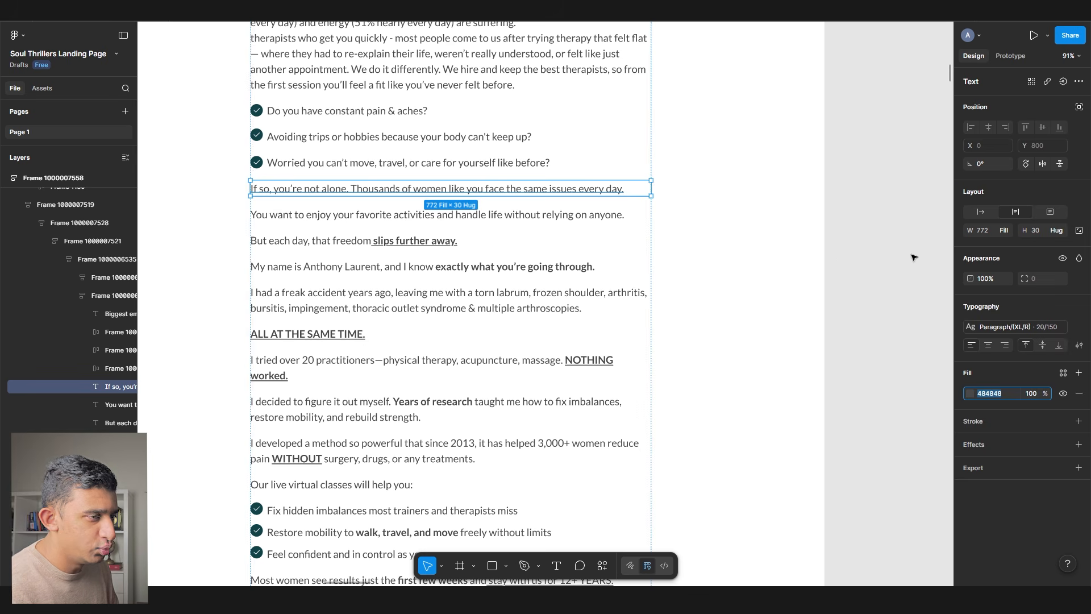
pyautogui.click(910, 254)
pyautogui.click(520, 193)
# - Save the line's 484848 grey as a new BodyText colour variable
pyautogui.click(1008, 393)
pyautogui.click(1063, 373)
pyautogui.click(926, 373)
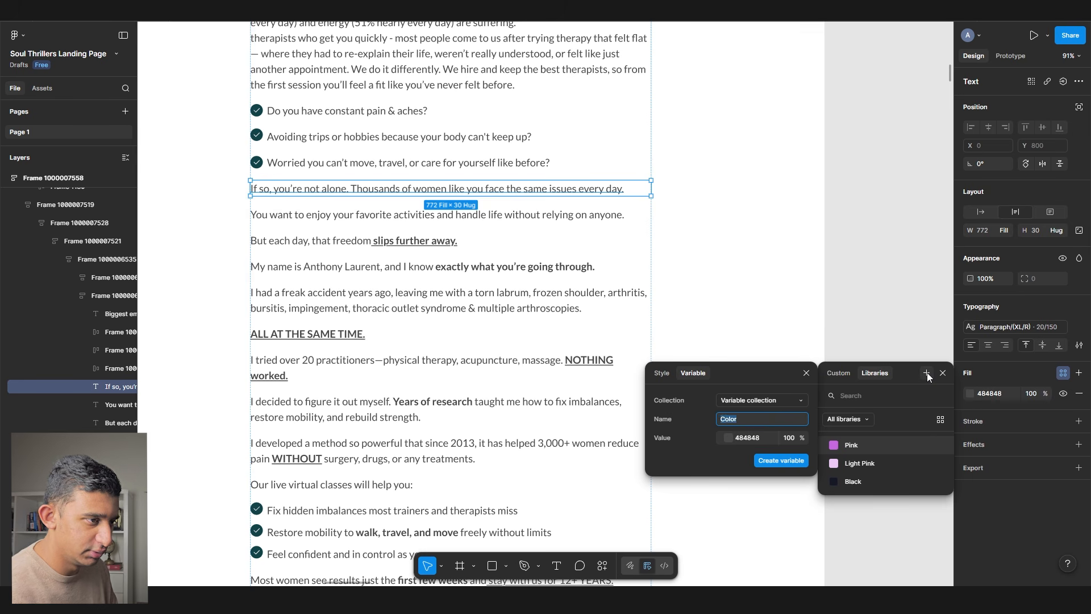
pyautogui.press('Return')
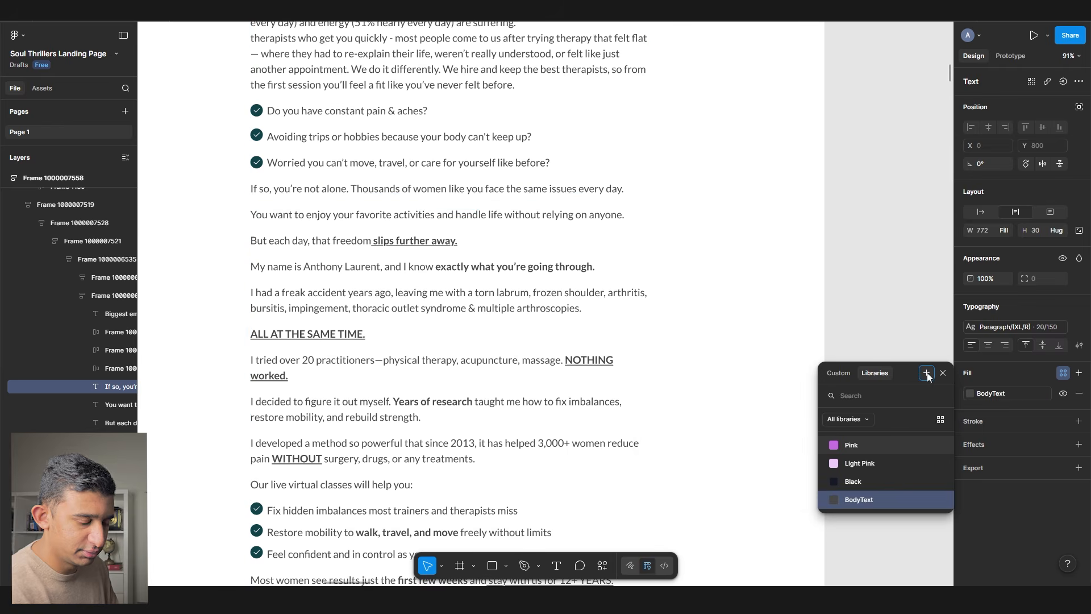
pyautogui.scroll(-3, 665, 241)
pyautogui.click(838, 295)
pyautogui.scroll(1, 829, 307)
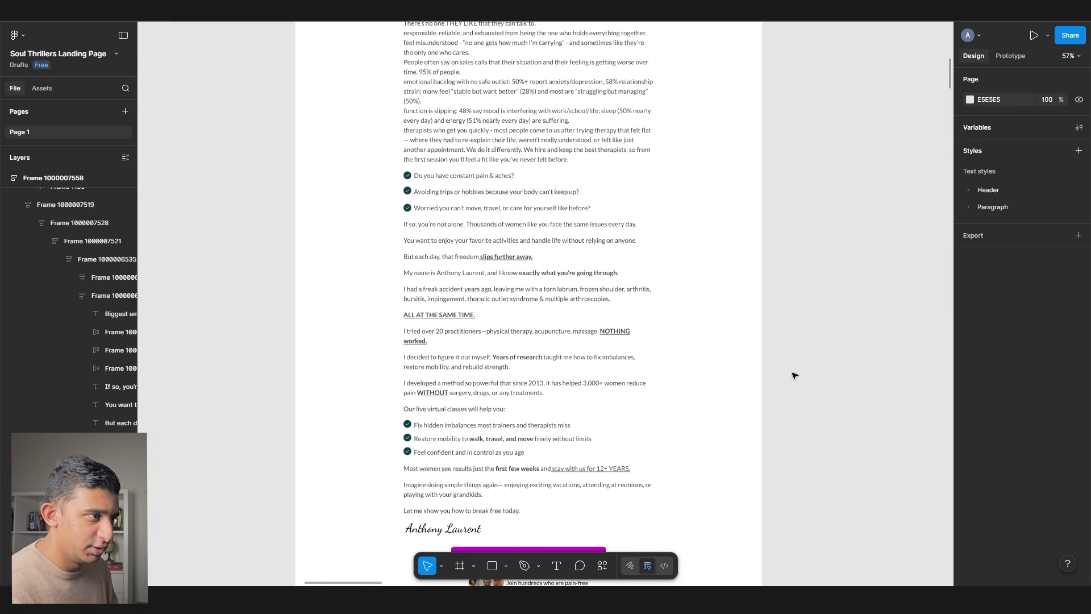
pyautogui.scroll(-3, 626, 356)
pyautogui.scroll(3, 694, 273)
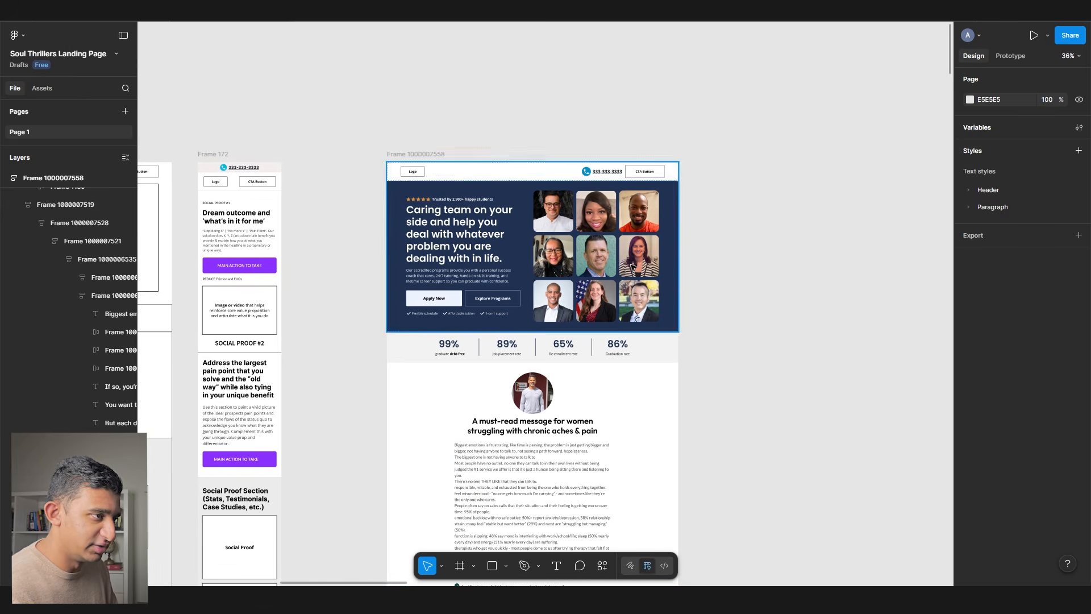
# - Copy the hero's Navigation frame and paste a duplicate onto empty canvas
pyautogui.scroll(3, 625, 296)
pyautogui.hscroll(2, 625, 295)
pyautogui.click(455, 227)
pyautogui.hotkey('ctrl', 'c')
pyautogui.click(334, 127)
pyautogui.scroll(5, 334, 127)
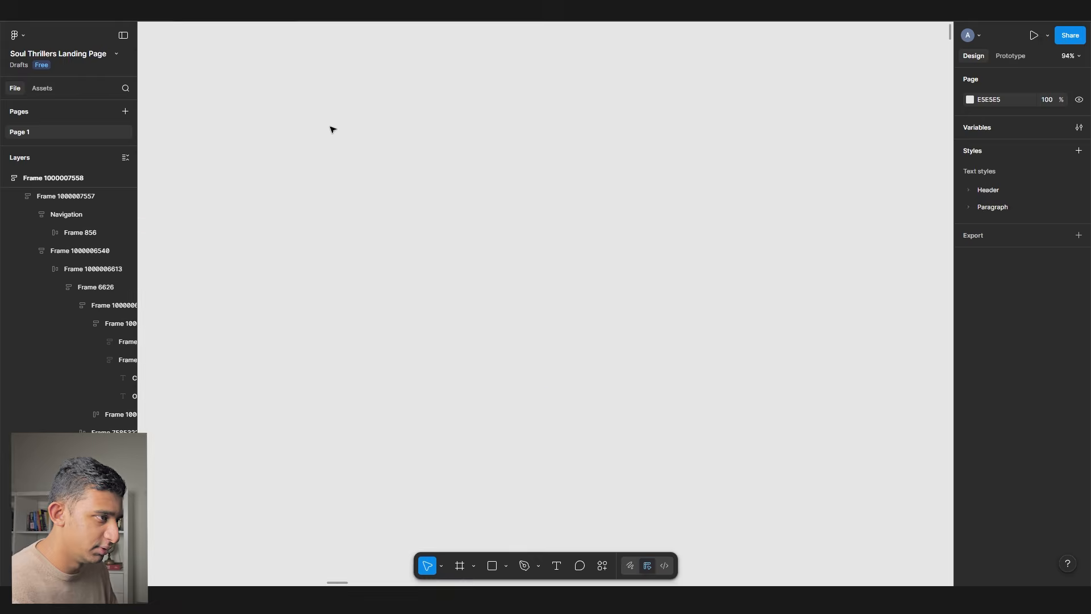
pyautogui.hotkey('ctrl', 'v')
pyautogui.scroll(2, 390, 256)
pyautogui.scroll(-2, 560, 216)
pyautogui.hscroll(-4, 736, 185)
pyautogui.click(735, 187)
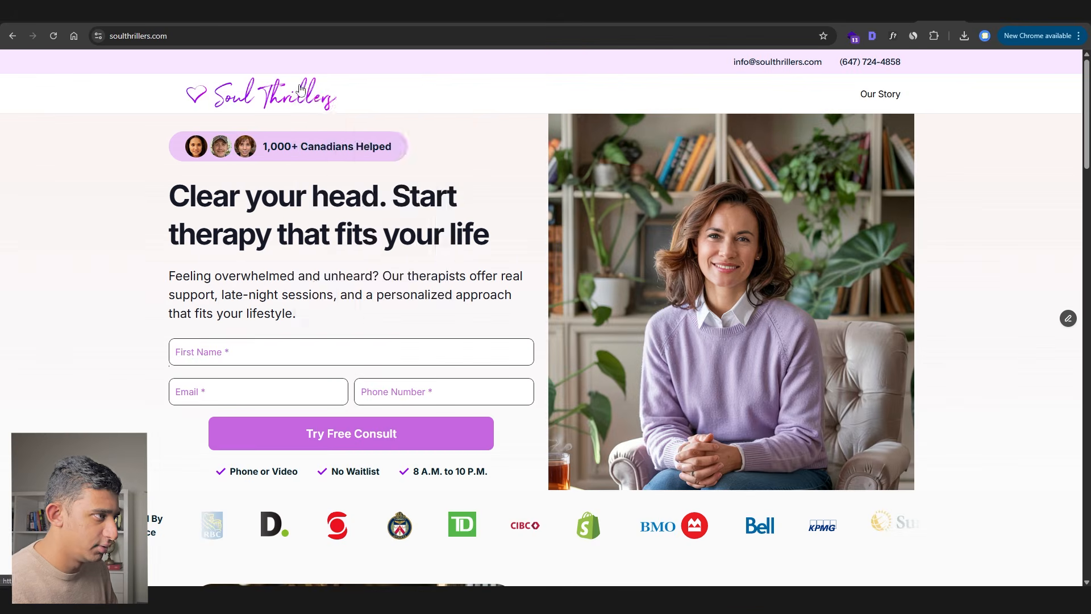
# - Paste the Soul Thrillers logo image into the file and resize it
pyautogui.rightClick(296, 85)
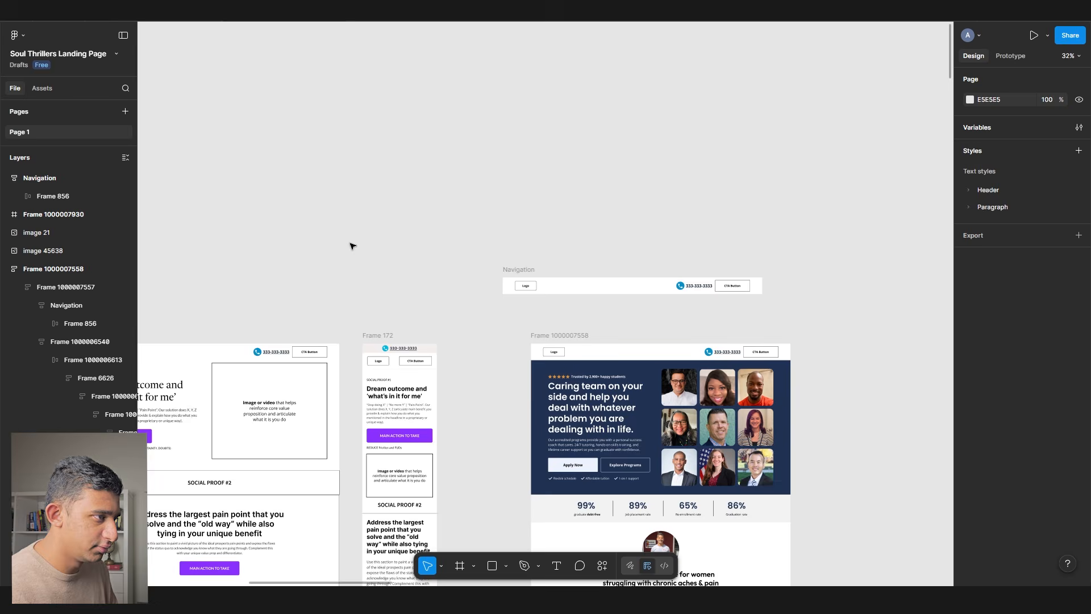
pyautogui.hotkey('ctrl', 'v')
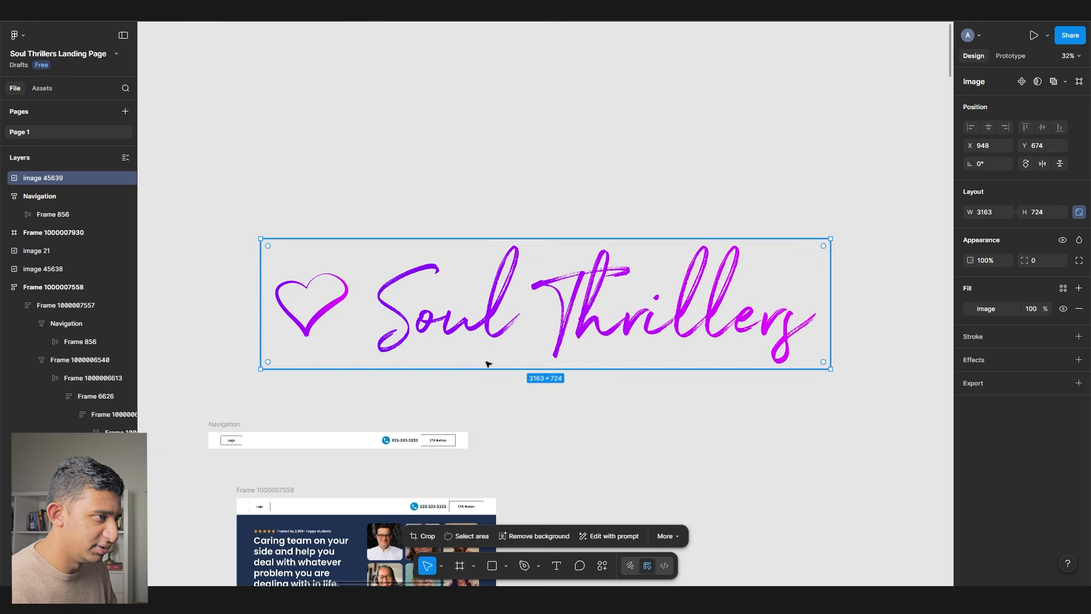
pyautogui.moveTo(495, 241); pyautogui.dragTo(502, 333)
pyautogui.scroll(5, 339, 372)
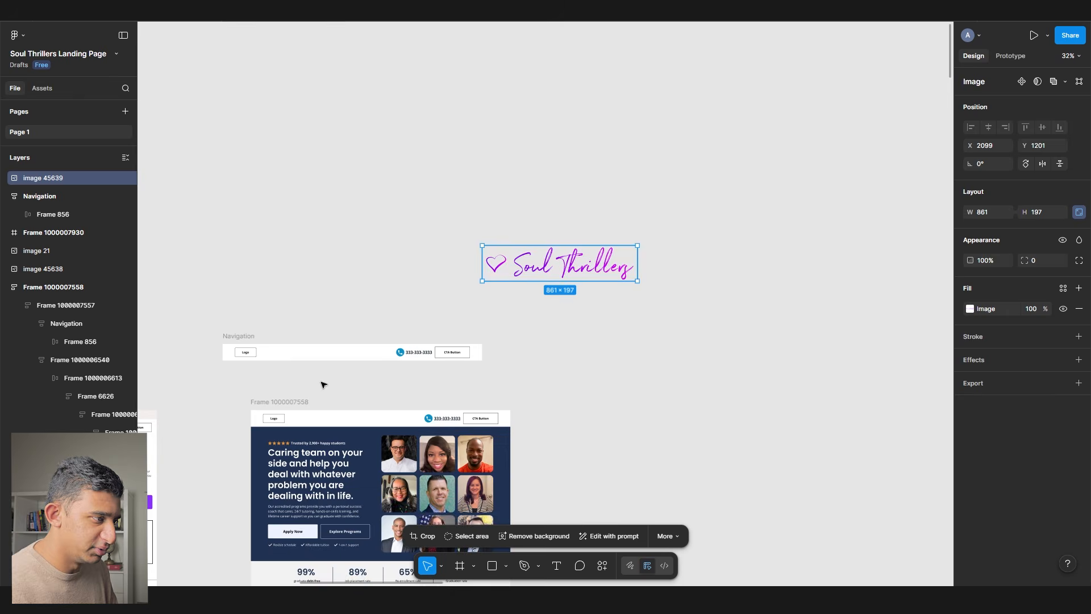
pyautogui.hotkey('ctrl', 'z')
# - Copy the LUME Navigation from the ThrillX samples file and paste it below the white navigation
pyautogui.moveTo(139, 25)
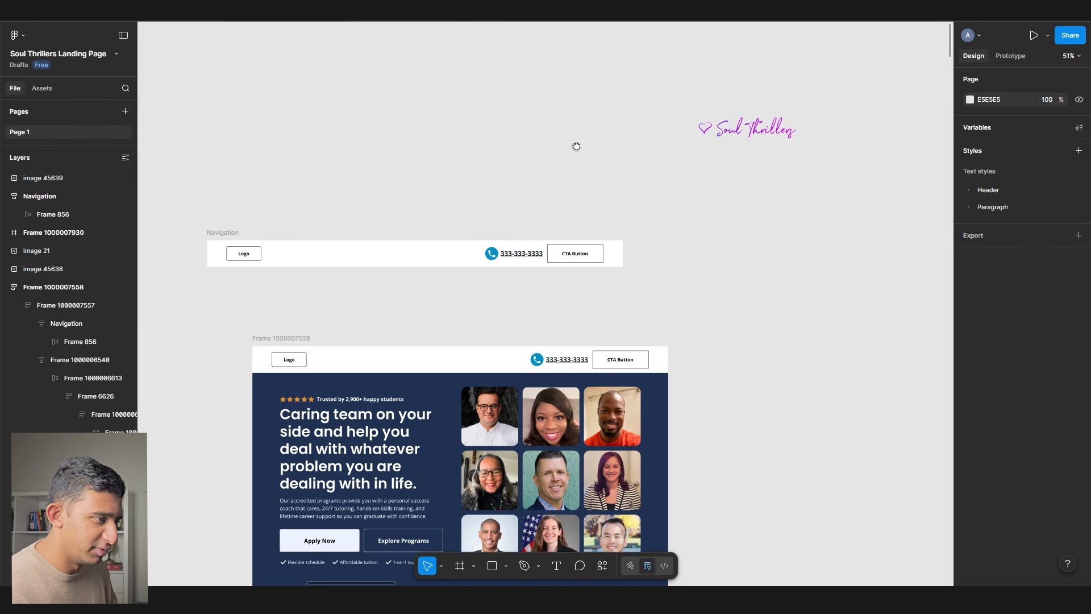
pyautogui.hscroll(-5, 576, 150)
pyautogui.click(140, 10)
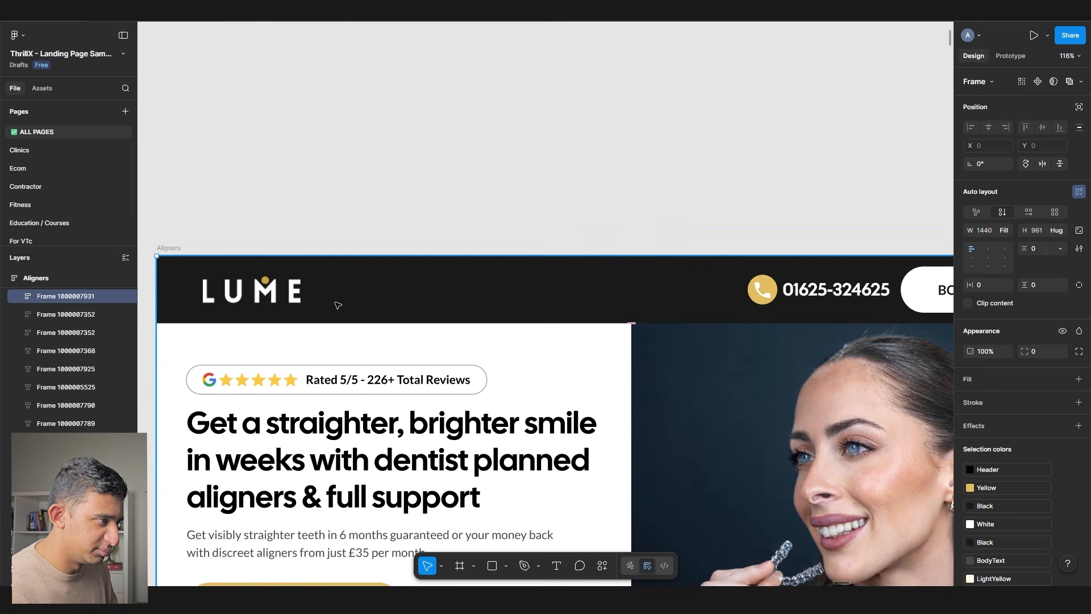
pyautogui.doubleClick(337, 305)
pyautogui.click(256, 10)
pyautogui.moveTo(523, 320); pyautogui.dragTo(161, 300)
pyautogui.hotkey('ctrl', 'v')
pyautogui.moveTo(379, 296); pyautogui.dragTo(253, 216)
# - Replace the LUME logo in the dark navigation with the Soul Thrillers logo
pyautogui.click(230, 183)
pyautogui.click(717, 54)
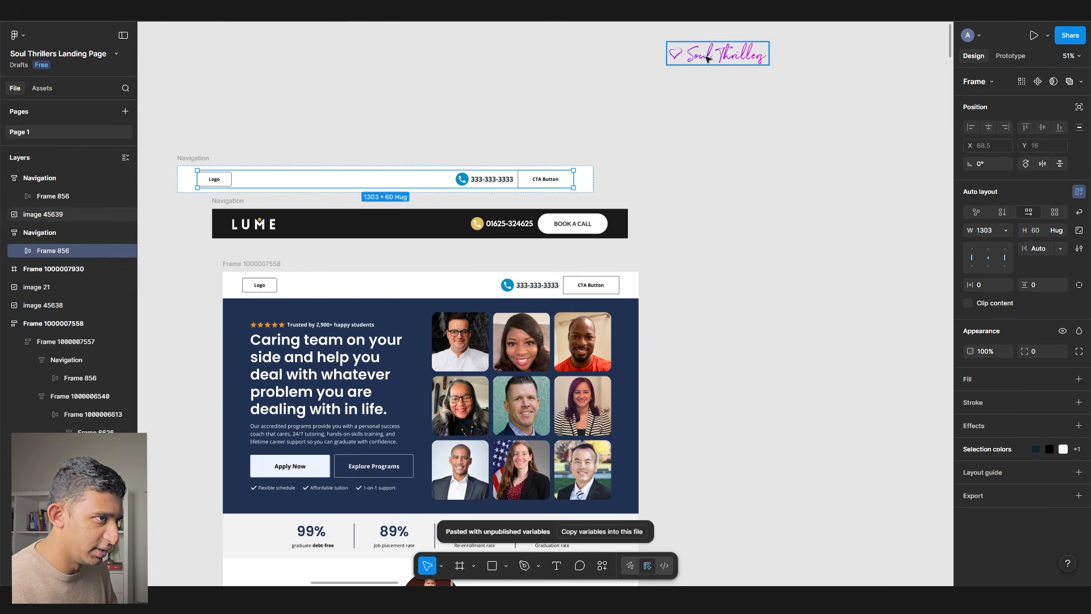
pyautogui.moveTo(717, 54); pyautogui.dragTo(291, 111)
pyautogui.doubleClick(256, 224)
pyautogui.hotkey('ctrl', 'shift', 'r')
pyautogui.scroll(5, 256, 224)
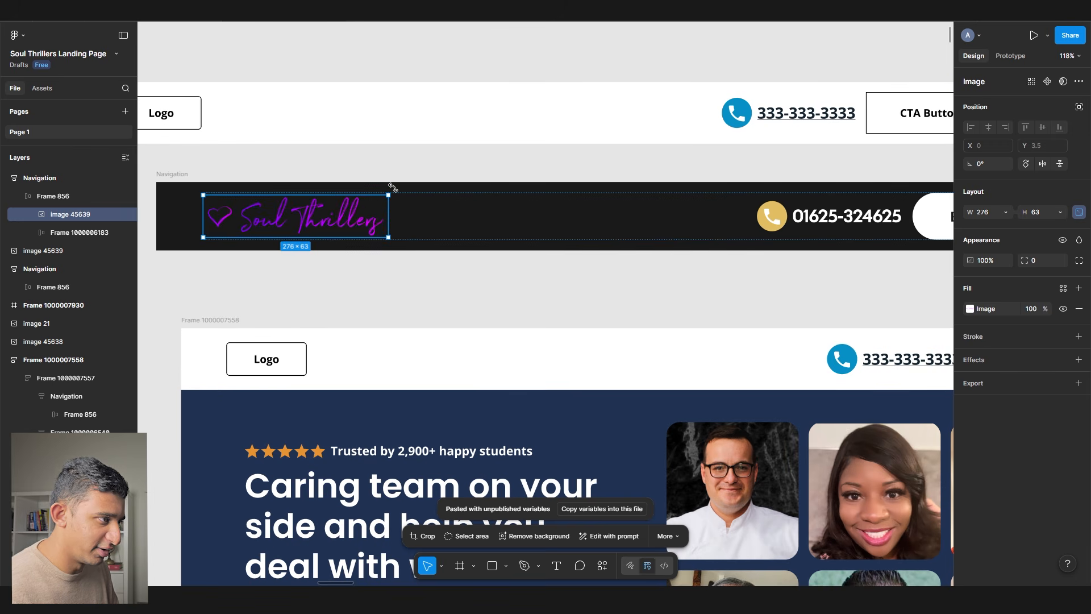
# - Detach the navigation bar's Black fill variable and set the fill to white
pyautogui.click(392, 188)
pyautogui.click(980, 401)
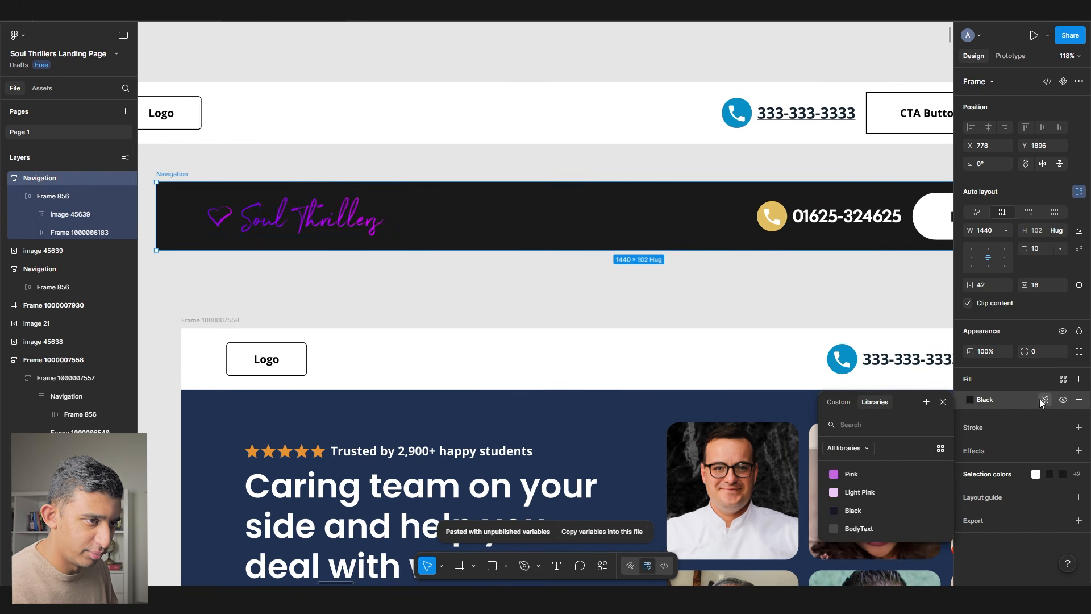
pyautogui.click(1042, 401)
pyautogui.click(991, 399)
pyautogui.write('444')
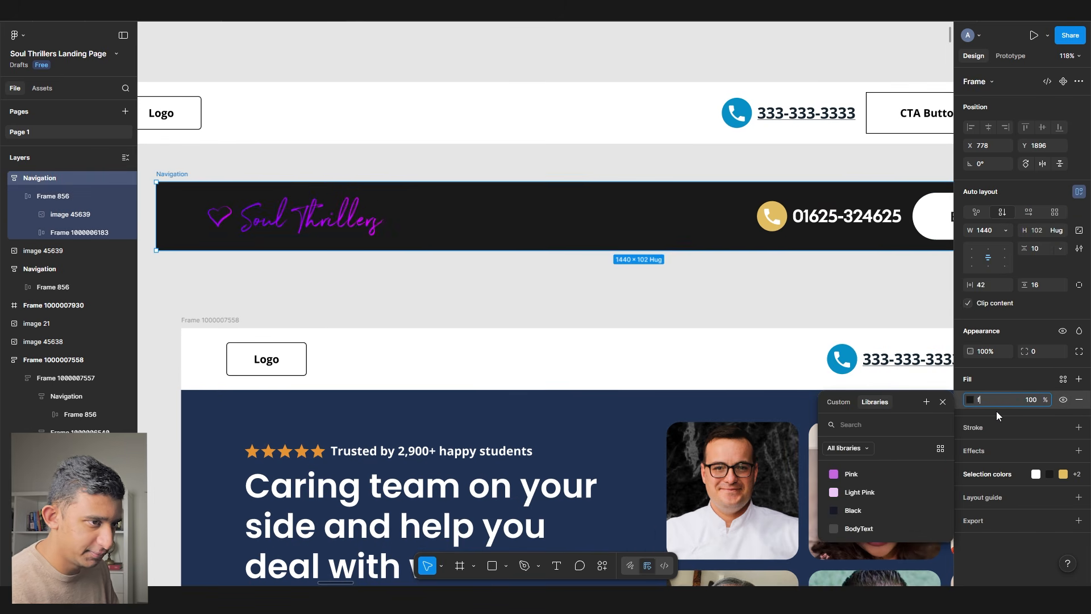
pyautogui.write('fff')
pyautogui.press('Return')
# - Save the white fill as a new White colour variable
pyautogui.click(1062, 379)
pyautogui.click(929, 380)
pyautogui.write('W')
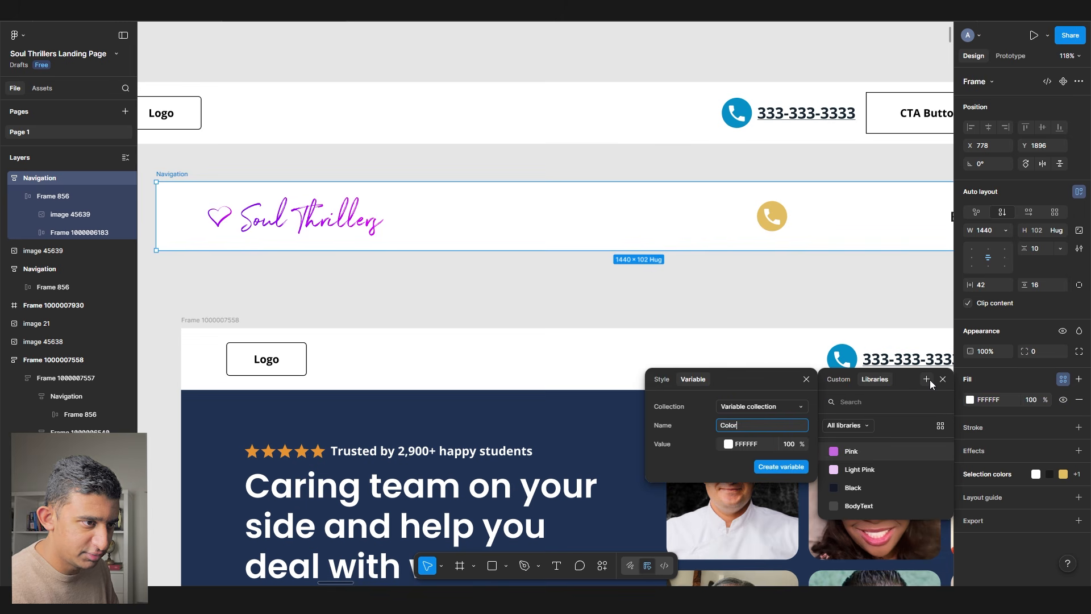
pyautogui.write('hj')
pyautogui.press('BackSpace')
pyautogui.press('BackSpace')
pyautogui.write('hite')
pyautogui.press('Return')
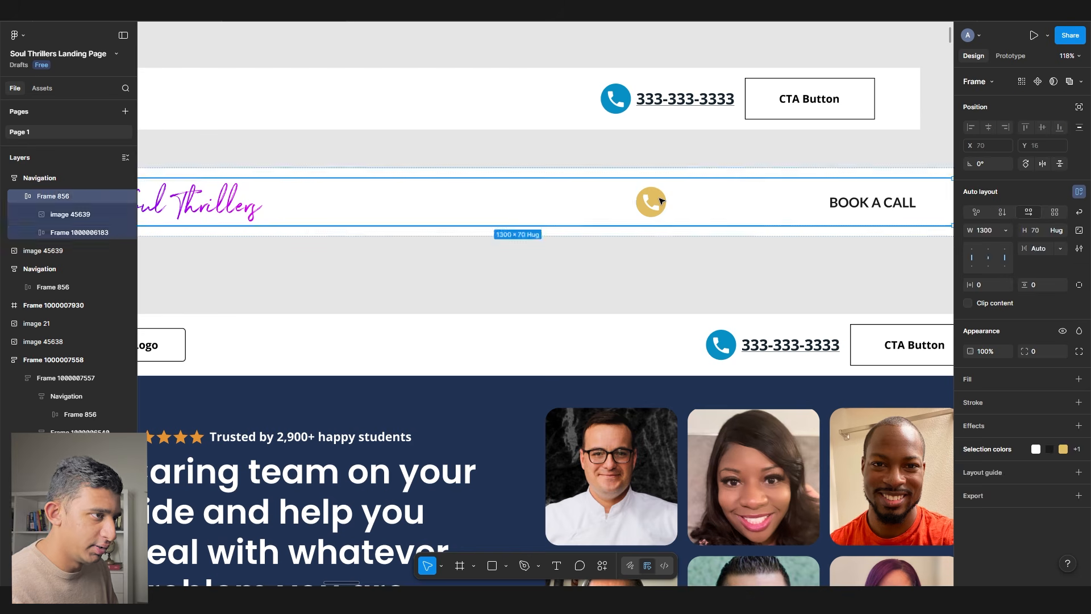
# - Colour the phone icon Black and the phone number BodyText
pyautogui.doubleClick(663, 210)
pyautogui.doubleClick(663, 210)
pyautogui.doubleClick(664, 212)
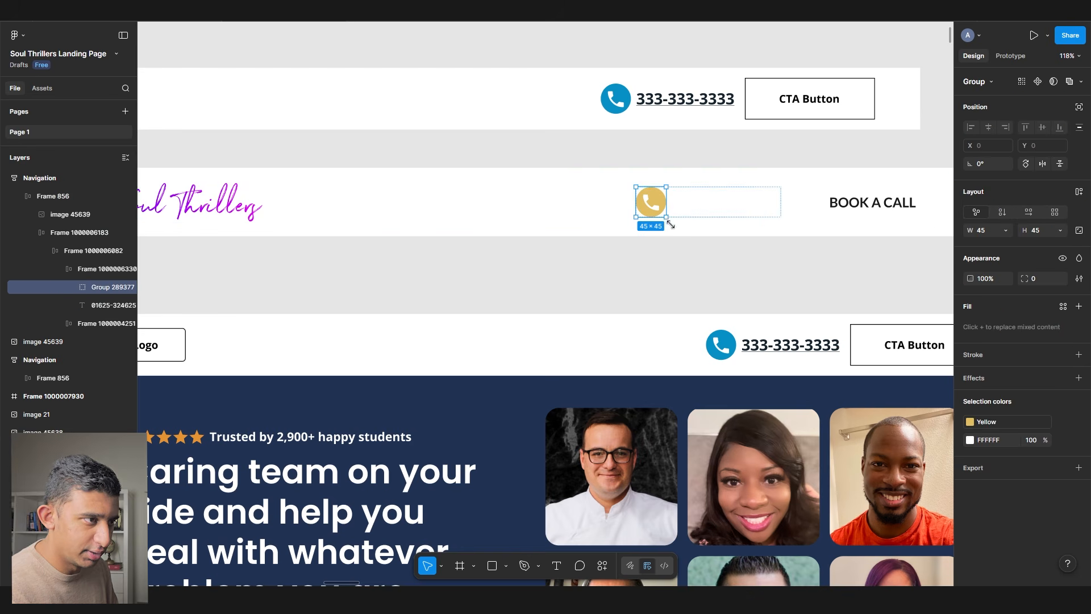
pyautogui.click(1001, 425)
pyautogui.click(853, 526)
pyautogui.press('Tab')
pyautogui.click(981, 395)
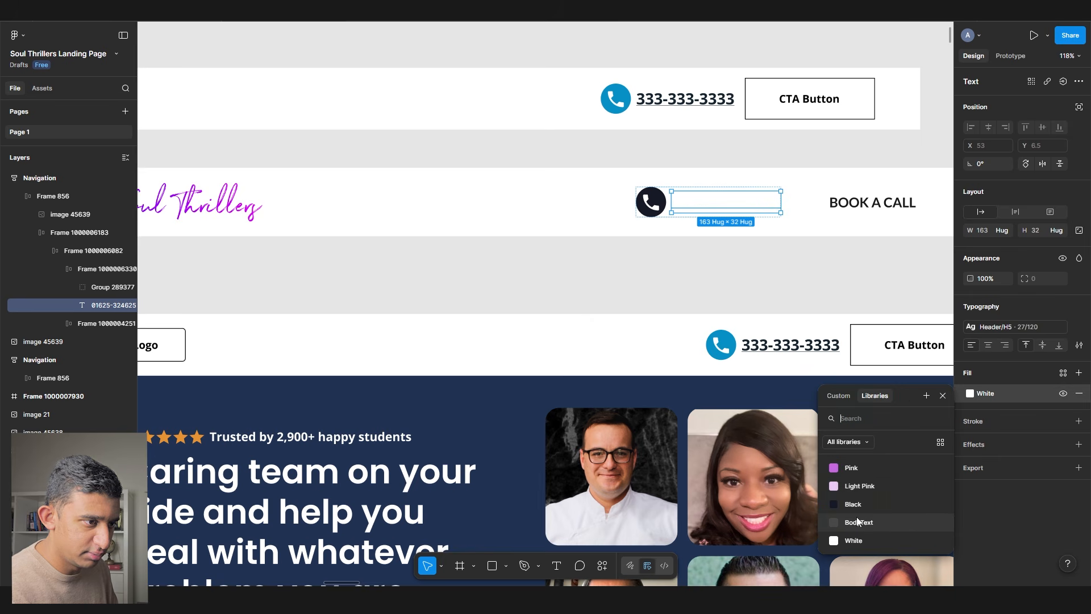
pyautogui.click(857, 521)
pyautogui.click(796, 302)
# - Make the BOOK A CALL button Pink with White text
pyautogui.doubleClick(889, 203)
pyautogui.doubleClick(889, 203)
pyautogui.moveTo(801, 300); pyautogui.dragTo(761, 272)
pyautogui.click(986, 400)
pyautogui.click(847, 466)
pyautogui.press('Return')
pyautogui.press('Return')
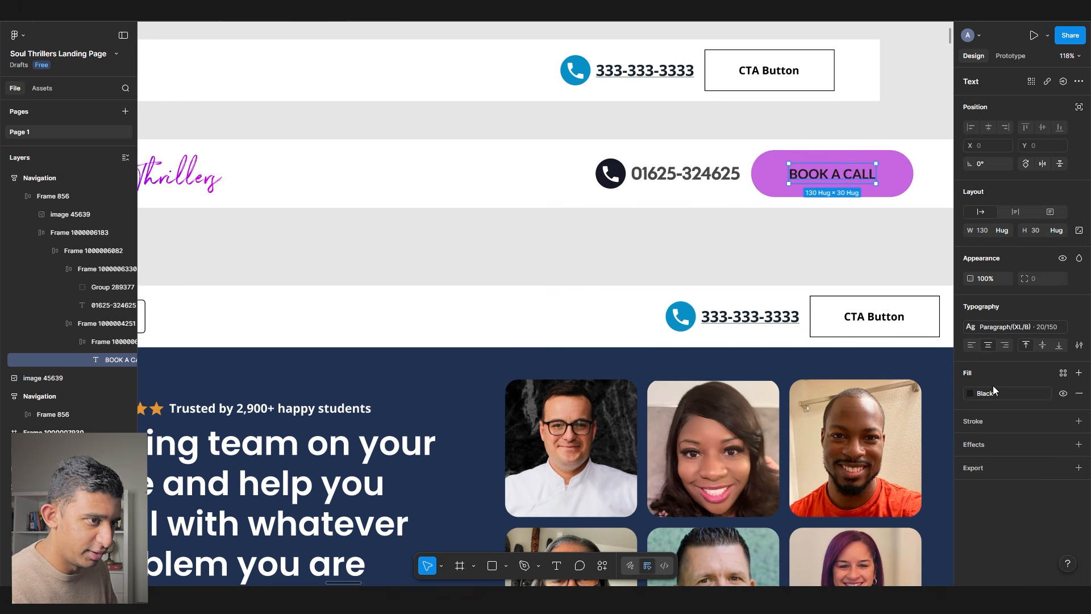
pyautogui.click(985, 393)
pyautogui.click(858, 538)
# - Delete the old placeholder navigation copy
pyautogui.scroll(-5, 606, 241)
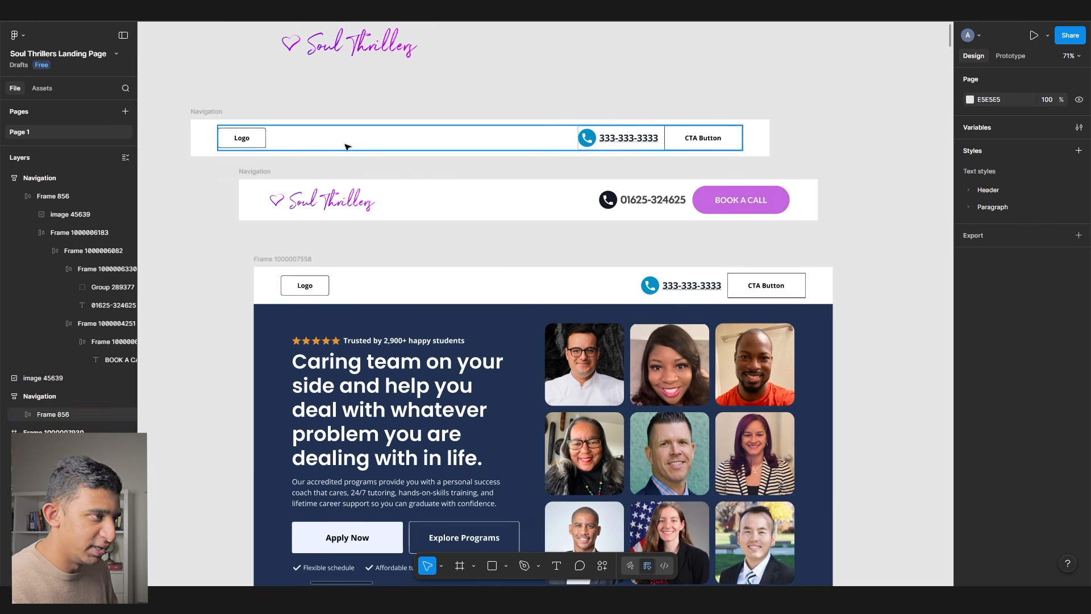
pyautogui.click(212, 114)
pyautogui.press('Delete')
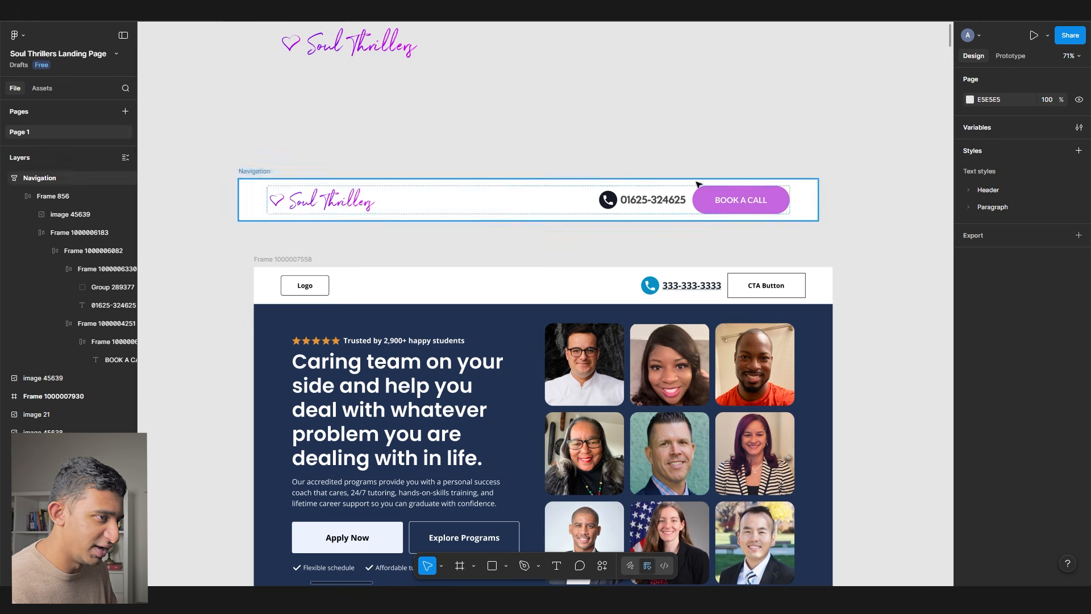
# - Apply the H5 header text style to the navigation's phone number
pyautogui.scroll(5, 671, 190)
pyautogui.keyDown('ctrl'); pyautogui.click(638, 209); pyautogui.keyUp('ctrl')
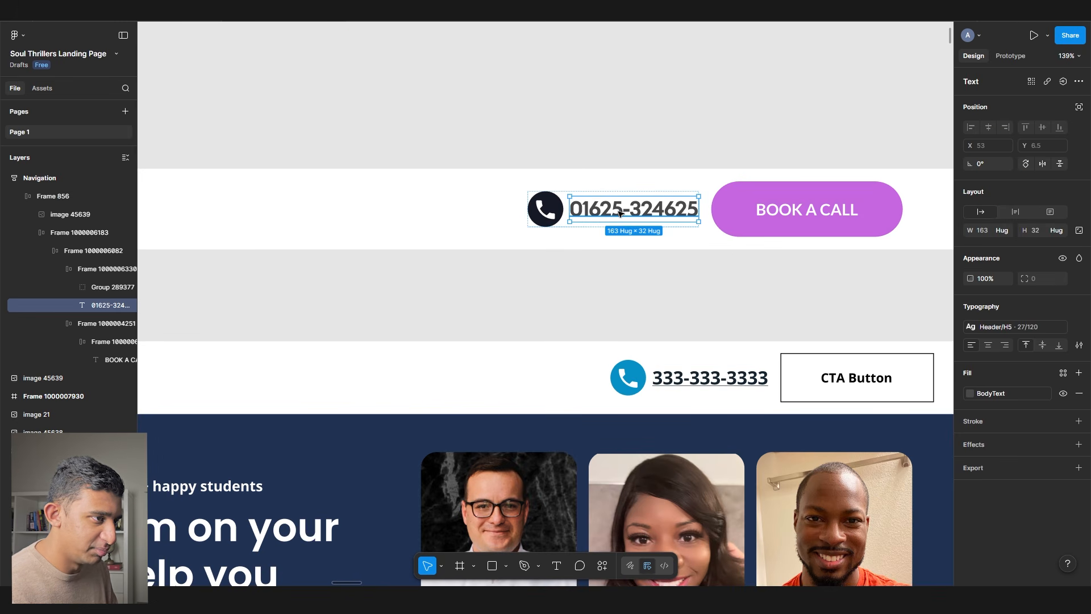
pyautogui.click(1015, 326)
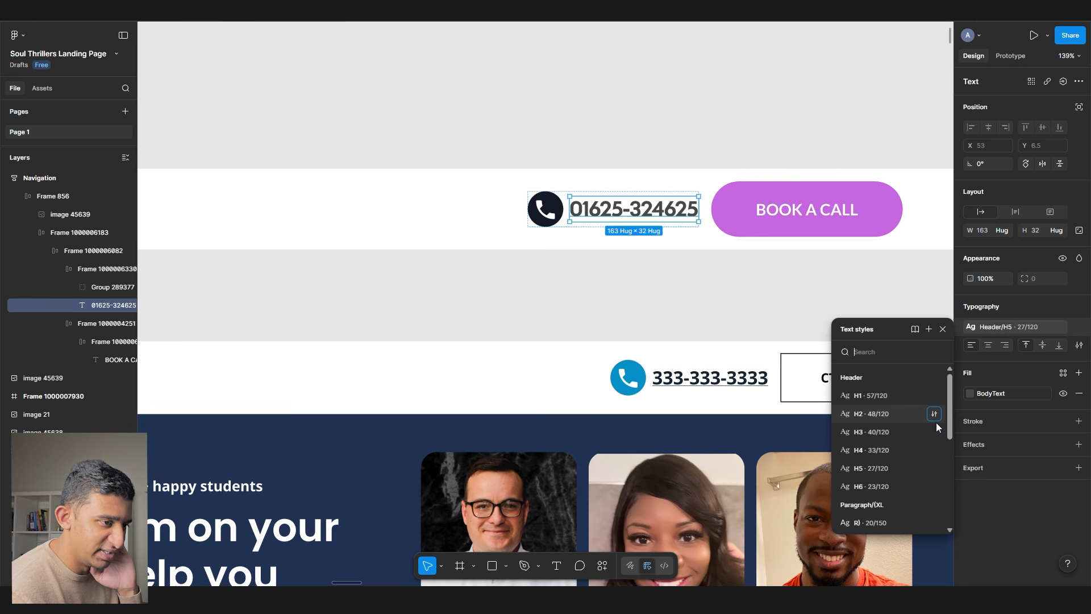
pyautogui.click(879, 467)
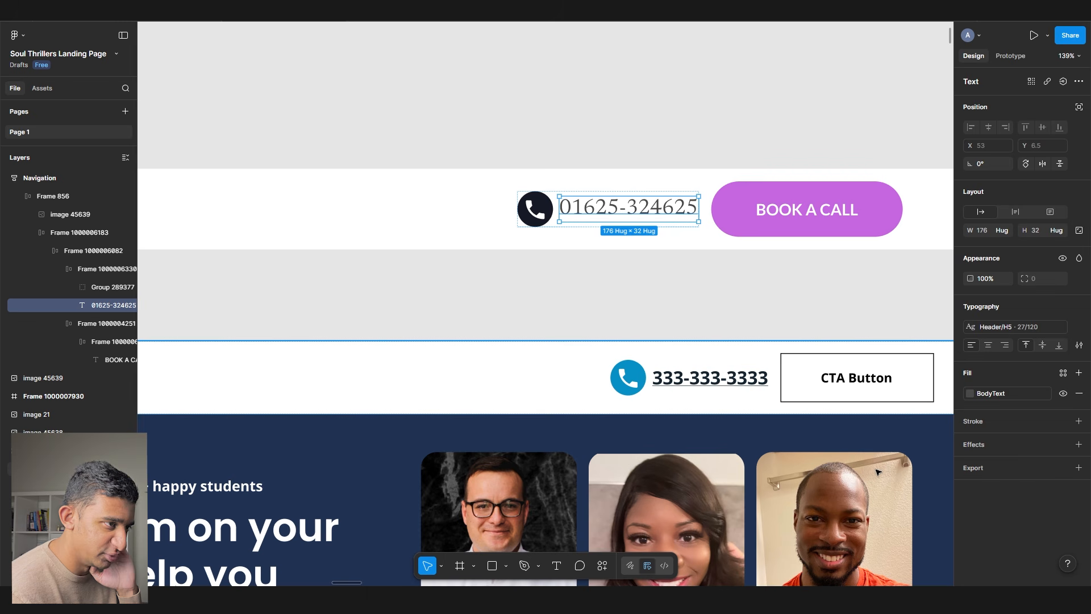
pyautogui.click(679, 268)
# - Apply a Paragraph text style to the BOOK A CALL label
pyautogui.moveTo(839, 213); pyautogui.dragTo(637, 211)
pyautogui.keyDown('ctrl'); pyautogui.click(639, 208); pyautogui.keyUp('ctrl')
pyautogui.click(991, 329)
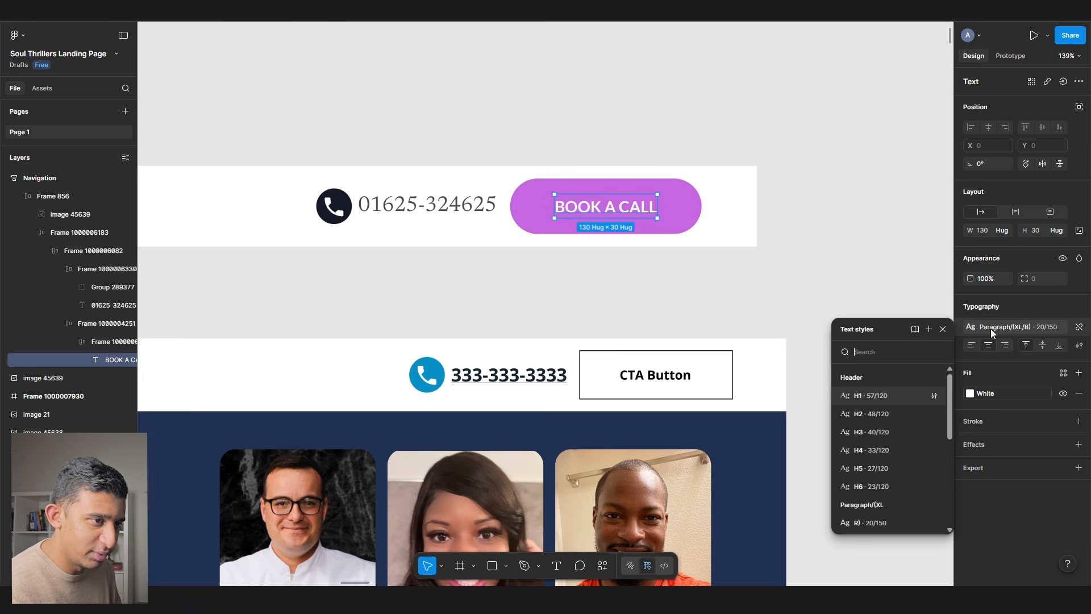
pyautogui.scroll(-3, 886, 450)
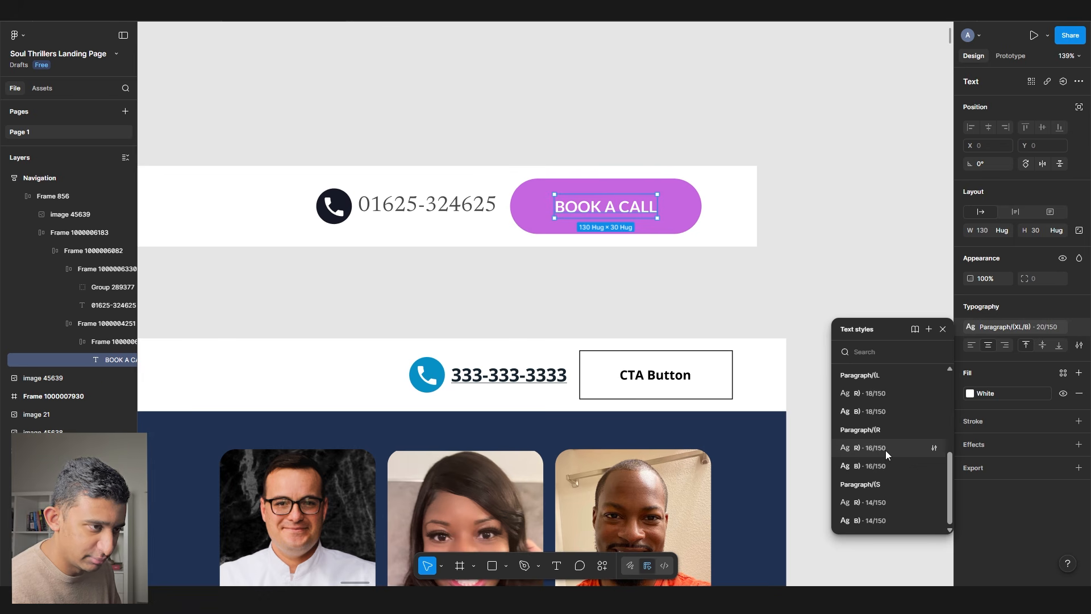
pyautogui.click(886, 416)
pyautogui.click(621, 290)
# - Move the new navigation into the landing page and delete the placeholder Logo and CTA Button navigation
pyautogui.scroll(-5, 528, 244)
pyautogui.scroll(-4, 528, 245)
pyautogui.moveTo(301, 178); pyautogui.dragTo(348, 289)
pyautogui.click(359, 265)
pyautogui.press('Delete')
# - Fill the dark circle behind the phone handset with the Pink colour style
pyautogui.scroll(6, 634, 270)
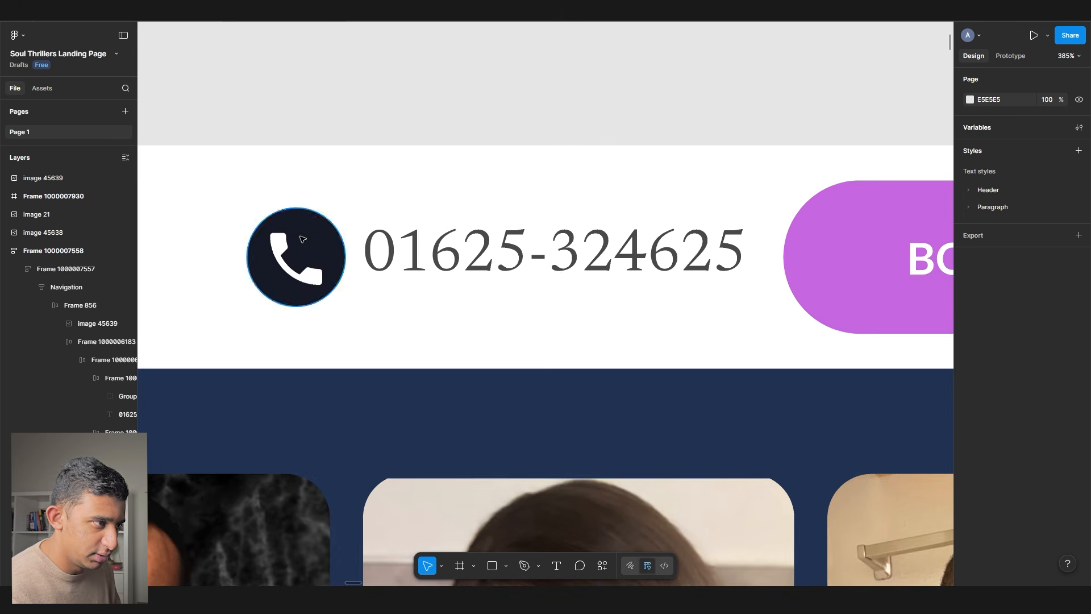
pyautogui.keyDown('ctrl'); pyautogui.click(282, 234); pyautogui.keyUp('ctrl')
pyautogui.keyDown('ctrl'); pyautogui.click(335, 241); pyautogui.keyUp('ctrl')
pyautogui.click(1009, 312)
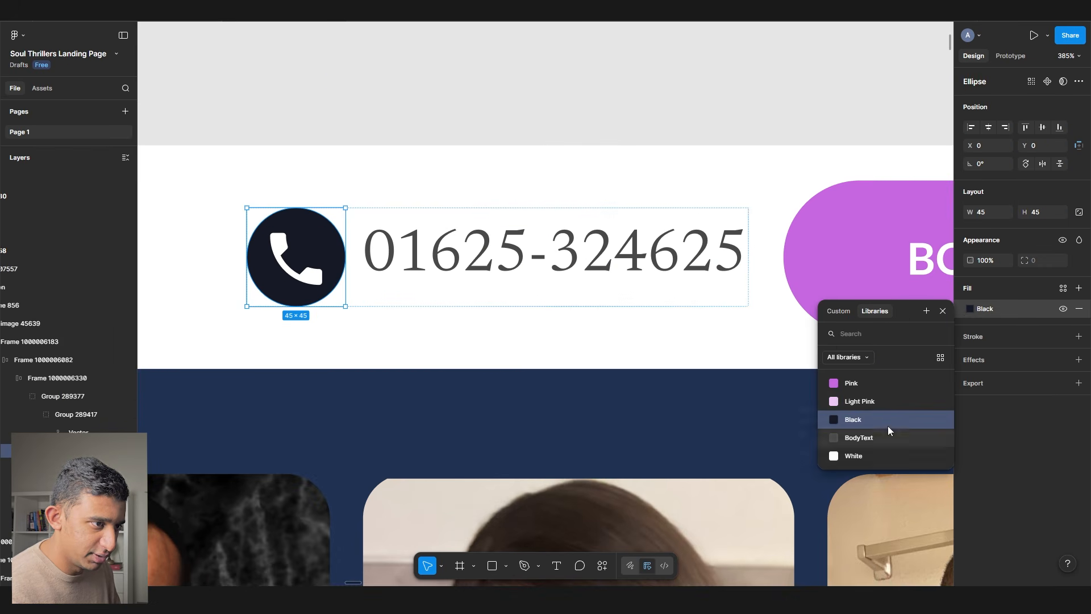
pyautogui.click(832, 384)
pyautogui.scroll(-5, 574, 290)
pyautogui.click(487, 166)
pyautogui.scroll(-5, 486, 166)
# - Paste the new phone number over the header's old number
pyautogui.moveTo(524, 184)
pyautogui.mouseDown()
pyautogui.moveTo(626, 165)
pyautogui.moveTo(892, 156)
pyautogui.moveTo(520, 197)
pyautogui.mouseUp()
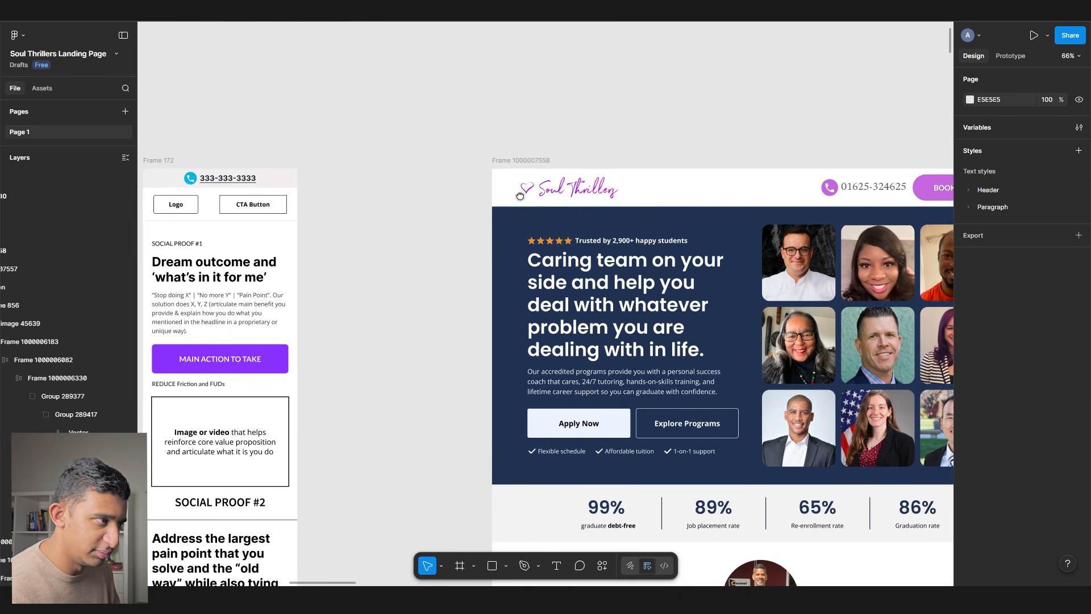
pyautogui.hotkey('ctrl', 'z')
pyautogui.doubleClick(408, 201)
pyautogui.click(402, 137)
pyautogui.click(403, 137)
# - Select the top-left portrait in the hero's photo grid
pyautogui.scroll(-2, 404, 137)
pyautogui.moveTo(459, 124); pyautogui.dragTo(682, 129)
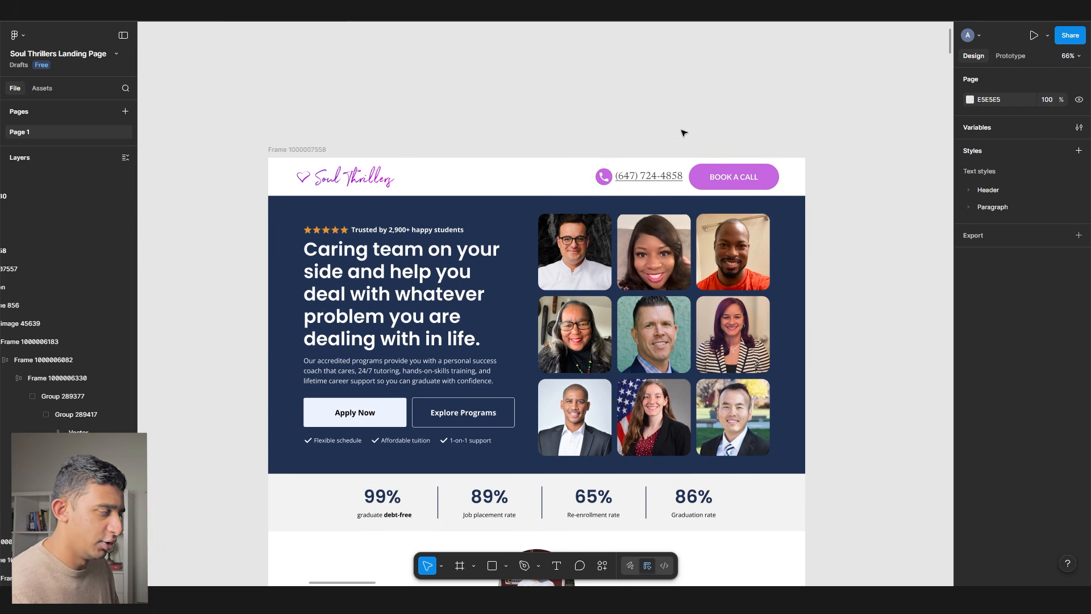
pyautogui.scroll(-1, 654, 258)
pyautogui.click(655, 258)
pyautogui.click(653, 256)
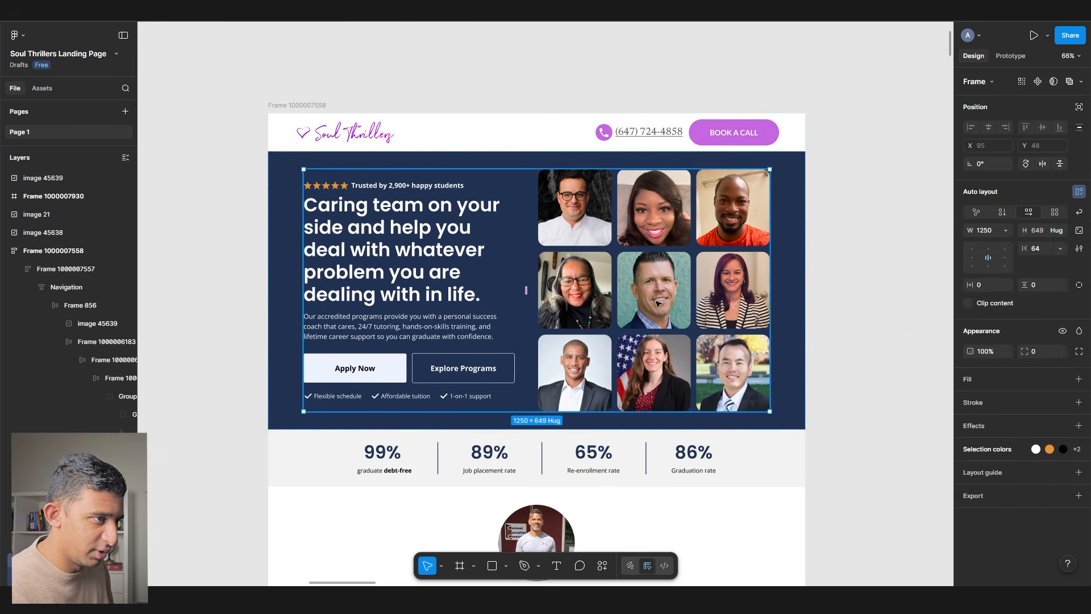
pyautogui.scroll(2, 656, 301)
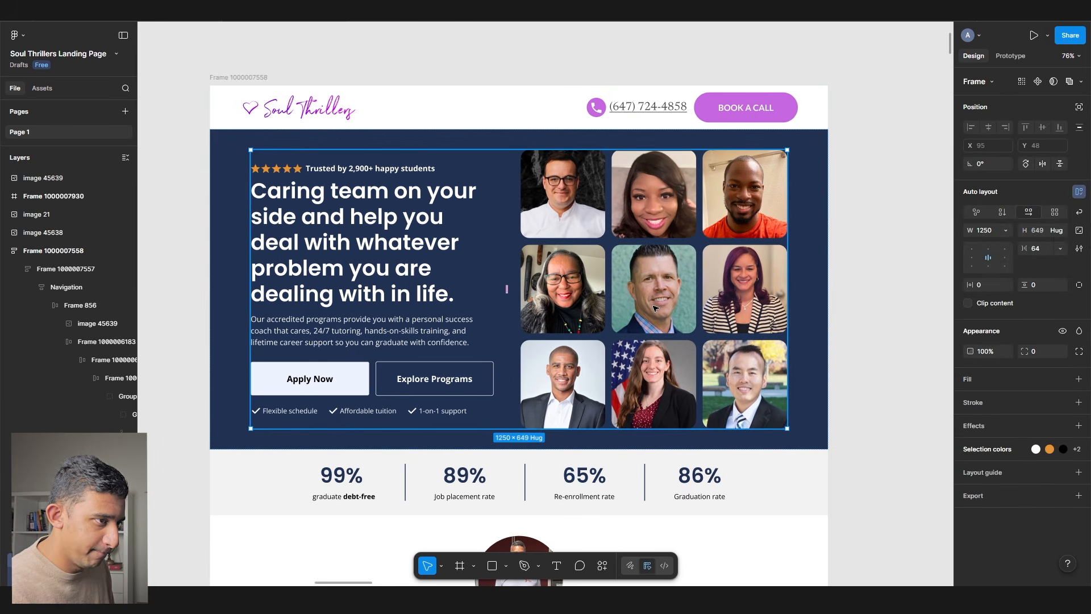
pyautogui.keyDown('ctrl'); pyautogui.click(581, 192); pyautogui.keyUp('ctrl')
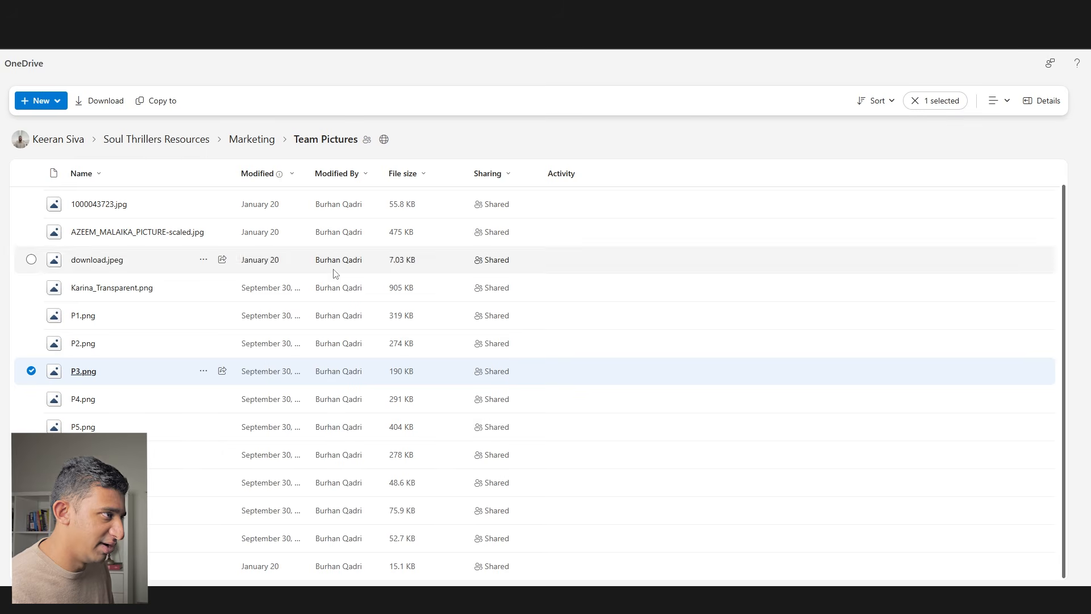
# - Preview P1.png in OneDrive's Team Pictures and browse forward through the team photos to P4.png
pyautogui.click(79, 317)
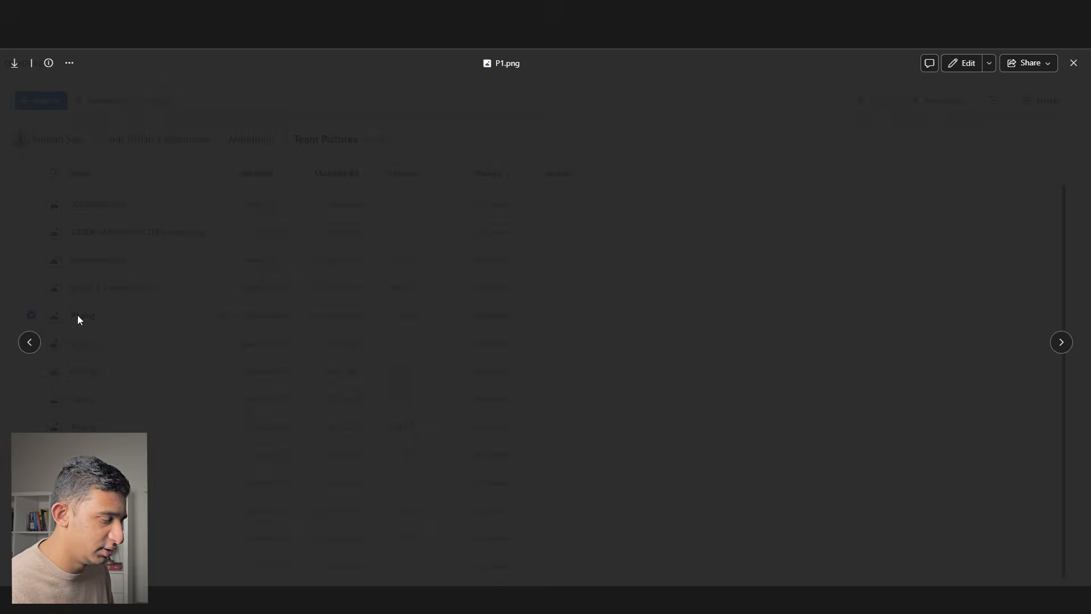
pyautogui.click(1061, 342)
pyautogui.click(1062, 342)
pyautogui.click(1062, 342)
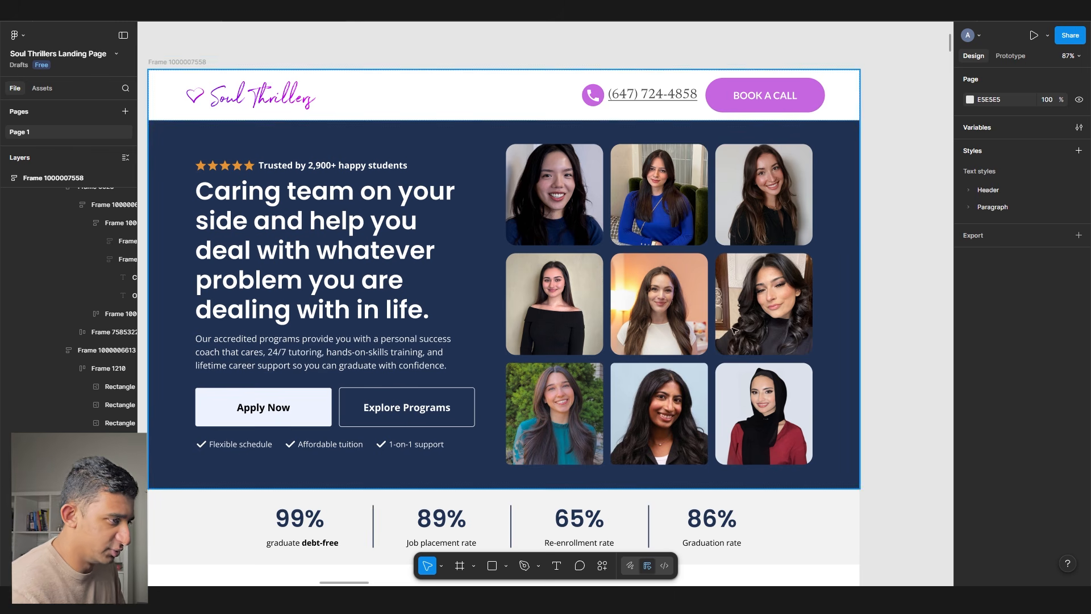
# - Delete the Explore Programs button and relabel Apply Now as 'BOOK FREE CONSULT'
pyautogui.click(456, 410)
pyautogui.doubleClick(455, 407)
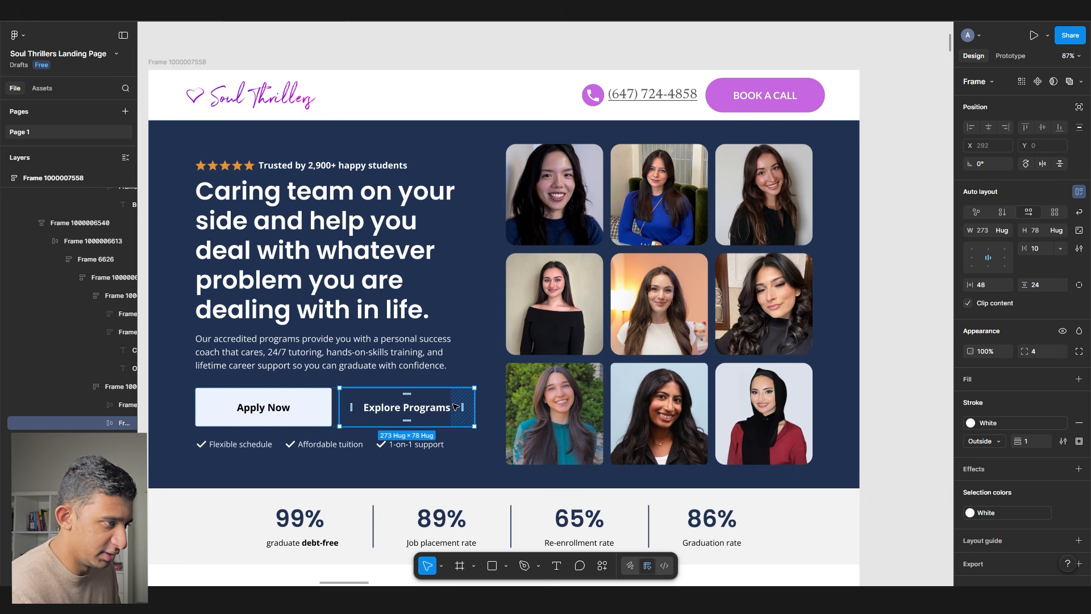
pyautogui.press('Delete')
pyautogui.doubleClick(327, 407)
pyautogui.write('BOOK FREE CONSULT')
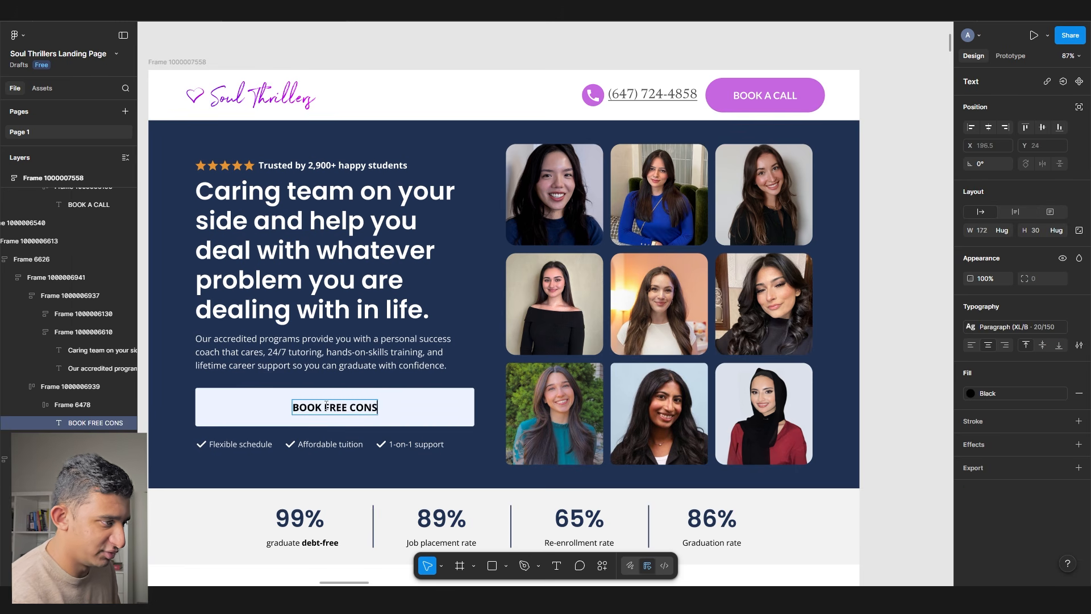
pyautogui.press('Escape')
# - Set the button container and the button to Hug contents so it narrows to its label
pyautogui.click(456, 399)
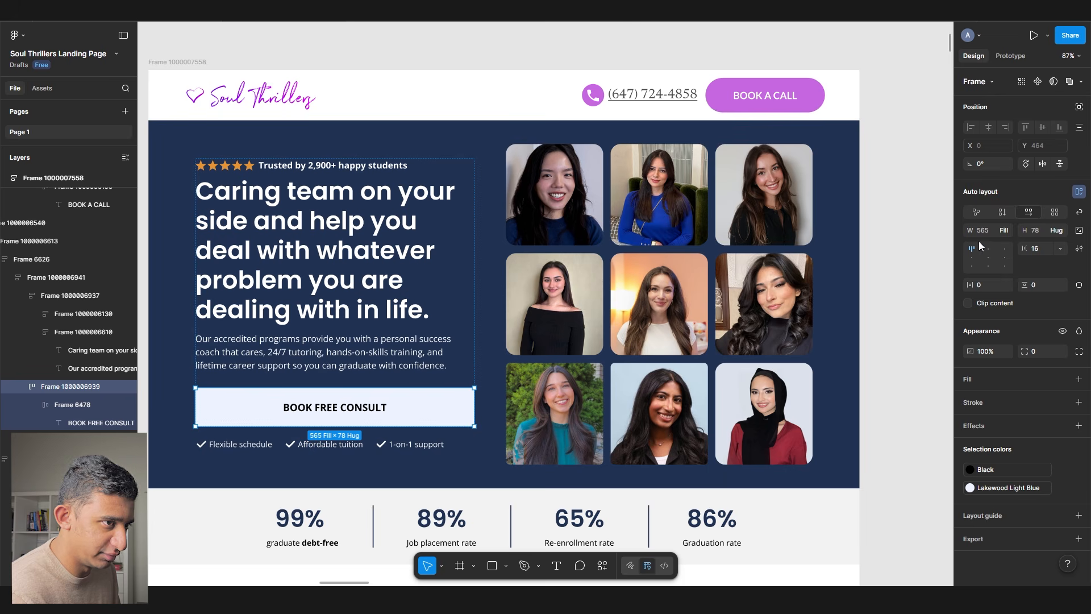
pyautogui.click(1002, 229)
pyautogui.click(1001, 221)
pyautogui.rightClick(442, 405)
pyautogui.click(488, 328)
pyautogui.click(1003, 230)
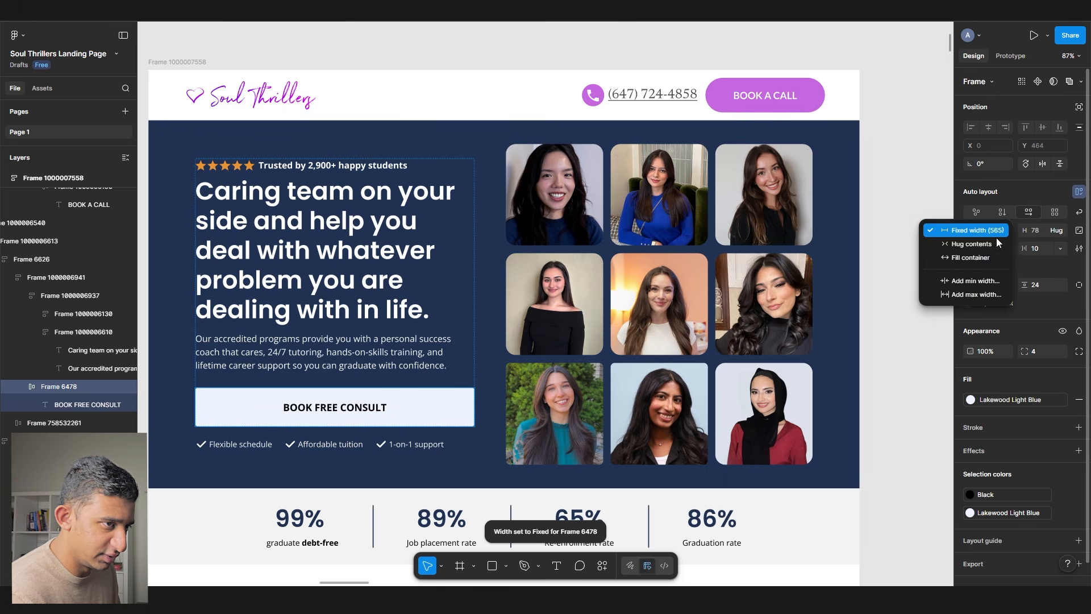
pyautogui.click(997, 239)
# - Paste 'BOOK FREE CONSULT' over the header button's BOOK A CALL label
pyautogui.press('Return')
pyautogui.press('Return')
pyautogui.hotkey('ctrl', 'c')
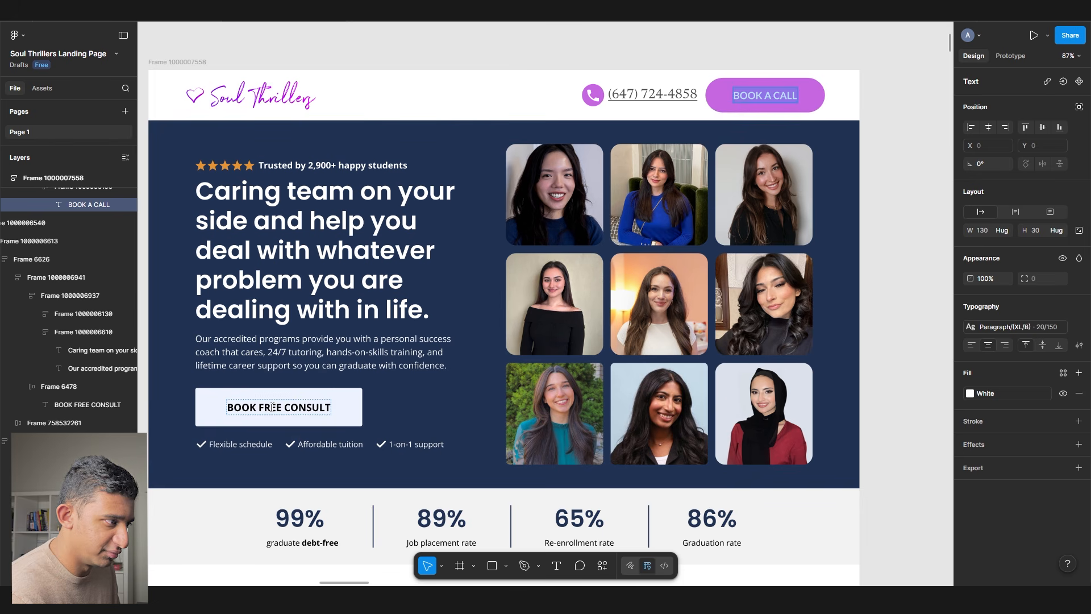
pyautogui.click(784, 98)
pyautogui.hotkey('ctrl', 'a')
pyautogui.hotkey('ctrl', 'v')
pyautogui.press('Escape')
pyautogui.press('Escape')
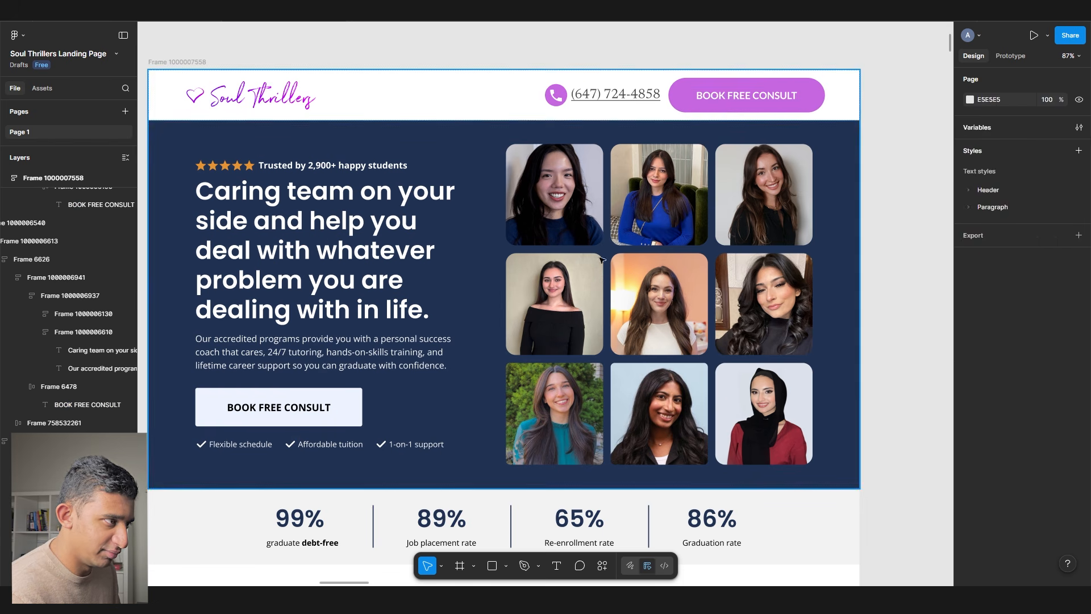
pyautogui.keyDown('ctrl'); pyautogui.click(264, 214); pyautogui.keyUp('ctrl')
# - Apply the H1 Newsreader style to the hero headline, detach it, and set the size to 48
pyautogui.click(1080, 308)
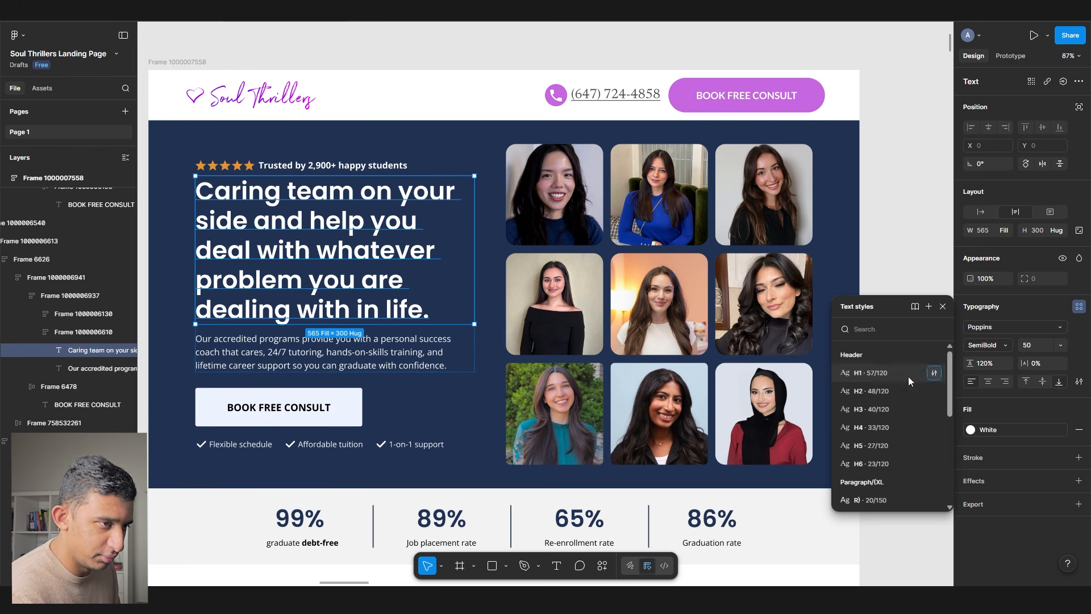
pyautogui.click(868, 375)
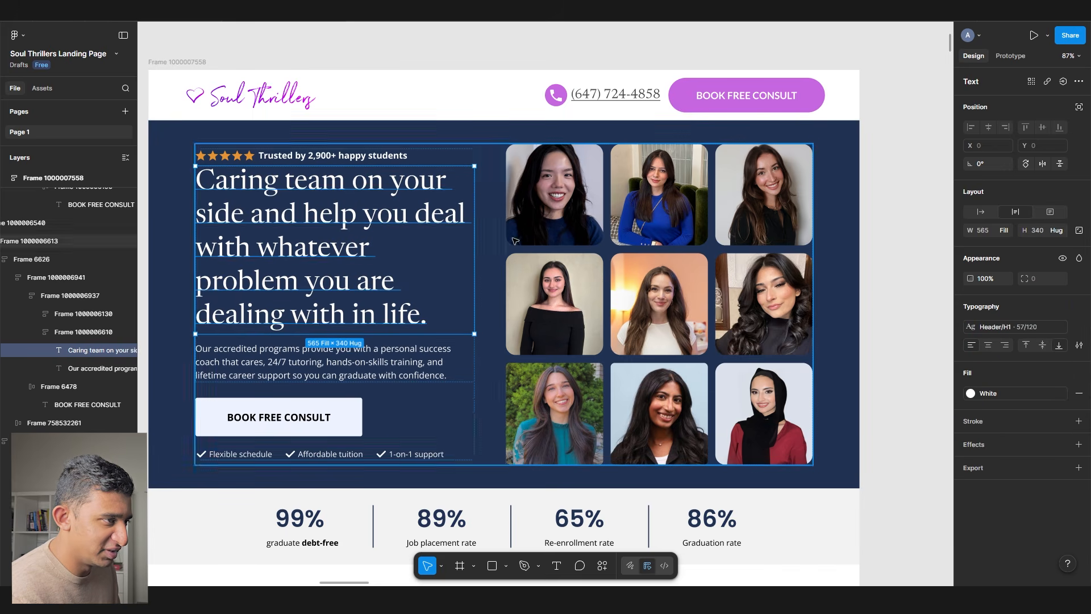
pyautogui.click(661, 230)
pyautogui.keyDown('ctrl'); pyautogui.click(454, 241); pyautogui.keyUp('ctrl')
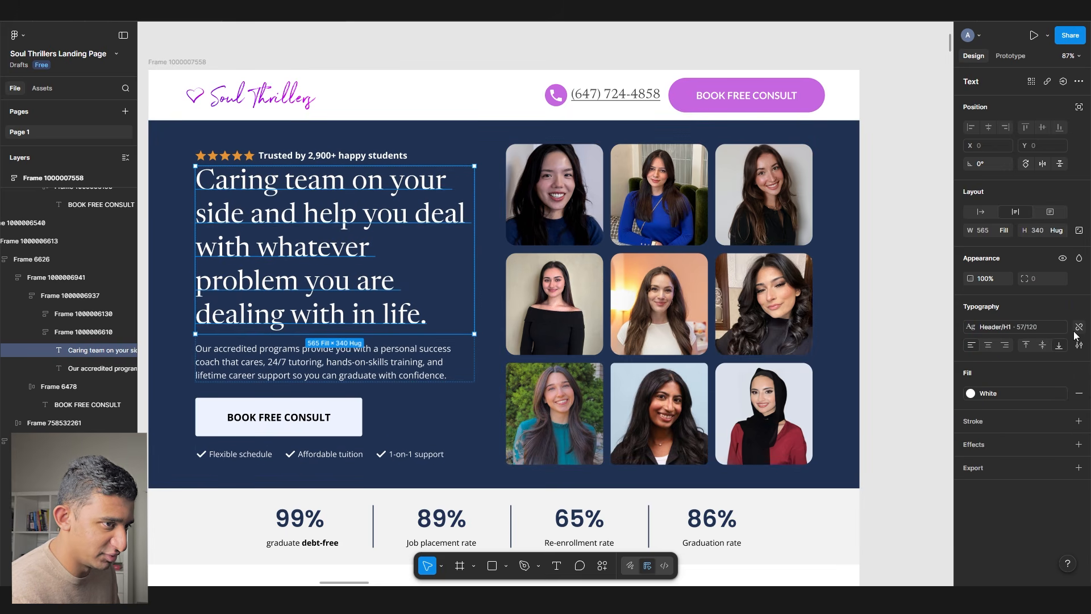
pyautogui.click(1079, 328)
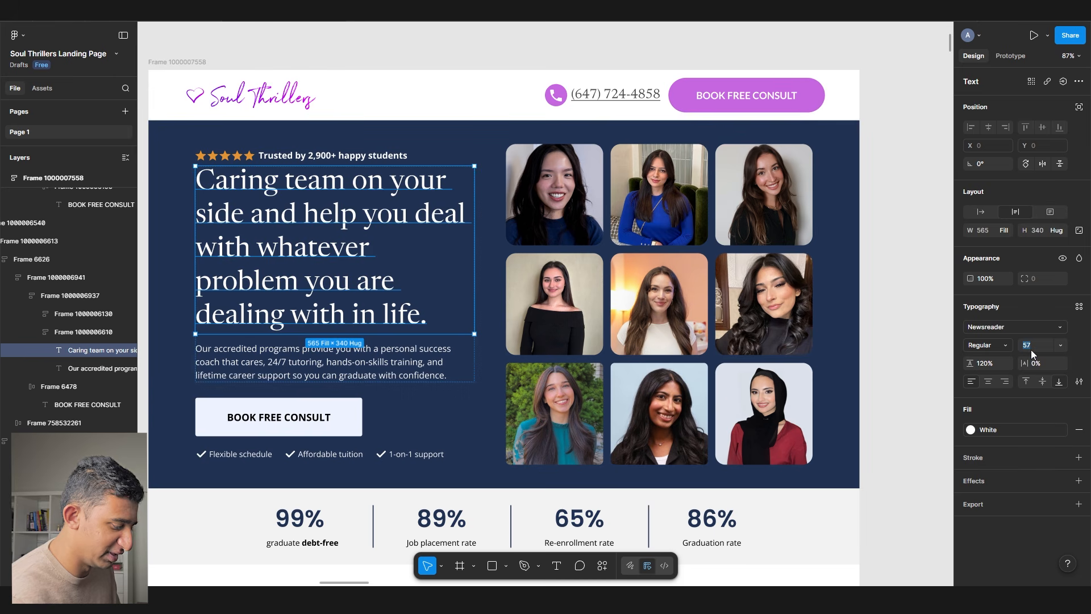
pyautogui.write('48')
pyautogui.press('Return')
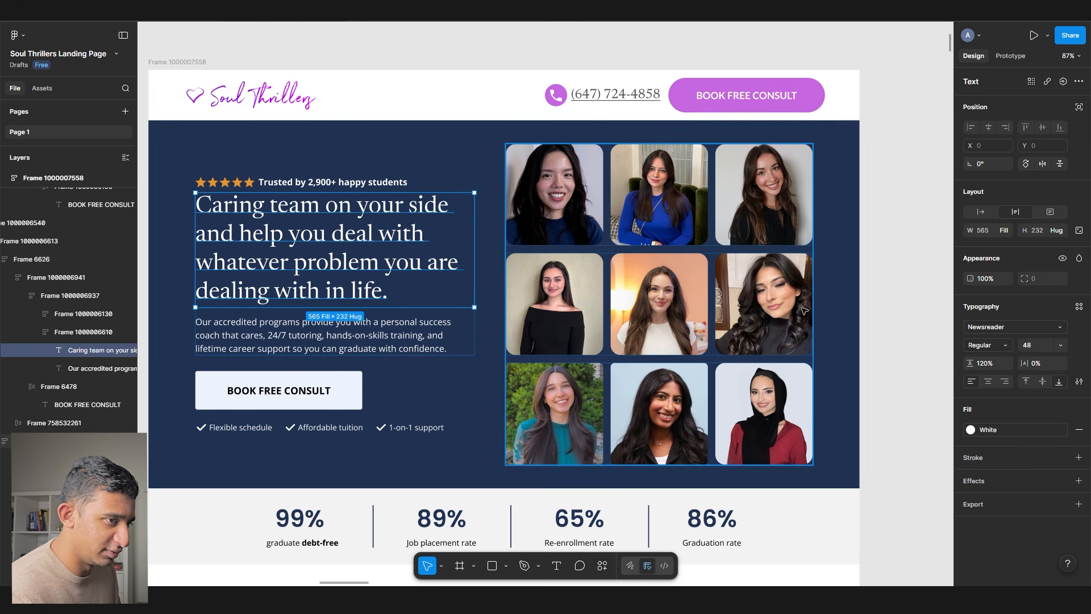
pyautogui.click(280, 186)
pyautogui.hscroll(-2, 295, 188)
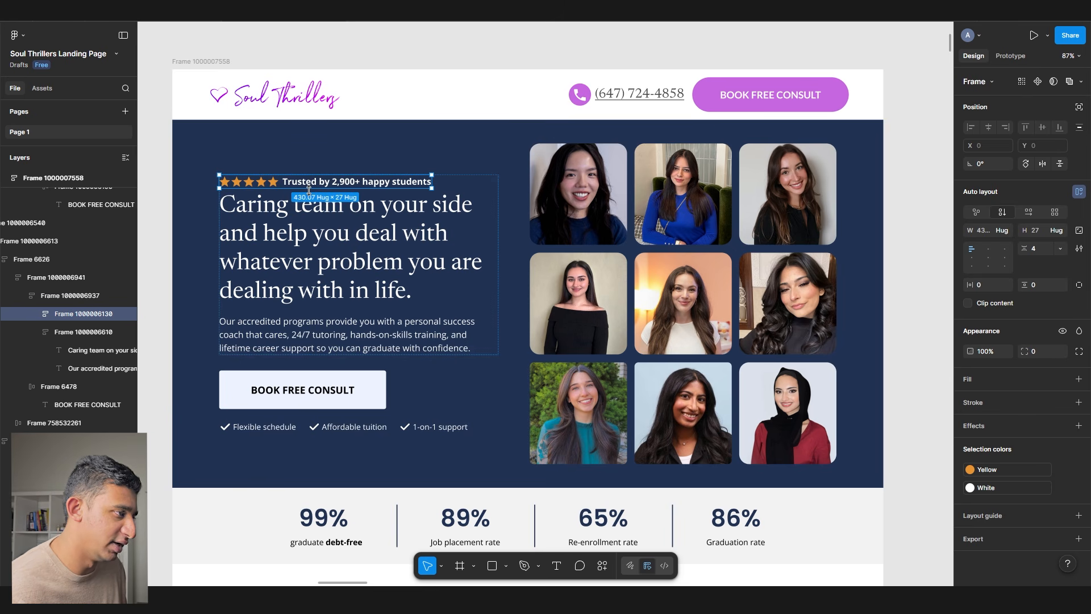
# - Replace the Trusted by rating row with a copy of the Join 7,000+ members pill
pyautogui.scroll(5, 221, 186)
pyautogui.keyDown('ctrl'); pyautogui.click(390, 181); pyautogui.keyUp('ctrl')
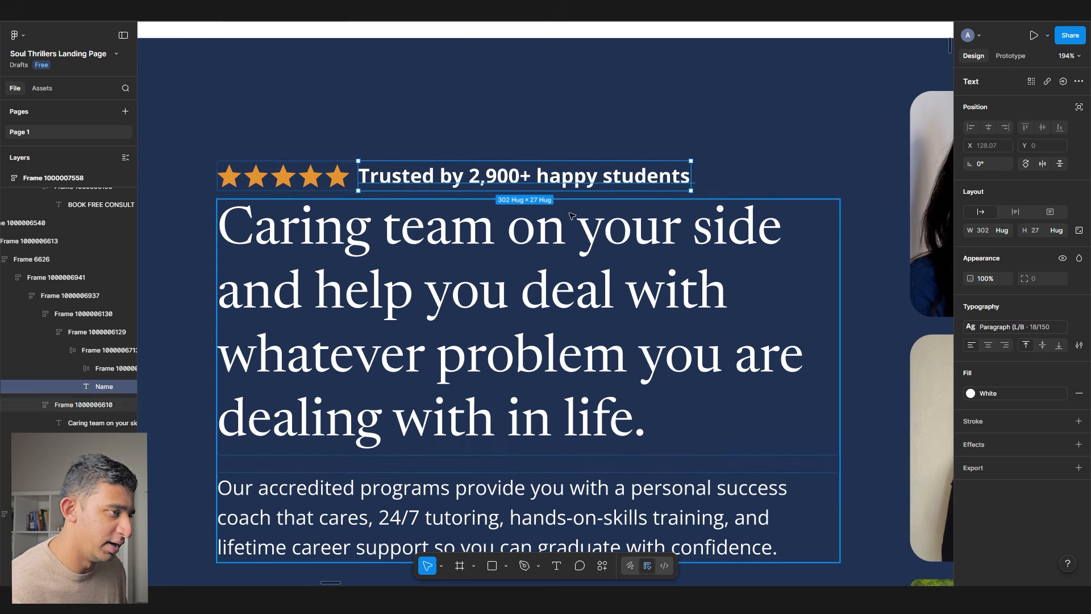
pyautogui.scroll(-5, 555, 227)
pyautogui.scroll(-1, 455, 187)
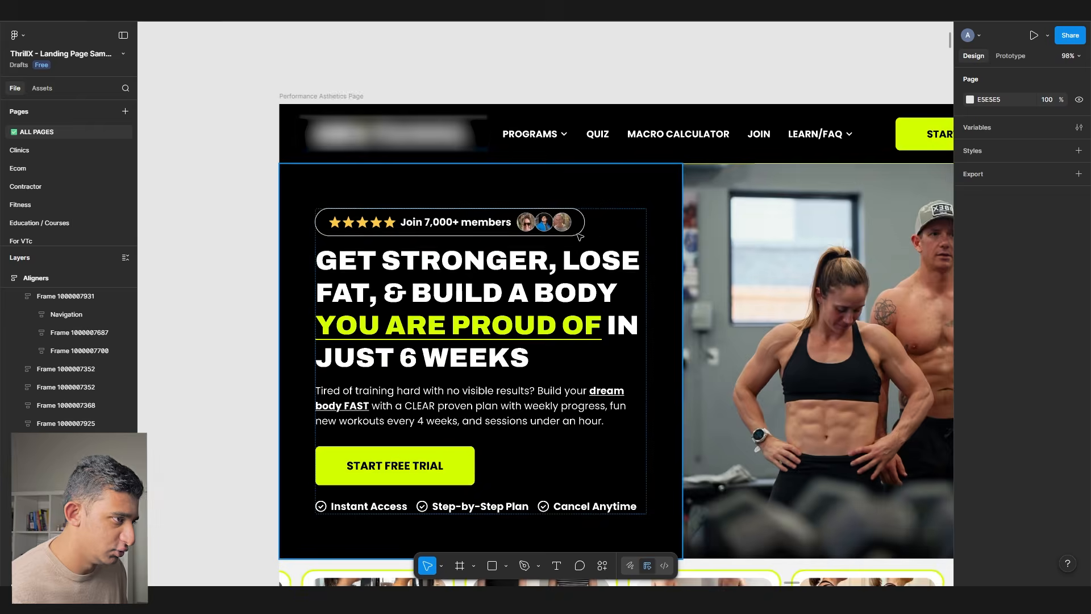
pyautogui.scroll(3, 482, 218)
pyautogui.click(482, 218)
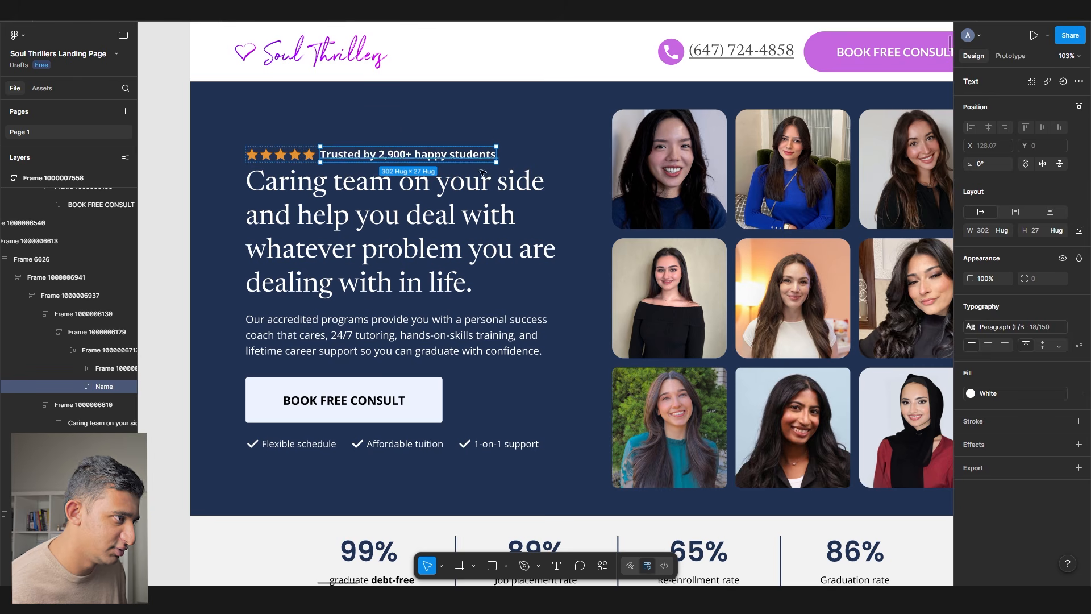
pyautogui.click(478, 181)
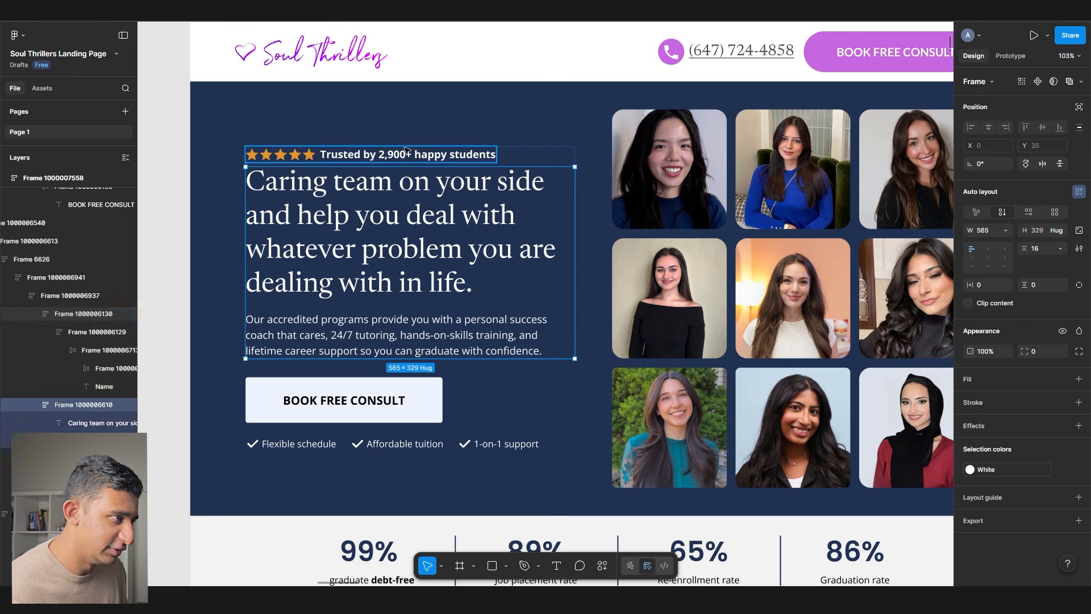
pyautogui.click(403, 154)
pyautogui.hotkey('ctrl', 'shift', 'r')
pyautogui.scroll(1, 366, 152)
pyautogui.scroll(2, 366, 152)
# - Give the pill text the 18/150 paragraph style and retype it as 'JOIN 6,400 PEOPLE'
pyautogui.doubleClick(367, 152)
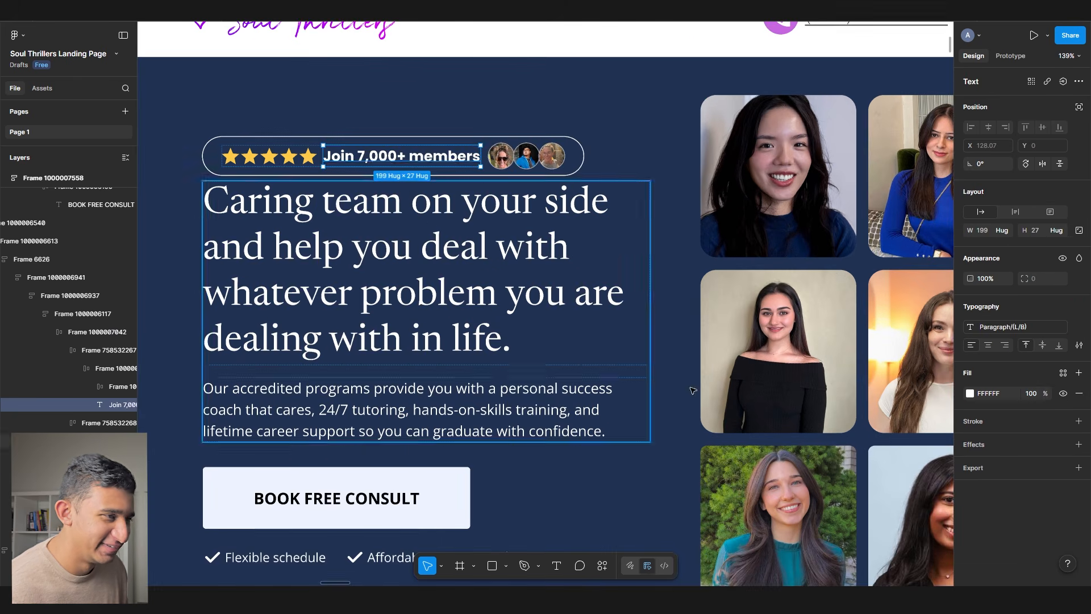
pyautogui.click(1018, 326)
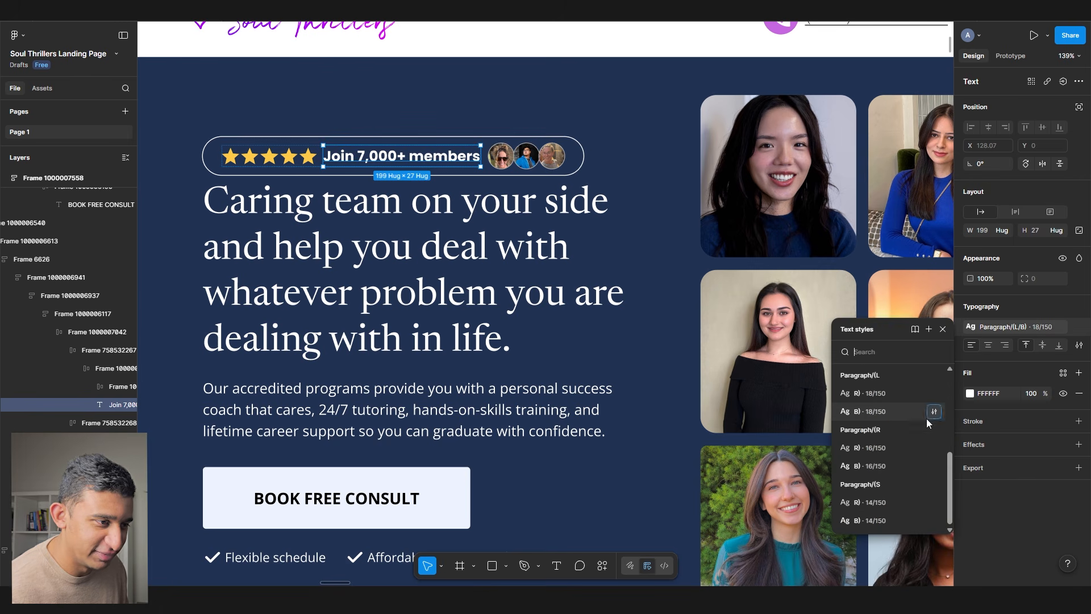
pyautogui.click(892, 411)
pyautogui.scroll(3, 482, 290)
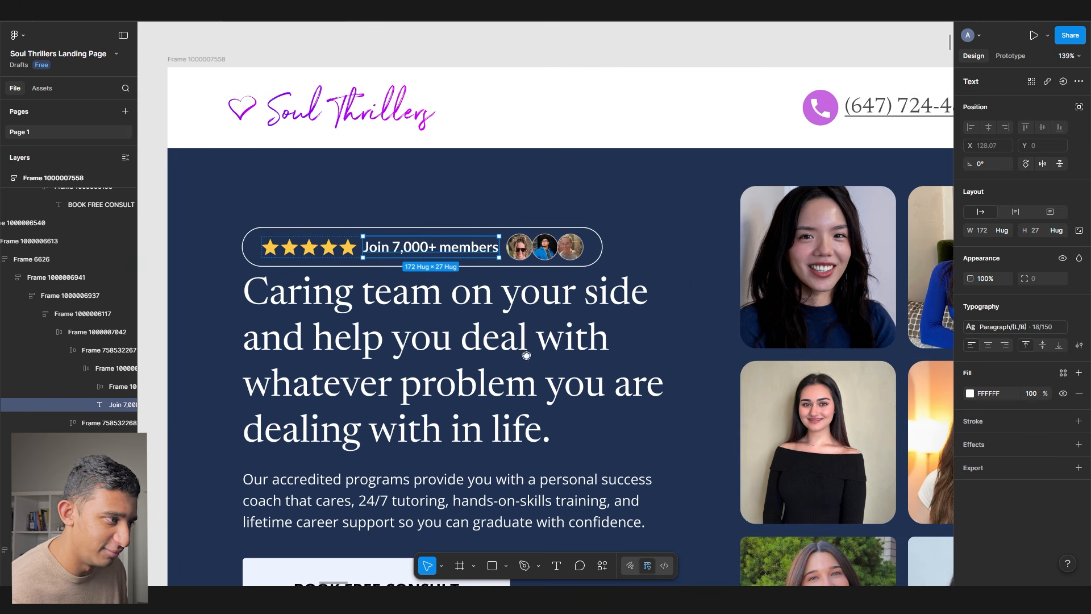
pyautogui.doubleClick(460, 248)
pyautogui.write('JOIM')
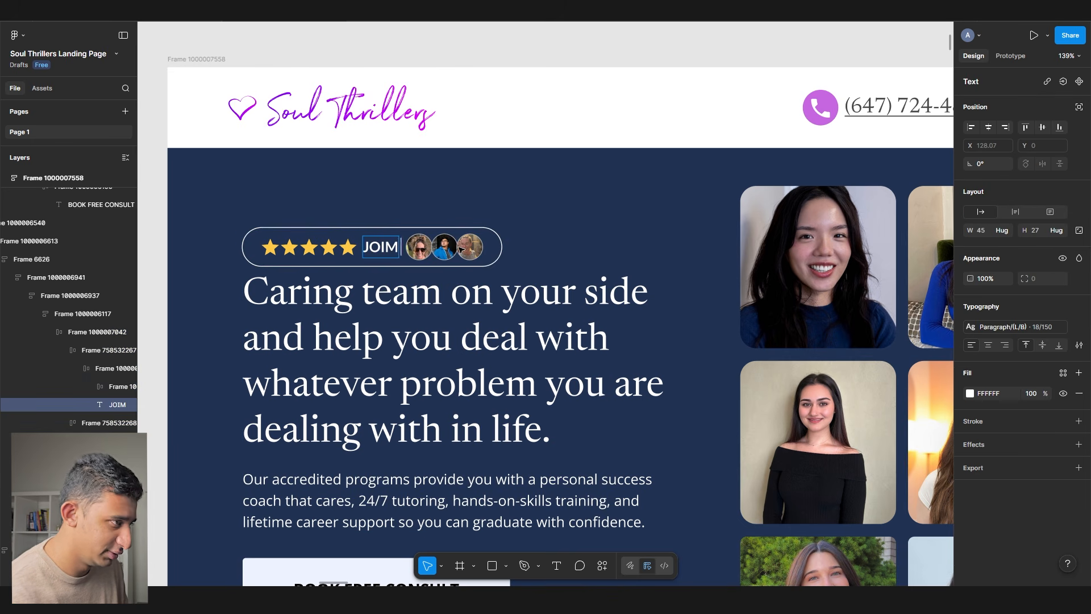
pyautogui.press('BackSpace')
pyautogui.write('N')
pyautogui.doubleClick(390, 253)
pyautogui.write('JOIN 6,400 PEOPLE')
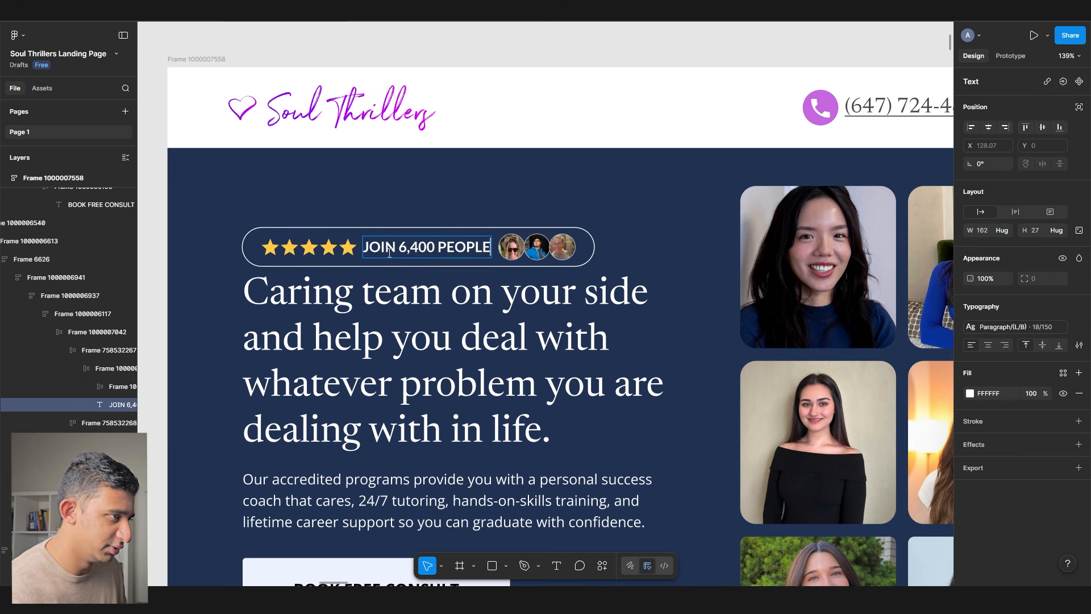
pyautogui.doubleClick(390, 253)
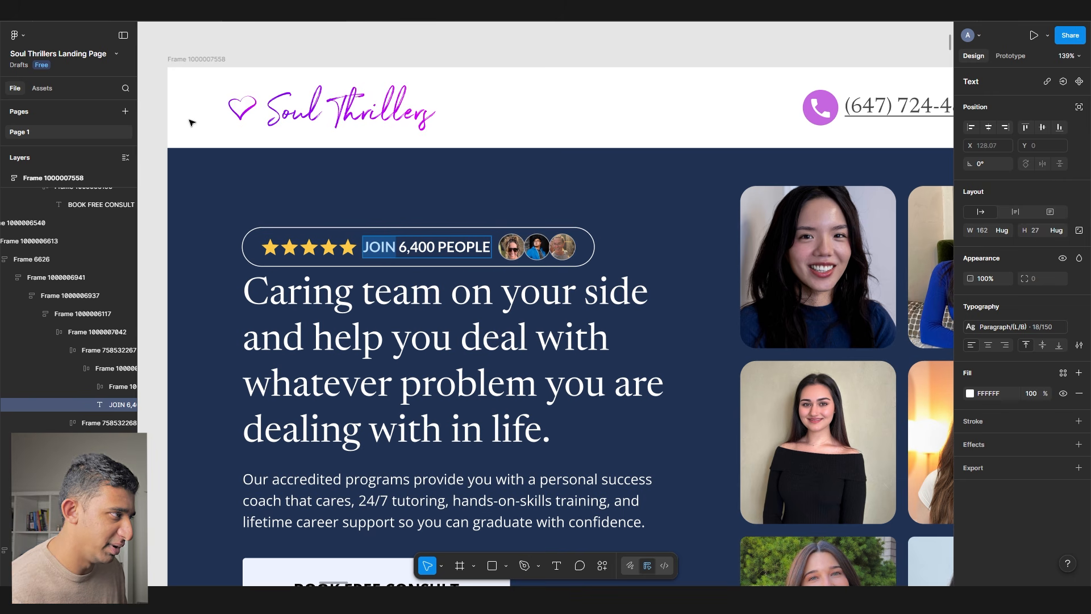
pyautogui.press('Escape')
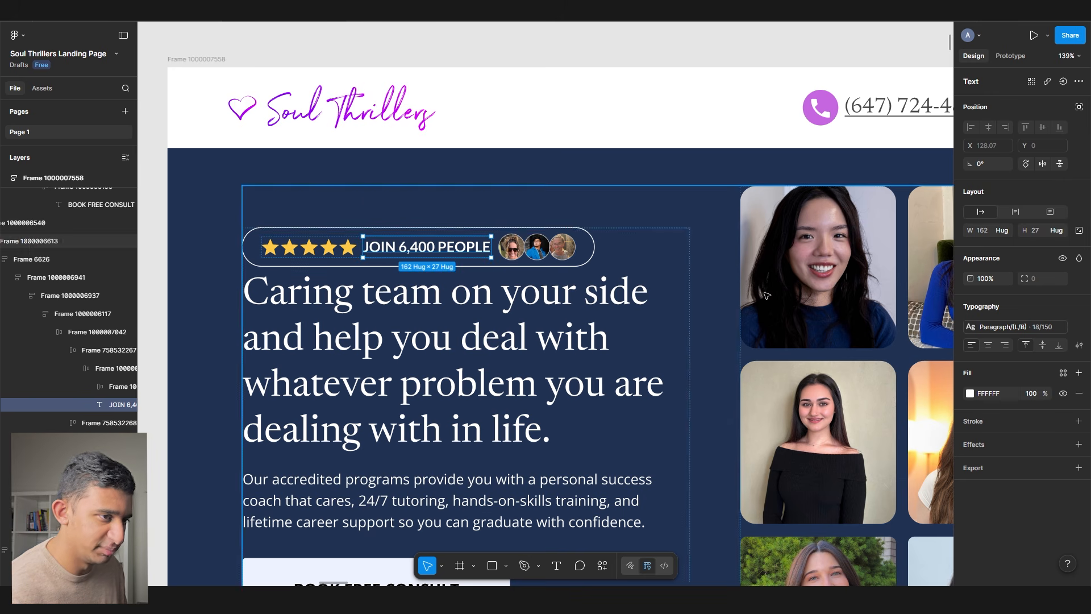
# - Apply a smaller paragraph text style to the hero's supporting paragraph
pyautogui.click(1003, 326)
pyautogui.click(443, 344)
pyautogui.scroll(-2, 394, 315)
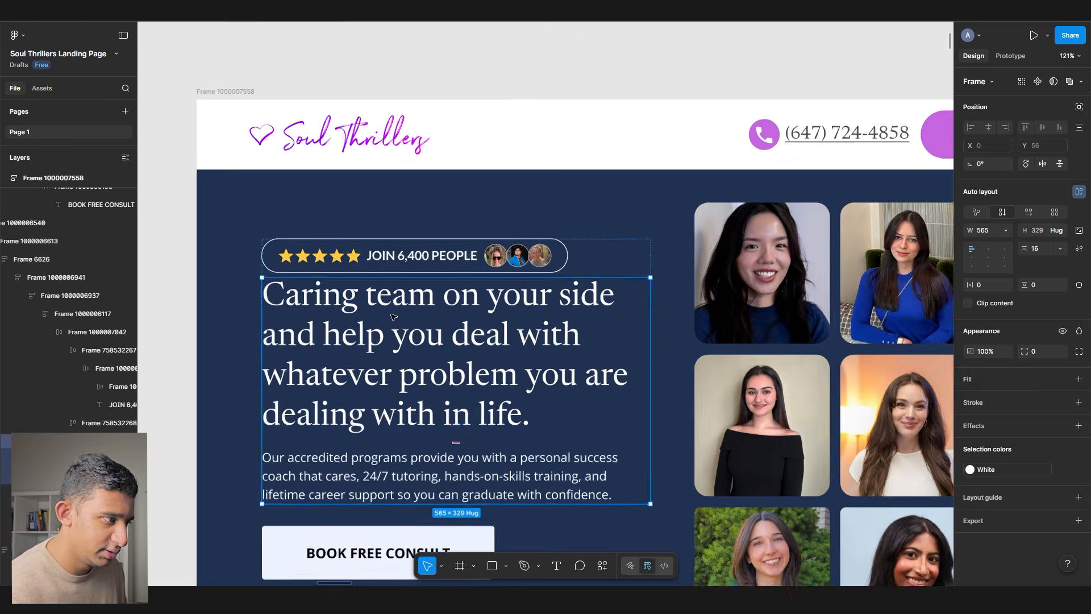
pyautogui.doubleClick(426, 467)
pyautogui.click(1044, 326)
pyautogui.scroll(-4, 927, 451)
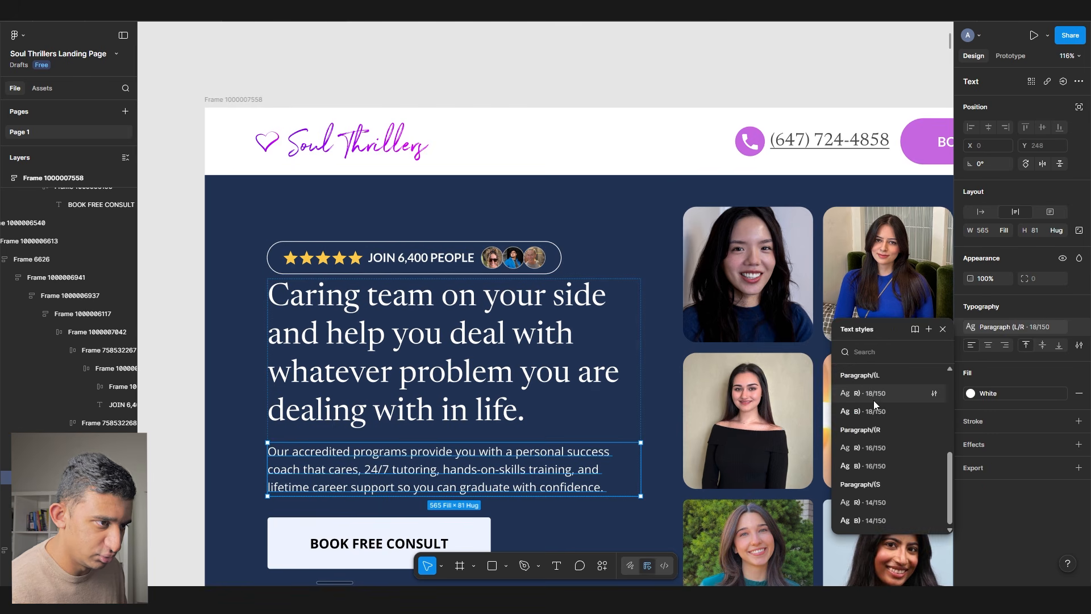
pyautogui.click(875, 399)
# - Apply the paragraph style to the Flexible schedule, Affordable tuition and 1-on-1 support labels
pyautogui.scroll(-2, 641, 401)
pyautogui.keyDown('ctrl'); pyautogui.click(419, 482); pyautogui.keyUp('ctrl')
pyautogui.keyDown('ctrl'); pyautogui.keyDown('shift'); pyautogui.click(328, 480); pyautogui.keyUp('shift'); pyautogui.keyUp('ctrl')
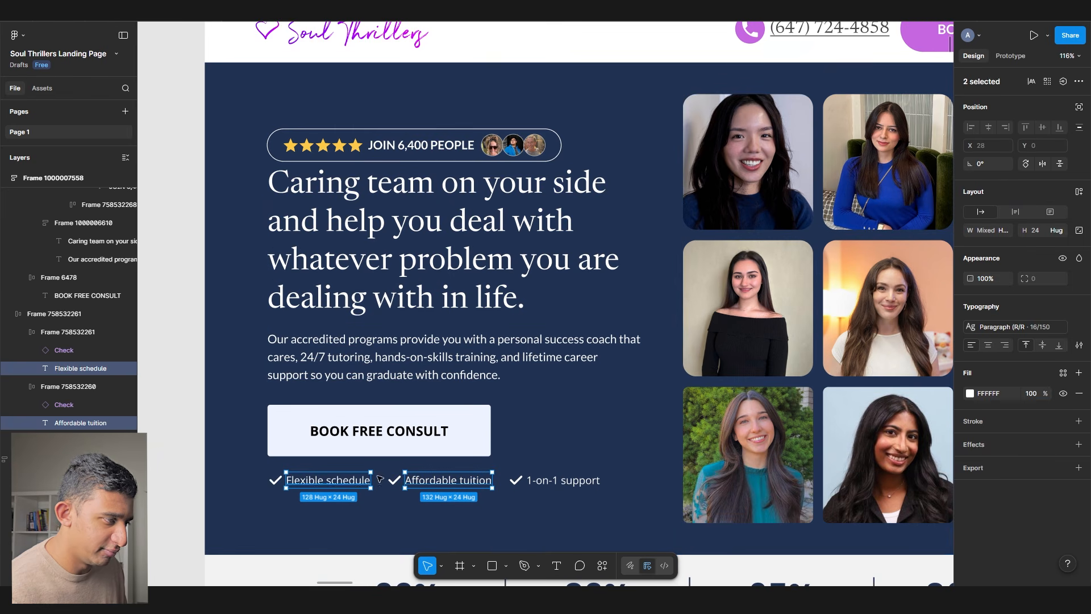
pyautogui.keyDown('ctrl'); pyautogui.keyDown('shift'); pyautogui.click(562, 480); pyautogui.keyUp('shift'); pyautogui.keyUp('ctrl')
pyautogui.click(1005, 327)
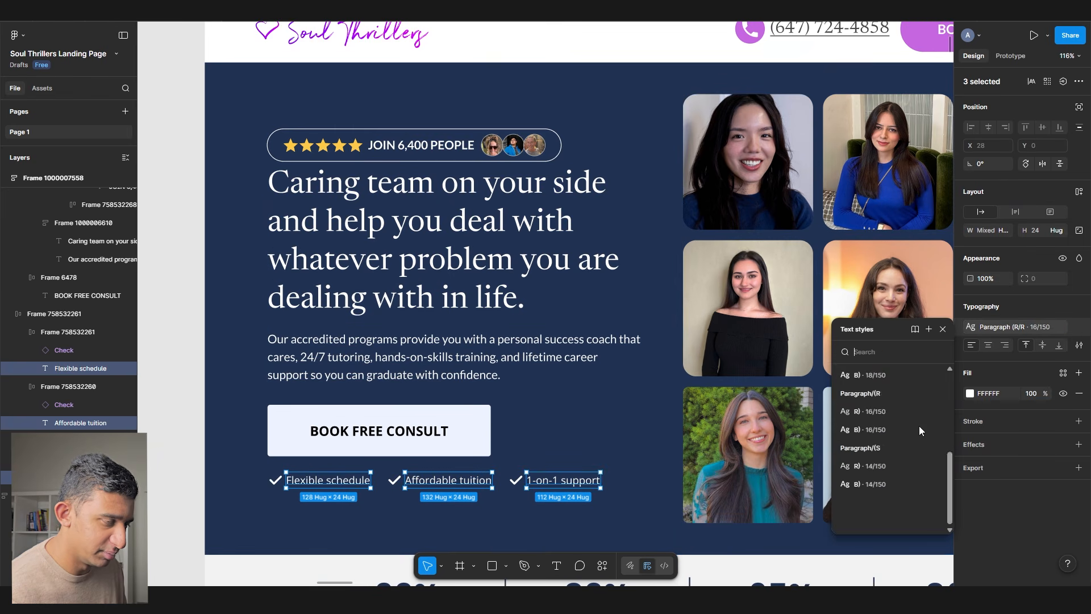
pyautogui.click(918, 425)
pyautogui.scroll(-2, 398, 370)
pyautogui.click(372, 369)
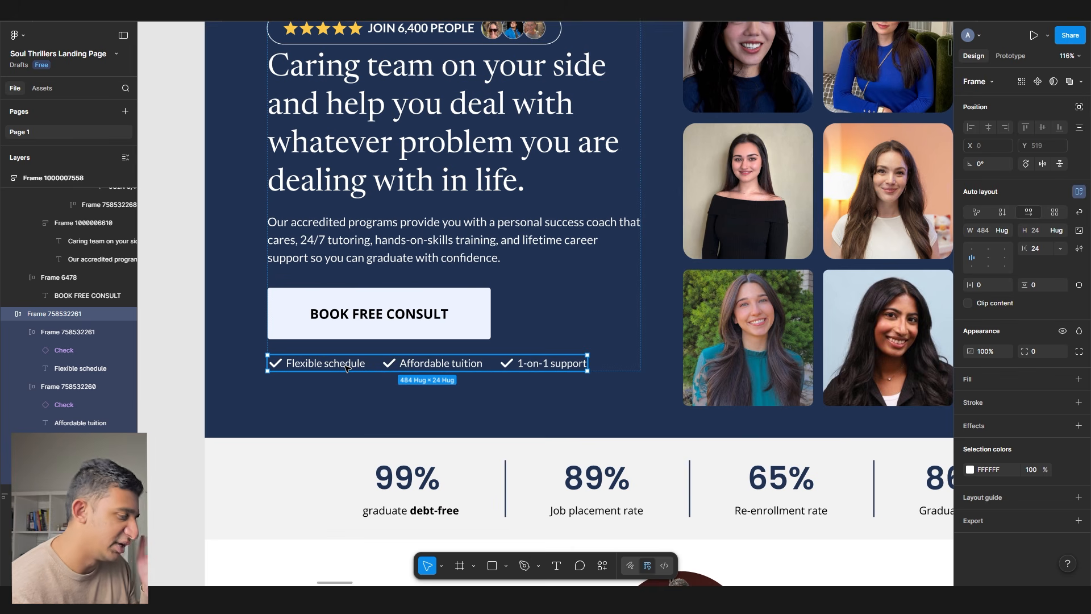
pyautogui.hotkey('alt', 'Tab')
pyautogui.hotkey('alt', 'Tab')
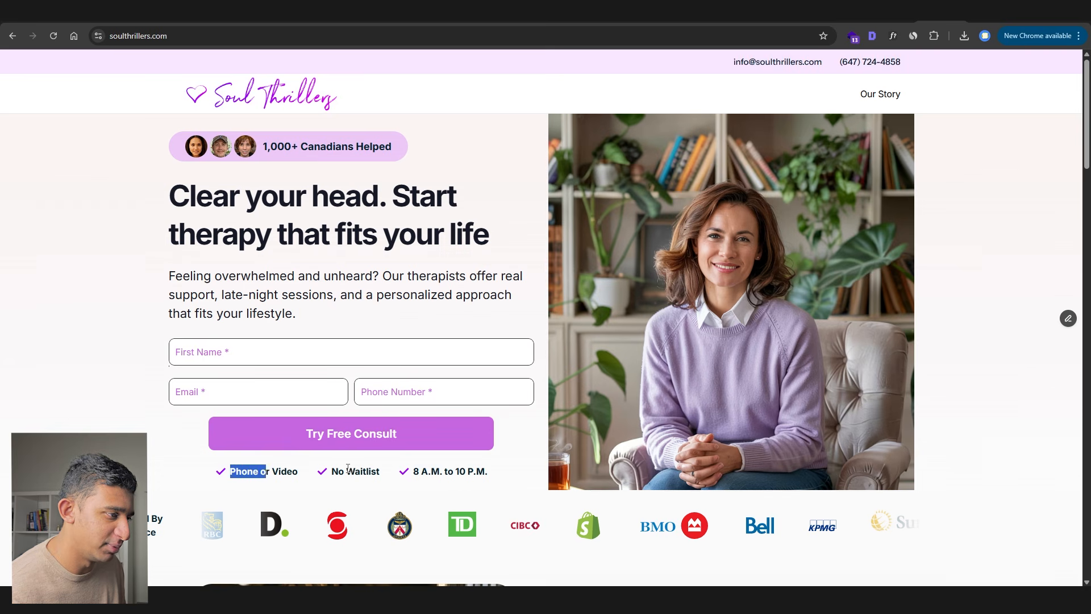
# - Select the three feature labels on the live Soul Thrillers site, then return to Figma
pyautogui.moveTo(348, 468); pyautogui.dragTo(502, 477)
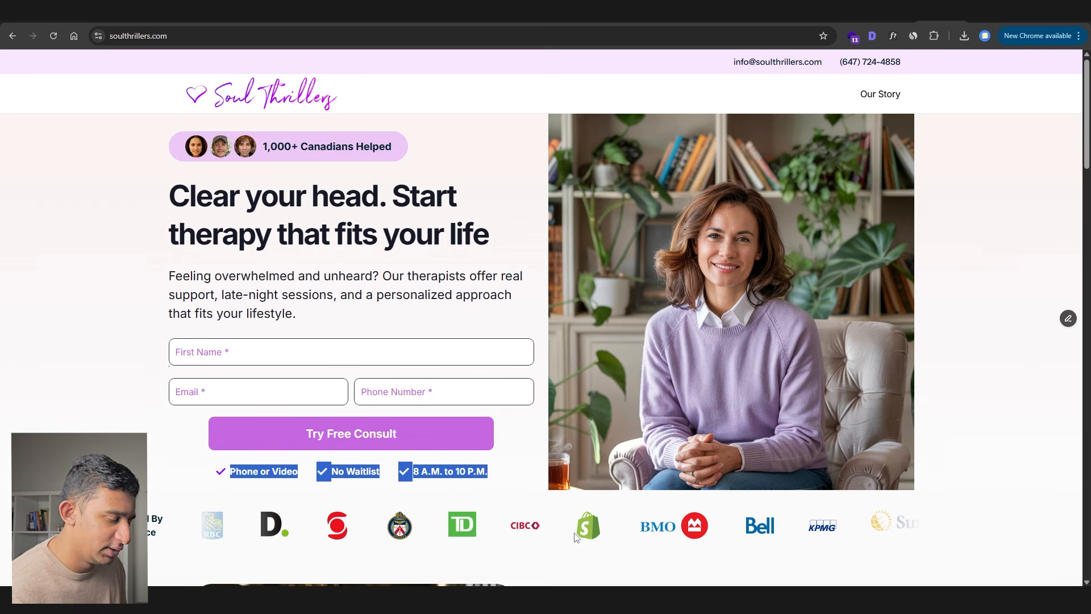
pyautogui.moveTo(635, 602)
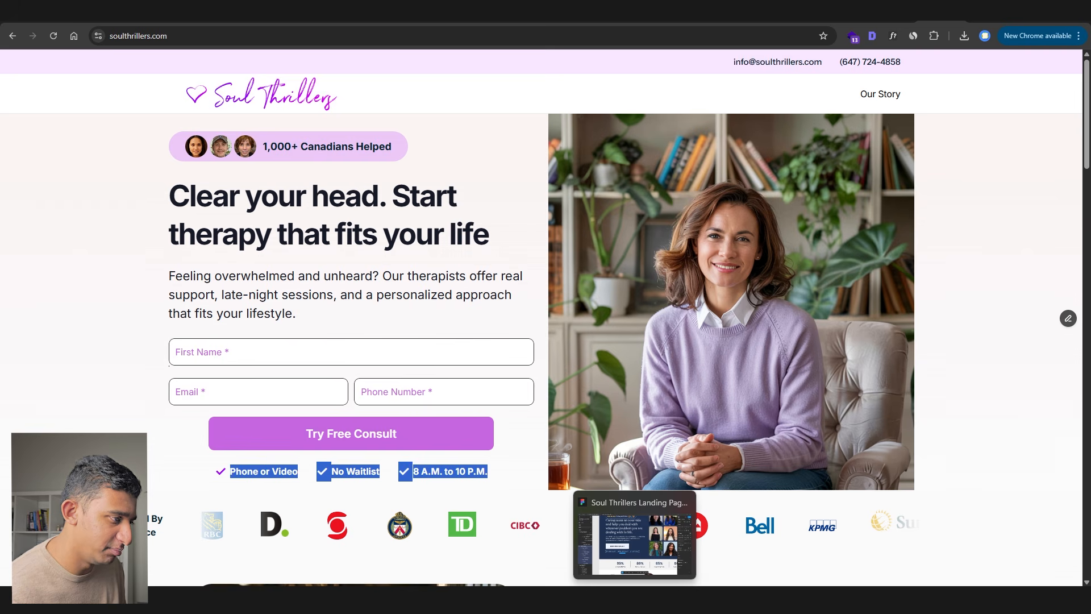
pyautogui.click(635, 602)
pyautogui.scroll(3, 331, 368)
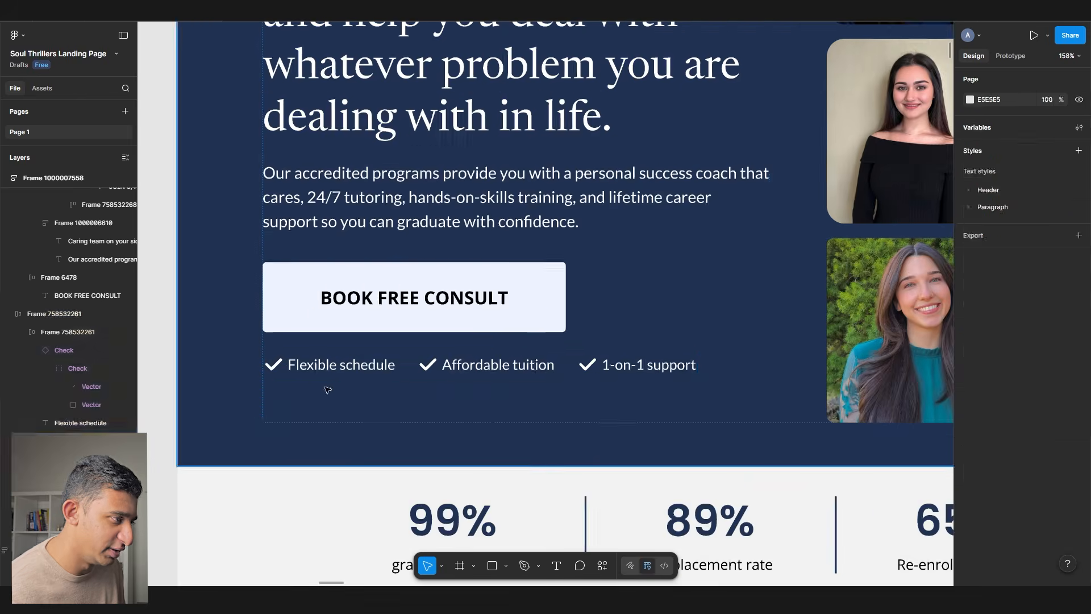
# - Rewrite the Flexible schedule label as '100% Virtual (Phone/Video)'
pyautogui.doubleClick(331, 368)
pyautogui.press('BackSpace')
pyautogui.write('100')
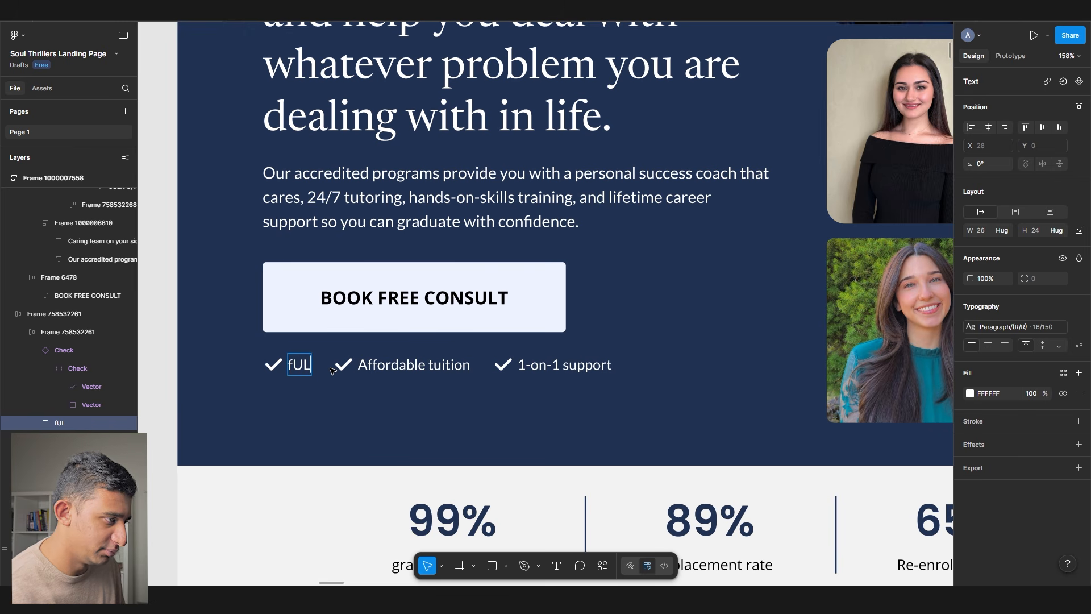
pyautogui.press('BackSpace')
pyautogui.press('BackSpace')
pyautogui.press('BackSpace')
pyautogui.write('Vir')
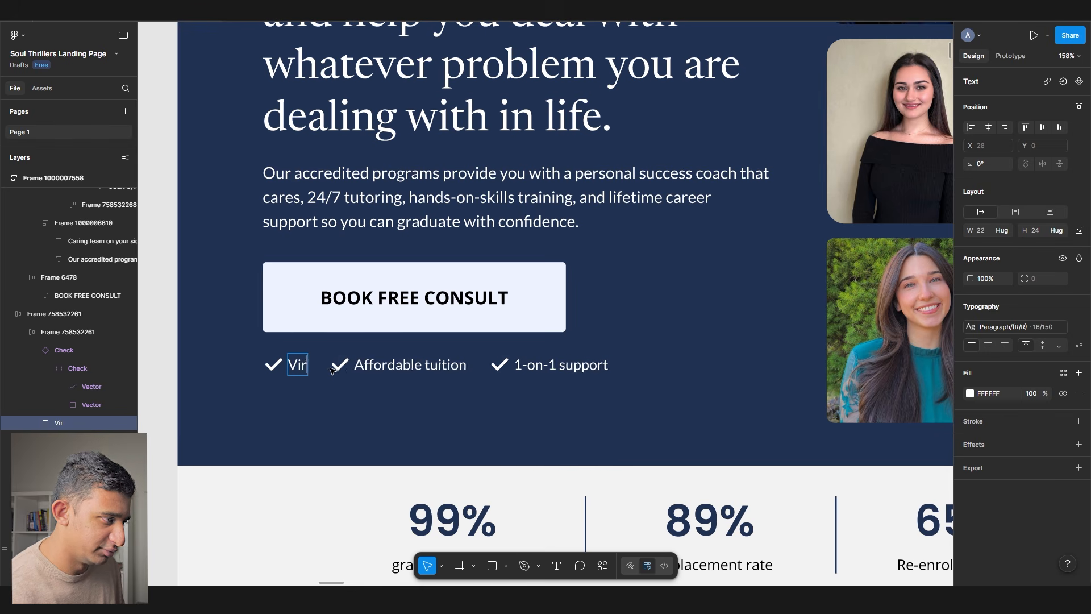
pyautogui.write('tual (Phone/Video')
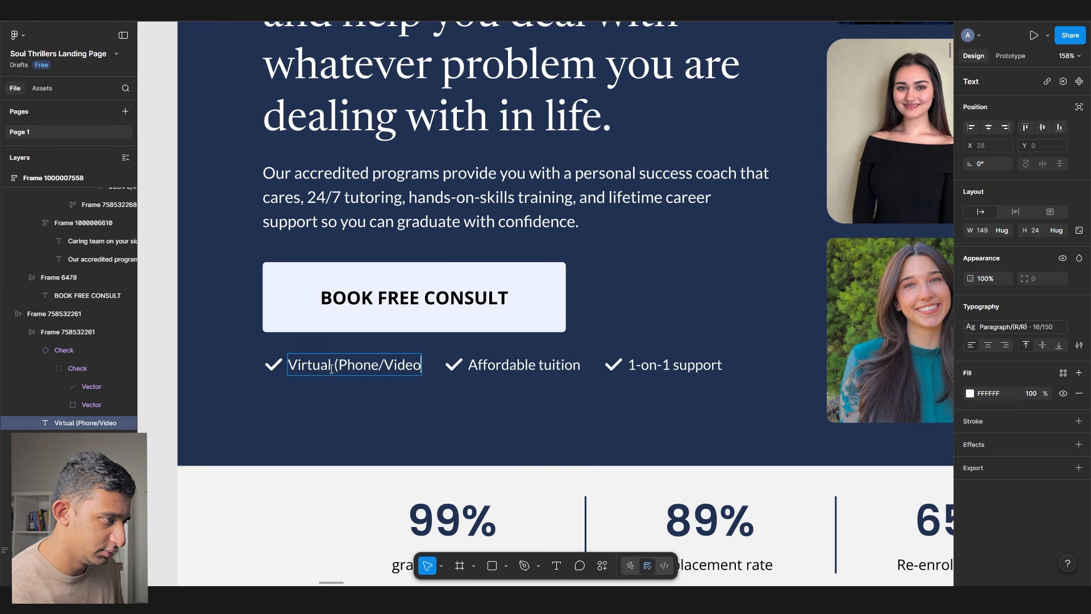
pyautogui.hotkey('alt', 'Tab')
pyautogui.hotkey('alt', 'Tab')
pyautogui.doubleClick(307, 365)
pyautogui.write('100% V')
pyautogui.write('irtual')
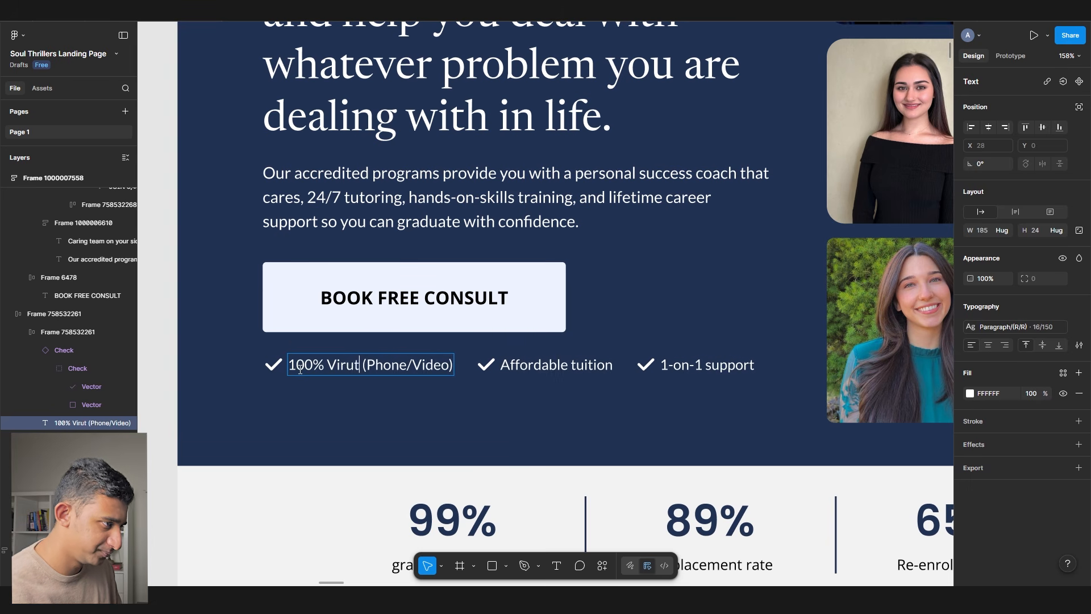
# - Copy 'No Waitlist' from the live site over the Affordable tuition label
pyautogui.hotkey('alt', 'Tab')
pyautogui.tripleClick(335, 469)
pyautogui.hotkey('ctrl', 'c')
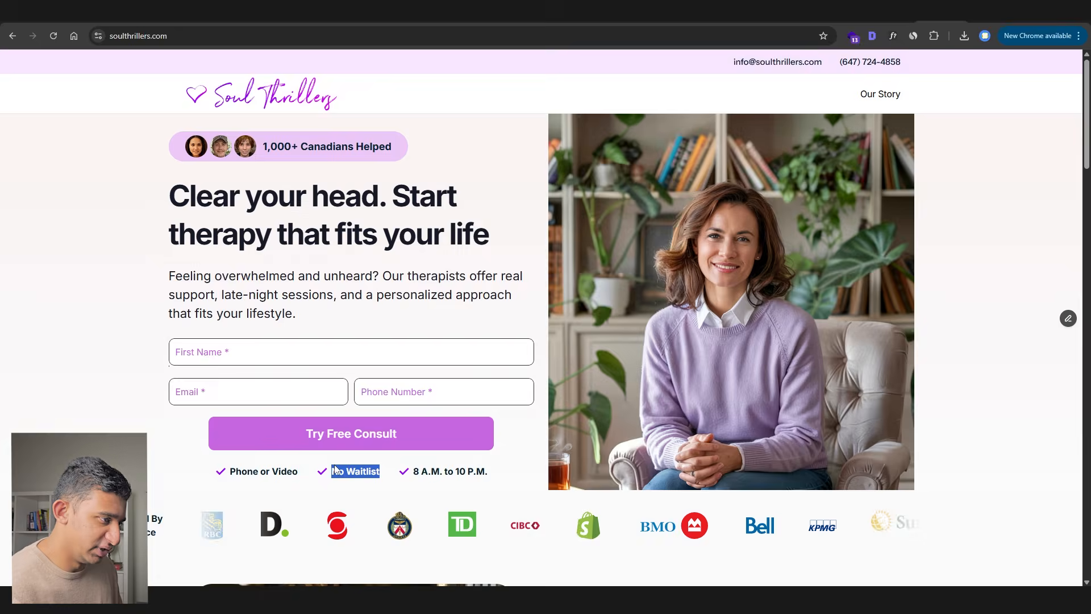
pyautogui.hotkey('alt', 'Tab')
pyautogui.tripleClick(560, 362)
pyautogui.hotkey('ctrl', 'v')
pyautogui.scroll(-3, 561, 362)
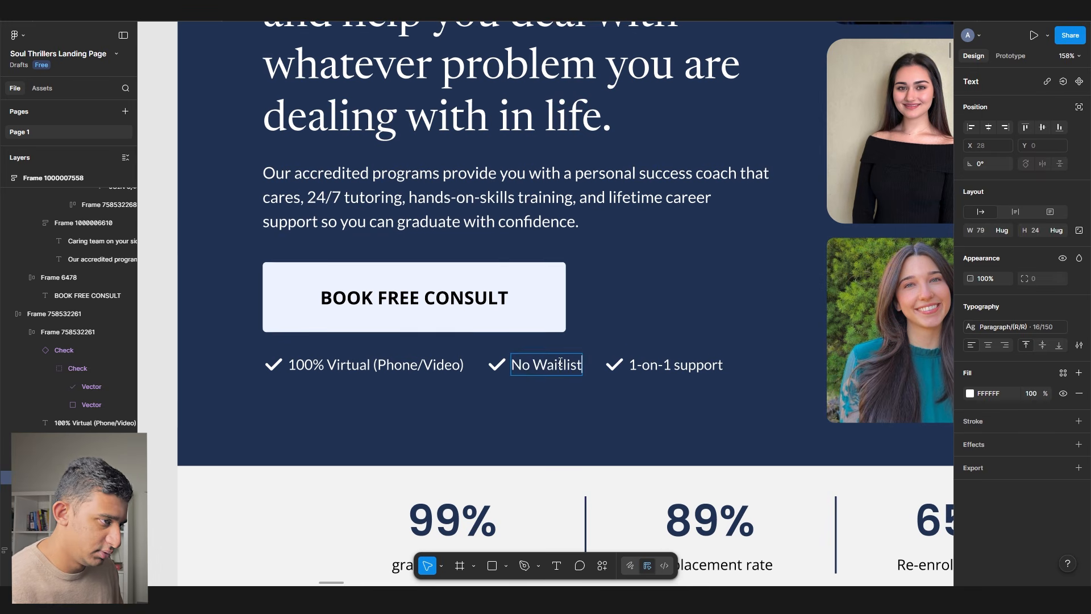
# - Replace the 1-on-1 support label with the site's hours, '8 A.M. to 10 P.M - Mon-Sun'
pyautogui.hotkey('alt', 'Tab')
pyautogui.tripleClick(475, 471)
pyautogui.hotkey('ctrl', 'c')
pyautogui.hotkey('alt', 'Tab')
pyautogui.tripleClick(650, 366)
pyautogui.hotkey('ctrl', 'v')
pyautogui.press('BackSpace')
pyautogui.press('BackSpace')
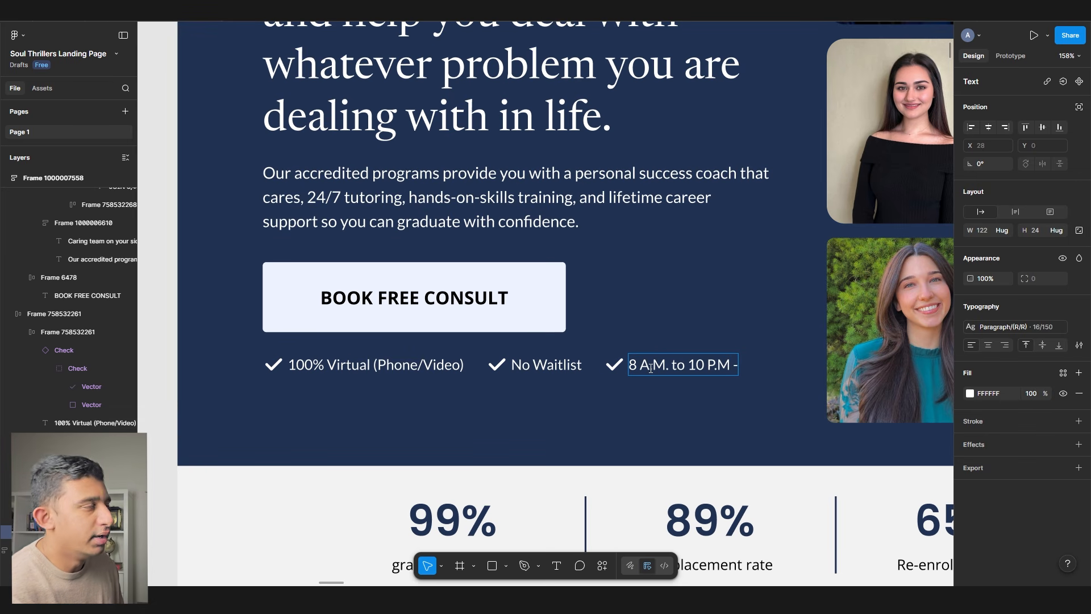
pyautogui.write('- Mon-Sun')
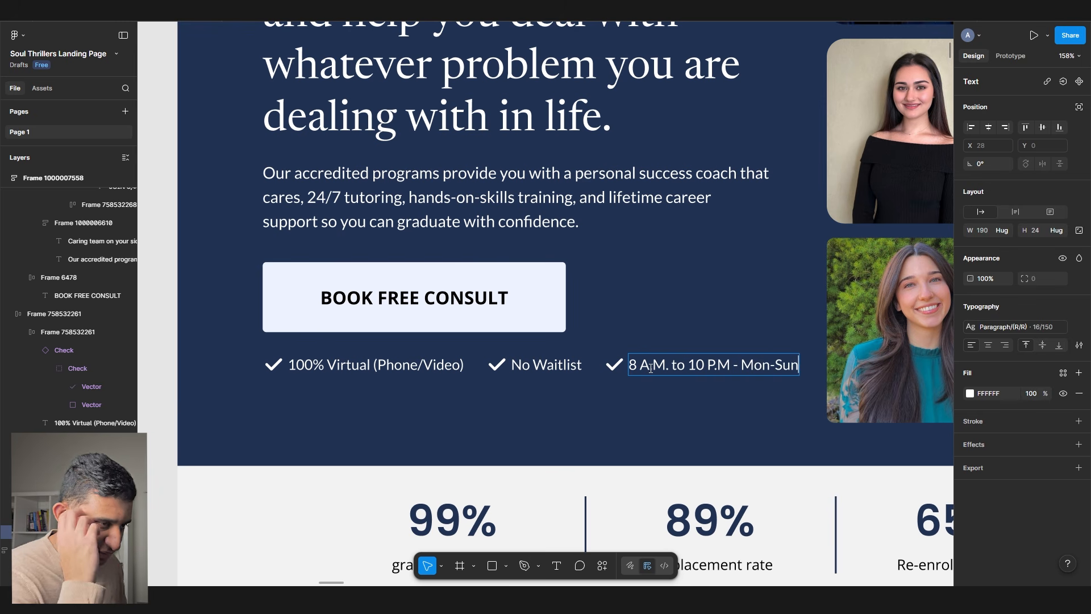
pyautogui.press('Escape')
pyautogui.press('Return')
pyautogui.hscroll(3, 648, 383)
pyautogui.press('Escape')
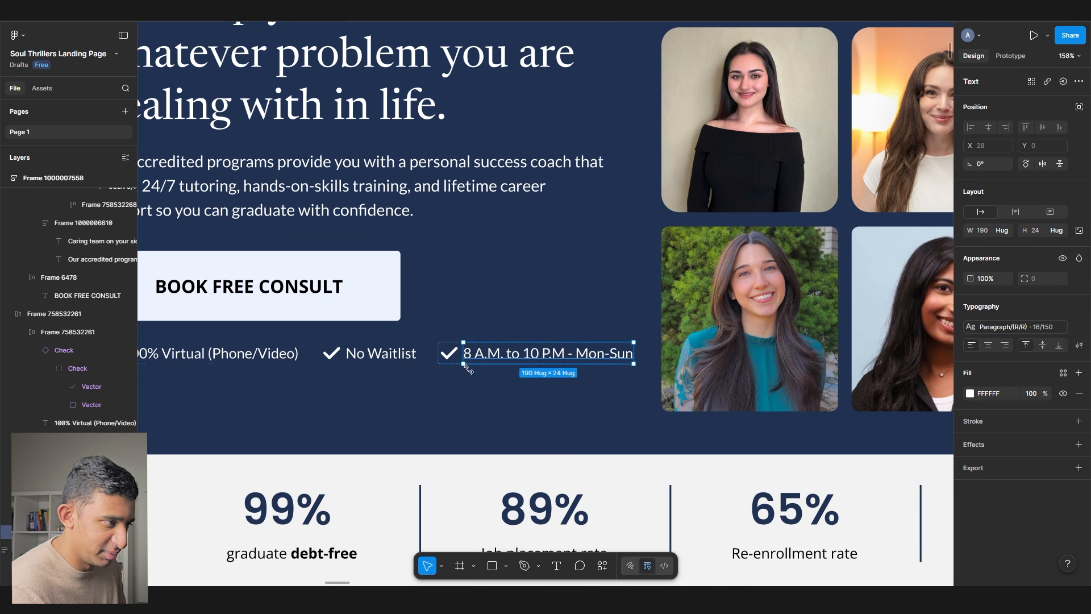
# - Set the checklist row's auto-layout gap to 16
pyautogui.click(428, 354)
pyautogui.click(428, 354)
pyautogui.write('16')
pyautogui.press('Tab')
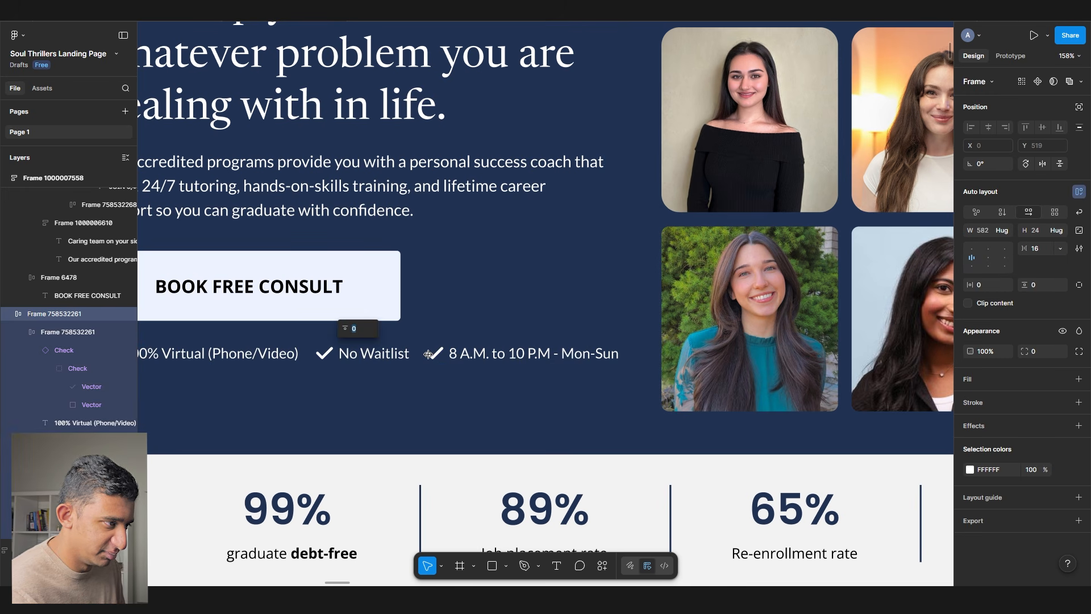
# - Detach the checklist's check icons from their component instances
pyautogui.doubleClick(437, 354)
pyautogui.rightClick(437, 354)
pyautogui.doubleClick(430, 354)
pyautogui.rightClick(430, 354)
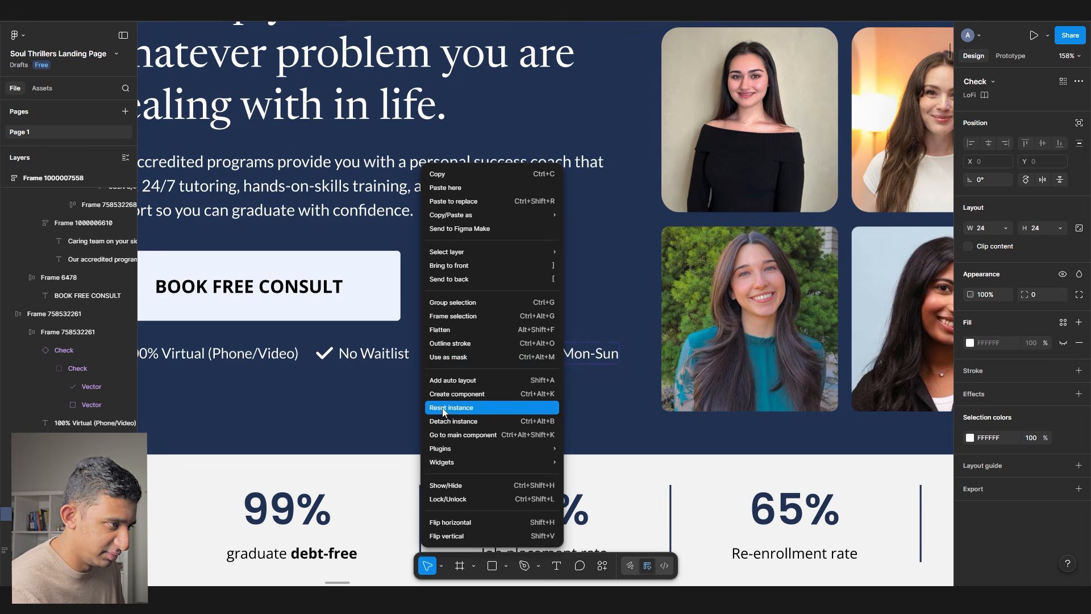
pyautogui.press('Escape')
pyautogui.doubleClick(315, 354)
pyautogui.rightClick(315, 354)
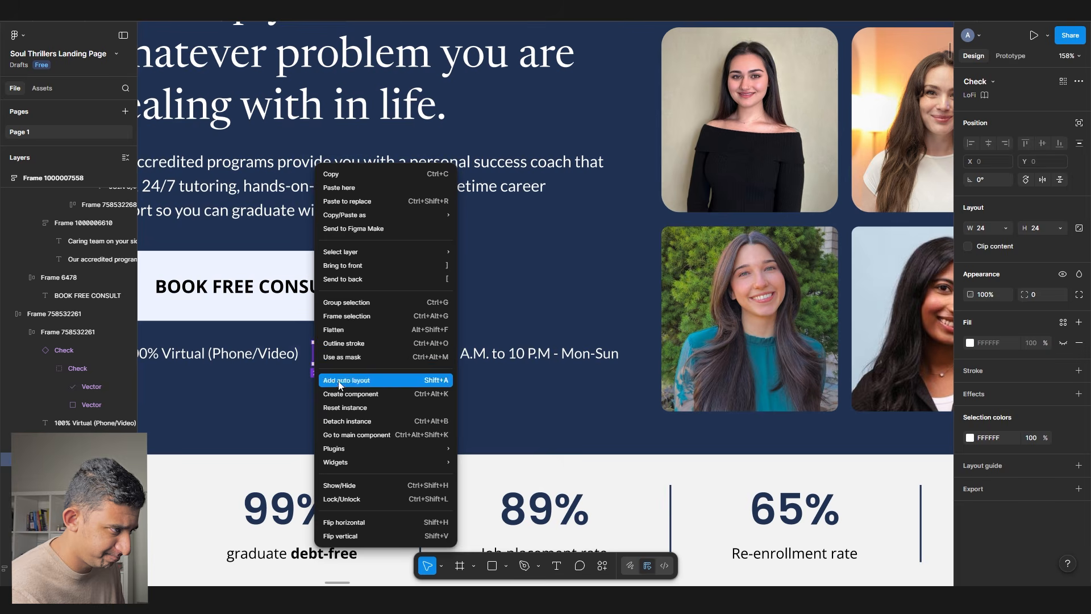
pyautogui.click(351, 421)
pyautogui.moveTo(161, 393); pyautogui.dragTo(268, 370)
pyautogui.doubleClick(216, 331)
pyautogui.hotkey('ctrl', 'alt', 'b')
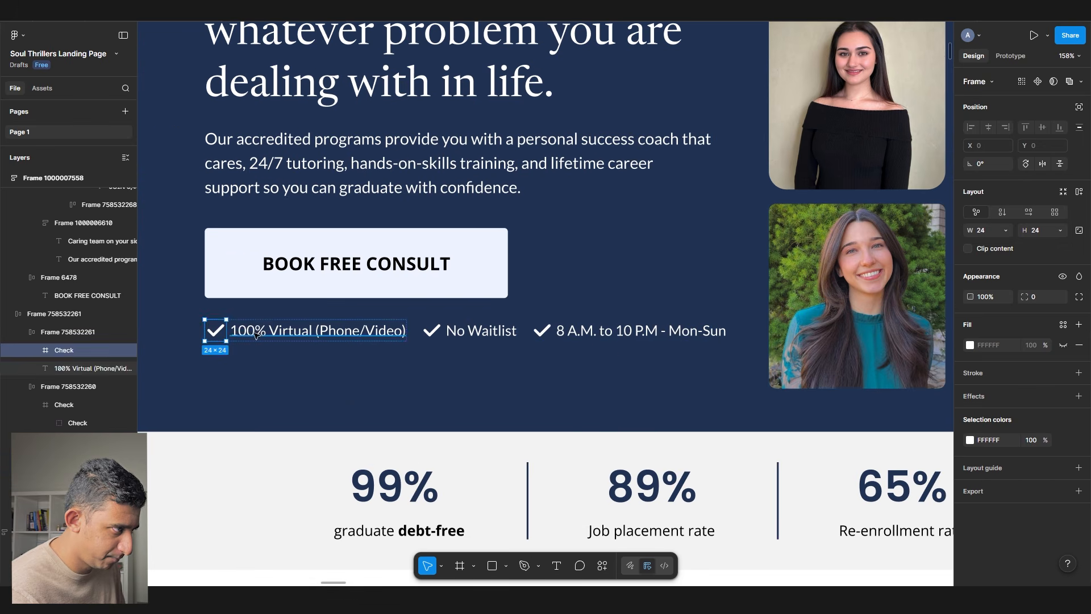
# - Apply the H2 header style to the 99%, 89%, 65% and 86% stat figures
pyautogui.scroll(-5, 348, 397)
pyautogui.scroll(3, 408, 424)
pyautogui.click(312, 413)
pyautogui.keyDown('shift'); pyautogui.click(445, 413); pyautogui.keyUp('shift')
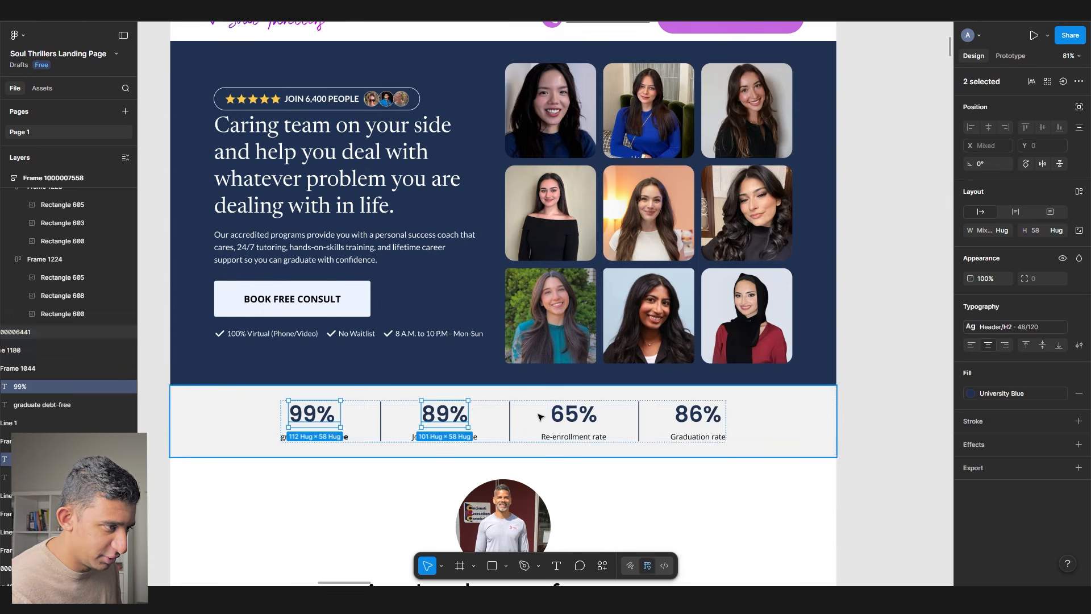
pyautogui.keyDown('shift'); pyautogui.click(574, 413); pyautogui.keyUp('shift')
pyautogui.keyDown('shift'); pyautogui.click(698, 414); pyautogui.keyUp('shift')
pyautogui.click(1017, 327)
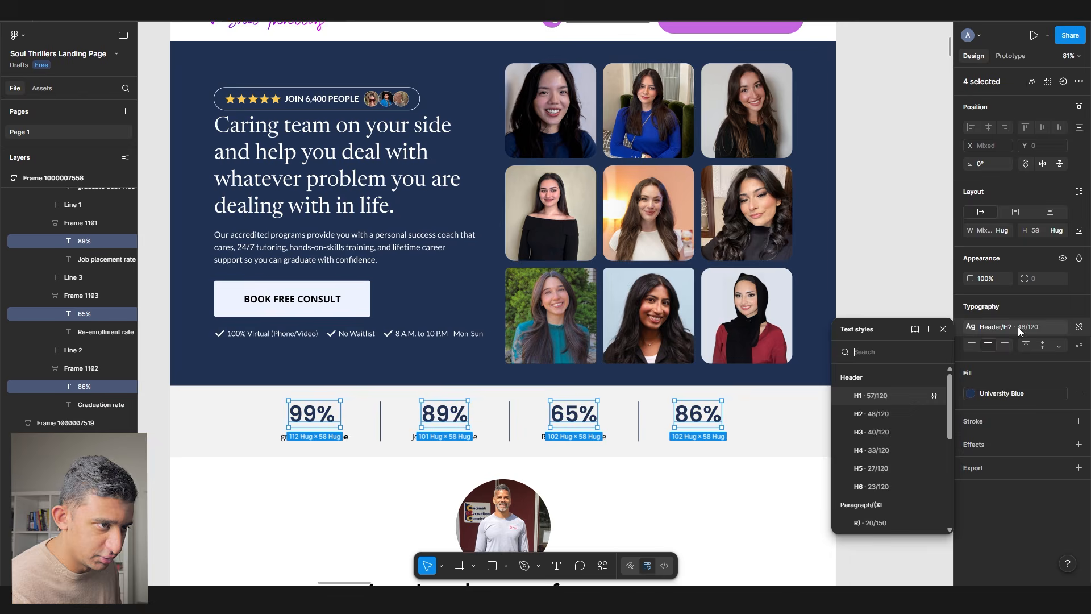
pyautogui.click(865, 410)
# - Give the four rate captions under the figures the 18/150 paragraph style
pyautogui.click(698, 436)
pyautogui.keyDown('shift'); pyautogui.click(574, 437); pyautogui.keyUp('shift')
pyautogui.keyDown('shift'); pyautogui.click(444, 436); pyautogui.keyUp('shift')
pyautogui.keyDown('shift'); pyautogui.click(311, 437); pyautogui.keyUp('shift')
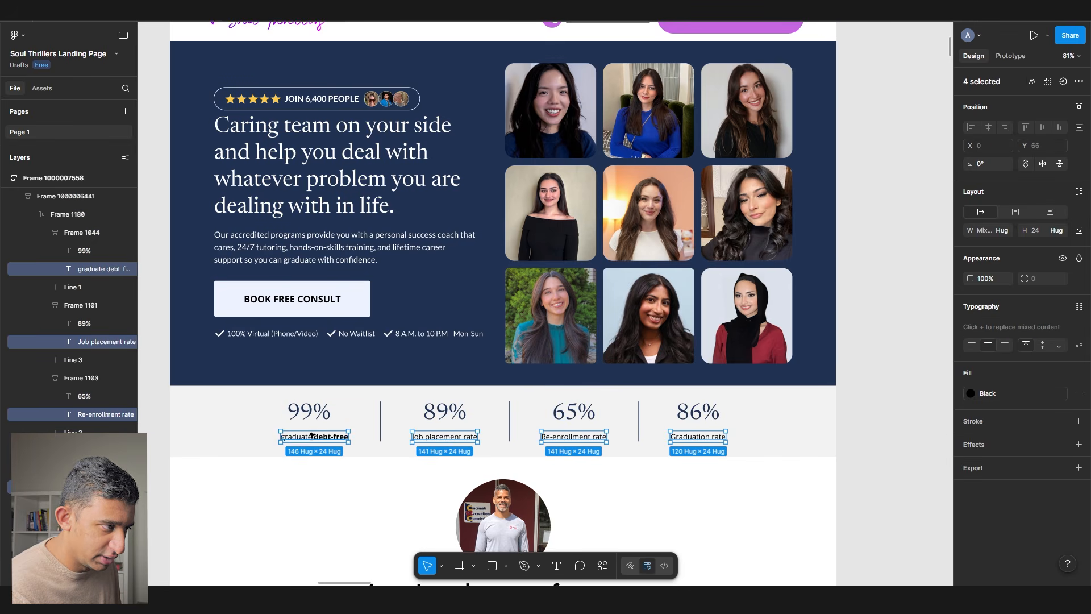
pyautogui.hotkey('ctrl', 'z')
pyautogui.hotkey('ctrl', 'z')
pyautogui.hotkey('ctrl', 'z')
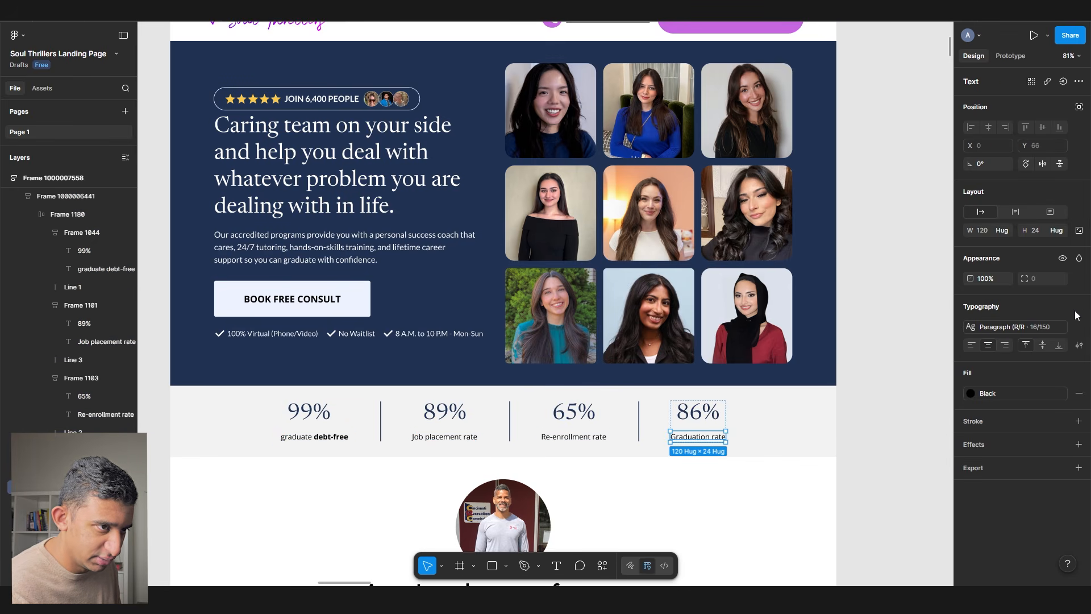
pyautogui.hotkey('ctrl', 'shift', 'z')
pyautogui.hotkey('ctrl', 'shift', 'z')
pyautogui.hotkey('ctrl', 'shift', 'z')
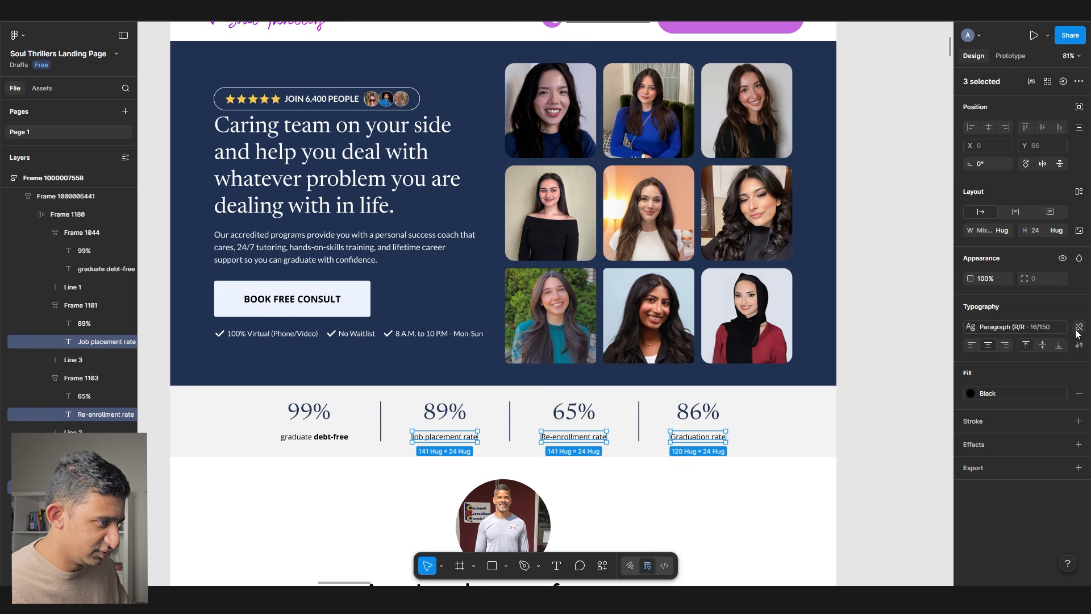
pyautogui.click(1080, 305)
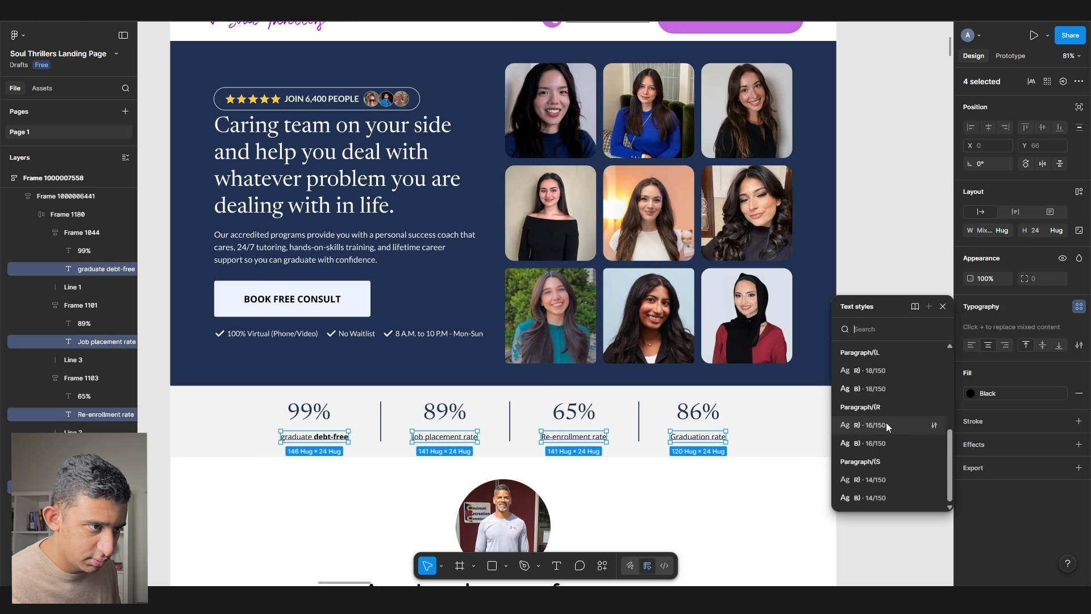
pyautogui.click(886, 422)
pyautogui.click(978, 333)
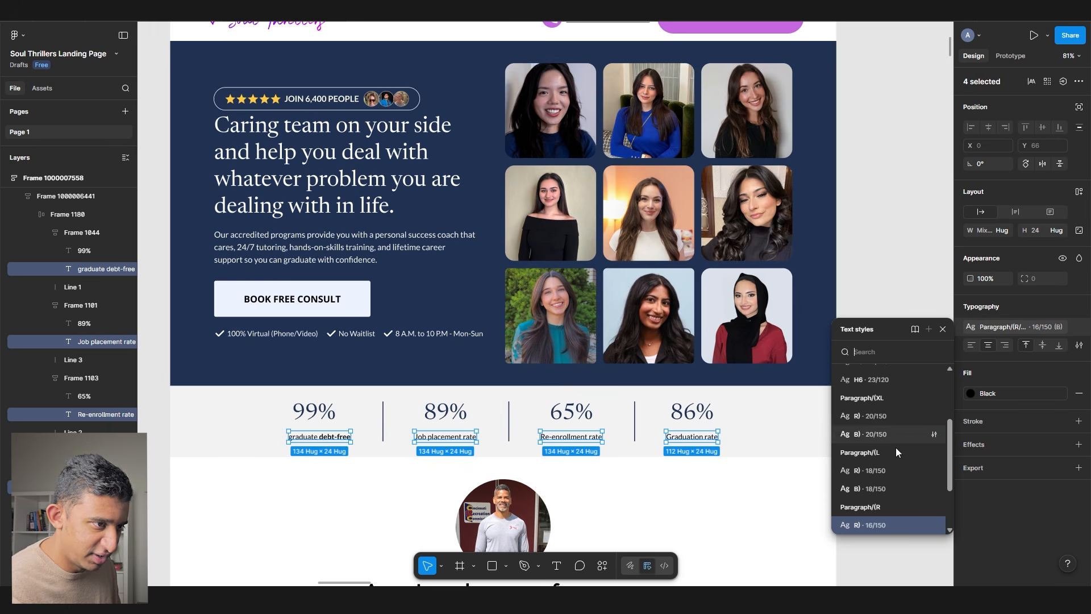
pyautogui.click(885, 473)
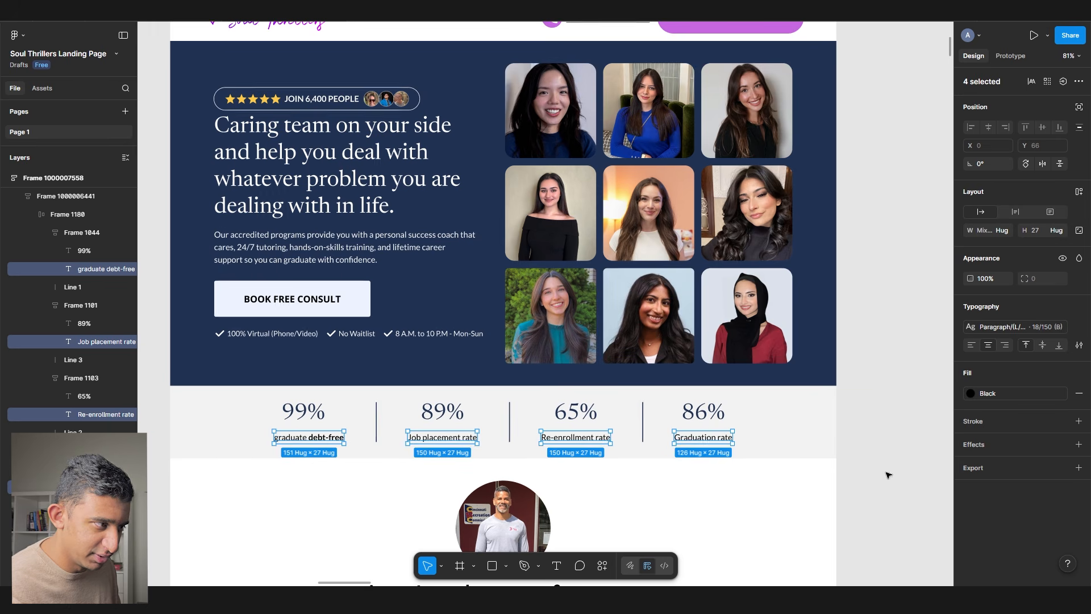
pyautogui.click(909, 385)
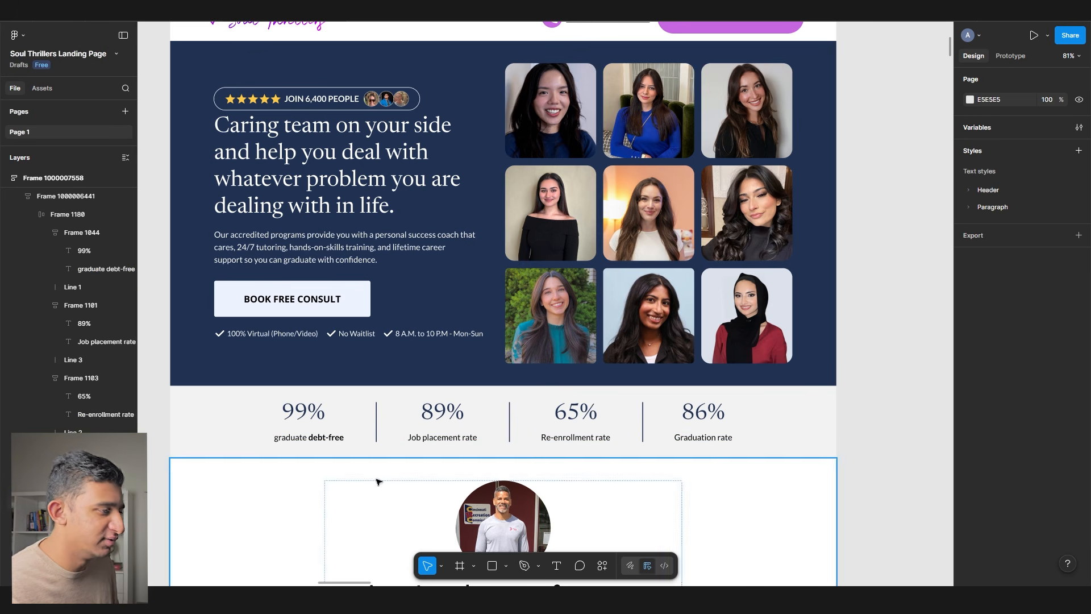
pyautogui.doubleClick(302, 411)
# - Change the first stat to 98% with a caption about clients happy with their 1st match
pyautogui.write('98%')
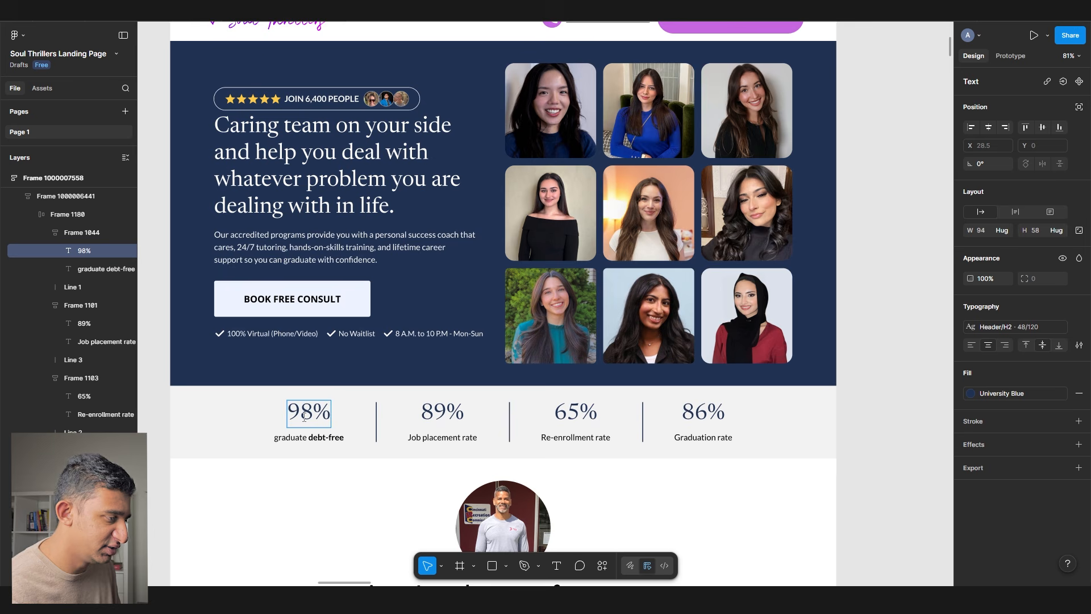
pyautogui.scroll(3, 304, 416)
pyautogui.doubleClick(290, 433)
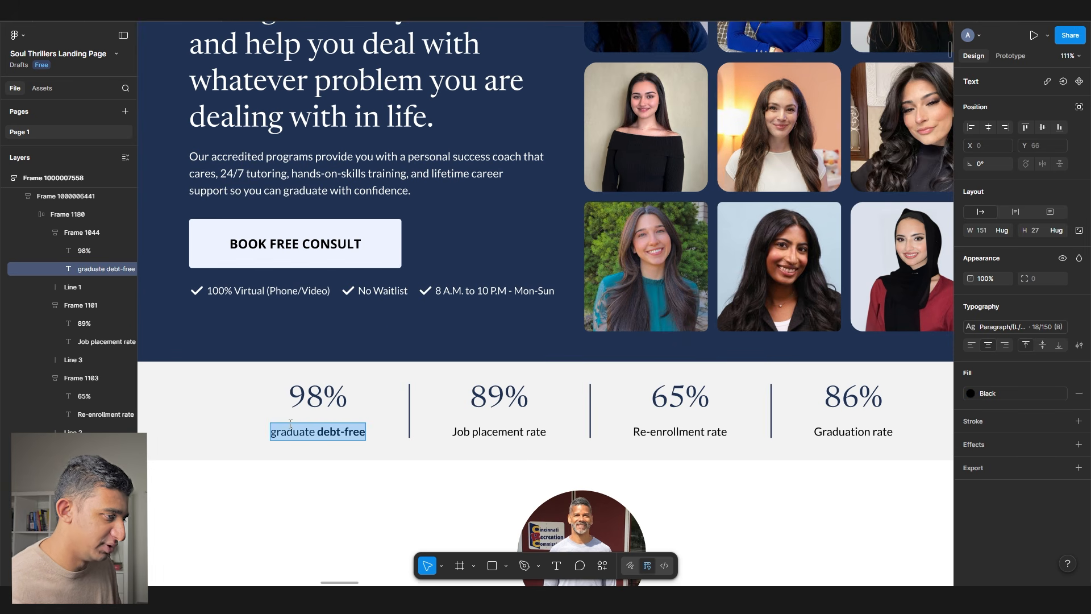
pyautogui.write('hap')
pyautogui.write('of clients are happy with')
pyautogui.write(' 1st match')
pyautogui.press('Tab')
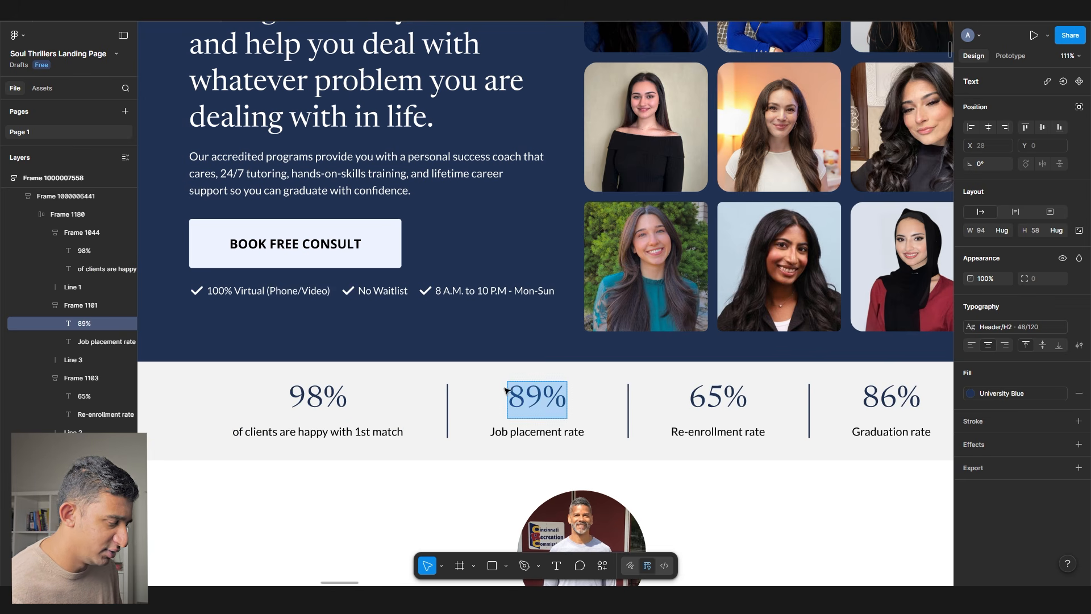
# - Replace the 89% stat with '10 min' and the caption 'average response time', fixing its spelling
pyautogui.scroll(-5, 558, 315)
pyautogui.moveTo(462, 337); pyautogui.dragTo(928, 202)
pyautogui.scroll(-2, 657, 284)
pyautogui.scroll(-20, 449, 328)
pyautogui.scroll(-12, 449, 328)
pyautogui.scroll(3, 309, 178)
pyautogui.moveTo(515, 114); pyautogui.dragTo(662, 117)
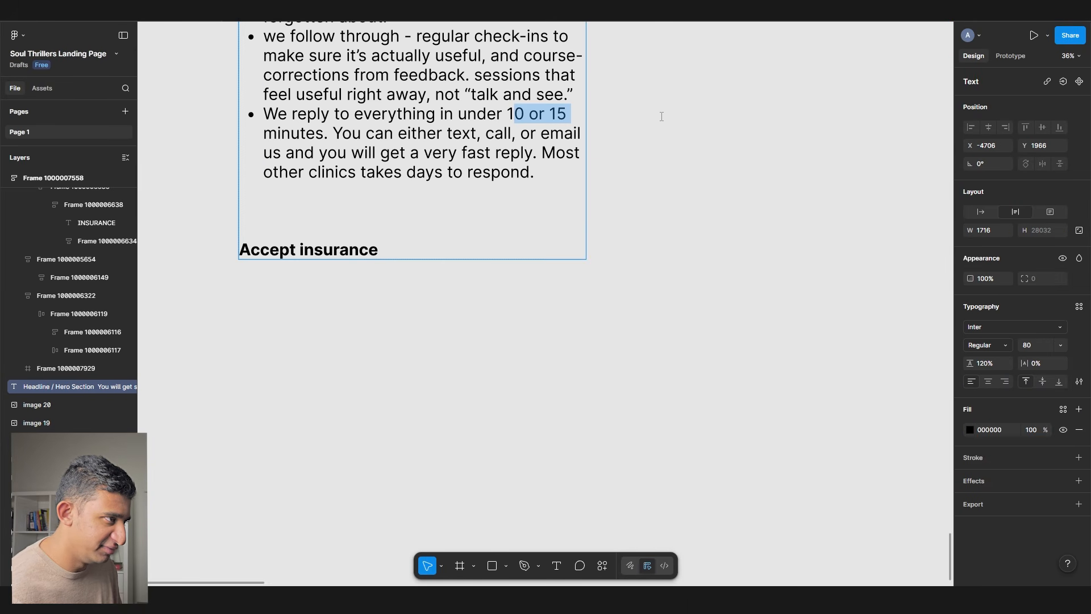
pyautogui.scroll(-6, 194, 230)
pyautogui.scroll(10, 400, 211)
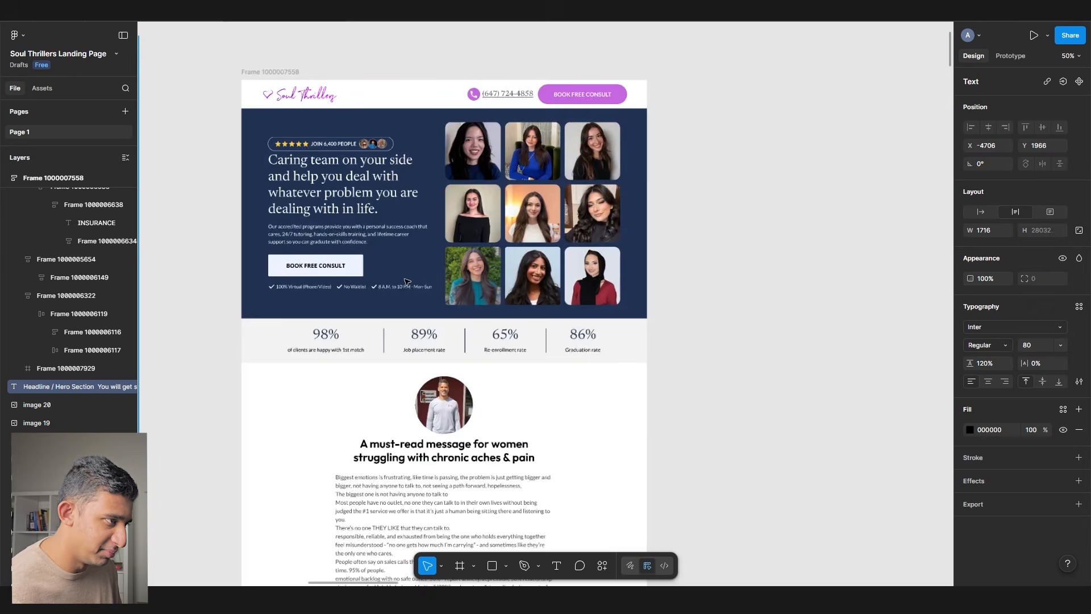
pyautogui.doubleClick(407, 331)
pyautogui.write('10 min')
pyautogui.press('Tab')
pyautogui.write('av')
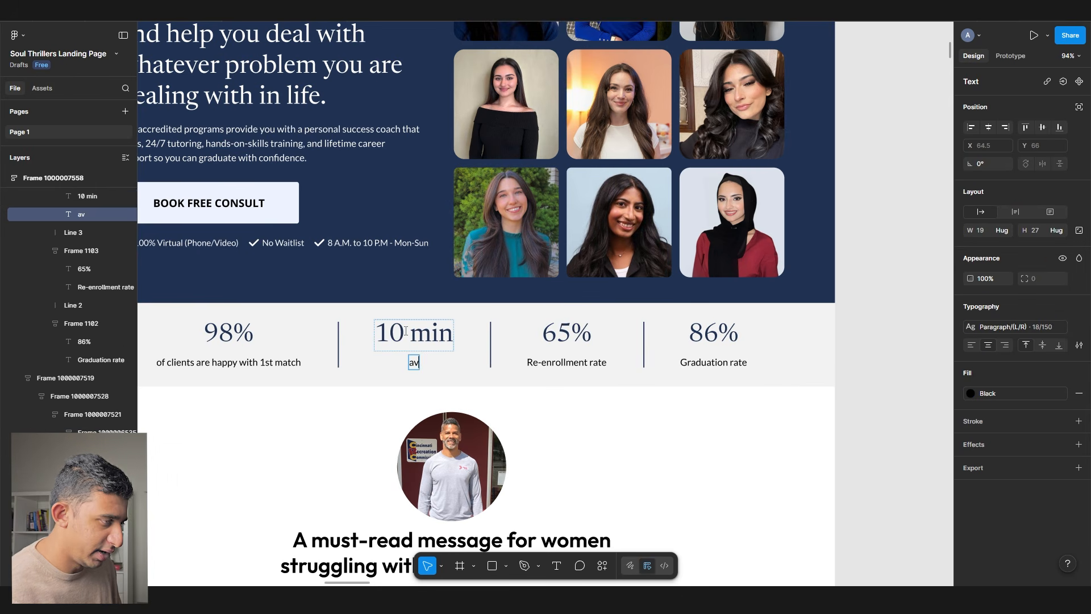
pyautogui.write('erage resopnse time')
pyautogui.scroll(5, 414, 364)
pyautogui.rightClick(423, 358)
pyautogui.click(450, 368)
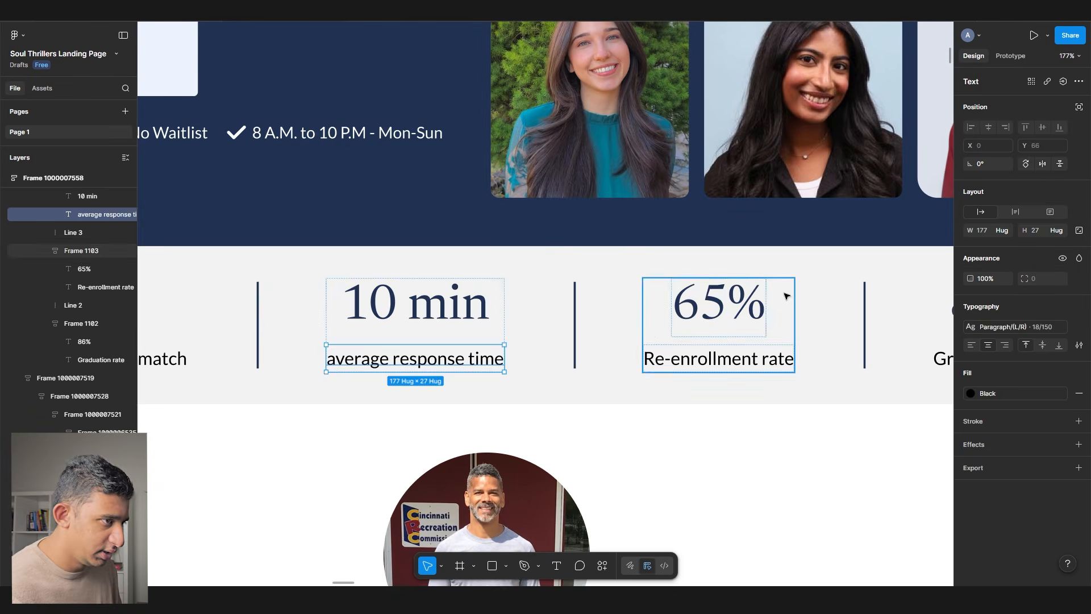
# - Make the third stat 85% with the caption 'recommend to a friend', correcting the spelling
pyautogui.doubleClick(718, 304)
pyautogui.scroll(-6, 444, 286)
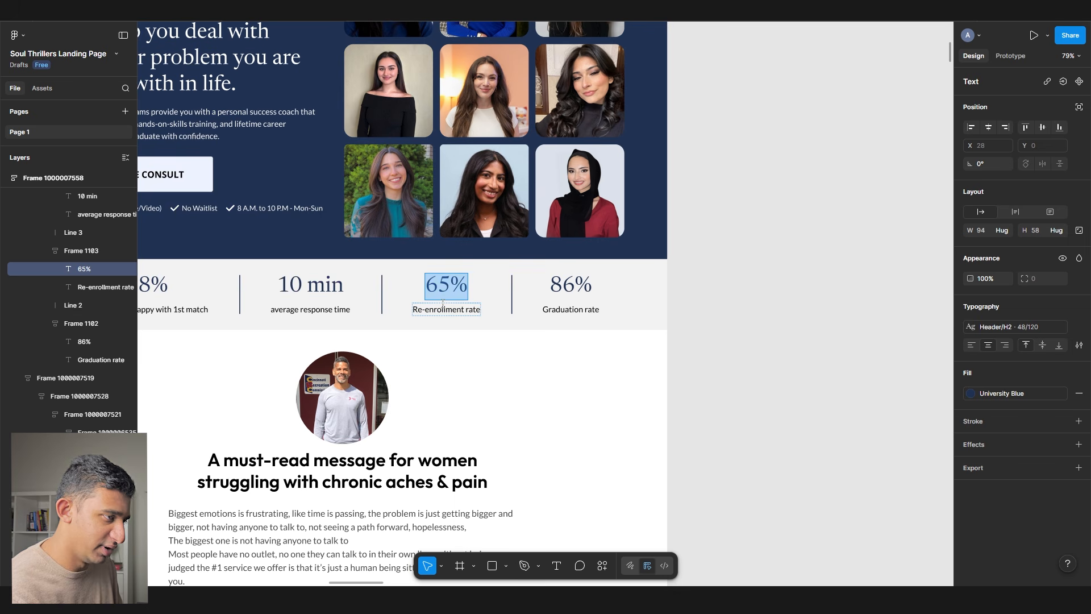
pyautogui.doubleClick(443, 307)
pyautogui.write('reccommend to a friend')
pyautogui.scroll(5, 443, 310)
pyautogui.rightClick(435, 325)
pyautogui.click(461, 329)
pyautogui.click(879, 383)
# - Replace the 86% stat with '8 in 10' and the caption 'feel clear headed after 1st session'
pyautogui.moveTo(145, 327); pyautogui.dragTo(499, 340)
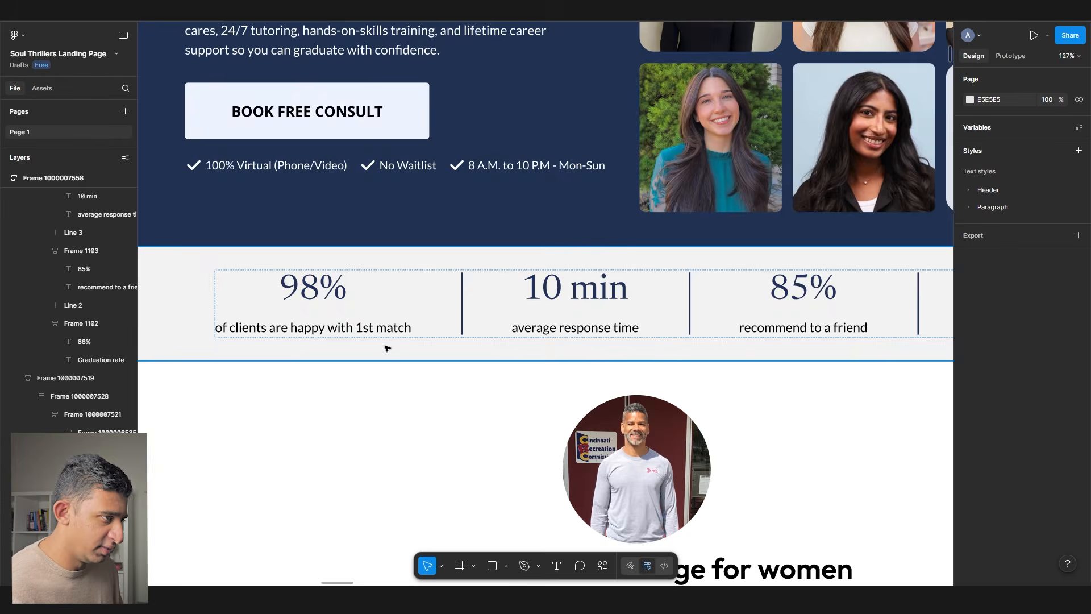
pyautogui.scroll(-5, 363, 358)
pyautogui.moveTo(385, 358); pyautogui.dragTo(179, 362)
pyautogui.scroll(7, 543, 326)
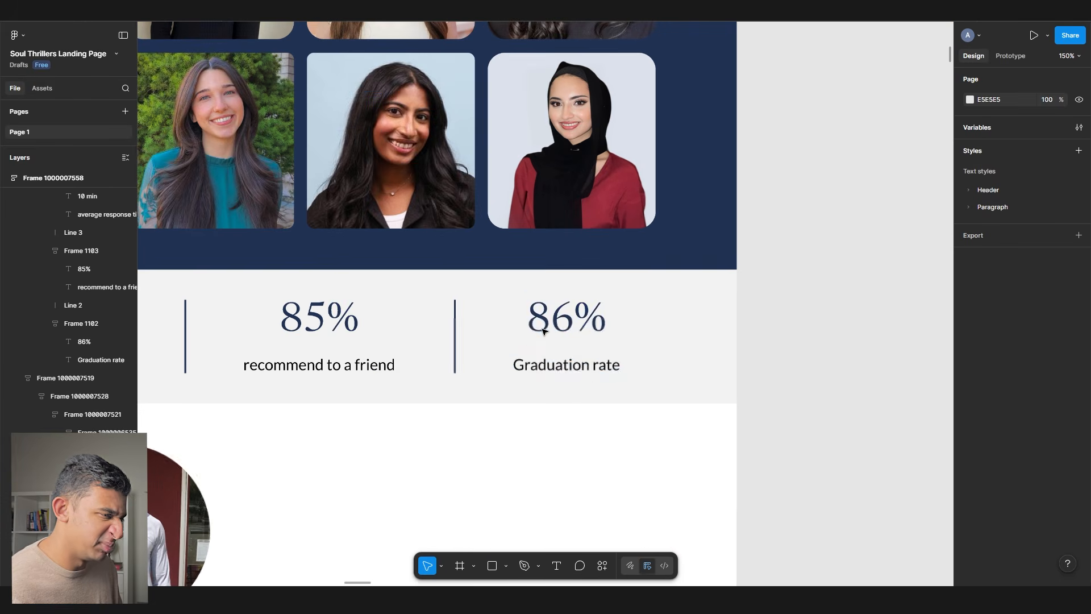
pyautogui.doubleClick(544, 330)
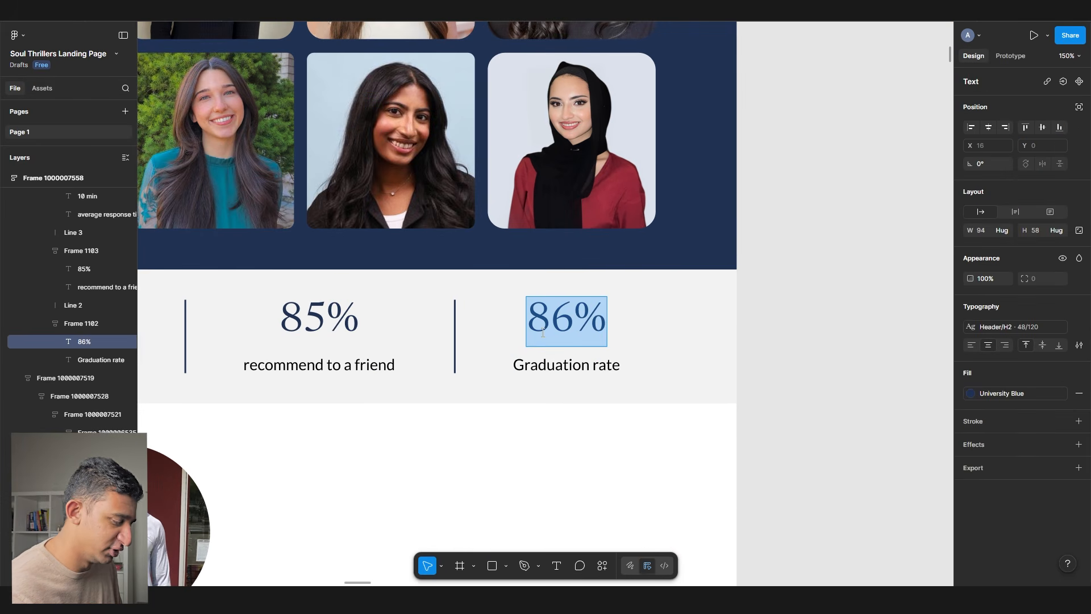
pyautogui.write('8 in 10')
pyautogui.press('Tab')
pyautogui.write('f')
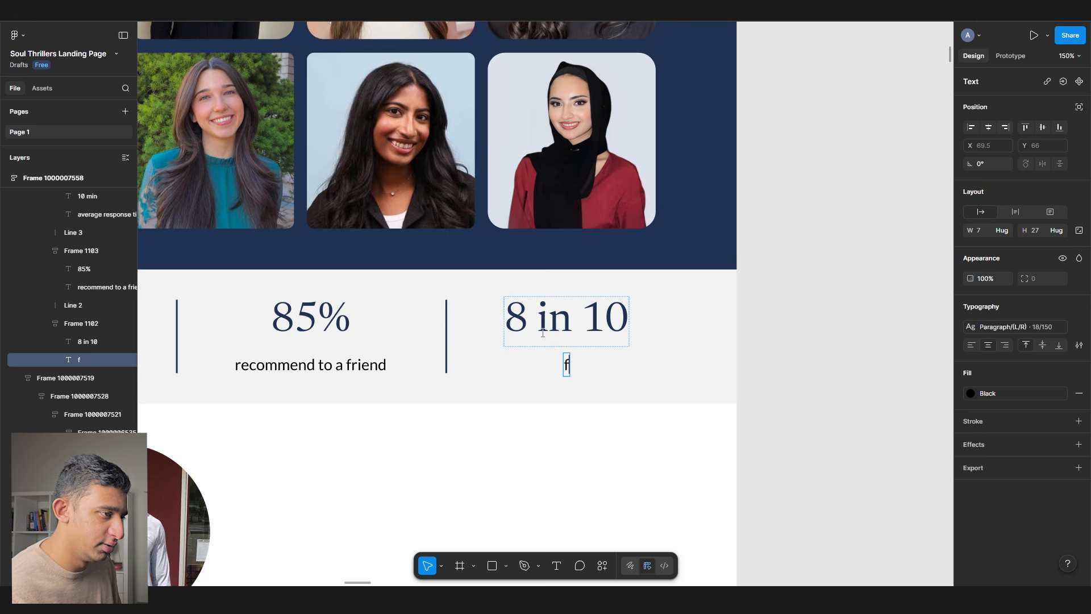
pyautogui.write('eel clear headed after 1st session')
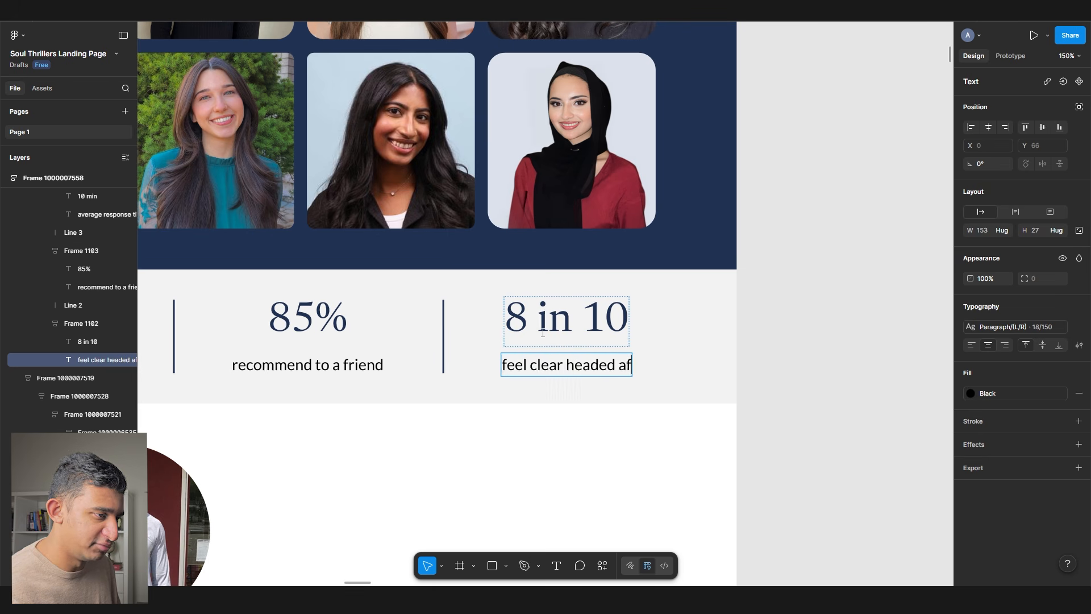
pyautogui.press('Escape')
# - Set the fill of the four figures (98%, 10 min, 85%, 8 in 10) to Black
pyautogui.scroll(-7, 542, 332)
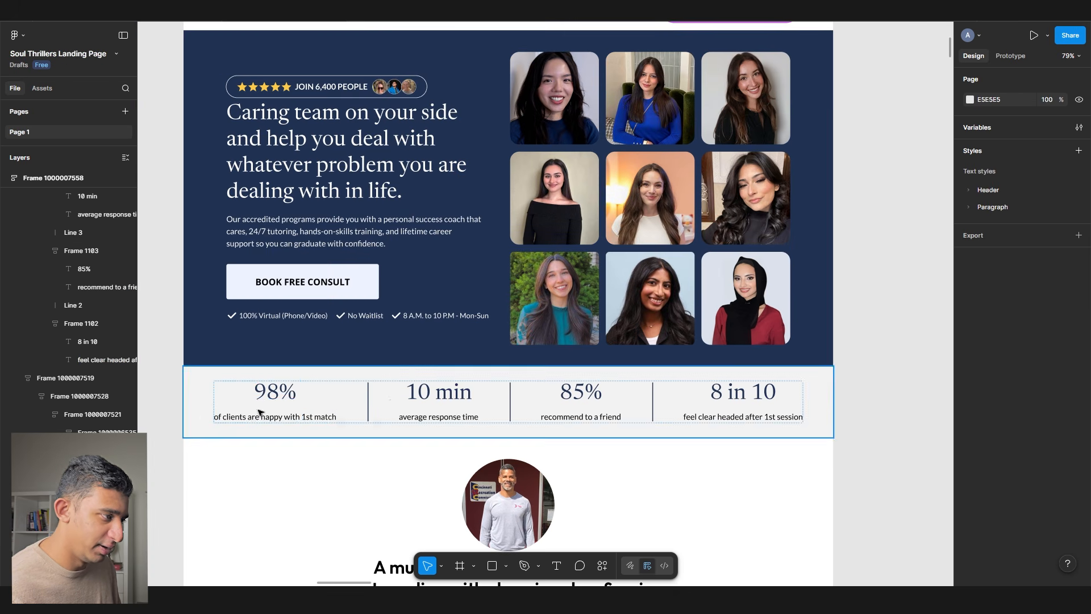
pyautogui.click(264, 404)
pyautogui.keyDown('shift'); pyautogui.click(433, 391); pyautogui.keyUp('shift')
pyautogui.keyDown('shift'); pyautogui.click(581, 391); pyautogui.keyUp('shift')
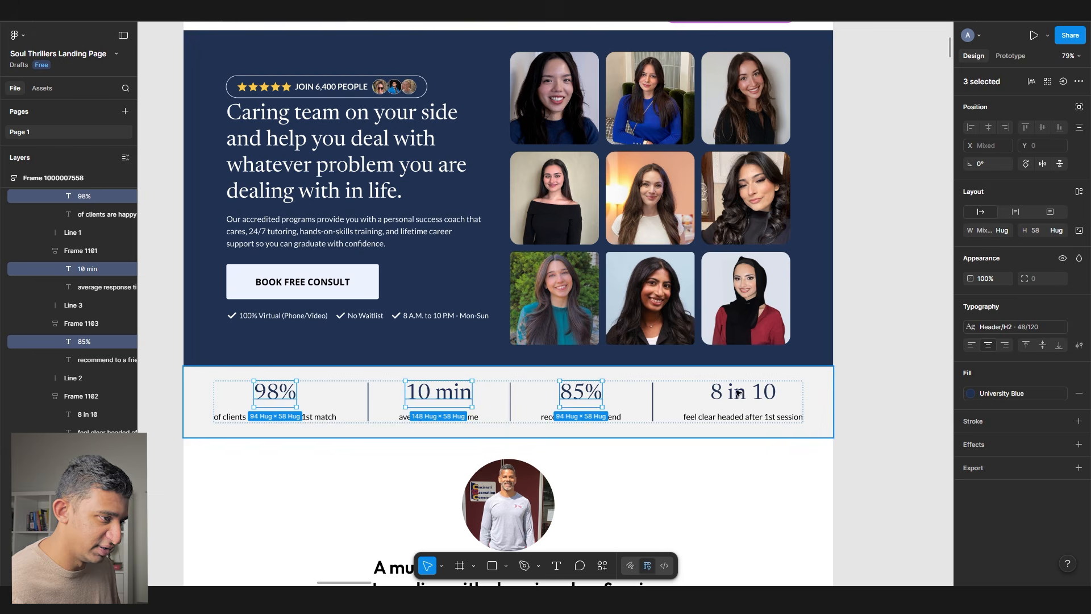
pyautogui.keyDown('shift'); pyautogui.click(742, 391); pyautogui.keyUp('shift')
pyautogui.click(970, 394)
pyautogui.click(852, 507)
pyautogui.click(892, 335)
pyautogui.moveTo(651, 388); pyautogui.dragTo(648, 443)
pyautogui.scroll(5, 325, 146)
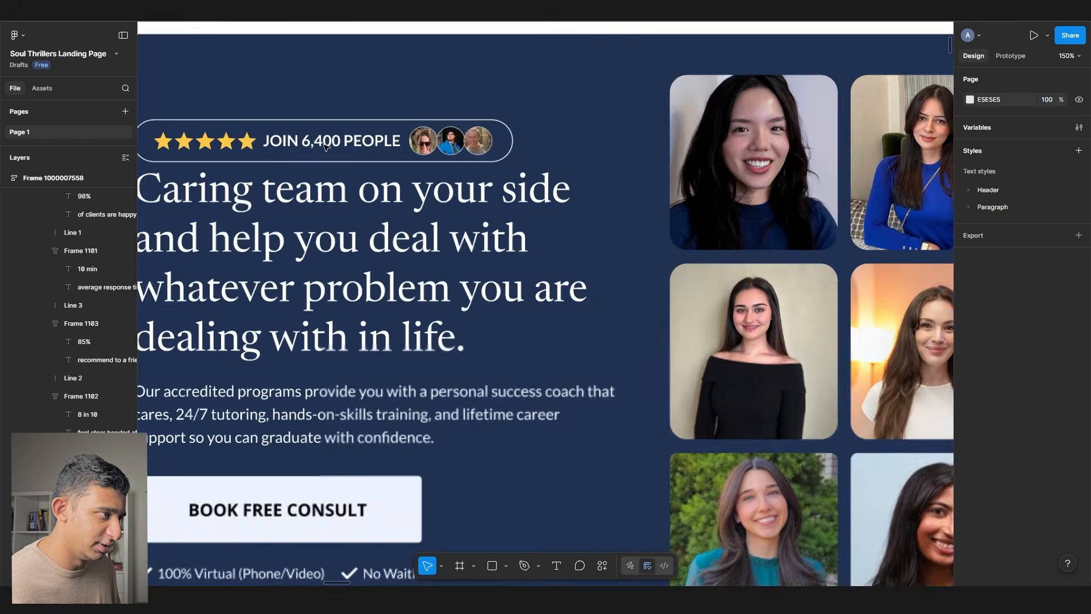
# - Try Pink and Light Pink on the hero background, then keep it White
pyautogui.scroll(-3, 326, 145)
pyautogui.doubleClick(326, 145)
pyautogui.click(1037, 404)
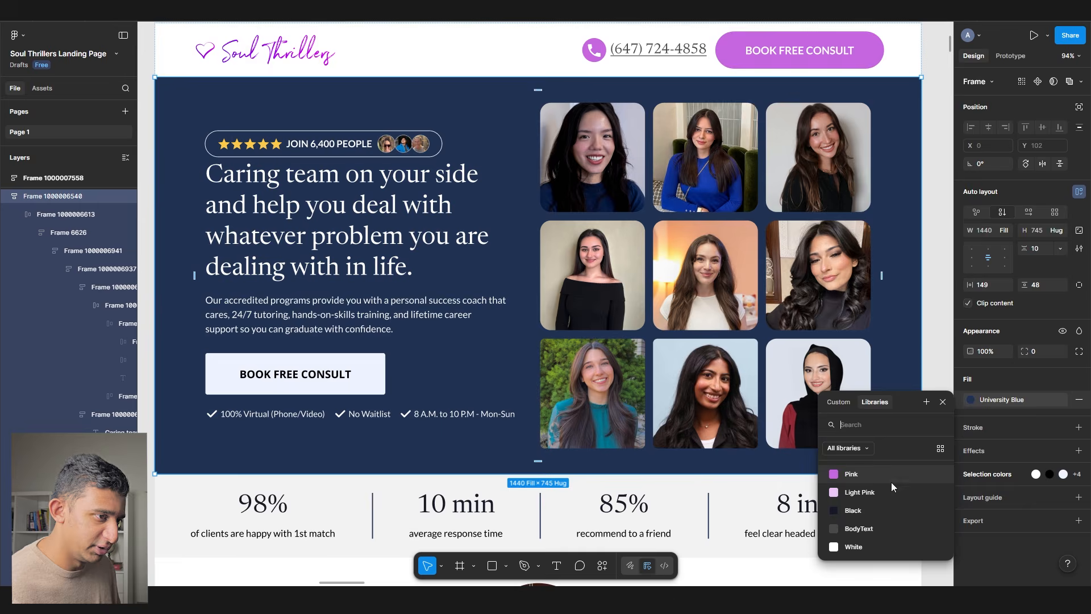
pyautogui.click(878, 473)
pyautogui.click(971, 399)
pyautogui.click(860, 493)
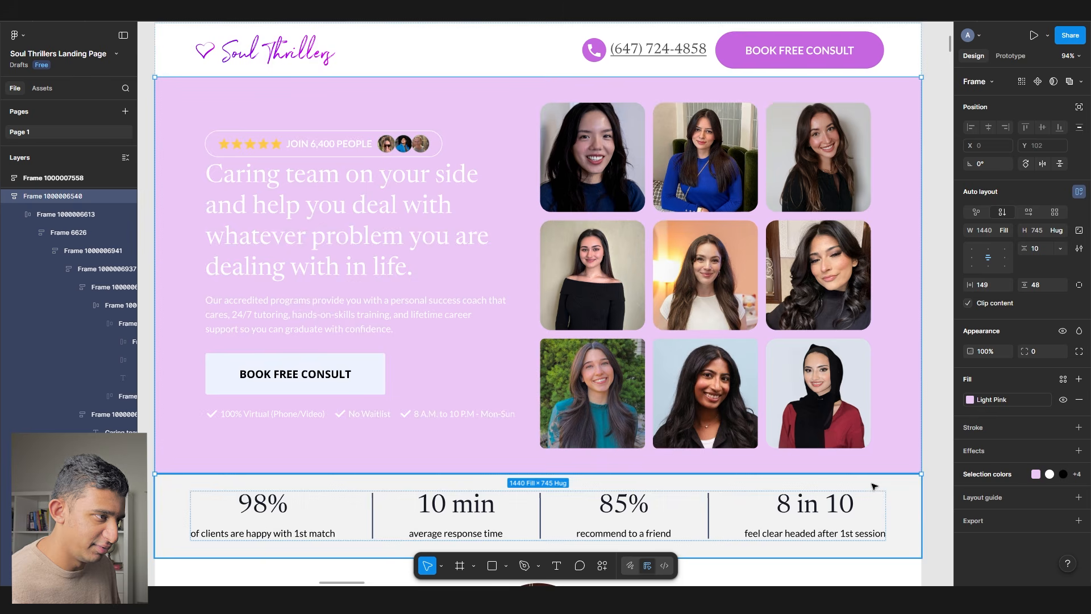
pyautogui.click(971, 399)
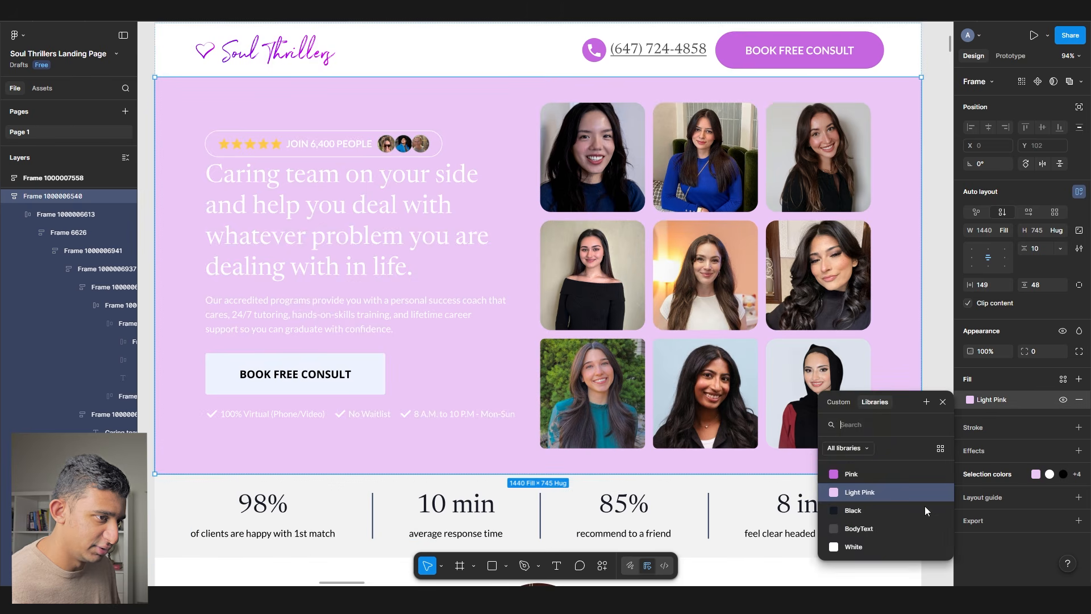
pyautogui.click(858, 548)
pyautogui.scroll(-2, 476, 385)
pyautogui.click(971, 400)
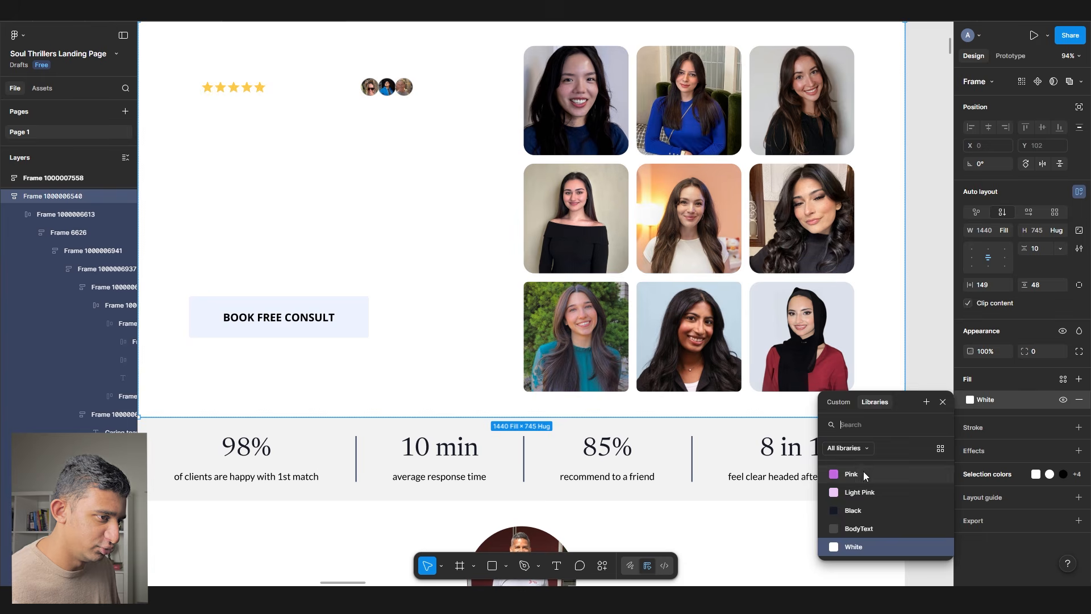
pyautogui.click(864, 472)
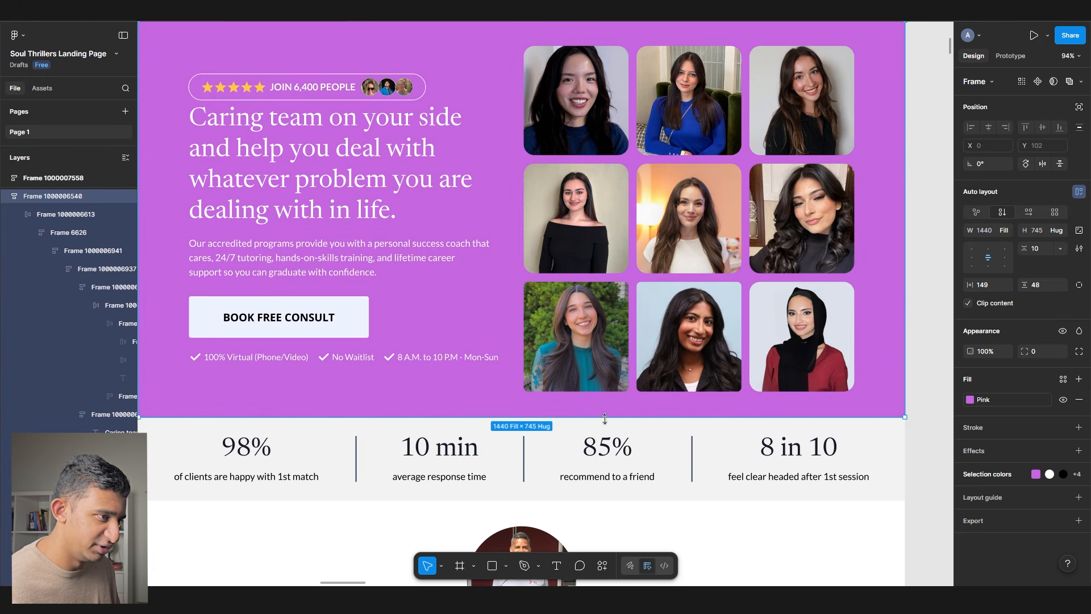
pyautogui.hotkey('ctrl', 'z')
# - Fill the stats row frame with the Light Pink colour style
pyautogui.click(617, 452)
pyautogui.click(1059, 379)
pyautogui.click(897, 463)
pyautogui.scroll(-5, 750, 443)
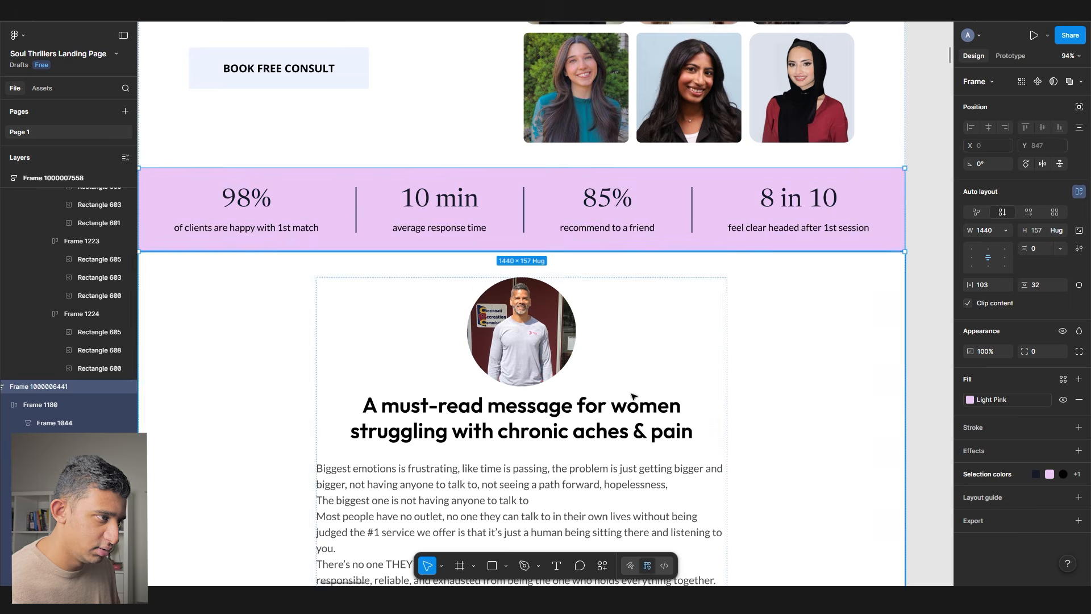
# - Detach the Light Pink style and set the stats row fill to FCF2FF
pyautogui.scroll(-4, 691, 421)
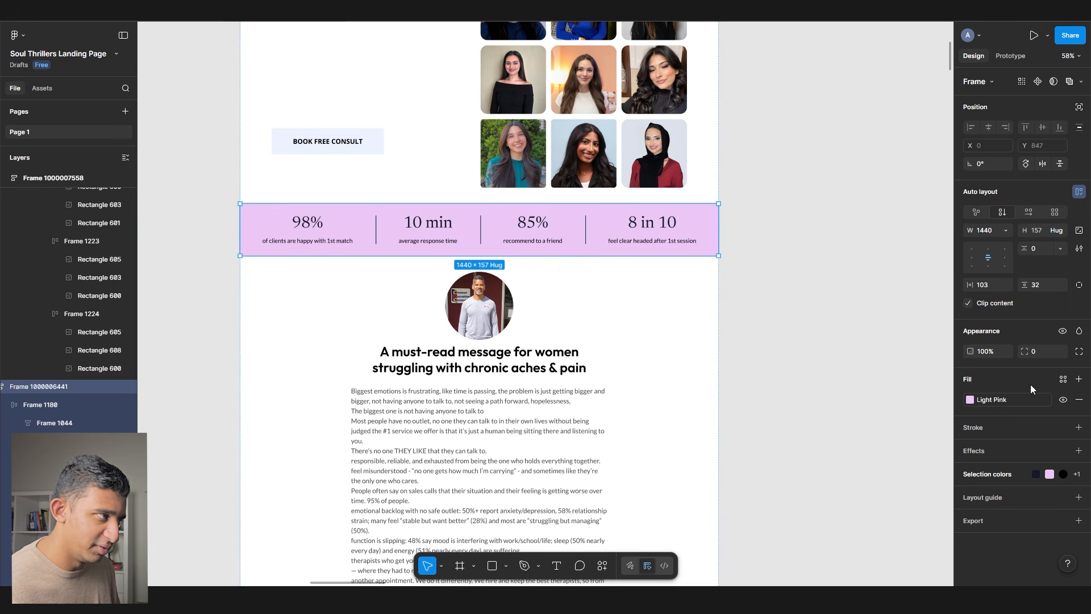
pyautogui.scroll(4, 311, 201)
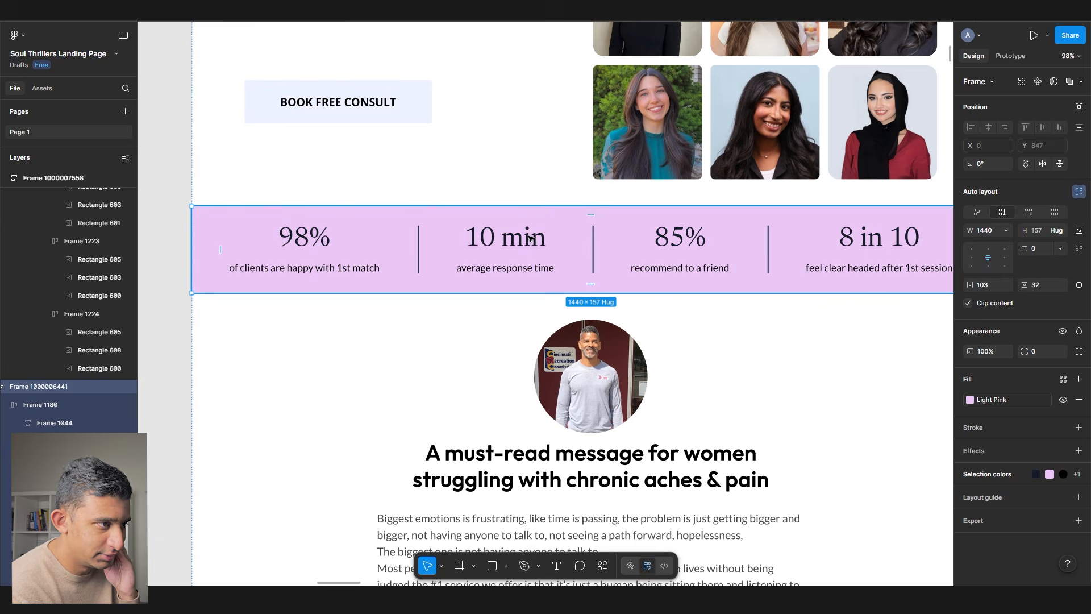
pyautogui.moveTo(531, 237); pyautogui.dragTo(465, 264)
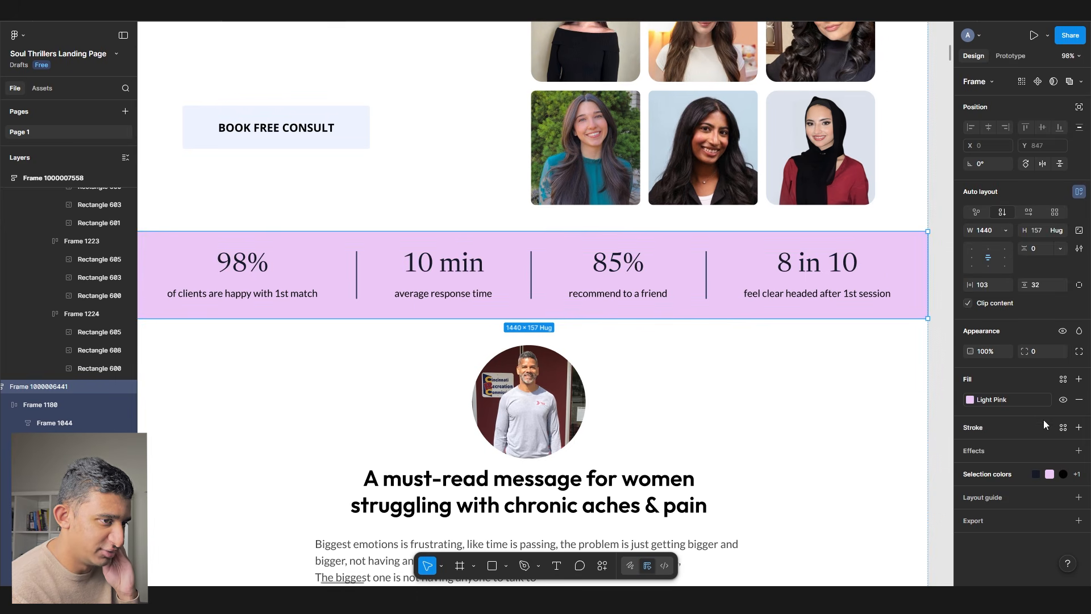
pyautogui.click(1039, 400)
pyautogui.click(970, 400)
pyautogui.moveTo(856, 341); pyautogui.dragTo(838, 324)
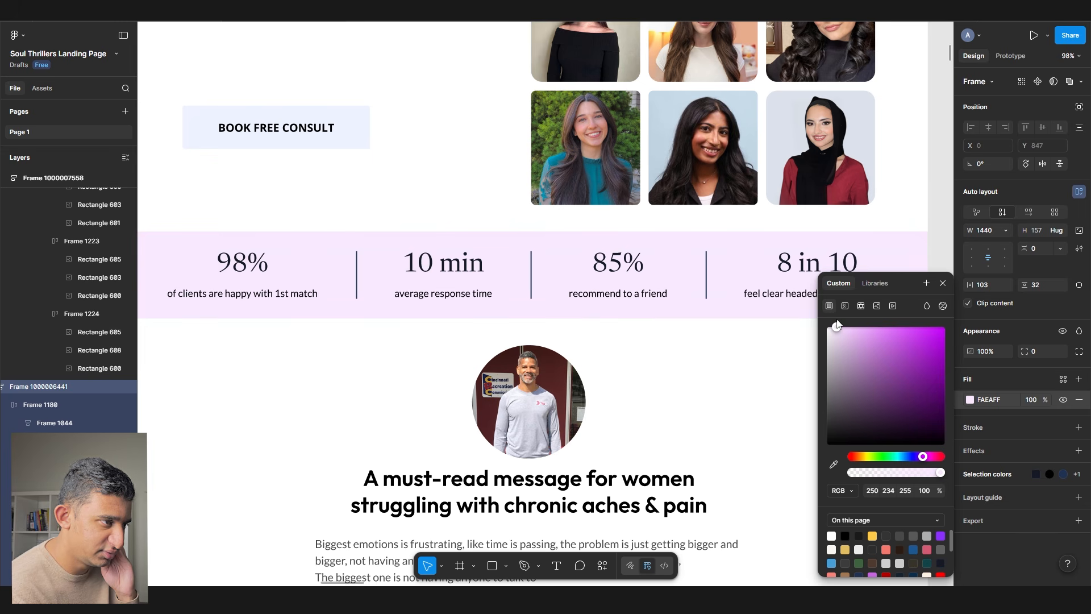
pyautogui.write('FCF2FF')
pyautogui.press('Tab')
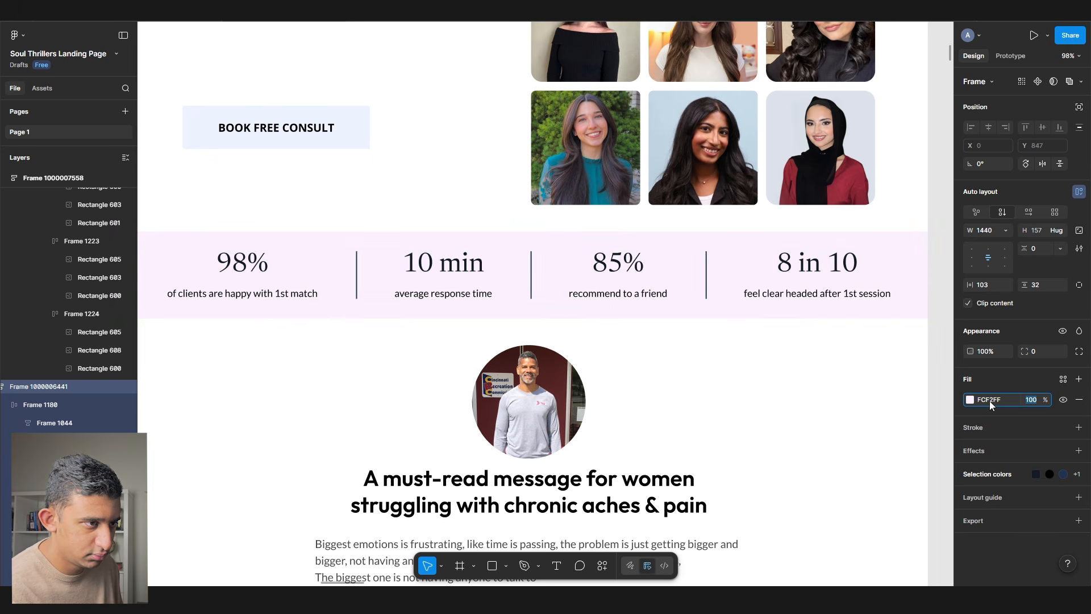
# - Save the FCF2FF fill as a new colour variable named LightPink
pyautogui.click(1063, 379)
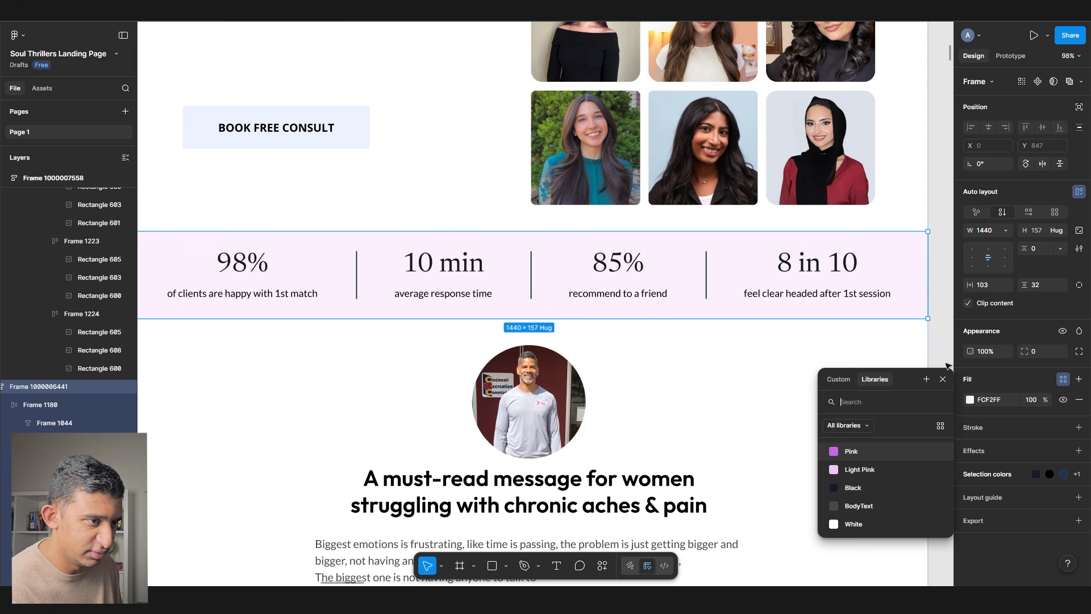
pyautogui.click(927, 379)
pyautogui.write('LightPink')
pyautogui.press('Return')
pyautogui.scroll(-3, 514, 276)
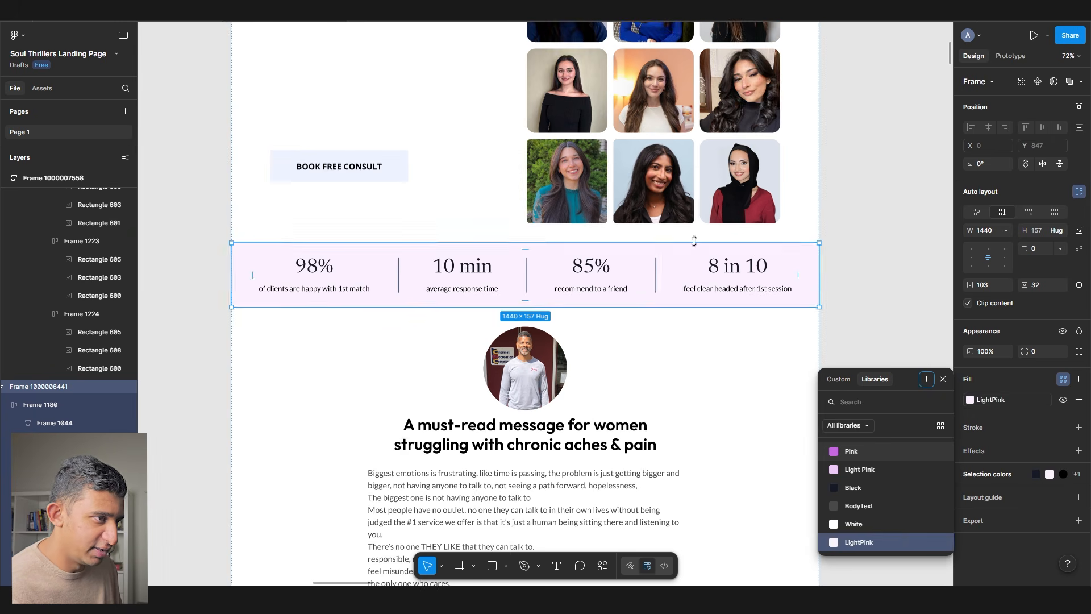
pyautogui.click(829, 265)
pyautogui.scroll(5, 833, 272)
pyautogui.scroll(-2, 836, 280)
pyautogui.click(397, 227)
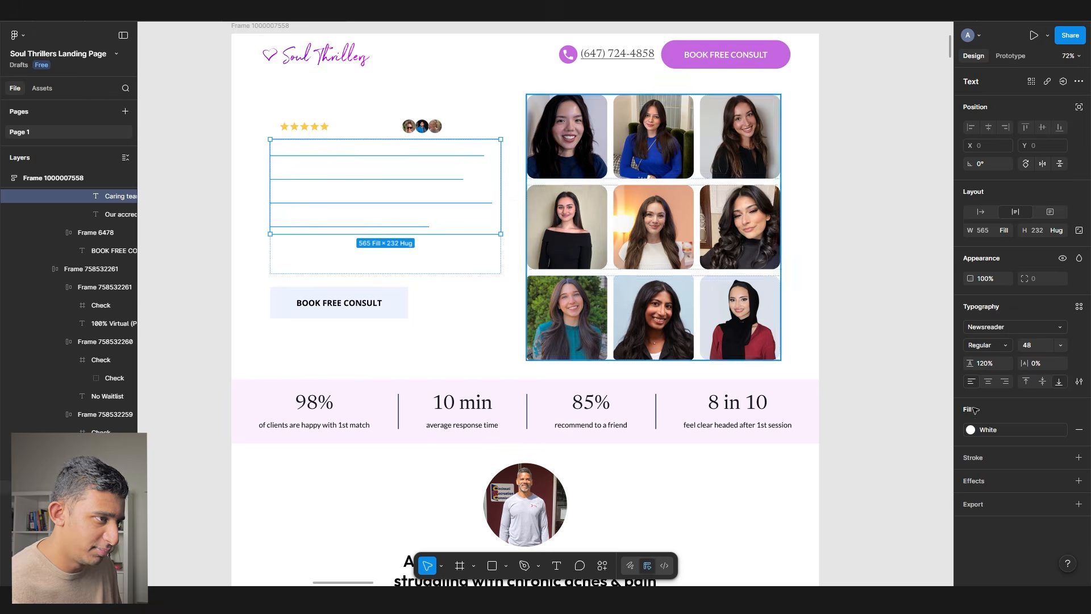
# - Make the hero headline Black and give the paragraph below it the BodyText colour
pyautogui.click(983, 431)
pyautogui.click(875, 503)
pyautogui.scroll(3, 395, 251)
pyautogui.click(395, 255)
pyautogui.click(995, 396)
pyautogui.click(876, 523)
# - Fill the BOOK FREE CONSULT button with Pink and make its label White
pyautogui.click(318, 321)
pyautogui.click(970, 400)
pyautogui.click(864, 472)
pyautogui.click(319, 320)
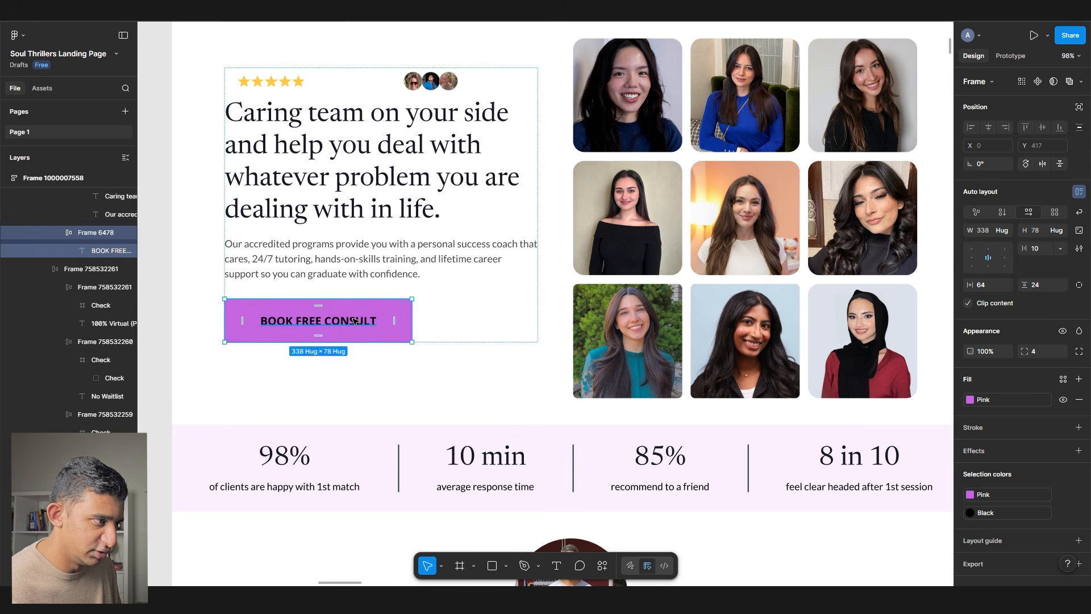
pyautogui.click(971, 393)
pyautogui.click(894, 543)
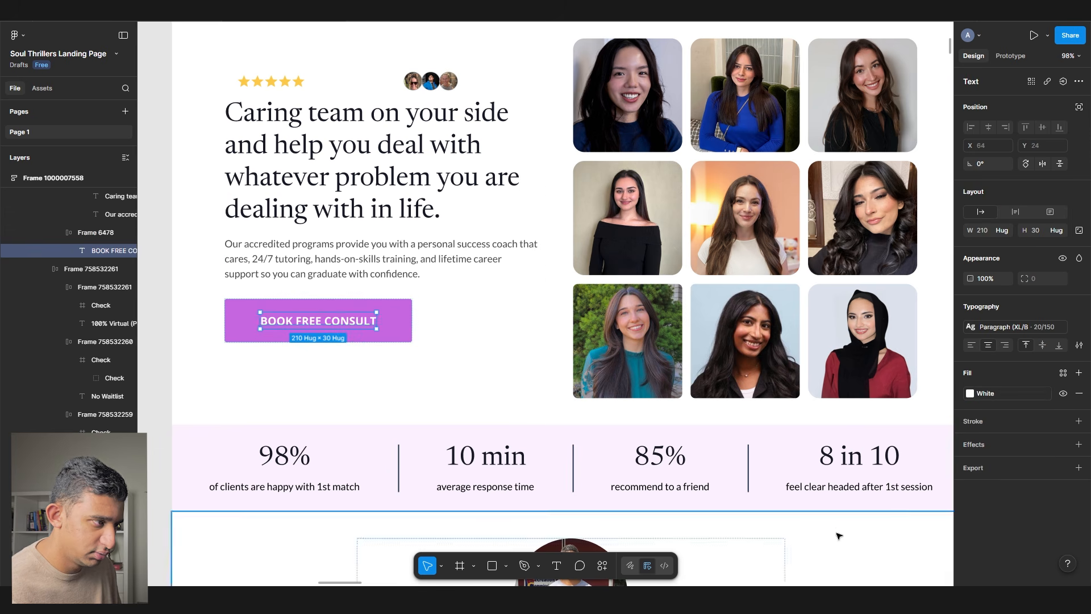
# - Make the checklist text and the 'JOIN 6,400 PEOPLE' text Black
pyautogui.click(411, 367)
pyautogui.click(1064, 470)
pyautogui.click(853, 508)
pyautogui.scroll(1, 470, 87)
pyautogui.click(349, 100)
pyautogui.click(1063, 374)
pyautogui.click(853, 480)
# - Outline the rating pill with stars and avatars in the BodyText colour
pyautogui.scroll(5, 238, 104)
pyautogui.click(239, 104)
pyautogui.click(1063, 402)
pyautogui.click(858, 527)
pyautogui.scroll(-5, 341, 235)
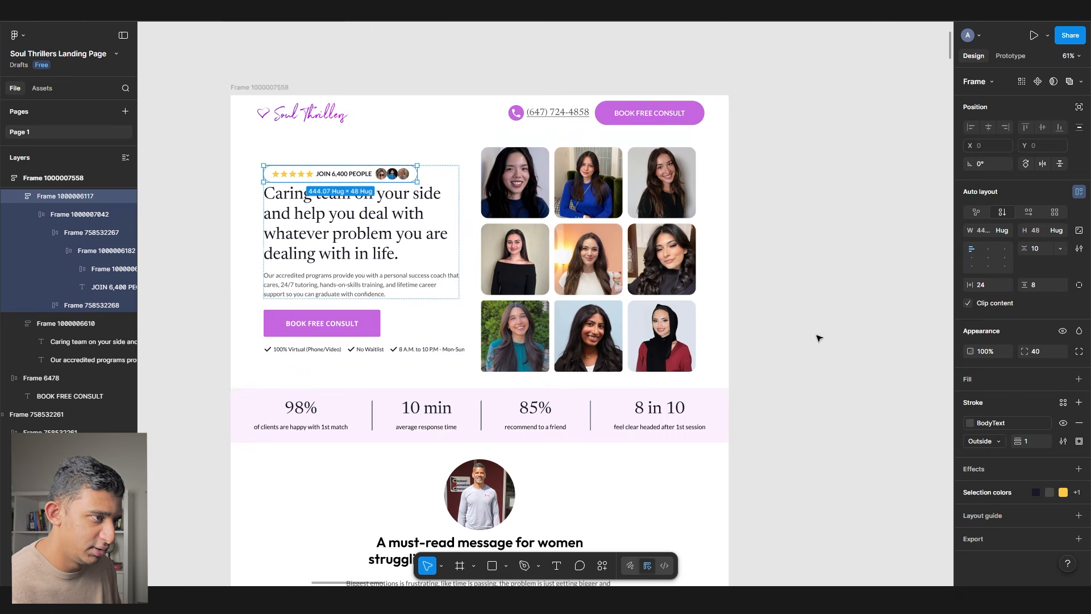
pyautogui.click(818, 337)
# - Set a 24 gap between the rating pill and the headline
pyautogui.scroll(3, 344, 315)
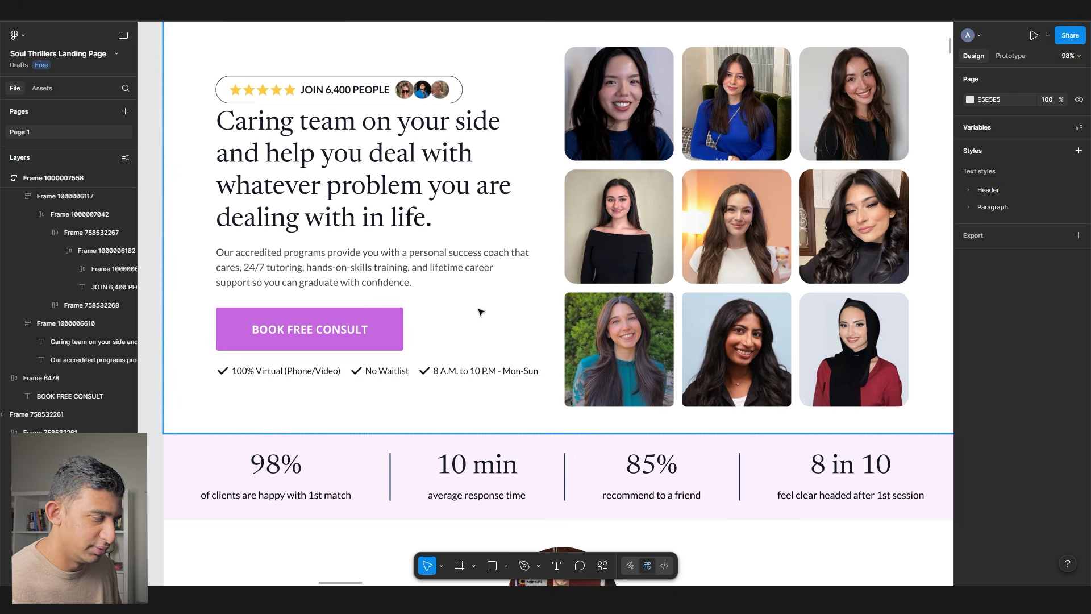
pyautogui.scroll(-3, 474, 310)
pyautogui.click(334, 232)
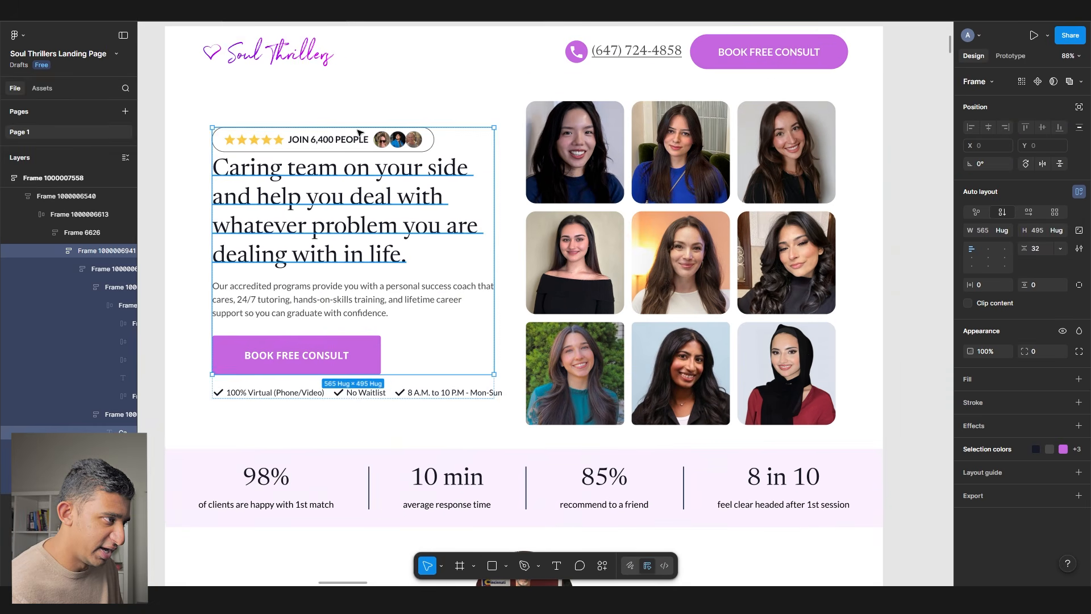
pyautogui.scroll(3, 363, 132)
pyautogui.click(347, 164)
pyautogui.click(469, 158)
pyautogui.click(355, 164)
pyautogui.write('24')
pyautogui.press('Return')
pyautogui.scroll(-5, 288, 209)
pyautogui.click(820, 276)
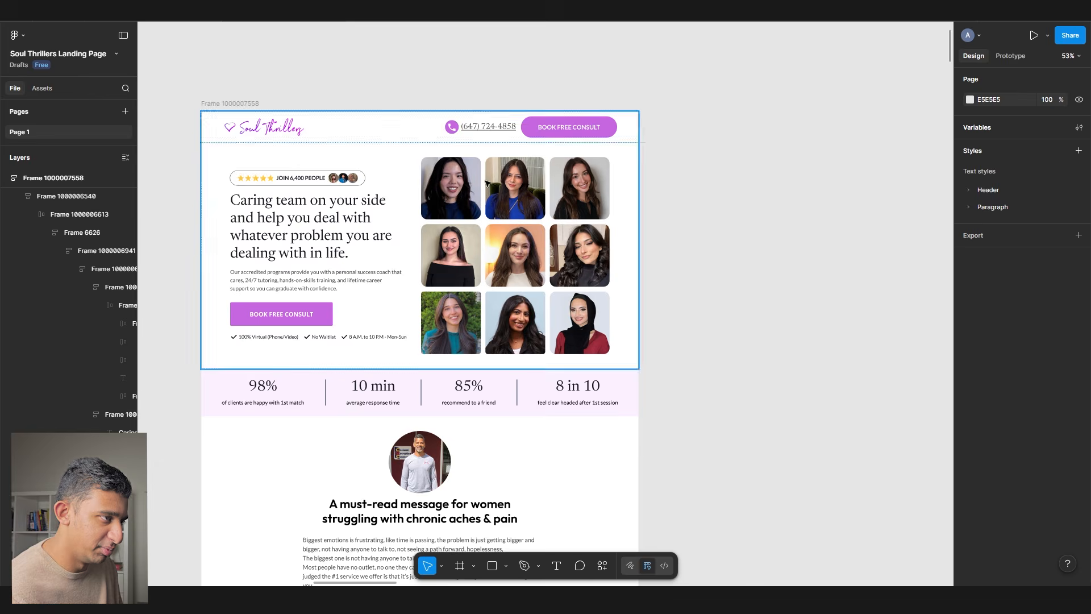
# - Detach the header phone number's serif text style and switch its font to Lato
pyautogui.scroll(4, 455, 108)
pyautogui.click(515, 147)
pyautogui.scroll(2, 515, 148)
pyautogui.click(979, 327)
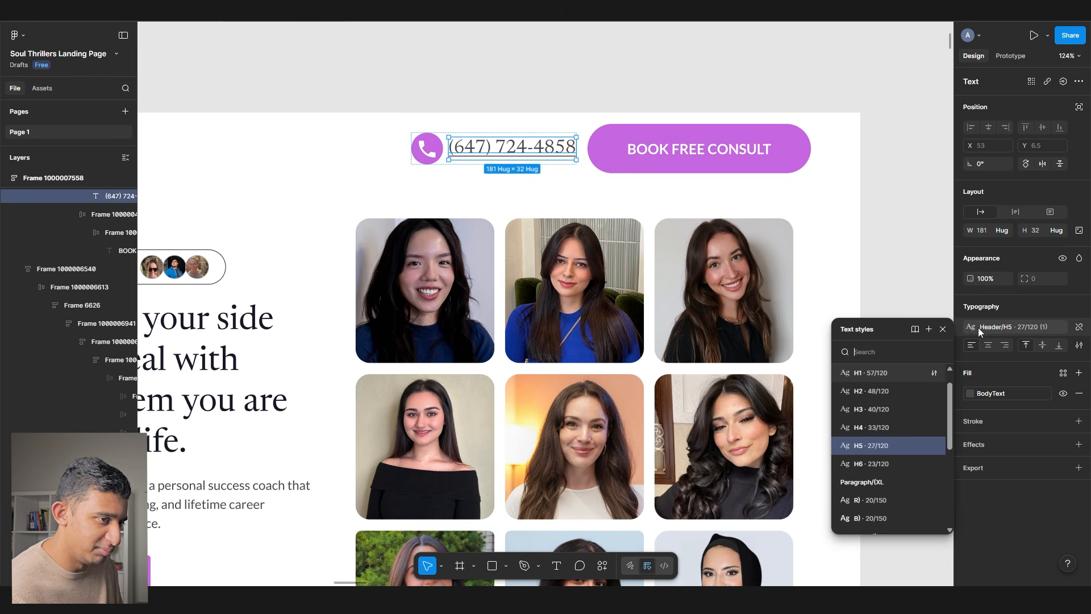
pyautogui.keyDown('ctrl'); pyautogui.click(264, 495); pyautogui.keyUp('ctrl')
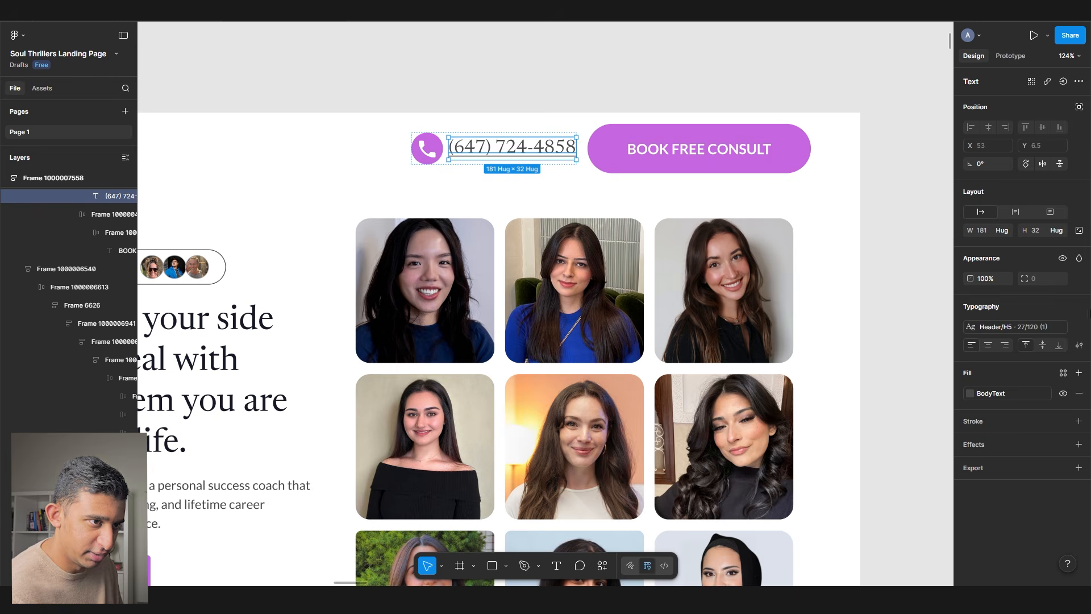
pyautogui.click(1079, 327)
pyautogui.click(1007, 329)
pyautogui.write('Lato')
pyautogui.press('Return')
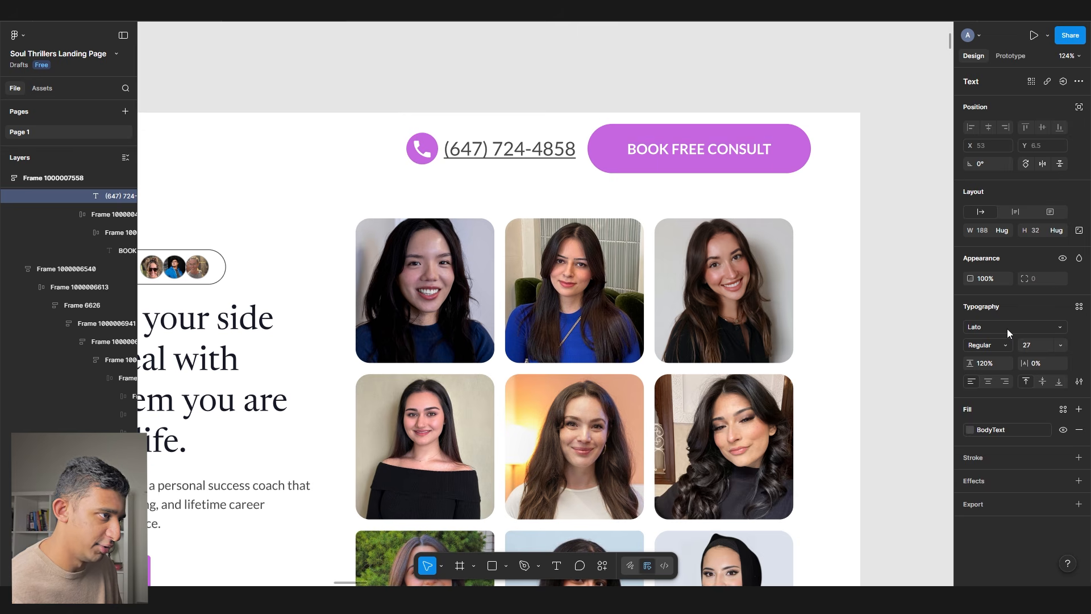
pyautogui.hotkey('shift', '1')
pyautogui.click(811, 334)
pyautogui.scroll(1, 588, 286)
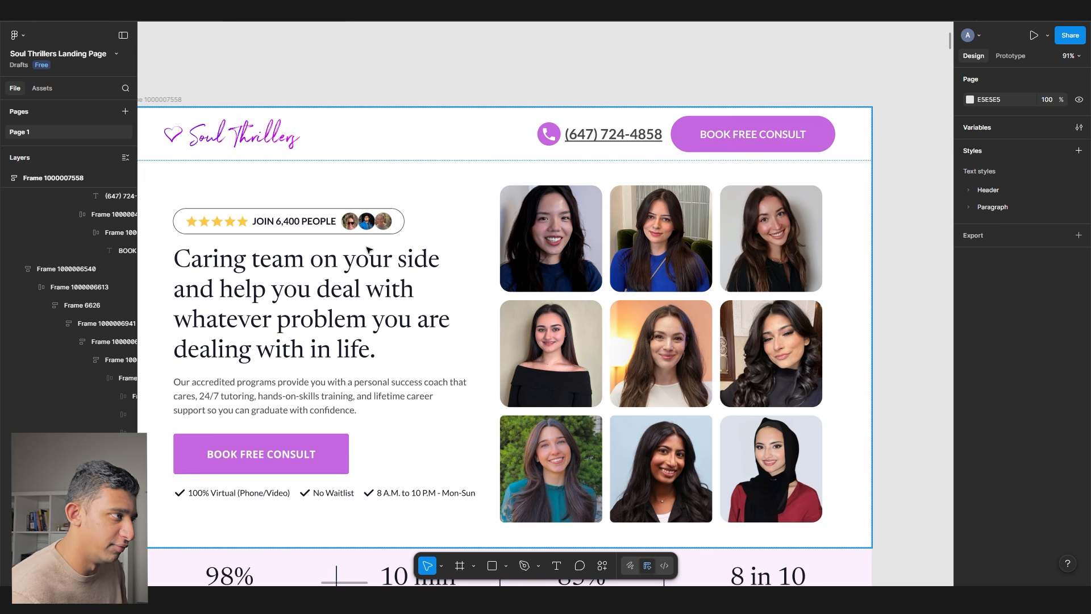
# - Duplicate the BOOK FREE CONSULT button and lay both copies side by side in a horizontal auto-layout frame
pyautogui.scroll(-1, 404, 178)
pyautogui.hscroll(-1, 404, 178)
pyautogui.click(352, 418)
pyautogui.click(350, 417)
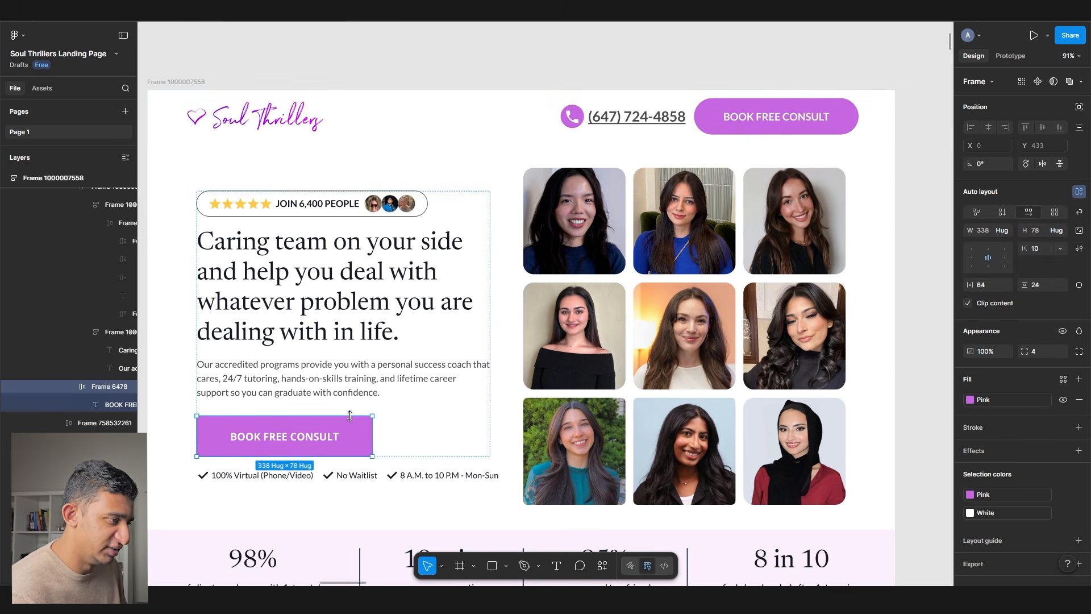
pyautogui.hotkey('ctrl', 'd')
pyautogui.hotkey('shift', 'a')
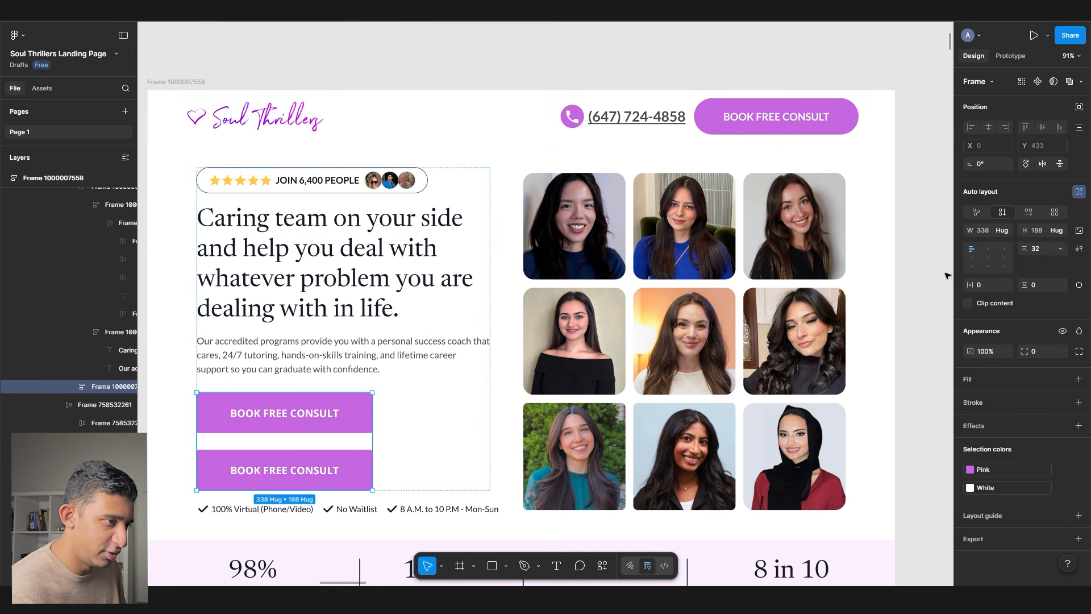
pyautogui.click(1028, 212)
pyautogui.keyDown('ctrl'); pyautogui.scroll(3, 234, 359); pyautogui.keyUp('ctrl')
# - Set the side padding of both consult buttons to 32
pyautogui.click(273, 413)
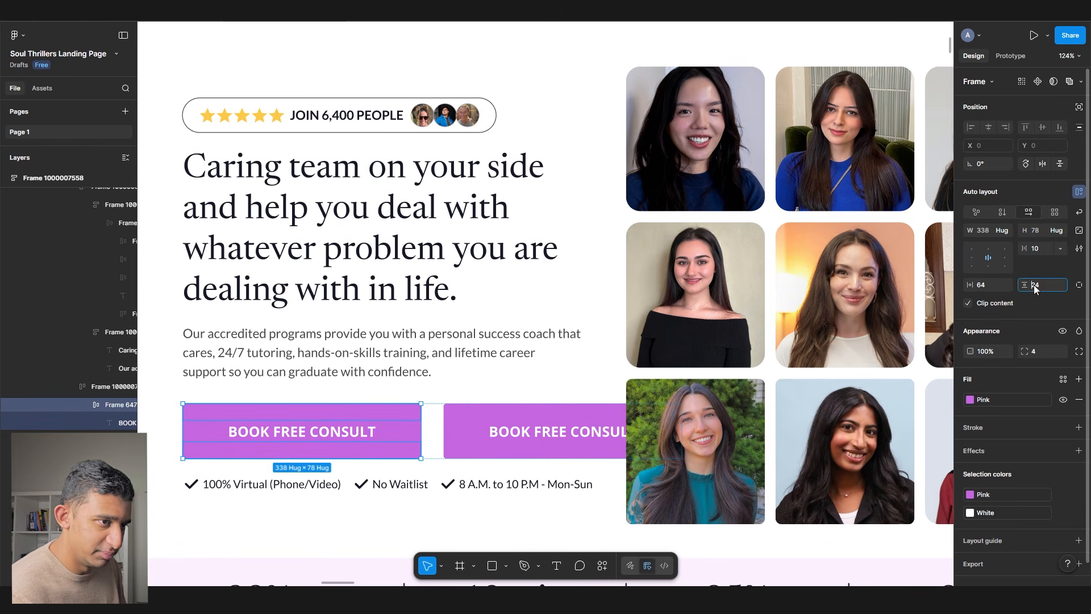
pyautogui.press('Tab')
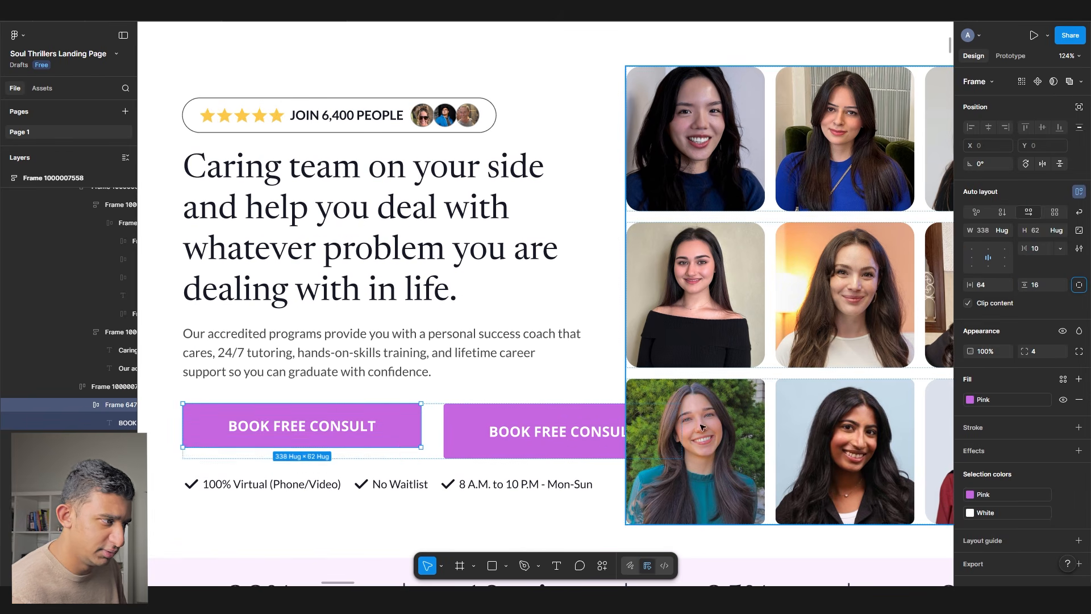
pyautogui.write('32')
pyautogui.press('Tab')
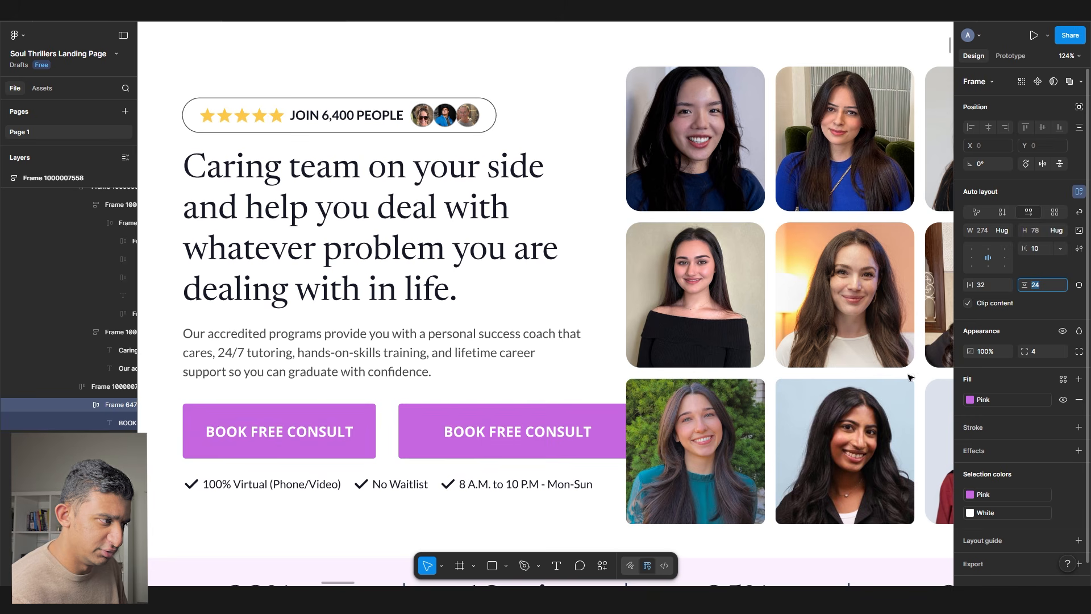
pyautogui.click(438, 419)
pyautogui.press('Tab')
# - Remove the second button's fill, give it an outside Pink stroke and Black label text
pyautogui.click(1079, 400)
pyautogui.click(1079, 403)
pyautogui.click(983, 441)
pyautogui.click(979, 457)
pyautogui.click(1063, 402)
pyautogui.click(860, 473)
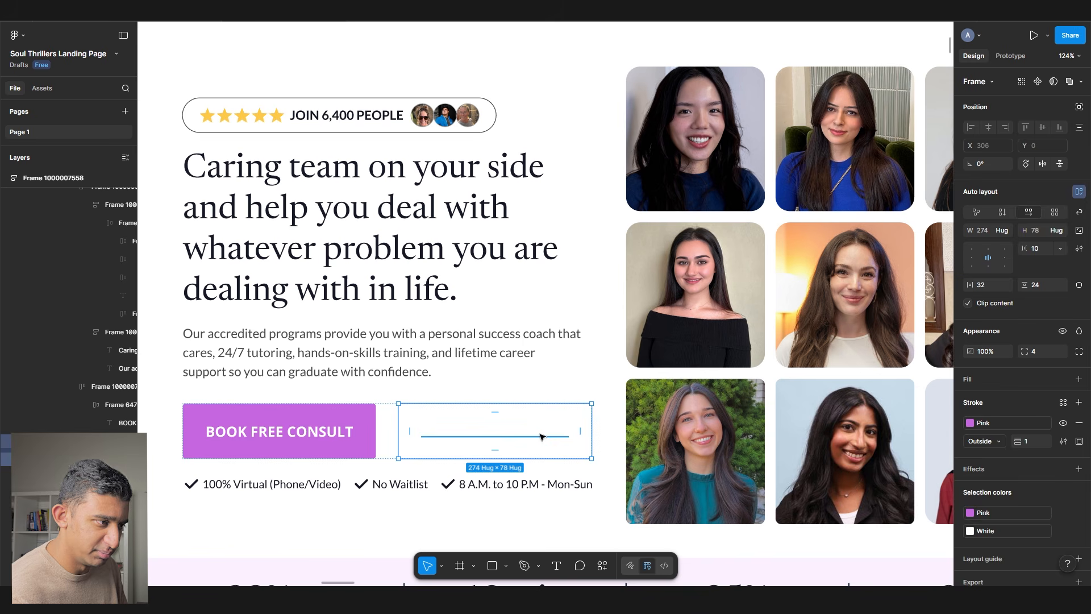
pyautogui.press('Return')
pyautogui.click(970, 393)
pyautogui.click(824, 506)
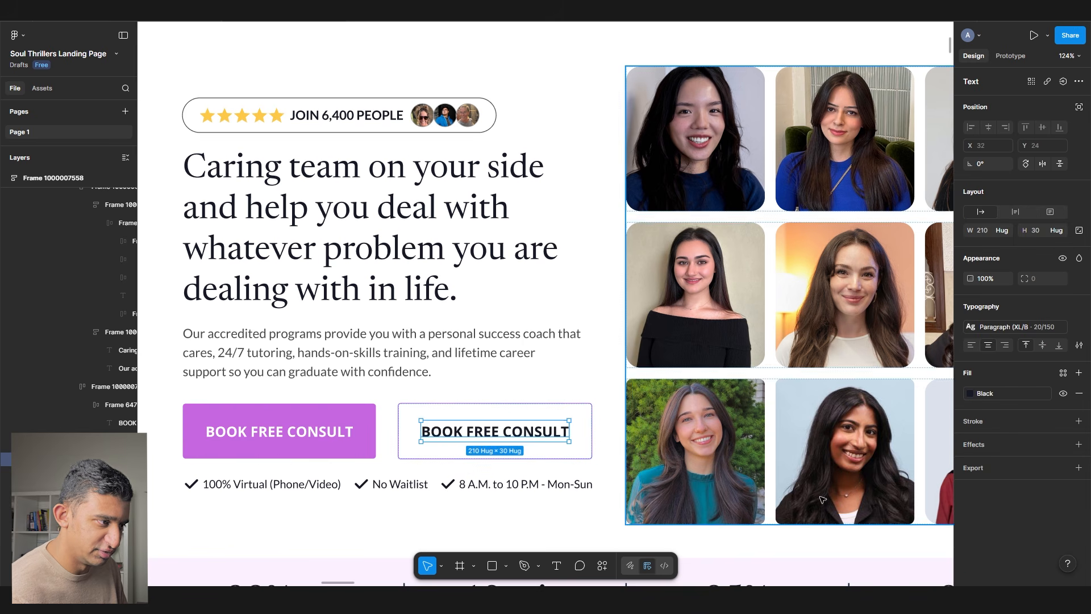
# - Start editing the label text of the outlined consult button
pyautogui.click(389, 440)
pyautogui.press('Escape')
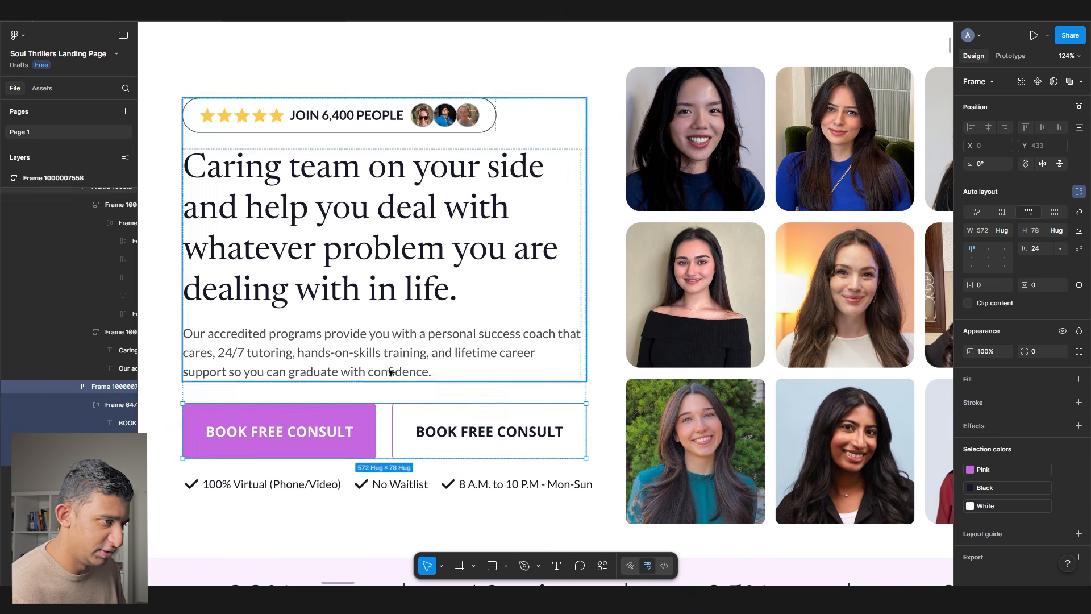
pyautogui.scroll(-5, 182, 375)
pyautogui.click(213, 374)
pyautogui.scroll(5, 352, 398)
pyautogui.doubleClick(506, 407)
pyautogui.scroll(-5, 502, 358)
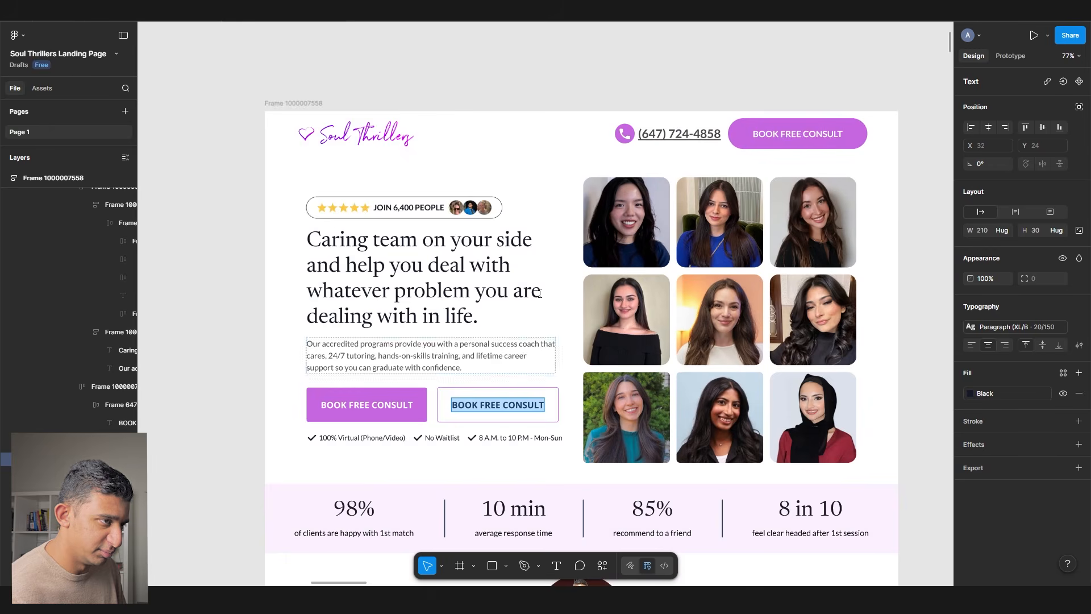
# - Paste the header's phone icon and number group into the outlined button, replacing its label
pyautogui.scroll(5, 502, 386)
pyautogui.scroll(-5, 455, 409)
pyautogui.scroll(1, 401, 426)
pyautogui.scroll(5, 401, 425)
pyautogui.press('Escape')
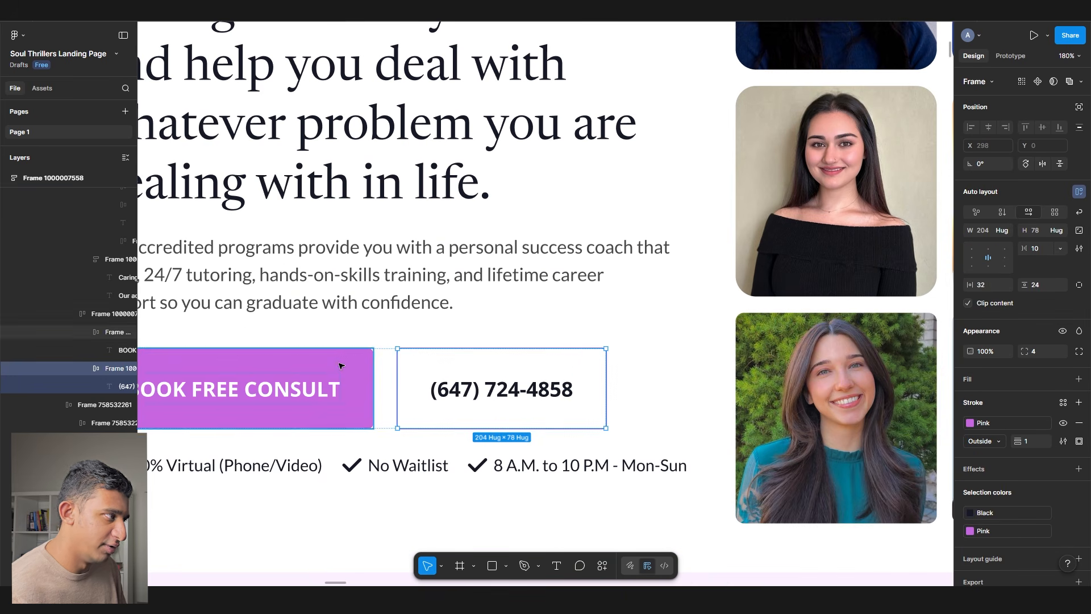
pyautogui.hotkey('ctrl', 'shift', 'r')
# - Copy the header's phone number into the pasted phone text
pyautogui.scroll(-5, 422, 360)
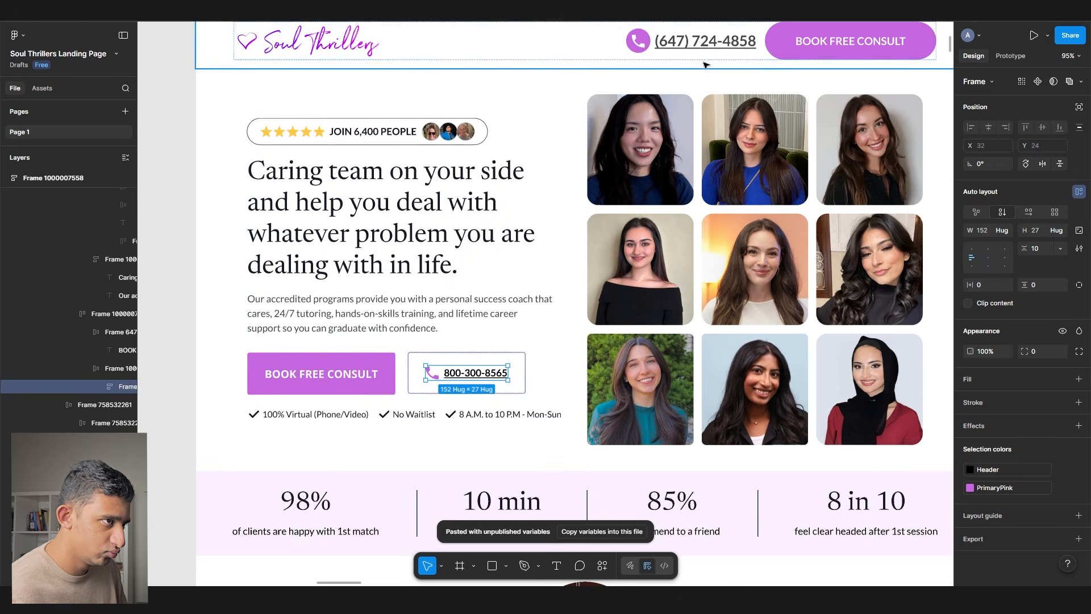
pyautogui.doubleClick(706, 40)
pyautogui.hotkey('ctrl', 'c')
pyautogui.scroll(5, 438, 361)
pyautogui.doubleClick(507, 385)
pyautogui.hotkey('ctrl', 'v')
pyautogui.press('Escape')
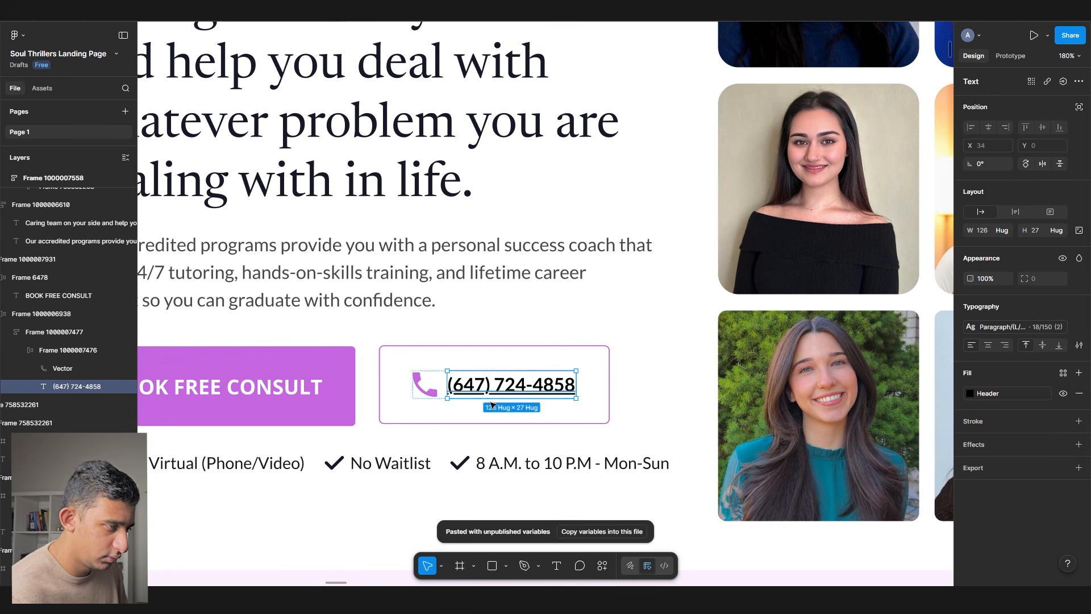
# - Apply text style B 18/150 to the pink button's BOOK FREE CONSULT label
pyautogui.click(1011, 327)
pyautogui.scroll(-5, 878, 478)
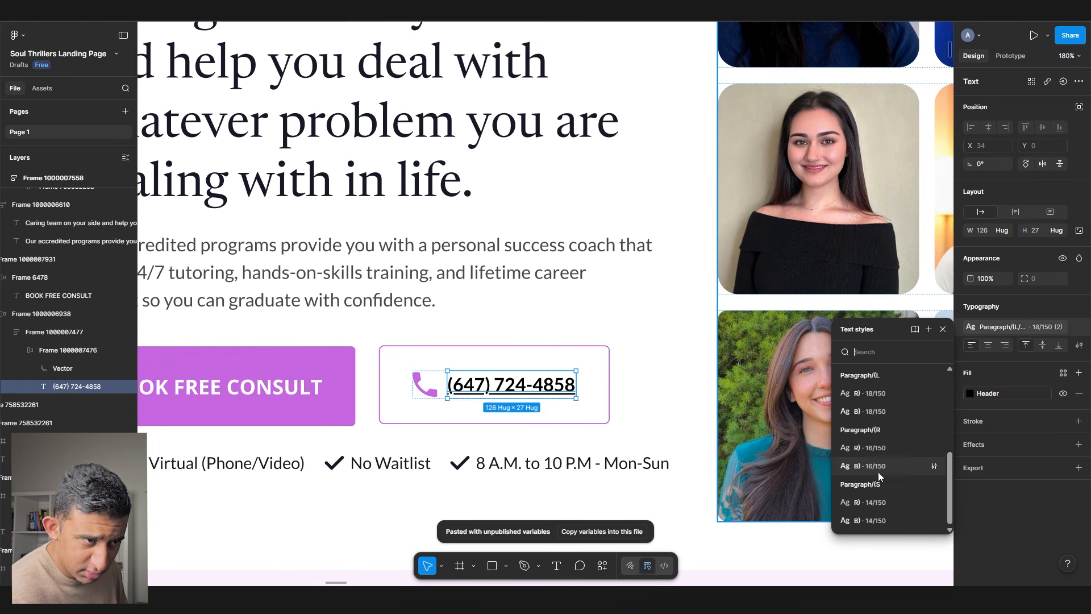
pyautogui.click(869, 412)
pyautogui.hscroll(-4, 656, 369)
pyautogui.keyDown('ctrl'); pyautogui.click(520, 373); pyautogui.keyUp('ctrl')
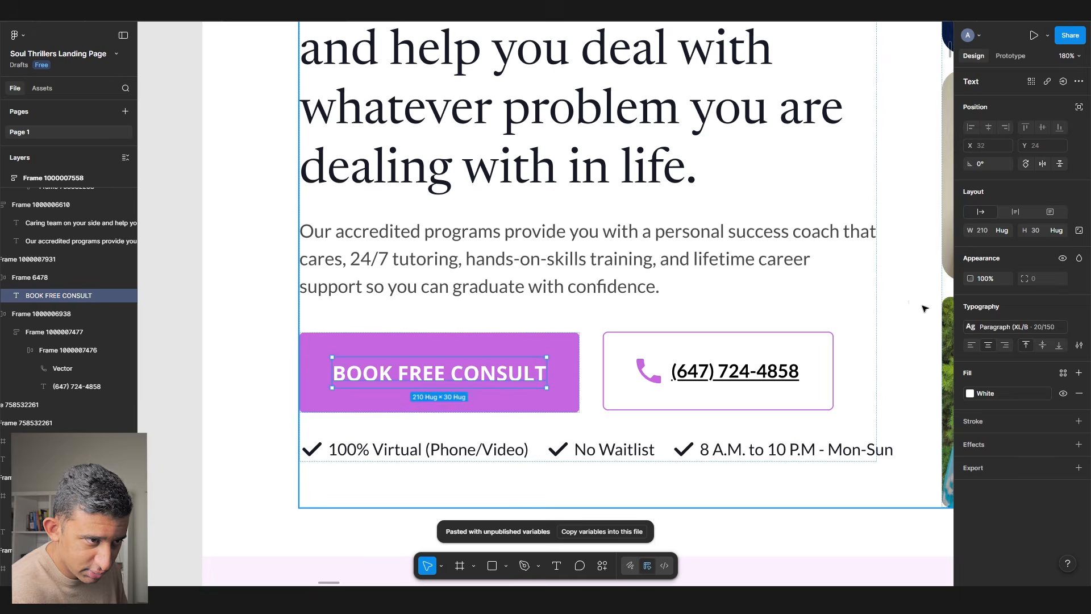
pyautogui.click(1019, 328)
pyautogui.scroll(-5, 878, 478)
pyautogui.click(881, 411)
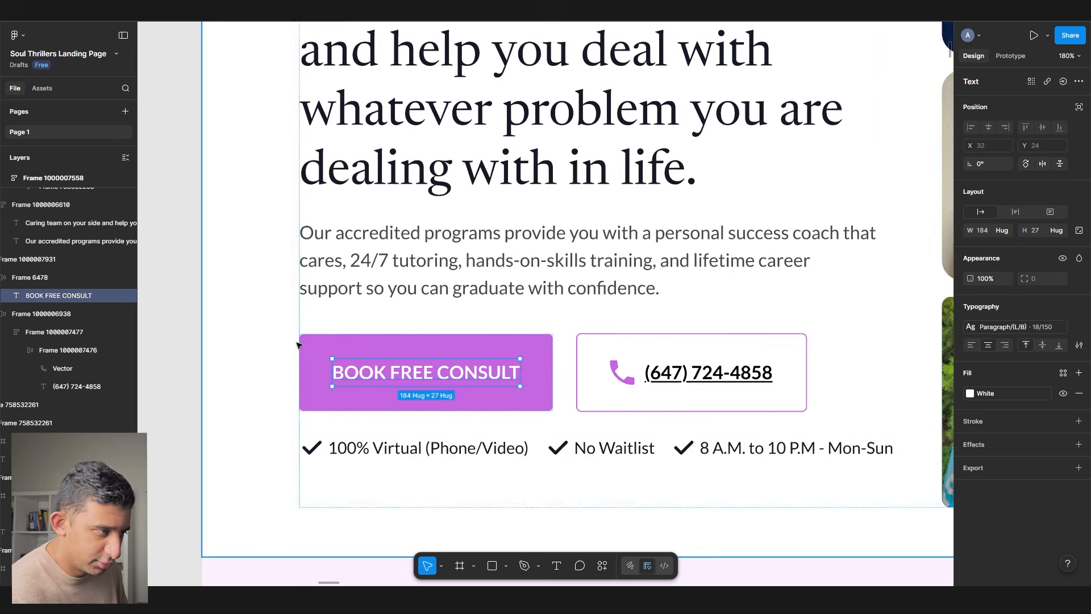
pyautogui.scroll(-2, 299, 345)
# - Select the header's BOOK FREE CONSULT button
pyautogui.click(494, 358)
pyautogui.scroll(-3, 502, 375)
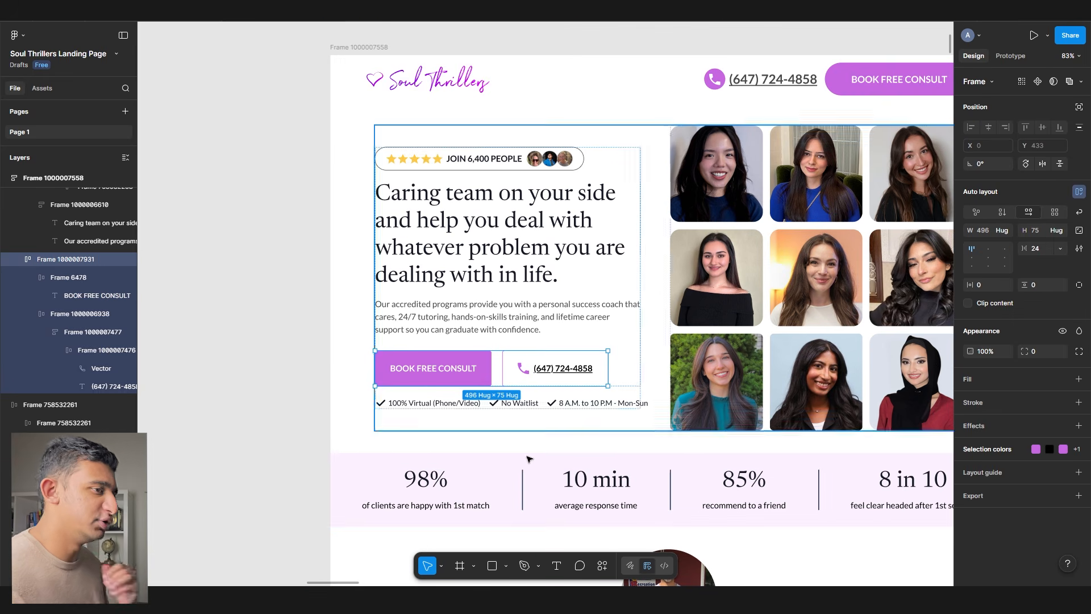
pyautogui.hscroll(2, 516, 429)
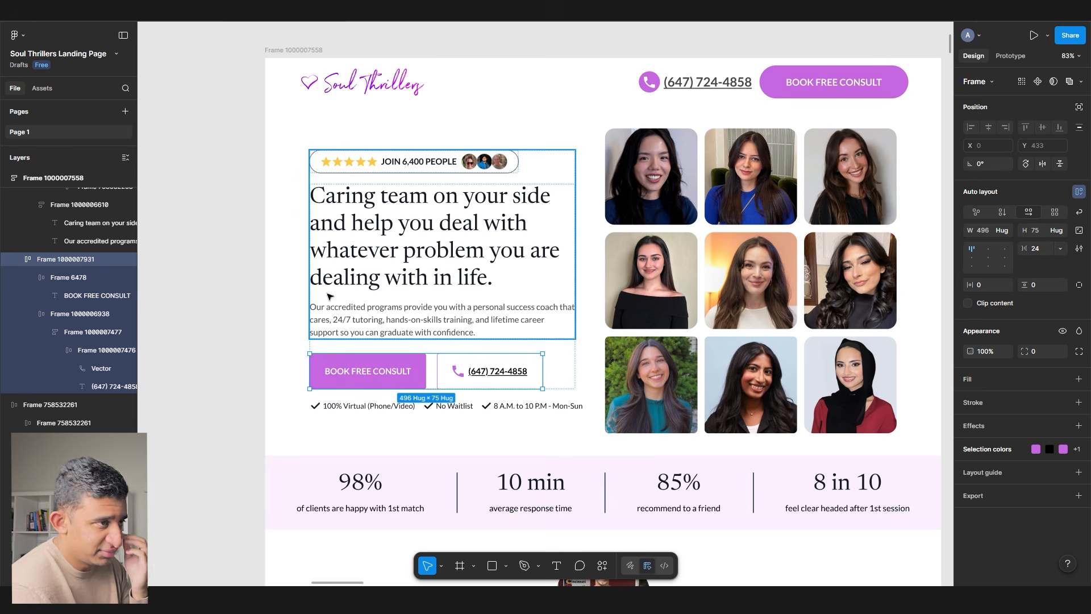
pyautogui.hscroll(5, 350, 332)
pyautogui.click(676, 99)
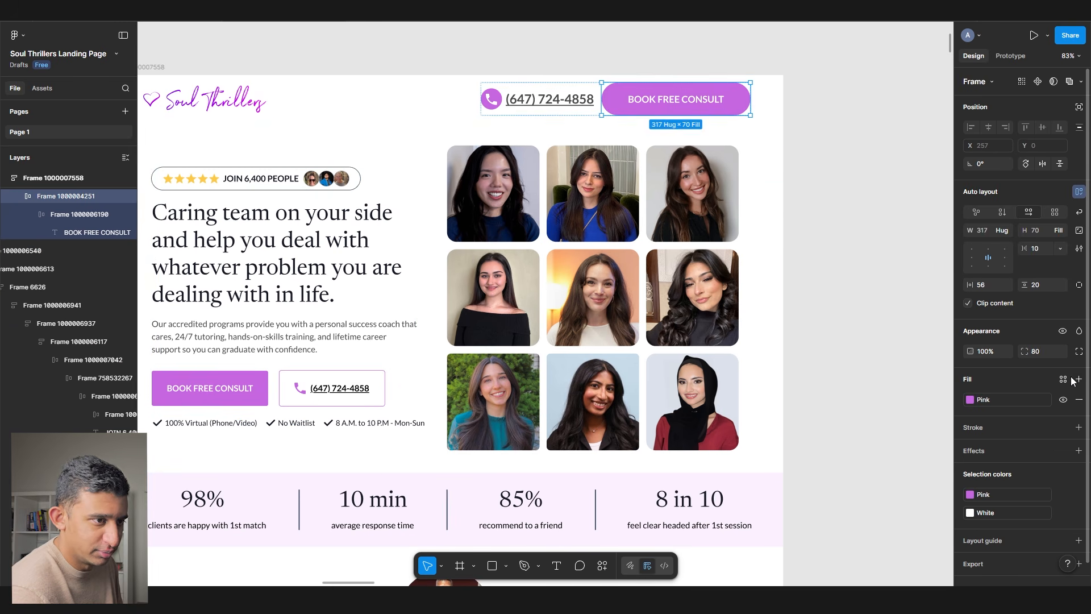
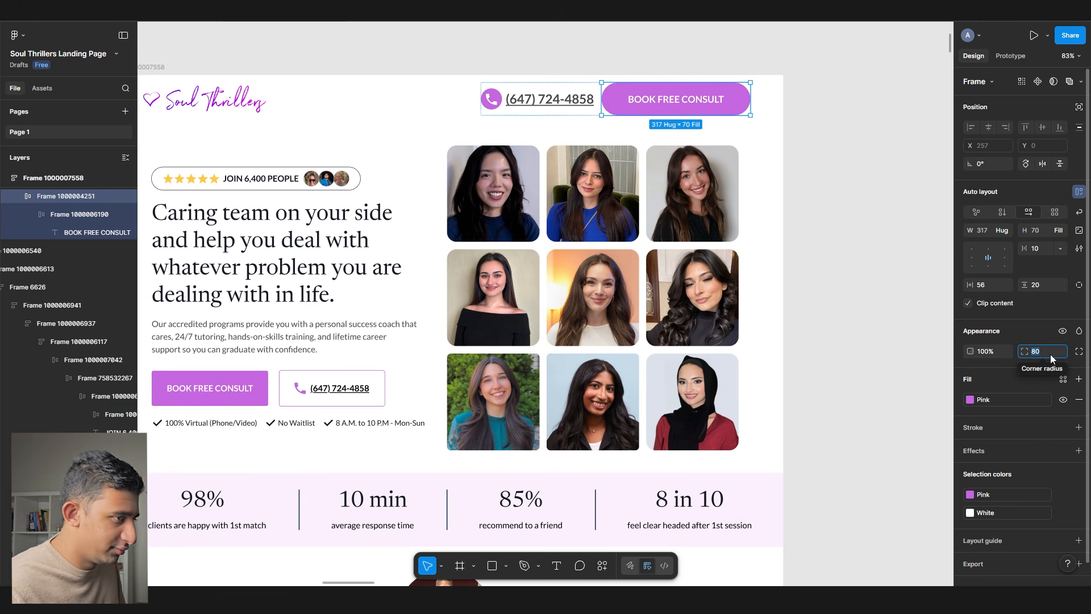
# - Set the hero phone button's corner radius to 12
pyautogui.click(850, 378)
pyautogui.moveTo(295, 392); pyautogui.dragTo(482, 350)
pyautogui.scroll(3, 453, 349)
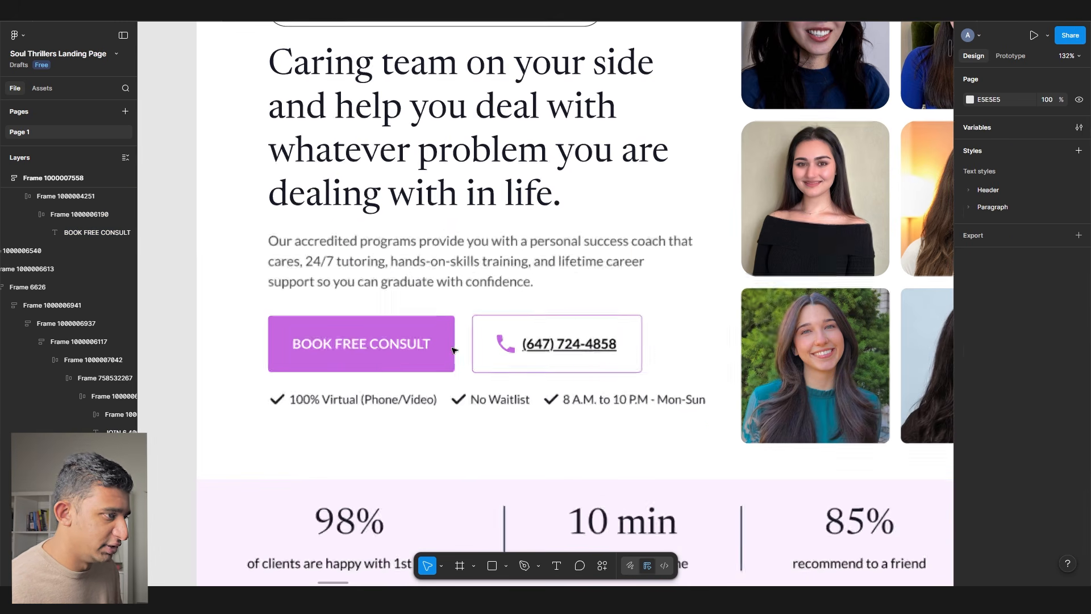
pyautogui.click(453, 349)
pyautogui.press('Tab')
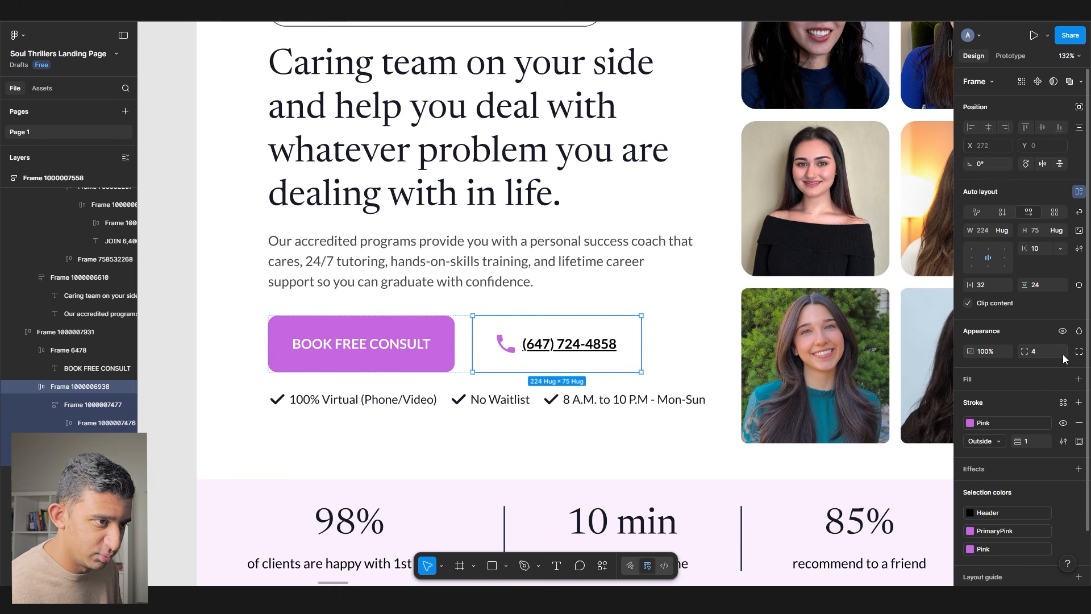
pyautogui.write('12')
pyautogui.press('Return')
# - Set the gap between the two hero buttons to 16
pyautogui.click(463, 346)
pyautogui.click(464, 344)
pyautogui.write('16')
pyautogui.press('Return')
# - Delete the period at the end of the hero headline
pyautogui.scroll(-3, 327, 305)
pyautogui.click(225, 315)
pyautogui.rightClick(225, 314)
pyautogui.click(190, 317)
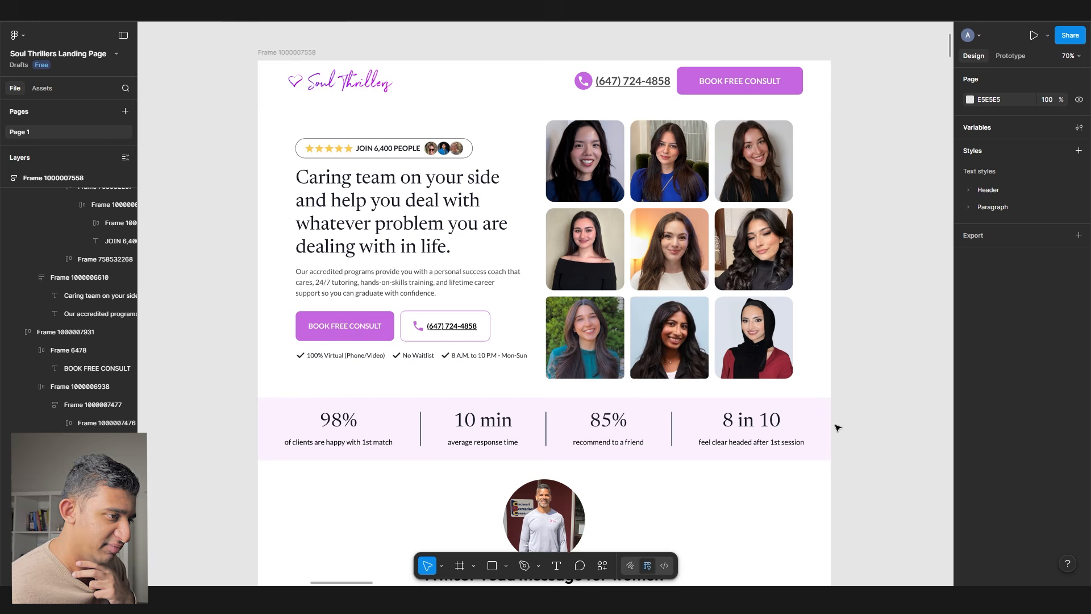
pyautogui.scroll(-1, 836, 429)
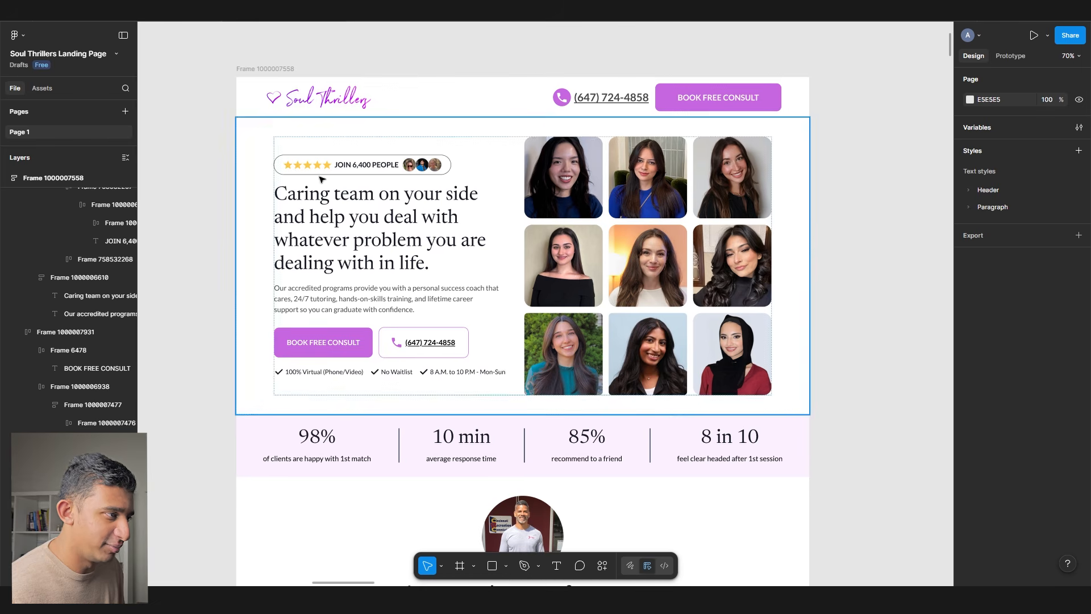
pyautogui.scroll(2, 557, 369)
pyautogui.click(364, 287)
pyautogui.press('Return')
pyautogui.click(445, 273)
pyautogui.hscroll(2, 530, 329)
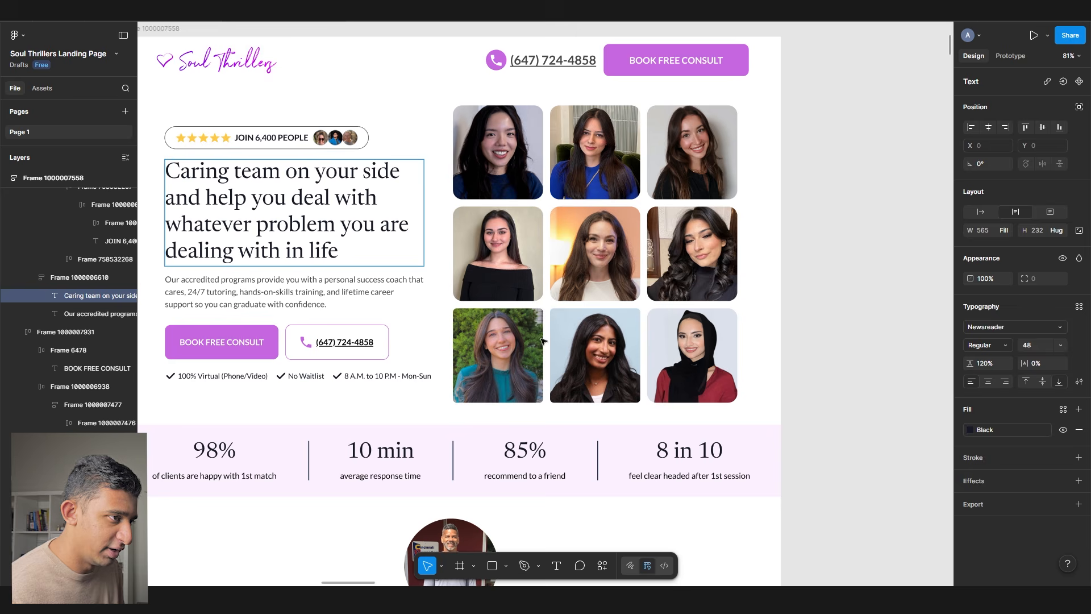
pyautogui.click(825, 355)
pyautogui.hscroll(-1, 570, 354)
# - Apply the grey colour style to the 'of clients are happy' and average response time captions
pyautogui.scroll(-5, 570, 354)
pyautogui.scroll(-1, 570, 354)
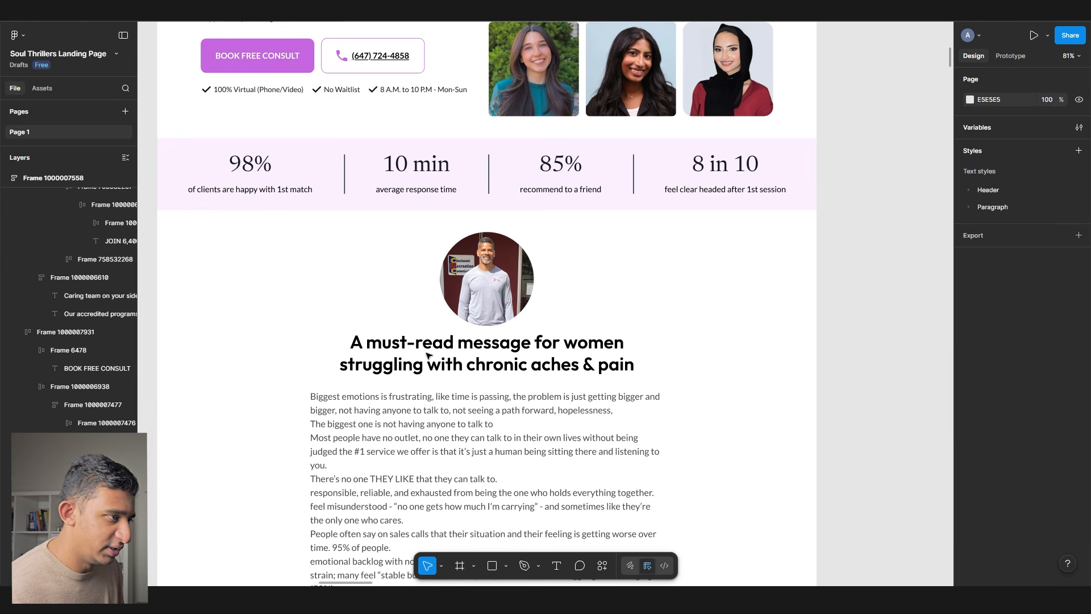
pyautogui.click(278, 193)
pyautogui.keyDown('shift'); pyautogui.click(421, 189); pyautogui.keyUp('shift')
pyautogui.click(981, 393)
pyautogui.click(858, 518)
pyautogui.click(840, 393)
pyautogui.scroll(-1, 839, 393)
pyautogui.scroll(-5, 840, 393)
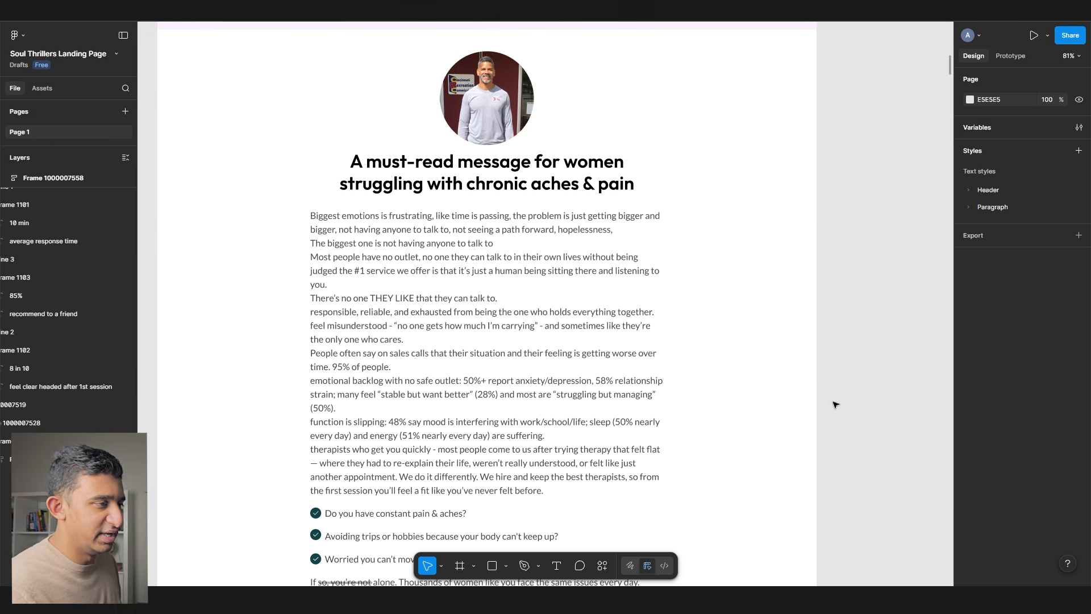
# - Delete the circular portrait photo and move the long body paragraph off the page
pyautogui.click(517, 126)
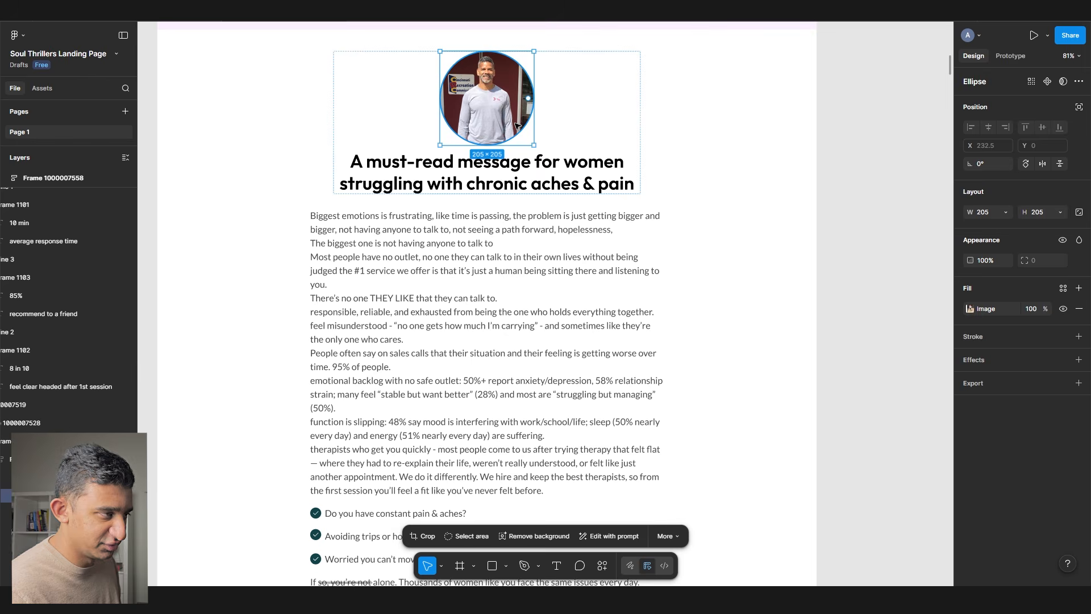
pyautogui.press('Delete')
pyautogui.click(482, 147)
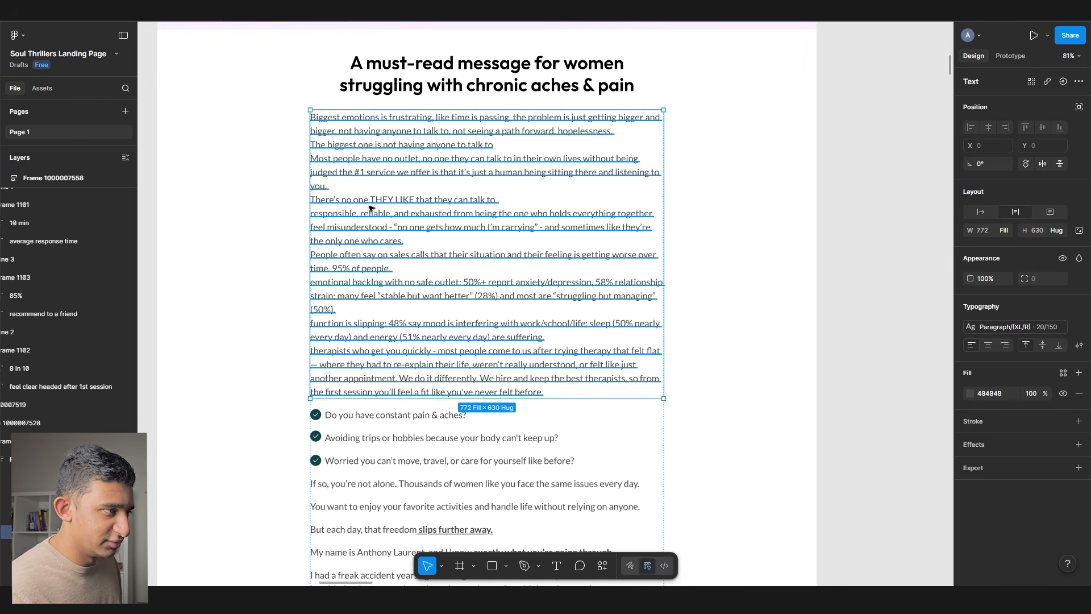
pyautogui.scroll(-3, 371, 208)
pyautogui.moveTo(401, 185); pyautogui.dragTo(776, 193)
pyautogui.scroll(4, 373, 154)
# - Apply the Paragraph 20/150 text style to all the message section's text lines and paragraphs
pyautogui.keyDown('ctrl'); pyautogui.click(381, 150); pyautogui.keyUp('ctrl')
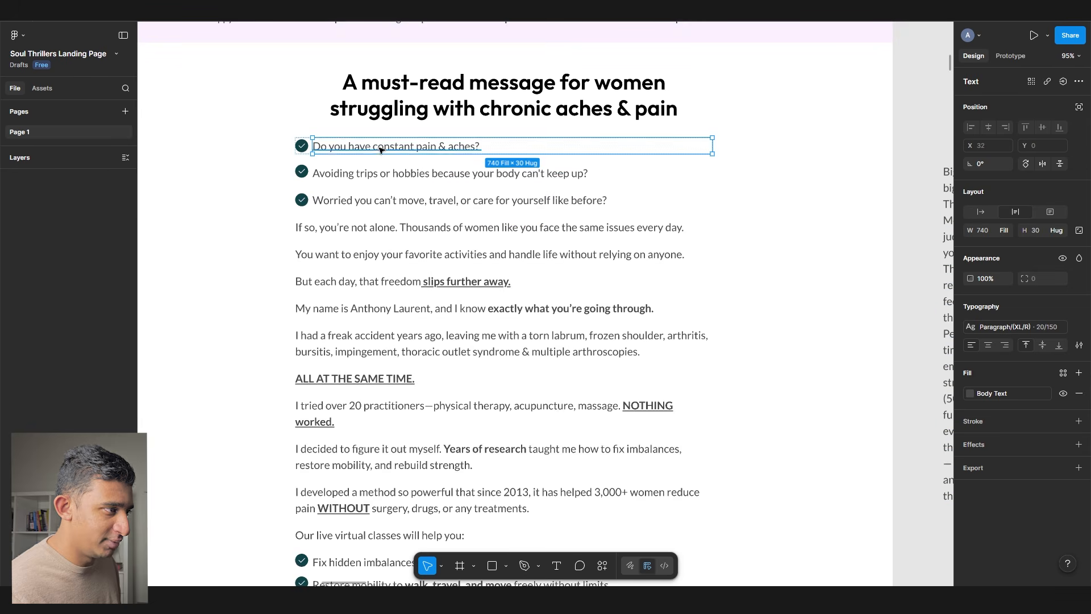
pyautogui.keyDown('ctrl'); pyautogui.keyDown('shift'); pyautogui.click(366, 174); pyautogui.keyUp('shift'); pyautogui.keyUp('ctrl')
pyautogui.keyDown('ctrl'); pyautogui.keyDown('shift'); pyautogui.click(354, 202); pyautogui.keyUp('shift'); pyautogui.keyUp('ctrl')
pyautogui.keyDown('ctrl'); pyautogui.keyDown('shift'); pyautogui.click(347, 228); pyautogui.keyUp('shift'); pyautogui.keyUp('ctrl')
pyautogui.keyDown('ctrl'); pyautogui.keyDown('shift'); pyautogui.click(342, 255); pyautogui.keyUp('shift'); pyautogui.keyUp('ctrl')
pyautogui.keyDown('ctrl'); pyautogui.keyDown('shift'); pyautogui.click(336, 271); pyautogui.keyUp('shift'); pyautogui.keyUp('ctrl')
pyautogui.keyDown('ctrl'); pyautogui.keyDown('shift'); pyautogui.click(331, 284); pyautogui.keyUp('shift'); pyautogui.keyUp('ctrl')
pyautogui.keyDown('ctrl'); pyautogui.keyDown('shift'); pyautogui.click(321, 309); pyautogui.keyUp('shift'); pyautogui.keyUp('ctrl')
pyautogui.keyDown('ctrl'); pyautogui.keyDown('shift'); pyautogui.click(309, 340); pyautogui.keyUp('shift'); pyautogui.keyUp('ctrl')
pyautogui.keyDown('ctrl'); pyautogui.keyDown('shift'); pyautogui.click(324, 378); pyautogui.keyUp('shift'); pyautogui.keyUp('ctrl')
pyautogui.keyDown('ctrl'); pyautogui.keyDown('shift'); pyautogui.click(337, 423); pyautogui.keyUp('shift'); pyautogui.keyUp('ctrl')
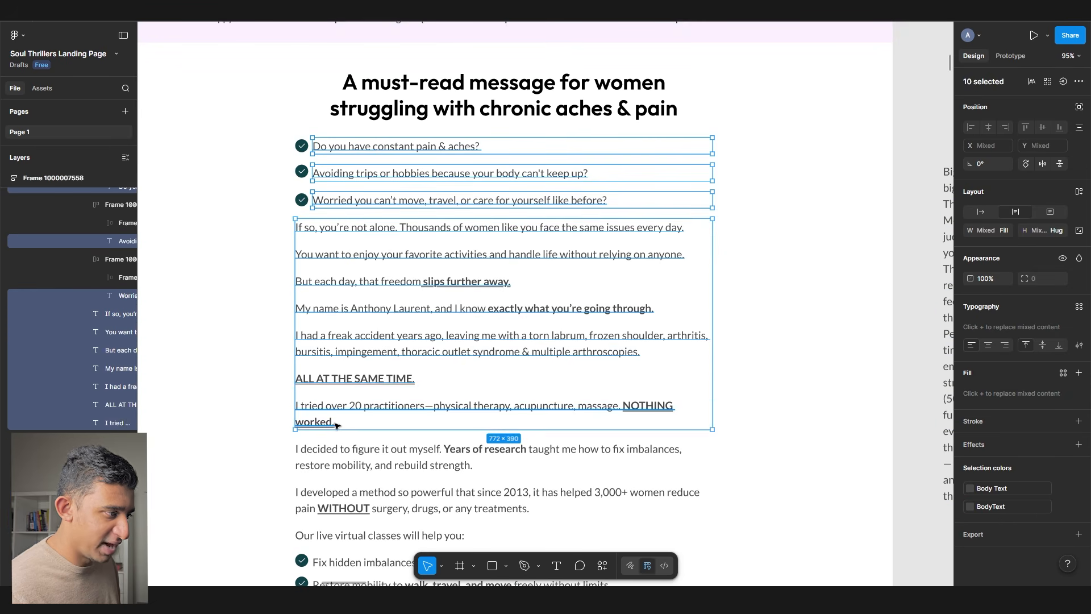
pyautogui.scroll(-3, 337, 425)
pyautogui.keyDown('ctrl'); pyautogui.keyDown('shift'); pyautogui.click(341, 276); pyautogui.keyUp('shift'); pyautogui.keyUp('ctrl')
pyautogui.keyDown('ctrl'); pyautogui.keyDown('shift'); pyautogui.click(348, 312); pyautogui.keyUp('shift'); pyautogui.keyUp('ctrl')
pyautogui.keyDown('ctrl'); pyautogui.keyDown('shift'); pyautogui.click(341, 355); pyautogui.keyUp('shift'); pyautogui.keyUp('ctrl')
pyautogui.keyDown('ctrl'); pyautogui.keyDown('shift'); pyautogui.click(339, 382); pyautogui.keyUp('shift'); pyautogui.keyUp('ctrl')
pyautogui.keyDown('ctrl'); pyautogui.keyDown('shift'); pyautogui.click(339, 406); pyautogui.keyUp('shift'); pyautogui.keyUp('ctrl')
pyautogui.keyDown('ctrl'); pyautogui.keyDown('shift'); pyautogui.click(341, 430); pyautogui.keyUp('shift'); pyautogui.keyUp('ctrl')
pyautogui.keyDown('ctrl'); pyautogui.keyDown('shift'); pyautogui.click(341, 454); pyautogui.keyUp('shift'); pyautogui.keyUp('ctrl')
pyautogui.keyDown('ctrl'); pyautogui.keyDown('shift'); pyautogui.click(341, 483); pyautogui.keyUp('shift'); pyautogui.keyUp('ctrl')
pyautogui.keyDown('ctrl'); pyautogui.keyDown('shift'); pyautogui.click(325, 521); pyautogui.keyUp('shift'); pyautogui.keyUp('ctrl')
pyautogui.scroll(-1, 325, 521)
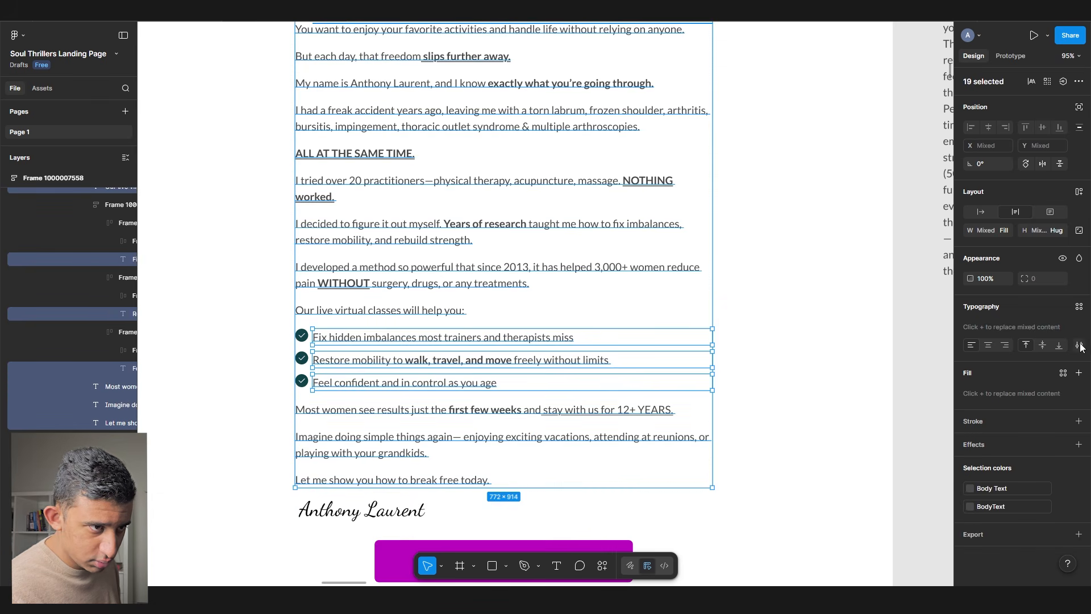
pyautogui.click(1079, 308)
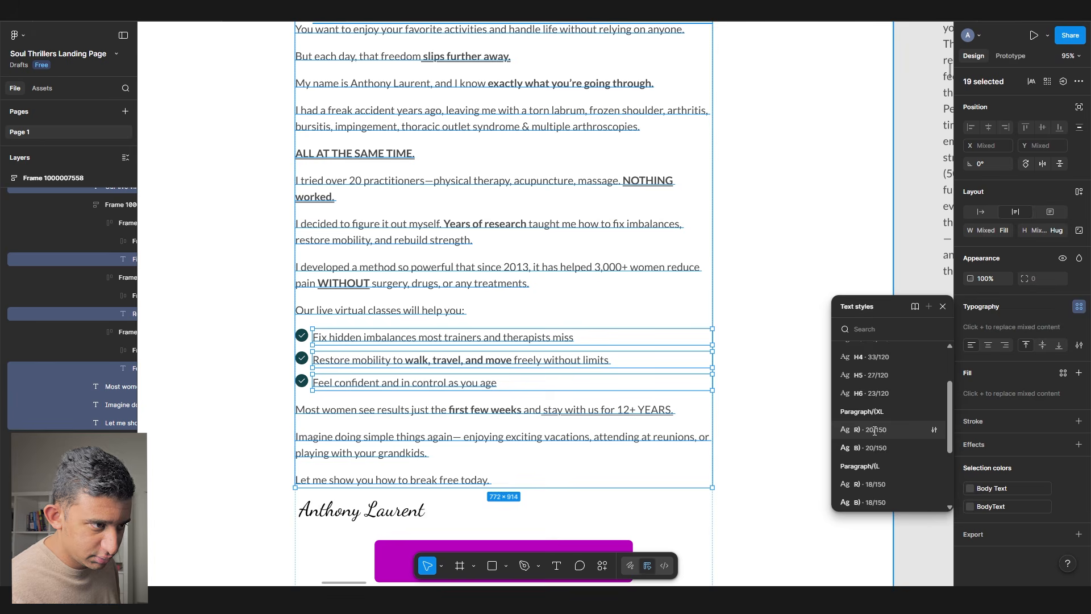
pyautogui.click(875, 429)
pyautogui.scroll(4, 419, 357)
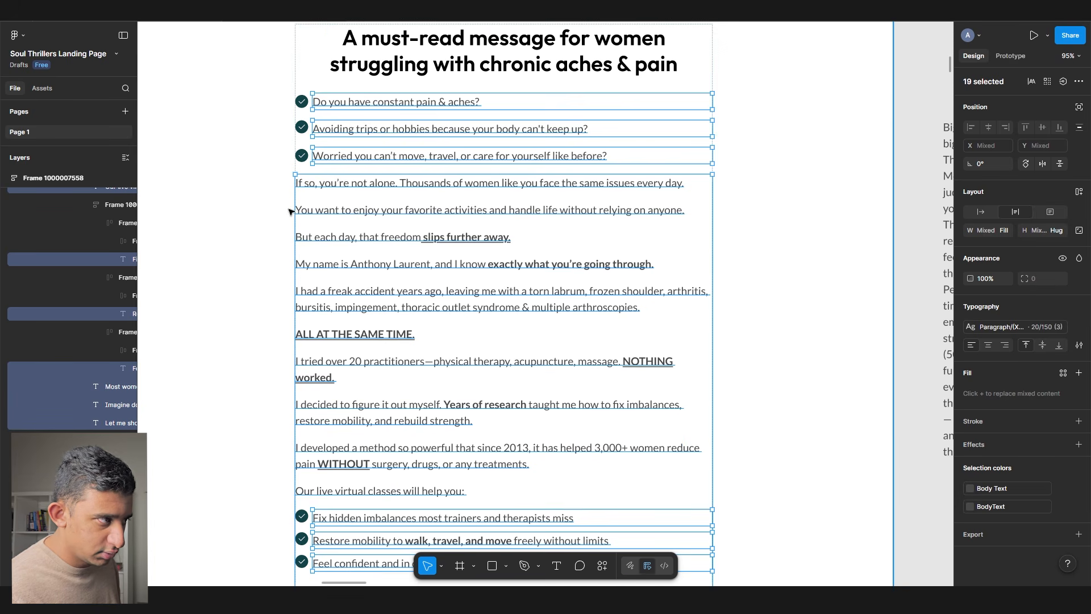
# - Change the checklist rows' dark green checkmarks to Pink
pyautogui.click(305, 155)
pyautogui.keyDown('shift'); pyautogui.click(307, 129); pyautogui.keyUp('shift')
pyautogui.keyDown('shift'); pyautogui.click(312, 103); pyautogui.keyUp('shift')
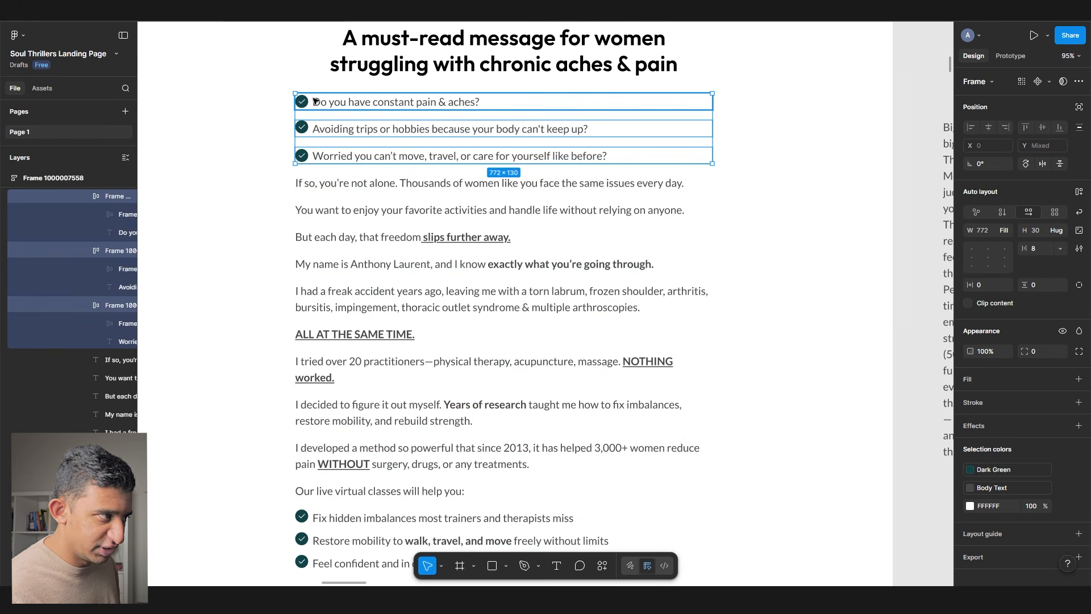
pyautogui.scroll(-4, 341, 330)
pyautogui.keyDown('shift'); pyautogui.click(342, 309); pyautogui.keyUp('shift')
pyautogui.click(987, 472)
pyautogui.click(871, 471)
pyautogui.scroll(5, 307, 284)
pyautogui.scroll(-5, 307, 284)
# - Delete the signature image and make the purple trial button Pink
pyautogui.click(296, 433)
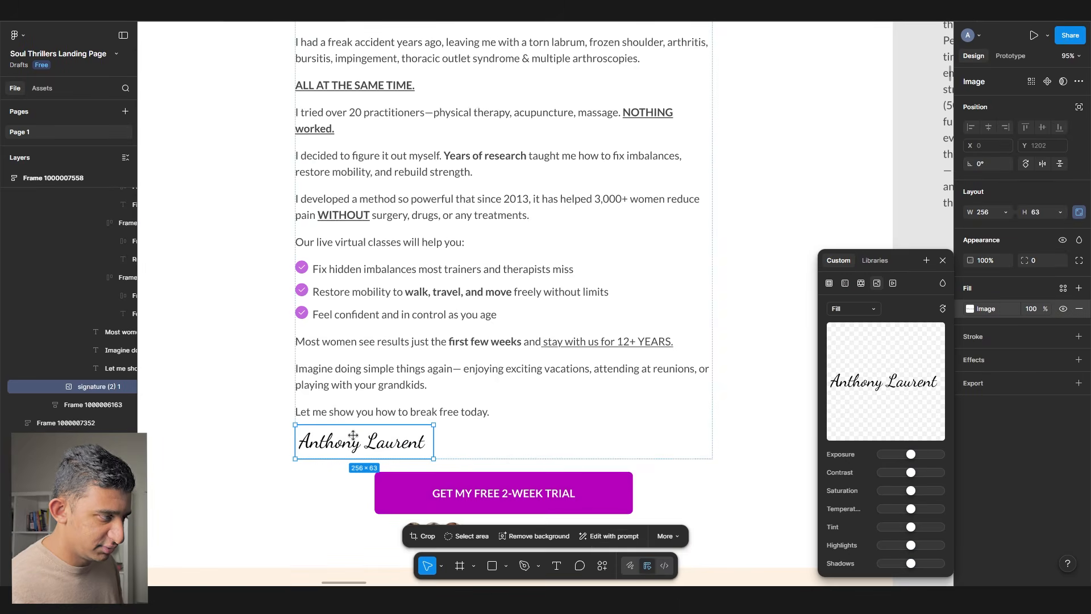
pyautogui.press('Delete')
pyautogui.click(401, 471)
pyautogui.click(970, 400)
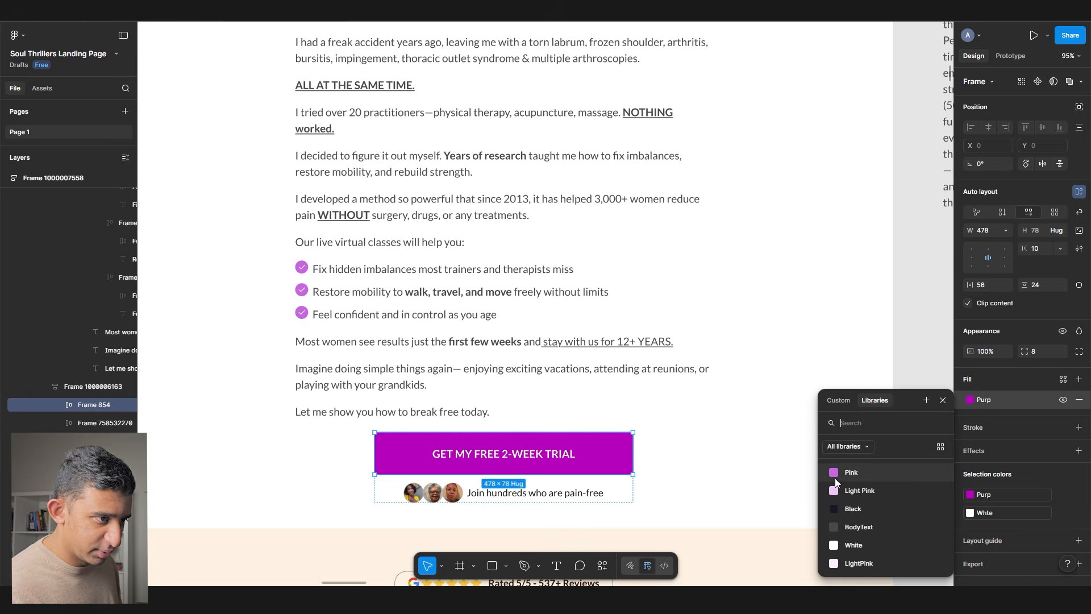
pyautogui.click(838, 482)
# - Replace the trial button's label with BOOK FREE CONSULT
pyautogui.doubleClick(466, 456)
pyautogui.scroll(-5, 466, 456)
pyautogui.click(1015, 326)
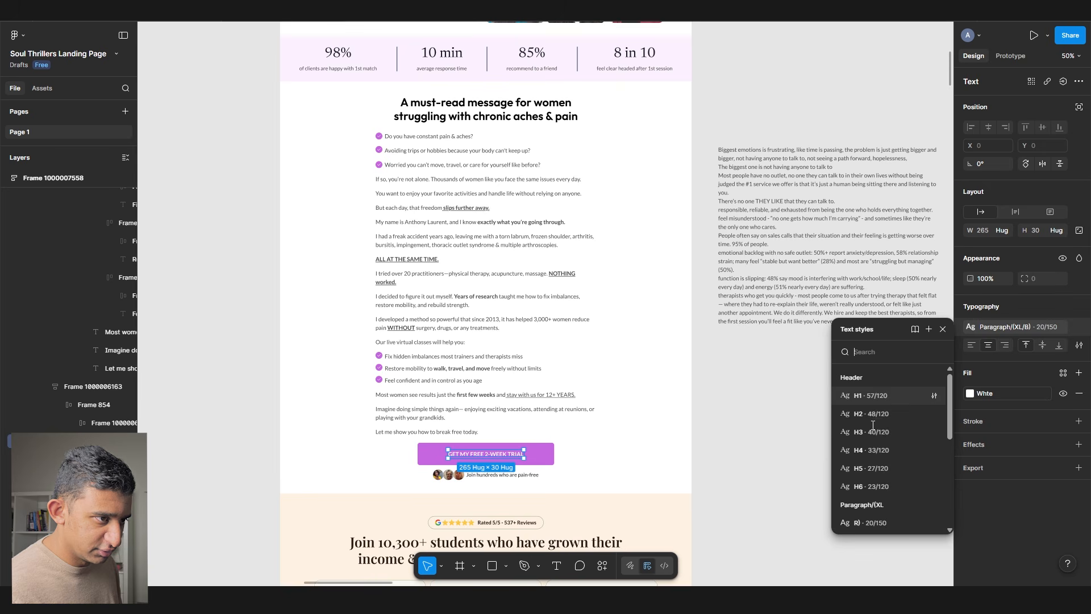
pyautogui.press('Escape')
pyautogui.scroll(3, 455, 284)
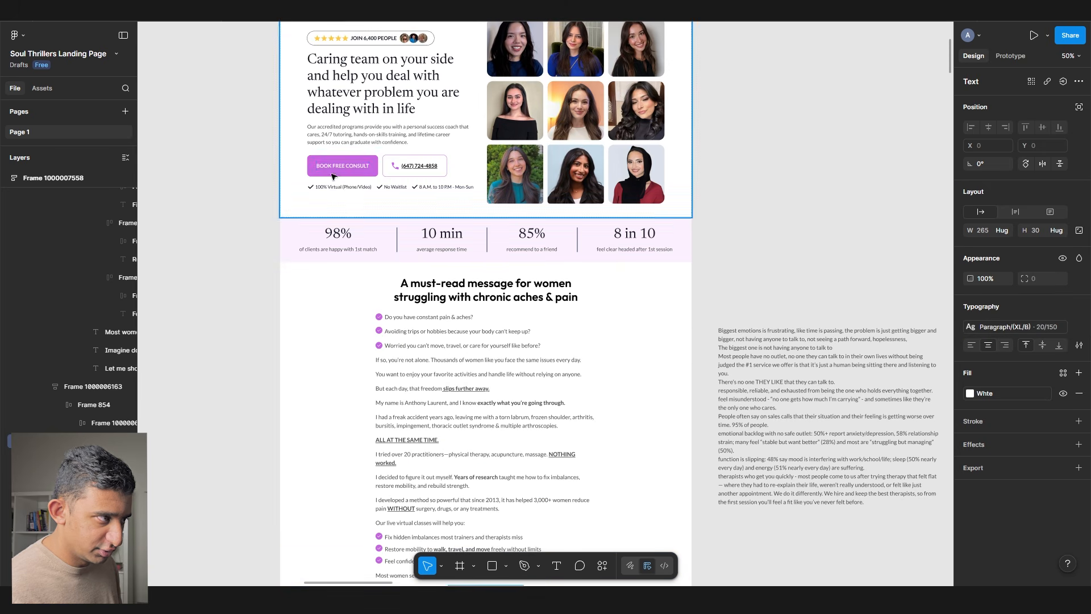
pyautogui.keyDown('ctrl'); pyautogui.click(341, 166); pyautogui.keyUp('ctrl')
pyautogui.scroll(-4, 455, 319)
pyautogui.scroll(5, 472, 415)
pyautogui.doubleClick(474, 413)
pyautogui.hotkey('ctrl', 'a')
pyautogui.write('BOOK FREE CONSULT')
pyautogui.press('Escape')
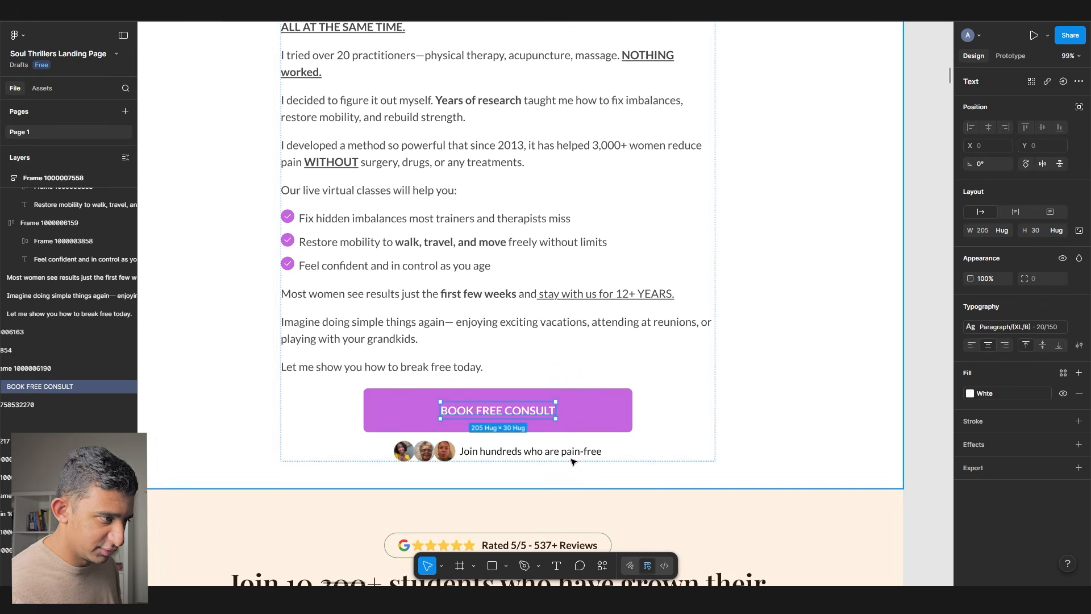
# - Copy the hero's No Waitlist checkmark feature row
pyautogui.click(569, 451)
pyautogui.scroll(1, 546, 408)
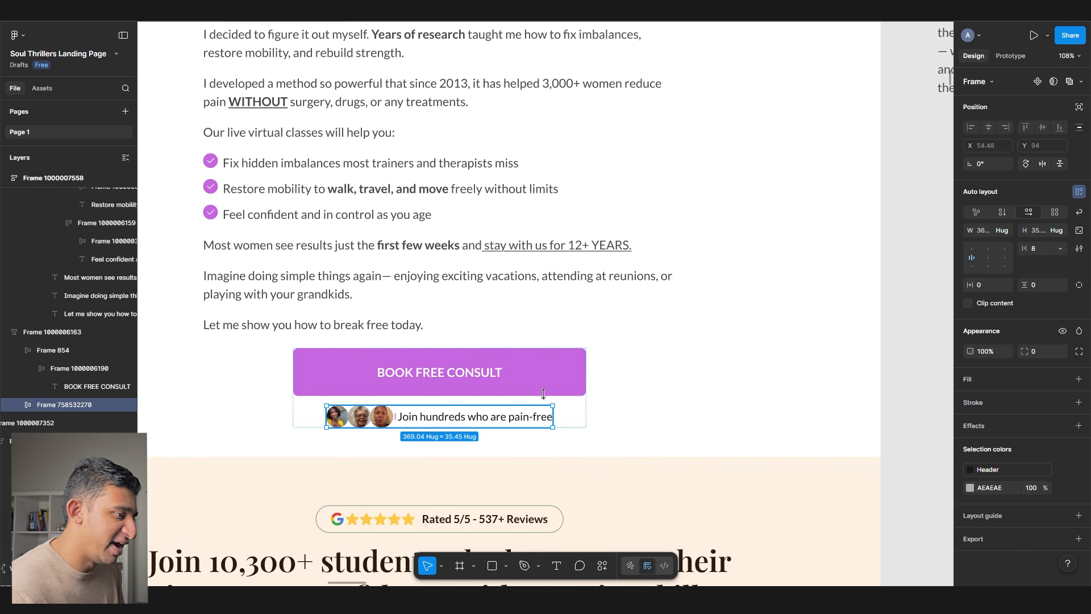
pyautogui.scroll(-1, 486, 233)
pyautogui.scroll(10, 411, 294)
pyautogui.scroll(2, 216, 295)
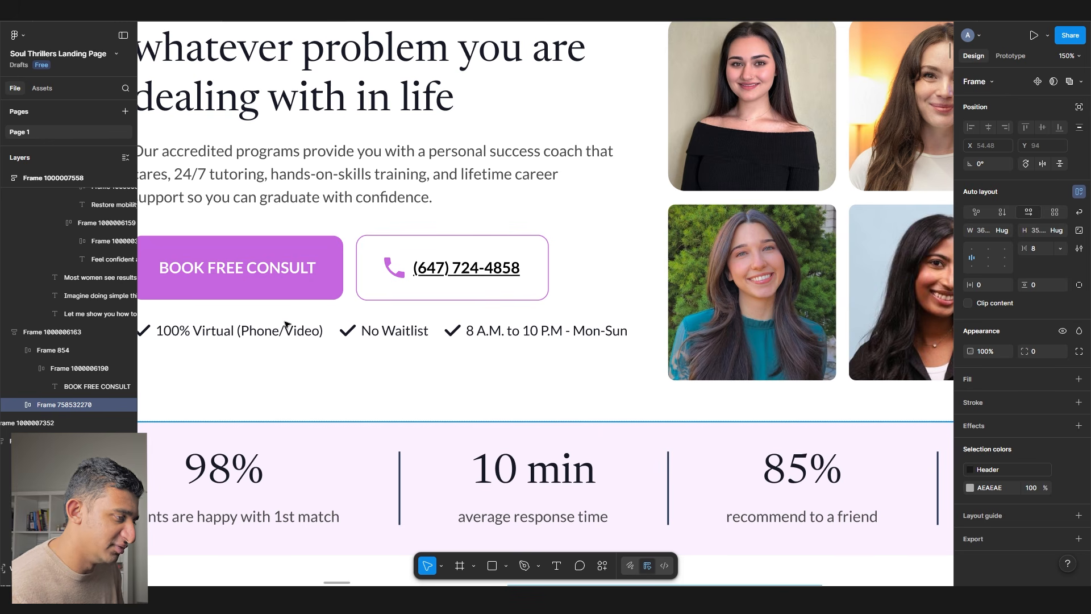
pyautogui.doubleClick(424, 326)
pyautogui.doubleClick(423, 326)
pyautogui.scroll(-2, 424, 326)
pyautogui.hotkey('shift', 'Return')
# - Replace the 'Join hundreds who are pain-free' row with the copied checkmark row
pyautogui.scroll(-10, 423, 325)
pyautogui.click(540, 229)
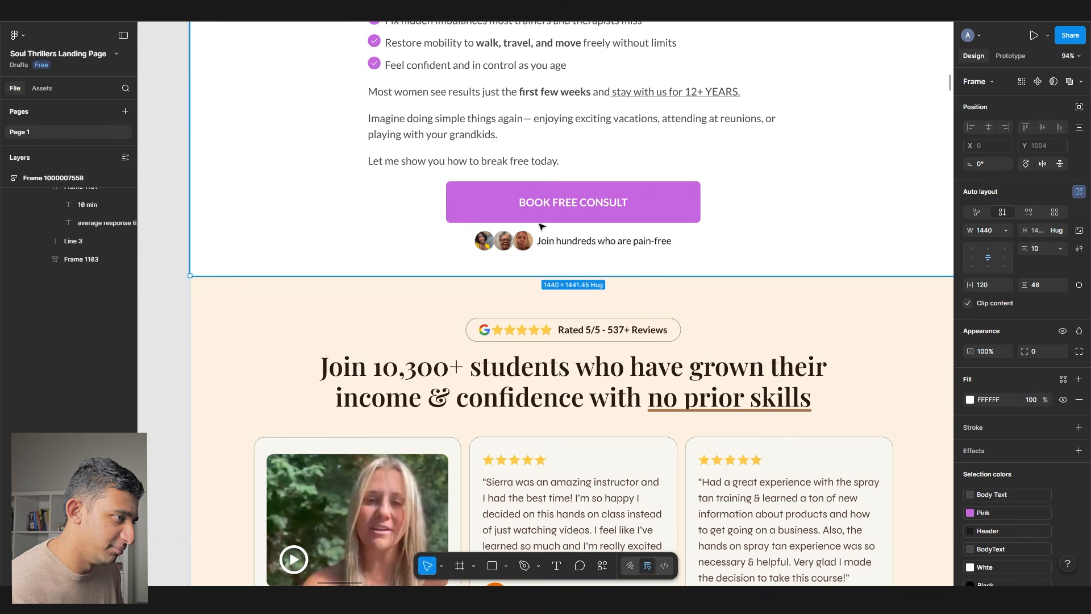
pyautogui.doubleClick(540, 229)
pyautogui.doubleClick(540, 242)
pyautogui.hotkey('ctrl', 'shift', 'r')
pyautogui.scroll(5, 657, 239)
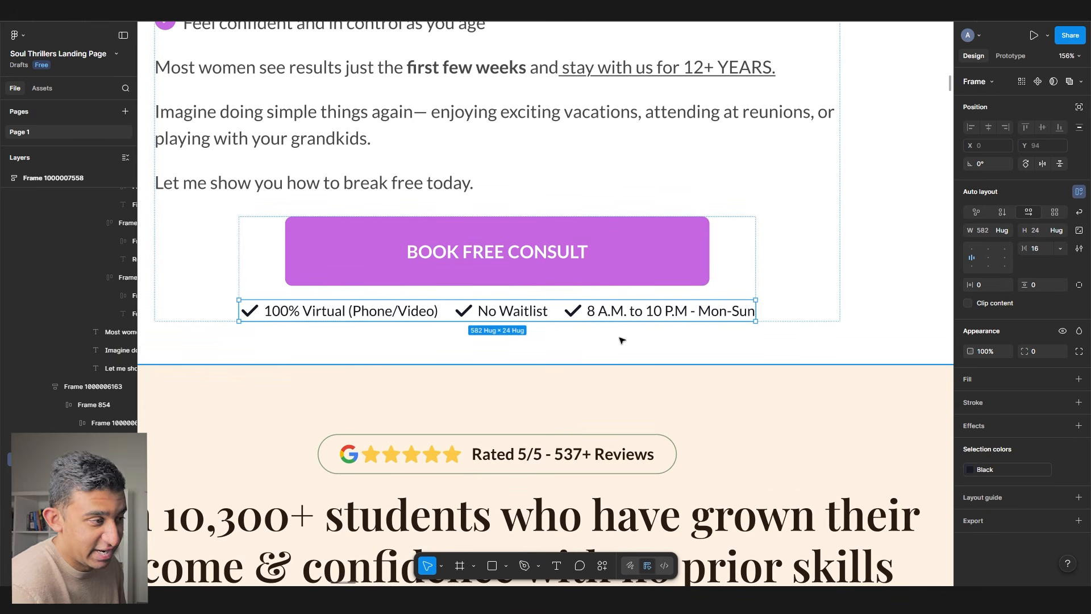
pyautogui.scroll(-8, 430, 328)
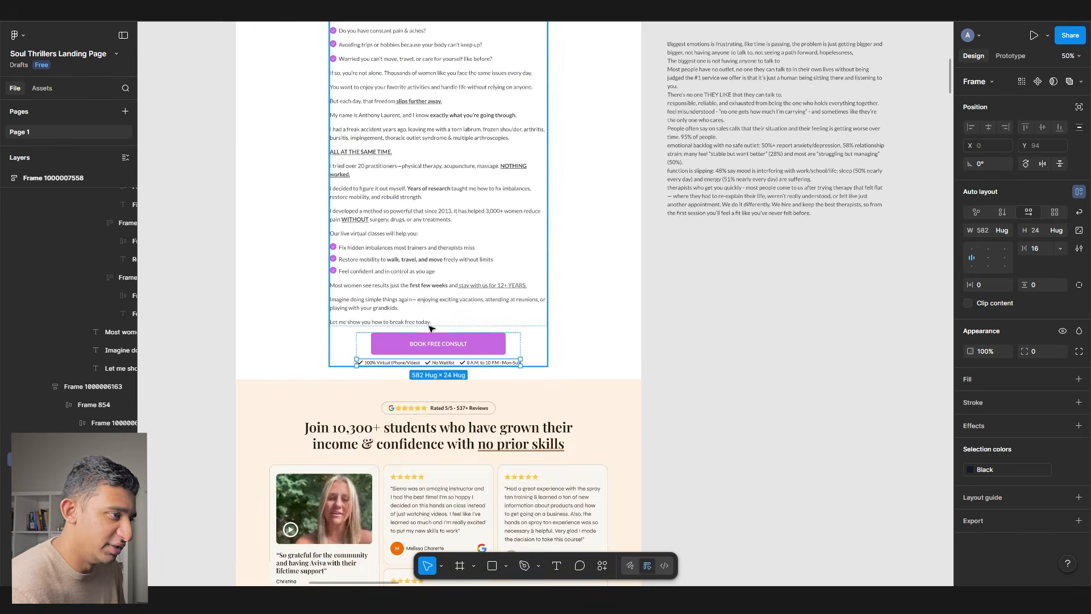
pyautogui.scroll(3, 432, 328)
pyautogui.click(658, 456)
# - Switch the message section's Body Text colour to the BodyText library colour
pyautogui.scroll(5, 361, 191)
pyautogui.keyDown('ctrl'); pyautogui.click(367, 233); pyautogui.keyUp('ctrl')
pyautogui.keyDown('ctrl'); pyautogui.click(366, 258); pyautogui.keyUp('ctrl')
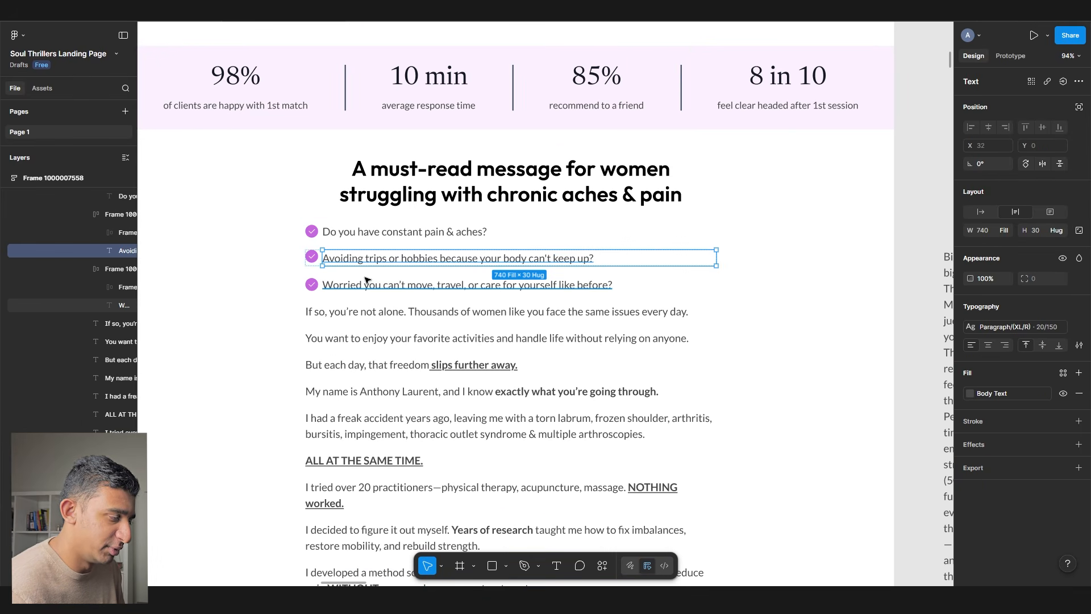
pyautogui.click(594, 245)
pyautogui.click(1005, 455)
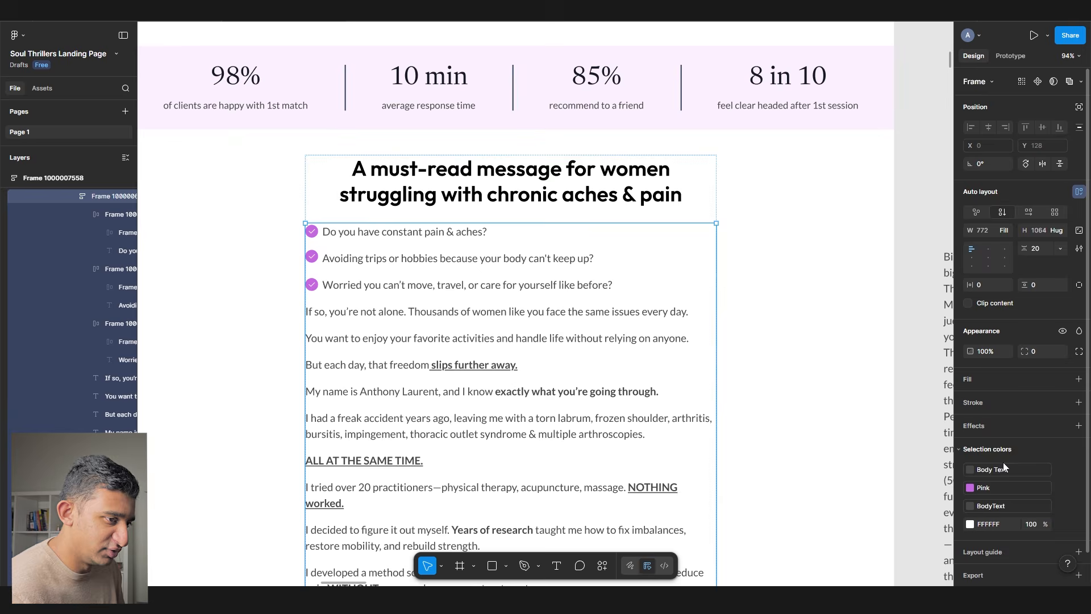
pyautogui.click(994, 471)
pyautogui.click(880, 527)
pyautogui.scroll(-5, 438, 131)
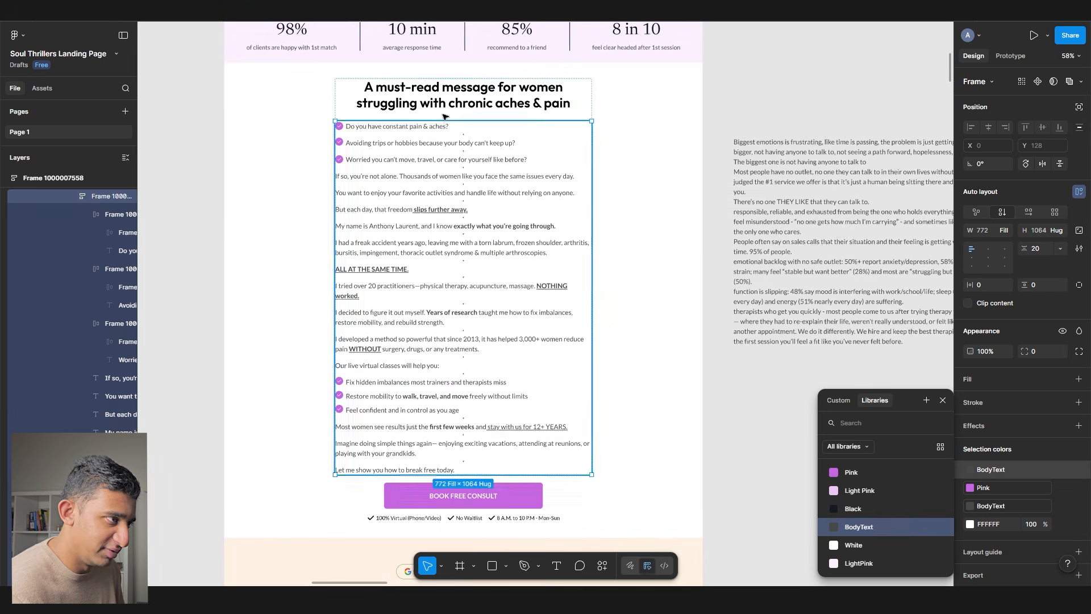
# - Remove the must-read heading's wrapper frame and apply the Header/H3 text style
pyautogui.click(438, 105)
pyautogui.scroll(5, 420, 102)
pyautogui.rightClick(331, 116)
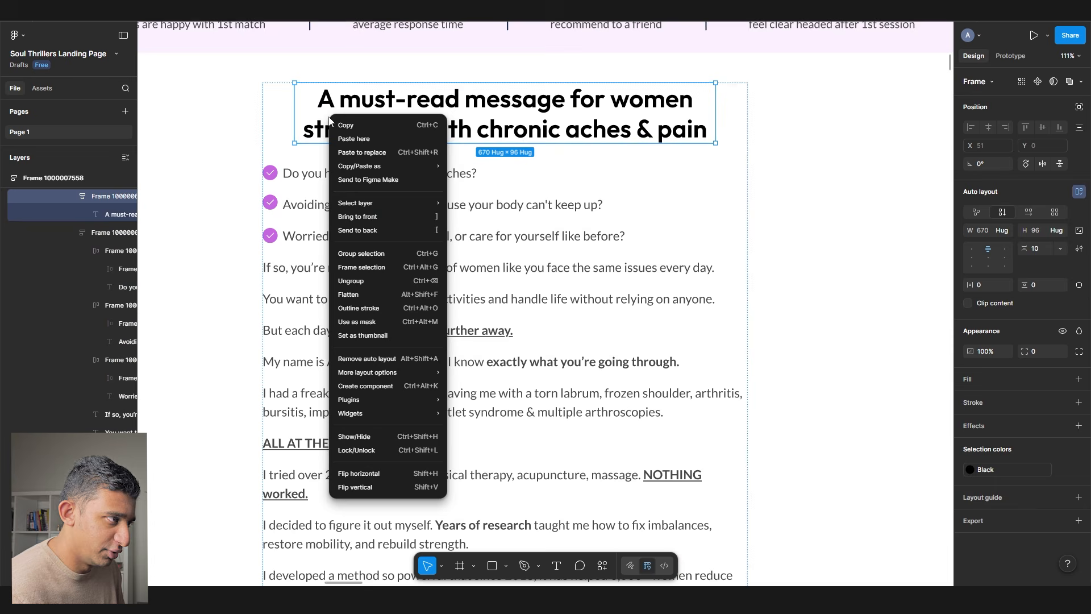
pyautogui.click(402, 282)
pyautogui.click(599, 297)
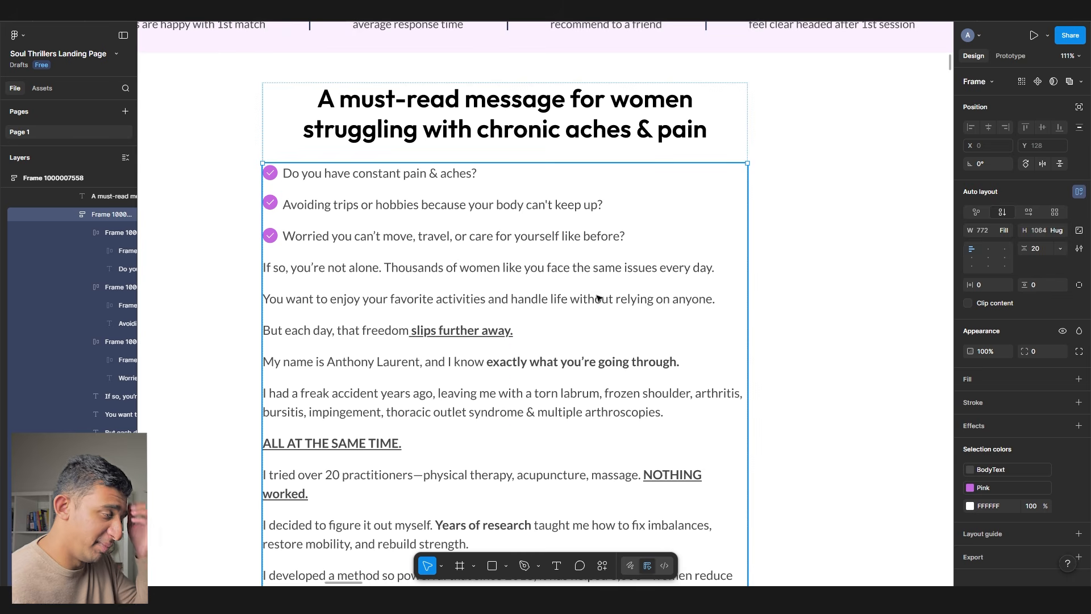
pyautogui.click(493, 129)
pyautogui.click(1015, 333)
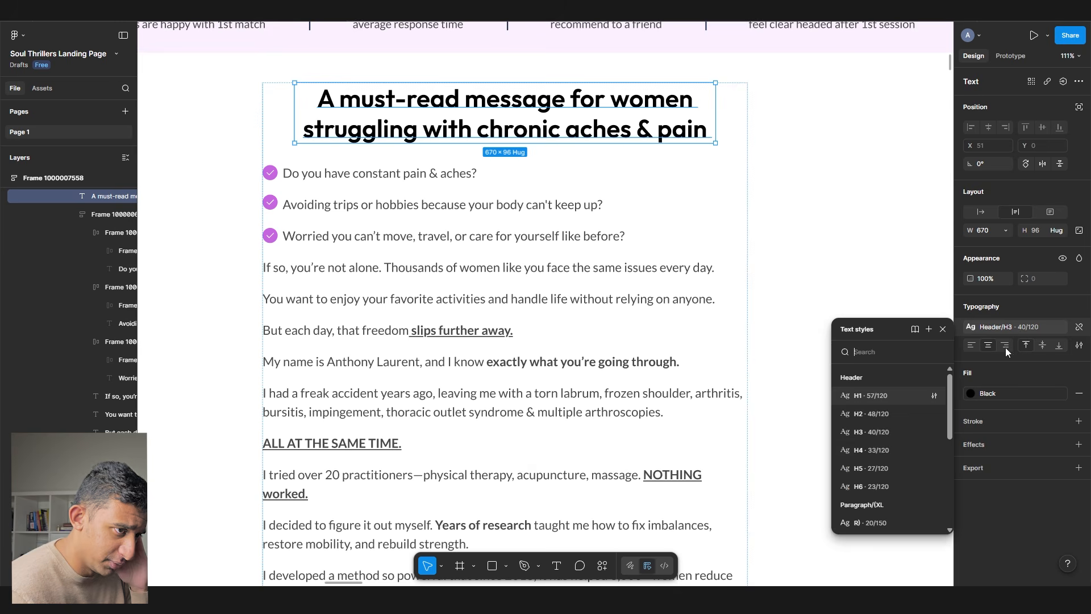
pyautogui.click(895, 431)
pyautogui.scroll(-5, 267, 259)
pyautogui.scroll(-10, 619, 348)
pyautogui.click(390, 233)
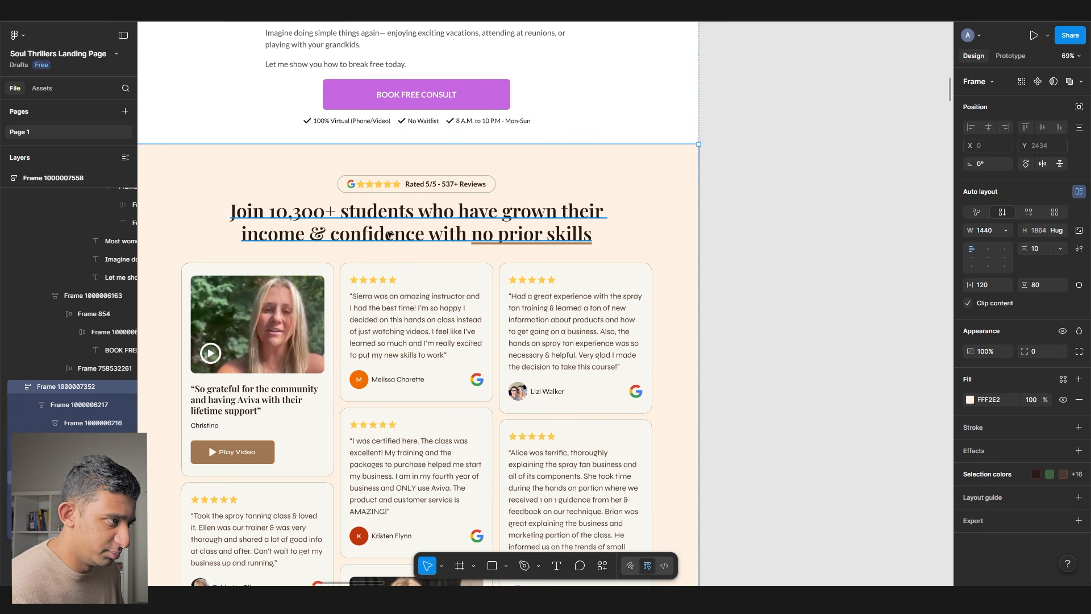
# - Delete the Rated 5/5 badge above the testimonials heading
pyautogui.click(389, 233)
pyautogui.click(388, 183)
pyautogui.press('Delete')
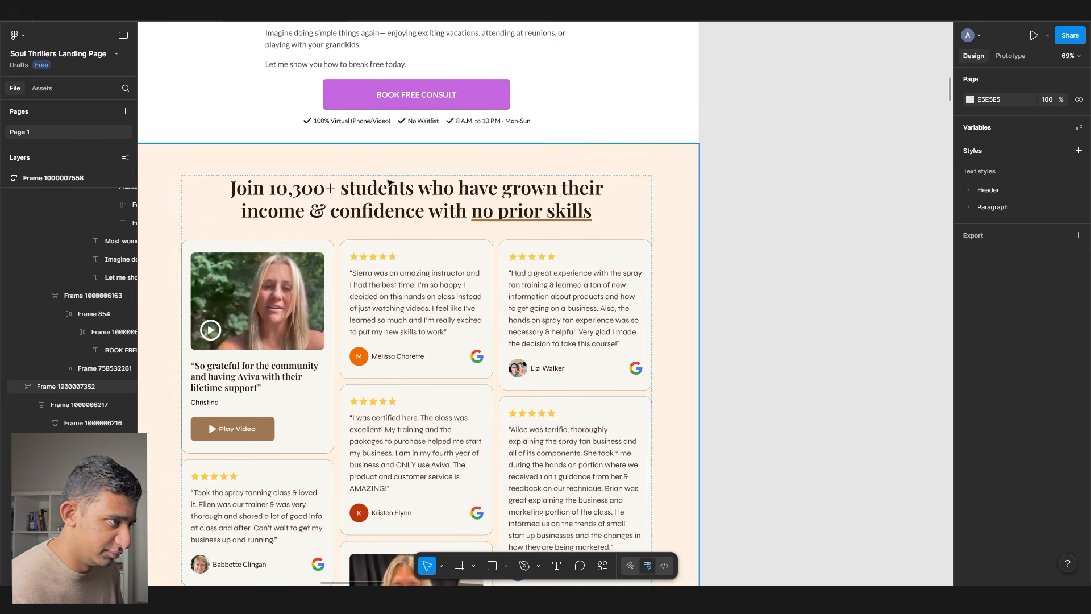
# - Give the Join 10,300+ heading the Header/H2 style, Black fill and no underline
pyautogui.click(388, 182)
pyautogui.click(1014, 327)
pyautogui.click(875, 415)
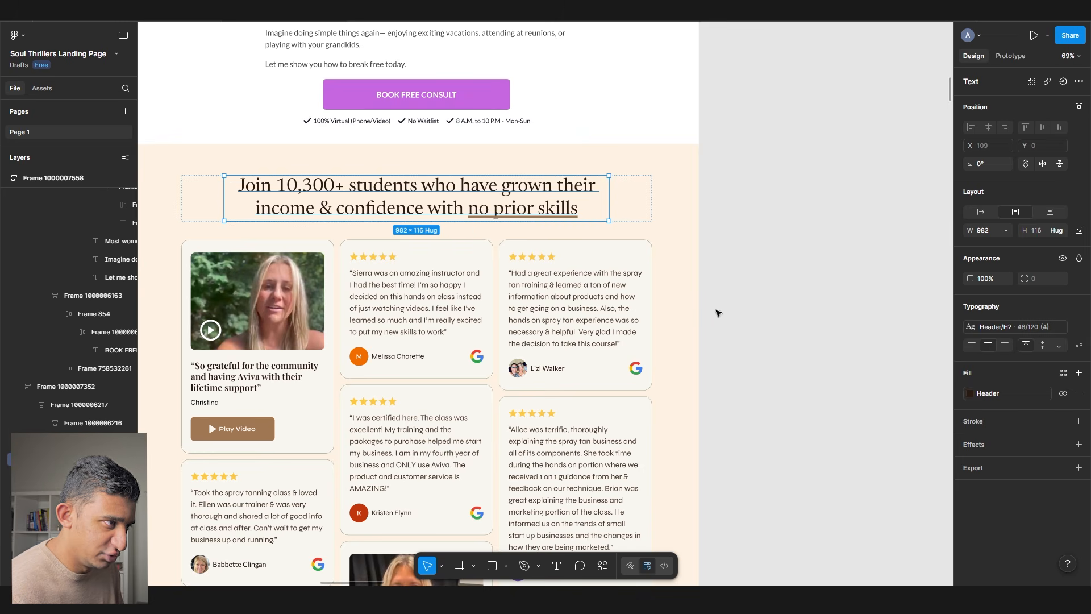
pyautogui.click(1062, 372)
pyautogui.click(873, 503)
pyautogui.doubleClick(487, 206)
pyautogui.hotkey('ctrl', 'u')
pyautogui.click(772, 296)
pyautogui.click(772, 296)
# - Set the auto-layout gap between the heading and review cards to 32
pyautogui.moveTo(769, 261); pyautogui.dragTo(791, 245)
pyautogui.scroll(-2, 710, 302)
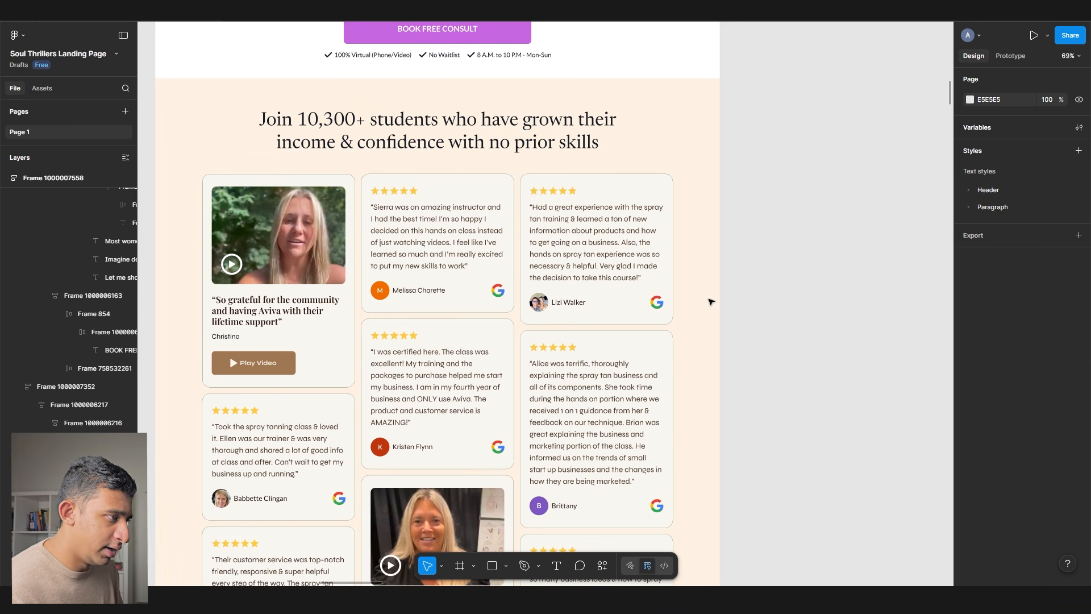
pyautogui.scroll(-2, 609, 330)
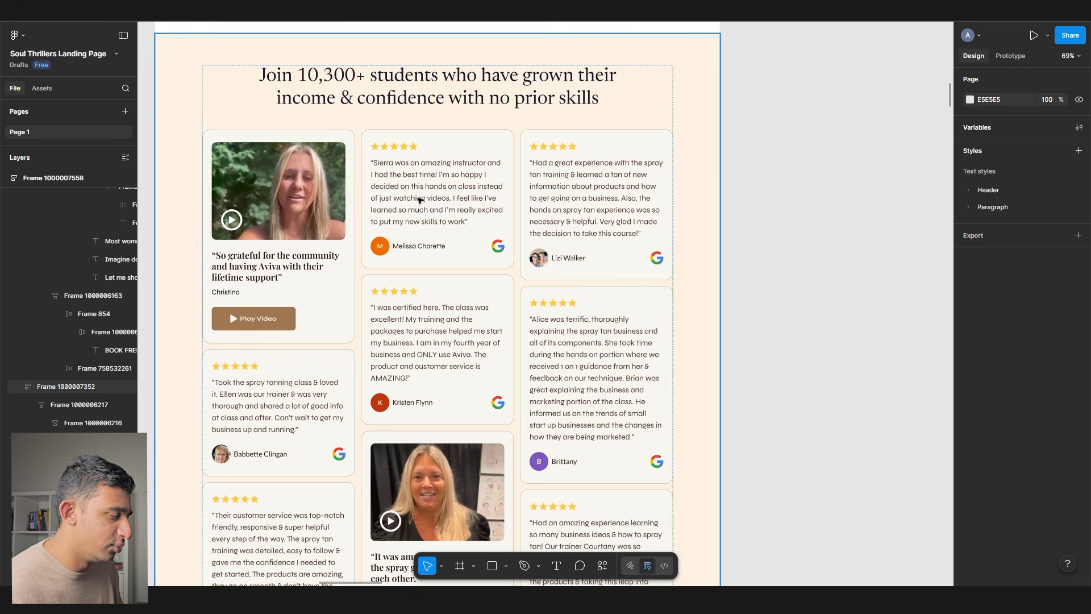
pyautogui.click(399, 208)
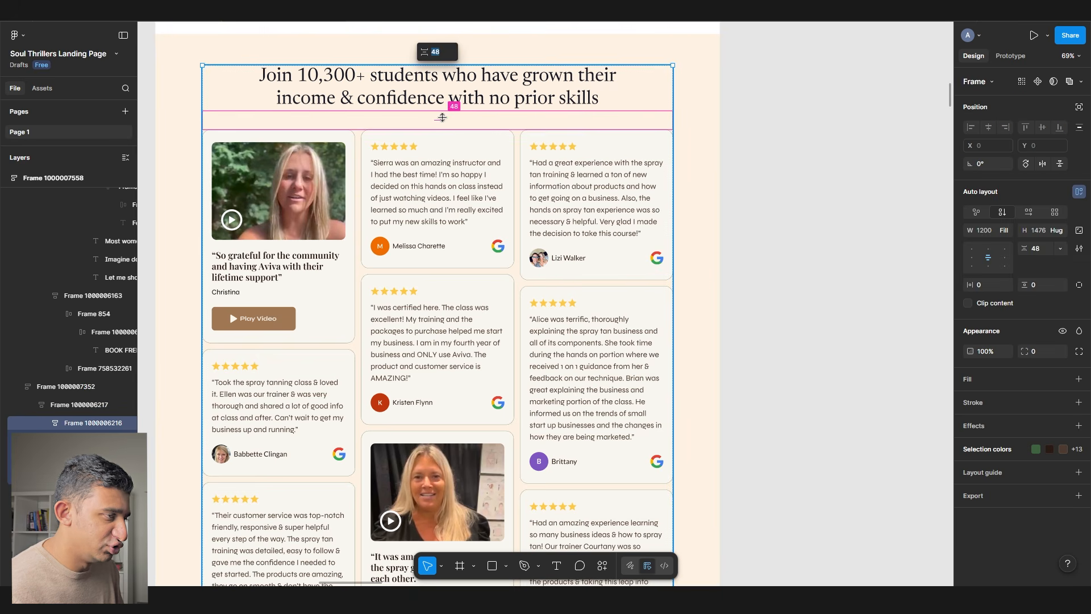
pyautogui.write('32')
pyautogui.press('Return')
pyautogui.click(801, 223)
pyautogui.moveTo(798, 215); pyautogui.dragTo(805, 199)
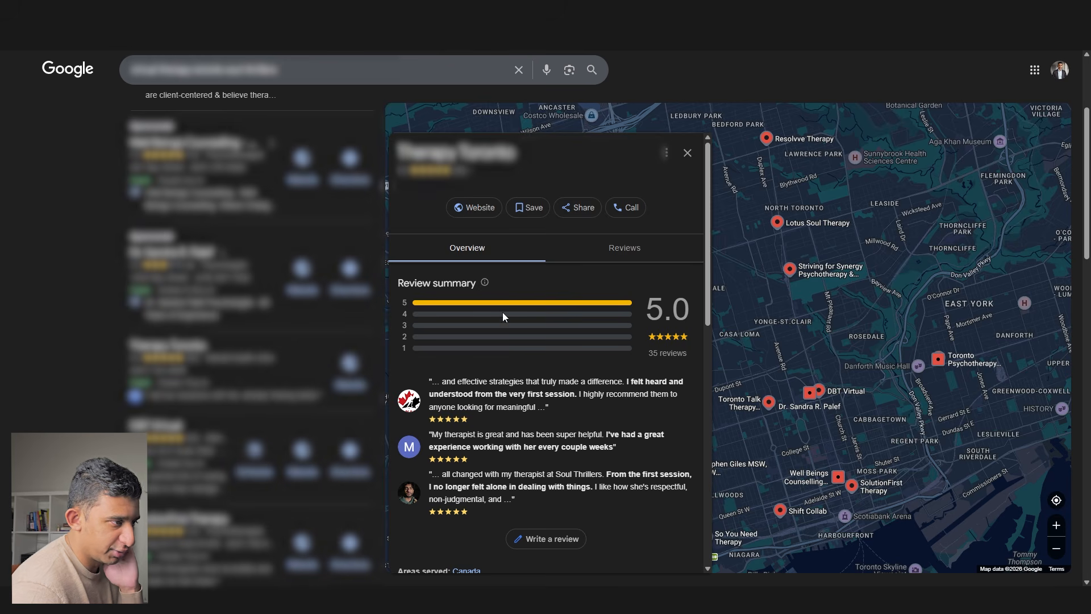
# - Copy a reviewer's full name from the practice's Google reviews and paste it over the card's placeholder name
pyautogui.click(593, 246)
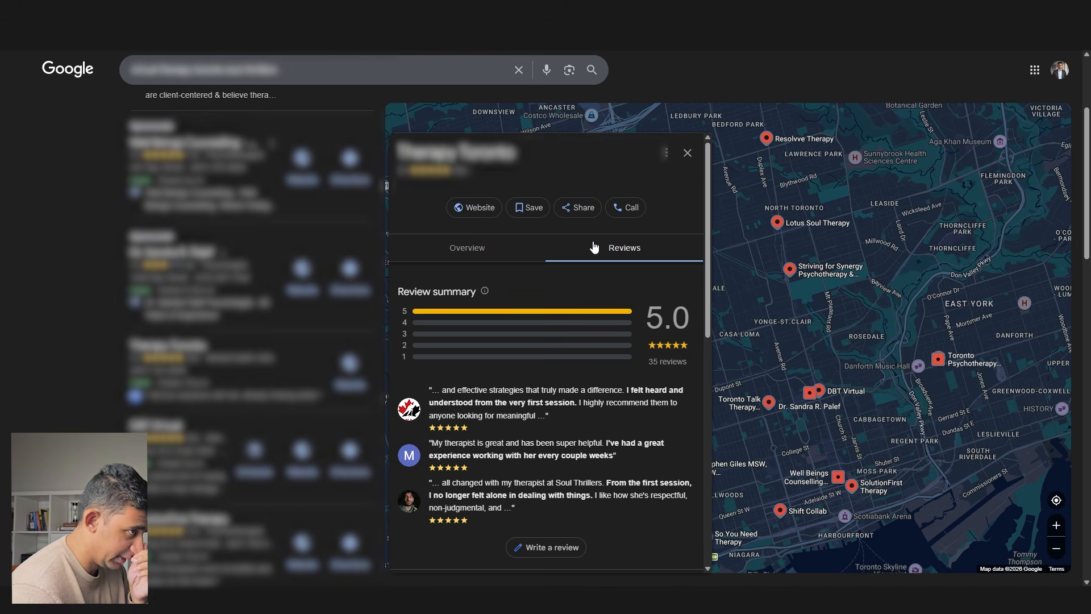
pyautogui.scroll(-15, 585, 296)
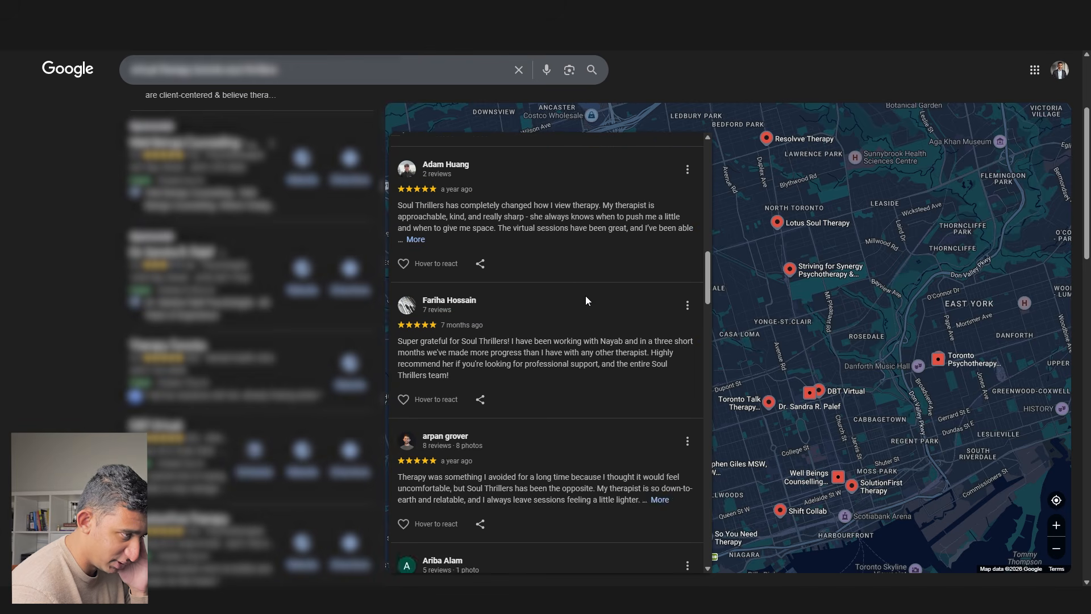
pyautogui.scroll(2, 586, 301)
pyautogui.tripleClick(533, 286)
pyautogui.click(489, 269)
pyautogui.tripleClick(479, 281)
pyautogui.hotkey('ctrl', 'c')
pyautogui.hotkey('alt', 'Tab')
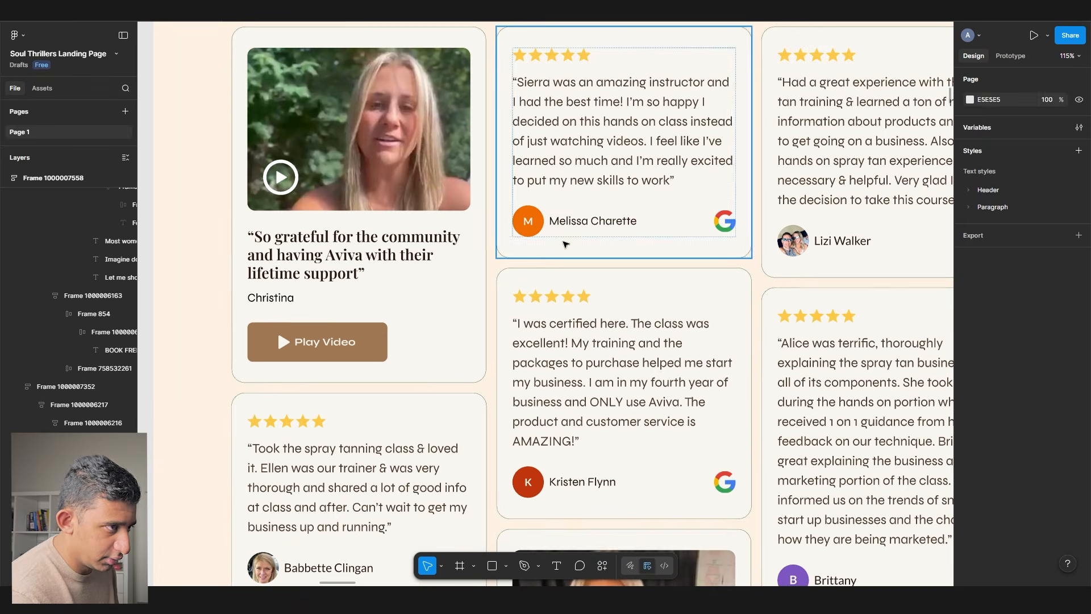
pyautogui.doubleClick(560, 221)
pyautogui.hotkey('ctrl', 'v')
# - Finish the pasted reviewer name, then check its text style and the card's Google logo
pyautogui.press('Escape')
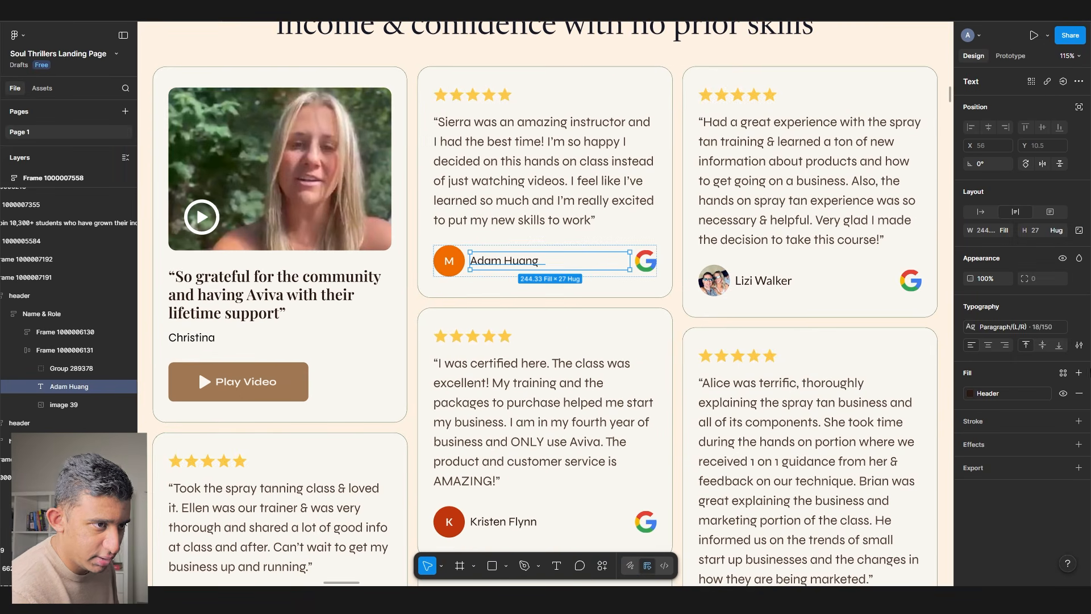
pyautogui.click(1011, 335)
pyautogui.press('Escape')
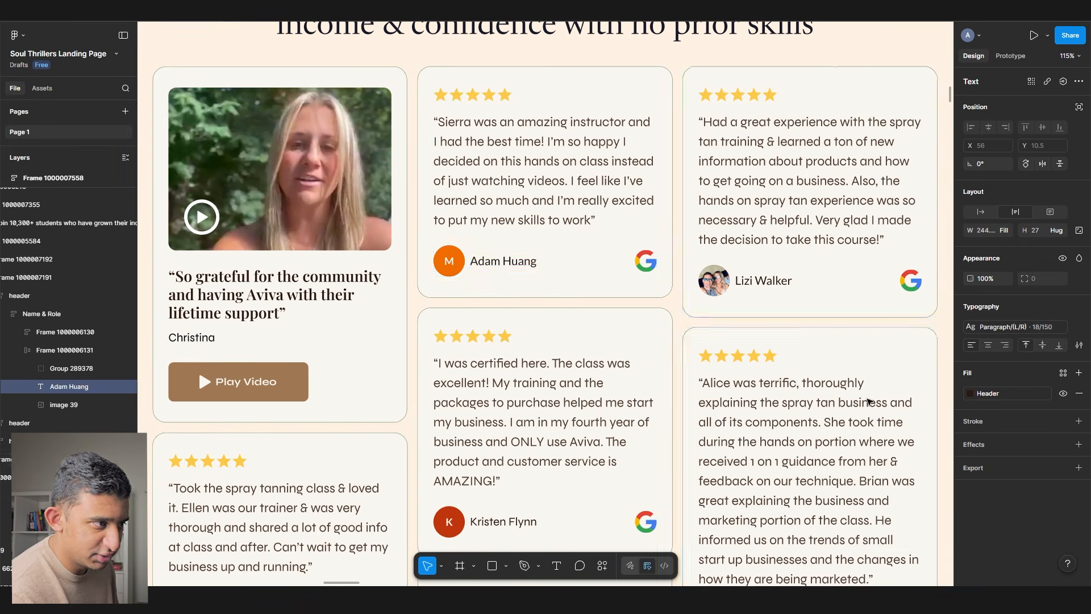
pyautogui.click(649, 260)
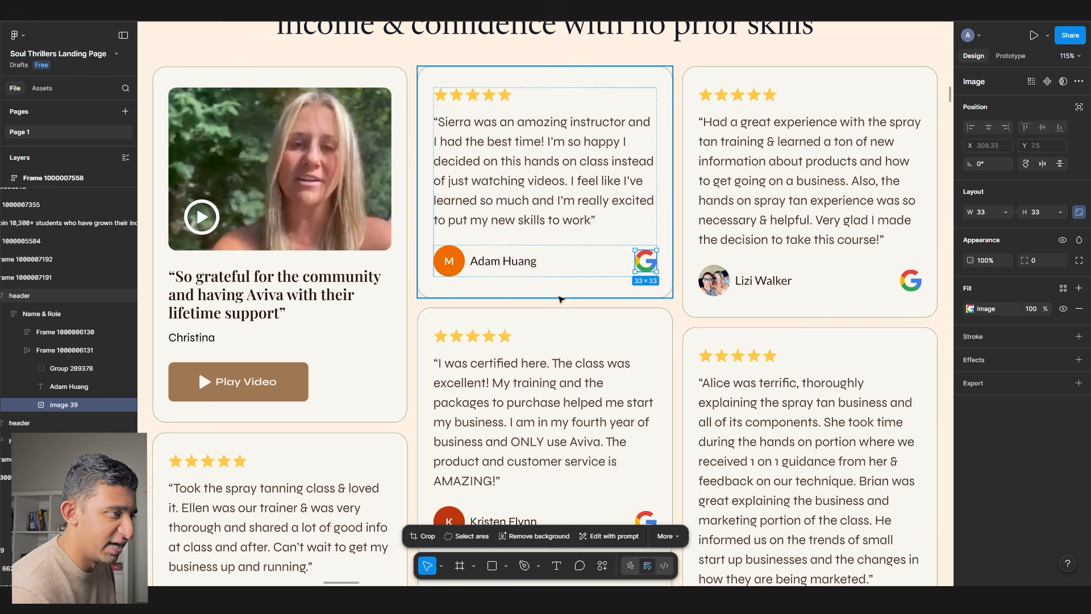
pyautogui.scroll(-5, 558, 299)
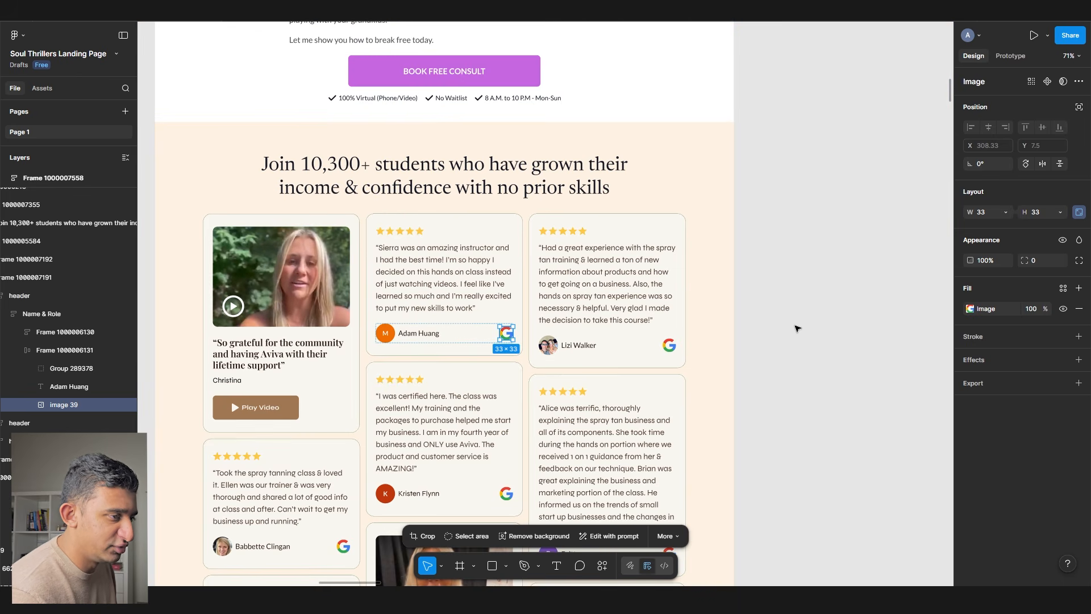
pyautogui.click(796, 328)
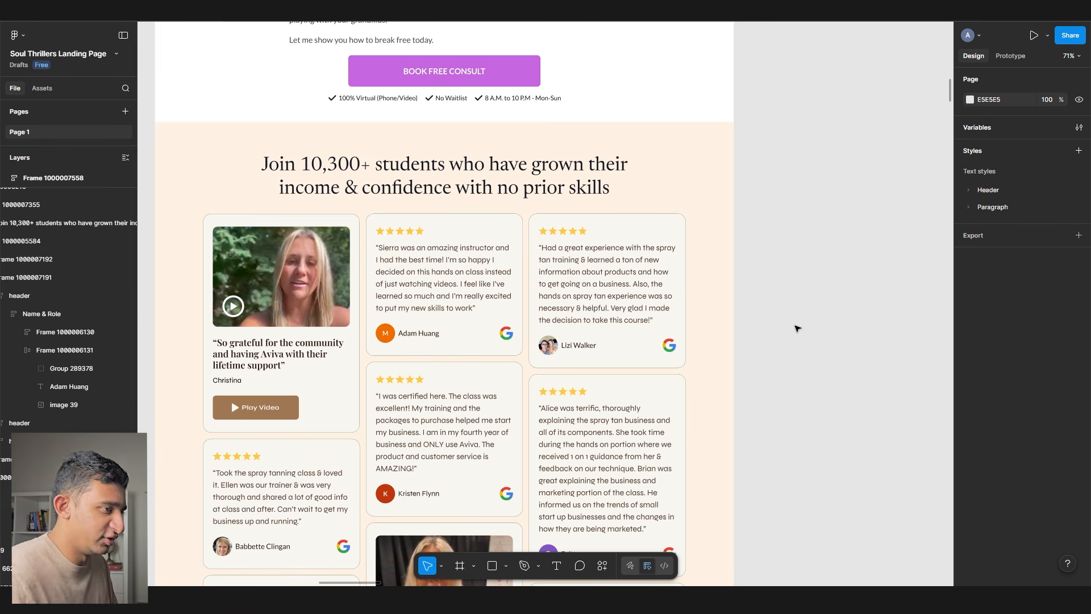
pyautogui.doubleClick(607, 284)
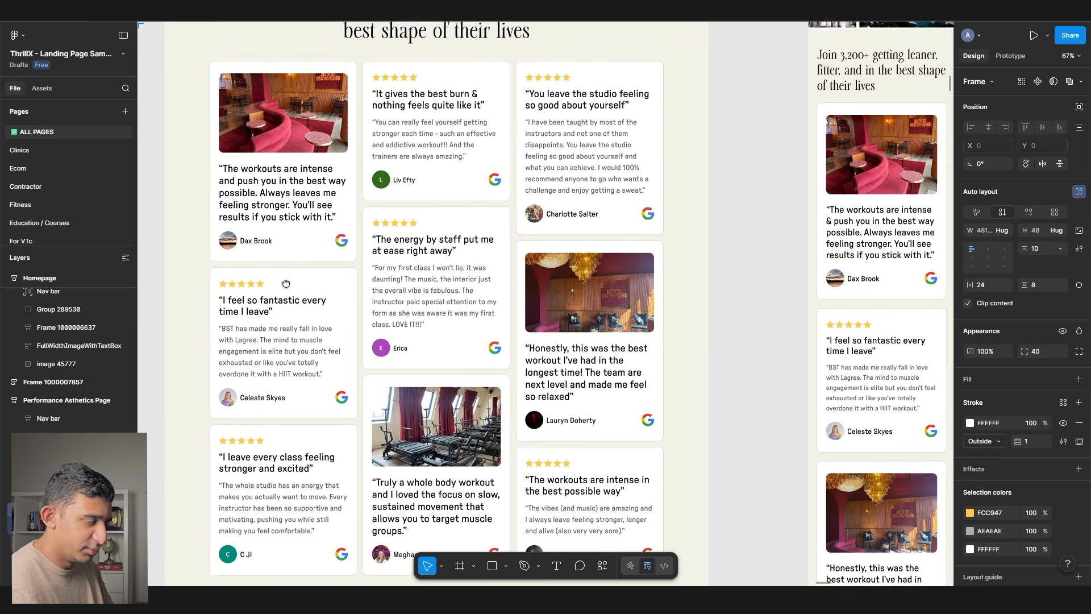
# - Copy the Join 3,200+ testimonials section from the ThrillX file and paste it into Soul Thrillers
pyautogui.scroll(3, 286, 284)
pyautogui.click(329, 234)
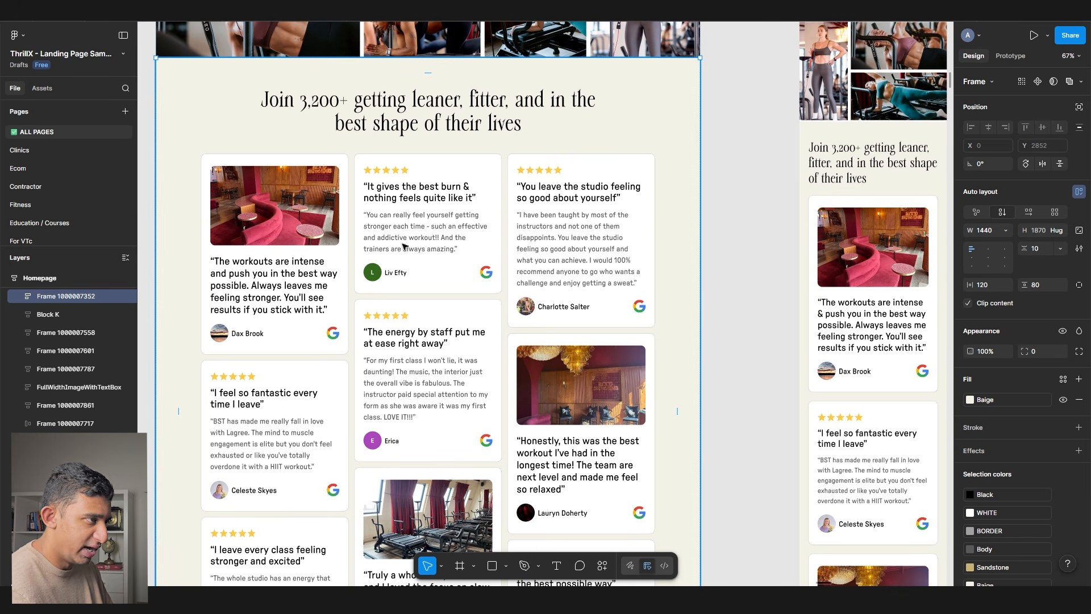
pyautogui.scroll(5, 344, 186)
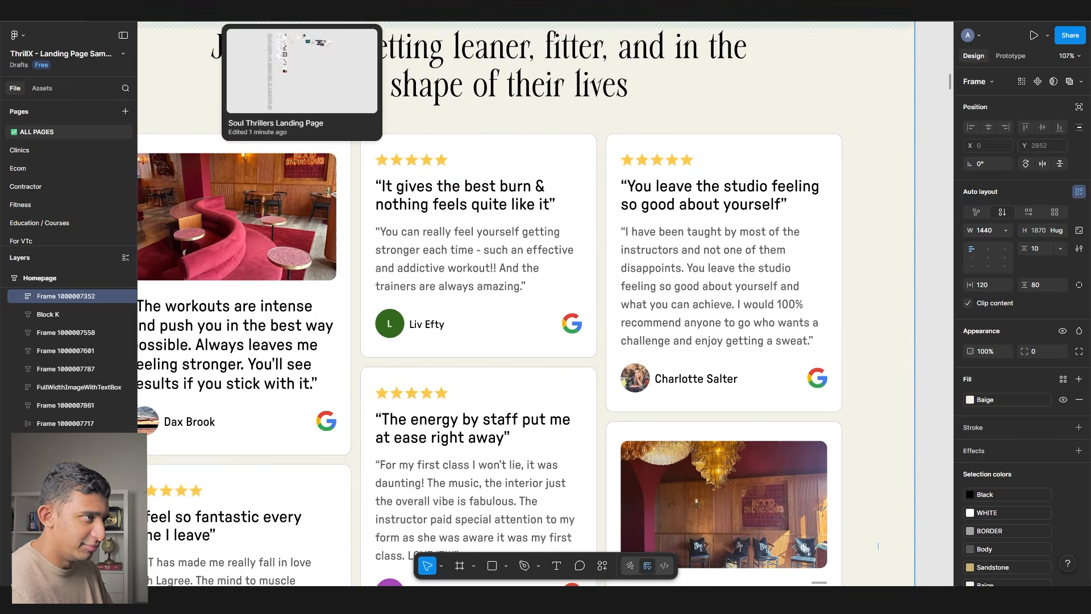
pyautogui.click(301, 12)
pyautogui.click(758, 187)
pyautogui.moveTo(755, 164); pyautogui.dragTo(370, 156)
pyautogui.hotkey('ctrl', 'v')
# - Move the pasted Join 3,200+ section onto the page above the 10,300 students section
pyautogui.scroll(-5, 548, 278)
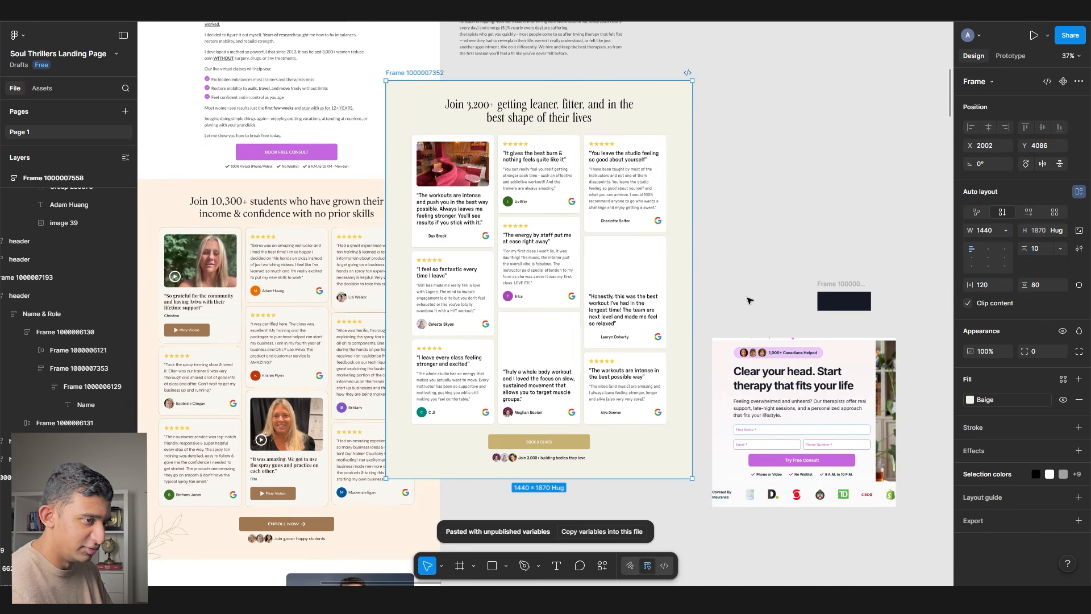
pyautogui.hscroll(2, 704, 267)
pyautogui.click(731, 290)
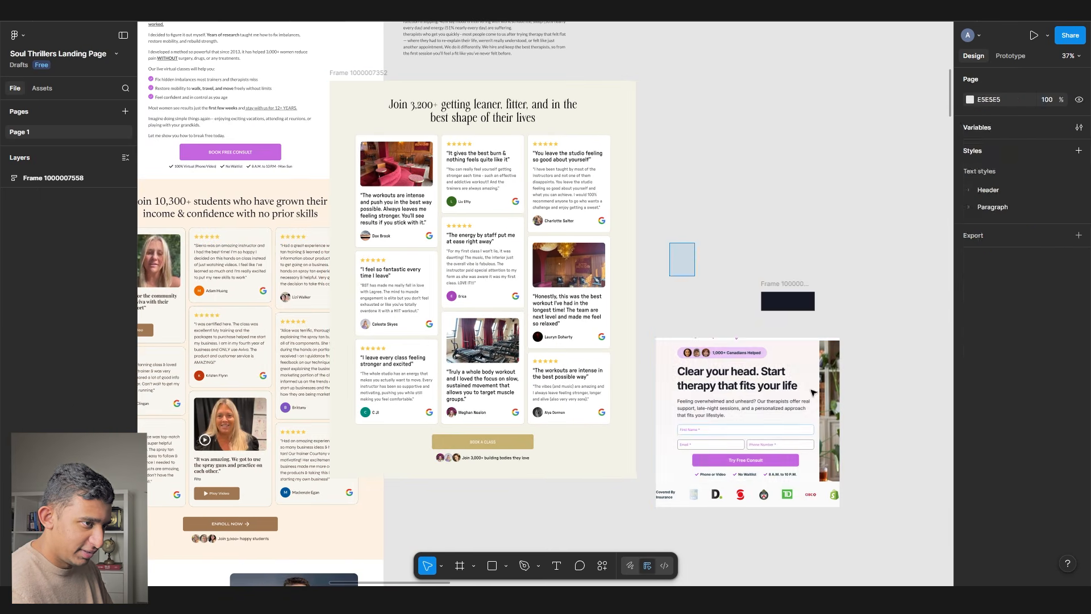
pyautogui.moveTo(308, 87); pyautogui.dragTo(409, 171)
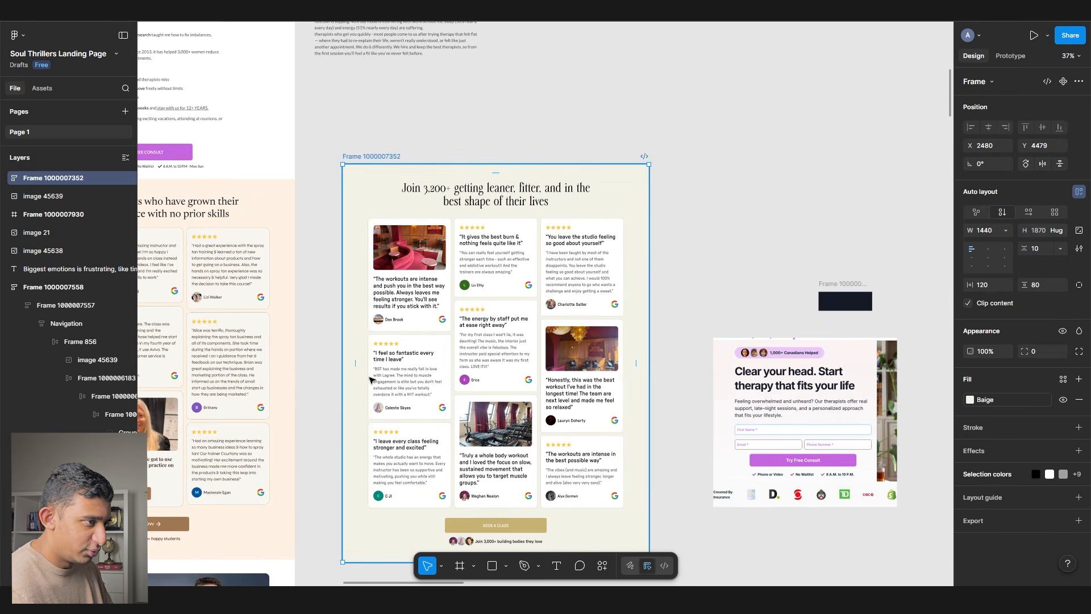
pyautogui.moveTo(430, 362); pyautogui.dragTo(537, 339)
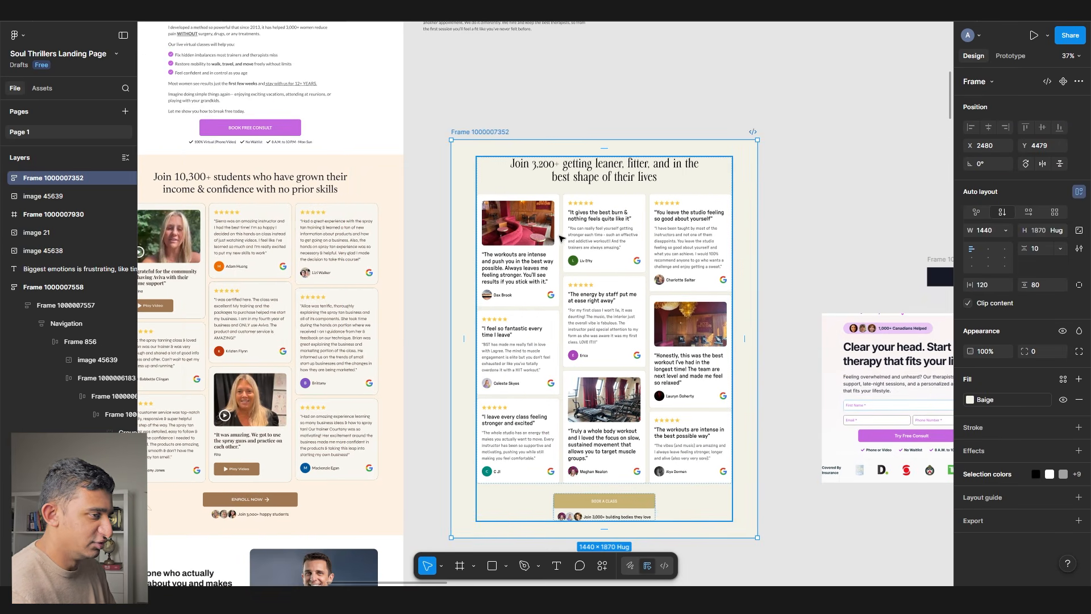
pyautogui.scroll(4, 597, 214)
pyautogui.scroll(-8, 510, 210)
pyautogui.moveTo(519, 211); pyautogui.dragTo(319, 211)
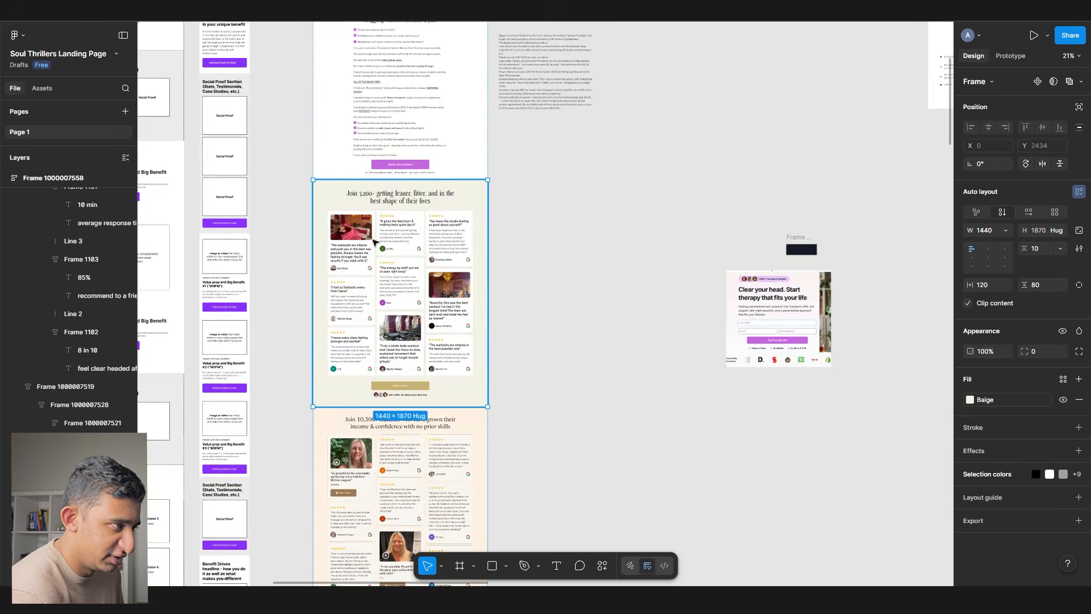
# - Delete the old 10,300 students section
pyautogui.scroll(4, 377, 210)
pyautogui.scroll(-5, 369, 458)
pyautogui.click(370, 458)
pyautogui.press('Delete')
pyautogui.hscroll(4, 370, 458)
# - Apply the Header/H2 style to the Join 3,200+ heading
pyautogui.scroll(5, 370, 458)
pyautogui.moveTo(414, 423); pyautogui.dragTo(645, 361)
pyautogui.scroll(4, 382, 134)
pyautogui.keyDown('ctrl'); pyautogui.click(417, 182); pyautogui.keyUp('ctrl')
pyautogui.click(1026, 326)
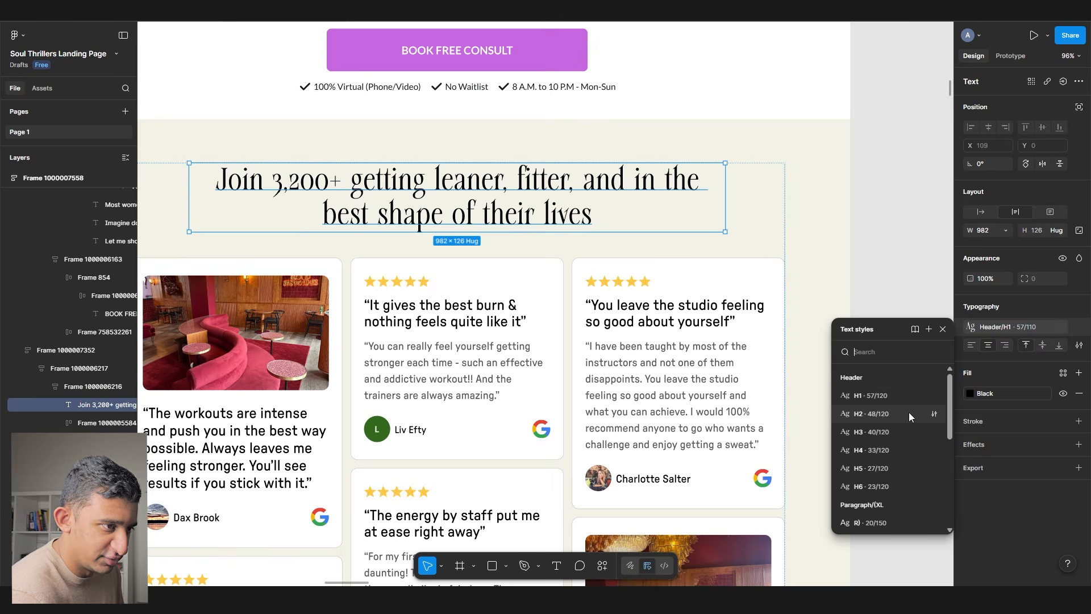
pyautogui.click(916, 415)
# - Apply the Header/H5 style to all nine review headline quotes
pyautogui.scroll(-5, 341, 284)
pyautogui.scroll(-1, 341, 296)
pyautogui.click(341, 296)
pyautogui.scroll(5, 340, 296)
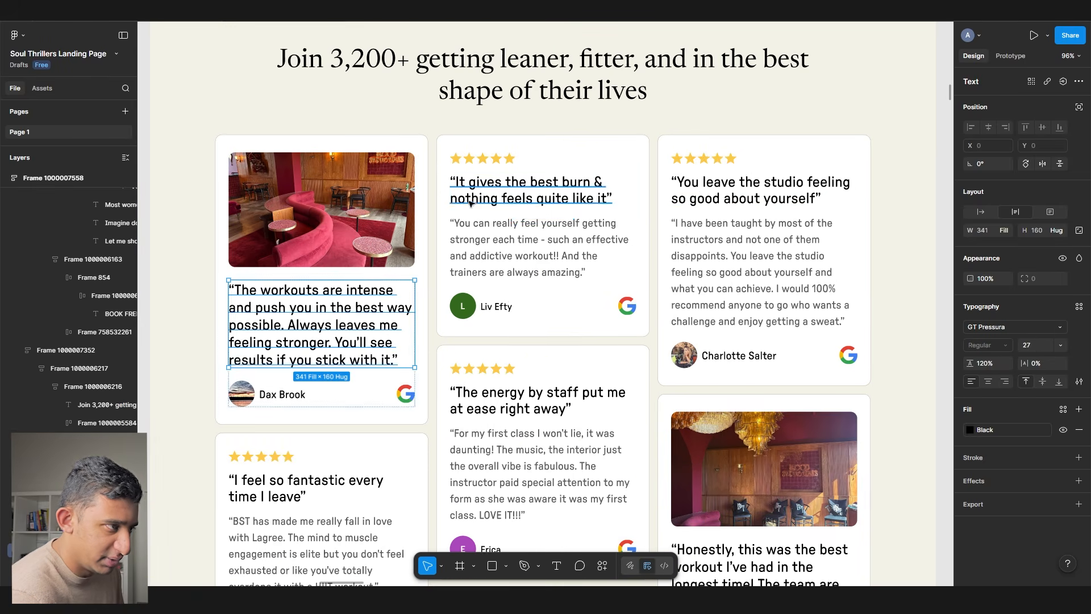
pyautogui.keyDown('shift'); pyautogui.click(511, 187); pyautogui.keyUp('shift')
pyautogui.keyDown('shift'); pyautogui.click(739, 188); pyautogui.keyUp('shift')
pyautogui.scroll(-4, 531, 238)
pyautogui.keyDown('shift'); pyautogui.click(537, 151); pyautogui.keyUp('shift')
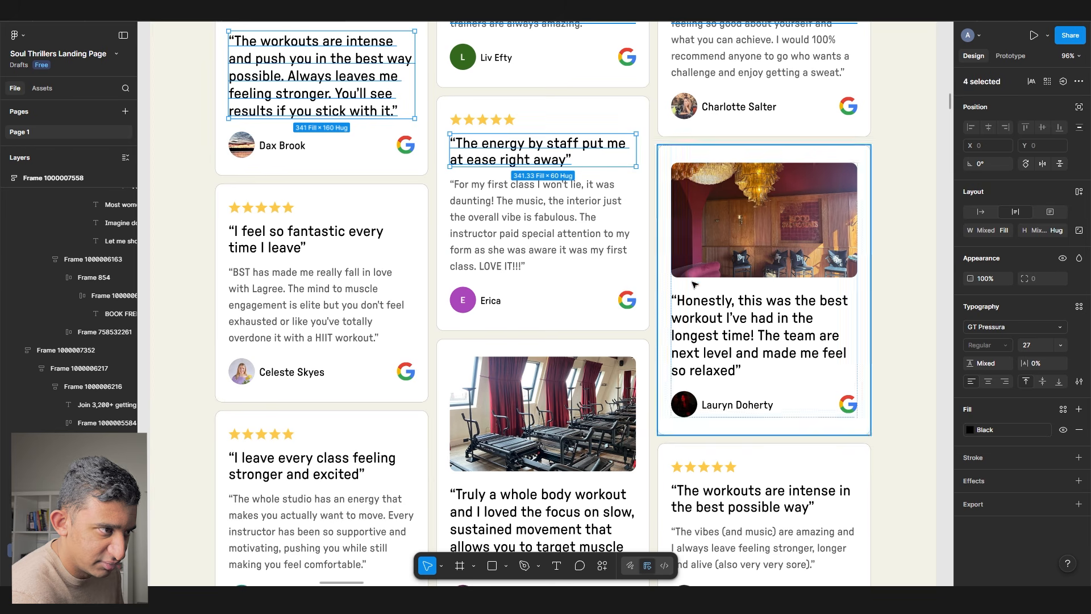
pyautogui.keyDown('shift'); pyautogui.click(761, 335); pyautogui.keyUp('shift')
pyautogui.keyDown('shift'); pyautogui.click(307, 238); pyautogui.keyUp('shift')
pyautogui.keyDown('shift'); pyautogui.click(312, 466); pyautogui.keyUp('shift')
pyautogui.keyDown('shift'); pyautogui.click(540, 511); pyautogui.keyUp('shift')
pyautogui.keyDown('shift'); pyautogui.click(701, 490); pyautogui.keyUp('shift')
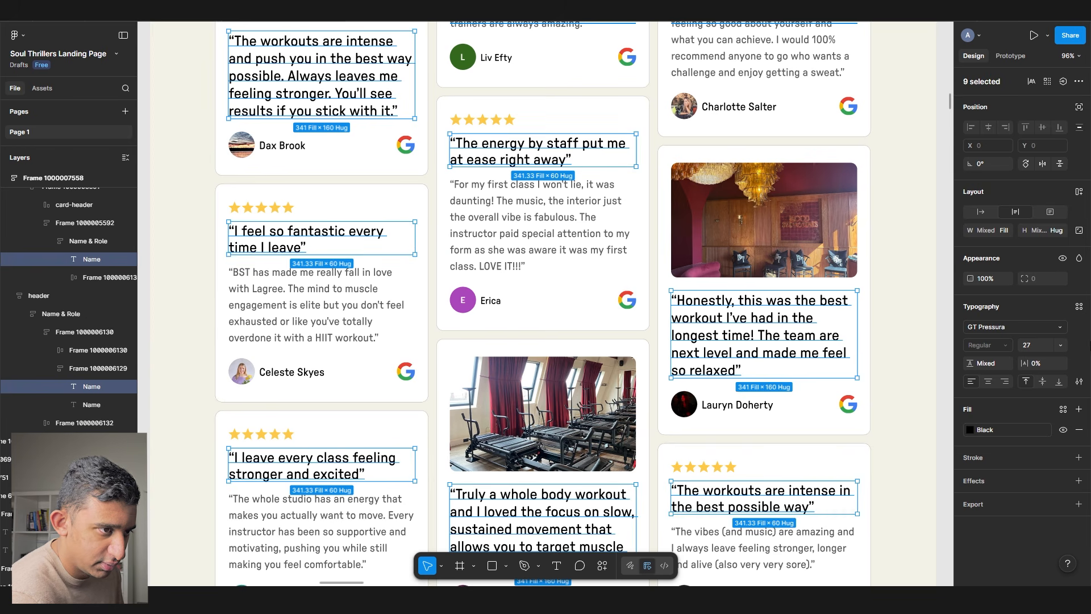
pyautogui.click(1078, 307)
pyautogui.click(885, 441)
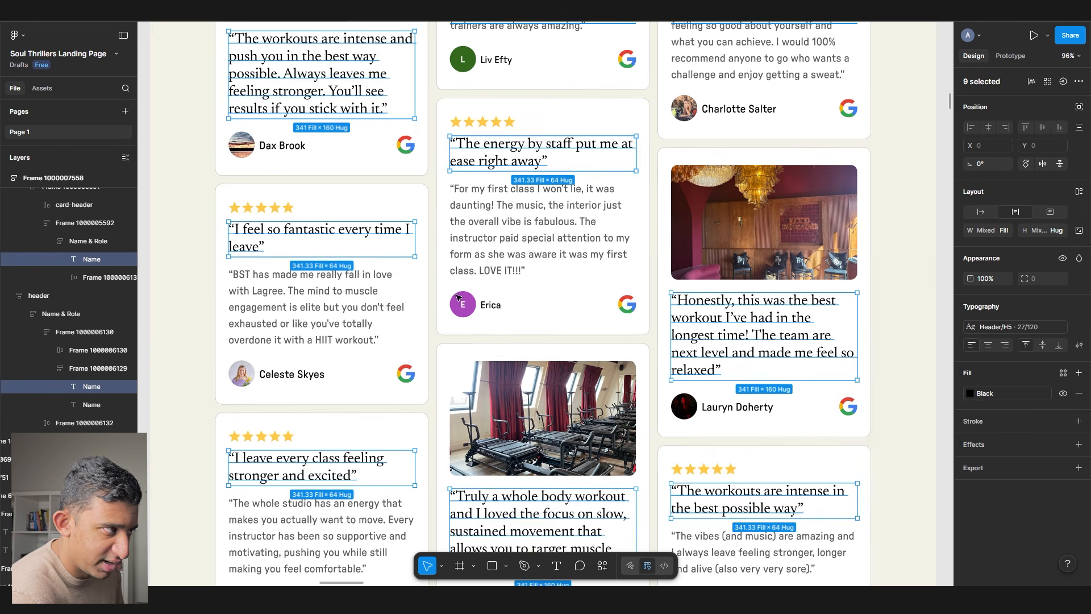
# - Apply the Paragraph XL/R style to all the review body texts
pyautogui.scroll(-2, 336, 303)
pyautogui.click(335, 302)
pyautogui.keyDown('shift'); pyautogui.click(520, 232); pyautogui.keyUp('shift')
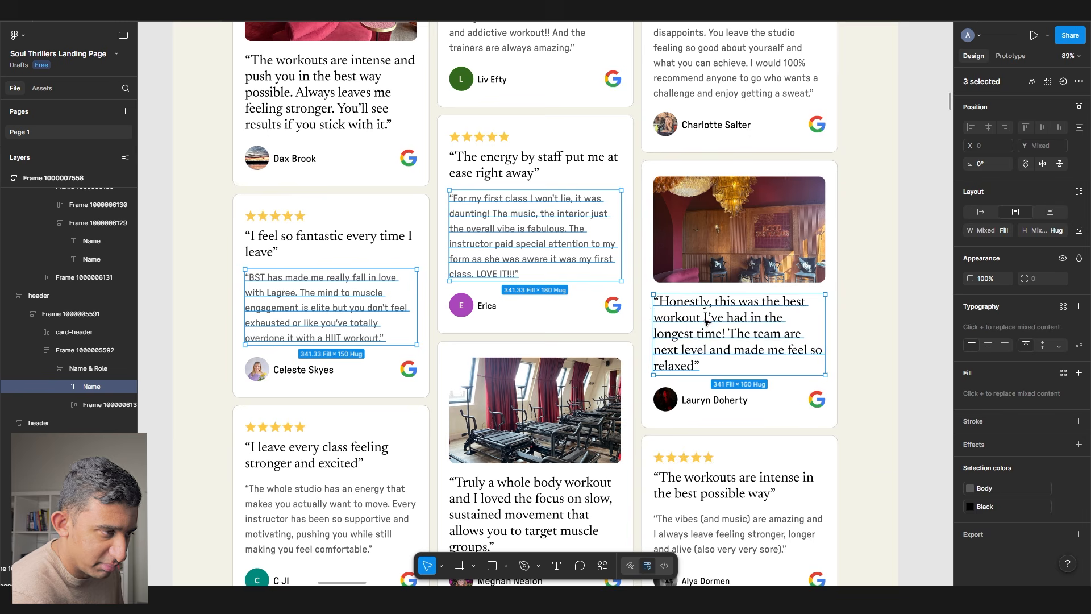
pyautogui.scroll(-3, 715, 428)
pyautogui.keyDown('shift'); pyautogui.click(719, 361); pyautogui.keyUp('shift')
pyautogui.keyDown('shift'); pyautogui.click(318, 341); pyautogui.keyUp('shift')
pyautogui.scroll(4, 482, 115)
pyautogui.keyDown('shift'); pyautogui.click(482, 116); pyautogui.keyUp('shift')
pyautogui.keyDown('shift'); pyautogui.click(719, 117); pyautogui.keyUp('shift')
pyautogui.click(1051, 327)
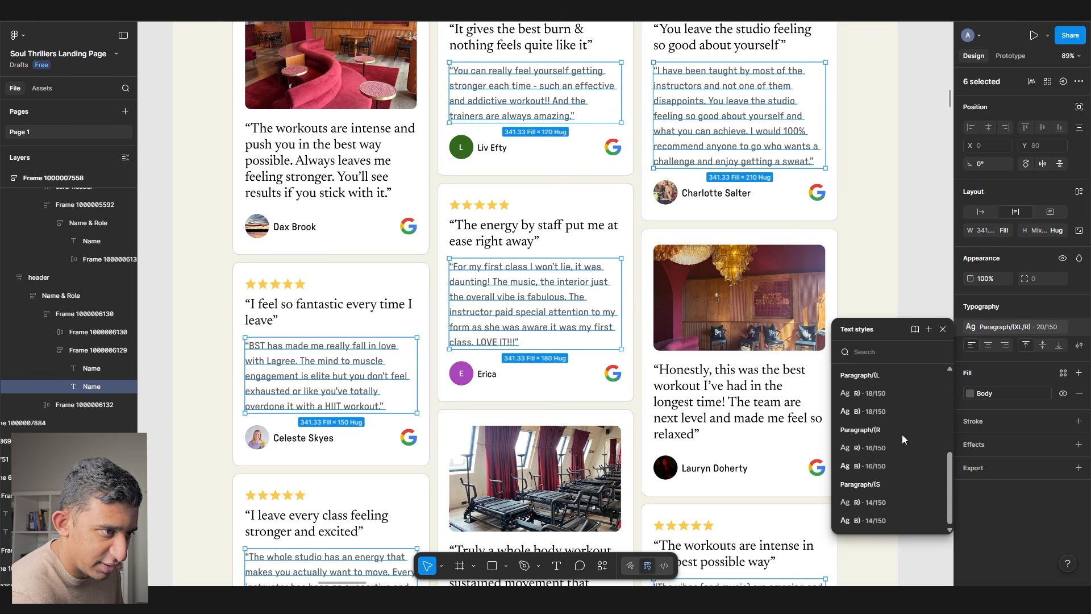
pyautogui.scroll(1, 881, 402)
pyautogui.click(881, 397)
pyautogui.scroll(1, 887, 398)
pyautogui.click(977, 393)
pyautogui.click(857, 519)
# - Give the first reviewer name a bolder text style and select the other cards' names
pyautogui.click(285, 301)
pyautogui.click(1029, 333)
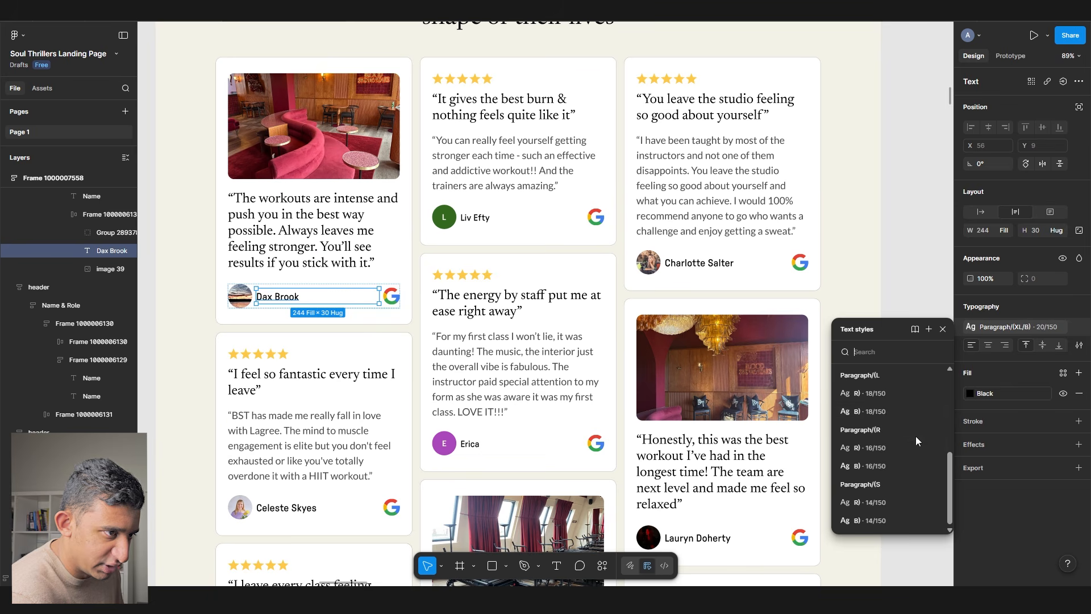
pyautogui.click(881, 423)
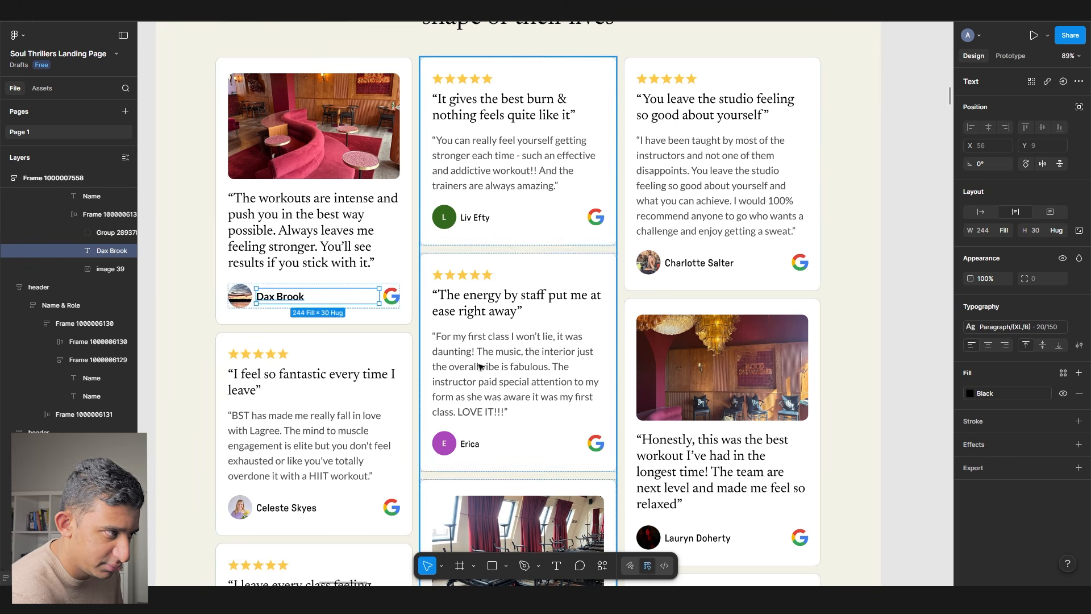
pyautogui.click(479, 222)
pyautogui.keyDown('shift'); pyautogui.click(702, 263); pyautogui.keyUp('shift')
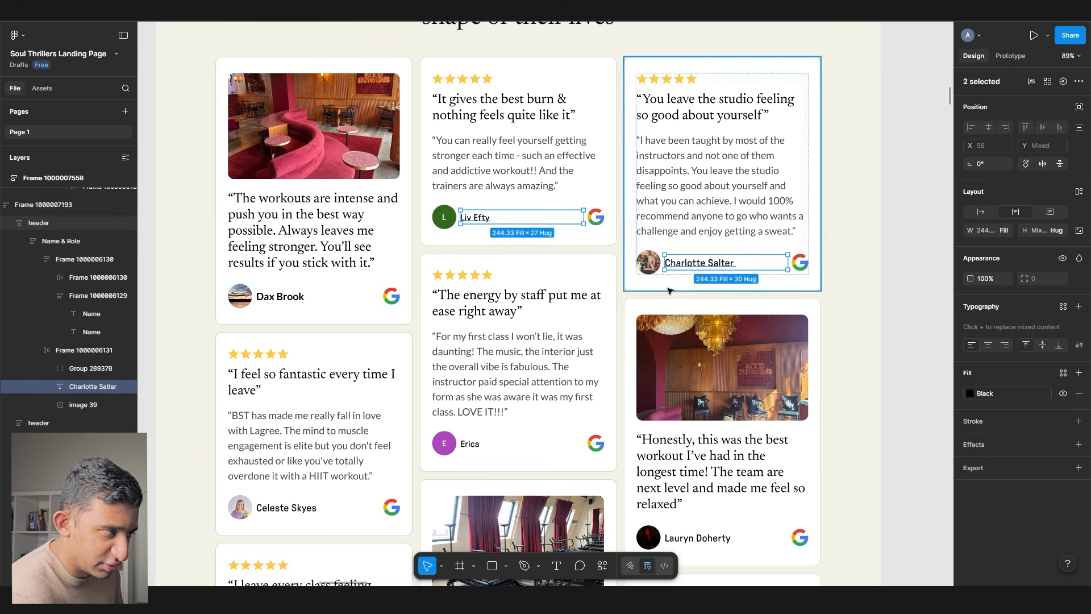
pyautogui.keyDown('shift'); pyautogui.click(469, 444); pyautogui.keyUp('shift')
pyautogui.keyDown('shift'); pyautogui.click(281, 296); pyautogui.keyUp('shift')
pyautogui.scroll(5, 280, 297)
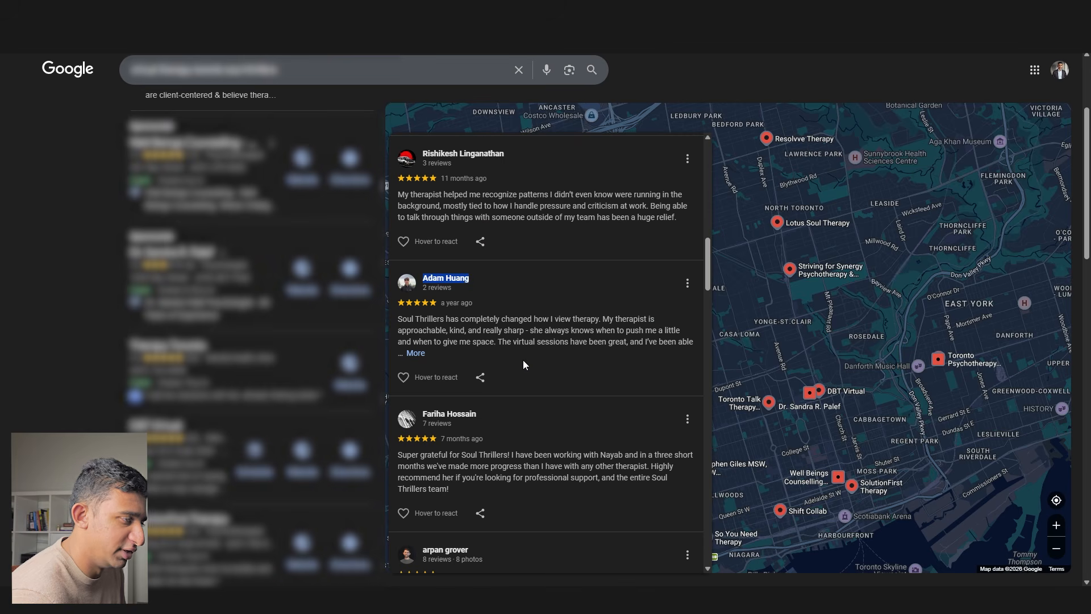
# - Put the copied Google reviewer's name on the middle card, removing the extra line break
pyautogui.hotkey('alt', 'Tab')
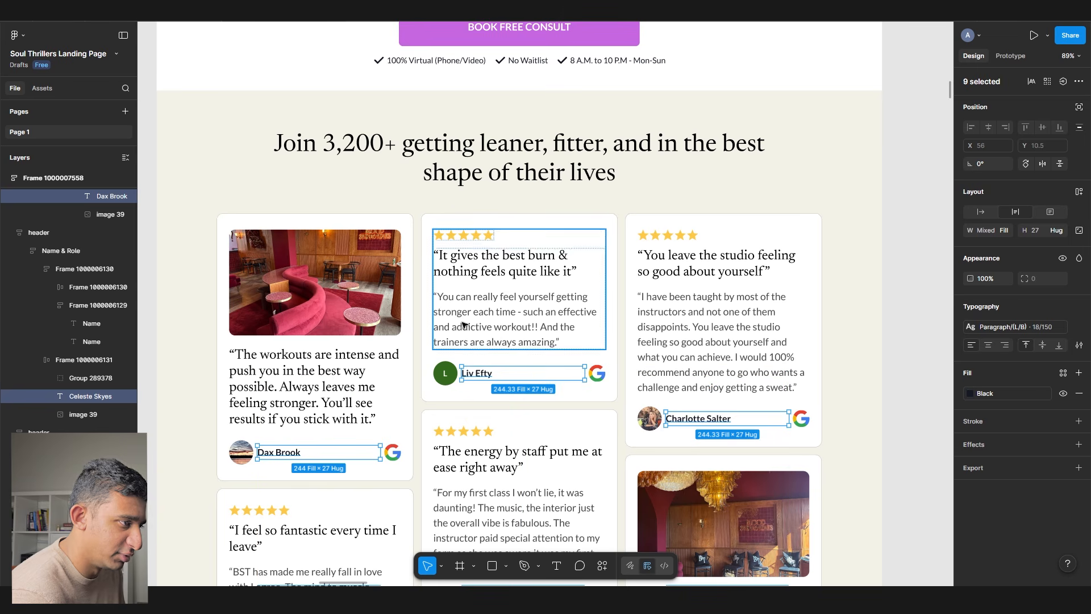
pyautogui.doubleClick(470, 374)
pyautogui.scroll(3, 481, 383)
pyautogui.press('BackSpace')
pyautogui.press('Escape')
# - Expand and copy that reviewer's full review text from Google
pyautogui.hotkey('alt', 'Tab')
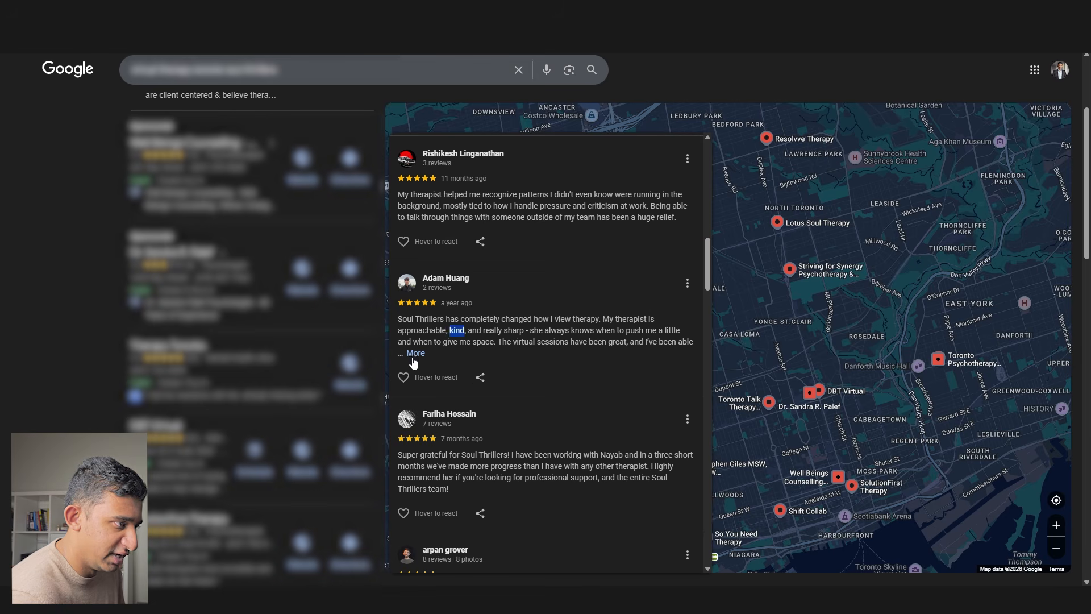
pyautogui.click(415, 354)
pyautogui.tripleClick(419, 331)
pyautogui.hotkey('ctrl', 'c')
pyautogui.hotkey('alt', 'Tab')
pyautogui.doubleClick(458, 249)
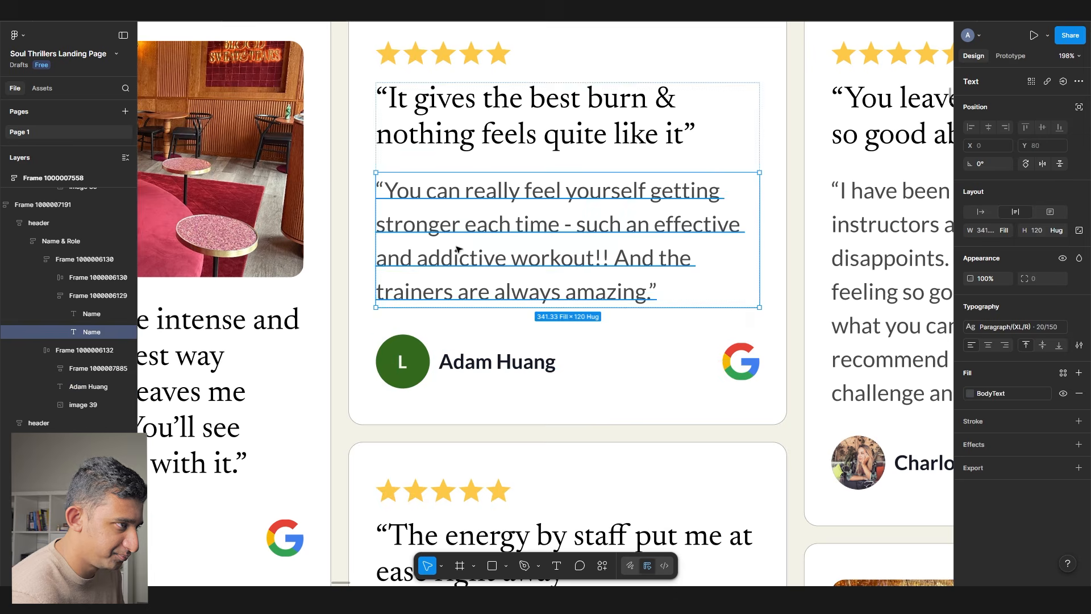
# - Paste the copied review into the middle card's body text, removing the trailing empty line
pyautogui.hotkey('ctrl', 'v')
pyautogui.scroll(-3, 459, 248)
pyautogui.press('BackSpace')
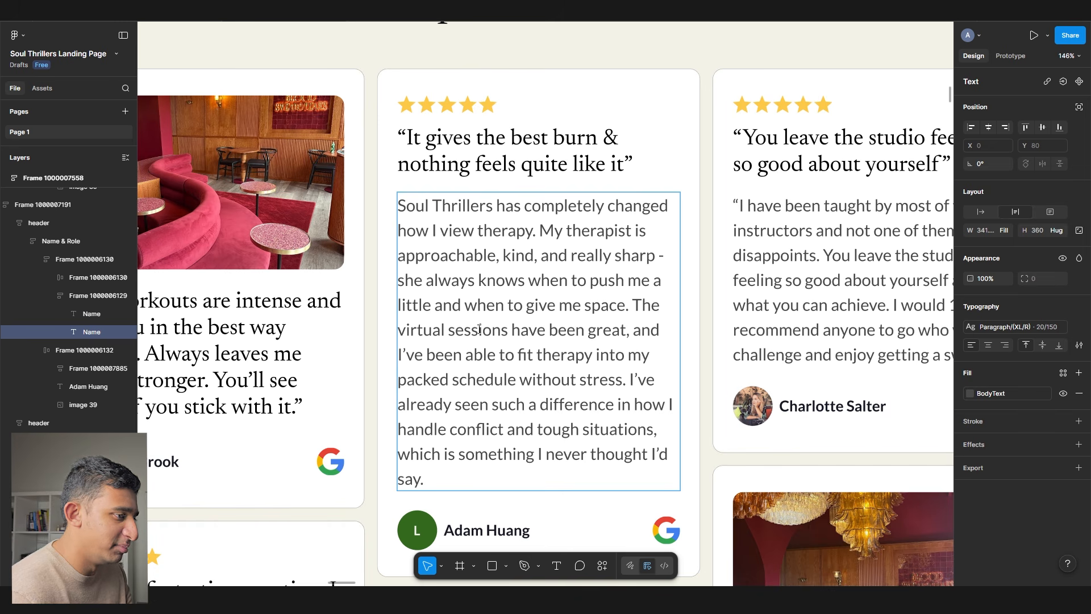
pyautogui.hotkey('ctrl', 'a')
# - Replace the card heading with a sentence copied from the review
pyautogui.click(507, 328)
pyautogui.moveTo(427, 139)
pyautogui.mouseDown()
pyautogui.moveTo(595, 165)
pyautogui.moveTo(677, 211)
pyautogui.mouseUp()
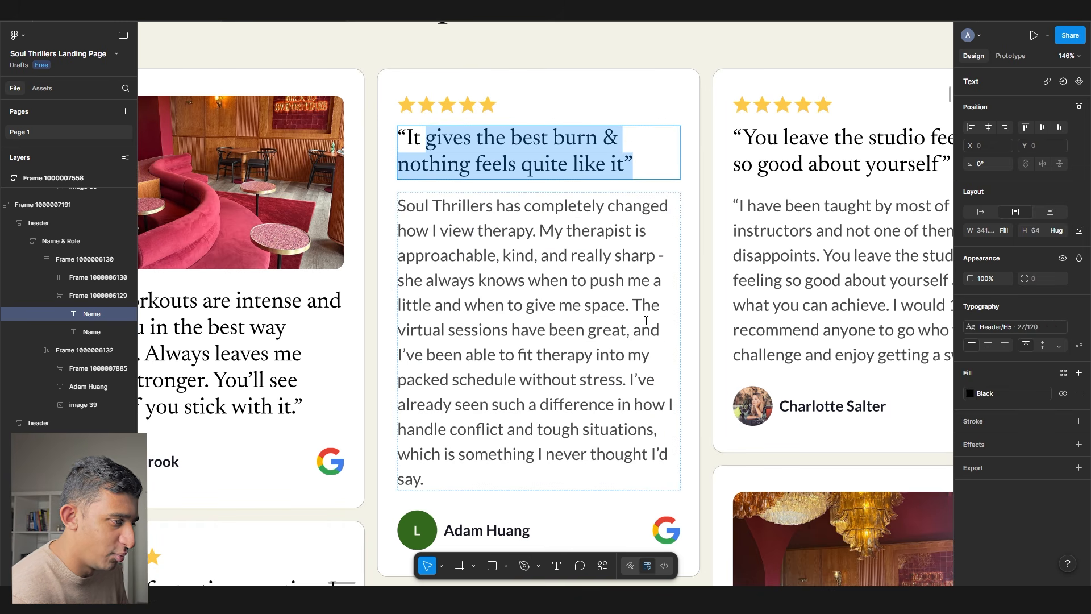
pyautogui.scroll(-2, 561, 423)
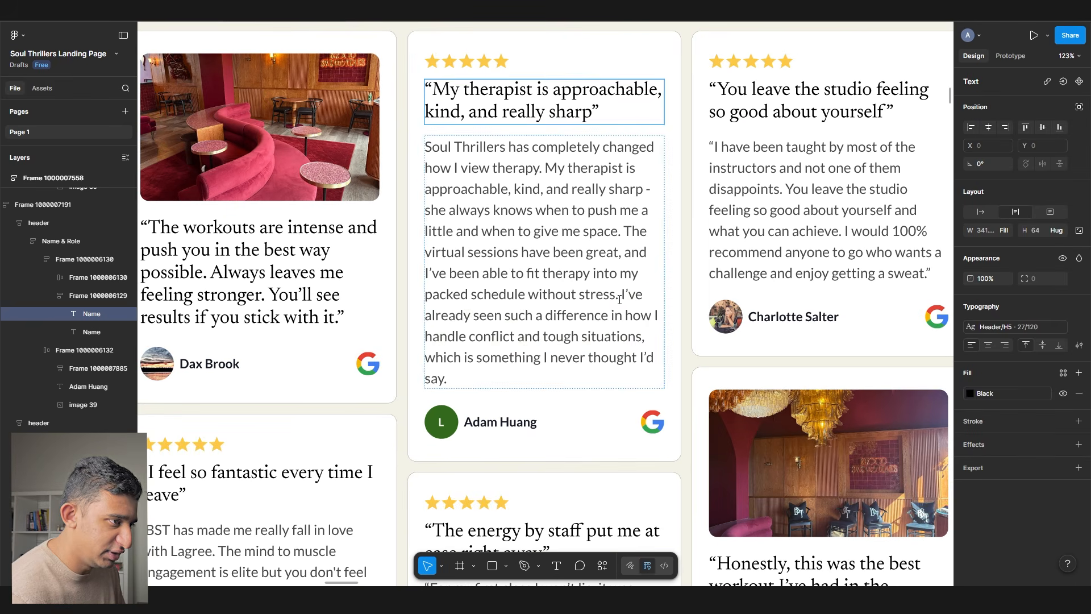
pyautogui.moveTo(620, 294); pyautogui.dragTo(635, 333)
pyautogui.hotkey('ctrl', 'c')
pyautogui.doubleClick(517, 104)
pyautogui.hotkey('ctrl', 'v')
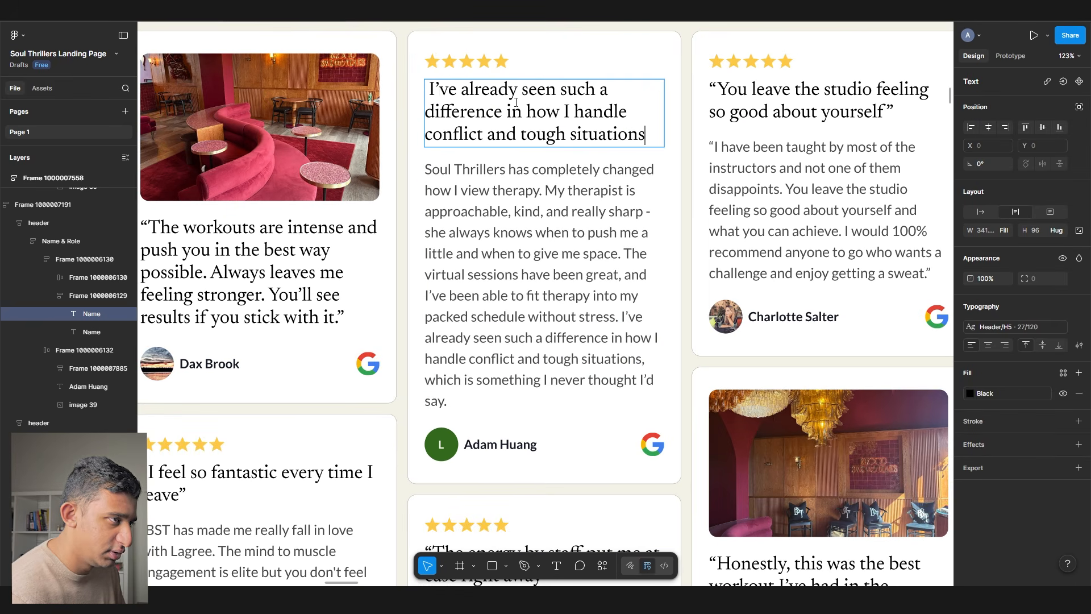
# - Add an opening quote mark to the heading and delete the words 'already' and 'such'
pyautogui.write('“')
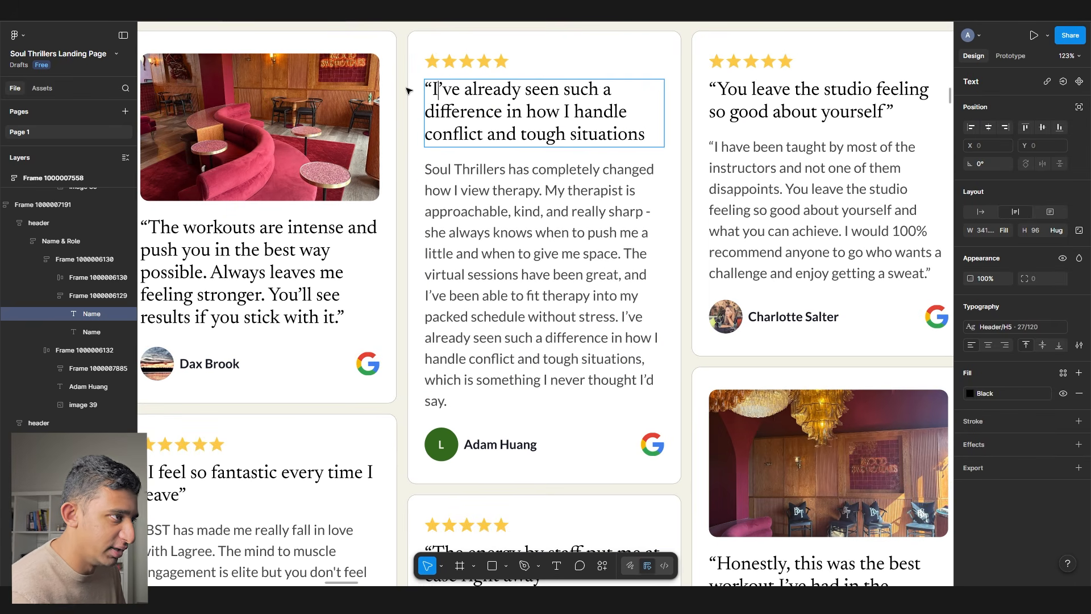
pyautogui.keyDown('ctrl'); pyautogui.scroll(3, 613, 108); pyautogui.keyUp('ctrl')
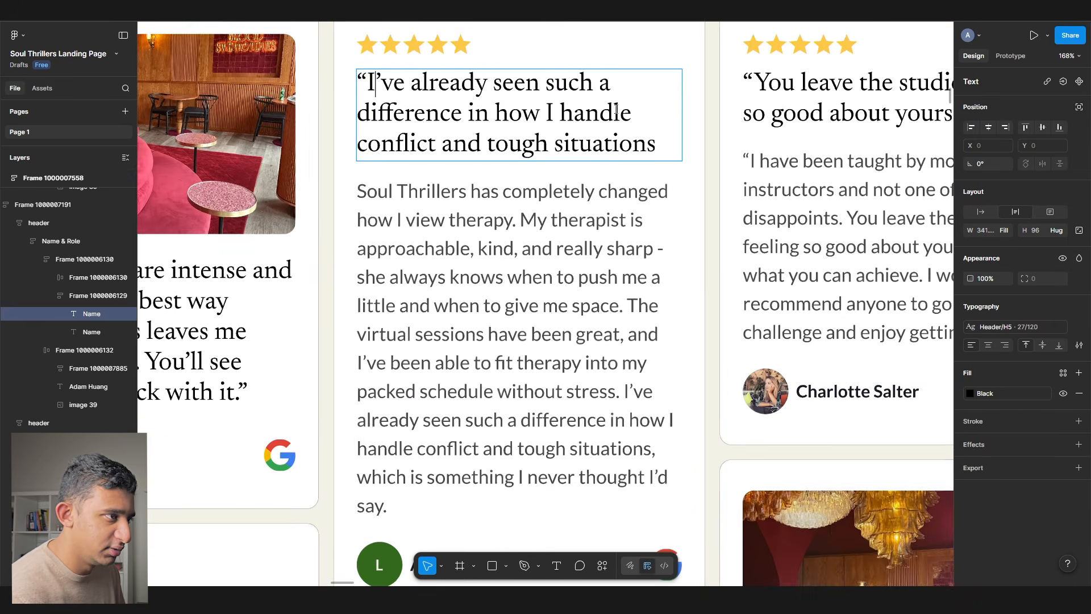
pyautogui.doubleClick(456, 79)
pyautogui.press('BackSpace')
pyautogui.press('Delete')
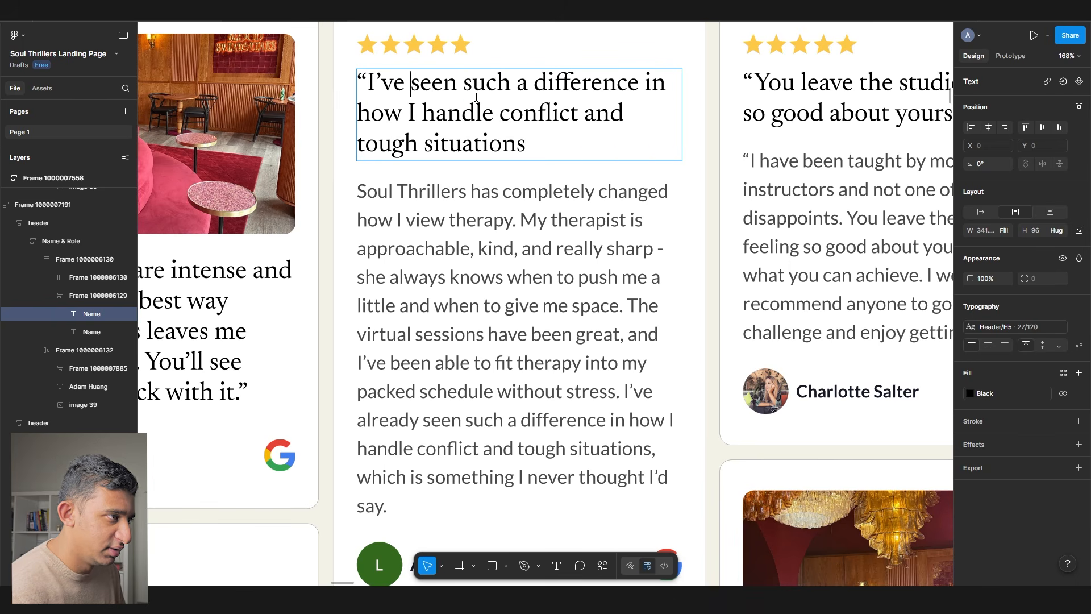
pyautogui.press('BackSpace')
pyautogui.press('Delete')
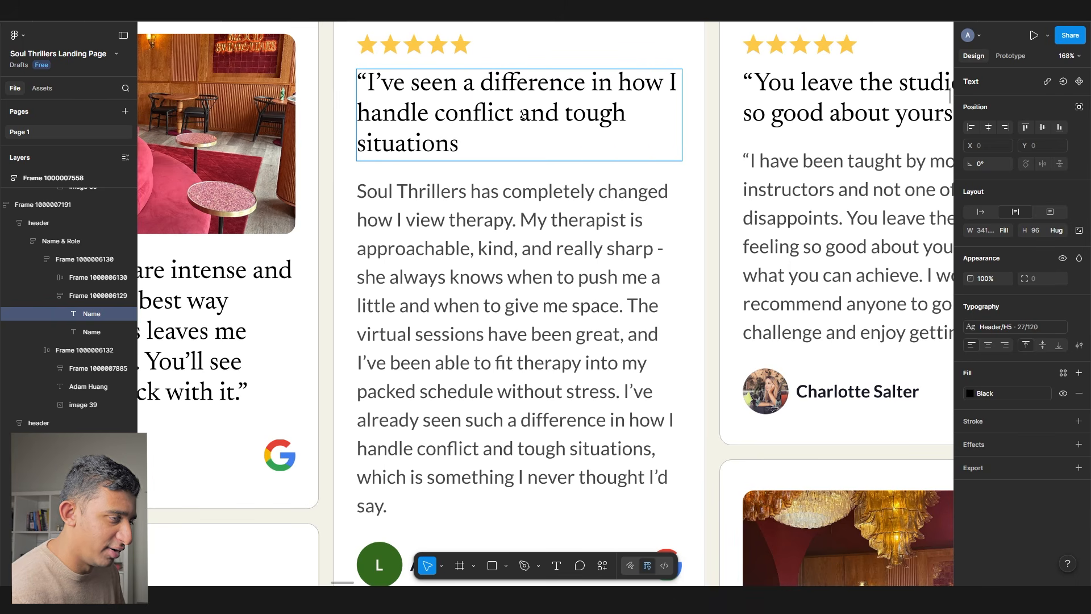
pyautogui.write('&')
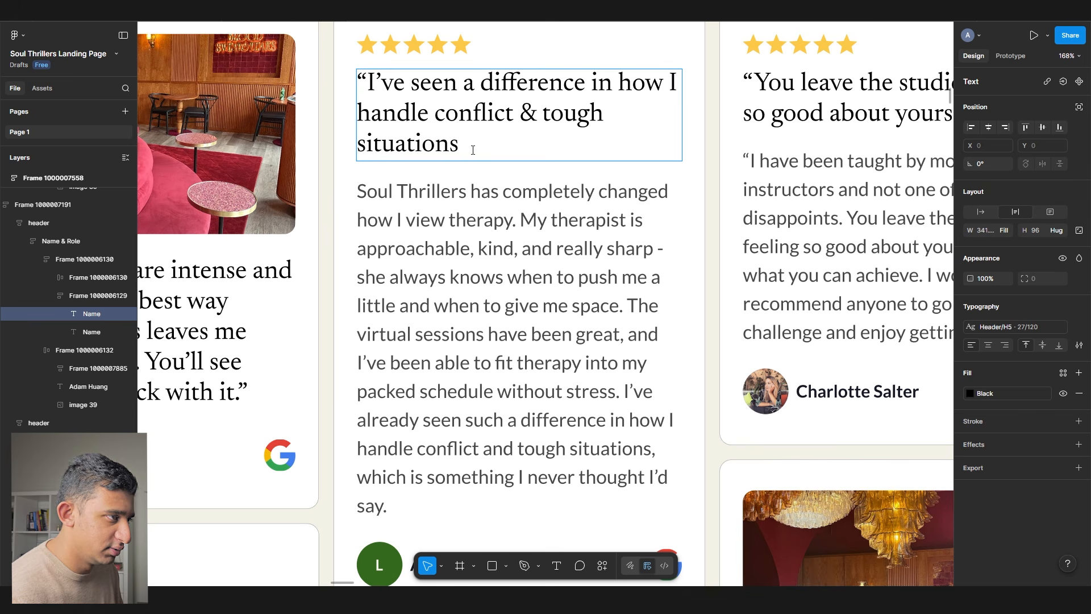
# - Finalize the heading as “I’ve seen a difference in how I handle tough situations”
pyautogui.doubleClick(495, 83)
pyautogui.write('chan')
pyautogui.hotkey('ctrl', 'z')
pyautogui.doubleClick(459, 143)
pyautogui.moveTo(461, 143); pyautogui.dragTo(514, 115)
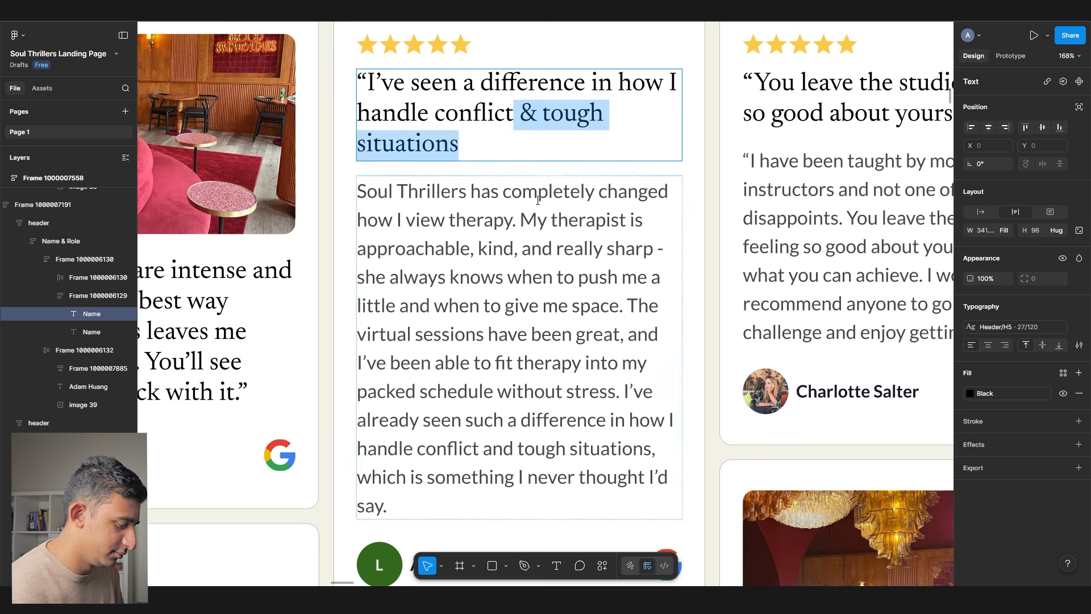
pyautogui.press('BackSpace')
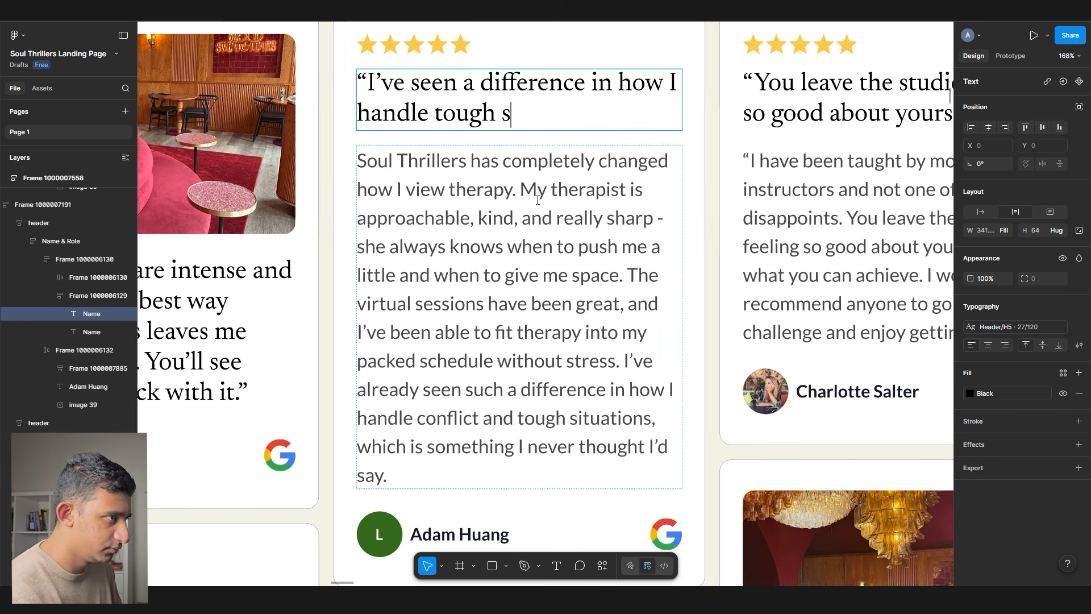
pyautogui.scroll(-2, 618, 187)
pyautogui.click(591, 295)
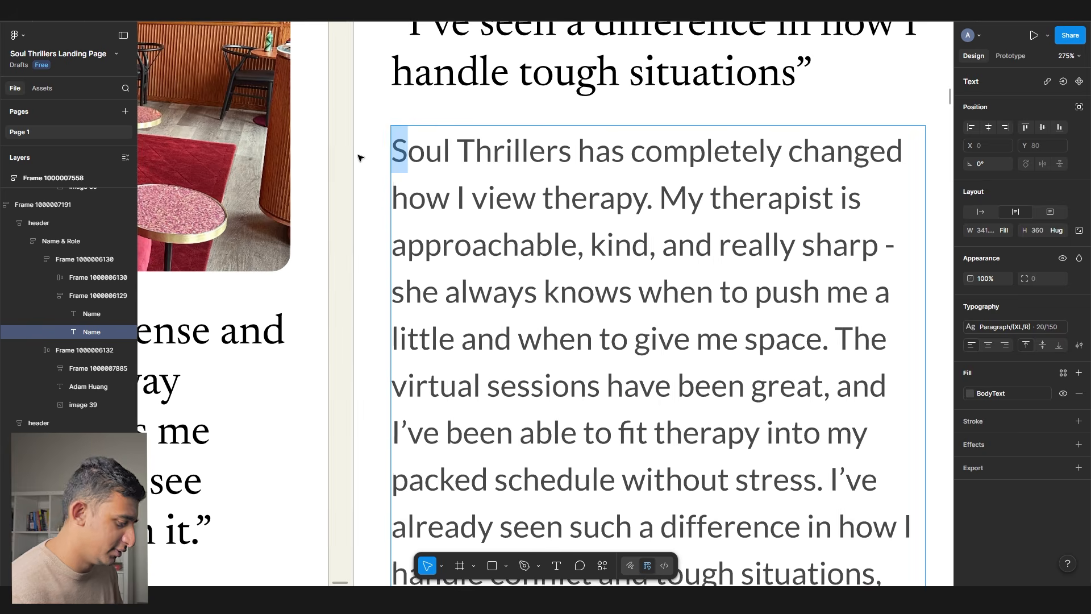
# - Finish the review text and replace the middle card's avatar fill with the downloaded photo
pyautogui.write('“S')
pyautogui.scroll(-6, 360, 156)
pyautogui.click(939, 313)
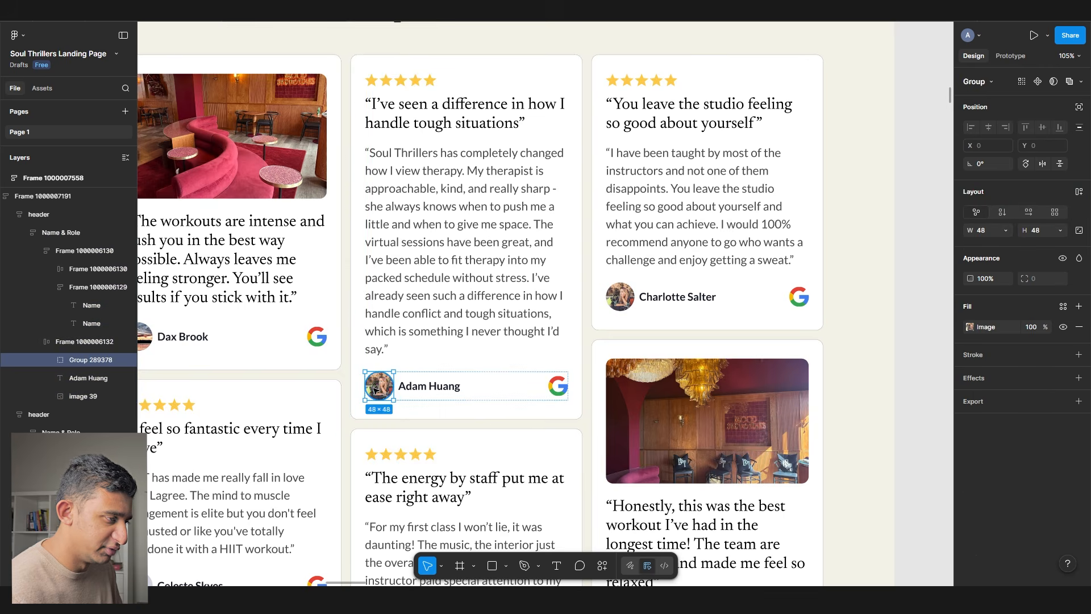
pyautogui.scroll(4, 374, 390)
pyautogui.doubleClick(374, 390)
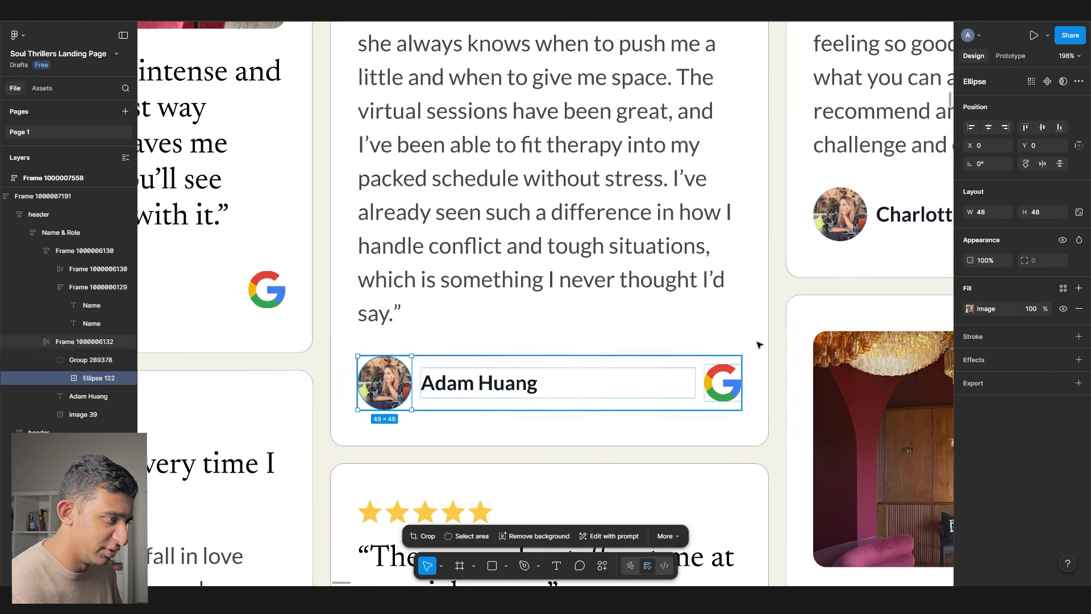
pyautogui.click(991, 310)
pyautogui.click(902, 373)
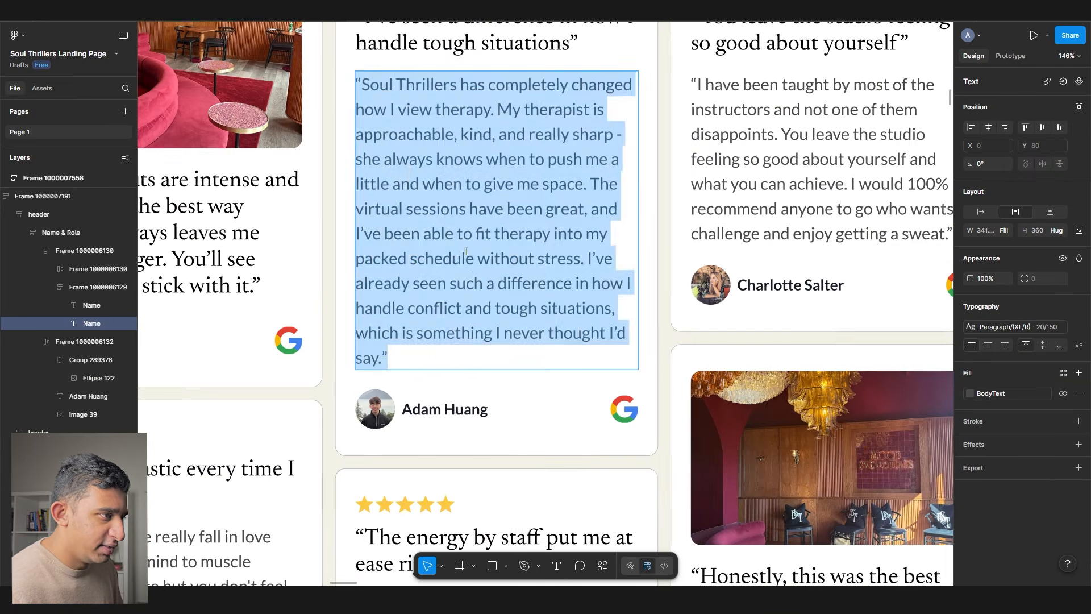
pyautogui.click(486, 283)
# - Delete the review's closing sentences so it ends at “packed schedule without stress.”
pyautogui.scroll(2, 523, 234)
pyautogui.moveTo(392, 75); pyautogui.dragTo(629, 126)
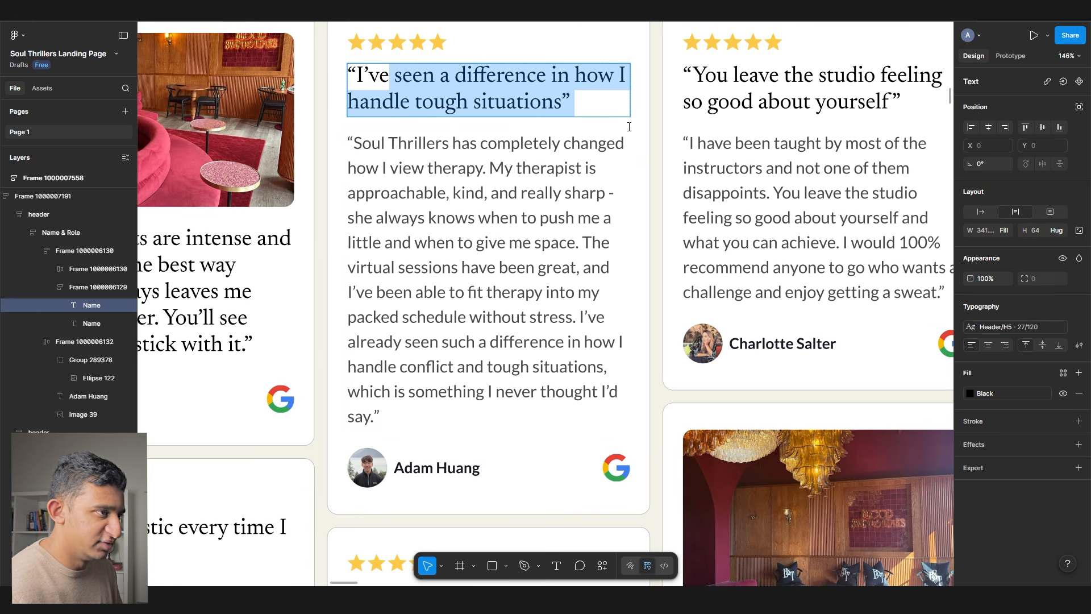
pyautogui.moveTo(580, 314); pyautogui.dragTo(624, 416)
pyautogui.press('BackSpace')
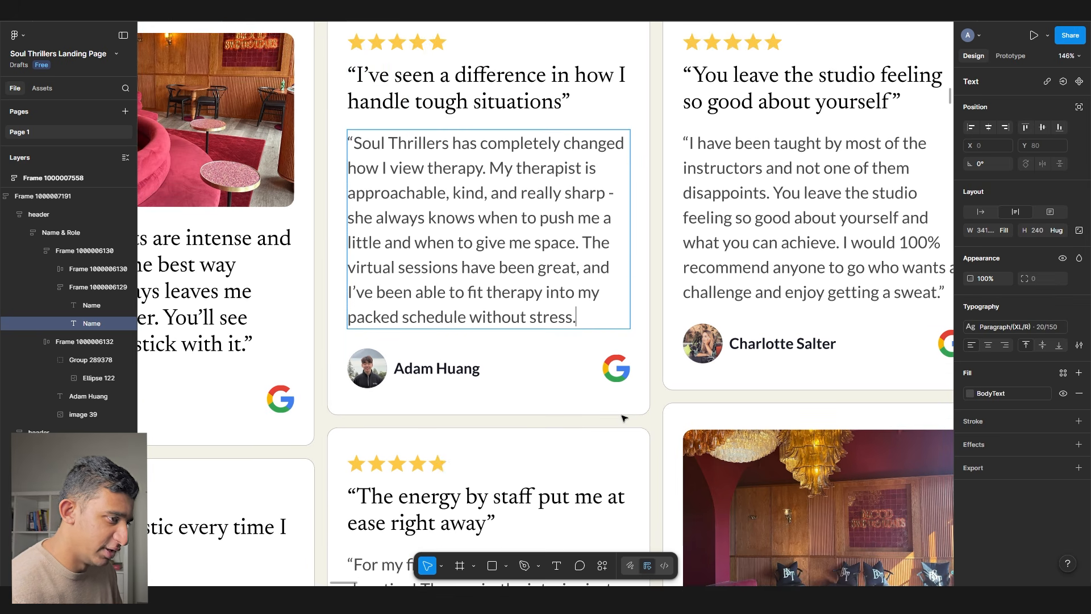
pyautogui.keyDown('ctrl'); pyautogui.scroll(-5, 624, 418); pyautogui.keyUp('ctrl')
# - Place the Testimonial Pics portrait in the first card's header and resize it to 263 px tall
pyautogui.press('Escape')
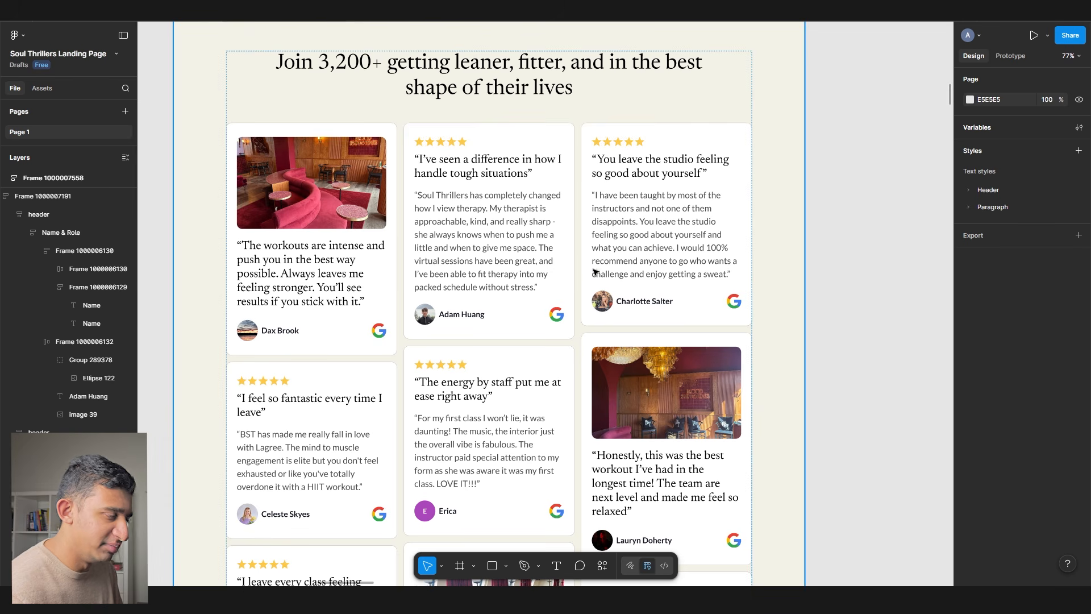
pyautogui.click(263, 227)
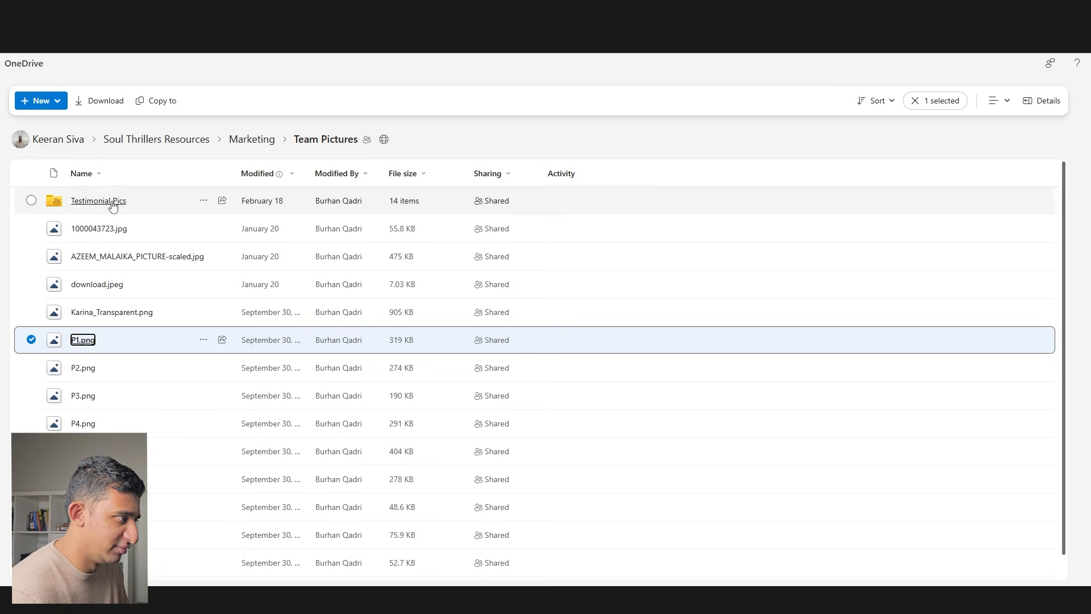
pyautogui.click(114, 205)
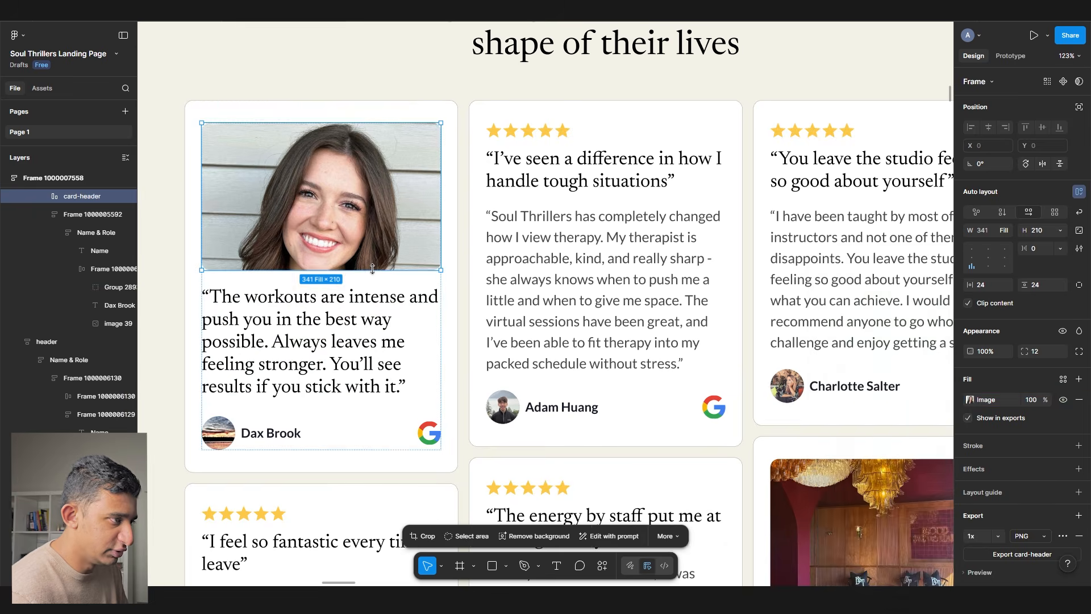
pyautogui.moveTo(368, 286)
pyautogui.mouseDown()
pyautogui.moveTo(367, 308)
pyautogui.moveTo(361, 291)
pyautogui.mouseUp()
# - Paste a new quote and reviewer name into the first card and remove its avatar
pyautogui.scroll(-3, 359, 271)
pyautogui.keyDown('ctrl'); pyautogui.click(320, 324); pyautogui.keyUp('ctrl')
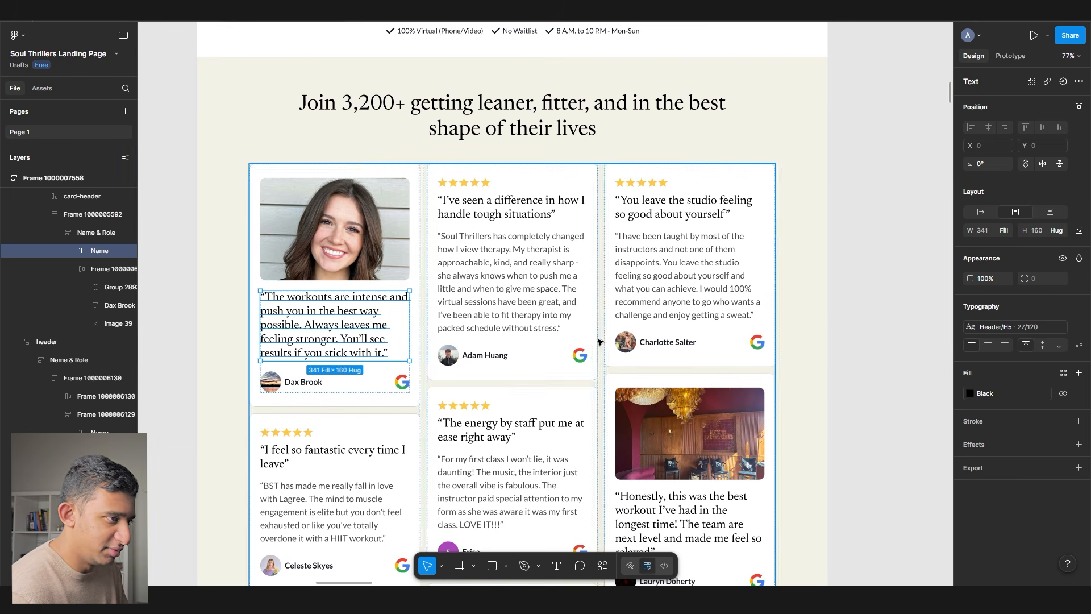
pyautogui.hotkey('ctrl', 'v')
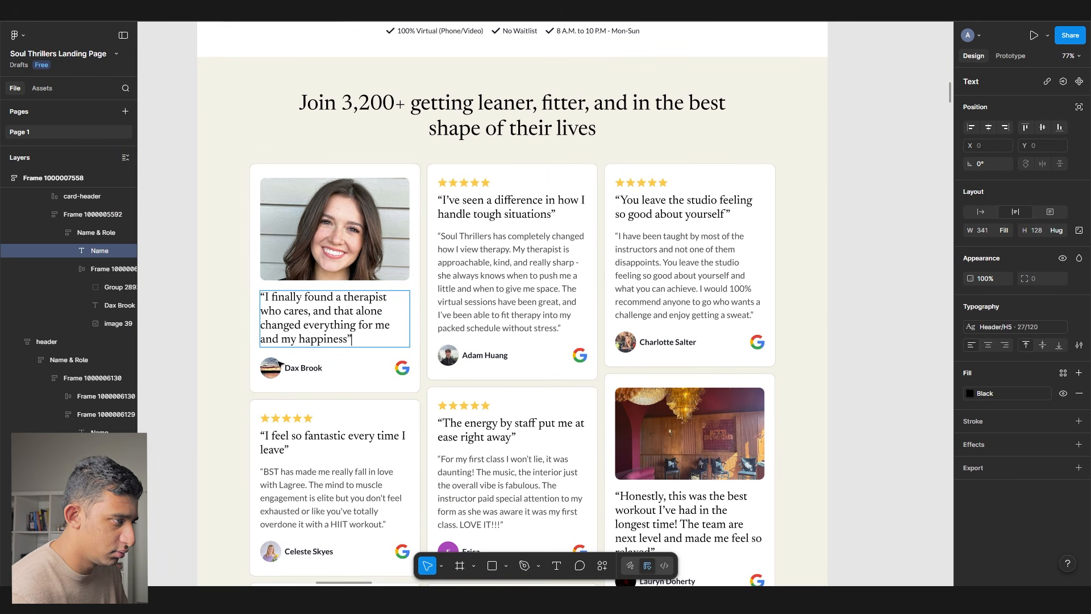
pyautogui.scroll(5, 227, 341)
pyautogui.doubleClick(367, 390)
pyautogui.hotkey('ctrl', 'v')
pyautogui.press('Escape')
pyautogui.click(315, 400)
pyautogui.press('Delete')
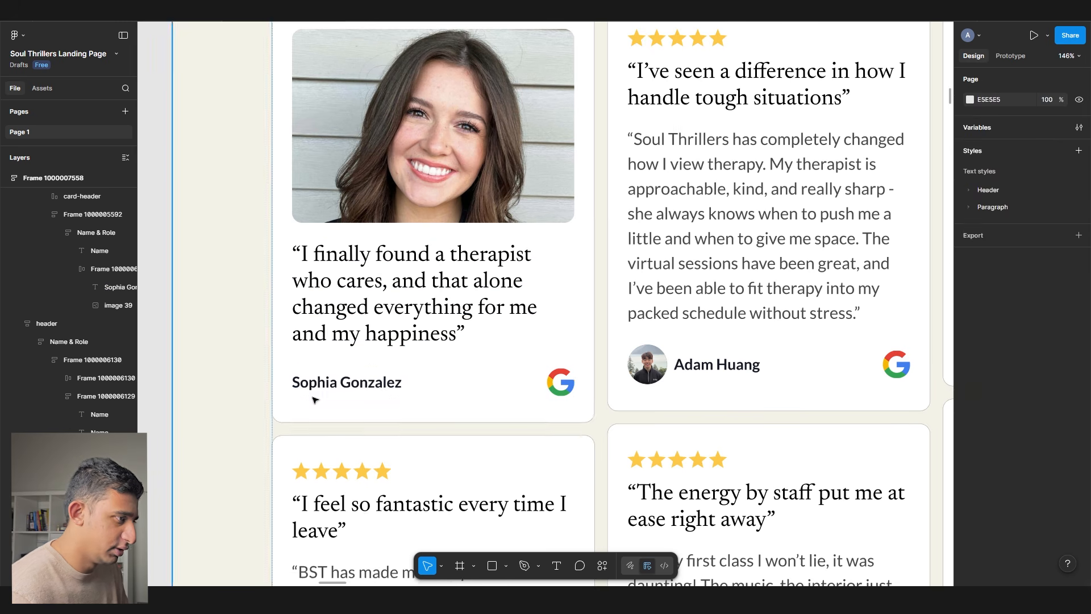
pyautogui.scroll(-3, 314, 399)
pyautogui.click(82, 196)
pyautogui.click(187, 326)
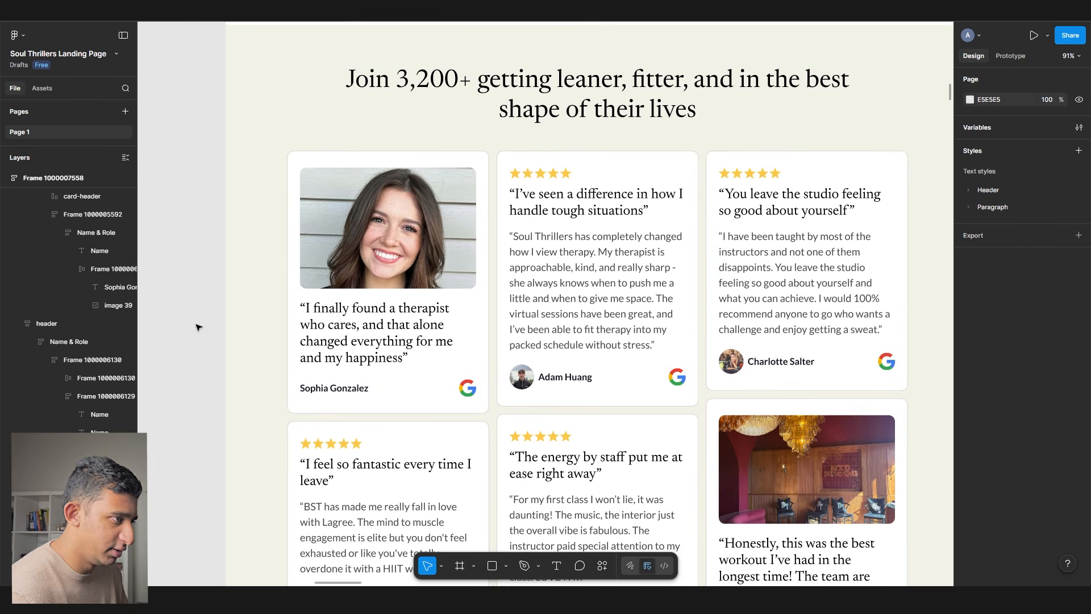
pyautogui.doubleClick(470, 358)
pyautogui.doubleClick(470, 358)
pyautogui.doubleClick(470, 358)
pyautogui.moveTo(522, 416); pyautogui.dragTo(484, 344)
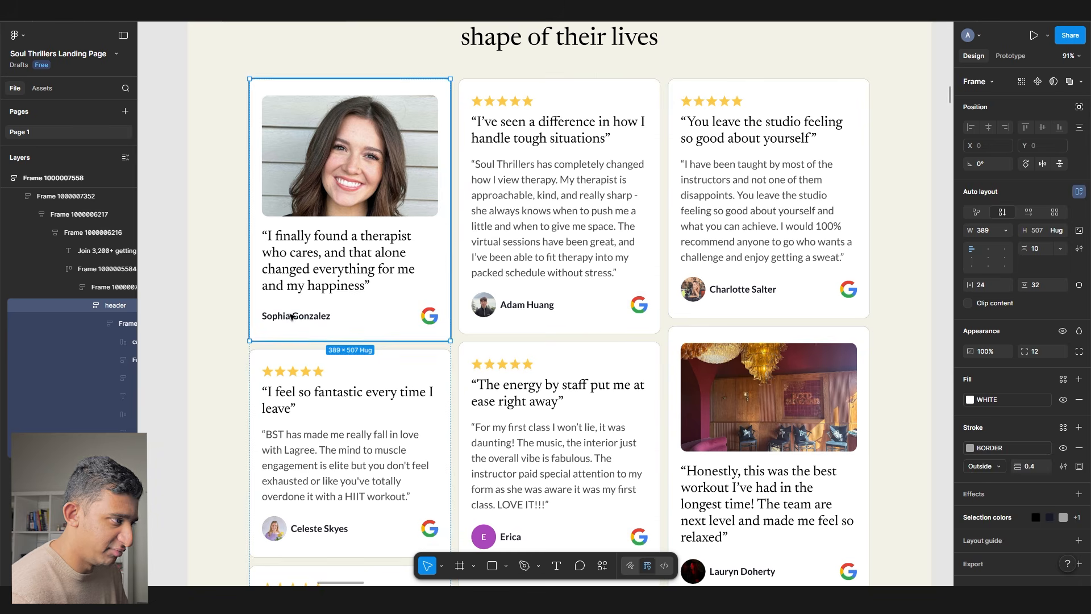
pyautogui.keyDown('ctrl'); pyautogui.click(307, 316); pyautogui.keyUp('ctrl')
pyautogui.click(1008, 327)
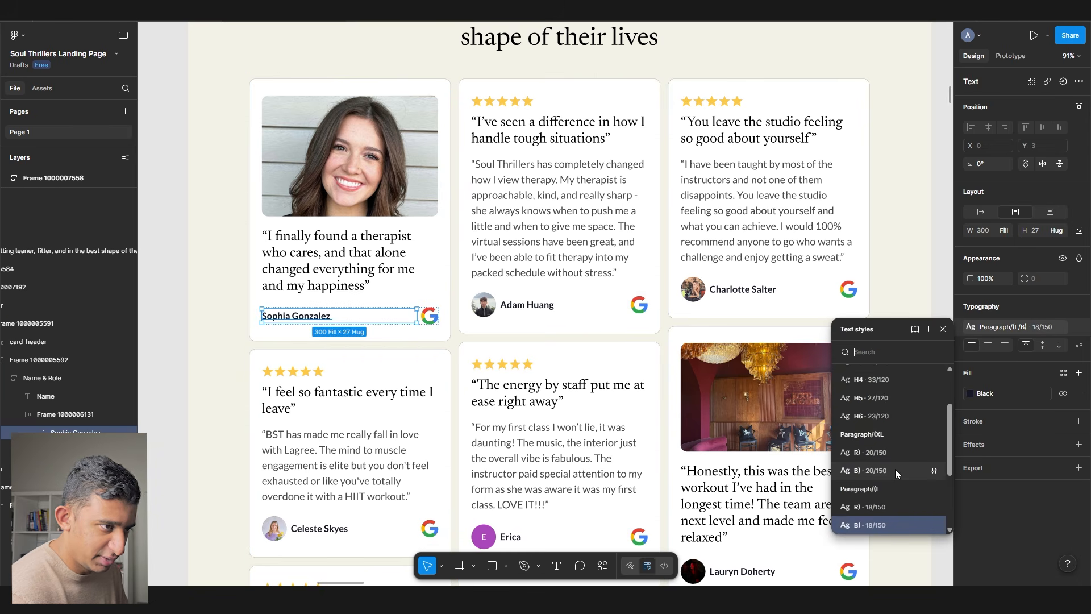
pyautogui.click(895, 469)
pyautogui.scroll(3, 250, 296)
pyautogui.click(398, 269)
pyautogui.click(1025, 393)
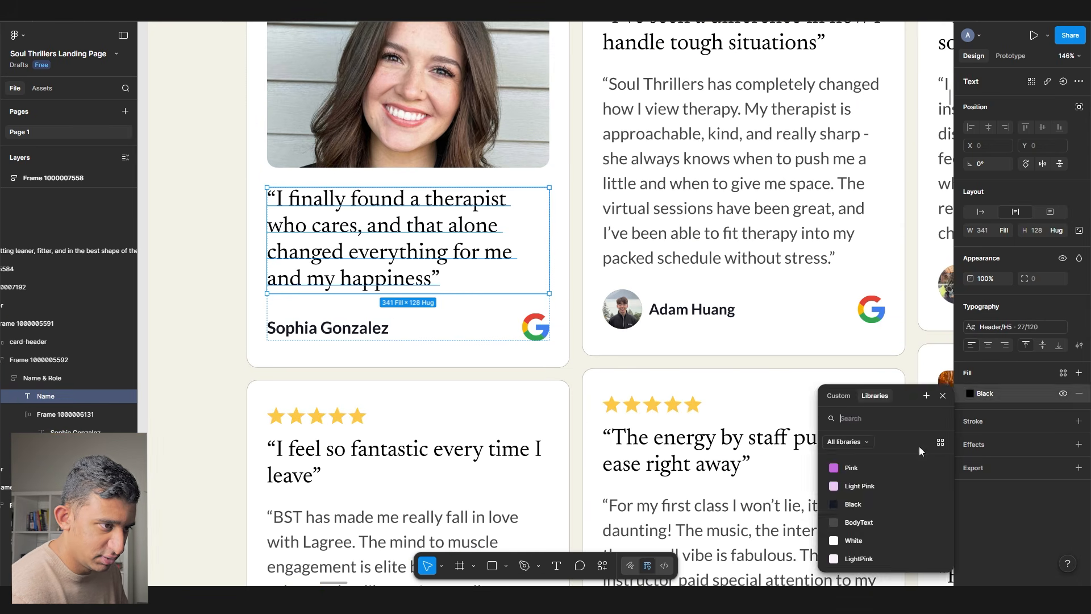
pyautogui.click(921, 505)
pyautogui.keyDown('ctrl'); pyautogui.click(312, 329); pyautogui.keyUp('ctrl')
pyautogui.click(1041, 391)
pyautogui.click(880, 509)
pyautogui.keyDown('ctrl'); pyautogui.click(689, 309); pyautogui.keyUp('ctrl')
pyautogui.keyDown('ctrl'); pyautogui.click(796, 238); pyautogui.keyUp('ctrl')
pyautogui.click(1007, 396)
pyautogui.click(1007, 396)
pyautogui.scroll(1, 718, 80)
pyautogui.keyDown('ctrl'); pyautogui.click(723, 53); pyautogui.keyUp('ctrl')
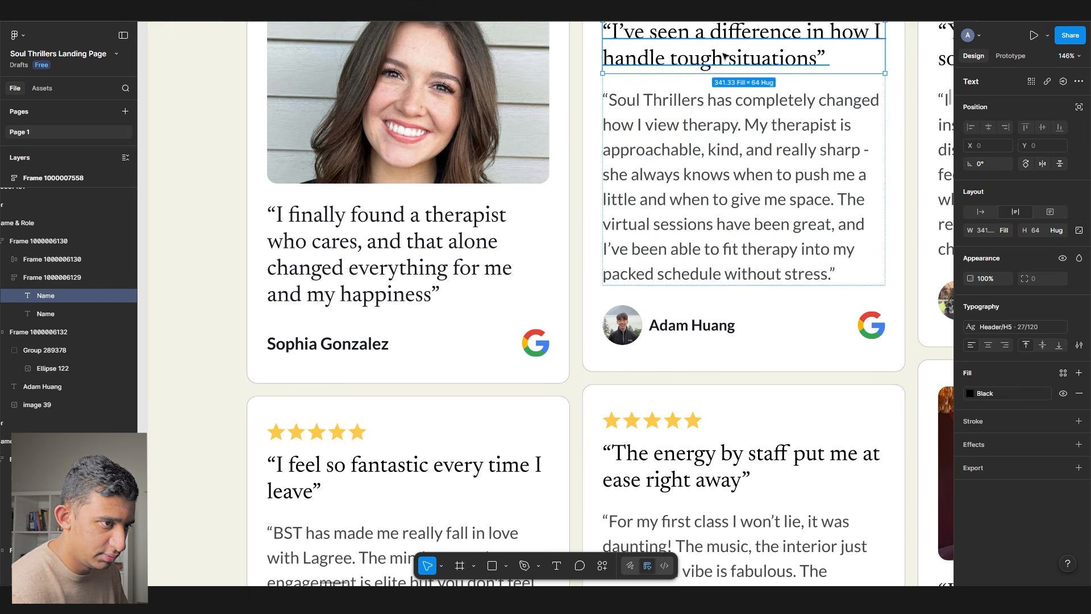
pyautogui.click(987, 393)
pyautogui.click(881, 504)
pyautogui.scroll(-3, 527, 223)
pyautogui.click(528, 222)
pyautogui.doubleClick(618, 220)
pyautogui.click(802, 195)
pyautogui.doubleClick(802, 197)
pyautogui.hotkey('ctrl', 'shift', 'r')
pyautogui.scroll(-3, 681, 236)
pyautogui.doubleClick(670, 239)
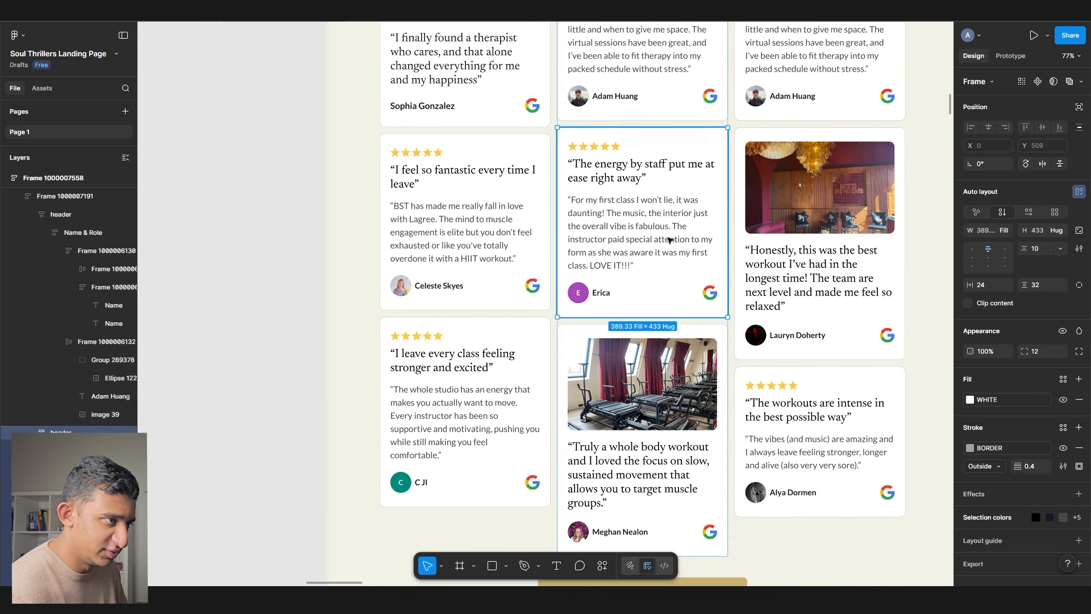
pyautogui.hotkey('ctrl', 'shift', 'r')
pyautogui.doubleClick(475, 222)
pyautogui.hotkey('ctrl', 'shift', 'r')
pyautogui.scroll(-2, 463, 272)
pyautogui.click(456, 312)
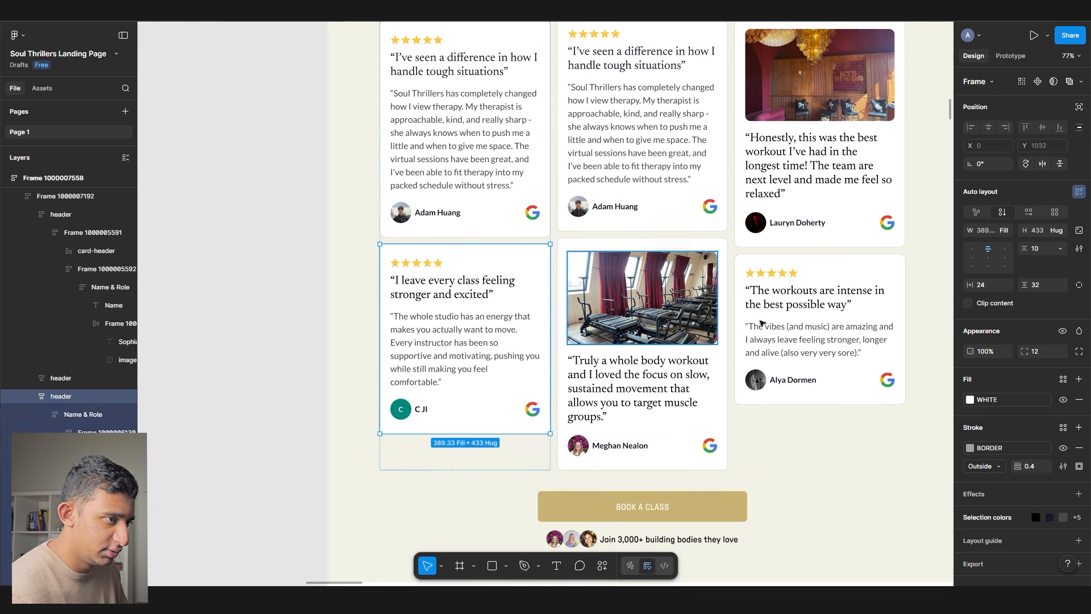
pyautogui.hotkey('ctrl', 'shift', 'r')
pyautogui.doubleClick(780, 304)
pyautogui.hotkey('ctrl', 'shift', 'r')
pyautogui.scroll(1, 550, 288)
pyautogui.scroll(3, 550, 288)
pyautogui.doubleClick(458, 163)
pyautogui.hotkey('ctrl', 'c')
pyautogui.scroll(-4, 641, 374)
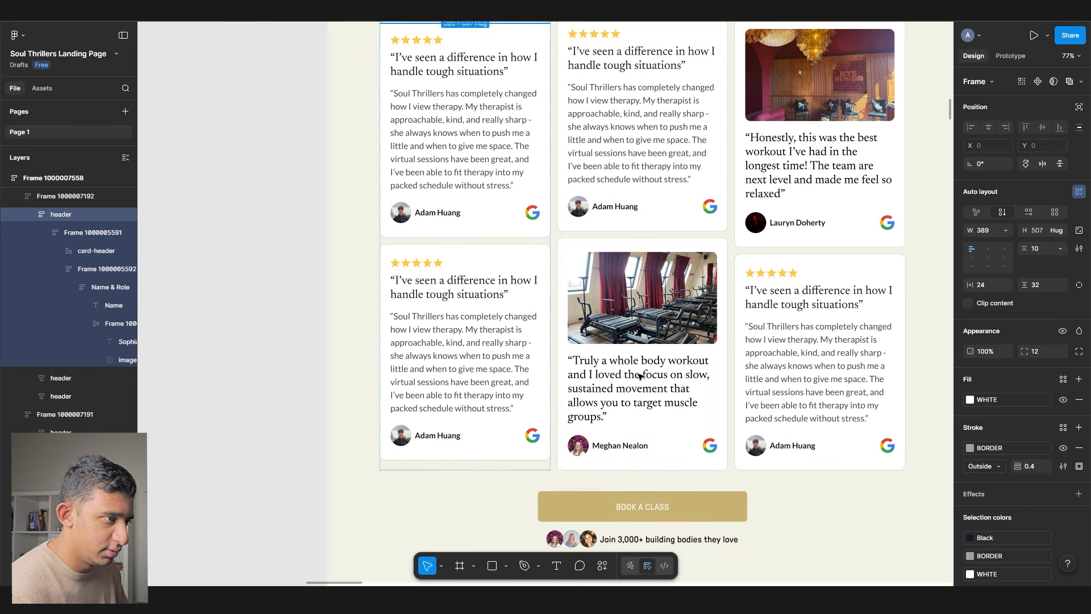
pyautogui.doubleClick(641, 350)
pyautogui.hotkey('ctrl', 'shift', 'r')
pyautogui.moveTo(642, 343); pyautogui.dragTo(453, 450)
pyautogui.doubleClick(626, 260)
pyautogui.hotkey('ctrl', 'shift', 'r')
pyautogui.moveTo(556, 276); pyautogui.dragTo(683, 272)
pyautogui.doubleClick(445, 249)
pyautogui.hotkey('ctrl', 'shift', 'r')
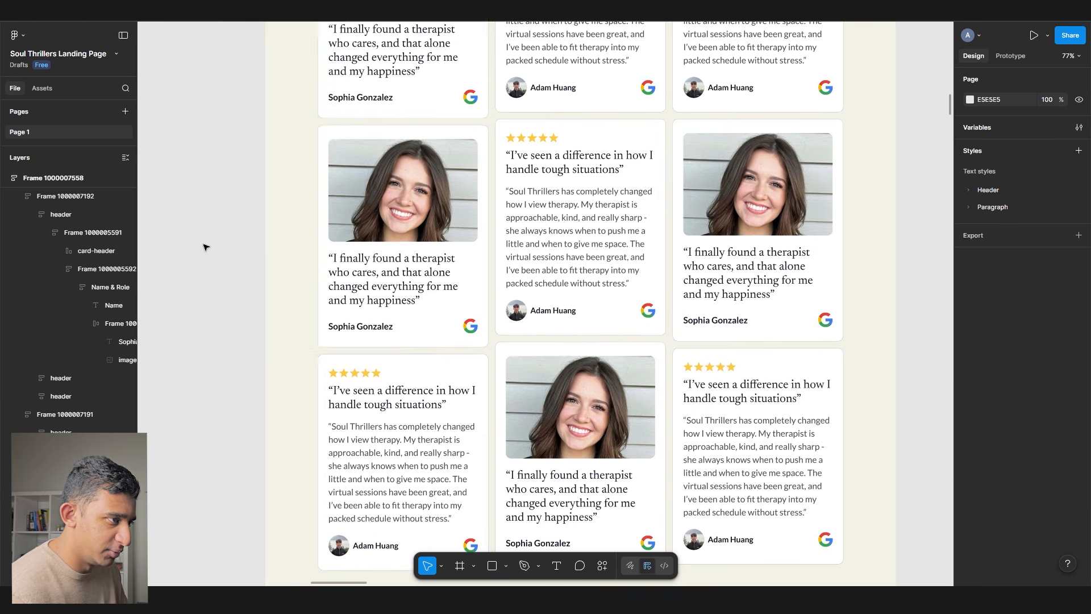
# - Check the rearranged review grid, inspecting card photos and the middle column's cards
pyautogui.click(205, 247)
pyautogui.scroll(3, 260, 384)
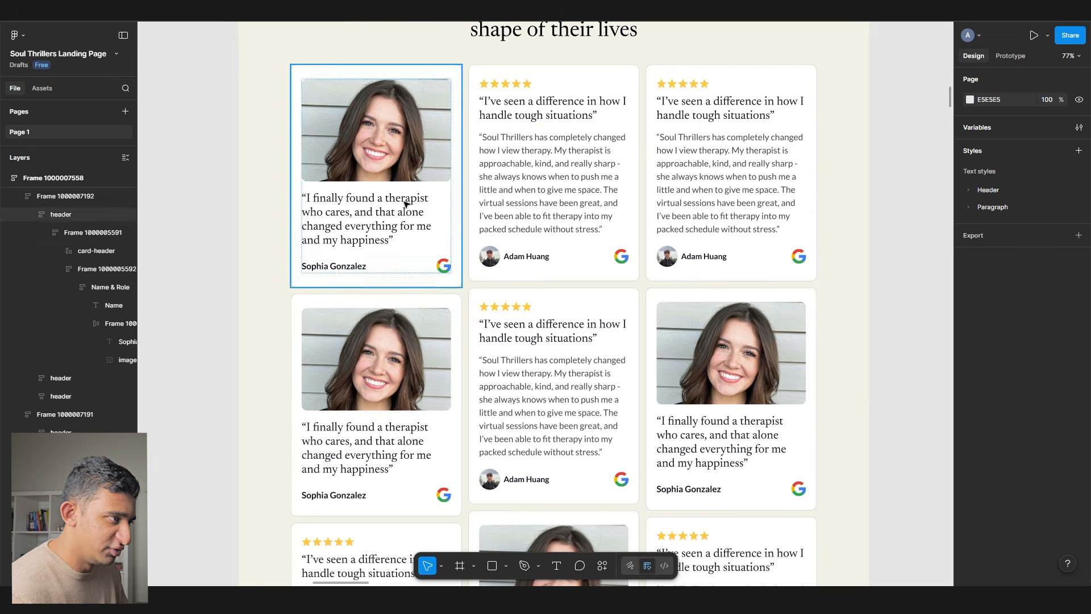
pyautogui.keyDown('ctrl'); pyautogui.click(404, 156); pyautogui.keyUp('ctrl')
pyautogui.keyDown('ctrl'); pyautogui.click(776, 372); pyautogui.keyUp('ctrl')
pyautogui.keyDown('ctrl'); pyautogui.click(582, 196); pyautogui.keyUp('ctrl')
pyautogui.click(692, 204)
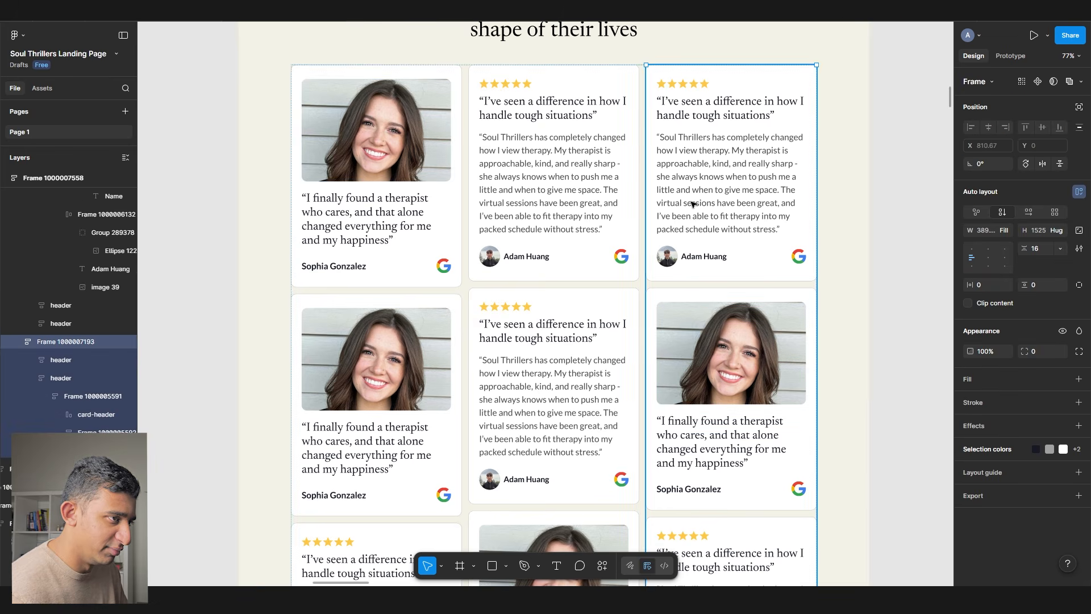
pyautogui.scroll(-3, 594, 299)
pyautogui.doubleClick(521, 214)
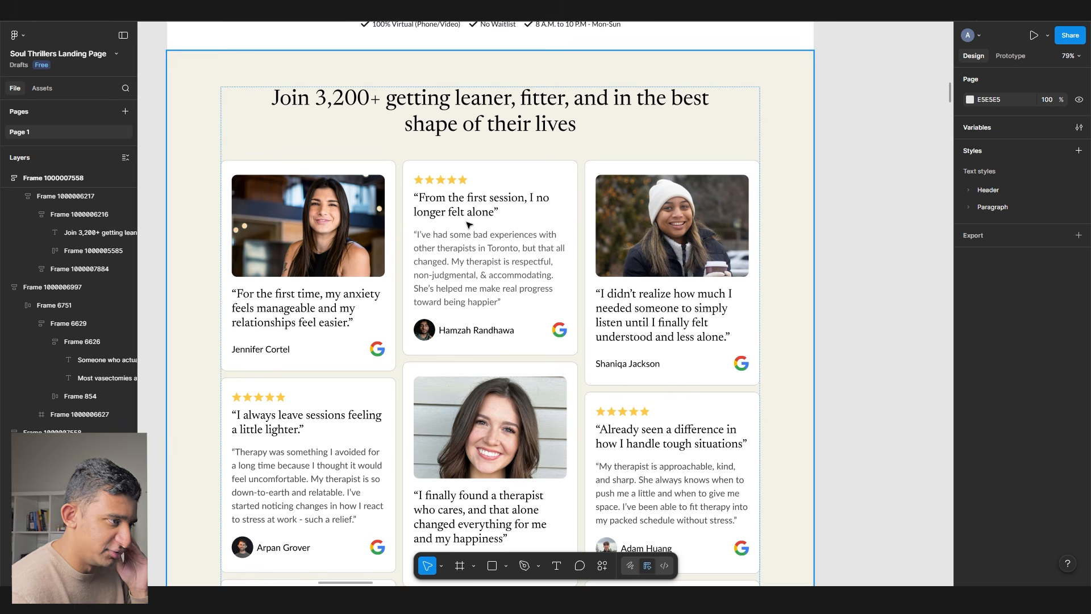
pyautogui.scroll(-1, 448, 263)
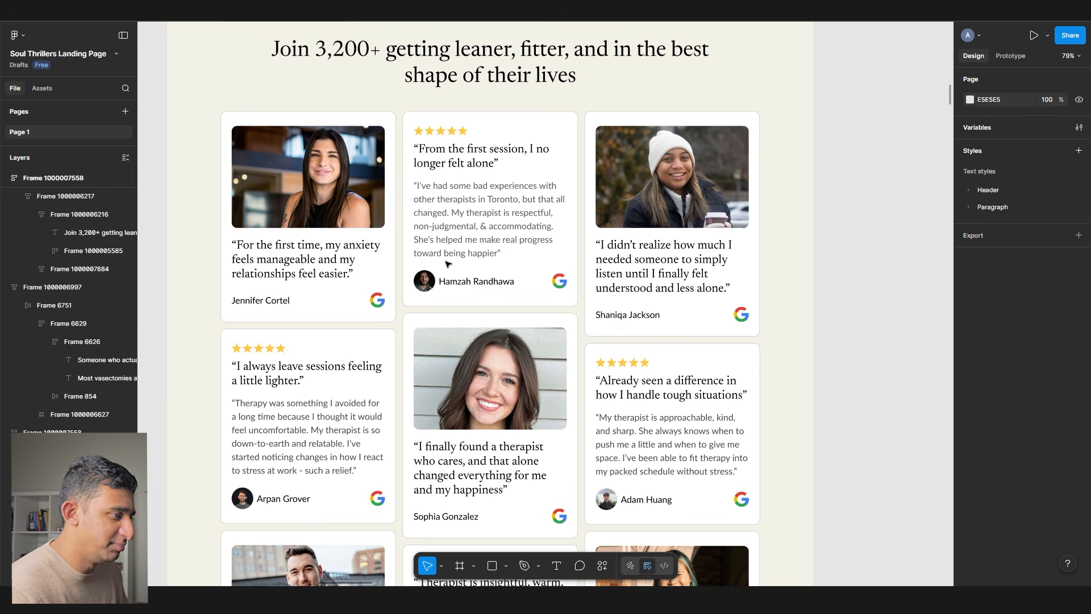
pyautogui.moveTo(446, 262); pyautogui.dragTo(507, 246)
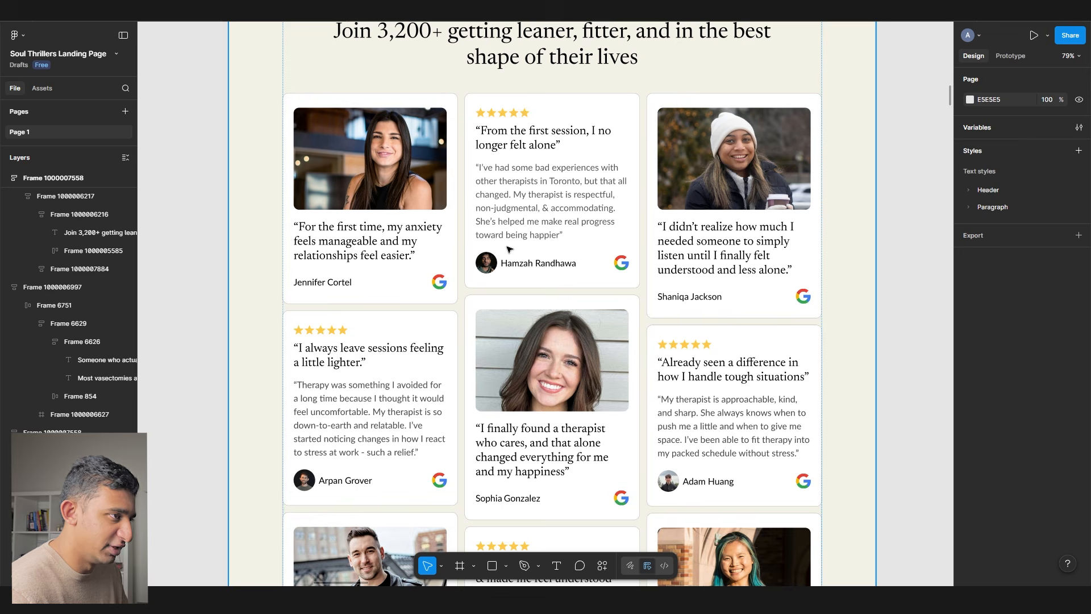
pyautogui.scroll(5, 508, 248)
pyautogui.click(557, 142)
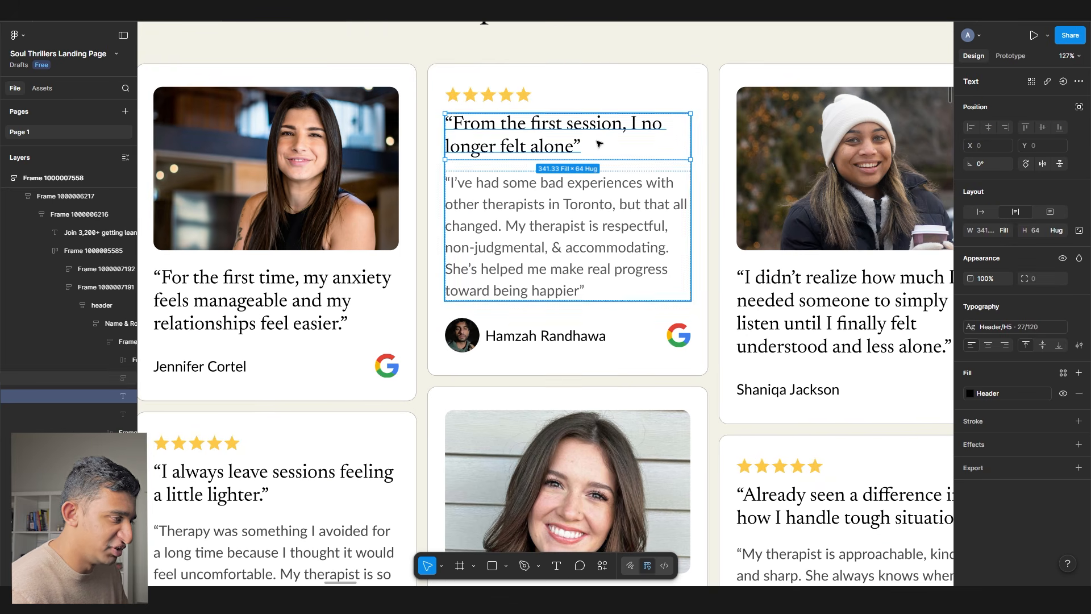
pyautogui.scroll(-5, 475, 182)
pyautogui.scroll(-2, 406, 275)
pyautogui.scroll(5, 267, 238)
pyautogui.keyDown('ctrl'); pyautogui.click(323, 273); pyautogui.keyUp('ctrl')
pyautogui.scroll(3, 412, 265)
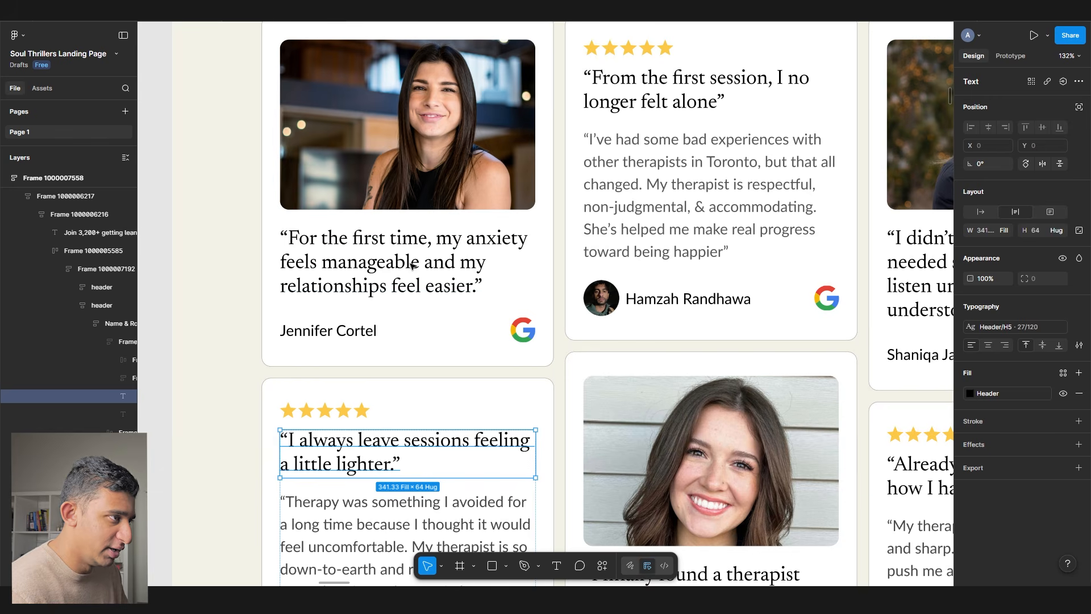
pyautogui.keyDown('ctrl'); pyautogui.click(422, 275); pyautogui.keyUp('ctrl')
pyautogui.scroll(-2, 410, 267)
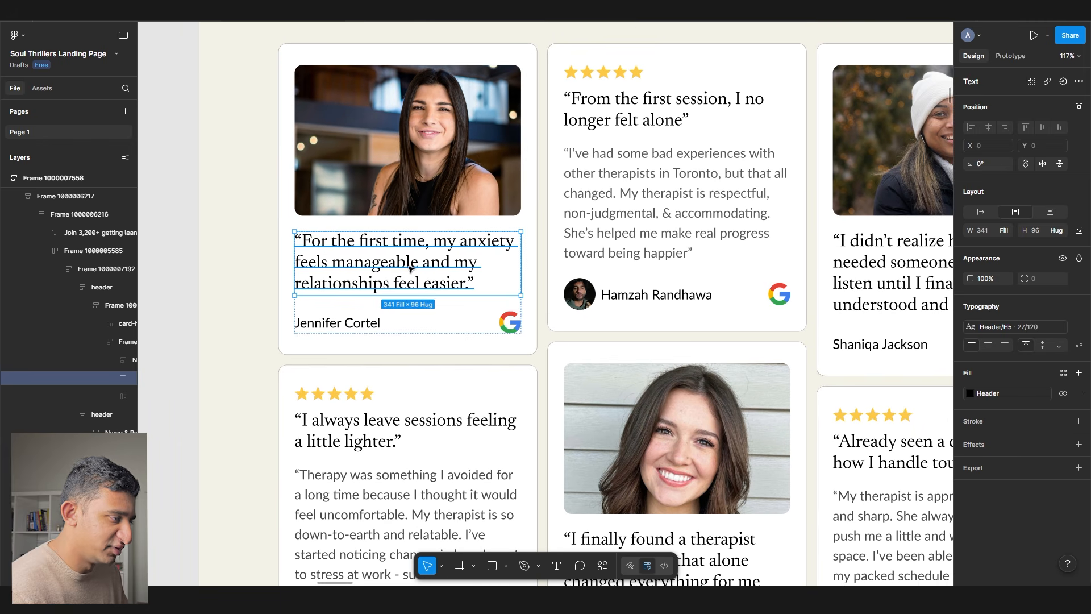
pyautogui.hscroll(5, 625, 318)
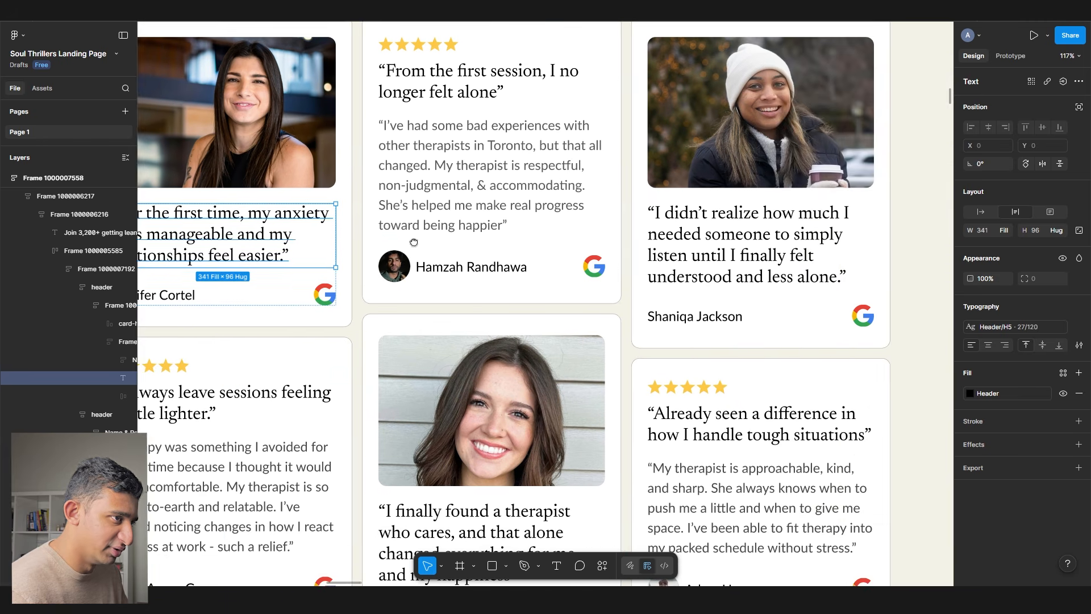
pyautogui.scroll(-8, 682, 352)
pyautogui.scroll(3, 761, 398)
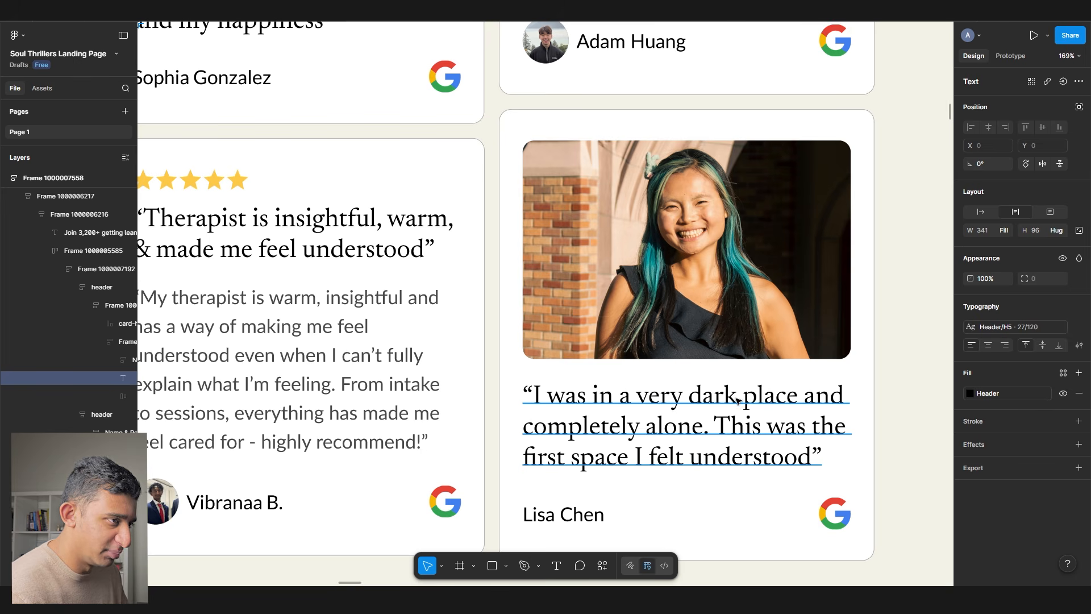
pyautogui.scroll(-10, 679, 389)
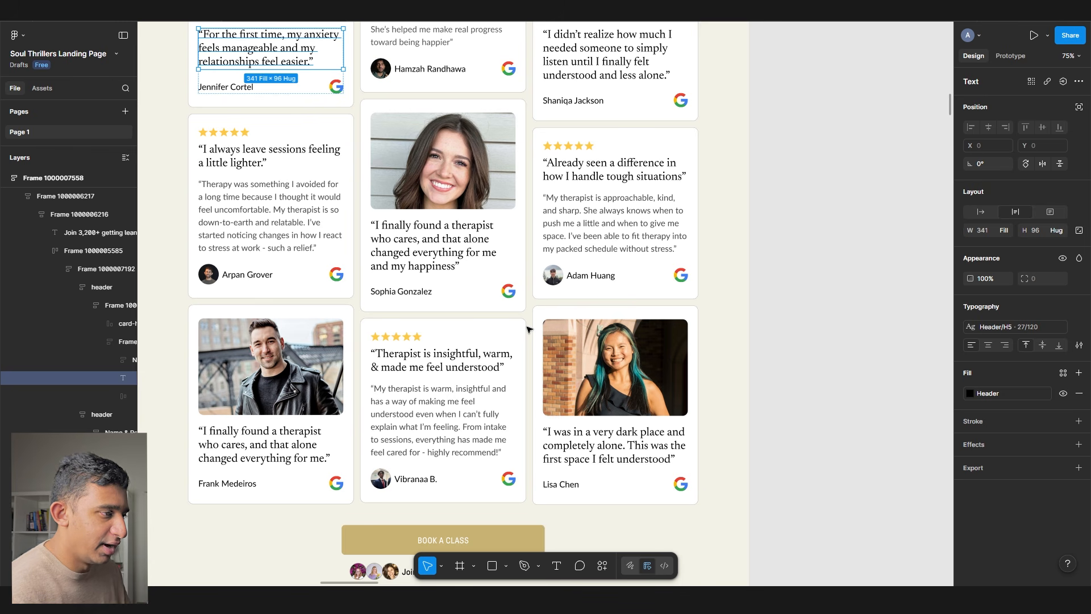
pyautogui.click(415, 358)
pyautogui.scroll(5, 415, 358)
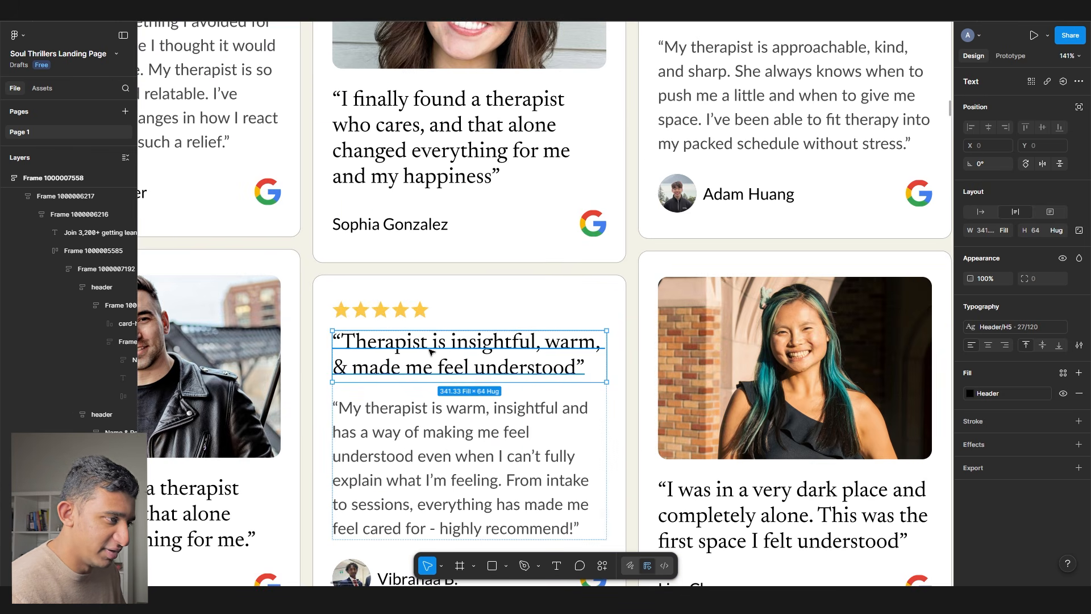
pyautogui.scroll(-5, 452, 350)
pyautogui.scroll(5, 400, 199)
pyautogui.click(399, 199)
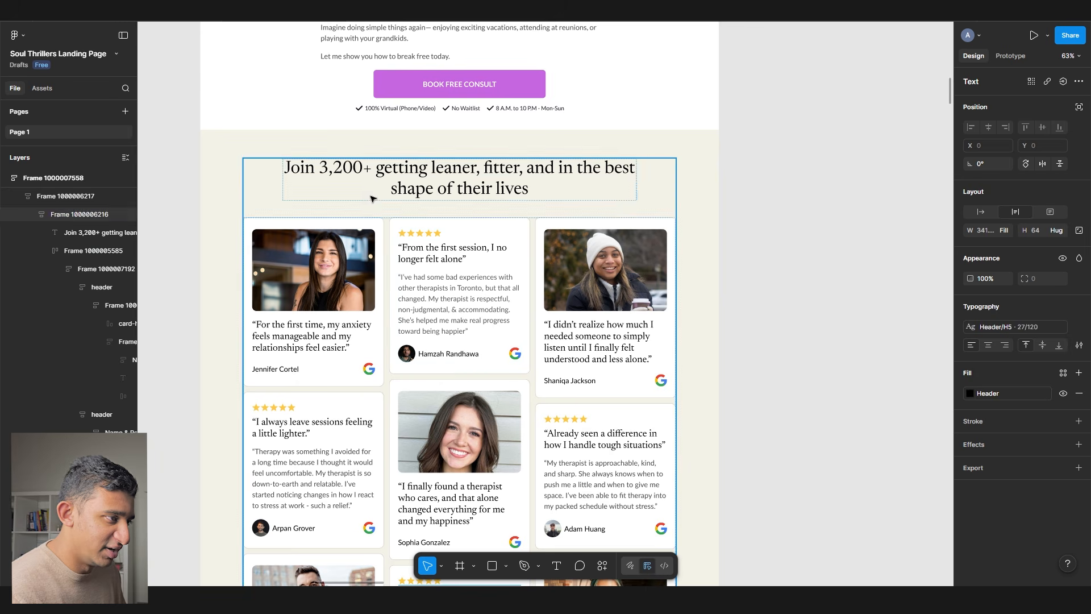
pyautogui.scroll(-2, 774, 342)
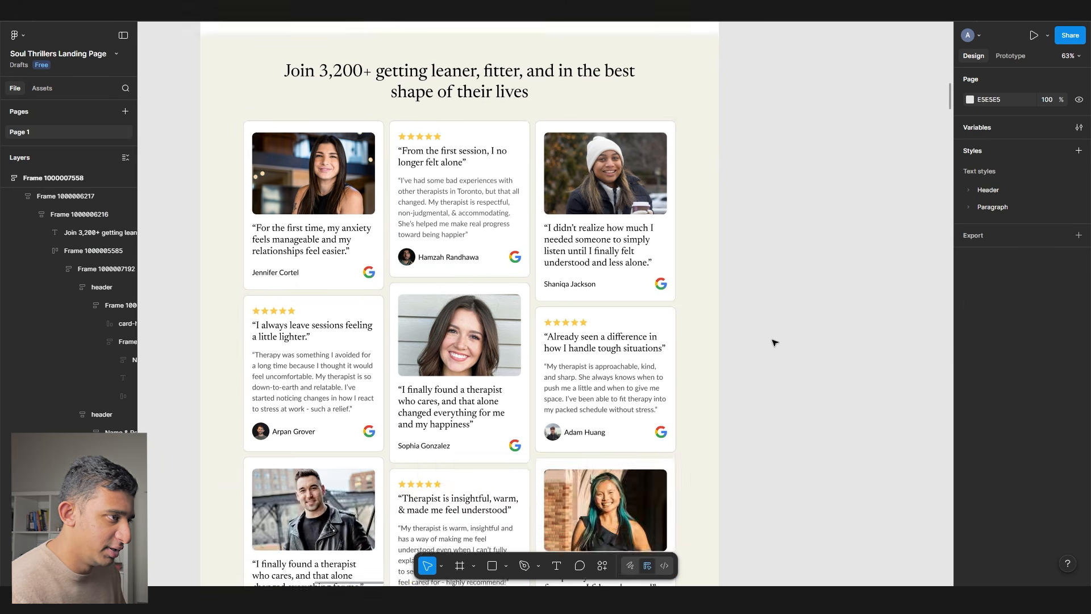
pyautogui.scroll(4, 775, 341)
# - Paste the Book Free Consult button and checklist over the Book a Class block, with corner radius 12
pyautogui.click(475, 216)
pyautogui.scroll(-8, 474, 217)
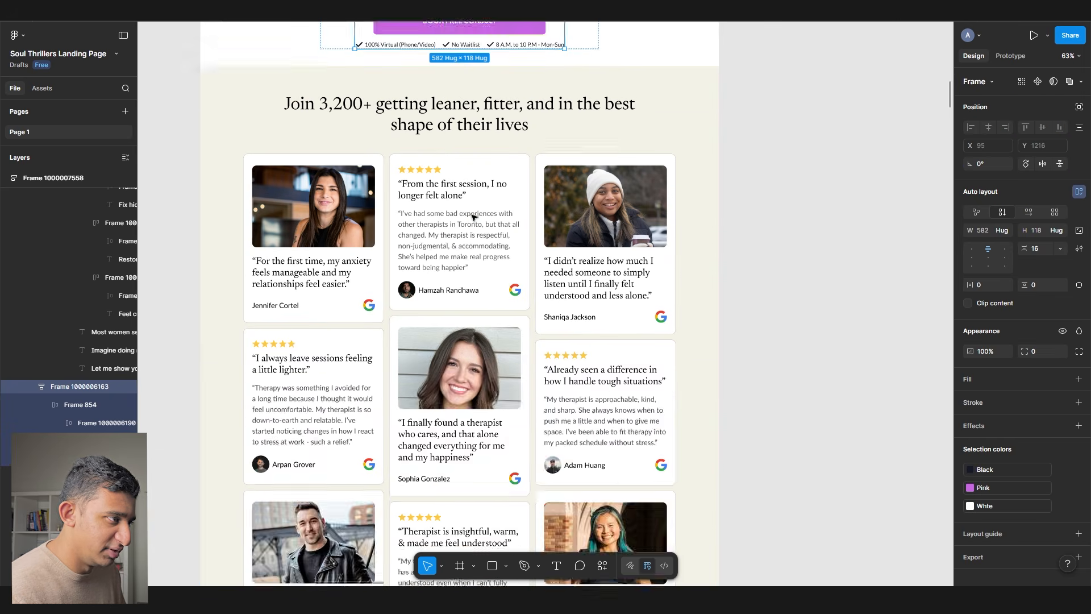
pyautogui.click(474, 317)
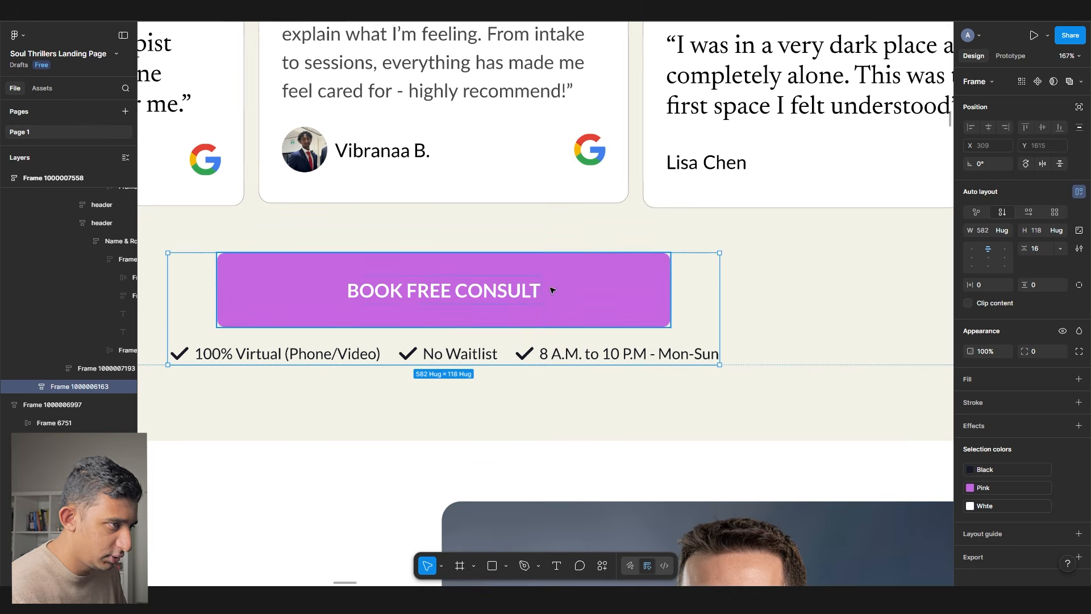
pyautogui.press('Return')
pyautogui.scroll(-3, 710, 290)
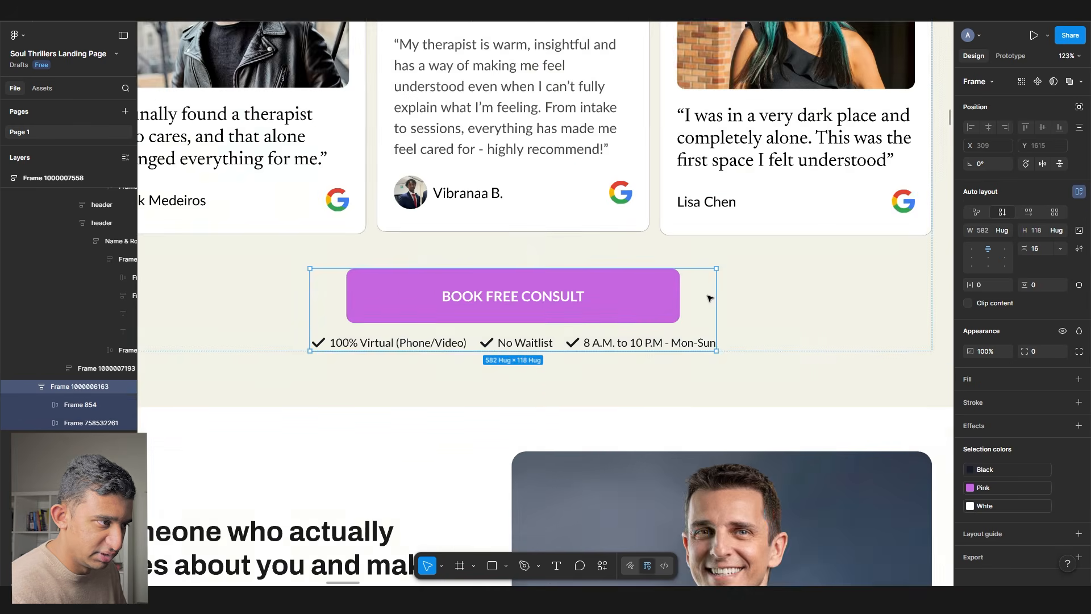
pyautogui.scroll(15, 501, 388)
pyautogui.click(502, 387)
pyautogui.doubleClick(502, 388)
pyautogui.scroll(-5, 502, 388)
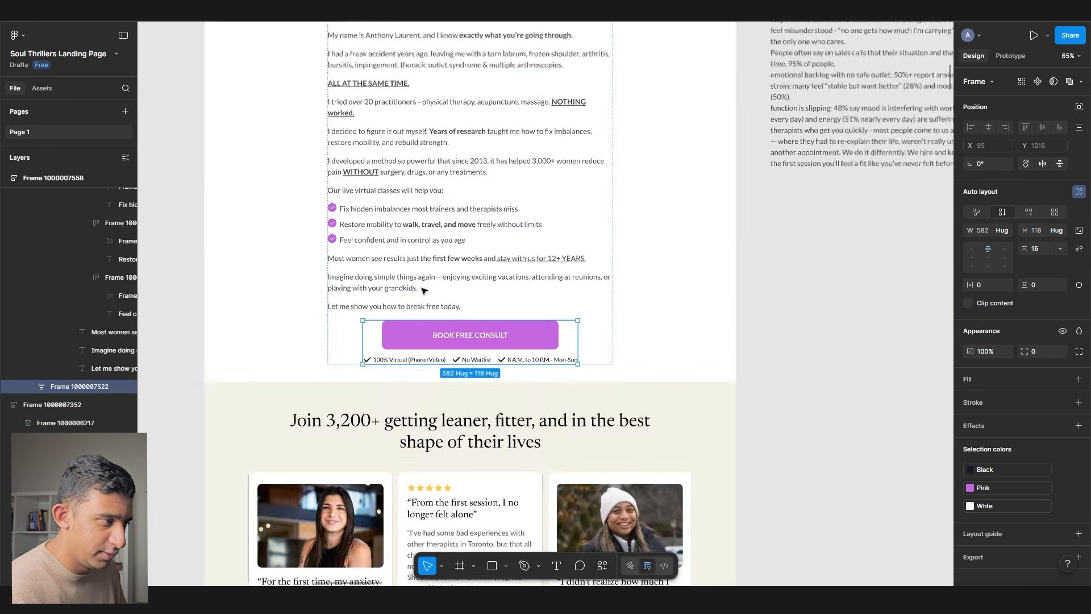
pyautogui.scroll(-10, 767, 346)
pyautogui.click(767, 346)
pyautogui.scroll(-8, 767, 345)
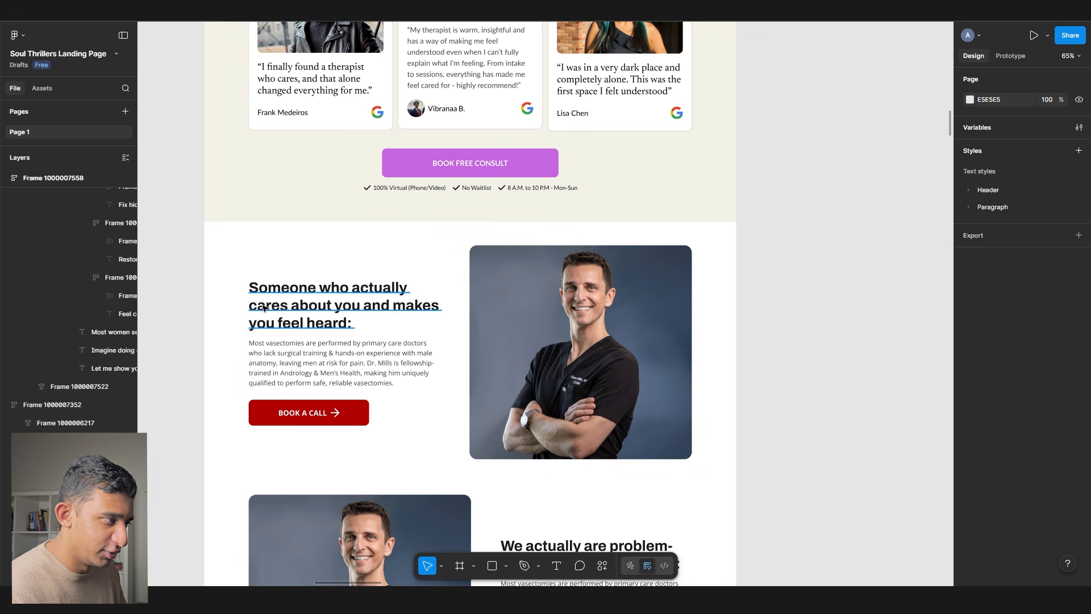
# - Apply the H3 style to the 'Someone who actually cares' heading and 18/150 to its paragraph
pyautogui.click(341, 305)
pyautogui.click(1017, 326)
pyautogui.click(883, 437)
pyautogui.scroll(3, 255, 351)
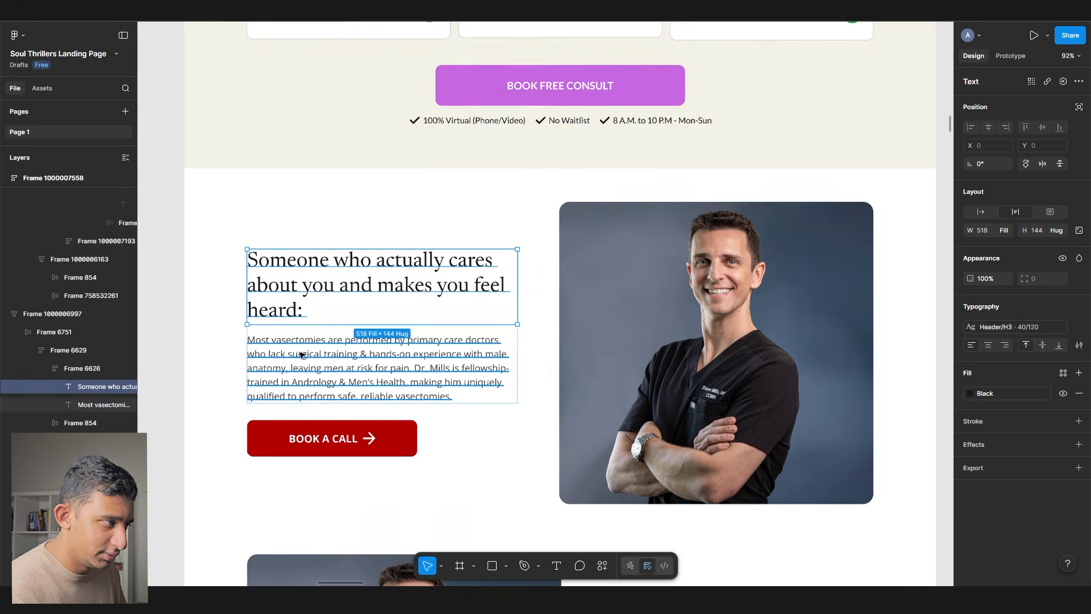
pyautogui.click(302, 356)
pyautogui.click(1022, 326)
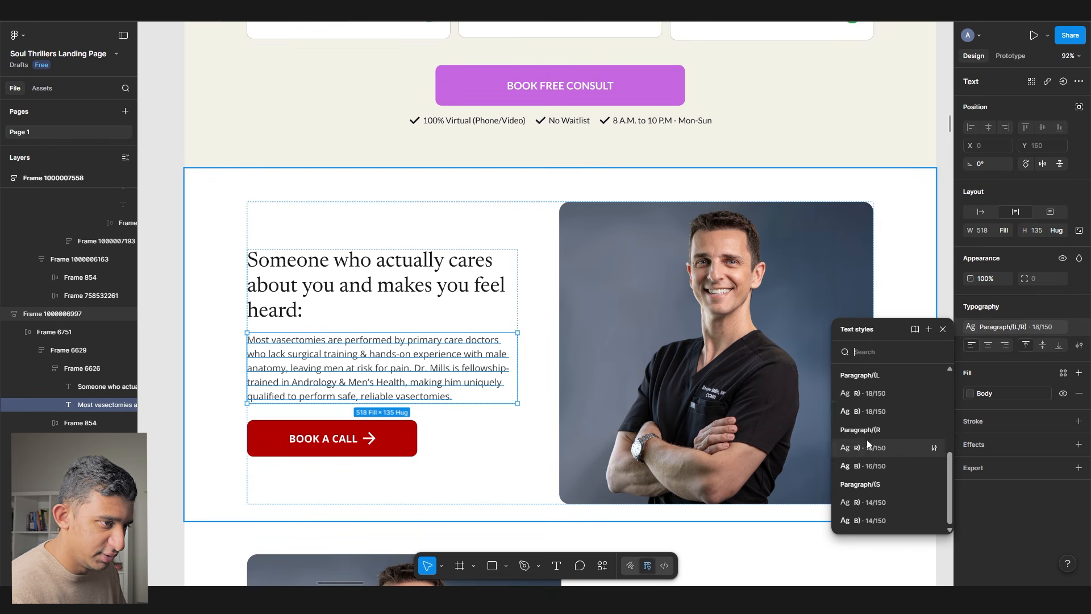
pyautogui.click(860, 391)
pyautogui.press('Escape')
# - Replace BOOK A CALL with the pink BOOK FREE CONSULT button, hugging width with 48 side padding
pyautogui.click(521, 88)
pyautogui.doubleClick(522, 88)
pyautogui.hotkey('ctrl', 'c')
pyautogui.click(377, 438)
pyautogui.doubleClick(377, 438)
pyautogui.hotkey('ctrl', 'shift', 'r')
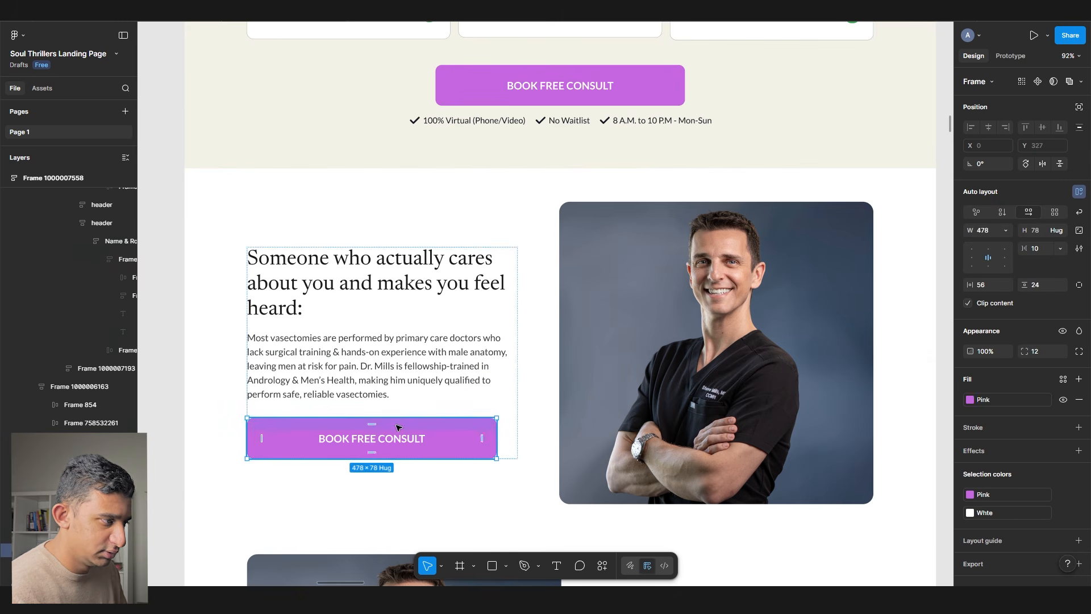
pyautogui.click(1006, 231)
pyautogui.click(992, 244)
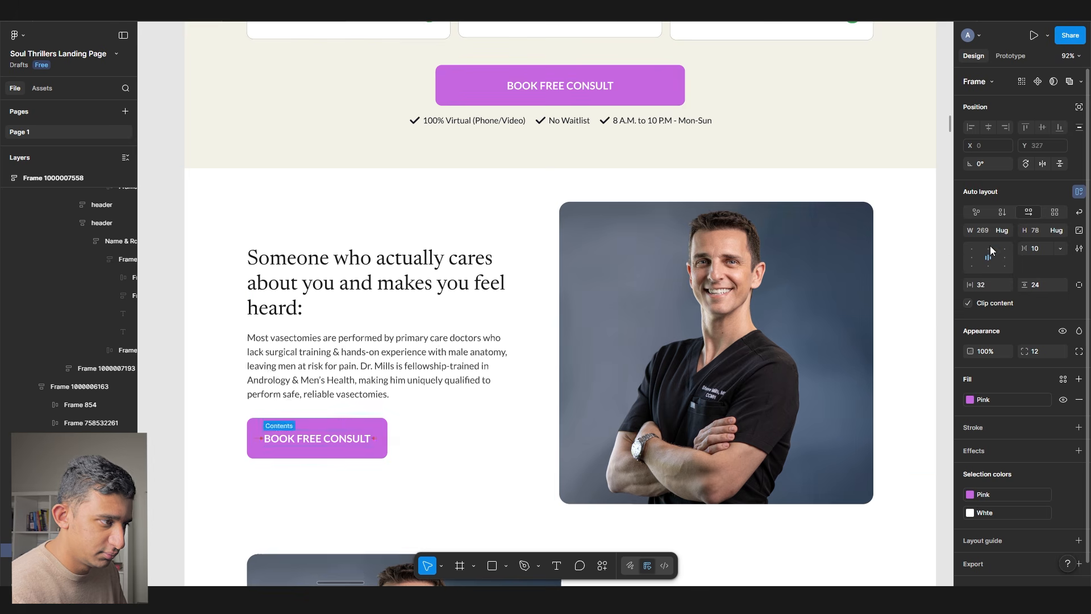
pyautogui.write('48')
pyautogui.press('Return')
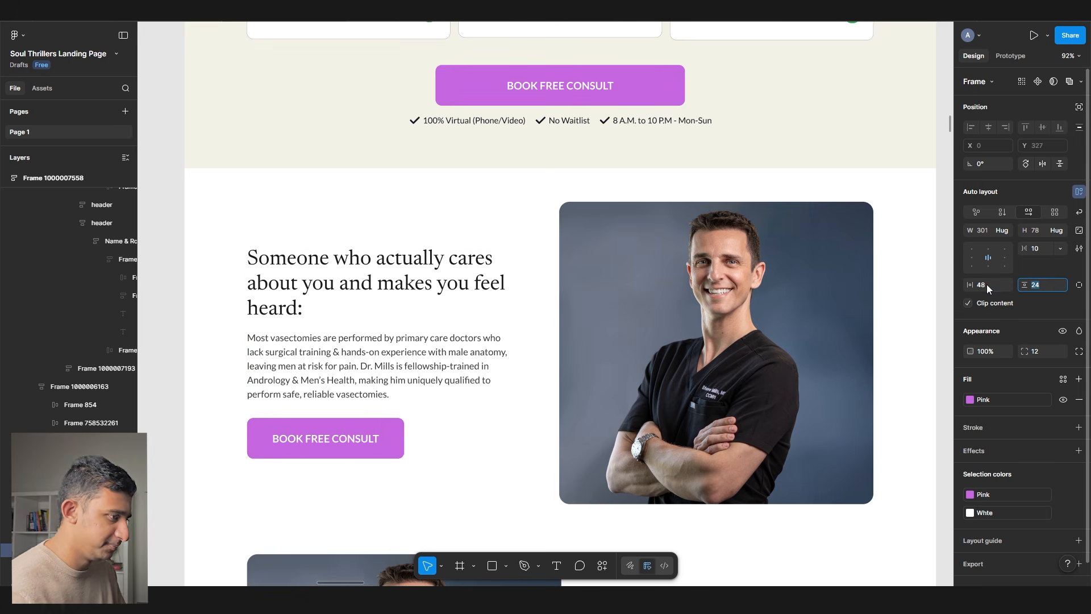
# - Check the section heading's text style and scroll through the image-and-text row
pyautogui.click(398, 289)
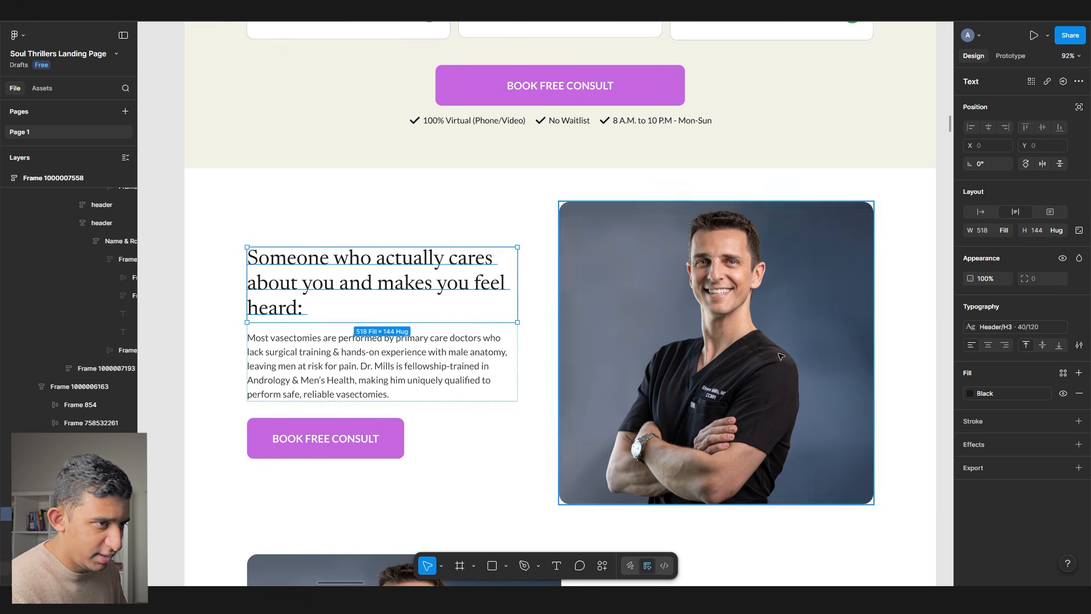
pyautogui.click(980, 327)
pyautogui.click(458, 431)
pyautogui.click(540, 414)
pyautogui.hscroll(2, 541, 414)
pyautogui.scroll(-1, 541, 414)
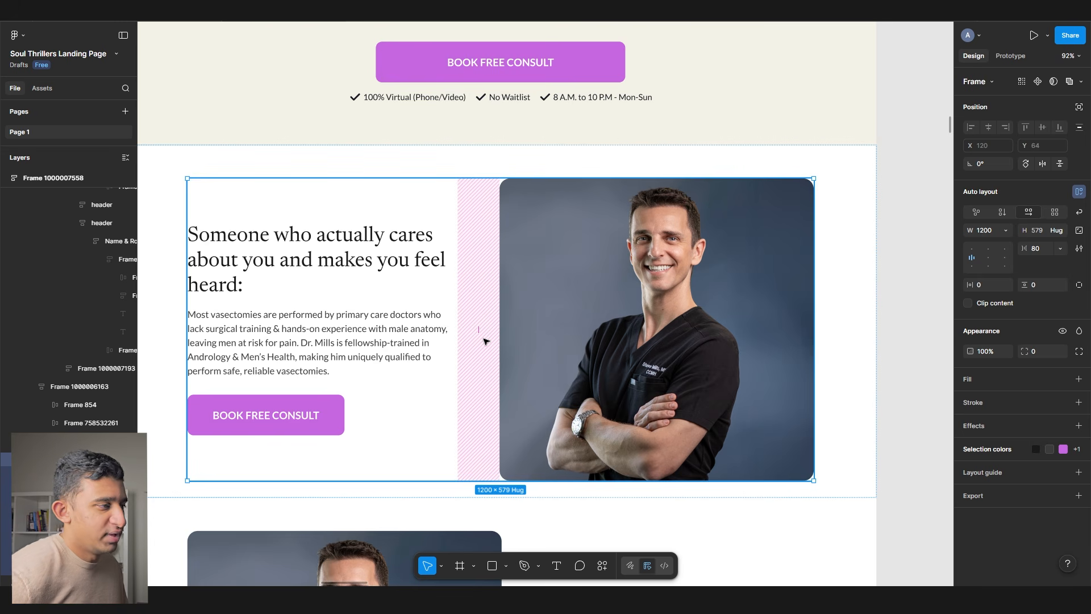
pyautogui.scroll(-5, 483, 341)
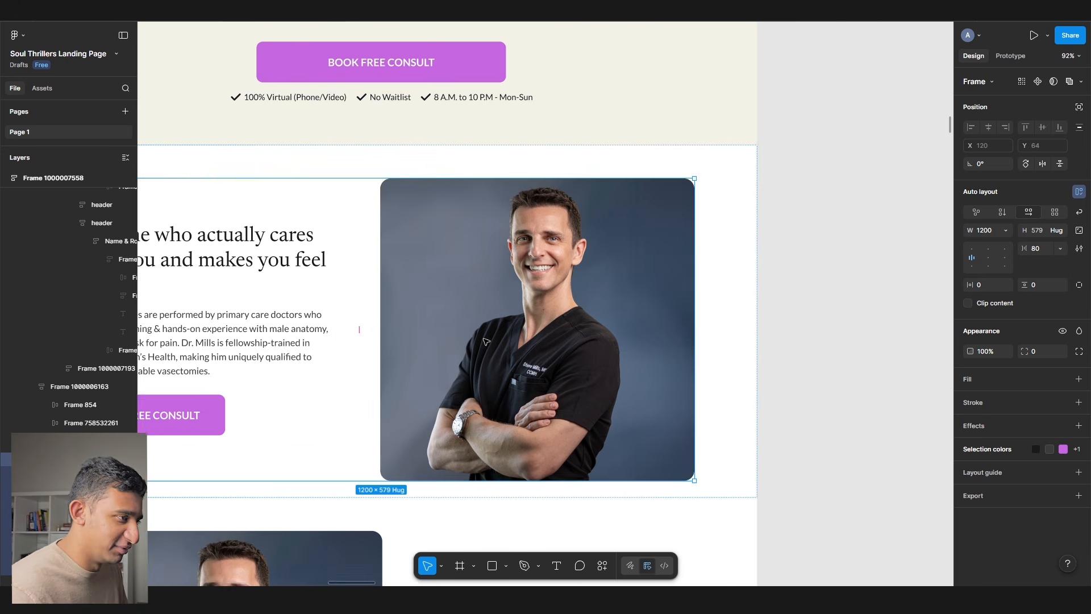
pyautogui.scroll(10, 484, 341)
pyautogui.scroll(-10, 486, 341)
# - Search Pexels for 'woman smiling' photos and browse the results
pyautogui.scroll(3, 353, 146)
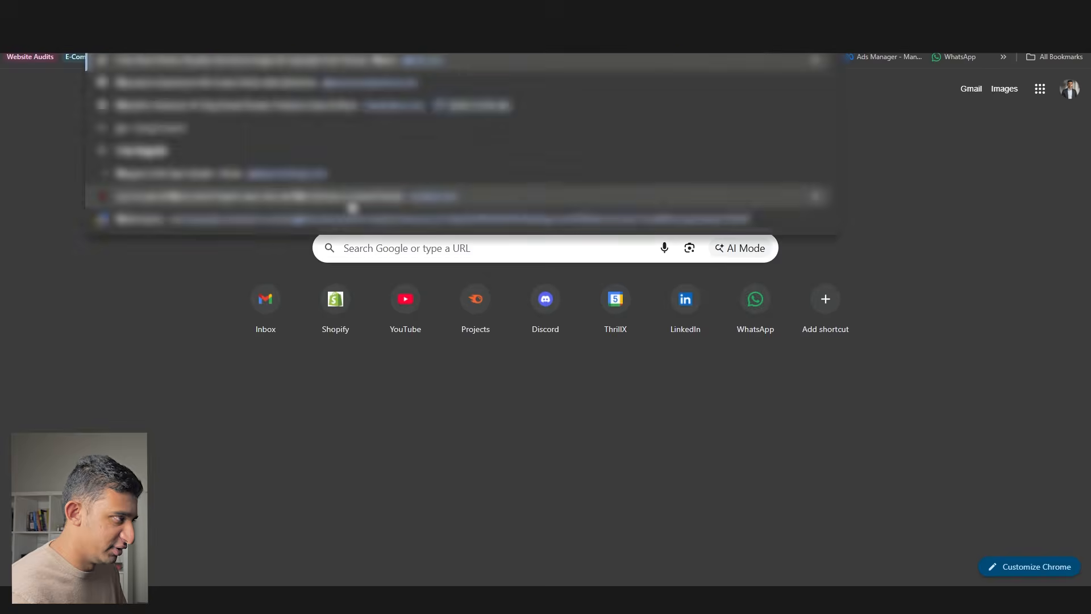
pyautogui.click(350, 198)
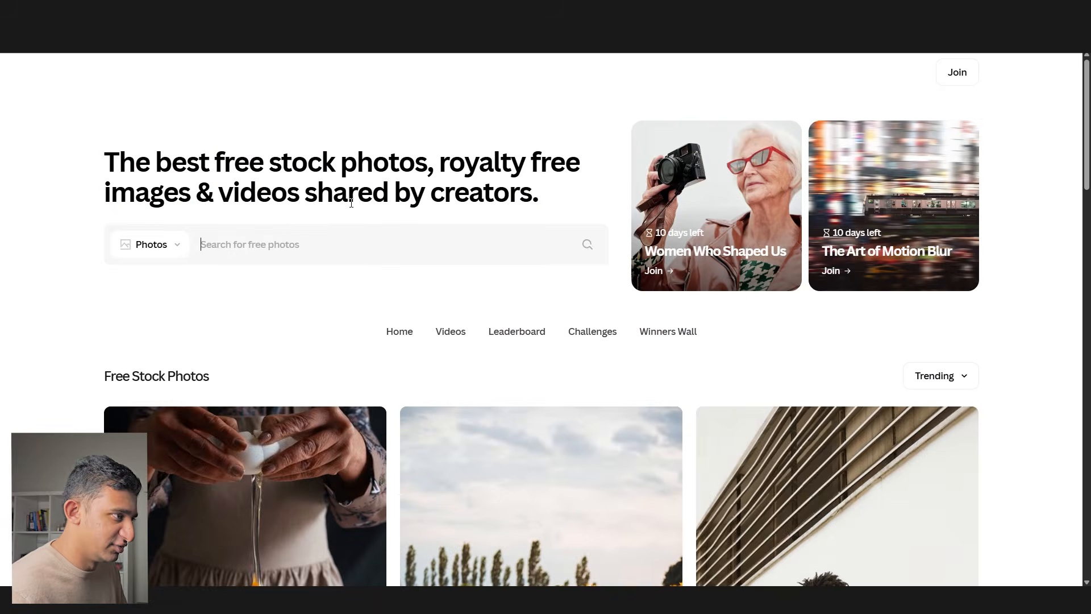
pyautogui.click(329, 246)
pyautogui.write('woman')
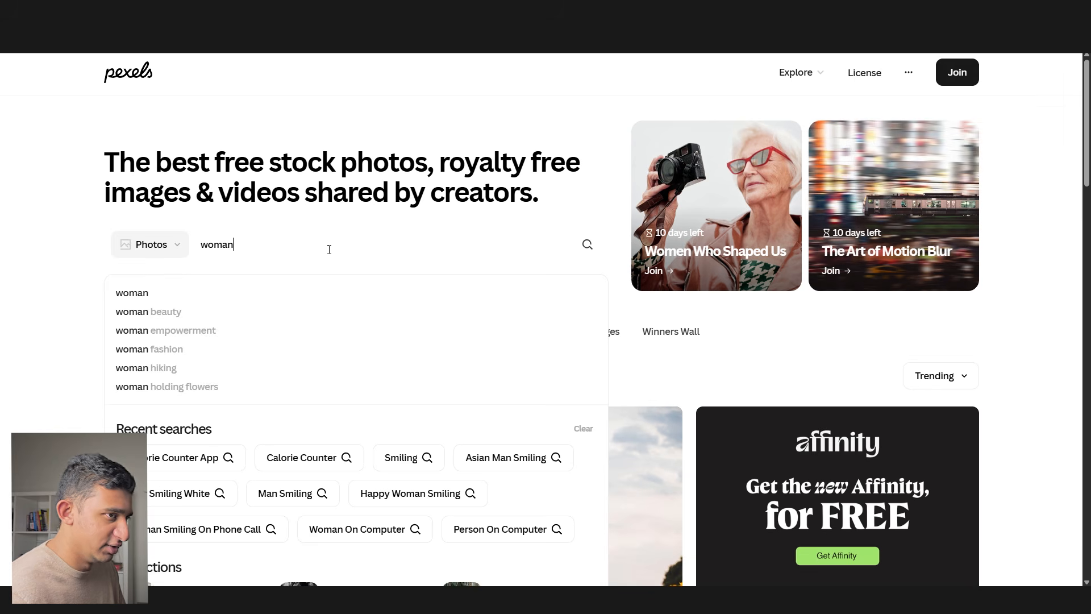
pyautogui.write(' smiling')
pyautogui.press('Return')
pyautogui.scroll(-10, 346, 245)
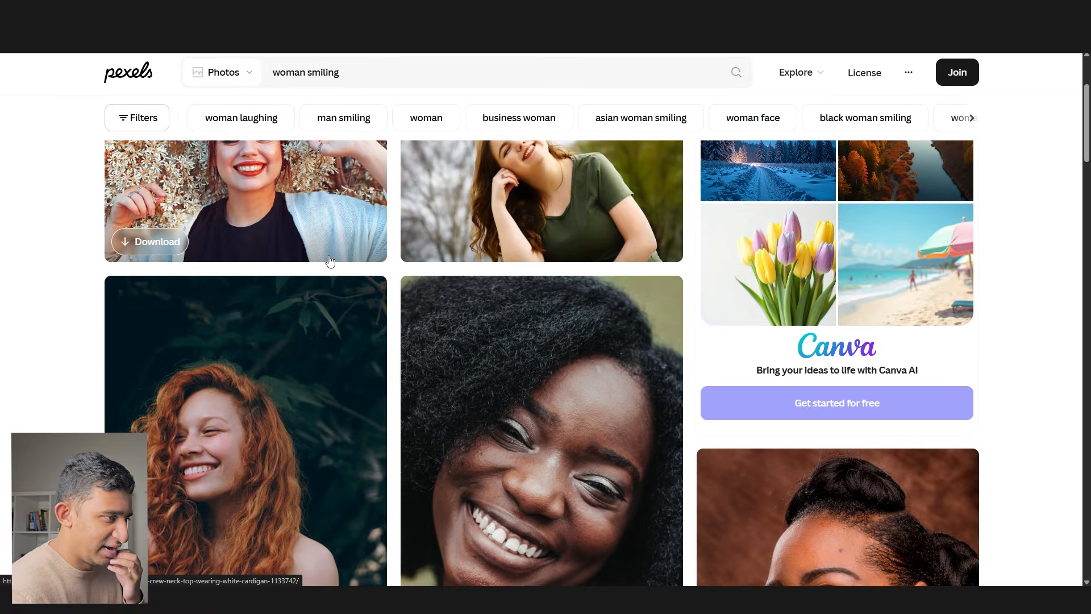
pyautogui.scroll(-8, 347, 249)
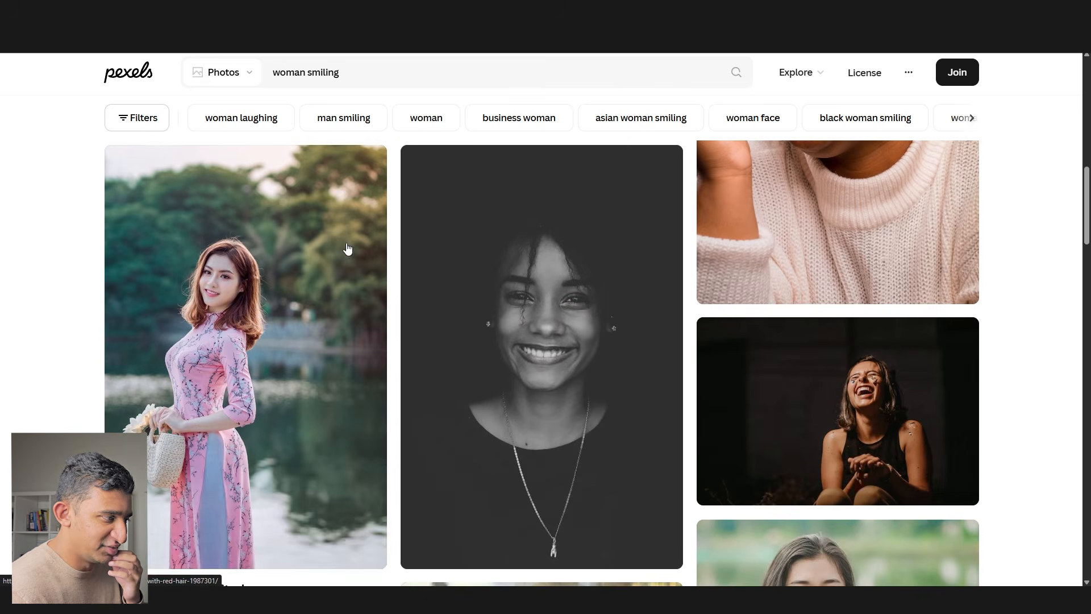
pyautogui.scroll(-7, 400, 351)
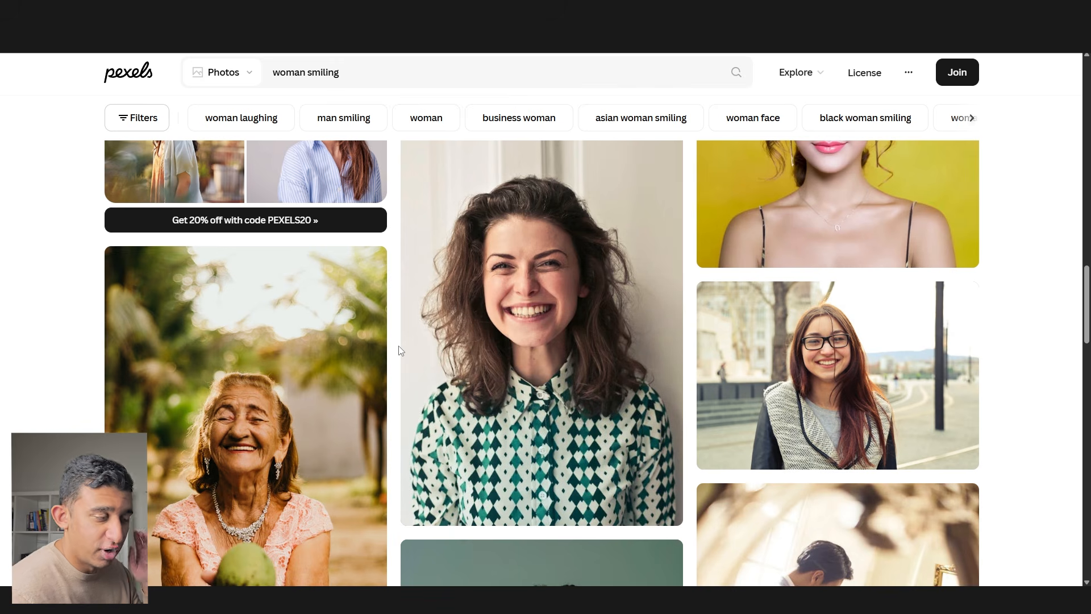
pyautogui.scroll(-18, 399, 351)
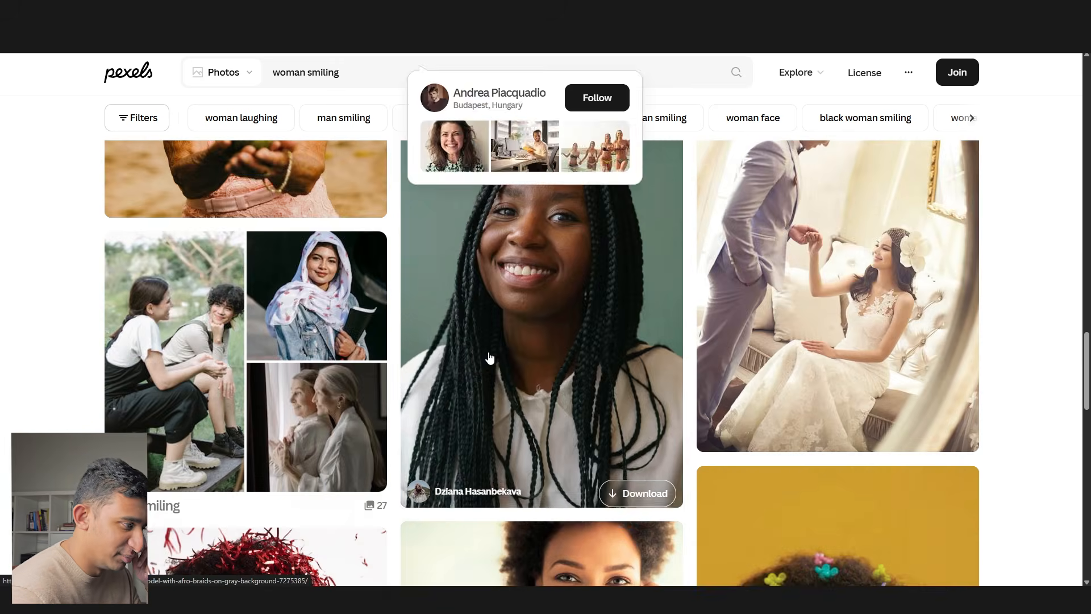
pyautogui.scroll(-8, 488, 352)
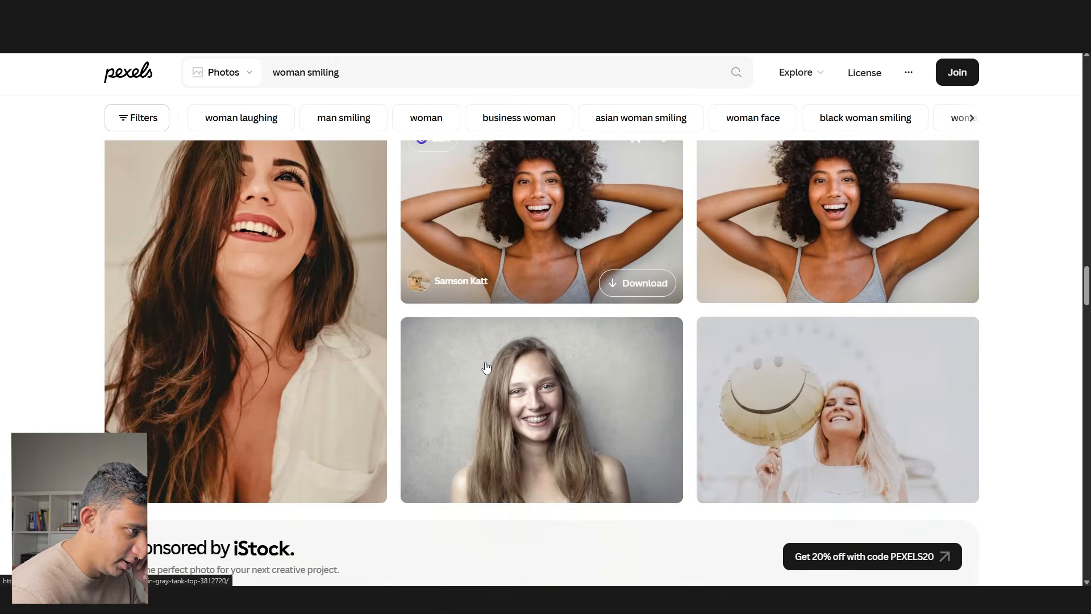
pyautogui.scroll(20, 486, 364)
# - Refine the search to 'woman smiling natural' and preview a couple of result photos
pyautogui.click(399, 79)
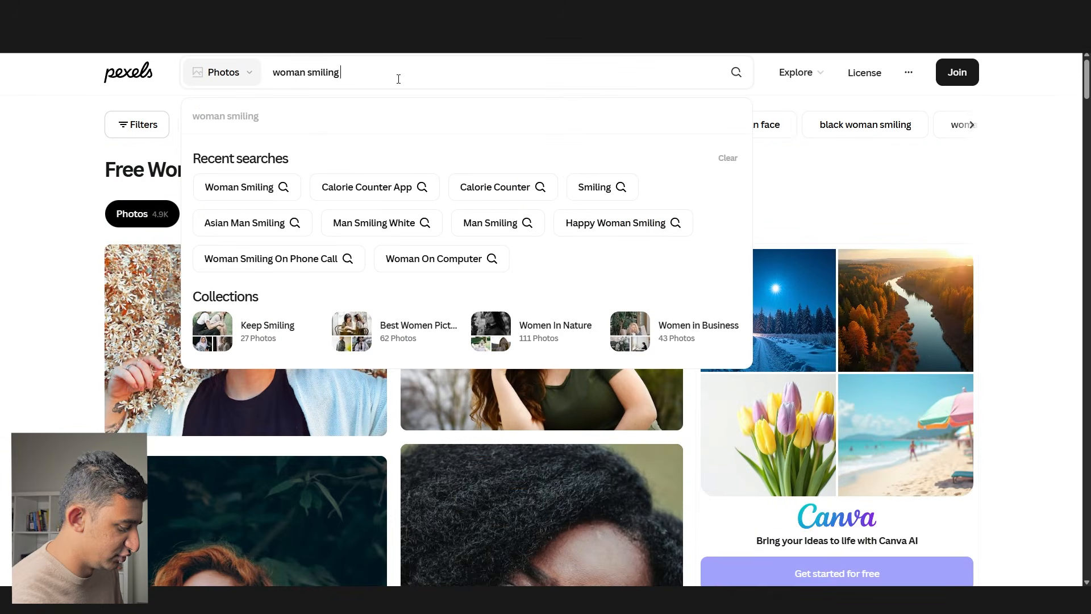
pyautogui.write('natural')
pyautogui.press('Return')
pyautogui.scroll(-10, 441, 260)
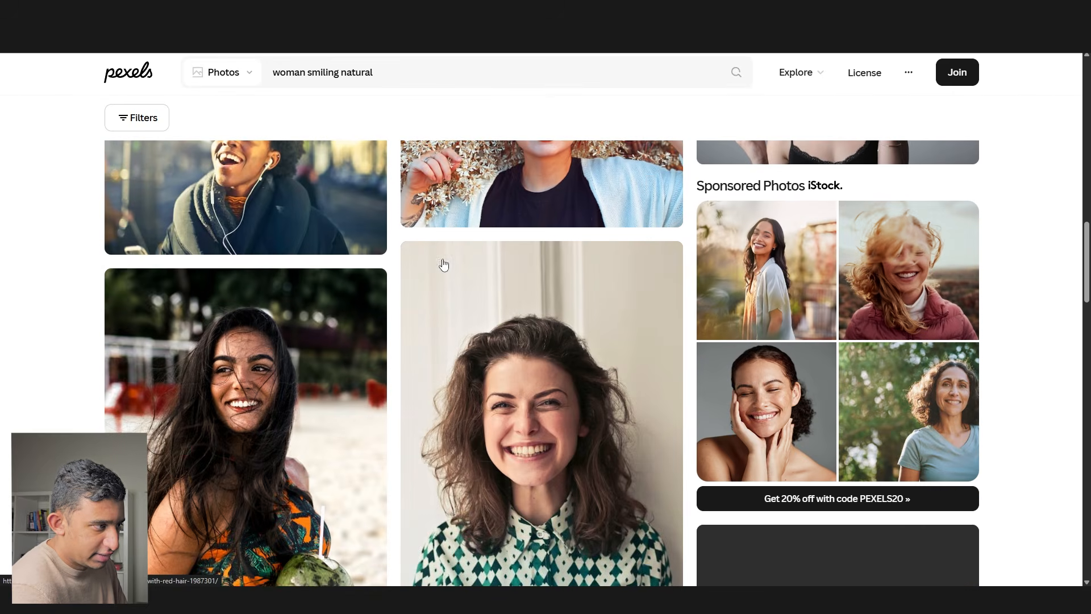
pyautogui.click(344, 357)
pyautogui.scroll(-10, 345, 358)
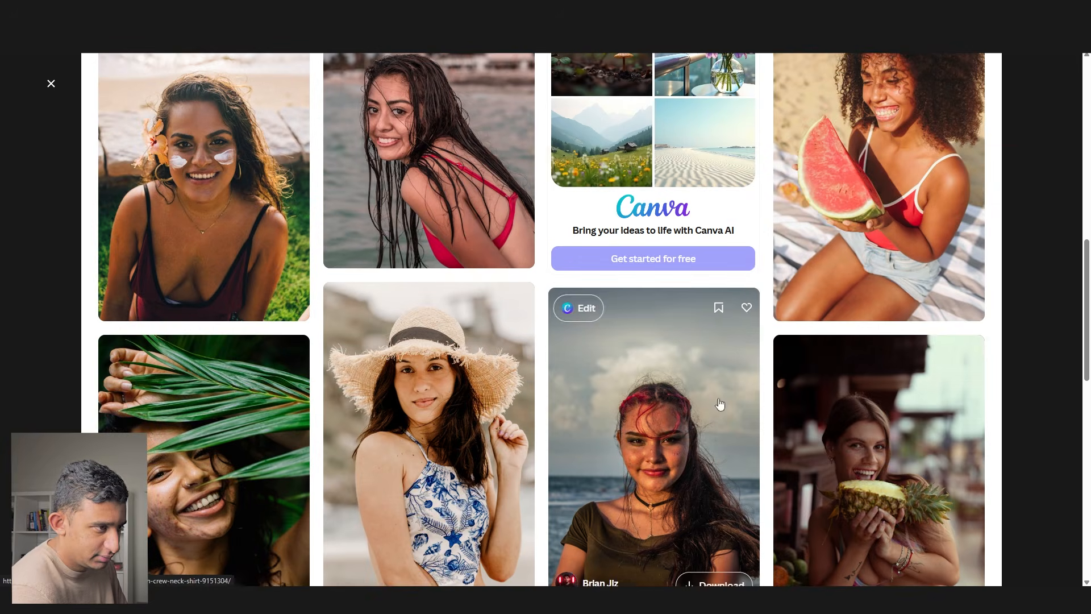
pyautogui.click(1021, 419)
pyautogui.click(569, 421)
pyautogui.scroll(-5, 568, 421)
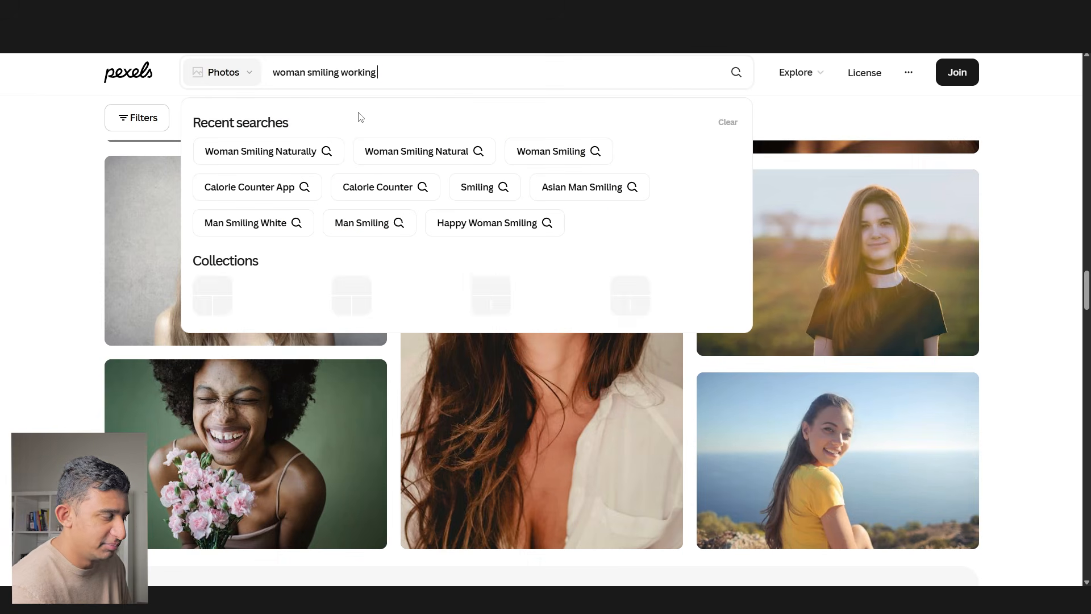
# - Search 'woman smiling working' and download the woman-at-laptop photo
pyautogui.press('Return')
pyautogui.click(319, 239)
pyautogui.scroll(-5, 468, 338)
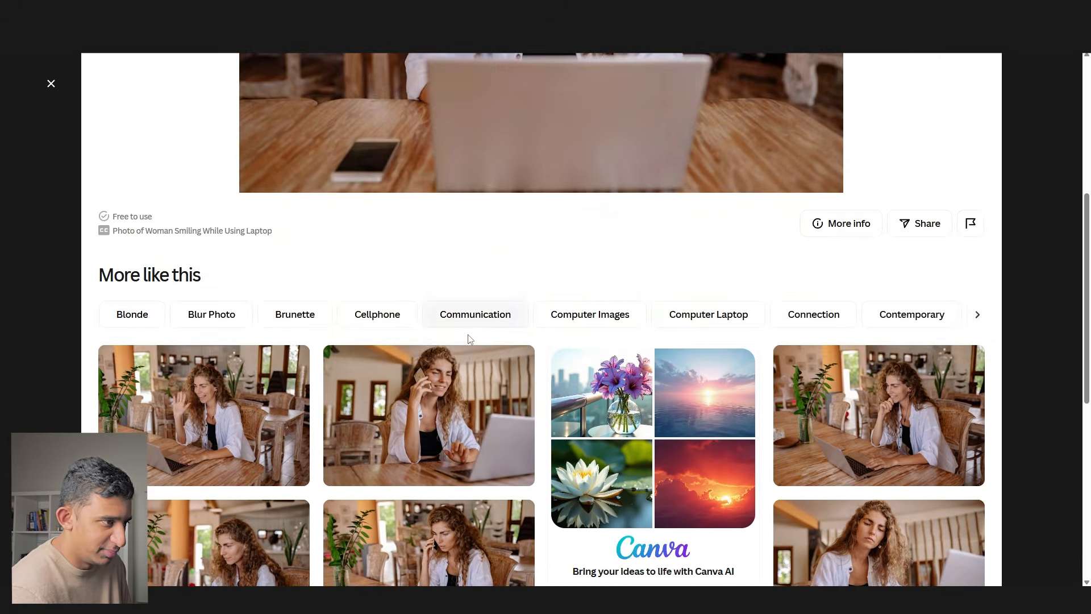
pyautogui.scroll(-5, 468, 338)
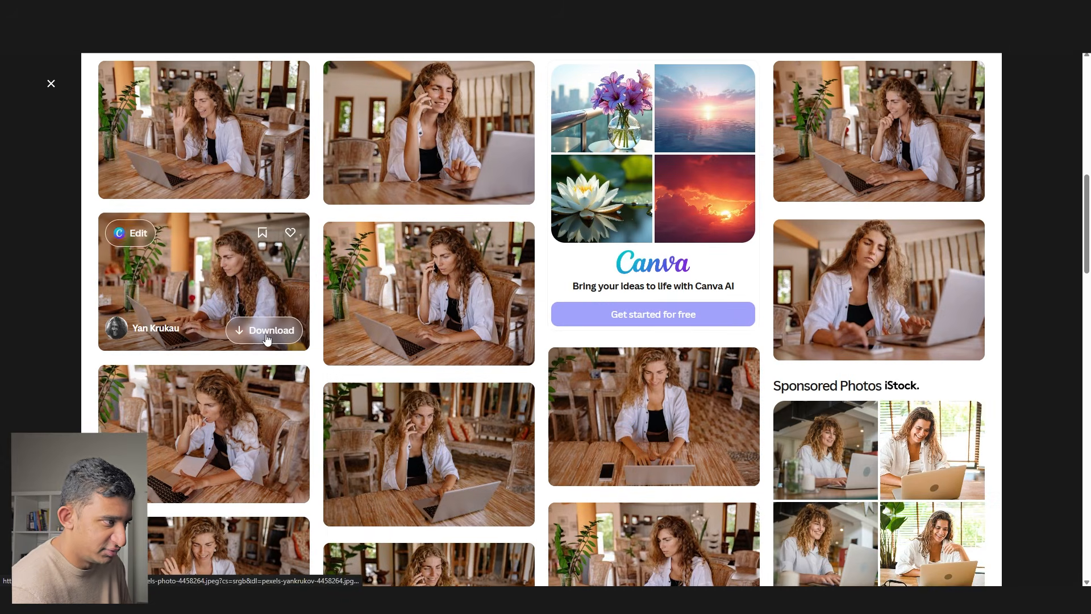
pyautogui.click(267, 330)
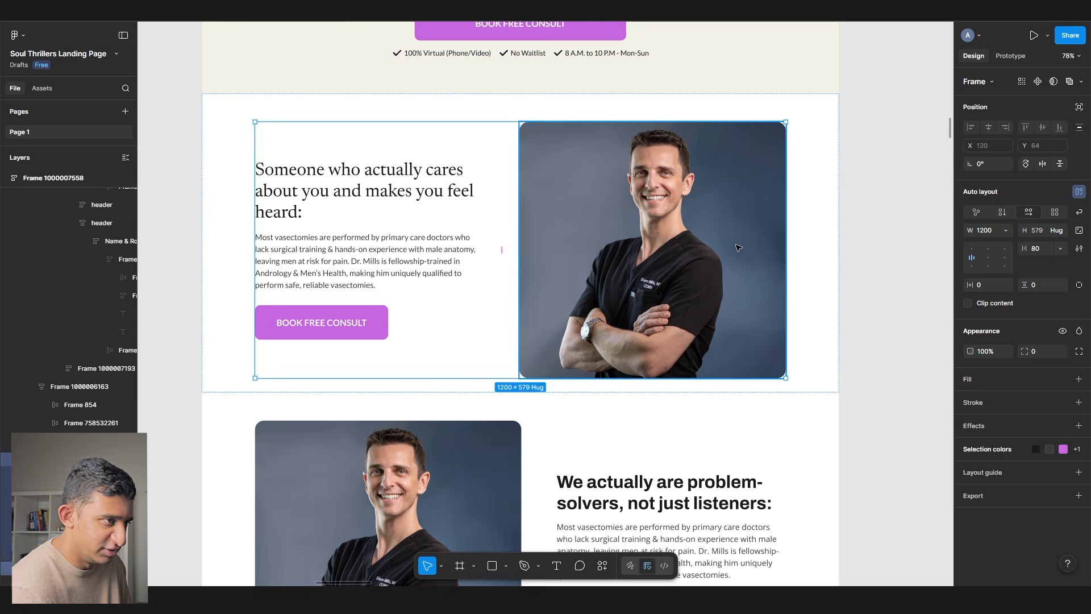
pyautogui.hotkey('ctrl', 'shift', 'k')
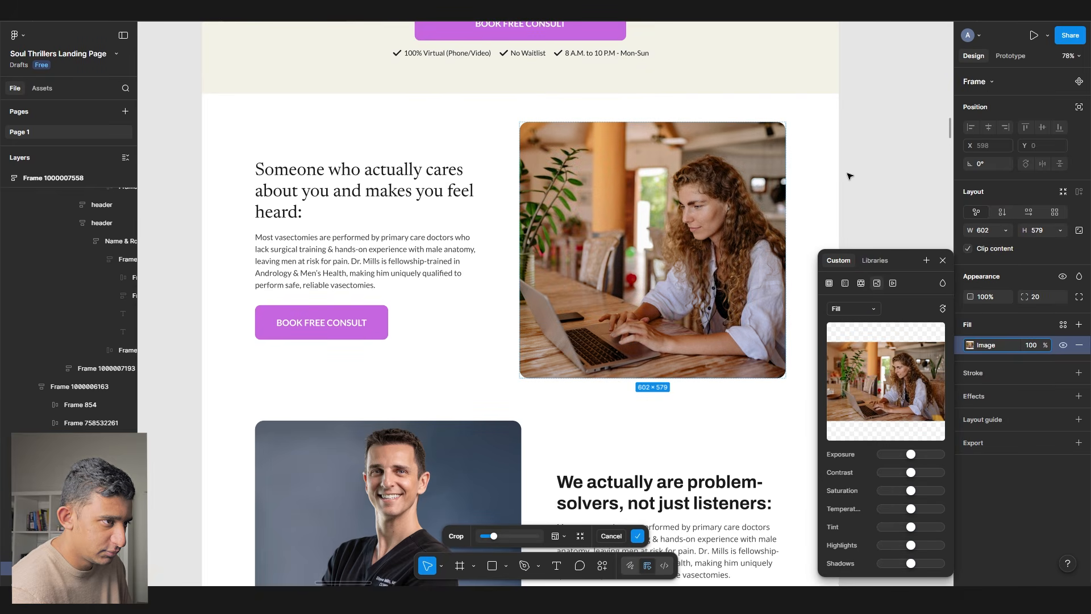
# - Apply H3 to the problem-solvers heading and a body paragraph style to its text
pyautogui.click(857, 211)
pyautogui.scroll(-3, 870, 202)
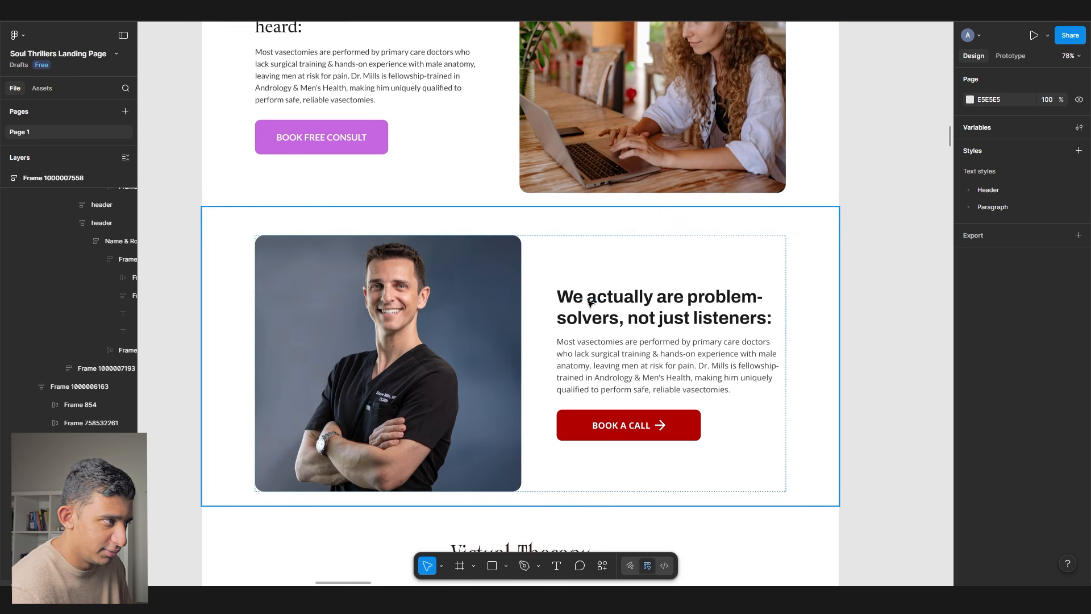
pyautogui.scroll(1, 354, 146)
pyautogui.doubleClick(355, 147)
pyautogui.doubleClick(355, 147)
pyautogui.doubleClick(661, 377)
pyautogui.doubleClick(660, 377)
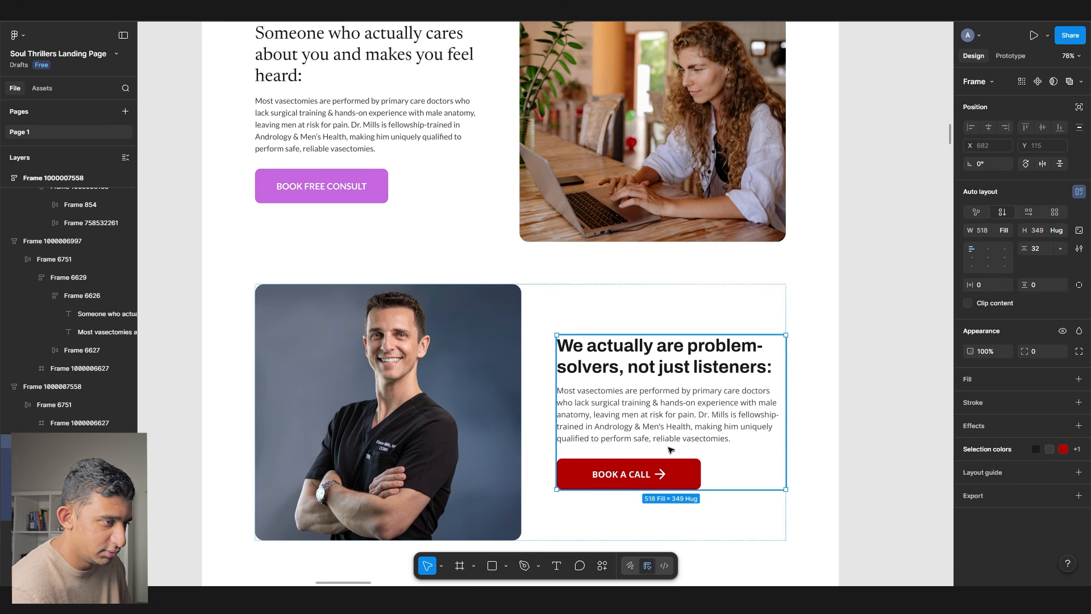
pyautogui.keyDown('ctrl'); pyautogui.click(745, 352); pyautogui.keyUp('ctrl')
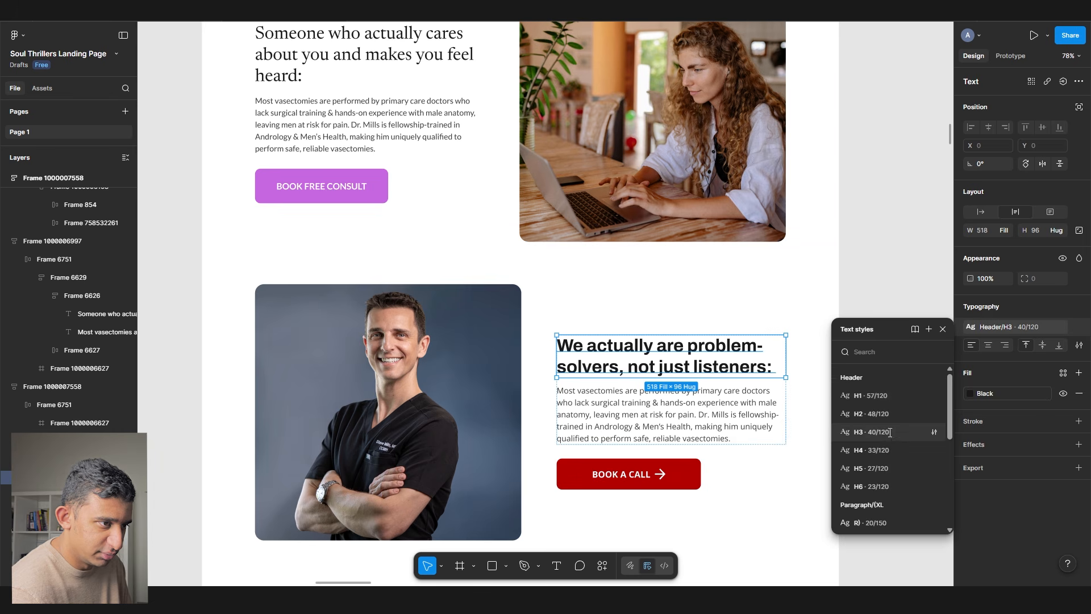
pyautogui.click(891, 432)
pyautogui.click(642, 410)
pyautogui.keyDown('ctrl'); pyautogui.click(642, 410); pyautogui.keyUp('ctrl')
pyautogui.click(1008, 328)
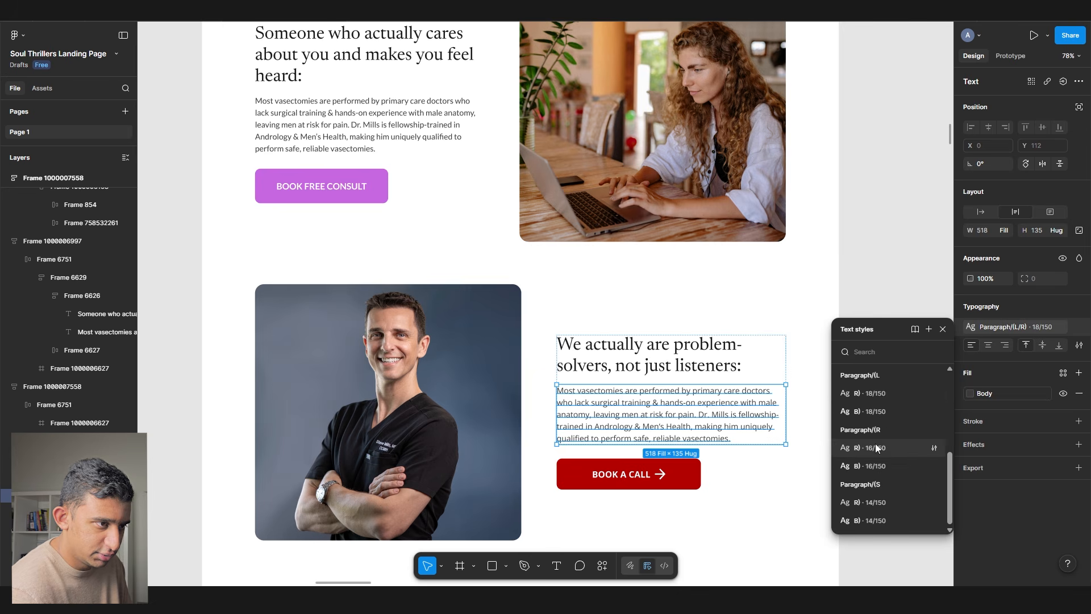
pyautogui.click(870, 402)
# - Replace the red BOOK A CALL button with a copy of the pink BOOK FREE CONSULT button
pyautogui.keyDown('ctrl'); pyautogui.click(306, 183); pyautogui.keyUp('ctrl')
pyautogui.hotkey('ctrl', 'c')
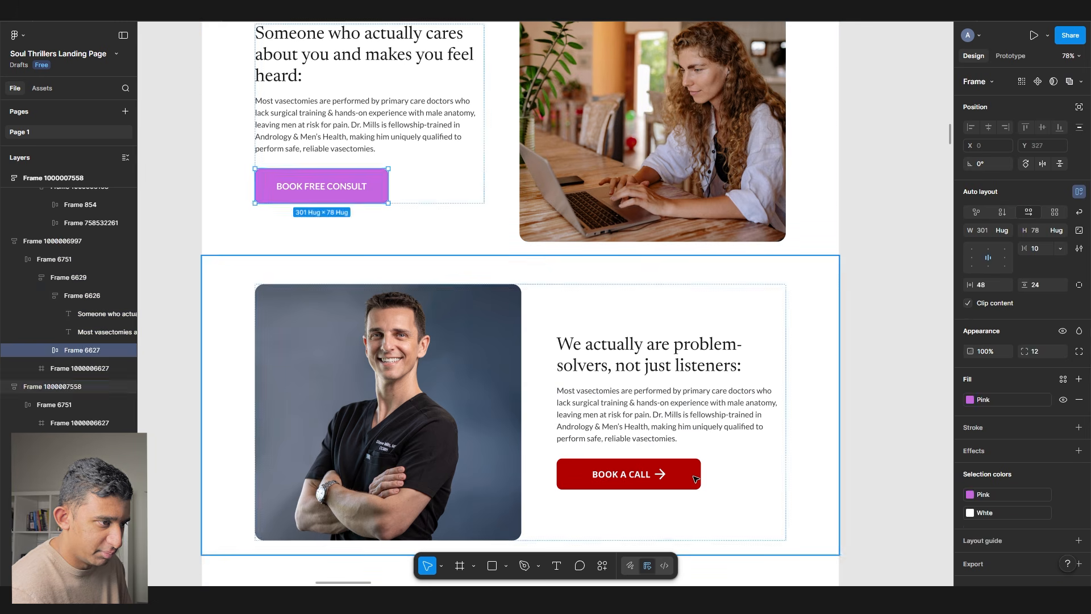
pyautogui.keyDown('ctrl'); pyautogui.click(671, 474); pyautogui.keyUp('ctrl')
pyautogui.hotkey('ctrl', 'shift', 'r')
# - Select the doctor photo and download another woman-at-laptop photo from Pexels
pyautogui.keyDown('ctrl'); pyautogui.click(441, 399); pyautogui.keyUp('ctrl')
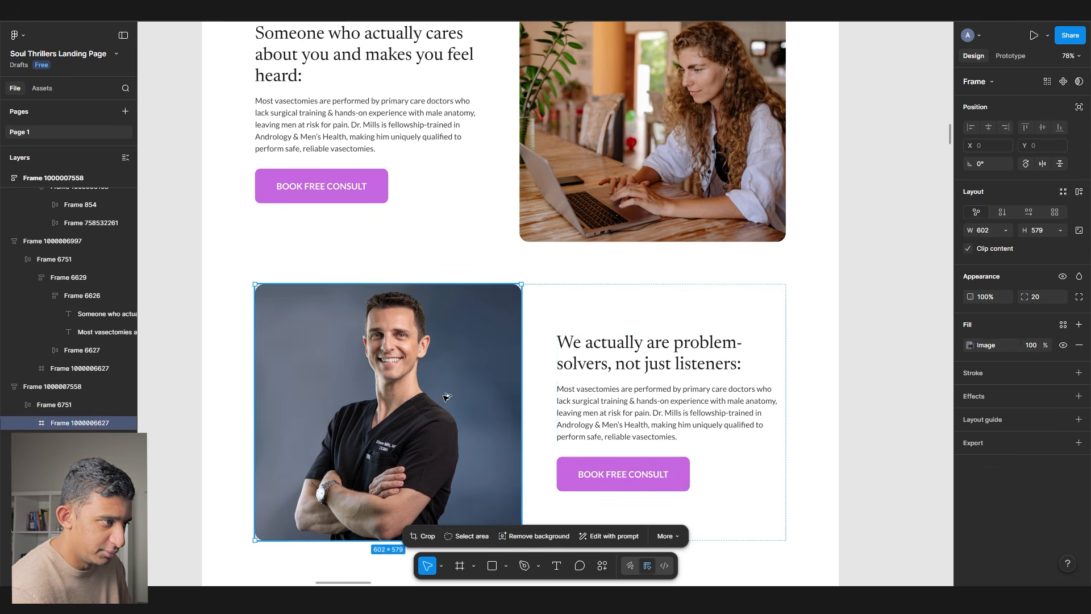
pyautogui.hotkey('alt', 'Tab')
pyautogui.click(144, 339)
pyautogui.scroll(-5, 405, 392)
pyautogui.scroll(-15, 406, 392)
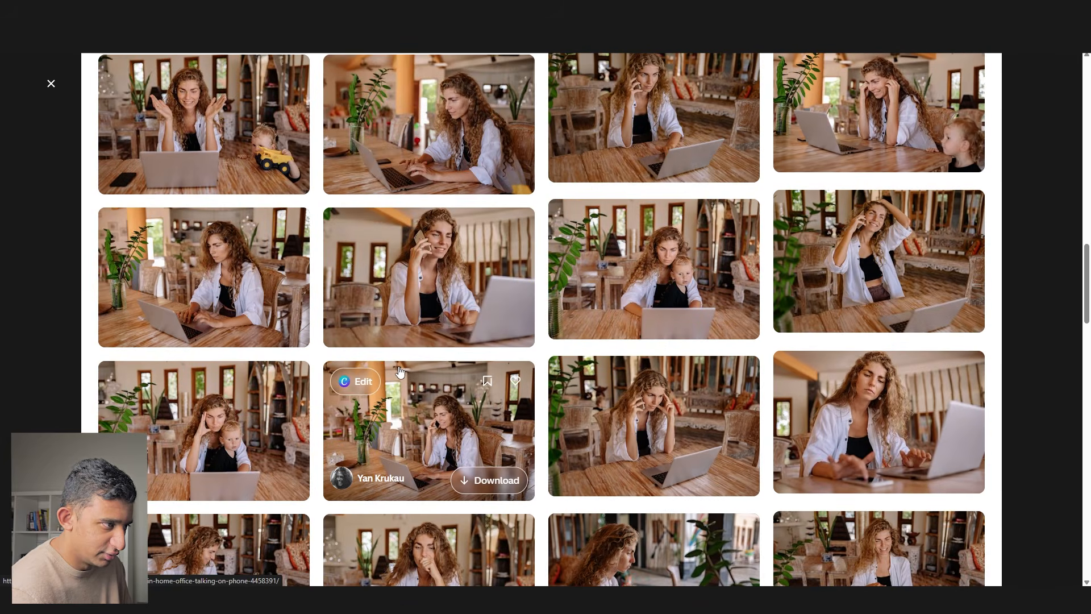
pyautogui.scroll(-15, 403, 371)
pyautogui.click(248, 178)
pyautogui.hotkey('alt', 'Tab')
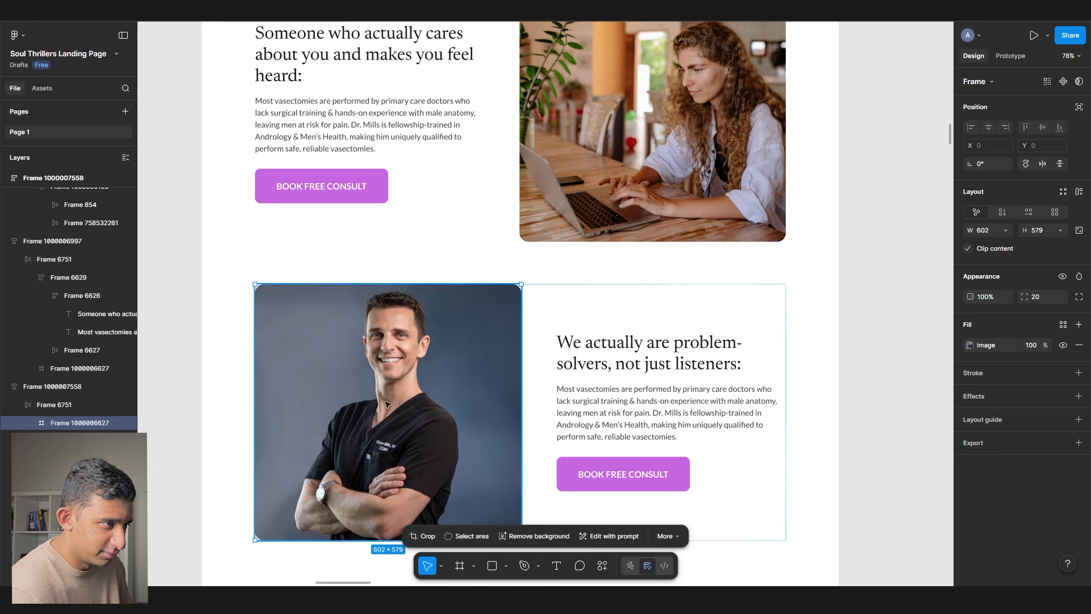
# - Replace the doctor photo's image fill with the downloaded woman-at-laptop photo
pyautogui.click(980, 345)
pyautogui.click(902, 377)
pyautogui.doubleClick(268, 151)
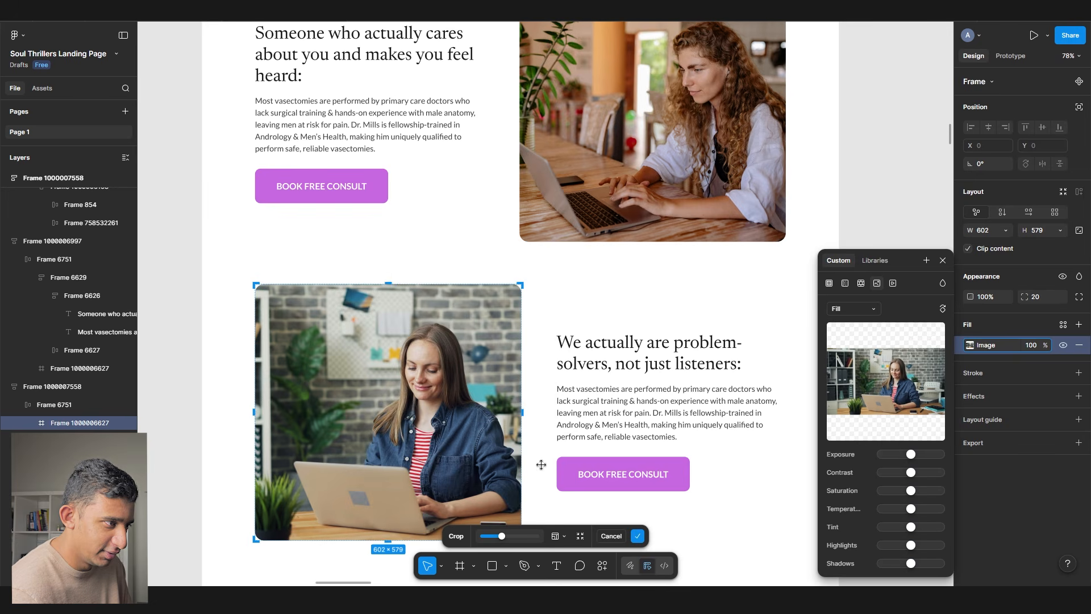
pyautogui.scroll(-3, 541, 466)
pyautogui.click(661, 262)
pyautogui.click(777, 301)
pyautogui.scroll(-1, 777, 302)
pyautogui.click(498, 242)
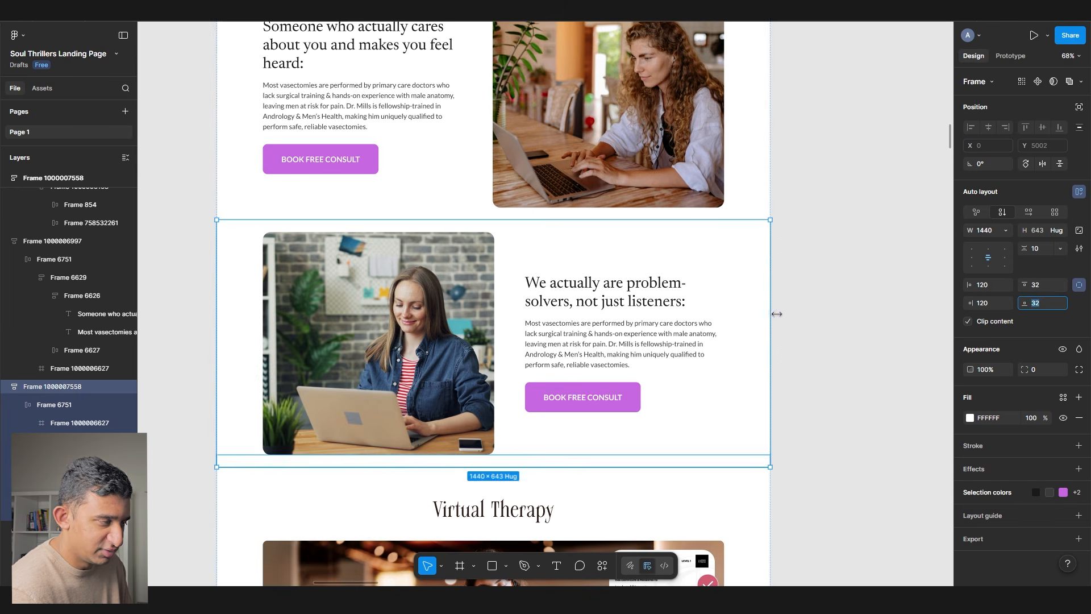
# - Step down the page to the Virtual Therapy section and drill into its certificate image
pyautogui.click(588, 214)
pyautogui.scroll(5, 589, 213)
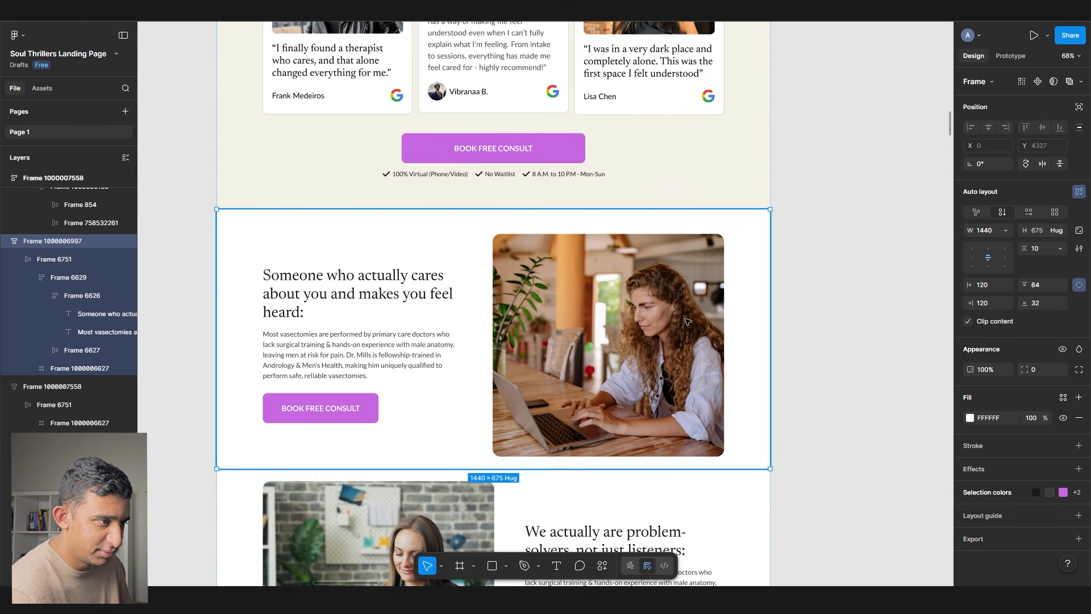
pyautogui.scroll(-3, 687, 321)
pyautogui.click(687, 319)
pyautogui.scroll(-4, 687, 320)
pyautogui.click(526, 384)
pyautogui.scroll(-3, 495, 327)
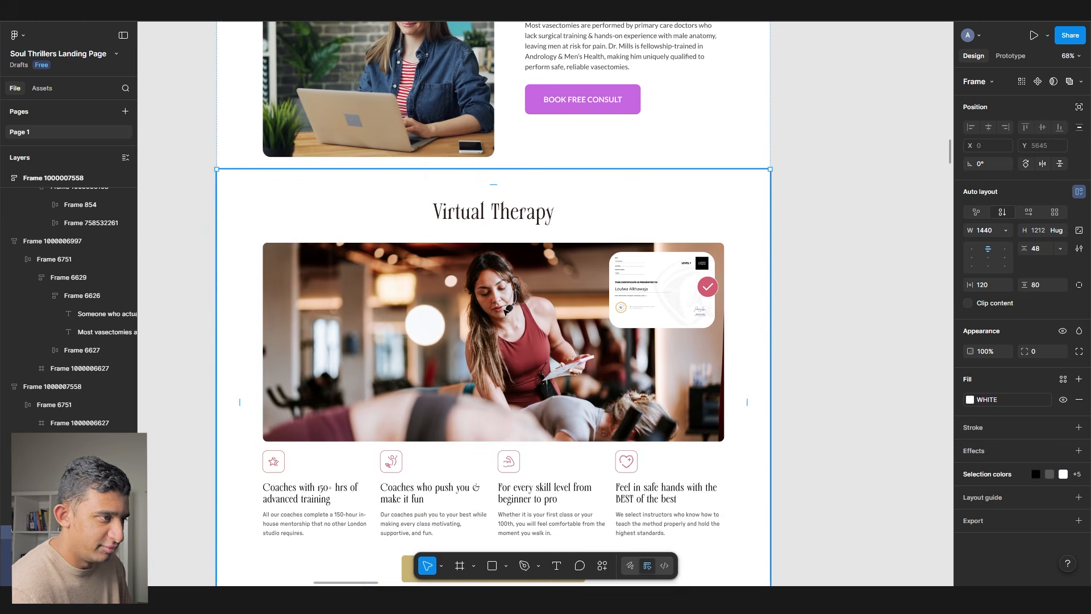
pyautogui.doubleClick(653, 293)
pyautogui.doubleClick(653, 294)
pyautogui.doubleClick(652, 293)
pyautogui.doubleClick(652, 292)
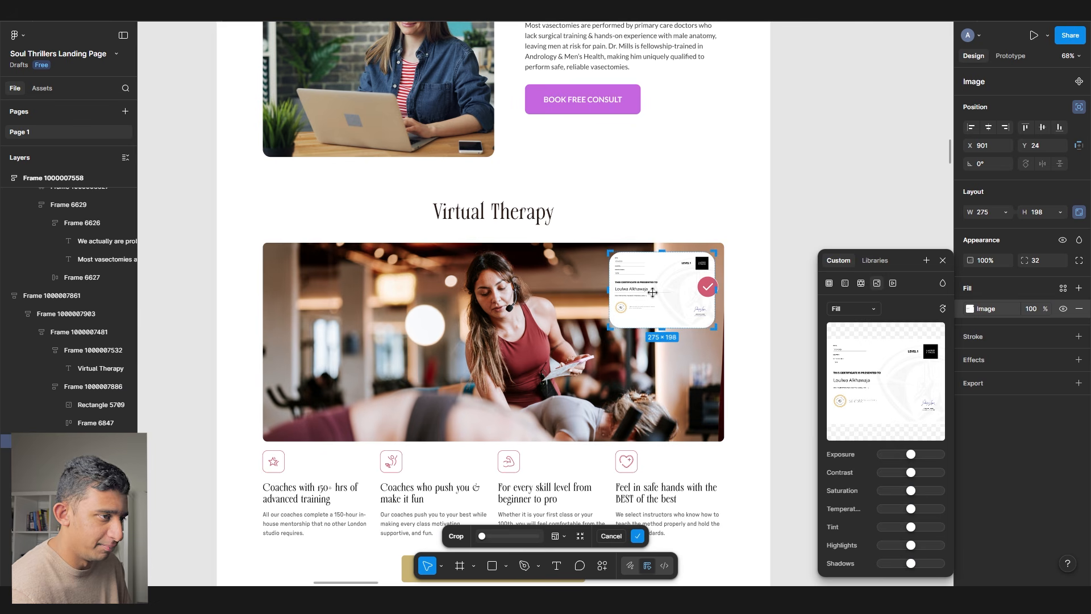
pyautogui.press('Escape')
pyautogui.click(708, 294)
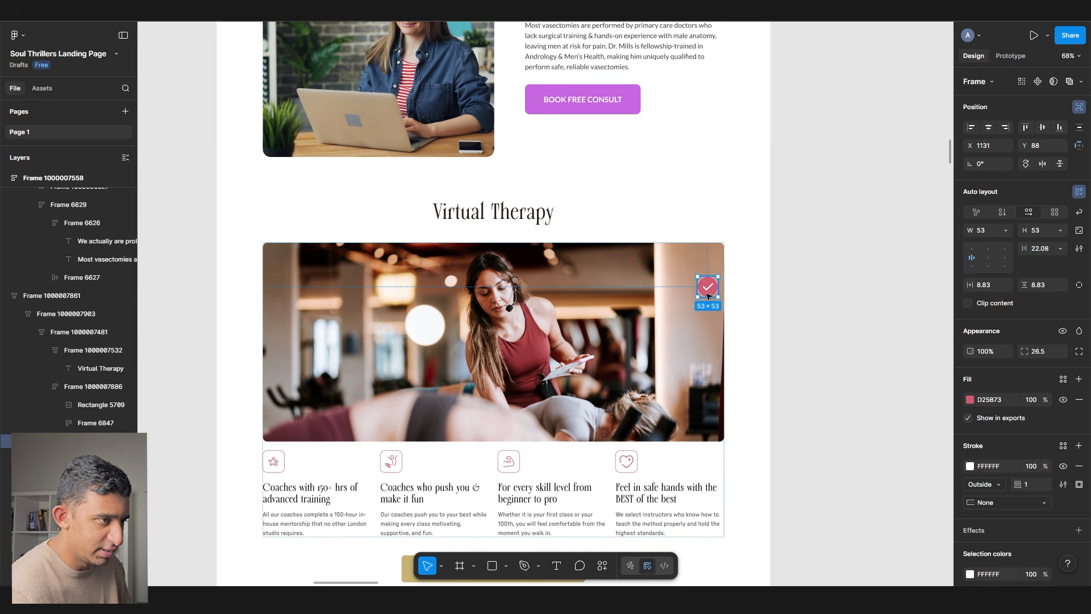
# - Zoom out and pan to the video-call Virtual Therapy section above the dark testimonials
pyautogui.press('Escape')
pyautogui.scroll(-15, 708, 294)
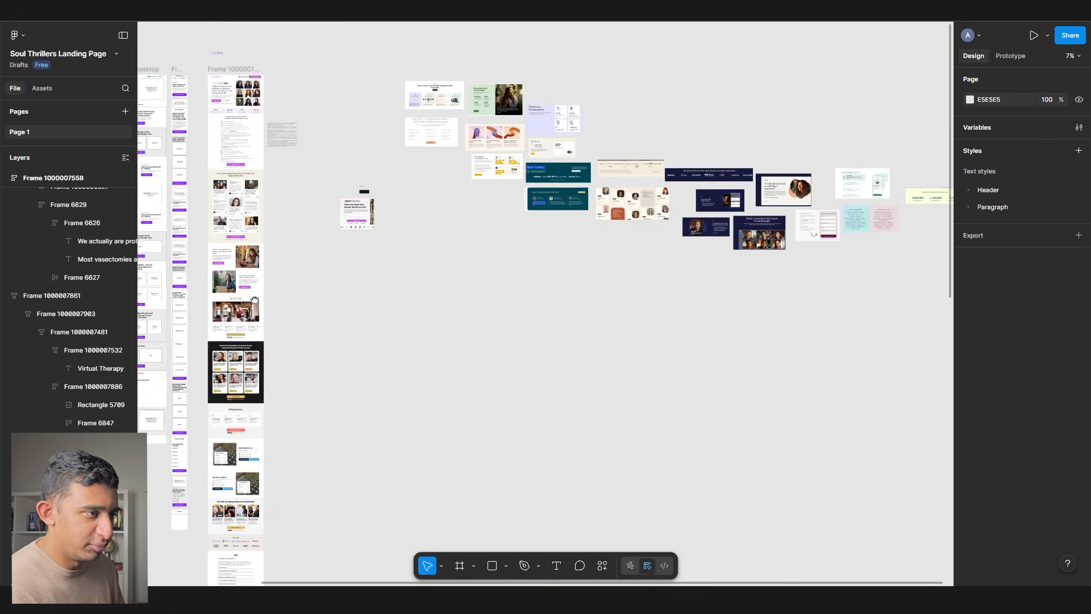
pyautogui.scroll(15, 799, 220)
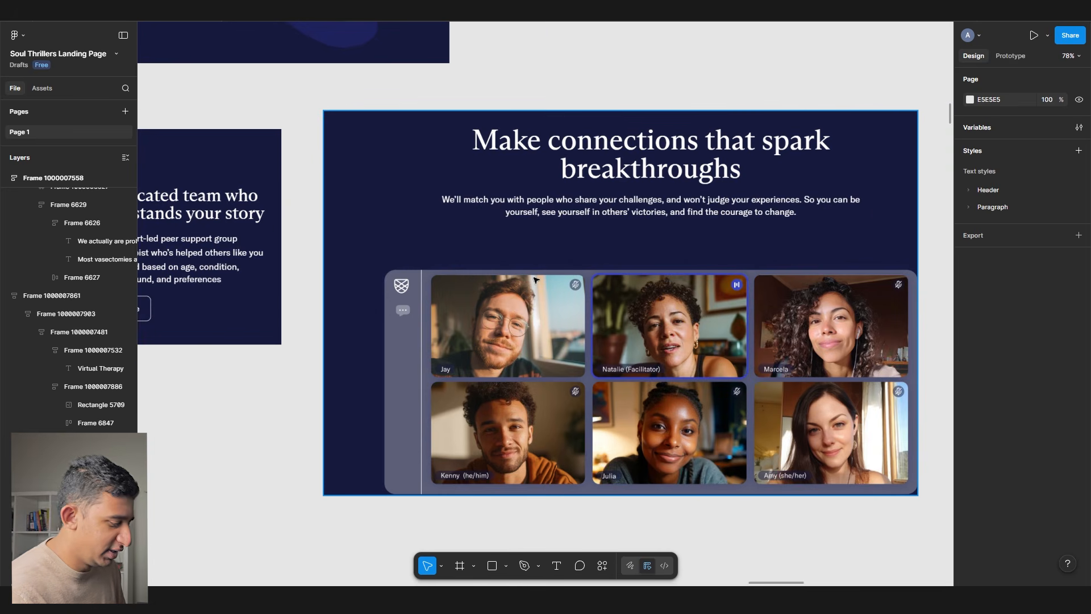
pyautogui.scroll(-10, 518, 291)
pyautogui.hscroll(-12, 774, 251)
pyautogui.scroll(10, 453, 439)
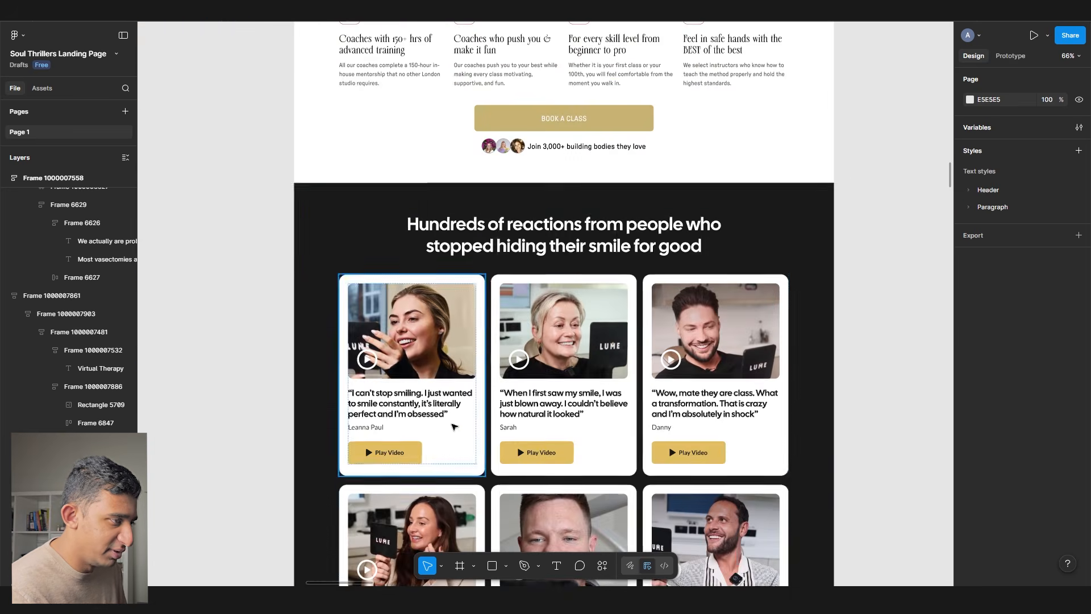
pyautogui.scroll(3, 457, 387)
pyautogui.scroll(6, 464, 325)
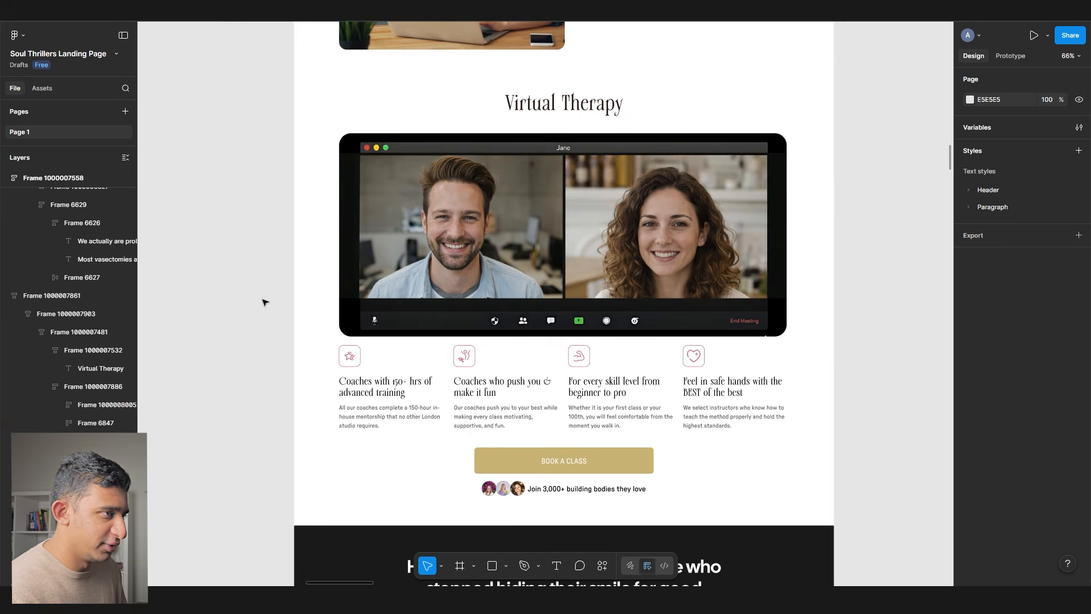
pyautogui.scroll(3, 617, 246)
pyautogui.hscroll(2, 570, 306)
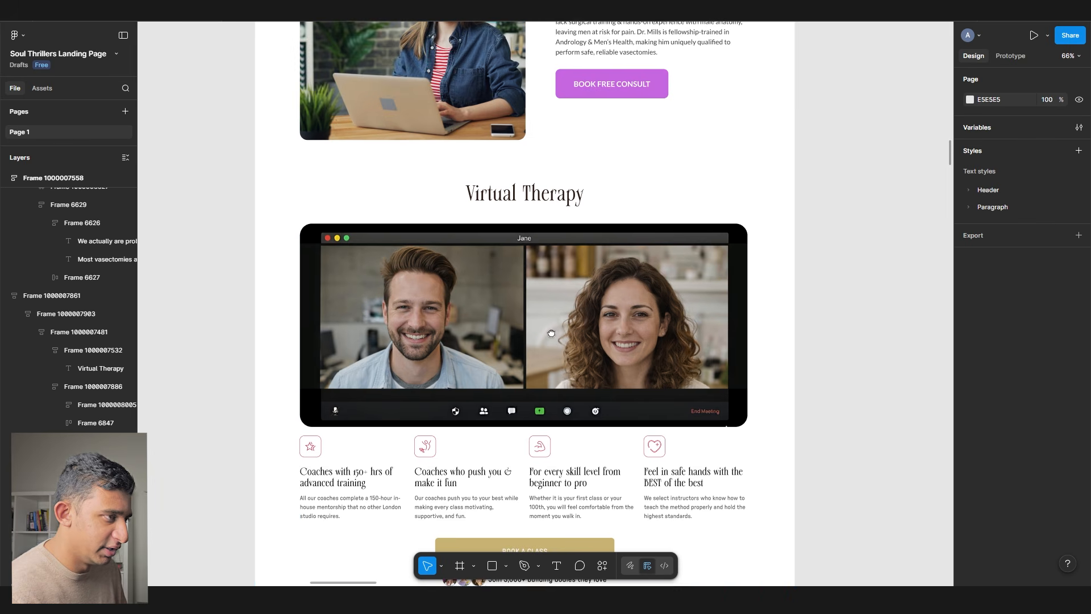
pyautogui.scroll(-5, 616, 276)
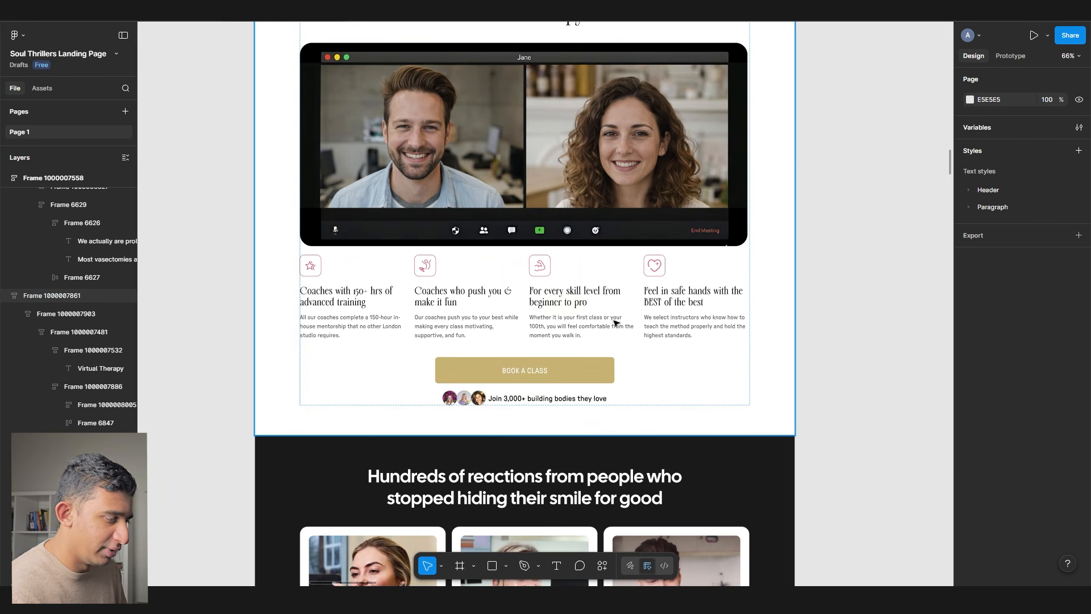
# - Apply H5 to the feature headings and a paragraph style to their three descriptions
pyautogui.click(556, 296)
pyautogui.keyDown('shift'); pyautogui.click(693, 296); pyautogui.keyUp('shift')
pyautogui.click(1012, 326)
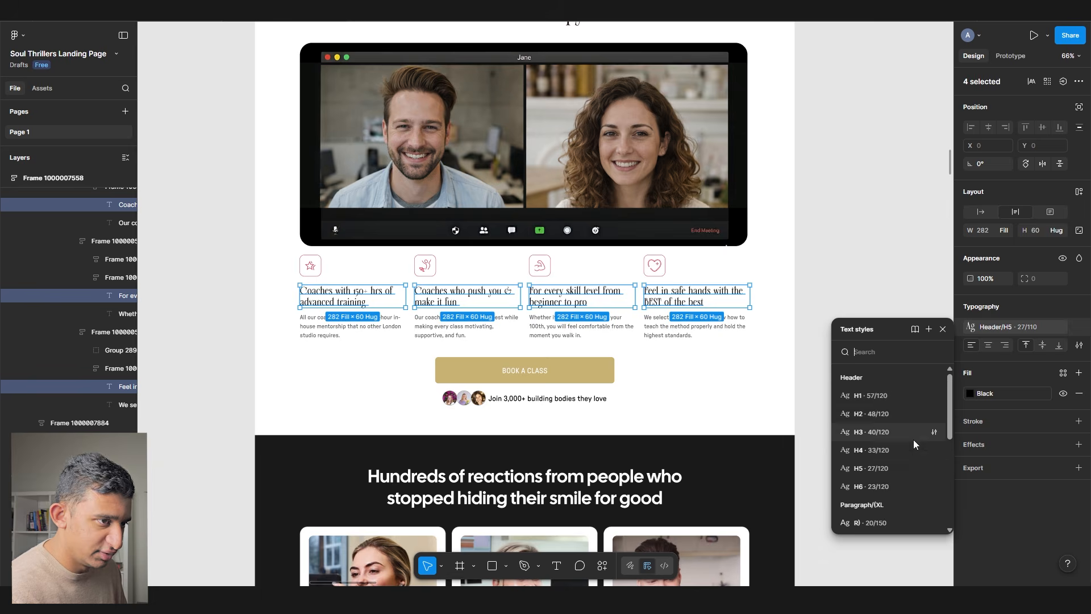
pyautogui.click(874, 468)
pyautogui.scroll(3, 559, 290)
pyautogui.click(477, 344)
pyautogui.keyDown('shift'); pyautogui.click(248, 355); pyautogui.keyUp('shift')
pyautogui.keyDown('shift'); pyautogui.click(633, 348); pyautogui.keyUp('shift')
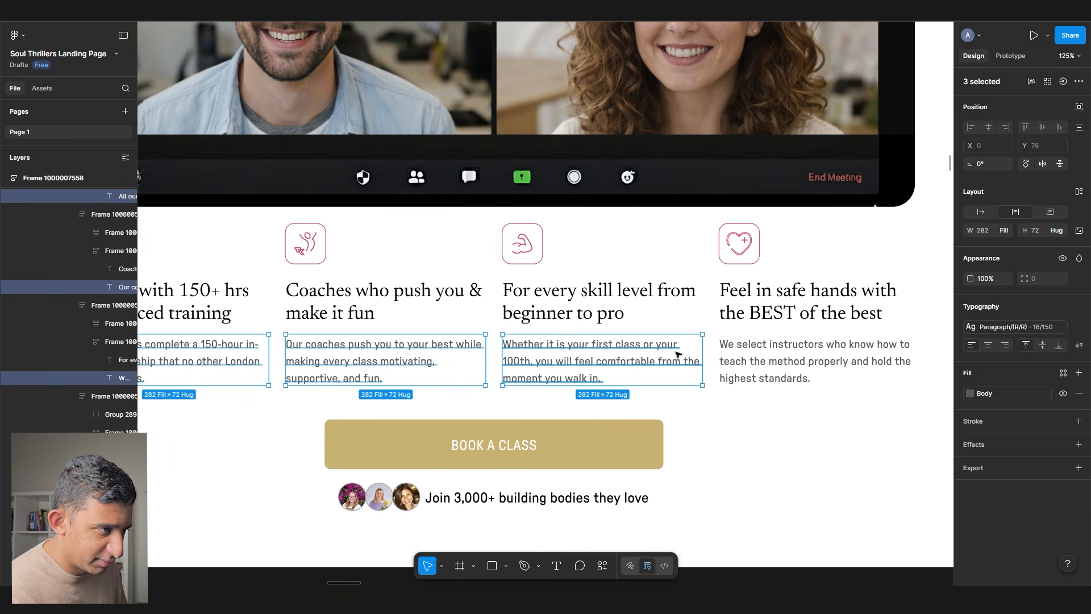
pyautogui.click(1017, 329)
pyautogui.scroll(-4, 931, 425)
pyautogui.click(865, 447)
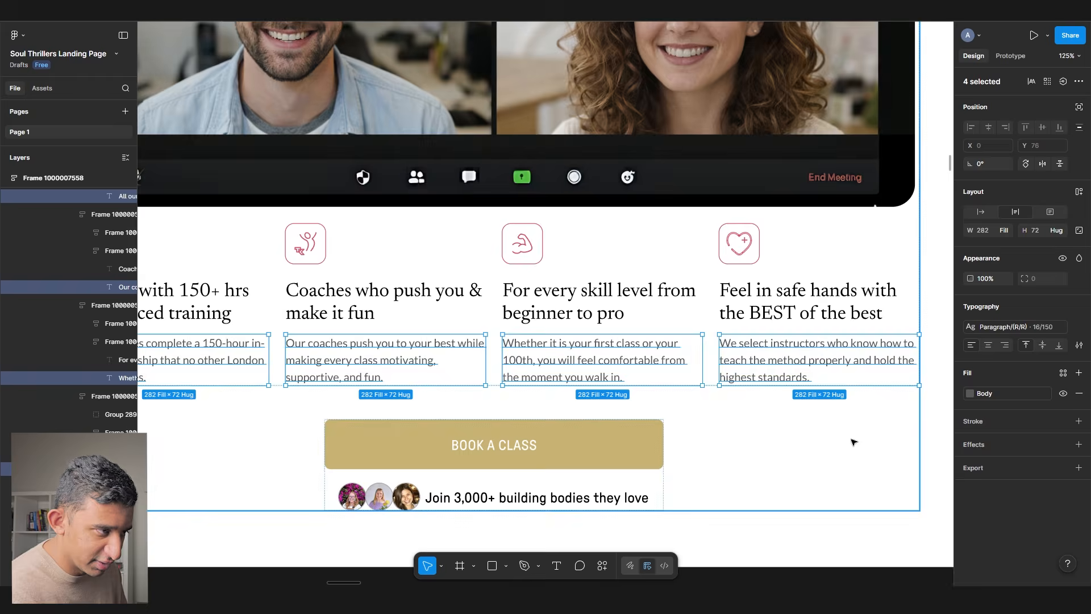
# - Replace the coaches section's button group with the copied consult button
pyautogui.scroll(-3, 489, 353)
pyautogui.scroll(9, 506, 353)
pyautogui.scroll(7, 506, 353)
pyautogui.doubleClick(469, 157)
pyautogui.doubleClick(469, 157)
pyautogui.scroll(-15, 454, 363)
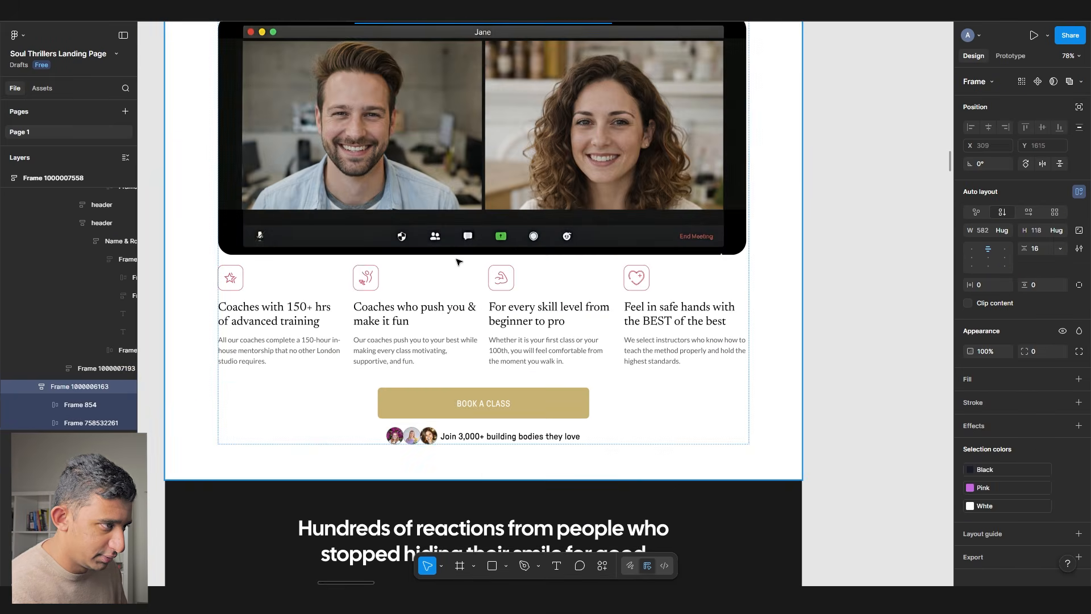
pyautogui.doubleClick(451, 396)
pyautogui.doubleClick(451, 397)
pyautogui.hotkey('shift', 'Return')
pyautogui.hotkey('ctrl', 'shift', 'r')
# - Apply the H2 style to the testimonials heading
pyautogui.scroll(-11, 458, 370)
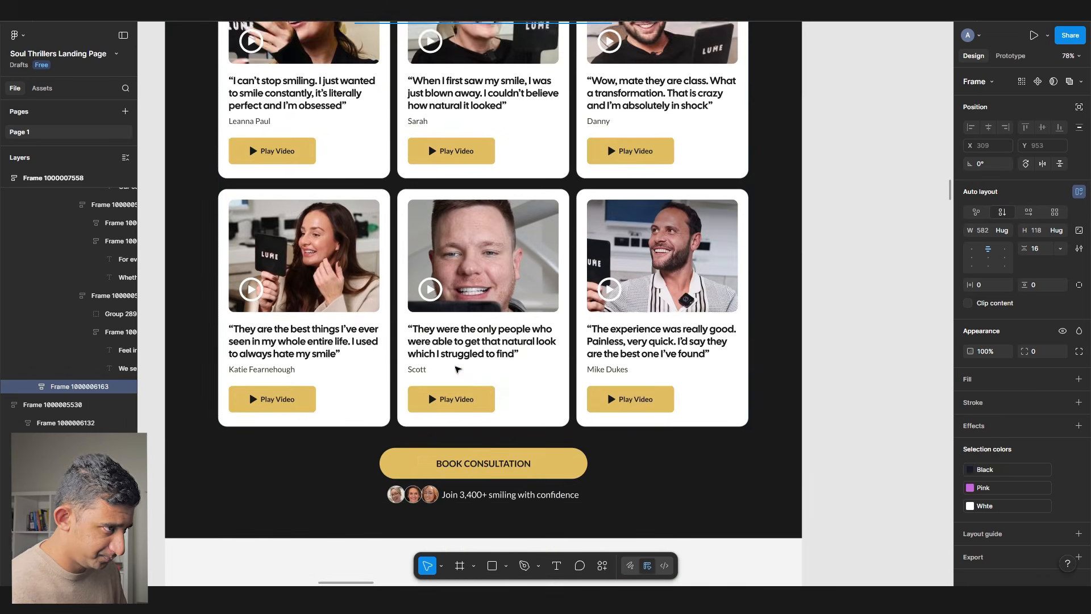
pyautogui.scroll(4, 458, 370)
pyautogui.scroll(-1, 412, 197)
pyautogui.click(423, 156)
pyautogui.keyDown('ctrl'); pyautogui.click(424, 156); pyautogui.keyUp('ctrl')
pyautogui.click(1024, 326)
pyautogui.click(880, 414)
pyautogui.press('Escape')
# - Apply the H6 style to all six testimonial quotes
pyautogui.keyDown('ctrl'); pyautogui.click(254, 331); pyautogui.keyUp('ctrl')
pyautogui.keyDown('ctrl'); pyautogui.keyDown('shift'); pyautogui.click(422, 332); pyautogui.keyUp('shift'); pyautogui.keyUp('ctrl')
pyautogui.keyDown('ctrl'); pyautogui.keyDown('shift'); pyautogui.click(597, 331); pyautogui.keyUp('shift'); pyautogui.keyUp('ctrl')
pyautogui.scroll(-3, 598, 335)
pyautogui.keyDown('ctrl'); pyautogui.keyDown('shift'); pyautogui.click(594, 381); pyautogui.keyUp('shift'); pyautogui.keyUp('ctrl')
pyautogui.keyDown('ctrl'); pyautogui.keyDown('shift'); pyautogui.click(483, 387); pyautogui.keyUp('shift'); pyautogui.keyUp('ctrl')
pyautogui.keyDown('ctrl'); pyautogui.keyDown('shift'); pyautogui.click(360, 379); pyautogui.keyUp('shift'); pyautogui.keyUp('ctrl')
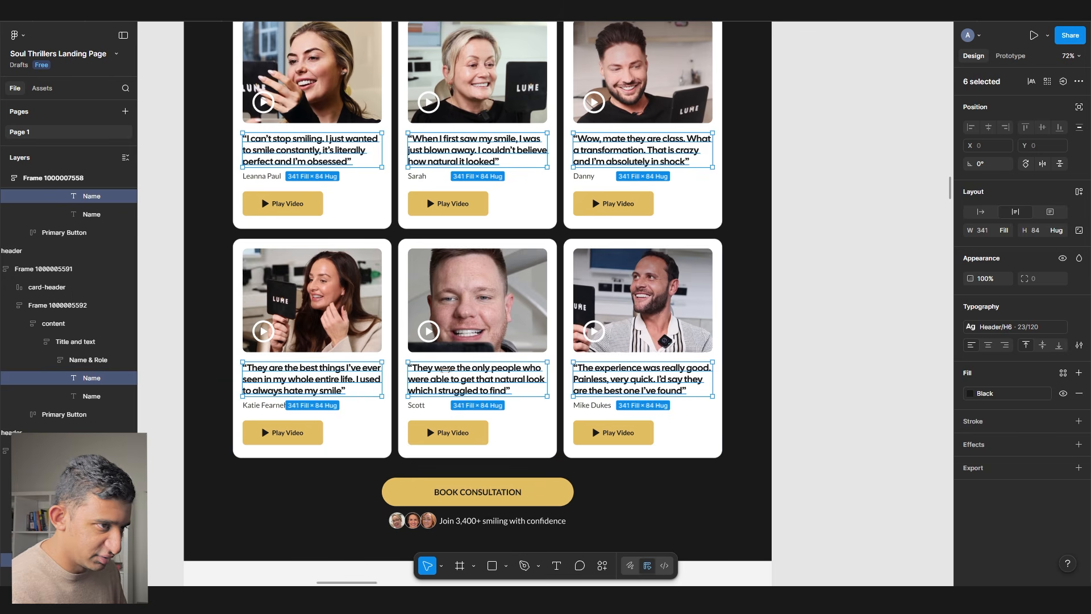
pyautogui.click(1010, 328)
pyautogui.click(878, 468)
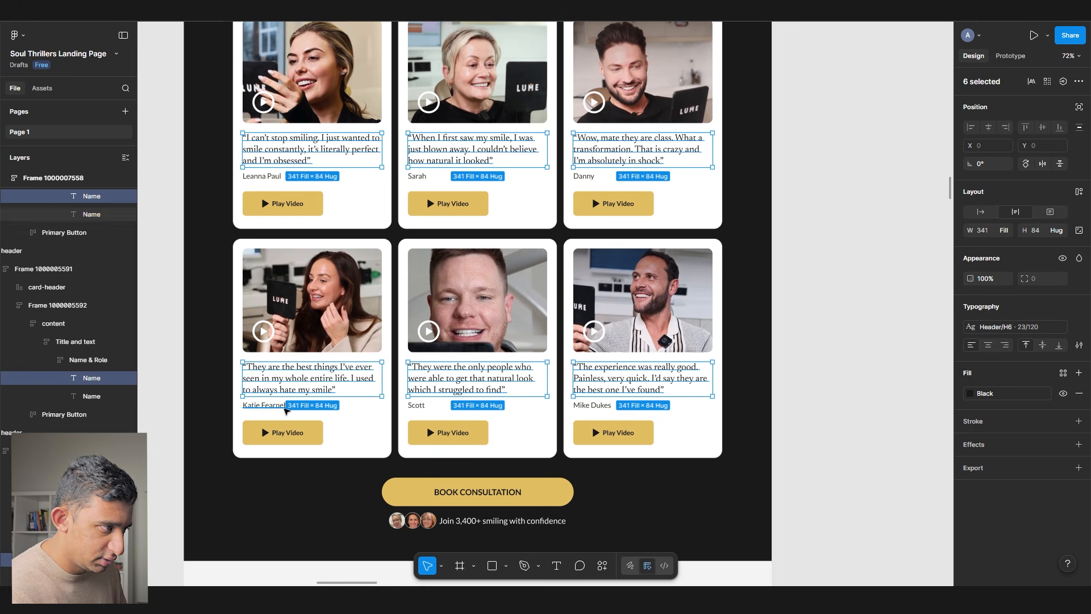
# - Select the five reviewer names without restyling them, then paste the copied testimonials section
pyautogui.click(287, 407)
pyautogui.keyDown('shift'); pyautogui.click(593, 405); pyautogui.keyUp('shift')
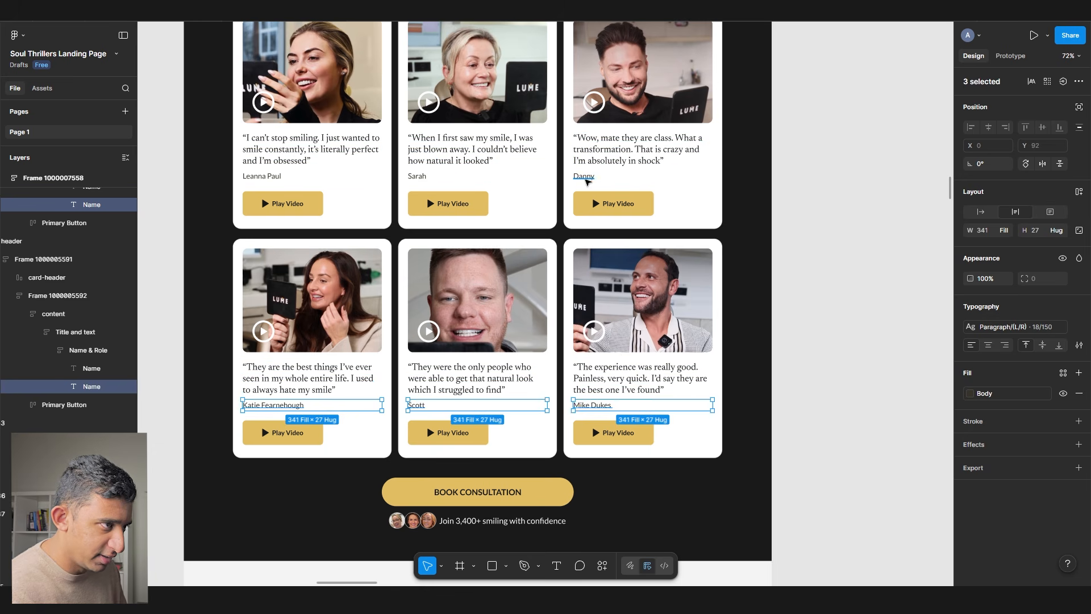
pyautogui.keyDown('shift'); pyautogui.click(585, 175); pyautogui.keyUp('shift')
pyautogui.keyDown('shift'); pyautogui.click(417, 176); pyautogui.keyUp('shift')
pyautogui.keyDown('shift'); pyautogui.click(261, 176); pyautogui.keyUp('shift')
pyautogui.click(1011, 327)
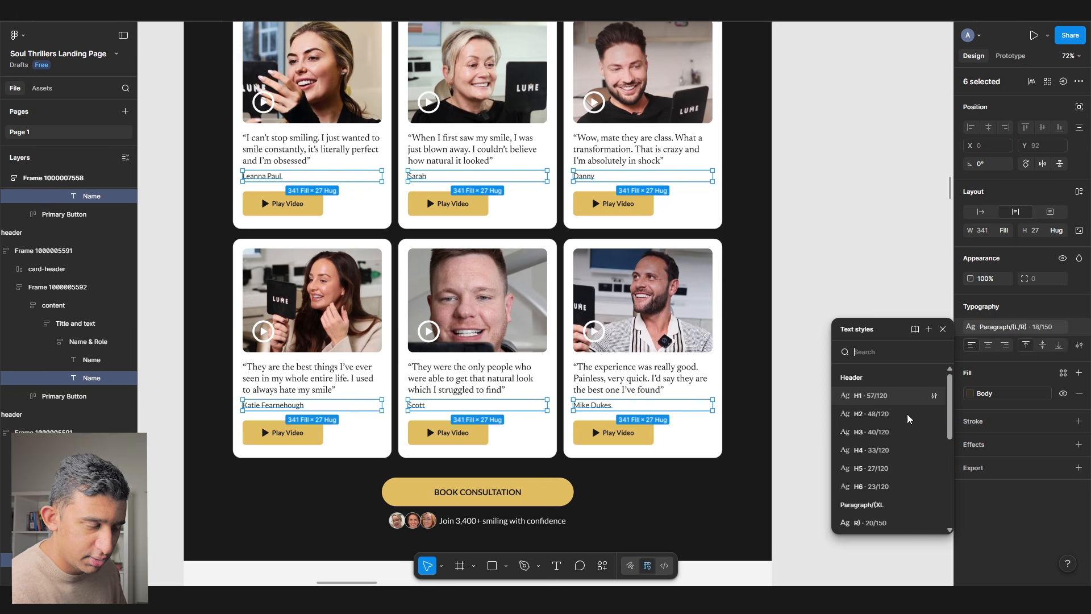
pyautogui.click(867, 375)
pyautogui.hotkey('ctrl', 'v')
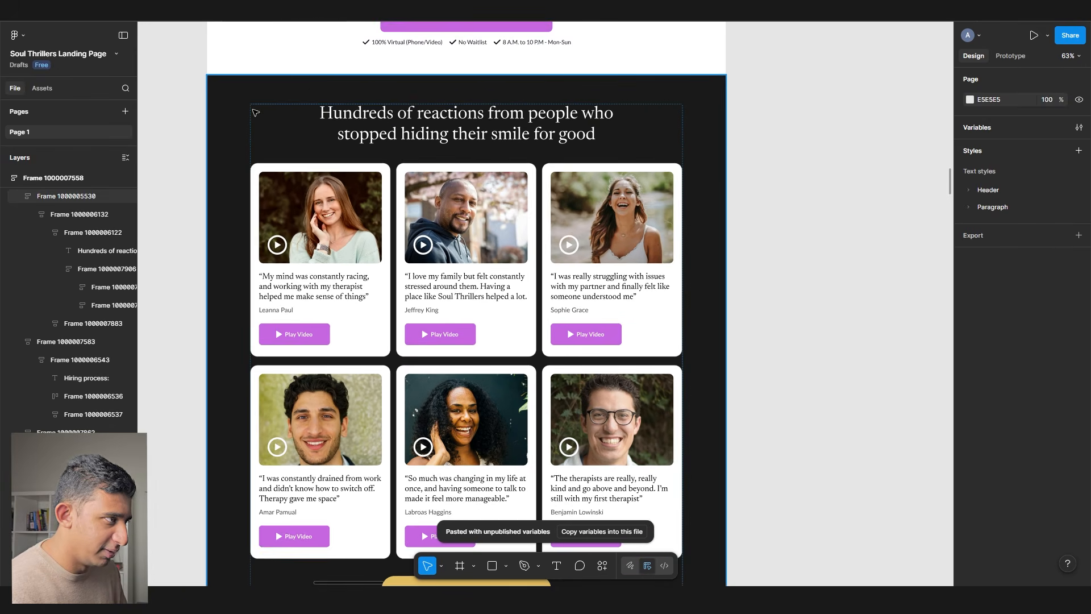
# - Fill the pasted testimonials section with the Pink colour
pyautogui.click(256, 113)
pyautogui.click(1063, 379)
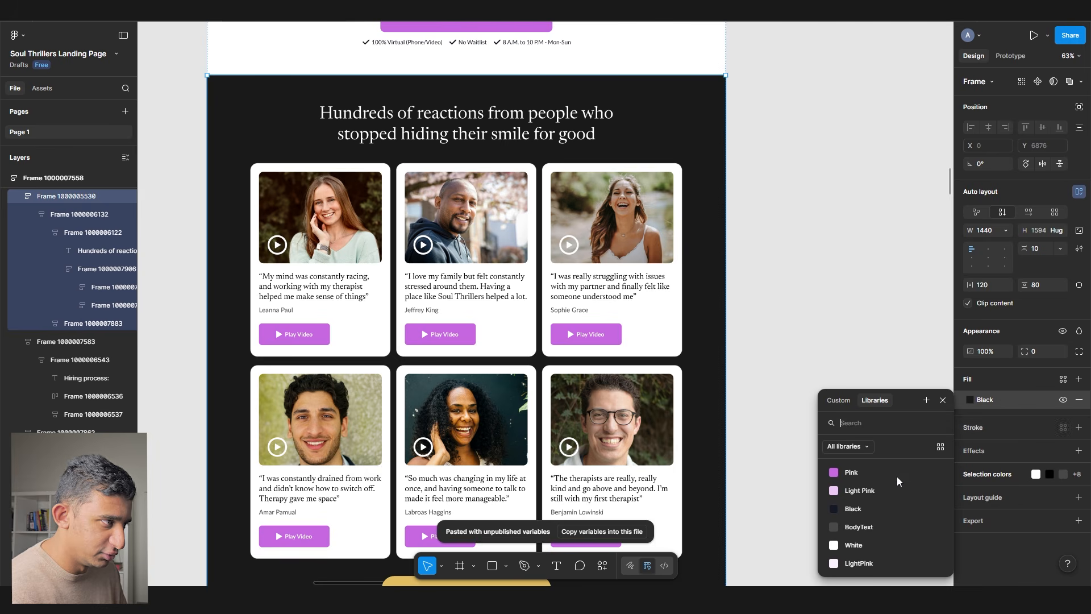
pyautogui.click(866, 476)
pyautogui.click(782, 273)
# - Swap the yellow Book Consultation button for the BOOK FREE CONSULT button with its checklist
pyautogui.scroll(-5, 782, 273)
pyautogui.click(418, 333)
pyautogui.scroll(8, 449, 318)
pyautogui.click(462, 305)
pyautogui.scroll(-8, 461, 305)
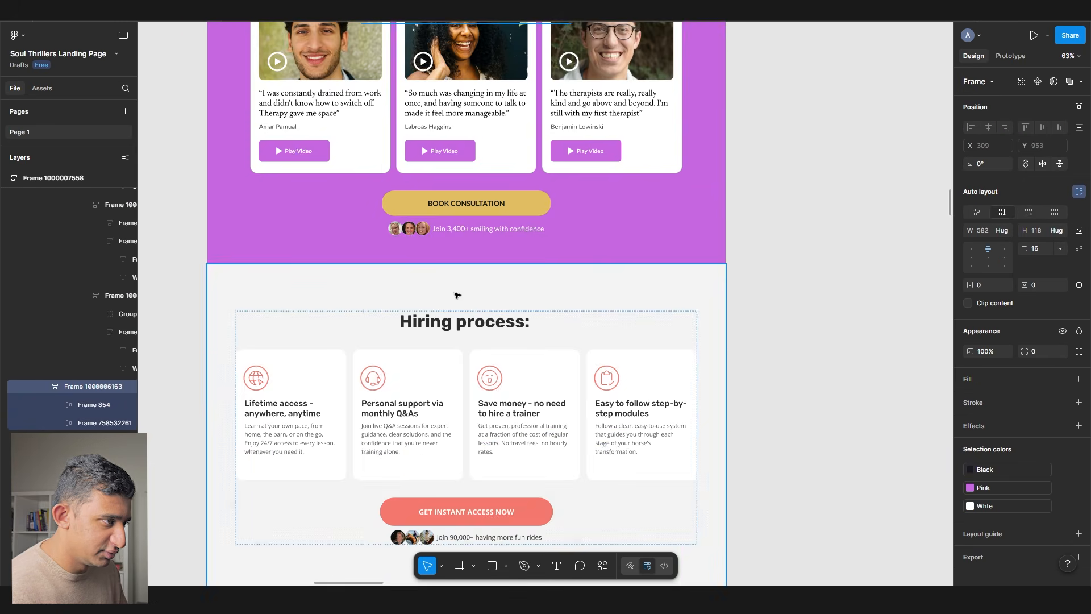
pyautogui.click(429, 203)
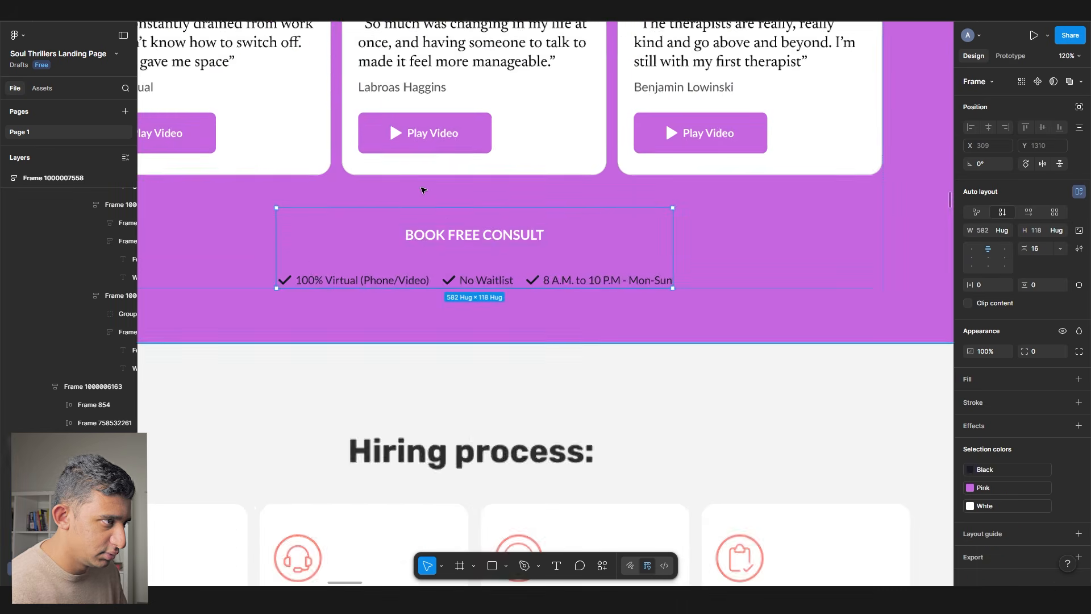
pyautogui.click(475, 235)
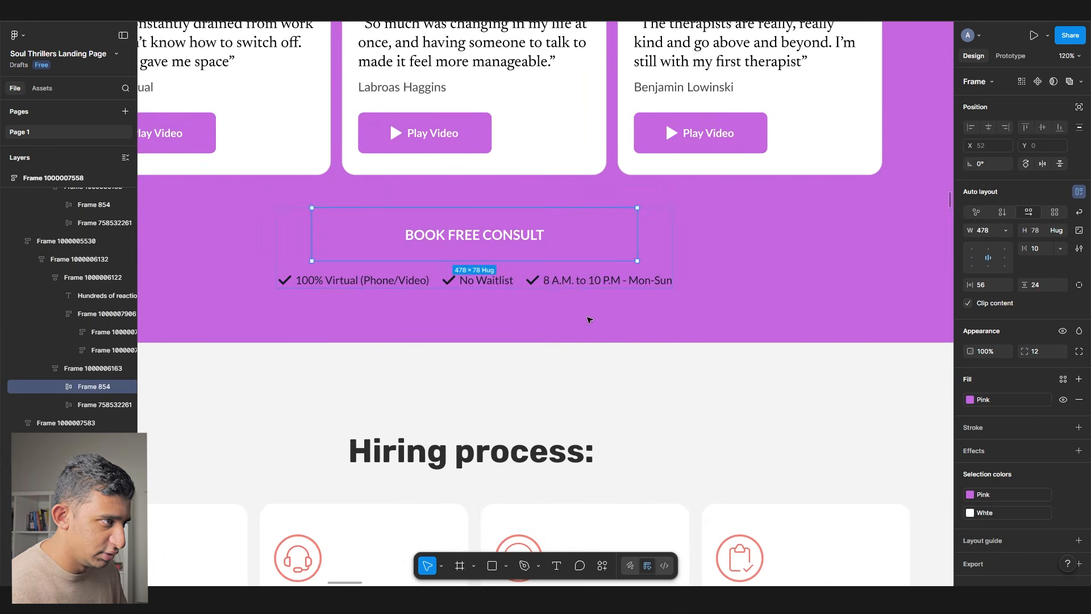
# - Give the BOOK FREE CONSULT button a White background and Black text
pyautogui.click(995, 400)
pyautogui.click(851, 545)
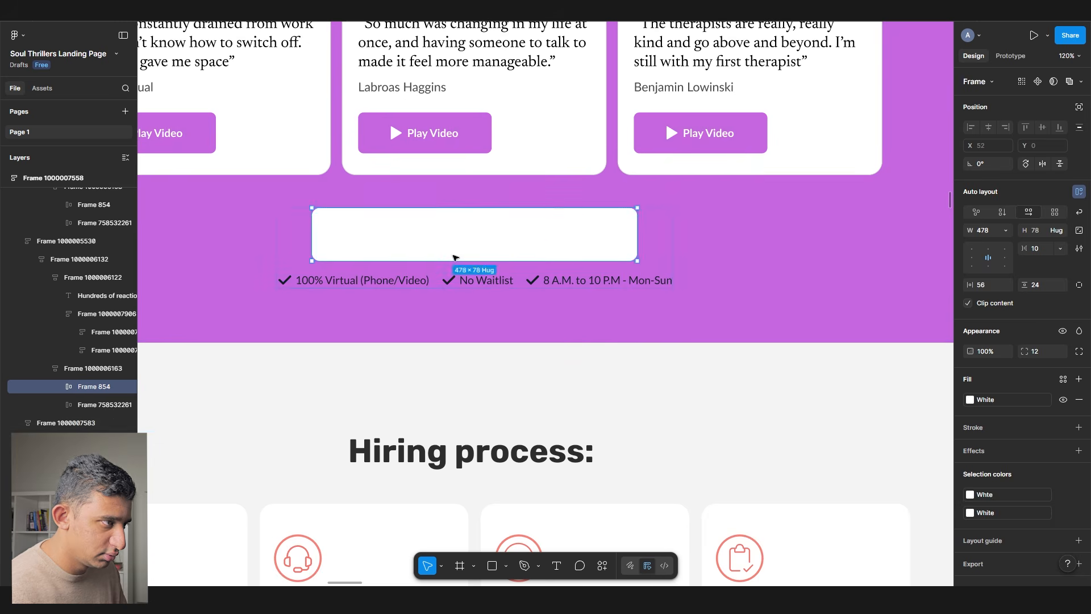
pyautogui.doubleClick(475, 234)
pyautogui.click(970, 393)
pyautogui.click(851, 472)
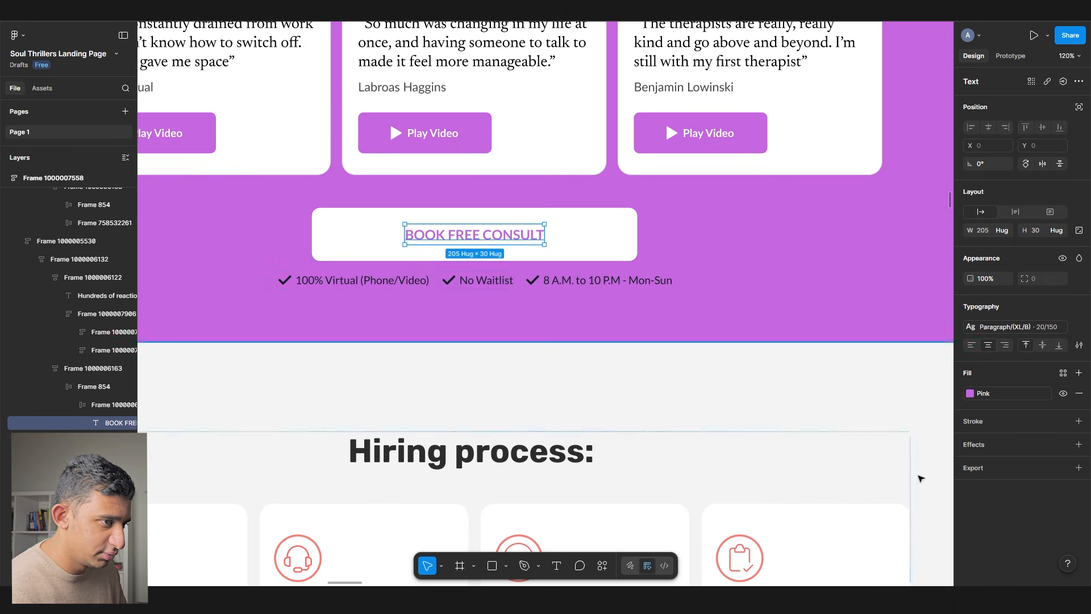
pyautogui.click(970, 393)
pyautogui.click(851, 508)
# - Turn the checklist text under the button White
pyautogui.click(329, 279)
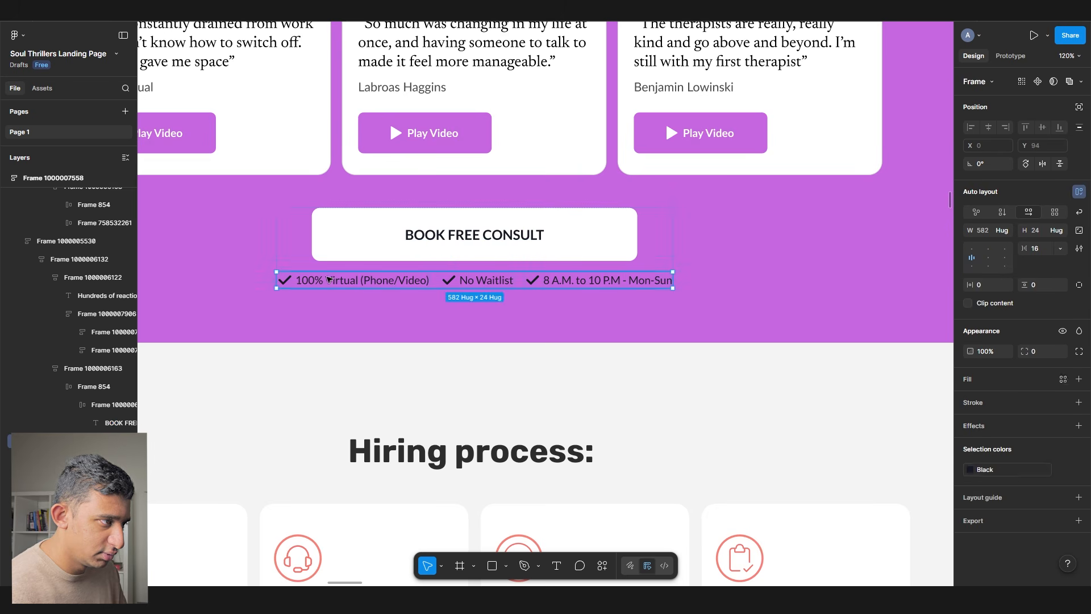
pyautogui.click(986, 471)
pyautogui.click(854, 545)
pyautogui.scroll(-6, 689, 251)
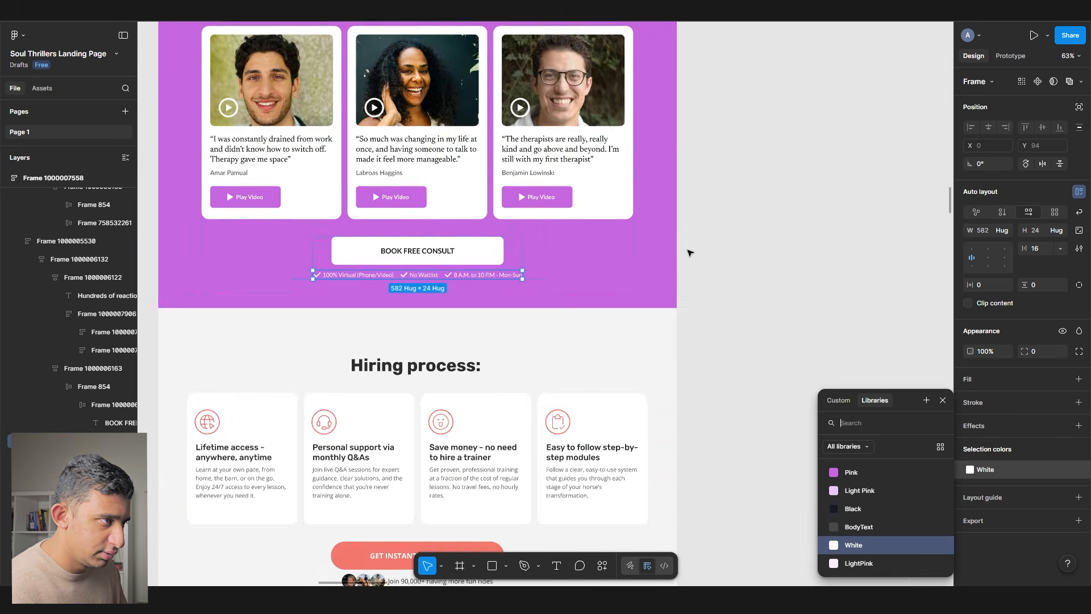
pyautogui.click(743, 256)
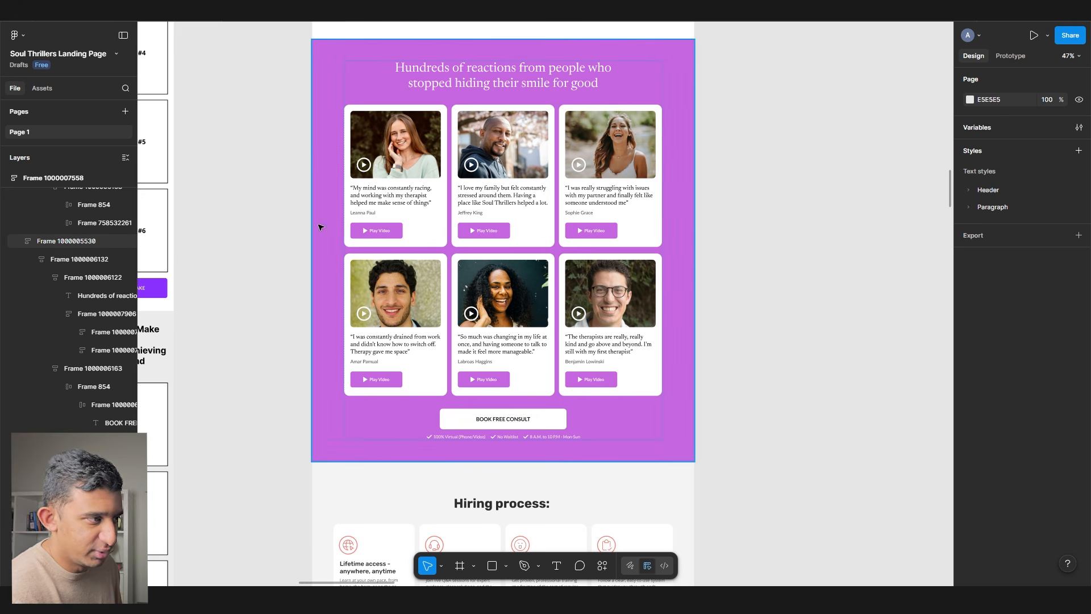
# - Scroll down past the testimonial cards to reach the Hiring process section
pyautogui.scroll(8, 321, 227)
pyautogui.click(261, 283)
pyautogui.scroll(-3, 267, 284)
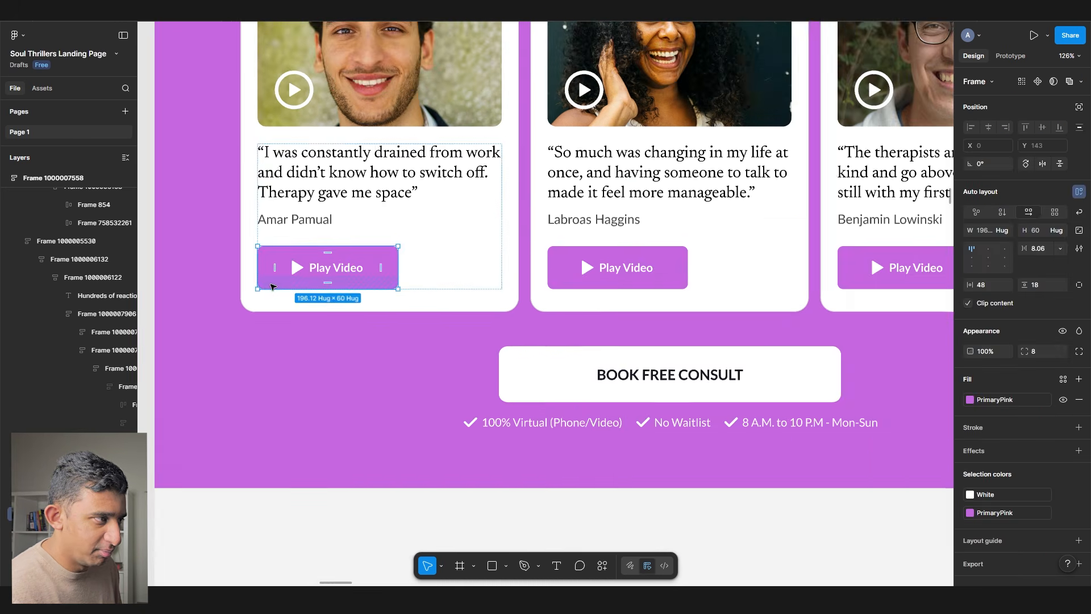
pyautogui.scroll(-5, 271, 286)
pyautogui.scroll(3, 271, 286)
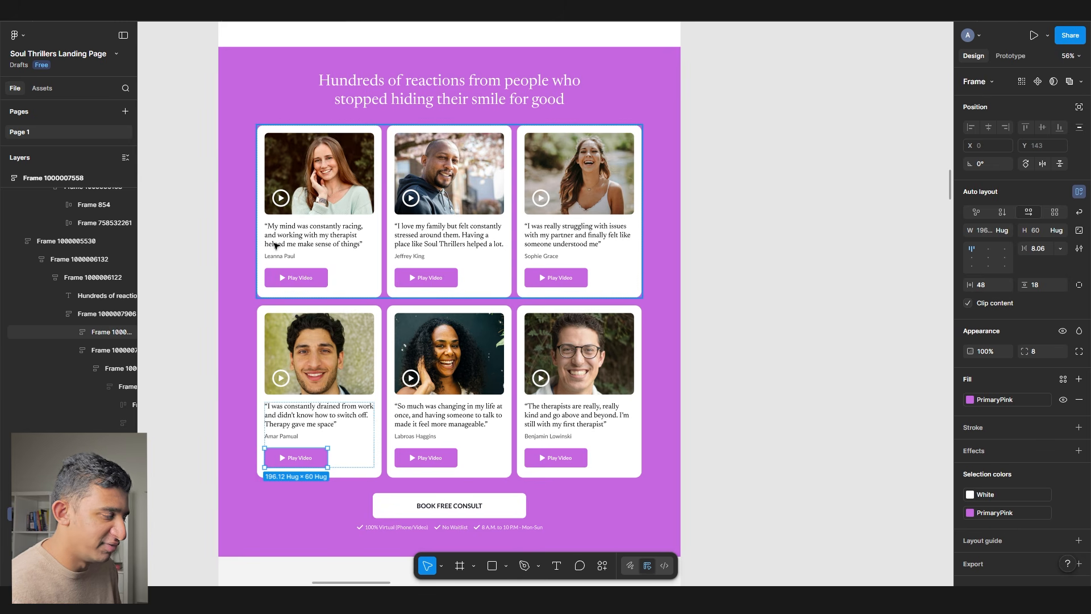
pyautogui.hscroll(2, 275, 245)
pyautogui.scroll(7, 506, 264)
pyautogui.click(703, 334)
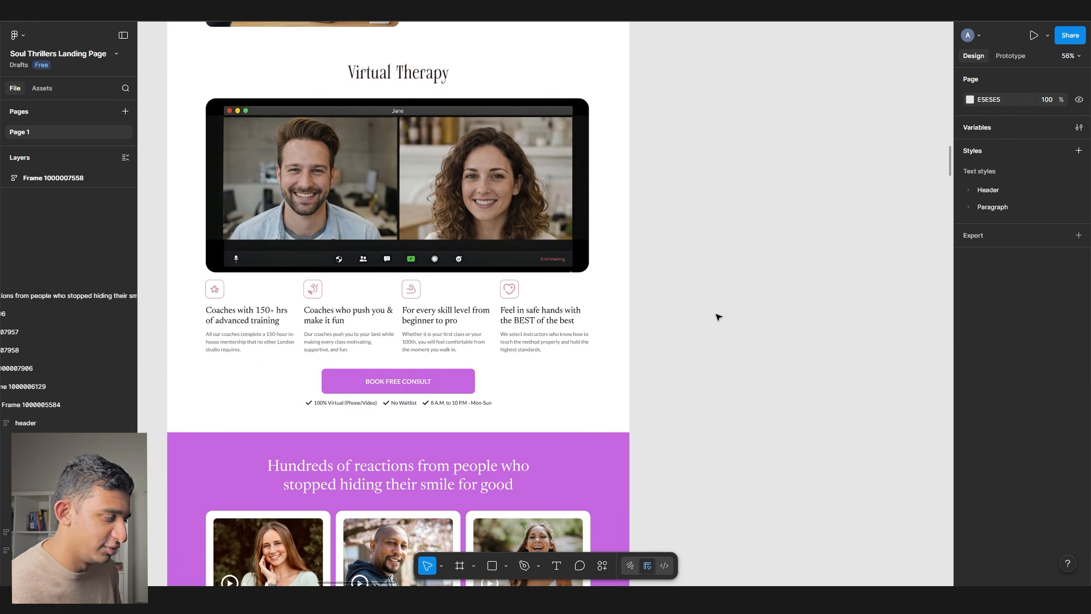
pyautogui.scroll(-5, 715, 319)
pyautogui.scroll(-8, 716, 319)
pyautogui.scroll(3, 709, 324)
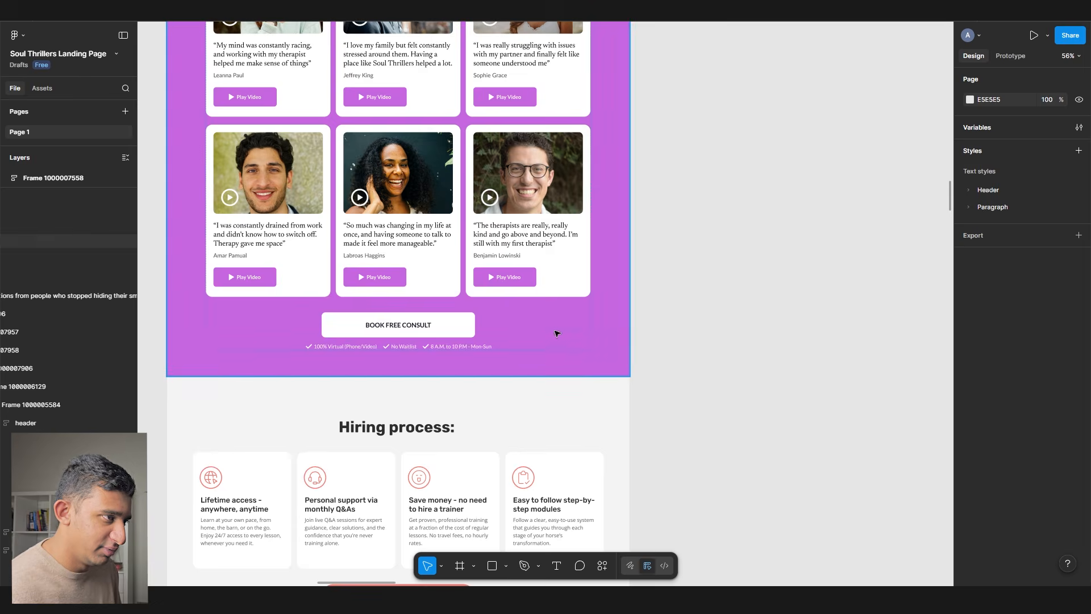
pyautogui.scroll(2, 565, 318)
pyautogui.scroll(-5, 562, 311)
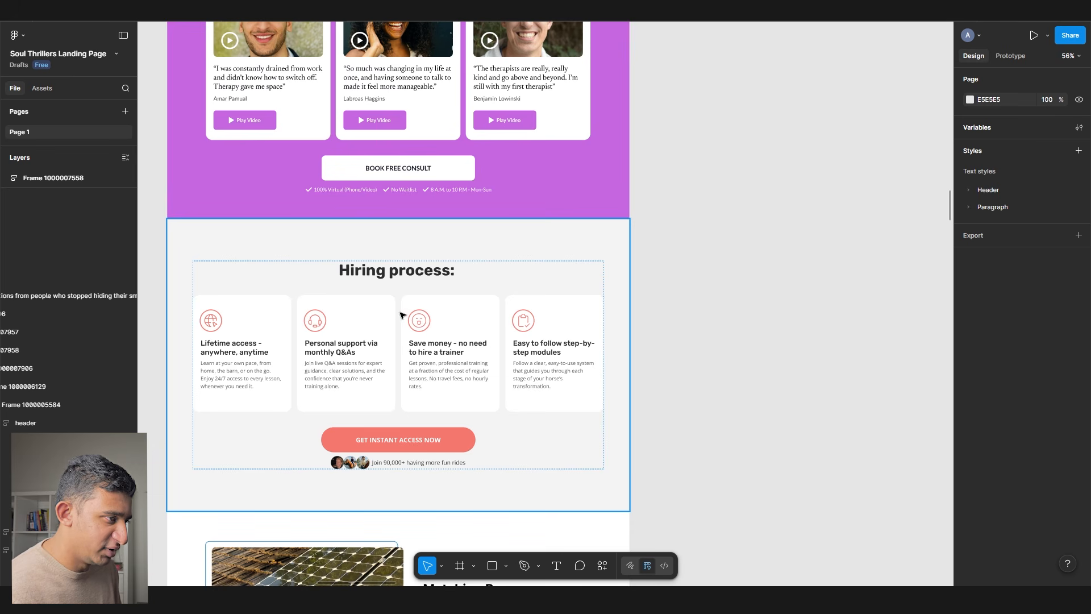
# - Draw a new 64×64 frame beside the Hiring process section
pyautogui.click(209, 322)
pyautogui.doubleClick(209, 322)
pyautogui.doubleClick(210, 322)
pyautogui.scroll(4, 210, 323)
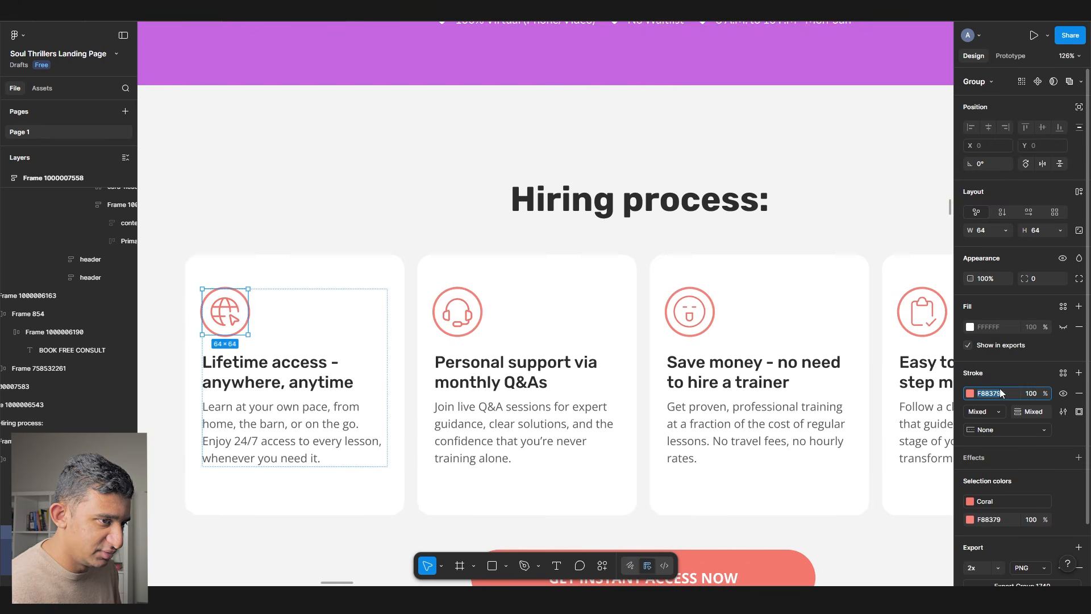
pyautogui.hscroll(-7, 324, 239)
pyautogui.scroll(-1, 324, 239)
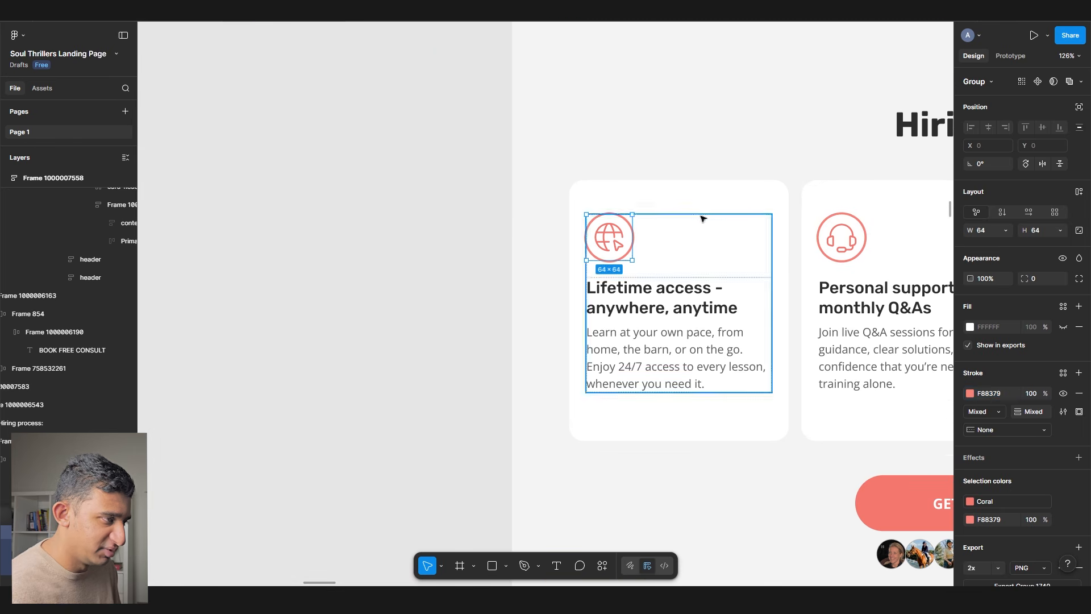
pyautogui.press('f')
pyautogui.moveTo(312, 200); pyautogui.dragTo(390, 258)
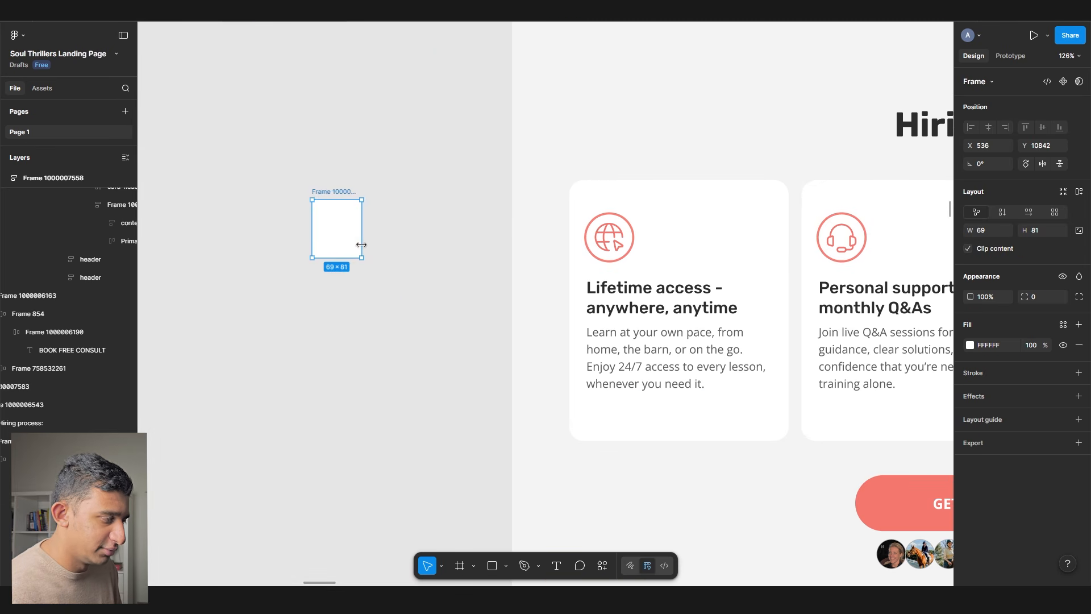
pyautogui.write('64')
pyautogui.press('Tab')
pyautogui.write('646')
pyautogui.press('Tab')
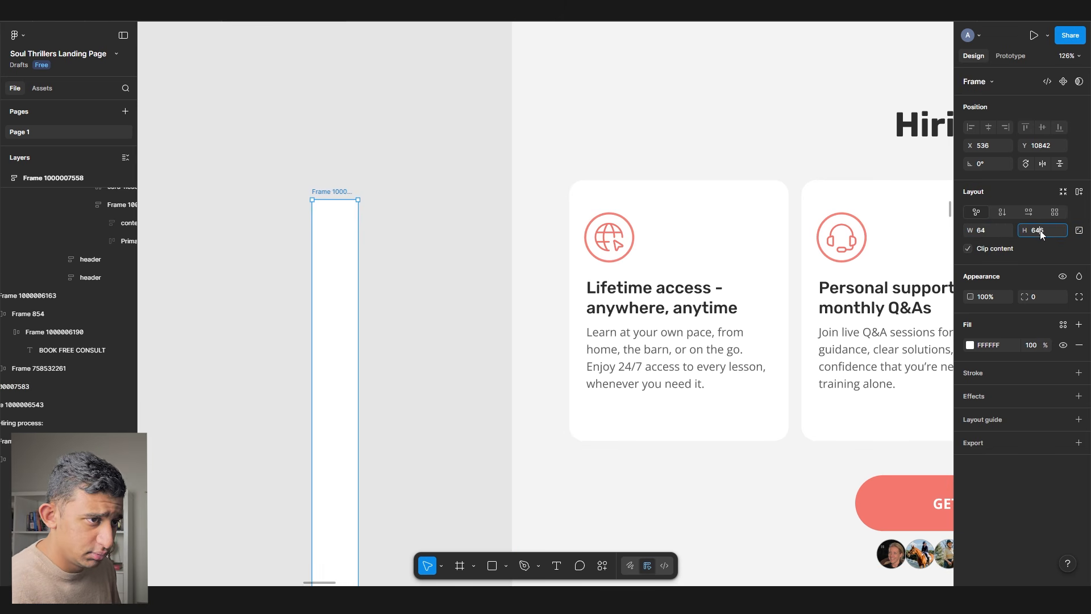
pyautogui.press('Tab')
# - Cut the globe icon out of the first card and place it inside the new frame
pyautogui.doubleClick(602, 237)
pyautogui.doubleClick(602, 238)
pyautogui.doubleClick(601, 238)
pyautogui.hotkey('ctrl', 'x')
pyautogui.scroll(5, 322, 221)
pyautogui.hotkey('ctrl', 'v')
pyautogui.moveTo(512, 295); pyautogui.dragTo(326, 216)
pyautogui.click(312, 158)
pyautogui.click(313, 147)
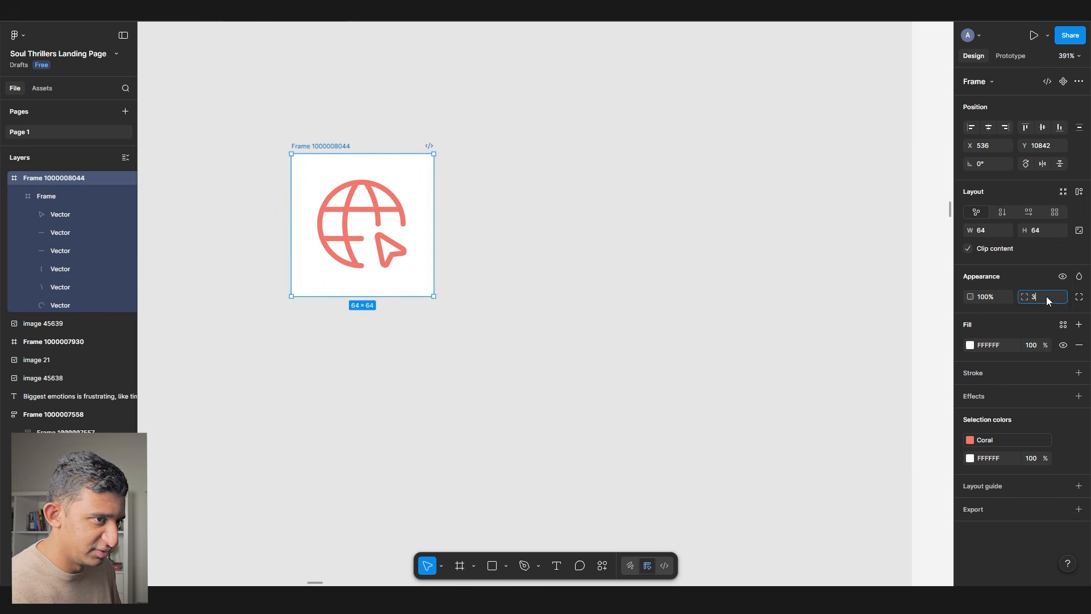
# - Fill the card's icon frame with Light Pink and round it with corner radius 32
pyautogui.scroll(-5, 362, 250)
pyautogui.click(556, 253)
pyautogui.click(564, 258)
pyautogui.click(455, 307)
pyautogui.scroll(5, 548, 253)
pyautogui.click(546, 259)
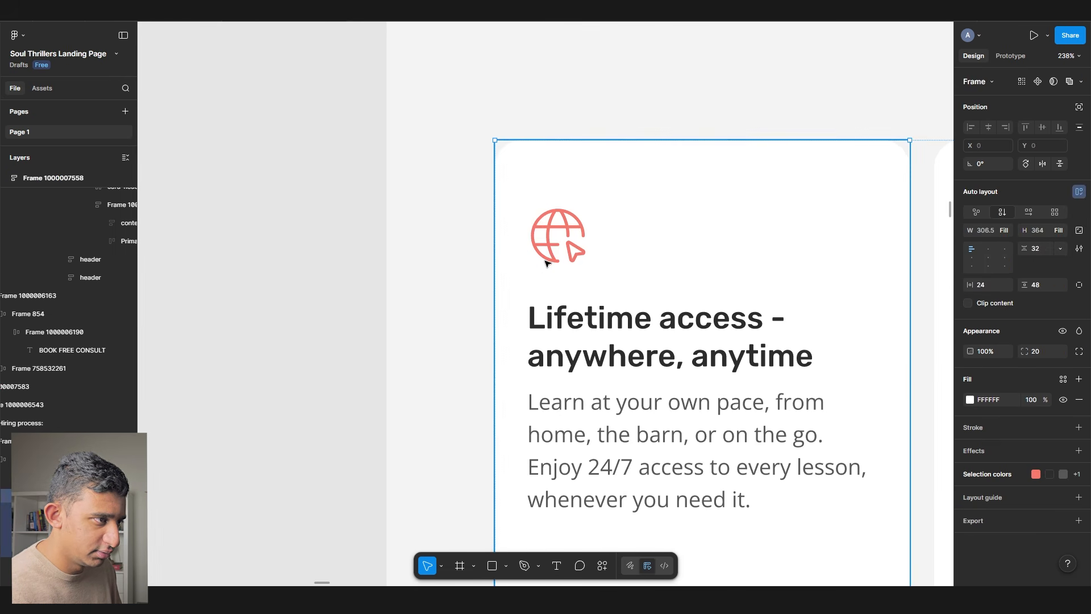
pyautogui.click(1064, 324)
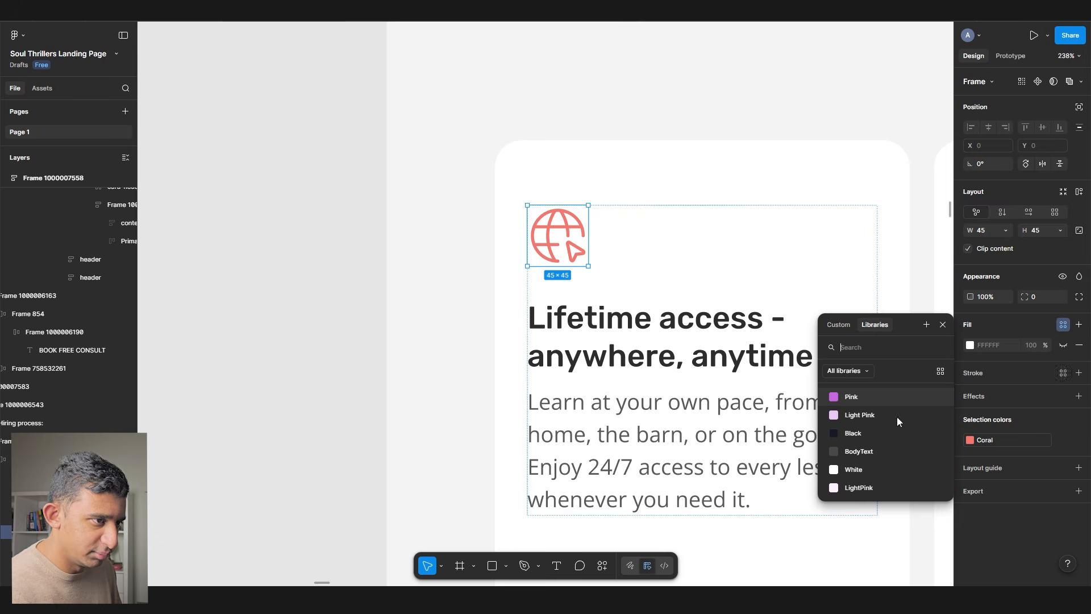
pyautogui.click(852, 396)
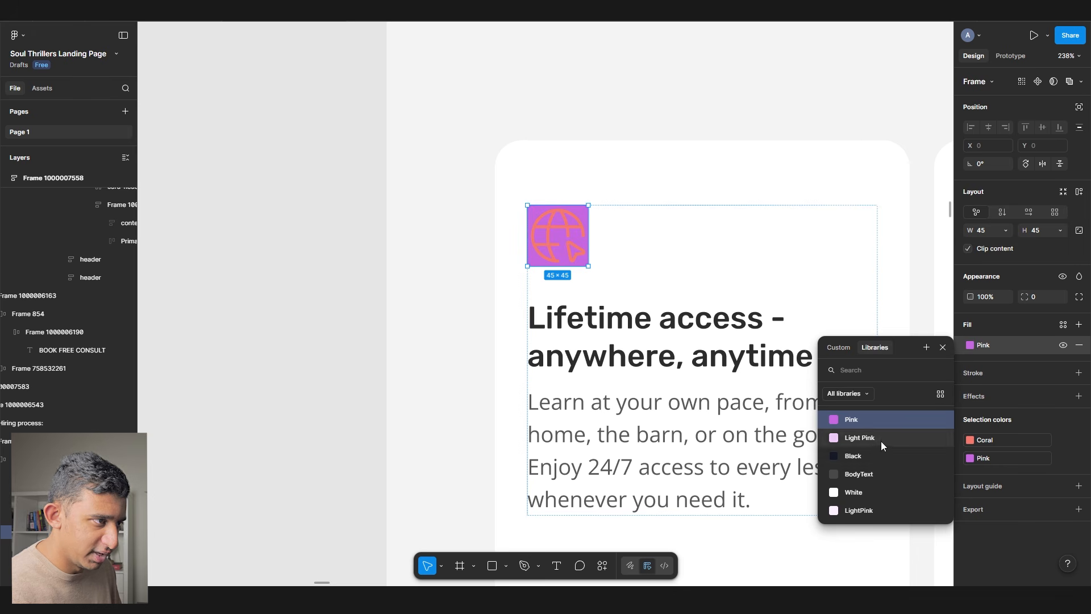
pyautogui.click(883, 445)
pyautogui.click(1052, 298)
pyautogui.write('3')
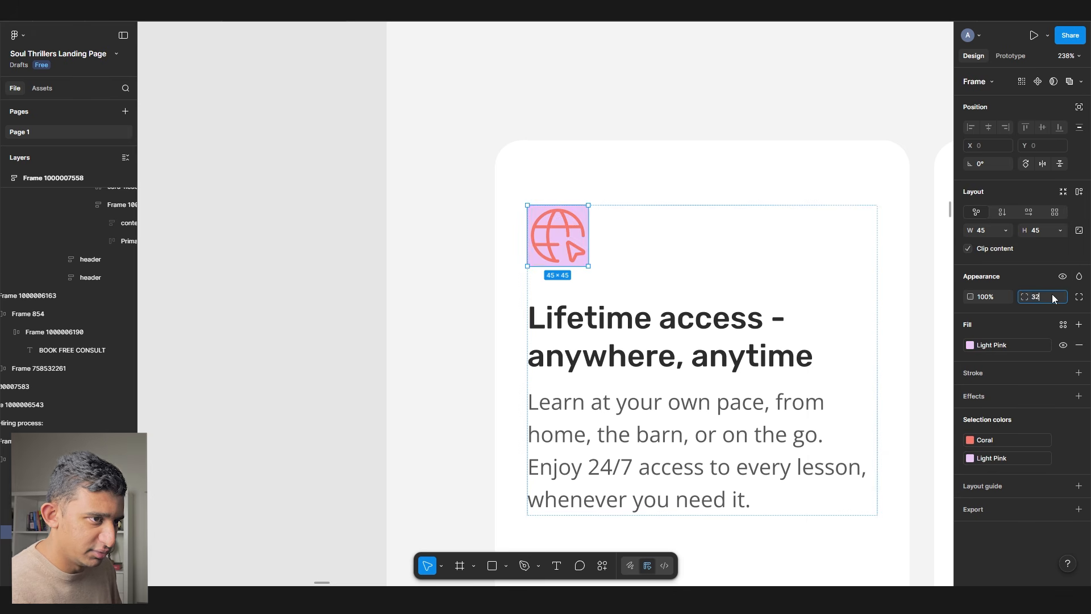
pyautogui.write('2')
pyautogui.press('Tab')
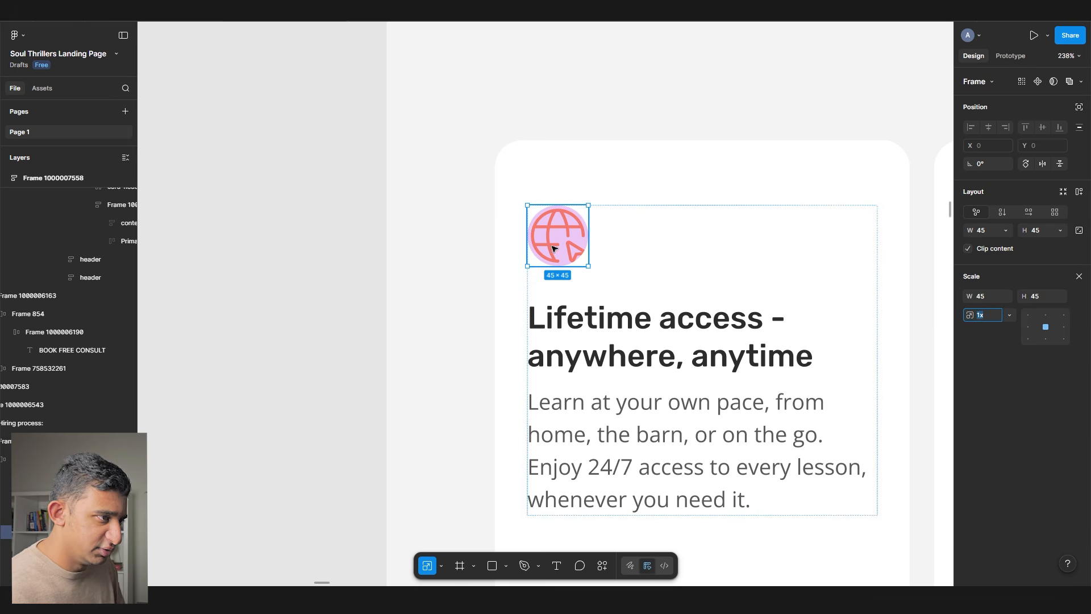
# - Delete the curved line from the globe inside the pink icon frame
pyautogui.moveTo(588, 247); pyautogui.dragTo(616, 251)
pyautogui.keyDown('ctrl'); pyautogui.click(589, 247); pyautogui.keyUp('ctrl')
pyautogui.click(602, 269)
pyautogui.doubleClick(600, 270)
pyautogui.doubleClick(598, 271)
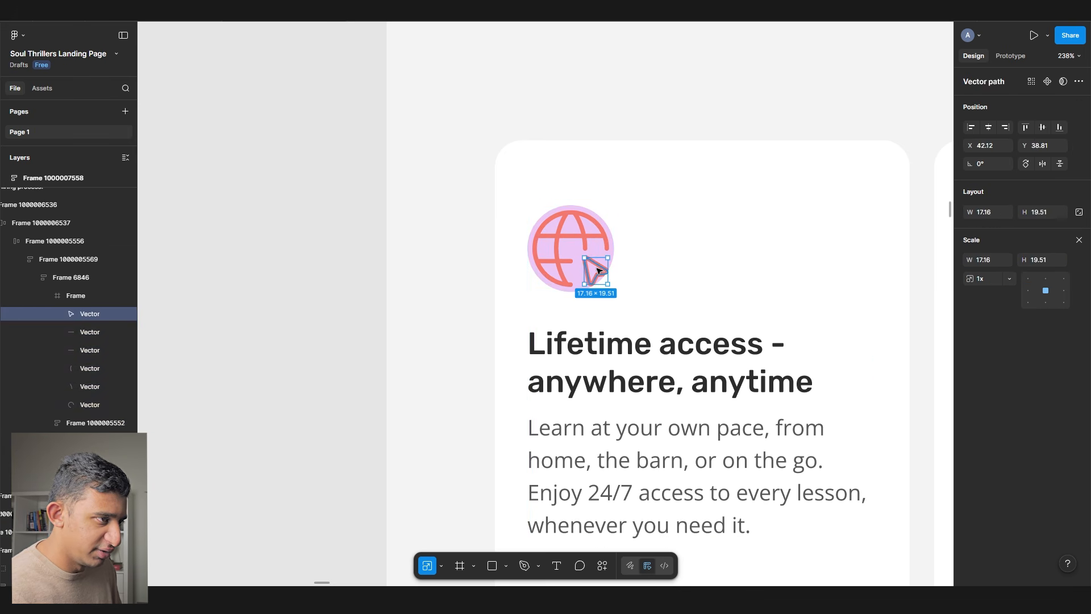
pyautogui.click(564, 247)
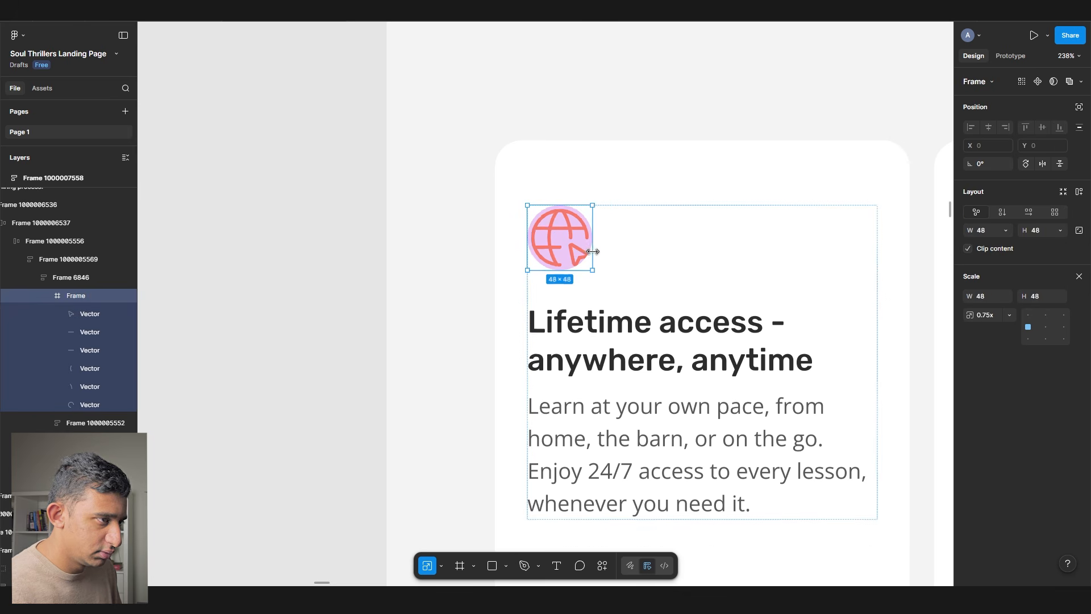
pyautogui.doubleClick(569, 241)
pyautogui.click(560, 224)
pyautogui.press('Delete')
pyautogui.doubleClick(560, 223)
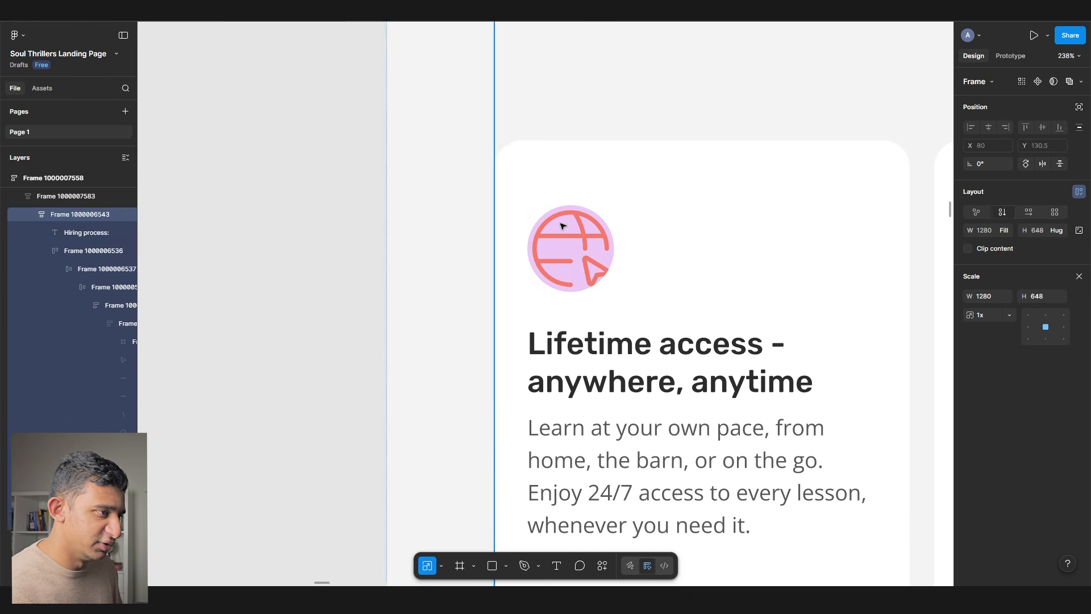
pyautogui.doubleClick(561, 223)
pyautogui.doubleClick(561, 223)
pyautogui.doubleClick(560, 222)
# - Move the globe out of the separate circle and paste the empty circle over the card's icon
pyautogui.moveTo(599, 281); pyautogui.dragTo(575, 324)
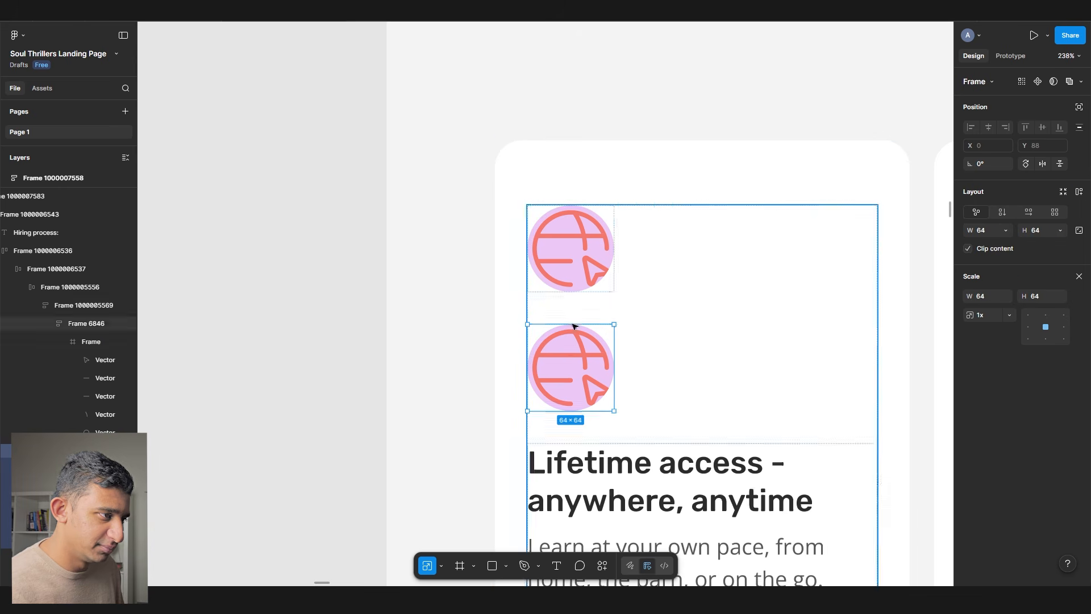
pyautogui.doubleClick(579, 357)
pyautogui.press('Delete')
pyautogui.scroll(-5, 579, 356)
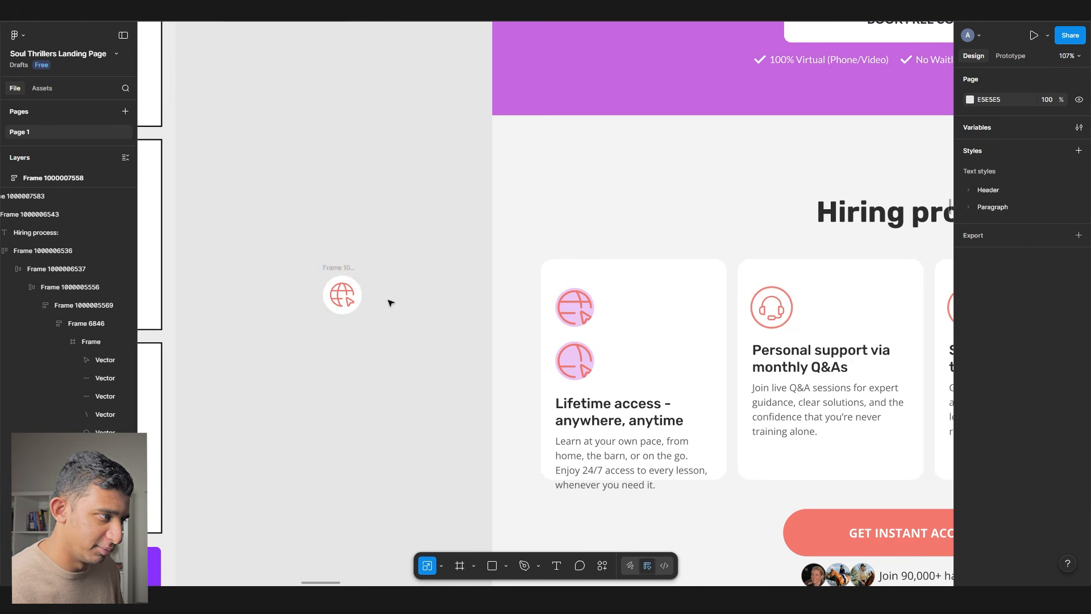
pyautogui.click(338, 296)
pyautogui.moveTo(337, 296); pyautogui.dragTo(337, 348)
pyautogui.click(355, 295)
pyautogui.hotkey('ctrl', 'c')
pyautogui.doubleClick(579, 338)
pyautogui.doubleClick(580, 358)
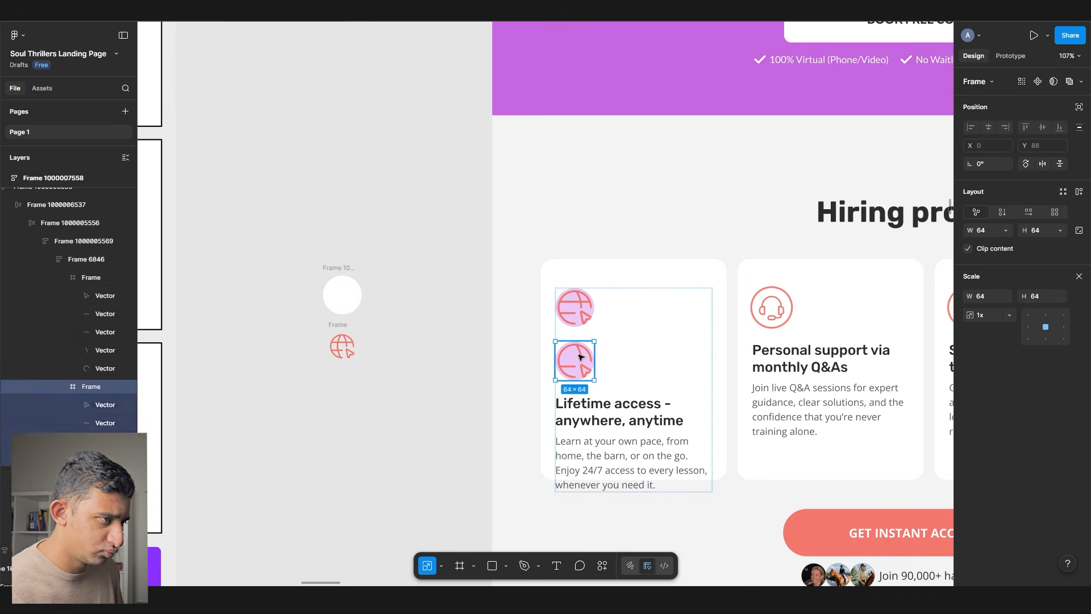
pyautogui.hotkey('ctrl', 'shift', 'r')
# - Delete the leftover globe, fill the 64×64 circle Light Pink, and copy the first card
pyautogui.click(585, 322)
pyautogui.press('Delete')
pyautogui.click(585, 322)
pyautogui.click(1063, 324)
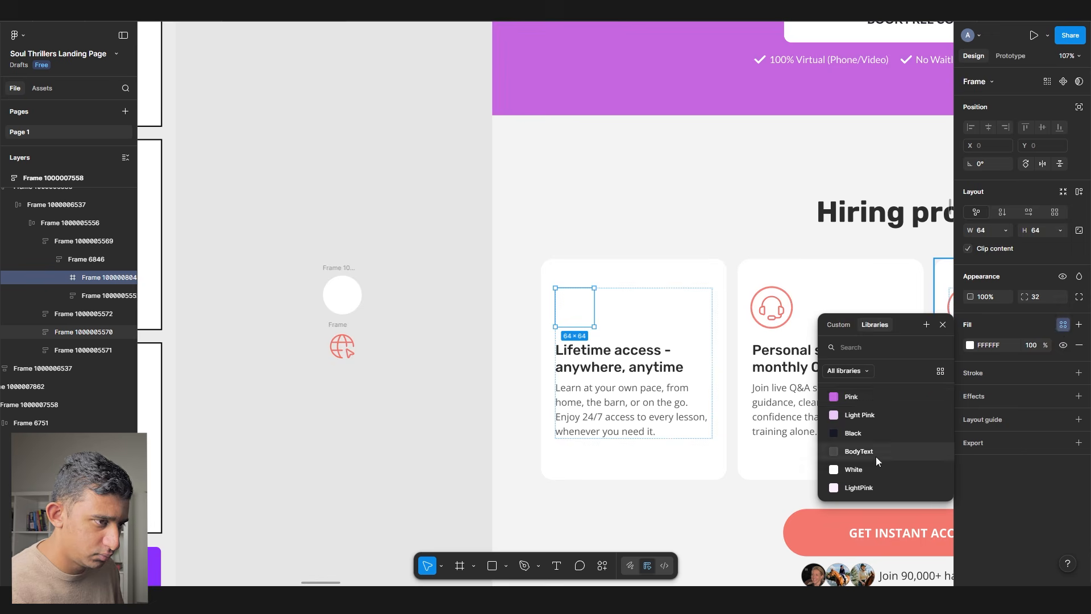
pyautogui.click(860, 414)
pyautogui.scroll(4, 649, 349)
pyautogui.click(615, 300)
pyautogui.scroll(-2, 580, 263)
pyautogui.moveTo(575, 259); pyautogui.dragTo(266, 204)
pyautogui.click(290, 165)
pyautogui.hotkey('ctrl', 'c')
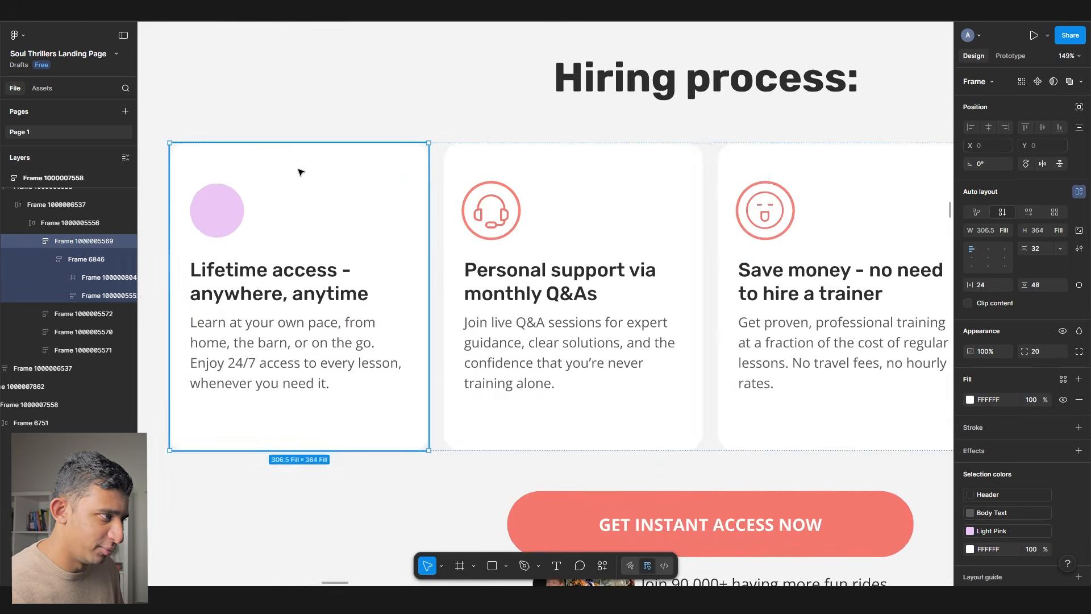
# - Replace the other Hiring process cards with copies of the first card
pyautogui.scroll(-2, 346, 202)
pyautogui.click(475, 218)
pyautogui.hotkey('ctrl', 'shift', 'r')
pyautogui.click(645, 233)
pyautogui.hotkey('ctrl', 'shift', 'r')
pyautogui.click(787, 261)
# - Apply the Header/H6 text style to all card headings
pyautogui.keyDown('ctrl'); pyautogui.click(295, 257); pyautogui.keyUp('ctrl')
pyautogui.keyDown('ctrl'); pyautogui.keyDown('shift'); pyautogui.click(571, 244); pyautogui.keyUp('shift'); pyautogui.keyUp('ctrl')
pyautogui.hotkey('ctrl', 'z')
pyautogui.keyDown('ctrl'); pyautogui.keyDown('shift'); pyautogui.click(497, 262); pyautogui.keyUp('shift'); pyautogui.keyUp('ctrl')
pyautogui.keyDown('ctrl'); pyautogui.keyDown('shift'); pyautogui.click(632, 257); pyautogui.keyUp('shift'); pyautogui.keyUp('ctrl')
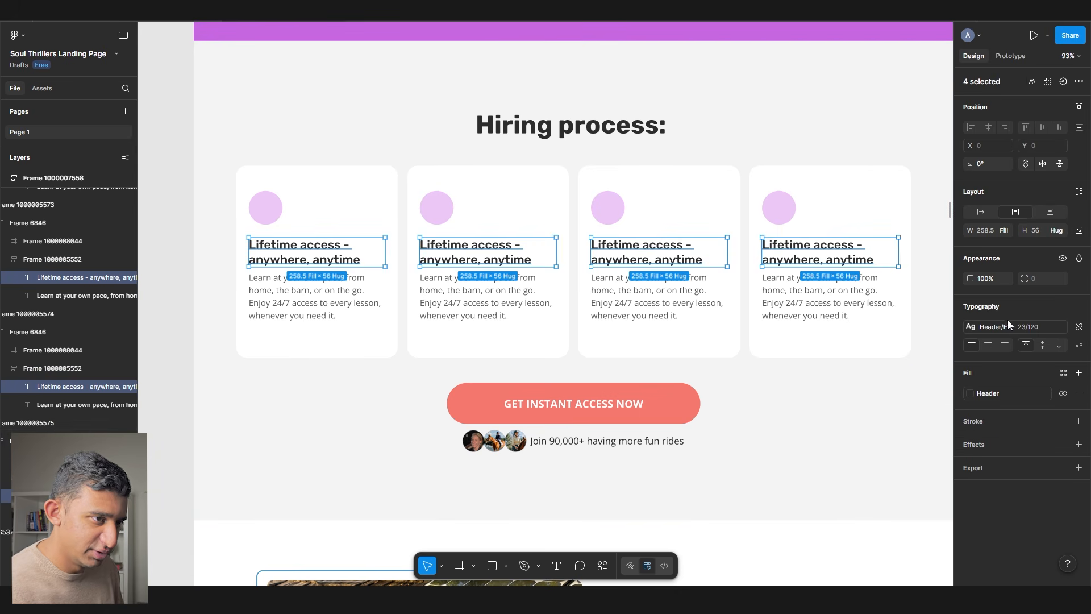
pyautogui.click(1009, 324)
pyautogui.click(863, 487)
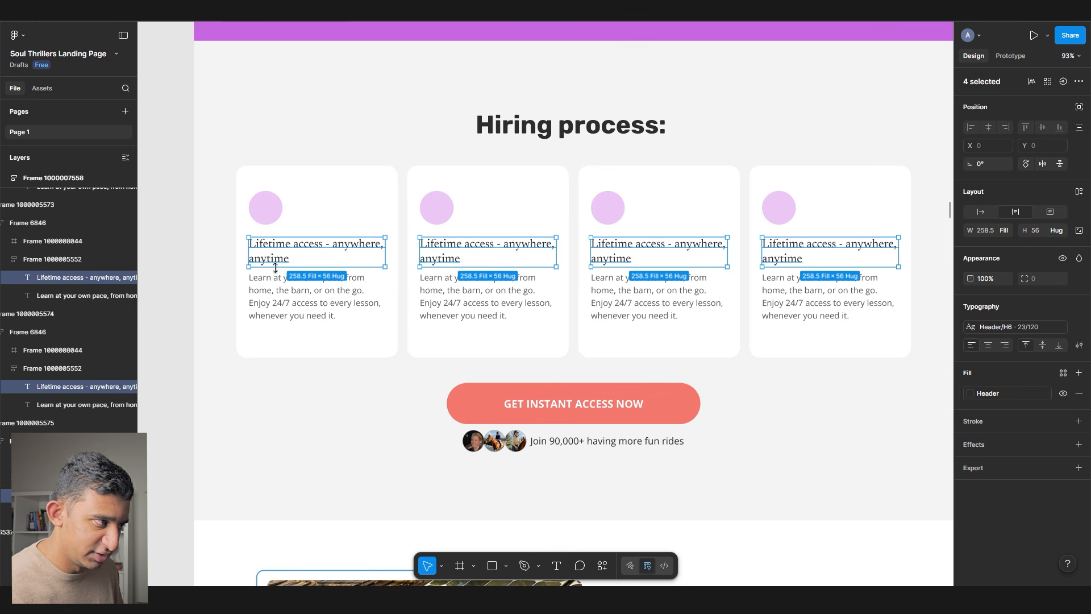
# - Apply the Paragraph R 16/150 text style to the card paragraphs
pyautogui.keyDown('ctrl'); pyautogui.click(310, 293); pyautogui.keyUp('ctrl')
pyautogui.keyDown('ctrl'); pyautogui.keyDown('shift'); pyautogui.click(493, 303); pyautogui.keyUp('shift'); pyautogui.keyUp('ctrl')
pyautogui.keyDown('ctrl'); pyautogui.keyDown('shift'); pyautogui.click(662, 307); pyautogui.keyUp('shift'); pyautogui.keyUp('ctrl')
pyautogui.click(1011, 327)
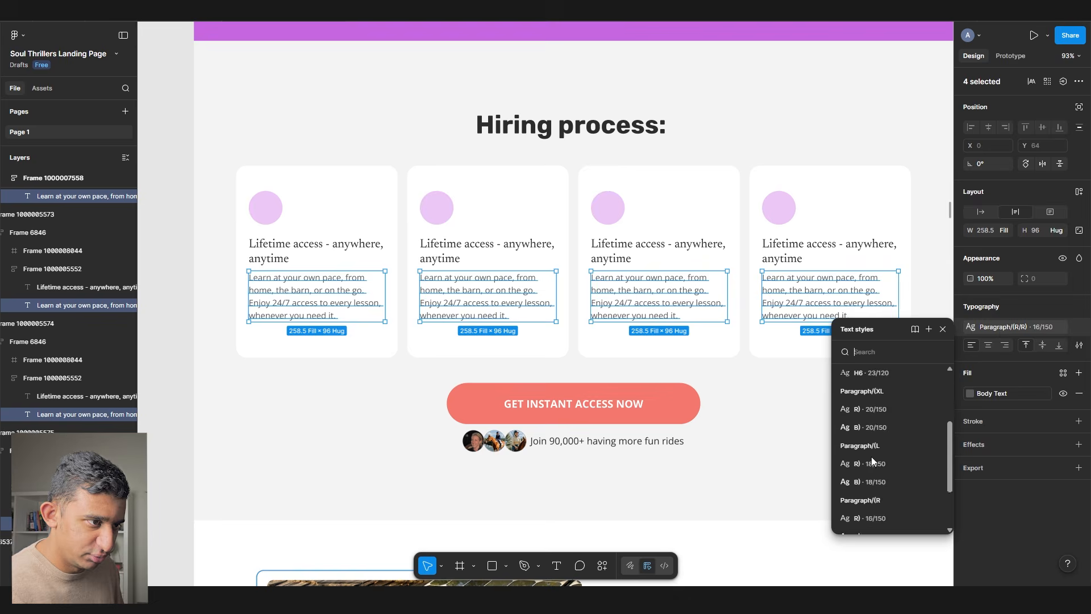
pyautogui.click(866, 450)
# - Replace the coral Get Instant Access button with the purple Book Free Consult block
pyautogui.scroll(-3, 568, 341)
pyautogui.scroll(10, 569, 341)
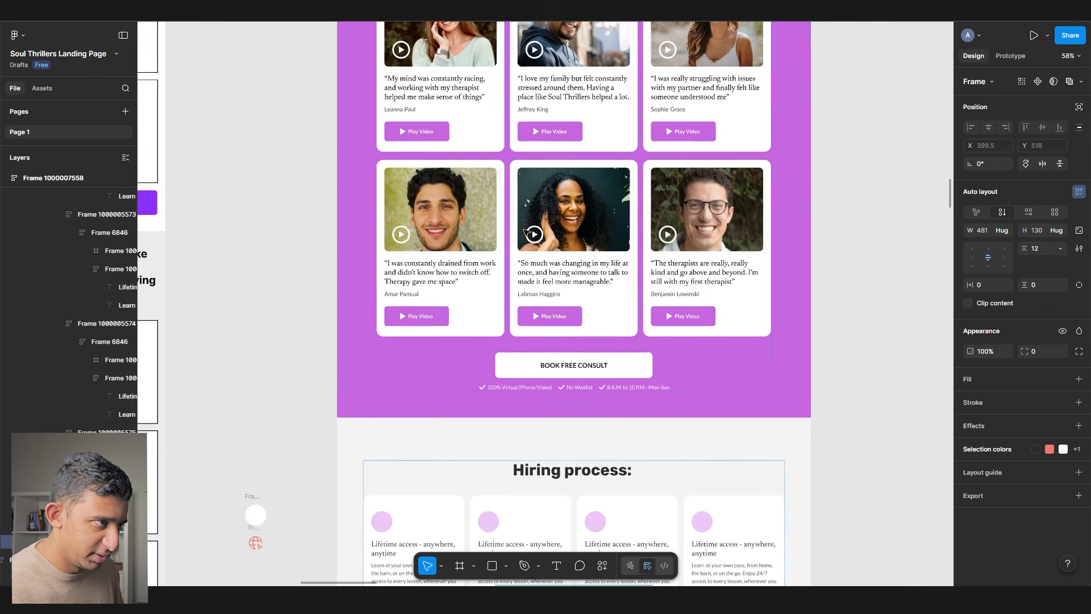
pyautogui.click(549, 300)
pyautogui.doubleClick(549, 300)
pyautogui.hotkey('shift', 'Return')
pyautogui.scroll(-10, 549, 300)
pyautogui.click(561, 449)
pyautogui.doubleClick(561, 450)
pyautogui.hotkey('shift', 'Return')
pyautogui.hotkey('ctrl', 'shift', 'r')
# - Set the Hiring process section's height to Hug contents
pyautogui.scroll(-2, 563, 450)
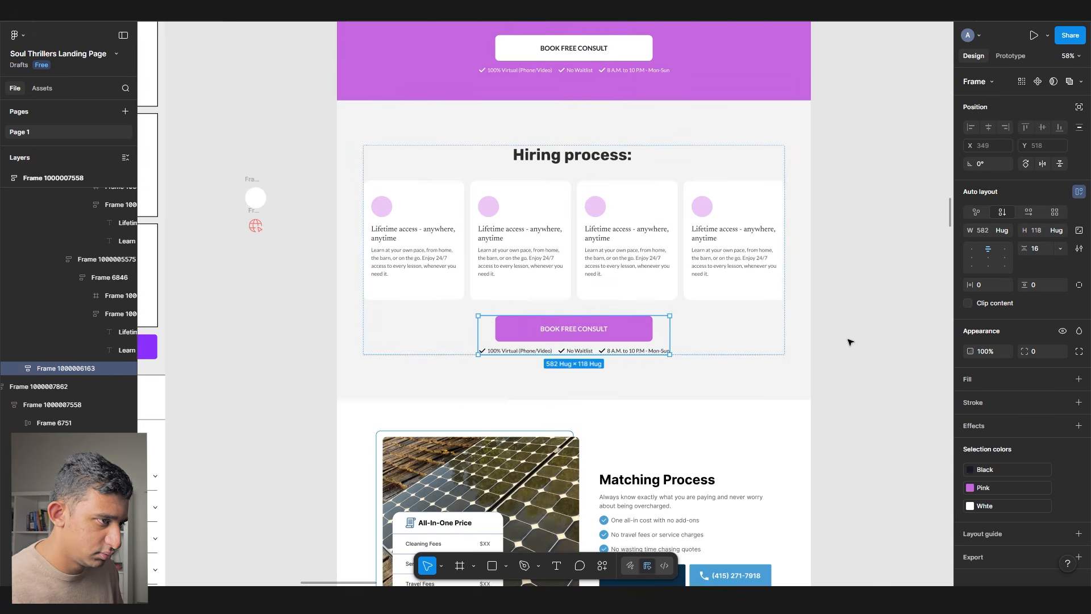
pyautogui.click(890, 325)
pyautogui.click(562, 147)
pyautogui.click(1060, 230)
pyautogui.click(1049, 242)
pyautogui.click(899, 285)
pyautogui.scroll(-4, 900, 285)
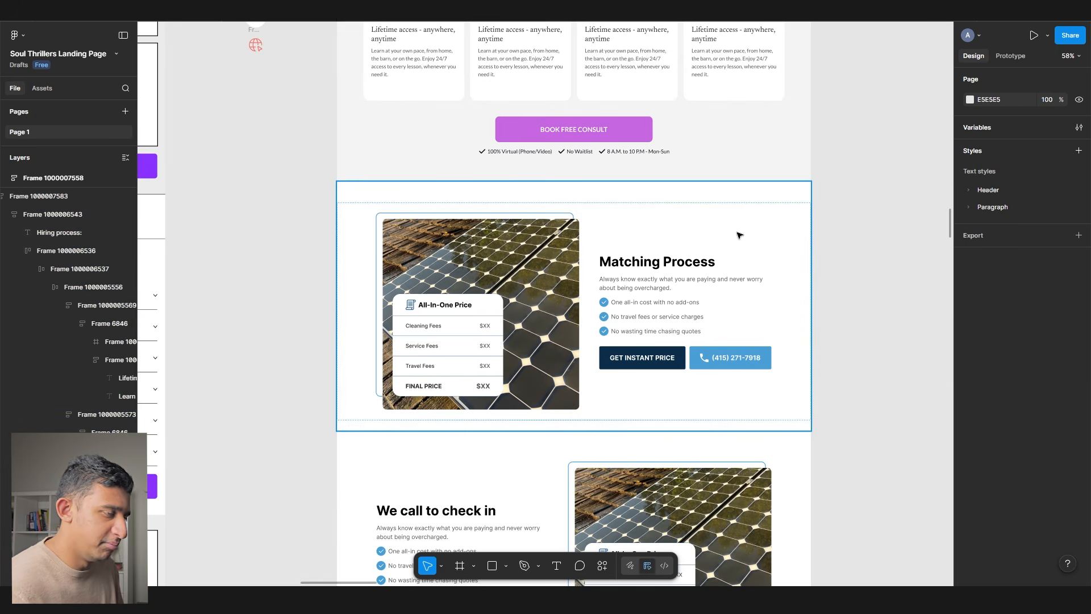
# - Apply the paragraph text style to the Matching Process intro paragraph and its three checklist lines
pyautogui.scroll(4, 703, 276)
pyautogui.keyDown('ctrl'); pyautogui.click(703, 281); pyautogui.keyUp('ctrl')
pyautogui.click(1024, 330)
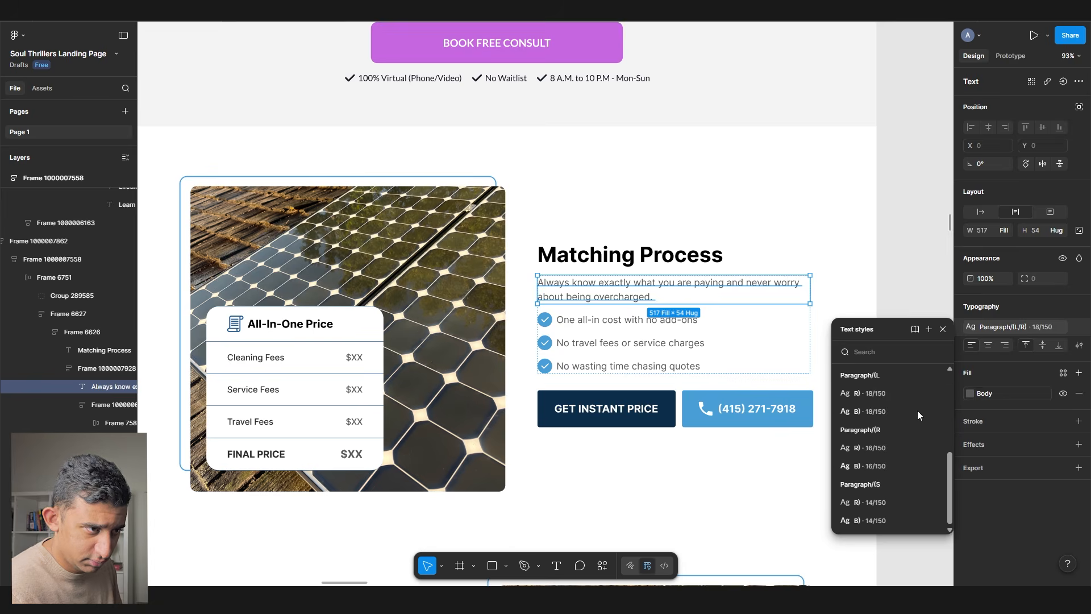
pyautogui.click(879, 399)
pyautogui.click(654, 369)
pyautogui.keyDown('ctrl'); pyautogui.click(640, 346); pyautogui.keyUp('ctrl')
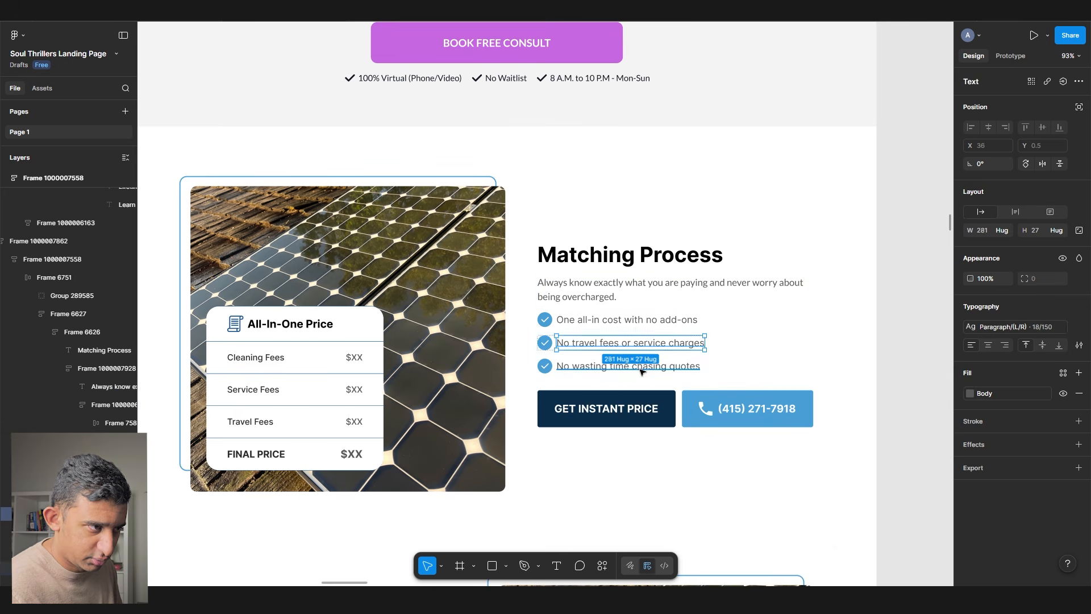
pyautogui.click(1032, 331)
pyautogui.click(872, 394)
# - Give the 'We call to check in' heading the serif header text style
pyautogui.scroll(-5, 480, 368)
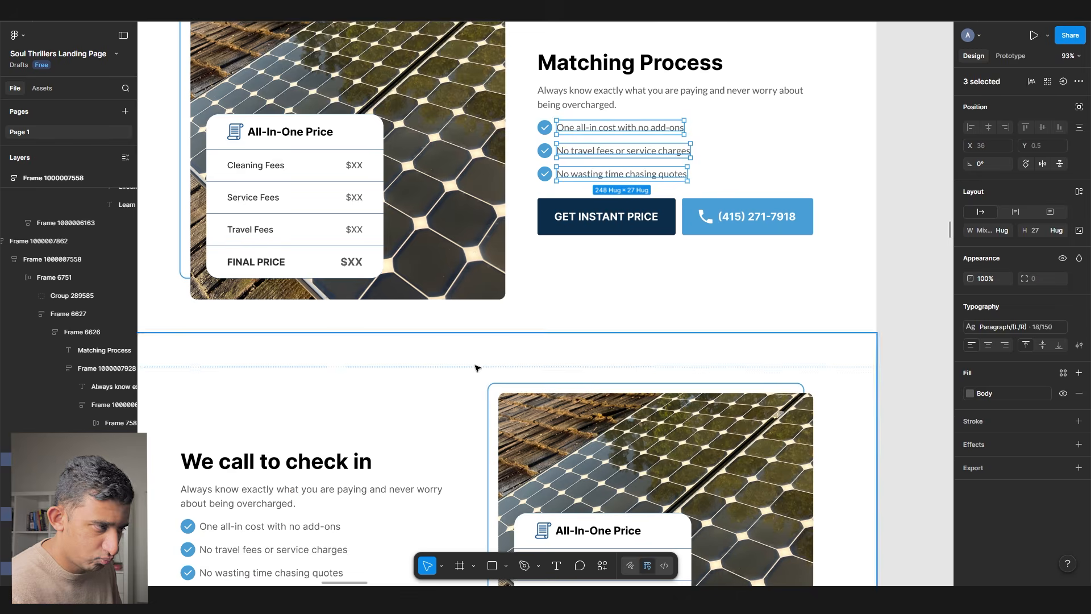
pyautogui.hscroll(-2, 455, 364)
pyautogui.click(373, 355)
pyautogui.keyDown('ctrl'); pyautogui.click(374, 348); pyautogui.keyUp('ctrl')
pyautogui.click(1013, 331)
pyautogui.click(879, 436)
# - Apply Paragraph (L/R) 18/150 to the check-in intro paragraph and checklist lines
pyautogui.keyDown('ctrl'); pyautogui.click(489, 373); pyautogui.keyUp('ctrl')
pyautogui.click(1017, 330)
pyautogui.click(876, 447)
pyautogui.keyDown('ctrl'); pyautogui.click(314, 433); pyautogui.keyUp('ctrl')
pyautogui.hotkey('ctrl', 'alt', 'a')
pyautogui.click(1015, 331)
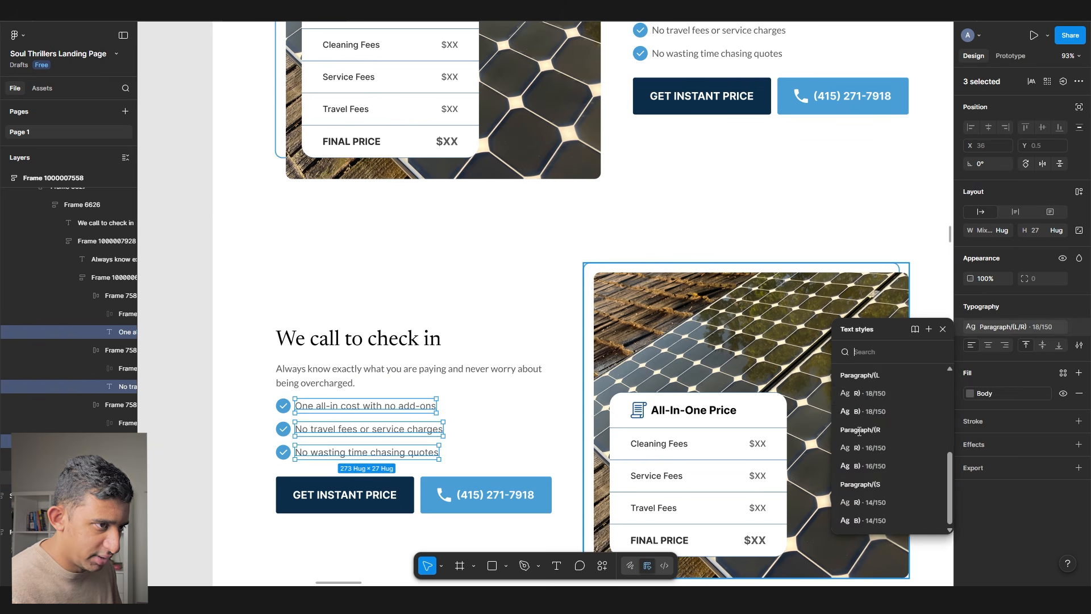
pyautogui.click(880, 393)
# - Replace the Matching Process dark button with the purple BOOK FREE CONSULT button
pyautogui.scroll(-2, 405, 414)
pyautogui.scroll(-5, 407, 417)
pyautogui.scroll(-10, 398, 341)
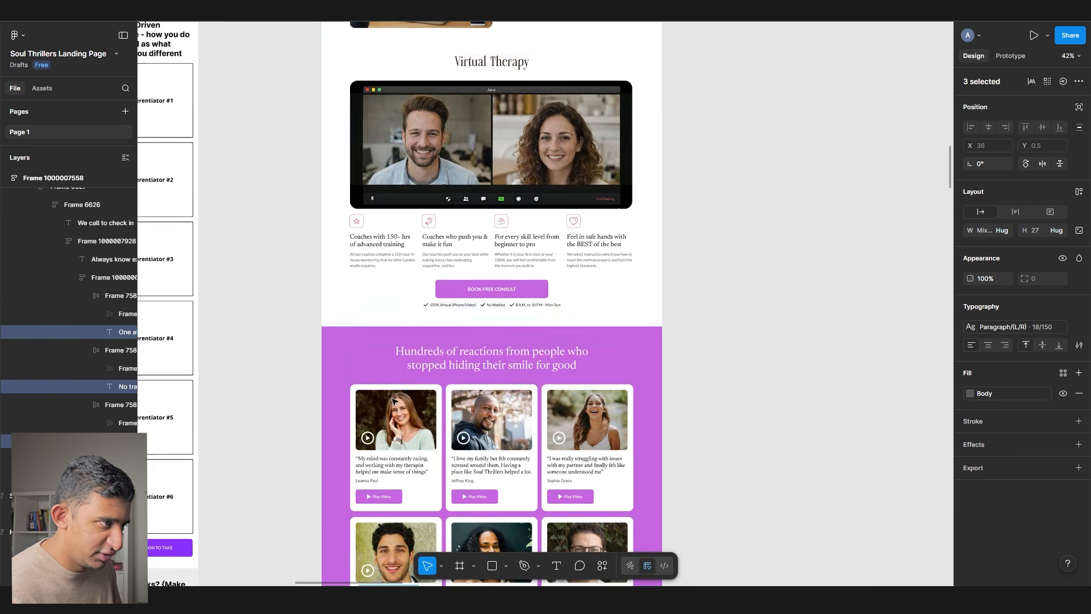
pyautogui.scroll(3, 394, 323)
pyautogui.doubleClick(547, 203)
pyautogui.doubleClick(548, 203)
pyautogui.scroll(-10, 539, 230)
pyautogui.click(539, 296)
pyautogui.scroll(2, 539, 297)
pyautogui.doubleClick(544, 282)
pyautogui.doubleClick(544, 283)
pyautogui.doubleClick(544, 282)
pyautogui.hotkey('ctrl', 'shift', 'r')
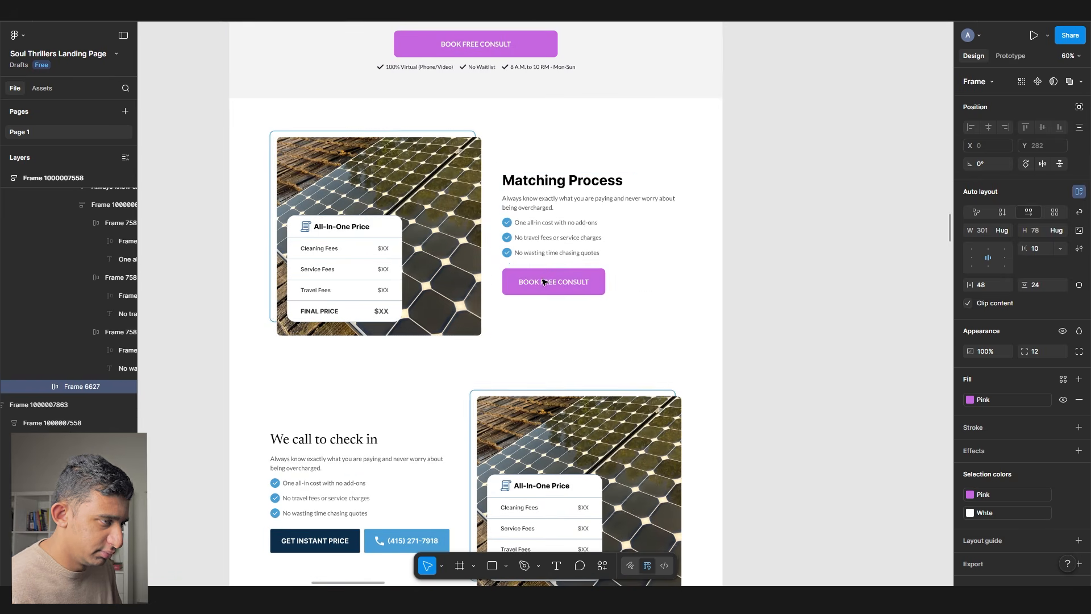
# - Replace the check-in section's dark button with the purple BOOK FREE CONSULT button
pyautogui.scroll(-4, 526, 302)
pyautogui.doubleClick(298, 294)
pyautogui.doubleClick(297, 294)
pyautogui.doubleClick(296, 295)
pyautogui.hotkey('ctrl', 'shift', 'r')
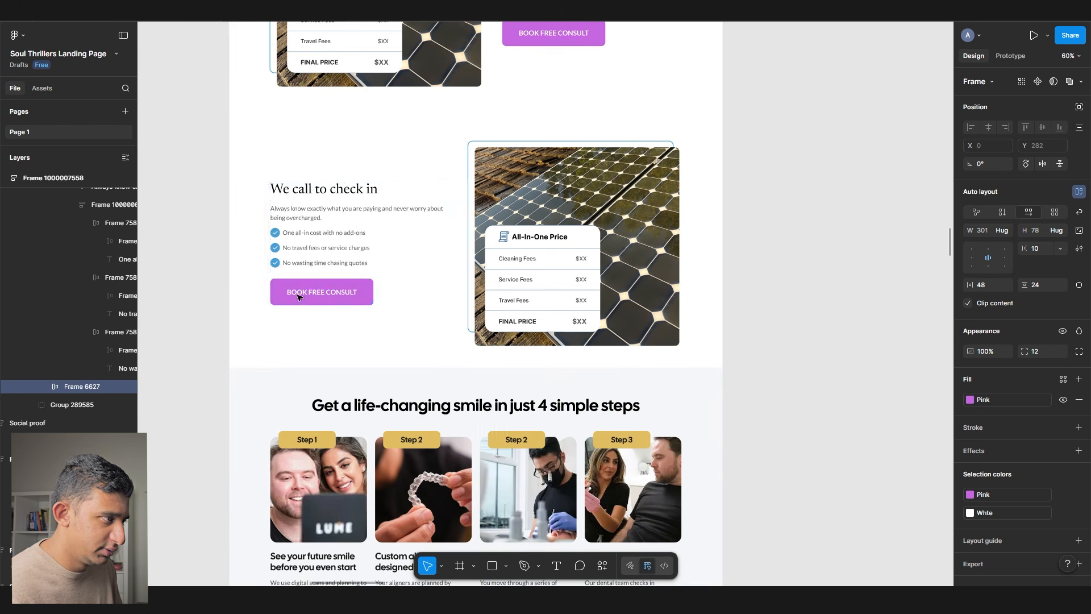
pyautogui.scroll(4, 398, 272)
pyautogui.press('Escape')
# - Copy the laptop photo and swap it in for the Matching Process solar-panel image
pyautogui.scroll(20, 457, 281)
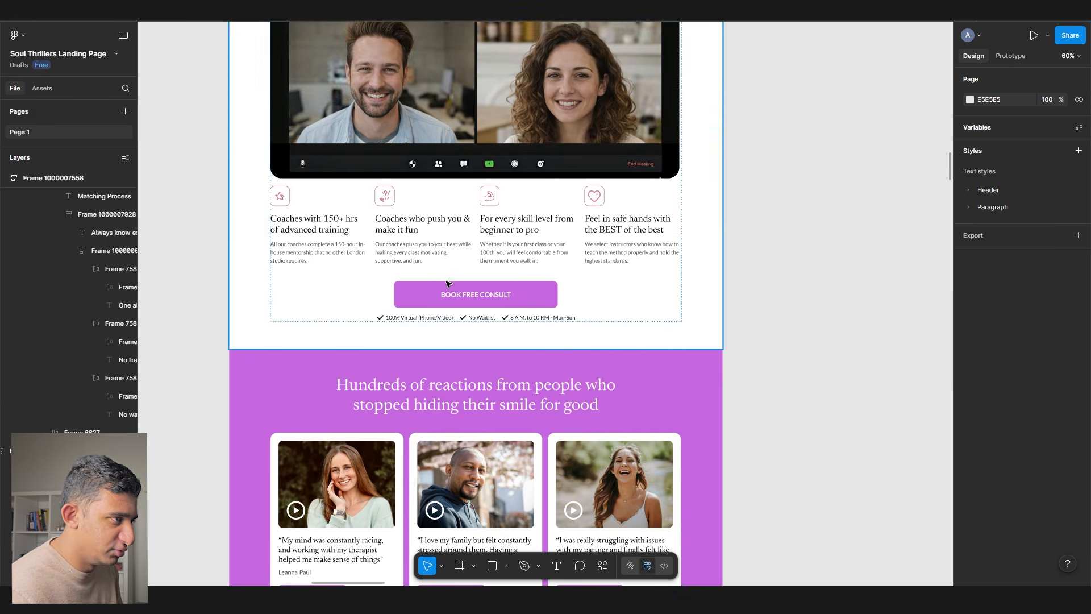
pyautogui.keyDown('ctrl'); pyautogui.click(378, 190); pyautogui.keyUp('ctrl')
pyautogui.scroll(-15, 378, 191)
pyautogui.scroll(-10, 378, 191)
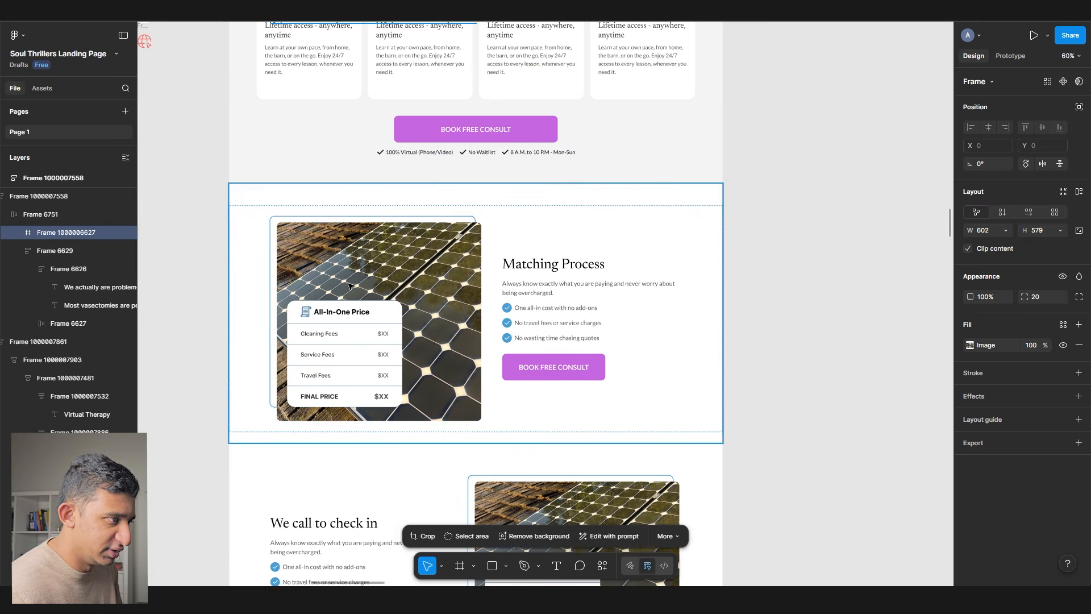
pyautogui.keyDown('ctrl'); pyautogui.click(348, 285); pyautogui.keyUp('ctrl')
pyautogui.doubleClick(351, 287)
pyautogui.hotkey('ctrl', 'shift', 'r')
# - Swap the check-in section's solar-panel image for the laptop photo, then zoom out to all frames
pyautogui.scroll(-4, 455, 301)
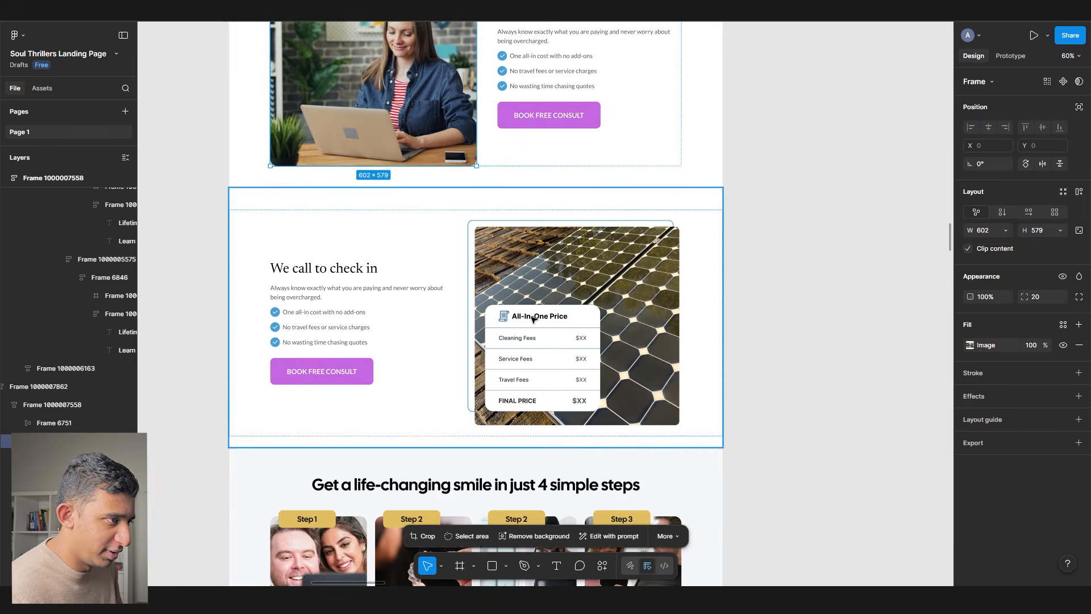
pyautogui.doubleClick(531, 317)
pyautogui.hotkey('ctrl', 'shift', 'r')
pyautogui.click(703, 284)
pyautogui.click(798, 246)
pyautogui.scroll(-1, 796, 246)
pyautogui.scroll(-3, 796, 246)
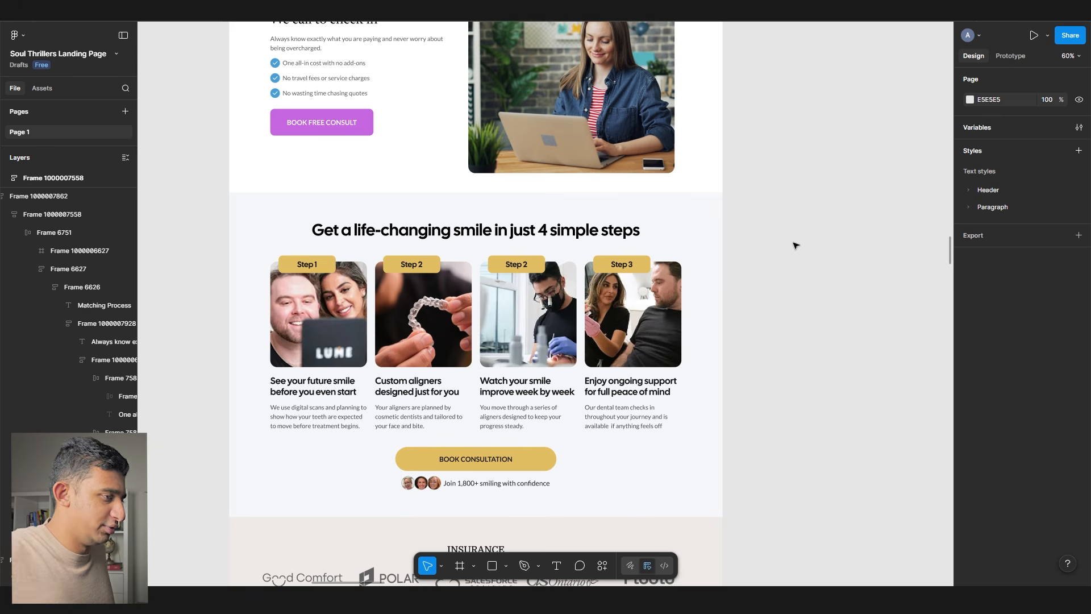
pyautogui.hotkey('shift', '1')
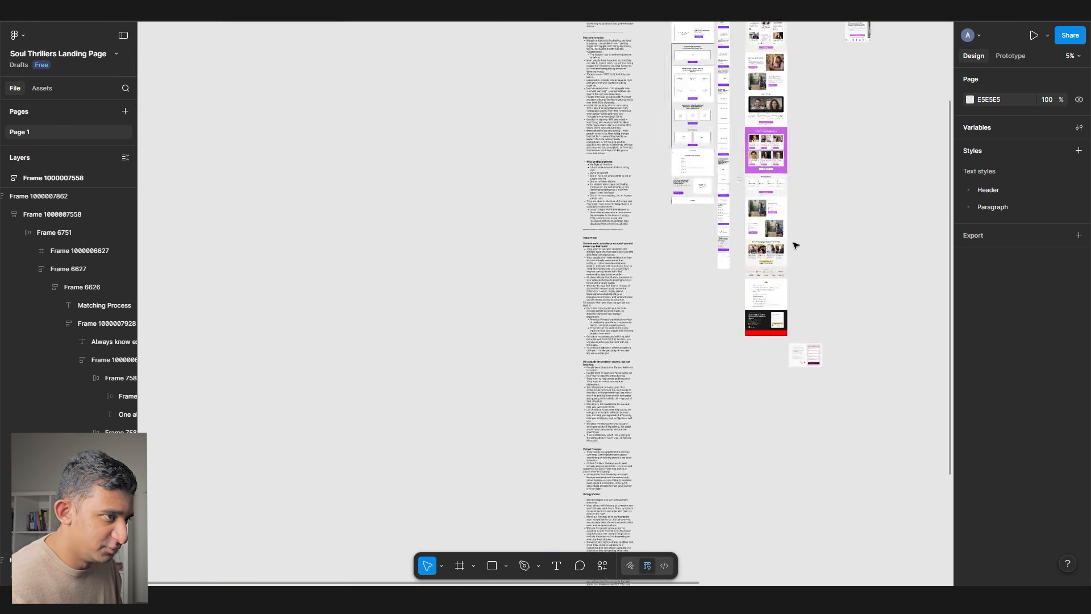
# - Copy the How it works reference image and paste it beside the steps section
pyautogui.scroll(5, 436, 36)
pyautogui.click(437, 41)
pyautogui.moveTo(432, 212); pyautogui.dragTo(689, 163)
pyautogui.scroll(-5, 653, 204)
pyautogui.click(577, 285)
pyautogui.scroll(-2, 576, 286)
pyautogui.scroll(-4, 416, 346)
pyautogui.scroll(3, 330, 316)
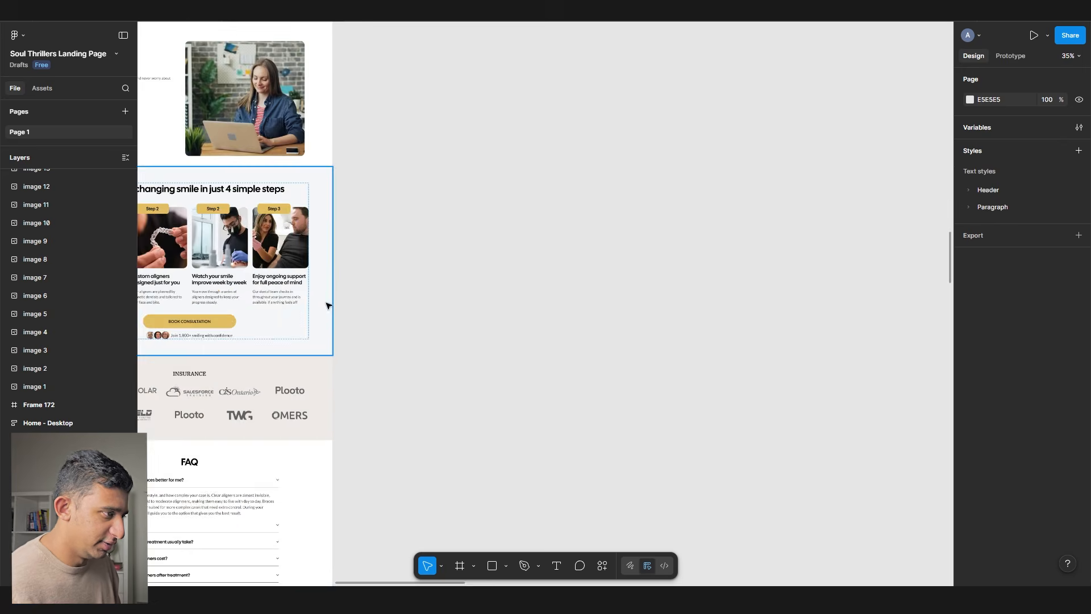
pyautogui.hotkey('ctrl', 'v')
pyautogui.moveTo(475, 298); pyautogui.dragTo(412, 252)
pyautogui.click(412, 369)
# - Apply the serif Header text style to the steps section heading
pyautogui.scroll(4, 432, 141)
pyautogui.keyDown('ctrl'); pyautogui.click(435, 178); pyautogui.keyUp('ctrl')
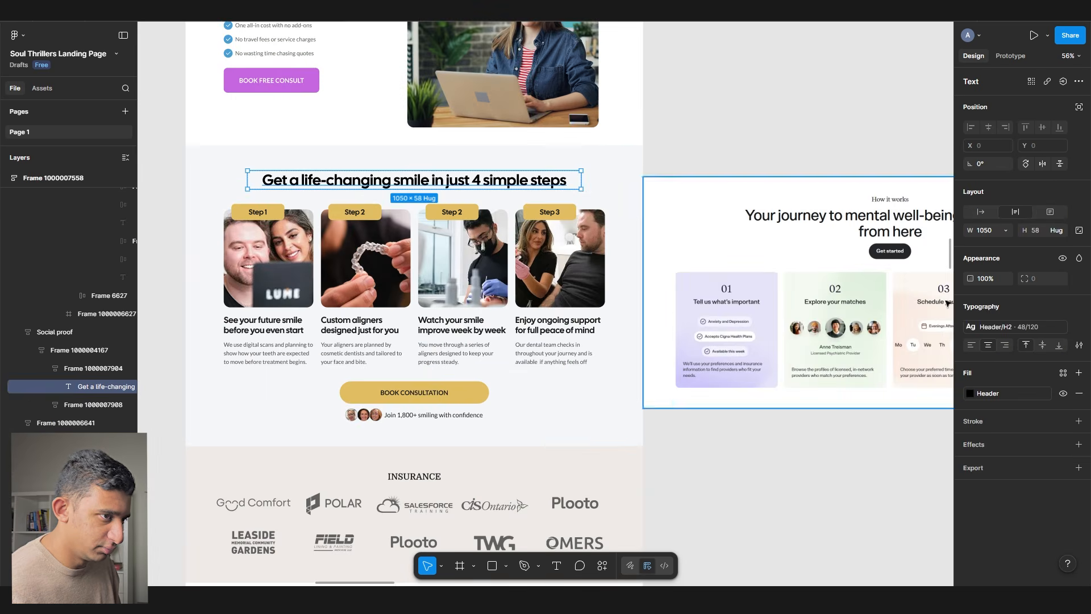
pyautogui.click(1012, 326)
pyautogui.click(881, 415)
pyautogui.click(815, 441)
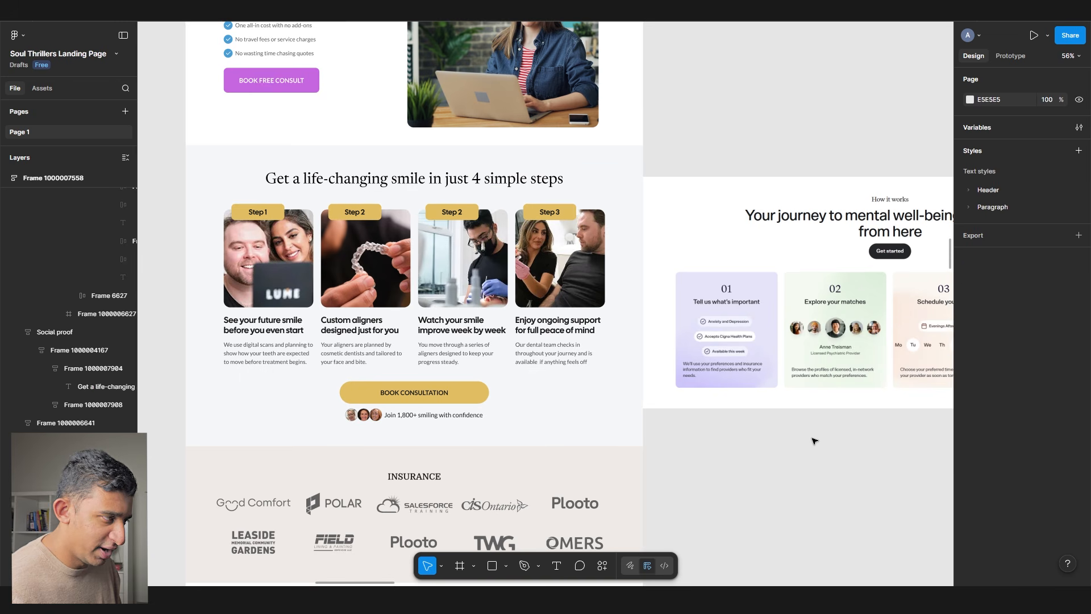
# - Draw a new frame and place it as the first card in the steps row
pyautogui.press('f')
pyautogui.moveTo(707, 451); pyautogui.dragTo(806, 534)
pyautogui.moveTo(750, 487); pyautogui.dragTo(231, 255)
pyautogui.moveTo(288, 292); pyautogui.dragTo(288, 393)
pyautogui.click(375, 355)
# - Replace the step cards with copies of the Lifetime access card and delete the leftover Step 3 card
pyautogui.scroll(12, 307, 340)
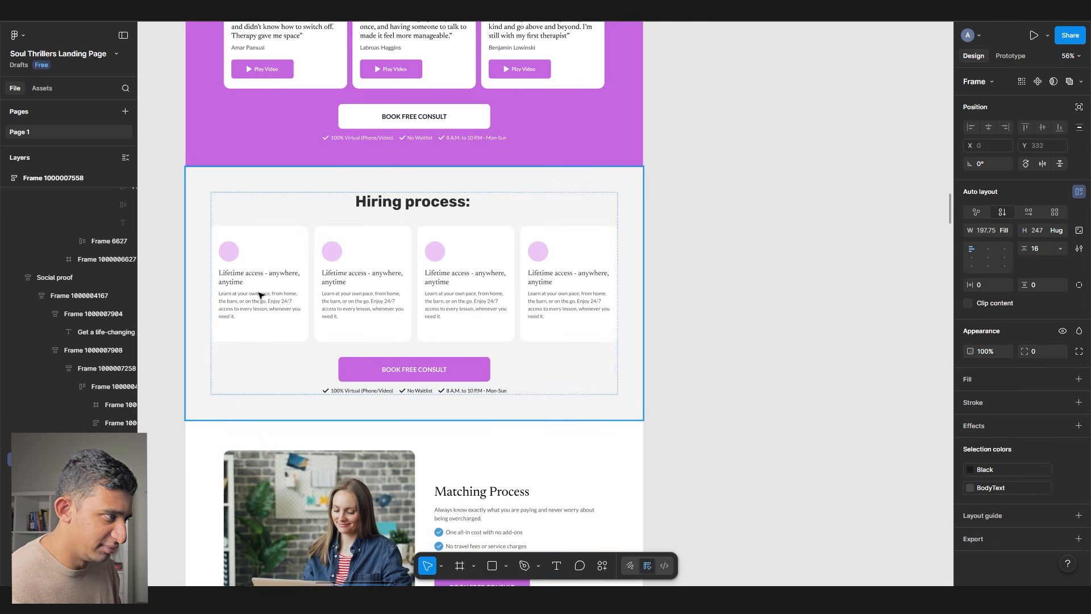
pyautogui.doubleClick(262, 279)
pyautogui.doubleClick(262, 280)
pyautogui.doubleClick(262, 280)
pyautogui.hotkey('ctrl', 'c')
pyautogui.scroll(-10, 261, 284)
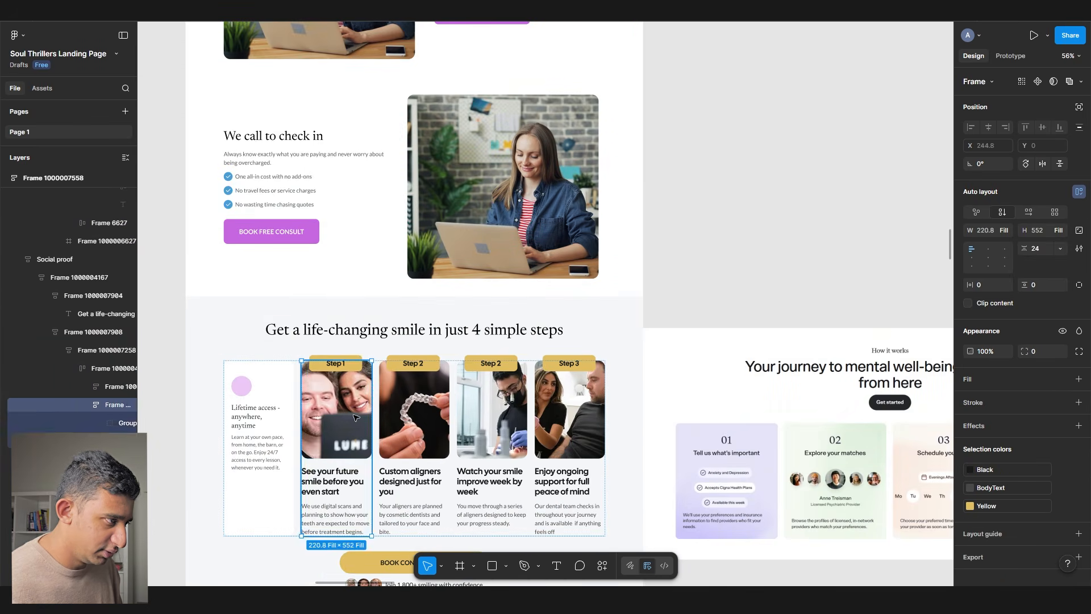
pyautogui.hotkey('ctrl', 'shift', 'r')
pyautogui.click(417, 418)
pyautogui.hotkey('ctrl', 'shift', 'r')
pyautogui.click(496, 418)
pyautogui.hotkey('ctrl', 'shift', 'r')
pyautogui.click(575, 418)
pyautogui.press('Delete')
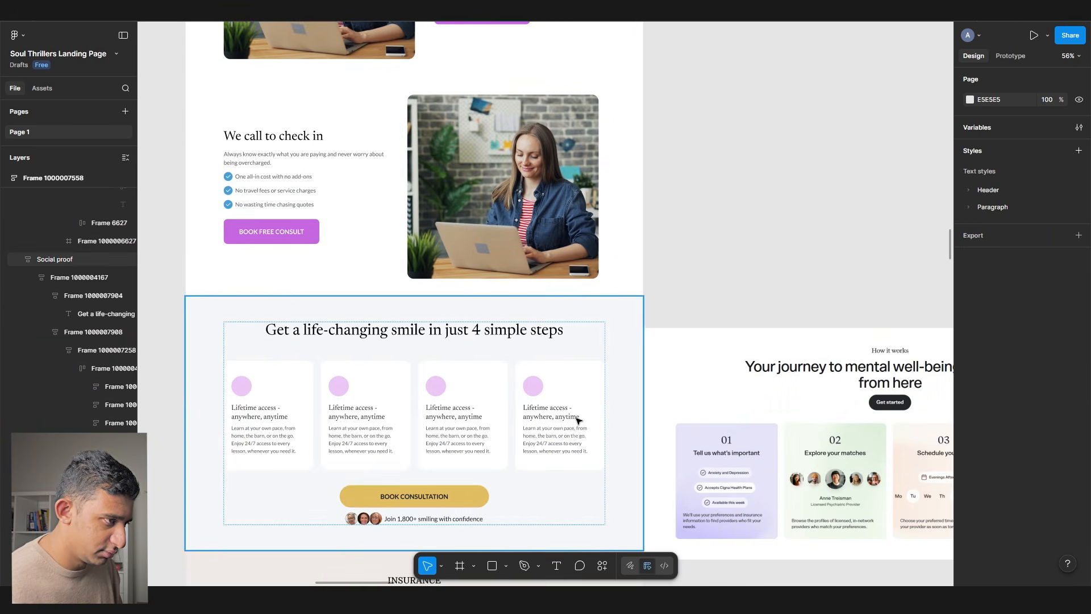
# - Add a grey A6A6A6 placeholder image box spanning the first card's width
pyautogui.scroll(-3, 579, 405)
pyautogui.scroll(-1, 578, 405)
pyautogui.scroll(4, 216, 159)
pyautogui.moveTo(264, 169); pyautogui.dragTo(626, 190)
pyautogui.press('f')
pyautogui.moveTo(260, 209); pyautogui.dragTo(397, 335)
pyautogui.moveTo(341, 275); pyautogui.dragTo(672, 263)
pyautogui.click(969, 345)
pyautogui.moveTo(892, 403); pyautogui.dragTo(827, 369)
pyautogui.hscroll(5, 493, 284)
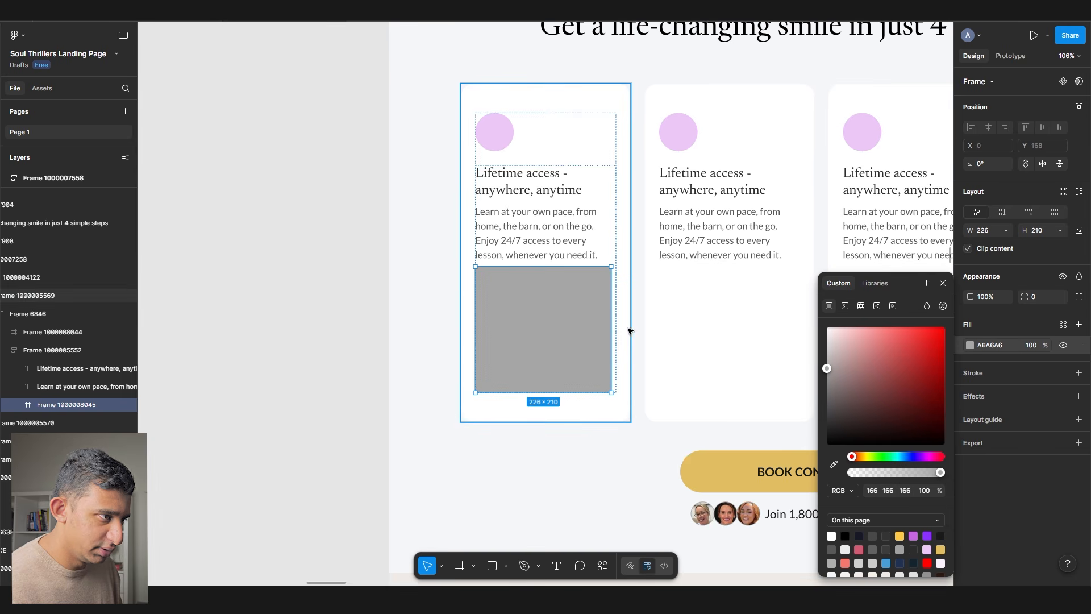
pyautogui.moveTo(612, 312); pyautogui.dragTo(617, 309)
pyautogui.click(580, 102)
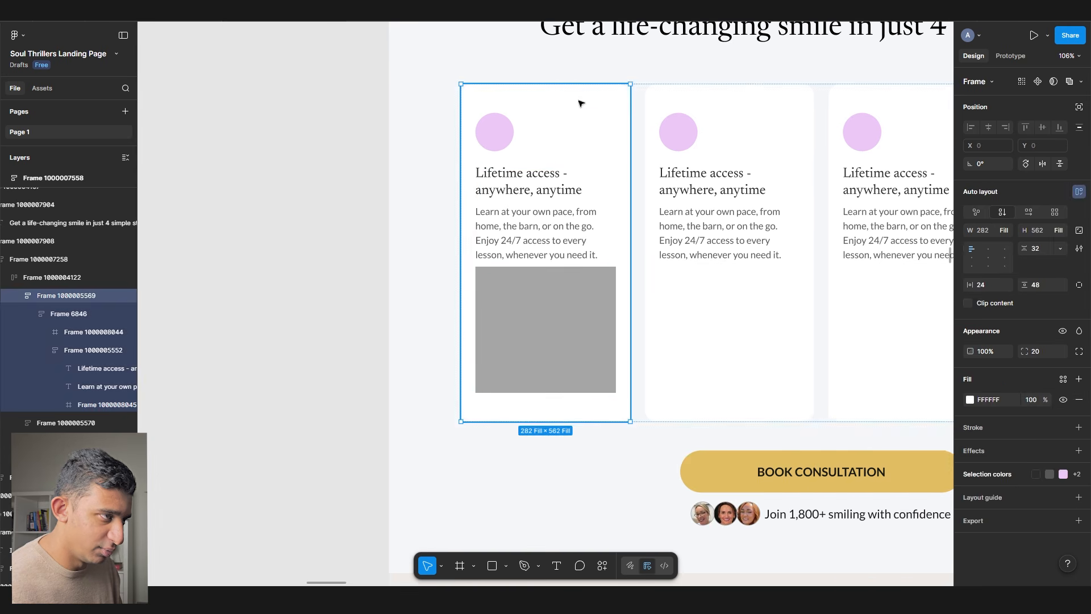
# - Replace the remaining cards with copies of the grey-box Lifetime access card
pyautogui.hscroll(5, 580, 103)
pyautogui.click(419, 147)
pyautogui.hotkey('ctrl', 'shift', 'r')
pyautogui.click(654, 208)
pyautogui.hotkey('ctrl', 'shift', 'r')
pyautogui.click(796, 210)
pyautogui.hotkey('ctrl', 'shift', 'r')
pyautogui.scroll(-5, 511, 203)
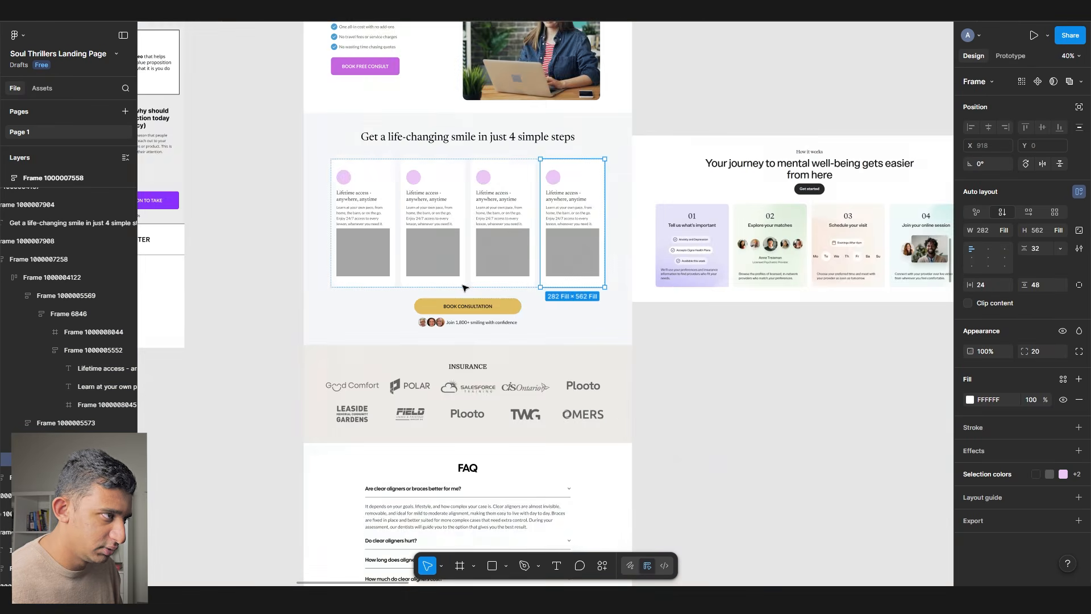
pyautogui.scroll(5, 449, 159)
pyautogui.click(449, 154)
pyautogui.doubleClick(440, 142)
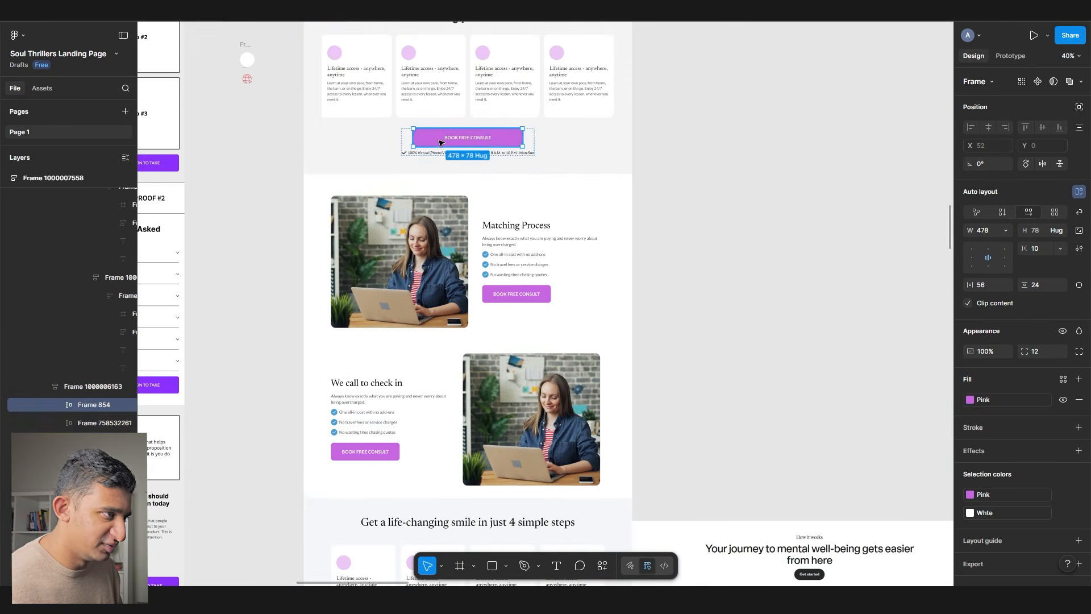
pyautogui.hotkey('shift', 'Return')
# - Move the INSURANCE section up to sit below the stats bar
pyautogui.scroll(-10, 441, 145)
pyautogui.scroll(2, 441, 151)
pyautogui.scroll(5, 443, 214)
pyautogui.click(453, 233)
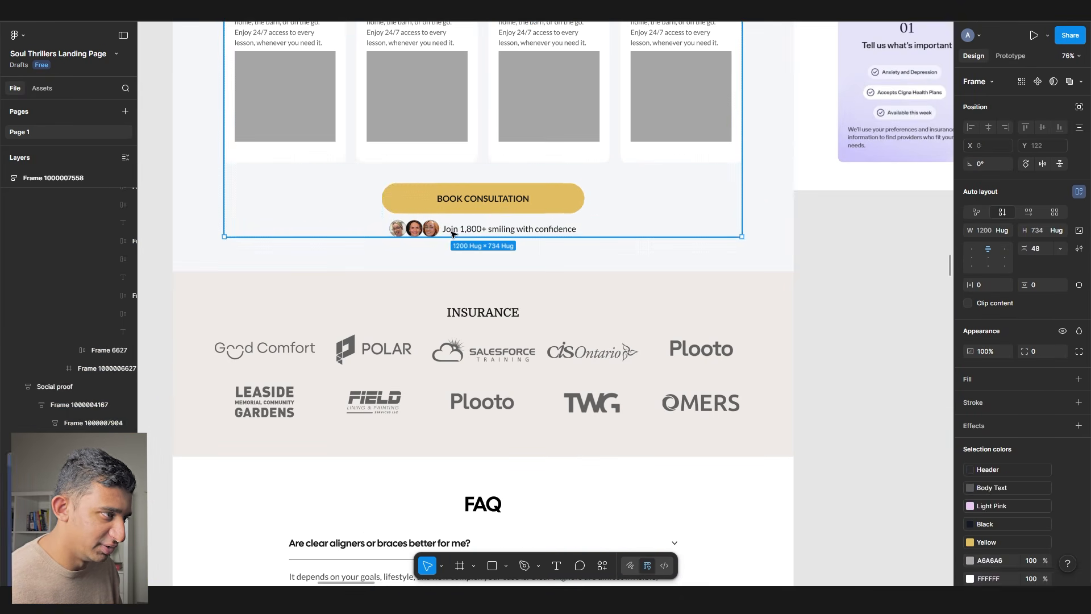
pyautogui.scroll(-5, 452, 234)
pyautogui.click(508, 316)
pyautogui.scroll(-2, 508, 316)
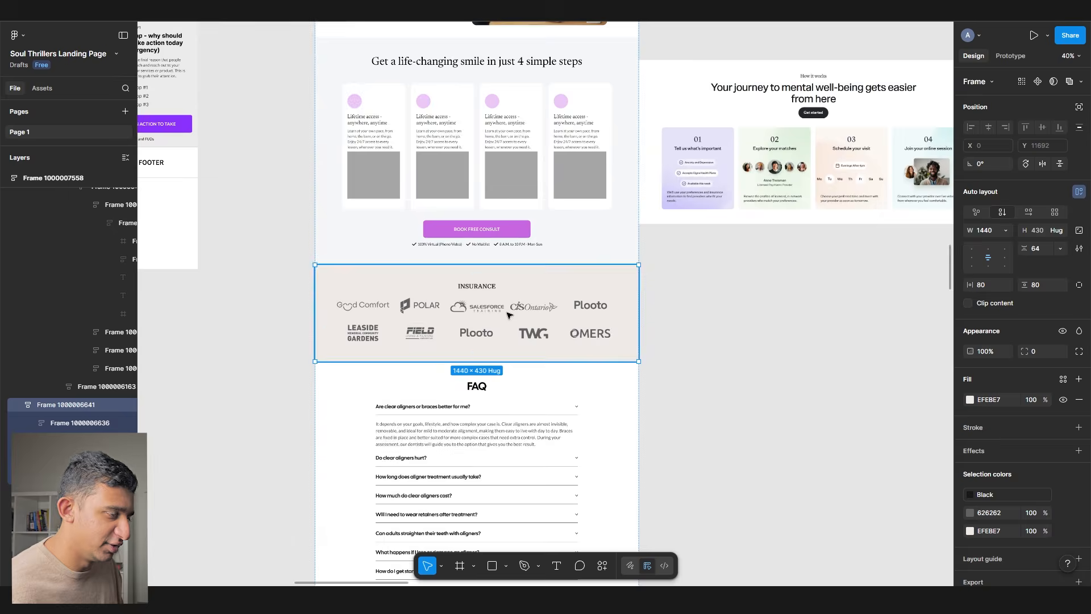
pyautogui.scroll(20, 512, 335)
pyautogui.press('Up')
pyautogui.press('Up')
pyautogui.press('Up')
pyautogui.press('Up')
pyautogui.press('Up')
pyautogui.press('Up')
pyautogui.press('Up')
pyautogui.press('Up')
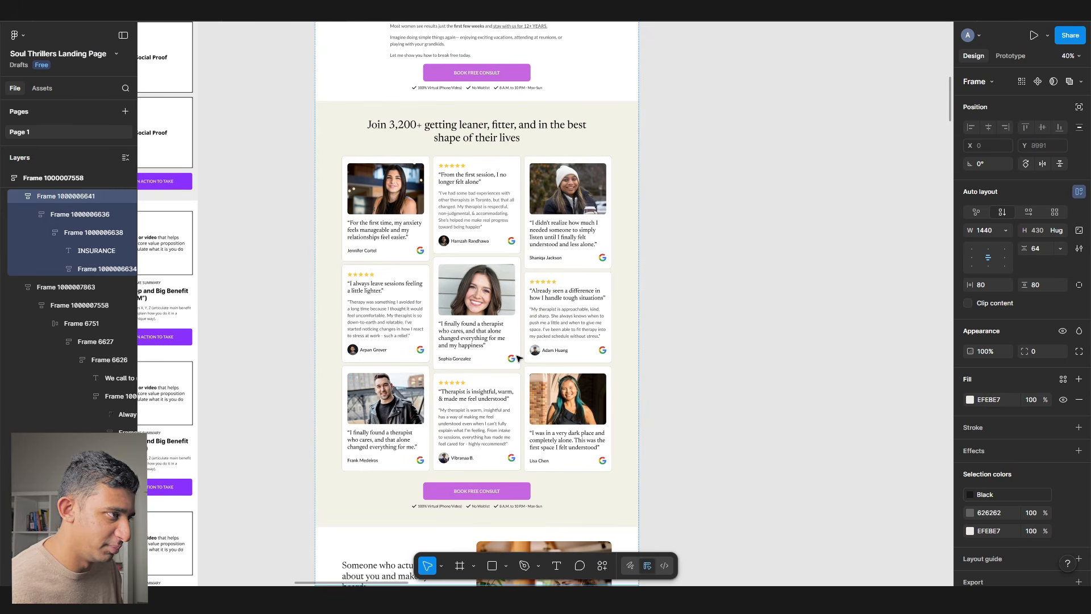
# - Set the INSURANCE section's vertical padding to 32
pyautogui.scroll(10, 518, 358)
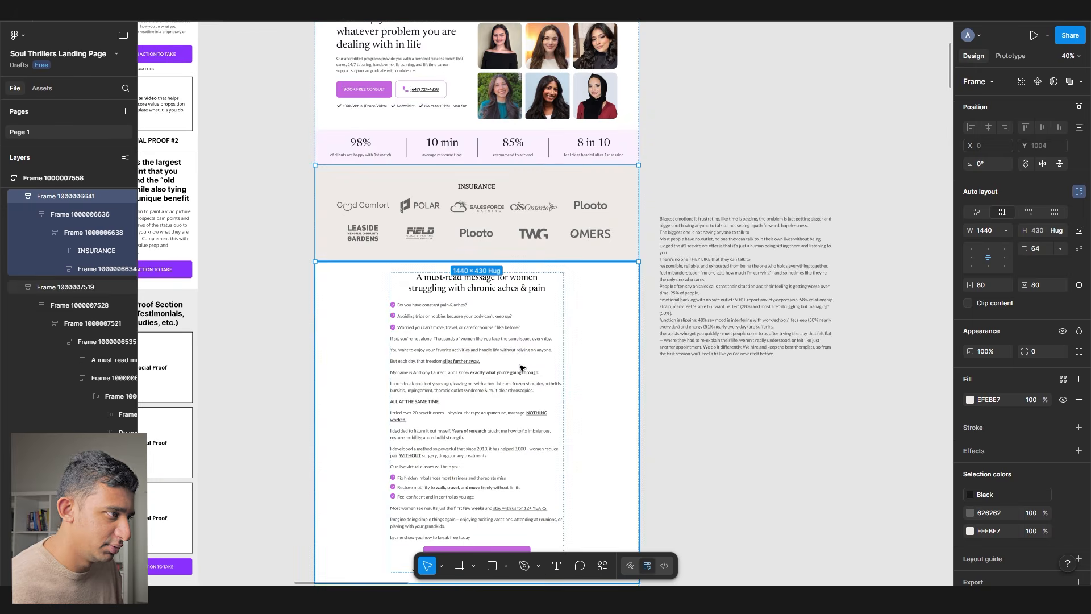
pyautogui.scroll(5, 455, 176)
pyautogui.click(1063, 379)
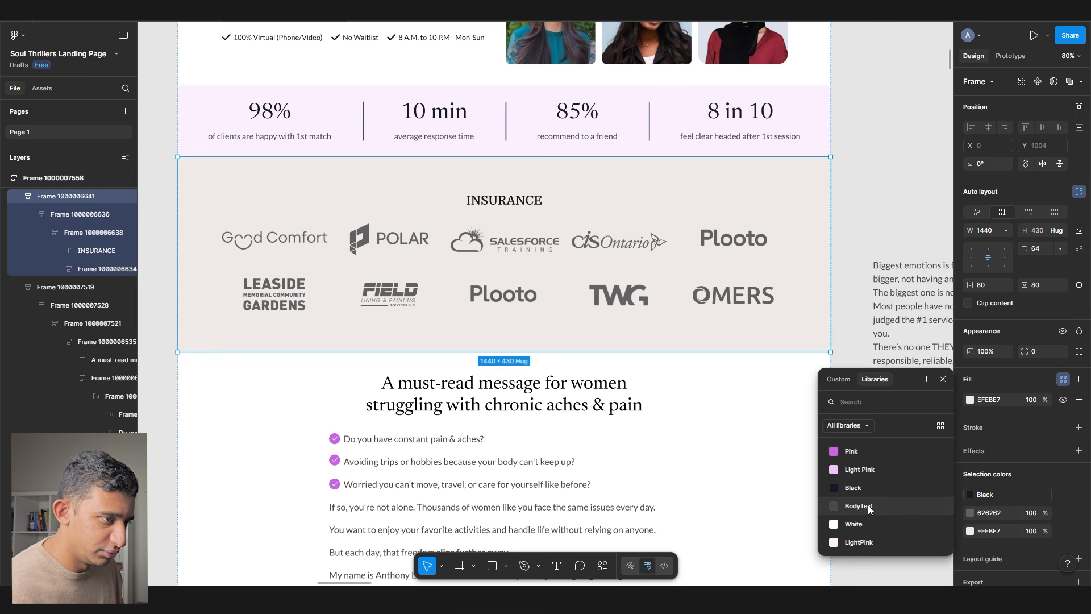
pyautogui.click(503, 176)
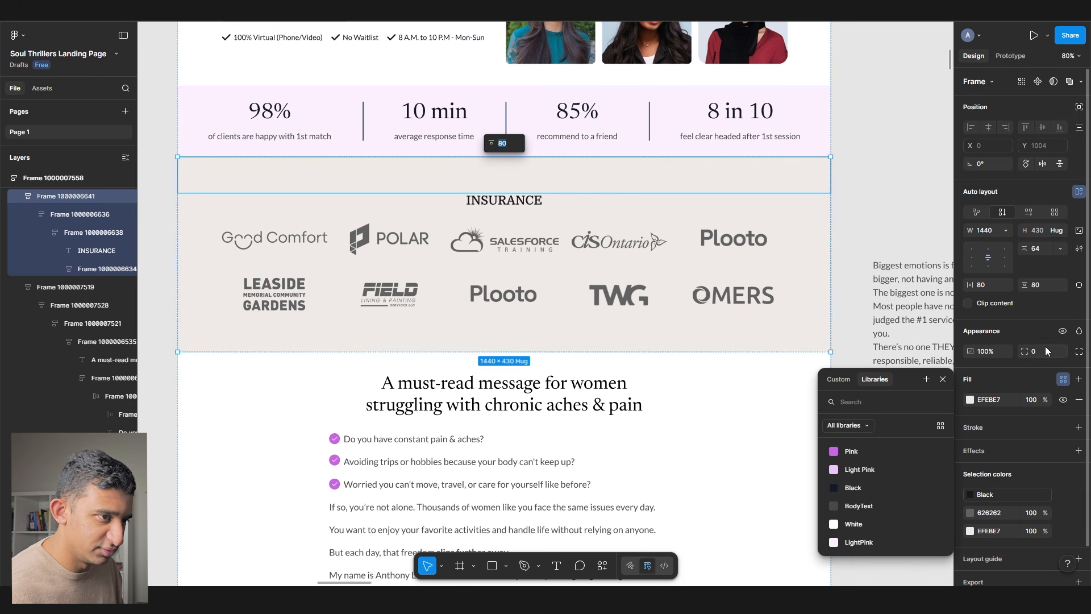
pyautogui.click(1044, 285)
pyautogui.write('32')
pyautogui.press('Return')
pyautogui.scroll(2, 824, 210)
pyautogui.hscroll(1, 824, 210)
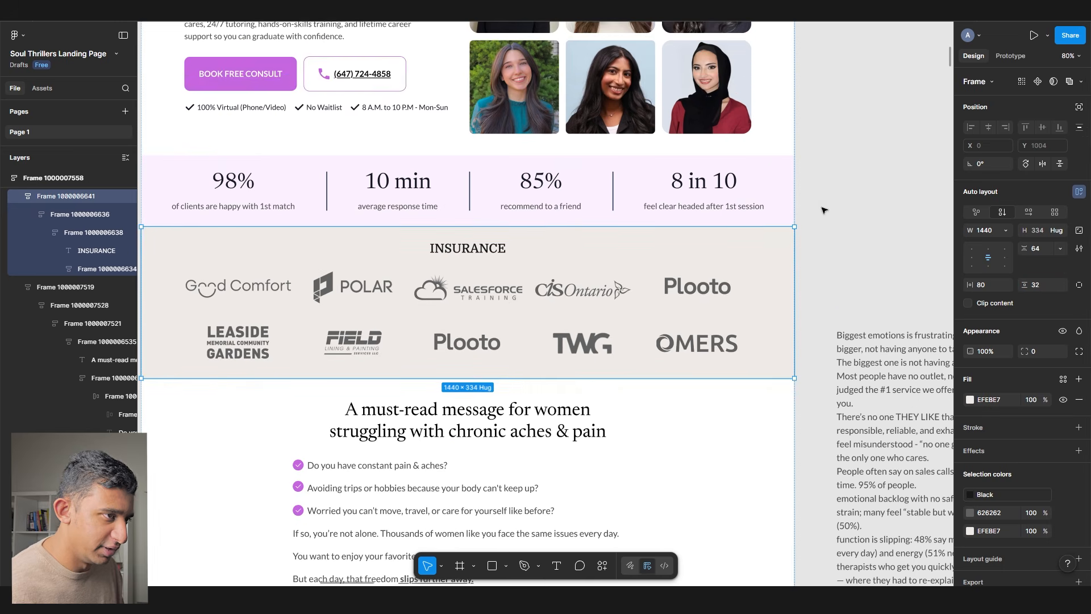
pyautogui.scroll(-10, 825, 210)
pyautogui.click(238, 379)
pyautogui.click(239, 379)
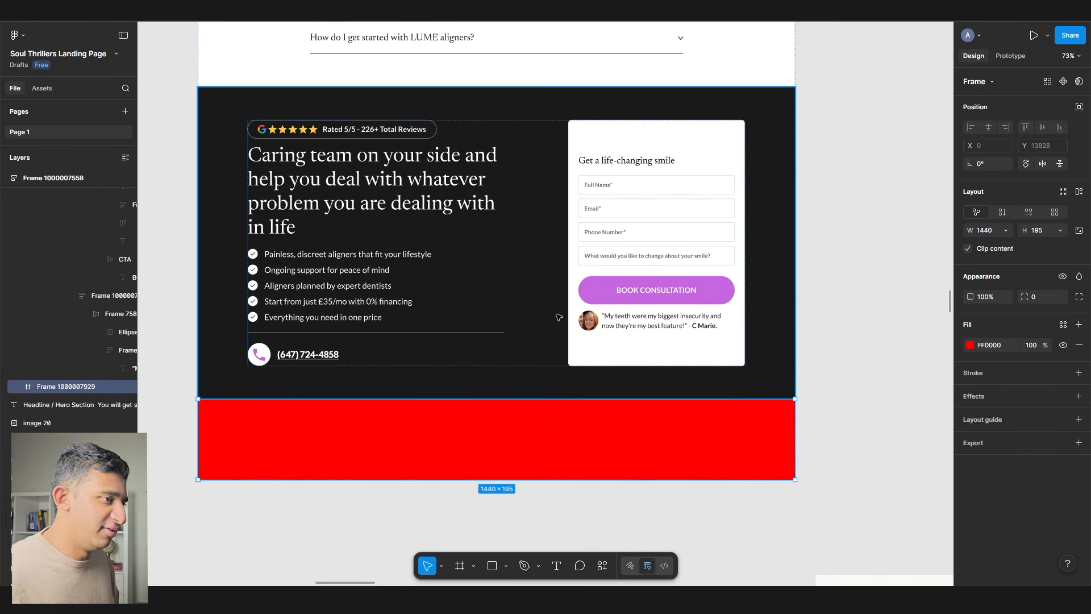
pyautogui.click(838, 312)
pyautogui.scroll(10, 839, 313)
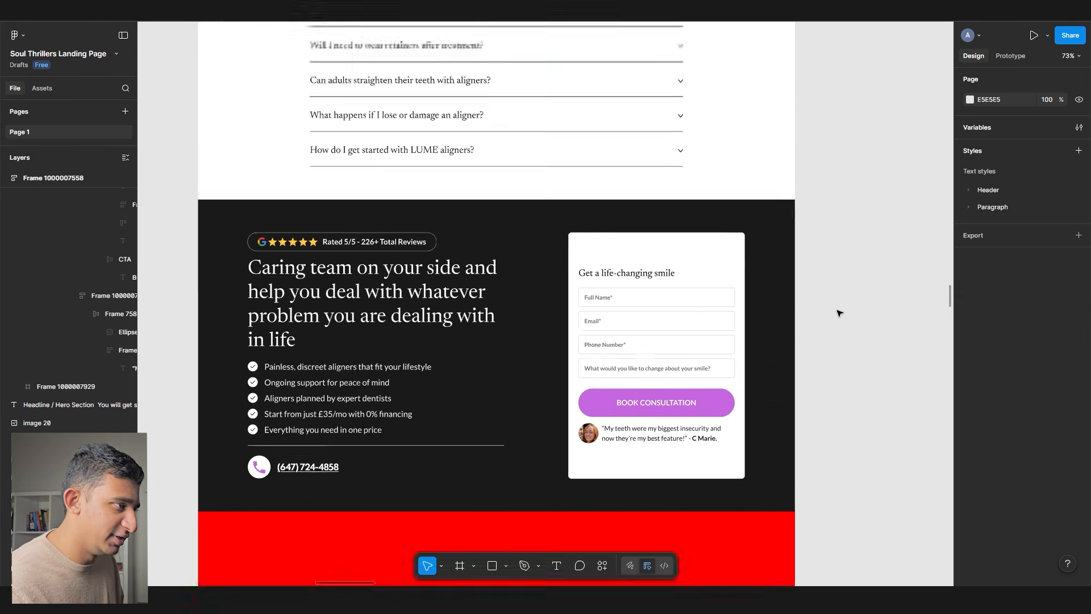
pyautogui.scroll(20, 839, 312)
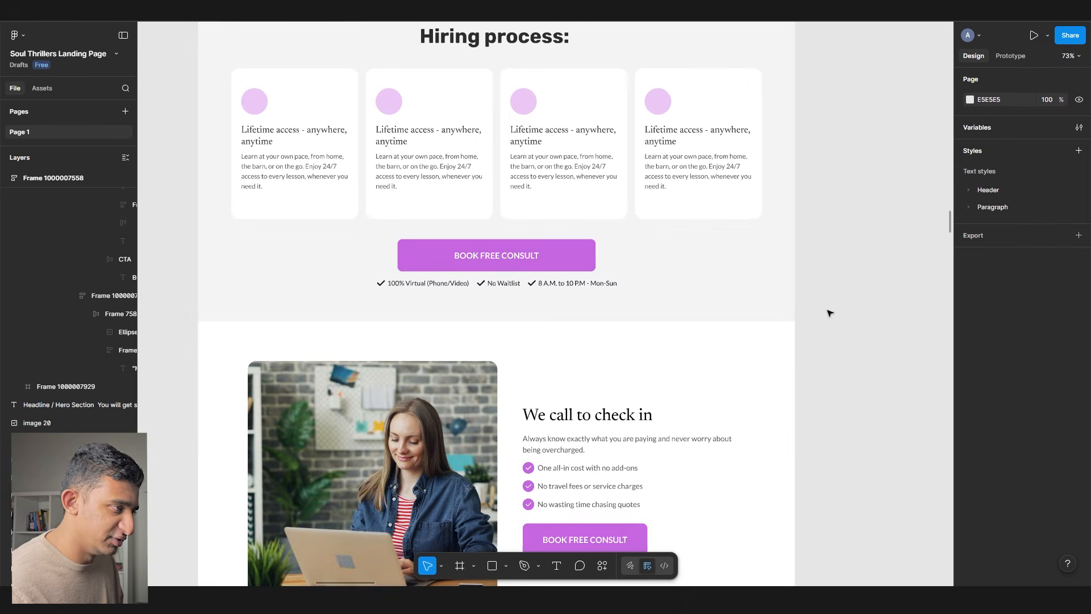
pyautogui.scroll(5, 830, 312)
pyautogui.scroll(-15, 830, 312)
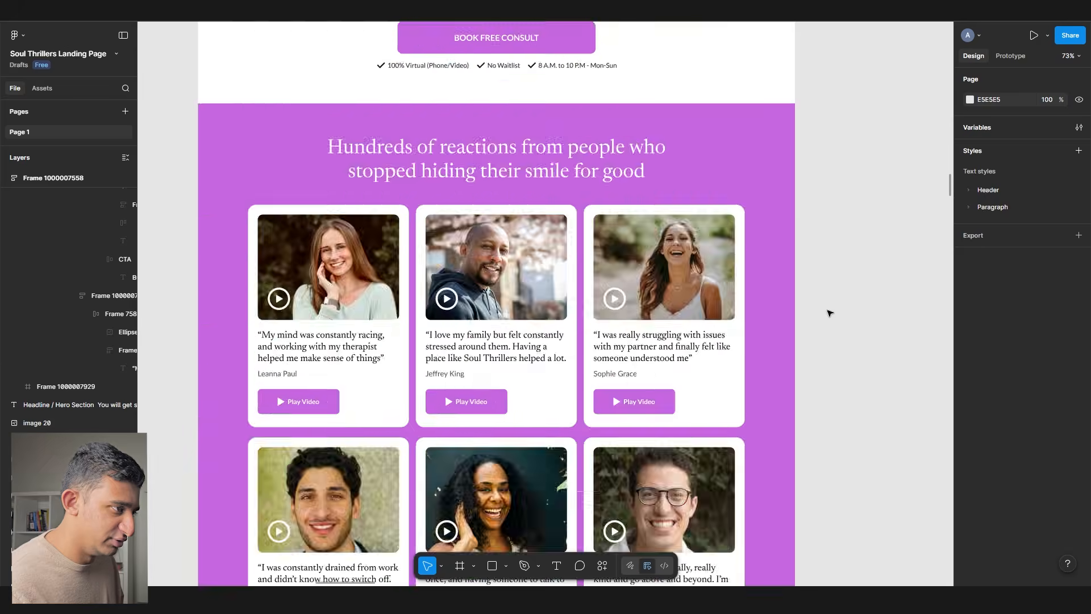
pyautogui.scroll(8, 830, 312)
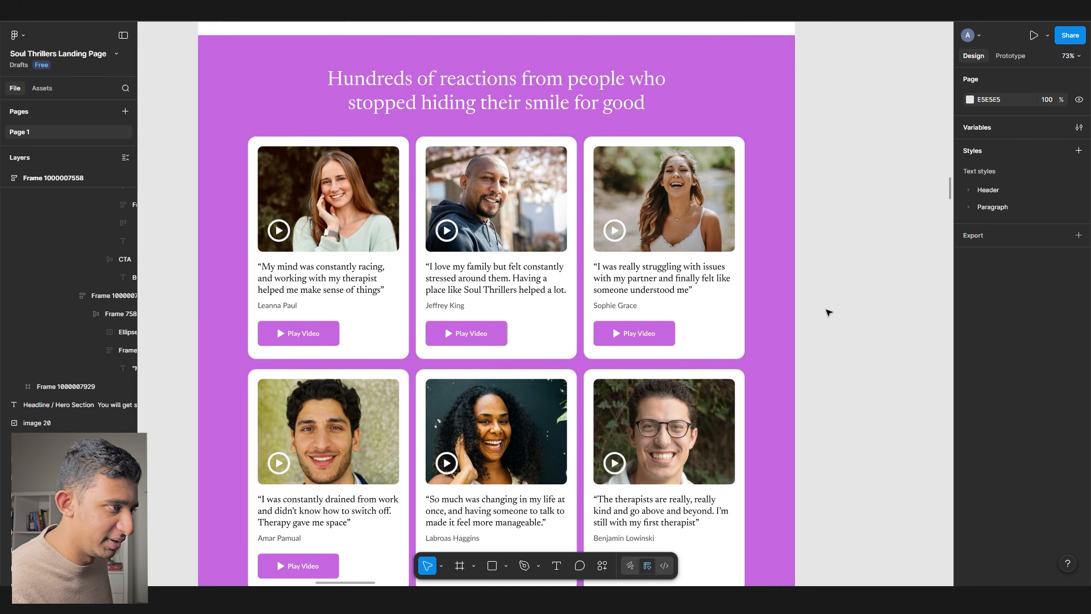
pyautogui.scroll(10, 838, 336)
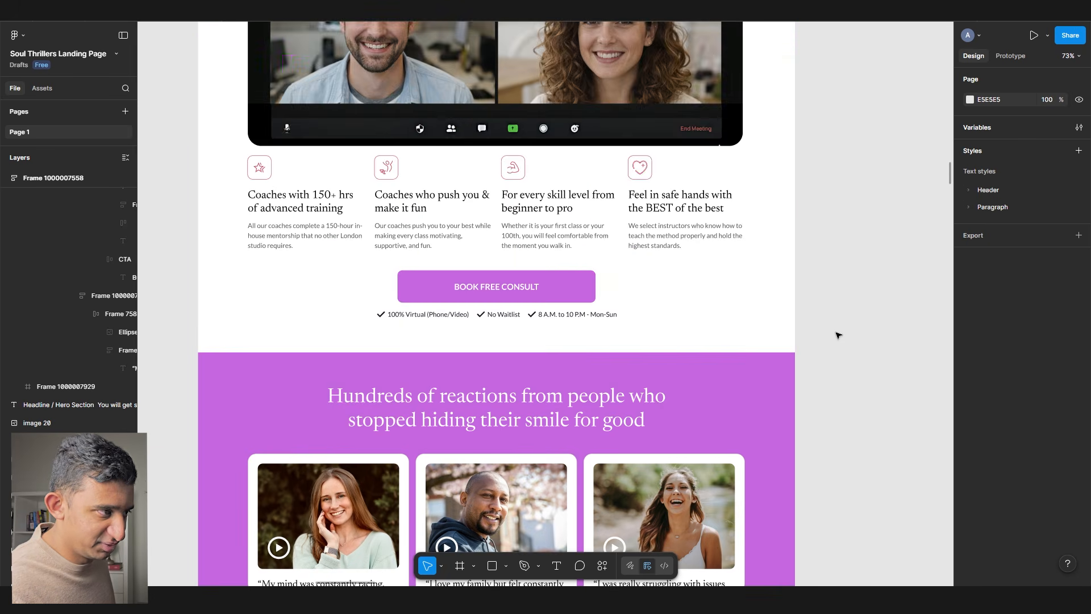
pyautogui.scroll(-5, 836, 335)
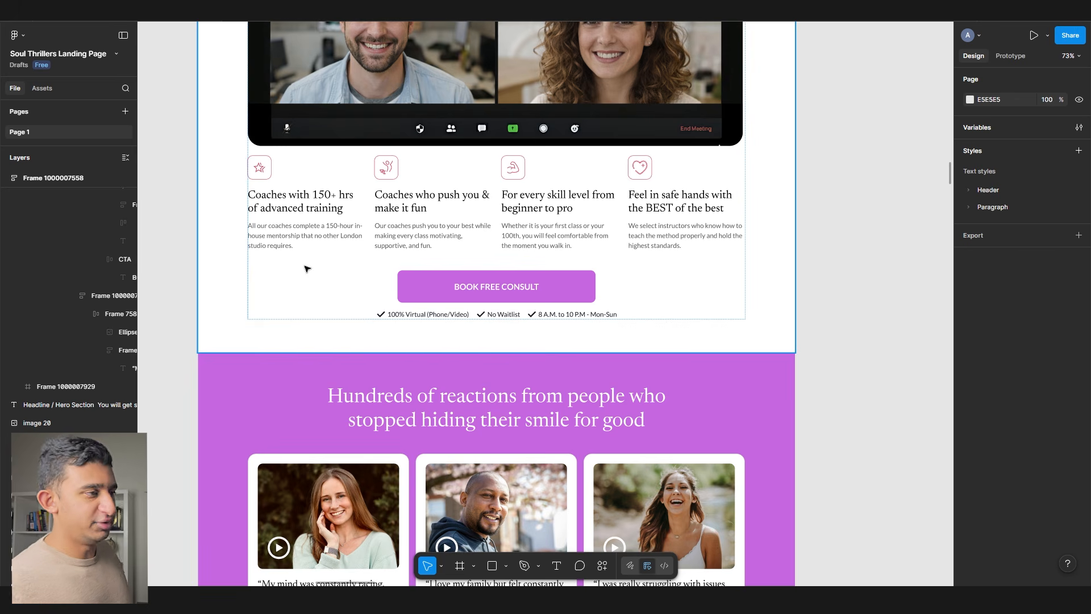
pyautogui.scroll(3, 321, 273)
pyautogui.scroll(-15, 322, 284)
pyautogui.scroll(6, 323, 302)
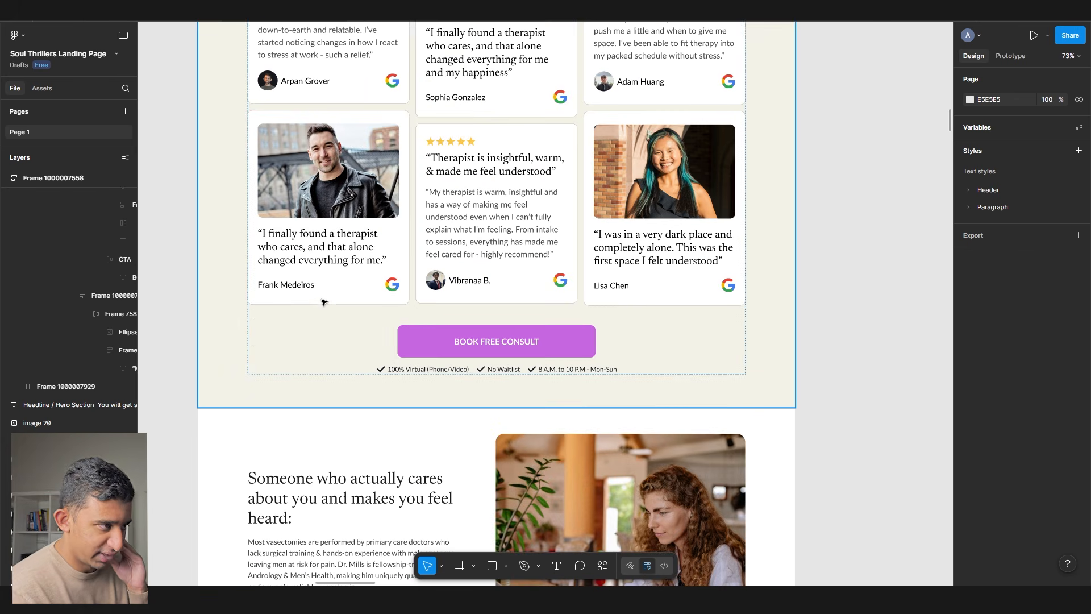
pyautogui.scroll(3, 324, 306)
pyautogui.scroll(-5, 325, 307)
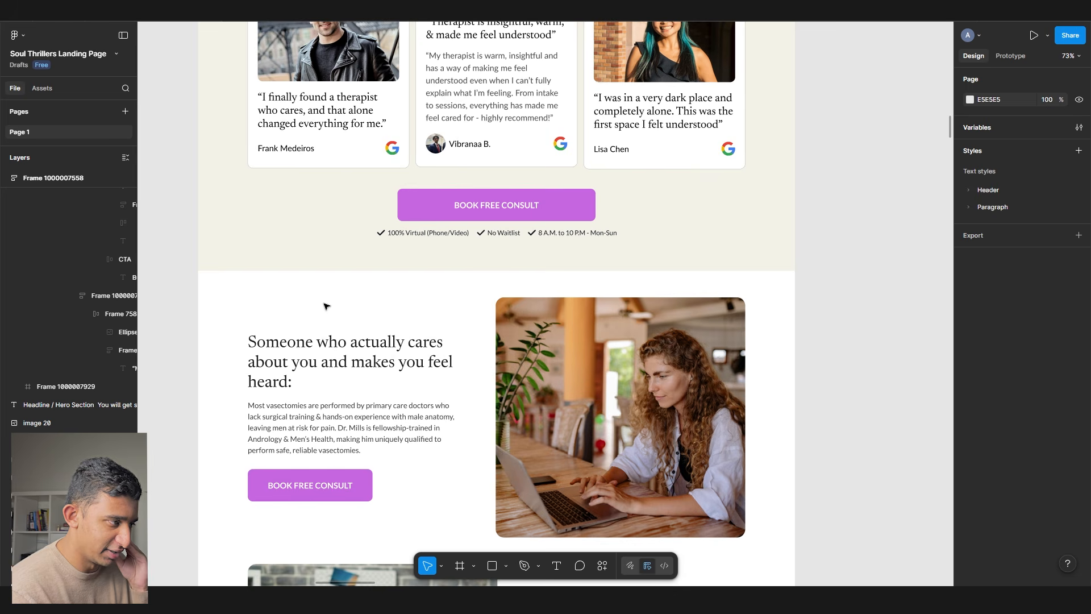
pyautogui.scroll(-5, 326, 306)
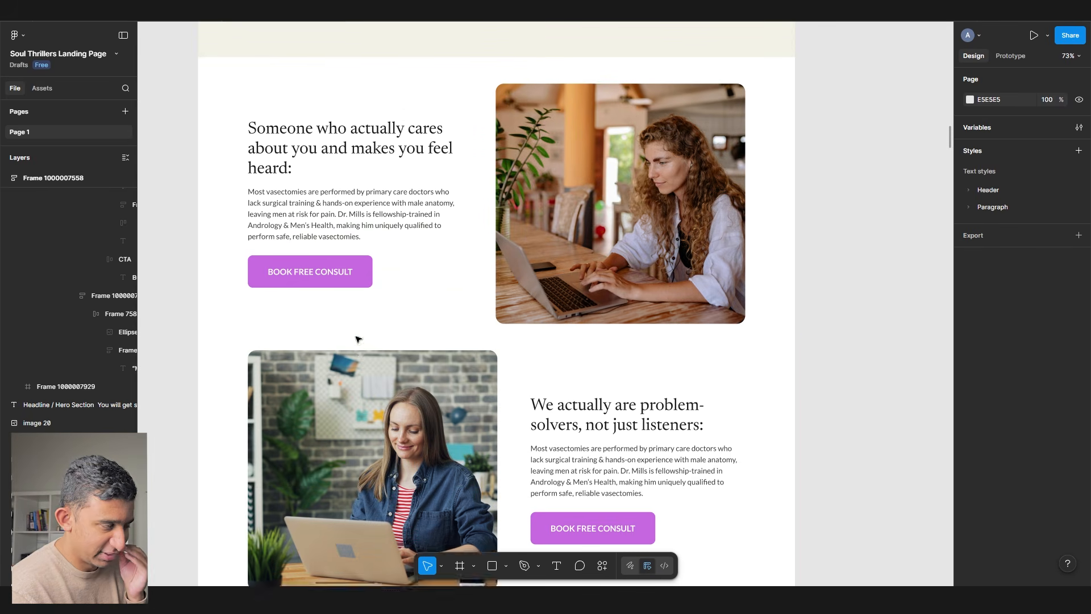
pyautogui.scroll(20, 358, 336)
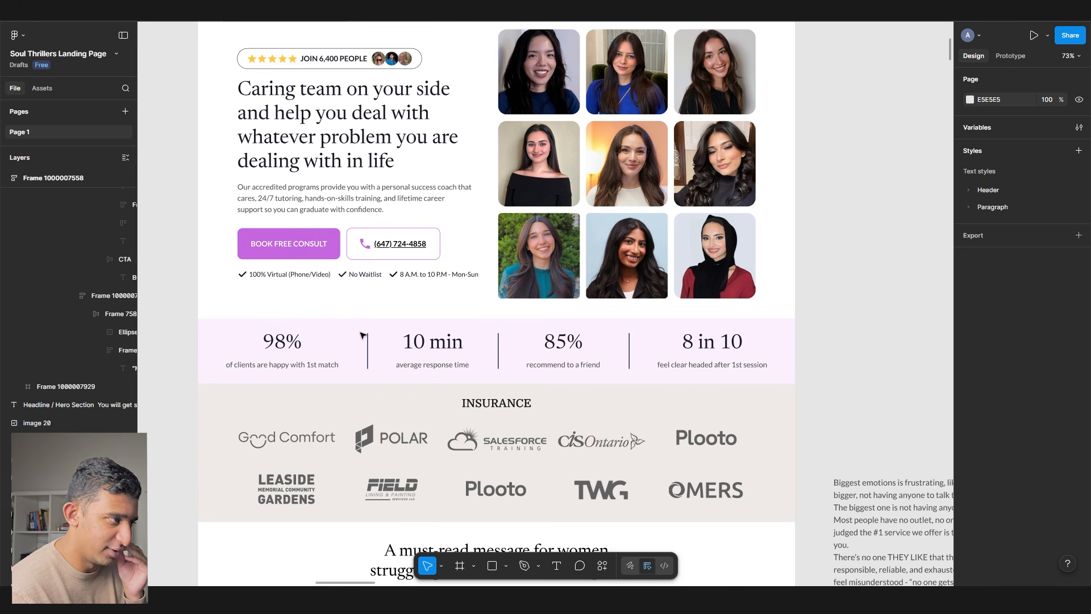
pyautogui.scroll(2, 361, 335)
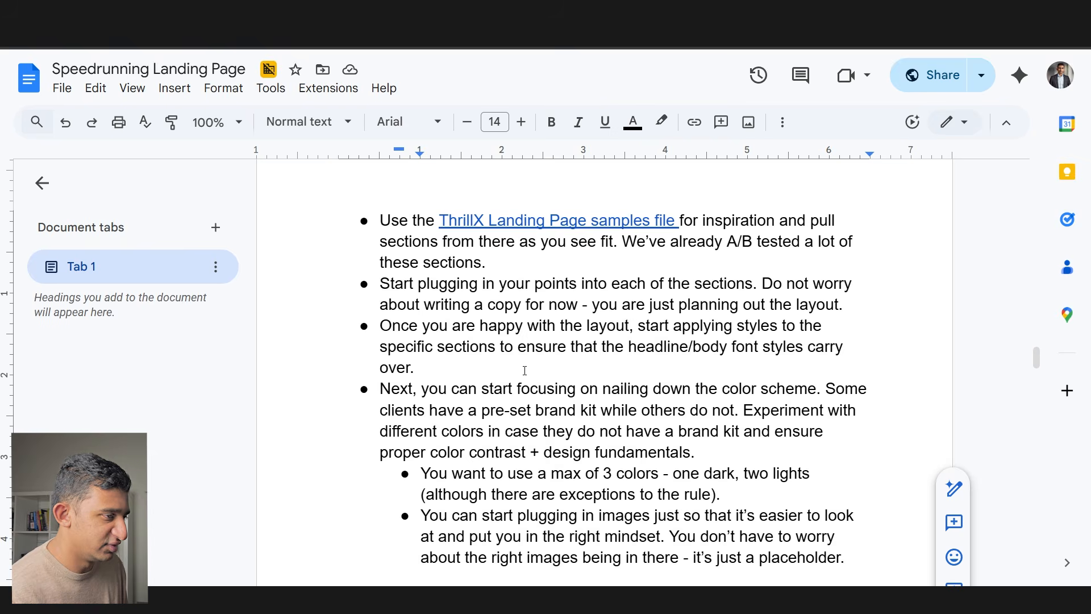
pyautogui.scroll(-5, 509, 323)
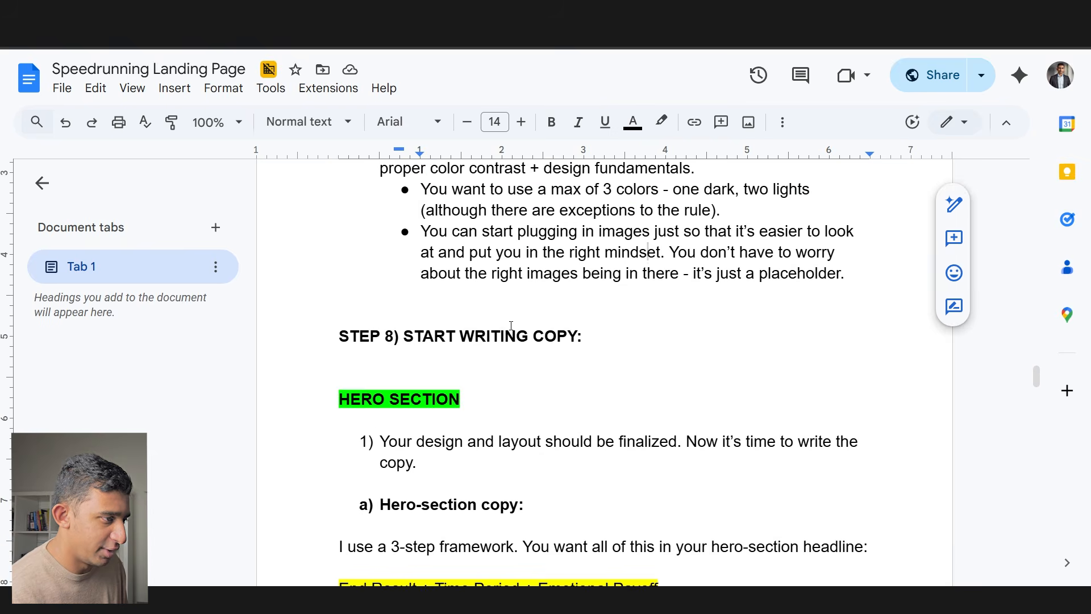
# - Highlight the STEP 8 hero-section heading and the first framework instruction lines
pyautogui.moveTo(463, 268); pyautogui.dragTo(645, 306)
pyautogui.click(459, 348)
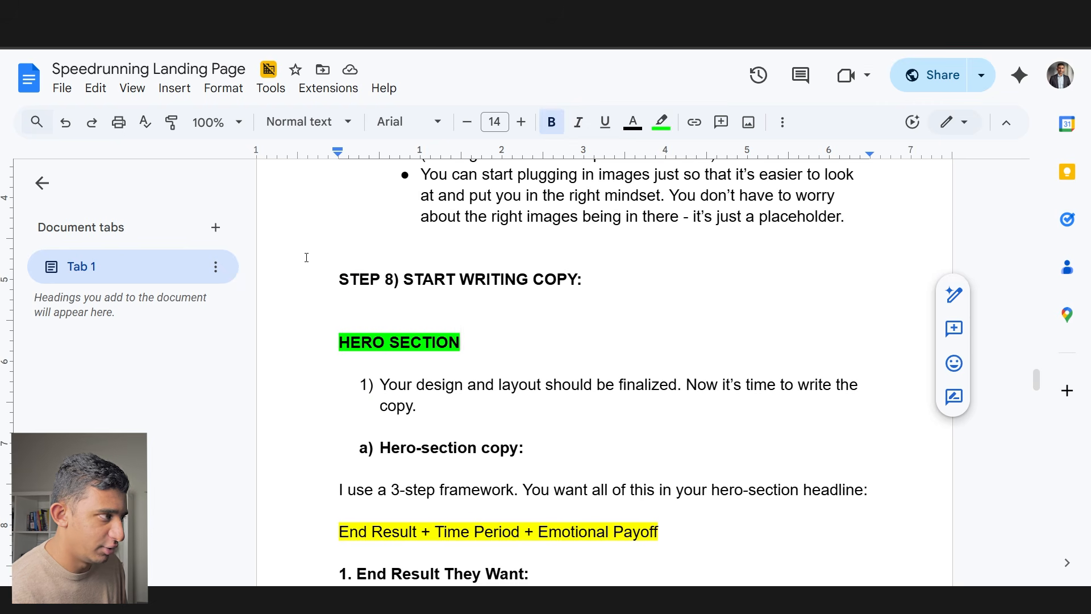
pyautogui.moveTo(349, 284); pyautogui.dragTo(640, 275)
pyautogui.click(507, 343)
pyautogui.click(547, 348)
pyautogui.moveTo(512, 422); pyautogui.dragTo(398, 370)
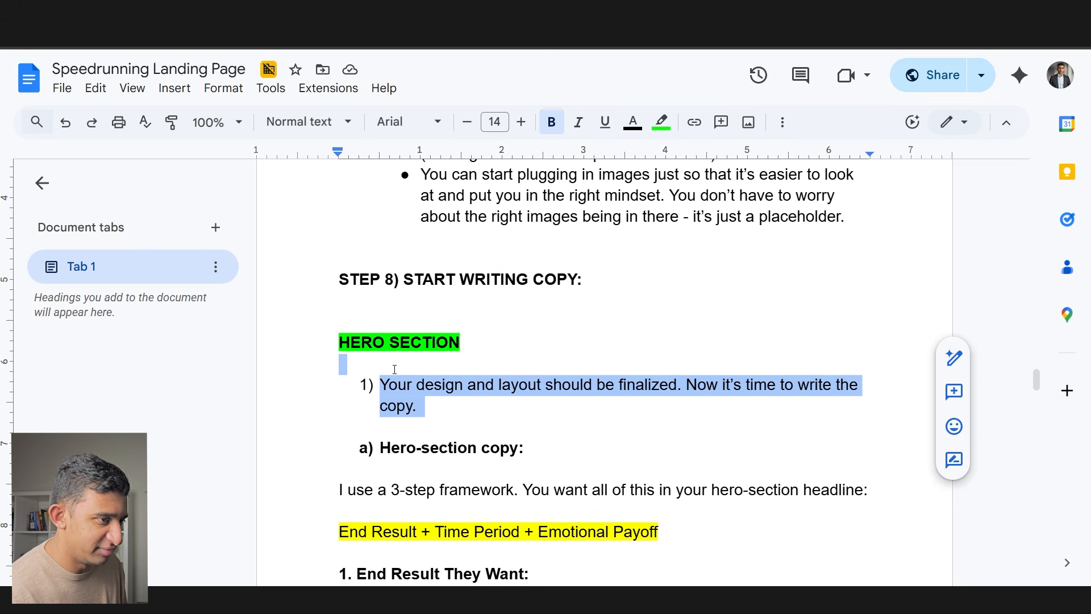
pyautogui.moveTo(352, 490); pyautogui.dragTo(592, 516)
pyautogui.click(592, 516)
# - Scroll the framework, marking the dream outcome, Time Period and Emotional Payoff examples
pyautogui.scroll(-3, 356, 470)
pyautogui.moveTo(350, 363); pyautogui.dragTo(669, 361)
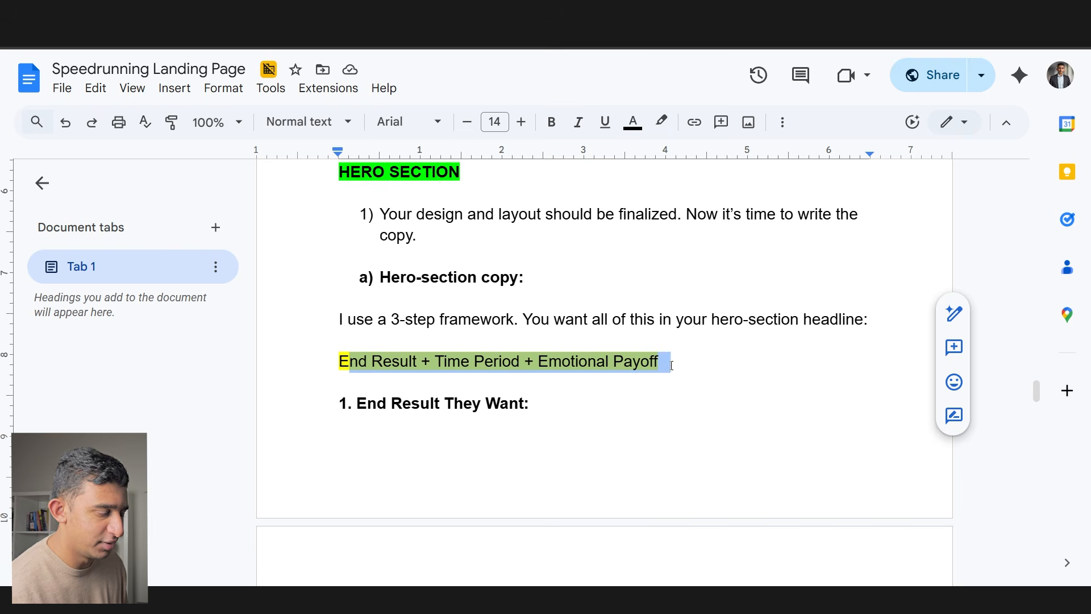
pyautogui.scroll(-3, 671, 368)
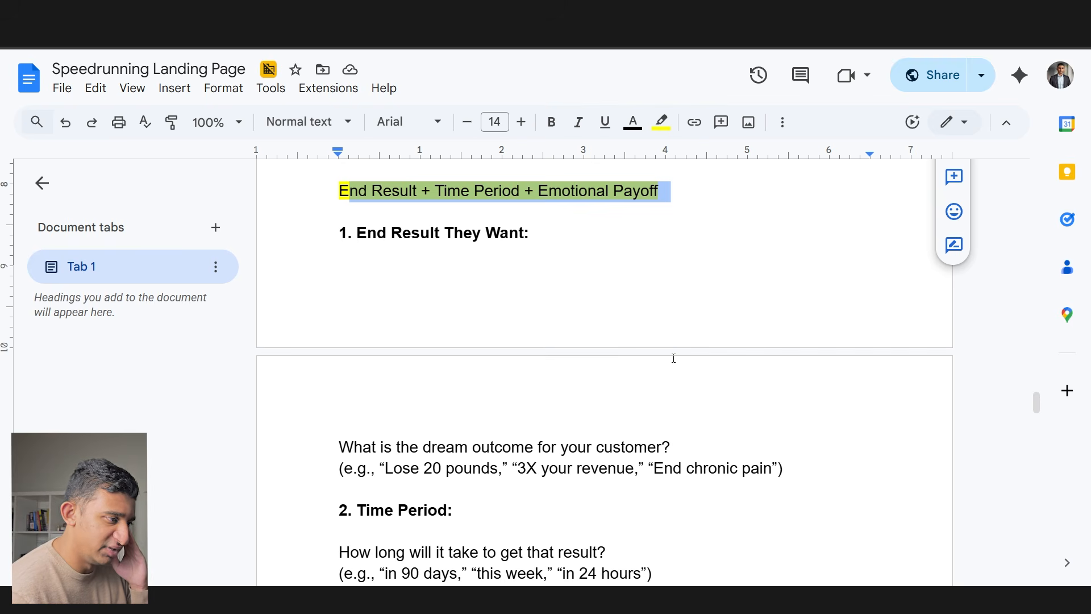
pyautogui.moveTo(403, 468); pyautogui.dragTo(807, 472)
pyautogui.scroll(-4, 607, 433)
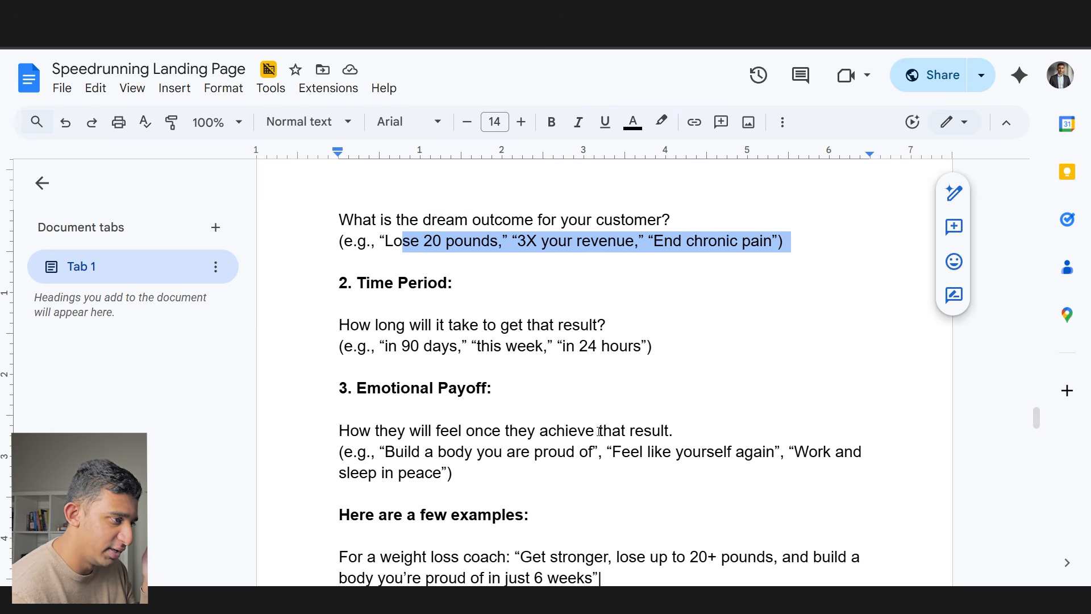
pyautogui.moveTo(657, 348); pyautogui.dragTo(395, 328)
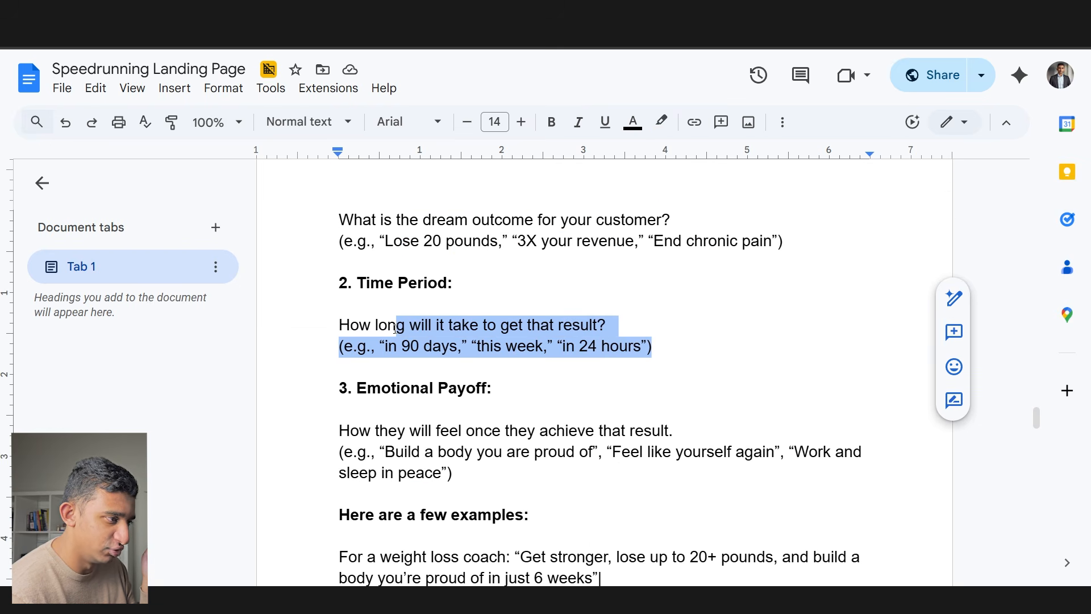
pyautogui.moveTo(453, 472); pyautogui.dragTo(430, 435)
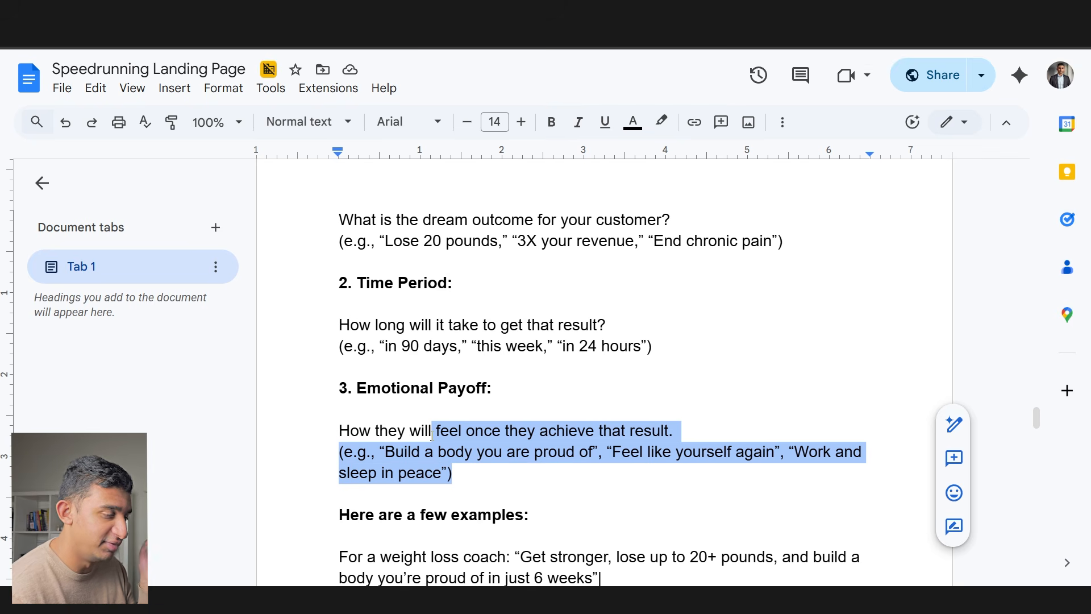
pyautogui.scroll(4, 431, 435)
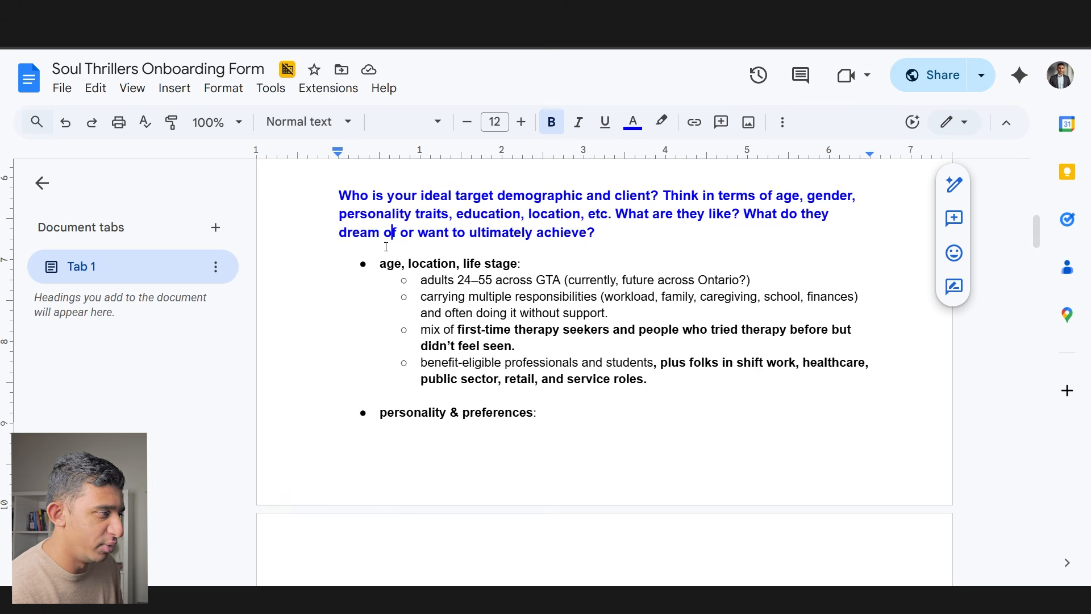
# - Copy the whole onboarding form and send it to ChatGPT with 'heres information dont do anything yet'
pyautogui.hotkey('ctrl', 'a')
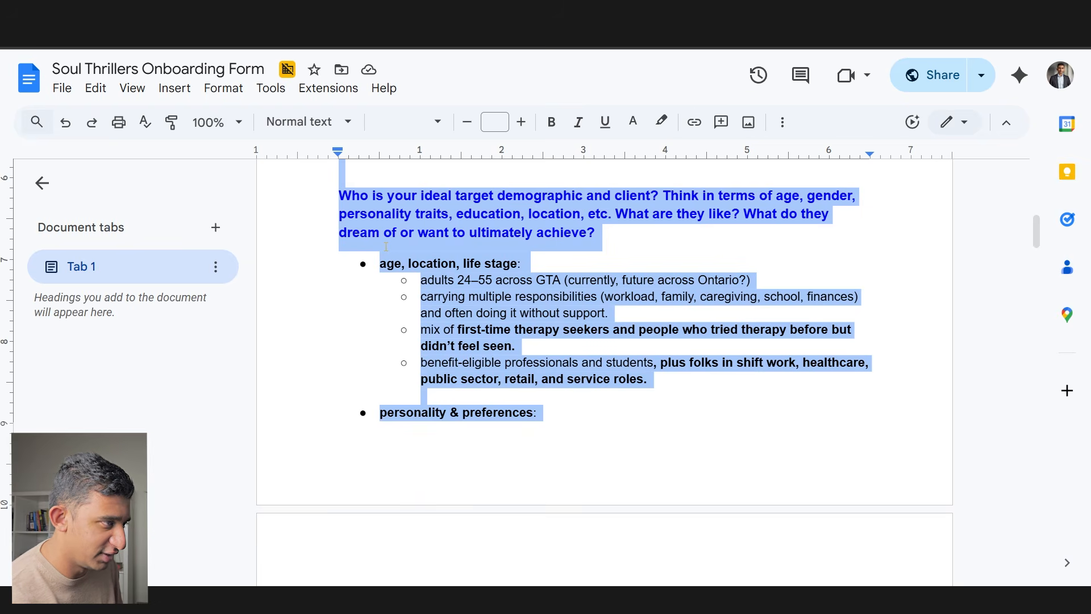
pyautogui.hotkey('ctrl', 't')
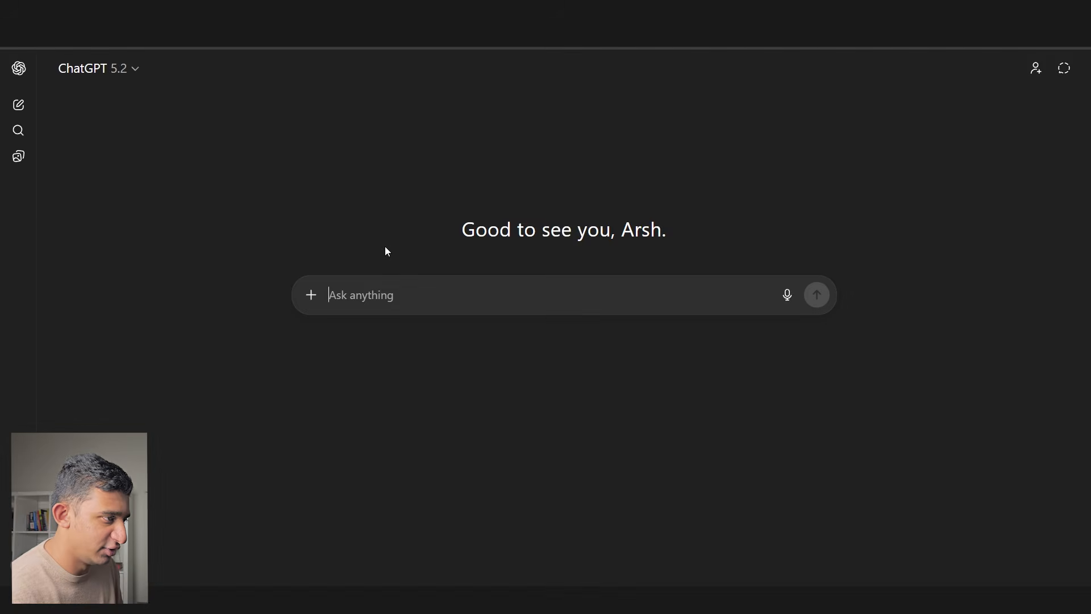
pyautogui.hotkey('ctrl', 'v')
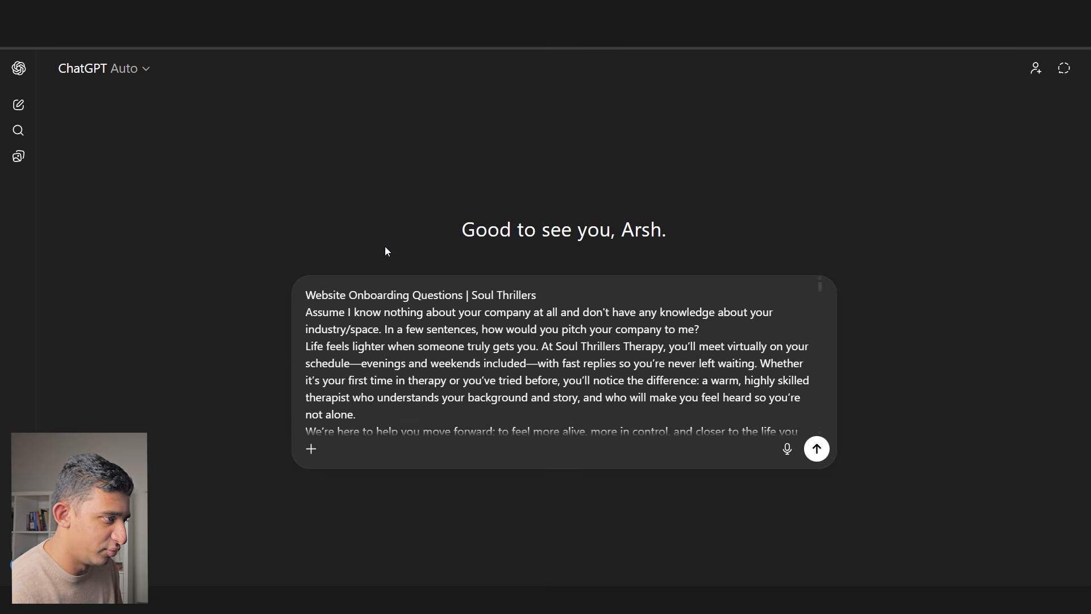
pyautogui.write('heres informa')
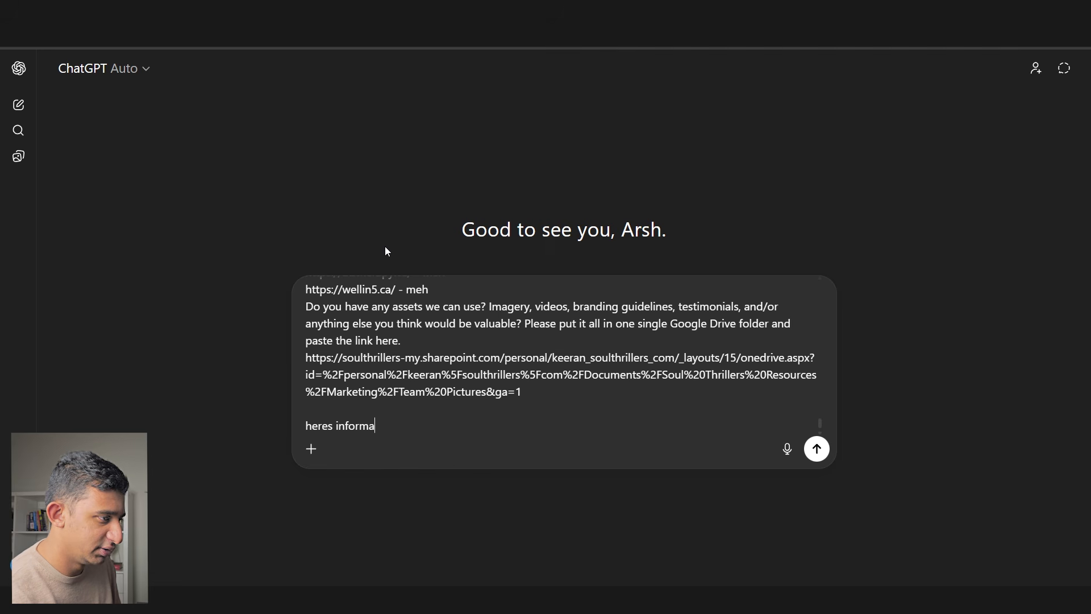
pyautogui.write('tion dont do anything yet')
pyautogui.press('Return')
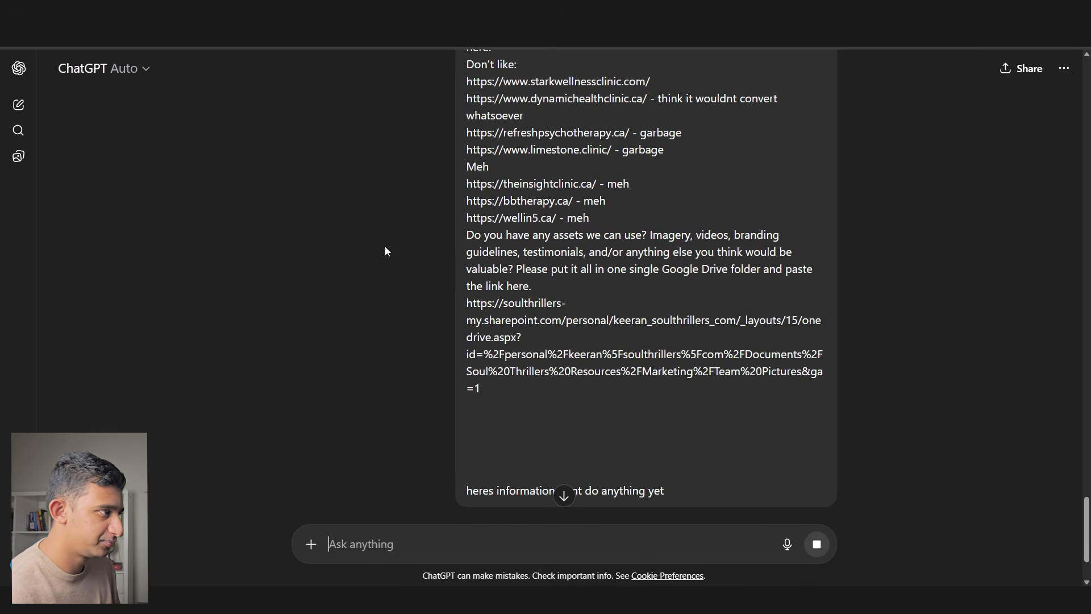
# - Ask ChatGPT only to confirm it understands, then open the Landing Page Prompts - ThrillX doc
pyautogui.hotkey('ctrl', 'shift', 'Tab')
pyautogui.click(354, 279)
pyautogui.hotkey('ctrl', 'a')
pyautogui.hotkey('ctrl', 'Tab')
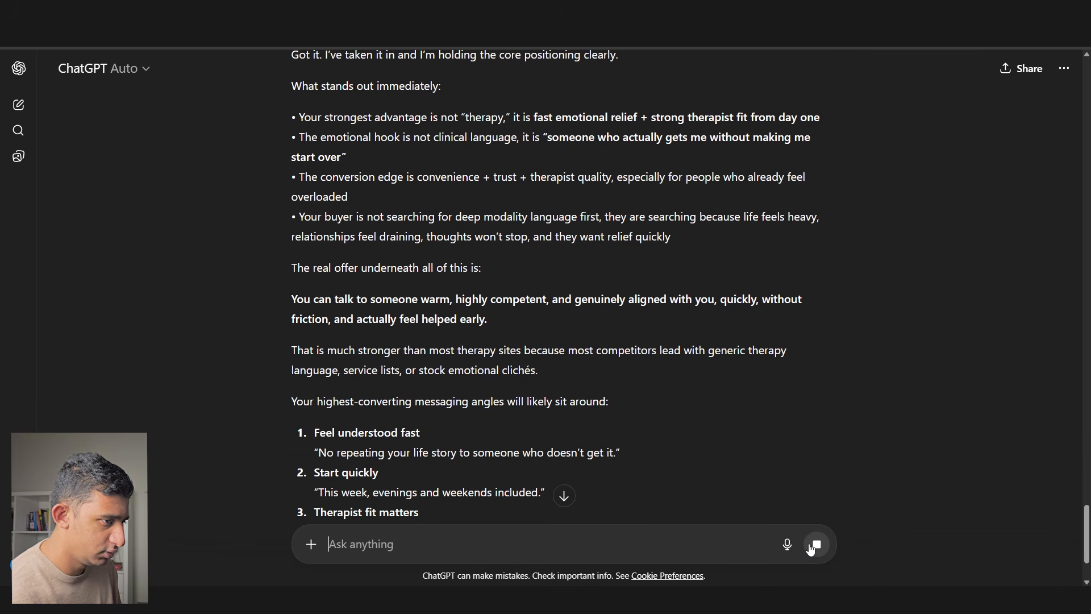
pyautogui.write('dont do anythi')
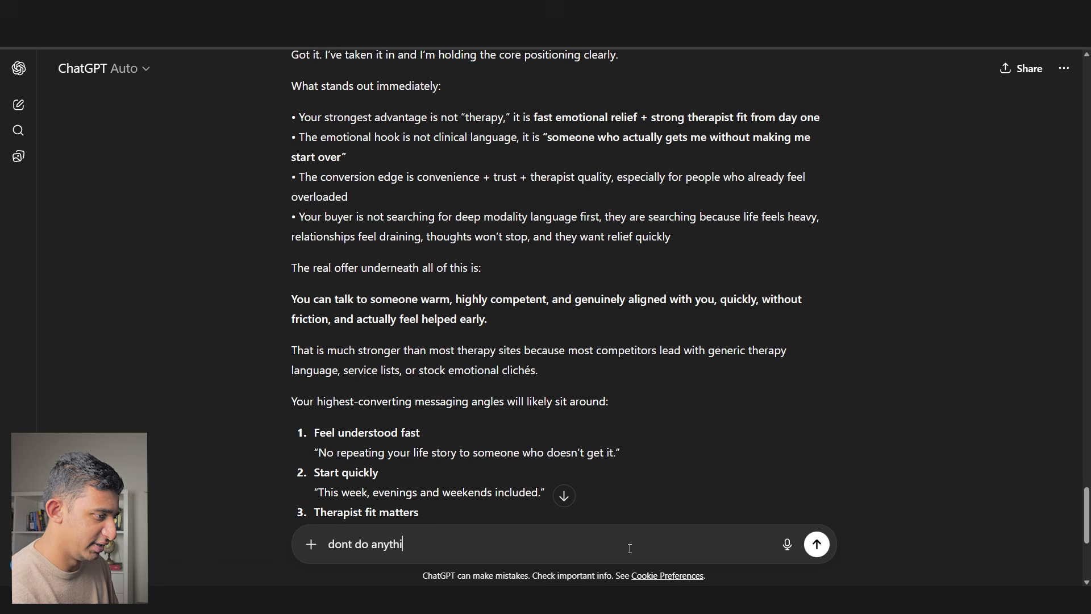
pyautogui.write('ng yet just let me knowq if u understand')
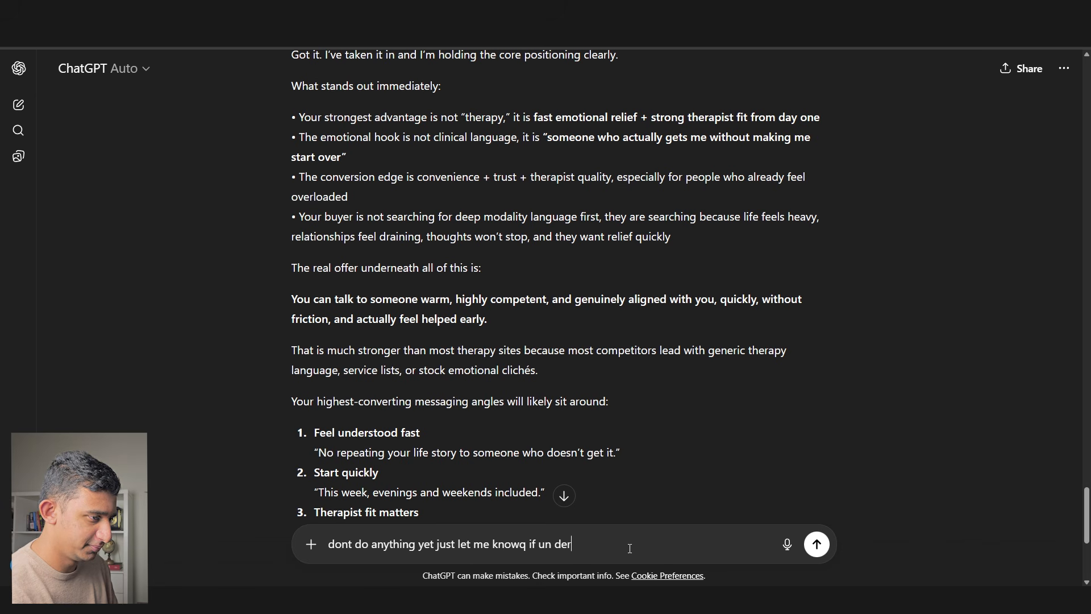
pyautogui.press('Return')
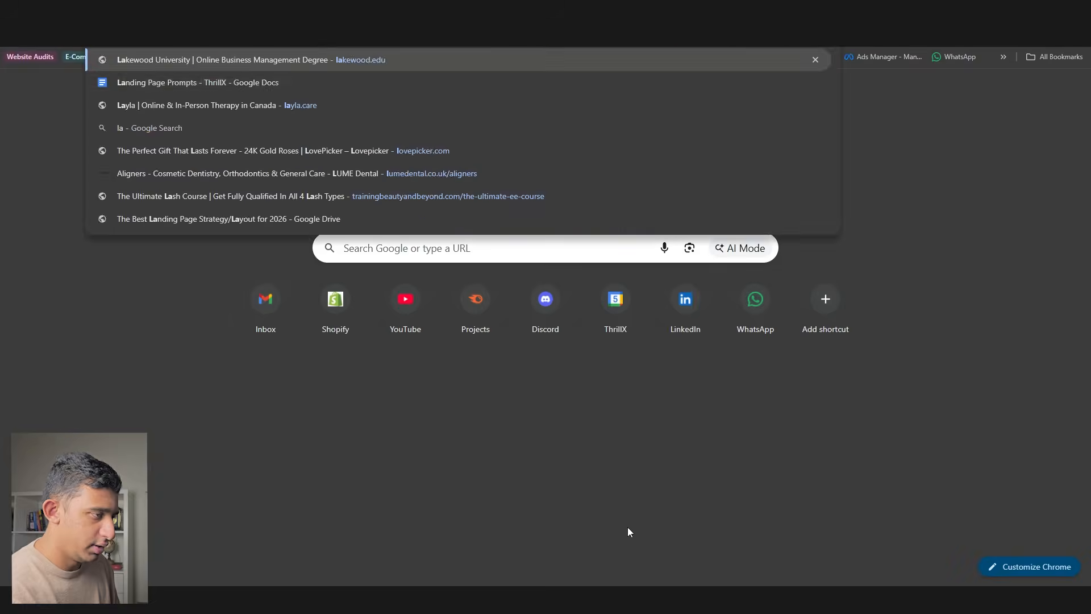
pyautogui.write('n')
pyautogui.press('Return')
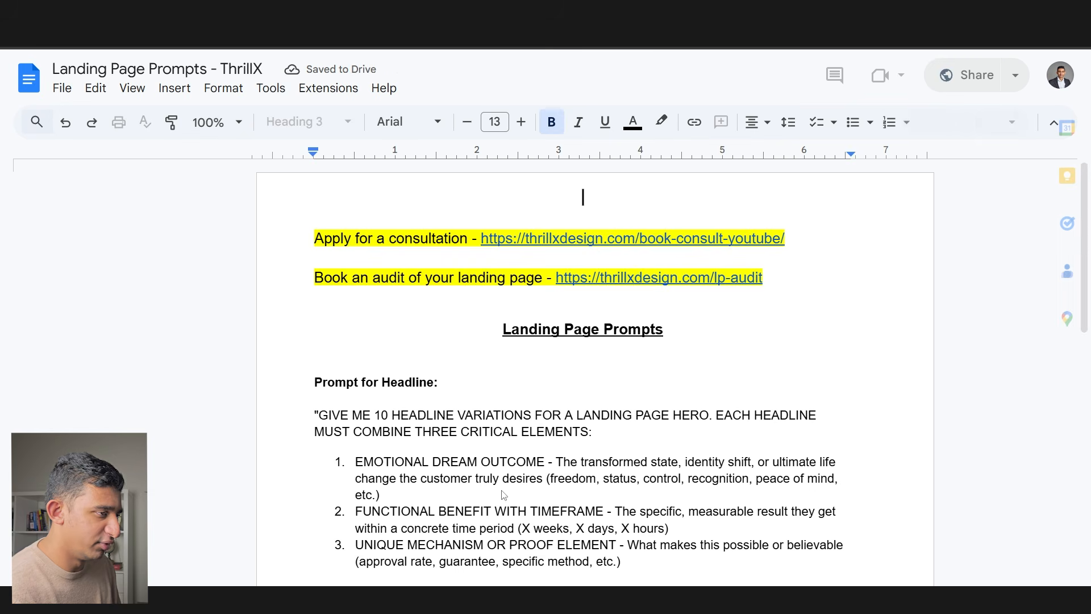
# - Select the Prompt for Headline text starting 'GIVE ME 10 HEADLINE VARIATIONS' in the prompts doc
pyautogui.scroll(-2, 419, 343)
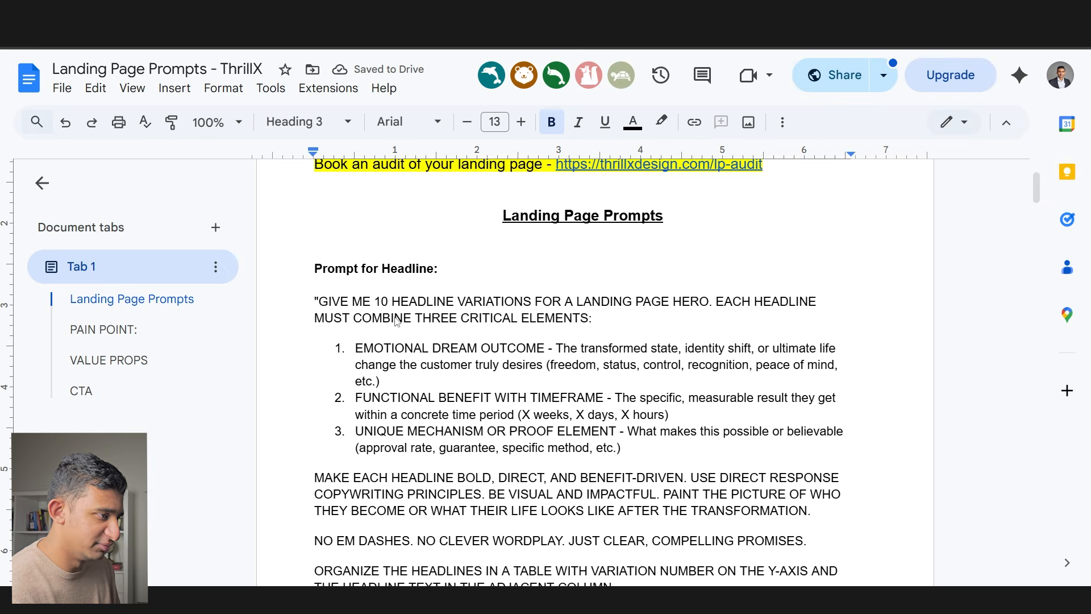
pyautogui.scroll(-6, 392, 321)
pyautogui.scroll(-8, 384, 325)
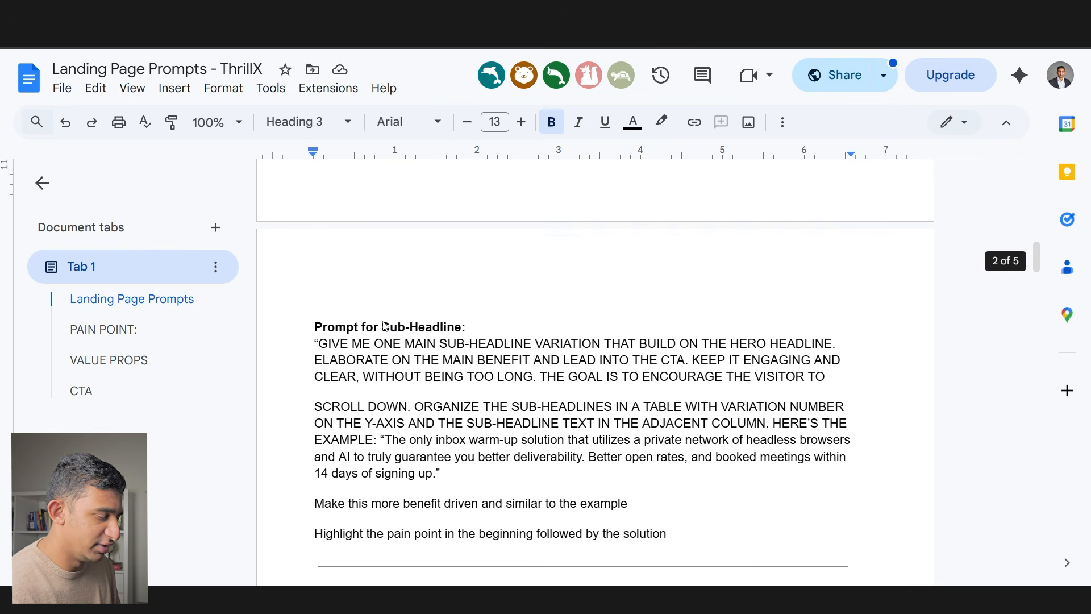
pyautogui.scroll(5, 381, 332)
pyautogui.scroll(10, 380, 333)
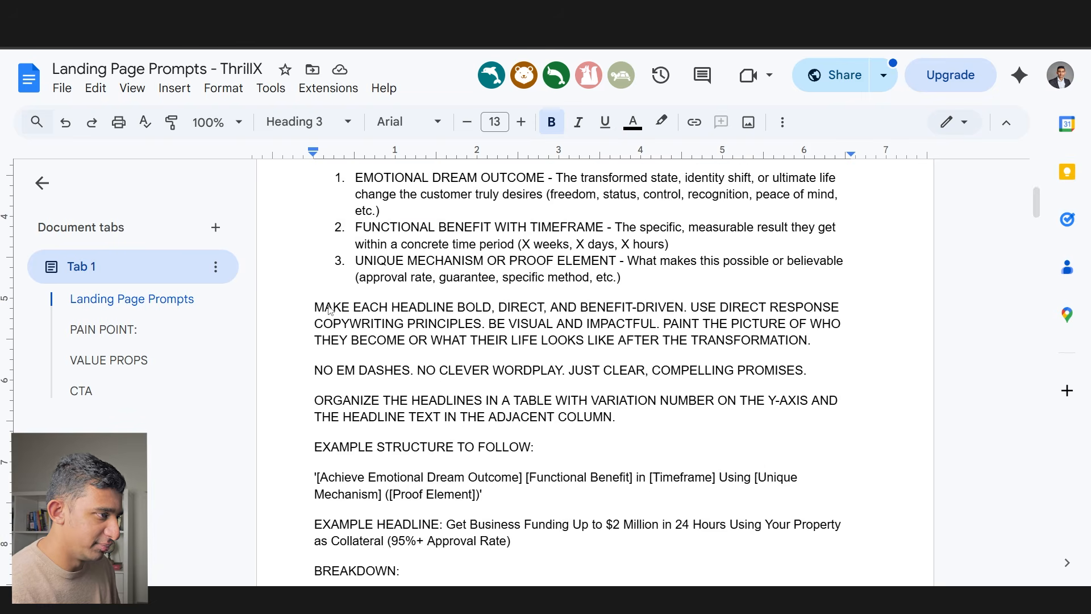
pyautogui.moveTo(312, 307); pyautogui.dragTo(784, 554)
# - Paste the 10-headline-variations prompt into ChatGPT and send it
pyautogui.hotkey('ctrl', 'c')
pyautogui.hotkey('alt', 'Tab')
pyautogui.hotkey('ctrl', 'v')
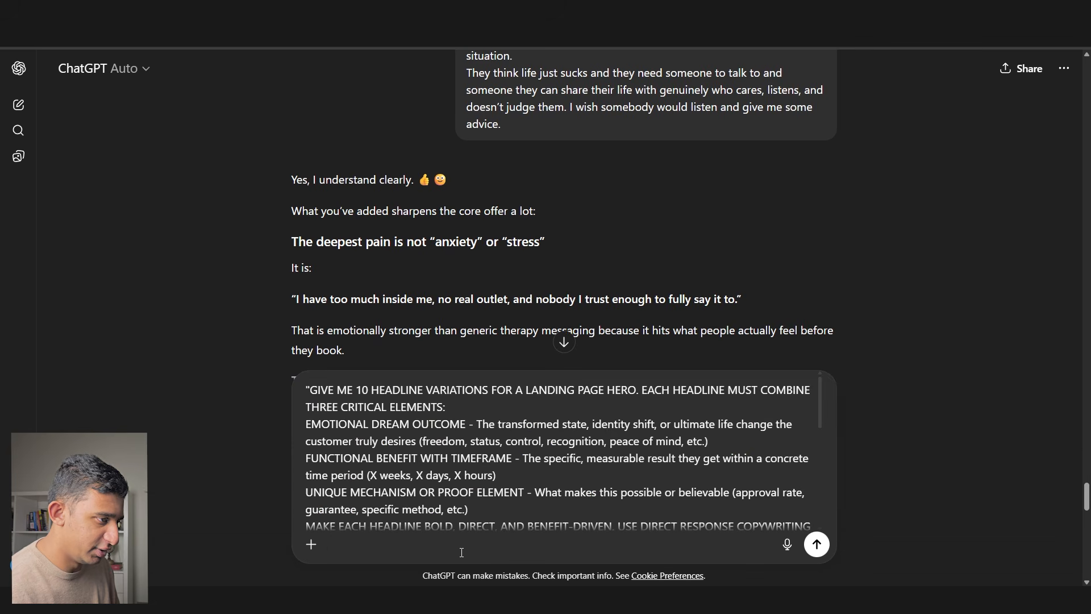
pyautogui.press('Return')
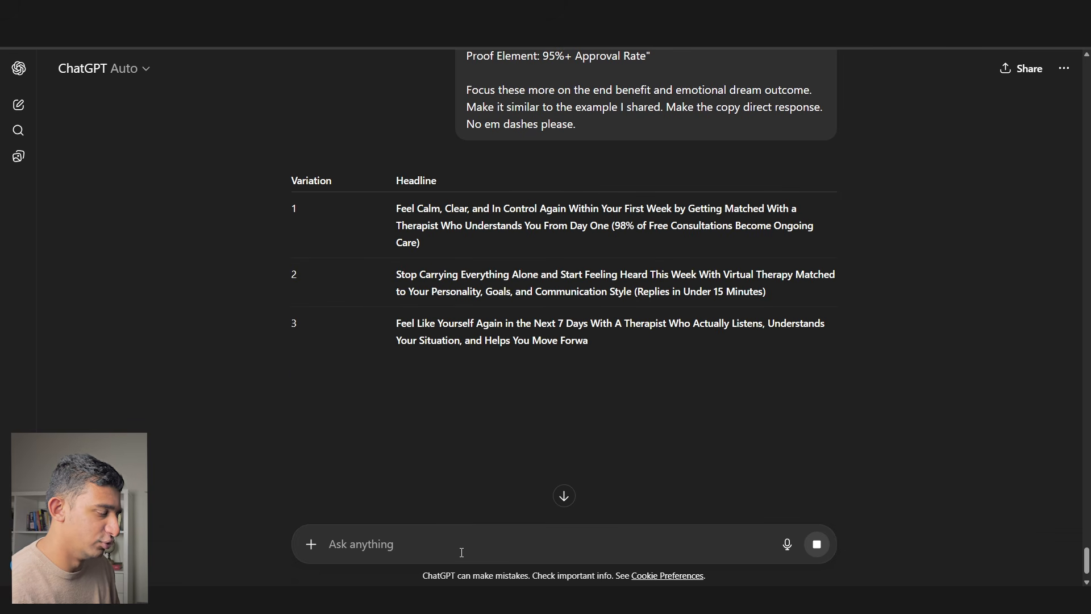
# - Review headlines 1–5 in ChatGPT's generated table, highlighting key phrases
pyautogui.moveTo(396, 209); pyautogui.dragTo(506, 224)
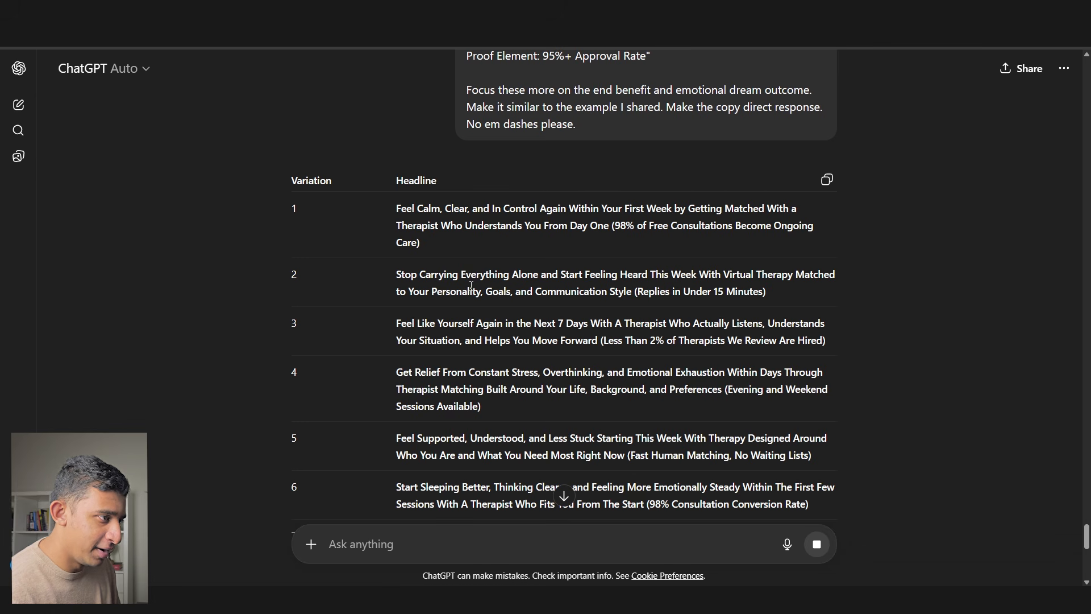
pyautogui.moveTo(430, 275); pyautogui.dragTo(676, 277)
pyautogui.moveTo(462, 324); pyautogui.dragTo(593, 342)
pyautogui.moveTo(392, 374); pyautogui.dragTo(686, 375)
pyautogui.moveTo(393, 439); pyautogui.dragTo(594, 438)
pyautogui.scroll(-2, 495, 356)
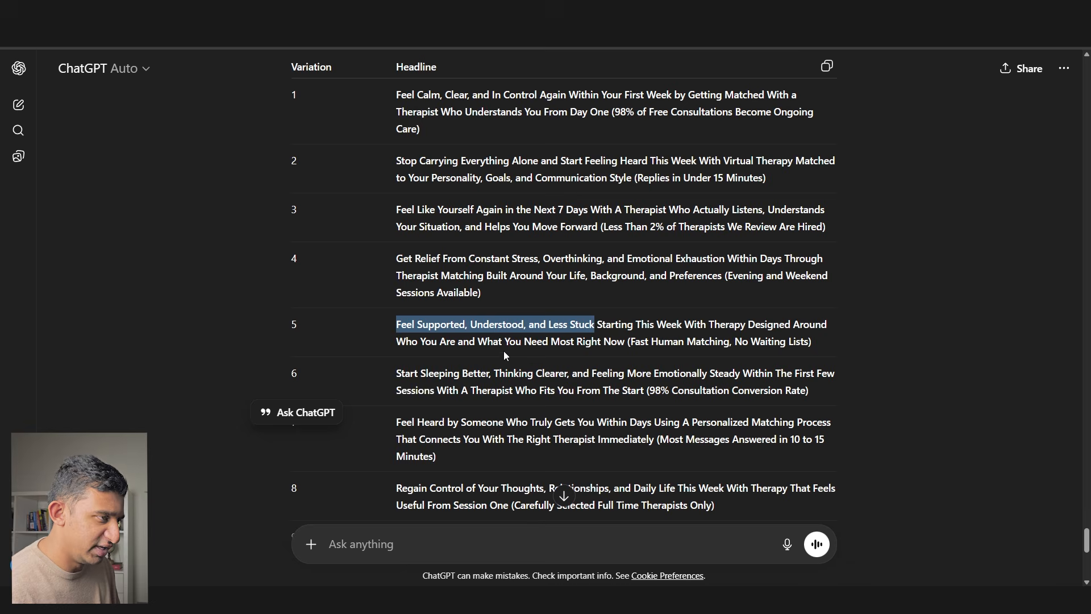
pyautogui.scroll(1, 495, 358)
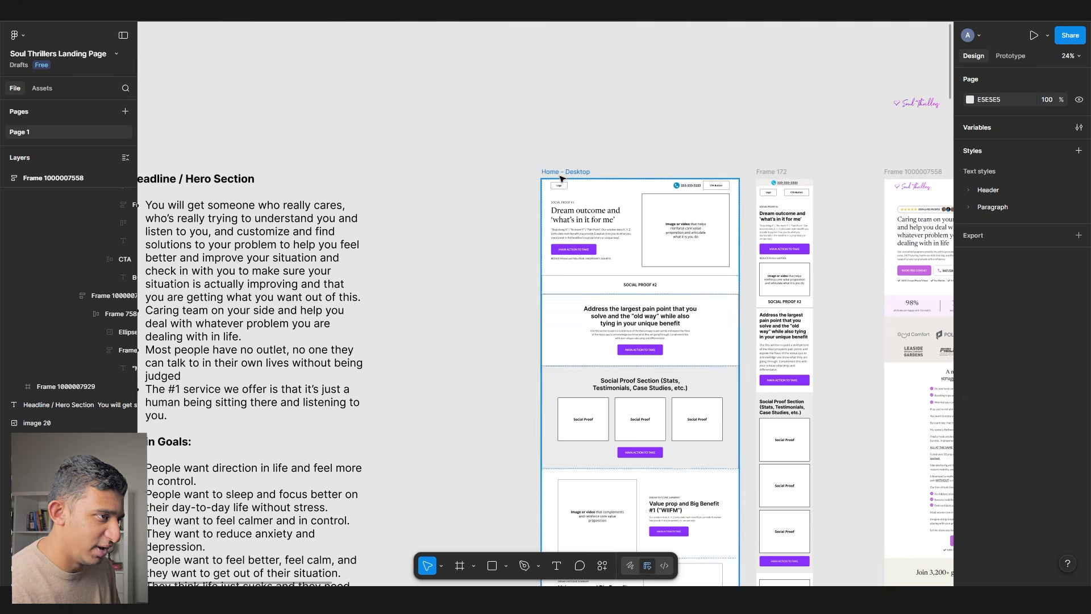
# - Shift Frame 172 and the notes text block left on the canvas
pyautogui.click(568, 172)
pyautogui.keyDown('shift'); pyautogui.click(773, 172); pyautogui.keyUp('shift')
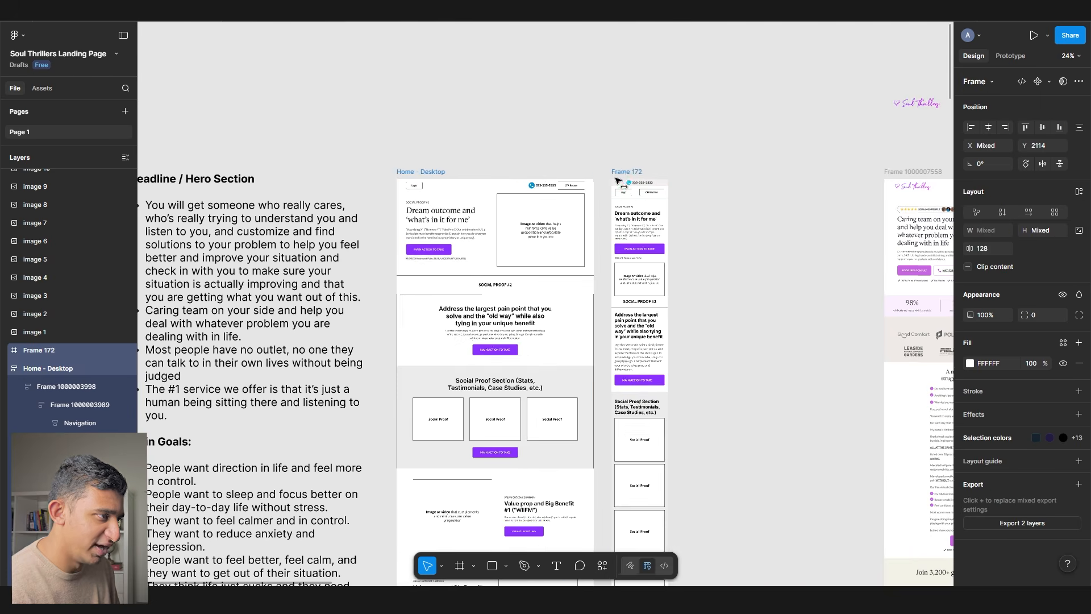
pyautogui.scroll(-5, 563, 193)
pyautogui.keyDown('shift'); pyautogui.click(536, 203); pyautogui.keyUp('shift')
pyautogui.moveTo(537, 204); pyautogui.dragTo(394, 198)
pyautogui.click(569, 194)
pyautogui.scroll(5, 675, 194)
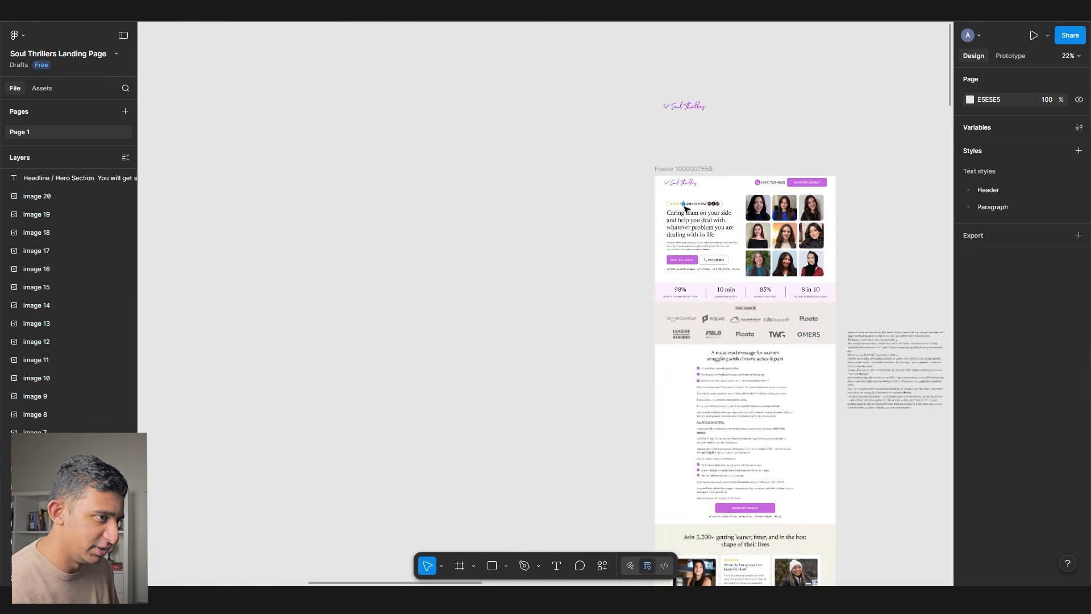
# - Duplicate the hero heading beside the page and retype it as 'Headlines:' with a bullet line
pyautogui.keyDown('ctrl'); pyautogui.click(689, 222); pyautogui.keyUp('ctrl')
pyautogui.scroll(3, 688, 223)
pyautogui.hotkey('ctrl', 'c')
pyautogui.click(421, 207)
pyautogui.hotkey('ctrl', 'v')
pyautogui.press('Return')
pyautogui.write('Headlines:')
pyautogui.press('Return')
pyautogui.press('Return')
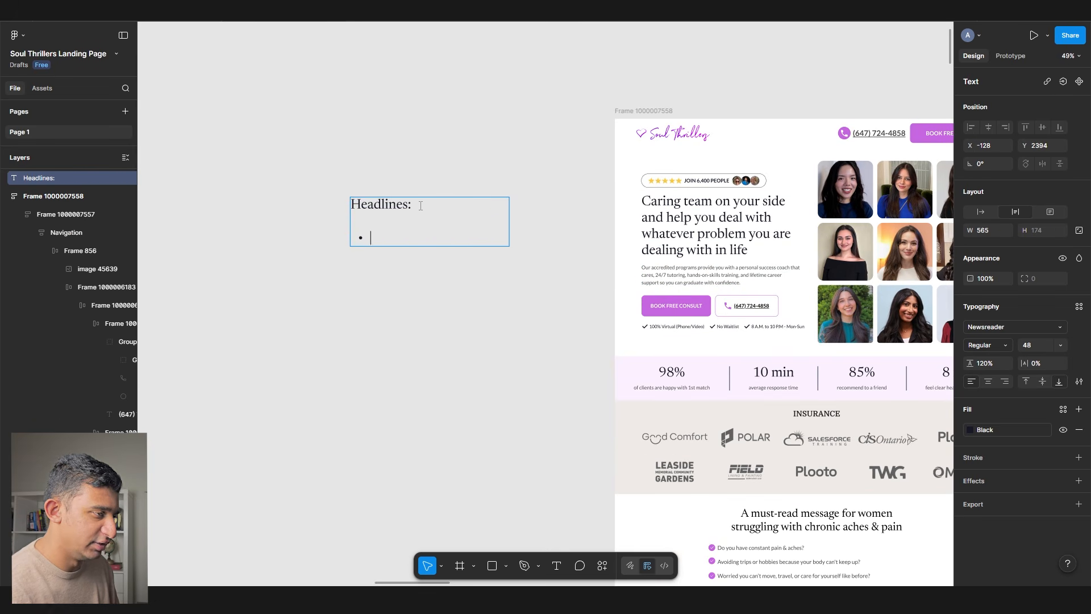
pyautogui.scroll(3, 399, 236)
# - Paste headline 1 'Feel Calm, Clear, and In Control Again Within Your First Week' as the first bullet
pyautogui.hotkey('alt', 'Tab')
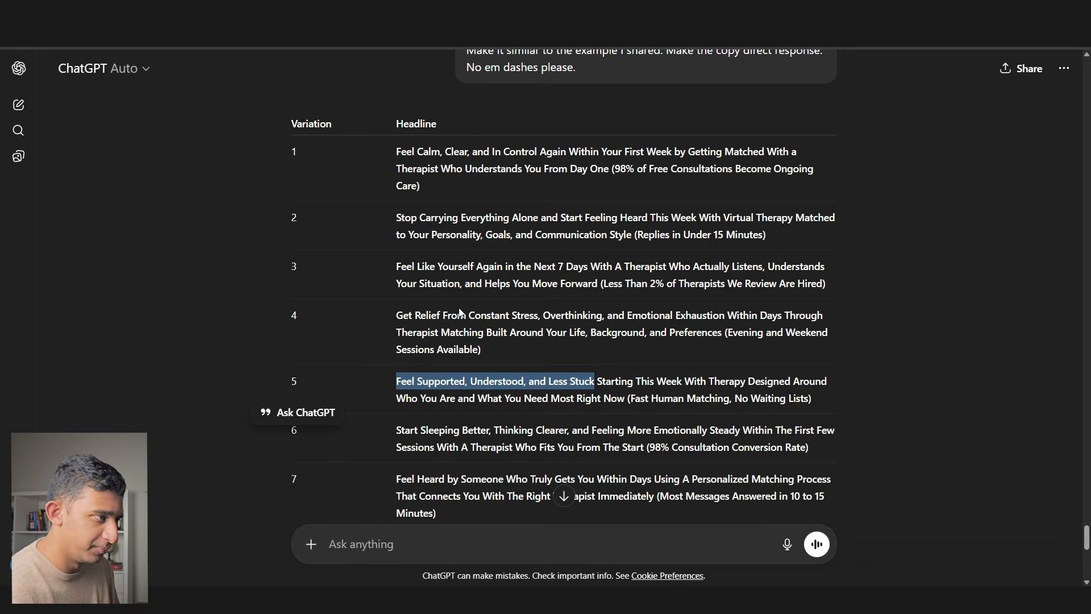
pyautogui.moveTo(392, 152); pyautogui.dragTo(671, 156)
pyautogui.hotkey('ctrl', 'c')
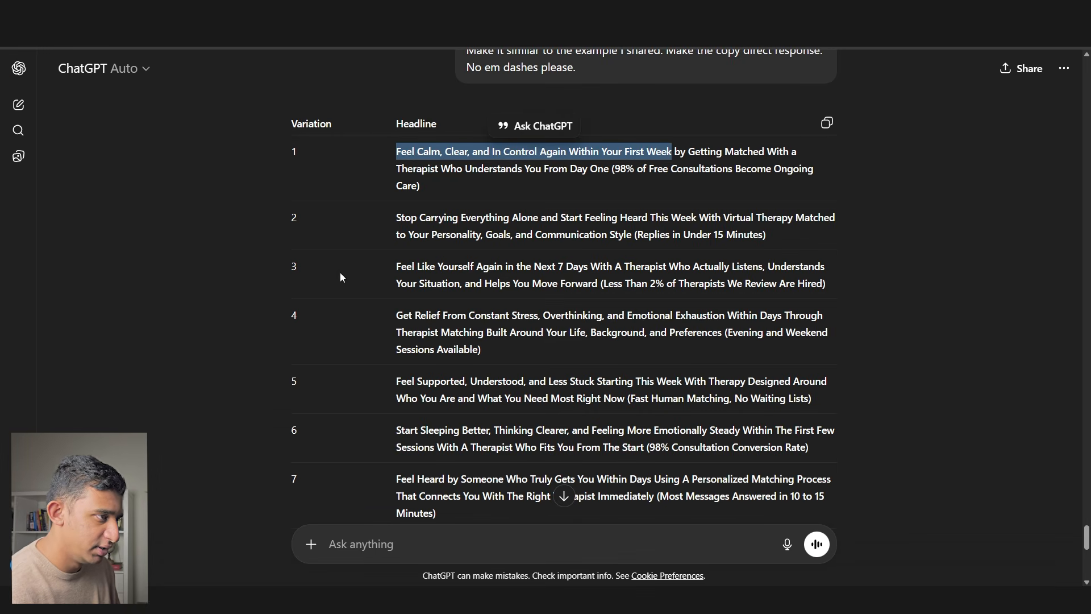
pyautogui.hotkey('alt', 'Tab')
pyautogui.hotkey('ctrl', 'v')
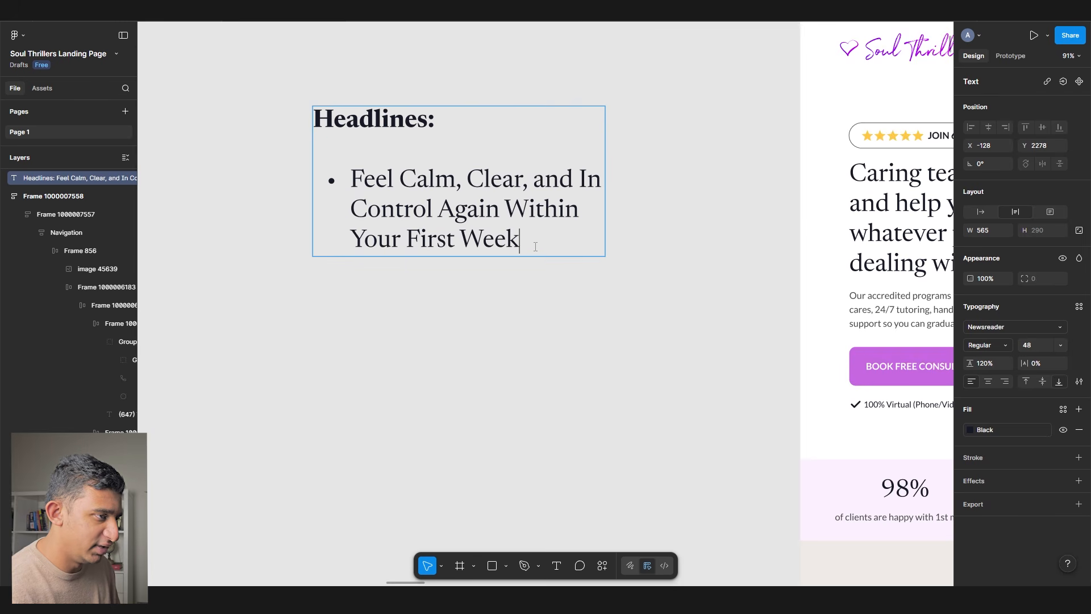
pyautogui.moveTo(519, 237); pyautogui.dragTo(296, 242)
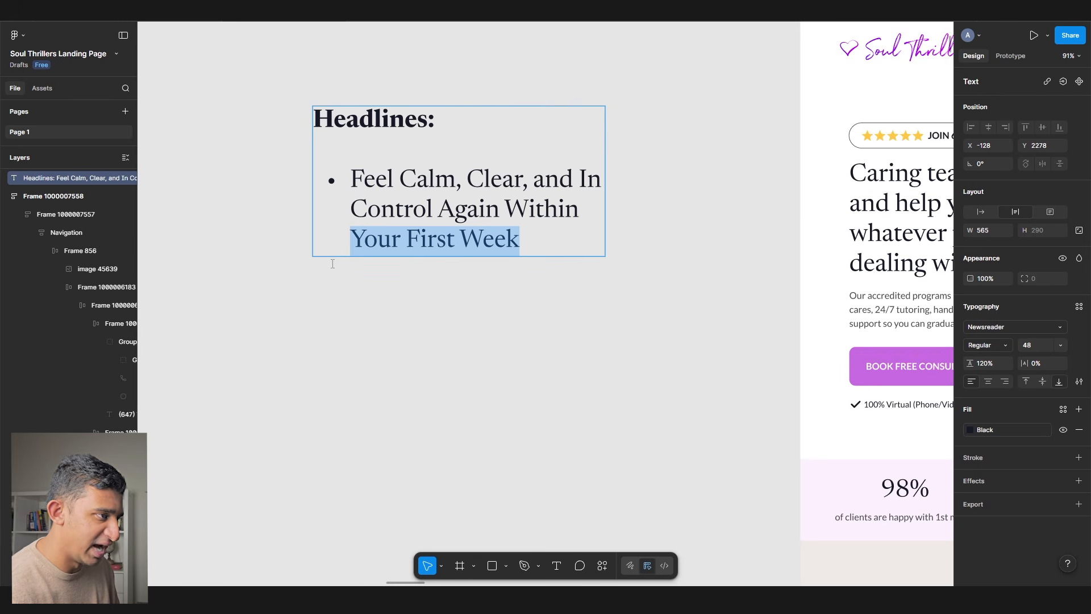
pyautogui.moveTo(351, 182); pyautogui.dragTo(522, 182)
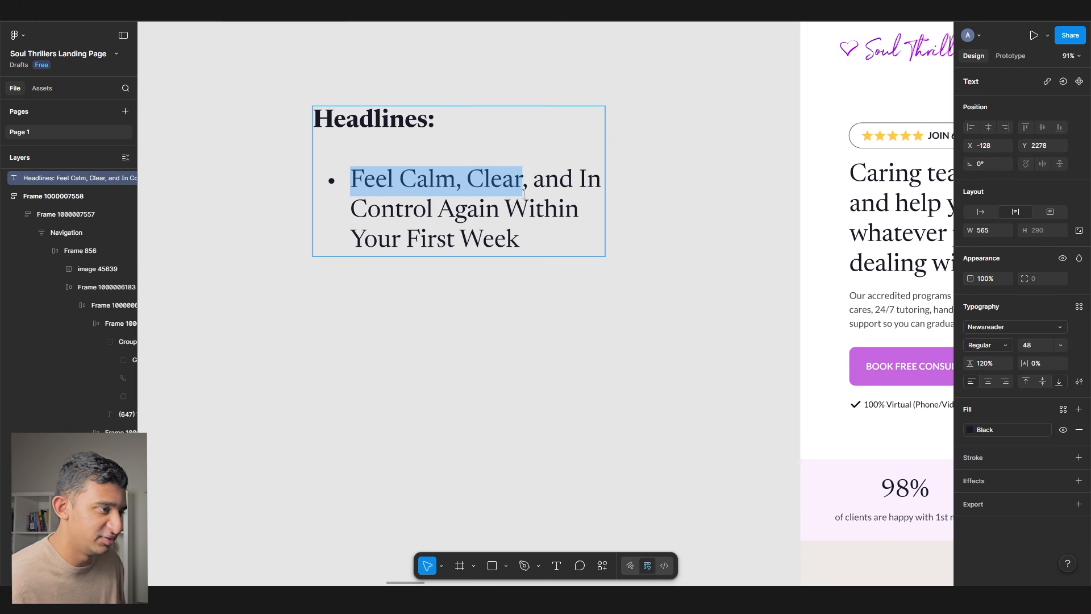
pyautogui.moveTo(485, 209); pyautogui.dragTo(532, 172)
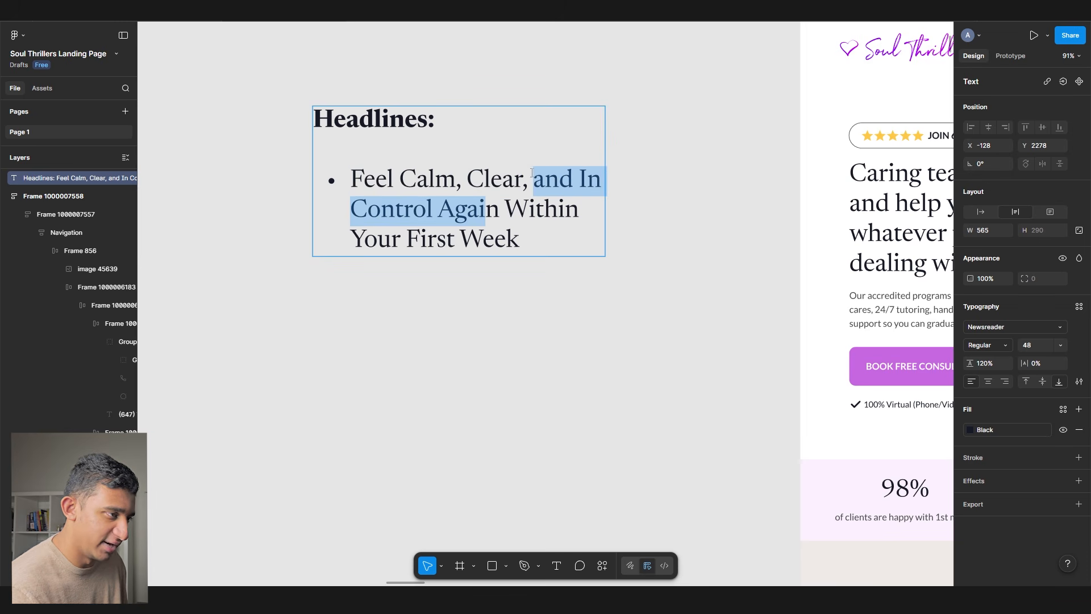
pyautogui.tripleClick(521, 228)
pyautogui.hotkey('alt', 'Tab')
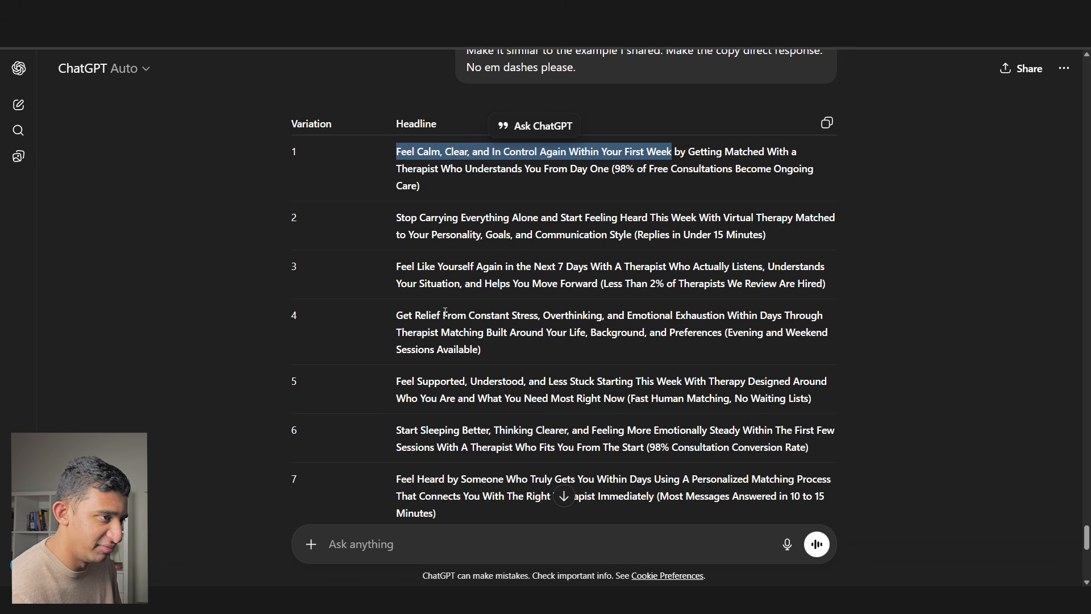
# - Add headline 5's 'Feel Supported, Understood, and Less Stuck… Starting This Week' as a new bullet
pyautogui.click(386, 214)
pyautogui.moveTo(392, 268); pyautogui.dragTo(520, 283)
pyautogui.click(518, 278)
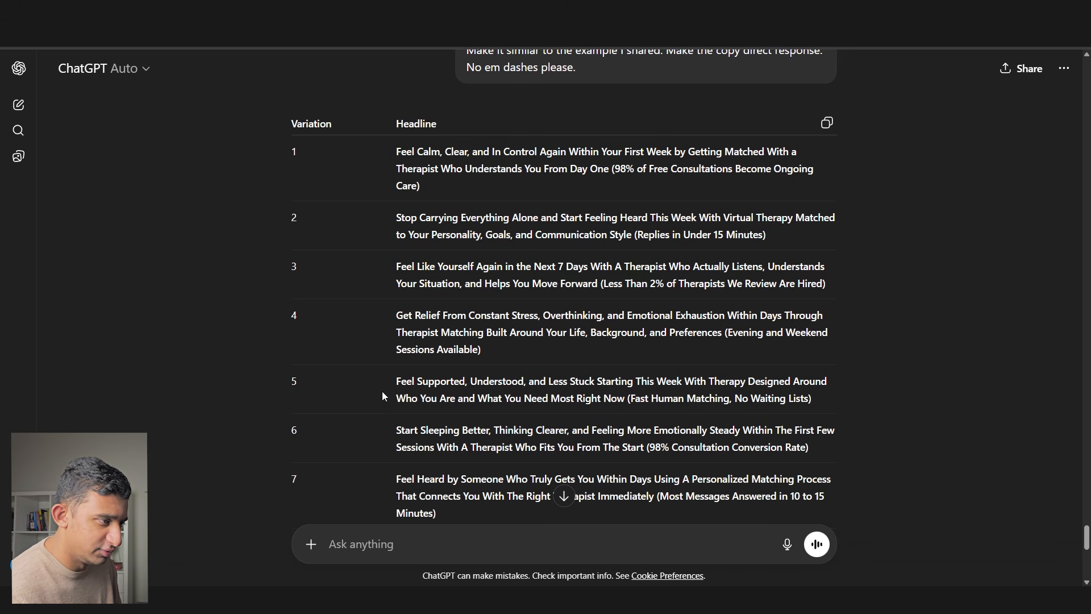
pyautogui.scroll(-1, 401, 380)
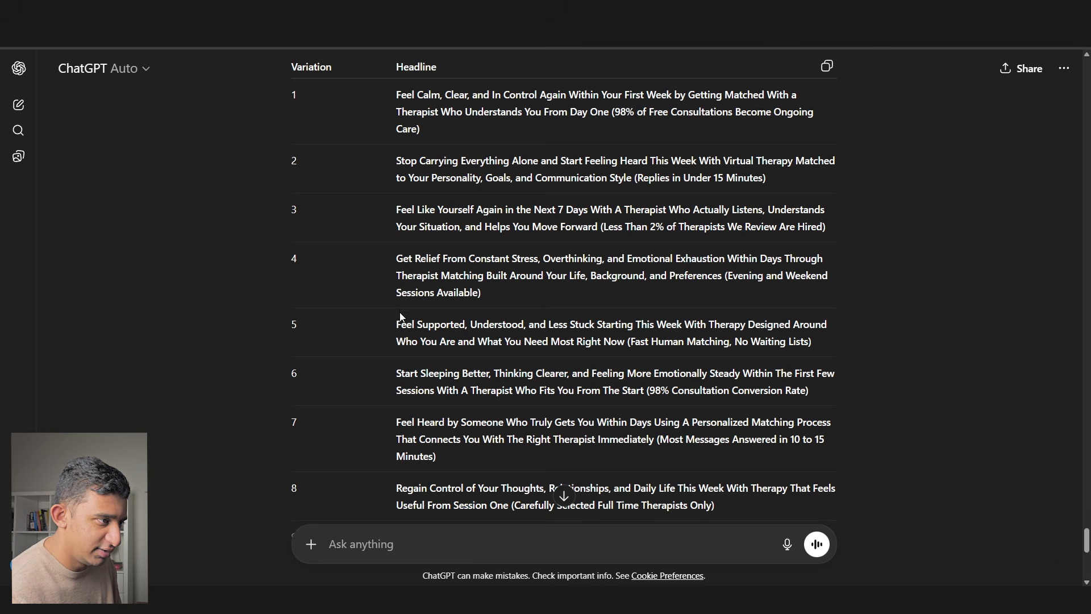
pyautogui.moveTo(394, 325); pyautogui.dragTo(682, 328)
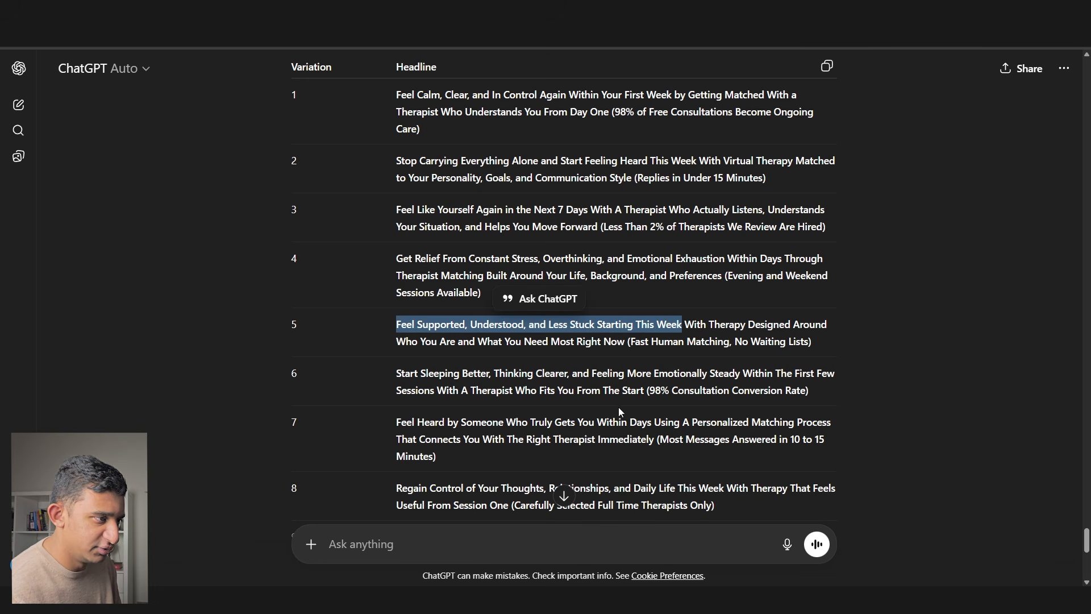
pyautogui.hotkey('alt', 'Tab')
pyautogui.click(512, 251)
pyautogui.press('End')
pyautogui.press('Return')
pyautogui.hotkey('ctrl', 'v')
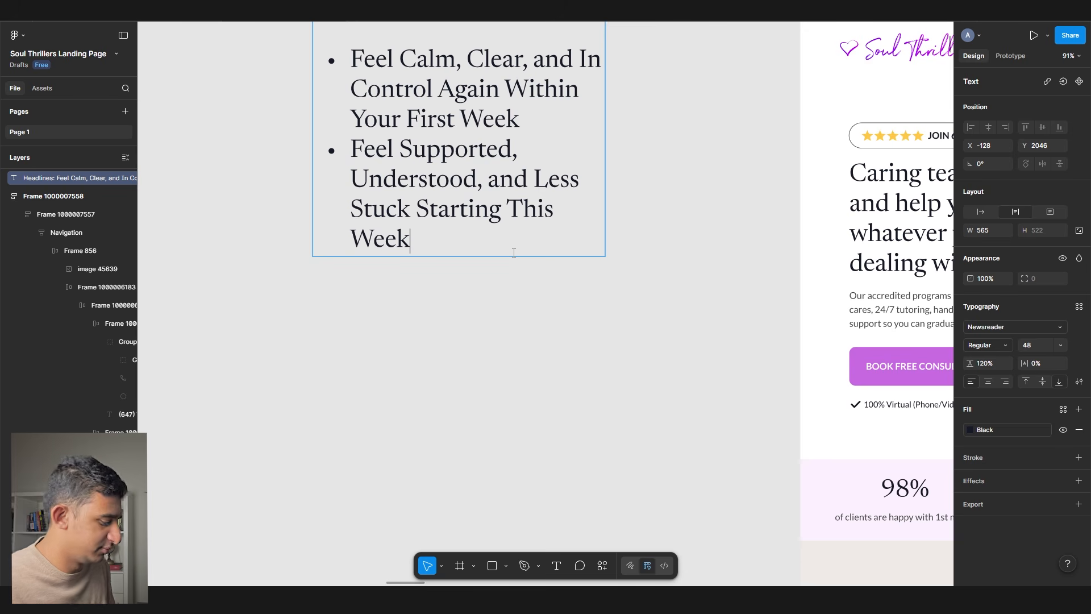
# - Duplicate that bullet and change the endings to 'in 24 hours or less' and 'from the very 1st session'
pyautogui.tripleClick(514, 253)
pyautogui.click(514, 253)
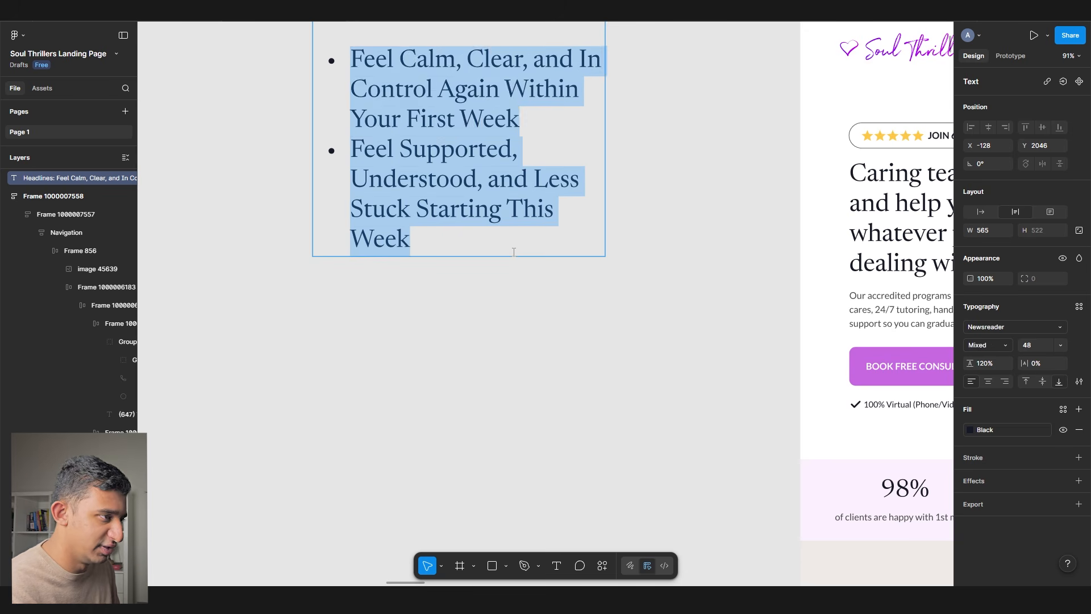
pyautogui.hotkey('ctrl', 'v')
pyautogui.moveTo(501, 219); pyautogui.dragTo(480, 263)
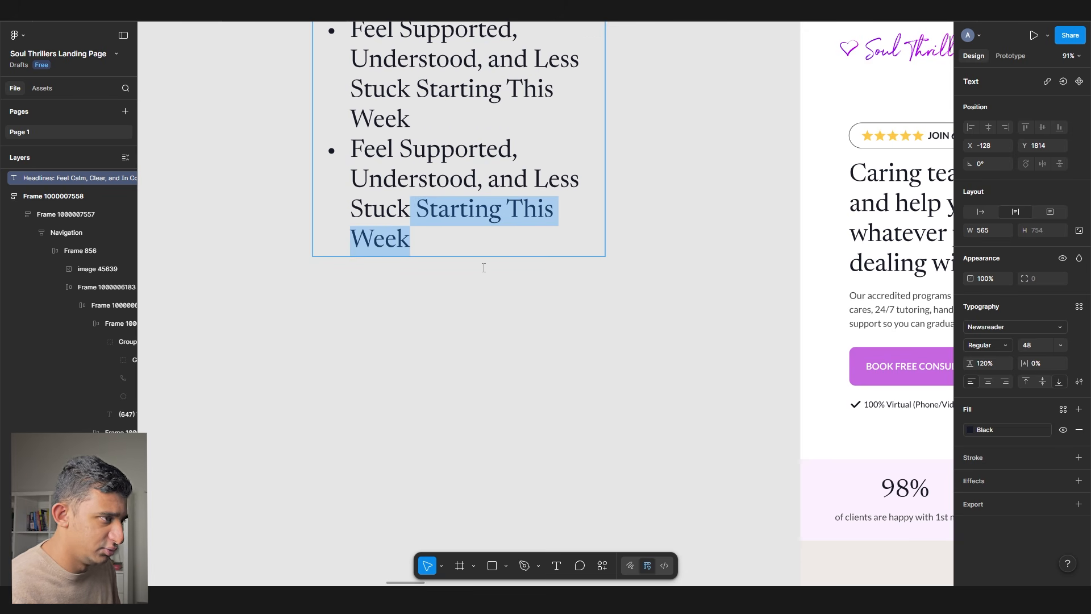
pyautogui.write('in 24 hours')
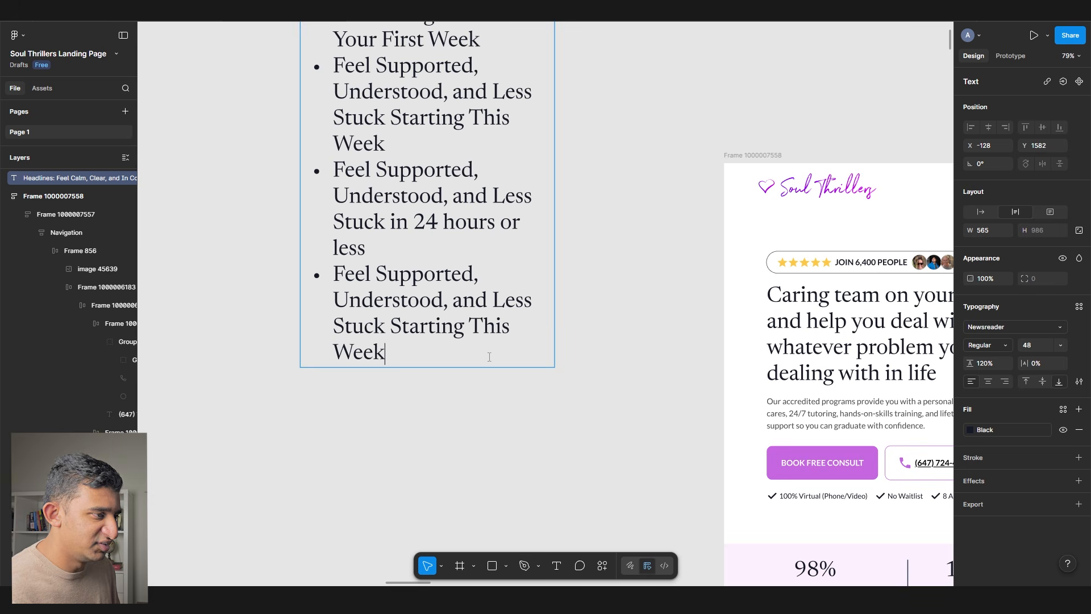
pyautogui.hotkey('ctrl', 'BackSpace')
pyautogui.hotkey('ctrl', 'BackSpace')
pyautogui.hotkey('ctrl', 'BackSpace')
pyautogui.write('from')
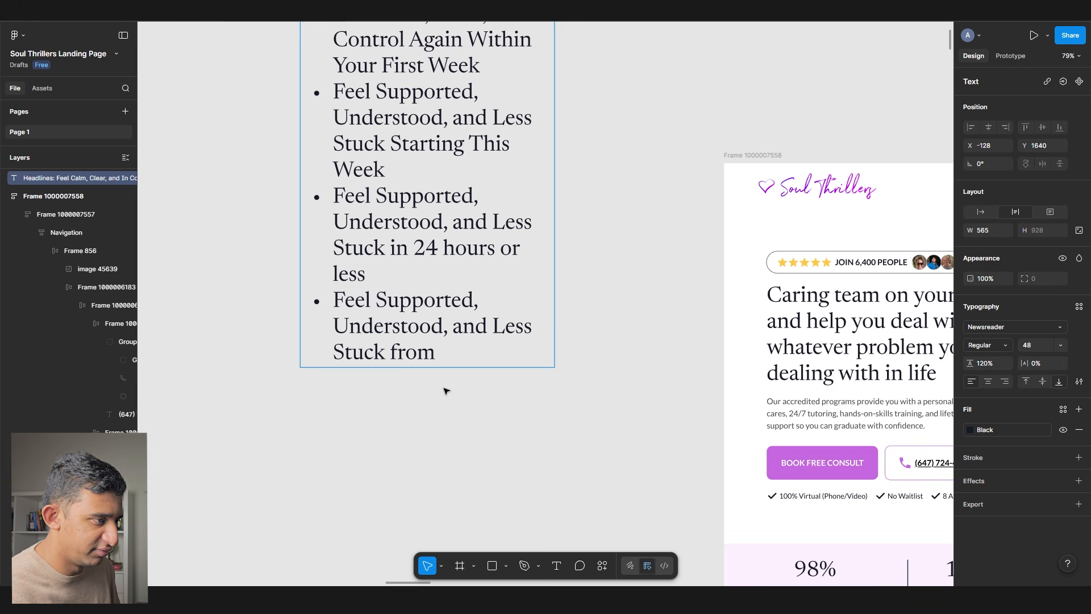
pyautogui.write(' the very 1st session')
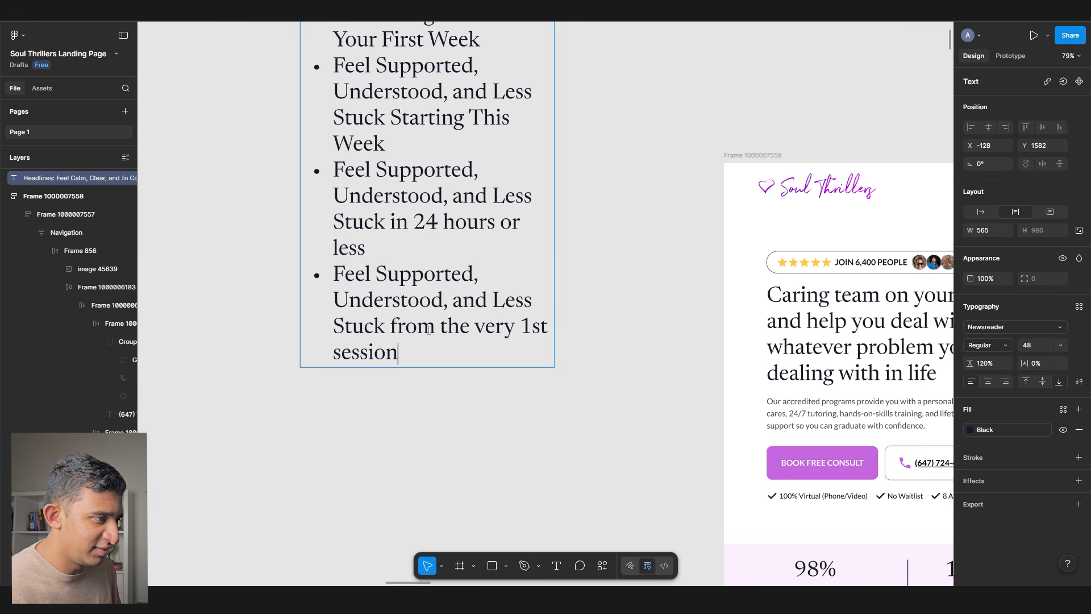
pyautogui.hotkey('ctrl', 'shift', 'Left')
pyautogui.hotkey('ctrl', 'shift', 'Left')
pyautogui.hotkey('ctrl', 'shift', 'Left')
pyautogui.hotkey('ctrl', 'shift', 'Left')
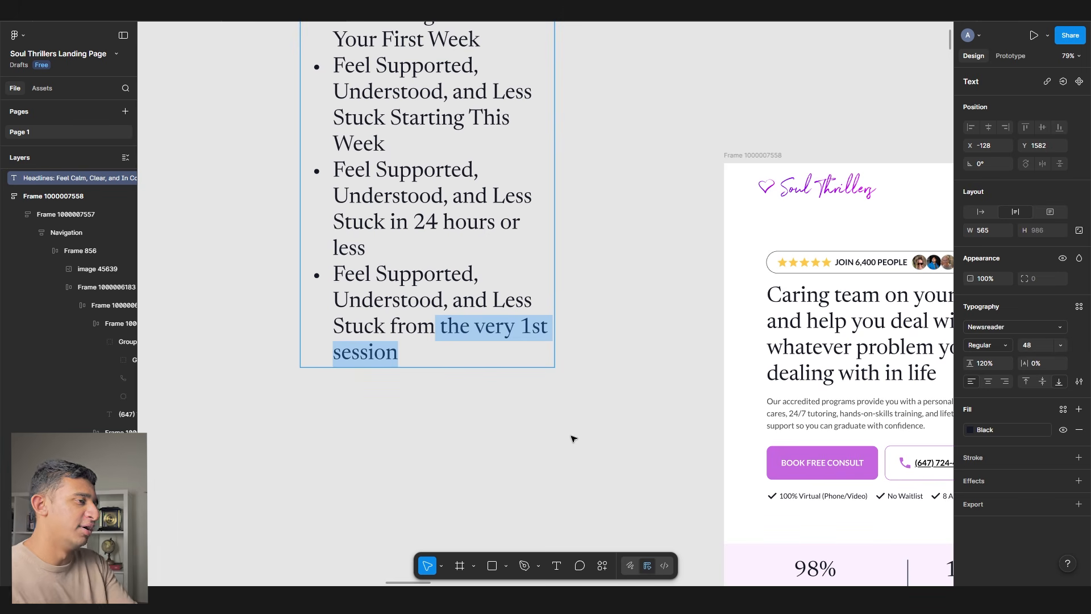
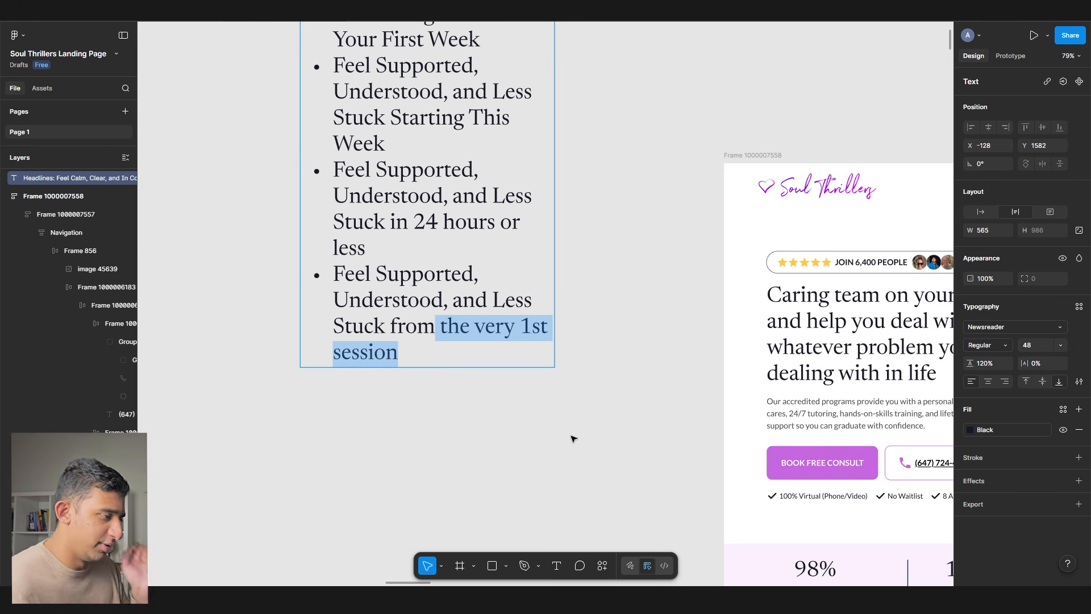
# - Bold the phrases 'the very 1st session' and '24 hours or less' in the headline list
pyautogui.hotkey('ctrl', 'b')
pyautogui.moveTo(398, 250); pyautogui.dragTo(409, 223)
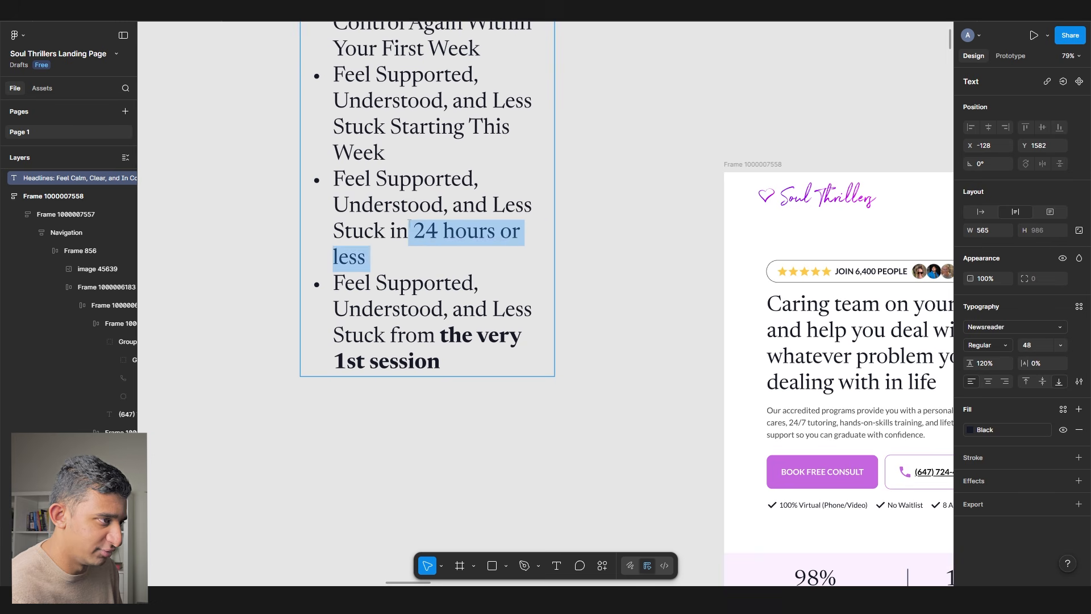
pyautogui.hotkey('ctrl', 'b')
# - Start a new line after the '24 hours or less' bullet
pyautogui.scroll(2, 415, 239)
pyautogui.scroll(5, 415, 239)
pyautogui.moveTo(482, 232); pyautogui.dragTo(285, 229)
pyautogui.scroll(-3, 483, 392)
pyautogui.click(453, 283)
pyautogui.click(456, 253)
pyautogui.press('Return')
pyautogui.press('Return')
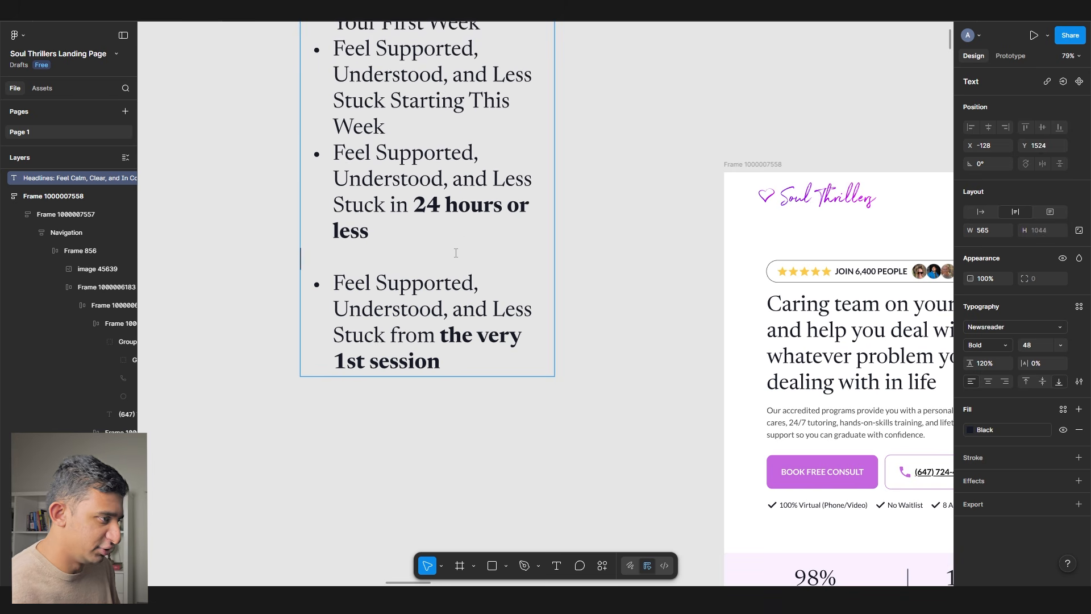
# - Add a 'Shortlist:' heading line above the last bullet
pyautogui.write('Shortlist:')
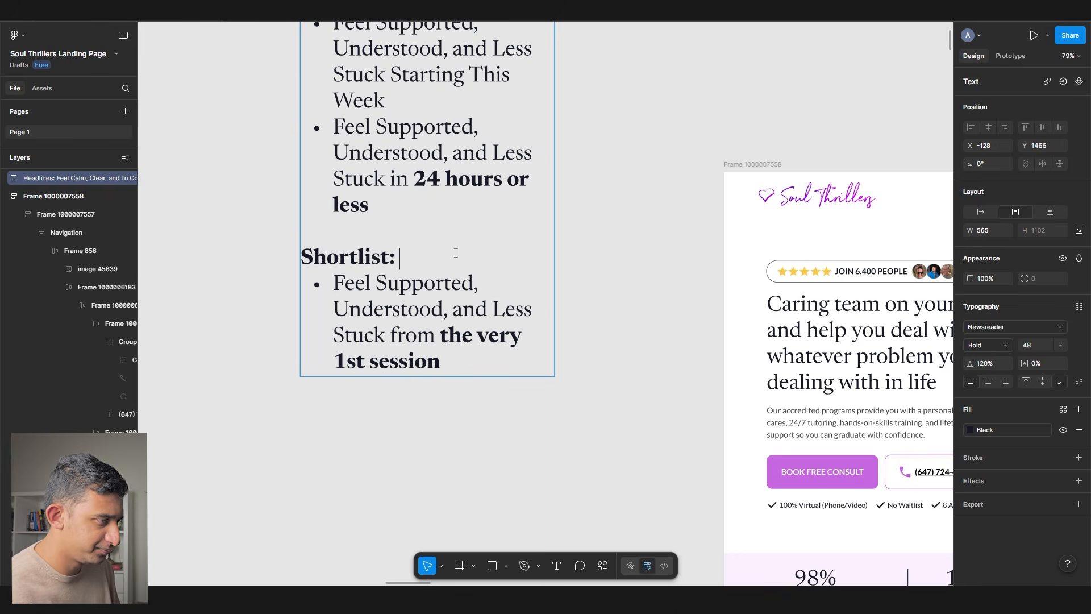
pyautogui.press('Return')
pyautogui.press('Escape')
pyautogui.press('Escape')
pyautogui.scroll(-5, 463, 295)
pyautogui.scroll(4, 464, 311)
# - Delete 'Less Stuck' from the last bullet
pyautogui.doubleClick(447, 291)
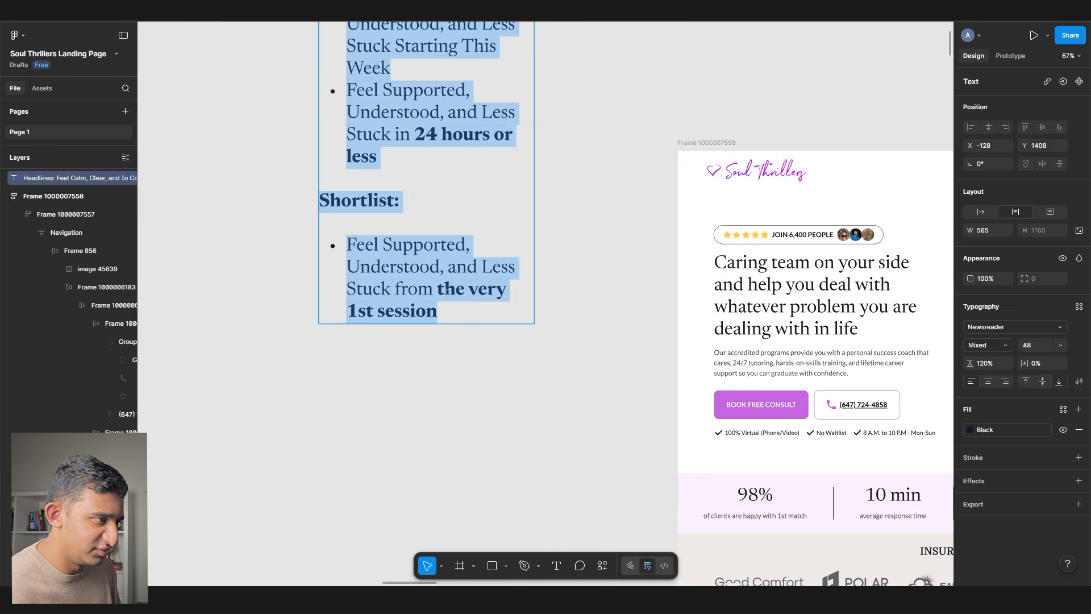
pyautogui.moveTo(450, 319); pyautogui.dragTo(373, 248)
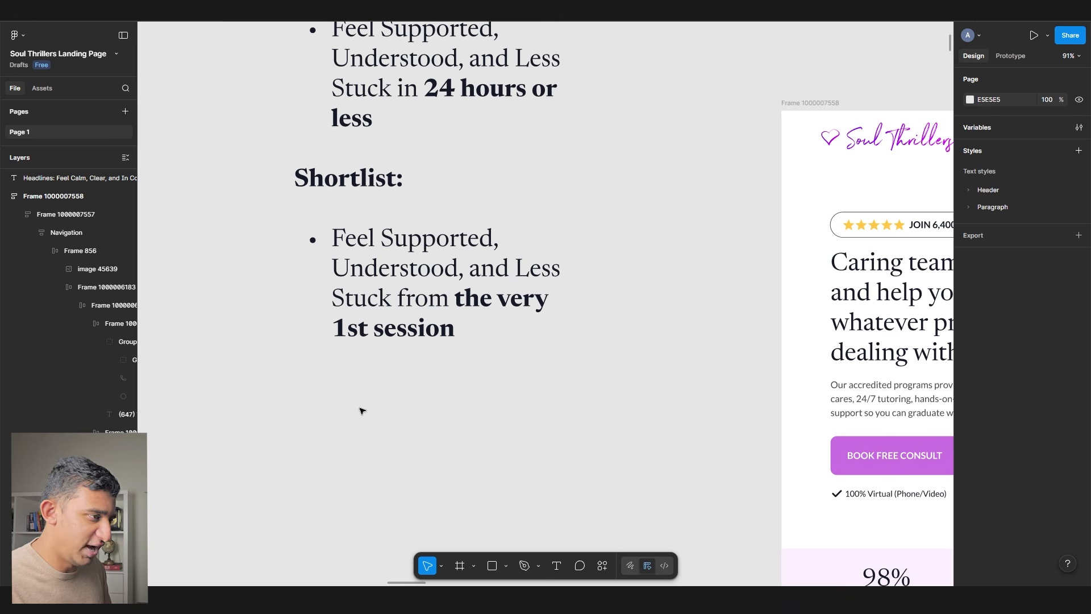
pyautogui.doubleClick(399, 301)
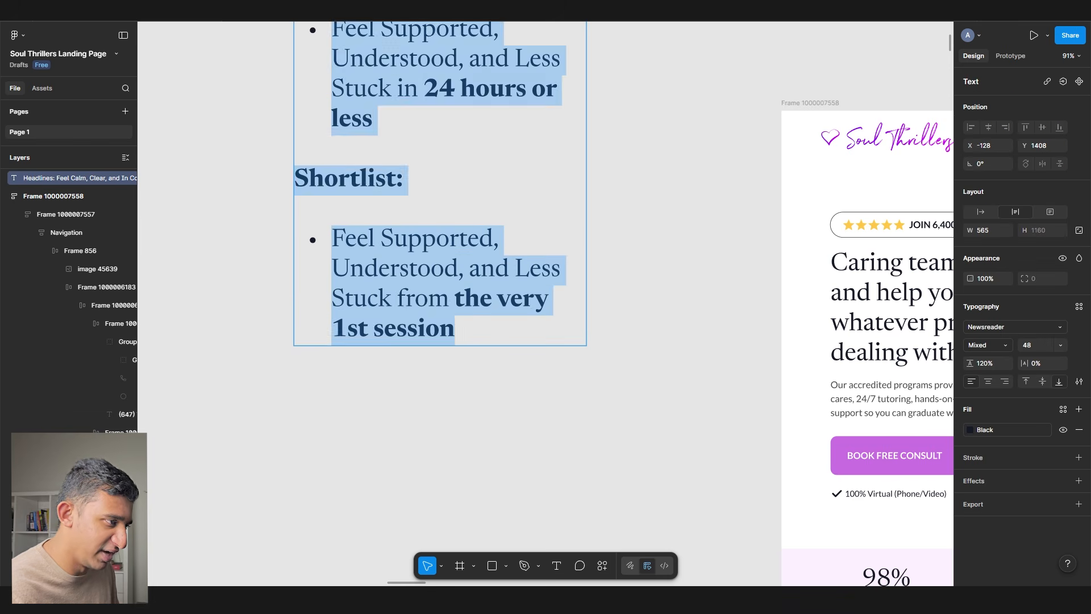
pyautogui.moveTo(399, 302); pyautogui.dragTo(519, 257)
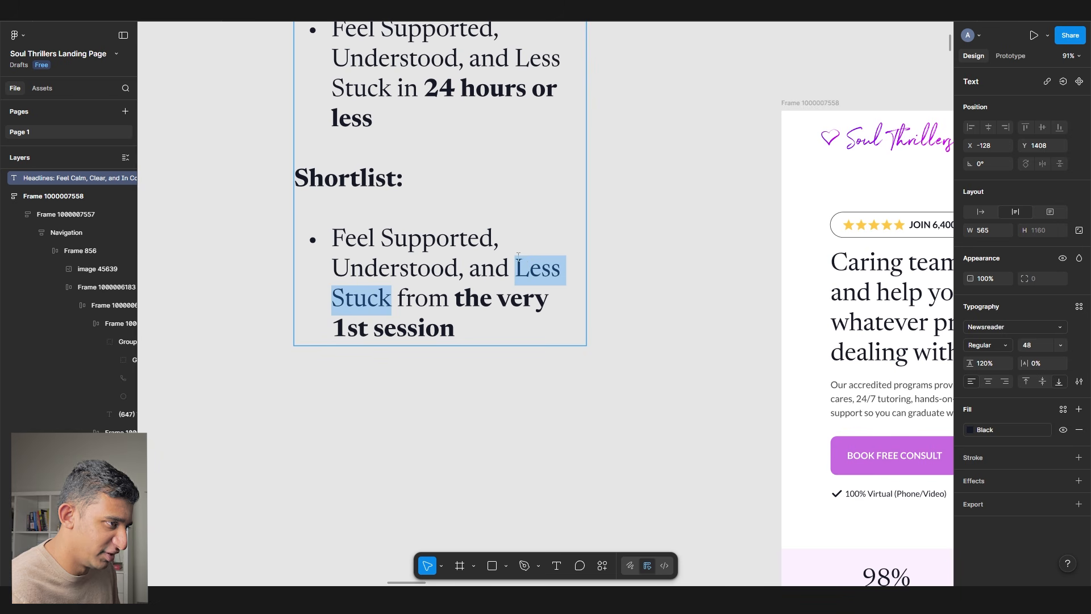
pyautogui.press('BackSpace')
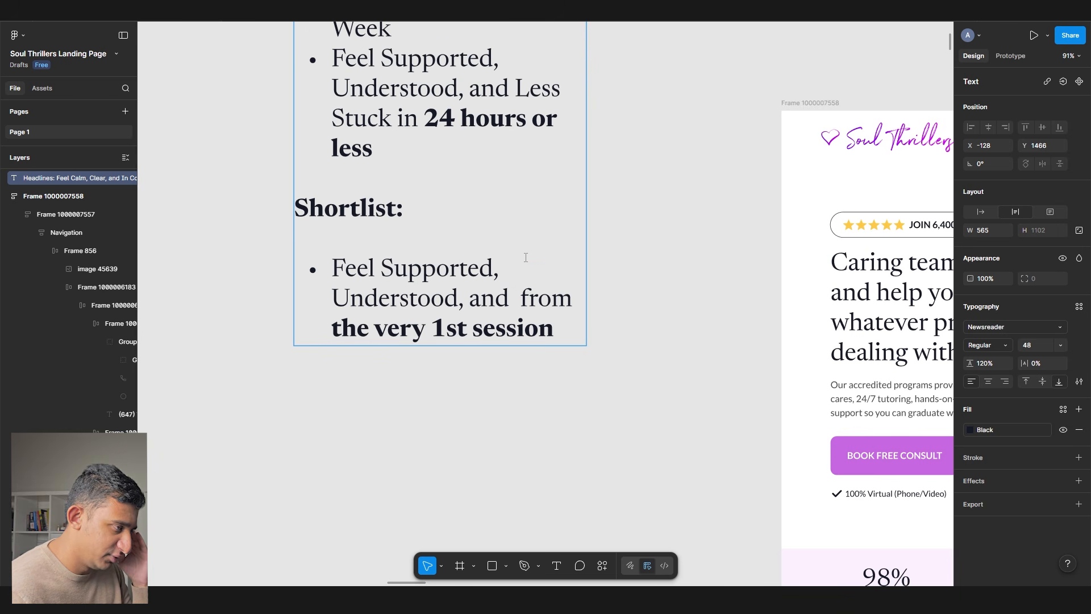
pyautogui.moveTo(464, 300); pyautogui.dragTo(336, 268)
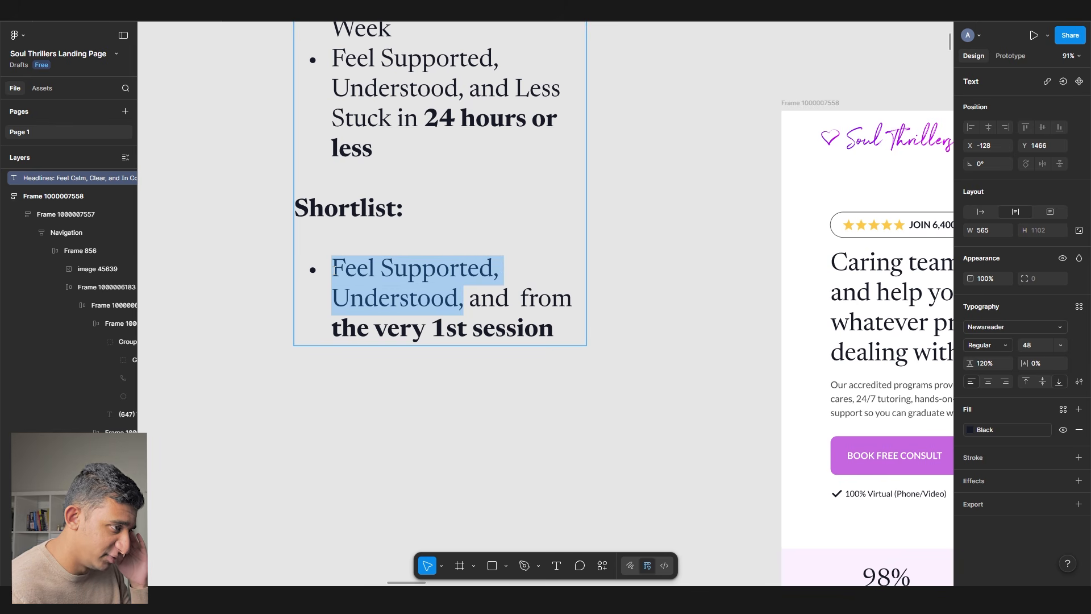
pyautogui.moveTo(327, 311); pyautogui.dragTo(628, 338)
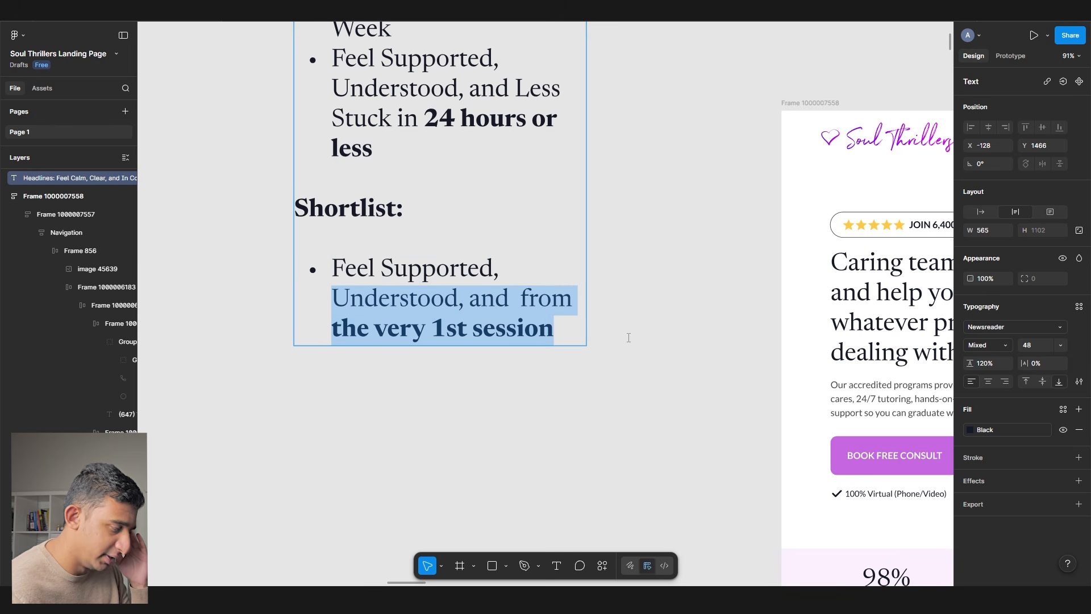
# - Reword the bullet to end 'and in-control of life again from the very 1st session'
pyautogui.scroll(6, 616, 378)
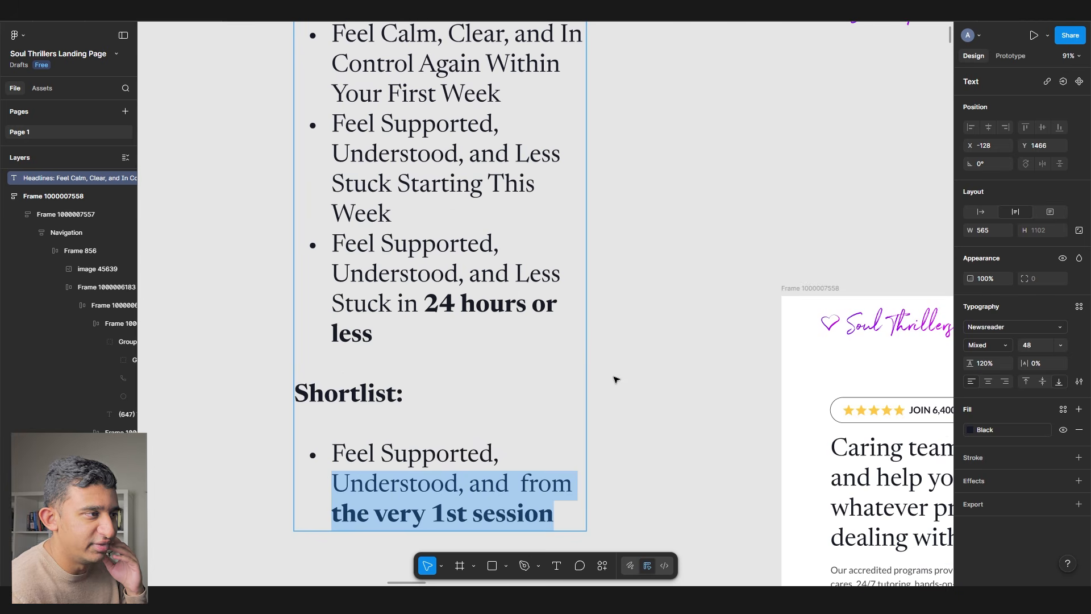
pyautogui.scroll(-4, 615, 379)
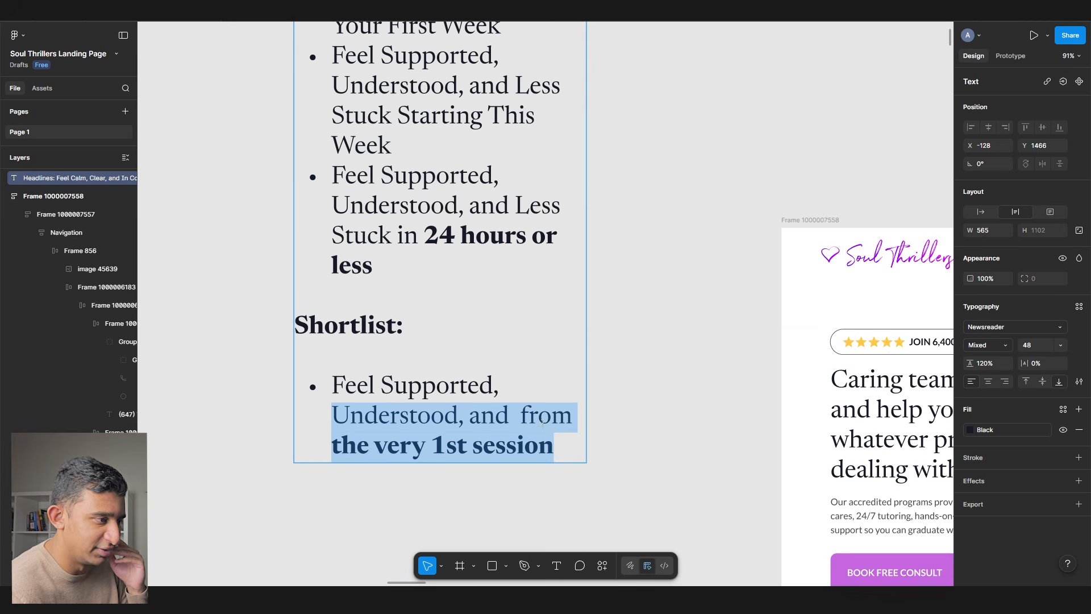
pyautogui.click(479, 414)
pyautogui.click(469, 417)
pyautogui.write('and in')
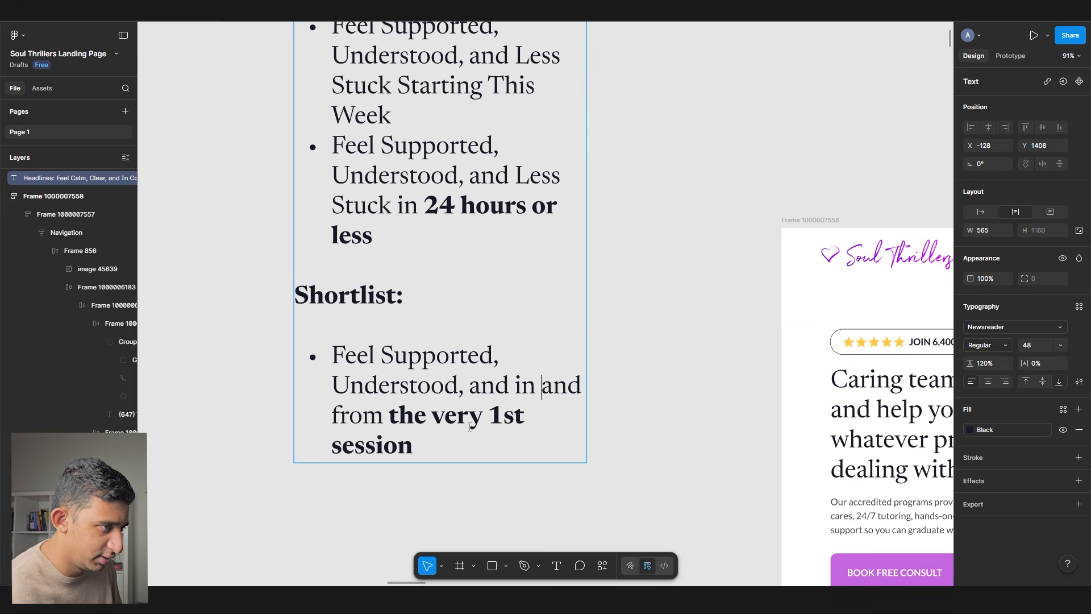
pyautogui.press('BackSpace')
pyautogui.write('-control o')
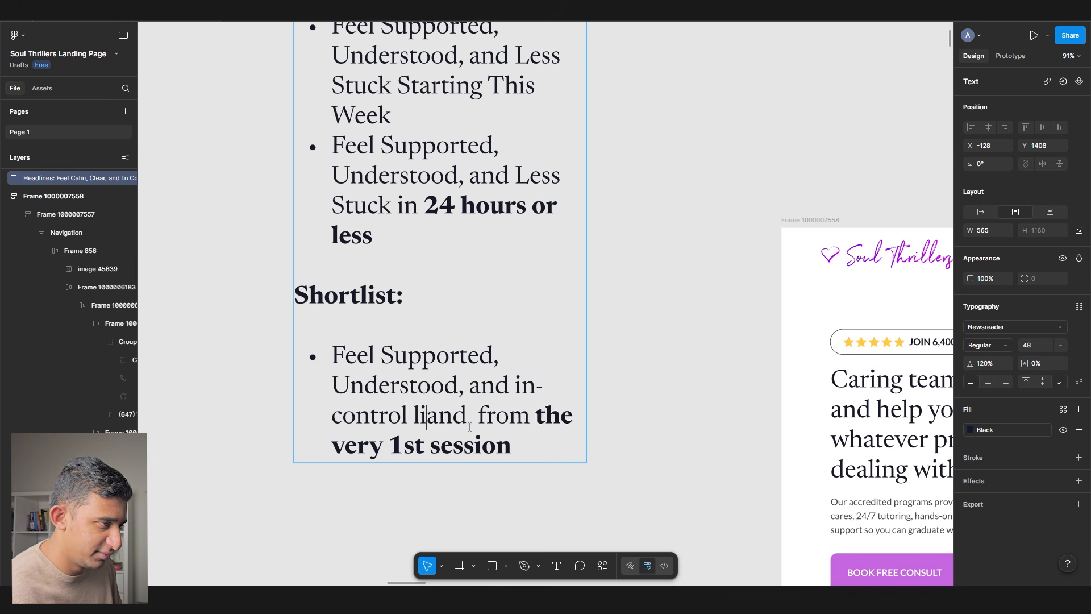
pyautogui.write('f life again')
pyautogui.press('Delete')
pyautogui.press('Delete')
pyautogui.press('Delete')
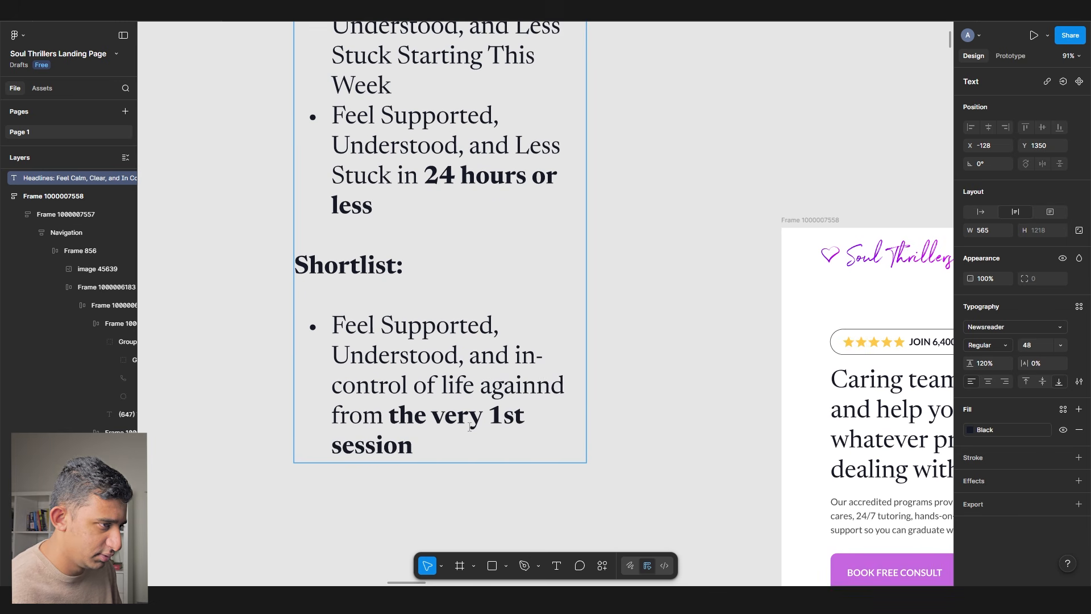
# - Select the rewritten bullet's text to reuse in the hero headline
pyautogui.tripleClick(470, 427)
pyautogui.click(464, 469)
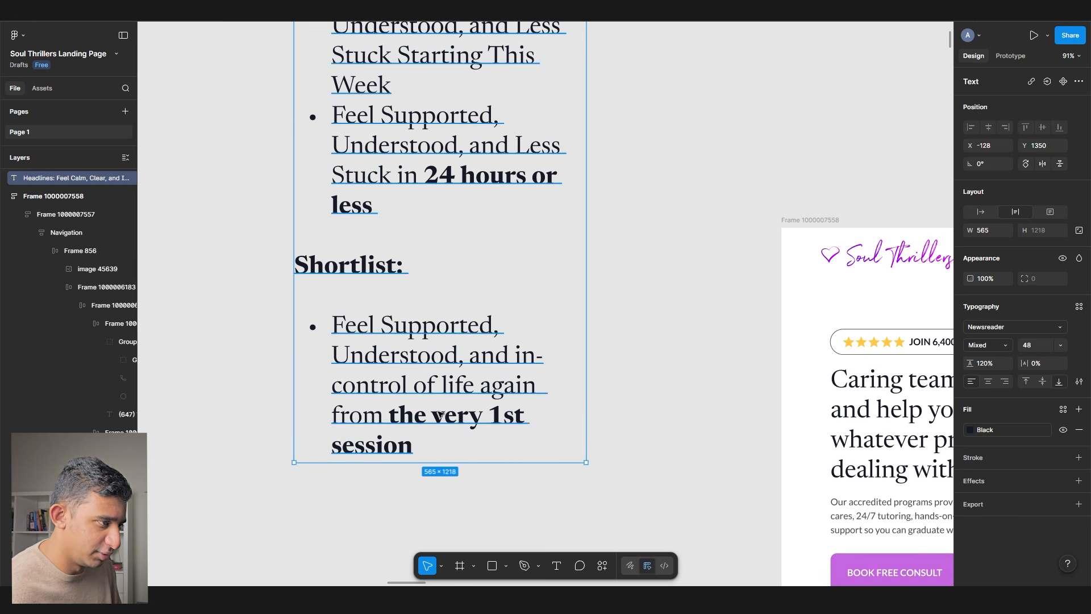
pyautogui.doubleClick(447, 434)
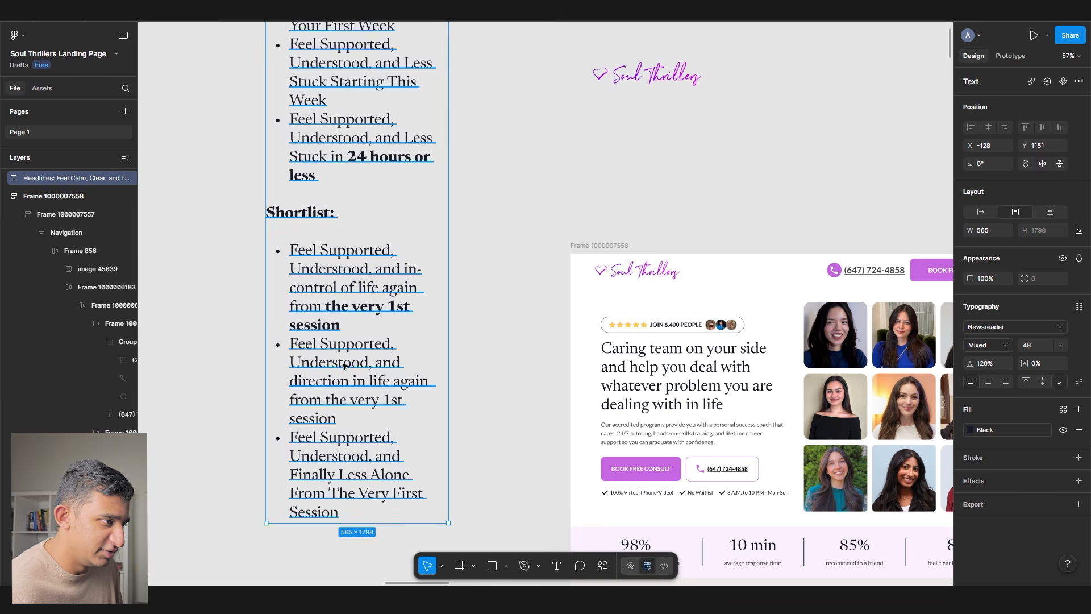
pyautogui.moveTo(339, 326); pyautogui.dragTo(290, 250)
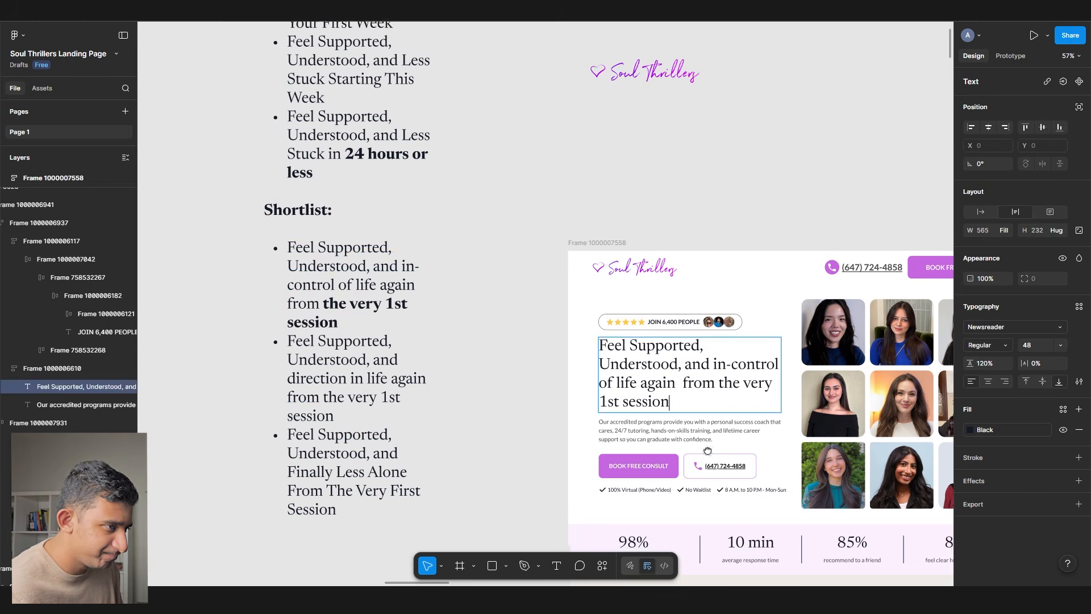
pyautogui.scroll(5, 471, 322)
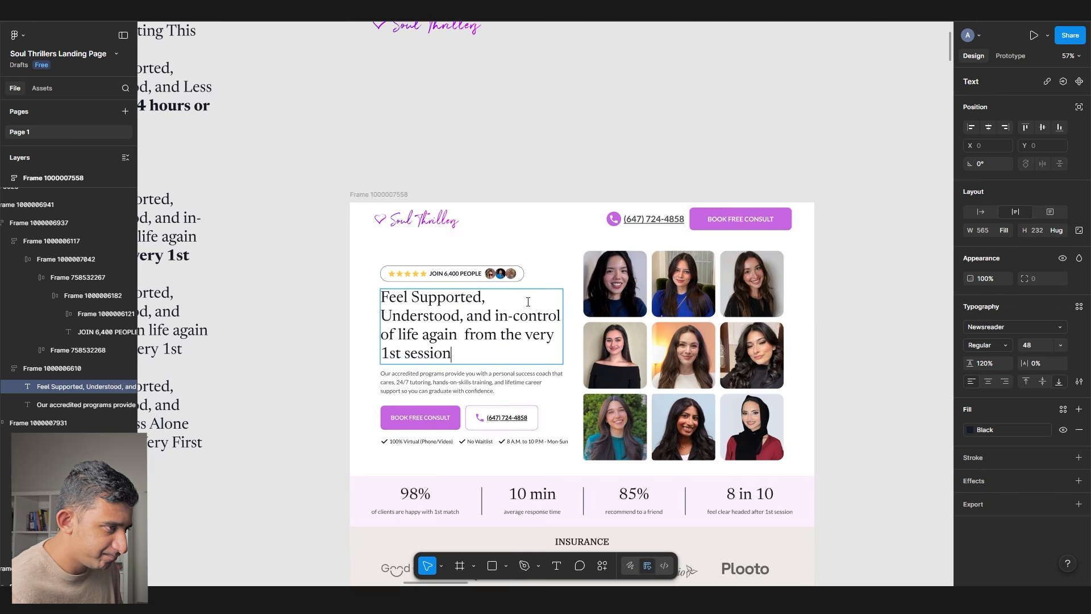
# - Change the headline's first line to 'Feel understood, supported,' and remove the duplicate 'Understood,'
pyautogui.click(391, 296)
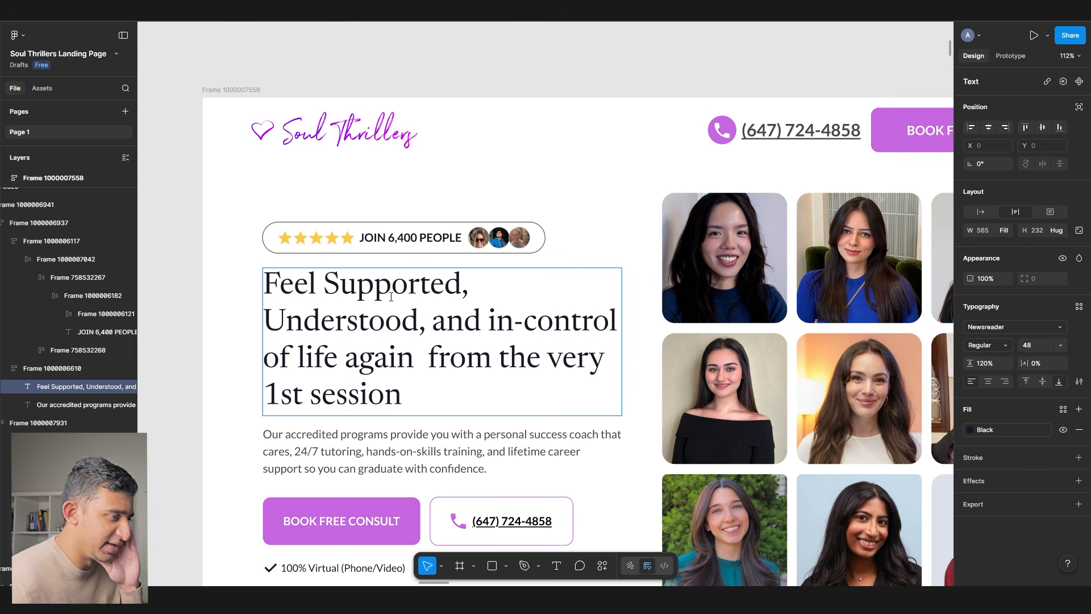
pyautogui.press('End')
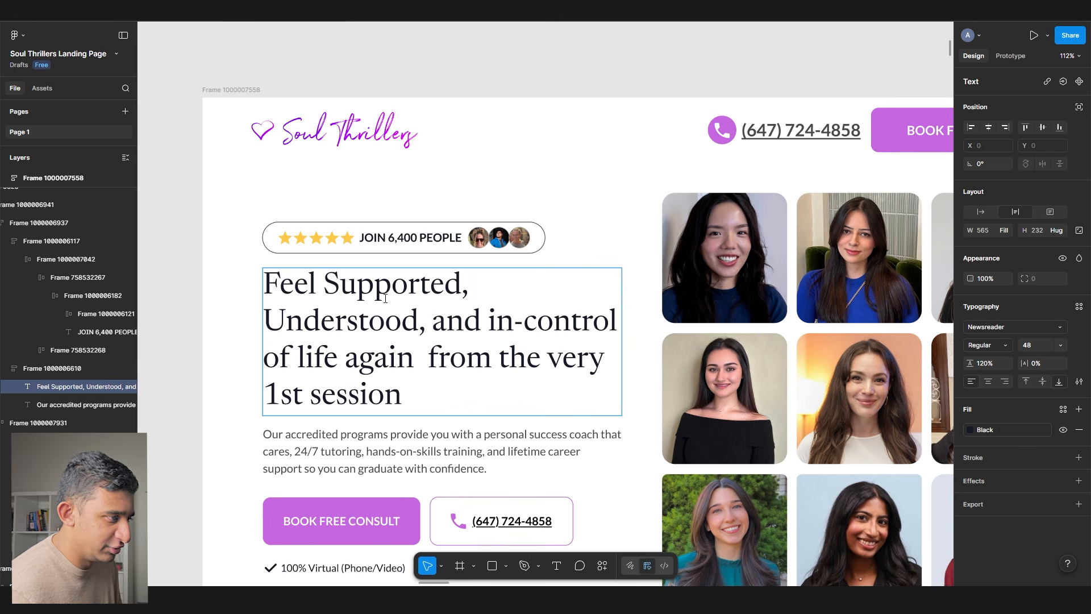
pyautogui.hotkey('shift', 'Home')
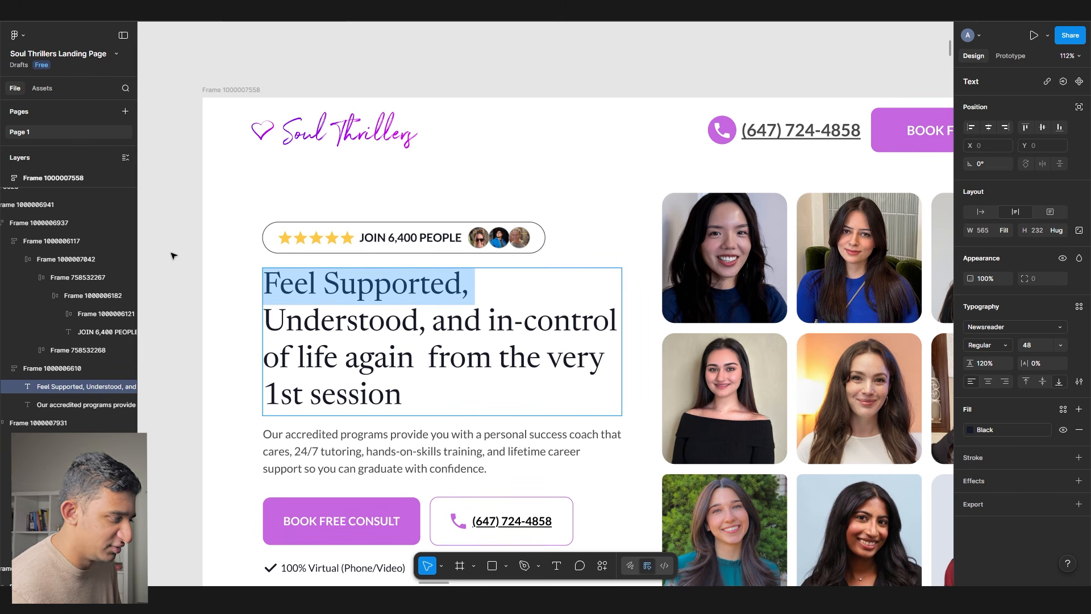
pyautogui.write('Feel understood, supp')
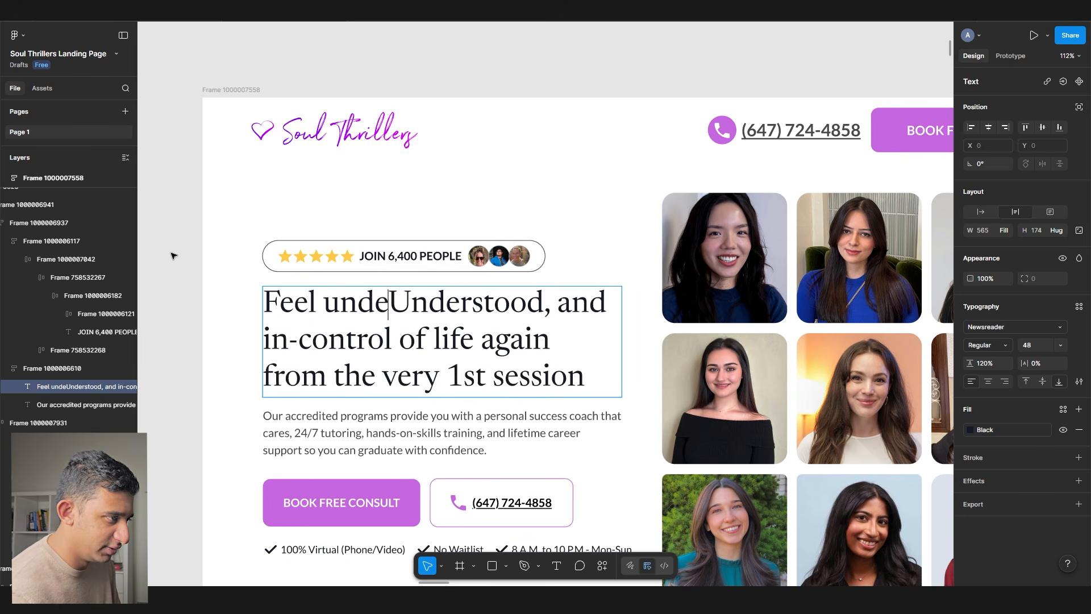
pyautogui.write('orted,')
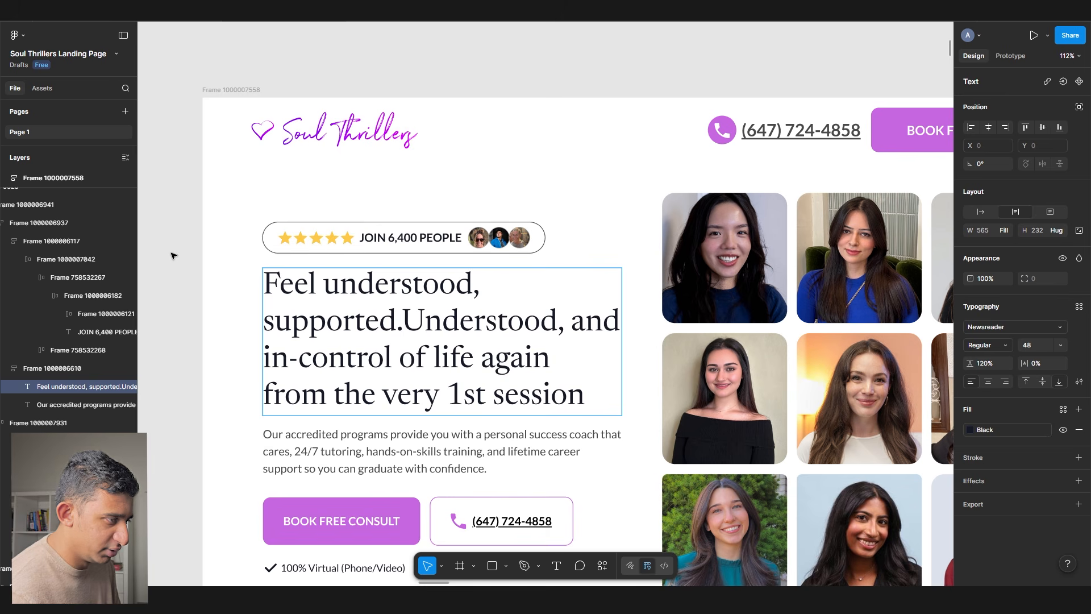
pyautogui.press('Delete')
pyautogui.press('Delete')
pyautogui.press('Delete')
pyautogui.press('Delete')
pyautogui.press('Delete')
pyautogui.press('Delete')
pyautogui.press('Delete')
pyautogui.press('Delete')
pyautogui.press('Delete')
pyautogui.press('Delete')
pyautogui.press('Delete')
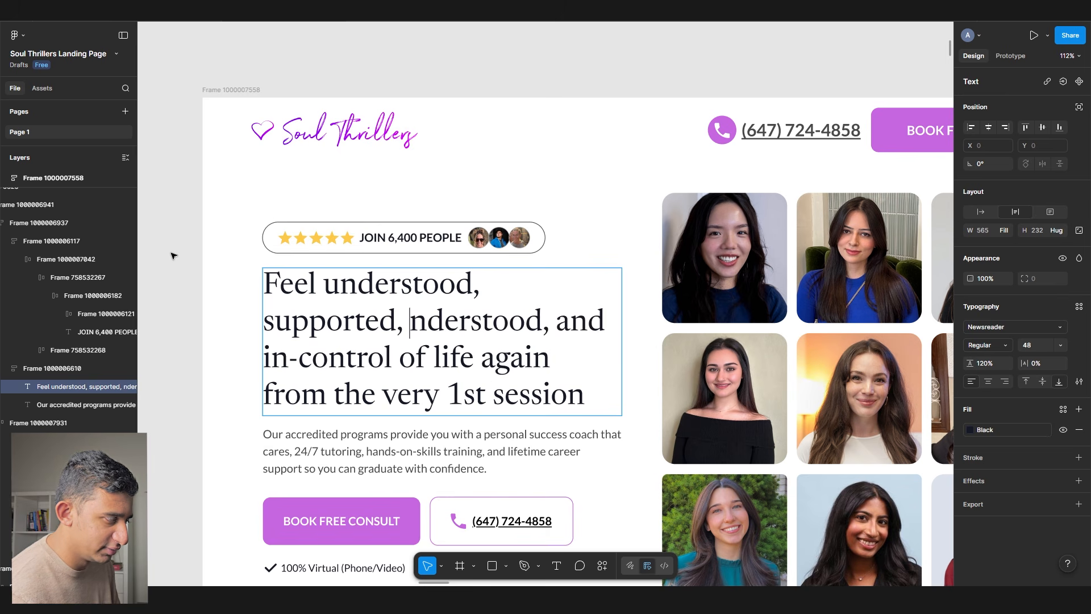
pyautogui.press('Delete')
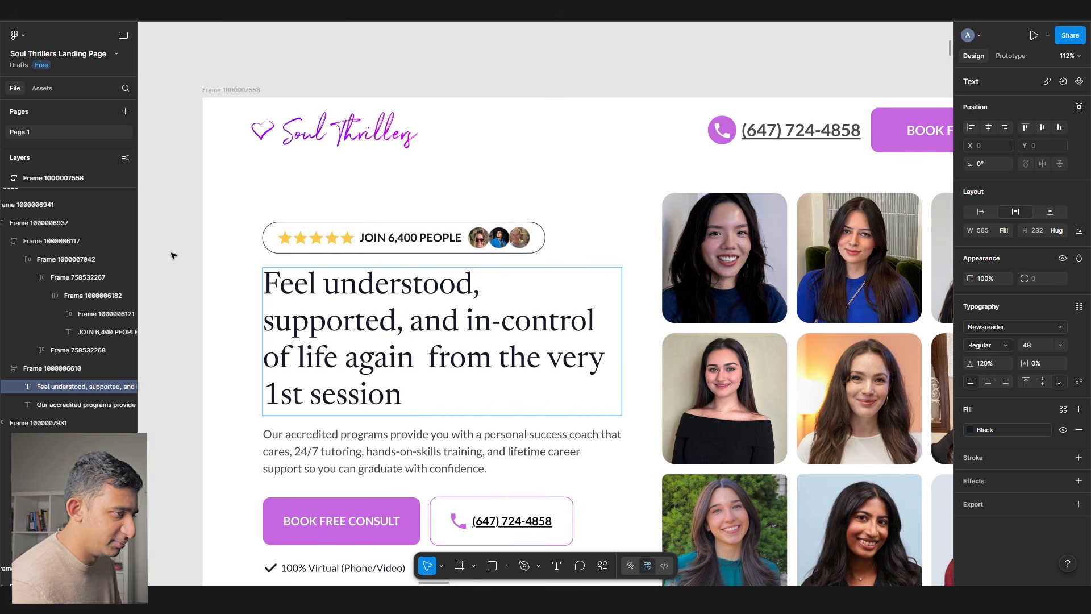
# - Remove the extra space before 'from' in the headline
pyautogui.click(332, 322)
pyautogui.tripleClick(333, 323)
pyautogui.doubleClick(330, 321)
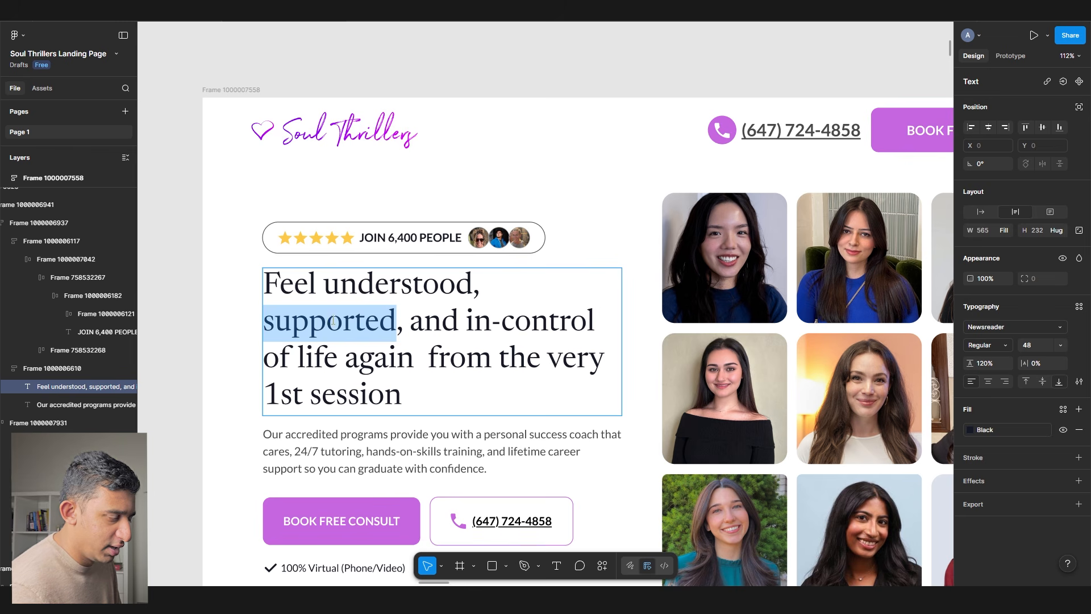
pyautogui.click(404, 378)
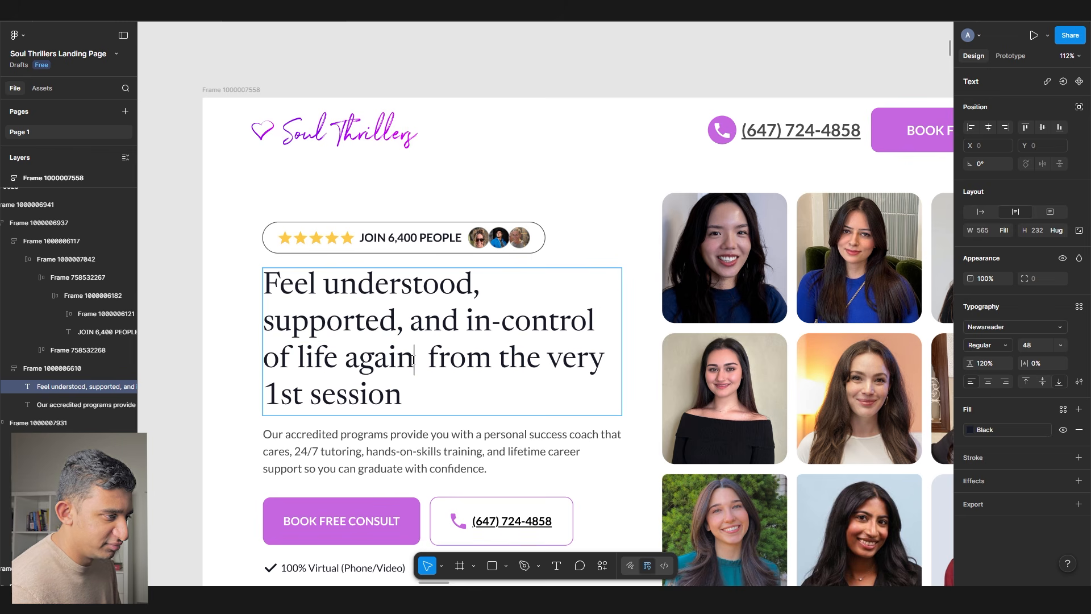
pyautogui.press('Delete')
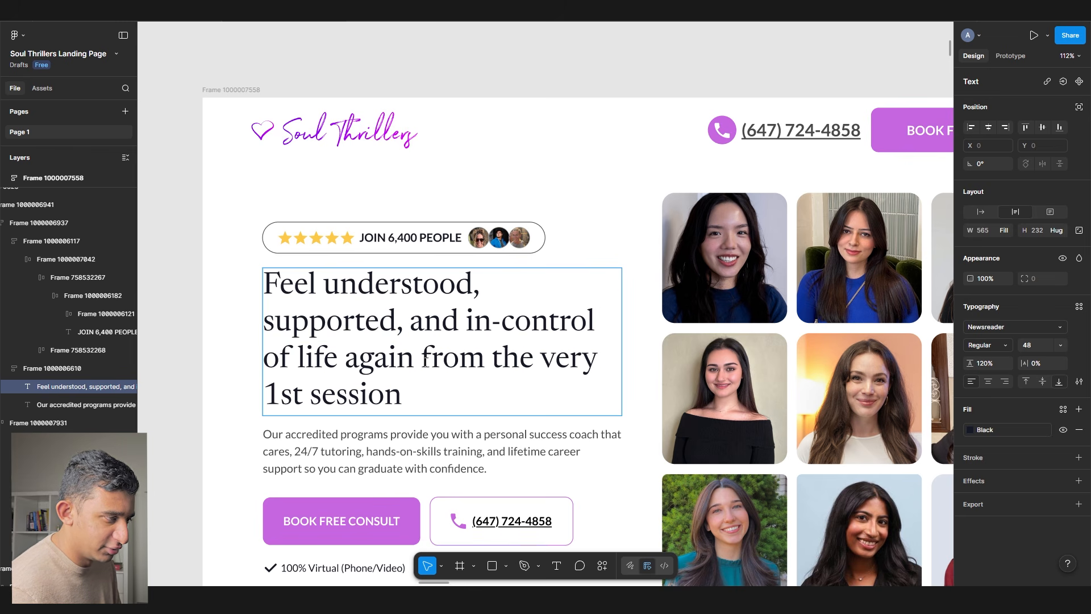
# - Insert the word 'finally' after 'and' in the headline
pyautogui.moveTo(461, 322); pyautogui.dragTo(336, 357)
pyautogui.moveTo(403, 323); pyautogui.dragTo(263, 284)
pyautogui.moveTo(521, 415); pyautogui.dragTo(421, 357)
pyautogui.scroll(-3, 421, 356)
pyautogui.scroll(-1, 451, 316)
pyautogui.moveTo(452, 318); pyautogui.dragTo(450, 316)
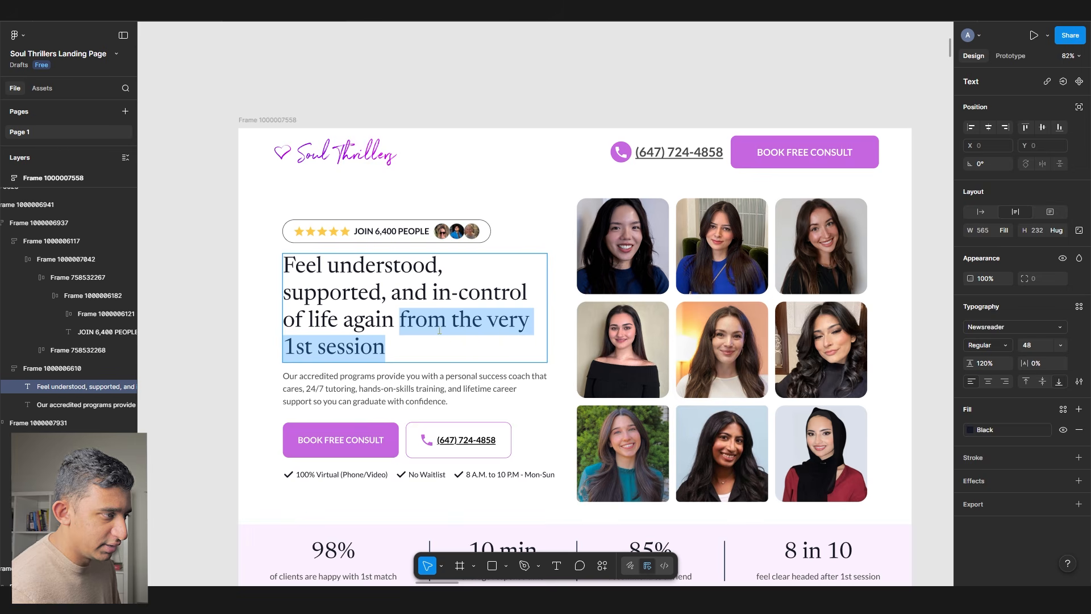
pyautogui.scroll(5, 330, 333)
pyautogui.click(417, 282)
pyautogui.click(481, 299)
pyautogui.write('finallyh')
pyautogui.press('BackSpace')
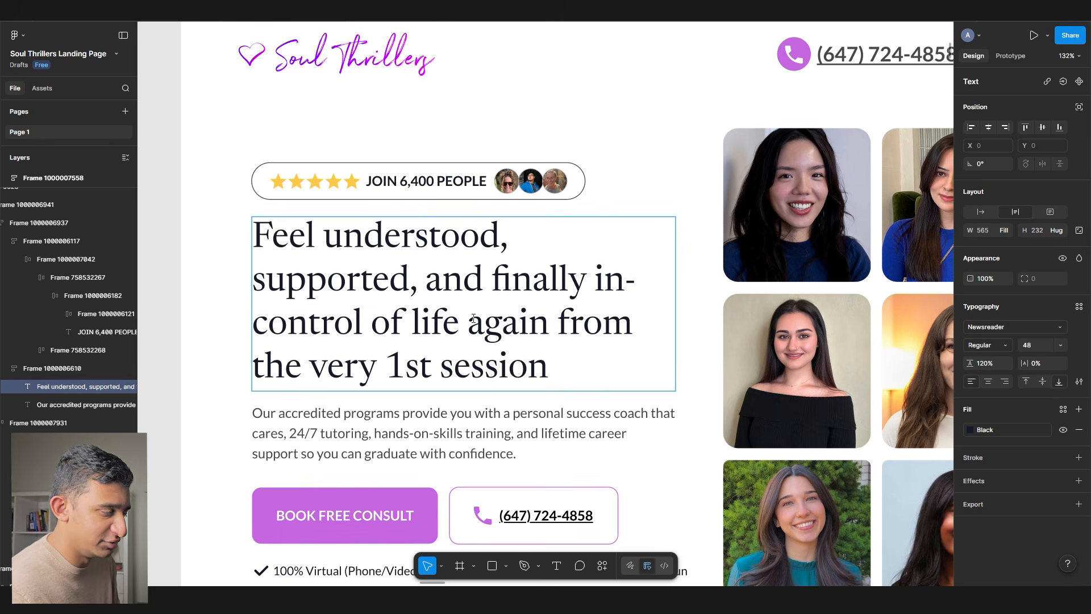
# - Move 'finally' to the start so the headline opens 'Finally feel understood, supported, and'
pyautogui.doubleClick(535, 264)
pyautogui.hotkey('ctrl', 'c')
pyautogui.moveTo(272, 244); pyautogui.dragTo(240, 224)
pyautogui.hotkey('ctrl', 'v')
pyautogui.write('F')
pyautogui.click(356, 250)
pyautogui.write('f')
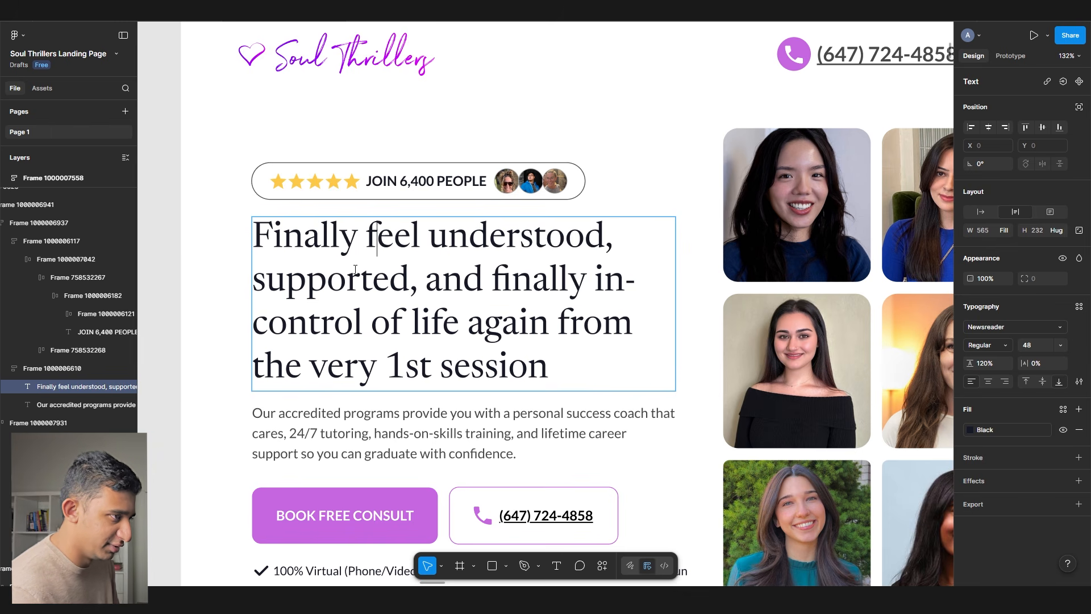
pyautogui.doubleClick(452, 284)
pyautogui.press('Delete')
pyautogui.press('Delete')
pyautogui.press('Delete')
pyautogui.press('Delete')
pyautogui.press('Delete')
pyautogui.press('Delete')
pyautogui.press('Delete')
pyautogui.press('Delete')
pyautogui.press('Delete')
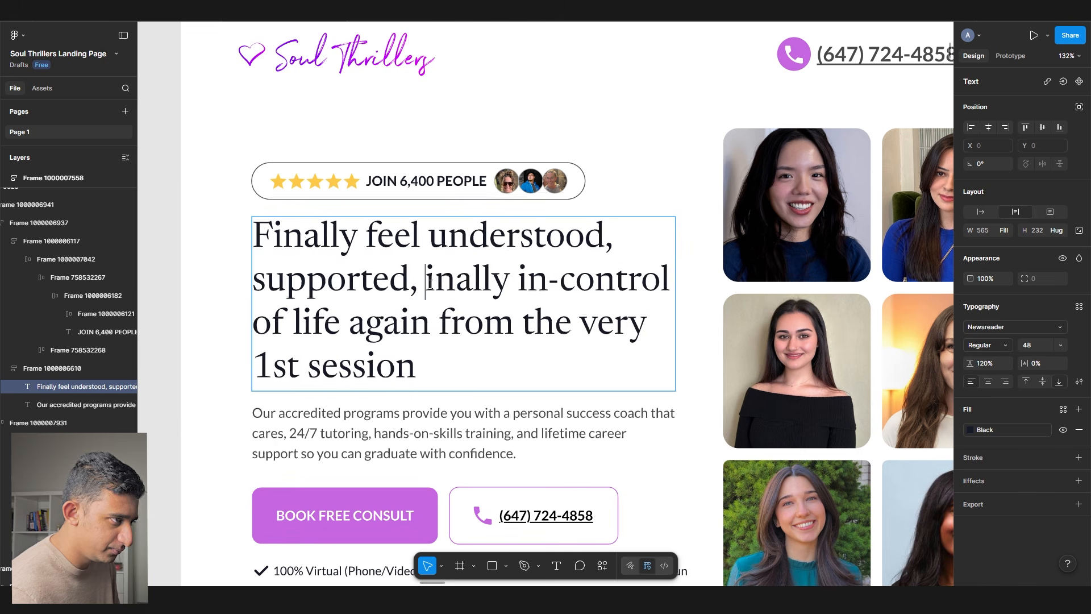
pyautogui.write('and')
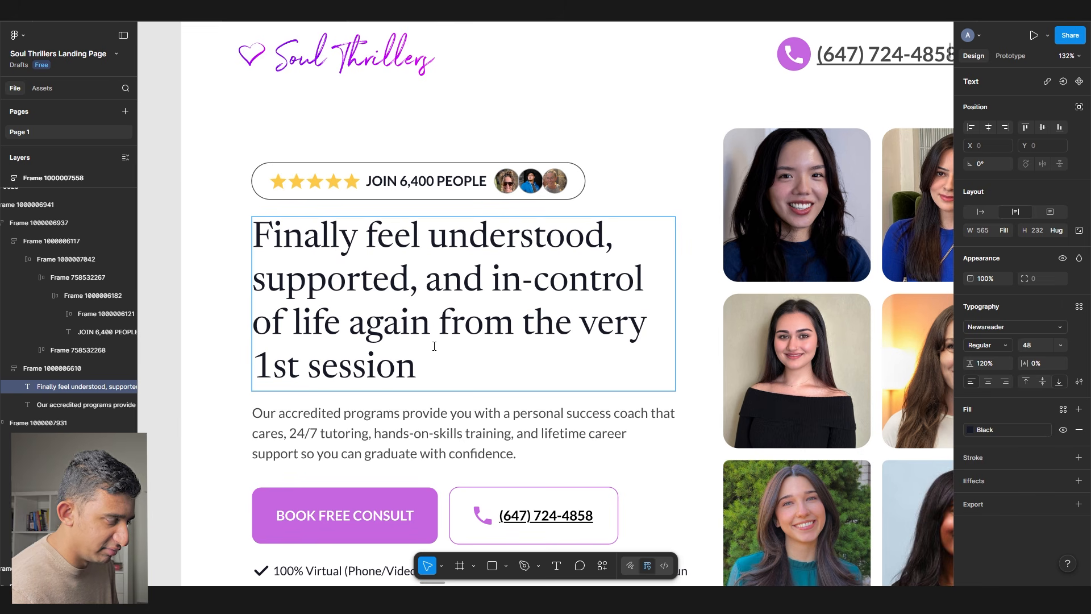
# - Delete the word 'again' from the headline
pyautogui.doubleClick(375, 334)
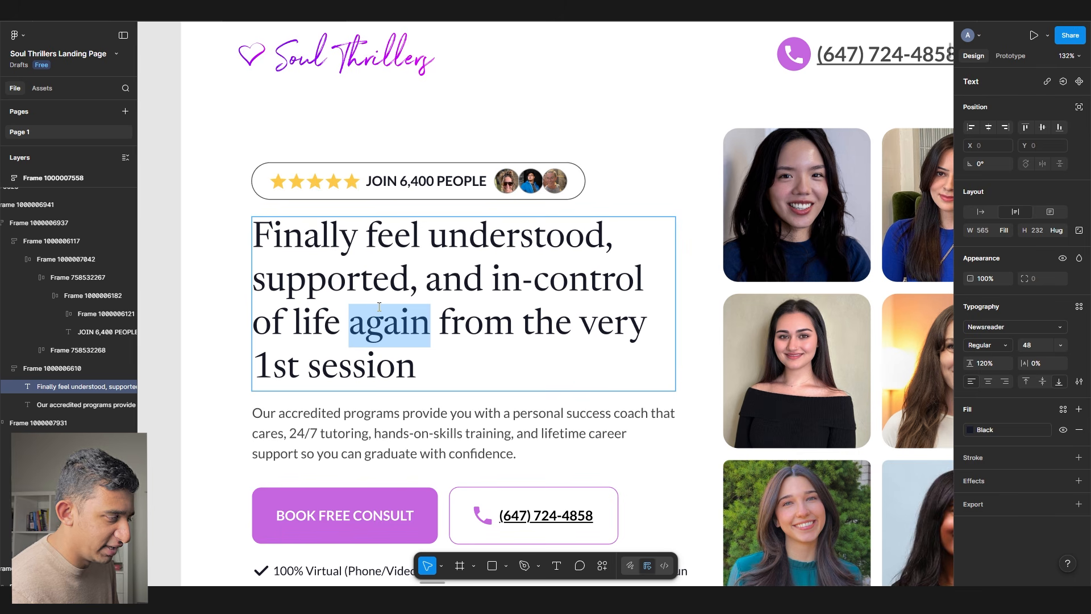
pyautogui.doubleClick(382, 326)
pyautogui.press('BackSpace')
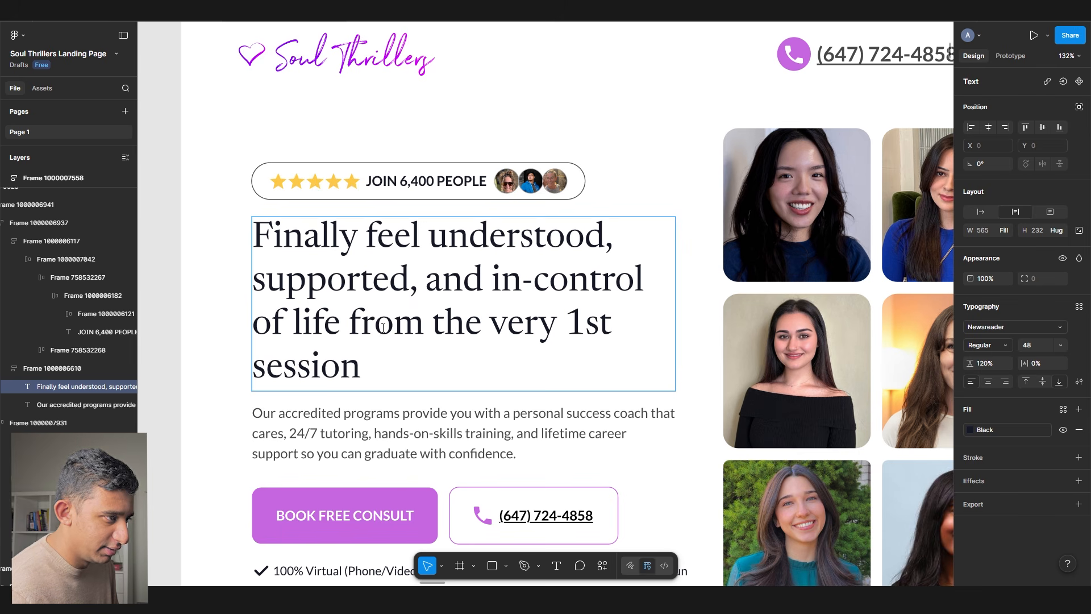
pyautogui.scroll(-5, 383, 328)
pyautogui.moveTo(357, 334)
pyautogui.mouseDown()
pyautogui.moveTo(367, 339)
pyautogui.moveTo(335, 331)
pyautogui.mouseUp()
# - Try font size 44 on the headline, then undo it
pyautogui.write('44')
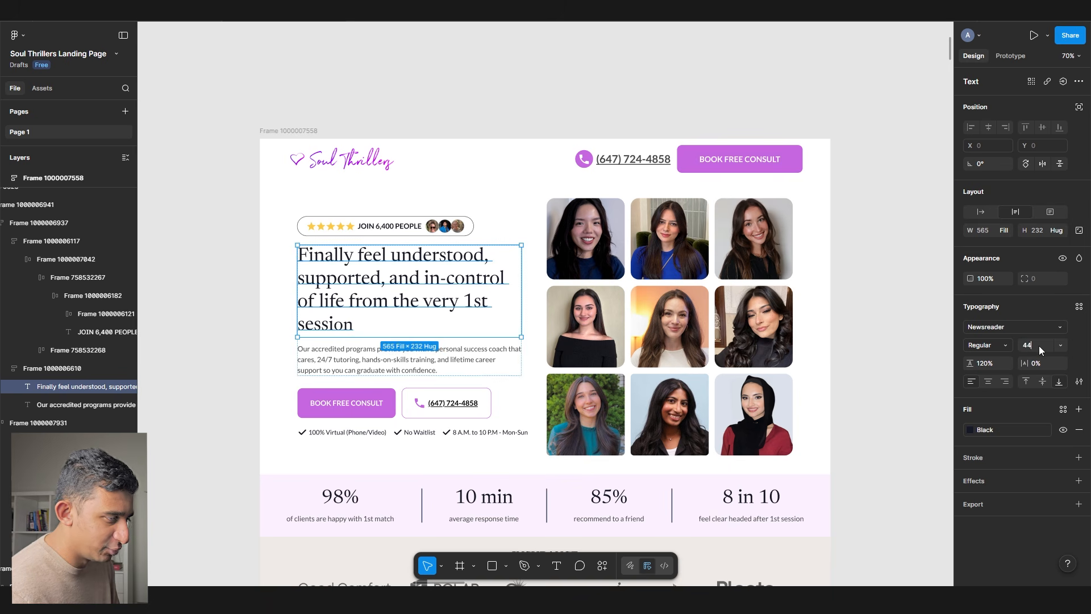
pyautogui.press('Tab')
pyautogui.scroll(3, 369, 307)
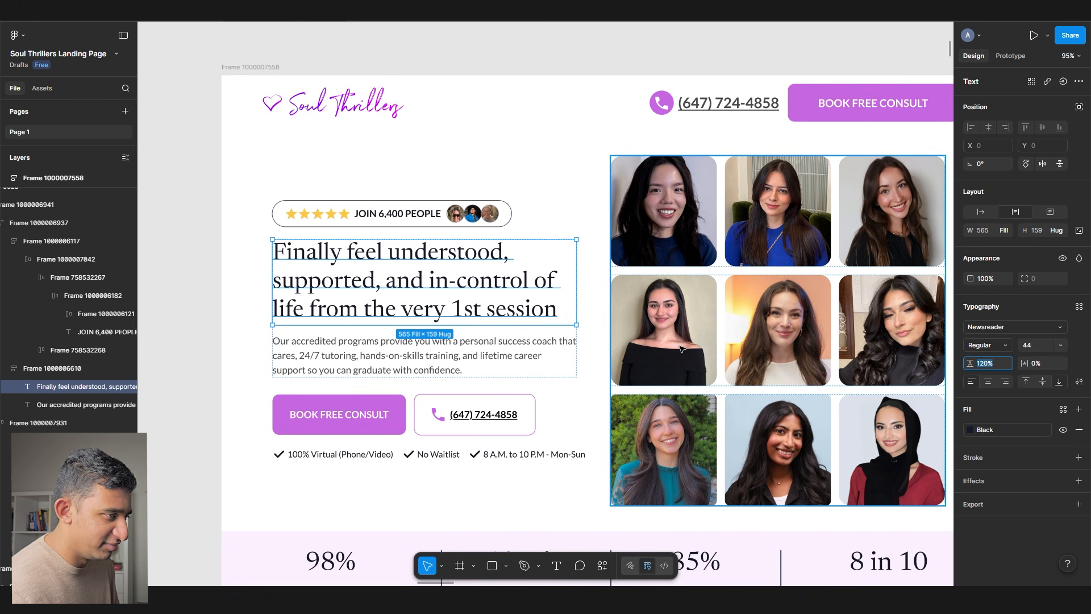
pyautogui.scroll(-1, 646, 356)
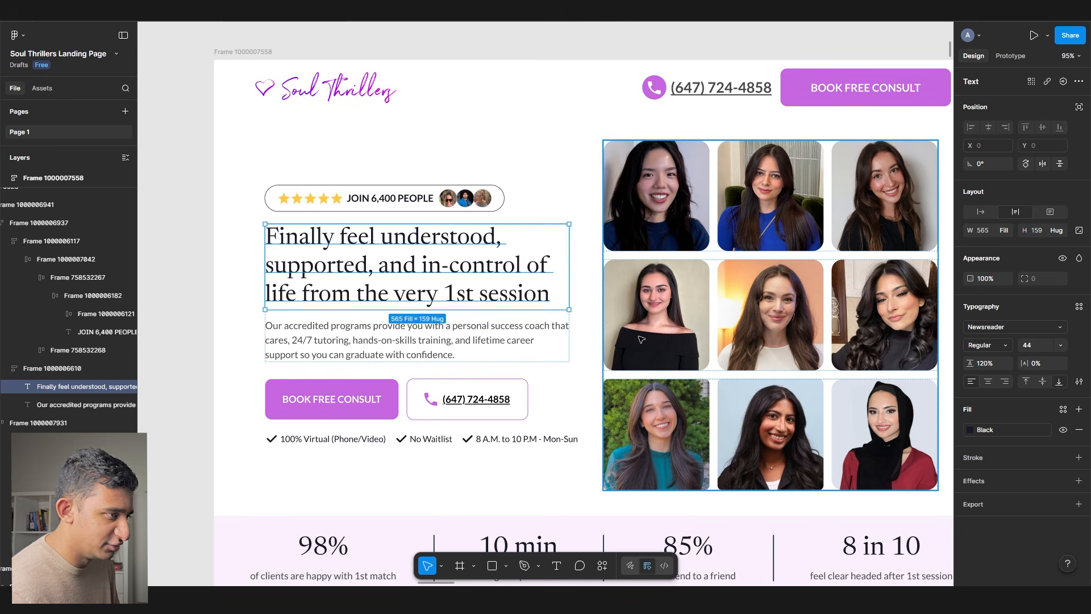
pyautogui.hotkey('ctrl', 'z')
# - Delete 'of life' from the hero headline
pyautogui.doubleClick(430, 258)
pyautogui.scroll(2, 367, 252)
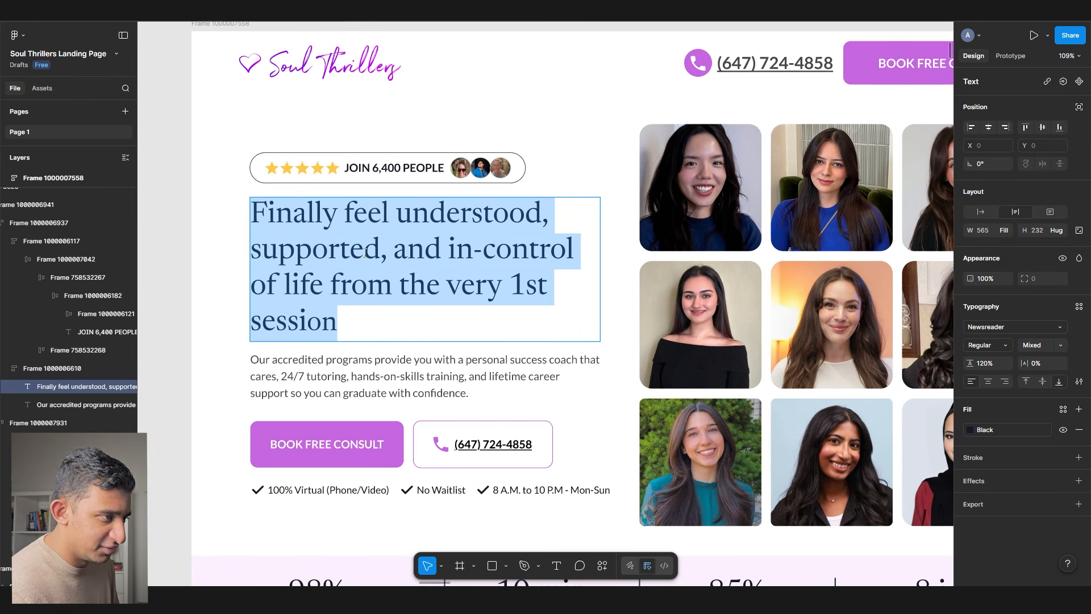
pyautogui.doubleClick(417, 249)
pyautogui.click(405, 283)
pyautogui.moveTo(338, 292); pyautogui.dragTo(323, 323)
pyautogui.click(322, 323)
pyautogui.press('BackSpace')
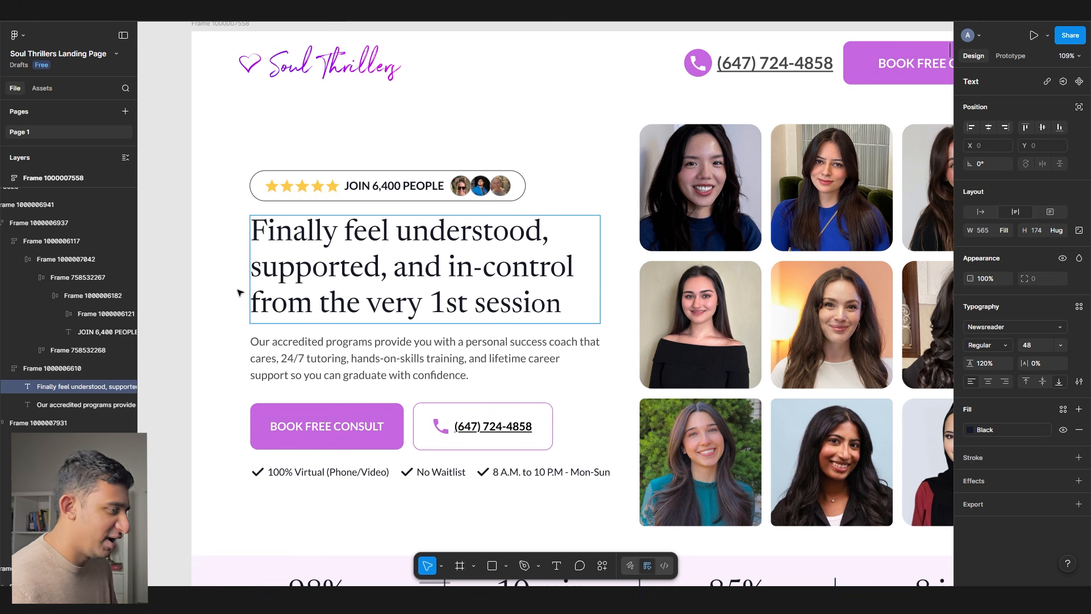
pyautogui.press('Escape')
# - Set the headline font size to 52, then to 50
pyautogui.click(1050, 345)
pyautogui.write('52')
pyautogui.press('Return')
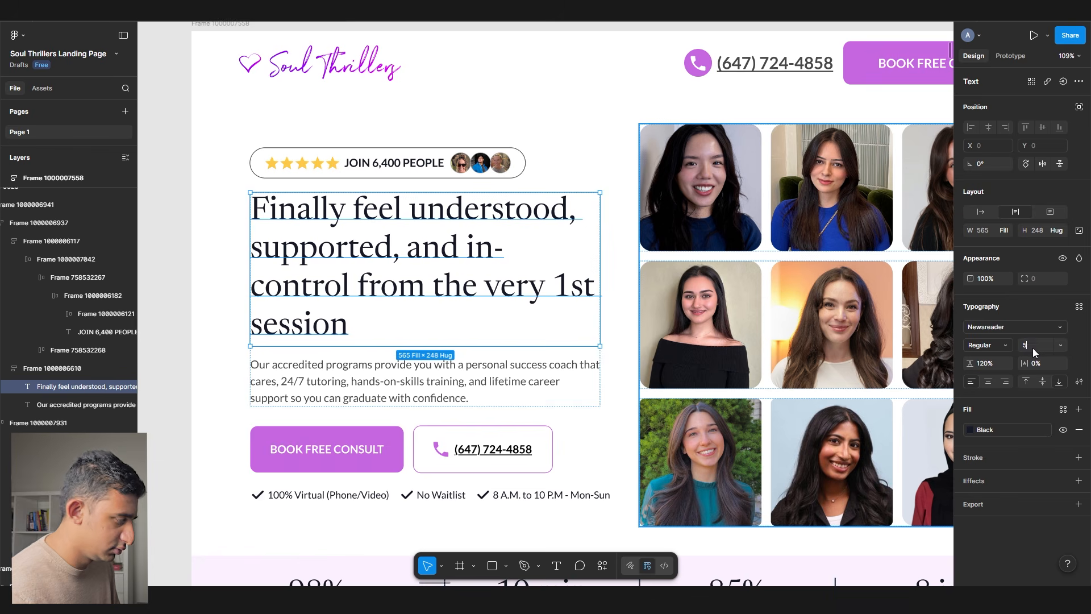
pyautogui.write('50')
pyautogui.press('Return')
# - Set the hero section frame width to 1300
pyautogui.hscroll(3, 399, 146)
pyautogui.scroll(-1, 399, 147)
pyautogui.scroll(-2, 399, 146)
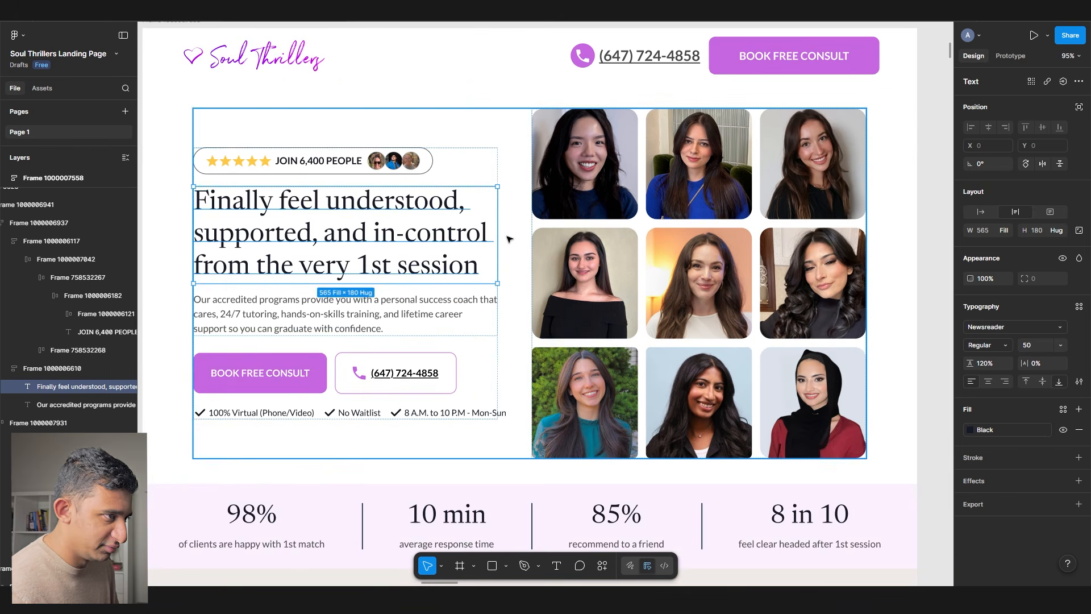
pyautogui.click(400, 147)
pyautogui.click(992, 230)
pyautogui.write('1300')
pyautogui.press('Return')
# - Set the left column and headline group widths to Fill container
pyautogui.keyDown('ctrl'); pyautogui.click(429, 248); pyautogui.keyUp('ctrl')
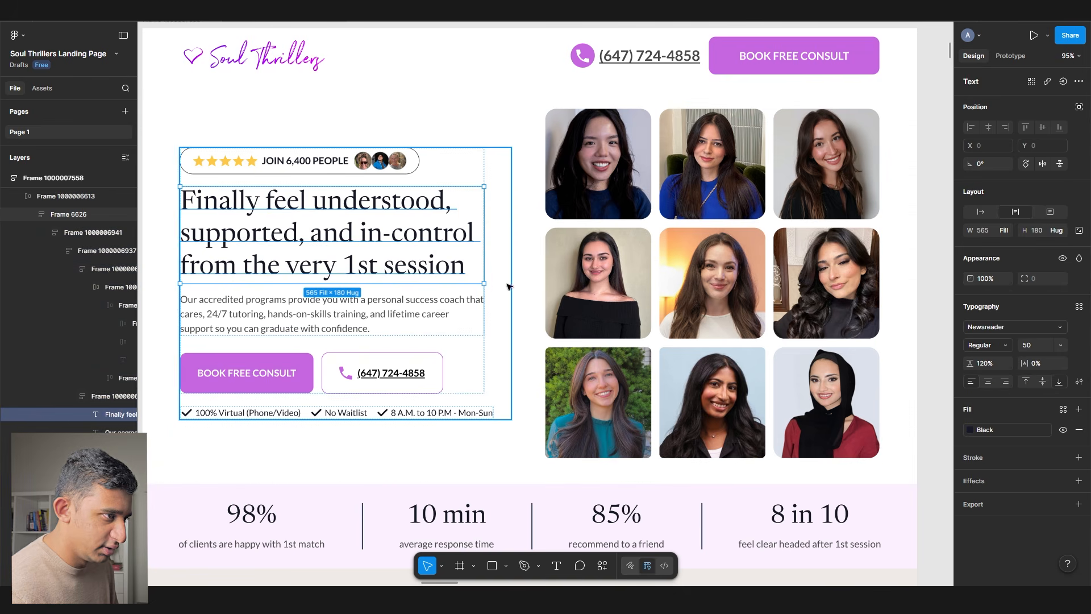
pyautogui.click(493, 308)
pyautogui.doubleClick(479, 310)
pyautogui.click(1004, 230)
pyautogui.click(988, 244)
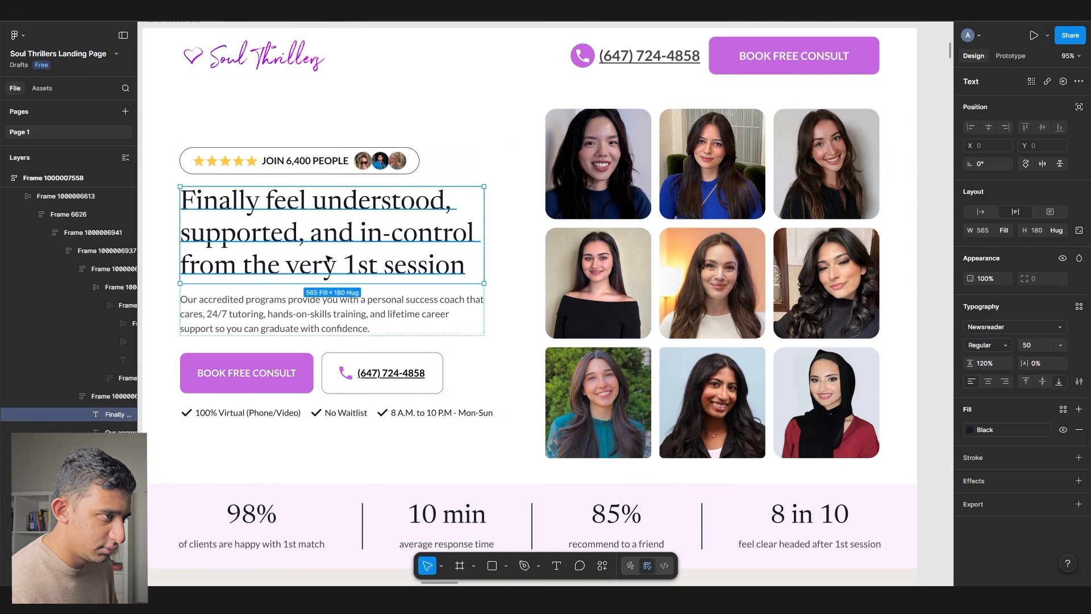
pyautogui.click(1005, 231)
pyautogui.click(994, 258)
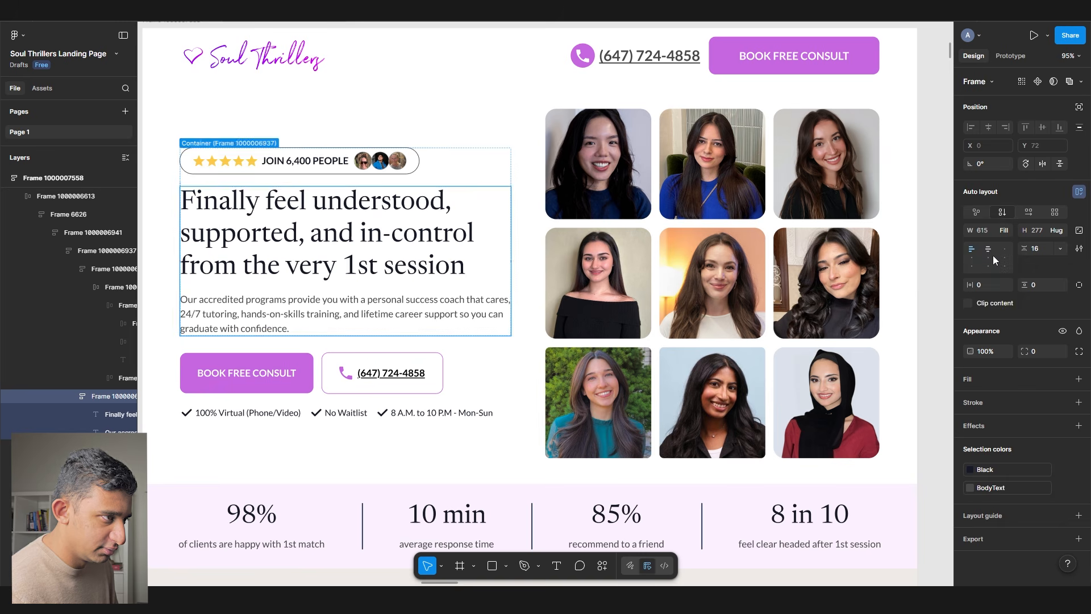
# - Set the headline font size to 54
pyautogui.keyDown('ctrl'); pyautogui.click(438, 244); pyautogui.keyUp('ctrl')
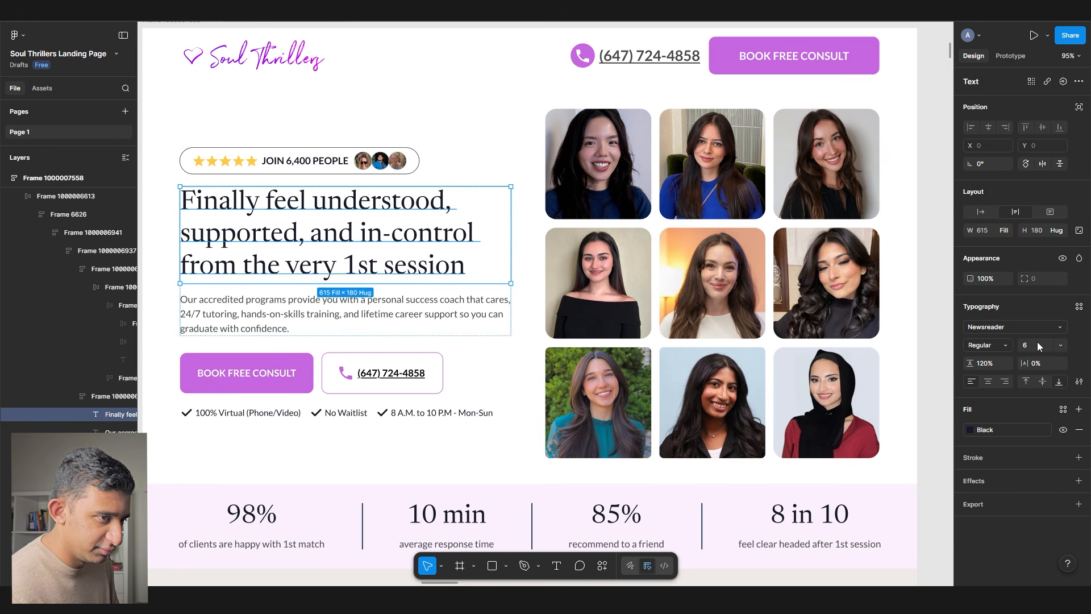
pyautogui.write('54')
pyautogui.press('Return')
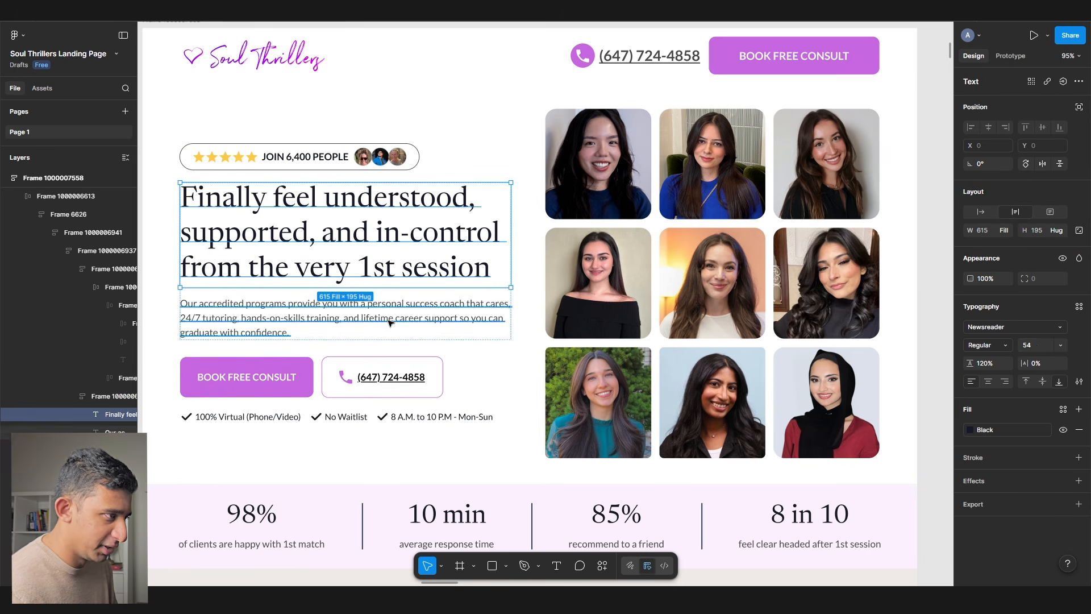
pyautogui.click(474, 378)
pyautogui.scroll(-3, 474, 378)
pyautogui.click(815, 377)
pyautogui.scroll(3, 485, 437)
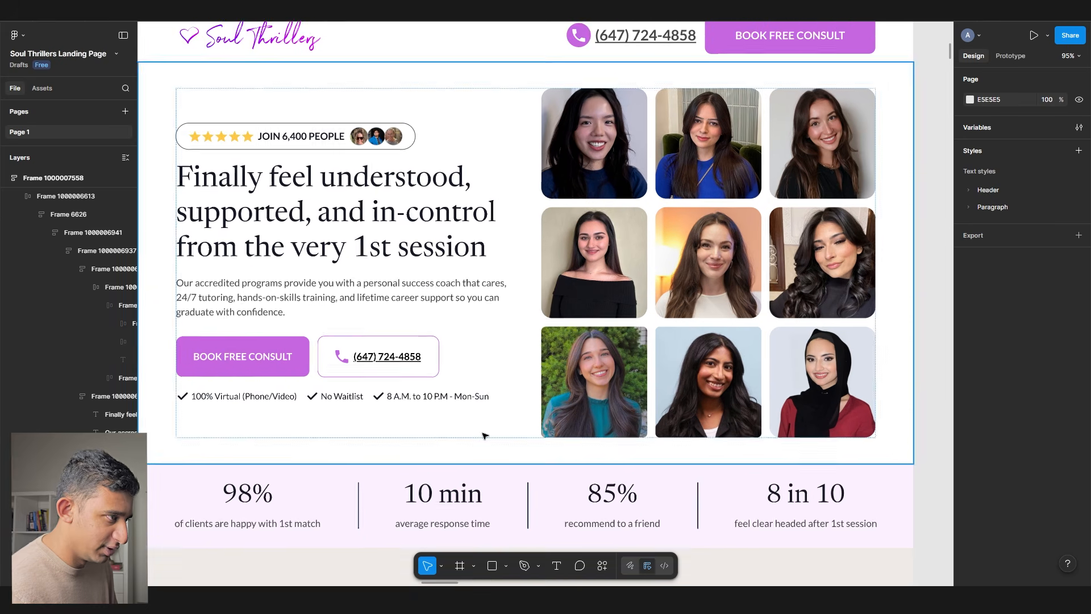
pyautogui.scroll(-2, 602, 444)
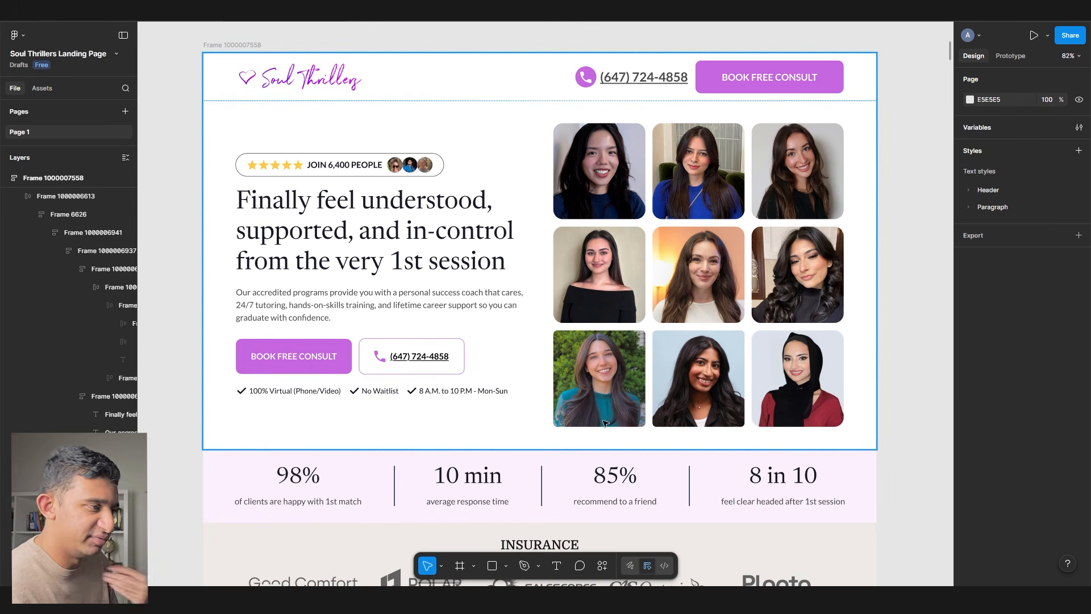
# - Select the 'JOIN 6,400 PEOPLE' text layer in the hero badge
pyautogui.click(408, 251)
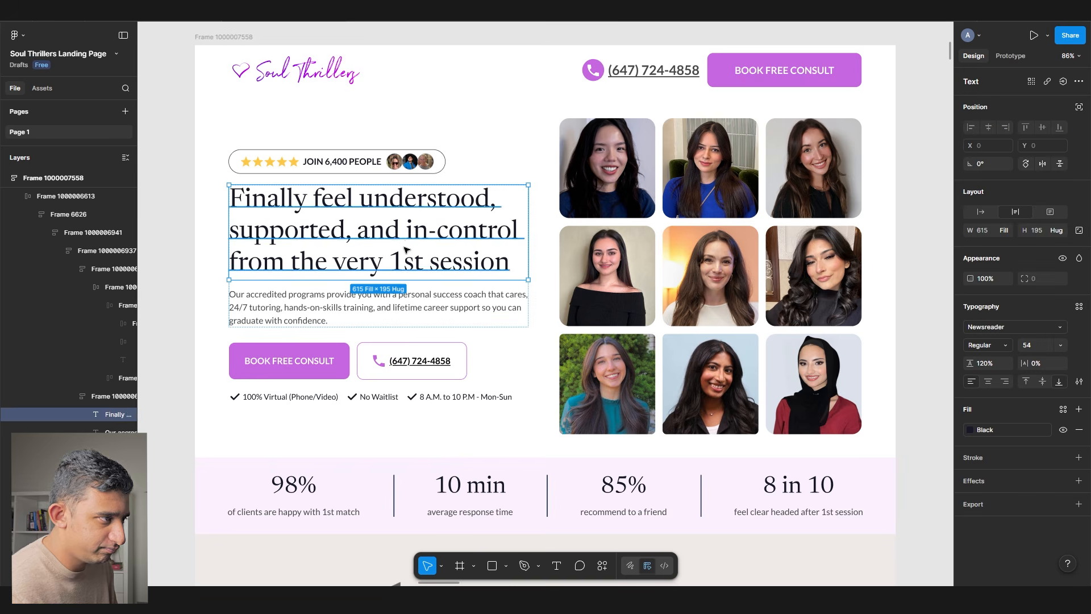
pyautogui.hscroll(-5, 633, 203)
pyautogui.moveTo(632, 203); pyautogui.dragTo(788, 197)
pyautogui.scroll(-2, 534, 237)
pyautogui.moveTo(532, 235); pyautogui.dragTo(577, 465)
pyautogui.moveTo(503, 455); pyautogui.dragTo(319, 211)
pyautogui.hscroll(8, 319, 211)
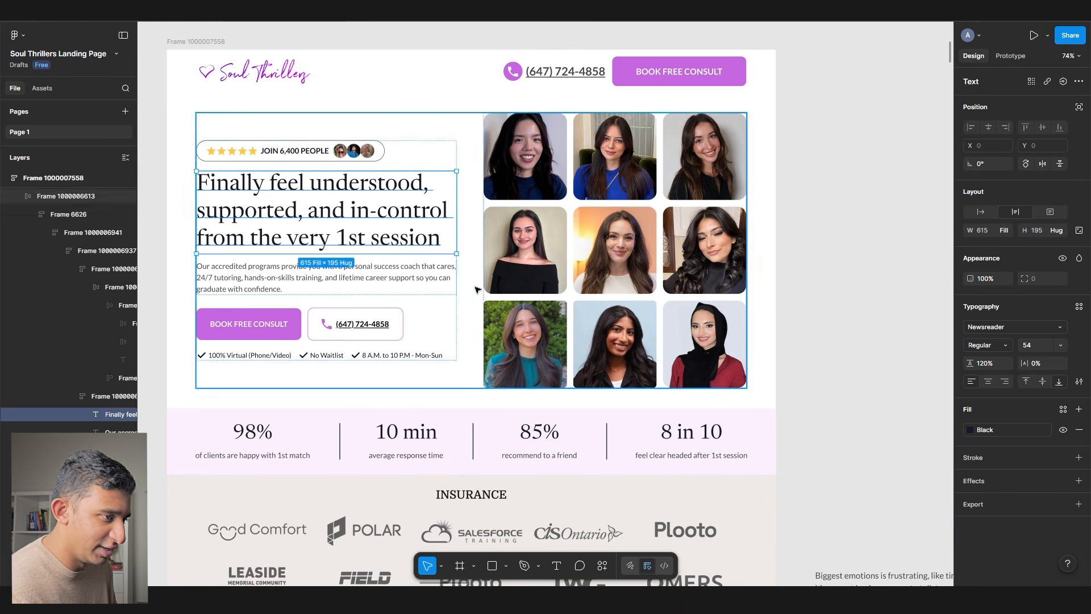
pyautogui.click(278, 275)
pyautogui.click(295, 151)
pyautogui.keyDown('ctrl'); pyautogui.scroll(5, 250, 144); pyautogui.keyUp('ctrl')
pyautogui.click(464, 163)
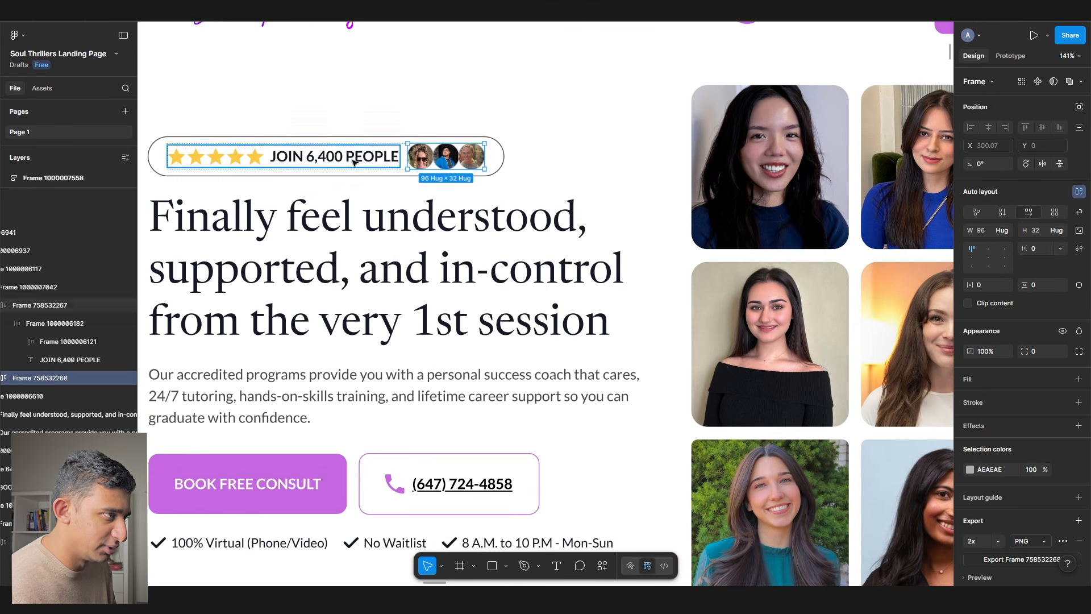
pyautogui.click(426, 186)
pyautogui.hscroll(-1, 312, 176)
pyautogui.keyDown('ctrl'); pyautogui.click(359, 152); pyautogui.keyUp('ctrl')
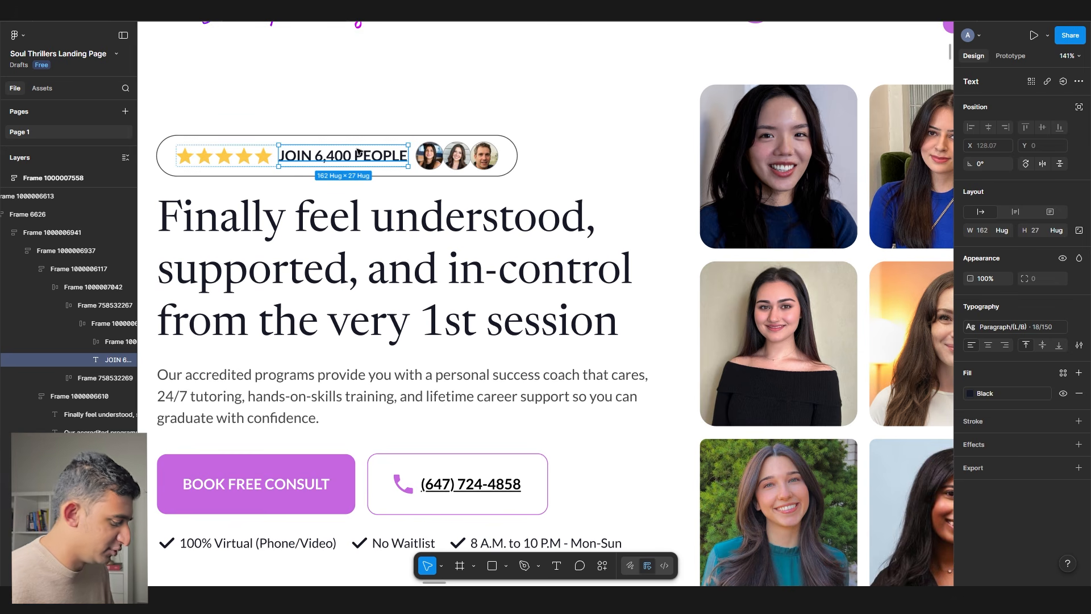
# - Replace the badge text with '6,400 Canadians Helped'
pyautogui.press('Return')
pyautogui.write('6,400')
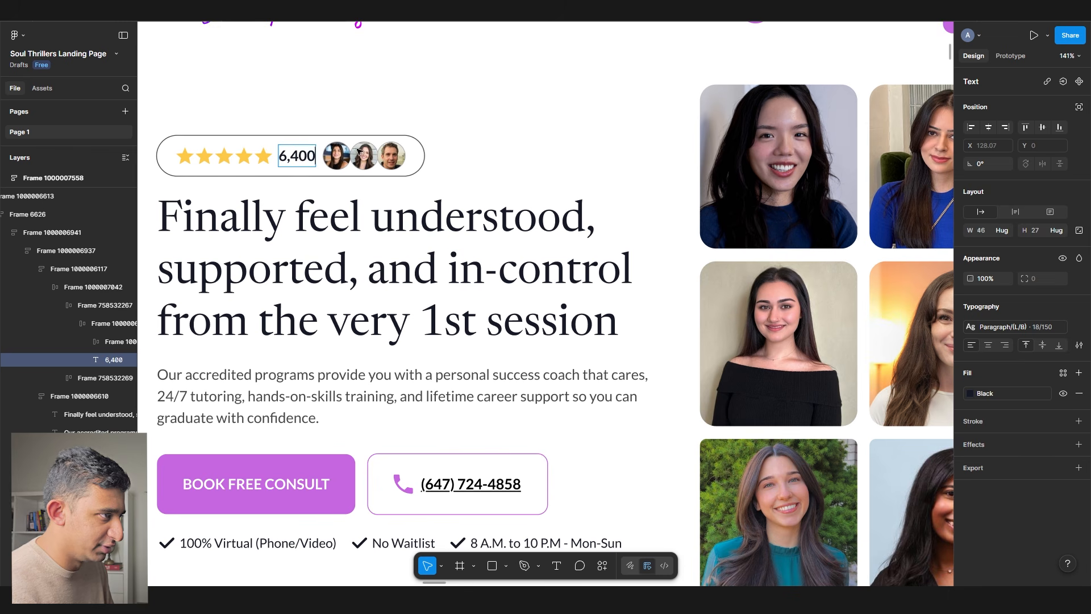
pyautogui.write(' Canadians Helped')
pyautogui.scroll(-5, 440, 151)
pyautogui.click(225, 196)
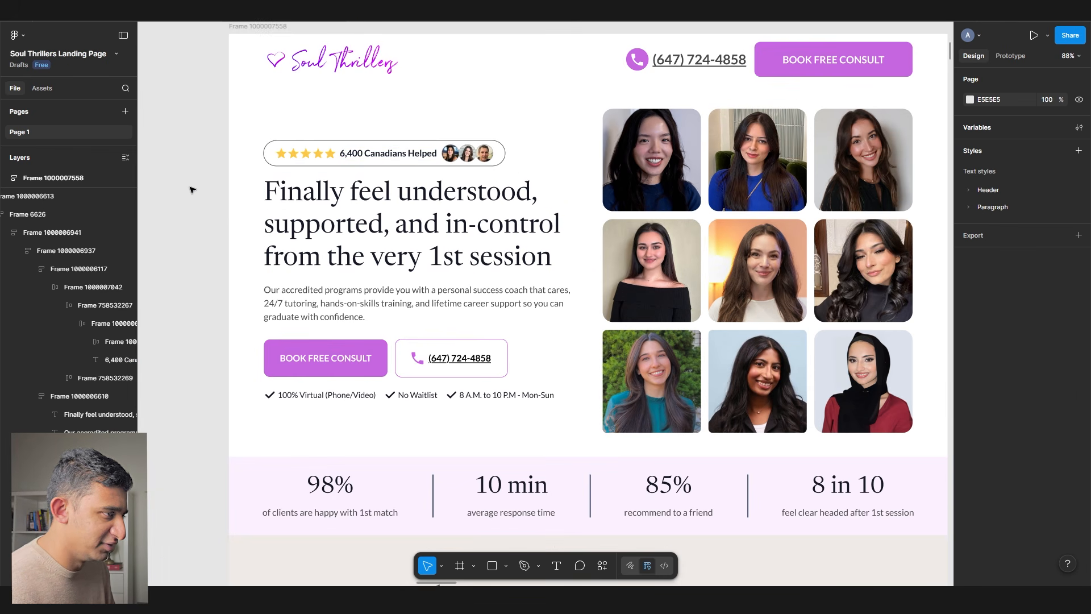
# - Review the landing page's hero, phone number, checklist, stats band and insurance logos sections
pyautogui.scroll(5, 361, 153)
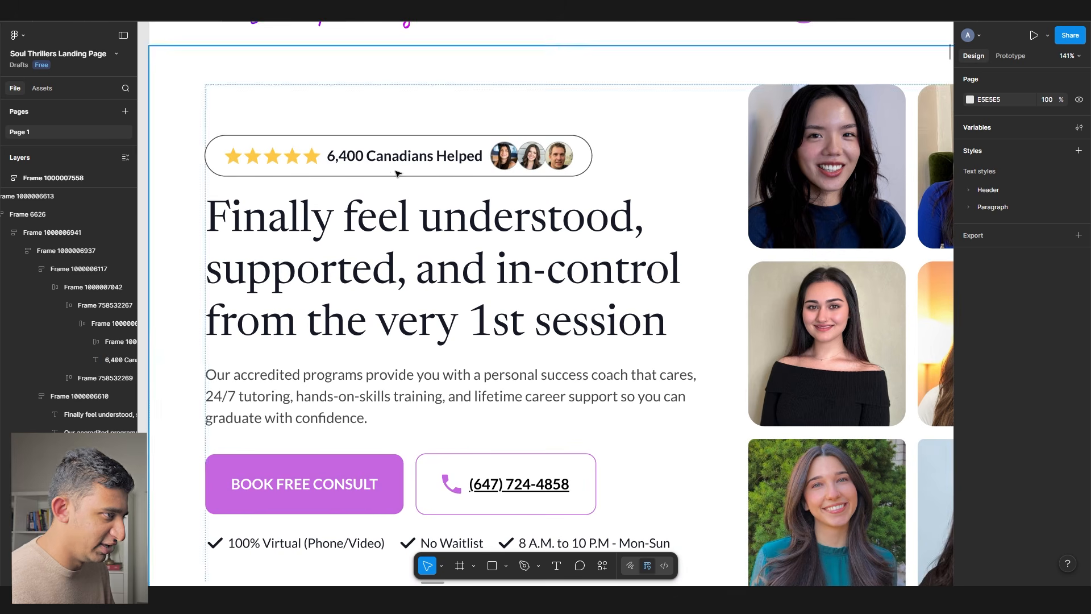
pyautogui.moveTo(717, 116); pyautogui.dragTo(613, 99)
pyautogui.scroll(-3, 614, 99)
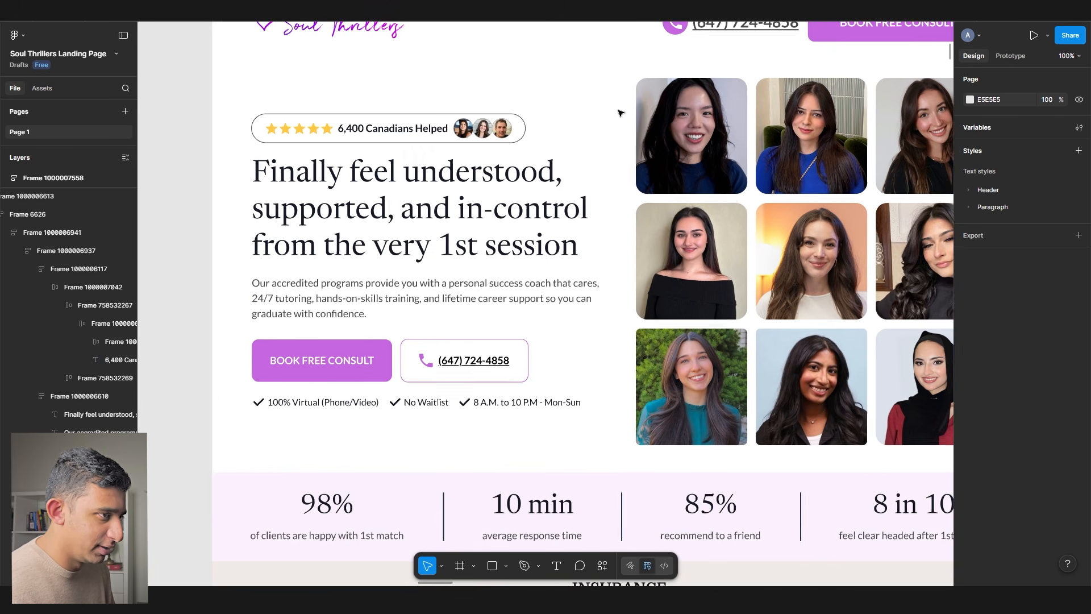
pyautogui.moveTo(519, 119); pyautogui.dragTo(486, 119)
pyautogui.keyDown('ctrl'); pyautogui.click(444, 364); pyautogui.keyUp('ctrl')
pyautogui.click(1014, 328)
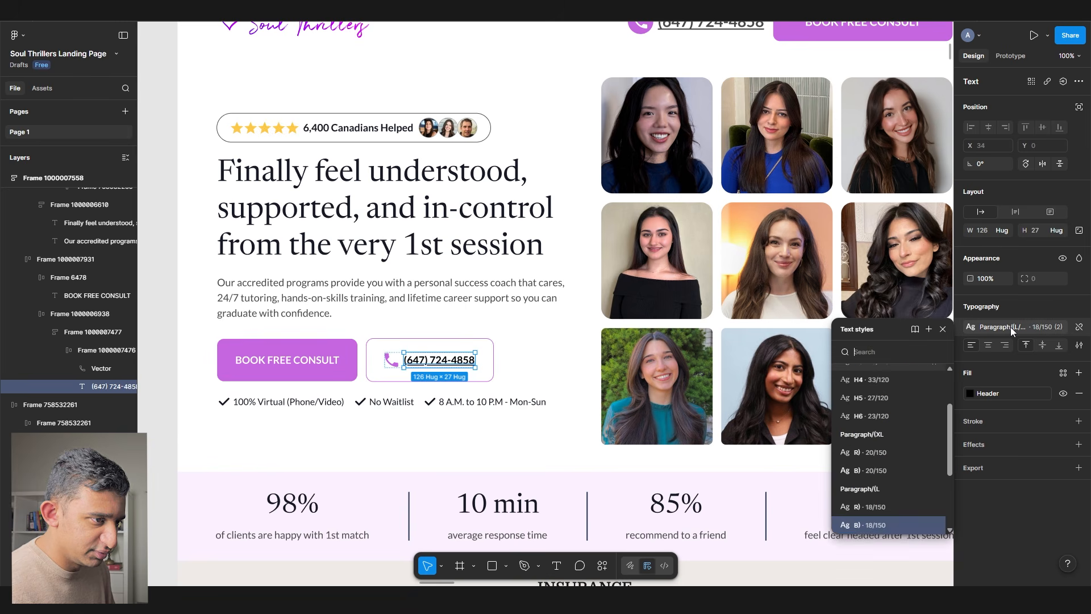
pyautogui.click(435, 399)
pyautogui.scroll(-1, 292, 313)
pyautogui.moveTo(635, 336); pyautogui.dragTo(582, 365)
pyautogui.click(843, 340)
pyautogui.scroll(-4, 894, 340)
pyautogui.click(520, 324)
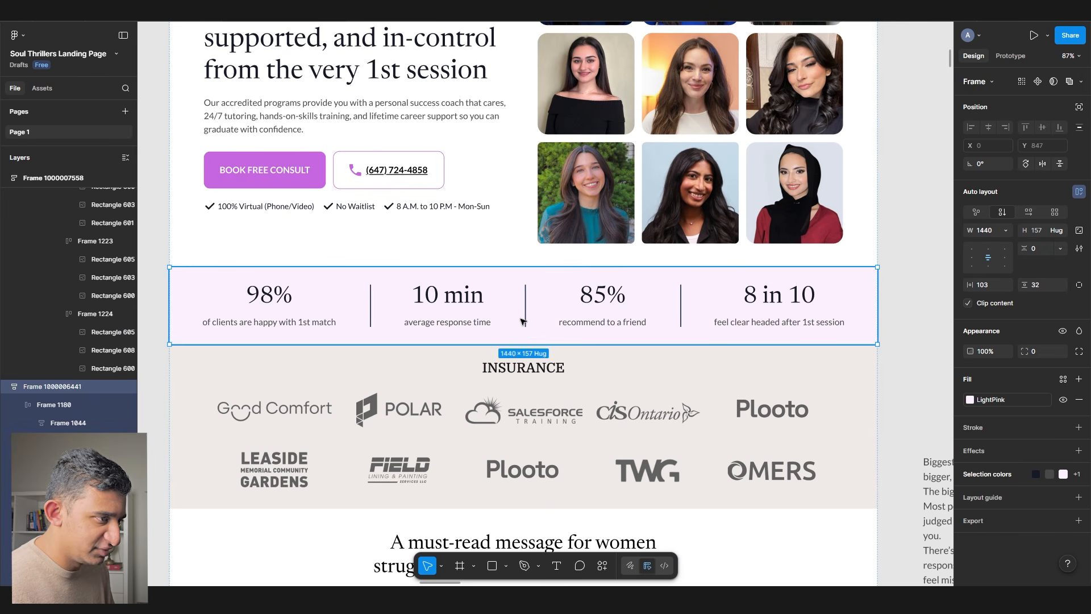
pyautogui.click(504, 368)
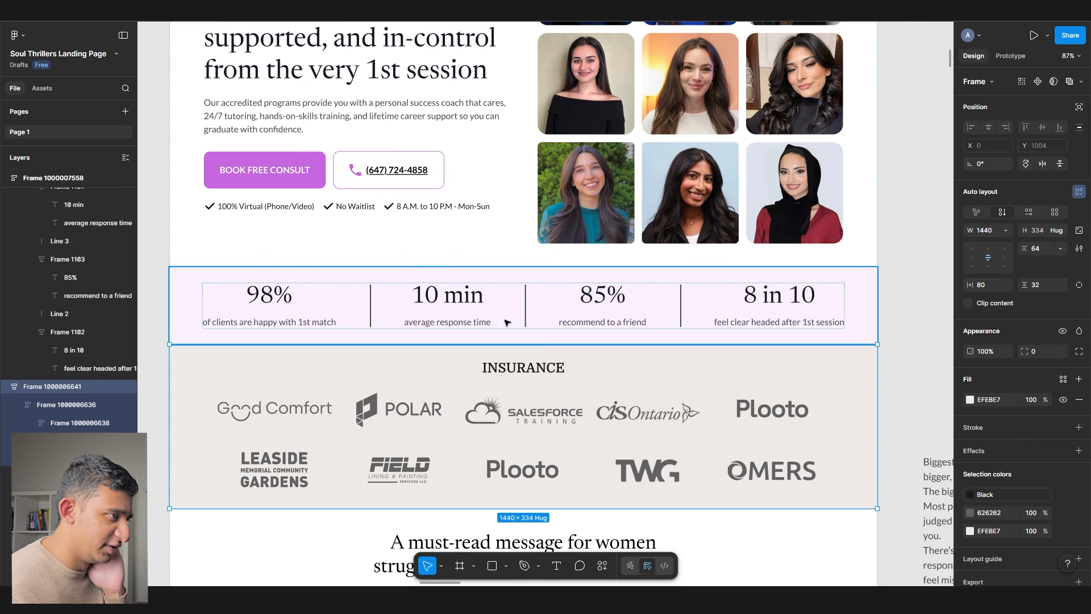
# - Navigate to the wireframe and select its 'Address the largest pain point…' heading
pyautogui.scroll(-5, 507, 323)
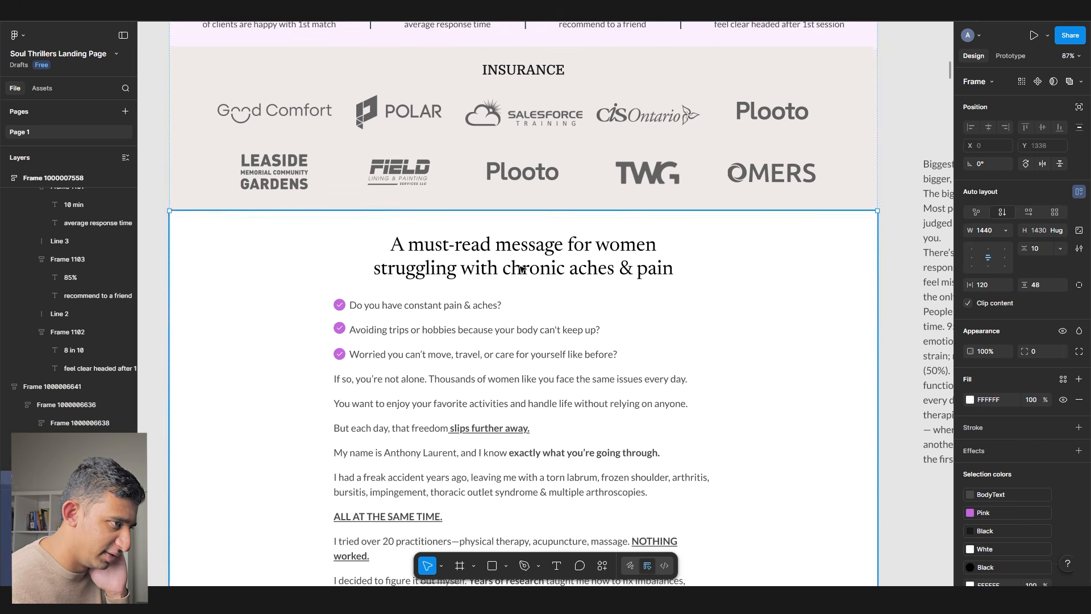
pyautogui.click(904, 281)
pyautogui.scroll(-10, 904, 281)
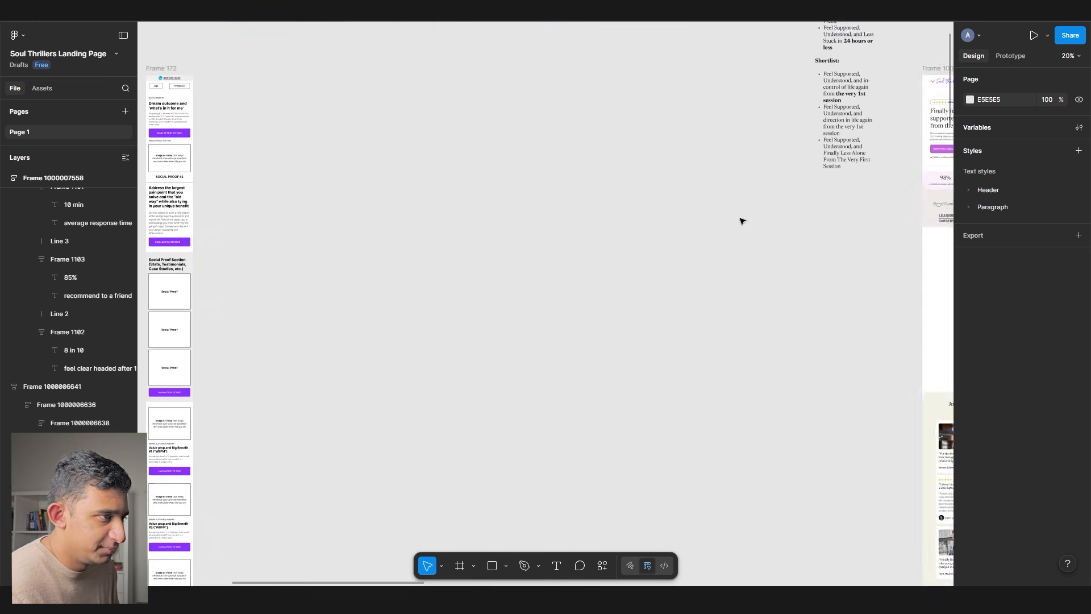
pyautogui.hscroll(-5, 739, 199)
pyautogui.scroll(10, 499, 191)
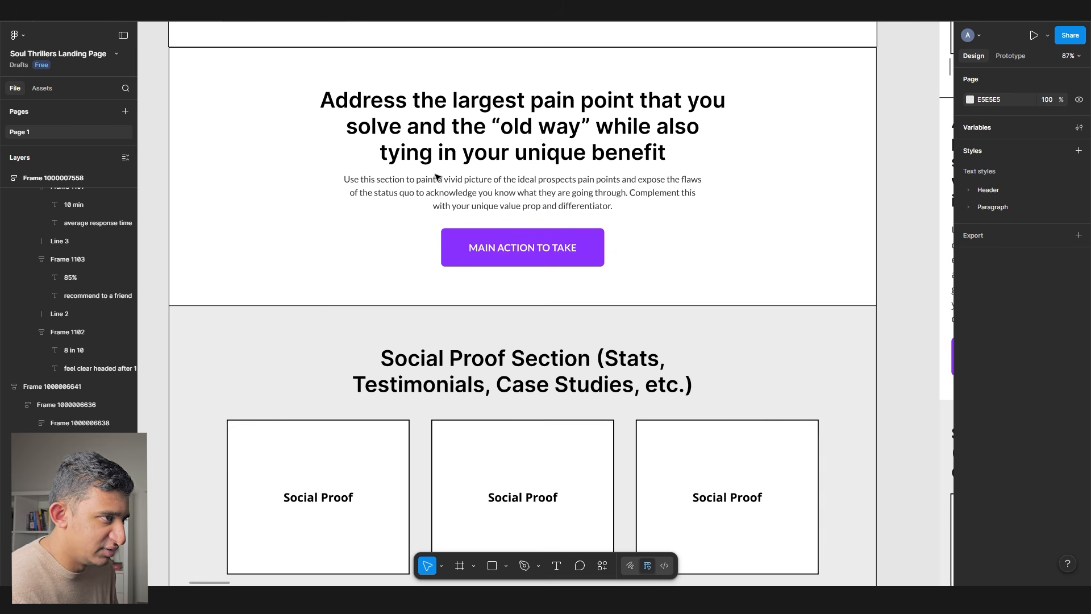
pyautogui.click(429, 141)
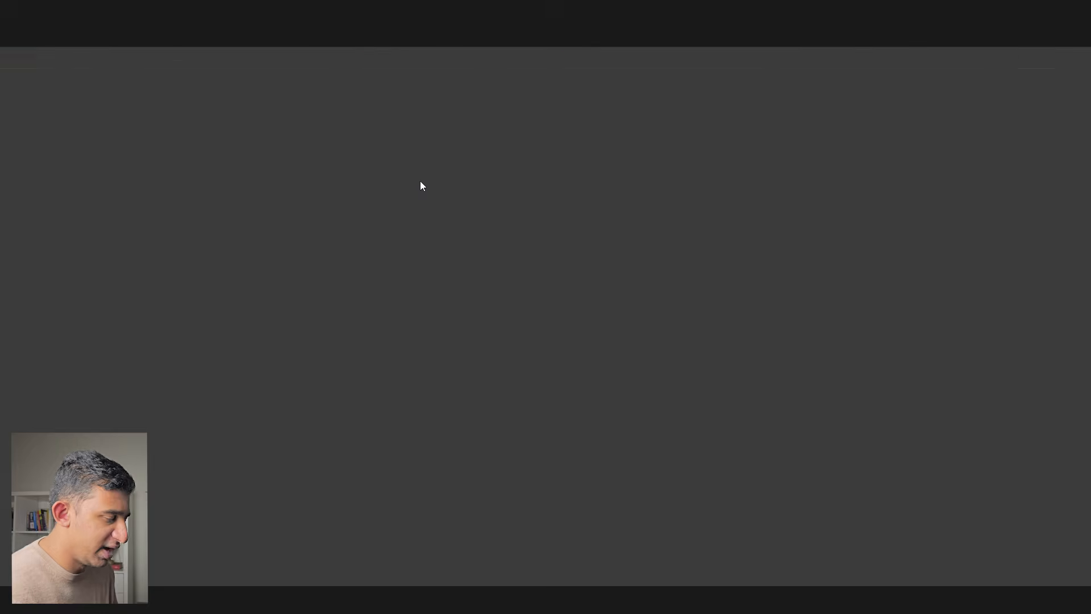
# - Select the PAIN POINT headline prompt paragraph in Landing Page Prompts
pyautogui.scroll(-12, 439, 308)
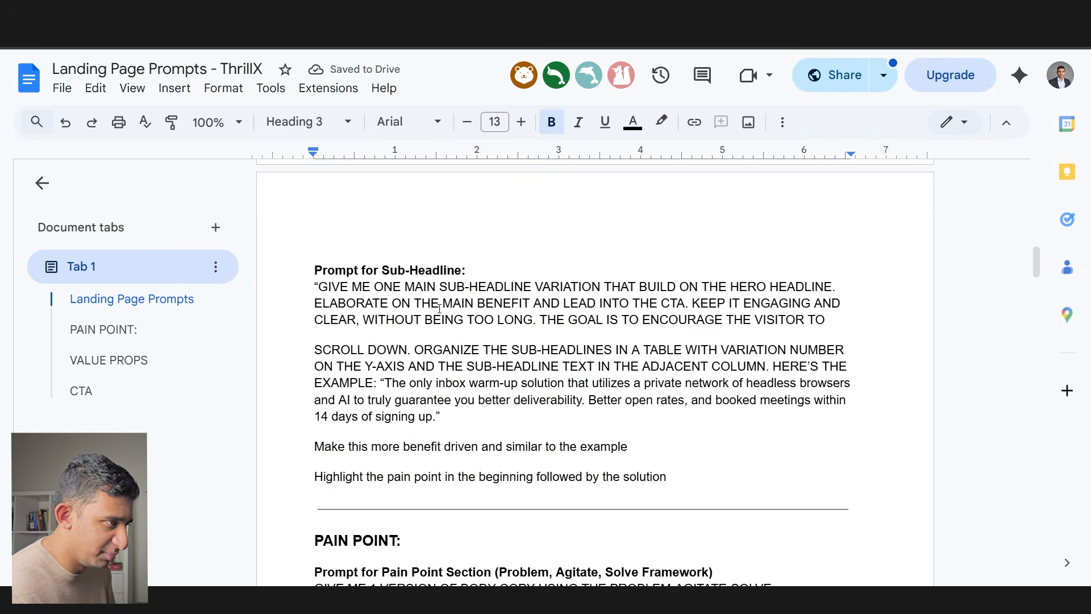
pyautogui.scroll(-5, 438, 309)
pyautogui.moveTo(308, 207); pyautogui.dragTo(427, 203)
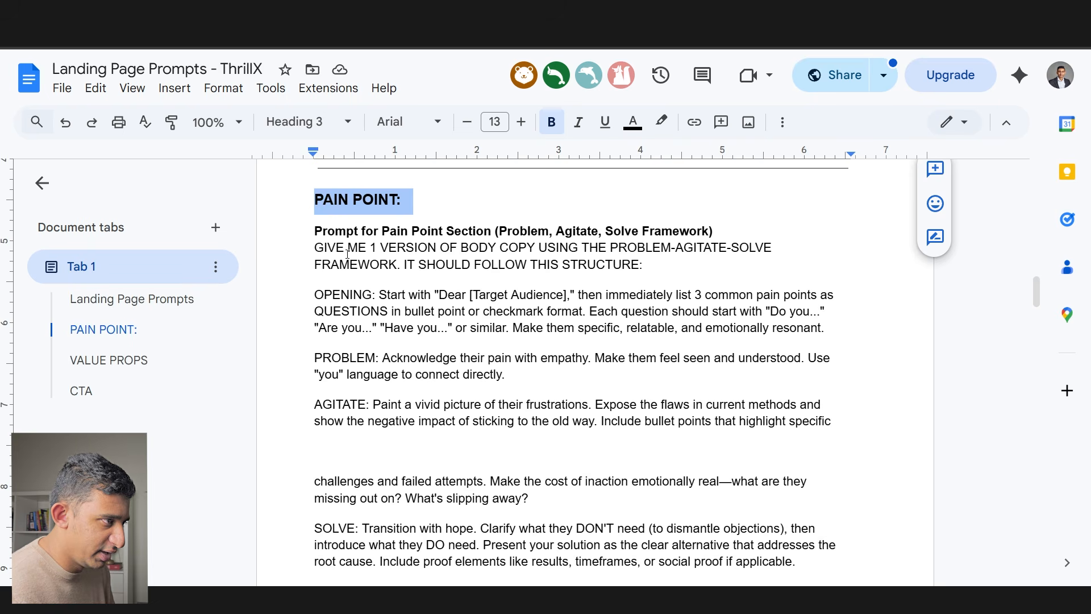
pyautogui.scroll(-13, 355, 251)
pyautogui.moveTo(314, 320); pyautogui.dragTo(631, 337)
pyautogui.moveTo(315, 350); pyautogui.dragTo(818, 349)
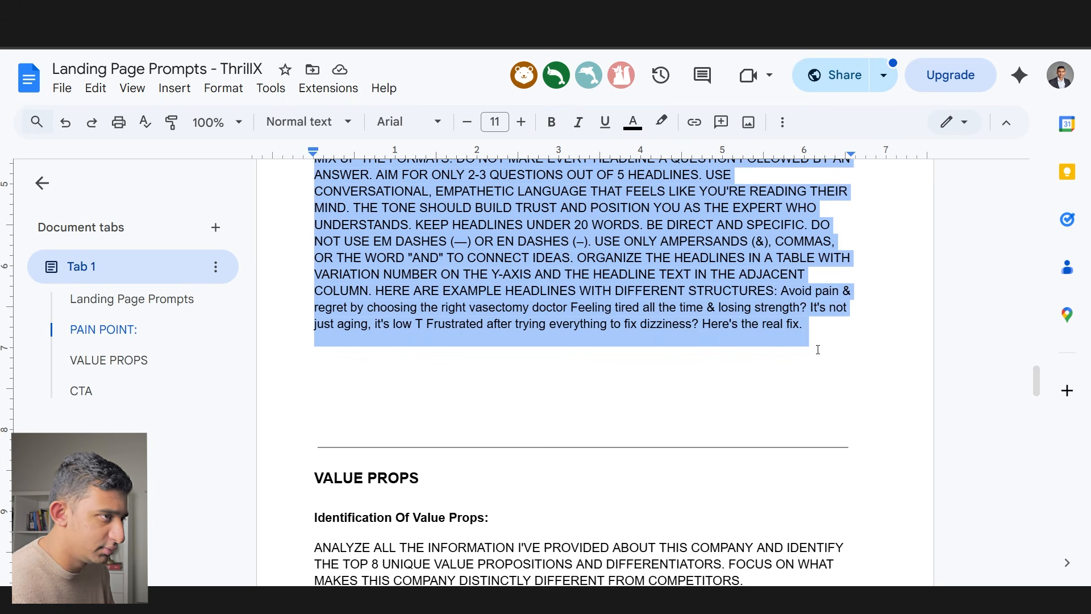
# - Paste the headline prompt into ChatGPT and send it
pyautogui.click(554, 13)
pyautogui.hotkey('ctrl', 'v')
pyautogui.press('Return')
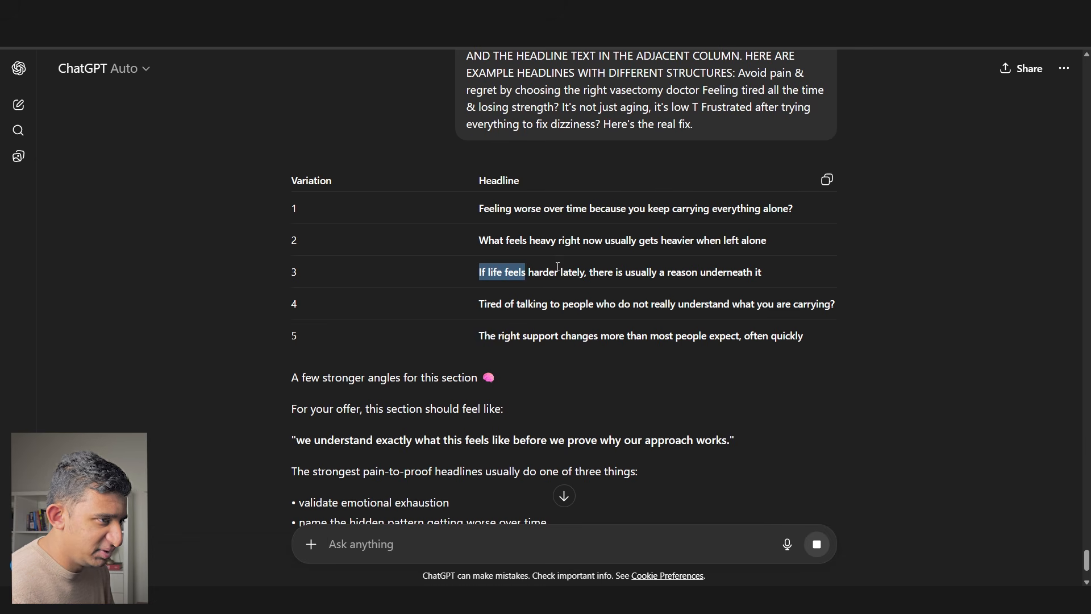
# - Copy headline variation 3 and start editing Figma's 'A must-read message…' heading
pyautogui.moveTo(524, 265); pyautogui.dragTo(779, 271)
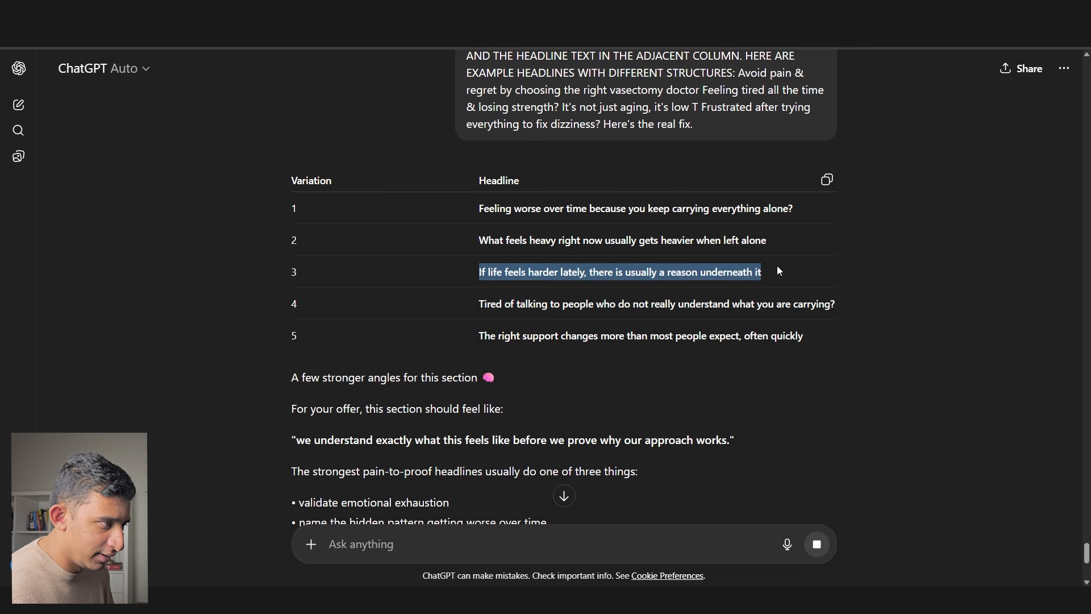
pyautogui.hotkey('alt', 'Tab')
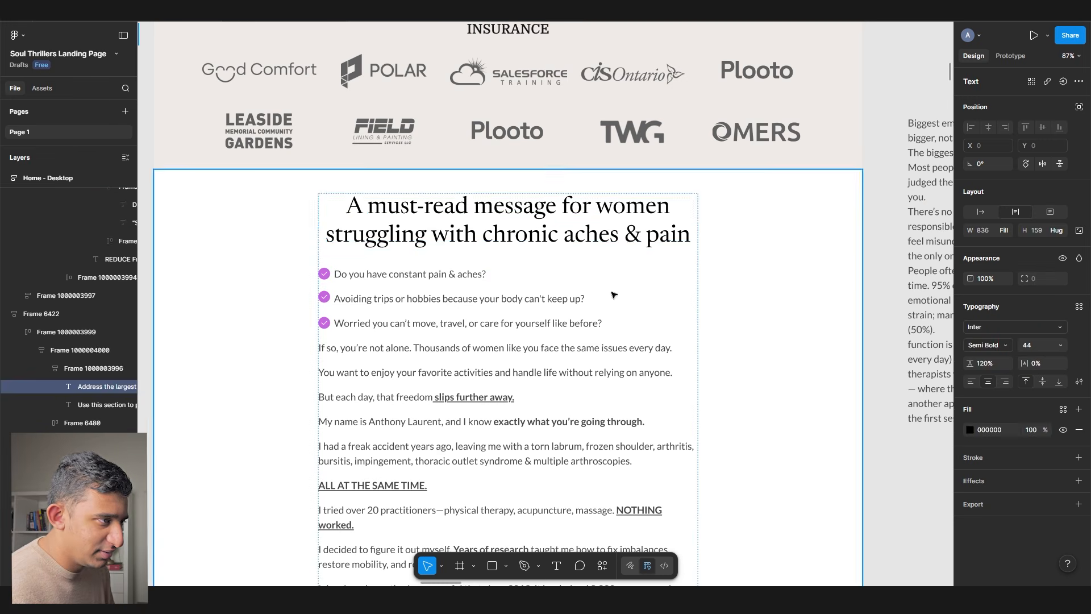
pyautogui.doubleClick(533, 228)
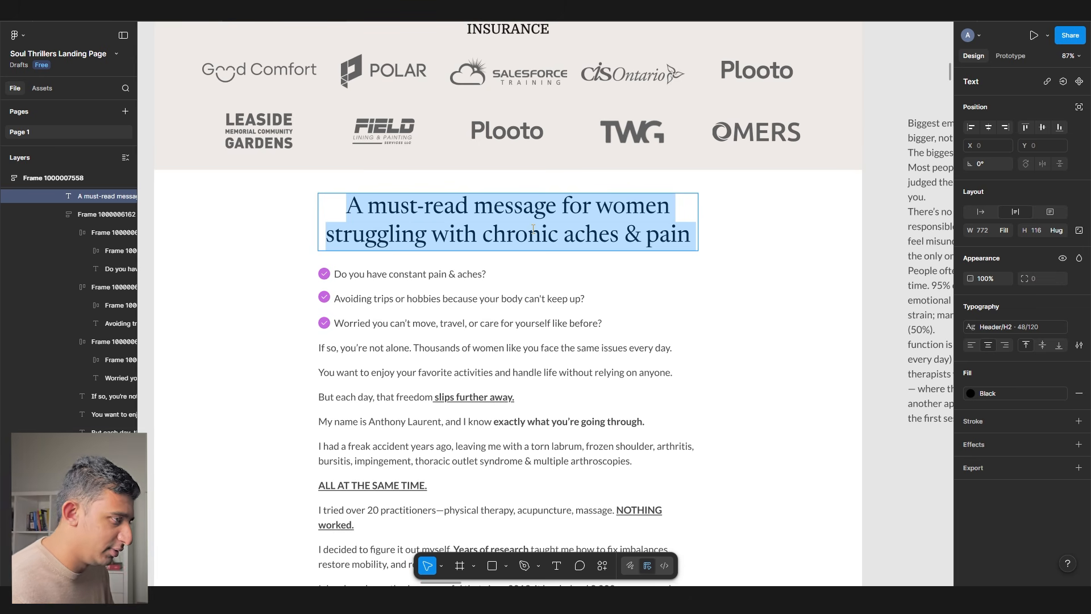
# - Rewrite the heading to 'Feeling stressed and overwhelmed? It doesn't have to be this way', fixing the typo
pyautogui.scroll(-6, 533, 228)
pyautogui.hscroll(-10, 574, 273)
pyautogui.moveTo(488, 229); pyautogui.dragTo(583, 290)
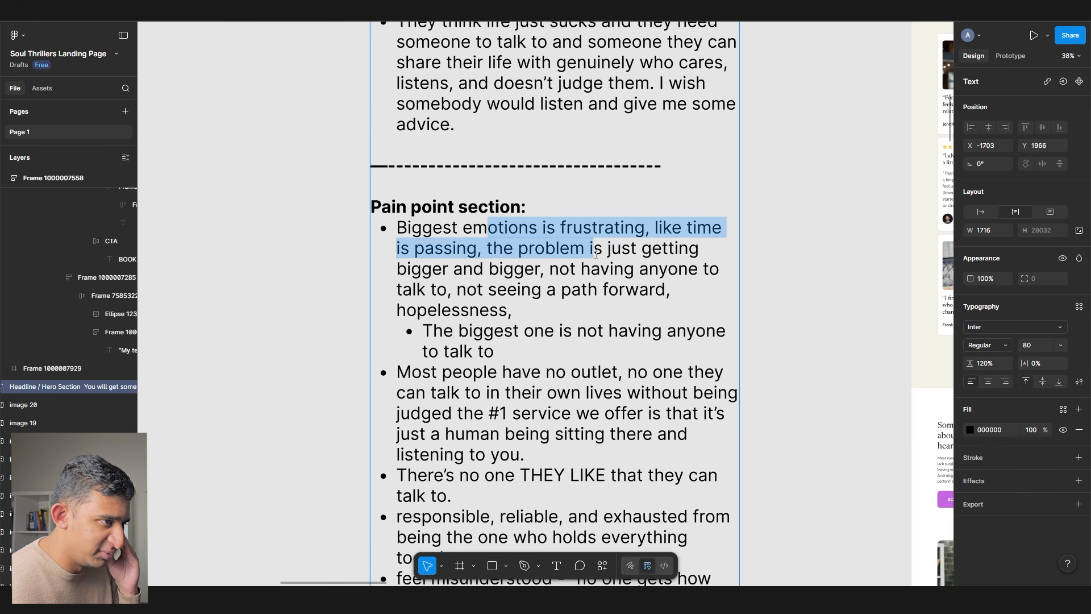
pyautogui.scroll(-4, 574, 292)
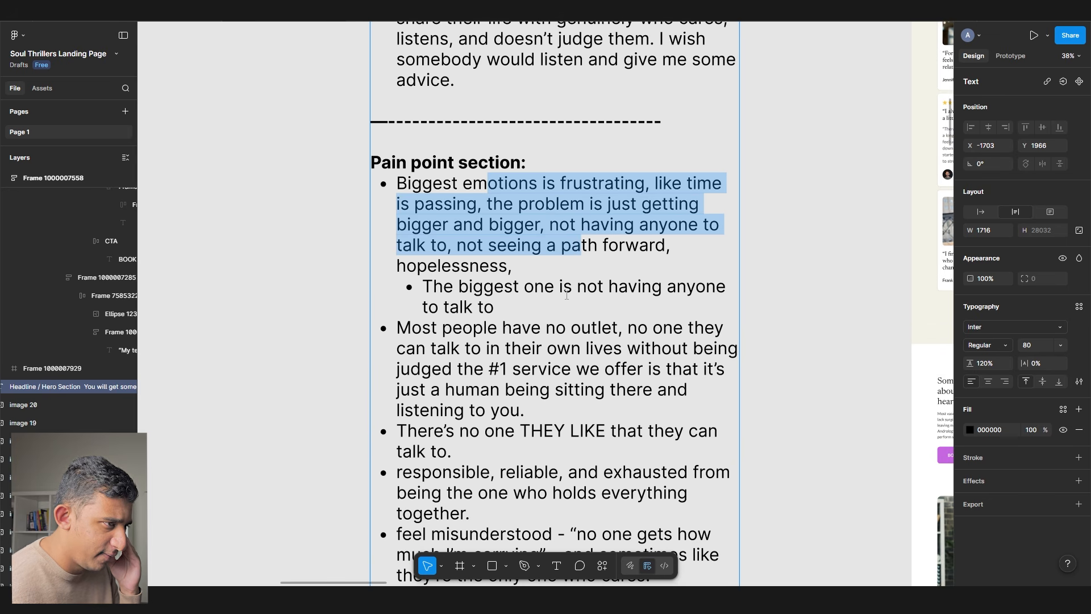
pyautogui.scroll(-9, 566, 294)
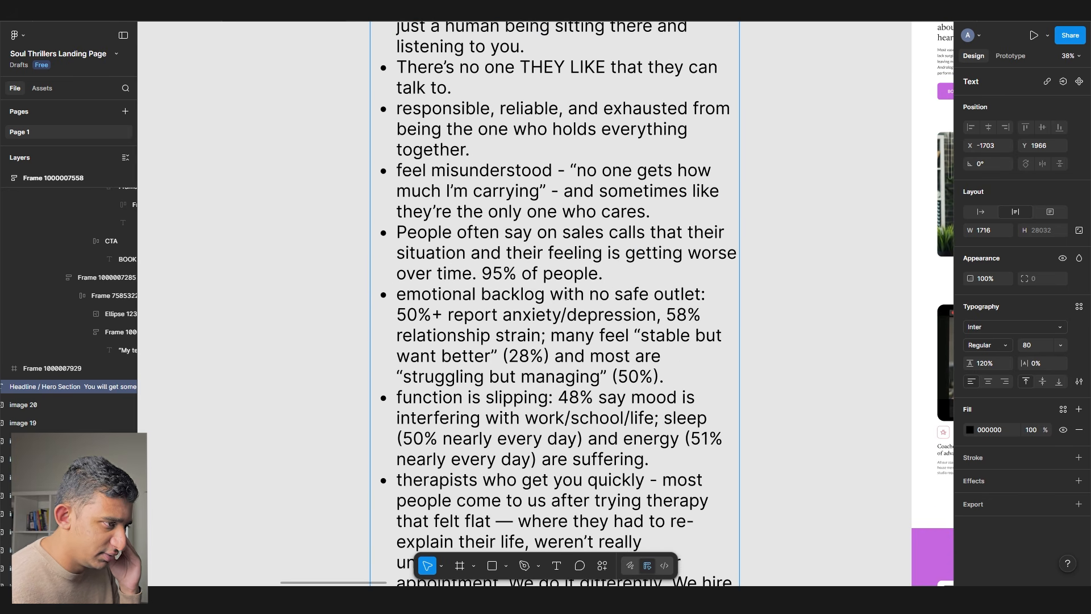
pyautogui.scroll(-4, 566, 294)
pyautogui.scroll(-6, 570, 293)
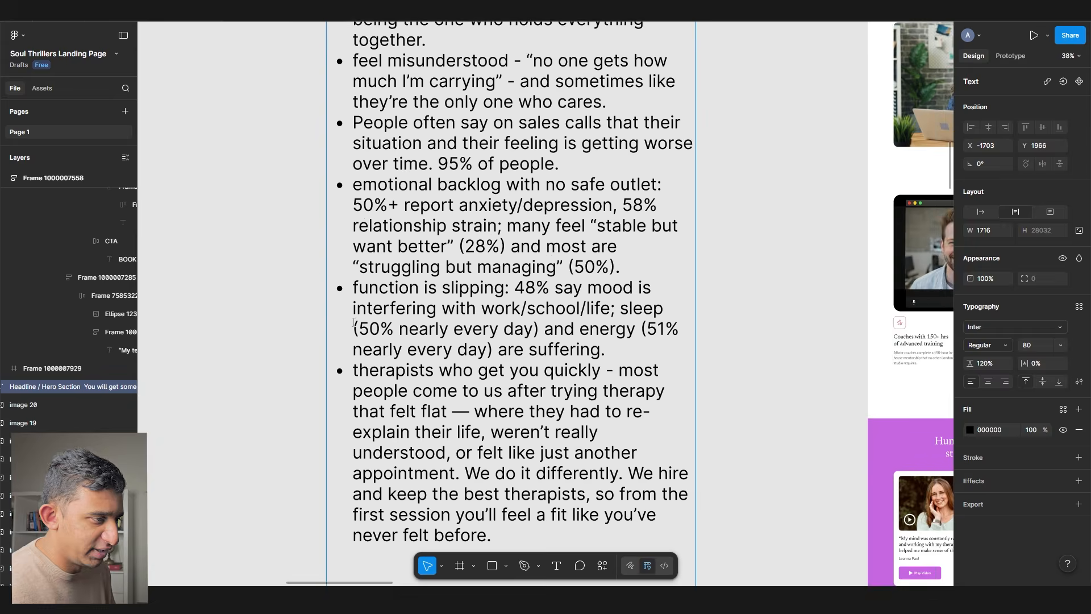
pyautogui.scroll(8, 544, 290)
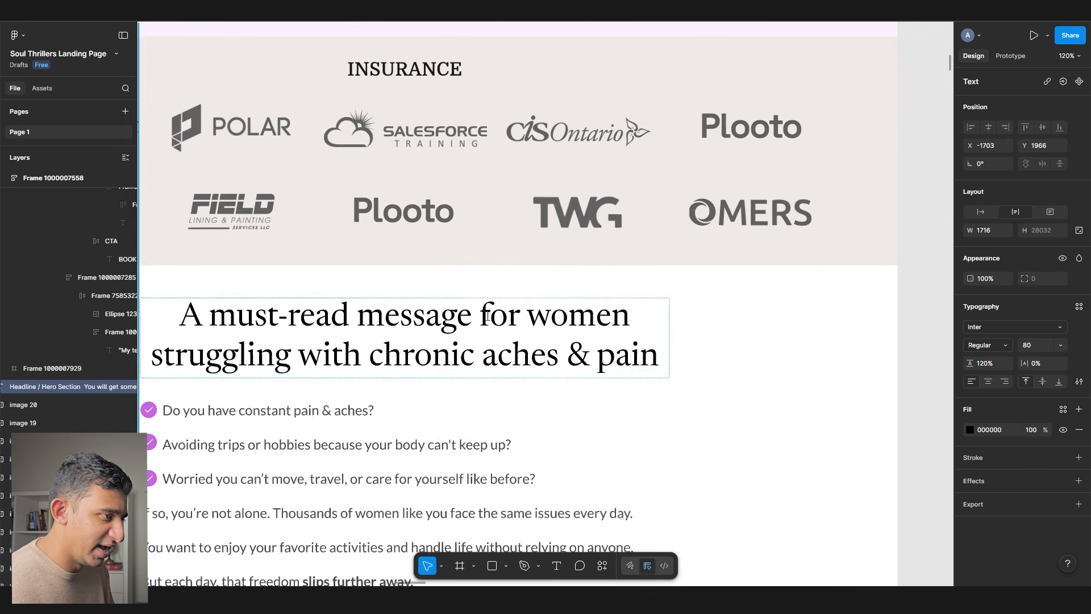
pyautogui.doubleClick(499, 319)
pyautogui.hotkey('ctrl', 'a')
pyautogui.write('Feeling ')
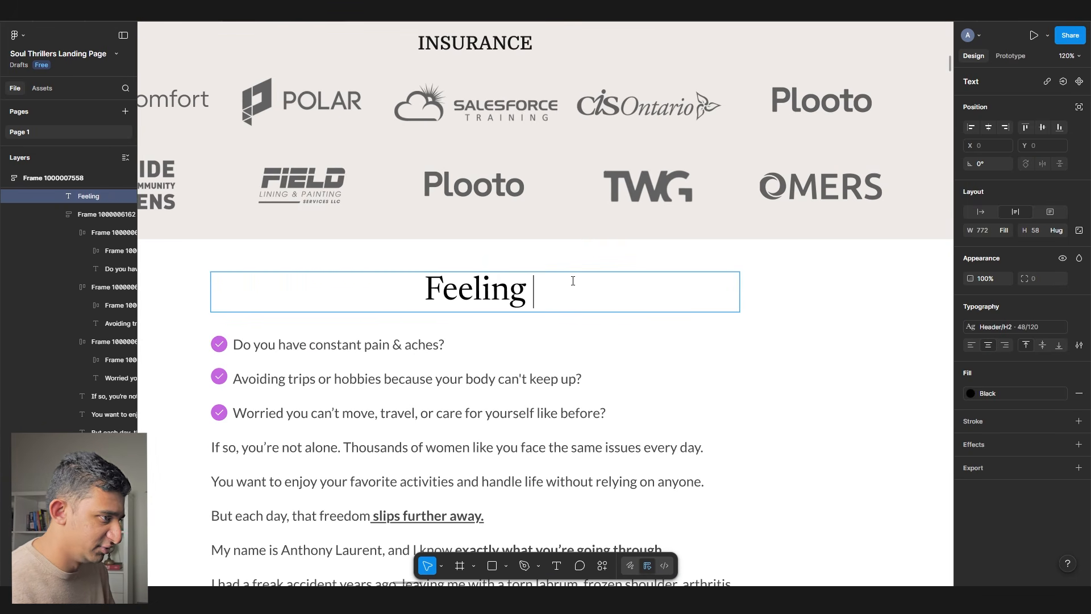
pyautogui.write('stressed and overwhelemed?')
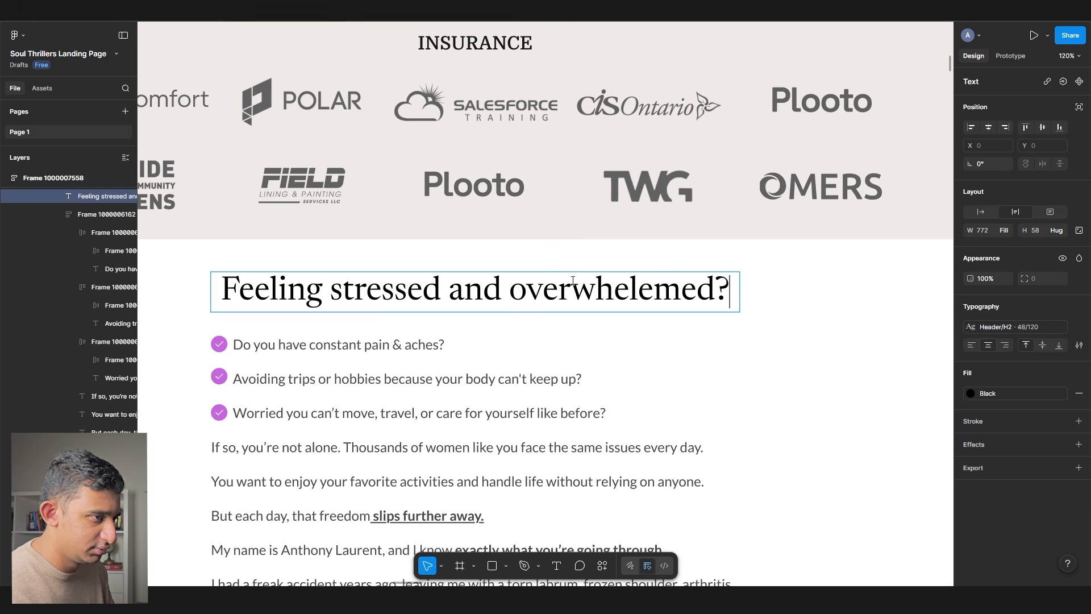
pyautogui.rightClick(573, 281)
pyautogui.rightClick(575, 283)
pyautogui.click(596, 293)
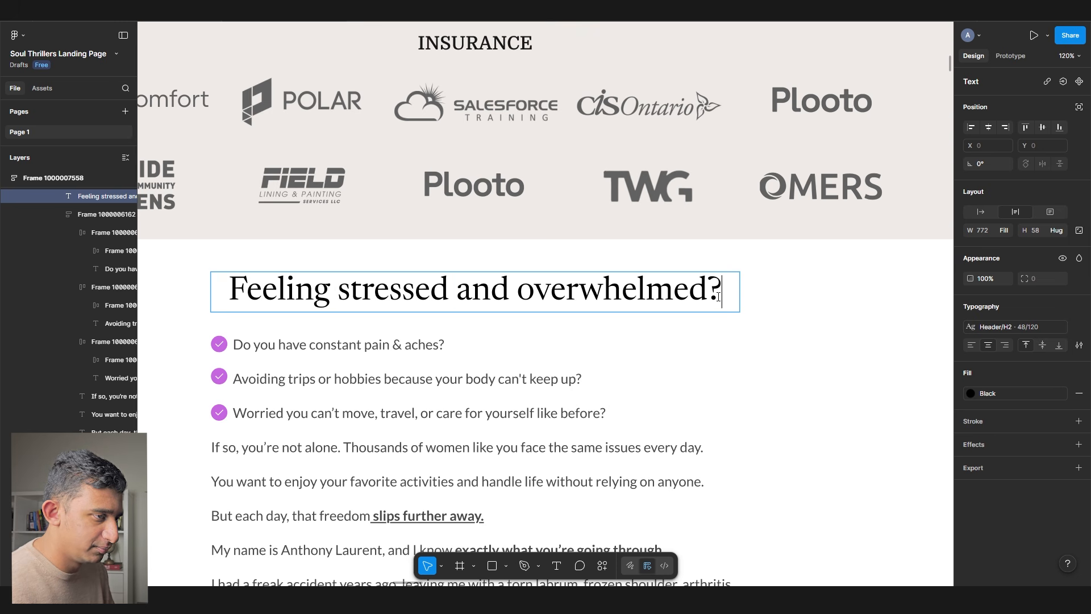
pyautogui.write('It d')
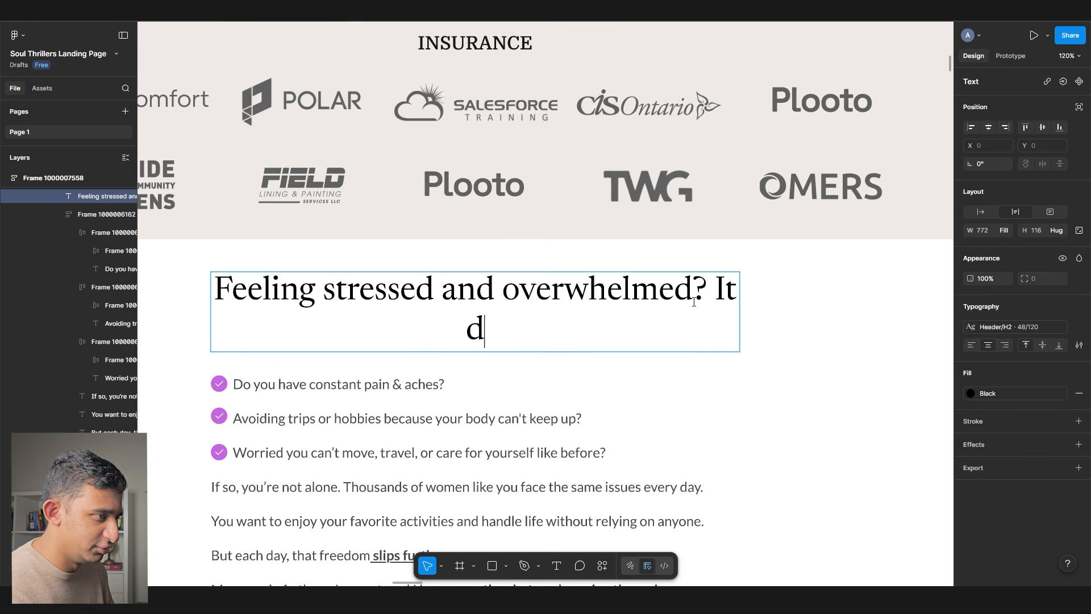
pyautogui.write("oesn't have to be this way")
pyautogui.press('Escape')
# - Duplicate it as a variant ending 'It doesn't have to get worse' and add a third copy
pyautogui.hotkey('ctrl', 'd')
pyautogui.scroll(-1, 426, 407)
pyautogui.doubleClick(504, 378)
pyautogui.moveTo(731, 346); pyautogui.dragTo(787, 465)
pyautogui.write("It doesn't have to get wors")
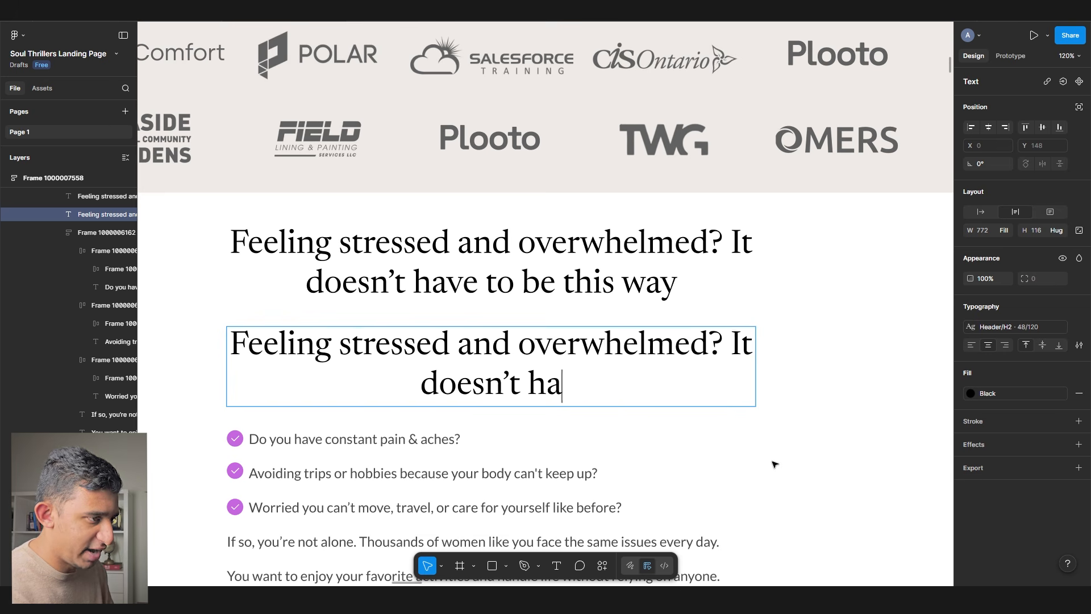
pyautogui.write('e to get worse')
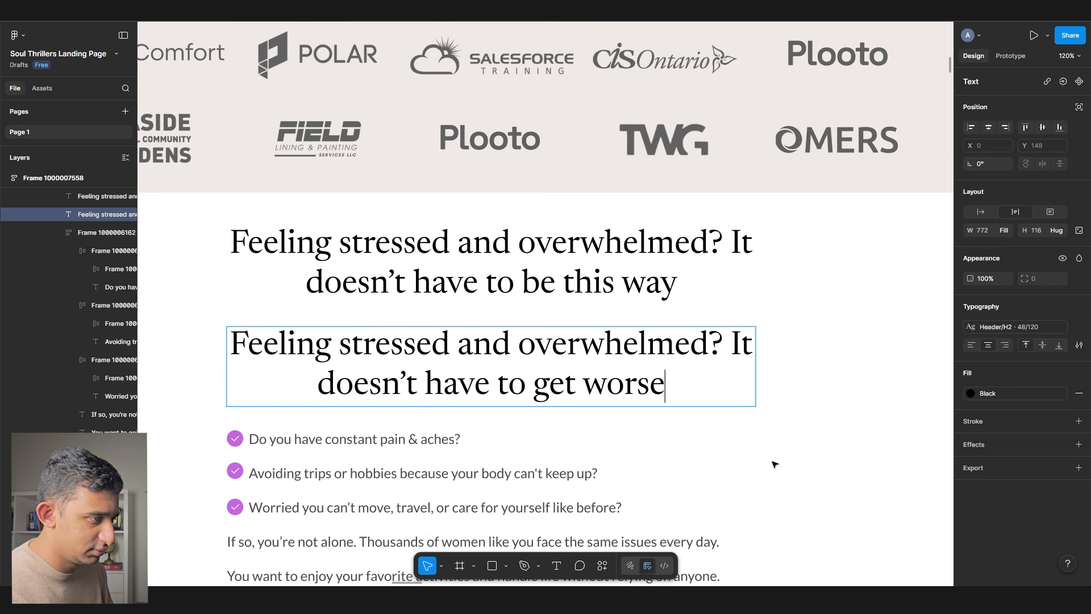
pyautogui.press('Escape')
pyautogui.hotkey('ctrl', 'd')
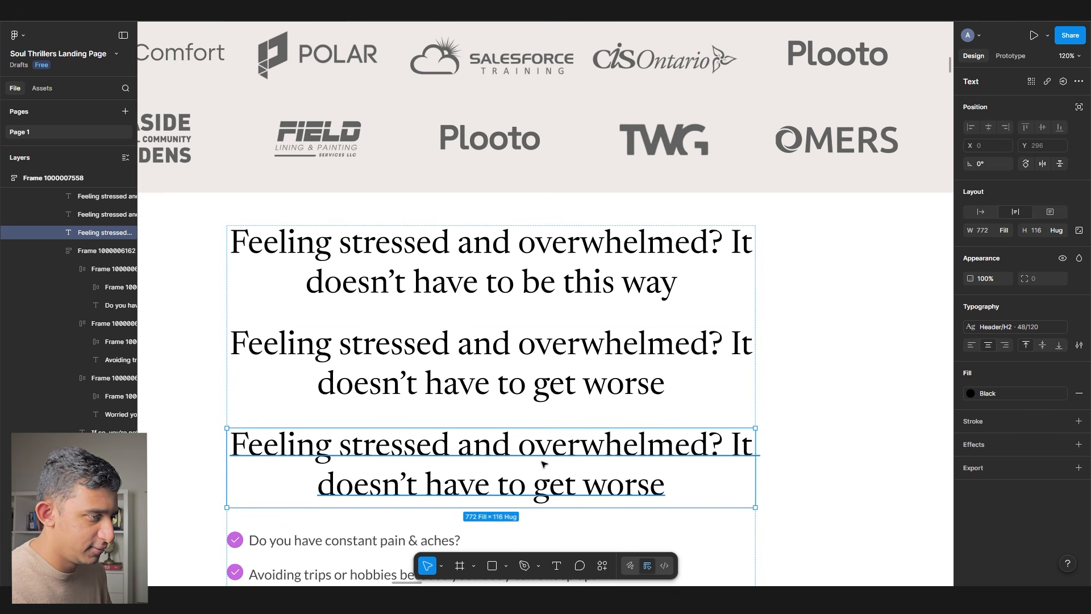
pyautogui.press('Return')
# - Select the phrase 'Finally Less Alone' in the shortlist notes for reference
pyautogui.scroll(-5, 559, 328)
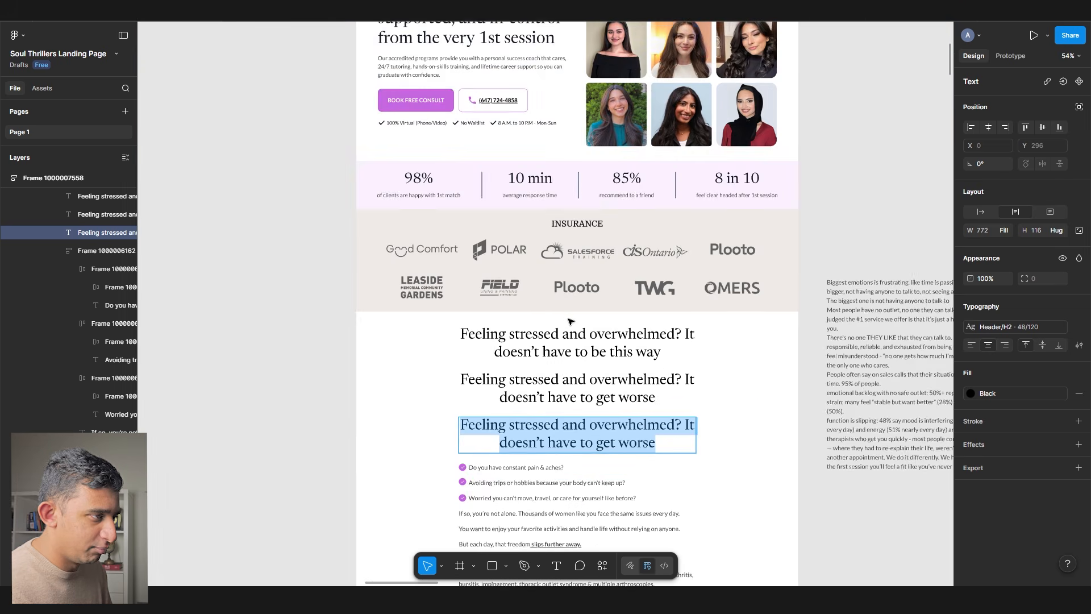
pyautogui.moveTo(559, 329); pyautogui.dragTo(875, 304)
pyautogui.moveTo(470, 297); pyautogui.dragTo(631, 296)
pyautogui.scroll(-4, 682, 295)
pyautogui.moveTo(340, 468); pyautogui.dragTo(470, 465)
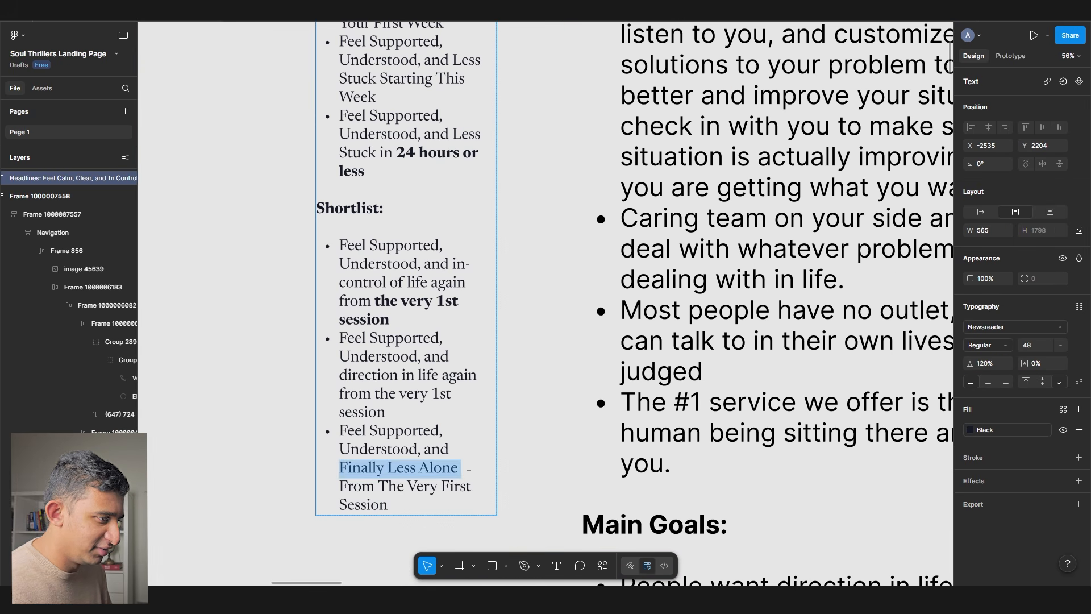
pyautogui.press('Left')
pyautogui.hotkey('shift', 'End')
pyautogui.keyDown('ctrl'); pyautogui.scroll(-3, 352, 304); pyautogui.keyUp('ctrl')
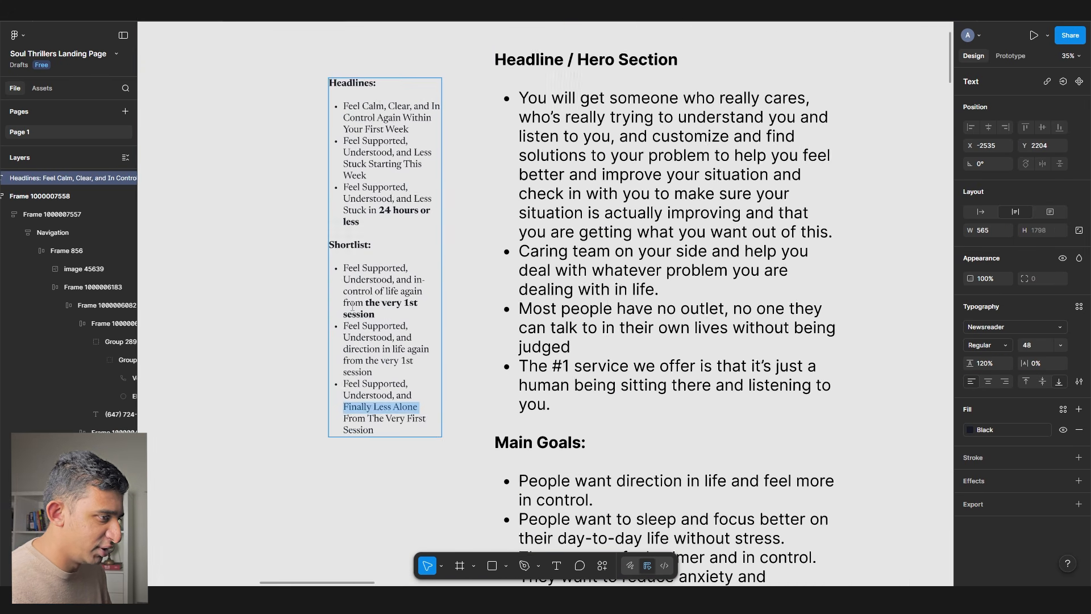
pyautogui.hscroll(10, 446, 341)
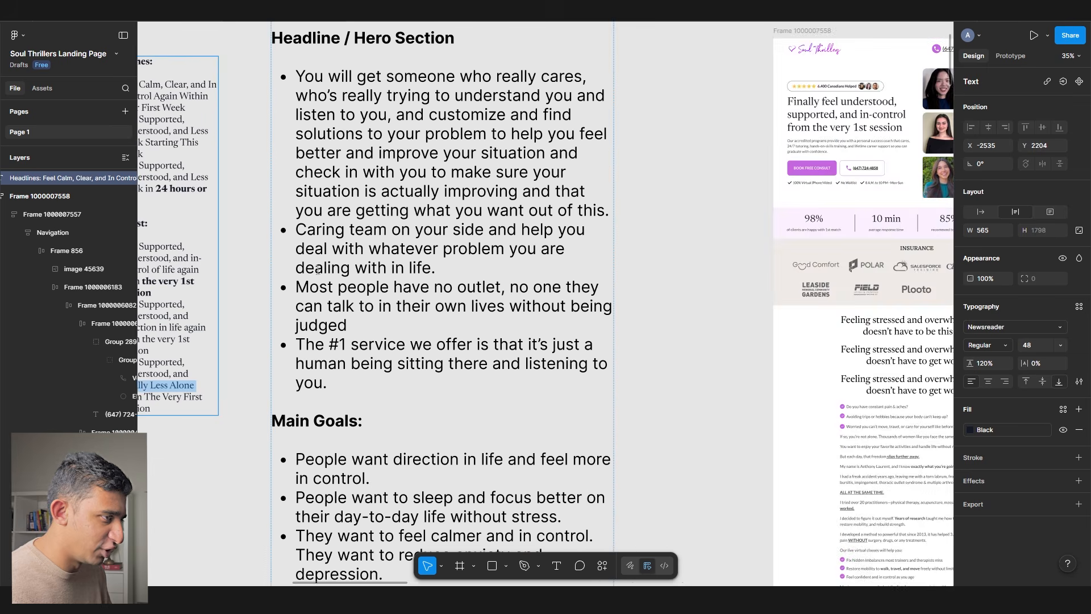
pyautogui.keyDown('ctrl'); pyautogui.scroll(5, 549, 321); pyautogui.keyUp('ctrl')
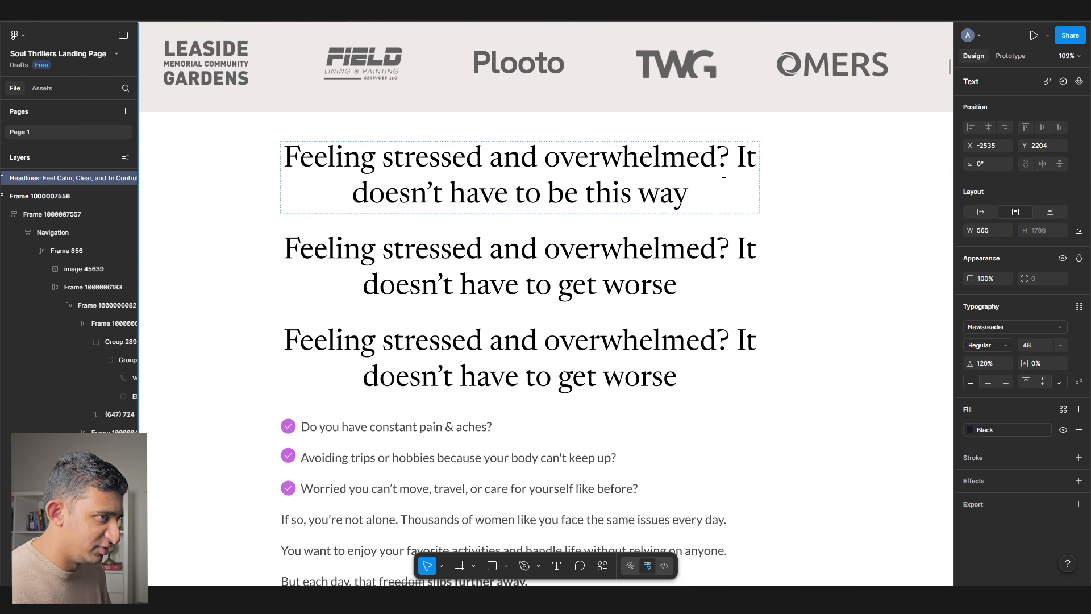
# - Change the third variant's second sentence to 'You don't have to deal with it alone.'
pyautogui.moveTo(739, 159); pyautogui.dragTo(824, 287)
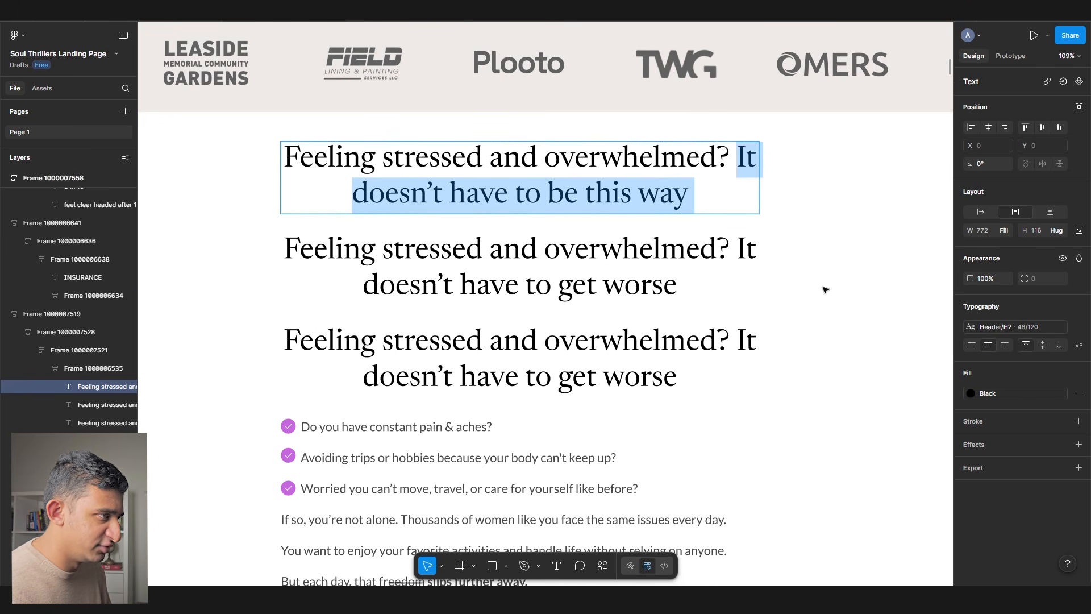
pyautogui.moveTo(738, 341); pyautogui.dragTo(796, 445)
pyautogui.write('You dpo')
pyautogui.press('BackSpace')
pyautogui.press('BackSpace')
pyautogui.write('o')
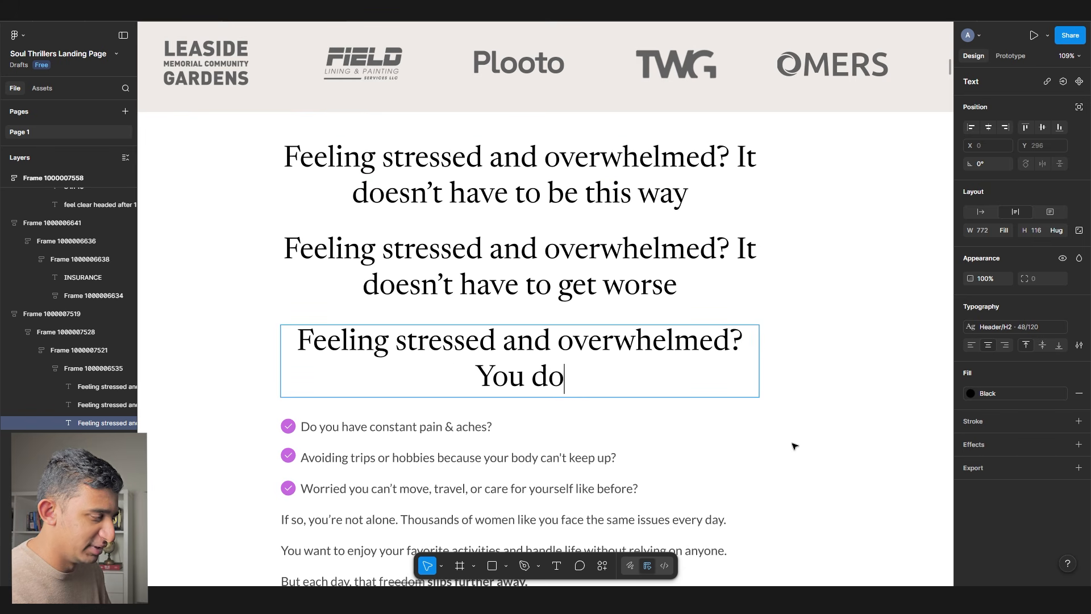
pyautogui.write("n't have to deal it")
pyautogui.press('BackSpace')
pyautogui.press('BackSpace')
pyautogui.write('with it alone.')
pyautogui.press('Escape')
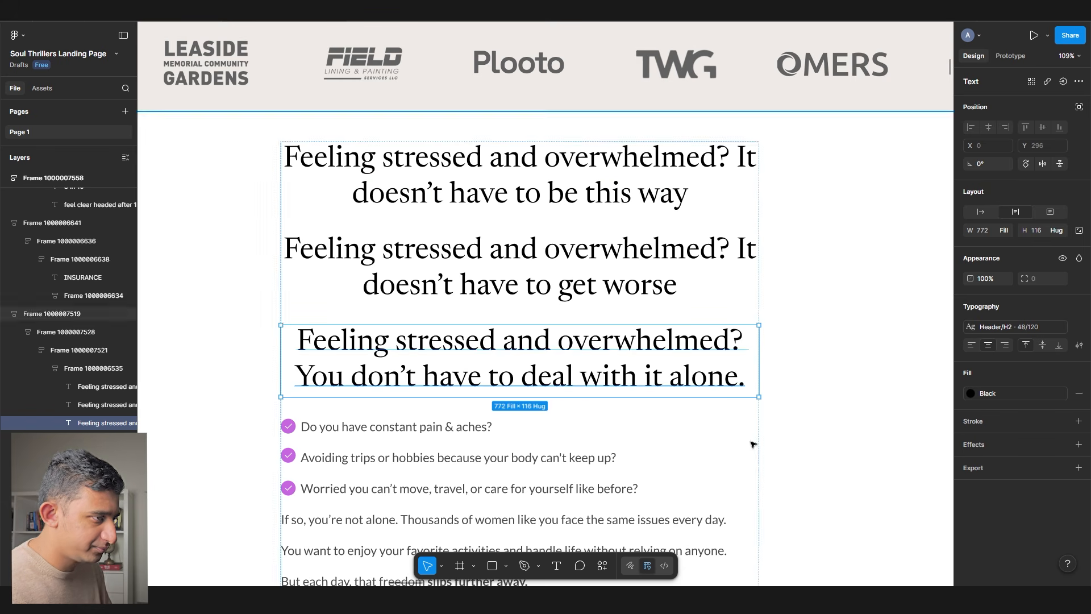
# - Delete the two other draft variants and adjust the remaining headline's text formatting
pyautogui.click(591, 267)
pyautogui.keyDown('shift'); pyautogui.click(476, 170); pyautogui.keyUp('shift')
pyautogui.press('Delete')
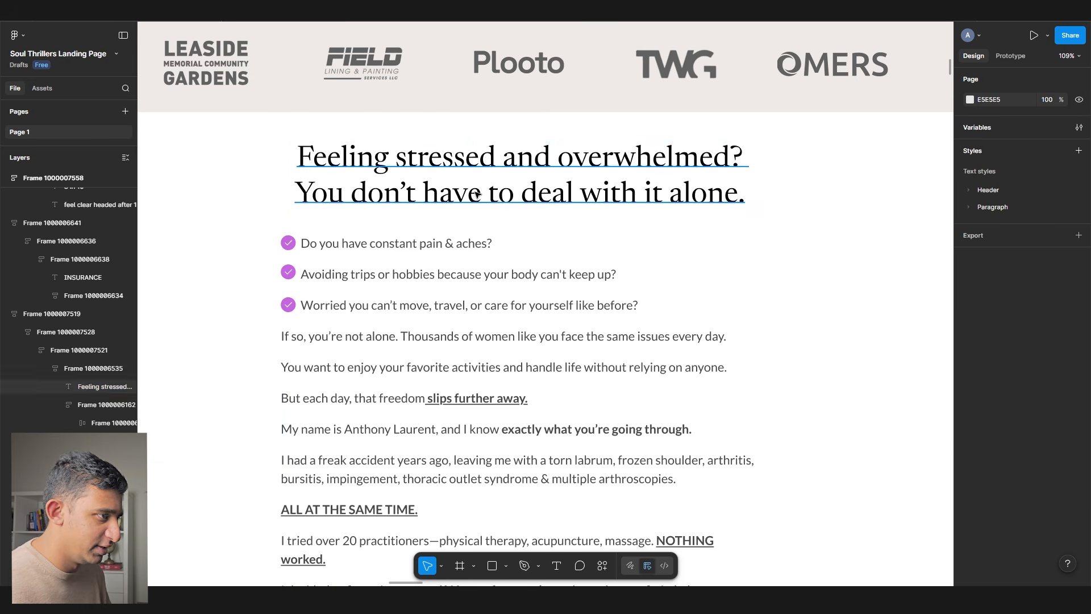
pyautogui.doubleClick(352, 210)
pyautogui.moveTo(293, 191); pyautogui.dragTo(810, 210)
pyautogui.moveTo(840, 258); pyautogui.dragTo(751, 254)
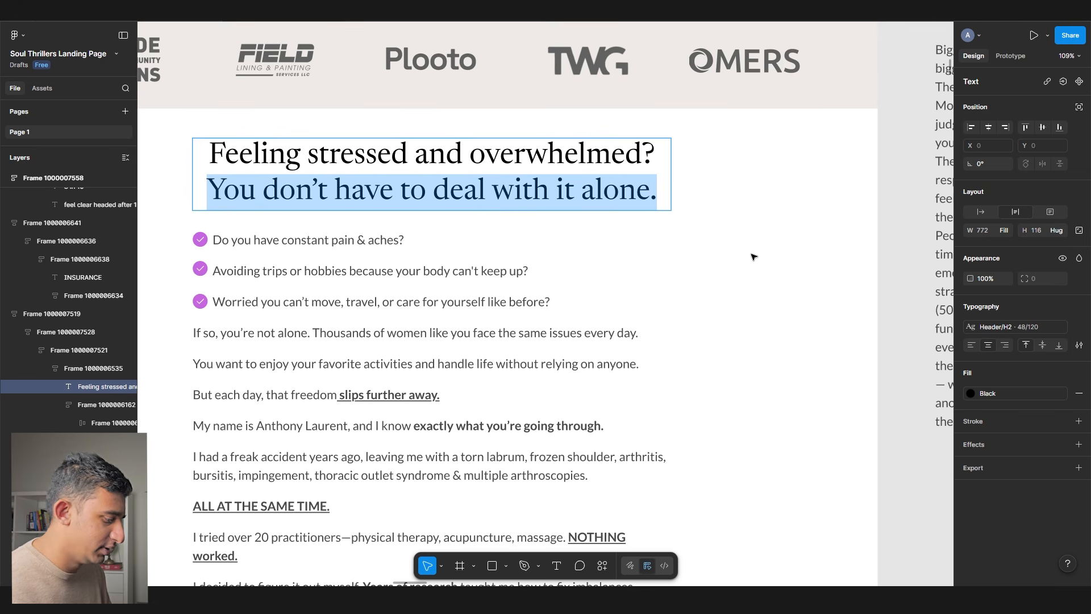
pyautogui.hotkey('ctrl', 'u')
pyautogui.moveTo(225, 143); pyautogui.dragTo(225, 216)
pyautogui.moveTo(190, 181); pyautogui.dragTo(221, 161)
pyautogui.moveTo(208, 156); pyautogui.dragTo(809, 282)
# - Move down the page to the body copy and testimonials section frames
pyautogui.scroll(-5, 748, 285)
pyautogui.click(740, 292)
pyautogui.click(562, 323)
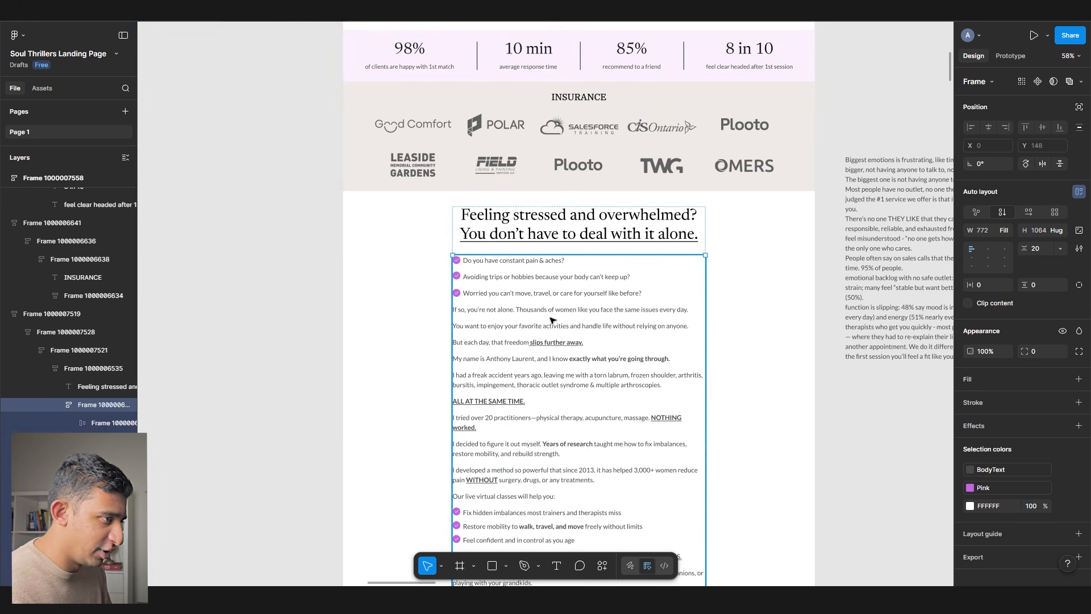
pyautogui.scroll(-10, 568, 284)
pyautogui.scroll(5, 583, 260)
pyautogui.click(583, 259)
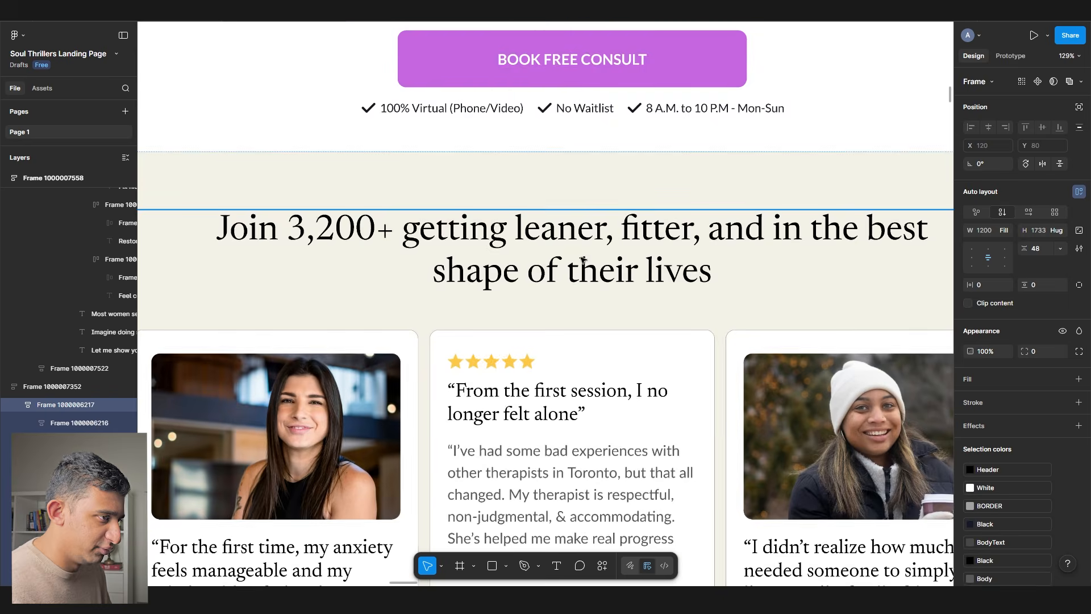
# - Set the testimonials inner frame's auto-layout gap to 32
pyautogui.scroll(-4, 448, 243)
pyautogui.doubleClick(470, 285)
pyautogui.scroll(2, 513, 283)
pyautogui.click(510, 275)
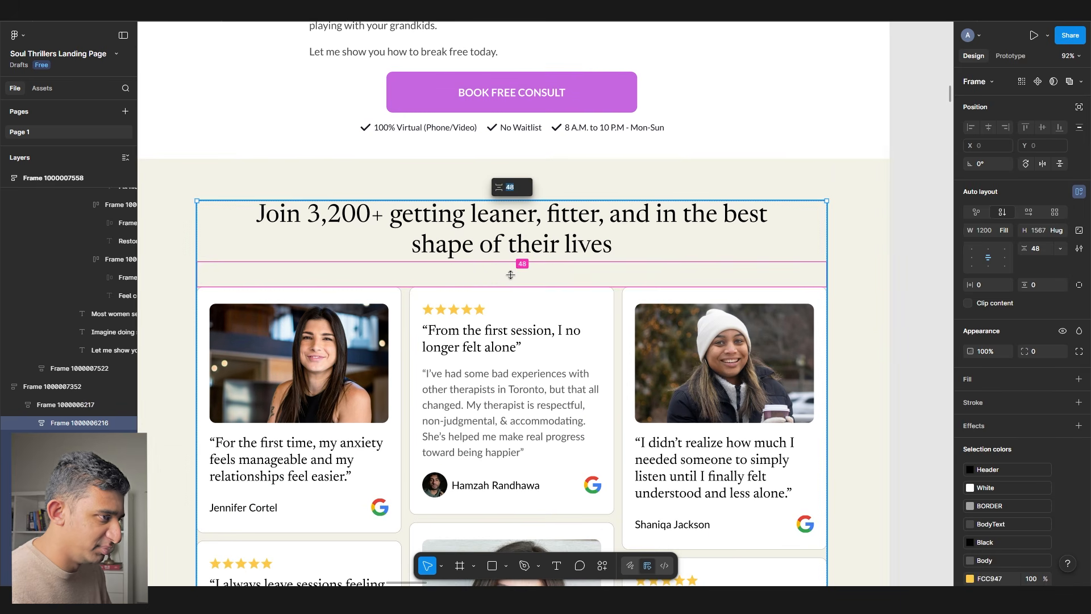
pyautogui.write('32')
pyautogui.press('Return')
# - Duplicate the testimonials headline as an 'Our Reviews' trial heading
pyautogui.doubleClick(531, 241)
pyautogui.click(799, 241)
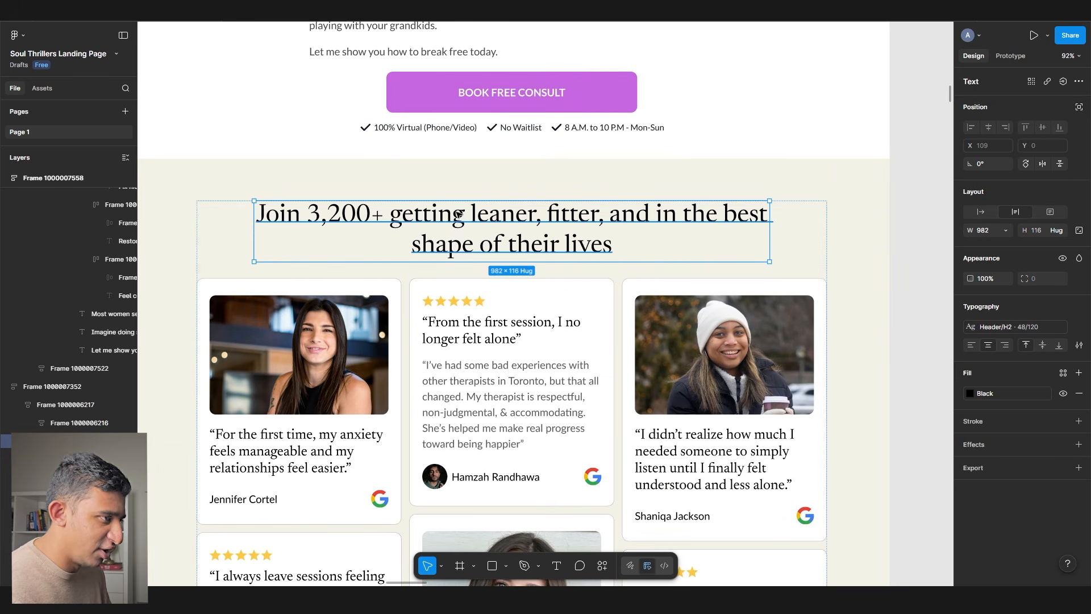
pyautogui.doubleClick(465, 215)
pyautogui.moveTo(280, 215); pyautogui.dragTo(709, 262)
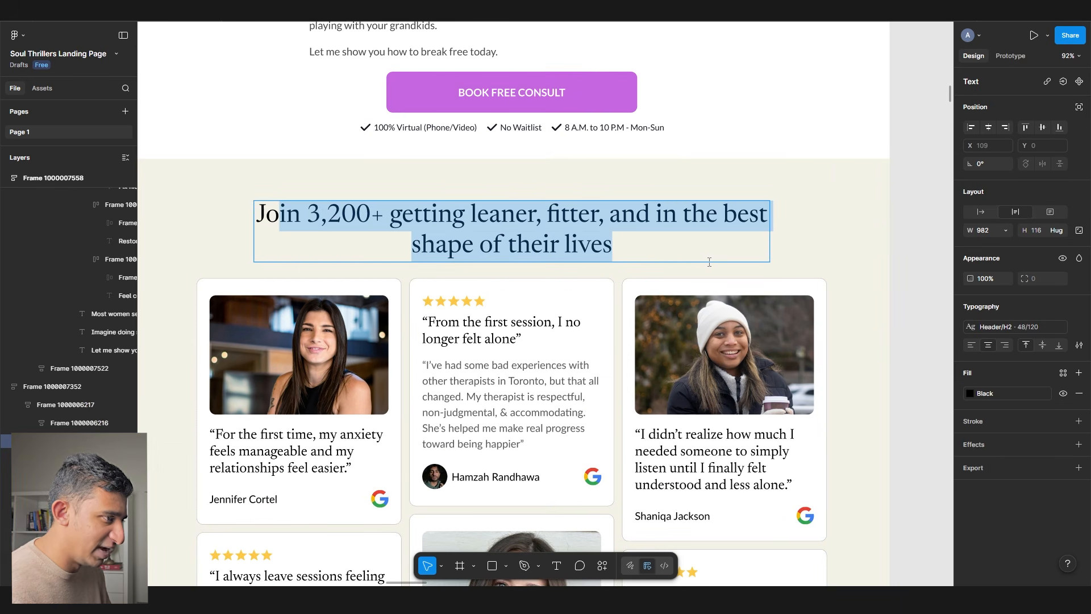
pyautogui.press('Escape')
pyautogui.hotkey('ctrl', 'd')
pyautogui.doubleClick(474, 302)
pyautogui.write('Our Reviews')
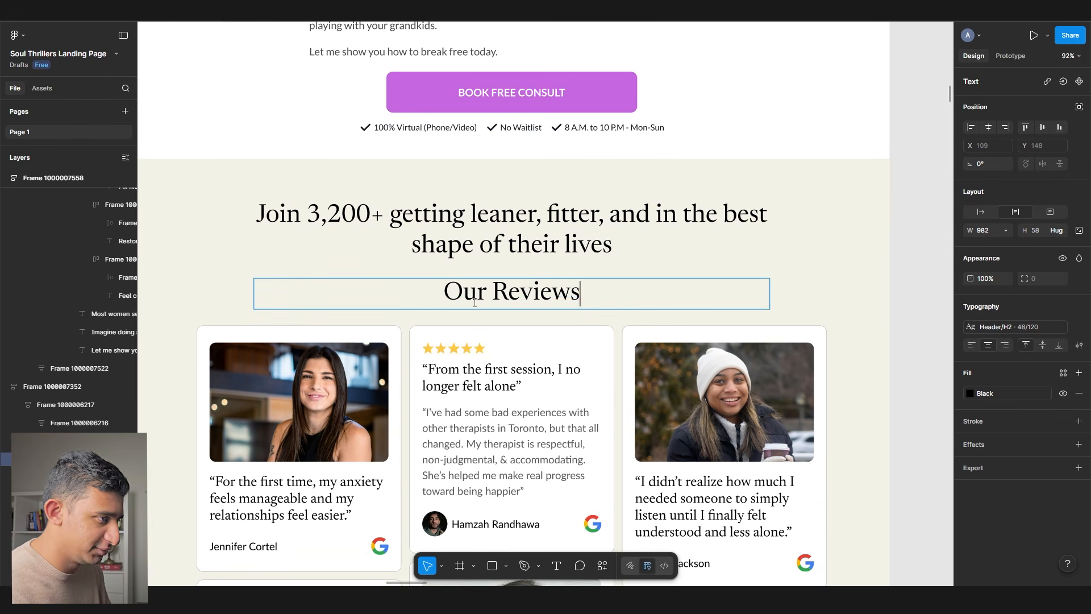
pyautogui.press('Escape')
# - Add further trial headings 'See what our customers say' and 'Our testimonials'
pyautogui.hotkey('ctrl', 'd')
pyautogui.doubleClick(479, 337)
pyautogui.write('See what our customers say')
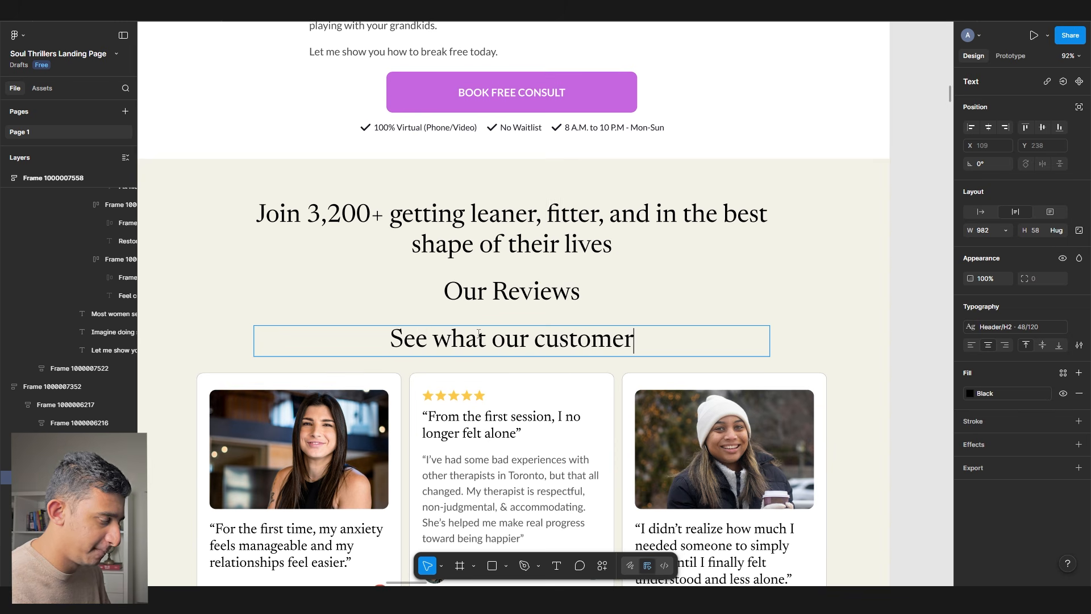
pyautogui.press('Escape')
pyautogui.hotkey('ctrl', 'd')
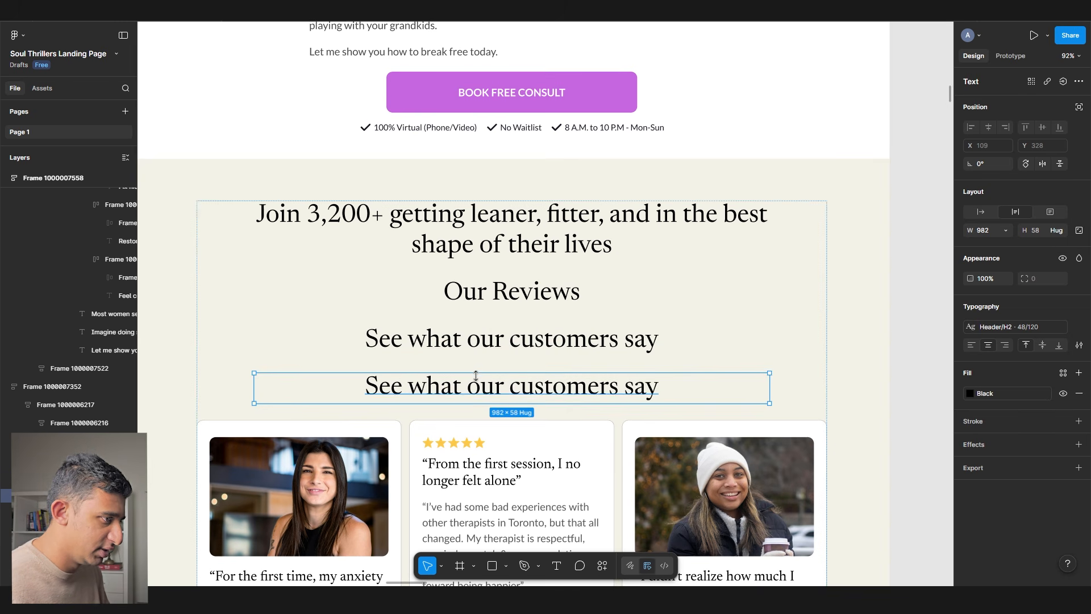
pyautogui.doubleClick(462, 386)
pyautogui.write('Our testimonials')
pyautogui.press('Escape')
# - Select all three trial headings and delete them
pyautogui.keyDown('shift'); pyautogui.click(494, 340); pyautogui.keyUp('shift')
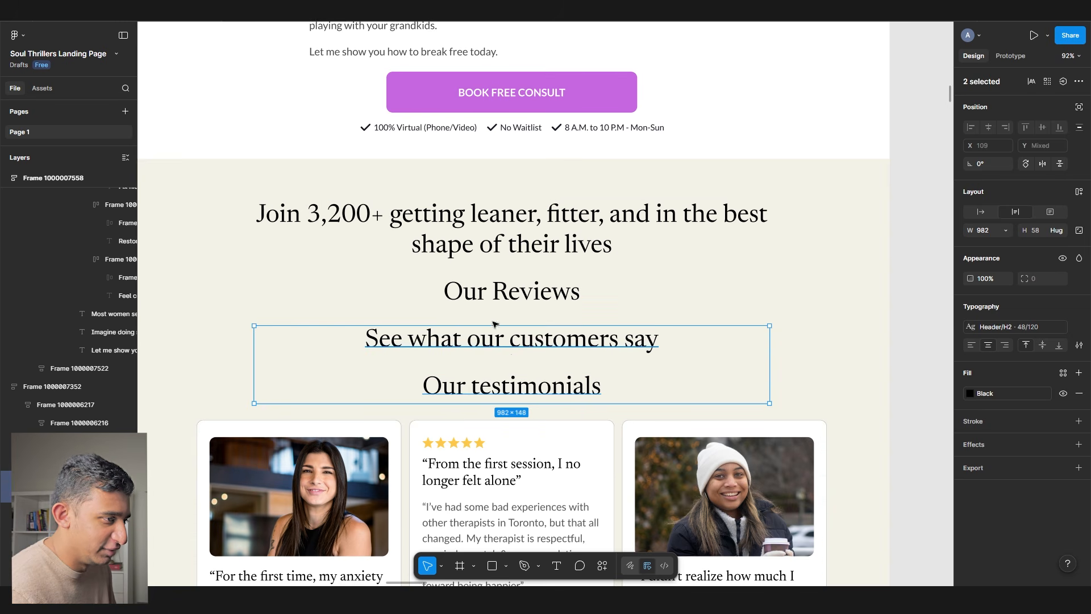
pyautogui.keyDown('shift'); pyautogui.click(466, 293); pyautogui.keyUp('shift')
pyautogui.scroll(-5, 454, 318)
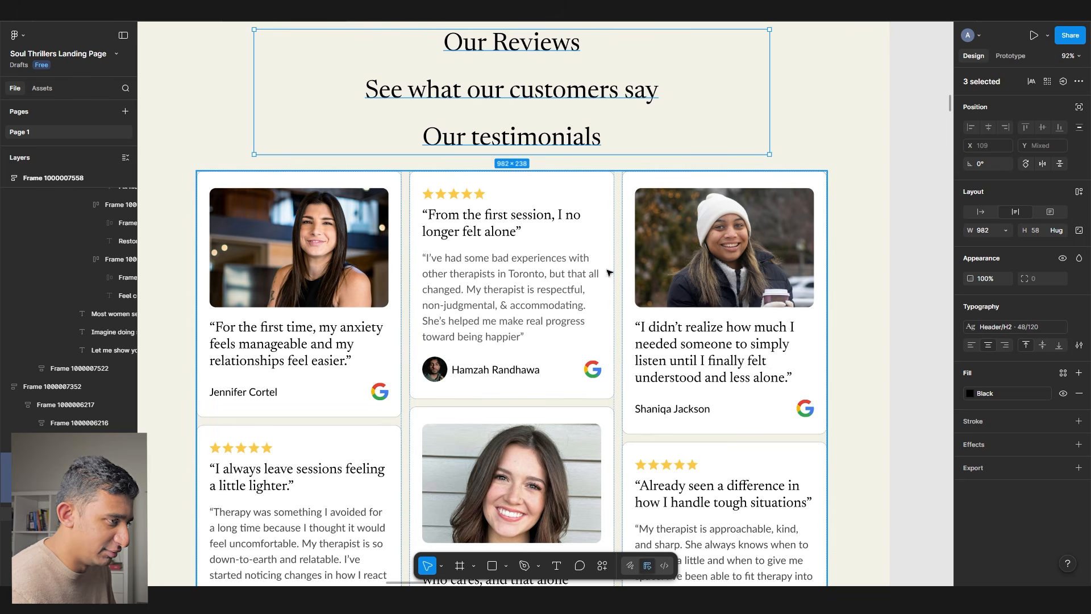
pyautogui.scroll(2, 479, 222)
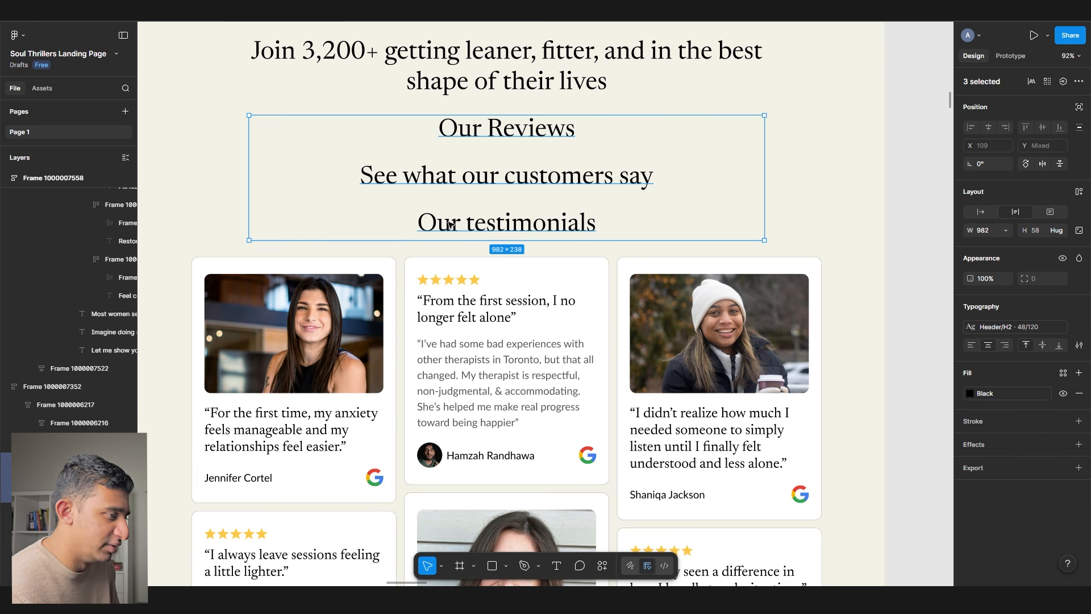
pyautogui.press('Delete')
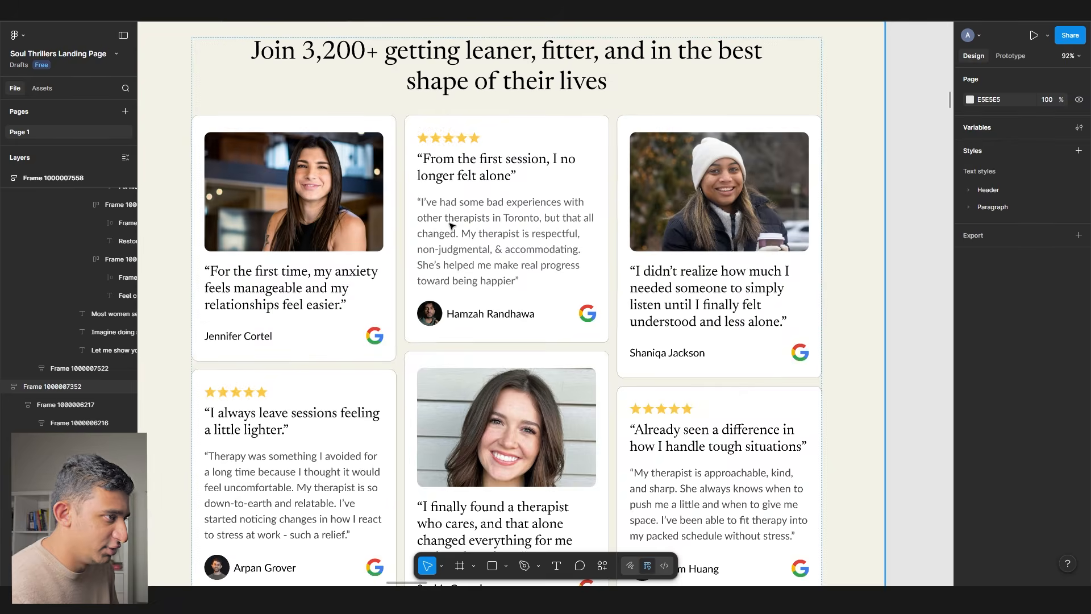
pyautogui.scroll(2, 318, 170)
# - Change '3,200+' in the testimonials headline to '6,400+ people'
pyautogui.click(316, 171)
pyautogui.doubleClick(316, 171)
pyautogui.moveTo(366, 166); pyautogui.dragTo(300, 168)
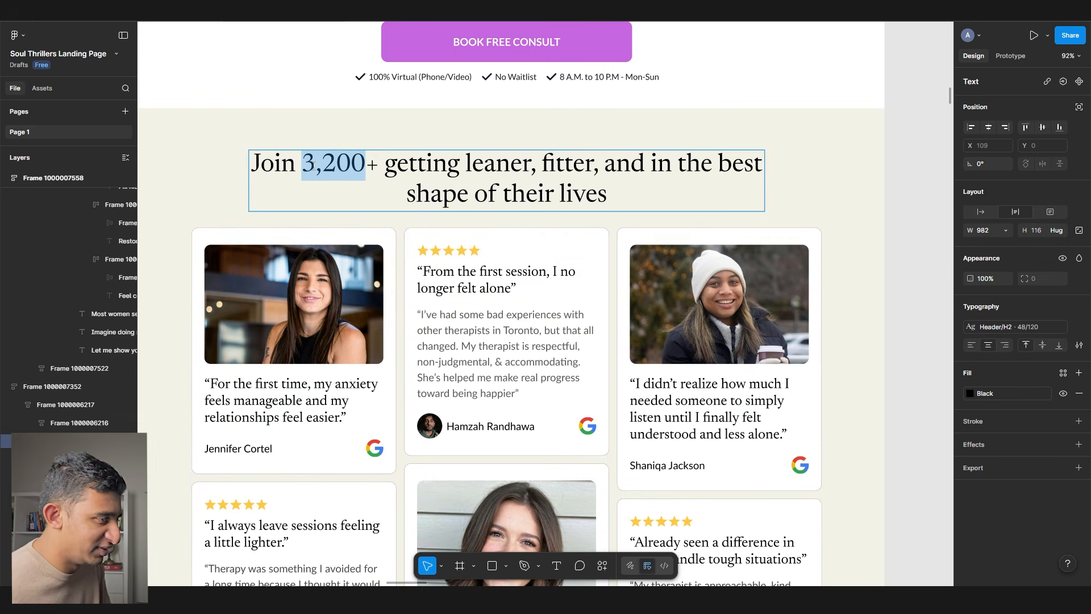
pyautogui.write('6,400+ Canadian')
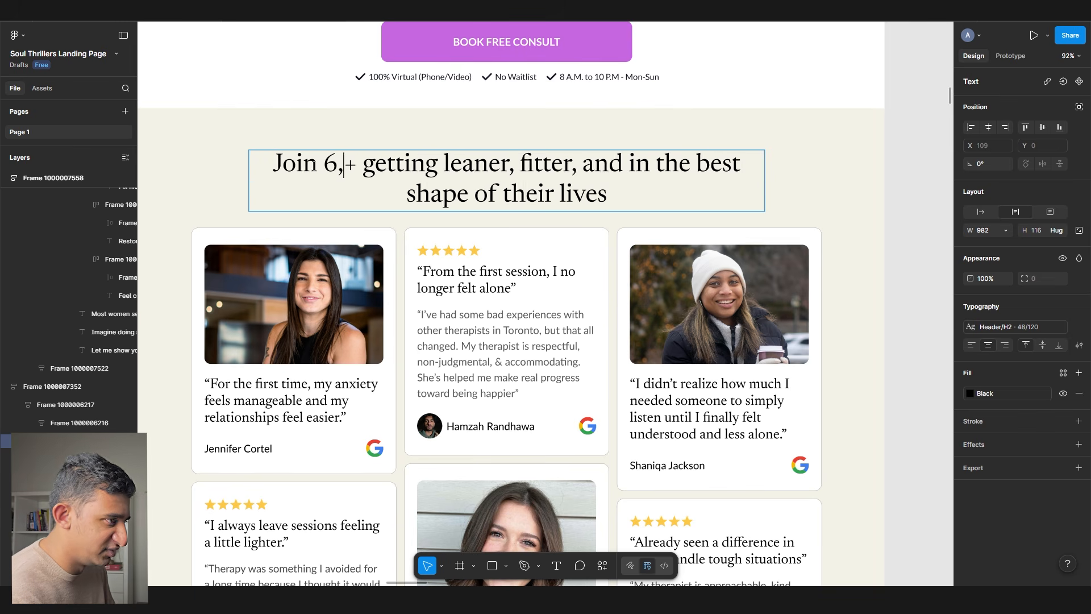
pyautogui.write('s')
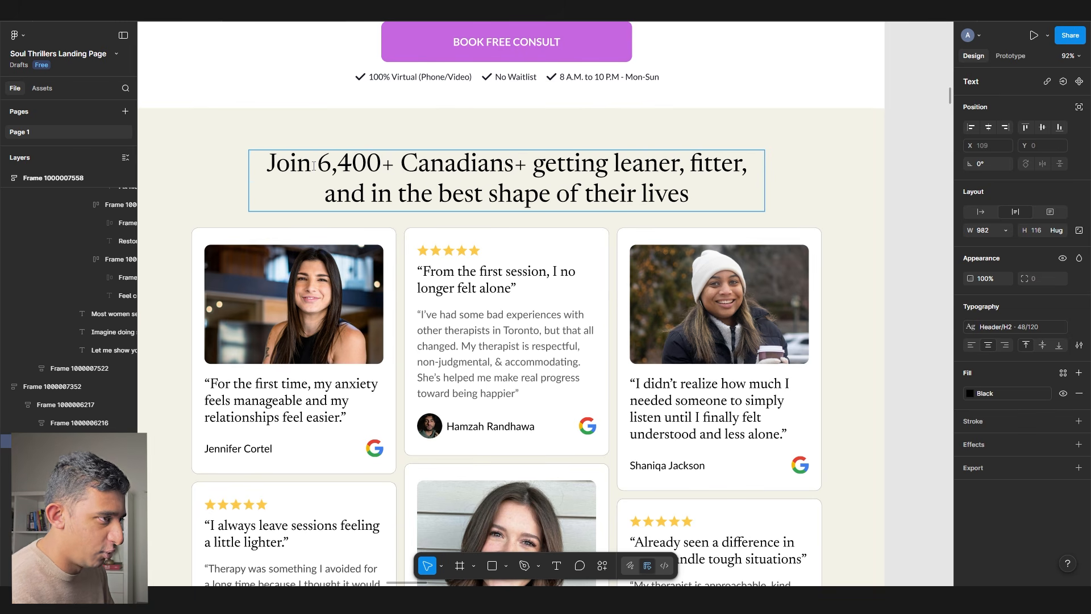
pyautogui.press('BackSpace')
pyautogui.press('BackSpace')
pyautogui.press('BackSpace')
pyautogui.press('BackSpace')
pyautogui.press('BackSpace')
pyautogui.press('BackSpace')
pyautogui.press('BackSpace')
pyautogui.press('BackSpace')
pyautogui.press('BackSpace')
pyautogui.write('people')
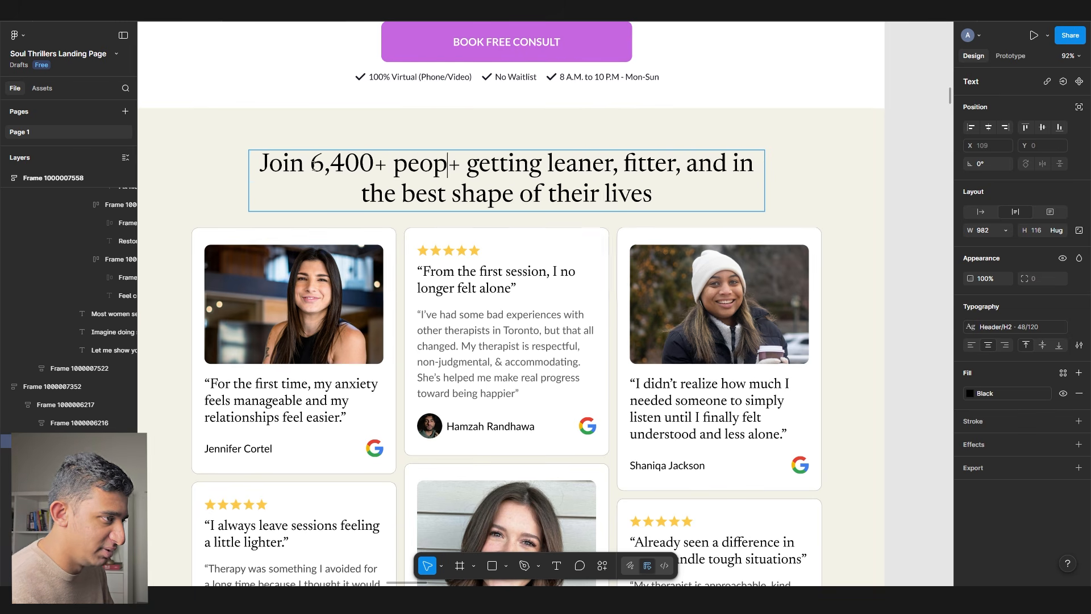
pyautogui.press('Delete')
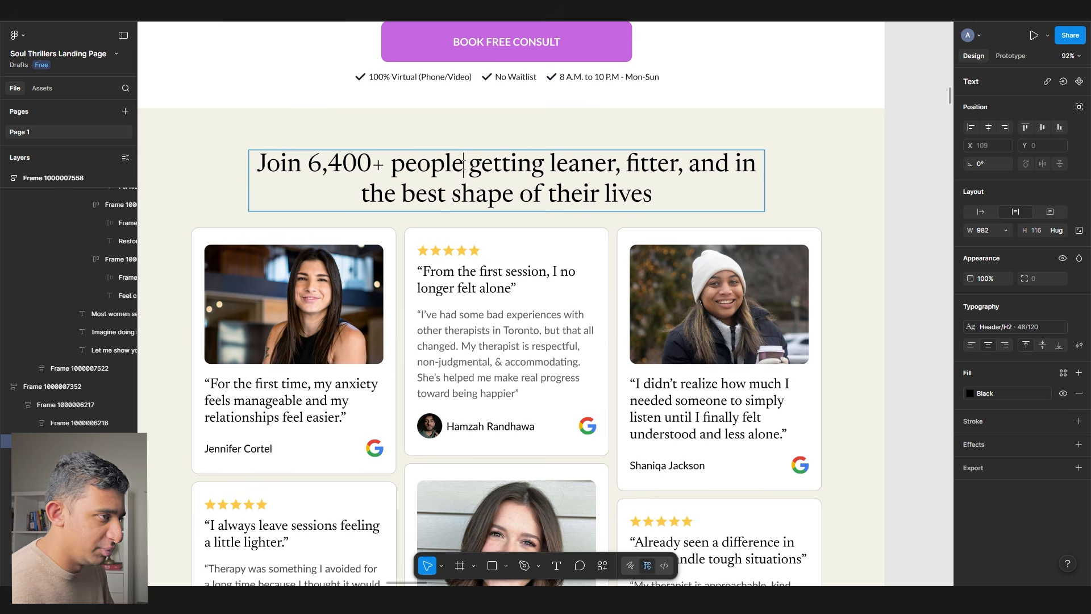
# - Delete the rest of the headline and begin a ChatGPT prompt for a high-converting social proof headline
pyautogui.keyDown('shift'); pyautogui.click(607, 190); pyautogui.keyUp('shift')
pyautogui.keyDown('shift'); pyautogui.click(765, 219); pyautogui.keyUp('shift')
pyautogui.press('BackSpace')
pyautogui.tripleClick(463, 162)
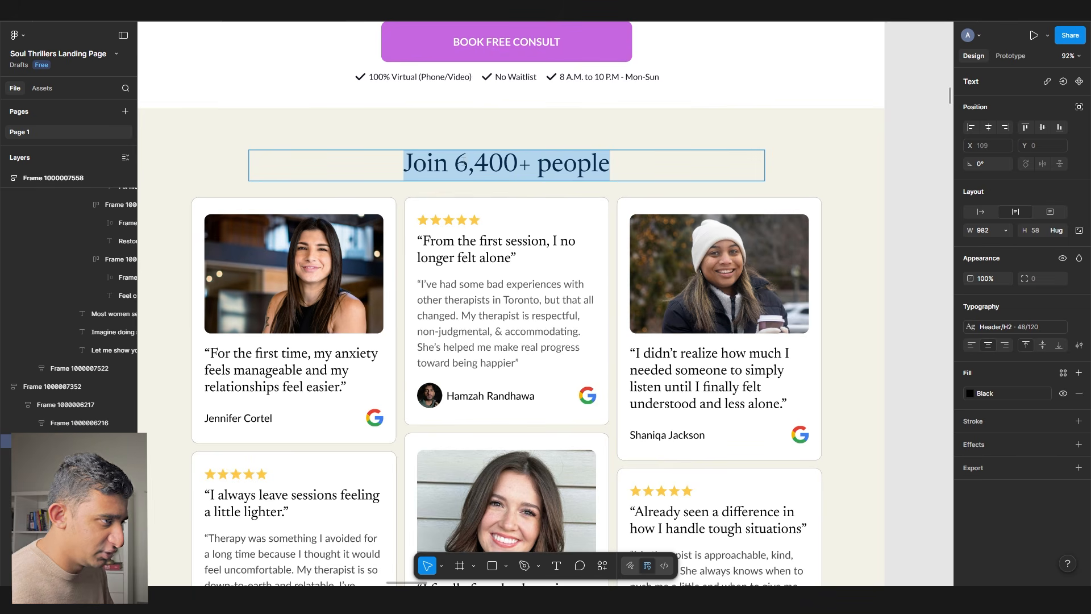
pyautogui.hotkey('alt', 'Tab')
pyautogui.write('co')
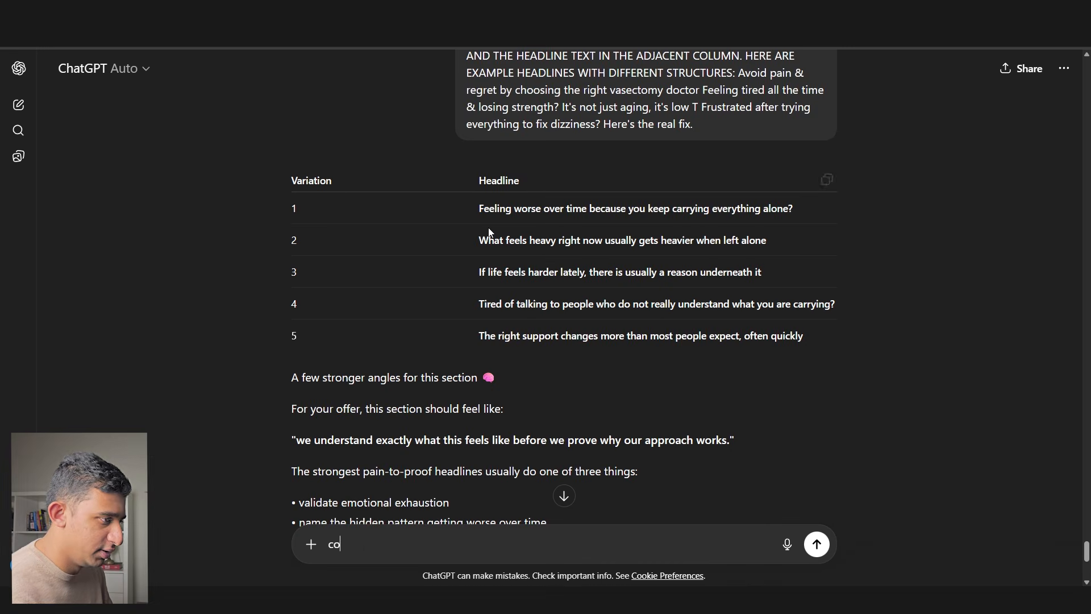
pyautogui.write('me up with a high covnert')
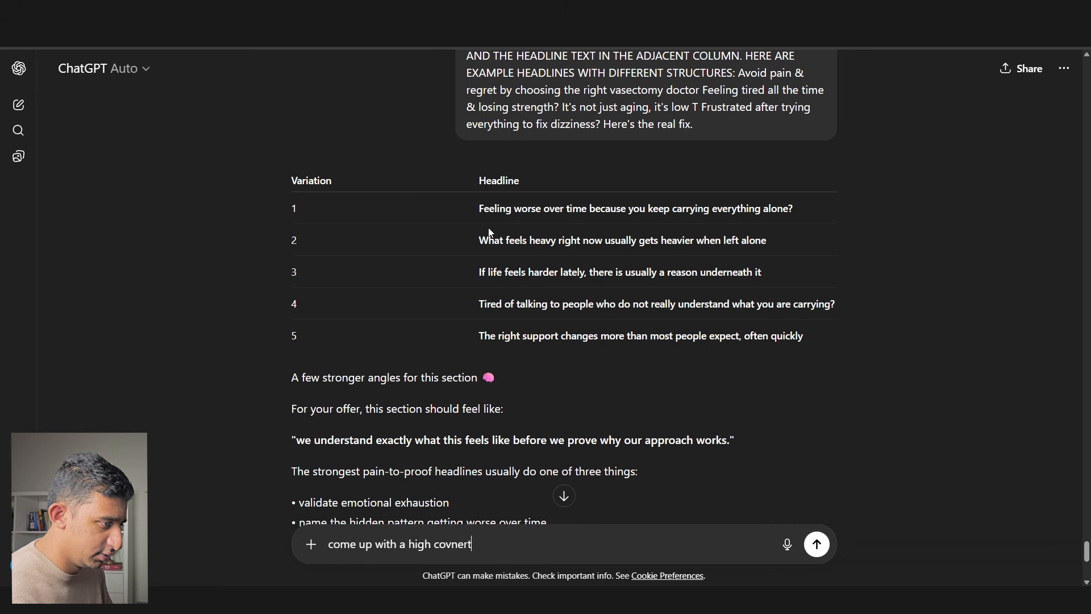
pyautogui.write('ing social proof headline foll')
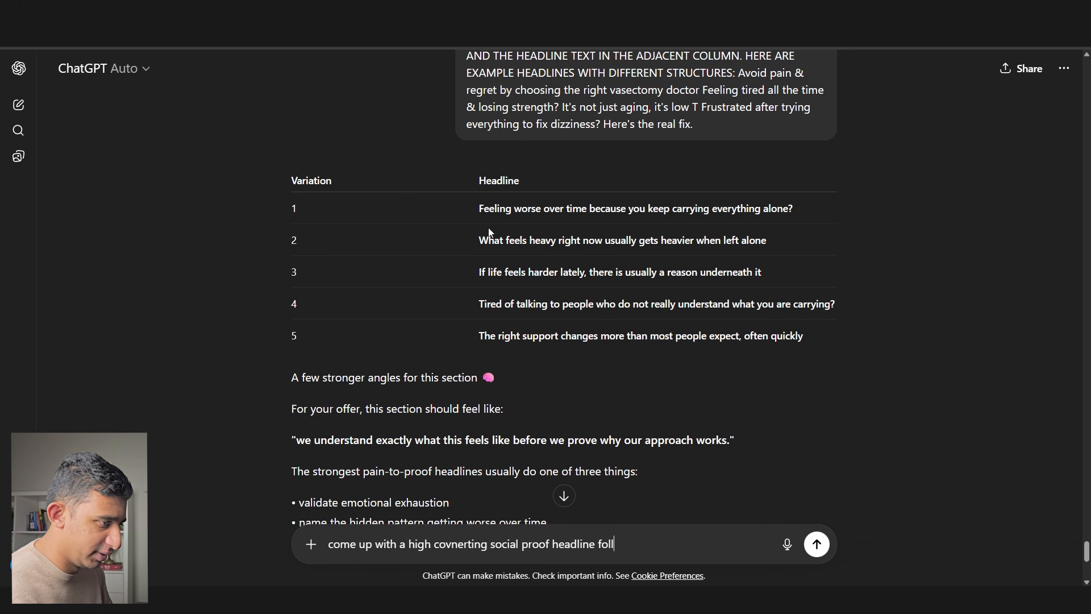
pyautogui.write('owing this framework:')
# - Finish the prompt with the framework 'Join 6,400+ people getting x,y,z benefit' and send it
pyautogui.hotkey('shift', 'Return')
pyautogui.hotkey('shift', 'Return')
pyautogui.write('Join 6,400+ people ')
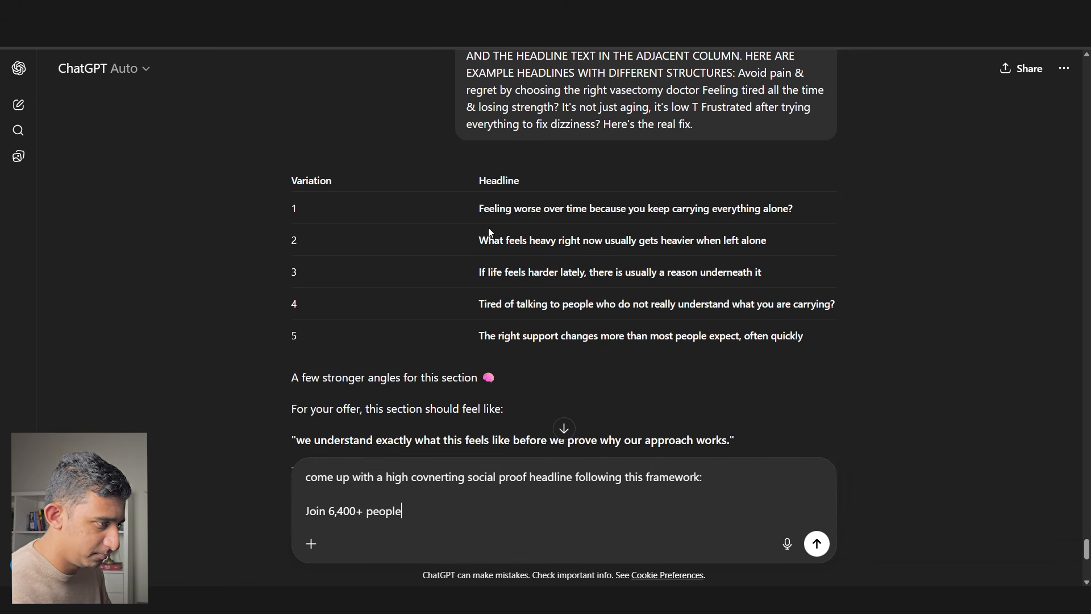
pyautogui.write('doing x')
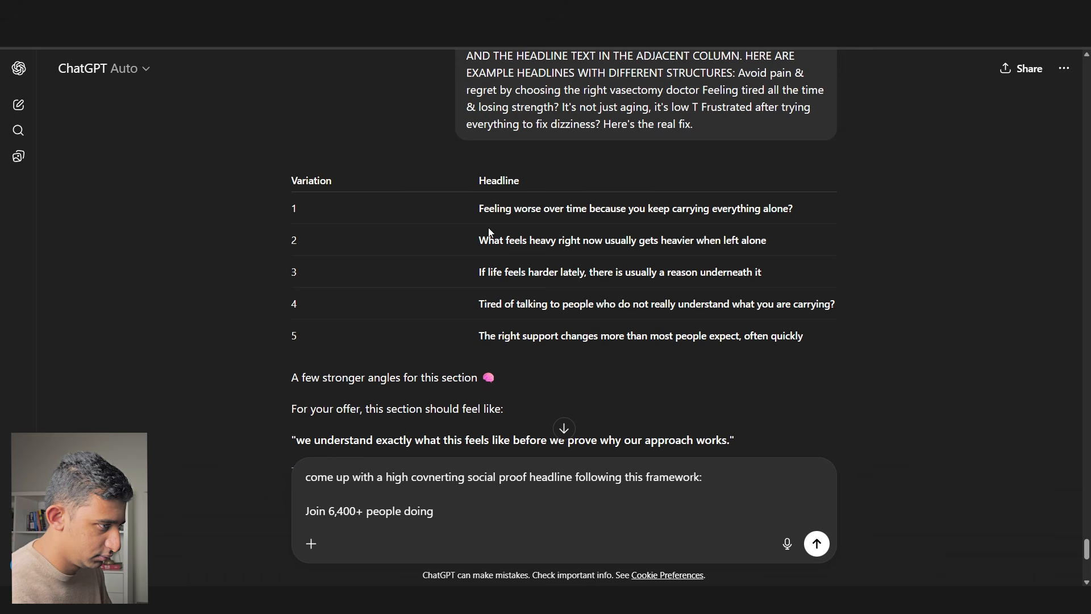
pyautogui.press('BackSpace')
pyautogui.press('BackSpace')
pyautogui.write('getting x,y,z benefit')
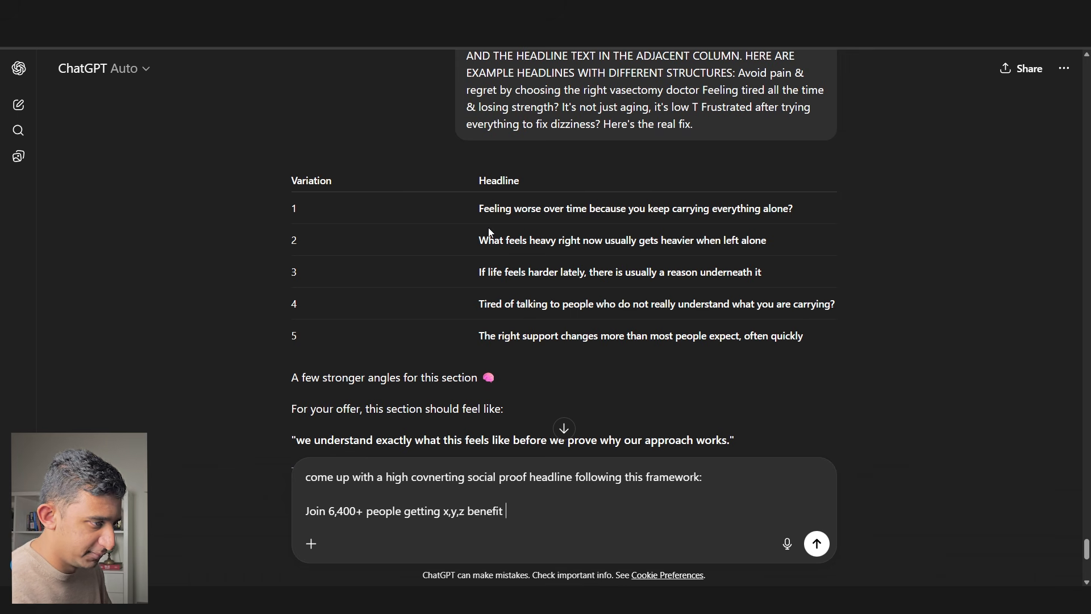
pyautogui.press('Return')
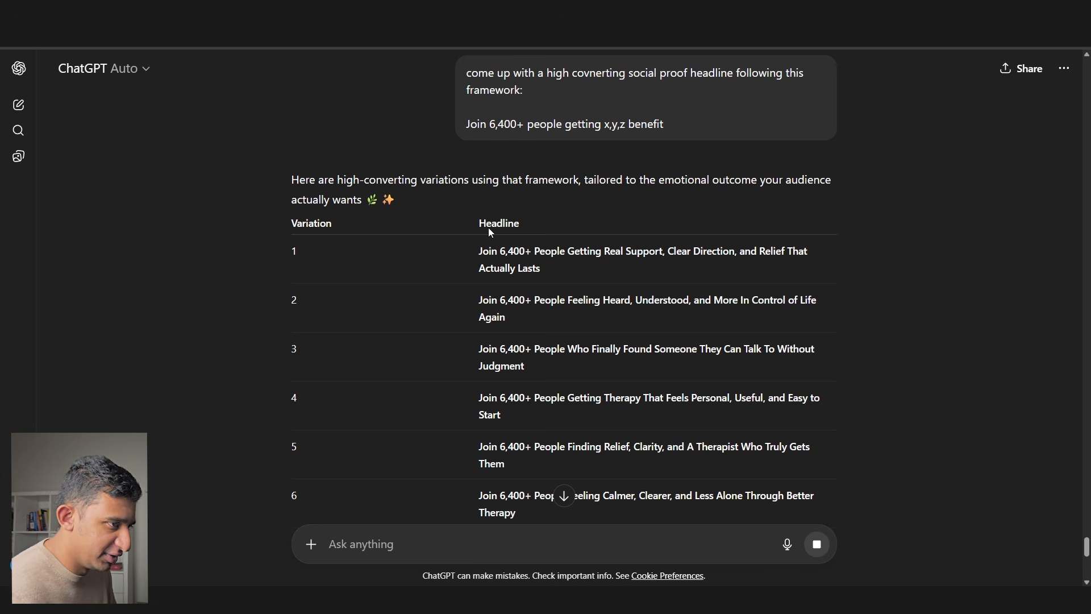
# - Highlight the second, third and seventh headline variations in the reply table
pyautogui.moveTo(505, 317); pyautogui.dragTo(551, 300)
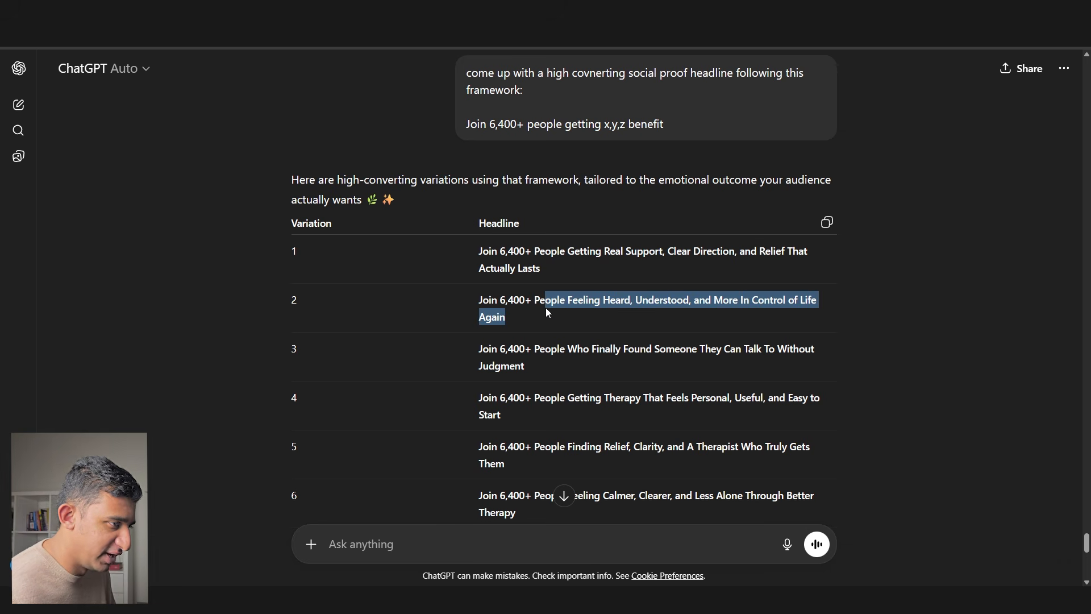
pyautogui.moveTo(525, 367); pyautogui.dragTo(479, 352)
pyautogui.hotkey('ctrl', 'c')
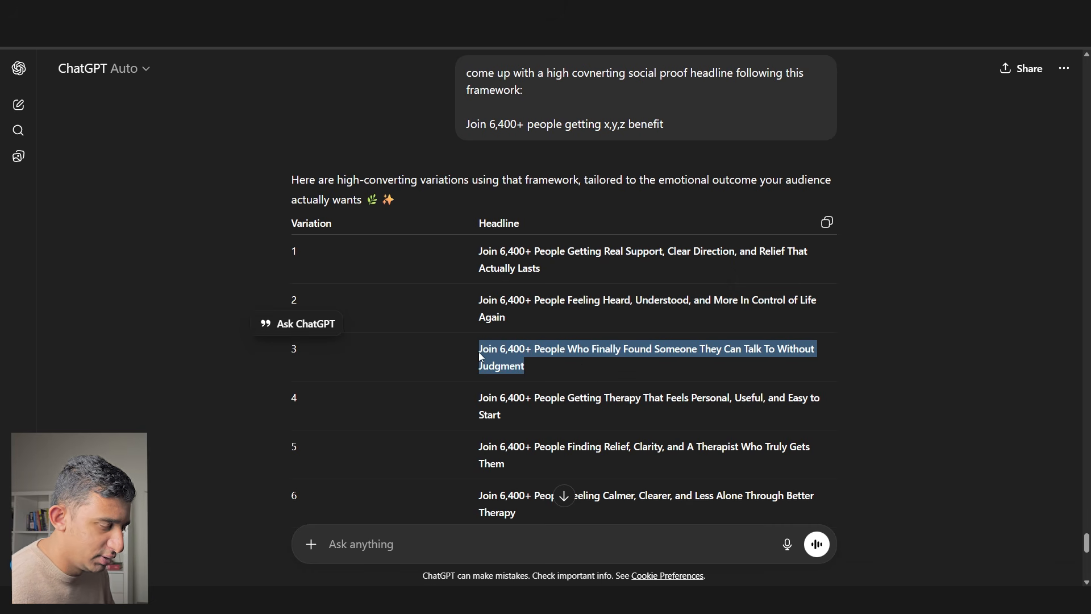
pyautogui.scroll(-3, 509, 408)
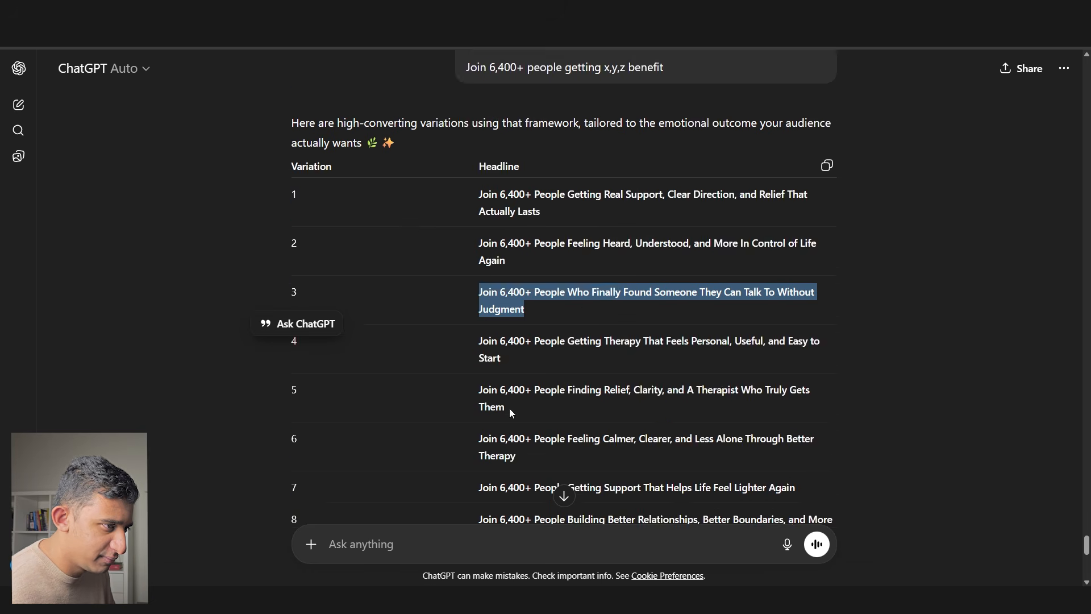
pyautogui.moveTo(508, 379); pyautogui.dragTo(794, 391)
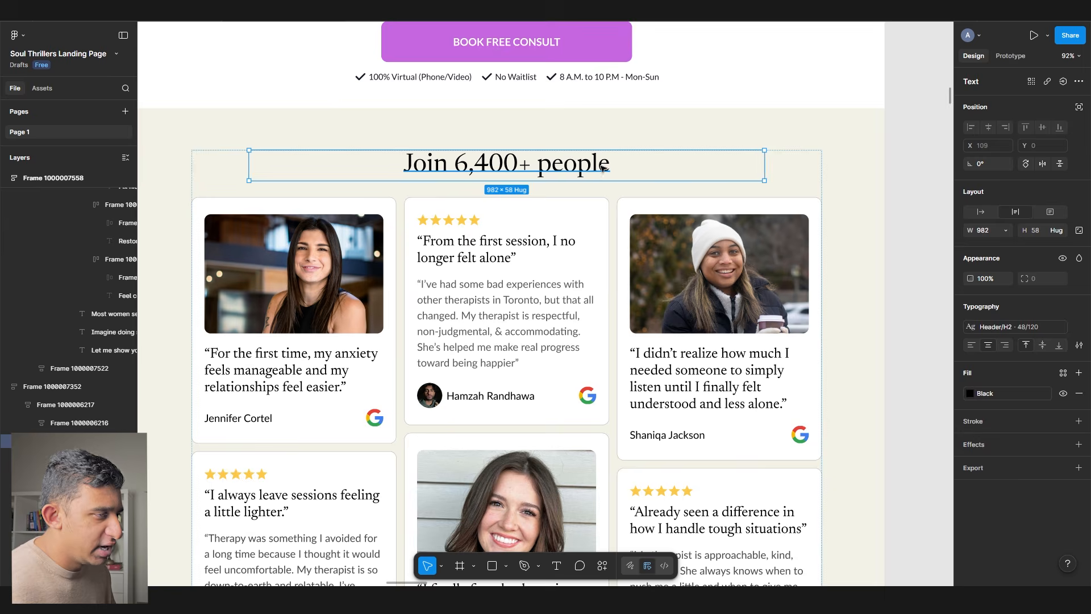
pyautogui.hotkey('ctrl', 'v')
pyautogui.moveTo(314, 193); pyautogui.dragTo(717, 197)
pyautogui.click(520, 164)
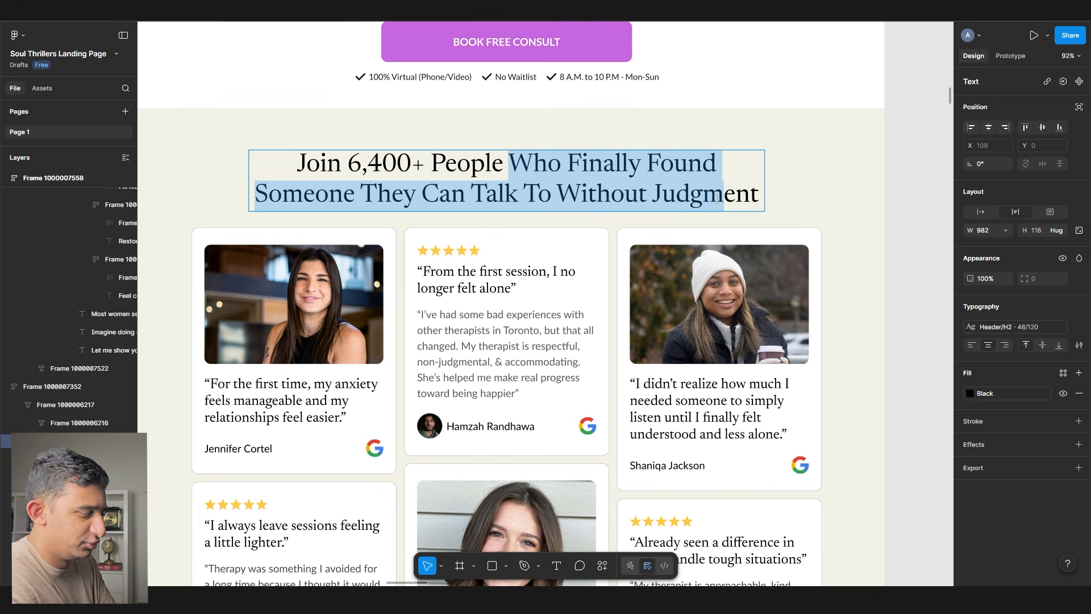
pyautogui.keyDown('ctrl'); pyautogui.scroll(-5, 720, 215); pyautogui.keyUp('ctrl')
pyautogui.hscroll(-5, 719, 214)
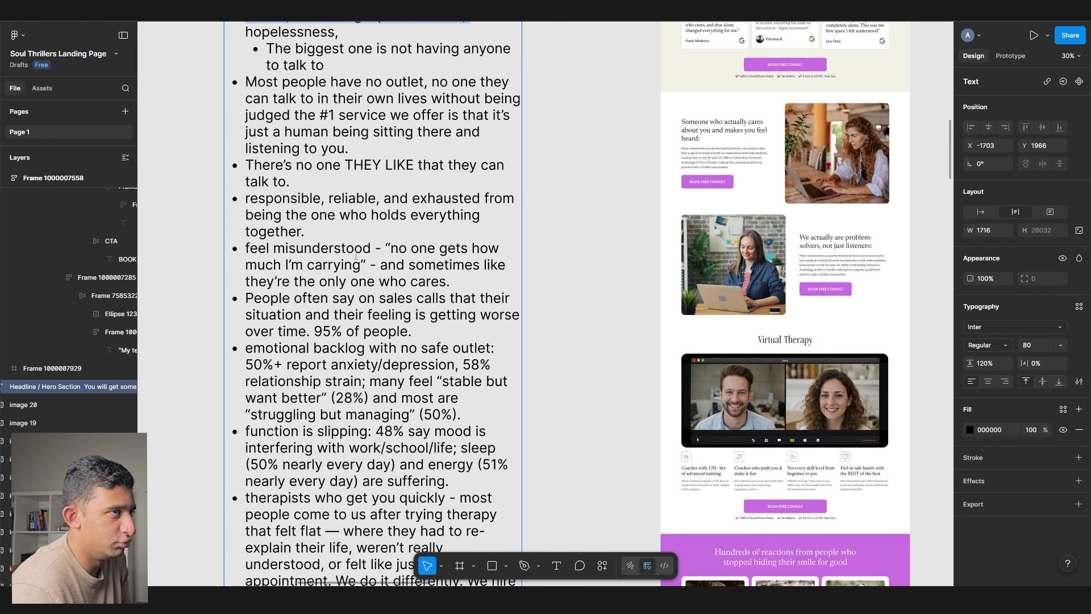
pyautogui.scroll(1, 357, 255)
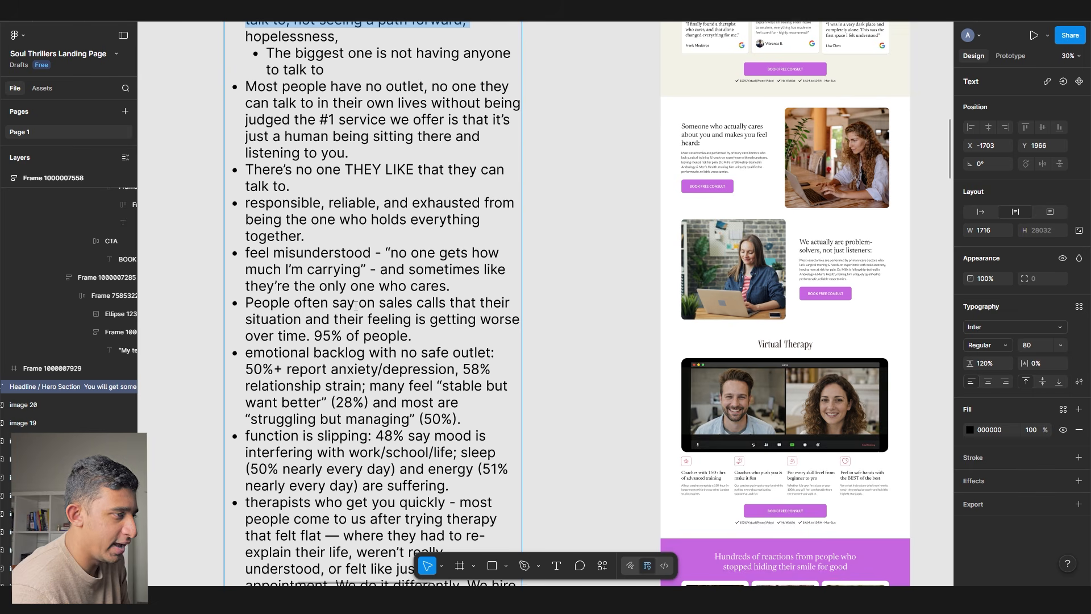
pyautogui.scroll(5, 406, 467)
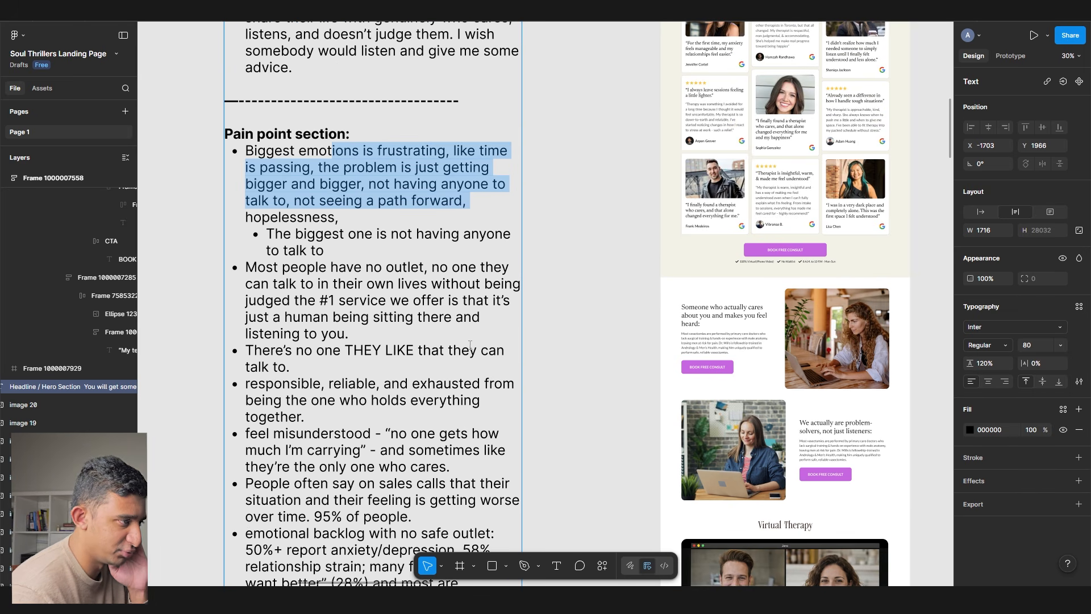
pyautogui.hscroll(5, 706, 260)
pyautogui.scroll(6, 706, 261)
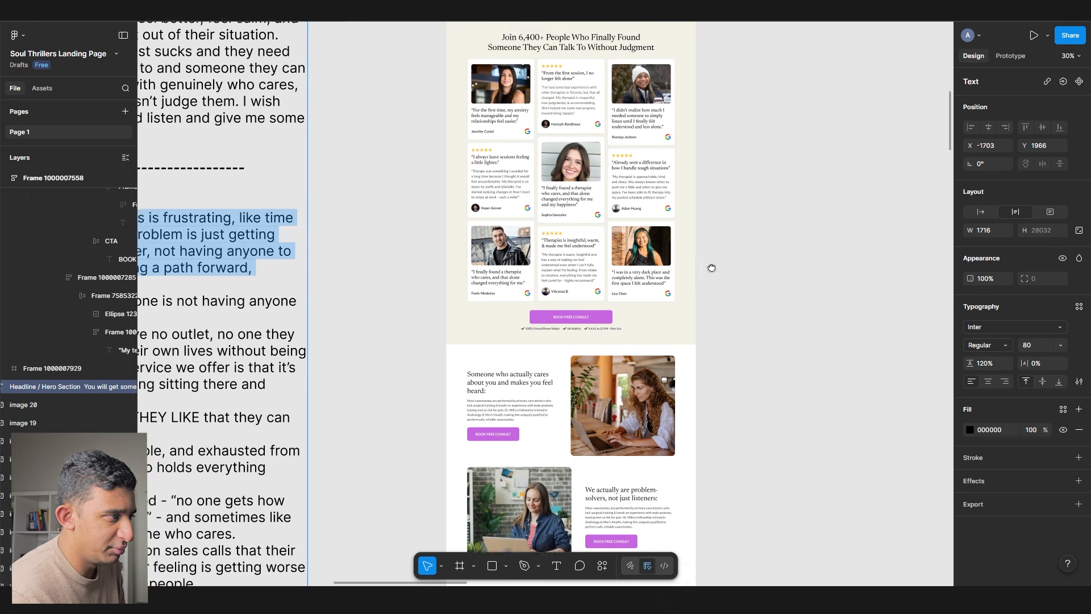
pyautogui.scroll(6, 690, 169)
pyautogui.moveTo(477, 168); pyautogui.dragTo(860, 399)
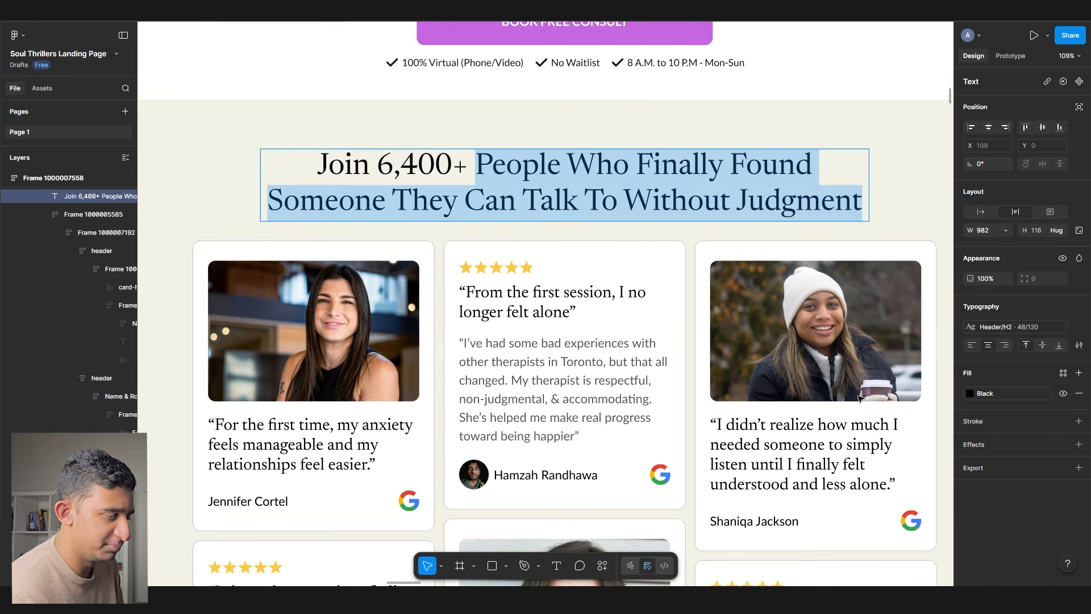
# - Type 'people who reduced stress and improved their relationships' into the headline, correcting typos, then exit editing
pyautogui.write('people ')
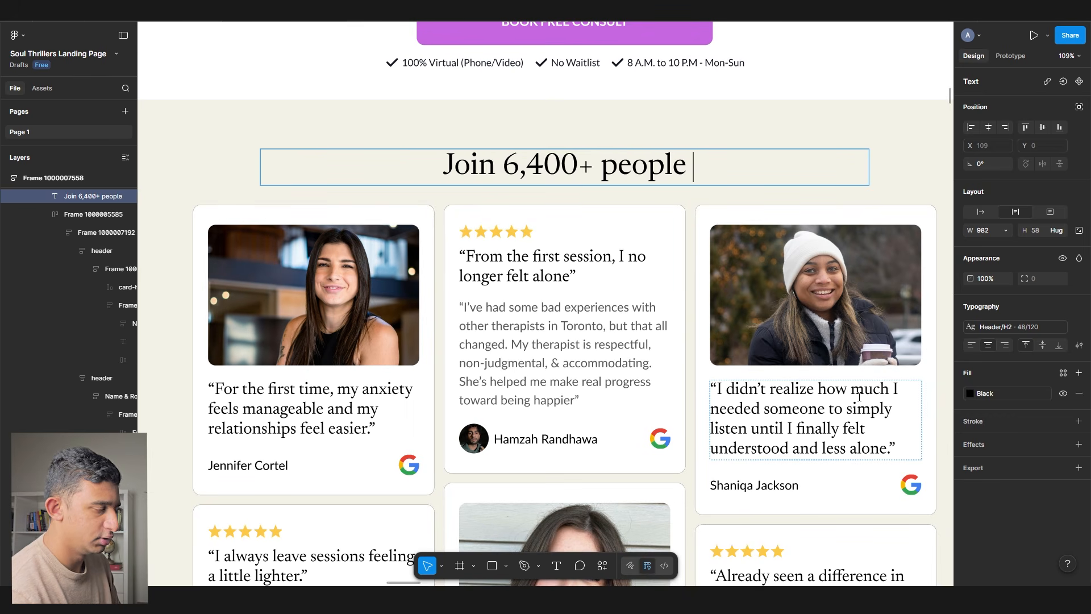
pyautogui.write('who improved ')
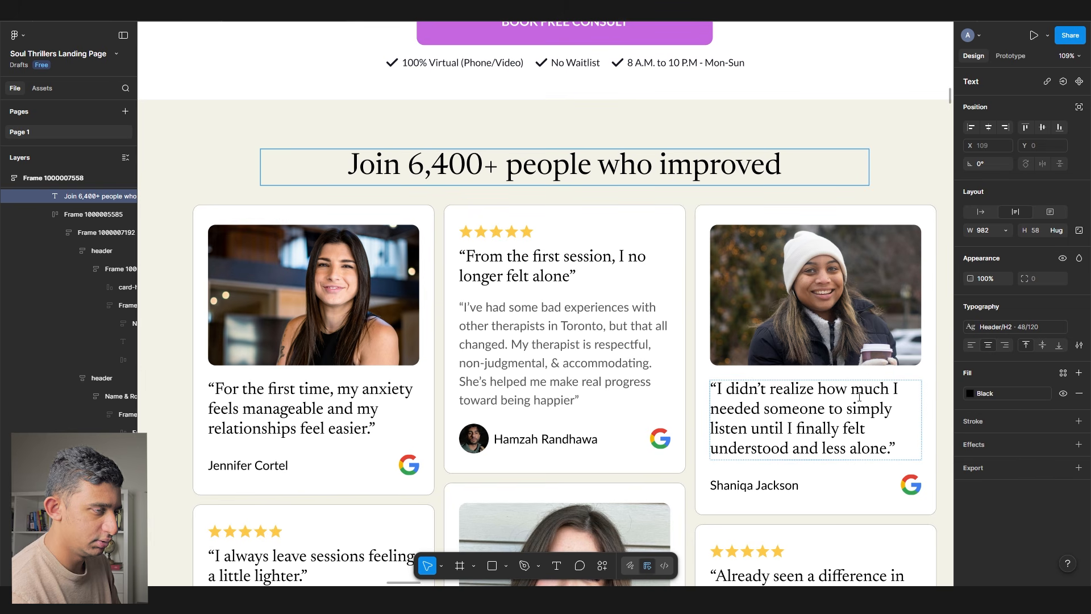
pyautogui.write('str')
pyautogui.press('BackSpace')
pyautogui.press('BackSpace')
pyautogui.press('BackSpace')
pyautogui.press('BackSpace')
pyautogui.press('BackSpace')
pyautogui.press('BackSpace')
pyautogui.press('BackSpace')
pyautogui.press('BackSpace')
pyautogui.press('BackSpace')
pyautogui.press('BackSpace')
pyautogui.press('BackSpace')
pyautogui.press('BackSpace')
pyautogui.press('BackSpace')
pyautogui.press('BackSpace')
pyautogui.press('BackSpace')
pyautogui.press('BackSpace')
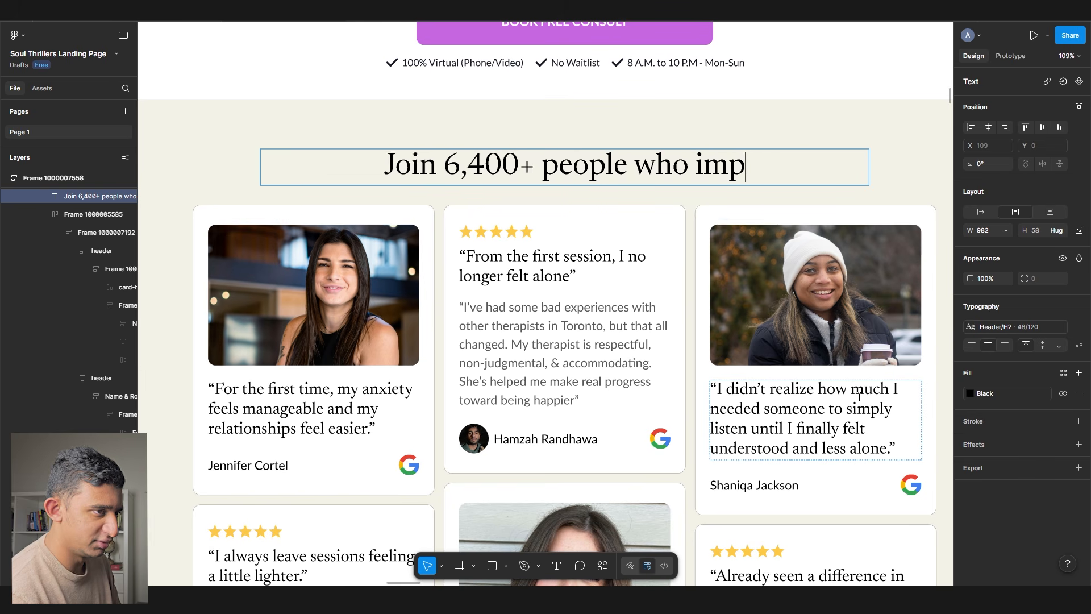
pyautogui.write('who reduced sters')
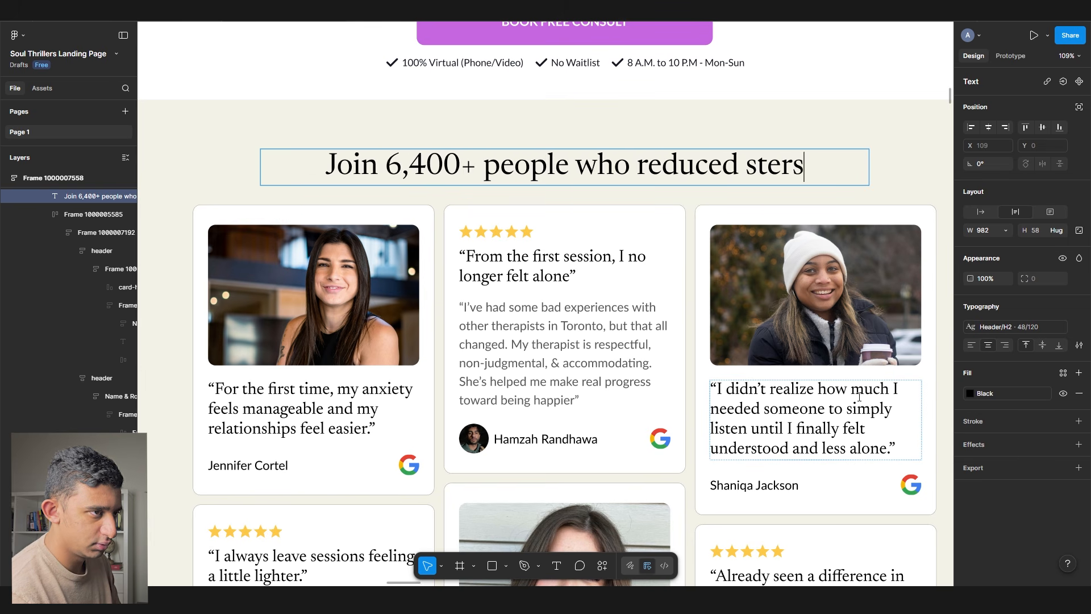
pyautogui.press('BackSpace')
pyautogui.press('BackSpace')
pyautogui.press('BackSpace')
pyautogui.write('ress and improve')
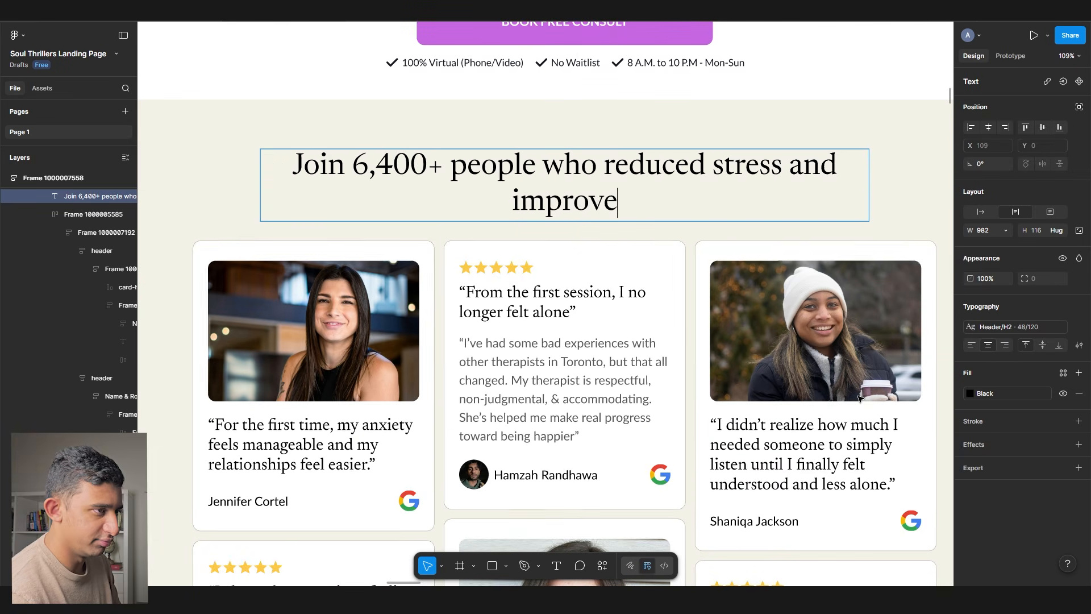
pyautogui.write('d their relationships')
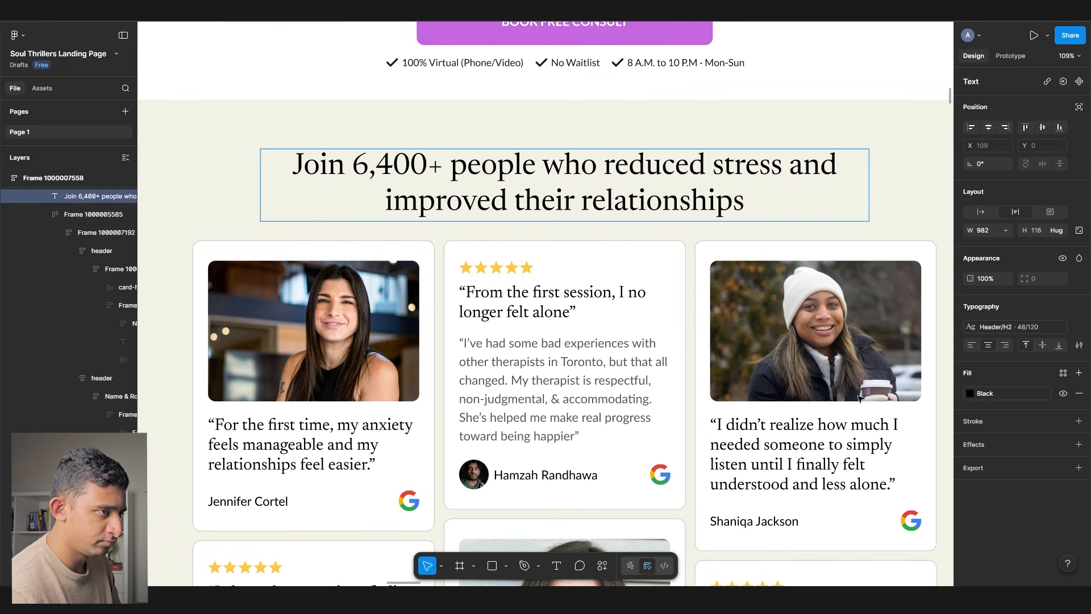
pyautogui.scroll(-3, 445, 251)
pyautogui.scroll(-3, 828, 301)
pyautogui.click(916, 341)
pyautogui.scroll(-3, 915, 345)
pyautogui.scroll(-10, 915, 345)
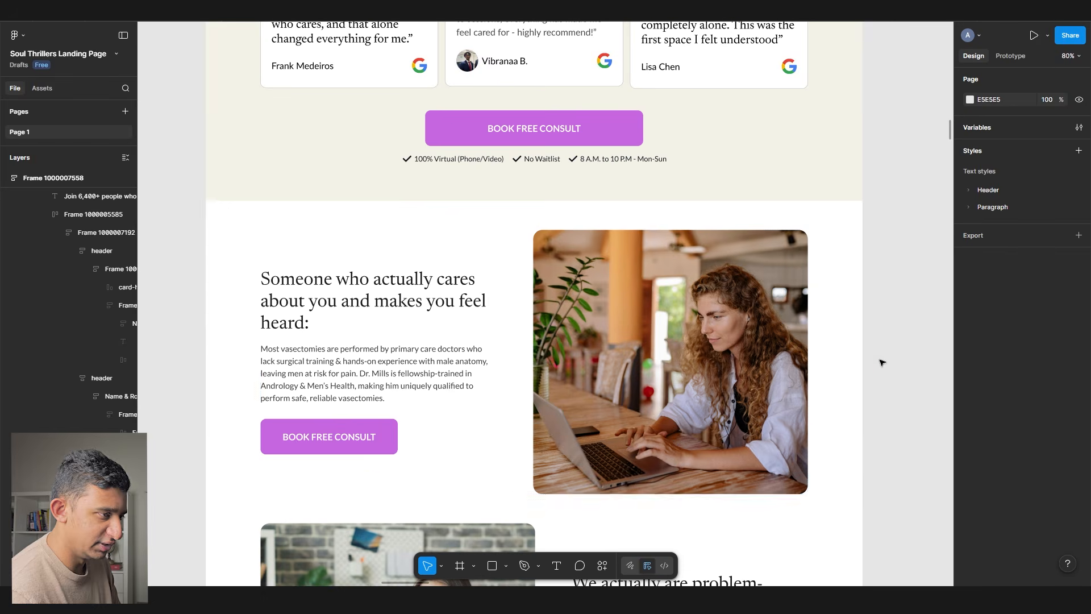
# - Copy the 'Someone who actually cares' value-prop passage from the notes layer
pyautogui.hscroll(-4, 452, 285)
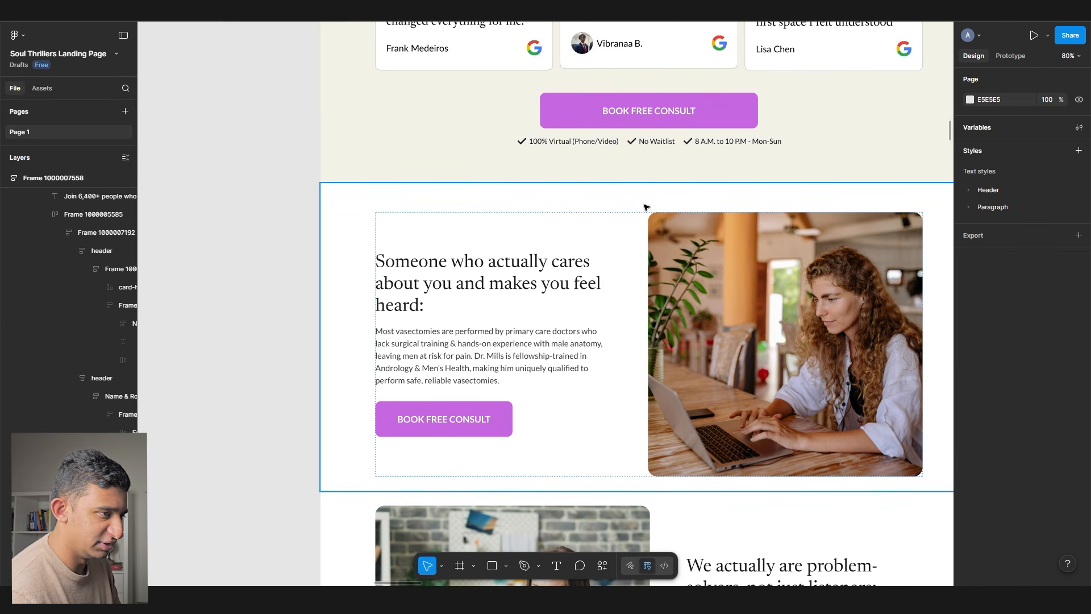
pyautogui.doubleClick(513, 257)
pyautogui.moveTo(605, 307); pyautogui.dragTo(429, 261)
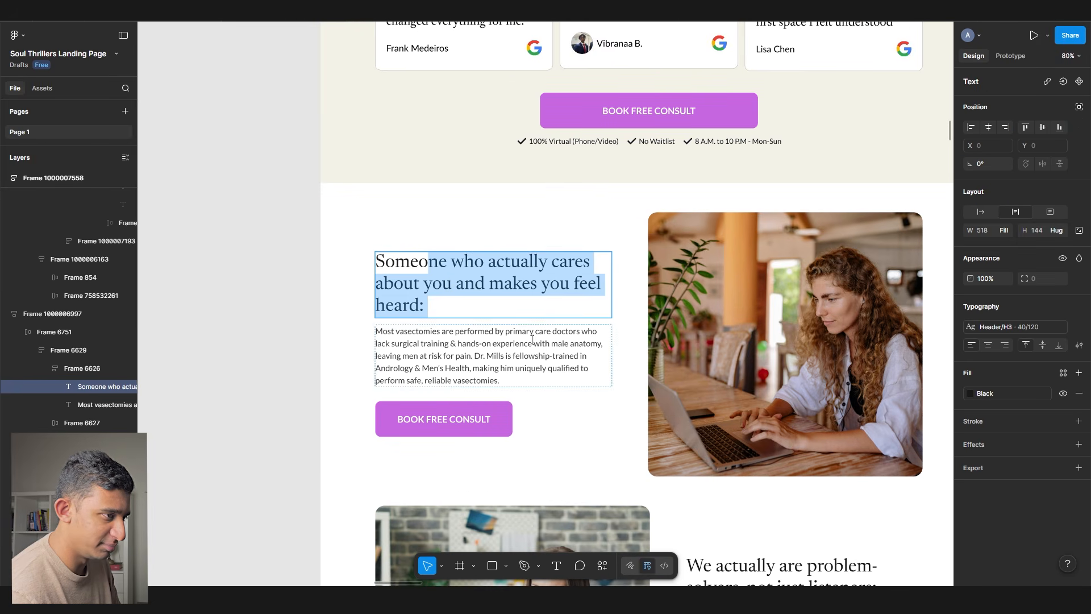
pyautogui.hscroll(-4, 658, 258)
pyautogui.scroll(-8, 713, 162)
pyautogui.moveTo(530, 186); pyautogui.dragTo(410, 184)
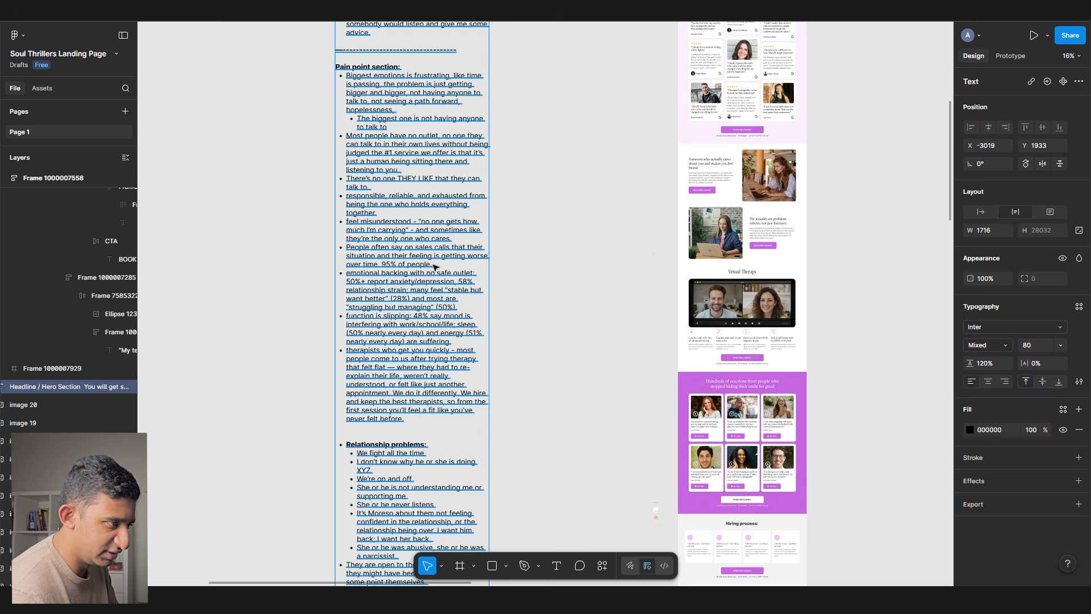
pyautogui.scroll(-10, 438, 268)
pyautogui.scroll(3, 279, 181)
pyautogui.press('Return')
pyautogui.scroll(-5, 317, 122)
pyautogui.click(595, 327)
pyautogui.scroll(12, 654, 267)
pyautogui.click(707, 214)
pyautogui.scroll(9, 616, 175)
pyautogui.hscroll(5, 616, 175)
pyautogui.scroll(3, 494, 178)
# - Paste the notes as a new text layer at font size 32, narrowed and placed beside the section
pyautogui.hotkey('ctrl', 'v')
pyautogui.moveTo(494, 190); pyautogui.dragTo(277, 381)
pyautogui.scroll(-3, 469, 328)
pyautogui.click(1040, 347)
pyautogui.write('32')
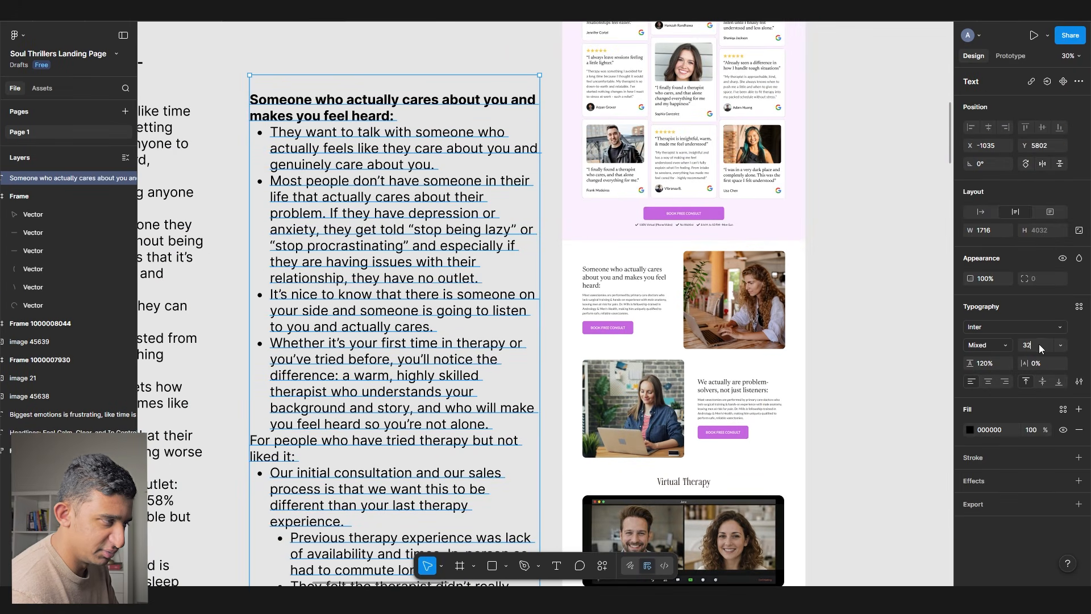
pyautogui.press('Tab')
pyautogui.moveTo(358, 159); pyautogui.dragTo(379, 335)
pyautogui.moveTo(563, 321); pyautogui.dragTo(390, 320)
pyautogui.moveTo(313, 320); pyautogui.dragTo(472, 319)
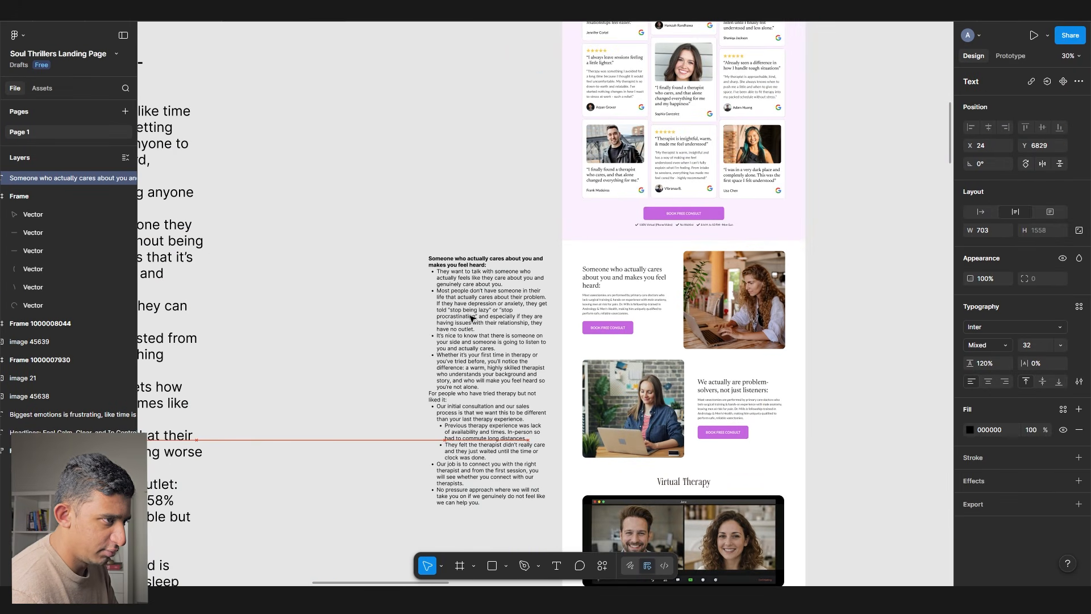
pyautogui.scroll(5, 511, 276)
# - Select all of the pasted notes text and switch to ChatGPT
pyautogui.doubleClick(813, 278)
pyautogui.doubleClick(444, 290)
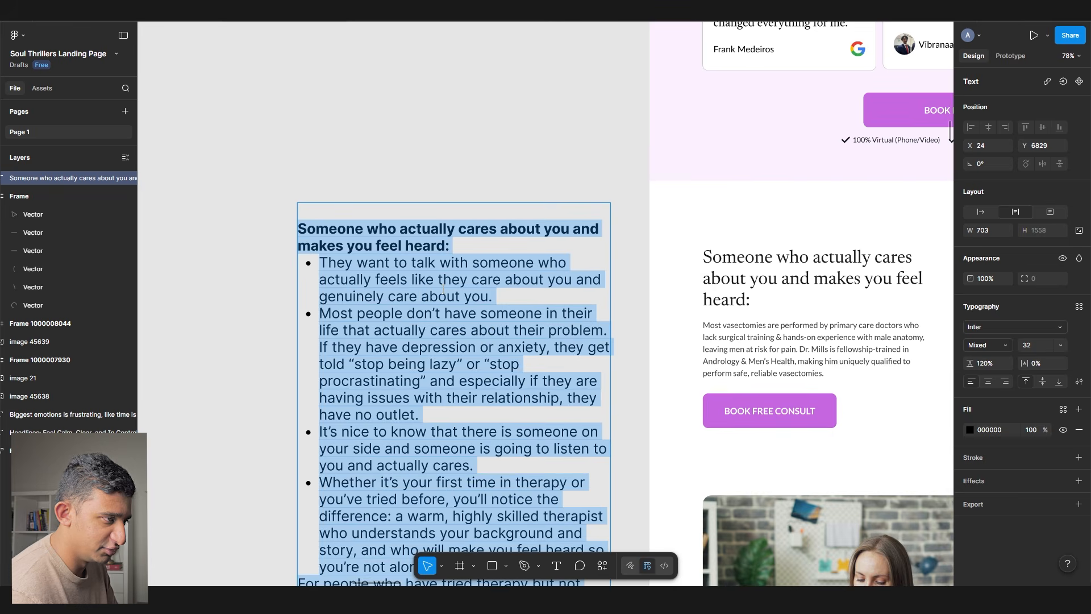
pyautogui.hotkey('alt', 'Tab')
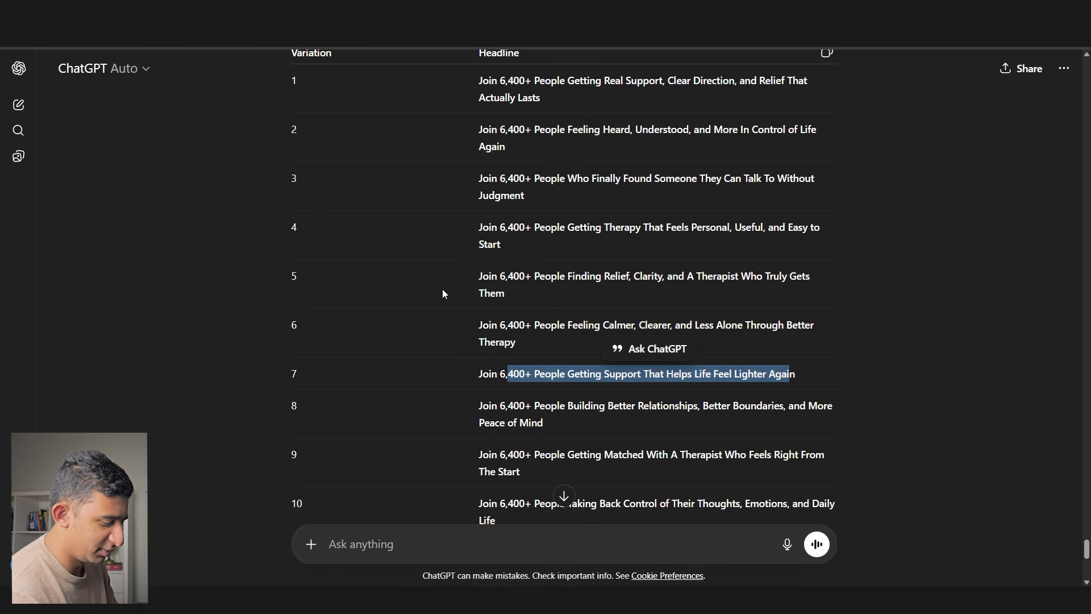
# - Ask ChatGPT for a super high-converting headline around this value prop, with the notes pasted below
pyautogui.write('g')
pyautogui.press('BackSpace')
pyautogui.write('come uip witha super high covnerting headline aroudn this value prop')
pyautogui.hotkey('shift', 'Return')
pyautogui.write("For people who have tried therapy but not liked it: Our initial consultation and our sales process is that we want this to be different than your last therapy experience. Previous therapy experience was lack of availability and times. In-person so had to commute long distances. They felt the therapist didn't really care and they just waited until the time or clock was done. Our job is to connect you with the right therapist and from the first session, you will see whether you connect with our therapists. No pressure approach where we will not take you on if we genuinely do not feel like we can help you.")
pyautogui.press('Return')
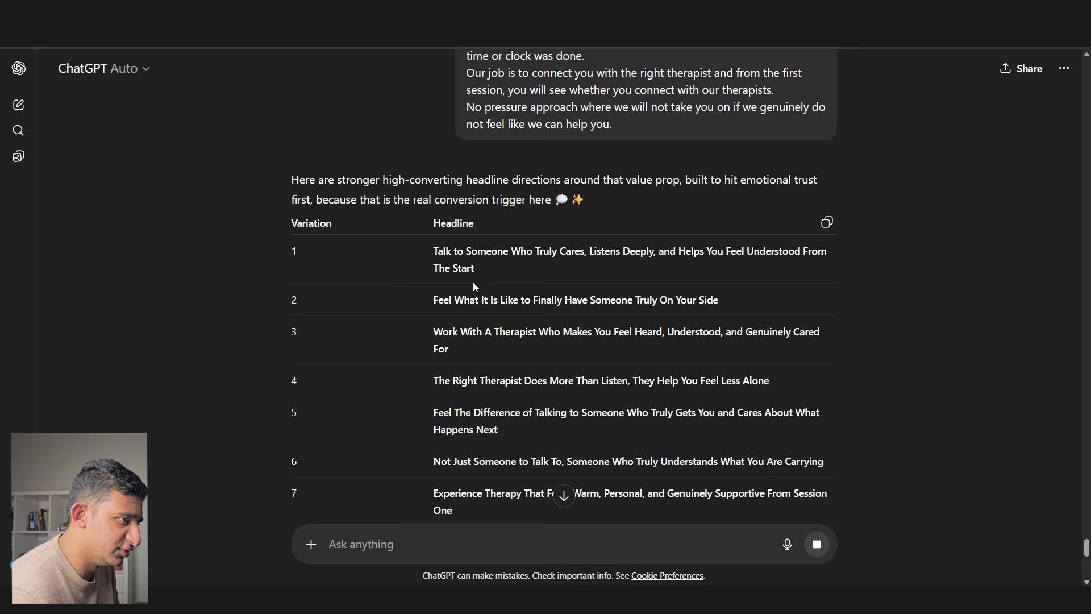
# - Review the three headline options in ChatGPT's reply, then return to Figma
pyautogui.moveTo(508, 271); pyautogui.dragTo(580, 255)
pyautogui.moveTo(490, 299); pyautogui.dragTo(717, 306)
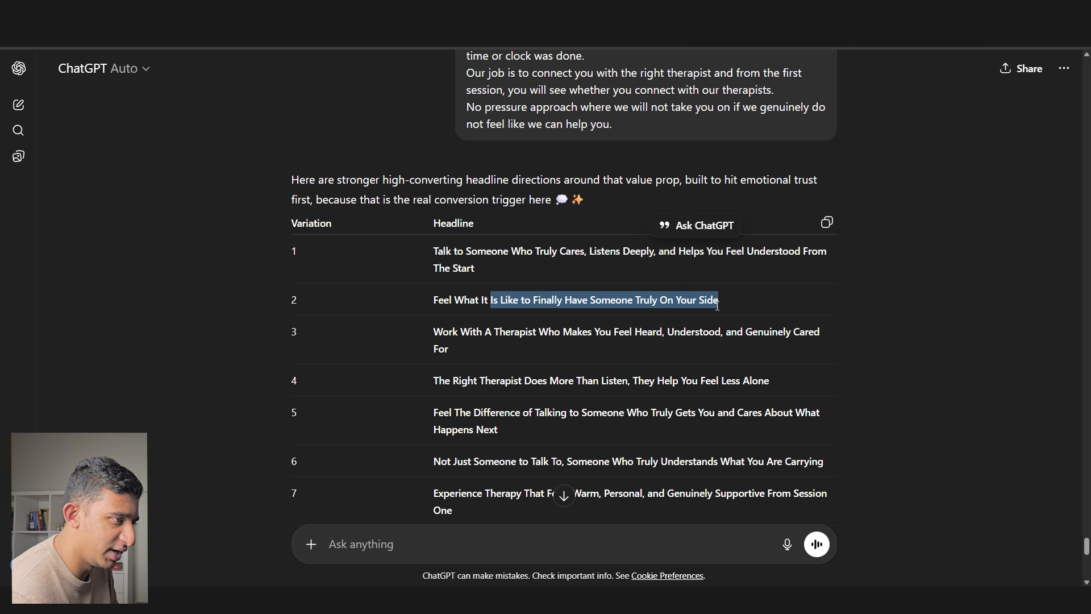
pyautogui.moveTo(501, 335); pyautogui.dragTo(698, 352)
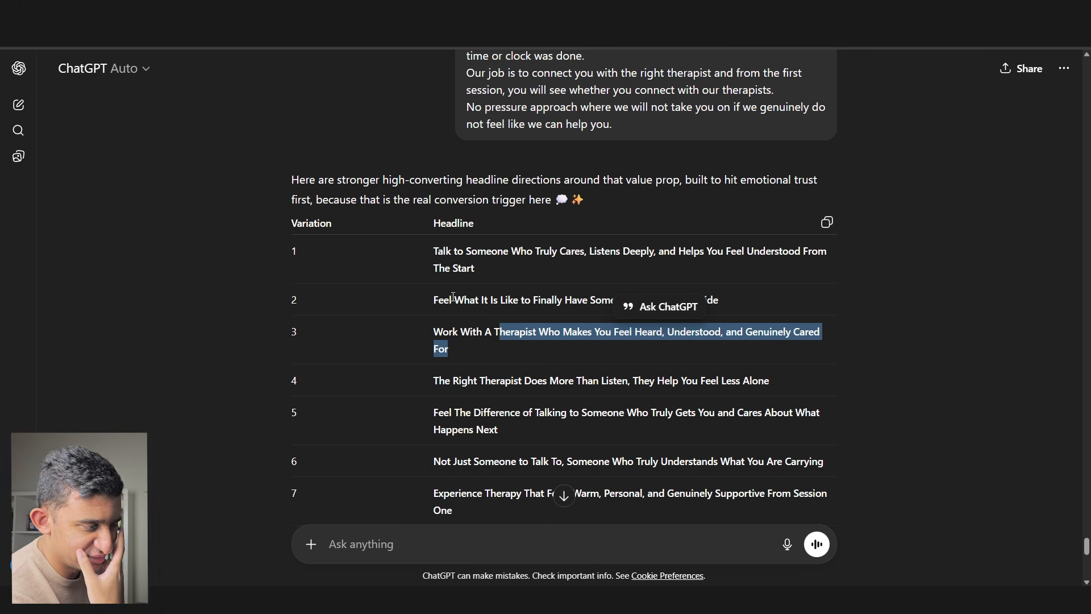
pyautogui.hotkey('alt', 'Tab')
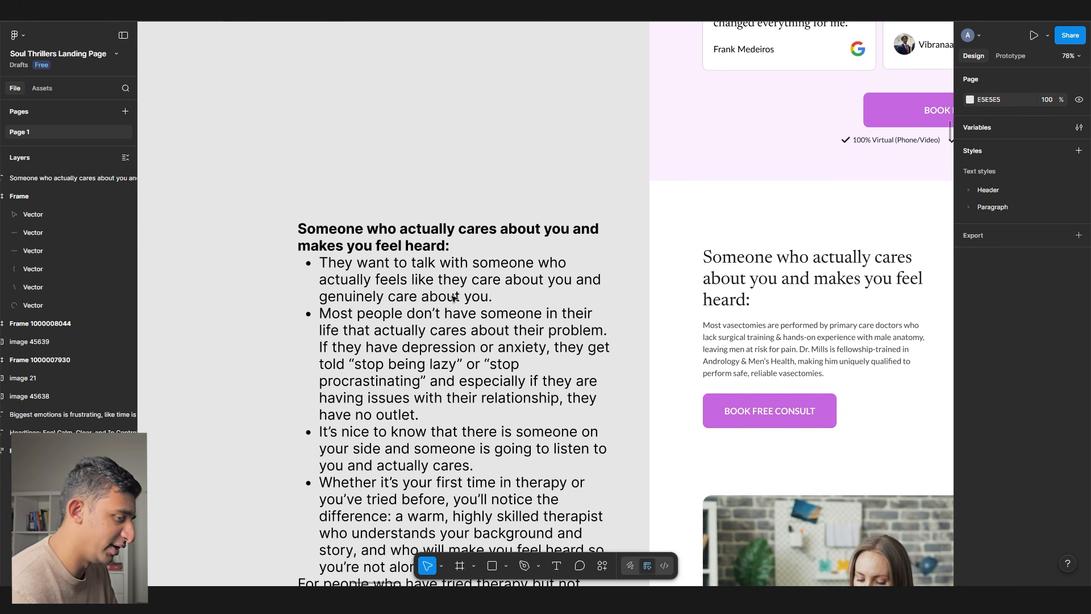
# - Start rewriting the section heading as 'Feel guinely heard and' and check its spelling suggestions
pyautogui.moveTo(513, 280); pyautogui.dragTo(414, 254)
pyautogui.keyDown('ctrl'); pyautogui.click(670, 225); pyautogui.keyUp('ctrl')
pyautogui.doubleClick(670, 224)
pyautogui.hotkey('ctrl', 'z')
pyautogui.doubleClick(669, 238)
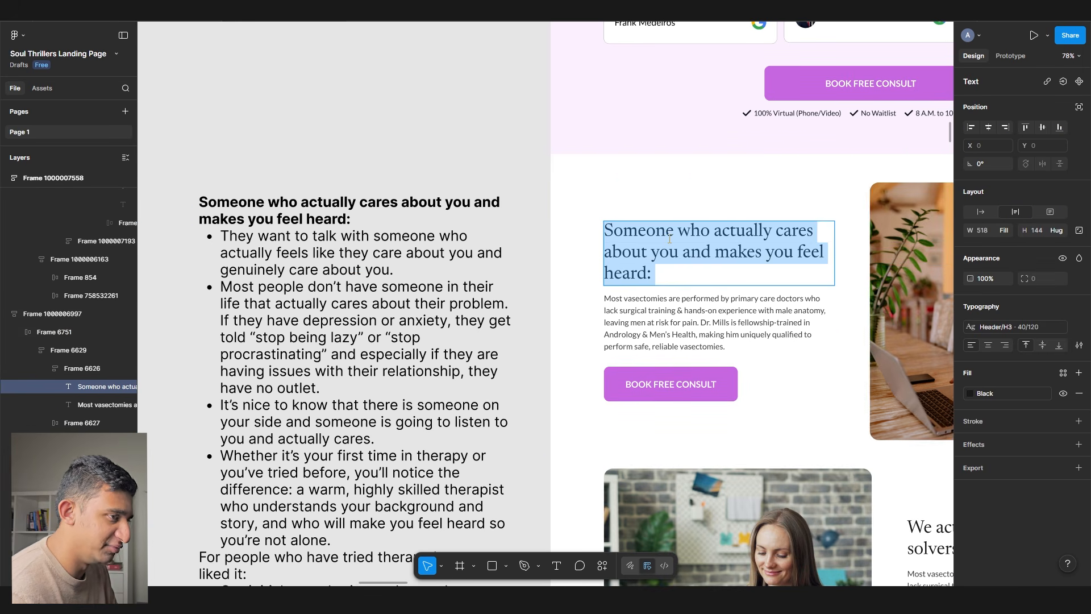
pyautogui.write('Feel gu')
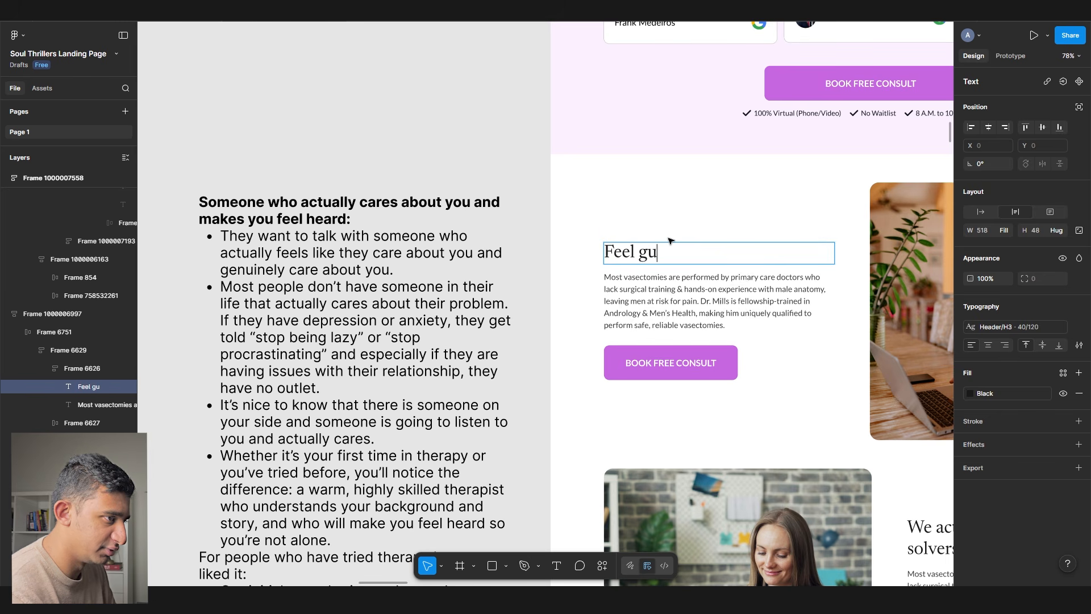
pyautogui.write('inely heard and')
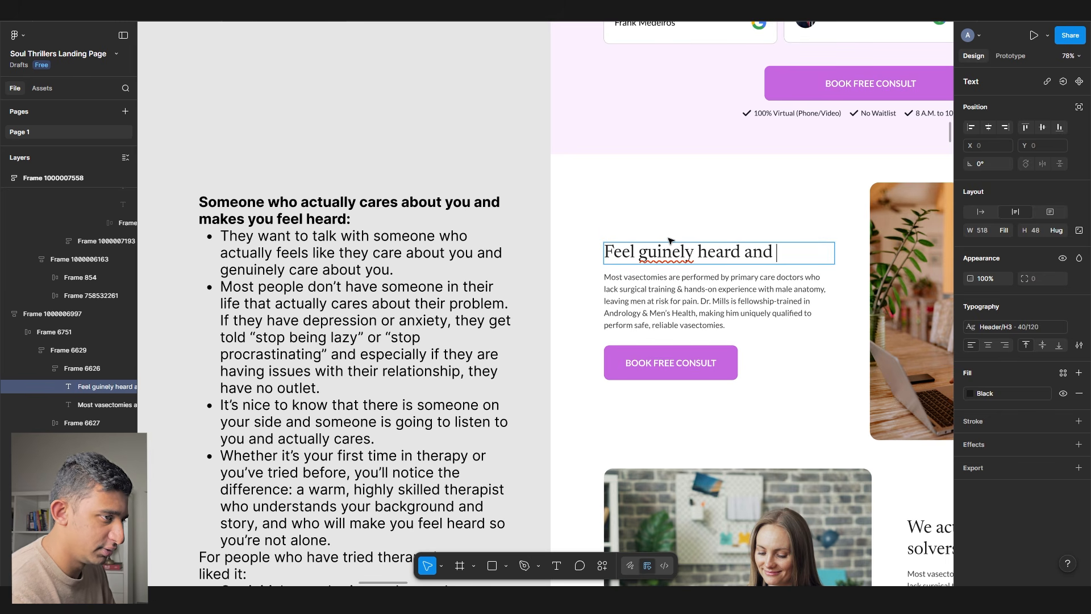
pyautogui.rightClick(666, 250)
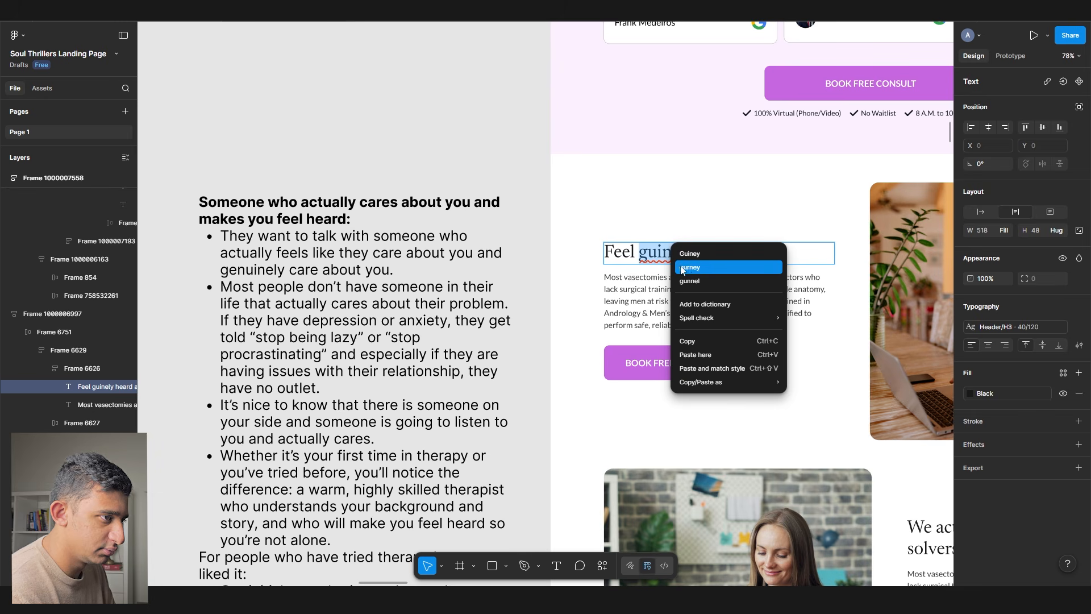
pyautogui.press('Escape')
# - Retype the heading as 'Someone who listens and genuinely cares', fixing geuinely via spelling suggestion
pyautogui.keyDown('ctrl'); pyautogui.scroll(3, 658, 253); pyautogui.keyUp('ctrl')
pyautogui.hotkey('ctrl', 'a')
pyautogui.write('Som')
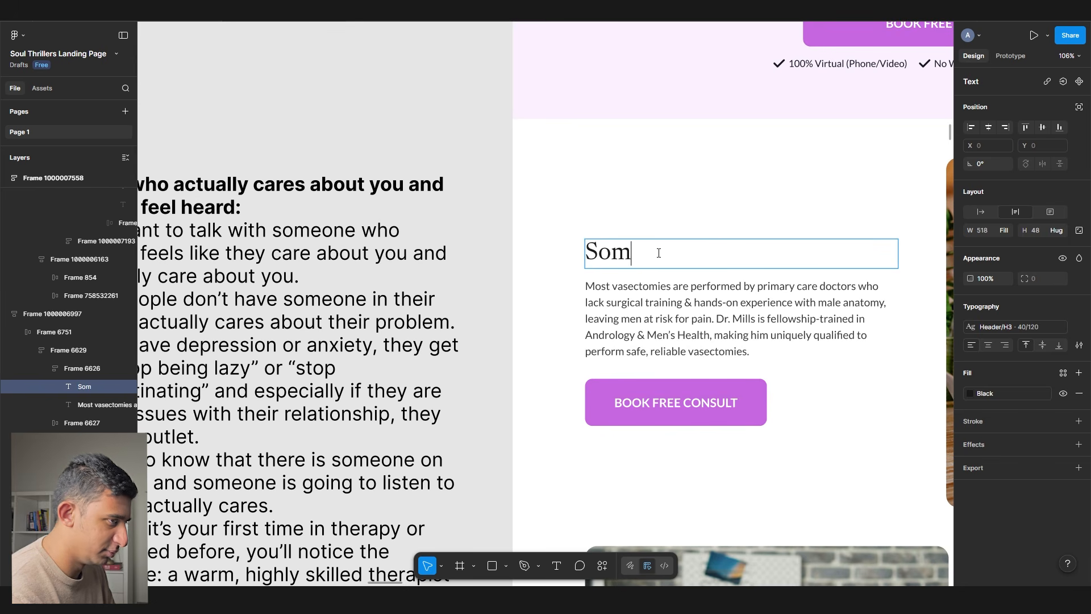
pyautogui.write('eone who listens and geuinely cares')
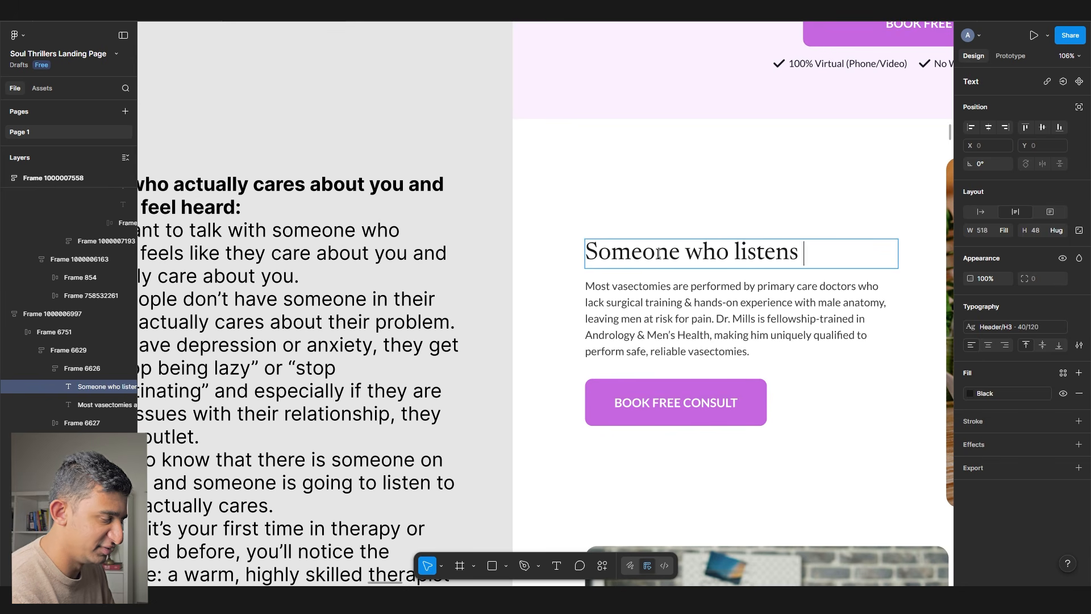
pyautogui.rightClick(637, 236)
pyautogui.rightClick(593, 255)
pyautogui.click(595, 266)
pyautogui.rightClick(603, 260)
pyautogui.click(625, 271)
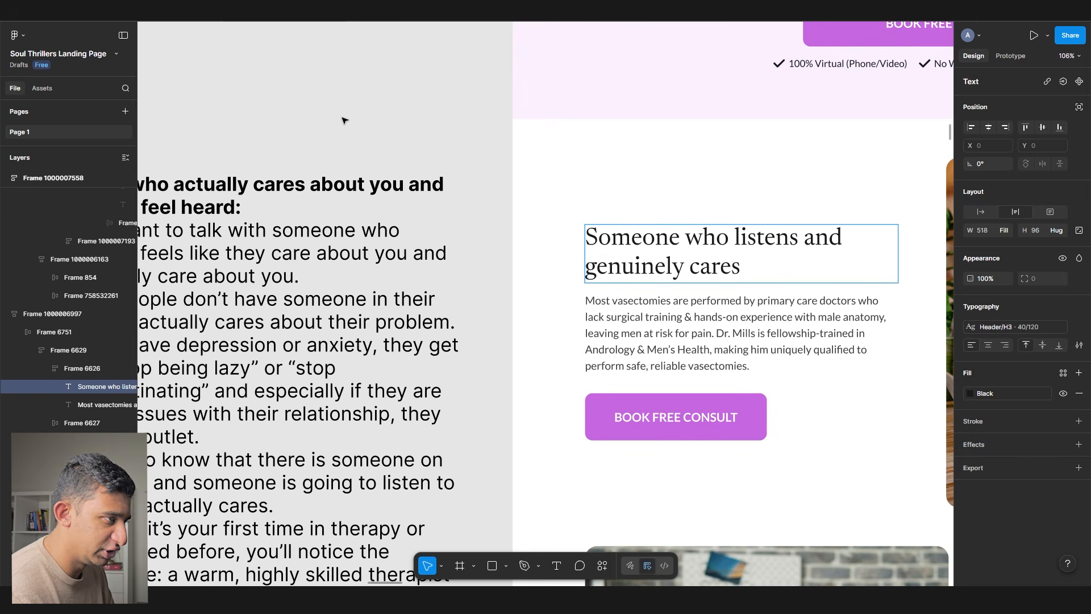
pyautogui.click(349, 102)
# - Append 'so you no longer feel alone' after 'cares' in the heading
pyautogui.scroll(-3, 359, 84)
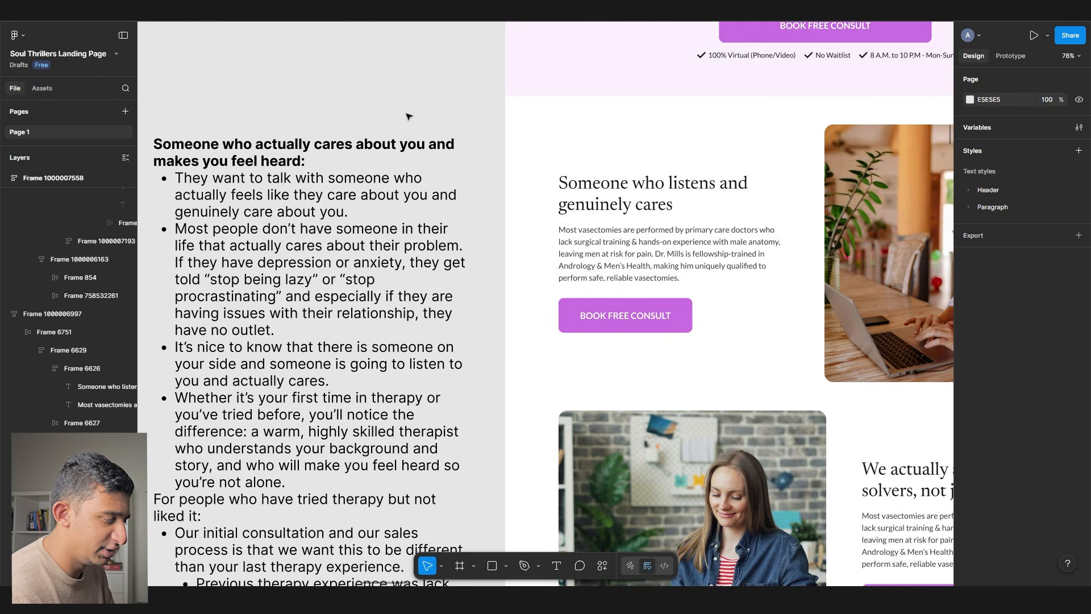
pyautogui.click(714, 206)
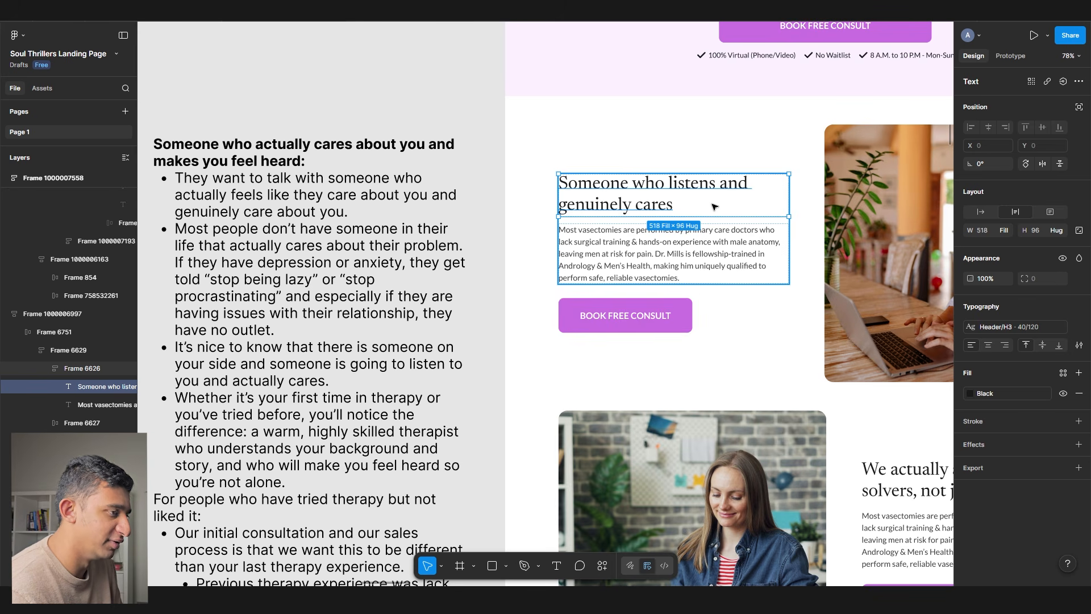
pyautogui.scroll(1, 706, 207)
pyautogui.doubleClick(688, 202)
pyautogui.scroll(2, 690, 198)
pyautogui.click(690, 197)
pyautogui.write('so you no l')
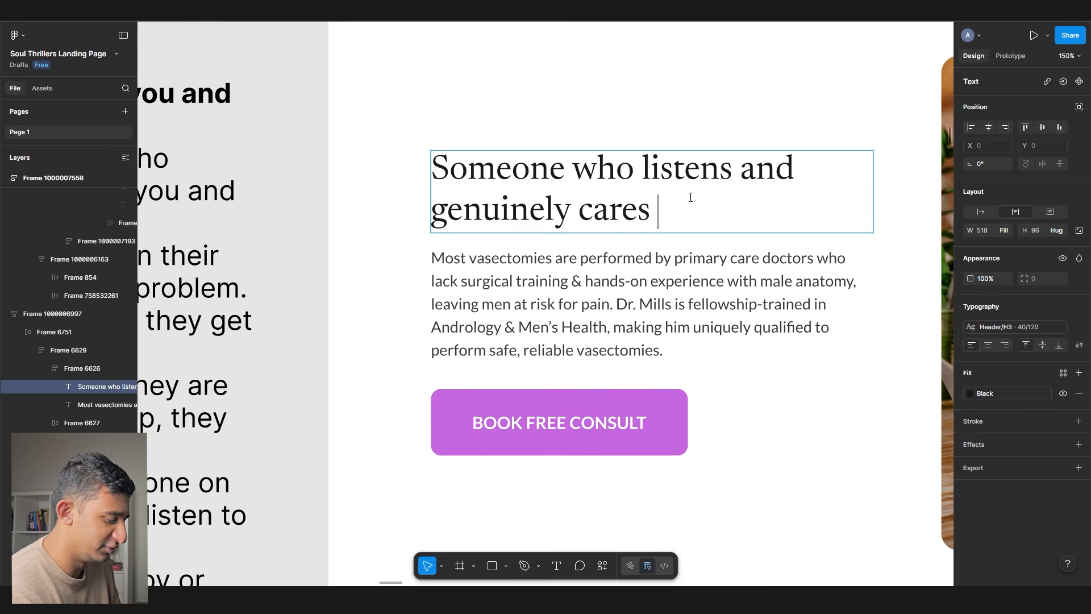
pyautogui.write('onger feel alone')
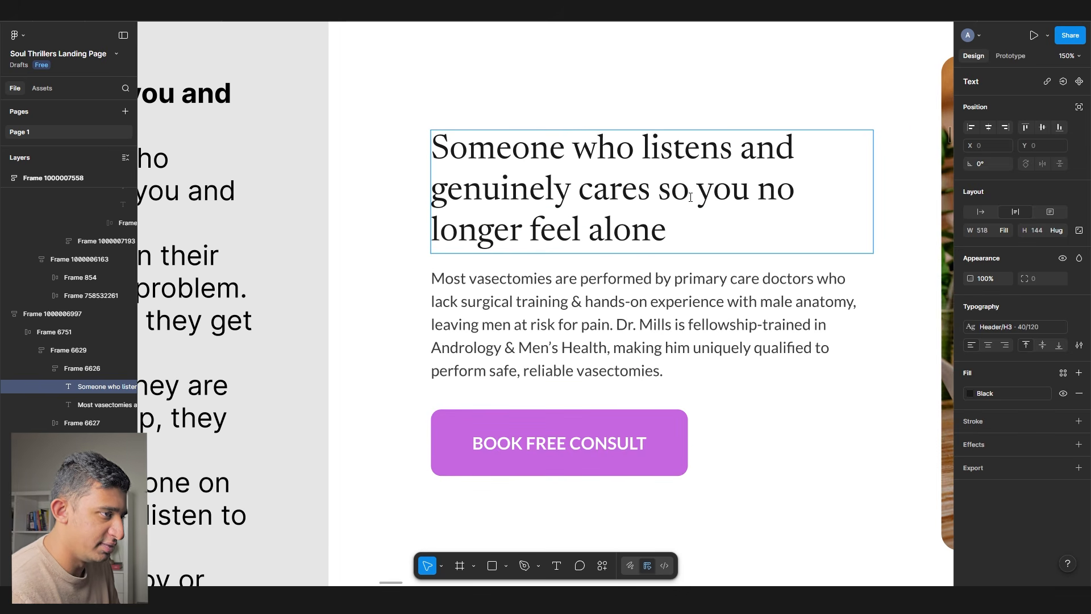
# - Move 'Someone who listens and genuinely cares' after 'No longer feel alone' in the heading
pyautogui.hscroll(3, 653, 170)
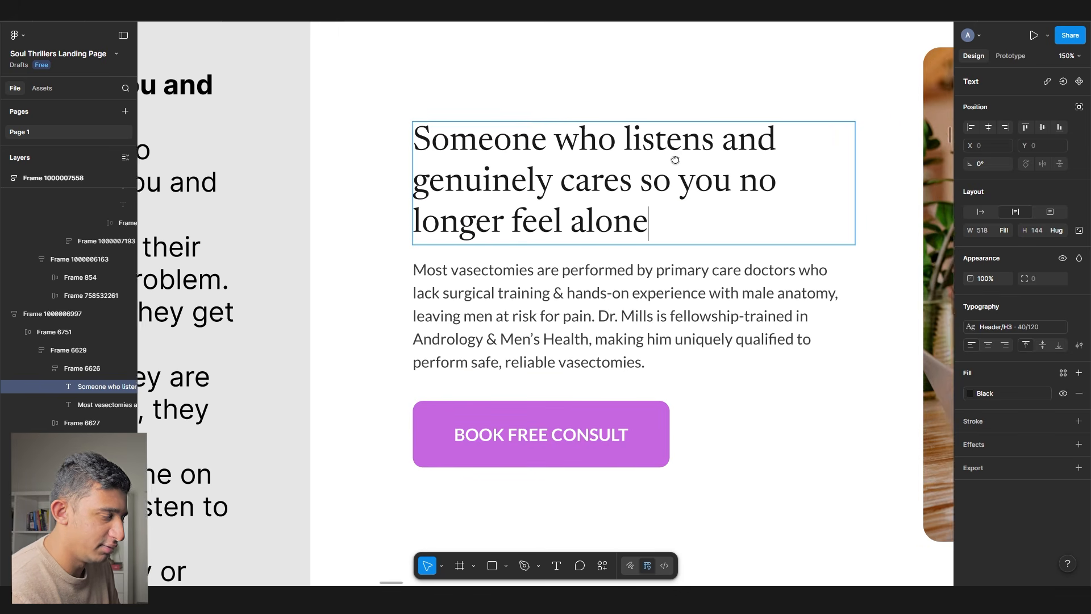
pyautogui.click(581, 183)
pyautogui.moveTo(580, 183); pyautogui.dragTo(605, 221)
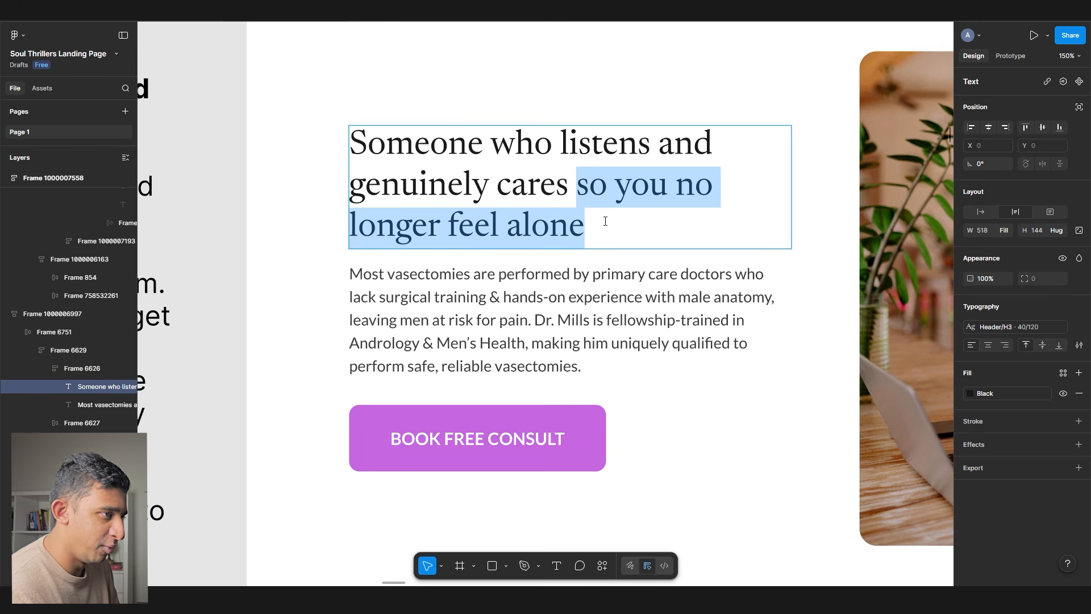
pyautogui.moveTo(575, 183); pyautogui.dragTo(231, 110)
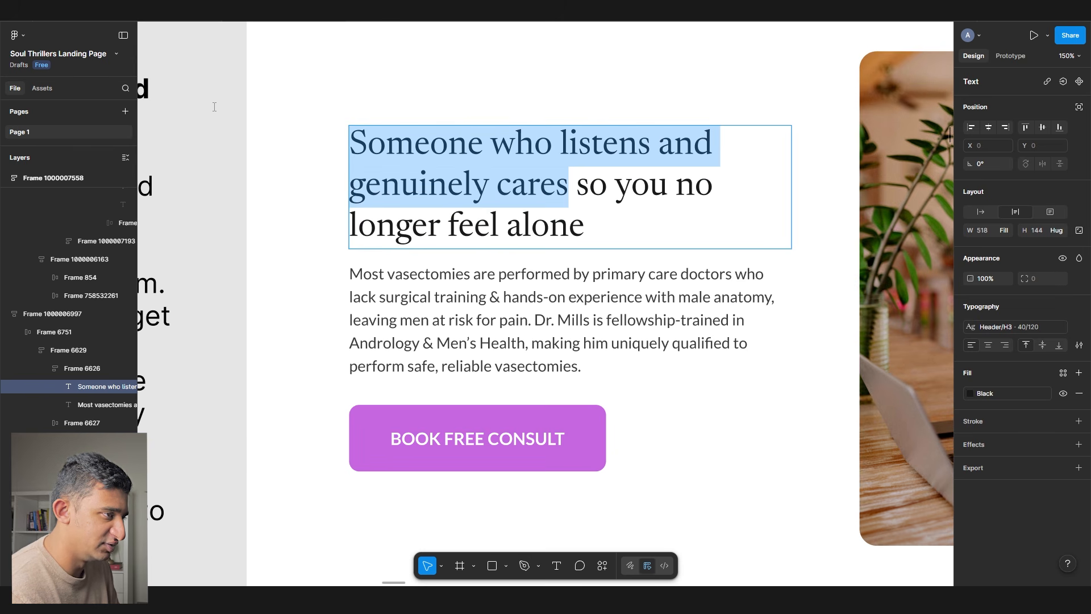
pyautogui.moveTo(576, 184); pyautogui.dragTo(625, 257)
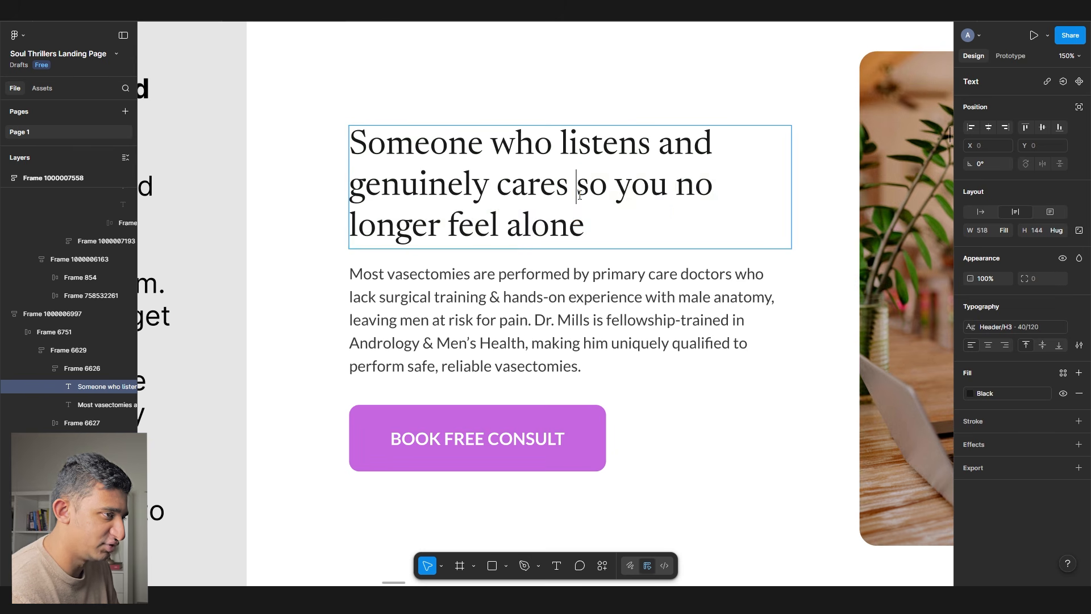
pyautogui.moveTo(570, 183); pyautogui.dragTo(227, 114)
pyautogui.hotkey('ctrl', 'c')
pyautogui.press('BackSpace')
pyautogui.press('Delete')
pyautogui.press('Delete')
pyautogui.press('Delete')
pyautogui.press('Delete')
pyautogui.press('Delete')
pyautogui.press('Delete')
pyautogui.press('Delete')
pyautogui.press('Delete')
pyautogui.write('N')
pyautogui.click(699, 195)
pyautogui.hotkey('ctrl', 'v')
# - Change 'Someone' to 'and talk to someone' so the heading ends 'talk to someone who listens and genuinely cares'
pyautogui.doubleClick(658, 157)
pyautogui.write('and have someone')
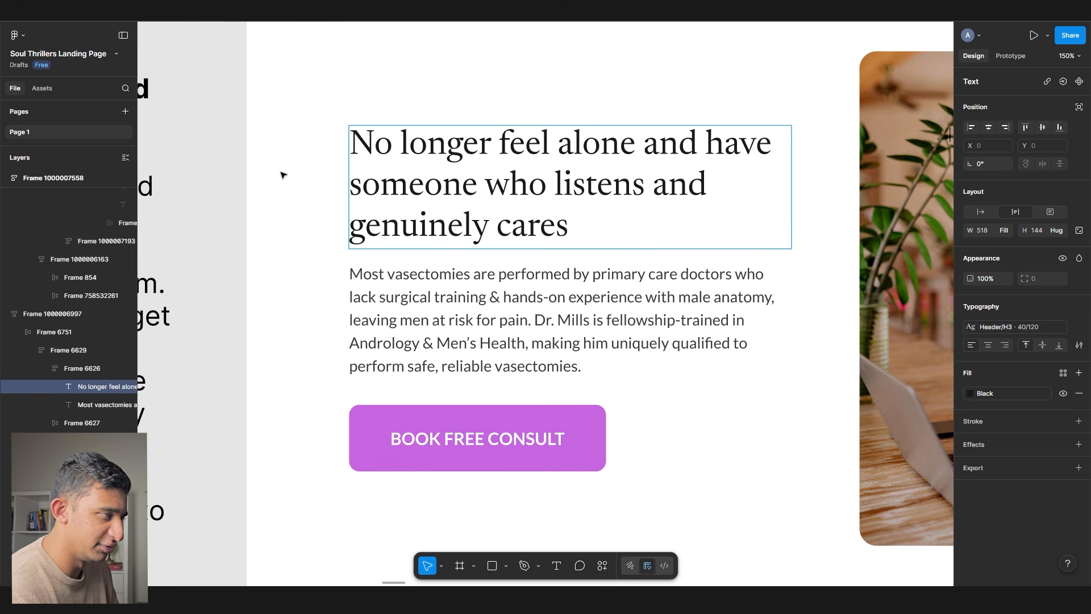
pyautogui.moveTo(478, 184); pyautogui.dragTo(707, 152)
pyautogui.doubleClick(707, 152)
pyautogui.write('speak to')
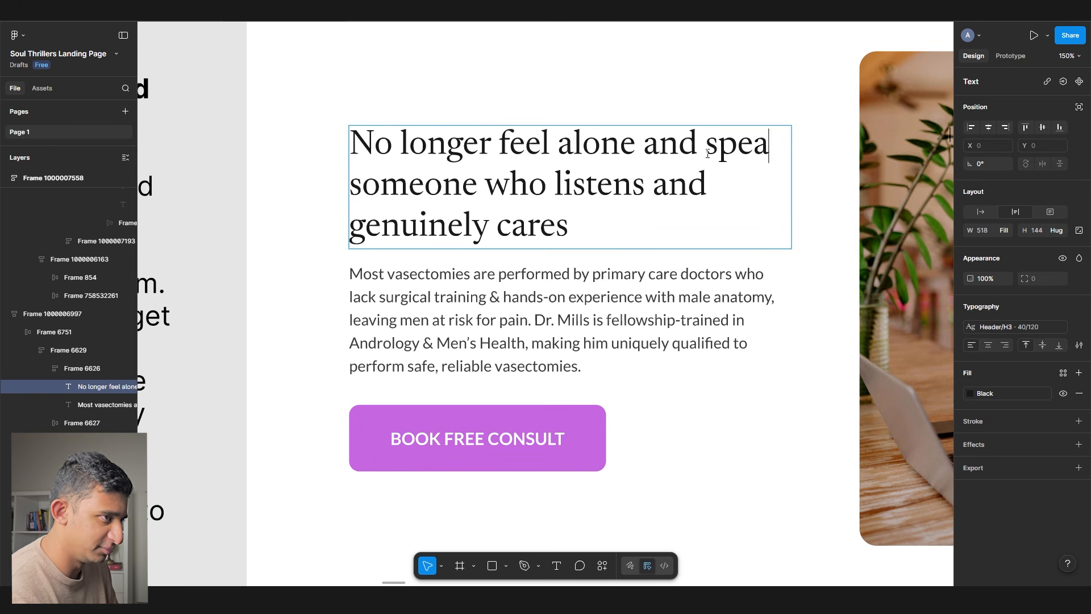
pyautogui.press('BackSpace')
pyautogui.press('BackSpace')
pyautogui.press('BackSpace')
pyautogui.press('BackSpace')
pyautogui.press('BackSpace')
pyautogui.press('BackSpace')
pyautogui.press('BackSpace')
pyautogui.press('BackSpace')
pyautogui.write('talk to')
pyautogui.press('Escape')
pyautogui.scroll(-5, 534, 216)
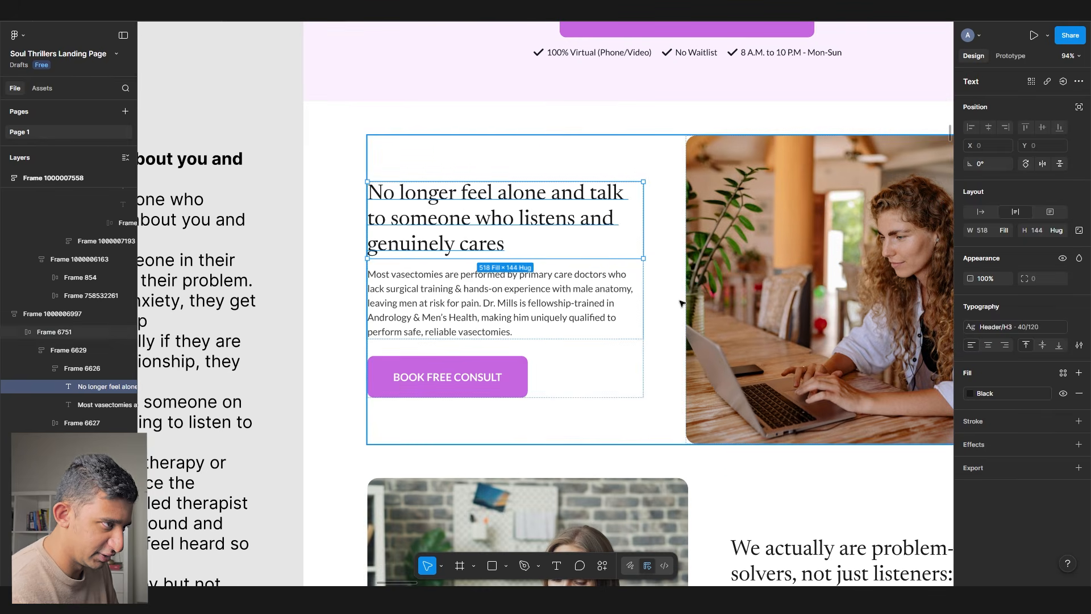
# - Select and copy the 'We actually are problem-solvers' passage from the notes text
pyautogui.doubleClick(574, 230)
pyautogui.scroll(-4, 655, 241)
pyautogui.click(875, 293)
pyautogui.scroll(-2, 875, 293)
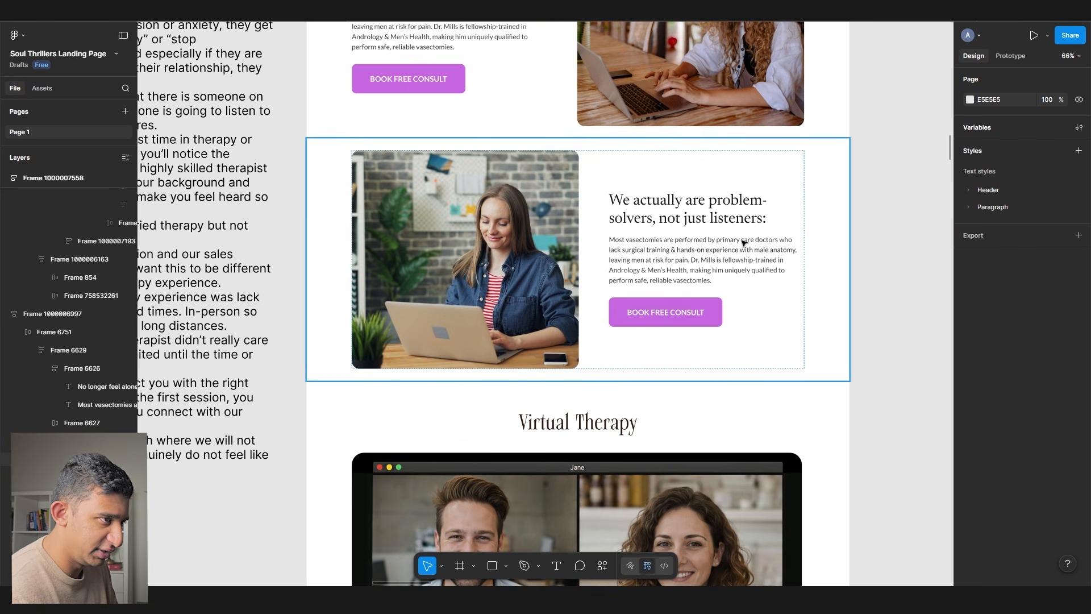
pyautogui.scroll(-10, 369, 280)
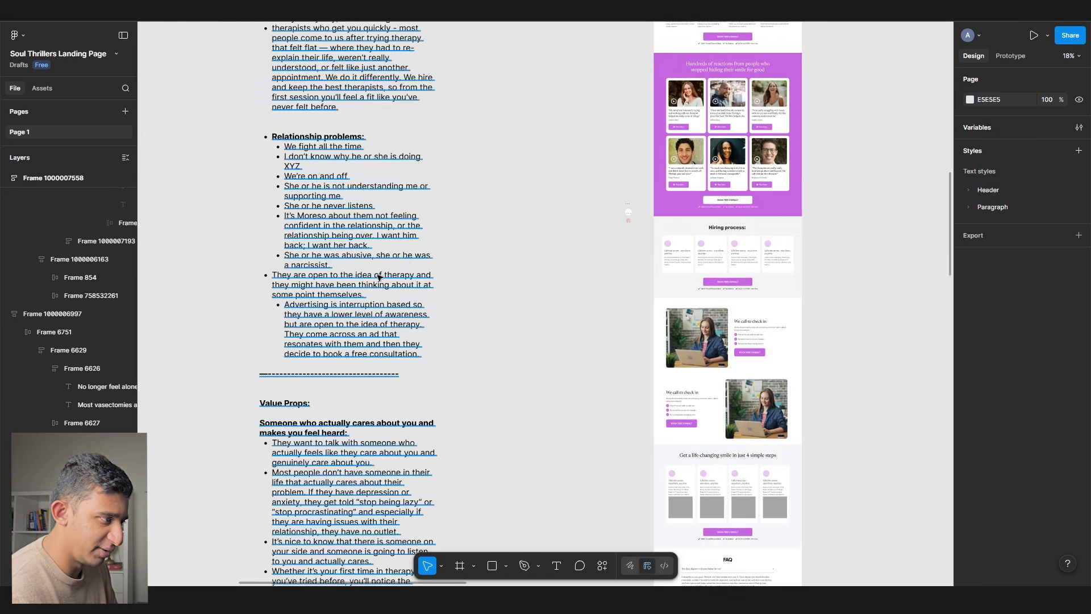
pyautogui.click(370, 280)
pyautogui.scroll(-11, 336, 312)
pyautogui.scroll(3, 334, 315)
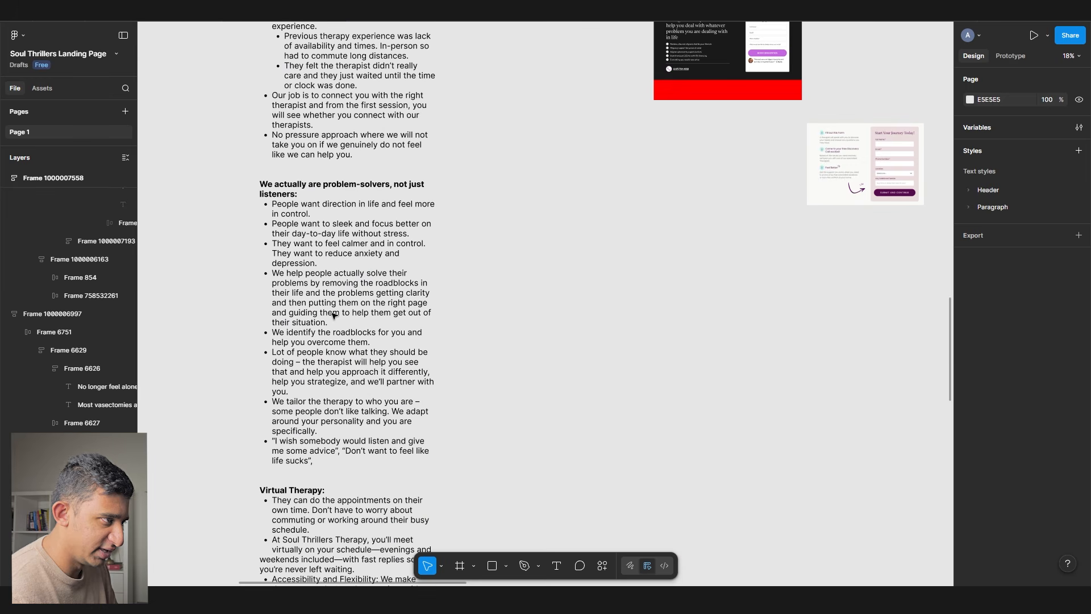
pyautogui.doubleClick(334, 316)
pyautogui.moveTo(343, 467); pyautogui.dragTo(183, 180)
pyautogui.hotkey('ctrl', 'c')
pyautogui.click(644, 261)
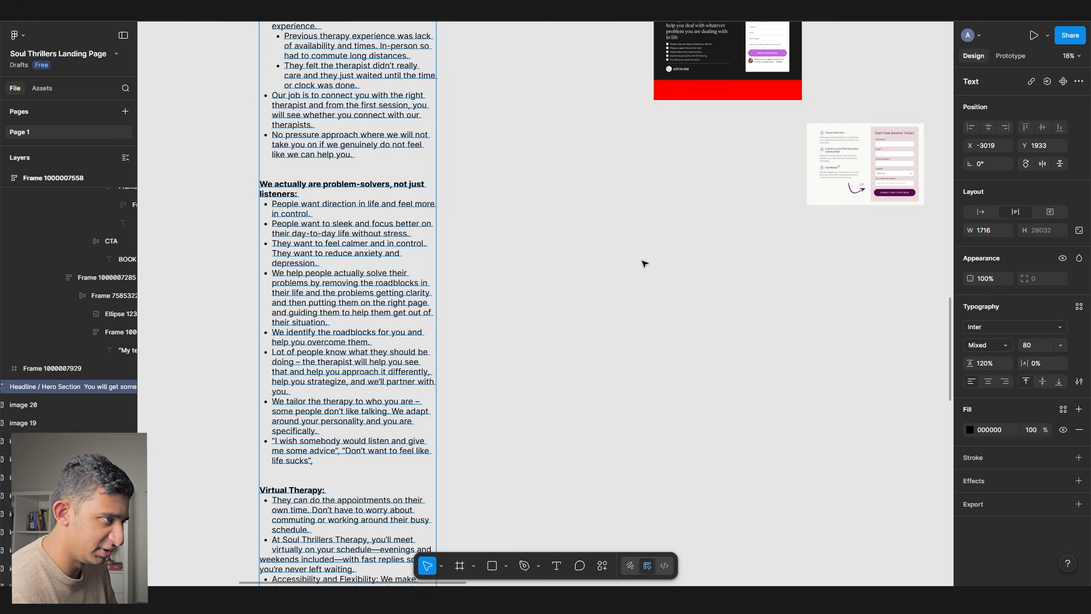
pyautogui.scroll(11, 641, 260)
pyautogui.moveTo(641, 260); pyautogui.dragTo(396, 267)
pyautogui.scroll(8, 570, 361)
# - Paste the problem-solvers notes beside that section at font size 32 and narrow the text box
pyautogui.hotkey('ctrl', 'v')
pyautogui.moveTo(522, 224); pyautogui.dragTo(728, 343)
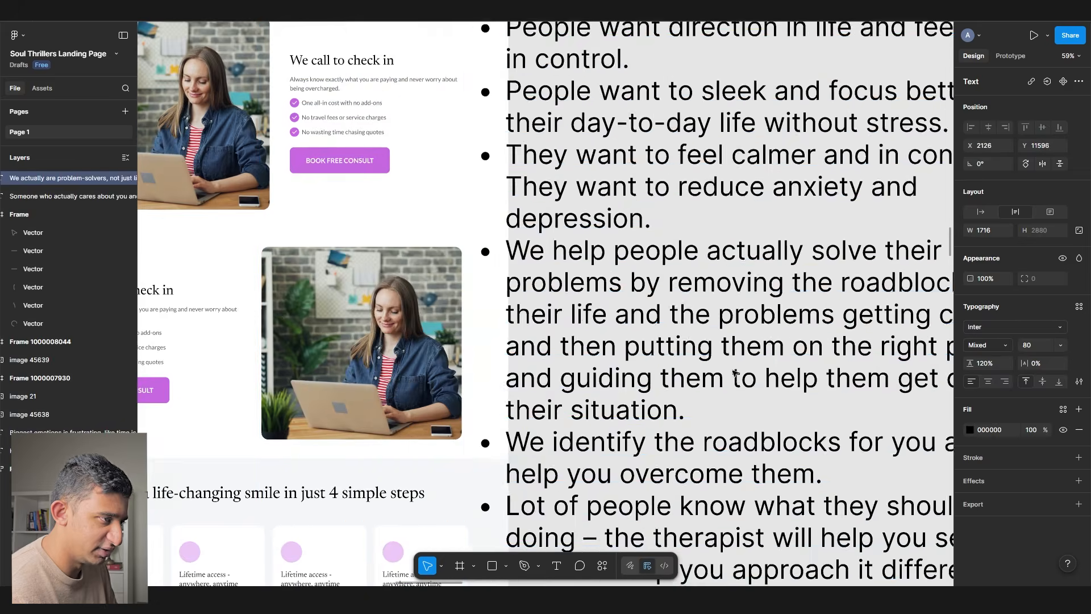
pyautogui.scroll(-6, 728, 342)
pyautogui.moveTo(780, 299); pyautogui.dragTo(811, 149)
pyautogui.moveTo(805, 165); pyautogui.dragTo(709, 467)
pyautogui.moveTo(689, 360); pyautogui.dragTo(665, 91)
pyautogui.moveTo(663, 112); pyautogui.dragTo(584, 304)
pyautogui.click(1034, 346)
pyautogui.write('3')
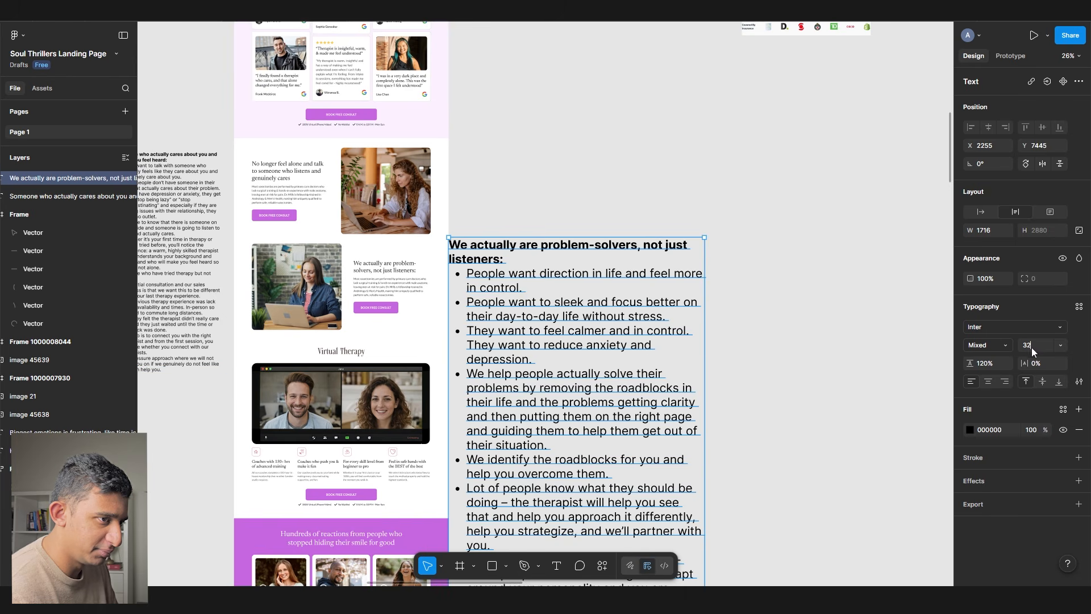
pyautogui.write('2')
pyautogui.press('Tab')
pyautogui.moveTo(705, 291); pyautogui.dragTo(539, 291)
pyautogui.scroll(5, 496, 268)
pyautogui.moveTo(659, 264); pyautogui.dragTo(684, 304)
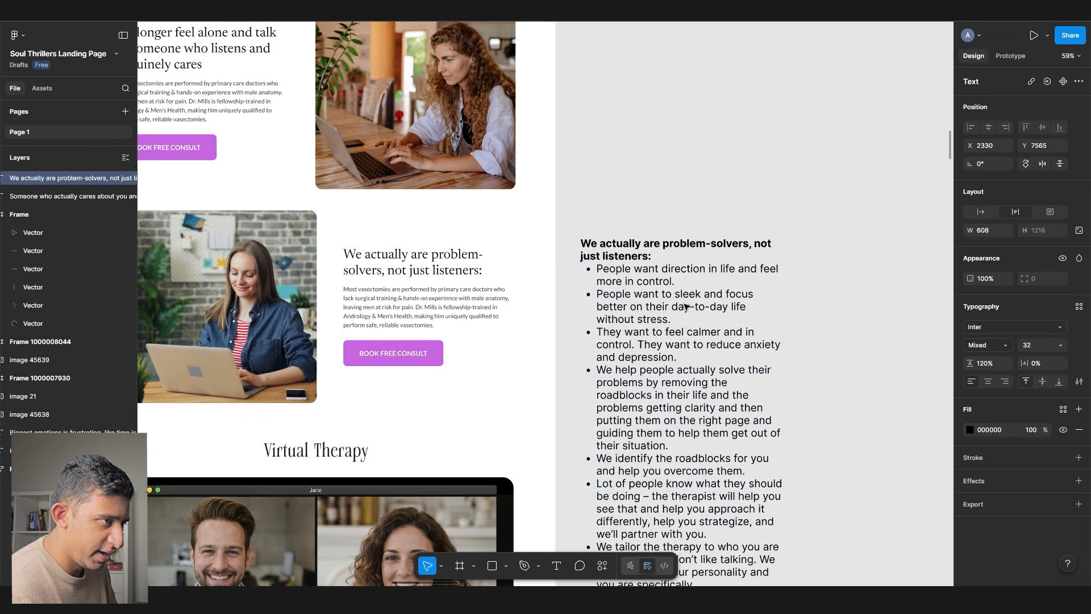
pyautogui.scroll(5, 588, 304)
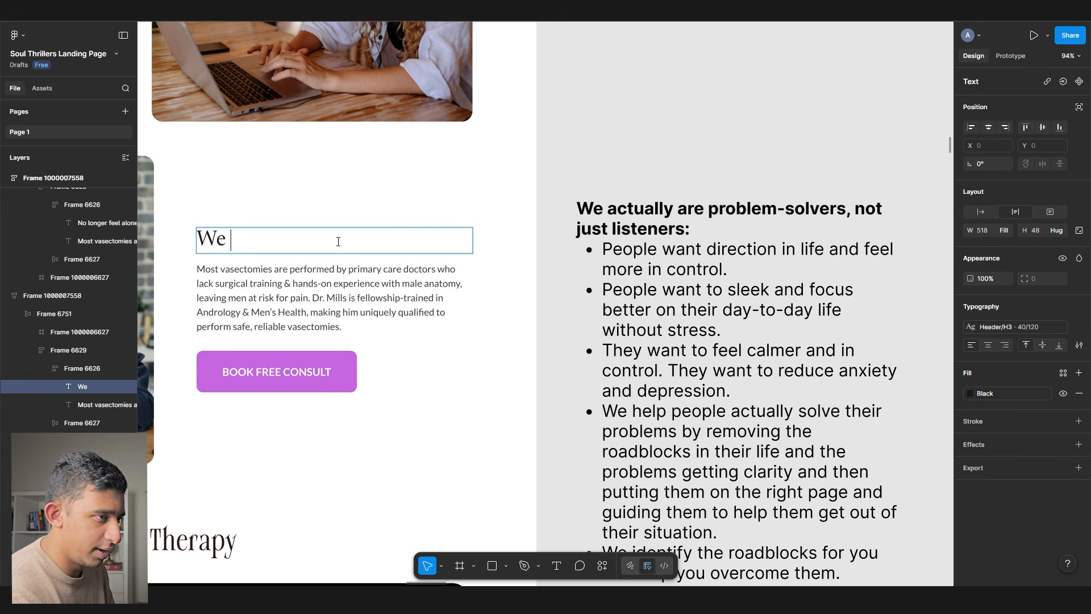
# - Replace the heading with 'We help solve your problems so that you have a clear direction in life' and select it
pyautogui.hotkey('ctrl', 'a')
pyautogui.write('We aare pr')
pyautogui.hotkey('ctrl', 'a')
pyautogui.write('We')
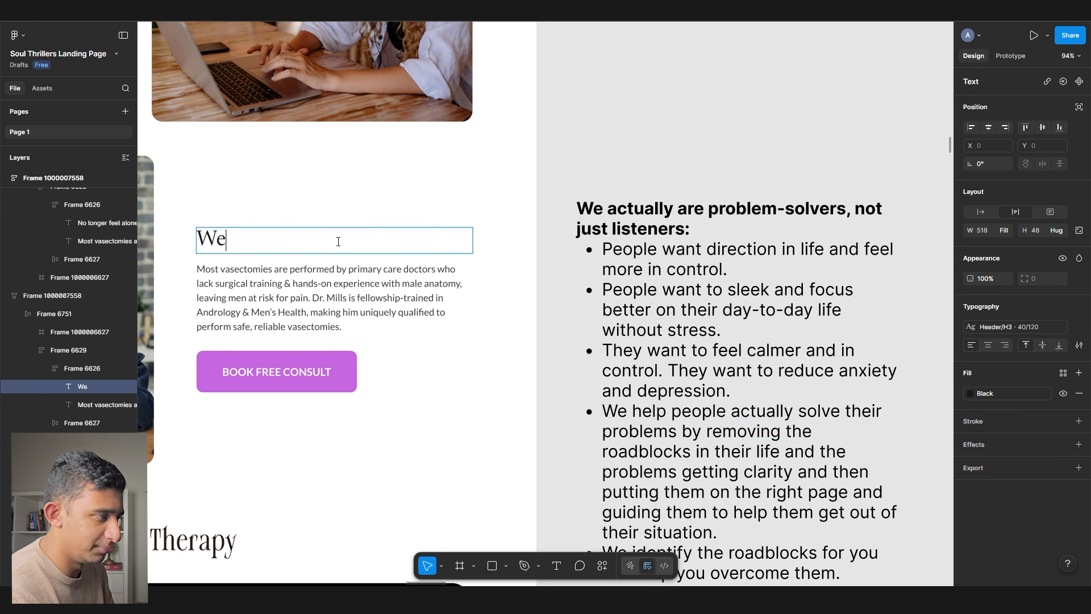
pyautogui.write(' help solve your problems ')
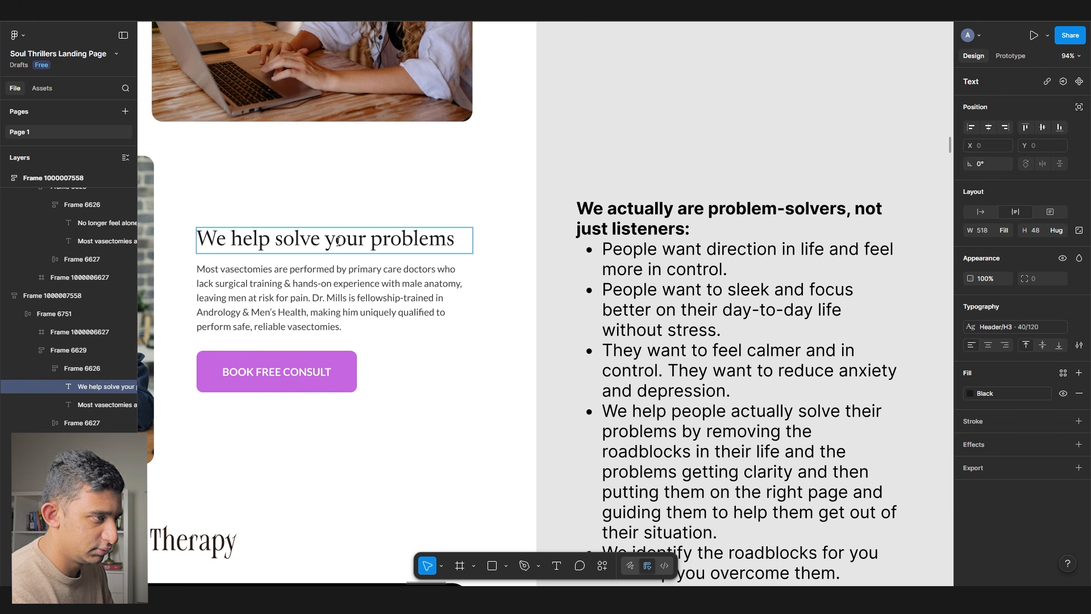
pyautogui.write('so that you have a clear direction in life')
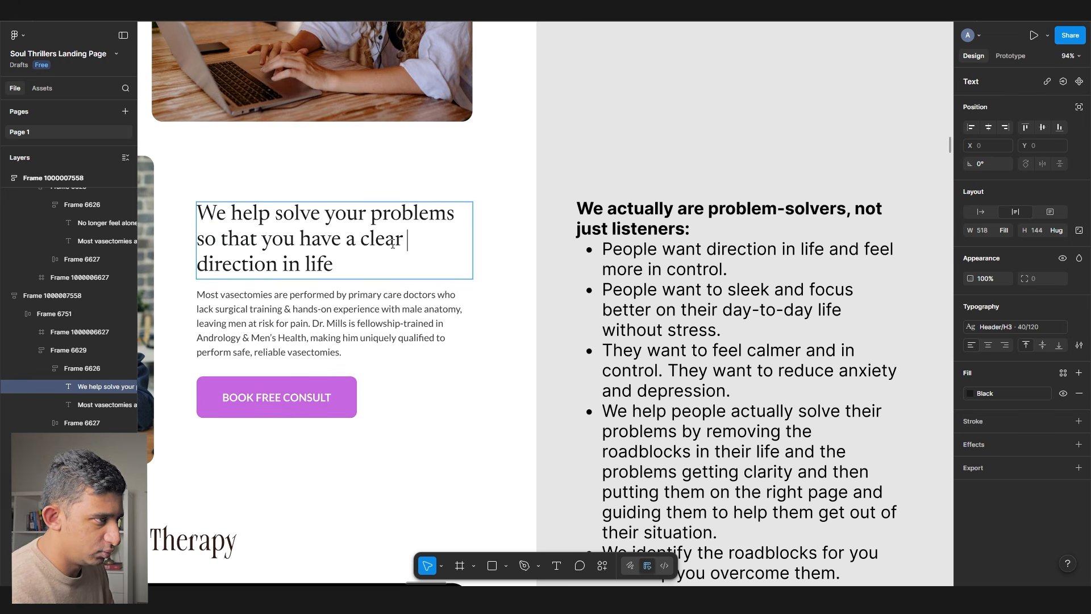
pyautogui.moveTo(275, 215); pyautogui.dragTo(375, 246)
pyautogui.click(348, 260)
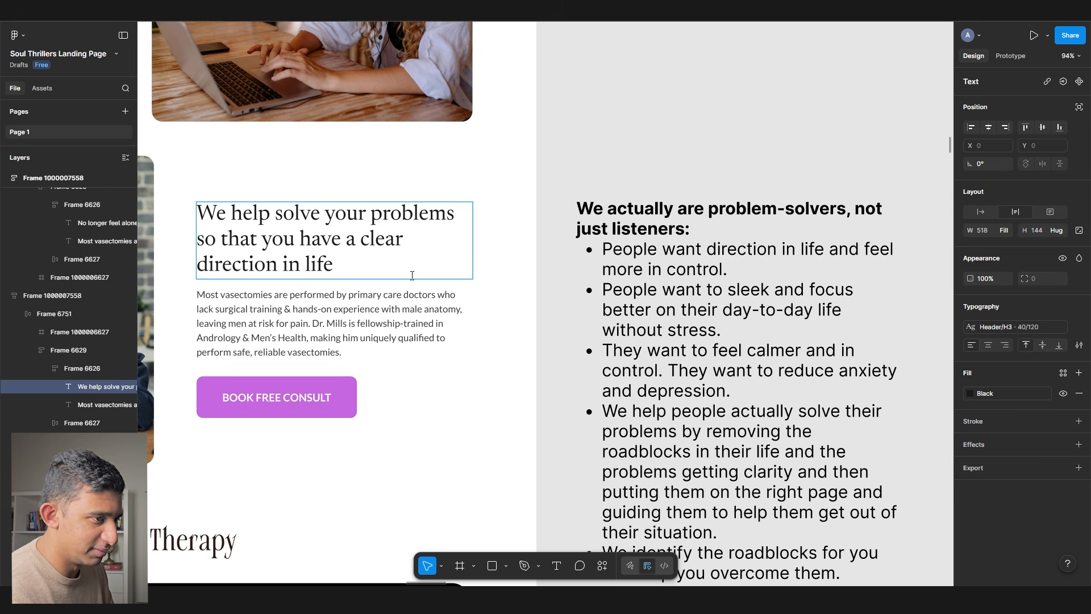
pyautogui.scroll(-2, 412, 275)
pyautogui.hotkey('ctrl', 'a')
pyautogui.hotkey('ctrl', 'c')
pyautogui.hotkey('alt', 'Tab')
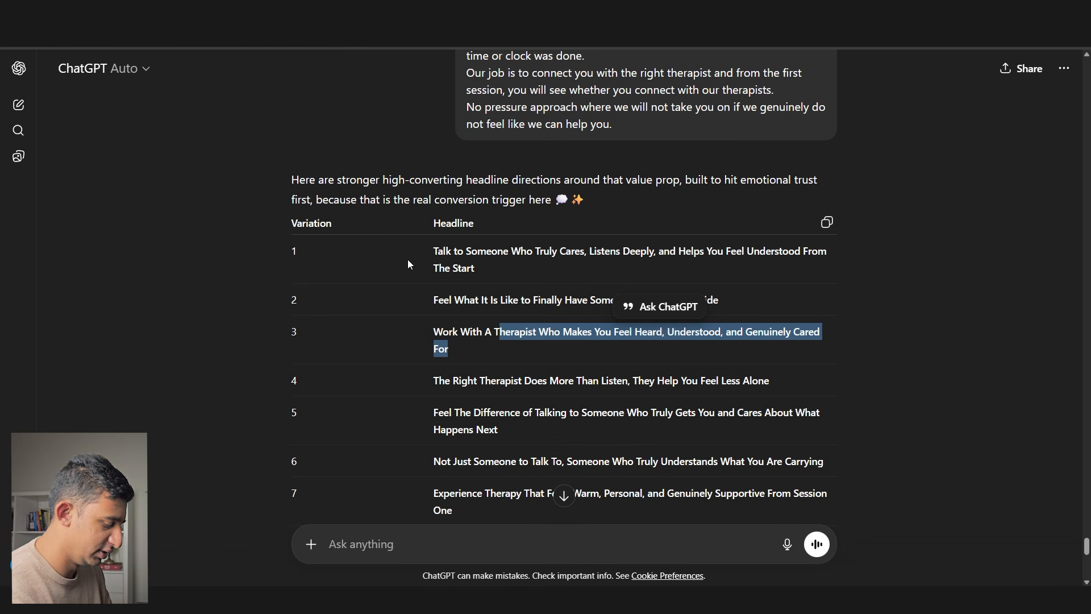
# - Ask ChatGPT to make the pasted new heading higher converting and review its suggestions
pyautogui.write('make this higher converting')
pyautogui.hotkey('shift', 'Return')
pyautogui.hotkey('shift', 'Return')
pyautogui.hotkey('ctrl', 'v')
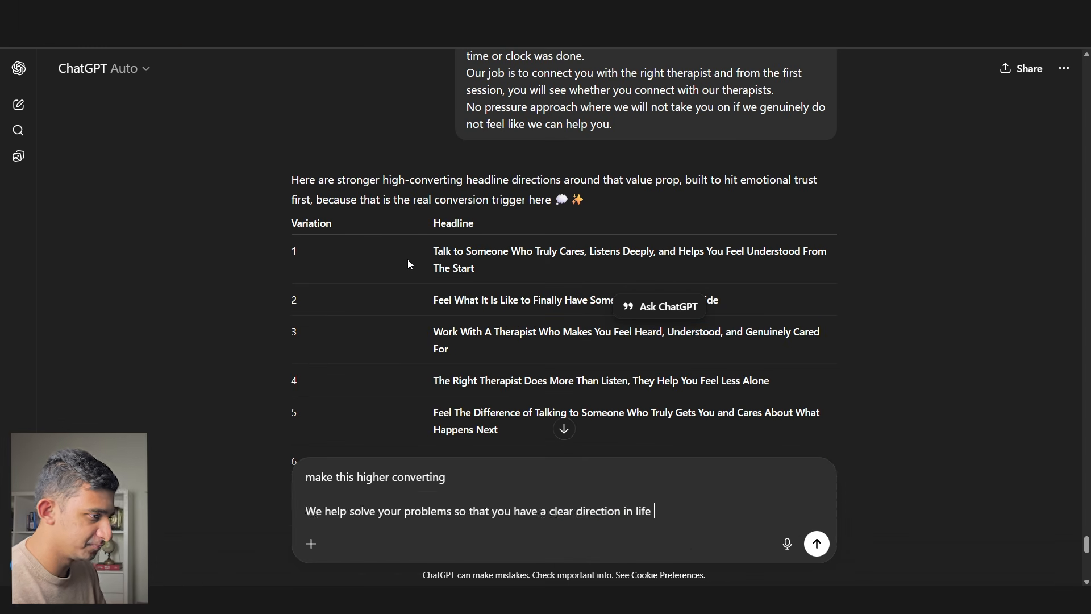
pyautogui.press('Return')
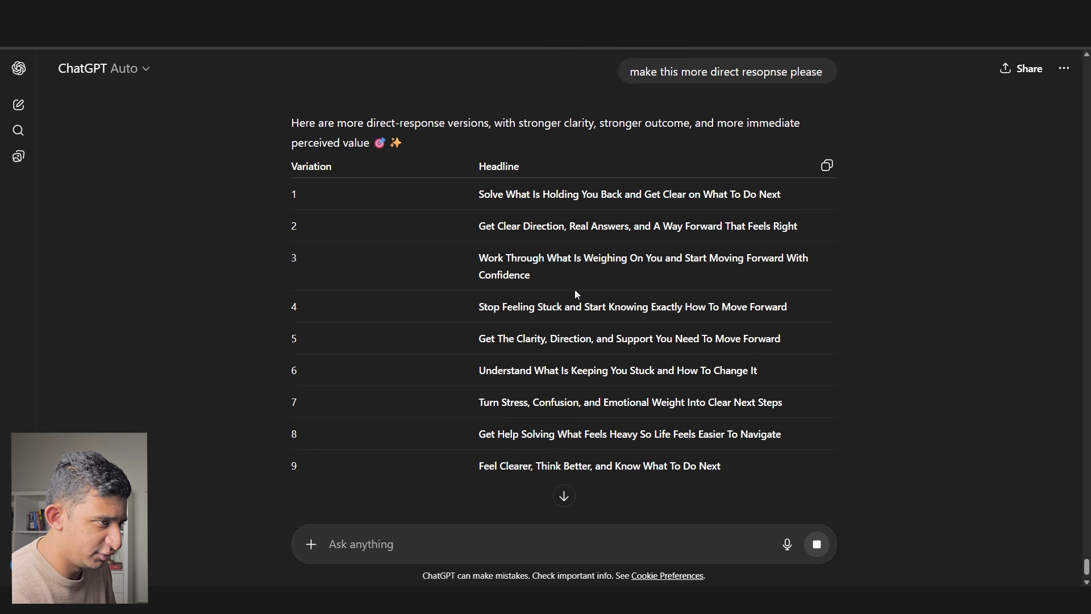
pyautogui.moveTo(574, 295); pyautogui.dragTo(565, 325)
pyautogui.moveTo(527, 370); pyautogui.dragTo(715, 378)
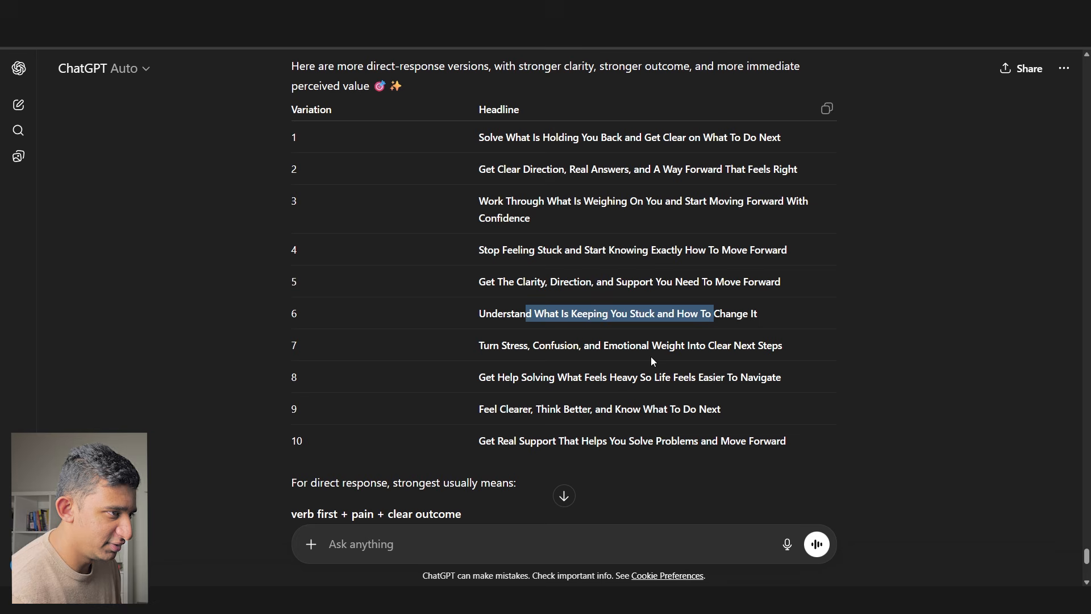
# - Ask ChatGPT for another word for 'direction' and pick 'guidance'
pyautogui.write('another word for direction')
pyautogui.press('Return')
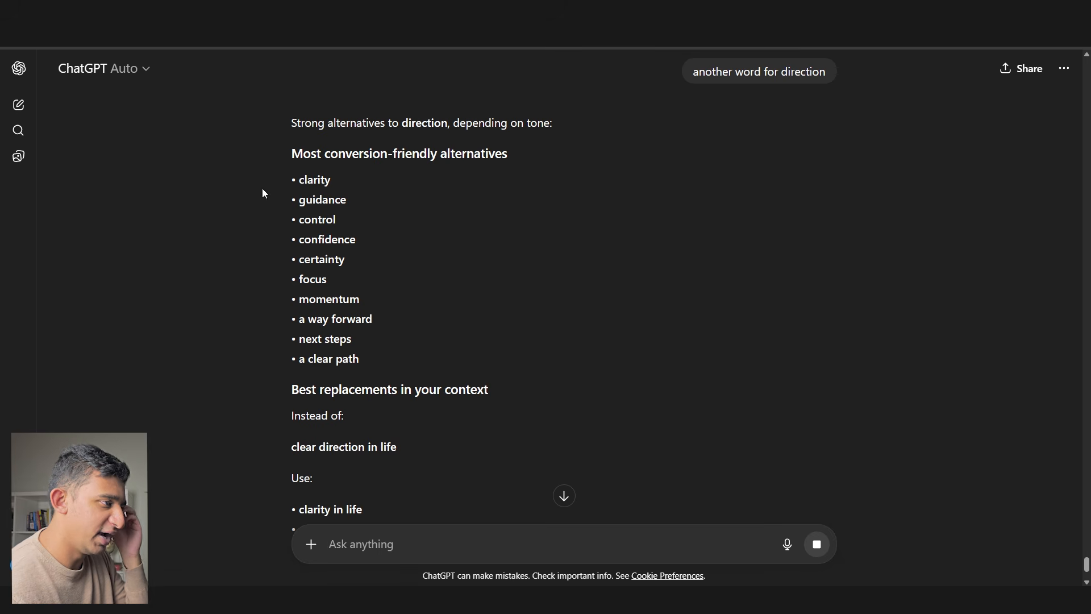
pyautogui.tripleClick(331, 200)
pyautogui.doubleClick(331, 201)
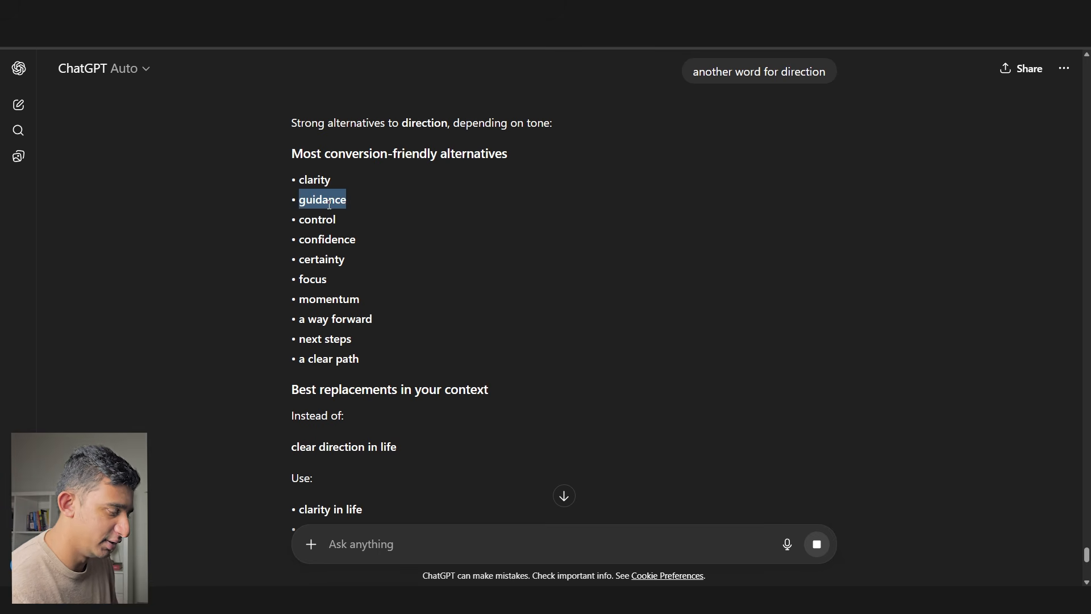
pyautogui.hotkey('alt', 'Tab')
pyautogui.hscroll(-3, 398, 233)
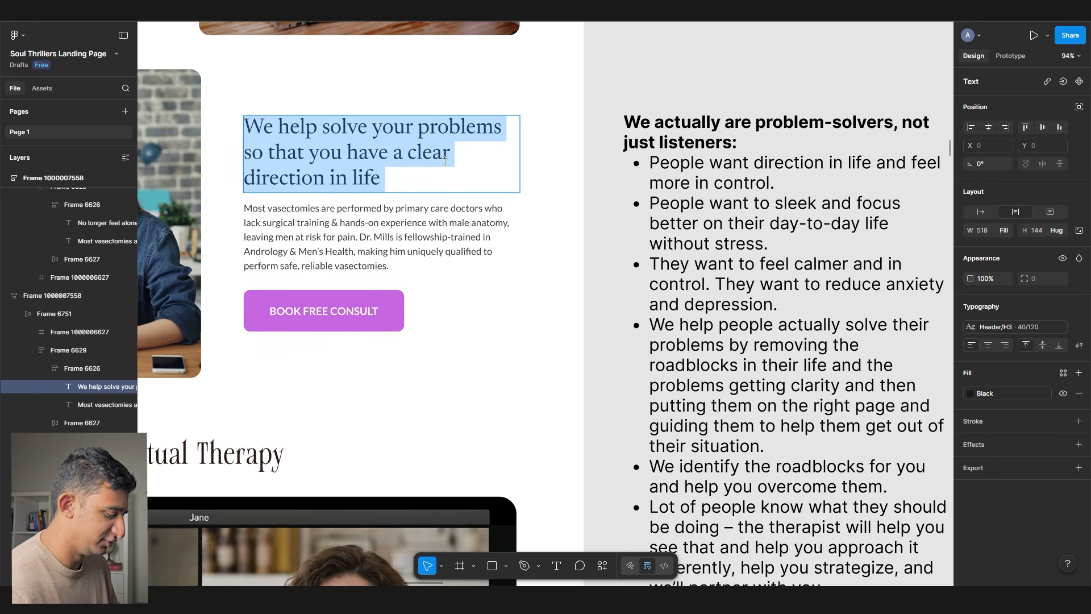
# - Retype the heading as 'We guide you on the right path so that you can feel more capable handling life'
pyautogui.write('Gui')
pyautogui.press('BackSpace')
pyautogui.press('BackSpace')
pyautogui.press('BackSpace')
pyautogui.write('We guide you on the right path')
pyautogui.hscroll(-2, 400, 172)
pyautogui.moveTo(364, 170); pyautogui.dragTo(292, 139)
pyautogui.press('Escape')
pyautogui.doubleClick(347, 169)
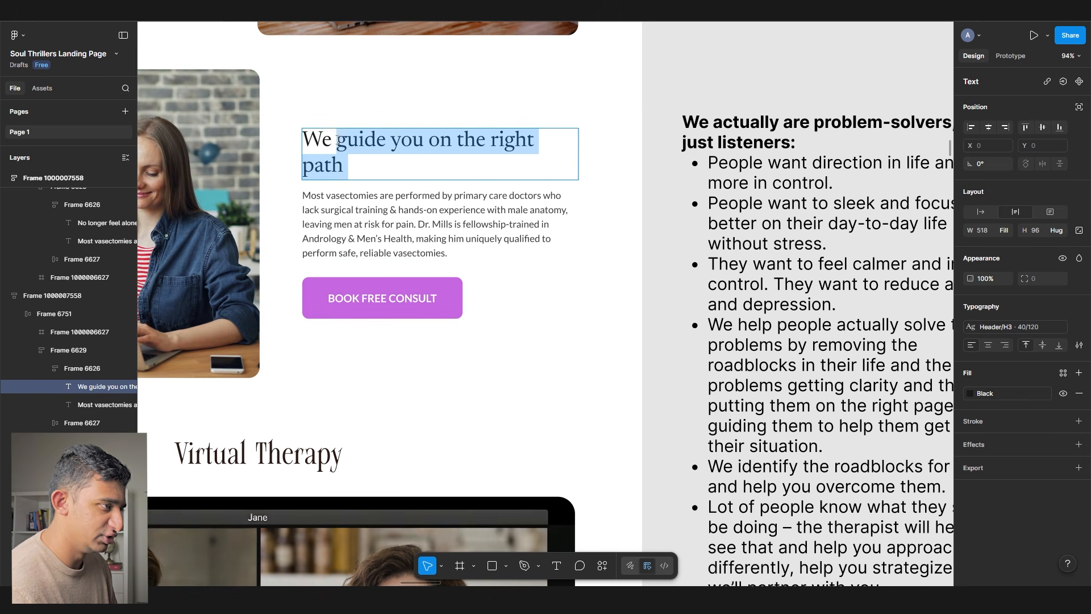
pyautogui.click(347, 168)
pyautogui.write('so that you can feel more')
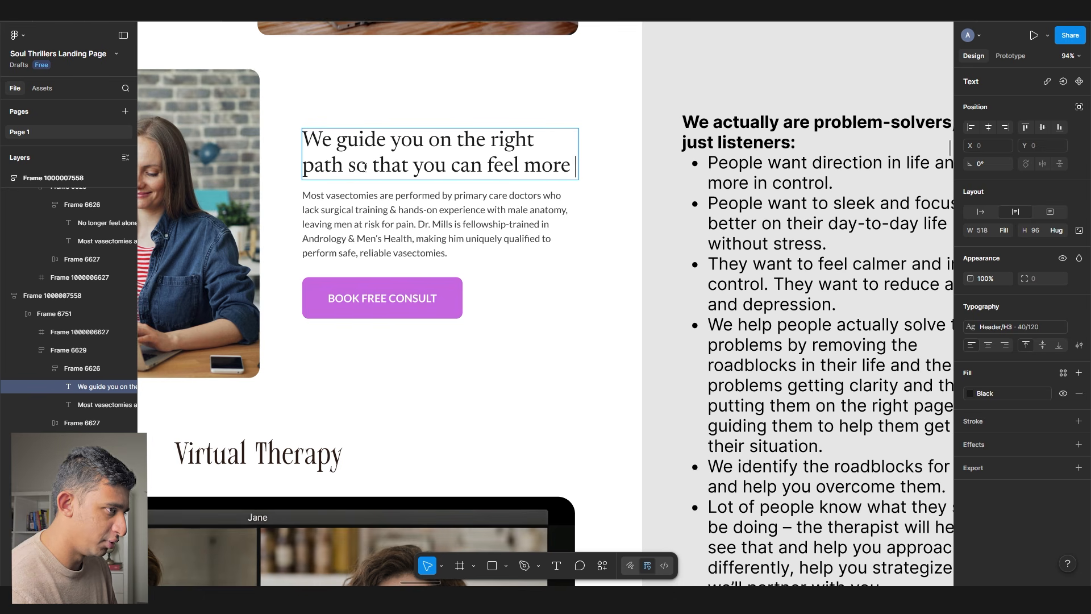
pyautogui.scroll(-3, 798, 331)
pyautogui.scroll(3, 538, 384)
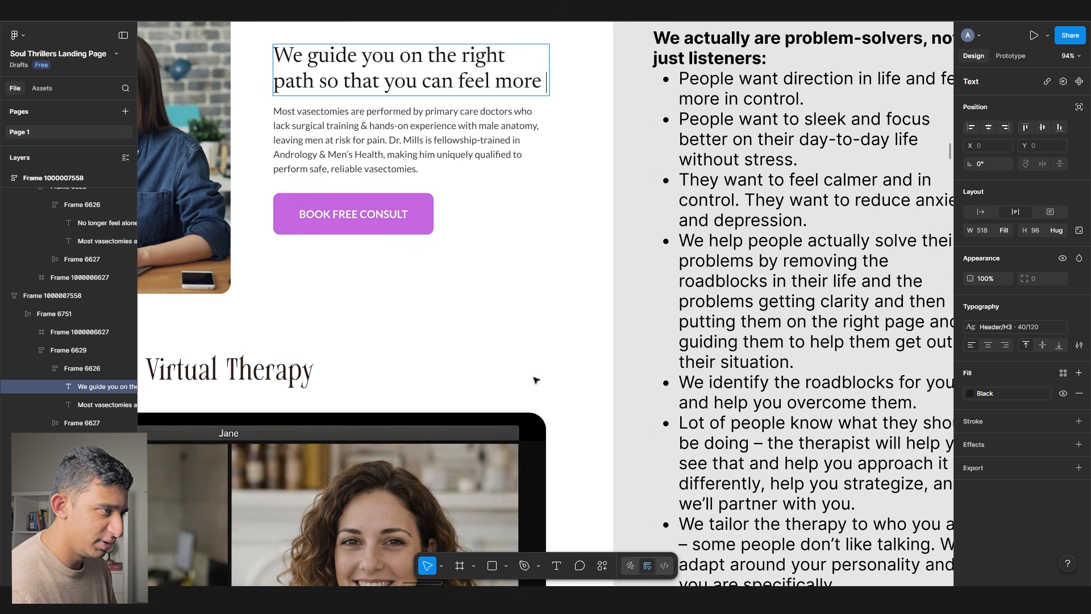
pyautogui.write('capab')
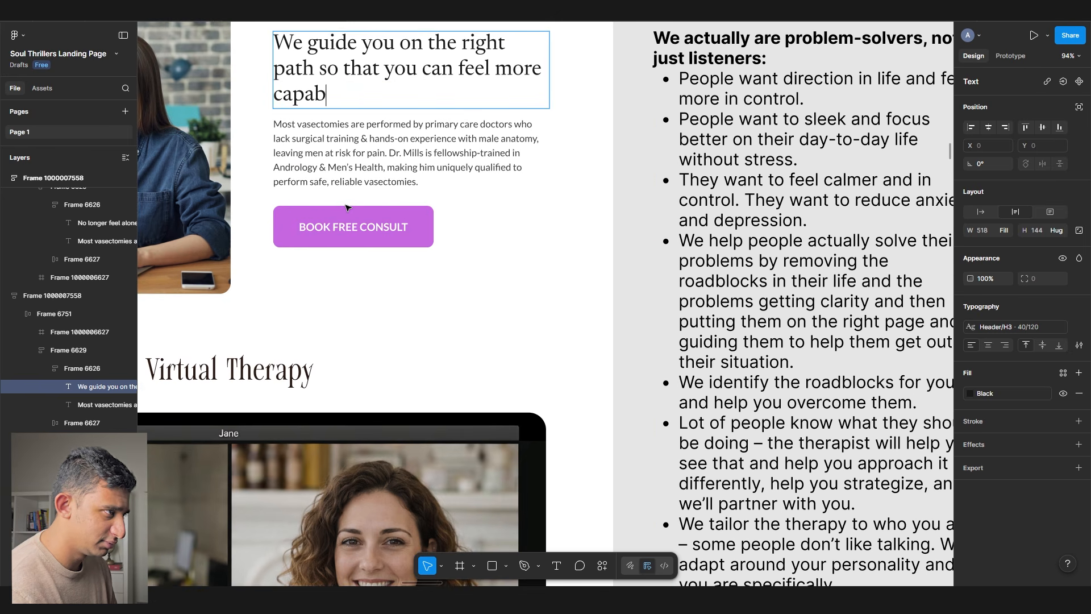
pyautogui.write('le handling life')
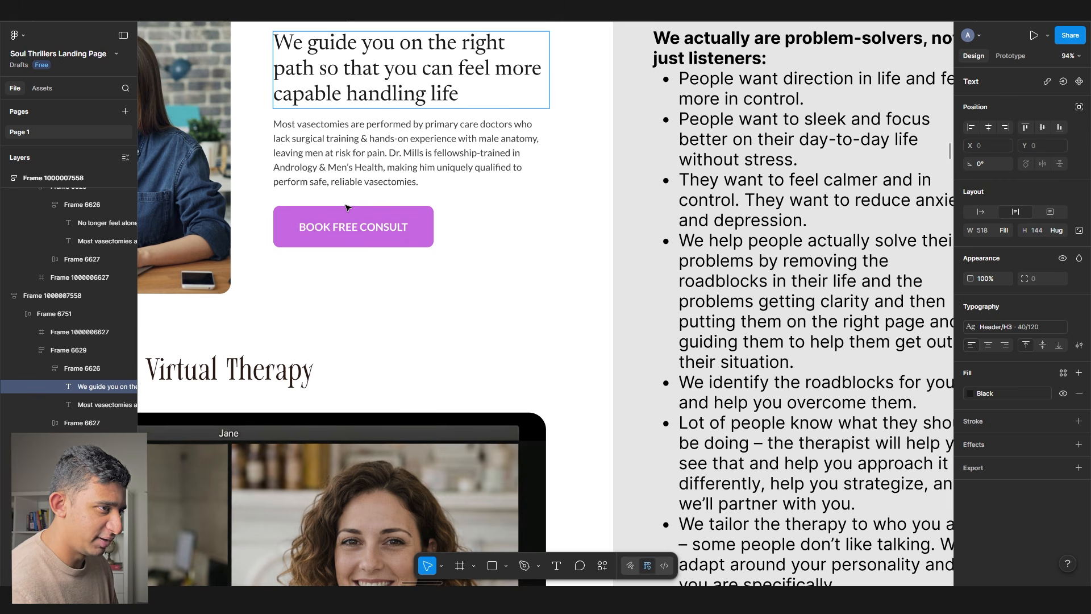
# - Correct 'sleek' to 'sleep' in the notes bullet list
pyautogui.hscroll(3, 546, 166)
pyautogui.moveTo(708, 212); pyautogui.dragTo(671, 170)
pyautogui.doubleClick(676, 173)
pyautogui.write('sleep')
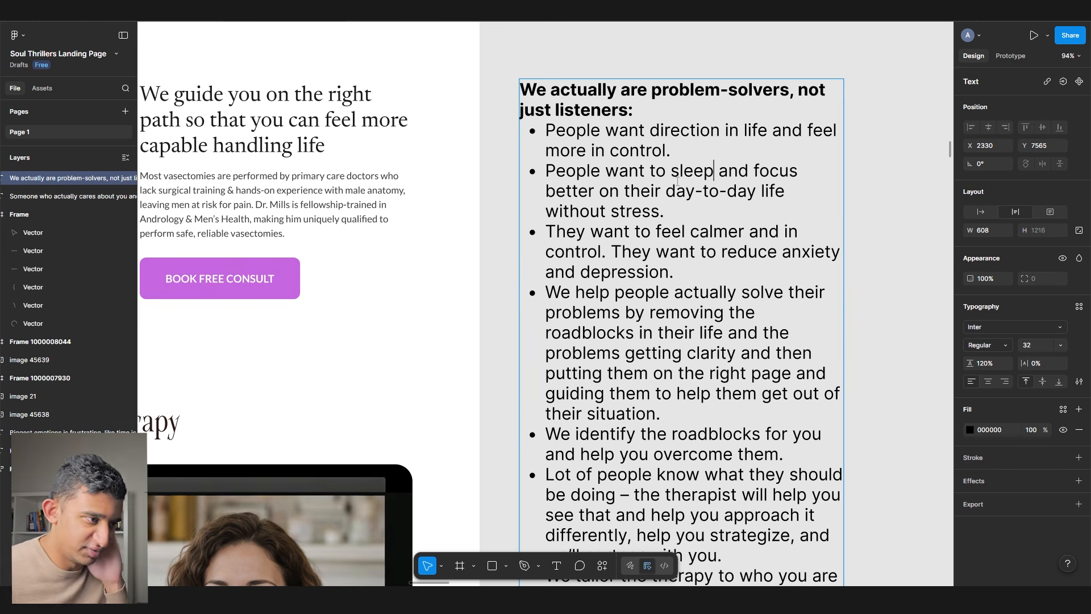
pyautogui.scroll(-1, 693, 234)
pyautogui.tripleClick(634, 410)
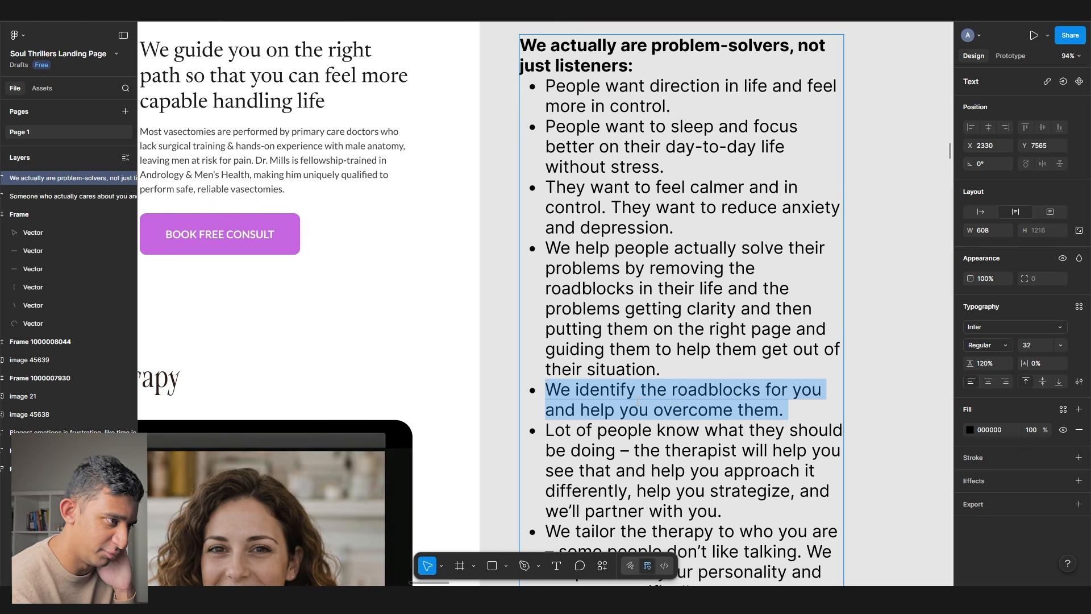
pyautogui.scroll(3, 538, 348)
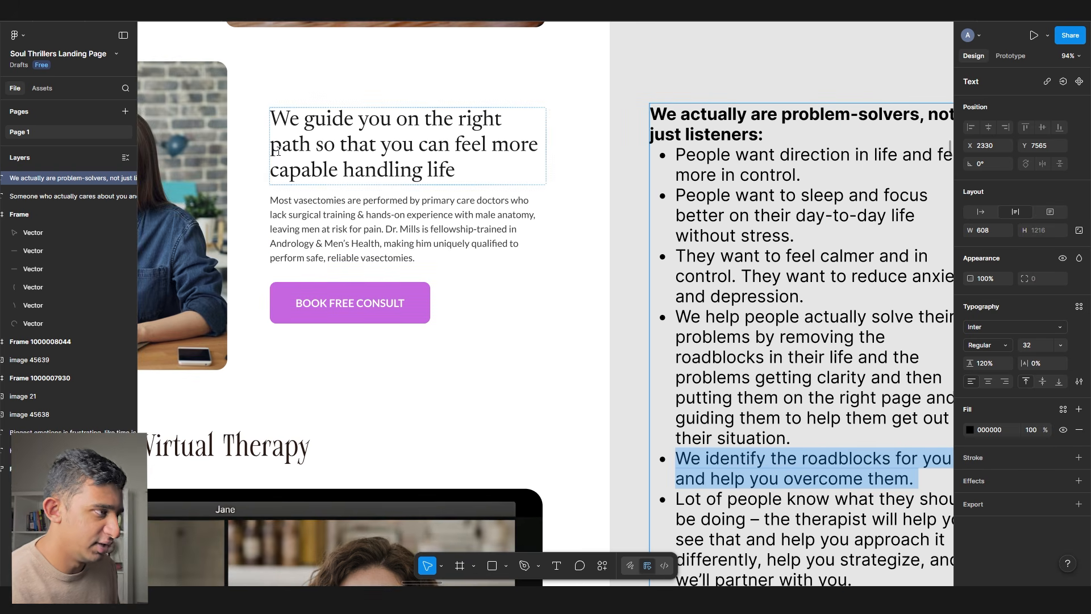
pyautogui.scroll(3, 390, 157)
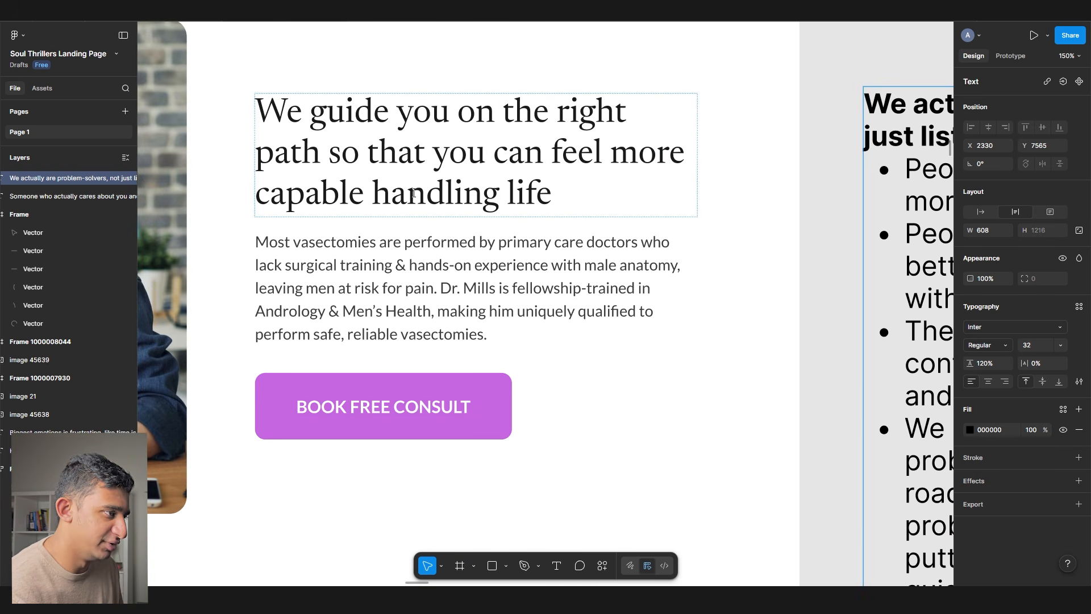
# - Change the heading ending to 'more calm and capable handling life' and delete 'that' and 'can'
pyautogui.doubleClick(640, 183)
pyautogui.moveTo(640, 182); pyautogui.dragTo(662, 232)
pyautogui.write('more calm and capa')
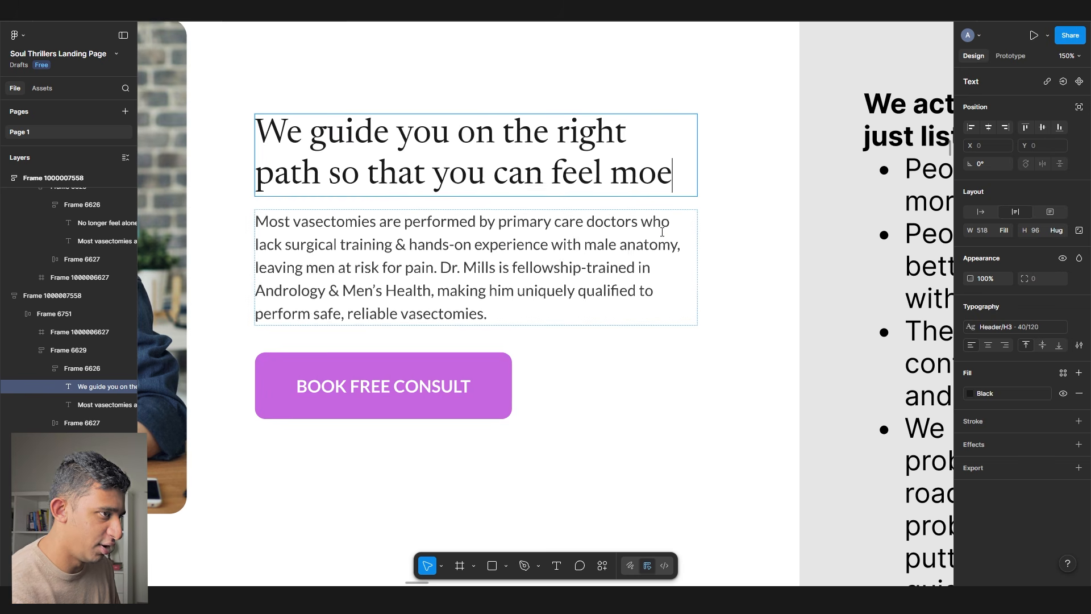
pyautogui.write('ble handling life')
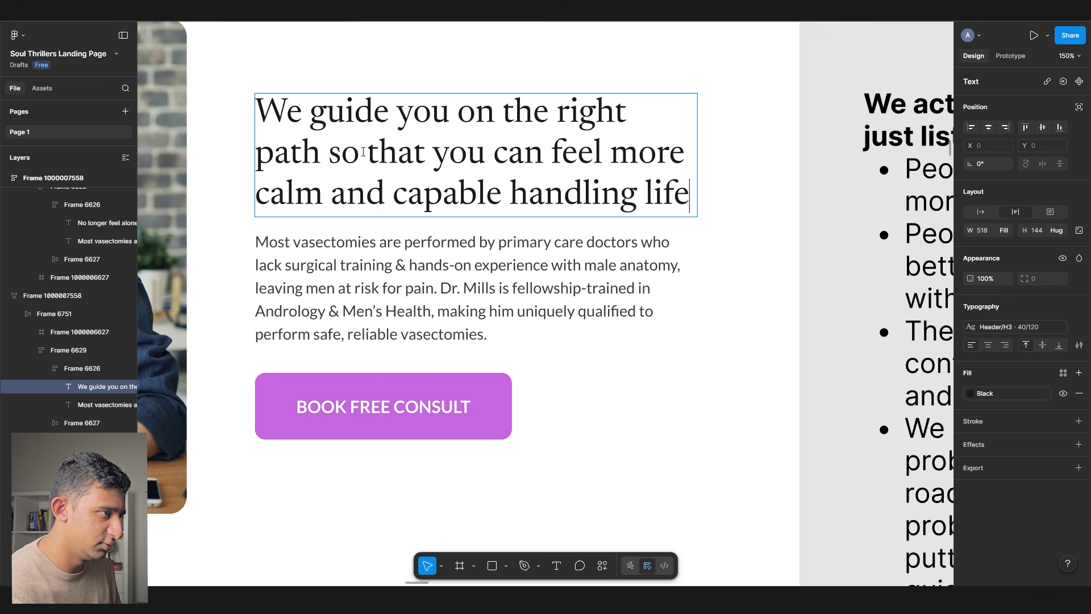
pyautogui.doubleClick(391, 153)
pyautogui.press('BackSpace')
pyautogui.press('BackSpace')
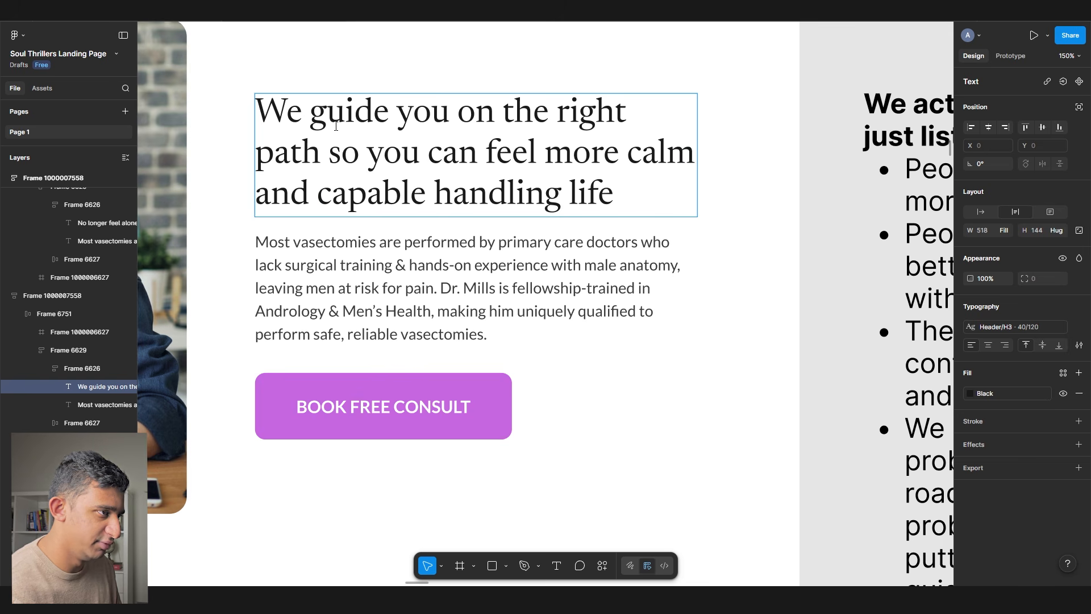
pyautogui.moveTo(484, 158); pyautogui.dragTo(373, 159)
pyautogui.tripleClick(463, 160)
pyautogui.click(463, 160)
pyautogui.doubleClick(463, 160)
pyautogui.press('BackSpace')
pyautogui.press('BackSpace')
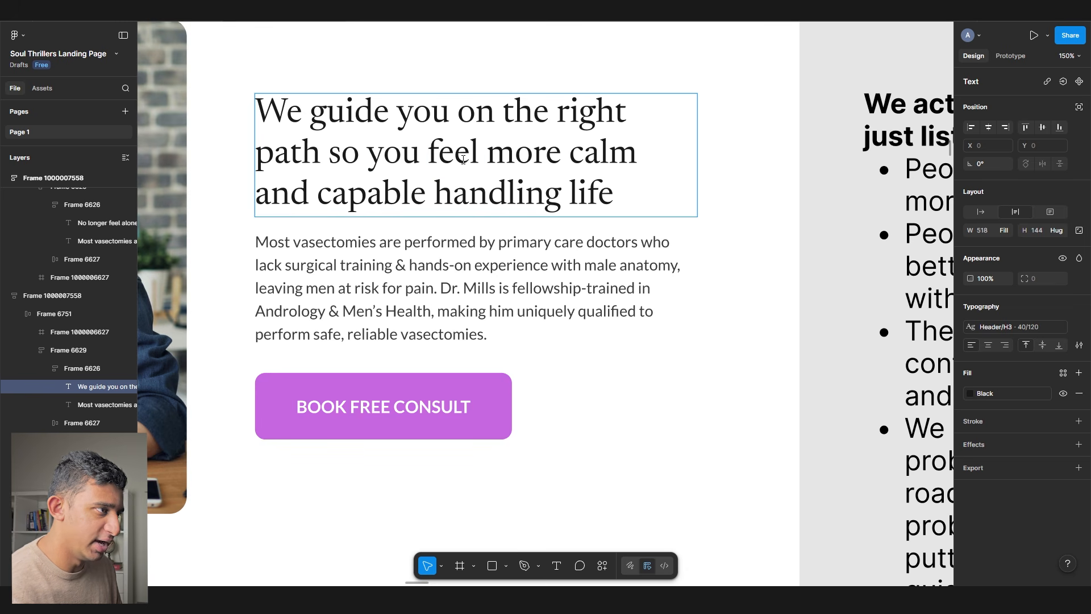
pyautogui.scroll(-3, 448, 195)
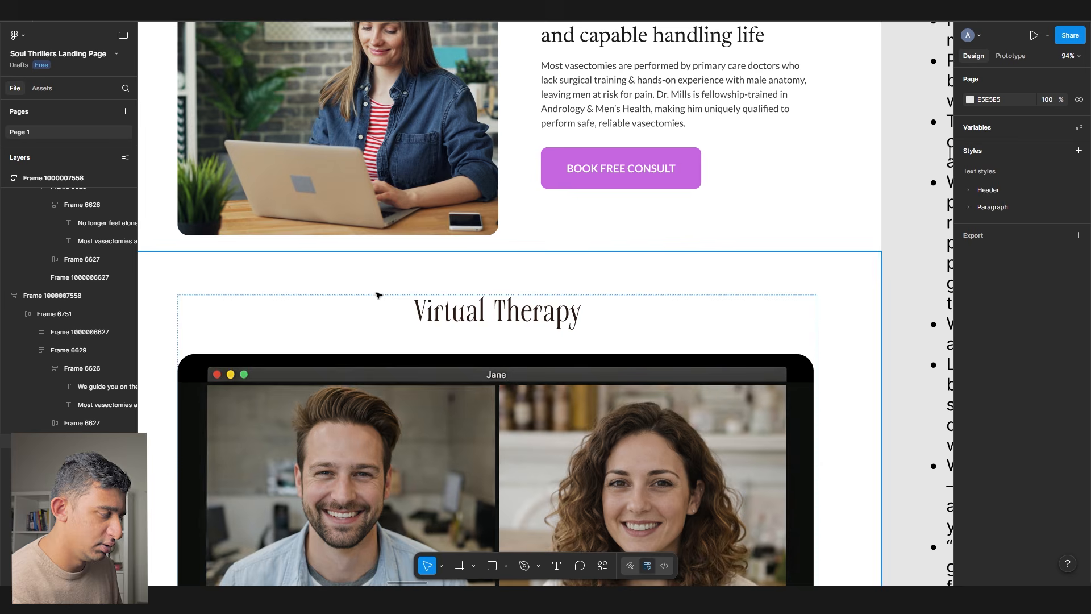
# - Select the Virtual Therapy section and its three bullets in the notes text
pyautogui.keyDown('ctrl'); pyautogui.click(455, 311); pyautogui.keyUp('ctrl')
pyautogui.scroll(-10, 452, 311)
pyautogui.hscroll(-4, 348, 312)
pyautogui.scroll(-5, 357, 347)
pyautogui.doubleClick(332, 331)
pyautogui.scroll(-10, 332, 331)
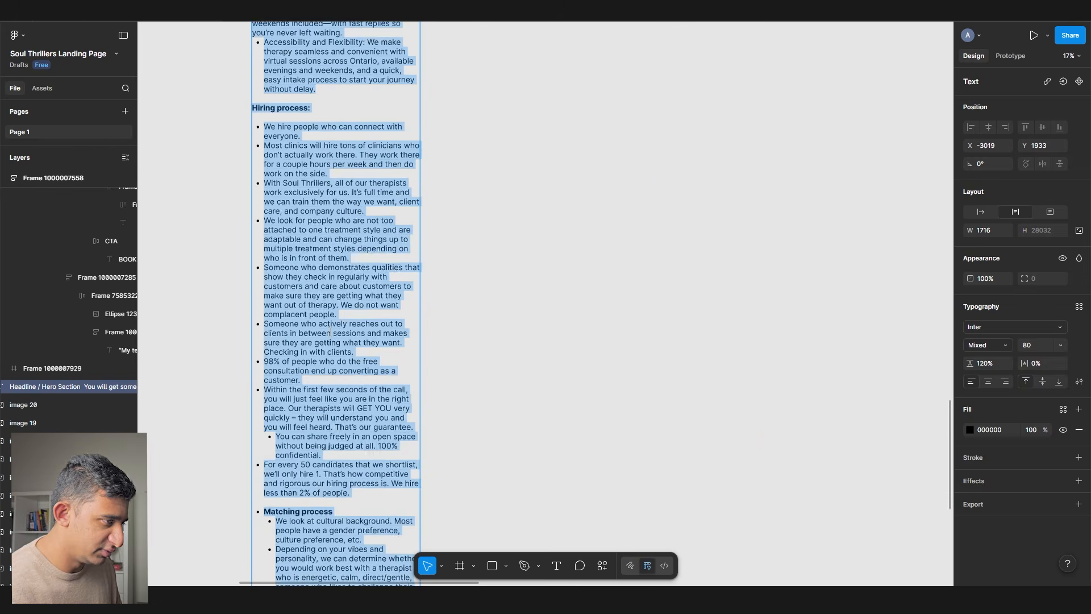
pyautogui.scroll(5, 331, 331)
pyautogui.scroll(5, 330, 331)
pyautogui.moveTo(329, 397); pyautogui.dragTo(252, 274)
pyautogui.press('super+c')
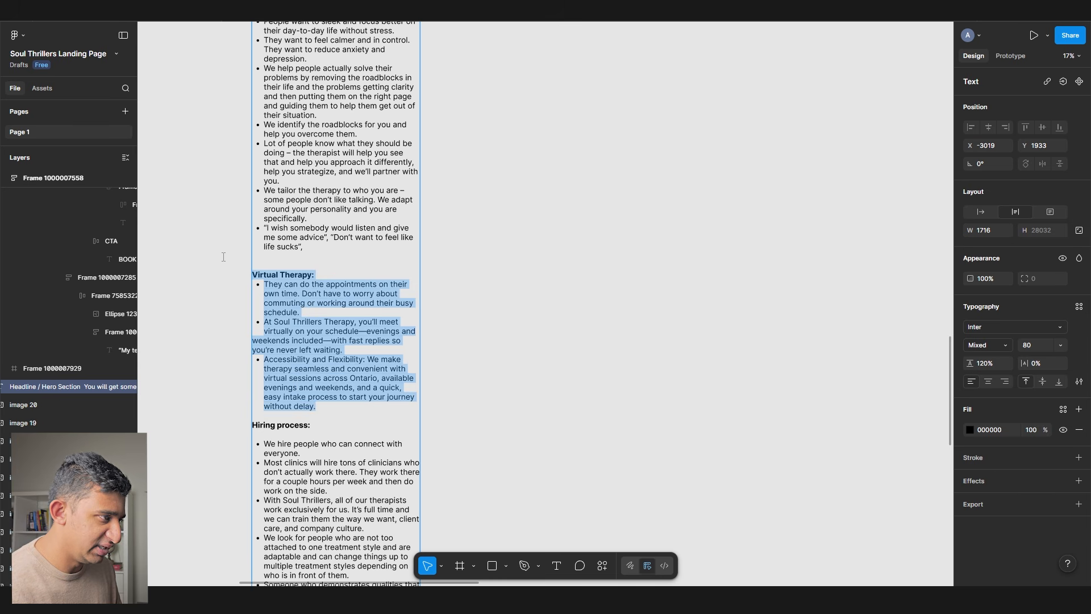
pyautogui.scroll(2, 675, 319)
pyautogui.hscroll(5, 675, 319)
pyautogui.click(586, 362)
# - Paste the Virtual Therapy notes as a text block beside the landing page
pyautogui.click(588, 107)
pyautogui.hotkey('ctrl', 'shift', 'r')
pyautogui.scroll(4, 587, 107)
pyautogui.moveTo(587, 108); pyautogui.dragTo(607, 208)
pyautogui.doubleClick(608, 210)
# - Ask ChatGPT for high-converting headlines around the pasted Virtual Therapy copy
pyautogui.hotkey('alt', 'Tab')
pyautogui.write('c')
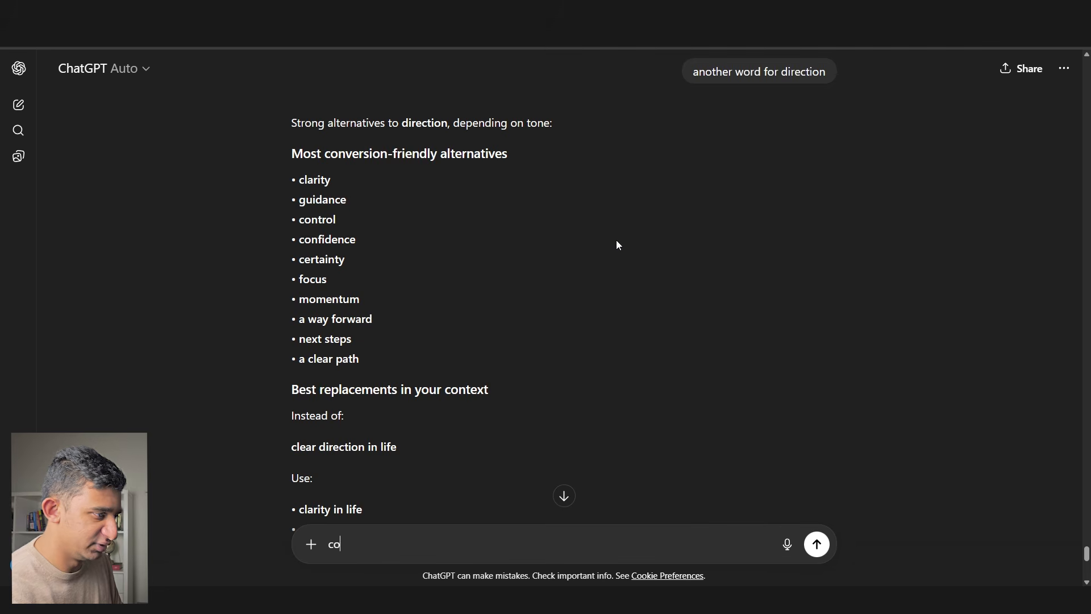
pyautogui.write('ome upo with high converting headlines aroudn this')
pyautogui.hotkey('shift', 'Return')
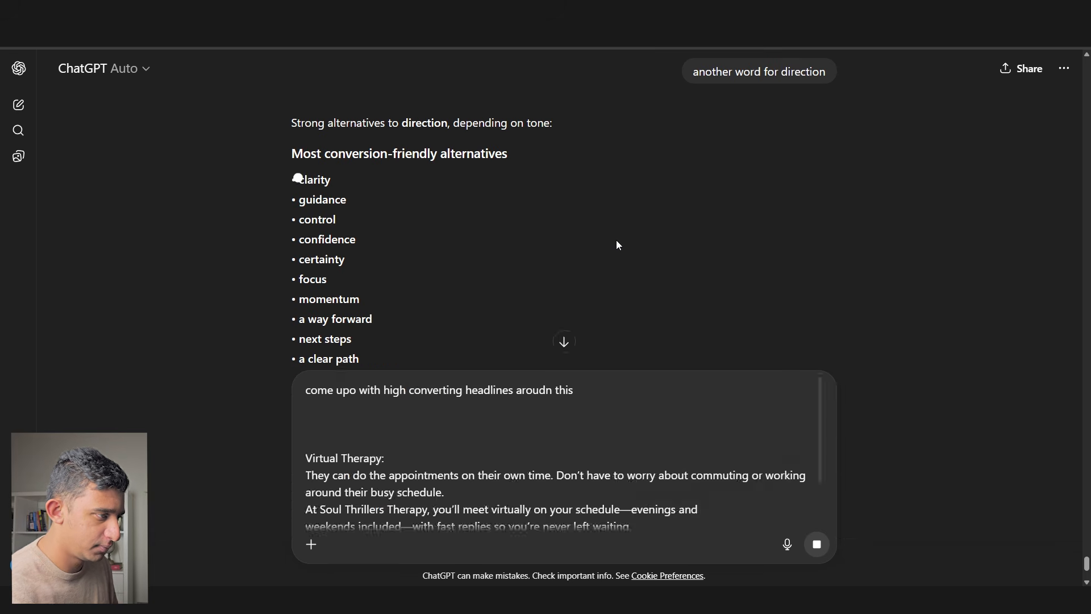
pyautogui.hotkey('ctrl', 'v')
pyautogui.press('Return')
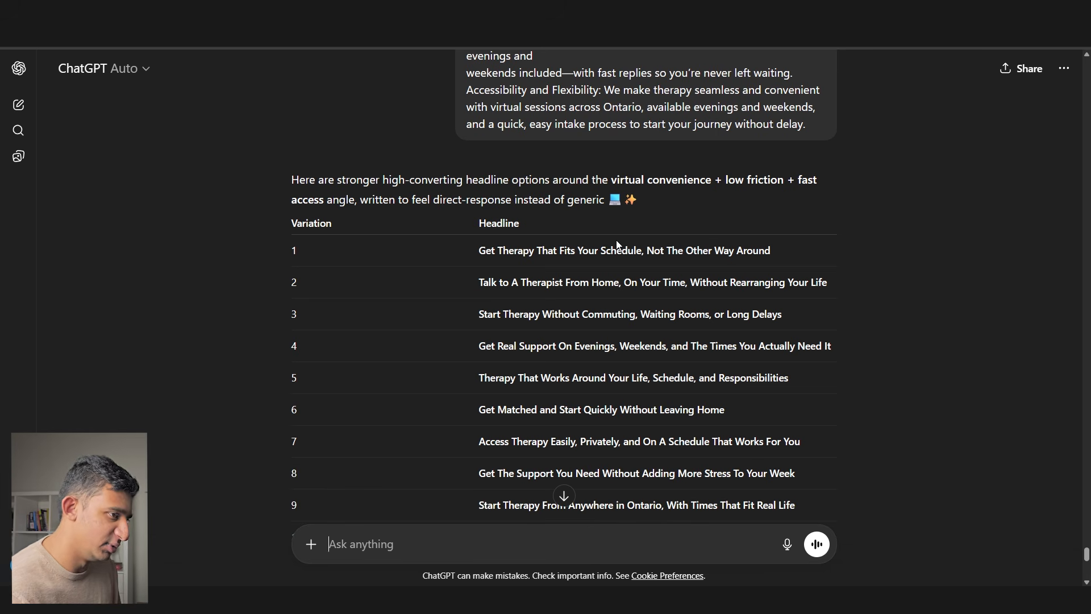
# - Copy headline option 2 from ChatGPT's table and return to Figma
pyautogui.tripleClick(609, 278)
pyautogui.hotkey('ctrl', 'c')
pyautogui.hotkey('alt', 'Tab')
pyautogui.moveTo(355, 249); pyautogui.dragTo(464, 276)
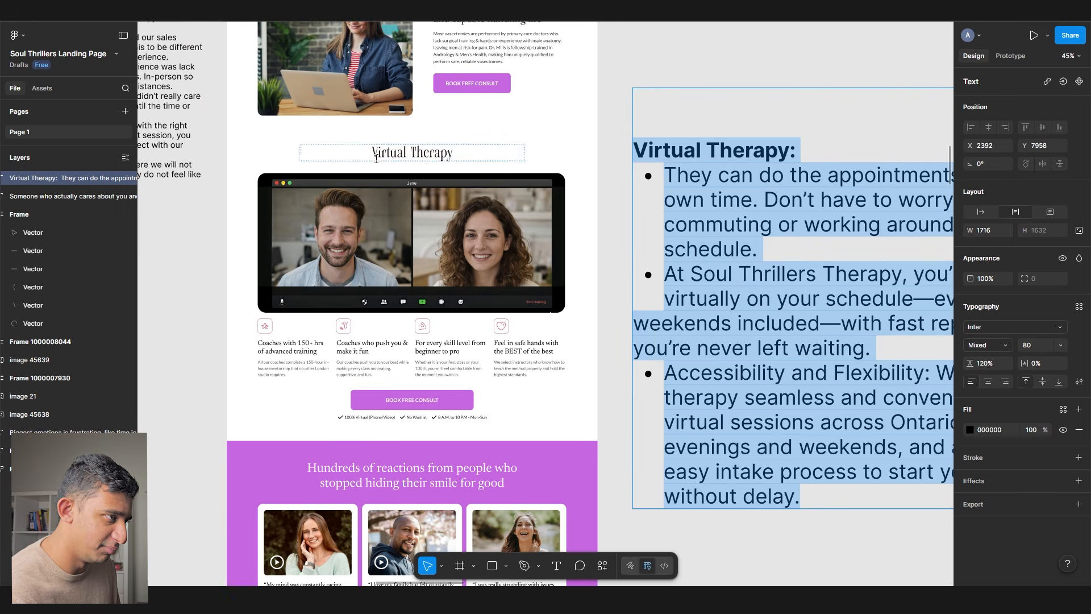
# - Paste the new headline over the Virtual Therapy heading and give it H2 style with Black fill
pyautogui.scroll(3, 441, 161)
pyautogui.doubleClick(452, 148)
pyautogui.hotkey('ctrl', 'a')
pyautogui.hotkey('ctrl', 'v')
pyautogui.press('Escape')
pyautogui.click(1011, 327)
pyautogui.click(932, 400)
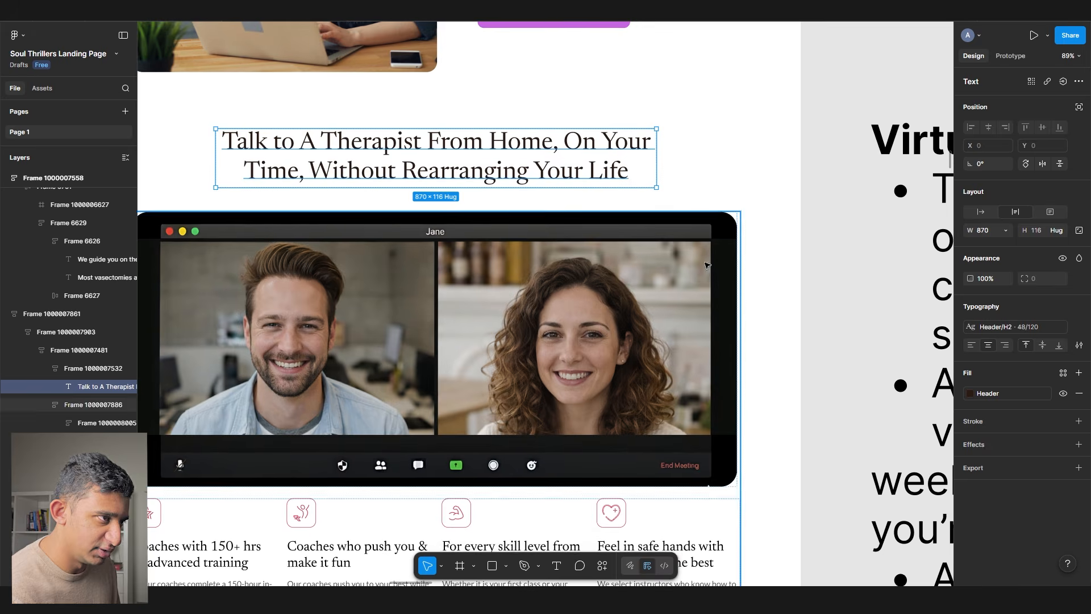
pyautogui.click(1002, 394)
pyautogui.click(878, 499)
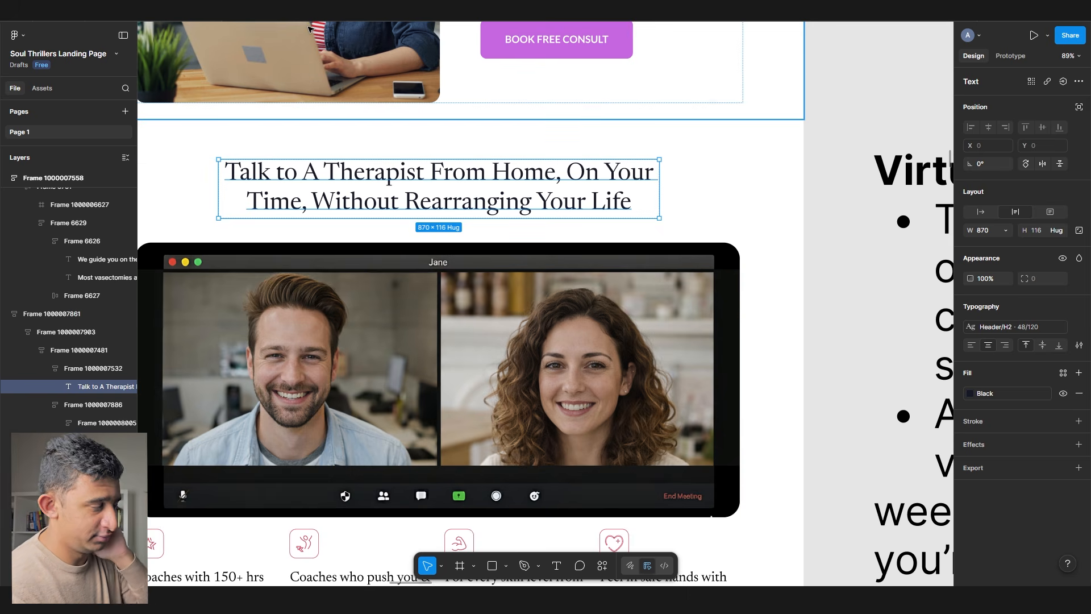
# - Rewrite the heading as 'Get support that fits your life with 100% flexible virtual sessions'
pyautogui.doubleClick(325, 173)
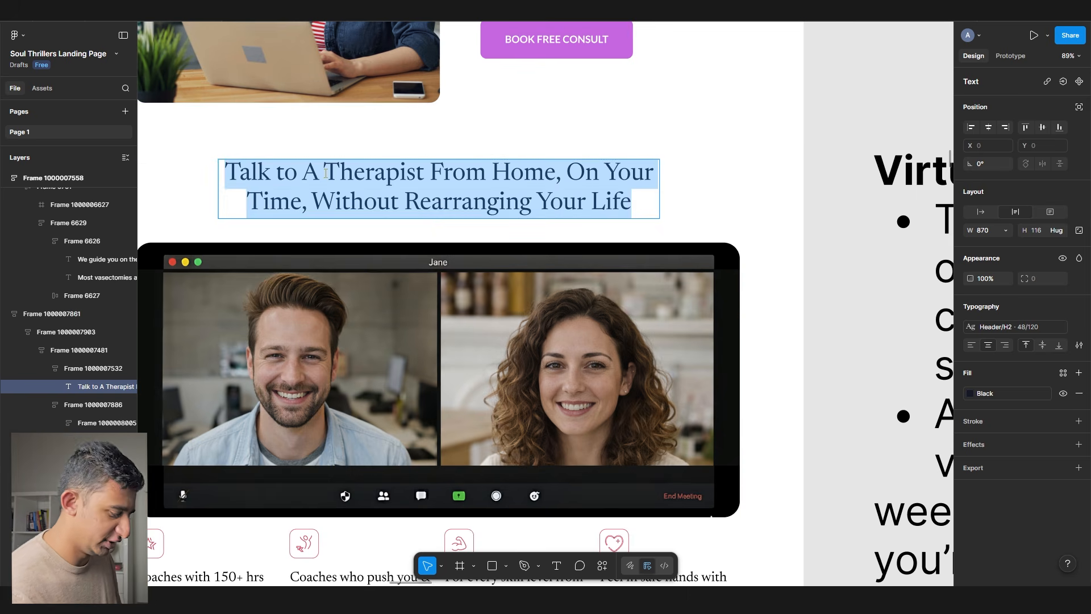
pyautogui.write('Get access to')
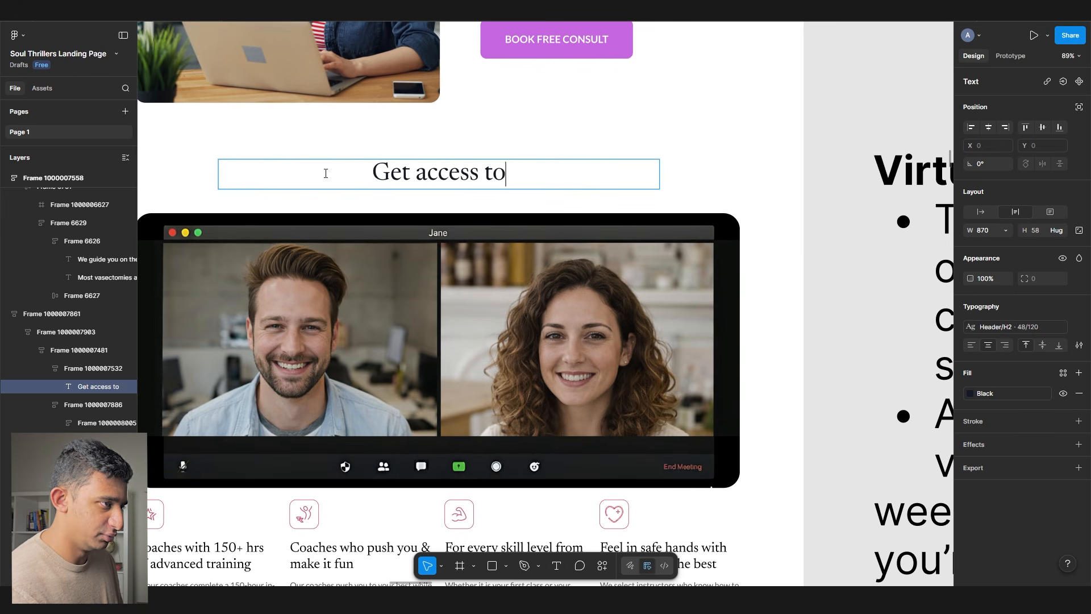
pyautogui.write(' 100% virtual sessions')
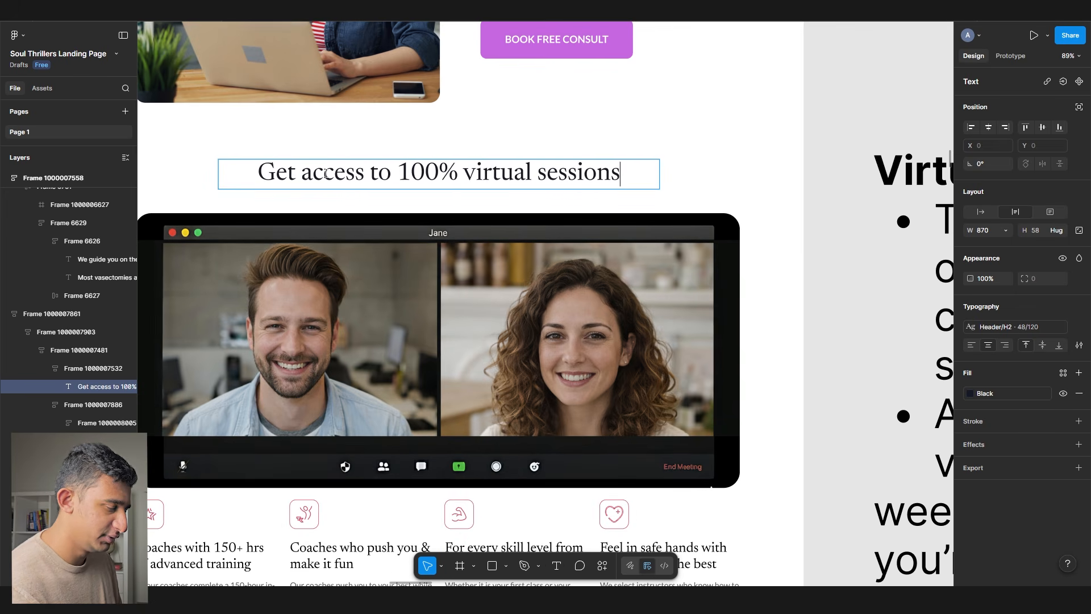
pyautogui.hscroll(2, 549, 260)
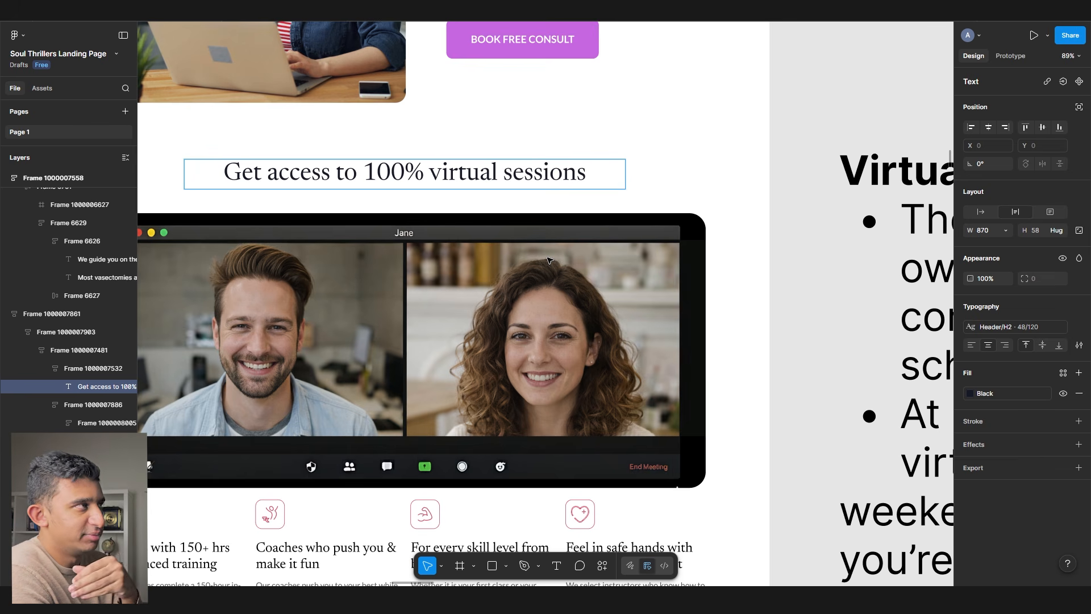
pyautogui.write('so that you')
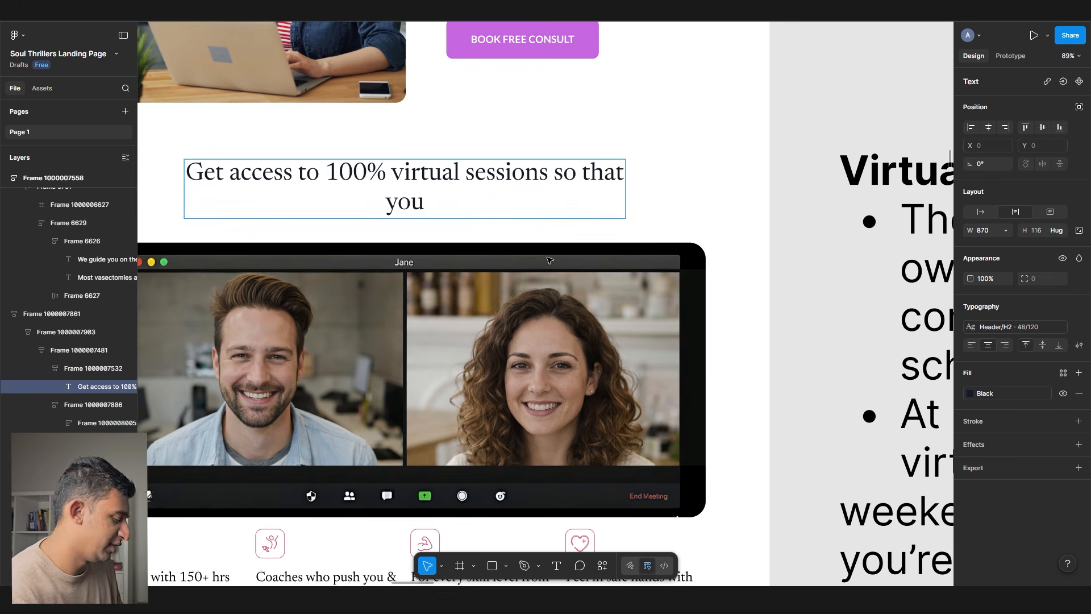
pyautogui.write(' get support around your life')
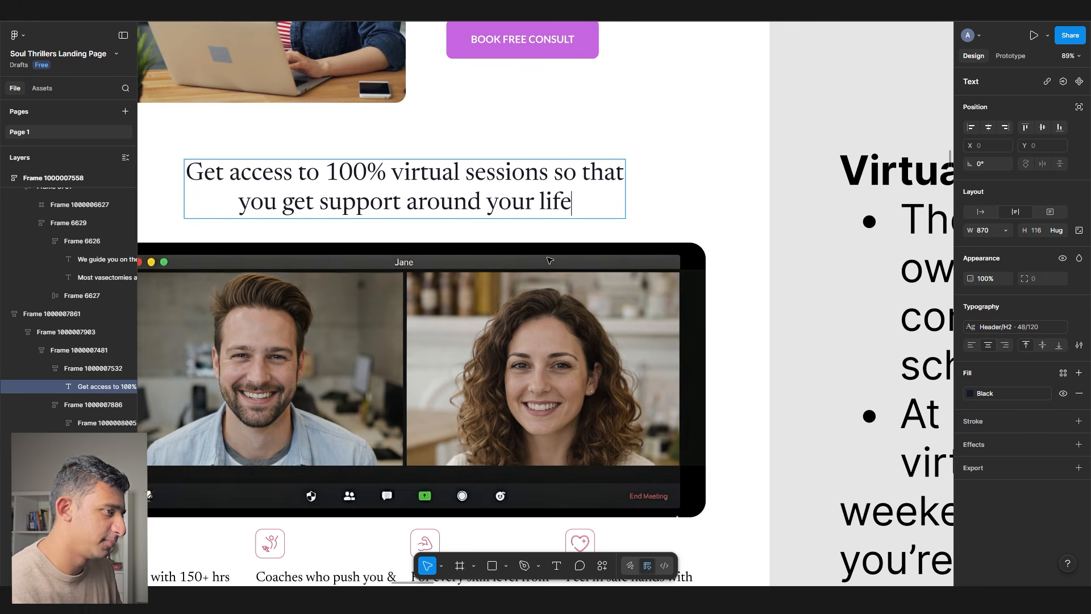
pyautogui.moveTo(572, 203); pyautogui.dragTo(176, 169)
pyautogui.press('BackSpace')
pyautogui.press('Return')
pyautogui.press('Return')
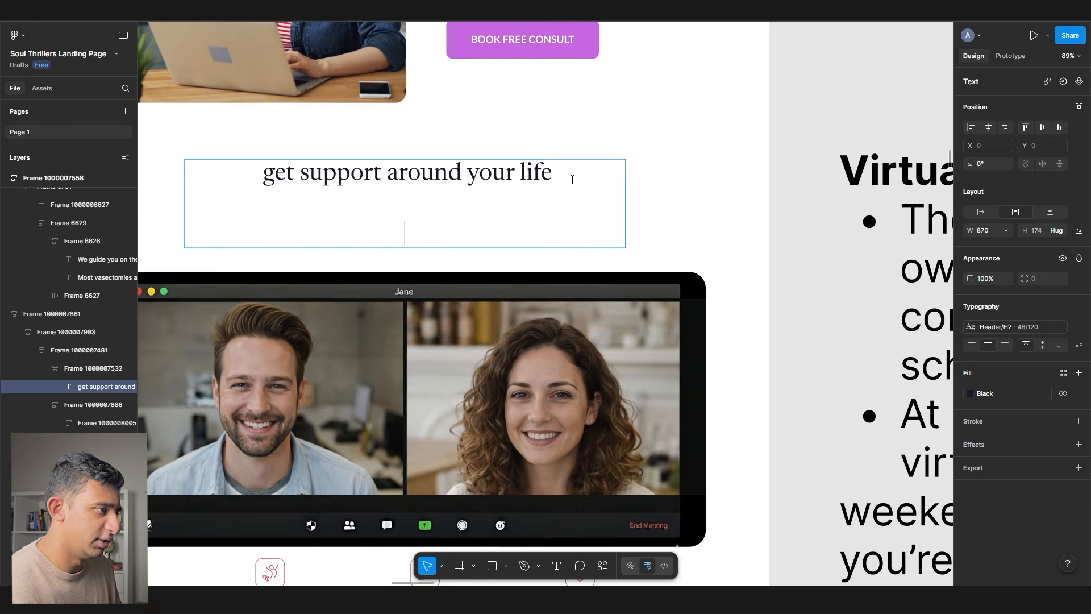
pyautogui.hotkey('ctrl', 'v')
pyautogui.moveTo(573, 179); pyautogui.dragTo(142, 170)
pyautogui.write('Get sup')
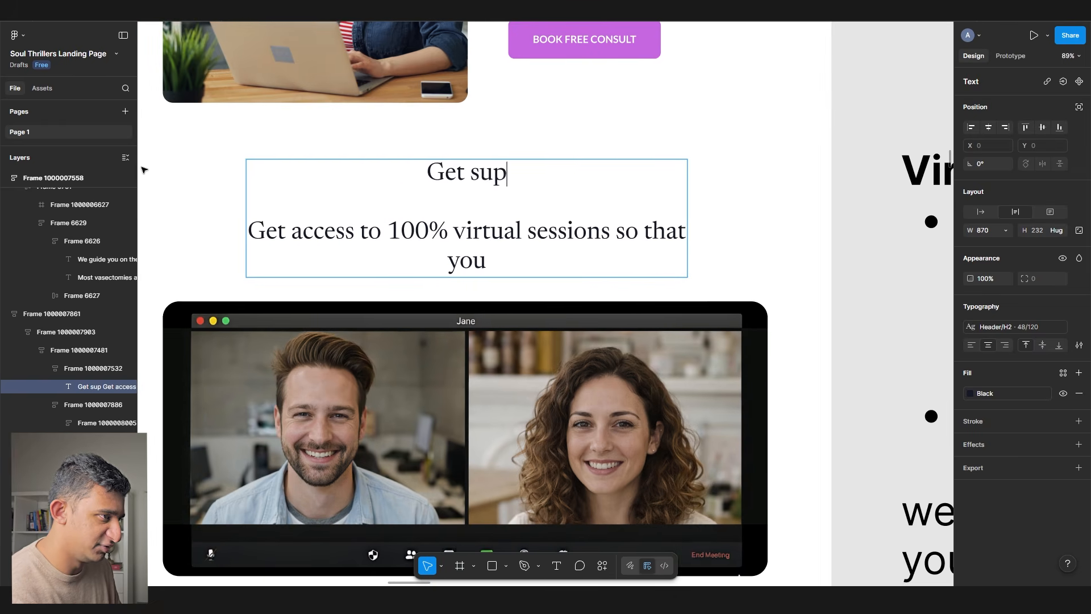
pyautogui.write('port that fits yoru life')
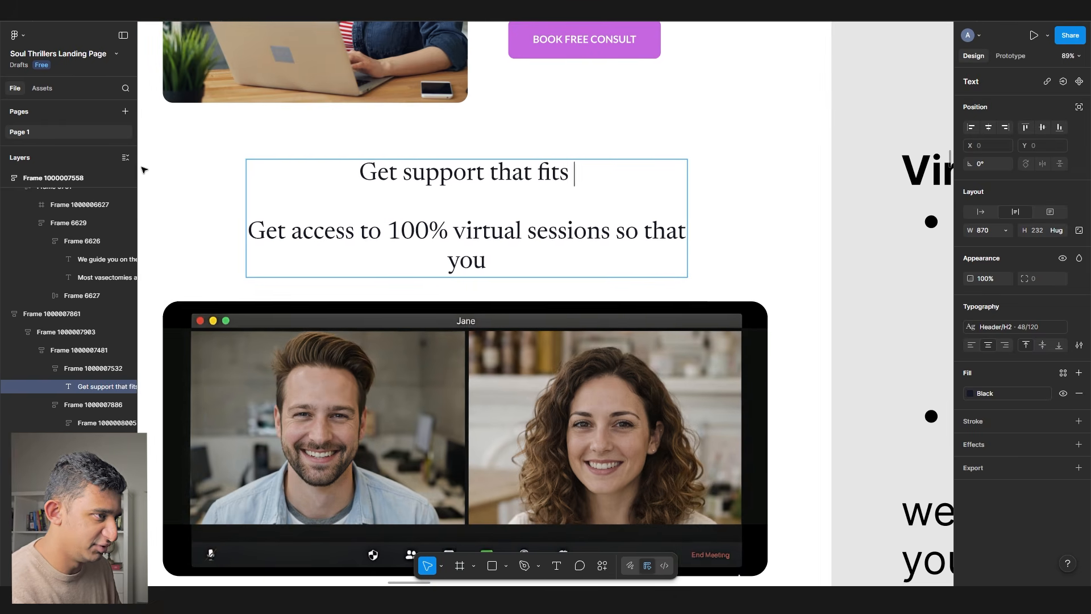
pyautogui.press('BackSpace')
pyautogui.press('BackSpace')
pyautogui.press('BackSpace')
pyautogui.press('BackSpace')
pyautogui.press('BackSpace')
pyautogui.press('BackSpace')
pyautogui.press('BackSpace')
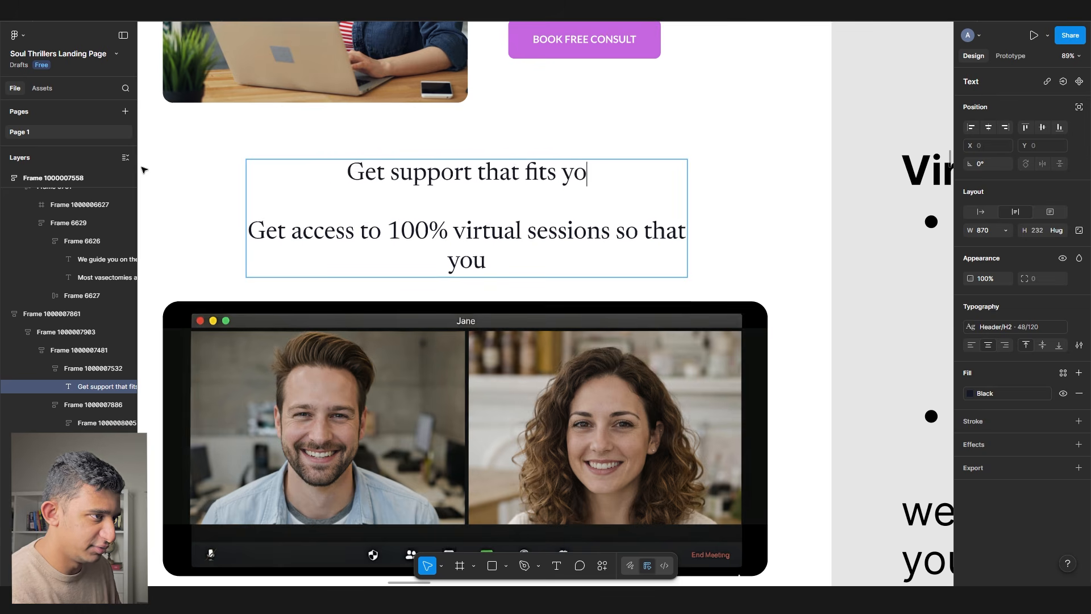
pyautogui.write('ur life with ')
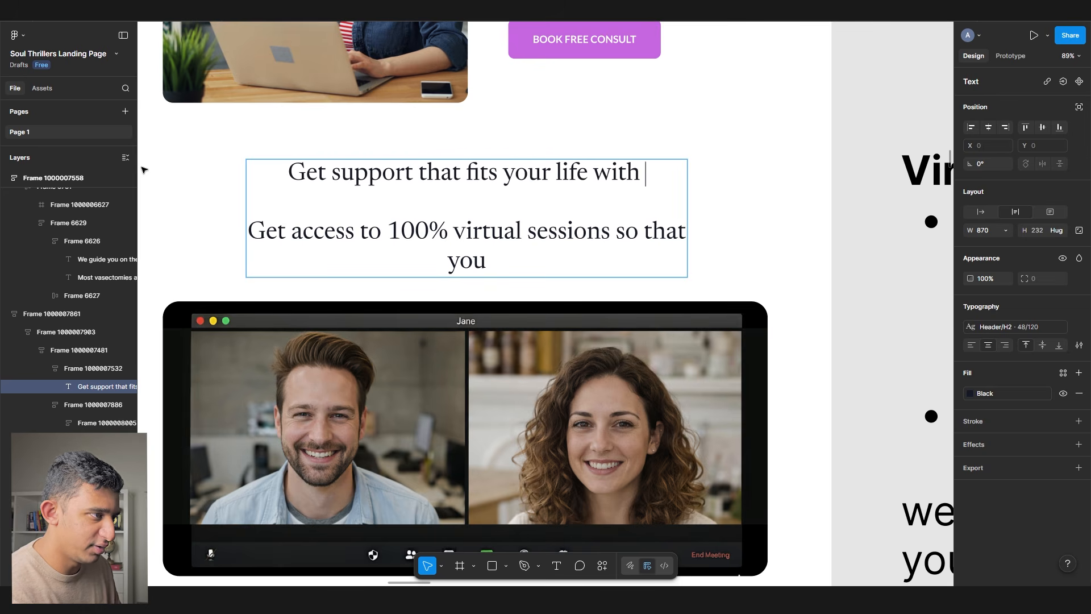
pyautogui.write('100% flexible virtual sessions')
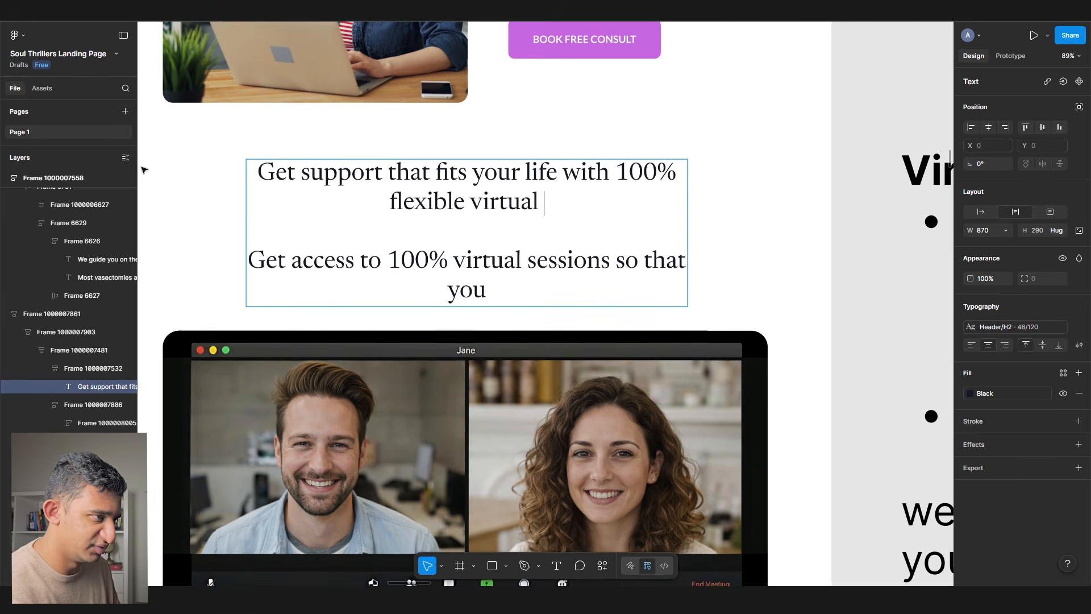
# - Delete the old virtual sessions sentence and insert 'busy' so it reads 'fits your busy life'
pyautogui.moveTo(236, 261); pyautogui.dragTo(763, 370)
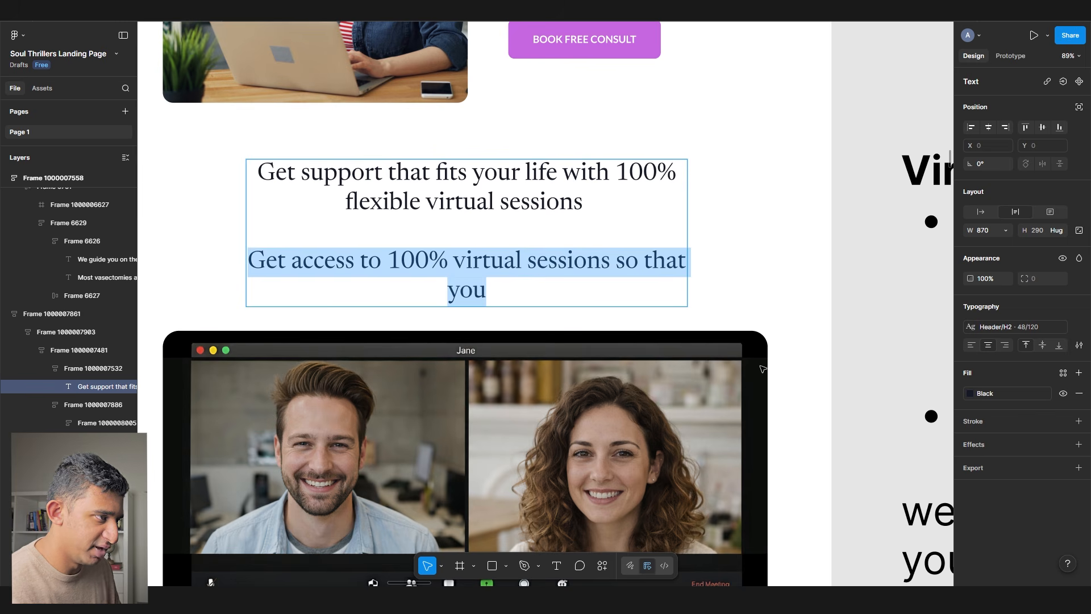
pyautogui.press('BackSpace')
pyautogui.press('BackSpace')
pyautogui.press('BackSpace')
pyautogui.press('BackSpace')
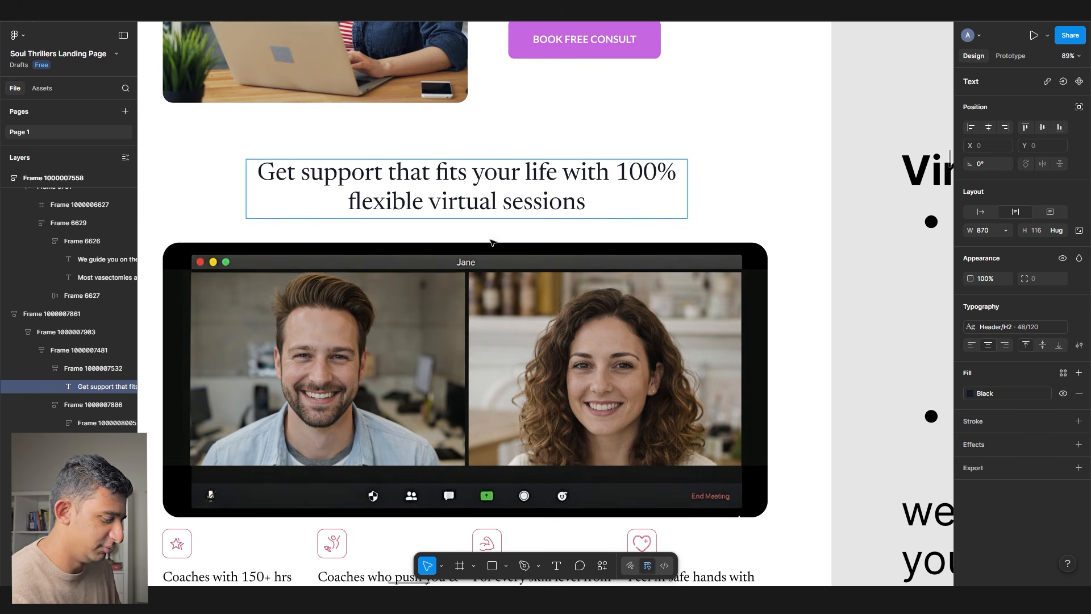
pyautogui.write('busy')
pyautogui.scroll(-3, 492, 243)
pyautogui.press('Escape')
pyautogui.press('Escape')
pyautogui.click(486, 208)
pyautogui.scroll(4, 438, 212)
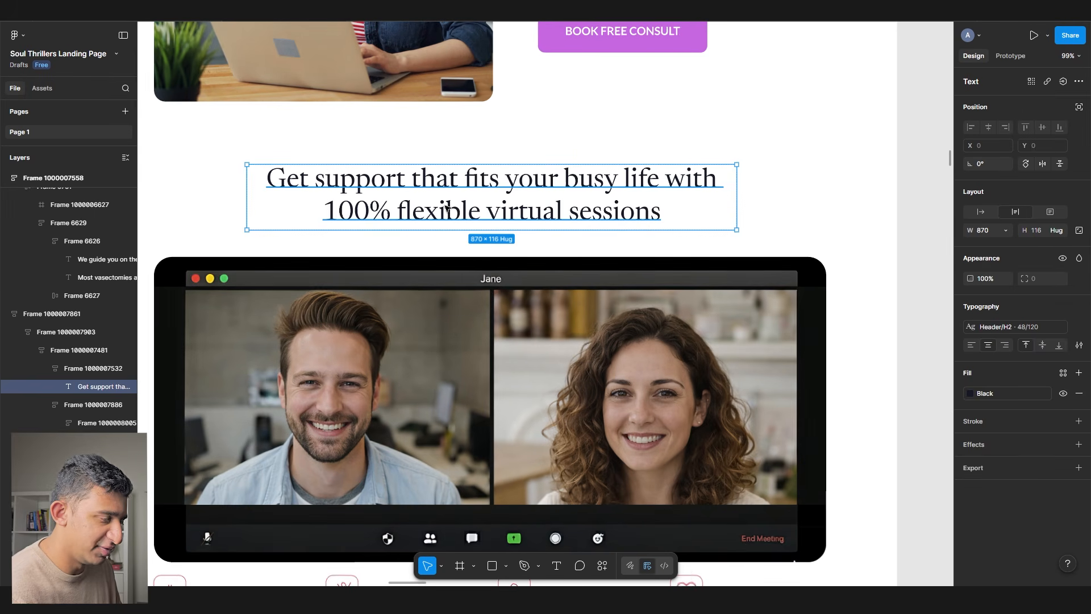
pyautogui.doubleClick(449, 211)
pyautogui.doubleClick(435, 210)
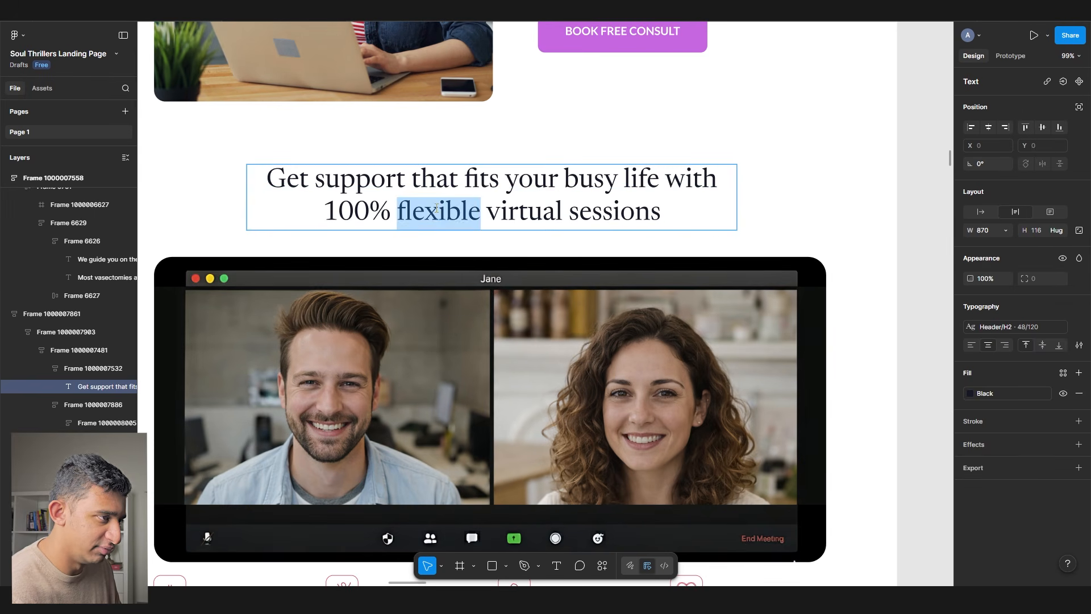
pyautogui.moveTo(560, 205); pyautogui.dragTo(520, 182)
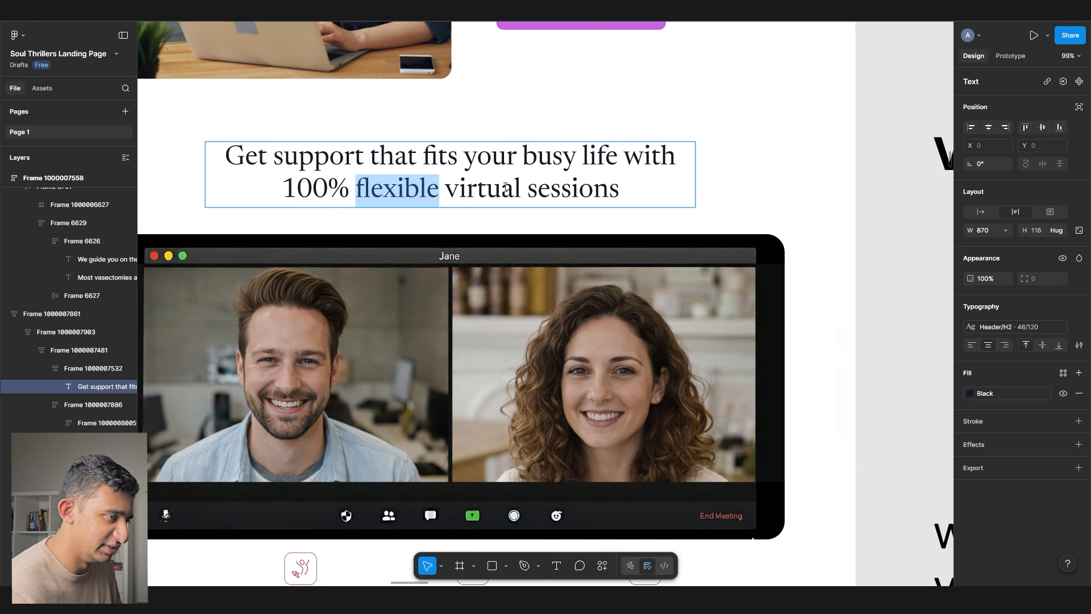
pyautogui.scroll(-4, 514, 185)
pyautogui.click(739, 204)
# - Put the Join 6,400+ headline on the purple testimonials heading and ask ChatGPT for another variation
pyautogui.scroll(-2, 771, 222)
pyautogui.scroll(-5, 690, 235)
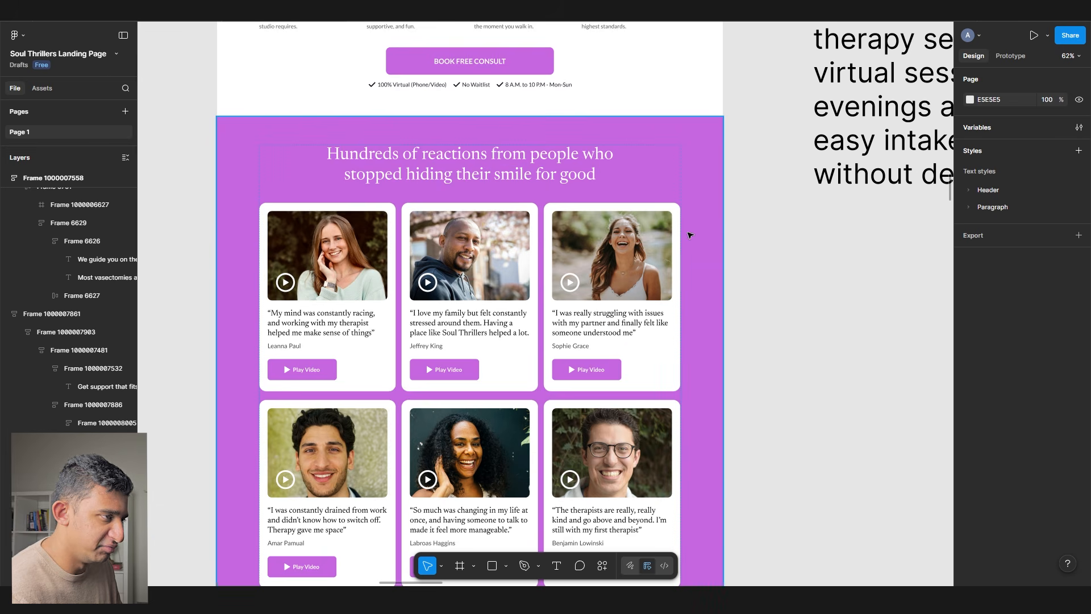
pyautogui.scroll(-10, 682, 248)
pyautogui.scroll(5, 489, 146)
pyautogui.doubleClick(489, 112)
pyautogui.hotkey('ctrl', 'c')
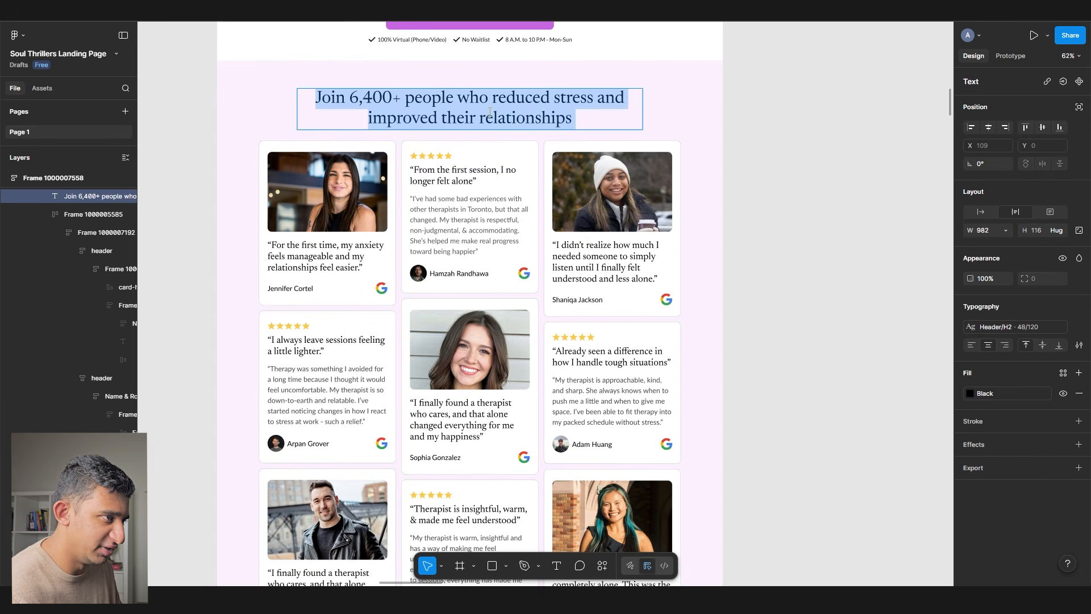
pyautogui.scroll(-15, 476, 145)
pyautogui.scroll(4, 469, 161)
pyautogui.doubleClick(469, 162)
pyautogui.hotkey('ctrl', 'a')
pyautogui.hotkey('ctrl', 'v')
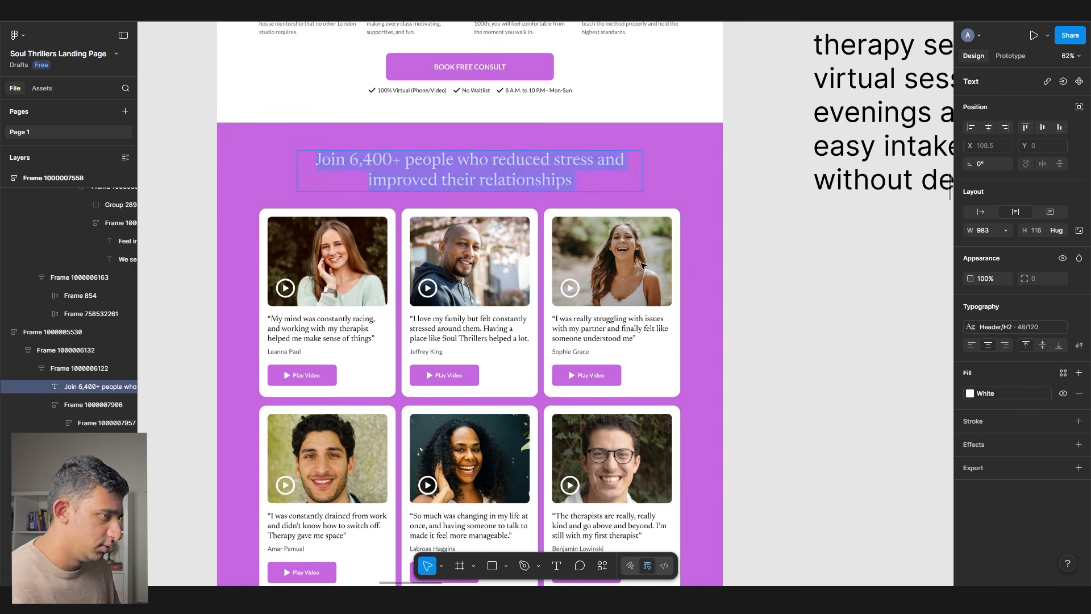
pyautogui.hotkey('alt', 'Tab')
pyautogui.write('com')
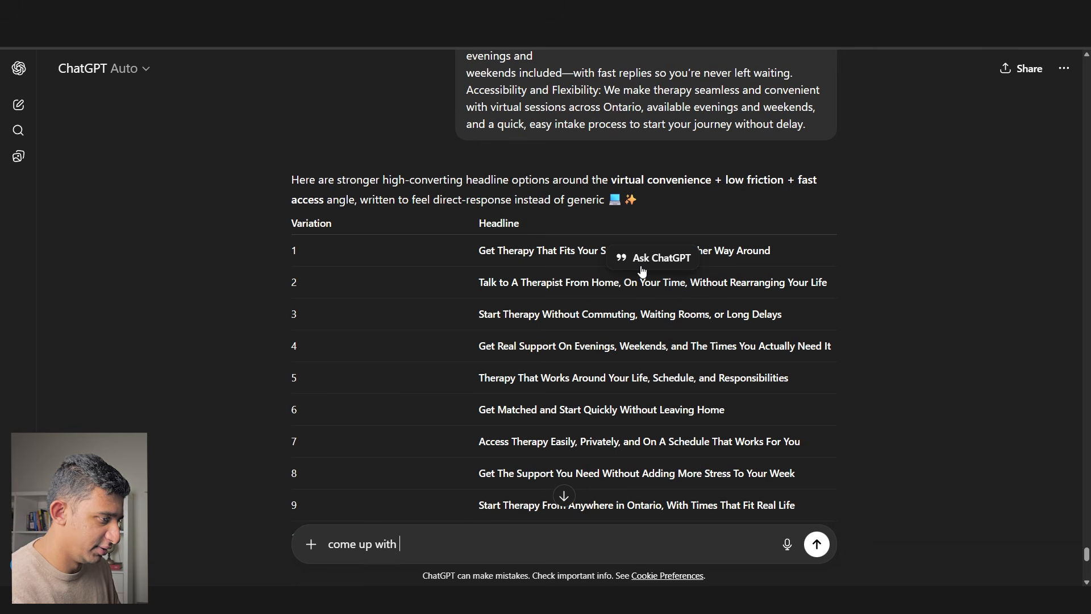
pyautogui.write('e up with antoehr variation of htis pelase')
# - Send ChatGPT the Join 6,400+ headline for variations that move away from stress and relationships
pyautogui.hotkey('shift', 'Return')
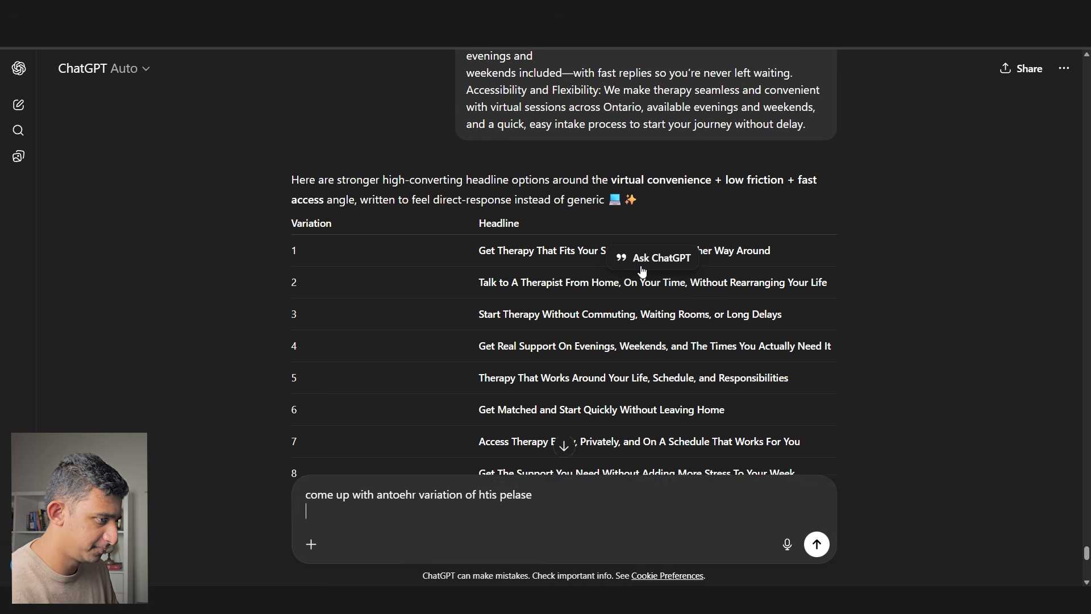
pyautogui.hotkey('shift', 'Return')
pyautogui.hotkey('ctrl', 'v')
pyautogui.press('Return')
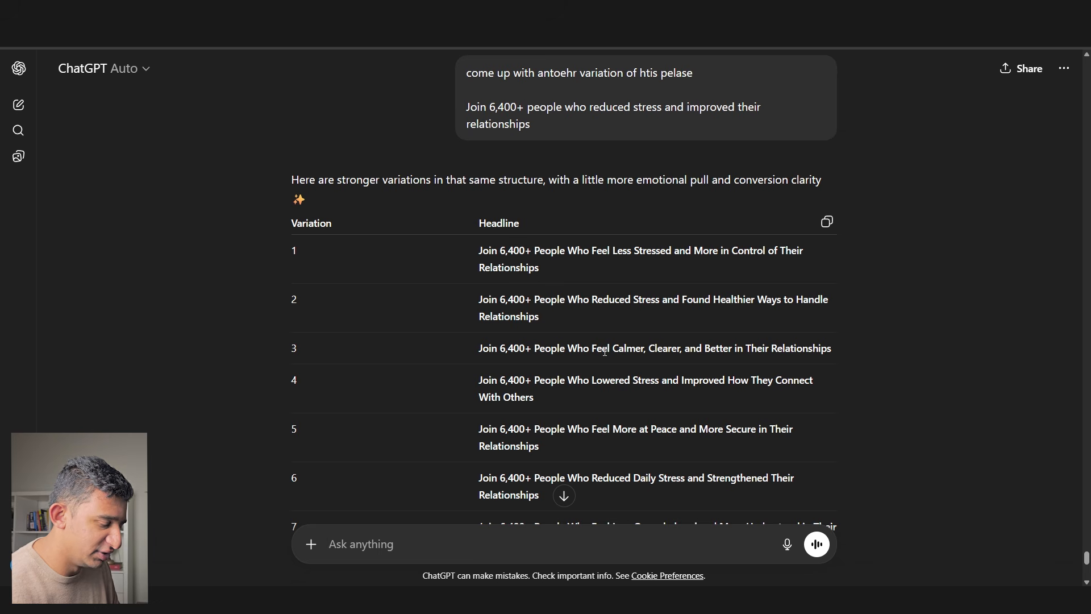
pyautogui.scroll(-2, 604, 349)
pyautogui.write('i weant to differnetiate from stress & lrea')
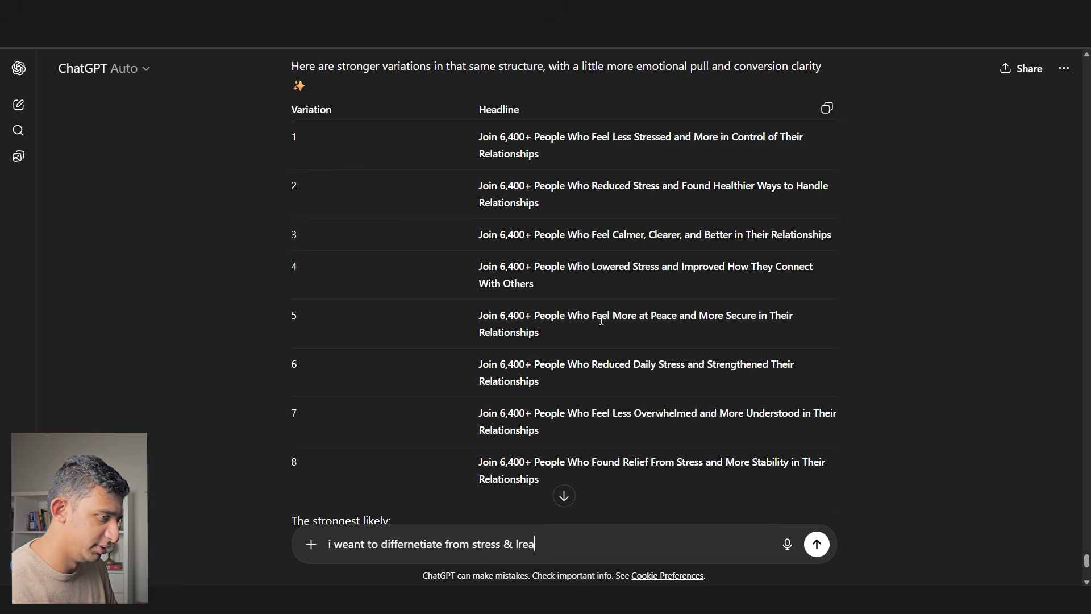
pyautogui.write('tionships a little bit')
pyautogui.press('Return')
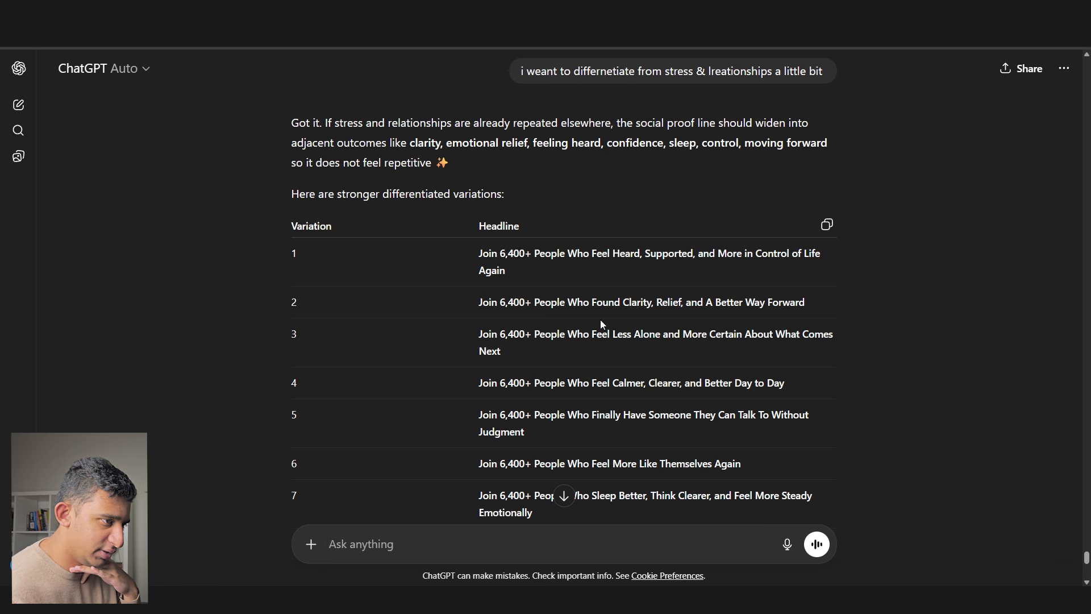
# - Paste the row 5 no-judgment headline into the Figma testimonials heading
pyautogui.tripleClick(595, 419)
pyautogui.hotkey('ctrl', 'c')
pyautogui.hotkey('alt', 'Tab')
pyautogui.hotkey('ctrl', 'v')
pyautogui.moveTo(386, 146); pyautogui.dragTo(862, 290)
pyautogui.write('pe')
pyautogui.hotkey('ctrl', 'z')
# - Retype the headline in sentence case ending 'finally have someone they can talk to without judgement' and delete the title-case copy
pyautogui.press('Left')
pyautogui.write('people who have f')
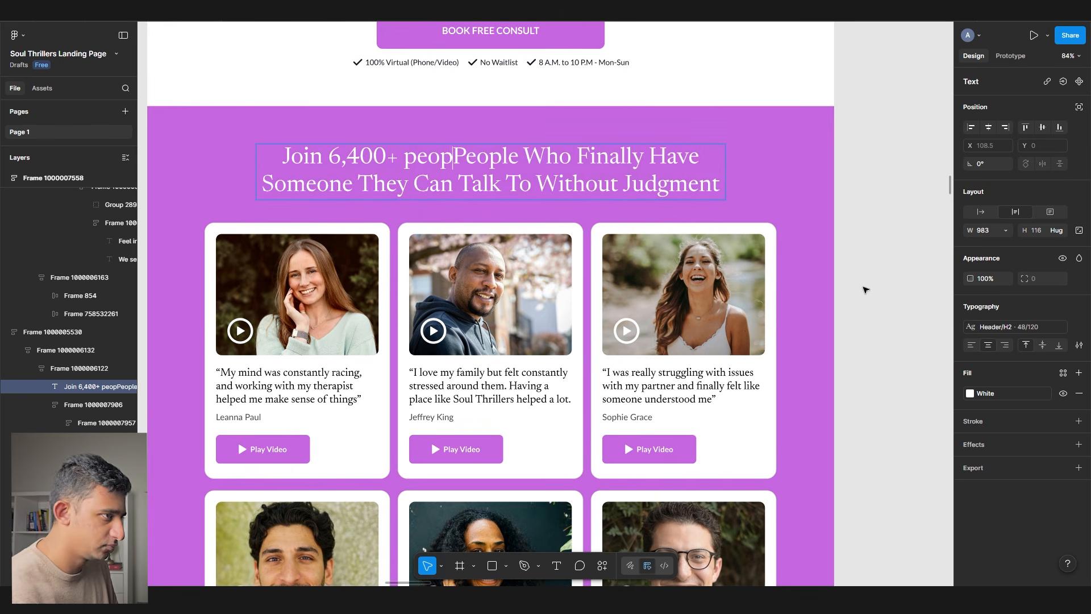
pyautogui.press('BackSpace')
pyautogui.press('BackSpace')
pyautogui.press('BackSpace')
pyautogui.press('BackSpace')
pyautogui.press('BackSpace')
pyautogui.press('BackSpace')
pyautogui.press('BackSpace')
pyautogui.write('finally have someone they can talk to without j')
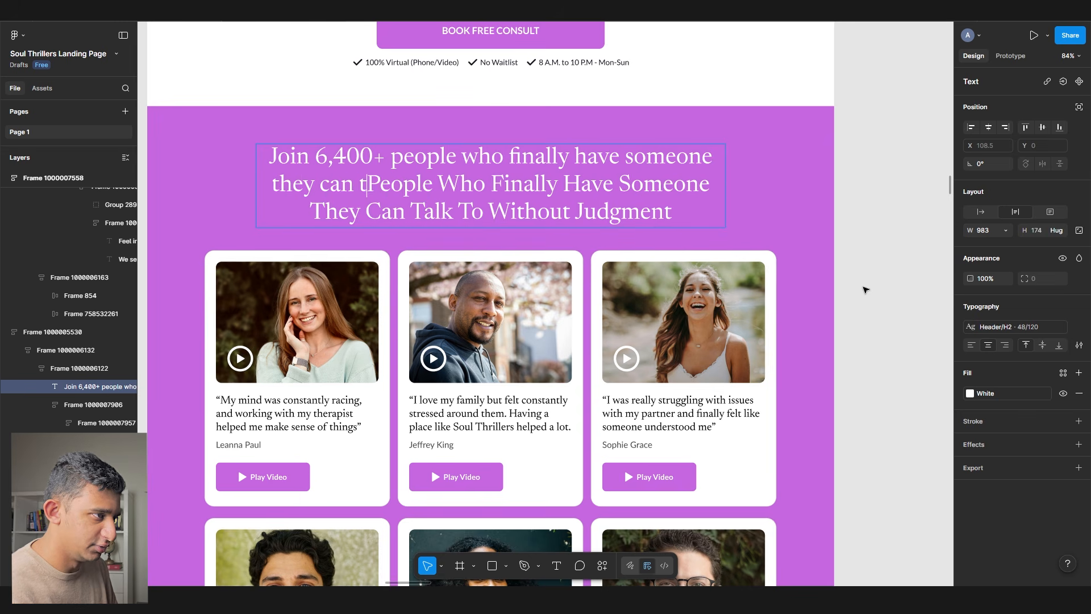
pyautogui.write('udgementPeople Who')
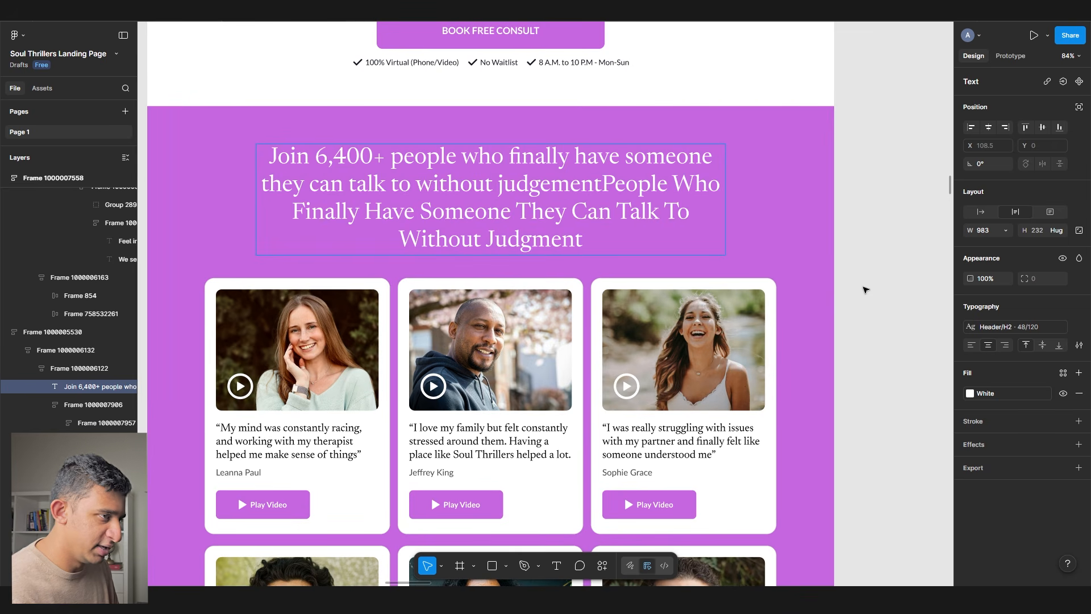
pyautogui.hotkey('ctrl', 'shift', 'End')
pyautogui.press('BackSpace')
pyautogui.press('BackSpace')
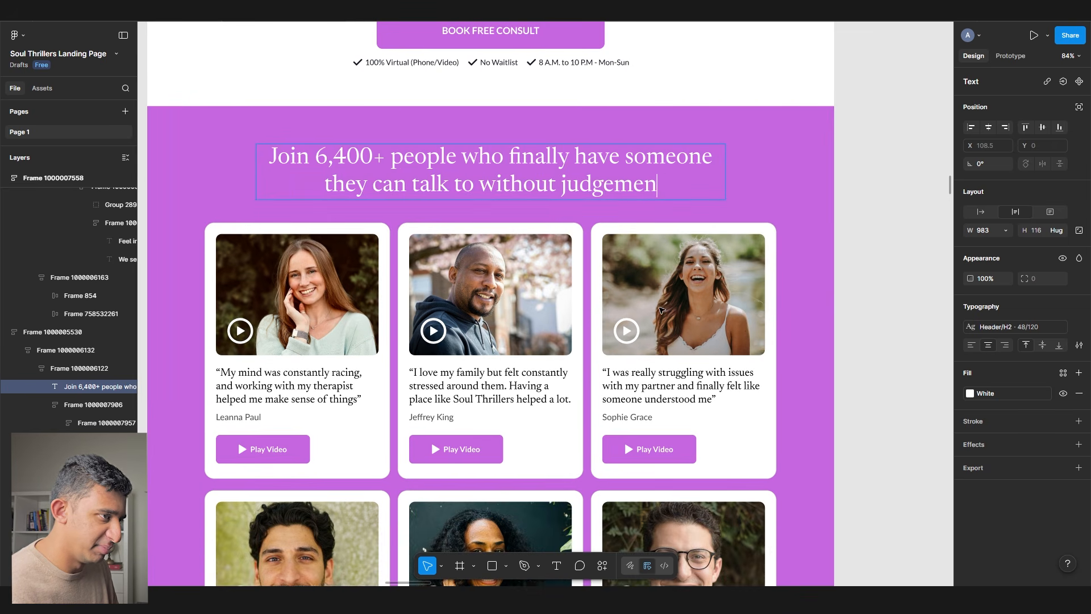
# - Replace the '6,400+' figure with 'thousands', drop the duplicate 'people', and deselect the headline
pyautogui.write('t')
pyautogui.doubleClick(337, 166)
pyautogui.press('BackSpace')
pyautogui.press('BackSpace')
pyautogui.press('BackSpace')
pyautogui.write('thousands')
pyautogui.press('Delete')
pyautogui.press('Delete')
pyautogui.press('Delete')
pyautogui.press('Delete')
pyautogui.press('Delete')
pyautogui.press('Delete')
pyautogui.press('Delete')
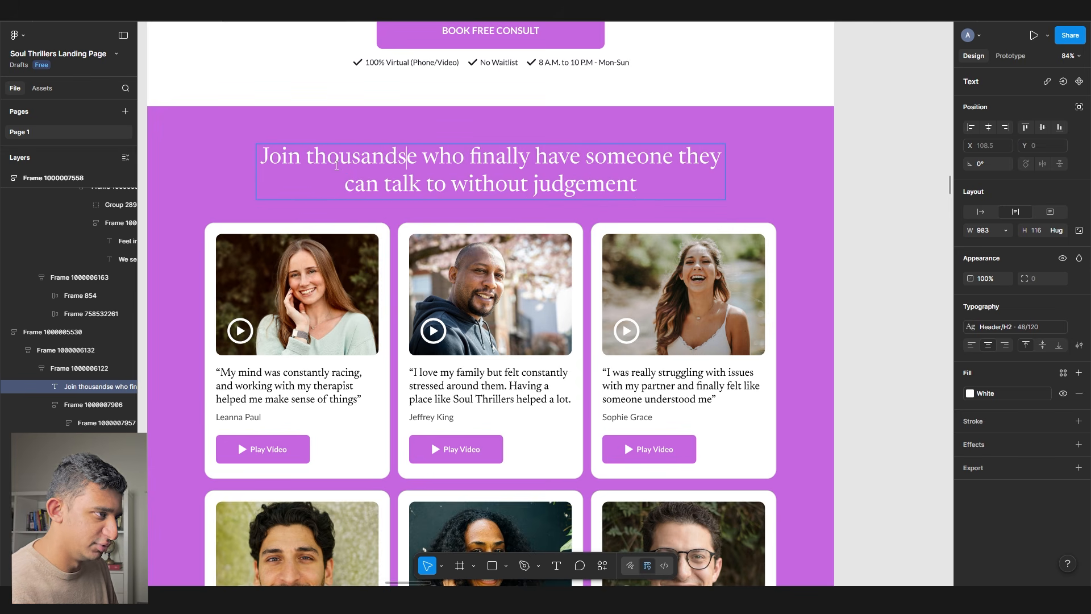
pyautogui.press('Delete')
pyautogui.scroll(-3, 336, 165)
pyautogui.click(847, 356)
pyautogui.click(847, 355)
pyautogui.scroll(-9, 327, 225)
pyautogui.scroll(-6, 396, 219)
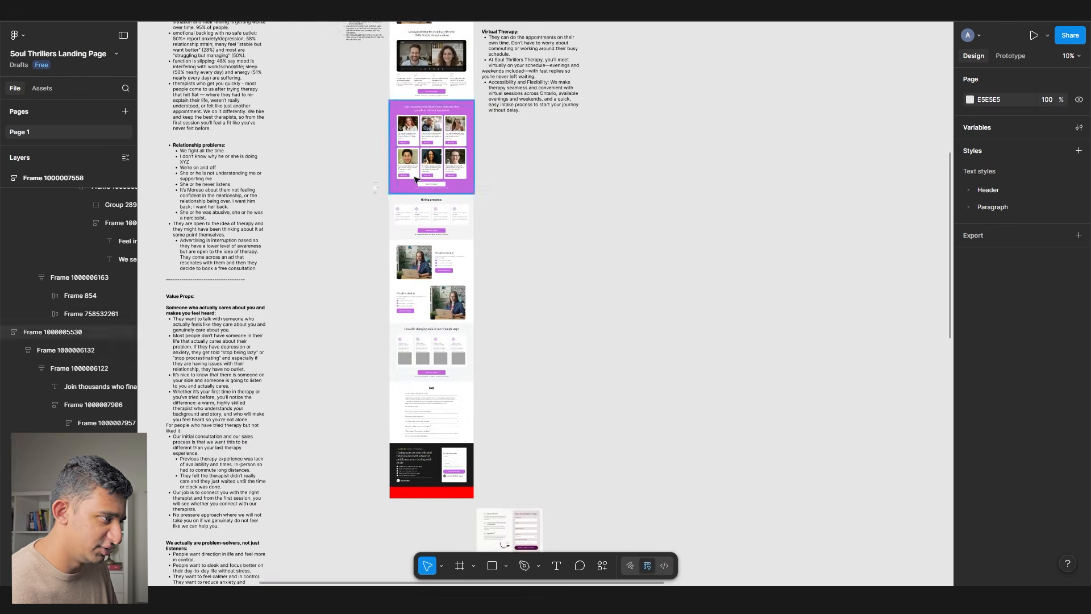
# - Paste the Hiring process notes onto the canvas beside the page
pyautogui.hscroll(-2, 401, 267)
pyautogui.scroll(-8, 402, 275)
pyautogui.scroll(2, 292, 395)
pyautogui.scroll(-4, 302, 405)
pyautogui.doubleClick(358, 557)
pyautogui.moveTo(358, 557); pyautogui.dragTo(194, 124)
pyautogui.scroll(18, 767, 243)
pyautogui.hscroll(7, 567, 249)
pyautogui.scroll(3, 567, 248)
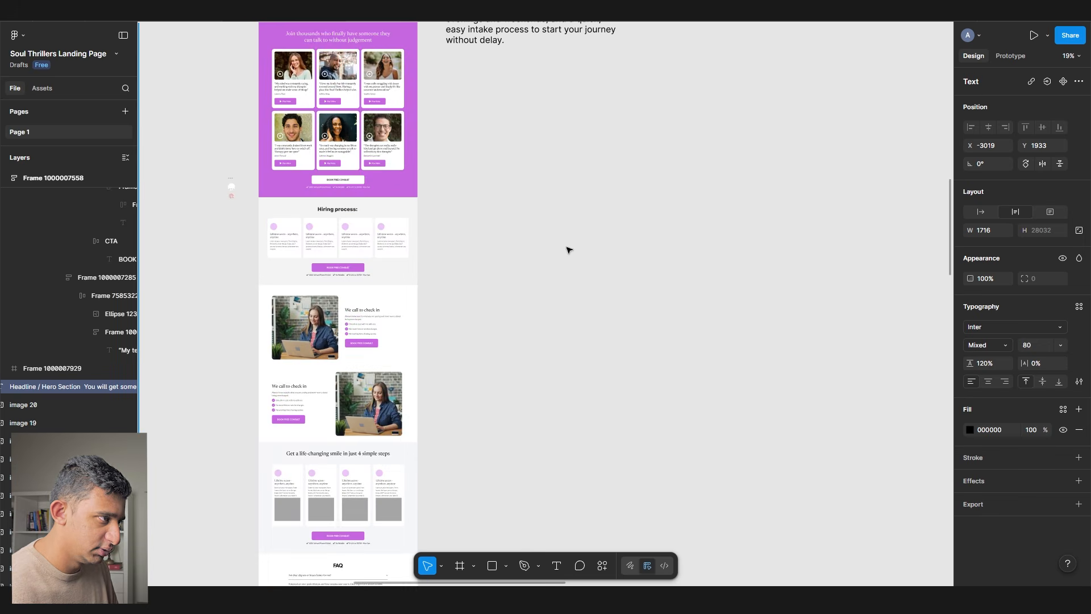
pyautogui.click(568, 248)
pyautogui.scroll(4, 466, 239)
pyautogui.hotkey('ctrl', 'v')
pyautogui.scroll(-3, 494, 214)
pyautogui.moveTo(585, 164); pyautogui.dragTo(676, 395)
# - Set the notes to font size 32 and narrow them to 1044 wide beside the page
pyautogui.click(1048, 346)
pyautogui.write('32')
pyautogui.press('Tab')
pyautogui.moveTo(612, 175); pyautogui.dragTo(578, 265)
pyautogui.moveTo(767, 254); pyautogui.dragTo(624, 257)
pyautogui.click(737, 283)
pyautogui.hscroll(-4, 625, 250)
pyautogui.scroll(4, 455, 174)
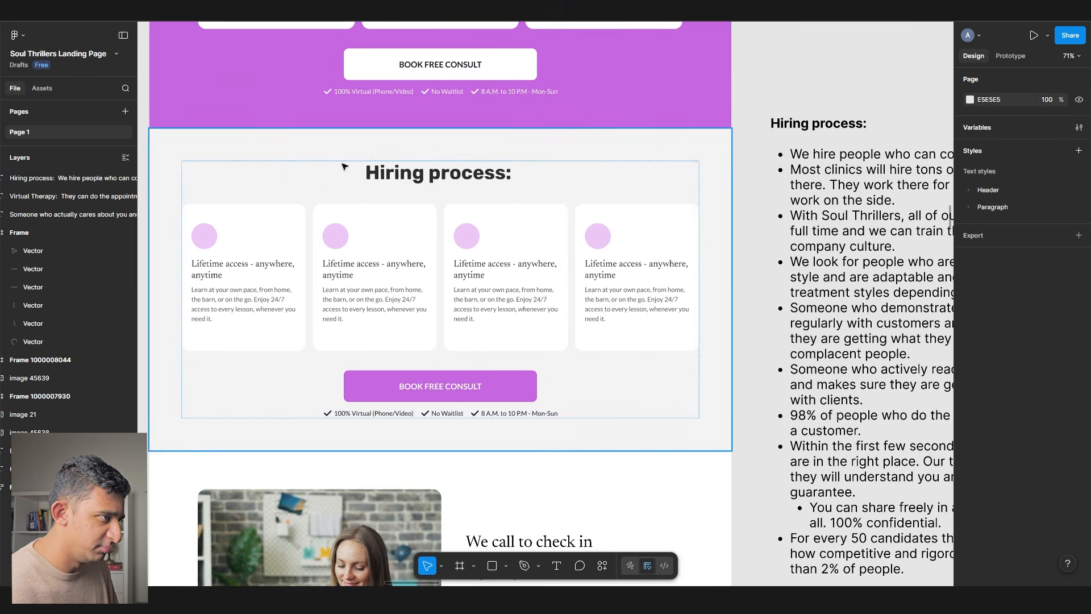
# - Apply the Header/H2 text style to the Hiring process heading
pyautogui.keyDown('ctrl'); pyautogui.click(363, 170); pyautogui.keyUp('ctrl')
pyautogui.click(1005, 327)
pyautogui.click(913, 400)
pyautogui.click(986, 326)
pyautogui.click(911, 418)
# - Retype the heading as 'We have a rigorous hiring process so you feel an instant connection with your therapist'
pyautogui.doubleClick(416, 174)
pyautogui.scroll(-3, 417, 173)
pyautogui.write('We hav')
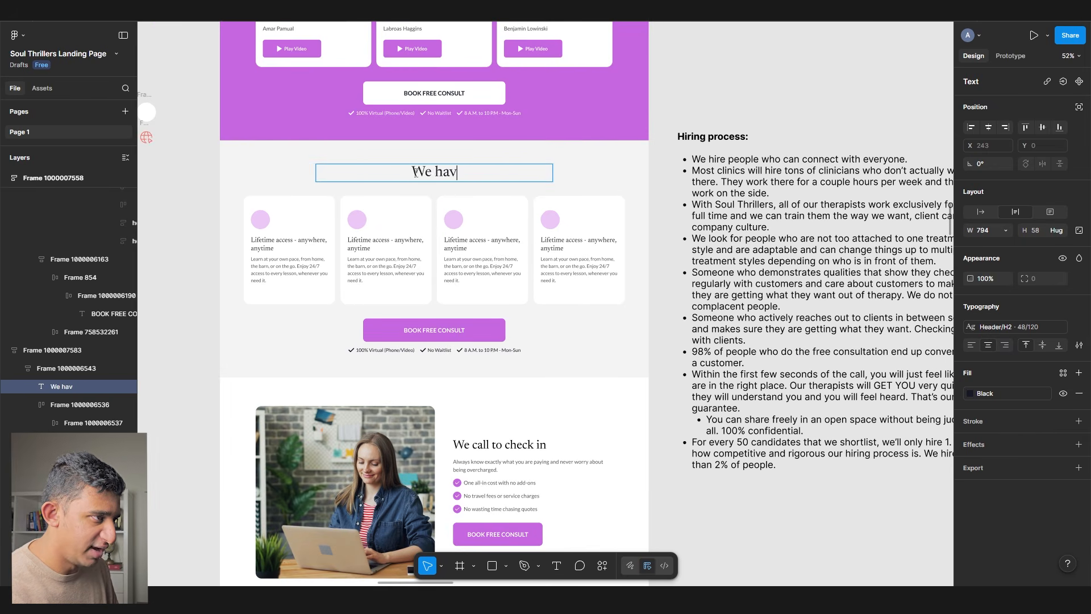
pyautogui.write('e a rigorous hiring process so you are always')
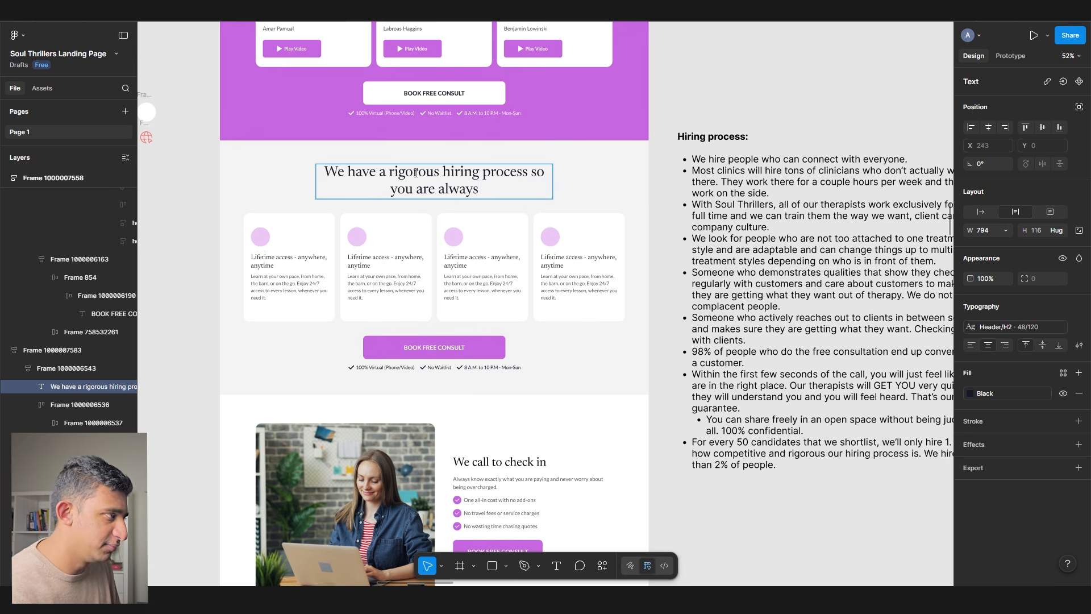
pyautogui.scroll(3, 416, 173)
pyautogui.moveTo(573, 171); pyautogui.dragTo(618, 293)
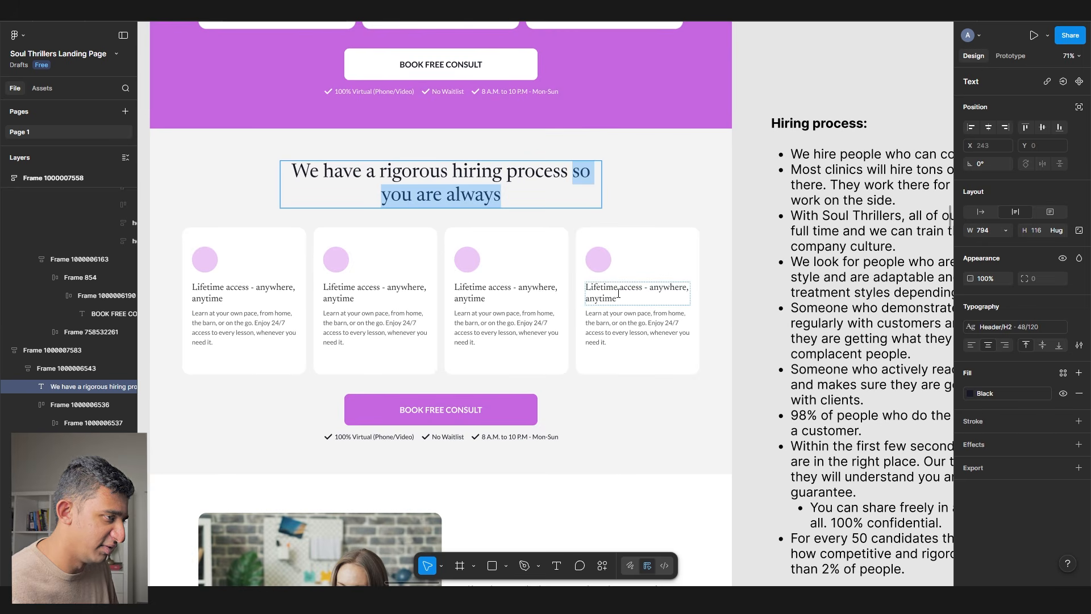
pyautogui.write('people fe')
pyautogui.press('BackSpace')
pyautogui.press('BackSpace')
pyautogui.press('BackSpace')
pyautogui.press('BackSpace')
pyautogui.press('BackSpace')
pyautogui.press('BackSpace')
pyautogui.press('BackSpace')
pyautogui.press('BackSpace')
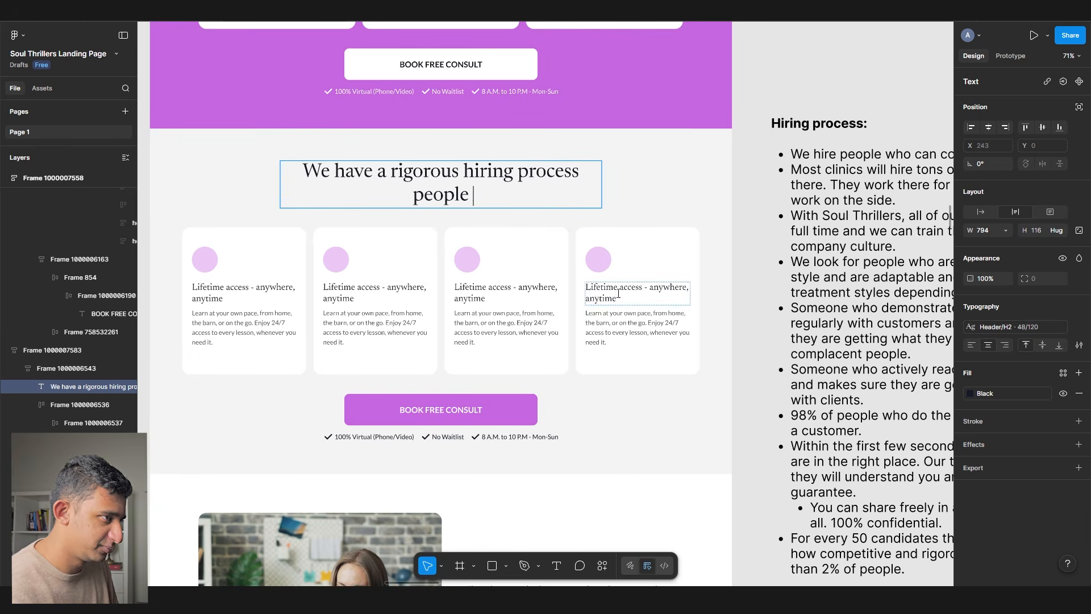
pyautogui.press('BackSpace')
pyautogui.write('so you feel an insta')
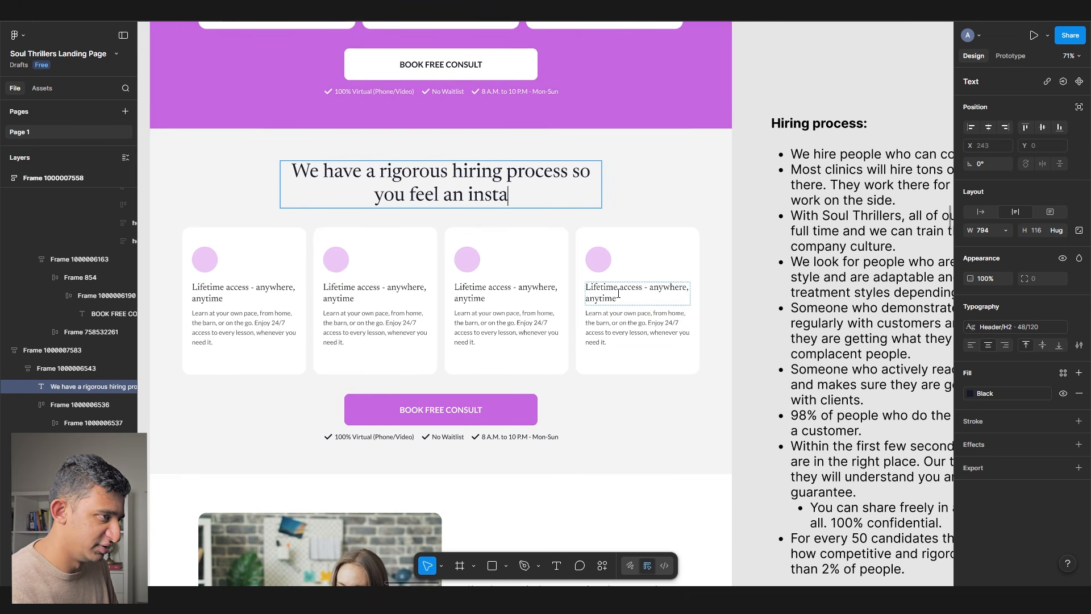
pyautogui.write('nt connection with your therapist')
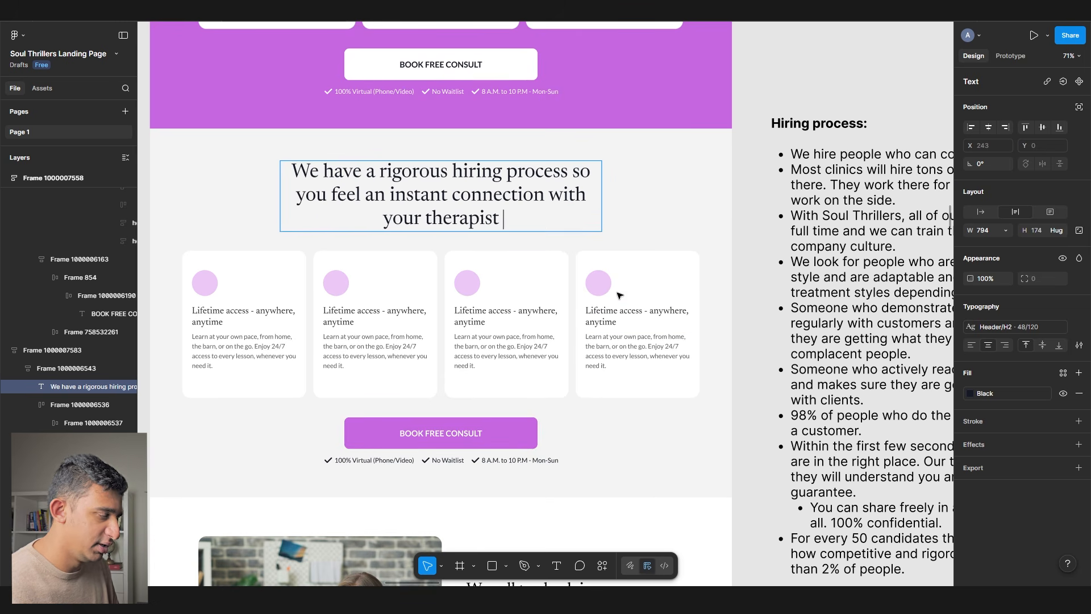
# - Widen the hiring headline's text box so it wraps less
pyautogui.click(622, 221)
pyautogui.click(607, 215)
pyautogui.doubleClick(598, 213)
pyautogui.moveTo(602, 214); pyautogui.dragTo(632, 220)
# - Select the 'We call in' check-in copy text for copying
pyautogui.scroll(-5, 384, 281)
pyautogui.scroll(-1, 386, 280)
pyautogui.keyDown('ctrl'); pyautogui.click(487, 294); pyautogui.keyUp('ctrl')
pyautogui.scroll(-5, 487, 293)
pyautogui.scroll(-4, 385, 241)
pyautogui.scroll(-10, 375, 245)
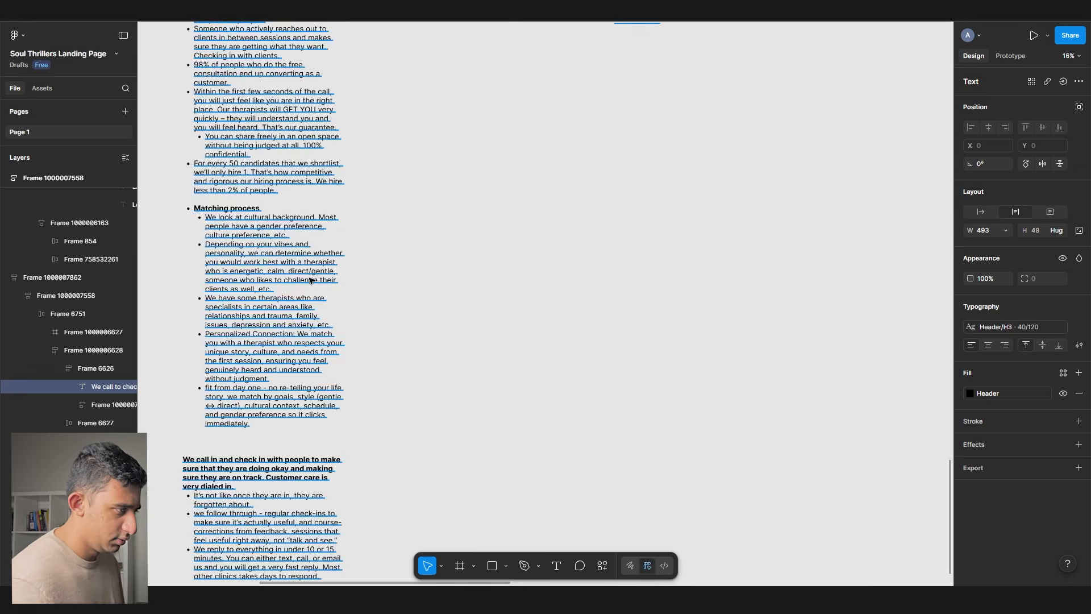
pyautogui.doubleClick(218, 291)
pyautogui.scroll(2, 200, 235)
pyautogui.moveTo(169, 184); pyautogui.dragTo(430, 405)
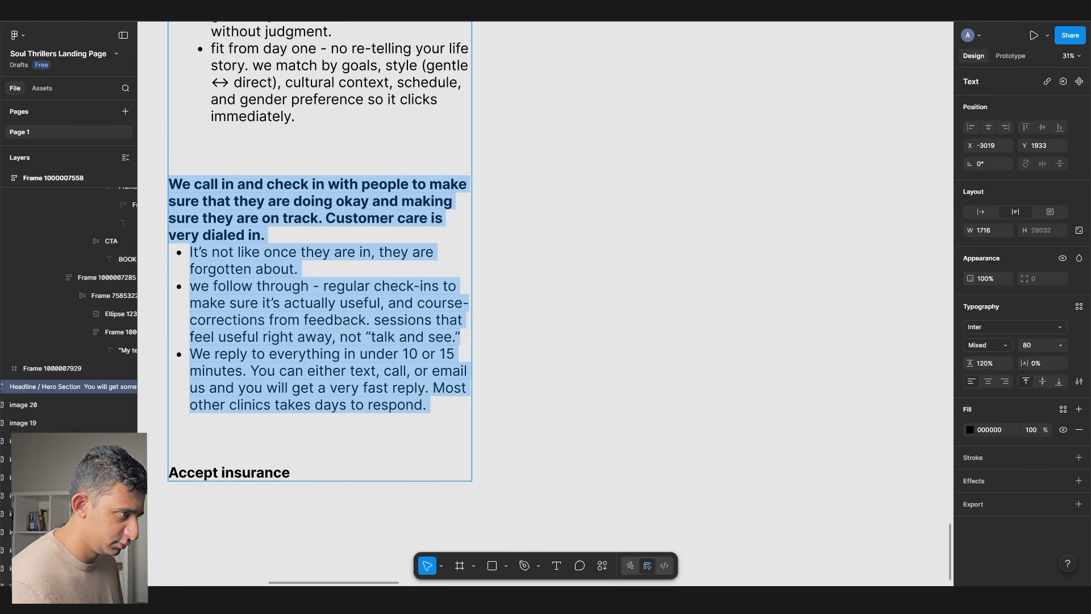
pyautogui.scroll(-5, 333, 323)
pyautogui.scroll(8, 452, 261)
# - Replace the old side text beside the mockup with the check-in copy
pyautogui.click(555, 268)
pyautogui.click(555, 267)
pyautogui.scroll(5, 498, 186)
pyautogui.click(495, 187)
pyautogui.hotkey('ctrl', 'shift', 'r')
pyautogui.moveTo(518, 147); pyautogui.dragTo(505, 365)
# - Rename the second check-in section heading to 'Matching process'
pyautogui.scroll(5, 398, 341)
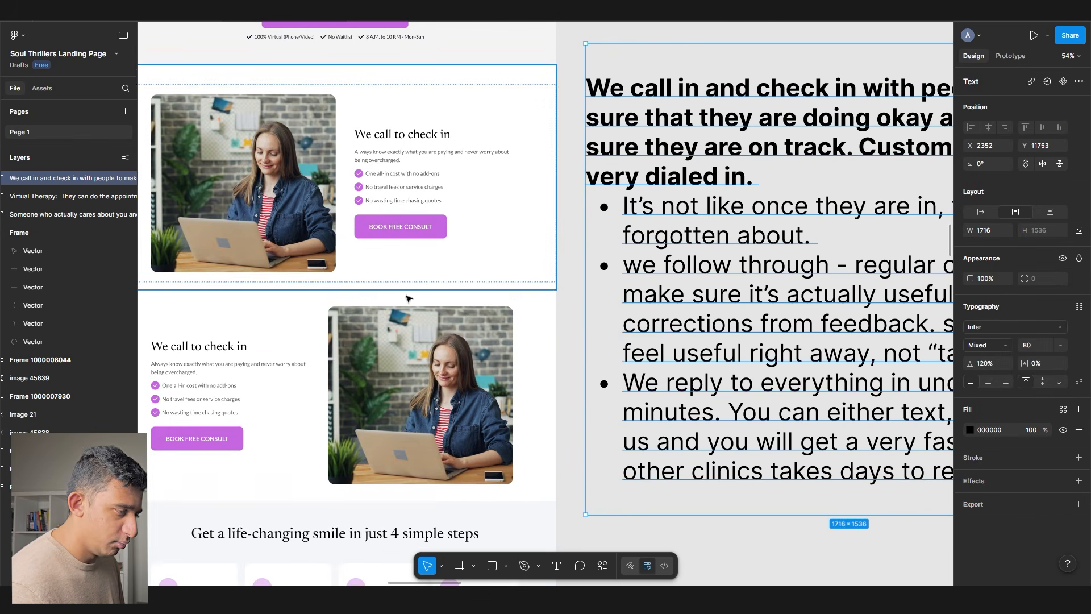
pyautogui.click(391, 331)
pyautogui.scroll(6, 475, 354)
pyautogui.hscroll(-2, 475, 354)
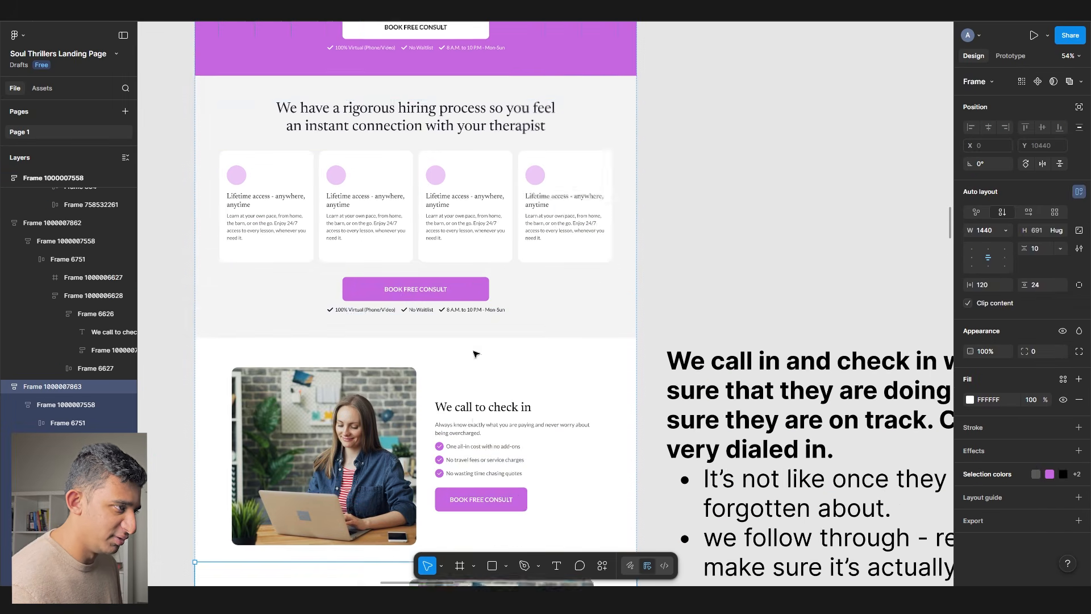
pyautogui.scroll(-6, 475, 354)
pyautogui.click(312, 382)
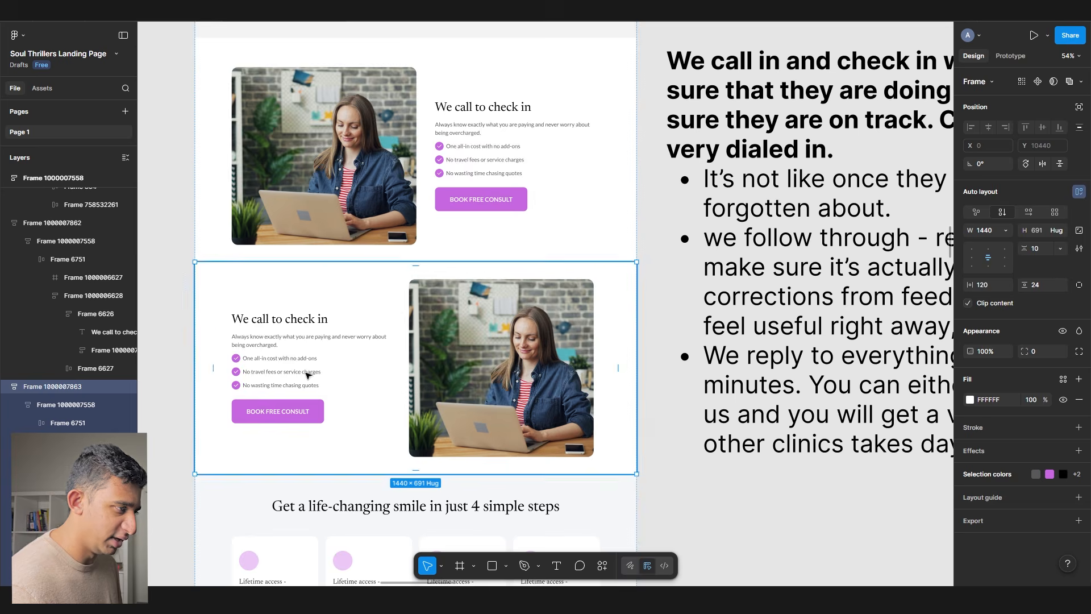
pyautogui.scroll(3, 312, 382)
pyautogui.doubleClick(271, 304)
pyautogui.doubleClick(272, 305)
pyautogui.write('Matching')
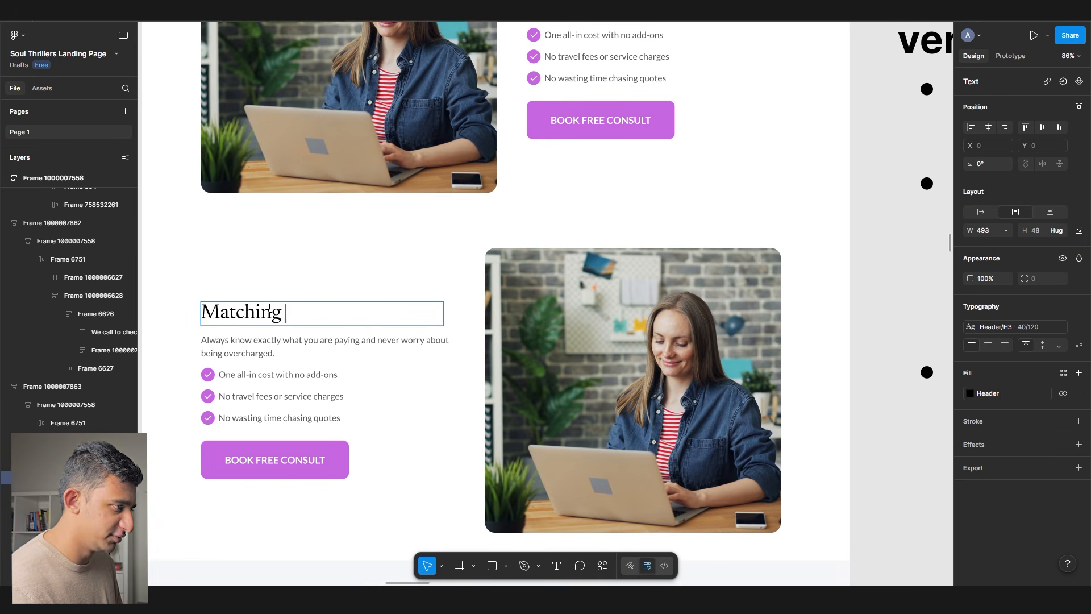
pyautogui.write(' process')
# - Rewrite the first heading as 'We check in frequently so that you always feel supported every step of the way'
pyautogui.scroll(-5, 269, 307)
pyautogui.click(733, 171)
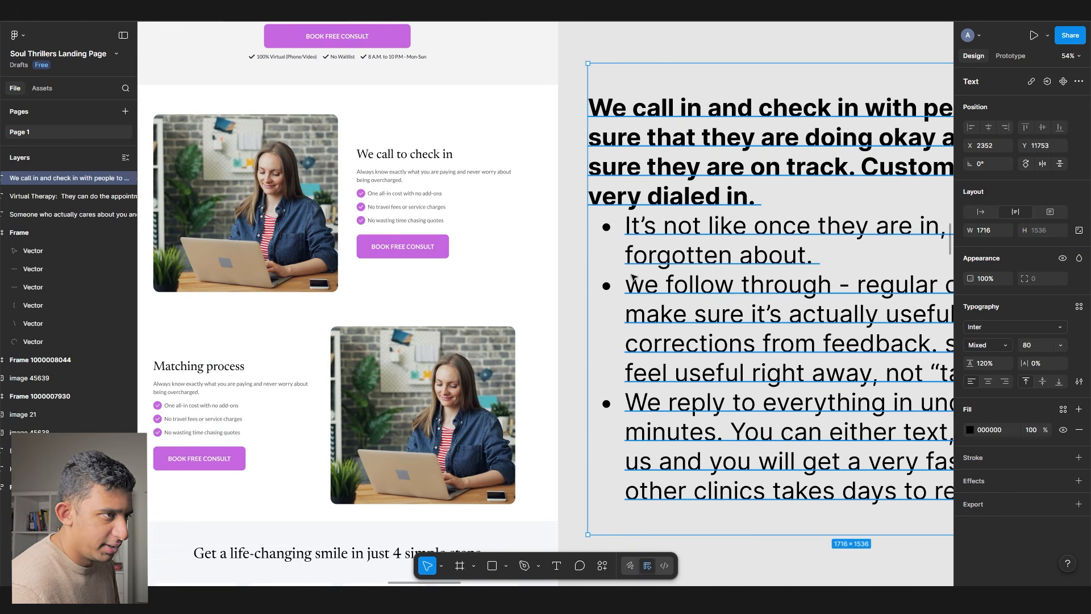
pyautogui.hscroll(8, 518, 197)
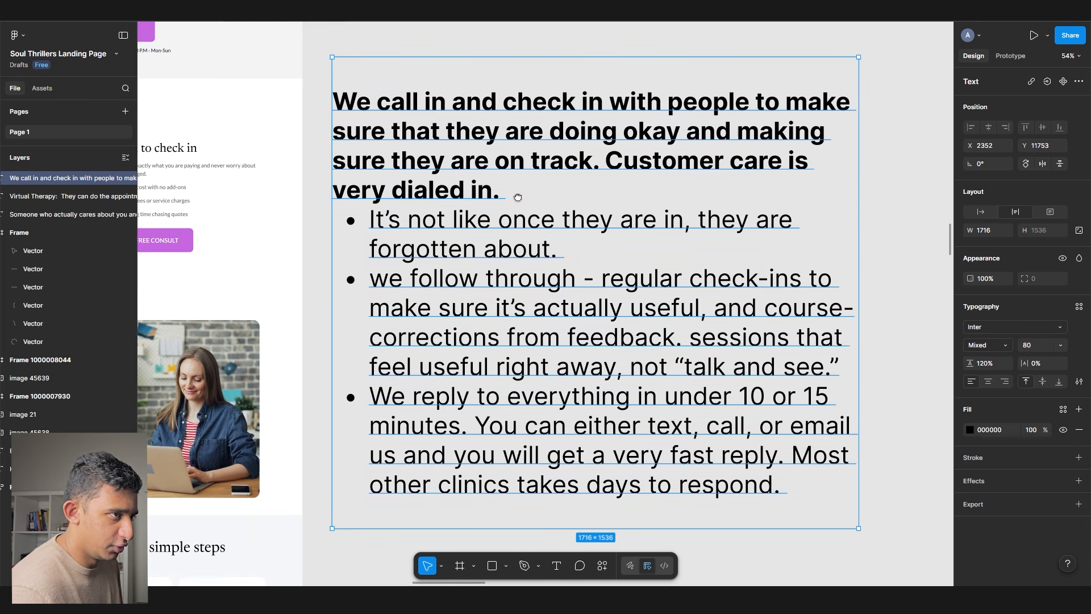
pyautogui.hscroll(-4, 518, 198)
pyautogui.doubleClick(288, 151)
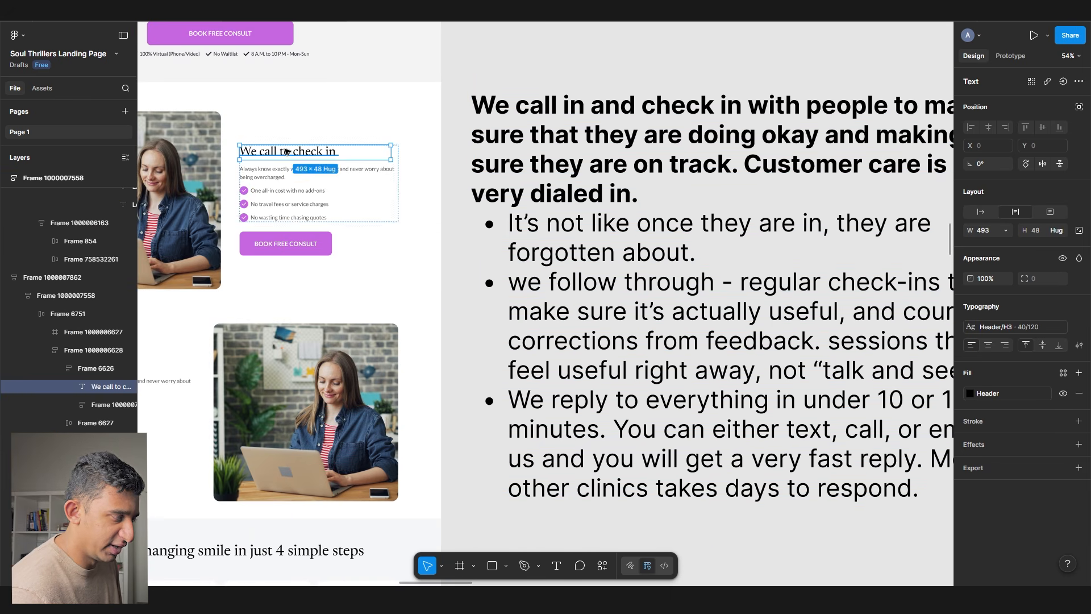
pyautogui.write('We call to')
pyautogui.hotkey('ctrl', 'a')
pyautogui.write('We che')
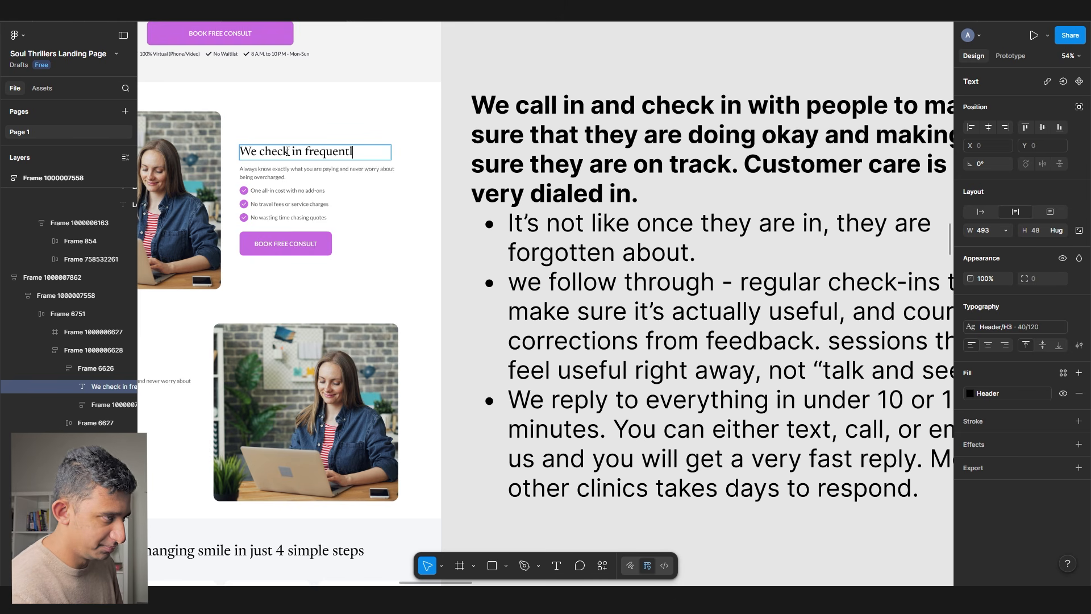
pyautogui.write('ck in frequently so that you alw')
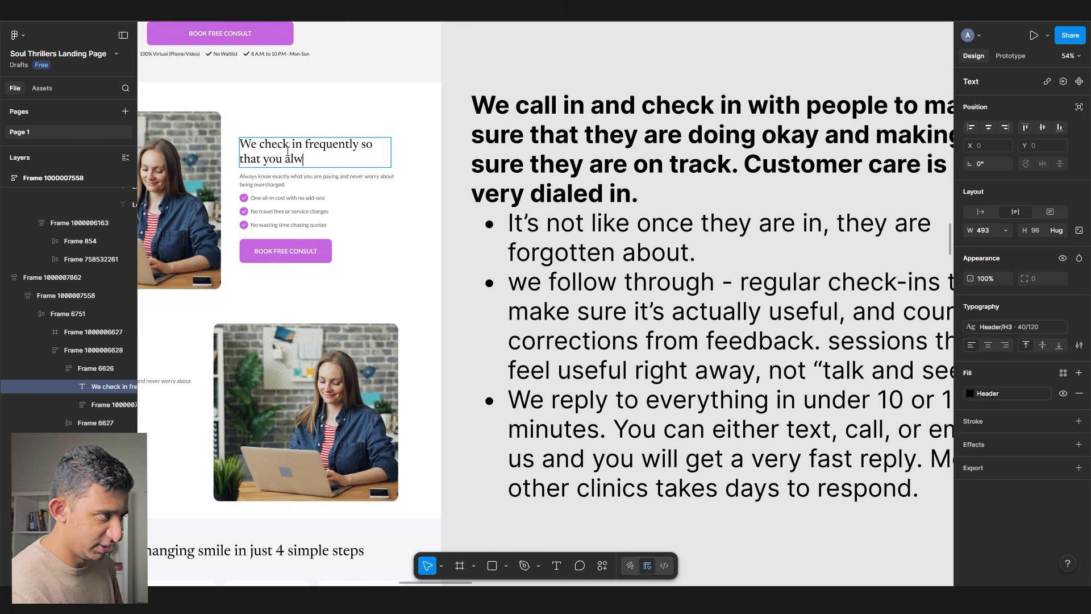
pyautogui.write('ays feel supported every step of the wa')
pyautogui.hotkey('ctrl', 'a')
# - Ask ChatGPT for high-converting variations of the pasted check-in headline and compare the first, second and fourth
pyautogui.hotkey('alt', 'Tab')
pyautogui.write('come up ')
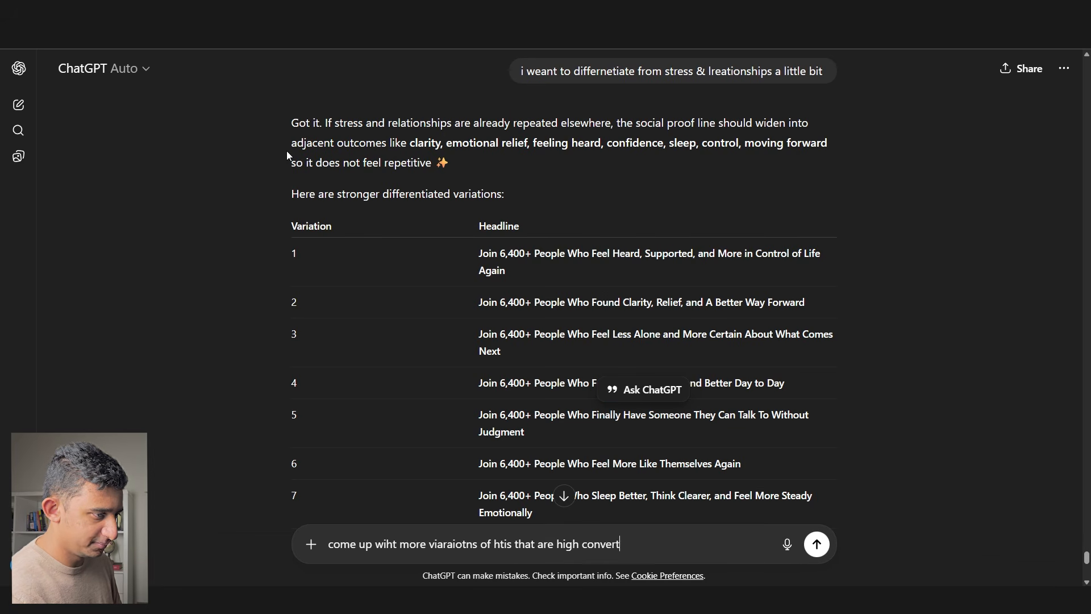
pyautogui.write('ing')
pyautogui.hotkey('shift', 'Return')
pyautogui.hotkey('shift', 'Return')
pyautogui.hotkey('ctrl', 'v')
pyautogui.press('Return')
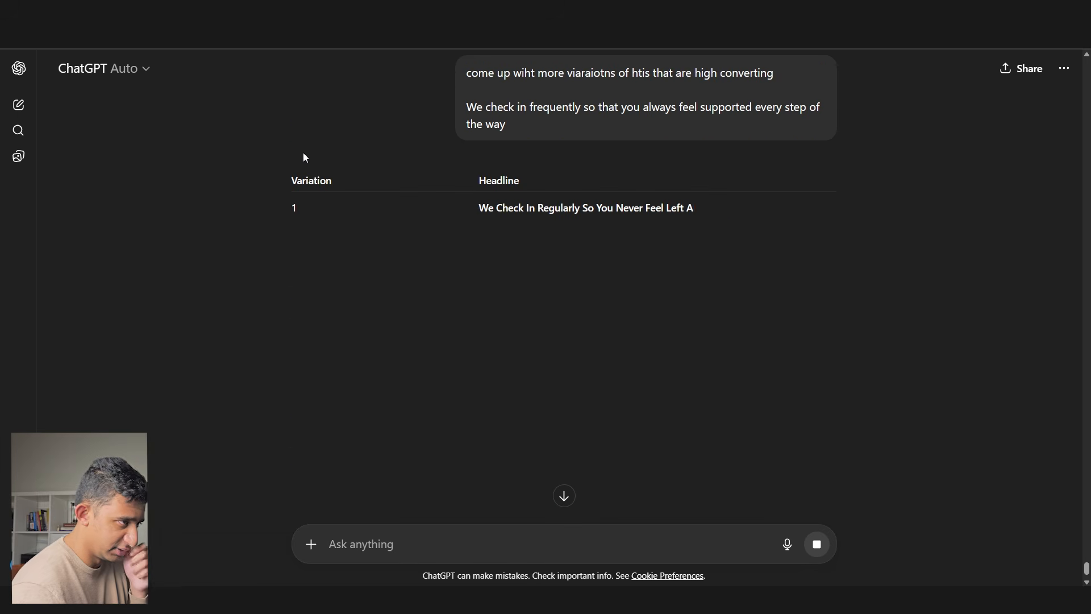
pyautogui.moveTo(492, 212); pyautogui.dragTo(715, 211)
pyautogui.moveTo(633, 240); pyautogui.dragTo(727, 241)
pyautogui.moveTo(630, 304); pyautogui.dragTo(751, 302)
# - Paste the fourth ChatGPT variation over the Figma check-in headline
pyautogui.tripleClick(752, 303)
pyautogui.hotkey('alt', 'Tab')
pyautogui.moveTo(297, 244); pyautogui.dragTo(326, 256)
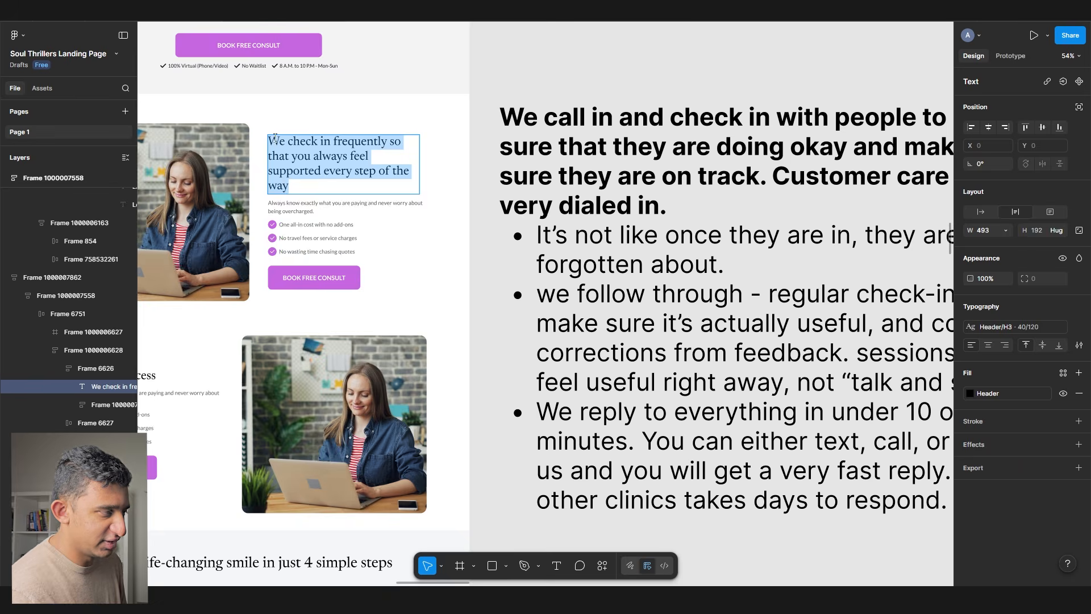
pyautogui.scroll(5, 275, 139)
pyautogui.tripleClick(288, 180)
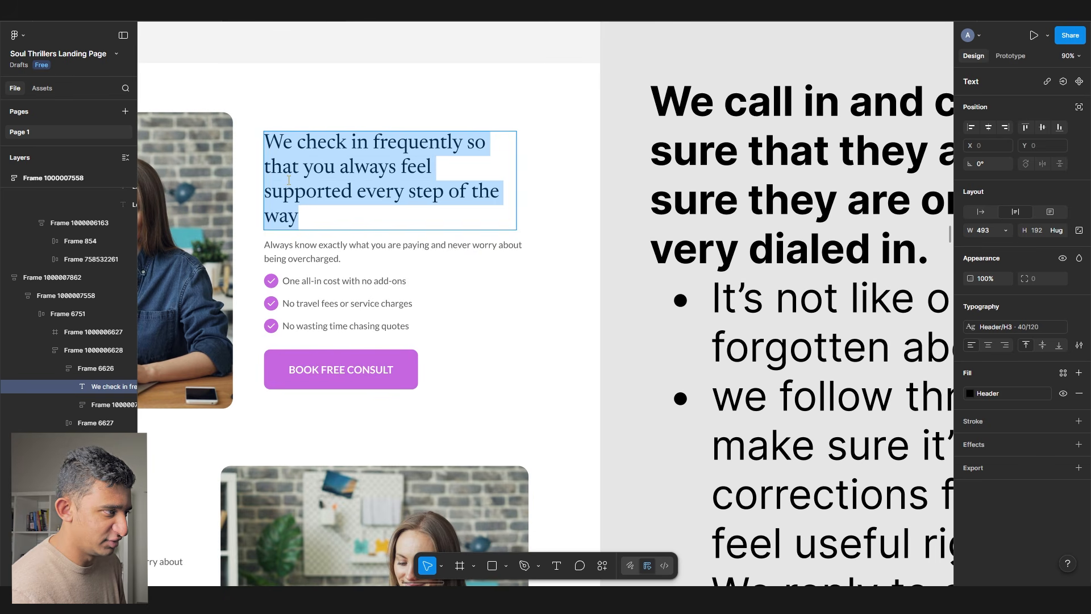
pyautogui.scroll(3, 289, 180)
pyautogui.hotkey('ctrl', 'v')
pyautogui.doubleClick(296, 143)
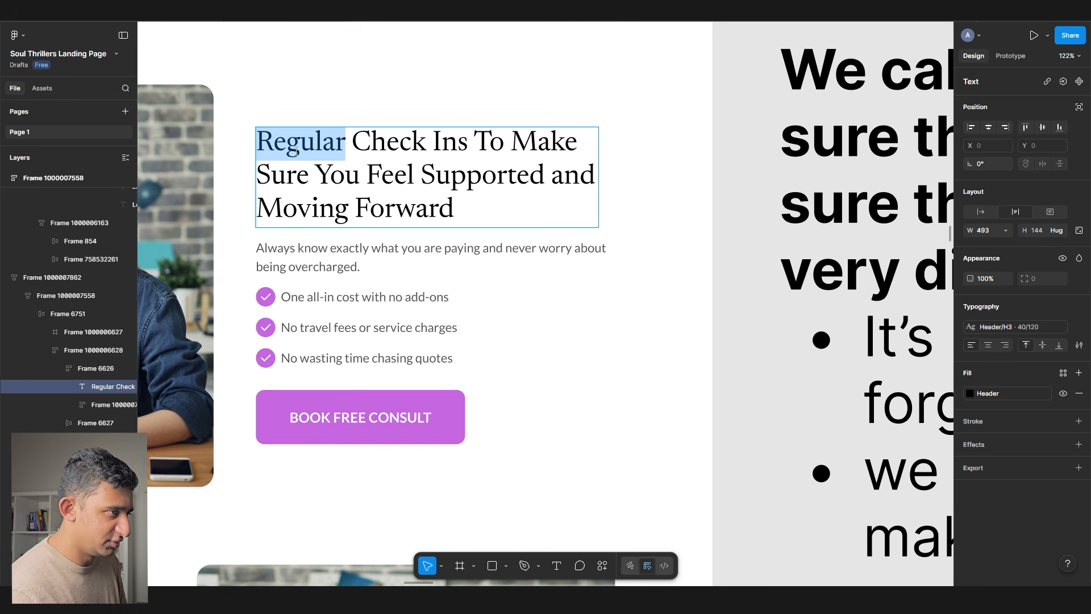
pyautogui.write('we')
pyautogui.press('BackSpace')
pyautogui.press('BackSpace')
pyautogui.hotkey('ctrl', 'z')
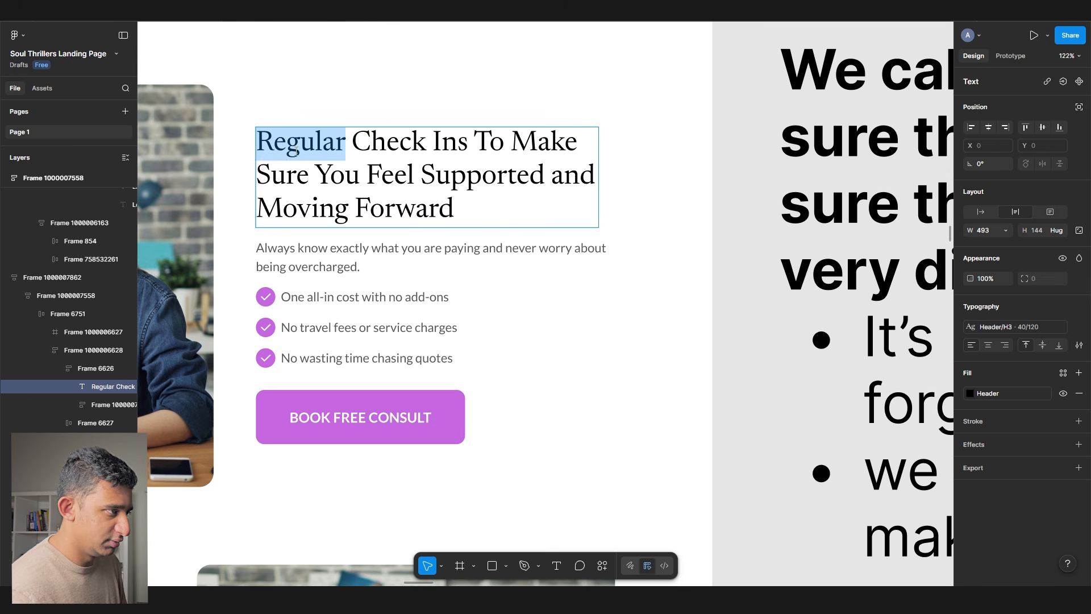
pyautogui.click(509, 205)
# - Reword it to 'We check-in between sessions to make sure you move forward in life'
pyautogui.moveTo(353, 142); pyautogui.dragTo(208, 149)
pyautogui.write('We check-in')
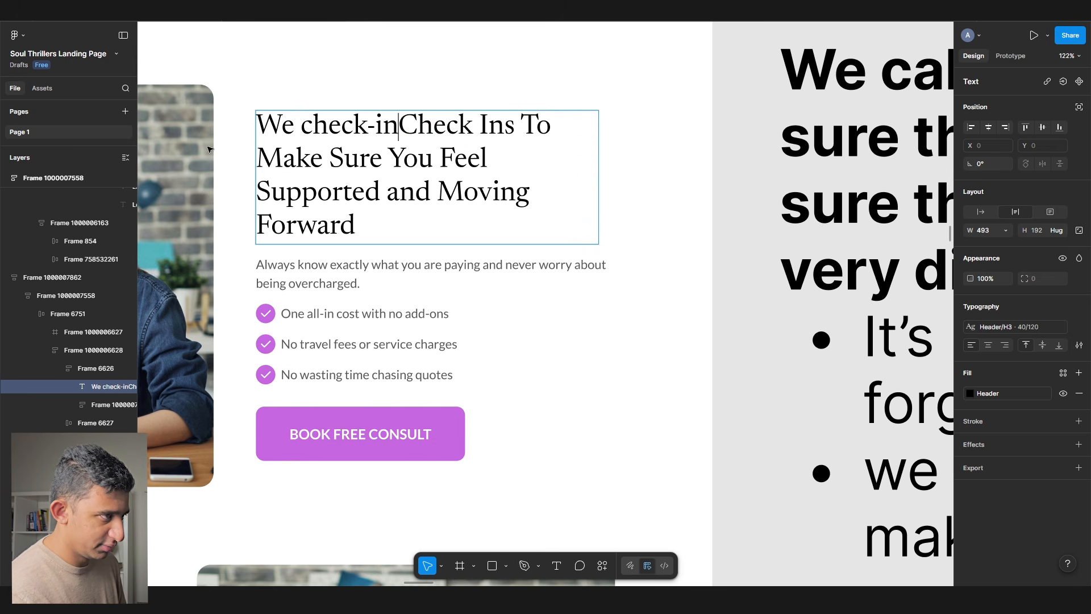
pyautogui.press('Delete')
pyautogui.press('Delete')
pyautogui.press('Delete')
pyautogui.press('Delete')
pyautogui.press('Delete')
pyautogui.press('Delete')
pyautogui.press('Delete')
pyautogui.press('Delete')
pyautogui.press('Delete')
pyautogui.press('Delete')
pyautogui.press('Delete')
pyautogui.press('Delete')
pyautogui.press('Delete')
pyautogui.press('Delete')
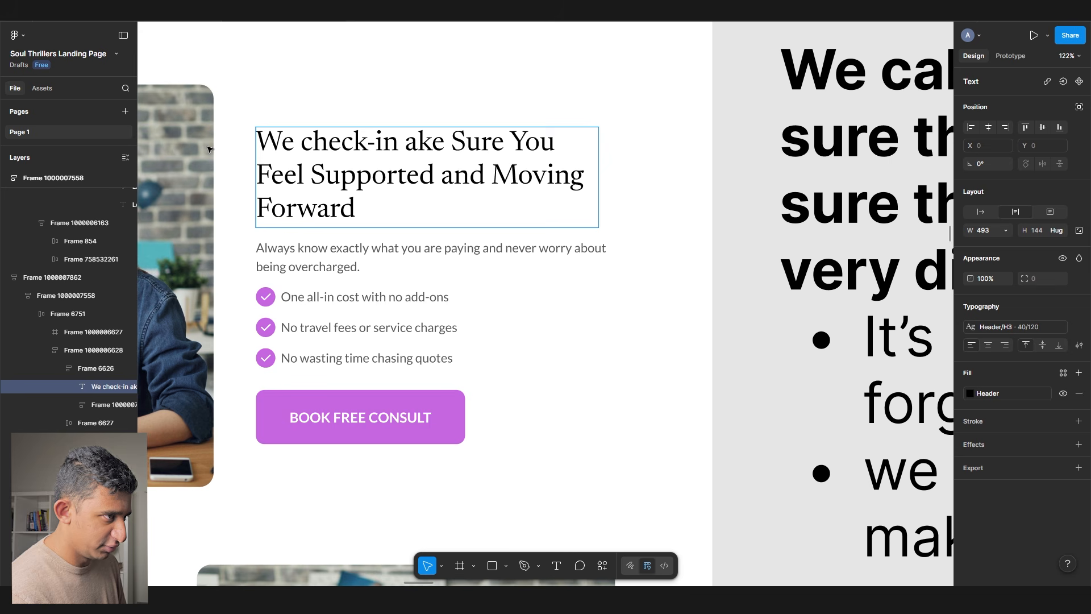
pyautogui.press('Delete')
pyautogui.press('Delete')
pyautogui.press('Delete')
pyautogui.press('Delete')
pyautogui.press('Delete')
pyautogui.press('Delete')
pyautogui.press('Delete')
pyautogui.press('Delete')
pyautogui.press('Delete')
pyautogui.press('Delete')
pyautogui.press('Delete')
pyautogui.press('Delete')
pyautogui.press('Delete')
pyautogui.press('Delete')
pyautogui.press('Delete')
pyautogui.press('Delete')
pyautogui.press('Delete')
pyautogui.press('Delete')
pyautogui.press('Delete')
pyautogui.press('Delete')
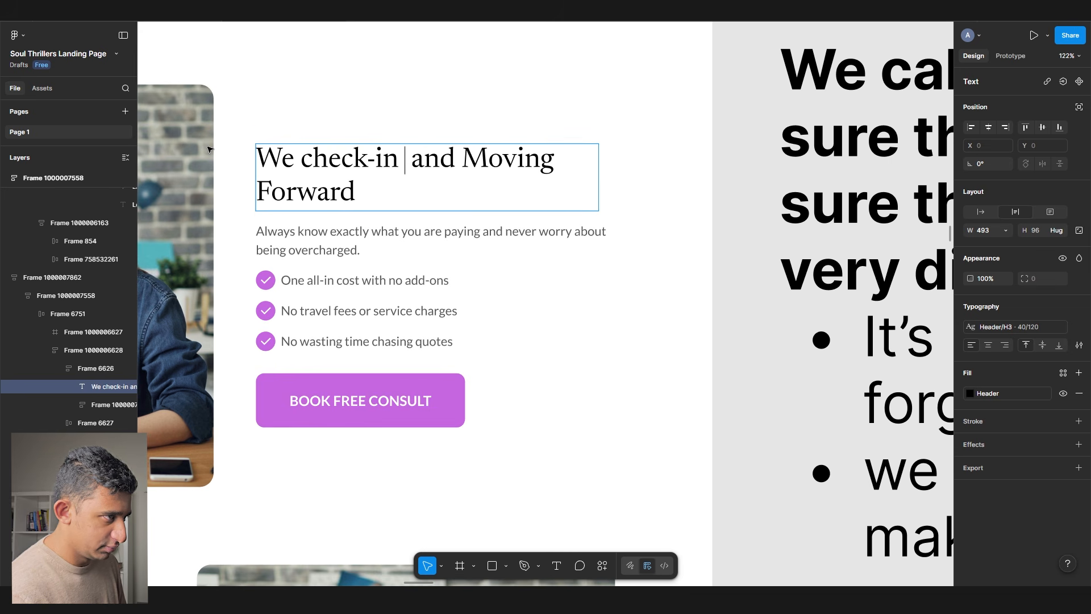
pyautogui.write('between sessions ')
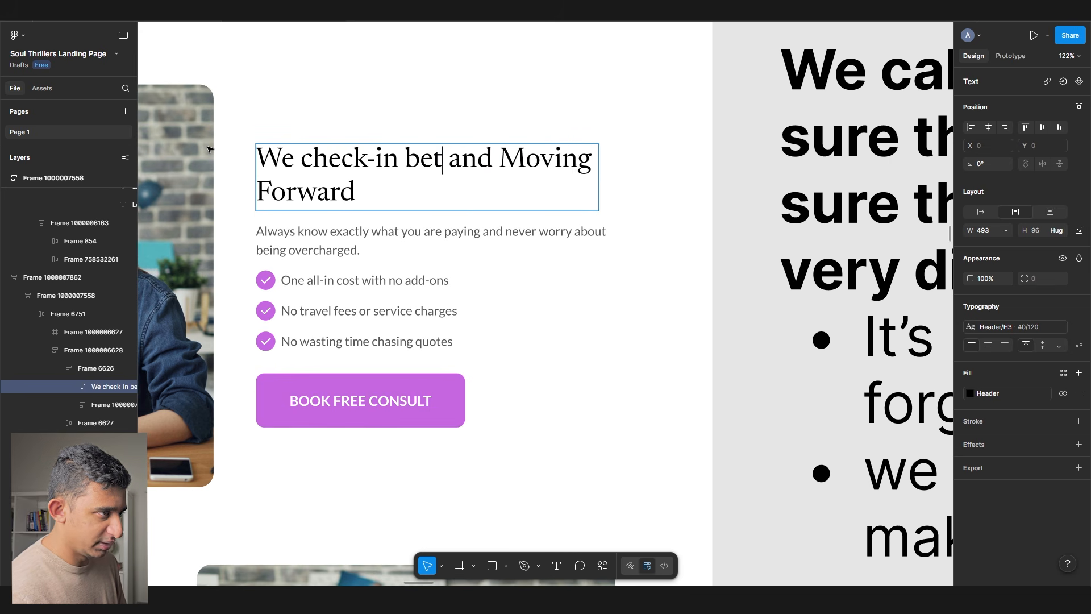
pyautogui.write('to make sure y')
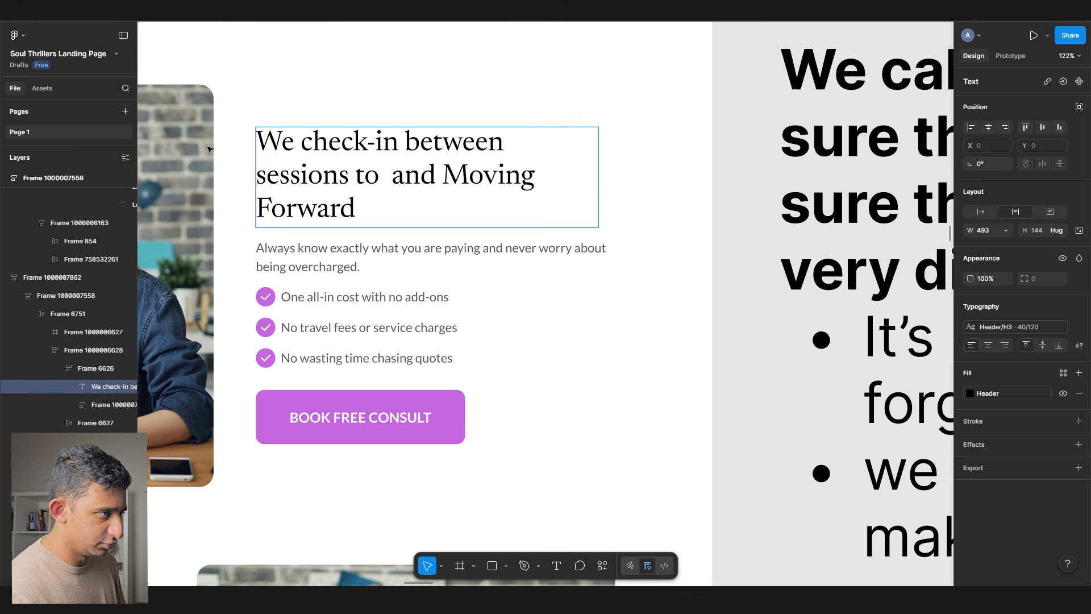
pyautogui.write('ou move forward')
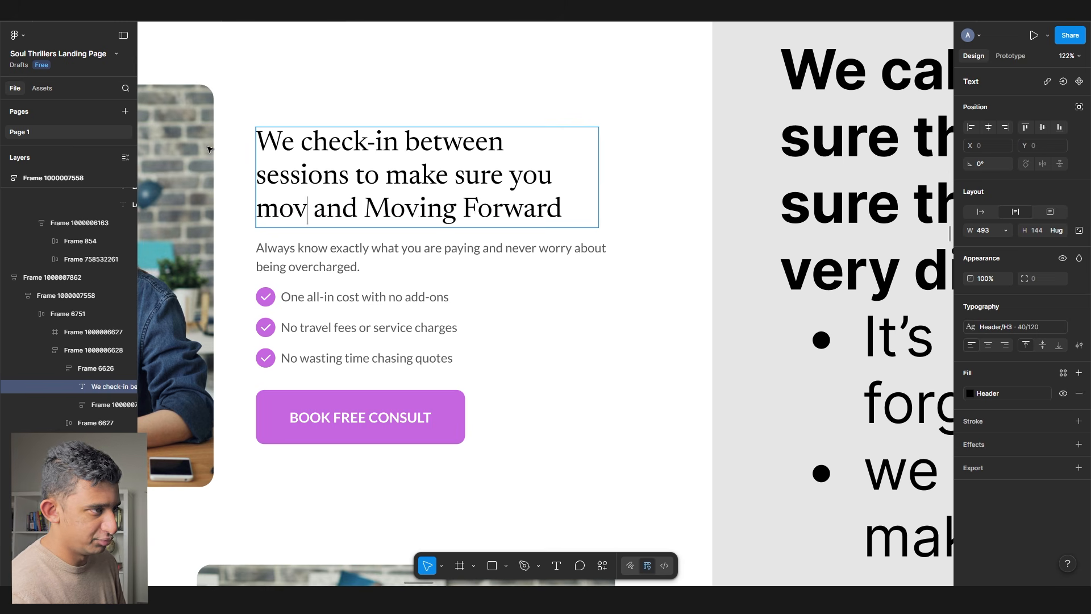
pyautogui.press('Delete')
pyautogui.press('Delete')
pyautogui.press('Delete')
pyautogui.press('Delete')
pyautogui.press('Delete')
pyautogui.press('Delete')
pyautogui.press('Delete')
pyautogui.press('Delete')
pyautogui.press('Delete')
pyautogui.press('Delete')
pyautogui.press('Delete')
pyautogui.press('Delete')
pyautogui.press('Delete')
pyautogui.press('Delete')
pyautogui.press('Delete')
pyautogui.press('Delete')
pyautogui.press('Delete')
pyautogui.press('Delete')
pyautogui.press('Delete')
pyautogui.write('in life')
# - Replace 'to make sure you move' with 'so you can keep moving' in the headline
pyautogui.scroll(-2, 401, 299)
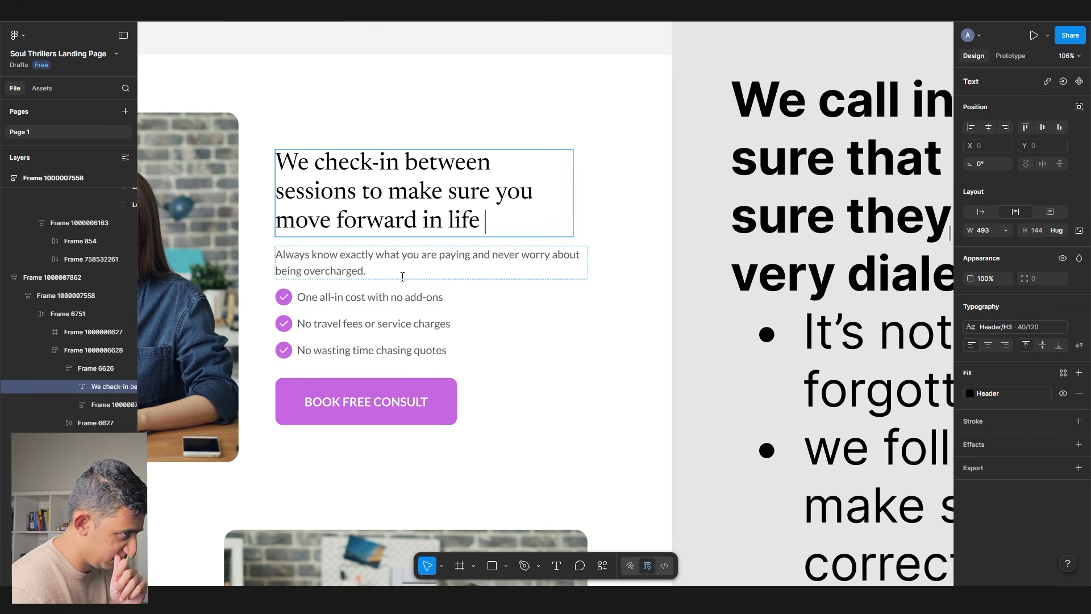
pyautogui.scroll(3, 343, 193)
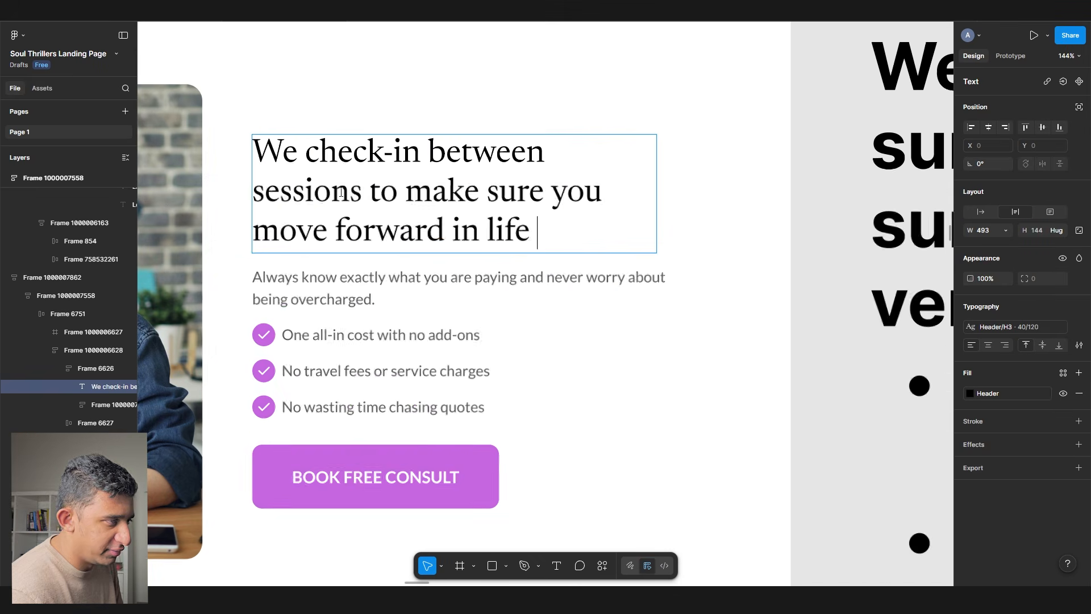
pyautogui.moveTo(375, 183); pyautogui.dragTo(568, 190)
pyautogui.moveTo(420, 160); pyautogui.dragTo(456, 219)
pyautogui.click(566, 219)
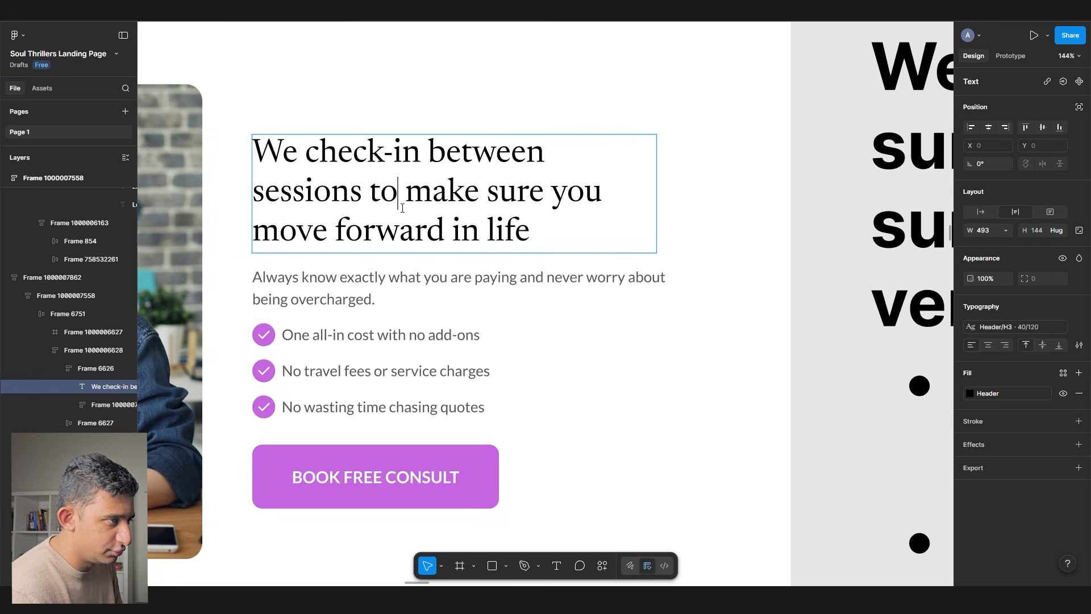
pyautogui.moveTo(370, 193); pyautogui.dragTo(653, 202)
pyautogui.write('so you')
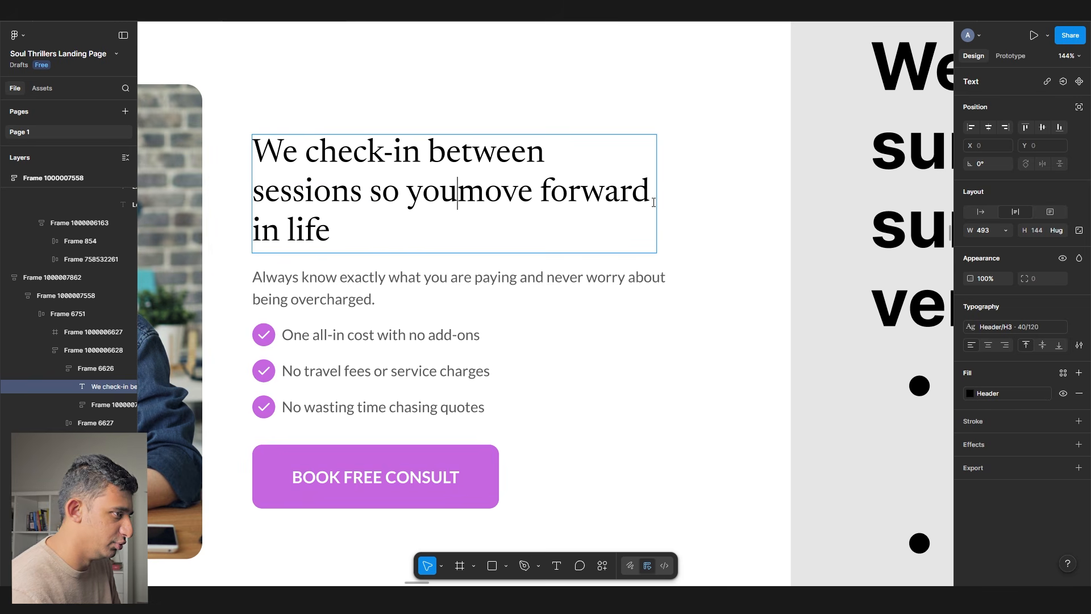
pyautogui.write(' can keep movin')
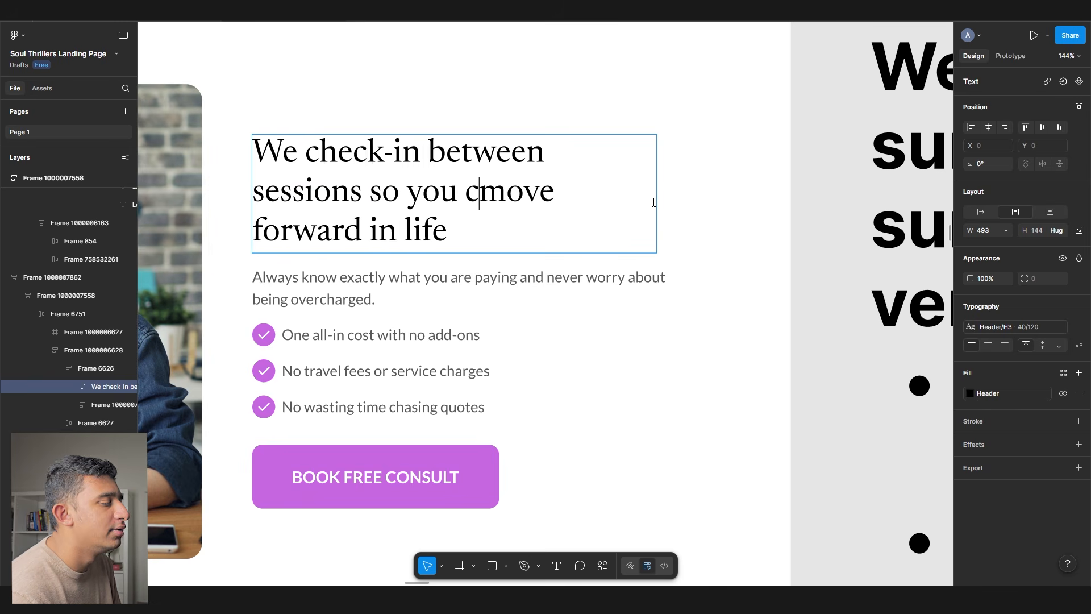
pyautogui.write('g')
pyautogui.press('Delete')
pyautogui.press('Delete')
pyautogui.press('Delete')
pyautogui.press('Delete')
pyautogui.press('Delete')
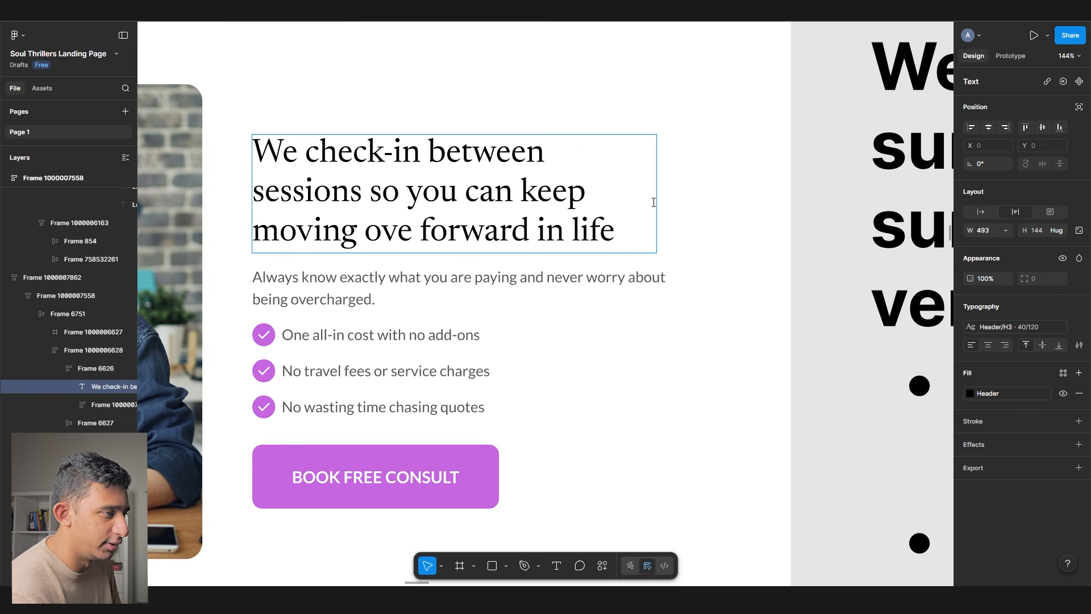
pyautogui.moveTo(567, 246); pyautogui.dragTo(544, 230)
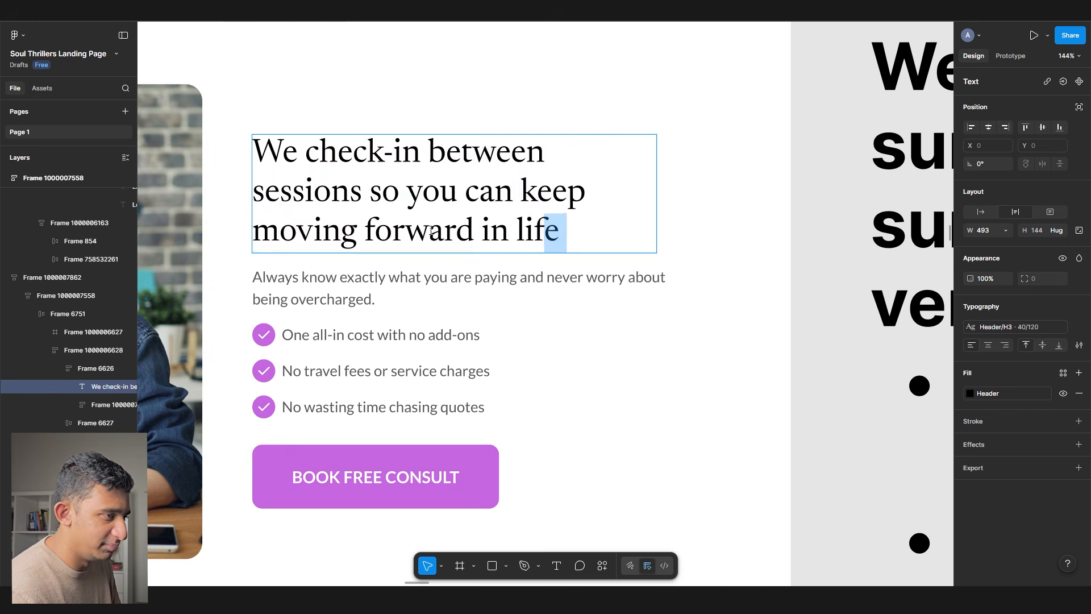
pyautogui.scroll(-5, 491, 232)
# - Finish the check-in headline edit and select the Matching process notes block
pyautogui.click(653, 283)
pyautogui.scroll(-3, 614, 249)
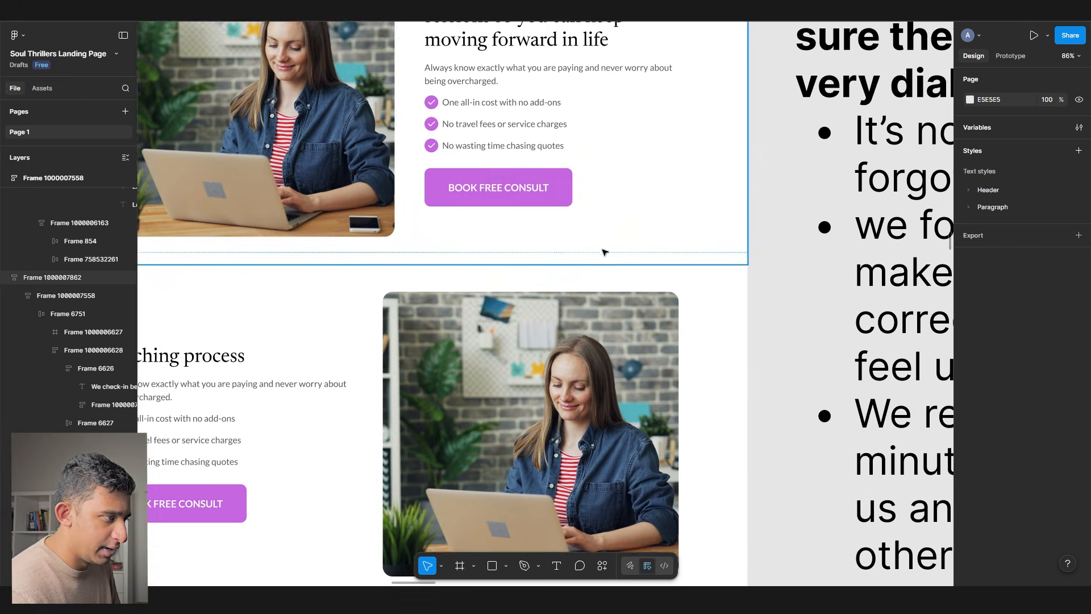
pyautogui.scroll(-2, 614, 248)
pyautogui.scroll(-15, 541, 216)
pyautogui.scroll(-3, 339, 398)
pyautogui.scroll(5, 341, 398)
pyautogui.scroll(-8, 369, 397)
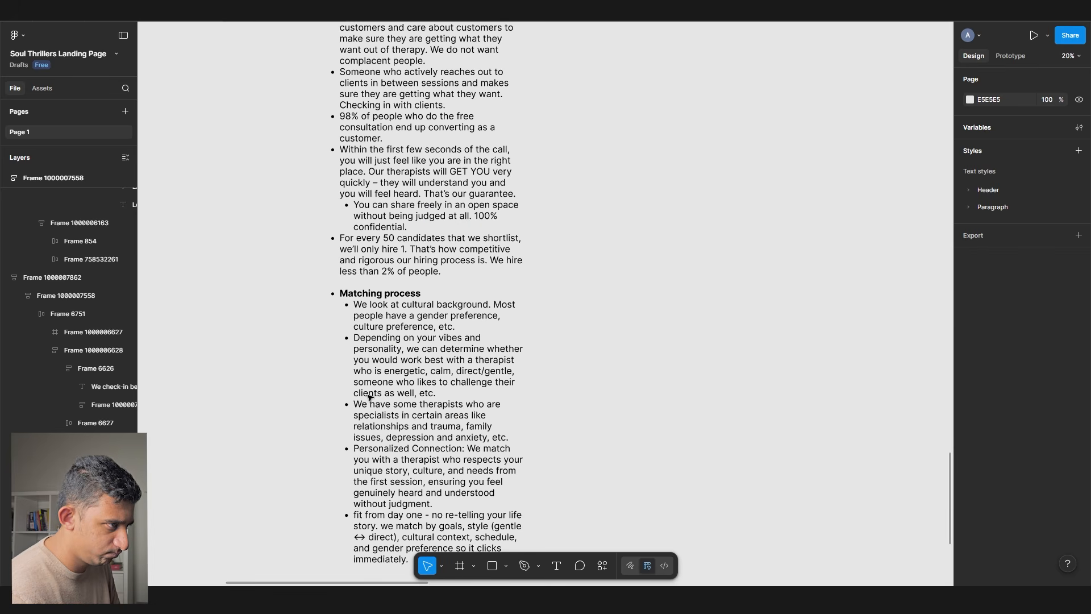
pyautogui.click(369, 397)
pyautogui.scroll(-2, 638, 282)
pyautogui.scroll(10, 635, 282)
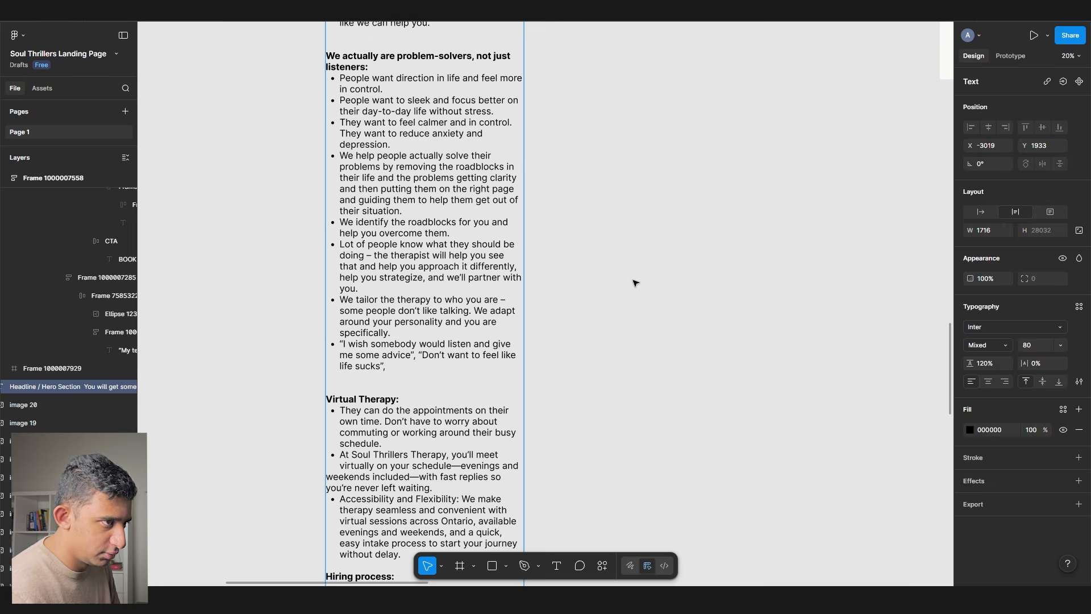
pyautogui.scroll(9, 636, 283)
pyautogui.click(640, 281)
pyautogui.scroll(2, 625, 272)
pyautogui.hscroll(3, 591, 256)
pyautogui.scroll(3, 582, 251)
pyautogui.hotkey('ctrl', 'v')
pyautogui.scroll(-3, 581, 259)
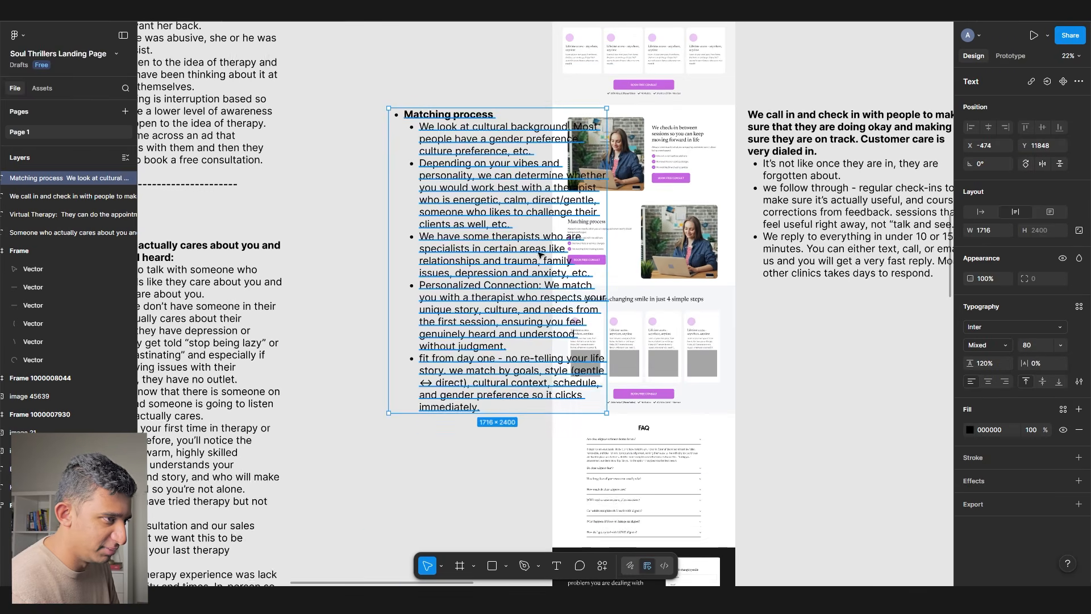
# - Narrow the Matching process notes box to 1185 wide
pyautogui.moveTo(607, 259); pyautogui.dragTo(539, 256)
pyautogui.moveTo(461, 109); pyautogui.dragTo(466, 208)
pyautogui.scroll(3, 516, 223)
pyautogui.scroll(-3, 672, 240)
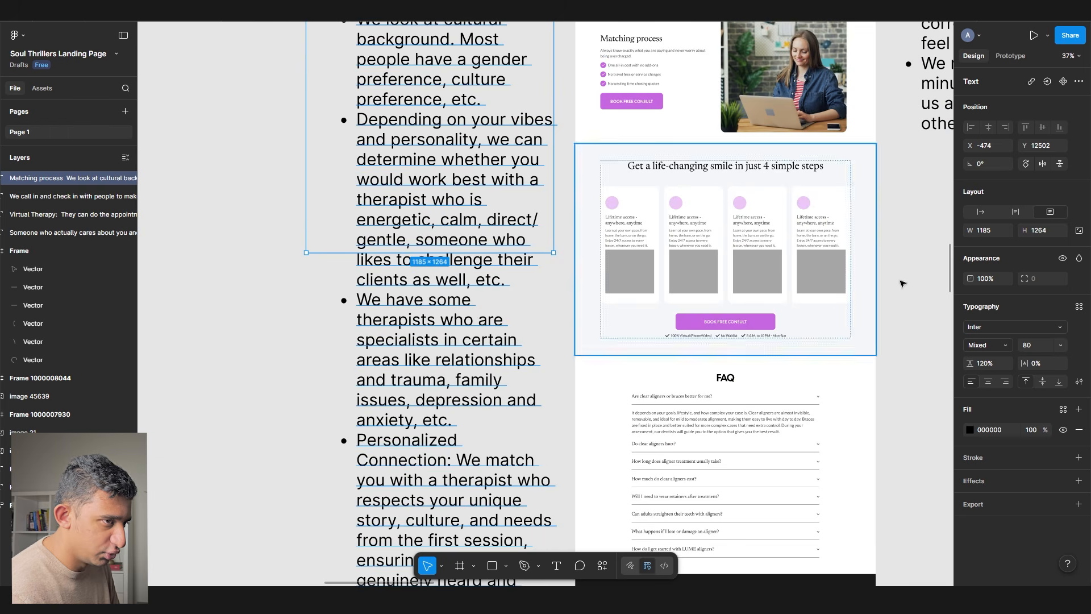
# - Set the notes to font size 32, narrow the box further and move it beside the section
pyautogui.click(1040, 346)
pyautogui.write('32')
pyautogui.press('Tab')
pyautogui.scroll(1, 428, 168)
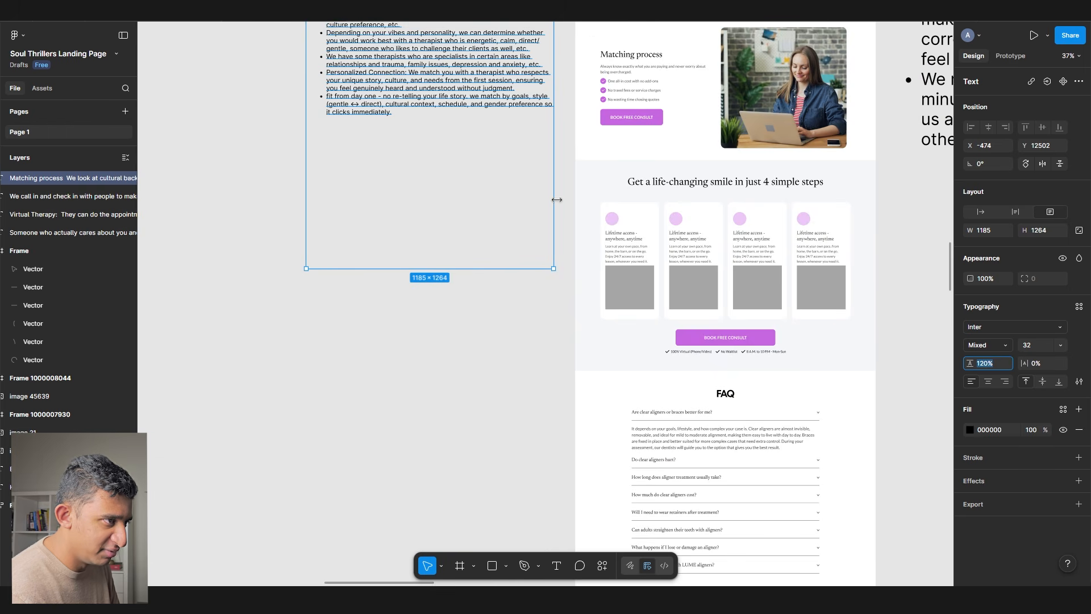
pyautogui.moveTo(556, 200); pyautogui.dragTo(418, 199)
pyautogui.moveTo(351, 143); pyautogui.dragTo(404, 161)
# - Retype the Matching process heading as 'Get matched perfectly with the 1st therapist'
pyautogui.doubleClick(643, 131)
pyautogui.write('Get matched perefectly')
pyautogui.press('BackSpace')
pyautogui.press('BackSpace')
pyautogui.press('BackSpace')
pyautogui.press('BackSpace')
pyautogui.press('BackSpace')
pyautogui.press('BackSpace')
pyautogui.press('BackSpace')
pyautogui.press('BackSpace')
pyautogui.write('rfectly with the 1st therapist')
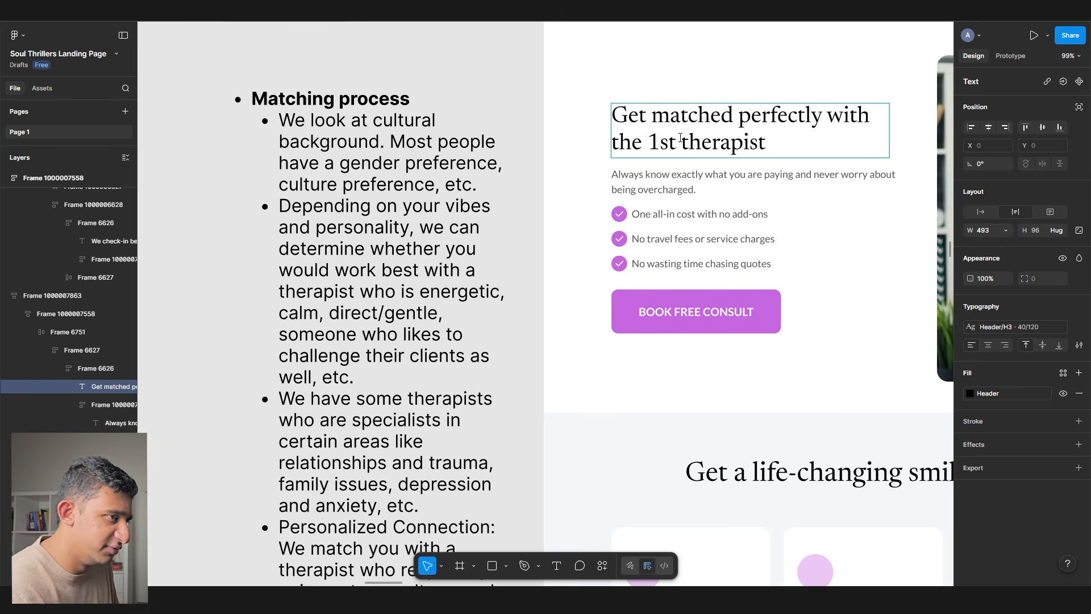
# - Reword the heading's ending to 'the first time around so you feel an instant connection'
pyautogui.hotkey('ctrl', 'BackSpace')
pyautogui.hotkey('ctrl', 'BackSpace')
pyautogui.hotkey('ctrl', 'BackSpace')
pyautogui.hotkey('ctrl', 'BackSpace')
pyautogui.write('the first time around')
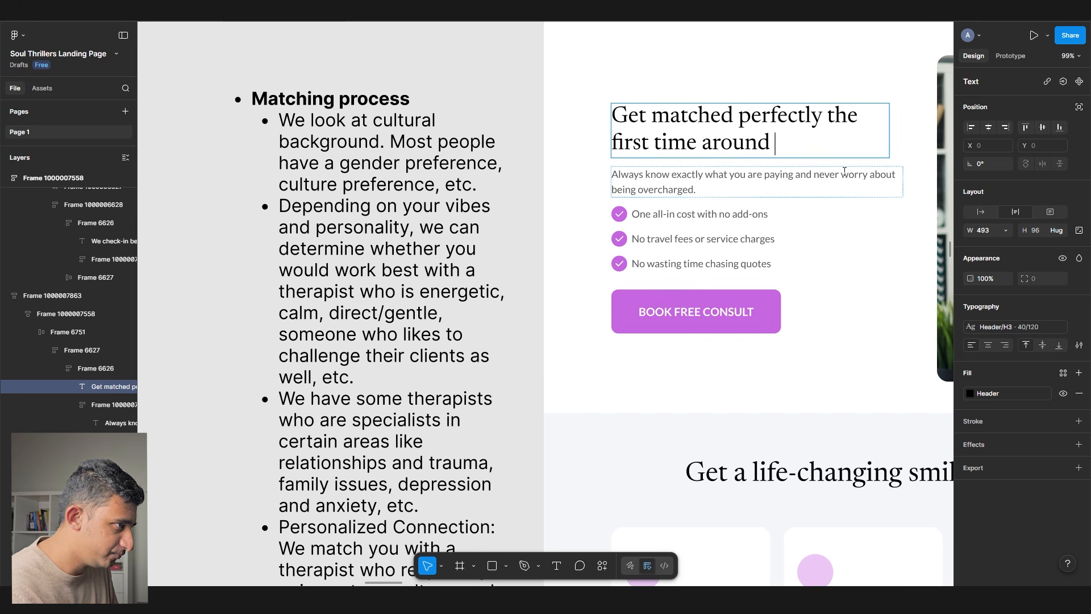
pyautogui.write(' so you')
pyautogui.scroll(-1, 816, 201)
pyautogui.write('feael')
pyautogui.press('BackSpace')
pyautogui.press('BackSpace')
pyautogui.press('BackSpace')
pyautogui.write('el an instant connection')
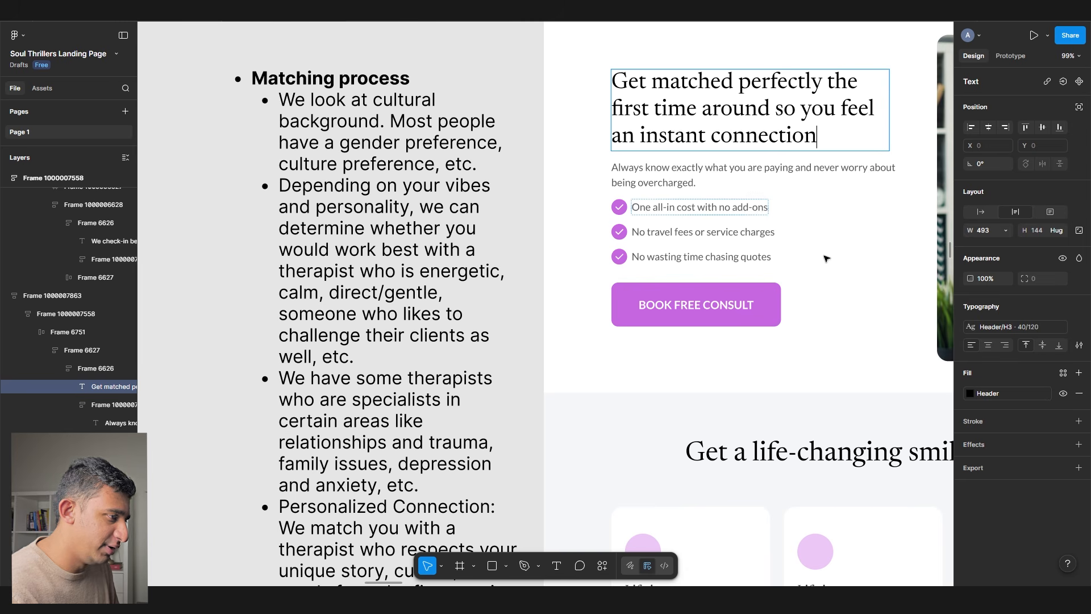
pyautogui.tripleClick(675, 112)
pyautogui.moveTo(565, 162); pyautogui.dragTo(358, 360)
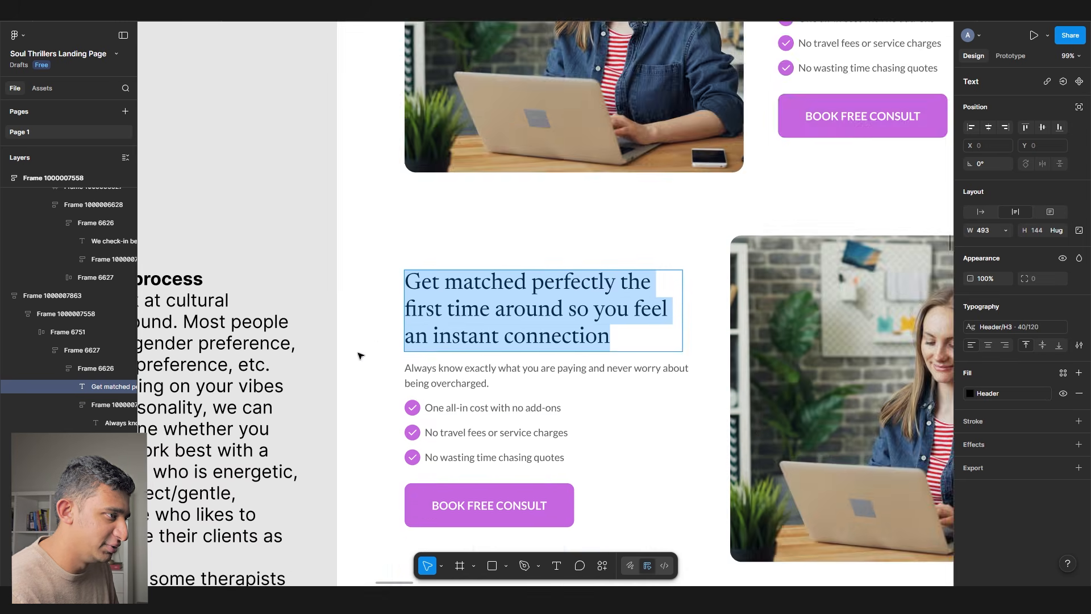
# - Select the phrase 'instant connection with your therapist' in the heading
pyautogui.scroll(-4, 358, 361)
pyautogui.scroll(4, 364, 364)
pyautogui.scroll(5, 536, 100)
pyautogui.doubleClick(537, 99)
pyautogui.tripleClick(536, 106)
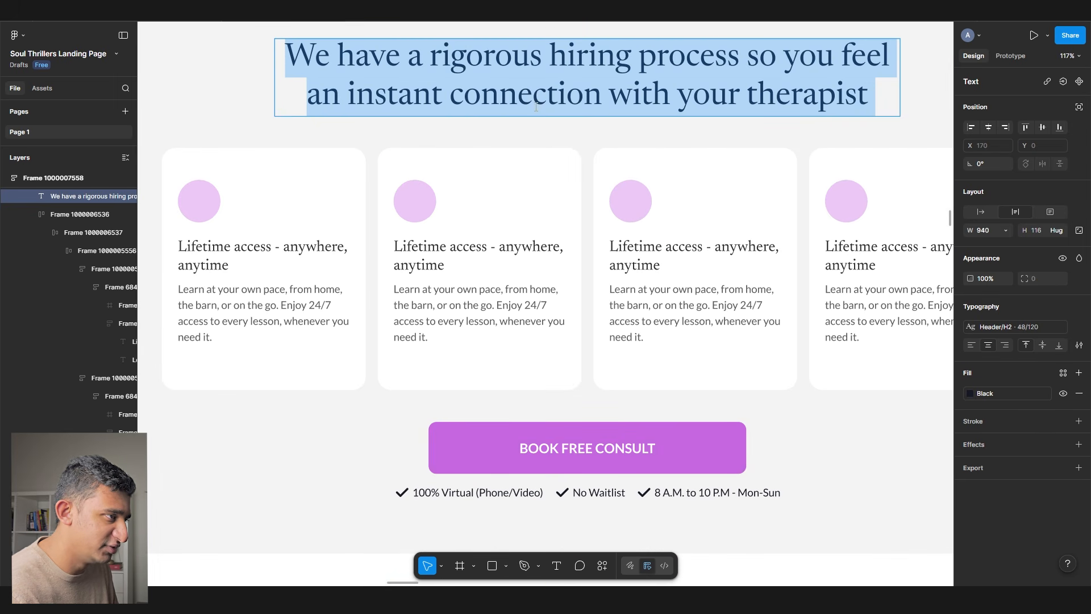
pyautogui.moveTo(416, 93); pyautogui.dragTo(933, 91)
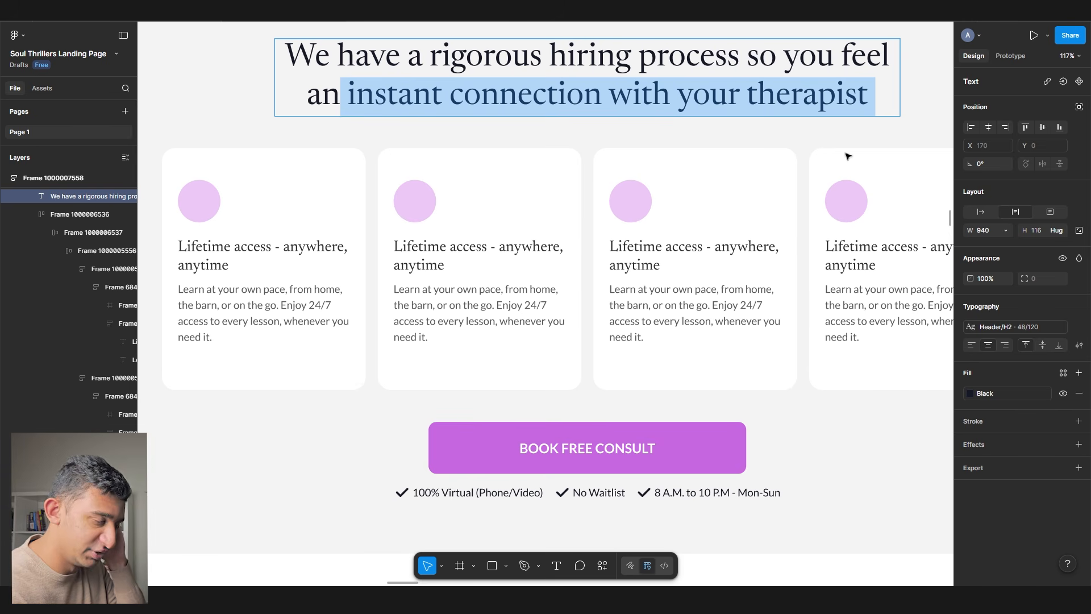
# - Move the matching section frame off the landing page onto empty canvas
pyautogui.scroll(-5, 417, 277)
pyautogui.scroll(-2, 417, 276)
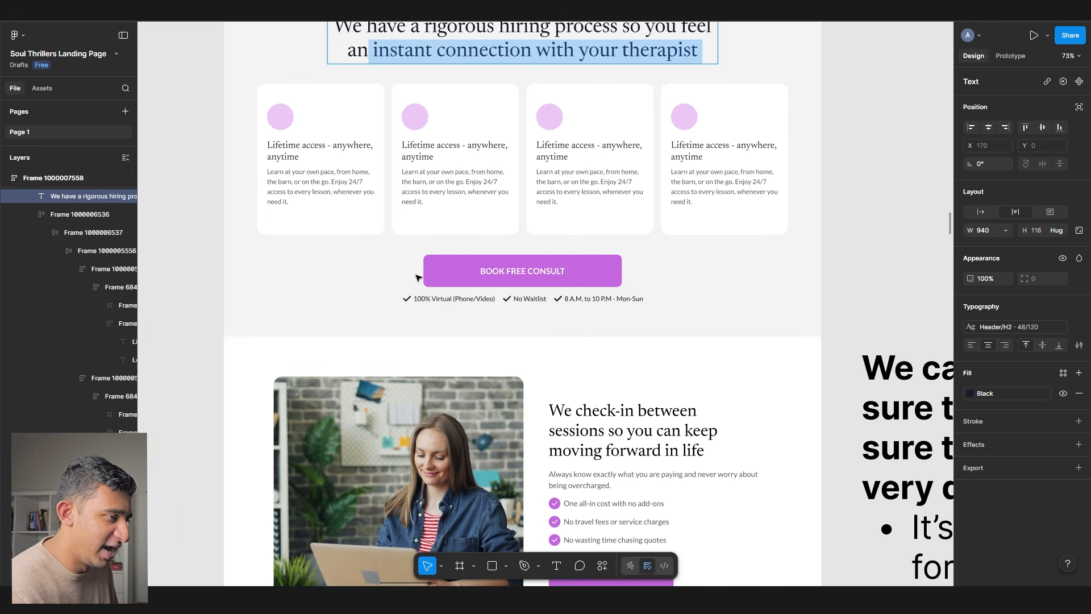
pyautogui.scroll(-6, 417, 276)
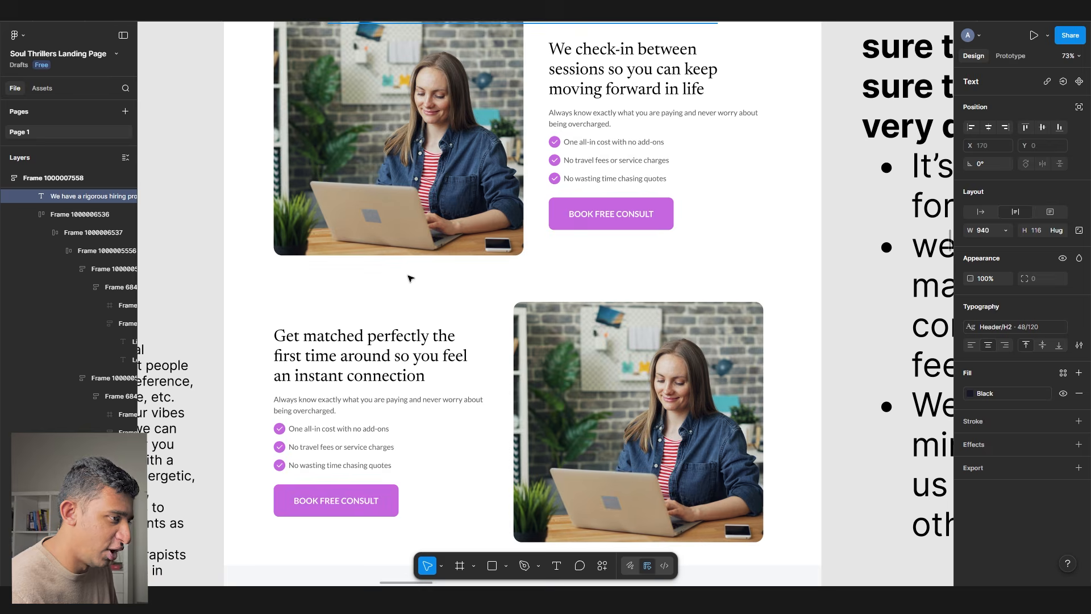
pyautogui.scroll(-5, 410, 278)
pyautogui.click(412, 288)
pyautogui.scroll(6, 411, 287)
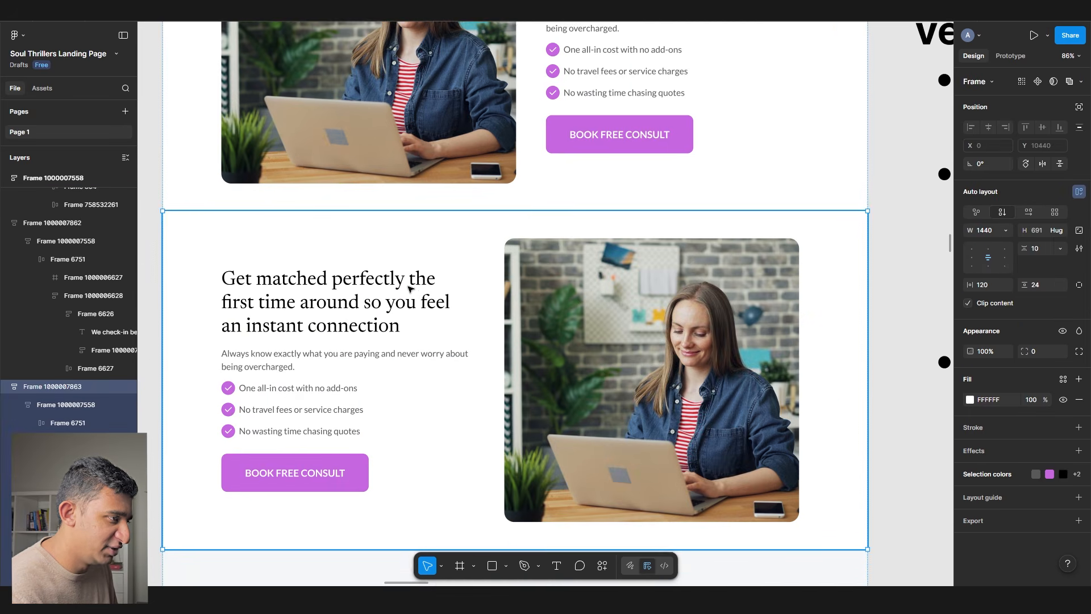
pyautogui.scroll(1, 420, 299)
pyautogui.hscroll(-1, 430, 311)
pyautogui.scroll(-5, 432, 311)
pyautogui.moveTo(434, 317); pyautogui.dragTo(672, 77)
# - Place the Matching process notes directly beside the moved matching section
pyautogui.scroll(5, 453, 66)
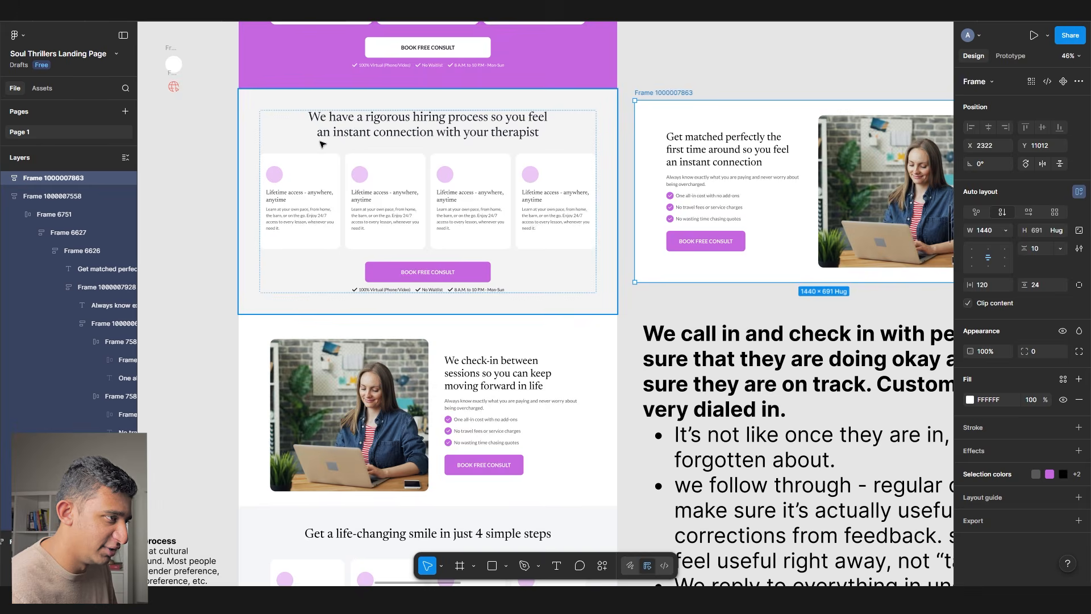
pyautogui.scroll(-3, 320, 148)
pyautogui.scroll(-4, 320, 149)
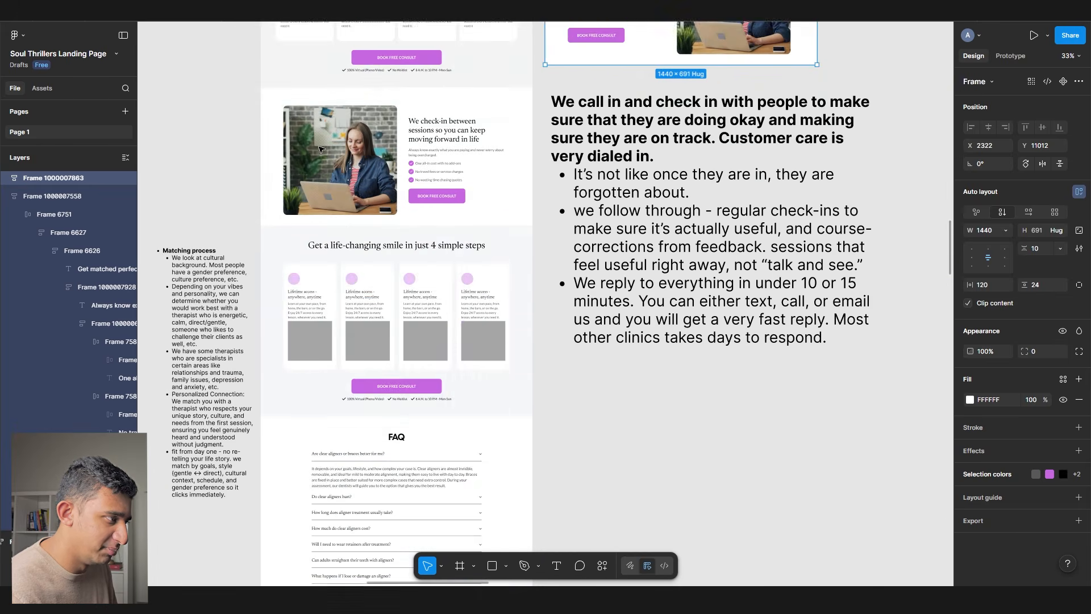
pyautogui.moveTo(320, 149); pyautogui.dragTo(627, 139)
pyautogui.scroll(-3, 524, 192)
pyautogui.moveTo(523, 191); pyautogui.dragTo(697, 177)
pyautogui.scroll(2, 696, 174)
pyautogui.moveTo(532, 276); pyautogui.dragTo(548, 412)
pyautogui.click(703, 325)
pyautogui.moveTo(704, 325); pyautogui.dragTo(646, 185)
pyautogui.click(502, 267)
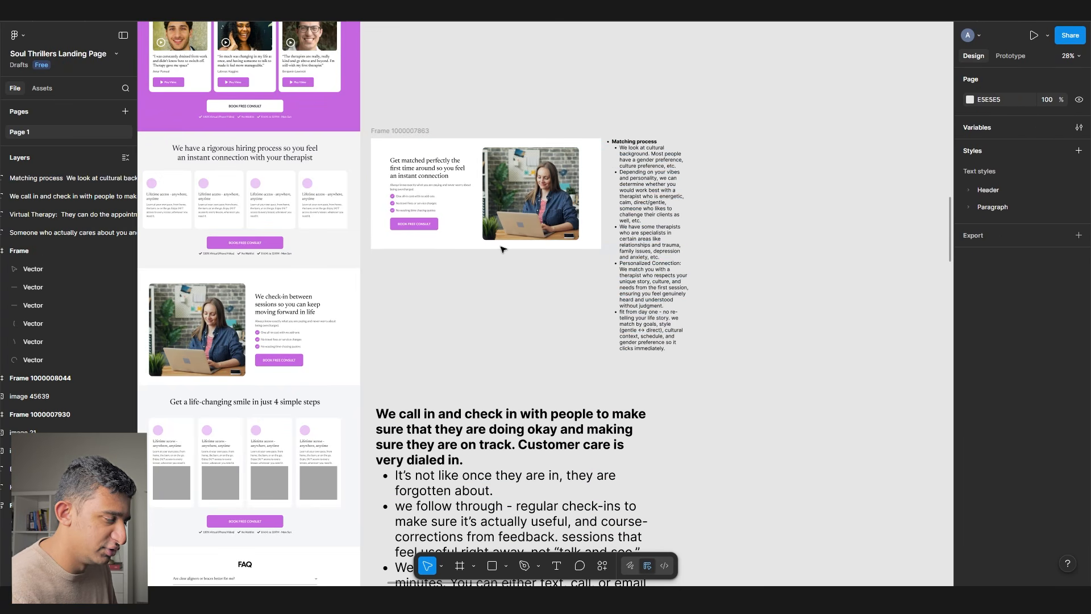
pyautogui.scroll(4, 453, 166)
pyautogui.scroll(-7, 704, 351)
pyautogui.hscroll(-8, 705, 351)
pyautogui.scroll(4, 705, 351)
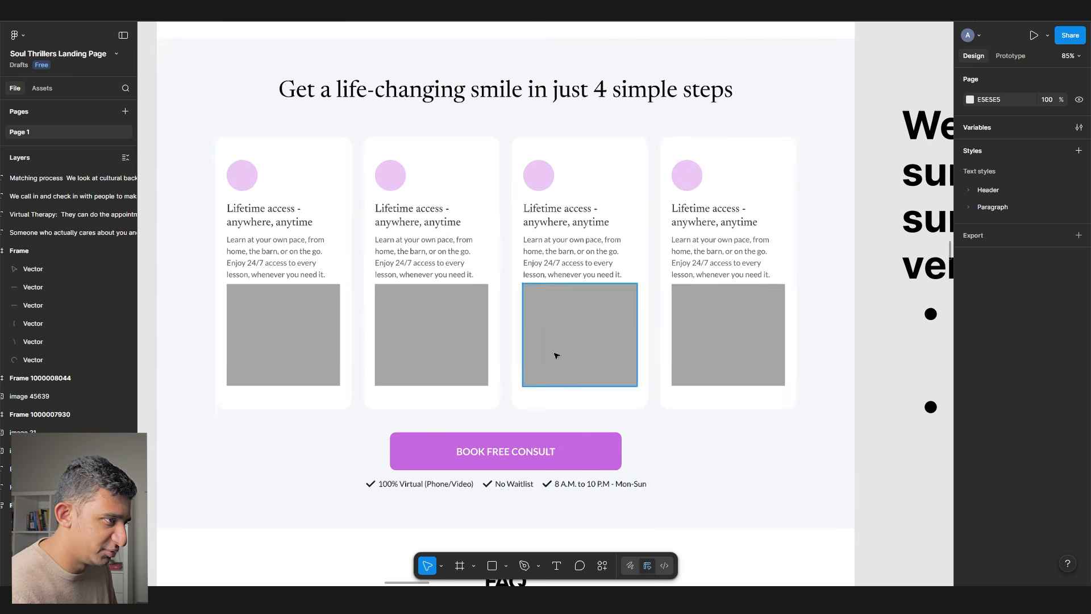
# - Duplicate the 'life-changing smile in 4 steps' title, retype the copy as 'How it works' and underline it
pyautogui.click(421, 91)
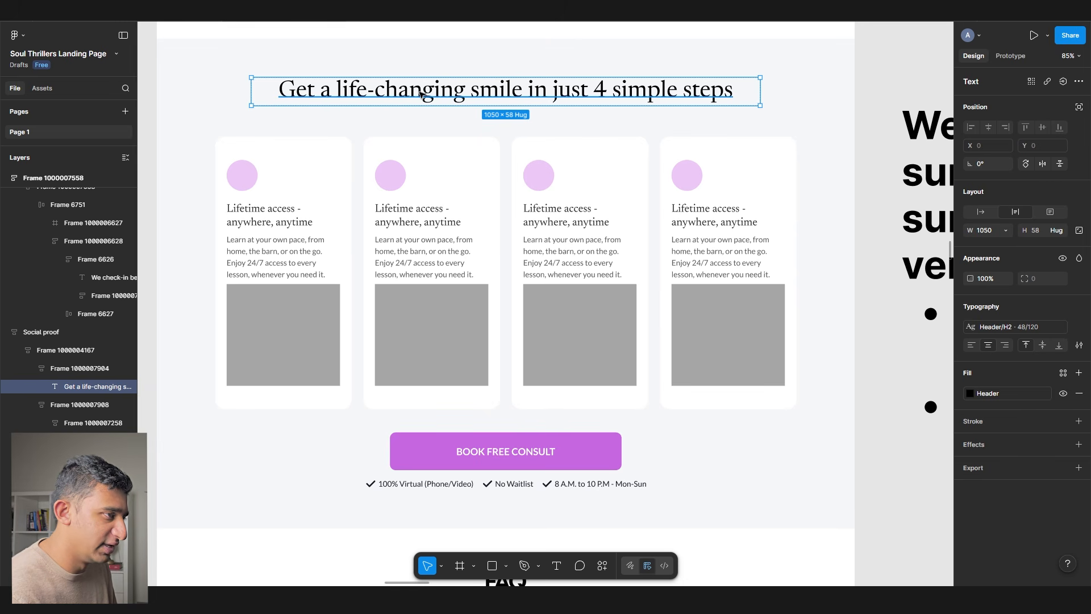
pyautogui.hotkey('ctrl', 'd')
pyautogui.press('Return')
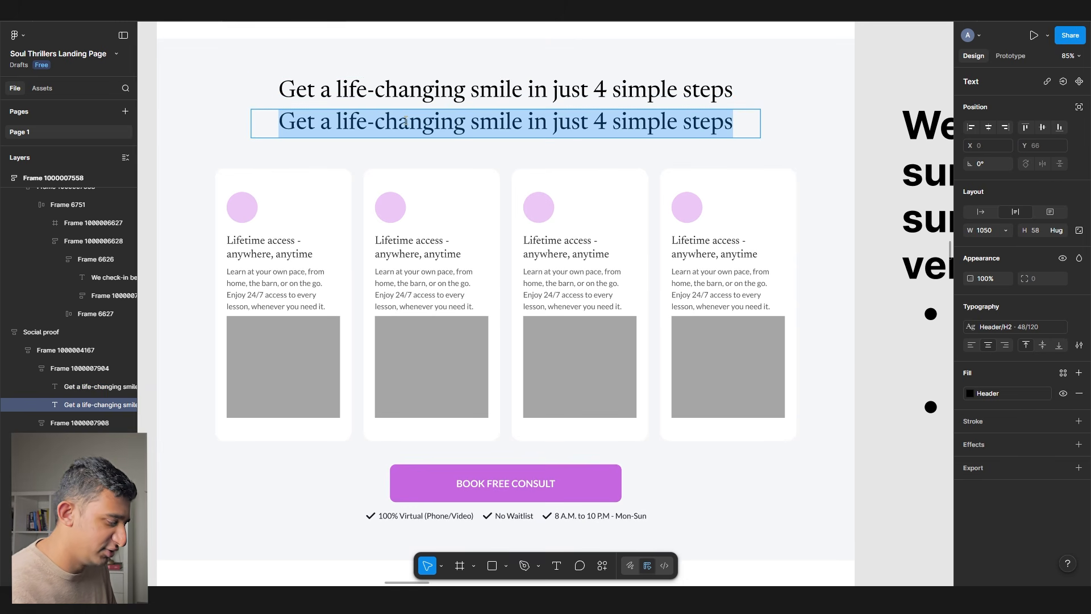
pyautogui.write('how')
pyautogui.hotkey('ctrl', 'a')
pyautogui.write('How it works')
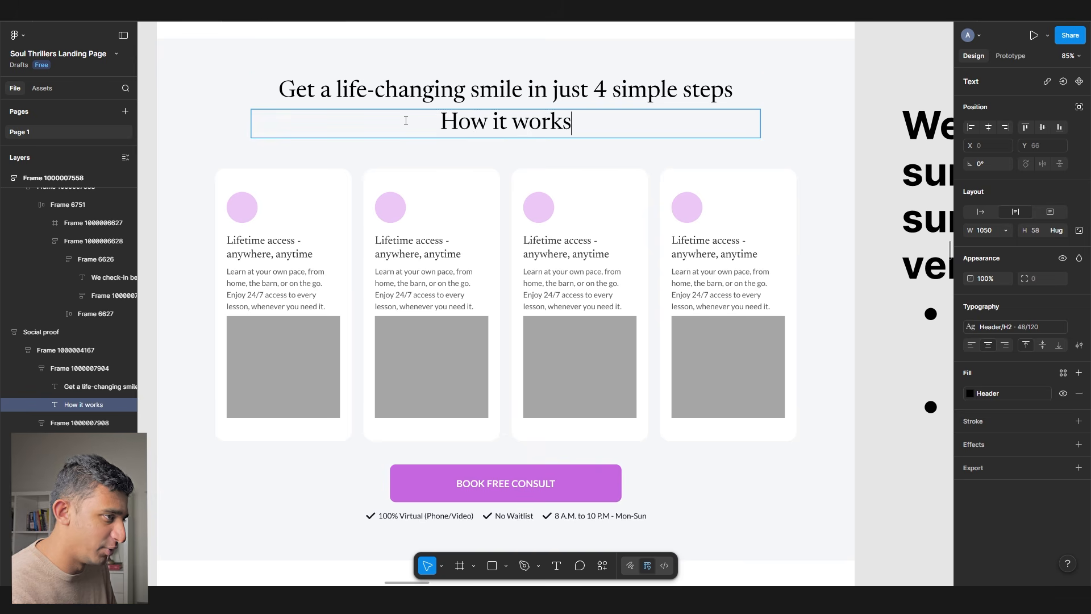
pyautogui.press('Escape')
pyautogui.hotkey('ctrl', 'u')
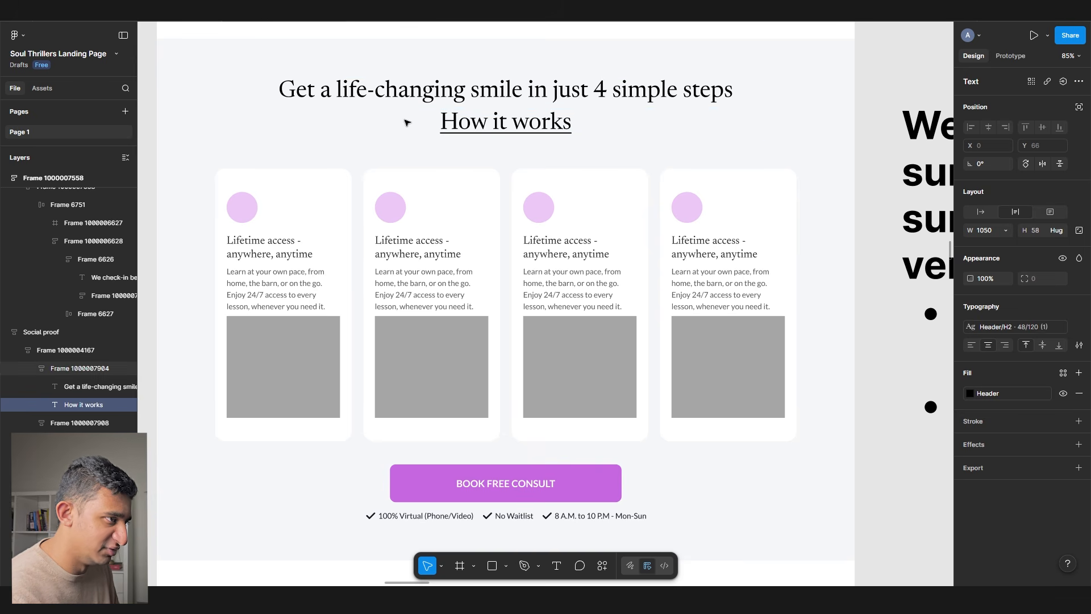
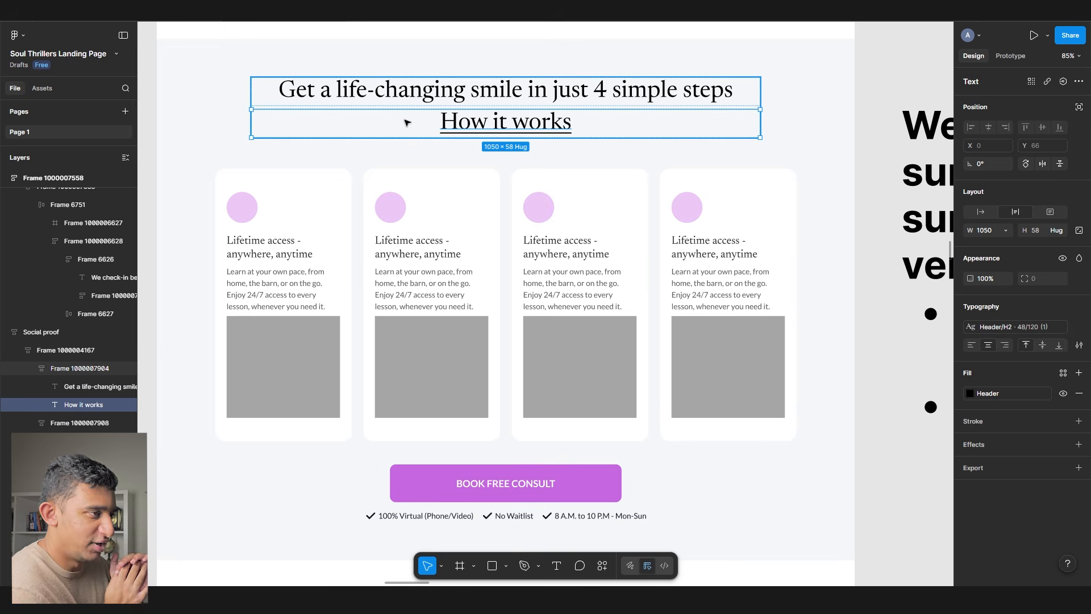
# - Delete the 'How it works' line and select the remaining 4-steps headline
pyautogui.press('Delete')
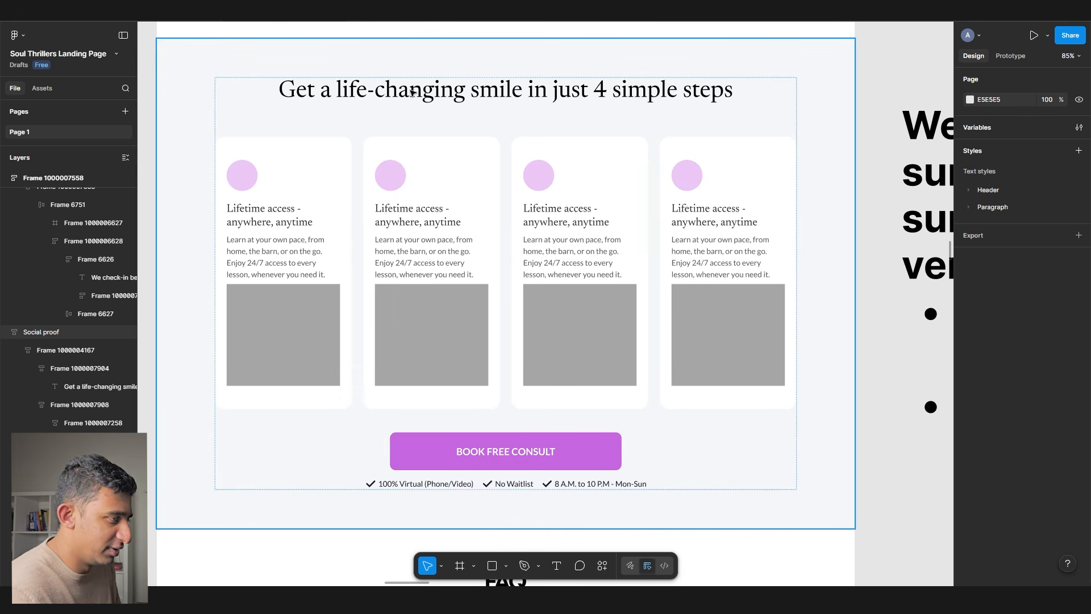
pyautogui.click(412, 93)
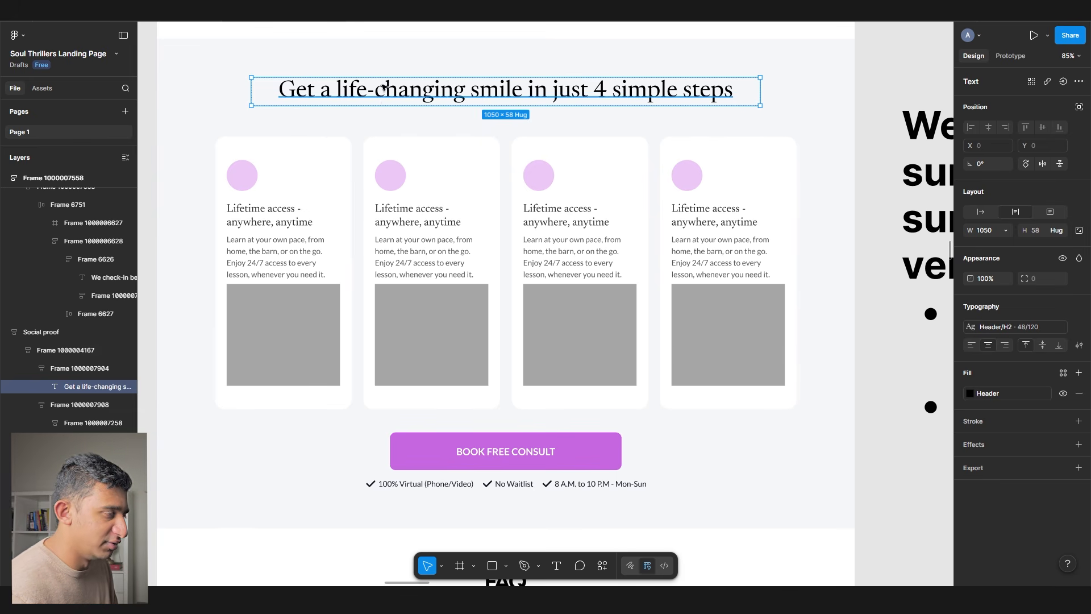
# - Ask ChatGPT for 'how it works' headline ideas, pasting in the current 4-steps headline
pyautogui.click(388, 110)
pyautogui.doubleClick(389, 101)
pyautogui.hotkey('ctrl', 'c')
pyautogui.hotkey('alt', 'Tab')
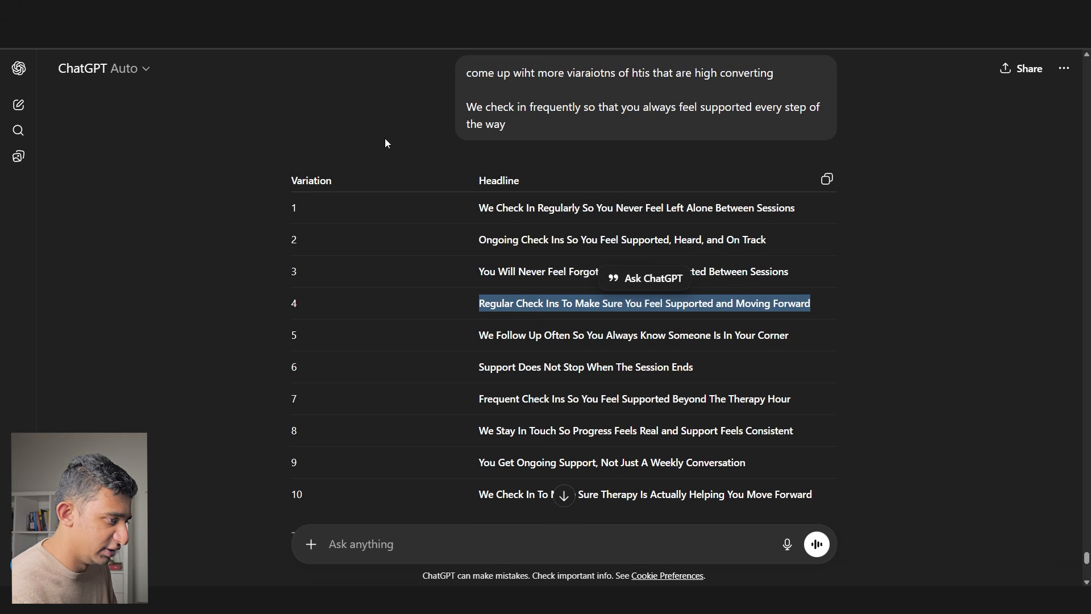
pyautogui.write('come up wiht how it works headline')
pyautogui.hotkey('shift', 'Return')
pyautogui.hotkey('shift', 'Return')
pyautogui.hotkey('ctrl', 'v')
pyautogui.press('Return')
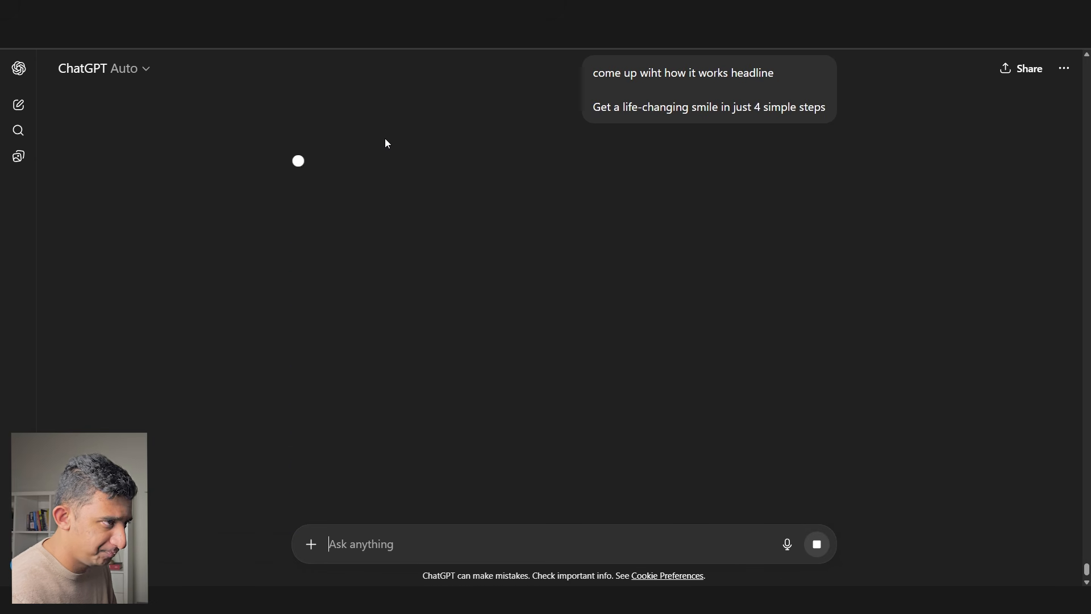
# - Copy ChatGPT's third suggested headline and select the Figma headline text for replacement
pyautogui.moveTo(479, 236); pyautogui.dragTo(590, 238)
pyautogui.click(577, 247)
pyautogui.moveTo(492, 265); pyautogui.dragTo(747, 277)
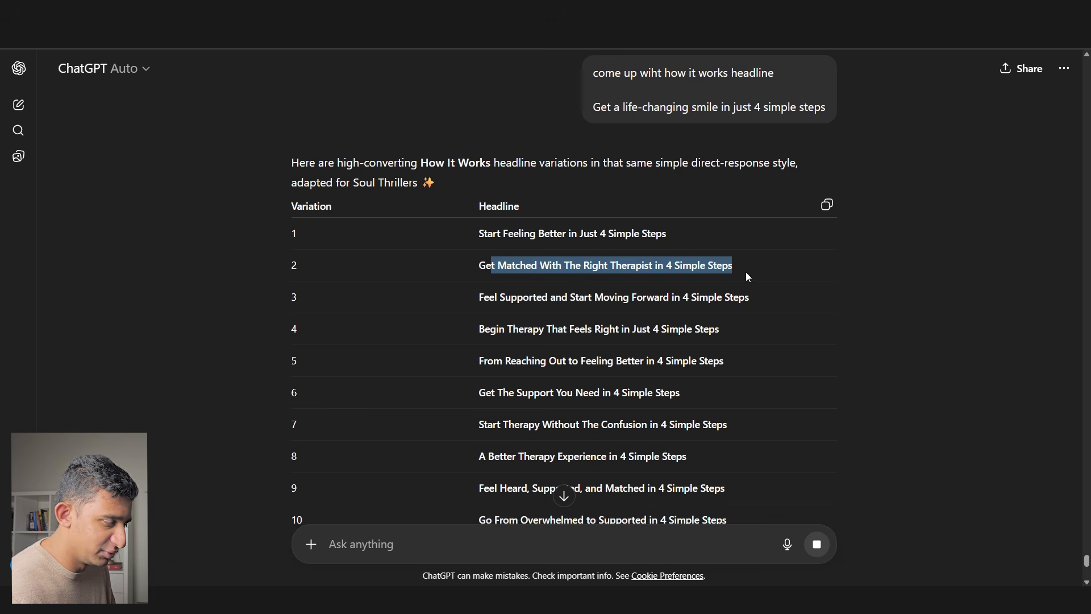
pyautogui.moveTo(479, 265); pyautogui.dragTo(733, 269)
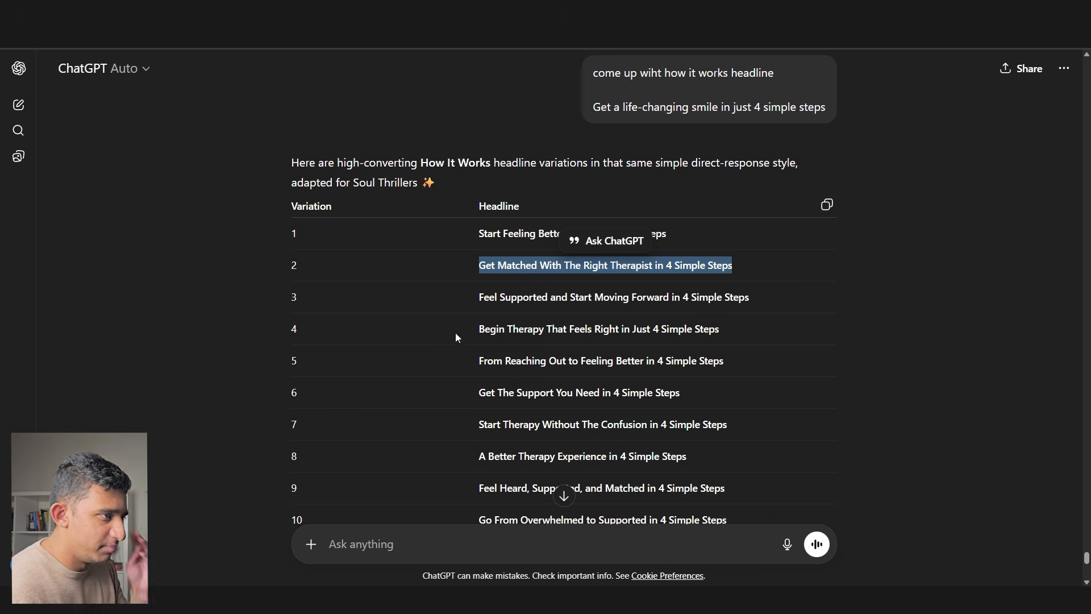
pyautogui.moveTo(486, 265); pyautogui.dragTo(635, 266)
pyautogui.moveTo(502, 234); pyautogui.dragTo(668, 233)
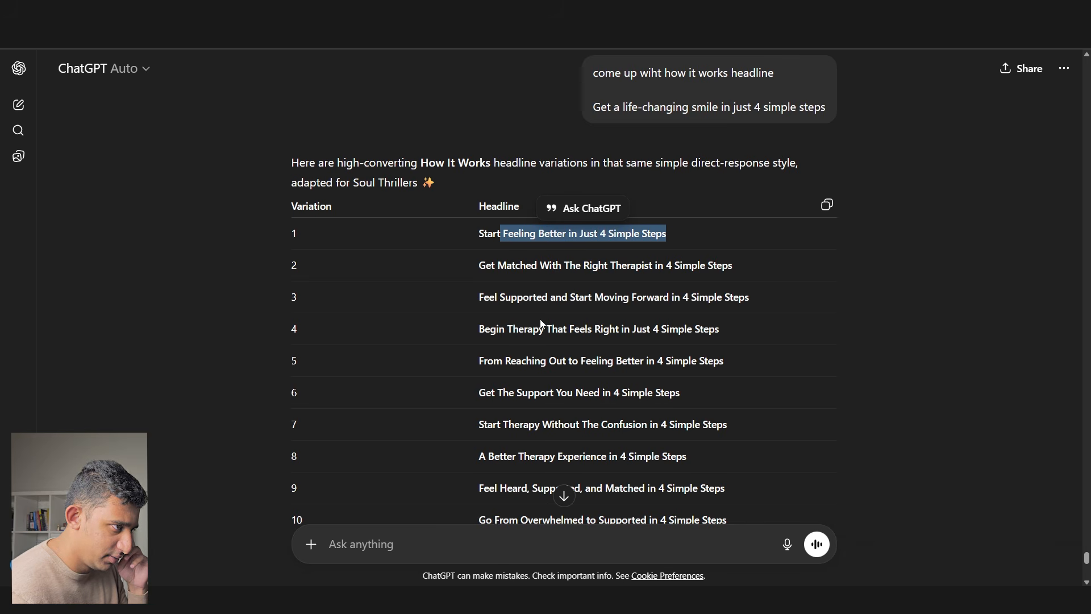
pyautogui.moveTo(500, 293); pyautogui.dragTo(673, 291)
pyautogui.tripleClick(673, 290)
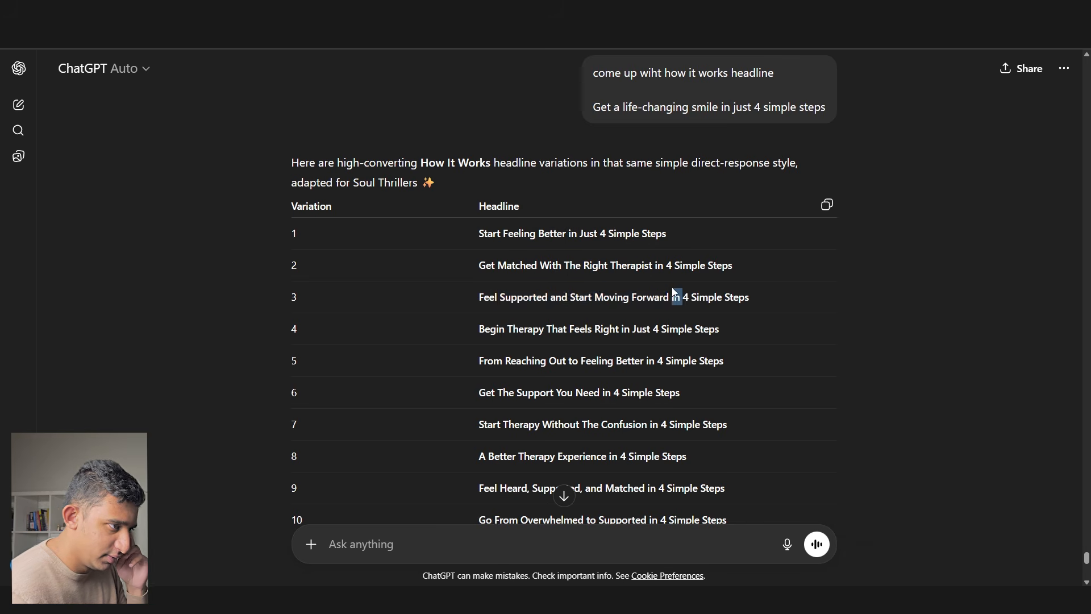
pyautogui.hotkey('ctrl', 'c')
pyautogui.hotkey('alt', 'Tab')
pyautogui.tripleClick(448, 93)
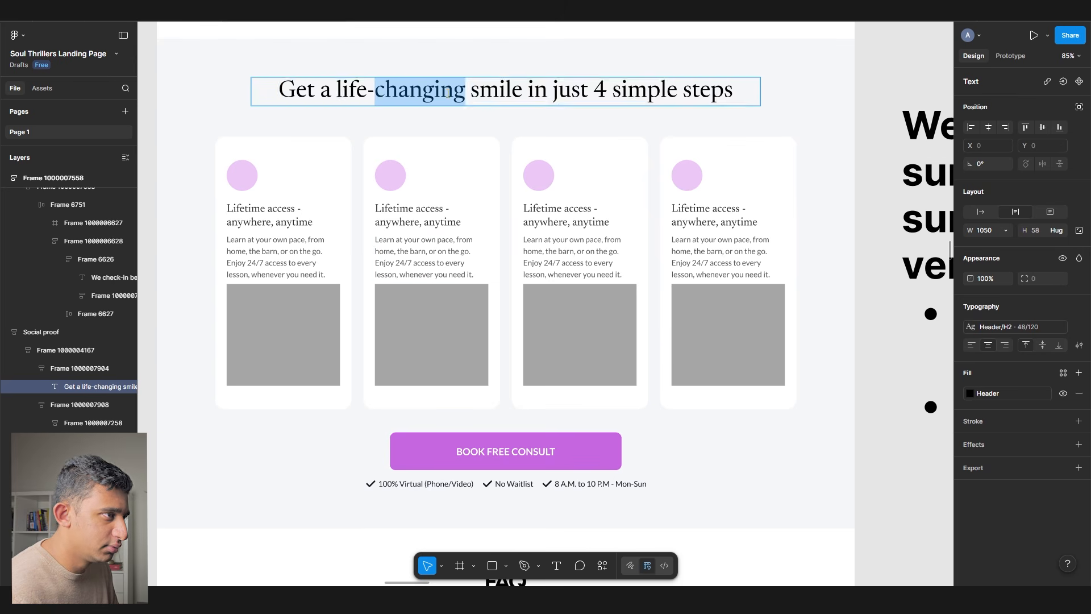
# - Rewrite the headline as 'Feel less stressed and overwhelmed in 4 simple steps'
pyautogui.hotkey('ctrl', 'v')
pyautogui.doubleClick(349, 100)
pyautogui.write('less stressed and overwhelemed')
pyautogui.press('Delete')
pyautogui.press('Delete')
pyautogui.press('Delete')
pyautogui.press('Delete')
pyautogui.press('Delete')
pyautogui.press('Delete')
pyautogui.press('Delete')
pyautogui.press('Delete')
pyautogui.press('Delete')
pyautogui.press('Delete')
pyautogui.press('Delete')
pyautogui.press('Delete')
pyautogui.press('Delete')
pyautogui.press('Delete')
pyautogui.press('Delete')
pyautogui.press('Delete')
pyautogui.press('Delete')
pyautogui.press('Delete')
pyautogui.press('Delete')
pyautogui.press('Delete')
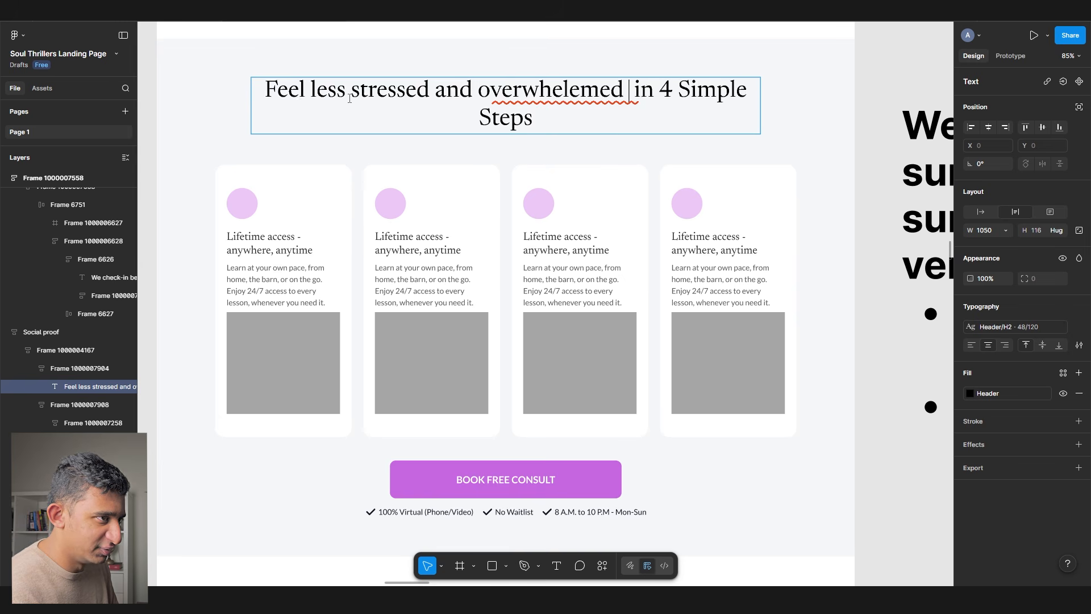
pyautogui.press('Delete')
pyautogui.press('Delete')
pyautogui.press('Delete')
pyautogui.press('Delete')
pyautogui.press('Delete')
pyautogui.press('Delete')
pyautogui.press('Delete')
pyautogui.press('Delete')
pyautogui.press('Delete')
pyautogui.press('Delete')
pyautogui.press('Delete')
pyautogui.press('Delete')
pyautogui.press('Delete')
pyautogui.press('Delete')
pyautogui.press('Delete')
pyautogui.press('Delete')
pyautogui.press('Delete')
pyautogui.press('Delete')
pyautogui.press('Delete')
pyautogui.write('in 3')
pyautogui.press('BackSpace')
pyautogui.write('4 simple steps')
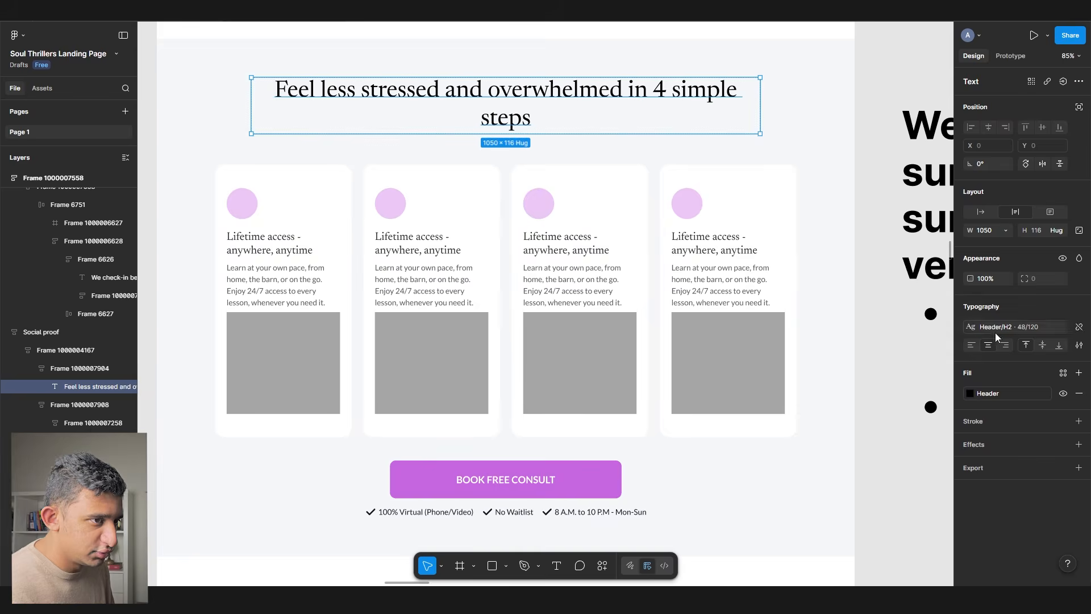
pyautogui.click(996, 330)
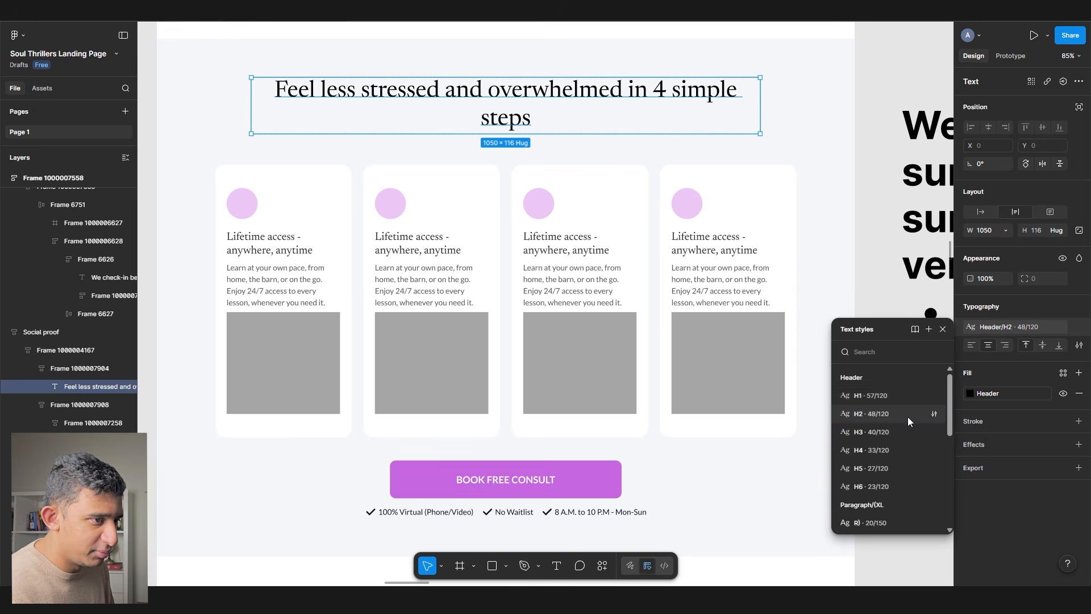
pyautogui.click(907, 430)
pyautogui.hotkey('ctrl', 'z')
pyautogui.press('Escape')
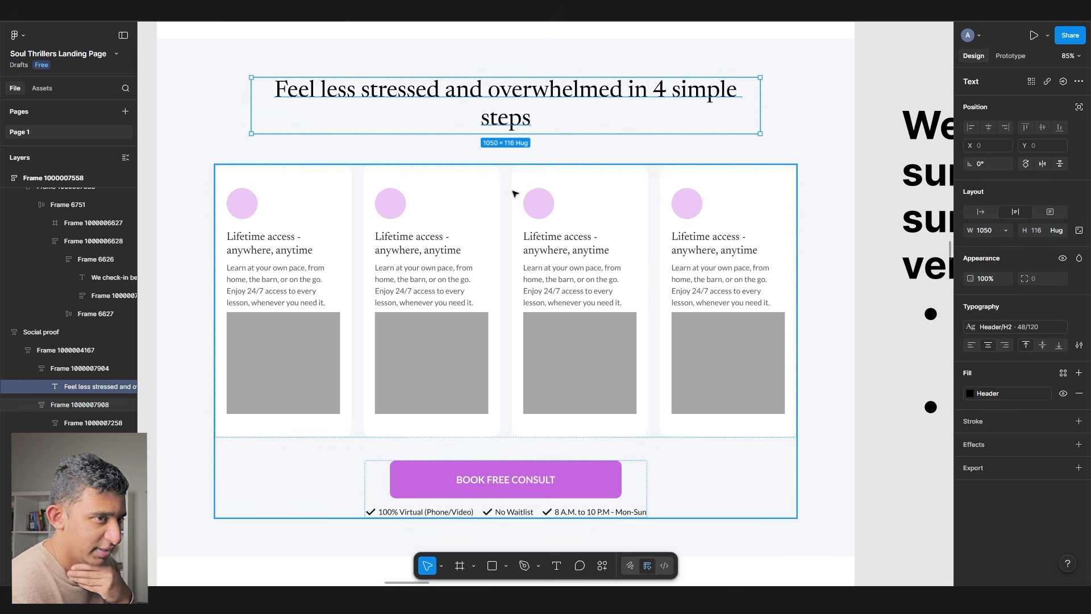
# - Make the headline box auto width and reduce the section gap from 64 to 32
pyautogui.doubleClick(759, 137)
pyautogui.click(517, 124)
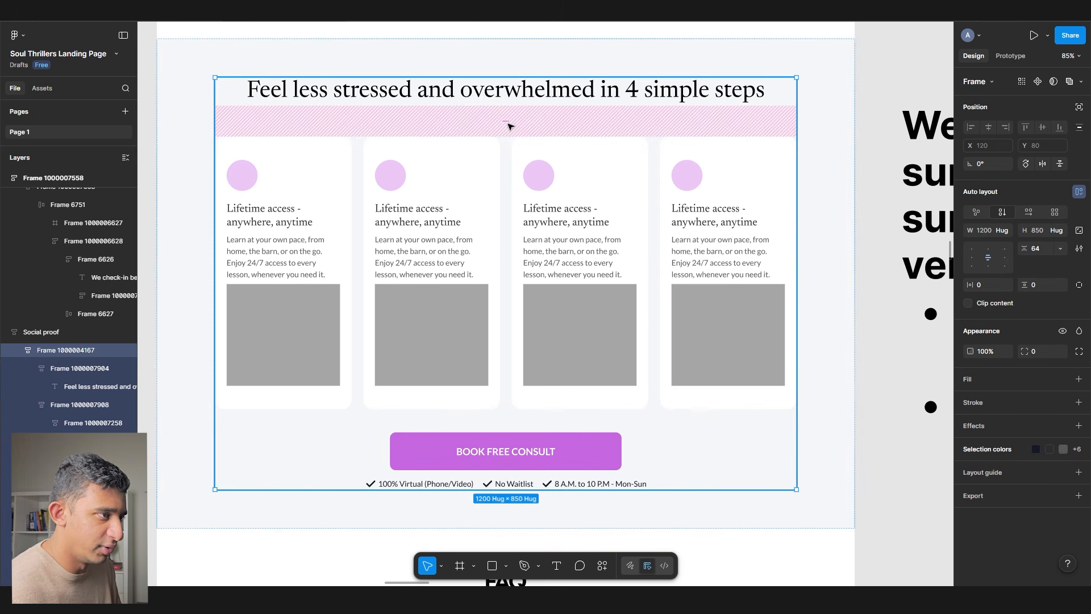
pyautogui.click(499, 122)
pyautogui.write('32')
pyautogui.press('Return')
# - Ask ChatGPT to come up with the top FAQs most people would have
pyautogui.scroll(-6, 271, 227)
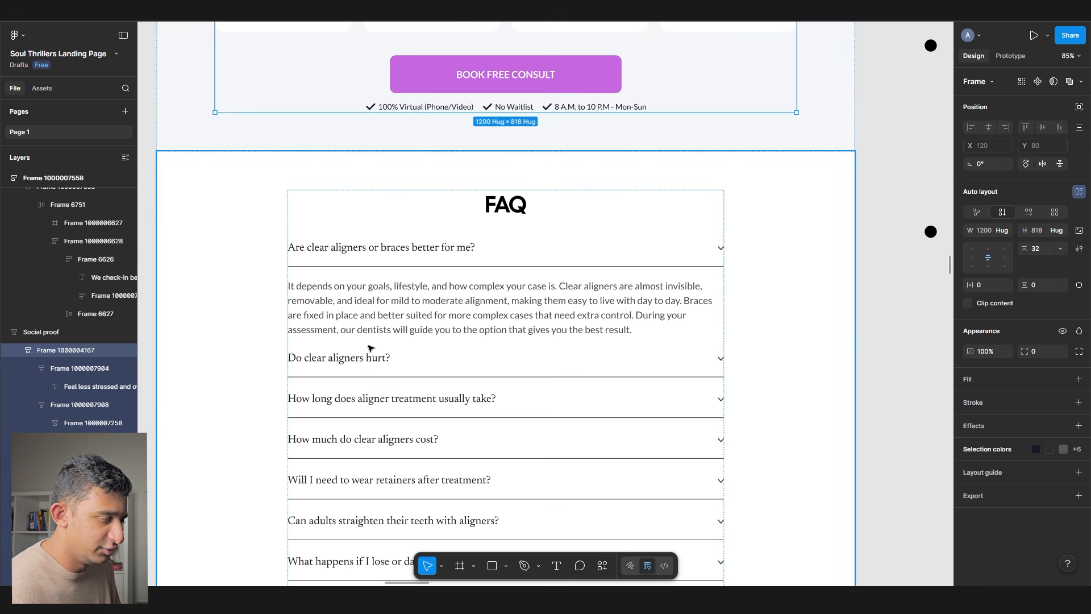
pyautogui.scroll(-3, 366, 344)
pyautogui.hotkey('alt', 'Tab')
pyautogui.click(410, 529)
pyautogui.write('come up with the top FAQs that most people would have')
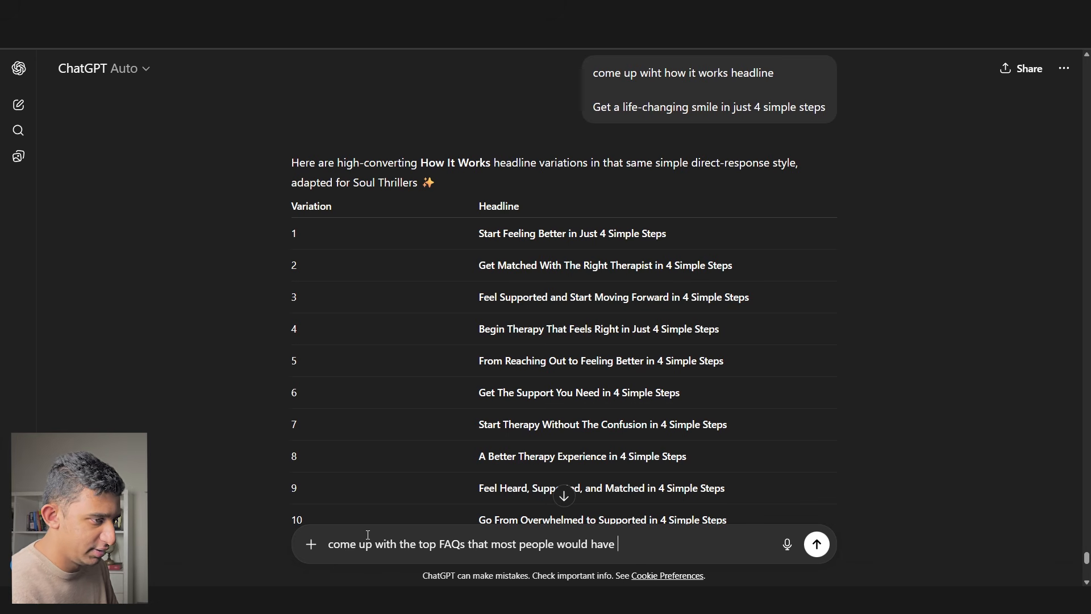
pyautogui.press('Return')
# - Open Tab 1 of the Google Docs notes
pyautogui.hotkey('alt', 'Tab')
pyautogui.click(429, 356)
pyautogui.click(131, 293)
pyautogui.click(122, 275)
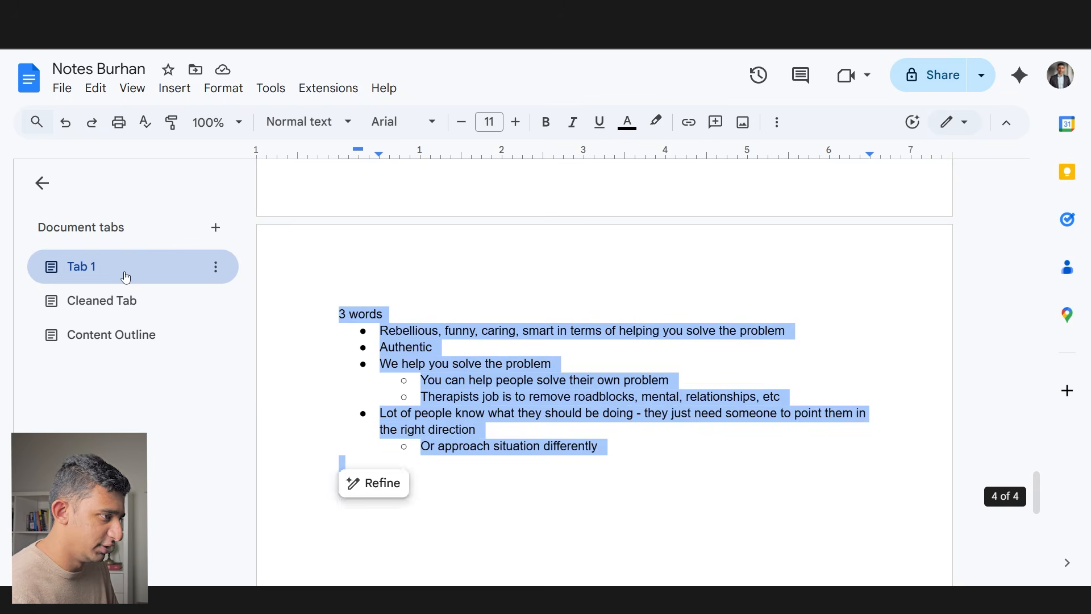
# - Search the notes for 'objections' and select the money and not-ready-for-therapy lines
pyautogui.hotkey('ctrl', 'f')
pyautogui.write('objections')
pyautogui.click(125, 277)
pyautogui.moveTo(380, 233); pyautogui.dragTo(440, 236)
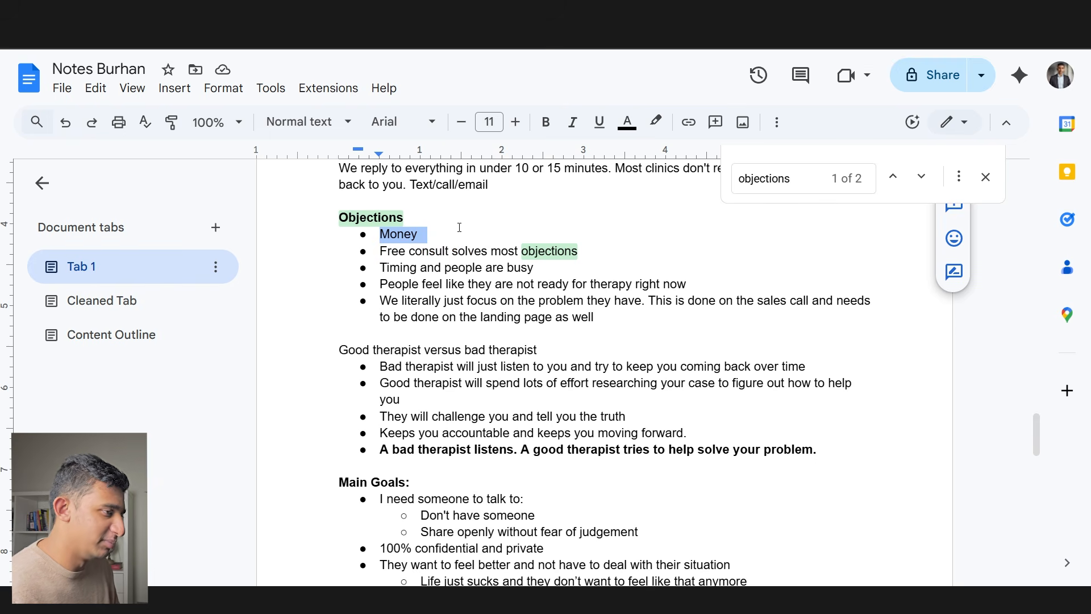
pyautogui.moveTo(379, 284); pyautogui.dragTo(699, 286)
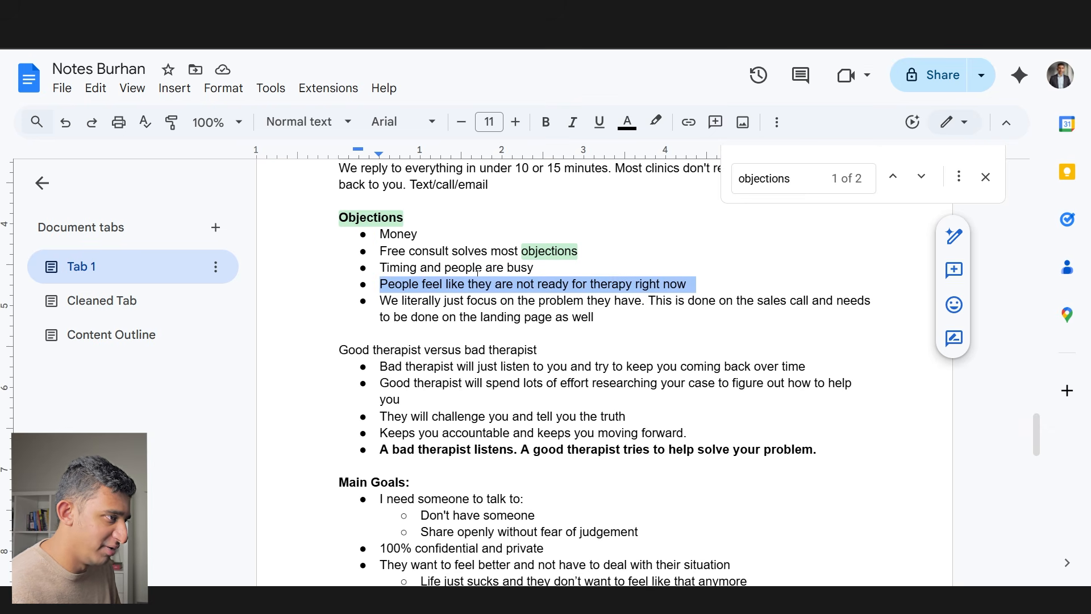
pyautogui.moveTo(606, 307); pyautogui.dragTo(339, 275)
# - Retype the first Figma FAQ question as 'How much does the session cost?'
pyautogui.hotkey('ctrl', 'Tab')
pyautogui.tripleClick(519, 233)
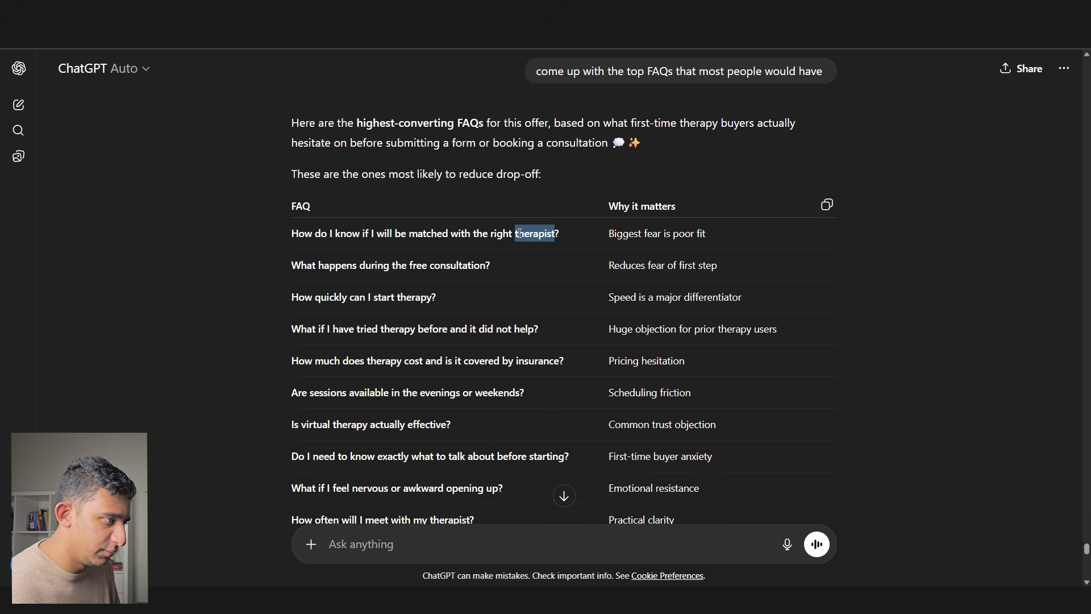
pyautogui.click(420, 242)
pyautogui.tripleClick(421, 239)
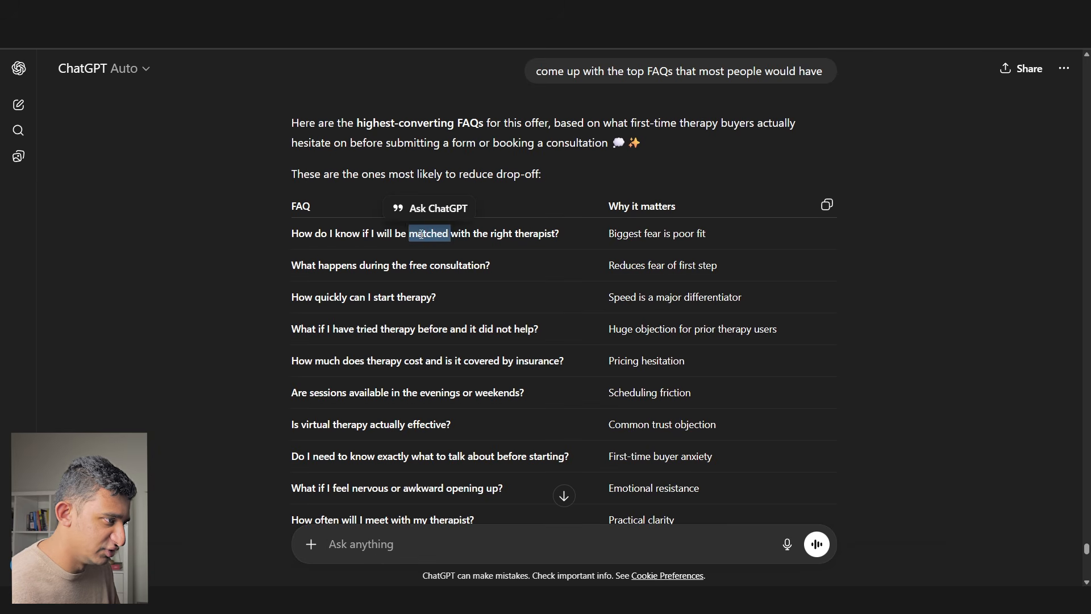
pyautogui.hotkey('ctrl', 'Tab')
pyautogui.doubleClick(359, 113)
pyautogui.scroll(2, 359, 113)
pyautogui.write('How much does the session cost?')
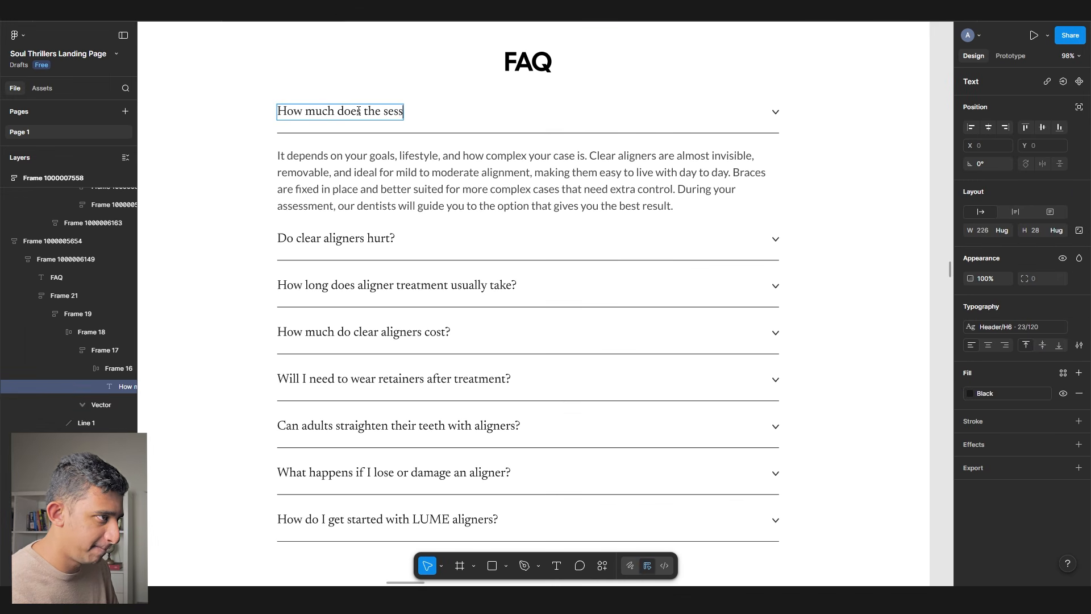
# - Replace the next FAQ questions with ChatGPT's therapist matching, therapy cost and evenings-or-weekends questions
pyautogui.press('Escape')
pyautogui.click(989, 394)
pyautogui.press('Escape')
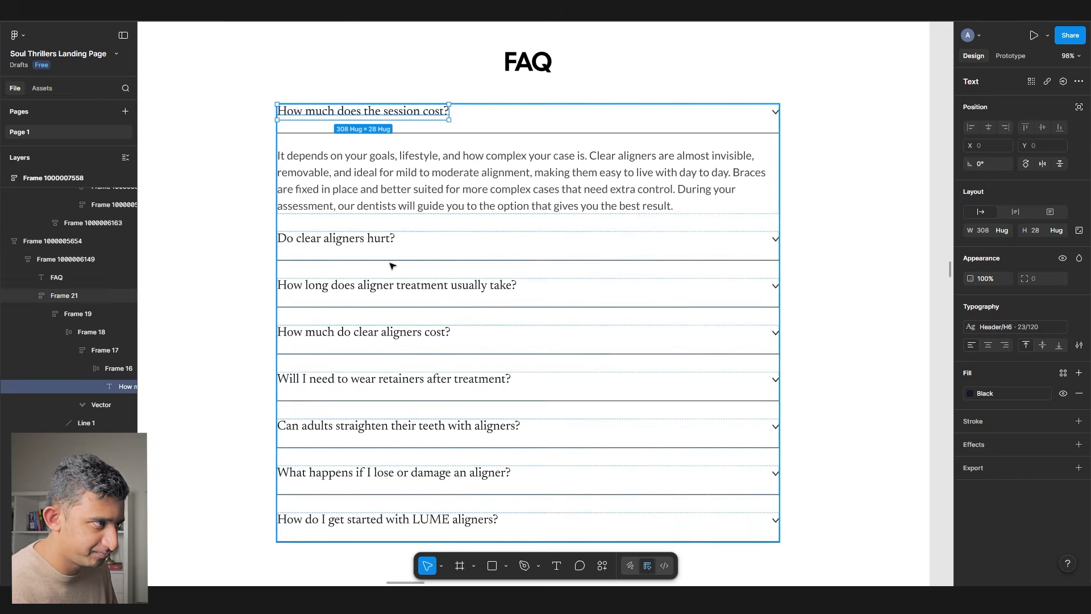
pyautogui.hotkey('alt', 'Tab')
pyautogui.hotkey('alt', 'Tab')
pyautogui.doubleClick(321, 239)
pyautogui.hotkey('ctrl', 'v')
pyautogui.hotkey('alt', 'Tab')
pyautogui.hotkey('alt', 'Tab')
pyautogui.doubleClick(334, 287)
pyautogui.hotkey('ctrl', 'v')
pyautogui.hotkey('alt', 'Tab')
pyautogui.moveTo(539, 216); pyautogui.dragTo(292, 216)
pyautogui.hotkey('ctrl', 'c')
pyautogui.hotkey('alt', 'Tab')
pyautogui.doubleClick(318, 330)
pyautogui.hotkey('ctrl', 'v')
# - Paste the remaining ChatGPT questions, including 'Do I need to know…', over the leftover FAQ items
pyautogui.hotkey('alt', 'Tab')
pyautogui.moveTo(564, 247); pyautogui.dragTo(293, 248)
pyautogui.hotkey('ctrl', 'c')
pyautogui.hotkey('alt', 'Tab')
pyautogui.doubleClick(336, 378)
pyautogui.hotkey('ctrl', 'v')
pyautogui.hotkey('alt', 'Tab')
pyautogui.moveTo(524, 280); pyautogui.dragTo(292, 279)
pyautogui.hotkey('ctrl', 'c')
pyautogui.hotkey('alt', 'Tab')
pyautogui.doubleClick(341, 426)
pyautogui.hotkey('ctrl', 'v')
pyautogui.hotkey('alt', 'Tab')
pyautogui.moveTo(569, 343); pyautogui.dragTo(292, 344)
pyautogui.hotkey('ctrl', 'c')
pyautogui.hotkey('alt', 'Tab')
pyautogui.doubleClick(312, 470)
pyautogui.hotkey('ctrl', 'v')
pyautogui.hotkey('alt', 'Tab')
pyautogui.doubleClick(341, 374)
pyautogui.moveTo(346, 374); pyautogui.dragTo(502, 374)
pyautogui.hotkey('ctrl', 'c')
# - Snip a screenshot of the finished eight-question FAQ section to the clipboard
pyautogui.hotkey('alt', 'Tab')
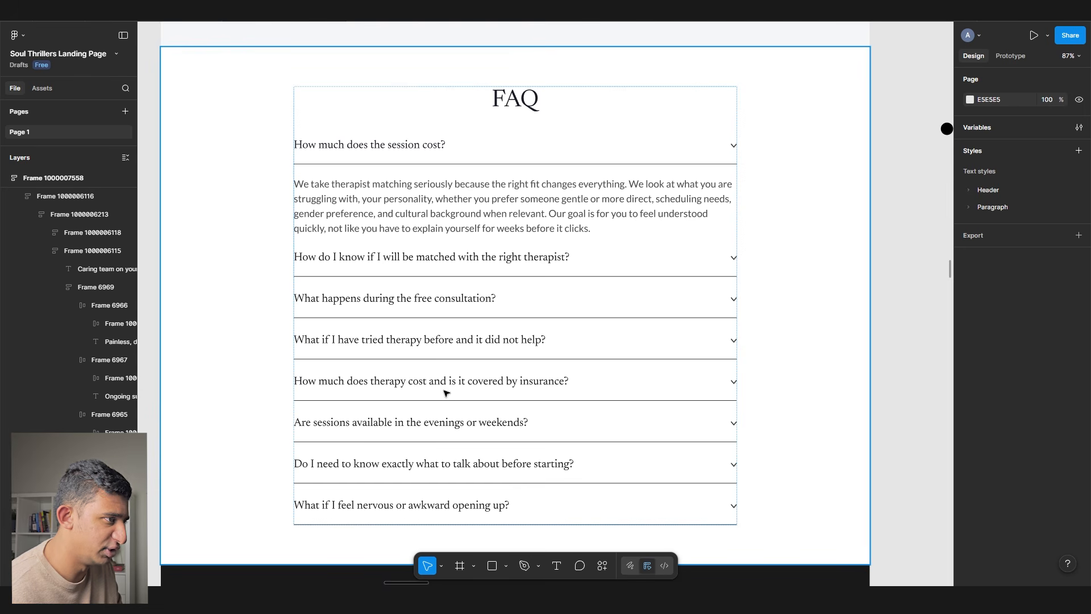
pyautogui.scroll(-1, 568, 402)
pyautogui.click(877, 420)
pyautogui.moveTo(829, 536); pyautogui.dragTo(210, 90)
pyautogui.hotkey('alt', 'Tab')
pyautogui.scroll(-10, 331, 502)
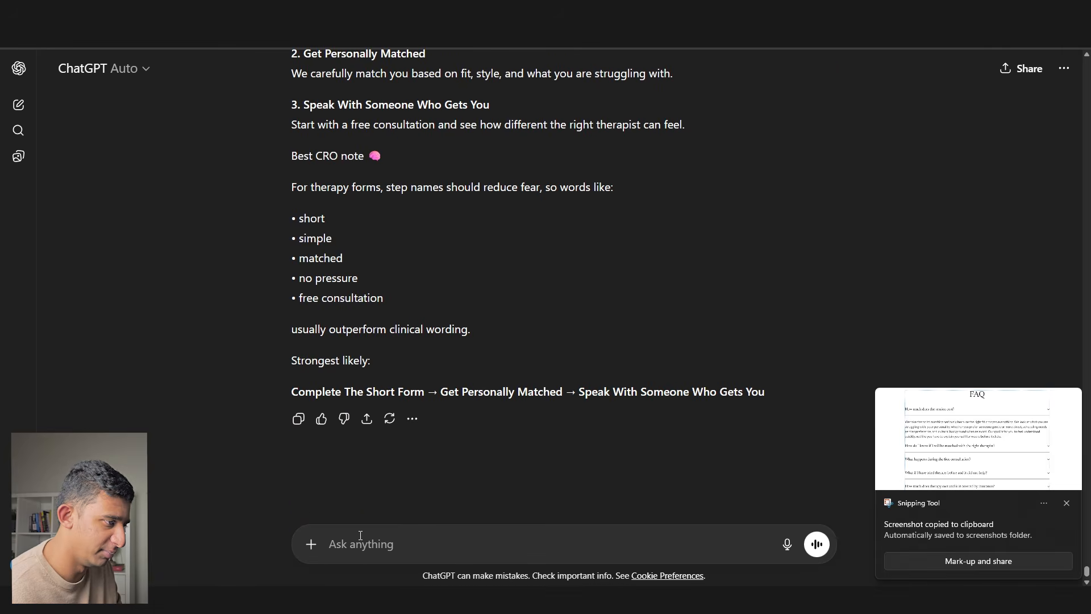
# - Send ChatGPT the FAQ screenshot with 'help me come up with answers' and select the session cost answer
pyautogui.click(360, 535)
pyautogui.hotkey('ctrl', 'v')
pyautogui.write('help me come up')
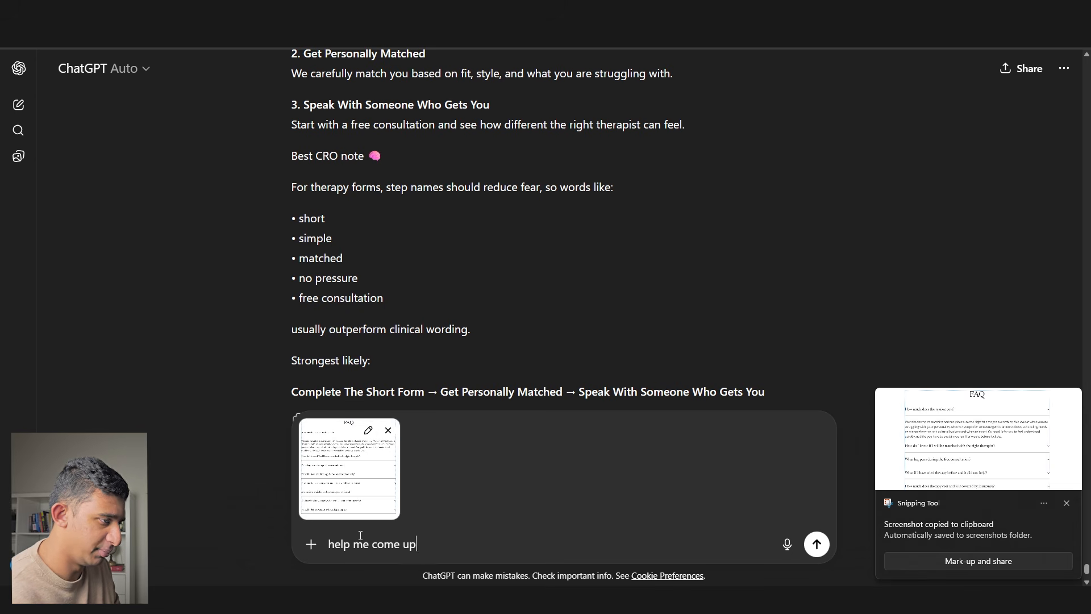
pyautogui.write(' with answers')
pyautogui.press('Return')
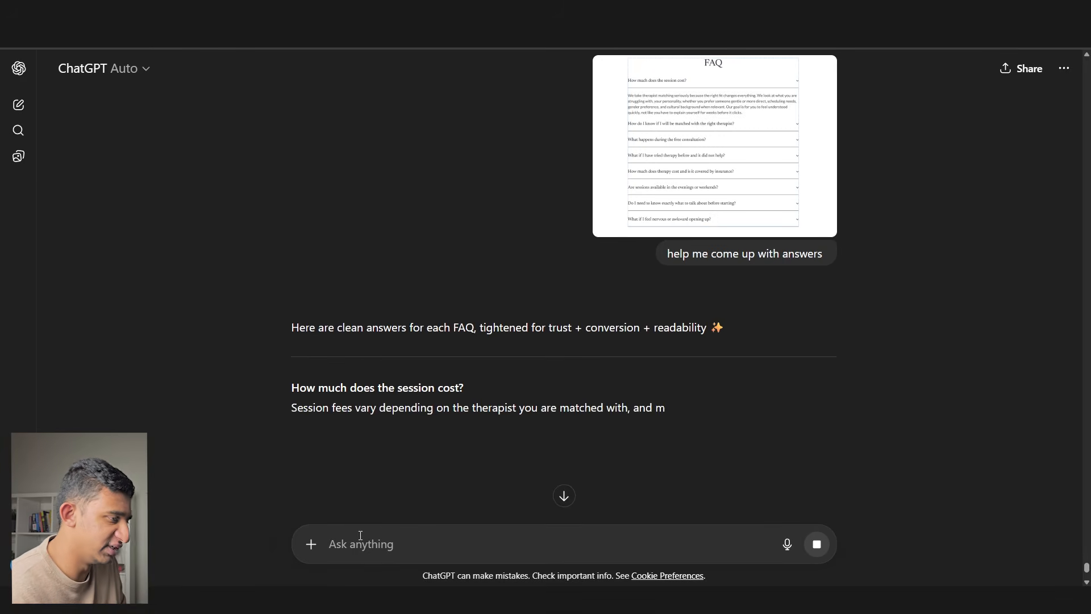
pyautogui.scroll(-2, 437, 311)
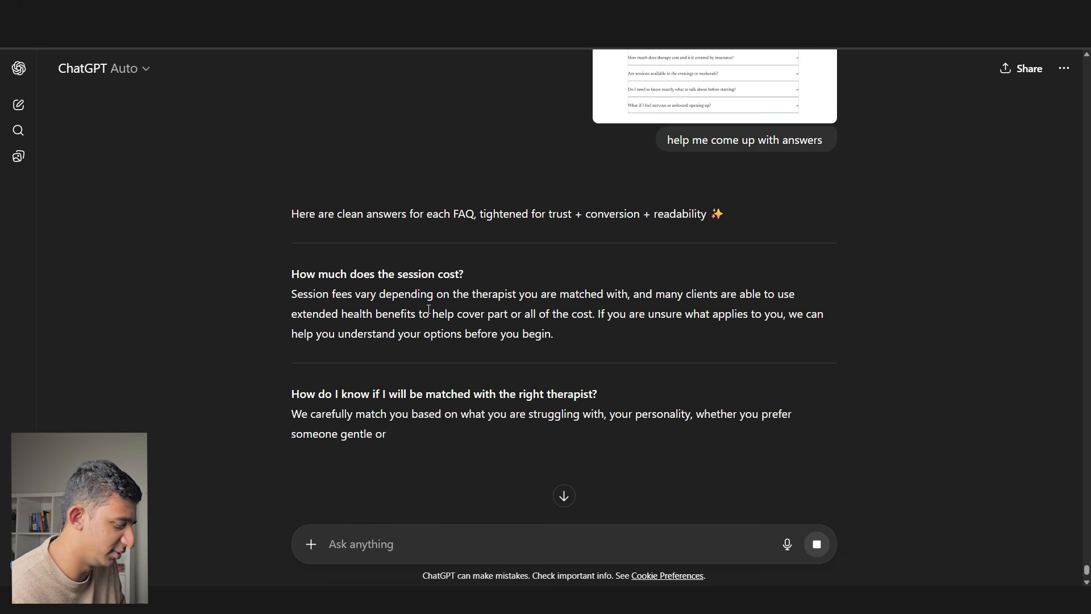
pyautogui.tripleClick(429, 309)
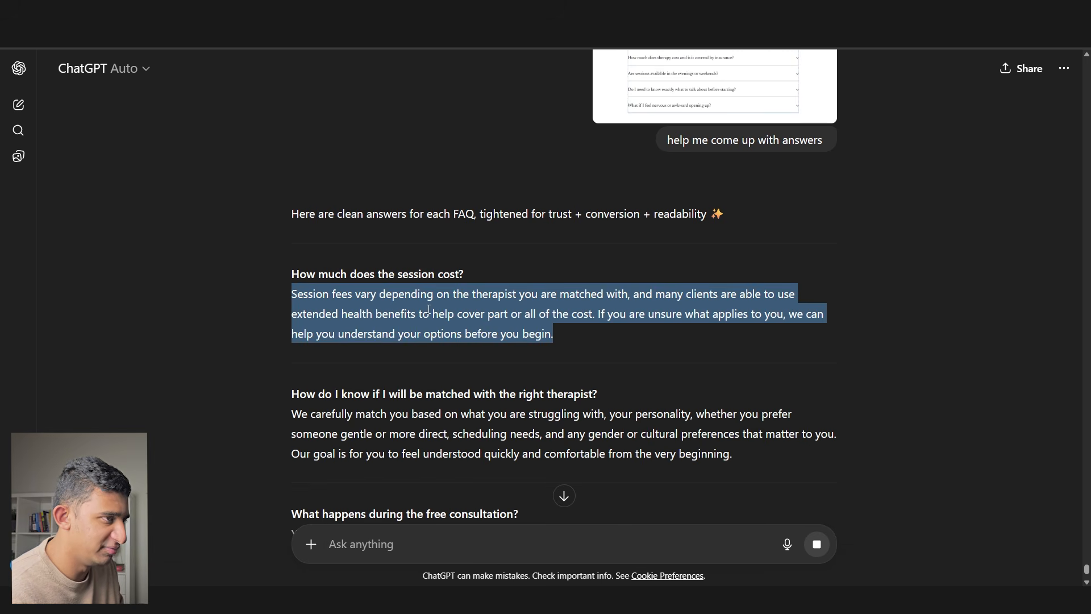
pyautogui.click(630, 596)
# - Paste the session-fees paragraph over the first FAQ answer, then scroll through the landing page
pyautogui.keyDown('ctrl'); pyautogui.doubleClick(351, 207); pyautogui.keyUp('ctrl')
pyautogui.hotkey('ctrl', 'v')
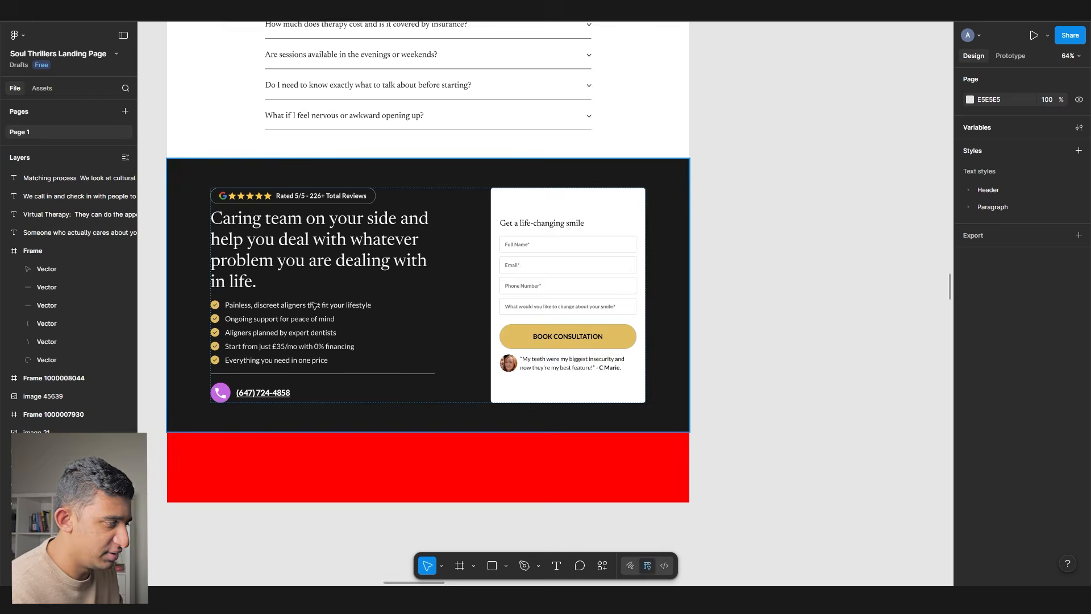
pyautogui.scroll(2, 302, 285)
pyautogui.moveTo(302, 286); pyautogui.dragTo(317, 307)
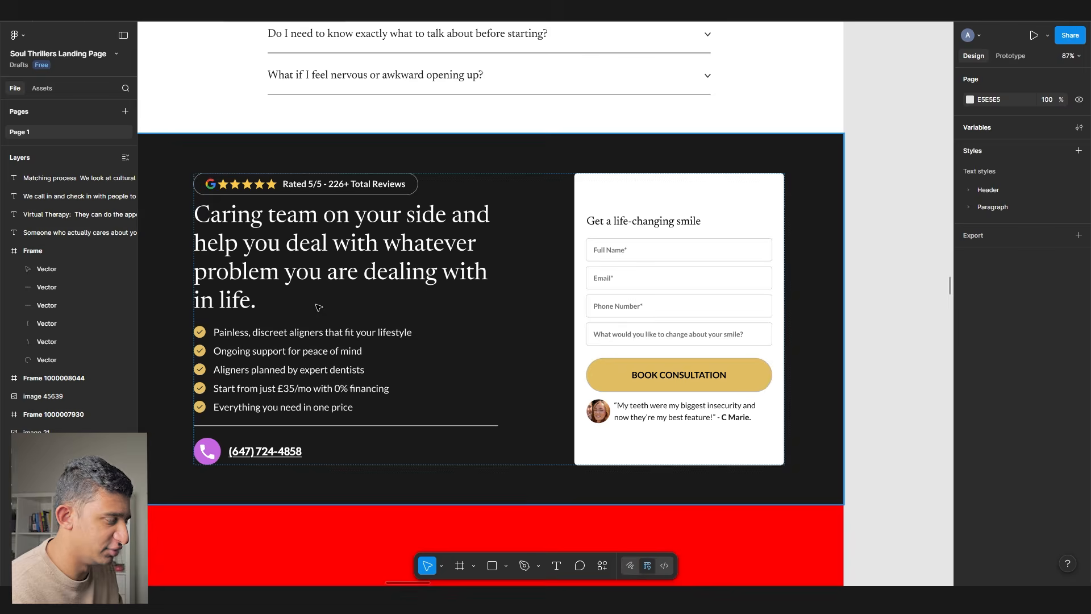
pyautogui.scroll(-1, 319, 307)
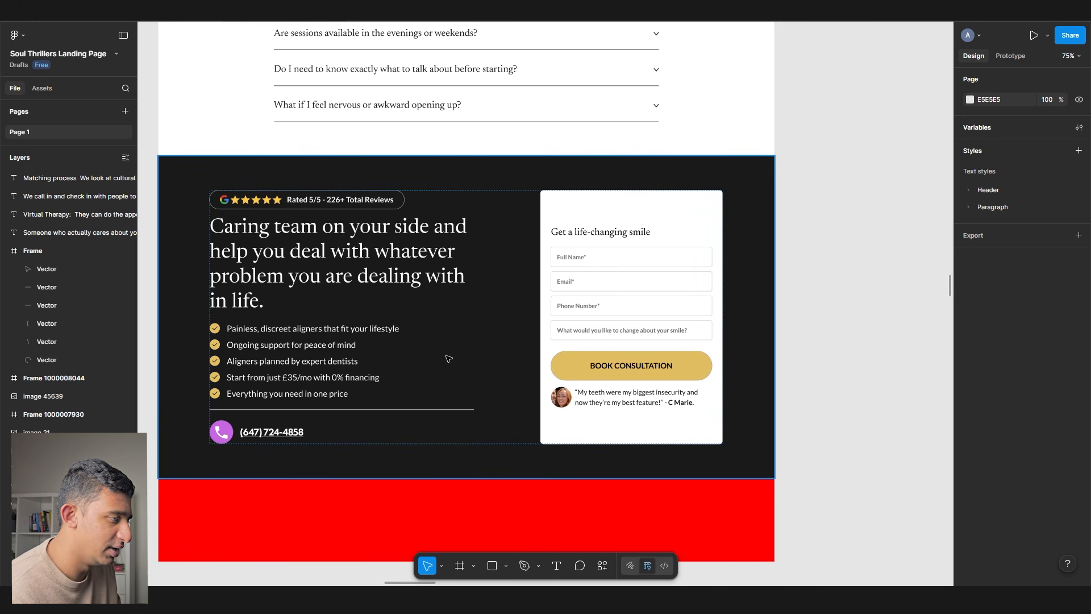
pyautogui.scroll(-5, 448, 359)
pyautogui.scroll(15, 395, 158)
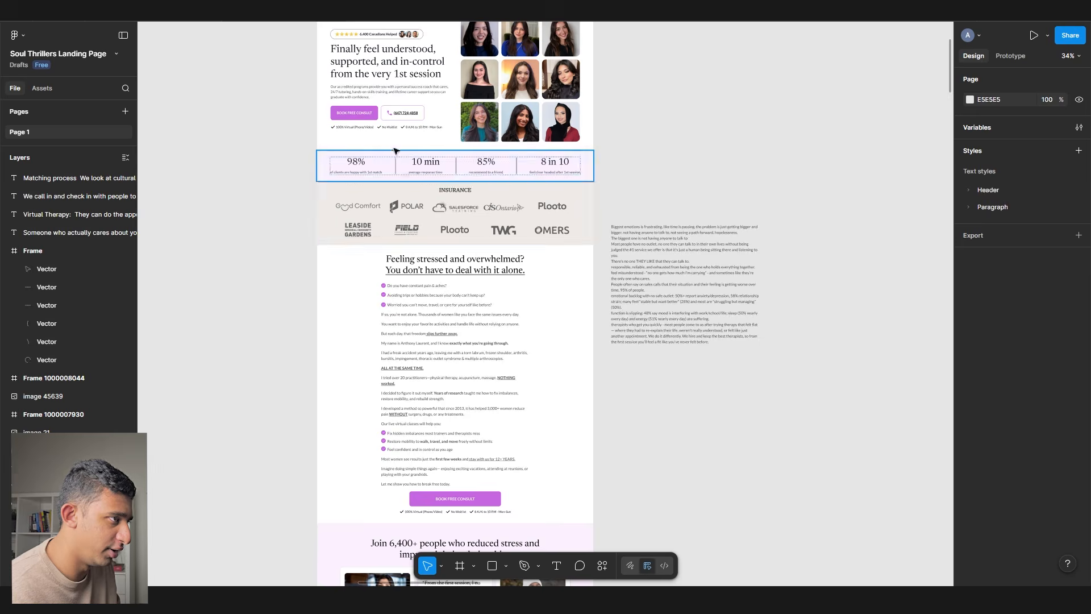
# - Paste a copy of the hero and put its heading text over the dark CTA section's heading
pyautogui.click(402, 120)
pyautogui.scroll(-20, 402, 122)
pyautogui.moveTo(291, 150); pyautogui.dragTo(324, 170)
pyautogui.click(545, 244)
pyautogui.scroll(4, 511, 238)
pyautogui.hotkey('ctrl', 'v')
pyautogui.scroll(-3, 358, 171)
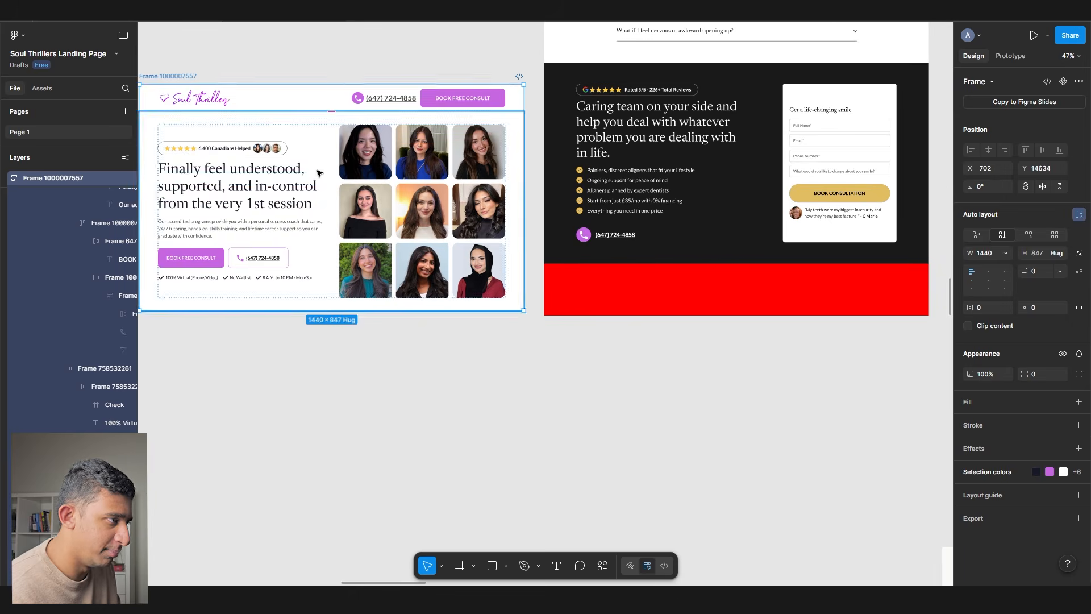
pyautogui.keyDown('ctrl'); pyautogui.doubleClick(310, 177); pyautogui.keyUp('ctrl')
pyautogui.hotkey('ctrl', 'c')
pyautogui.scroll(3, 515, 135)
pyautogui.keyDown('ctrl'); pyautogui.doubleClick(645, 128); pyautogui.keyUp('ctrl')
pyautogui.hotkey('ctrl', 'v')
pyautogui.moveTo(501, 244); pyautogui.dragTo(653, 201)
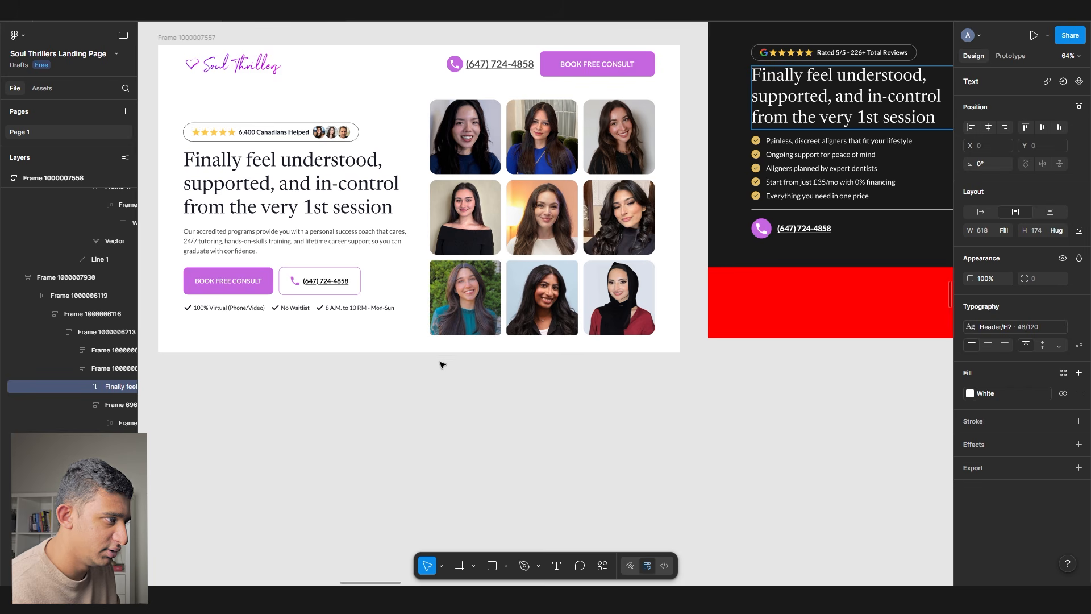
# - Begin retyping the CTA heading as 'Take the first step today and finally feel'
pyautogui.click(429, 349)
pyautogui.hscroll(5, 568, 255)
pyautogui.click(657, 168)
pyautogui.doubleClick(656, 169)
pyautogui.scroll(5, 656, 168)
pyautogui.doubleClick(562, 169)
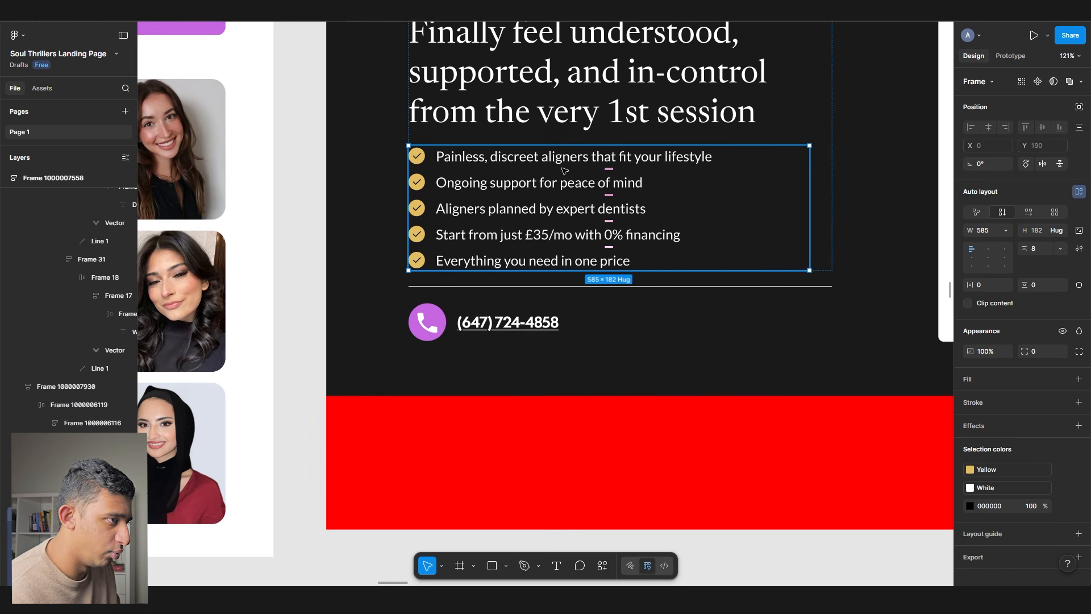
pyautogui.scroll(3, 489, 199)
pyautogui.hscroll(3, 489, 199)
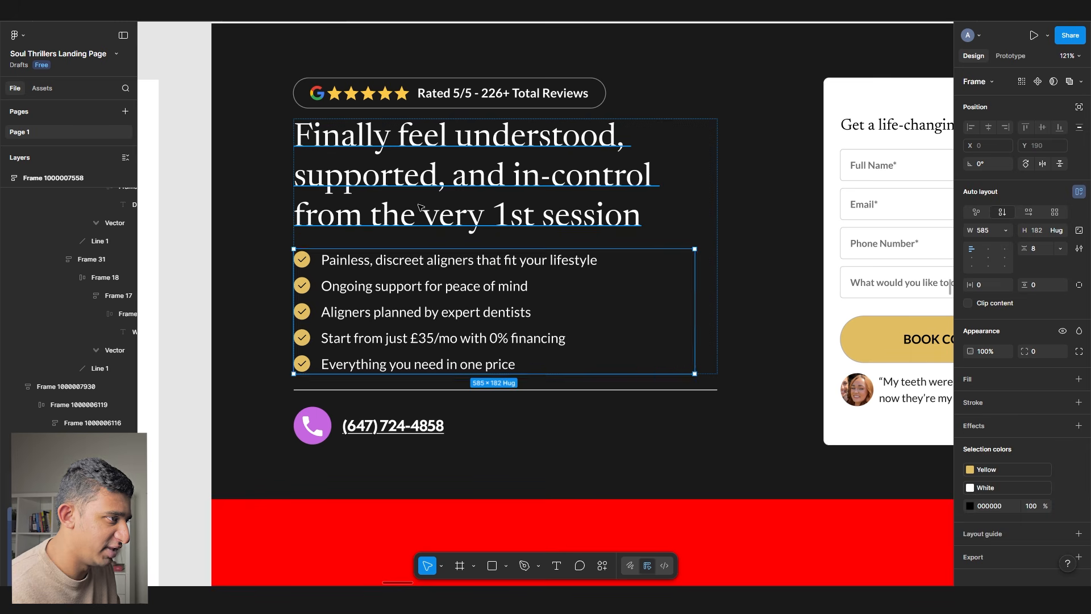
pyautogui.click(418, 215)
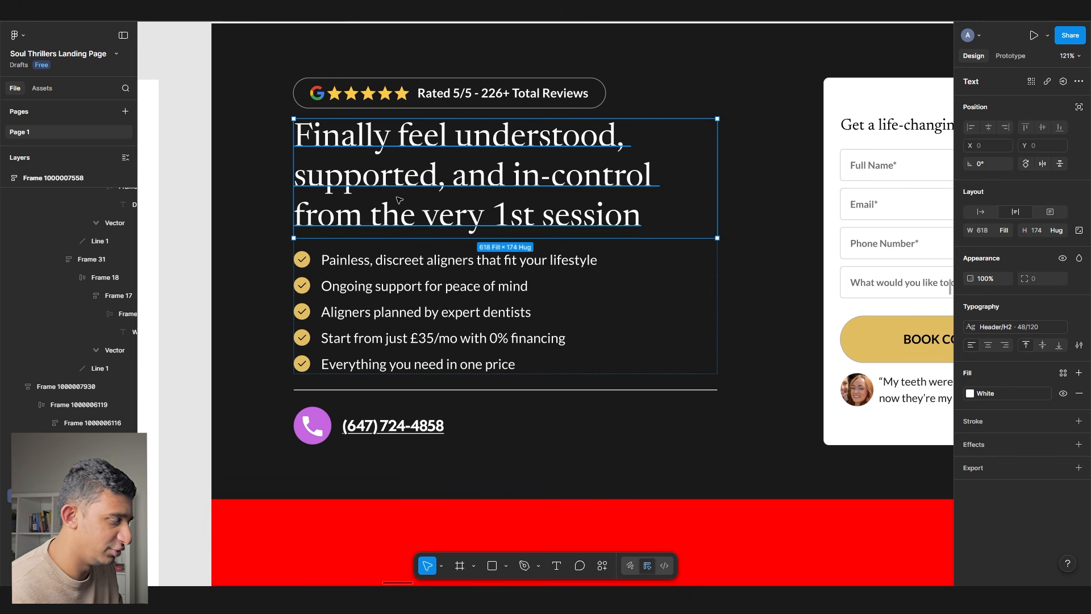
pyautogui.press('Return')
pyautogui.moveTo(391, 137); pyautogui.dragTo(206, 143)
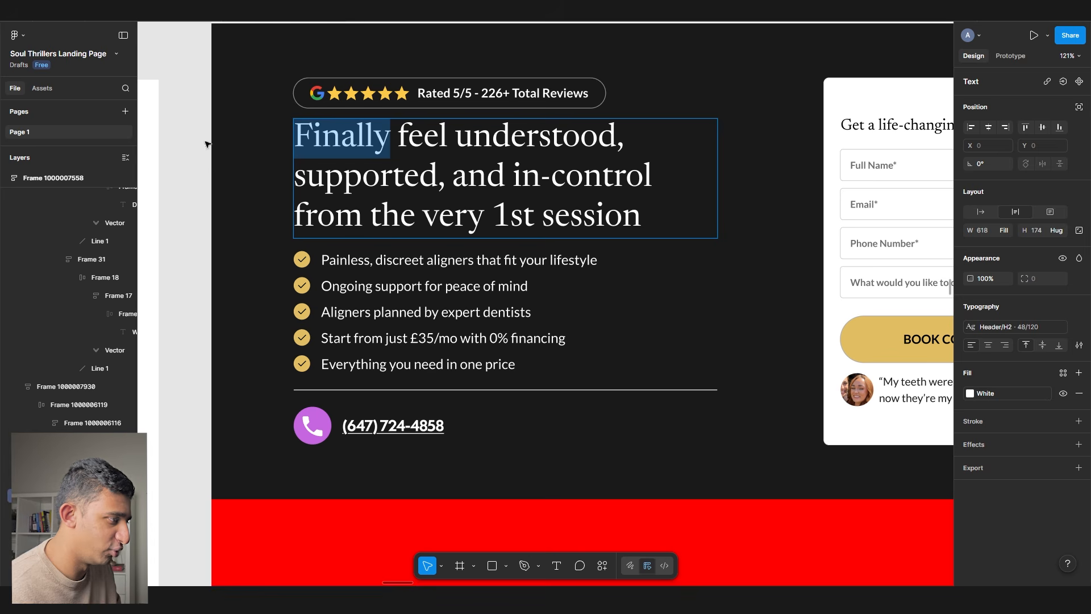
pyautogui.write('Take the first step today')
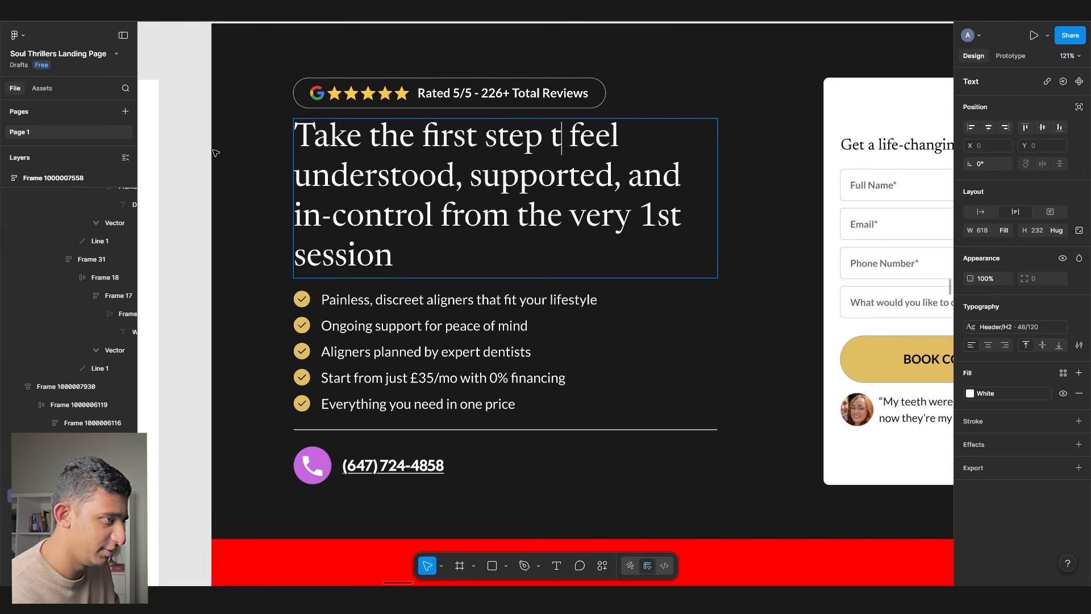
pyautogui.write(' and fin')
pyautogui.press('BackSpace')
pyautogui.press('BackSpace')
pyautogui.write('nd finally feel')
pyautogui.press('Delete')
pyautogui.press('Delete')
pyautogui.press('Delete')
pyautogui.press('Delete')
pyautogui.press('Delete')
pyautogui.press('Delete')
pyautogui.press('Delete')
pyautogui.press('Delete')
pyautogui.press('Delete')
pyautogui.press('Delete')
pyautogui.press('Delete')
pyautogui.press('Delete')
pyautogui.press('Delete')
pyautogui.press('Delete')
pyautogui.press('Delete')
# - Trim leftover words and retype the heading's ending as 'feel less alone and stressed'
pyautogui.press('Delete')
pyautogui.press('Delete')
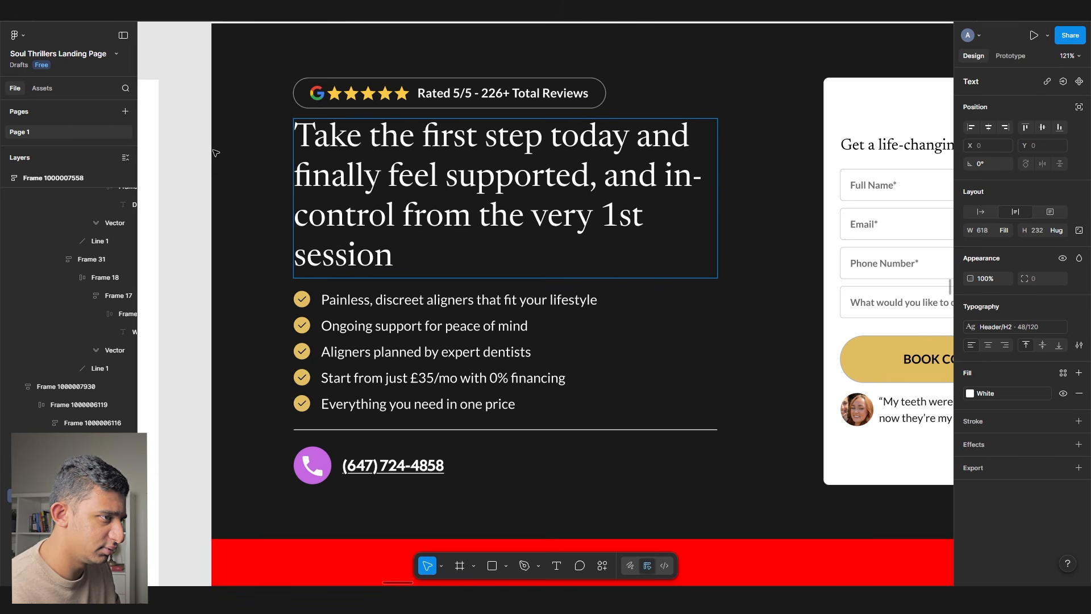
pyautogui.doubleClick(634, 188)
pyautogui.press('BackSpace')
pyautogui.press('Delete')
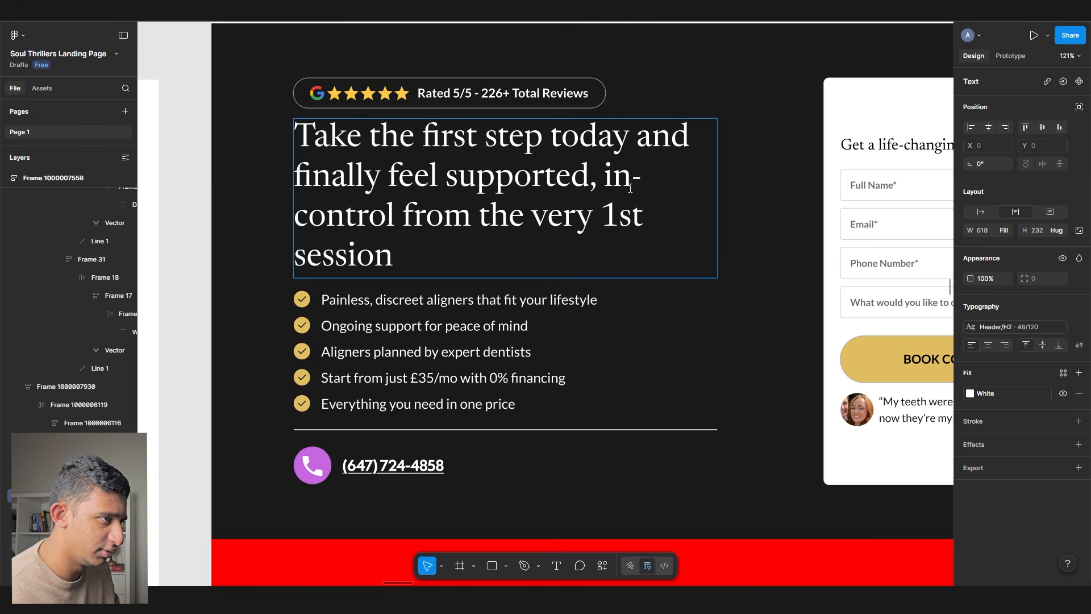
pyautogui.write(', and under')
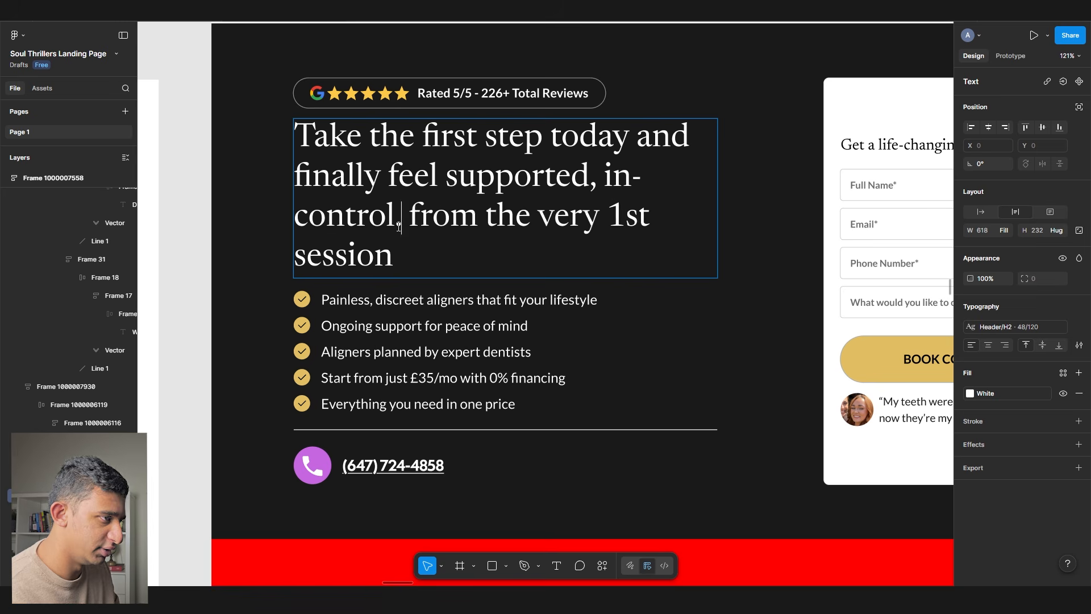
pyautogui.write('stood')
pyautogui.press('Delete')
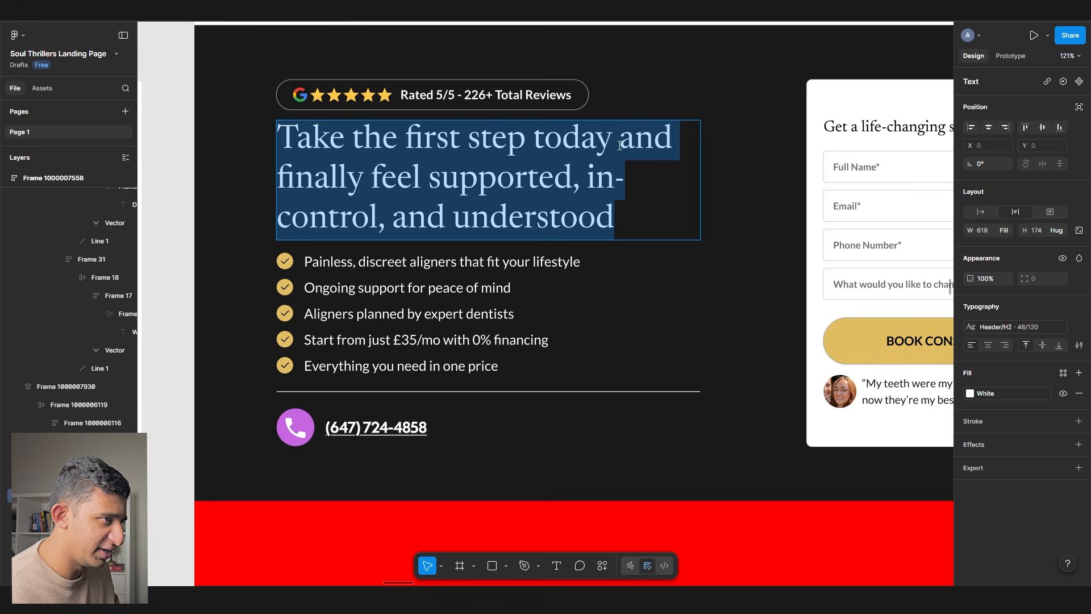
pyautogui.moveTo(620, 145); pyautogui.dragTo(667, 246)
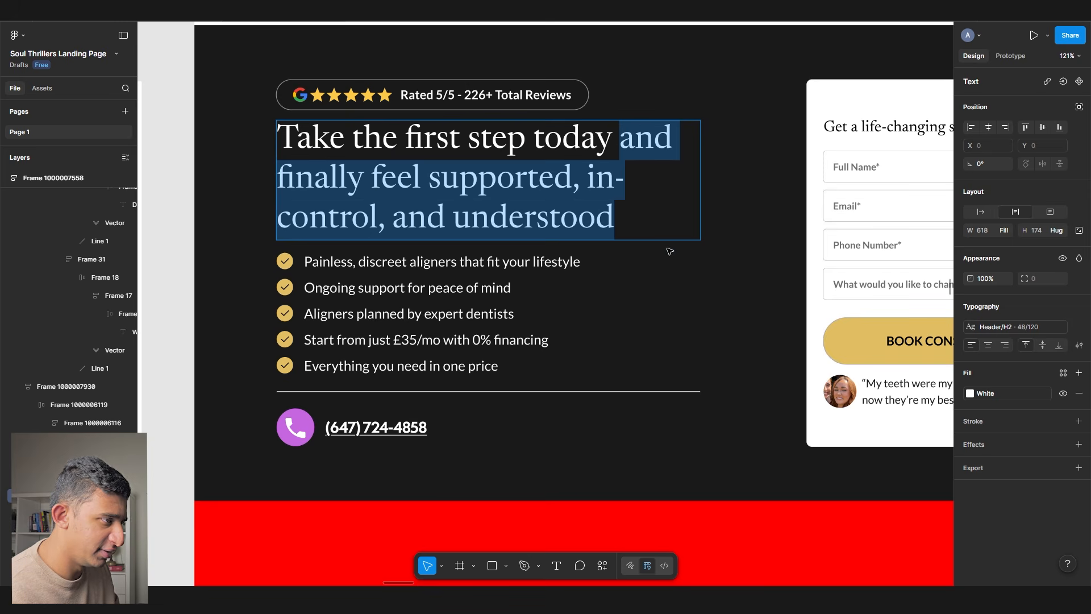
pyautogui.write('and les')
pyautogui.press('BackSpace')
pyautogui.press('BackSpace')
pyautogui.press('BackSpace')
pyautogui.write('feel less ')
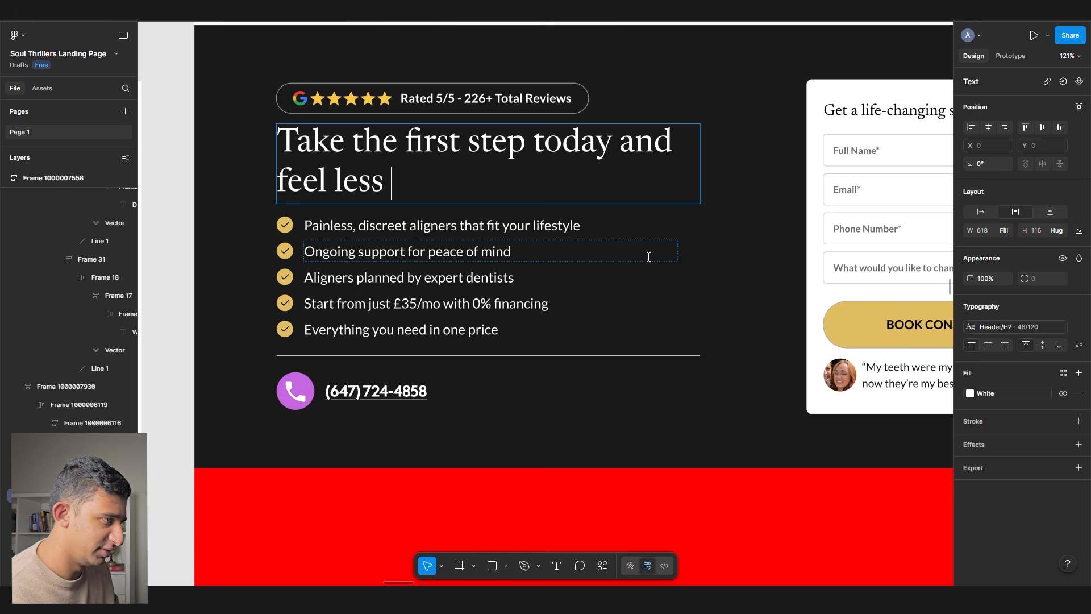
pyautogui.write('alone and stressed')
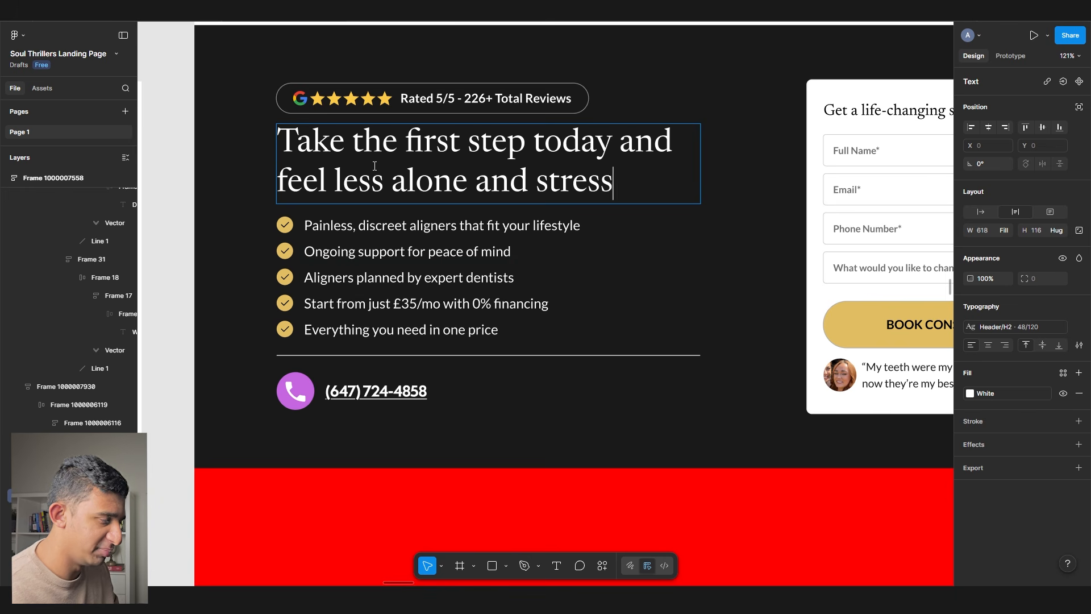
# - Change the ending to 'towards feeling less stressed and alone' and remove the leftover words
pyautogui.scroll(-3, 365, 198)
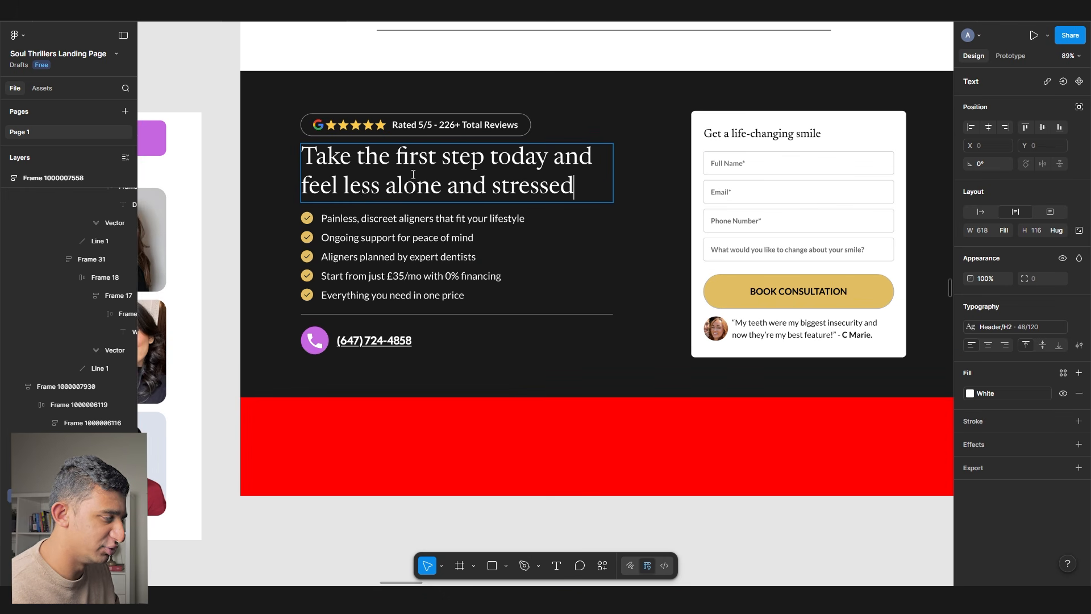
pyautogui.scroll(2, 412, 175)
pyautogui.keyDown('shift'); pyautogui.click(620, 207); pyautogui.keyUp('shift')
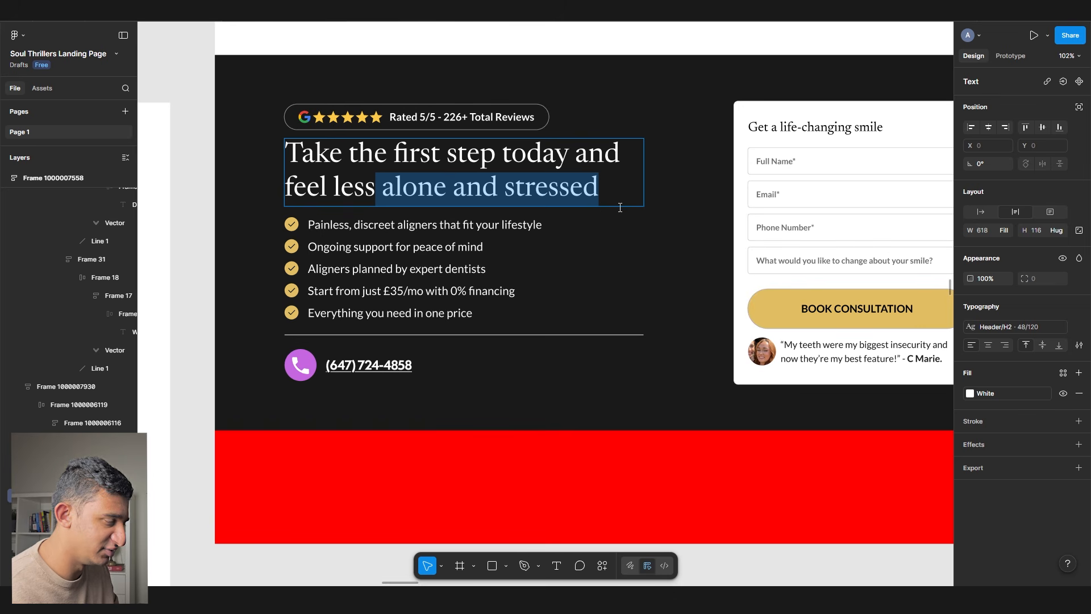
pyautogui.moveTo(352, 161); pyautogui.dragTo(680, 203)
pyautogui.scroll(3, 422, 191)
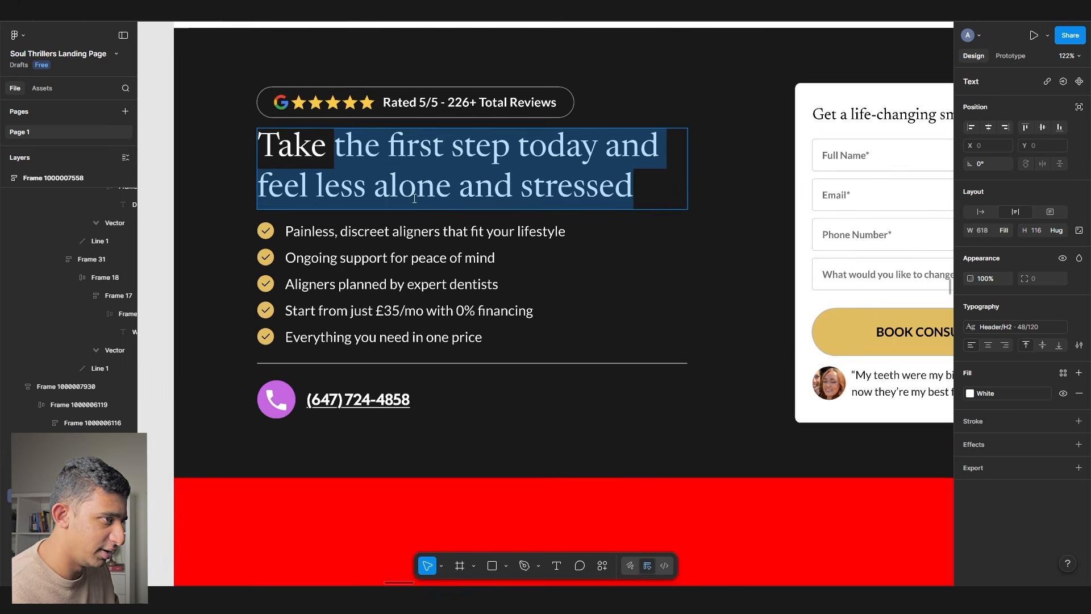
pyautogui.doubleClick(609, 152)
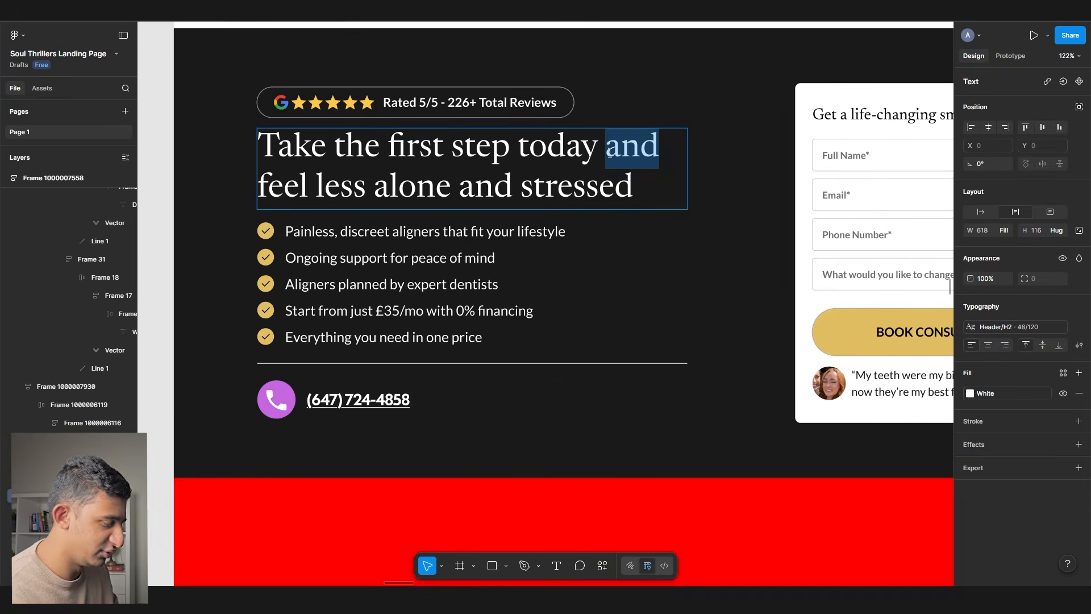
pyautogui.write('towards feeling less stressed and alone')
pyautogui.hotkey('ctrl', 'Delete')
pyautogui.hotkey('ctrl', 'Delete')
pyautogui.hotkey('ctrl', 'Delete')
pyautogui.hotkey('ctrl', 'Delete')
pyautogui.hotkey('ctrl', 'Delete')
pyautogui.press('Escape')
pyautogui.scroll(-5, 610, 153)
pyautogui.hscroll(-4, 264, 207)
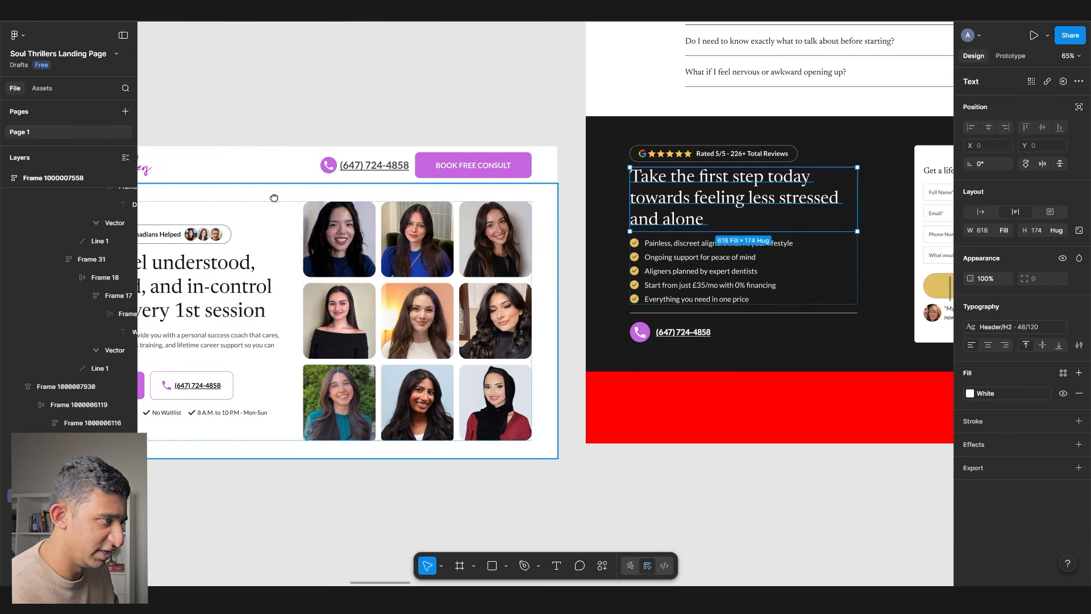
# - Replace the CTA section's review badge with a copy of the hero's 6,400 Canadians Helped badge
pyautogui.moveTo(264, 207); pyautogui.dragTo(534, 199)
pyautogui.click(402, 236)
pyautogui.doubleClick(402, 237)
pyautogui.doubleClick(402, 237)
pyautogui.hotkey('shift', 'Return')
pyautogui.moveTo(543, 262); pyautogui.dragTo(50, 262)
pyautogui.scroll(4, 617, 164)
pyautogui.doubleClick(392, 139)
pyautogui.doubleClick(390, 137)
pyautogui.doubleClick(389, 137)
pyautogui.hotkey('shift', 'Return')
pyautogui.hotkey('ctrl', 'shift', 'r')
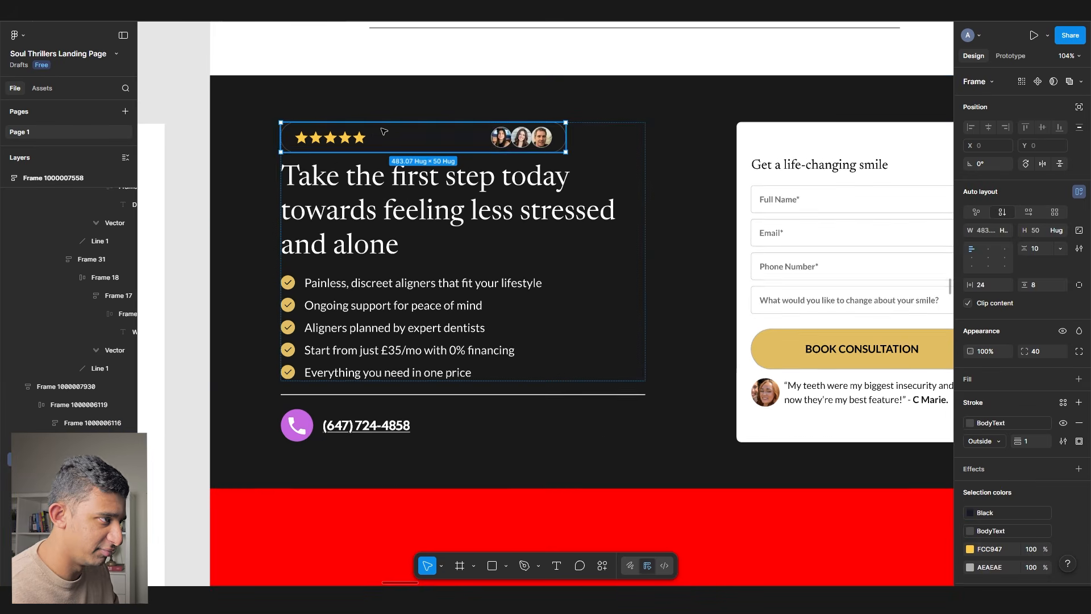
pyautogui.hotkey('shift', 'Return')
# - Set the section fill to LightPink, the headline to Black and the checklist text to BodyText
pyautogui.click(987, 400)
pyautogui.click(882, 552)
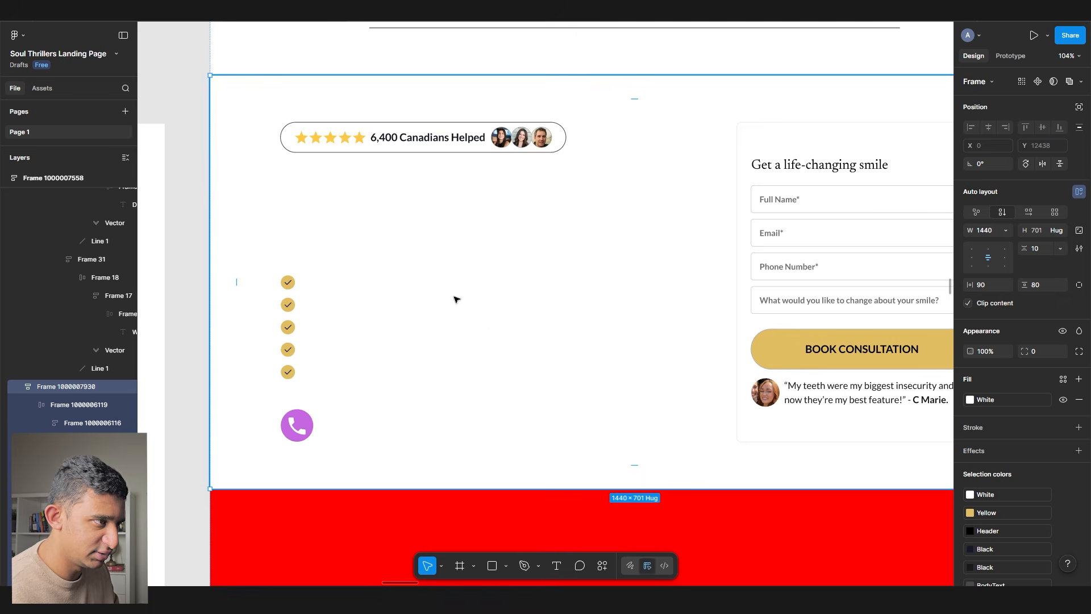
pyautogui.click(986, 400)
pyautogui.click(858, 563)
pyautogui.click(497, 181)
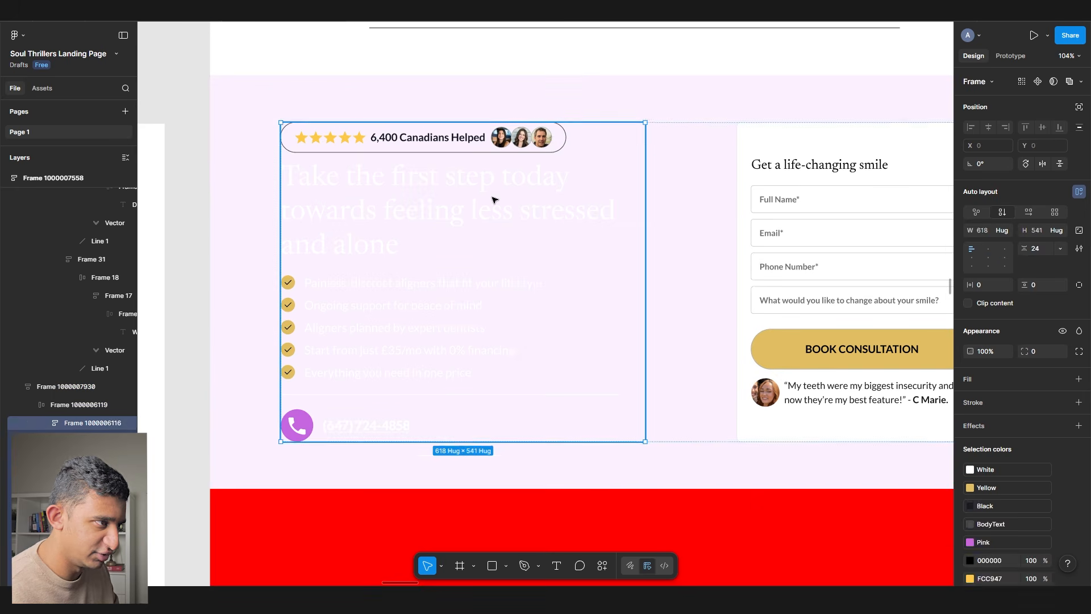
pyautogui.click(497, 182)
pyautogui.click(989, 394)
pyautogui.click(853, 506)
pyautogui.click(519, 362)
pyautogui.click(1000, 487)
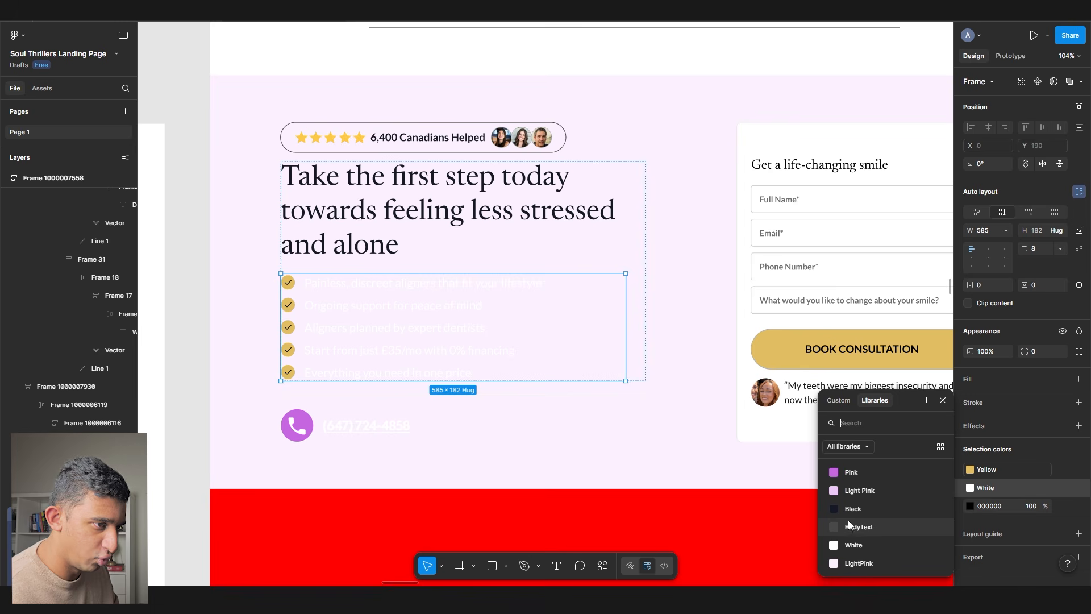
pyautogui.click(851, 527)
pyautogui.click(370, 392)
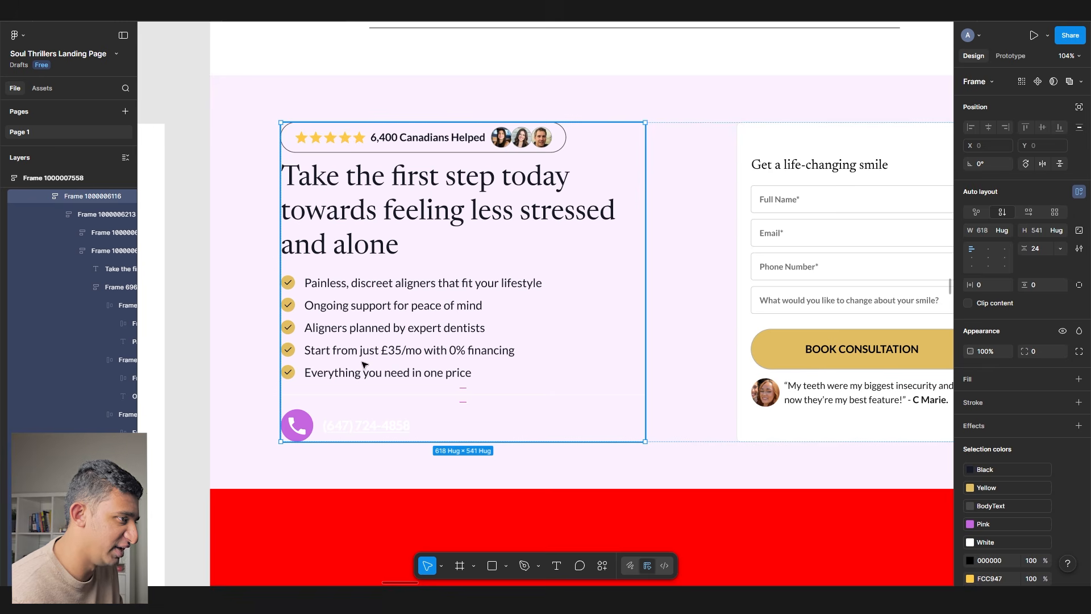
pyautogui.scroll(-3, 364, 362)
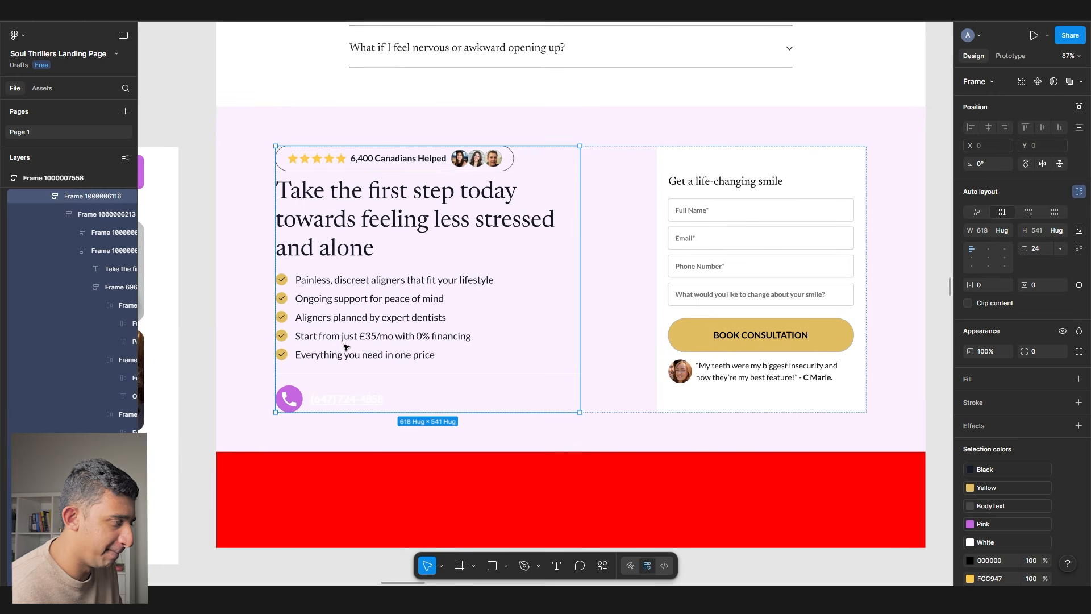
# - Duplicate the first checklist line's text and rename the copy 'Step 1)'
pyautogui.scroll(-3, 345, 347)
pyautogui.scroll(-5, 343, 345)
pyautogui.scroll(-2, 344, 346)
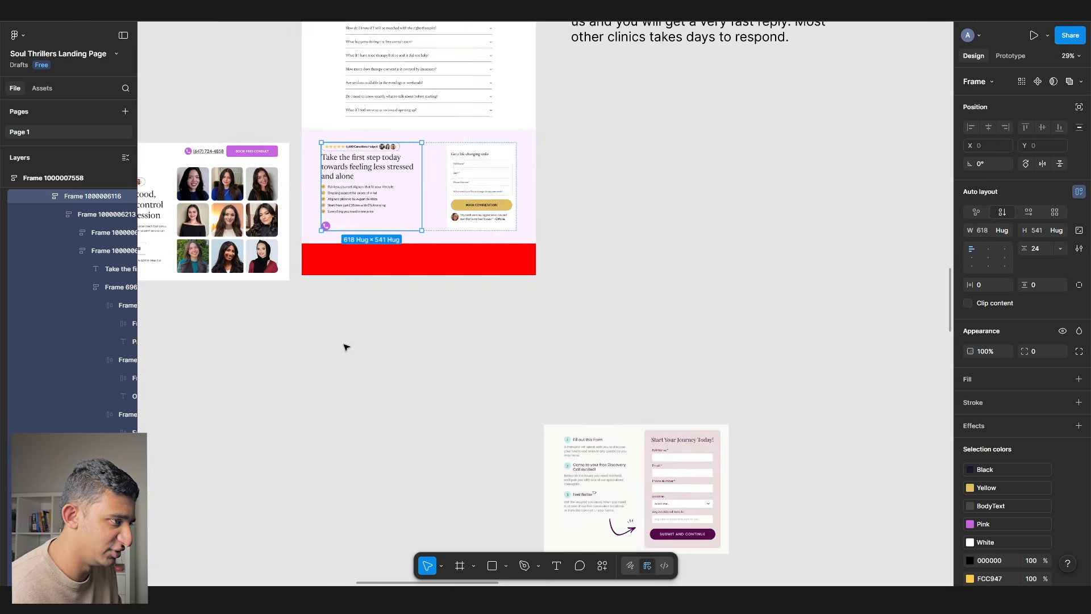
pyautogui.scroll(-3, 491, 392)
pyautogui.scroll(5, 492, 392)
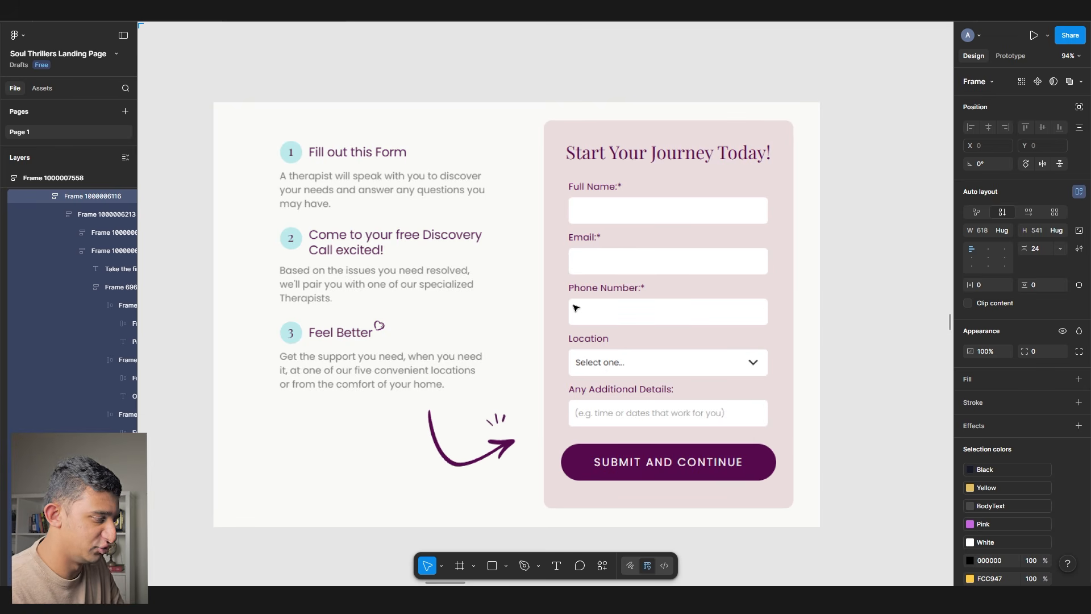
pyautogui.scroll(-5, 577, 406)
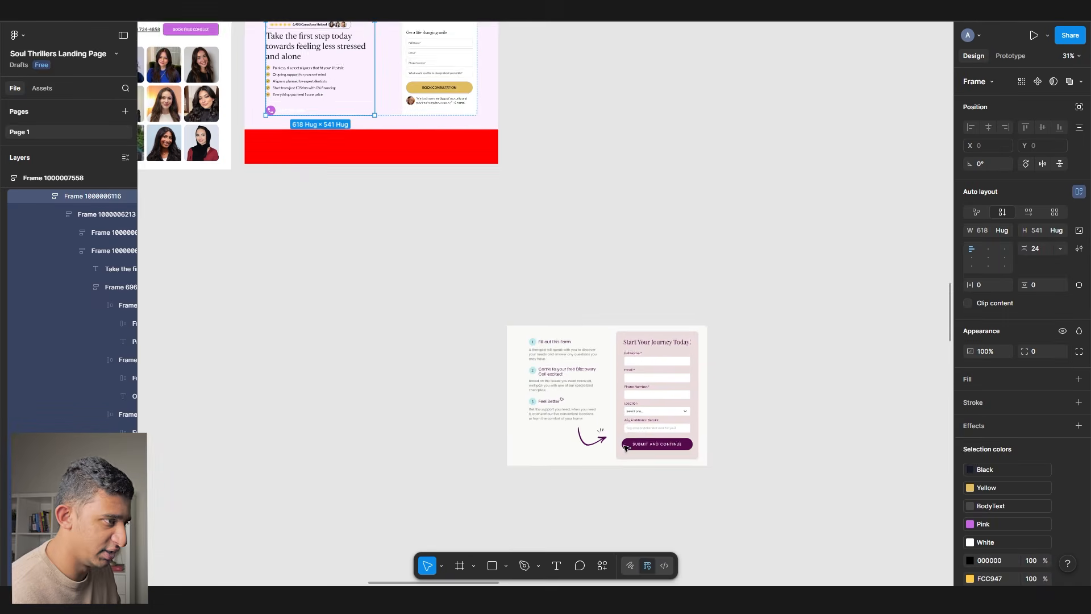
pyautogui.scroll(2, 406, 362)
pyautogui.scroll(7, 304, 195)
pyautogui.click(304, 194)
pyautogui.hotkey('ctrl', 'd')
pyautogui.press('Return')
pyautogui.write('Step 1)')
pyautogui.press('Escape')
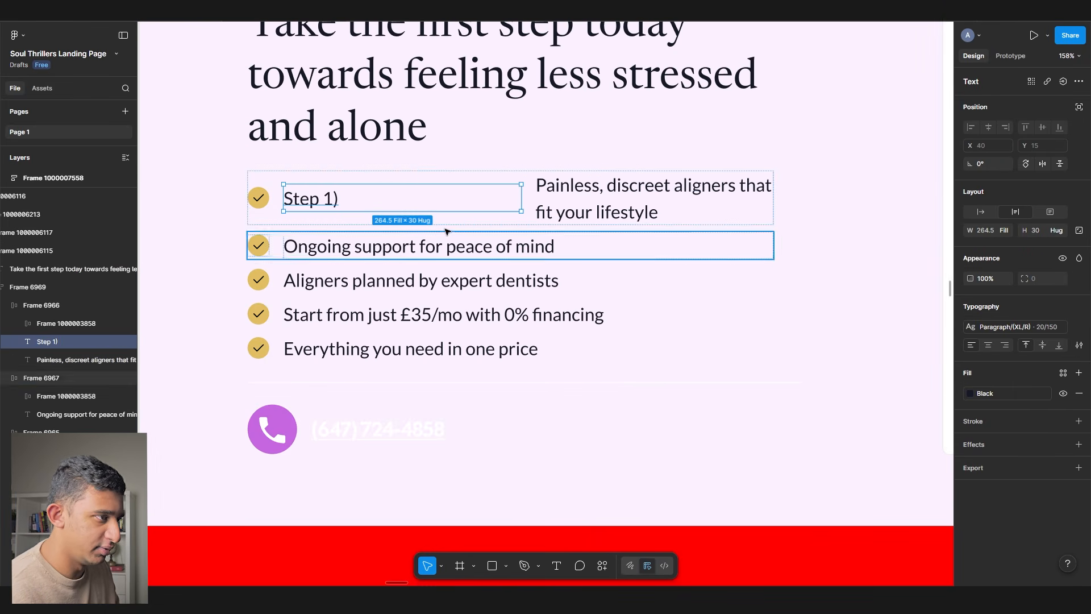
# - Put the check icon and Step 1) label in a horizontal auto layout, grouped with the description
pyautogui.press('Escape')
pyautogui.click(1004, 214)
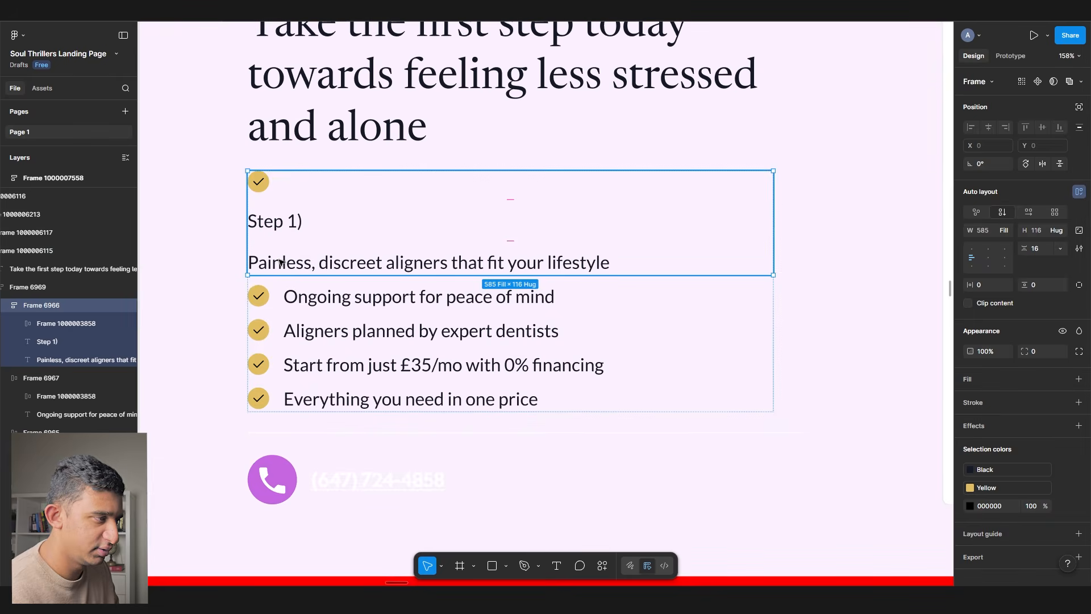
pyautogui.doubleClick(282, 226)
pyautogui.keyDown('shift'); pyautogui.click(257, 184); pyautogui.keyUp('shift')
pyautogui.hotkey('shift', 'a')
pyautogui.click(1030, 213)
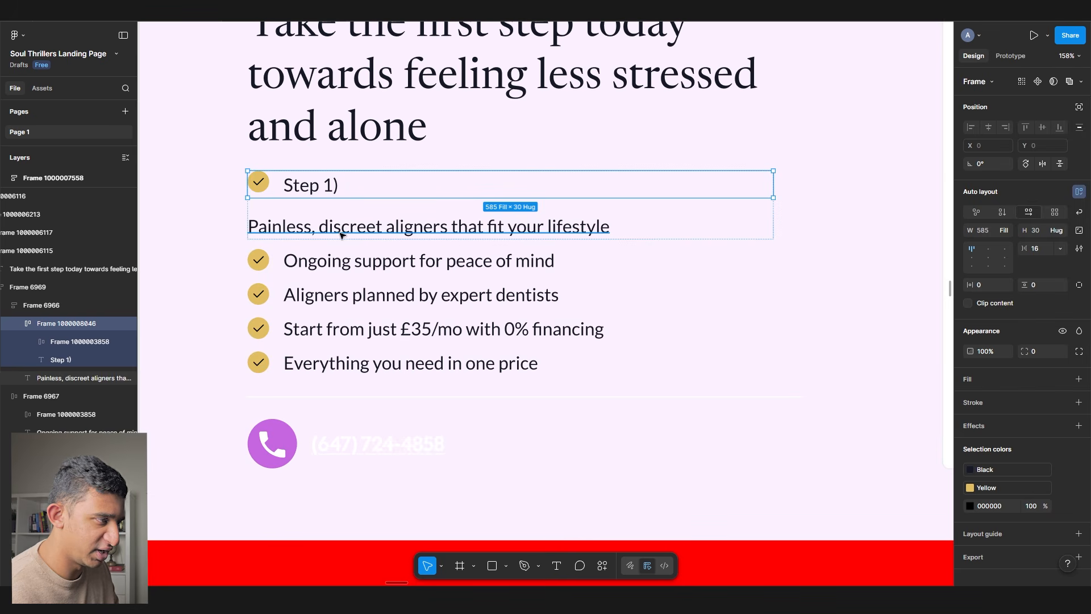
pyautogui.keyDown('shift'); pyautogui.click(328, 221); pyautogui.keyUp('shift')
pyautogui.hotkey('shift', 'a')
# - Replace the Ongoing support and Aligners planned rows with step block copies and delete the leftover rows
pyautogui.hotkey('ctrl', 'c')
pyautogui.click(329, 261)
pyautogui.hotkey('ctrl', 'shift', 'r')
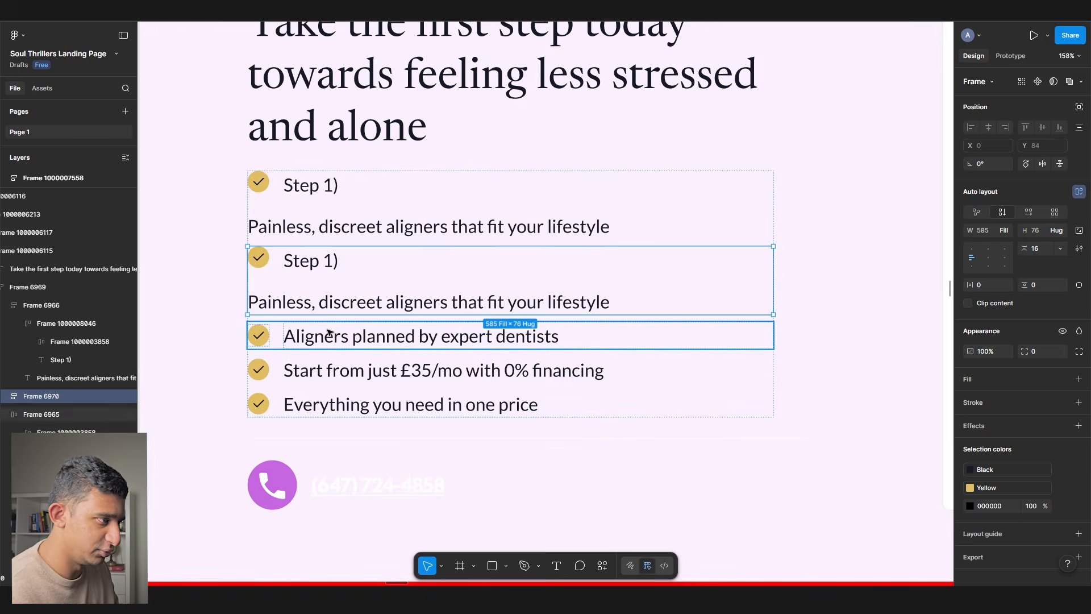
pyautogui.click(324, 335)
pyautogui.hotkey('ctrl', 'shift', 'r')
pyautogui.keyDown('shift'); pyautogui.click(309, 445); pyautogui.keyUp('shift')
pyautogui.press('Delete')
pyautogui.hotkey('alt', 'Tab')
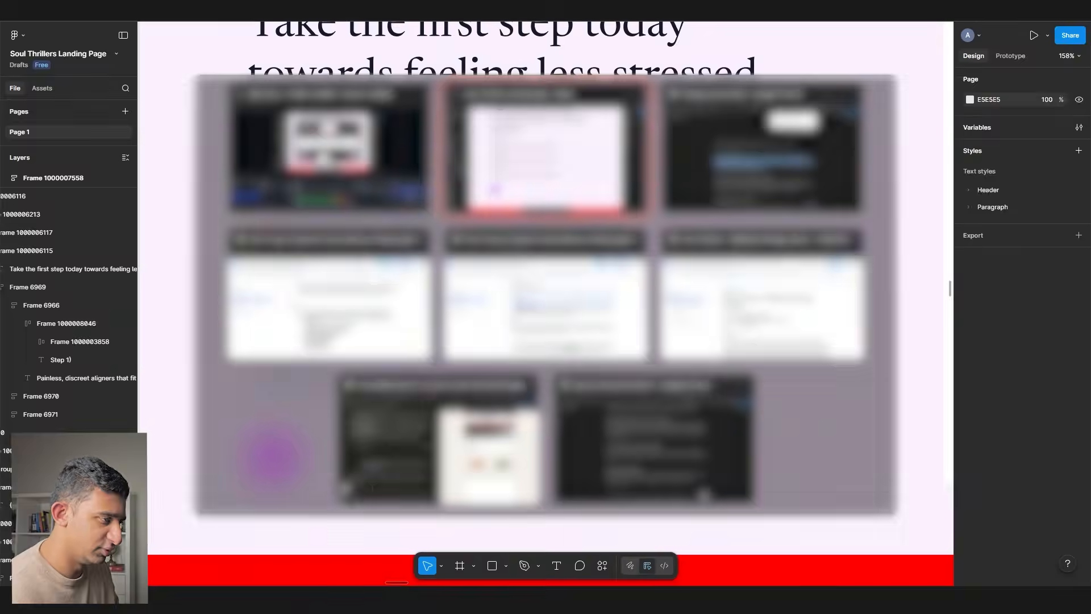
pyautogui.click(387, 539)
# - Ask ChatGPT for the form-step copy and paste its Step 1 line into the first description
pyautogui.write('come up with the copy for the st')
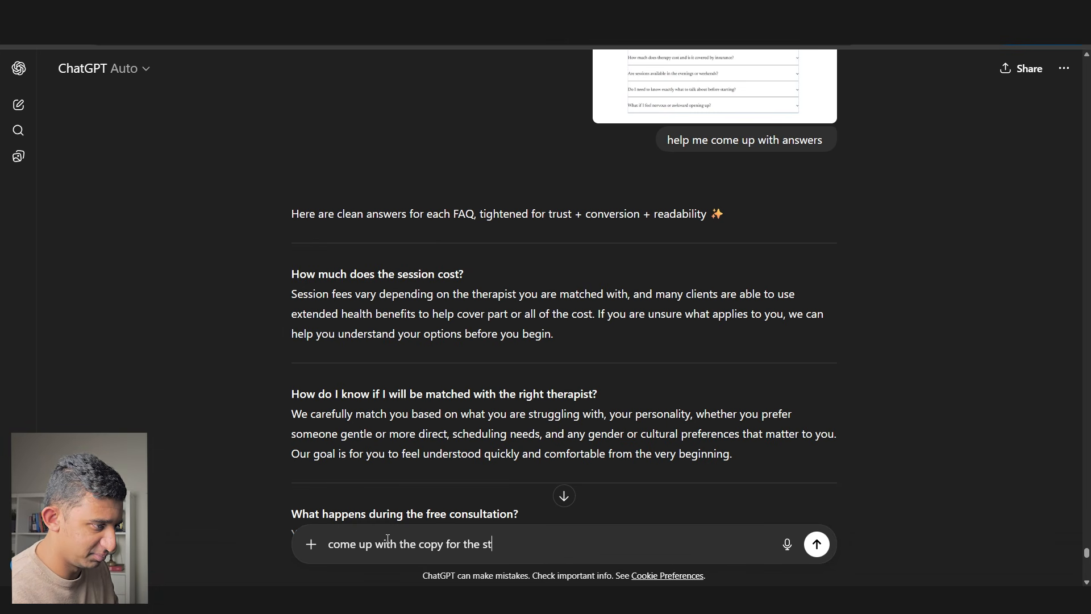
pyautogui.press('Return')
pyautogui.tripleClick(524, 196)
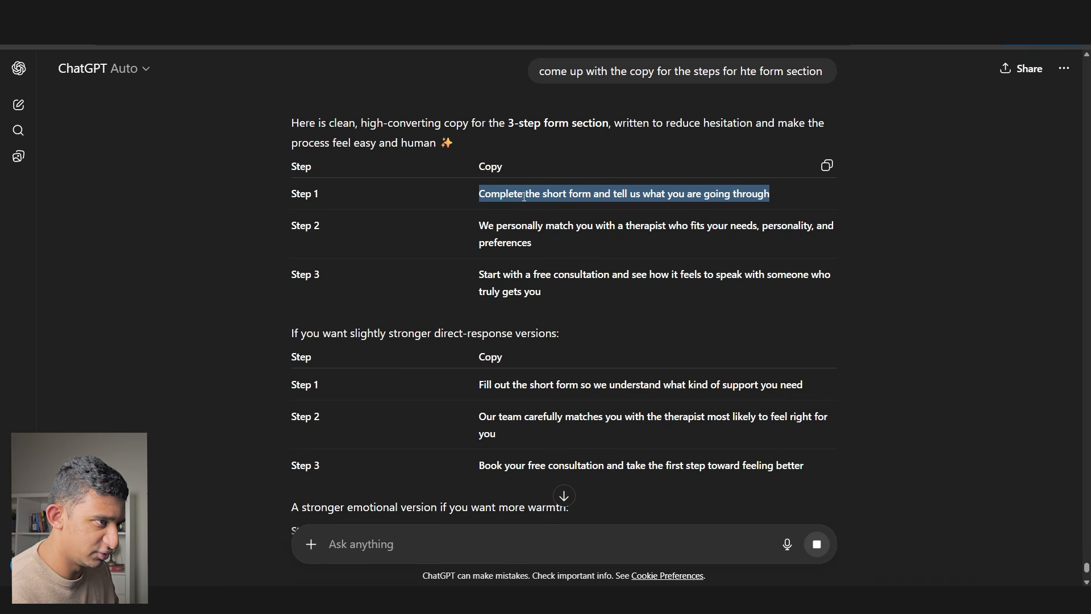
pyautogui.hotkey('alt', 'Tab')
pyautogui.doubleClick(398, 286)
pyautogui.hotkey('ctrl', 'v')
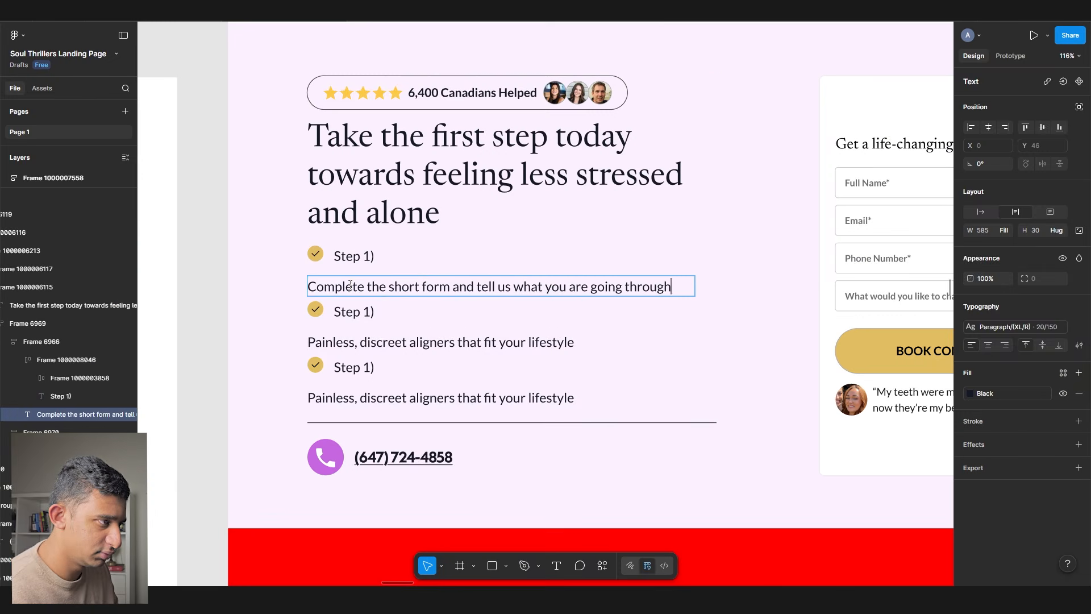
# - Paste ChatGPT's Step 2 line over the second step's description
pyautogui.hotkey('alt', 'Tab')
pyautogui.tripleClick(523, 225)
pyautogui.hotkey('alt', 'Tab')
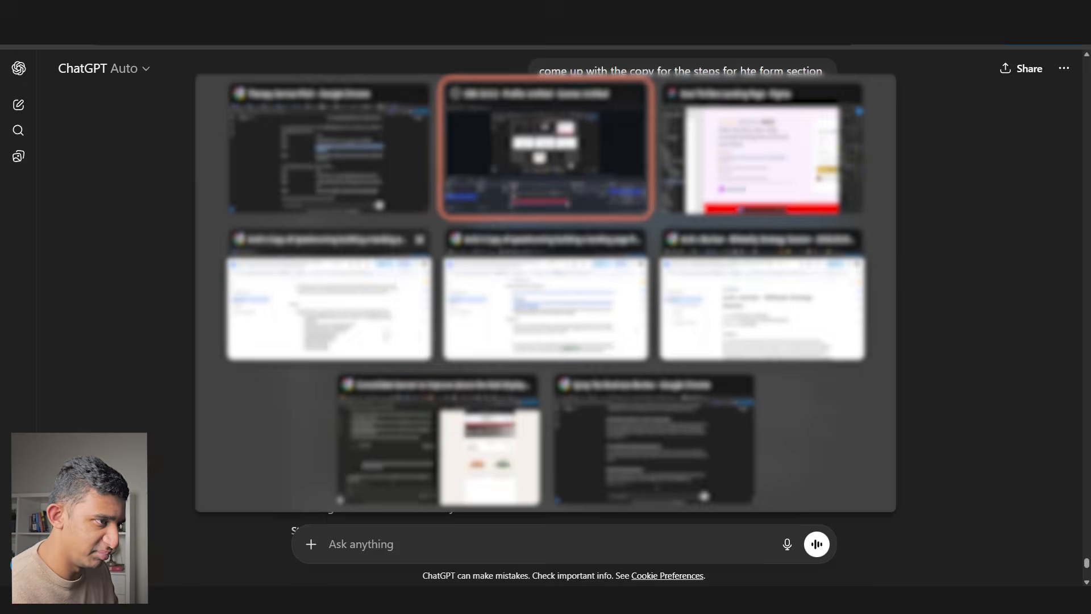
pyautogui.doubleClick(370, 345)
pyautogui.hotkey('ctrl', 'v')
# - Paste ChatGPT's Step 3 line over the third step's description
pyautogui.hotkey('alt', 'Tab')
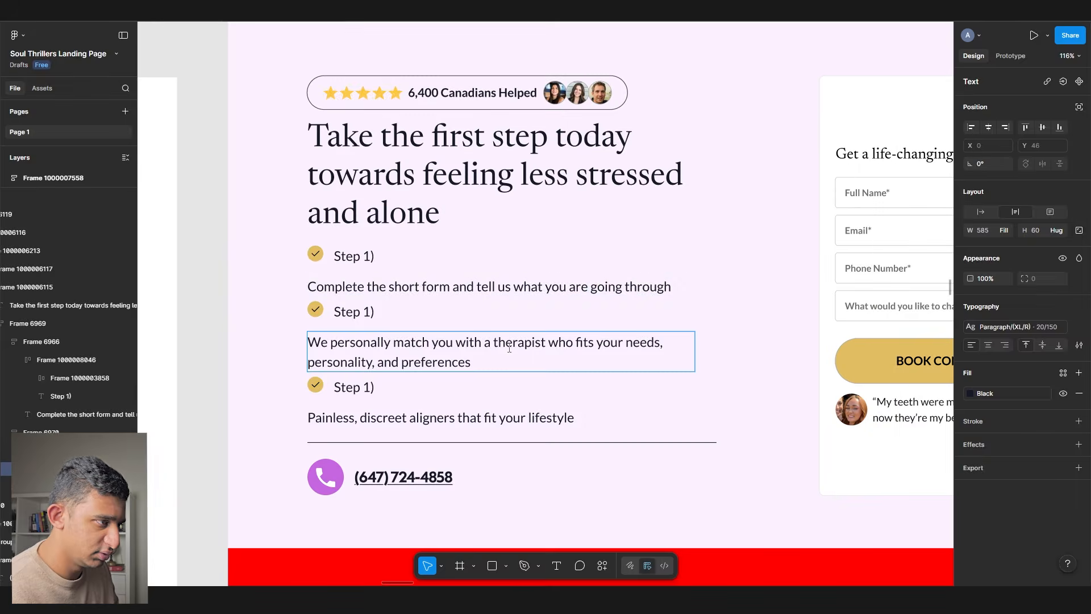
pyautogui.hotkey('alt', 'Tab')
pyautogui.tripleClick(532, 286)
pyautogui.hotkey('ctrl', 'c')
pyautogui.hotkey('alt', 'Tab')
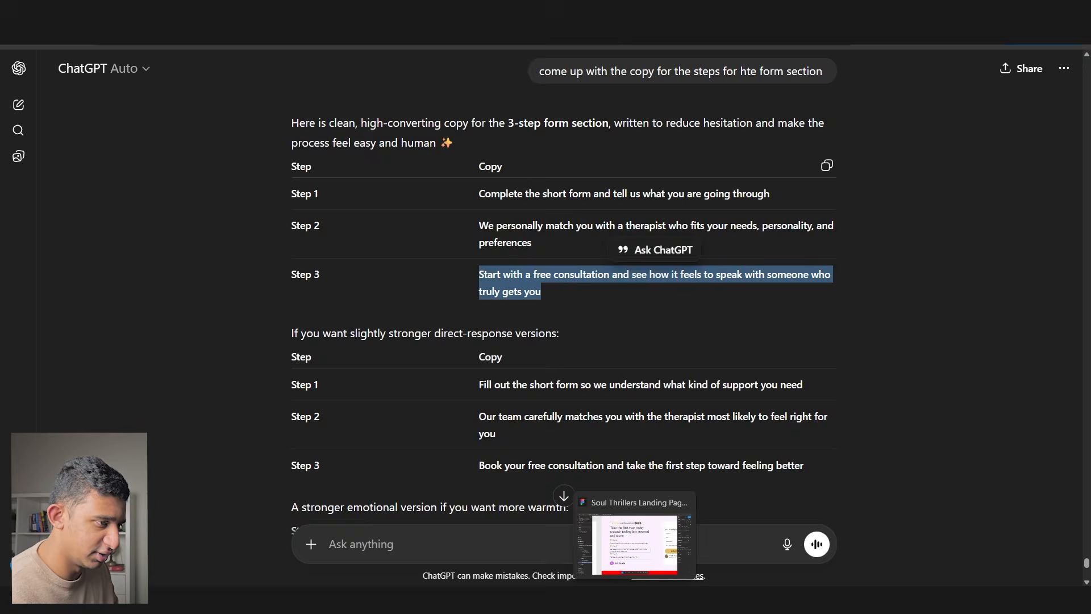
pyautogui.doubleClick(397, 418)
pyautogui.hotkey('ctrl', 'v')
pyautogui.doubleClick(354, 387)
# - Enter the 'Step 3)' and 'Step 2)' prefixes on the step labels
pyautogui.write('Step 3)')
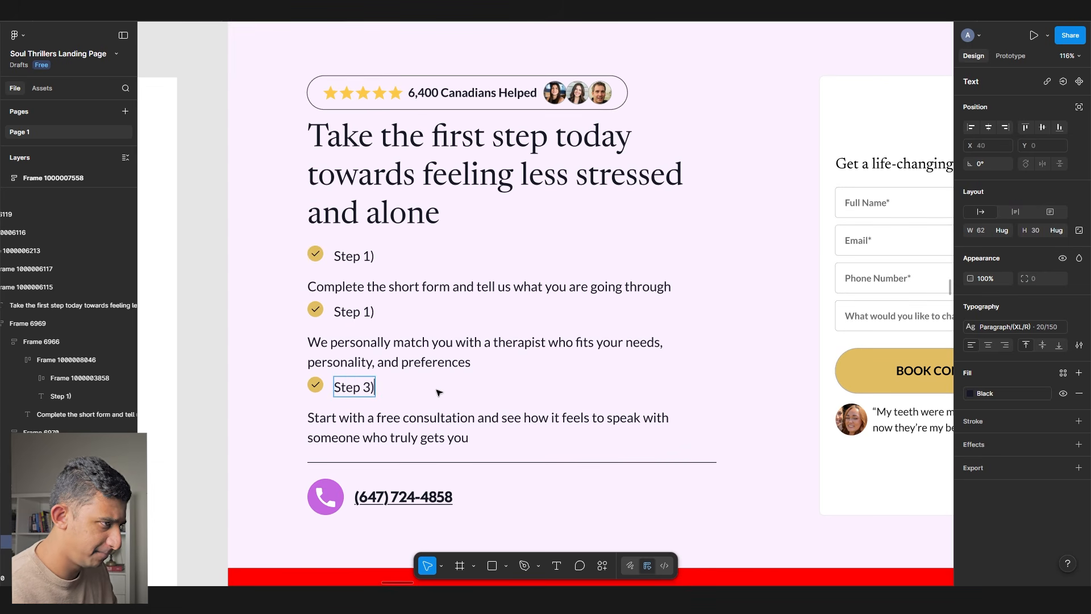
pyautogui.scroll(5, 392, 355)
pyautogui.doubleClick(392, 355)
pyautogui.write('Step 2)')
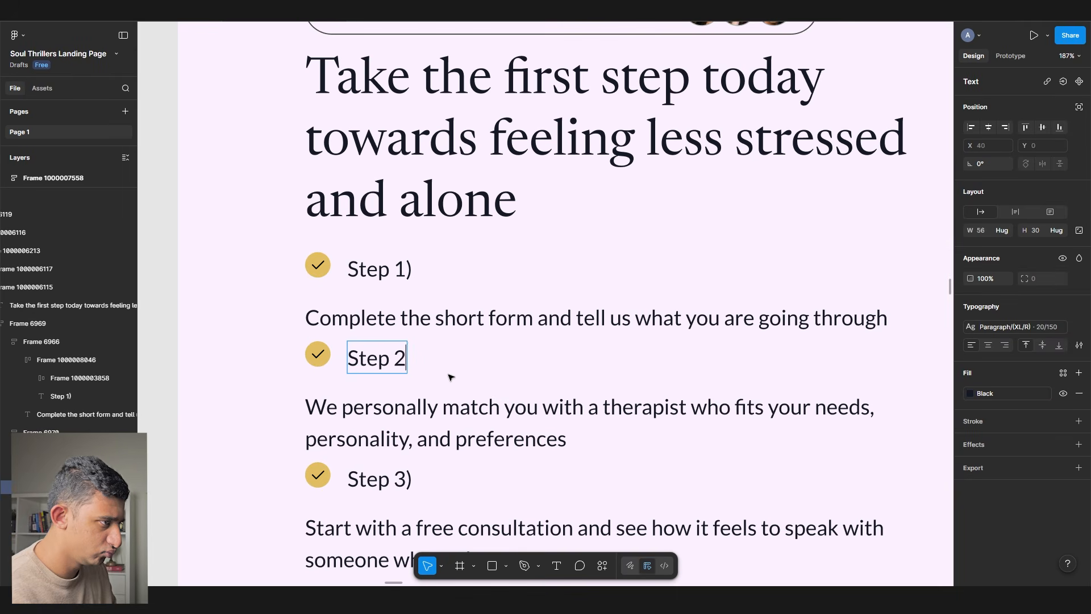
pyautogui.hotkey('ctrl', 'a')
# - Title the first step '1) Fill out this form and get a fast response'
pyautogui.scroll(-2, 382, 285)
pyautogui.doubleClick(378, 272)
pyautogui.write('1')
pyautogui.press('BackSpace')
pyautogui.press('BackSpace')
pyautogui.write(') F')
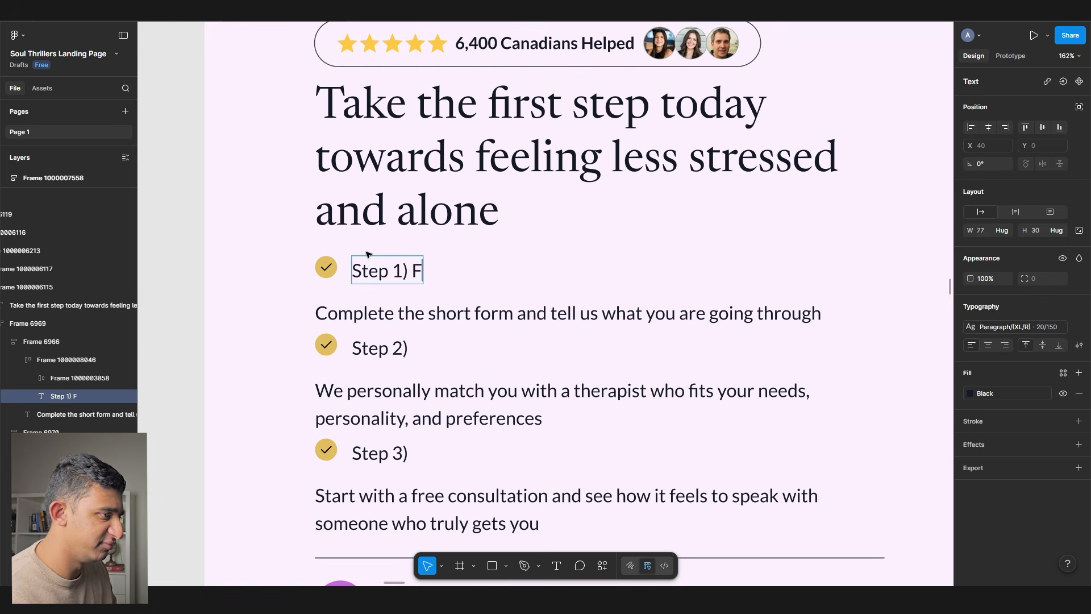
pyautogui.write('ill out this form and get a ')
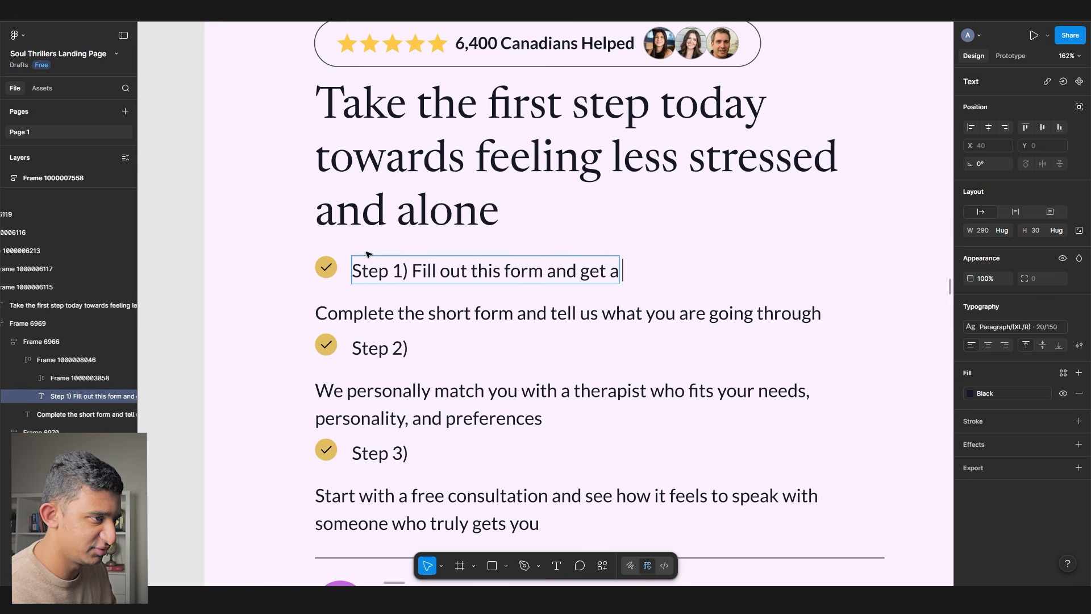
pyautogui.write('fast resopnse')
pyautogui.press('BackSpace')
pyautogui.press('BackSpace')
pyautogui.press('BackSpace')
pyautogui.press('BackSpace')
pyautogui.press('BackSpace')
pyautogui.press('BackSpace')
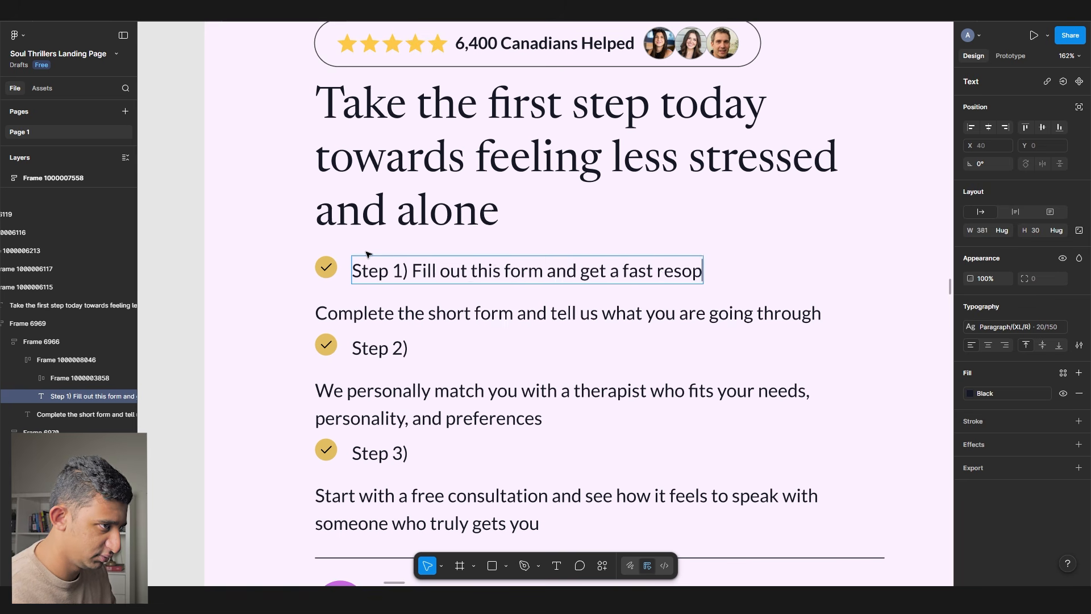
pyautogui.write('sponse')
# - Title the second step 'Get matched with the right therapist'
pyautogui.moveTo(378, 348); pyautogui.dragTo(516, 430)
pyautogui.moveTo(435, 392); pyautogui.dragTo(487, 418)
pyautogui.moveTo(402, 349); pyautogui.dragTo(437, 396)
pyautogui.write('Get matched with the right therapist')
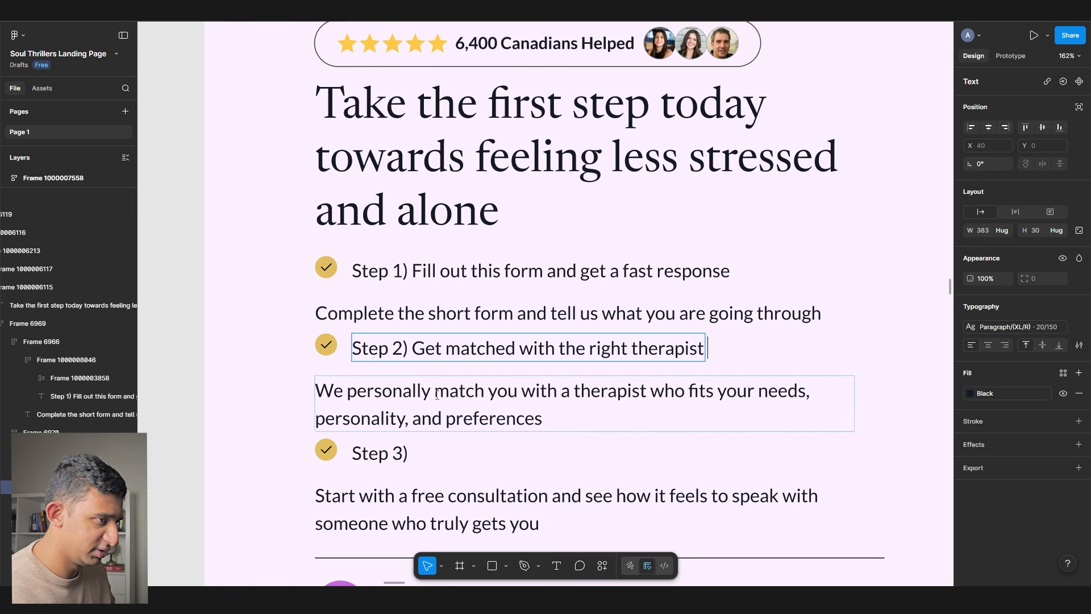
# - Title the third step 'Join online session (100% private)'
pyautogui.keyDown('ctrl'); pyautogui.scroll(-3, 388, 343); pyautogui.keyUp('ctrl')
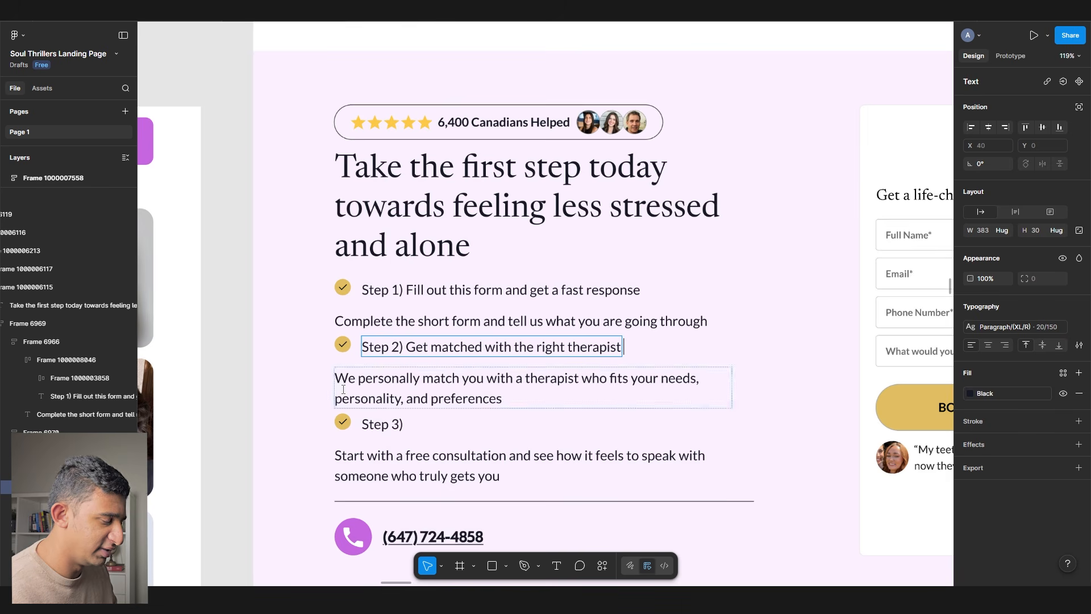
pyautogui.doubleClick(385, 427)
pyautogui.write('Join')
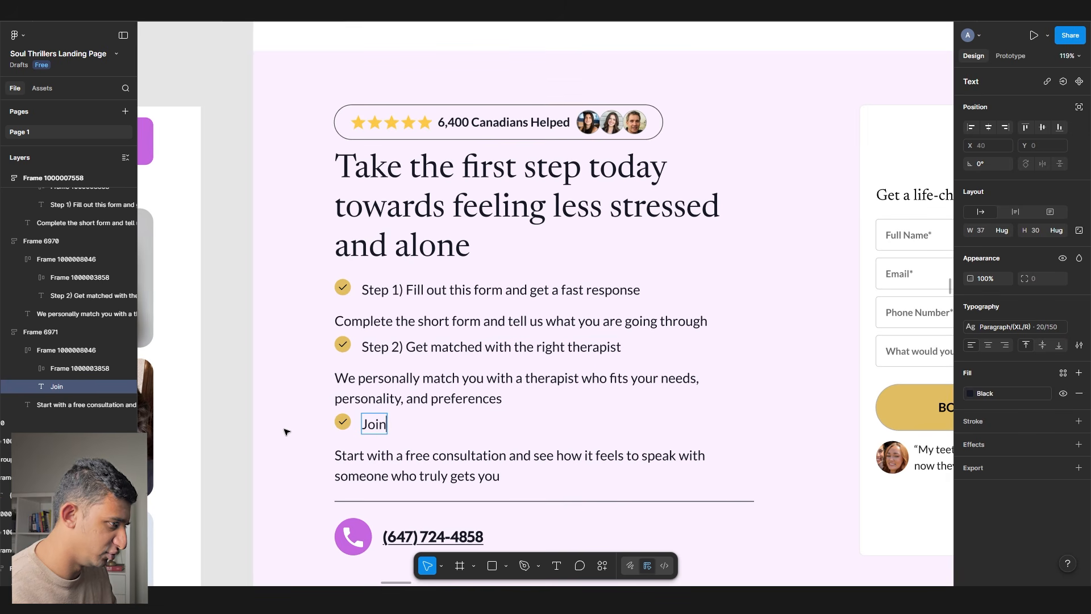
pyautogui.write(' online session (100% p')
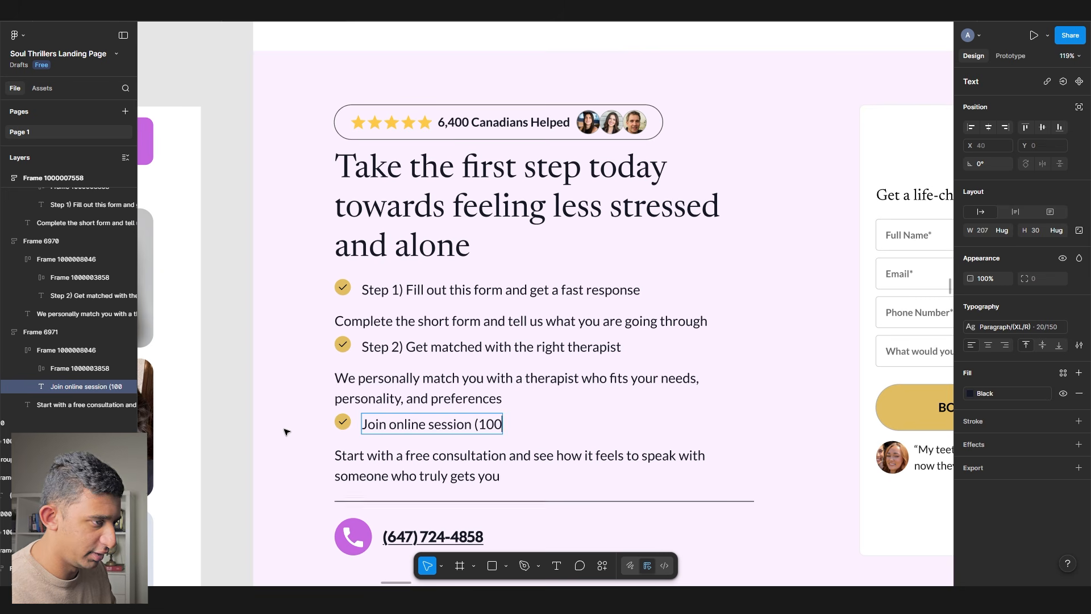
pyautogui.press('BackSpace')
pyautogui.press('BackSpace')
pyautogui.press('BackSpace')
pyautogui.write('private')
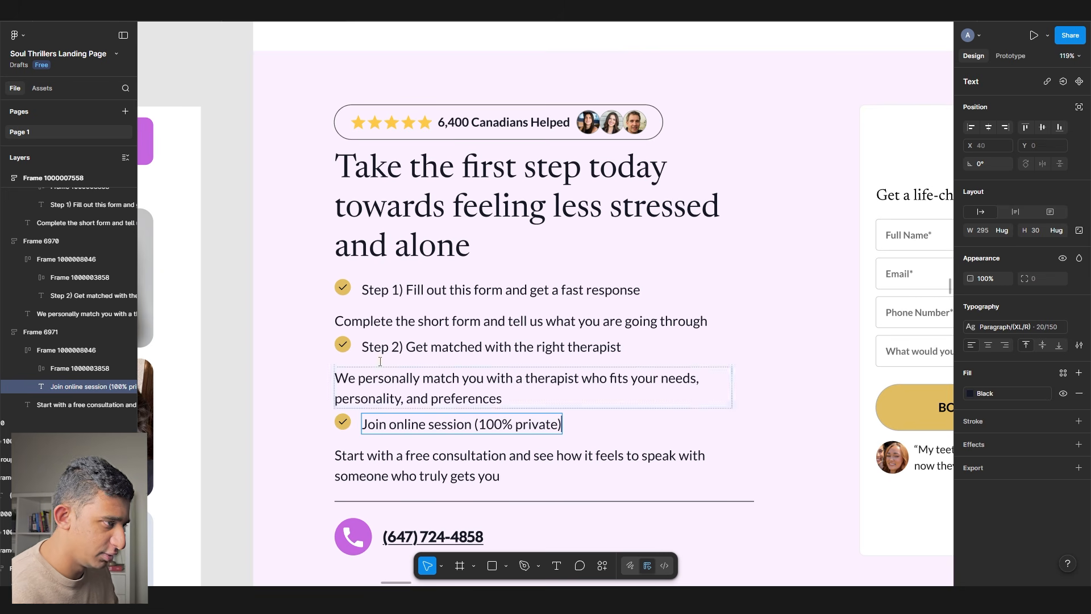
# - Replace the whole steps group with the pasted numbered steps
pyautogui.scroll(-2, 356, 314)
pyautogui.doubleClick(346, 292)
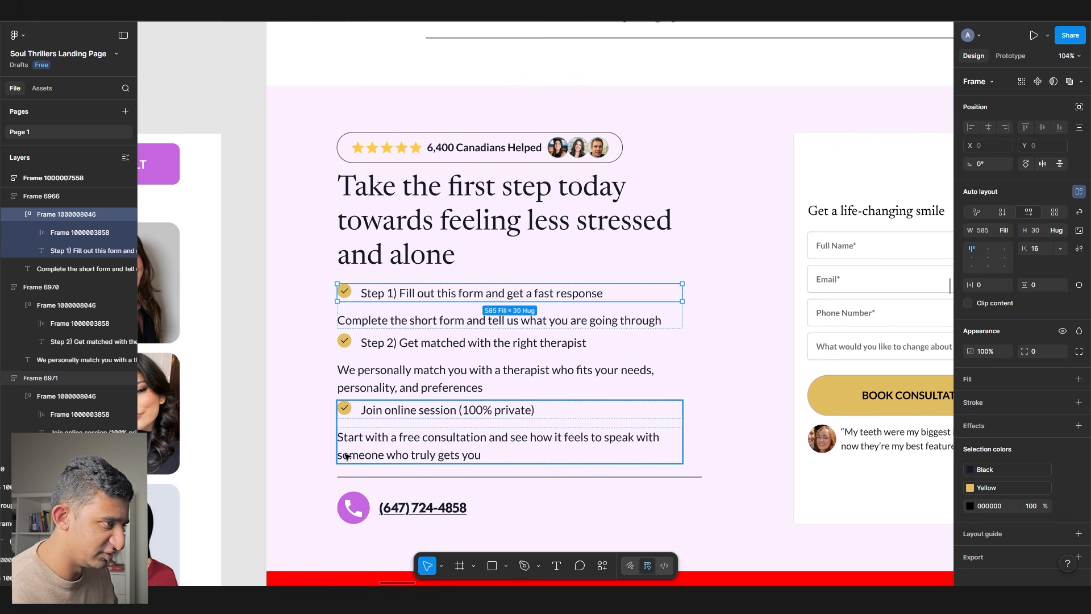
pyautogui.click(393, 416)
pyautogui.click(550, 177)
pyautogui.click(539, 399)
pyautogui.hotkey('ctrl', 'shift', 'r')
# - Look over the phone number's text and fill colour styles
pyautogui.moveTo(539, 398); pyautogui.dragTo(458, 362)
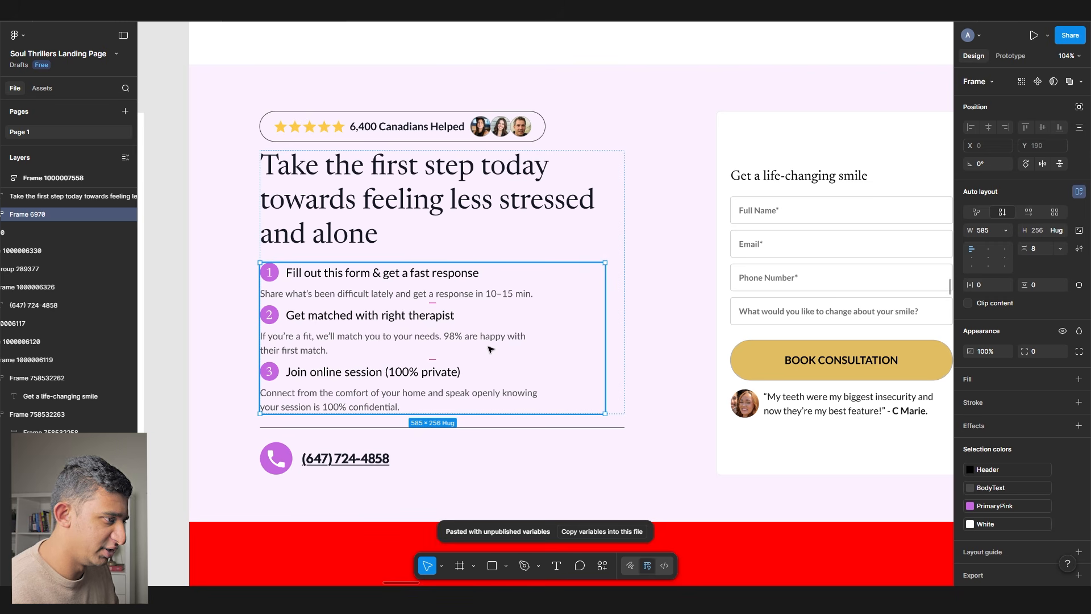
pyautogui.click(347, 458)
pyautogui.click(1000, 327)
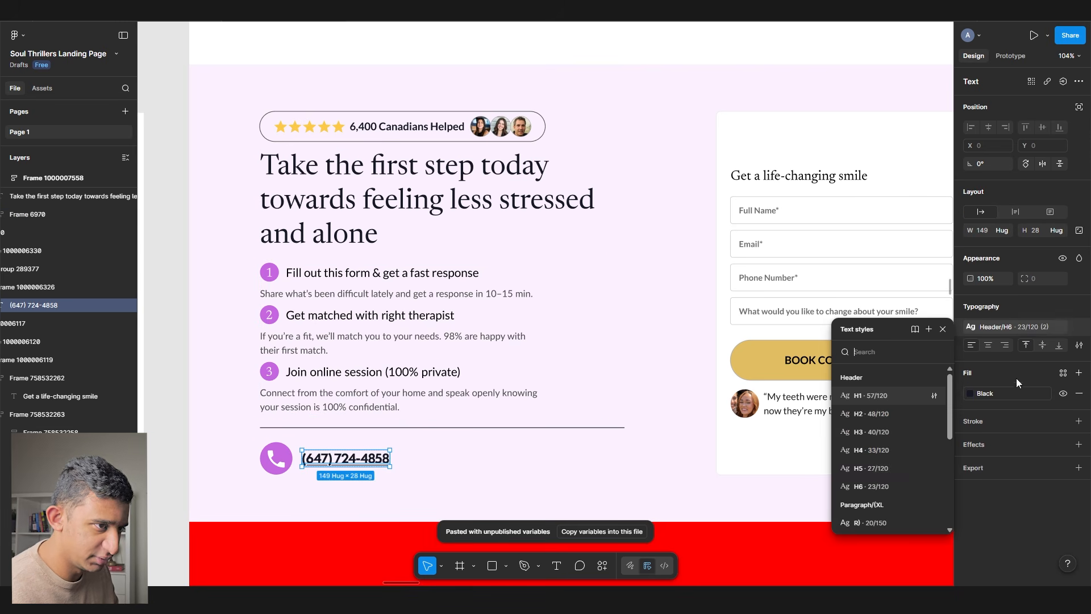
pyautogui.click(1003, 393)
pyautogui.scroll(-4, 909, 345)
pyautogui.moveTo(910, 345); pyautogui.dragTo(679, 322)
pyautogui.click(792, 342)
pyautogui.scroll(5, 648, 358)
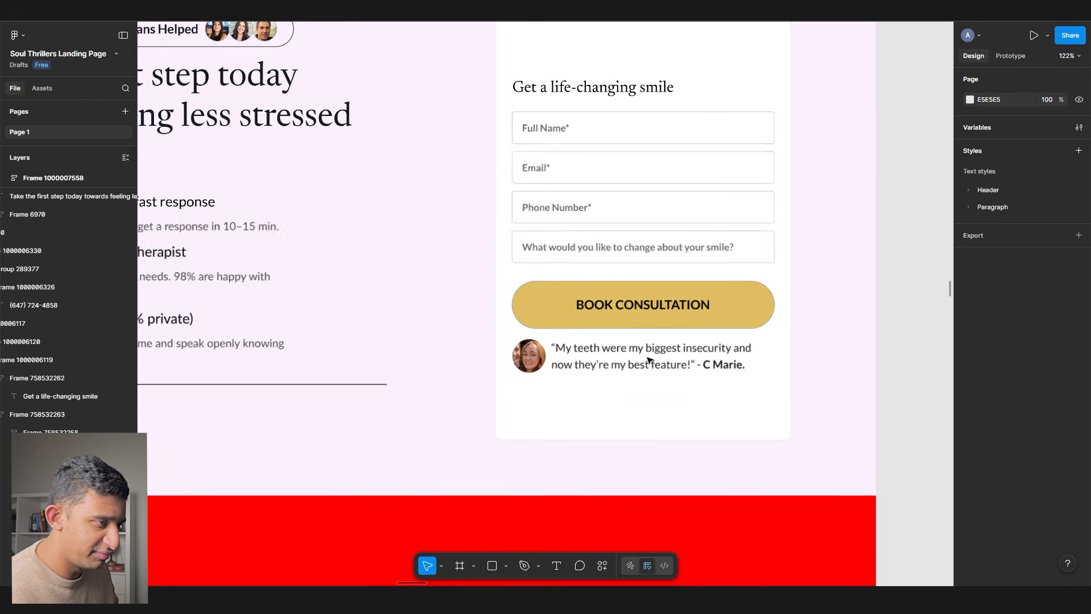
# - Give the form's BOOK CONSULTATION button a Pink fill
pyautogui.click(602, 367)
pyautogui.click(602, 367)
pyautogui.scroll(-4, 601, 367)
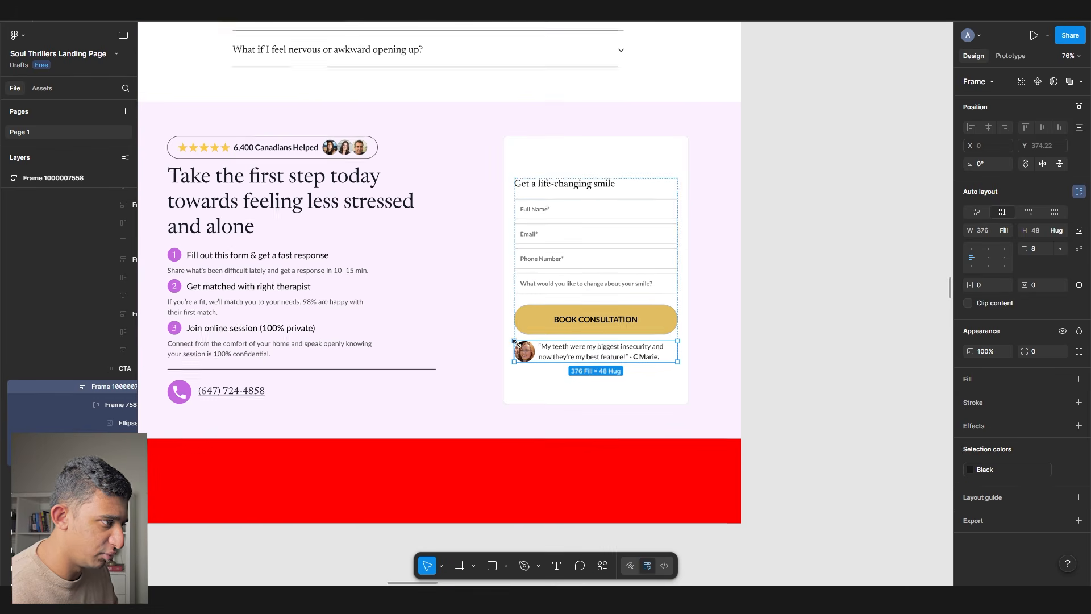
pyautogui.click(537, 316)
pyautogui.doubleClick(540, 317)
pyautogui.doubleClick(543, 319)
pyautogui.click(988, 400)
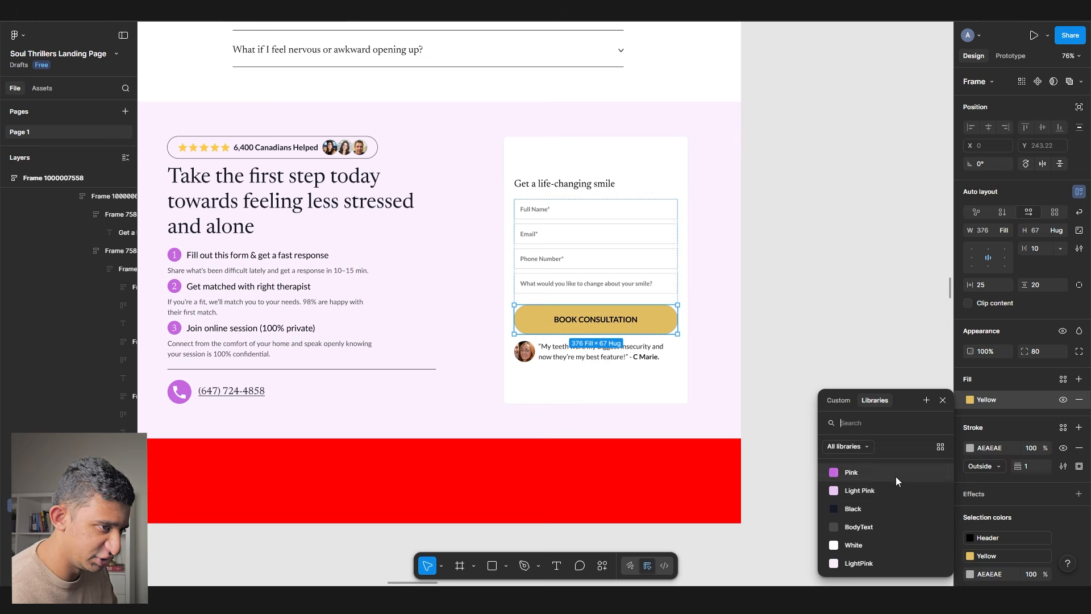
pyautogui.click(896, 481)
# - Make the button label White and set the button's corner radius to 12
pyautogui.doubleClick(591, 318)
pyautogui.scroll(7, 586, 316)
pyautogui.click(992, 394)
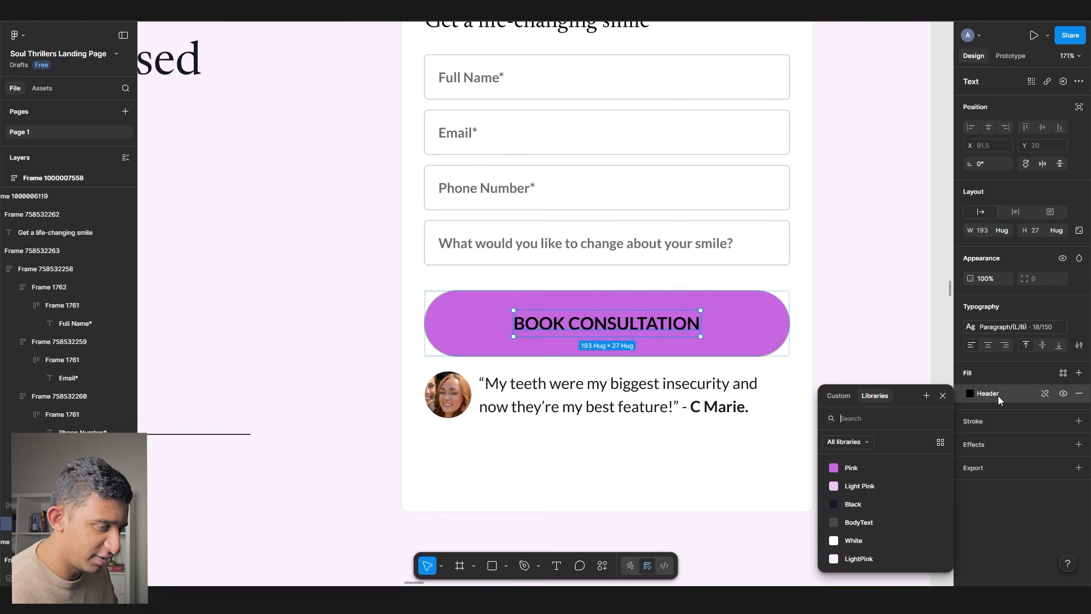
pyautogui.click(864, 539)
pyautogui.click(744, 333)
pyautogui.click(1043, 352)
pyautogui.write('12')
pyautogui.press('Return')
# - Scroll up and select the Social proof section frame
pyautogui.scroll(-5, 426, 286)
pyautogui.scroll(5, 425, 287)
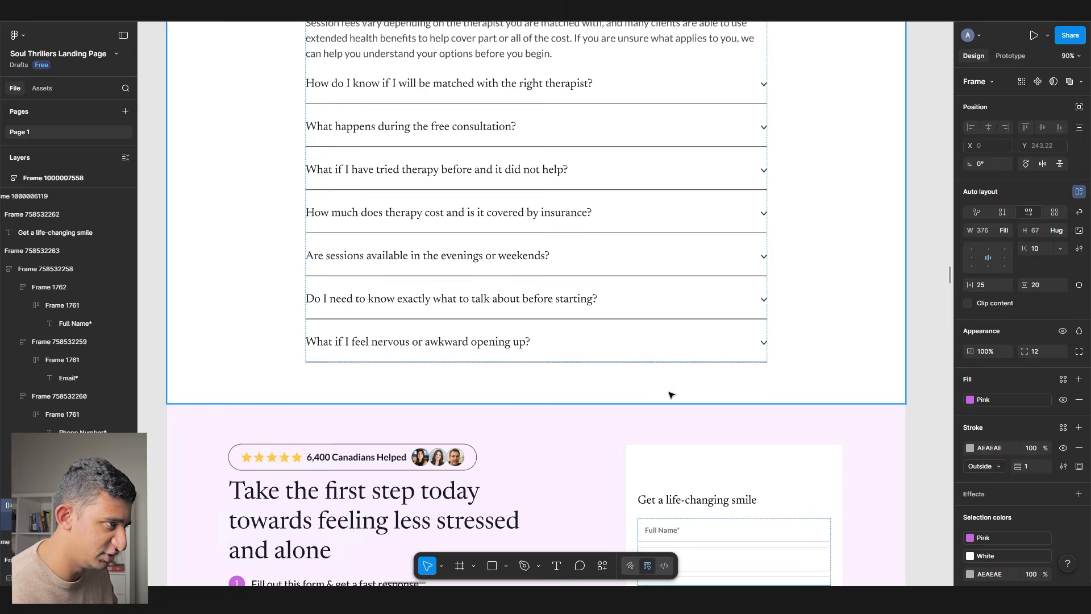
pyautogui.scroll(8, 678, 389)
pyautogui.click(461, 248)
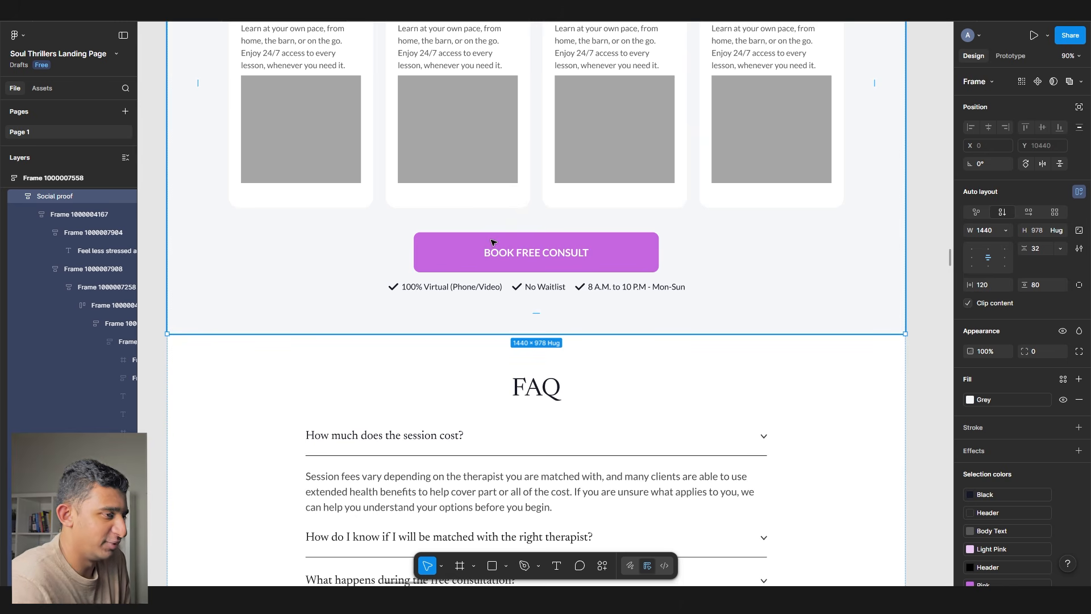
# - Select the 'Get a life-changing smile' form heading and check its text style
pyautogui.scroll(-10, 492, 243)
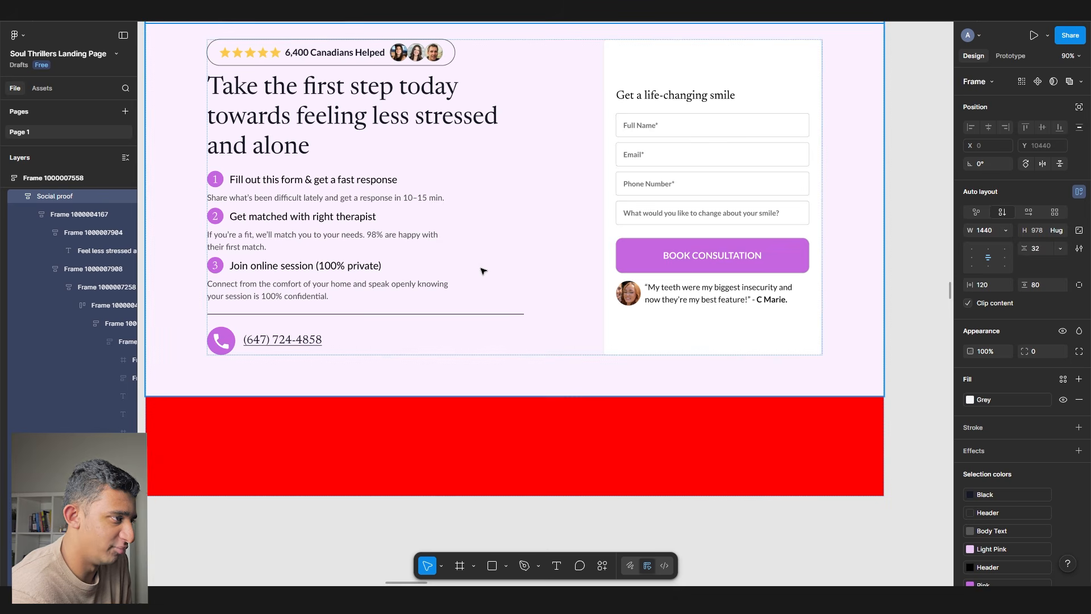
pyautogui.scroll(5, 483, 271)
pyautogui.scroll(5, 482, 271)
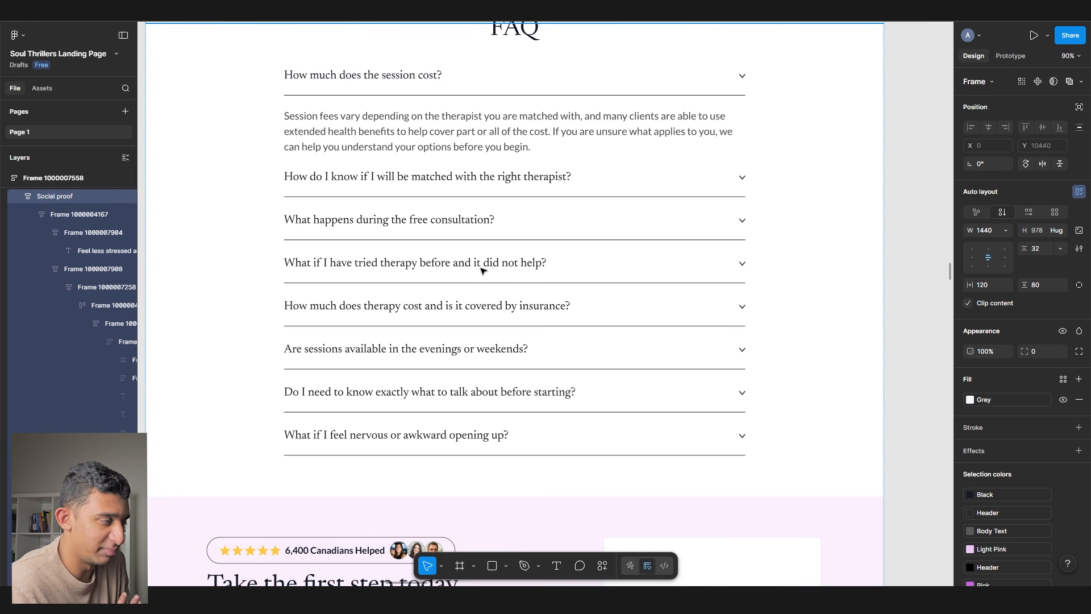
pyautogui.scroll(5, 481, 270)
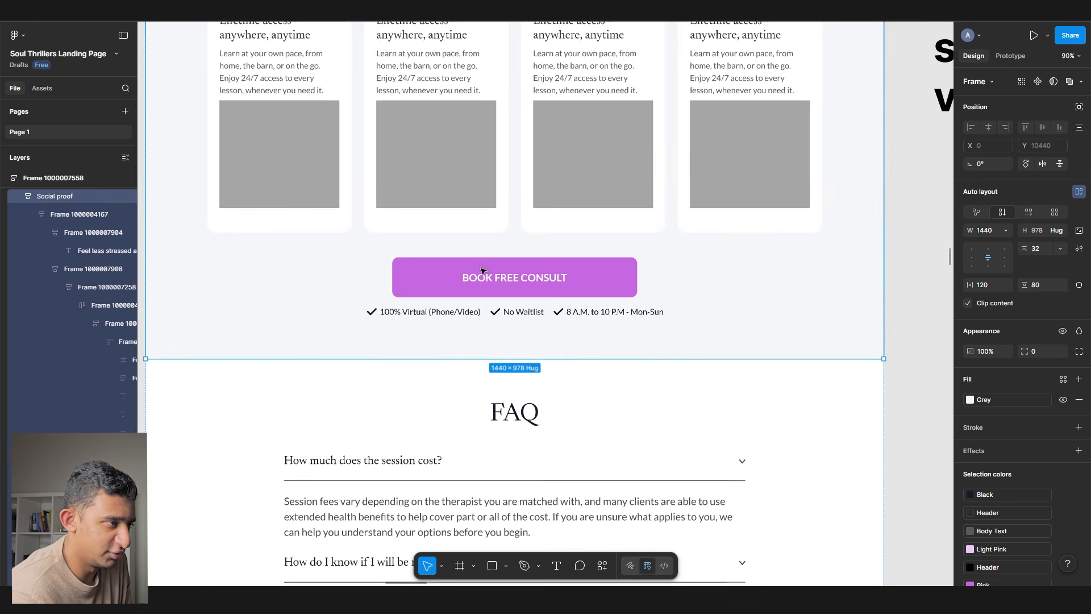
pyautogui.scroll(-8, 409, 313)
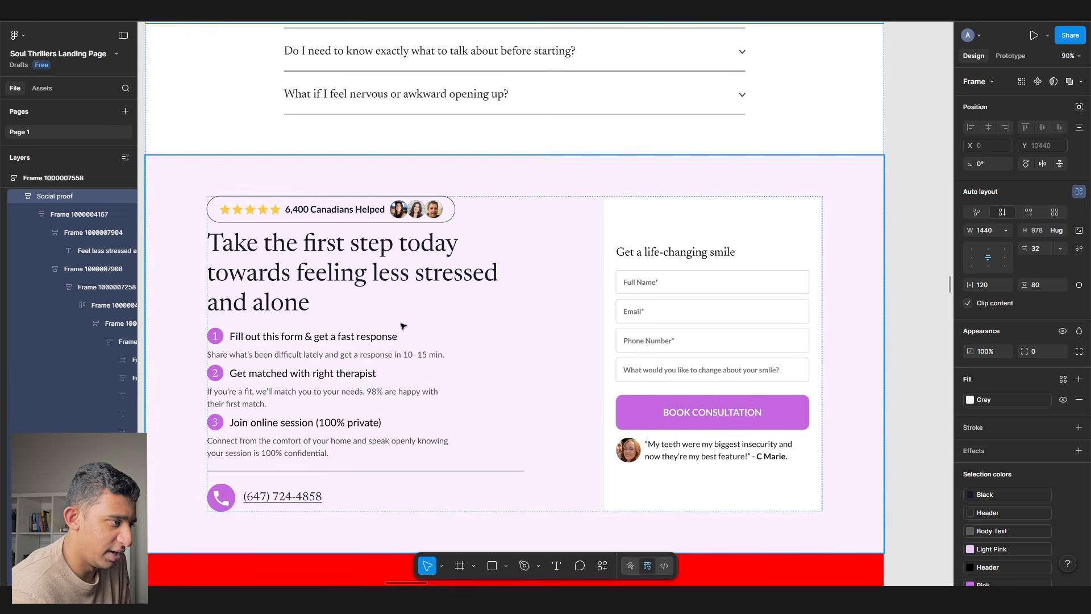
pyautogui.click(401, 350)
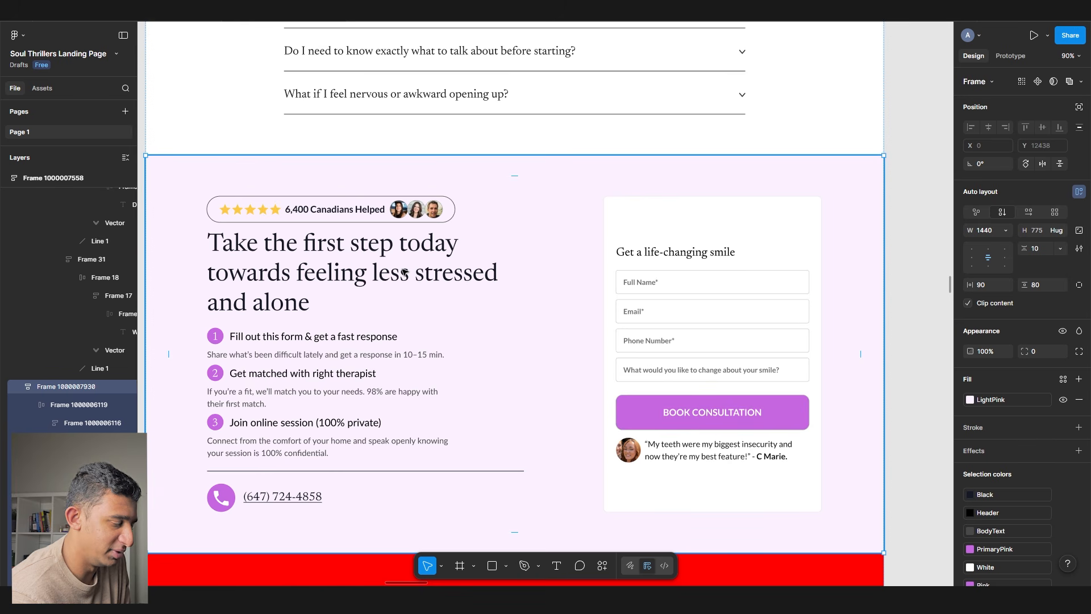
pyautogui.click(380, 338)
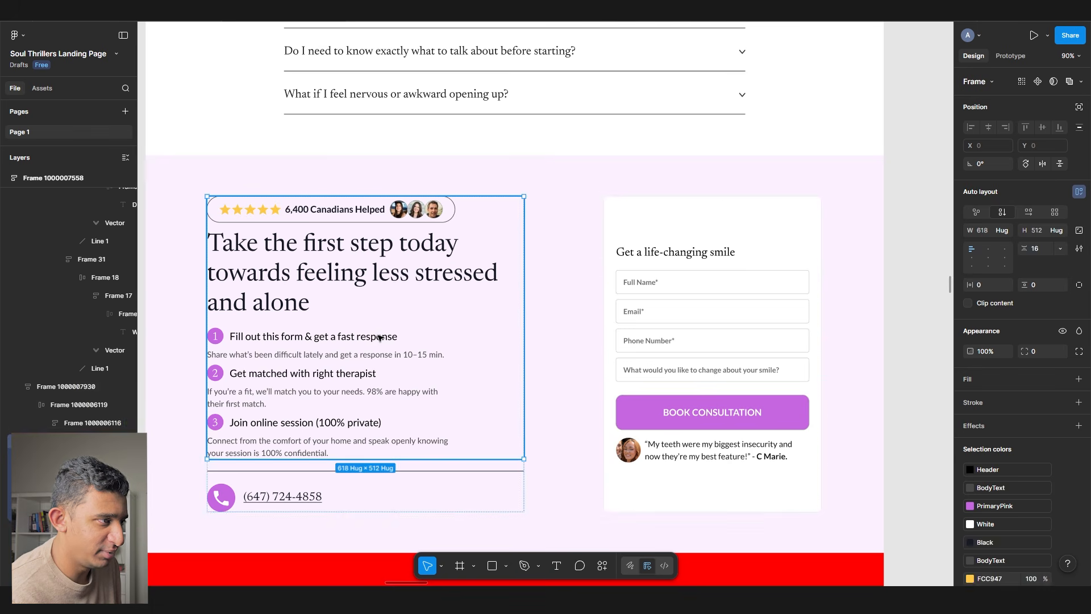
pyautogui.click(671, 252)
pyautogui.click(671, 251)
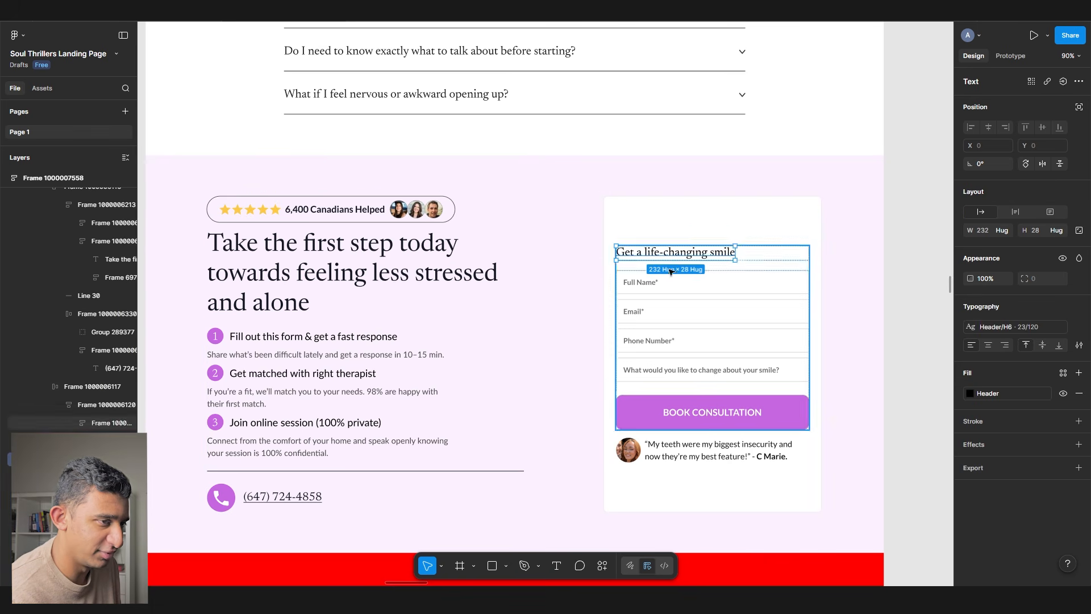
pyautogui.click(1003, 330)
# - Copy the check-marked benefits row under Book Free Consult and select the form heading
pyautogui.scroll(10, 512, 341)
pyautogui.click(492, 459)
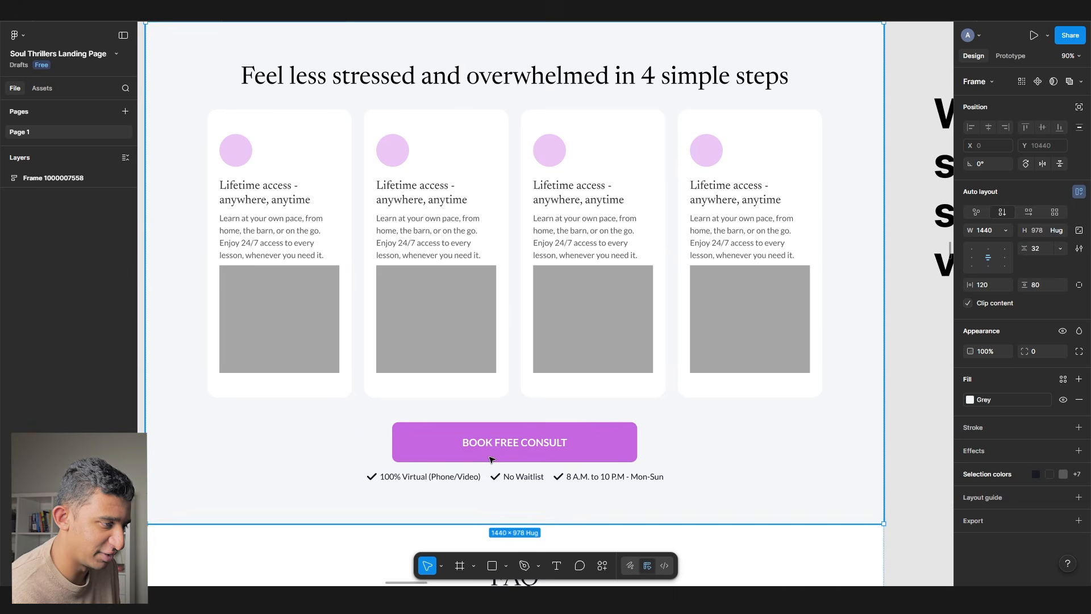
pyautogui.keyDown('ctrl'); pyautogui.click(485, 476); pyautogui.keyUp('ctrl')
pyautogui.hotkey('ctrl', 'c')
pyautogui.scroll(-12, 512, 454)
pyautogui.keyDown('ctrl'); pyautogui.click(639, 344); pyautogui.keyUp('ctrl')
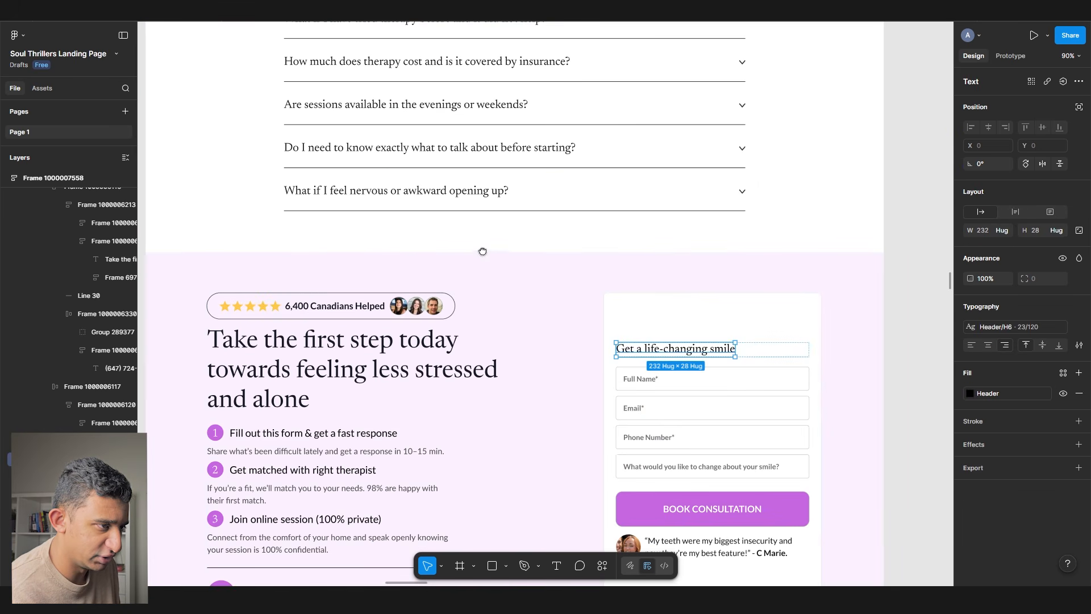
# - Paste the benefits row under the form heading, stacked vertically with an 8 px gap
pyautogui.moveTo(484, 254); pyautogui.dragTo(408, 214)
pyautogui.hotkey('ctrl', 'v')
pyautogui.scroll(3, 708, 335)
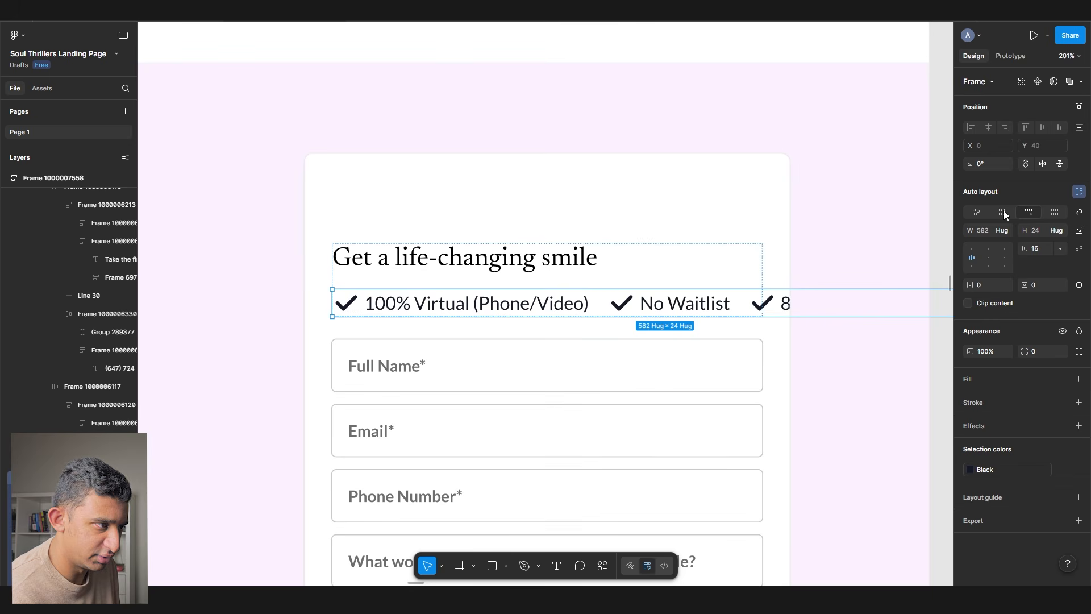
pyautogui.click(1003, 211)
pyautogui.write('8')
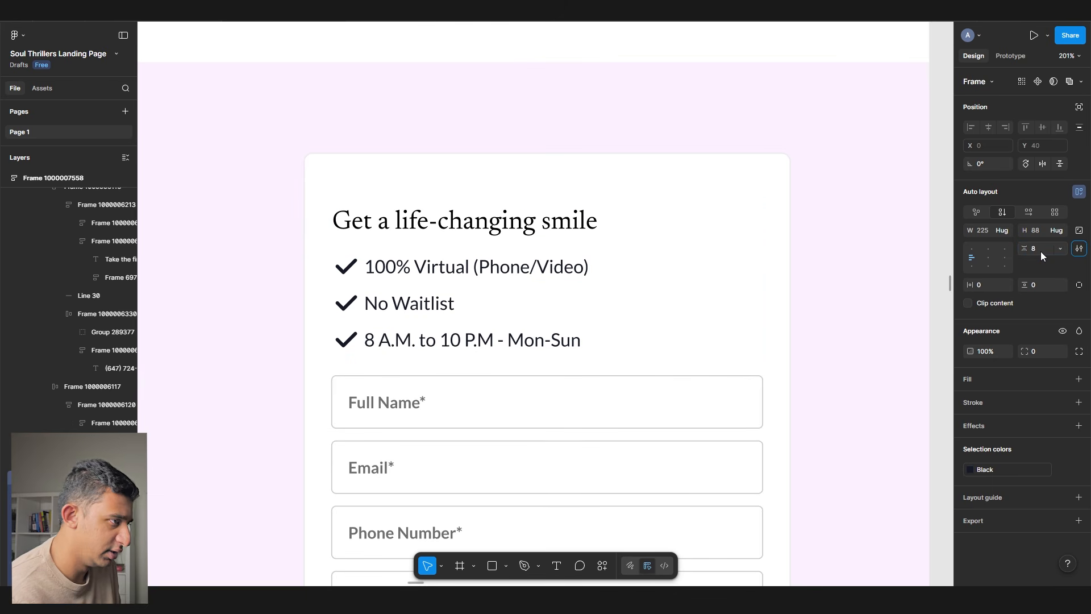
pyautogui.press('Tab')
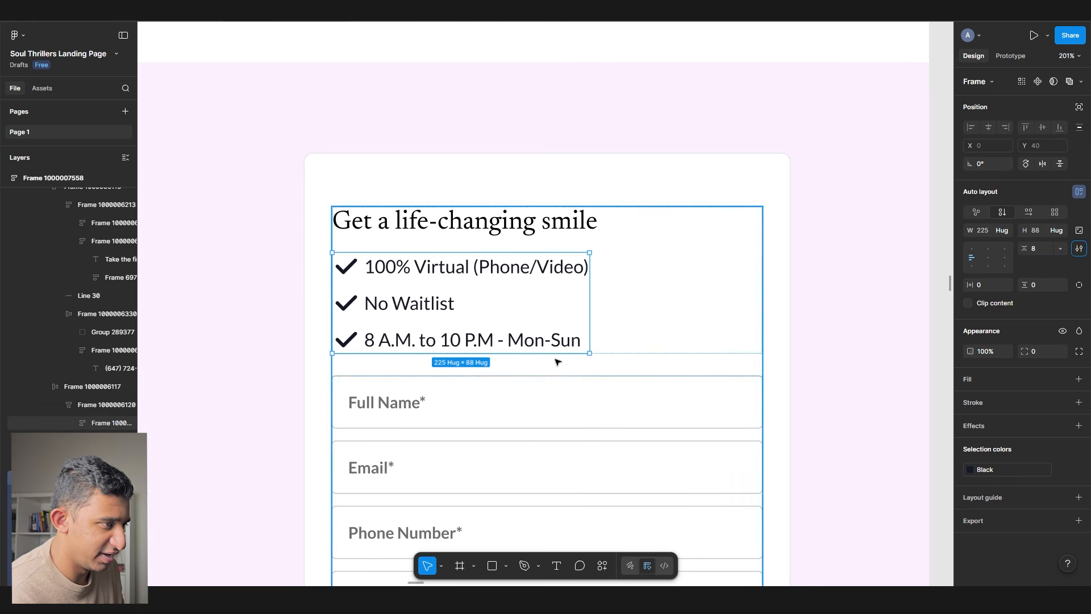
# - Reword the hours to '7 Days a Week' and the waitlist line to 'Start Today (No waitlist)'
pyautogui.doubleClick(506, 341)
pyautogui.moveTo(507, 341); pyautogui.dragTo(585, 357)
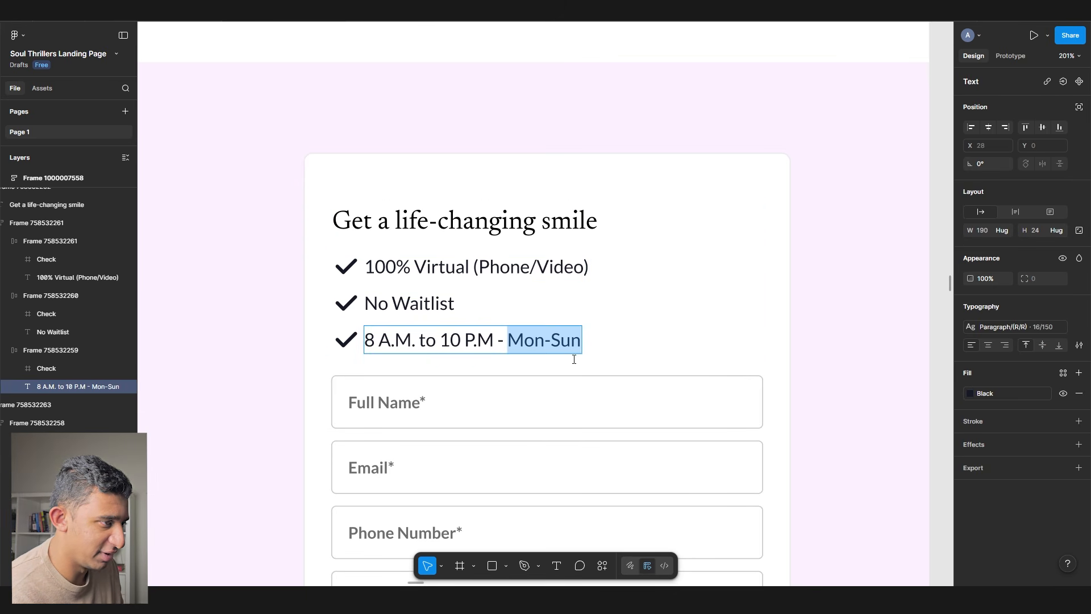
pyautogui.write('7 Das')
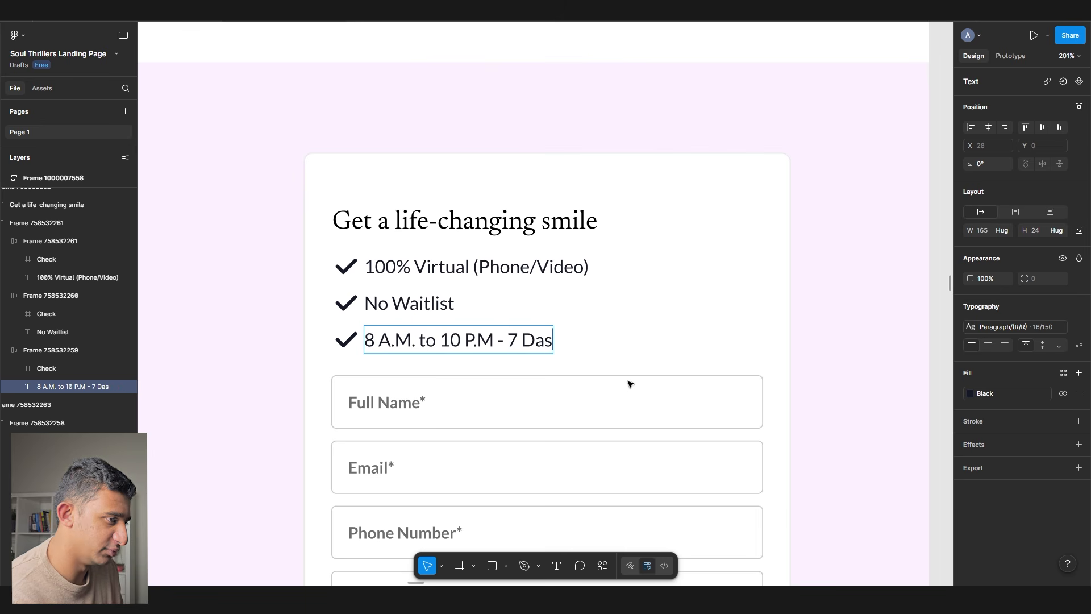
pyautogui.write('ys a Week')
pyautogui.doubleClick(407, 304)
pyautogui.write('Start Today (No waitlist)')
# - Replace the button-and-checklist groups in three sections with the copied group
pyautogui.press('Escape')
pyautogui.press('Escape')
pyautogui.scroll(-5, 406, 310)
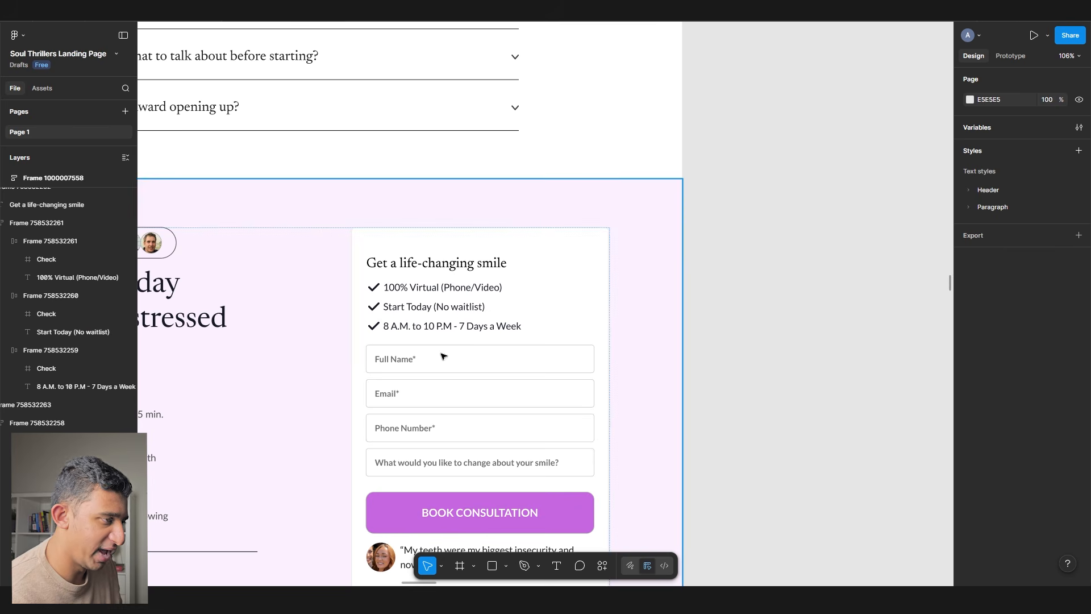
pyautogui.scroll(-3, 326, 474)
pyautogui.scroll(10, 329, 395)
pyautogui.click(294, 330)
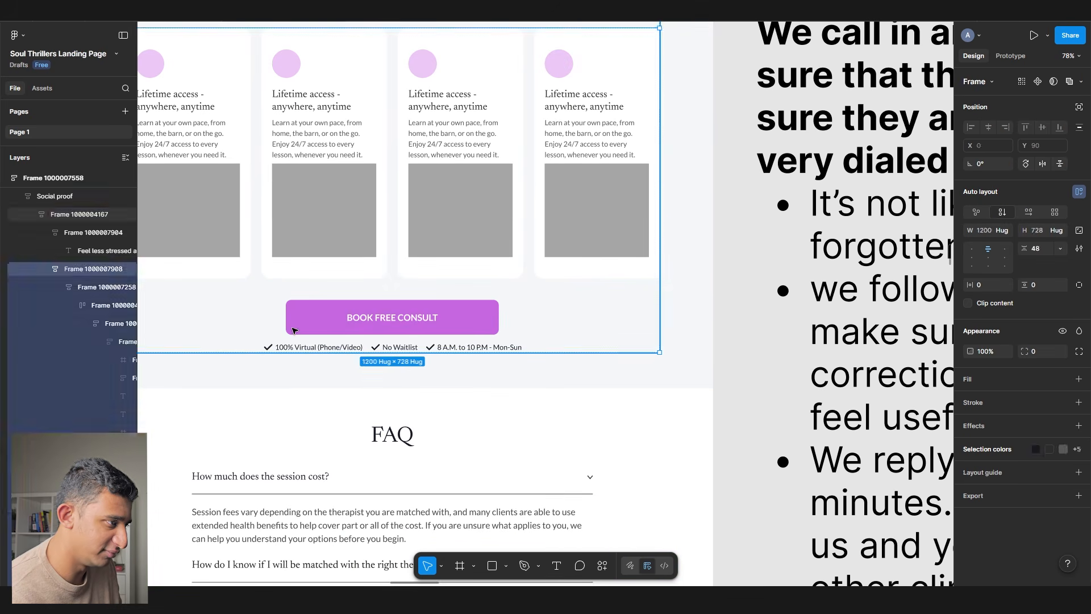
pyautogui.hotkey('ctrl', 'shift', 'r')
pyautogui.scroll(12, 366, 329)
pyautogui.click(326, 214)
pyautogui.hotkey('ctrl', 'shift', 'r')
pyautogui.scroll(15, 370, 268)
pyautogui.click(356, 278)
pyautogui.hotkey('ctrl', 'shift', 'r')
# - Replace the button group above the testimonials with the copied group too
pyautogui.scroll(15, 356, 279)
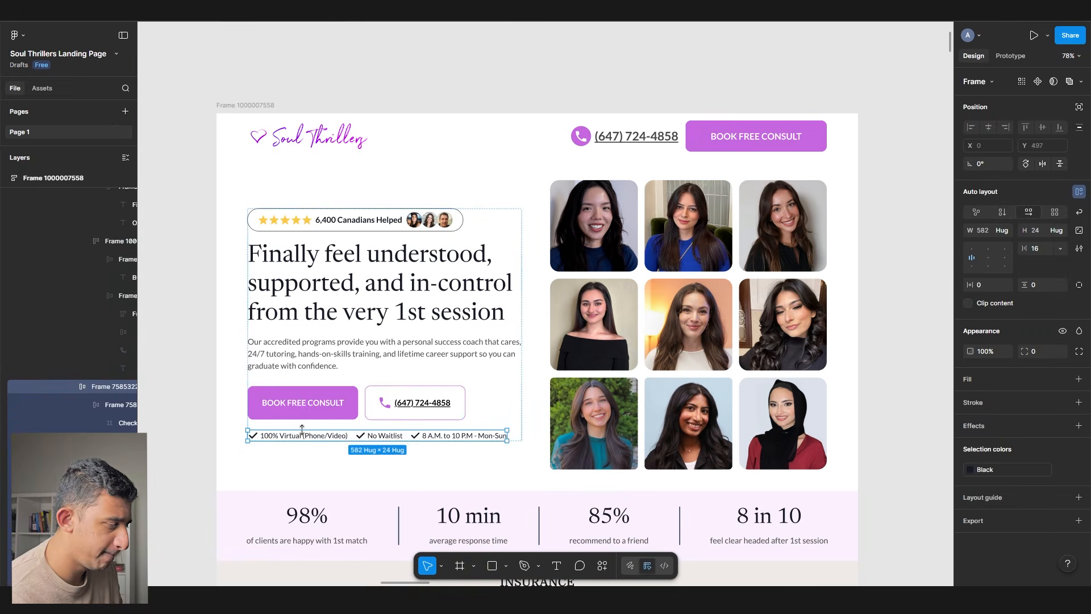
pyautogui.click(343, 436)
pyautogui.scroll(-10, 343, 436)
pyautogui.scroll(-3, 453, 343)
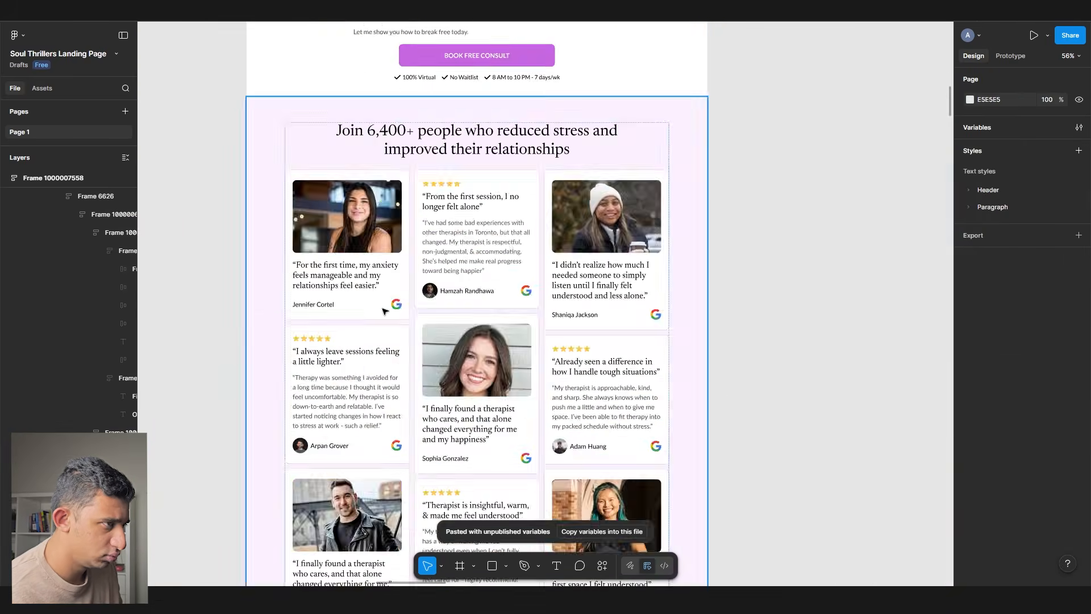
pyautogui.click(453, 343)
pyautogui.hotkey('ctrl', 'shift', 'r')
pyautogui.scroll(-20, 453, 335)
# - Replace the form's benefits checklist with the copied list and swap in the form's testimonial
pyautogui.doubleClick(602, 151)
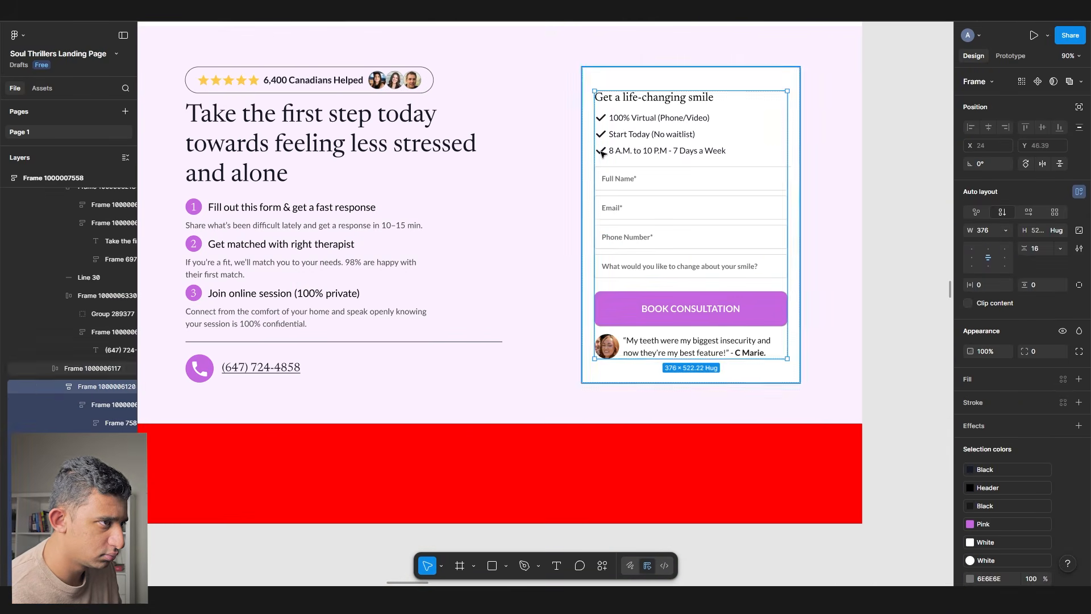
pyautogui.doubleClick(602, 151)
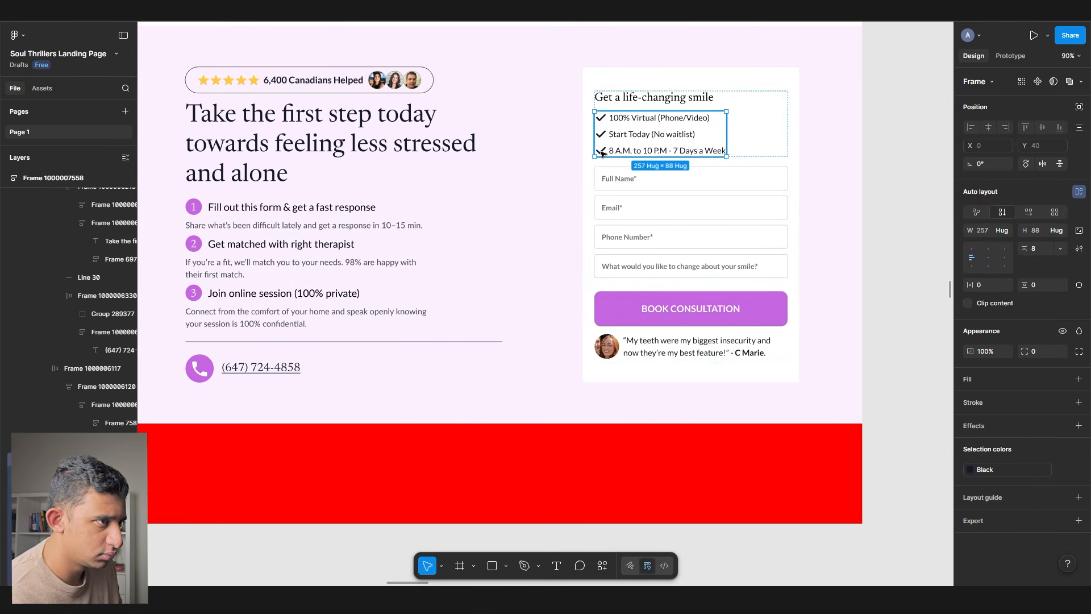
pyautogui.hotkey('ctrl', 'shift', 'r')
pyautogui.click(678, 369)
pyautogui.doubleClick(677, 352)
pyautogui.doubleClick(676, 351)
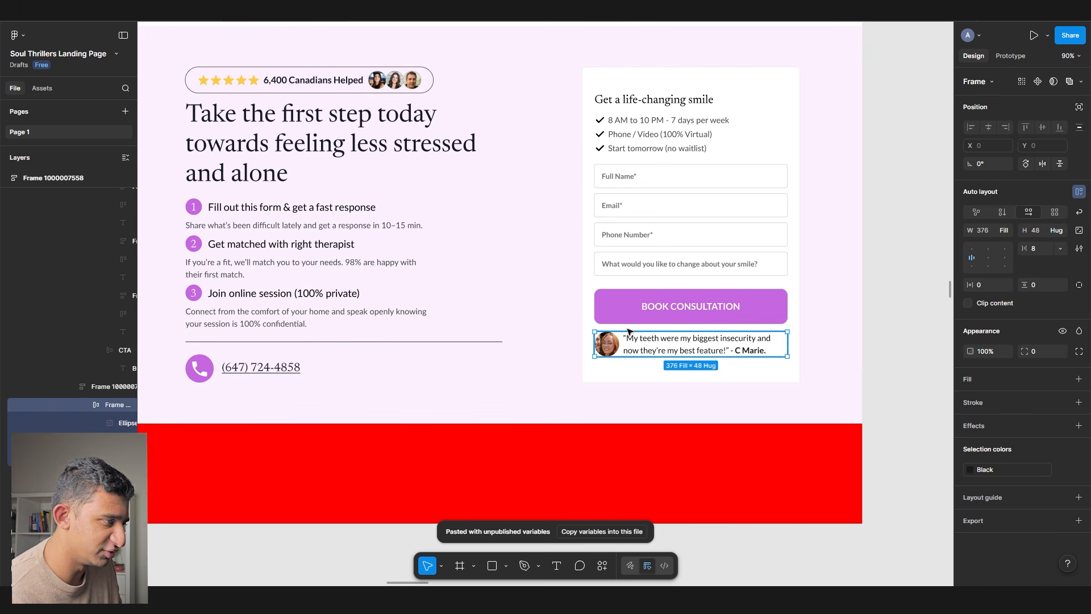
pyautogui.scroll(-10, 341, 280)
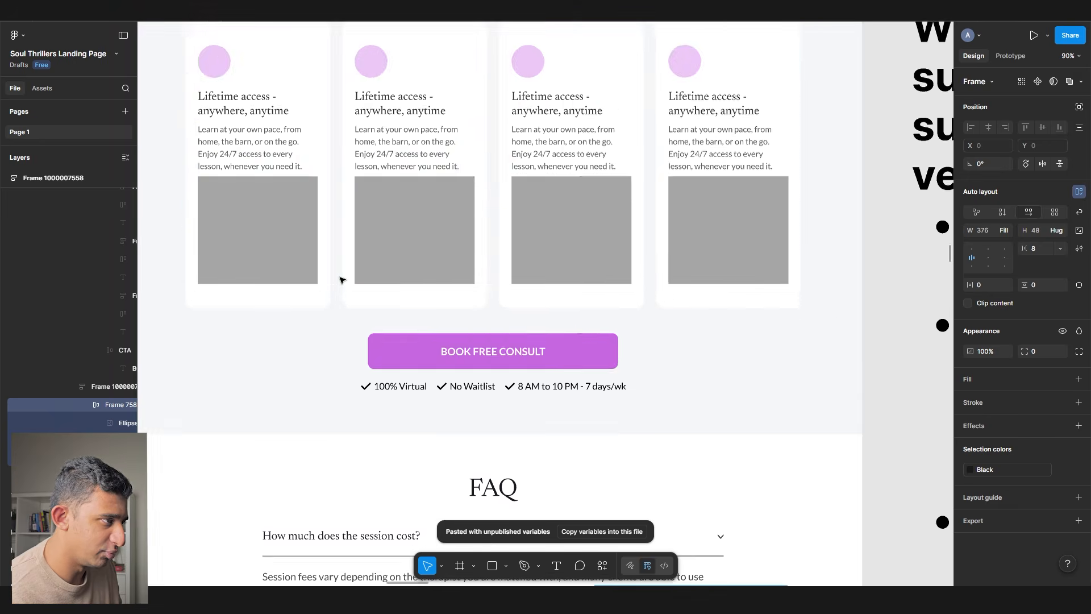
pyautogui.scroll(-3, 341, 280)
pyautogui.scroll(-10, 341, 280)
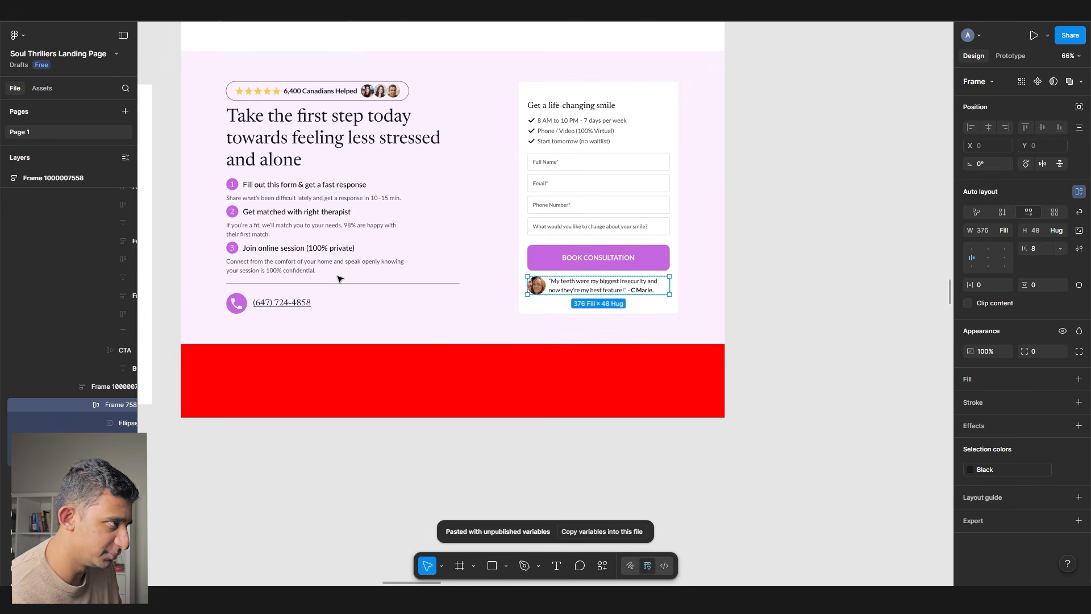
pyautogui.click(738, 288)
# - Apply a Paragraph text style to the phone number
pyautogui.scroll(3, 312, 206)
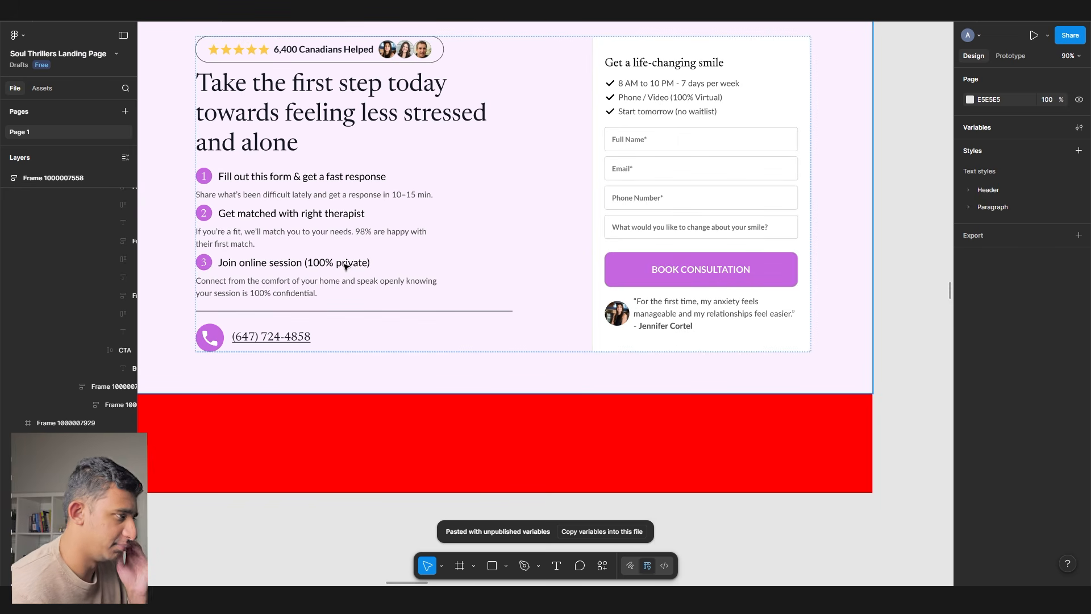
pyautogui.click(304, 336)
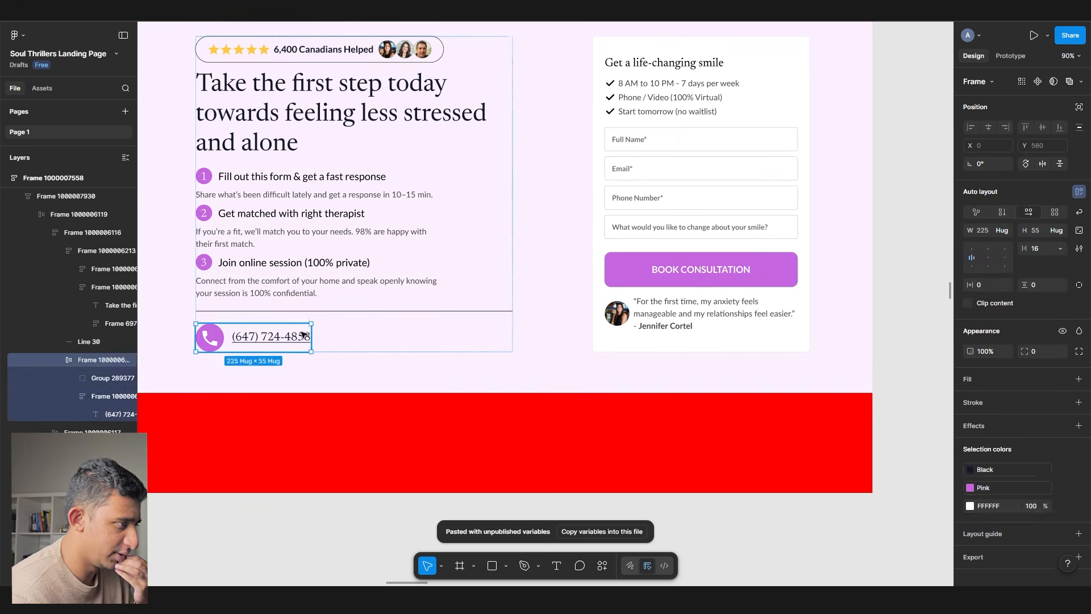
pyautogui.doubleClick(304, 335)
pyautogui.click(1018, 328)
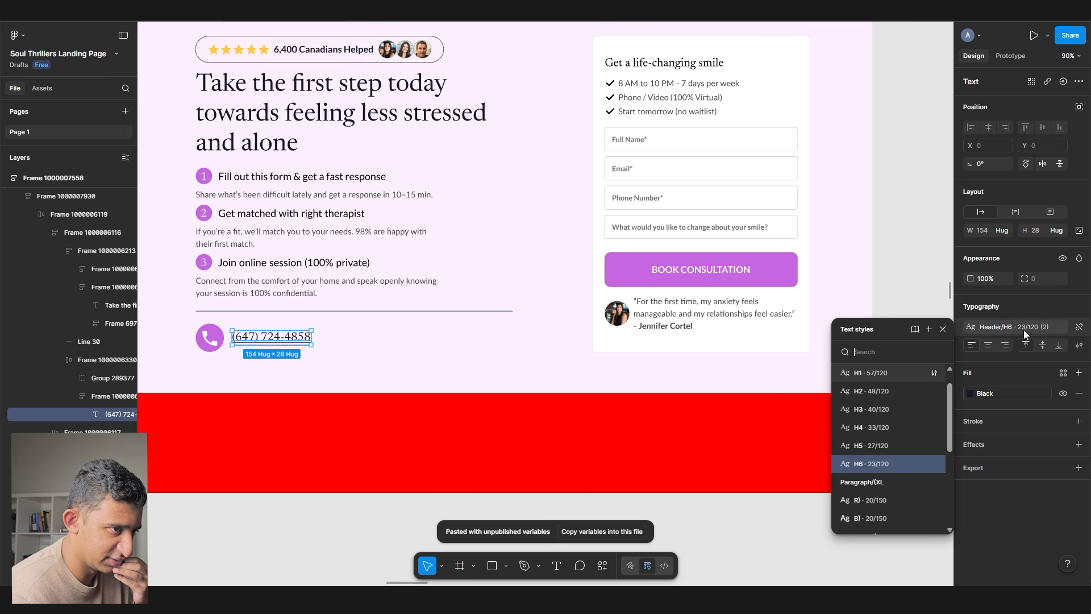
pyautogui.click(887, 518)
pyautogui.click(292, 516)
pyautogui.scroll(-5, 356, 252)
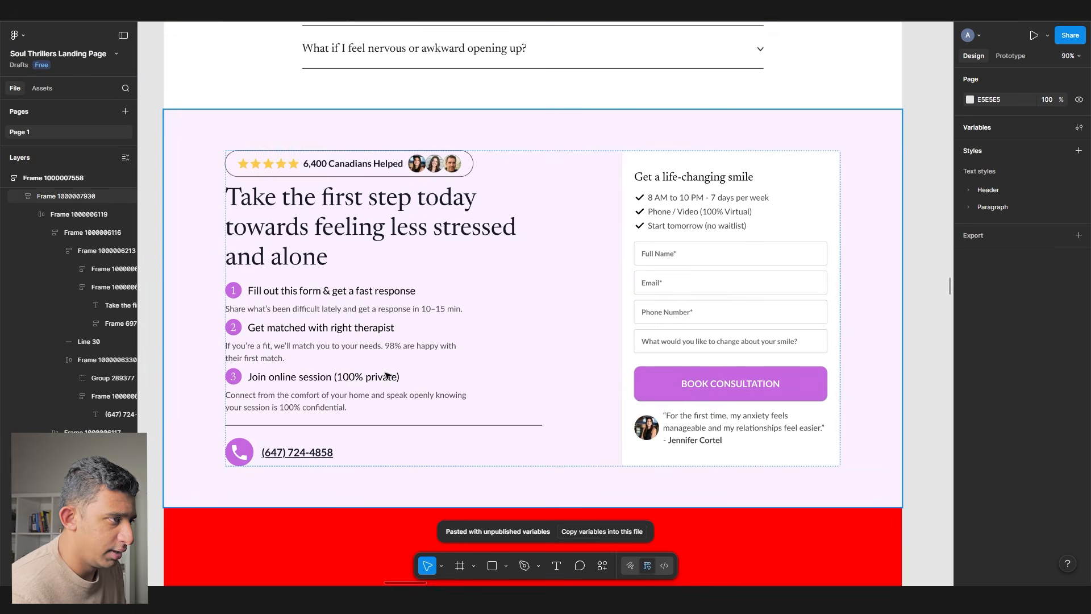
pyautogui.hscroll(-5, 226, 219)
pyautogui.click(207, 211)
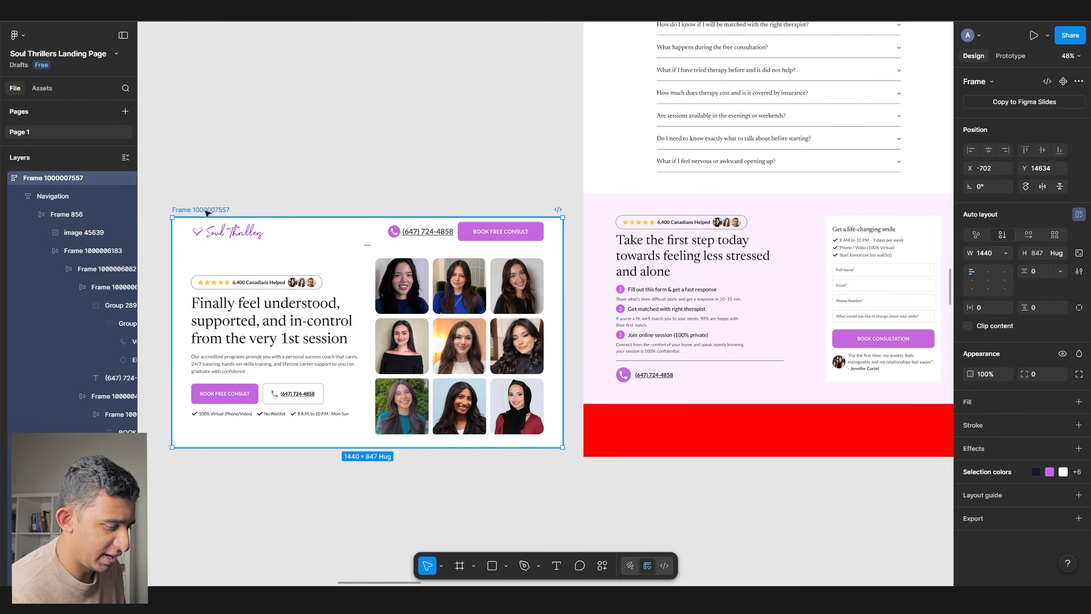
pyautogui.press('Delete')
pyautogui.hscroll(5, 341, 238)
pyautogui.scroll(3, 469, 255)
pyautogui.keyDown('ctrl'); pyautogui.click(345, 263); pyautogui.keyUp('ctrl')
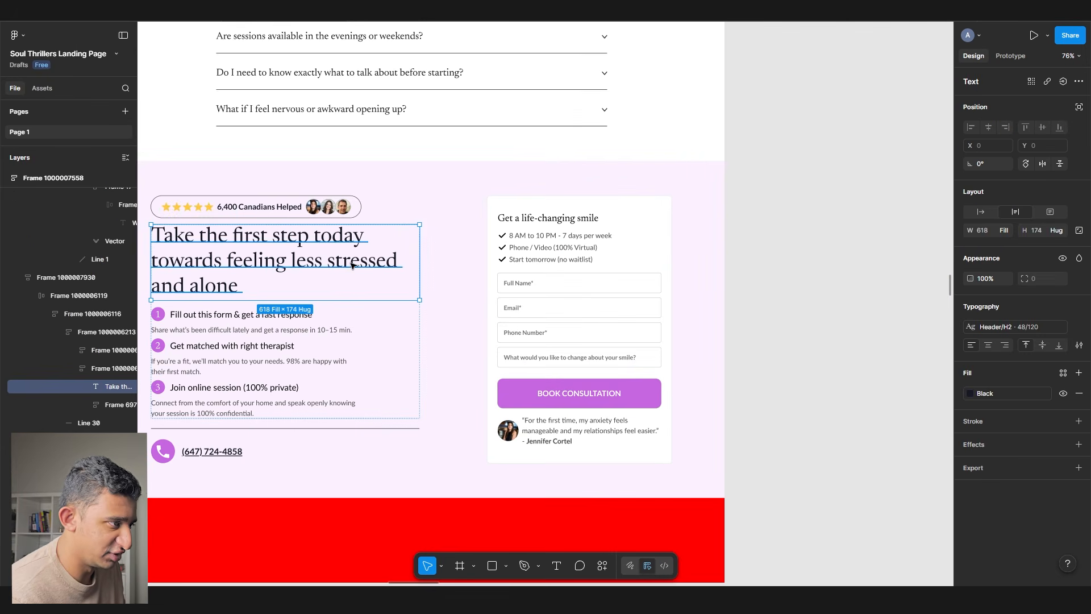
pyautogui.click(836, 304)
pyautogui.scroll(7, 834, 304)
pyautogui.scroll(-1, 829, 305)
pyautogui.scroll(10, 638, 305)
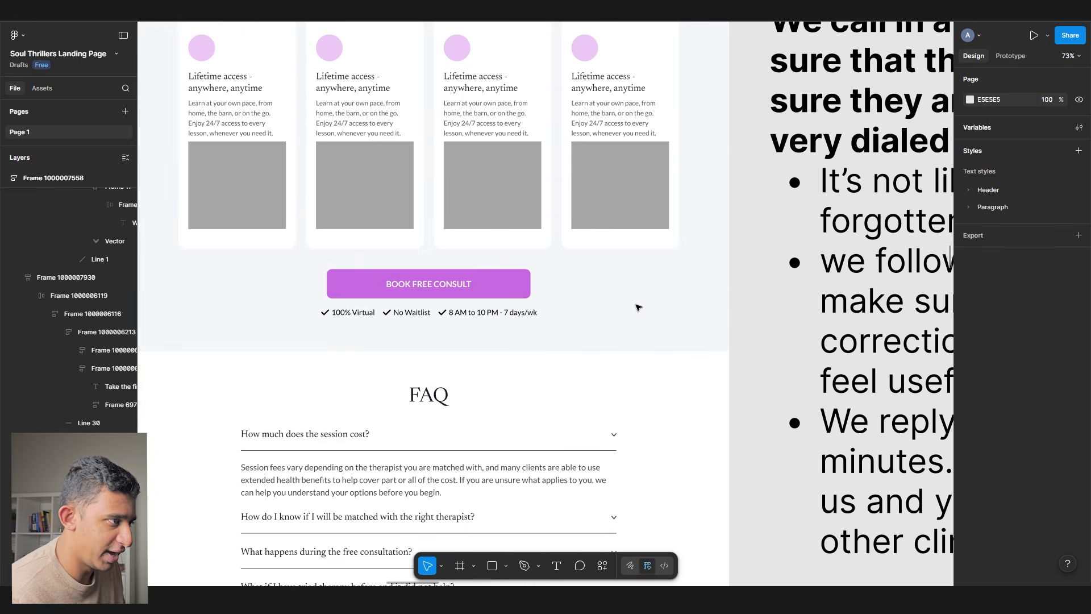
pyautogui.hscroll(-2, 678, 338)
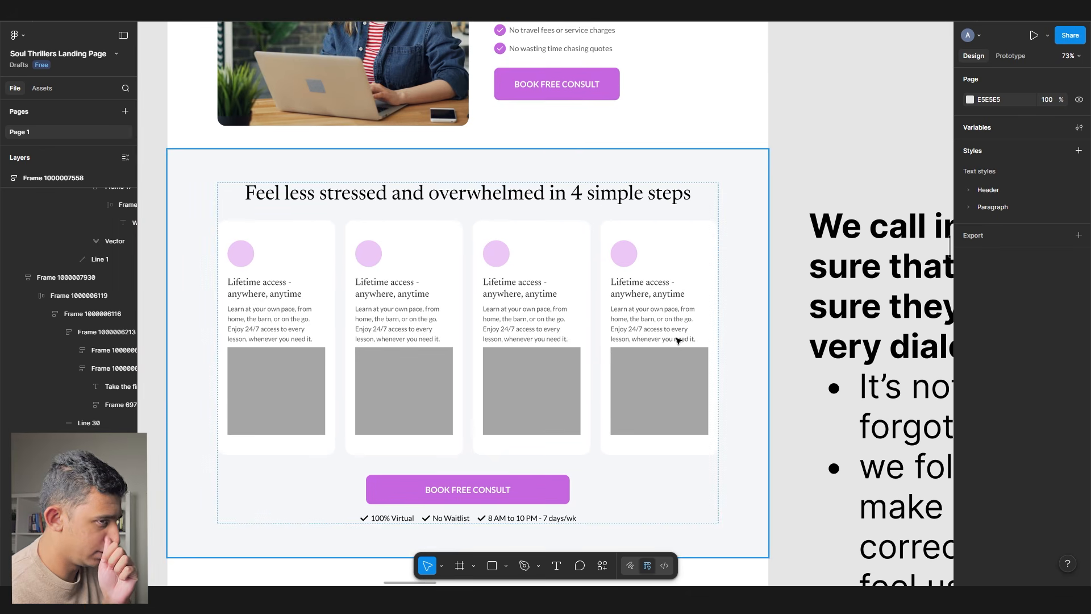
pyautogui.scroll(2, 676, 341)
pyautogui.scroll(-6, 654, 352)
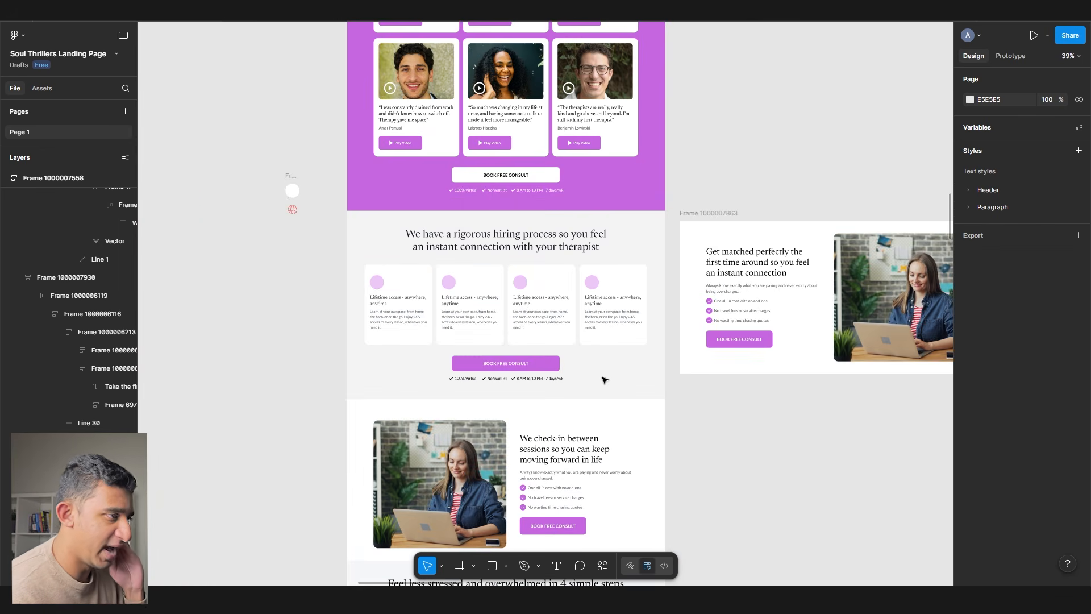
pyautogui.scroll(20, 605, 380)
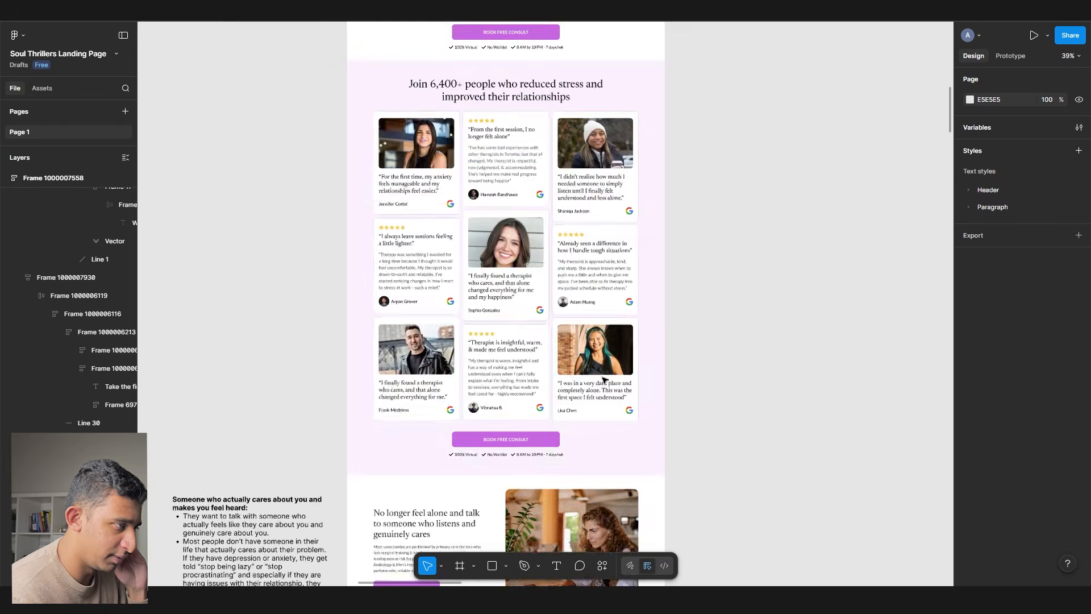
pyautogui.scroll(15, 604, 353)
pyautogui.scroll(6, 421, 412)
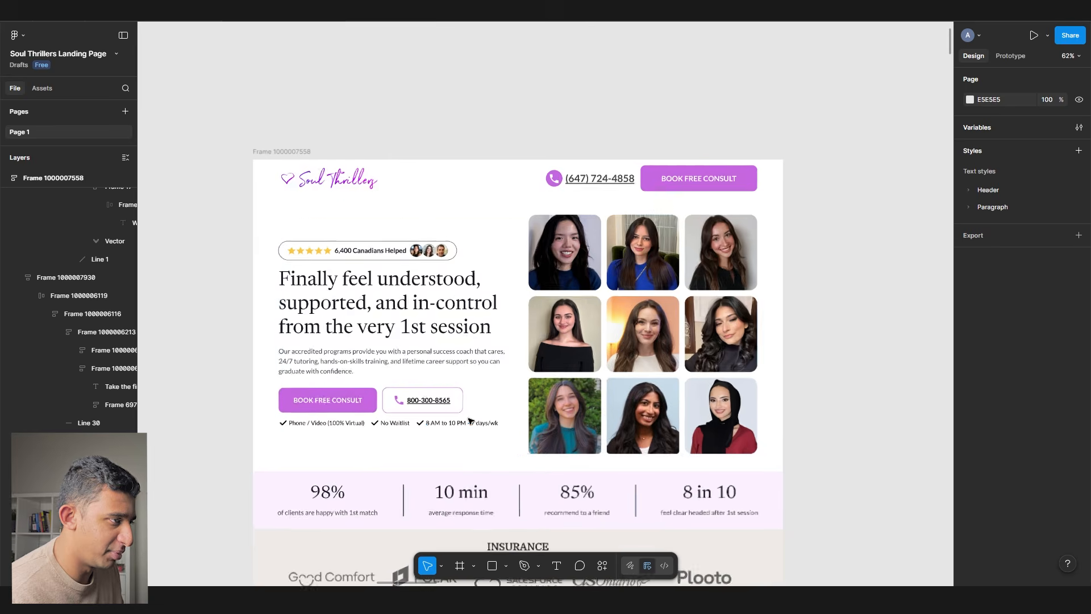
pyautogui.click(366, 337)
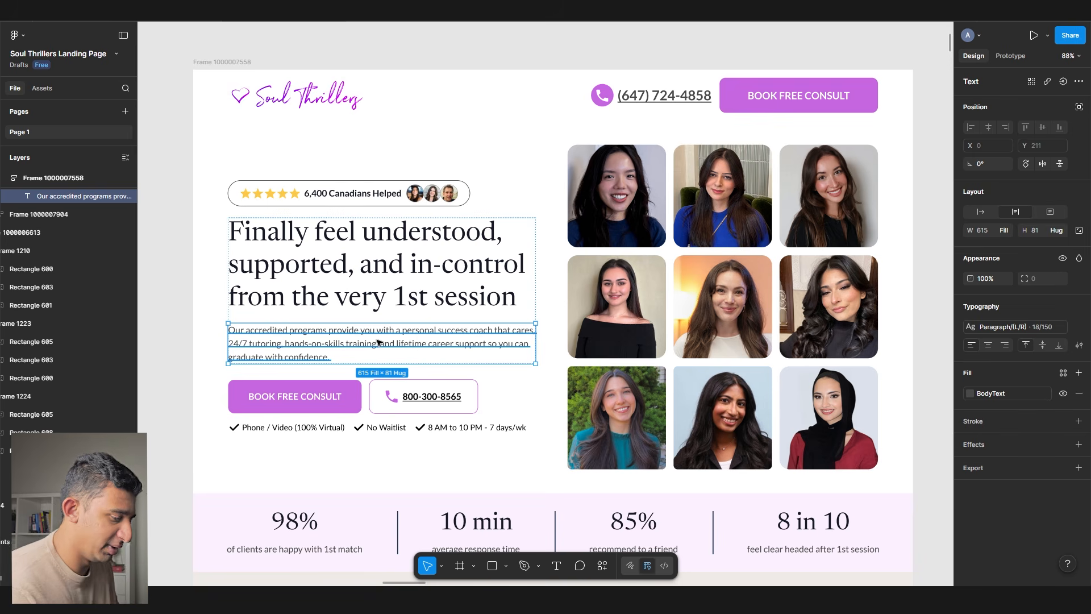
pyautogui.scroll(-7, 381, 341)
pyautogui.hscroll(-15, 382, 341)
pyautogui.scroll(7, 314, 189)
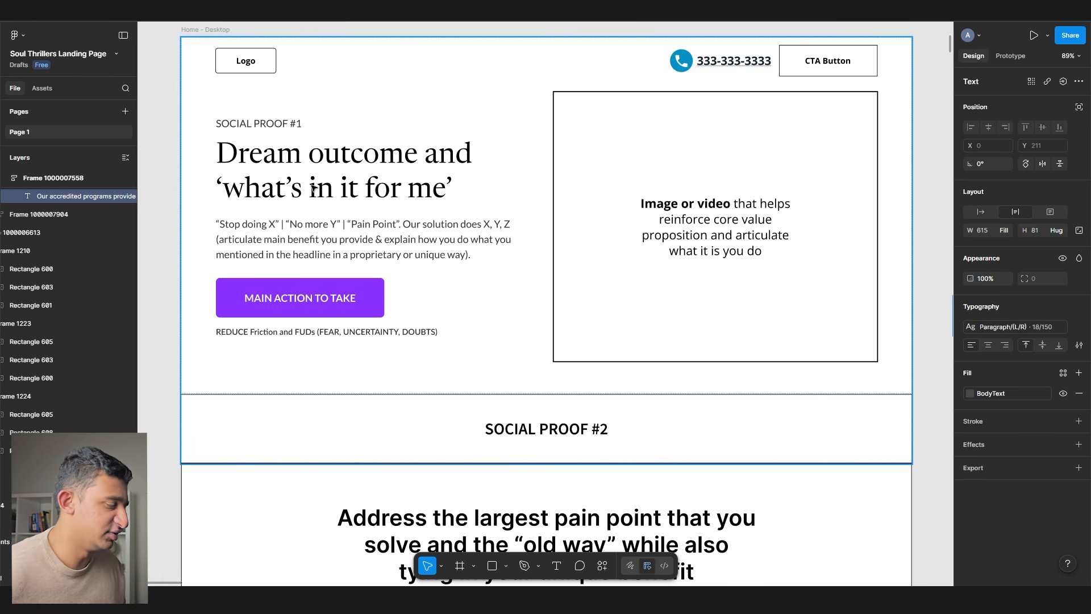
pyautogui.click(319, 190)
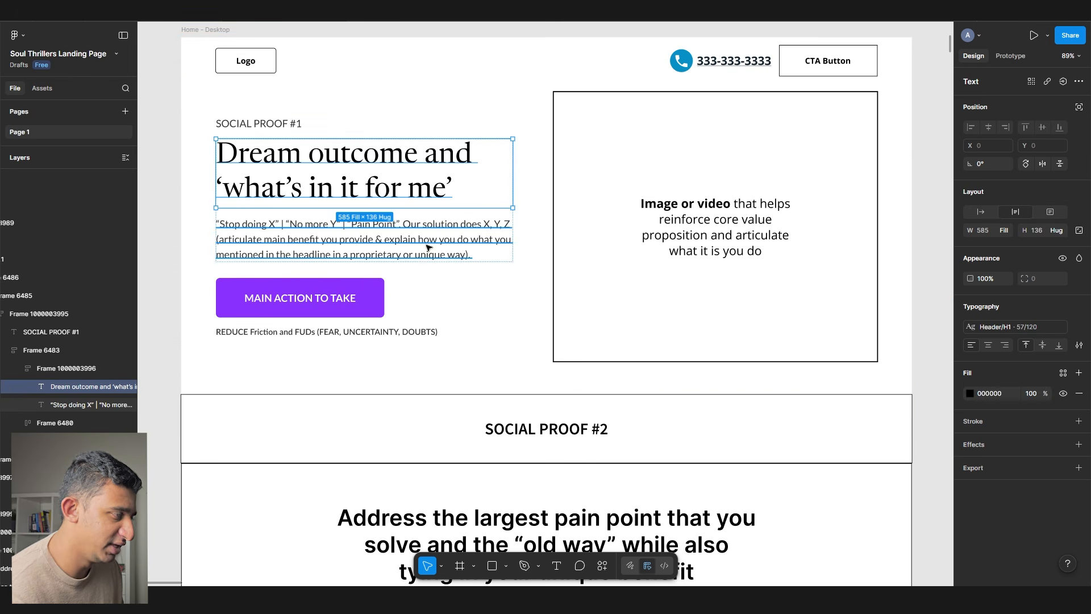
pyautogui.click(427, 251)
pyautogui.scroll(3, 275, 249)
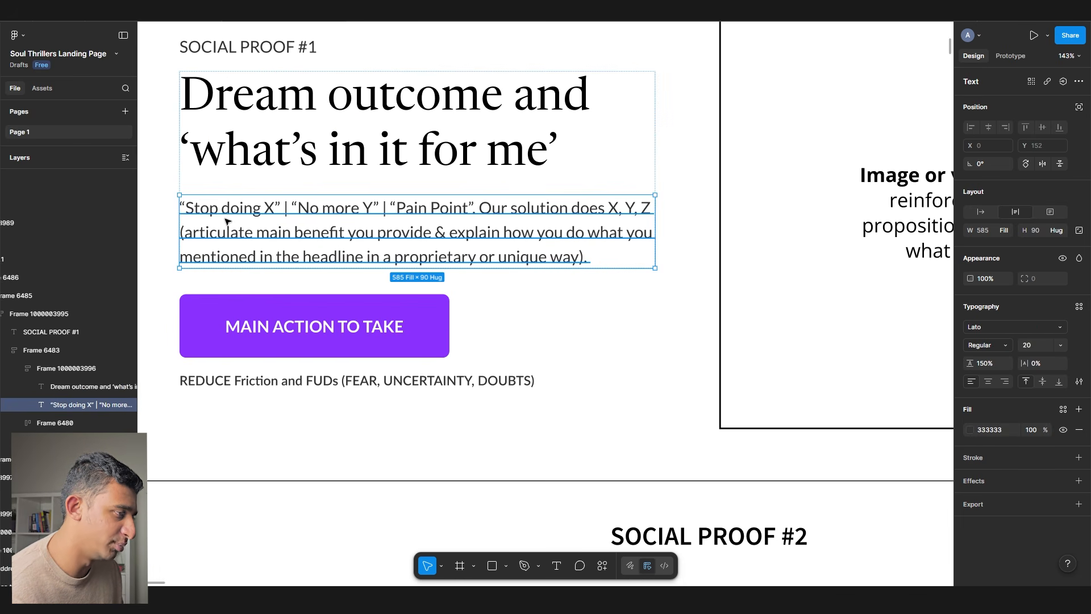
pyautogui.doubleClick(227, 220)
pyautogui.moveTo(479, 214); pyautogui.dragTo(180, 209)
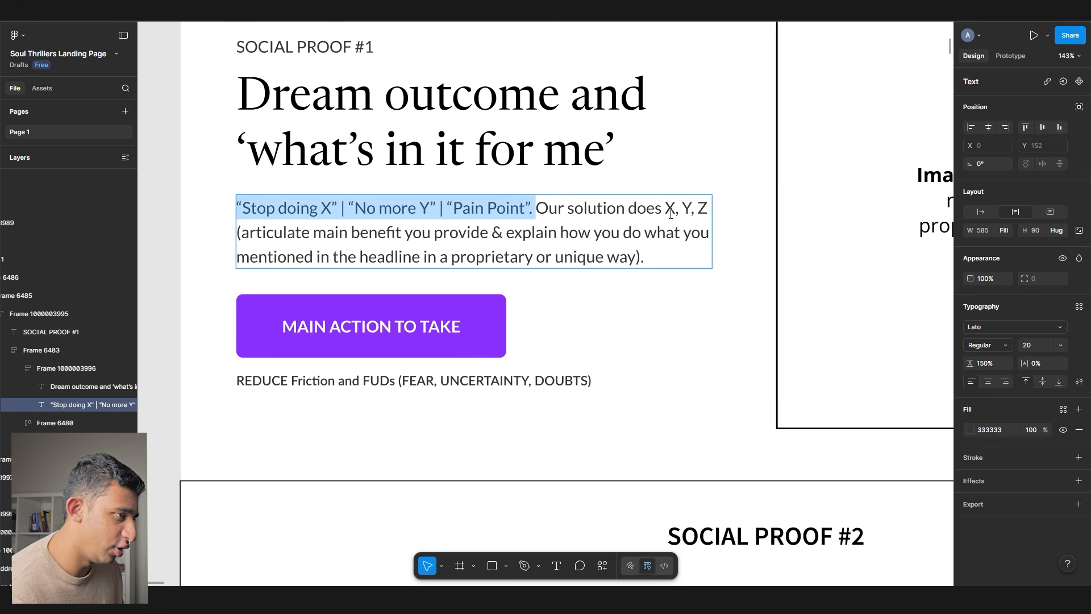
pyautogui.moveTo(537, 213); pyautogui.dragTo(688, 282)
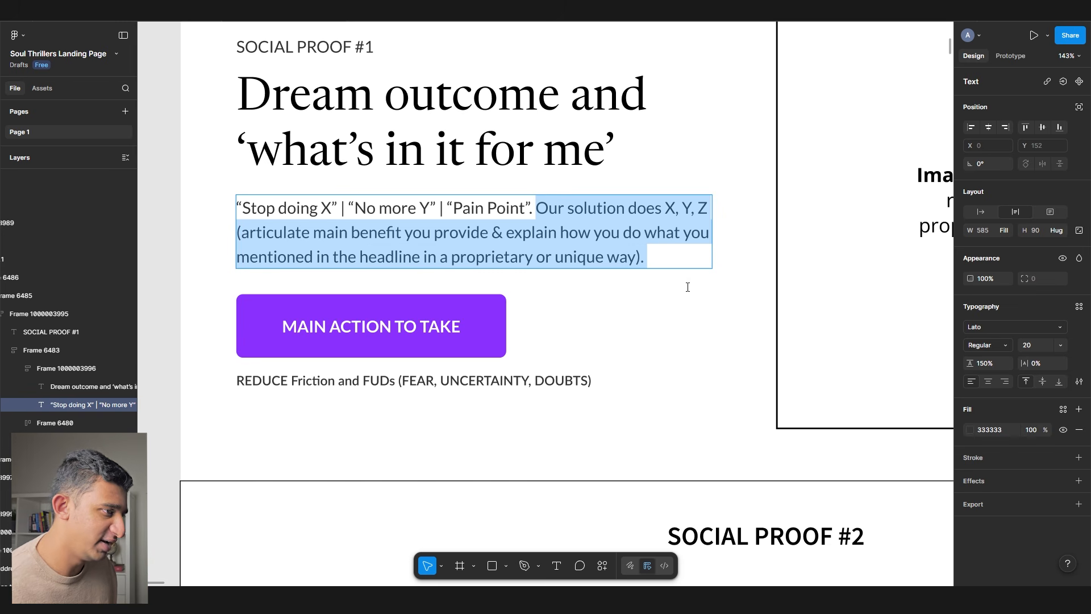
pyautogui.moveTo(291, 233); pyautogui.dragTo(574, 247)
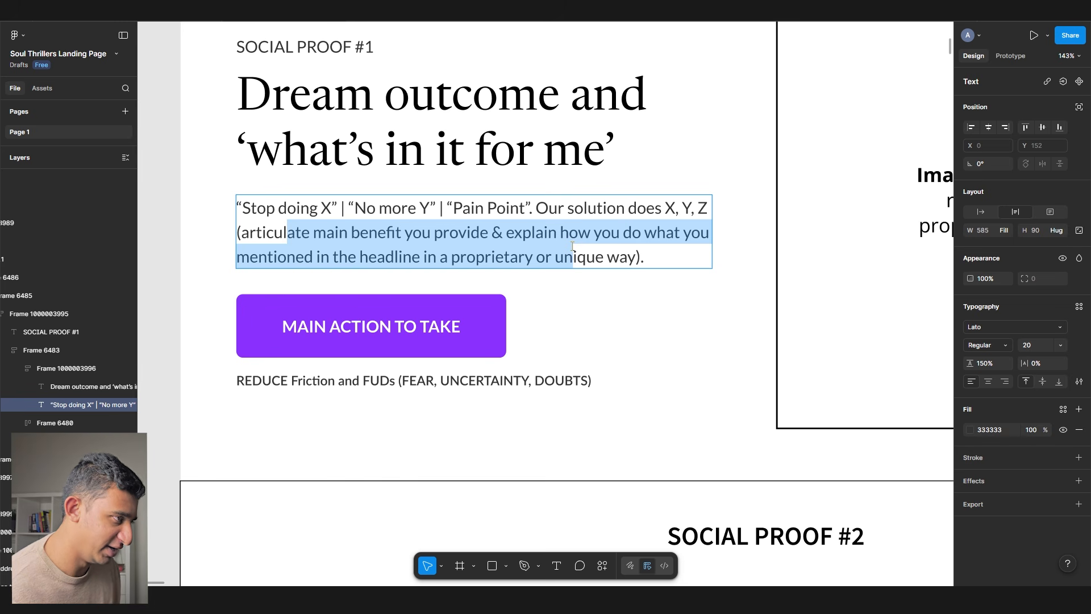
pyautogui.scroll(-3, 393, 233)
pyautogui.moveTo(596, 170); pyautogui.dragTo(273, 173)
pyautogui.scroll(-2, 468, 138)
pyautogui.moveTo(468, 138); pyautogui.dragTo(102, 141)
pyautogui.moveTo(670, 146); pyautogui.dragTo(112, 129)
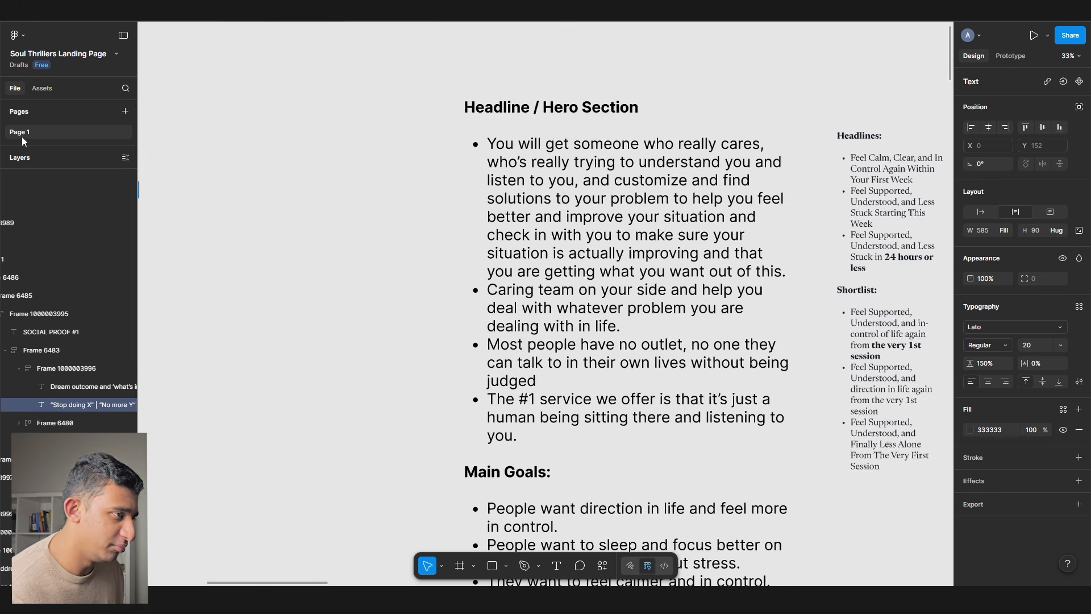
pyautogui.moveTo(765, 137); pyautogui.dragTo(357, 140)
pyautogui.scroll(5, 550, 173)
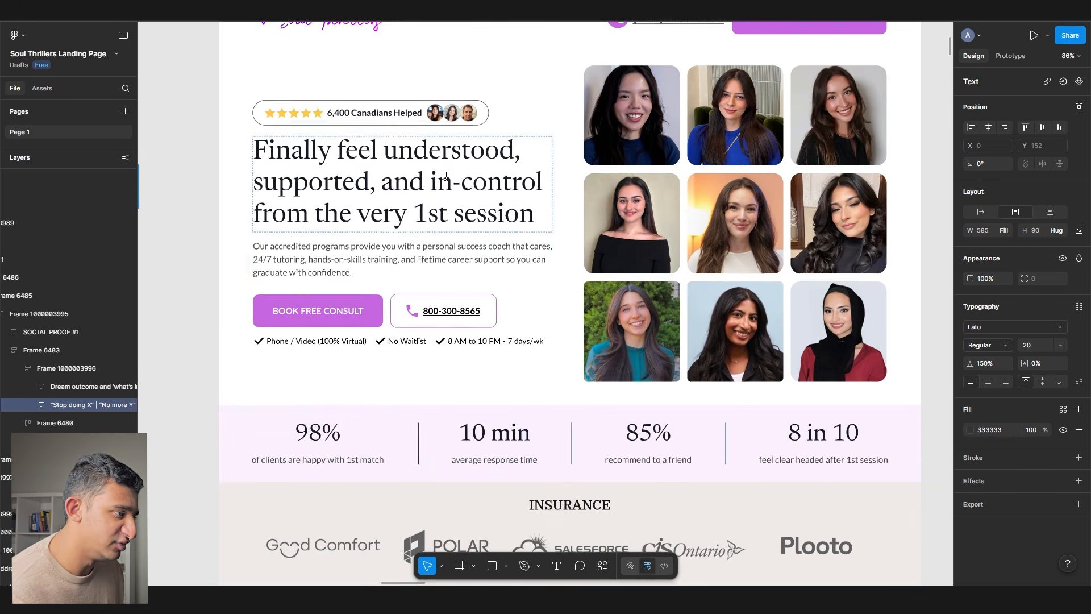
pyautogui.click(419, 266)
pyautogui.doubleClick(419, 266)
pyautogui.scroll(-1, 419, 266)
pyautogui.scroll(-10, 341, 245)
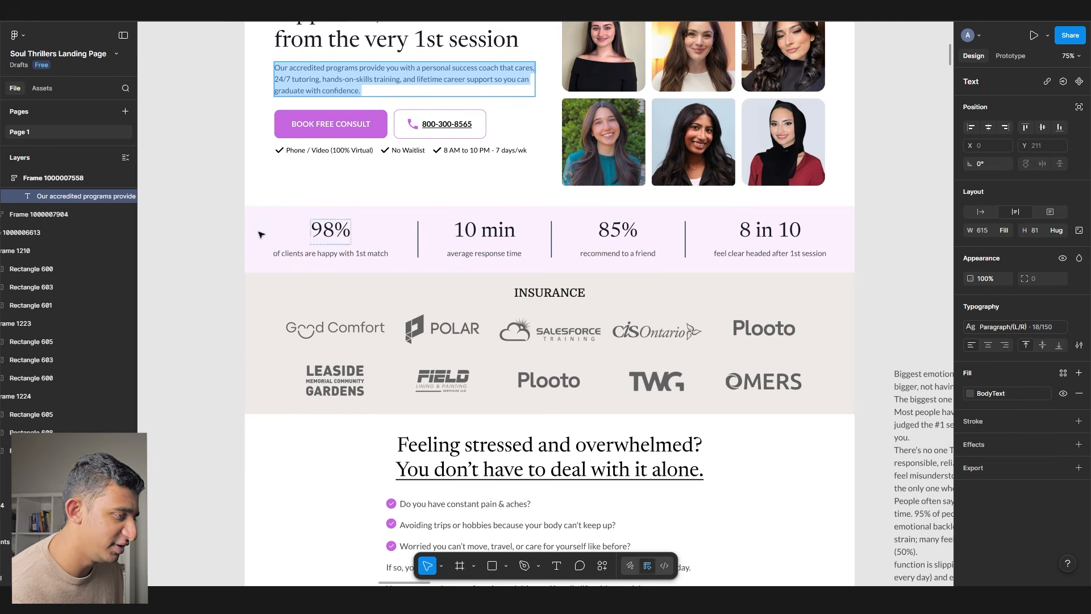
pyautogui.click(223, 228)
pyautogui.scroll(-15, 224, 227)
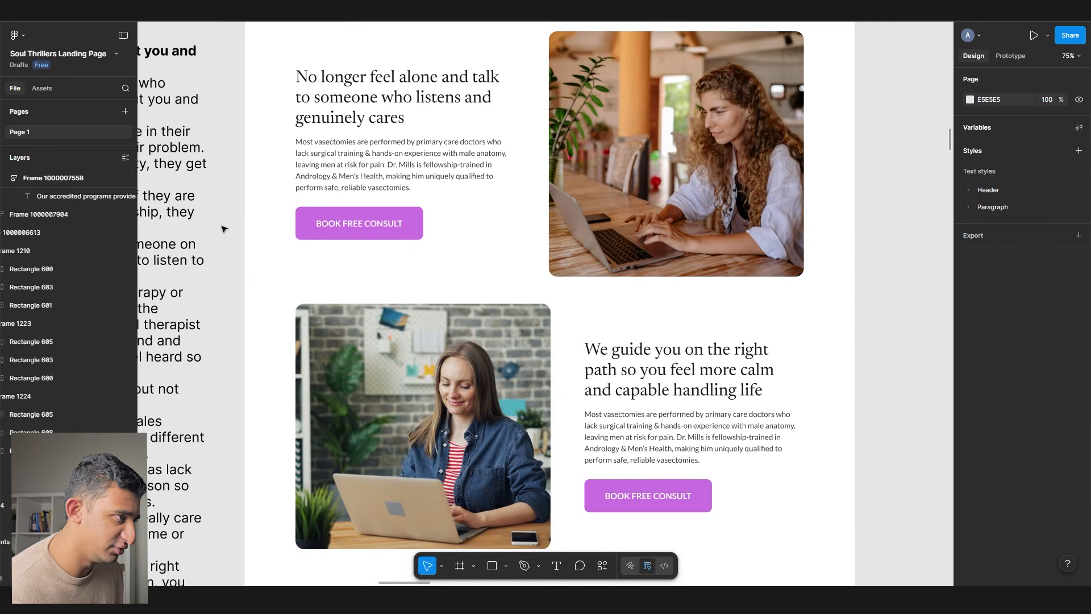
pyautogui.scroll(2, 224, 228)
pyautogui.click(326, 257)
pyautogui.scroll(-10, 326, 257)
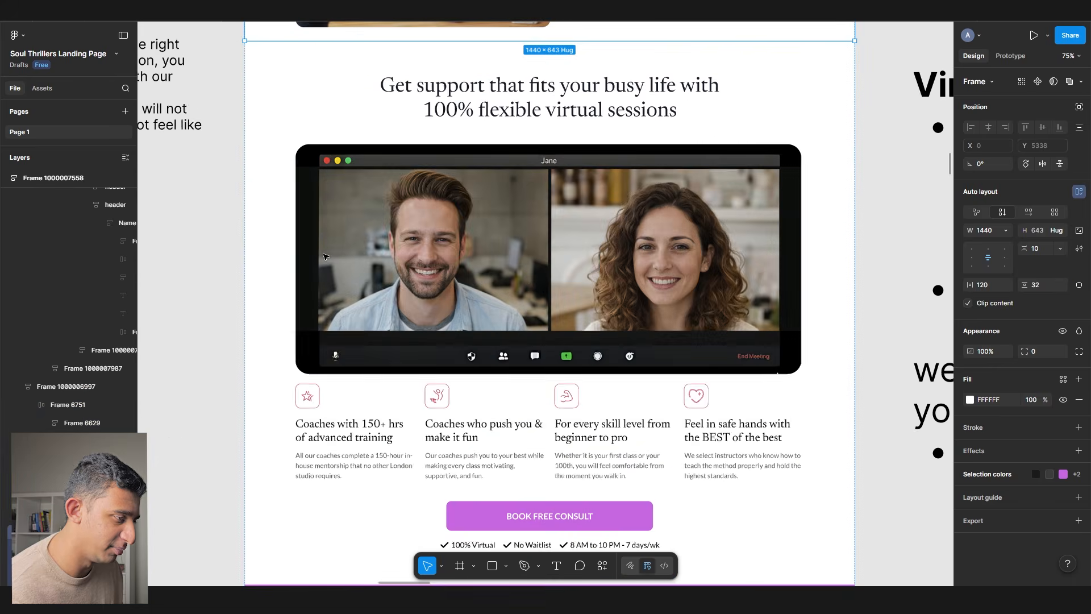
pyautogui.click(337, 298)
pyautogui.scroll(-19, 338, 298)
pyautogui.click(335, 286)
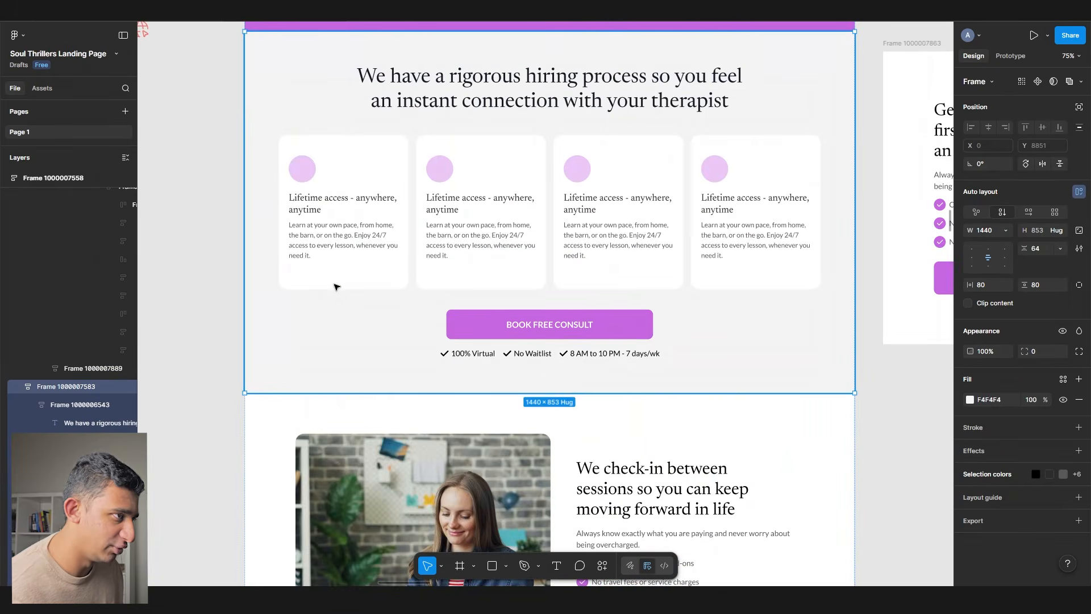
pyautogui.scroll(-4, 337, 300)
pyautogui.click(332, 292)
pyautogui.scroll(-4, 332, 292)
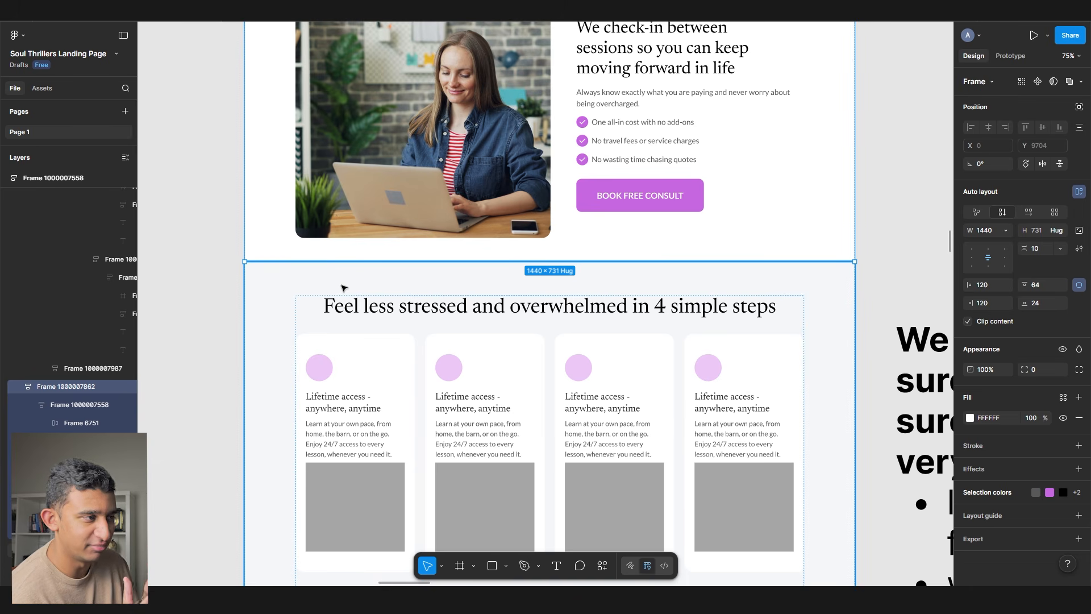
pyautogui.scroll(-3, 343, 287)
pyautogui.scroll(10, 352, 256)
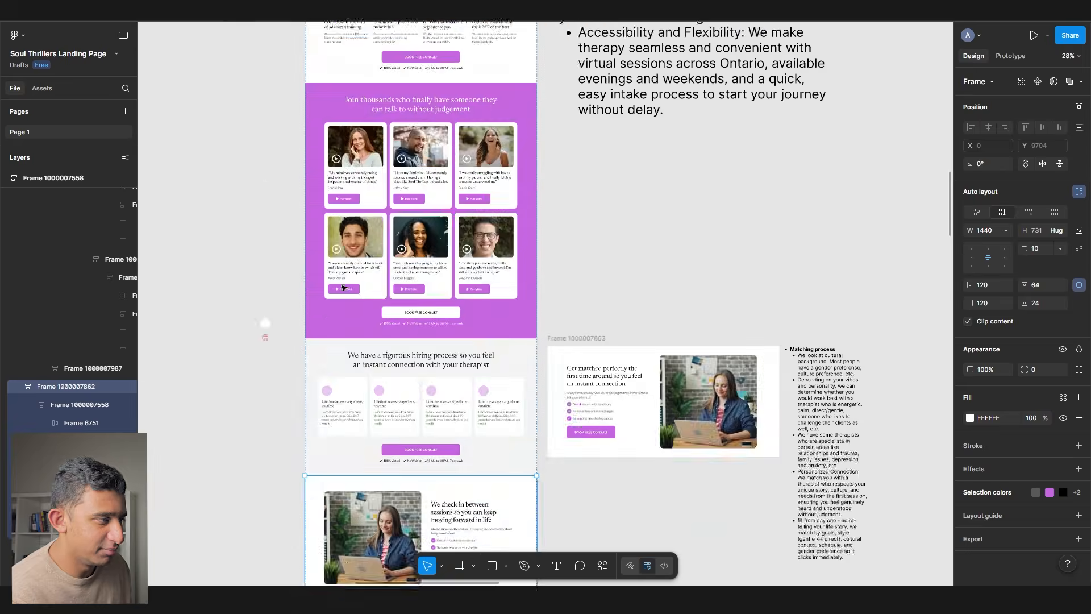
pyautogui.scroll(2, 367, 189)
pyautogui.keyDown('ctrl'); pyautogui.scroll(5, 366, 189); pyautogui.keyUp('ctrl')
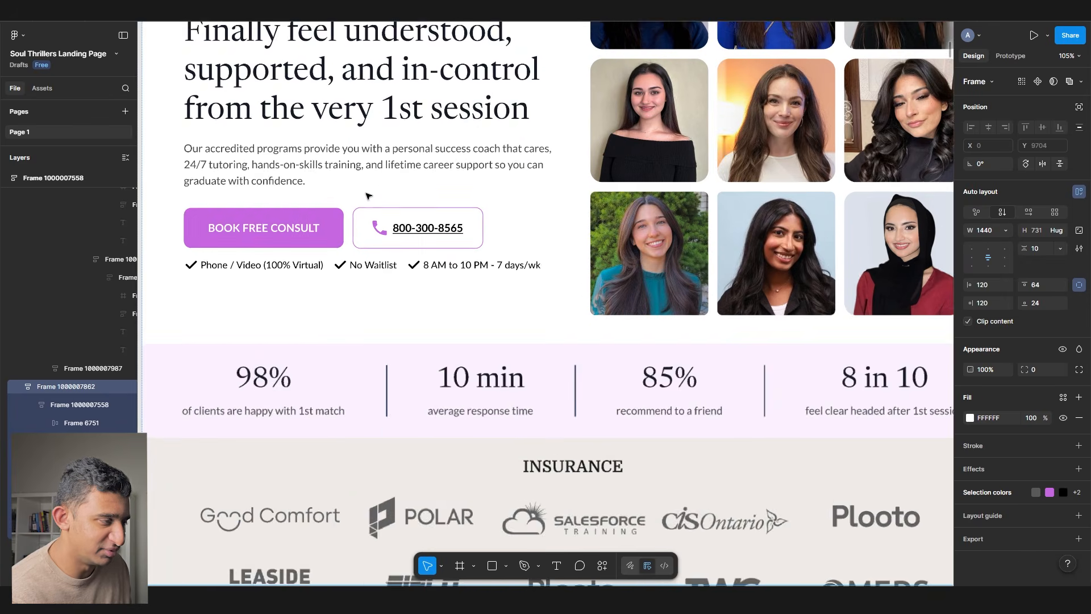
pyautogui.click(420, 247)
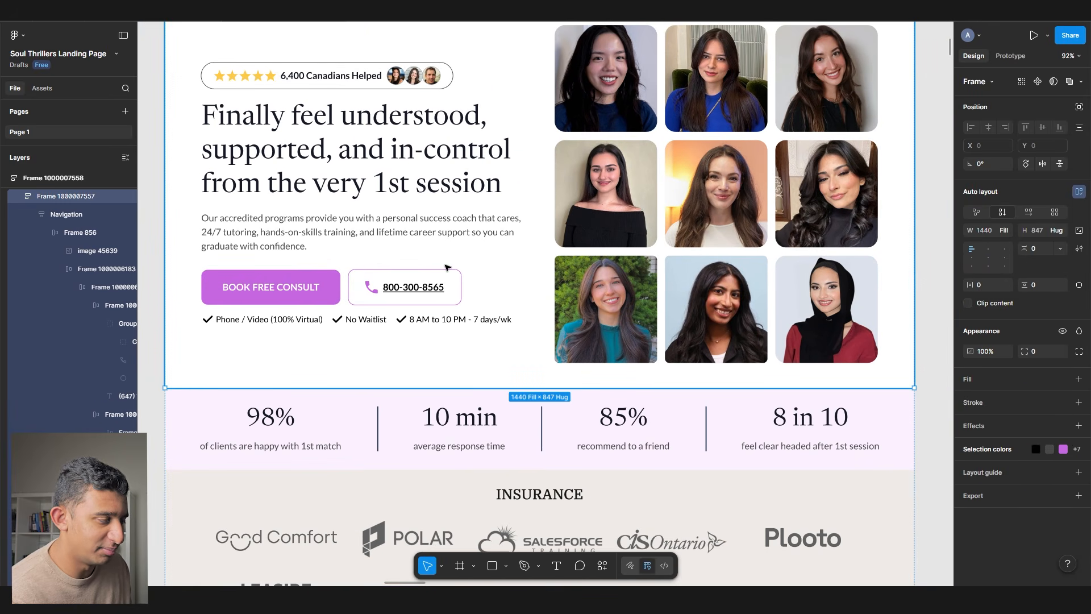
pyautogui.scroll(2, 518, 232)
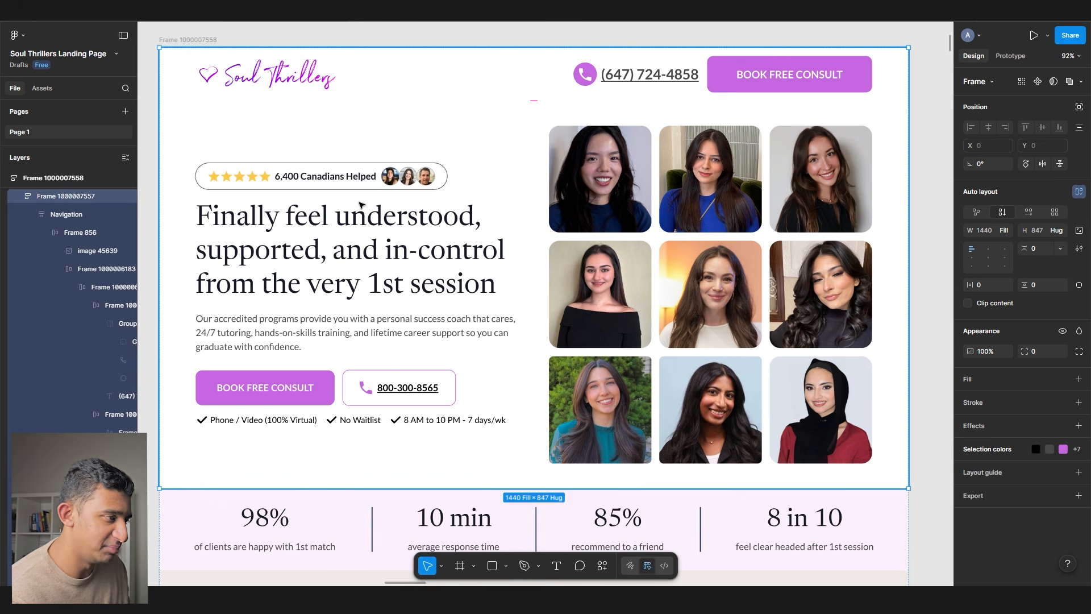
pyautogui.click(287, 328)
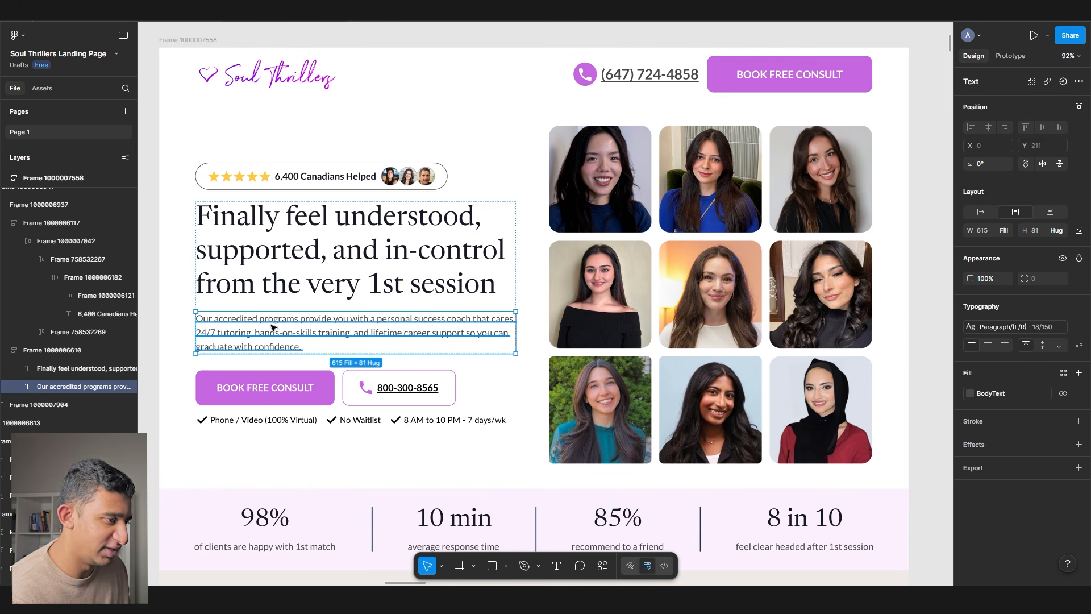
# - Replace the old hero paragraph copy with 'Feeling stressed or overwh…'
pyautogui.press('Return')
pyautogui.hscroll(-2, 301, 326)
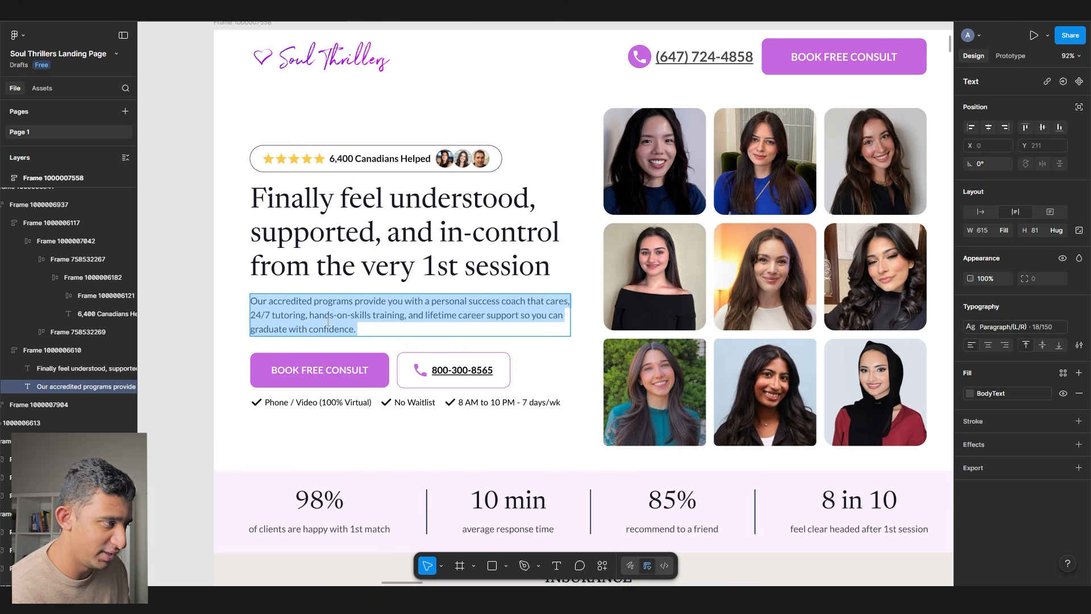
pyautogui.press('BackSpace')
pyautogui.scroll(3, 328, 321)
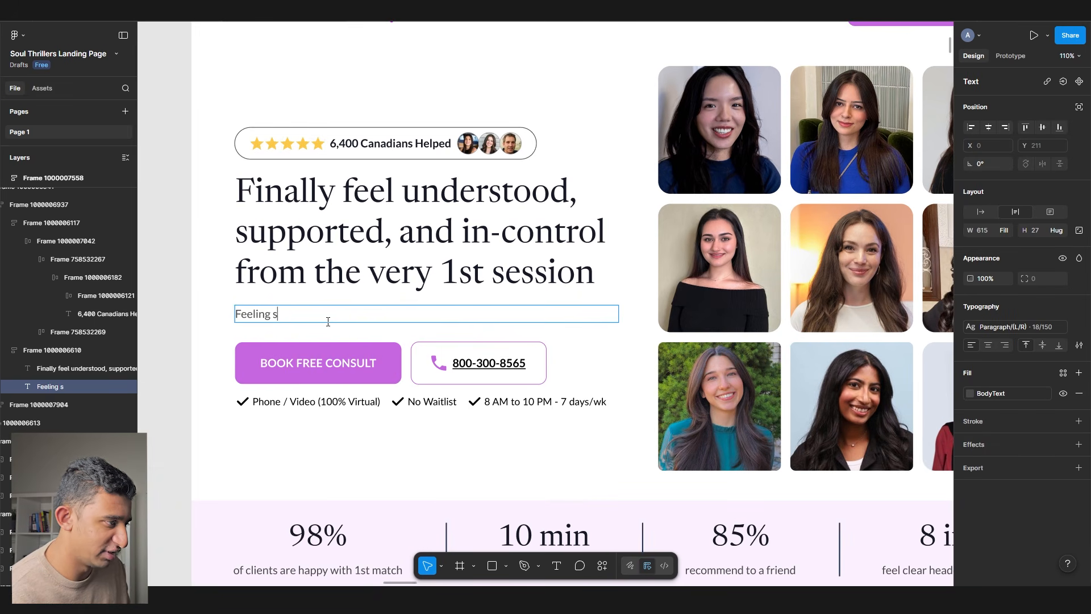
pyautogui.write('Feeling stressed or overwhelemed?')
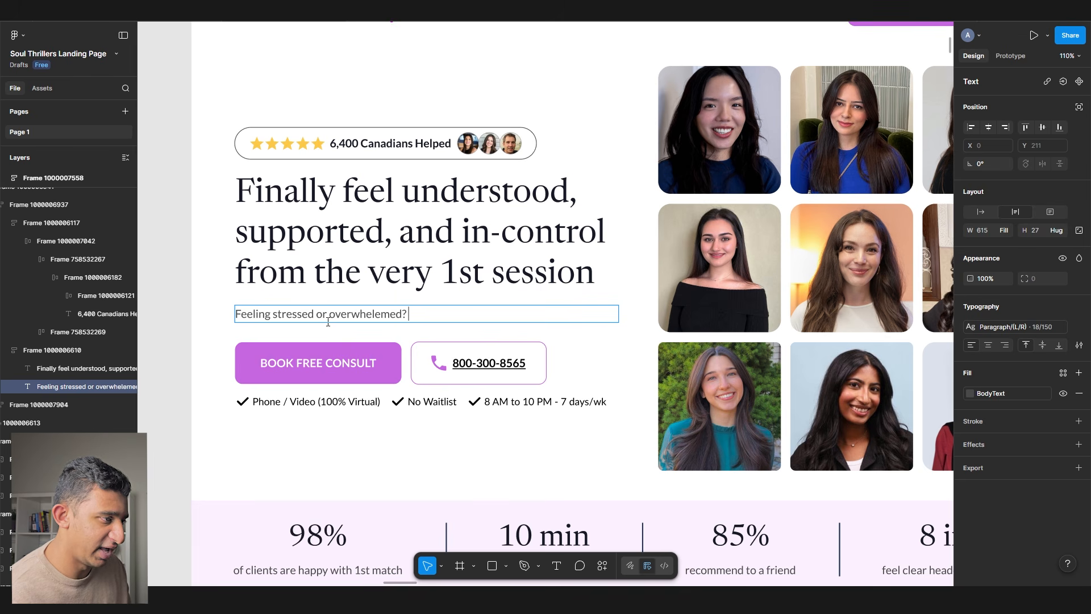
pyautogui.scroll(-3, 328, 322)
pyautogui.scroll(-10, 369, 302)
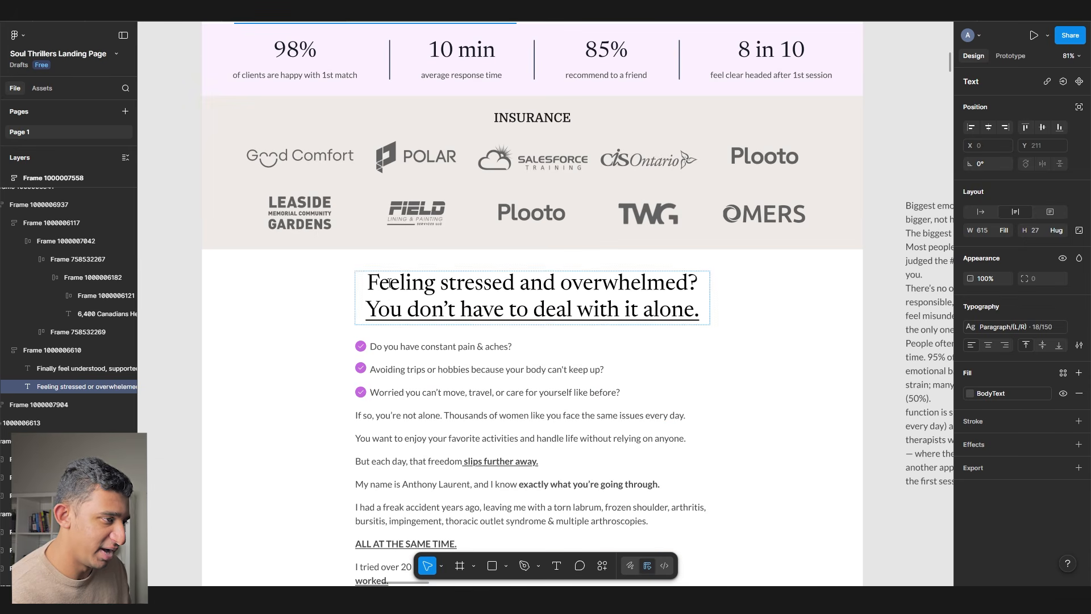
# - Change the subheading question to 'Feeling stressed with no one to talk to'
pyautogui.moveTo(375, 283); pyautogui.dragTo(740, 290)
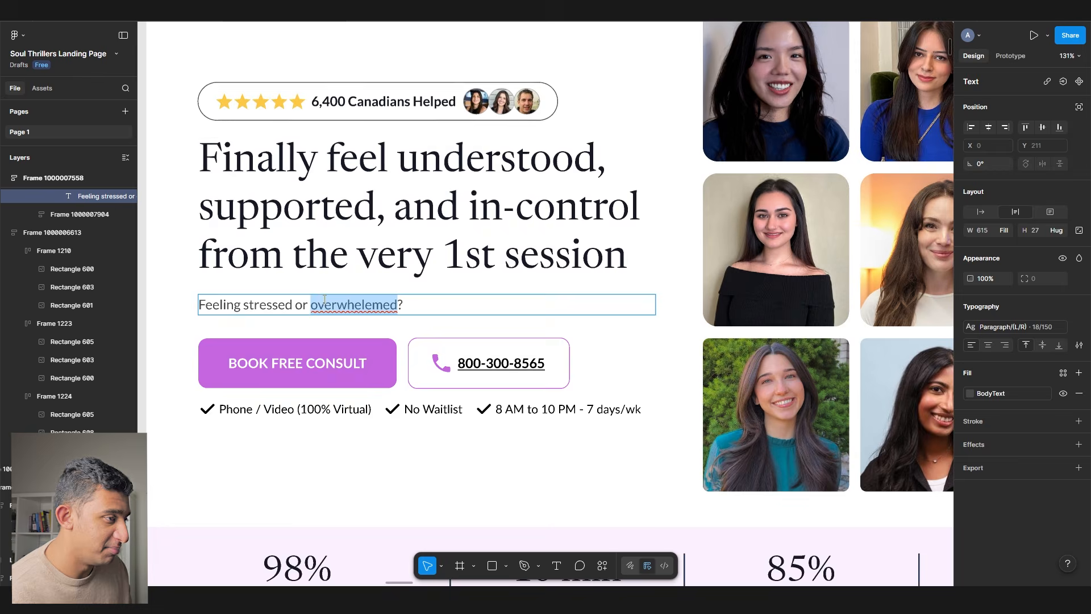
pyautogui.scroll(-5, 328, 323)
pyautogui.click(253, 444)
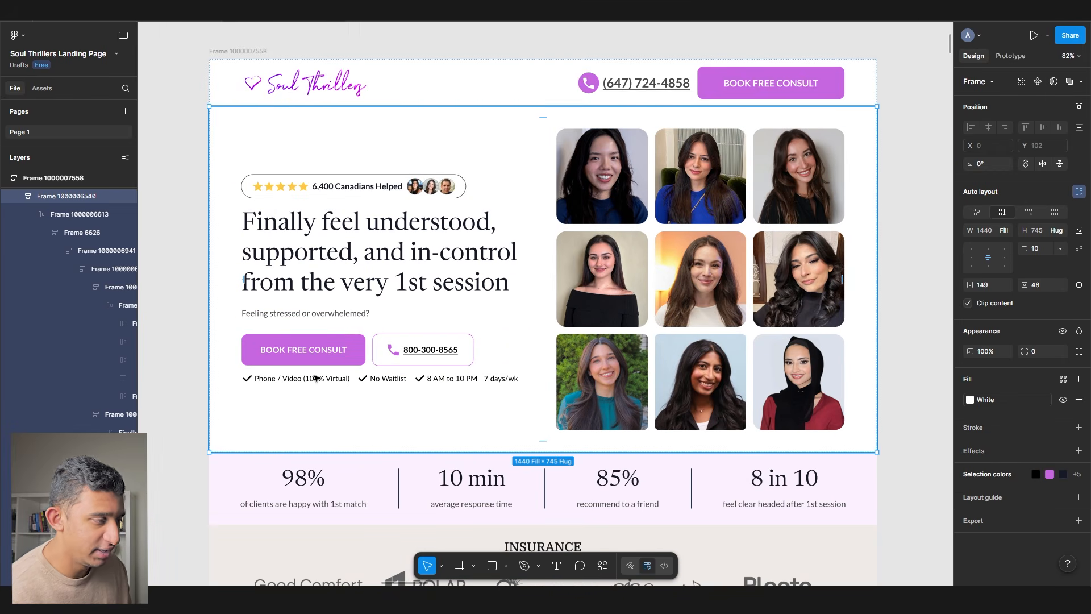
pyautogui.scroll(5, 353, 315)
pyautogui.doubleClick(317, 316)
pyautogui.doubleClick(317, 316)
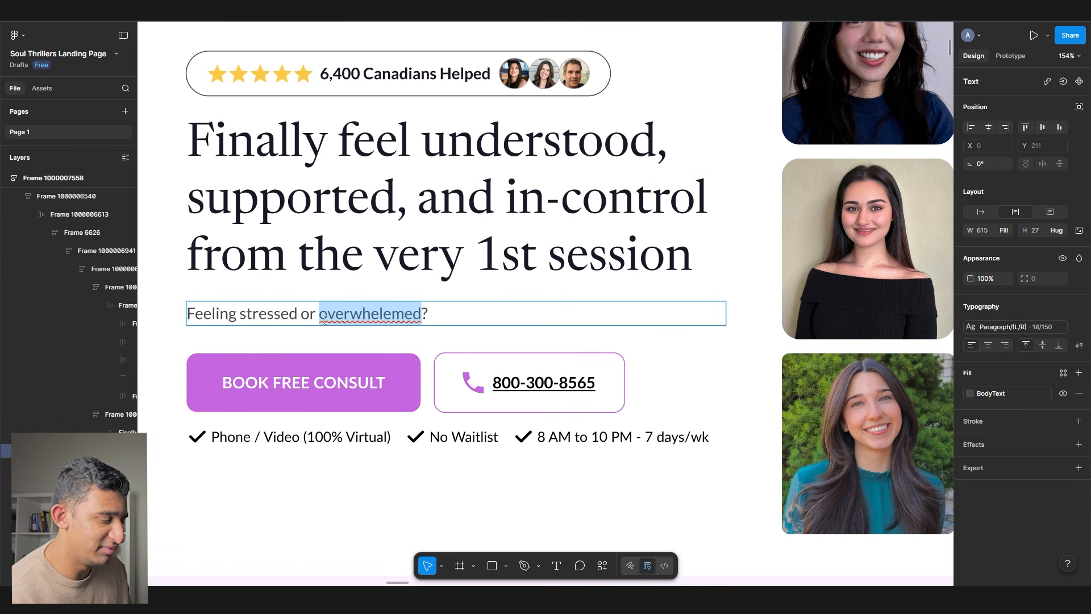
pyautogui.press('BackSpace')
pyautogui.press('BackSpace')
pyautogui.press('BackSpace')
pyautogui.press('BackSpace')
pyautogui.write('with no one to talk to')
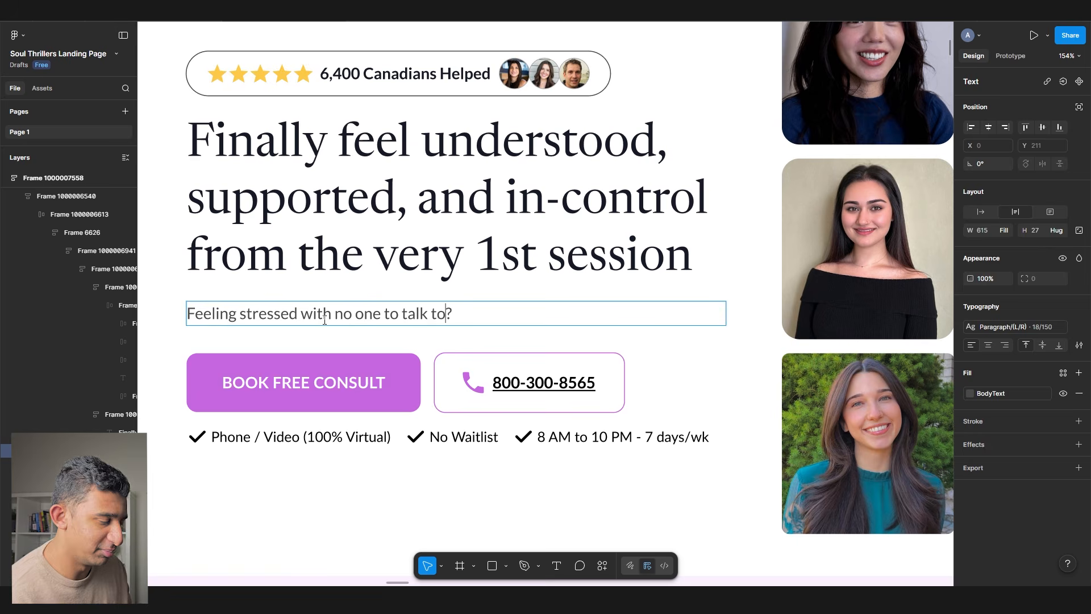
# - After the question, add the follow-up 'Get virtual therapy with a therapist who'
pyautogui.hscroll(3, 325, 320)
pyautogui.scroll(-3, 376, 315)
pyautogui.scroll(-2, 434, 257)
pyautogui.moveTo(252, 205)
pyautogui.mouseDown()
pyautogui.moveTo(140, 208)
pyautogui.moveTo(248, 213)
pyautogui.mouseUp()
pyautogui.moveTo(493, 204); pyautogui.dragTo(292, 226)
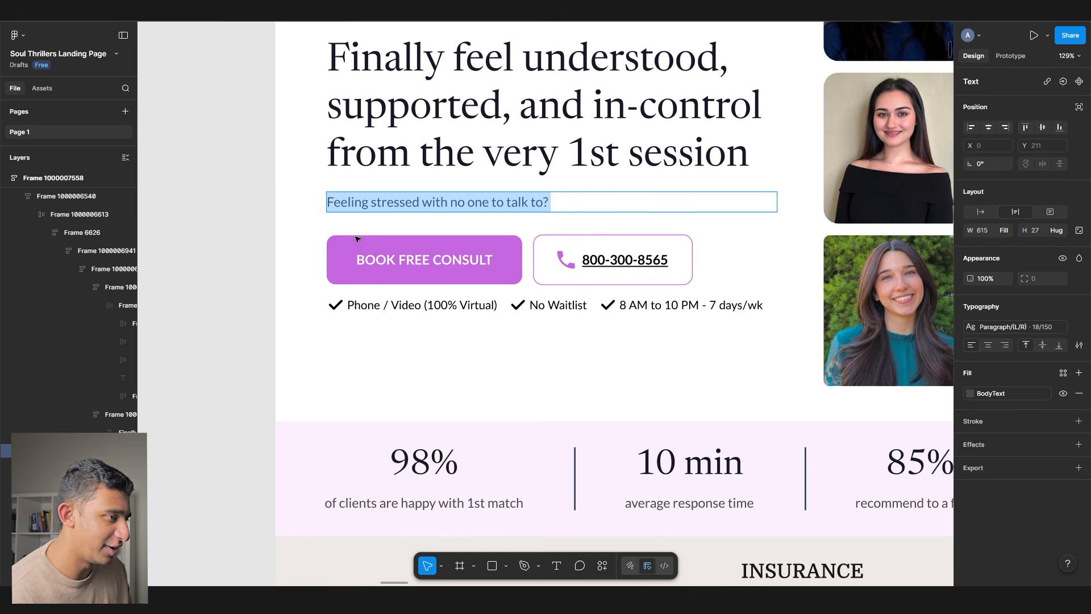
pyautogui.click(563, 204)
pyautogui.write('Our virtual therap')
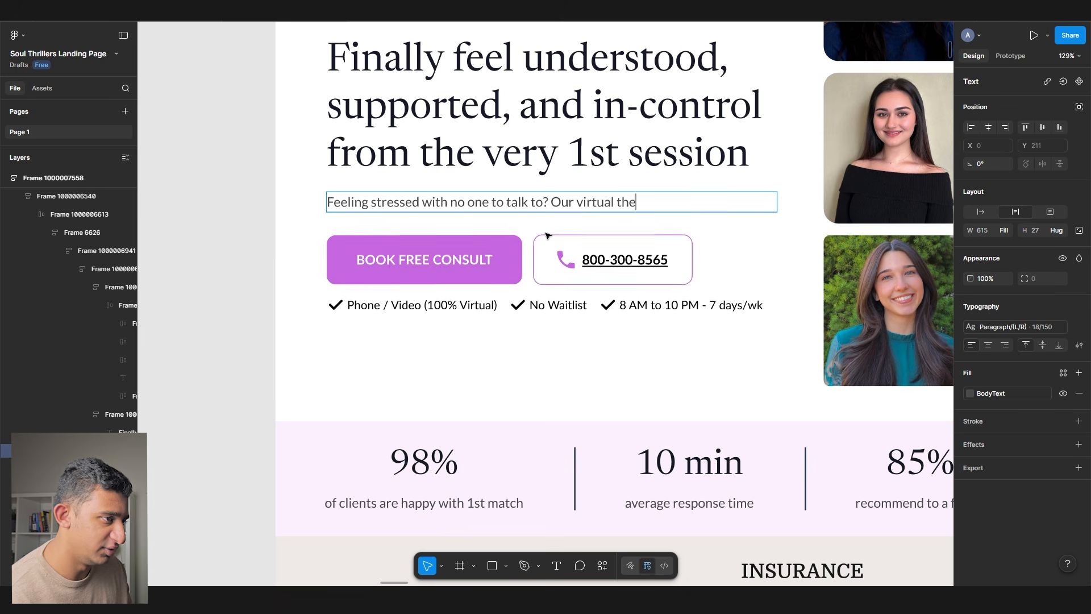
pyautogui.press('BackSpace')
pyautogui.press('BackSpace')
pyautogui.press('BackSpace')
pyautogui.press('BackSpace')
pyautogui.press('BackSpace')
pyautogui.press('BackSpace')
pyautogui.press('BackSpace')
pyautogui.press('BackSpace')
pyautogui.press('BackSpace')
pyautogui.press('BackSpace')
pyautogui.press('BackSpace')
pyautogui.press('BackSpace')
pyautogui.press('BackSpace')
pyautogui.press('BackSpace')
pyautogui.write('Get virtual therapy with a therapist ')
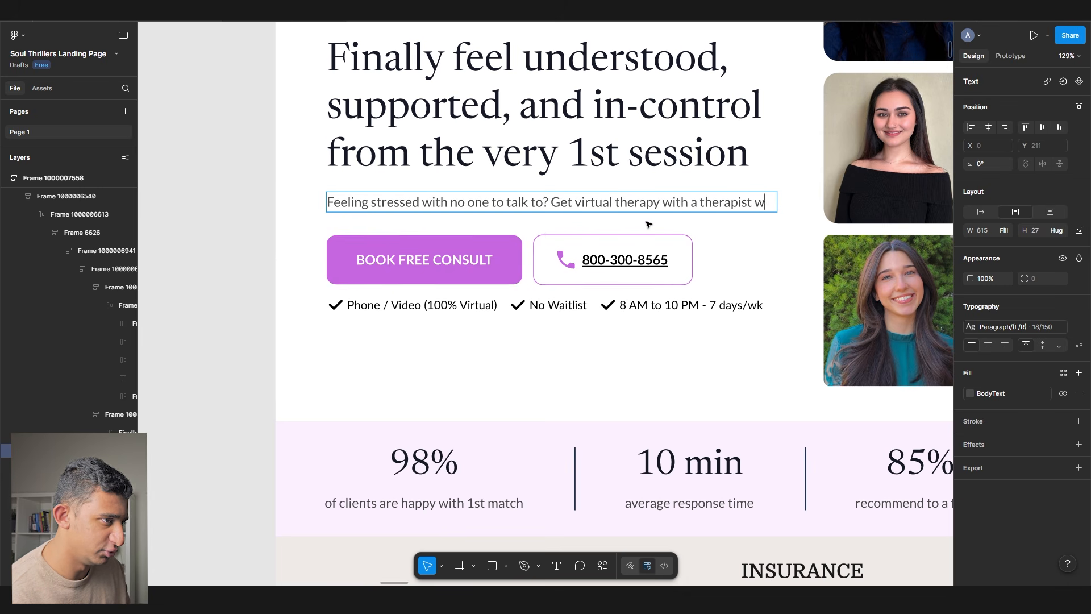
pyautogui.write('who')
pyautogui.scroll(-5, 648, 224)
pyautogui.scroll(-10, 648, 224)
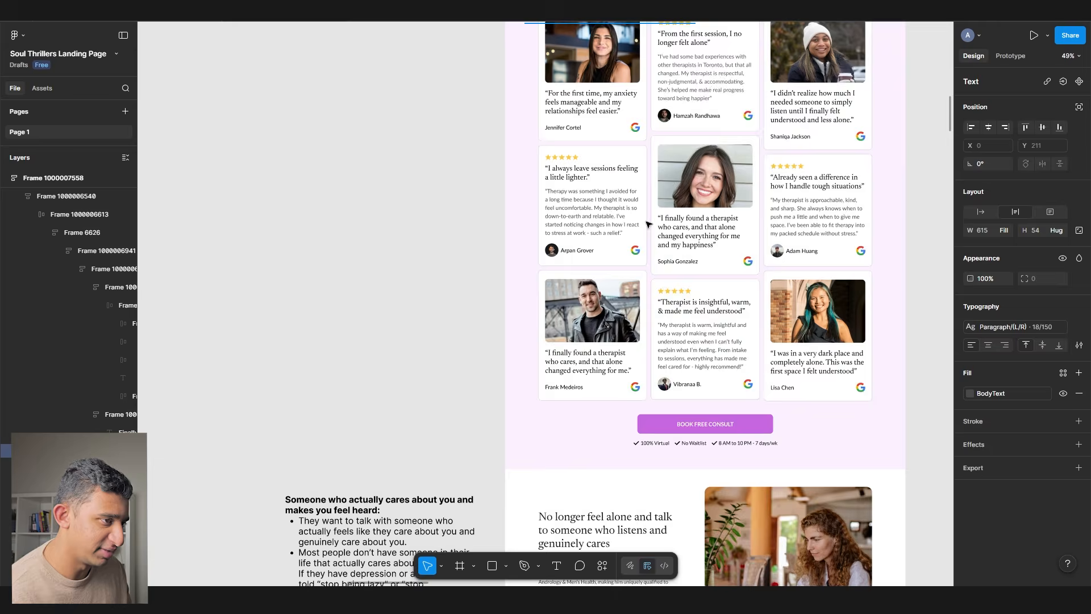
# - Copy 'listens and genuinely cares' from a lower heading and paste it after 'who'
pyautogui.scroll(-5, 648, 224)
pyautogui.scroll(2, 626, 224)
pyautogui.scroll(5, 585, 221)
pyautogui.click(579, 223)
pyautogui.moveTo(579, 223); pyautogui.dragTo(564, 194)
pyautogui.scroll(-5, 547, 189)
pyautogui.scroll(10, 542, 205)
pyautogui.scroll(3, 538, 227)
pyautogui.scroll(3, 512, 242)
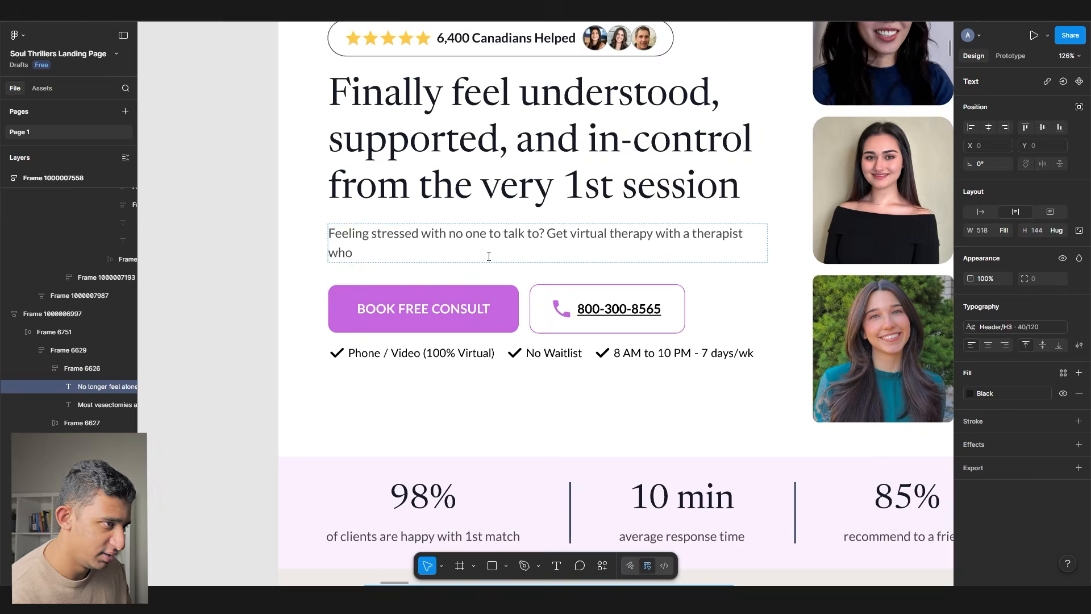
pyautogui.click(487, 256)
pyautogui.scroll(1, 487, 255)
pyautogui.write('listens and genuinely cares')
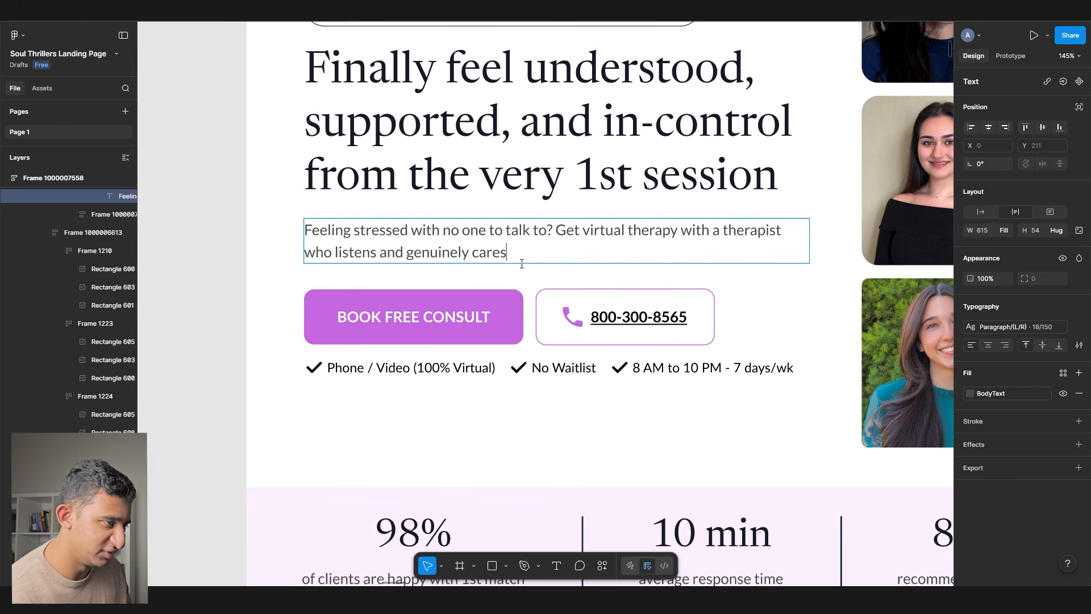
# - Paste the guide phrase after 'cares' and reword it to 'guides you on the right path,'
pyautogui.scroll(-6, 513, 264)
pyautogui.scroll(-20, 507, 262)
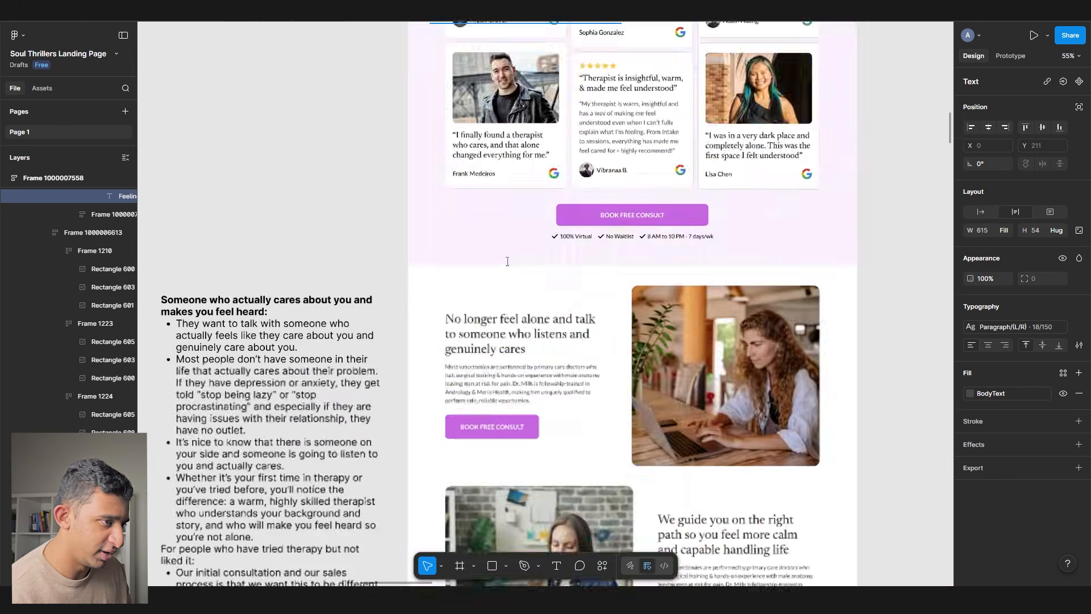
pyautogui.scroll(7, 626, 231)
pyautogui.moveTo(622, 231); pyautogui.dragTo(512, 215)
pyautogui.hotkey('ctrl', 'c')
pyautogui.scroll(-7, 491, 249)
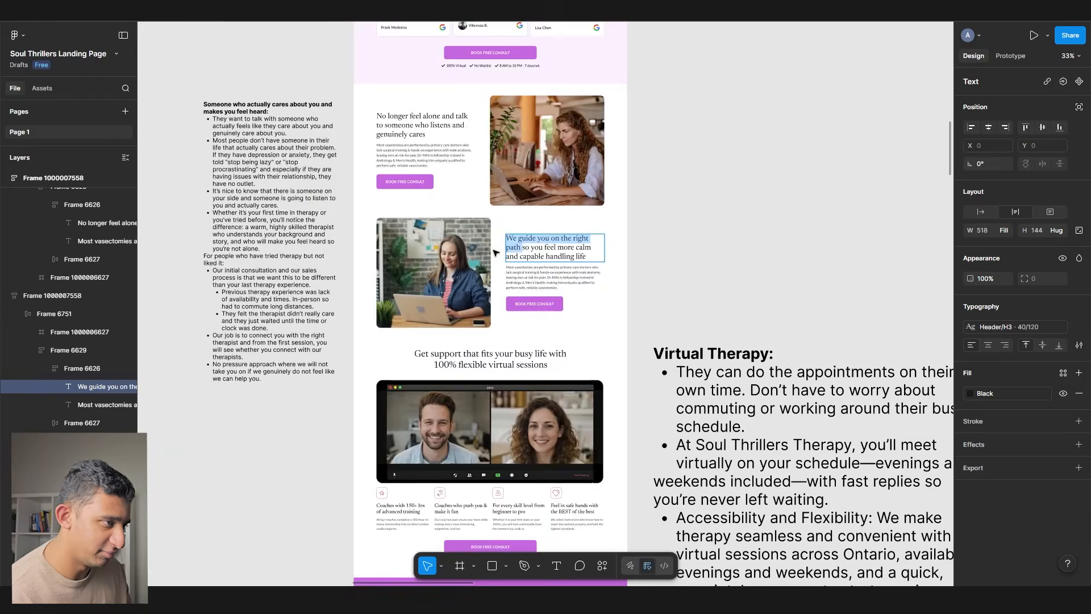
pyautogui.scroll(20, 492, 259)
pyautogui.scroll(-4, 477, 262)
pyautogui.scroll(10, 419, 270)
pyautogui.doubleClick(430, 218)
pyautogui.hotkey('ctrl', 'v')
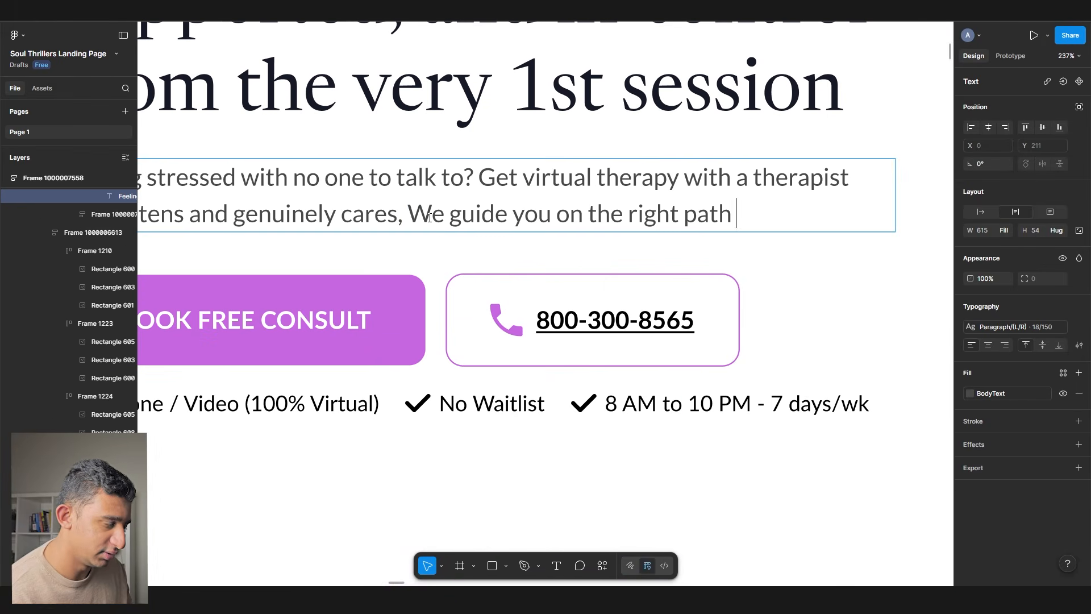
pyautogui.write('guides')
pyautogui.press('Delete')
pyautogui.press('Delete')
pyautogui.press('End')
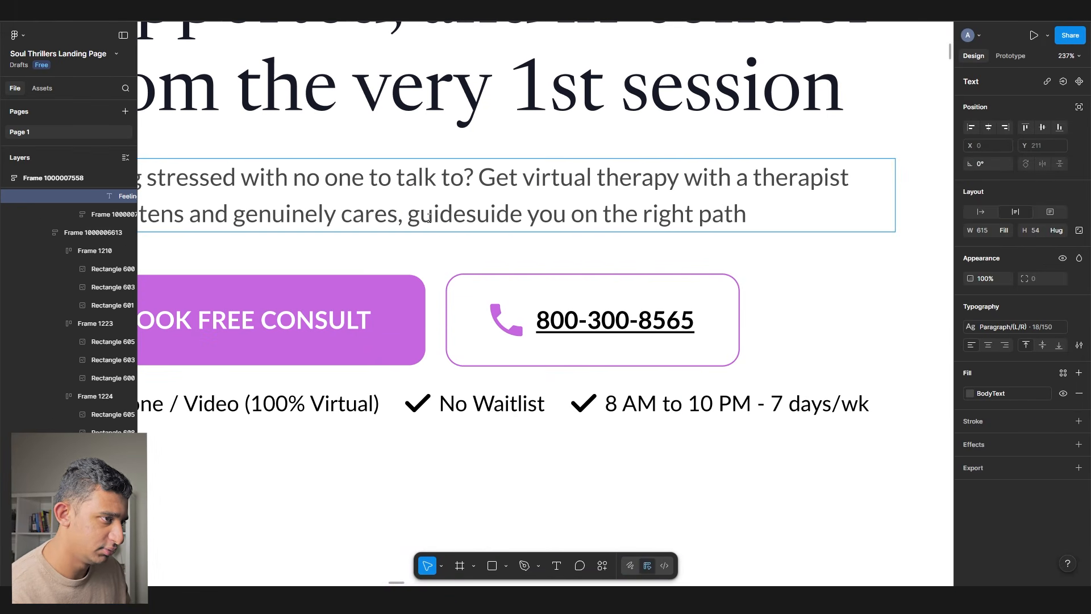
pyautogui.doubleClick(498, 218)
pyautogui.write('g')
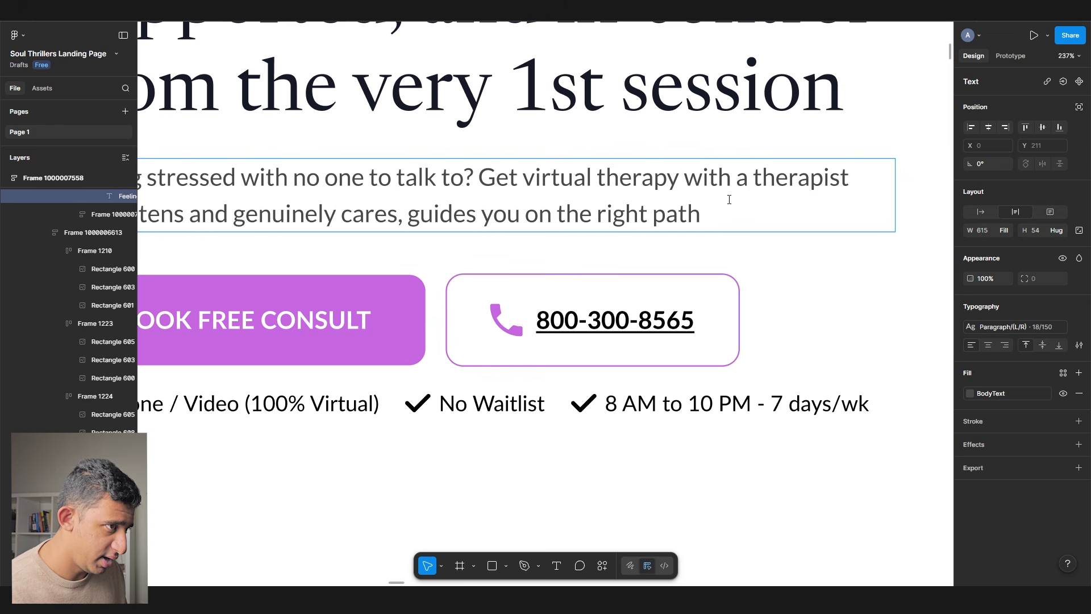
pyautogui.press('BackSpace')
pyautogui.write(',')
# - Copy 'check-in between sessions' from its heading and paste it after 'path,'
pyautogui.scroll(-10, 724, 214)
pyautogui.scroll(-12, 709, 211)
pyautogui.scroll(-9, 709, 212)
pyautogui.scroll(-4, 487, 110)
pyautogui.scroll(3, 513, 220)
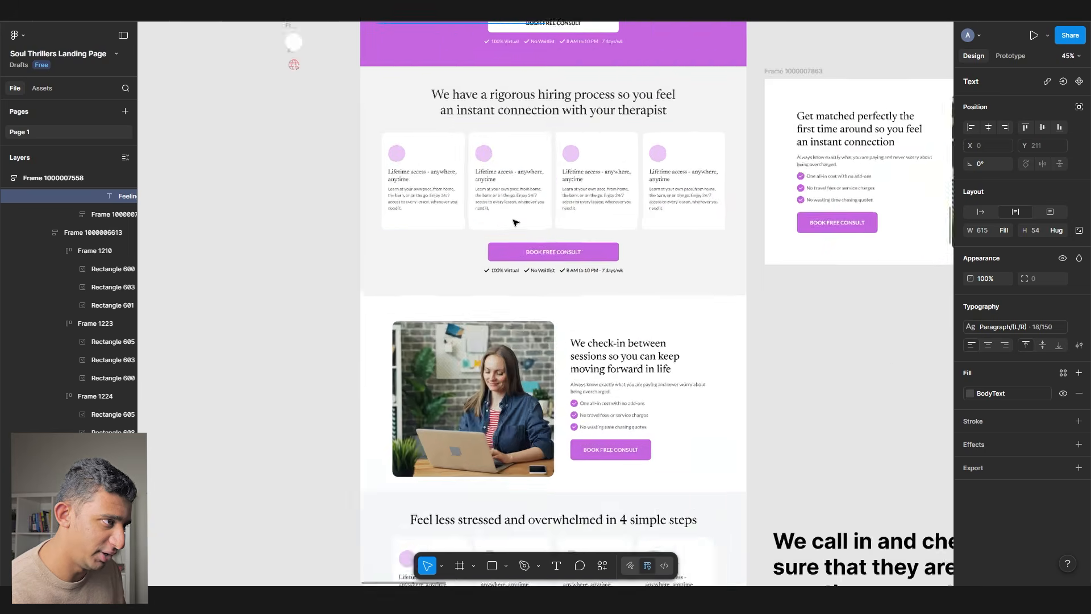
pyautogui.scroll(-4, 512, 219)
pyautogui.scroll(4, 632, 101)
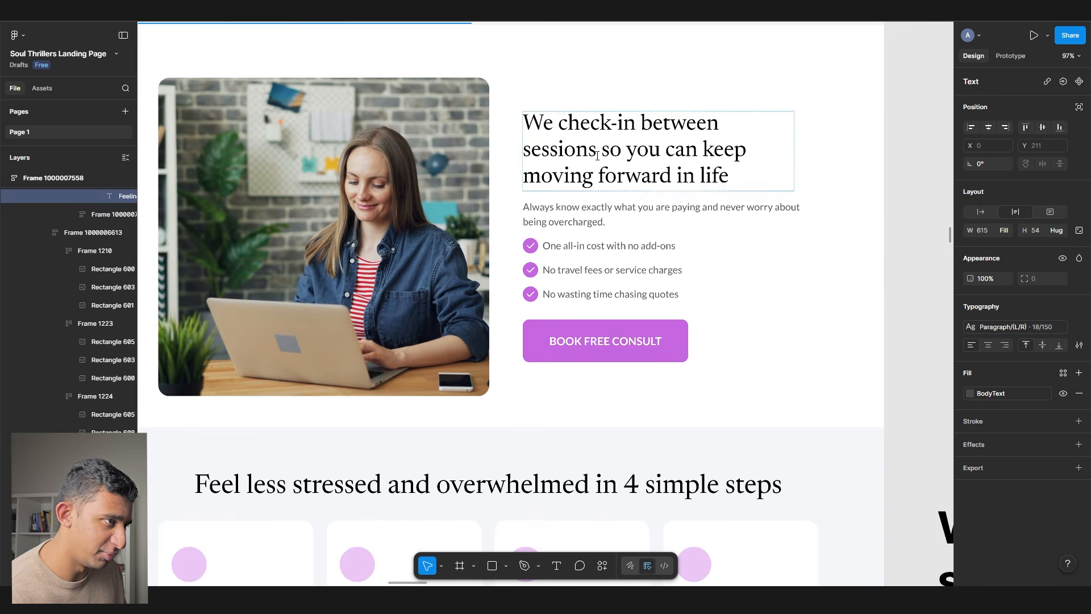
pyautogui.doubleClick(602, 150)
pyautogui.moveTo(603, 150); pyautogui.dragTo(555, 95)
pyautogui.press('super+c')
pyautogui.scroll(-3, 554, 98)
pyautogui.scroll(20, 454, 223)
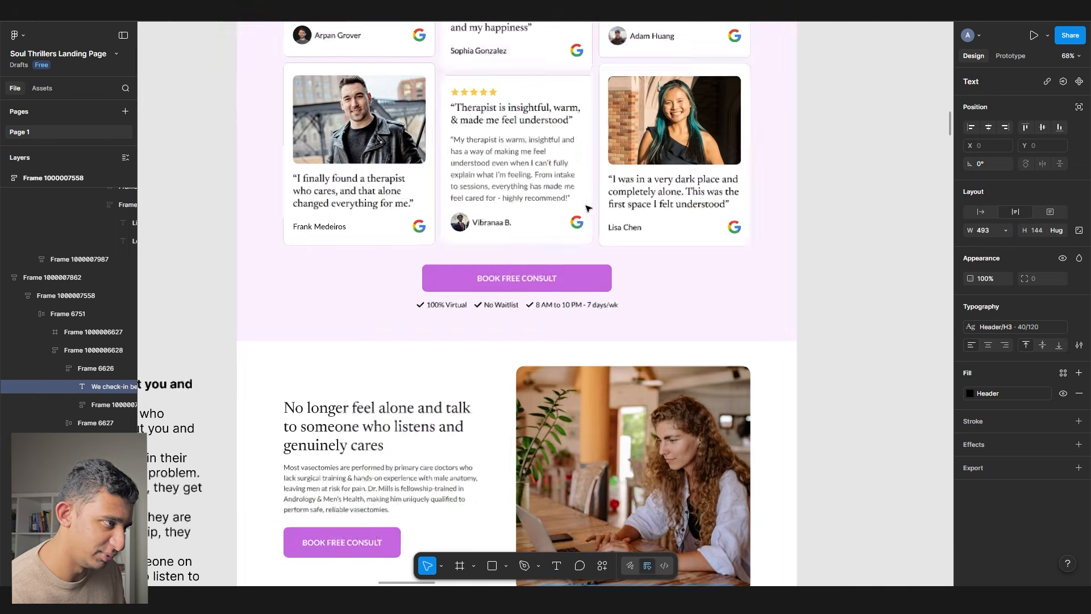
pyautogui.scroll(8, 454, 224)
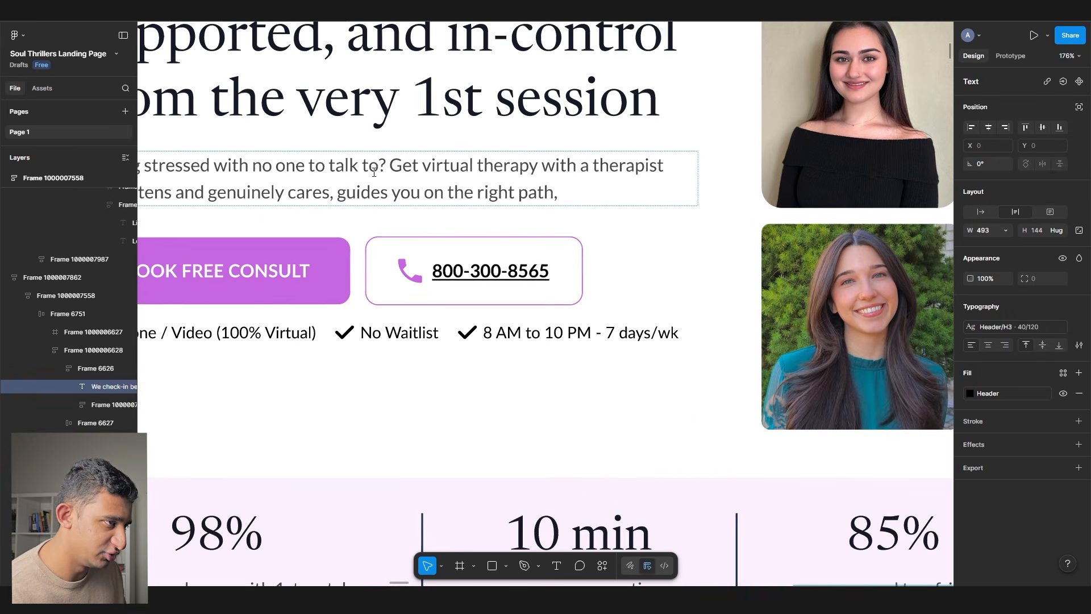
pyautogui.doubleClick(657, 193)
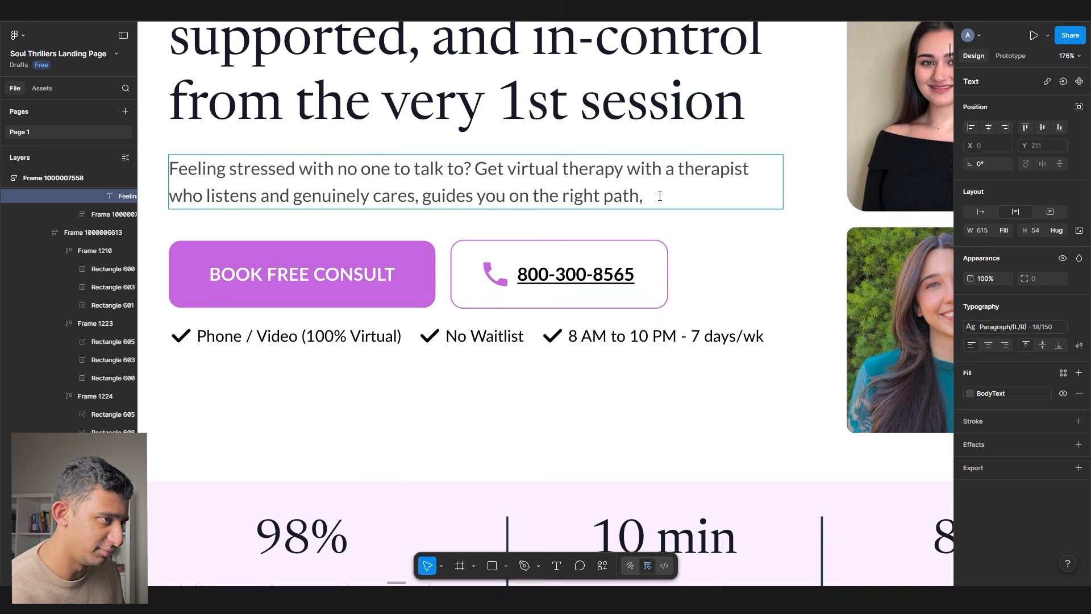
pyautogui.press('super+v')
# - Make it 'and checks-in' and end with 'so that you always feel supported.'
pyautogui.click(655, 196)
pyautogui.write('and')
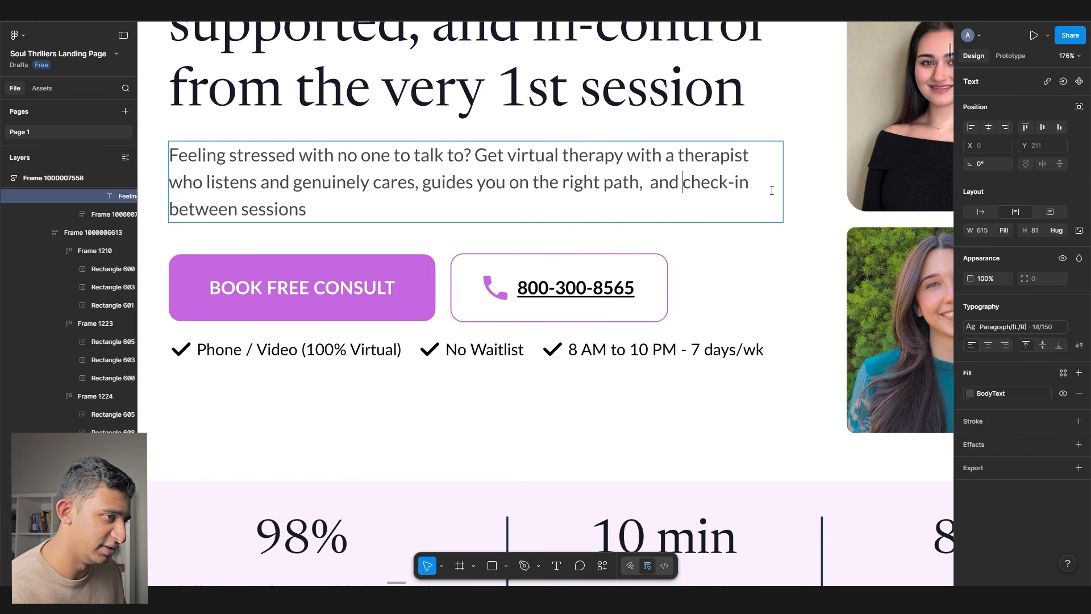
pyautogui.click(726, 182)
pyautogui.write('s')
pyautogui.click(351, 216)
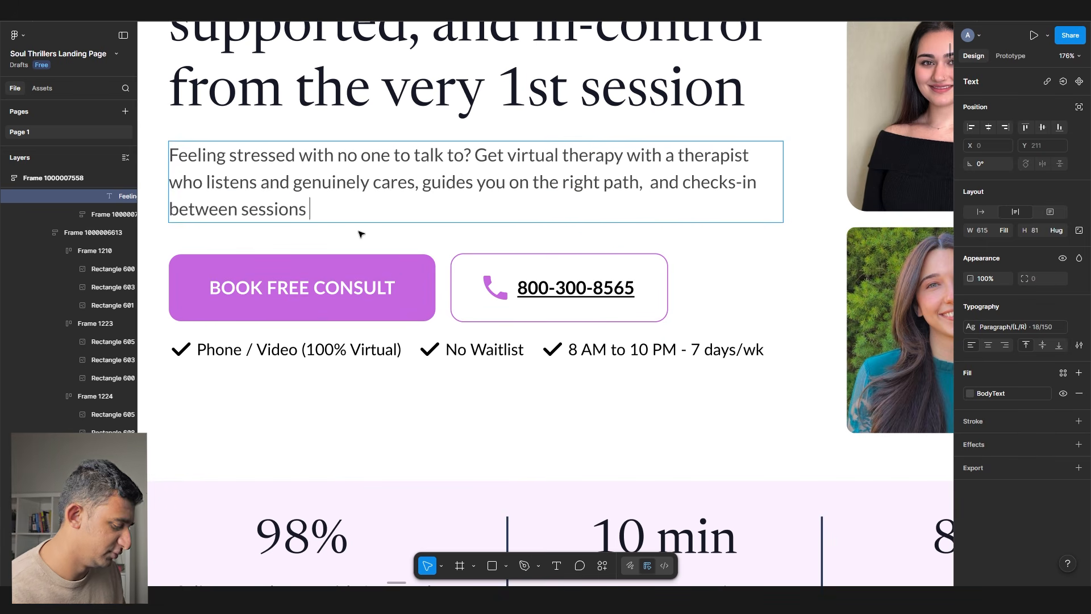
pyautogui.write('so that you always ')
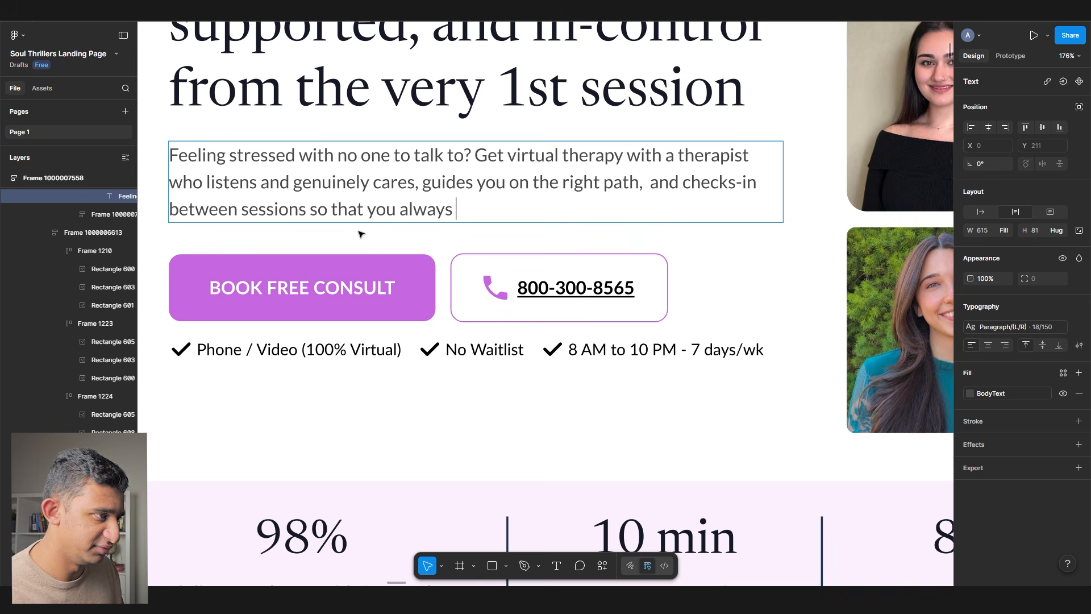
pyautogui.write('feel supported.')
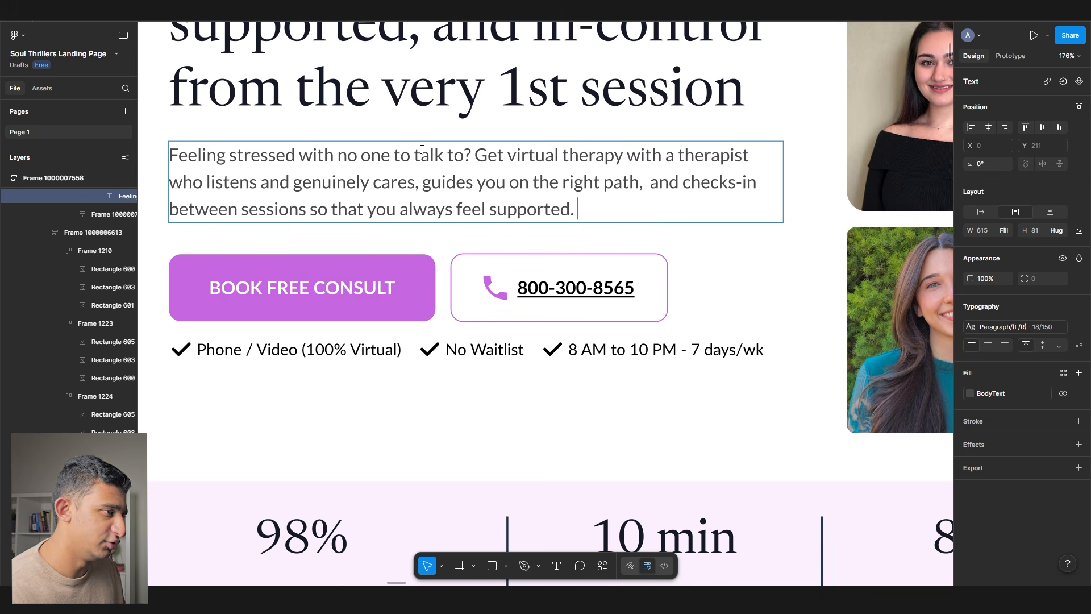
# - Review the finished paragraph and select 'Get virtual therapy with a' for rewording
pyautogui.moveTo(471, 160); pyautogui.dragTo(102, 154)
pyautogui.click(622, 157)
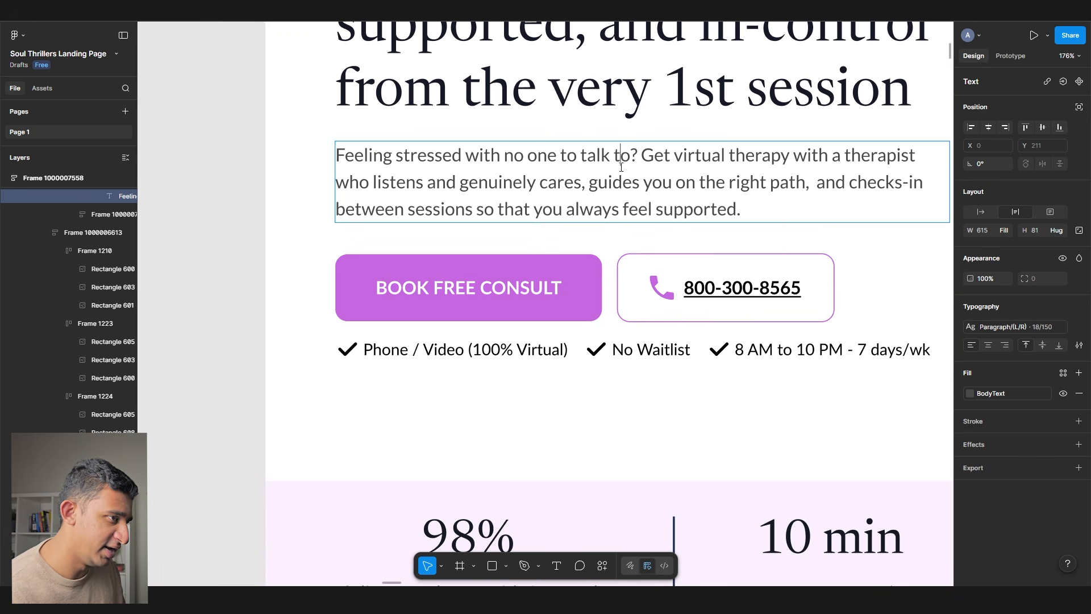
pyautogui.moveTo(645, 158); pyautogui.dragTo(746, 221)
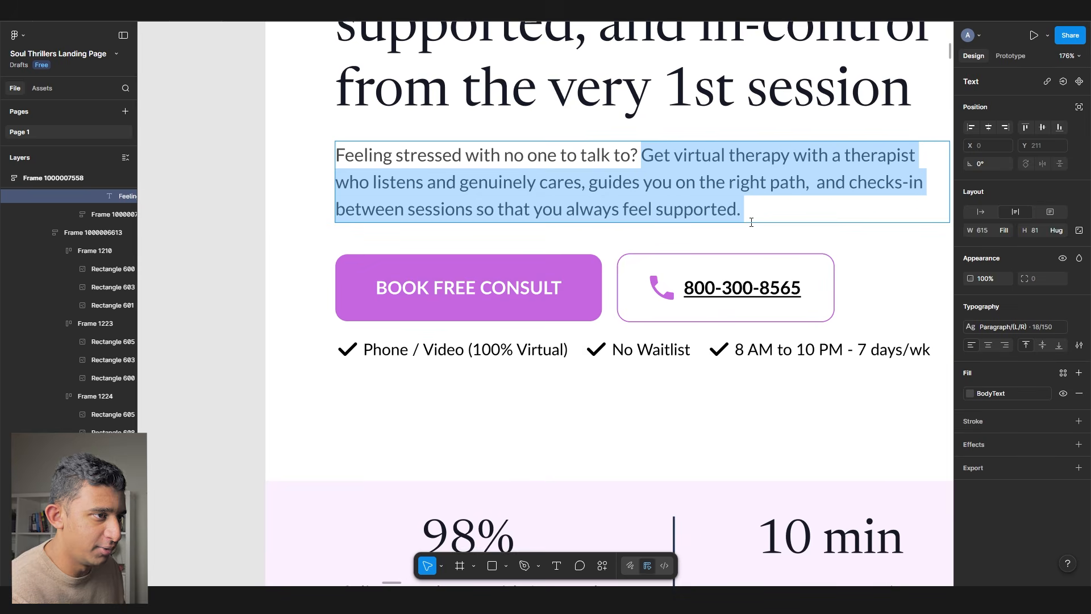
pyautogui.moveTo(748, 225); pyautogui.dragTo(575, 232)
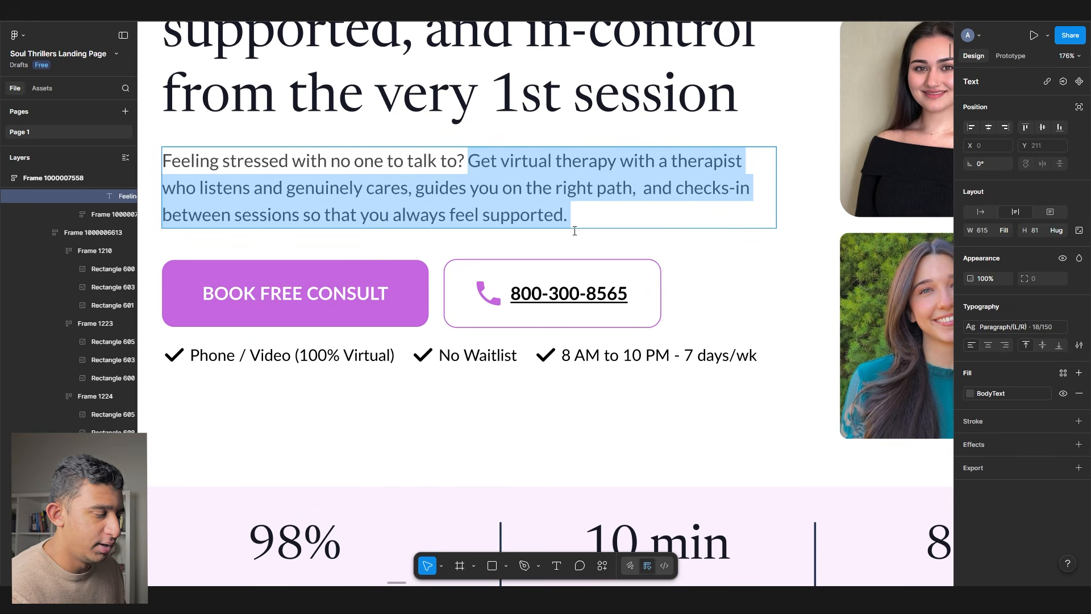
pyautogui.click(514, 159)
pyautogui.moveTo(608, 160); pyautogui.dragTo(470, 141)
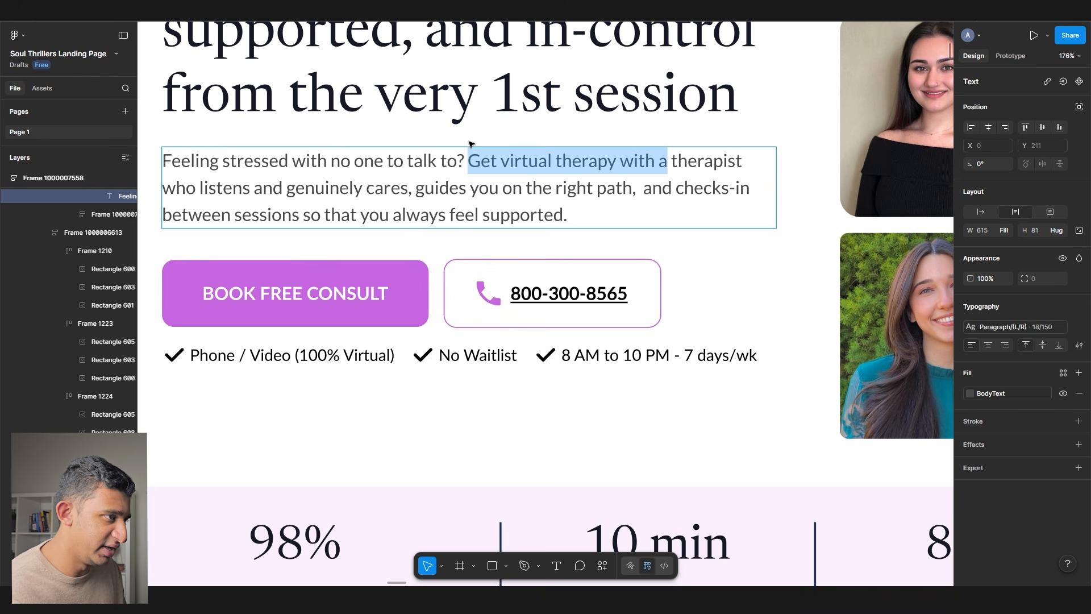
# - Reword the opening to 'Meet virtually with a therapist' who 'listens and cares'
pyautogui.write('Meet virtually ')
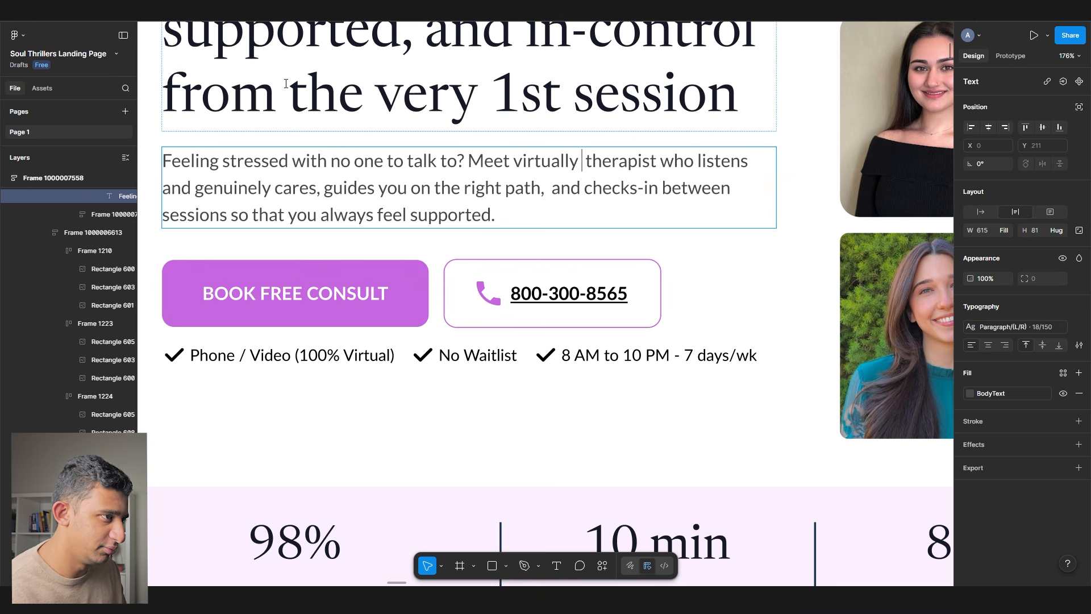
pyautogui.write('with a therapist')
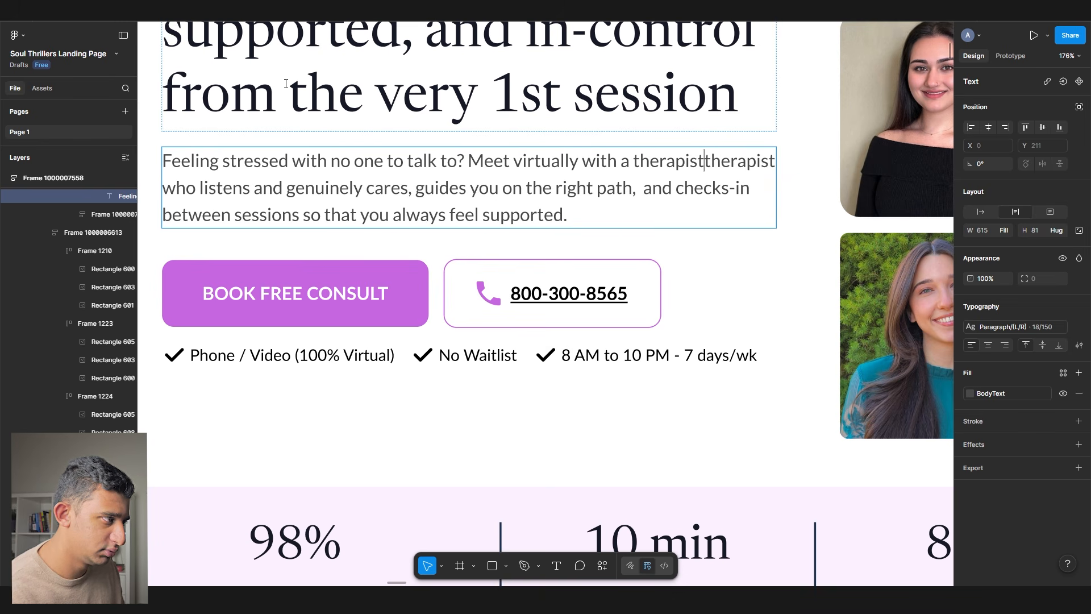
pyautogui.press('Delete')
pyautogui.press('Delete')
pyautogui.press('Delete')
pyautogui.press('Delete')
pyautogui.press('Delete')
pyautogui.press('Delete')
pyautogui.press('Delete')
pyautogui.press('Delete')
pyautogui.press('Delete')
pyautogui.moveTo(249, 188); pyautogui.dragTo(122, 196)
pyautogui.press('BackSpace')
pyautogui.press('Delete')
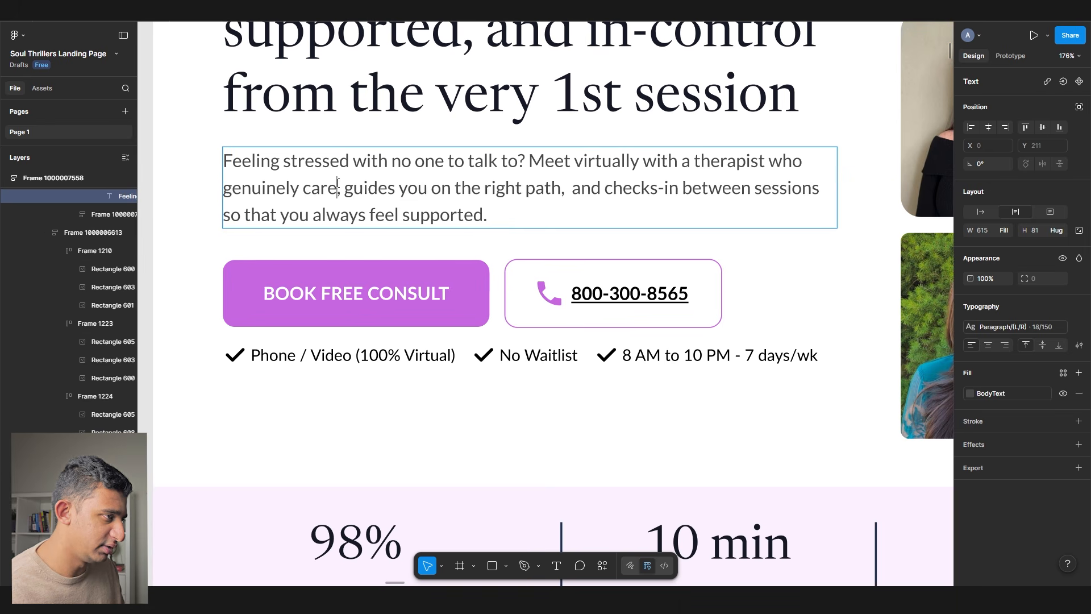
pyautogui.press('BackSpace')
pyautogui.press('BackSpace')
pyautogui.press('BackSpace')
pyautogui.press('BackSpace')
pyautogui.write('listens and cares')
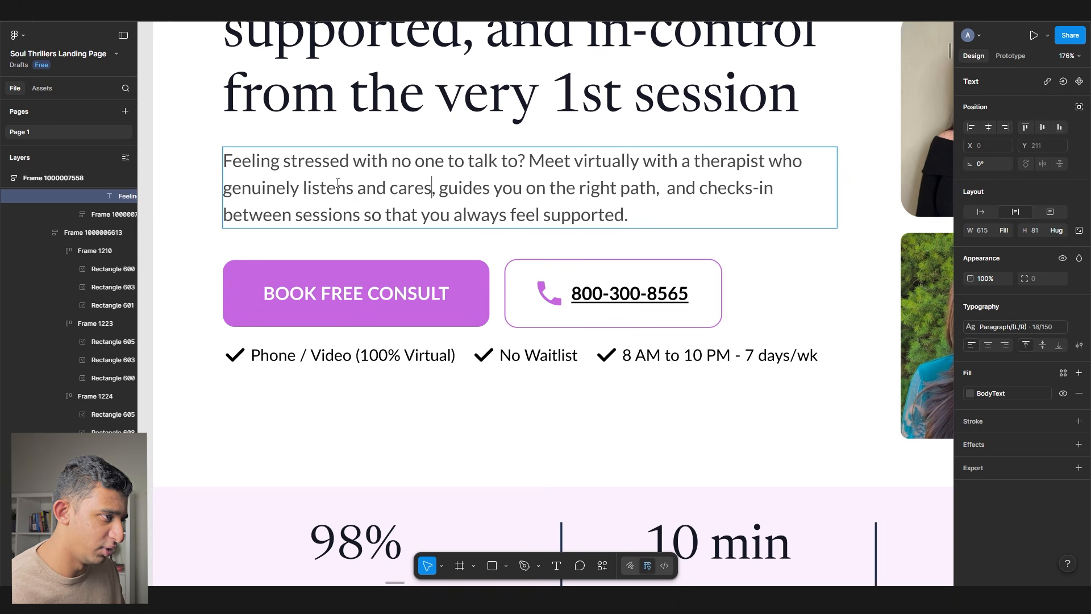
# - Replace 'right' with 'clear' and 'between sessions' with 'often', then select the extra 'that'
pyautogui.doubleClick(585, 192)
pyautogui.write('clear')
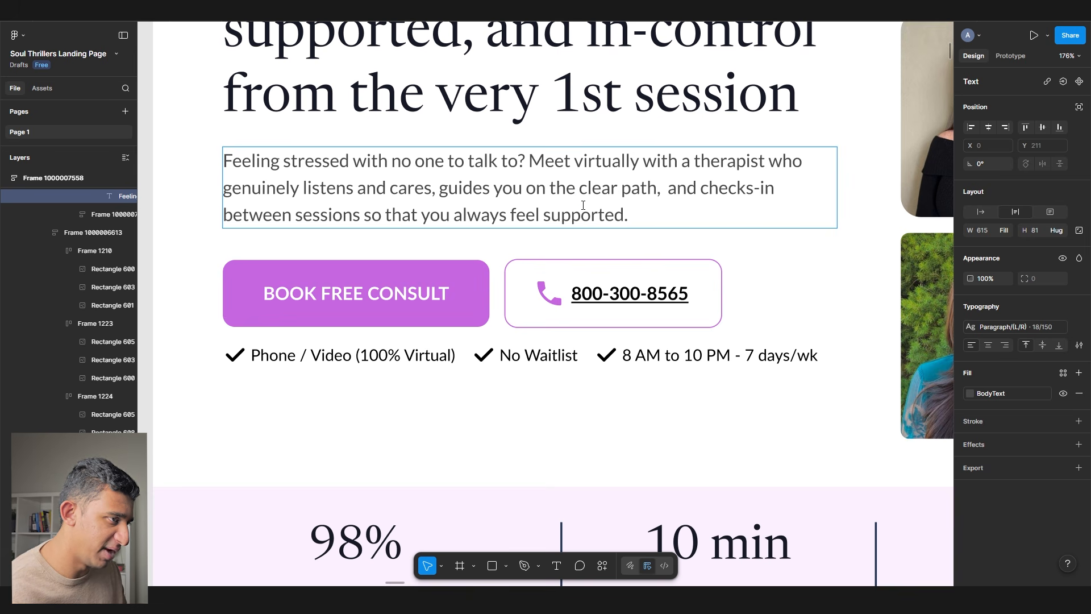
pyautogui.scroll(-5, 583, 204)
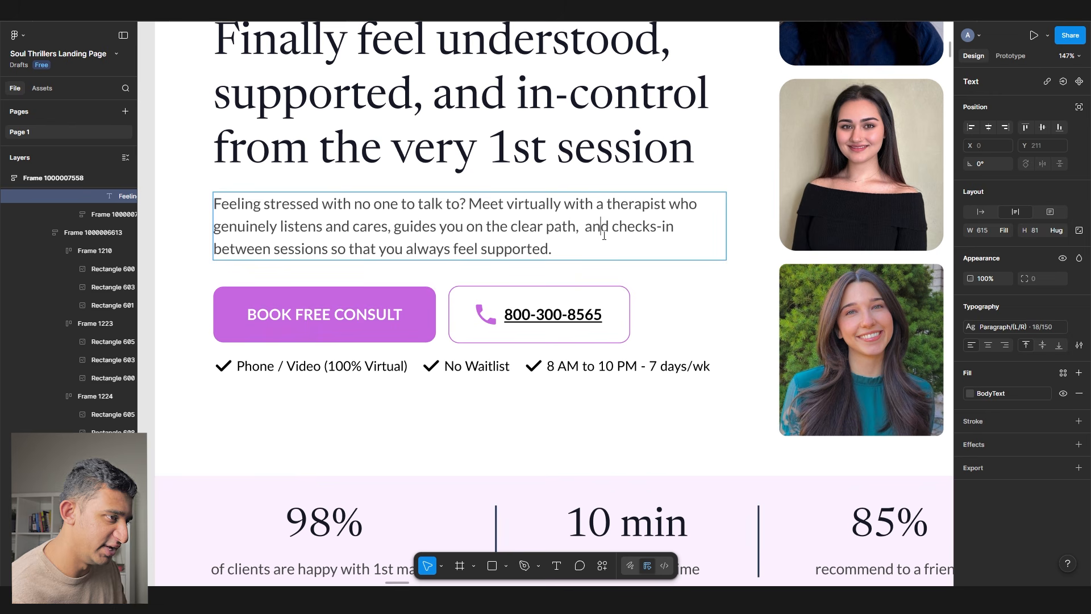
pyautogui.moveTo(329, 249); pyautogui.dragTo(174, 245)
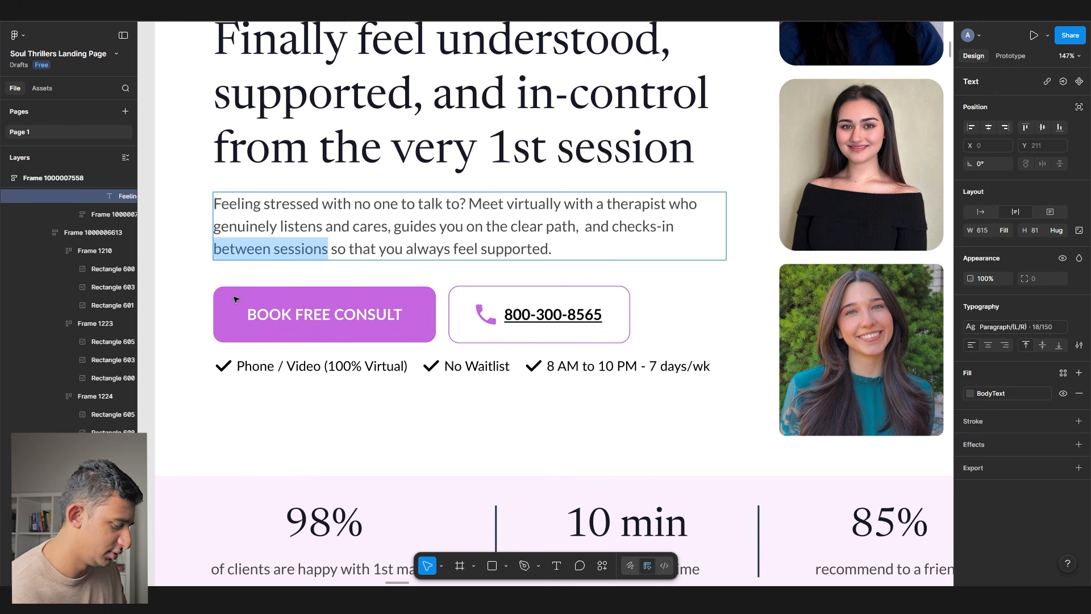
pyautogui.write('often')
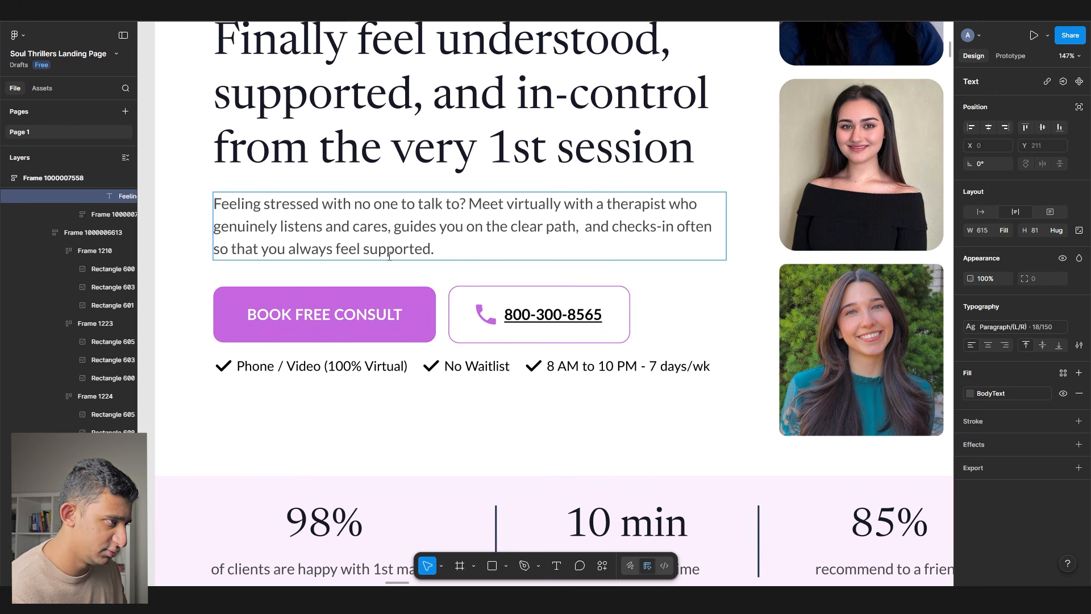
pyautogui.moveTo(279, 249); pyautogui.dragTo(477, 277)
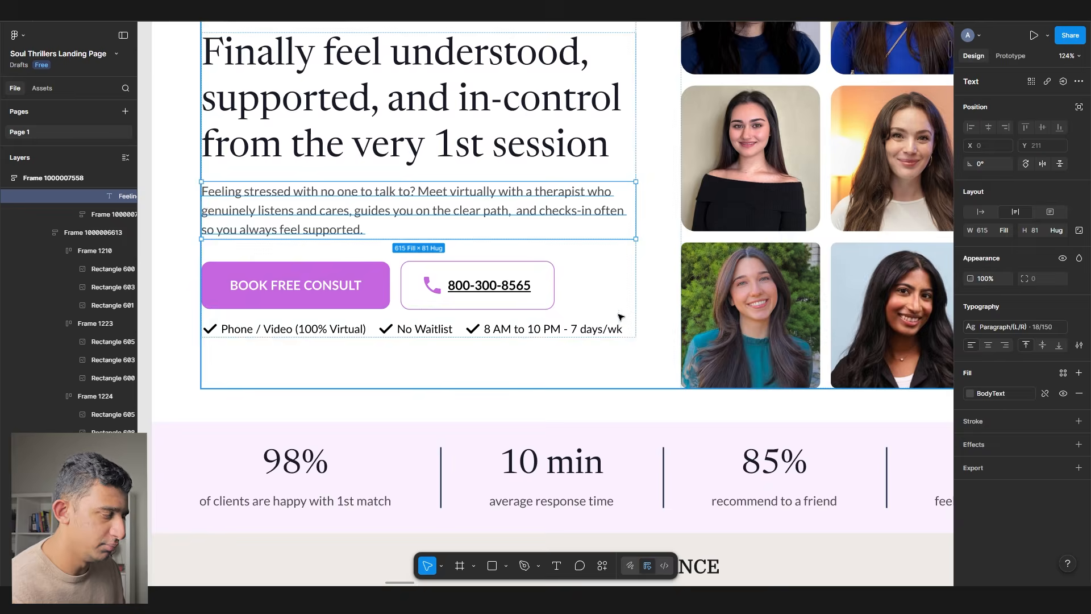
# - Move to the 'Feeling stressed' pain-point section and select its first and third checklist rows
pyautogui.scroll(-1, 445, 282)
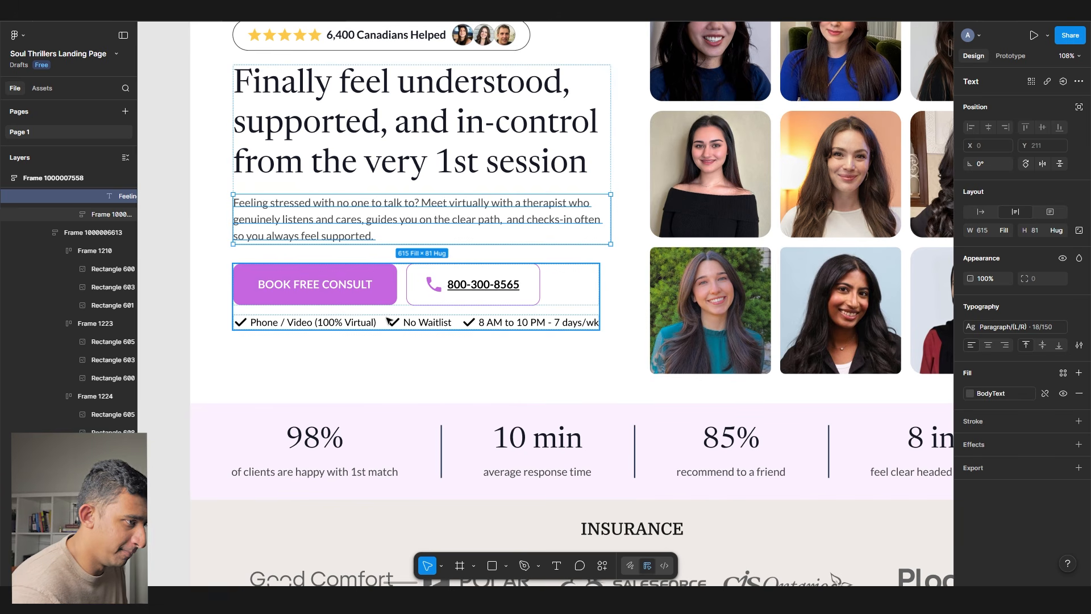
pyautogui.scroll(-2, 388, 321)
pyautogui.keyDown('ctrl'); pyautogui.scroll(-3, 339, 241); pyautogui.keyUp('ctrl')
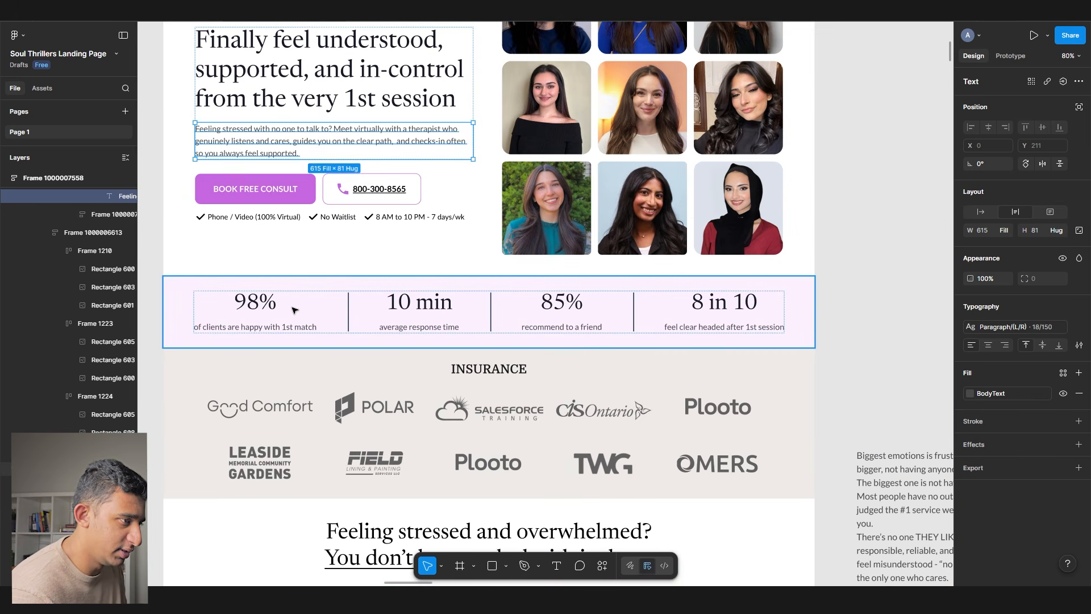
pyautogui.scroll(-10, 293, 309)
pyautogui.click(317, 289)
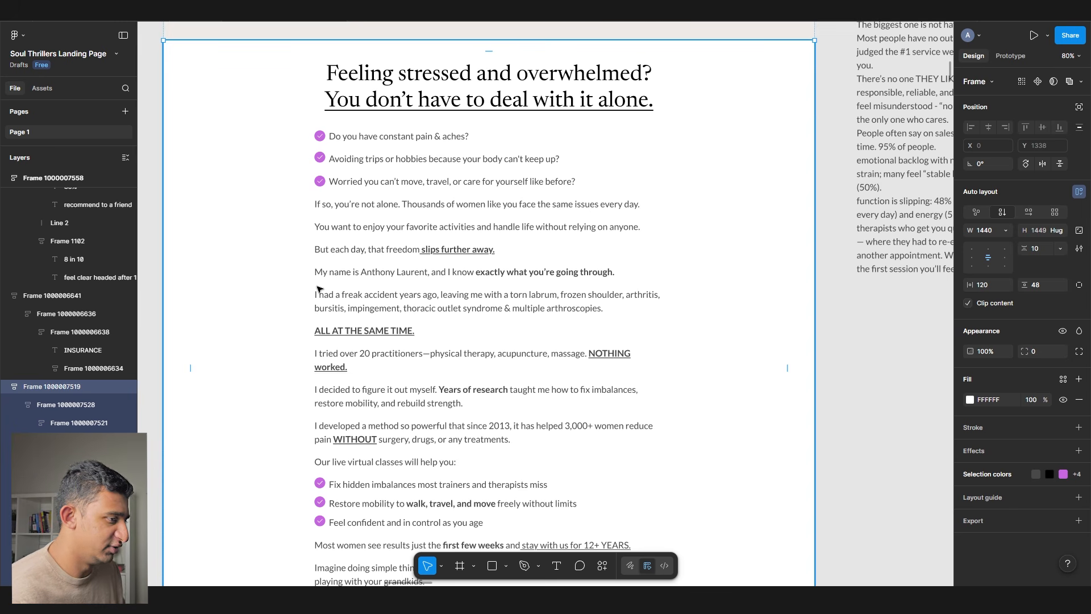
pyautogui.scroll(5, 367, 131)
pyautogui.click(369, 141)
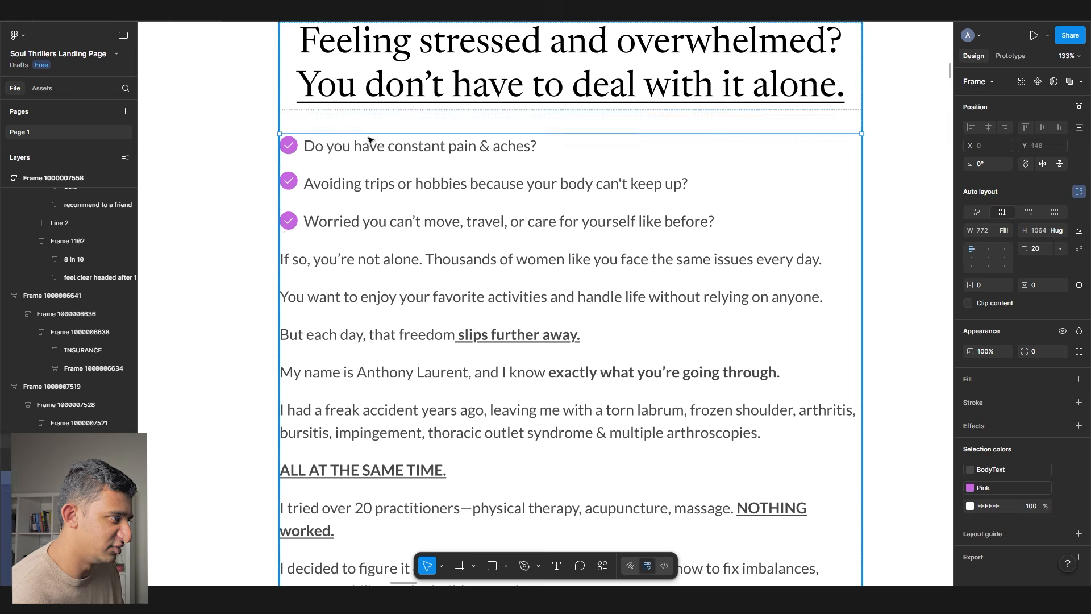
pyautogui.click(349, 221)
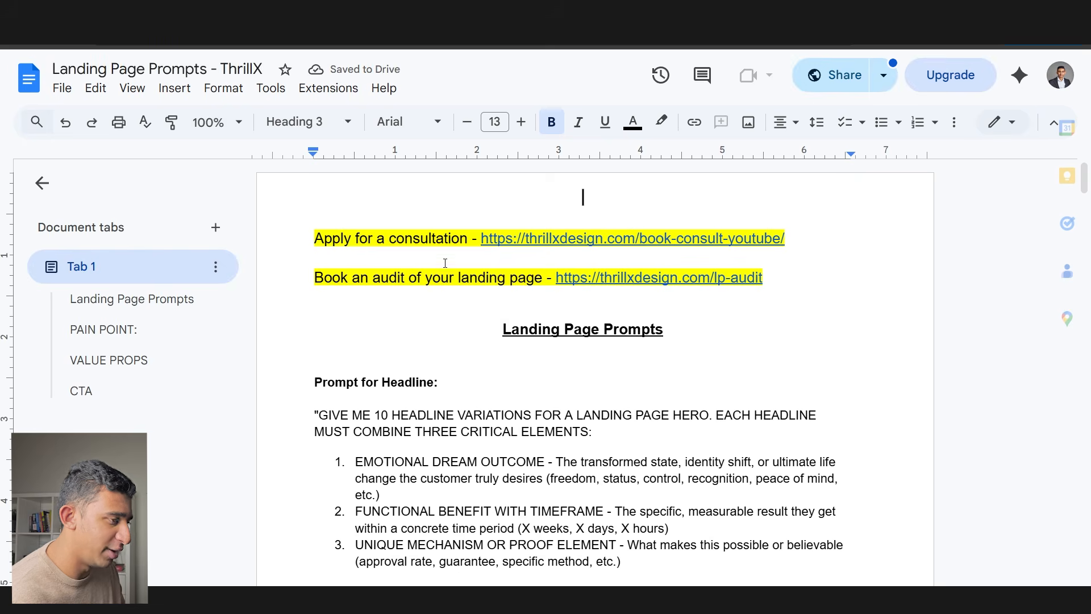
# - Copy the PAIN POINT body copy prompt from the Google Docs notes into ChatGPT
pyautogui.scroll(-10, 406, 279)
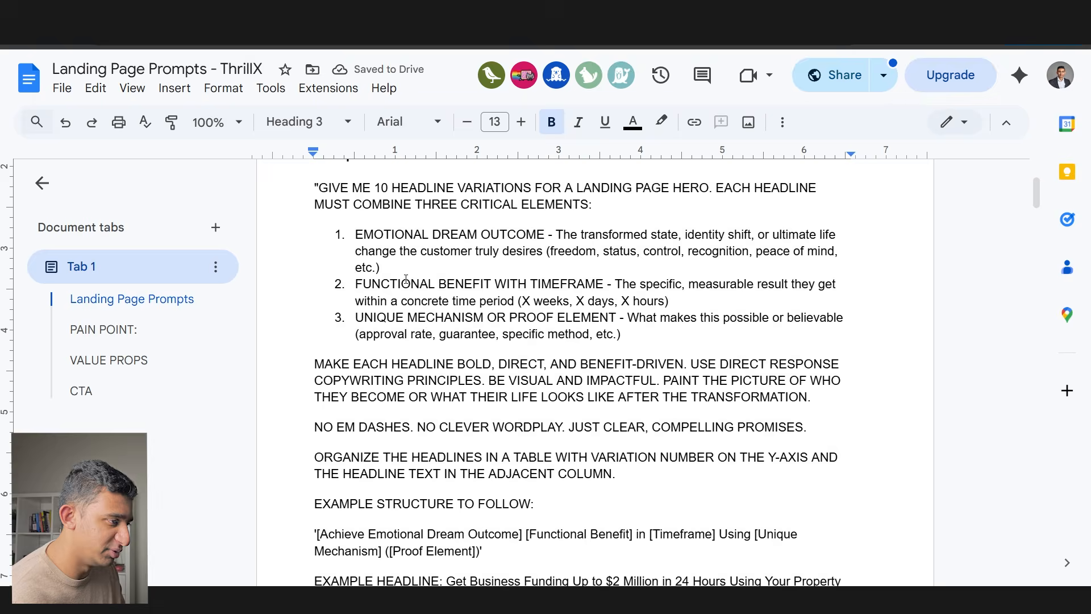
pyautogui.scroll(-15, 405, 279)
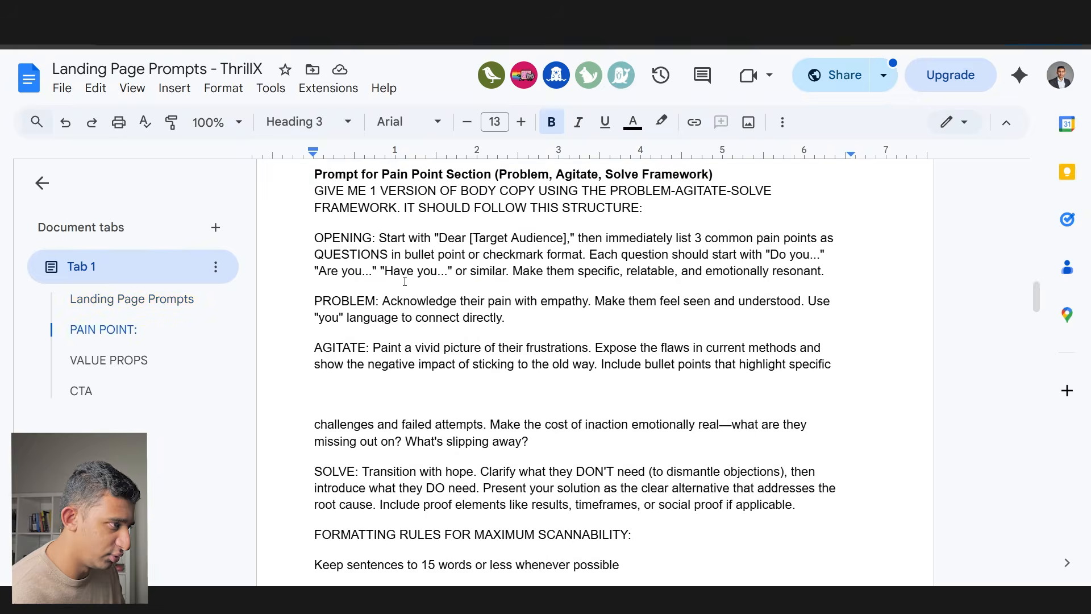
pyautogui.moveTo(316, 248); pyautogui.dragTo(621, 336)
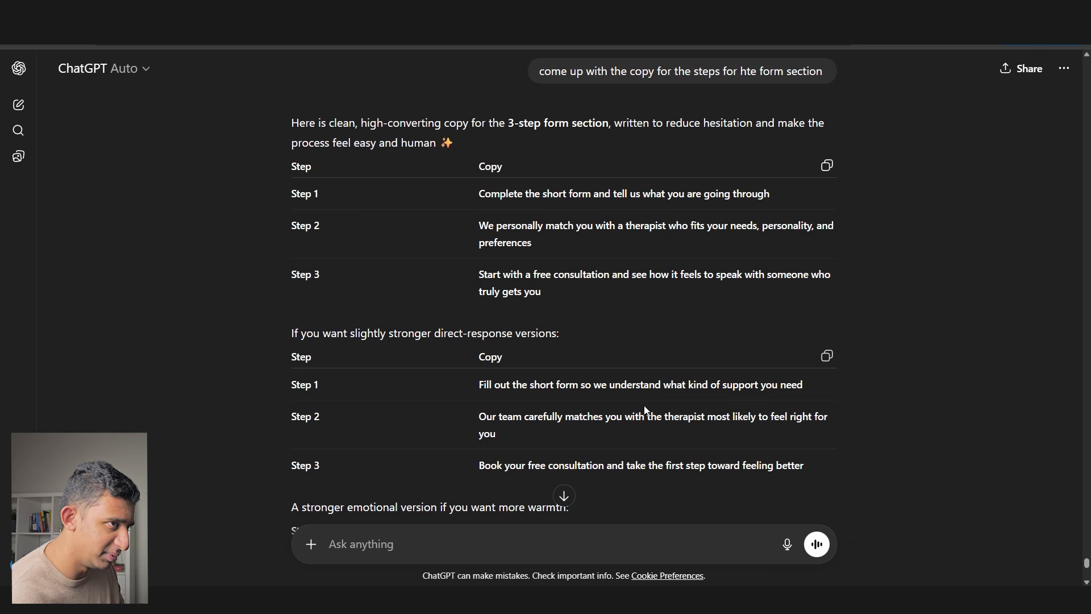
pyautogui.hotkey('ctrl', 'v')
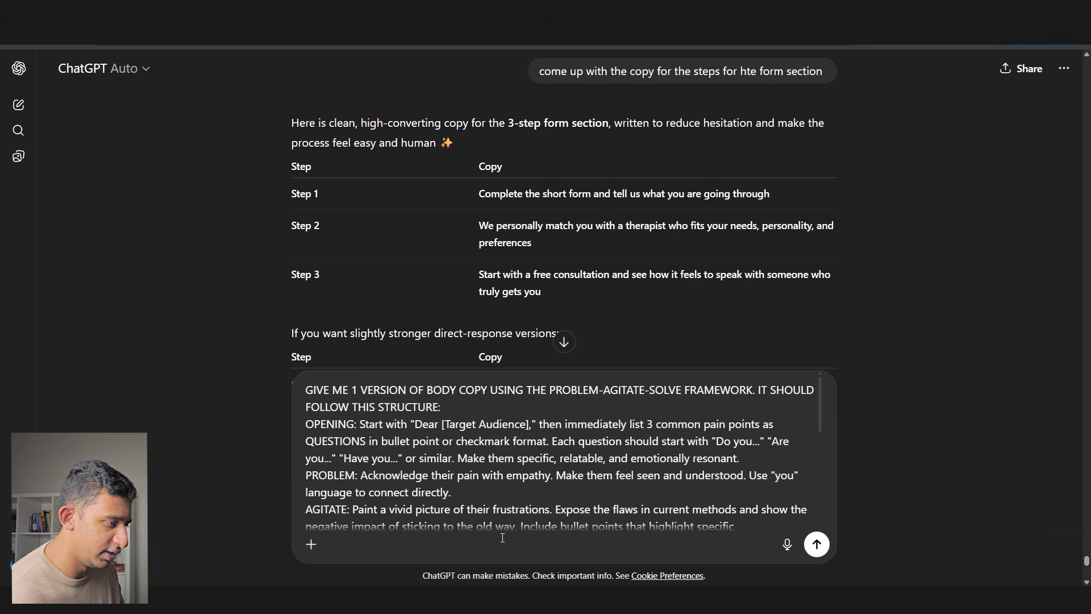
# - Send the prompt and put the reply's first question into the first checklist row
pyautogui.press('Return')
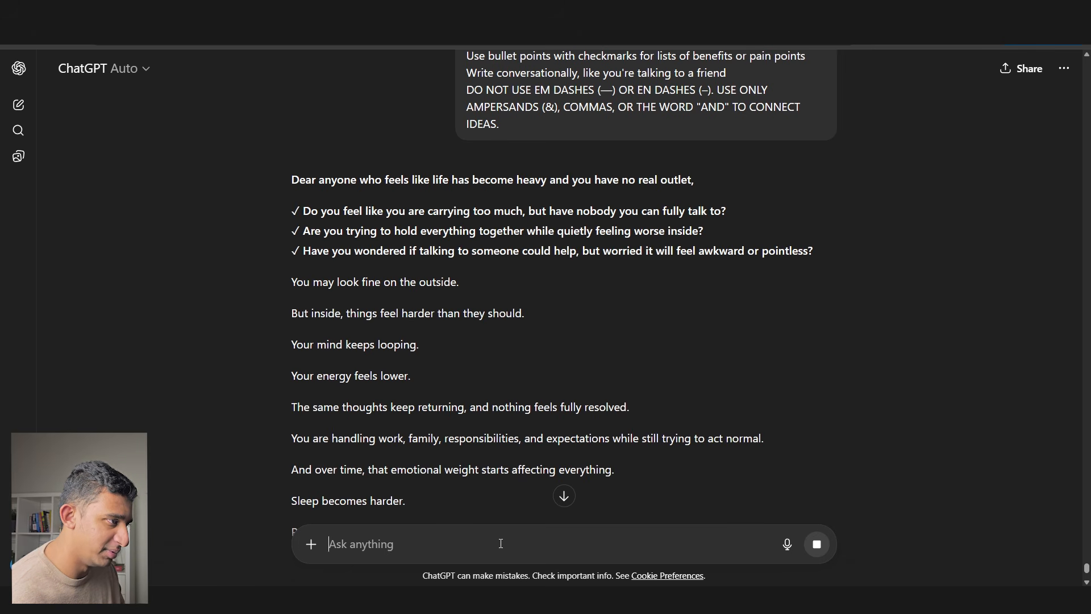
pyautogui.moveTo(285, 181); pyautogui.dragTo(682, 181)
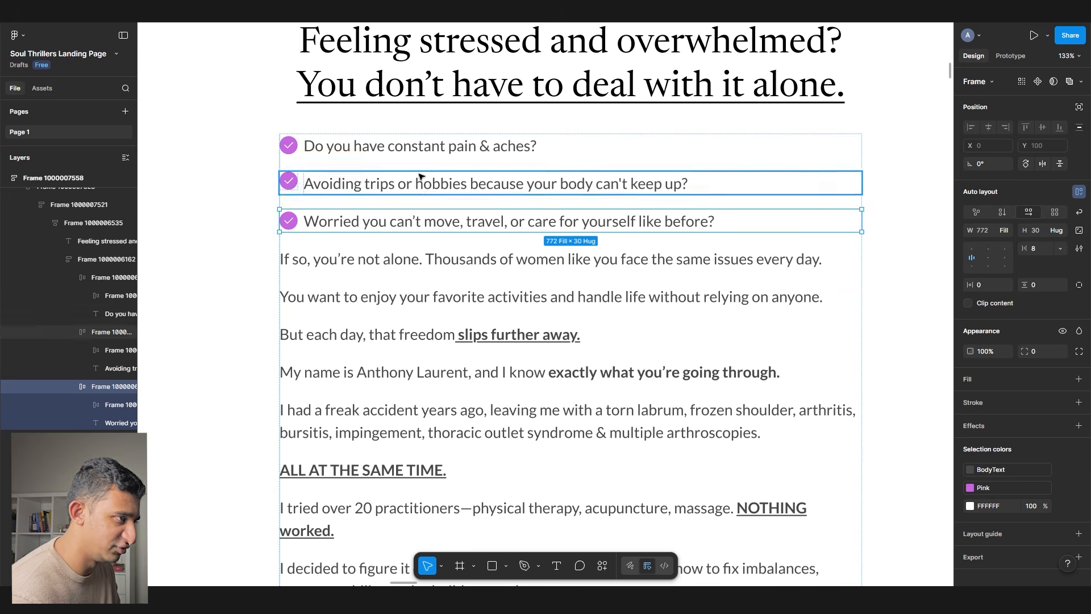
pyautogui.click(409, 146)
pyautogui.doubleClick(410, 146)
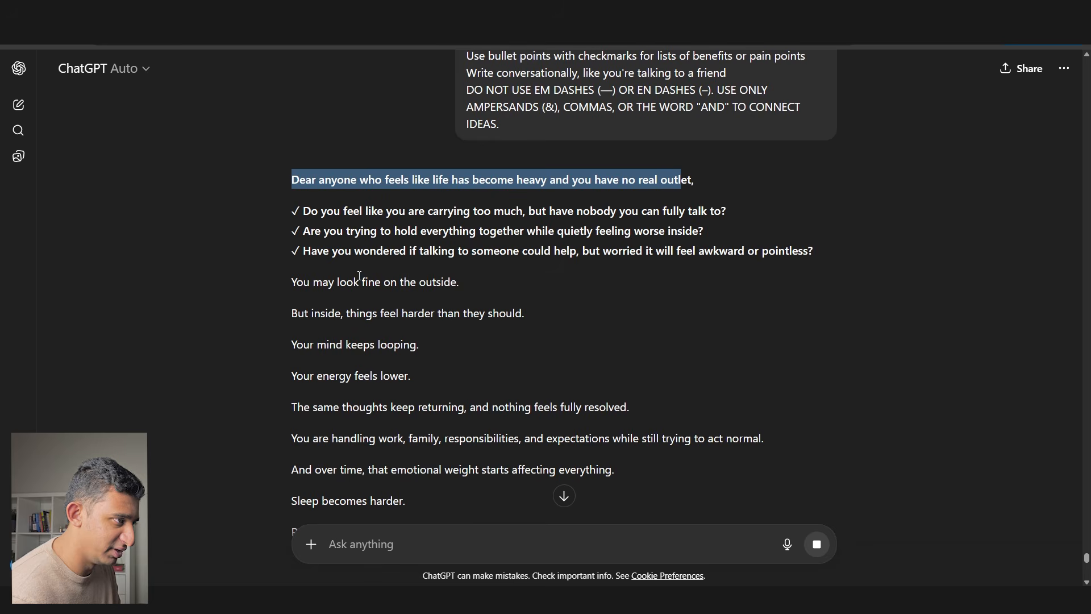
pyautogui.moveTo(304, 211); pyautogui.dragTo(734, 208)
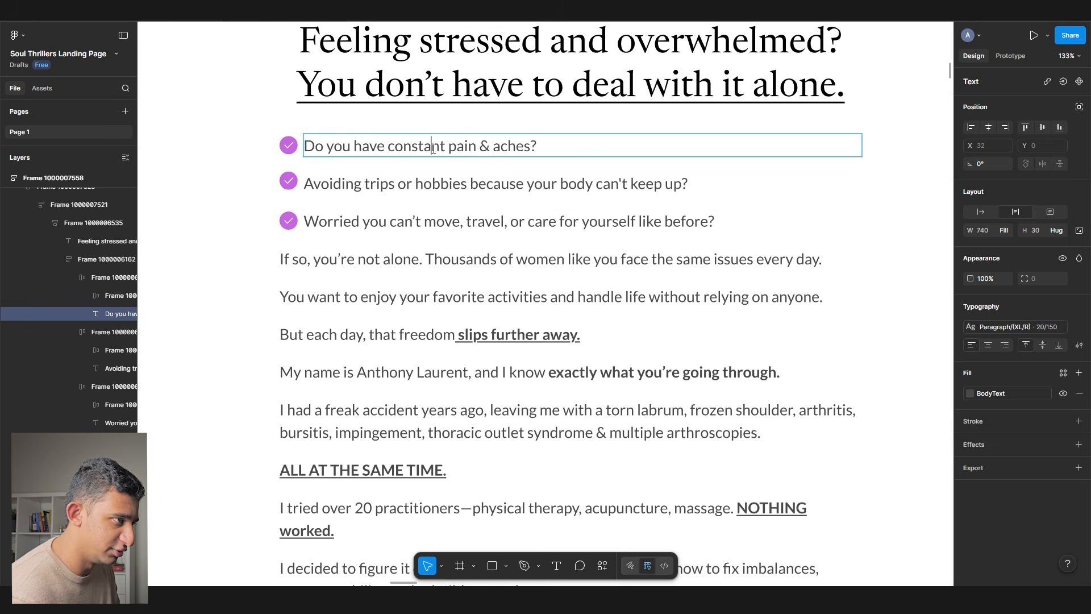
pyautogui.write('Do you feel like you are carrying too much, but have nobody you can fully talk to?')
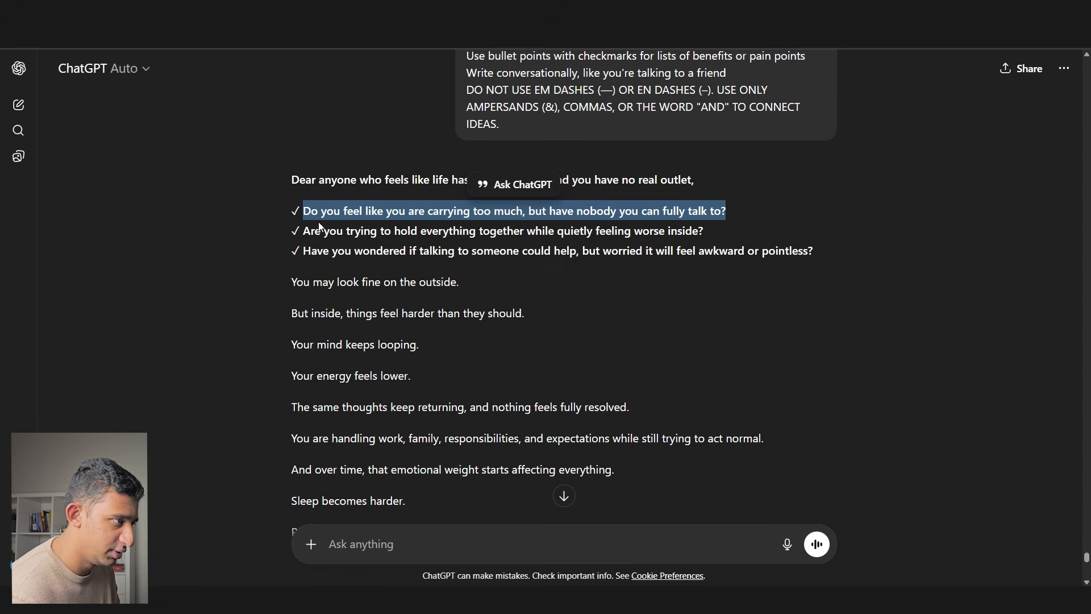
# - Replace the second and third checklist rows with the reply's second and third questions
pyautogui.moveTo(307, 230); pyautogui.dragTo(789, 233)
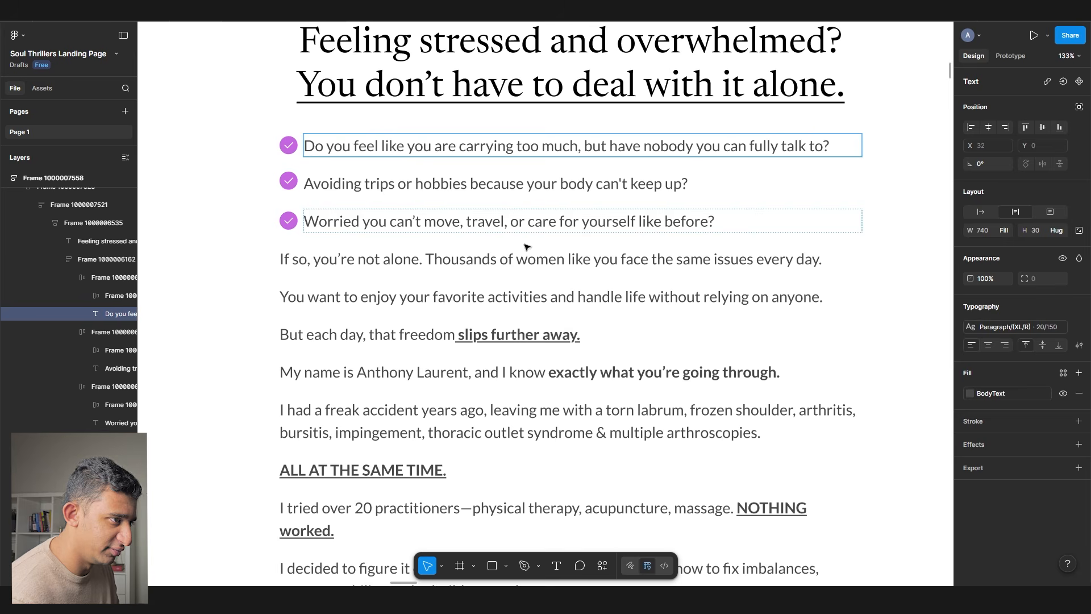
pyautogui.doubleClick(432, 183)
pyautogui.write('Are you trying to hold everything together while quietly feeling worse inside?')
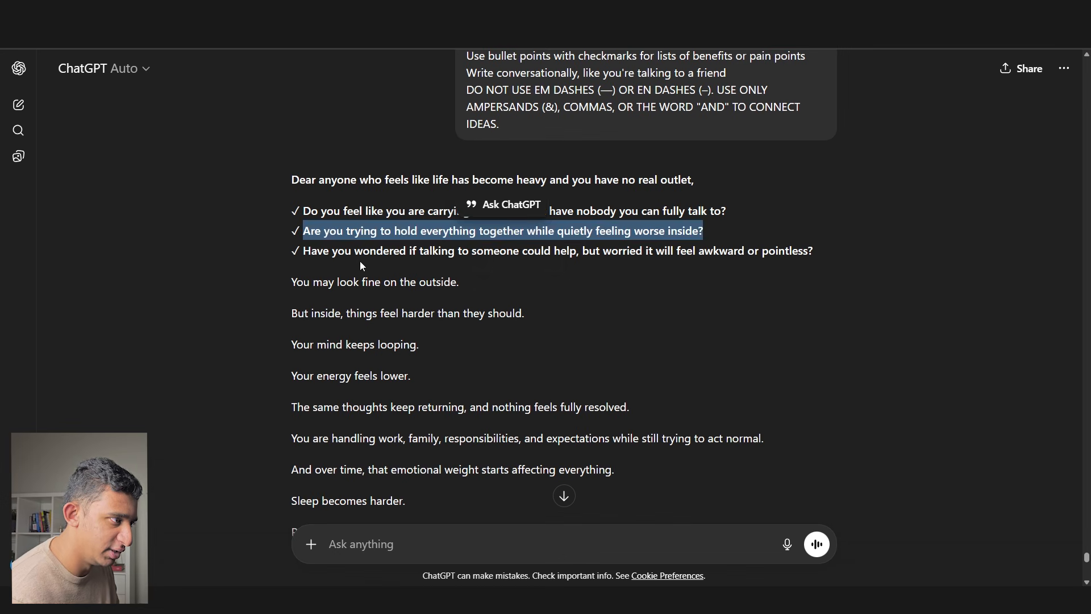
pyautogui.click(309, 250)
pyautogui.moveTo(305, 249); pyautogui.dragTo(837, 256)
pyautogui.hotkey('ctrl', 'c')
pyautogui.hotkey('alt', 'Tab')
pyautogui.doubleClick(364, 220)
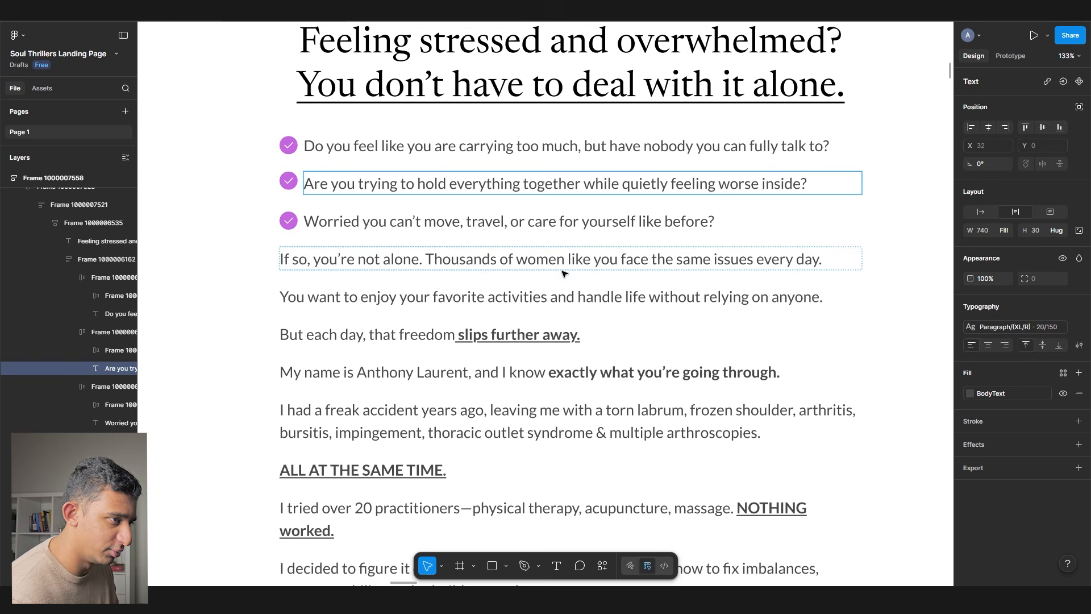
pyautogui.hotkey('ctrl', 'v')
pyautogui.scroll(1, 287, 251)
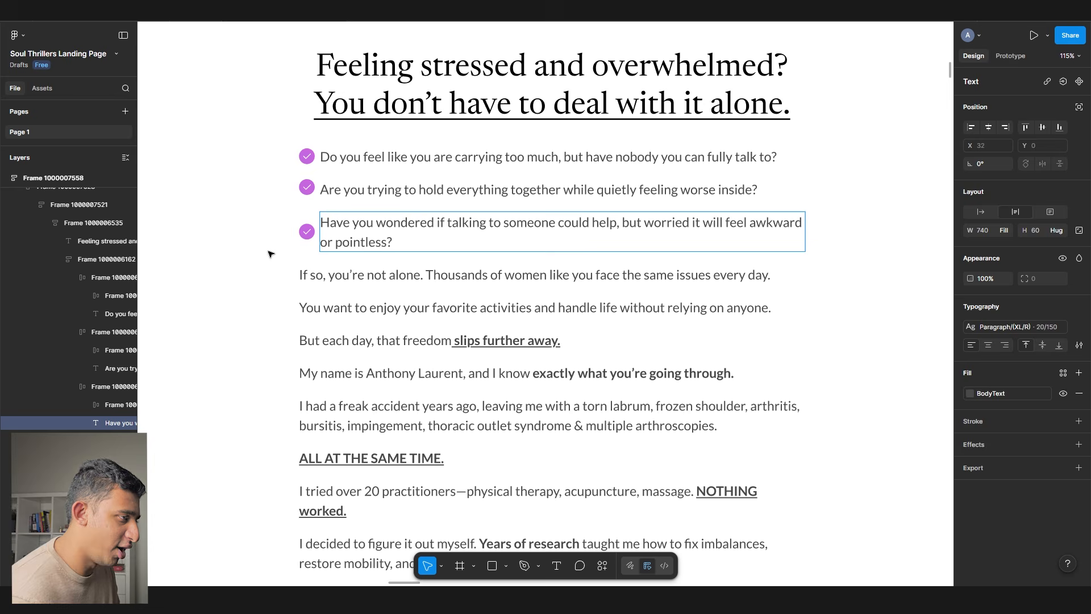
pyautogui.hotkey('alt', 'Tab')
# - Read the opening of the ChatGPT reply, highlighting the lines about looking fine and looping thoughts
pyautogui.moveTo(278, 283); pyautogui.dragTo(464, 281)
pyautogui.moveTo(311, 314); pyautogui.dragTo(537, 311)
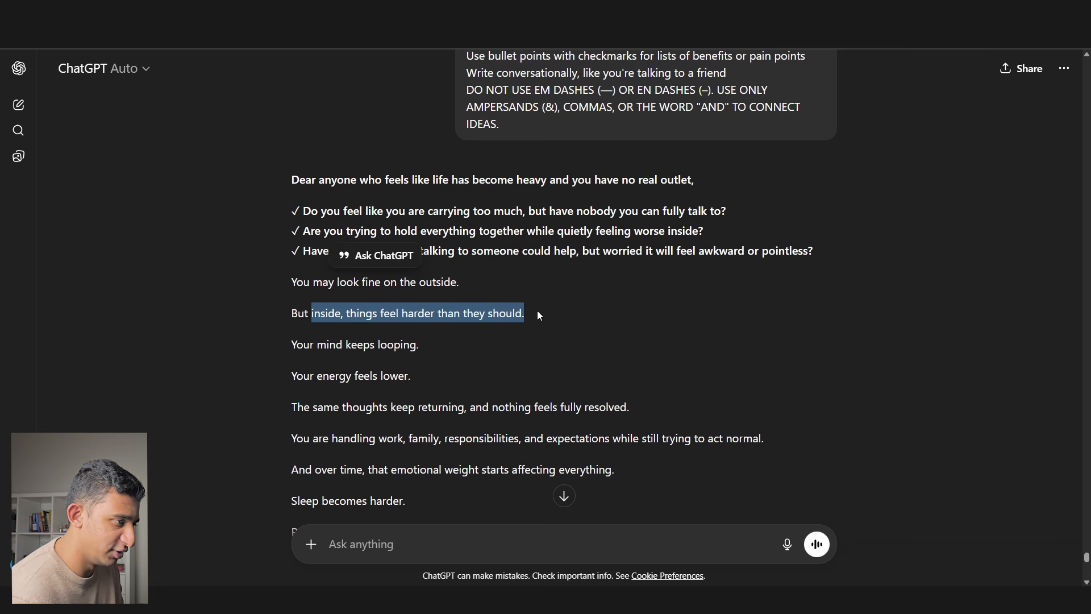
pyautogui.moveTo(364, 347); pyautogui.dragTo(425, 346)
pyautogui.moveTo(346, 377); pyautogui.dragTo(431, 379)
pyautogui.doubleClick(435, 380)
pyautogui.click(325, 415)
pyautogui.moveTo(325, 415); pyautogui.dragTo(629, 410)
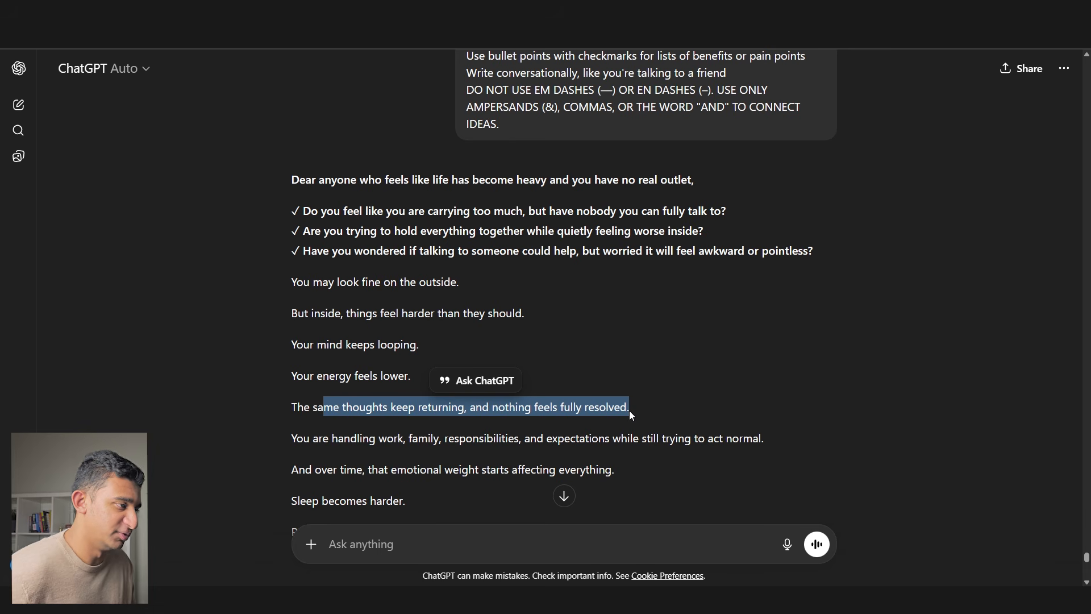
# - Read the rest of the reply, covering work, family, sleep and patience
pyautogui.scroll(-2, 628, 407)
pyautogui.moveTo(323, 325); pyautogui.dragTo(755, 328)
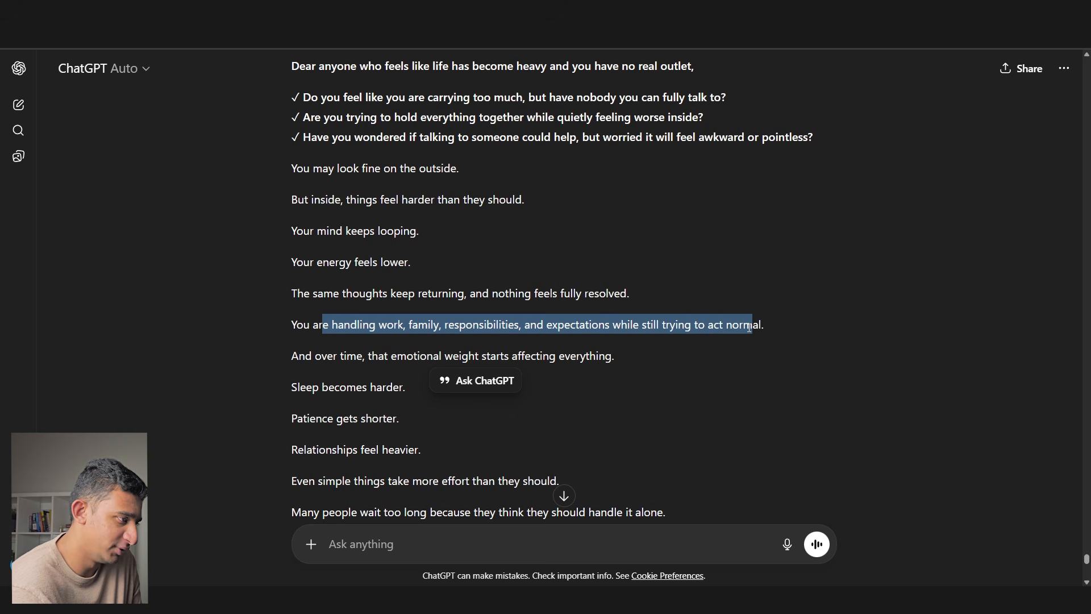
pyautogui.moveTo(328, 388); pyautogui.dragTo(407, 388)
pyautogui.moveTo(292, 418); pyautogui.dragTo(400, 418)
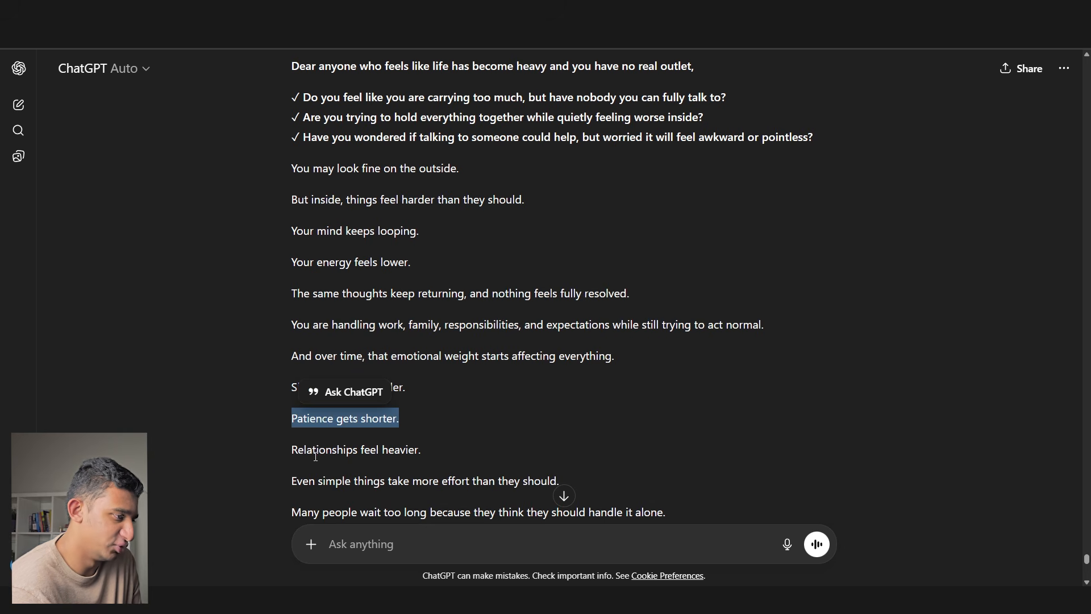
pyautogui.moveTo(293, 449); pyautogui.dragTo(434, 448)
pyautogui.scroll(-2, 436, 441)
pyautogui.scroll(-1, 436, 443)
pyautogui.click(436, 441)
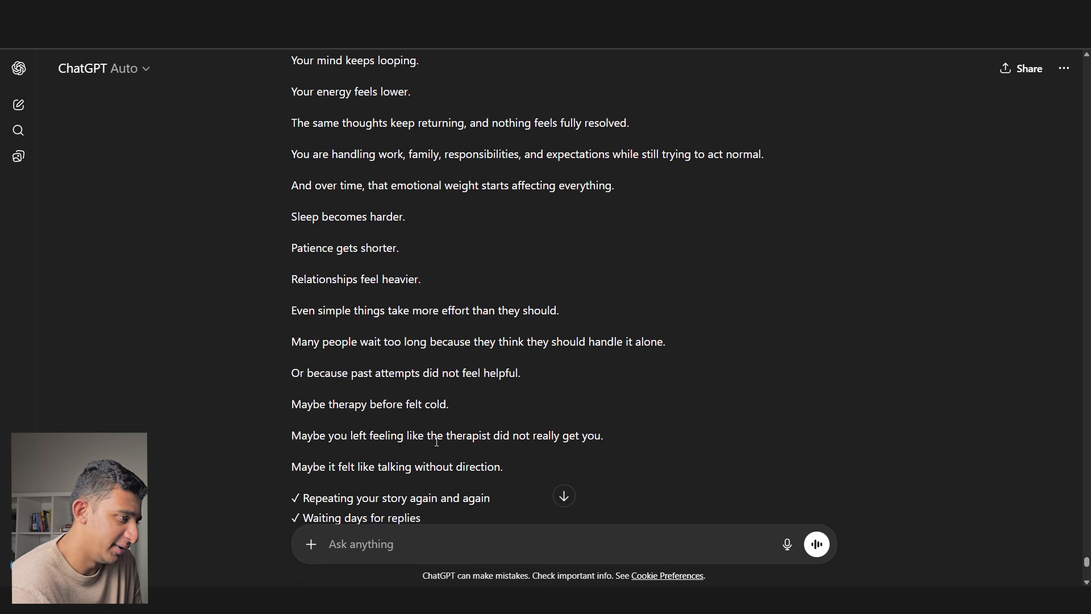
pyautogui.scroll(-2, 422, 436)
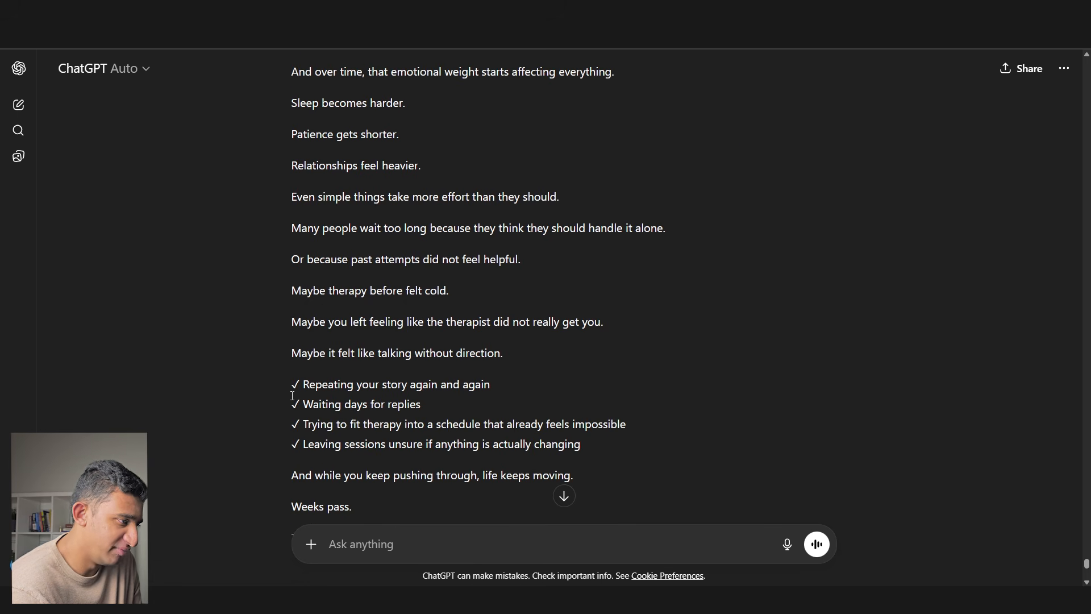
pyautogui.scroll(-8, 311, 375)
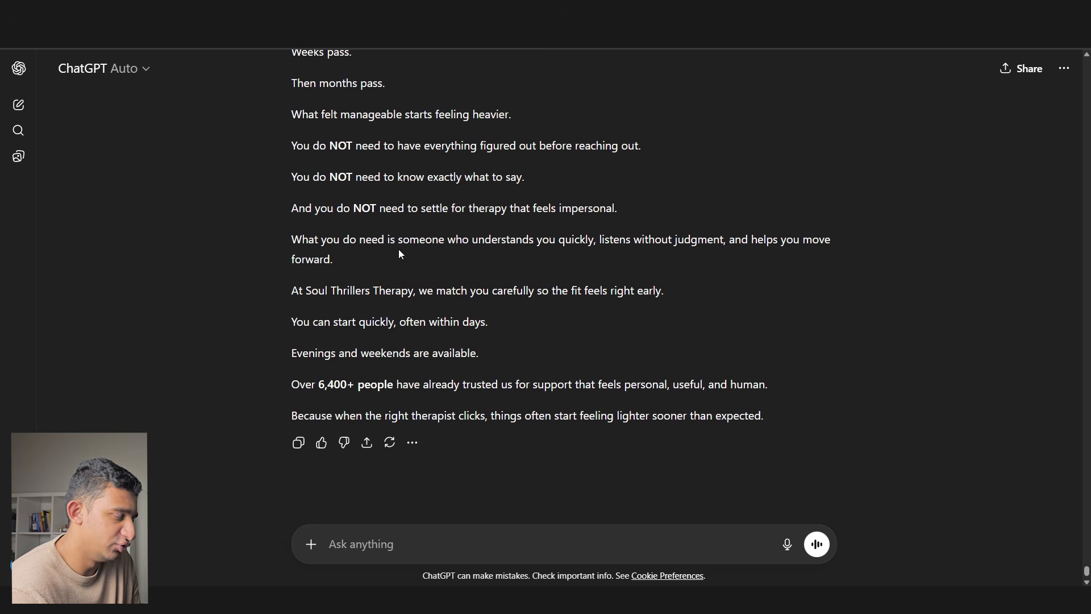
pyautogui.scroll(12, 412, 301)
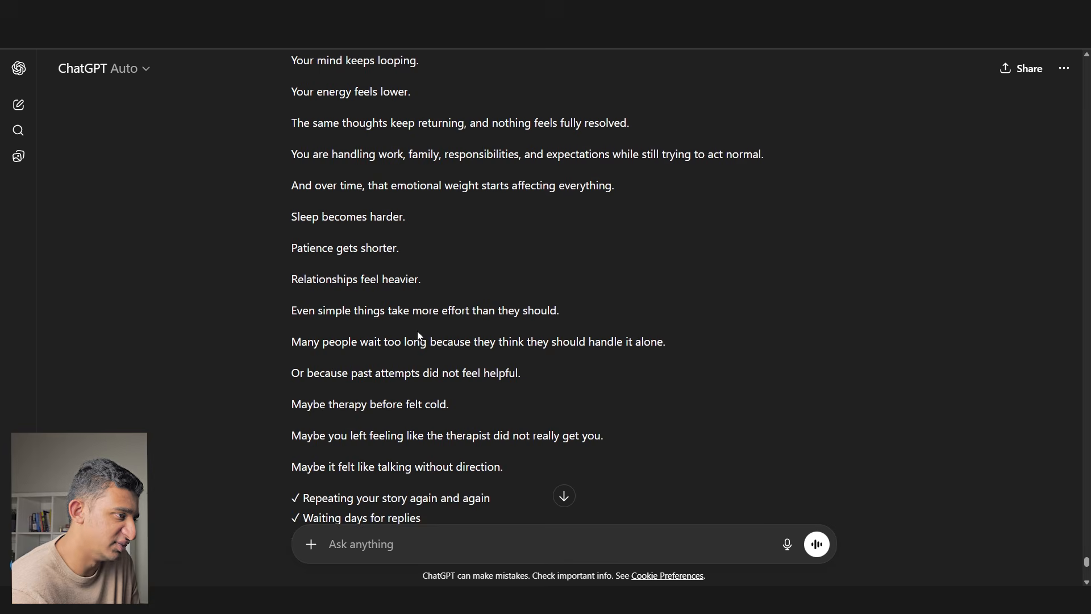
pyautogui.scroll(2, 418, 333)
# - Copy the whole reply from 'Dear anyone' to the last line and return to Figma
pyautogui.moveTo(284, 120); pyautogui.dragTo(613, 455)
pyautogui.scroll(-14, 479, 377)
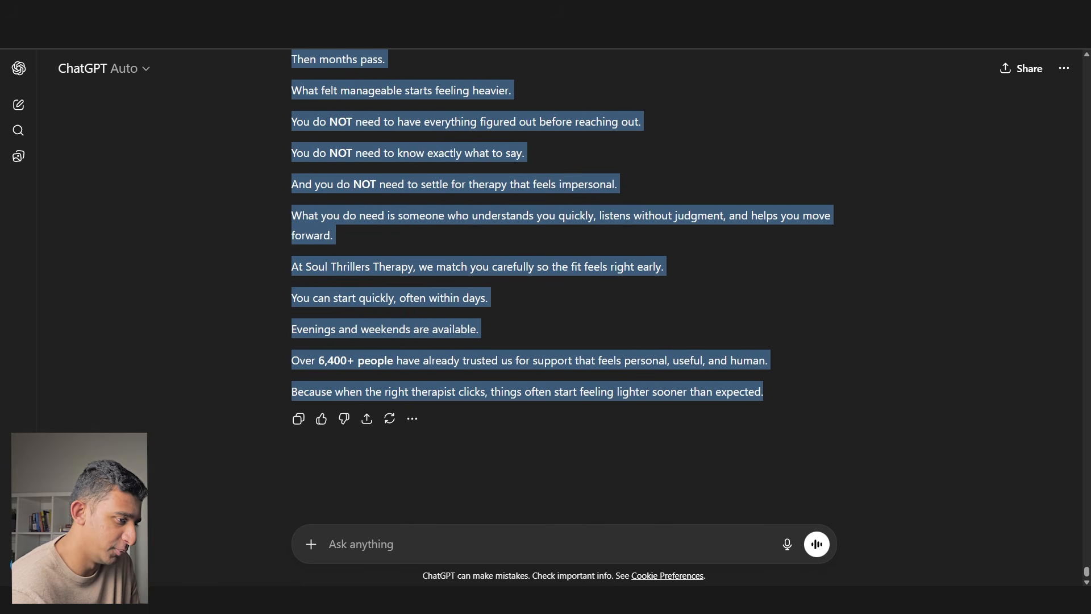
pyautogui.hotkey('alt', 'Tab')
pyautogui.scroll(1, 287, 273)
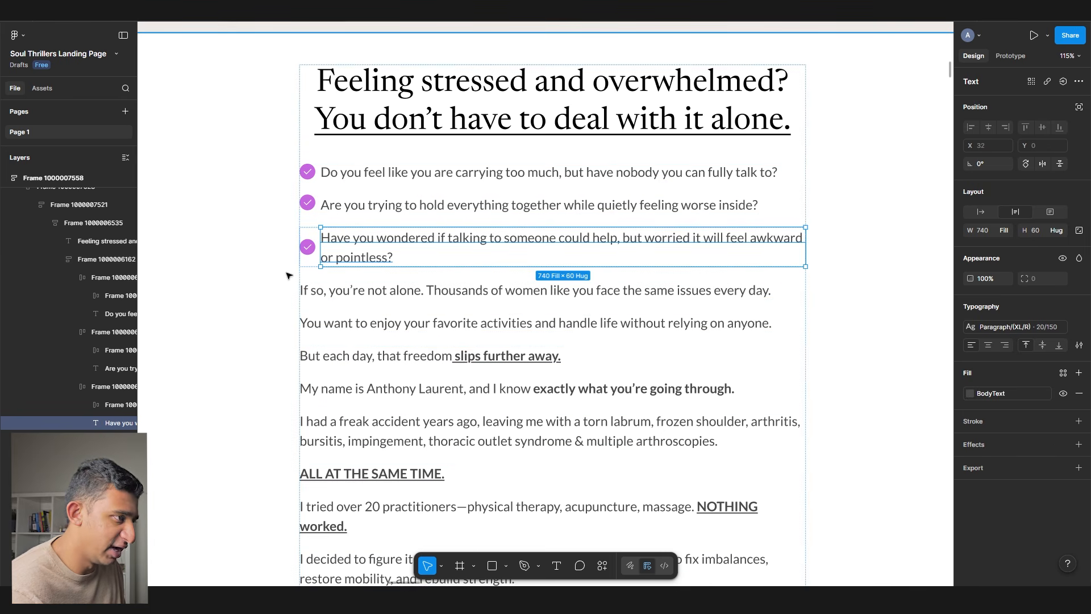
# - Set the Pain point section notes text to font size 32
pyautogui.scroll(2, 413, 160)
pyautogui.doubleClick(415, 172)
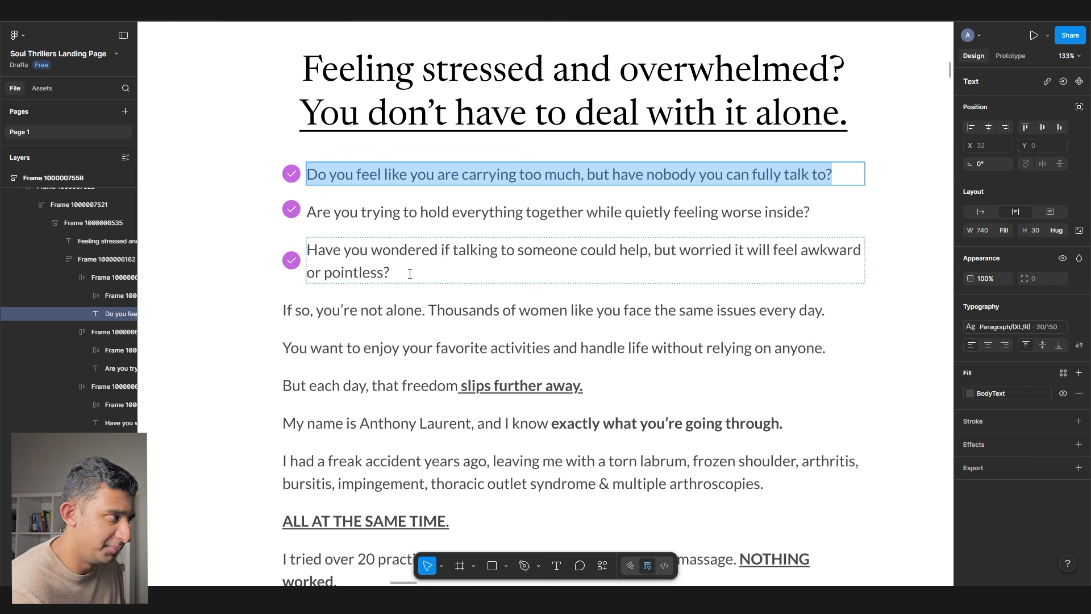
pyautogui.scroll(-2, 360, 230)
pyautogui.scroll(-6, 361, 228)
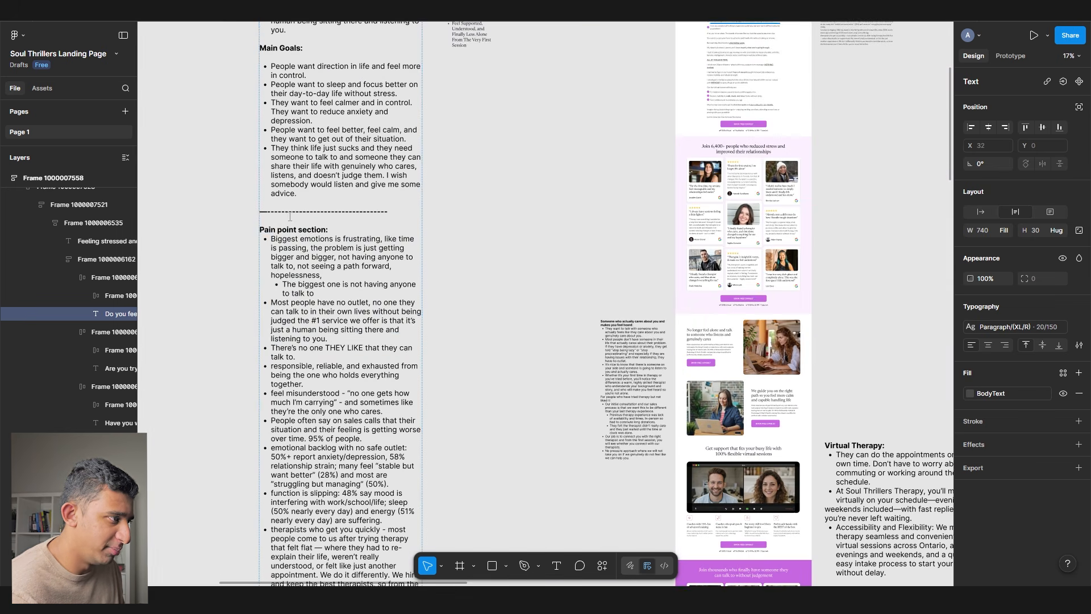
pyautogui.moveTo(260, 229); pyautogui.dragTo(441, 428)
pyautogui.scroll(7, 317, 511)
pyautogui.hscroll(5, 317, 512)
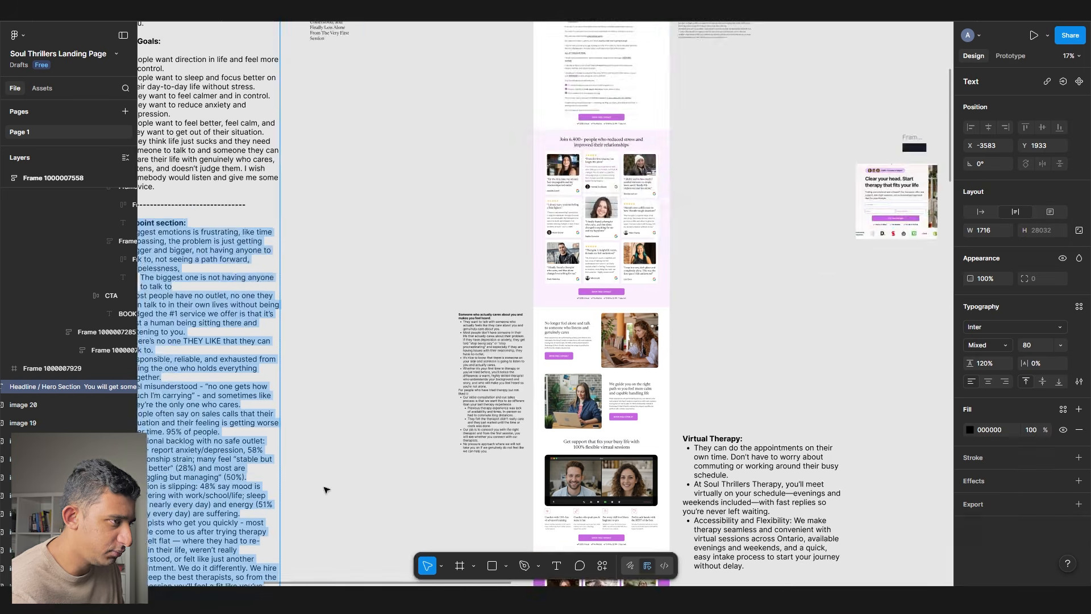
pyautogui.click(613, 268)
pyautogui.click(583, 256)
pyautogui.hotkey('ctrl', 'shift', 'r')
pyautogui.scroll(3, 576, 257)
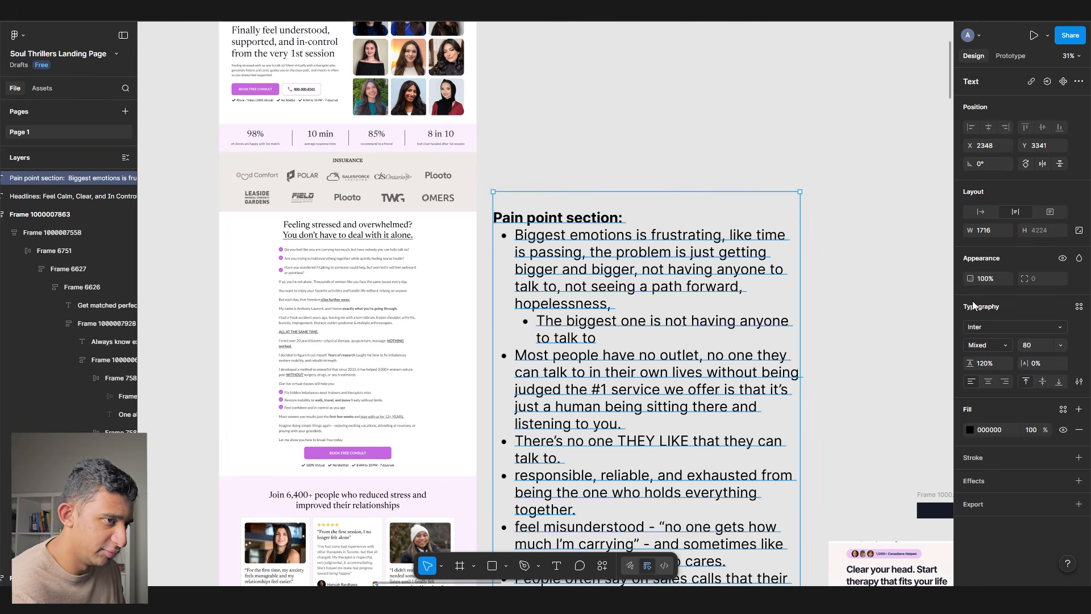
pyautogui.write('32')
pyautogui.press('Tab')
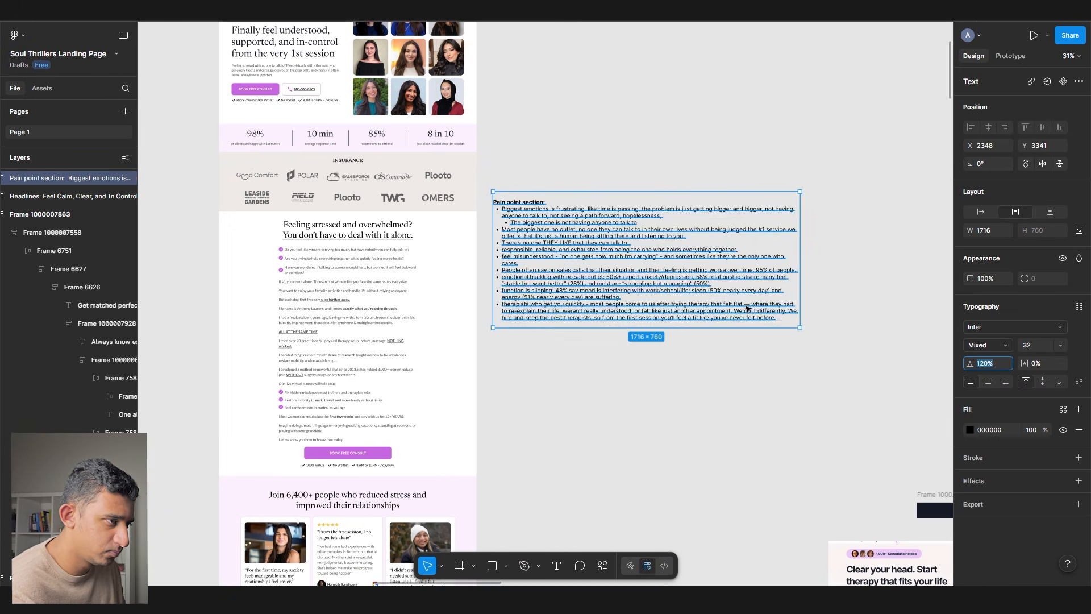
# - Narrow the notes text box to a width of 642
pyautogui.moveTo(801, 295); pyautogui.dragTo(608, 254)
pyautogui.scroll(3, 548, 200)
pyautogui.scroll(6, 547, 205)
pyautogui.doubleClick(546, 239)
pyautogui.click(546, 239)
pyautogui.scroll(-6, 441, 127)
# - Select the first checklist line's text for rewriting
pyautogui.moveTo(480, 308); pyautogui.dragTo(665, 309)
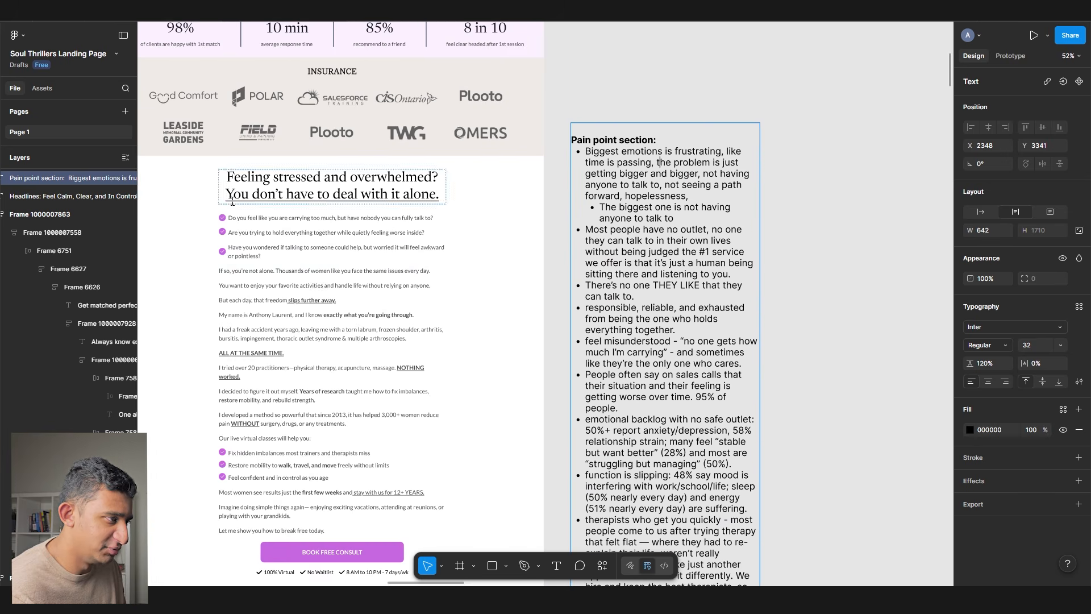
pyautogui.scroll(6, 229, 204)
pyautogui.doubleClick(300, 233)
pyautogui.scroll(-3, 301, 232)
# - Rewrite the first two checklist lines about relationship stress and 'Tired of crippling anxiety or stress?'
pyautogui.write('Are')
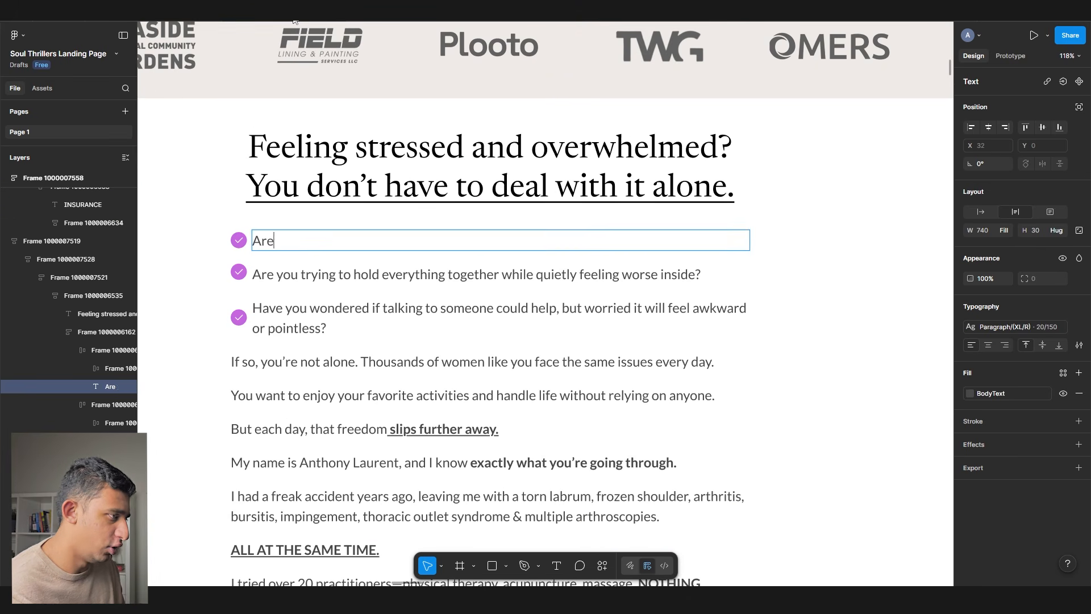
pyautogui.write(' you facing r')
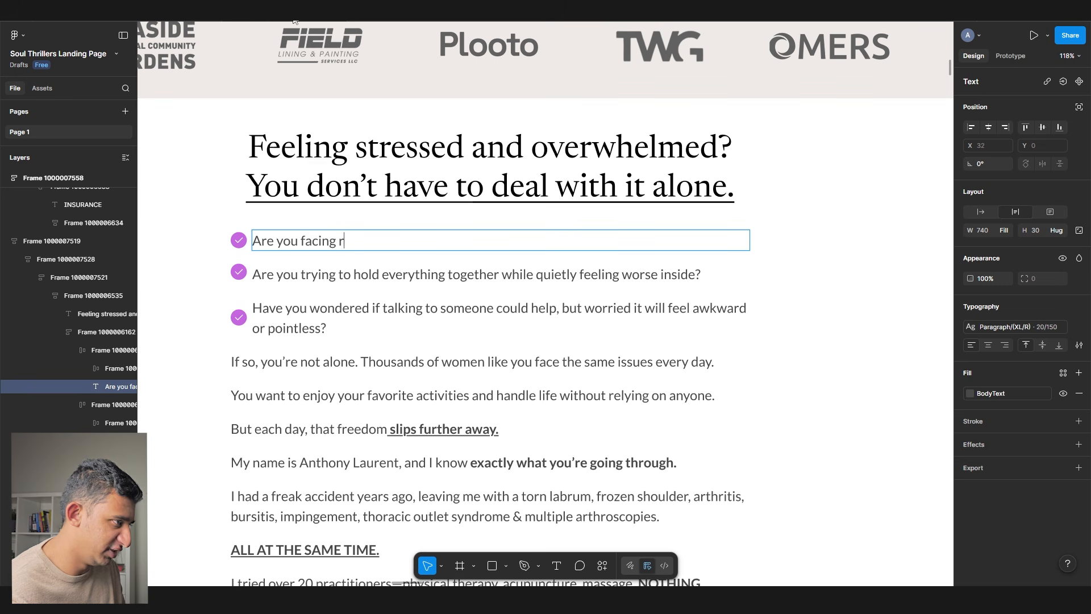
pyautogui.write('elationship stress, co')
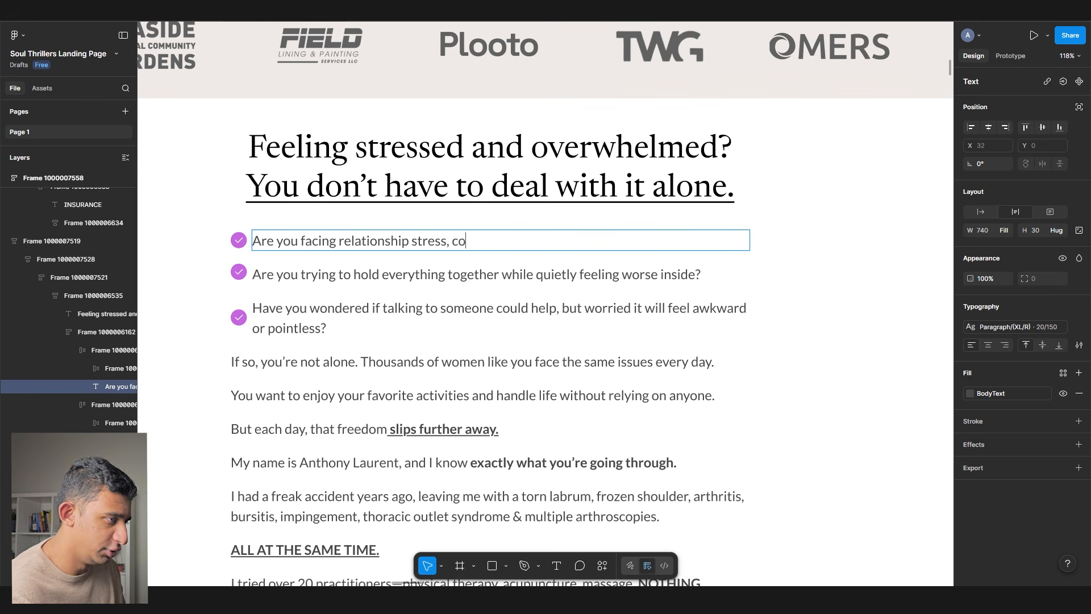
pyautogui.write('nstant fighting, & feeling unheard?')
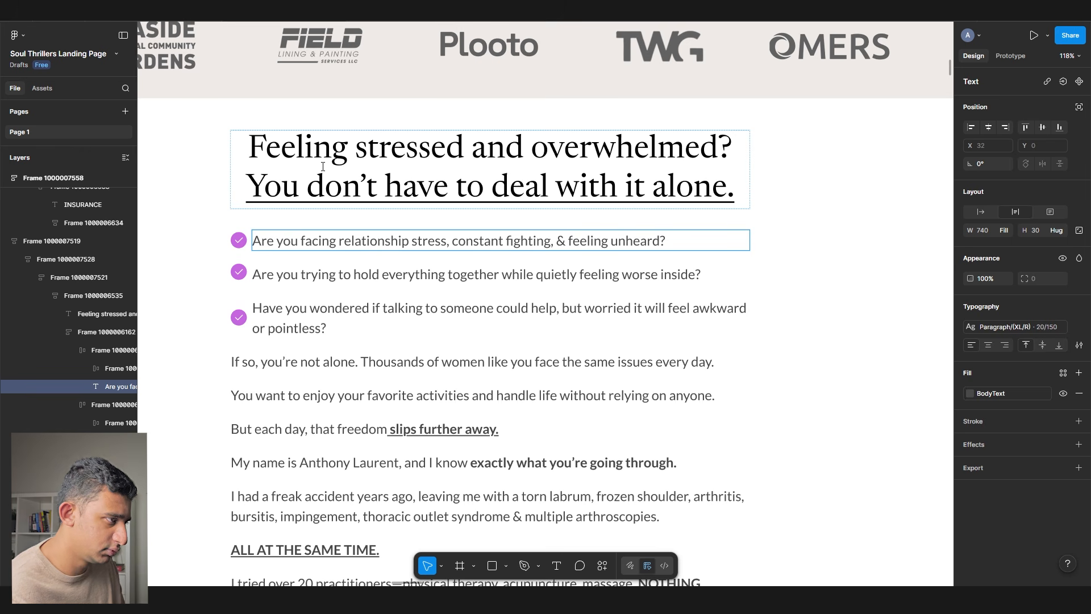
pyautogui.press('Escape')
pyautogui.press('Tab')
pyautogui.press('Return')
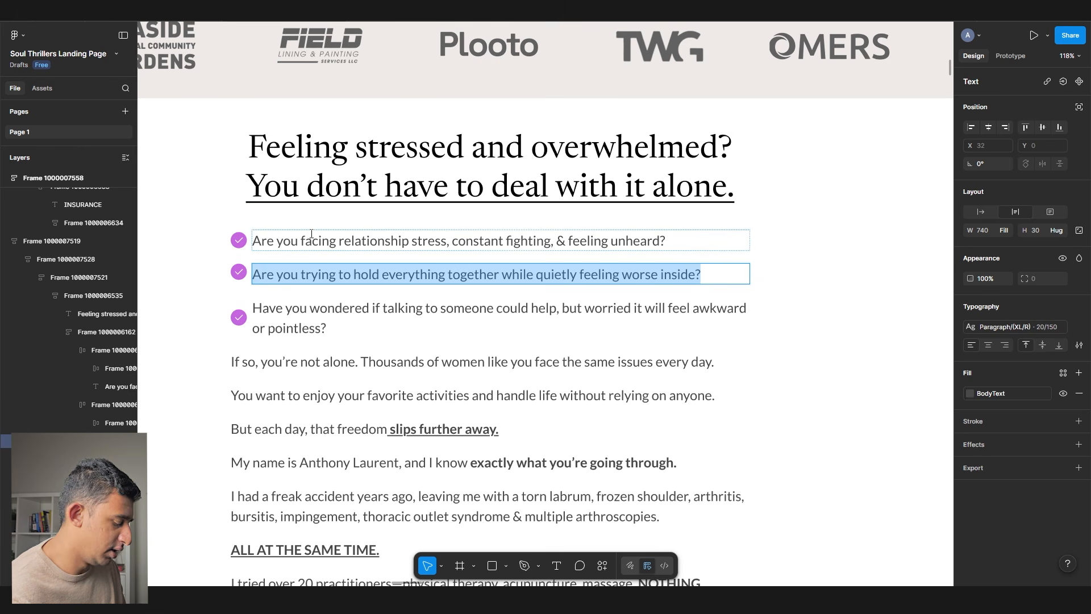
pyautogui.write('Tired of cri')
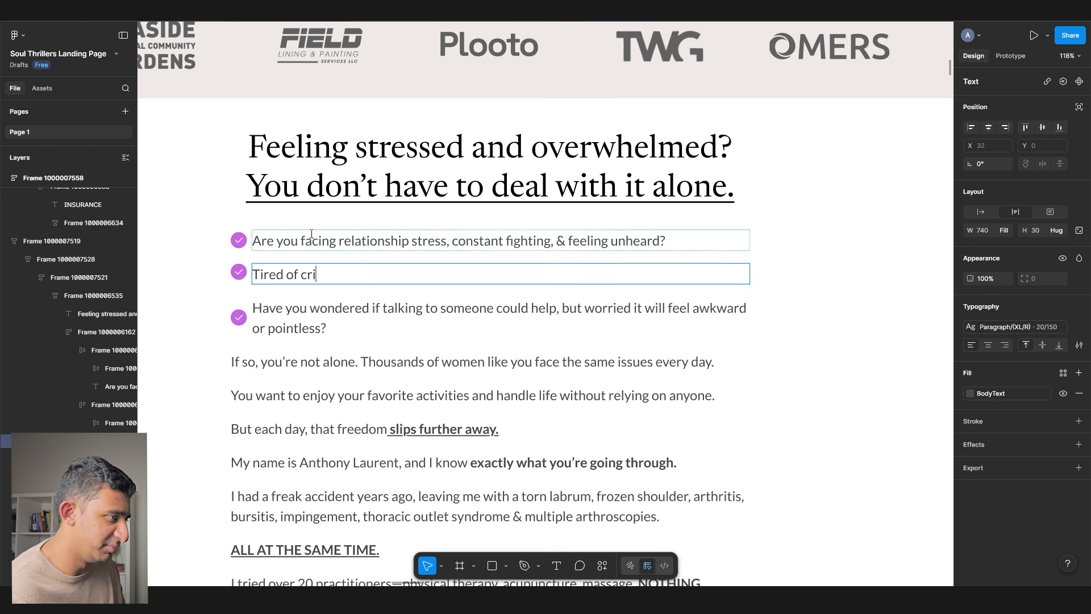
pyautogui.write('ppling anxiety or stress?')
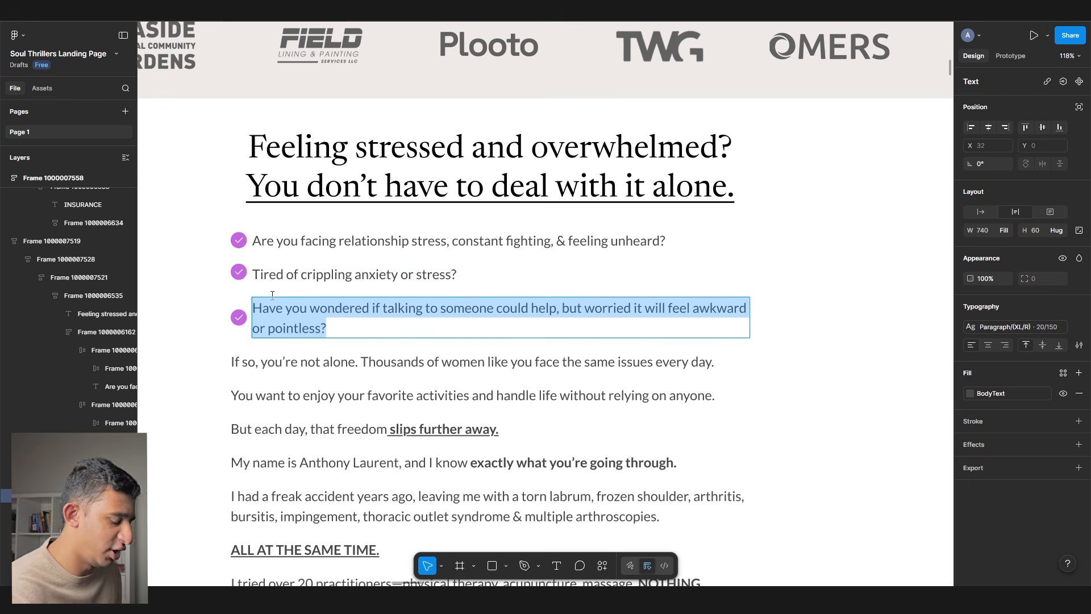
pyautogui.scroll(-3, 272, 295)
# - Rewrite the third checklist line about family conflict, ending with 'feeling unsupported?'
pyautogui.write('St')
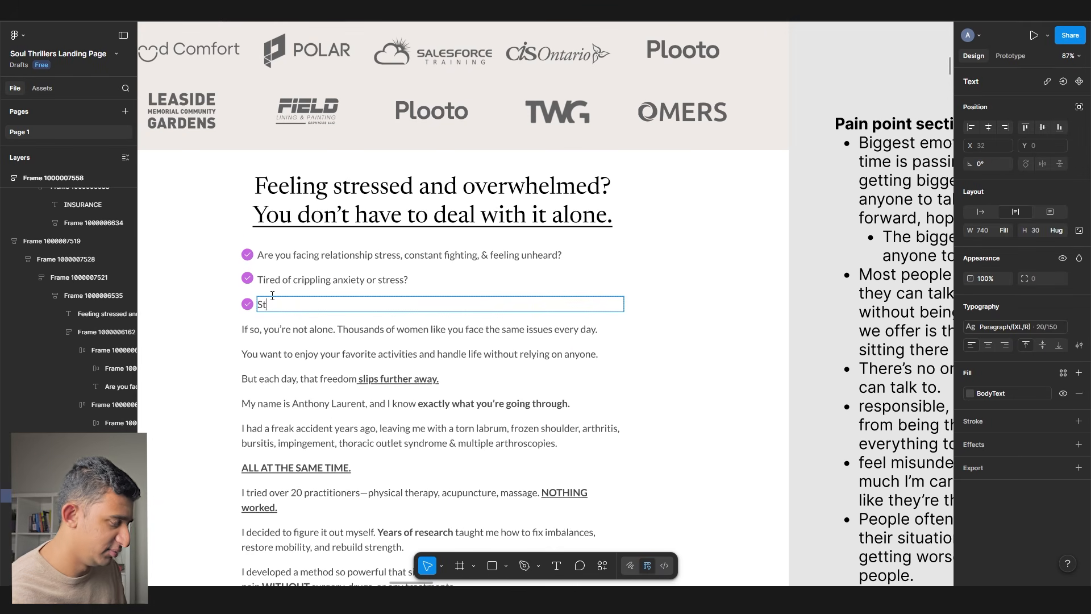
pyautogui.write('ruggling with family conflict')
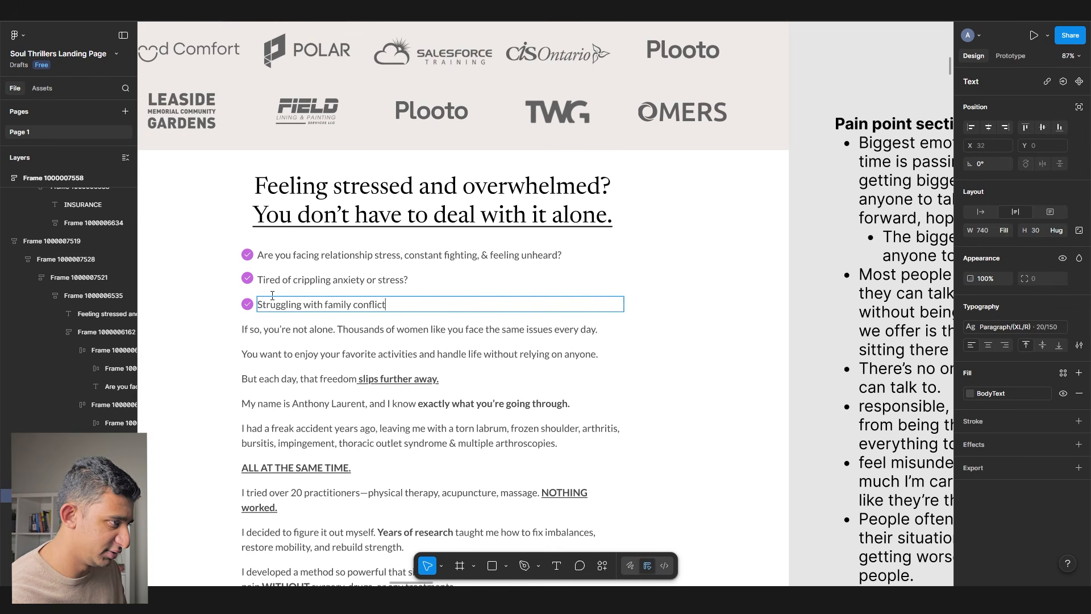
pyautogui.scroll(5, 272, 295)
pyautogui.doubleClick(425, 326)
pyautogui.write('i')
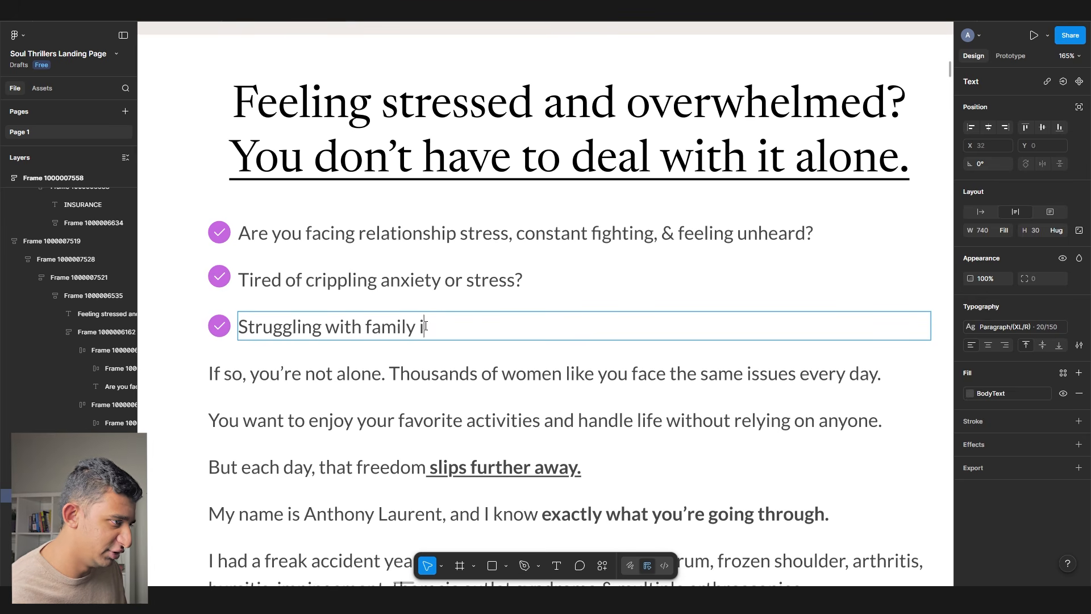
pyautogui.write('ssues foncl')
pyautogui.press('BackSpace')
pyautogui.press('BackSpace')
pyautogui.press('BackSpace')
pyautogui.press('BackSpace')
pyautogui.press('BackSpace')
pyautogui.write('conflict, or')
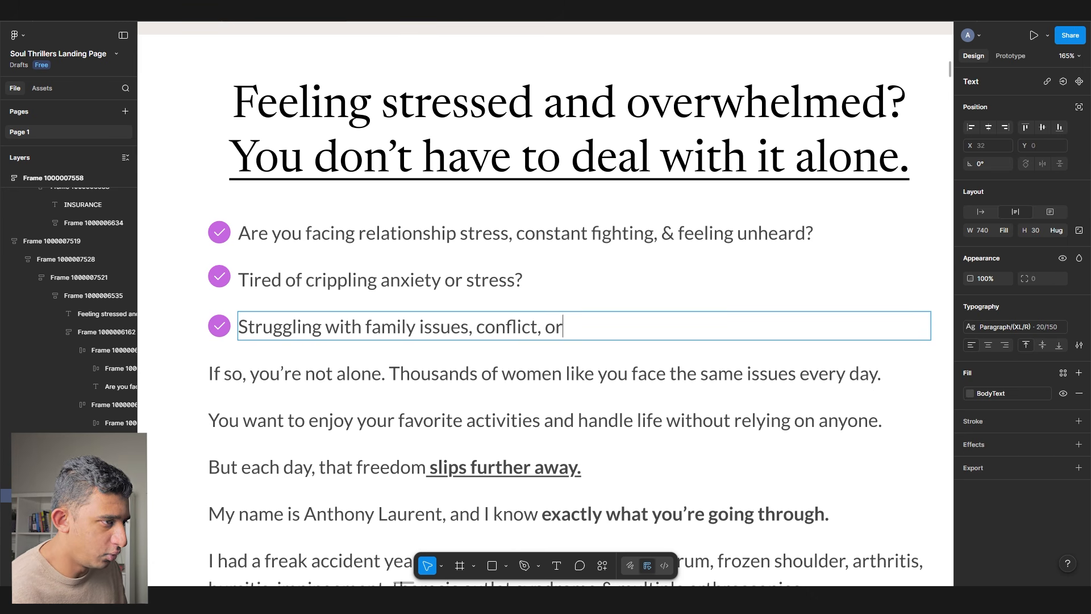
pyautogui.write(' feeling unhearf')
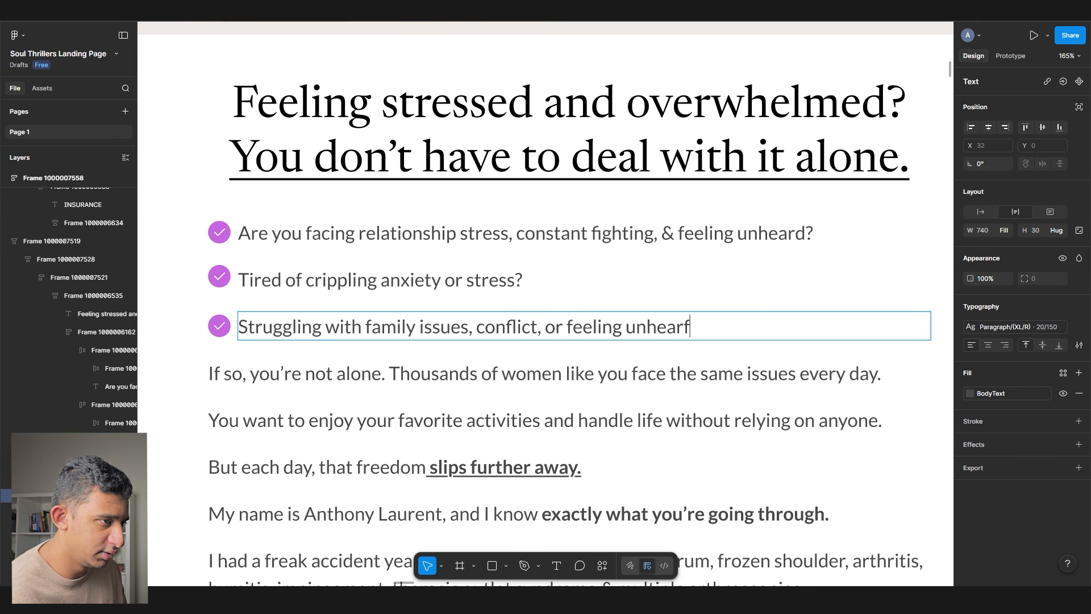
pyautogui.press('BackSpace')
pyautogui.write('d')
pyautogui.doubleClick(648, 323)
pyautogui.write('unsupportedf')
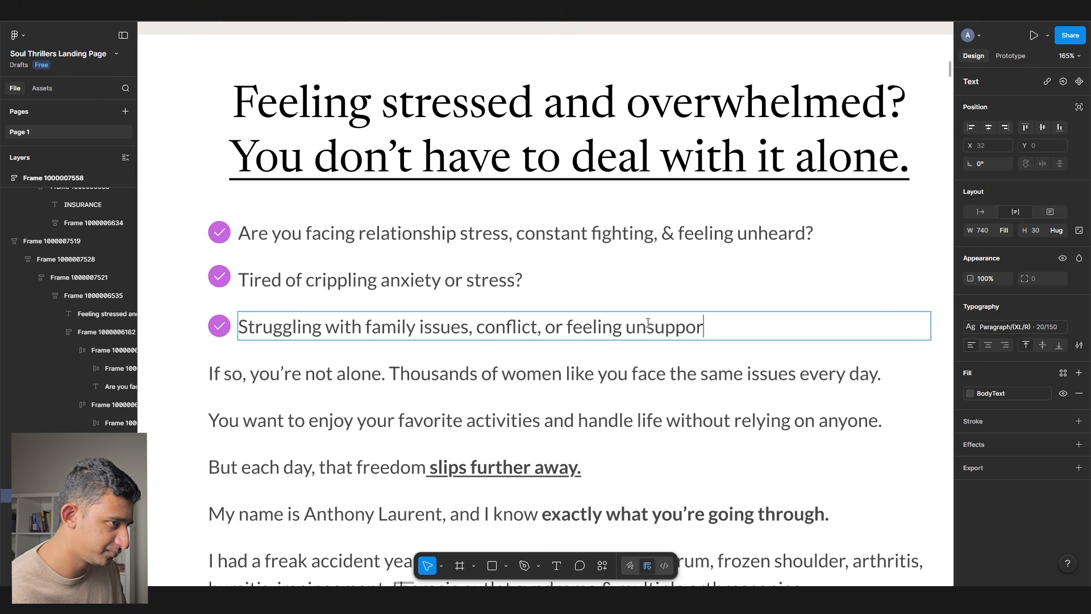
pyautogui.press('BackSpace')
pyautogui.write('?')
pyautogui.press('Escape')
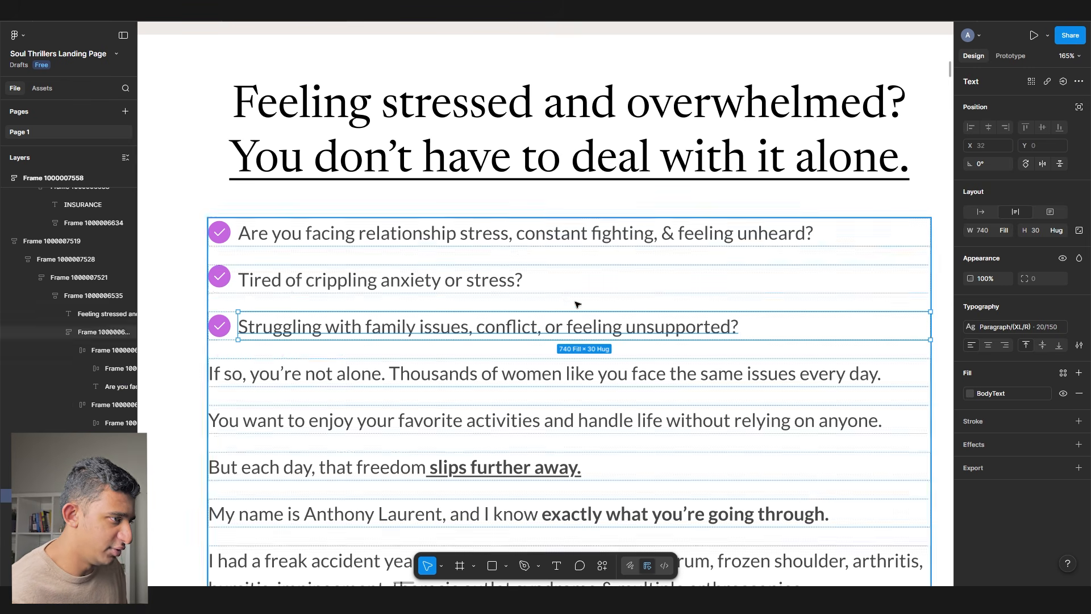
# - Duplicate the third checklist row to create a fourth row
pyautogui.click(511, 287)
pyautogui.click(468, 328)
pyautogui.hotkey('ctrl', 'd')
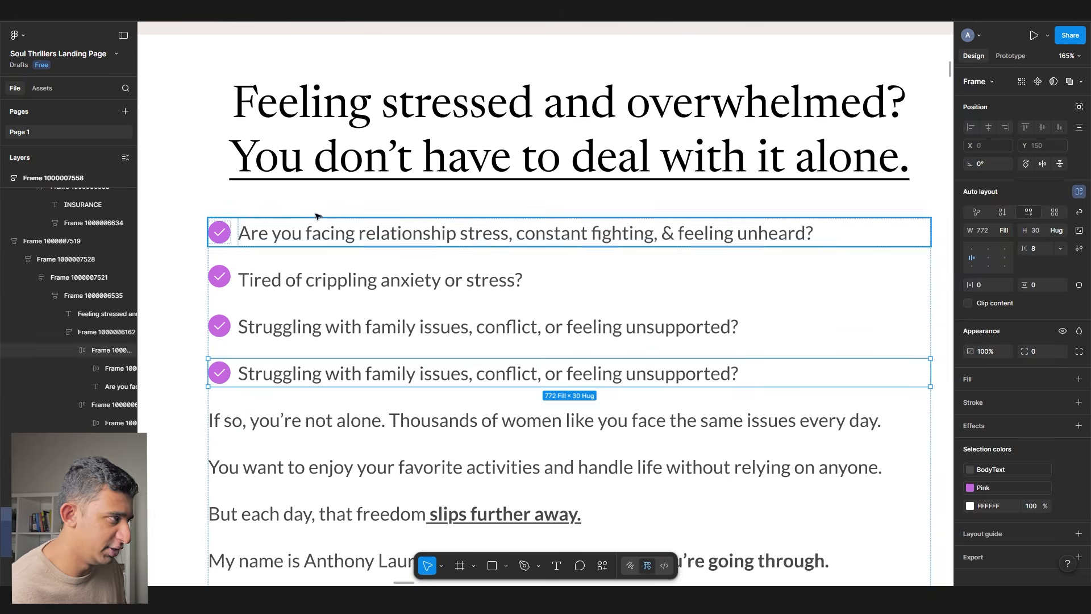
# - Make the sales-calls bullet in the pain point notes bold
pyautogui.scroll(-5, 414, 374)
pyautogui.doubleClick(414, 373)
pyautogui.hscroll(3, 414, 373)
pyautogui.scroll(-3, 414, 373)
pyautogui.scroll(2, 575, 270)
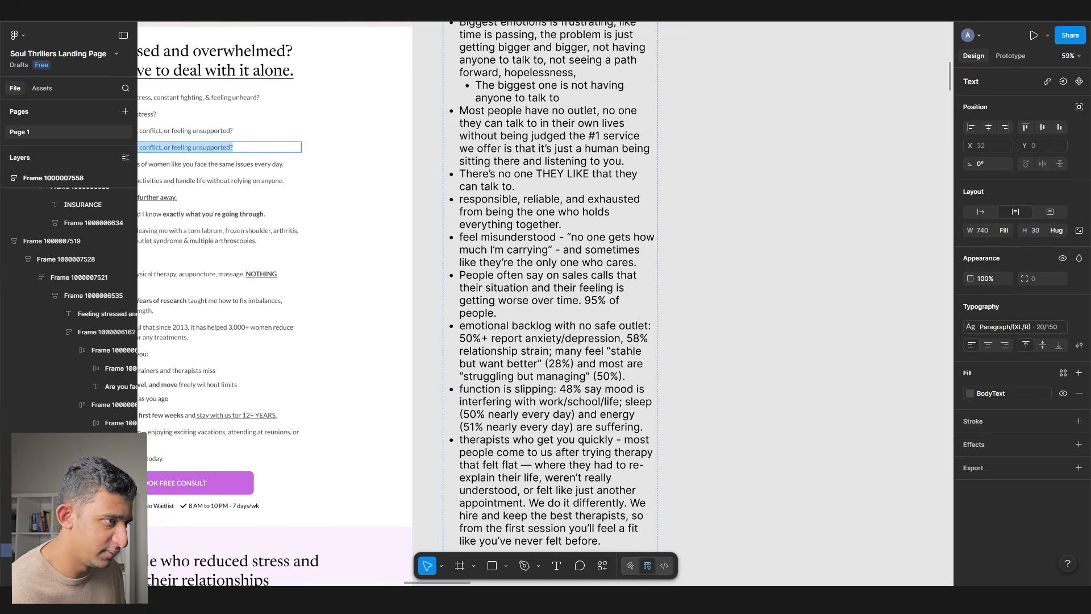
pyautogui.scroll(-1, 632, 349)
pyautogui.scroll(2, 630, 349)
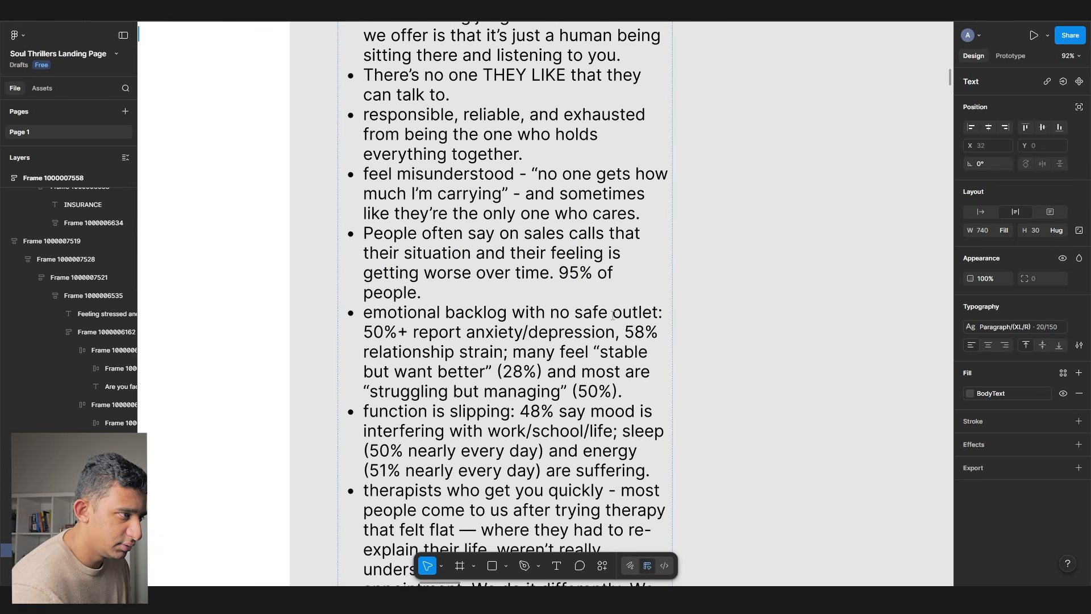
pyautogui.moveTo(427, 292); pyautogui.dragTo(520, 296)
pyautogui.hotkey('ctrl', 'b')
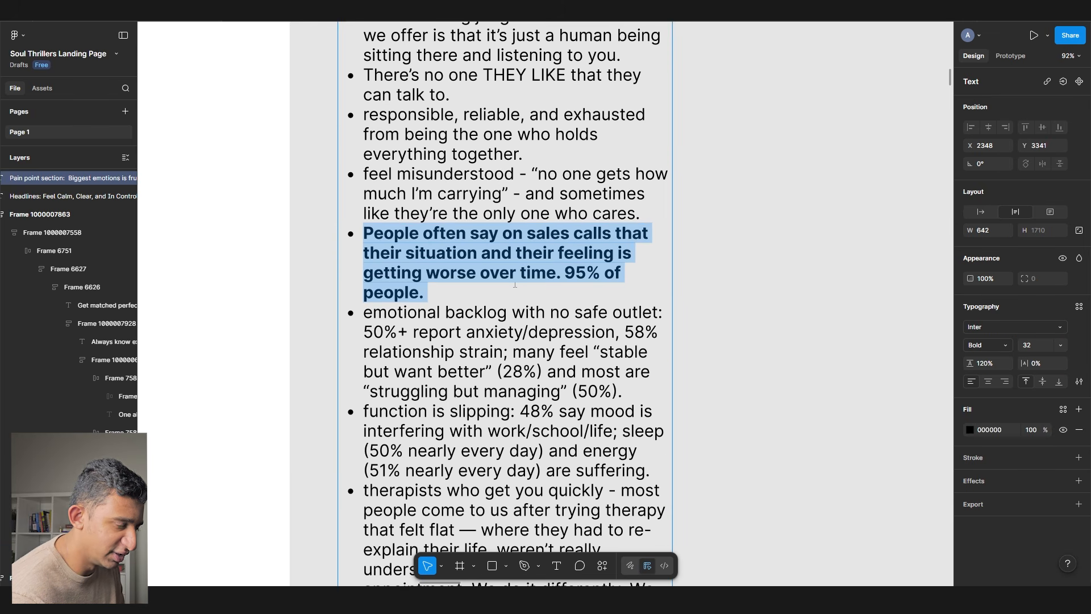
# - Change the fourth checklist line to 'Feel like things keep getting worse every day, with no way out?'
pyautogui.moveTo(223, 271); pyautogui.dragTo(701, 370)
pyautogui.scroll(-3, 701, 370)
pyautogui.scroll(3, 534, 242)
pyautogui.scroll(2, 390, 221)
pyautogui.doubleClick(381, 211)
pyautogui.write('Feel like things')
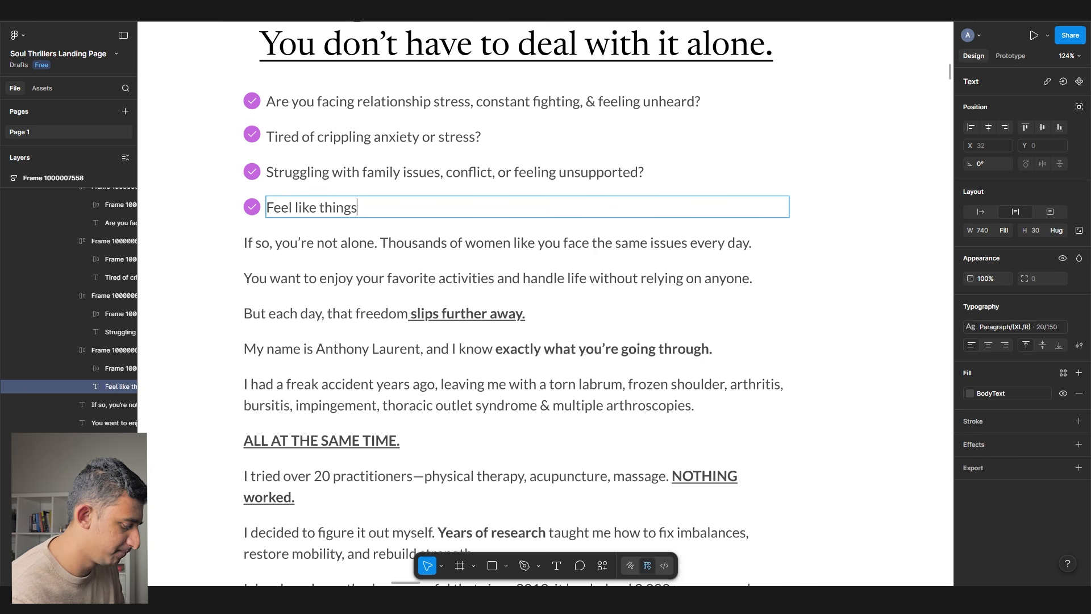
pyautogui.write(' keep getting worse every day with no way out?')
pyautogui.doubleClick(374, 208)
pyautogui.press('Escape')
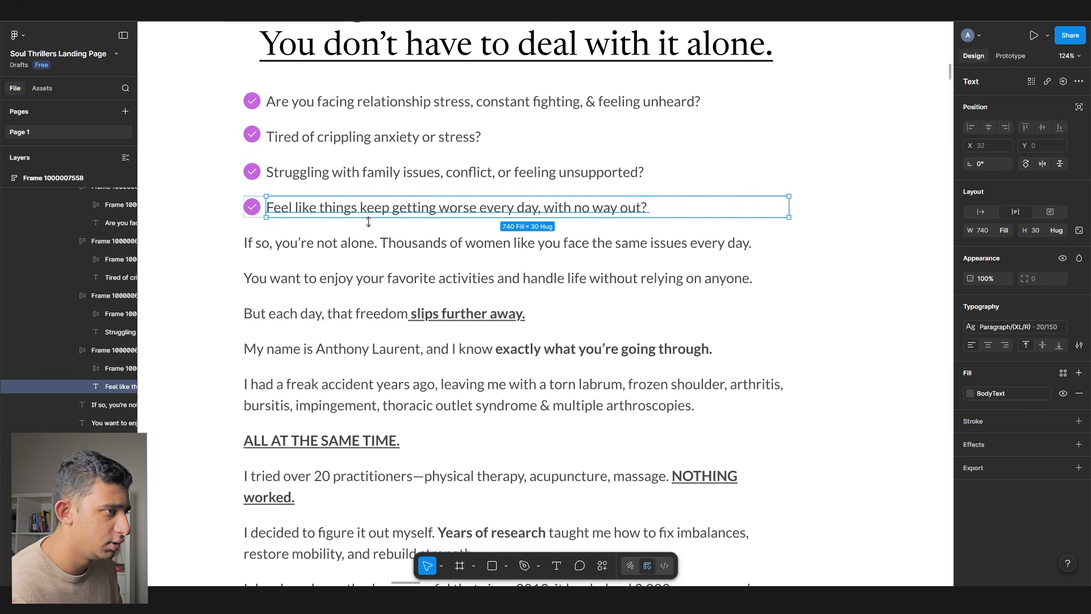
# - Select all four checklist rows together
pyautogui.click(394, 327)
pyautogui.doubleClick(295, 168)
pyautogui.keyDown('shift'); pyautogui.click(301, 137); pyautogui.keyUp('shift')
pyautogui.keyDown('shift'); pyautogui.click(302, 101); pyautogui.keyUp('shift')
pyautogui.keyDown('shift'); pyautogui.click(311, 207); pyautogui.keyUp('shift')
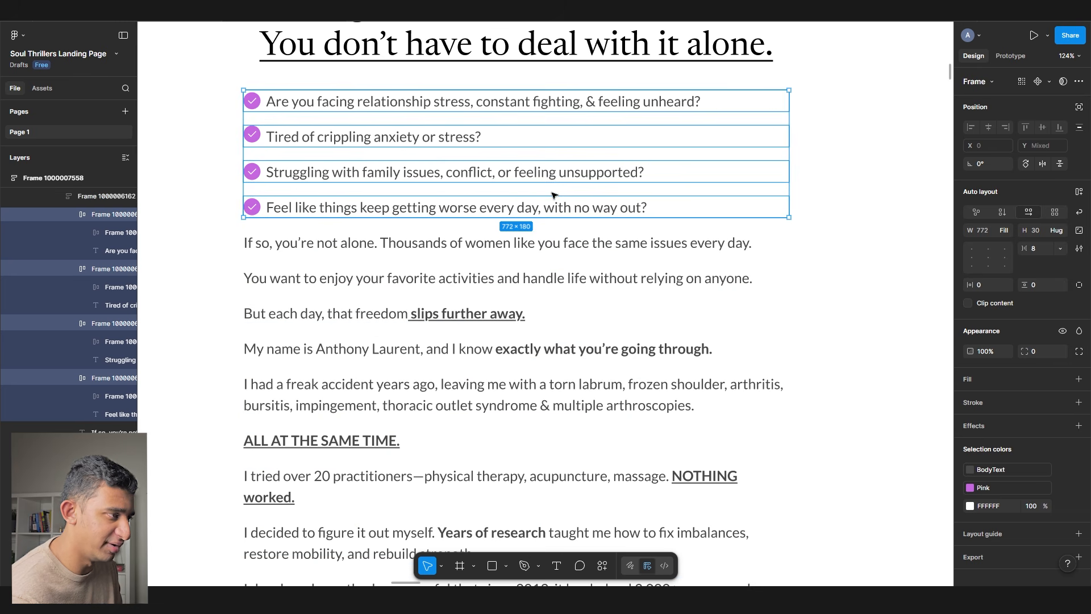
# - Delete the old story paragraphs below the checklist
pyautogui.click(418, 287)
pyautogui.keyDown('shift'); pyautogui.click(351, 328); pyautogui.keyUp('shift')
pyautogui.hotkey('ctrl', 'z')
pyautogui.keyDown('shift'); pyautogui.click(345, 317); pyautogui.keyUp('shift')
pyautogui.keyDown('shift'); pyautogui.click(334, 350); pyautogui.keyUp('shift')
pyautogui.keyDown('shift'); pyautogui.click(321, 387); pyautogui.keyUp('shift')
pyautogui.press('Delete')
pyautogui.click(318, 376)
pyautogui.keyDown('shift'); pyautogui.click(321, 317); pyautogui.keyUp('shift')
pyautogui.keyDown('shift'); pyautogui.click(323, 279); pyautogui.keyUp('shift')
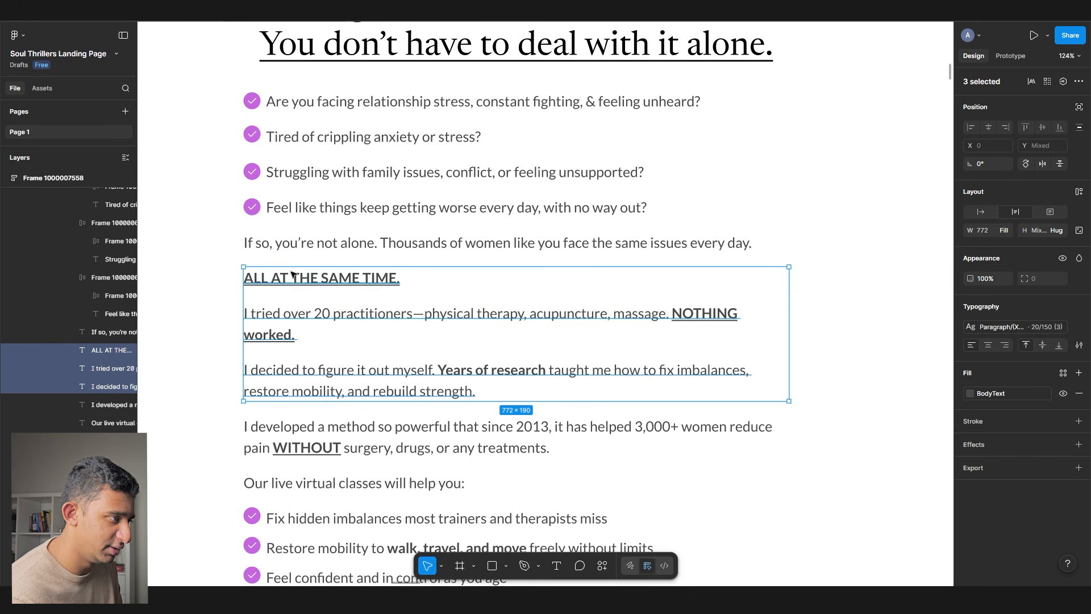
pyautogui.keyDown('shift'); pyautogui.click(331, 427); pyautogui.keyUp('shift')
pyautogui.press('Delete')
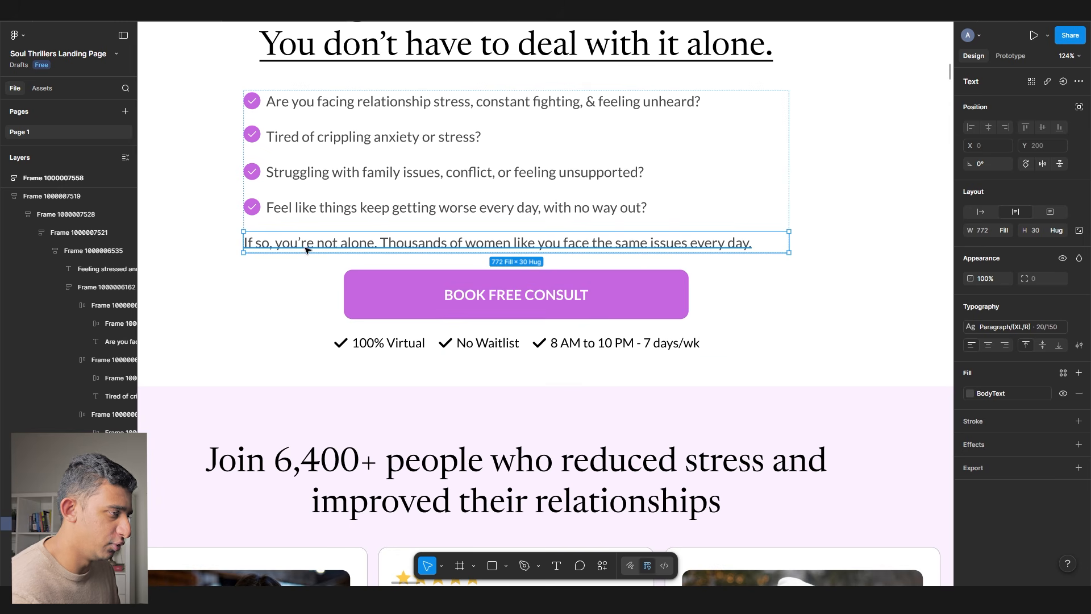
# - Replace the 'If so' line with 'Whatever you're facing, you're not alone.'
pyautogui.doubleClick(431, 246)
pyautogui.moveTo(348, 244); pyautogui.dragTo(329, 261)
pyautogui.click(330, 261)
pyautogui.doubleClick(328, 246)
pyautogui.write('Whatever y')
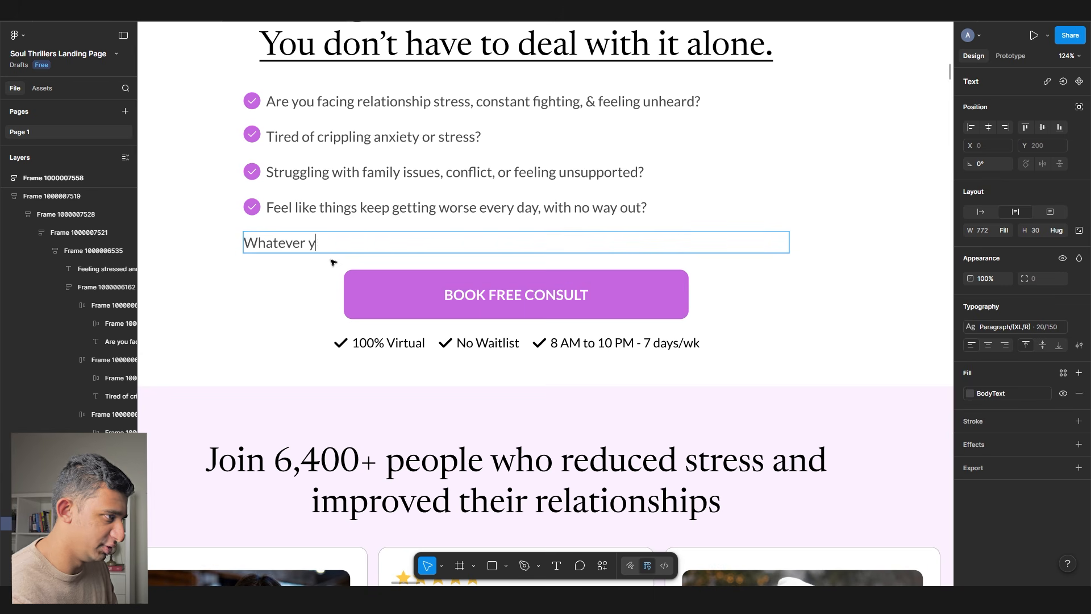
pyautogui.write('ou’re facing, you’re not alone.')
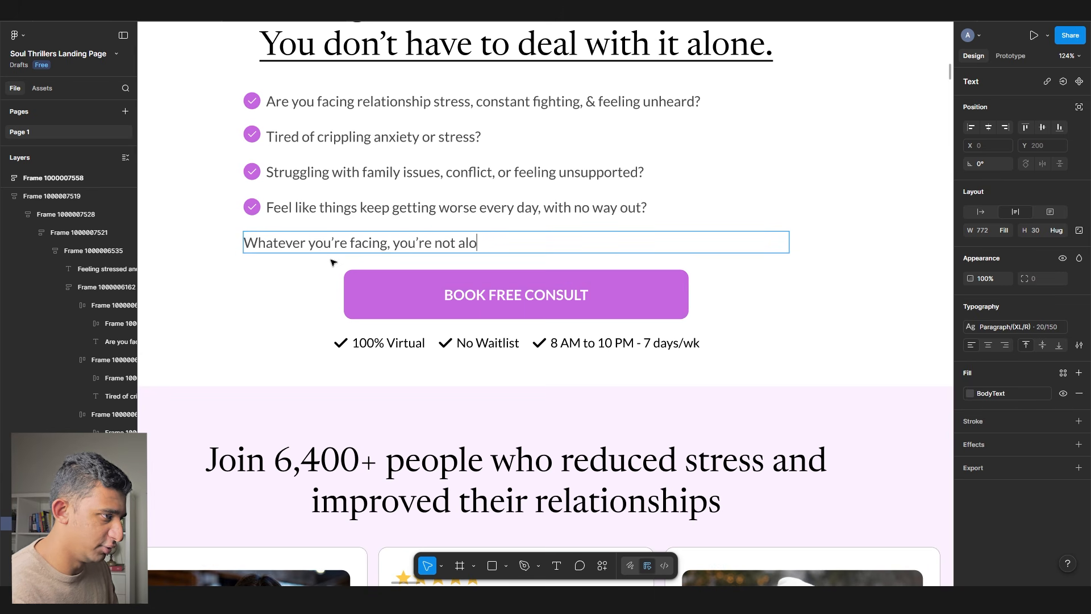
pyautogui.press('Escape')
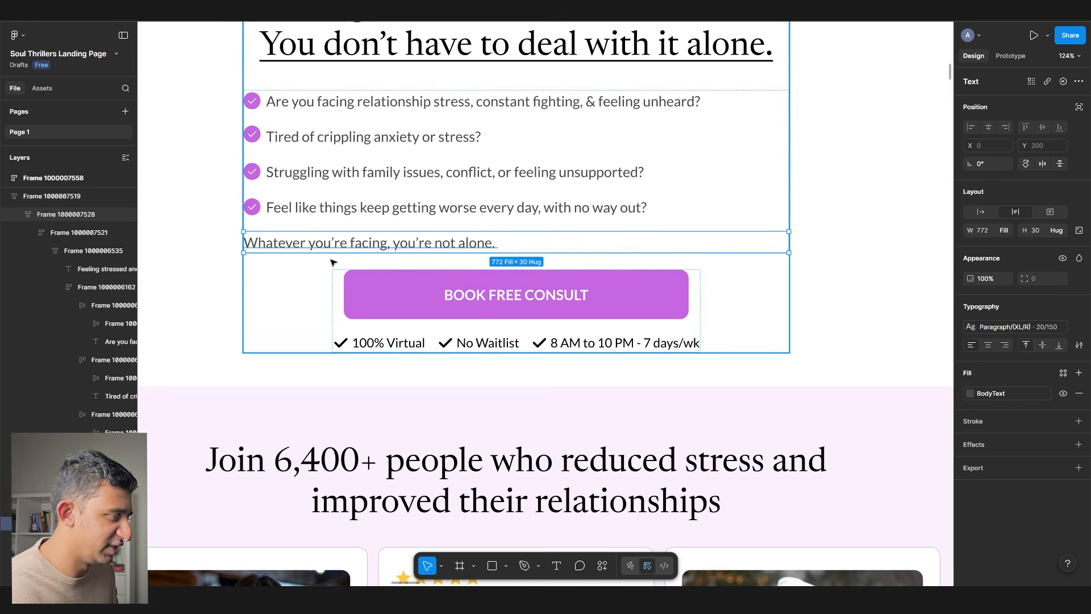
# - Duplicate the not-alone line, reword the copy to 'And it's not your fault.', and duplicate it again
pyautogui.click(404, 192)
pyautogui.doubleClick(390, 208)
pyautogui.click(342, 247)
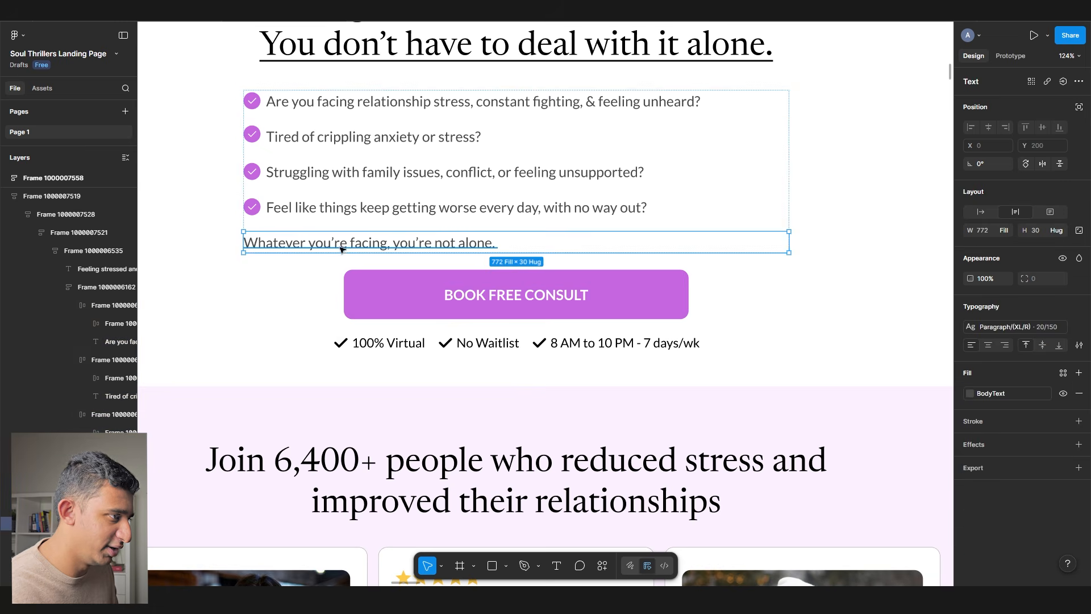
pyautogui.hotkey('ctrl', 'd')
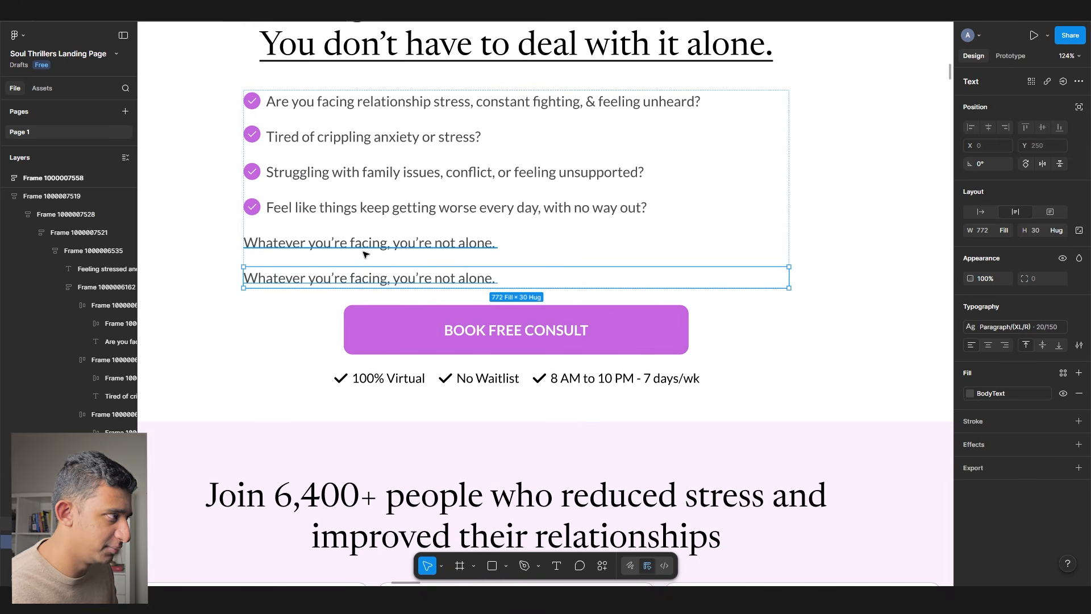
pyautogui.doubleClick(317, 279)
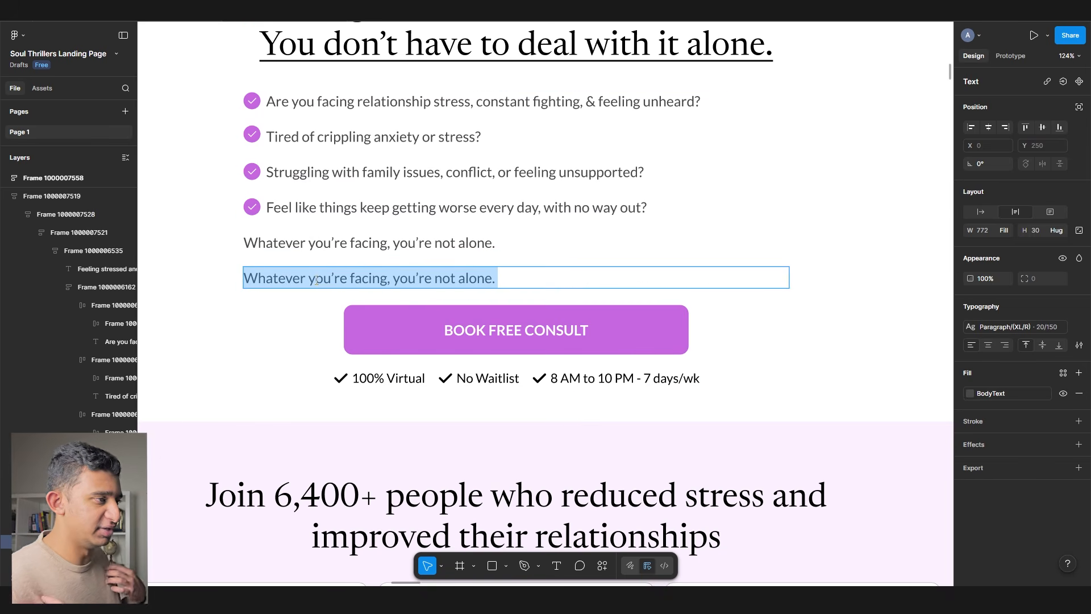
pyautogui.write('A')
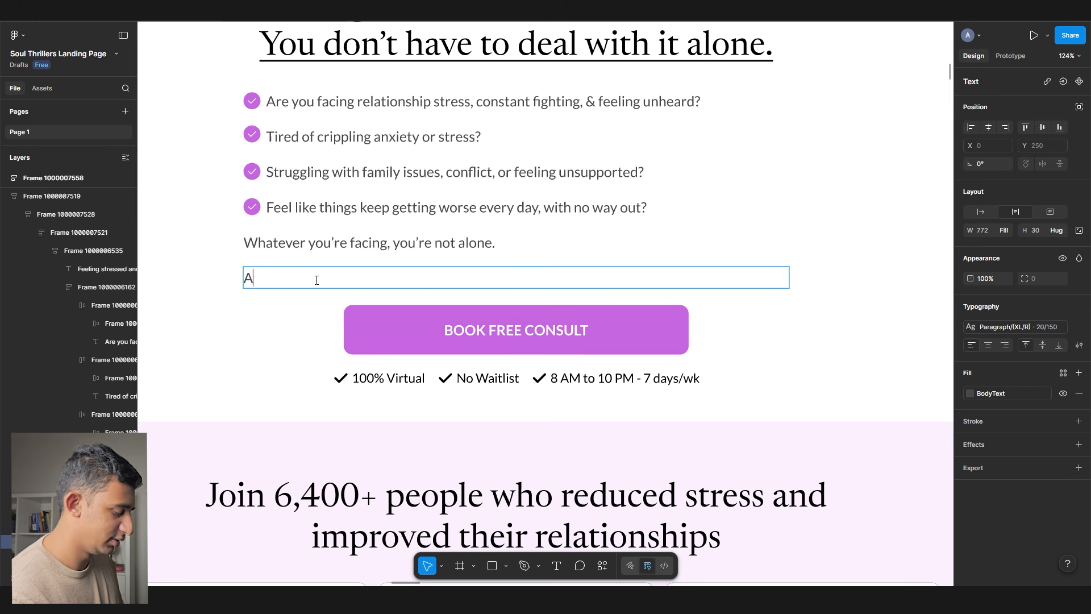
pyautogui.write("nd it's not your fault.")
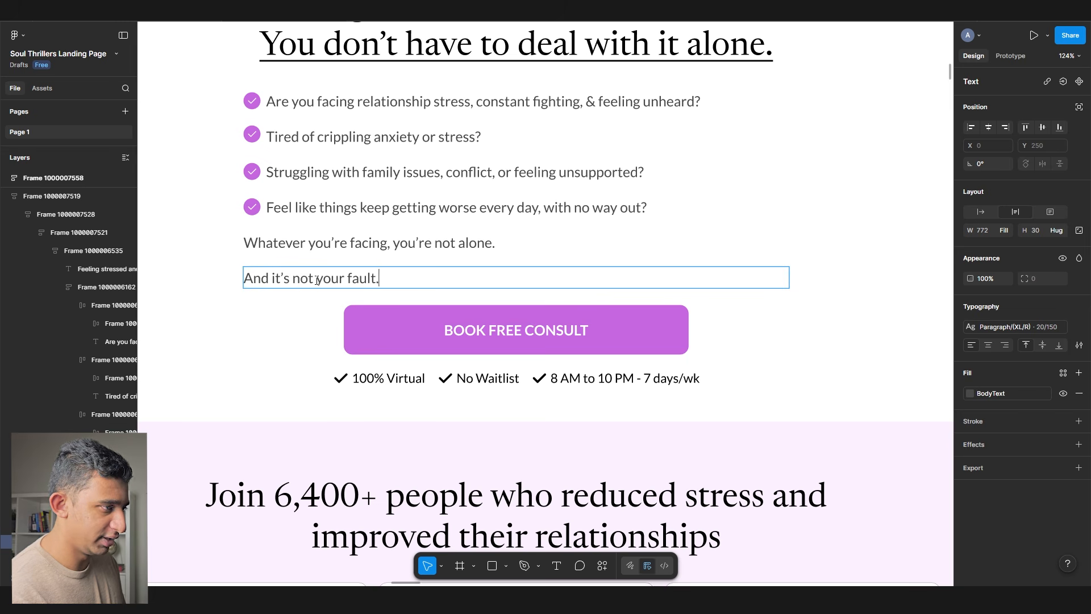
pyautogui.press('Escape')
pyautogui.hotkey('ctrl', 'd')
pyautogui.press('Return')
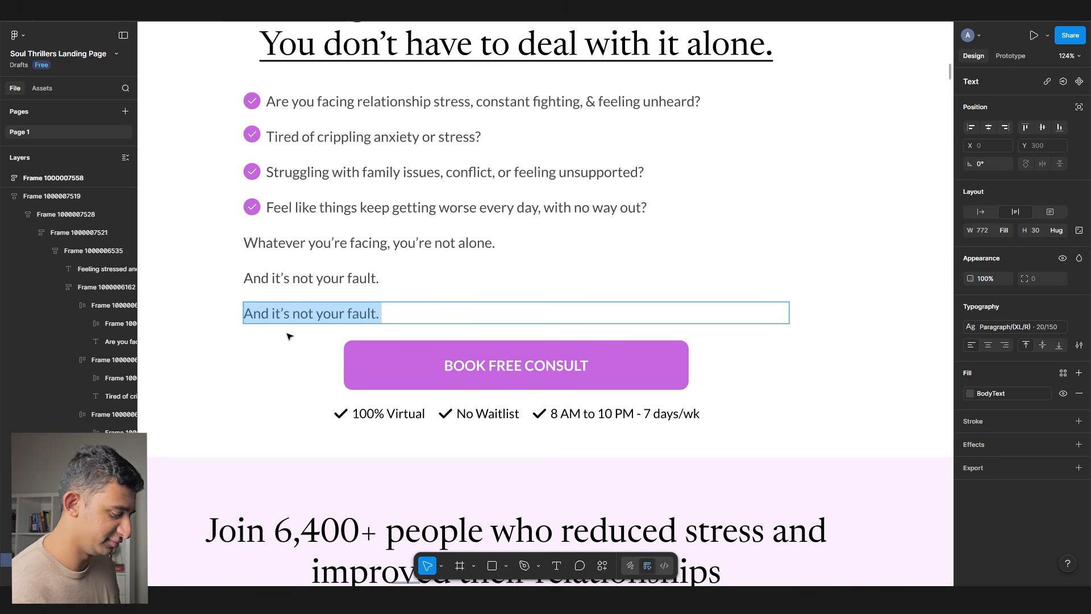
# - Add the lines 'You just want to feel more calm and capable.' and 'You've tried pushing through or talking to others and you still feel misunderstood.'
pyautogui.write('You just want to feel more calm and capable.')
pyautogui.press('Escape')
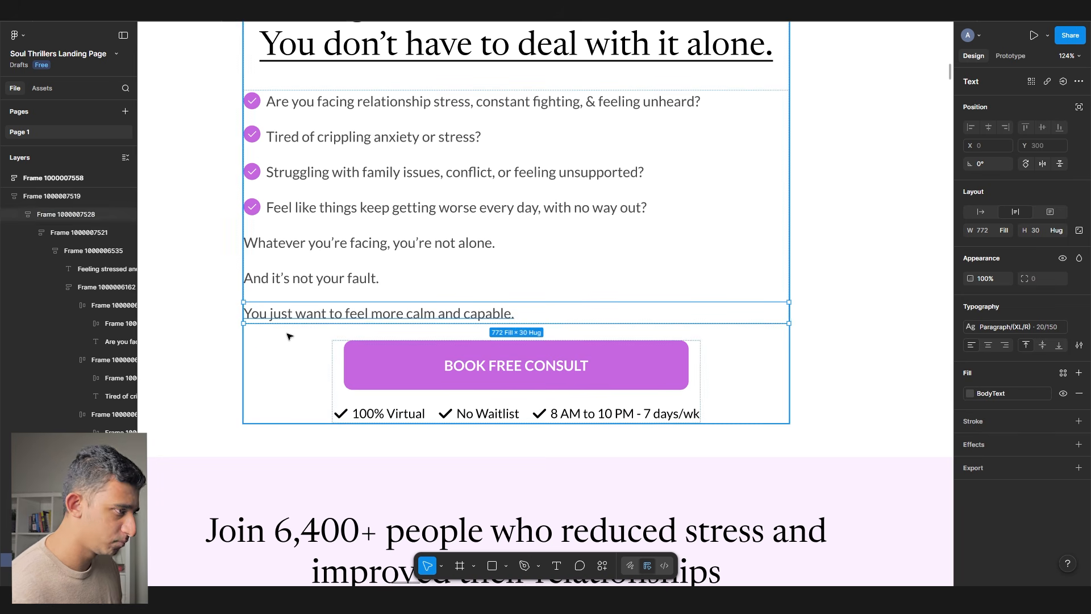
pyautogui.hotkey('ctrl', 'd')
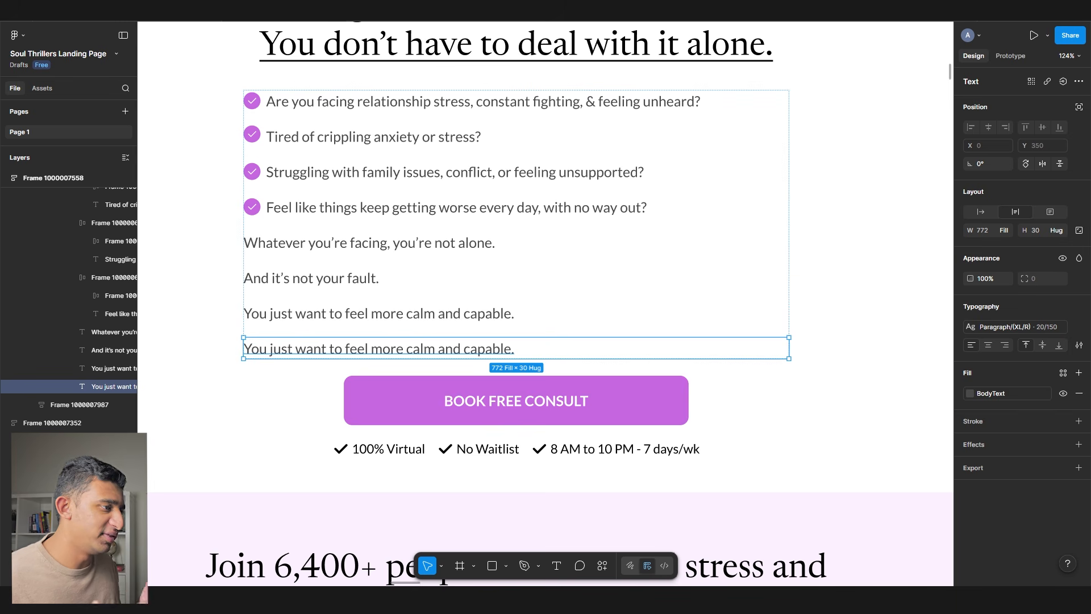
pyautogui.press('Escape')
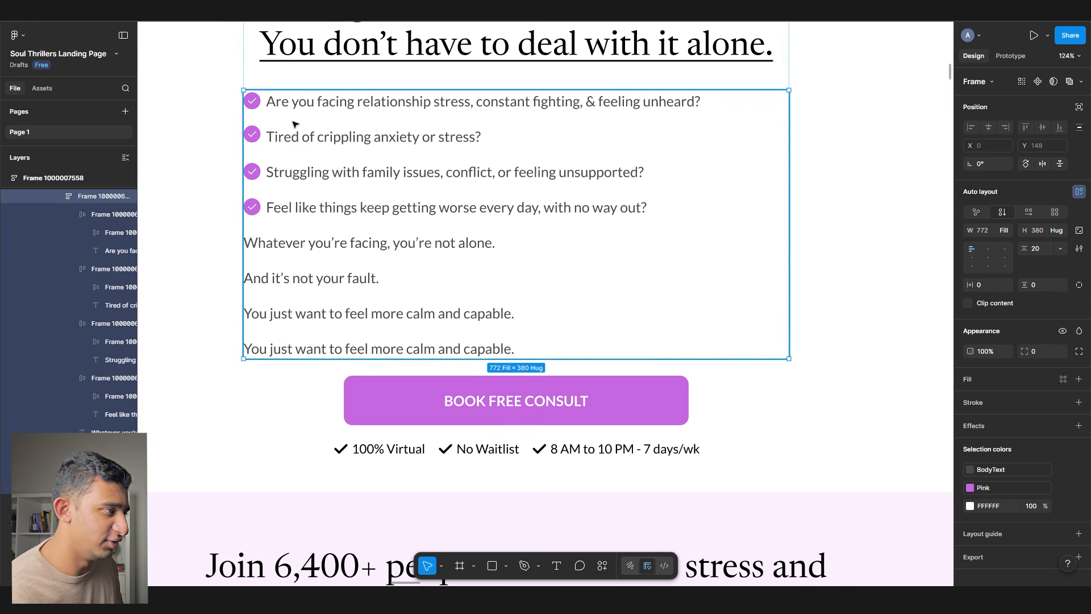
pyautogui.doubleClick(322, 352)
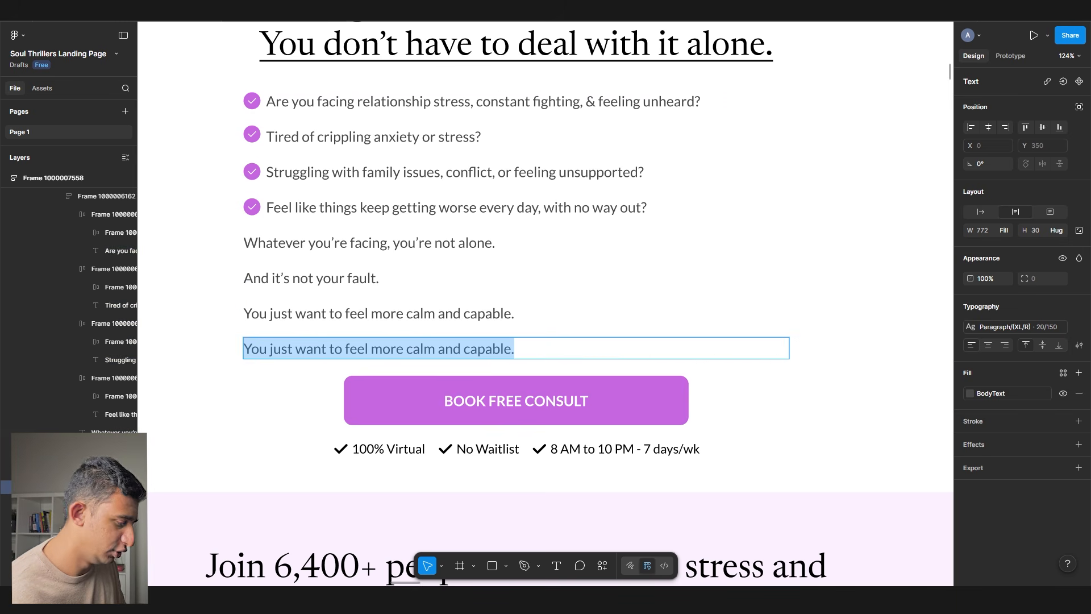
pyautogui.write("You've tried pushing through p")
pyautogui.press('BackSpace')
pyautogui.write('or talking to others and you still feel misunderstood.')
pyautogui.press('Escape')
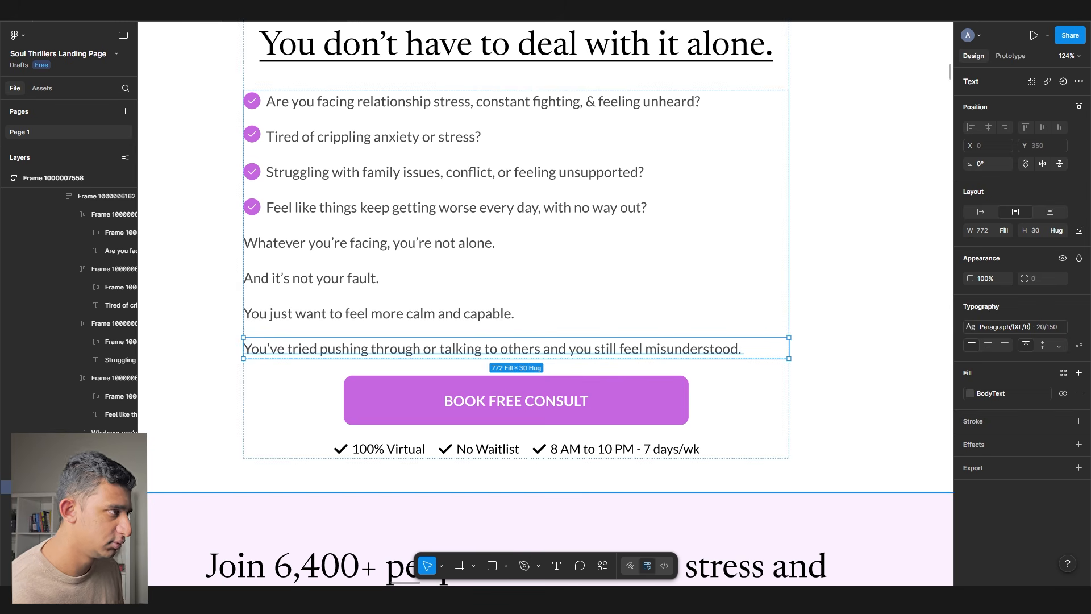
# - Add the line 'Each day, things get worse and it's affecting every single area of your life.', checking the ChatGPT draft for what follows
pyautogui.hotkey('ctrl', 'd')
pyautogui.press('Return')
pyautogui.write('Each day, things get worse ')
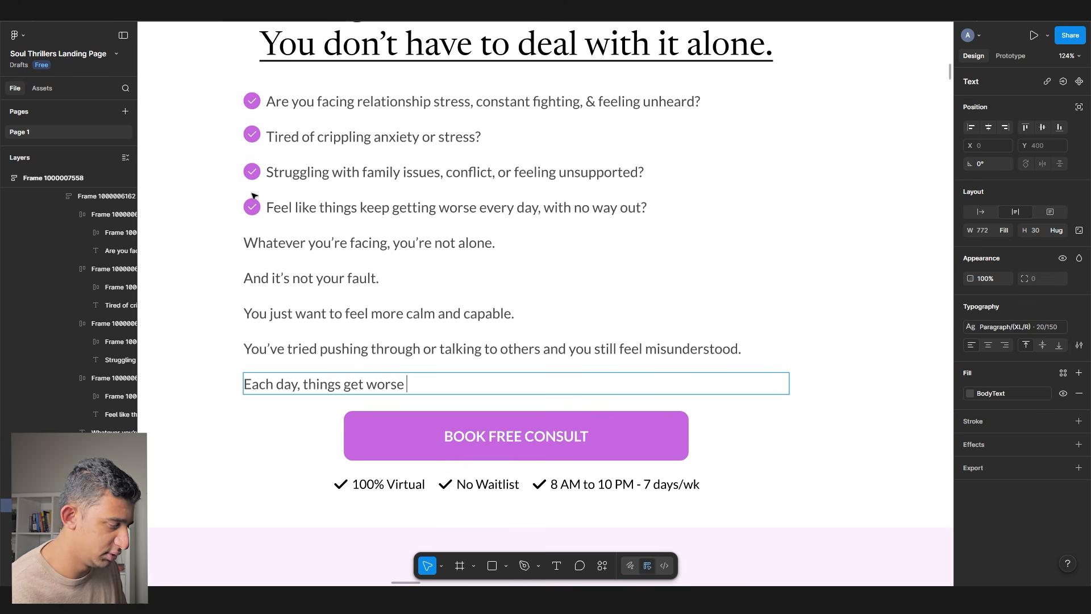
pyautogui.write('and it’s affecting every single a')
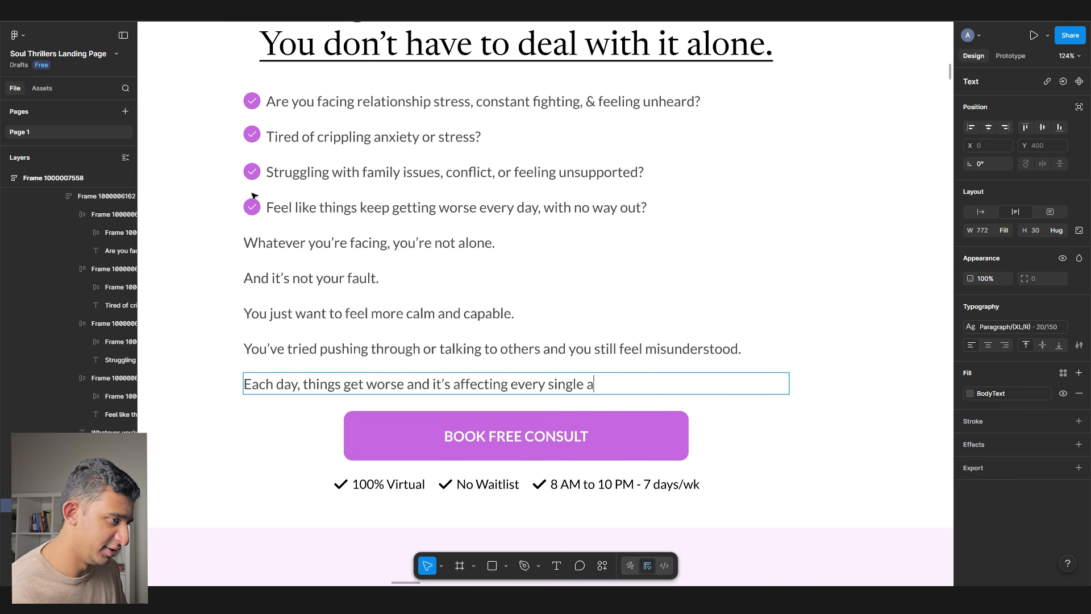
pyautogui.write('rea of your life.')
pyautogui.hotkey('alt', 'Tab')
pyautogui.click(254, 195)
pyautogui.scroll(4, 254, 195)
pyautogui.scroll(6, 254, 201)
pyautogui.moveTo(253, 200); pyautogui.dragTo(455, 227)
pyautogui.click(456, 228)
pyautogui.moveTo(443, 263); pyautogui.dragTo(279, 195)
pyautogui.hotkey('alt', 'Tab')
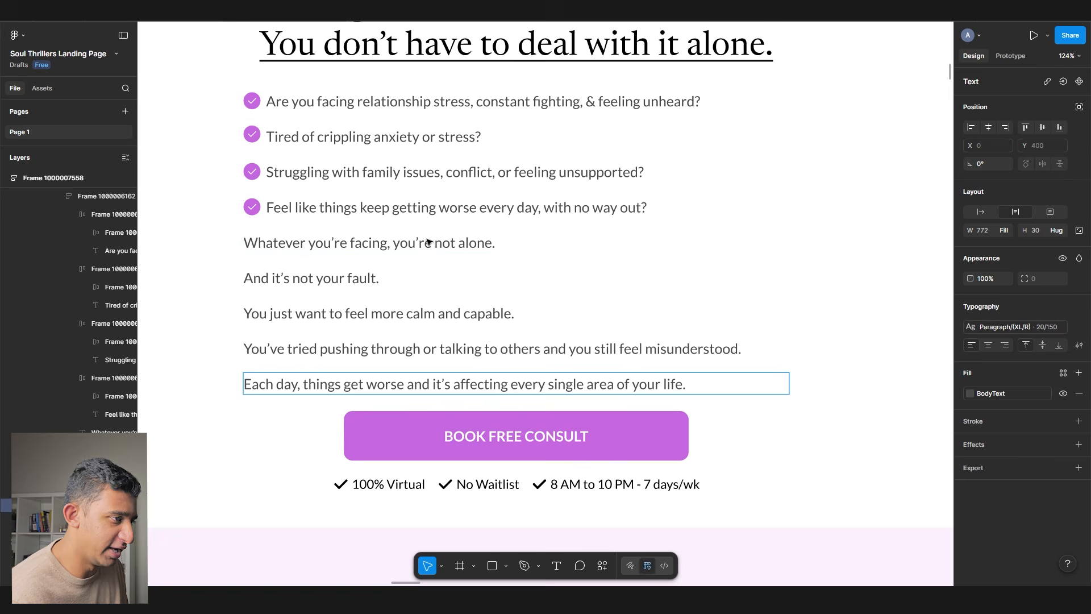
# - Write 'The arguments happen more. The anxiety gets louder. Your mind keeps looping.', correcting the misspellings
pyautogui.tripleClick(323, 420)
pyautogui.write('The argu')
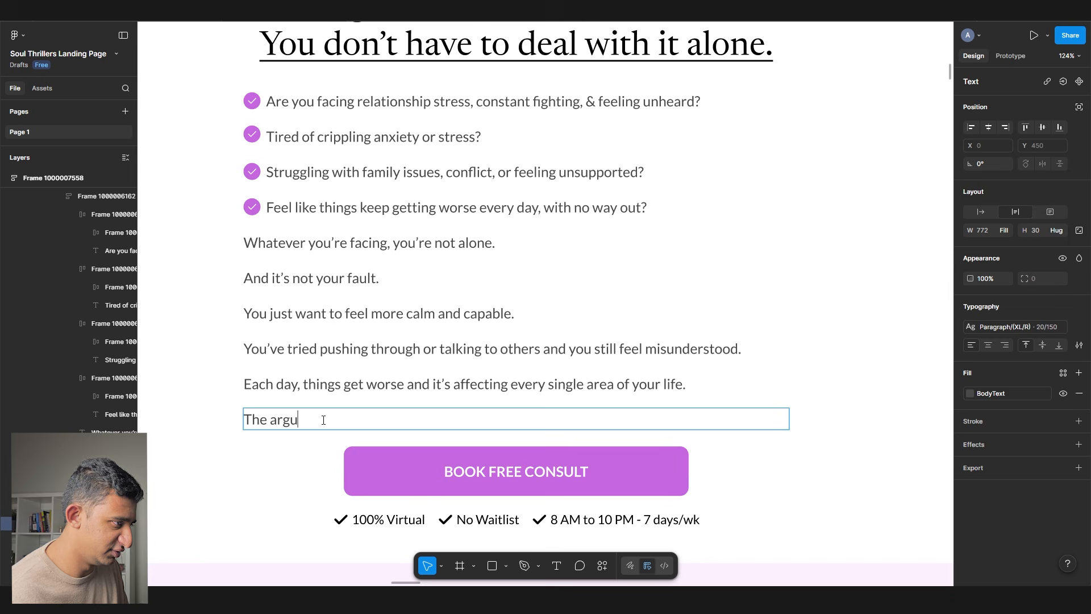
pyautogui.write('ements happen more.')
pyautogui.rightClick(322, 419)
pyautogui.click(341, 408)
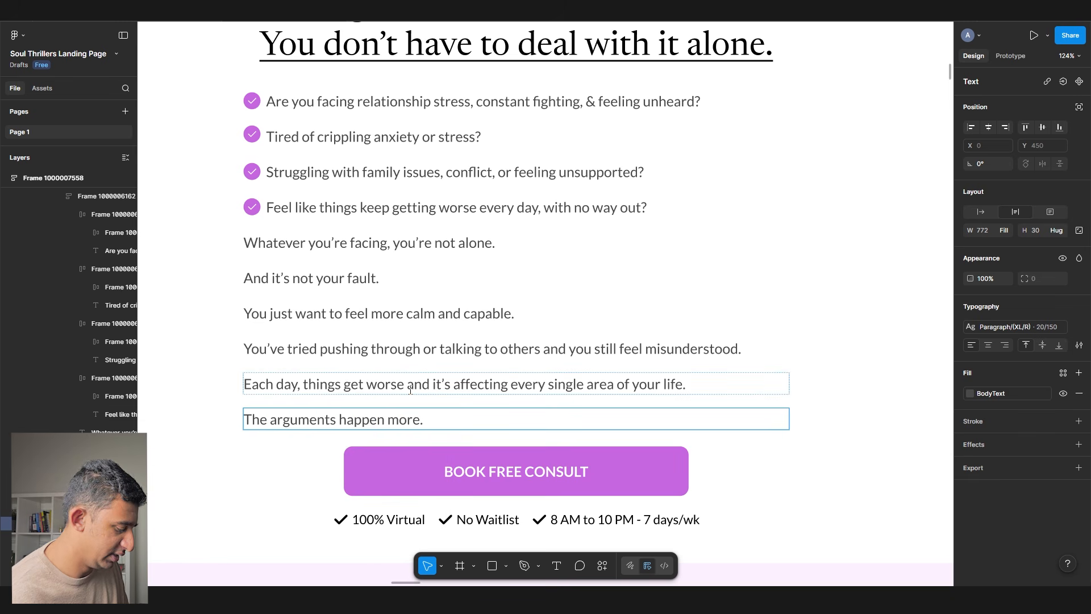
pyautogui.write('. The anxietyt gets louder.')
pyautogui.hotkey('alt', 'Tab')
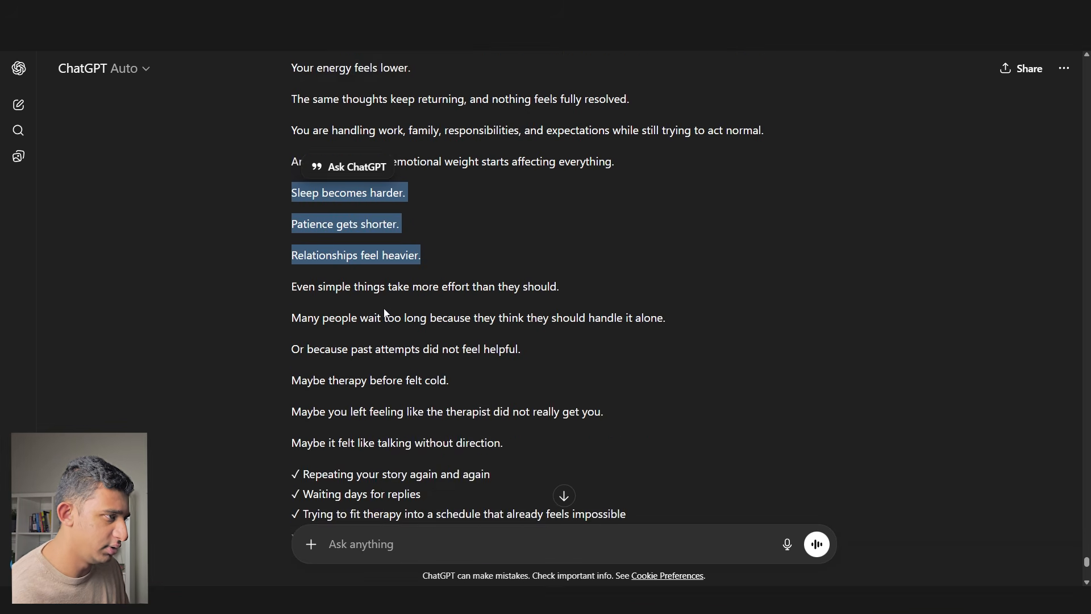
pyautogui.click(323, 321)
pyautogui.scroll(3, 321, 321)
pyautogui.moveTo(292, 207); pyautogui.dragTo(506, 212)
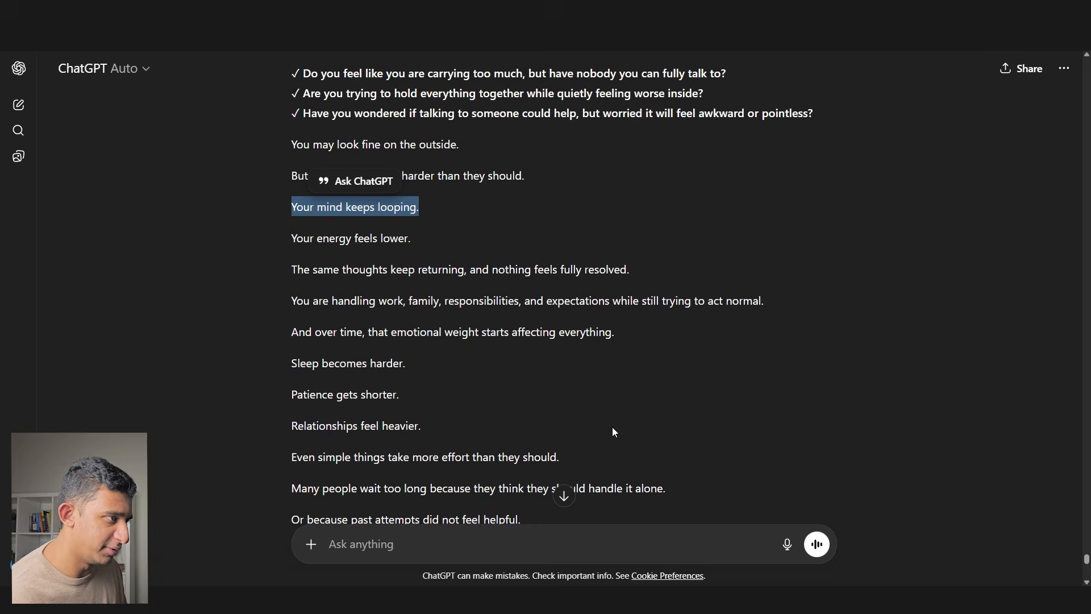
pyautogui.hotkey('ctrl', 'c')
pyautogui.hotkey('alt', 'Tab')
pyautogui.hotkey('ctrl', 'v')
pyautogui.press('Escape')
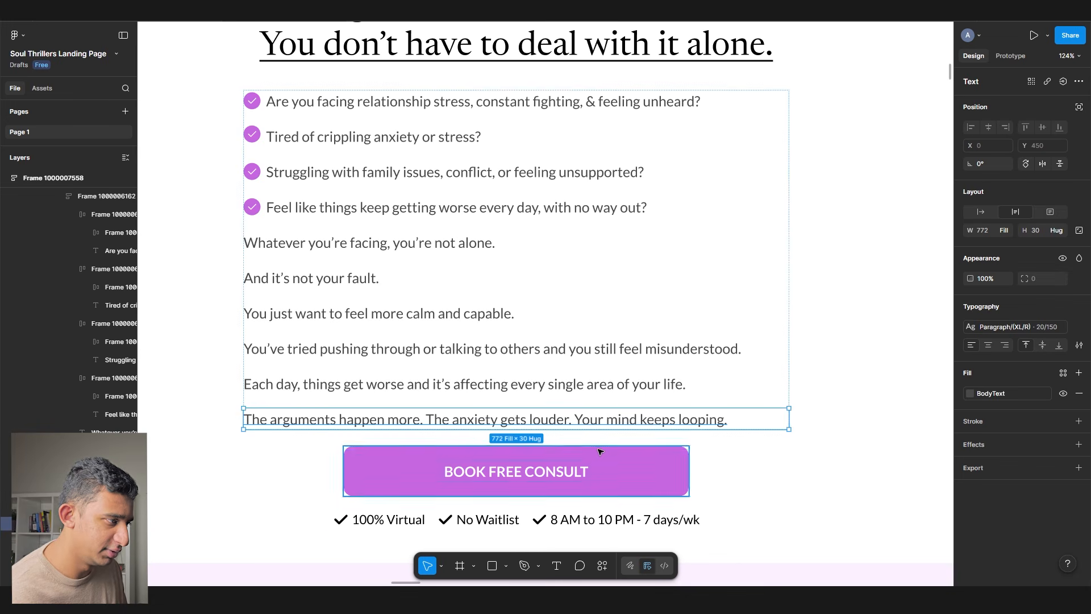
# - Add the line 'Your relationships, work, sleep, school, energy, focus, and life ALL start to suffer.'
pyautogui.hotkey('ctrl', 'd')
pyautogui.doubleClick(518, 456)
pyautogui.hotkey('alt', 'Tab')
pyautogui.hotkey('alt', 'Tab')
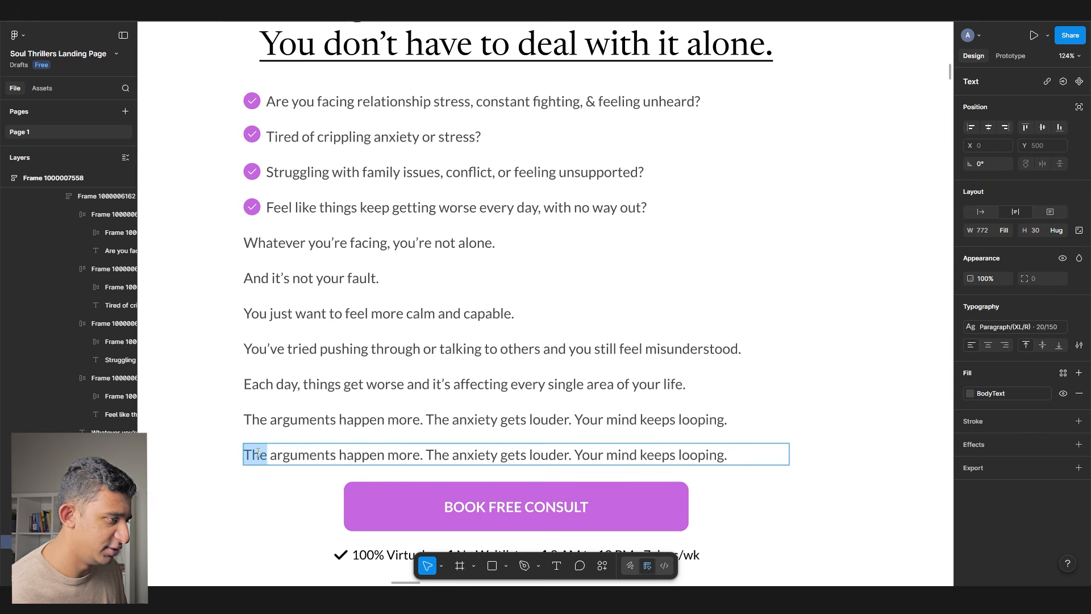
pyautogui.write('Your relationships, wor')
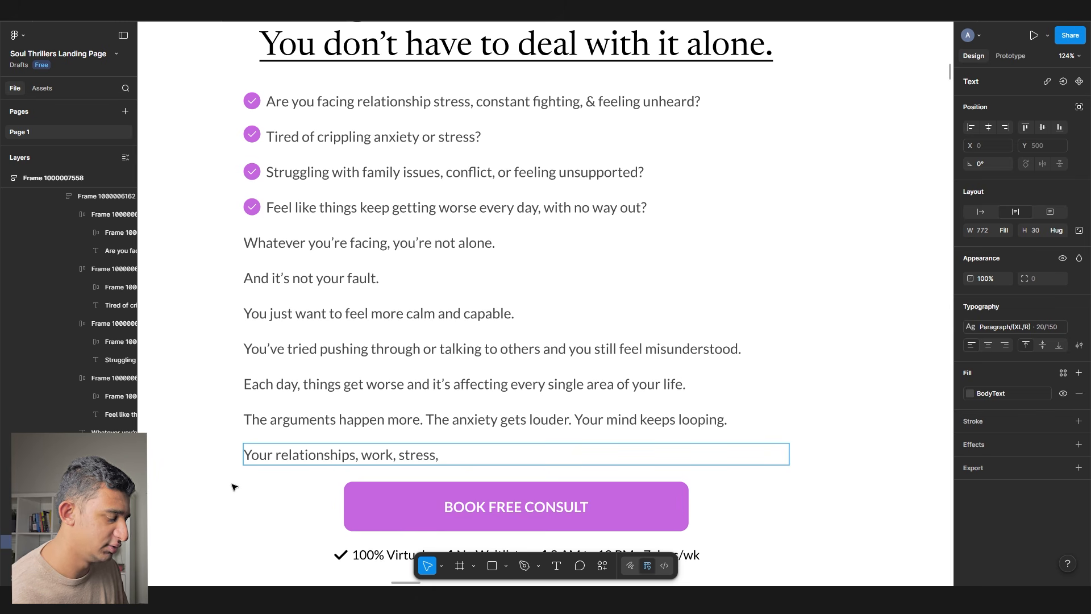
pyautogui.write('k, stress,')
pyautogui.press('BackSpace')
pyautogui.press('BackSpace')
pyautogui.press('BackSpace')
pyautogui.press('BackSpace')
pyautogui.press('BackSpace')
pyautogui.press('BackSpace')
pyautogui.press('BackSpace')
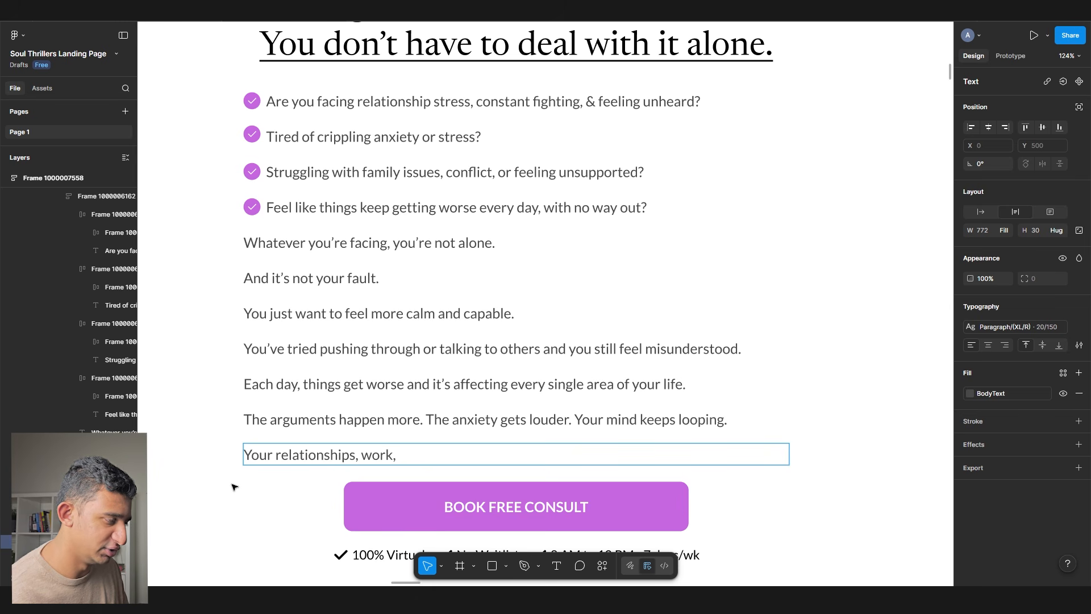
pyautogui.write('sleep, ')
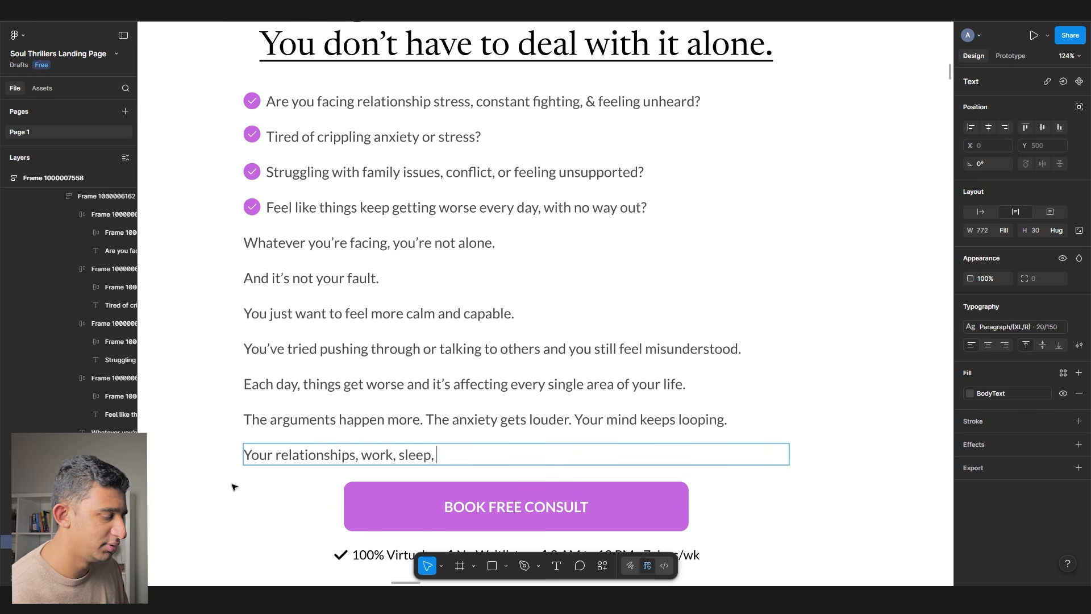
pyautogui.write('school,')
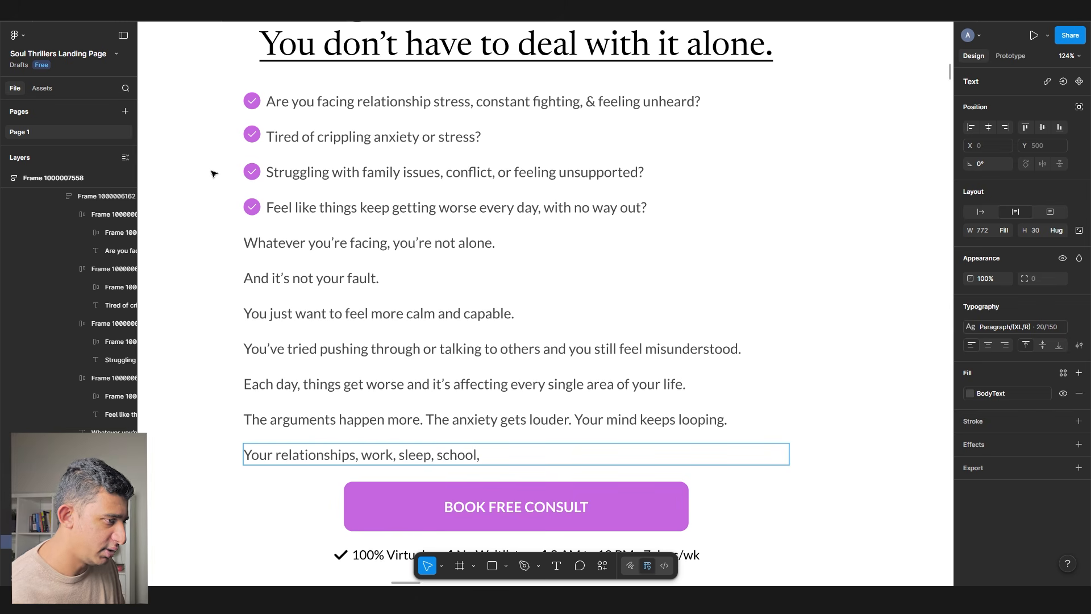
pyautogui.write(' energy, and focus')
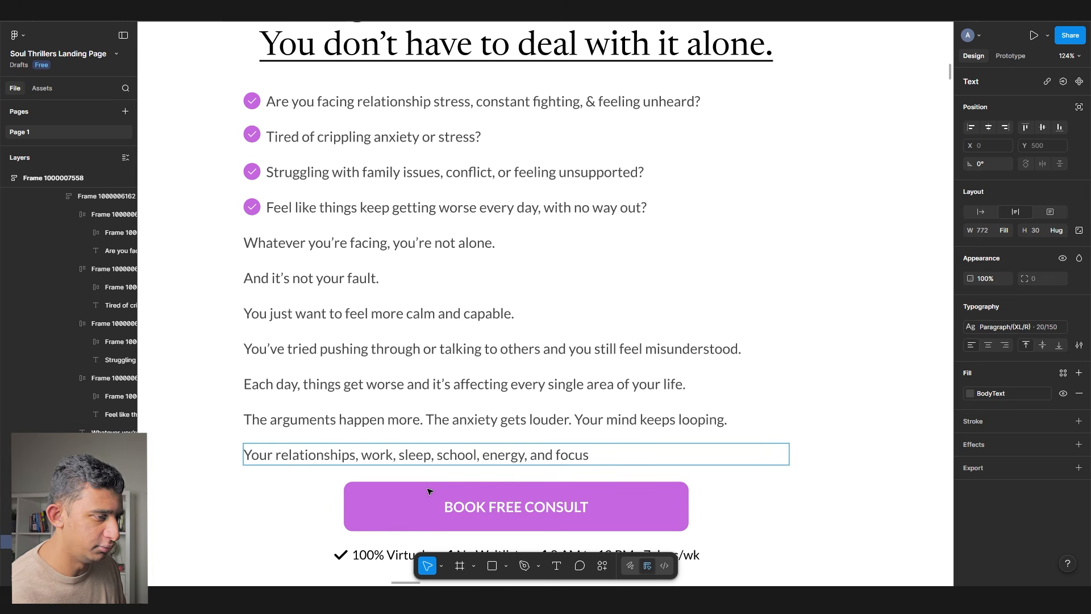
pyautogui.press('BackSpace')
pyautogui.press('BackSpace')
pyautogui.press('BackSpace')
pyautogui.press('BackSpace')
pyautogui.press('BackSpace')
pyautogui.press('BackSpace')
pyautogui.press('BackSpace')
pyautogui.press('BackSpace')
pyautogui.press('BackSpace')
pyautogui.write('focus, and ')
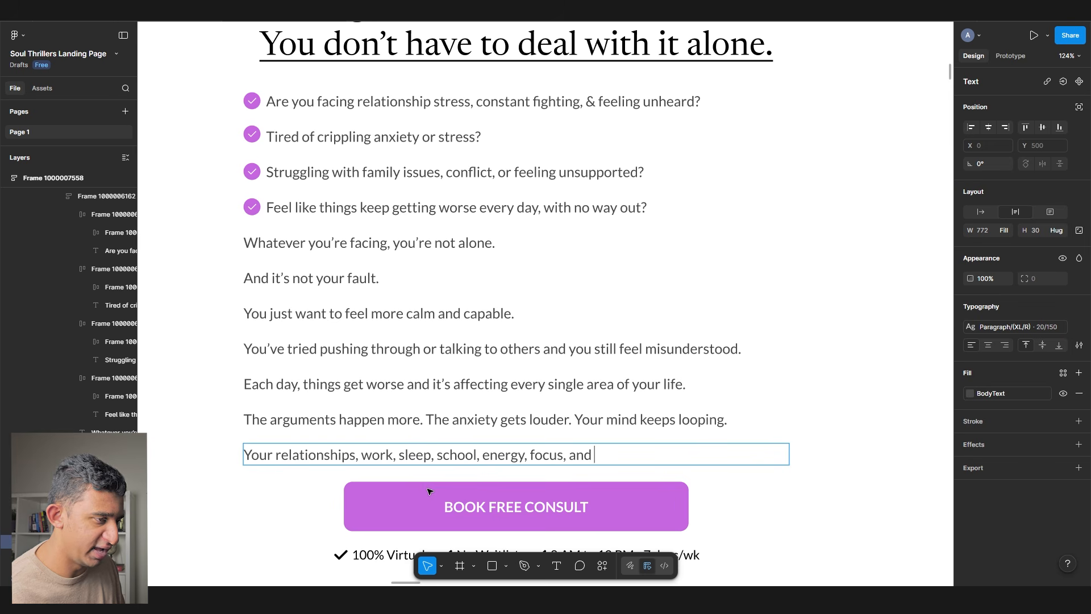
pyautogui.write('life ALL')
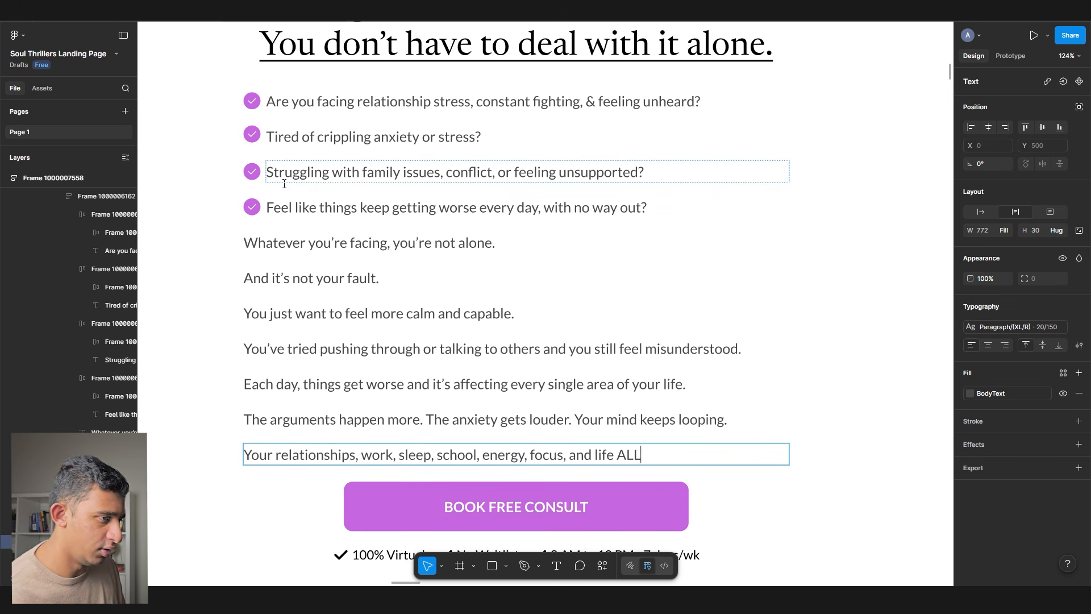
pyautogui.write(' start to suffer.')
pyautogui.press('Escape')
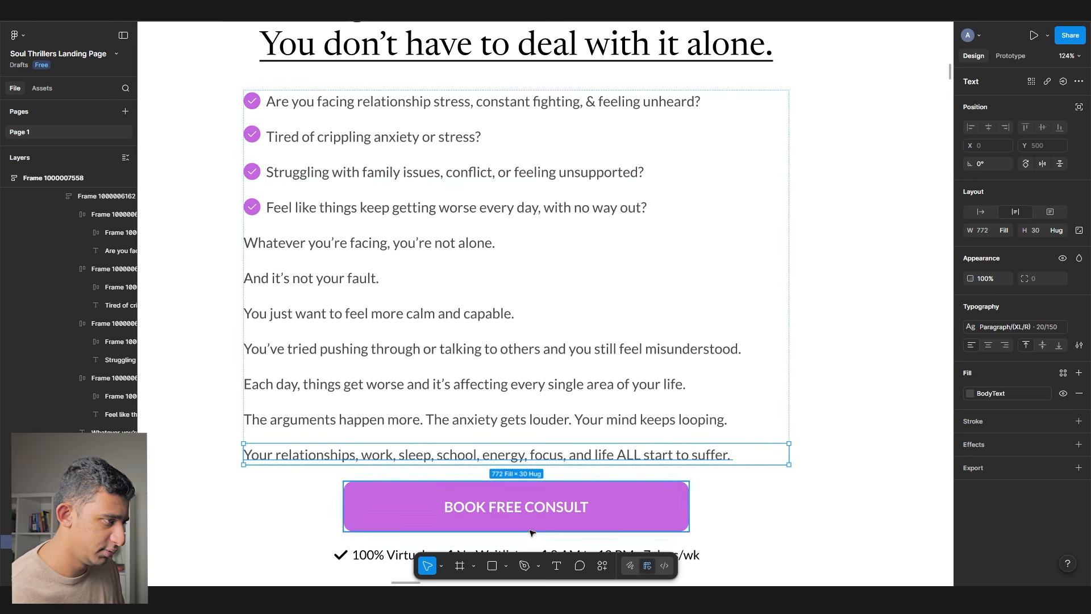
# - Duplicate that line, then make 'ALL start to suffer.' bold and underlined in the original
pyautogui.hotkey('ctrl', 'd')
pyautogui.click(607, 449)
pyautogui.doubleClick(601, 456)
pyautogui.moveTo(595, 457); pyautogui.dragTo(619, 464)
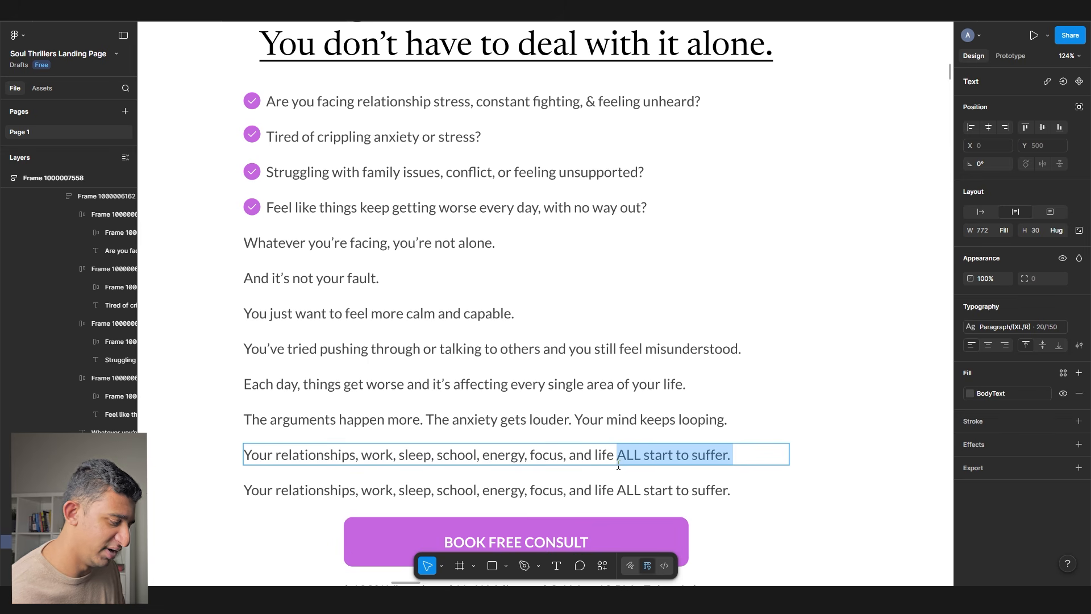
pyautogui.hotkey('ctrl', 'b')
pyautogui.hotkey('ctrl', 'u')
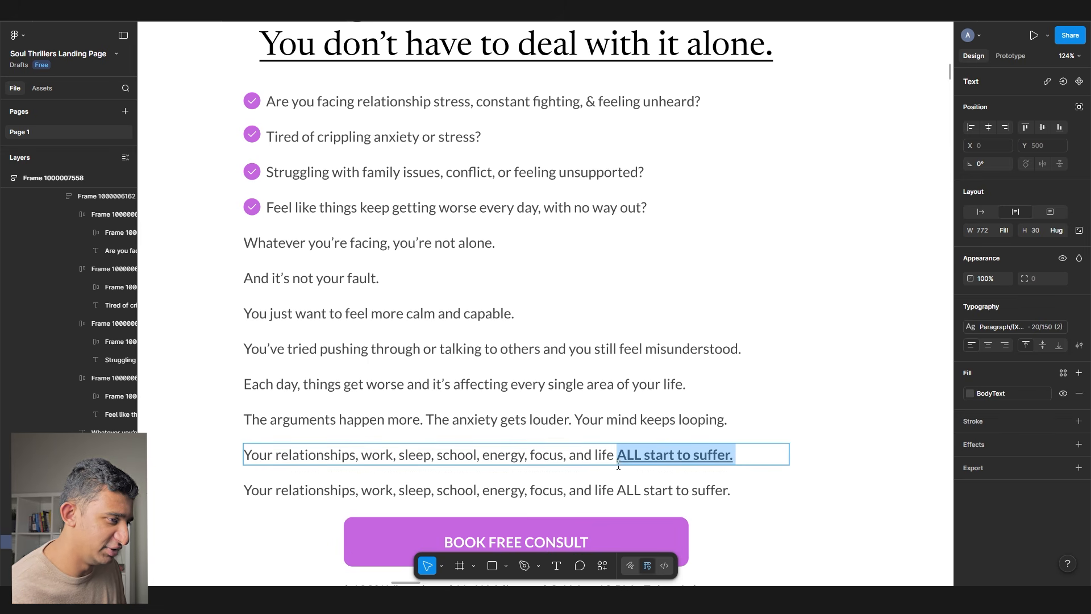
pyautogui.scroll(-1, 618, 465)
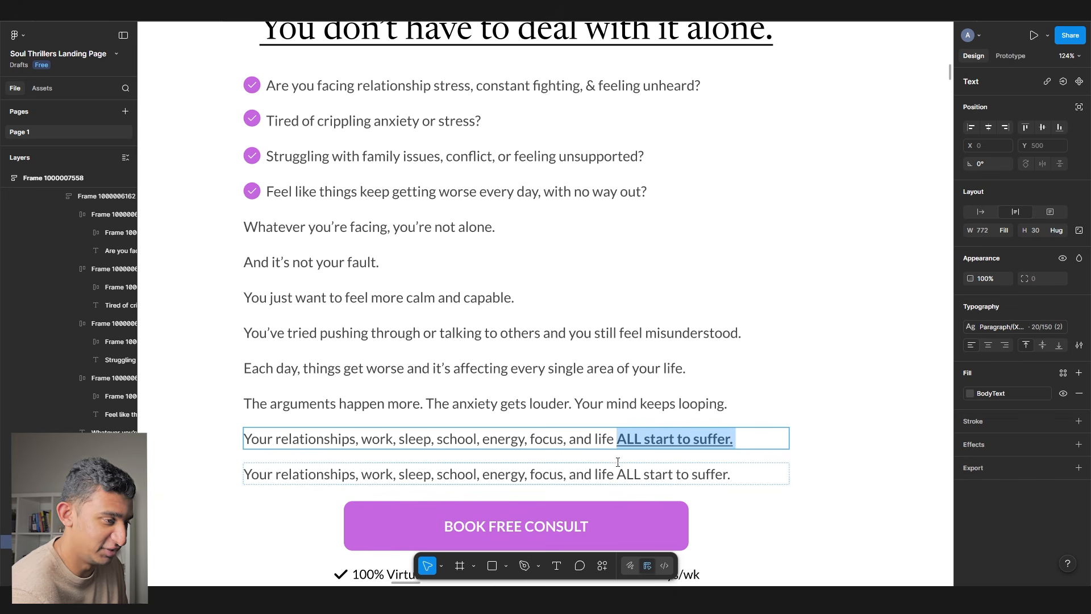
pyautogui.scroll(-1, 618, 464)
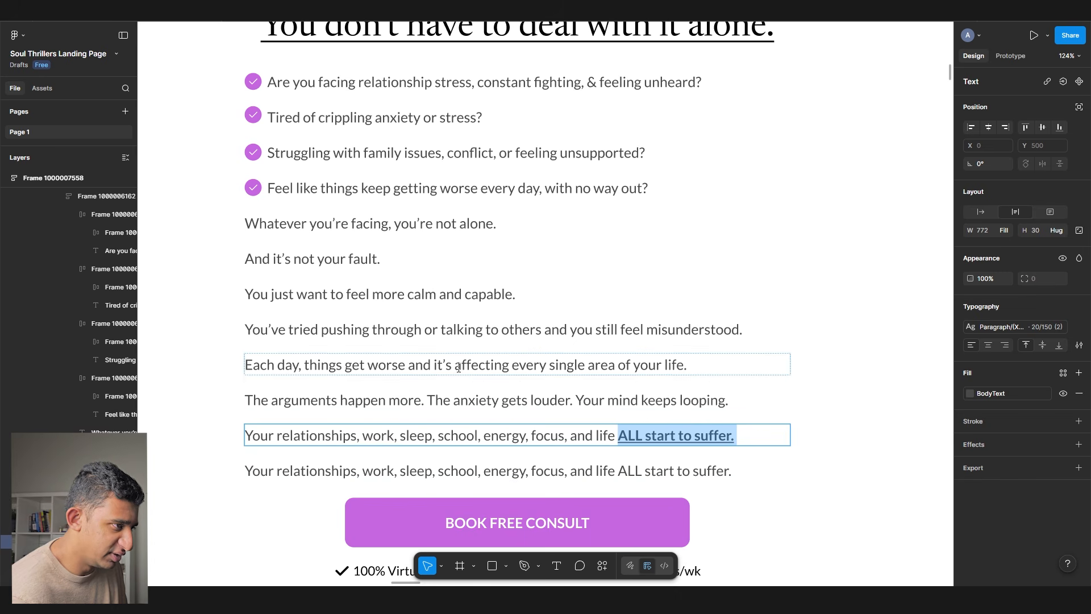
# - Bold and underline 'affecting every single area of your life.' in the Each day line
pyautogui.doubleClick(454, 364)
pyautogui.moveTo(455, 364); pyautogui.dragTo(832, 371)
pyautogui.hotkey('ctrl', 'b')
pyautogui.hotkey('ctrl', 'u')
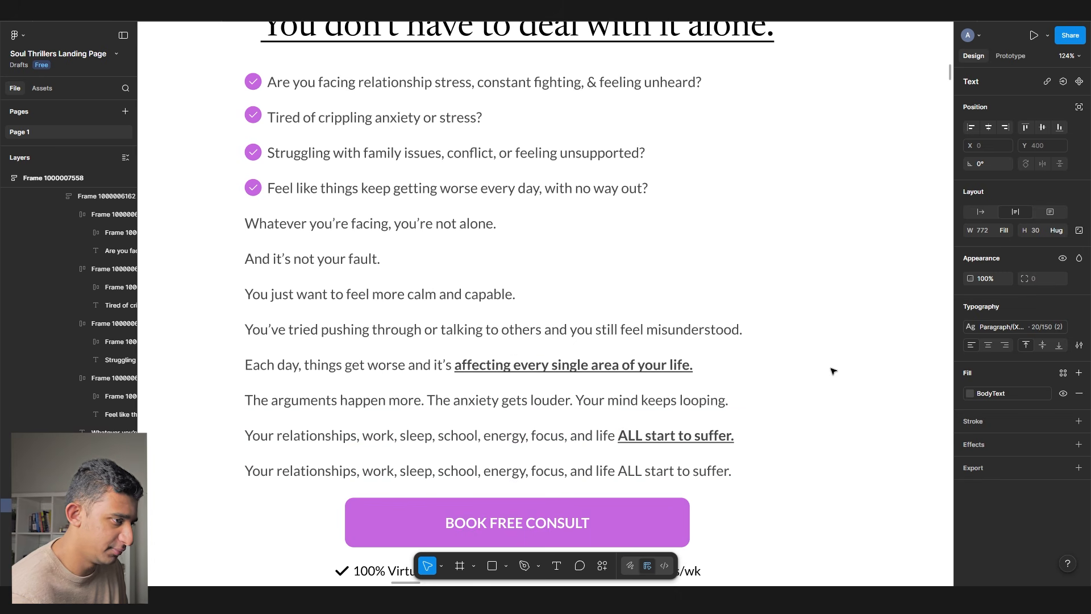
# - Wrap the four checklist rows in auto layout, trying then undoing the Pink colour style
pyautogui.click(634, 479)
pyautogui.click(270, 186)
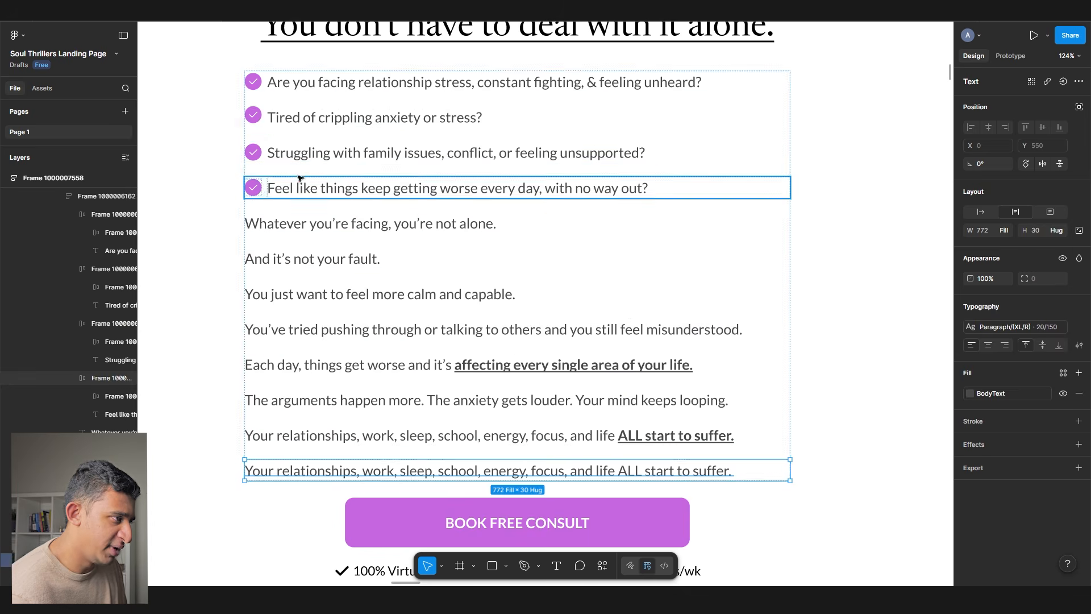
pyautogui.keyDown('shift'); pyautogui.click(305, 151); pyautogui.keyUp('shift')
pyautogui.keyDown('shift'); pyautogui.click(303, 117); pyautogui.keyUp('shift')
pyautogui.keyDown('shift'); pyautogui.click(300, 82); pyautogui.keyUp('shift')
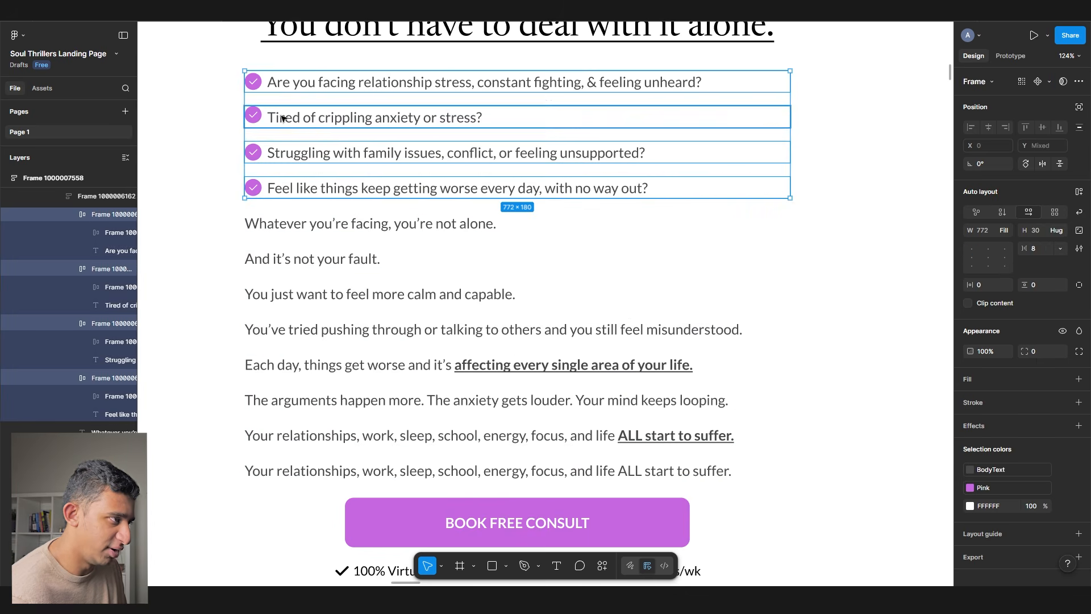
pyautogui.hotkey('shift', 'a')
pyautogui.click(970, 506)
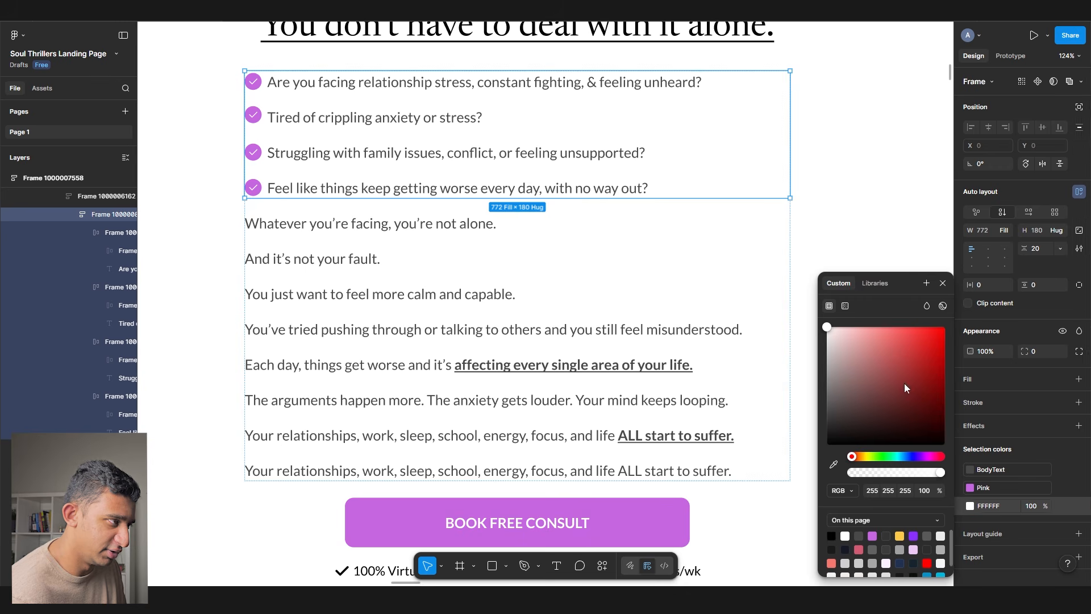
pyautogui.click(987, 475)
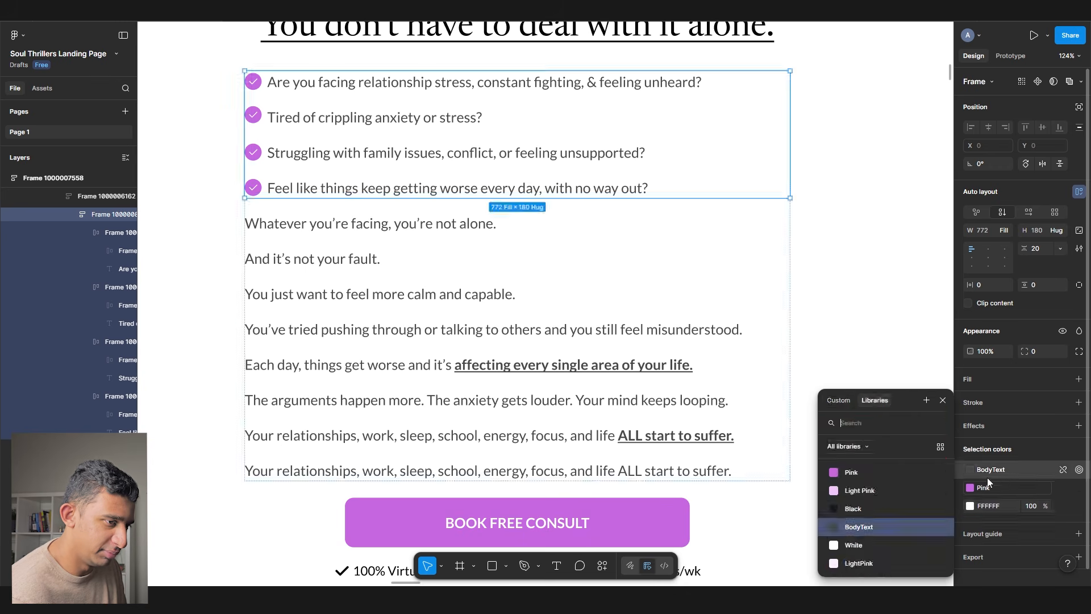
pyautogui.click(882, 474)
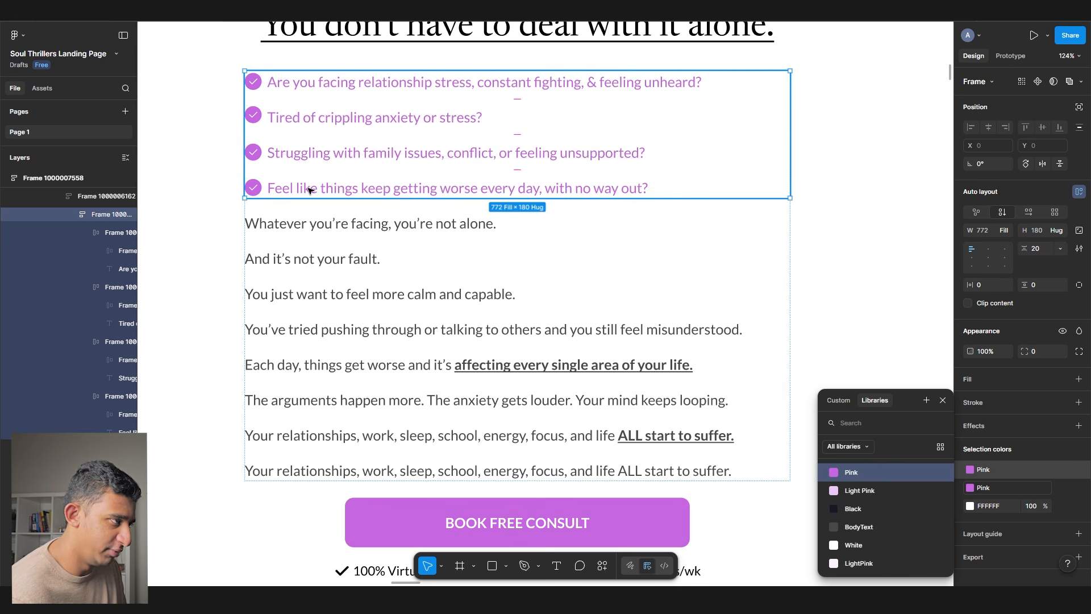
pyautogui.hotkey('ctrl', 'z')
# - Select the paragraph lines from 'Whatever you're facing' down to the last relationships line
pyautogui.click(318, 223)
pyautogui.keyDown('shift'); pyautogui.click(288, 261); pyautogui.keyUp('shift')
pyautogui.keyDown('shift'); pyautogui.click(287, 294); pyautogui.keyUp('shift')
pyautogui.keyDown('shift'); pyautogui.click(290, 329); pyautogui.keyUp('shift')
pyautogui.keyDown('shift'); pyautogui.click(292, 365); pyautogui.keyUp('shift')
pyautogui.keyDown('shift'); pyautogui.click(294, 400); pyautogui.keyUp('shift')
pyautogui.keyDown('shift'); pyautogui.click(297, 435); pyautogui.keyUp('shift')
pyautogui.keyDown('shift'); pyautogui.click(301, 471); pyautogui.keyUp('shift')
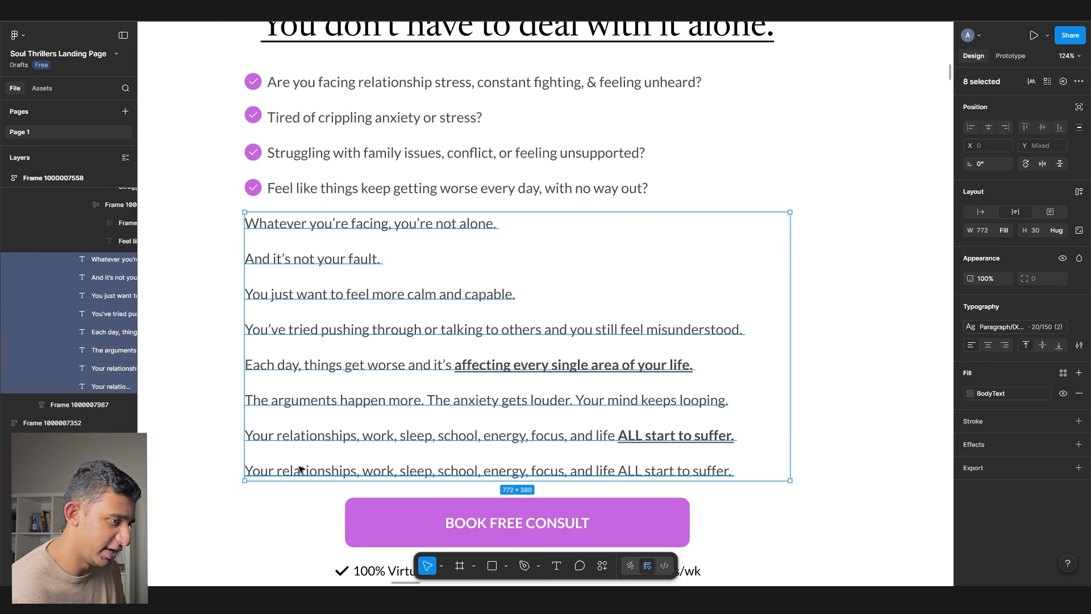
# - Reword the repeated relationships line to 'It doesn't have to be this way.'
pyautogui.doubleClick(301, 470)
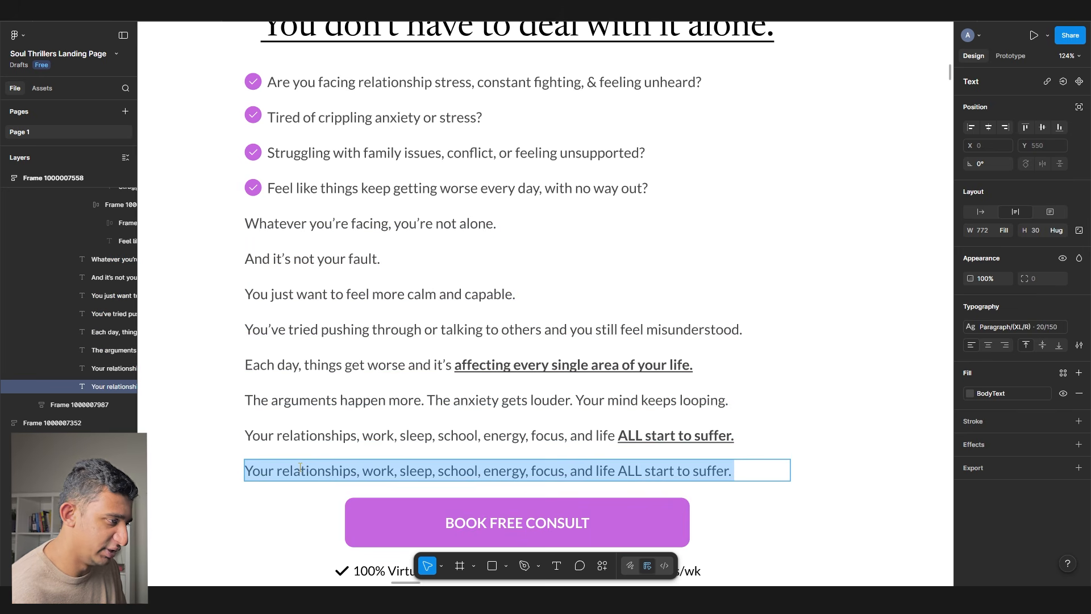
pyautogui.write("It doesn't have to be thius w")
pyautogui.press('BackSpace')
pyautogui.press('BackSpace')
pyautogui.press('BackSpace')
pyautogui.press('BackSpace')
pyautogui.write('s way.')
pyautogui.press('Escape')
pyautogui.click(304, 194)
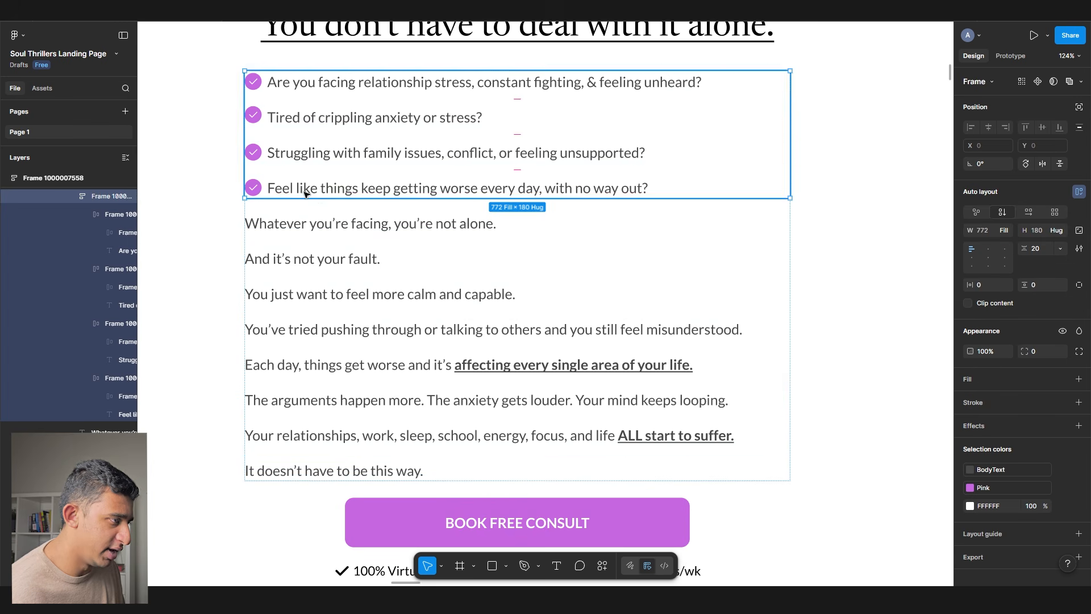
# - Duplicate the checklist group below the paragraph and swap all four check icons for X icons
pyautogui.scroll(-1, 305, 194)
pyautogui.hotkey('ctrl', 'd')
pyautogui.press('Down')
pyautogui.press('Down')
pyautogui.press('Down')
pyautogui.press('Down')
pyautogui.press('Down')
pyautogui.press('Down')
pyautogui.press('Down')
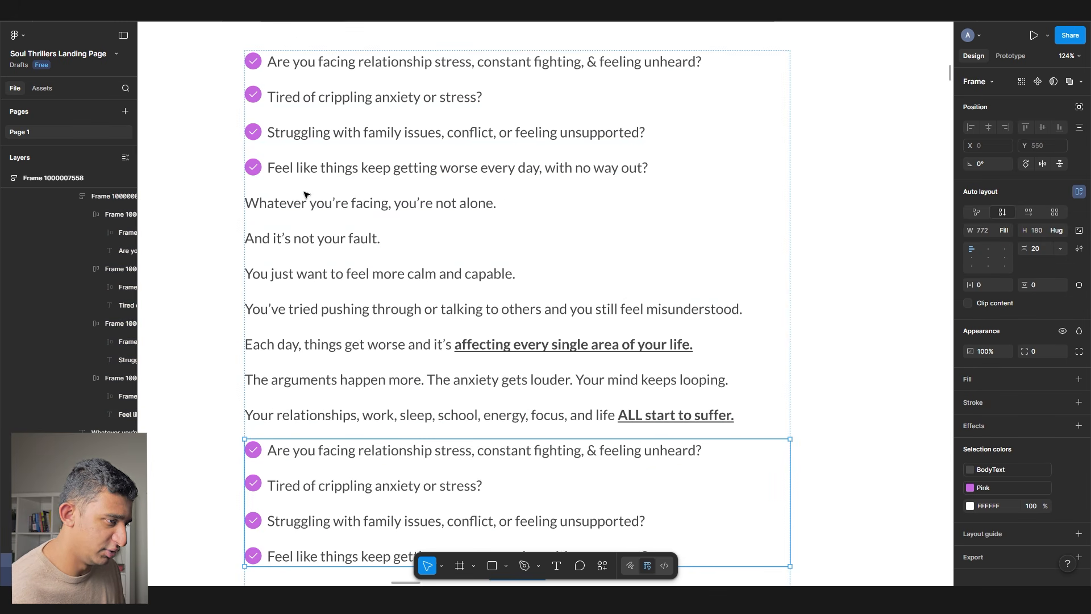
pyautogui.scroll(-6, 278, 342)
pyautogui.press('Down')
pyautogui.keyDown('ctrl'); pyautogui.click(254, 331); pyautogui.keyUp('ctrl')
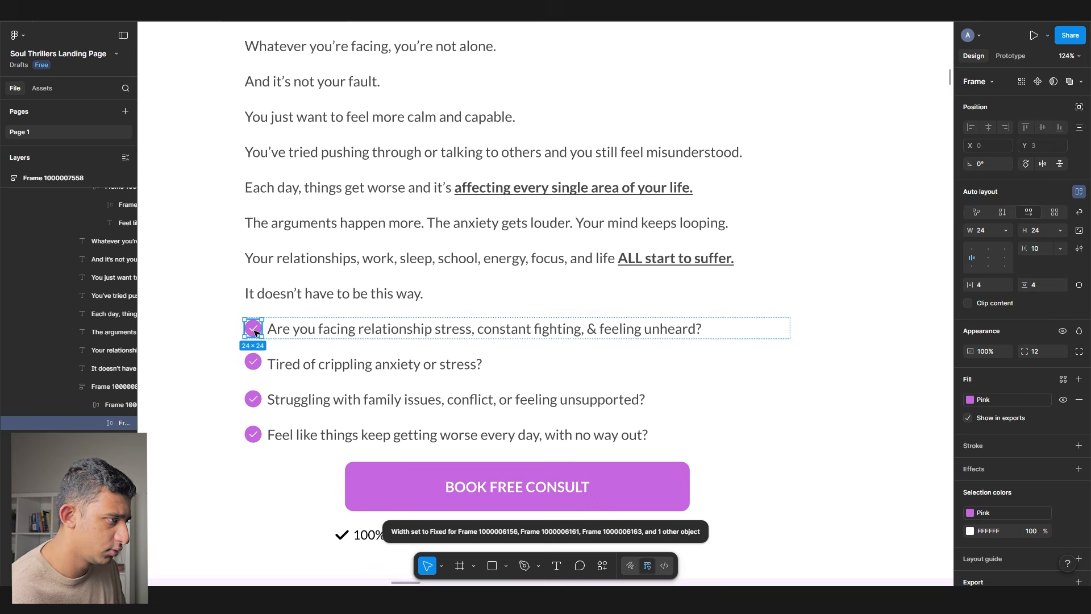
pyautogui.hotkey('ctrl', 'shift', 'r')
pyautogui.scroll(5, 249, 369)
pyautogui.keyDown('ctrl'); pyautogui.click(263, 363); pyautogui.keyUp('ctrl')
pyautogui.hotkey('ctrl', 'shift', 'r')
pyautogui.keyDown('ctrl'); pyautogui.click(266, 421); pyautogui.keyUp('ctrl')
pyautogui.hotkey('ctrl', 'shift', 'r')
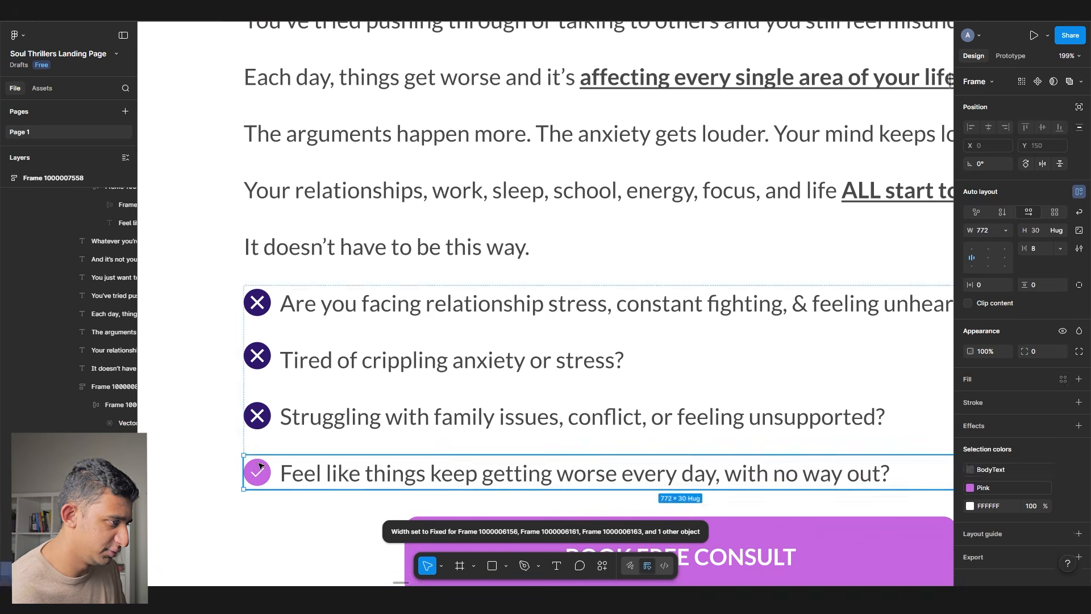
pyautogui.keyDown('ctrl'); pyautogui.click(262, 475); pyautogui.keyUp('ctrl')
pyautogui.hotkey('ctrl', 'shift', 'r')
pyautogui.scroll(-5, 346, 295)
# - Rewrite the bullets as 'You don't have to figure this alone.', 'You don't need advice from someone who doesn't understand you.', 'You don't have to "pretend" that you're fine.'
pyautogui.keyDown('ctrl'); pyautogui.click(345, 304); pyautogui.keyUp('ctrl')
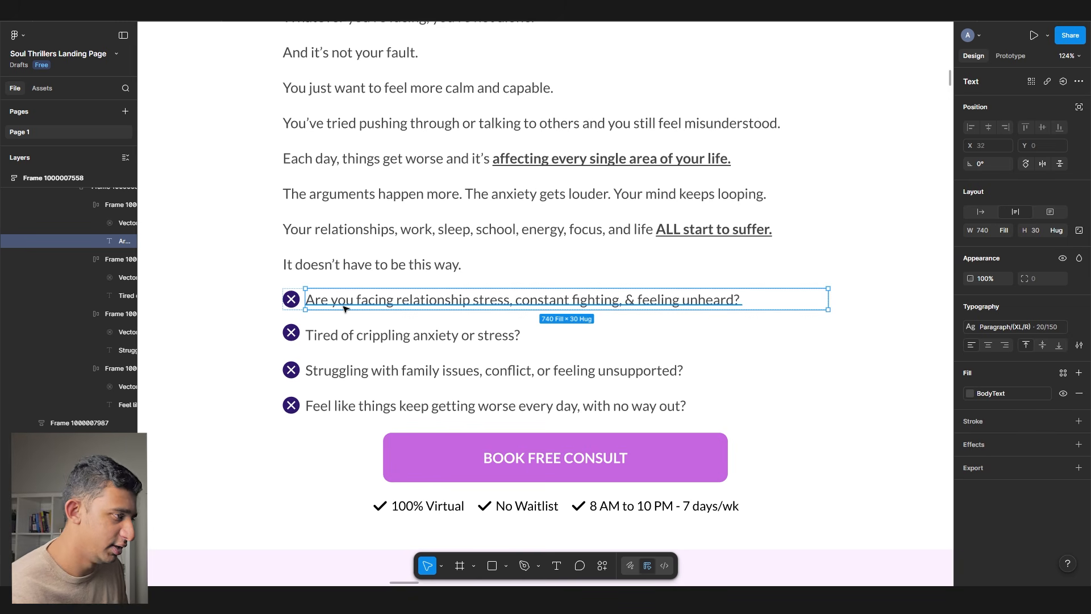
pyautogui.press('Return')
pyautogui.write("You don't have to ")
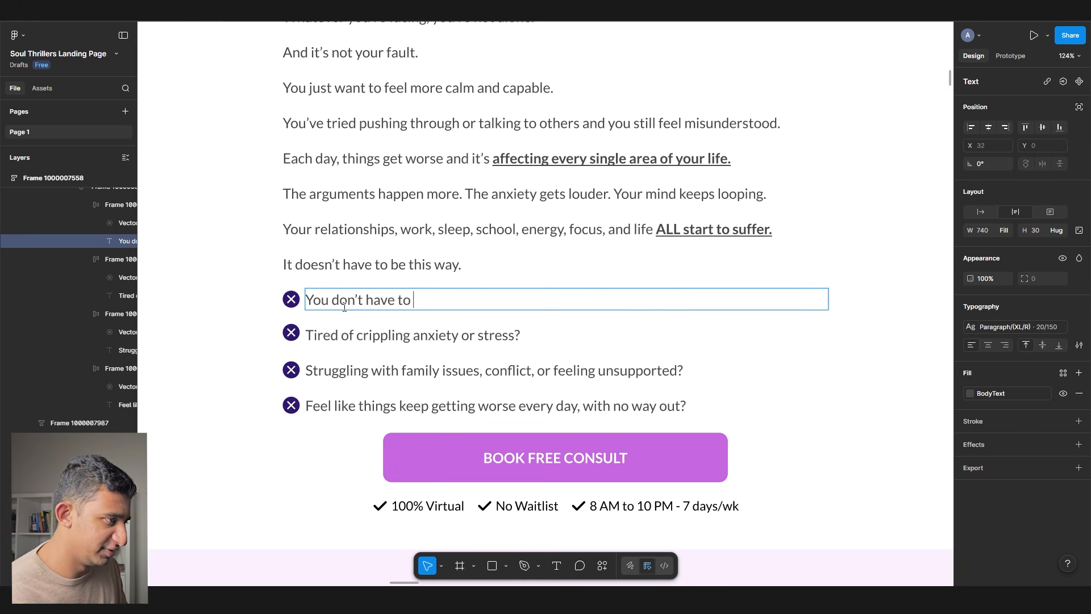
pyautogui.write('figure this alone.')
pyautogui.press('Tab')
pyautogui.write("You don't need advice")
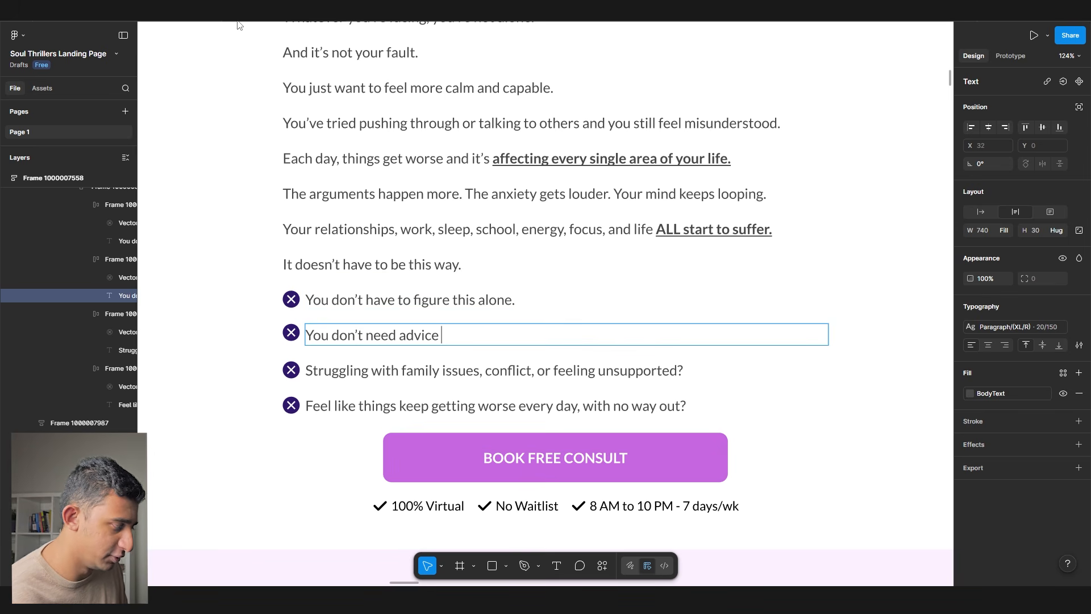
pyautogui.write(' from so')
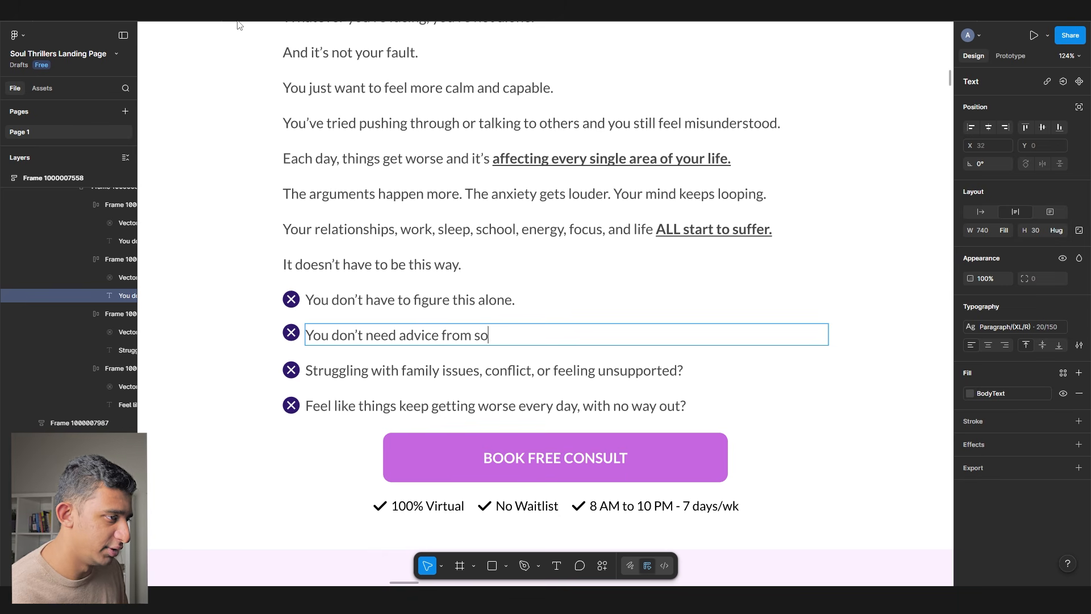
pyautogui.write("meone who doesn't truly get you")
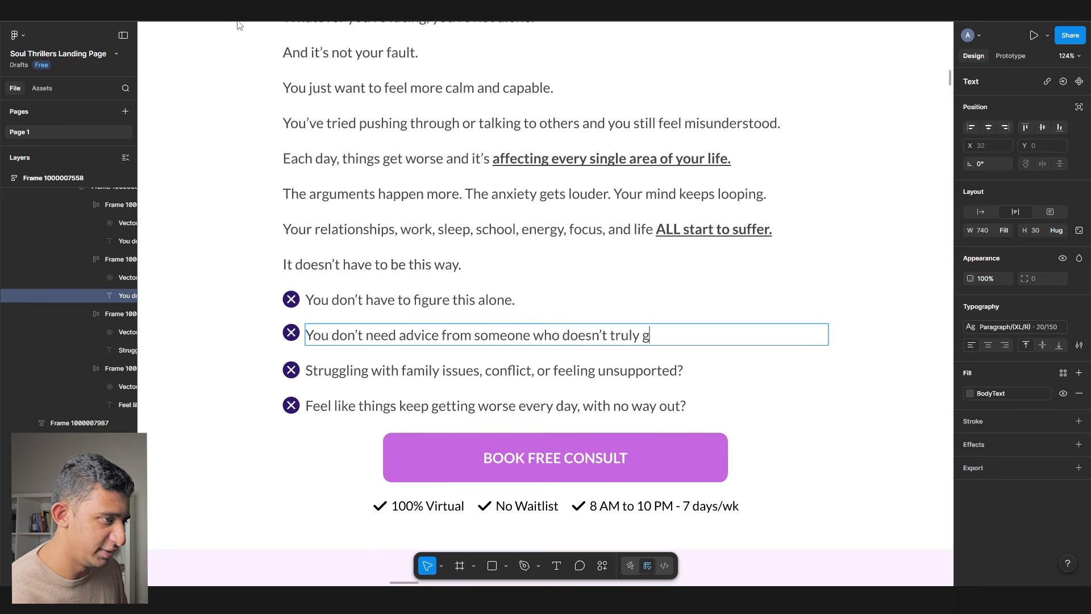
pyautogui.write('.')
pyautogui.press('Tab')
pyautogui.doubleClick(634, 335)
pyautogui.doubleClick(653, 336)
pyautogui.press('BackSpace')
pyautogui.hotkey('alt', 'BackSpace')
pyautogui.write('unders')
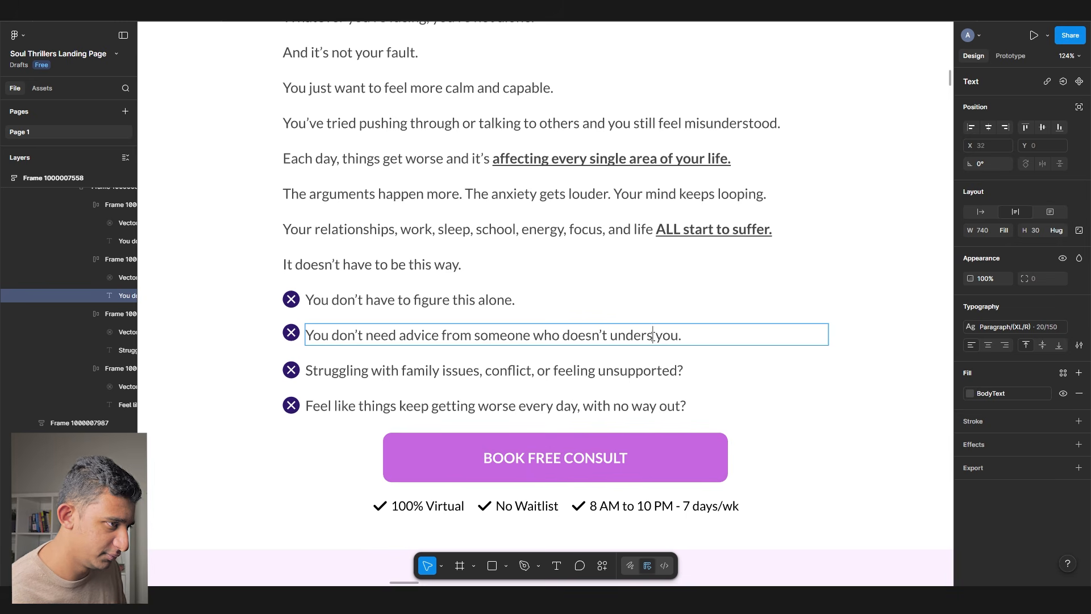
pyautogui.write('tand')
pyautogui.press('Tab')
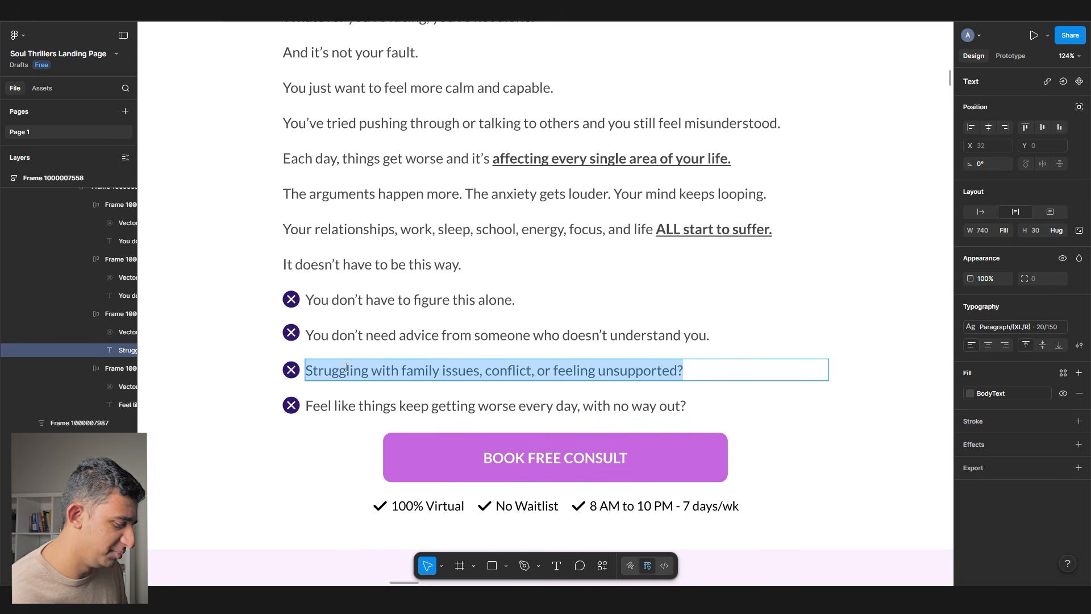
pyautogui.write('You don’t have to “pretend” that you’re fine.')
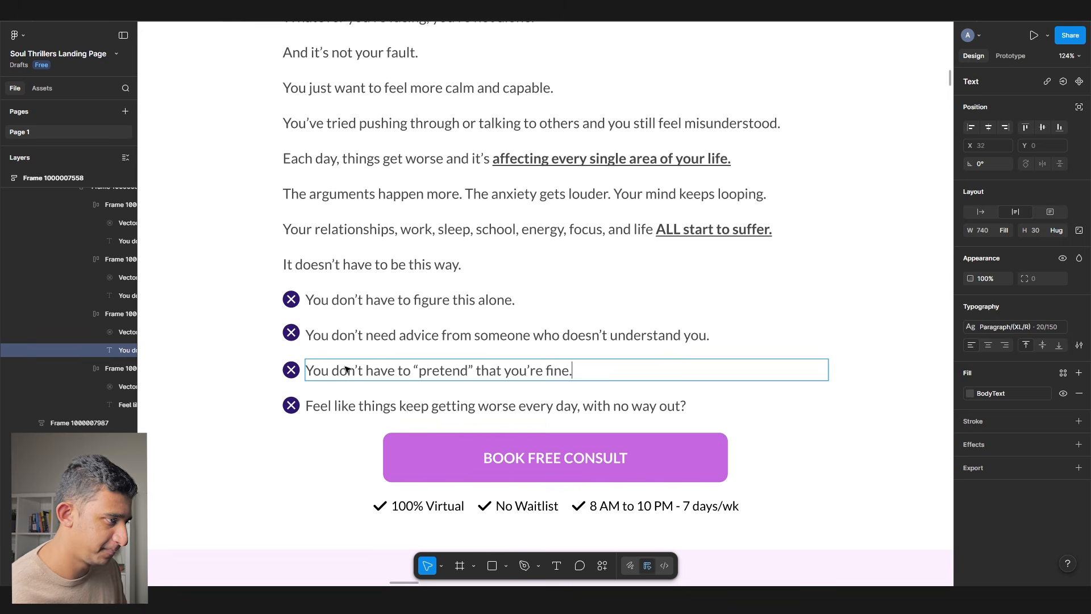
pyautogui.click(351, 399)
# - Remove the fourth bullet row and add a new line reading 'What you DO need is'
pyautogui.press('Delete')
pyautogui.click(330, 264)
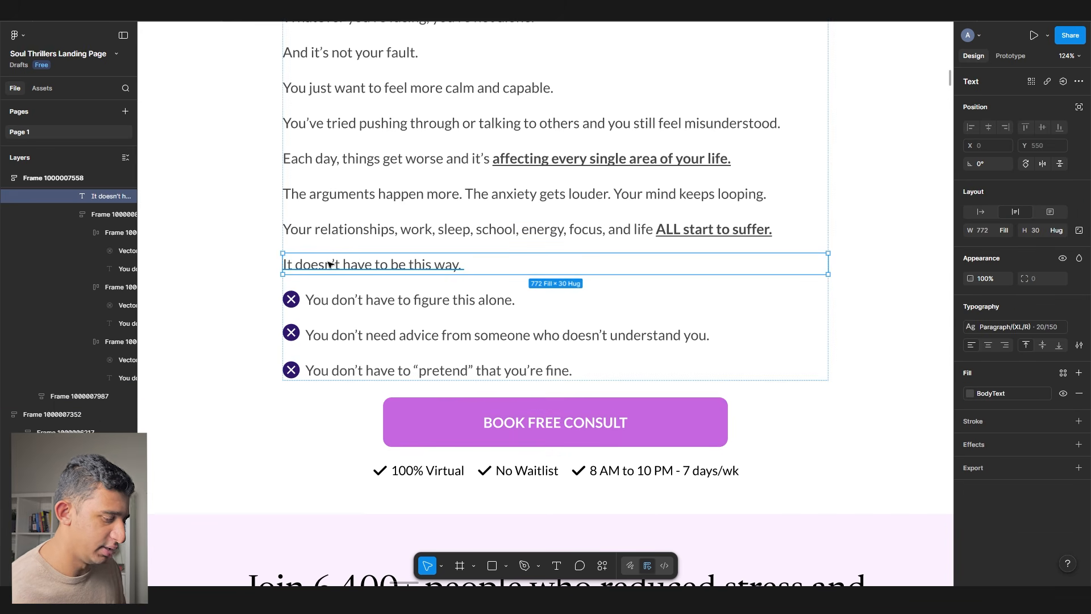
pyautogui.hotkey('ctrl', 'd')
pyautogui.press('Return')
pyautogui.write('What you DO need is talk to someone who genuinely listens, cares, and never judges you.')
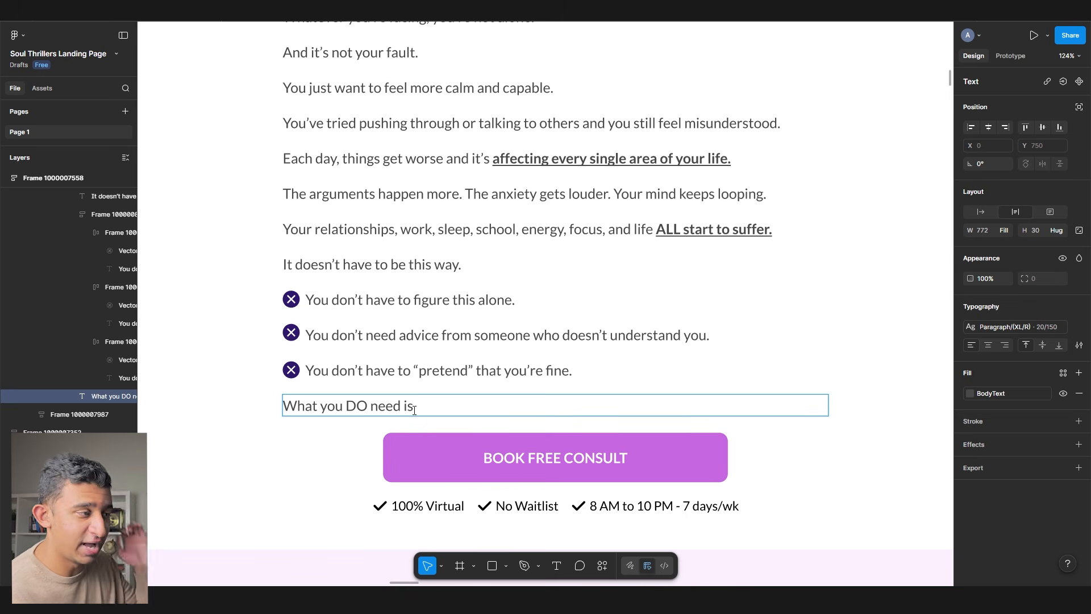
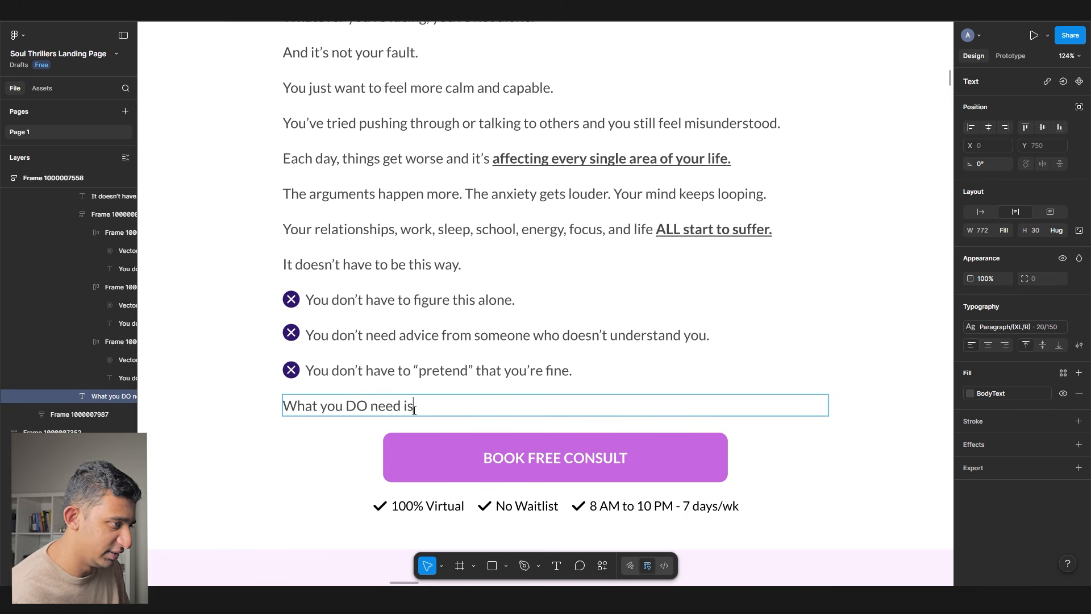
# - Finish the line with 'who genuinely listens, cares, and never judges you.', bolded and underlined, and remove 'DO'
pyautogui.write('talk to s')
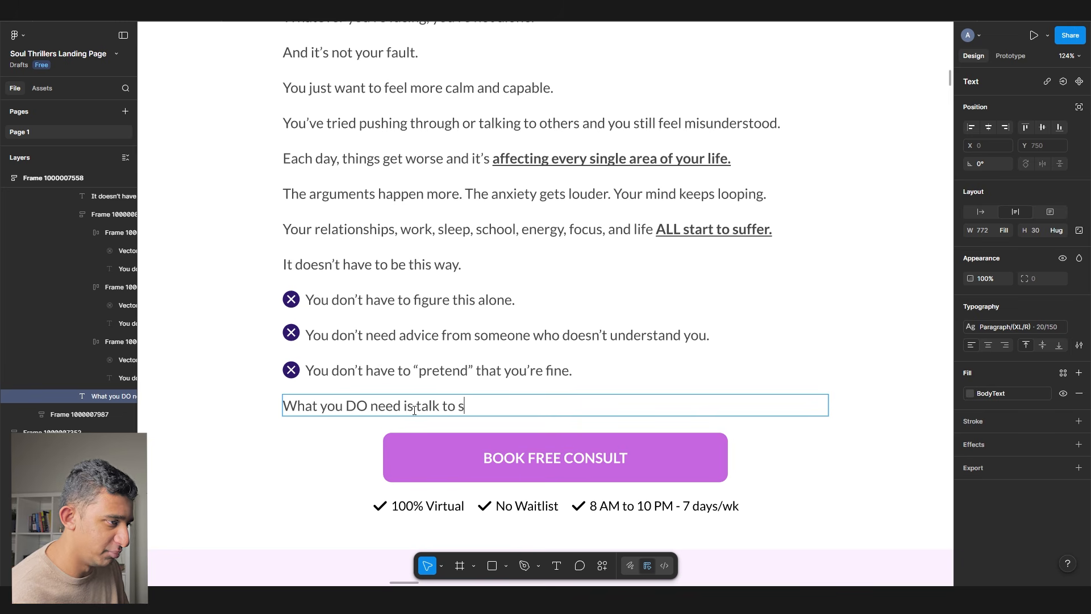
pyautogui.write('omeone who genuinely listens,')
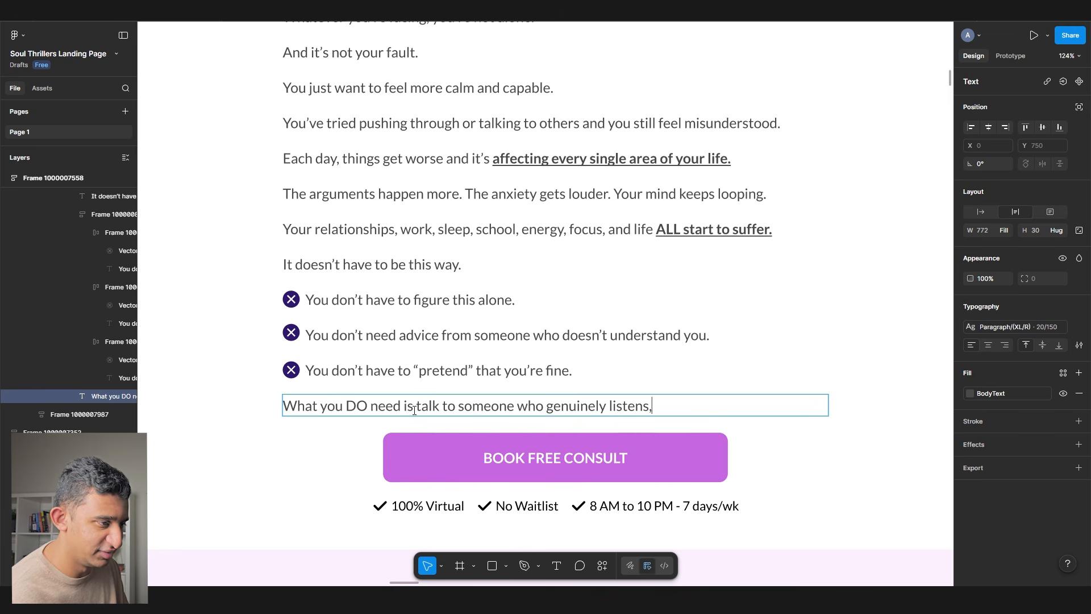
pyautogui.write(' cares, and never j')
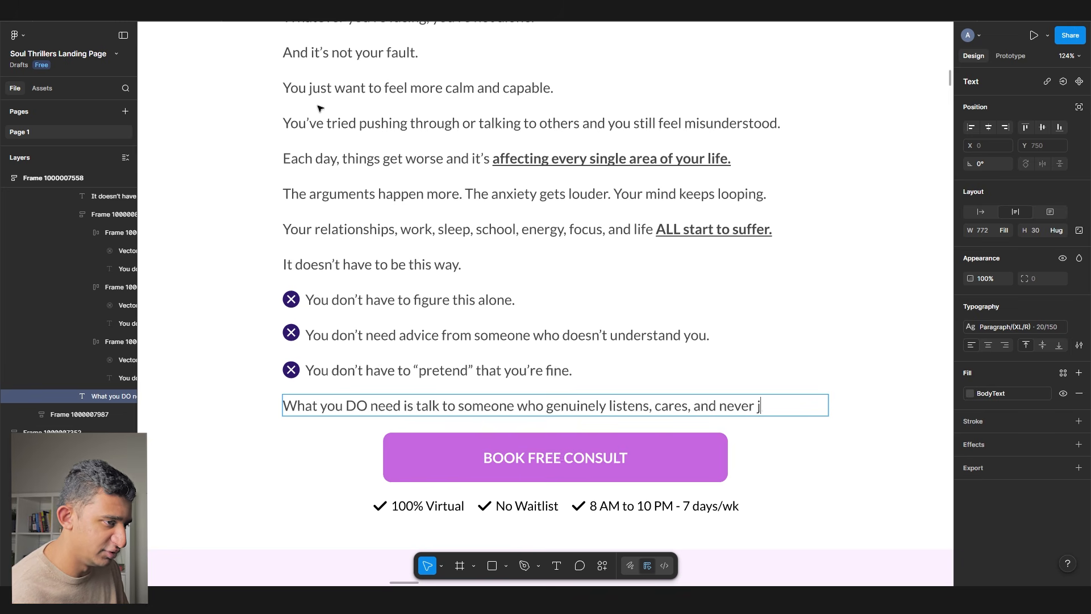
pyautogui.write('udges you.')
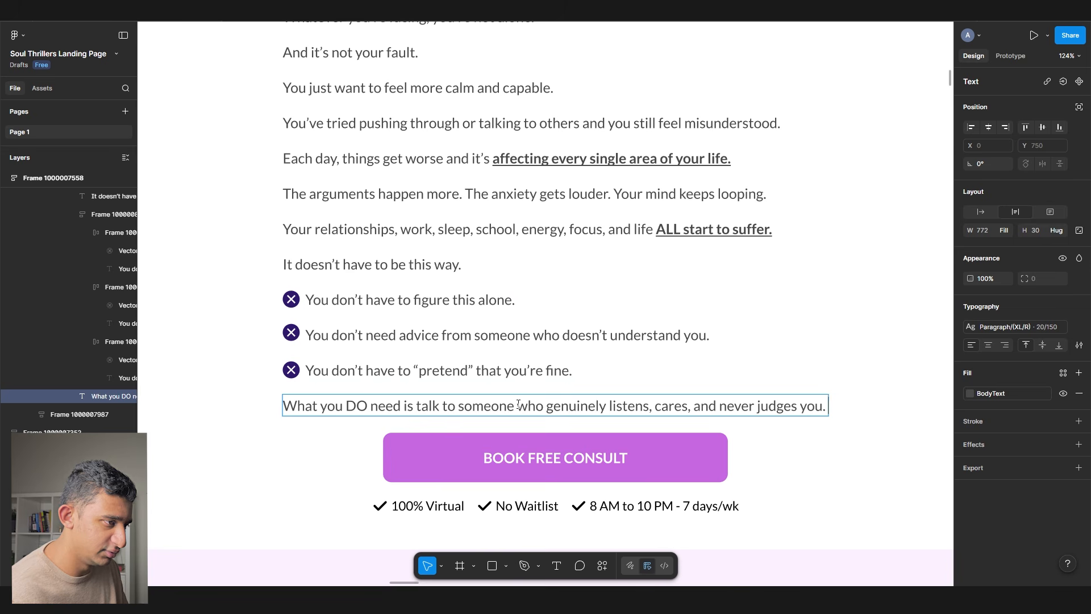
pyautogui.moveTo(515, 405); pyautogui.dragTo(828, 407)
pyautogui.hotkey('ctrl', 'b')
pyautogui.hotkey('ctrl', 'u')
pyautogui.press('Right')
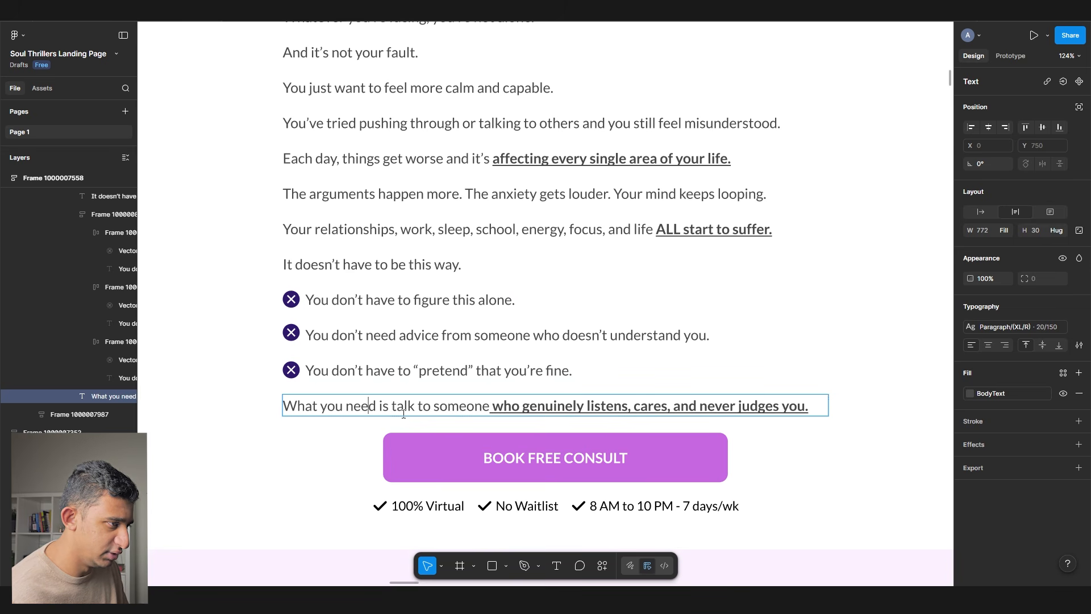
pyautogui.moveTo(392, 408); pyautogui.dragTo(484, 408)
pyautogui.press('BackSpace')
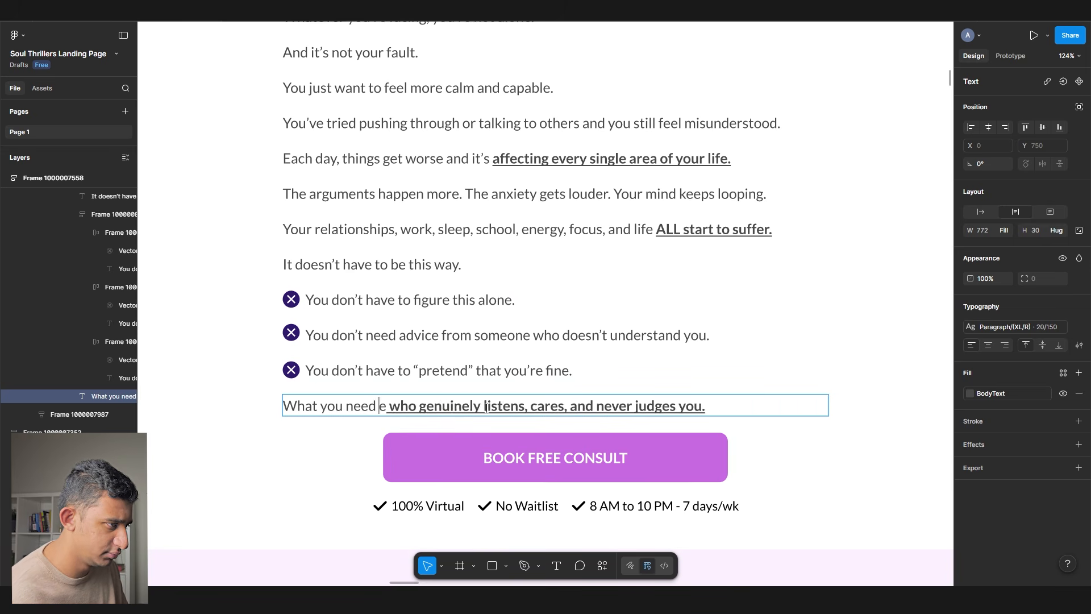
pyautogui.write('someon')
pyautogui.press('Escape')
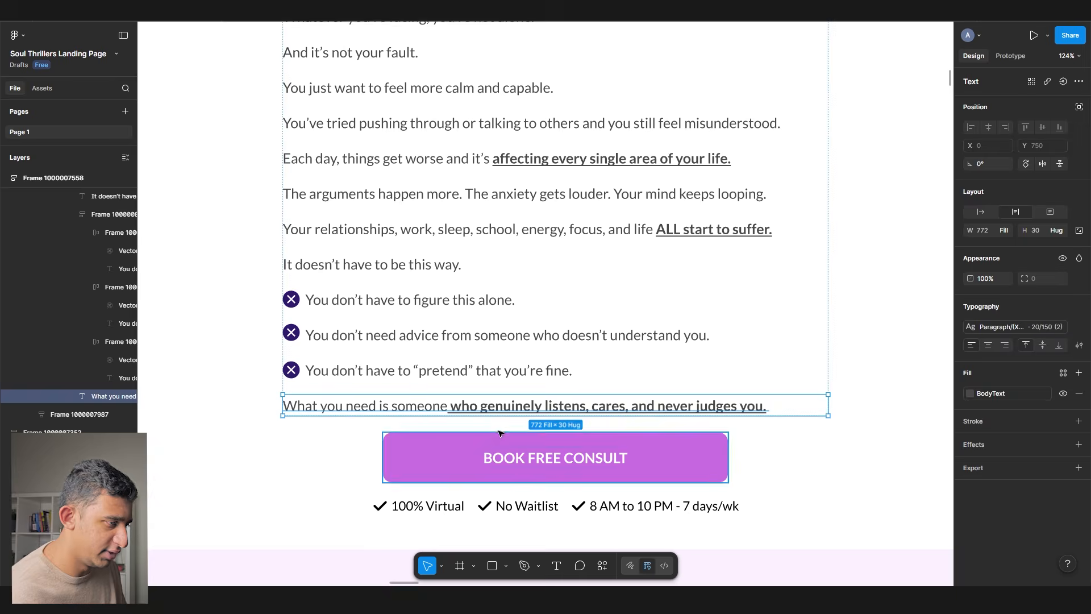
# - Write the Soul Thrillers paragraph on helping 6,400+ Canadians get their life back on track, then duplicate it
pyautogui.hotkey('ctrl', 'd')
pyautogui.doubleClick(352, 447)
pyautogui.write('At Soul Thr')
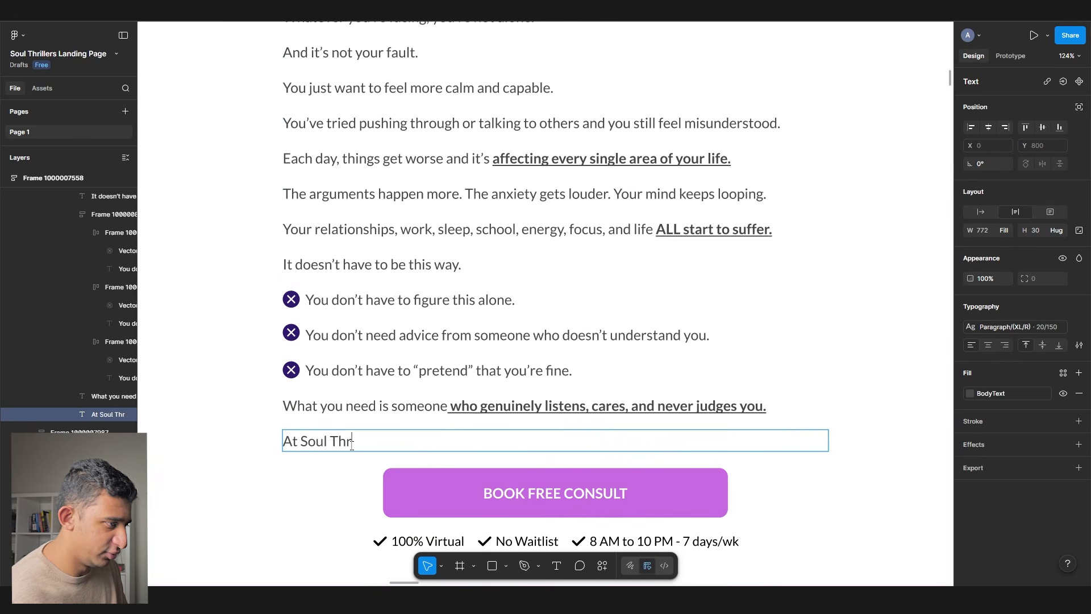
pyautogui.write("illers, we've helped 6,400+ Canadian")
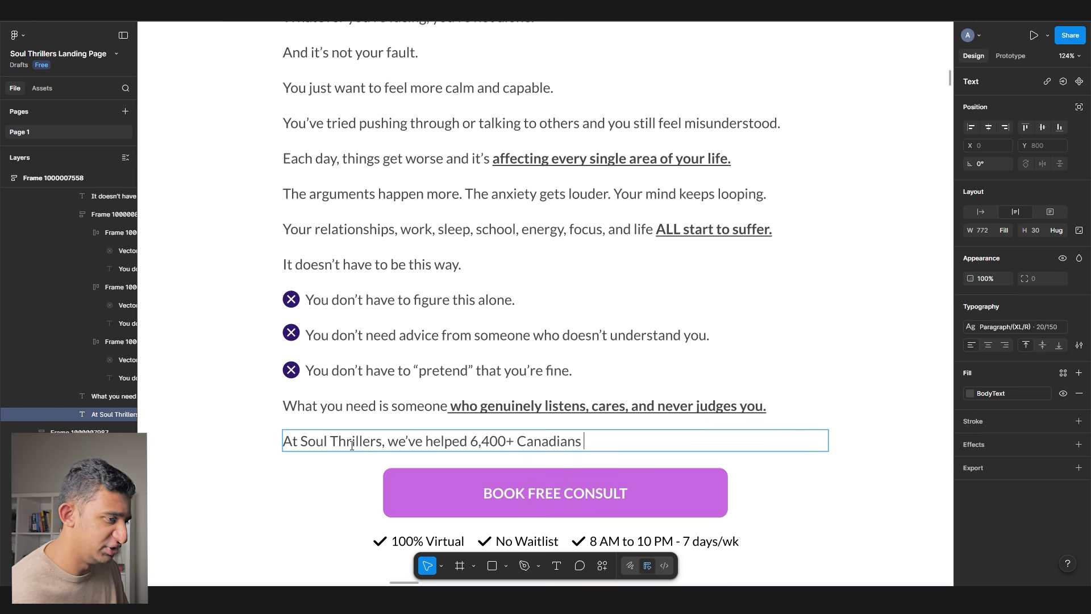
pyautogui.write('s')
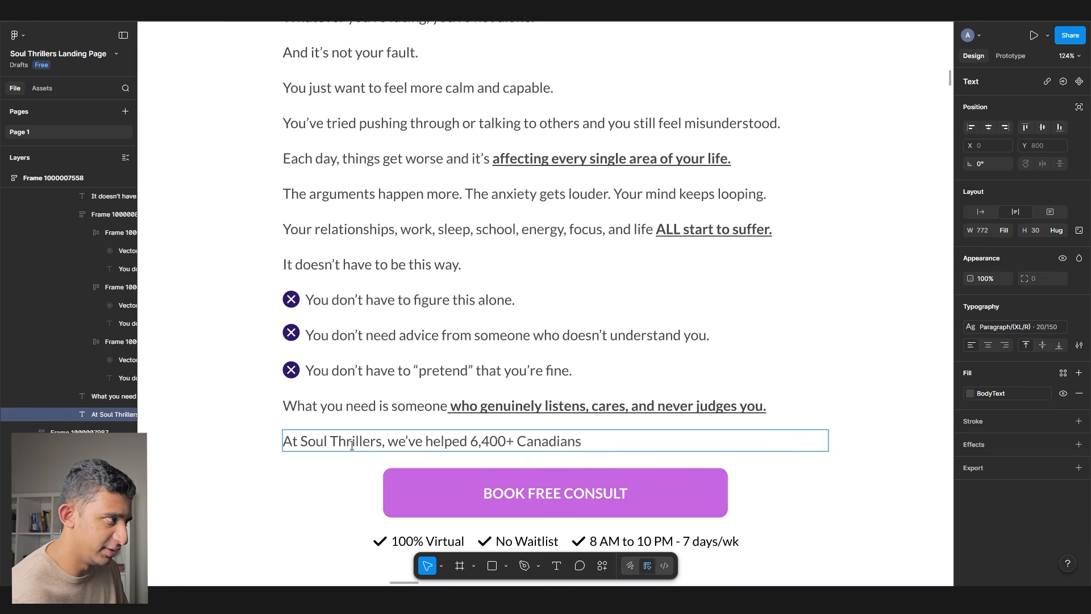
pyautogui.doubleClick(404, 441)
pyautogui.write('our therapists have')
pyautogui.click(685, 443)
pyautogui.write('dealing with stress, anxiet')
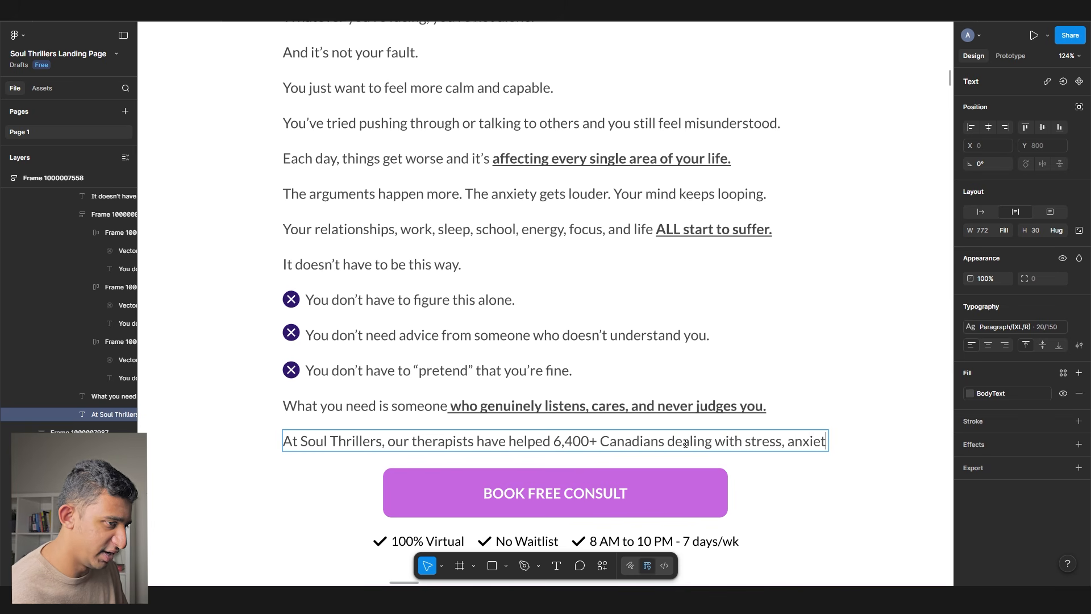
pyautogui.write('y,  relationship issues,')
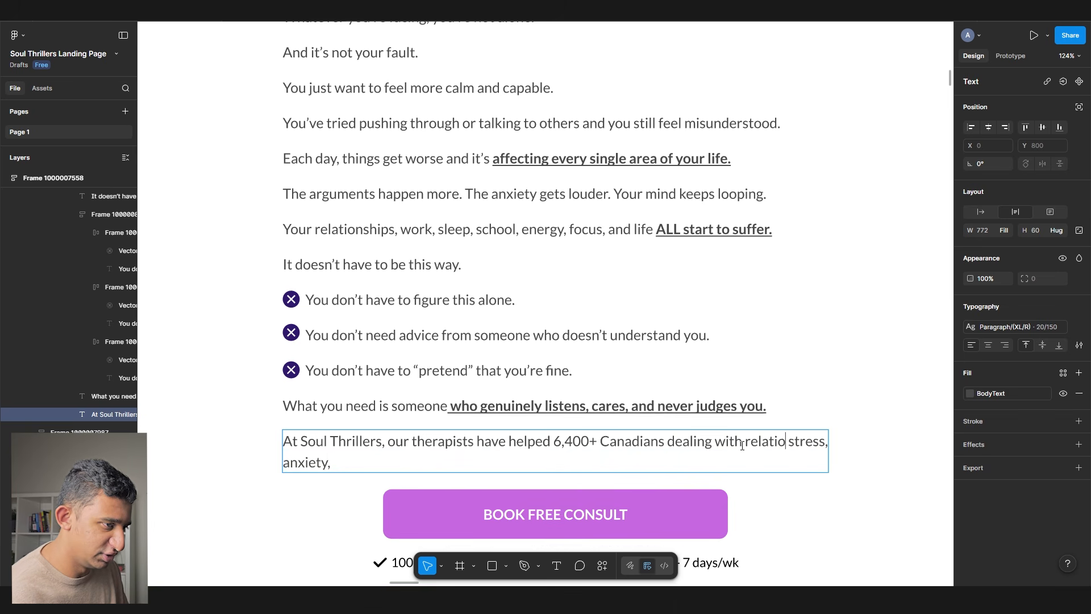
pyautogui.click(449, 469)
pyautogui.write('and depression')
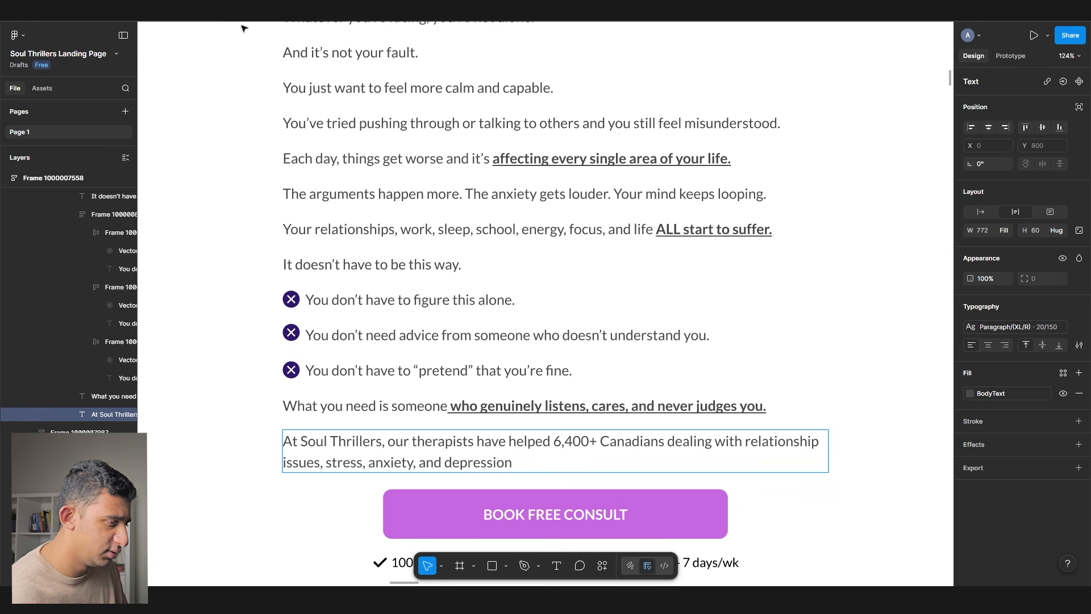
pyautogui.write(' finally feel better and get their')
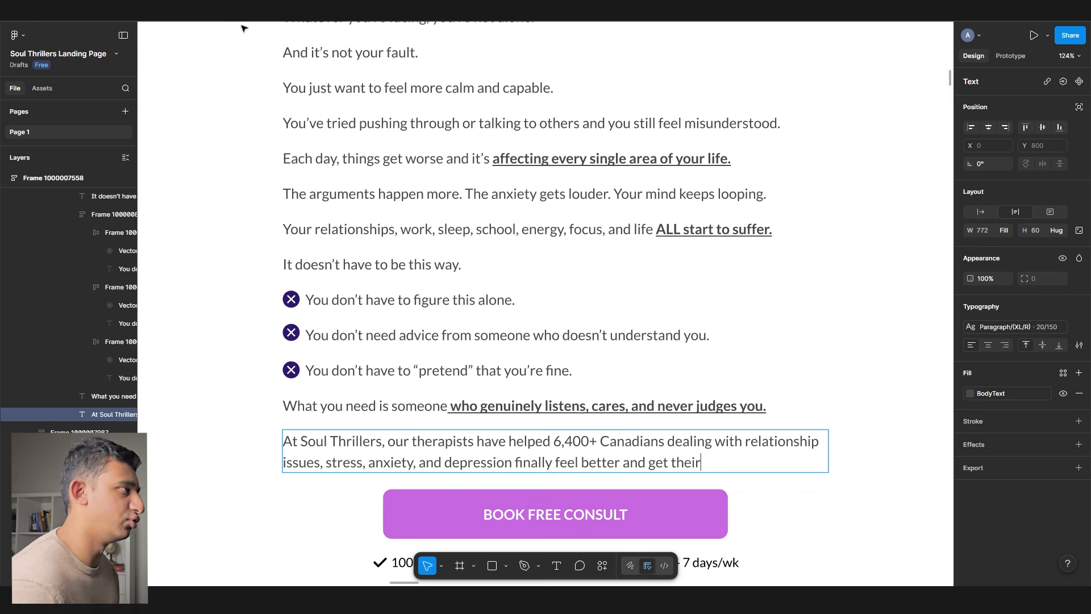
pyautogui.write(' lif')
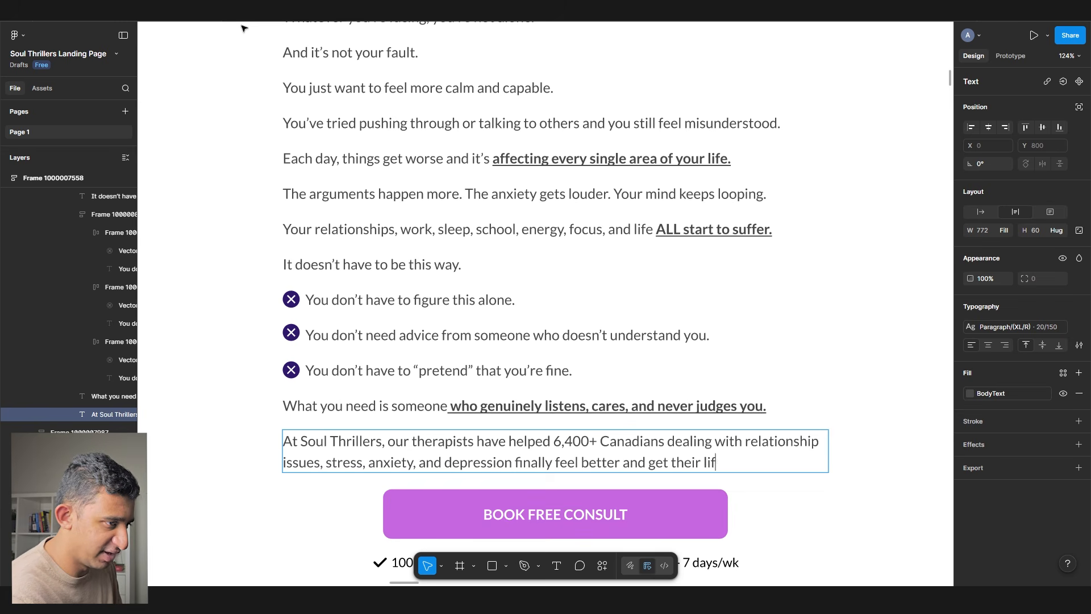
pyautogui.write('e back on track.')
pyautogui.press('Escape')
pyautogui.hotkey('ctrl', 'd')
pyautogui.doubleClick(336, 507)
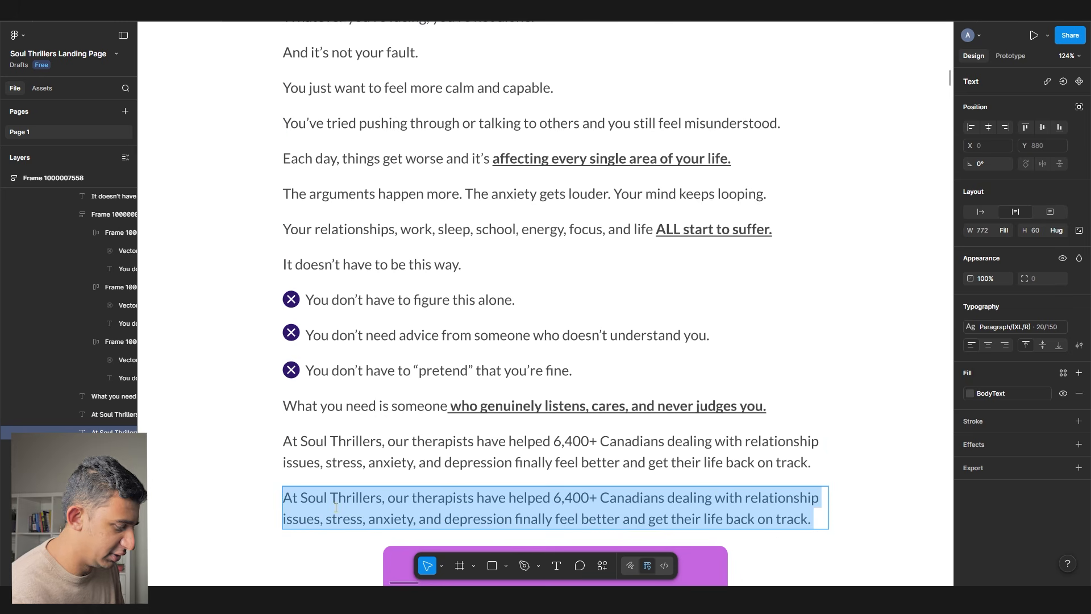
# - Write the 'We only hire the top 2%' line and change 'connected' to 'understood'
pyautogui.write('We onl')
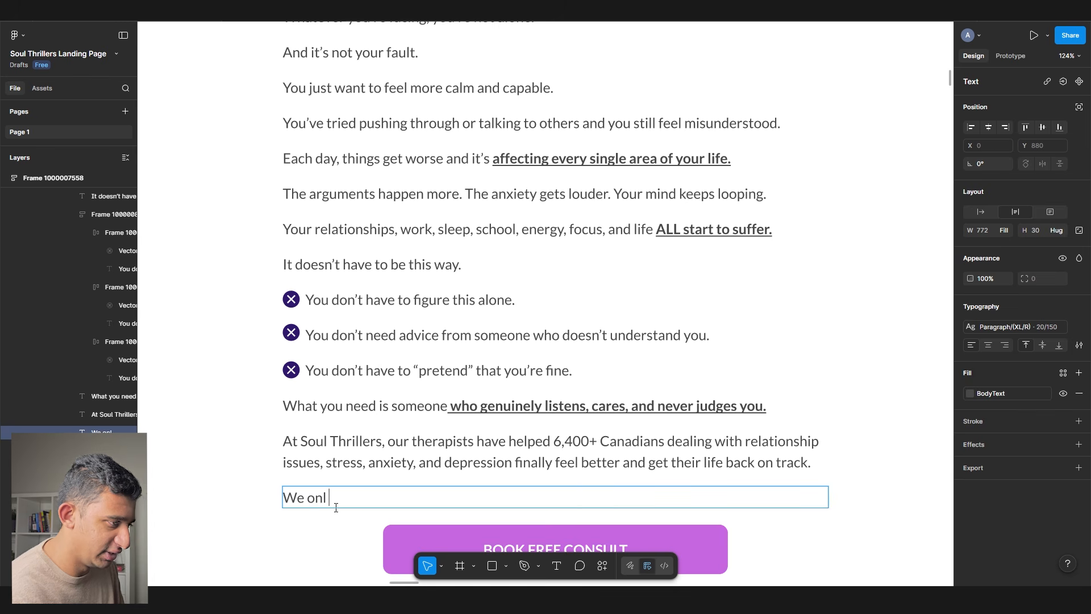
pyautogui.write('y hire the top 2%')
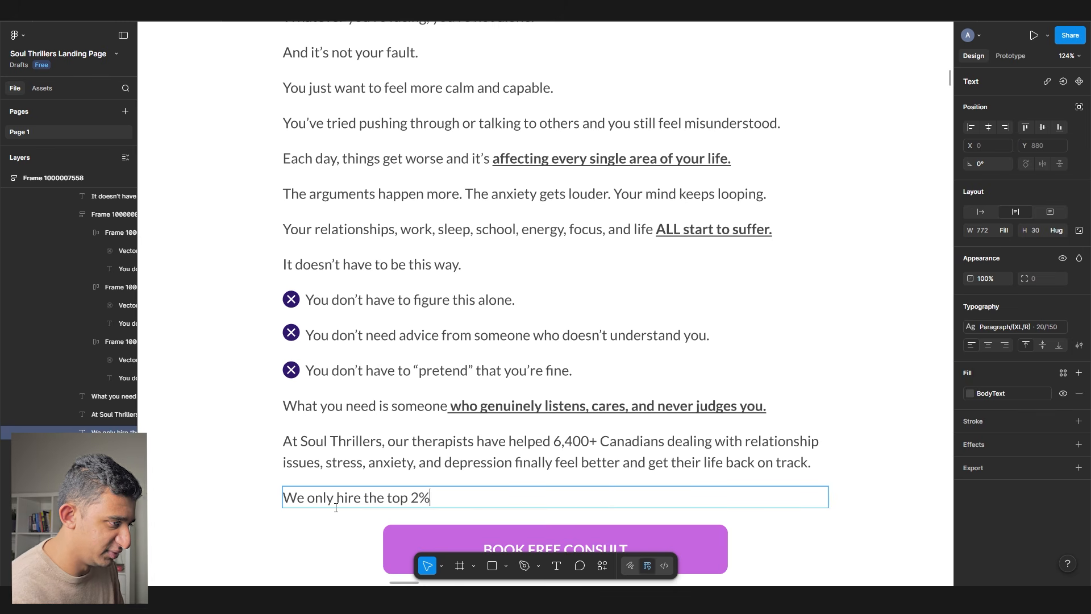
pyautogui.write(' of therapists so y')
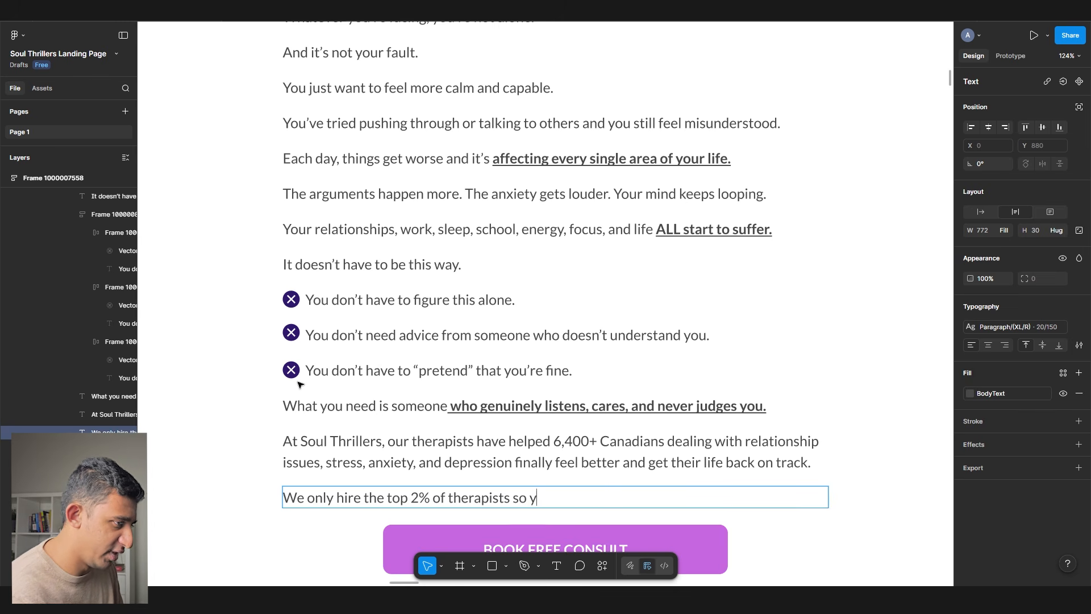
pyautogui.write('ou feel INSTANTLY')
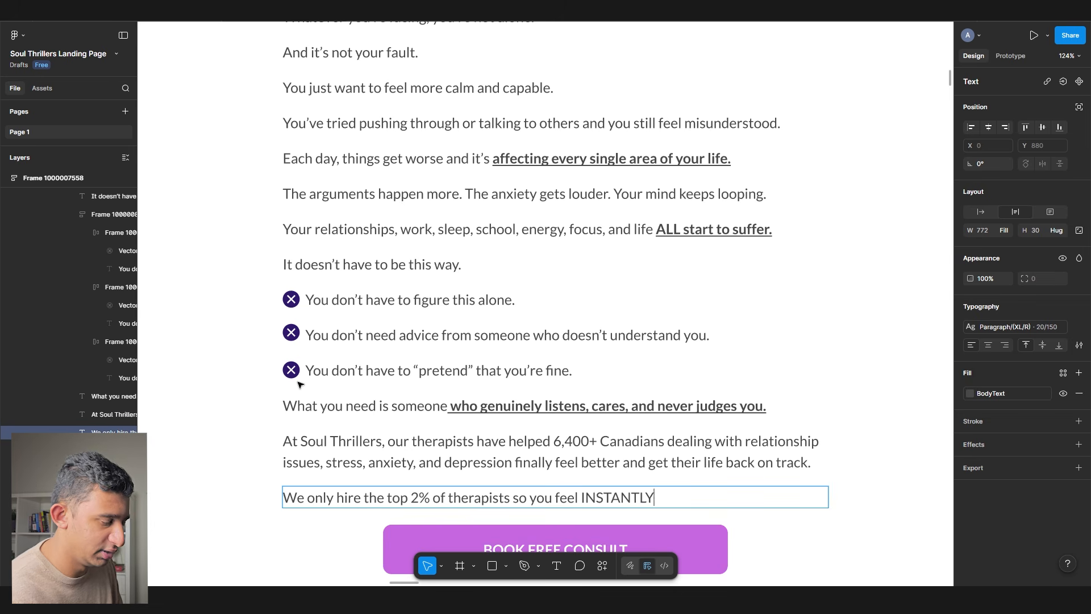
pyautogui.write(' conn')
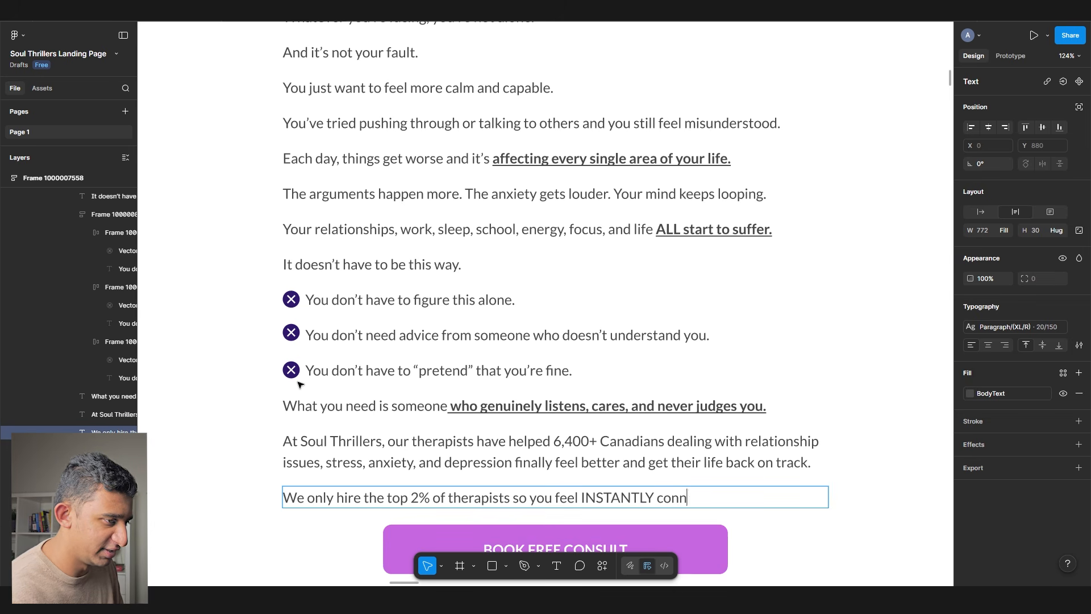
pyautogui.write('ected from day one/')
pyautogui.press('BackSpace')
pyautogui.write('.')
pyautogui.scroll(-2, 637, 478)
pyautogui.doubleClick(709, 448)
pyautogui.write('understood')
pyautogui.press('Escape')
pyautogui.press('Return')
# - Replace 'day one' with 'the 1st session', drop 'of therapists', and duplicate the line
pyautogui.moveTo(763, 448); pyautogui.dragTo(864, 463)
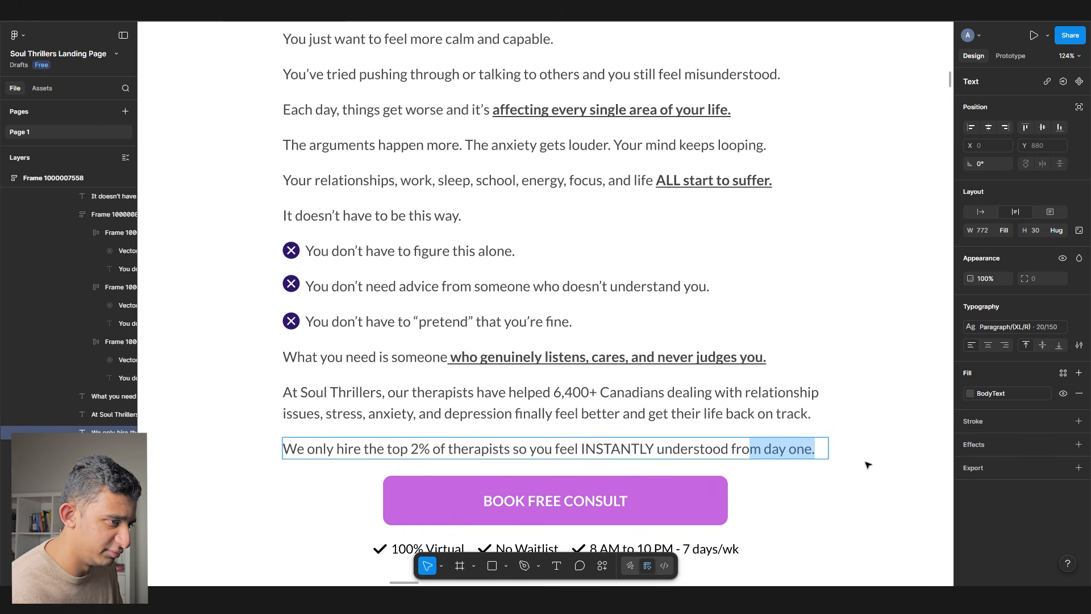
pyautogui.press('BackSpace')
pyautogui.write('the 1st session.')
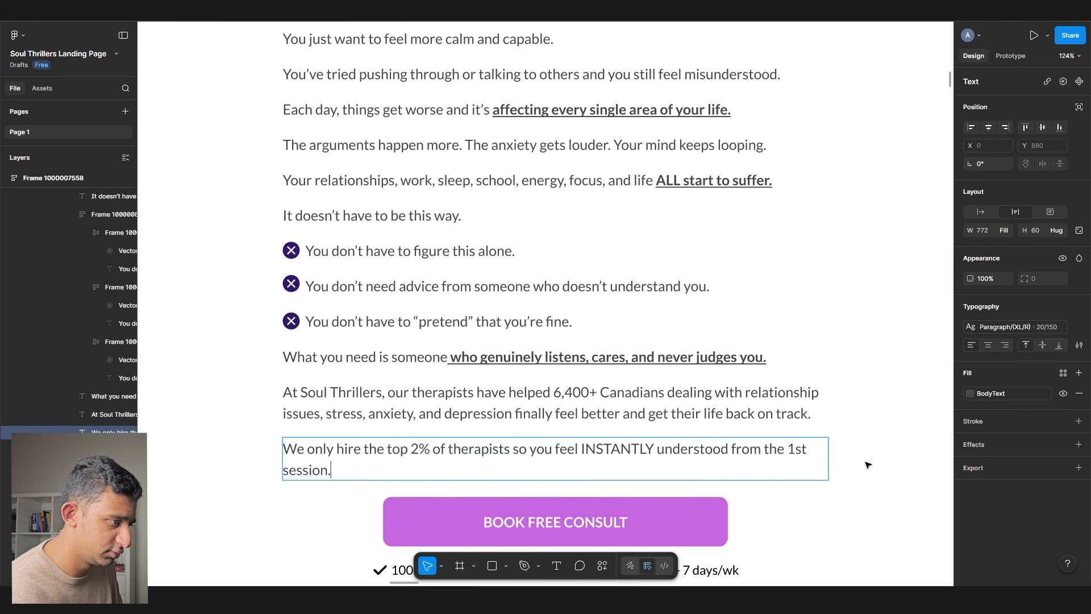
pyautogui.doubleClick(451, 447)
pyautogui.press('BackSpace')
pyautogui.press('BackSpace')
pyautogui.press('BackSpace')
pyautogui.press('BackSpace')
pyautogui.press('BackSpace')
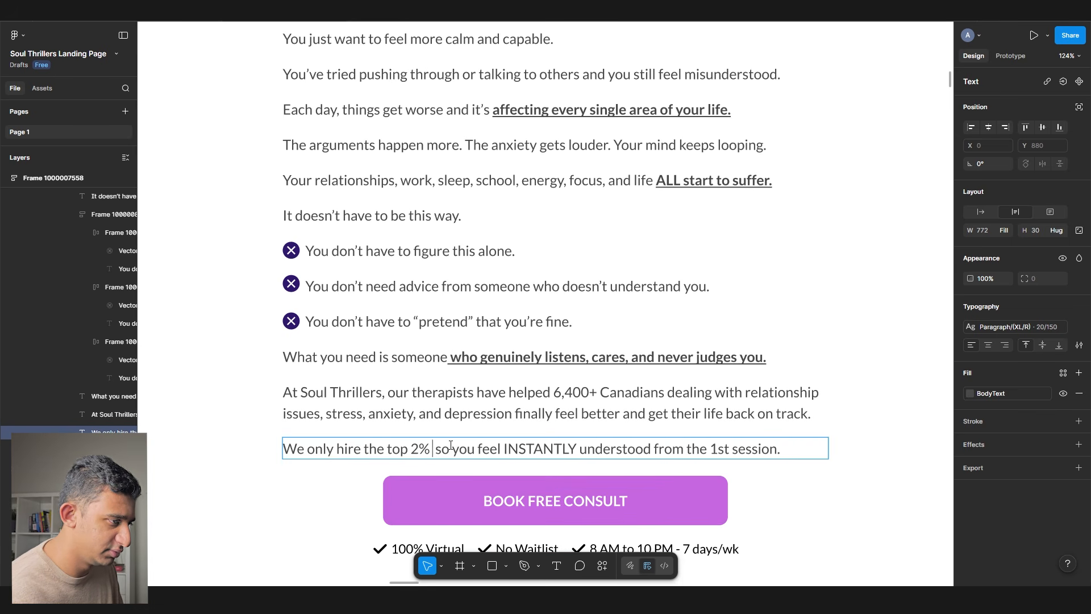
pyautogui.doubleClick(451, 445)
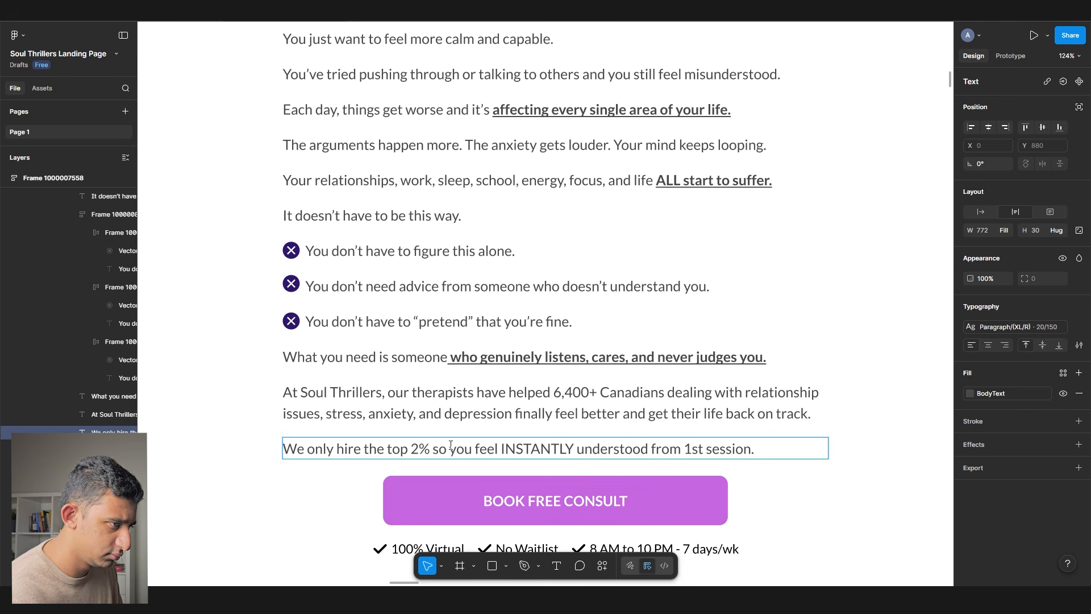
pyautogui.hotkey('ctrl', 'z')
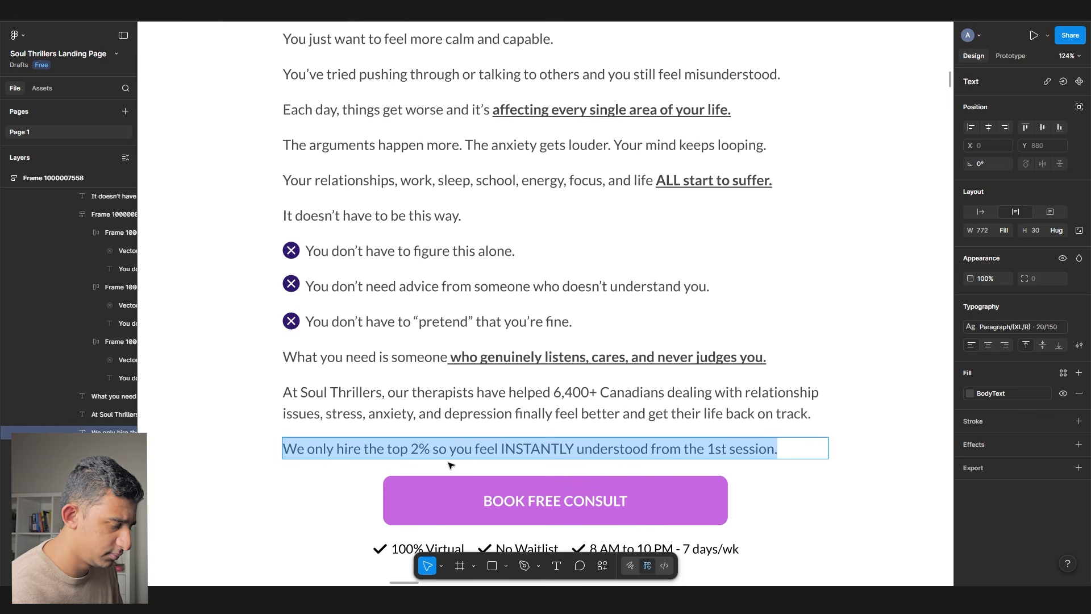
pyautogui.hotkey('ctrl', 'shift', 'z')
pyautogui.hotkey('ctrl', 'z')
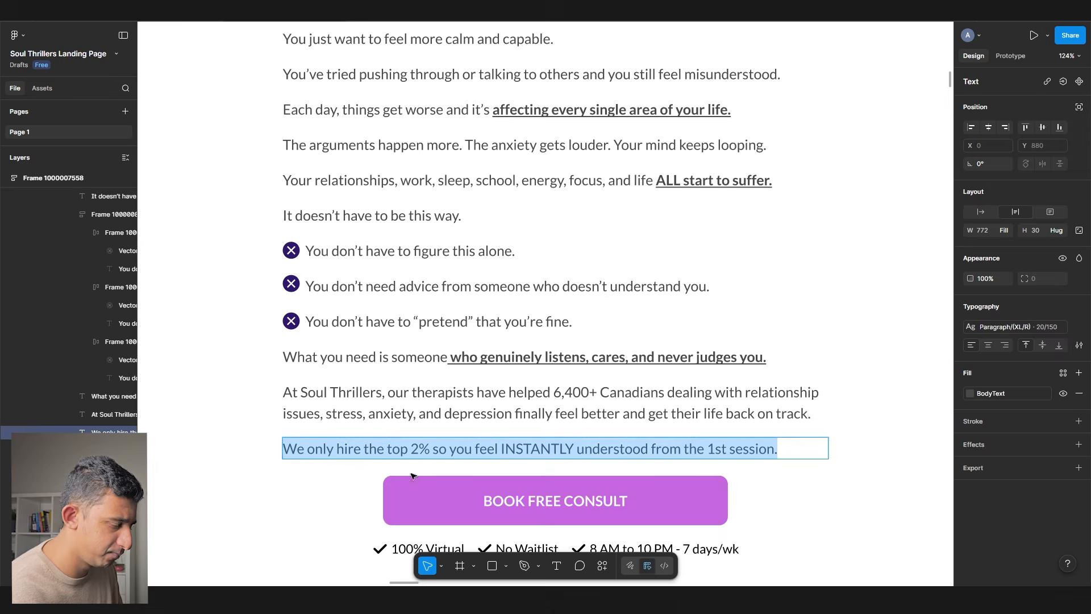
pyautogui.hotkey('ctrl', 'd')
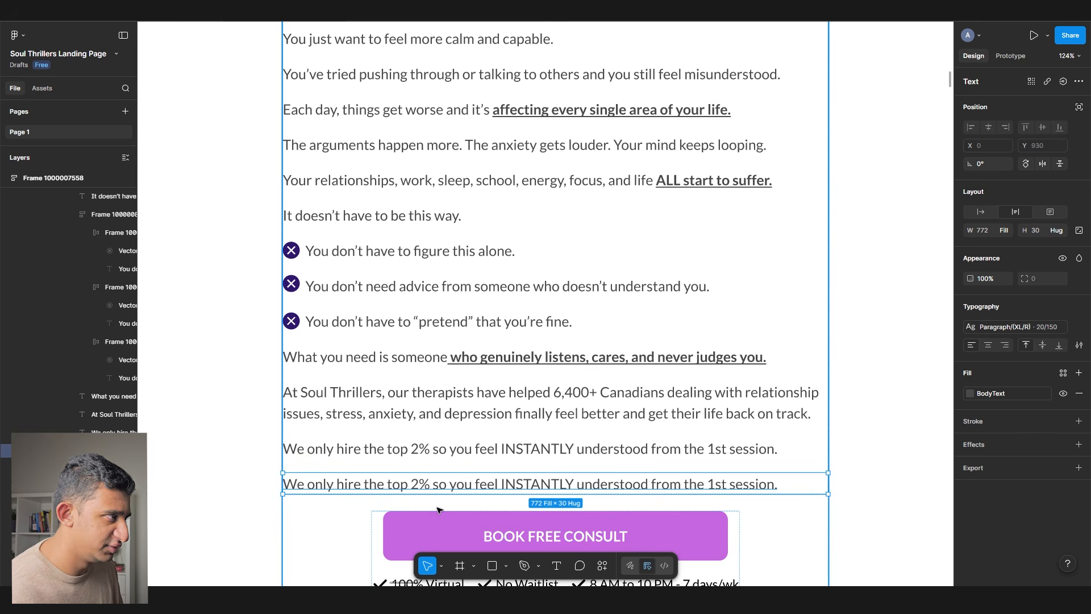
# - Write the 'best part' line about 100% virtual sessions, changing 'is that' to '?'
pyautogui.doubleClick(365, 484)
pyautogui.write('The b')
pyautogui.write('est part i')
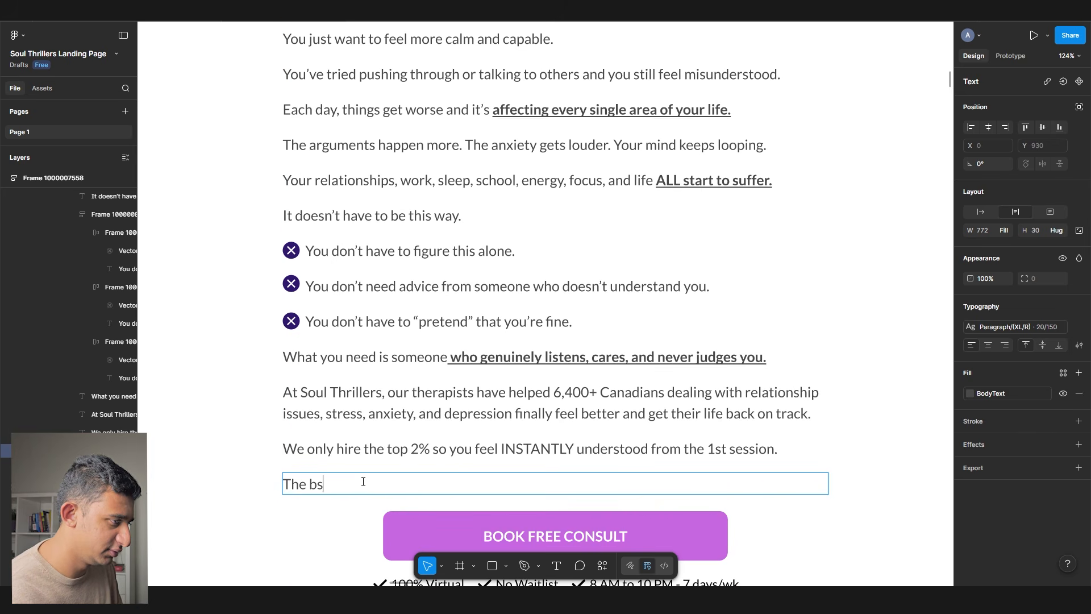
pyautogui.write('s tha')
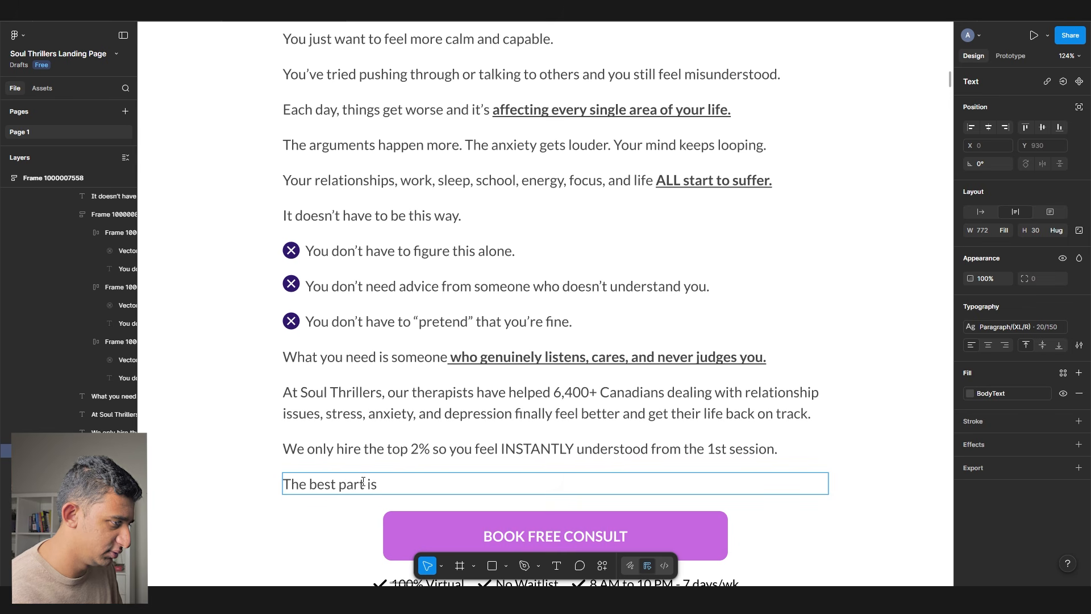
pyautogui.write('t we h')
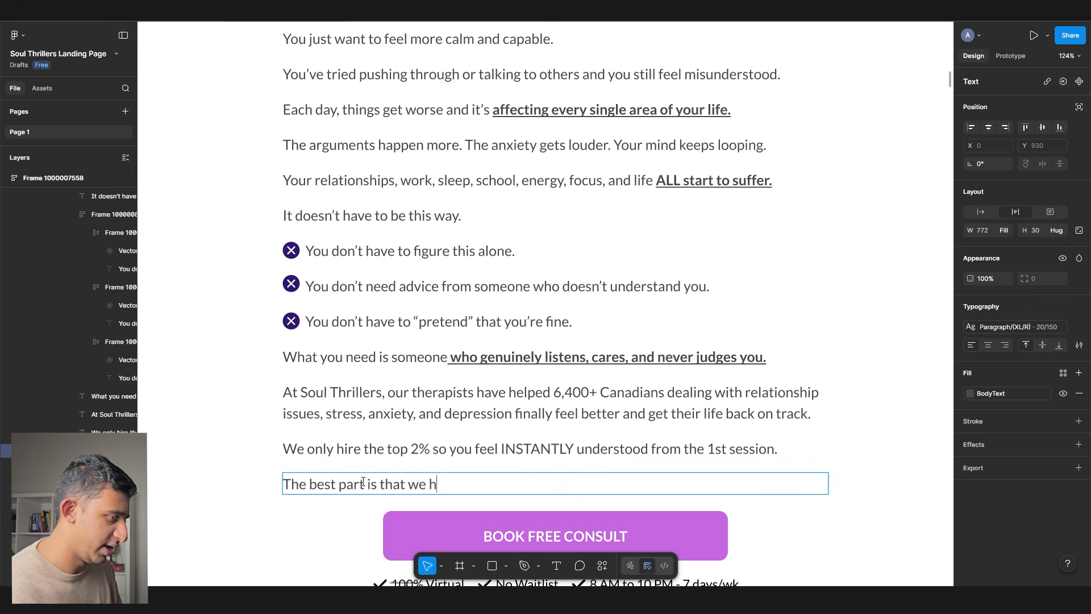
pyautogui.write('ave 100% virtual sessions')
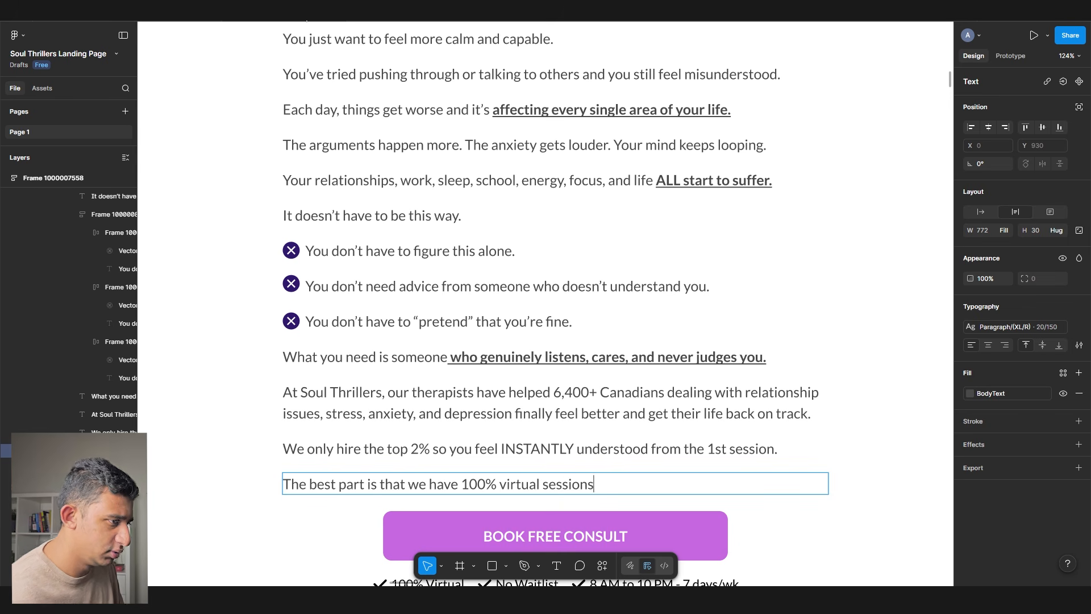
pyautogui.write(' with evenings and weeks')
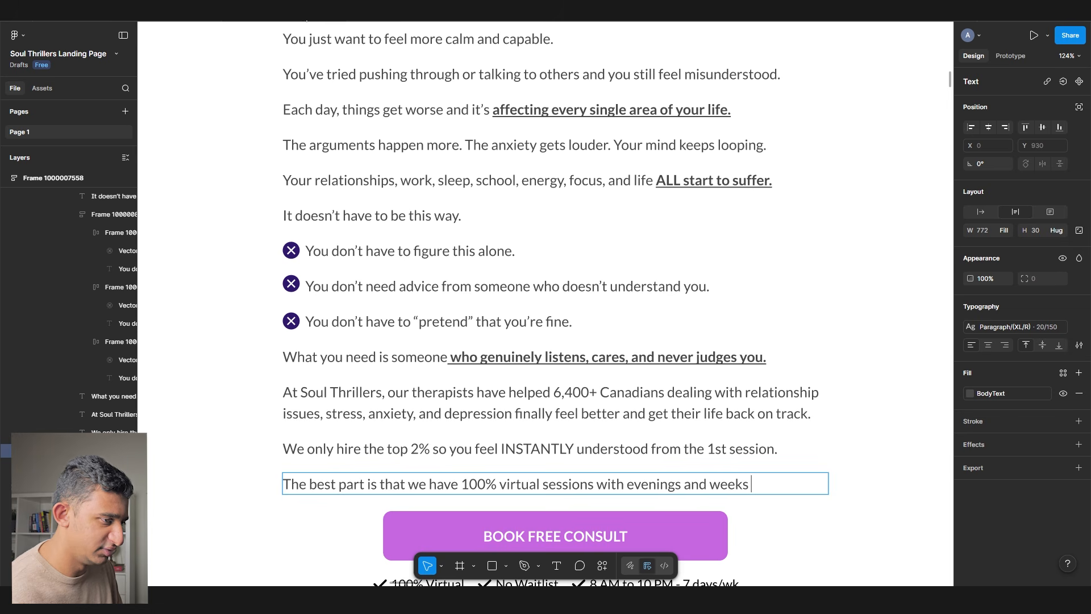
pyautogui.write('ends included so it f')
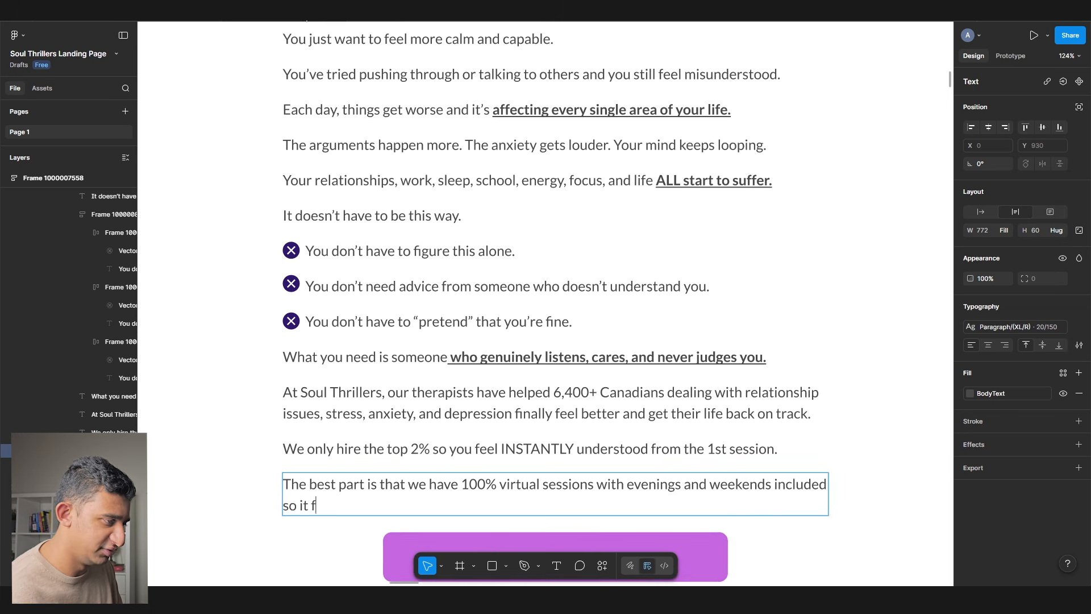
pyautogui.write('its your life.')
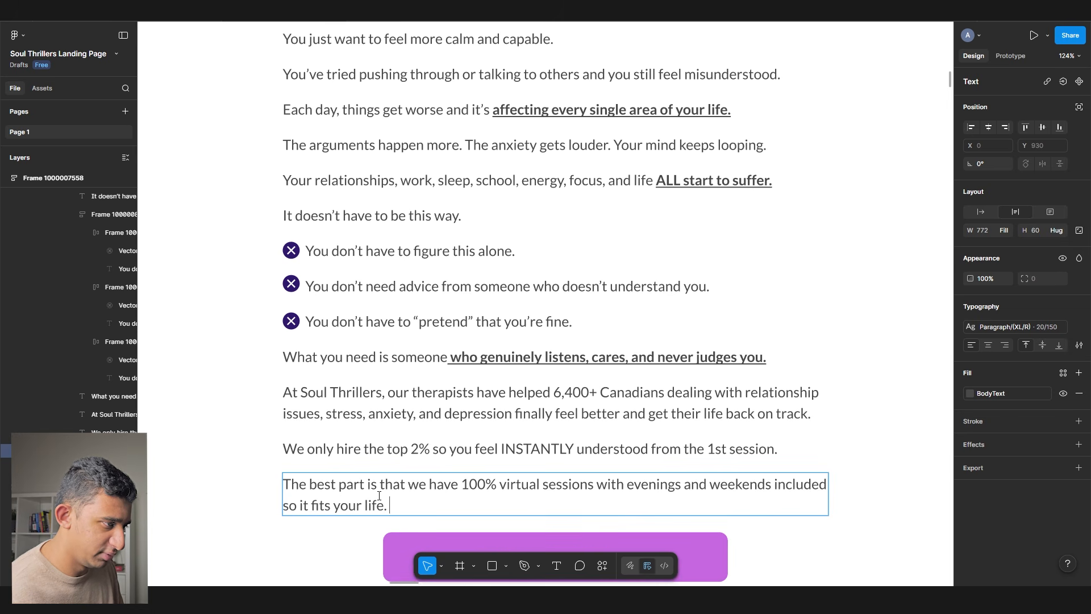
pyautogui.moveTo(402, 489); pyautogui.dragTo(364, 489)
pyautogui.write('?')
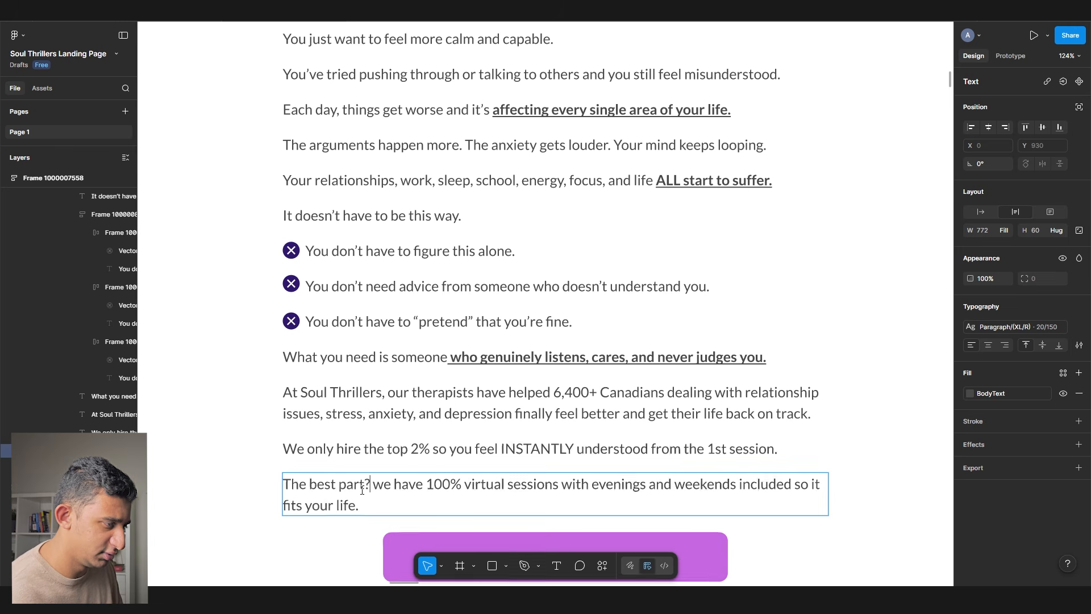
pyautogui.press('Delete')
pyautogui.press('Delete')
pyautogui.write('W')
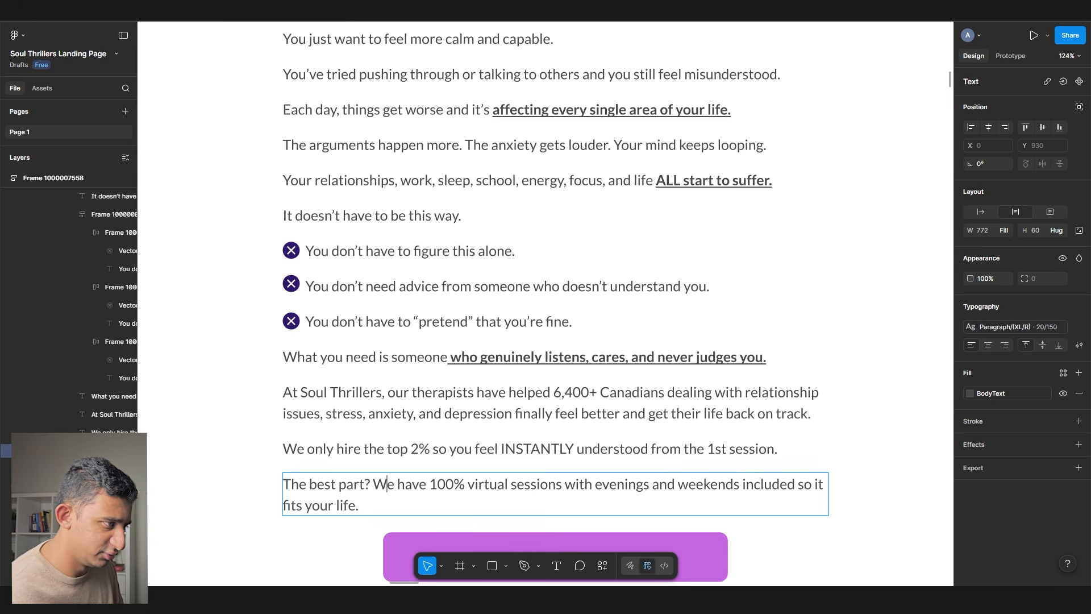
# - Replace 'We have' with 'It's', drop 'sessions' and 'included', and add a comma
pyautogui.moveTo(378, 490); pyautogui.dragTo(520, 492)
pyautogui.write("It's")
pyautogui.press('BackSpace')
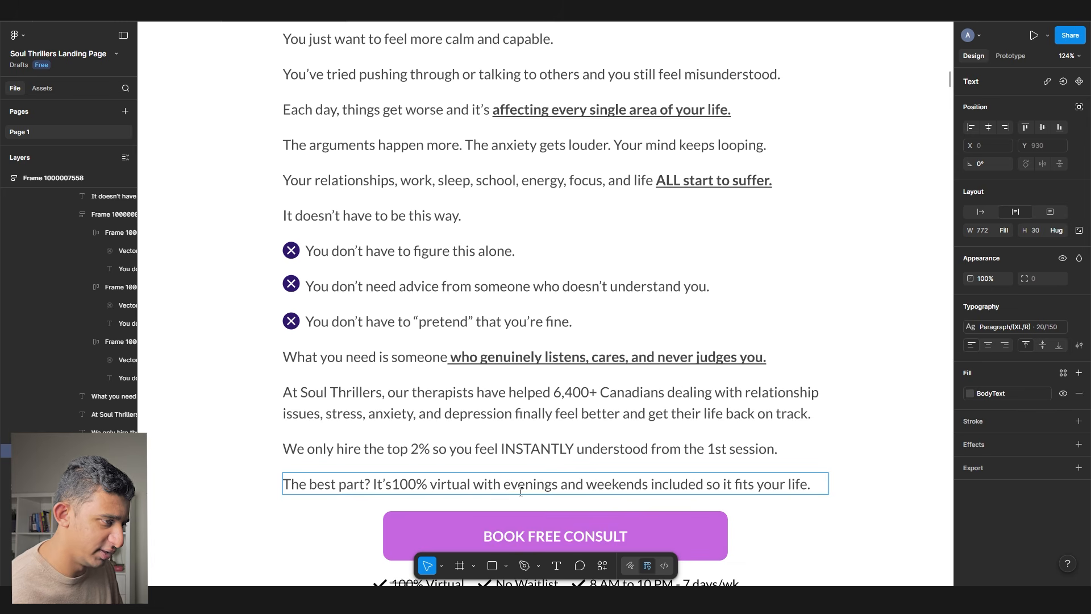
pyautogui.doubleClick(669, 484)
pyautogui.press('BackSpace')
pyautogui.press('BackSpace')
pyautogui.write(',')
pyautogui.scroll(-5, 666, 489)
pyautogui.scroll(3, 661, 343)
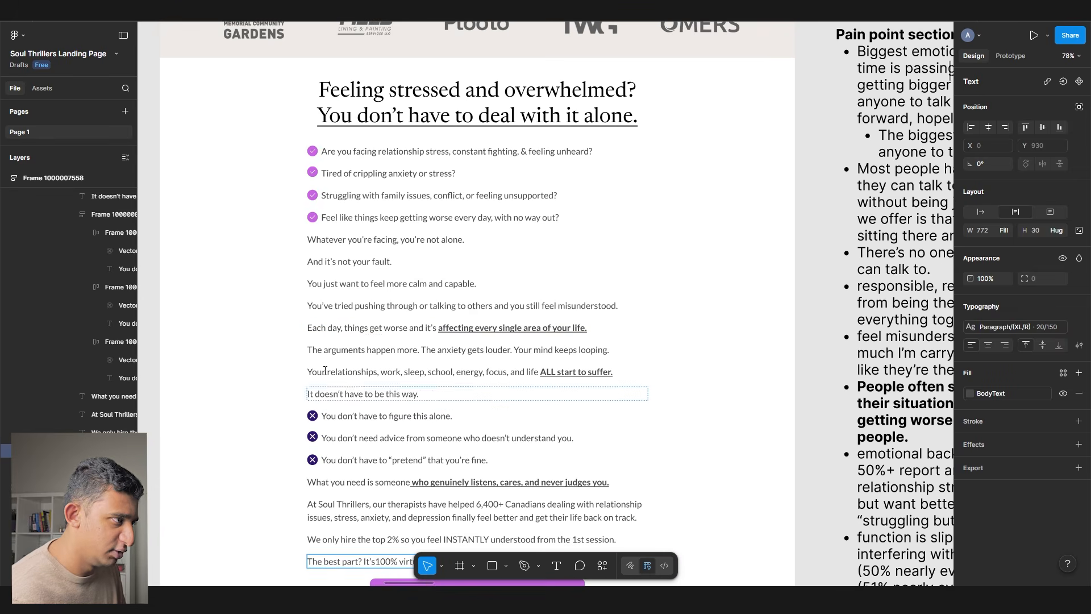
# - Review the finished pain-point section and select its parent frame
pyautogui.click(820, 367)
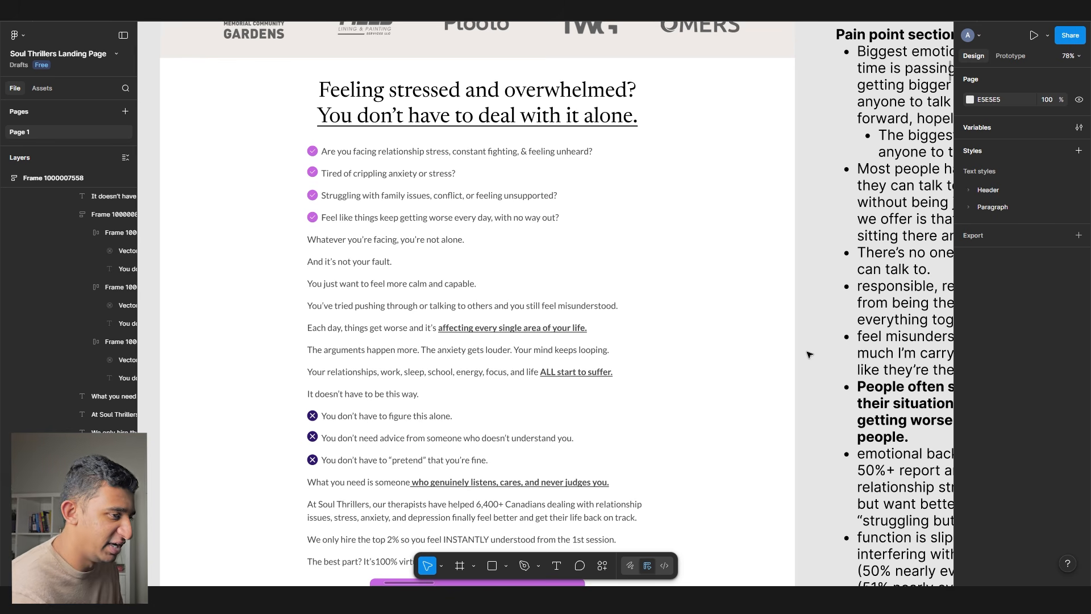
pyautogui.scroll(-20, 809, 354)
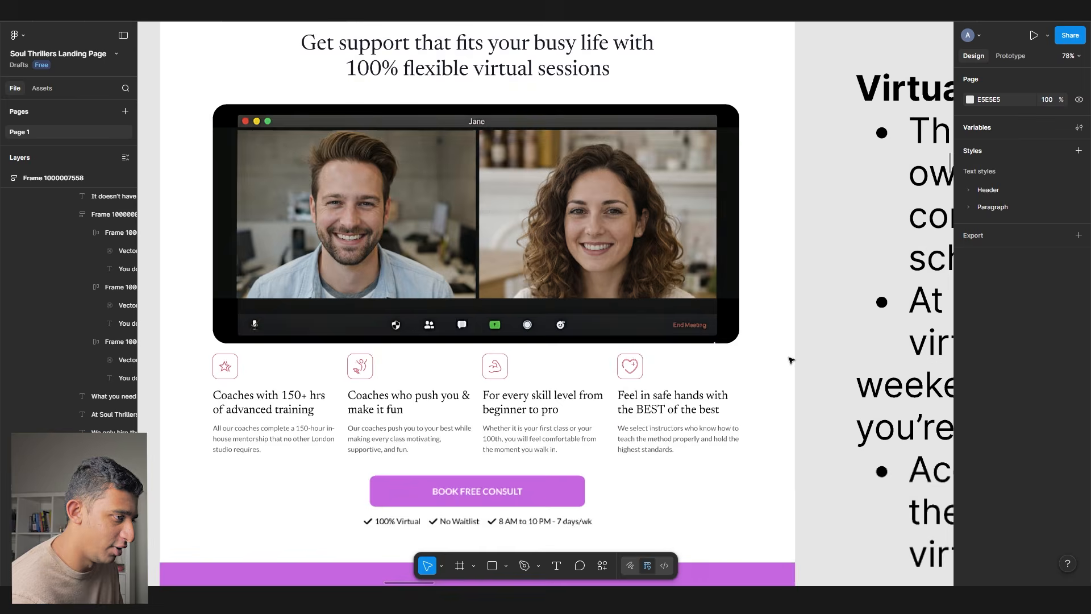
pyautogui.scroll(-20, 791, 360)
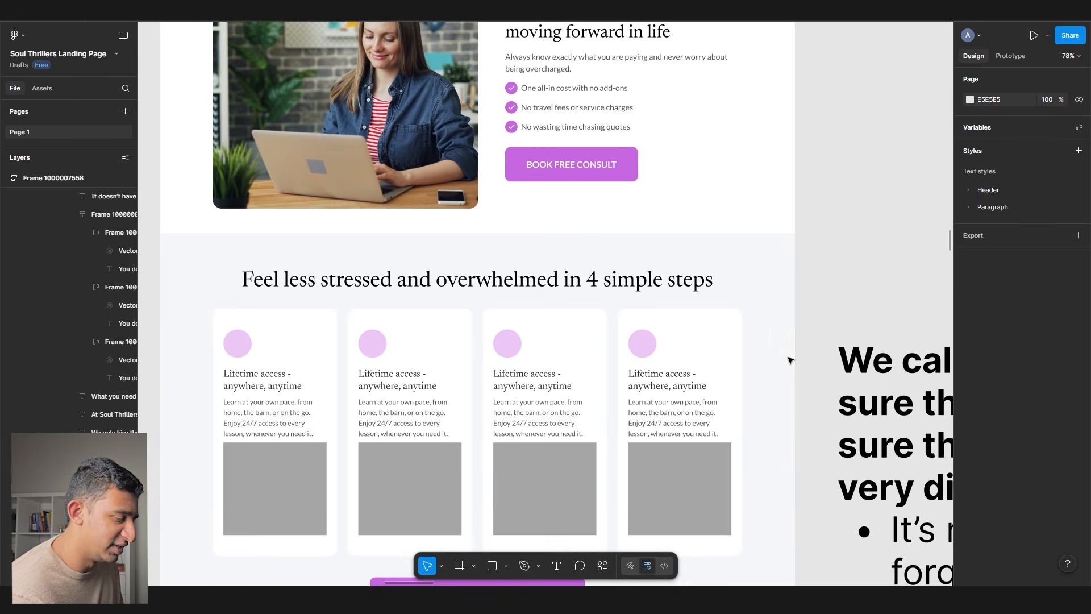
pyautogui.scroll(20, 790, 359)
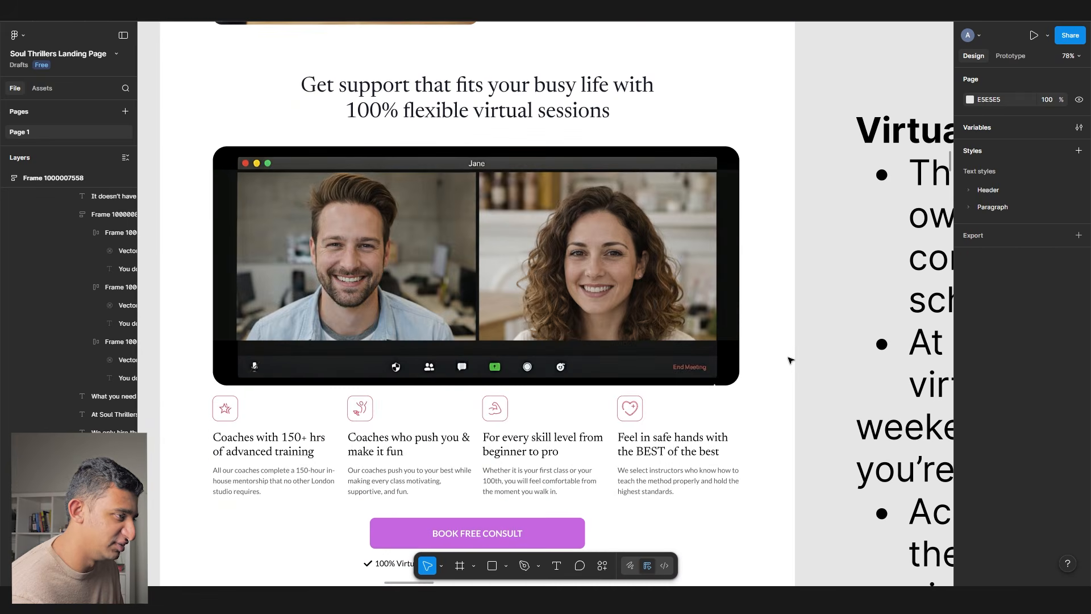
pyautogui.scroll(20, 790, 360)
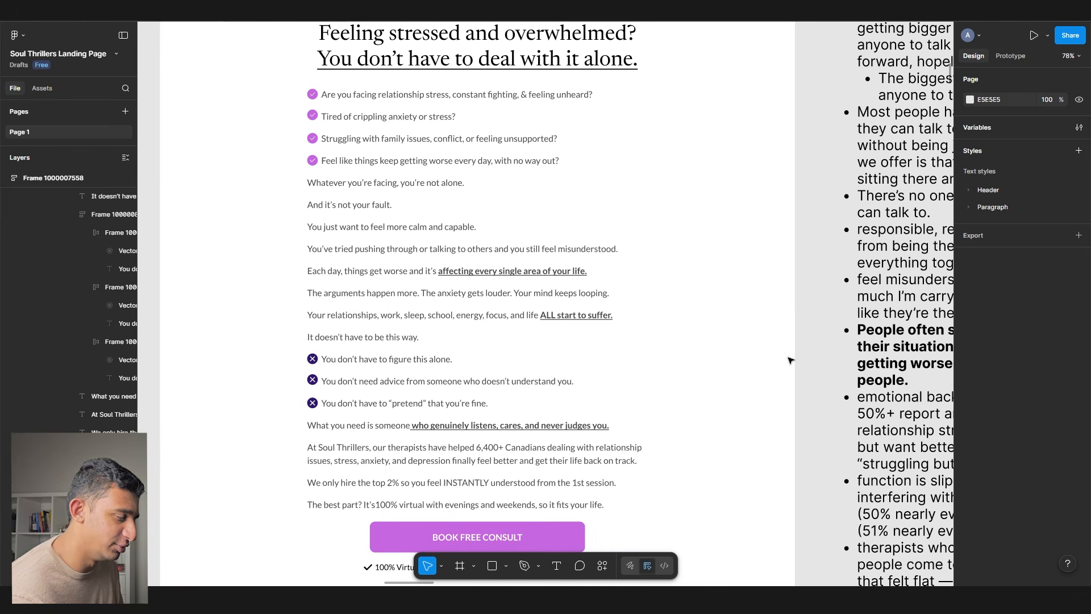
pyautogui.scroll(3, 790, 359)
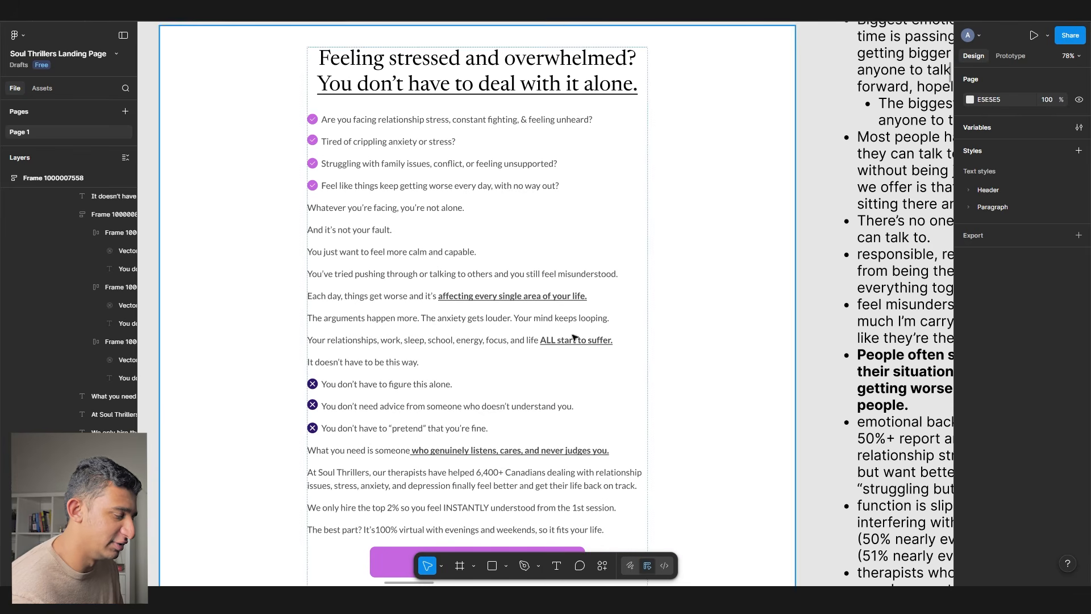
pyautogui.scroll(2, 355, 262)
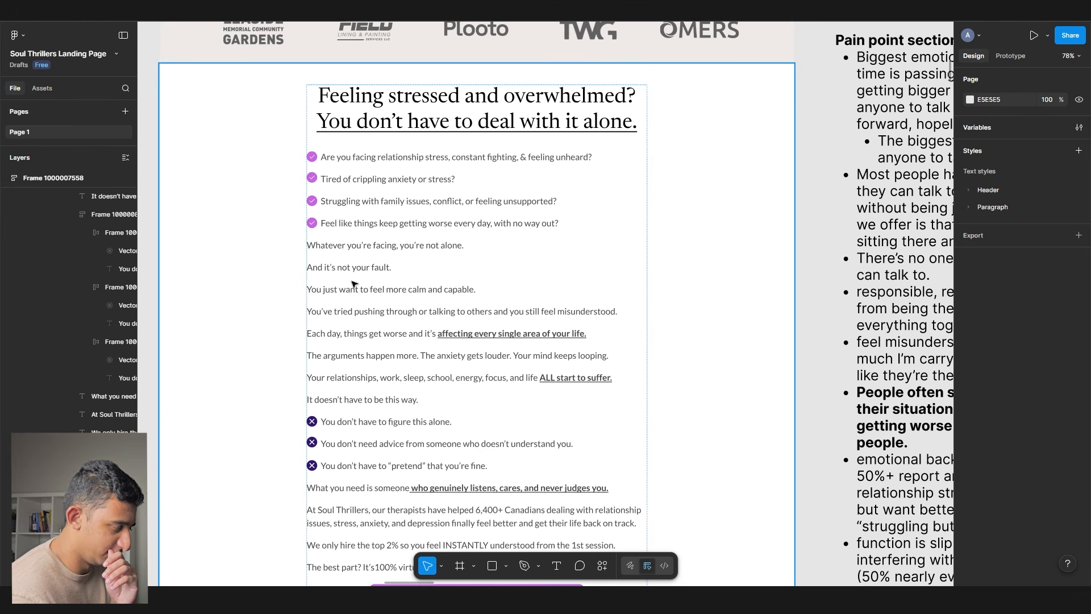
pyautogui.scroll(-12, 353, 284)
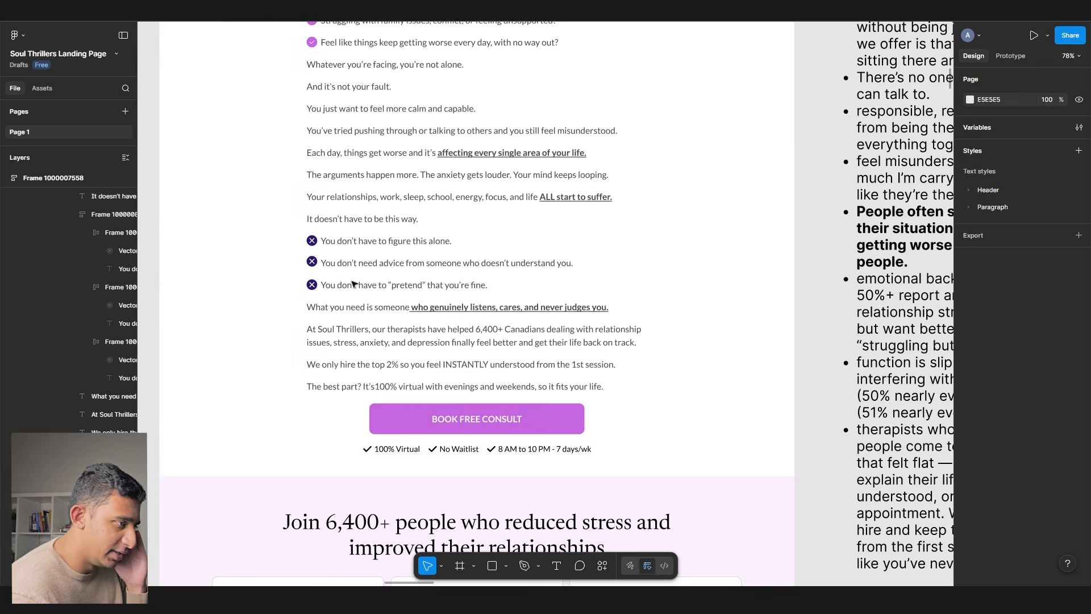
pyautogui.click(353, 284)
pyautogui.click(612, 421)
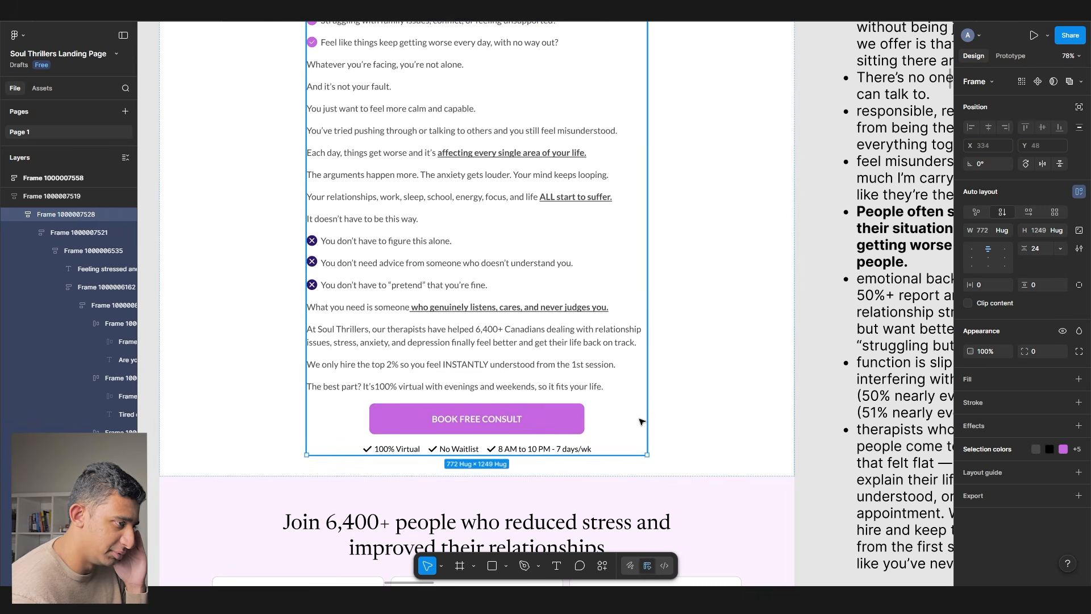
# - Scroll down to the 'No longer feel alone' section
pyautogui.scroll(8, 625, 398)
pyautogui.scroll(3, 456, 323)
pyautogui.scroll(-2, 457, 323)
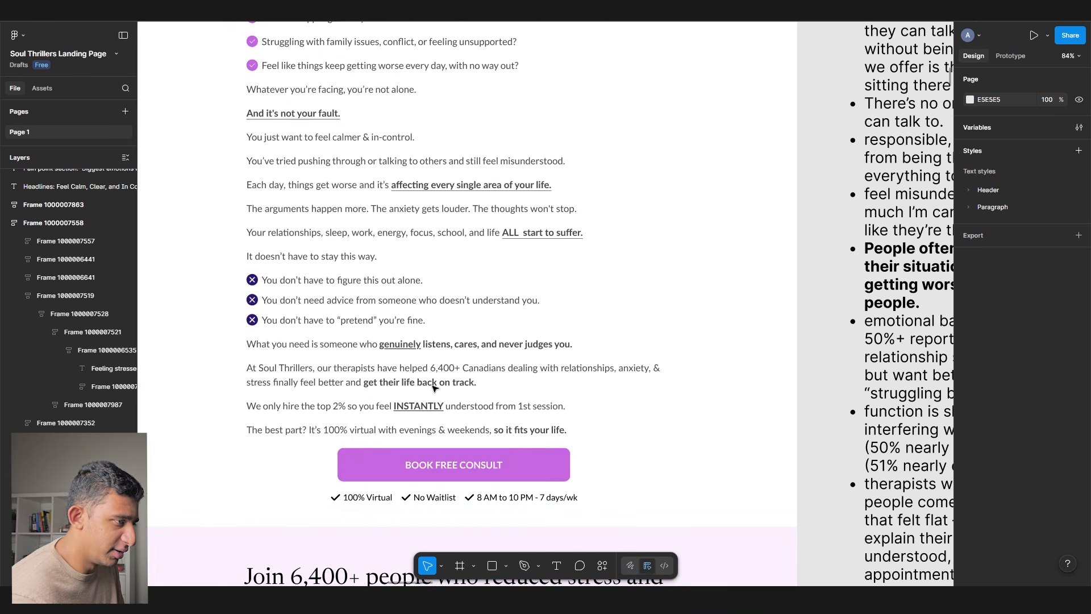
pyautogui.scroll(3, 433, 388)
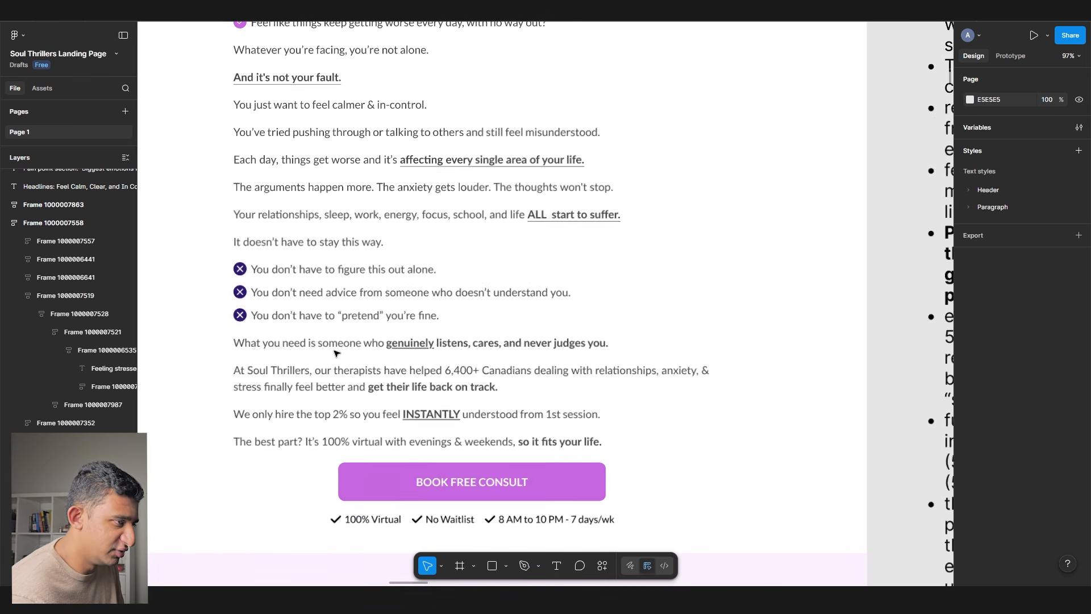
pyautogui.scroll(-1, 336, 352)
pyautogui.scroll(-18, 336, 352)
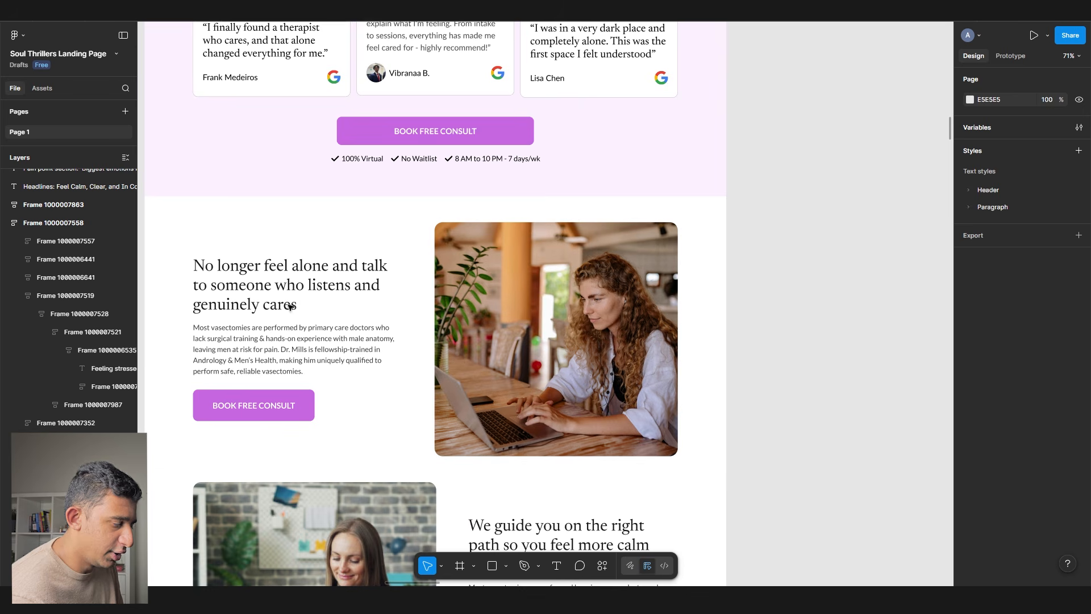
# - Select the 'No longer feel alone' heading text
pyautogui.keyDown('ctrl'); pyautogui.click(318, 349); pyautogui.keyUp('ctrl')
pyautogui.scroll(3, 459, 333)
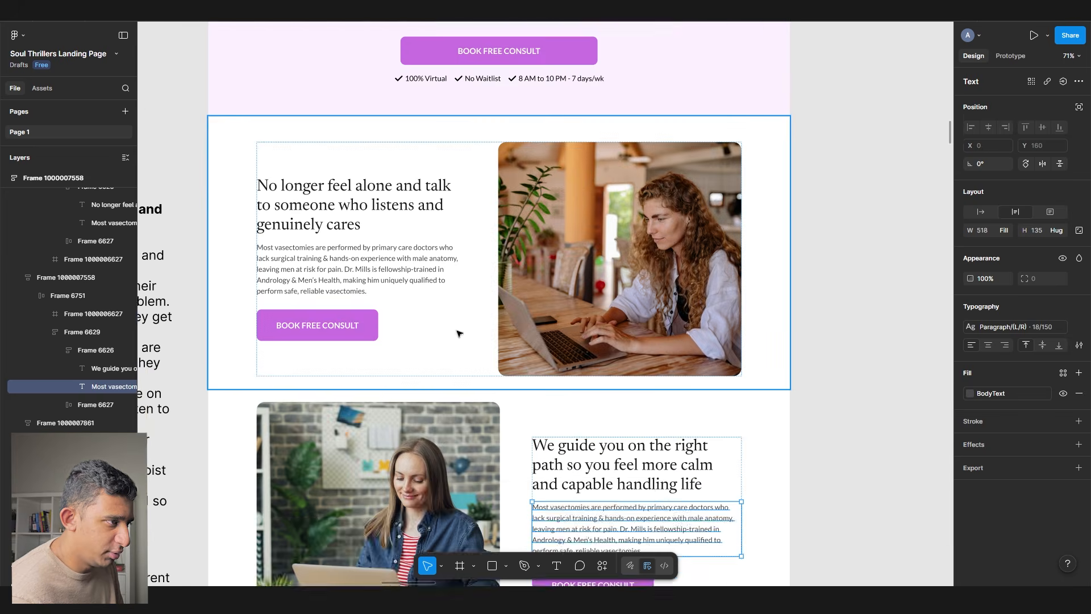
pyautogui.scroll(5, 332, 321)
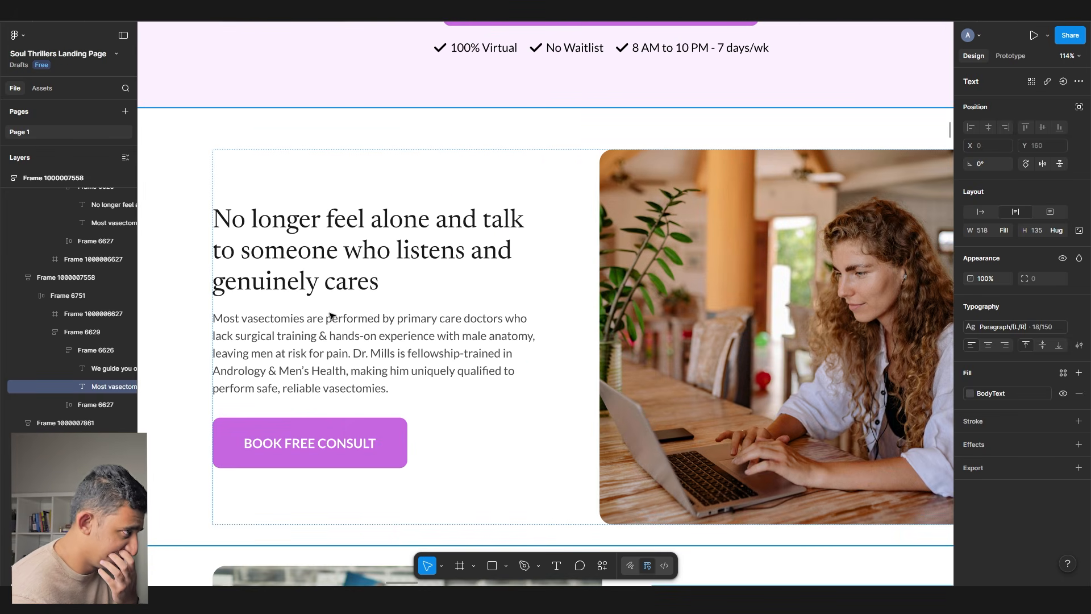
pyautogui.scroll(-5, 369, 329)
pyautogui.doubleClick(340, 293)
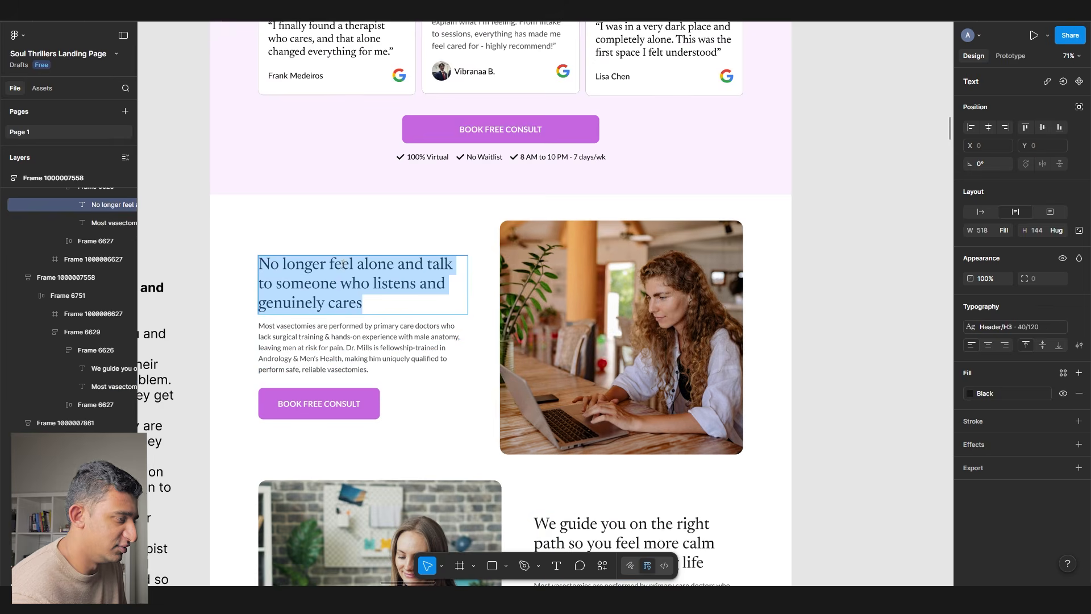
pyautogui.scroll(2, 340, 293)
pyautogui.tripleClick(358, 274)
# - Copy the 'Someone who actually cares' notes and begin a prompt in ChatGPT
pyautogui.hscroll(-5, 358, 274)
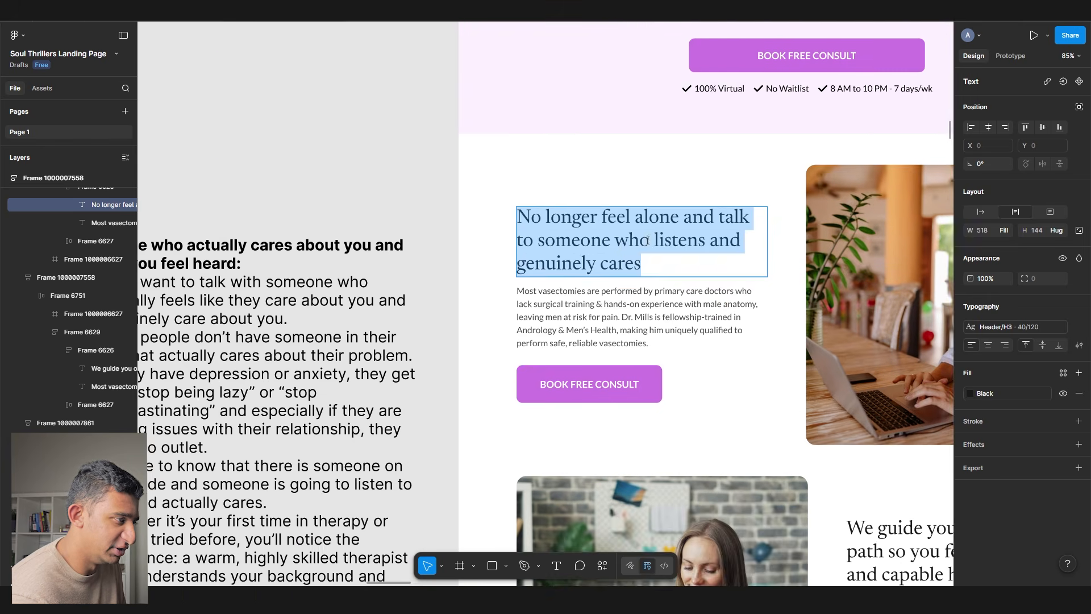
pyautogui.scroll(-4, 398, 275)
pyautogui.doubleClick(326, 286)
pyautogui.hotkey('ctrl', 'c')
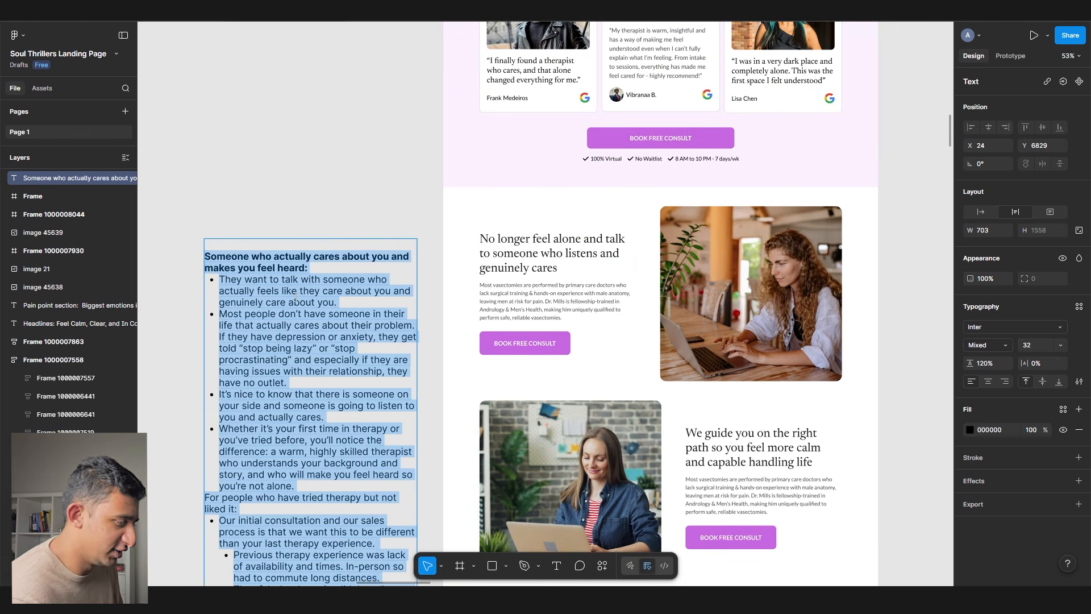
pyautogui.hotkey('alt', 'Tab')
pyautogui.write('her')
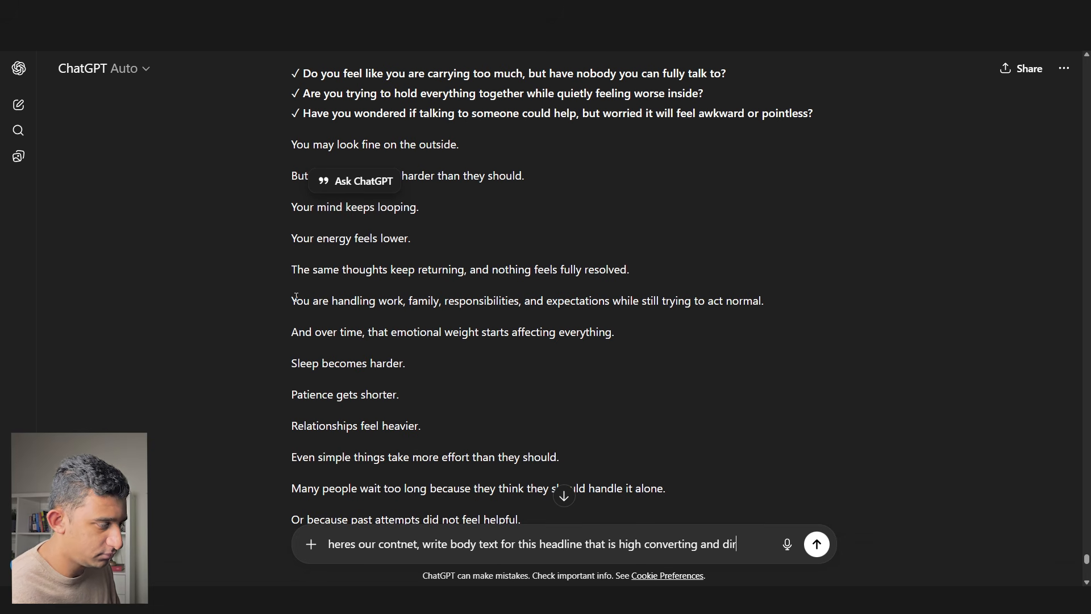
# - Paste the notes into the ChatGPT prompt and copy the 'No longer feel alone' headline
pyautogui.write('esponse')
pyautogui.hotkey('shift', 'Return')
pyautogui.hotkey('ctrl', 'v')
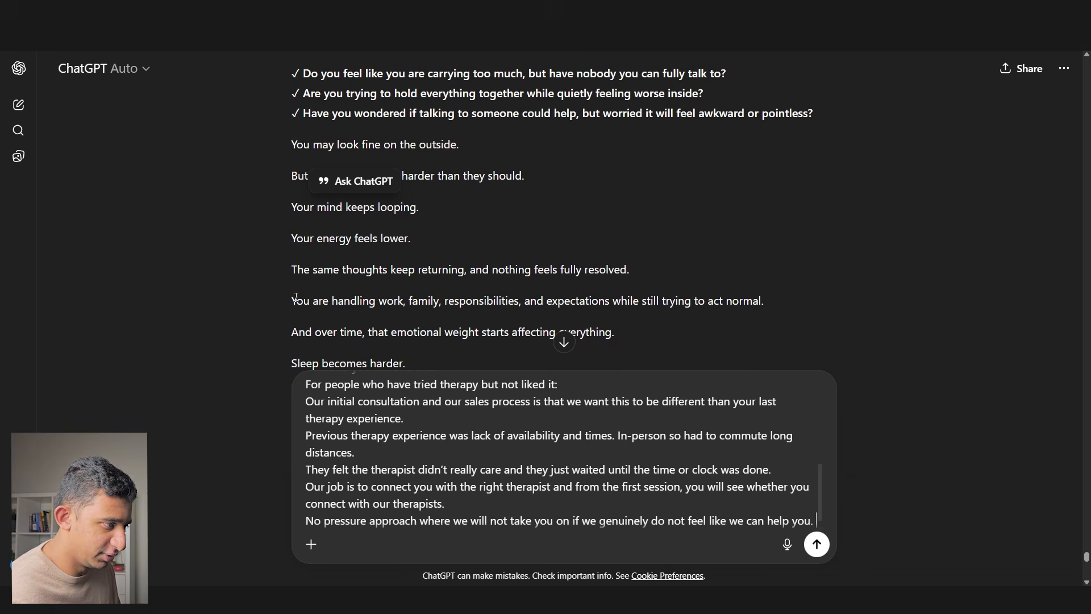
pyautogui.hotkey('alt', 'Tab')
pyautogui.scroll(3, 292, 314)
pyautogui.doubleClick(692, 224)
pyautogui.hotkey('ctrl', 'c')
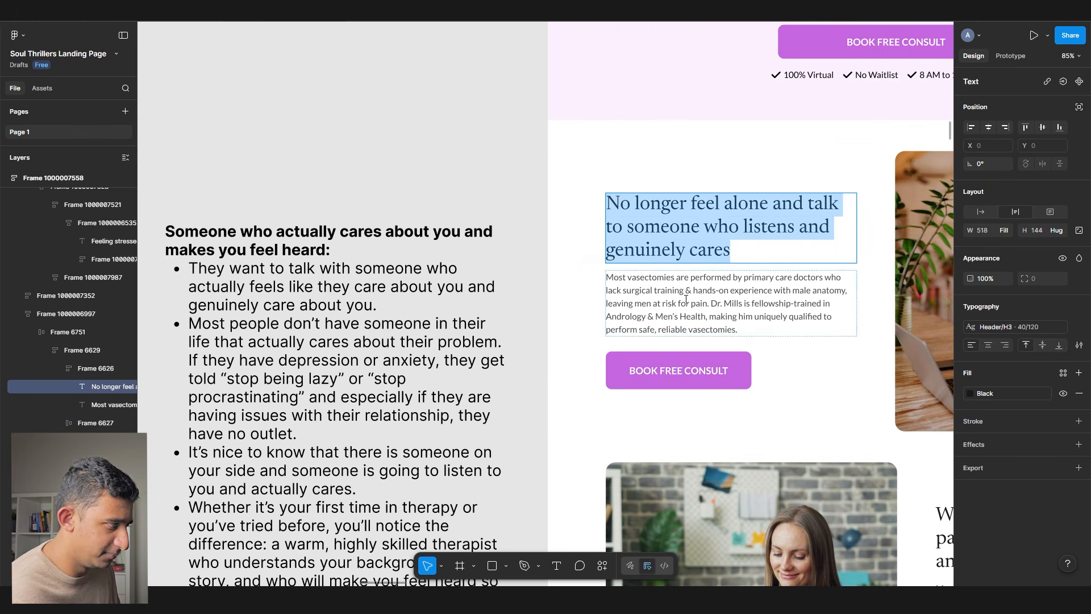
pyautogui.hotkey('alt', 'Tab')
# - Add the headline and 'Dont repeat what is in the headline already', then send the request
pyautogui.scroll(10, 384, 426)
pyautogui.click(347, 415)
pyautogui.hotkey('shift', 'Return')
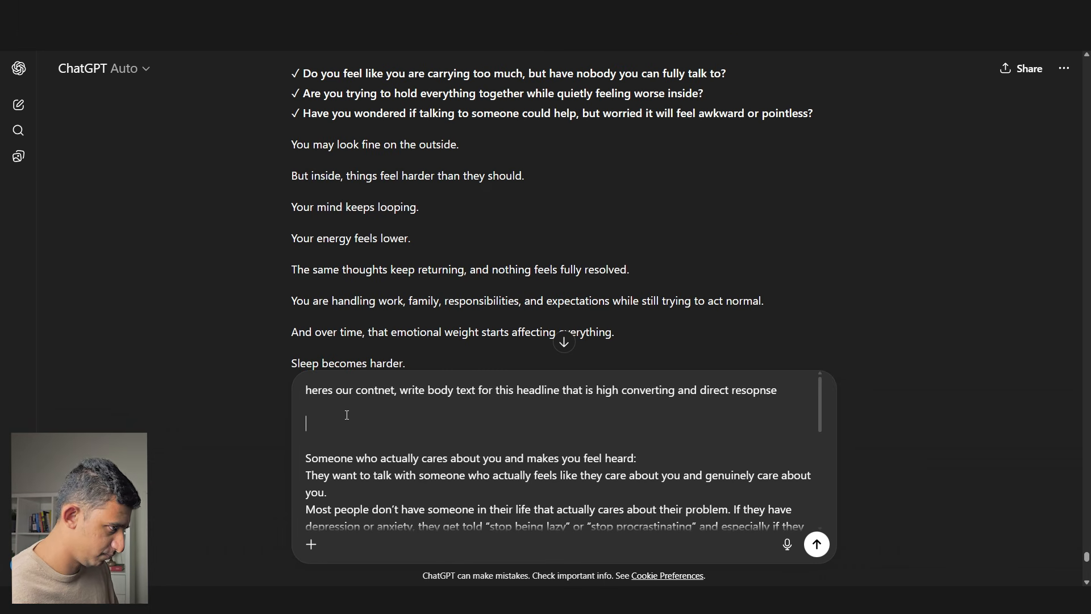
pyautogui.write('Heres the headline -')
pyautogui.hotkey('ctrl', 'v')
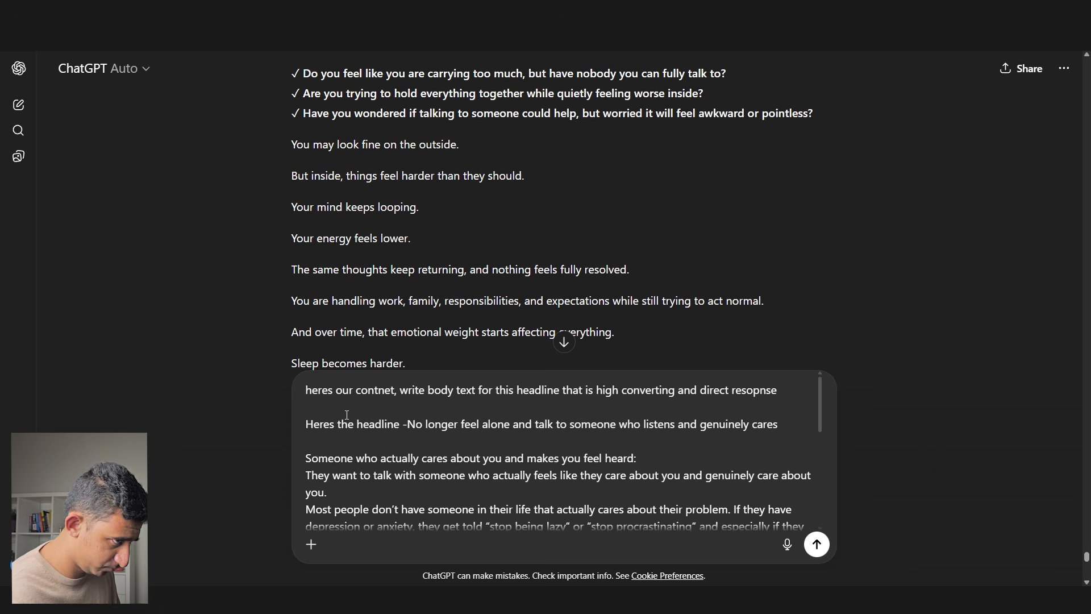
pyautogui.hotkey('shift', 'Return')
pyautogui.hotkey('shift', 'Return')
pyautogui.write('Dont repeat')
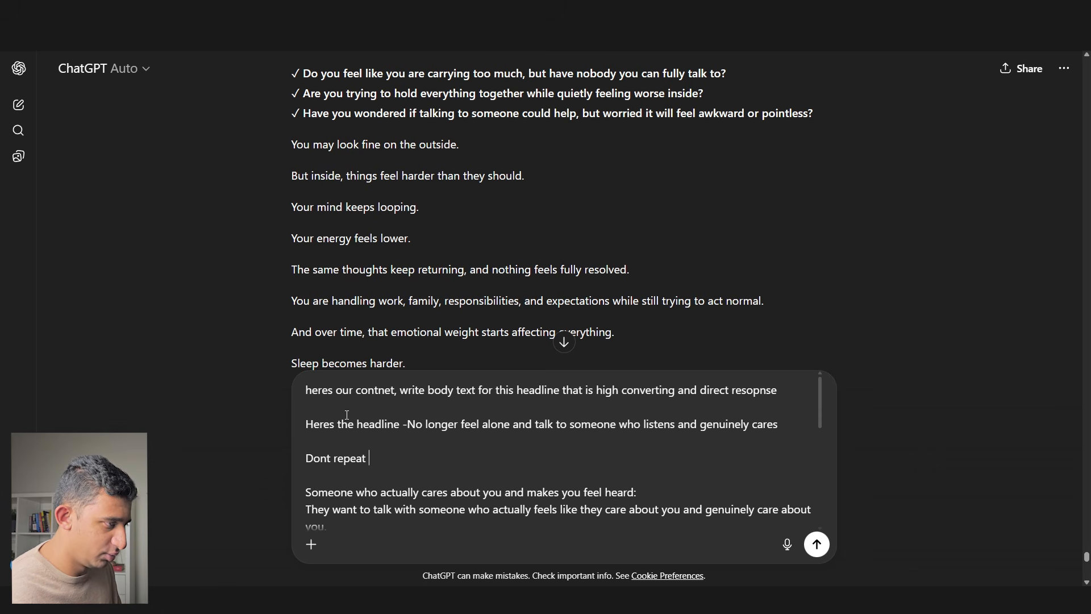
pyautogui.write(' what is in the headline already')
pyautogui.press('Return')
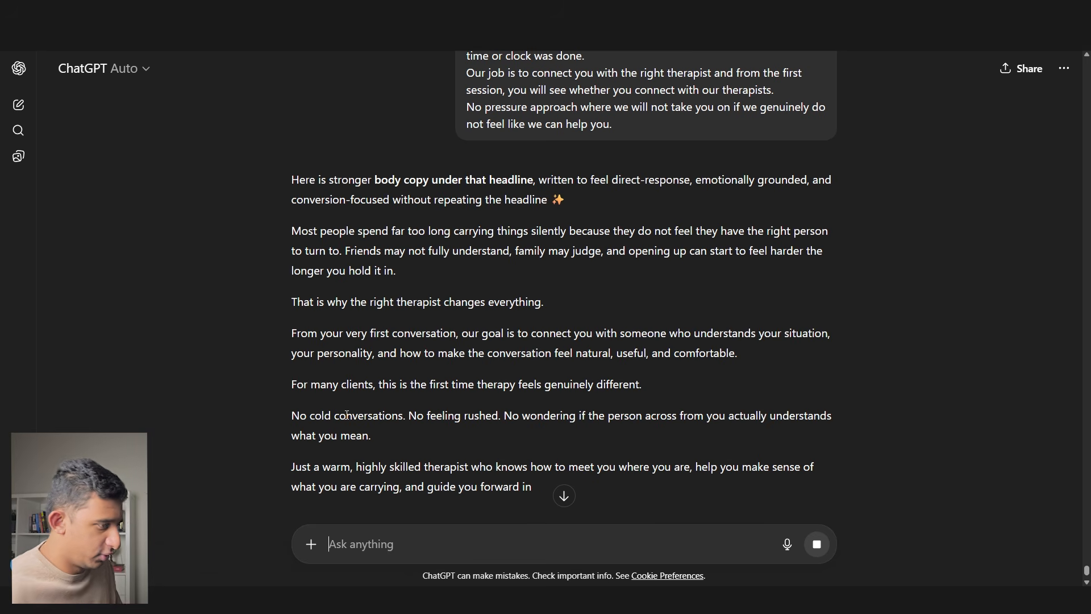
# - Ask ChatGPT to make it way shorter and paste two reply paragraphs into the Figma body text
pyautogui.write('make this way shor')
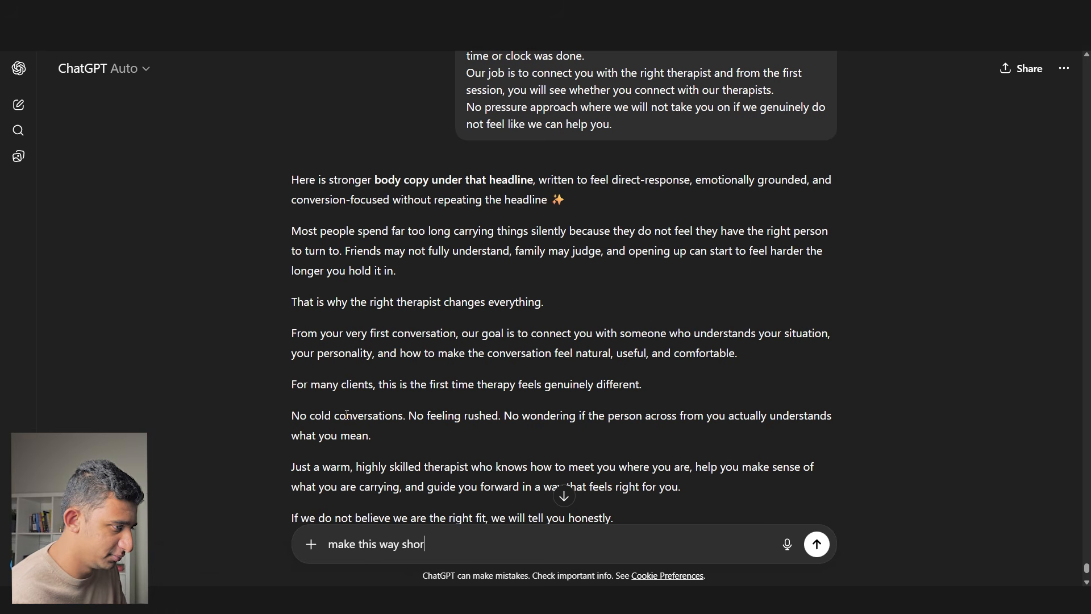
pyautogui.press('Return')
pyautogui.moveTo(704, 200); pyautogui.dragTo(280, 122)
pyautogui.hotkey('ctrl', 'c')
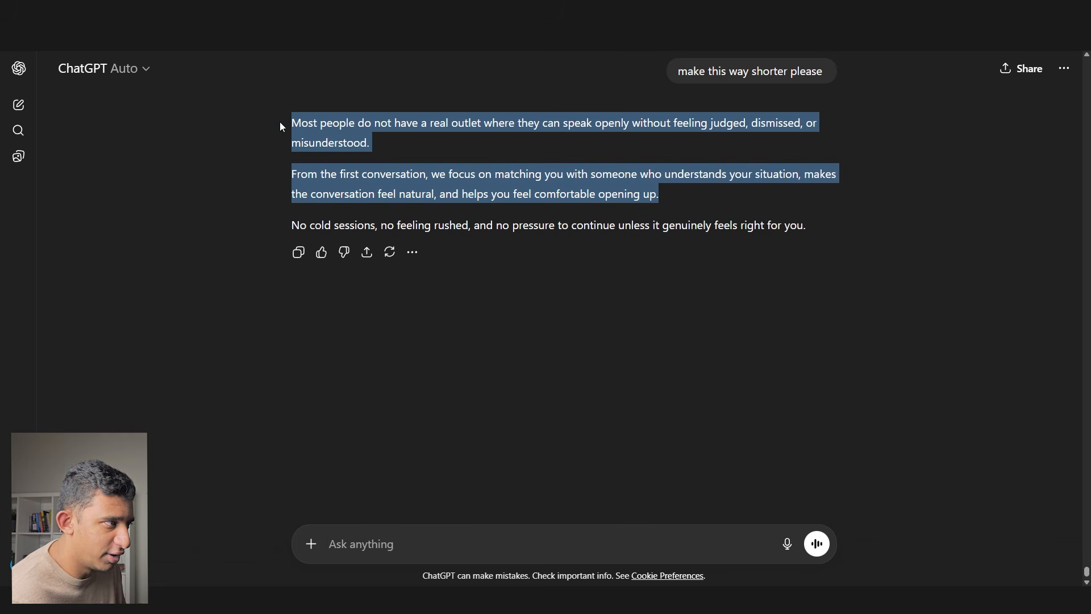
pyautogui.hotkey('alt', 'Tab')
pyautogui.moveTo(628, 345); pyautogui.dragTo(306, 324)
pyautogui.doubleClick(363, 275)
pyautogui.hotkey('ctrl', 'v')
pyautogui.scroll(4, 375, 269)
# - Merge the pasted copy into one paragraph, adding the missing space after 'misunderstood.'
pyautogui.click(653, 251)
pyautogui.press('Delete')
pyautogui.press('Delete')
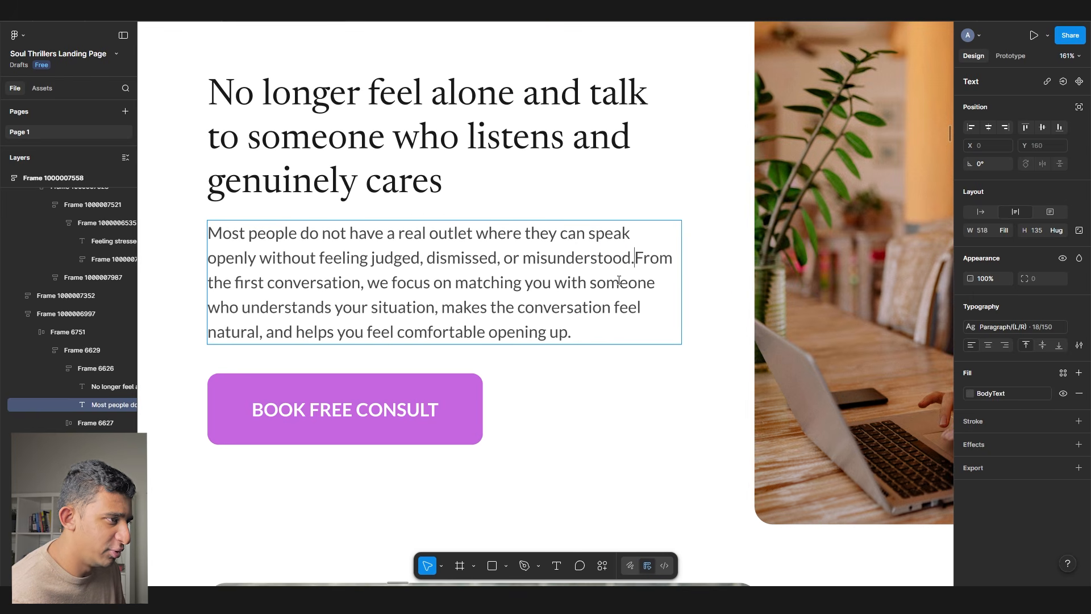
pyautogui.rightClick(562, 260)
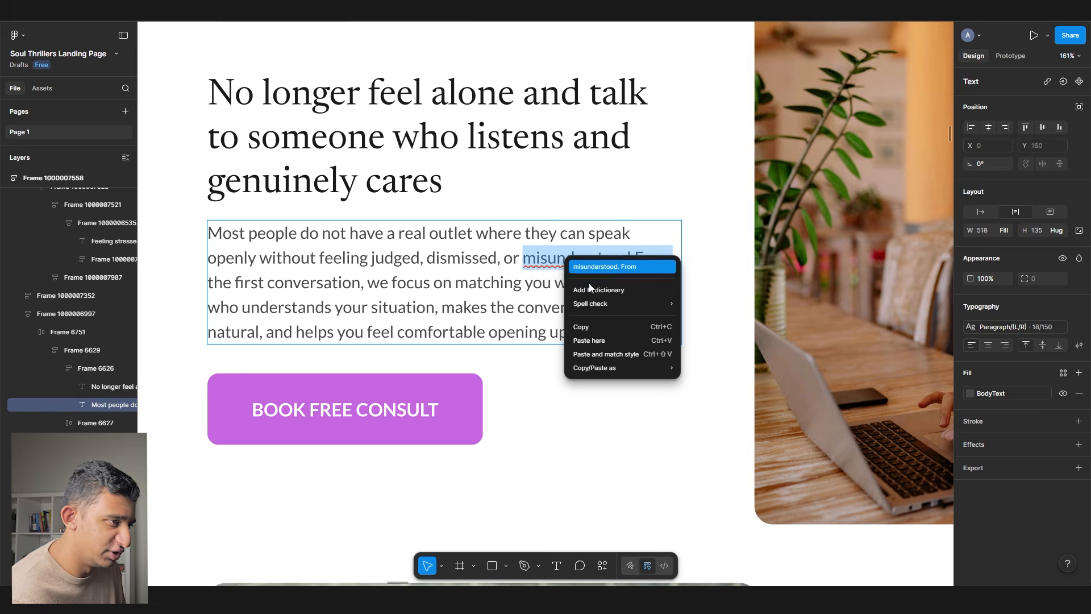
pyautogui.press('Escape')
pyautogui.rightClick(591, 266)
pyautogui.click(608, 271)
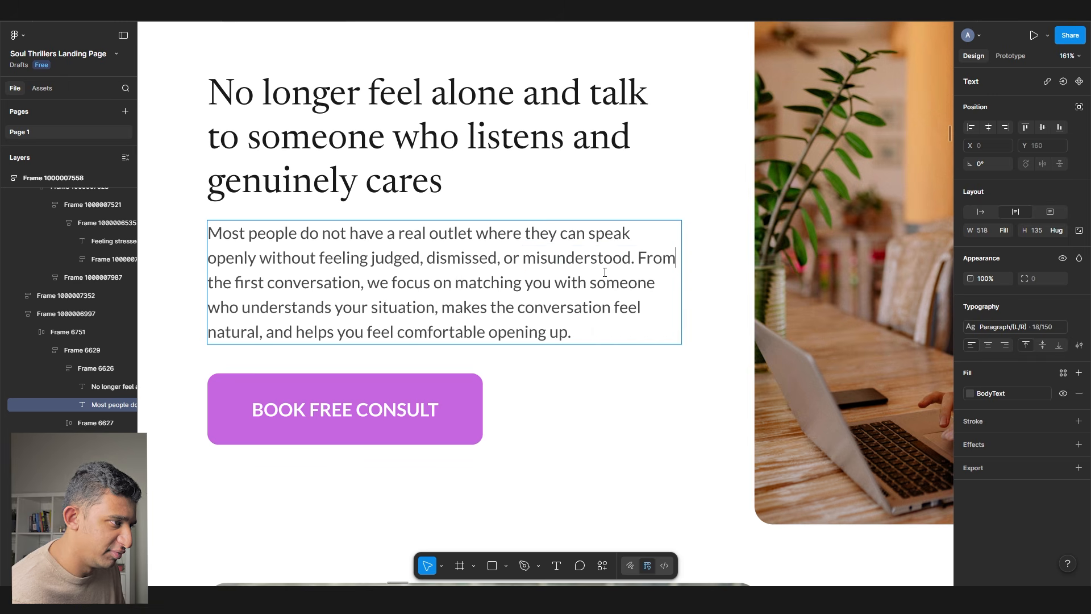
pyautogui.moveTo(400, 295); pyautogui.dragTo(523, 308)
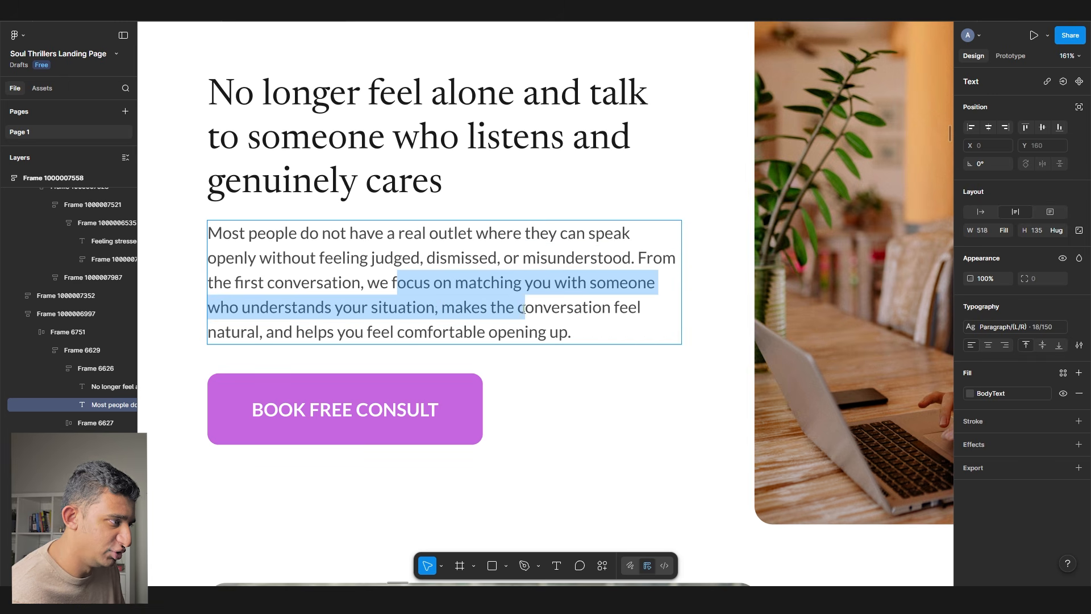
pyautogui.click(416, 311)
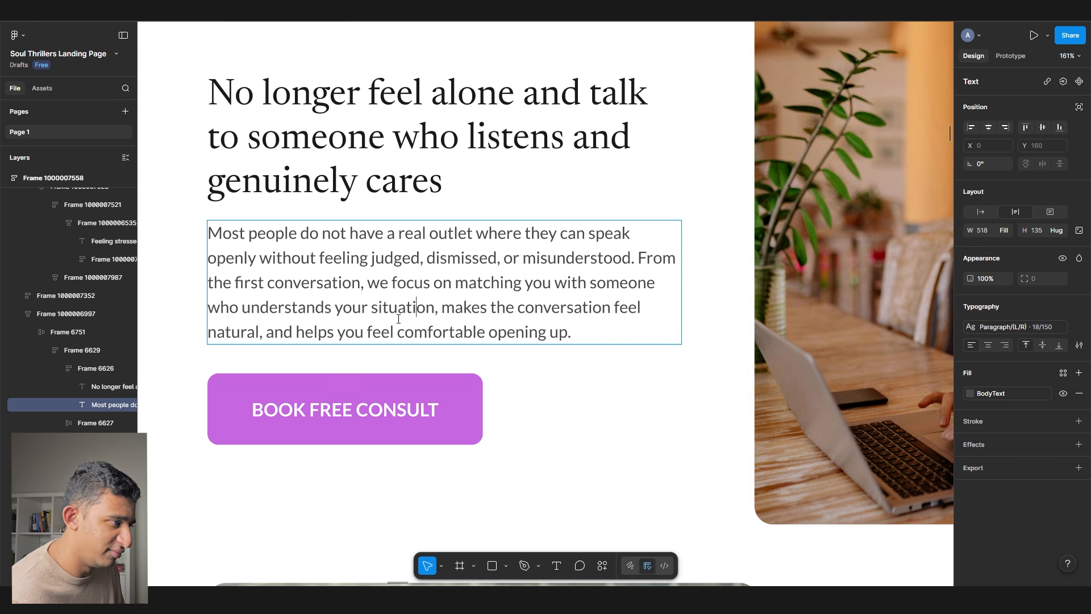
pyautogui.moveTo(266, 335); pyautogui.dragTo(631, 321)
# - Ask ChatGPT to cut down and tighten the paragraph without losing important text
pyautogui.hotkey('ctrl', 'a')
pyautogui.hotkey('ctrl', 'c')
pyautogui.hotkey('alt', 'Tab')
pyautogui.click(525, 530)
pyautogui.write('cut this downa nd amke')
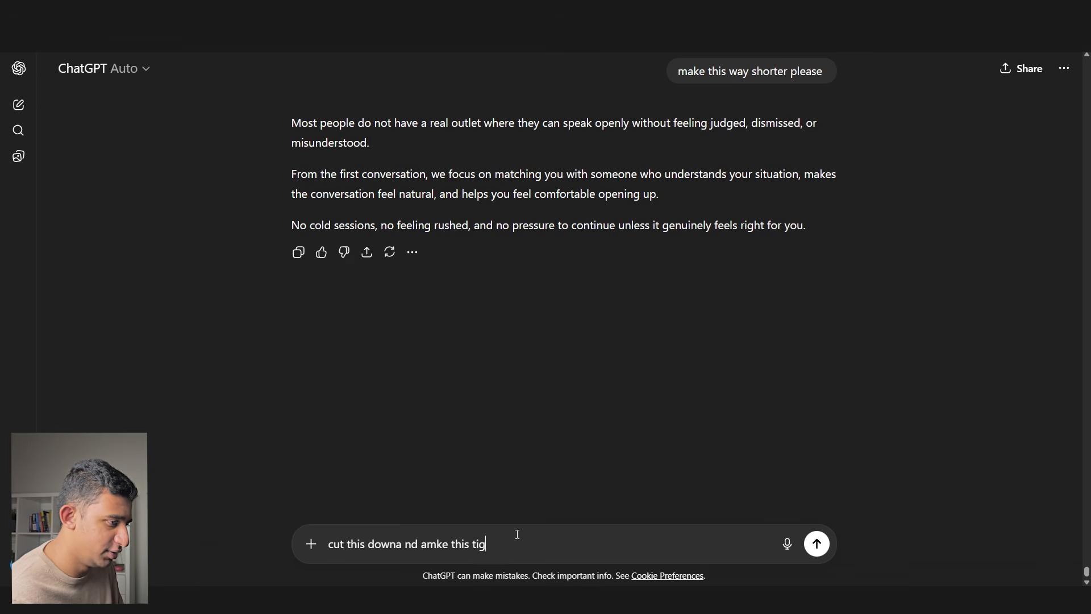
pyautogui.write(' this tigheter without getting rid of important text')
pyautogui.hotkey('shift', 'Return')
pyautogui.hotkey('shift', 'Return')
pyautogui.hotkey('ctrl', 'v')
pyautogui.press('Return')
# - Paste ChatGPT's tightened copy over the Figma body paragraph
pyautogui.tripleClick(430, 215)
pyautogui.hotkey('ctrl', 'c')
pyautogui.hotkey('alt', 'Tab')
pyautogui.click(441, 285)
pyautogui.hotkey('ctrl', 'a')
pyautogui.hotkey('ctrl', 'v')
# - Copy the 'We guide you' heading text and bring ChatGPT back up
pyautogui.scroll(-3, 343, 285)
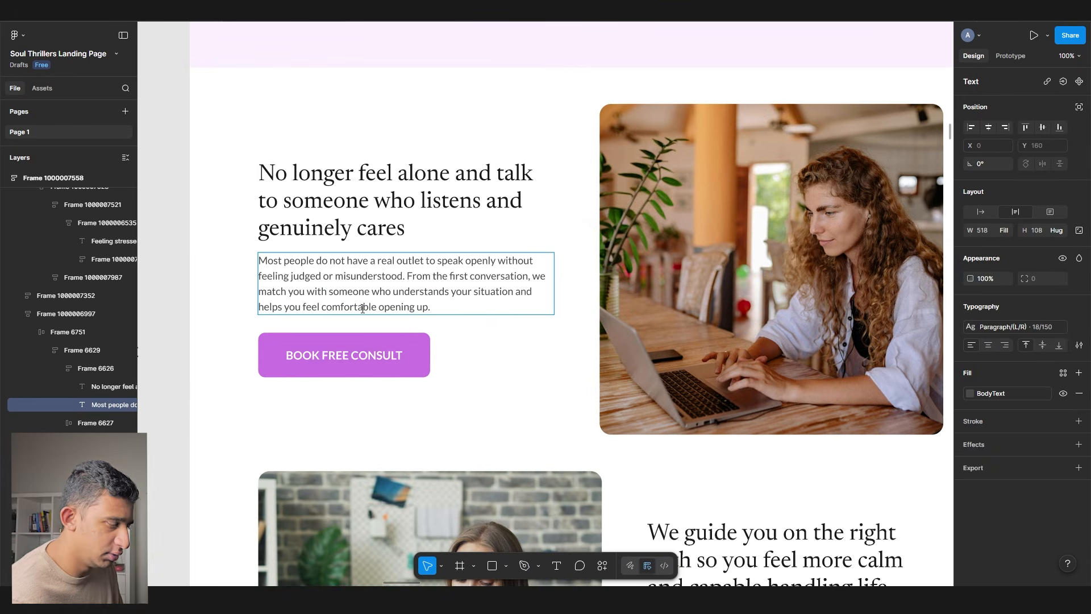
pyautogui.scroll(-6, 506, 385)
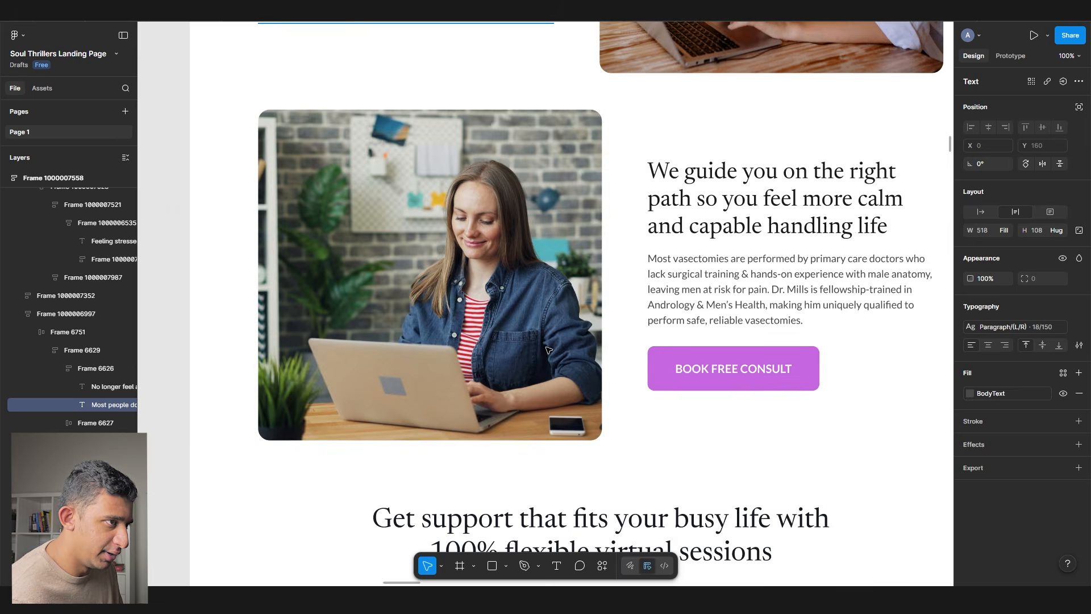
pyautogui.hscroll(4, 581, 249)
pyautogui.tripleClick(581, 249)
pyautogui.hotkey('ctrl', 'c')
pyautogui.hotkey('alt', 'Tab')
# - Ask ChatGPT to give the pasted 'We guide you on the right path' headline the same rewrite treatment
pyautogui.click(484, 539)
pyautogui.write('come up wti')
pyautogui.hotkey('ctrl', 'a')
pyautogui.write('do t')
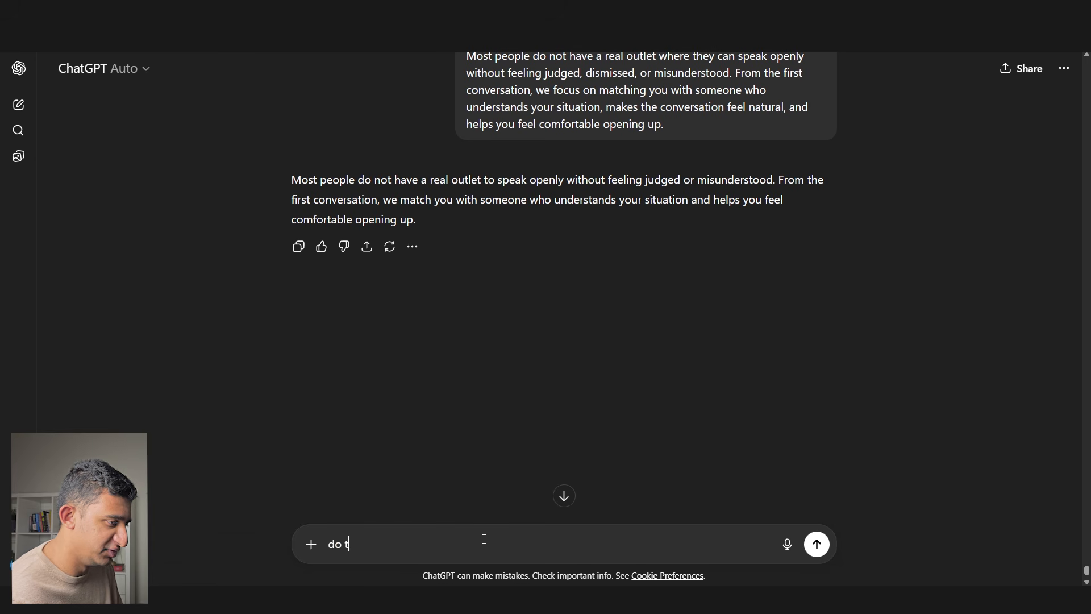
pyautogui.write('he same thing with this  We')
pyautogui.hotkey('shift', 'Return')
pyautogui.hotkey('shift', 'Return')
pyautogui.hotkey('ctrl', 'v')
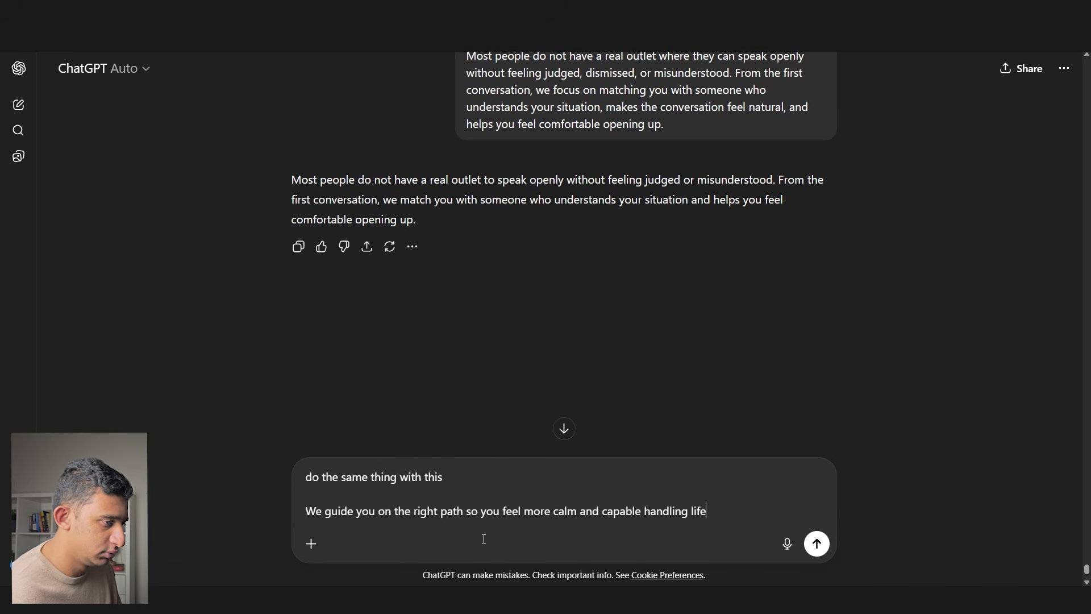
pyautogui.hotkey('shift', 'Return')
pyautogui.press('Return')
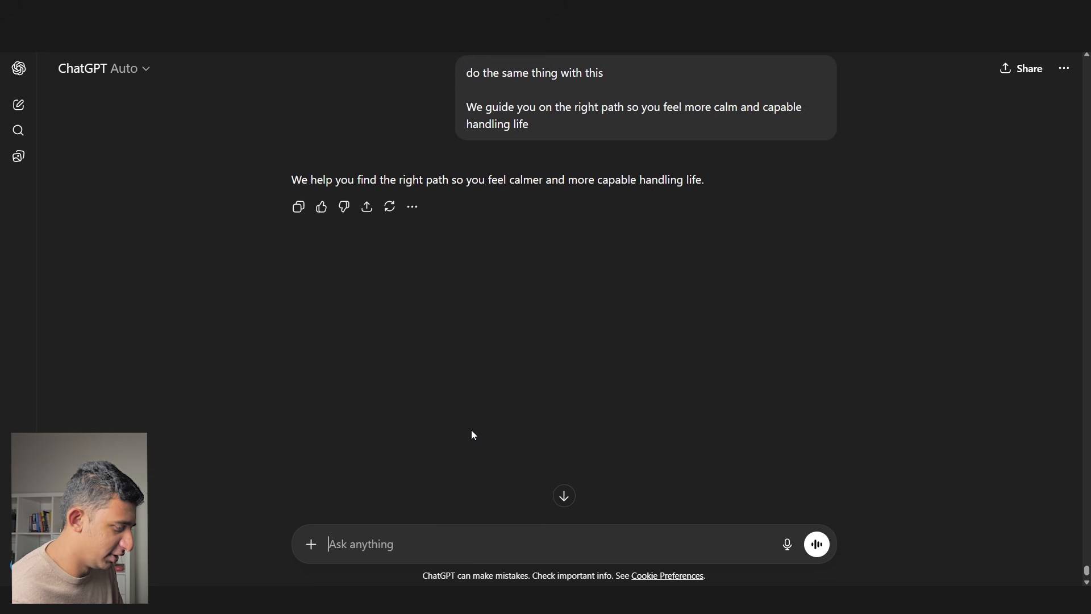
# - Request high-converting, direct-response body copy and paste the reply over the headline's paragraph
pyautogui.write('come up with body copy for this and make it high')
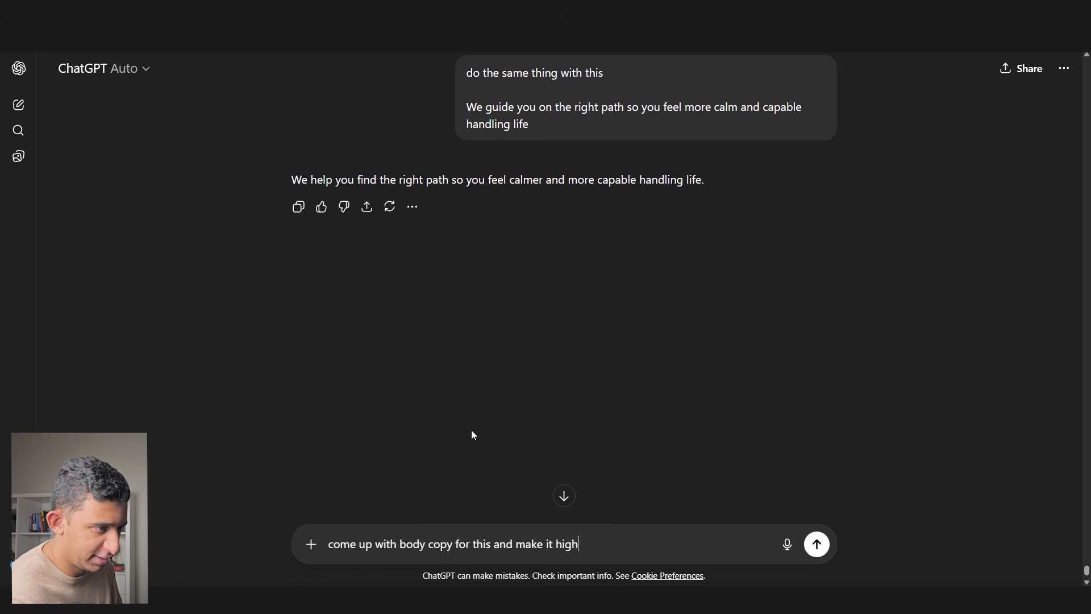
pyautogui.write(' conveting and direct resopnse')
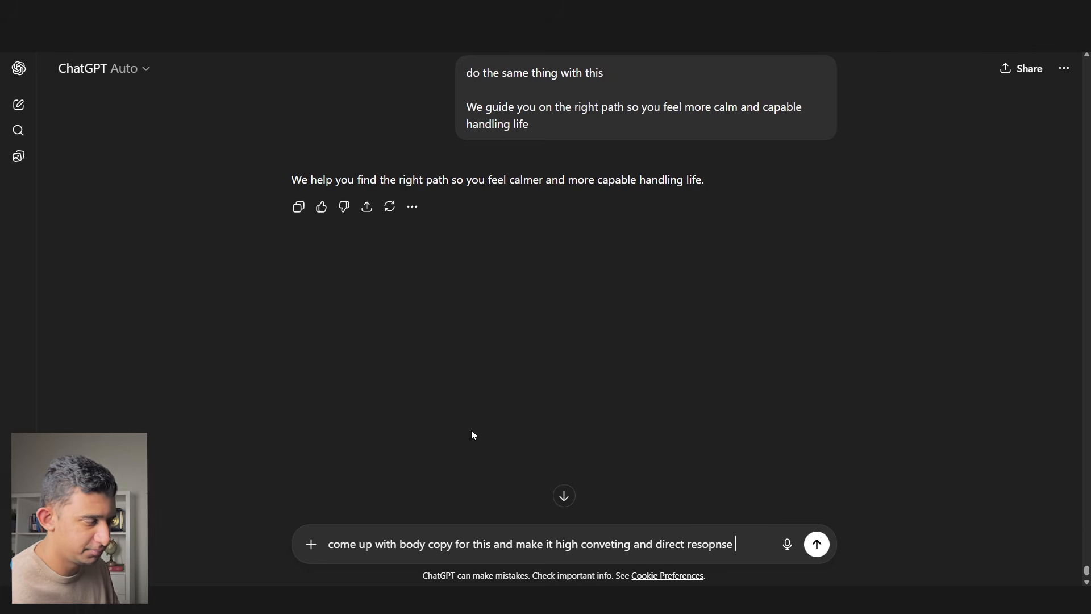
pyautogui.press('Return')
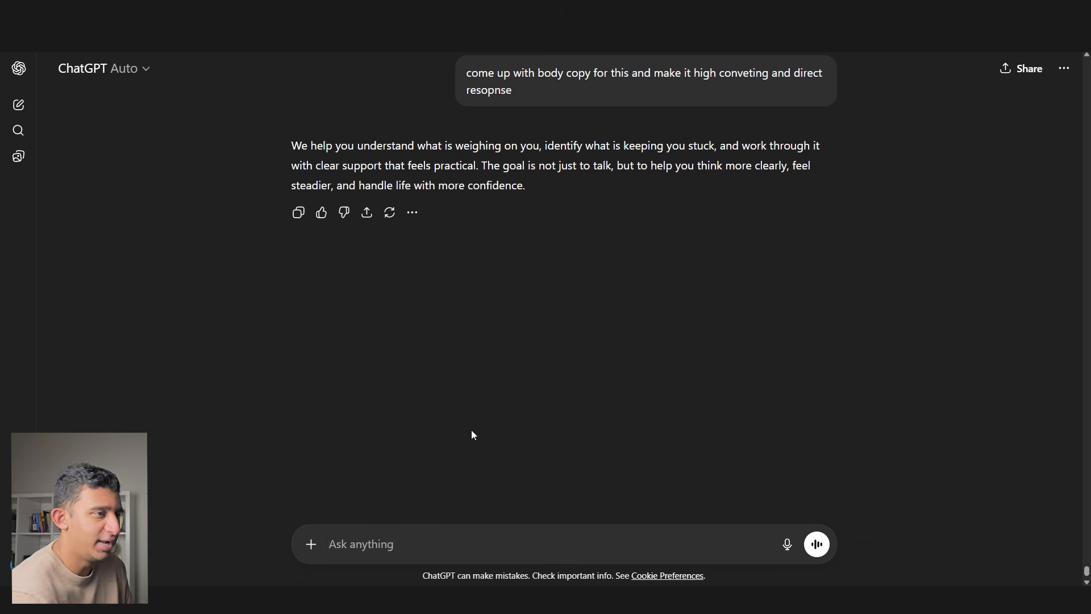
pyautogui.tripleClick(528, 176)
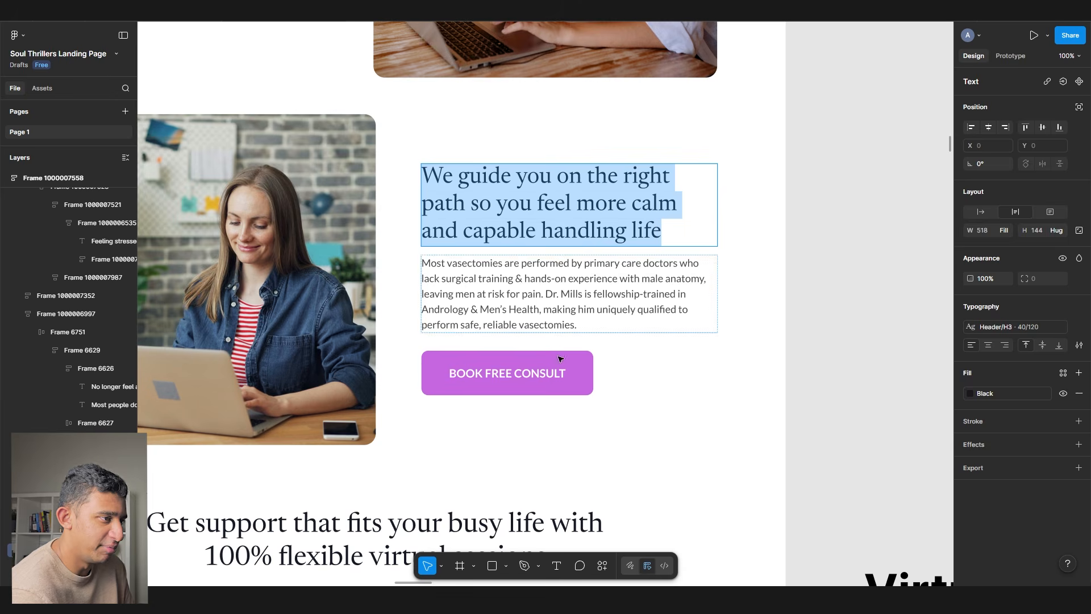
pyautogui.tripleClick(568, 290)
pyautogui.hotkey('ctrl', 'v')
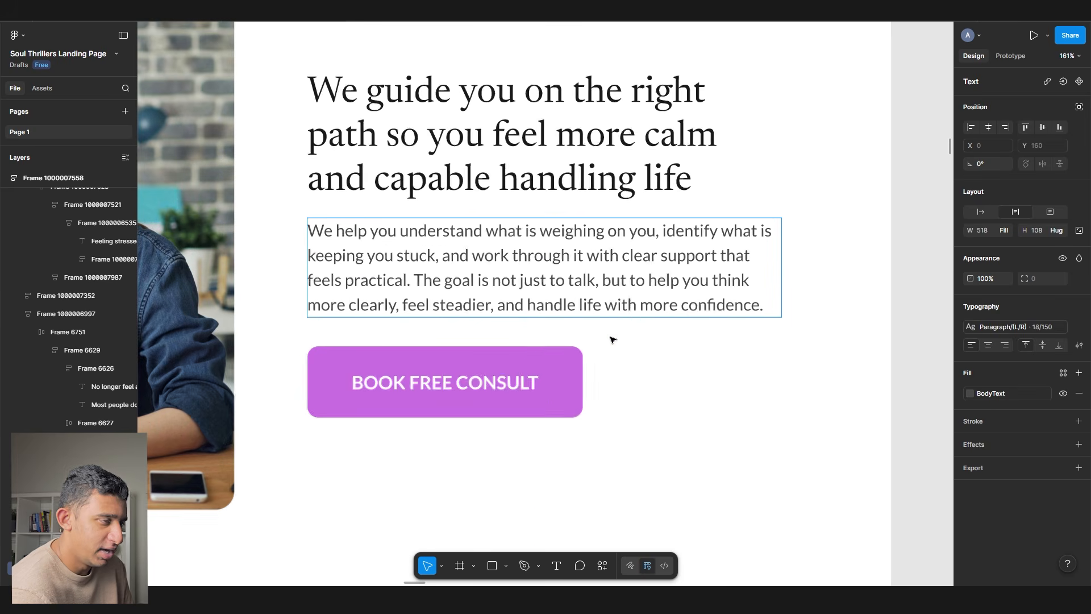
# - Select the pasted body paragraph, finish editing it, and return to the move tool
pyautogui.tripleClick(629, 307)
pyautogui.moveTo(355, 255); pyautogui.dragTo(690, 375)
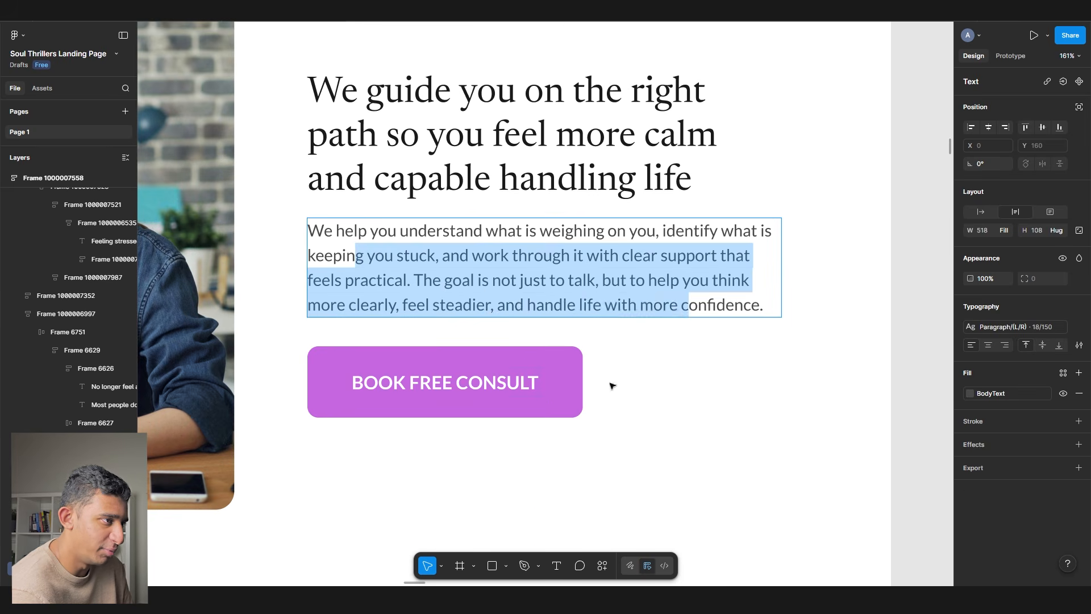
pyautogui.scroll(-5, 260, 341)
pyautogui.click(698, 305)
pyautogui.scroll(-5, 698, 307)
pyautogui.press('f')
pyautogui.moveTo(632, 427); pyautogui.dragTo(797, 367)
pyautogui.press('v')
# - Scroll down the page and place the cursor in the value-props notes text
pyautogui.scroll(1, 747, 221)
pyautogui.scroll(3, 747, 221)
pyautogui.scroll(-6, 677, 261)
pyautogui.hscroll(-2, 568, 285)
pyautogui.scroll(-7, 500, 301)
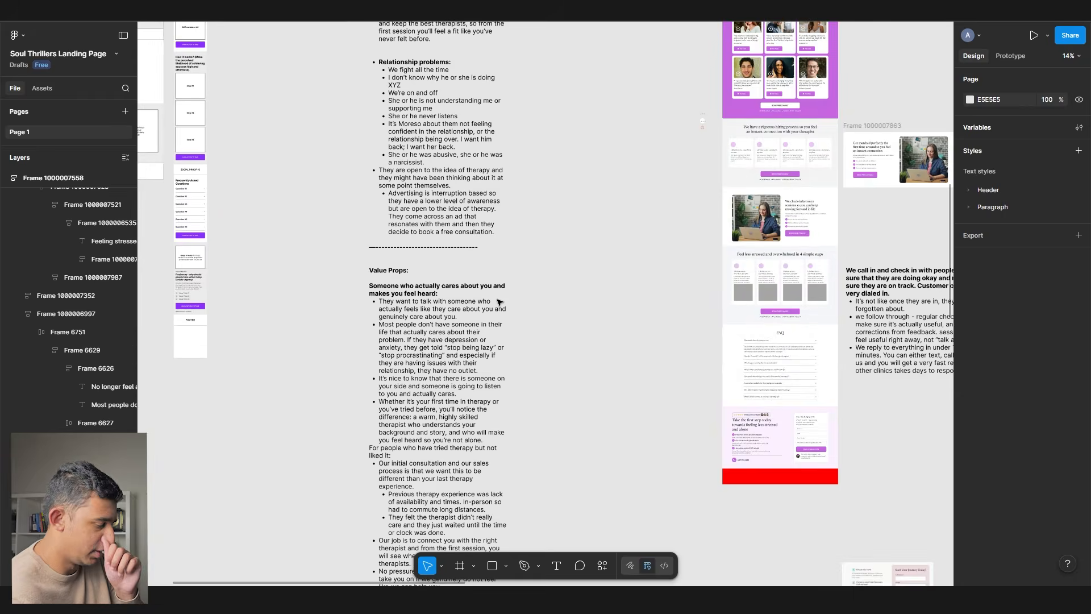
pyautogui.scroll(-8, 499, 302)
pyautogui.scroll(5, 444, 151)
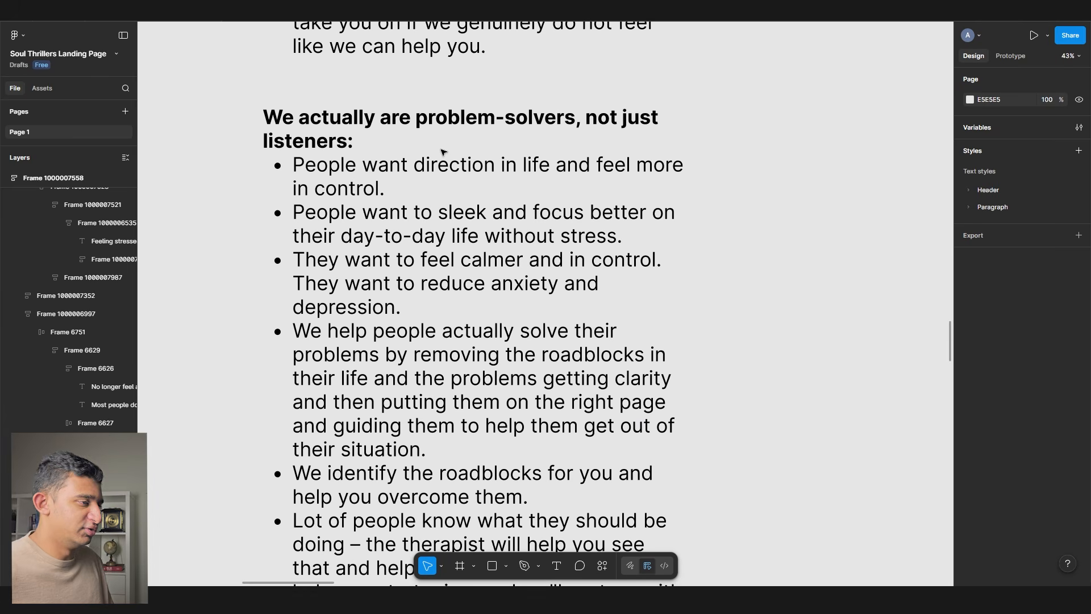
pyautogui.scroll(-3, 453, 216)
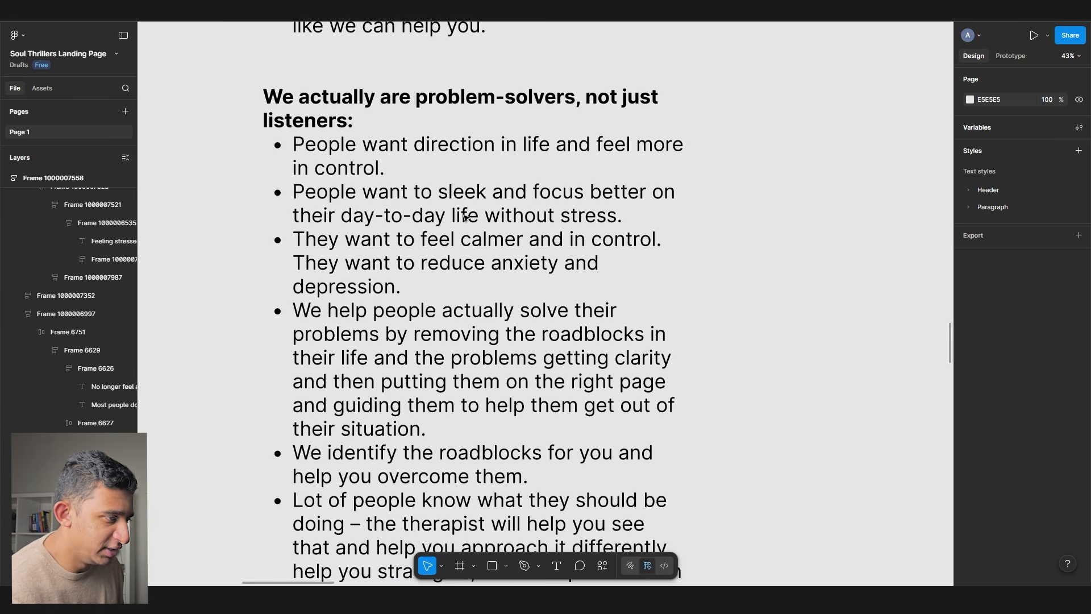
pyautogui.scroll(-2, 443, 244)
pyautogui.doubleClick(426, 262)
pyautogui.moveTo(326, 310); pyautogui.dragTo(468, 330)
pyautogui.click(469, 332)
# - Move to the 'We help you' body paragraph, then exit editing and deselect it
pyautogui.moveTo(284, 69); pyautogui.dragTo(487, 490)
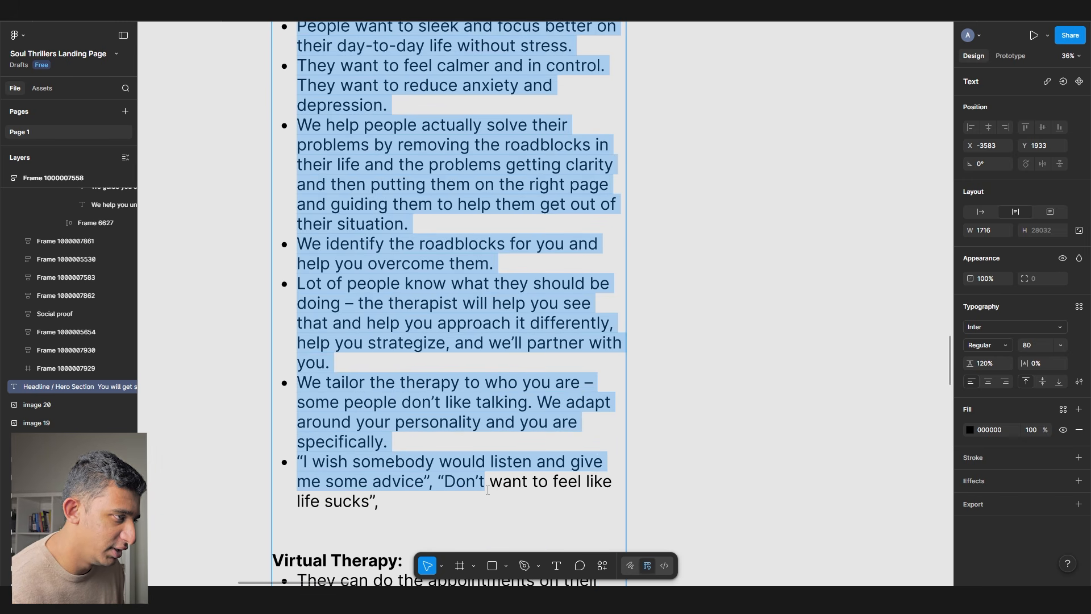
pyautogui.scroll(4, 490, 325)
pyautogui.scroll(-5, 489, 326)
pyautogui.moveTo(704, 301); pyautogui.dragTo(329, 548)
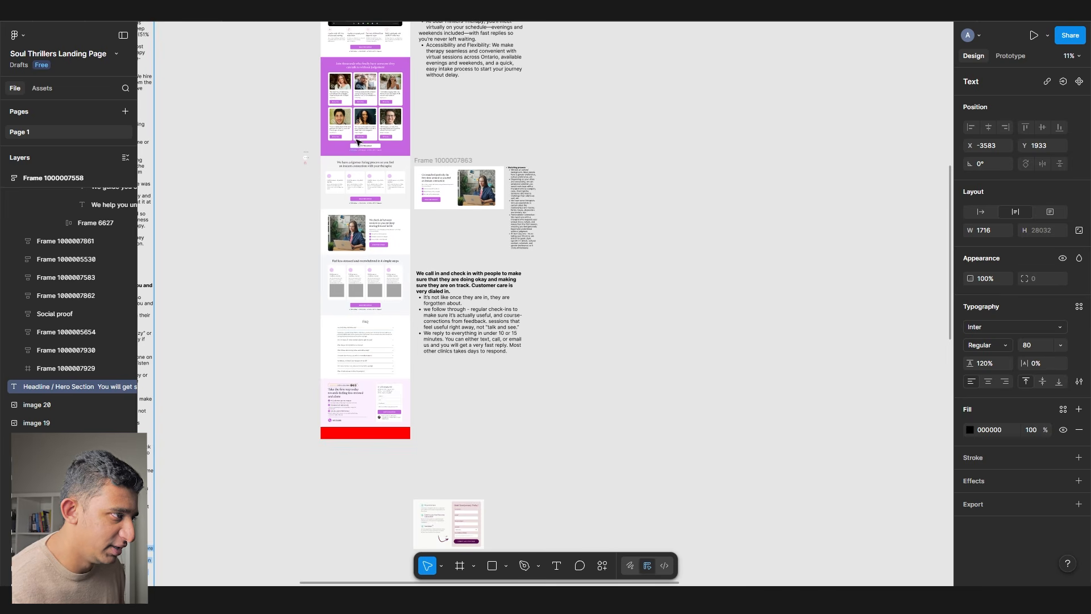
pyautogui.scroll(4, 355, 170)
pyautogui.scroll(10, 336, 108)
pyautogui.scroll(-3, 324, 154)
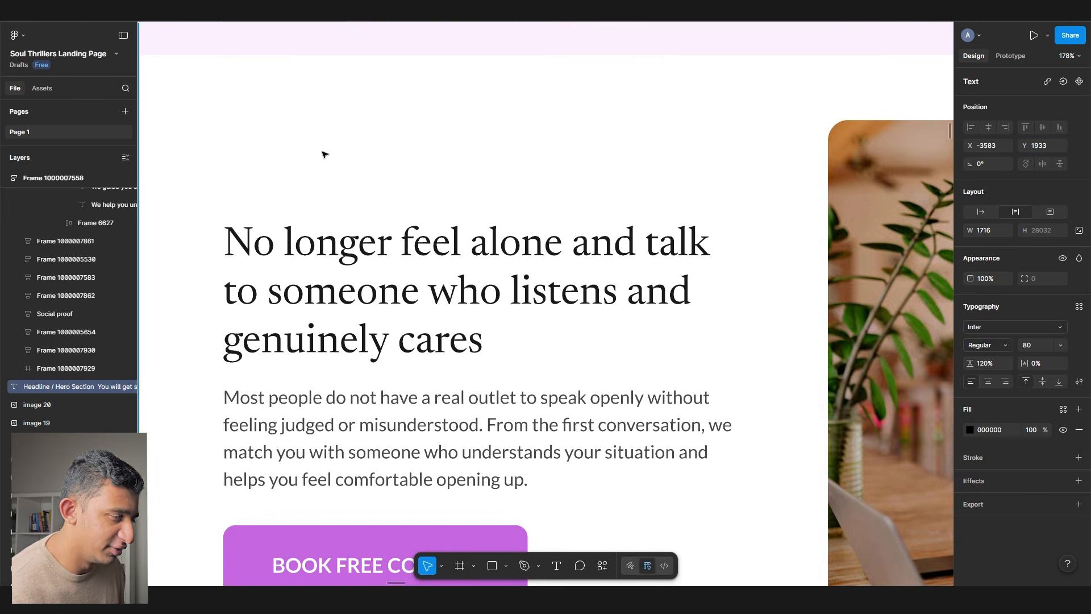
pyautogui.scroll(-3, 324, 155)
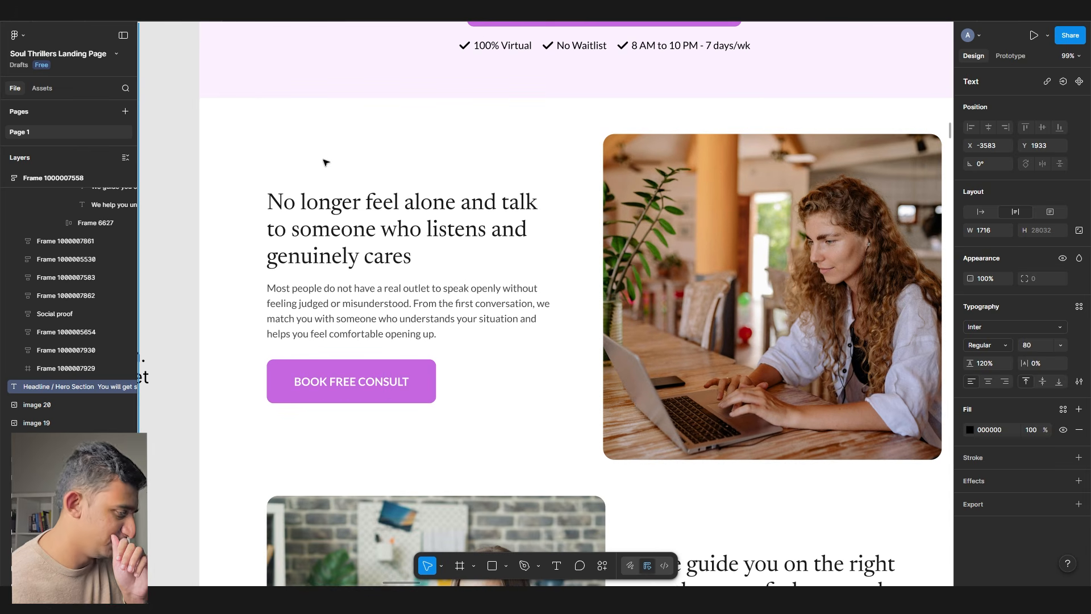
pyautogui.scroll(-6, 553, 295)
pyautogui.doubleClick(575, 342)
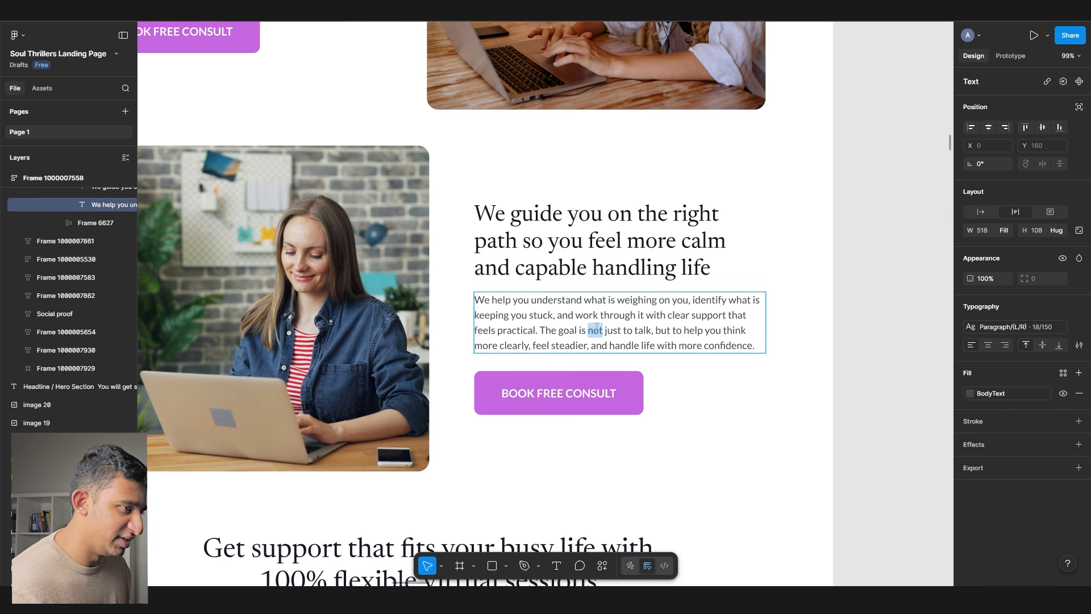
pyautogui.press('Escape')
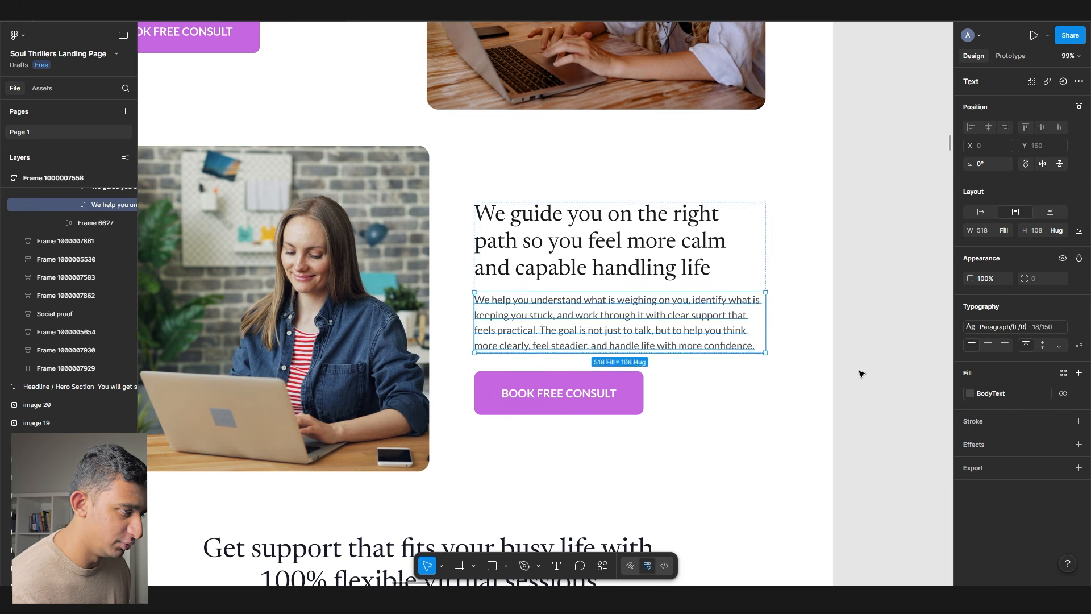
pyautogui.press('Escape')
# - Drill into the check-in section to select the 'We guide you' paragraph and inspect its text styles
pyautogui.scroll(-2, 861, 374)
pyautogui.scroll(-15, 682, 341)
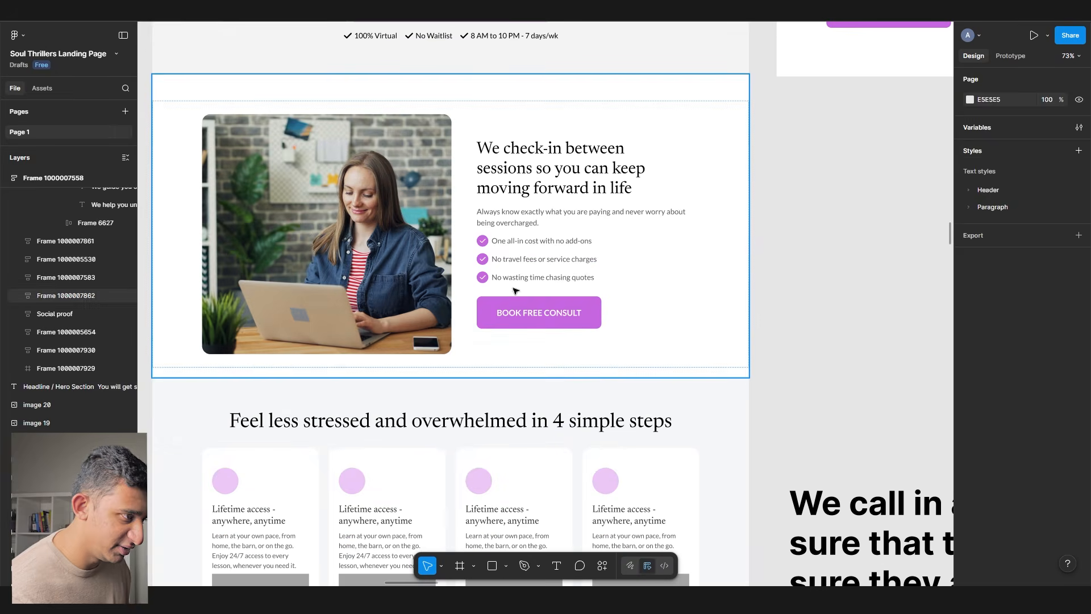
pyautogui.click(510, 259)
pyautogui.doubleClick(510, 259)
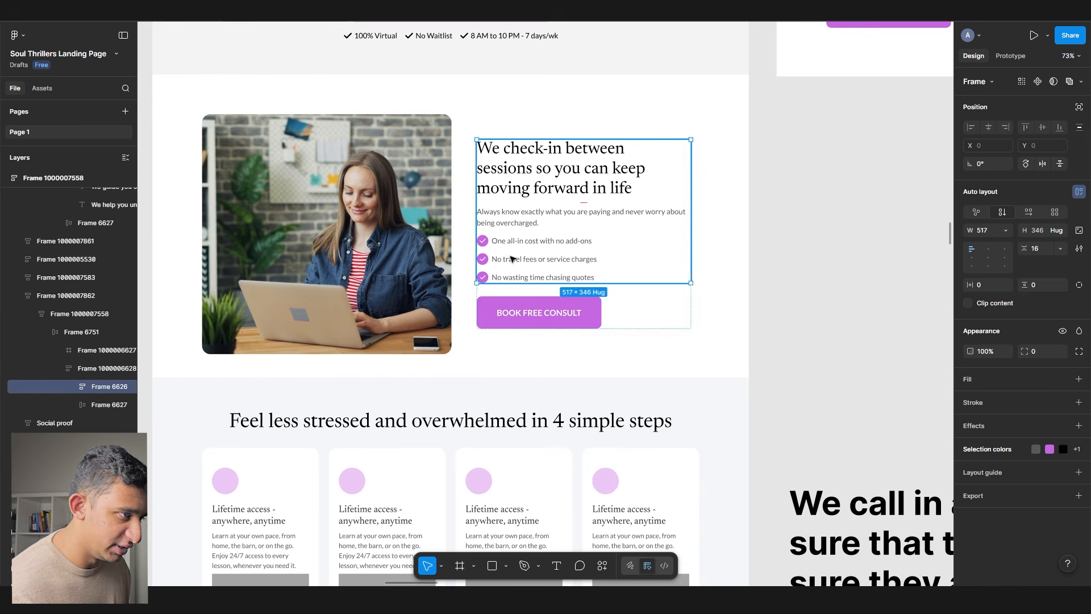
pyautogui.doubleClick(510, 260)
pyautogui.scroll(-10, 508, 273)
pyautogui.scroll(8, 508, 274)
pyautogui.doubleClick(511, 227)
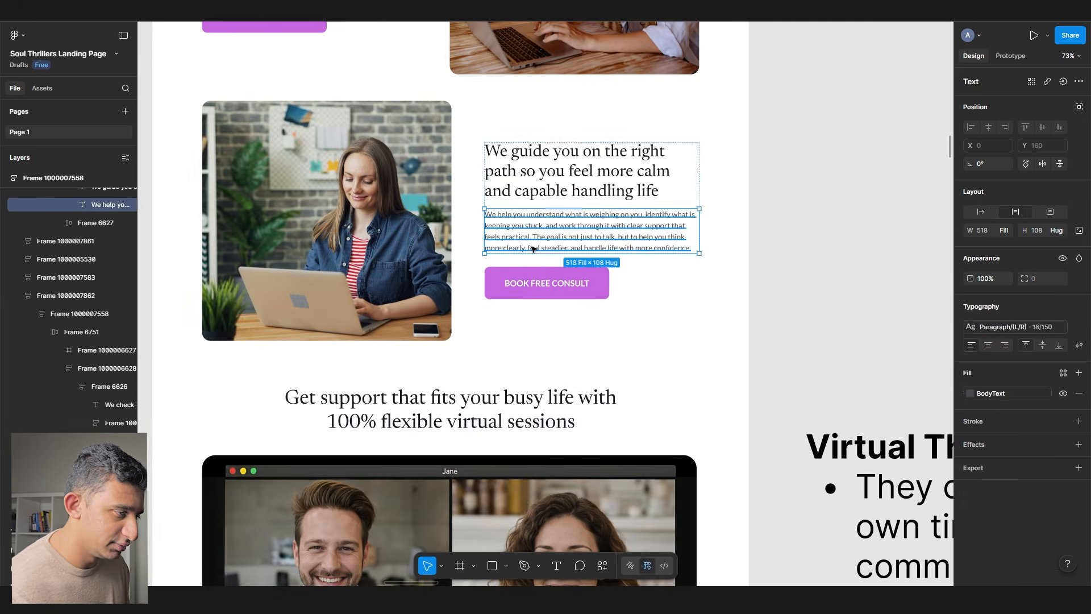
pyautogui.scroll(3, 574, 261)
pyautogui.click(1004, 328)
pyautogui.click(899, 243)
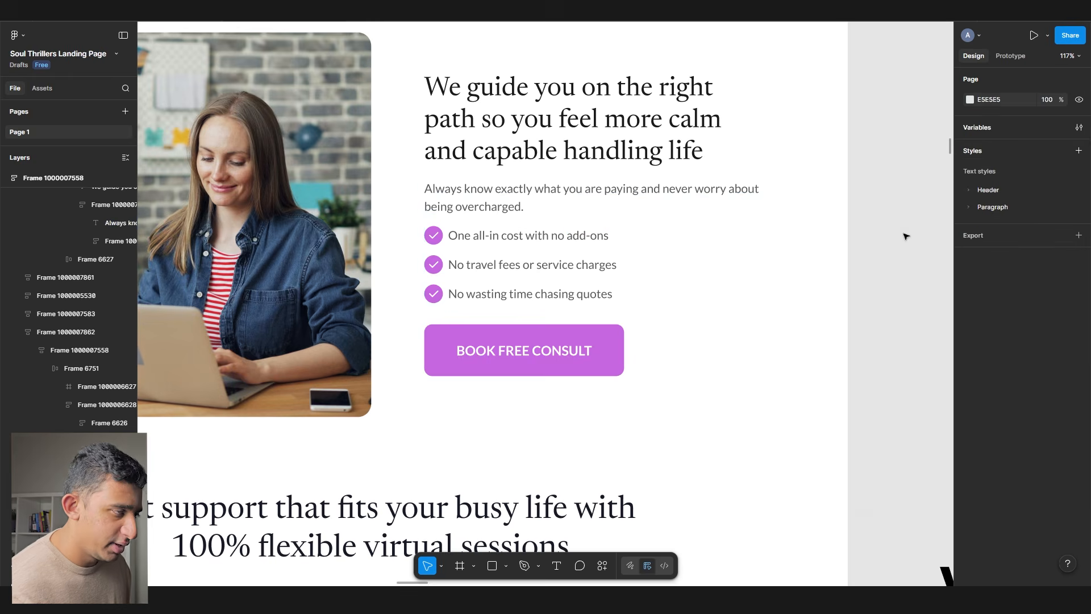
pyautogui.hotkey('alt', 'Tab')
pyautogui.click(899, 238)
# - Retype the 'Always know exactly' paragraph as the new intro ending 'with tailored support so you can:'
pyautogui.hotkey('alt', 'Tab')
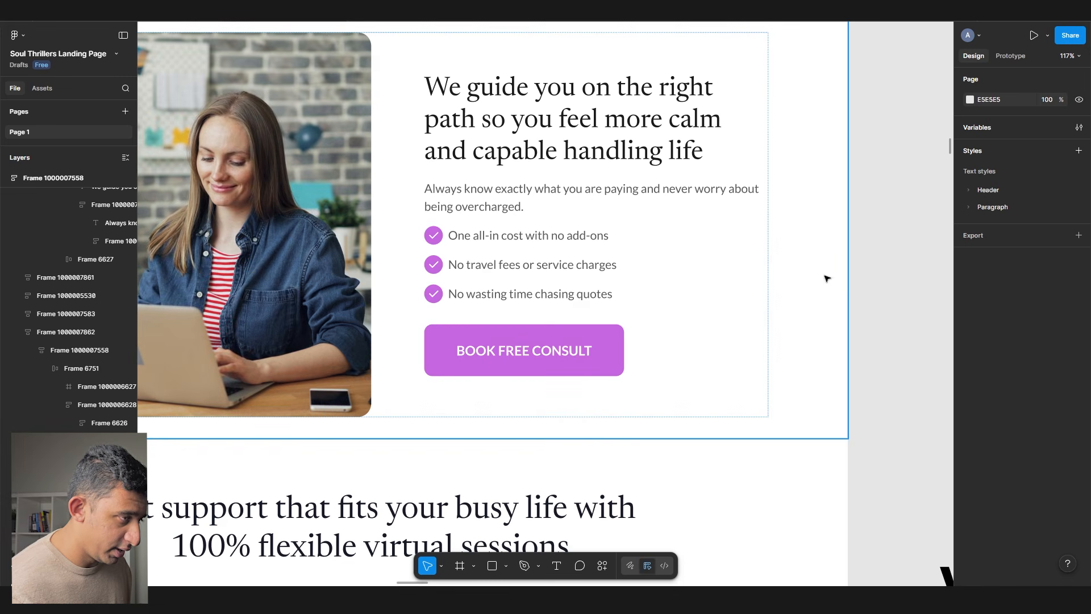
pyautogui.doubleClick(462, 195)
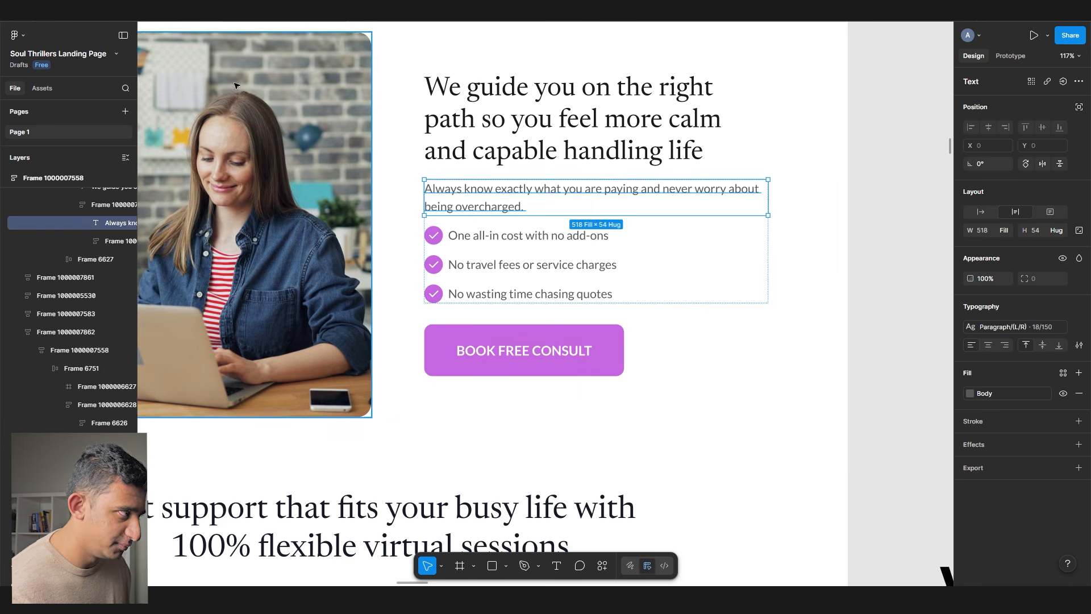
pyautogui.doubleClick(469, 188)
pyautogui.write('We go beyond just listening. We help y')
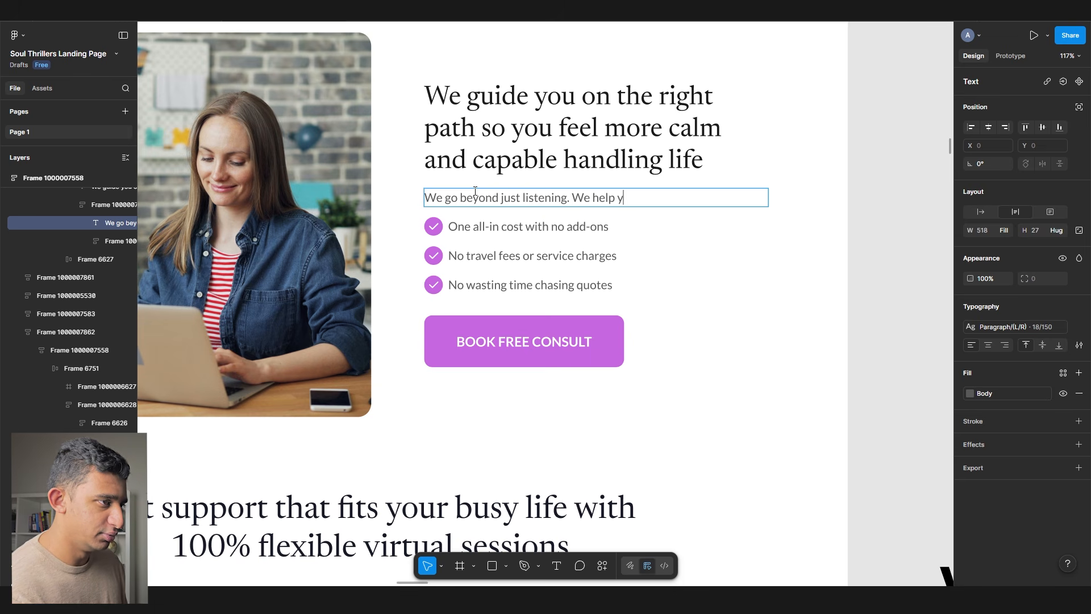
pyautogui.write('ou move forward')
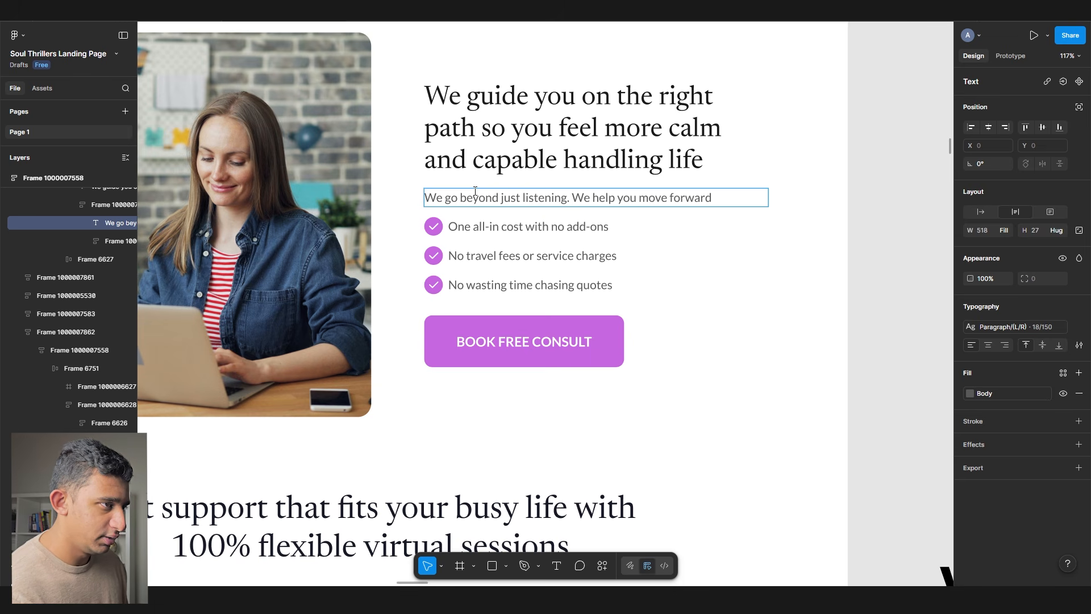
pyautogui.write(' in life wth')
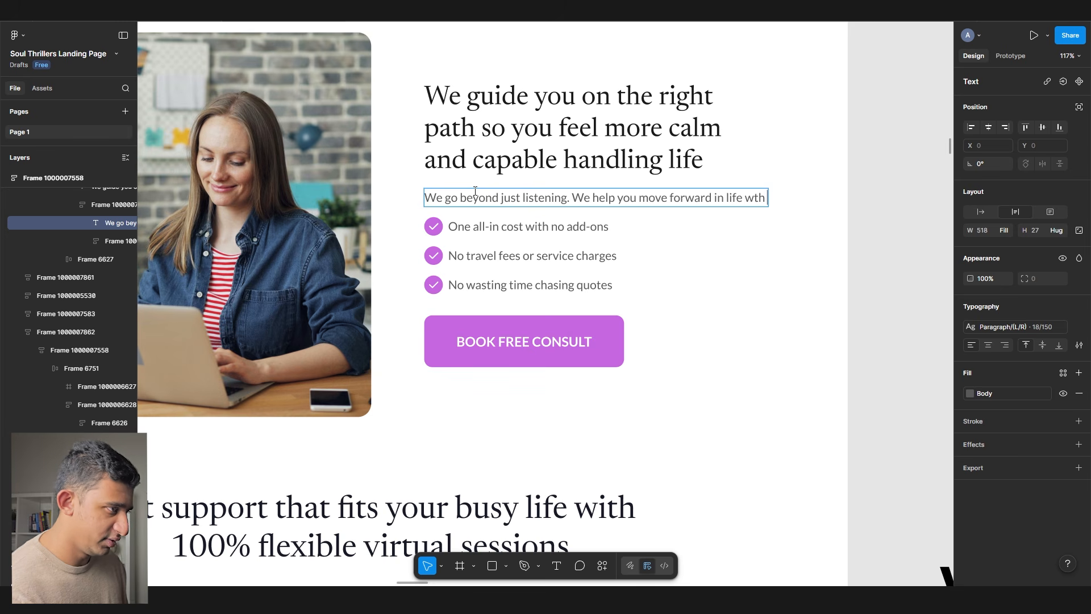
pyautogui.press('BackSpace')
pyautogui.press('BackSpace')
pyautogui.press('BackSpace')
pyautogui.write('ith ')
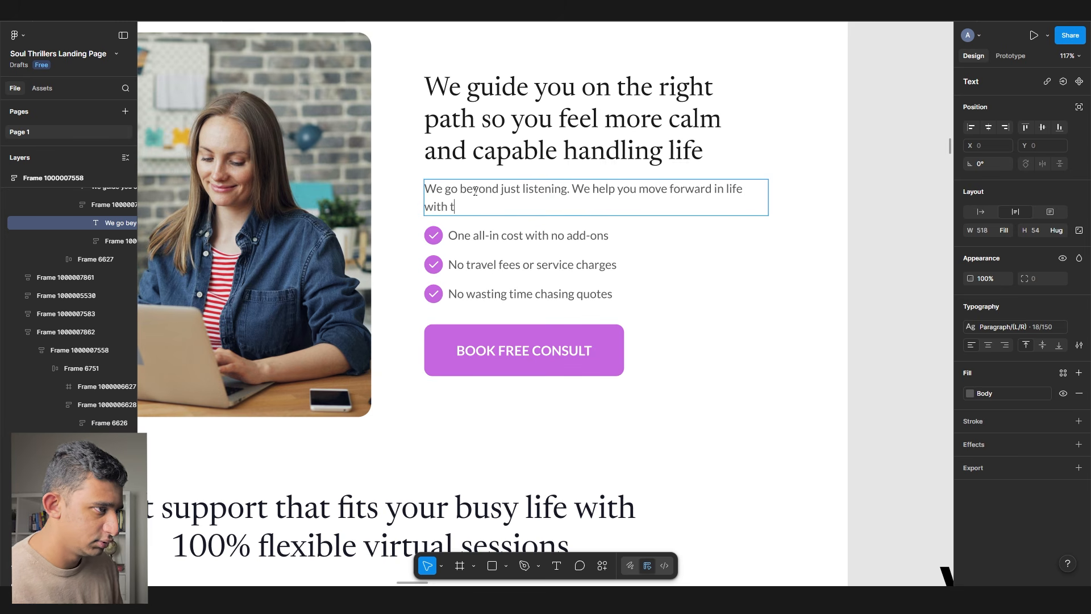
pyautogui.write('tailored support so you can:')
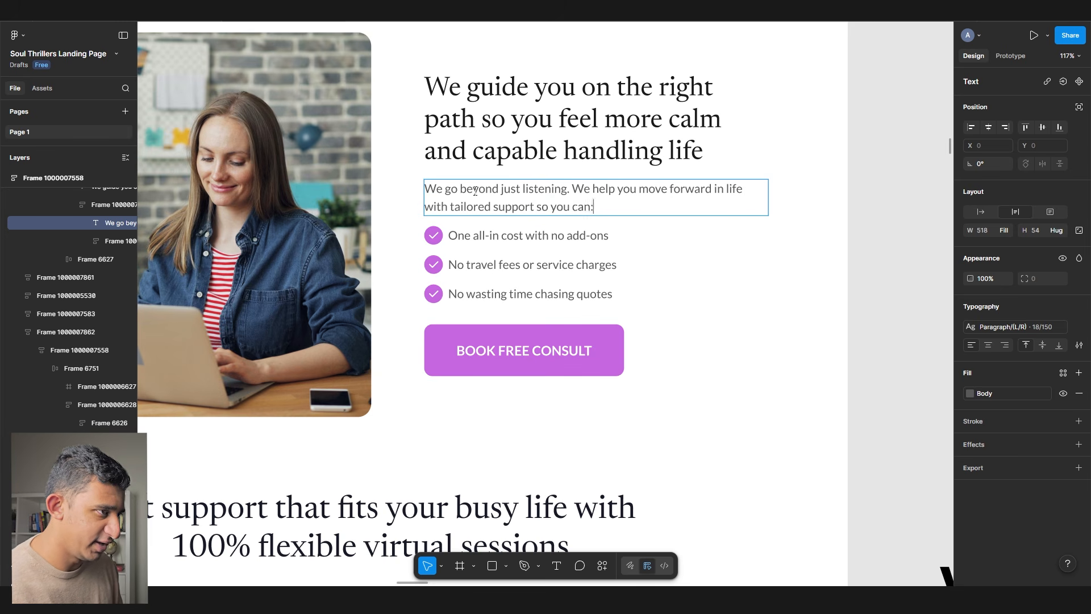
pyautogui.hscroll(2, 475, 191)
pyautogui.click(489, 235)
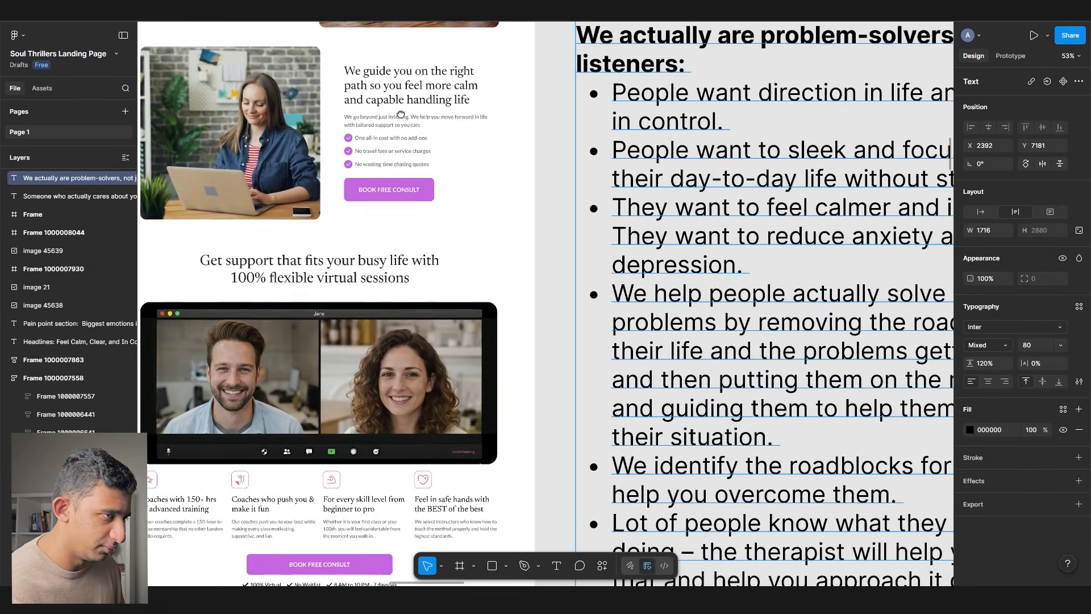
# - Zoom to the notes text box and highlight its roadblocks bullet
pyautogui.hotkey('shift', '2')
pyautogui.press('Return')
pyautogui.moveTo(389, 67); pyautogui.dragTo(477, 103)
pyautogui.click(463, 121)
pyautogui.moveTo(420, 301); pyautogui.dragTo(635, 319)
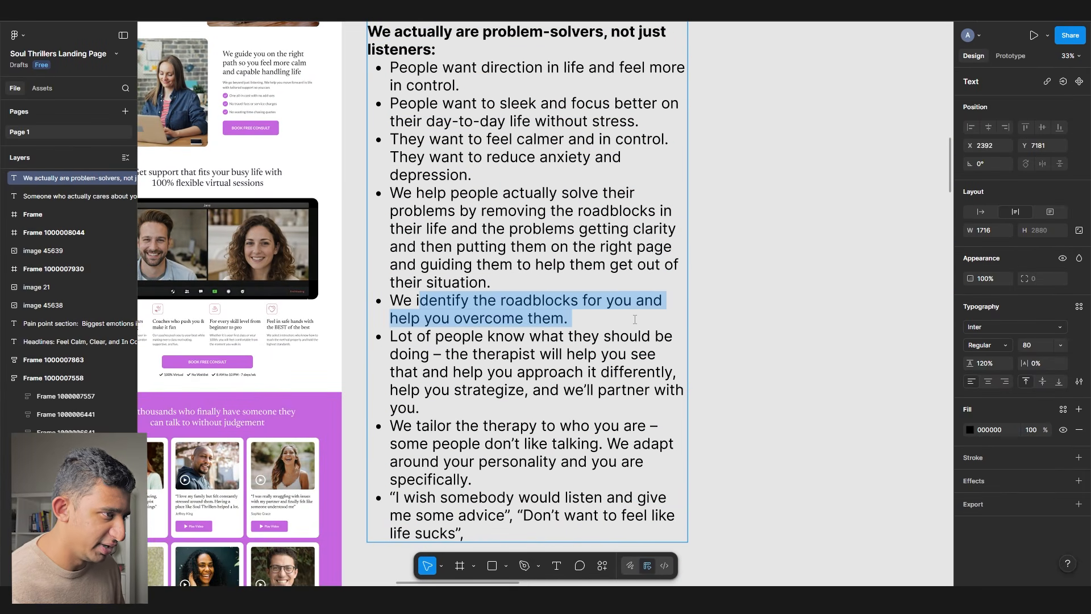
pyautogui.moveTo(420, 301); pyautogui.dragTo(591, 319)
pyautogui.hscroll(-1, 591, 319)
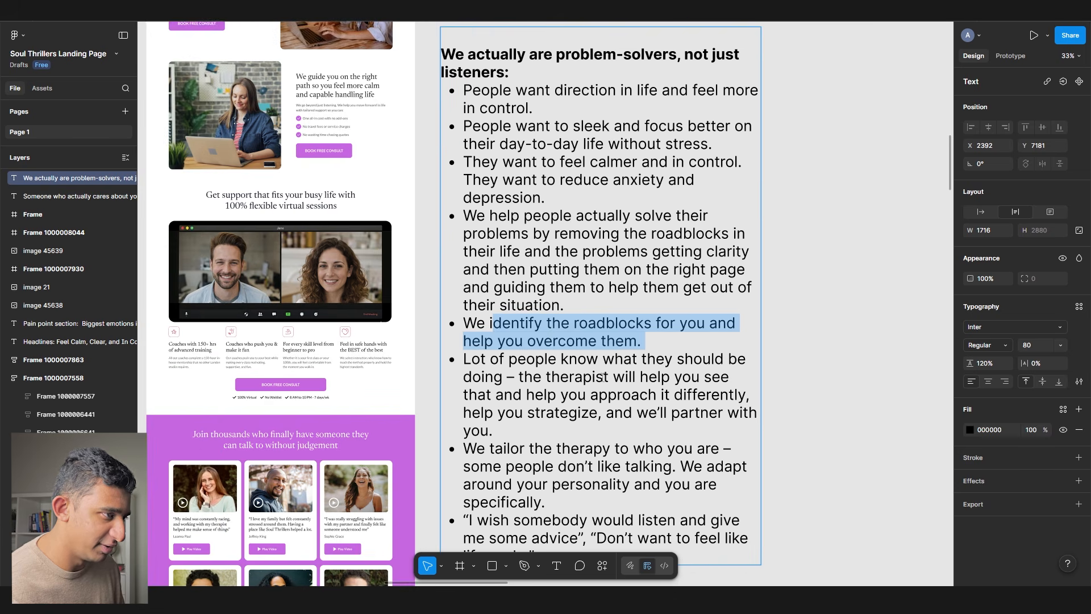
pyautogui.scroll(10, 282, 96)
# - Replace the checklist with 'We identify what's really keeping you stuck', 'Take practical steps to improve current situation', 'Get clear on what must change long-term'
pyautogui.doubleClick(322, 119)
pyautogui.write('We identi')
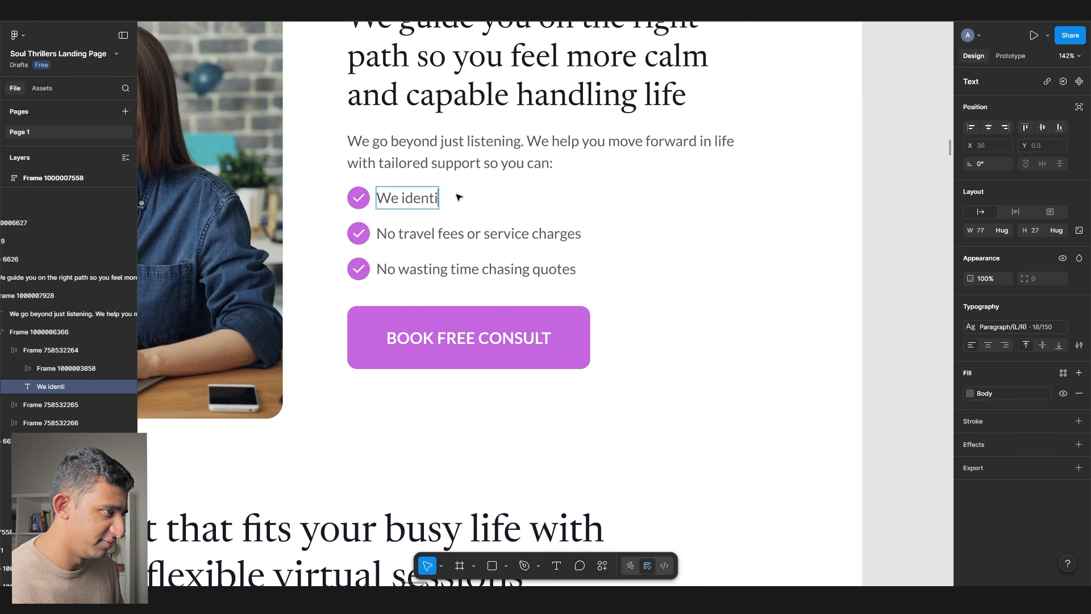
pyautogui.write('fy what’s really keeping you stuck')
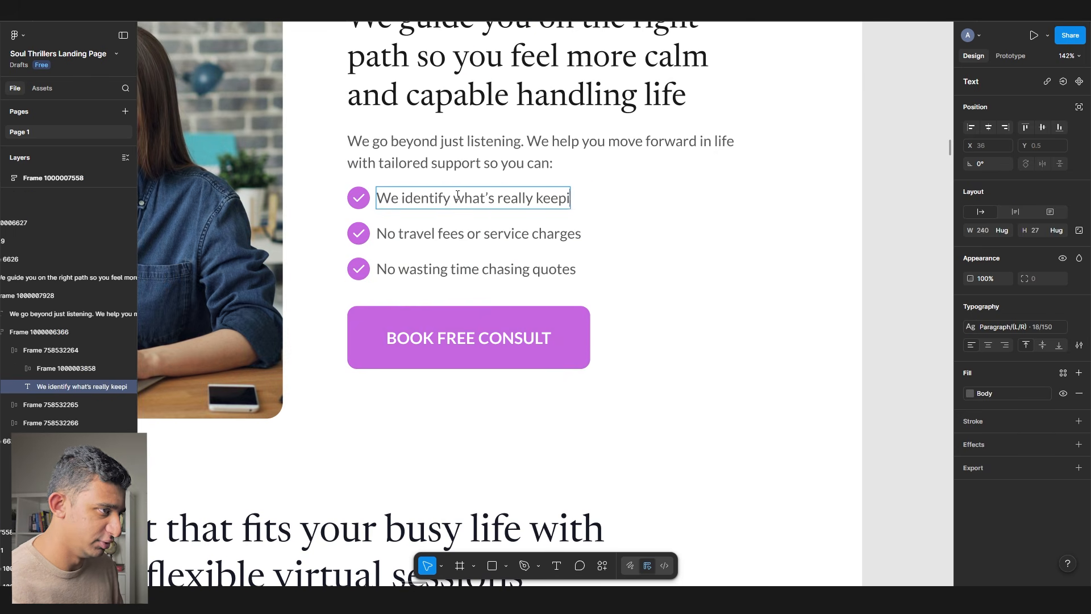
pyautogui.press('Tab')
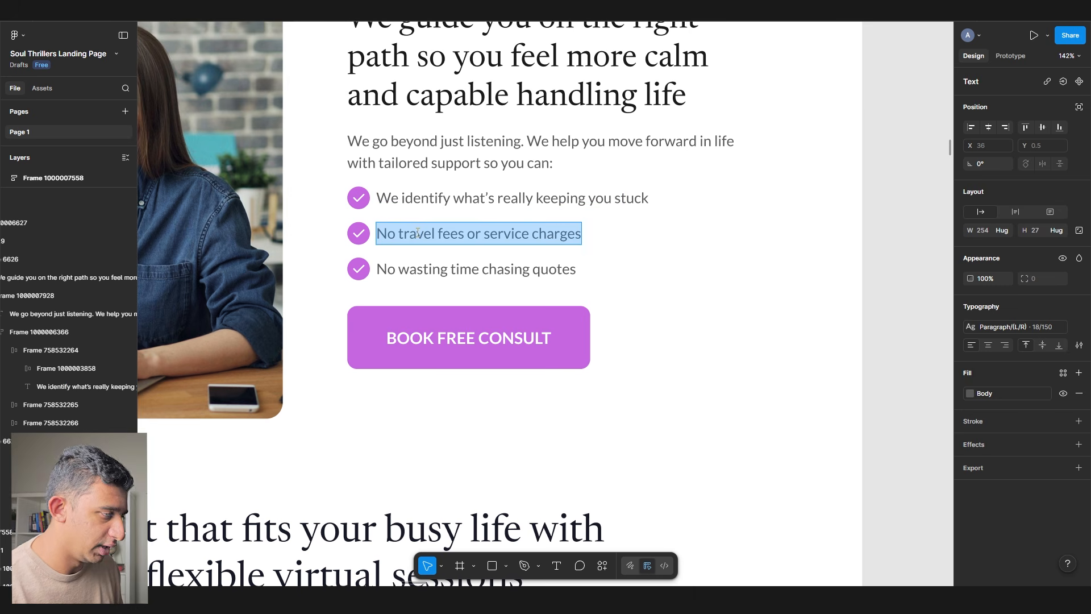
pyautogui.write('Take practical steps')
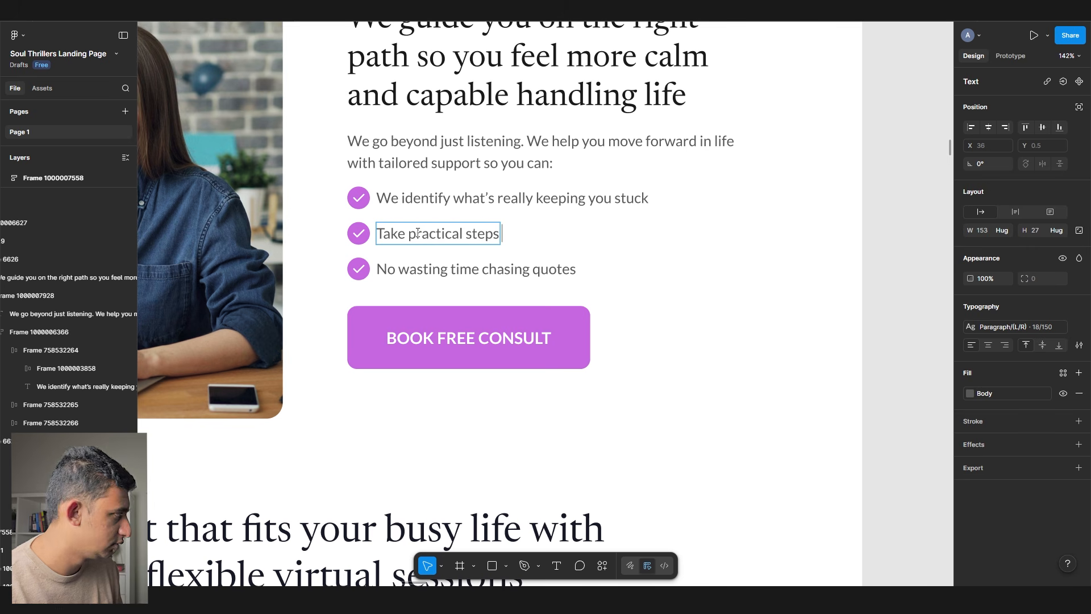
pyautogui.write(' to imp')
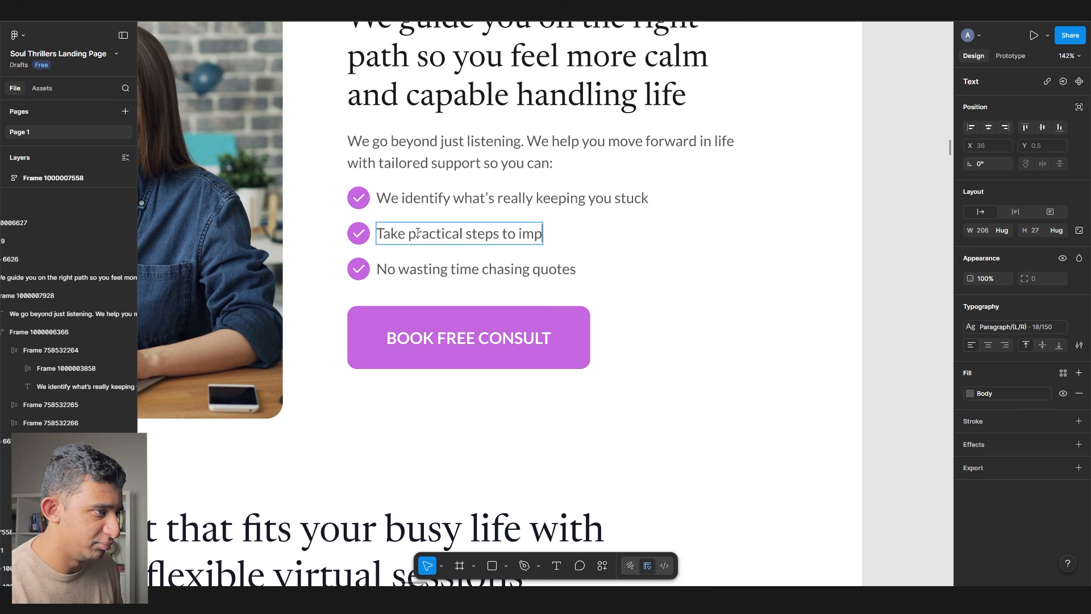
pyautogui.write('rove current situation')
pyautogui.press('Tab')
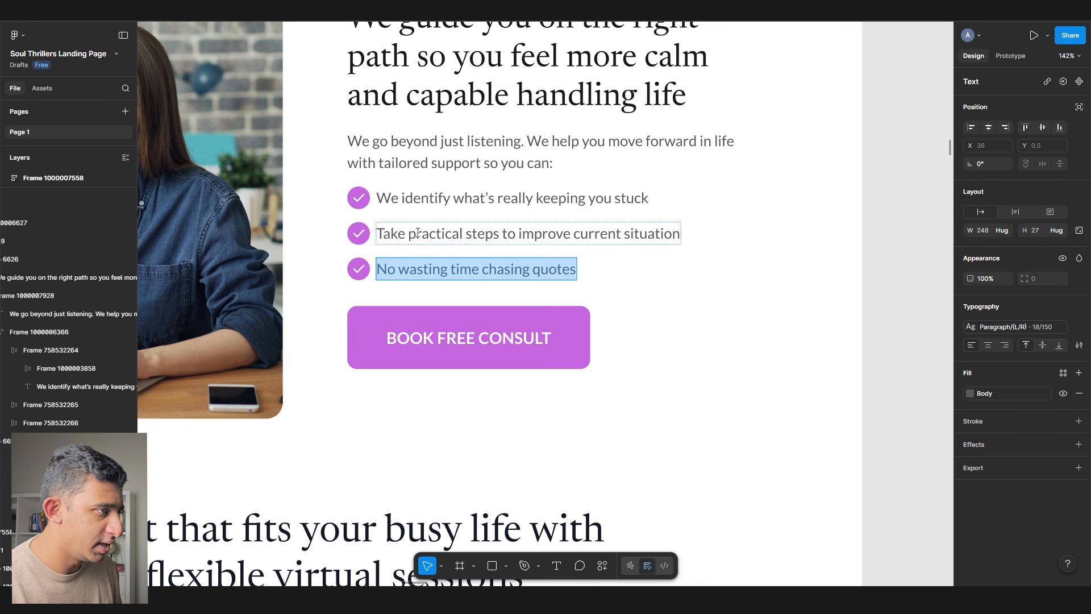
pyautogui.write('Get clear')
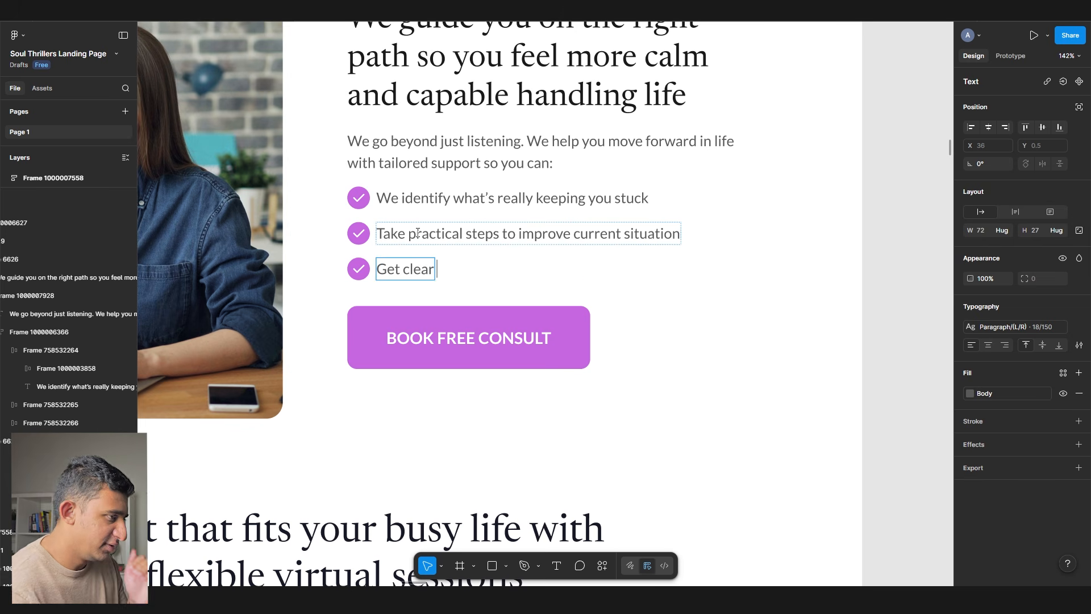
pyautogui.write(' on what must change long-te')
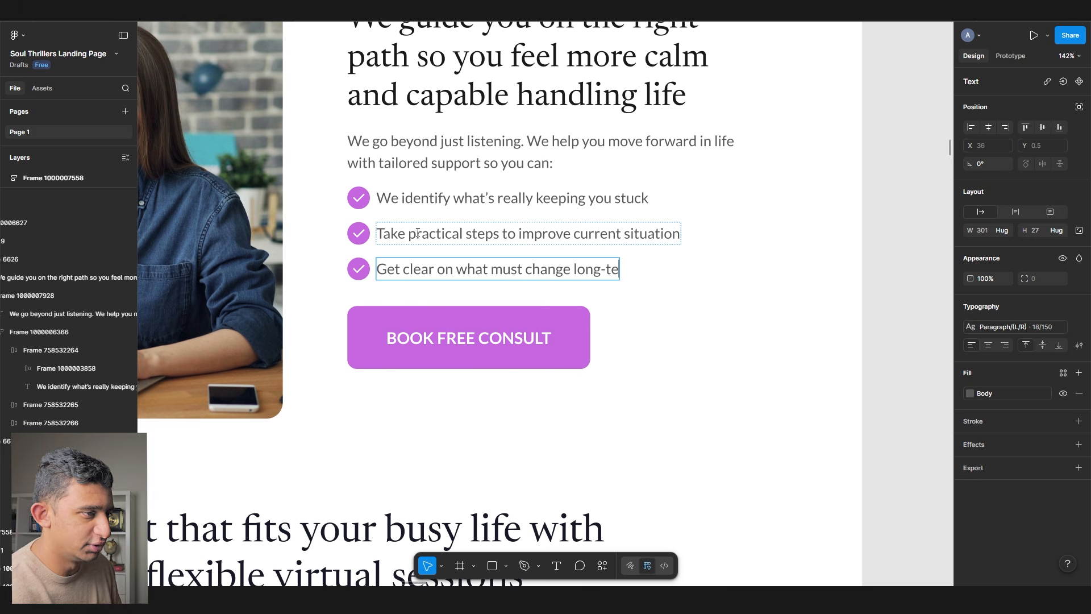
pyautogui.write('rm')
# - Delete the words 'in life' from the intro paragraph and select the whole section
pyautogui.scroll(-1, 726, 161)
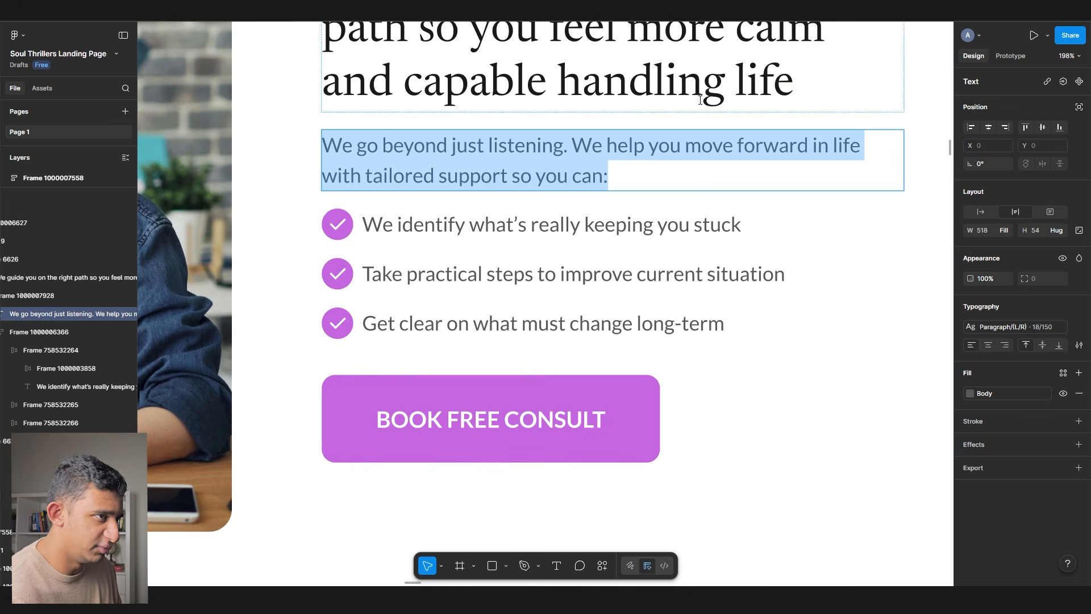
pyautogui.moveTo(665, 85); pyautogui.dragTo(825, 82)
pyautogui.hotkey('shift', 'Left')
pyautogui.hotkey('shift', 'Left')
pyautogui.hotkey('shift', 'Left')
pyautogui.hotkey('shift', 'Left')
pyautogui.click(848, 163)
pyautogui.click(875, 151)
pyautogui.hotkey('shift', 'Left')
pyautogui.hotkey('shift', 'Left')
pyautogui.hotkey('shift', 'Left')
pyautogui.hotkey('shift', 'Left')
pyautogui.hotkey('shift', 'Left')
pyautogui.hotkey('shift', 'Left')
pyautogui.hotkey('shift', 'Left')
pyautogui.press('BackSpace')
pyautogui.press('BackSpace')
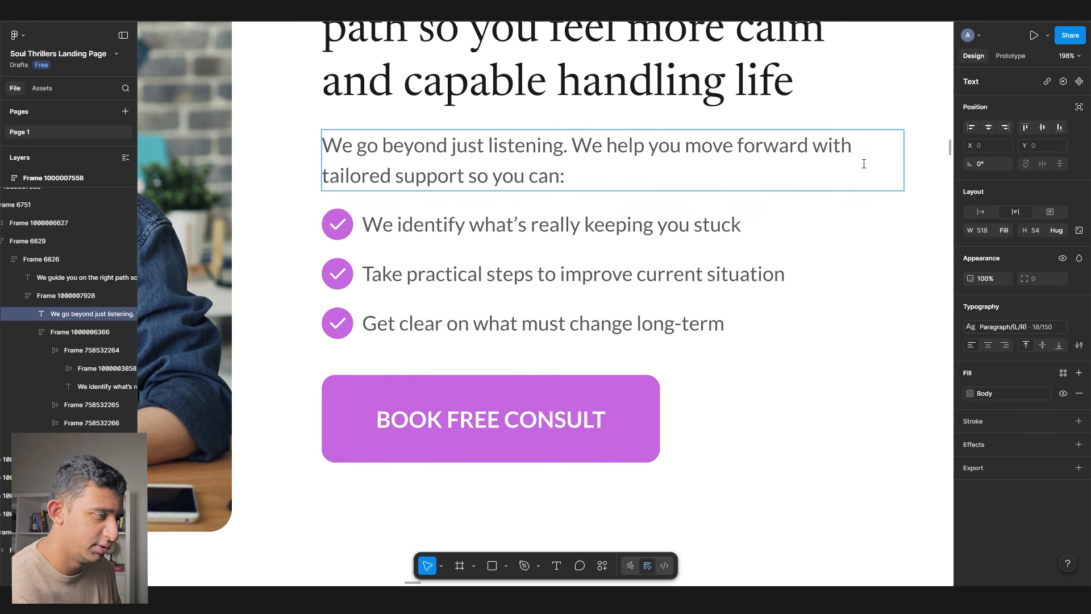
pyautogui.scroll(-5, 864, 163)
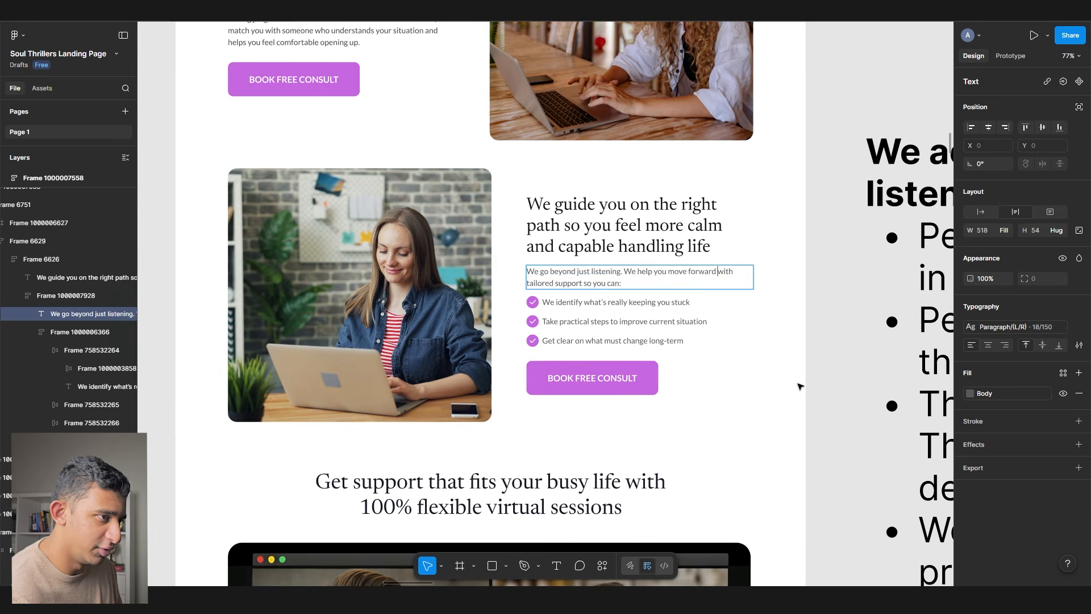
pyautogui.click(800, 386)
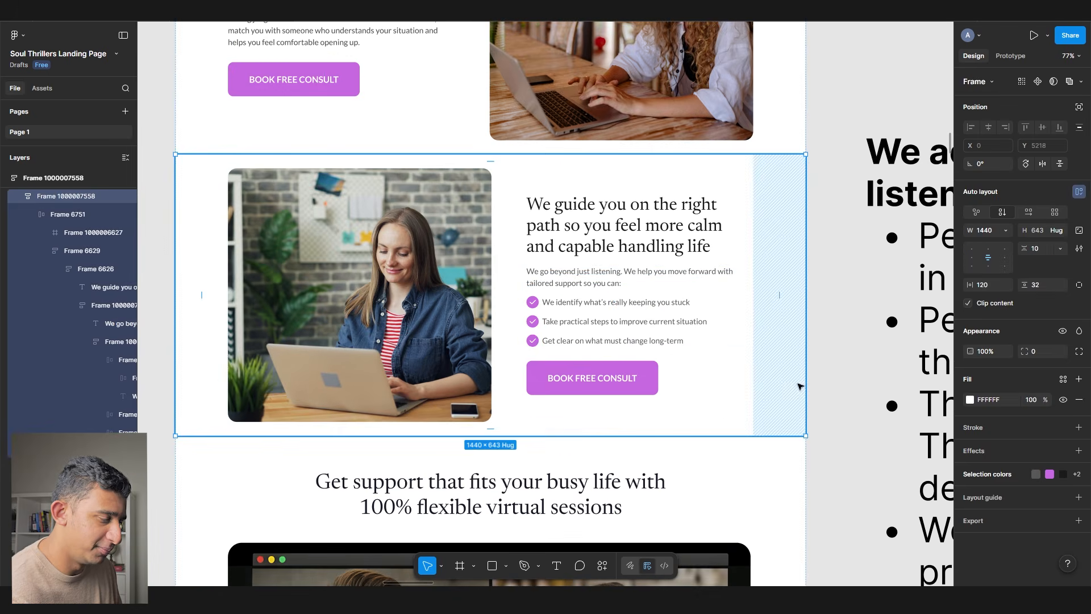
# - Delete the problem-solvers notes text box from the canvas
pyautogui.scroll(-5, 800, 387)
pyautogui.scroll(-5, 309, 267)
pyautogui.click(551, 242)
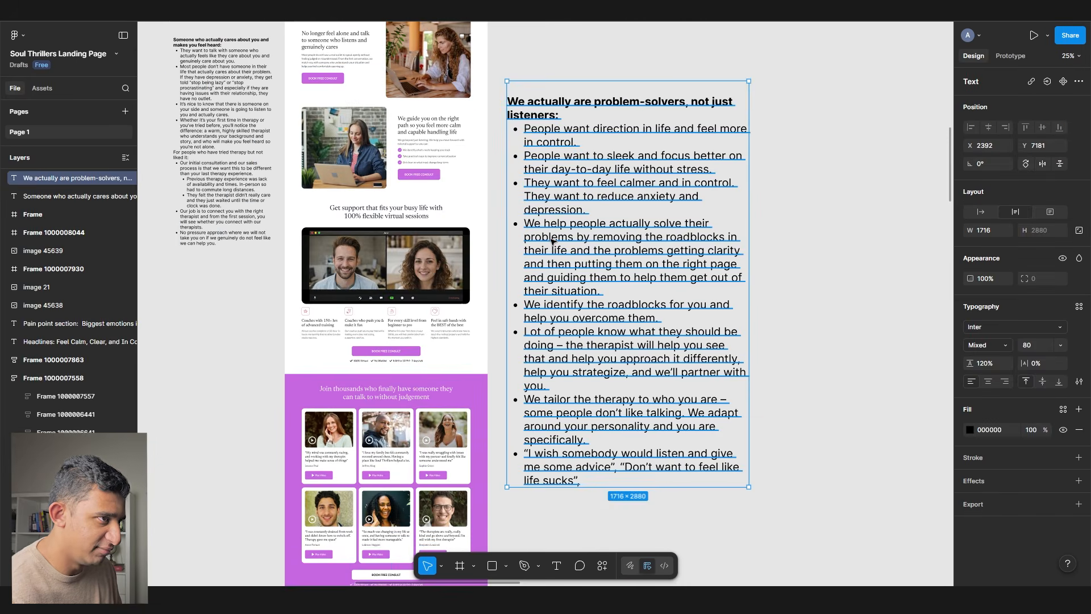
pyautogui.scroll(-5, 552, 241)
pyautogui.press('Delete')
pyautogui.scroll(-5, 552, 242)
pyautogui.scroll(5, 233, 444)
pyautogui.scroll(-13, 234, 433)
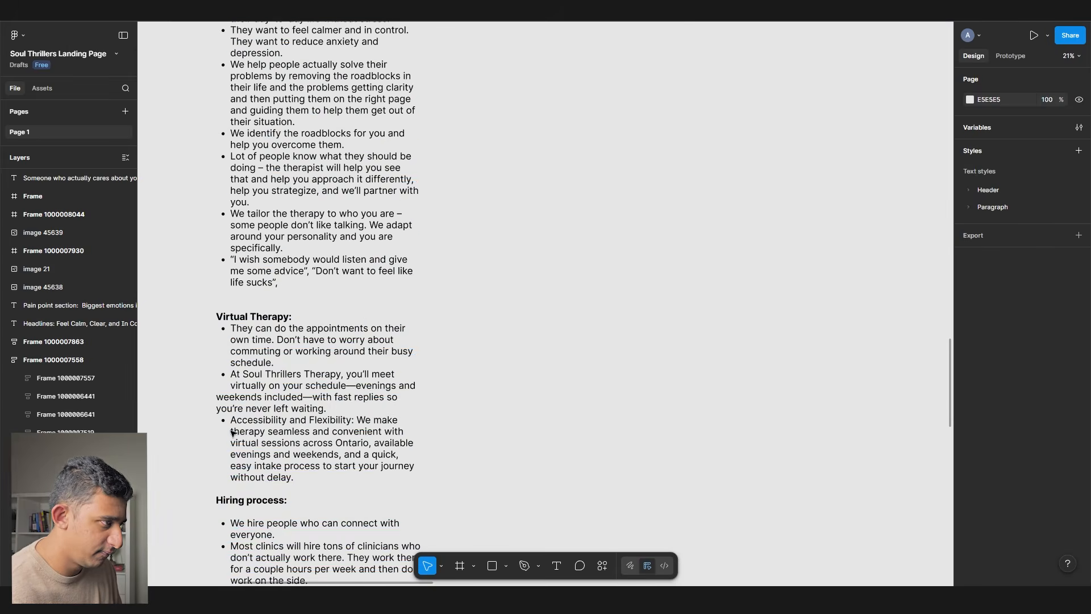
pyautogui.scroll(-1, 234, 433)
# - Paste the Virtual Therapy notes as new text and move them beside the page
pyautogui.doubleClick(295, 434)
pyautogui.moveTo(294, 434); pyautogui.dragTo(182, 271)
pyautogui.hotkey('ctrl', 'c')
pyautogui.scroll(15, 636, 287)
pyautogui.hscroll(5, 586, 290)
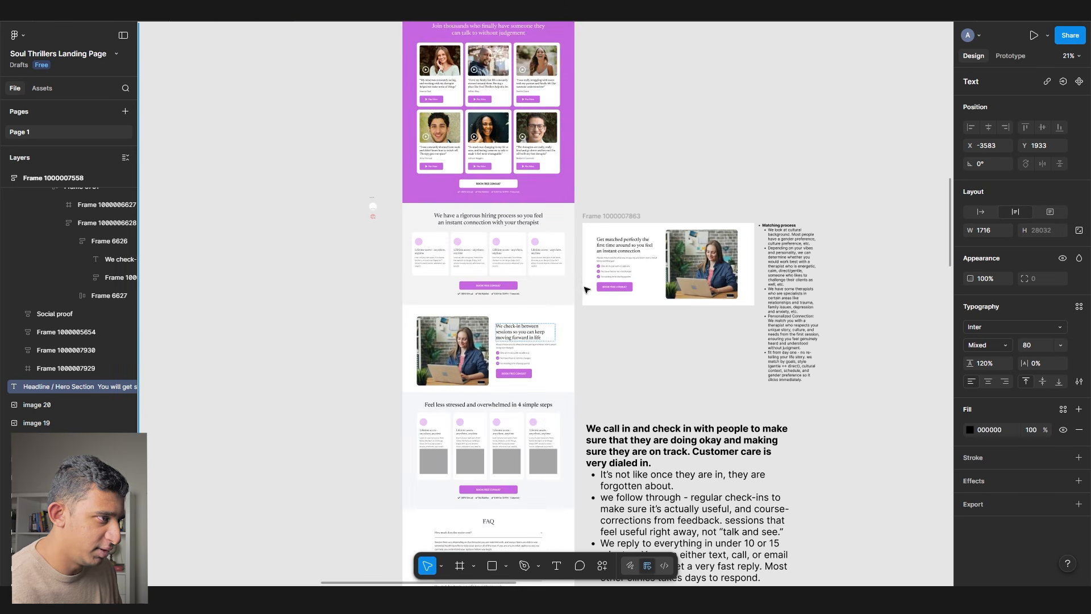
pyautogui.scroll(5, 587, 290)
pyautogui.hscroll(3, 586, 290)
pyautogui.click(484, 333)
pyautogui.scroll(5, 383, 287)
pyautogui.hotkey('ctrl', 'v')
pyautogui.moveTo(507, 290); pyautogui.dragTo(753, 245)
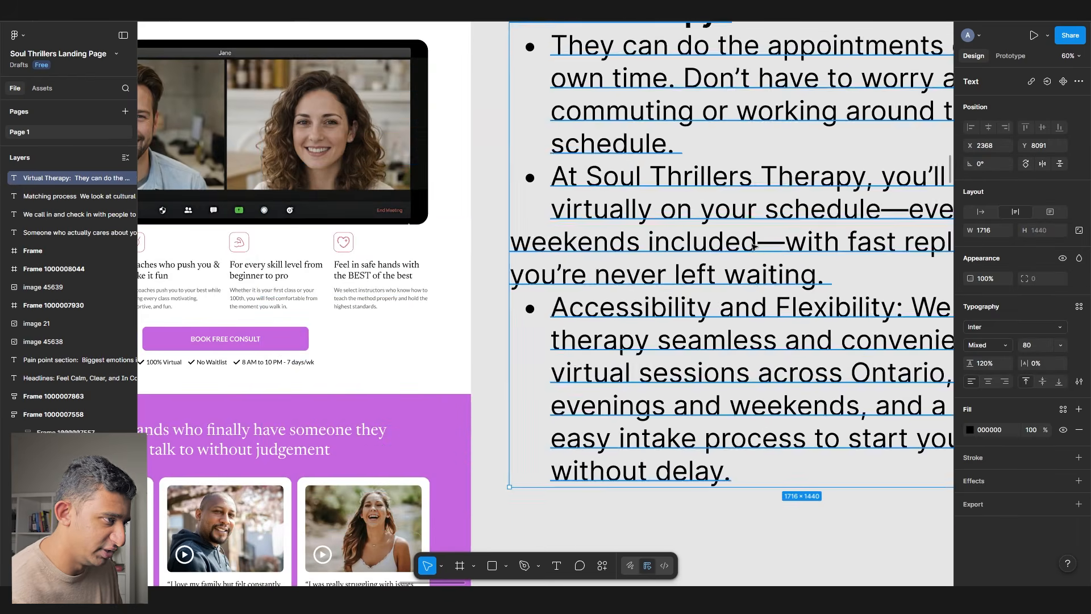
pyautogui.scroll(-3, 753, 246)
pyautogui.scroll(-15, 569, 313)
# - Remove the star icon from the first coaches card, leaving its light-pink circle
pyautogui.click(385, 357)
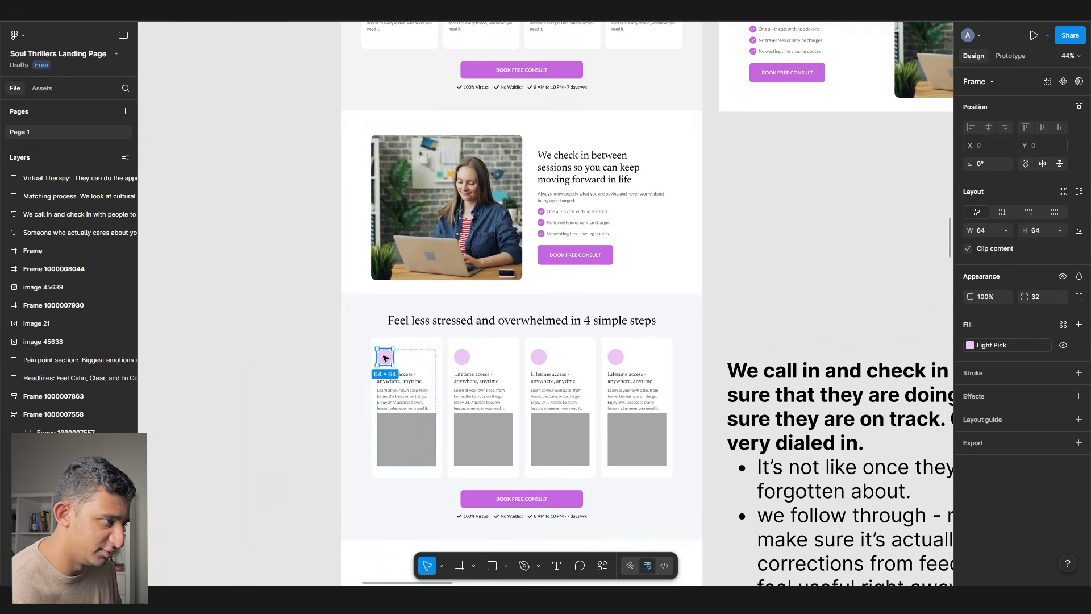
pyautogui.scroll(15, 385, 357)
pyautogui.scroll(8, 382, 107)
pyautogui.doubleClick(375, 146)
pyautogui.doubleClick(376, 146)
pyautogui.doubleClick(376, 146)
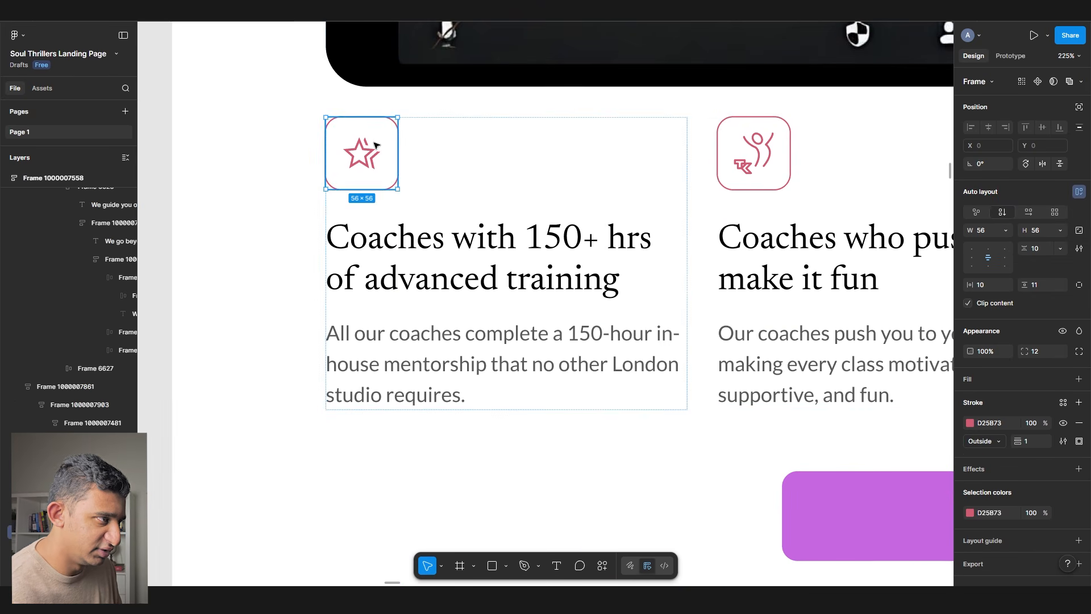
pyautogui.hotkey('ctrl', 'shift', 'r')
# - Remove the remaining card icons, including the muscle and heart, leaving only pink circles
pyautogui.moveTo(761, 155); pyautogui.dragTo(498, 206)
pyautogui.doubleClick(499, 206)
pyautogui.hotkey('ctrl', 'shift', 'r')
pyautogui.moveTo(881, 217); pyautogui.dragTo(280, 226)
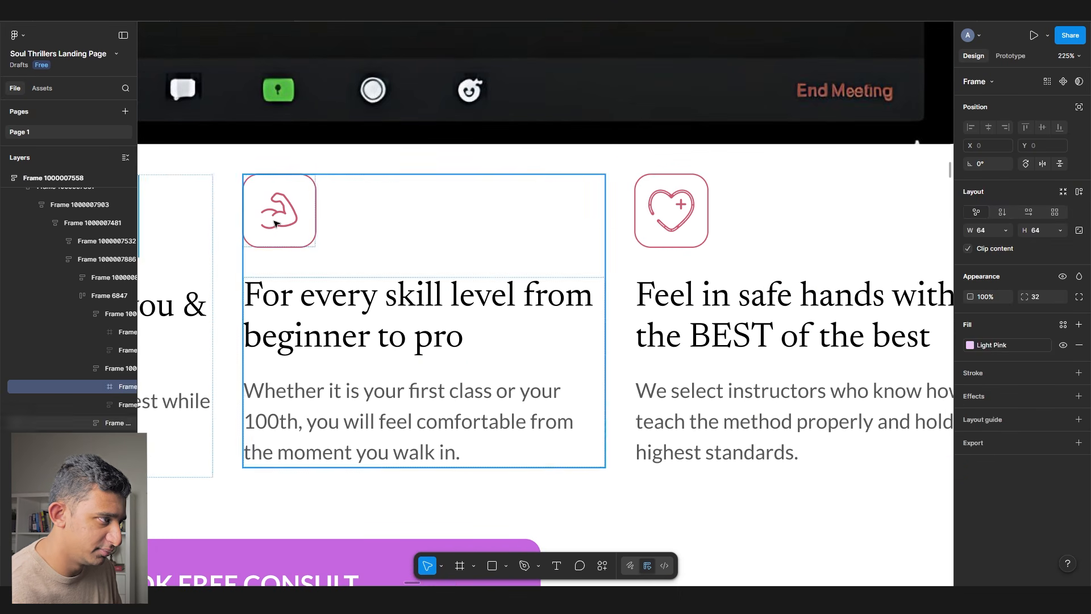
pyautogui.doubleClick(280, 227)
pyautogui.hotkey('ctrl', 'shift', 'r')
pyautogui.doubleClick(676, 214)
pyautogui.hotkey('ctrl', 'shift', 'r')
# - Open the Virtual Therapy notes for editing with the feature card row in view
pyautogui.scroll(-8, 382, 220)
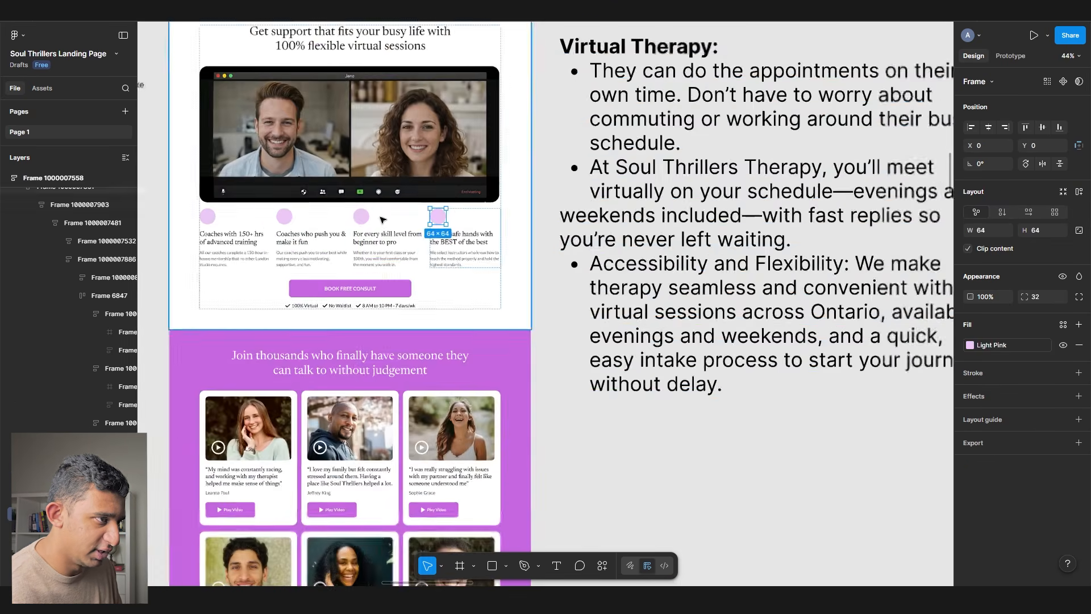
pyautogui.click(568, 222)
pyautogui.hscroll(2, 550, 223)
pyautogui.scroll(1, 550, 223)
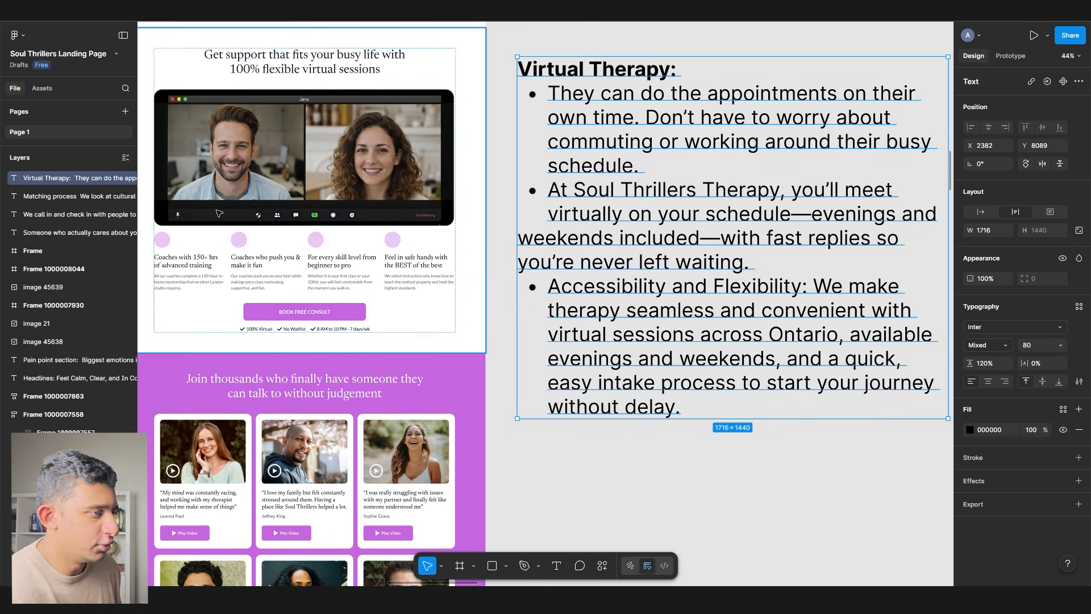
pyautogui.doubleClick(555, 339)
pyautogui.moveTo(488, 237); pyautogui.dragTo(637, 254)
pyautogui.scroll(5, 362, 285)
# - Rewrite the first heading as 'Available on weekends and late evenings' and the second about confidential video/phone sessions
pyautogui.doubleClick(343, 278)
pyautogui.write('Available on week')
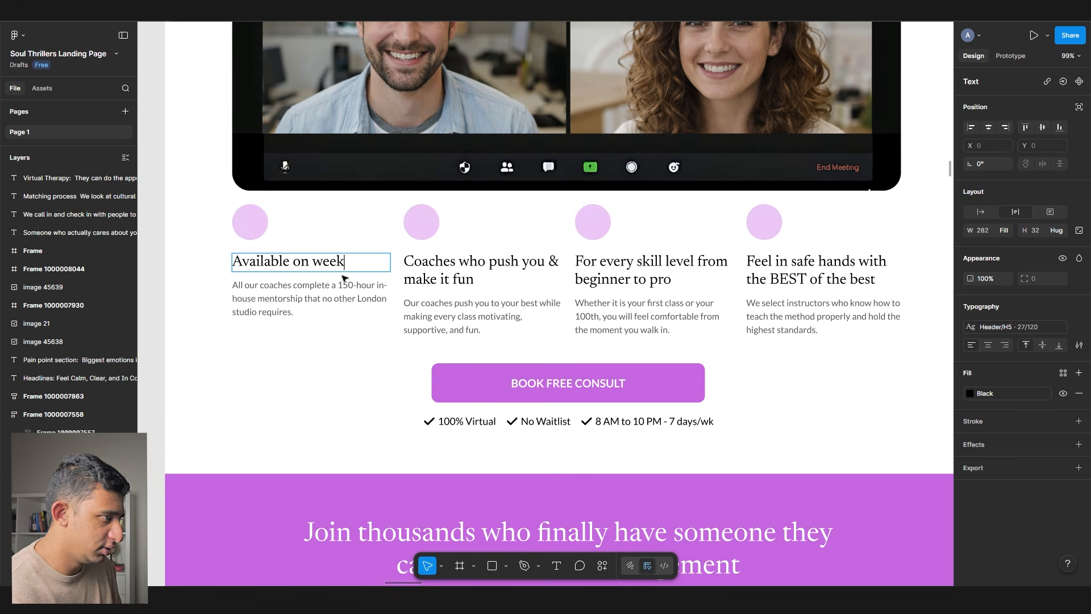
pyautogui.write('ends and late evenings')
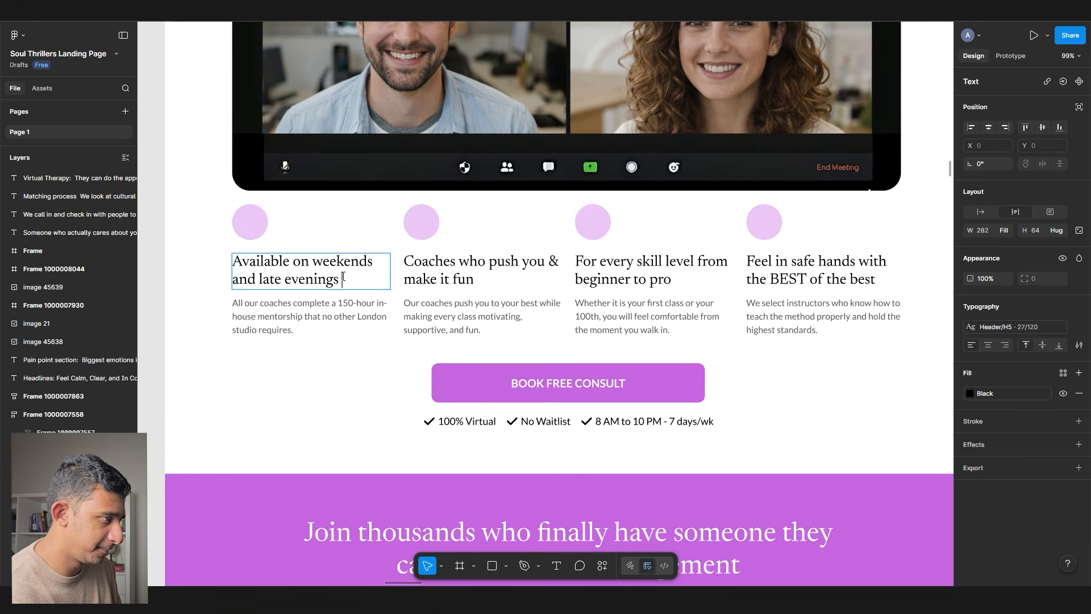
pyautogui.doubleClick(408, 273)
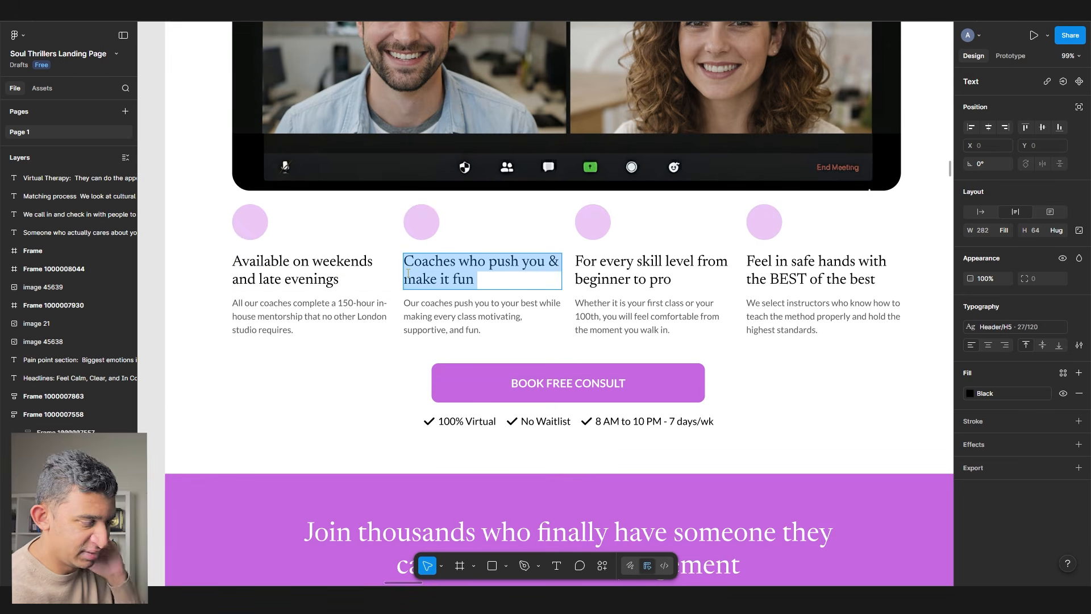
pyautogui.write('DF')
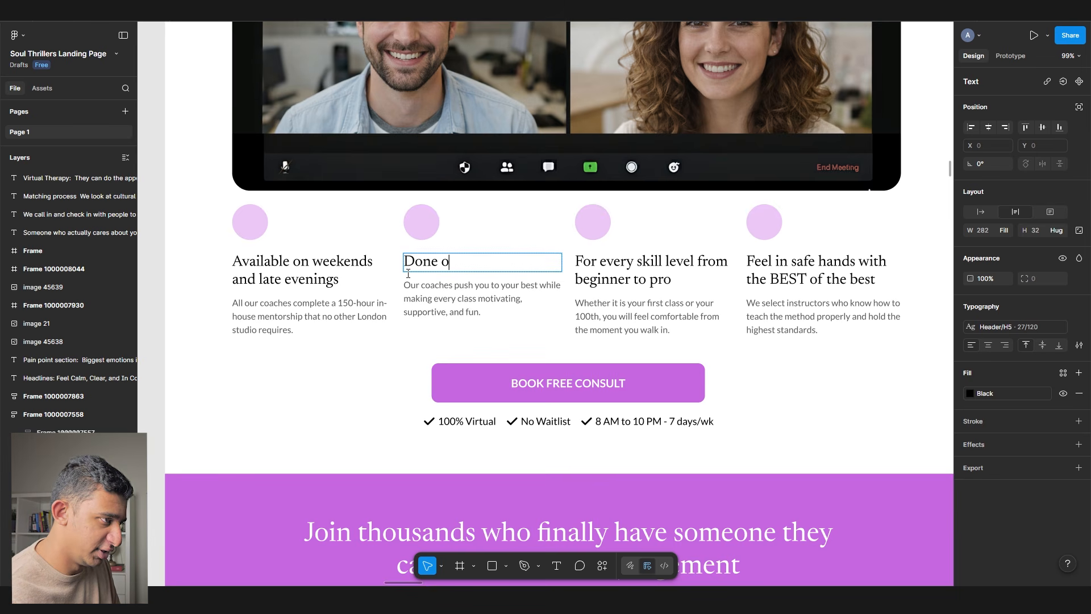
pyautogui.write('ne over video and phone call')
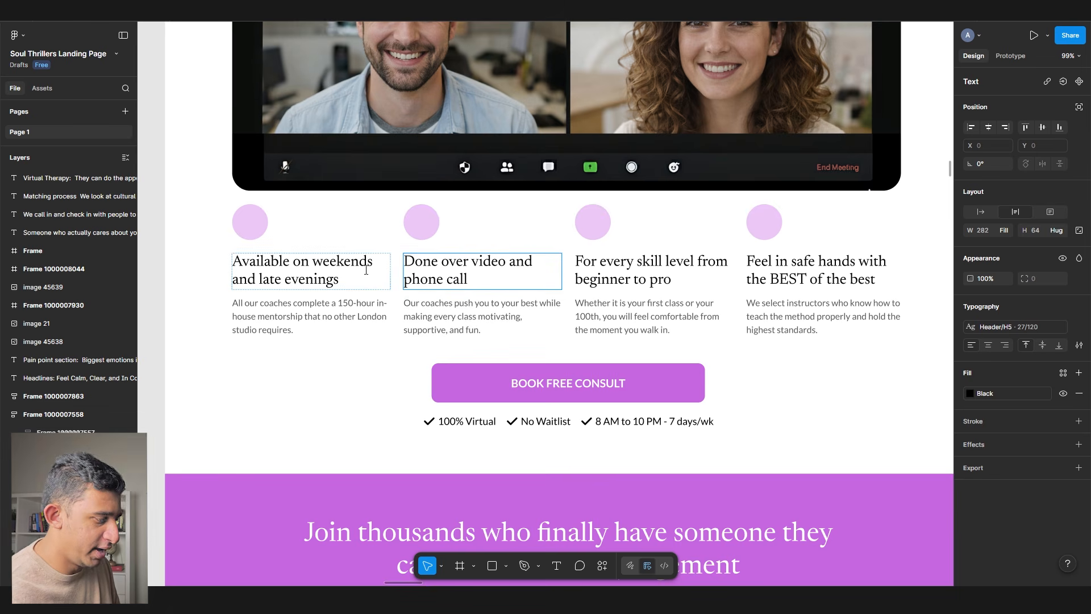
pyautogui.write(' and 100% confidential')
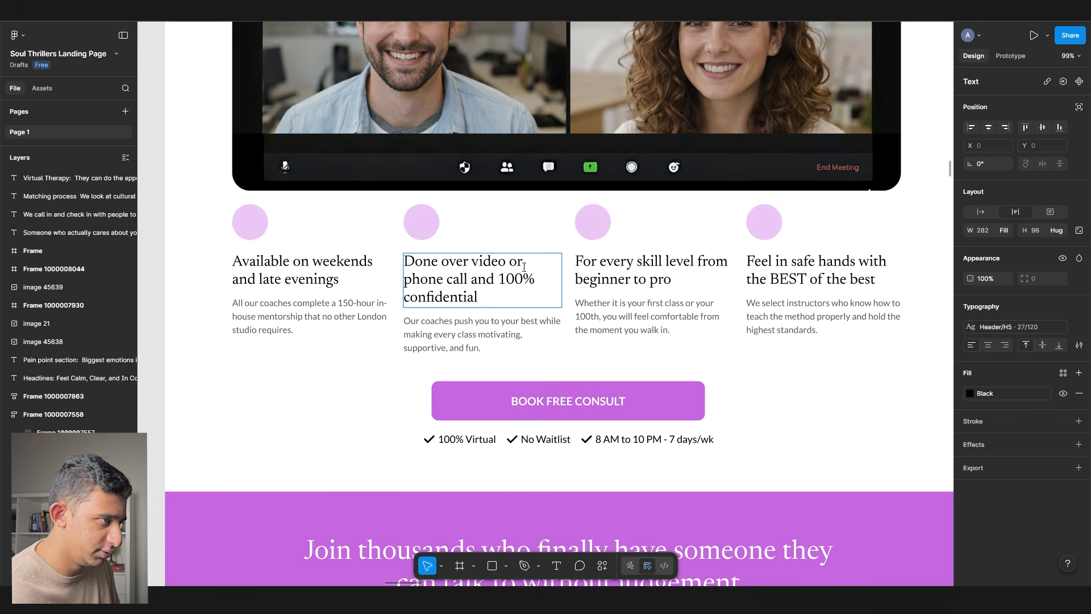
pyautogui.write('ne')
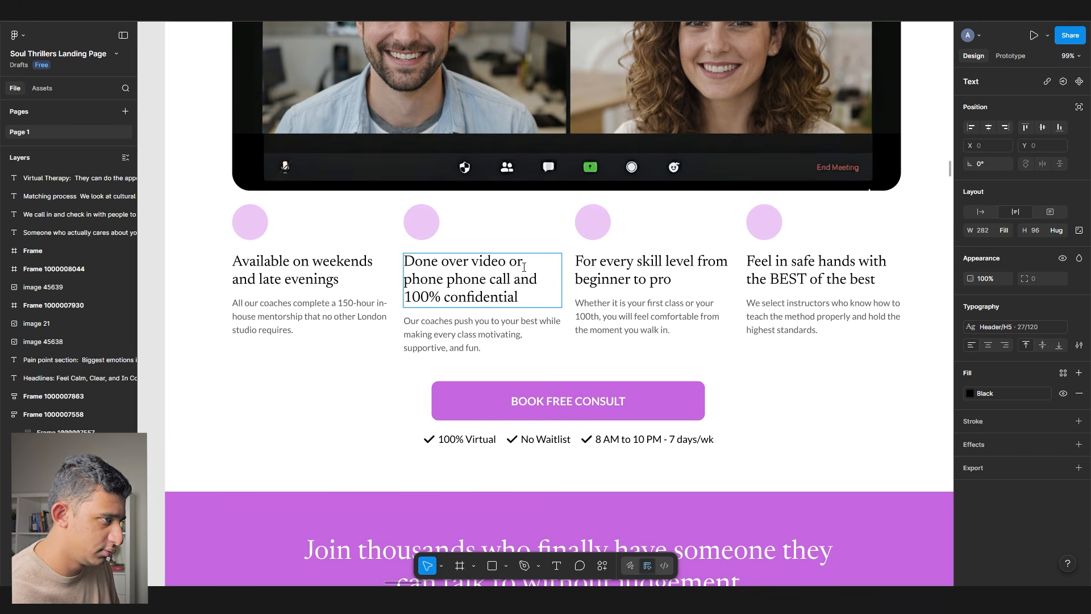
# - Apply the H6 text style to all four feature card headings
pyautogui.keyDown('ctrl'); pyautogui.keyDown('shift'); pyautogui.click(341, 270); pyautogui.keyUp('shift'); pyautogui.keyUp('ctrl')
pyautogui.keyDown('ctrl'); pyautogui.keyDown('shift'); pyautogui.click(642, 267); pyautogui.keyUp('shift'); pyautogui.keyUp('ctrl')
pyautogui.keyDown('ctrl'); pyautogui.keyDown('shift'); pyautogui.click(840, 264); pyautogui.keyUp('shift'); pyautogui.keyUp('ctrl')
pyautogui.click(1028, 326)
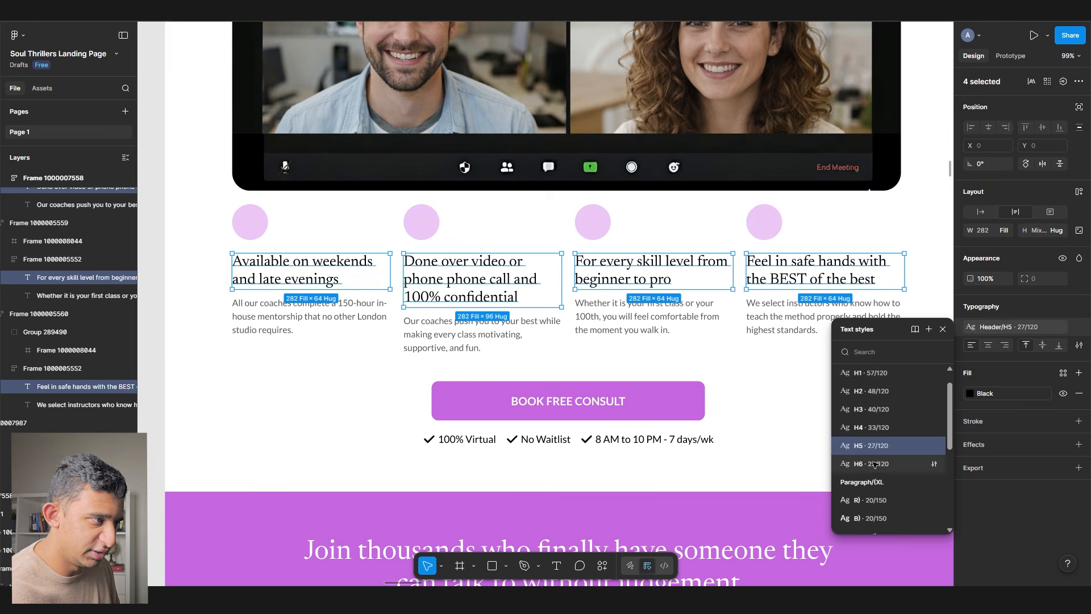
pyautogui.click(874, 463)
# - Fix the second heading by deleting the duplicate 'phone' and adding 'and kept'
pyautogui.doubleClick(488, 265)
pyautogui.scroll(3, 490, 262)
pyautogui.click(500, 282)
pyautogui.doubleClick(380, 281)
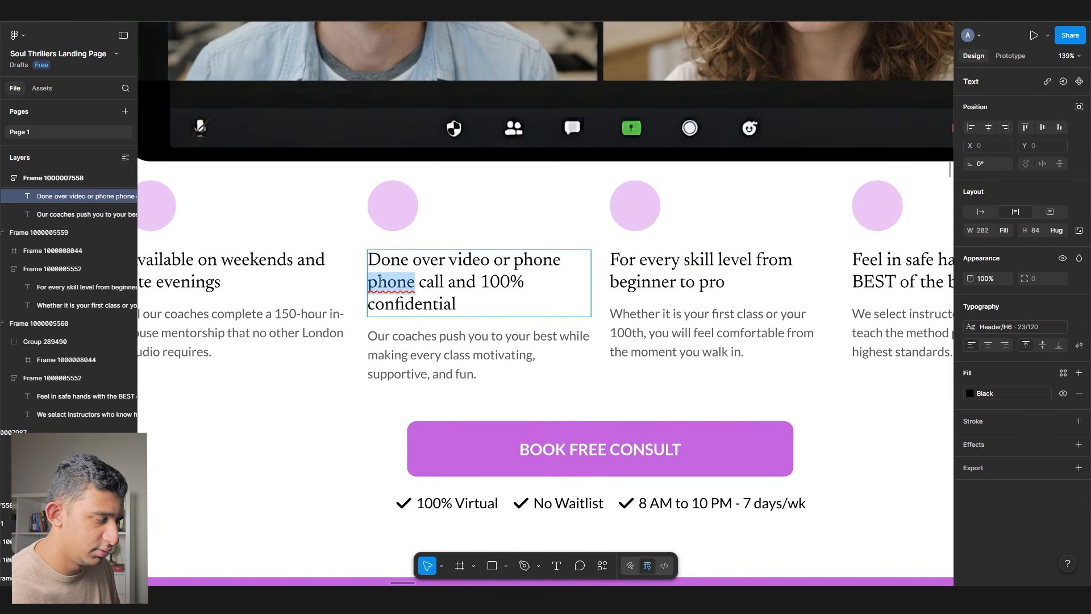
pyautogui.press('Delete')
pyautogui.press('Delete')
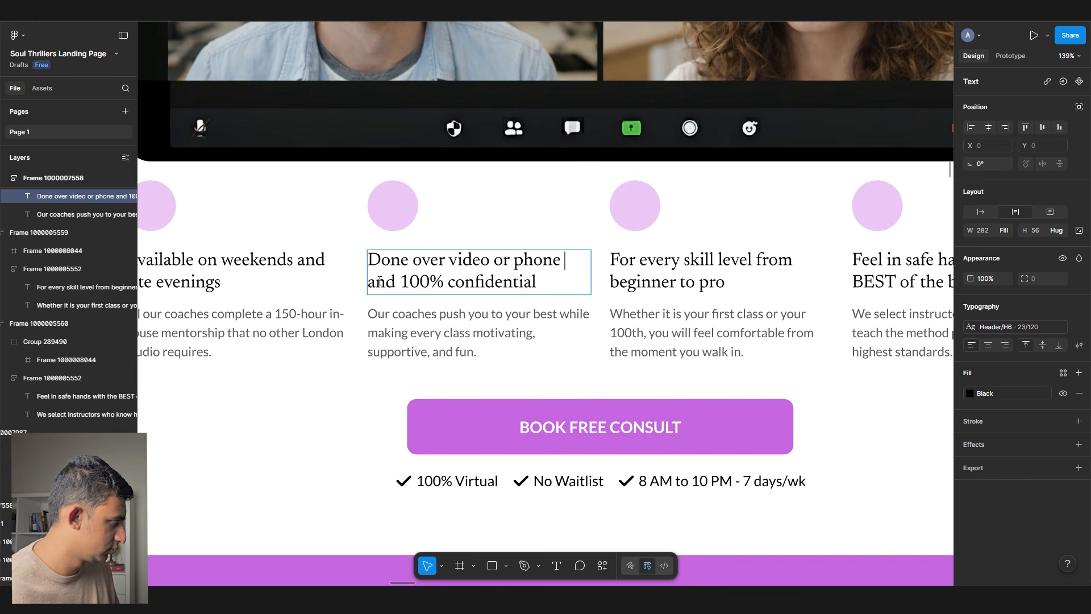
pyautogui.write('and kept')
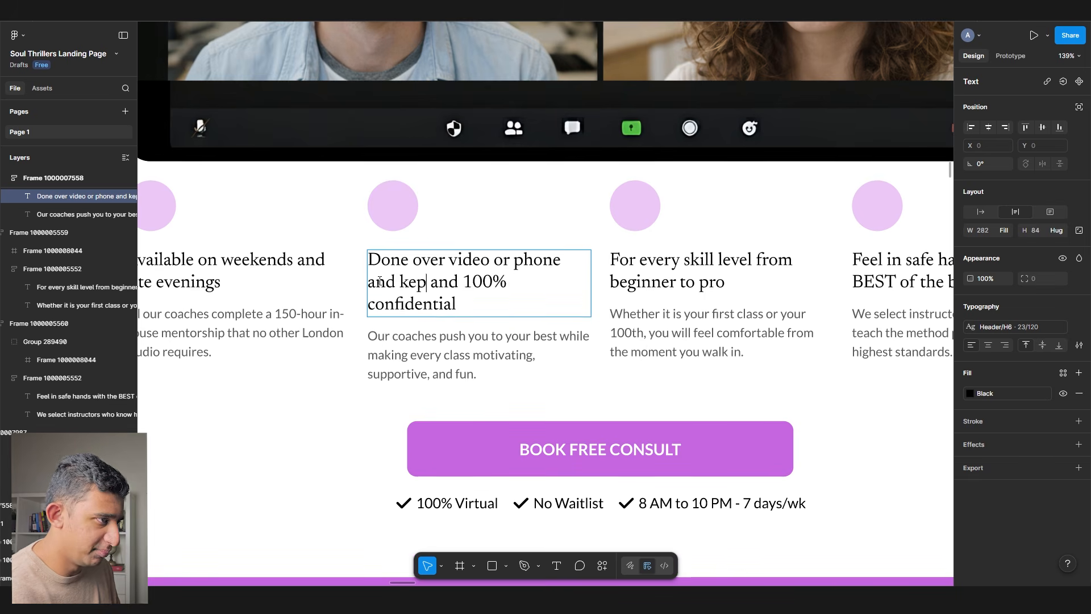
pyautogui.press('Delete')
pyautogui.press('Delete')
pyautogui.press('Delete')
pyautogui.press('Delete')
pyautogui.scroll(-1, 390, 282)
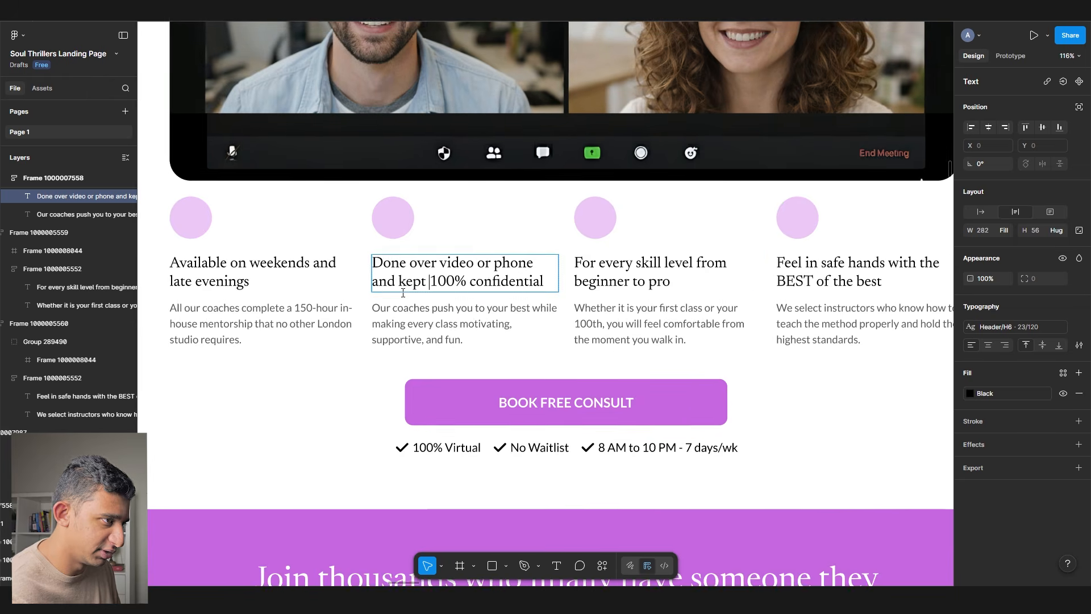
# - Find the fast-replies sentence in the Virtual Therapy notes for the third heading
pyautogui.doubleClick(500, 271)
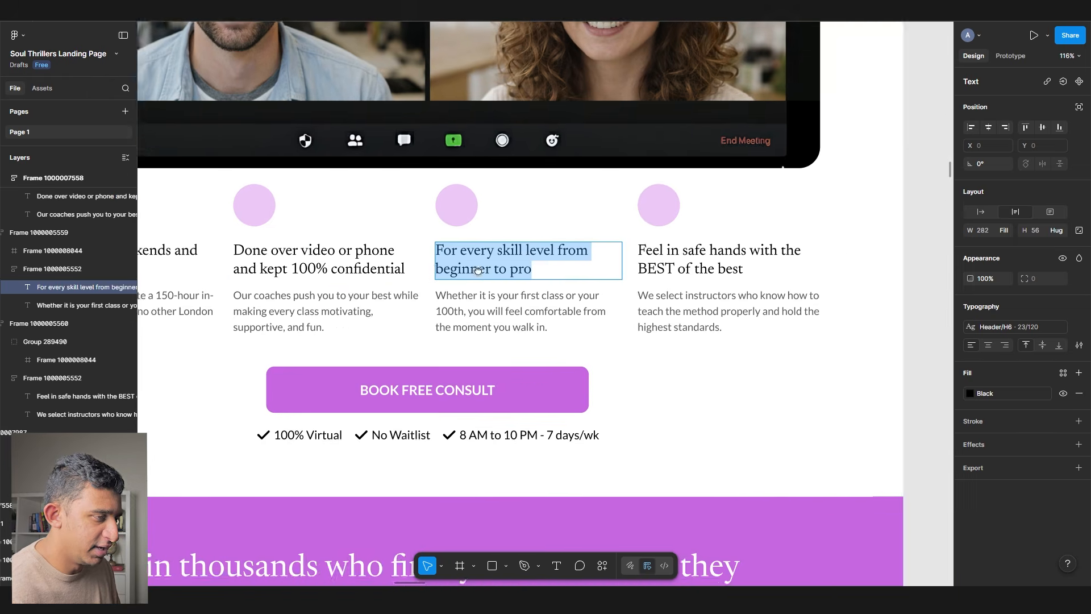
pyautogui.scroll(-3, 500, 273)
pyautogui.moveTo(616, 259); pyautogui.dragTo(355, 275)
pyautogui.scroll(-2, 356, 275)
pyautogui.tripleClick(591, 235)
pyautogui.moveTo(591, 234); pyautogui.dragTo(503, 128)
pyautogui.scroll(2, 246, 257)
pyautogui.scroll(3, 246, 257)
# - Rewrite the third heading as 'Book appointments fast with quick resopnse times'
pyautogui.click(296, 292)
pyautogui.doubleClick(297, 291)
pyautogui.write('Book appoi')
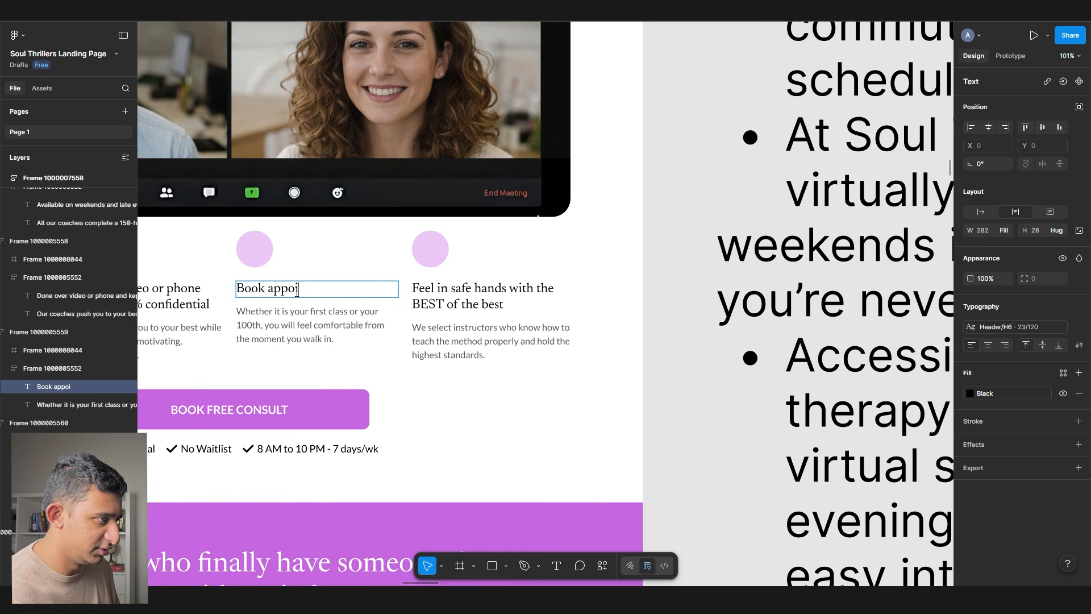
pyautogui.write(' quick re')
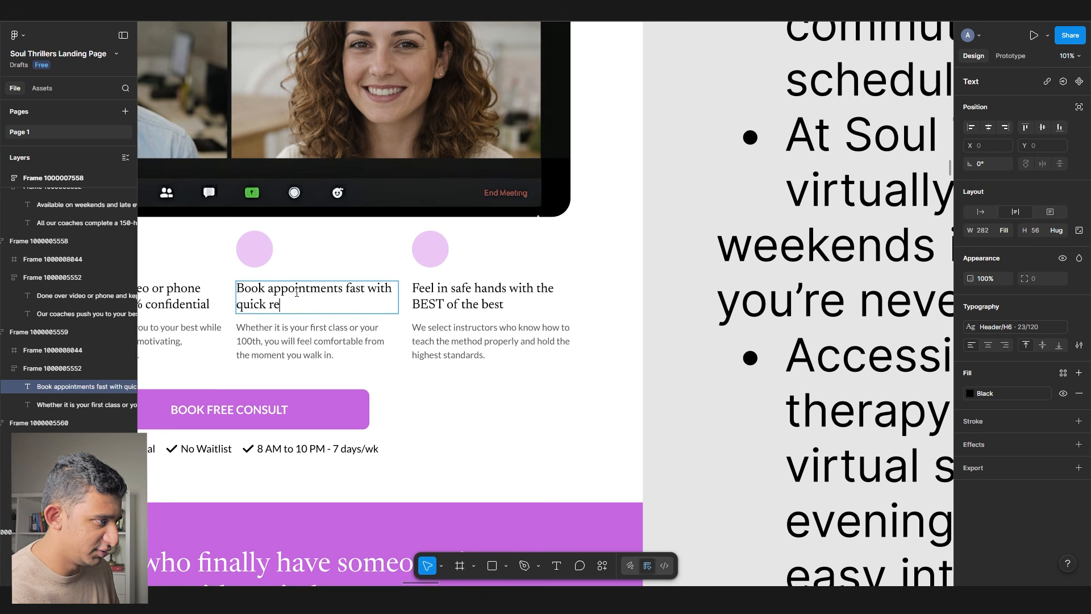
pyautogui.press('Escape')
pyautogui.press('Tab')
pyautogui.press('Return')
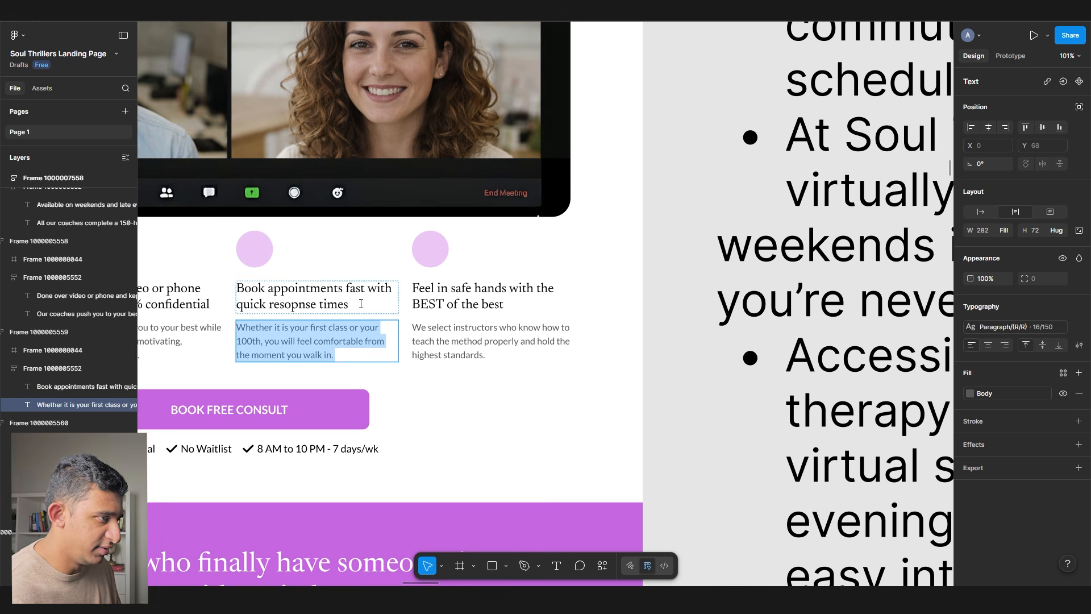
# - Rewrite the fourth heading as 'Enjoy the flexiblity of no wiating rooms or commutes' using the commuting note
pyautogui.doubleClick(419, 293)
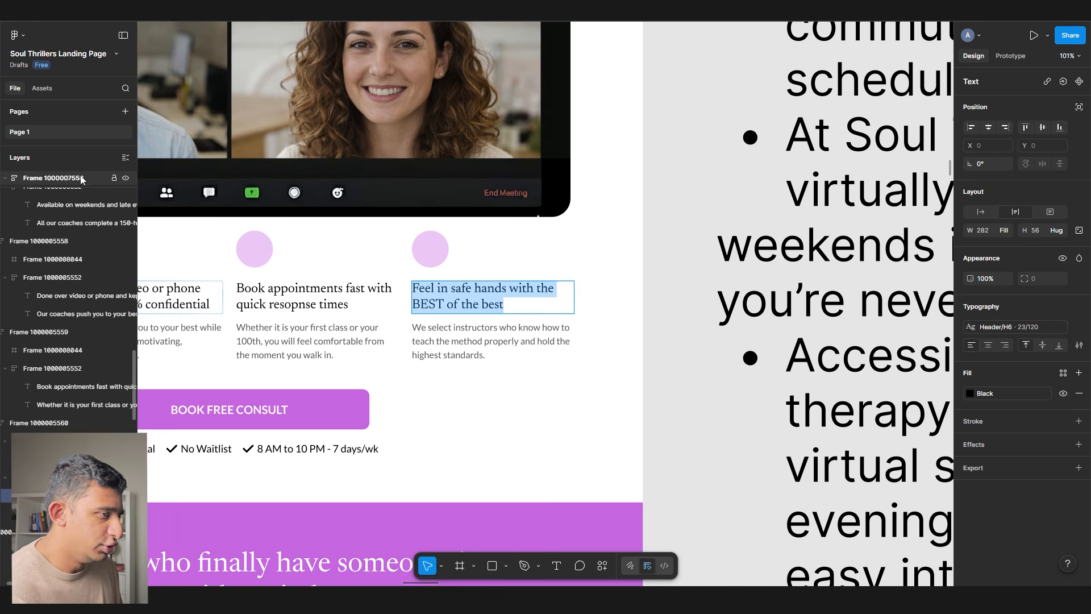
pyautogui.moveTo(688, 136); pyautogui.dragTo(170, 258)
pyautogui.scroll(-4, 158, 261)
pyautogui.moveTo(392, 171); pyautogui.dragTo(738, 207)
pyautogui.scroll(8, 213, 312)
pyautogui.moveTo(312, 335); pyautogui.dragTo(337, 339)
pyautogui.hotkey('ctrl', 'a')
pyautogui.write('Enjoy the flexiblity of no w')
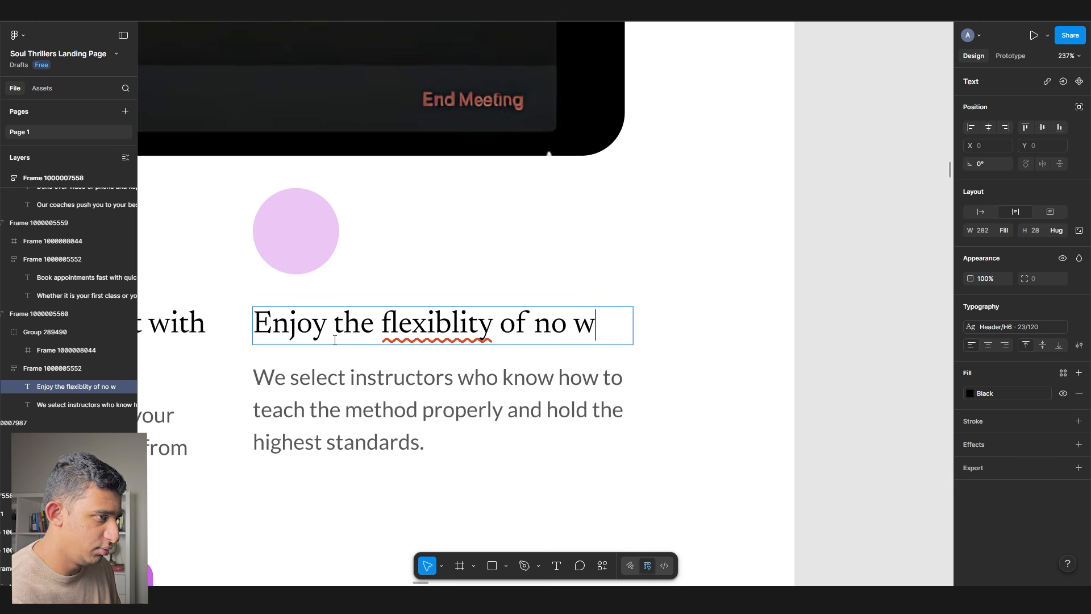
pyautogui.write('iating rooms or commutes')
# - Correct 'wiating' to 'waiting' and 'flexiblity' to 'flexibility' in the fourth heading
pyautogui.rightClick(288, 364)
pyautogui.click(303, 366)
pyautogui.rightClick(369, 332)
pyautogui.rightClick(436, 328)
pyautogui.click(465, 332)
# - Ask ChatGPT to write 1-sentence body copy for the first card heading
pyautogui.scroll(-6, 465, 332)
pyautogui.moveTo(292, 353); pyautogui.dragTo(455, 335)
pyautogui.scroll(4, 421, 321)
pyautogui.click(248, 301)
pyautogui.hotkey('ctrl', 'a')
pyautogui.hotkey('ctrl', 'c')
pyautogui.hotkey('alt', 'Tab')
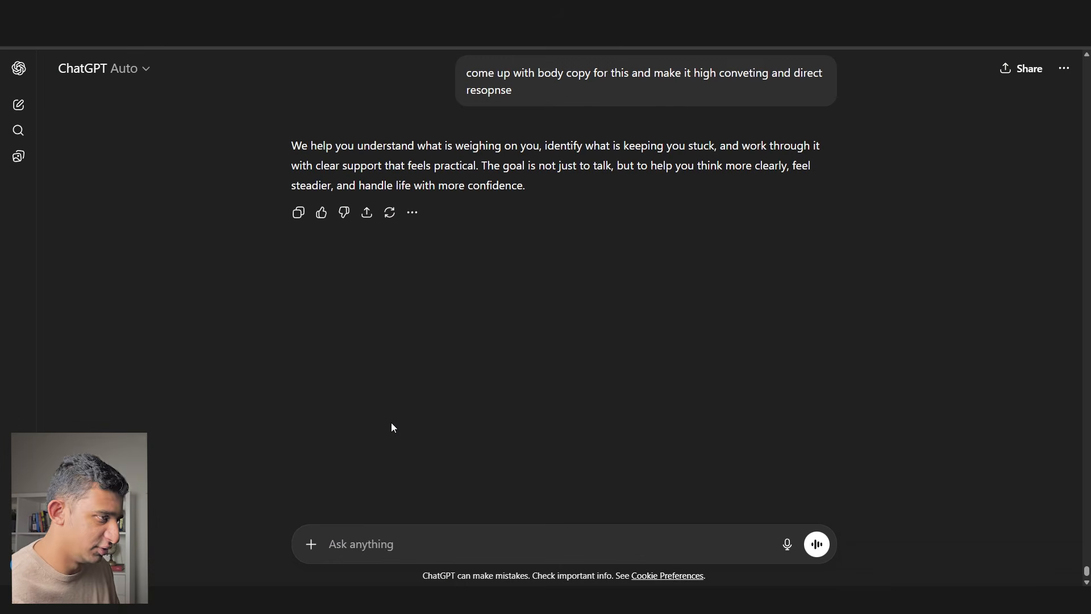
pyautogui.write('come up with body copy')
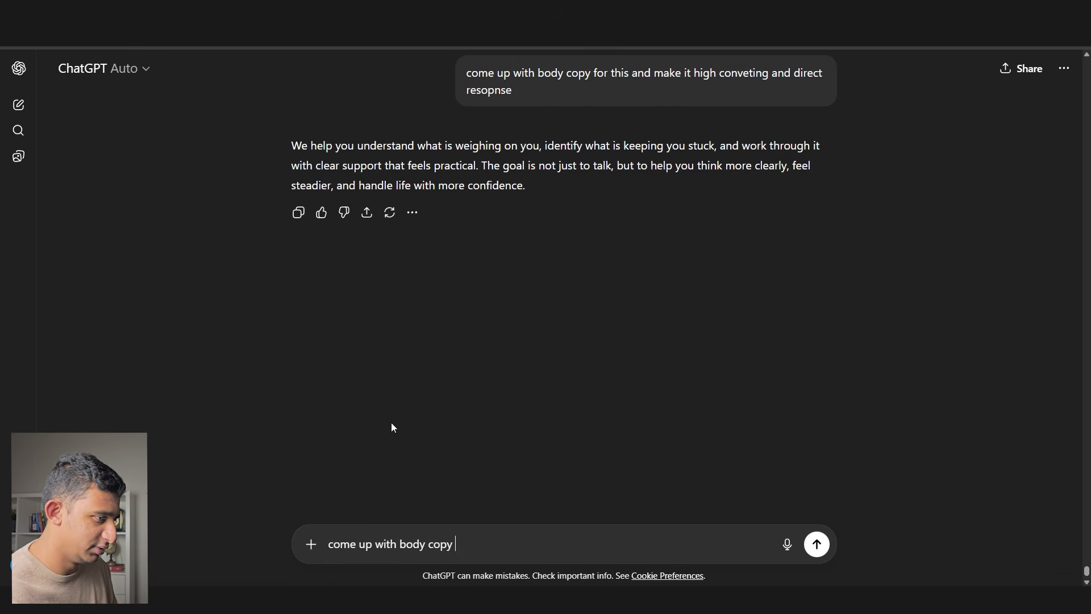
pyautogui.hotkey('shift', 'Return')
pyautogui.hotkey('shift', 'Return')
pyautogui.write('1 setnence')
pyautogui.hotkey('shift', 'Return')
pyautogui.hotkey('ctrl', 'v')
pyautogui.press('Return')
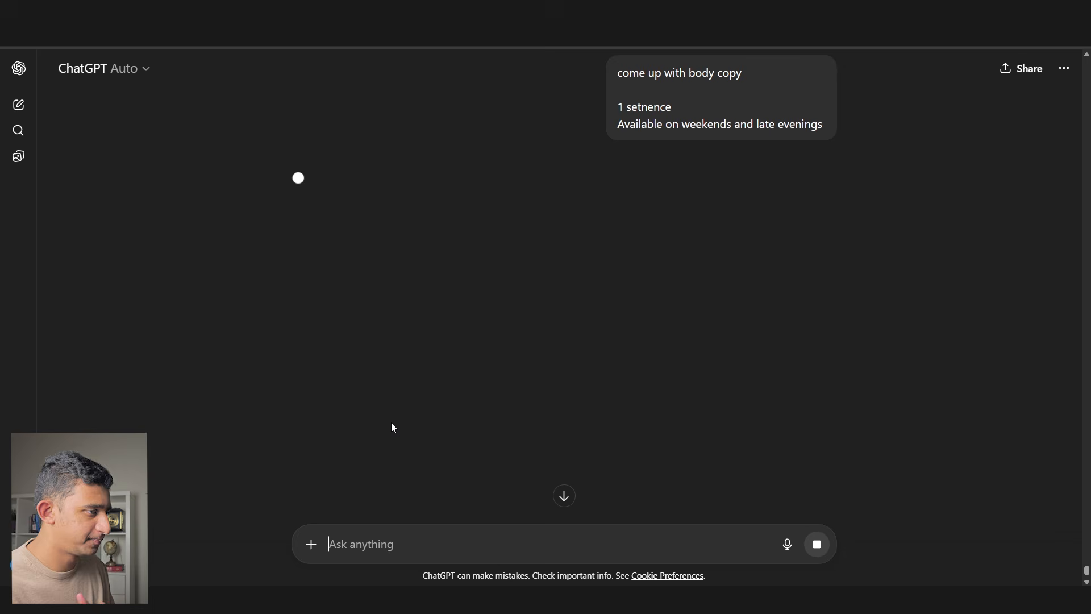
# - Ask ChatGPT to make the body copy more direct-response, then return to the first card's body text
pyautogui.write('make this more direct resopnsme')
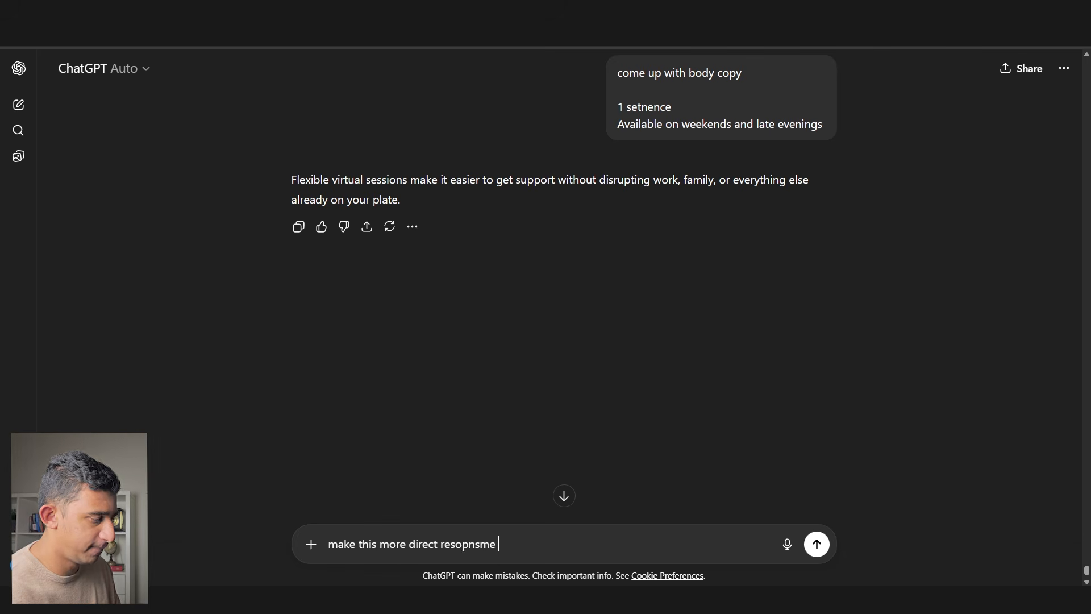
pyautogui.press('Return')
pyautogui.hotkey('alt', 'Tab')
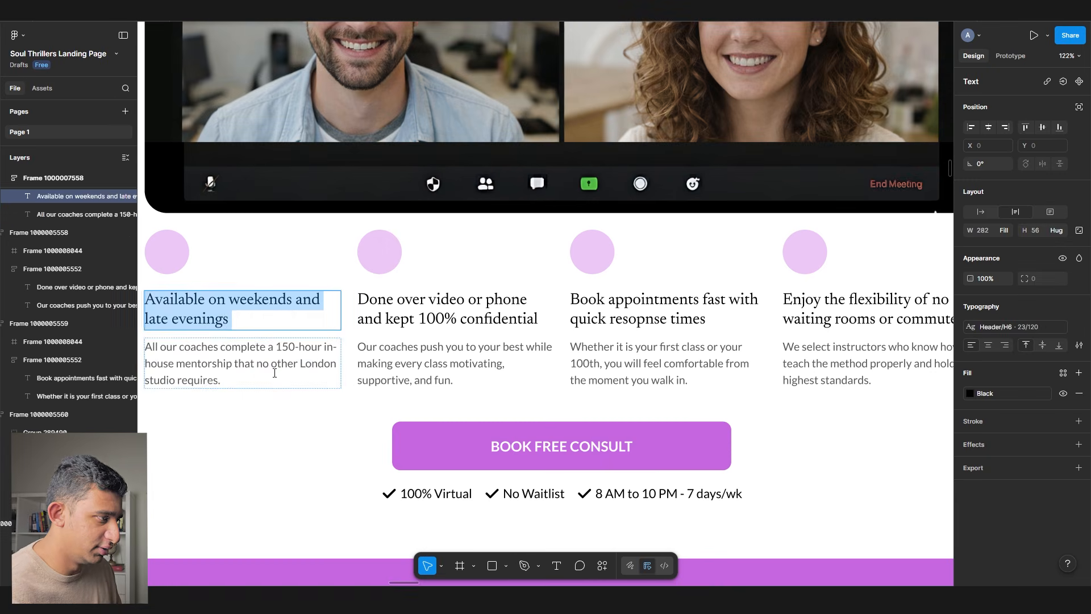
pyautogui.doubleClick(274, 373)
# - Rewrite the first card's body copy to offer appointments as late as 10pm, 7 days per week
pyautogui.hscroll(-3, 433, 297)
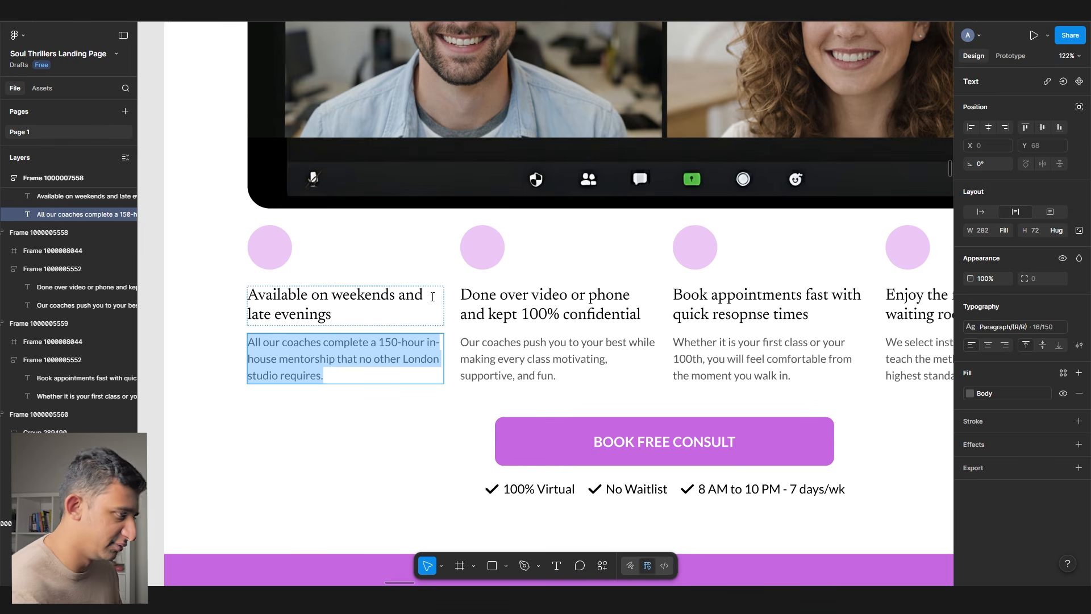
pyautogui.write('We know life can get busy.')
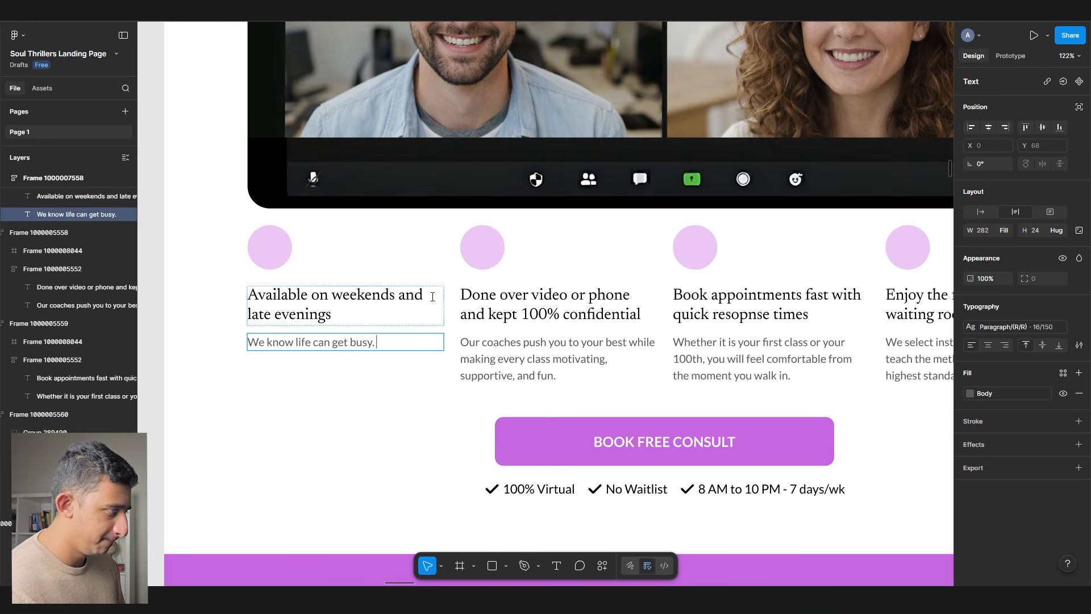
pyautogui.write(' flexible appointments as late as 10pm')
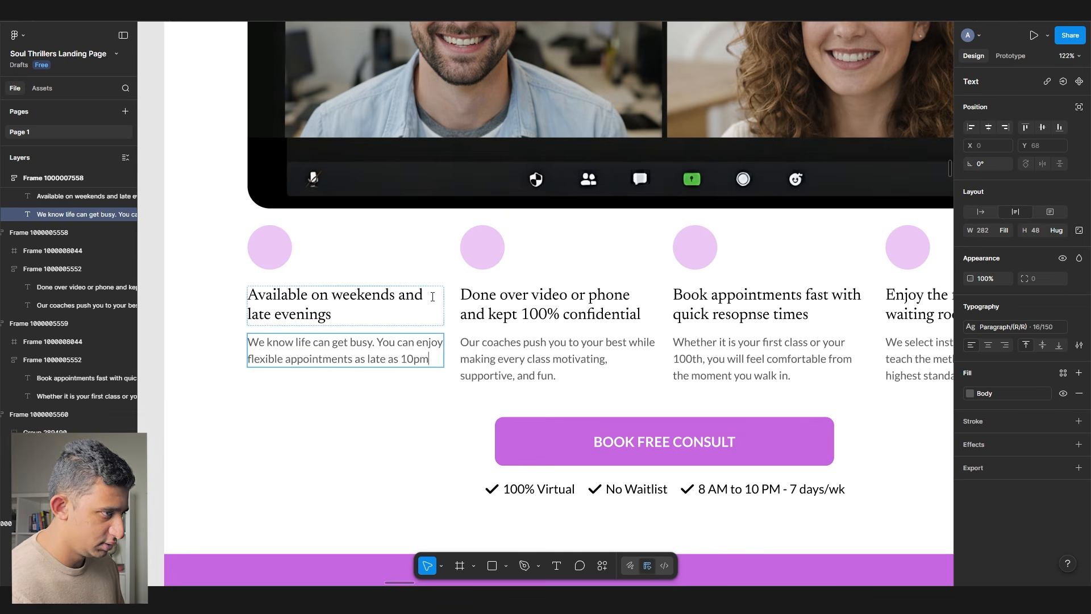
pyautogui.write('7 days')
pyautogui.tripleClick(342, 359)
pyautogui.moveTo(289, 296); pyautogui.dragTo(500, 359)
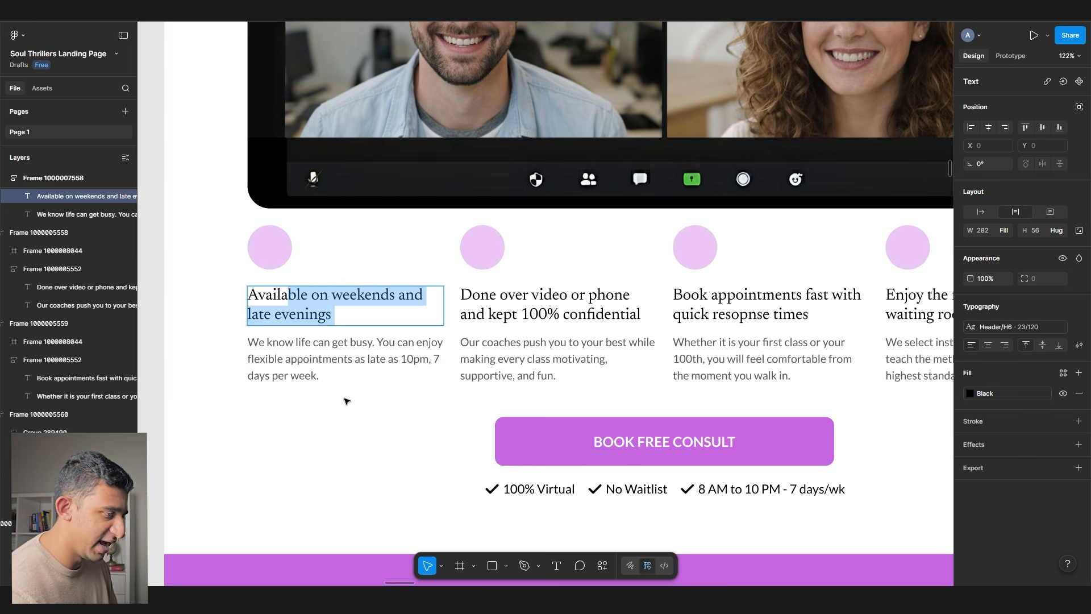
pyautogui.scroll(3, 346, 402)
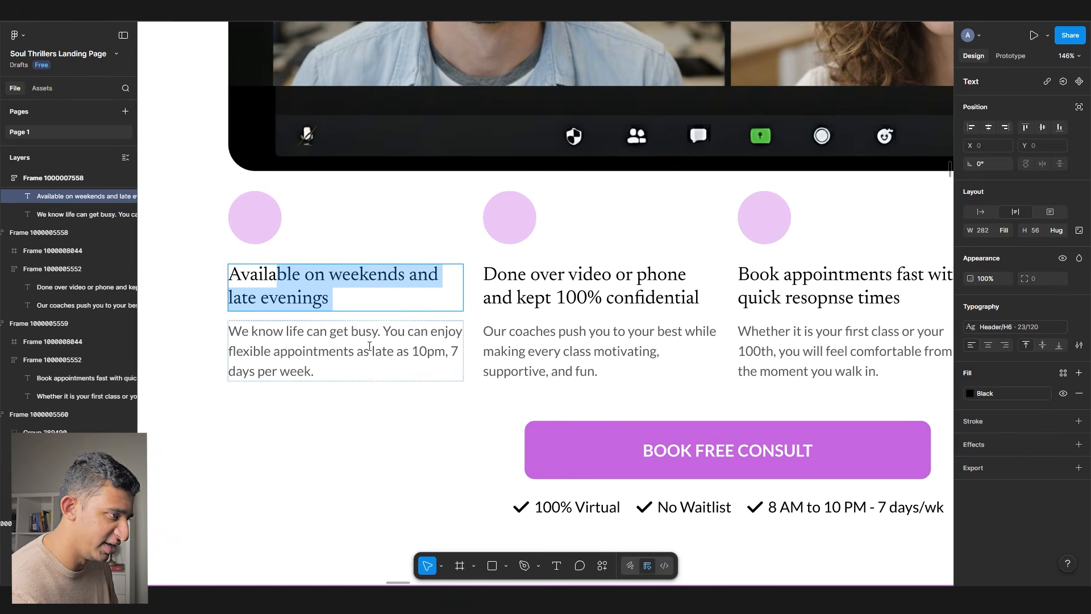
pyautogui.moveTo(361, 348); pyautogui.dragTo(341, 374)
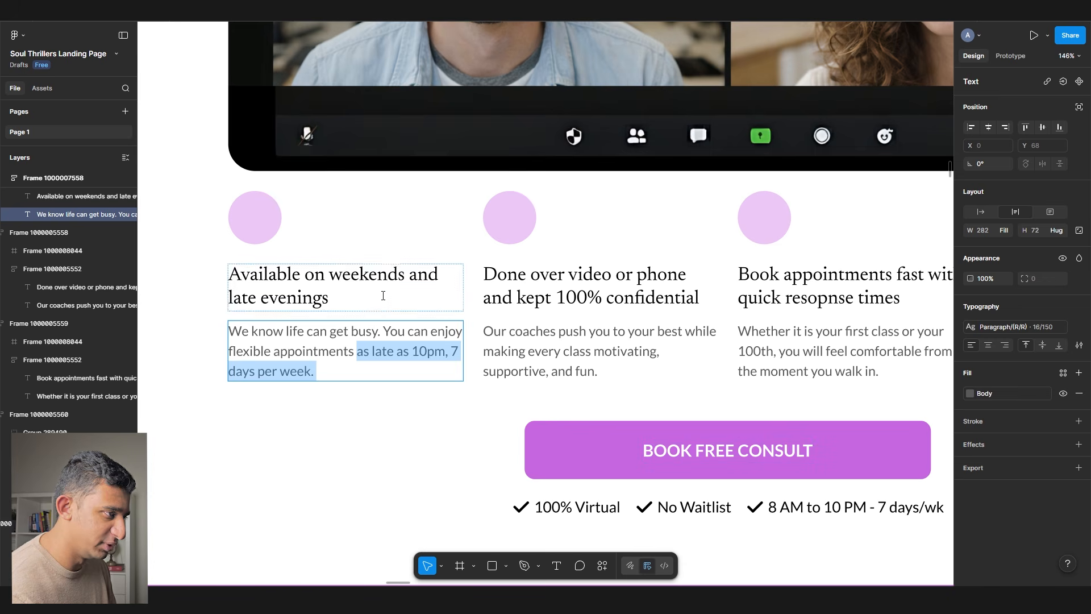
pyautogui.moveTo(363, 301); pyautogui.dragTo(337, 262)
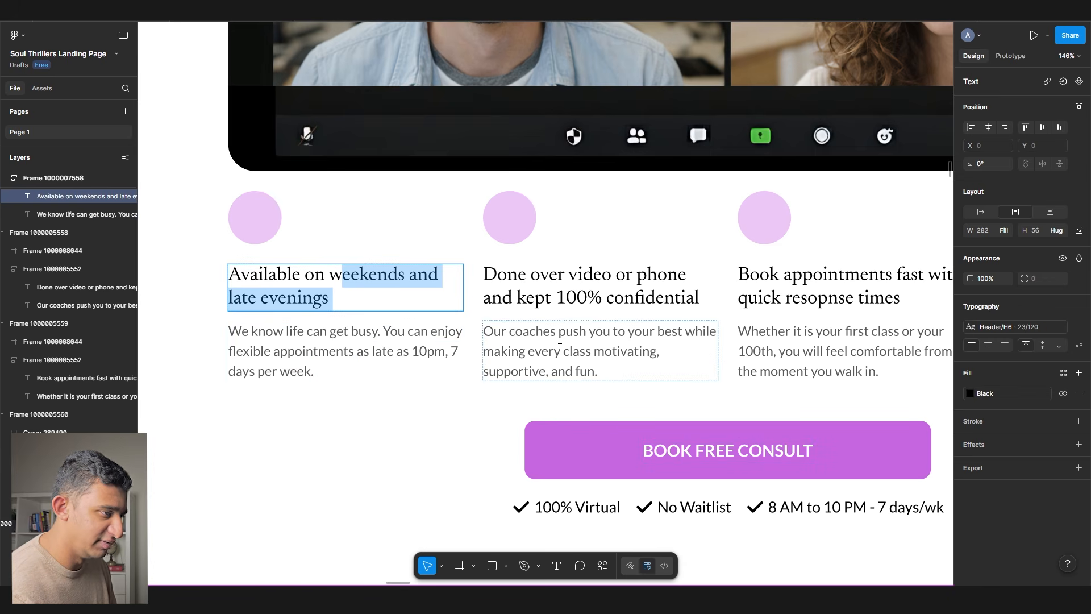
pyautogui.scroll(-2, 538, 277)
pyautogui.doubleClick(537, 277)
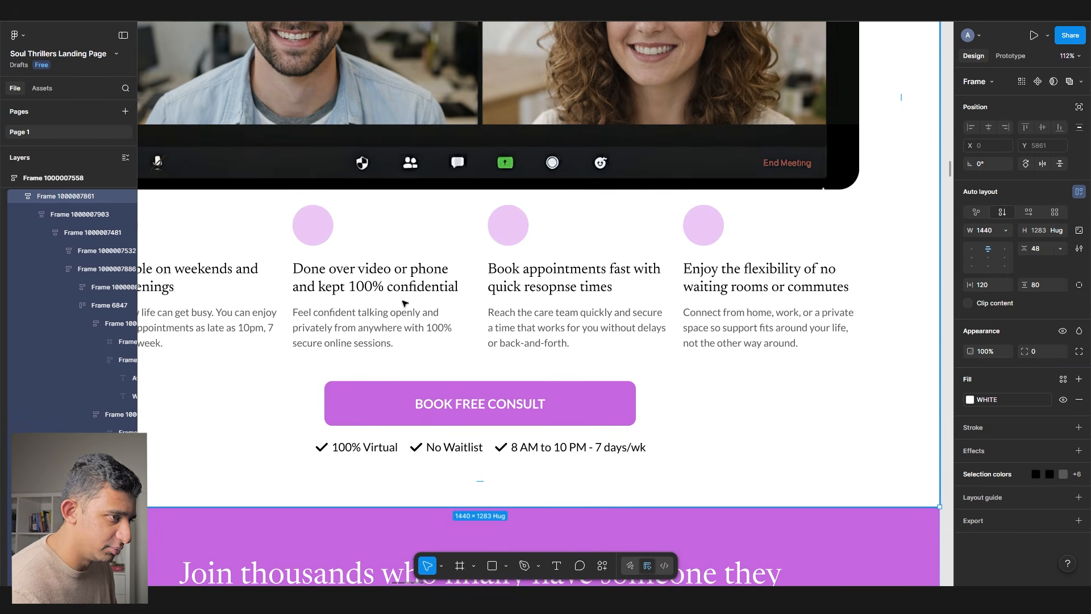
# - Move the 'Feel less stressed' steps section up above the purple testimonials
pyautogui.scroll(-3, 328, 293)
pyautogui.scroll(-8, 329, 293)
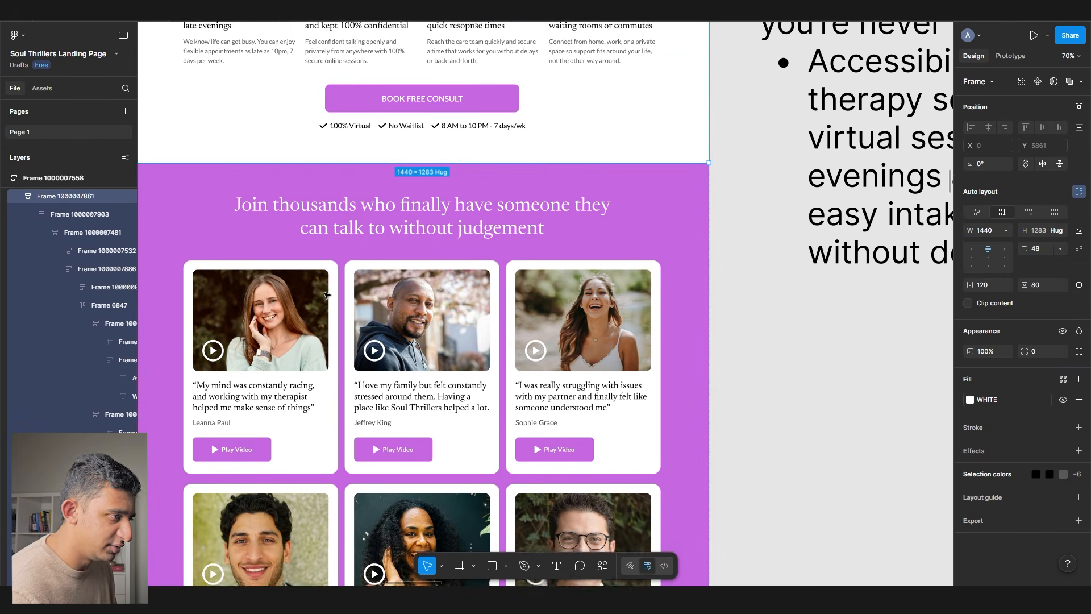
pyautogui.scroll(-4, 744, 267)
pyautogui.click(743, 268)
pyautogui.scroll(4, 629, 254)
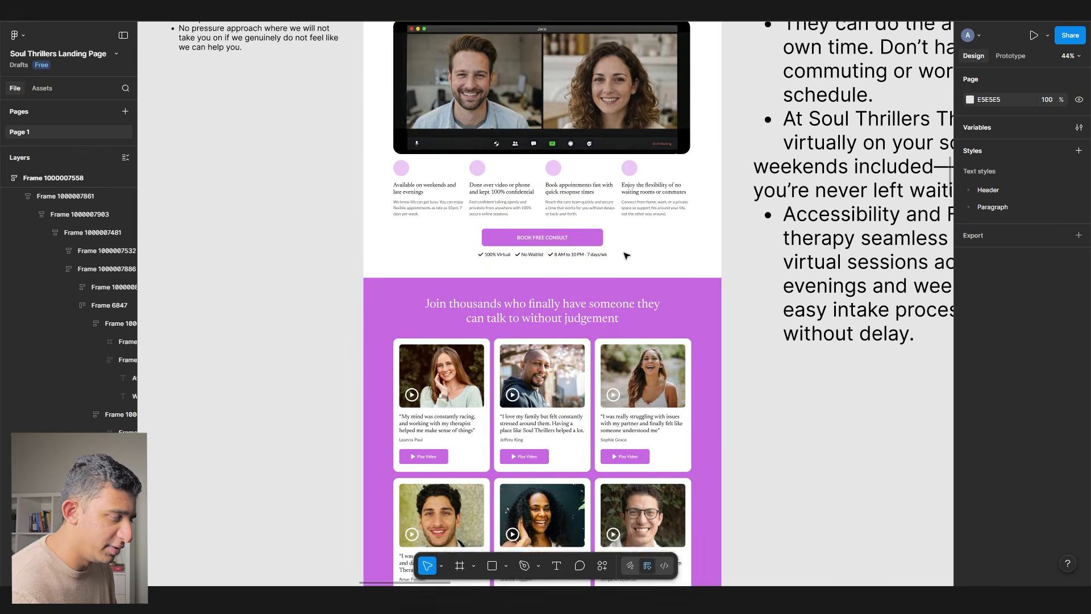
pyautogui.scroll(-10, 616, 255)
pyautogui.click(600, 239)
pyautogui.scroll(-5, 591, 262)
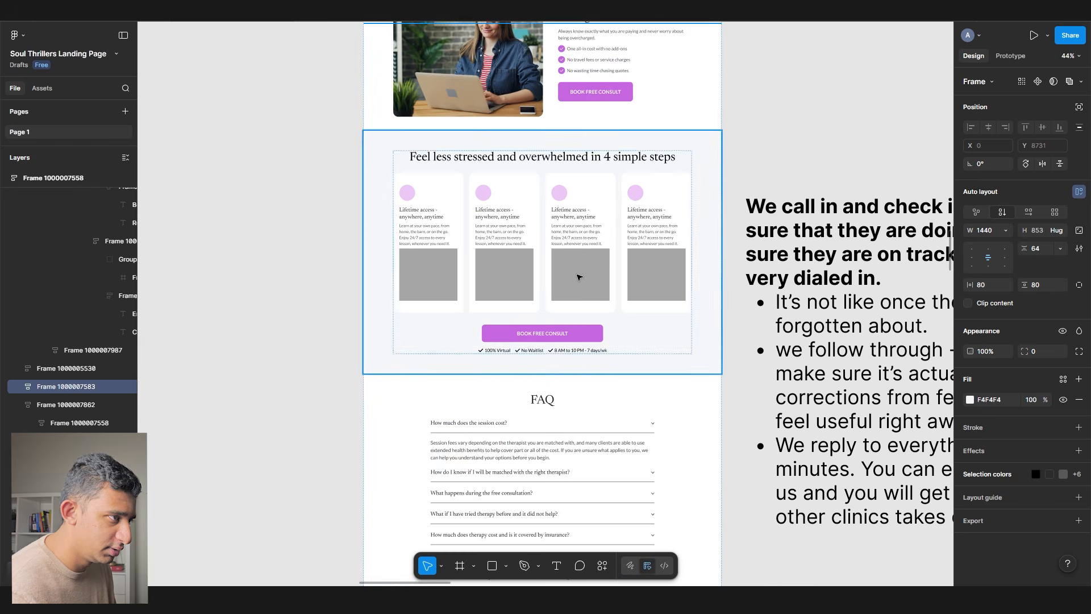
pyautogui.scroll(8, 577, 277)
pyautogui.press('Up')
pyautogui.press('Up')
pyautogui.press('Up')
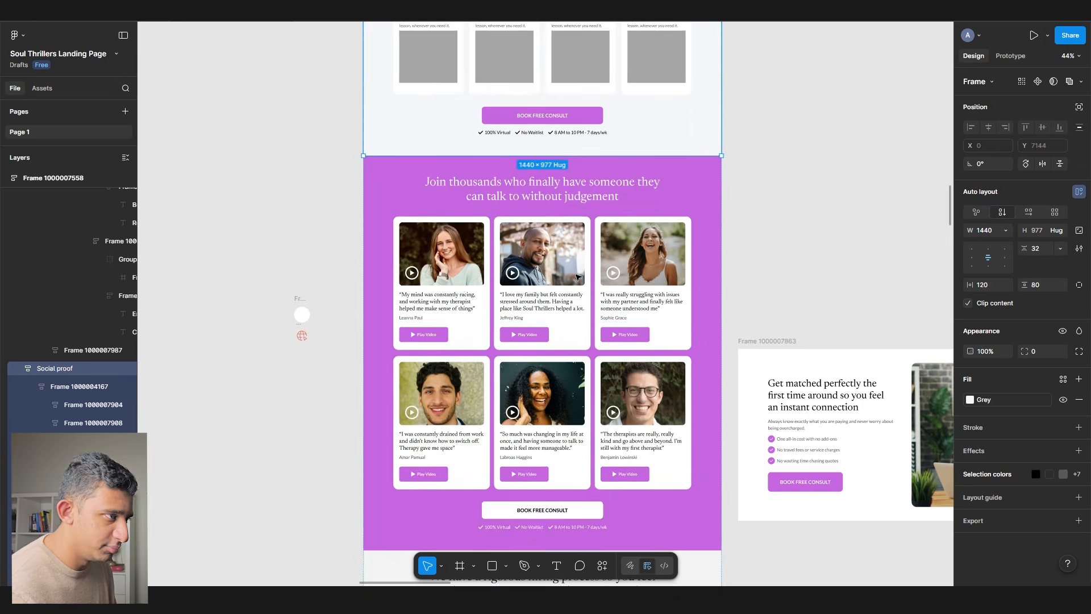
pyautogui.scroll(4, 585, 277)
pyautogui.click(743, 273)
# - Browse the ThrillX landing-page samples to review the teal reference sections
pyautogui.scroll(5, 660, 273)
pyautogui.scroll(-1, 637, 318)
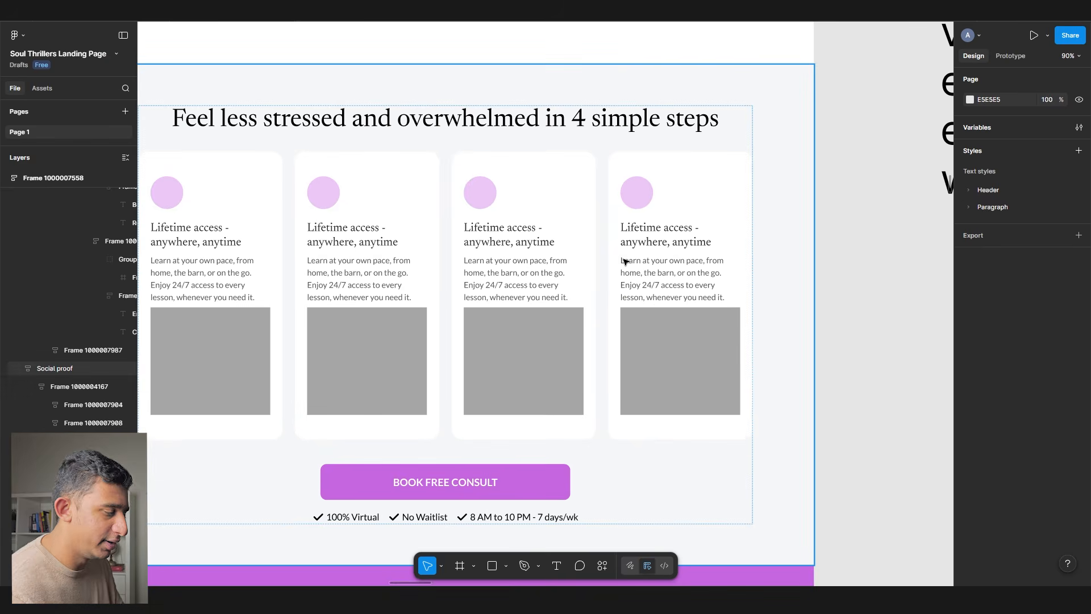
pyautogui.scroll(-3, 432, 293)
pyautogui.scroll(-10, 382, 290)
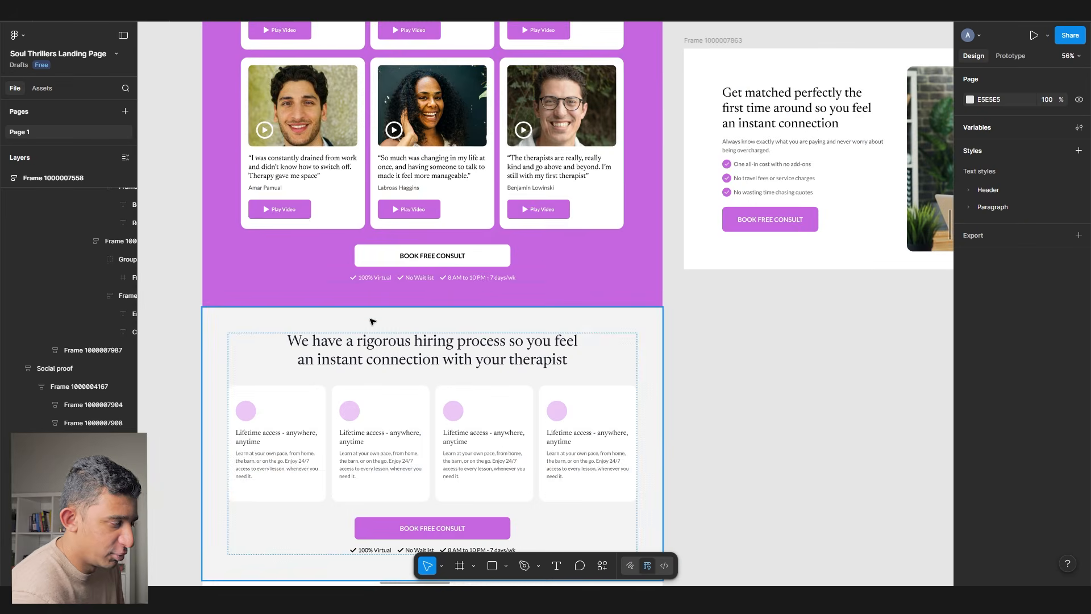
pyautogui.scroll(-4, 385, 314)
pyautogui.scroll(9, 388, 316)
pyautogui.scroll(-10, 388, 318)
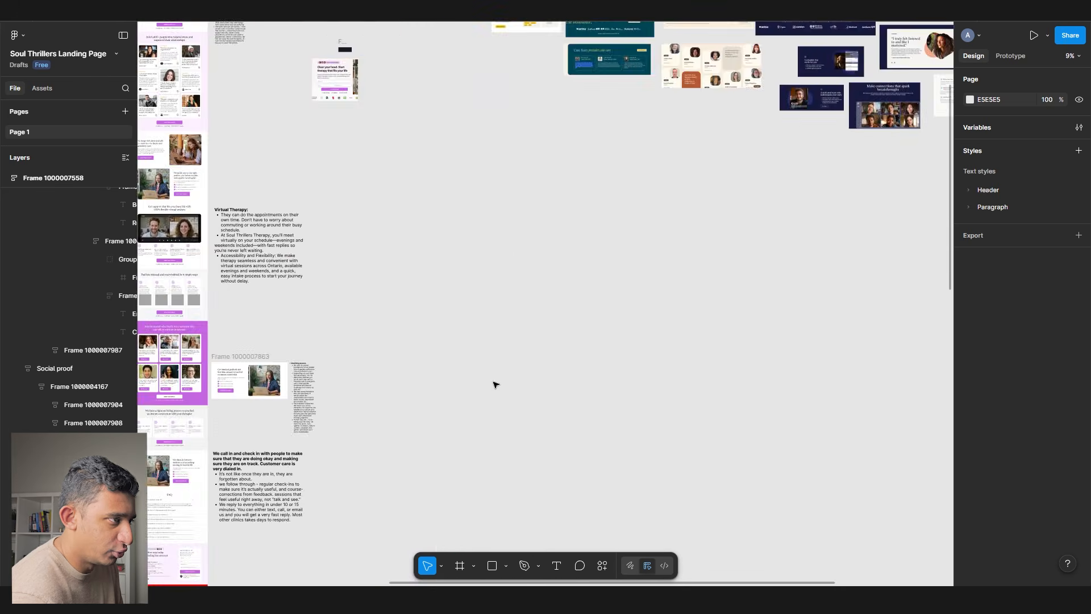
pyautogui.scroll(10, 203, 137)
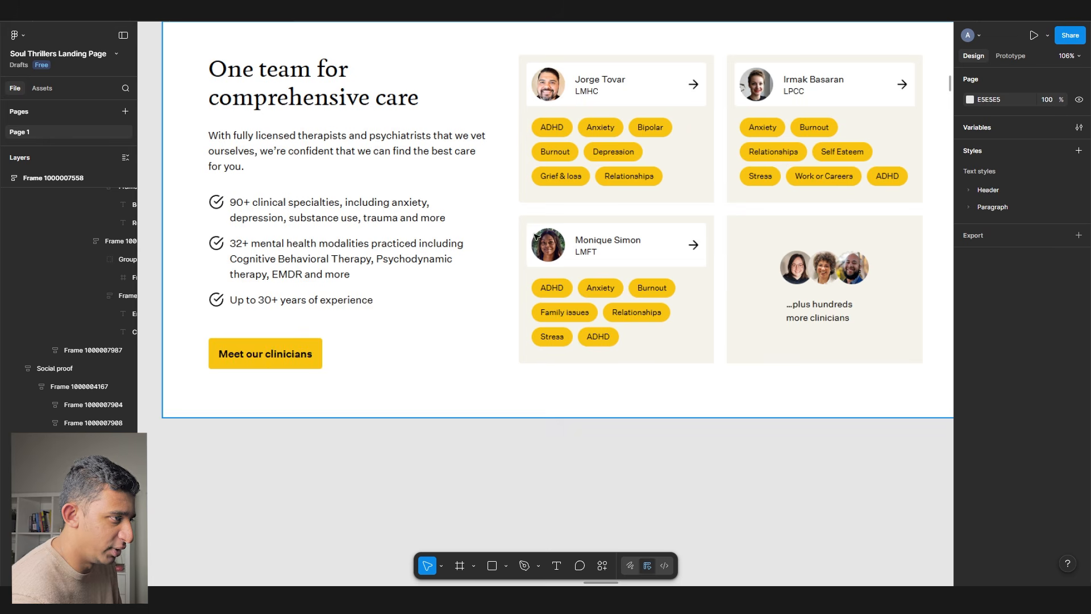
pyautogui.scroll(-4, 562, 224)
pyautogui.moveTo(565, 221); pyautogui.dragTo(261, 216)
pyautogui.moveTo(591, 250); pyautogui.dragTo(429, 210)
pyautogui.scroll(4, 418, 450)
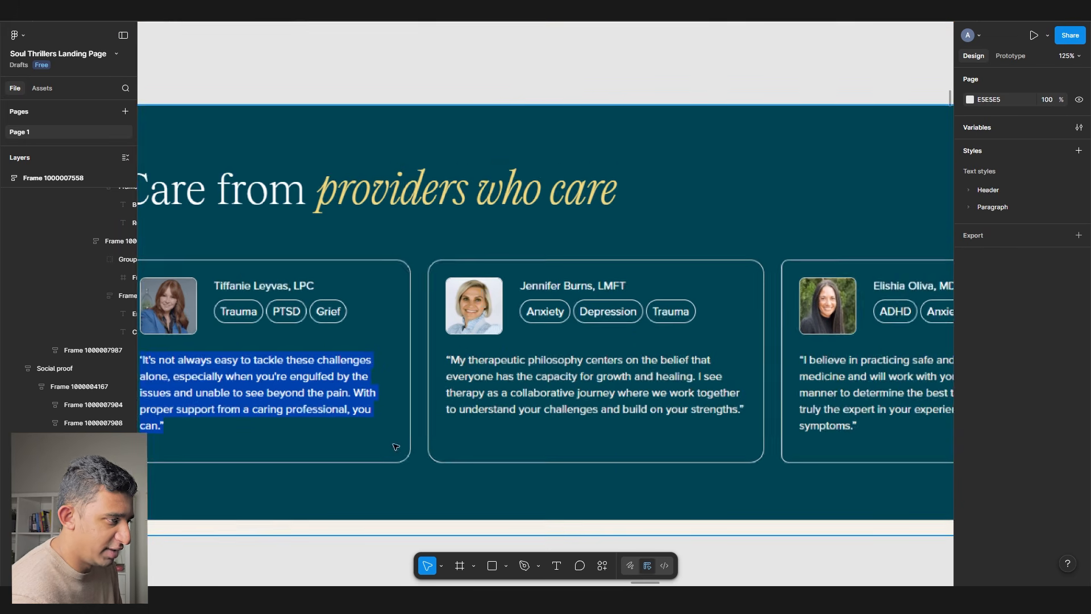
pyautogui.hscroll(-3, 418, 450)
pyautogui.scroll(-10, 353, 313)
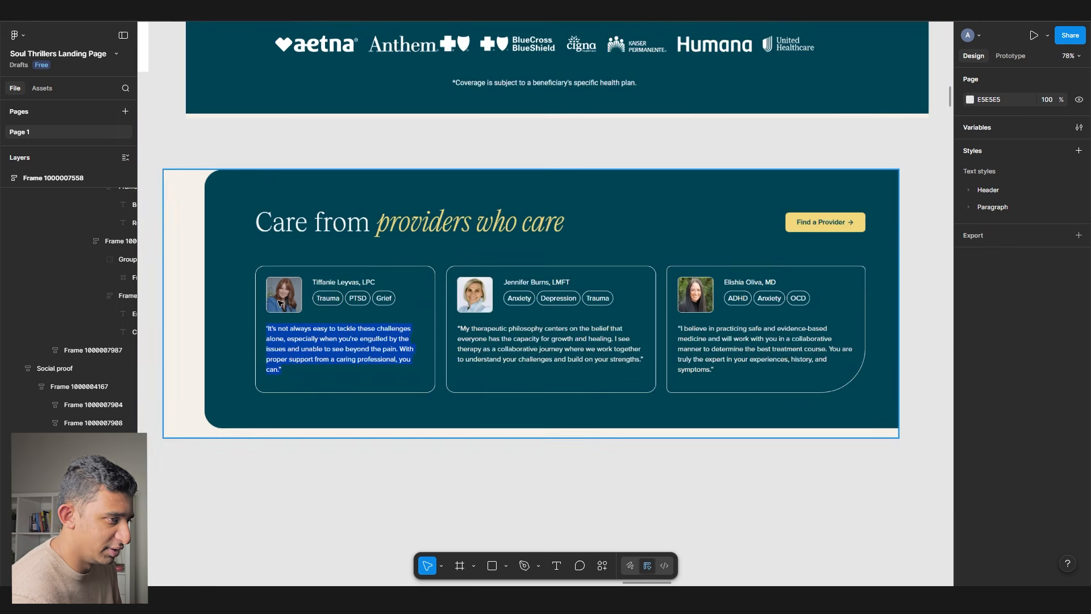
pyautogui.scroll(10, 471, 275)
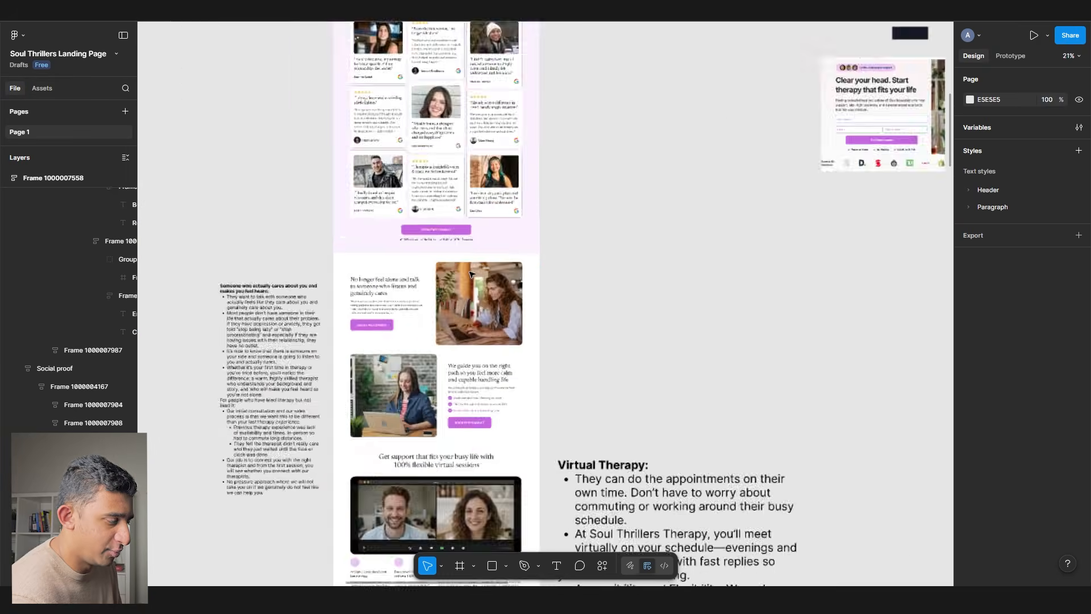
pyautogui.scroll(-3, 470, 275)
pyautogui.scroll(-4, 470, 275)
pyautogui.scroll(-4, 471, 275)
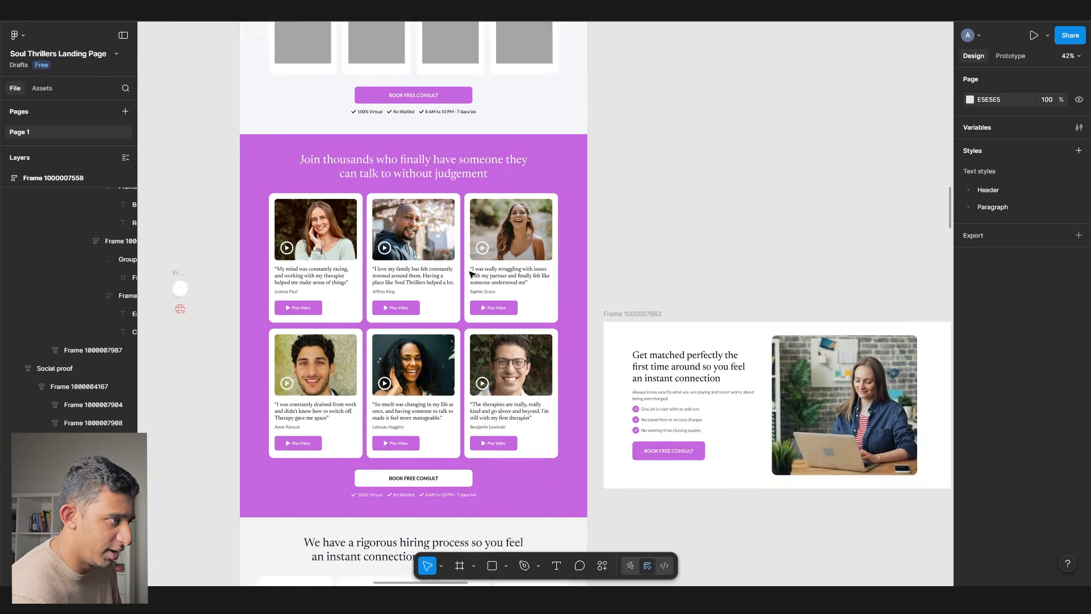
pyautogui.scroll(5, 471, 268)
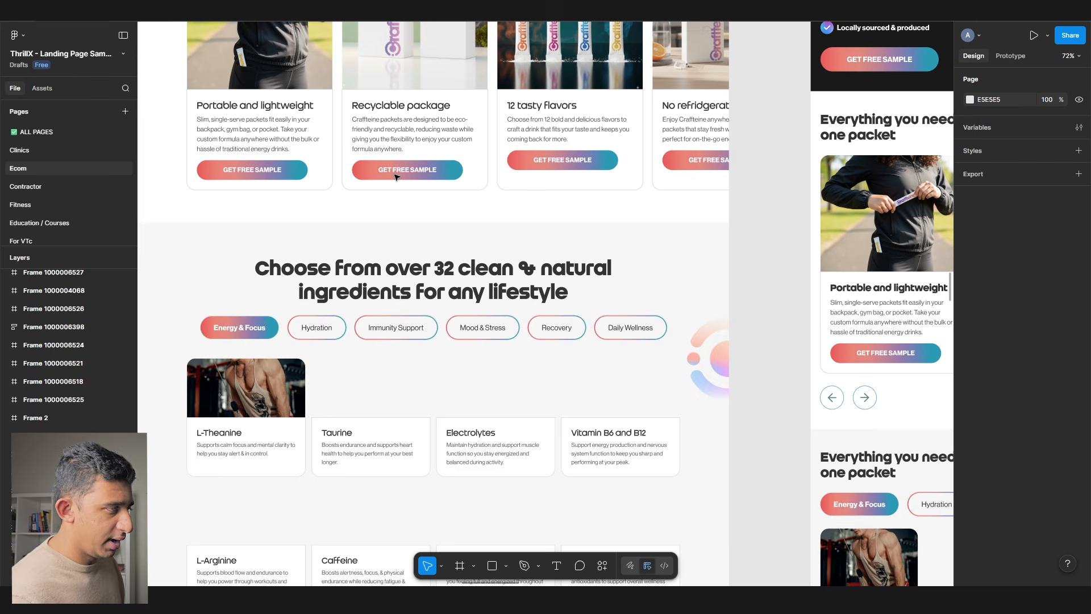
pyautogui.scroll(3, 411, 183)
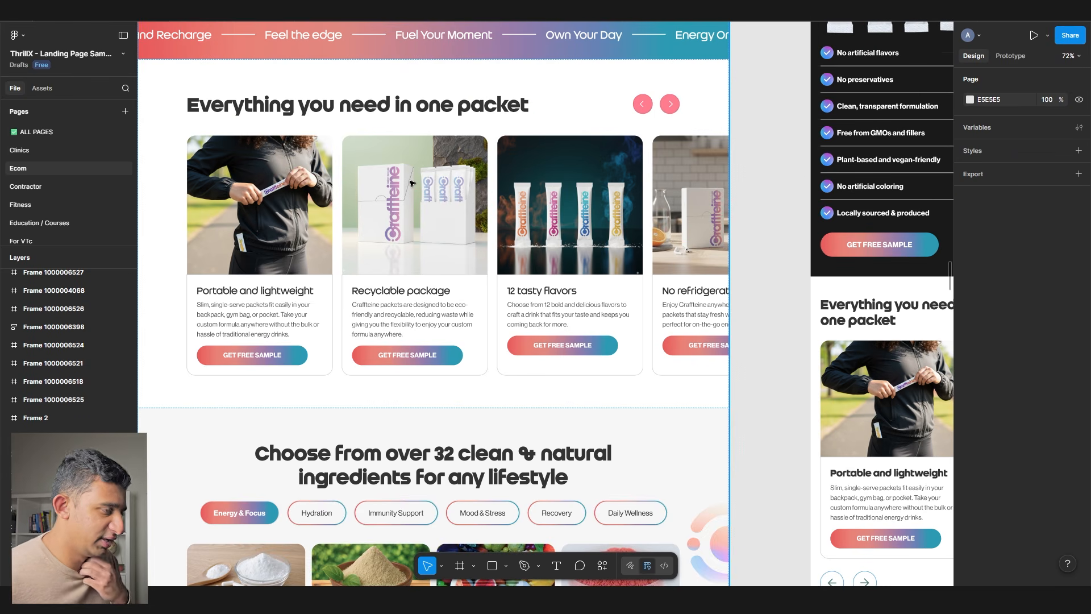
# - Paste the 'Everything you need in one packet' carousel just below the steps section
pyautogui.click(412, 180)
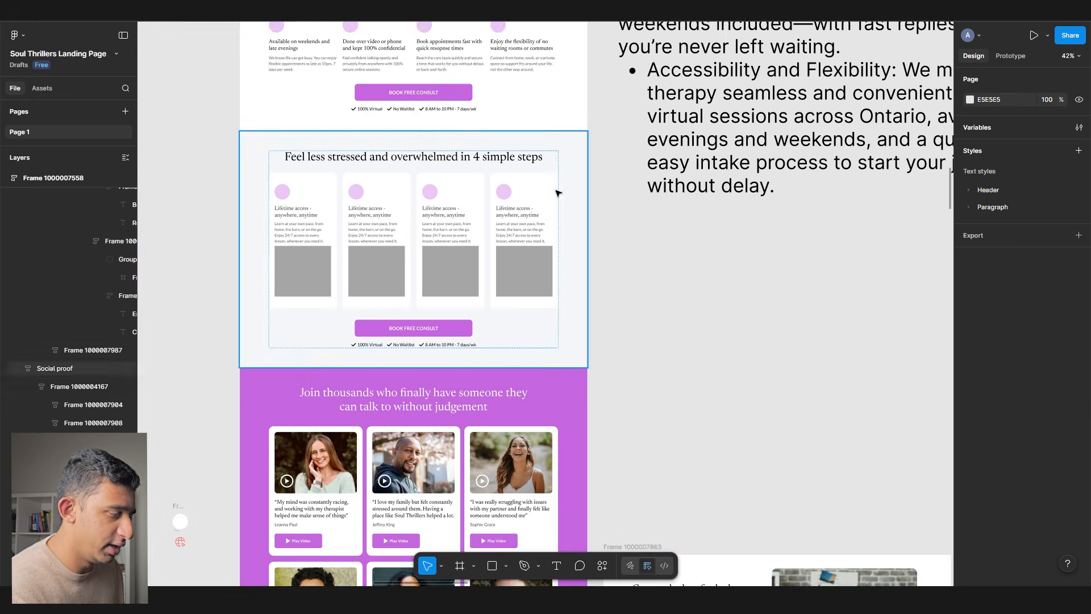
pyautogui.hscroll(5, 555, 238)
pyautogui.scroll(-1, 554, 239)
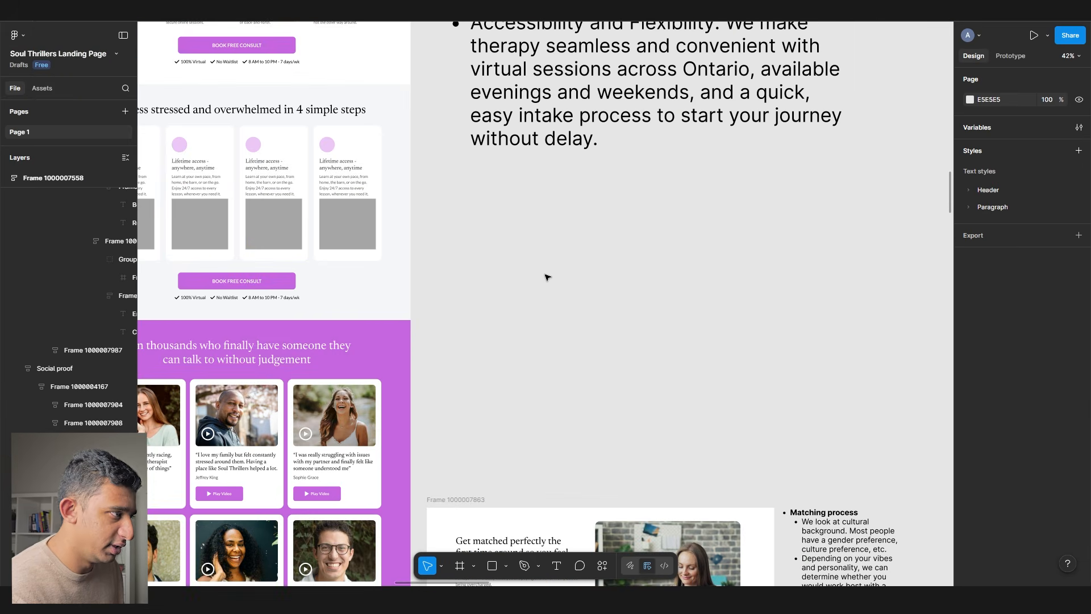
pyautogui.moveTo(545, 277); pyautogui.dragTo(409, 256)
pyautogui.hotkey('ctrl', 'v')
pyautogui.hscroll(-5, 409, 256)
pyautogui.moveTo(591, 256); pyautogui.dragTo(360, 304)
pyautogui.moveTo(344, 302); pyautogui.dragTo(390, 271)
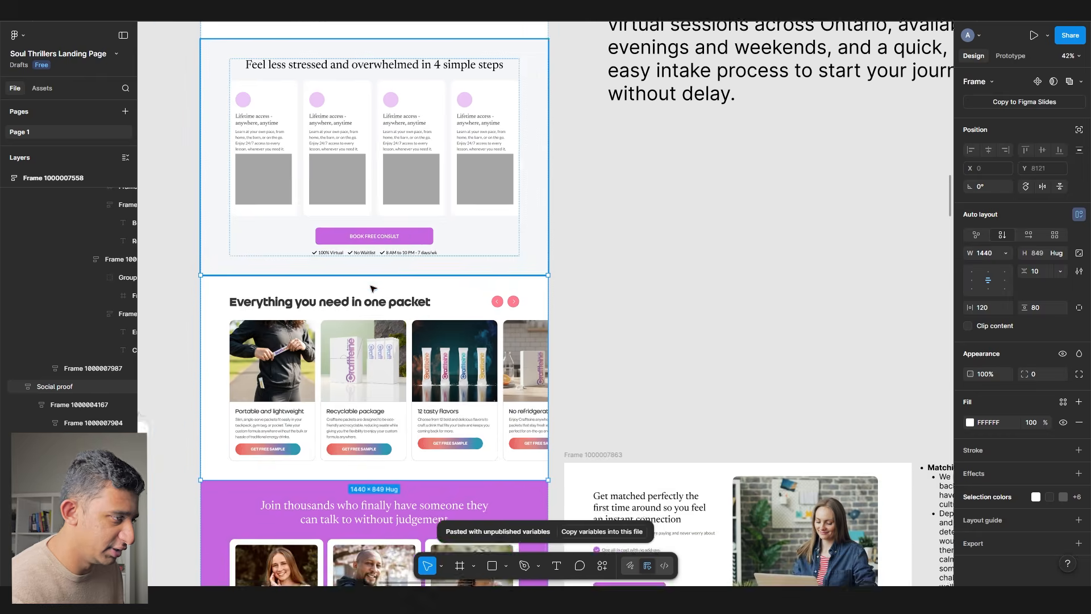
pyautogui.scroll(4, 284, 317)
# - Give the carousel heading the H2 text style and a black fill
pyautogui.keyDown('ctrl'); pyautogui.click(287, 289); pyautogui.keyUp('ctrl')
pyautogui.click(995, 326)
pyautogui.click(885, 413)
pyautogui.click(971, 393)
pyautogui.click(852, 504)
# - Put the orange-background portrait in the first card and style its 'Portable and lightweight' title H6
pyautogui.scroll(-1, 657, 304)
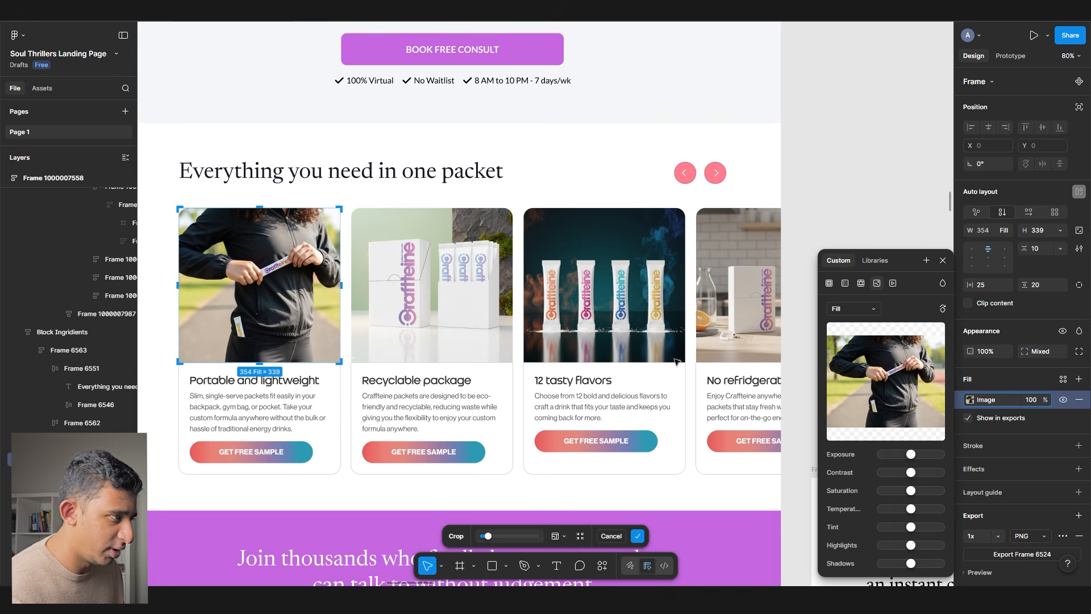
pyautogui.click(888, 380)
pyautogui.doubleClick(179, 324)
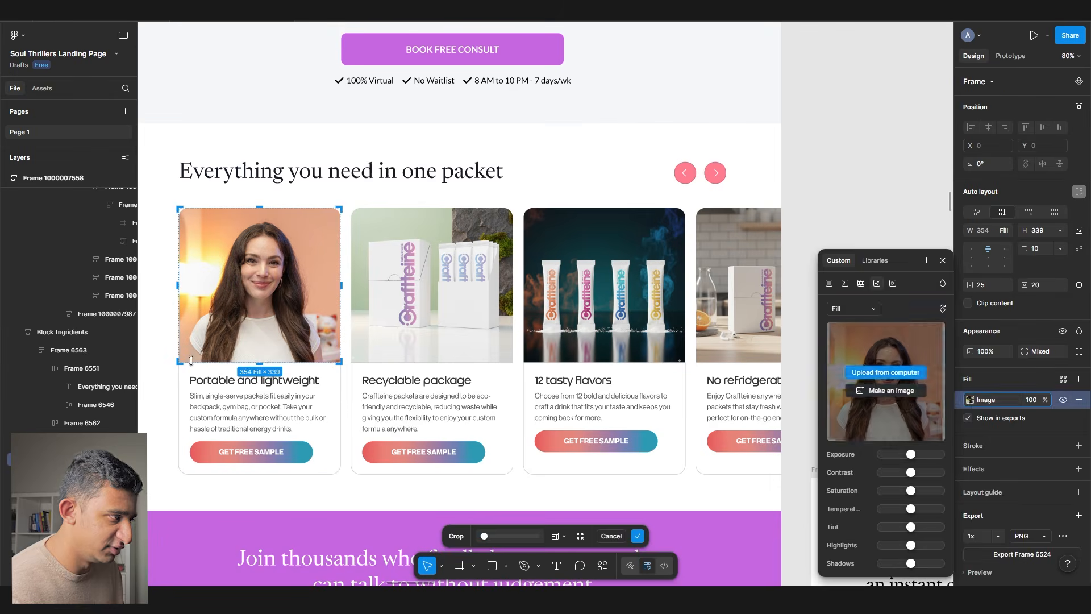
pyautogui.press('Escape')
pyautogui.click(269, 382)
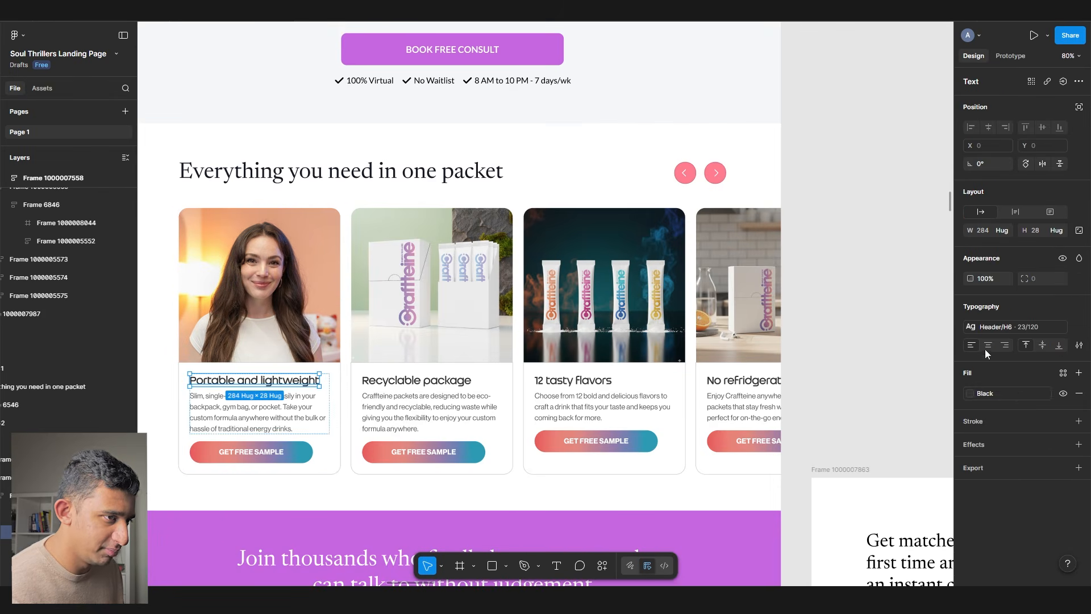
pyautogui.click(1006, 327)
pyautogui.click(863, 487)
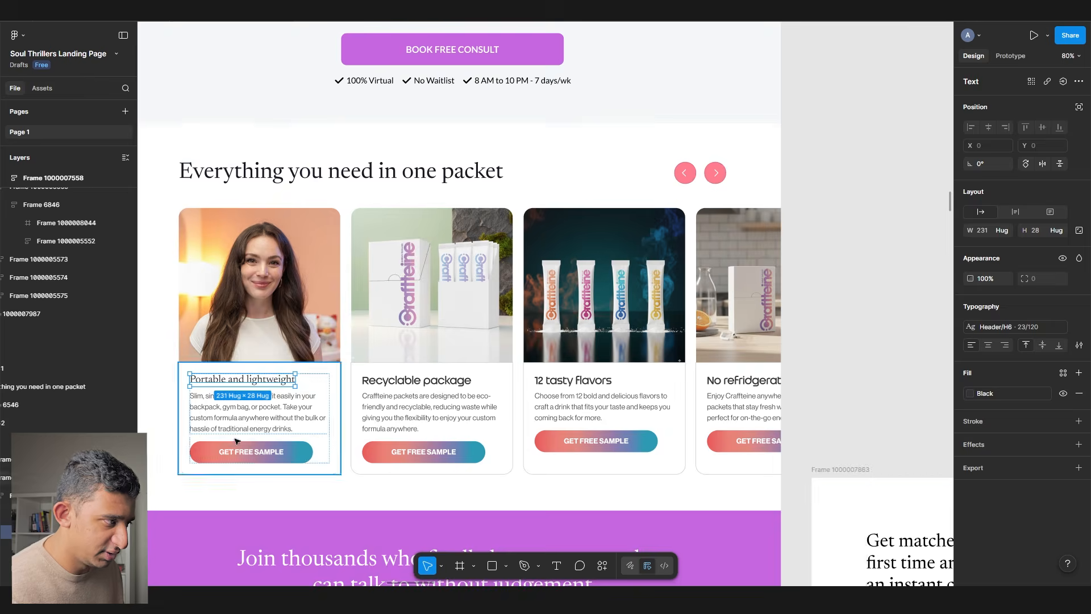
# - Apply a paragraph text style to the first card's description
pyautogui.scroll(3, 231, 436)
pyautogui.click(234, 422)
pyautogui.click(998, 327)
pyautogui.scroll(-5, 908, 421)
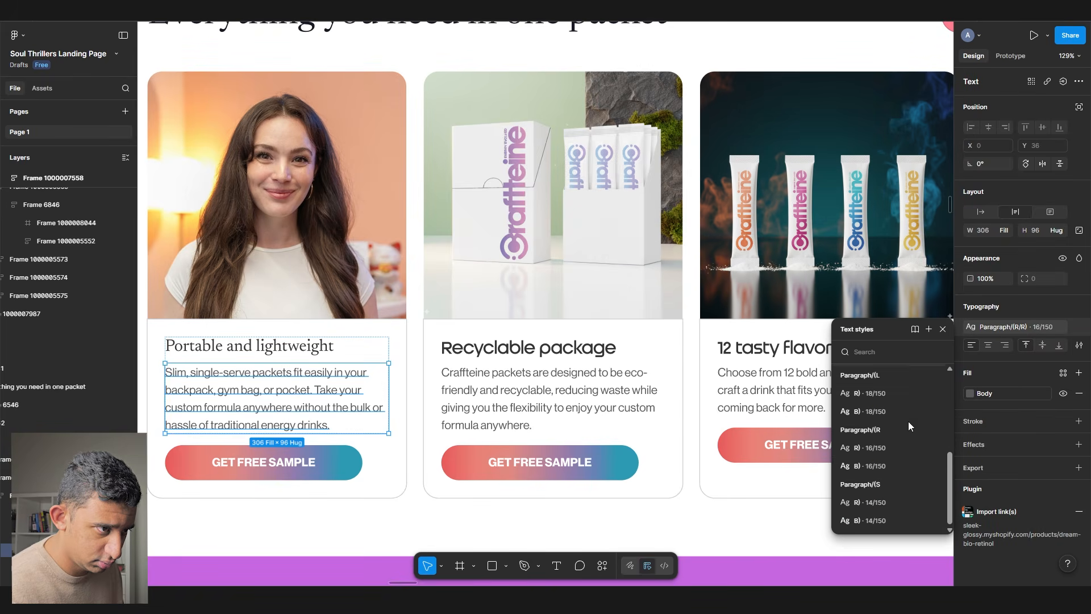
pyautogui.click(870, 447)
# - Relabel the GET FREE SAMPLE button 'Stress' with a 16/150 paragraph text style
pyautogui.press('Tab')
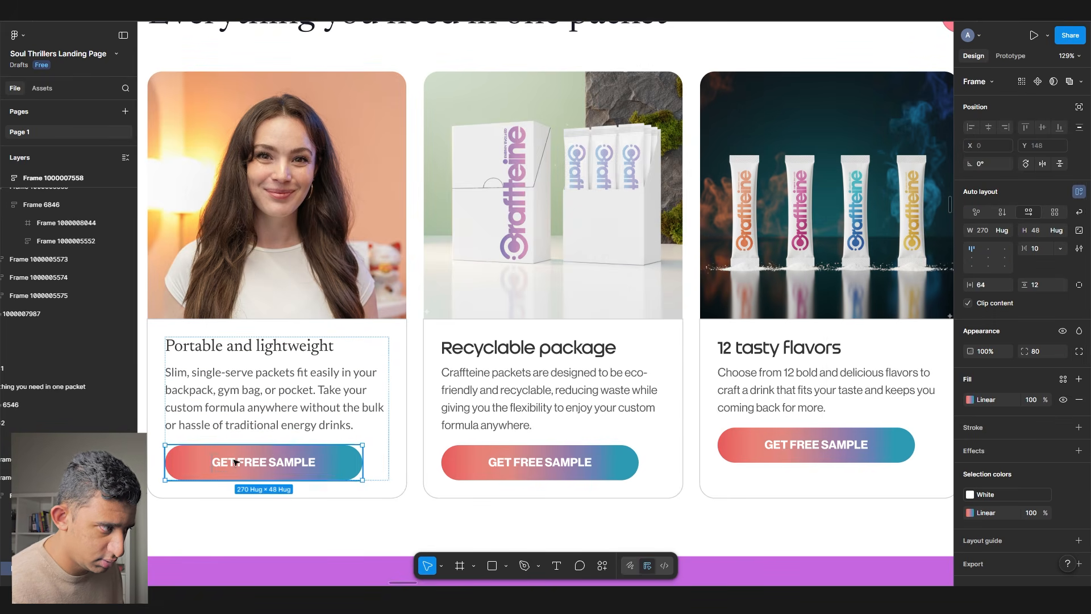
pyautogui.click(1079, 400)
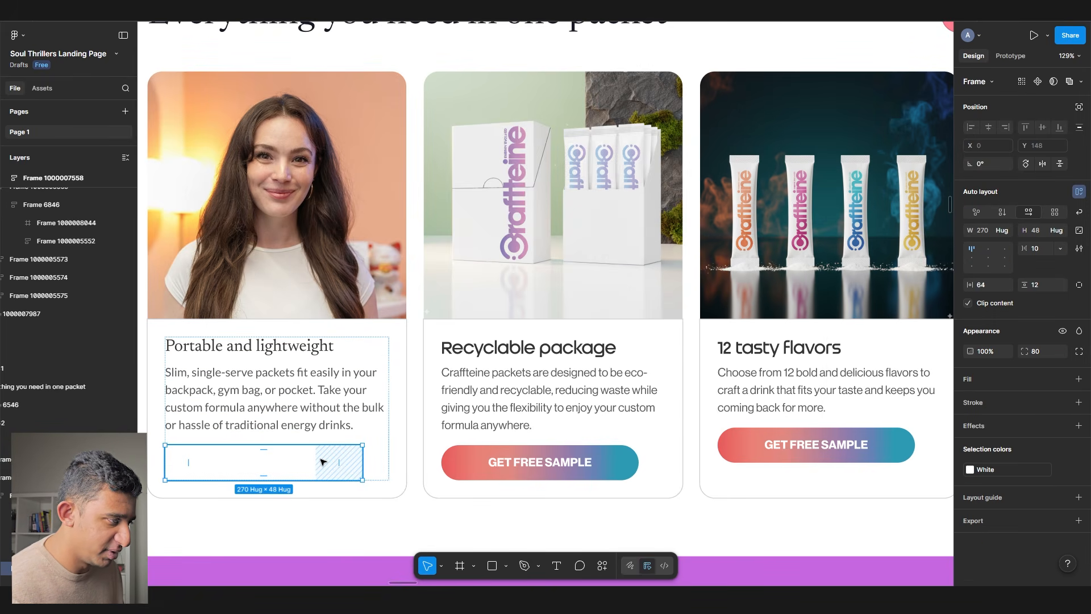
pyautogui.hotkey('ctrl', 'z')
pyautogui.doubleClick(261, 461)
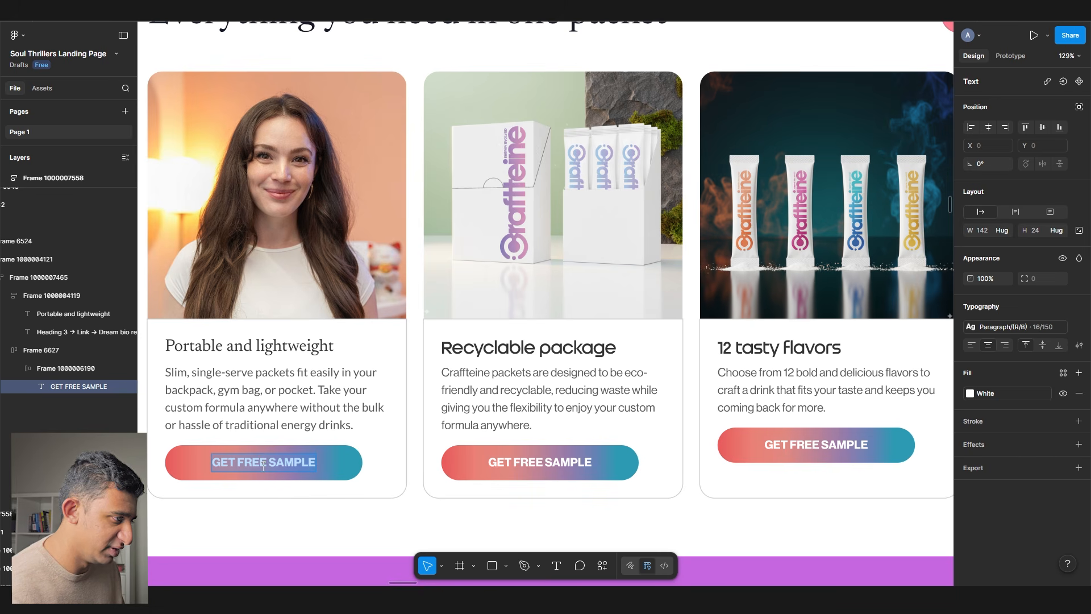
pyautogui.write('Stress')
pyautogui.press('Escape')
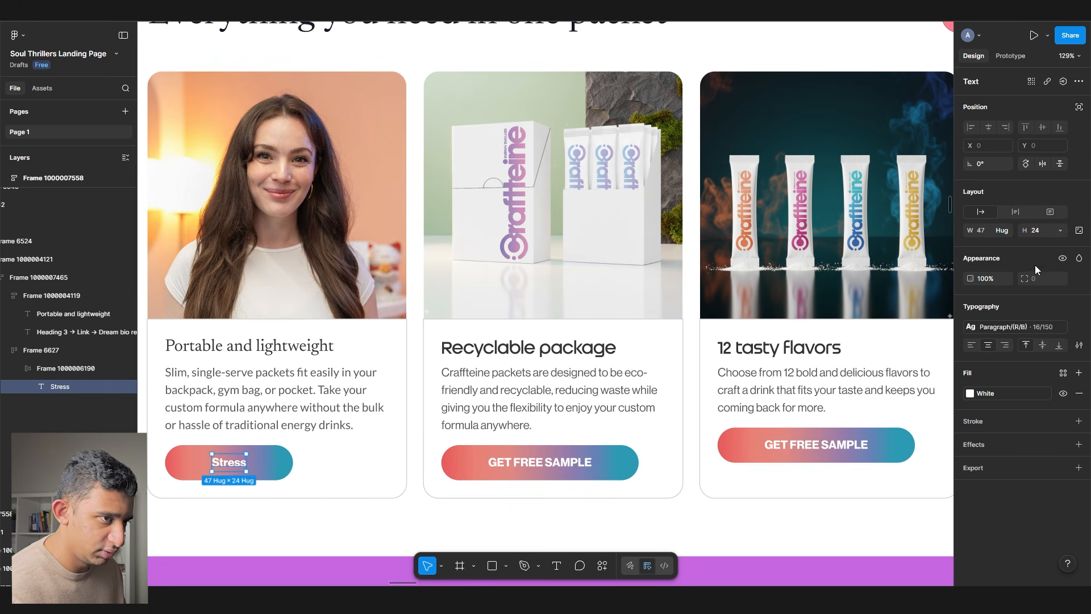
pyautogui.click(1031, 337)
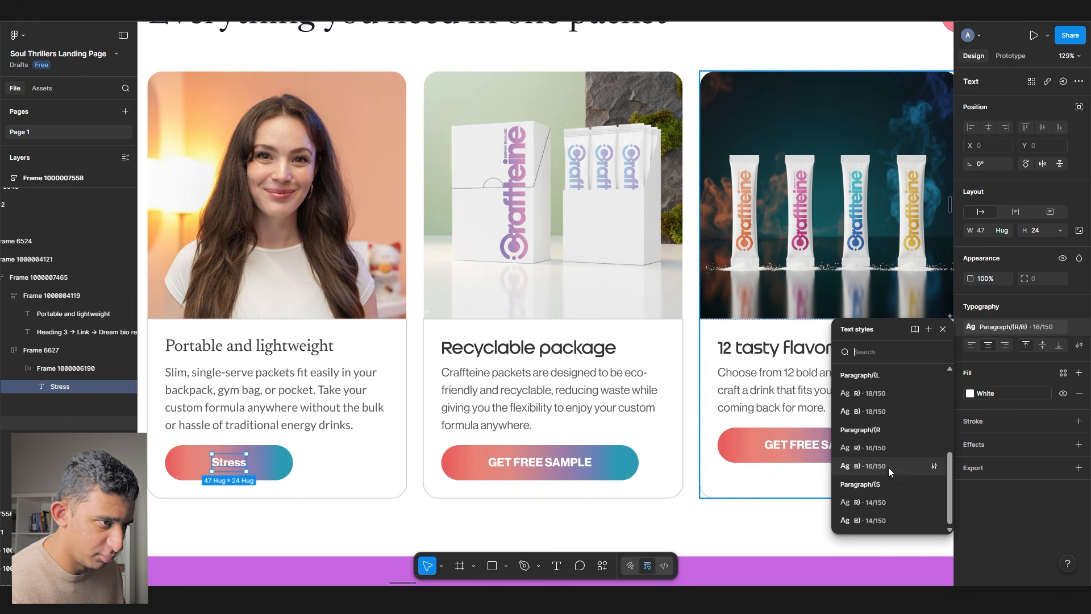
pyautogui.click(890, 467)
pyautogui.press('Escape')
# - Fill the Stress button with the Light Pink style and make its label black
pyautogui.click(1064, 379)
pyautogui.click(843, 469)
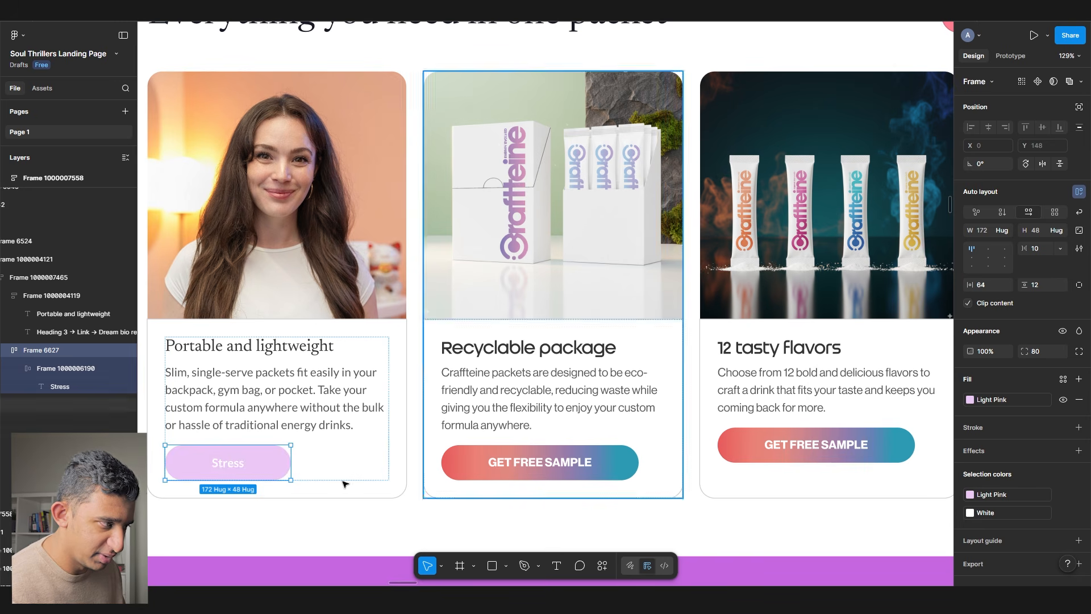
pyautogui.doubleClick(240, 459)
pyautogui.click(1064, 372)
pyautogui.click(855, 504)
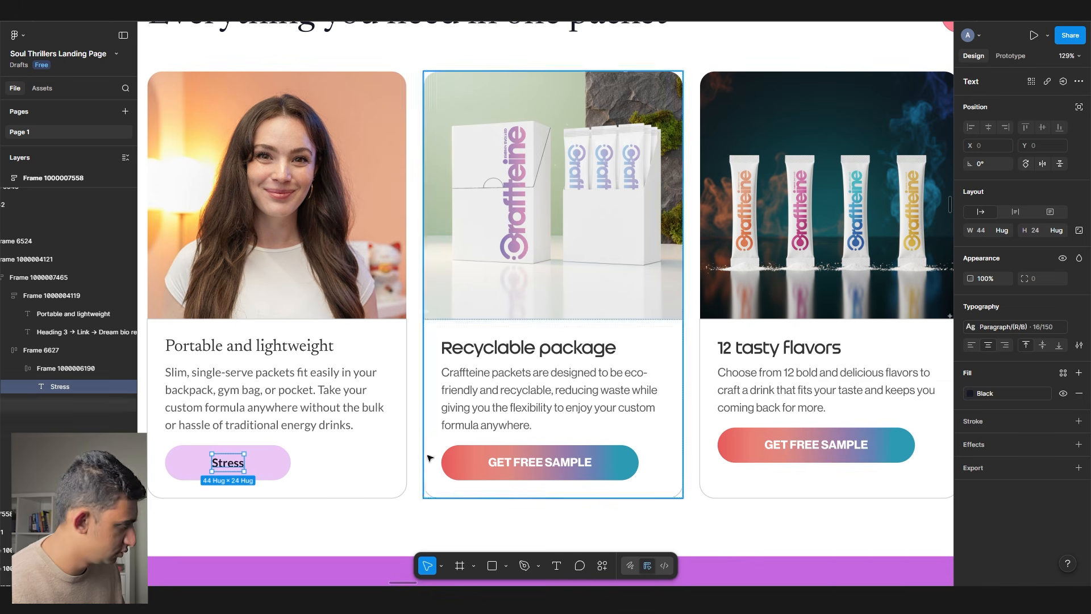
# - Set the Stress pill's padding to 32 horizontal and 4 vertical
pyautogui.click(282, 459)
pyautogui.doubleClick(225, 463)
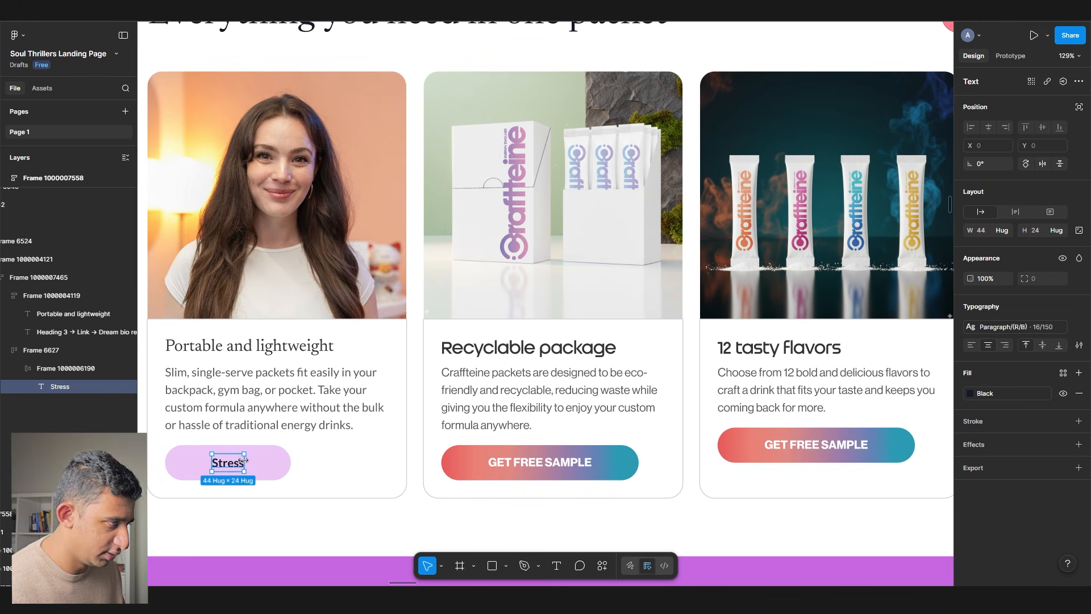
pyautogui.click(266, 462)
pyautogui.click(992, 287)
pyautogui.write('32')
pyautogui.press('Tab')
pyautogui.write('12')
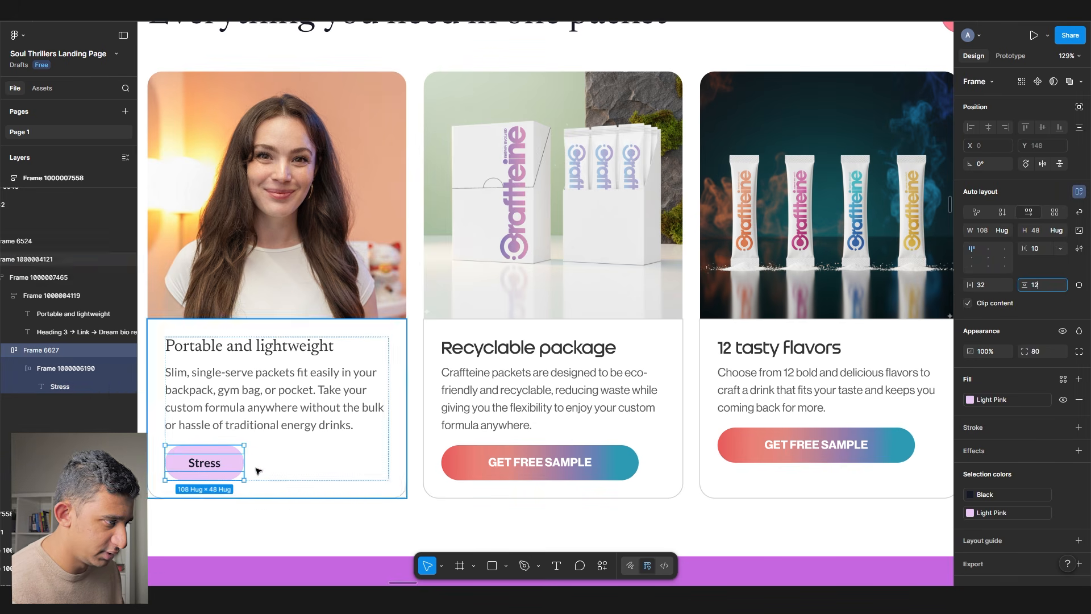
pyautogui.click(1044, 286)
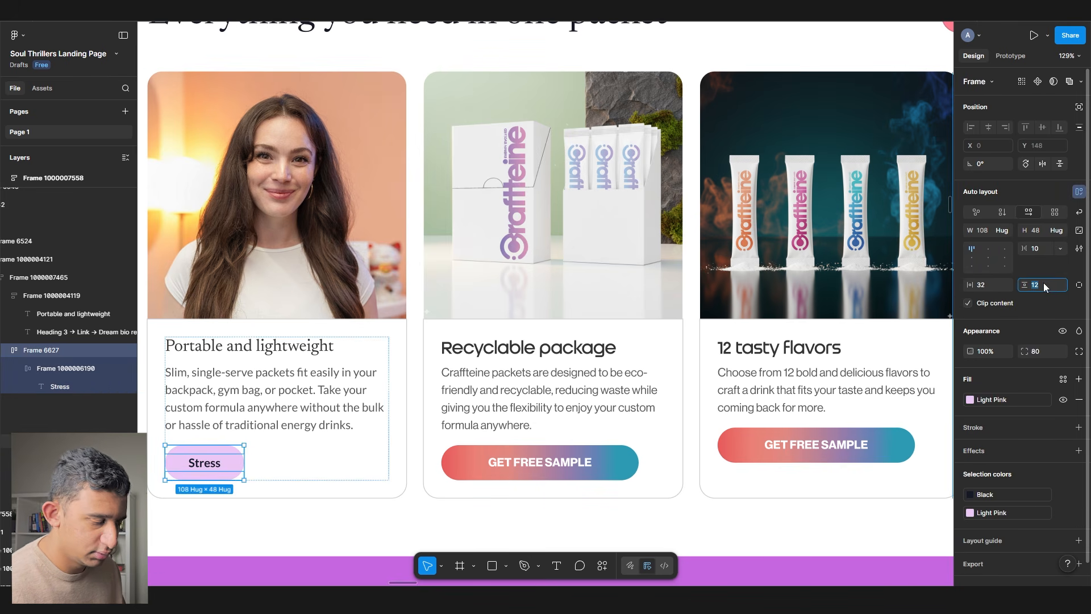
pyautogui.write('4')
pyautogui.press('Return')
# - Duplicate the Stress pill and wrap both in a horizontal auto-layout row
pyautogui.scroll(2, 229, 479)
pyautogui.click(257, 451)
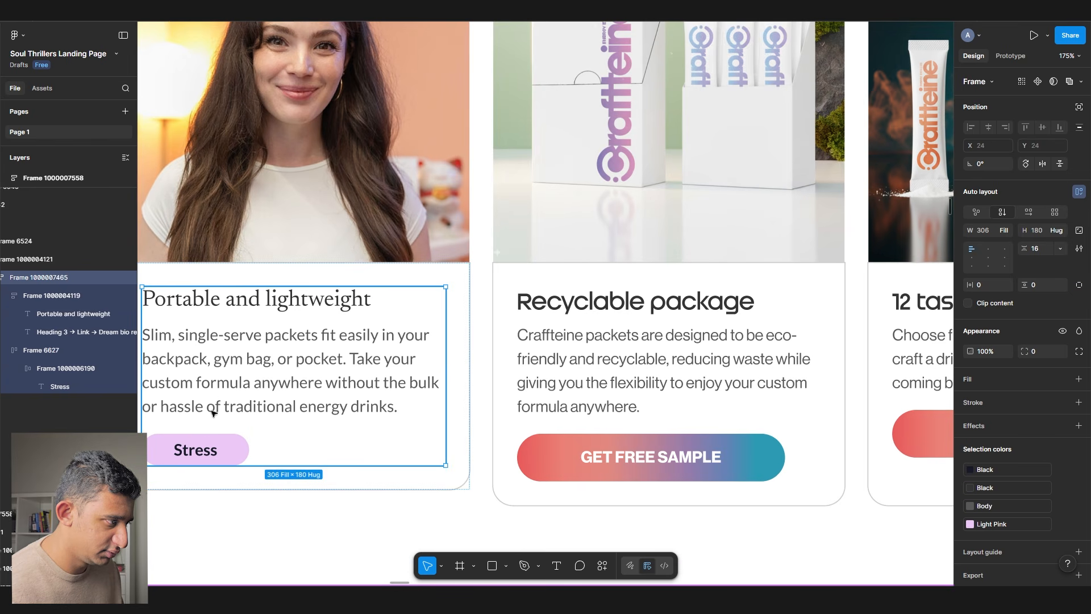
pyautogui.click(196, 450)
pyautogui.hotkey('ctrl', 'd')
pyautogui.keyDown('shift'); pyautogui.click(218, 446); pyautogui.keyUp('shift')
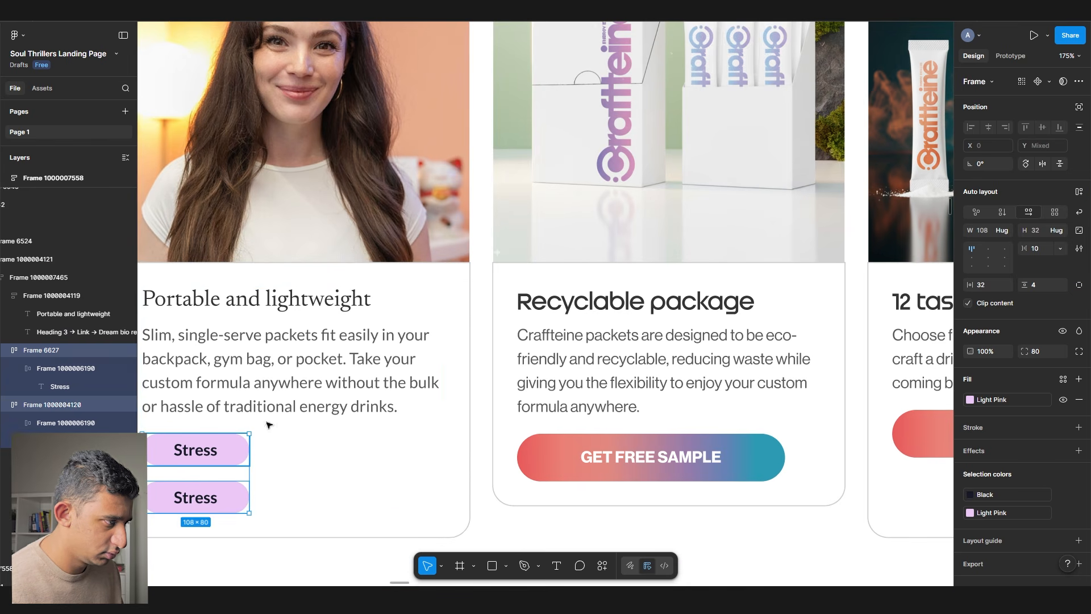
pyautogui.hotkey('shift', 'a')
pyautogui.click(1022, 212)
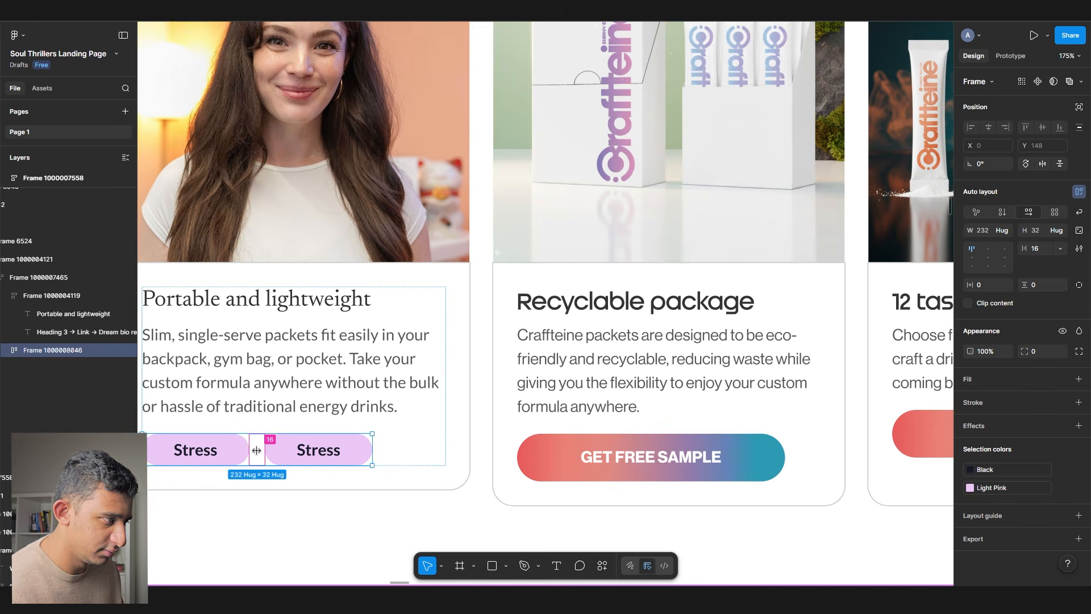
# - Relabel the second pill 'ADHD'
pyautogui.click(290, 449)
pyautogui.doubleClick(291, 450)
pyautogui.write('ADHD')
pyautogui.press('Escape')
pyautogui.press('Escape')
# - Duplicate the ADHD pill into a third pill reading 'Depression' and reposition it in the row
pyautogui.hotkey('ctrl', 'd')
pyautogui.hscroll(-2, 465, 429)
pyautogui.scroll(-1, 465, 429)
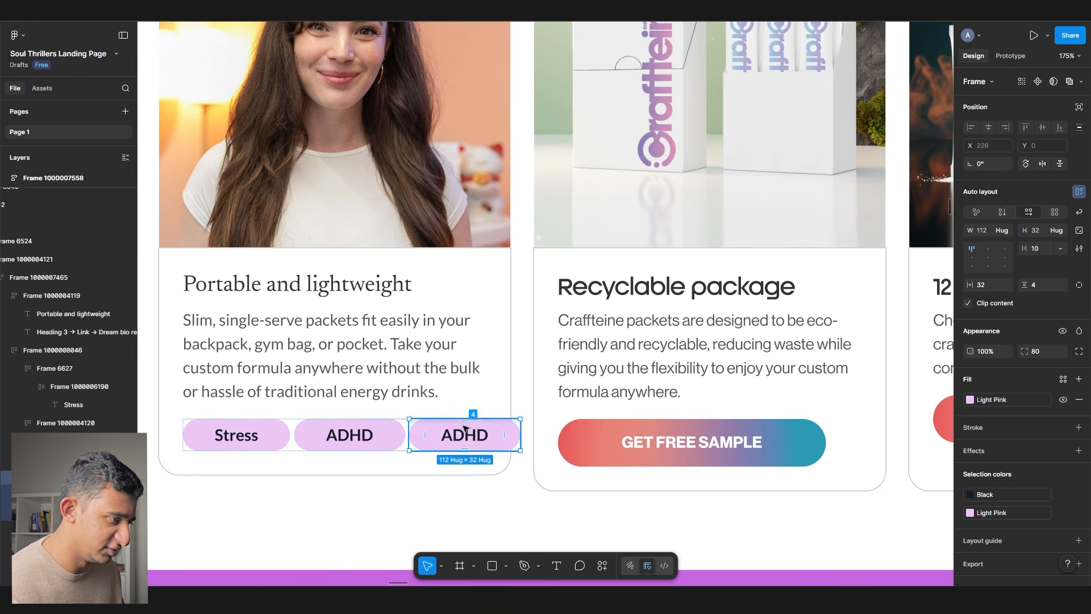
pyautogui.doubleClick(465, 432)
pyautogui.write('Depression')
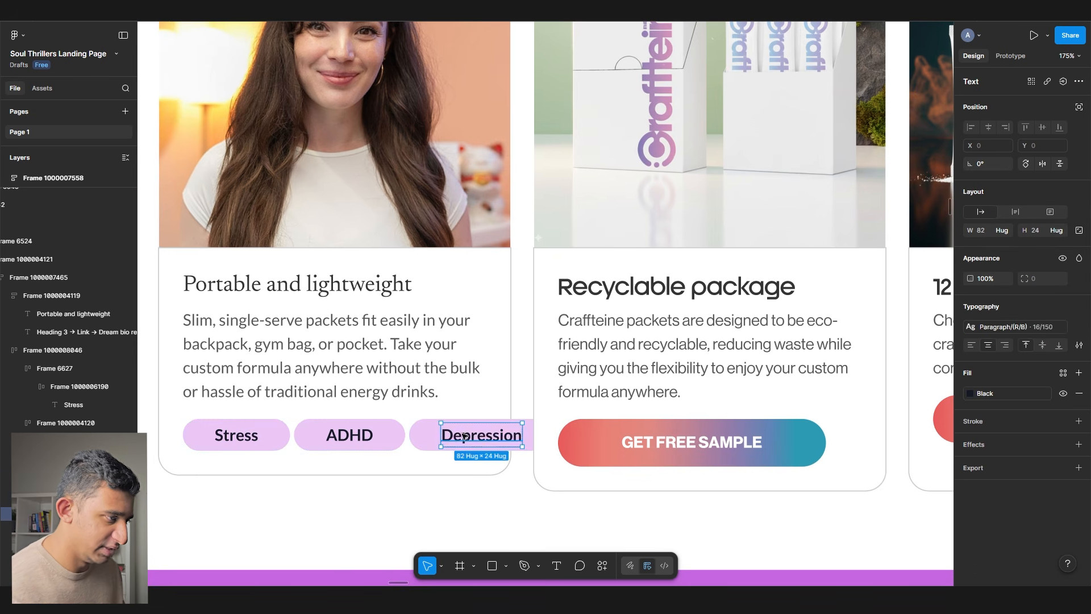
pyautogui.press('Escape')
pyautogui.press('Escape')
pyautogui.moveTo(419, 438); pyautogui.dragTo(258, 467)
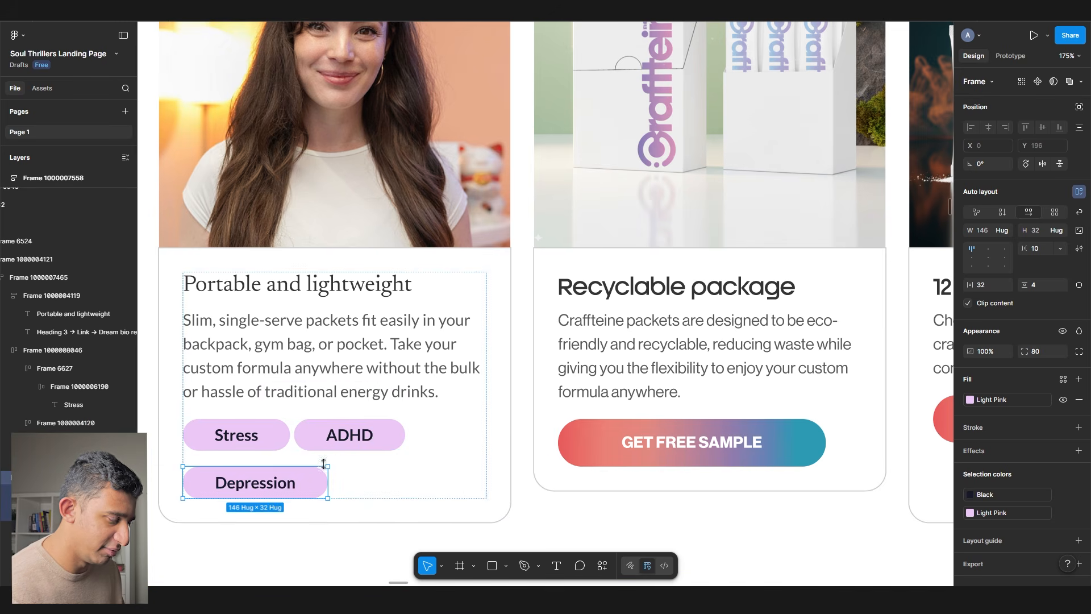
pyautogui.click(368, 473)
pyautogui.scroll(-3, 351, 461)
# - Retitle the first card 'Therapist 1'
pyautogui.click(616, 419)
pyautogui.click(348, 391)
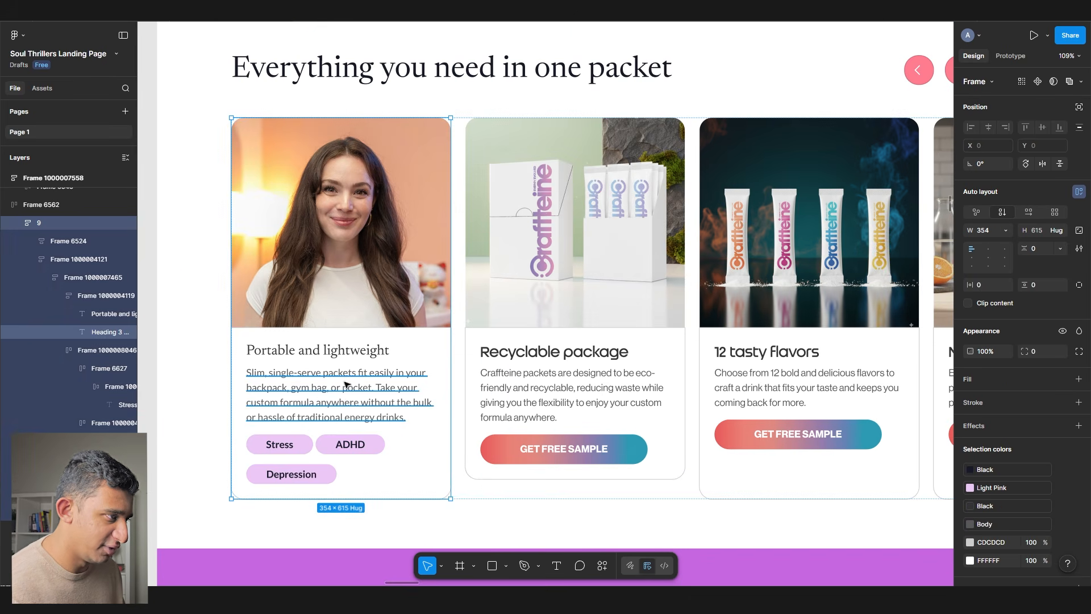
pyautogui.doubleClick(341, 354)
pyautogui.write('Therapist 1')
pyautogui.press('Escape')
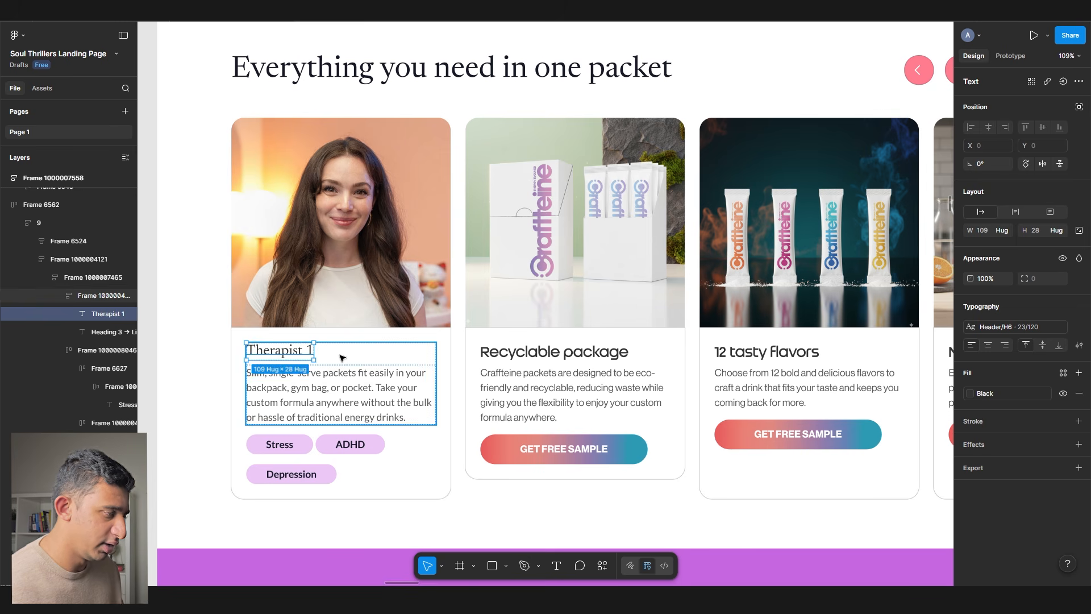
# - Replace the second, third and fourth carousel cards with copies of the Therapist 1 card
pyautogui.click(560, 404)
pyautogui.click(409, 401)
pyautogui.click(523, 375)
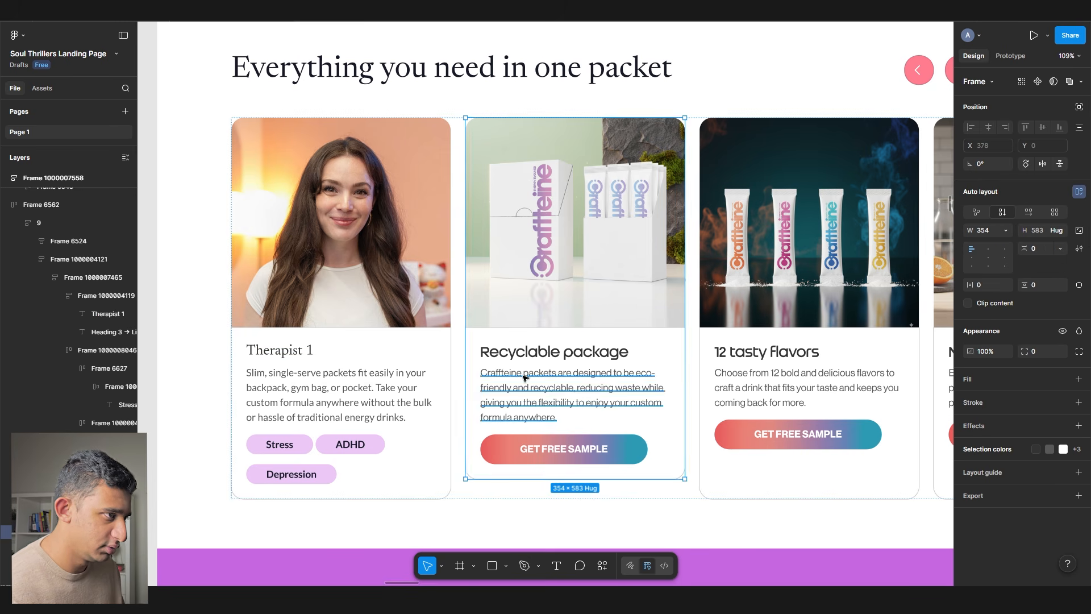
pyautogui.hotkey('ctrl', 'shift', 'r')
pyautogui.moveTo(823, 371); pyautogui.dragTo(714, 356)
pyautogui.click(714, 356)
pyautogui.hotkey('ctrl', 'shift', 'r')
pyautogui.click(882, 351)
pyautogui.hotkey('ctrl', 'shift', 'r')
pyautogui.moveTo(897, 366); pyautogui.dragTo(524, 367)
pyautogui.hscroll(-10, 524, 367)
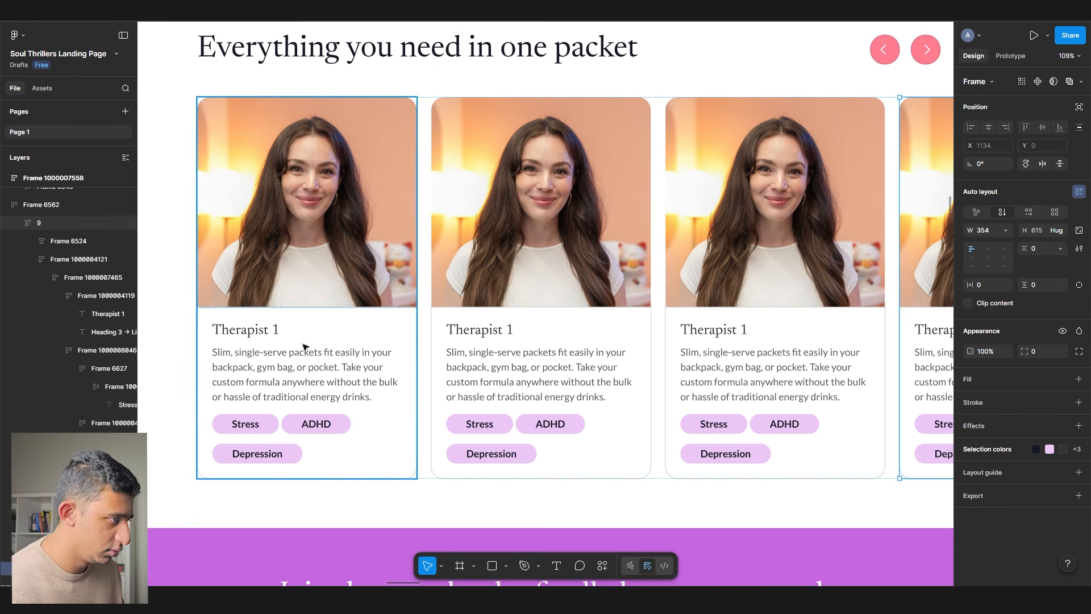
# - Ask ChatGPT to come up with a quote for a therapist
pyautogui.doubleClick(320, 365)
pyautogui.hotkey('alt', 'Tab')
pyautogui.write('come up with a quot efor a therpaist')
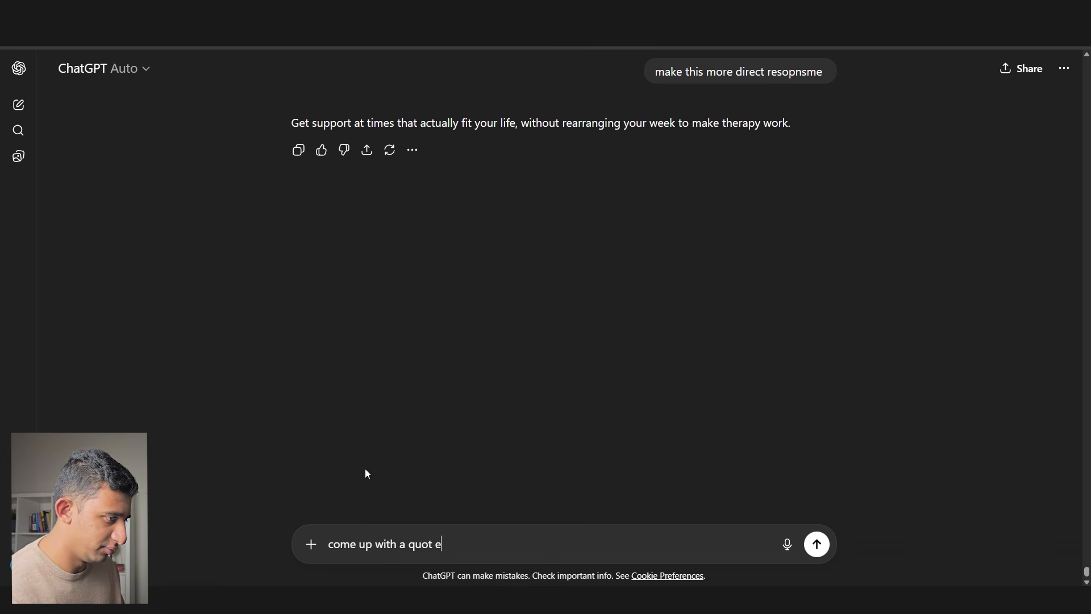
pyautogui.press('Return')
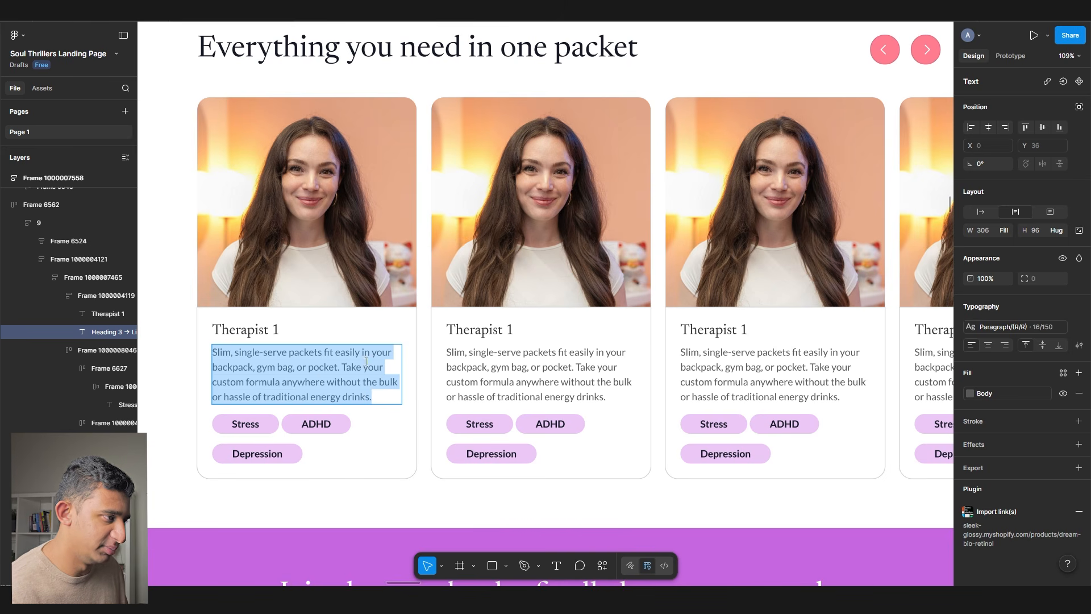
# - Paste the ChatGPT therapist quote into the card descriptions
pyautogui.write('"Sometimes the biggest shift begins when someone finally feels understood without having to explain everything perfectly."')
pyautogui.doubleClick(472, 364)
pyautogui.write('"Sometimes the biggest shift begins when someone finally feels understood without having to explain everything perfectly."')
pyautogui.doubleClick(705, 363)
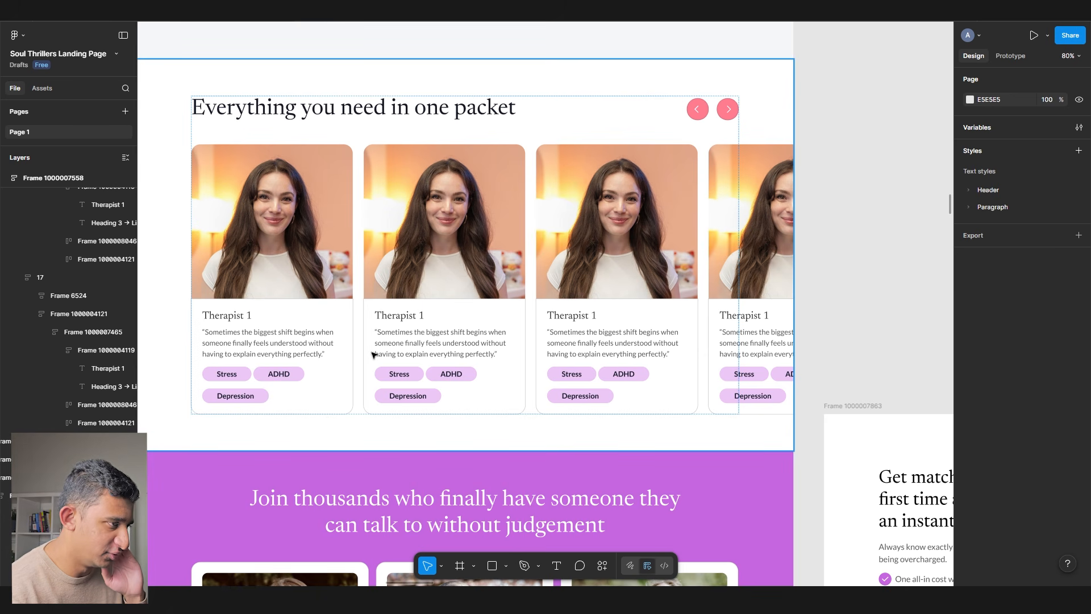
# - Select the first card's row of specialty tags
pyautogui.click(279, 387)
pyautogui.doubleClick(279, 388)
pyautogui.doubleClick(279, 388)
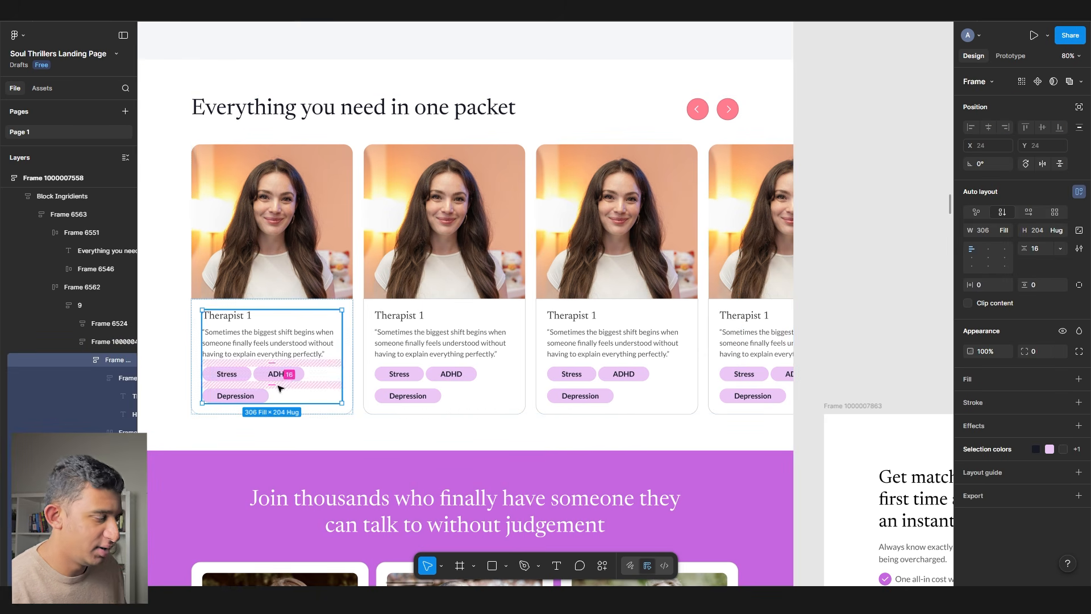
pyautogui.doubleClick(274, 375)
pyautogui.scroll(3, 274, 375)
pyautogui.scroll(-3, 370, 351)
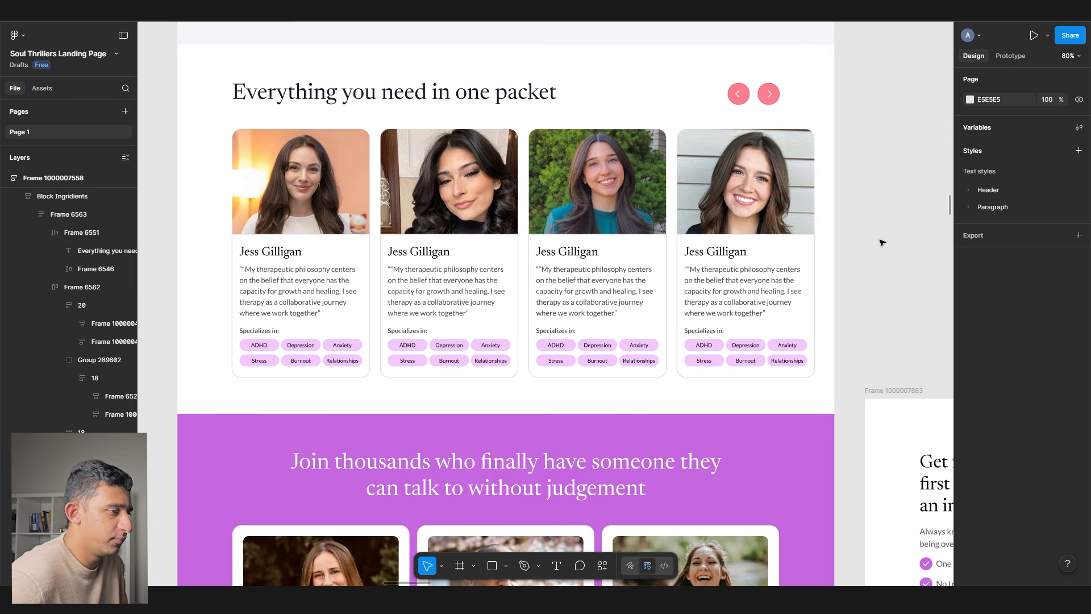
# - In the hiring-process section, highlight the heading words after 'We'
pyautogui.scroll(-5, 543, 244)
pyautogui.scroll(-10, 469, 293)
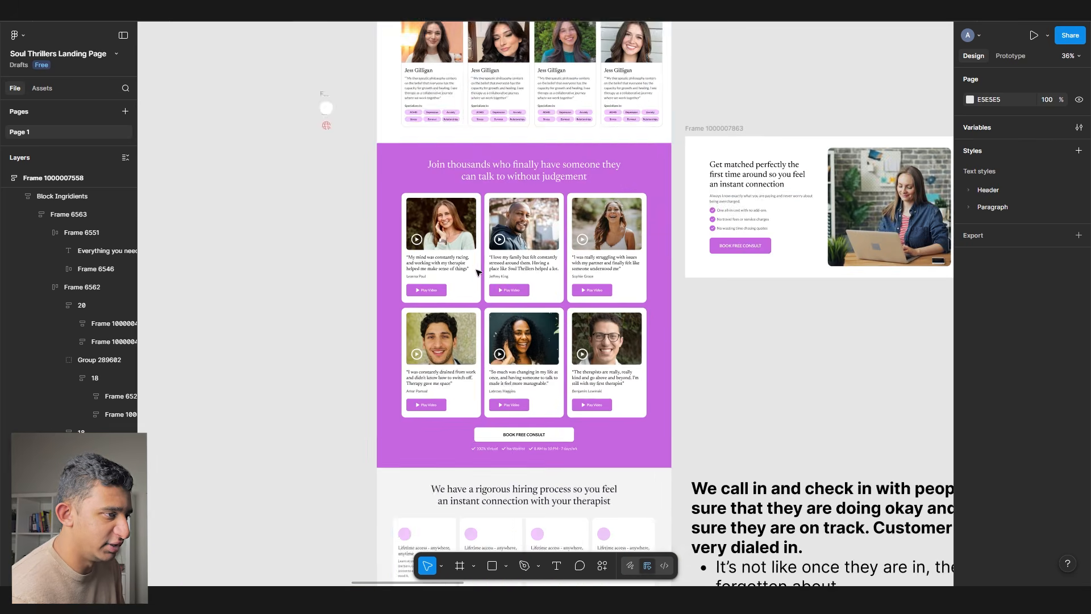
pyautogui.click(469, 292)
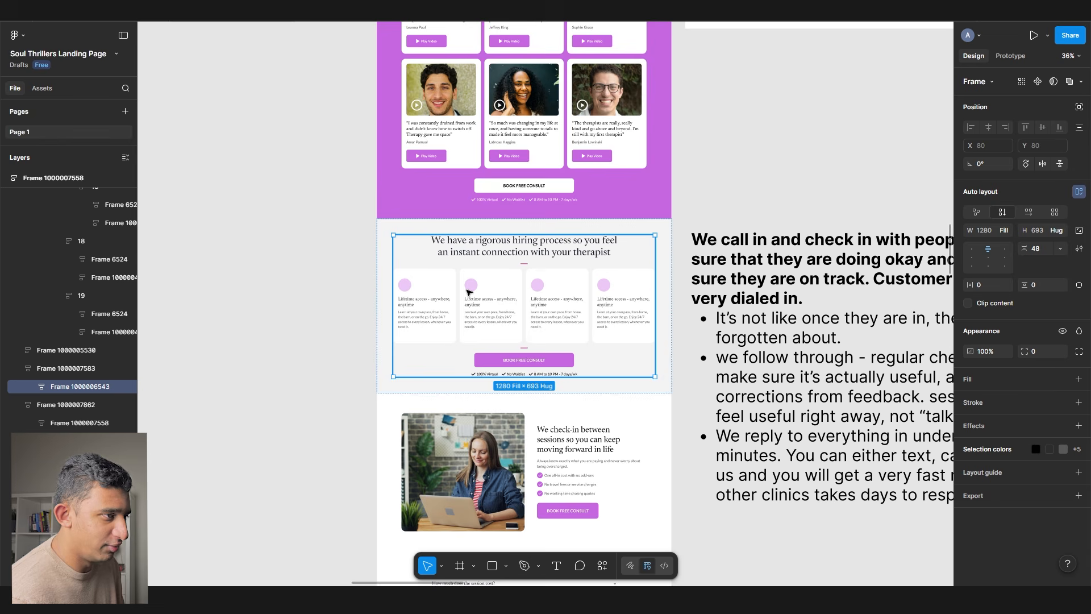
pyautogui.scroll(-5, 466, 283)
pyautogui.scroll(6, 466, 283)
pyautogui.hscroll(2, 396, 437)
pyautogui.scroll(3, 396, 437)
pyautogui.scroll(-2, 398, 441)
pyautogui.click(398, 441)
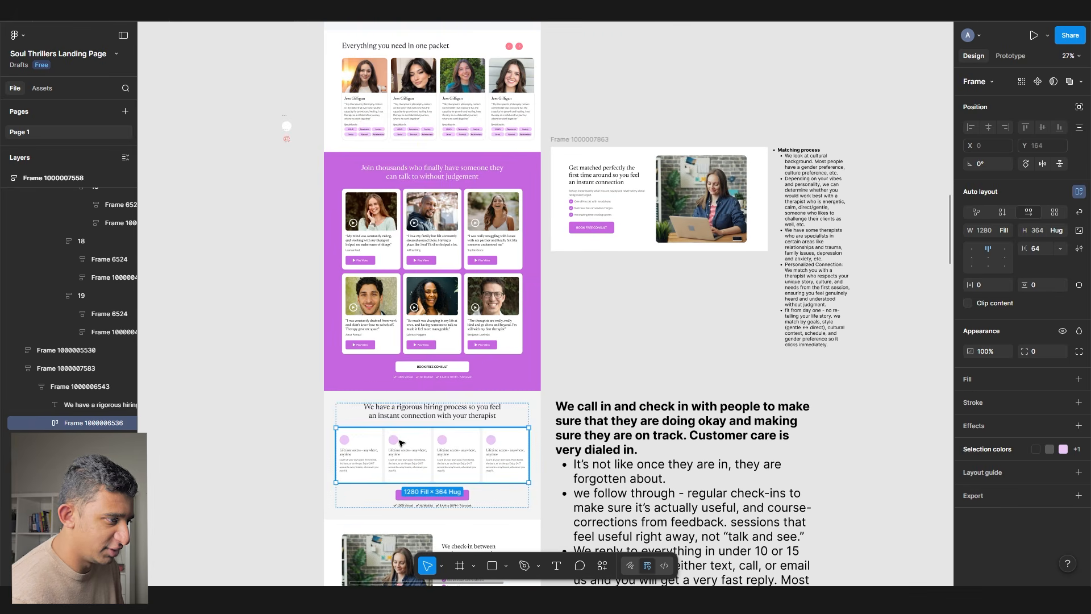
pyautogui.scroll(5, 398, 437)
pyautogui.click(384, 376)
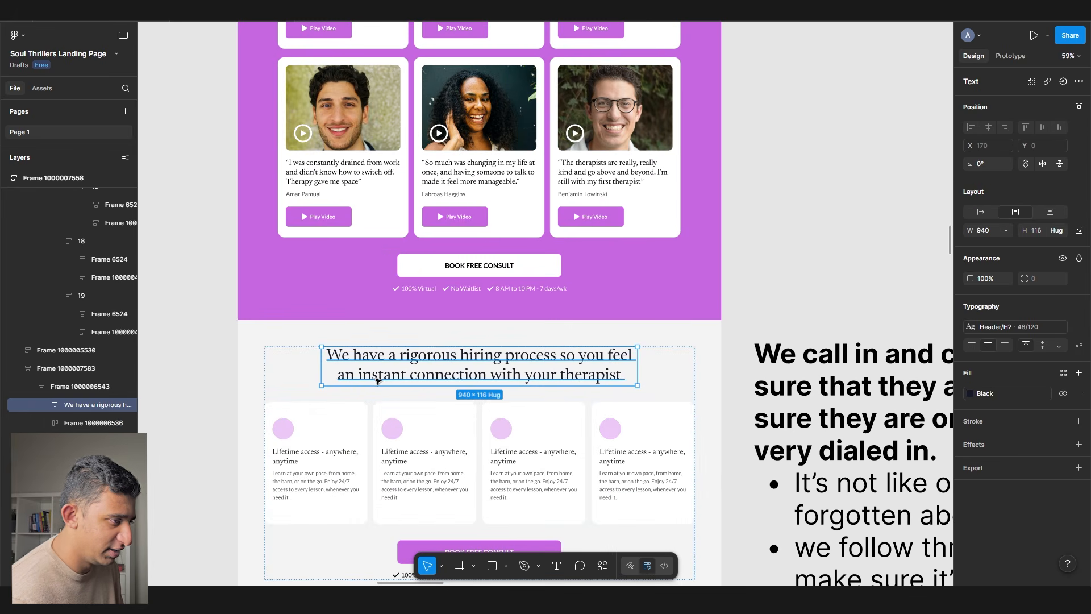
pyautogui.doubleClick(381, 378)
pyautogui.moveTo(353, 355); pyautogui.dragTo(585, 391)
# - Delete the carousel's arrow buttons and select the frame around the section heading
pyautogui.scroll(8, 388, 369)
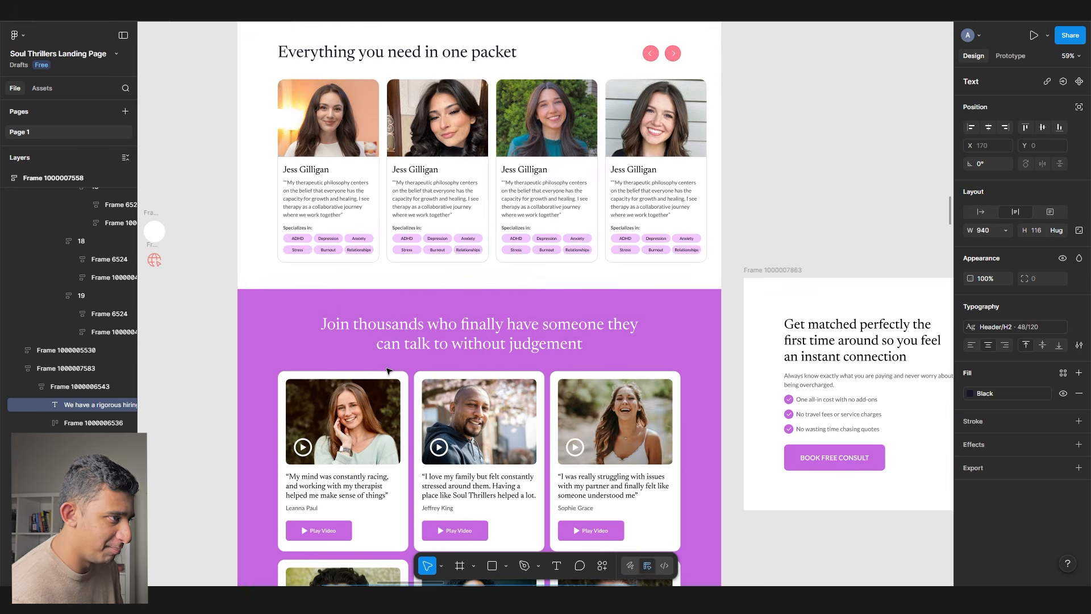
pyautogui.scroll(-10, 389, 371)
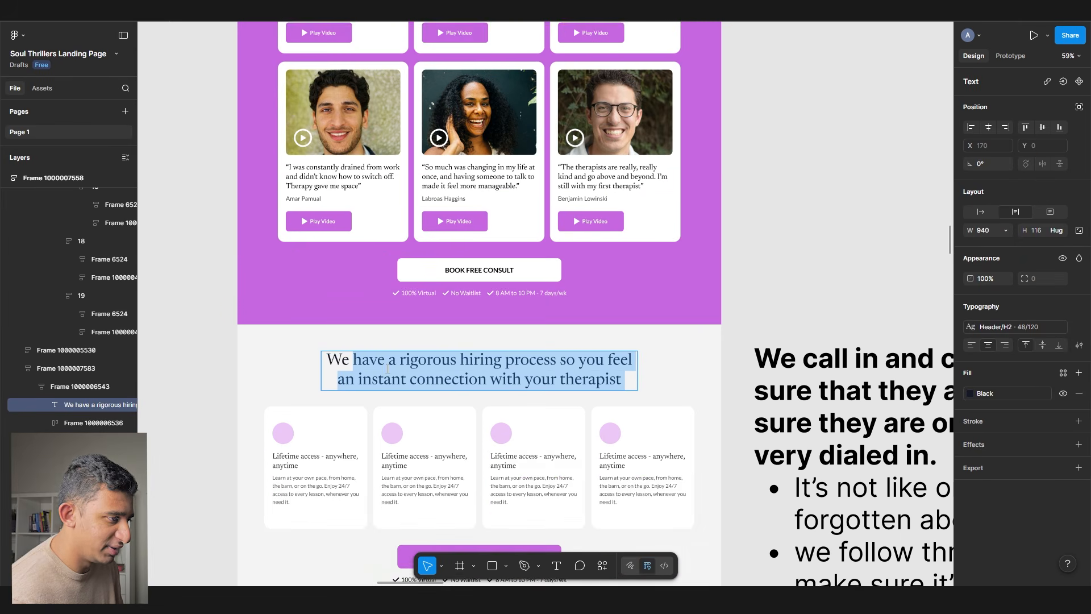
pyautogui.scroll(-3, 386, 304)
pyautogui.scroll(3, 383, 305)
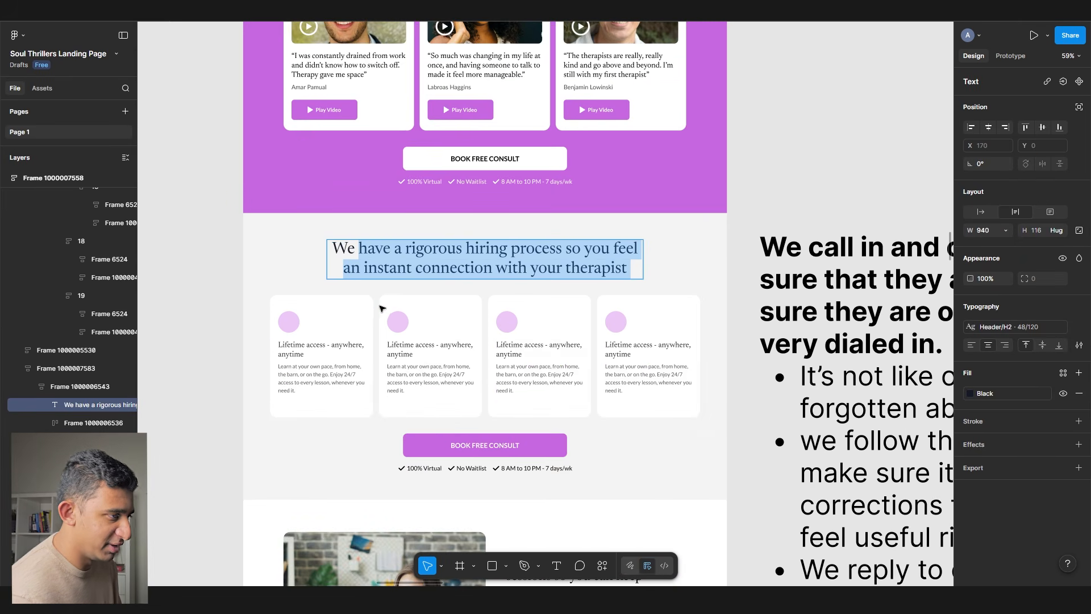
pyautogui.scroll(8, 376, 317)
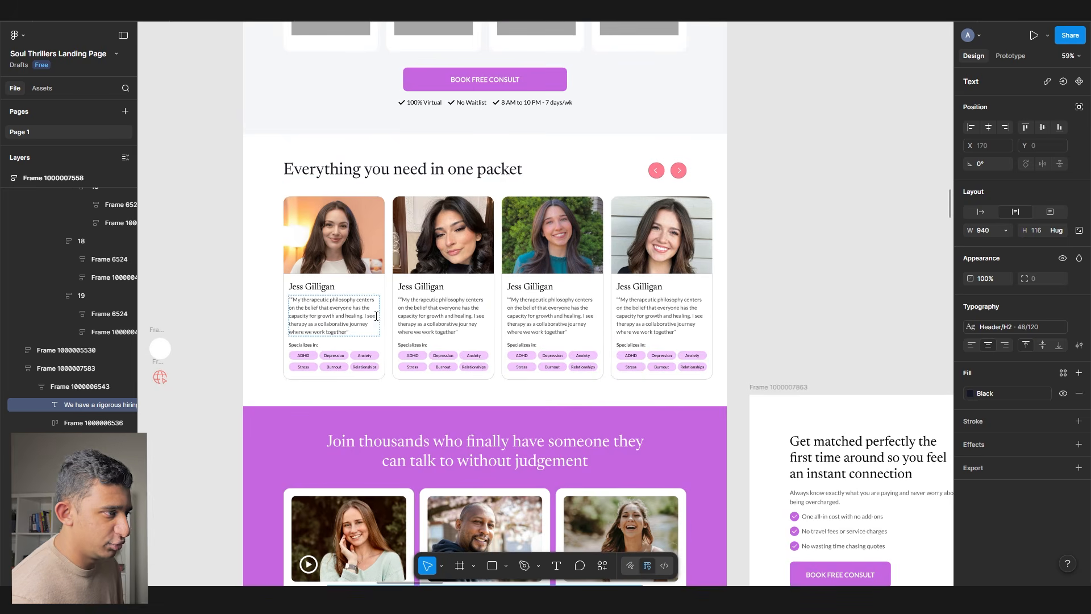
pyautogui.click(362, 184)
pyautogui.doubleClick(362, 185)
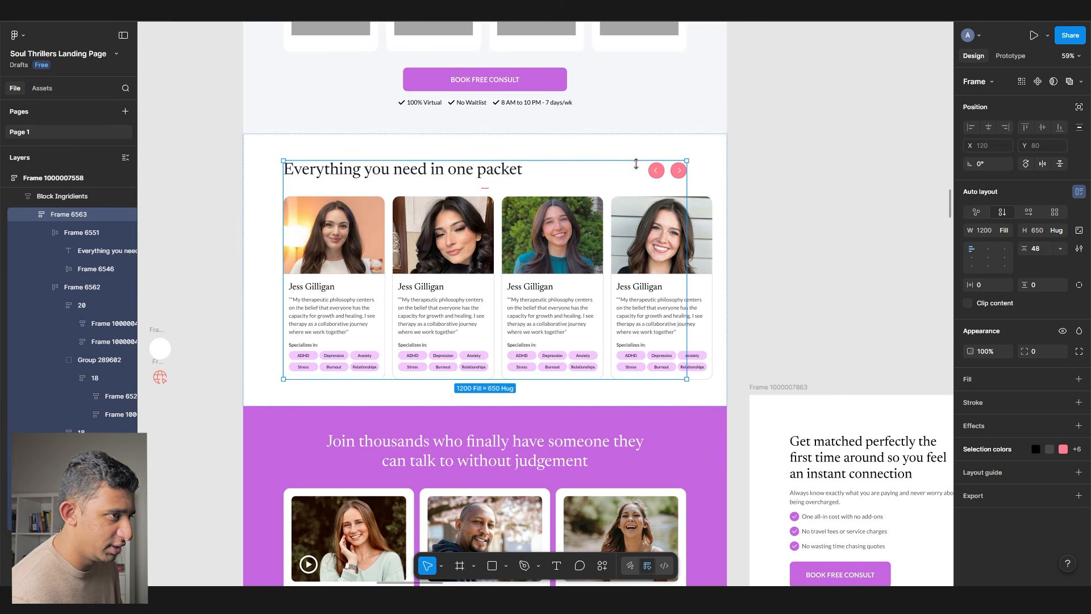
pyautogui.doubleClick(653, 170)
pyautogui.press('Delete')
pyautogui.keyDown('ctrl'); pyautogui.click(519, 173); pyautogui.keyUp('ctrl')
pyautogui.keyDown('ctrl'); pyautogui.click(568, 173); pyautogui.keyUp('ctrl')
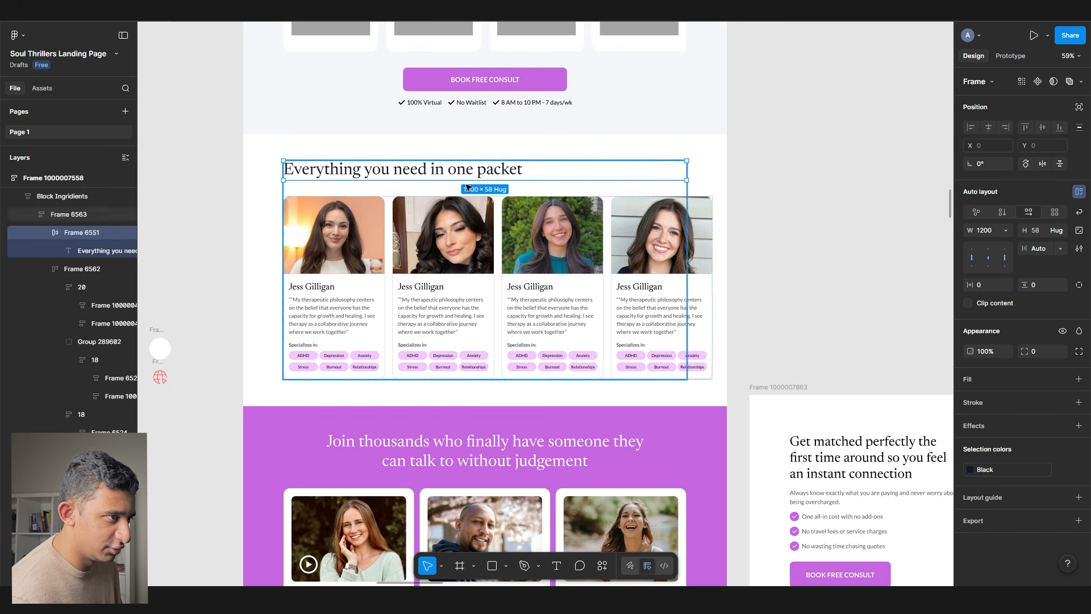
# - Replace the 'Everything you need in one packet' heading with the copied hiring-process heading
pyautogui.scroll(-10, 455, 212)
pyautogui.keyDown('ctrl'); pyautogui.click(476, 396); pyautogui.keyUp('ctrl')
pyautogui.scroll(10, 397, 211)
pyautogui.keyDown('ctrl'); pyautogui.click(380, 130); pyautogui.keyUp('ctrl')
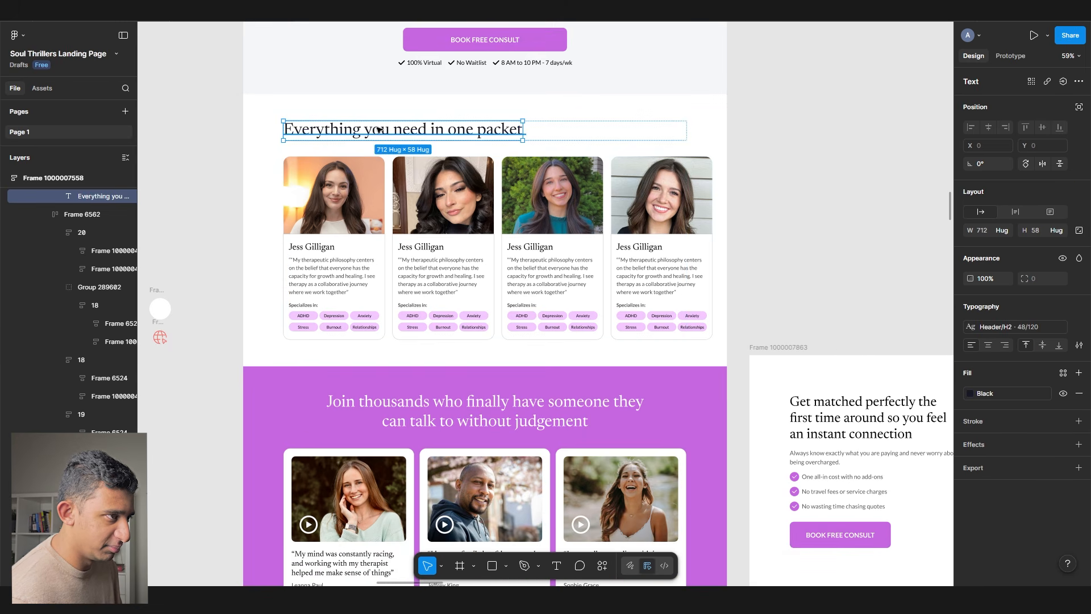
pyautogui.hotkey('ctrl', 'shift', 'r')
# - Wrap the heading and therapist cards in an auto-layout frame with centre alignment
pyautogui.keyDown('ctrl'); pyautogui.click(611, 139); pyautogui.keyUp('ctrl')
pyautogui.rightClick(607, 130)
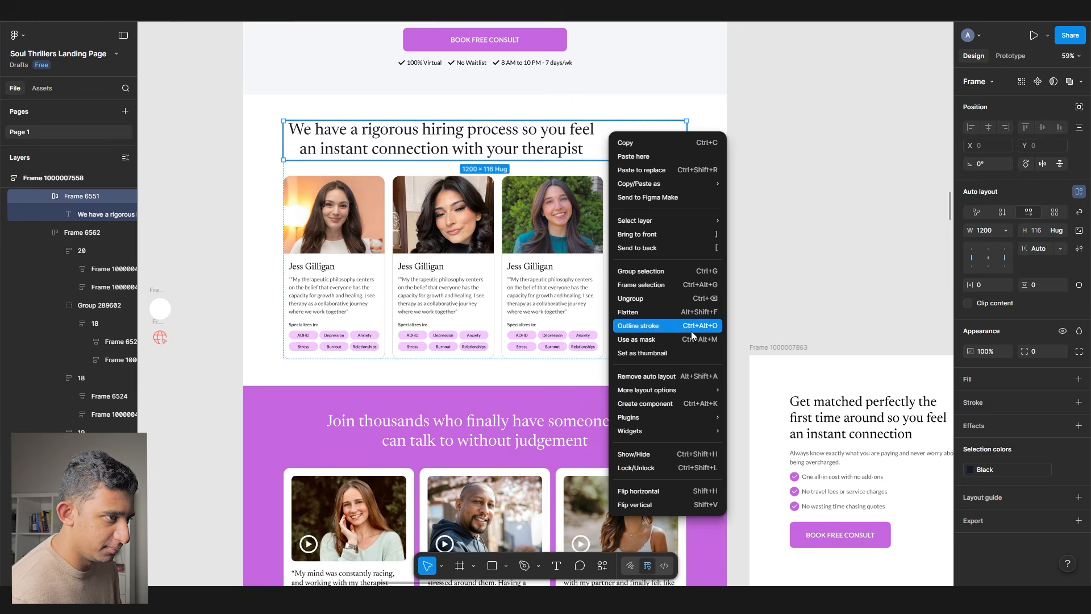
pyautogui.click(684, 314)
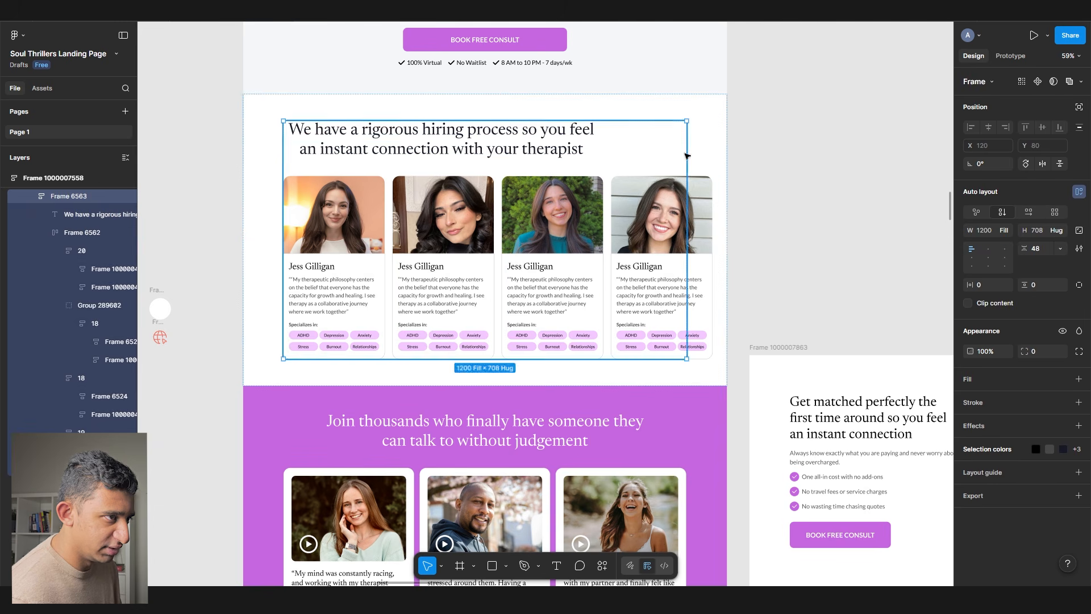
pyautogui.click(988, 258)
pyautogui.click(463, 154)
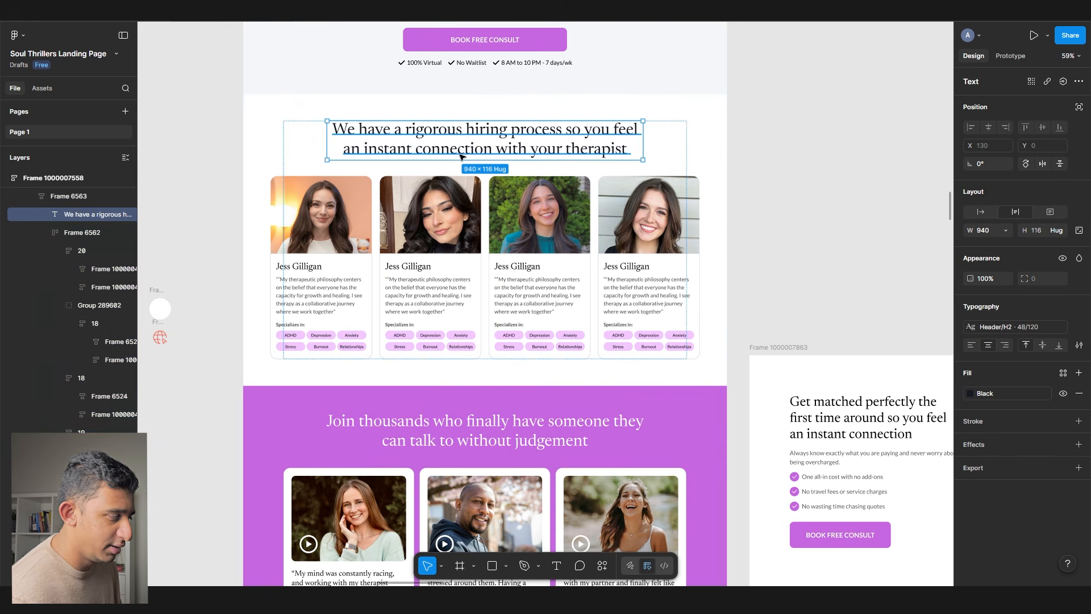
# - Copy the Lifetime access cards frame and paste it into the heading-and-cards frame
pyautogui.scroll(-12, 263, 317)
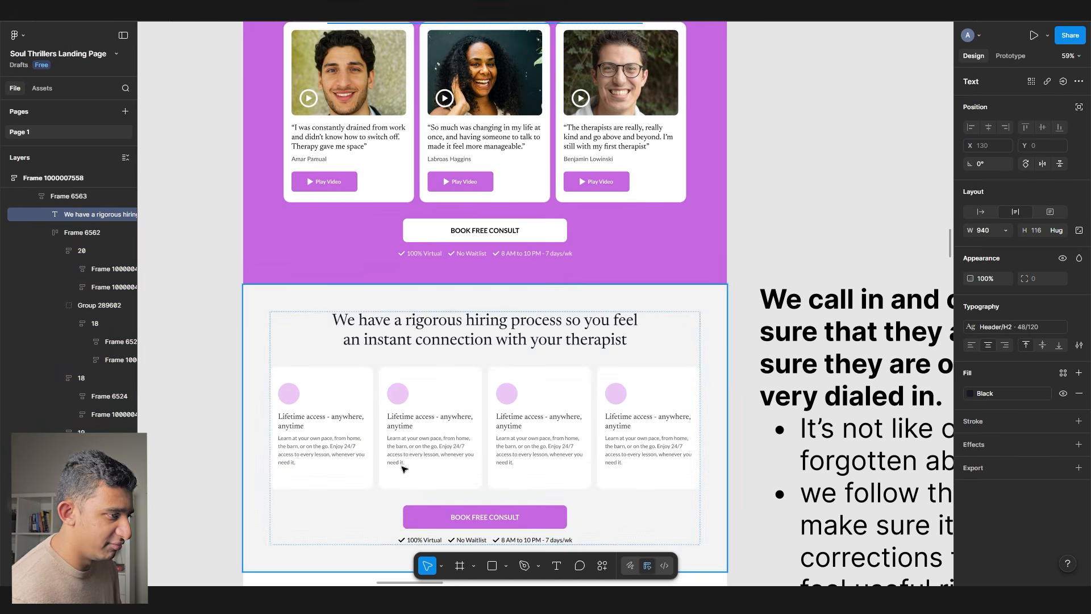
pyautogui.click(394, 427)
pyautogui.hotkey('ctrl', 'c')
pyautogui.scroll(10, 394, 427)
pyautogui.doubleClick(385, 191)
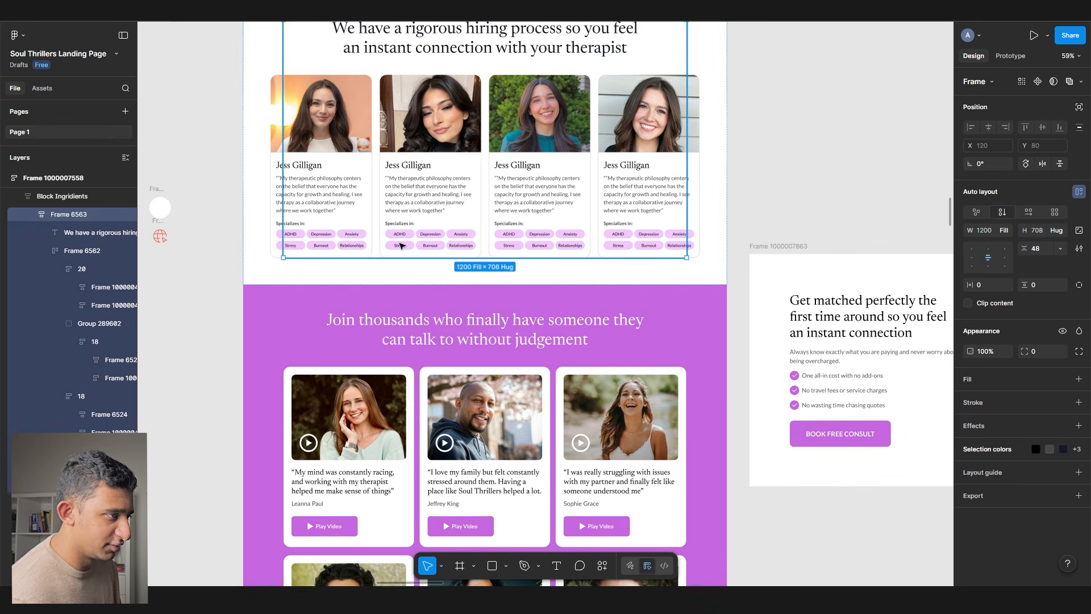
pyautogui.hotkey('ctrl', 'v')
pyautogui.click(803, 150)
pyautogui.scroll(3, 803, 267)
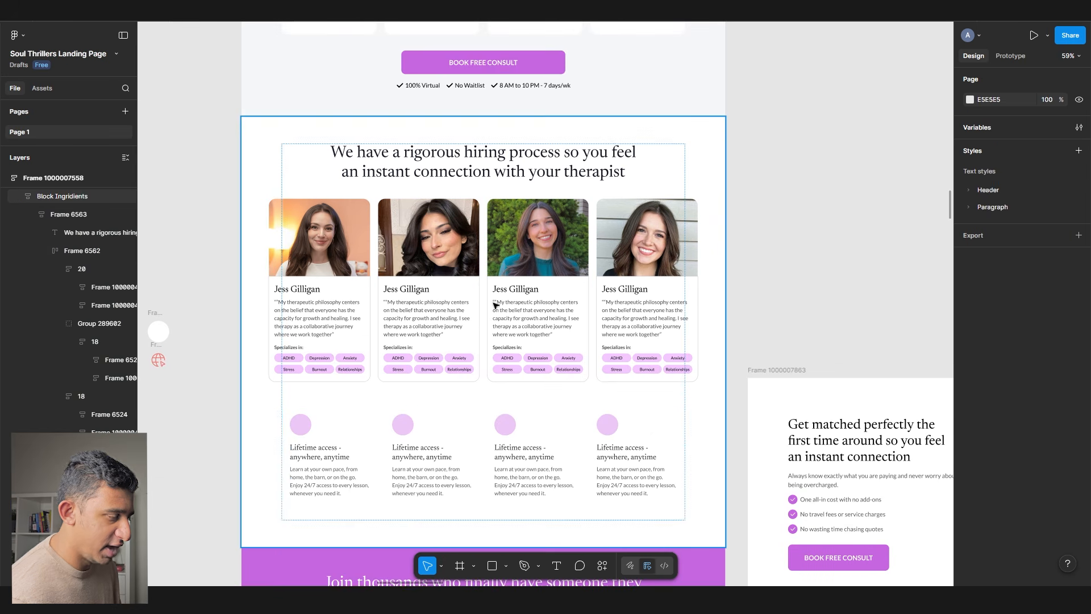
pyautogui.scroll(3, 372, 291)
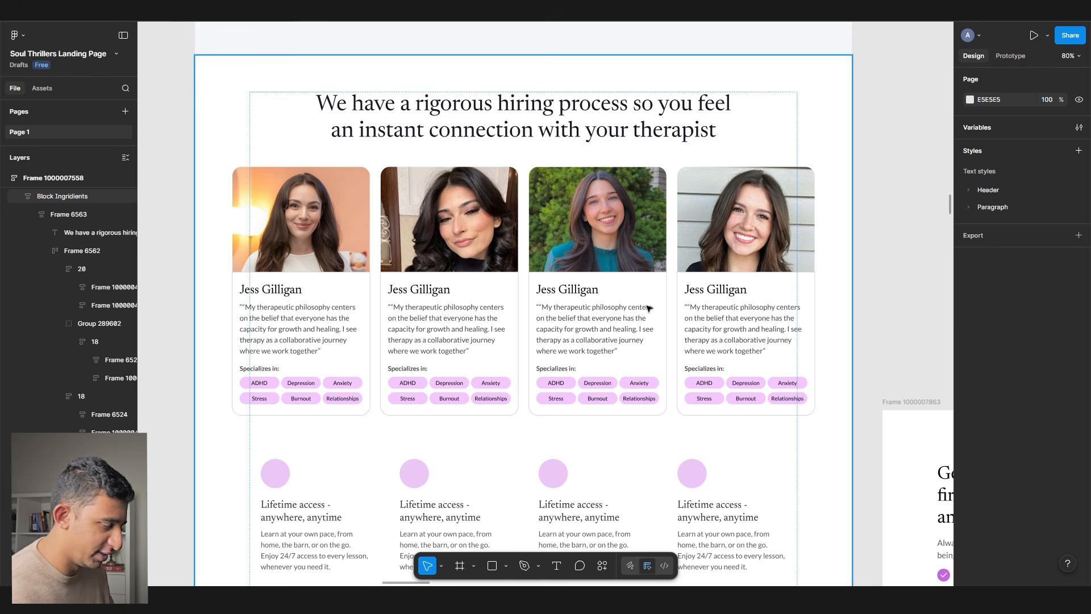
pyautogui.scroll(5, 626, 331)
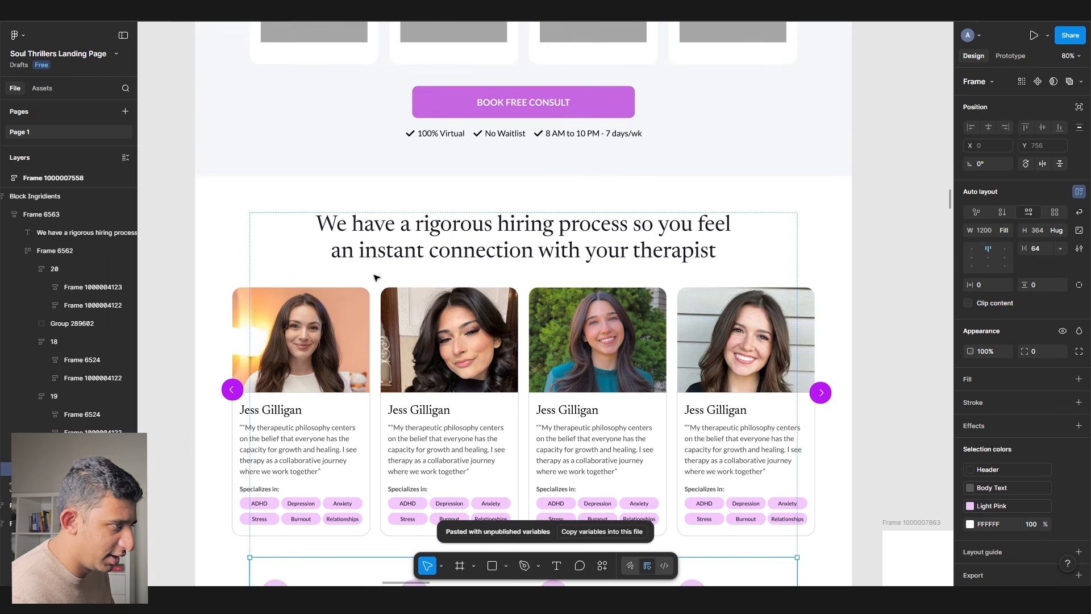
# - Rewrite the heading as 'Get matched with the right therapist who gets you instantly from day', correcting 'therpist' to 'therapist'
pyautogui.click(381, 244)
pyautogui.doubleClick(381, 245)
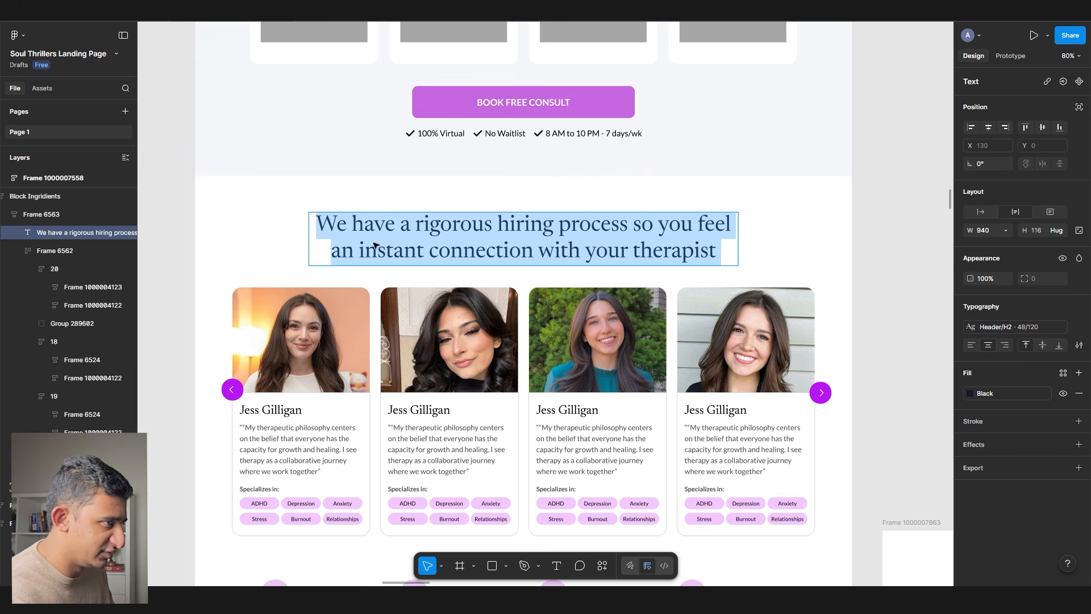
pyautogui.write('Get matched with the right therpist')
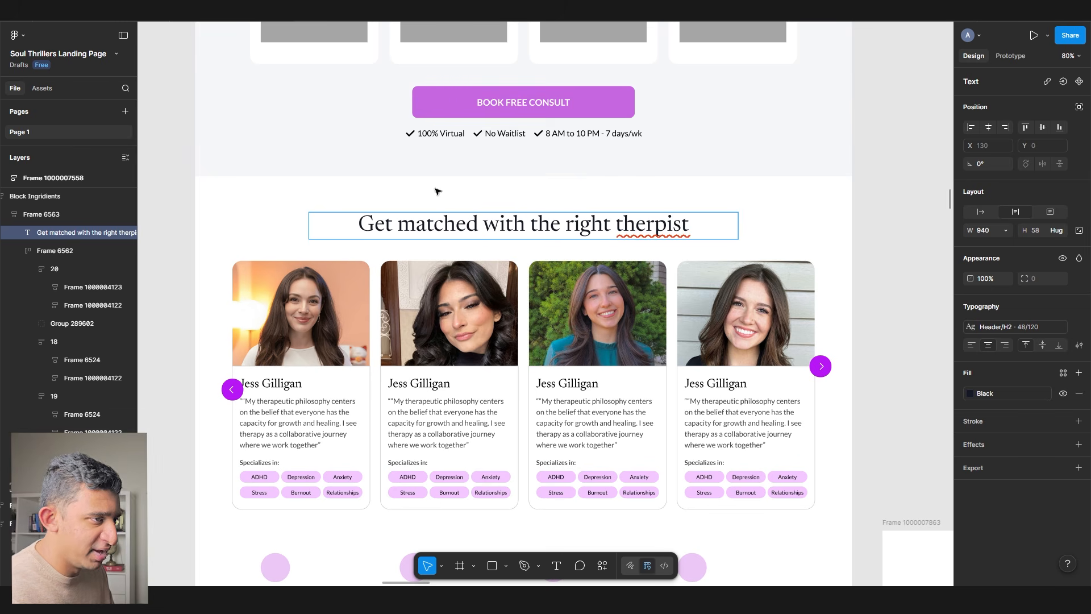
pyautogui.rightClick(632, 226)
pyautogui.click(698, 223)
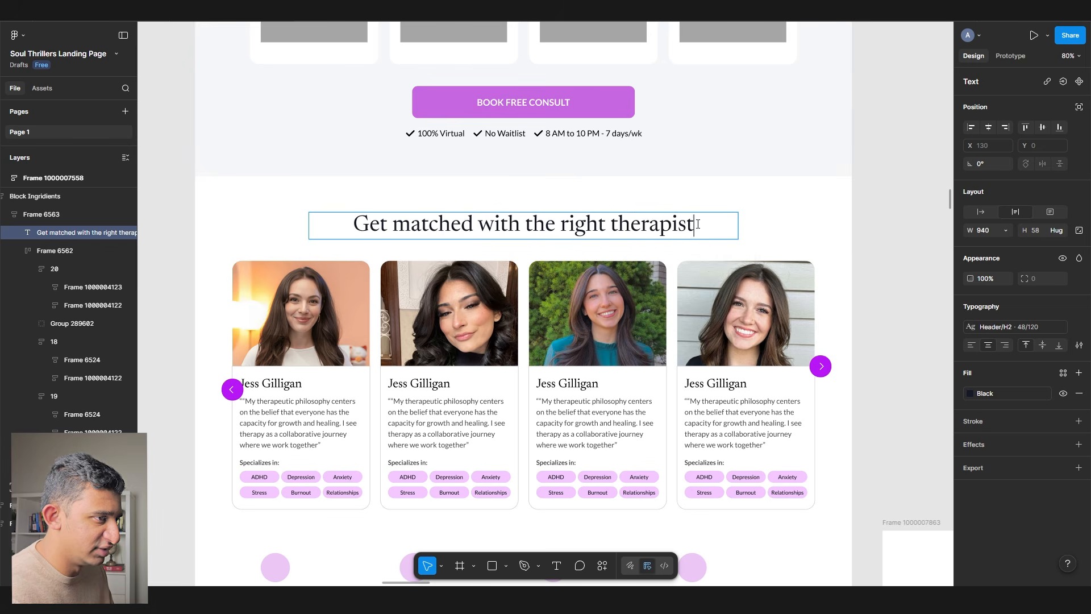
pyautogui.write('who gets you')
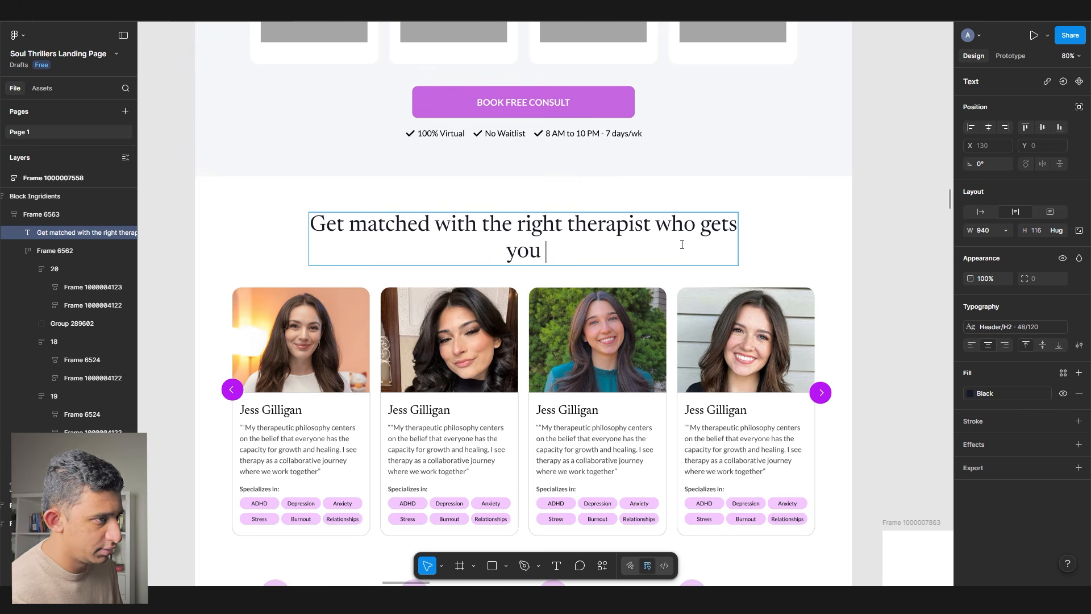
pyautogui.write(' instantly from day')
pyautogui.press('Escape')
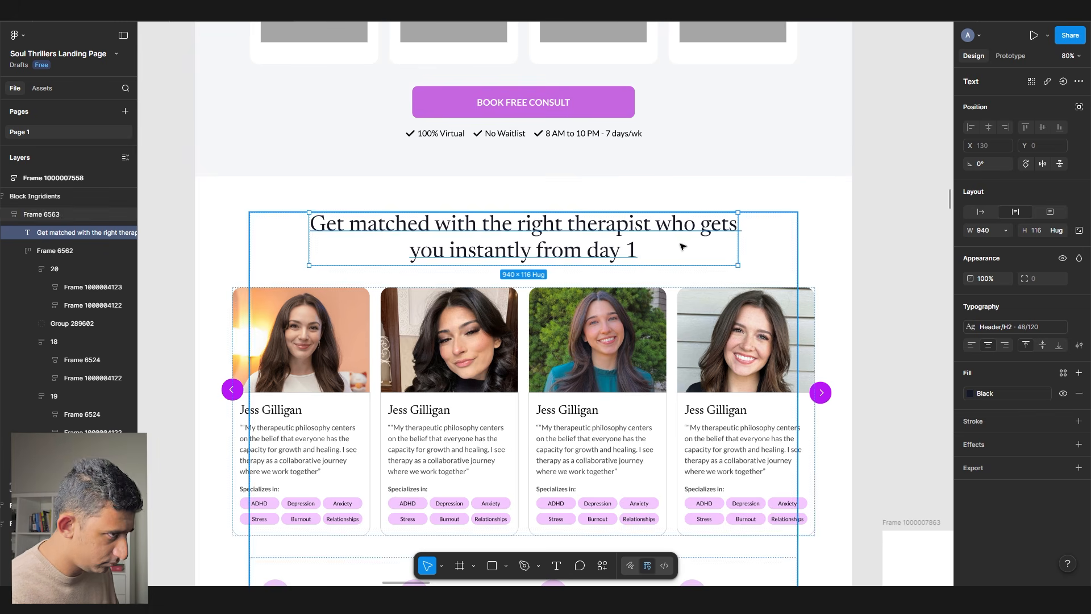
# - Paste the overcharging reassurance paragraph beneath the Get matched heading as a subtitle
pyautogui.scroll(-20, 409, 329)
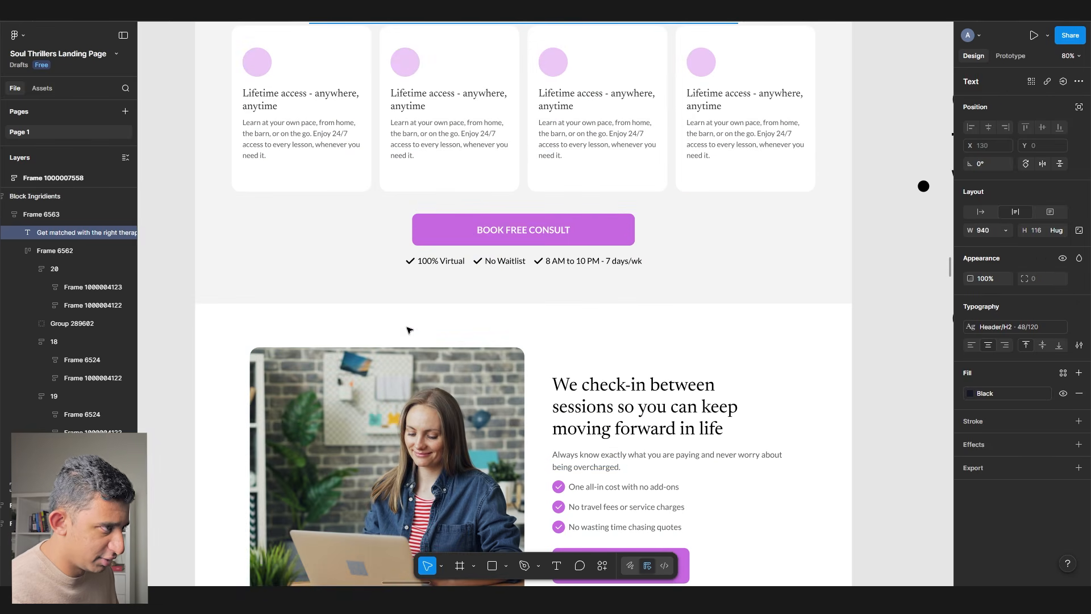
pyautogui.keyDown('ctrl'); pyautogui.click(625, 460); pyautogui.keyUp('ctrl')
pyautogui.scroll(10, 506, 297)
pyautogui.keyDown('ctrl'); pyautogui.click(505, 298); pyautogui.keyUp('ctrl')
pyautogui.hotkey('ctrl', 'v')
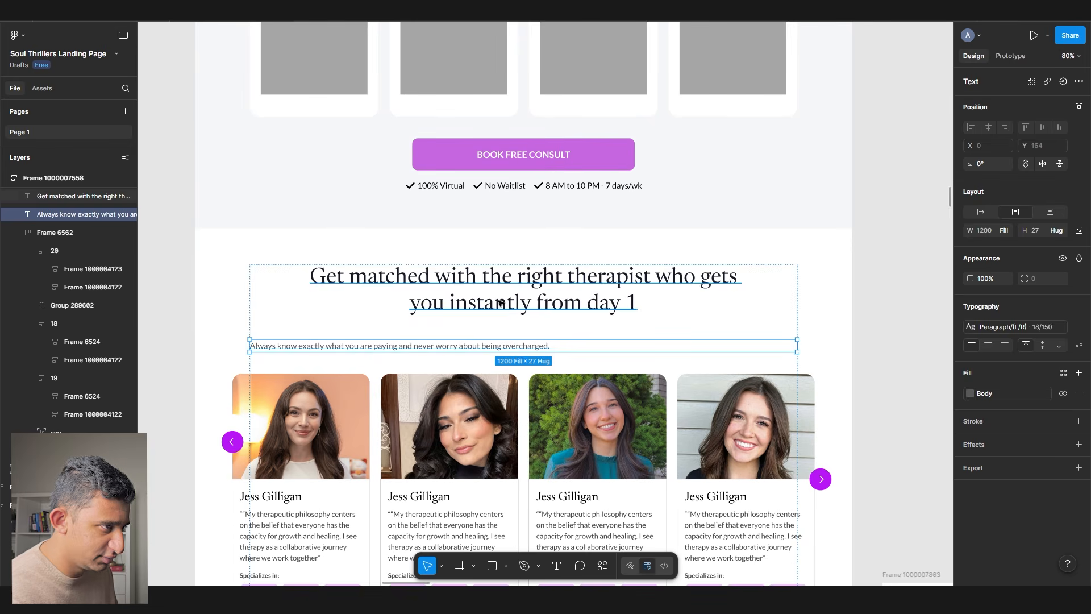
# - Wrap the heading and pasted paragraph in an auto-layout frame with a 24 gap
pyautogui.keyDown('shift'); pyautogui.click(502, 307); pyautogui.keyUp('shift')
pyautogui.hotkey('shift', 'a')
pyautogui.click(524, 325)
pyautogui.write('24')
pyautogui.press('Return')
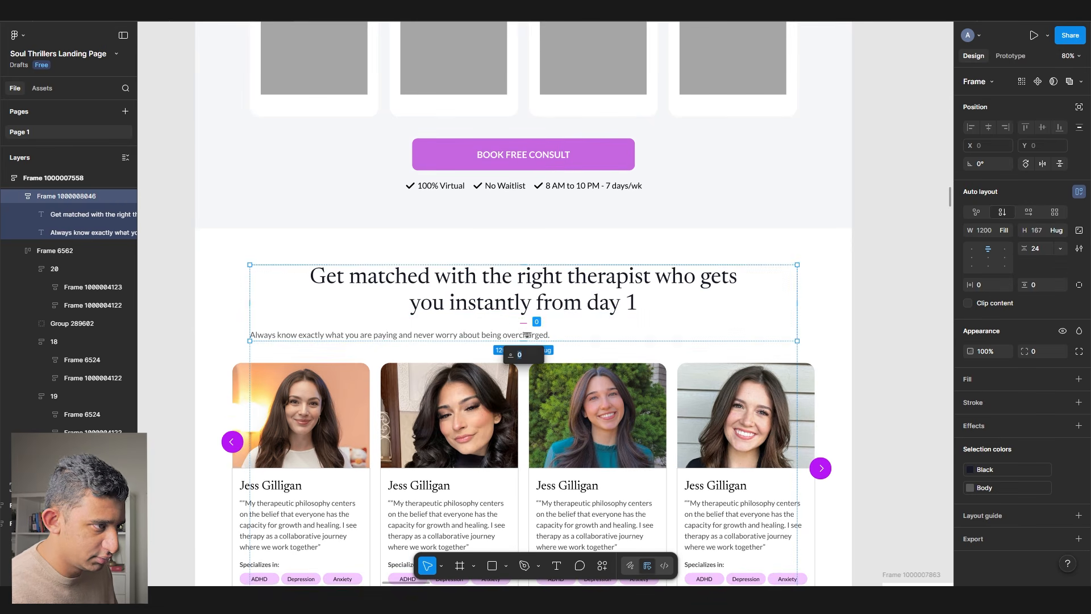
# - Reopen the Get matched heading text for further editing
pyautogui.click(534, 335)
pyautogui.scroll(3, 543, 344)
pyautogui.scroll(-2, 414, 236)
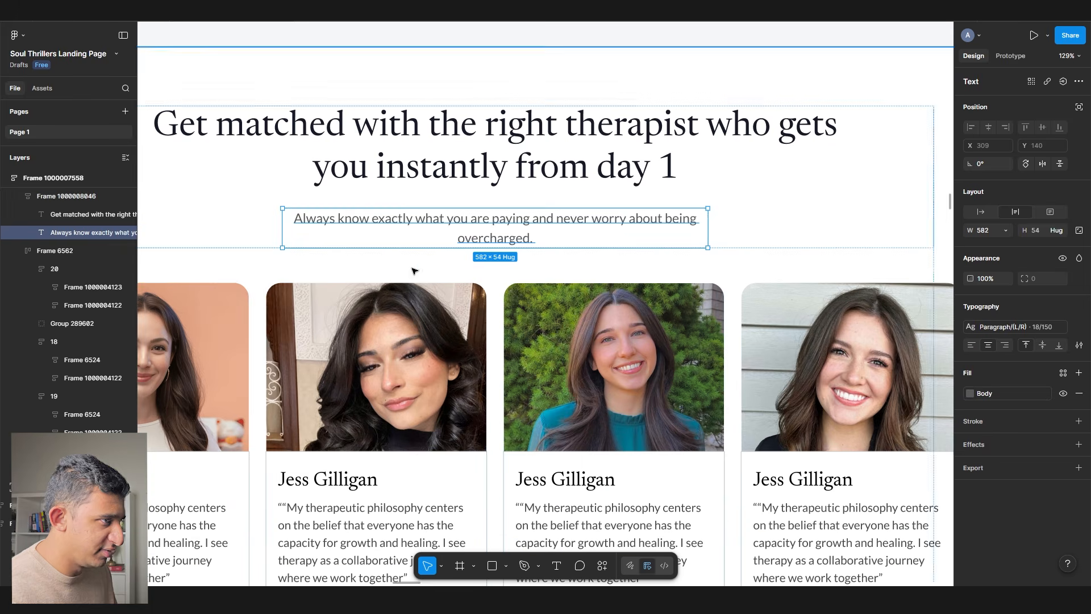
pyautogui.click(418, 178)
pyautogui.doubleClick(386, 170)
pyautogui.scroll(-5, 387, 170)
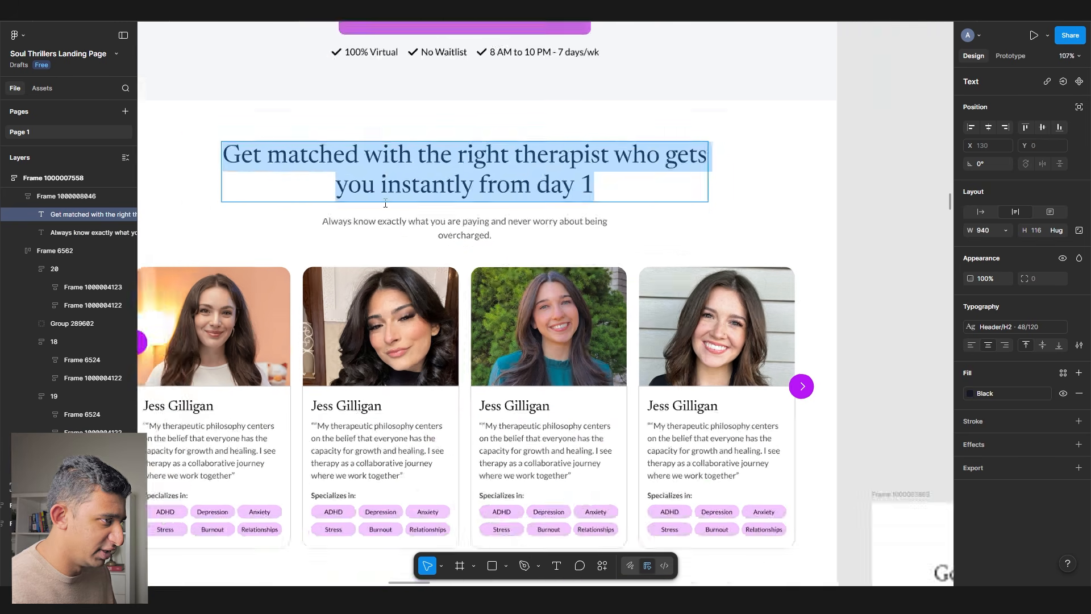
pyautogui.scroll(4, 791, 336)
# - Review the preference lines in the Matching process notes, then select the subtitle text to rewrite
pyautogui.moveTo(790, 336); pyautogui.dragTo(257, 244)
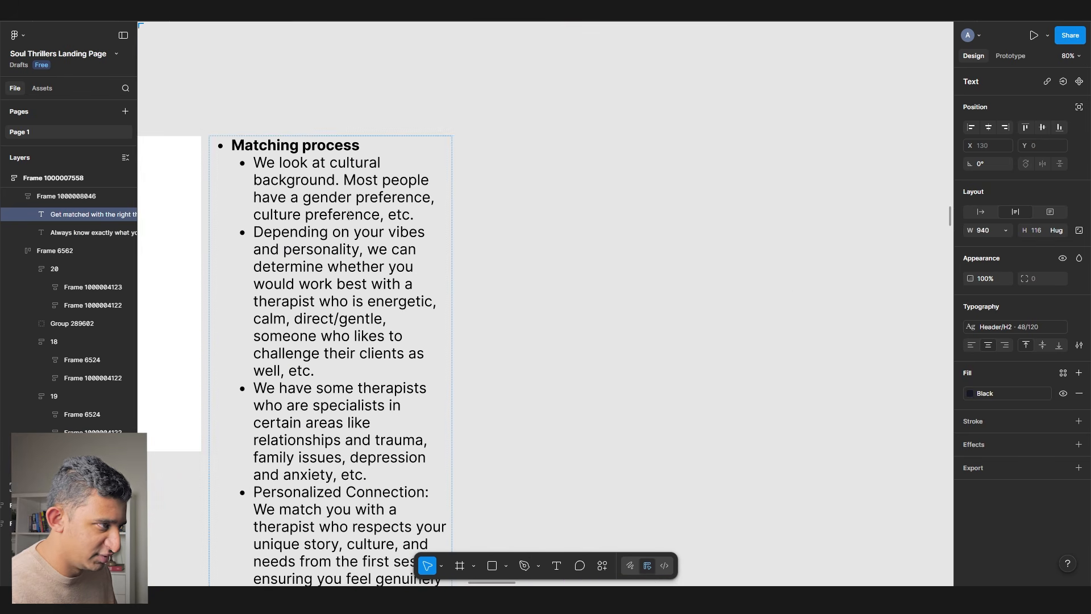
pyautogui.click(334, 231)
pyautogui.moveTo(370, 199); pyautogui.dragTo(459, 229)
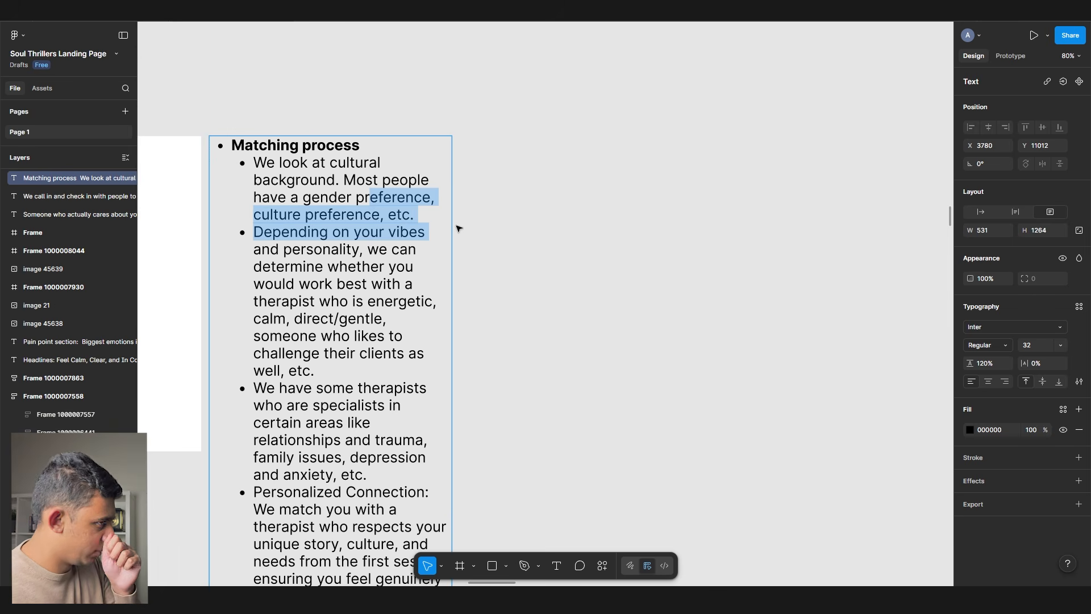
pyautogui.moveTo(326, 256); pyautogui.dragTo(804, 340)
pyautogui.scroll(-2, 546, 296)
pyautogui.moveTo(377, 317); pyautogui.dragTo(665, 379)
pyautogui.scroll(3, 383, 149)
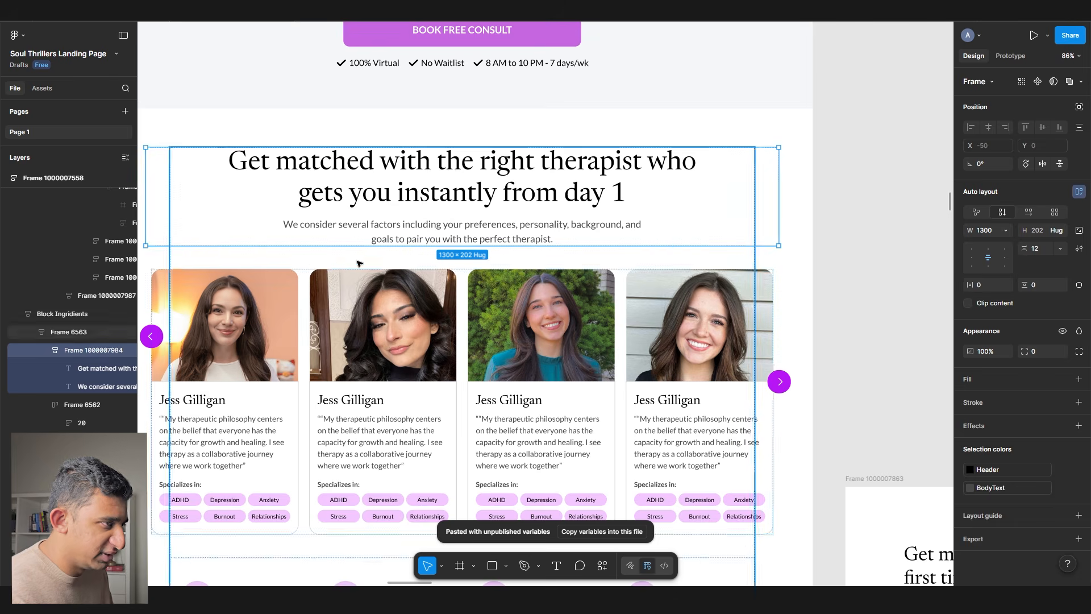
pyautogui.doubleClick(398, 232)
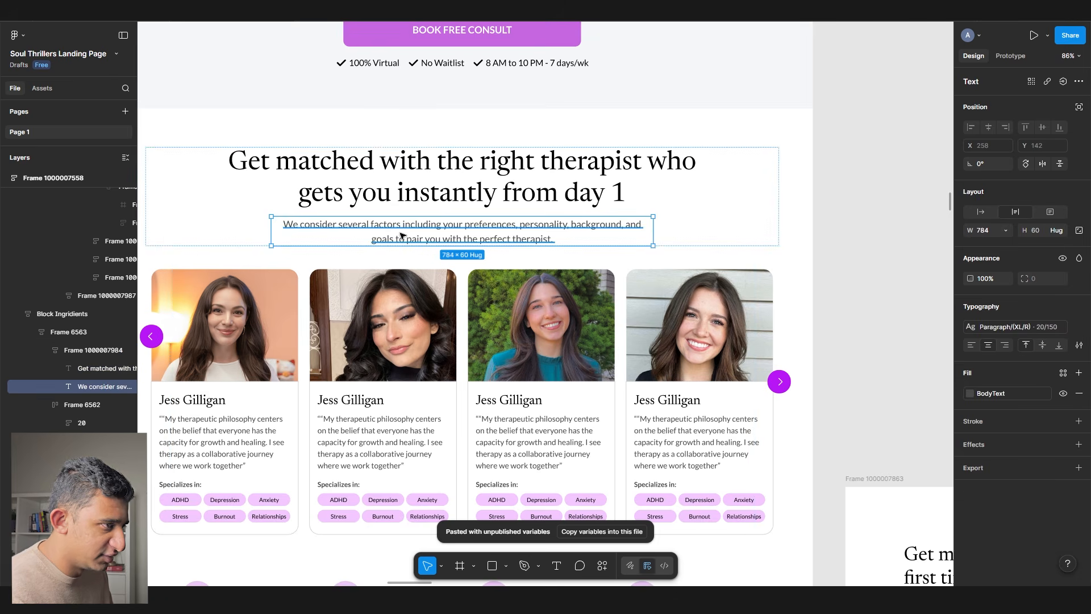
pyautogui.scroll(3, 401, 236)
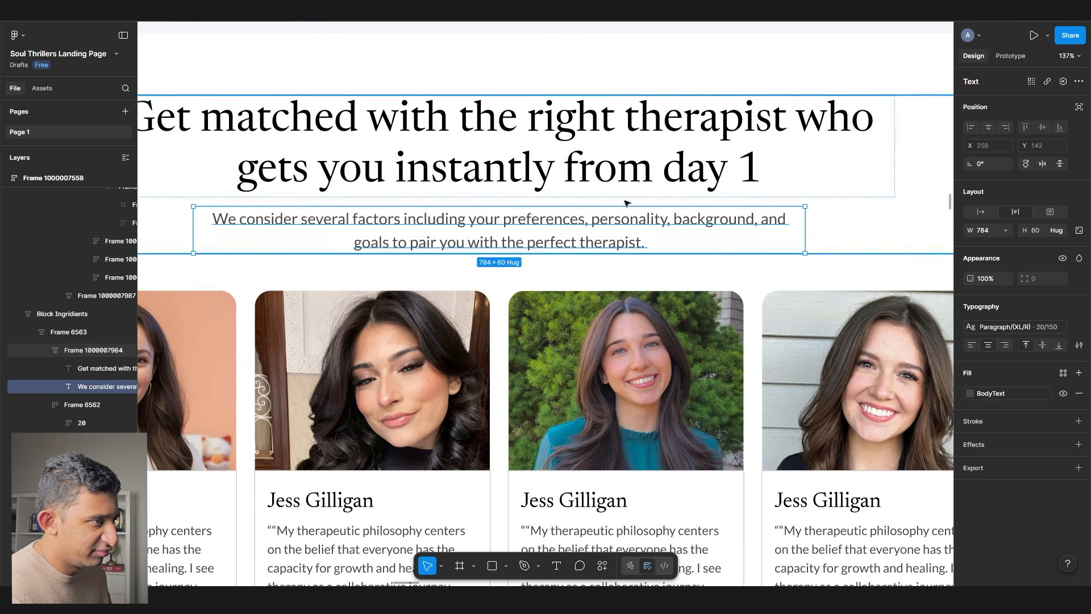
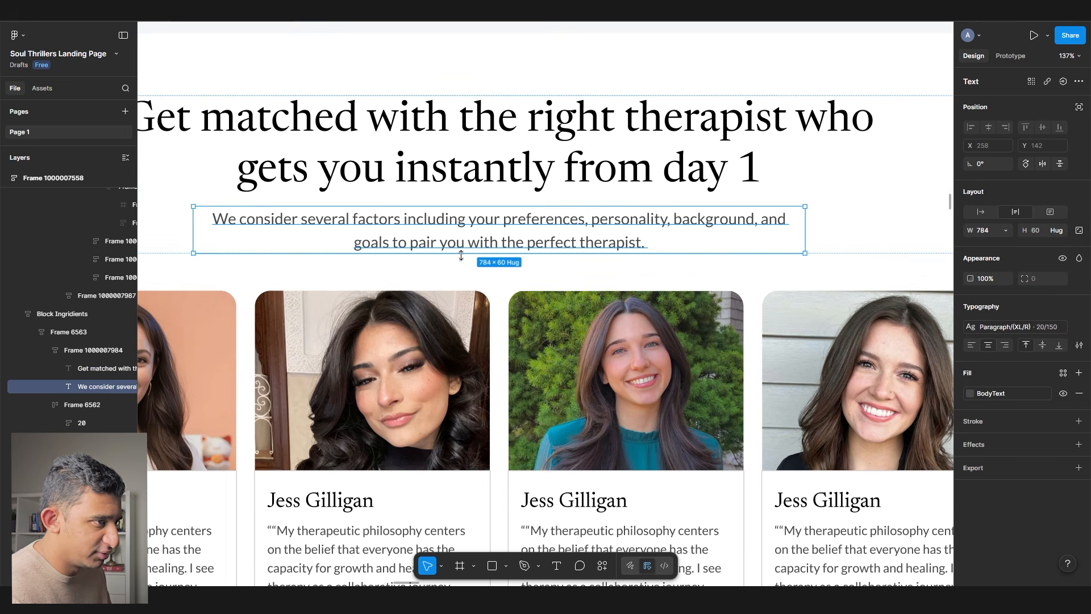
# - Select Frame 6562, the row of four Lifetime access items beneath the therapist cards
pyautogui.scroll(-5, 495, 247)
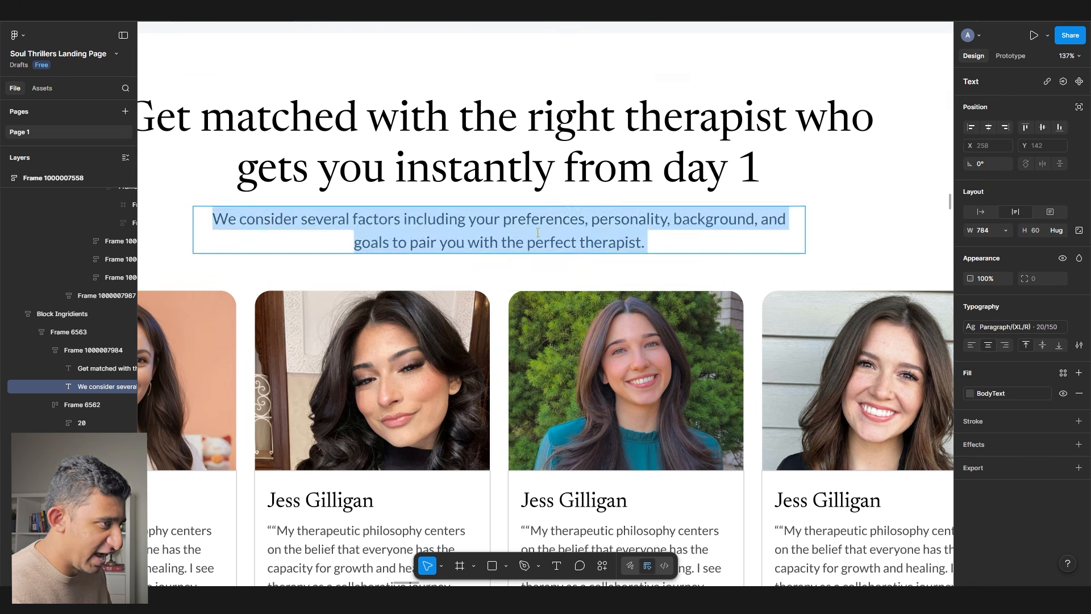
pyautogui.scroll(-5, 476, 341)
pyautogui.click(405, 358)
pyautogui.click(476, 432)
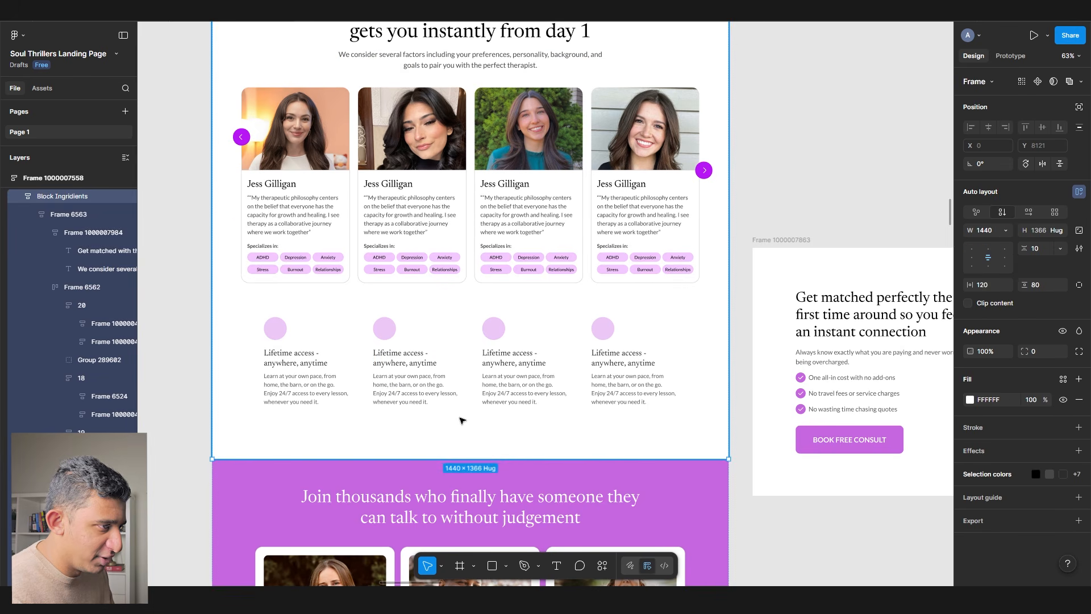
pyautogui.click(452, 385)
pyautogui.scroll(-3, 660, 189)
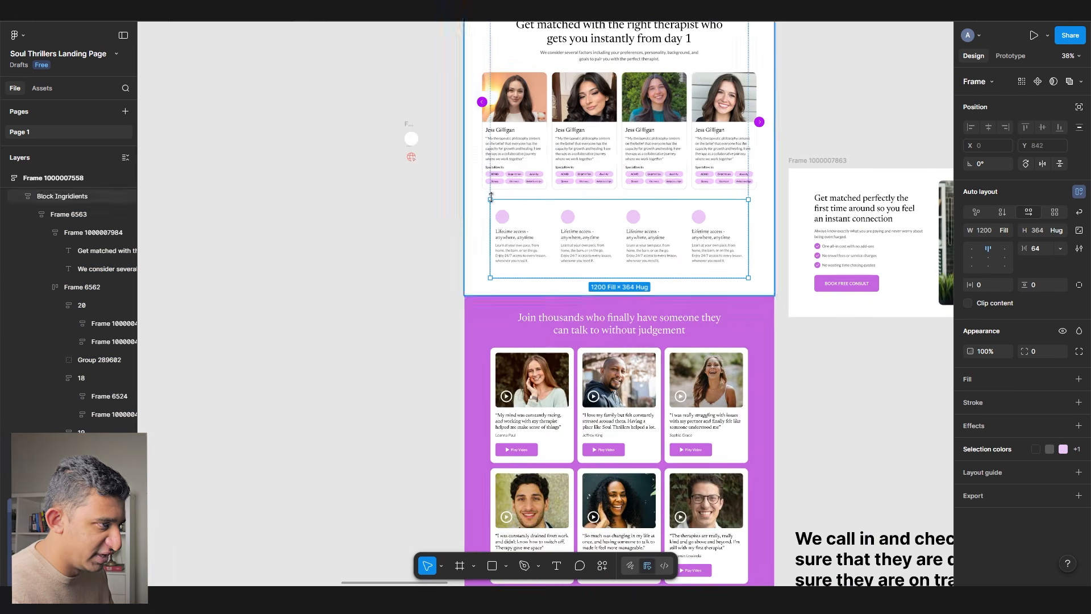
# - Draw a new empty frame on the blank canvas and enlarge it
pyautogui.hscroll(-5, 660, 189)
pyautogui.press('f')
pyautogui.moveTo(411, 217)
pyautogui.mouseDown()
pyautogui.moveTo(569, 289)
pyautogui.moveTo(612, 263)
pyautogui.mouseUp()
pyautogui.click(541, 292)
pyautogui.click(541, 282)
pyautogui.moveTo(543, 289); pyautogui.dragTo(545, 308)
# - Copy the Lifetime access feature row and paste it over the new frame
pyautogui.click(820, 219)
pyautogui.doubleClick(821, 219)
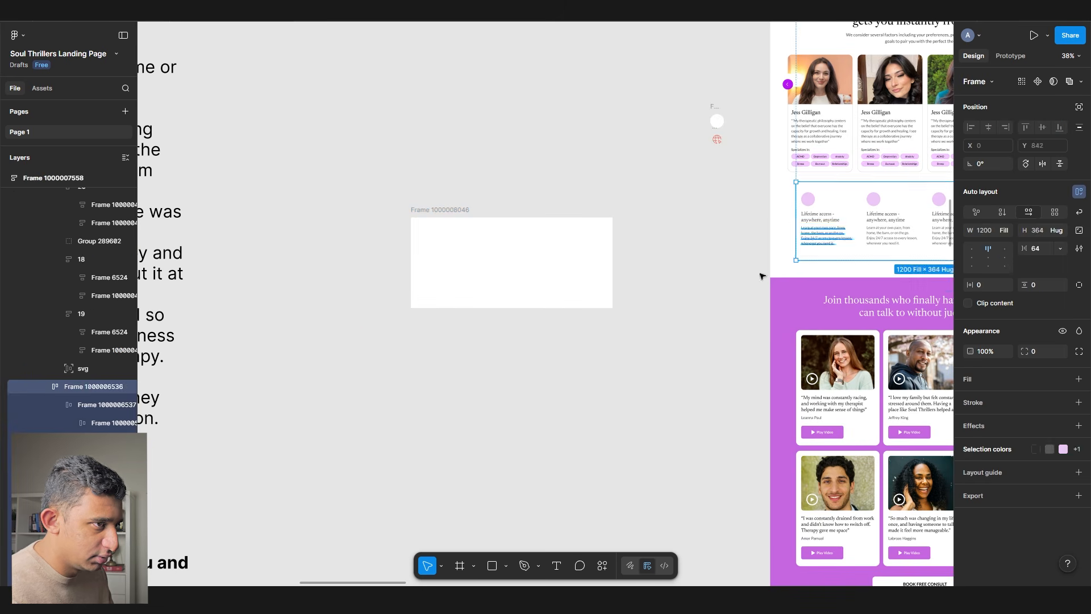
pyautogui.hotkey('ctrl', 'c')
pyautogui.click(662, 265)
pyautogui.scroll(7, 502, 278)
pyautogui.hotkey('ctrl', 'v')
pyautogui.scroll(-3, 456, 278)
pyautogui.moveTo(455, 264); pyautogui.dragTo(530, 206)
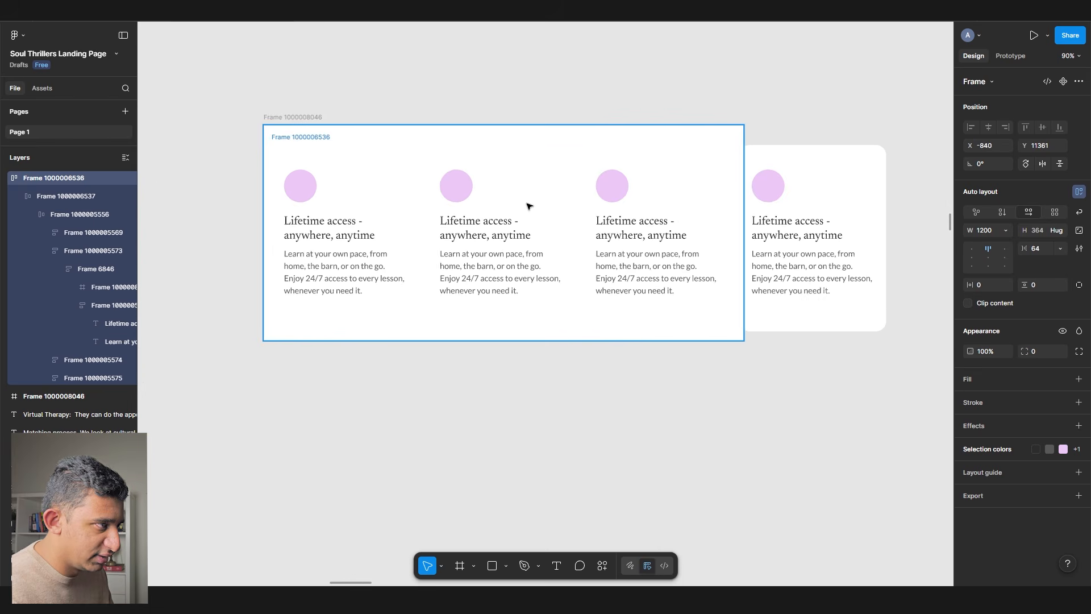
# - Widen the backing frame to span the row and fill it grey C7C7C7
pyautogui.click(419, 138)
pyautogui.moveTo(733, 161); pyautogui.dragTo(855, 173)
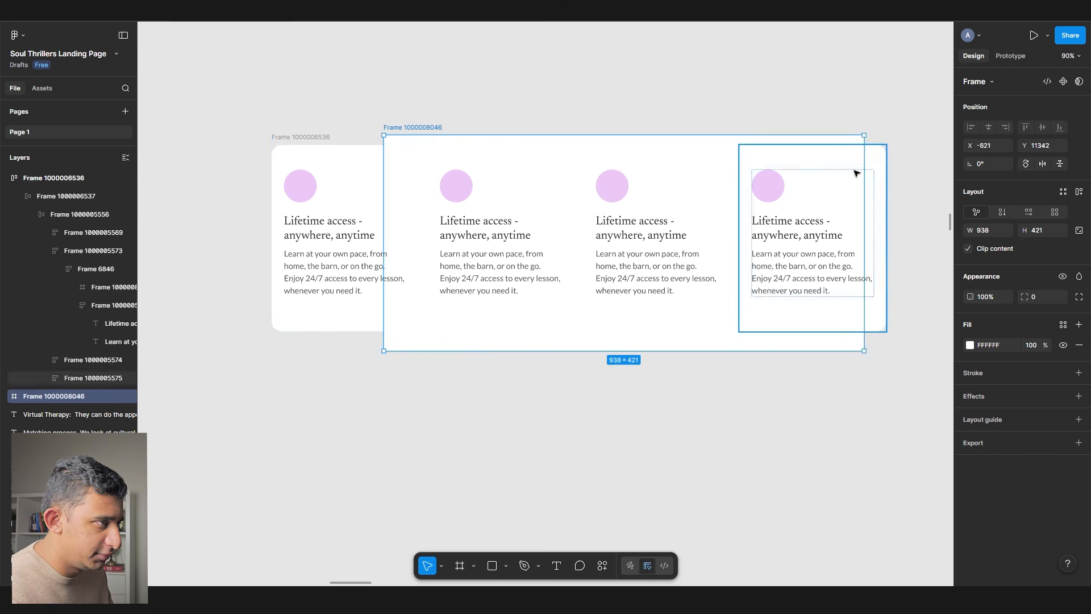
pyautogui.hotkey('ctrl', 'z')
pyautogui.moveTo(743, 205); pyautogui.dragTo(909, 213)
pyautogui.click(1063, 325)
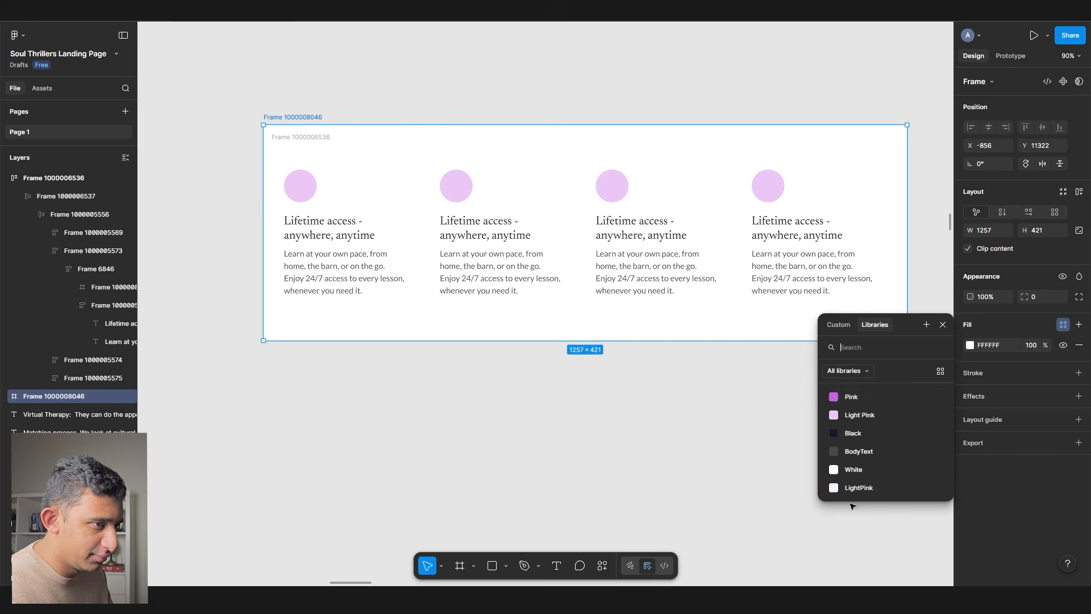
pyautogui.click(969, 346)
pyautogui.click(966, 347)
pyautogui.click(966, 347)
pyautogui.moveTo(875, 364); pyautogui.dragTo(791, 356)
pyautogui.click(593, 455)
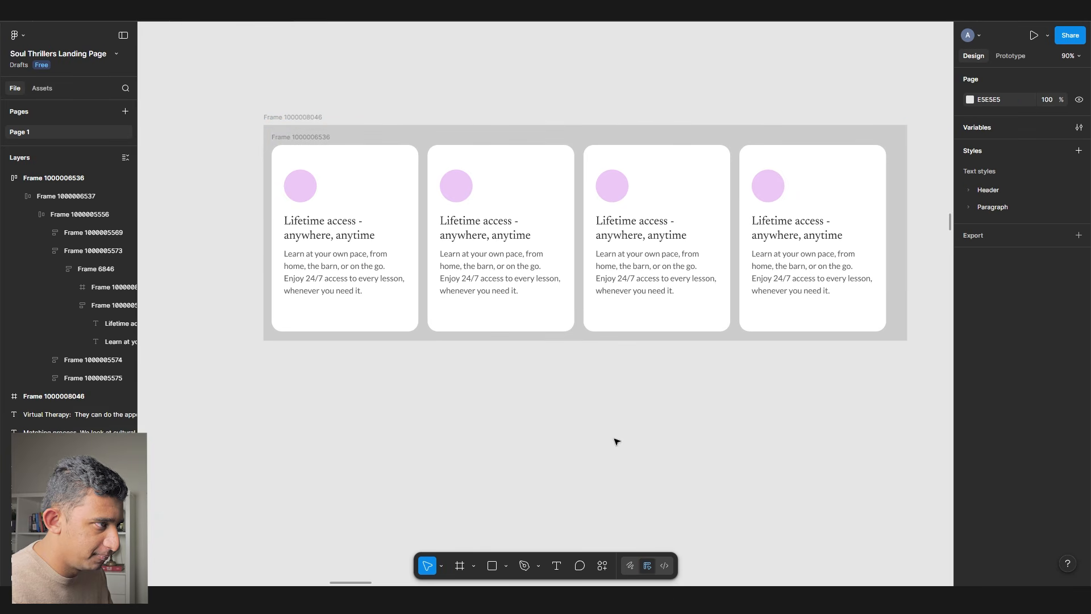
# - Paste the copied row over the page's feature row, then copy one Lifetime access card
pyautogui.hscroll(10, 739, 256)
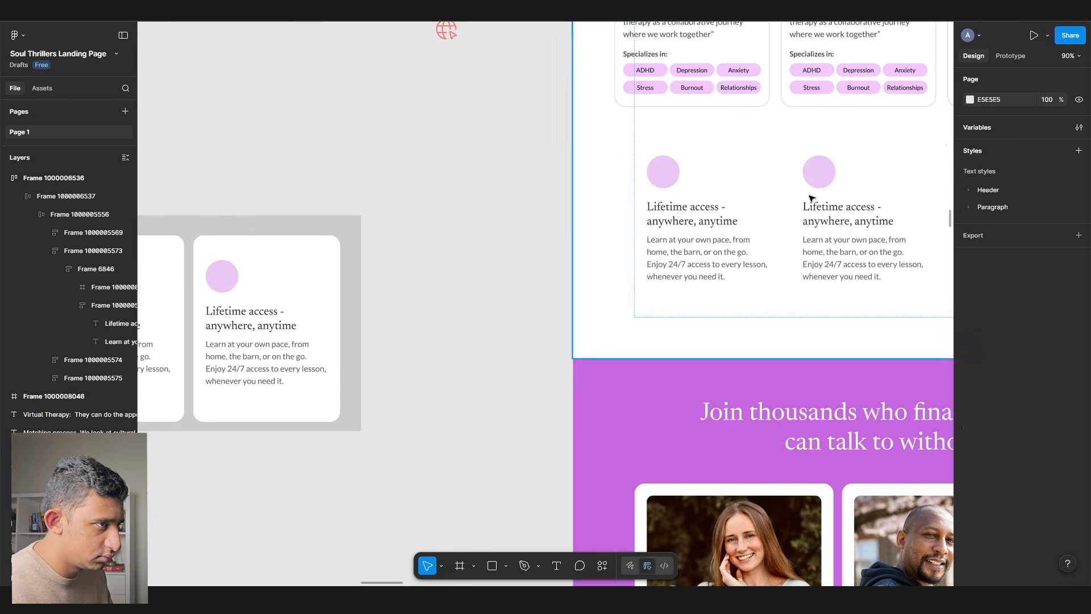
pyautogui.doubleClick(809, 197)
pyautogui.doubleClick(809, 197)
pyautogui.scroll(-4, 514, 222)
pyautogui.hotkey('ctrl', 'shift', 'r')
pyautogui.hscroll(-2, 513, 222)
pyautogui.doubleClick(755, 198)
pyautogui.doubleClick(352, 250)
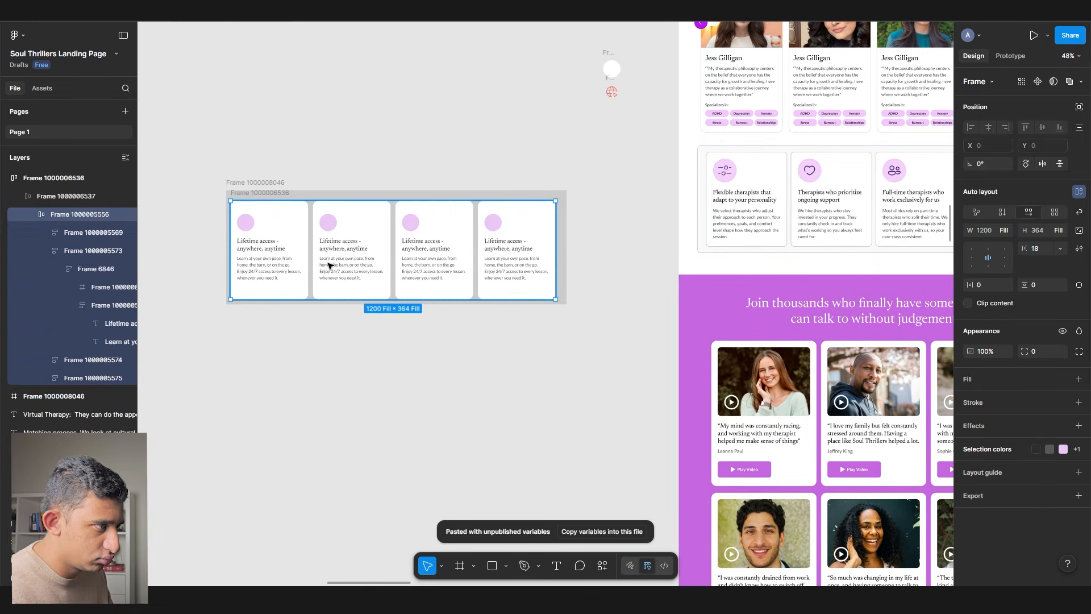
pyautogui.doubleClick(352, 250)
pyautogui.hotkey('ctrl', 'c')
pyautogui.scroll(4, 762, 196)
# - Replace all four items in the page's feature row with the copied Lifetime access card
pyautogui.doubleClick(758, 198)
pyautogui.hotkey('ctrl', 'shift', 'r')
pyautogui.moveTo(733, 197); pyautogui.dragTo(334, 256)
pyautogui.doubleClick(317, 265)
pyautogui.hotkey('ctrl', 'z')
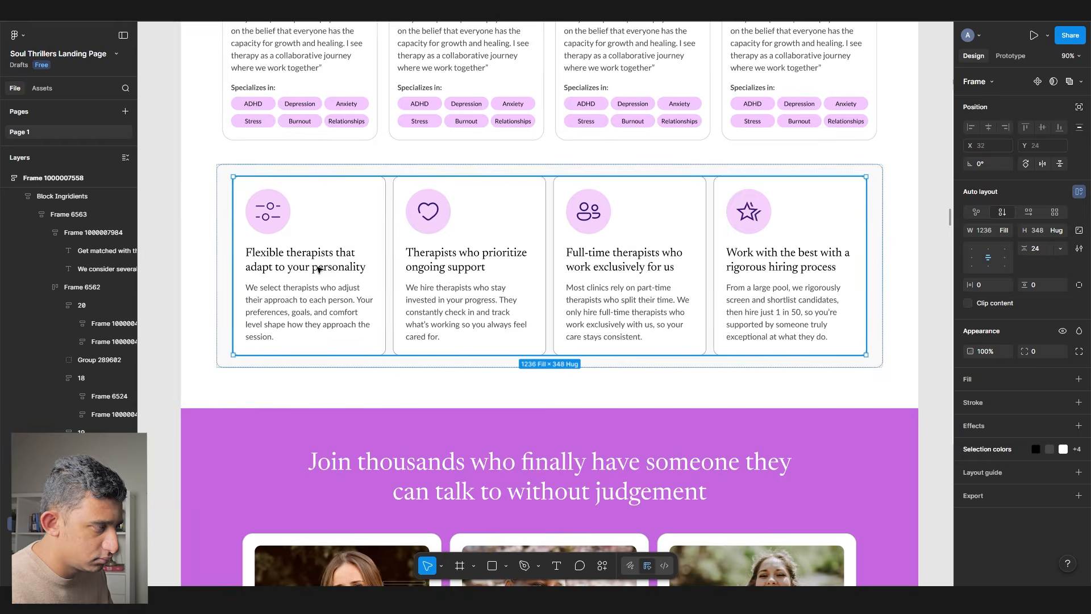
pyautogui.doubleClick(344, 274)
pyautogui.hotkey('ctrl', 'shift', 'r')
pyautogui.click(477, 270)
pyautogui.hotkey('ctrl', 'shift', 'r')
pyautogui.click(631, 267)
pyautogui.hotkey('ctrl', 'shift', 'r')
pyautogui.click(700, 265)
pyautogui.click(742, 264)
pyautogui.hotkey('ctrl', 'shift', 'r')
pyautogui.scroll(-4, 656, 270)
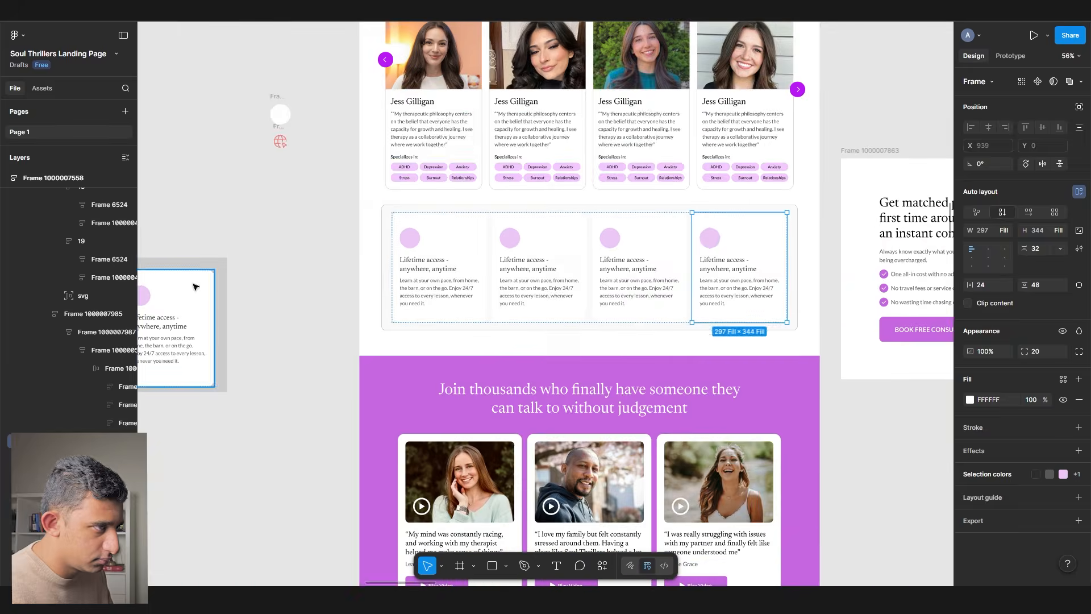
# - Delete the leftover spare frames lying beside the page
pyautogui.moveTo(195, 285); pyautogui.dragTo(583, 233)
pyautogui.click(256, 202)
pyautogui.press('Delete')
pyautogui.click(252, 210)
pyautogui.press('Delete')
pyautogui.moveTo(384, 226); pyautogui.dragTo(325, 252)
pyautogui.moveTo(427, 117); pyautogui.dragTo(504, 229)
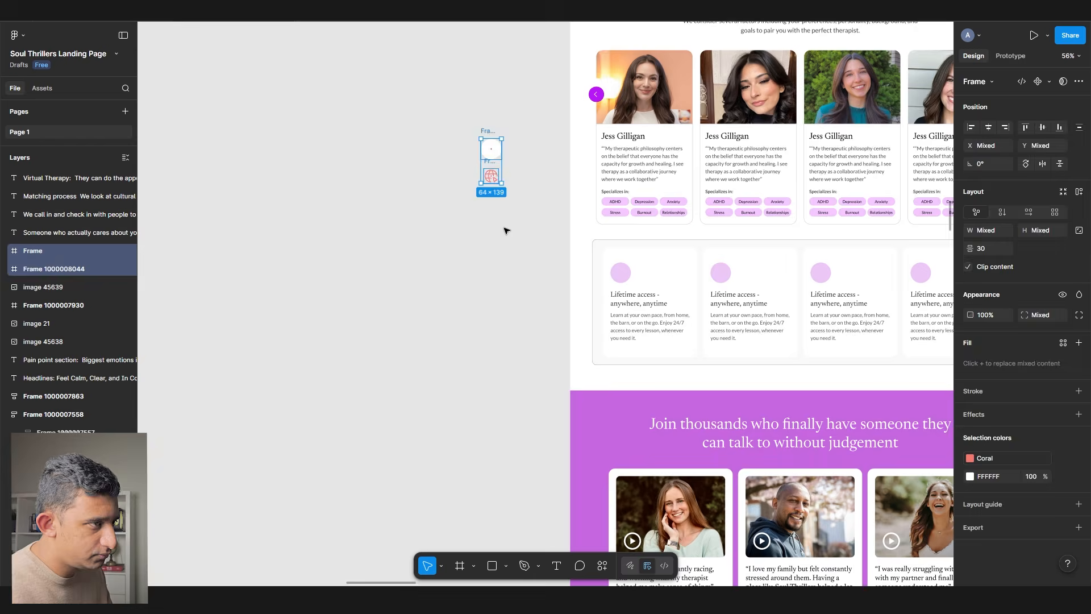
pyautogui.press('Delete')
pyautogui.moveTo(606, 264); pyautogui.dragTo(329, 292)
pyautogui.moveTo(452, 307); pyautogui.dragTo(361, 328)
pyautogui.scroll(3, 360, 328)
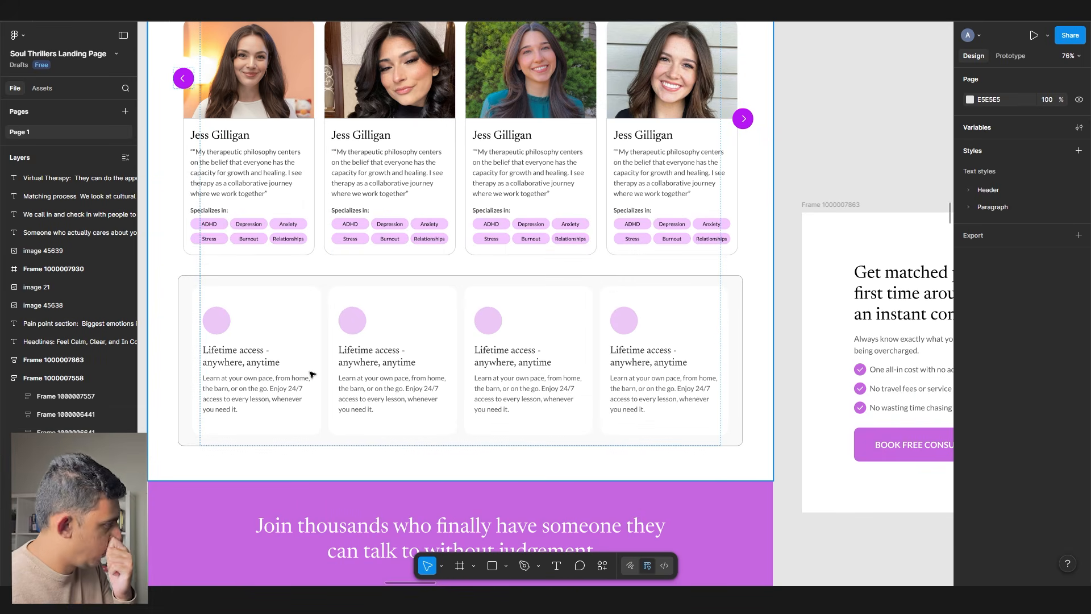
# - Nudge the right carousel arrow up beside the second therapist card
pyautogui.scroll(1, 310, 373)
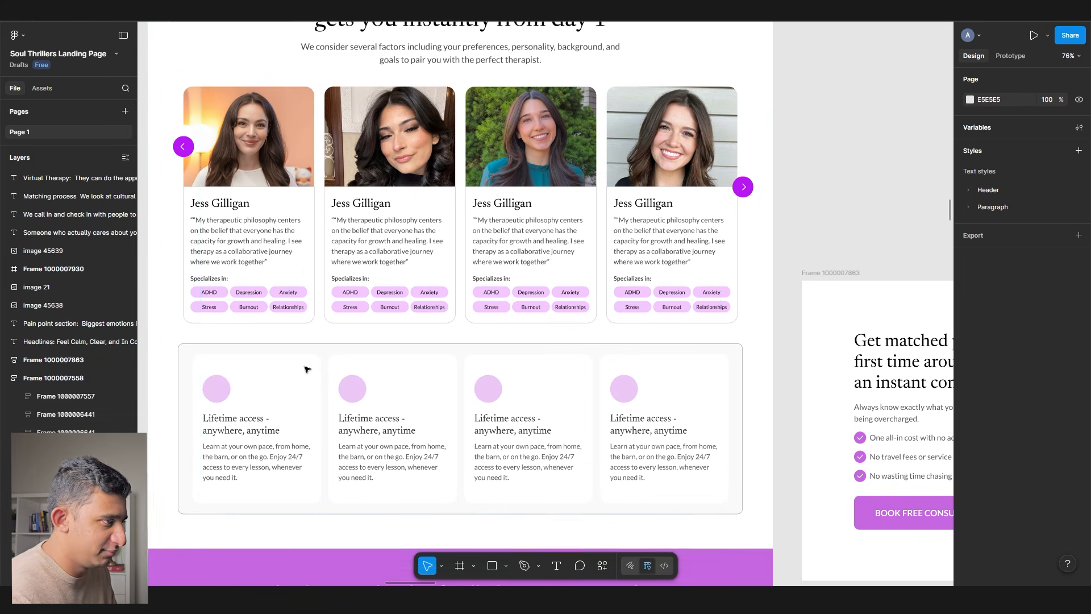
pyautogui.doubleClick(333, 294)
pyautogui.doubleClick(333, 294)
pyautogui.moveTo(737, 196); pyautogui.dragTo(737, 182)
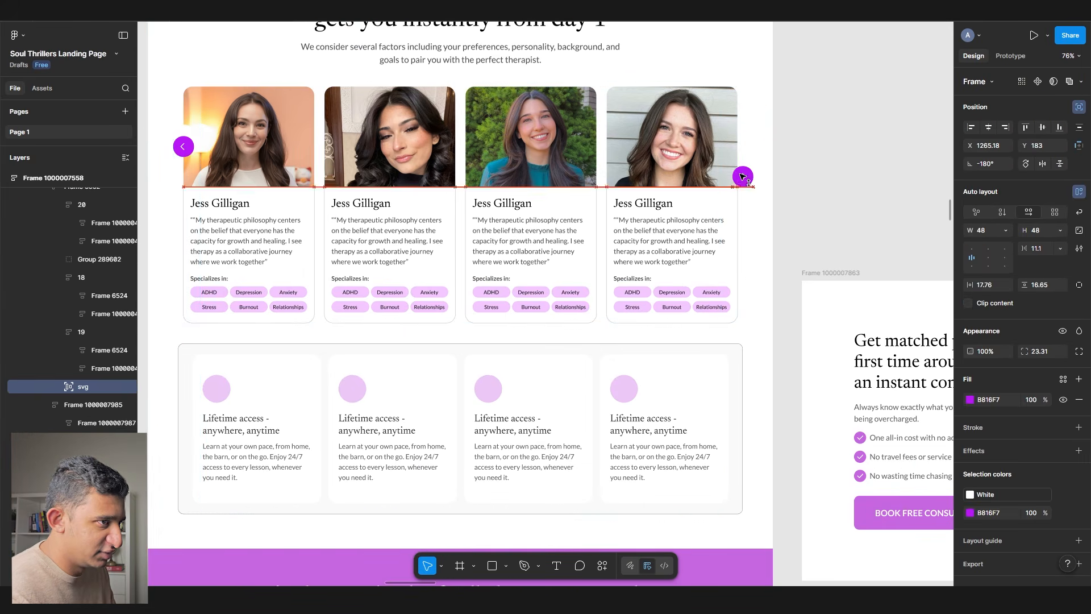
pyautogui.press('Escape')
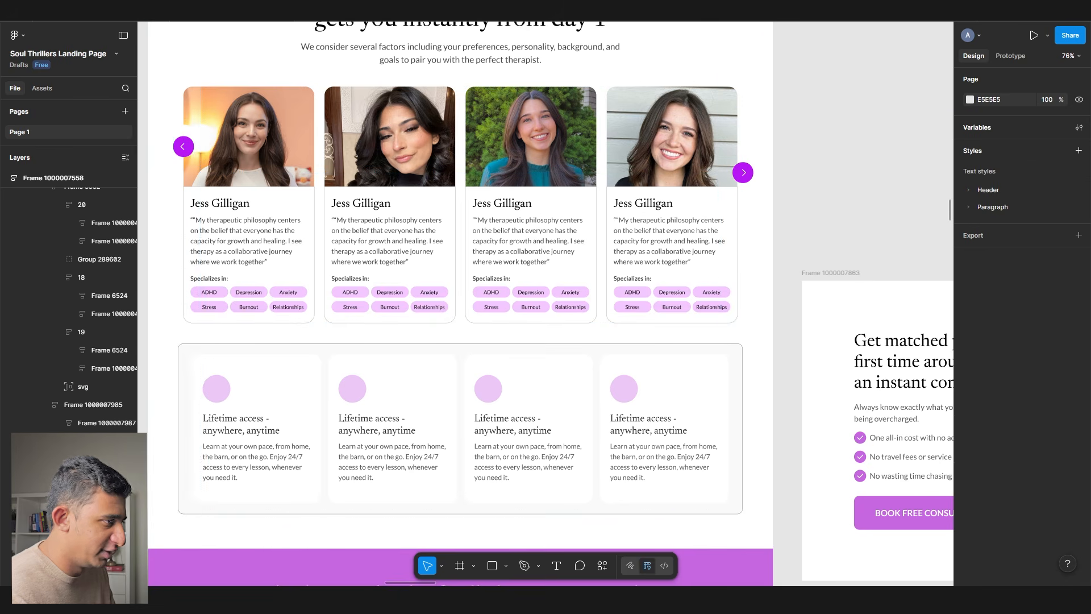
# - Give the therapist cards frame auto layout and a width of 1300
pyautogui.click(447, 326)
pyautogui.hotkey('shift', 'a')
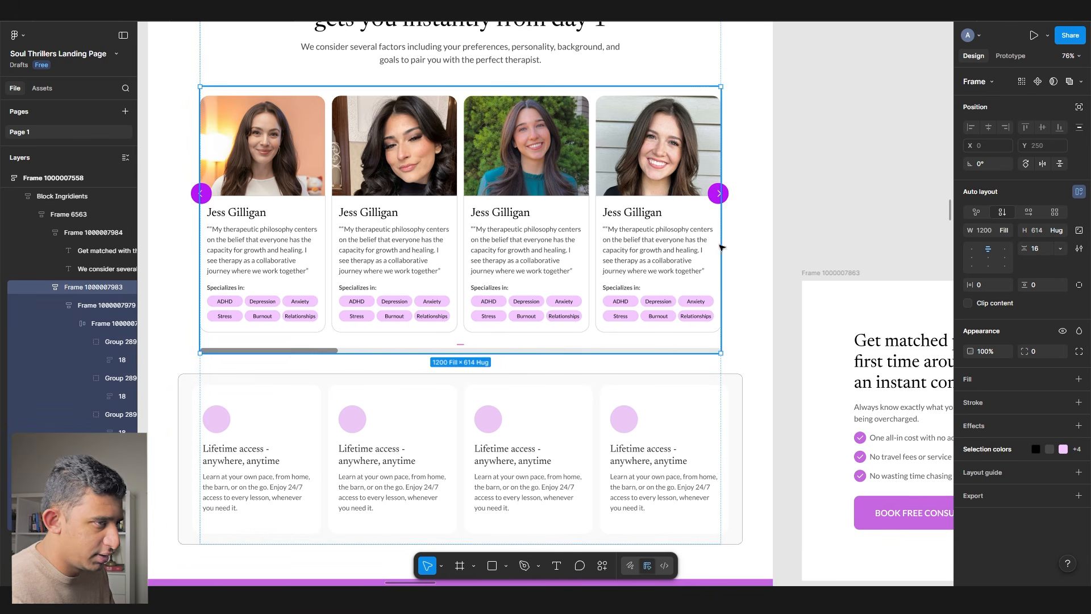
pyautogui.write('1300')
pyautogui.press('Return')
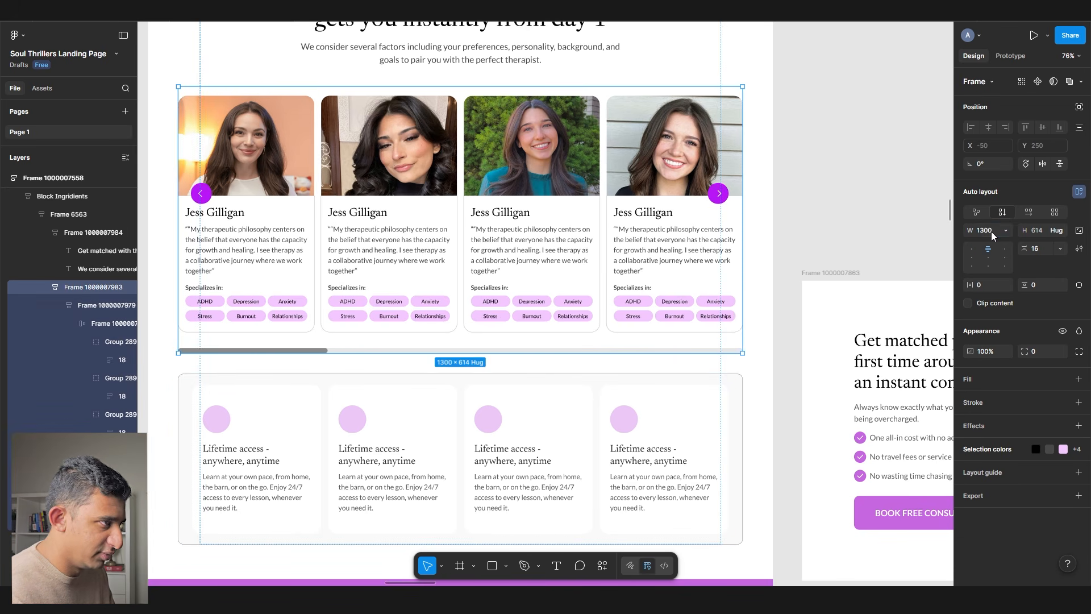
# - Set the second card's photo fill to Crop and shift the image lower
pyautogui.keyDown('ctrl'); pyautogui.click(410, 161); pyautogui.keyUp('ctrl')
pyautogui.keyDown('ctrl'); pyautogui.keyDown('shift'); pyautogui.click(253, 154); pyautogui.keyUp('shift'); pyautogui.keyUp('ctrl')
pyautogui.keyDown('ctrl'); pyautogui.keyDown('shift'); pyautogui.click(525, 153); pyautogui.keyUp('shift'); pyautogui.keyUp('ctrl')
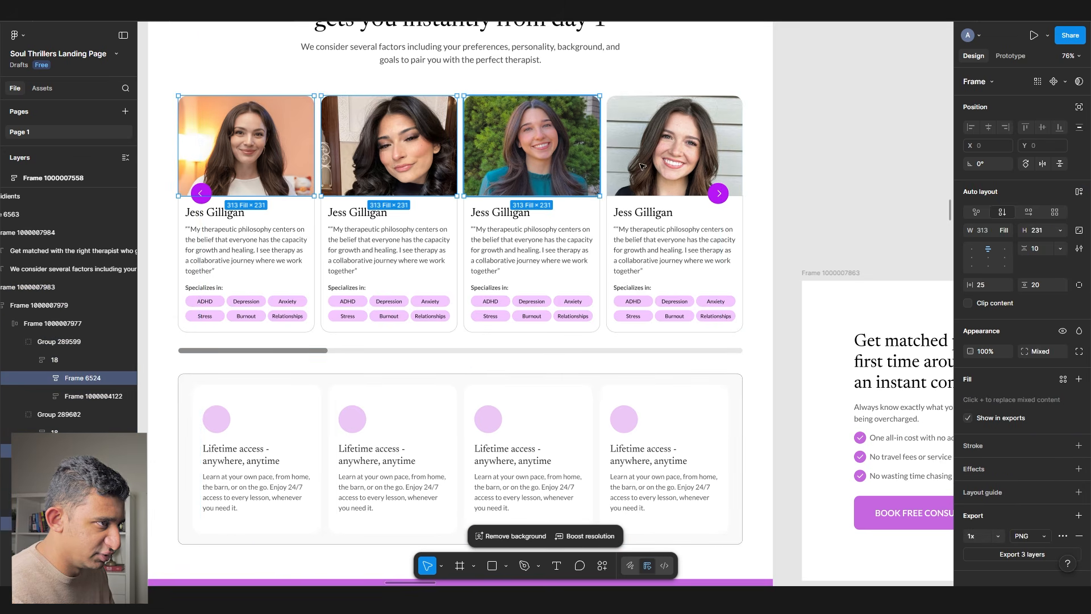
pyautogui.keyDown('ctrl'); pyautogui.keyDown('shift'); pyautogui.click(671, 152); pyautogui.keyUp('shift'); pyautogui.keyUp('ctrl')
pyautogui.doubleClick(566, 154)
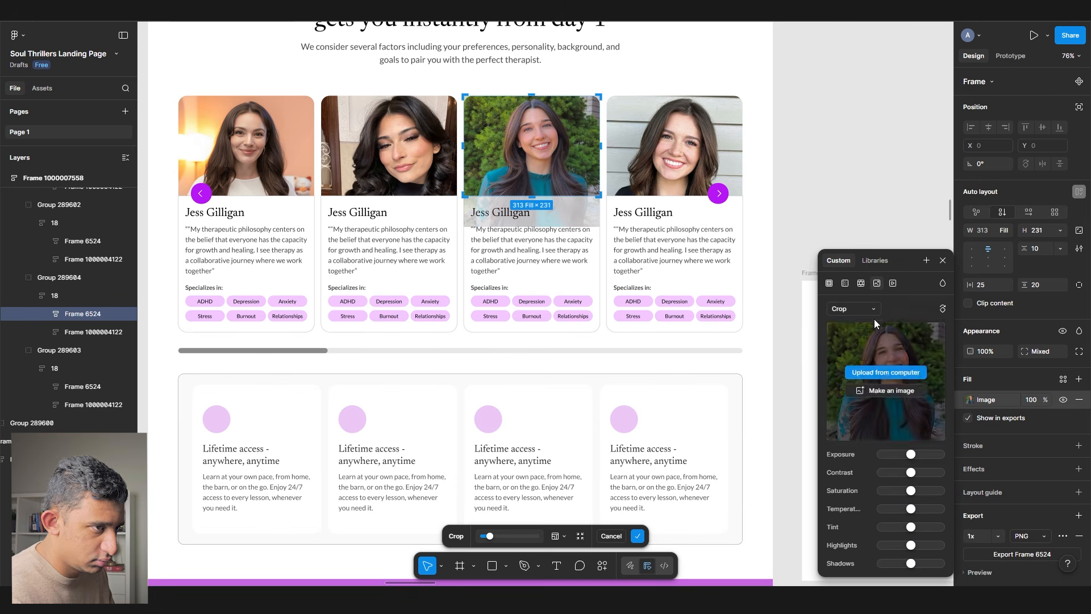
pyautogui.click(389, 147)
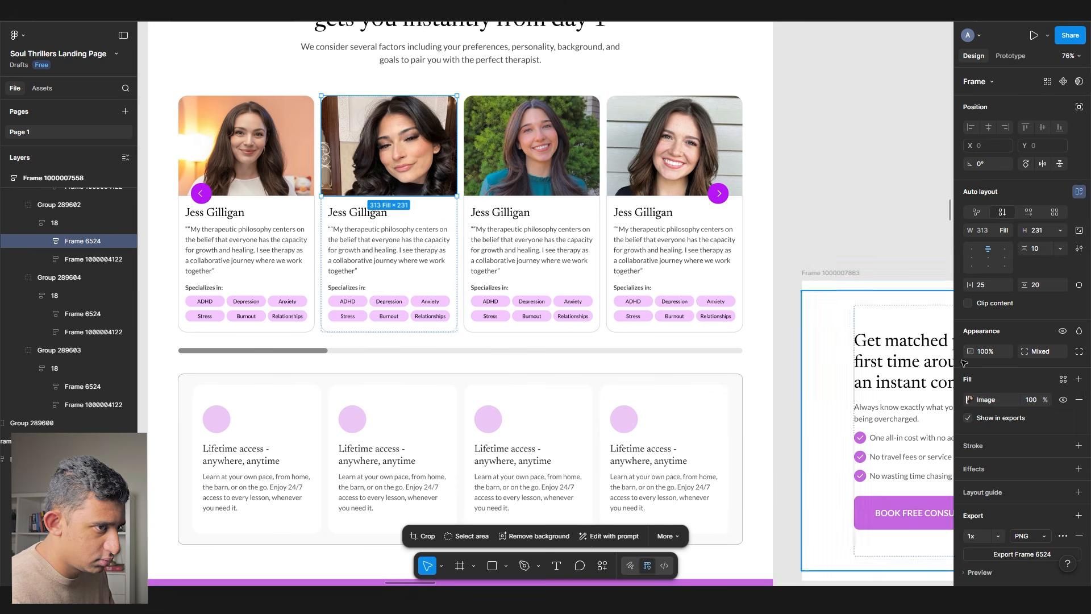
pyautogui.doubleClick(389, 147)
pyautogui.click(847, 311)
pyautogui.click(847, 336)
pyautogui.moveTo(392, 137); pyautogui.dragTo(392, 178)
pyautogui.click(506, 199)
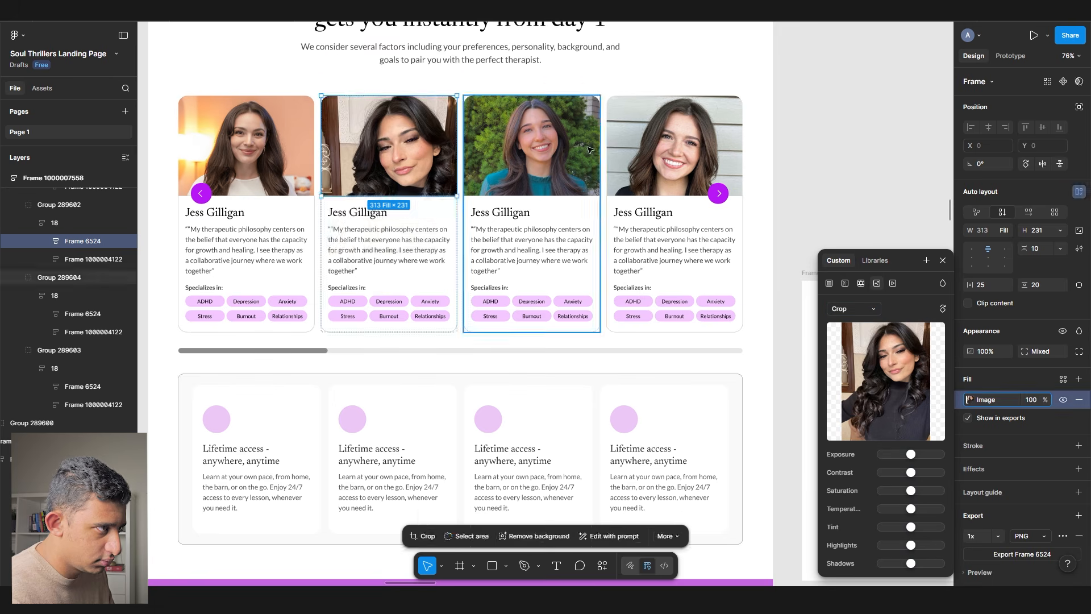
pyautogui.keyDown('ctrl'); pyautogui.click(253, 151); pyautogui.keyUp('ctrl')
# - Set the first card's photo fill to Crop and shift the image down
pyautogui.click(972, 400)
pyautogui.click(841, 310)
pyautogui.click(847, 335)
pyautogui.moveTo(251, 137); pyautogui.dragTo(250, 155)
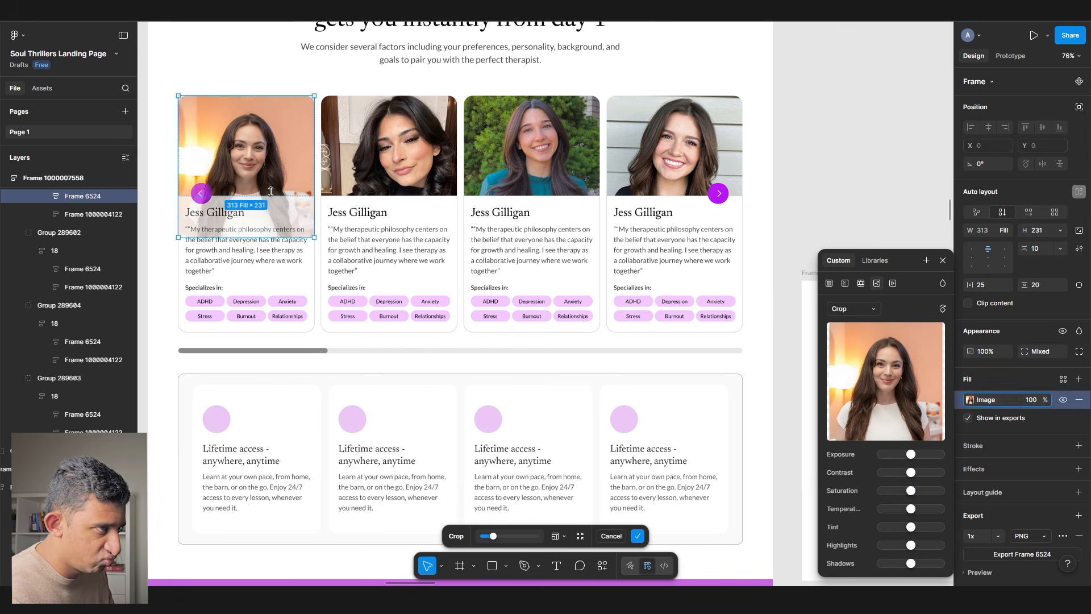
pyautogui.click(886, 132)
# - Move the left and right carousel arrows out to the card edges
pyautogui.doubleClick(719, 195)
pyautogui.moveTo(719, 195); pyautogui.dragTo(740, 195)
pyautogui.moveTo(201, 194); pyautogui.dragTo(179, 193)
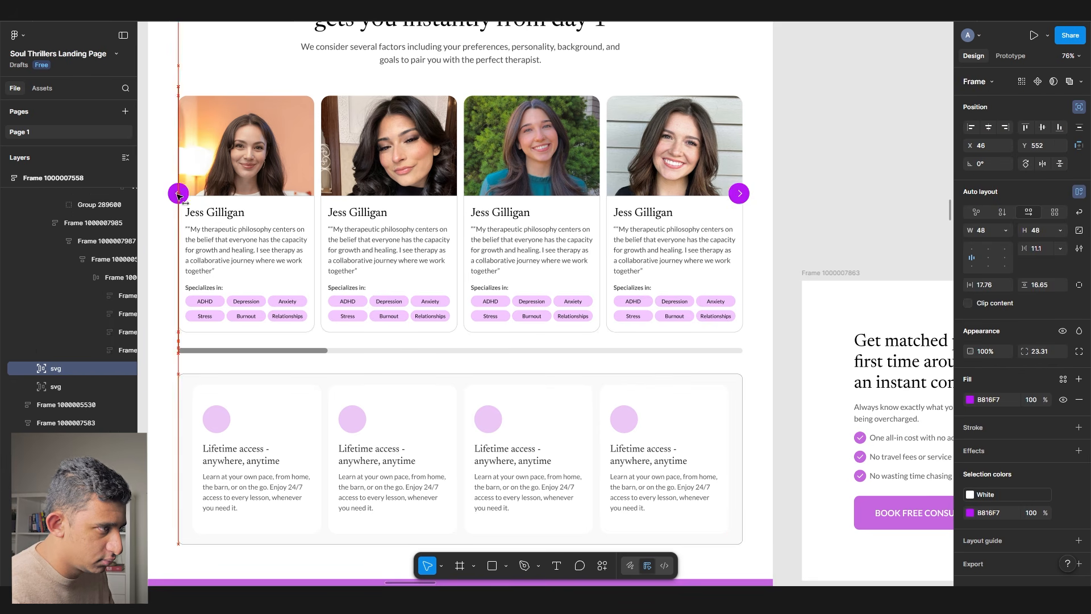
pyautogui.click(799, 236)
pyautogui.scroll(3, 799, 237)
pyautogui.scroll(-2, 800, 237)
pyautogui.scroll(-1, 799, 236)
pyautogui.scroll(-1, 800, 260)
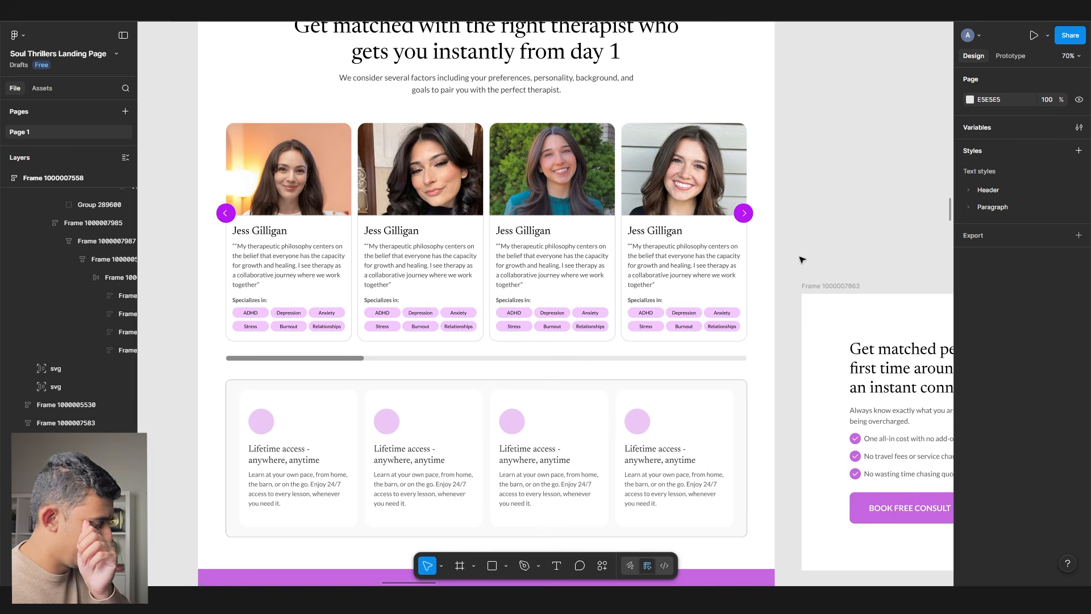
# - Inspect the widened carousel, then select the first Lifetime access card's heading
pyautogui.click(658, 243)
pyautogui.scroll(5, 662, 254)
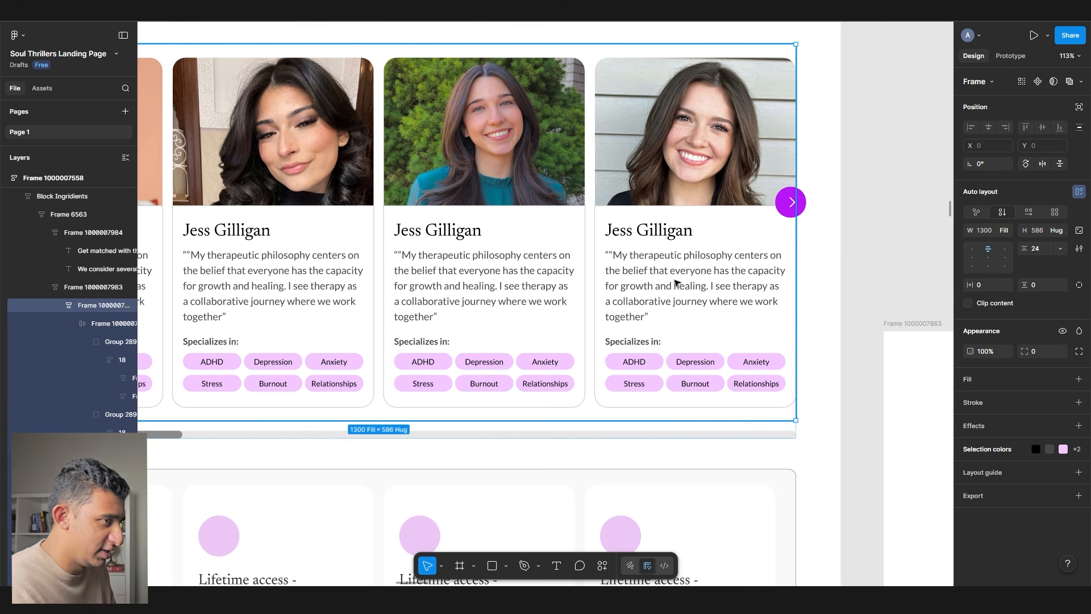
pyautogui.scroll(-5, 635, 209)
pyautogui.click(794, 252)
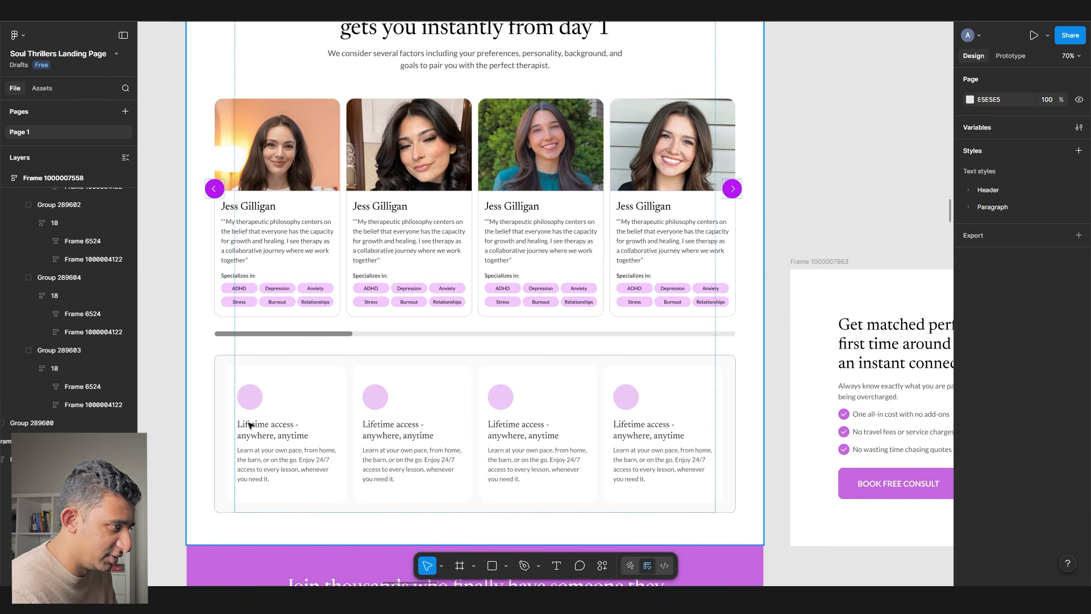
pyautogui.scroll(-5, 244, 397)
pyautogui.click(270, 302)
pyautogui.scroll(-3, 270, 301)
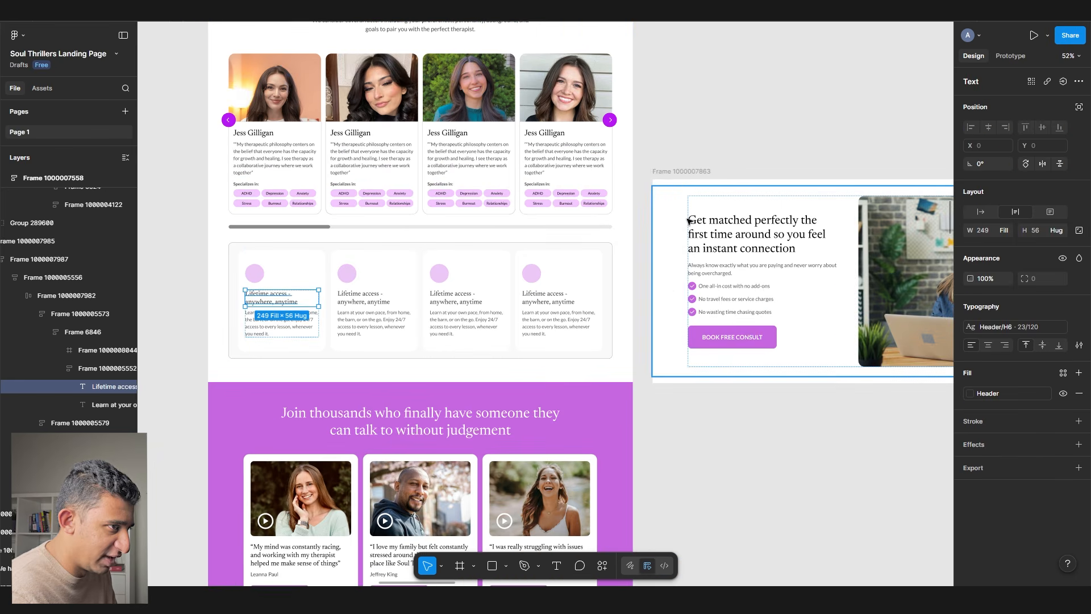
# - Move the Matching process notes beside the page
pyautogui.scroll(3, 654, 239)
pyautogui.scroll(-8, 639, 287)
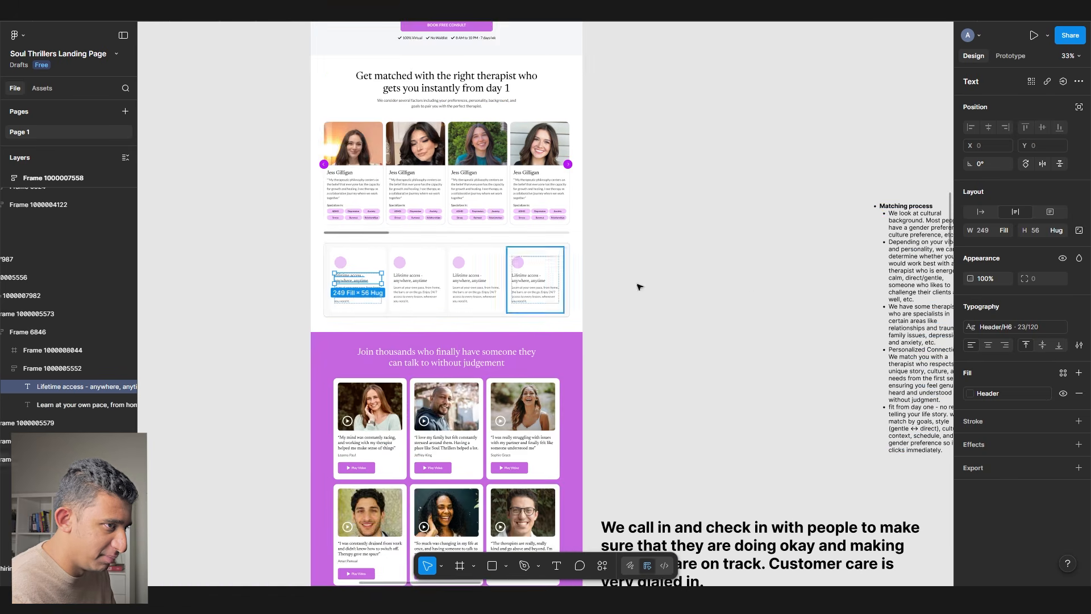
pyautogui.hscroll(3, 639, 287)
pyautogui.moveTo(762, 256); pyautogui.dragTo(483, 260)
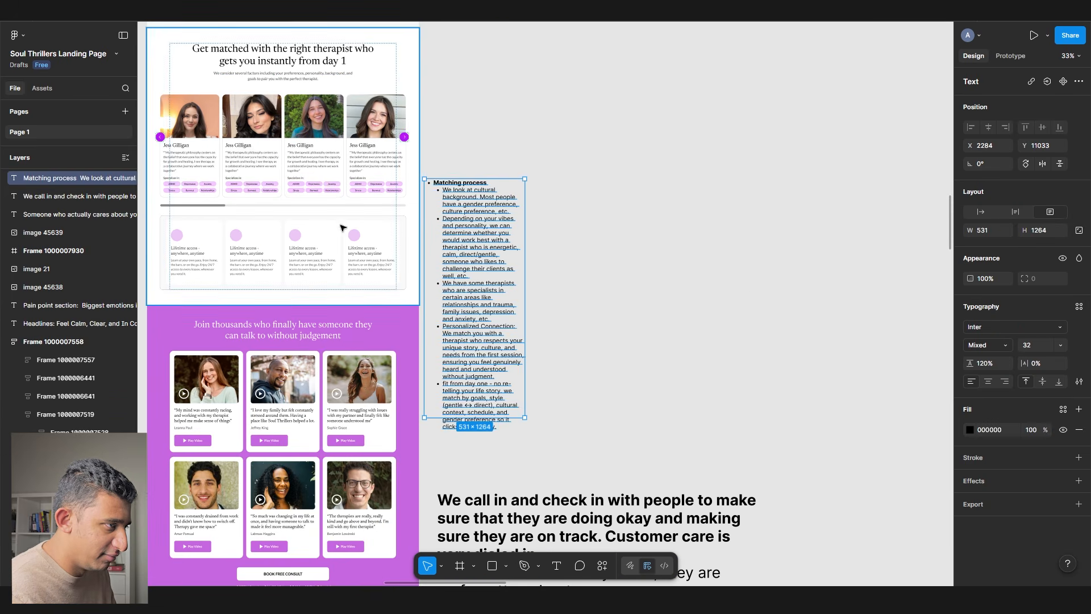
pyautogui.scroll(5, 250, 227)
pyautogui.moveTo(250, 226); pyautogui.dragTo(477, 217)
pyautogui.scroll(5, 477, 217)
# - Rewrite the first card heading about personality fit, correcting 'persoanlity' to 'personality'
pyautogui.keyDown('ctrl'); pyautogui.click(223, 312); pyautogui.keyUp('ctrl')
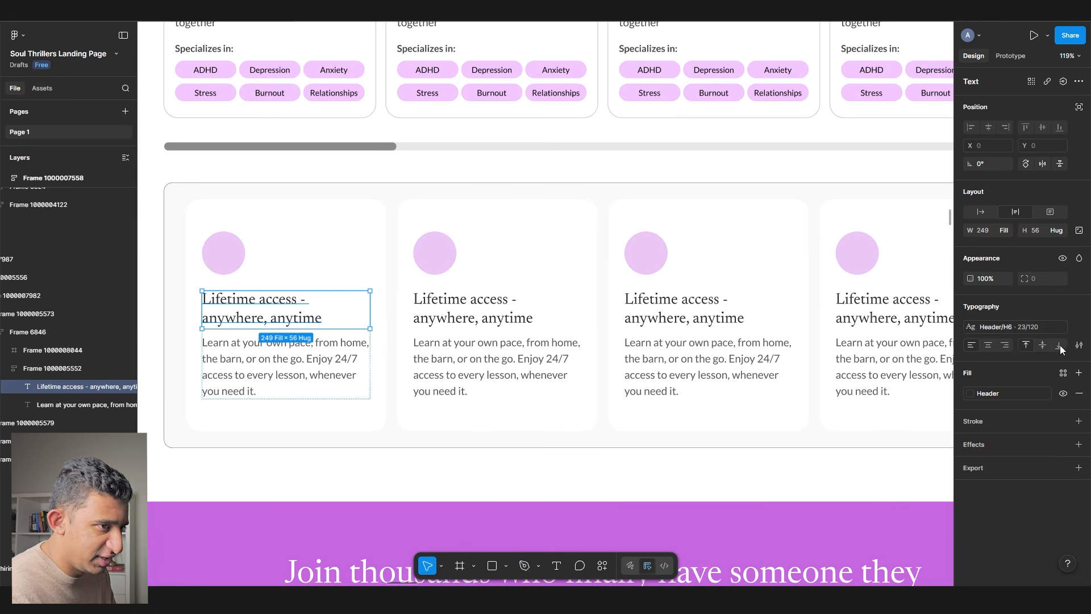
pyautogui.doubleClick(210, 307)
pyautogui.write('Fleix')
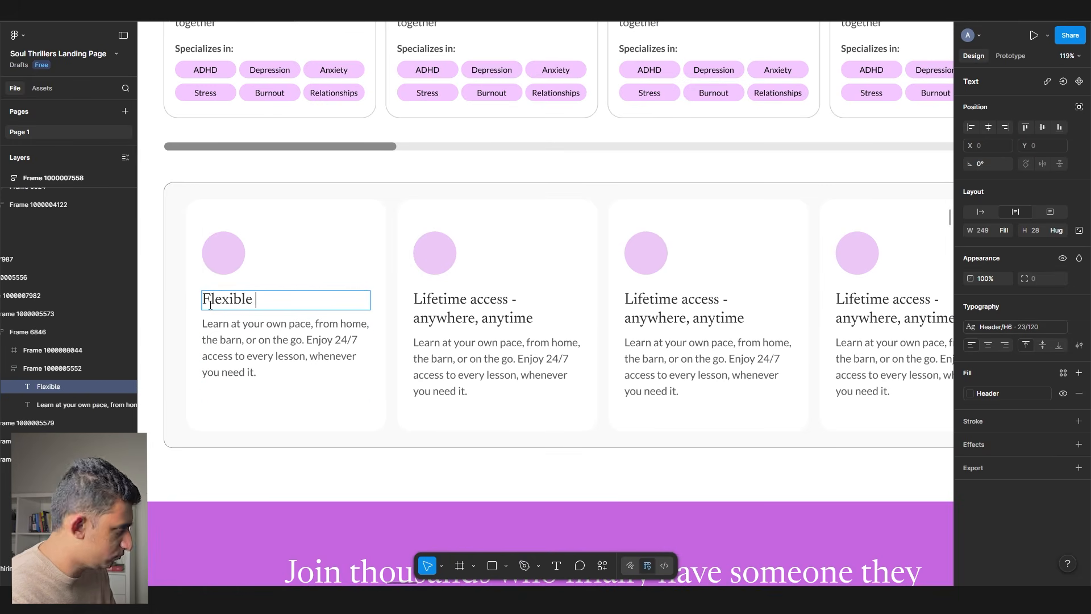
pyautogui.write('dapt y')
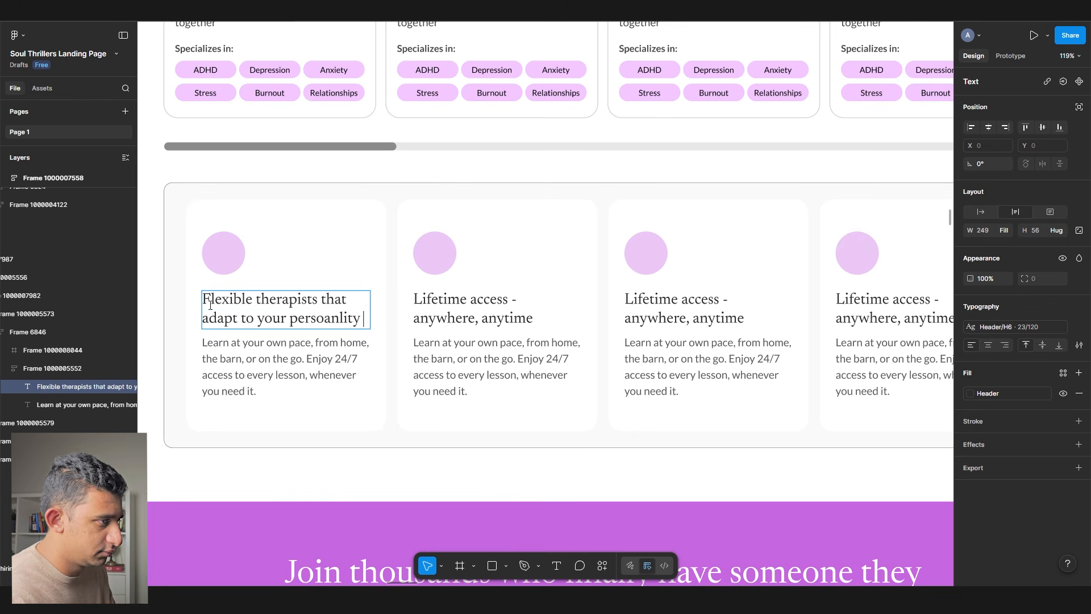
pyautogui.rightClick(305, 319)
pyautogui.click(340, 334)
pyautogui.scroll(-5, 304, 312)
pyautogui.scroll(4, 497, 284)
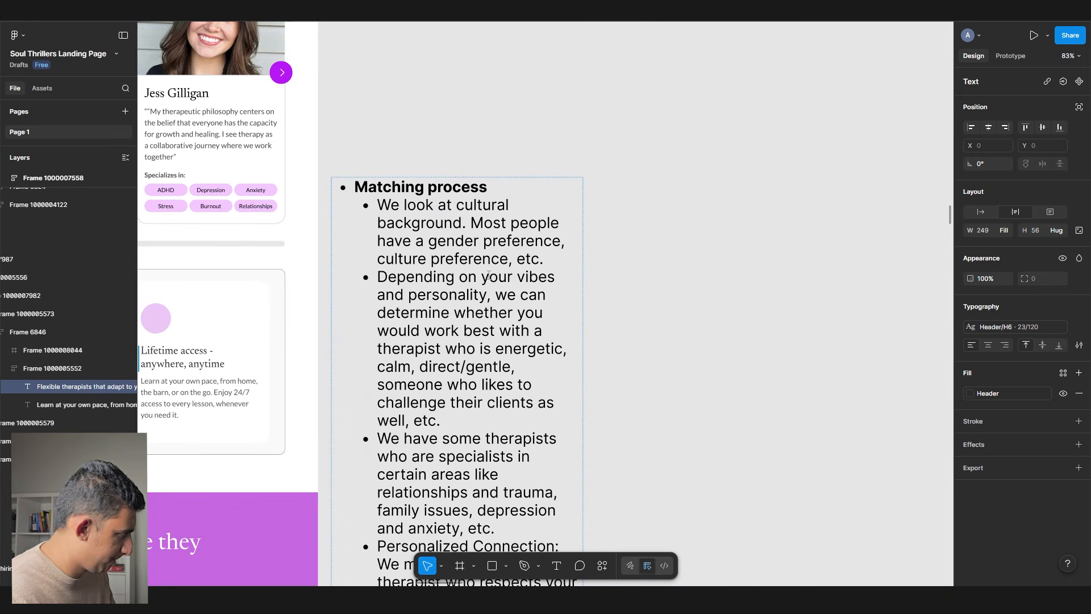
pyautogui.scroll(1, 488, 278)
pyautogui.scroll(-4, 488, 278)
pyautogui.scroll(-6, 487, 277)
pyautogui.click(441, 317)
# - Select the Hiring process notes layer and move it to the right
pyautogui.hscroll(-5, 432, 324)
pyautogui.scroll(-5, 402, 341)
pyautogui.scroll(3, 386, 453)
pyautogui.doubleClick(318, 317)
pyautogui.moveTo(309, 317); pyautogui.dragTo(492, 326)
pyautogui.scroll(-3, 625, 284)
pyautogui.click(696, 265)
pyautogui.scroll(-5, 568, 216)
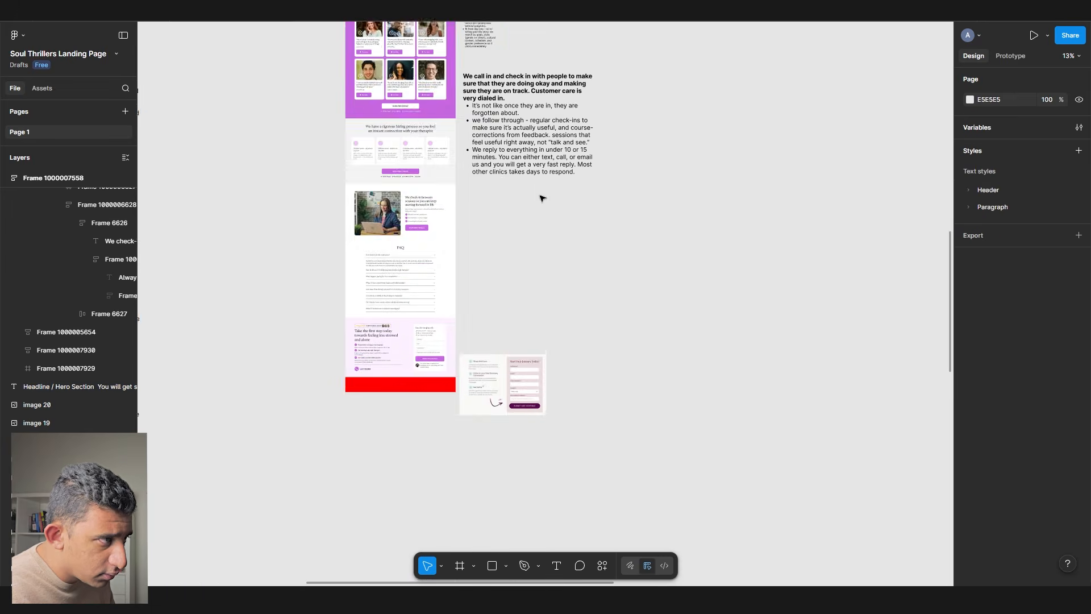
pyautogui.scroll(5, 500, 137)
pyautogui.hotkey('ctrl', 'v')
pyautogui.moveTo(560, 281); pyautogui.dragTo(887, 317)
pyautogui.scroll(-4, 641, 262)
# - Set the Hiring process notes to 32 px, place them beside the cards, 611 wide
pyautogui.press('BackSpace')
pyautogui.press('BackSpace')
pyautogui.write('32')
pyautogui.press('Return')
pyautogui.moveTo(797, 161); pyautogui.dragTo(345, 250)
pyautogui.moveTo(424, 258); pyautogui.dragTo(381, 314)
pyautogui.scroll(5, 381, 314)
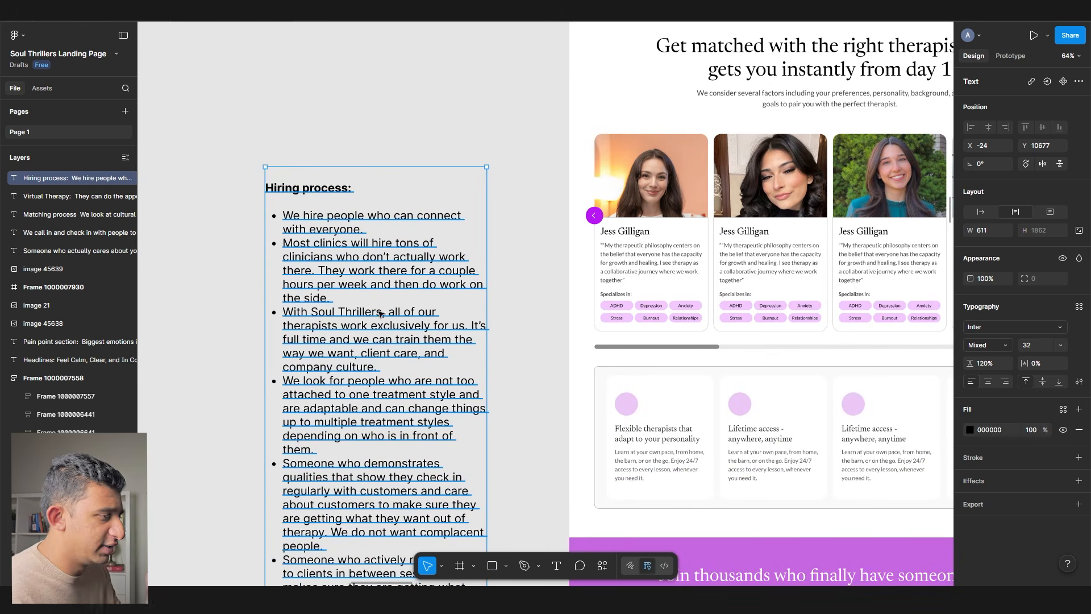
pyautogui.scroll(-1, 376, 346)
# - Rewrite the third card heading as 'Full-time therapists who work…' based on the hiring notes
pyautogui.doubleClick(376, 346)
pyautogui.moveTo(348, 251); pyautogui.dragTo(222, 184)
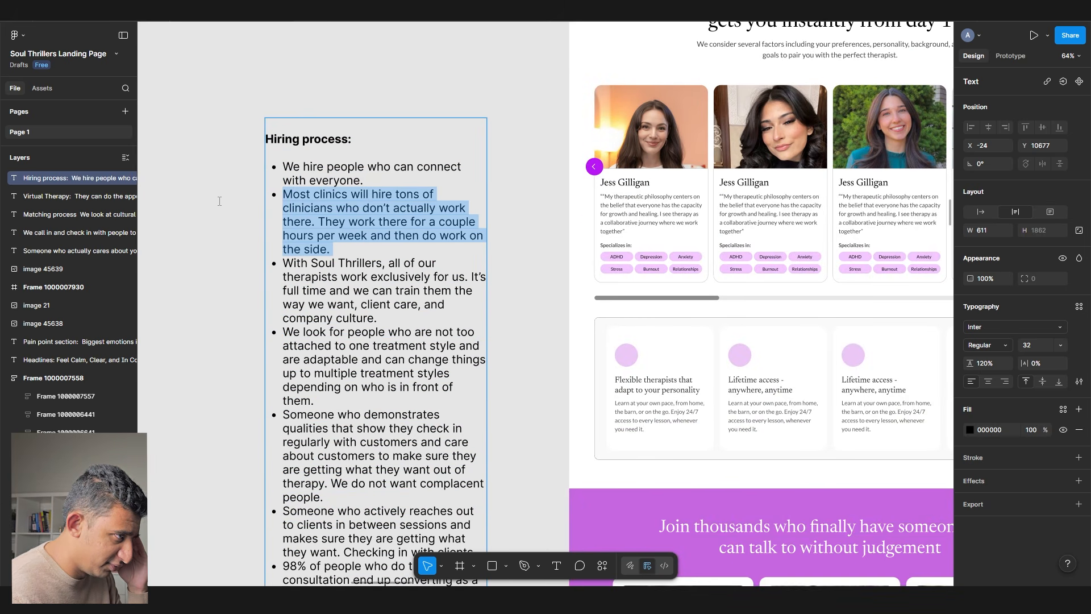
pyautogui.moveTo(721, 385); pyautogui.dragTo(365, 334)
pyautogui.scroll(3, 579, 322)
pyautogui.doubleClick(497, 338)
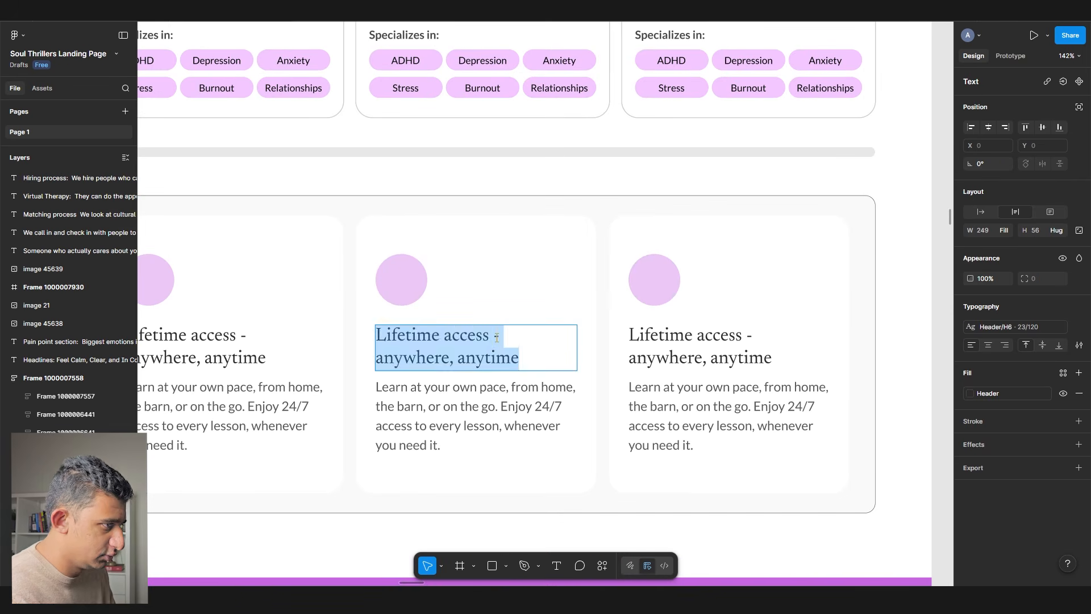
pyautogui.write('Full-time therapists')
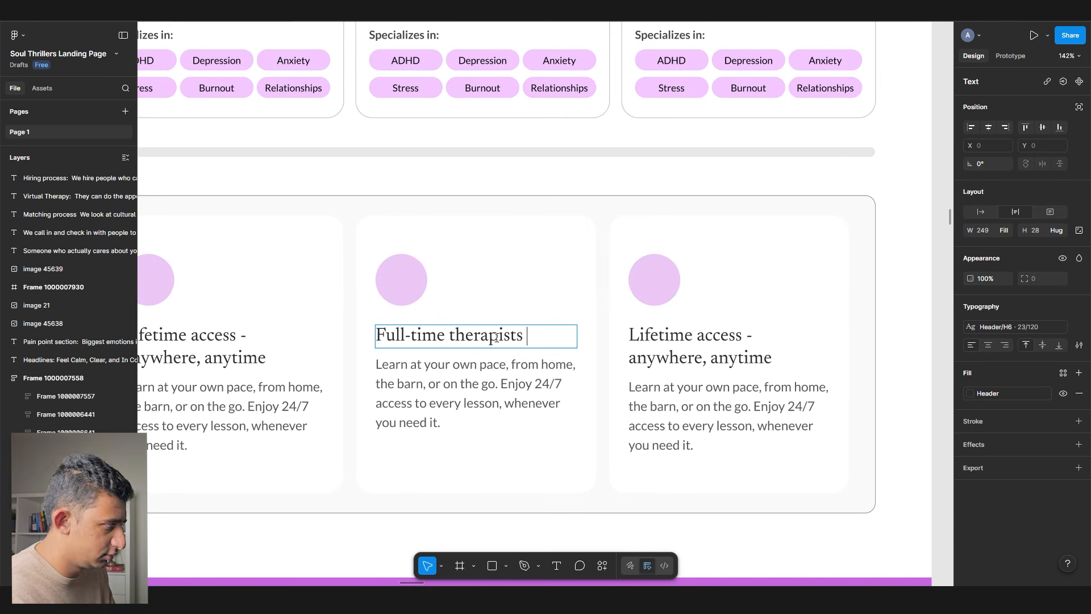
pyautogui.write(' who work exclusively for us')
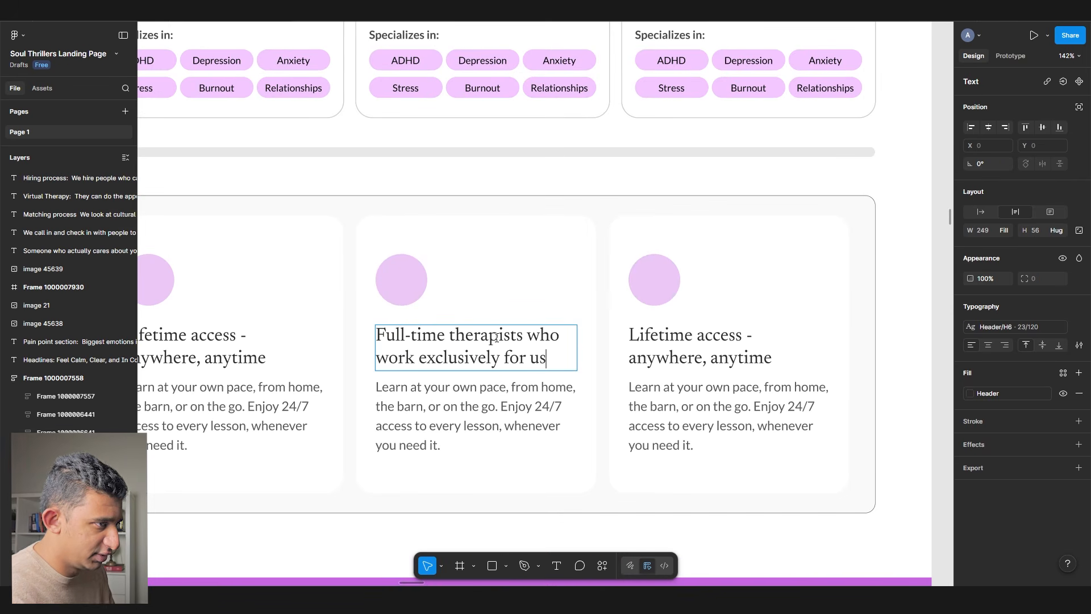
pyautogui.scroll(-3, 501, 329)
pyautogui.hscroll(-5, 501, 329)
pyautogui.scroll(-1, 393, 348)
pyautogui.click(394, 347)
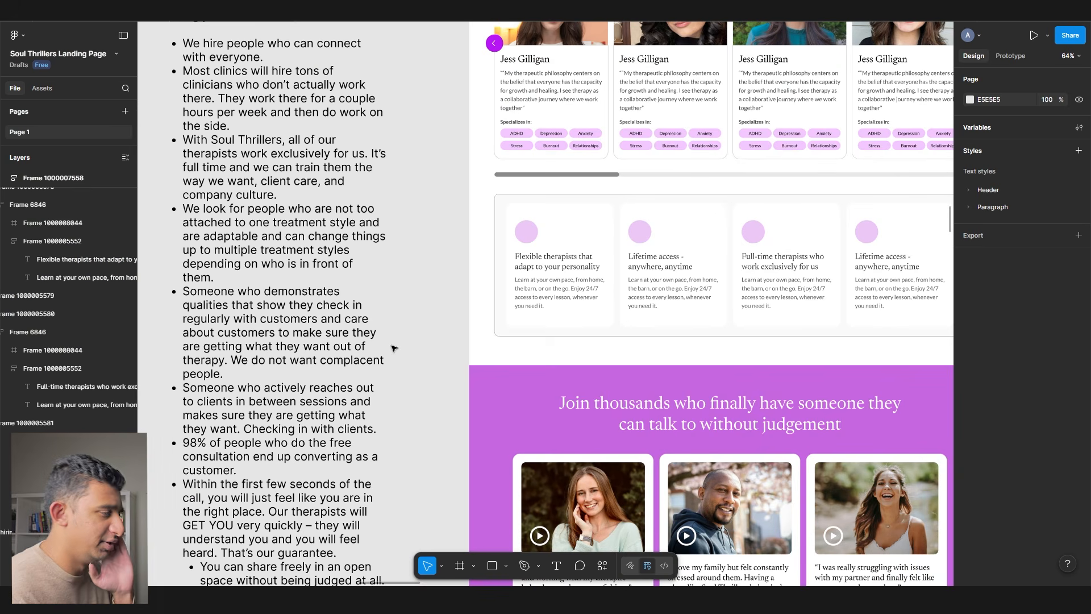
# - Review the hiring notes bullets on full-time, adaptable and regularly checking-in therapists
pyautogui.scroll(1, 338, 239)
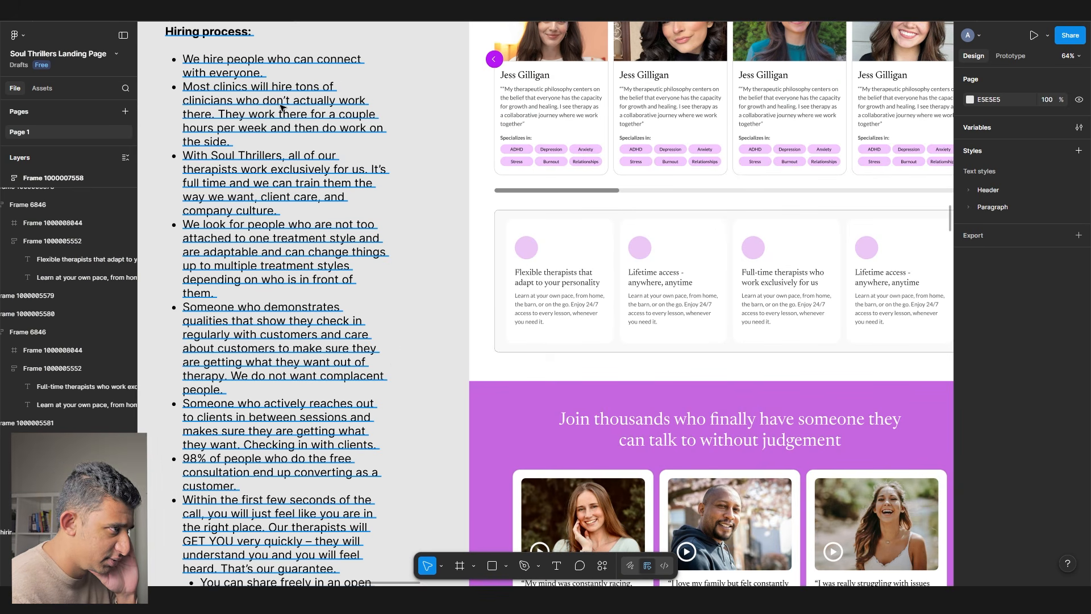
pyautogui.doubleClick(335, 233)
pyautogui.moveTo(212, 155); pyautogui.dragTo(333, 197)
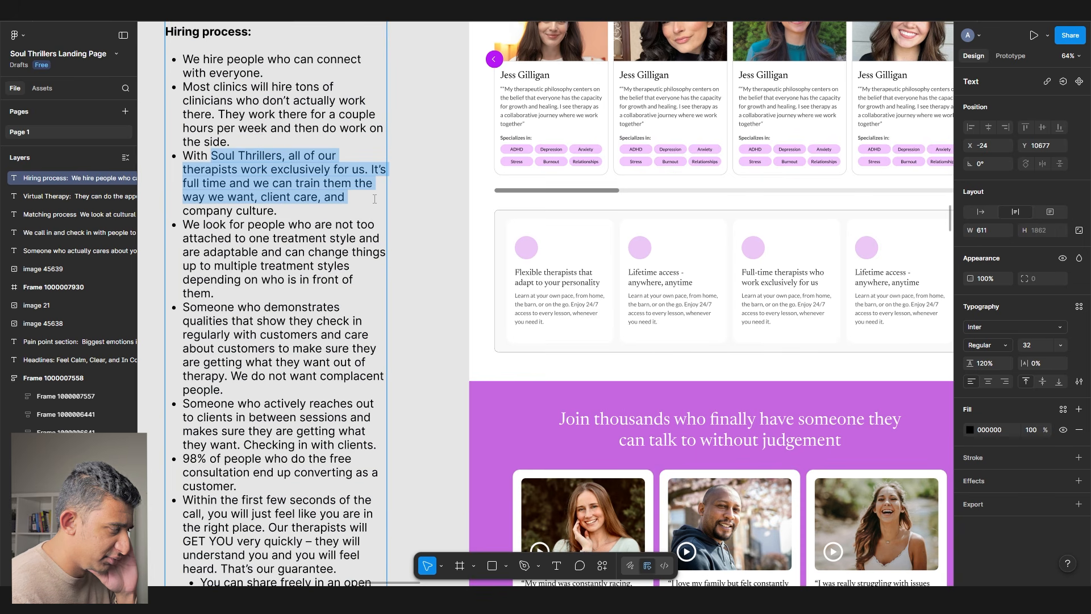
pyautogui.moveTo(246, 225); pyautogui.dragTo(329, 295)
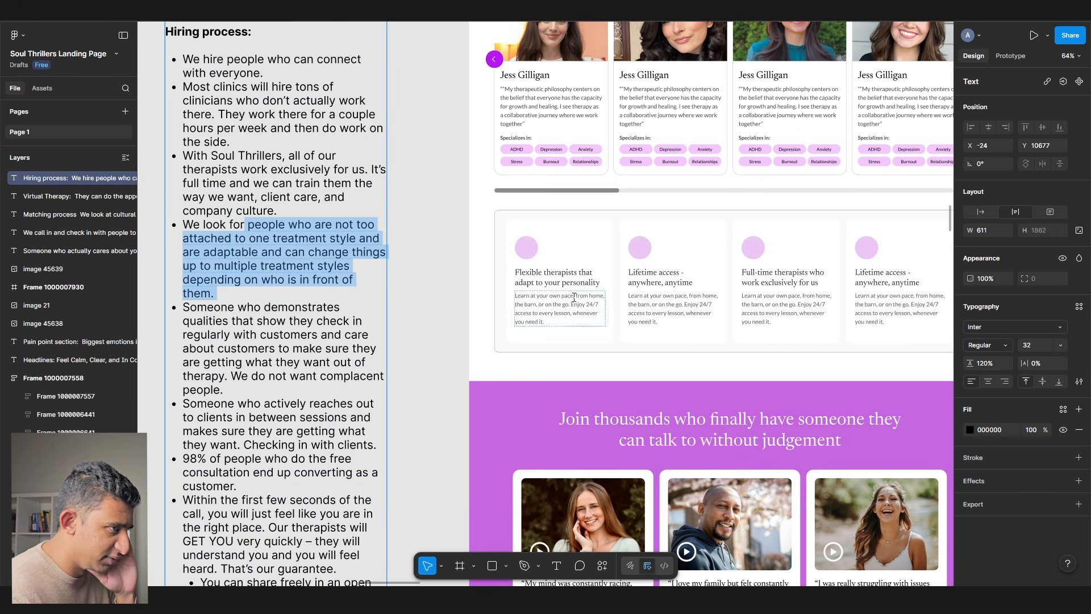
pyautogui.tripleClick(553, 283)
pyautogui.moveTo(208, 307); pyautogui.dragTo(309, 396)
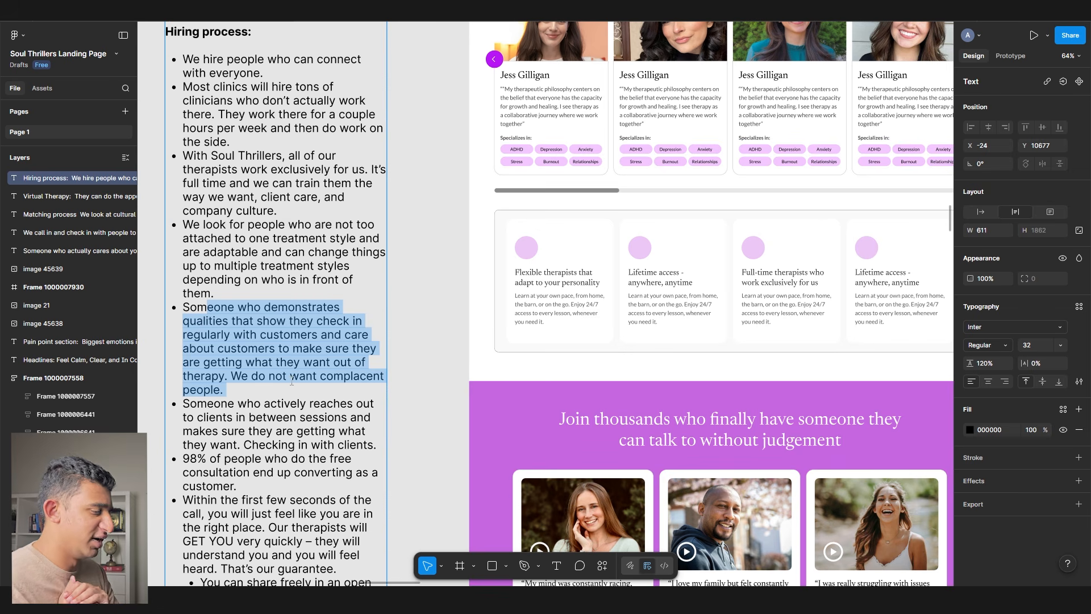
pyautogui.moveTo(253, 319); pyautogui.dragTo(355, 349)
pyautogui.scroll(5, 755, 289)
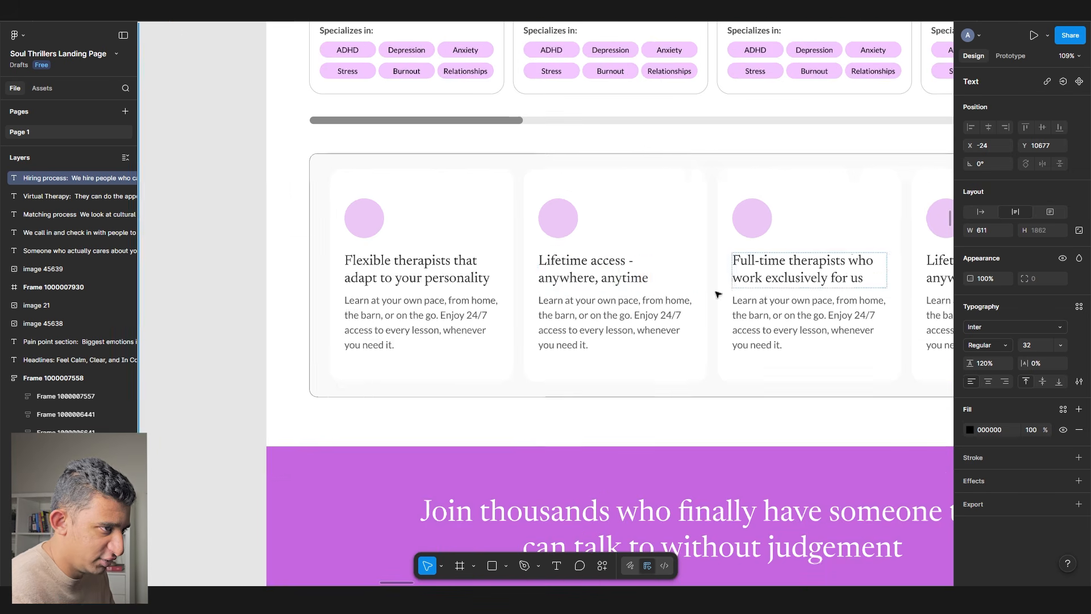
# - Retype the second card heading as 'Therapists who prioritize ongoing…', fixing the 'prioritze' typo
pyautogui.doubleClick(636, 280)
pyautogui.hotkey('ctrl', 'a')
pyautogui.write('Thera')
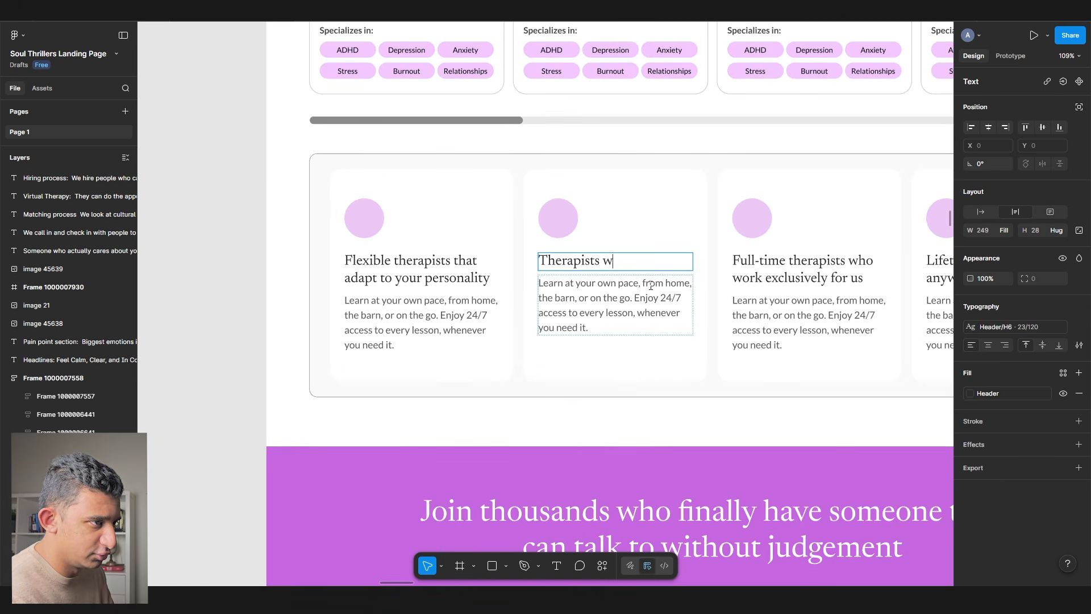
pyautogui.write('pists who prioritze ongoing support')
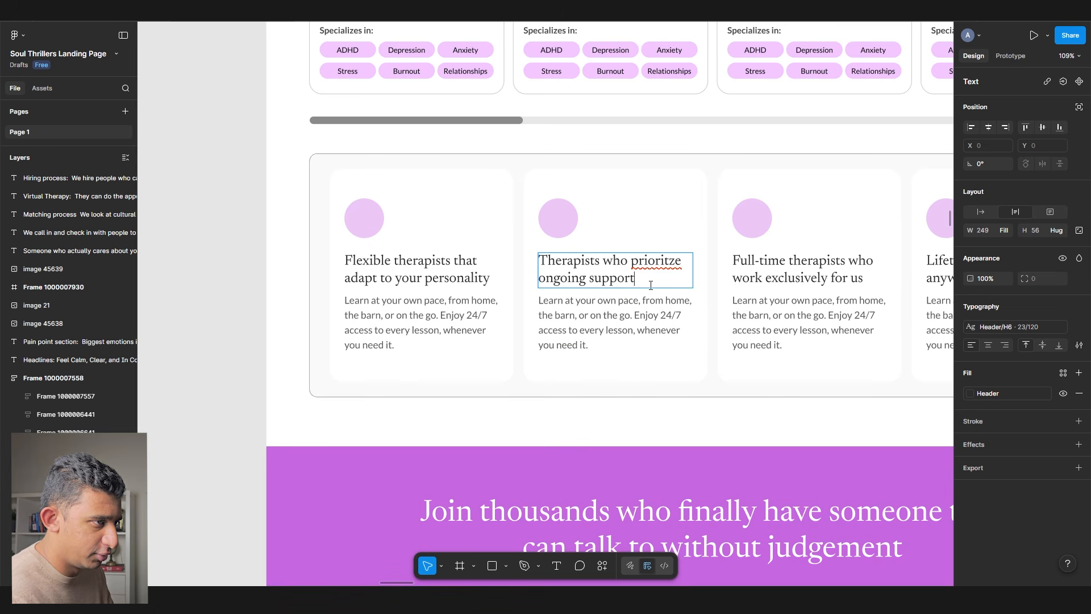
pyautogui.press('Escape')
pyautogui.press('Escape')
pyautogui.doubleClick(645, 265)
pyautogui.rightClick(652, 261)
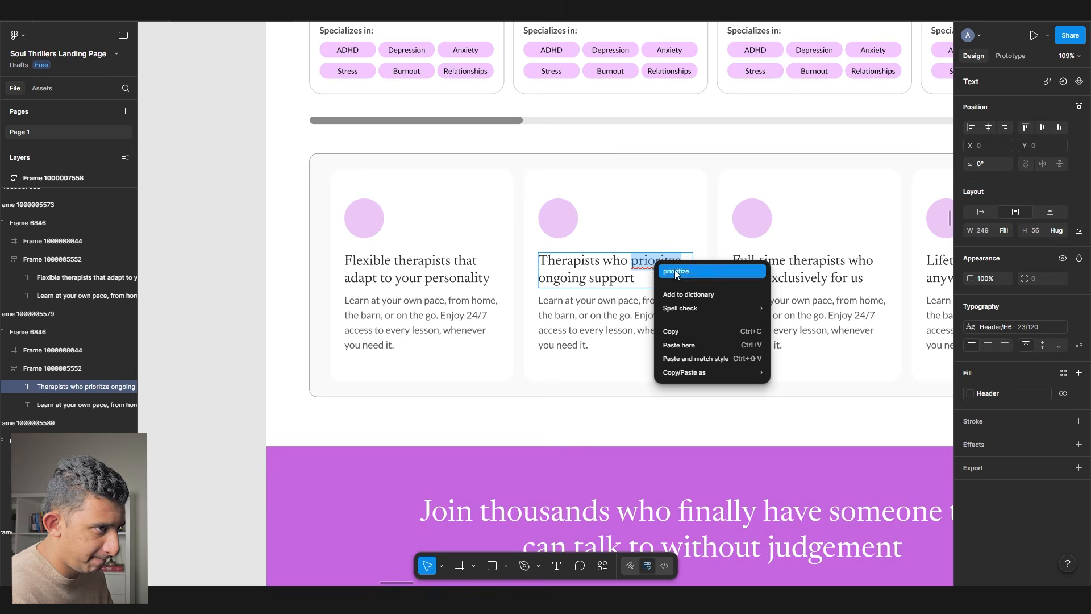
pyautogui.click(674, 273)
pyautogui.scroll(-3, 653, 278)
pyautogui.click(321, 294)
# - Rewrite the fourth card heading as 'Work with the best with a rigorous hiring process.'
pyautogui.scroll(-1, 311, 296)
pyautogui.moveTo(311, 296); pyautogui.dragTo(553, 237)
pyautogui.scroll(-5, 551, 237)
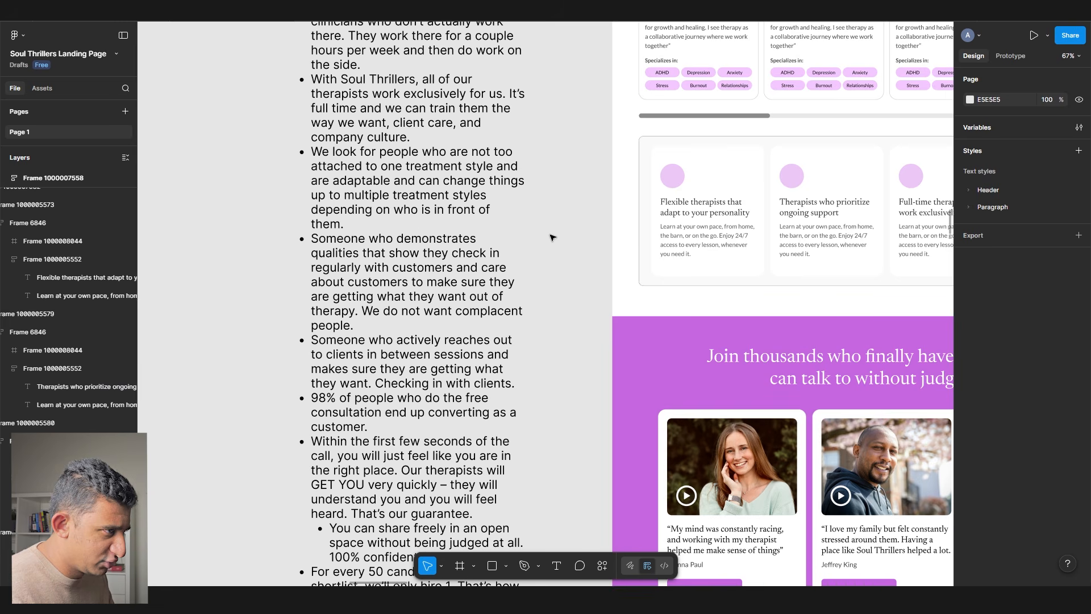
pyautogui.tripleClick(310, 457)
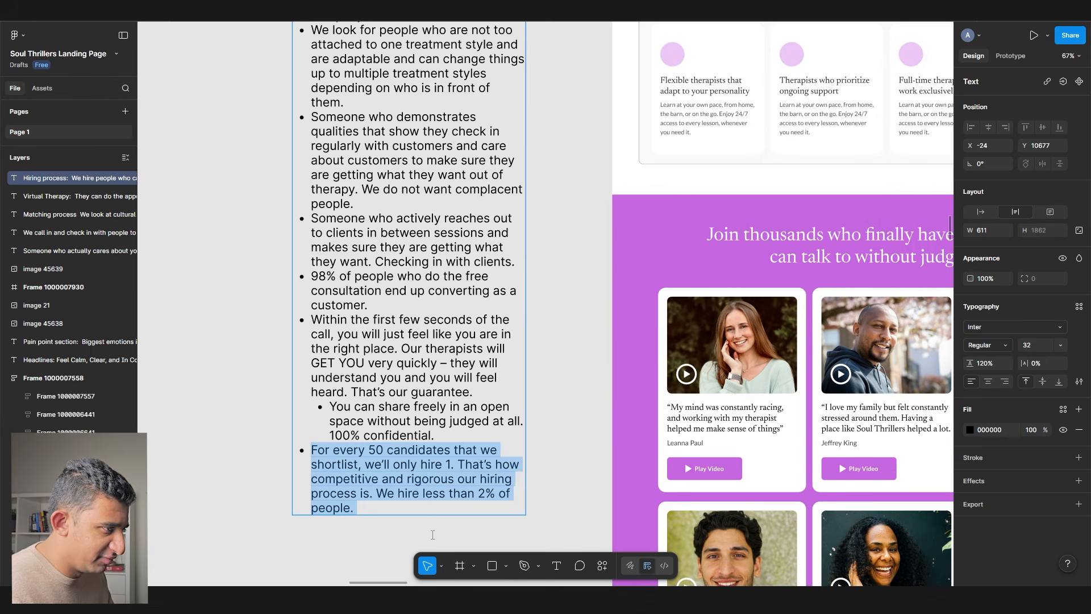
pyautogui.moveTo(602, 212); pyautogui.dragTo(248, 290)
pyautogui.moveTo(701, 151); pyautogui.dragTo(418, 182)
pyautogui.scroll(4, 417, 182)
pyautogui.doubleClick(392, 217)
pyautogui.write('Workw')
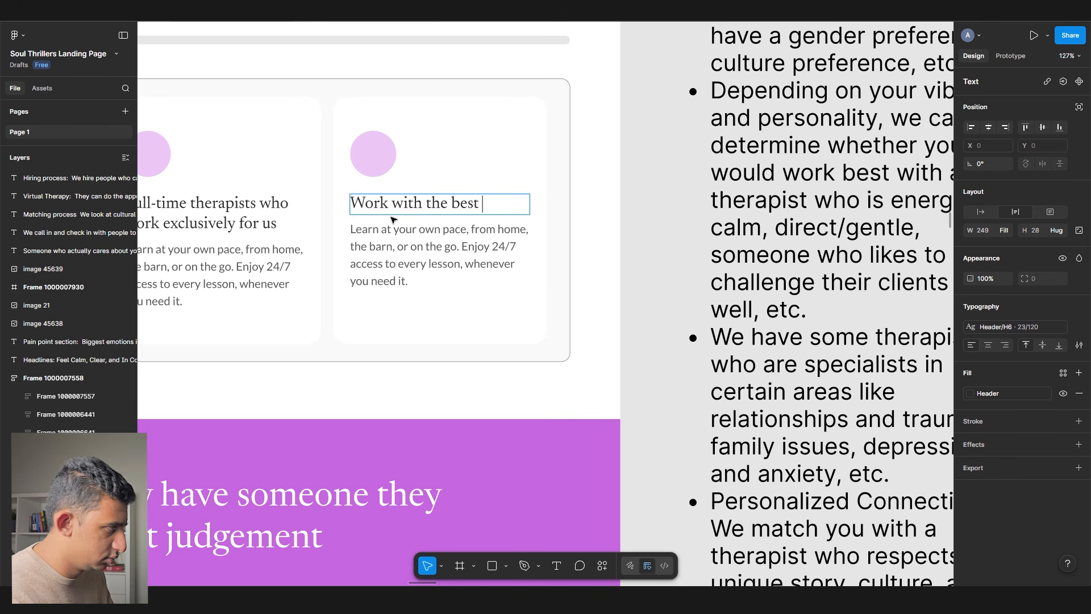
pyautogui.write('ro')
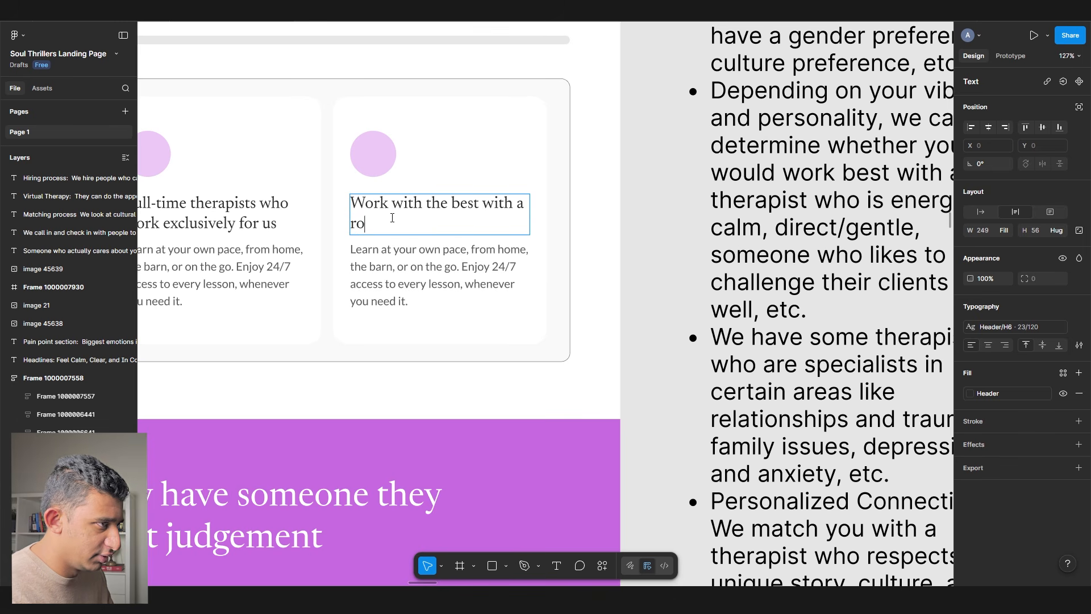
pyautogui.click(686, 287)
pyautogui.moveTo(686, 287); pyautogui.dragTo(946, 297)
# - Colour all four card headings Black
pyautogui.scroll(-4, 696, 327)
pyautogui.keyDown('ctrl'); pyautogui.click(690, 275); pyautogui.keyUp('ctrl')
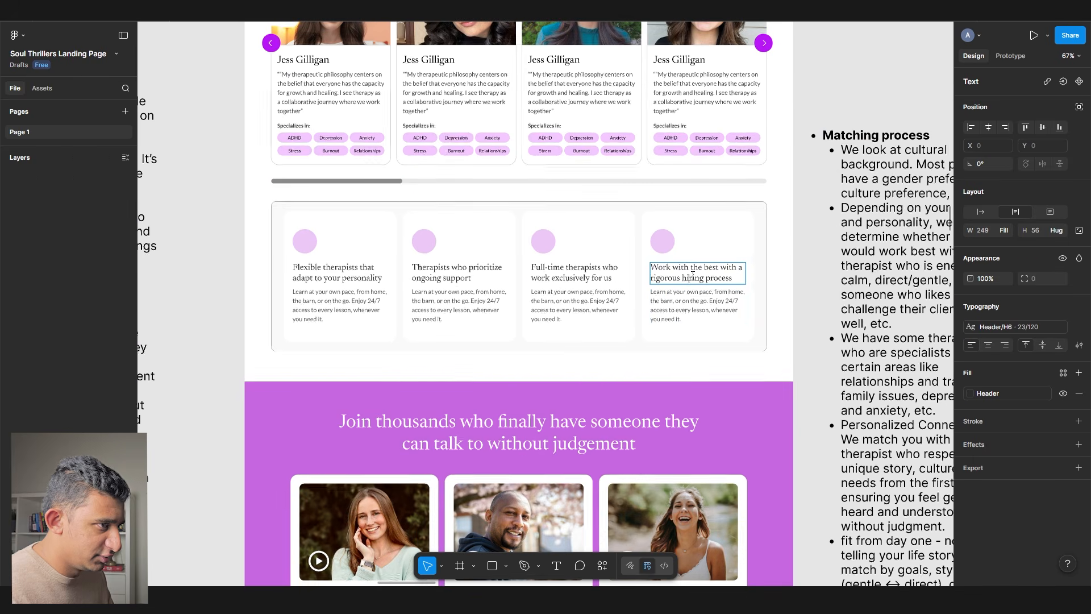
pyautogui.keyDown('ctrl'); pyautogui.keyDown('shift'); pyautogui.click(574, 273); pyautogui.keyUp('shift'); pyautogui.keyUp('ctrl')
pyautogui.keyDown('ctrl'); pyautogui.keyDown('shift'); pyautogui.click(457, 273); pyautogui.keyUp('shift'); pyautogui.keyUp('ctrl')
pyautogui.keyDown('ctrl'); pyautogui.keyDown('shift'); pyautogui.click(338, 273); pyautogui.keyUp('shift'); pyautogui.keyUp('ctrl')
pyautogui.click(1005, 328)
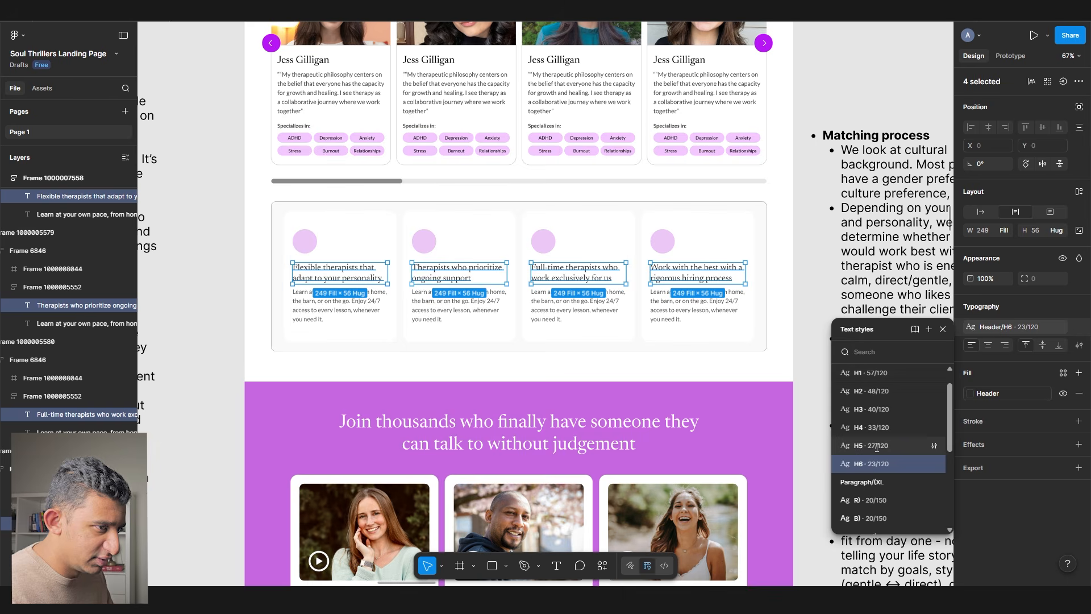
pyautogui.press('Escape')
pyautogui.click(970, 393)
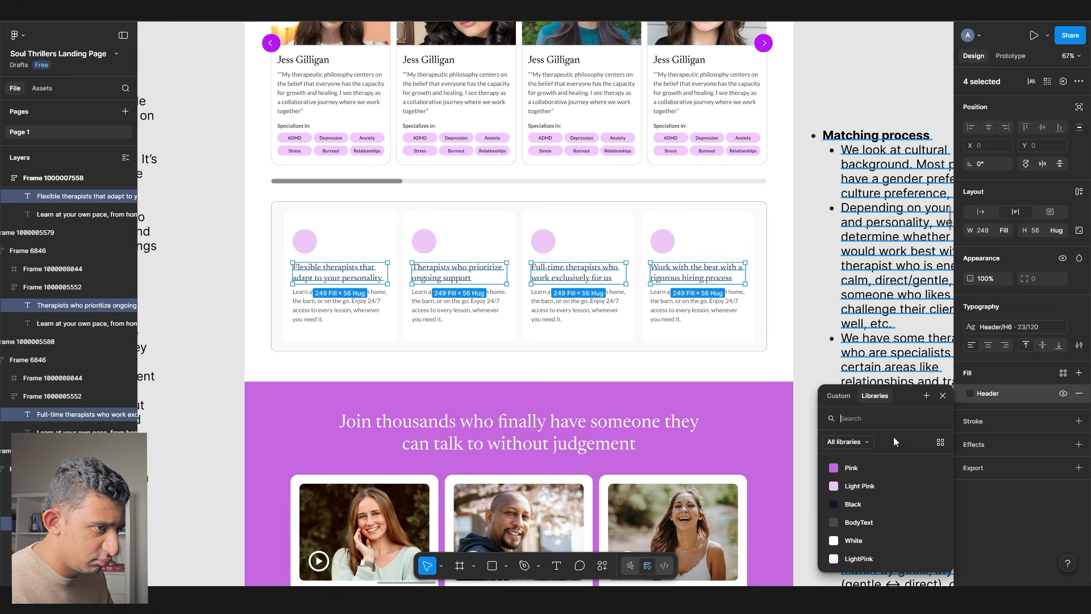
pyautogui.click(873, 507)
# - Set the Black colour variable's value to 000000
pyautogui.keyDown('ctrl'); pyautogui.click(574, 273); pyautogui.keyUp('ctrl')
pyautogui.scroll(4, 329, 295)
pyautogui.keyDown('ctrl'); pyautogui.click(336, 238); pyautogui.keyUp('ctrl')
pyautogui.scroll(-7, 323, 266)
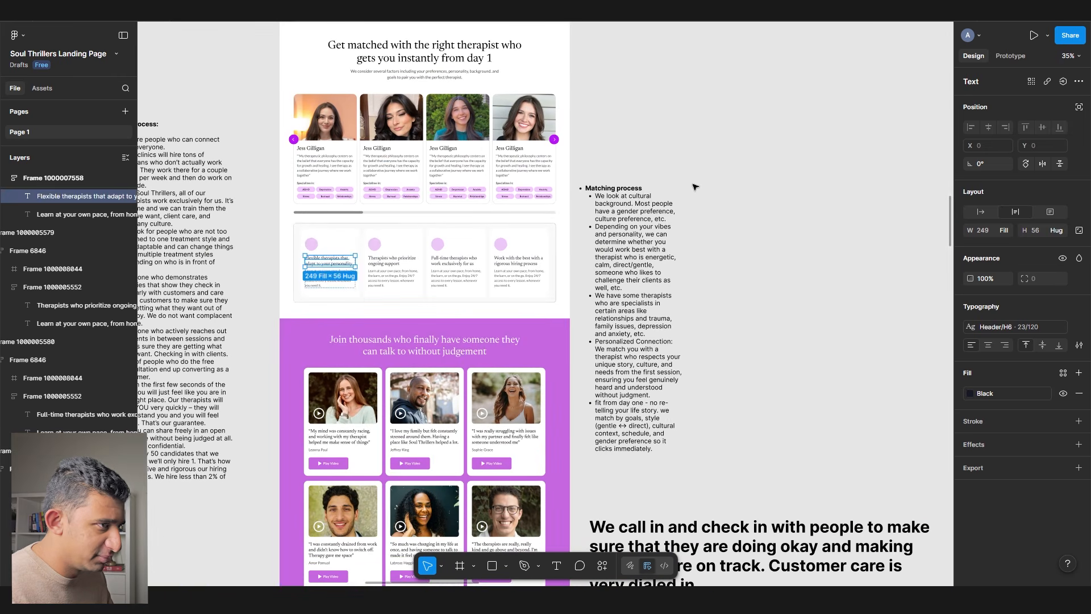
pyautogui.click(693, 187)
pyautogui.click(1079, 128)
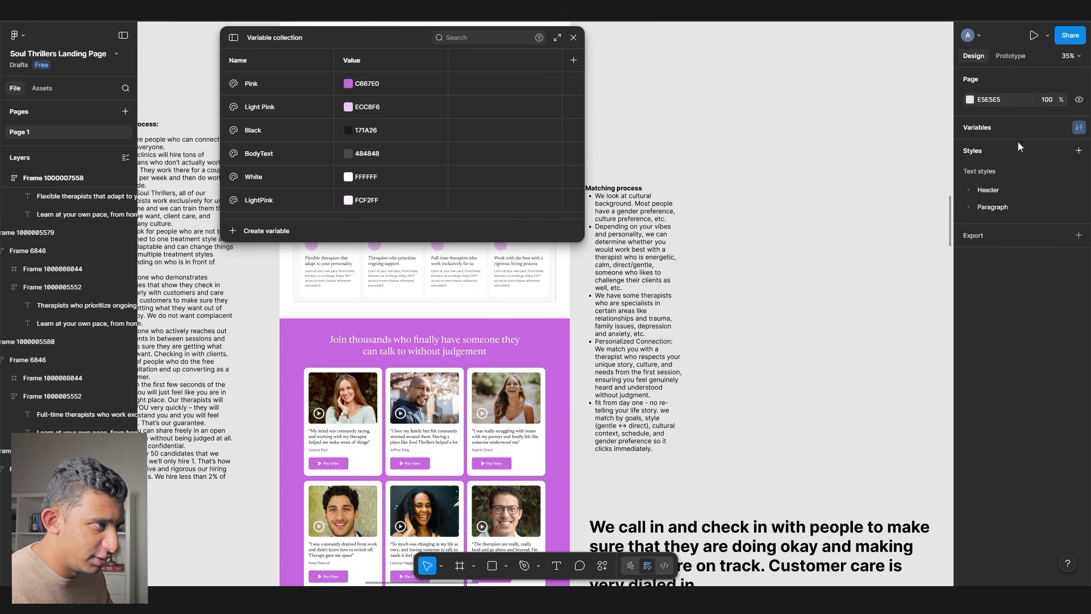
pyautogui.doubleClick(364, 130)
pyautogui.write('000000')
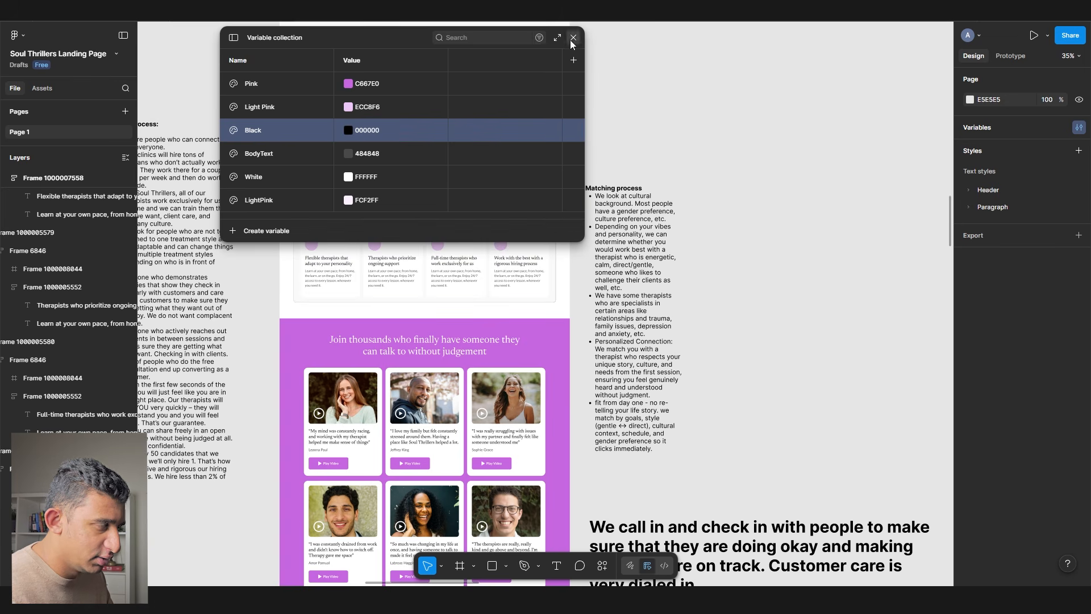
pyautogui.click(573, 37)
# - Recentre the view on the cards and select the first card's body text
pyautogui.scroll(8, 341, 249)
pyautogui.scroll(-2, 333, 286)
pyautogui.moveTo(332, 286); pyautogui.dragTo(339, 242)
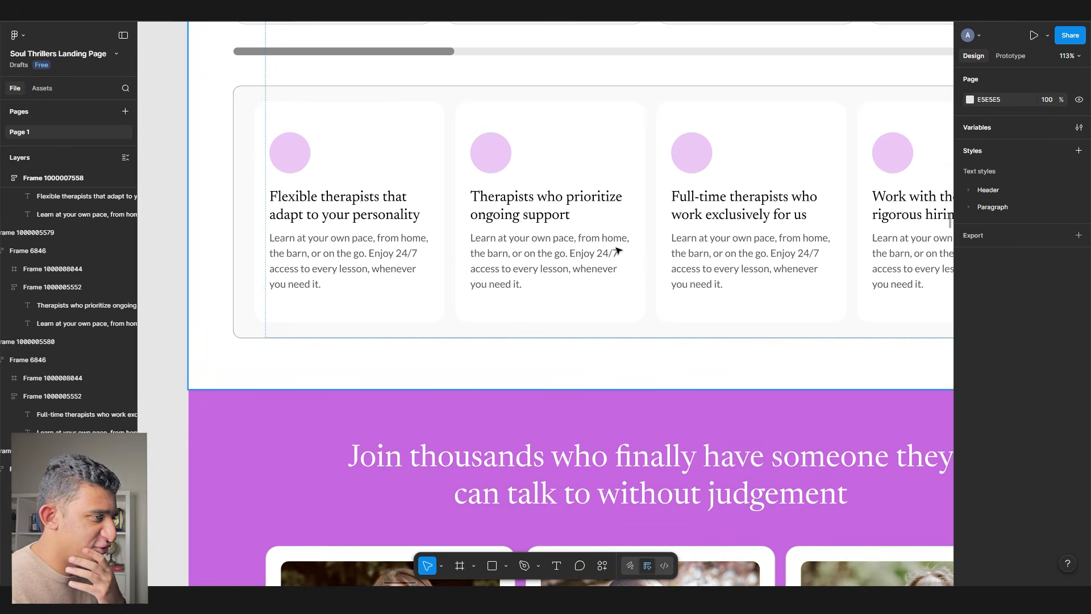
pyautogui.hscroll(3, 618, 250)
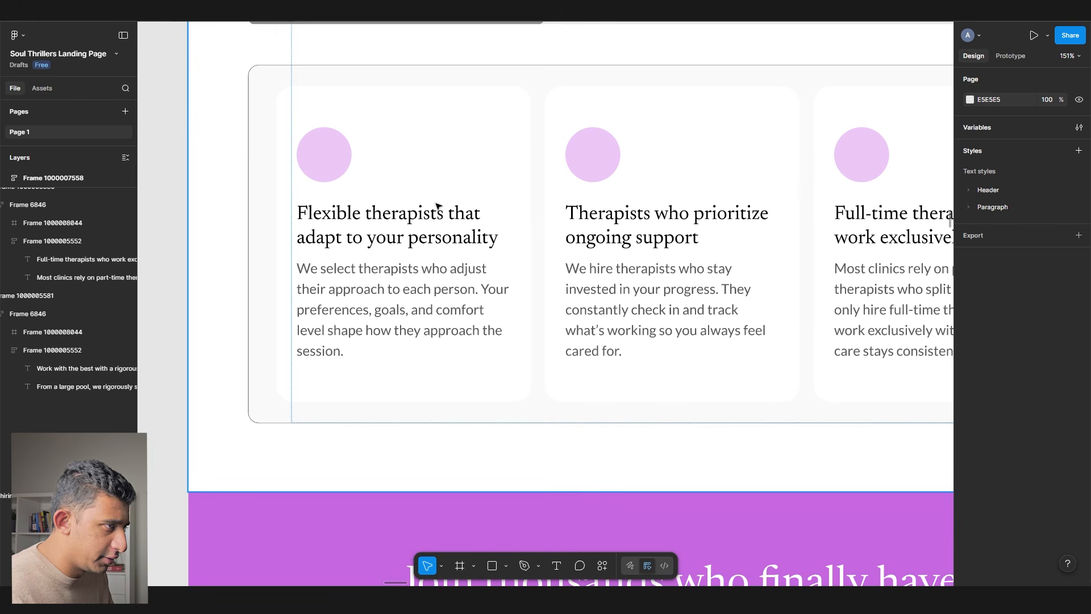
pyautogui.scroll(3, 439, 277)
pyautogui.hscroll(3, 418, 279)
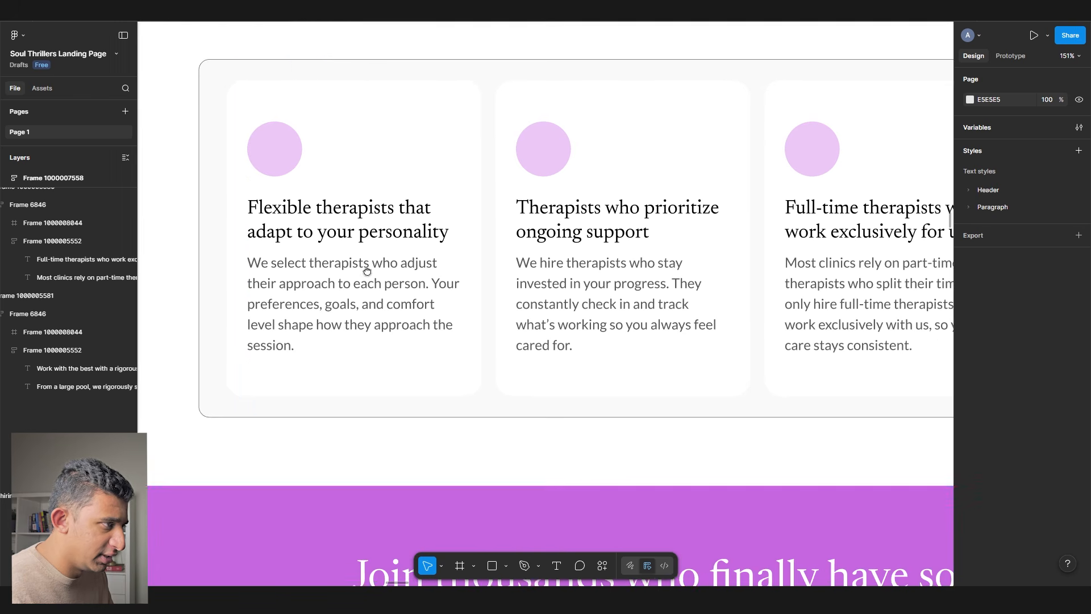
pyautogui.click(300, 269)
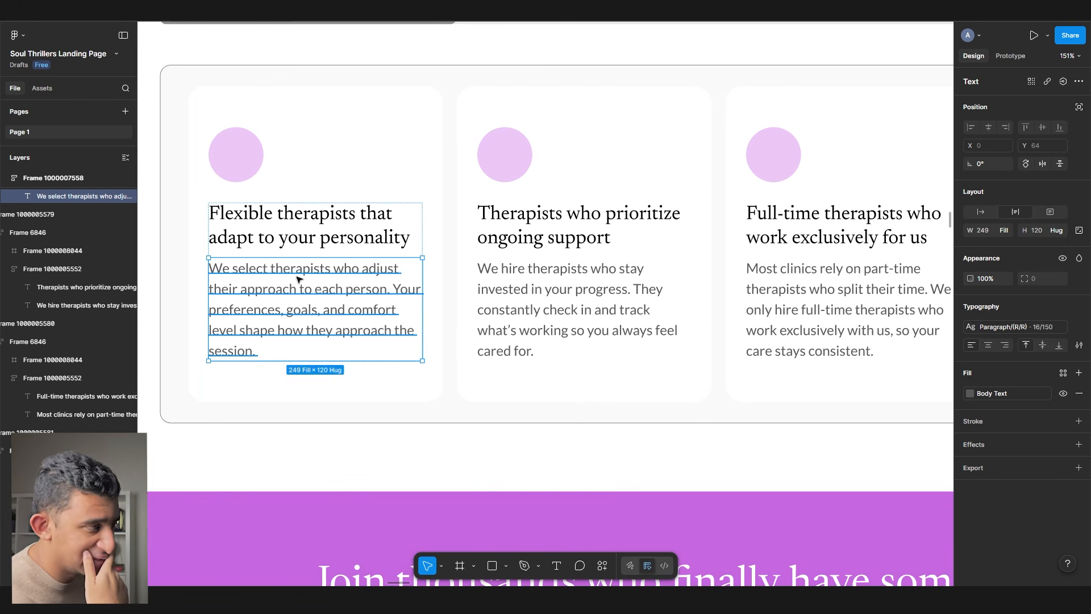
pyautogui.scroll(-3, 318, 256)
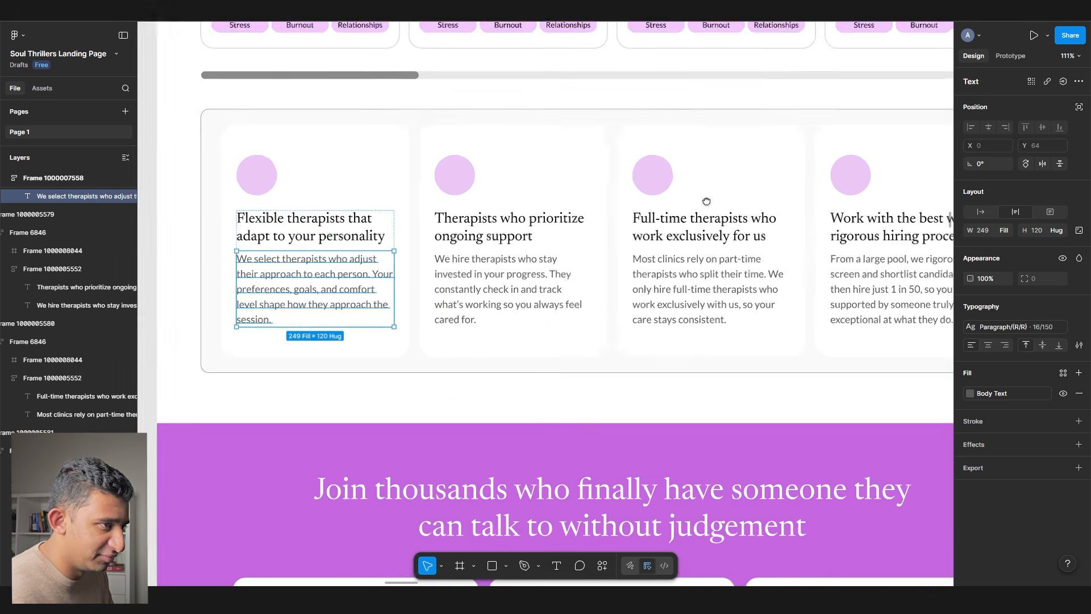
pyautogui.moveTo(718, 200); pyautogui.dragTo(526, 171)
pyautogui.scroll(-5, 524, 176)
pyautogui.scroll(8, 521, 185)
pyautogui.scroll(5, 518, 187)
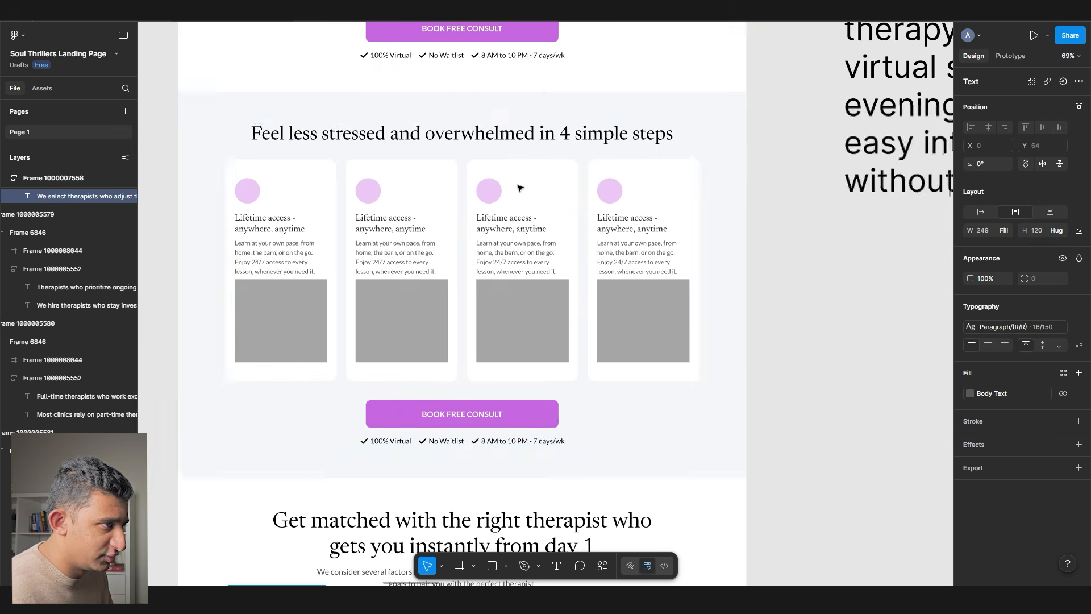
# - Retitle the first two cards 'Tell us what you're going through' and 'Get matched with the right'
pyautogui.click(299, 257)
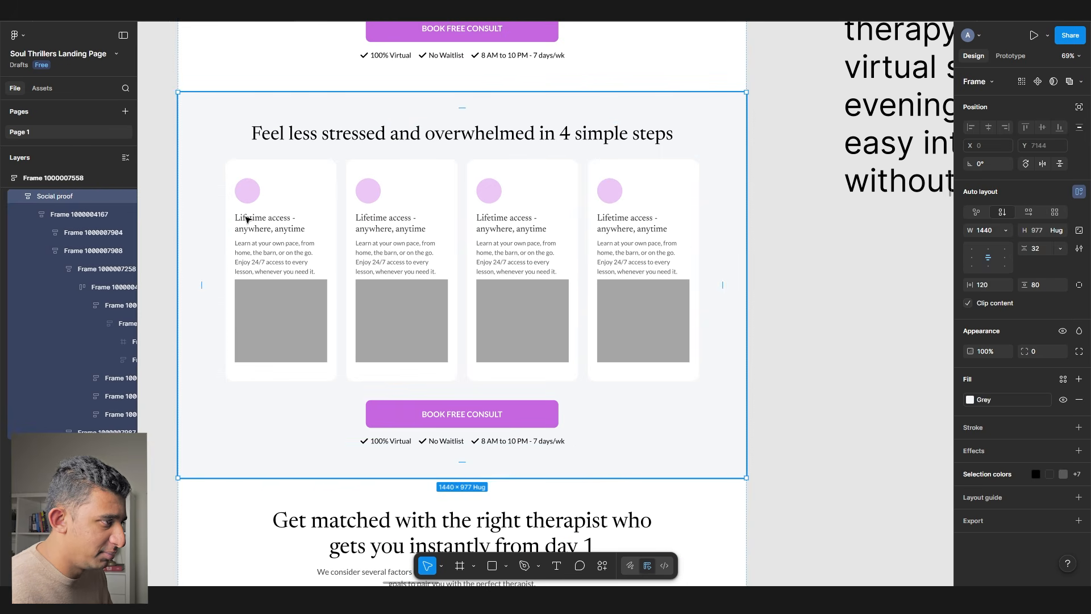
pyautogui.scroll(3, 250, 229)
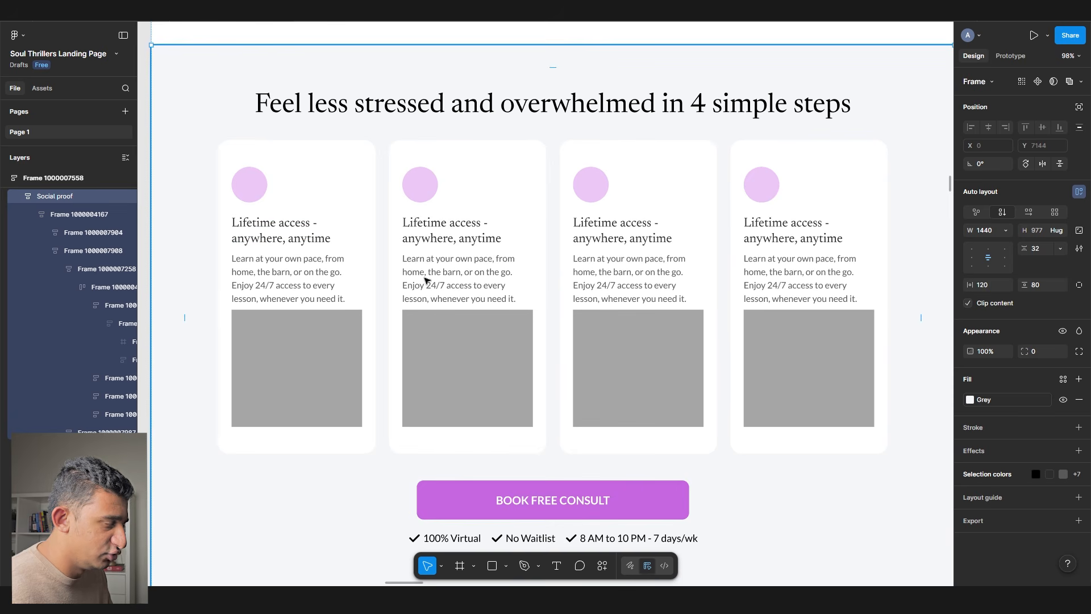
pyautogui.scroll(4, 324, 256)
pyautogui.doubleClick(286, 219)
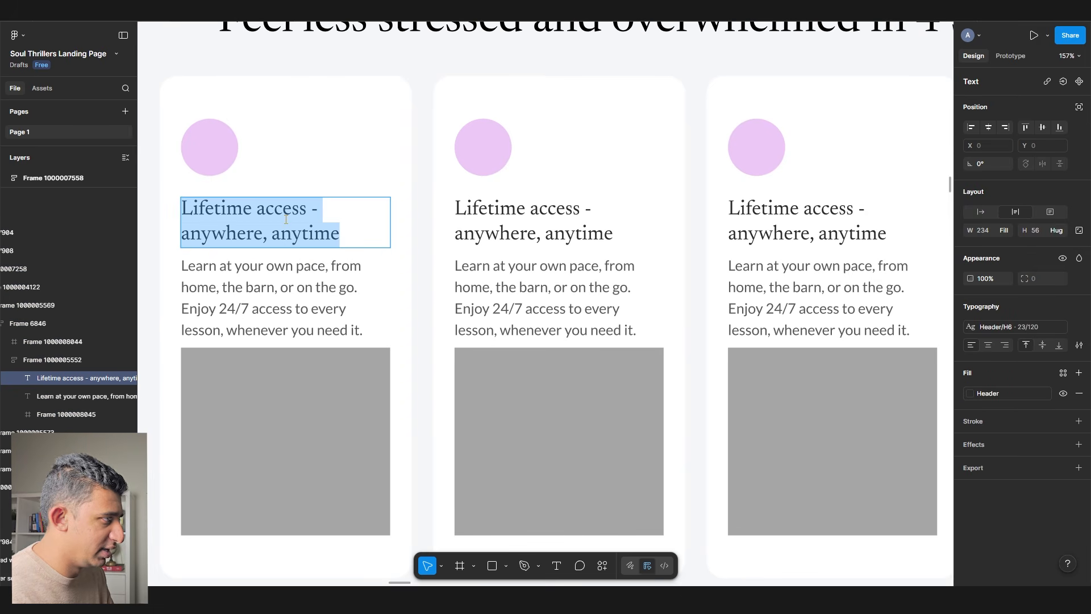
pyautogui.write('Tell us what you’re go')
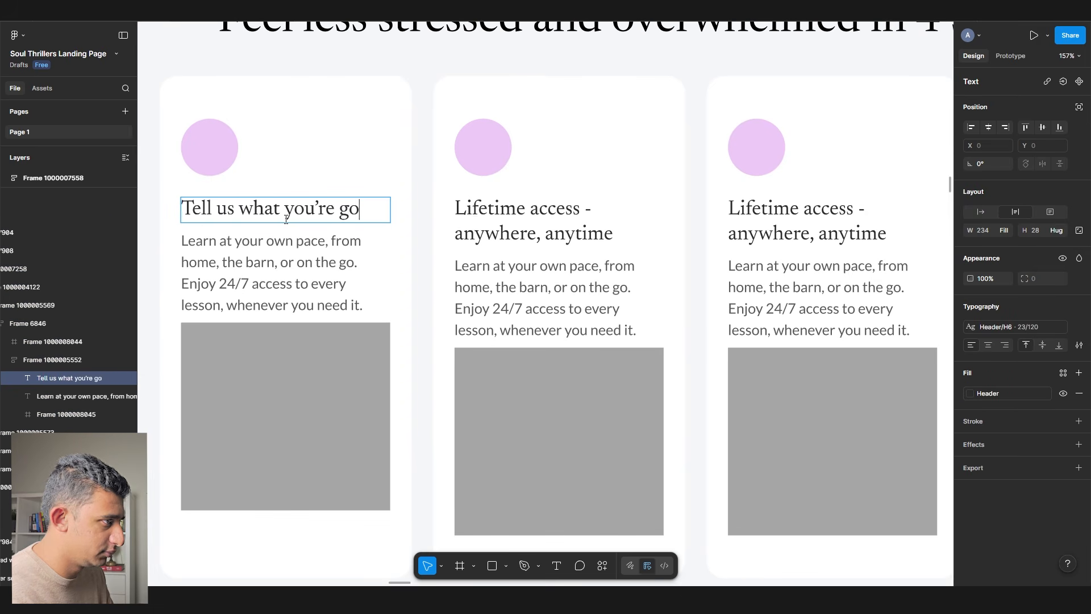
pyautogui.write('ing through')
pyautogui.doubleClick(517, 235)
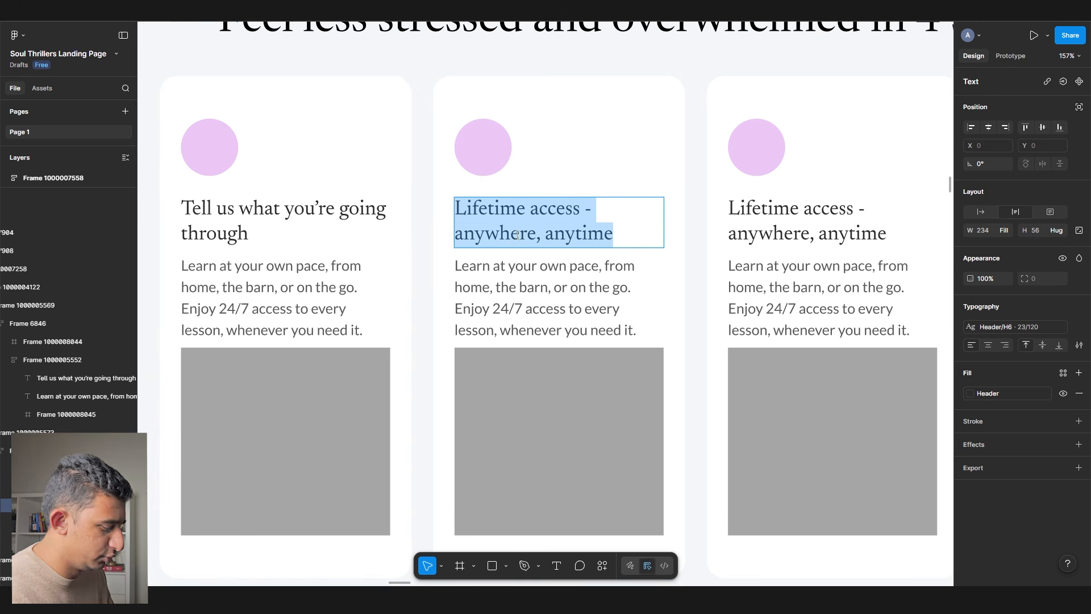
pyautogui.write('Get matched with the right t')
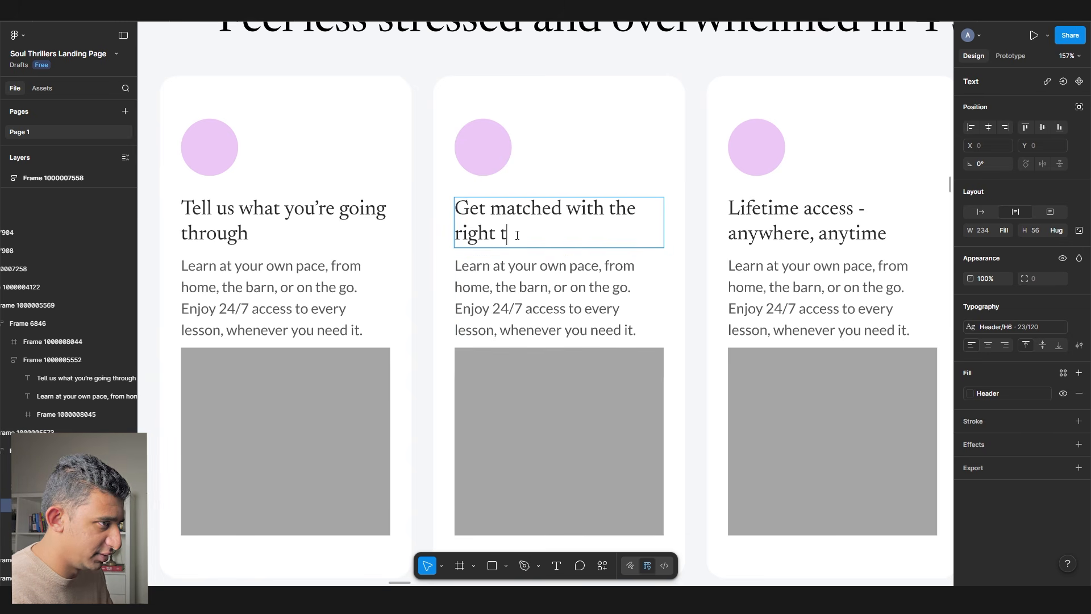
# - Retitle the third card 'Join 100% private' and check the hero's step description wording
pyautogui.hscroll(2, 569, 227)
pyautogui.doubleClick(626, 227)
pyautogui.write('Join your online session (')
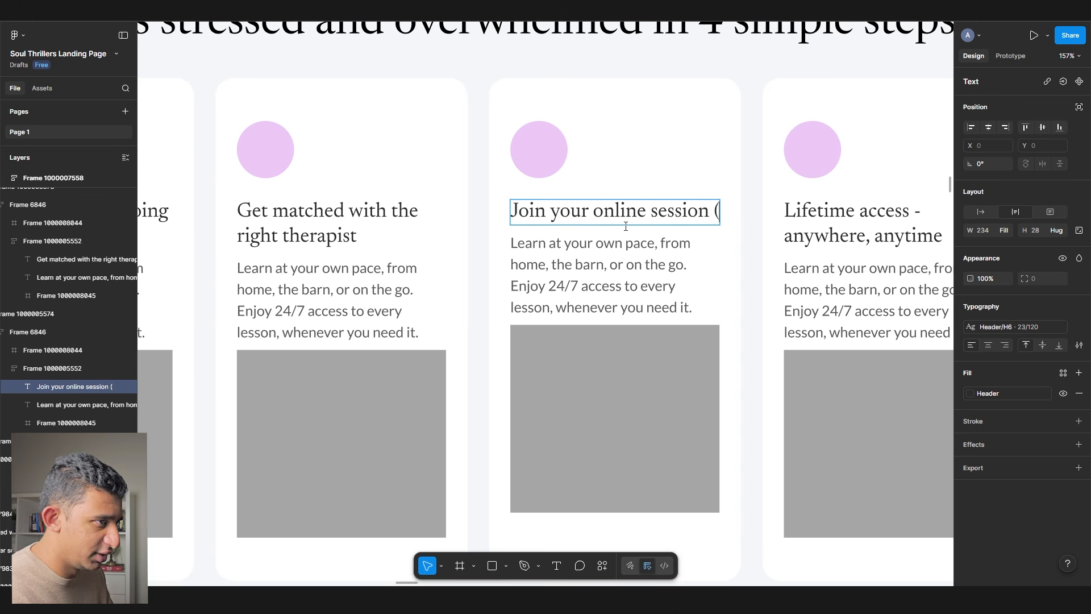
pyautogui.write('100% private)')
pyautogui.scroll(-5, 626, 226)
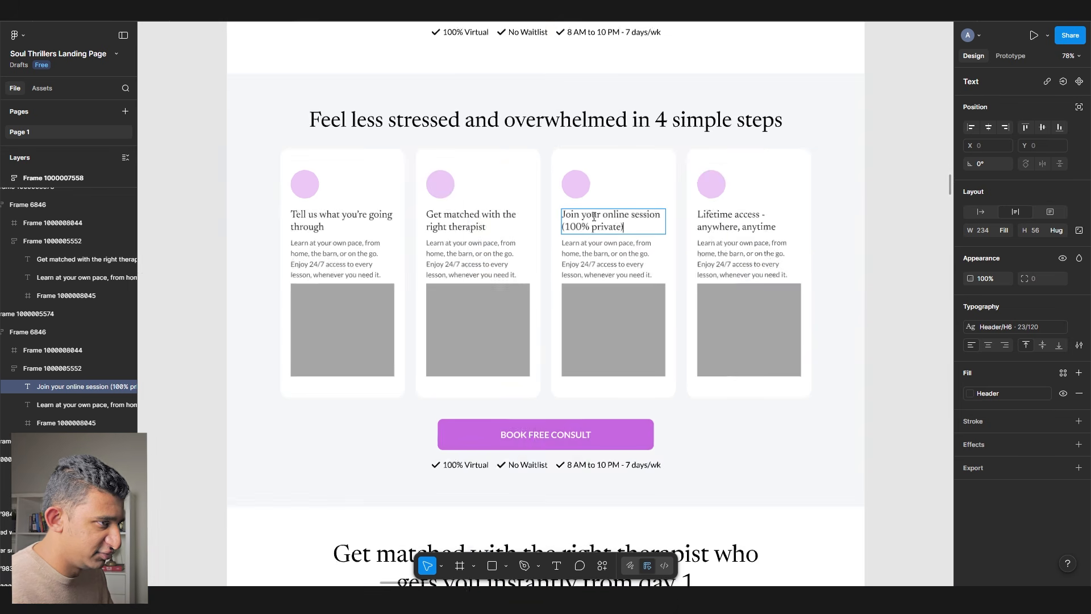
pyautogui.scroll(-15, 479, 219)
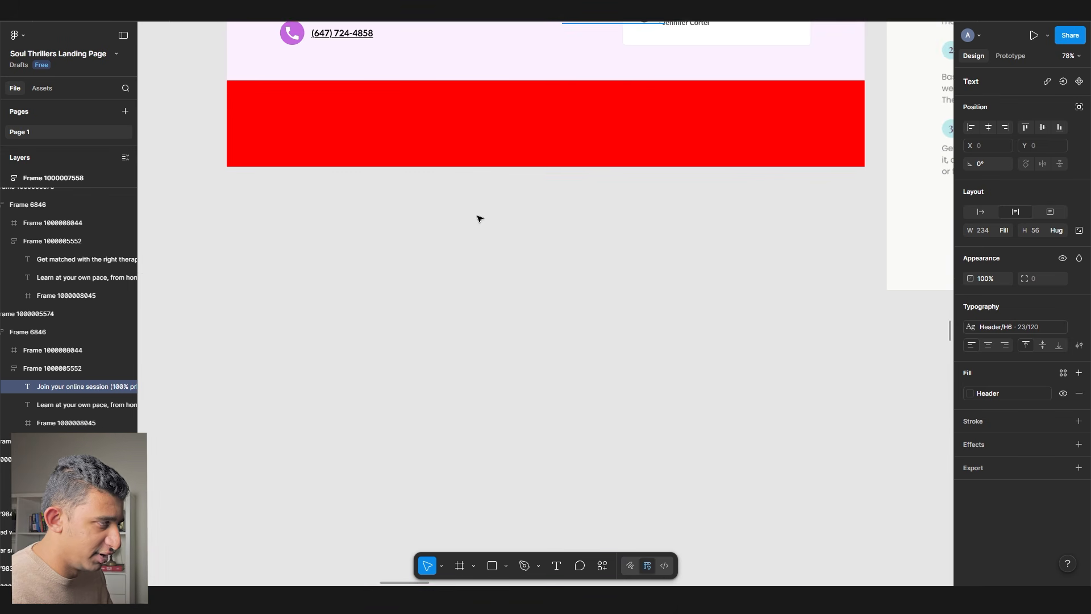
pyautogui.moveTo(455, 87); pyautogui.dragTo(459, 319)
pyautogui.scroll(2, 342, 157)
pyautogui.keyDown('ctrl'); pyautogui.click(353, 134); pyautogui.keyUp('ctrl')
pyautogui.scroll(-3, 317, 192)
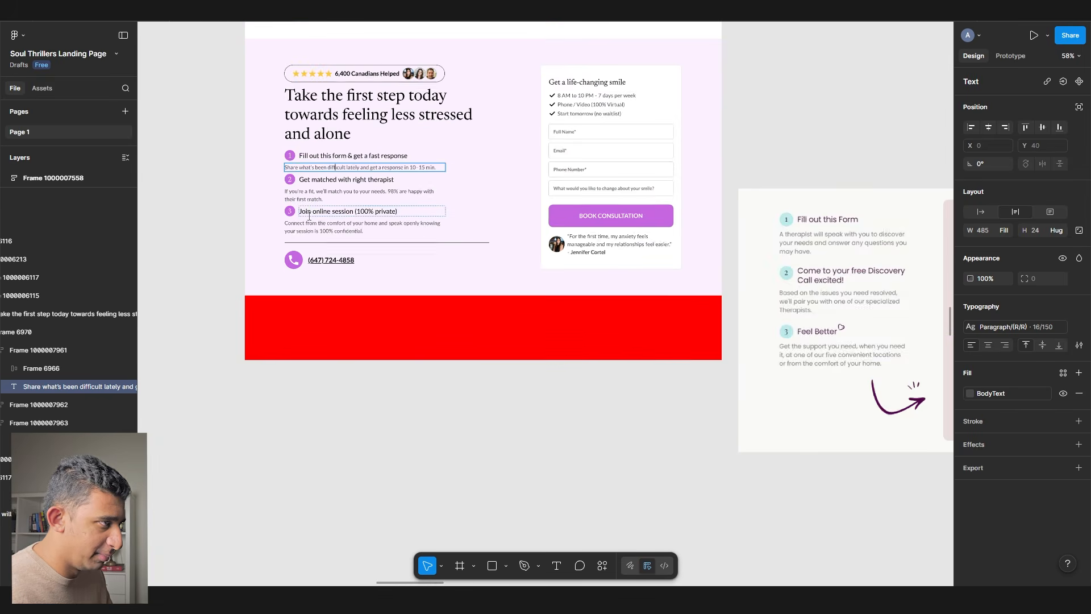
pyautogui.scroll(-20, 313, 239)
pyautogui.scroll(10, 313, 239)
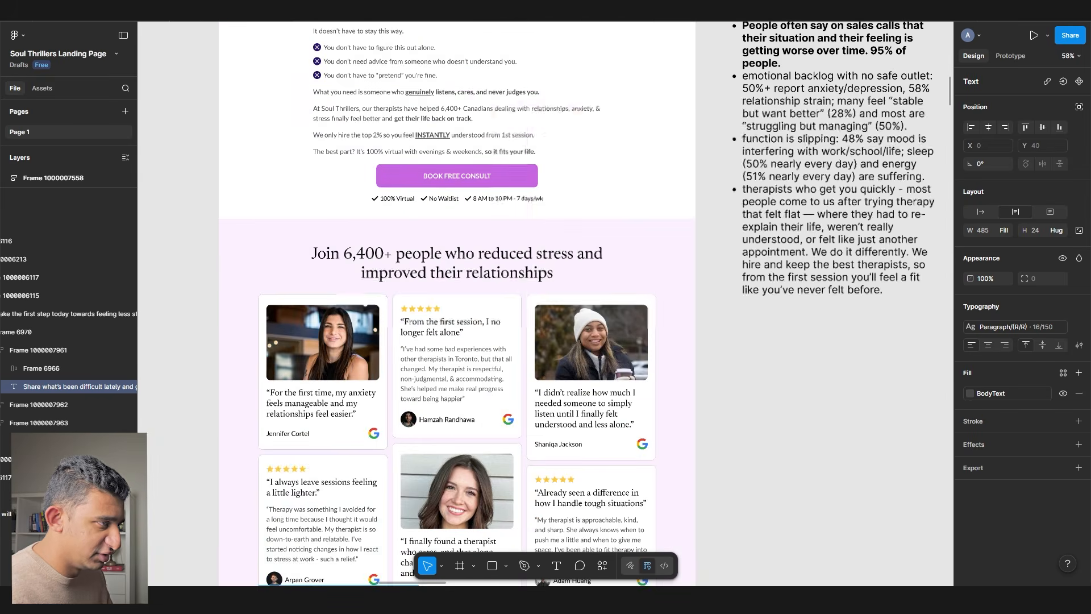
pyautogui.scroll(-15, 336, 216)
pyautogui.hscroll(3, 341, 211)
pyautogui.scroll(-5, 355, 190)
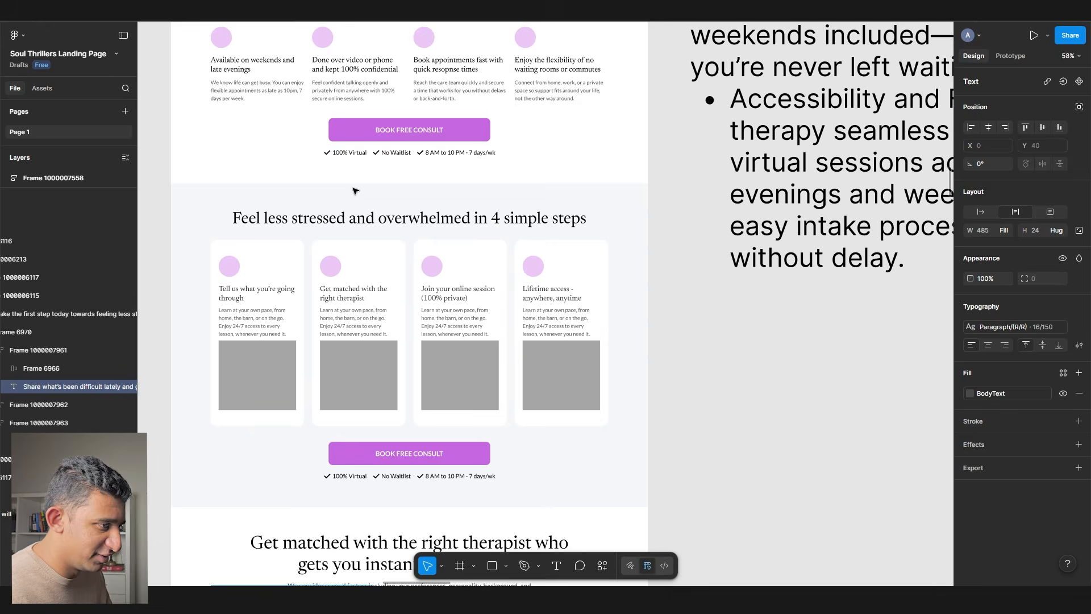
pyautogui.keyDown('ctrl'); pyautogui.scroll(5, 543, 307); pyautogui.keyUp('ctrl')
# - Retitle the fourth card 'Receiving ongoing guidance', correcting the 'ongoign' misspelling
pyautogui.doubleClick(550, 307)
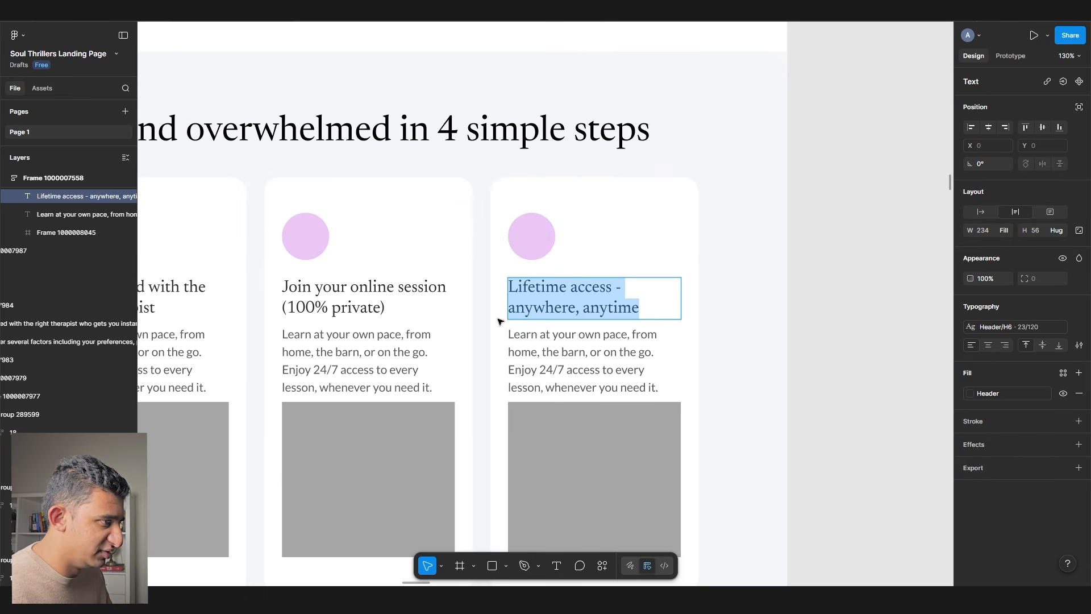
pyautogui.write('Receiving')
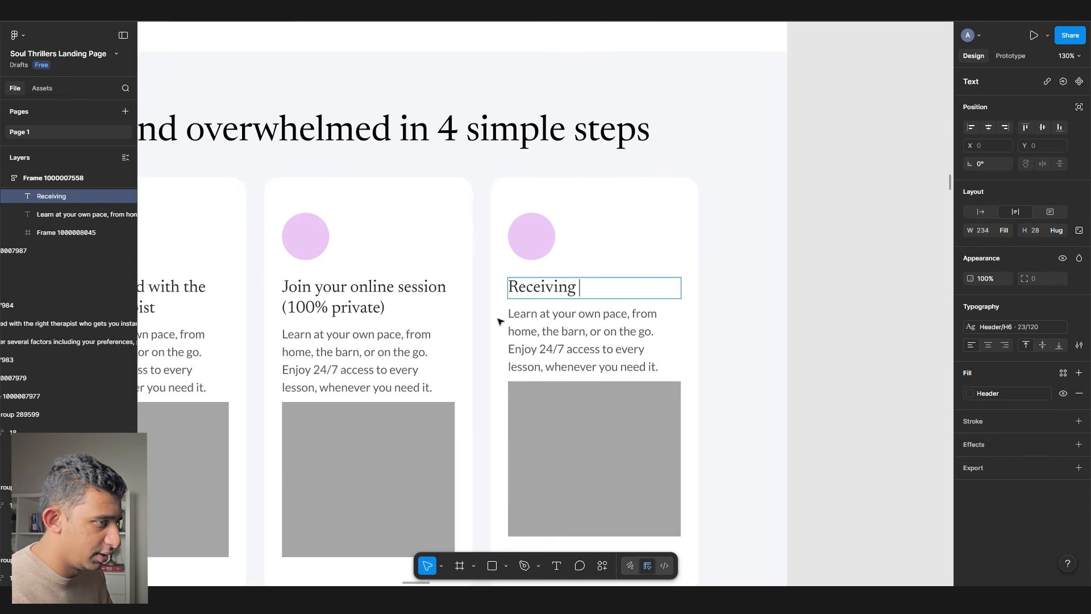
pyautogui.write(' ongoign guidance')
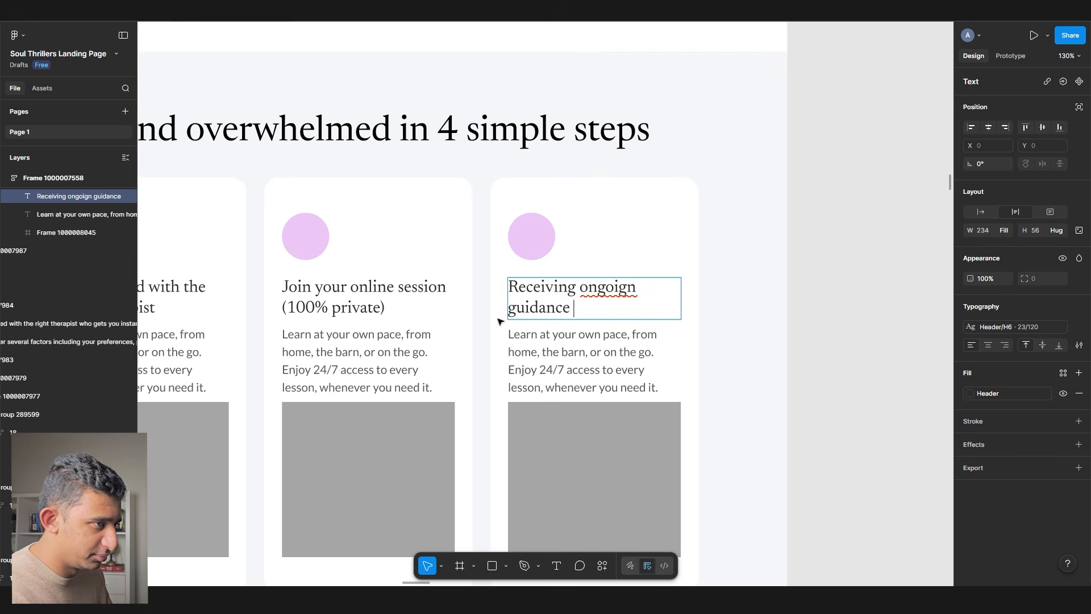
pyautogui.rightClick(592, 282)
pyautogui.click(615, 297)
pyautogui.click(850, 332)
pyautogui.click(826, 334)
# - Paste a copy of the journey-steps reference image beside the steps section
pyautogui.scroll(-5, 726, 327)
pyautogui.scroll(4, 279, 316)
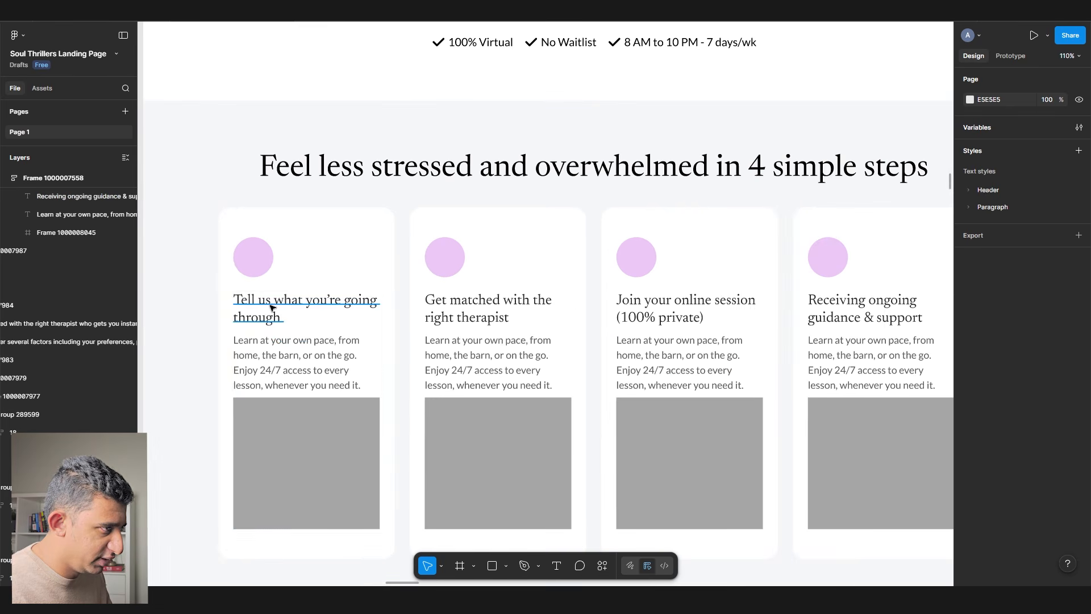
pyautogui.keyDown('ctrl'); pyautogui.click(271, 308); pyautogui.keyUp('ctrl')
pyautogui.scroll(-10, 273, 315)
pyautogui.click(439, 337)
pyautogui.scroll(-3, 442, 340)
pyautogui.scroll(-5, 455, 318)
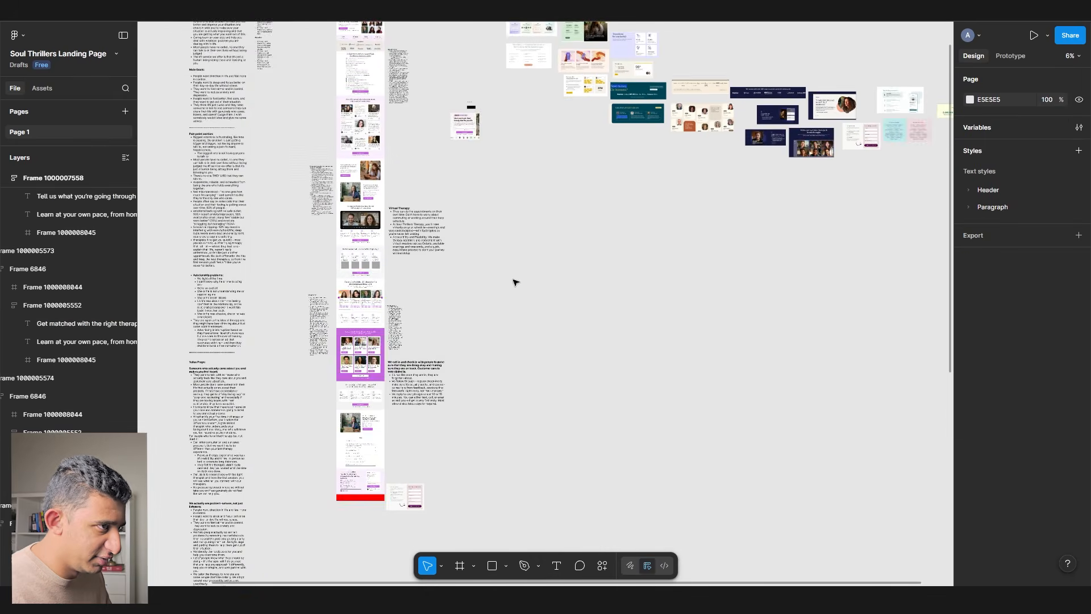
pyautogui.click(390, 110)
pyautogui.scroll(5, 380, 309)
pyautogui.hotkey('ctrl', 'v')
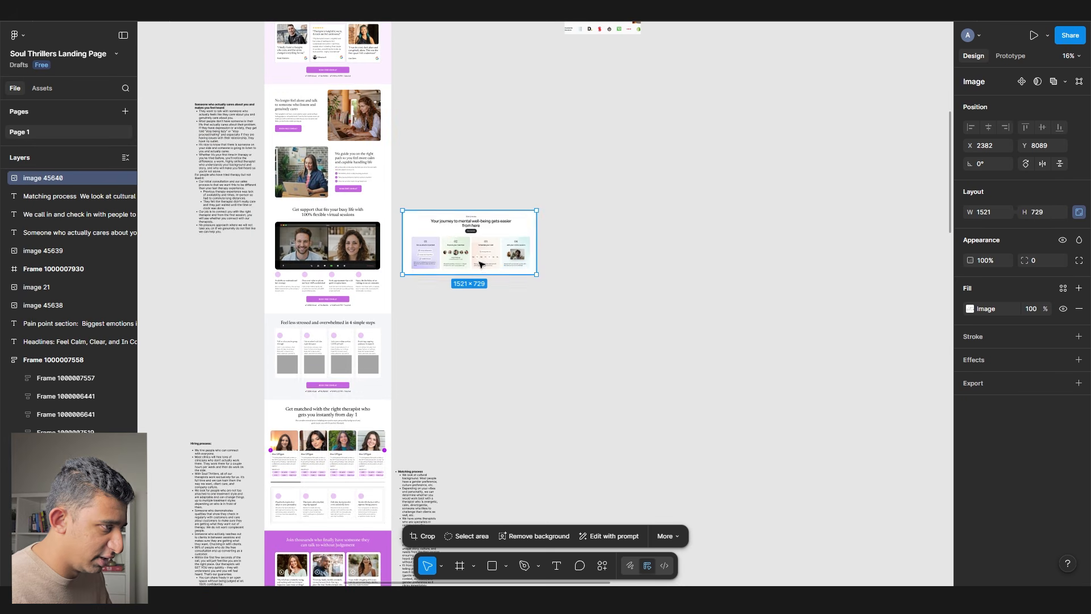
pyautogui.moveTo(466, 242); pyautogui.dragTo(466, 380)
pyautogui.scroll(8, 333, 382)
# - Centre-align the four card headings and colour them Black
pyautogui.hscroll(6, 335, 364)
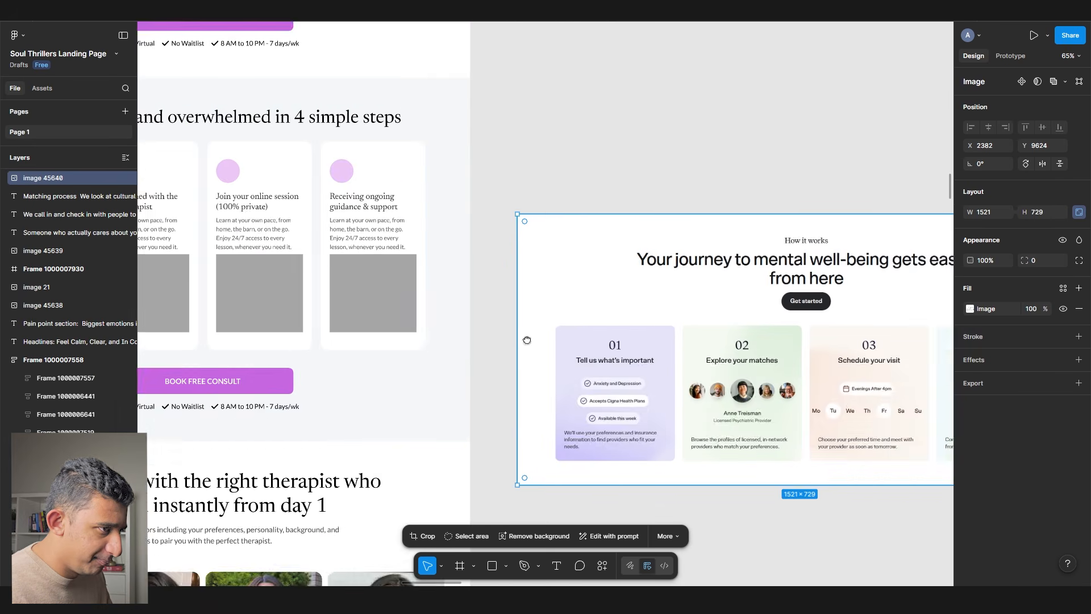
pyautogui.scroll(5, 336, 318)
pyautogui.moveTo(366, 337); pyautogui.dragTo(796, 336)
pyautogui.moveTo(313, 317); pyautogui.dragTo(703, 450)
pyautogui.keyDown('ctrl'); pyautogui.click(210, 187); pyautogui.keyUp('ctrl')
pyautogui.keyDown('shift'); pyautogui.click(385, 178); pyautogui.keyUp('shift')
pyautogui.keyDown('shift'); pyautogui.click(569, 176); pyautogui.keyUp('shift')
pyautogui.keyDown('shift'); pyautogui.click(745, 173); pyautogui.keyUp('shift')
pyautogui.click(989, 345)
pyautogui.click(972, 393)
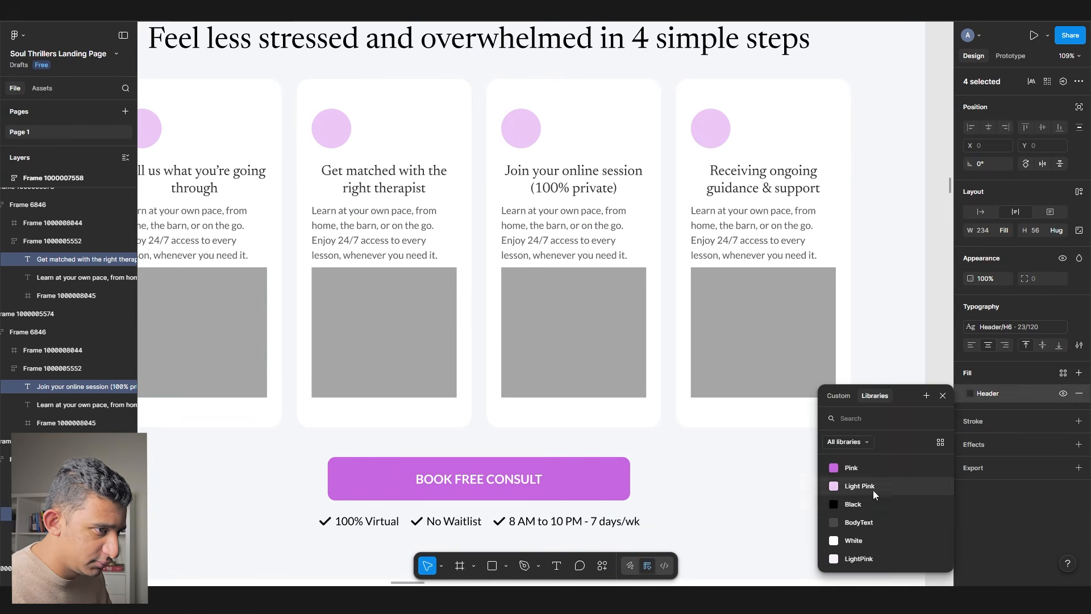
pyautogui.click(853, 504)
# - Centre the circles within each of the four card content frames
pyautogui.scroll(-5, 401, 226)
pyautogui.scroll(5, 226, 165)
pyautogui.click(267, 170)
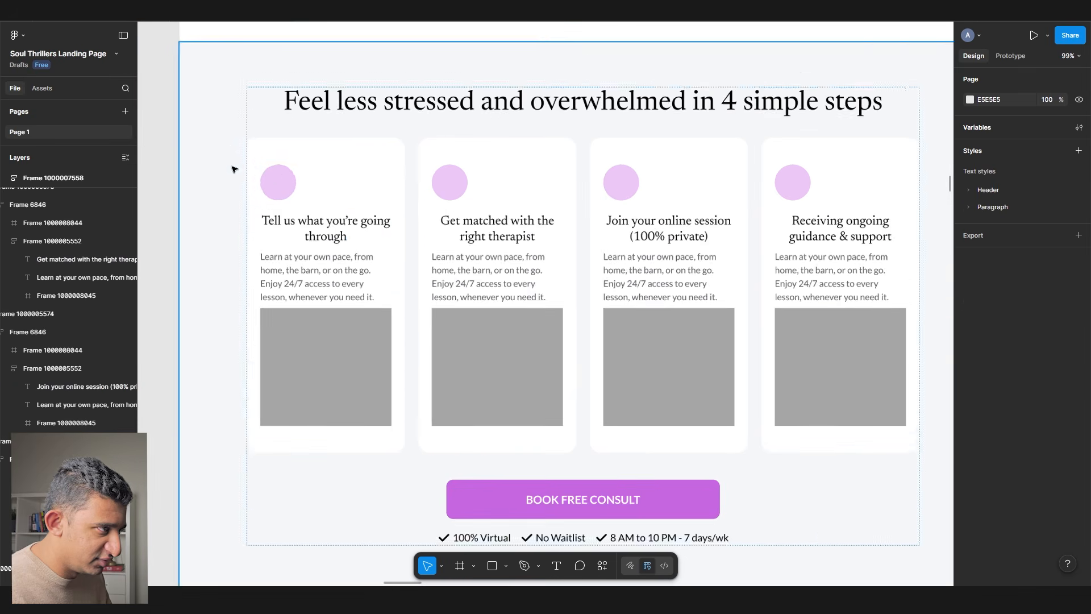
pyautogui.keyDown('shift'); pyautogui.click(474, 197); pyautogui.keyUp('shift')
pyautogui.keyDown('shift'); pyautogui.click(726, 177); pyautogui.keyUp('shift')
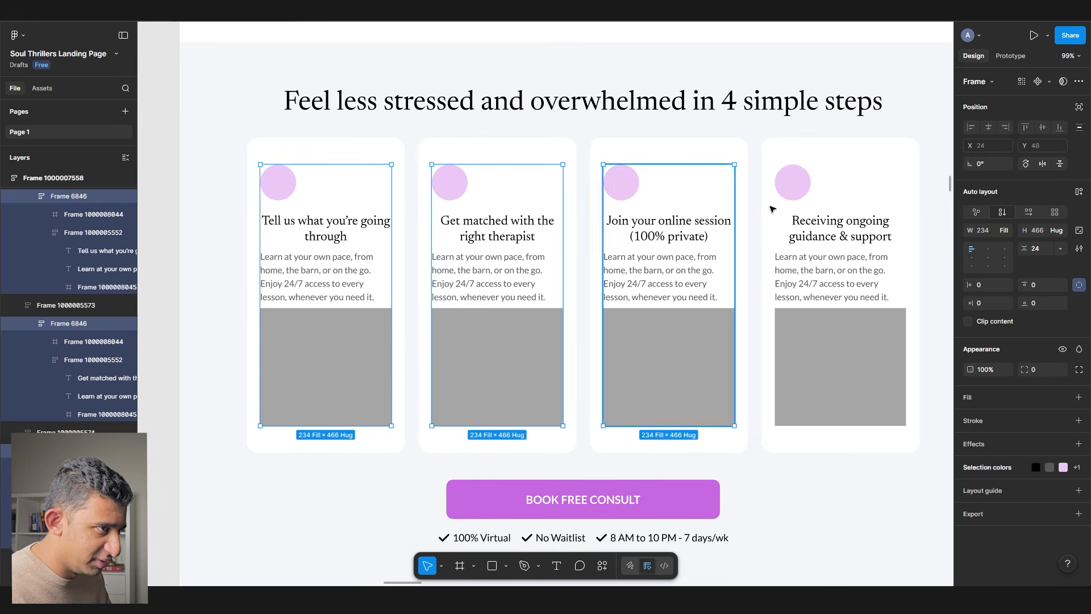
pyautogui.keyDown('shift'); pyautogui.click(823, 171); pyautogui.keyUp('shift')
pyautogui.click(988, 257)
pyautogui.scroll(-5, 299, 222)
pyautogui.scroll(6, 295, 218)
pyautogui.click(317, 219)
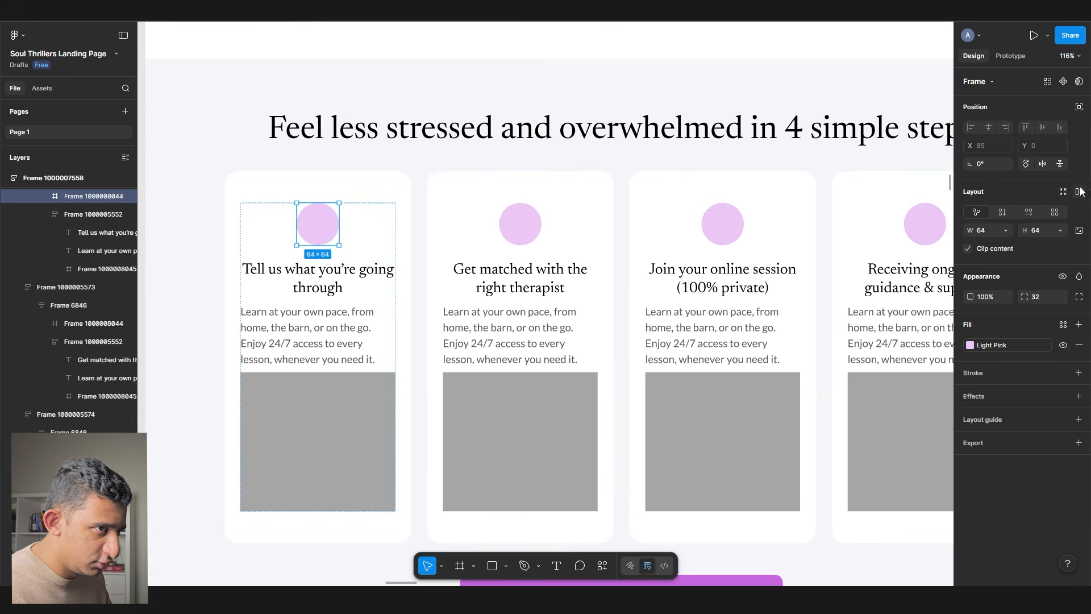
pyautogui.scroll(-4, 341, 240)
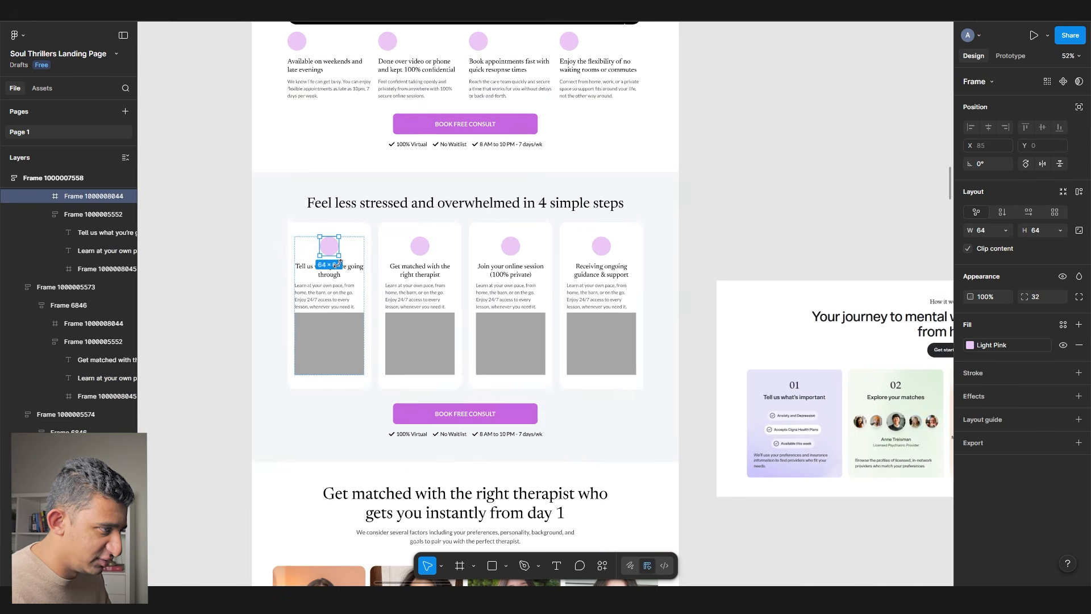
pyautogui.moveTo(223, 245); pyautogui.dragTo(339, 231)
pyautogui.click(338, 231)
pyautogui.scroll(4, 247, 224)
# - Build a 'Step 1' label: a new frame holding a copied heading, with auto layout
pyautogui.press('f')
pyautogui.moveTo(230, 220); pyautogui.dragTo(379, 254)
pyautogui.click(426, 272)
pyautogui.keyDown('ctrl'); pyautogui.click(648, 299); pyautogui.keyUp('ctrl')
pyautogui.hotkey('ctrl', 'c')
pyautogui.scroll(7, 215, 273)
pyautogui.hotkey('ctrl', 'v')
pyautogui.scroll(-2, 281, 285)
pyautogui.moveTo(472, 270); pyautogui.dragTo(427, 178)
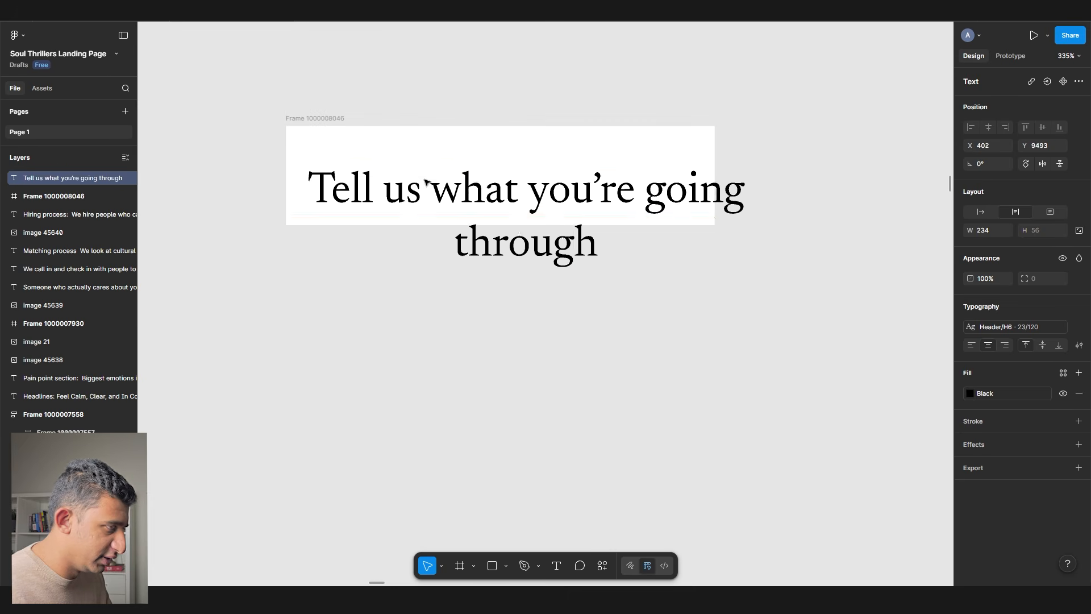
pyautogui.doubleClick(427, 177)
pyautogui.write('Step 1')
pyautogui.press('Escape')
pyautogui.press('Escape')
pyautogui.hotkey('shift', 'a')
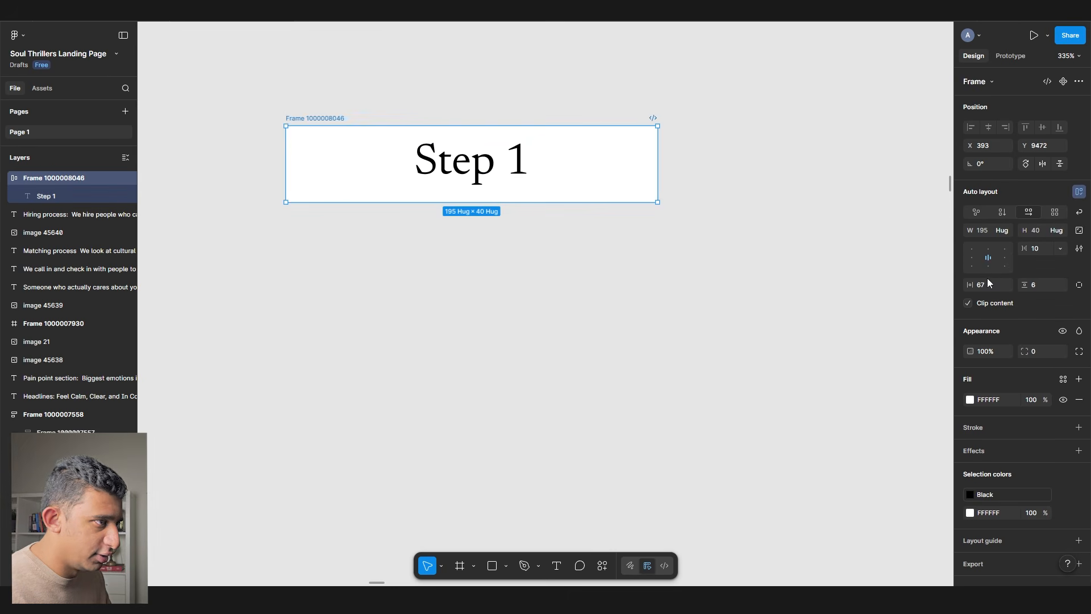
pyautogui.scroll(-5, 458, 218)
# - Move the Step 1 label into the first card with absolute position, above the circle
pyautogui.moveTo(458, 219); pyautogui.dragTo(761, 239)
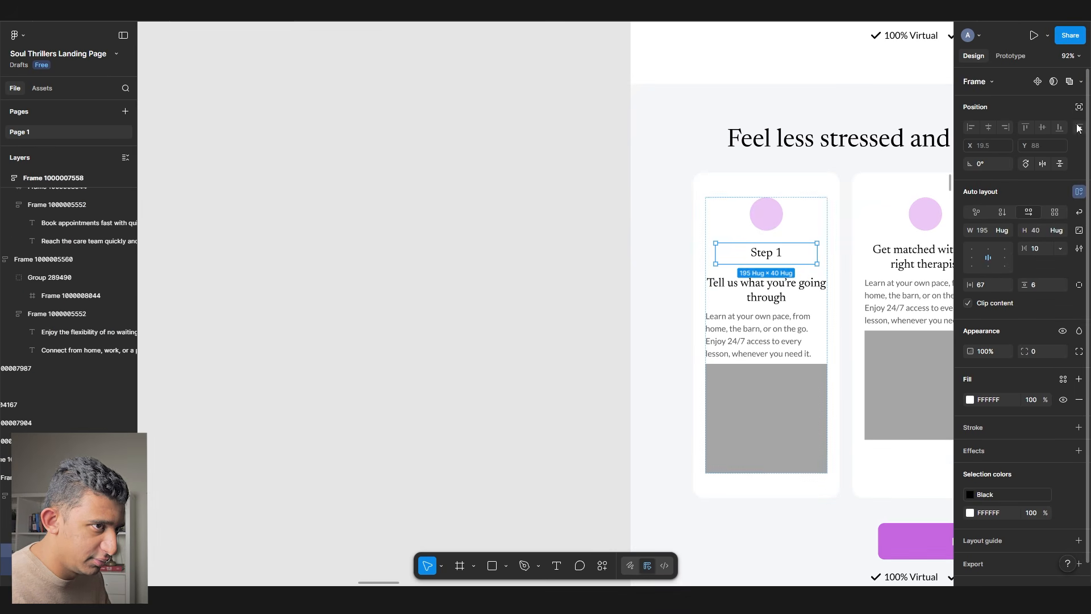
pyautogui.click(1079, 107)
pyautogui.scroll(4, 767, 216)
pyautogui.moveTo(791, 300); pyautogui.dragTo(743, 127)
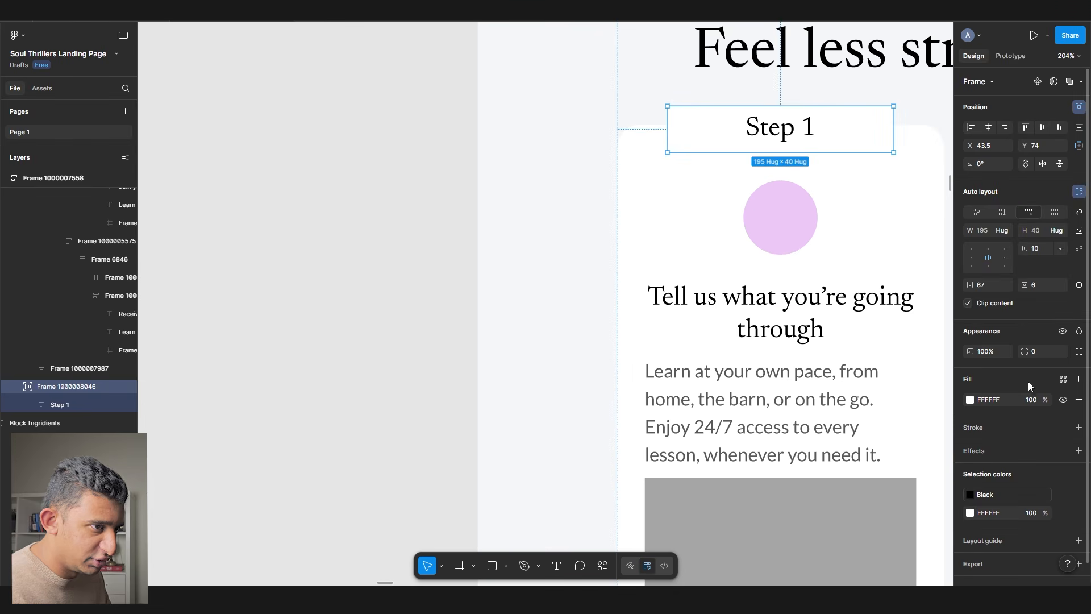
# - Style the label with Pink fill, LightPink text and a 32 corner radius
pyautogui.click(1063, 379)
pyautogui.click(881, 466)
pyautogui.hscroll(-3, 882, 466)
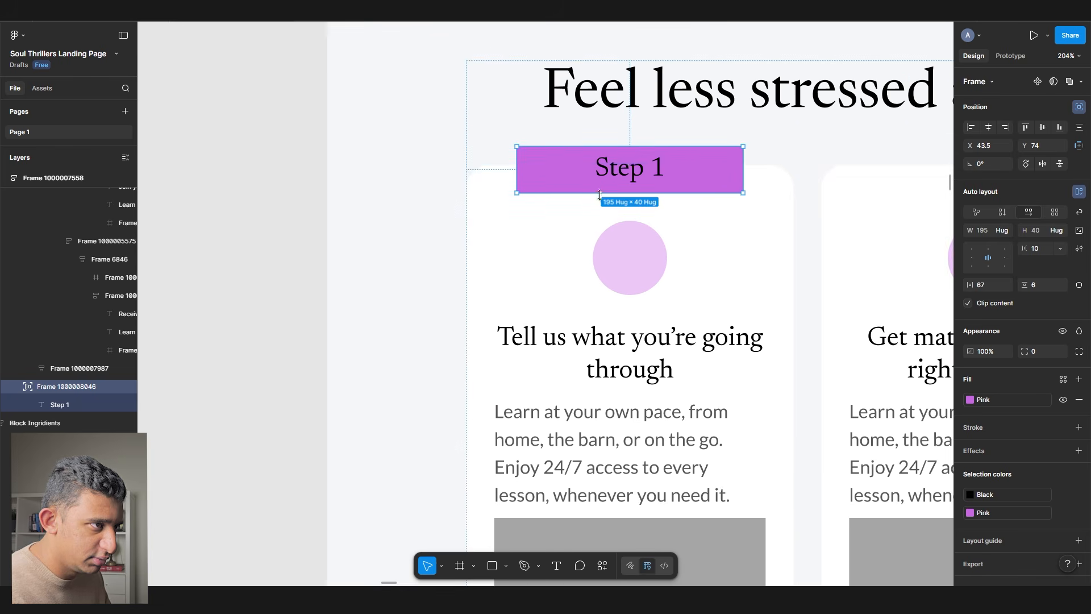
pyautogui.press('Return')
pyautogui.click(970, 393)
pyautogui.click(857, 555)
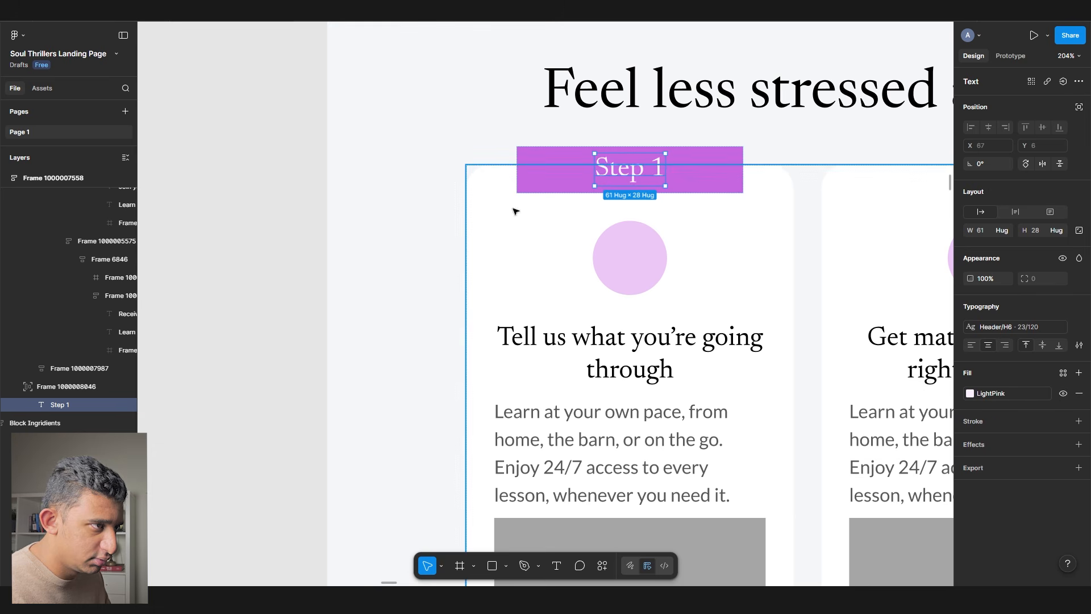
pyautogui.press('Escape')
pyautogui.click(1052, 352)
pyautogui.write('32')
pyautogui.press('Return')
# - Lower the pill onto the card's top edge and delete the card's pink circle
pyautogui.moveTo(627, 168); pyautogui.dragTo(627, 183)
pyautogui.click(607, 275)
pyautogui.press('Delete')
pyautogui.click(585, 204)
pyautogui.keyDown('ctrl'); pyautogui.scroll(-5, 543, 202); pyautogui.keyUp('ctrl')
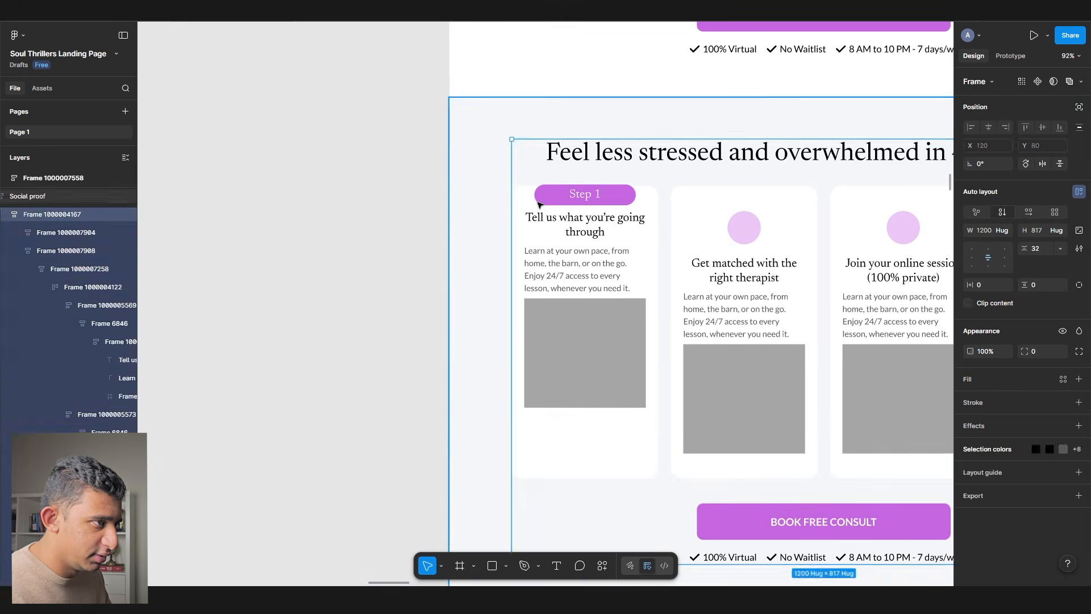
# - Set the Step 1 card's padding to 64 top and 24 bottom
pyautogui.press('Escape')
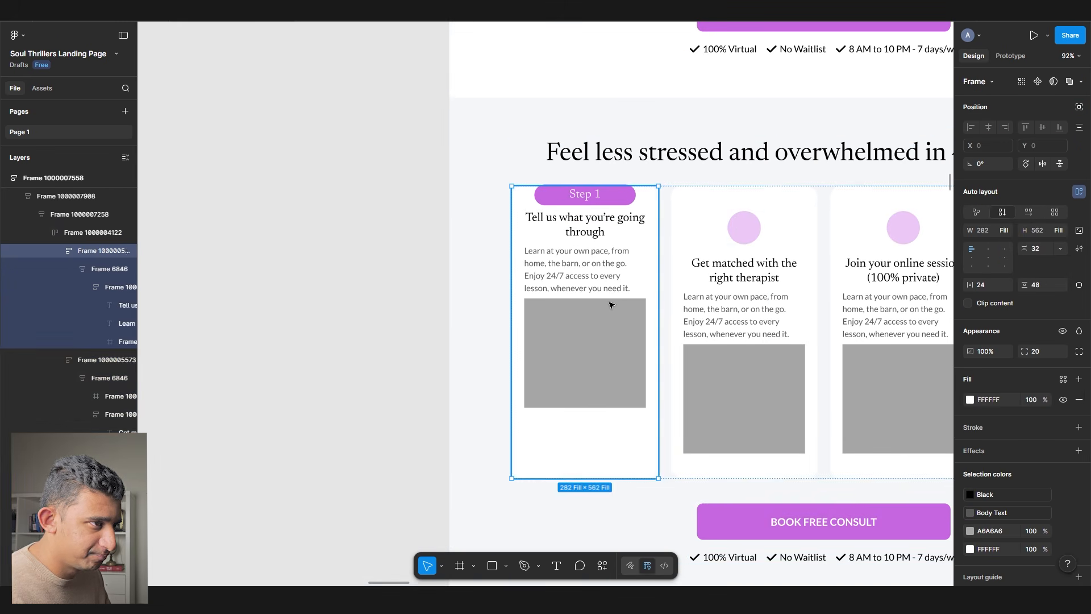
pyautogui.click(1043, 285)
pyautogui.write('64')
pyautogui.press('Return')
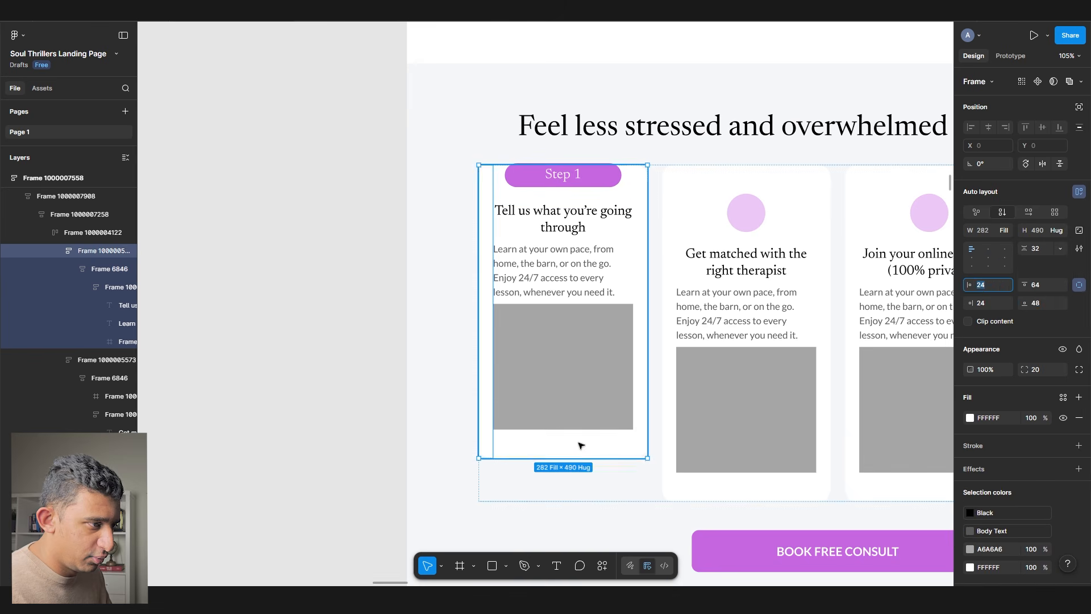
pyautogui.click(1051, 303)
pyautogui.write('24')
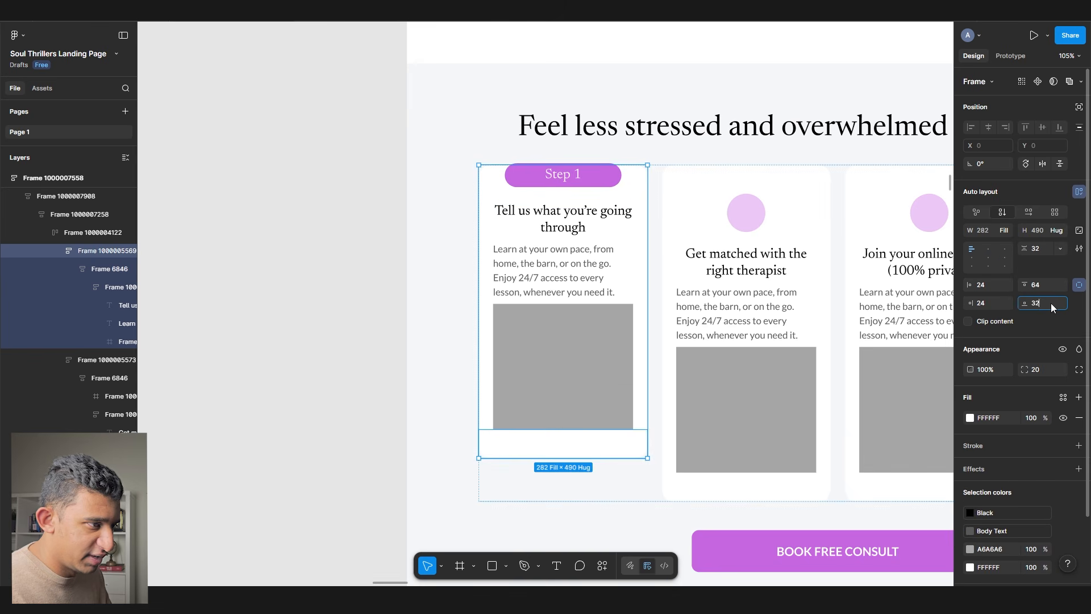
pyautogui.press('Return')
# - Inspect the Step 1 card's image placeholder and description text
pyautogui.click(530, 334)
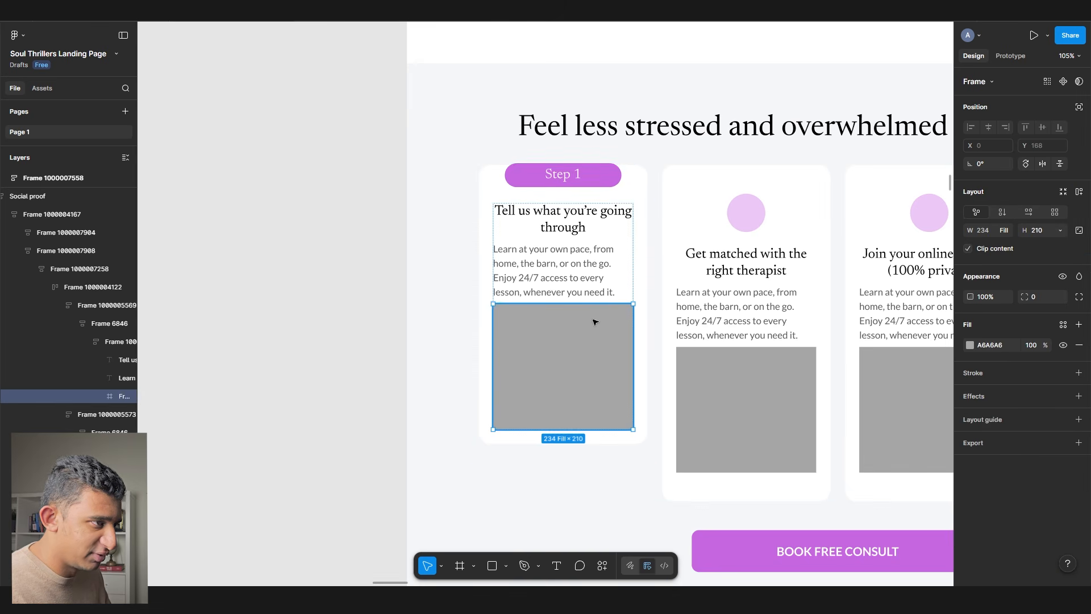
pyautogui.scroll(3, 628, 272)
pyautogui.click(492, 251)
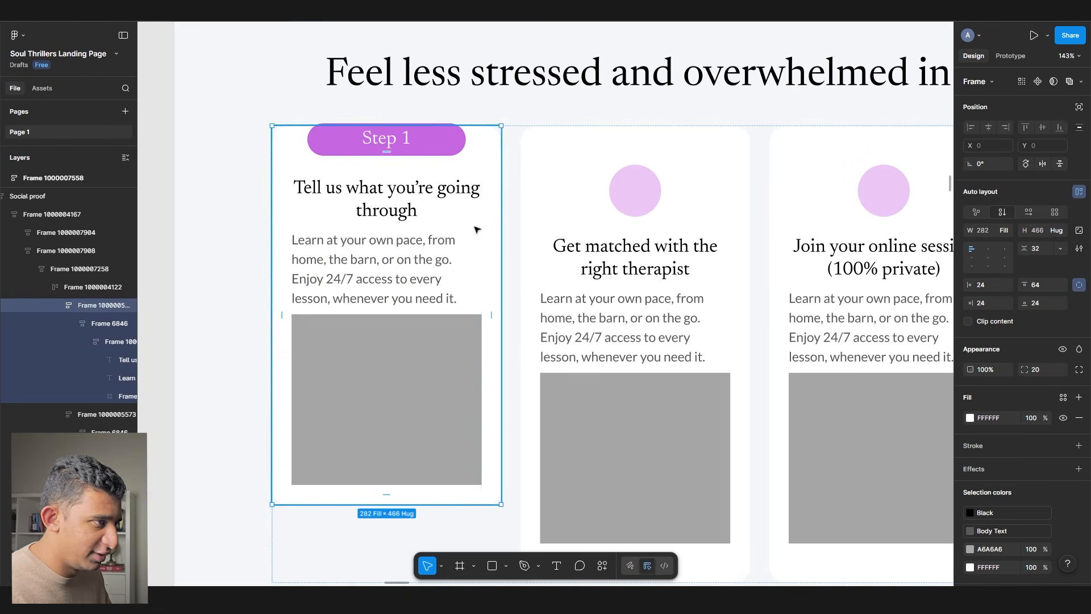
pyautogui.click(405, 282)
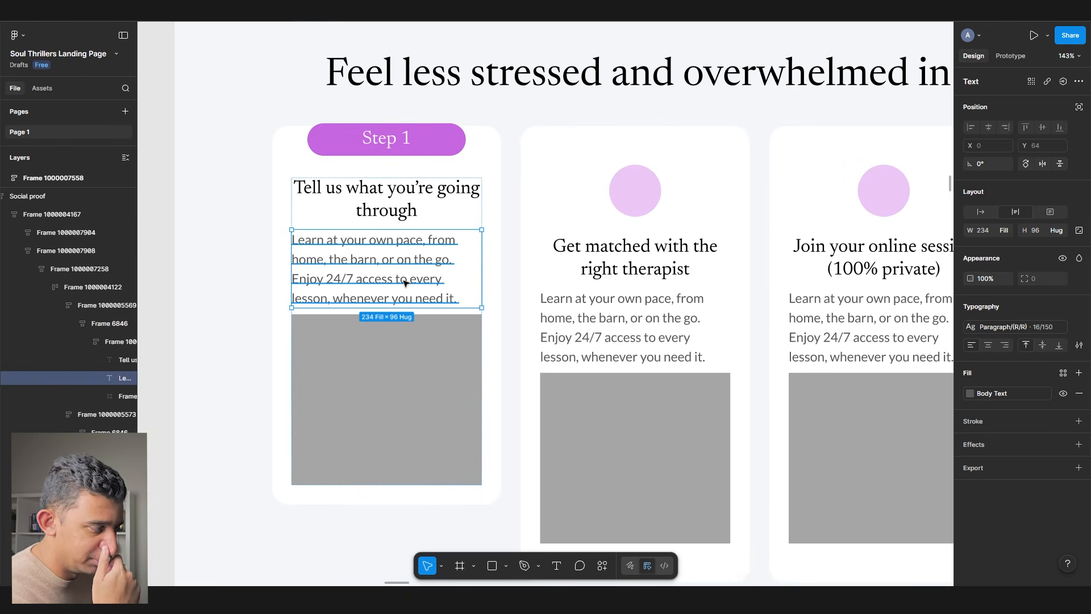
pyautogui.hscroll(1, 406, 282)
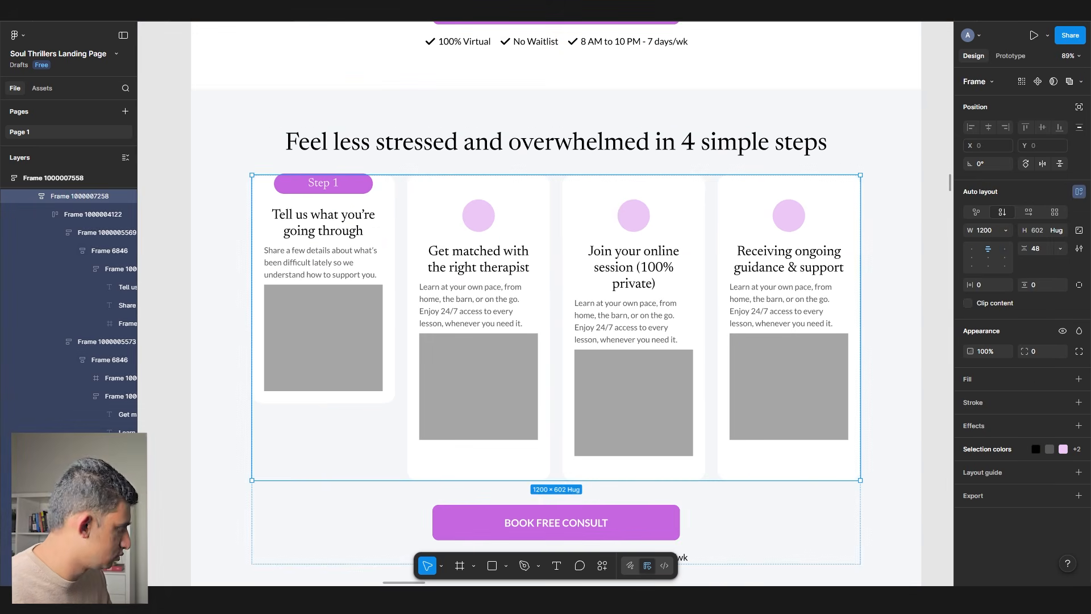
pyautogui.press('Escape')
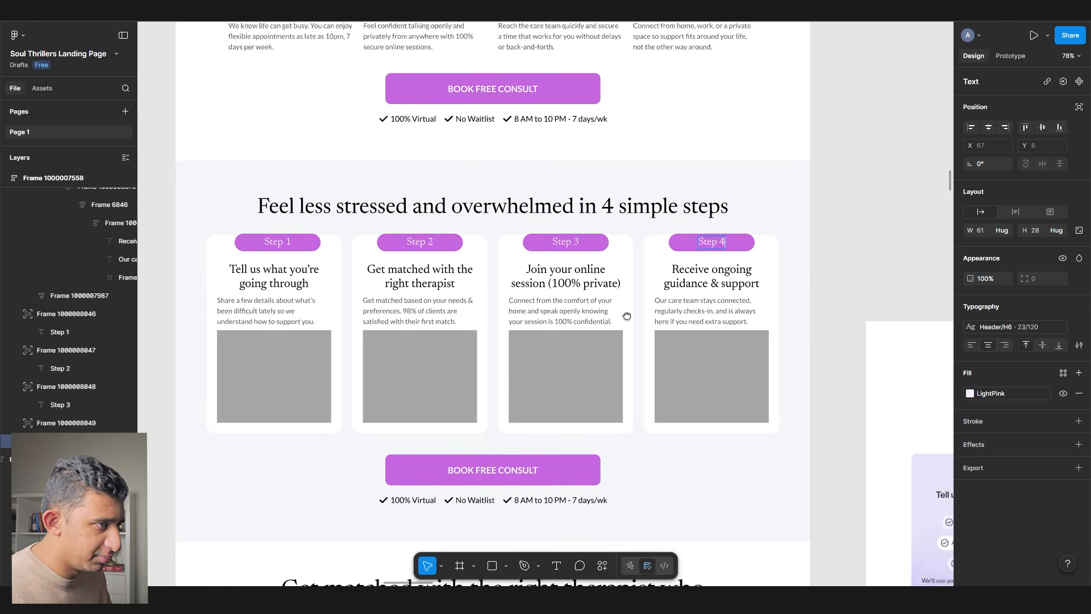
pyautogui.scroll(5, 540, 356)
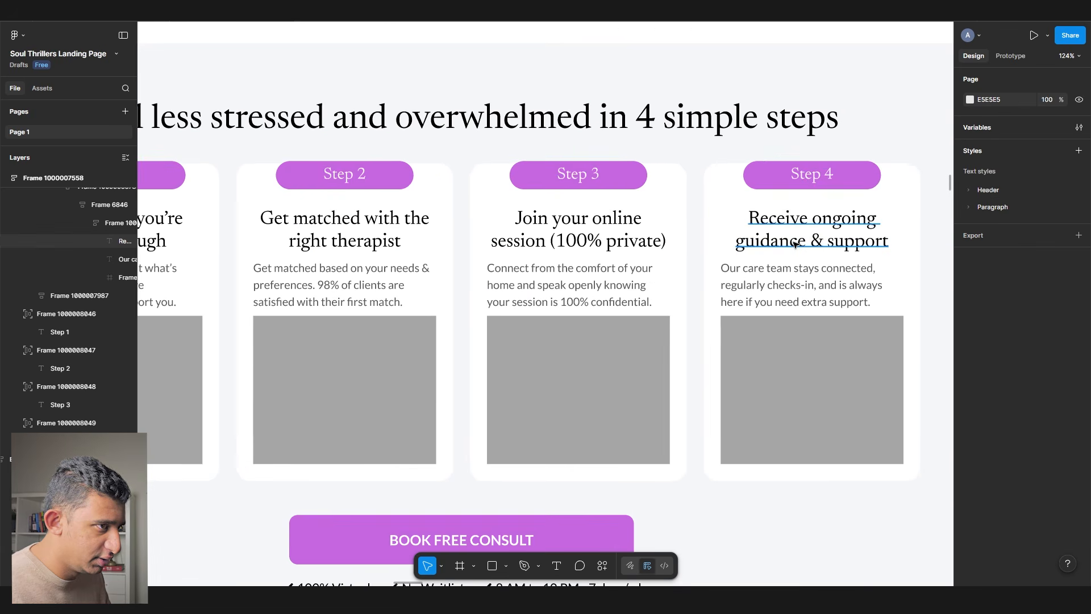
# - Centre-align the paragraph text in all four step cards
pyautogui.click(796, 238)
pyautogui.click(782, 297)
pyautogui.keyDown('ctrl'); pyautogui.keyDown('shift'); pyautogui.click(586, 287); pyautogui.keyUp('shift'); pyautogui.keyUp('ctrl')
pyautogui.moveTo(360, 239); pyautogui.dragTo(617, 224)
pyautogui.keyDown('ctrl'); pyautogui.keyDown('shift'); pyautogui.click(594, 268); pyautogui.keyUp('shift'); pyautogui.keyUp('ctrl')
pyautogui.keyDown('ctrl'); pyautogui.keyDown('shift'); pyautogui.click(341, 265); pyautogui.keyUp('shift'); pyautogui.keyUp('ctrl')
pyautogui.click(988, 346)
pyautogui.hscroll(8, 716, 279)
pyautogui.click(881, 182)
pyautogui.click(614, 295)
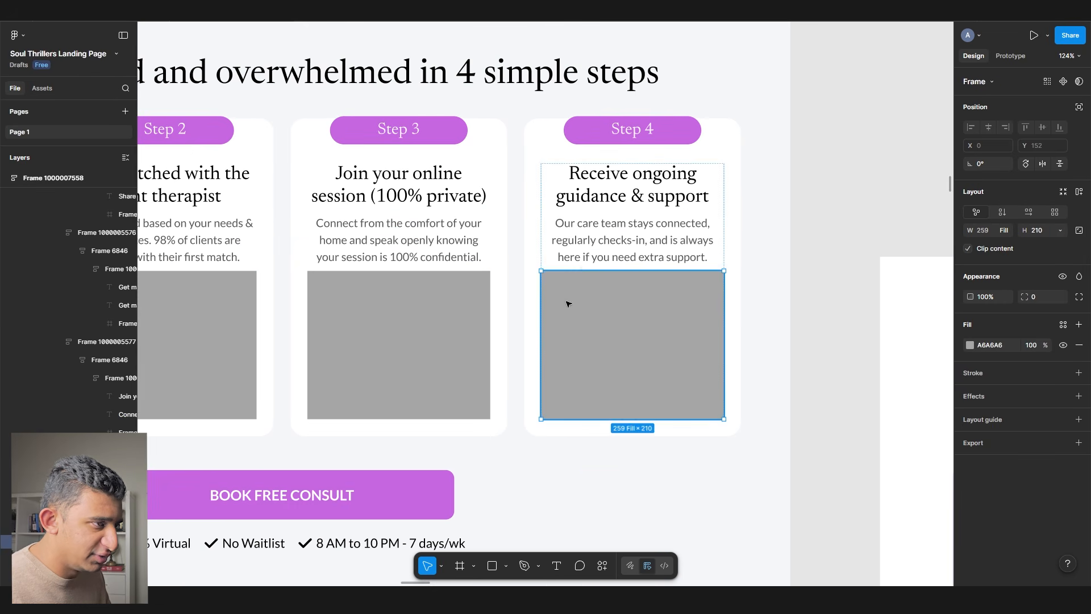
pyautogui.hscroll(-2, 613, 295)
pyautogui.scroll(-5, 683, 286)
pyautogui.click(157, 284)
pyautogui.scroll(-15, 275, 277)
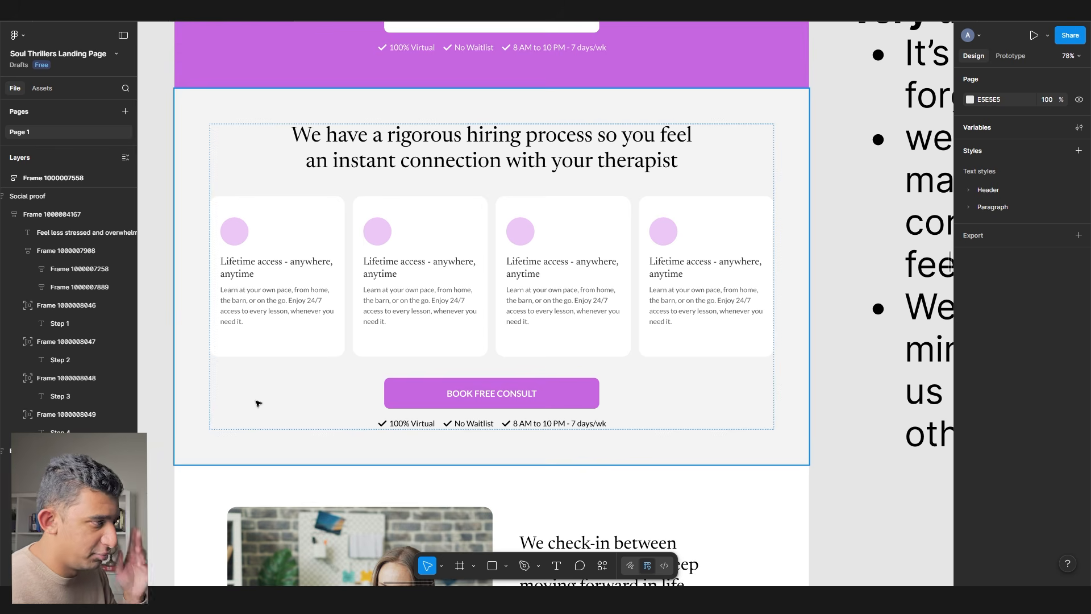
# - Drag the hiring-process section out of the page column onto the canvas
pyautogui.click(257, 403)
pyautogui.scroll(-10, 287, 482)
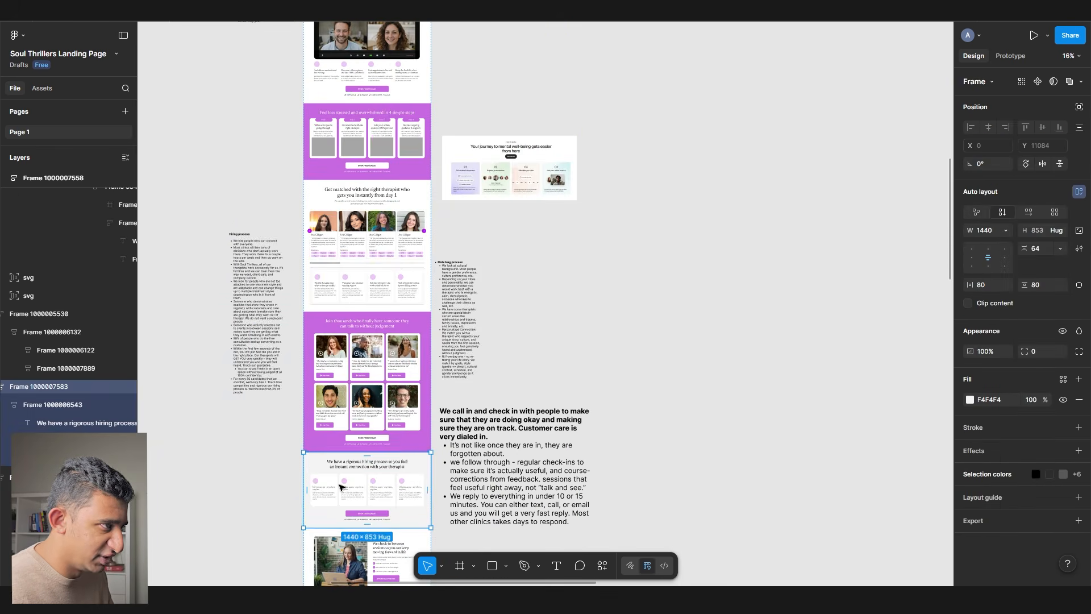
pyautogui.moveTo(341, 487); pyautogui.dragTo(208, 166)
pyautogui.scroll(8, 228, 175)
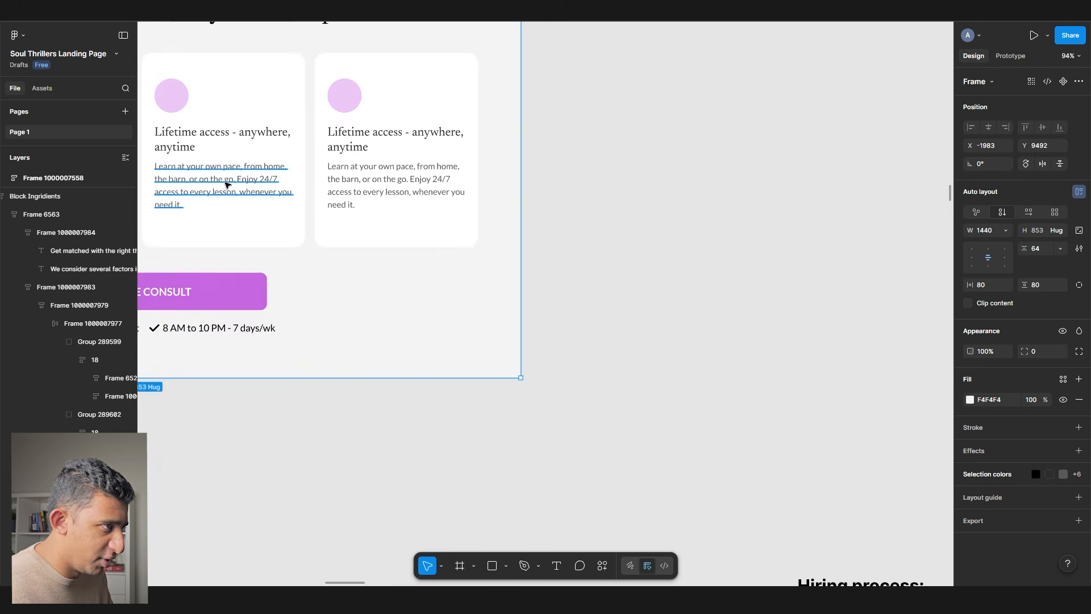
pyautogui.scroll(-3, 229, 178)
pyautogui.moveTo(562, 200); pyautogui.dragTo(156, 129)
pyautogui.moveTo(539, 415); pyautogui.dragTo(449, 235)
pyautogui.scroll(3, 436, 315)
pyautogui.scroll(-10, 436, 316)
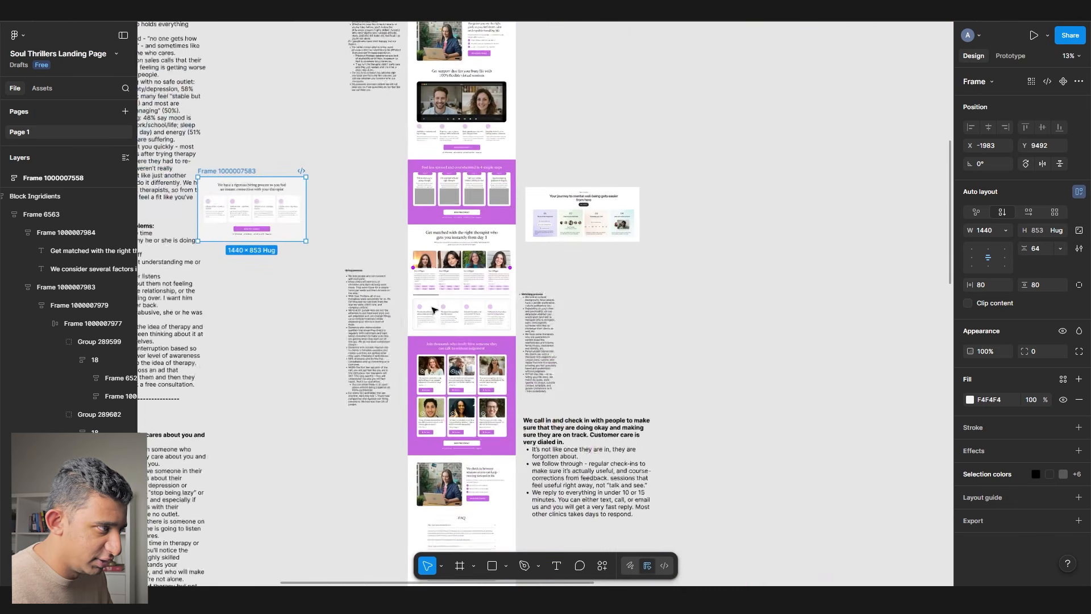
pyautogui.click(354, 250)
# - Delete the Hiring and Matching process notes, the journey image and the check-in notes
pyautogui.click(367, 318)
pyautogui.keyDown('shift'); pyautogui.click(542, 353); pyautogui.keyUp('shift')
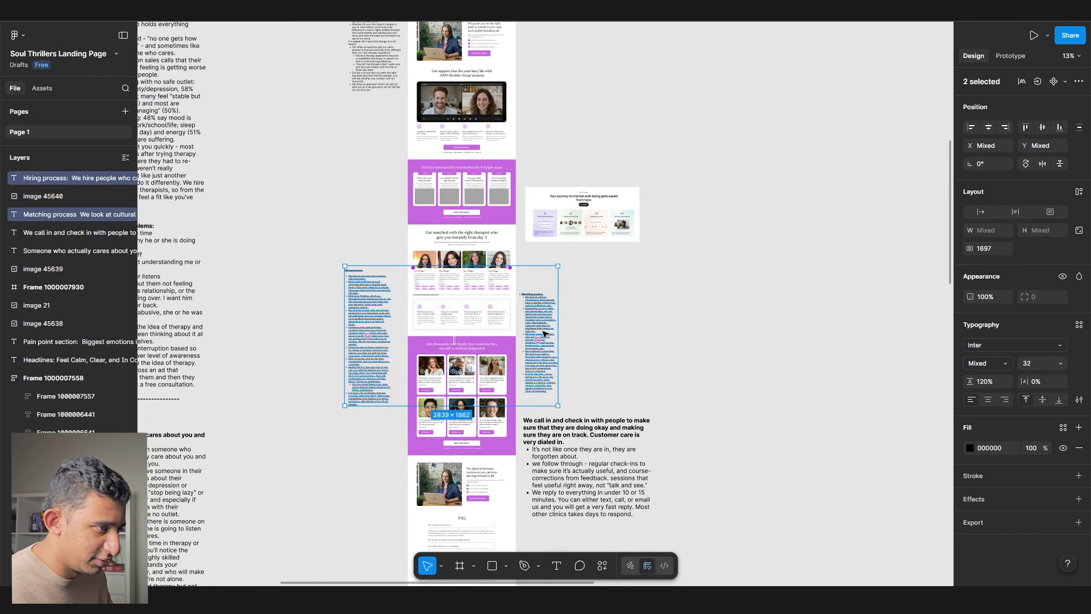
pyautogui.press('Delete')
pyautogui.moveTo(600, 525); pyautogui.dragTo(582, 154)
pyautogui.press('Delete')
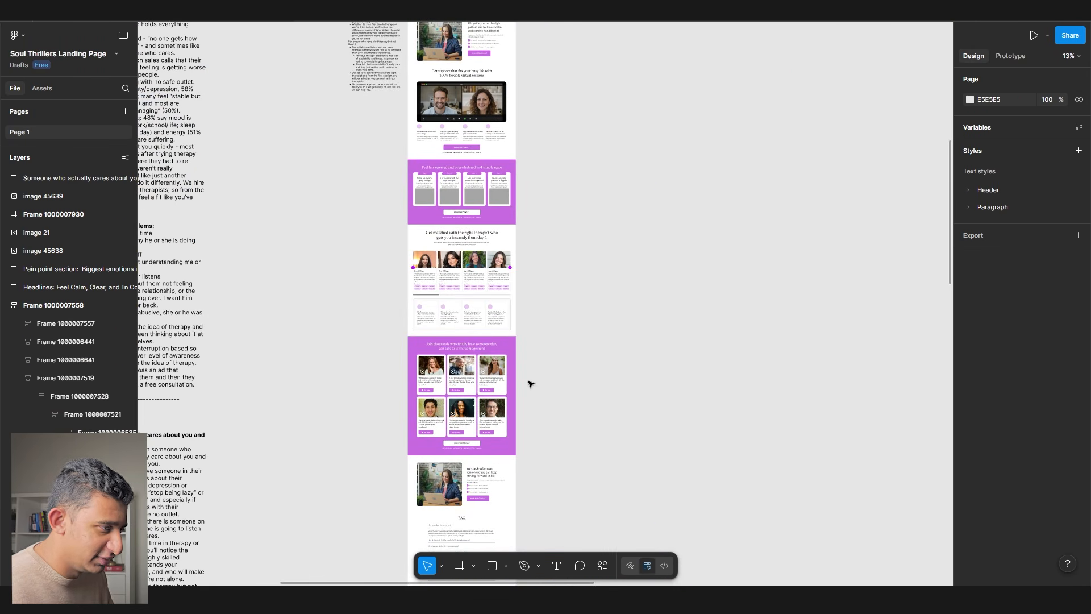
pyautogui.scroll(5, 519, 368)
pyautogui.moveTo(373, 294); pyautogui.dragTo(614, 325)
pyautogui.scroll(3, 596, 122)
pyautogui.scroll(5, 555, 236)
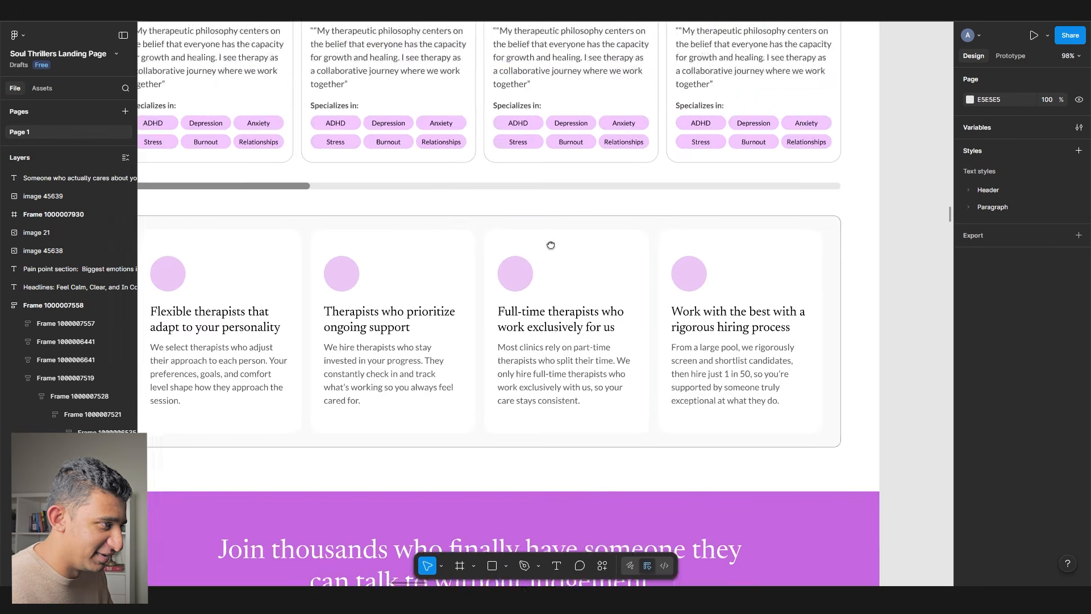
pyautogui.scroll(-15, 563, 300)
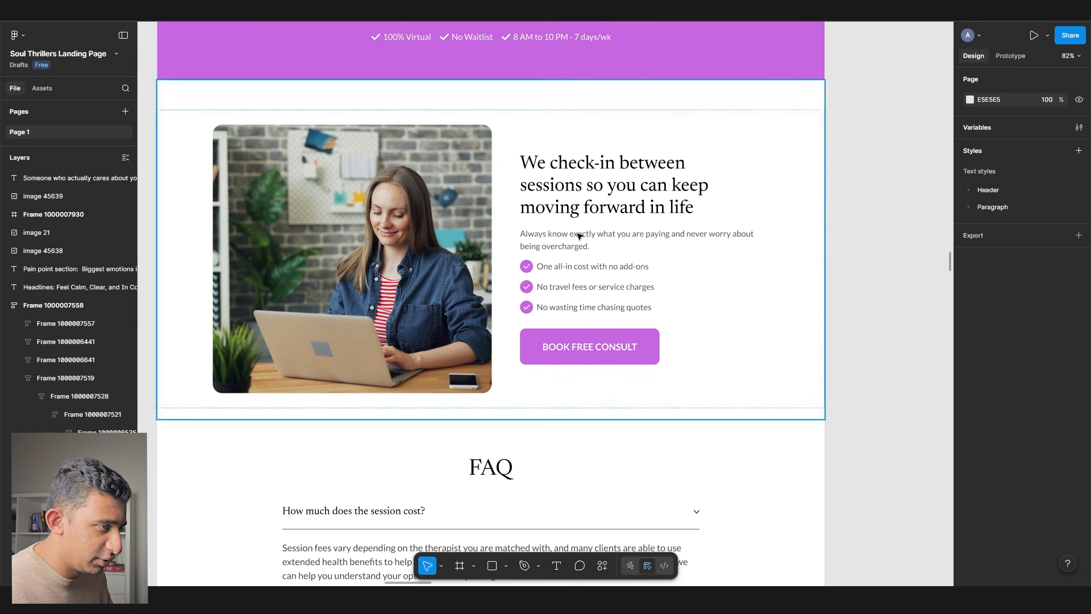
# - Widen the check-in heading, rewrite its paragraph and delete the three-item checklist
pyautogui.click(584, 208)
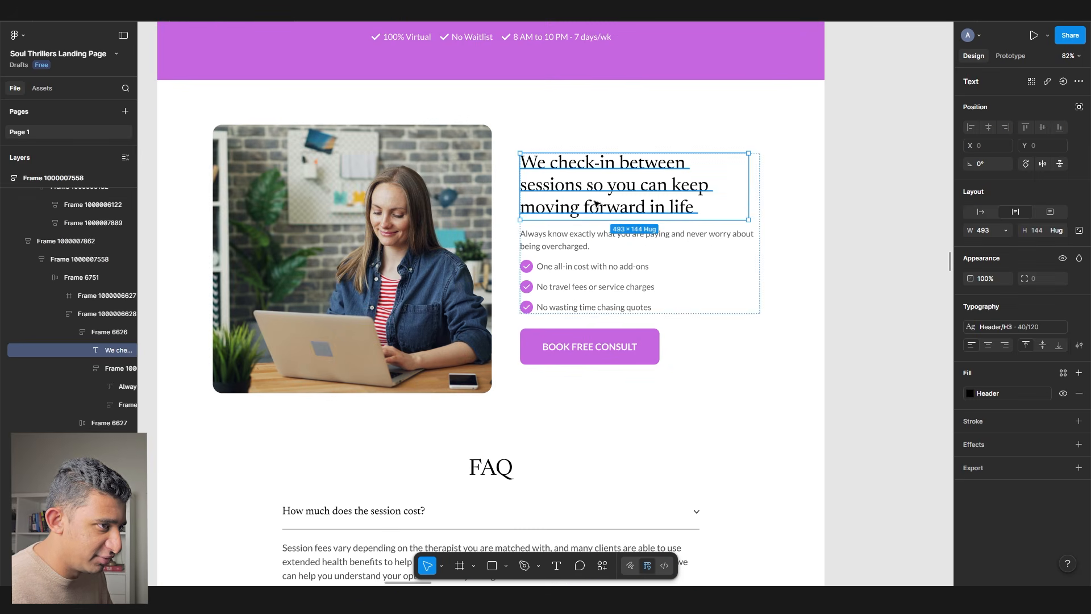
pyautogui.moveTo(740, 208); pyautogui.dragTo(759, 205)
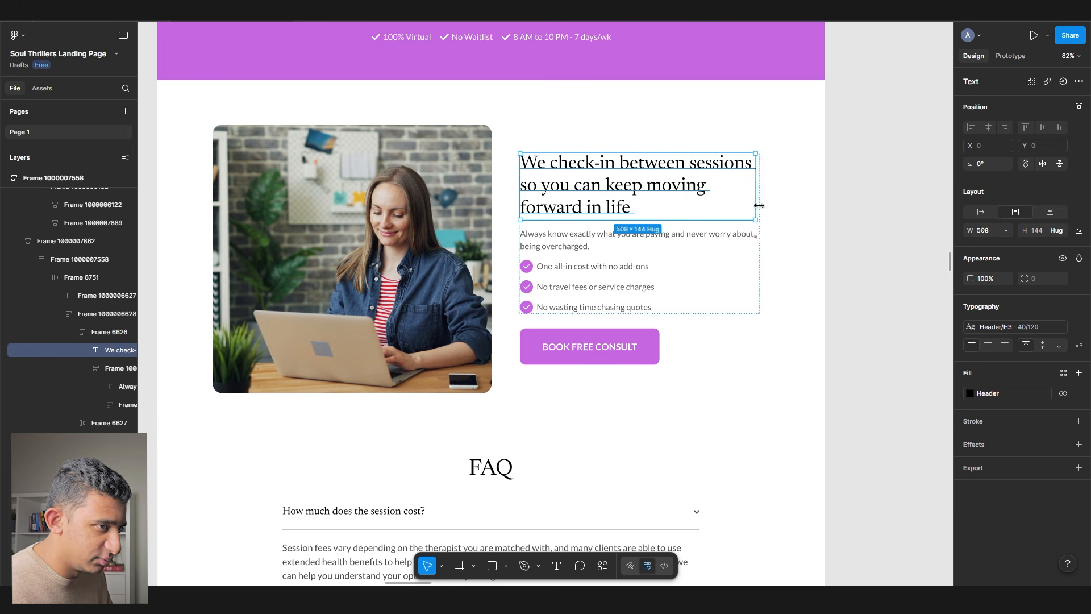
pyautogui.click(903, 249)
pyautogui.doubleClick(565, 246)
pyautogui.scroll(3, 561, 248)
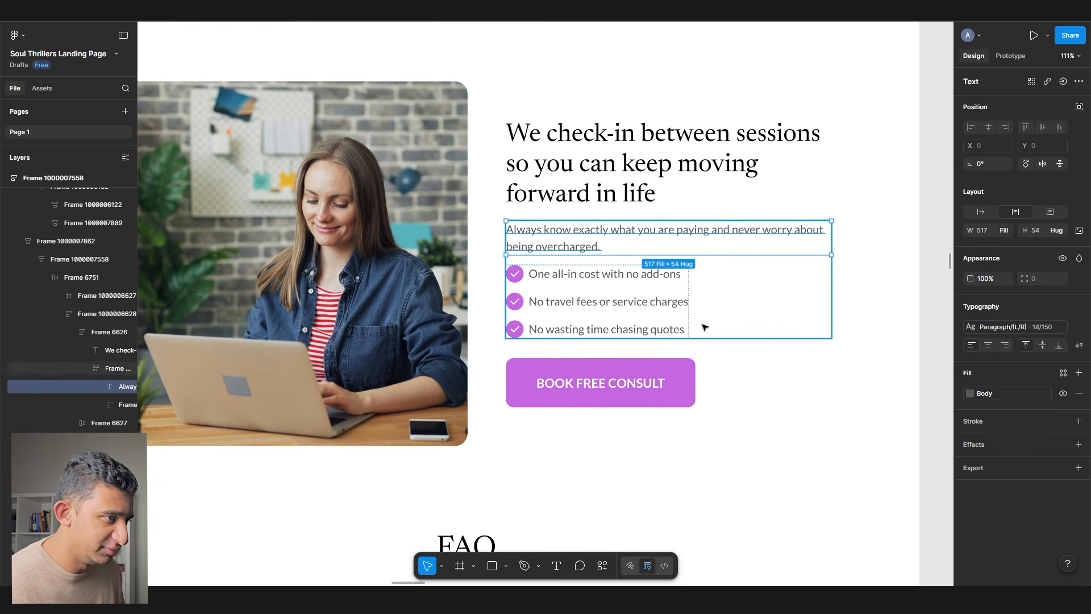
pyautogui.click(532, 328)
pyautogui.press('Delete')
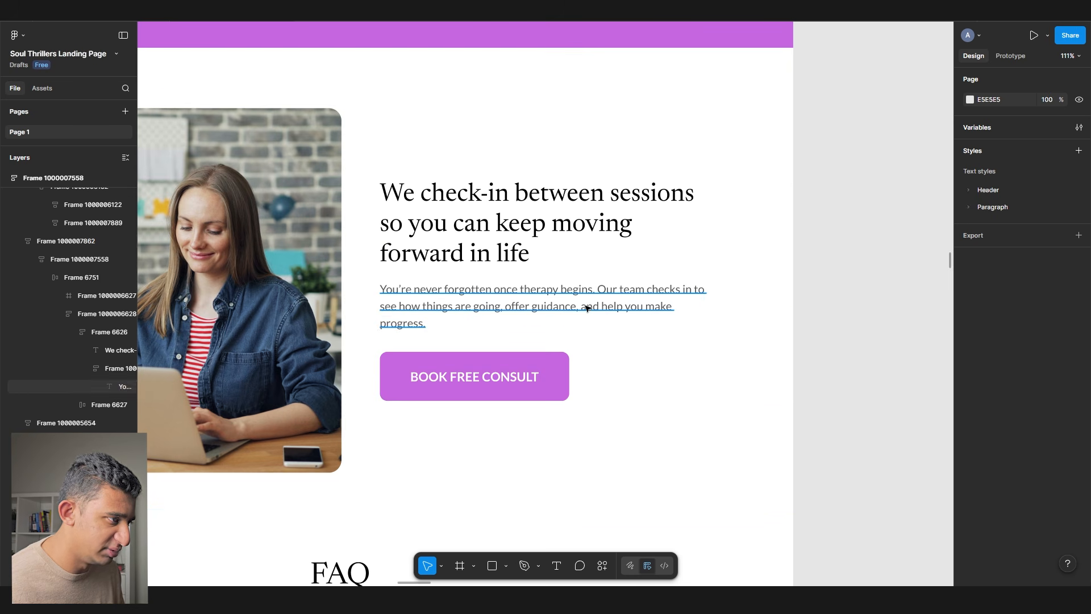
pyautogui.click(478, 309)
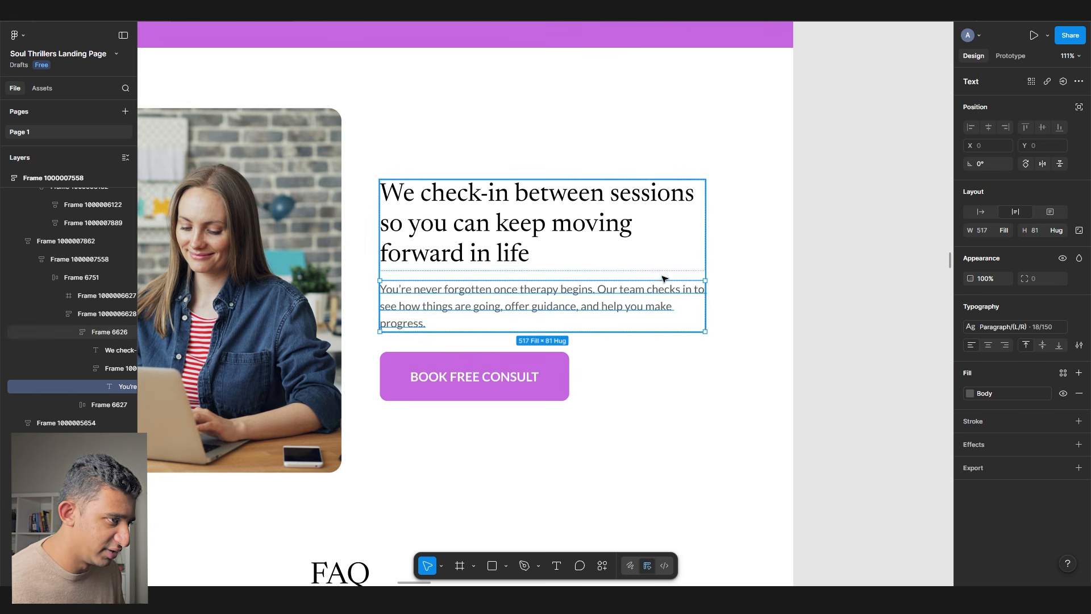
pyautogui.scroll(-5, 711, 231)
# - Move the purple testimonials section below the check-in section
pyautogui.click(875, 285)
pyautogui.scroll(-3, 876, 286)
pyautogui.scroll(2, 555, 278)
pyautogui.scroll(4, 556, 278)
pyautogui.click(366, 247)
pyautogui.scroll(-5, 366, 248)
pyautogui.moveTo(366, 248); pyautogui.dragTo(368, 375)
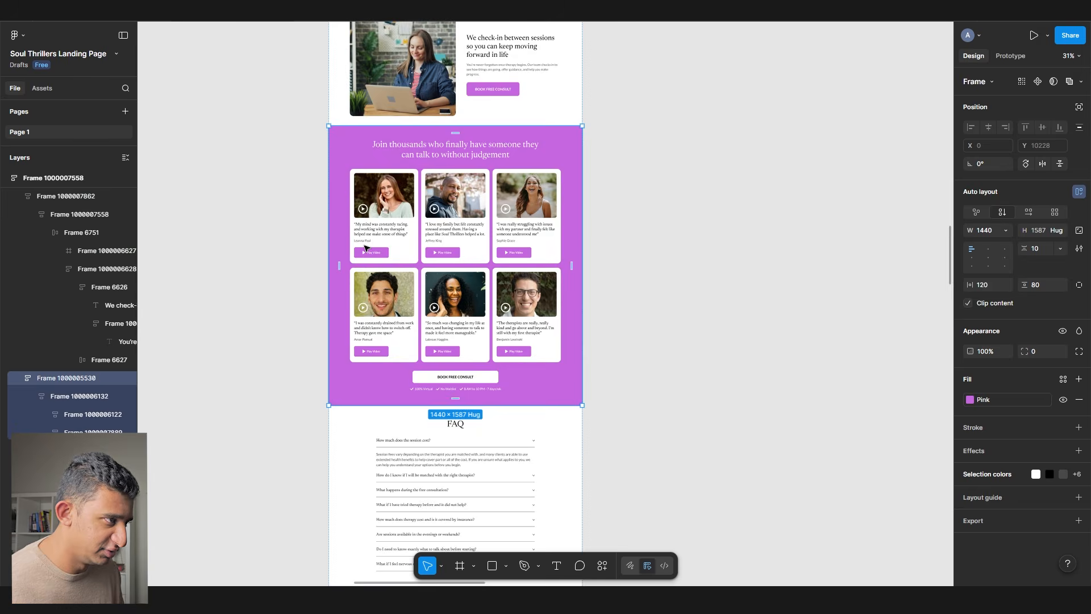
pyautogui.scroll(5, 621, 285)
pyautogui.click(624, 288)
# - Apply the LightPink fill style to the therapist-matching section
pyautogui.click(560, 284)
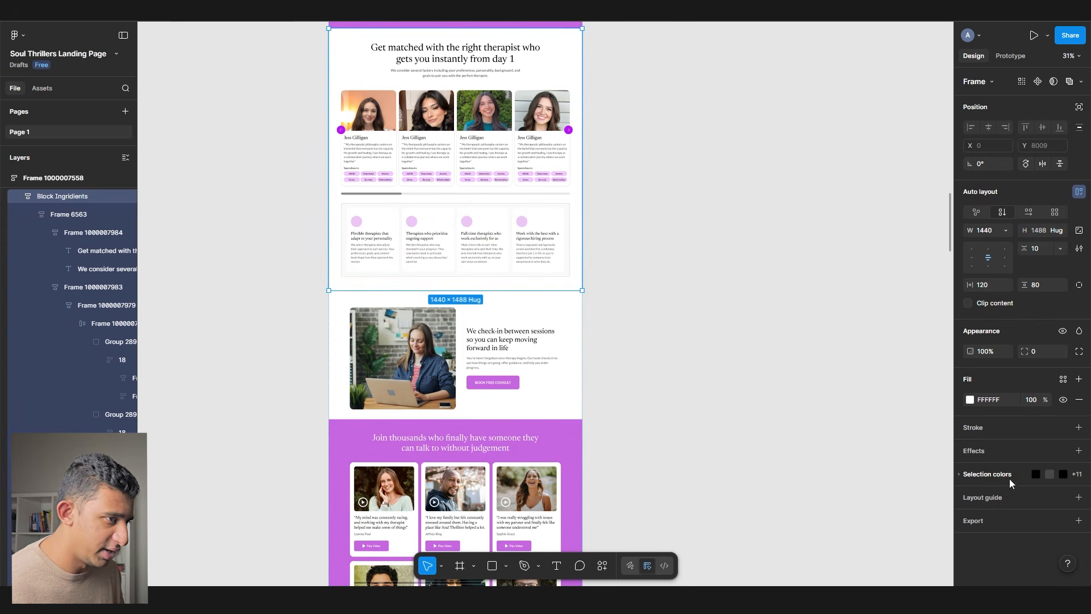
pyautogui.click(1062, 380)
pyautogui.click(848, 544)
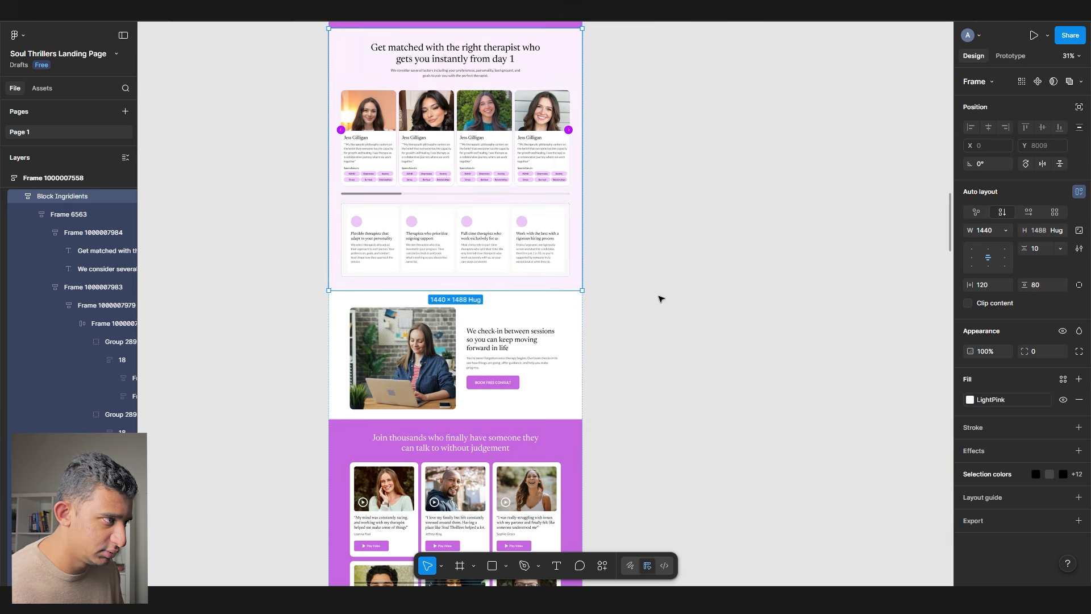
pyautogui.click(658, 301)
pyautogui.scroll(10, 652, 309)
pyautogui.scroll(-15, 652, 309)
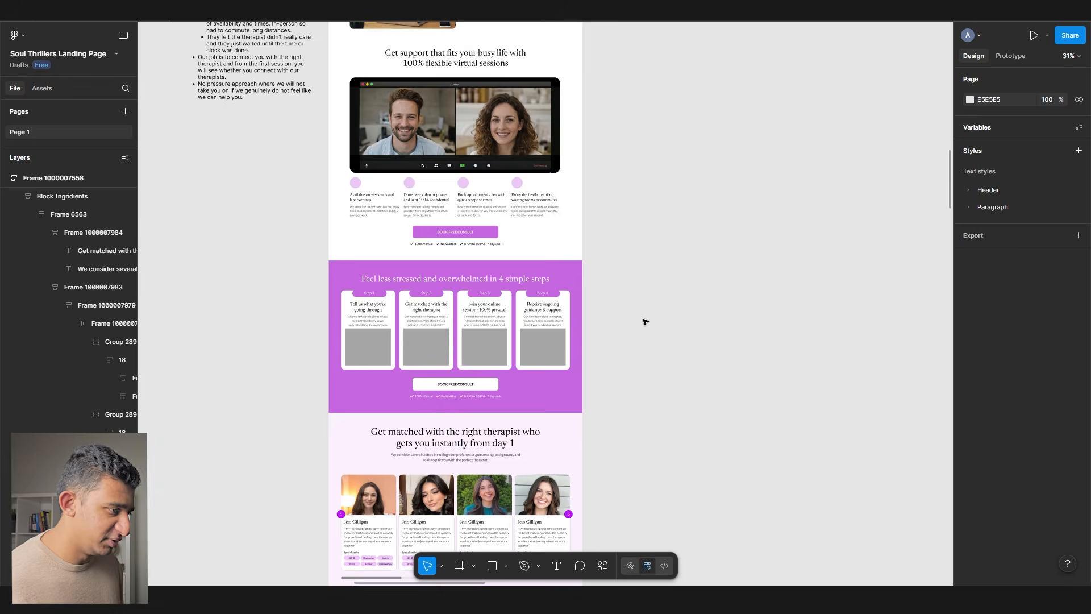
pyautogui.scroll(-5, 645, 321)
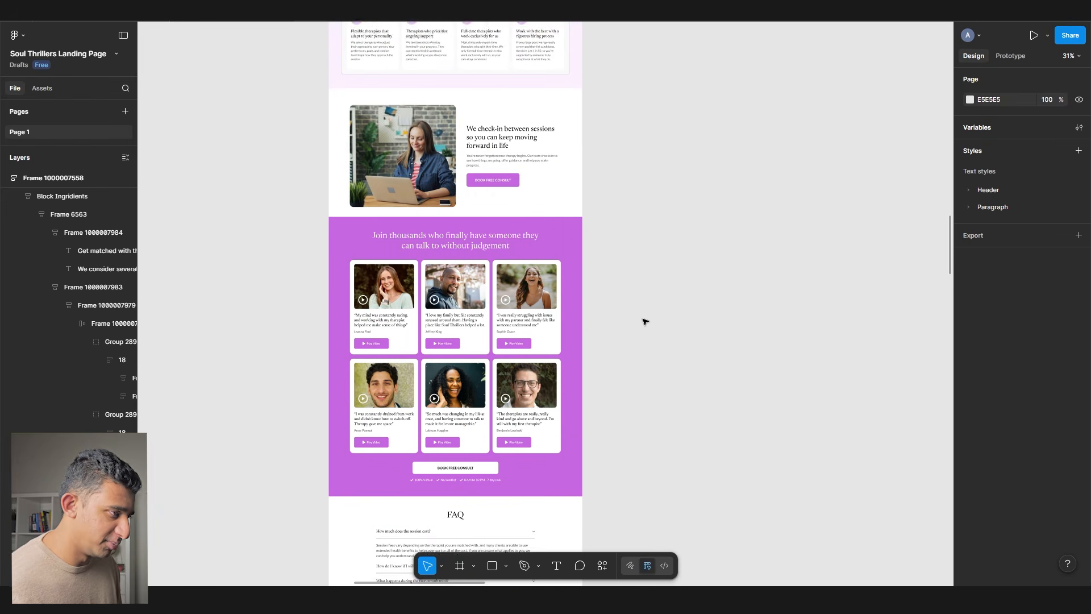
pyautogui.scroll(4, 645, 322)
pyautogui.scroll(10, 645, 321)
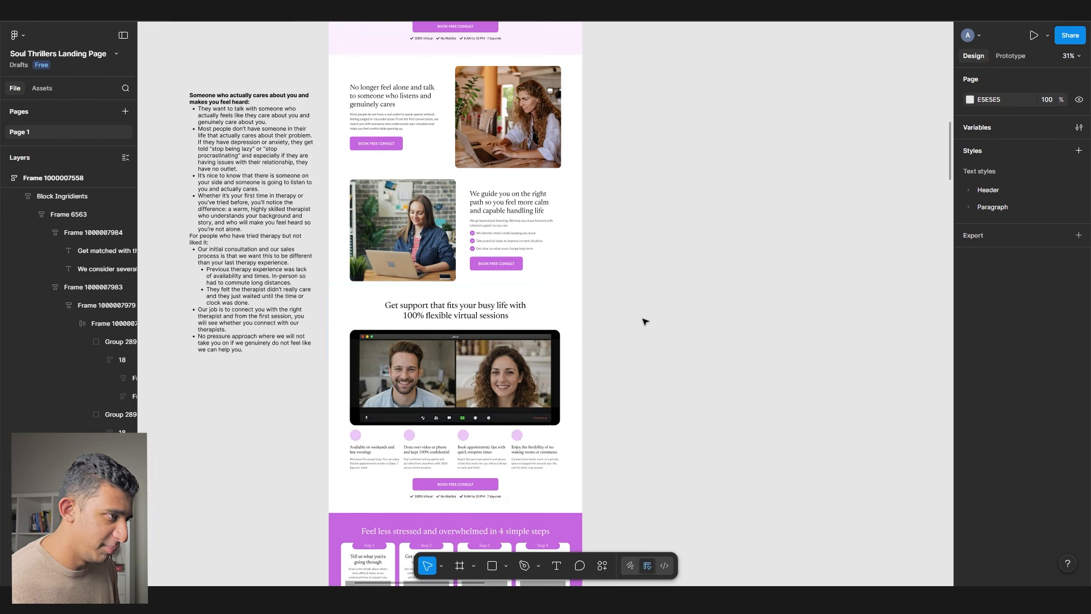
# - Check the notes beside the page, then select the Get support section
pyautogui.click(247, 277)
pyautogui.click(263, 279)
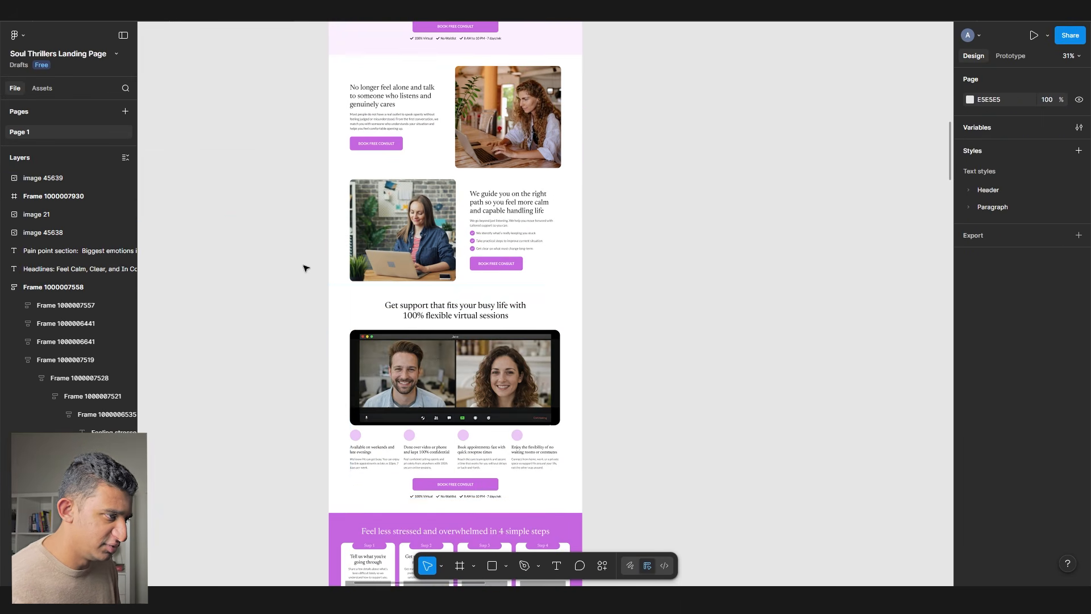
pyautogui.scroll(5, 409, 284)
pyautogui.click(420, 353)
pyautogui.scroll(-2, 339, 269)
pyautogui.scroll(-8, 328, 361)
# - Copy the Block J gradient banner from the samples file into the Soul Thrillers file
pyautogui.scroll(5, 313, 304)
pyautogui.scroll(3, 312, 304)
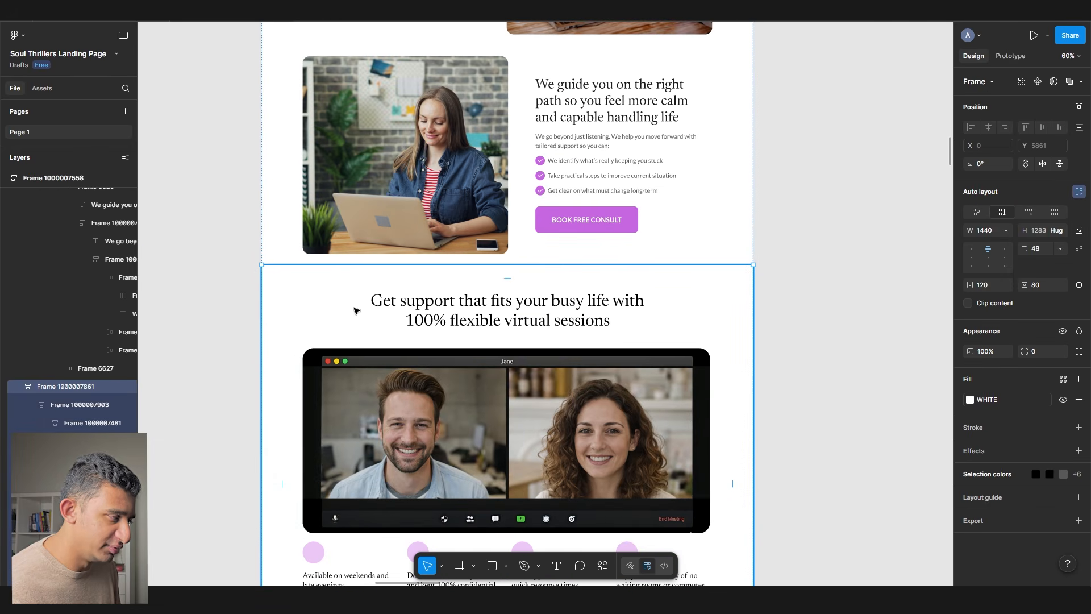
pyautogui.click(230, 272)
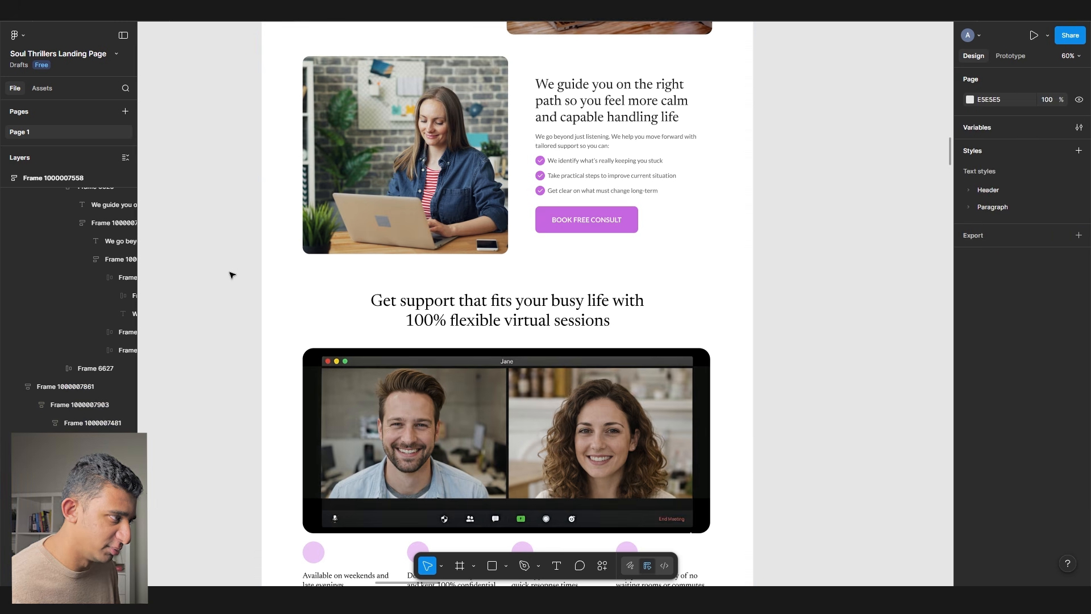
pyautogui.click(121, 11)
pyautogui.click(310, 205)
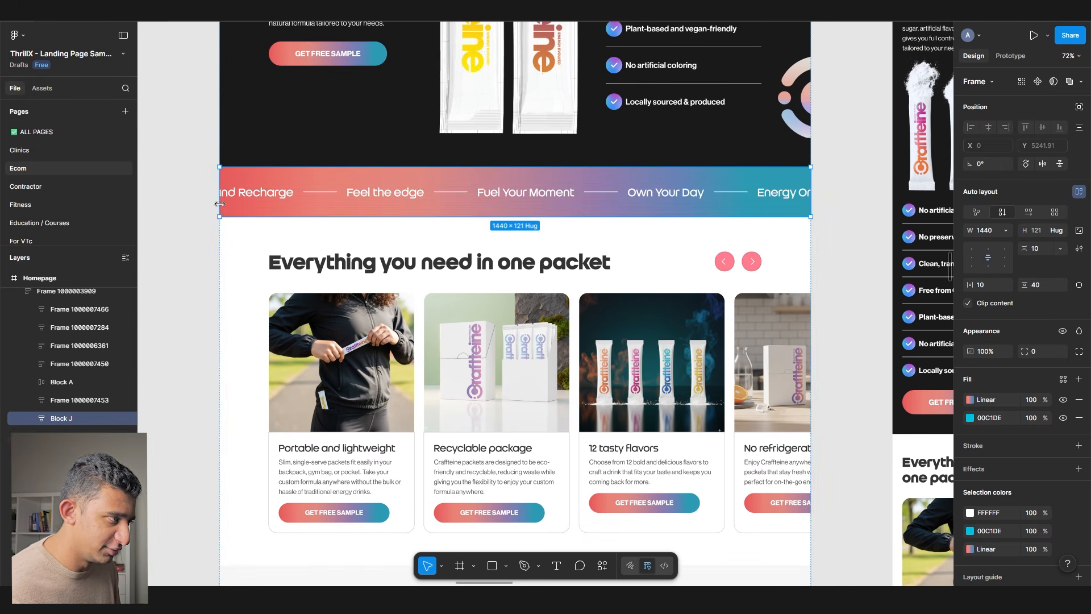
pyautogui.hotkey('ctrl', 'c')
pyautogui.click(193, 11)
pyautogui.moveTo(682, 151); pyautogui.dragTo(207, 134)
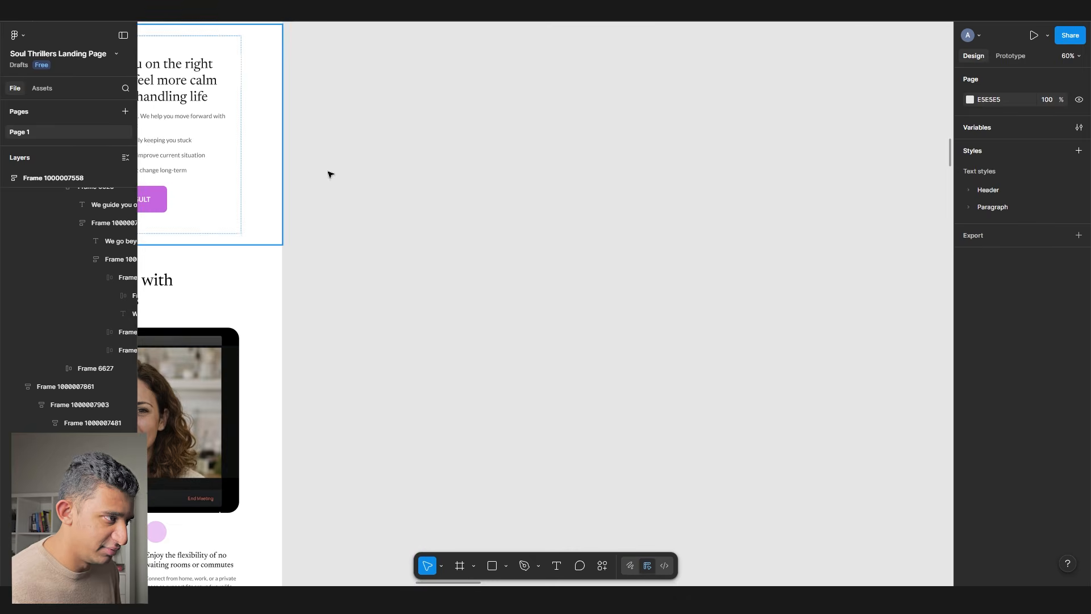
pyautogui.hotkey('ctrl', 'v')
# - Place the banner in the page layout above Get support and fill it with Pink
pyautogui.moveTo(499, 243); pyautogui.dragTo(734, 230)
pyautogui.click(349, 266)
pyautogui.moveTo(557, 263); pyautogui.dragTo(434, 234)
pyautogui.moveTo(553, 227); pyautogui.dragTo(777, 214)
pyautogui.click(1063, 380)
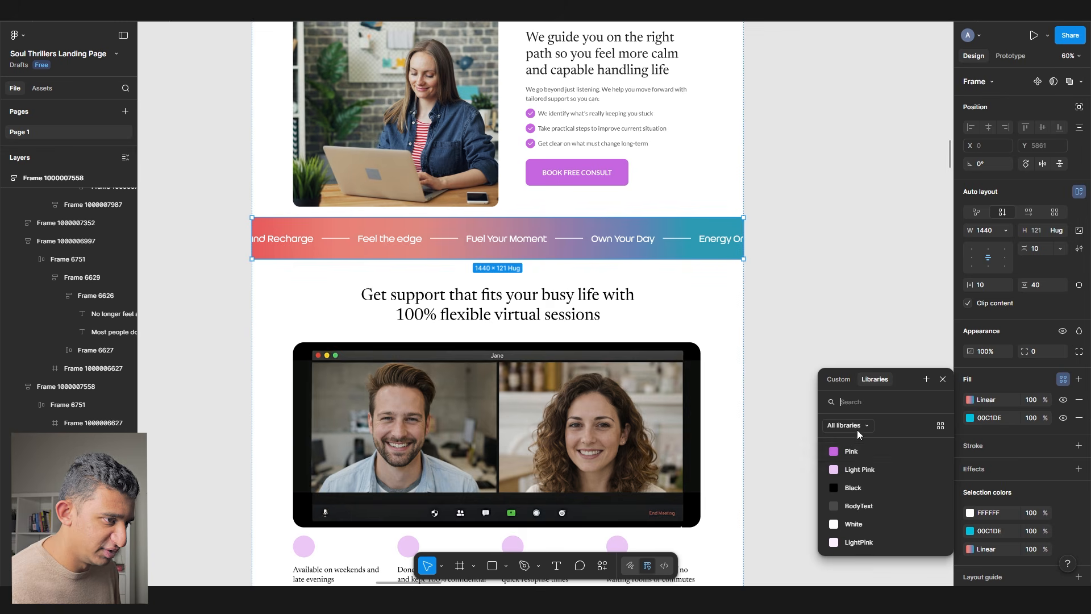
pyautogui.click(850, 450)
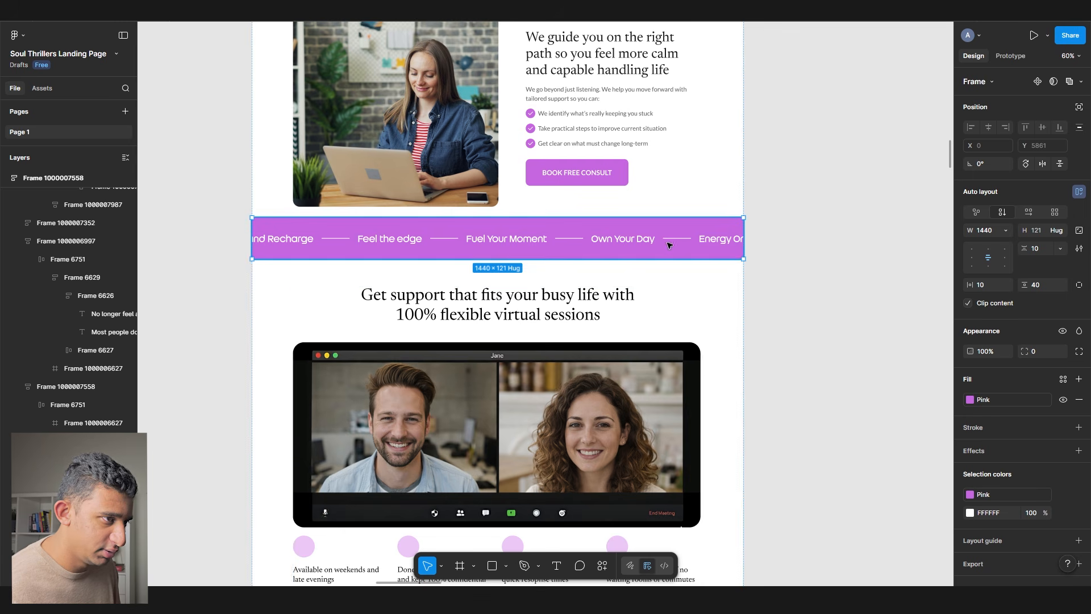
pyautogui.keyDown('ctrl'); pyautogui.click(612, 244); pyautogui.keyUp('ctrl')
pyautogui.scroll(3, 612, 245)
# - Make Own Your Day serif, replace the other phrases with it, and delete dividers Vector 8 and 7
pyautogui.click(1003, 326)
pyautogui.click(870, 472)
pyautogui.hscroll(-2, 546, 284)
pyautogui.click(388, 236)
pyautogui.press('Delete')
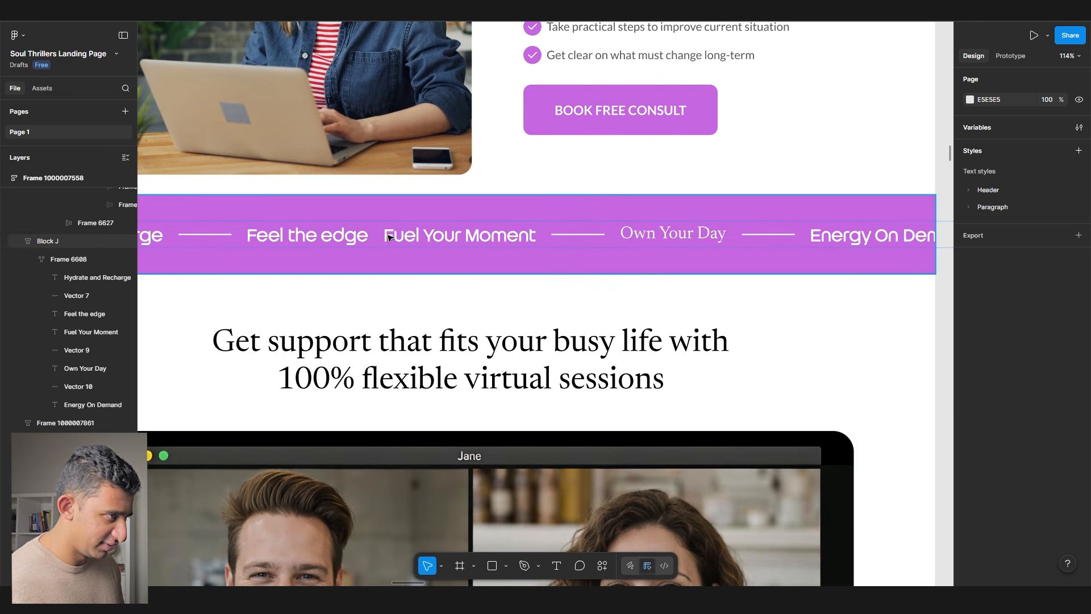
pyautogui.click(391, 237)
pyautogui.hotkey('ctrl', 'shift', 'r')
pyautogui.moveTo(448, 243); pyautogui.dragTo(524, 244)
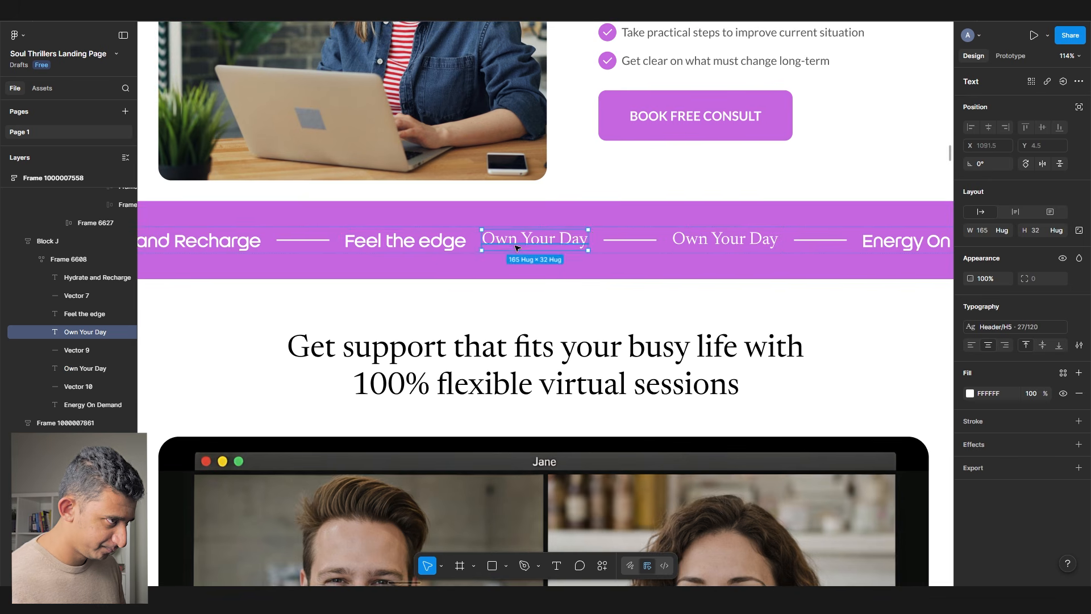
pyautogui.click(412, 243)
pyautogui.hotkey('ctrl', 'shift', 'r')
pyautogui.moveTo(412, 244); pyautogui.dragTo(449, 243)
pyautogui.click(231, 241)
pyautogui.hotkey('ctrl', 'shift', 'r')
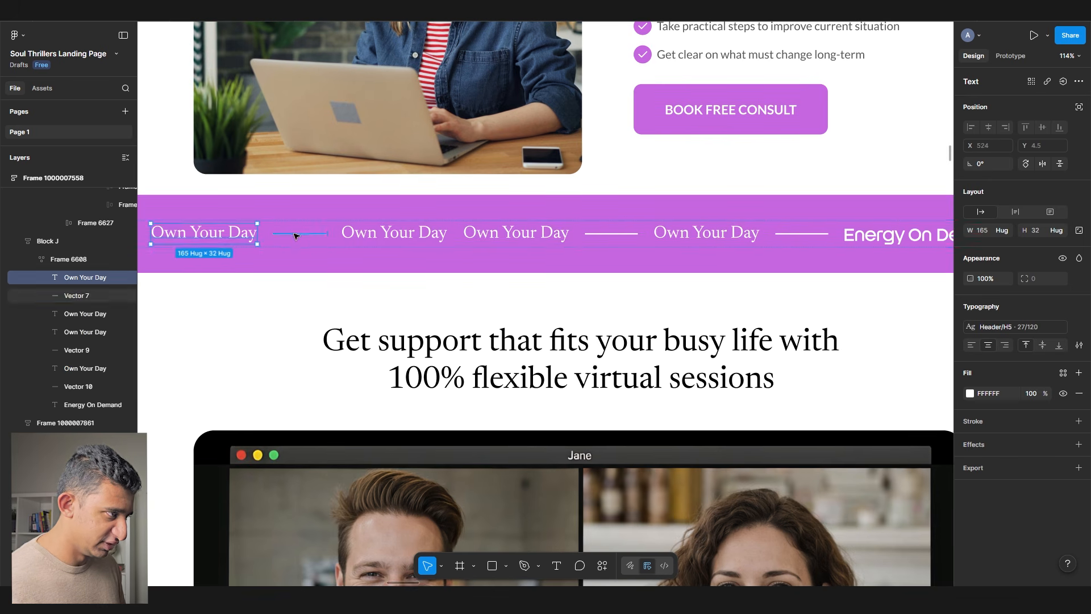
pyautogui.click(297, 234)
pyautogui.press('Delete')
# - Delete the Vector 9 and 10 dividers and replace Energy On Demand with Own Your Day
pyautogui.click(602, 232)
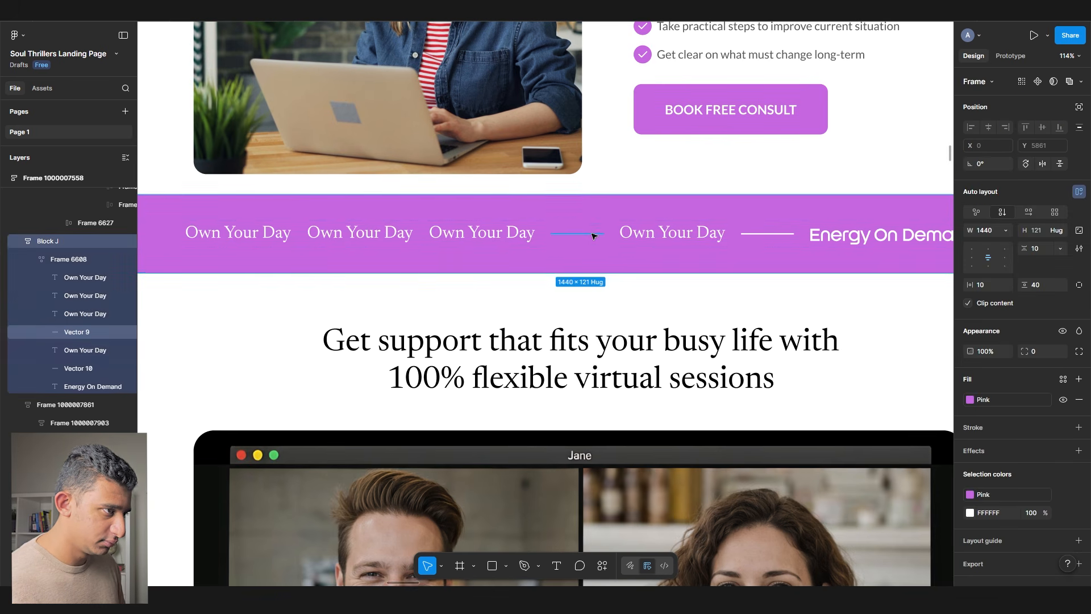
pyautogui.click(594, 233)
pyautogui.press('Delete')
pyautogui.scroll(-1, 592, 237)
pyautogui.click(625, 233)
pyautogui.click(732, 234)
pyautogui.keyDown('ctrl'); pyautogui.click(731, 234); pyautogui.keyUp('ctrl')
pyautogui.hotkey('ctrl', 'shift', 'r')
pyautogui.click(800, 235)
pyautogui.hotkey('ctrl', 'shift', 'r')
pyautogui.moveTo(877, 239); pyautogui.dragTo(652, 248)
# - Set the phrase row Frame 6608 width to Hug contents
pyautogui.click(748, 246)
pyautogui.scroll(-3, 747, 246)
pyautogui.click(1005, 230)
pyautogui.click(986, 243)
pyautogui.scroll(2, 639, 252)
# - Duplicate the Own Your Day phrase twice to fill the row
pyautogui.click(599, 278)
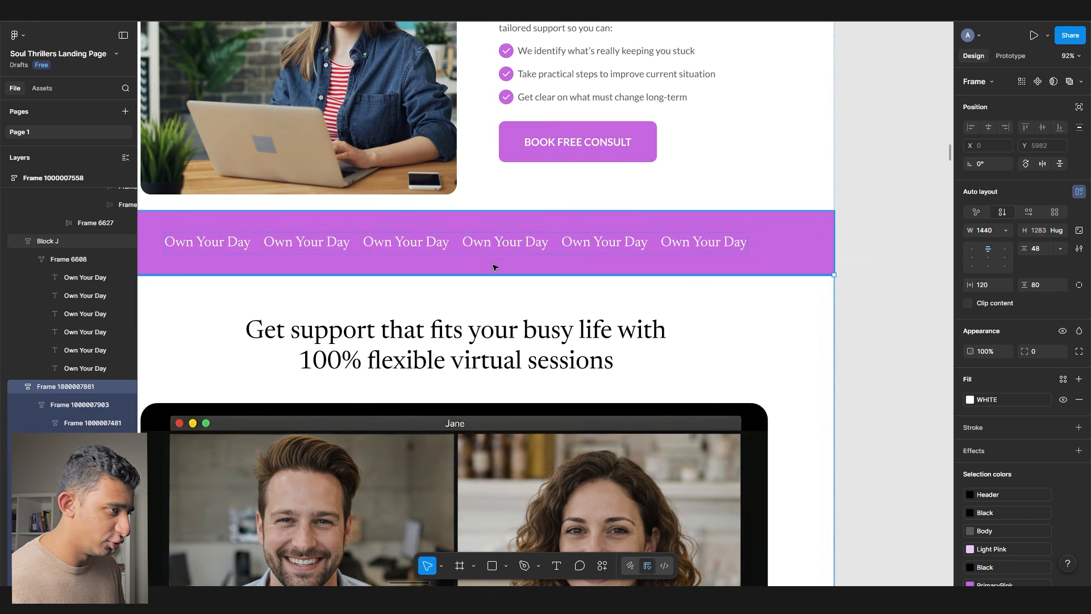
pyautogui.keyDown('ctrl'); pyautogui.click(499, 249); pyautogui.keyUp('ctrl')
pyautogui.moveTo(500, 249); pyautogui.dragTo(631, 245)
pyautogui.hotkey('ctrl', 'd')
pyautogui.moveTo(552, 245); pyautogui.dragTo(428, 250)
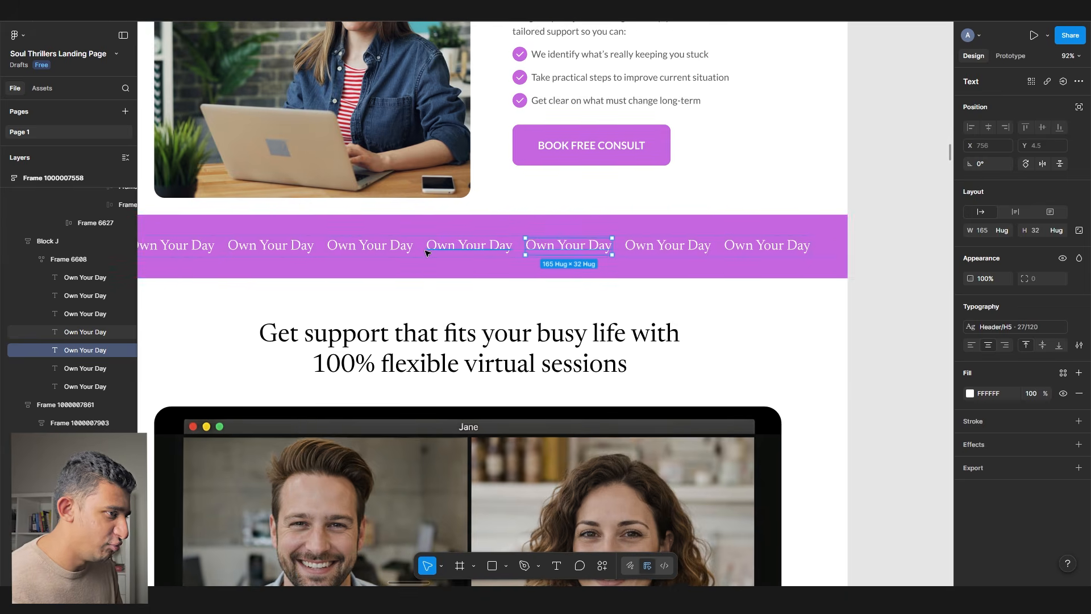
pyautogui.hotkey('ctrl', 'd')
pyautogui.scroll(-1, 391, 264)
# - Set the pink banner's vertical padding to 16 to slim the band
pyautogui.click(774, 270)
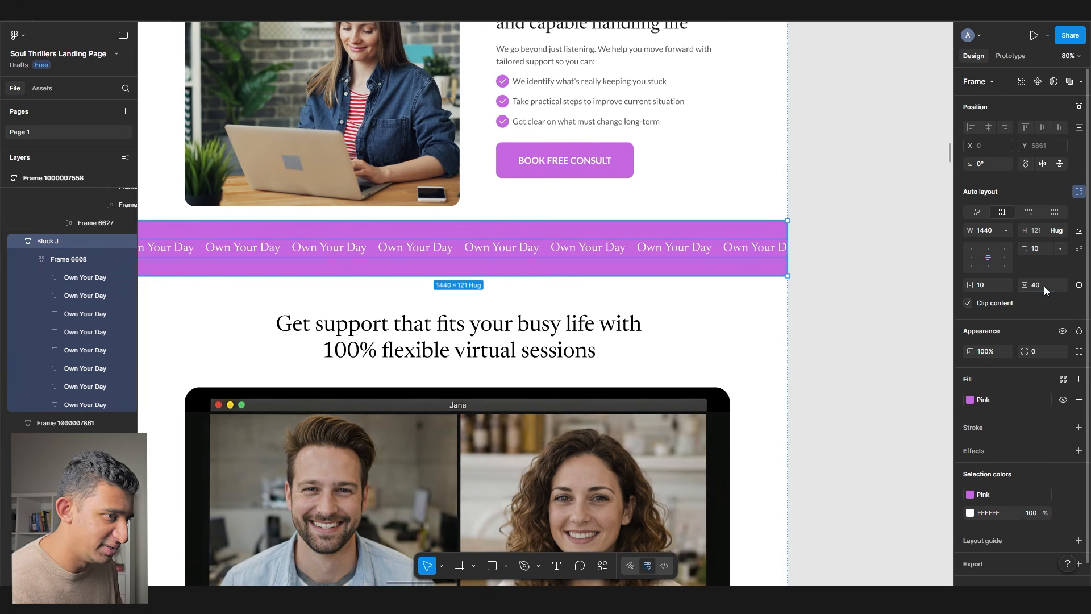
pyautogui.press('Return')
pyautogui.scroll(1, 832, 281)
pyautogui.click(828, 310)
pyautogui.scroll(5, 828, 310)
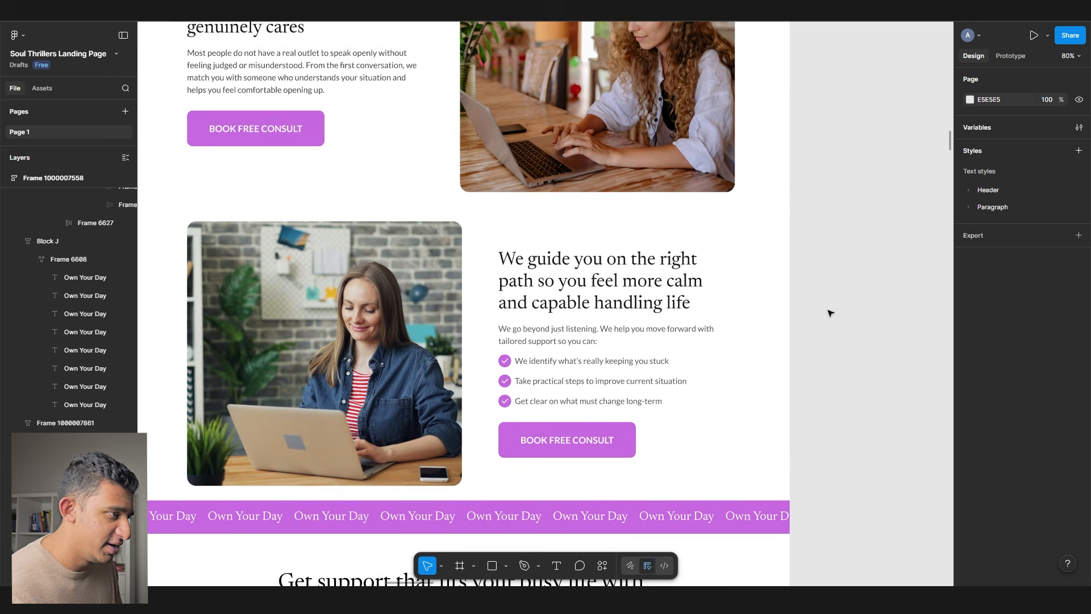
pyautogui.scroll(-4, 712, 362)
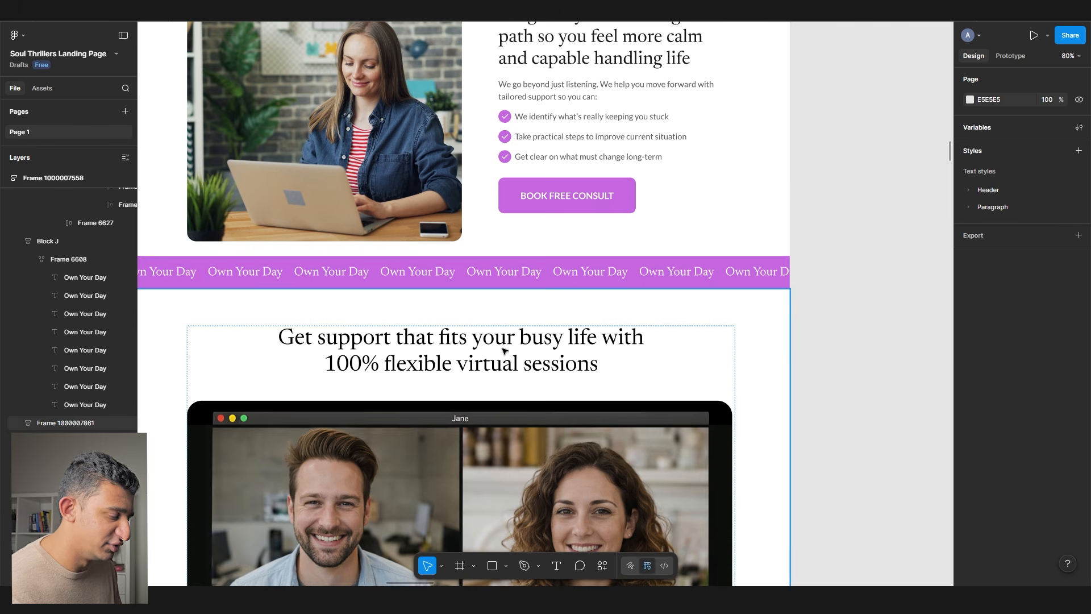
pyautogui.click(412, 275)
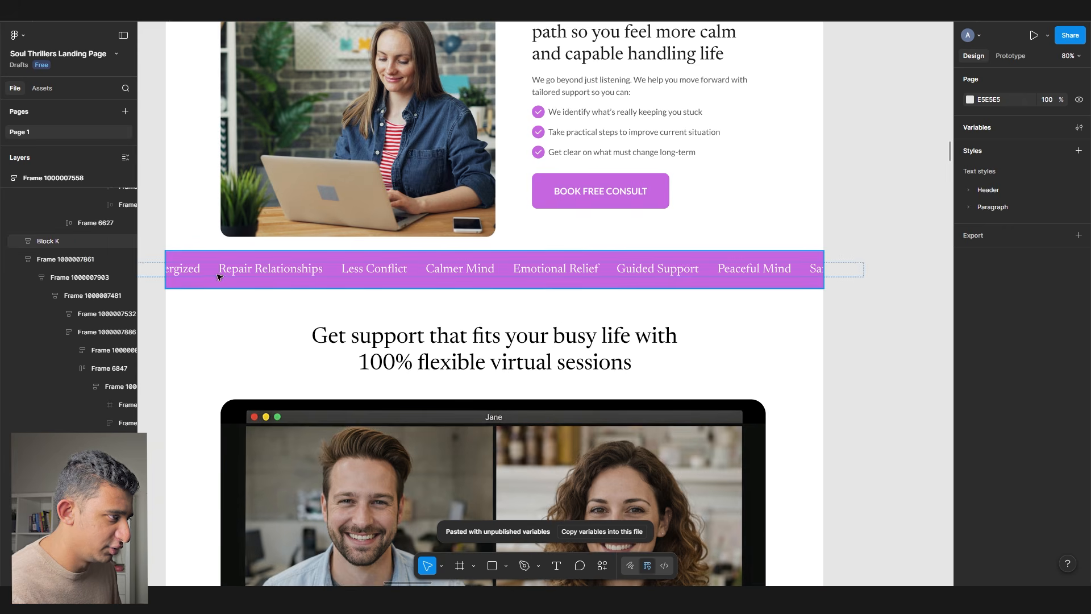
pyautogui.scroll(2, 255, 271)
pyautogui.keyDown('ctrl'); pyautogui.click(256, 270); pyautogui.keyUp('ctrl')
pyautogui.moveTo(466, 281); pyautogui.dragTo(324, 280)
pyautogui.keyDown('ctrl'); pyautogui.click(326, 274); pyautogui.keyUp('ctrl')
pyautogui.keyDown('ctrl'); pyautogui.click(444, 269); pyautogui.keyUp('ctrl')
pyautogui.keyDown('ctrl'); pyautogui.click(586, 266); pyautogui.keyUp('ctrl')
pyautogui.moveTo(611, 264); pyautogui.dragTo(324, 280)
pyautogui.scroll(-5, 456, 279)
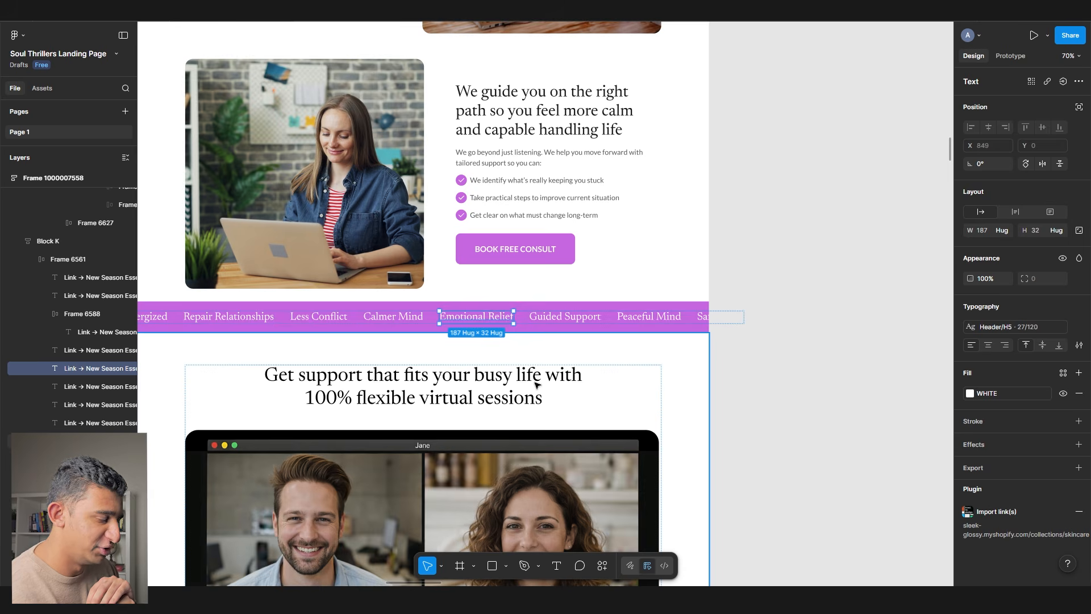
pyautogui.press('Escape')
pyautogui.scroll(-5, 536, 386)
# - Complete the 'Freq' heading to read 'Frequently Asked Questions'
pyautogui.scroll(3, 341, 111)
pyautogui.keyDown('ctrl'); pyautogui.click(341, 112); pyautogui.keyUp('ctrl')
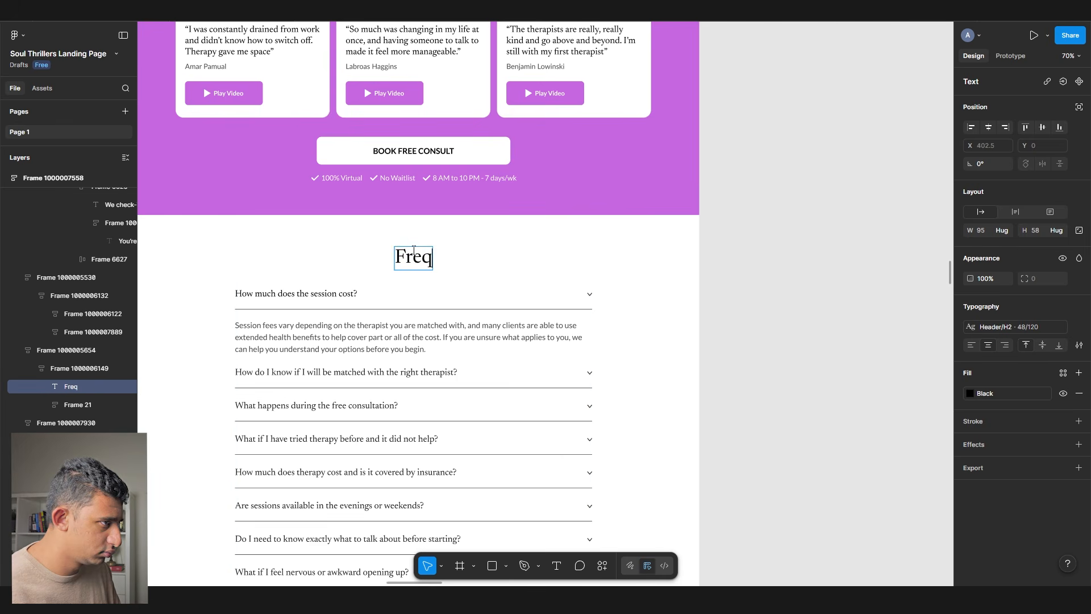
pyautogui.write('ly Asked Questions')
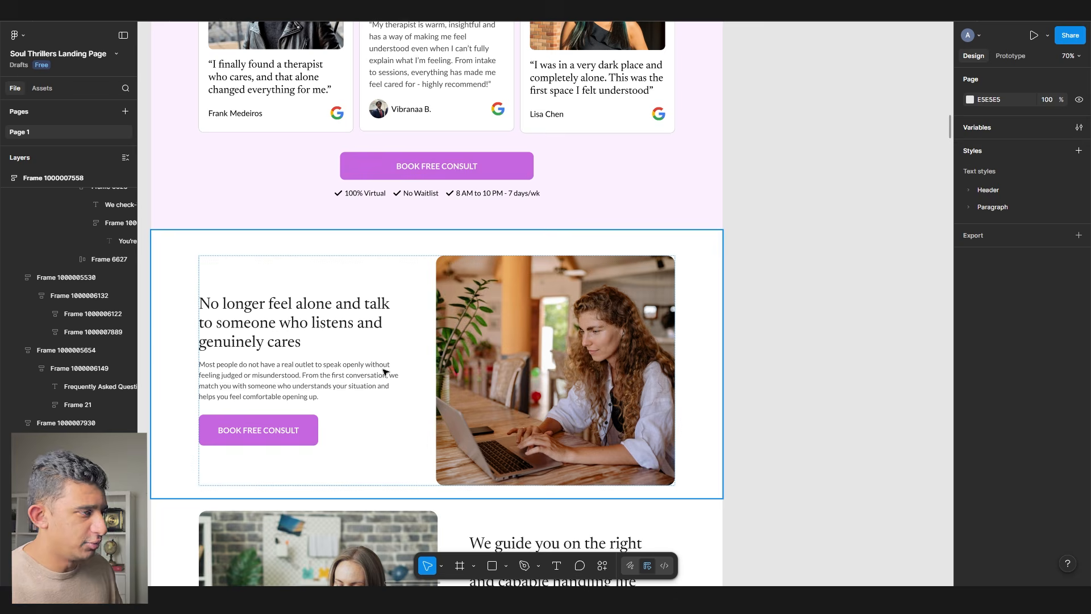
# - Review the pain-point notes, selecting the relationship-problem and abusive-partner bullets, then exit editing
pyautogui.scroll(20, 384, 371)
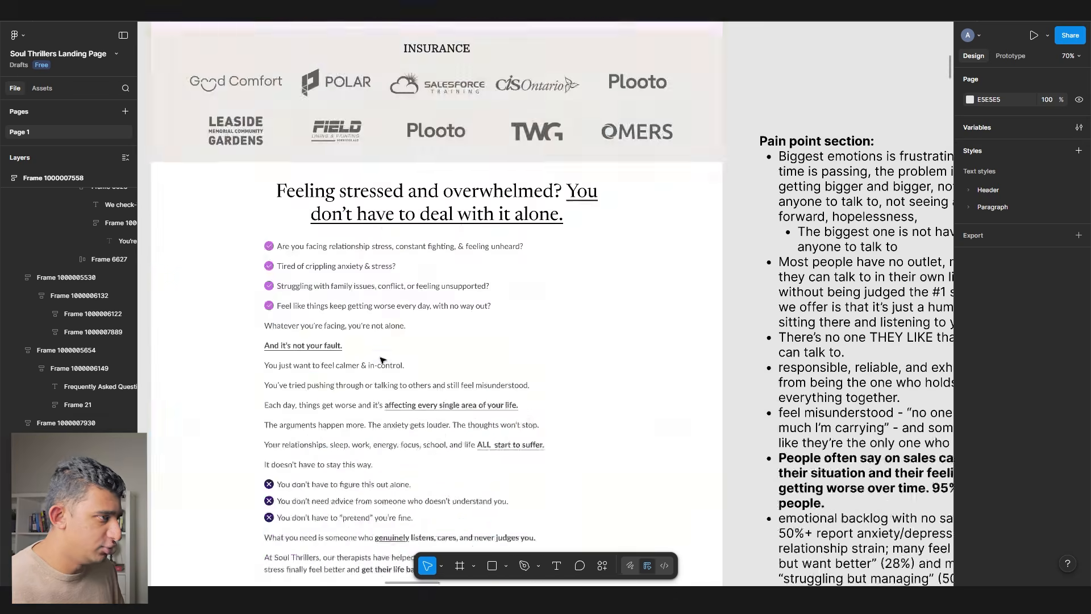
pyautogui.scroll(-3, 378, 364)
pyautogui.scroll(-15, 375, 372)
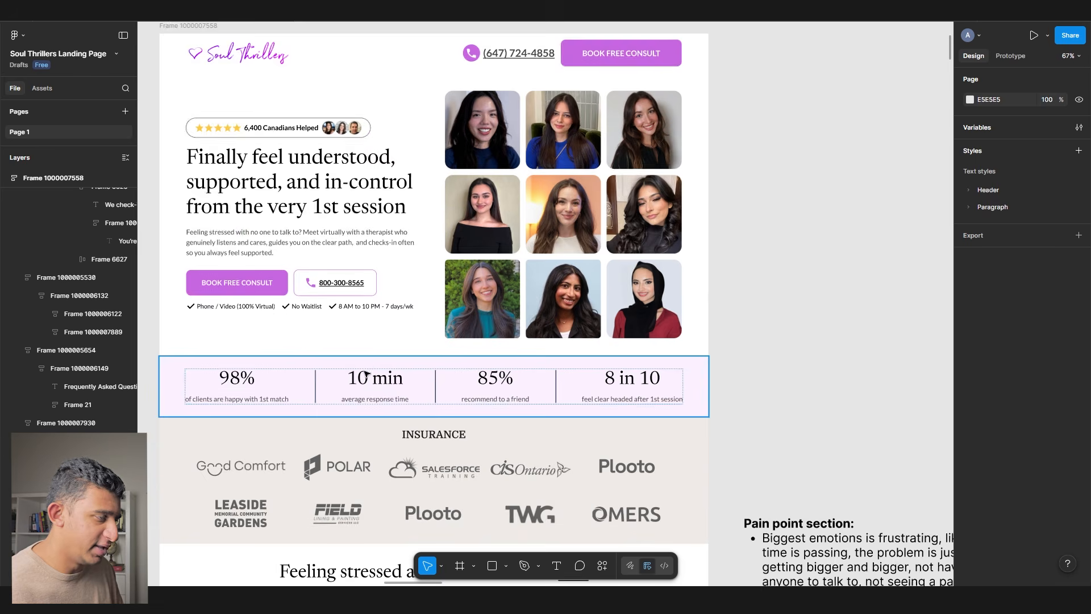
pyautogui.scroll(4, 366, 373)
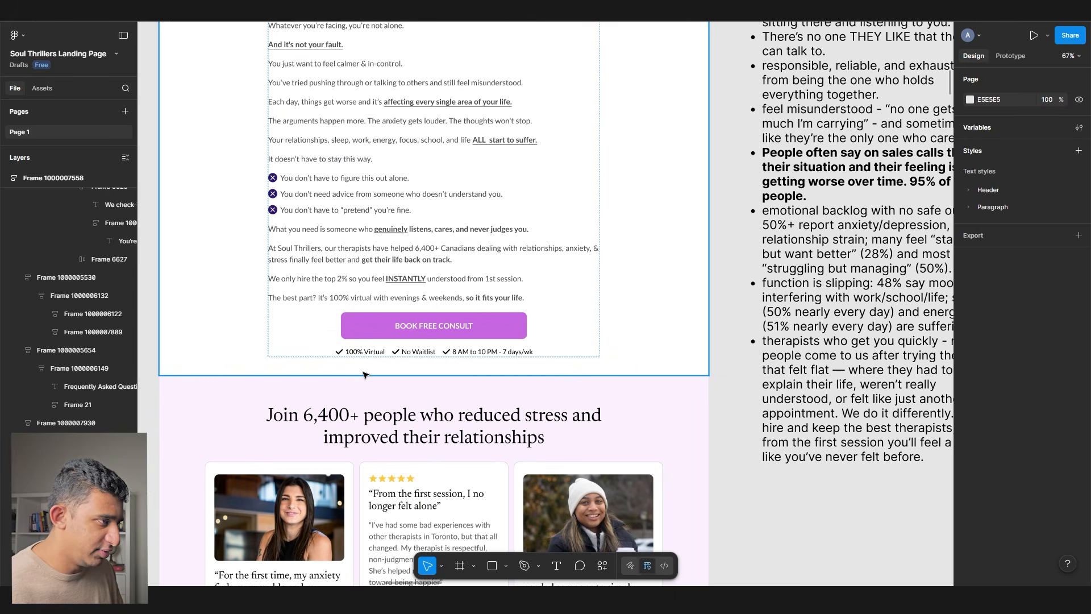
pyautogui.scroll(2, 364, 374)
pyautogui.scroll(-5, 363, 374)
pyautogui.hscroll(-10, 702, 295)
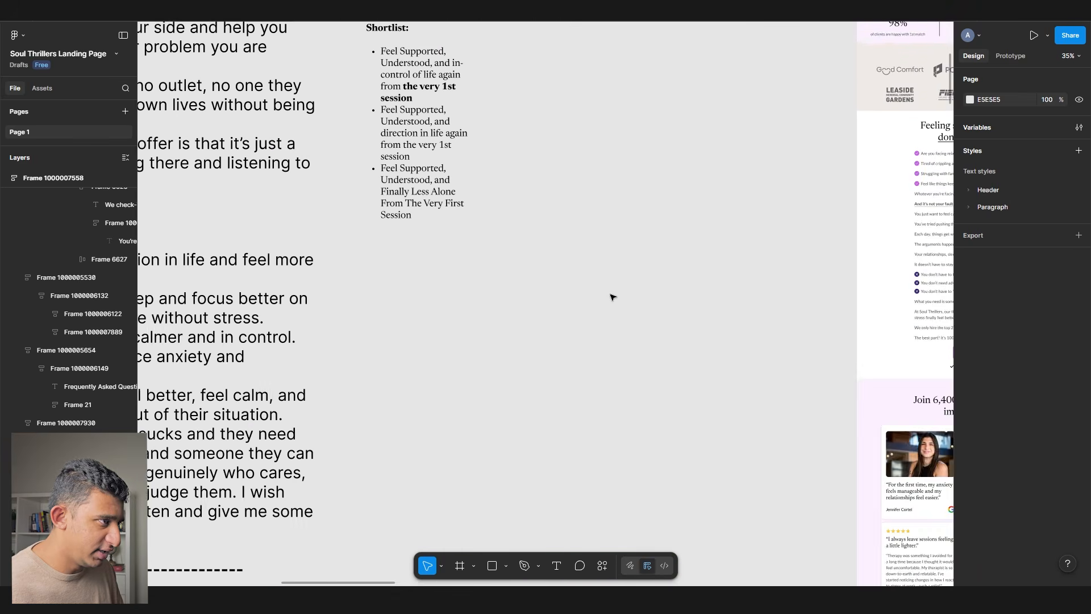
pyautogui.hscroll(-8, 532, 317)
pyautogui.scroll(-2, 483, 324)
pyautogui.scroll(3, 443, 327)
pyautogui.scroll(-4, 402, 331)
pyautogui.scroll(-15, 402, 332)
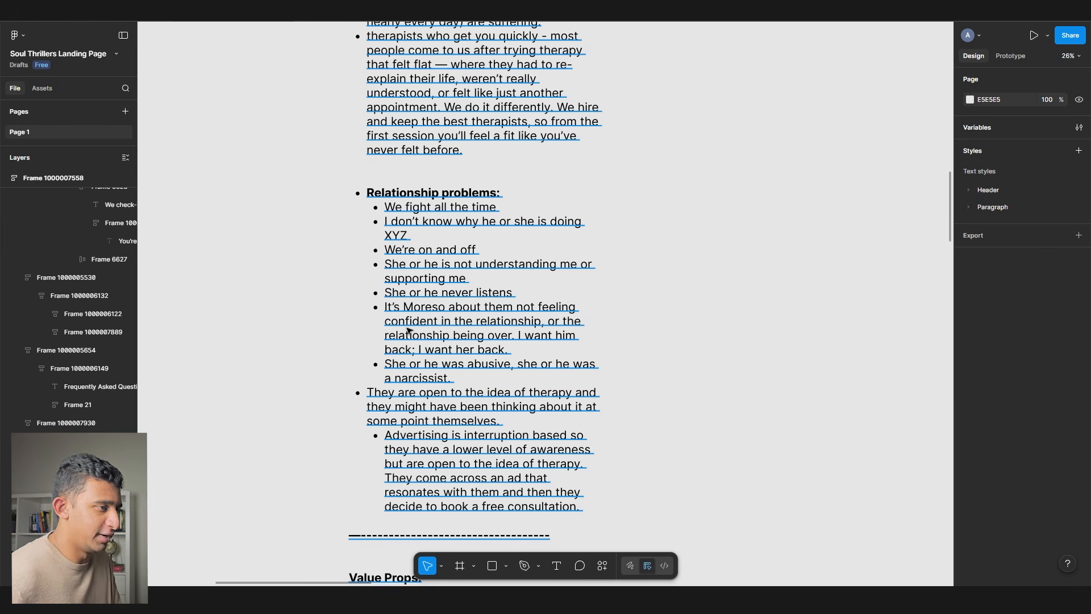
pyautogui.doubleClick(408, 330)
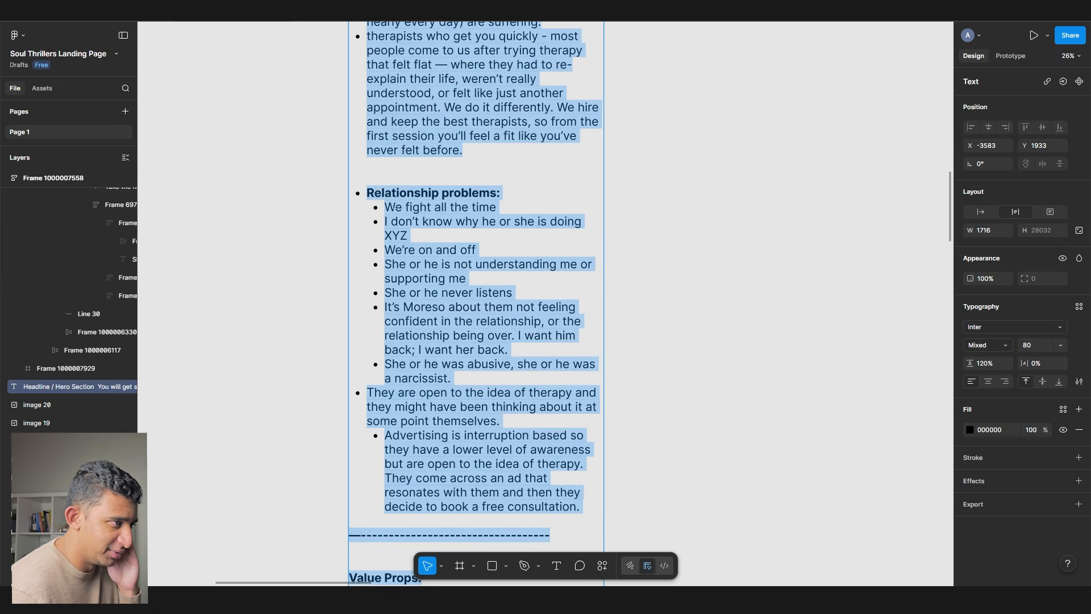
pyautogui.moveTo(378, 208); pyautogui.dragTo(426, 292)
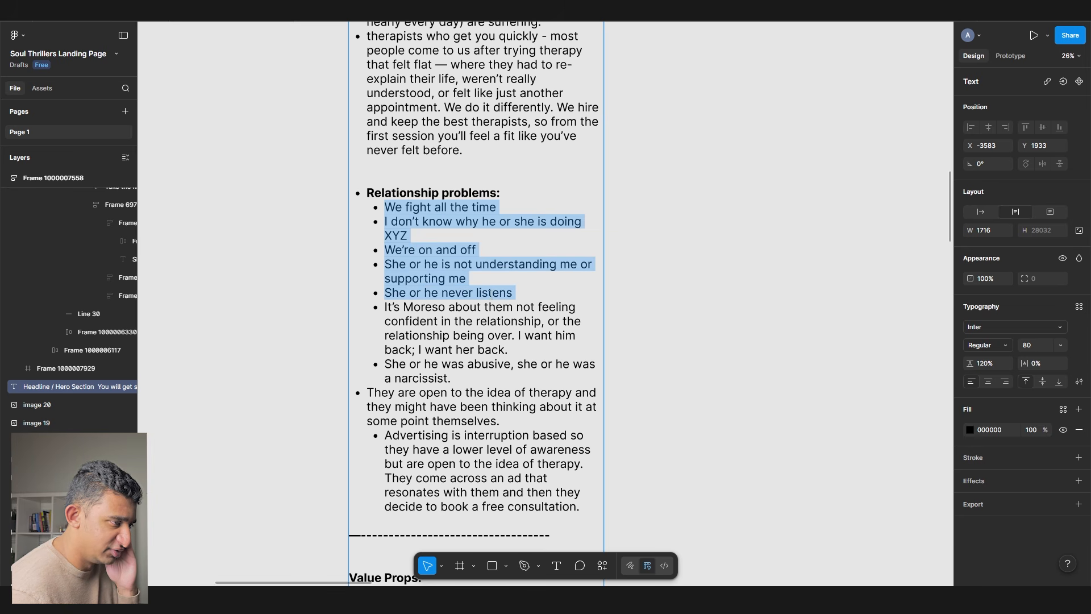
pyautogui.moveTo(392, 364); pyautogui.dragTo(549, 375)
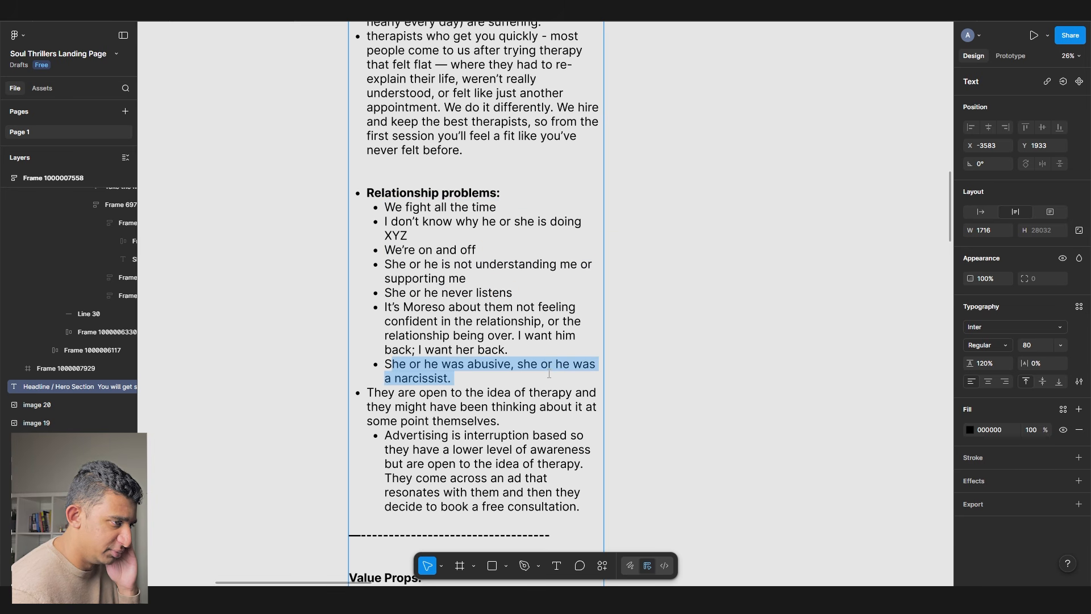
pyautogui.hscroll(10, 568, 285)
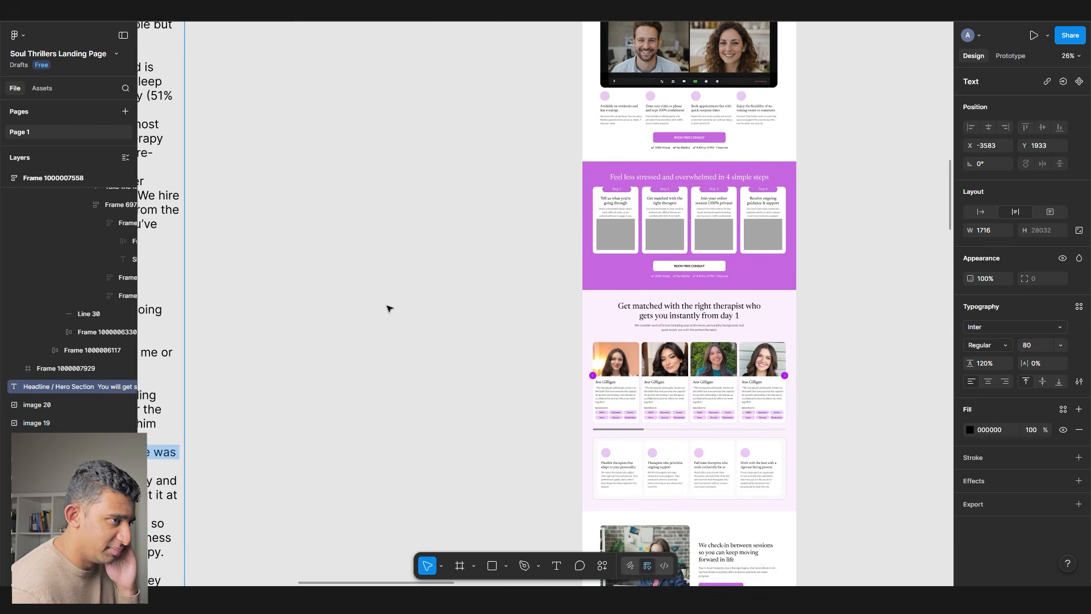
pyautogui.scroll(8, 360, 316)
pyautogui.hscroll(6, 369, 433)
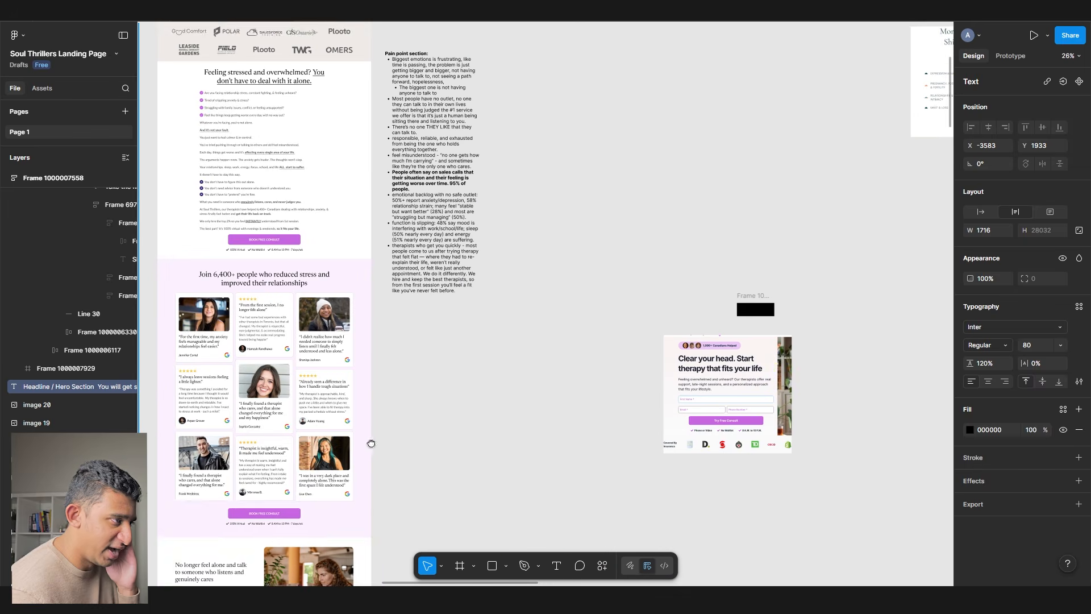
pyautogui.press('Escape')
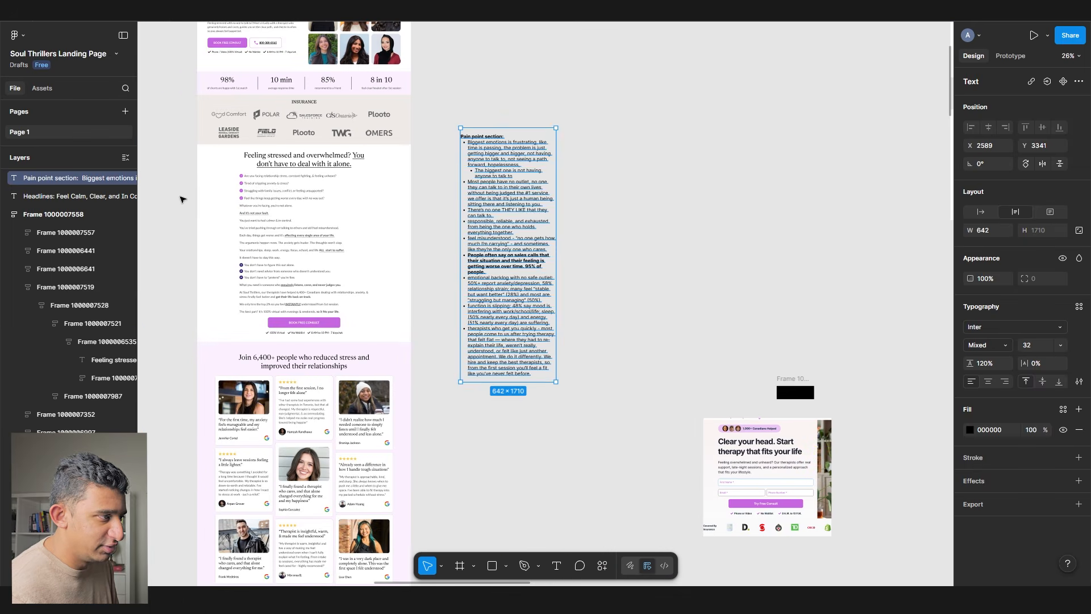
# - Draw a new white frame beside the page and duplicate it
pyautogui.scroll(5, 256, 222)
pyautogui.scroll(-3, 302, 258)
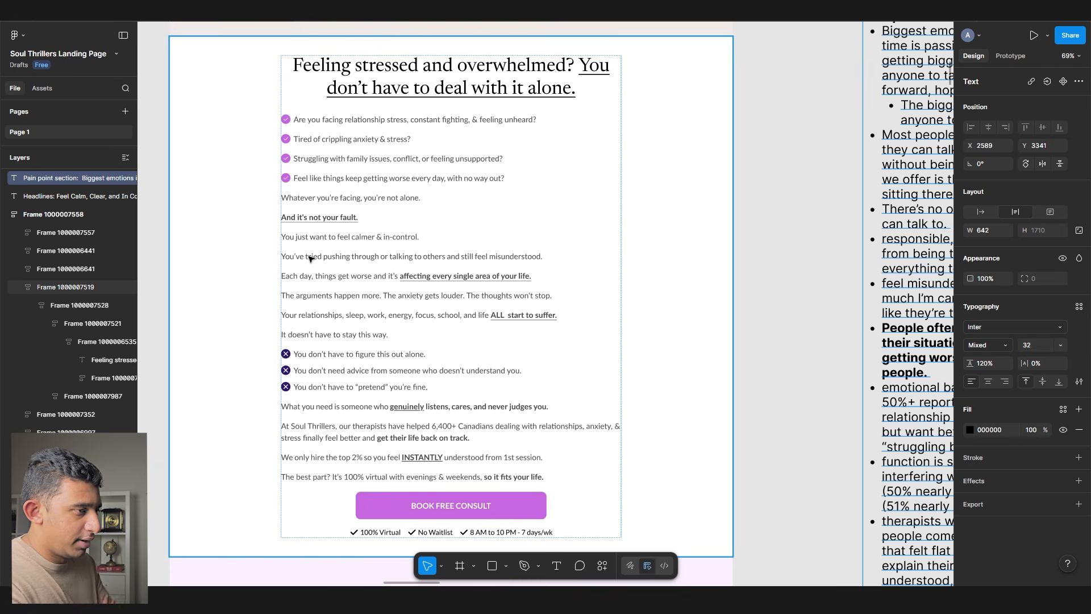
pyautogui.scroll(-3, 310, 258)
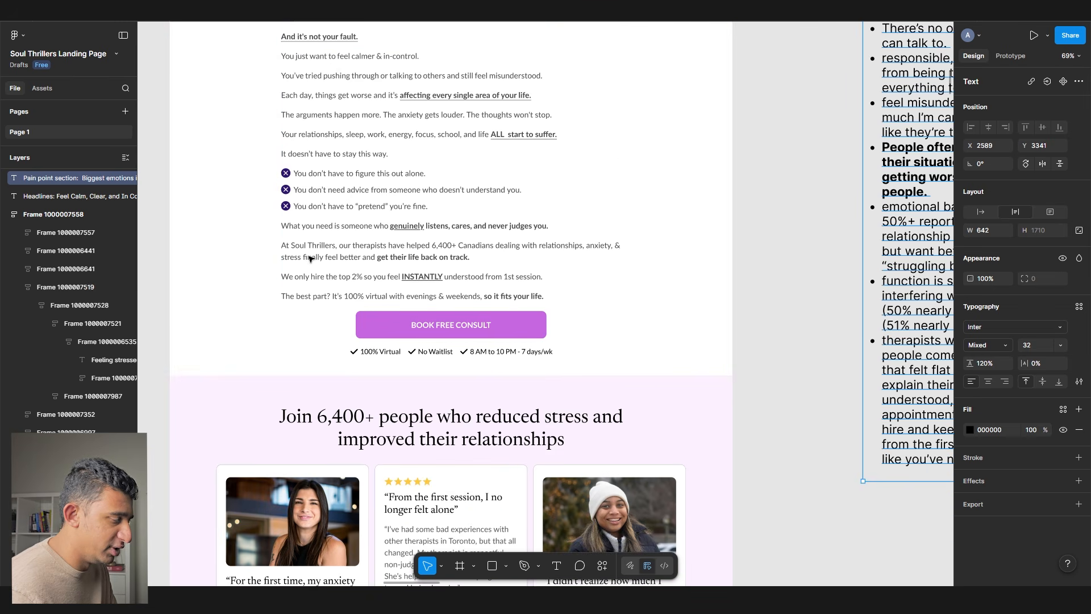
pyautogui.scroll(-5, 307, 275)
pyautogui.press('f')
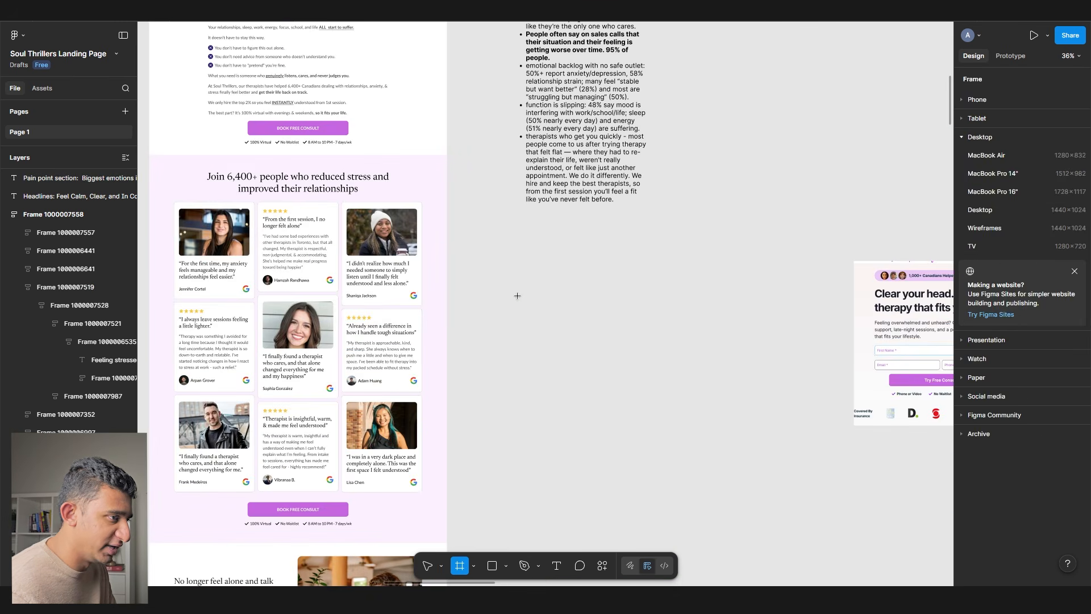
pyautogui.moveTo(514, 294); pyautogui.dragTo(620, 475)
pyautogui.moveTo(559, 398); pyautogui.dragTo(540, 390)
pyautogui.hotkey('ctrl', 'd')
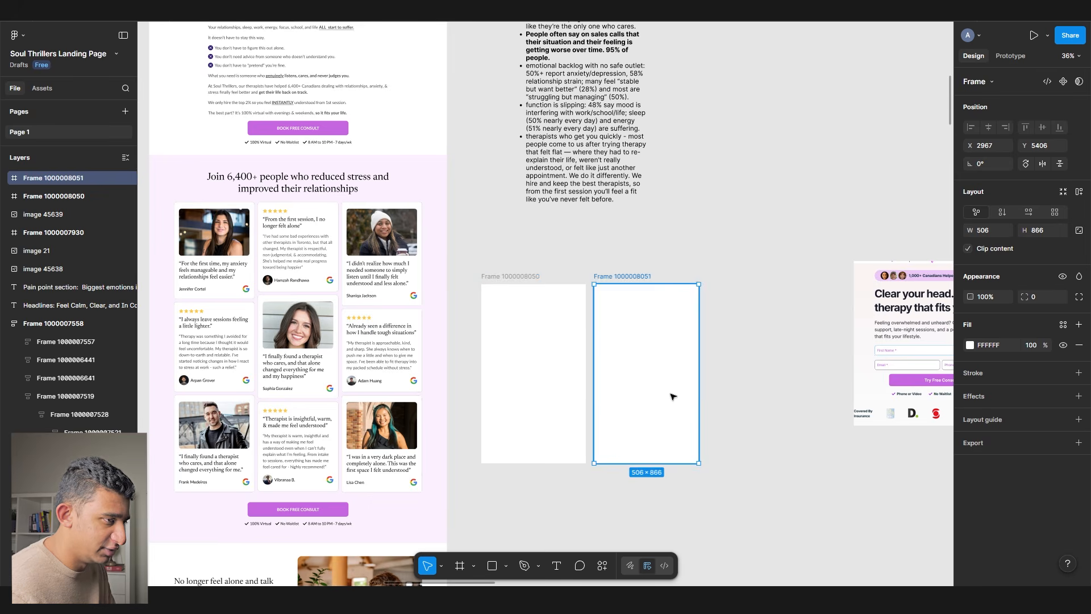
pyautogui.scroll(5, 721, 397)
# - Duplicate a blank frame to add a third frame to the right
pyautogui.click(328, 338)
pyautogui.click(533, 317)
pyautogui.moveTo(499, 294); pyautogui.dragTo(294, 268)
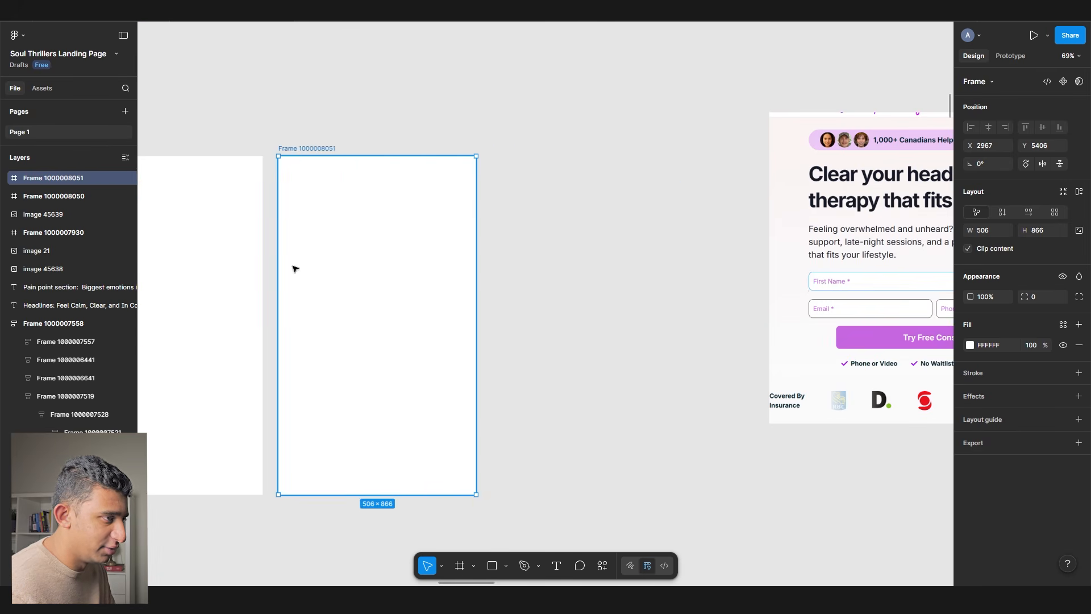
pyautogui.hotkey('ctrl', 'd')
pyautogui.moveTo(555, 294); pyautogui.dragTo(680, 287)
# - Draw a grey placeholder rectangle at the first frame's top and copy it below
pyautogui.keyDown('shift'); pyautogui.click(326, 272); pyautogui.keyUp('shift')
pyautogui.keyDown('shift'); pyautogui.click(422, 271); pyautogui.keyUp('shift')
pyautogui.moveTo(423, 269); pyautogui.dragTo(487, 277)
pyautogui.click(370, 251)
pyautogui.press('r')
pyautogui.moveTo(279, 167); pyautogui.dragTo(416, 226)
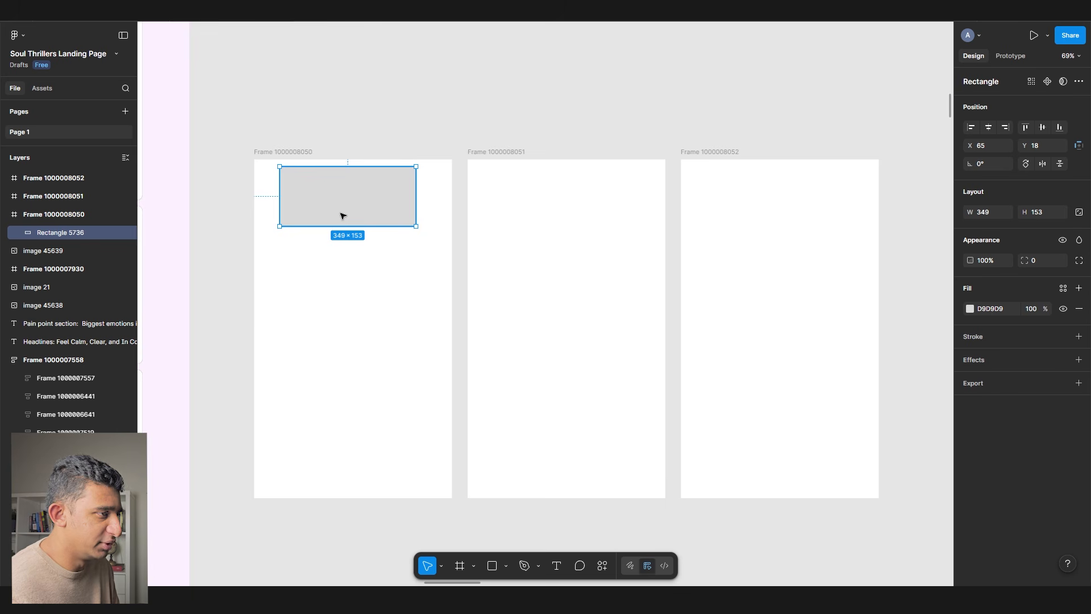
pyautogui.keyDown('alt'); pyautogui.moveTo(343, 216); pyautogui.dragTo(399, 297); pyautogui.keyUp('alt')
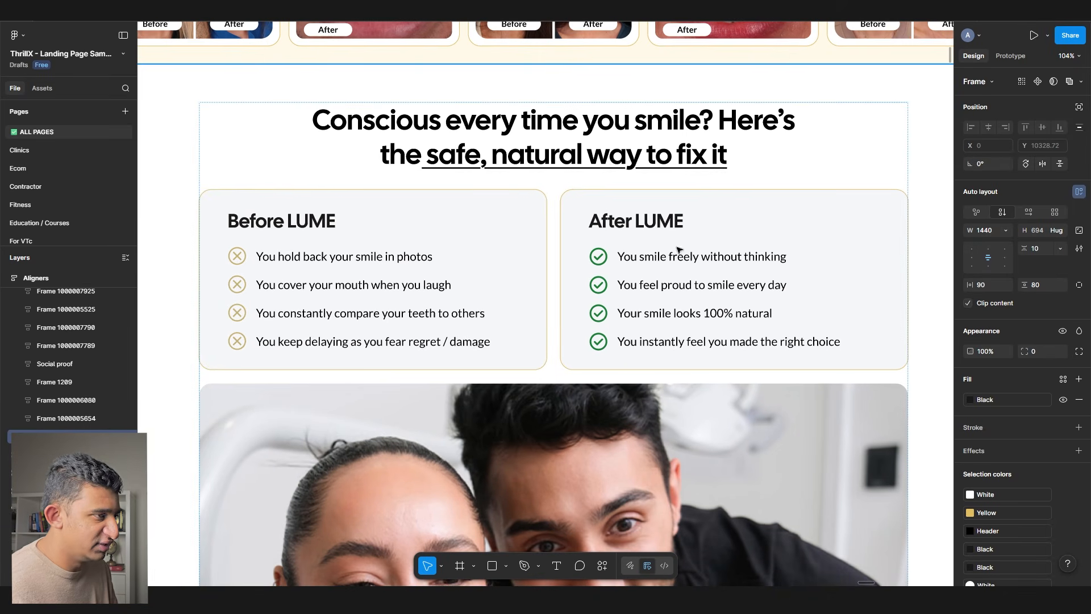
# - Replace the three placeholder frames with the copied Before/After LUME card row
pyautogui.click(378, 226)
pyautogui.hotkey('shift', 'a')
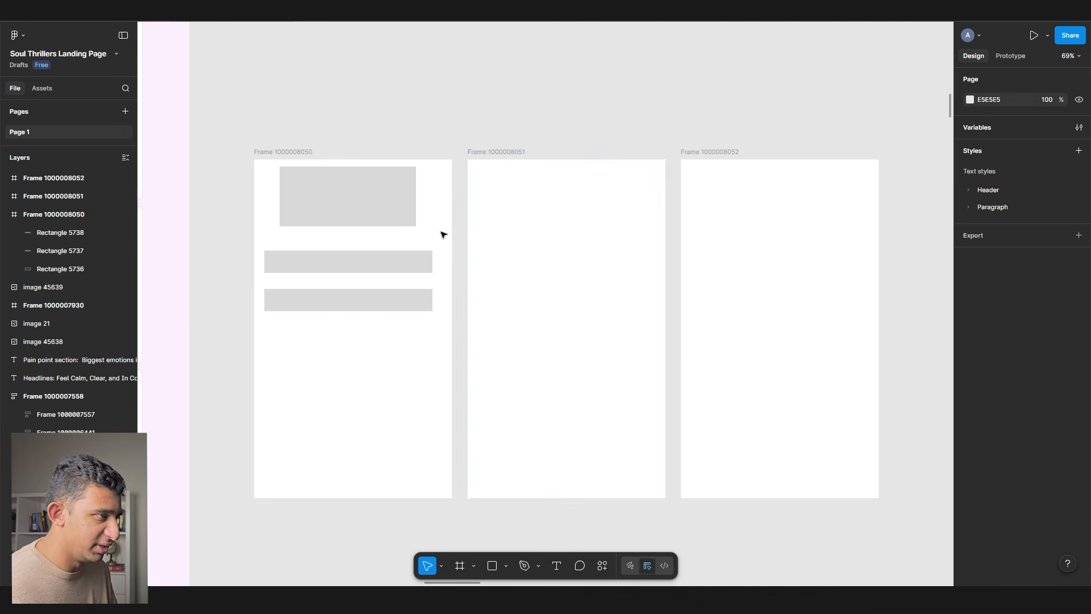
pyautogui.scroll(-3, 635, 323)
pyautogui.moveTo(815, 508); pyautogui.dragTo(482, 262)
pyautogui.moveTo(473, 256); pyautogui.dragTo(427, 245)
pyautogui.press('Delete')
pyautogui.scroll(2, 463, 254)
pyautogui.hotkey('ctrl', 'v')
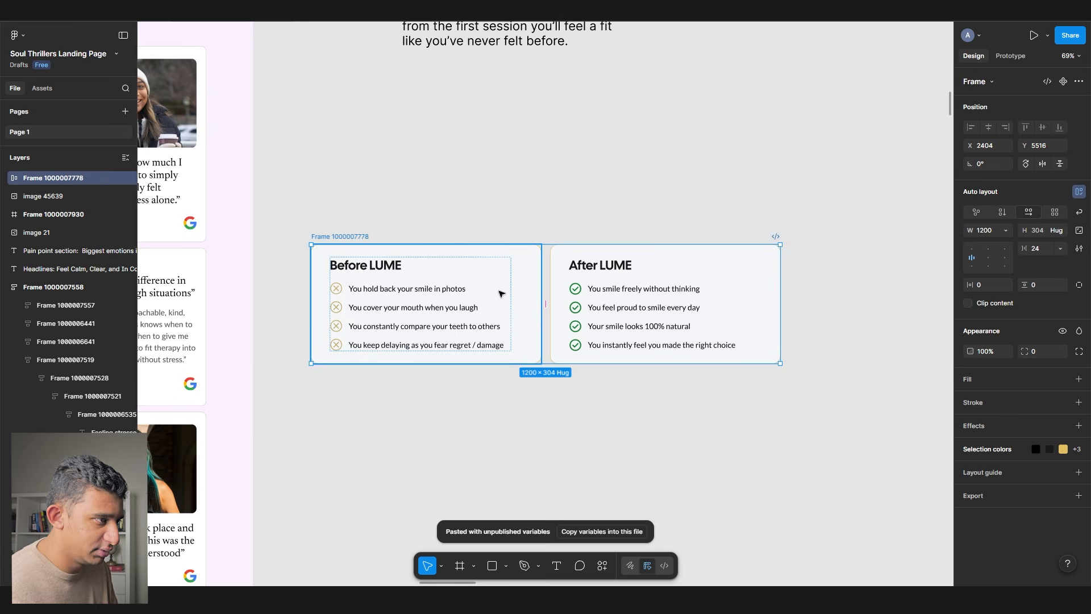
pyautogui.scroll(2, 443, 323)
# - Retitle the first card 'Feeling overwhelemed' in serif header style with a grey circle above
pyautogui.doubleClick(256, 215)
pyautogui.write('Feeling overwhelemed')
pyautogui.press('Escape')
pyautogui.press('Escape')
pyautogui.press('o')
pyautogui.moveTo(226, 128)
pyautogui.mouseDown()
pyautogui.moveTo(307, 210)
pyautogui.moveTo(294, 198)
pyautogui.mouseUp()
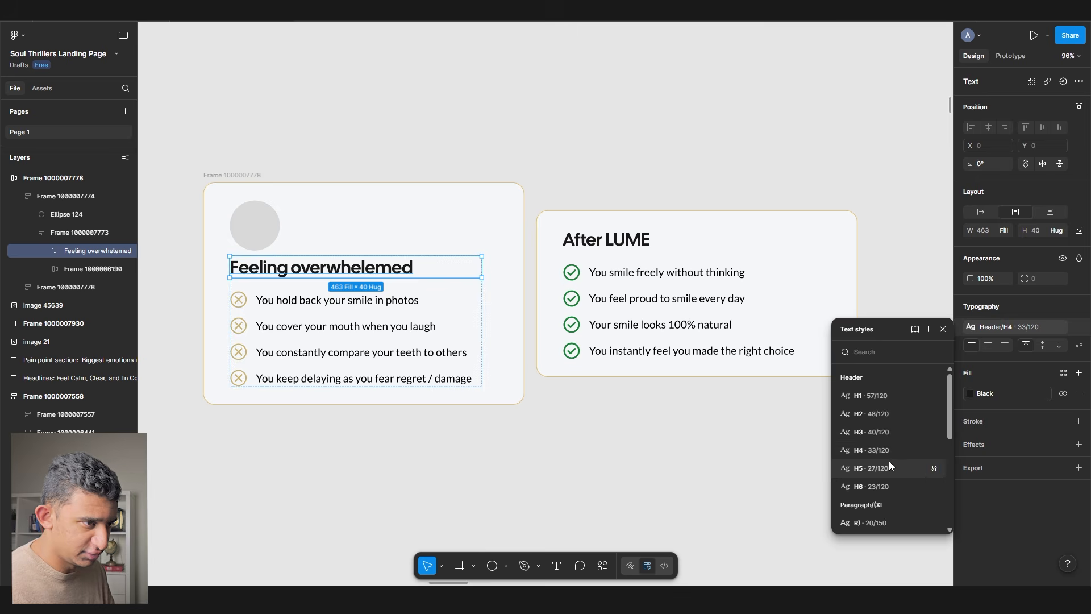
pyautogui.click(889, 450)
# - Apply a paragraph text style to the first card's four bullet lines
pyautogui.keyDown('ctrl'); pyautogui.click(285, 299); pyautogui.keyUp('ctrl')
pyautogui.keyDown('ctrl'); pyautogui.keyDown('shift'); pyautogui.click(287, 327); pyautogui.keyUp('shift'); pyautogui.keyUp('ctrl')
pyautogui.keyDown('ctrl'); pyautogui.keyDown('shift'); pyautogui.click(291, 354); pyautogui.keyUp('shift'); pyautogui.keyUp('ctrl')
pyautogui.keyDown('ctrl'); pyautogui.keyDown('shift'); pyautogui.click(295, 384); pyautogui.keyUp('shift'); pyautogui.keyUp('ctrl')
pyautogui.click(1003, 326)
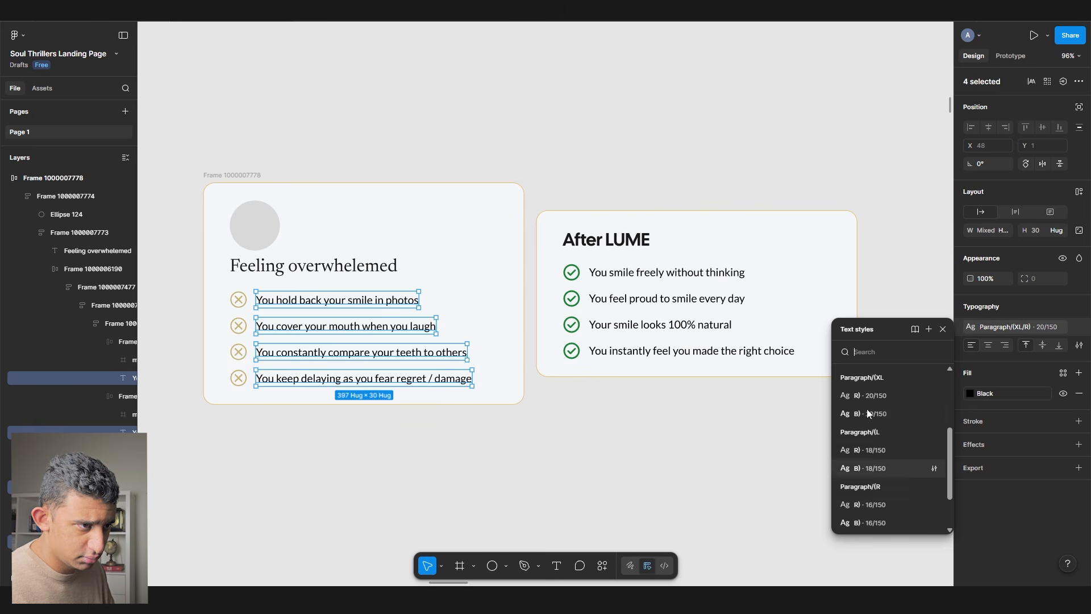
pyautogui.click(875, 402)
pyautogui.click(463, 453)
# - Duplicate the card and retitle the copy 'Relationship Struggles'
pyautogui.click(462, 377)
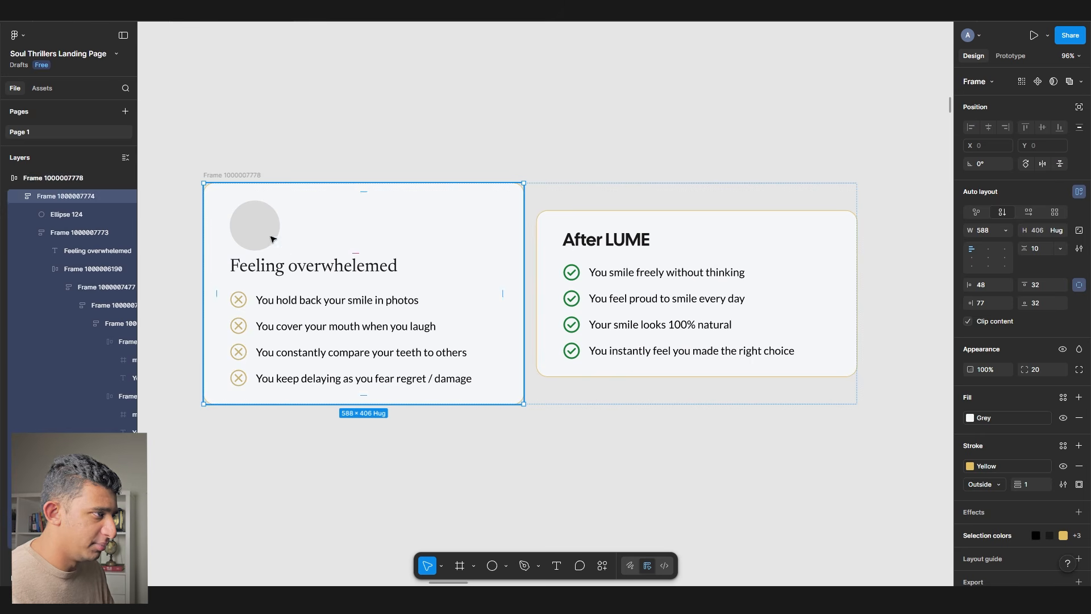
pyautogui.hotkey('ctrl', 'd')
pyautogui.doubleClick(624, 262)
pyautogui.doubleClick(625, 262)
pyautogui.write('Relationship Struggles')
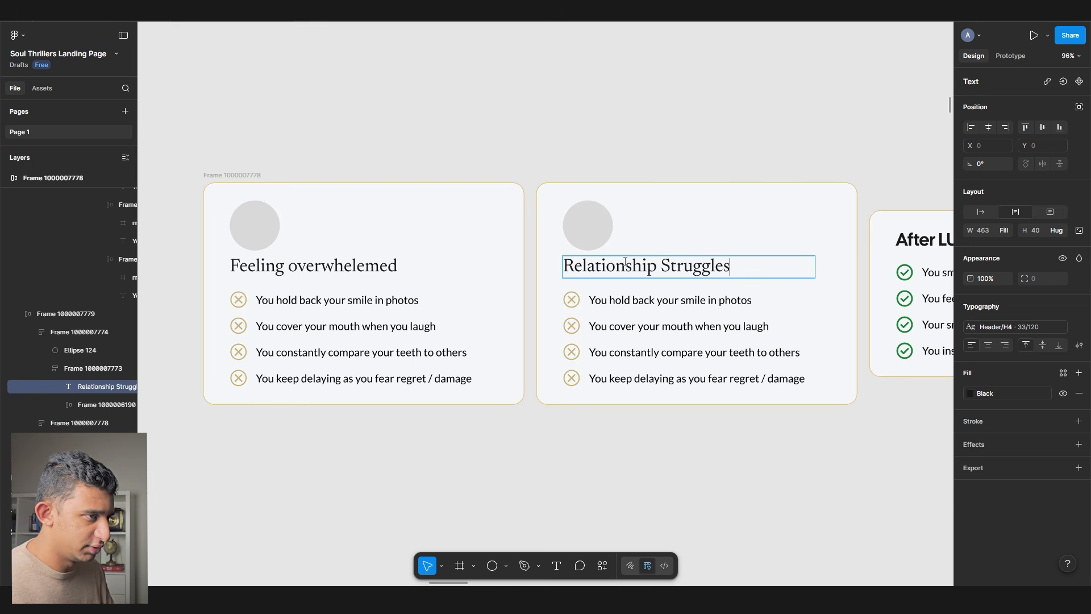
pyautogui.click(675, 180)
# - Create a third card titled 'Anxiety and Depression'
pyautogui.click(704, 216)
pyautogui.hscroll(5, 705, 218)
pyautogui.doubleClick(444, 216)
pyautogui.hotkey('ctrl', 'd')
pyautogui.hscroll(6, 671, 256)
pyautogui.click(668, 267)
pyautogui.press('Delete')
pyautogui.scroll(-3, 419, 241)
pyautogui.keyDown('ctrl'); pyautogui.doubleClick(382, 251); pyautogui.keyUp('ctrl')
pyautogui.scroll(5, 368, 262)
pyautogui.write('Anxiety and Depression')
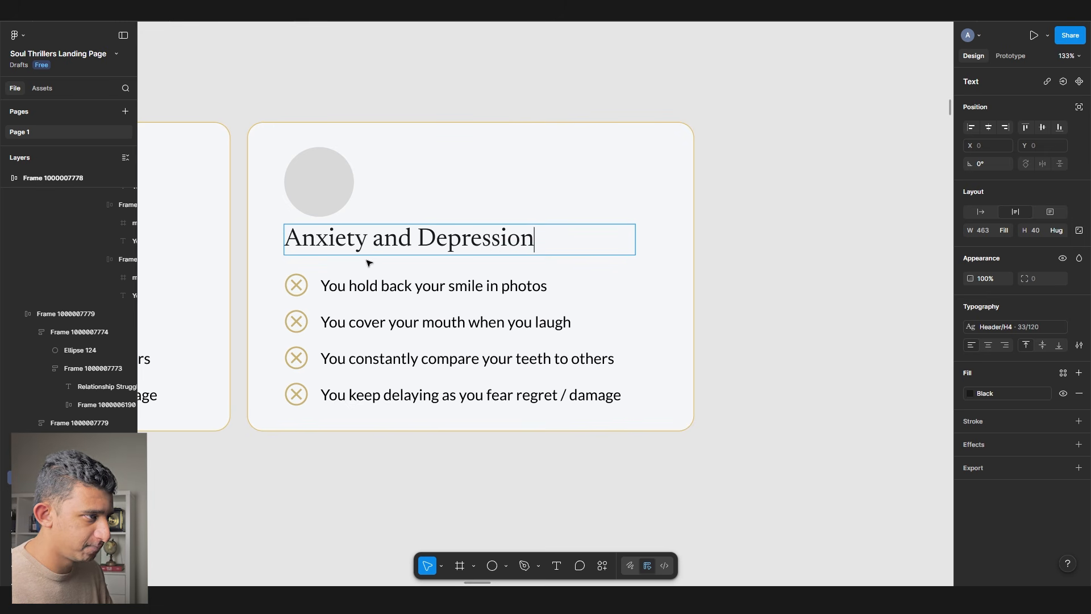
pyautogui.click(610, 314)
# - Select the relationship lines in the notes, removing the extra pasted lines
pyautogui.scroll(-3, 610, 313)
pyautogui.hscroll(-7, 611, 276)
pyautogui.doubleClick(405, 284)
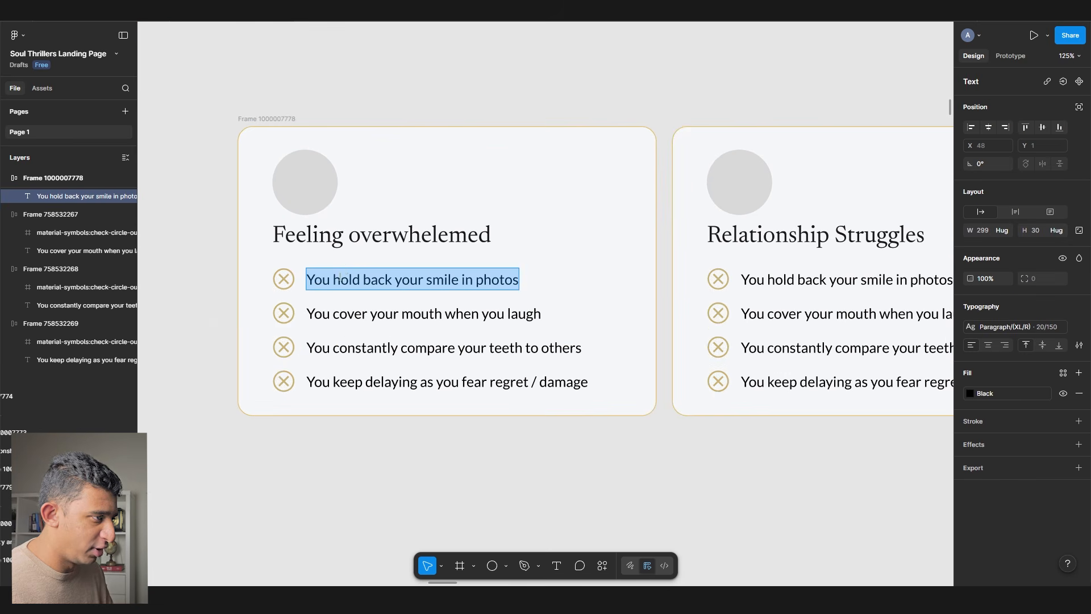
pyautogui.scroll(-6, 354, 270)
pyautogui.moveTo(354, 270); pyautogui.dragTo(874, 345)
pyautogui.moveTo(541, 166); pyautogui.dragTo(1060, 298)
pyautogui.scroll(-10, 554, 309)
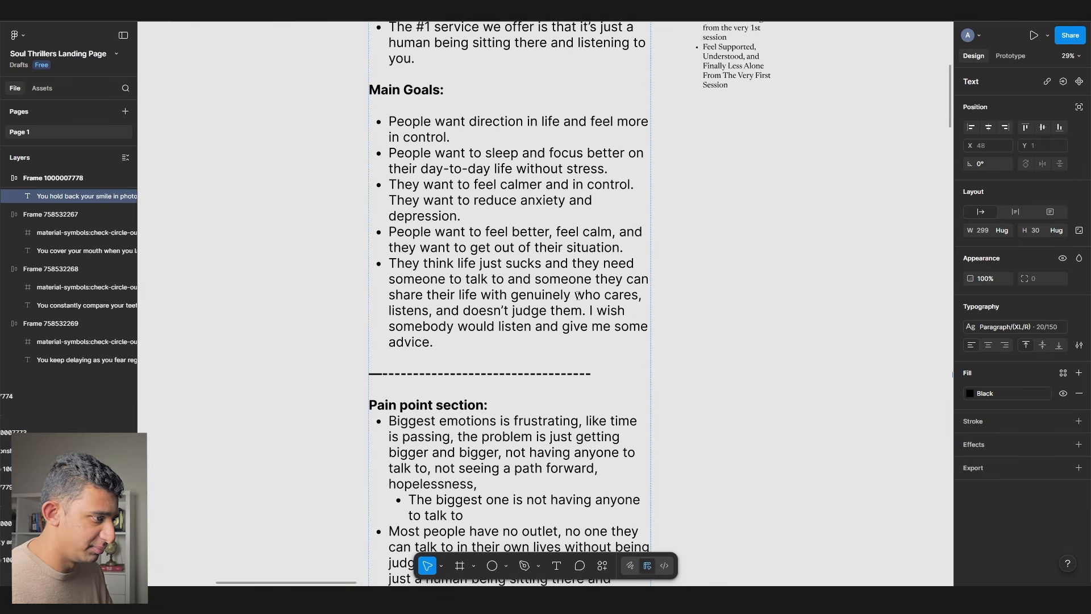
pyautogui.scroll(-5, 554, 309)
pyautogui.moveTo(409, 142); pyautogui.dragTo(482, 332)
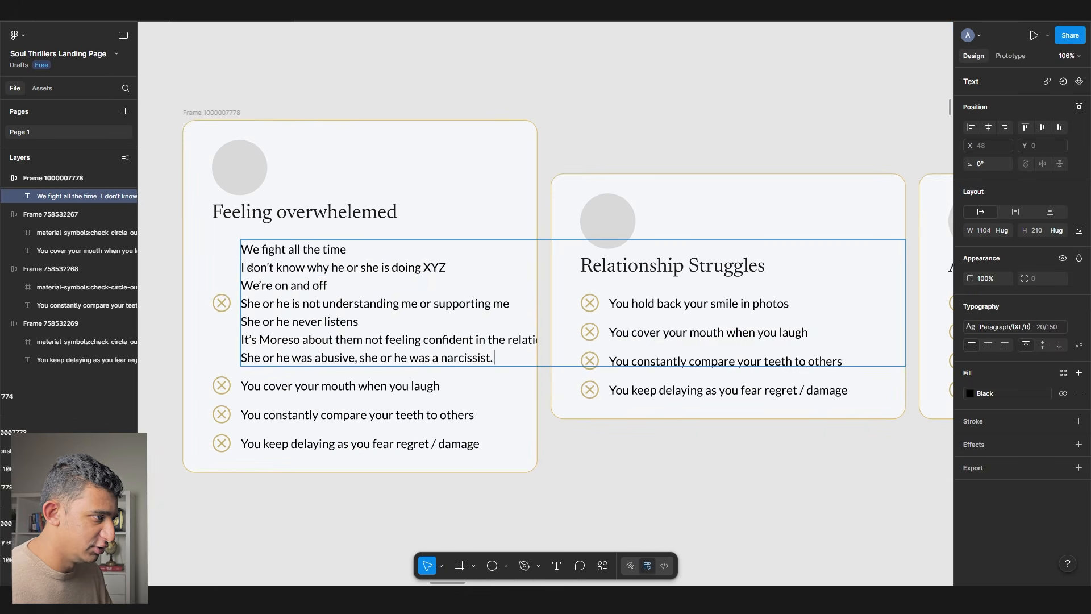
pyautogui.moveTo(241, 259); pyautogui.dragTo(748, 414)
pyautogui.press('BackSpace')
# - Fill the first card's bullets with 'We fight all the time' and 'We're on and off'
pyautogui.press('BackSpace')
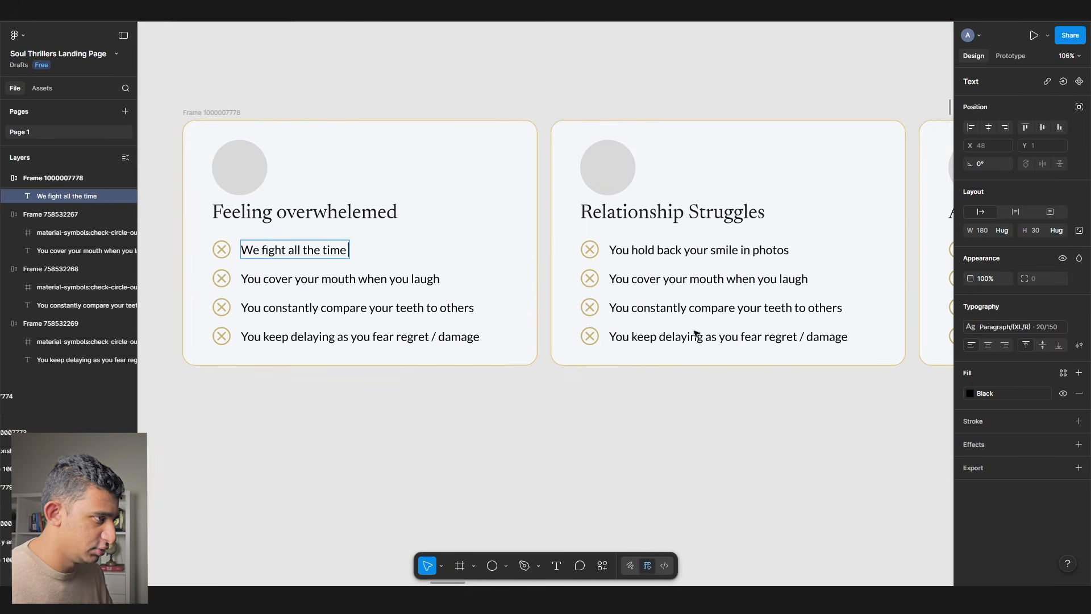
pyautogui.click(262, 279)
pyautogui.hotkey('ctrl', 'a')
pyautogui.hotkey('ctrl', 'v')
pyautogui.moveTo(441, 278); pyautogui.dragTo(139, 278)
pyautogui.press('BackSpace')
pyautogui.press('Delete')
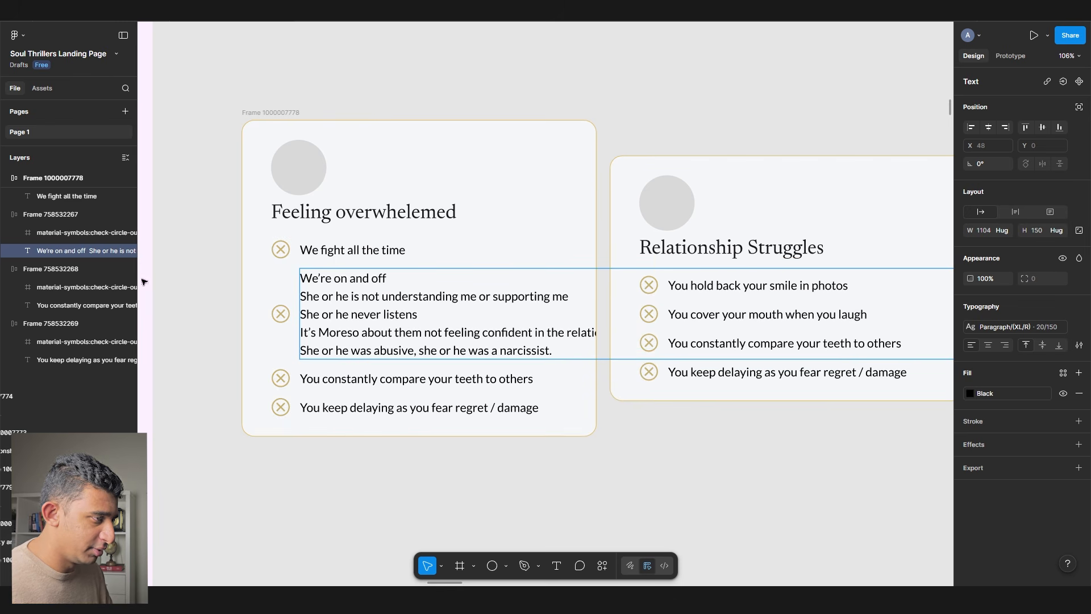
pyautogui.moveTo(301, 296); pyautogui.dragTo(828, 470)
pyautogui.press('BackSpace')
pyautogui.press('BackSpace')
pyautogui.click(715, 471)
pyautogui.click(715, 470)
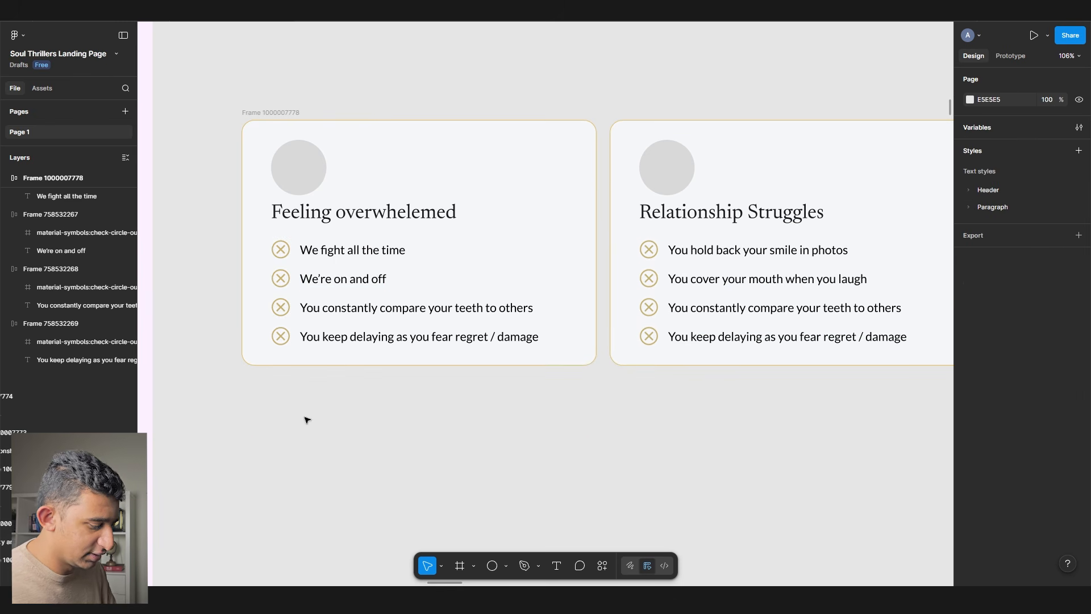
# - Draw a small placeholder circle below the cards
pyautogui.press('o')
pyautogui.moveTo(304, 417)
pyautogui.mouseDown()
pyautogui.moveTo(324, 437)
pyautogui.moveTo(290, 241)
pyautogui.moveTo(295, 250)
pyautogui.mouseUp()
pyautogui.scroll(1, 288, 250)
# - Delete the X icon from the first 'We fight all the time' bullet
pyautogui.click(287, 252)
pyautogui.press('Delete')
pyautogui.scroll(-10, 356, 387)
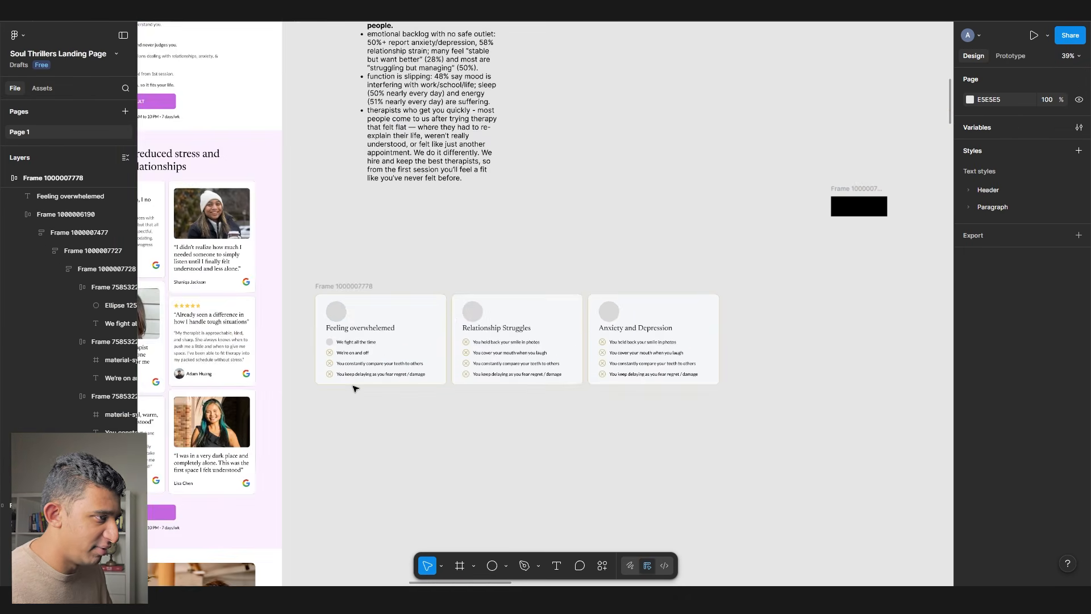
# - Pan through the reference screenshots, from the step cards to the insurance-partners shot
pyautogui.moveTo(852, 244); pyautogui.dragTo(388, 322)
pyautogui.scroll(10, 224, 148)
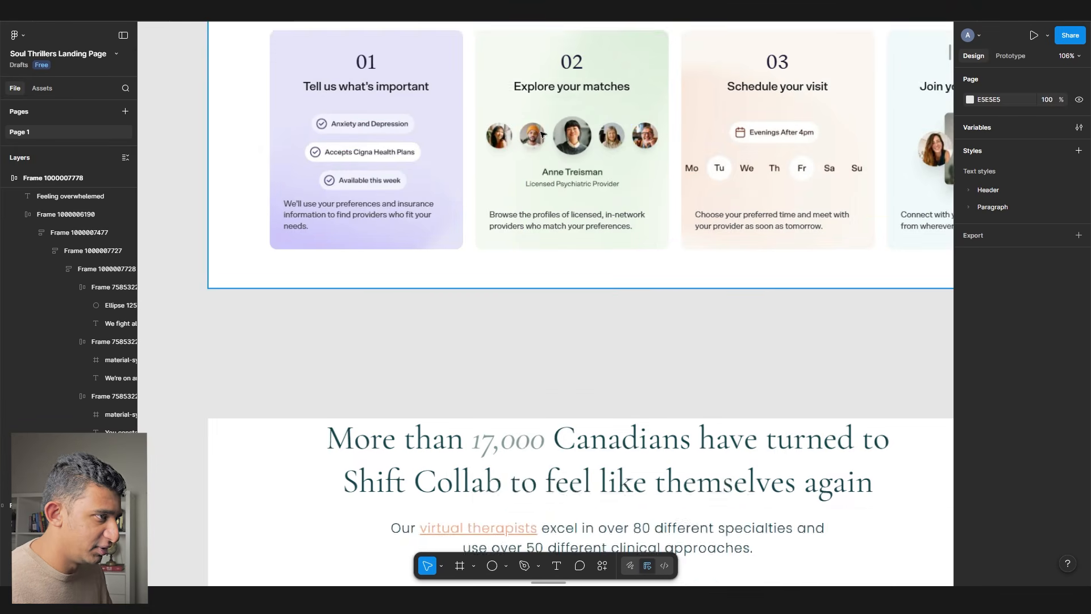
pyautogui.moveTo(524, 157); pyautogui.dragTo(464, 216)
pyautogui.moveTo(938, 185); pyautogui.dragTo(662, 223)
pyautogui.moveTo(909, 227); pyautogui.dragTo(400, 210)
pyautogui.scroll(-8, 400, 209)
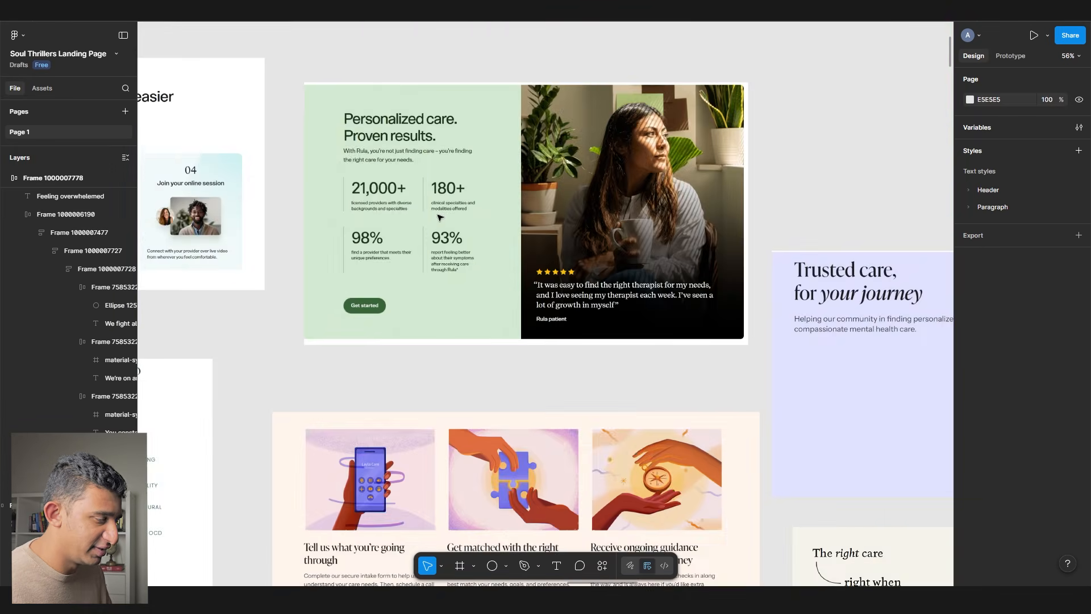
pyautogui.scroll(4, 795, 369)
pyautogui.moveTo(795, 369); pyautogui.dragTo(483, 299)
pyautogui.moveTo(865, 310); pyautogui.dragTo(470, 240)
pyautogui.hscroll(10, 469, 240)
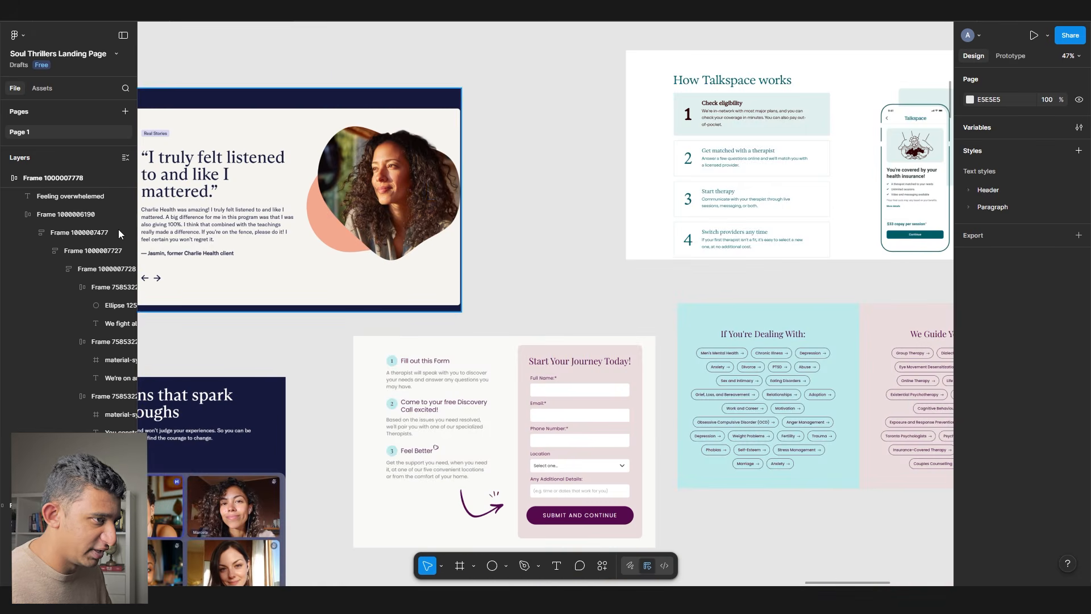
pyautogui.hscroll(7, 278, 245)
pyautogui.scroll(-5, 404, 265)
pyautogui.hscroll(-10, 404, 265)
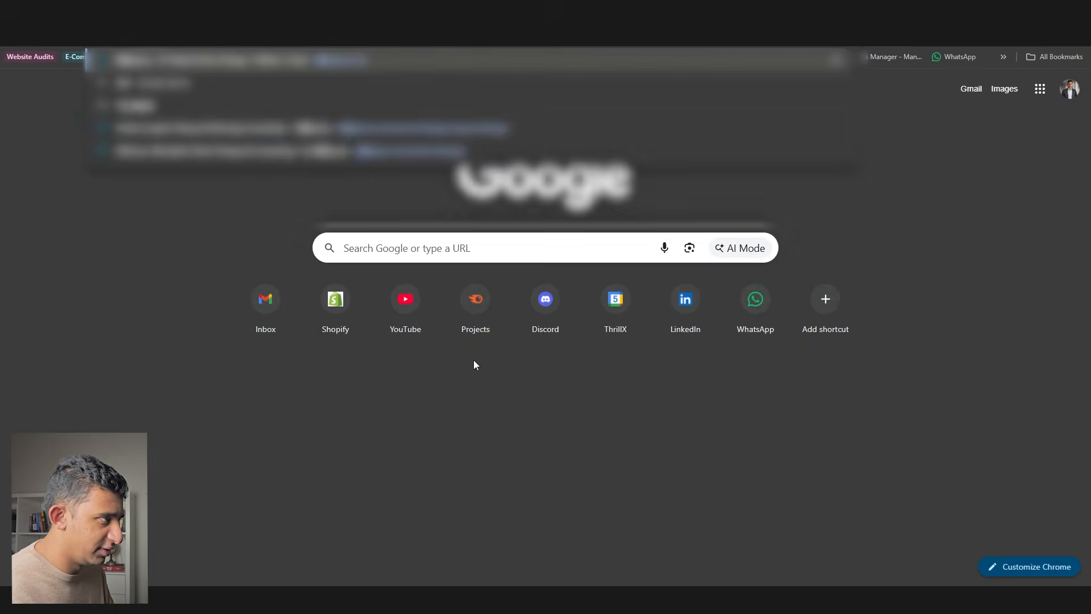
# - Browse the Talkspace site's review cards, then return to the Figma cards
pyautogui.press('Return')
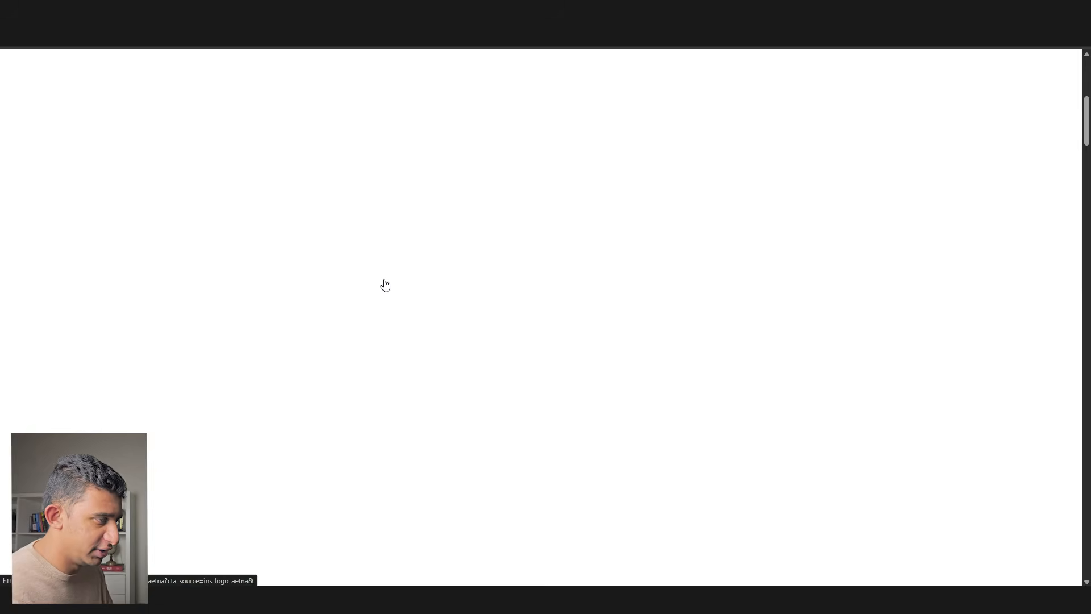
pyautogui.scroll(-10, 384, 285)
pyautogui.scroll(-2, 420, 354)
pyautogui.scroll(2, 395, 304)
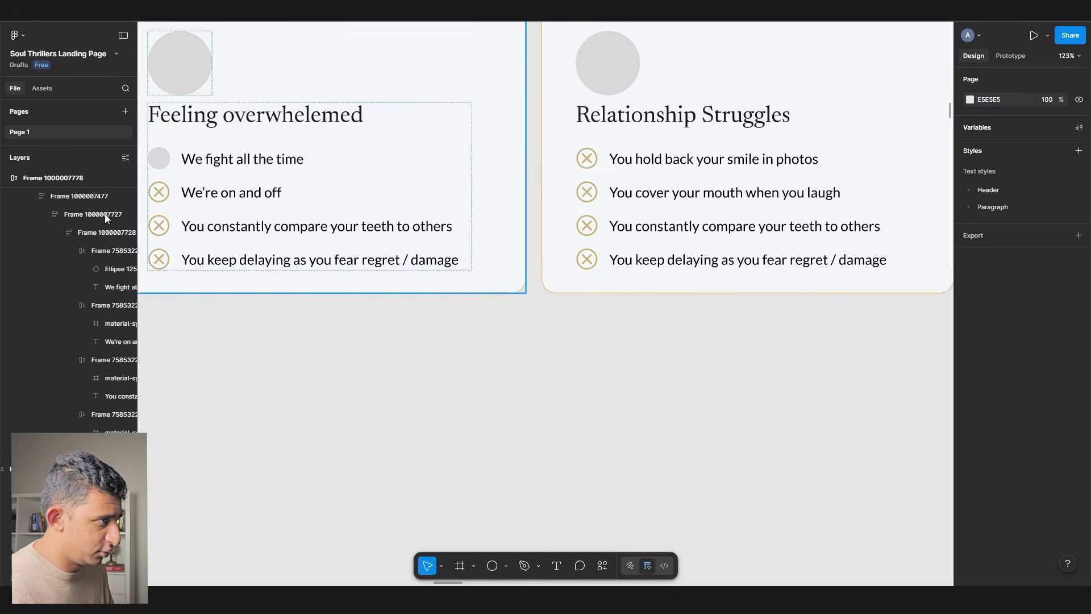
pyautogui.moveTo(173, 199); pyautogui.dragTo(374, 235)
# - Select the first row's placeholder circle, then the pain-point card row
pyautogui.keyDown('ctrl'); pyautogui.click(361, 200); pyautogui.keyUp('ctrl')
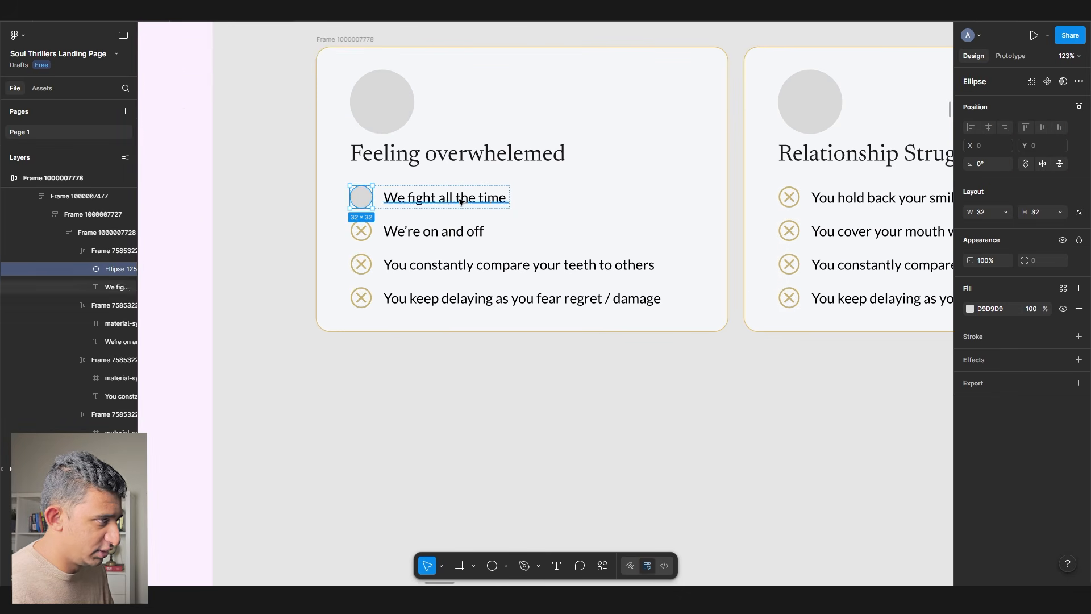
pyautogui.moveTo(569, 206); pyautogui.dragTo(459, 205)
pyautogui.hscroll(4, 569, 217)
pyautogui.click(470, 216)
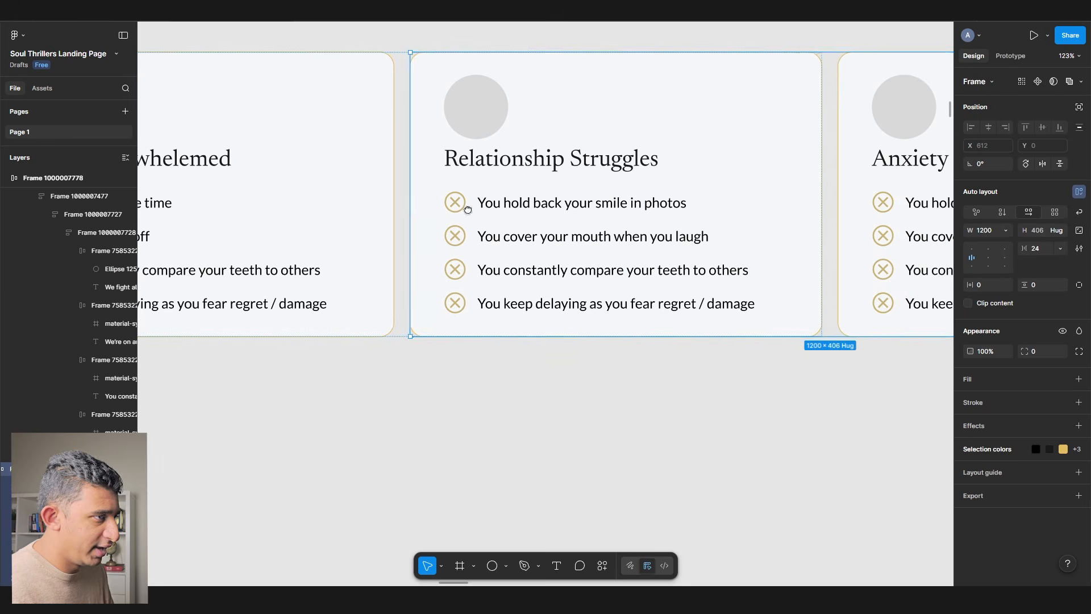
pyautogui.hscroll(6, 597, 222)
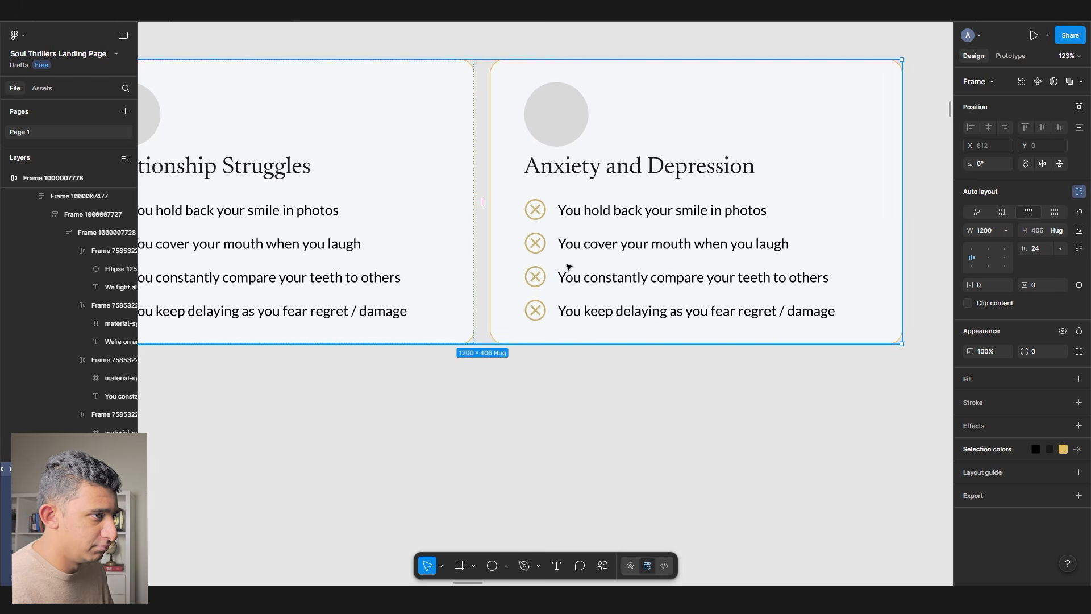
# - Pan to the whole Anxiety and Depression card, then toward the landing page and notes
pyautogui.scroll(-3, 617, 257)
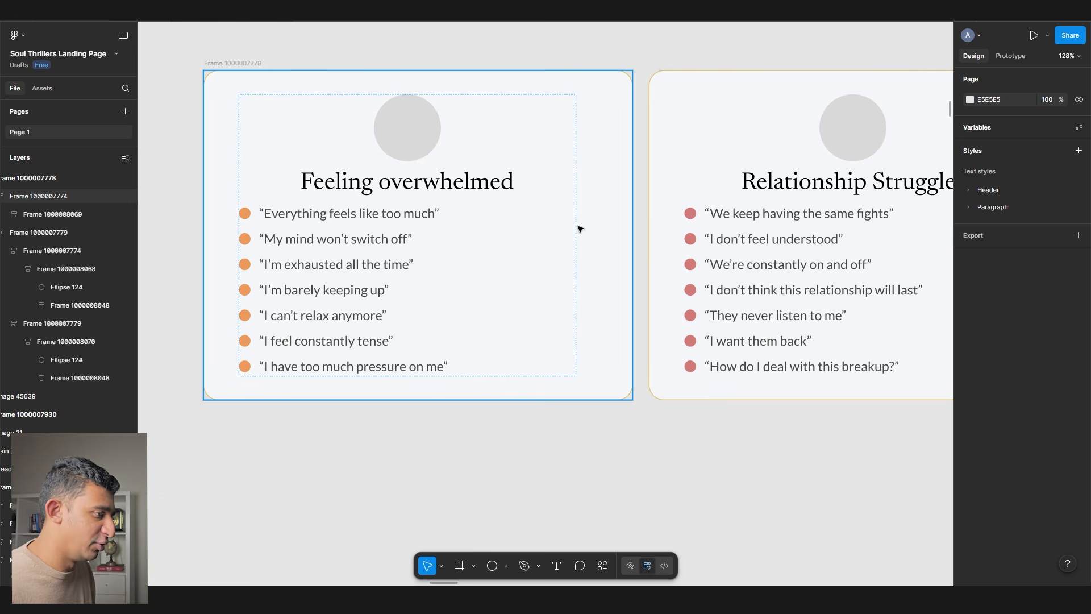
pyautogui.moveTo(543, 187); pyautogui.dragTo(147, 213)
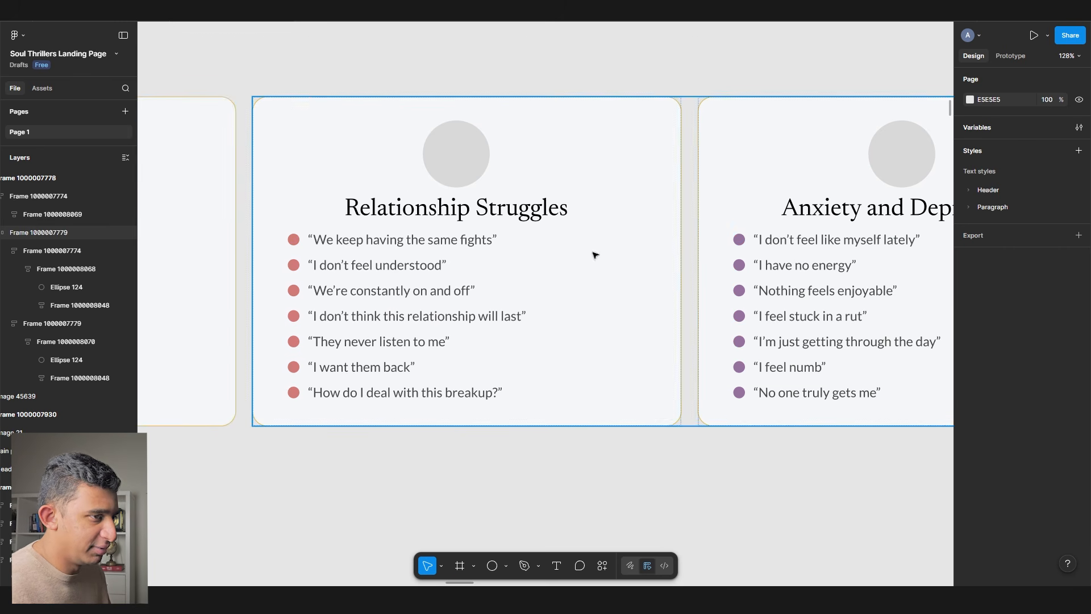
pyautogui.moveTo(596, 258); pyautogui.dragTo(225, 201)
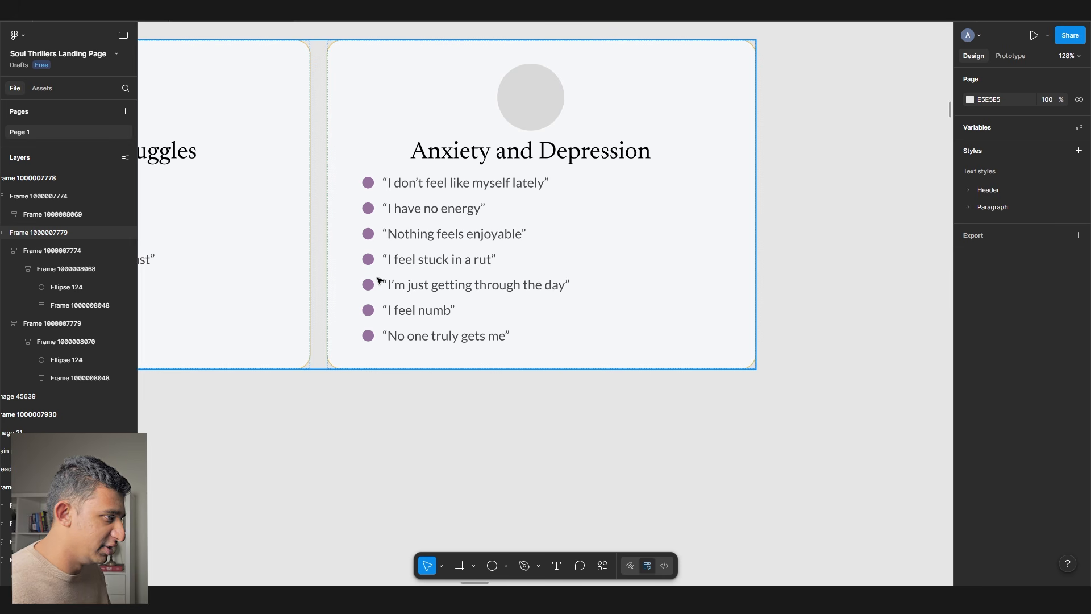
pyautogui.scroll(-5, 379, 280)
pyautogui.moveTo(431, 291); pyautogui.dragTo(663, 351)
pyautogui.scroll(-3, 663, 352)
pyautogui.moveTo(497, 315); pyautogui.dragTo(652, 404)
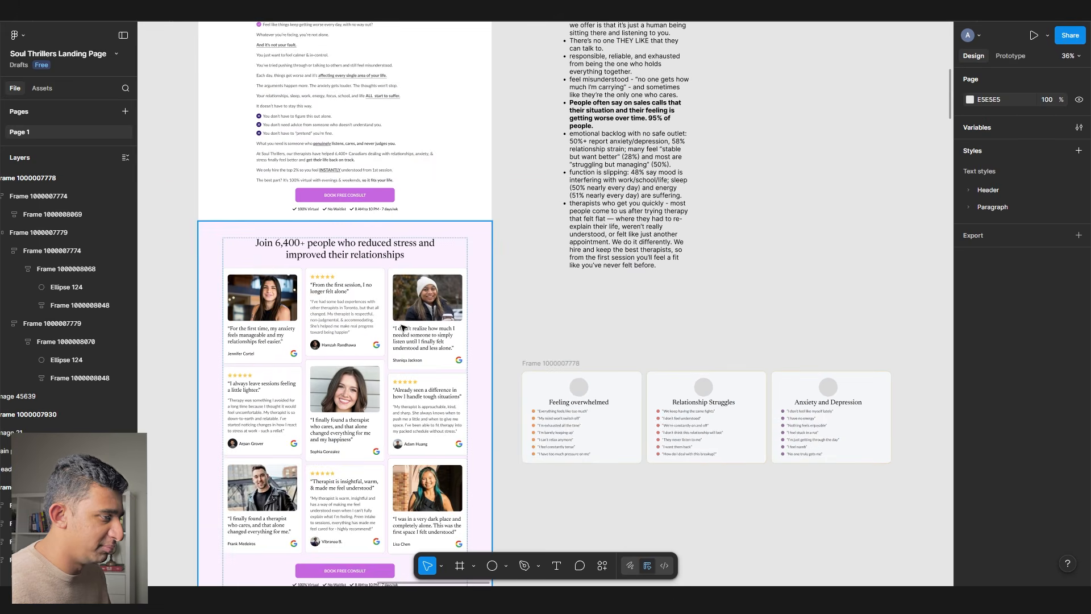
# - Select the pain-point card row and try repositioning it, undoing the first move
pyautogui.moveTo(403, 327); pyautogui.dragTo(549, 434)
pyautogui.click(719, 471)
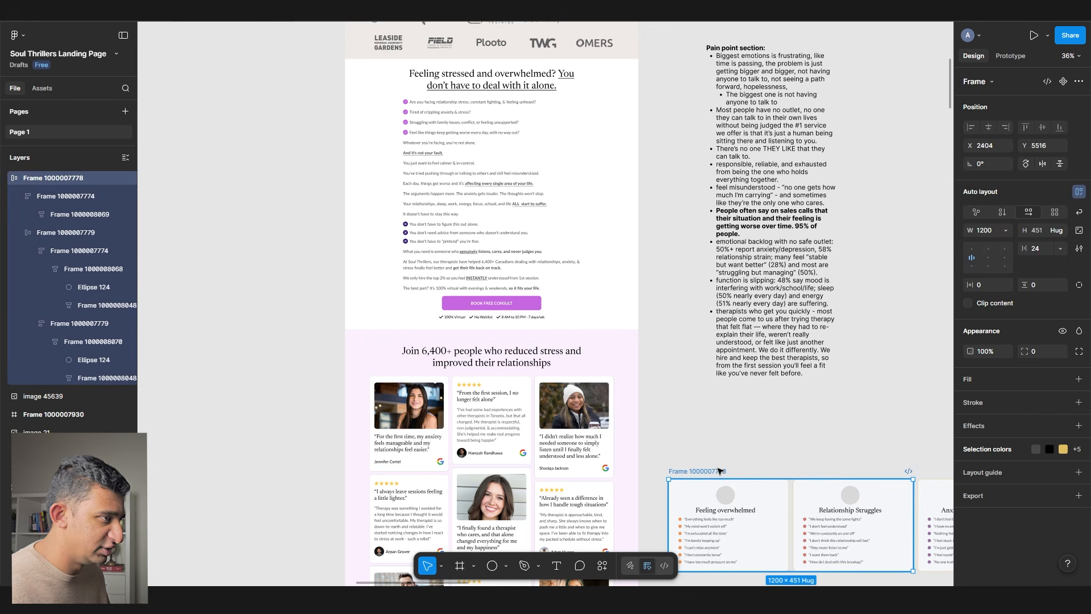
pyautogui.scroll(1, 716, 455)
pyautogui.moveTo(716, 456); pyautogui.dragTo(554, 341)
pyautogui.scroll(5, 617, 421)
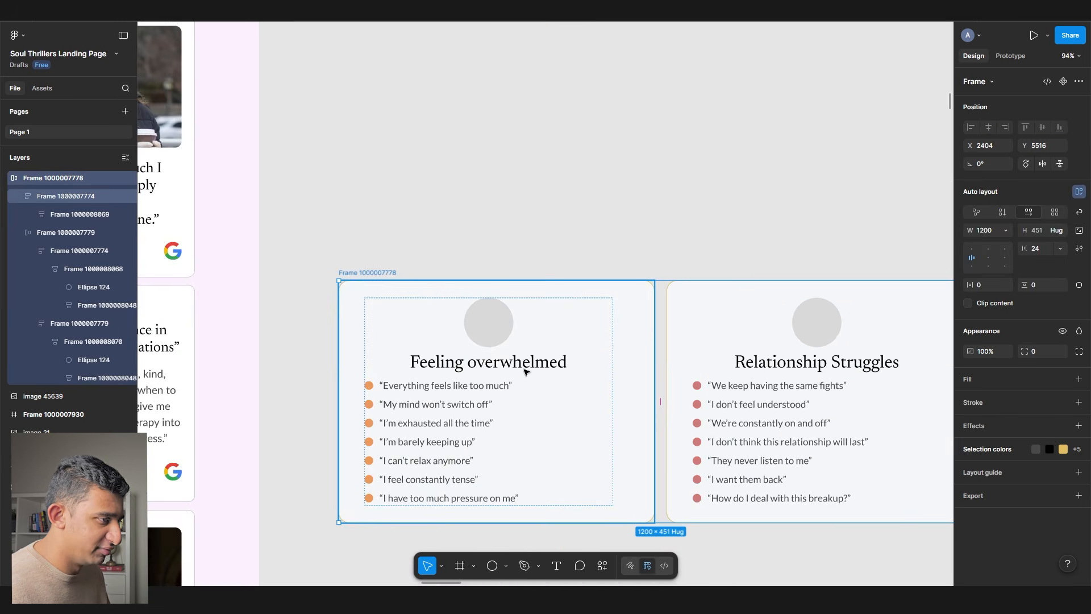
pyautogui.scroll(-5, 604, 358)
pyautogui.moveTo(464, 259); pyautogui.dragTo(546, 577)
pyautogui.click(370, 300)
pyautogui.scroll(3, 373, 299)
pyautogui.scroll(-2, 446, 285)
pyautogui.moveTo(496, 401); pyautogui.dragTo(496, 285)
pyautogui.scroll(-4, 498, 287)
pyautogui.click(742, 326)
pyautogui.moveTo(734, 301); pyautogui.dragTo(704, 275)
pyautogui.moveTo(702, 378); pyautogui.dragTo(426, 226)
pyautogui.hotkey('ctrl', 'z')
# - Duplicate the section and place the card row below the hero's consult button
pyautogui.click(531, 156)
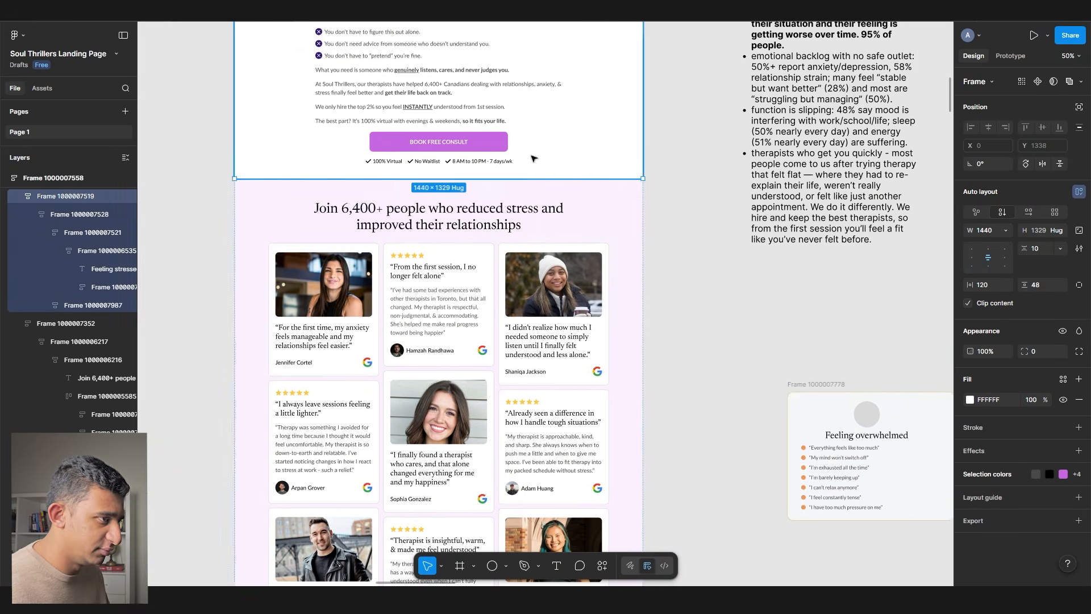
pyautogui.moveTo(682, 302); pyautogui.dragTo(572, 249)
pyautogui.hotkey('ctrl', 'd')
pyautogui.click(707, 333)
pyautogui.moveTo(706, 338); pyautogui.dragTo(438, 221)
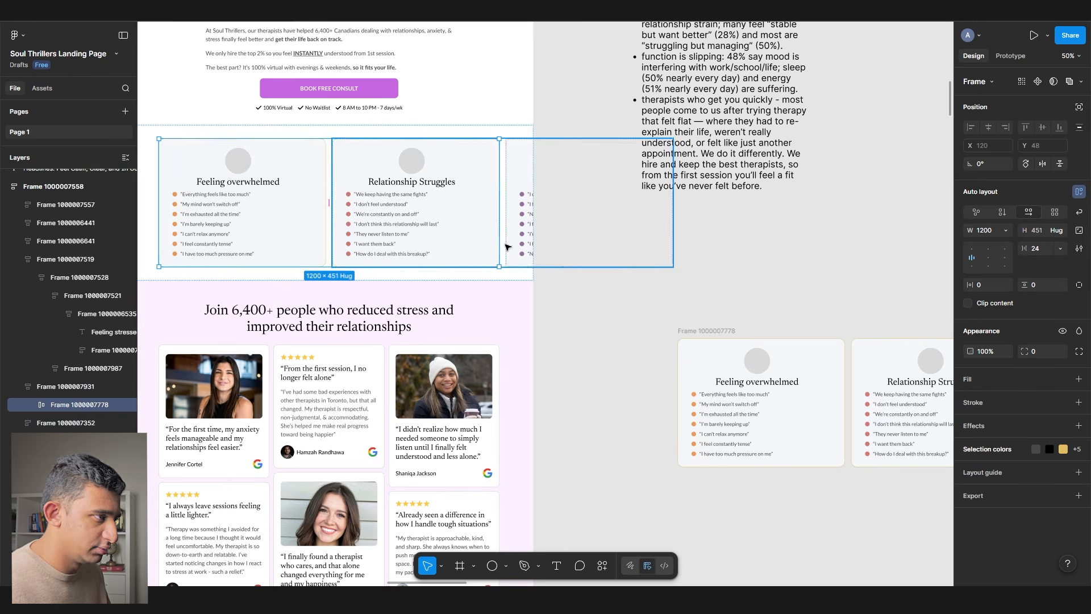
# - Set the symptom cards' width to Fill container so they share the row evenly
pyautogui.doubleClick(247, 190)
pyautogui.keyDown('shift'); pyautogui.click(392, 200); pyautogui.keyUp('shift')
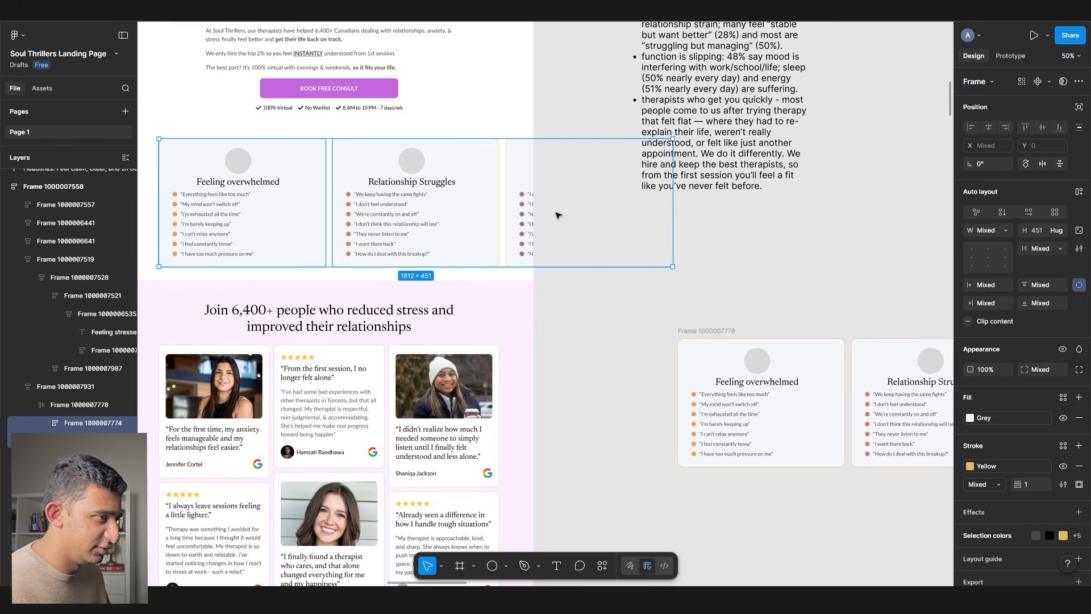
pyautogui.click(1006, 230)
pyautogui.click(983, 258)
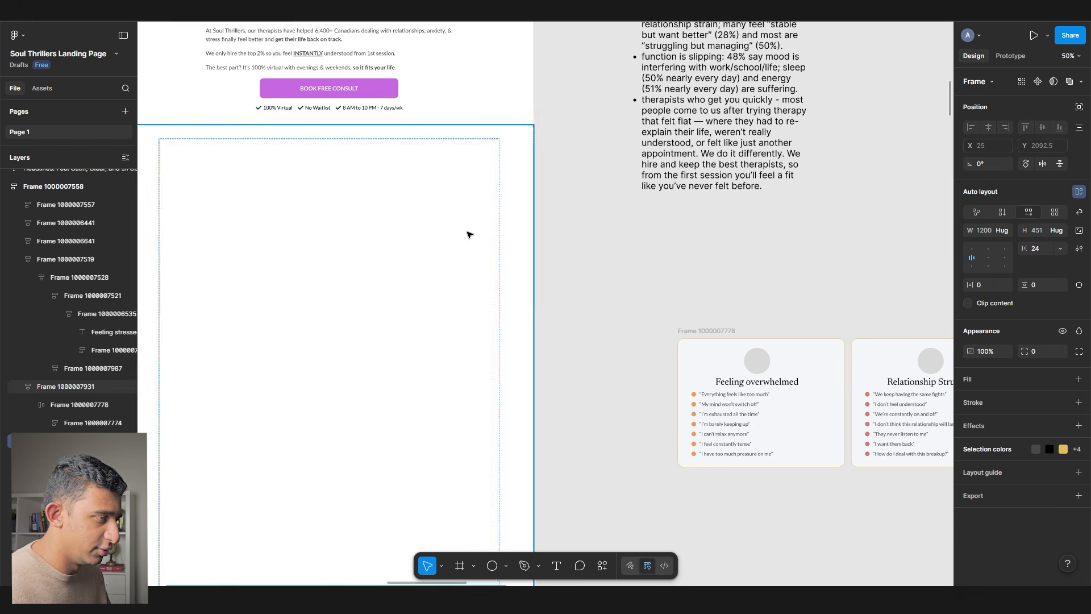
pyautogui.click(255, 212)
pyautogui.keyDown('ctrl'); pyautogui.scroll(5, 211, 201); pyautogui.keyUp('ctrl')
pyautogui.scroll(2, 211, 201)
pyautogui.keyDown('ctrl'); pyautogui.scroll(-5, 414, 239); pyautogui.keyUp('ctrl')
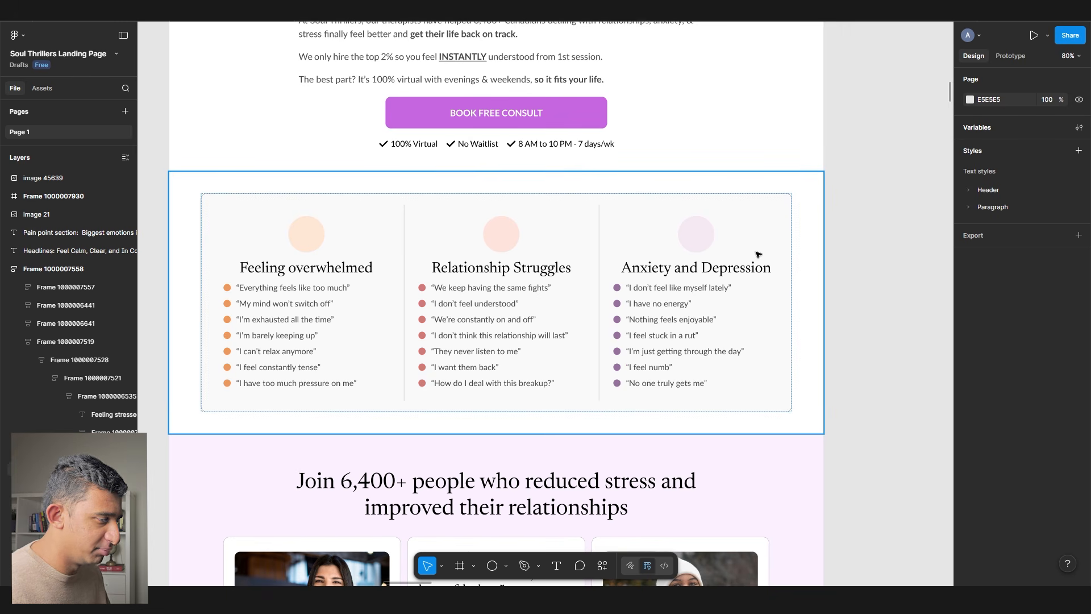
# - Change the symptom cards section's vertical padding from 48 to 32
pyautogui.click(442, 234)
pyautogui.click(1035, 285)
pyautogui.write('32')
pyautogui.press('Tab')
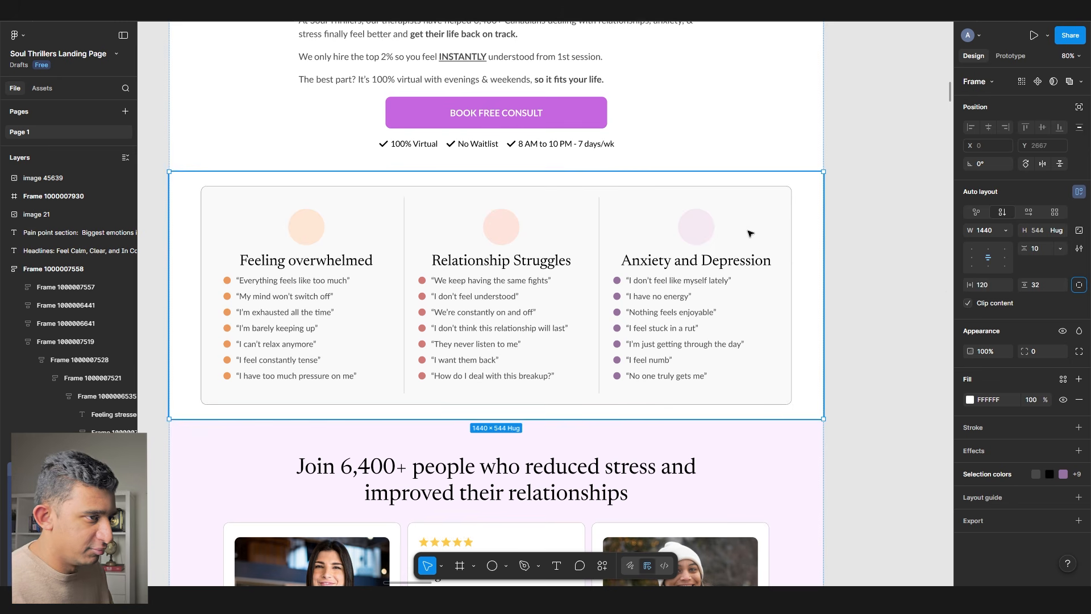
pyautogui.keyDown('ctrl'); pyautogui.click(708, 224); pyautogui.keyUp('ctrl')
pyautogui.click(864, 362)
pyautogui.scroll(15, 263, 370)
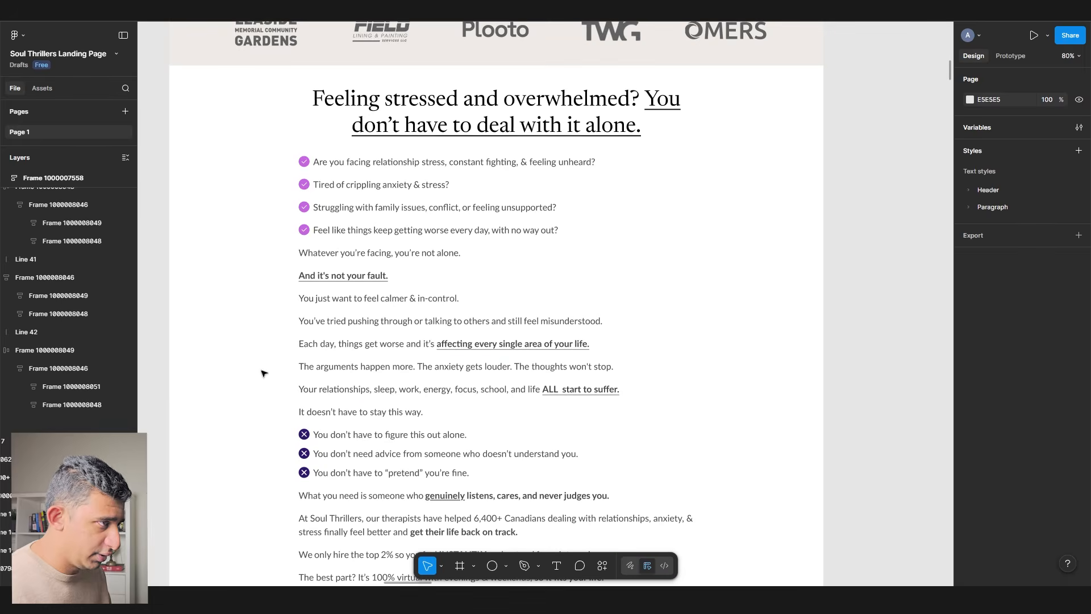
pyautogui.scroll(-20, 263, 372)
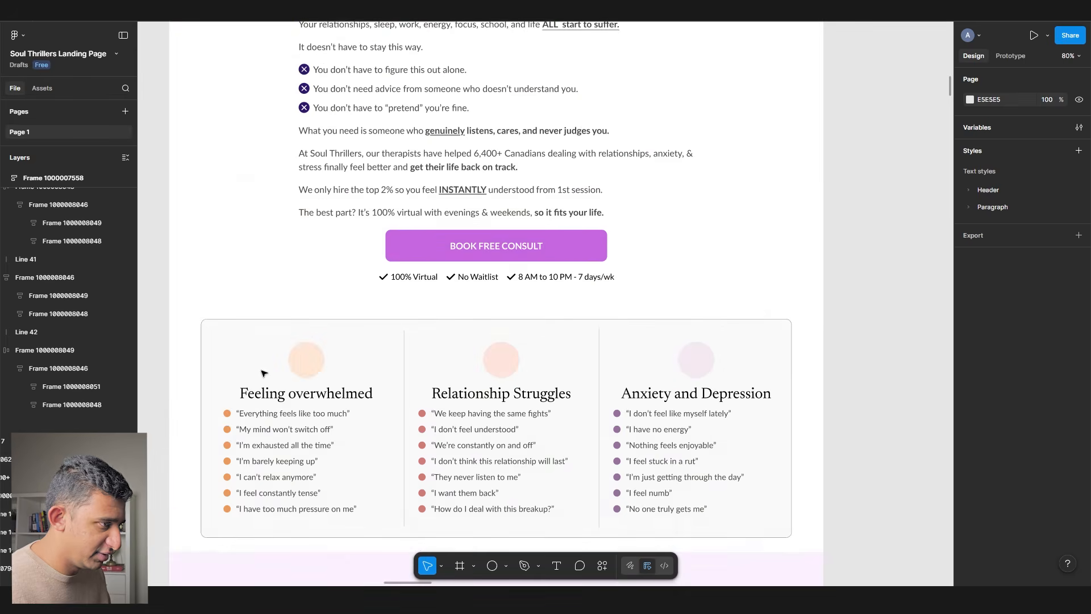
pyautogui.scroll(-15, 263, 374)
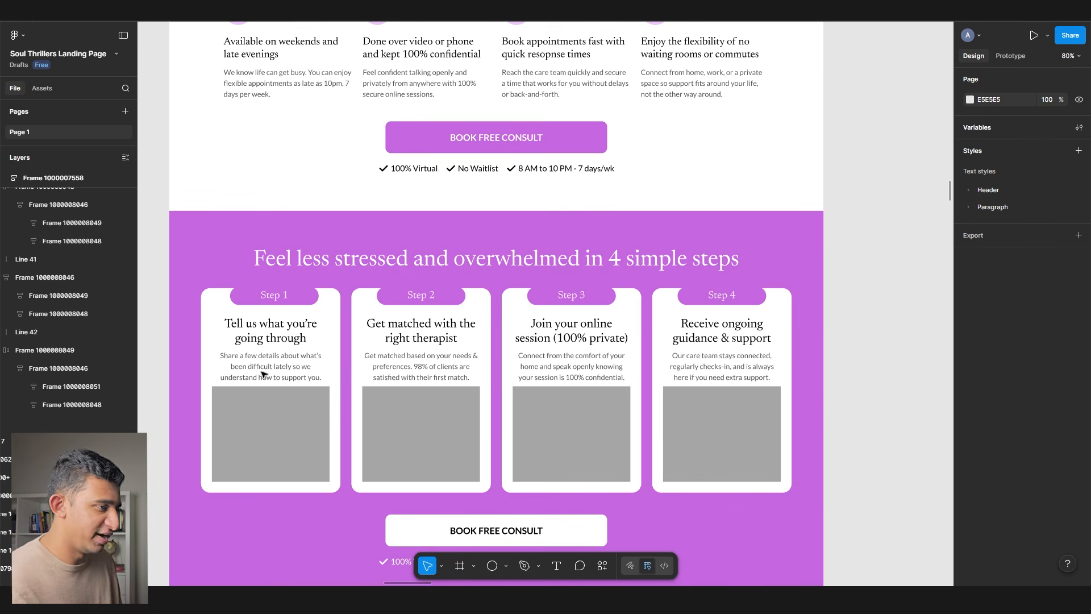
pyautogui.scroll(-8, 216, 324)
pyautogui.scroll(-7, 215, 325)
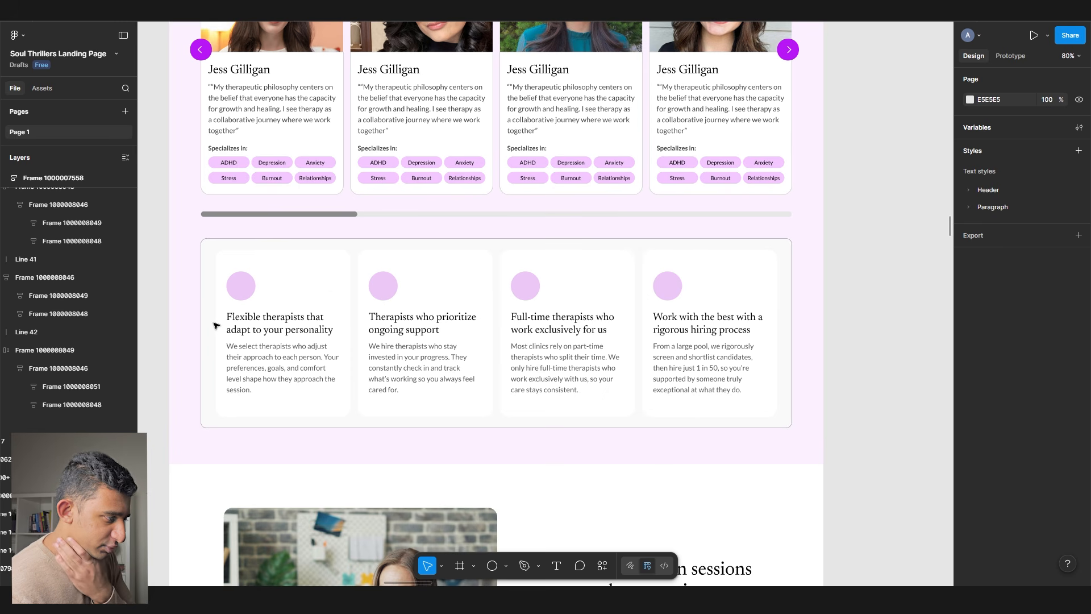
pyautogui.scroll(-5, 215, 325)
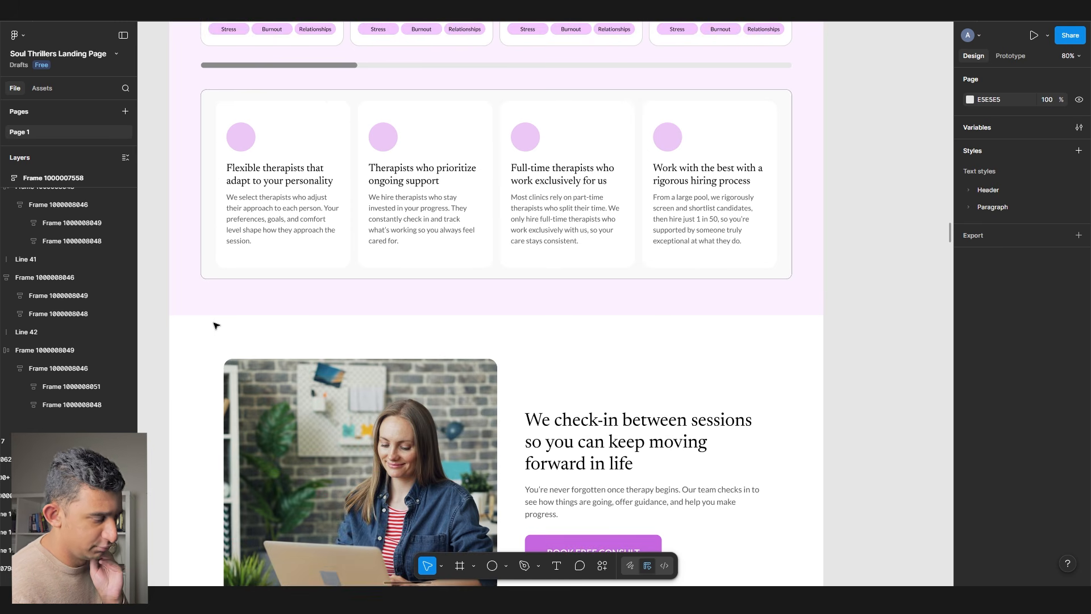
pyautogui.scroll(-15, 215, 330)
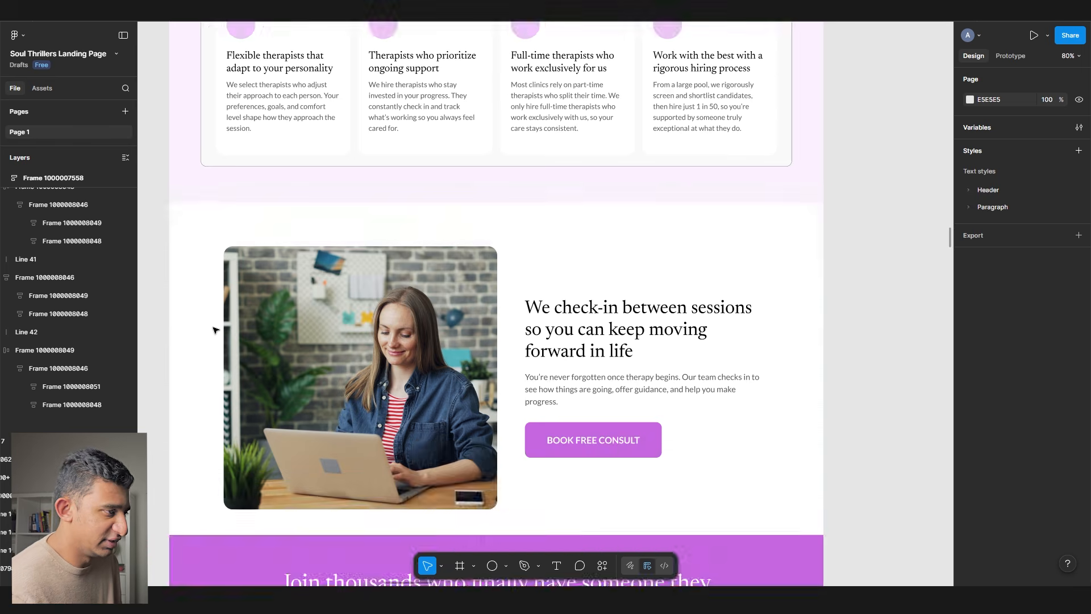
pyautogui.keyDown('ctrl'); pyautogui.scroll(-2, 215, 330); pyautogui.keyUp('ctrl')
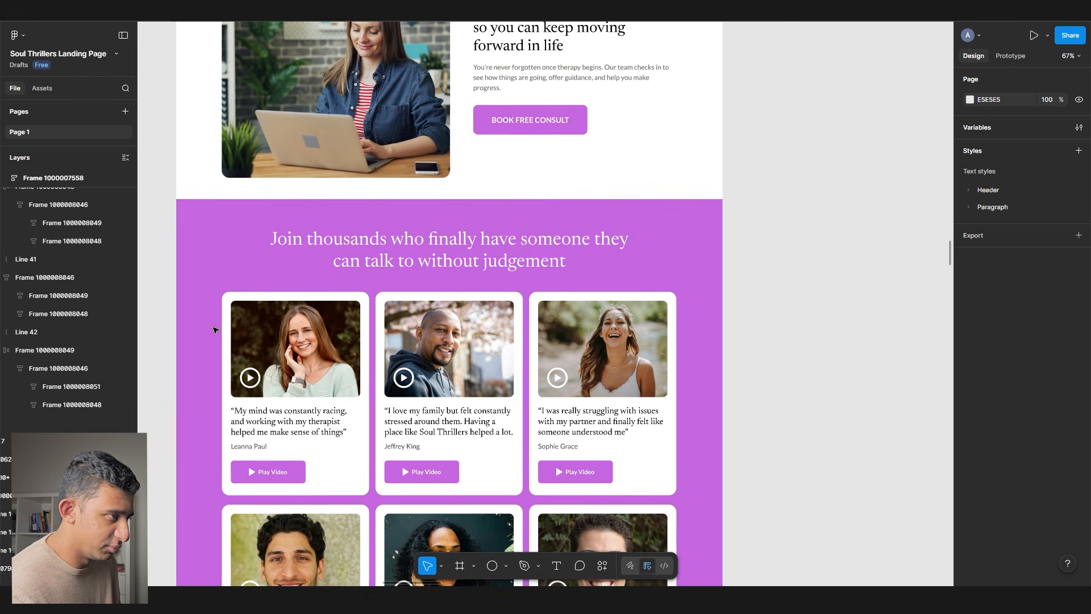
pyautogui.scroll(10, 215, 330)
pyautogui.scroll(15, 215, 330)
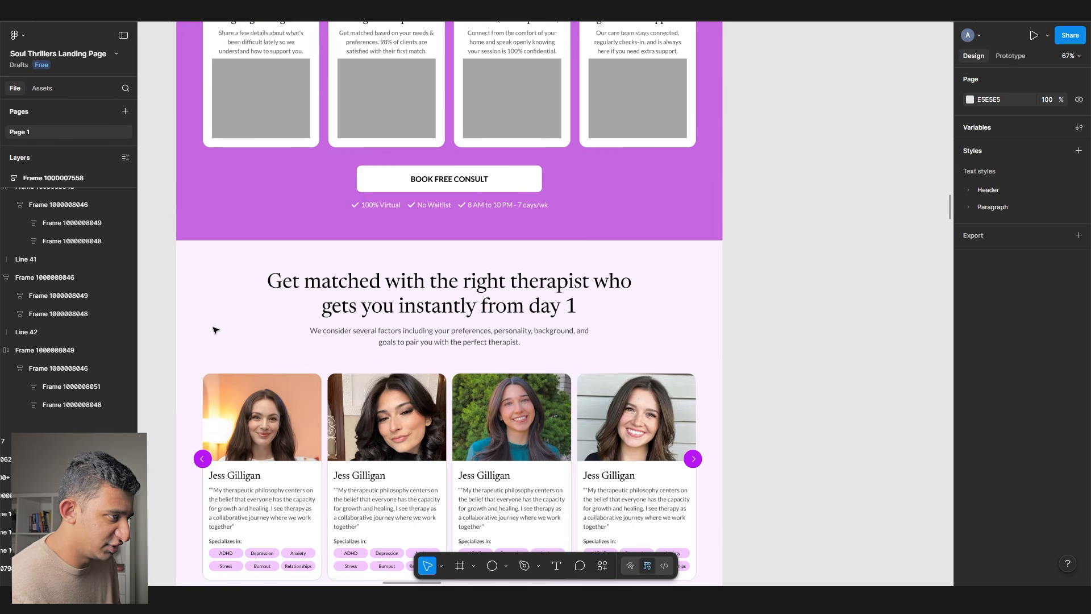
pyautogui.scroll(15, 215, 330)
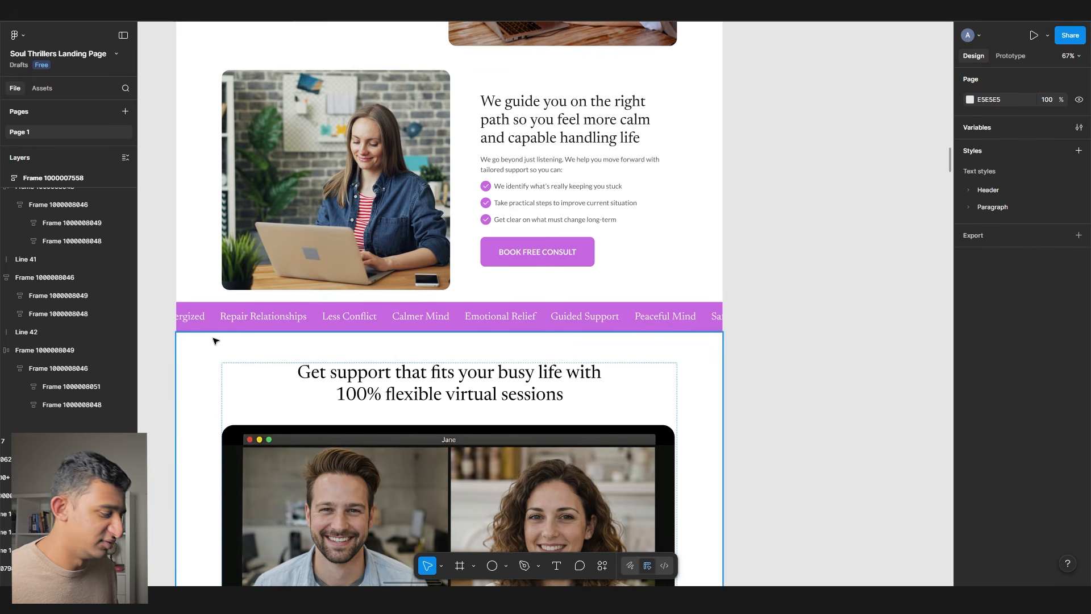
pyautogui.scroll(10, 364, 236)
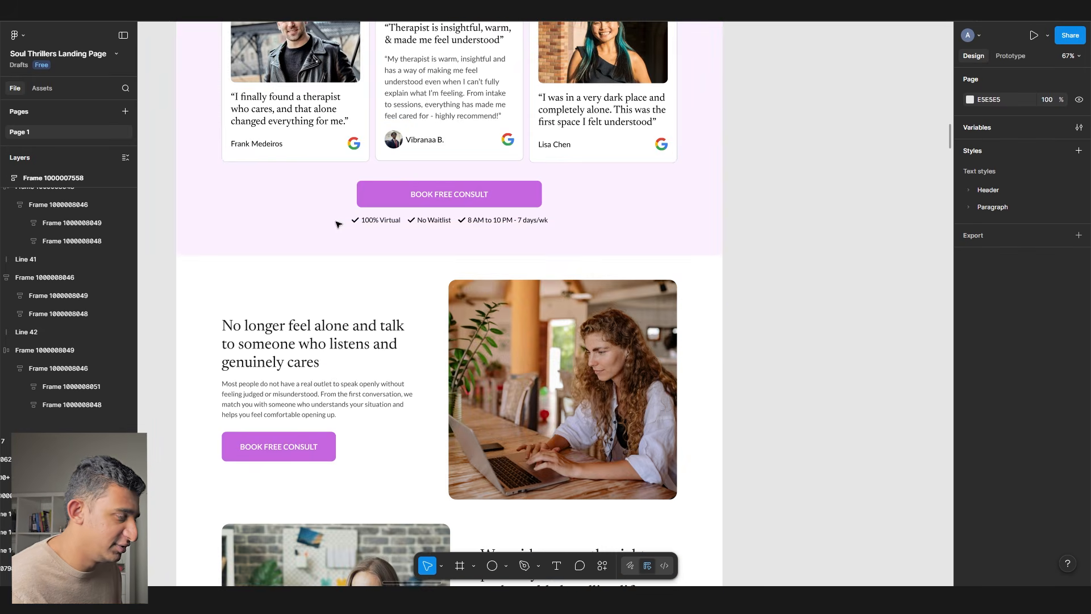
pyautogui.scroll(15, 364, 236)
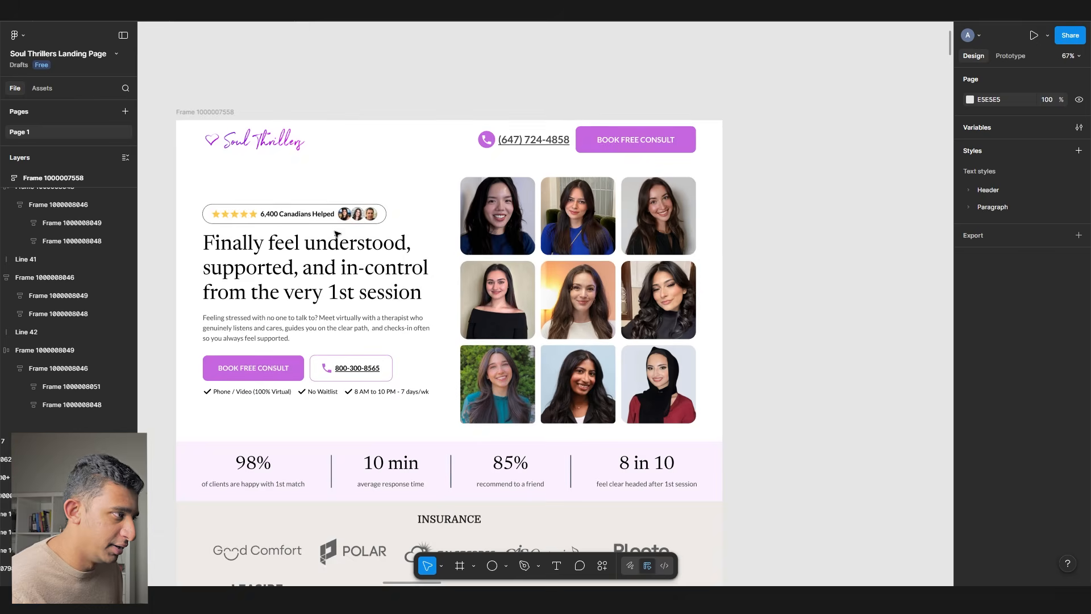
pyautogui.click(219, 143)
pyautogui.scroll(5, 219, 142)
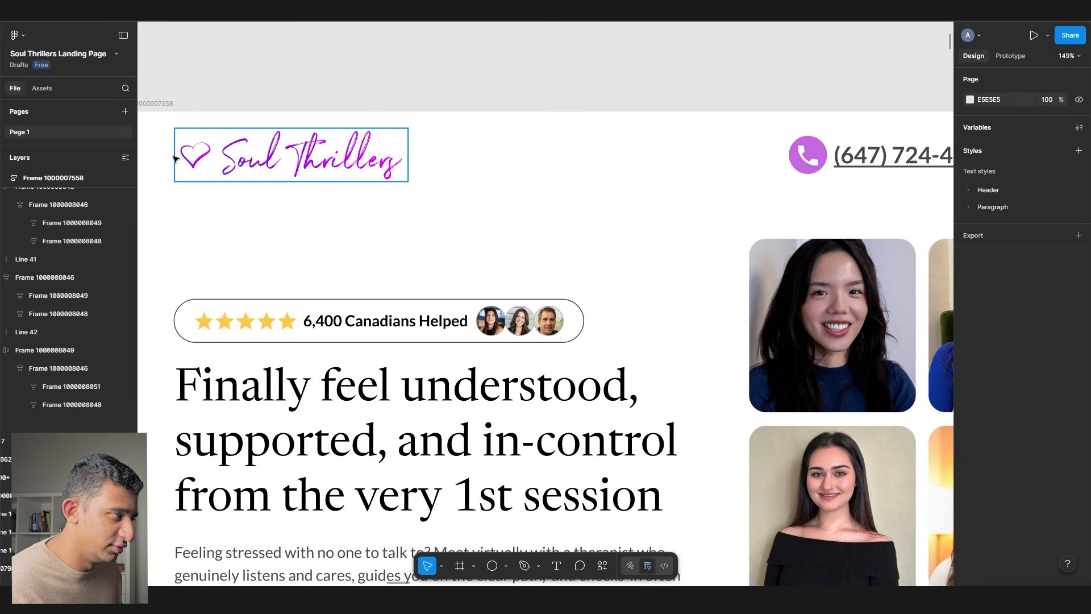
pyautogui.scroll(3, 175, 158)
pyautogui.scroll(-8, 226, 125)
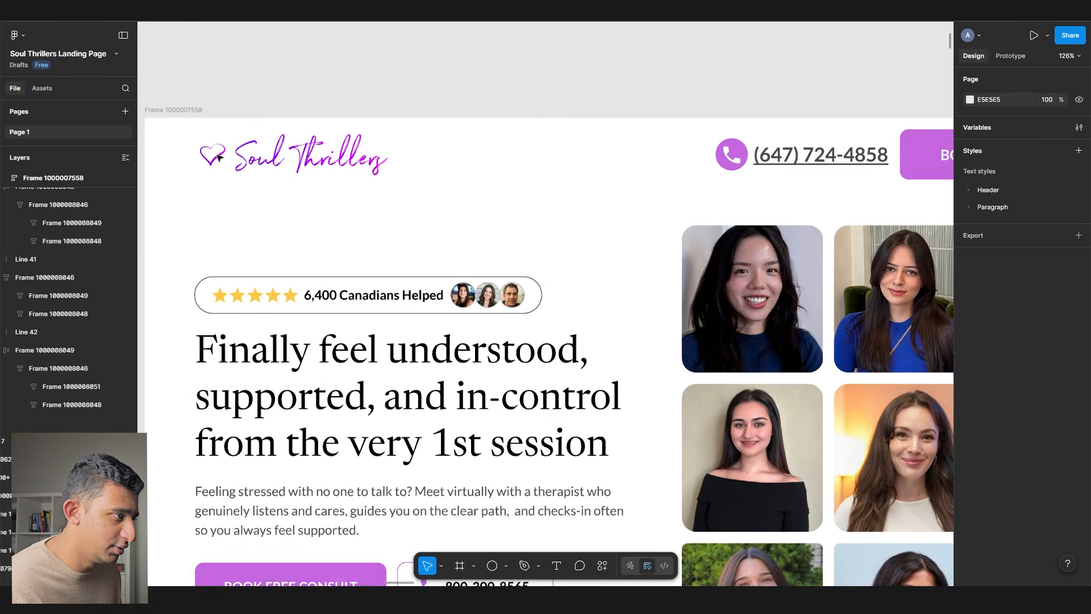
pyautogui.scroll(-12, 219, 158)
pyautogui.scroll(-2, 219, 158)
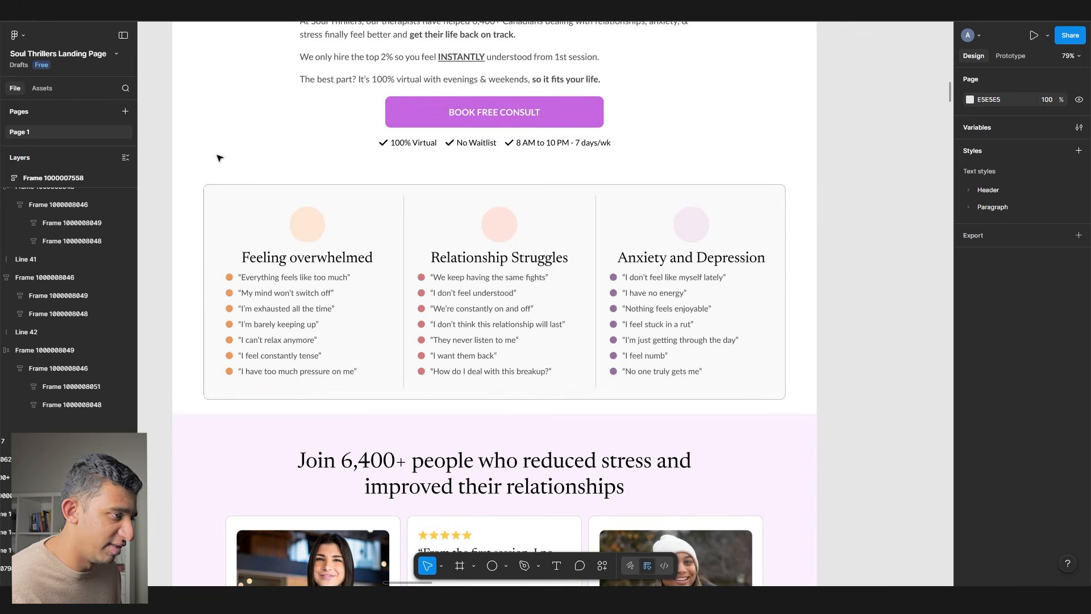
pyautogui.click(308, 225)
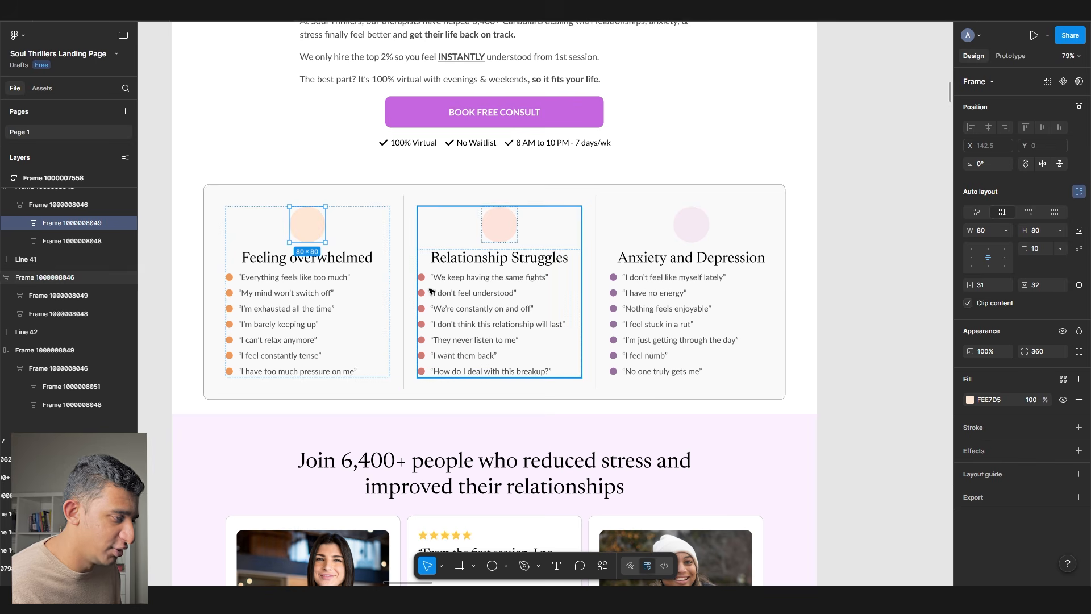
# - Copy the photo from the No longer feel alone section
pyautogui.scroll(-10, 410, 290)
pyautogui.scroll(-6, 426, 309)
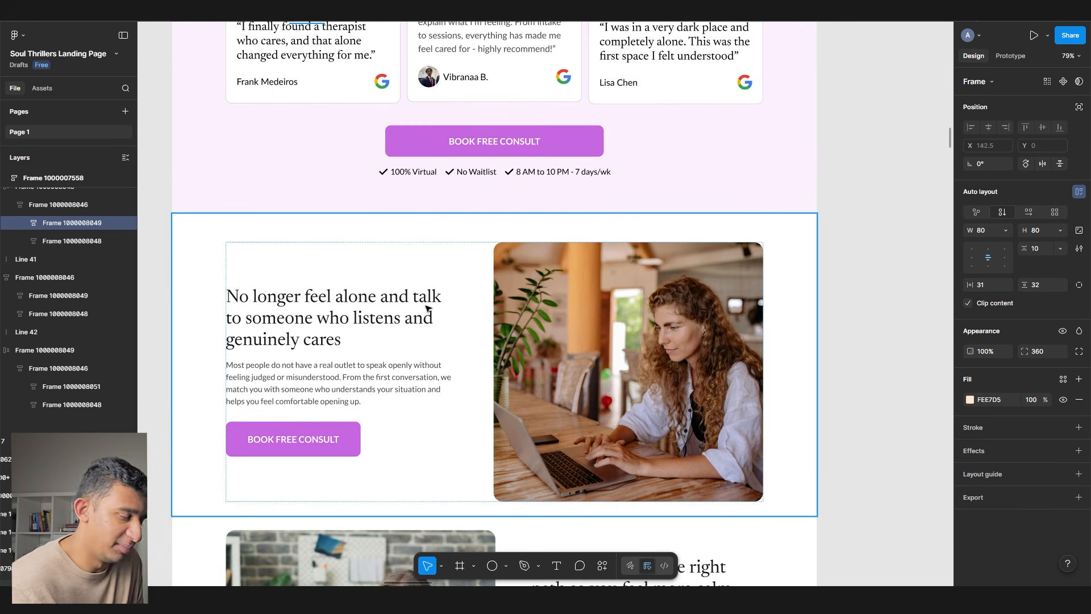
pyautogui.scroll(-2, 500, 307)
pyautogui.click(505, 298)
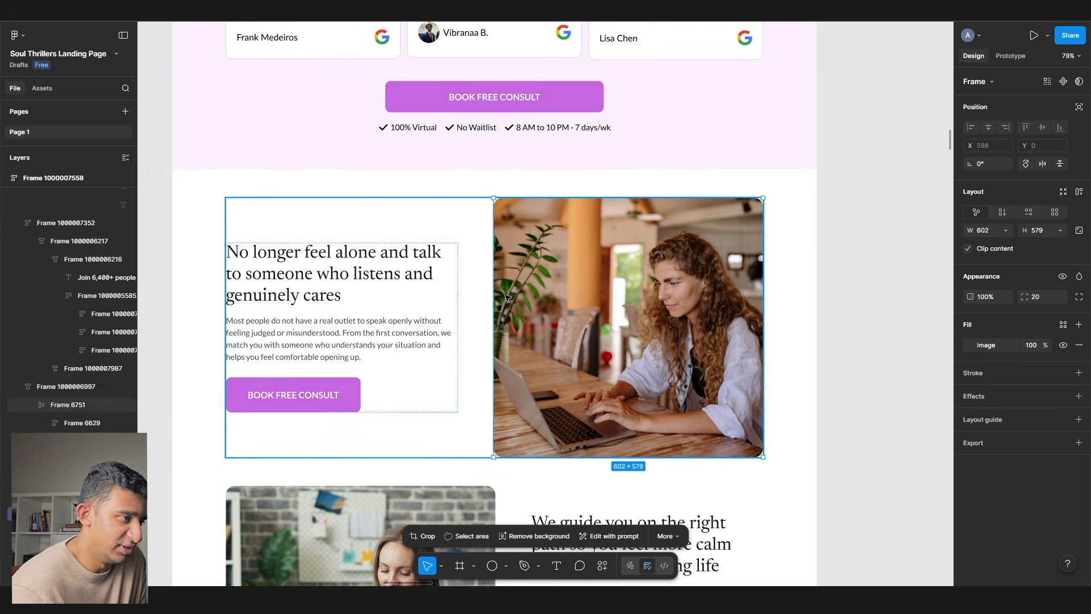
pyautogui.scroll(-6, 579, 267)
pyautogui.hscroll(2, 580, 267)
pyautogui.scroll(4, 557, 261)
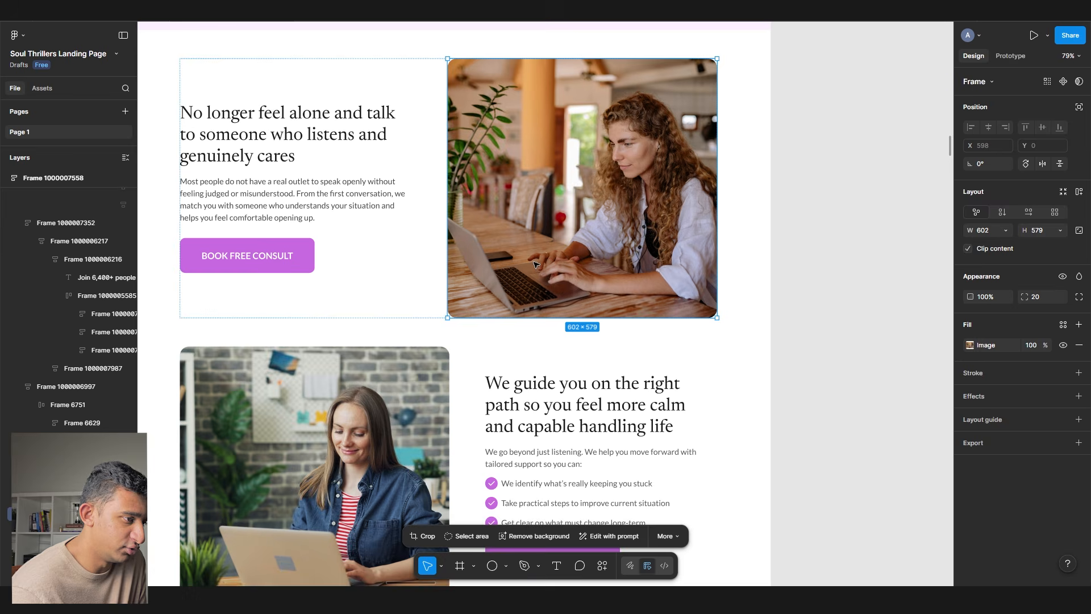
pyautogui.rightClick(537, 259)
pyautogui.click(554, 201)
# - Paste the copied photo onto empty canvas beside the landing page
pyautogui.scroll(1, 478, 274)
pyautogui.hscroll(7, 477, 274)
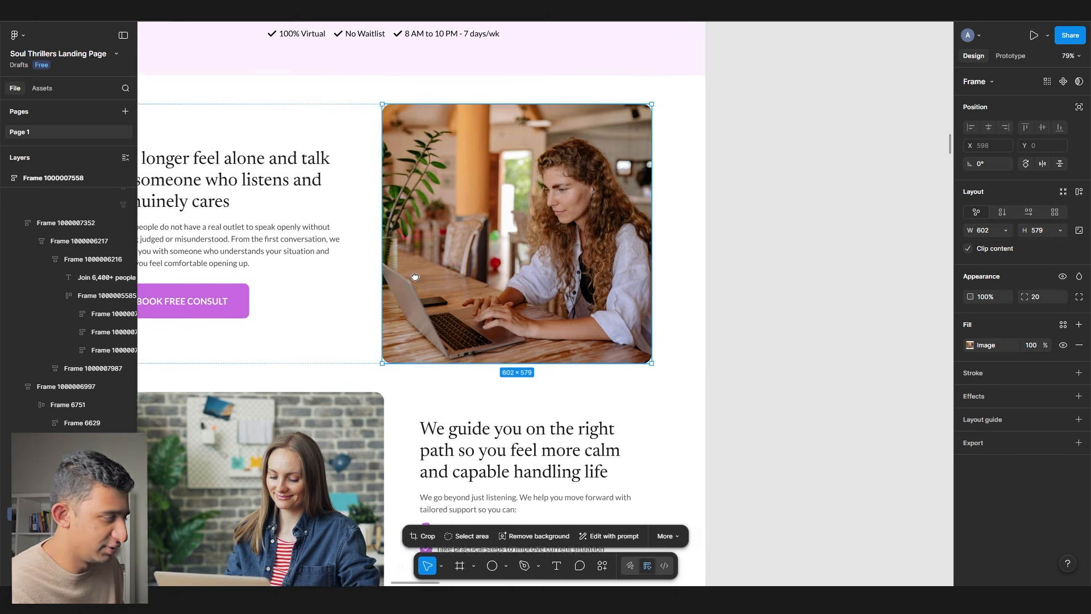
pyautogui.click(477, 273)
pyautogui.moveTo(466, 257); pyautogui.dragTo(336, 263)
pyautogui.scroll(2, 526, 302)
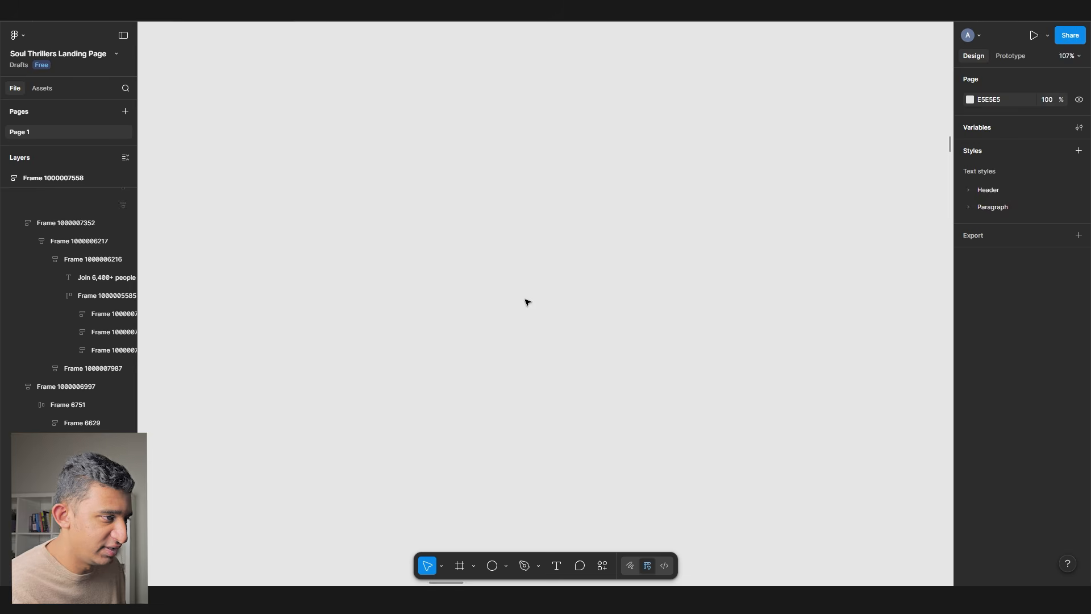
pyautogui.hotkey('ctrl', 'v')
pyautogui.scroll(-4, 503, 289)
# - Draw a backing frame around the pasted photo and offset the photo inside it
pyautogui.press('f')
pyautogui.moveTo(422, 203)
pyautogui.mouseDown()
pyautogui.moveTo(567, 367)
pyautogui.moveTo(604, 393)
pyautogui.moveTo(556, 379)
pyautogui.mouseUp()
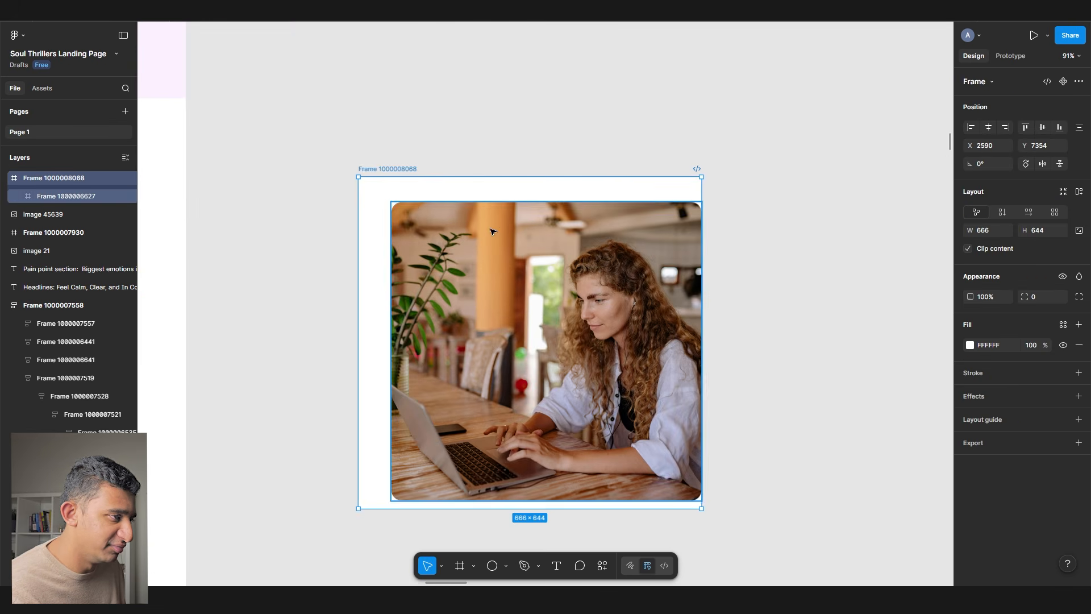
pyautogui.scroll(3, 494, 231)
pyautogui.moveTo(482, 174); pyautogui.dragTo(481, 194)
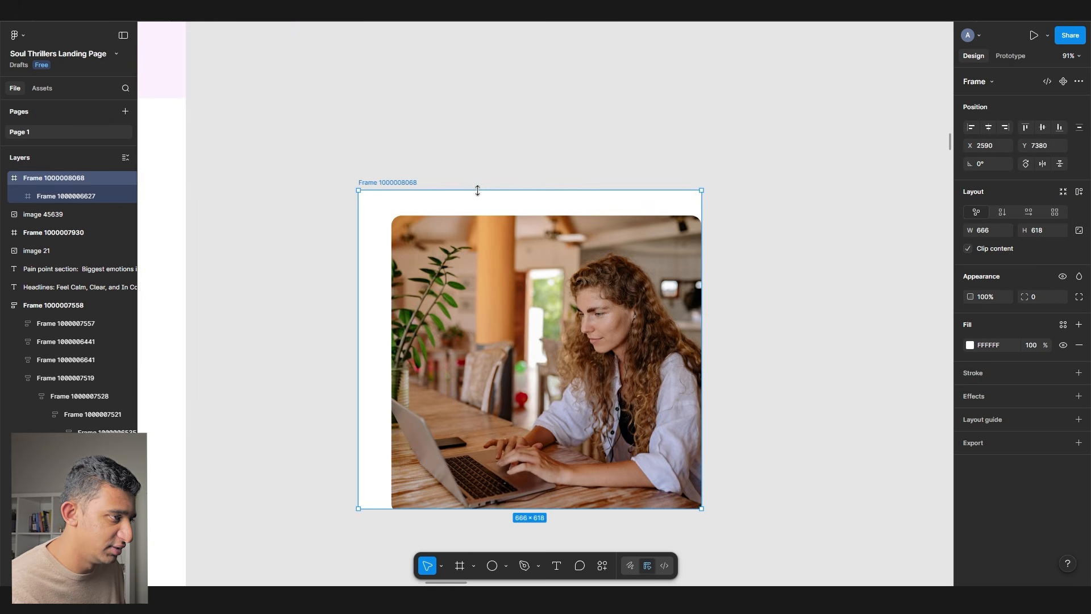
pyautogui.click(466, 287)
pyautogui.moveTo(457, 254); pyautogui.dragTo(457, 250)
pyautogui.click(366, 214)
pyautogui.moveTo(358, 228); pyautogui.dragTo(387, 229)
pyautogui.click(487, 272)
pyautogui.moveTo(487, 273); pyautogui.dragTo(462, 278)
pyautogui.click(434, 158)
pyautogui.click(406, 188)
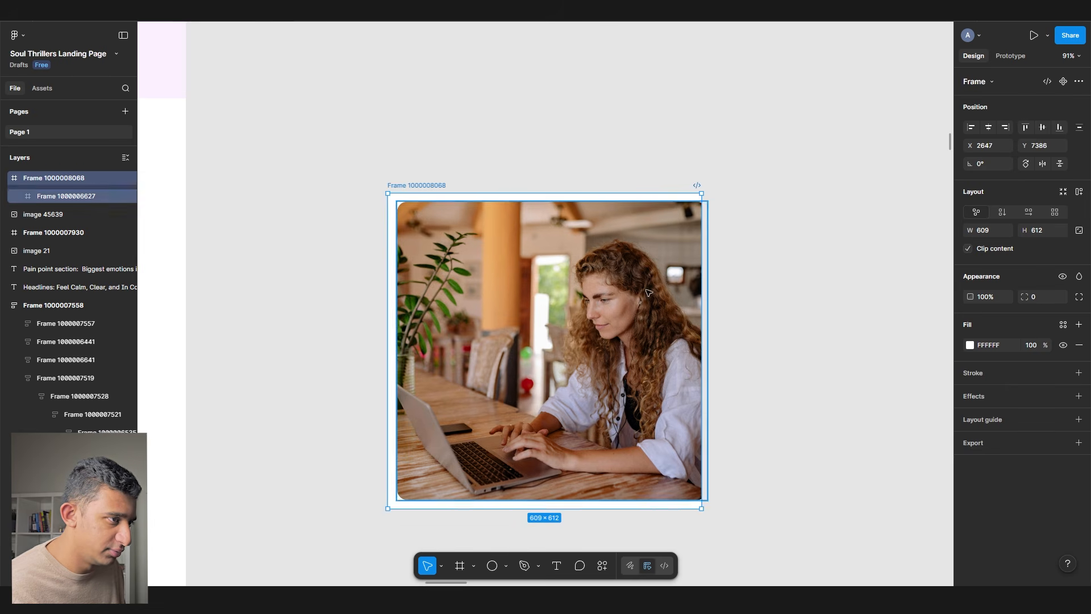
# - Fill the backing frame with the LightPink colour style
pyautogui.click(970, 345)
pyautogui.click(843, 398)
pyautogui.click(1063, 324)
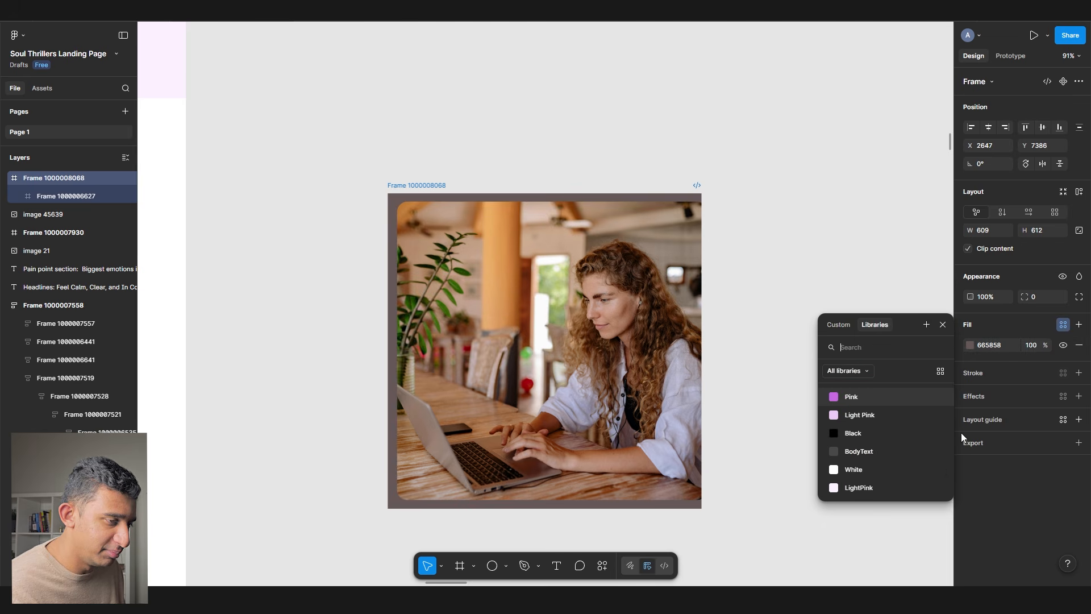
pyautogui.click(878, 487)
pyautogui.click(537, 138)
# - Replace the page's original photo with the copied pink-backed frame
pyautogui.scroll(-2, 538, 138)
pyautogui.click(467, 175)
pyautogui.hotkey('ctrl', 'c')
pyautogui.hscroll(-4, 536, 180)
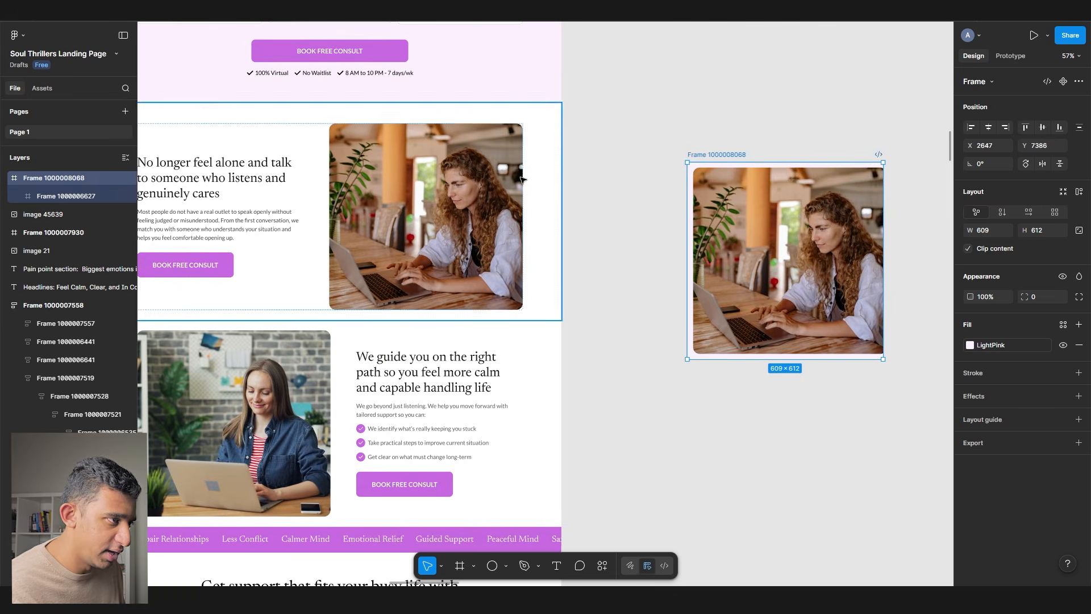
pyautogui.keyDown('ctrl'); pyautogui.click(489, 193); pyautogui.keyUp('ctrl')
pyautogui.hotkey('ctrl', 'shift', 'r')
pyautogui.scroll(-10, 555, 248)
pyautogui.click(591, 238)
pyautogui.scroll(10, 556, 247)
# - Reapply the Light Pink style fill to the backing frame on the page
pyautogui.click(328, 233)
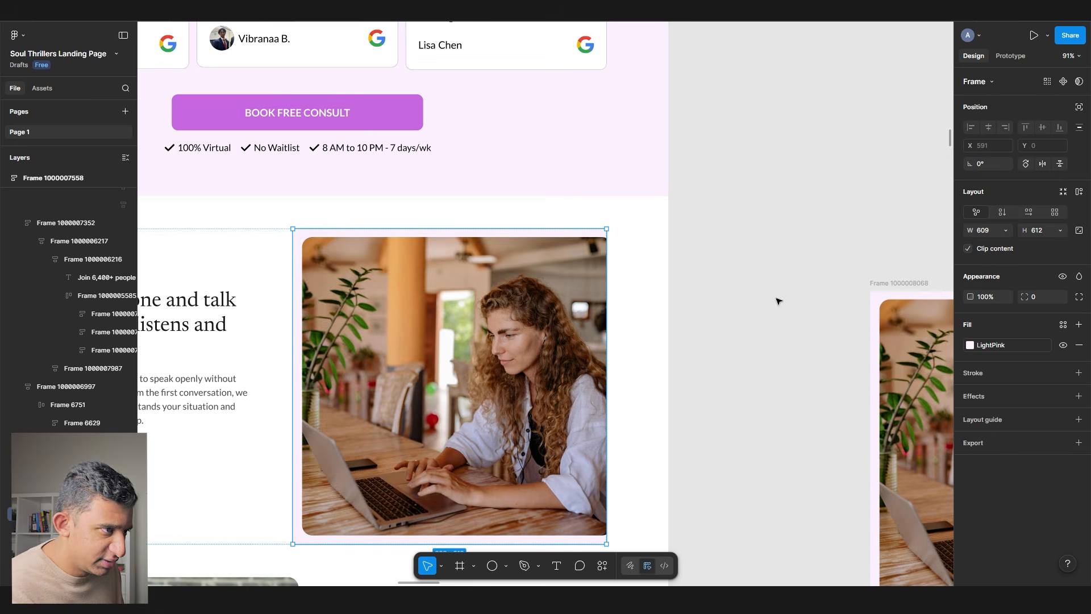
pyautogui.click(1014, 343)
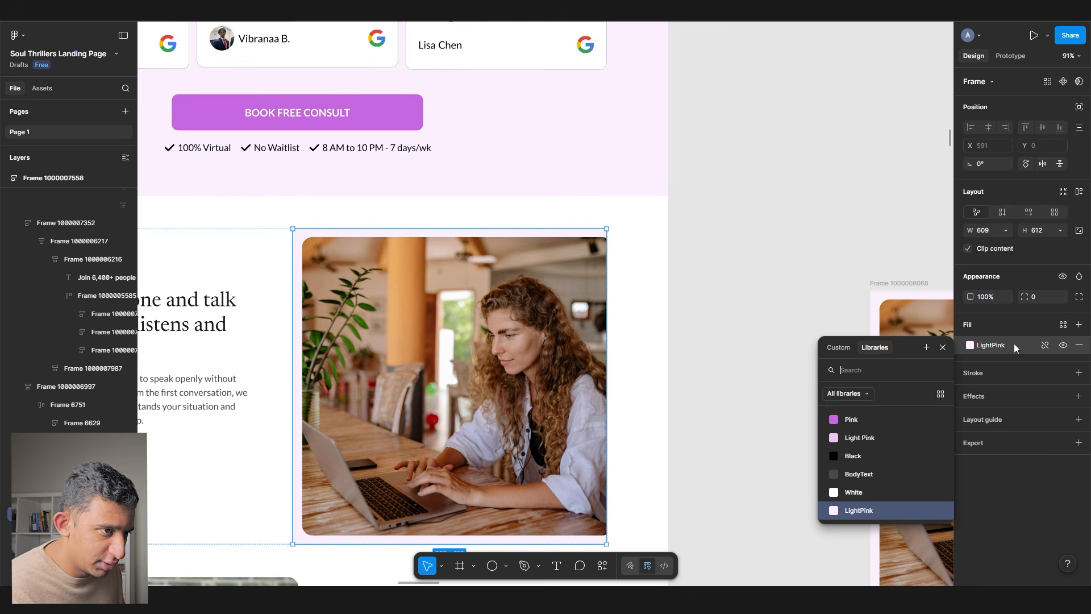
pyautogui.click(869, 445)
pyautogui.click(793, 422)
# - Set the pink backing frame's corner radius to 12
pyautogui.moveTo(711, 358); pyautogui.dragTo(917, 278)
pyautogui.click(767, 310)
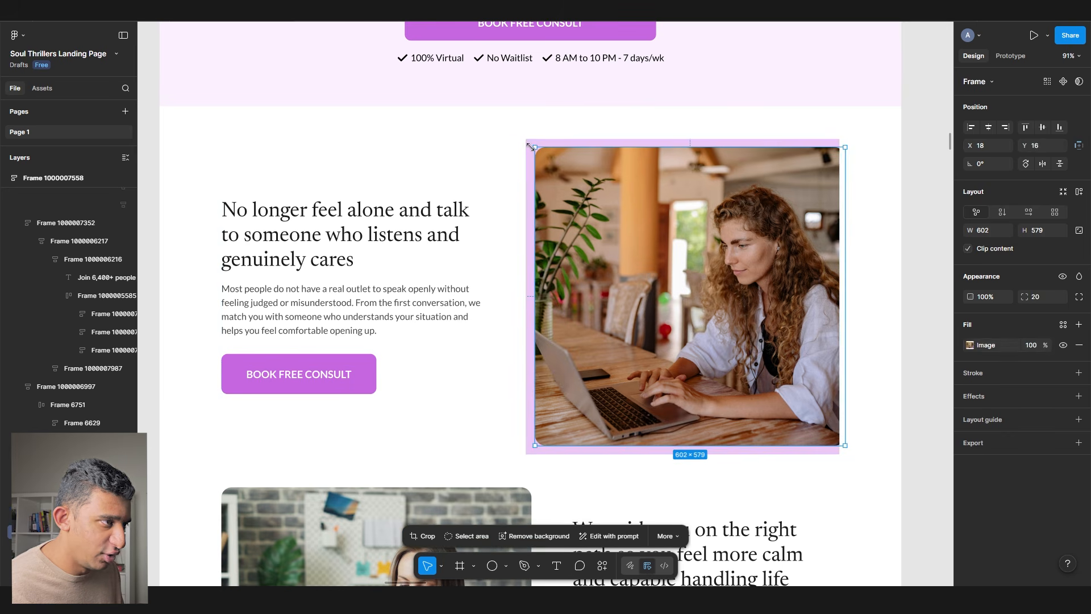
pyautogui.press('Return')
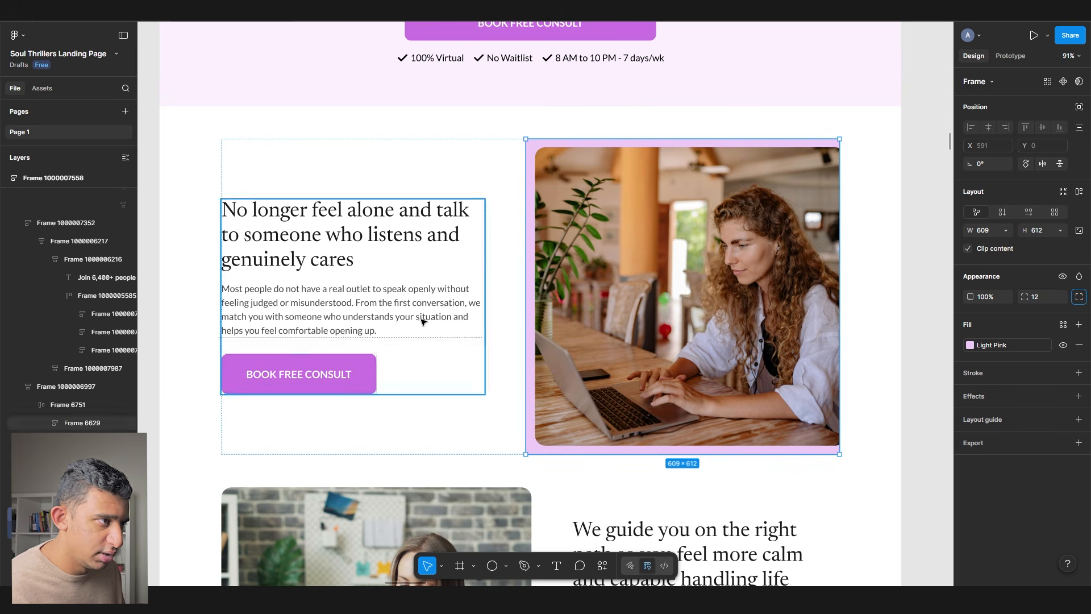
pyautogui.scroll(-3, 302, 291)
pyautogui.click(816, 395)
pyautogui.scroll(-2, 817, 394)
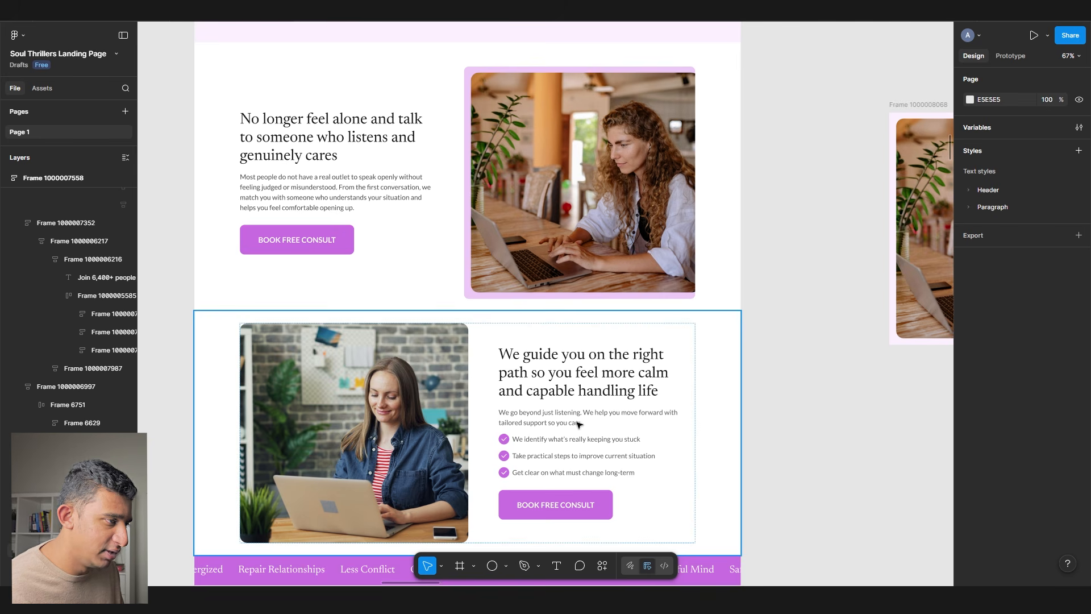
# - Search Pexels for 'woman smiling wokring' and paste the chosen photo into Figma
pyautogui.click(594, 256)
pyautogui.click(370, 372)
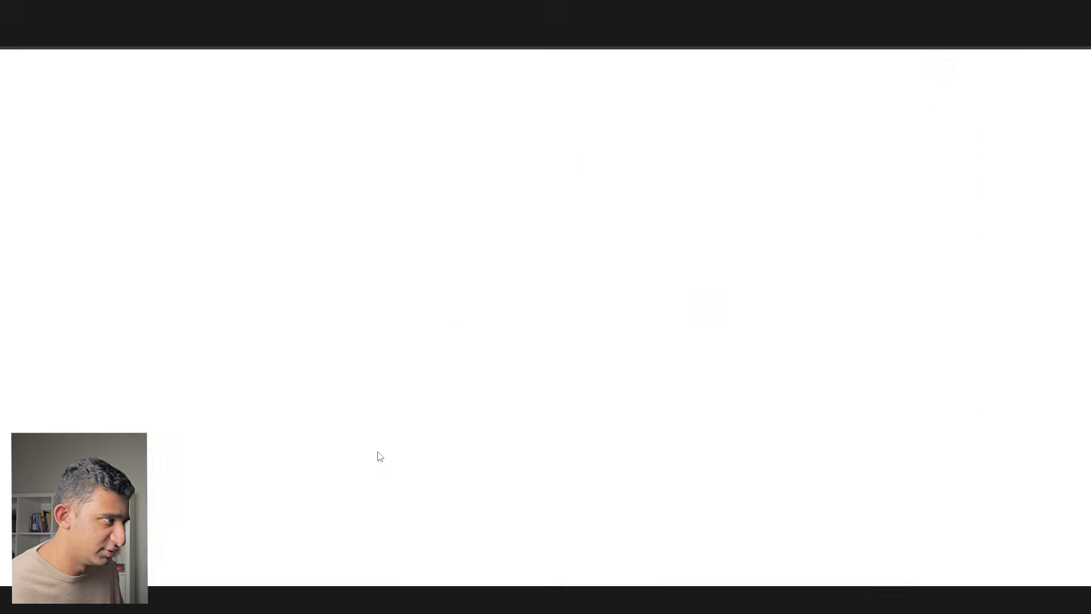
pyautogui.click(297, 80)
pyautogui.write('woman smiling wokring')
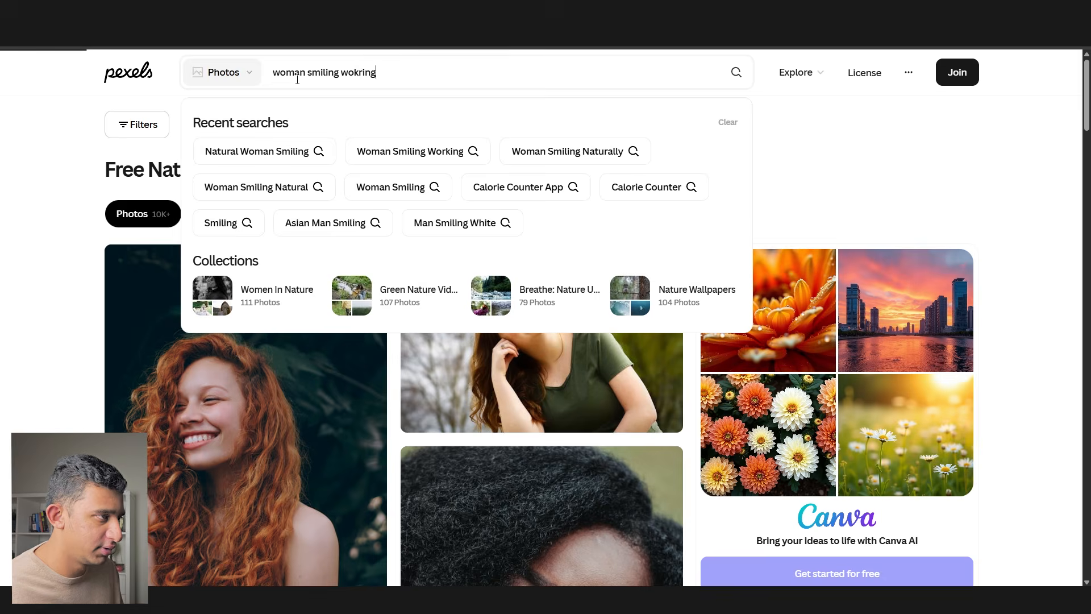
pyautogui.press('Return')
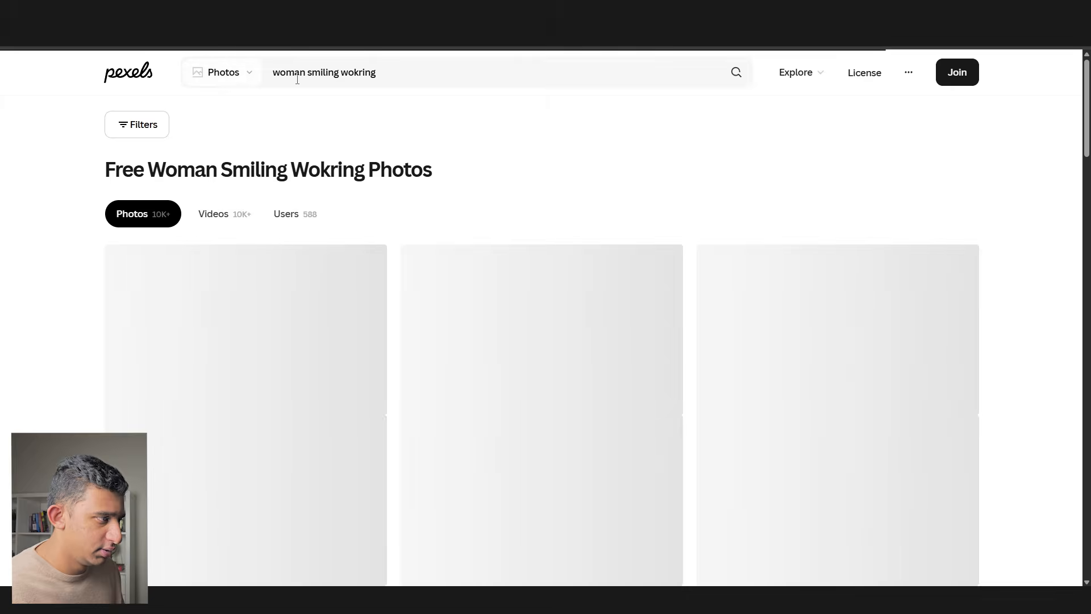
pyautogui.scroll(-10, 449, 290)
pyautogui.scroll(-10, 438, 295)
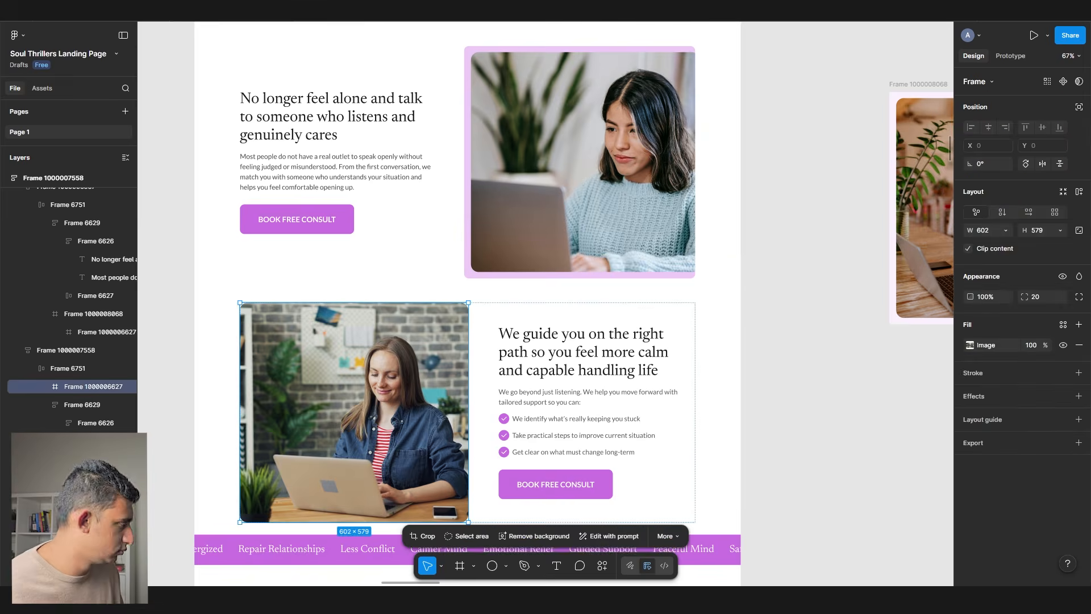
pyautogui.hotkey('ctrl', 'v')
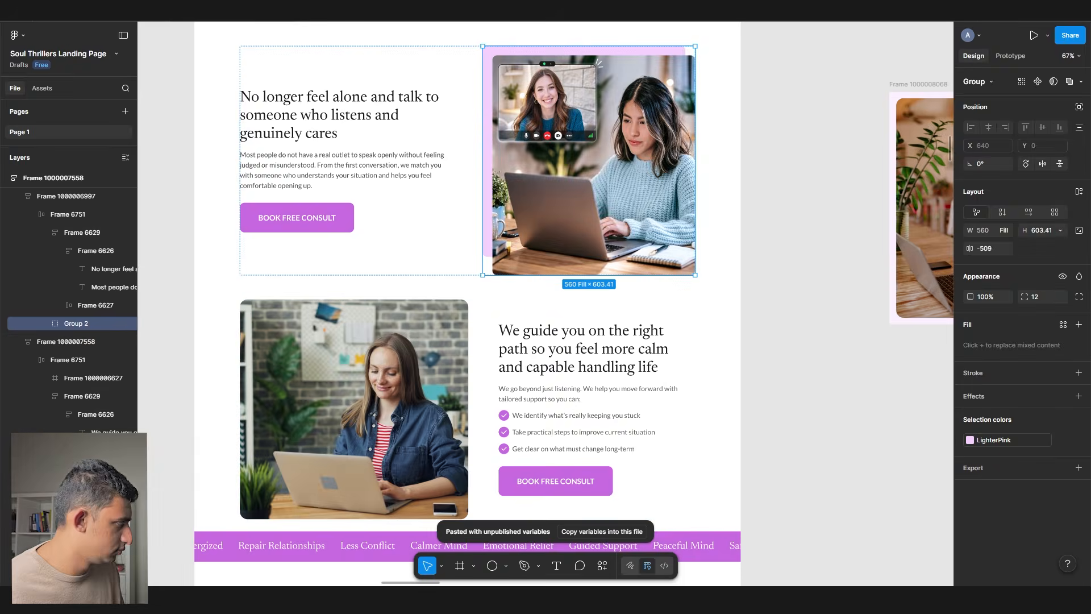
# - Swap in the new photo and set the top section's photo group width to 624
pyautogui.hotkey('ctrl', 'v')
pyautogui.press('Delete')
pyautogui.doubleClick(589, 170)
pyautogui.click(983, 230)
pyautogui.write('624')
pyautogui.press('Tab')
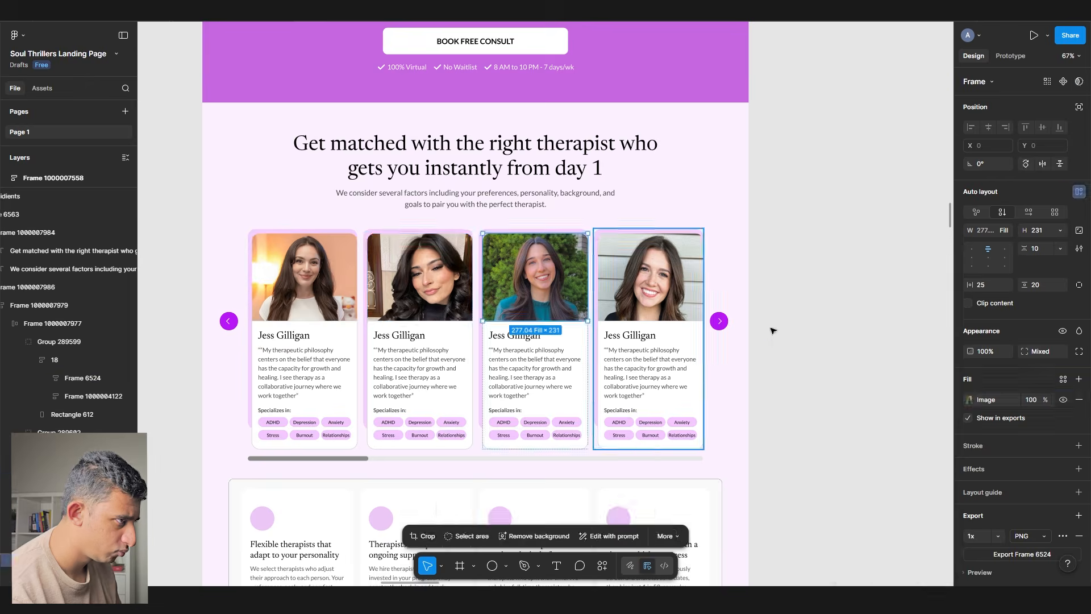
# - Paste the feature-card section into the therapist card area
pyautogui.click(657, 293)
pyautogui.doubleClick(657, 293)
pyautogui.hotkey('ctrl', 'v')
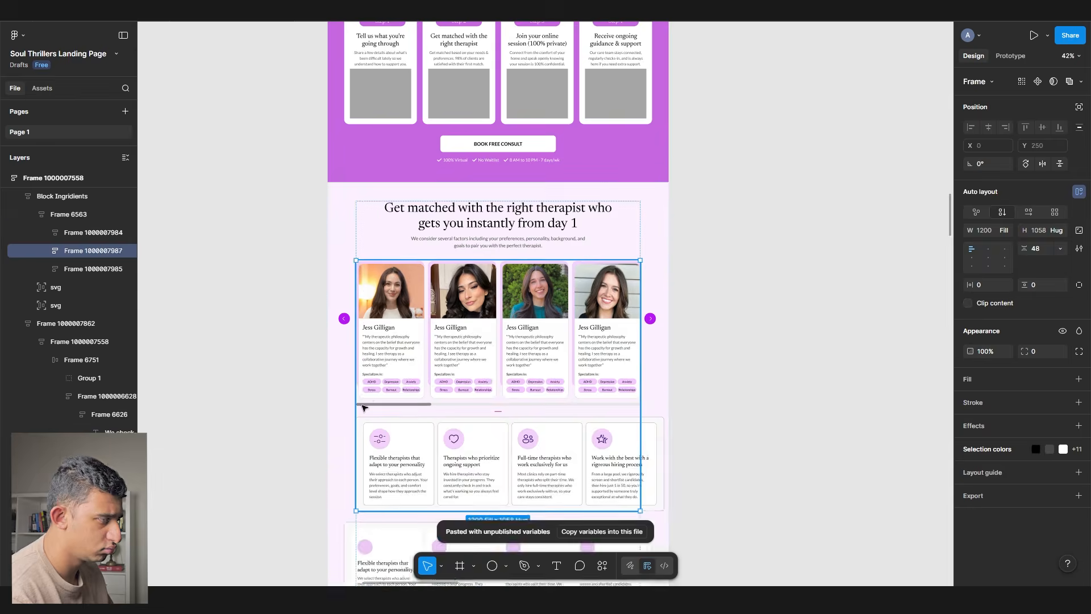
pyautogui.scroll(5, 364, 410)
pyautogui.keyDown('ctrl'); pyautogui.click(378, 248); pyautogui.keyUp('ctrl')
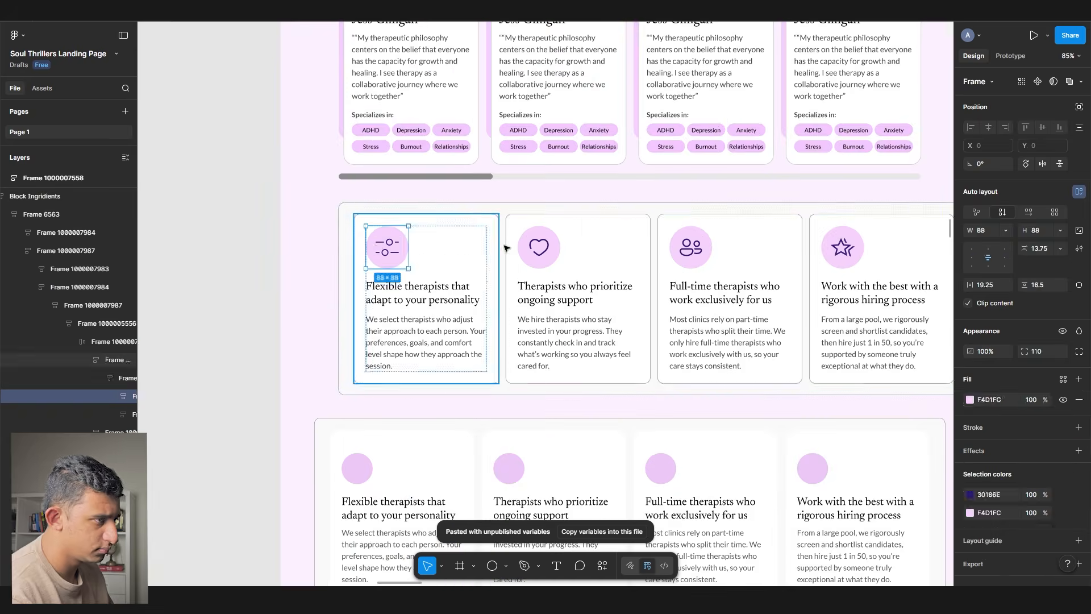
# - Set the therapist card row frame's width to 1304
pyautogui.click(633, 407)
pyautogui.scroll(3, 743, 341)
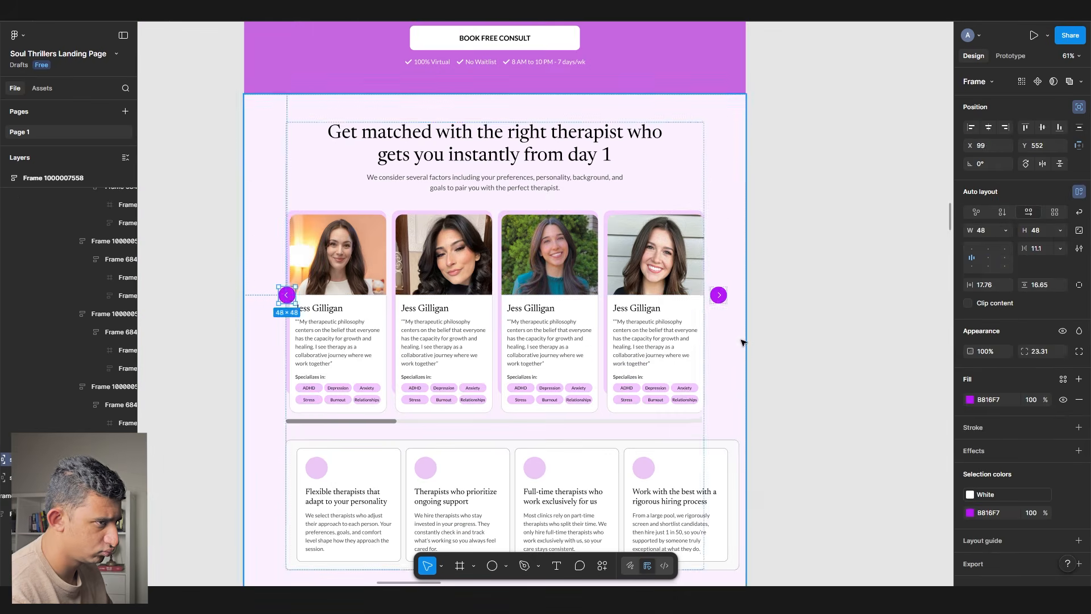
pyautogui.doubleClick(466, 309)
pyautogui.doubleClick(465, 309)
pyautogui.scroll(-2, 465, 309)
pyautogui.scroll(2, 495, 256)
pyautogui.click(991, 232)
pyautogui.write('1304')
pyautogui.click(833, 348)
pyautogui.scroll(-3, 833, 349)
pyautogui.scroll(3, 289, 105)
# - Move both carousel arrows outward beside the widened card row
pyautogui.moveTo(286, 145); pyautogui.dragTo(262, 145)
pyautogui.moveTo(847, 148); pyautogui.dragTo(874, 148)
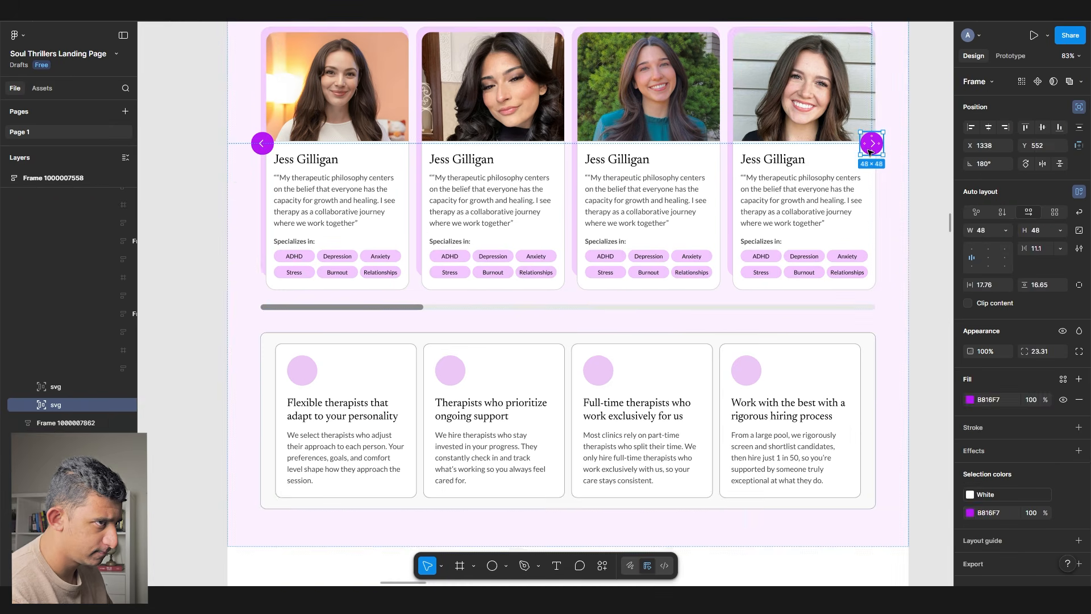
pyautogui.scroll(2, 874, 148)
pyautogui.doubleClick(694, 212)
pyautogui.doubleClick(470, 168)
pyautogui.doubleClick(470, 169)
pyautogui.scroll(-3, 393, 278)
pyautogui.click(795, 371)
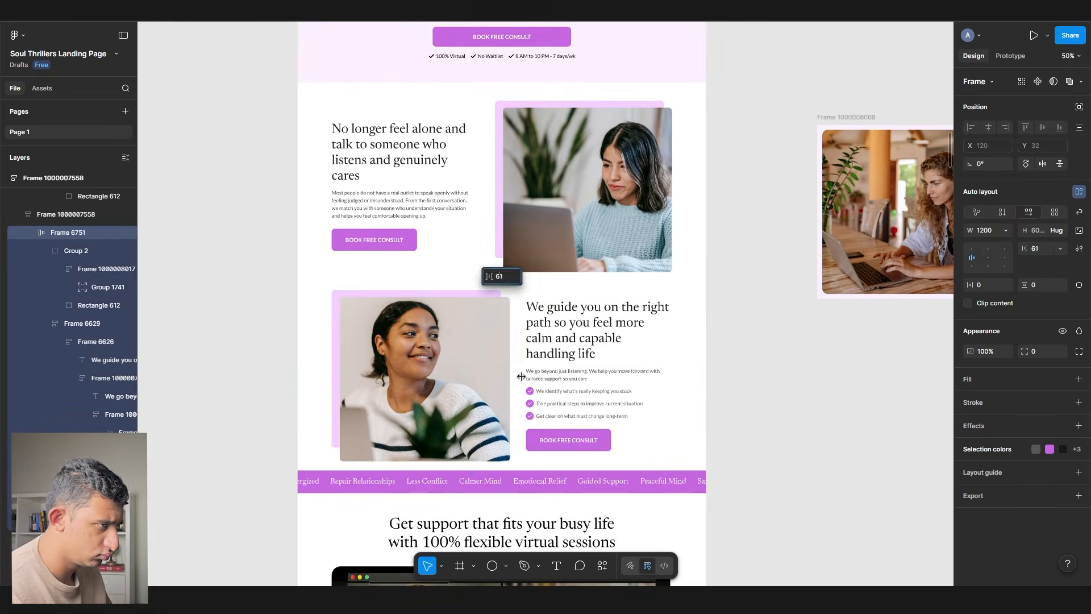
pyautogui.press('Escape')
# - Check the first feature section's pink backing, laptop photo and heading
pyautogui.scroll(3, 763, 385)
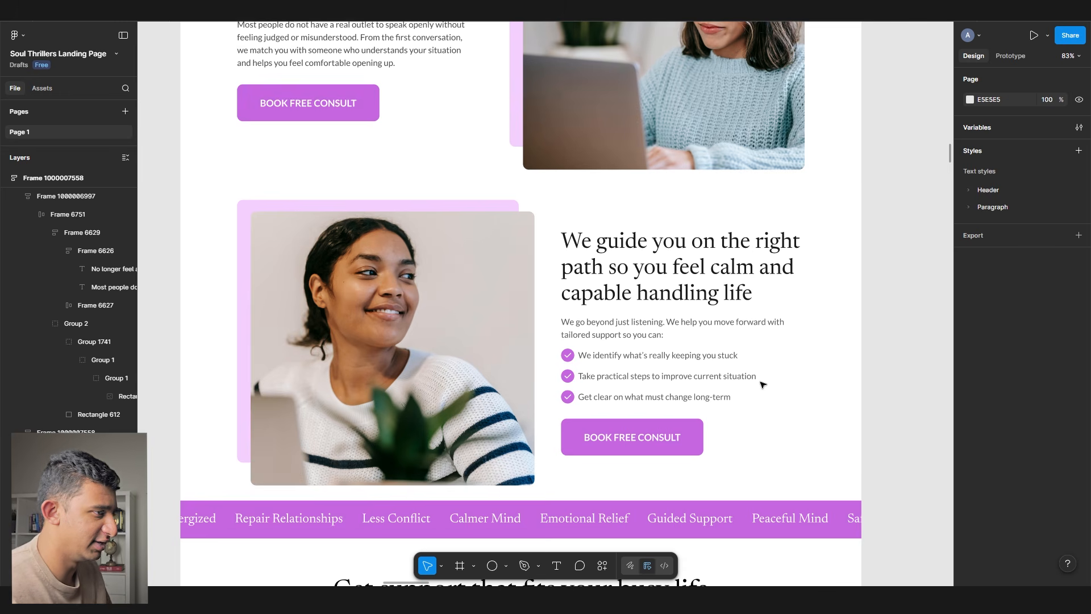
pyautogui.keyDown('ctrl'); pyautogui.click(449, 206); pyautogui.keyUp('ctrl')
pyautogui.scroll(4, 404, 334)
pyautogui.keyDown('ctrl'); pyautogui.click(510, 265); pyautogui.keyUp('ctrl')
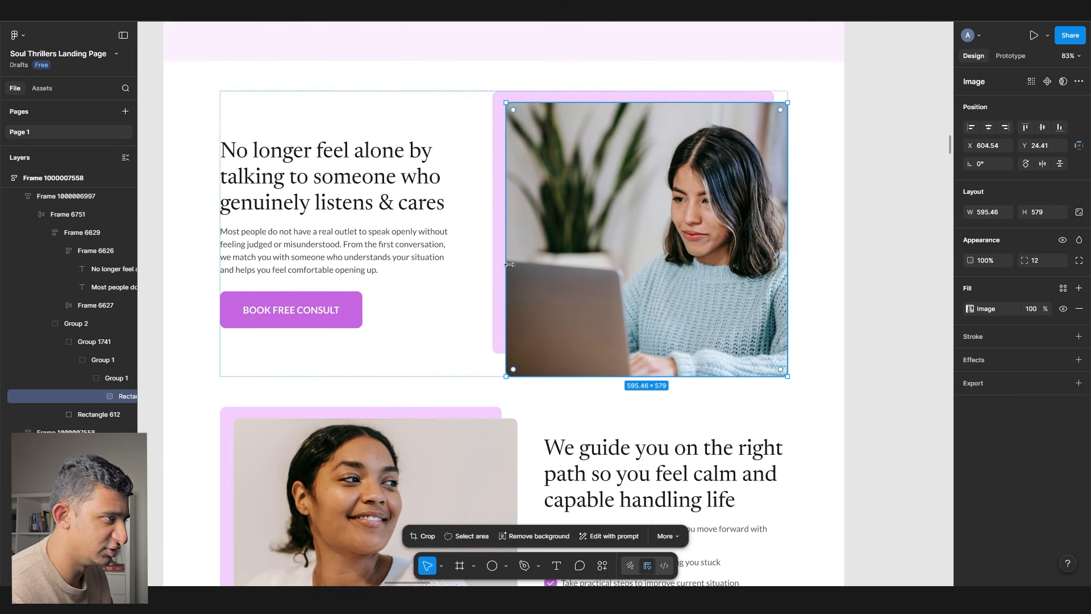
pyautogui.keyDown('ctrl'); pyautogui.click(345, 206); pyautogui.keyUp('ctrl')
pyautogui.scroll(-1, 276, 260)
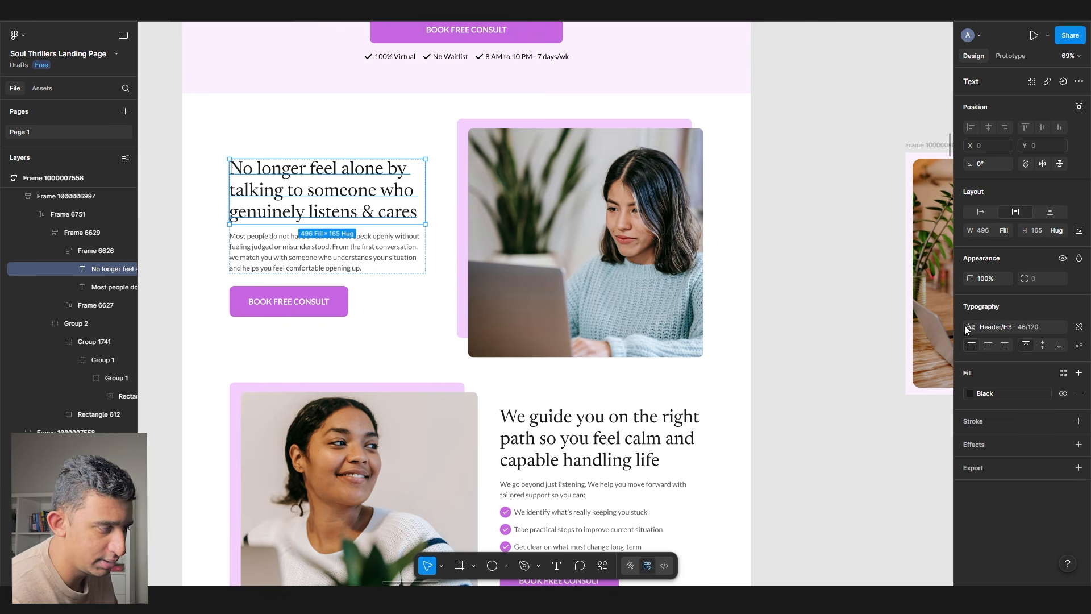
pyautogui.click(771, 313)
pyautogui.scroll(-2, 777, 316)
pyautogui.scroll(-2, 777, 315)
pyautogui.scroll(2, 777, 314)
pyautogui.click(576, 212)
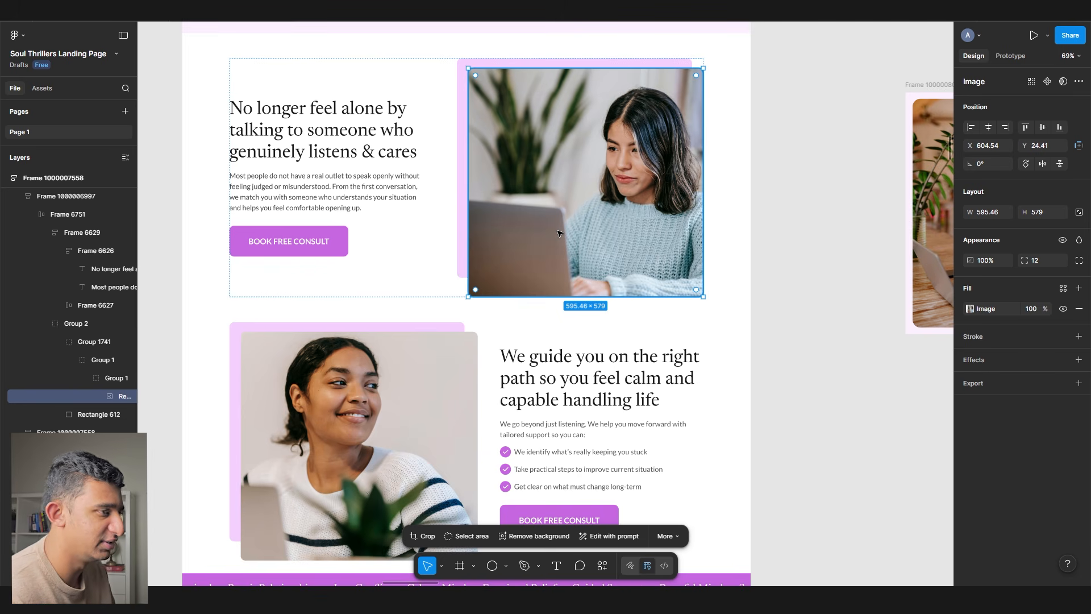
pyautogui.scroll(5, 634, 144)
pyautogui.moveTo(438, 241); pyautogui.dragTo(688, 149)
pyautogui.scroll(-4, 540, 222)
pyautogui.keyDown('ctrl'); pyautogui.click(343, 224); pyautogui.keyUp('ctrl')
pyautogui.scroll(-6, 343, 224)
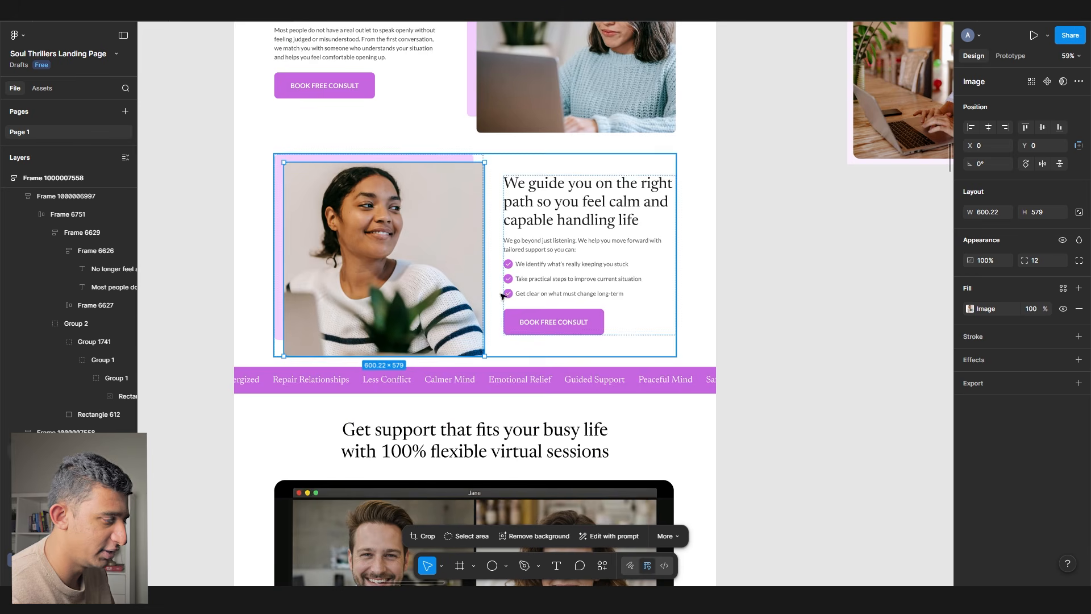
pyautogui.click(765, 344)
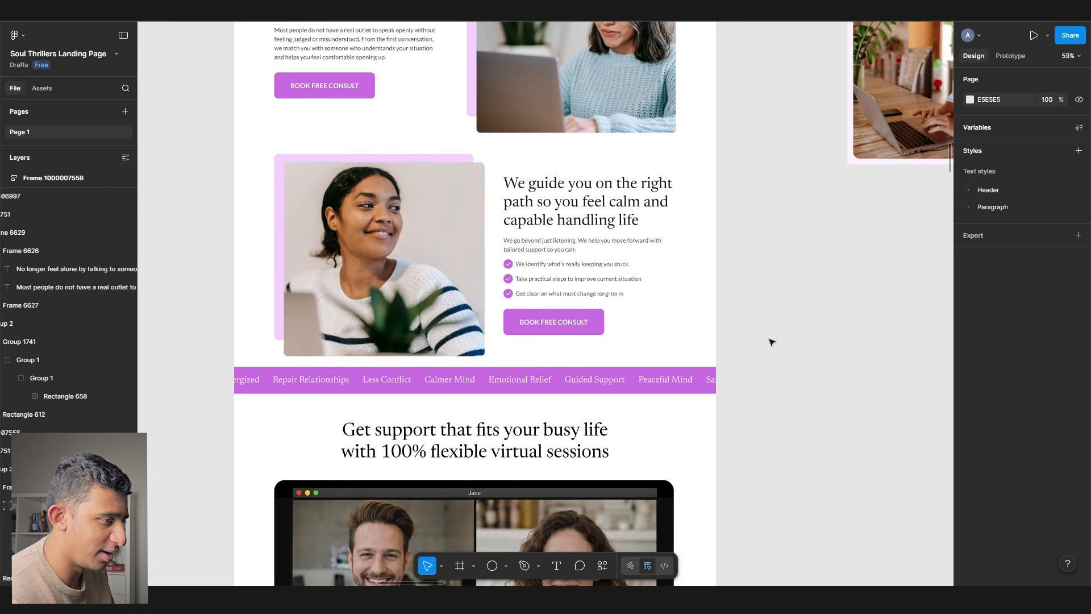
pyautogui.scroll(-15, 767, 341)
pyautogui.scroll(-2, 767, 340)
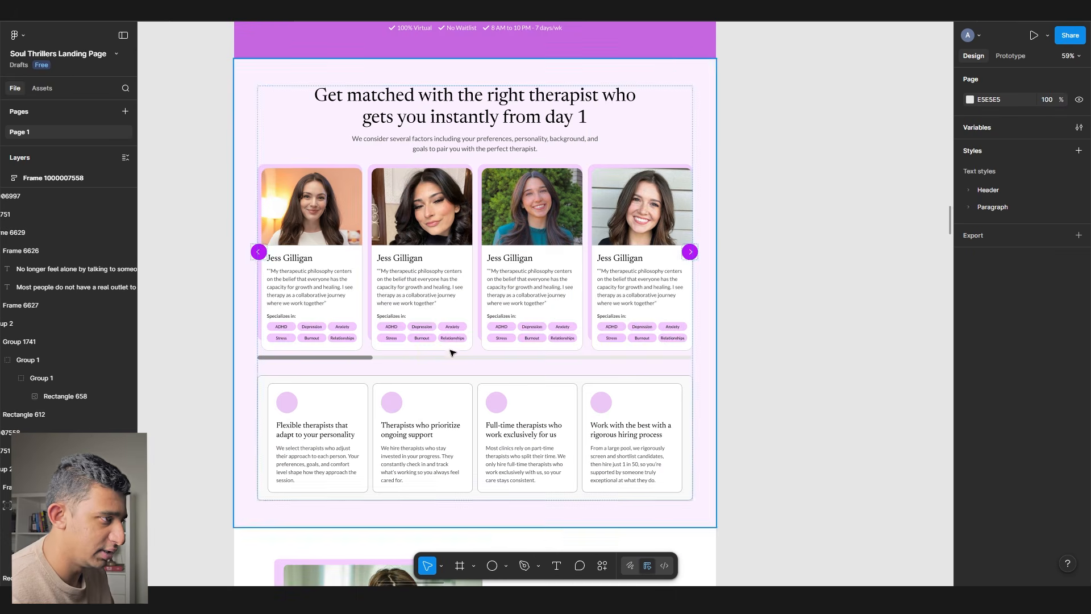
pyautogui.scroll(4, 354, 209)
pyautogui.keyDown('ctrl'); pyautogui.click(335, 138); pyautogui.keyUp('ctrl')
pyautogui.press('Tab')
pyautogui.press('Tab')
pyautogui.press('Tab')
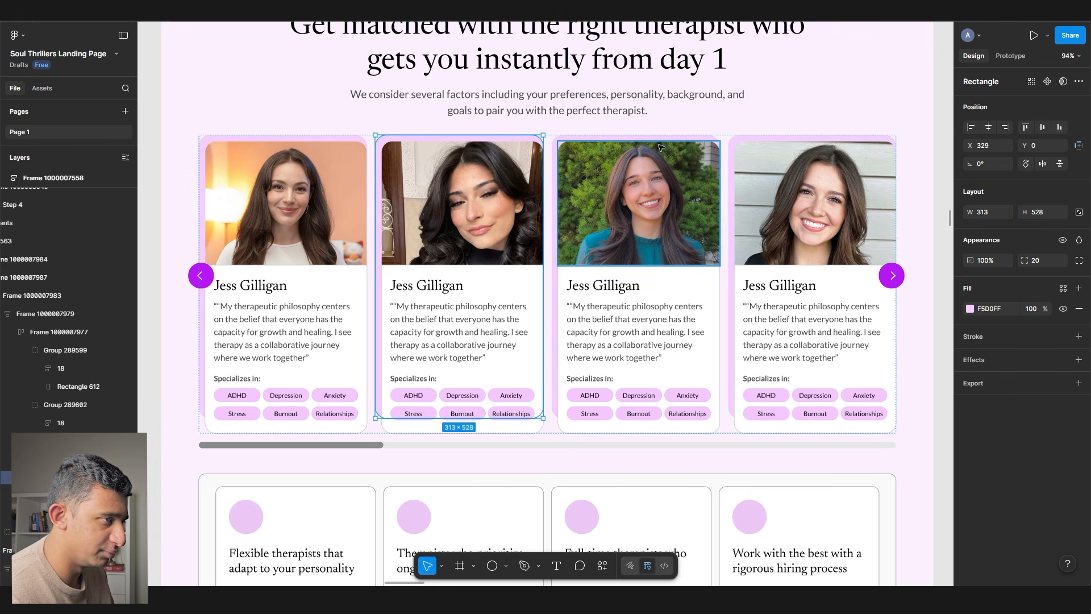
pyautogui.scroll(-4, 398, 173)
pyautogui.scroll(-8, 398, 173)
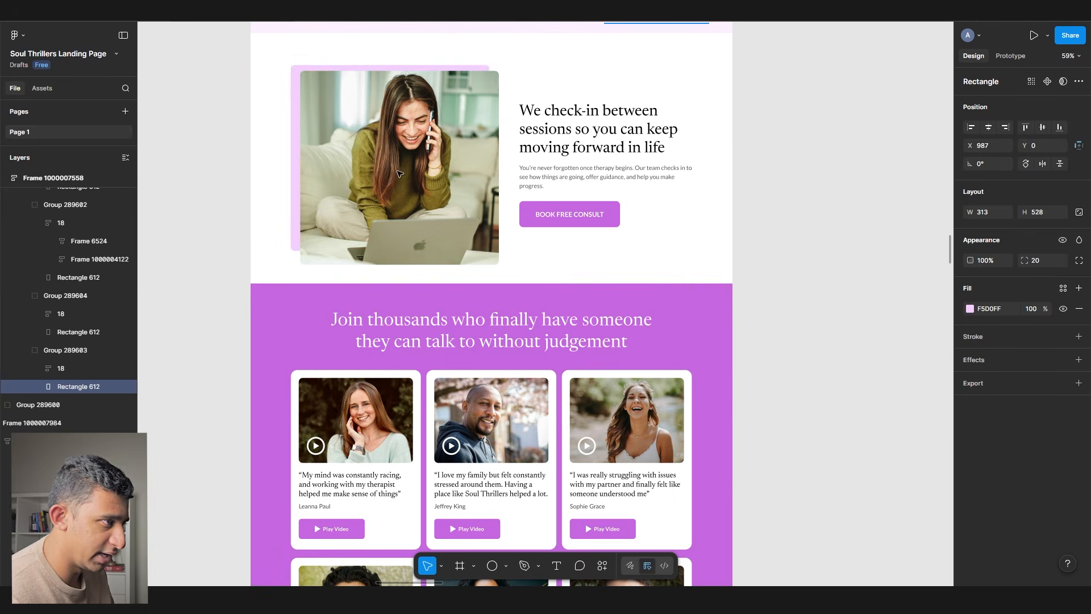
pyautogui.keyDown('ctrl'); pyautogui.click(395, 177); pyautogui.keyUp('ctrl')
pyautogui.scroll(4, 394, 178)
pyautogui.hscroll(3, 394, 178)
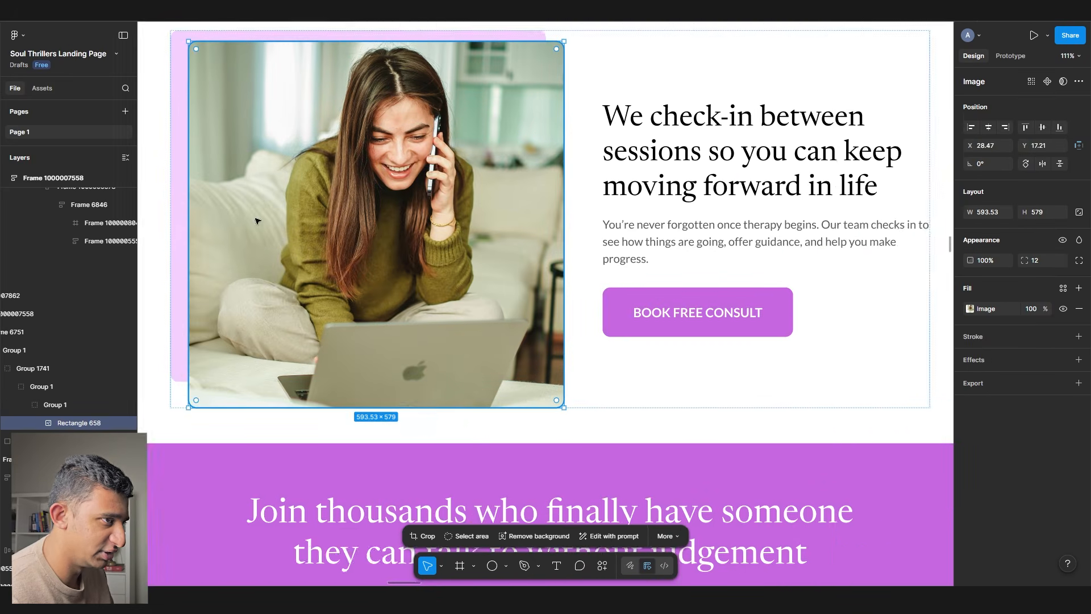
pyautogui.scroll(-4, 348, 178)
pyautogui.keyDown('ctrl'); pyautogui.click(473, 177); pyautogui.keyUp('ctrl')
pyautogui.scroll(3, 474, 177)
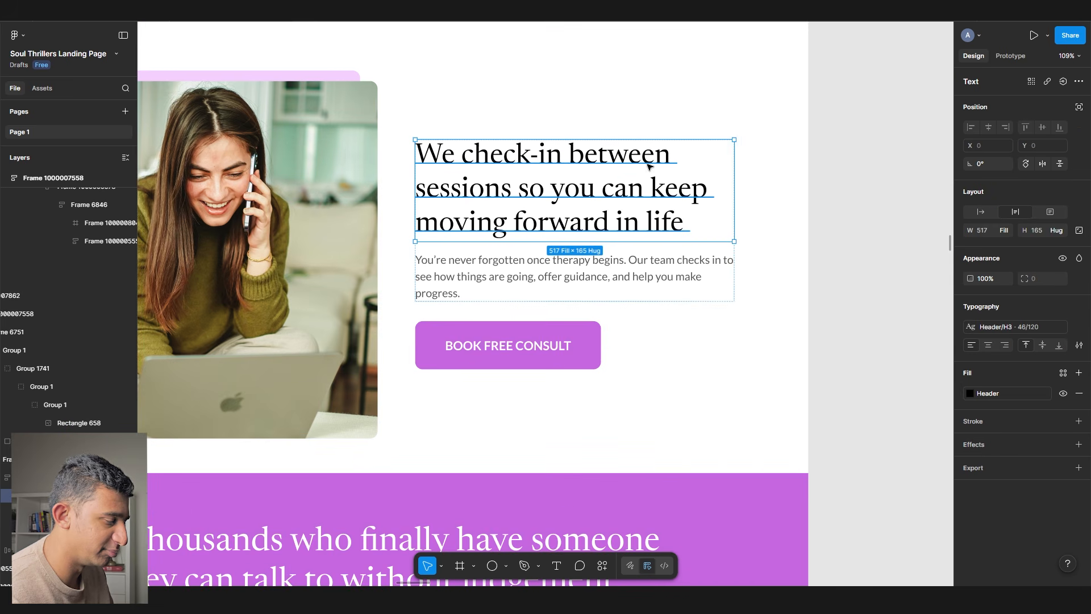
pyautogui.hscroll(-4, 302, 300)
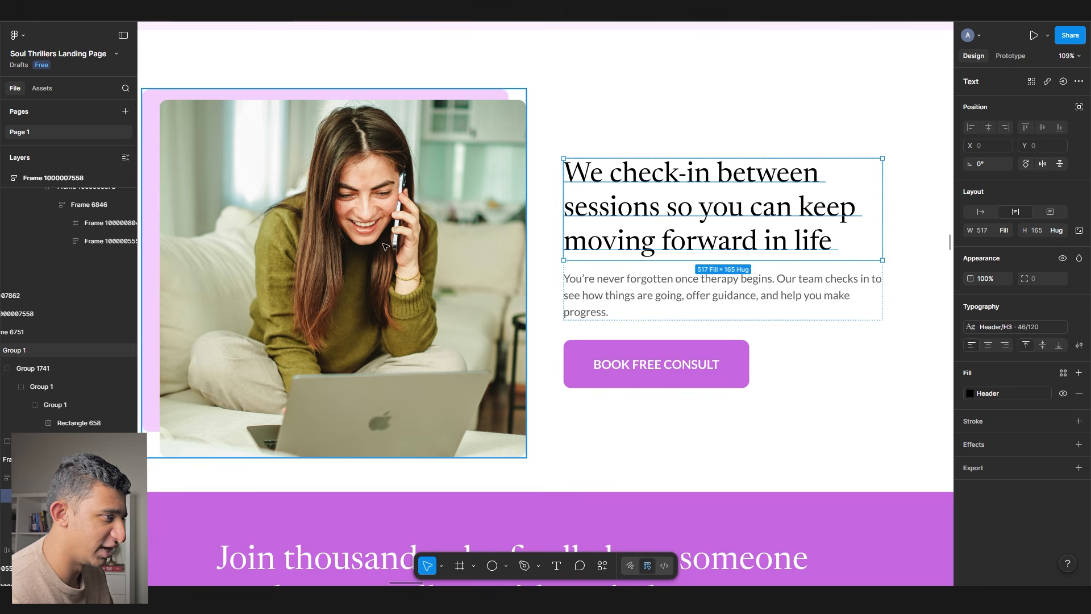
pyautogui.keyDown('ctrl'); pyautogui.scroll(-4, 383, 248); pyautogui.keyUp('ctrl')
pyautogui.click(724, 299)
pyautogui.scroll(-10, 723, 299)
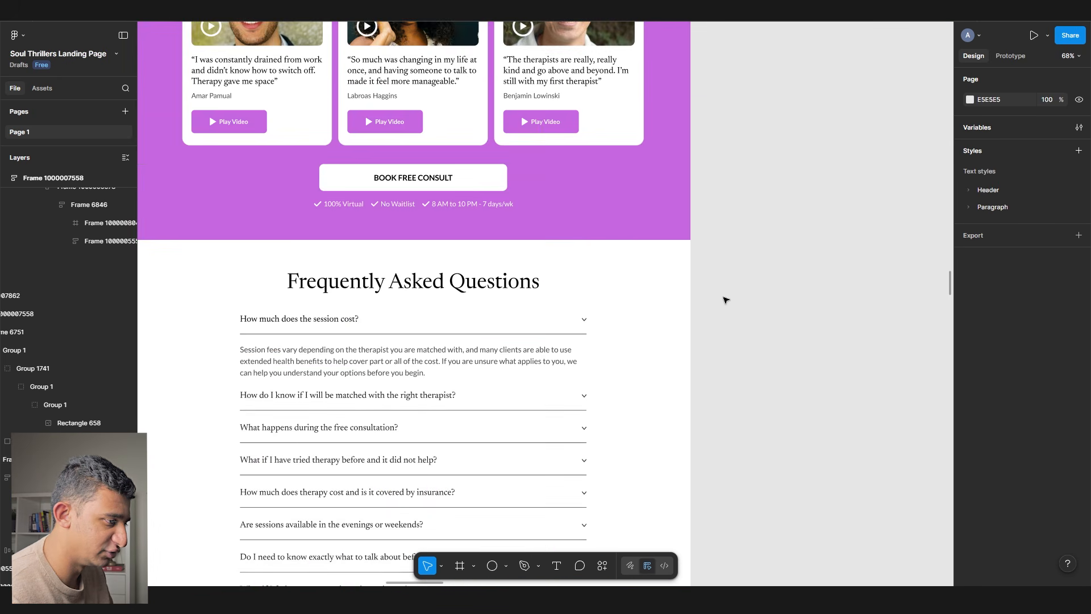
pyautogui.scroll(15, 787, 319)
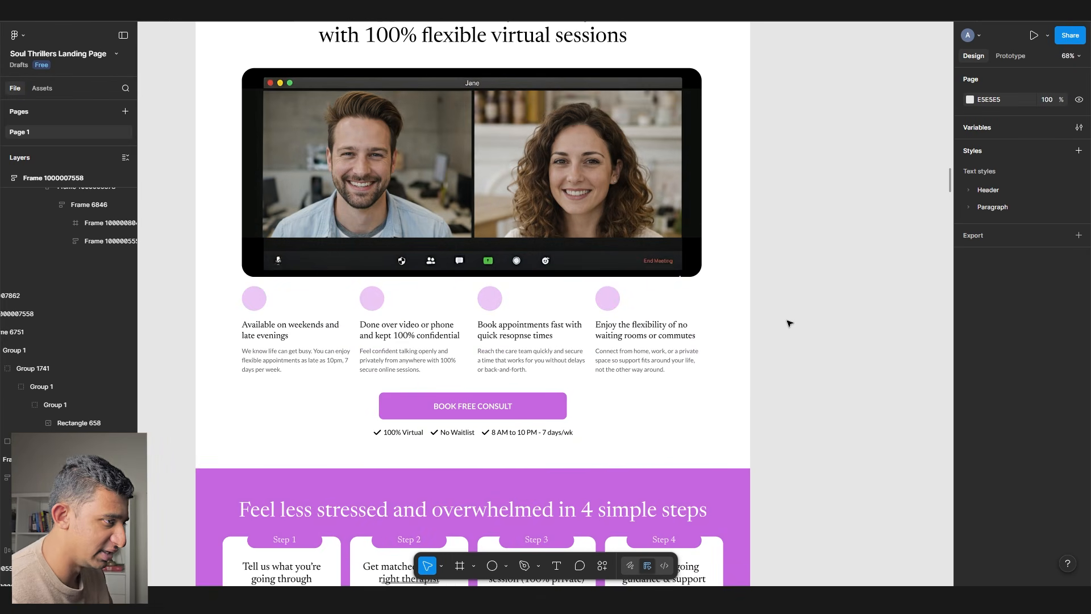
pyautogui.click(608, 298)
pyautogui.scroll(10, 455, 315)
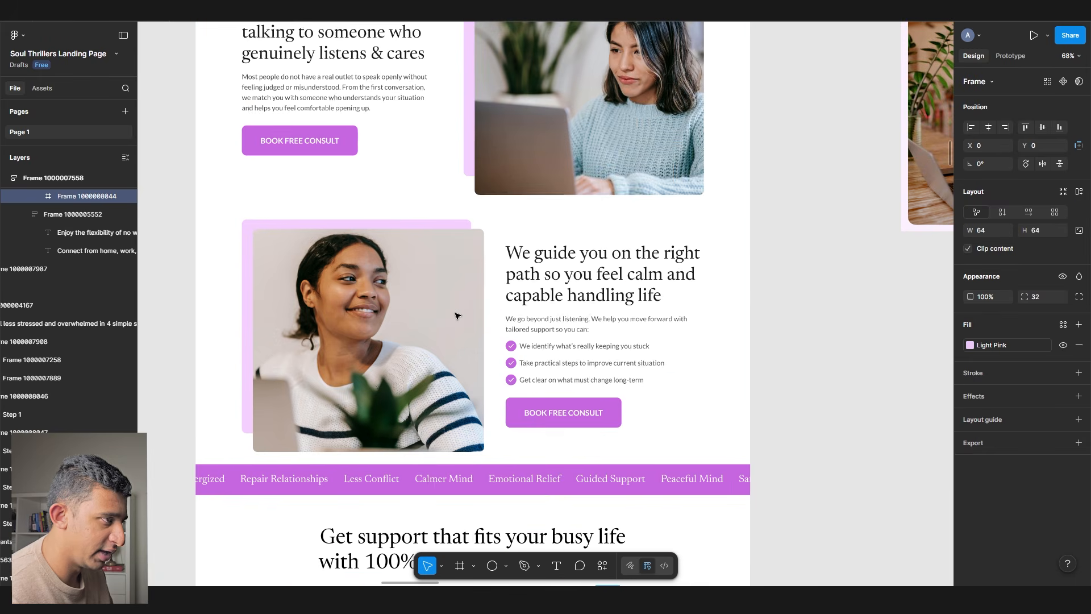
pyautogui.scroll(1, 455, 315)
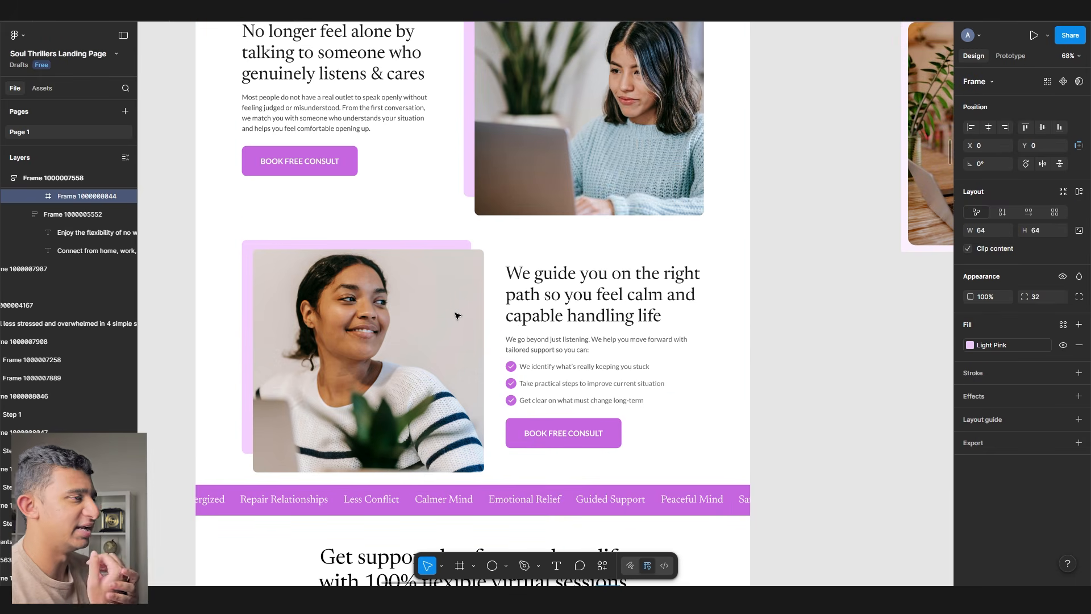
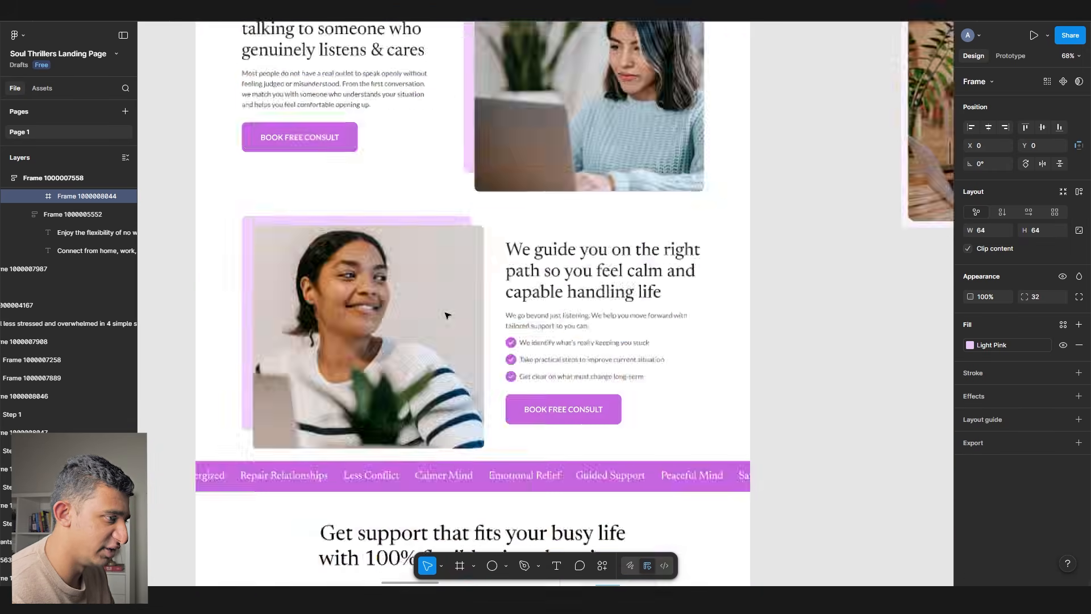
# - Scroll to the 'We guide you on the right path' section and clear the selection
pyautogui.scroll(-3, 446, 316)
pyautogui.scroll(2, 625, 244)
pyautogui.hscroll(2, 642, 272)
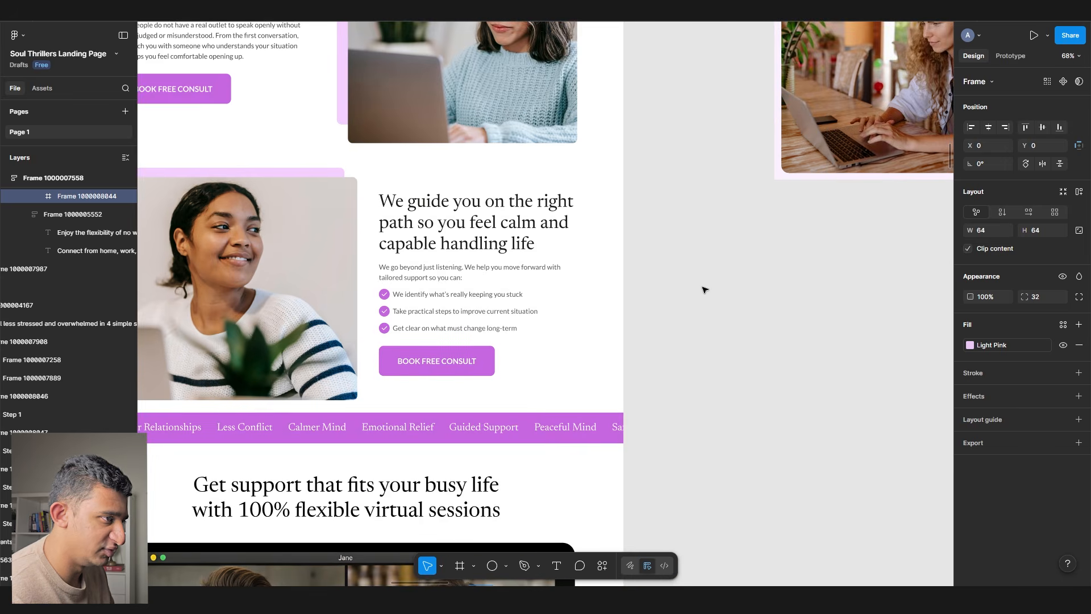
pyautogui.click(659, 286)
pyautogui.scroll(3, 690, 263)
# - Draw an absolutely positioned rectangle over the heading's last line and send it behind the text
pyautogui.press('r')
pyautogui.moveTo(653, 258)
pyautogui.mouseDown()
pyautogui.moveTo(731, 308)
pyautogui.moveTo(373, 244)
pyautogui.mouseUp()
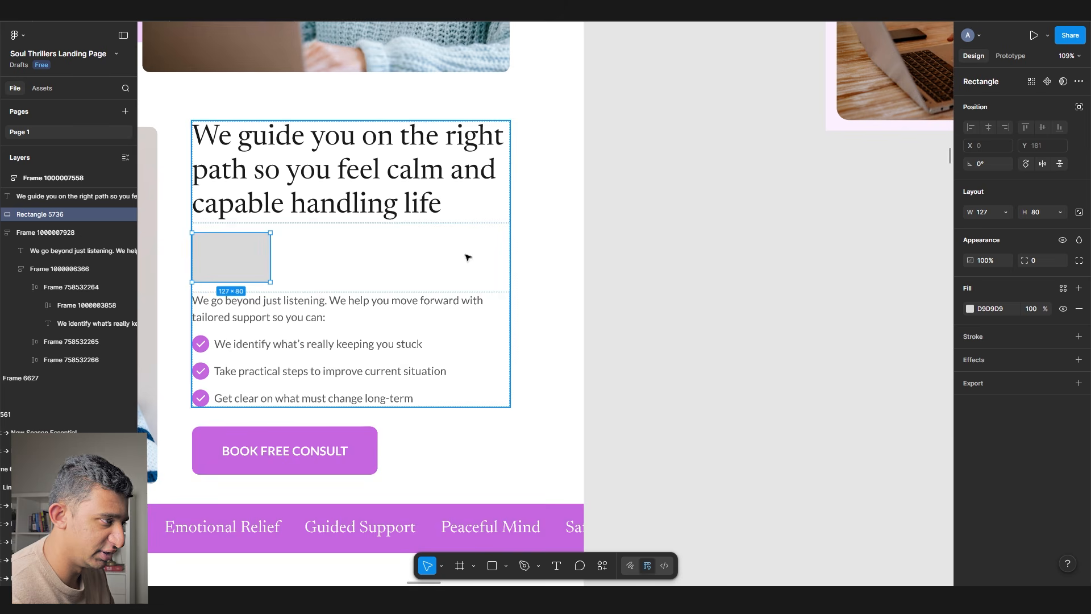
pyautogui.click(1080, 107)
pyautogui.moveTo(226, 282); pyautogui.dragTo(442, 237)
pyautogui.rightClick(428, 239)
pyautogui.click(462, 325)
pyautogui.scroll(3, 269, 221)
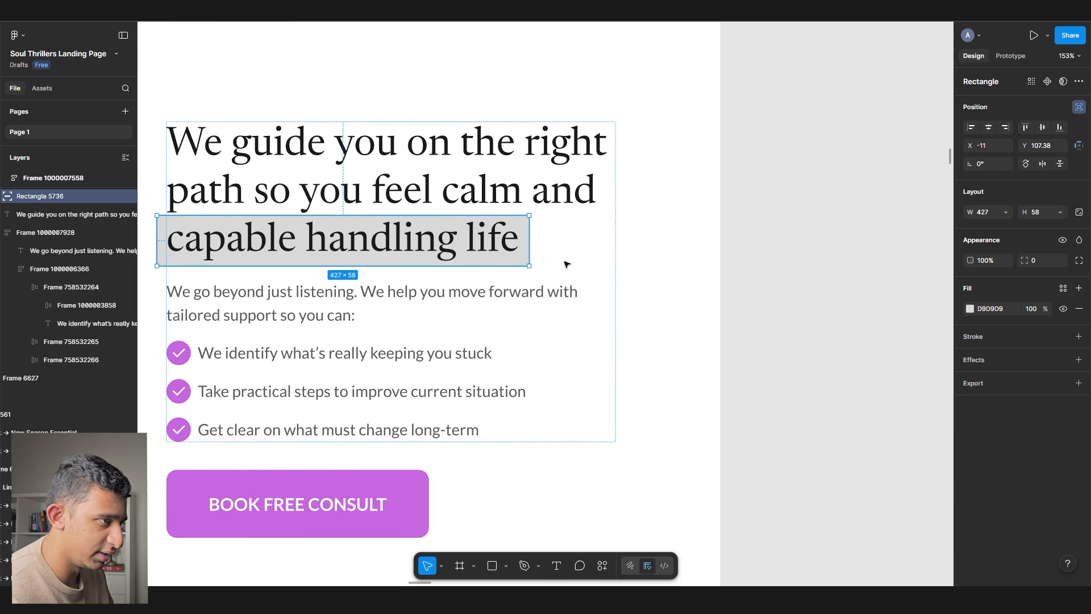
# - Fill the highlight with Light Pink and resize it to 427×58 behind 'capable handling life'
pyautogui.click(1063, 288)
pyautogui.click(871, 370)
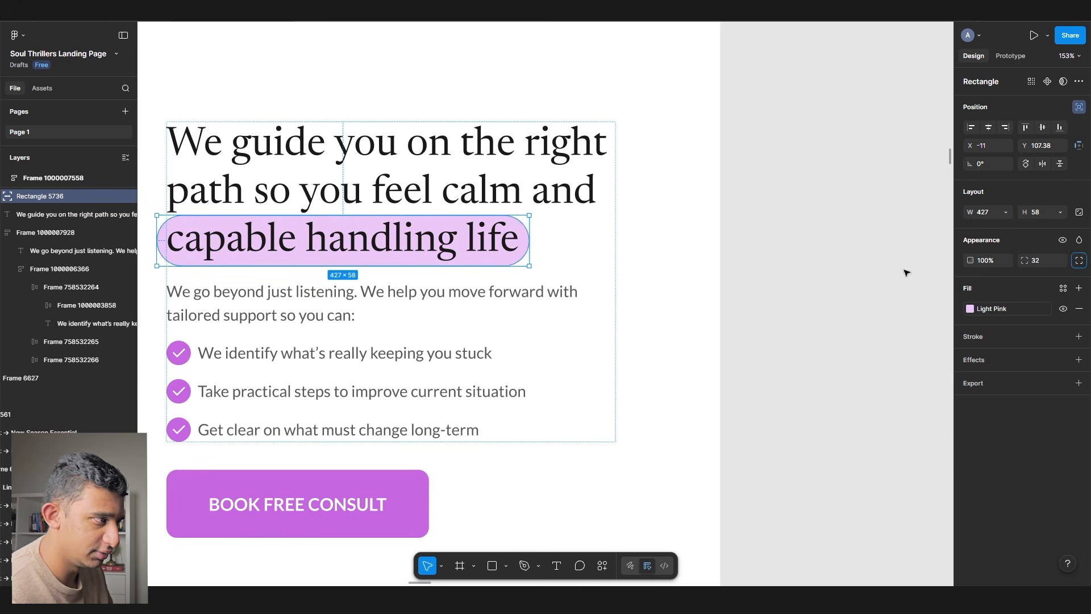
pyautogui.moveTo(343, 245); pyautogui.dragTo(346, 244)
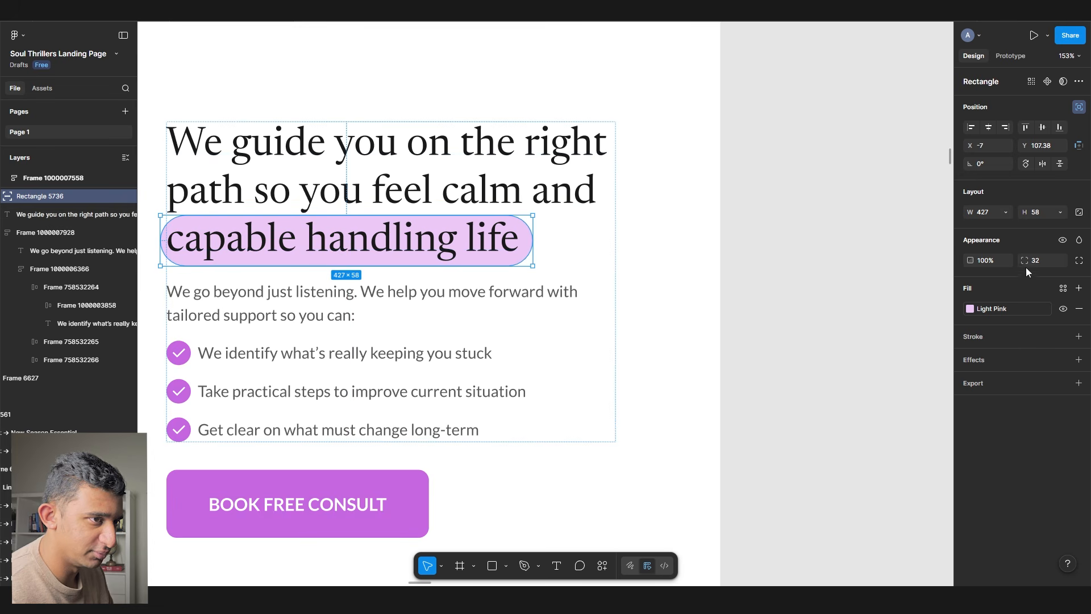
pyautogui.click(767, 276)
pyautogui.keyDown('ctrl'); pyautogui.click(538, 236); pyautogui.keyUp('ctrl')
pyautogui.keyDown('ctrl'); pyautogui.click(530, 229); pyautogui.keyUp('ctrl')
pyautogui.moveTo(528, 236); pyautogui.dragTo(530, 236)
pyautogui.moveTo(516, 240); pyautogui.dragTo(516, 246)
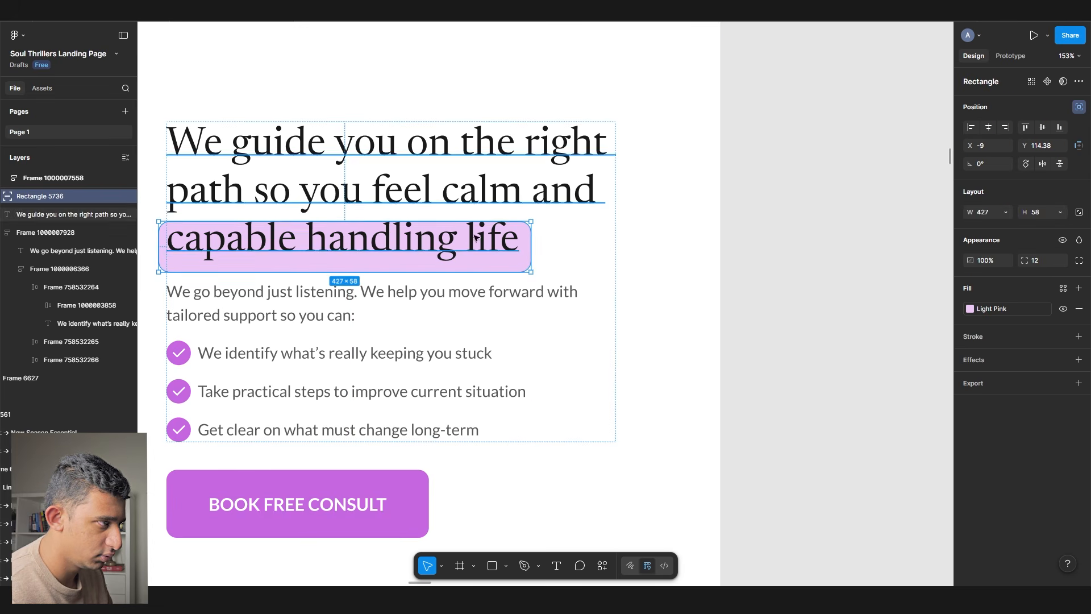
pyautogui.moveTo(358, 221); pyautogui.dragTo(358, 215)
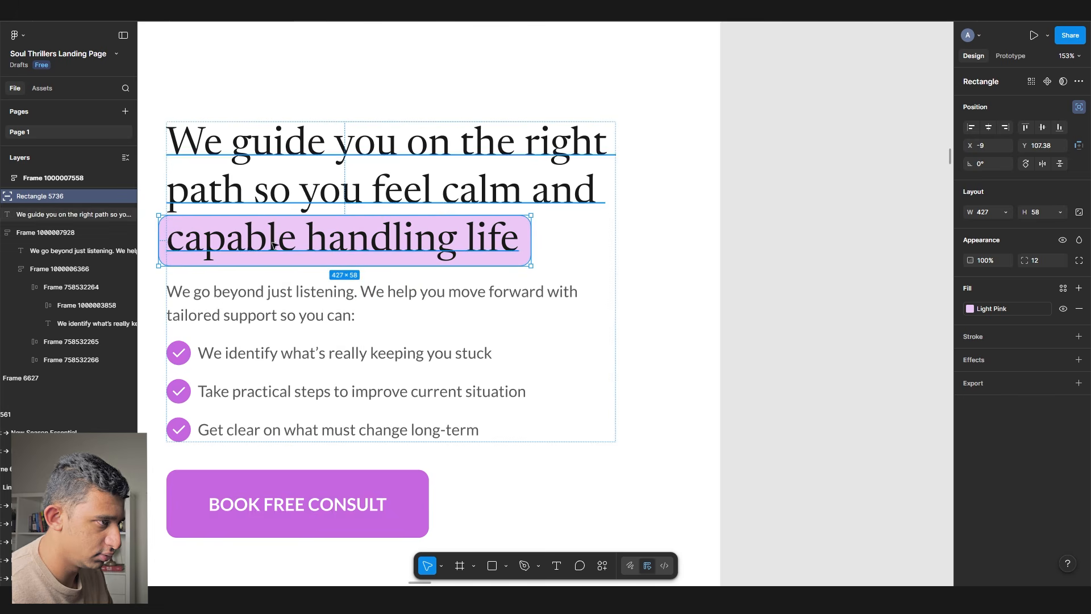
pyautogui.click(818, 229)
pyautogui.scroll(-5, 840, 234)
pyautogui.scroll(-2, 840, 233)
pyautogui.moveTo(844, 249); pyautogui.dragTo(847, 257)
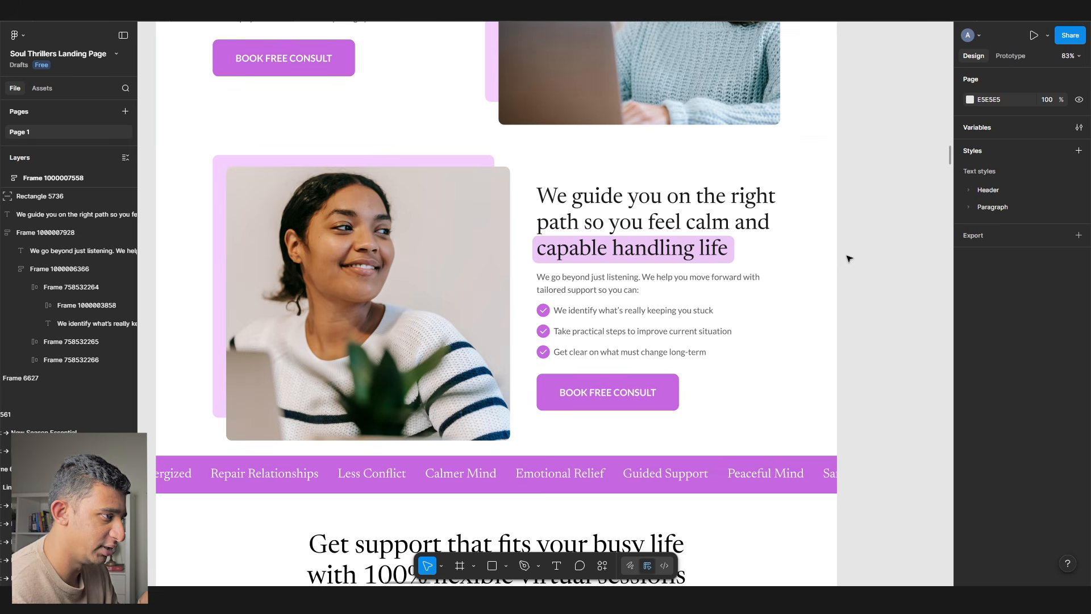
pyautogui.keyDown('ctrl'); pyautogui.click(457, 243); pyautogui.keyUp('ctrl')
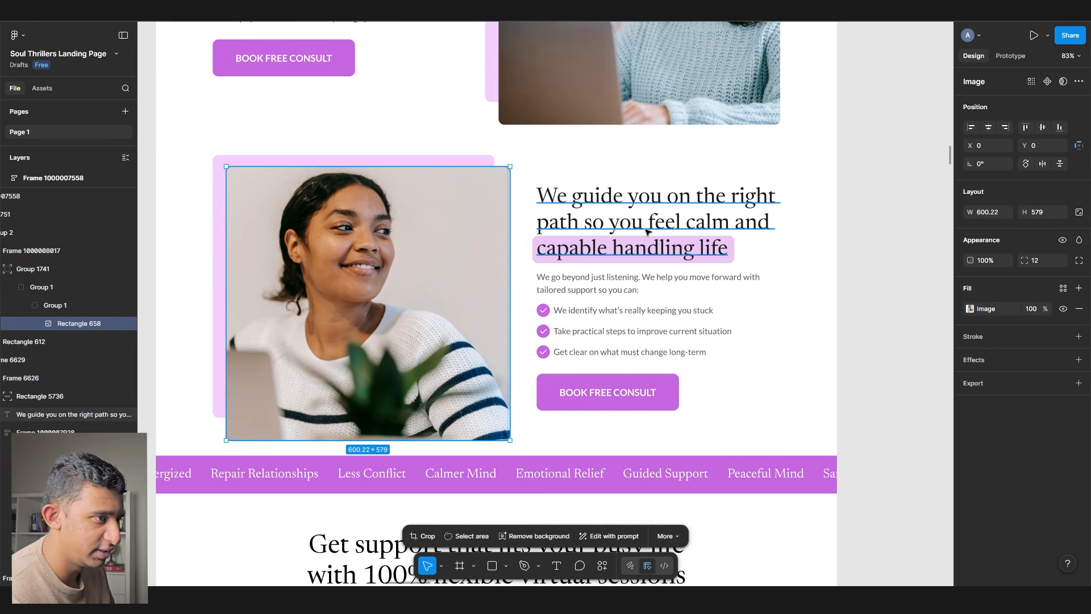
pyautogui.click(575, 250)
pyautogui.scroll(5, 579, 257)
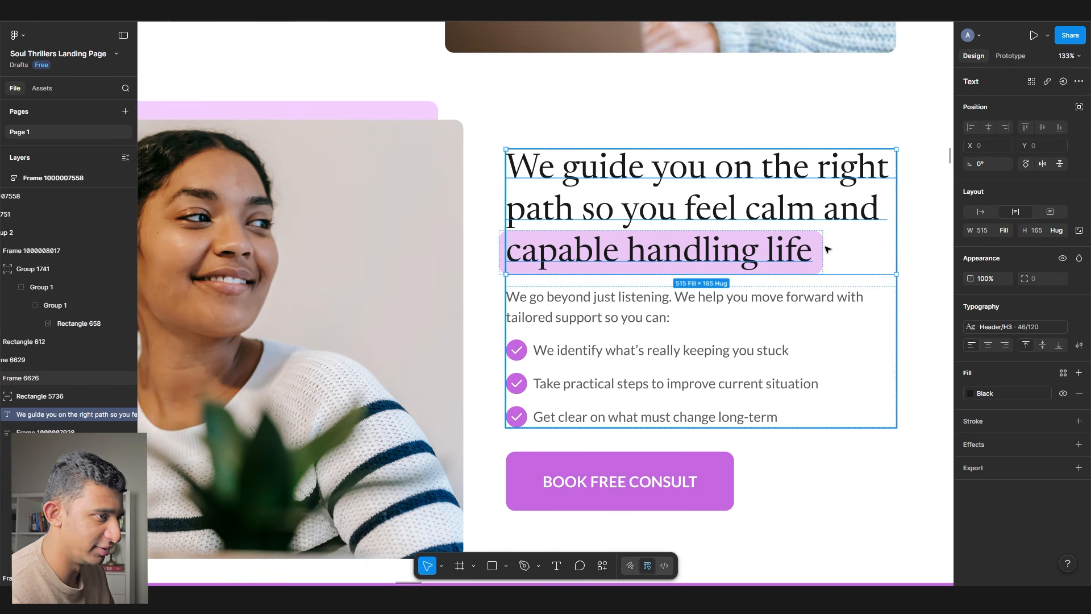
pyautogui.press('Escape')
pyautogui.scroll(-4, 428, 337)
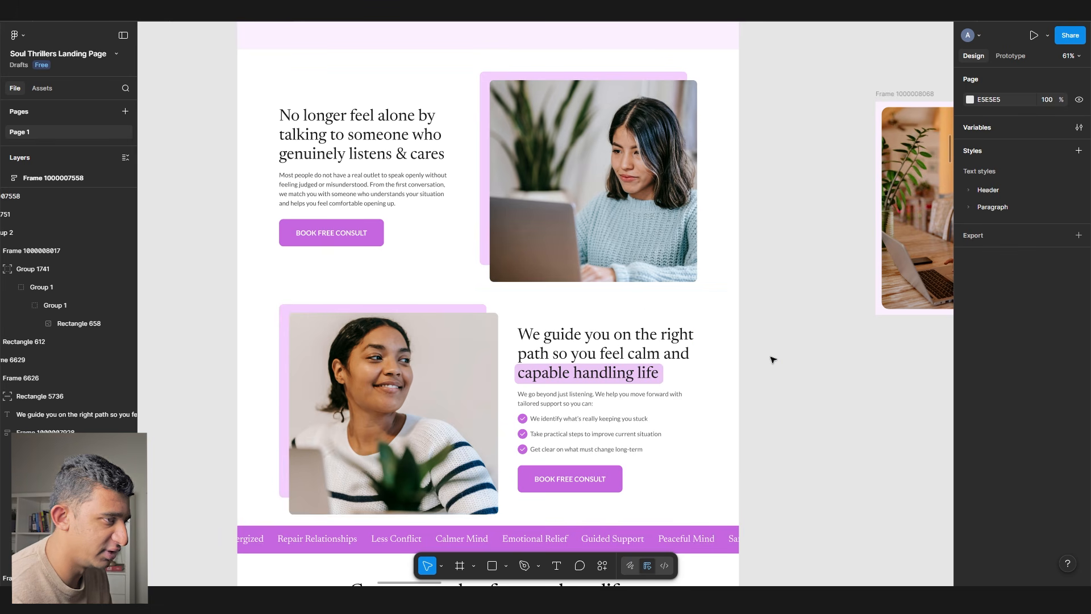
pyautogui.scroll(10, 627, 231)
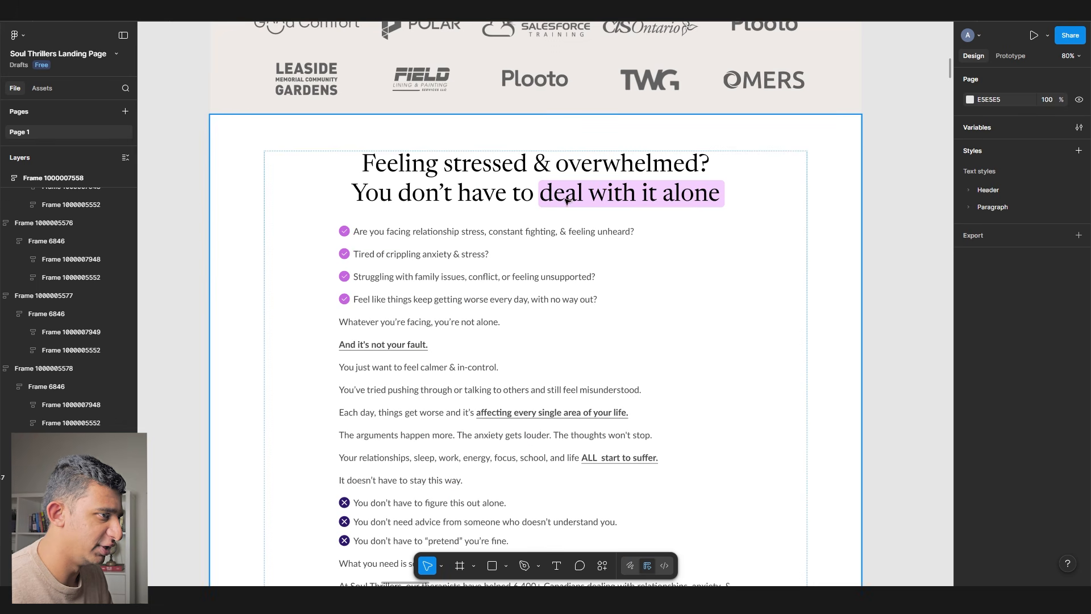
pyautogui.scroll(-15, 617, 371)
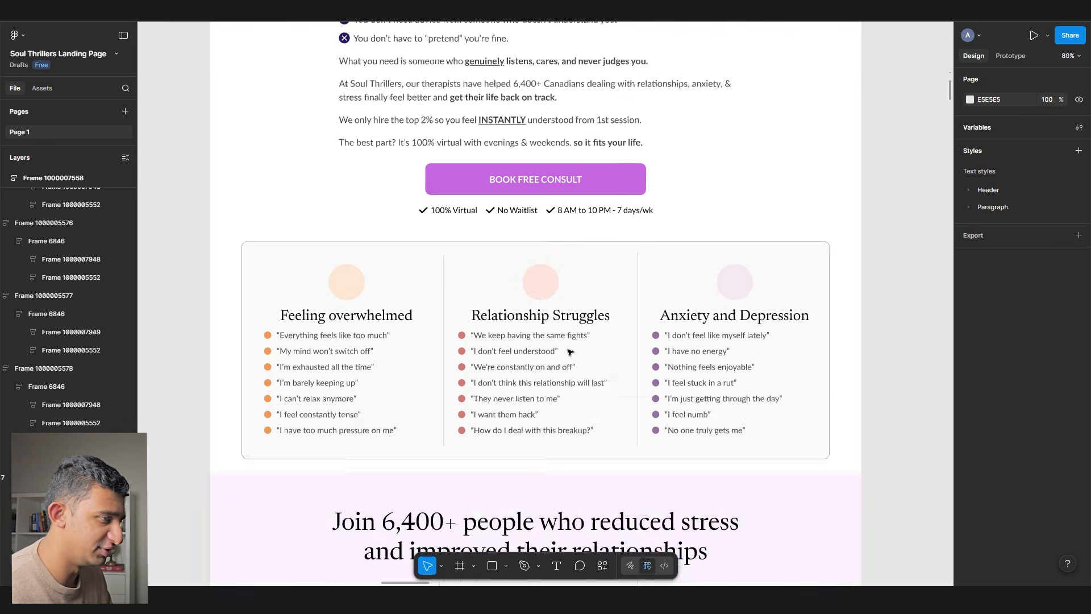
pyautogui.scroll(-15, 569, 352)
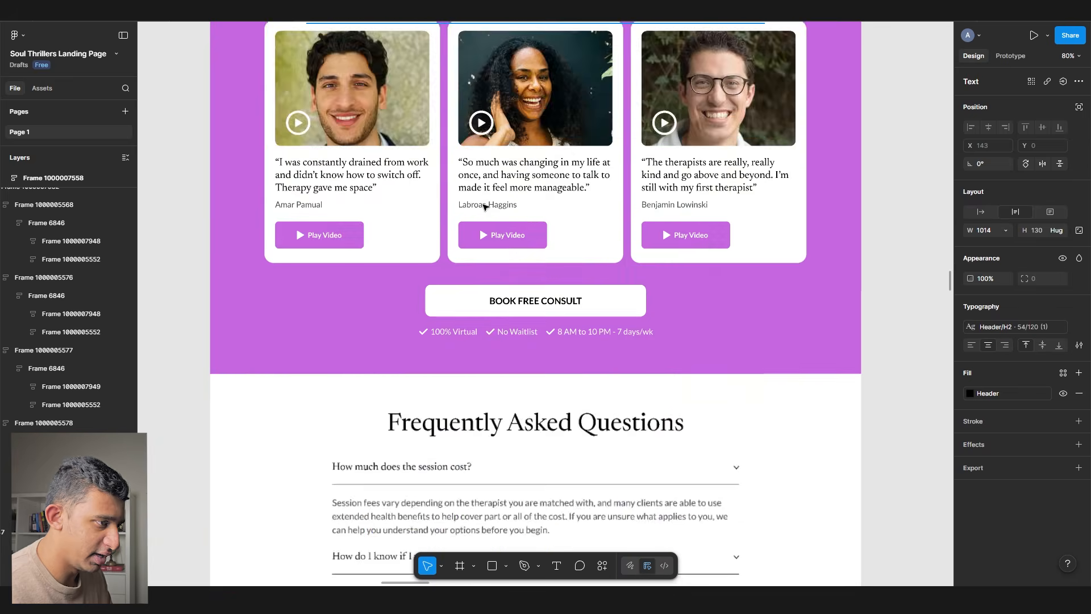
pyautogui.scroll(-5, 478, 221)
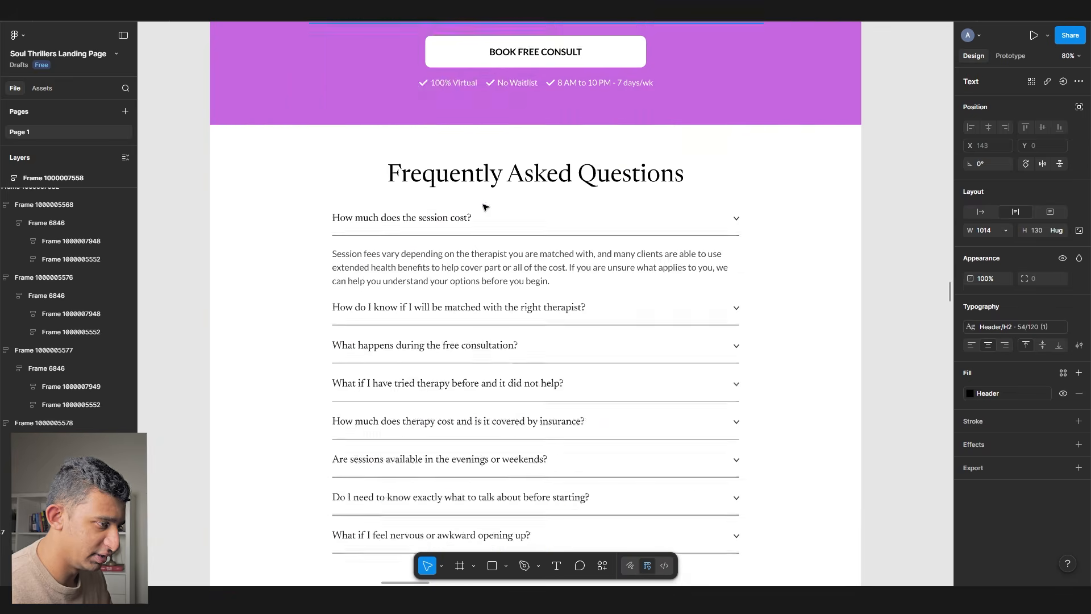
pyautogui.scroll(-3, 480, 216)
pyautogui.scroll(3, 481, 211)
pyautogui.scroll(10, 483, 214)
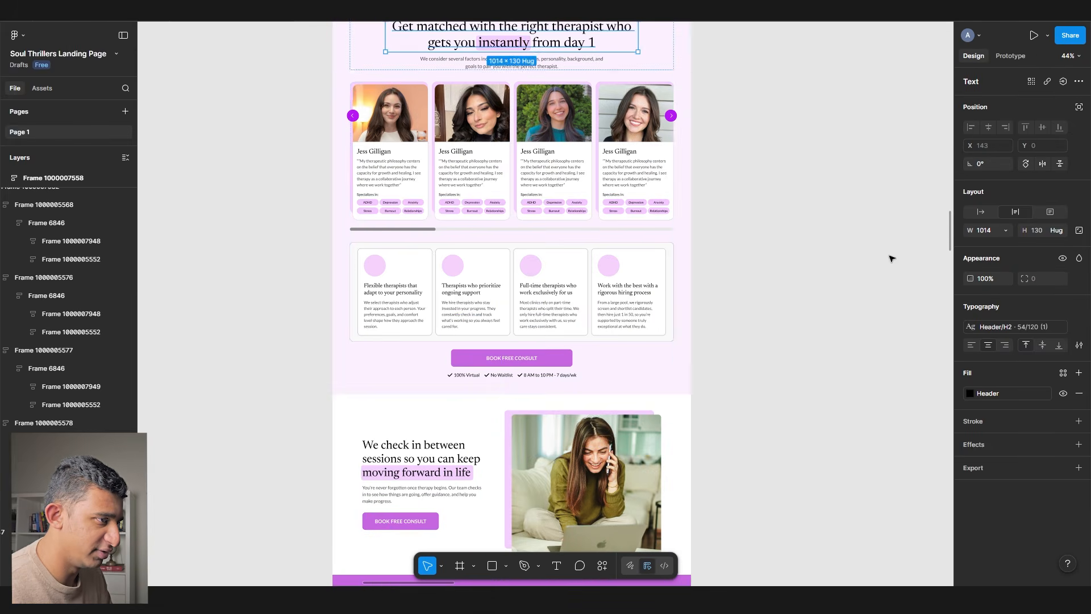
pyautogui.click(892, 256)
pyautogui.scroll(3, 627, 284)
pyautogui.keyDown('ctrl'); pyautogui.click(607, 259); pyautogui.keyUp('ctrl')
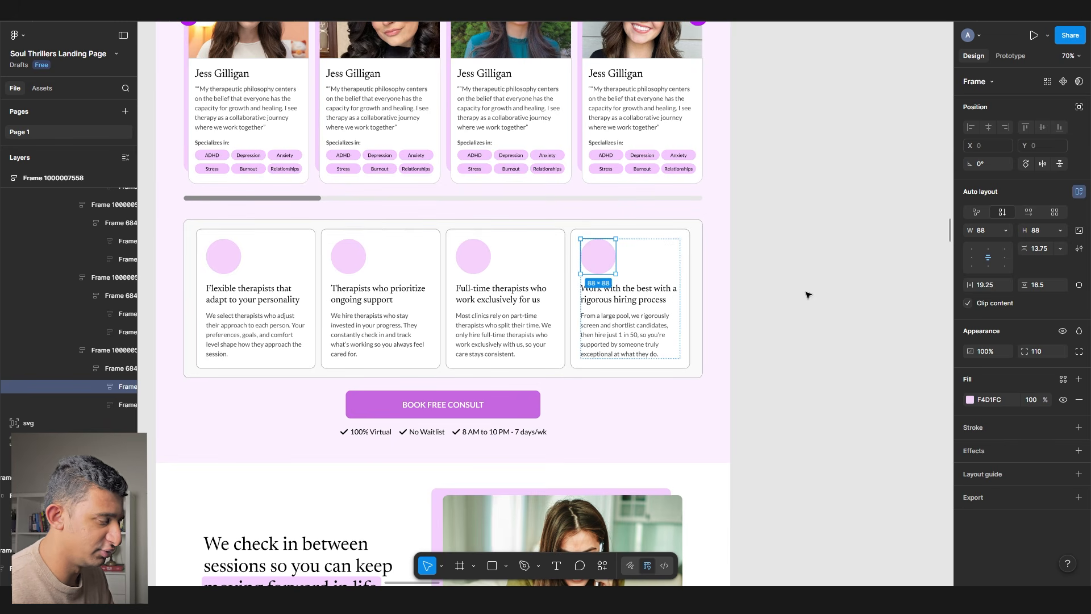
pyautogui.scroll(3, 342, 311)
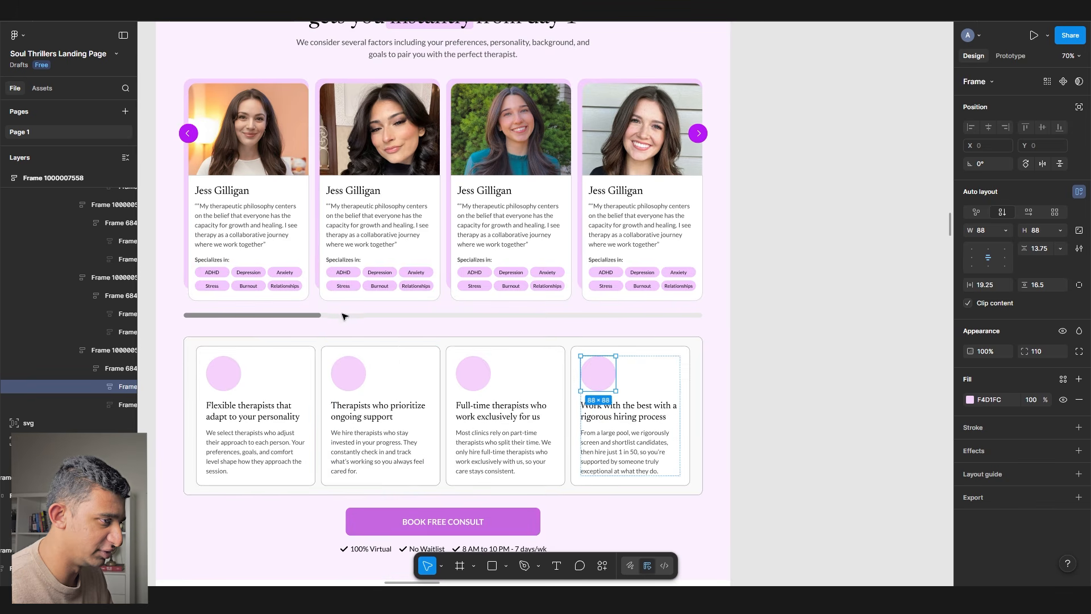
pyautogui.scroll(-15, 397, 341)
pyautogui.scroll(5, 445, 377)
pyautogui.hscroll(5, 511, 335)
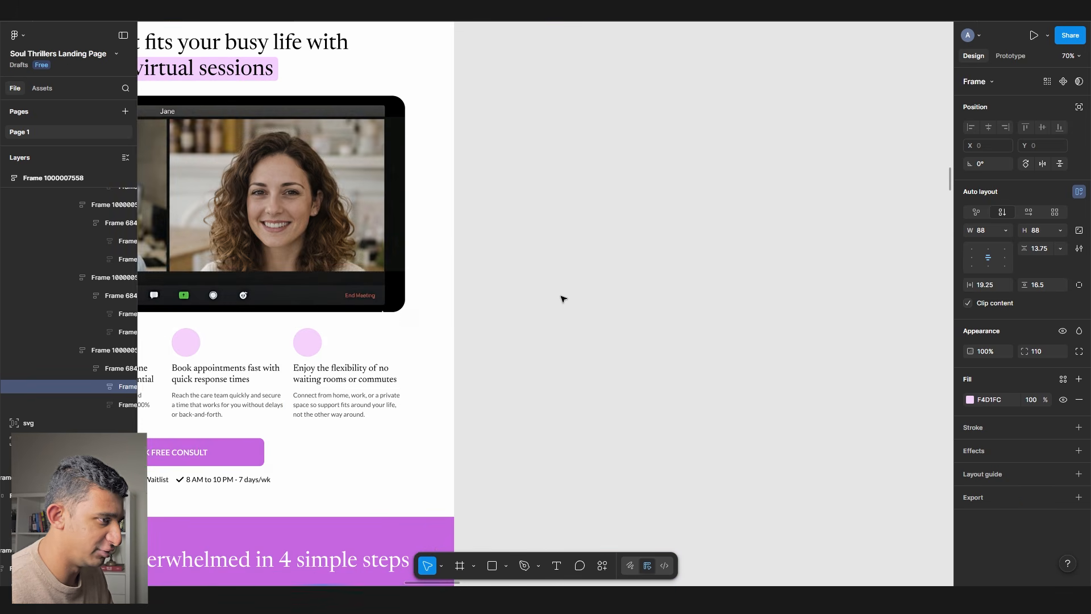
pyautogui.click(562, 299)
pyautogui.scroll(3, 564, 298)
pyautogui.rightClick(563, 296)
# - Launch the Iconify plugin and pan to the 'Available on weekends' feature cards
pyautogui.moveTo(600, 392)
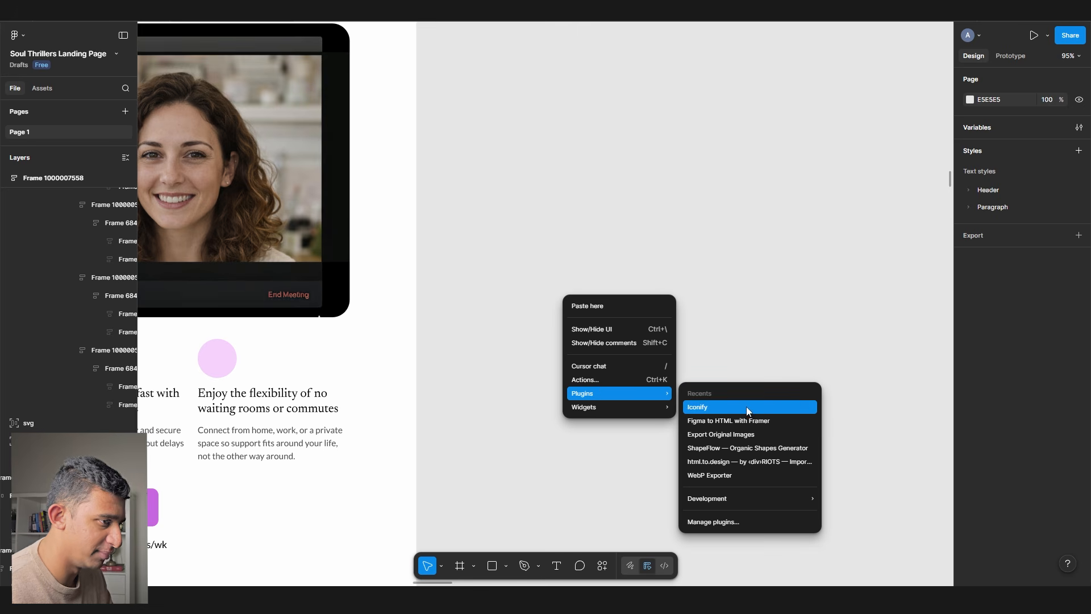
pyautogui.click(761, 416)
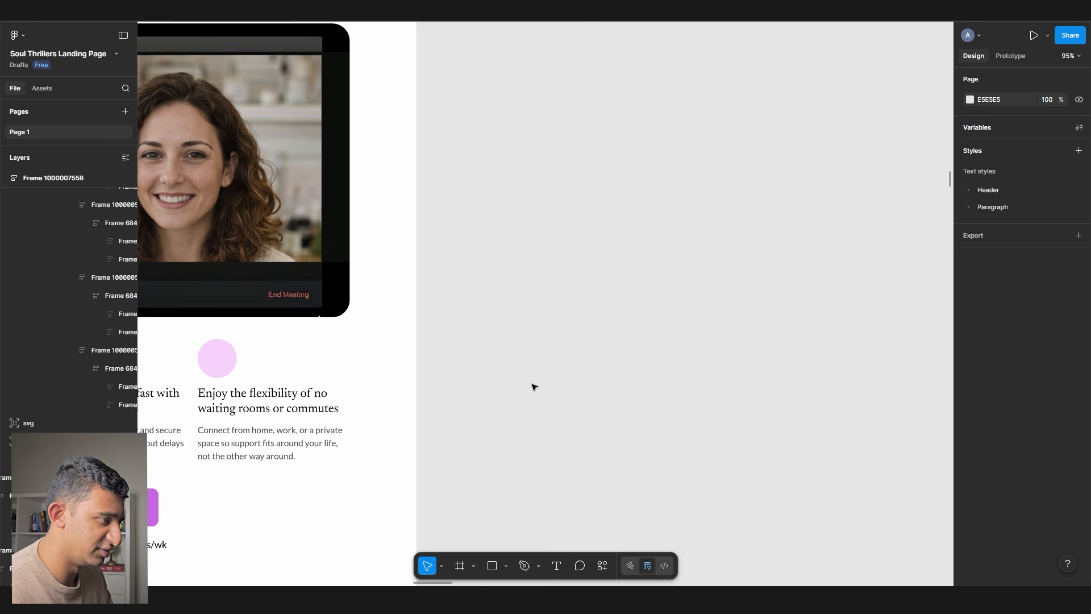
pyautogui.hscroll(-10, 471, 334)
pyautogui.moveTo(364, 307); pyautogui.dragTo(478, 282)
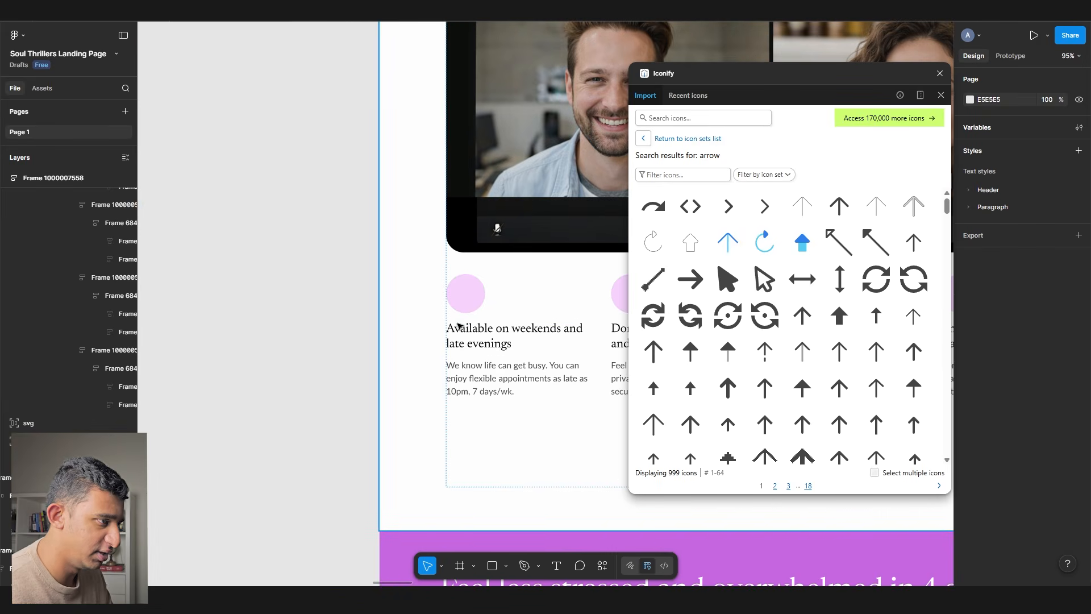
pyautogui.keyDown('ctrl'); pyautogui.click(470, 335); pyautogui.keyUp('ctrl')
pyautogui.moveTo(310, 280); pyautogui.dragTo(348, 259)
pyautogui.click(335, 272)
# - Search Iconify for 'calendar' and import the calendar icon with dots
pyautogui.click(694, 121)
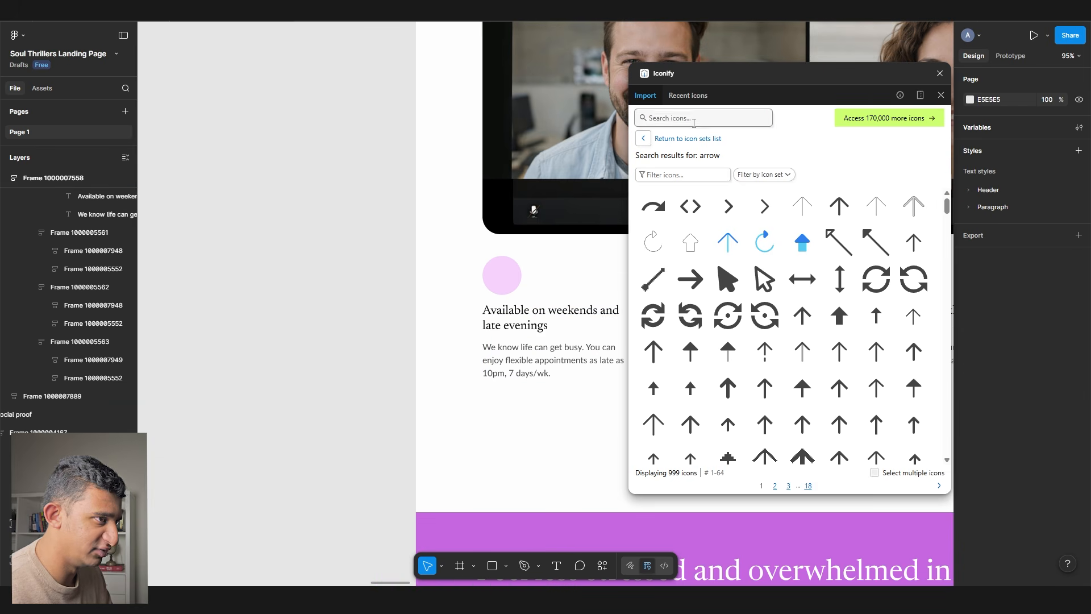
pyautogui.write('calendar')
pyautogui.press('Return')
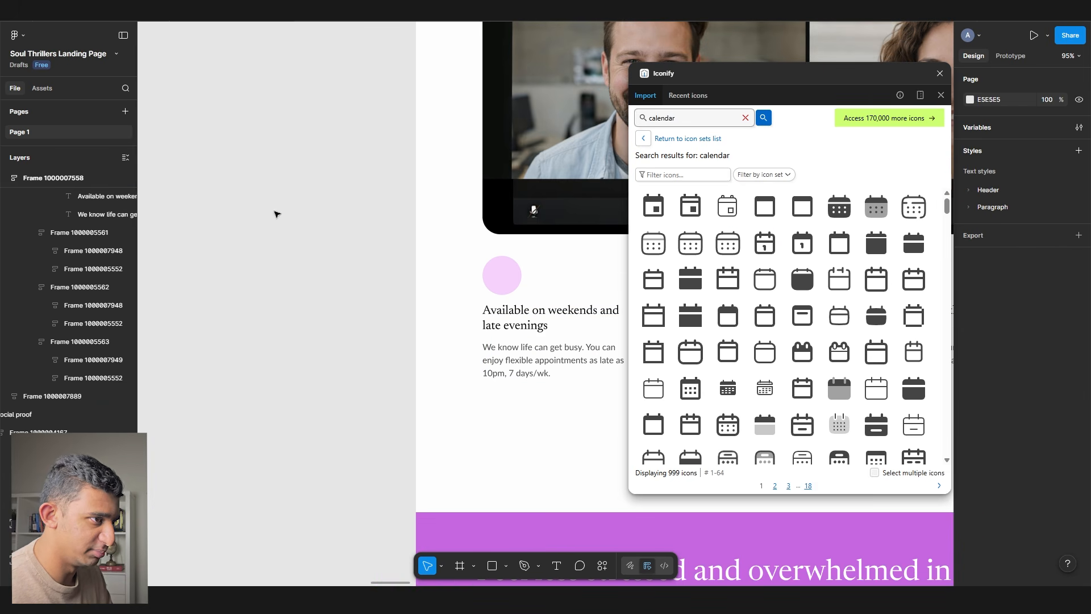
pyautogui.scroll(5, 327, 227)
pyautogui.click(691, 244)
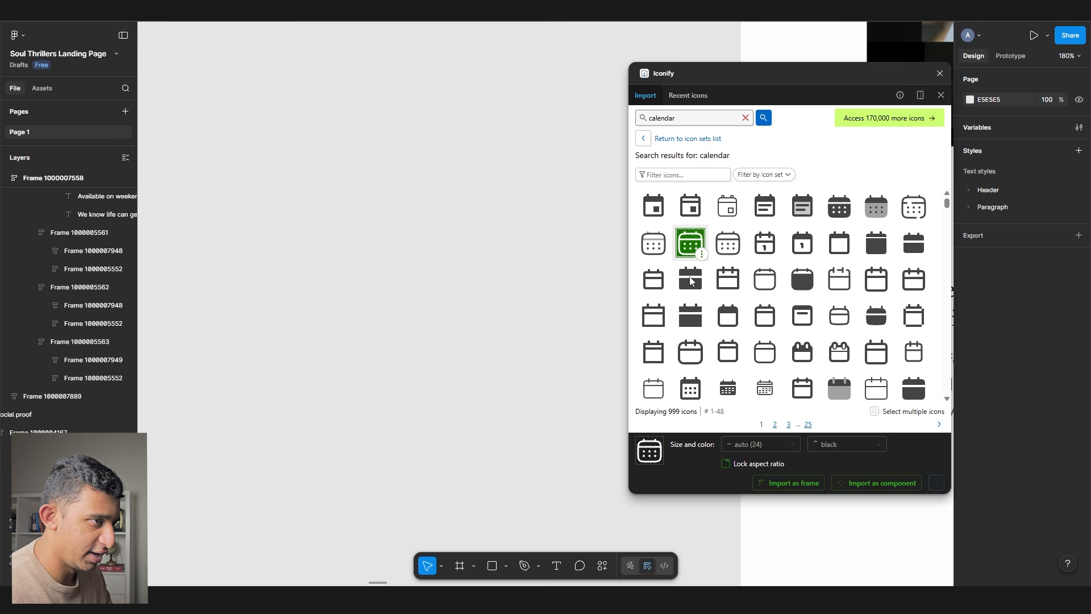
pyautogui.click(766, 485)
pyautogui.click(523, 317)
pyautogui.moveTo(543, 305); pyautogui.dragTo(412, 362)
# - Paste the calendar icon into the first card's pink circle and scale it to 34
pyautogui.moveTo(419, 322); pyautogui.dragTo(134, 275)
pyautogui.scroll(-2, 324, 334)
pyautogui.click(176, 319)
pyautogui.scroll(10, 558, 212)
pyautogui.keyDown('ctrl'); pyautogui.click(560, 220); pyautogui.keyUp('ctrl')
pyautogui.hotkey('ctrl', 'v')
pyautogui.press('k')
pyautogui.click(988, 278)
pyautogui.write('34')
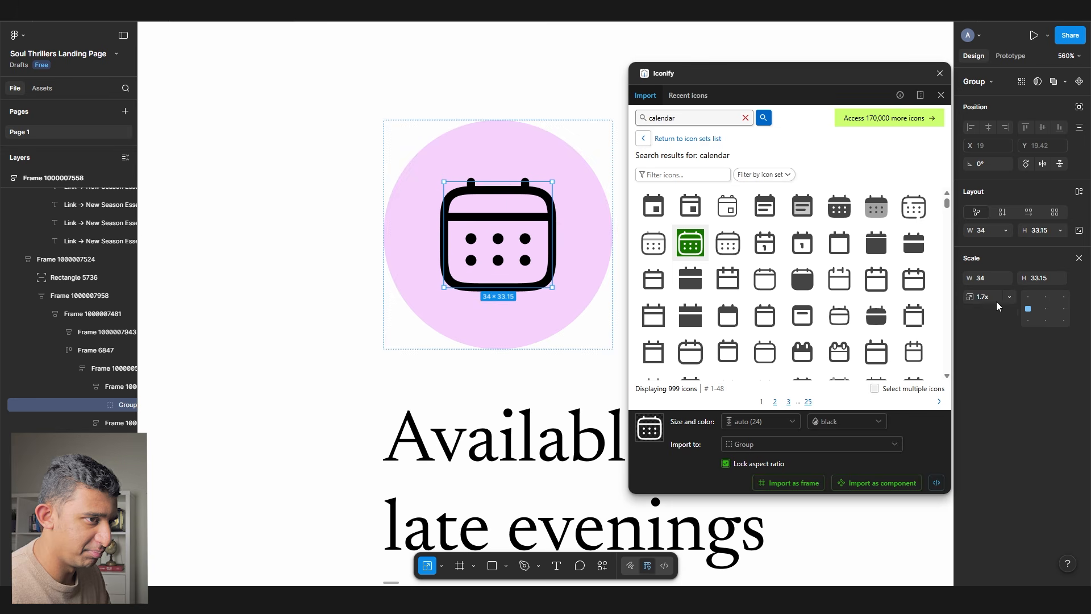
pyautogui.click(1080, 259)
# - Colour the calendar icon's outline deep purple 4B0F55 and close Iconify
pyautogui.click(1061, 309)
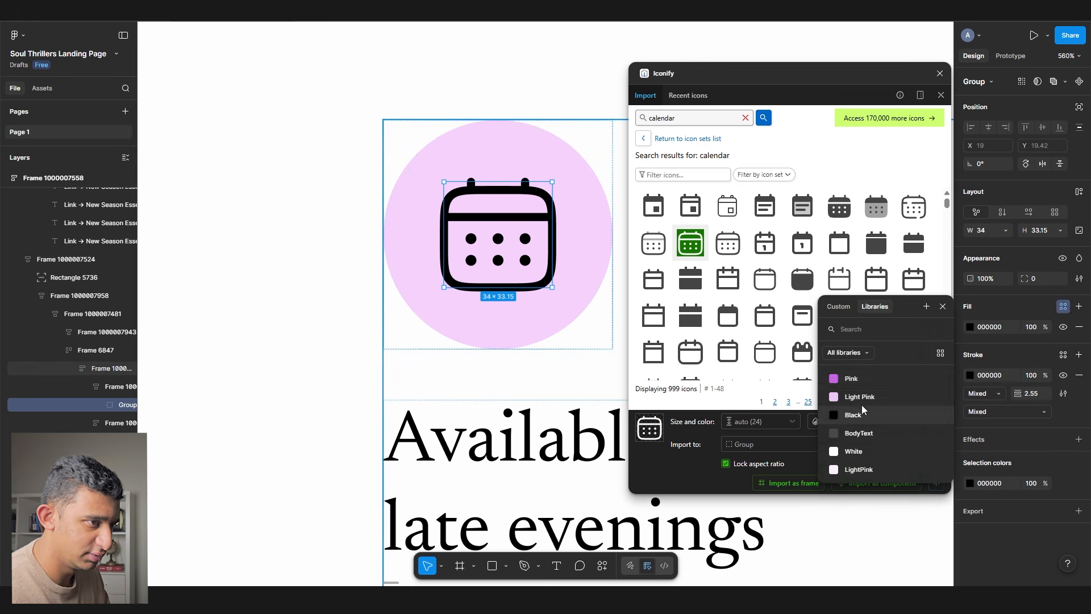
pyautogui.click(862, 399)
pyautogui.hotkey('ctrl', 'z')
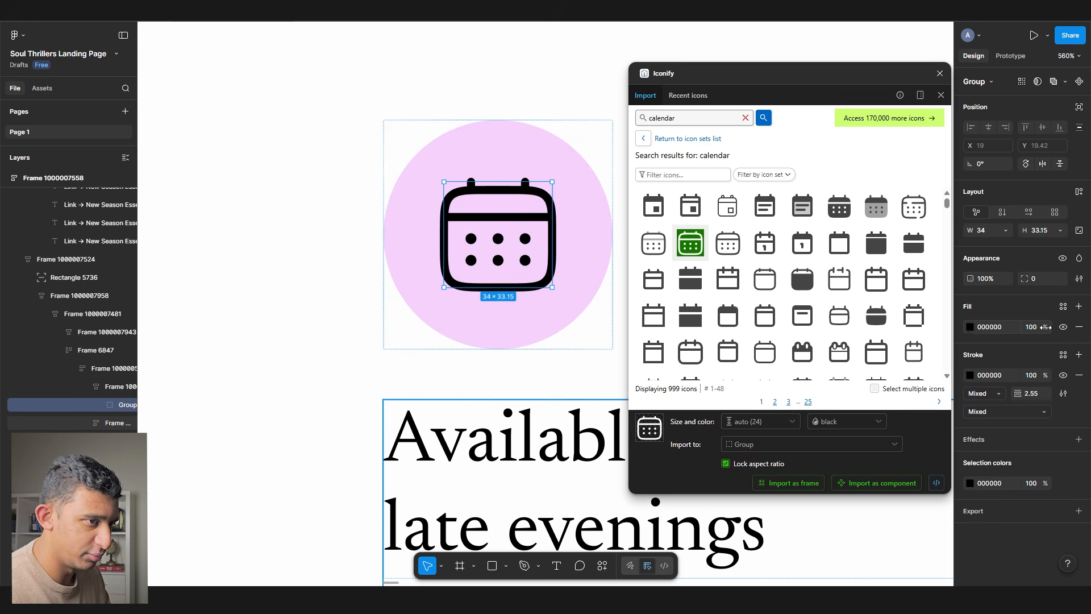
pyautogui.click(970, 326)
pyautogui.moveTo(892, 456); pyautogui.dragTo(921, 457)
pyautogui.hotkey('ctrl', 'z')
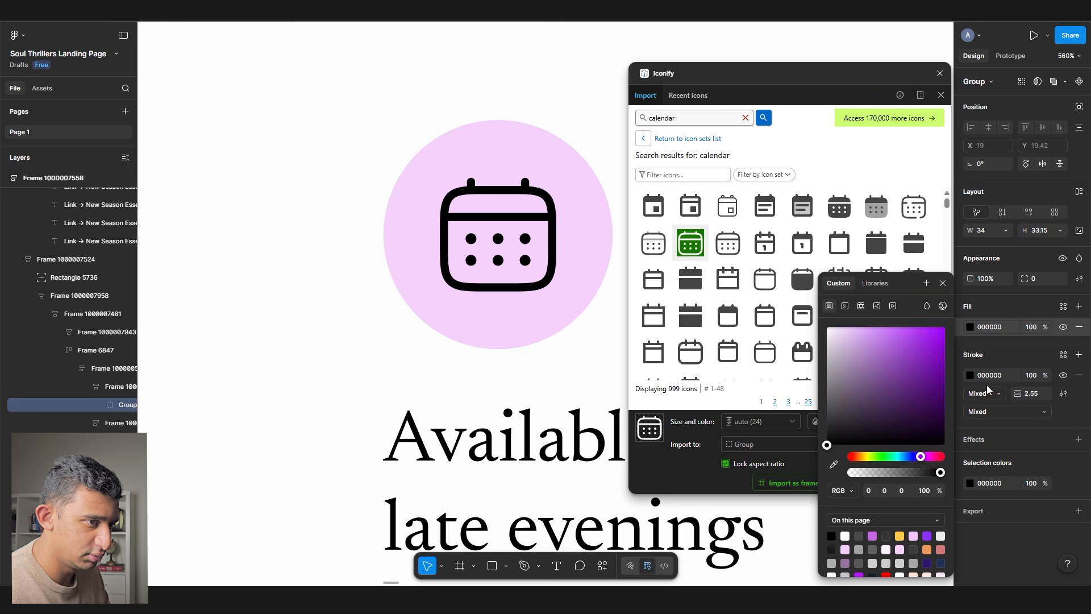
pyautogui.click(925, 456)
pyautogui.moveTo(921, 401)
pyautogui.mouseDown()
pyautogui.moveTo(919, 419)
pyautogui.moveTo(925, 406)
pyautogui.mouseUp()
pyautogui.scroll(-2, 221, 254)
pyautogui.scroll(-5, 221, 254)
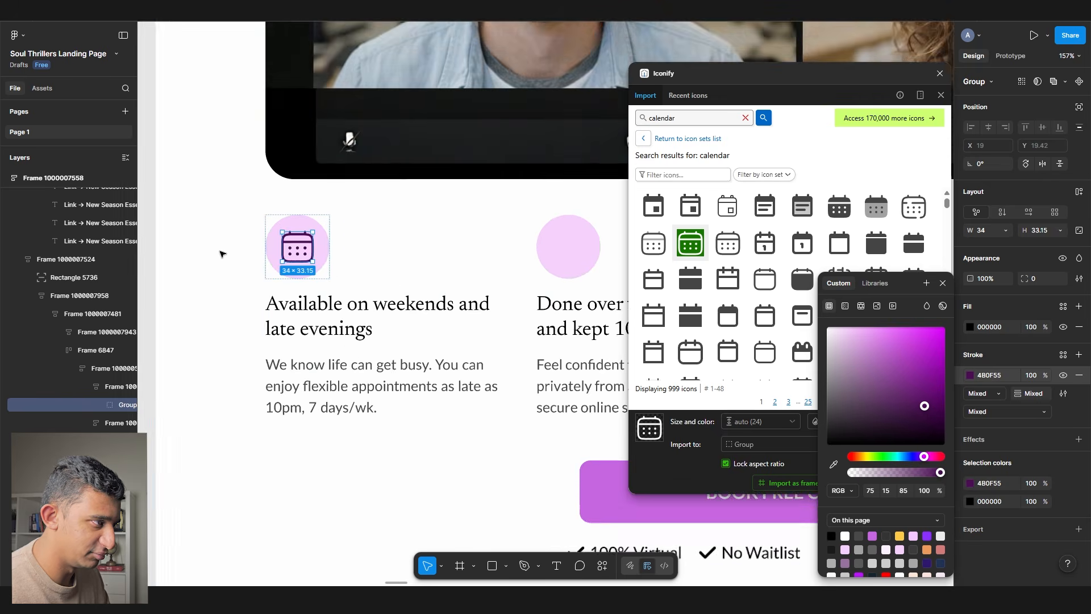
pyautogui.hscroll(3, 219, 251)
pyautogui.hscroll(-3, 227, 244)
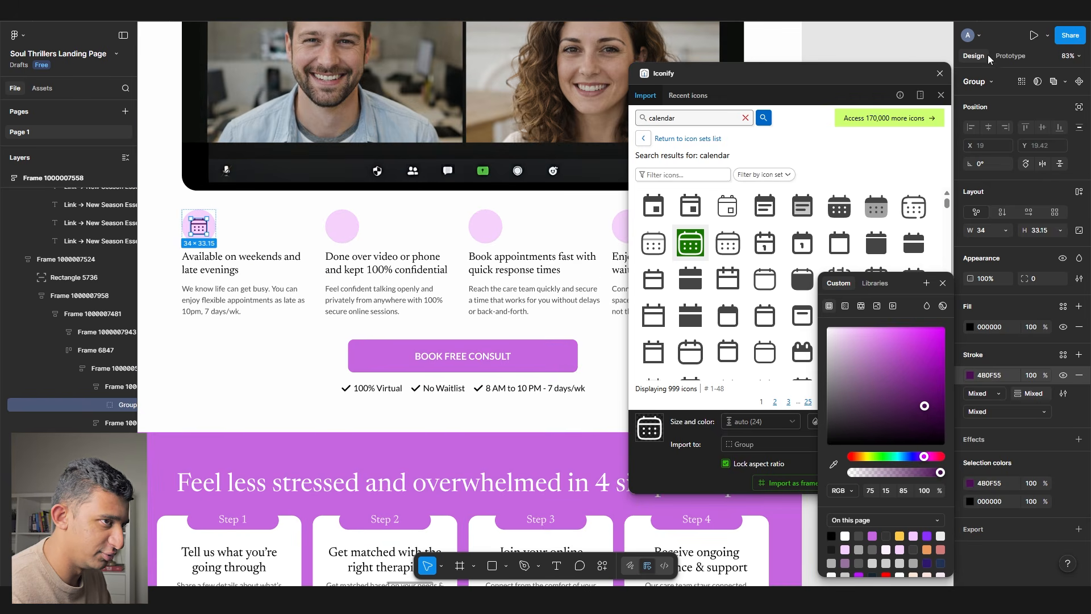
pyautogui.click(939, 73)
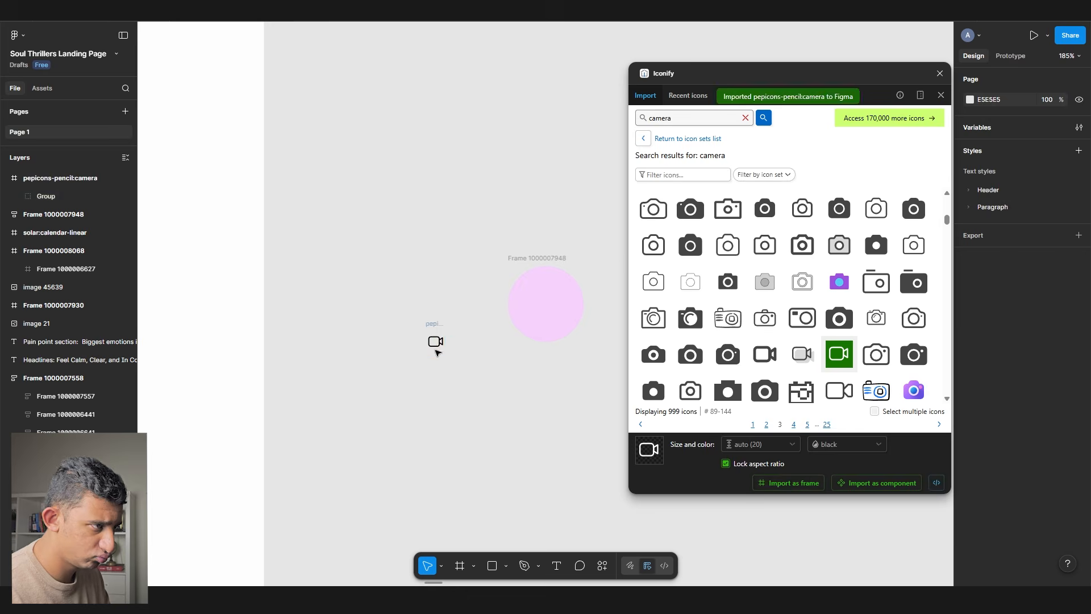
# - Scroll through the landing page to review the feature icons and sections
pyautogui.scroll(-5, 433, 343)
pyautogui.scroll(4, 481, 276)
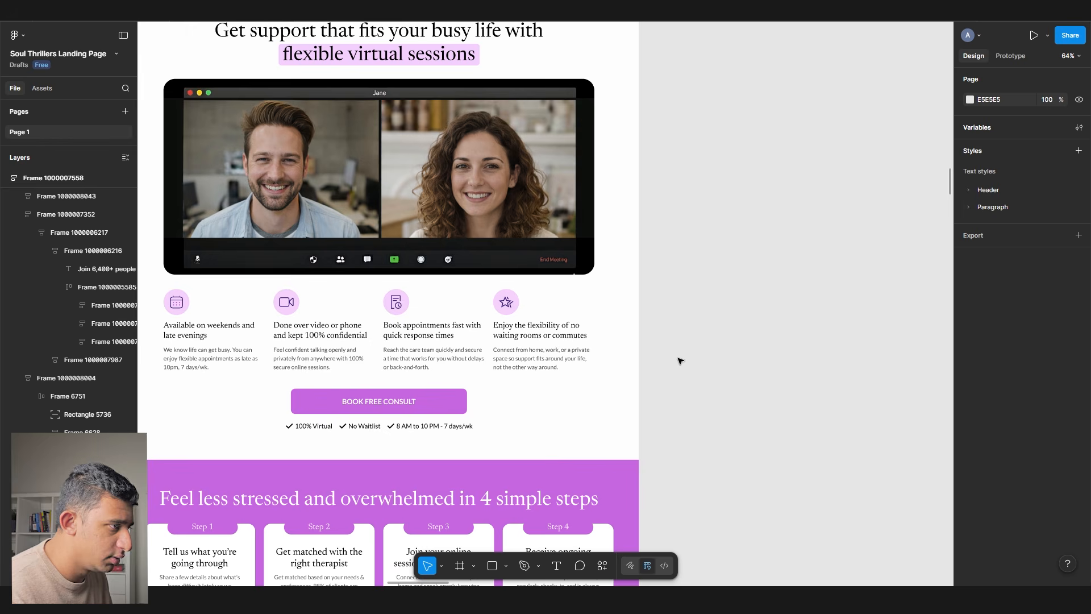
pyautogui.scroll(3, 208, 322)
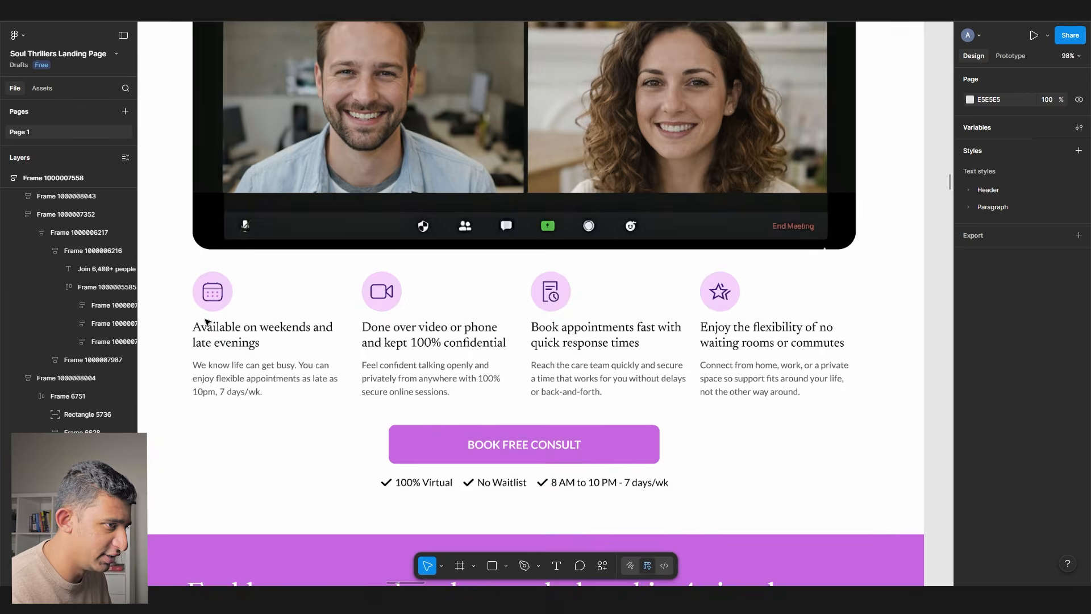
pyautogui.scroll(3, 579, 338)
pyautogui.scroll(-4, 579, 339)
pyautogui.scroll(12, 579, 339)
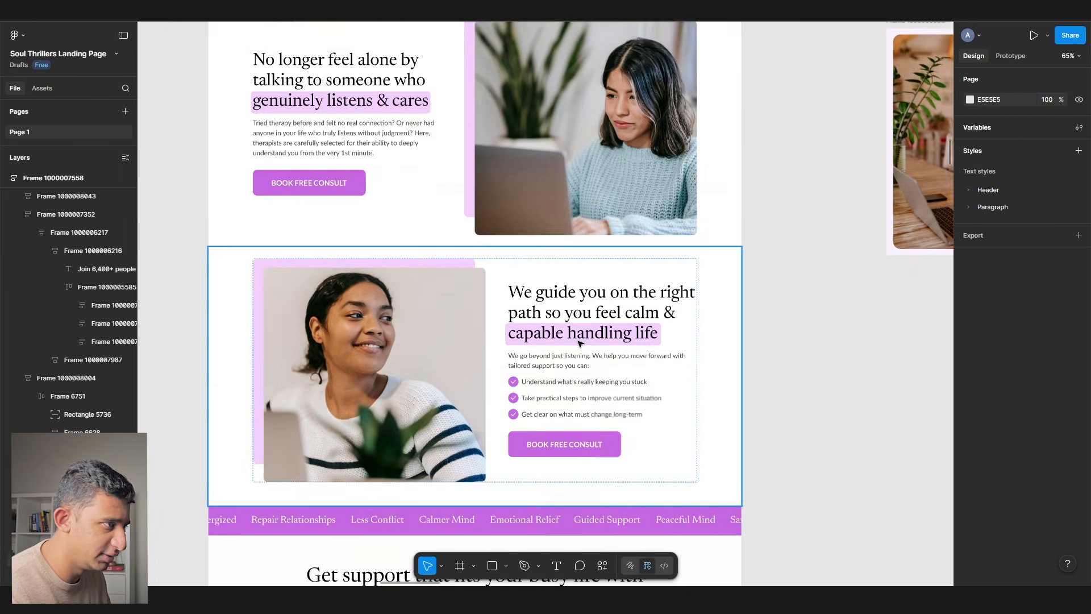
pyautogui.scroll(5, 561, 345)
pyautogui.scroll(-10, 562, 345)
pyautogui.scroll(8, 261, 271)
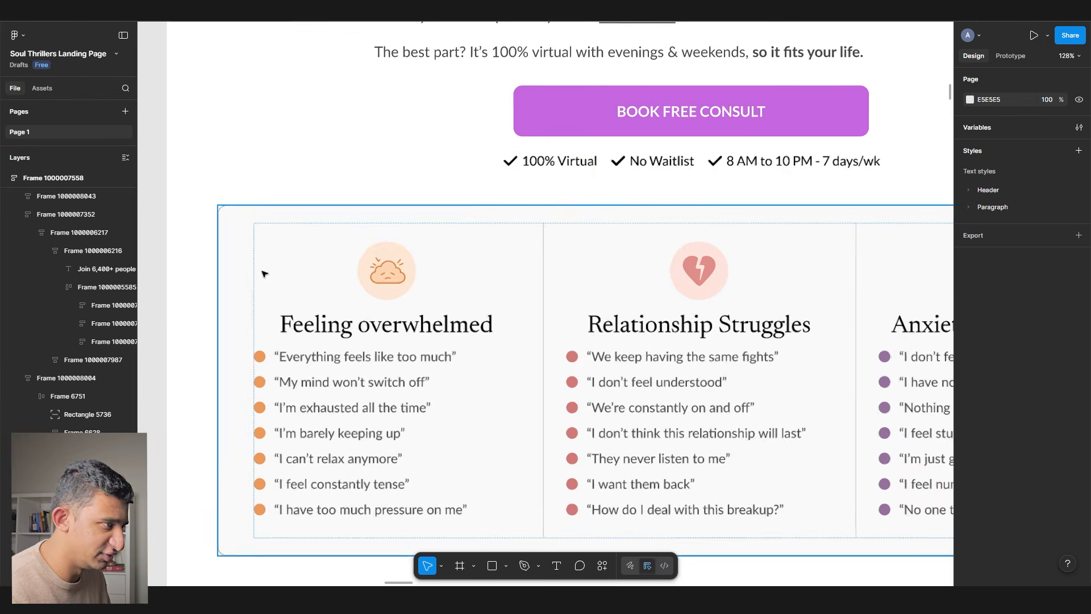
pyautogui.scroll(-1, 497, 268)
pyautogui.hscroll(1, 497, 268)
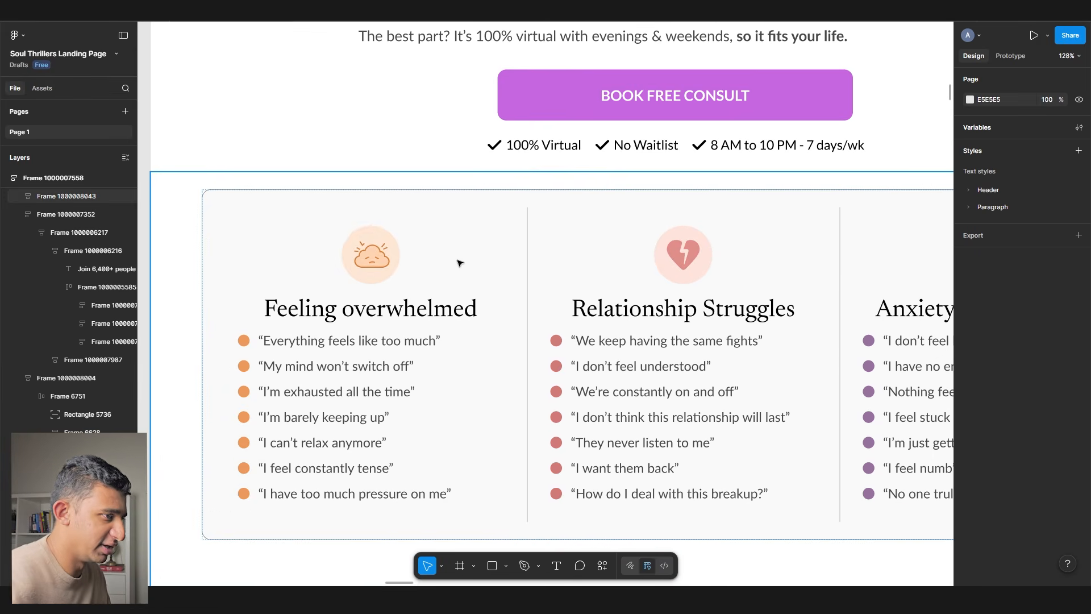
pyautogui.hscroll(5, 466, 251)
pyautogui.scroll(-1, 466, 251)
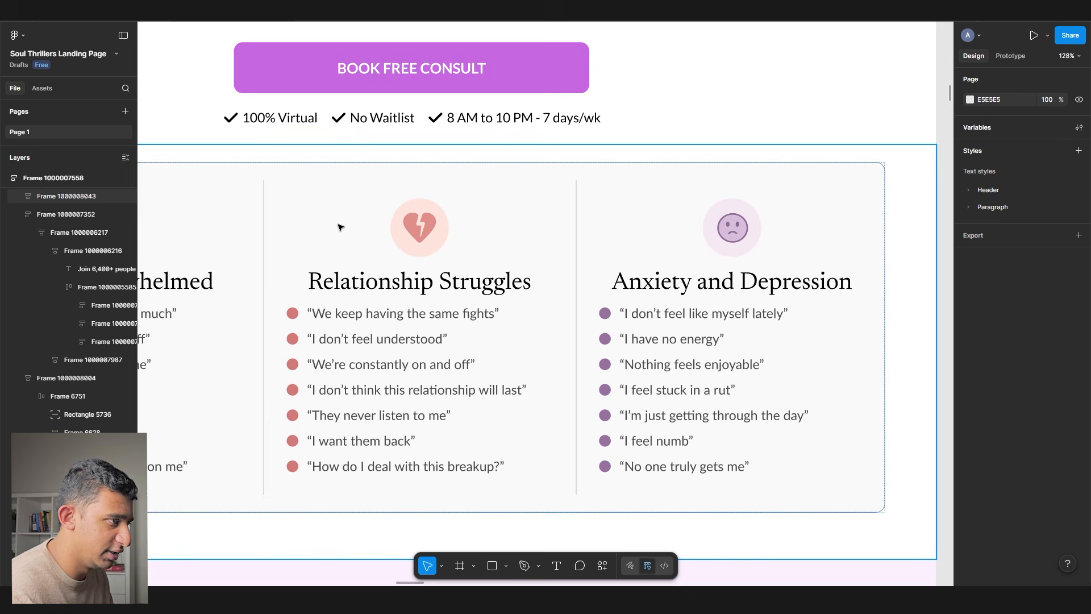
pyautogui.scroll(-5, 477, 270)
pyautogui.scroll(-20, 515, 258)
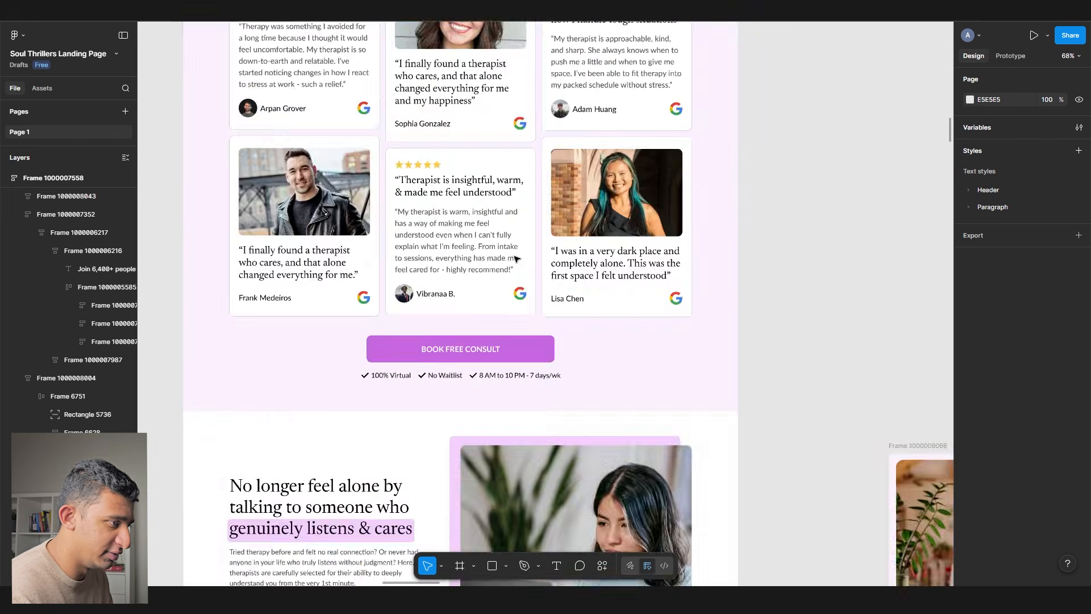
pyautogui.scroll(-15, 326, 349)
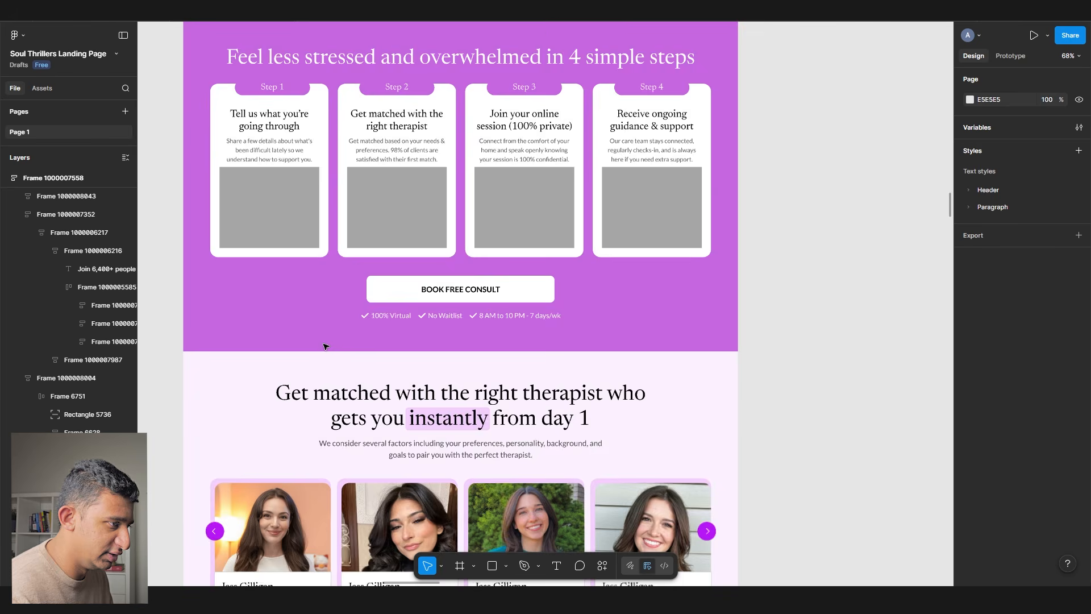
pyautogui.scroll(3, 324, 348)
pyautogui.scroll(-3, 273, 357)
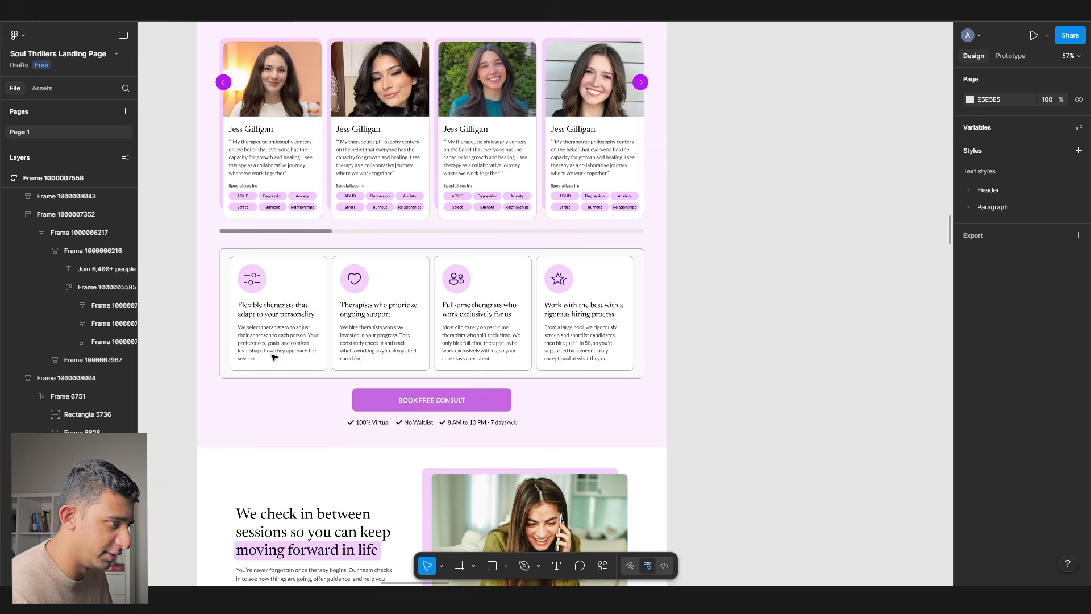
pyautogui.scroll(-8, 274, 357)
pyautogui.scroll(8, 273, 357)
pyautogui.scroll(10, 273, 357)
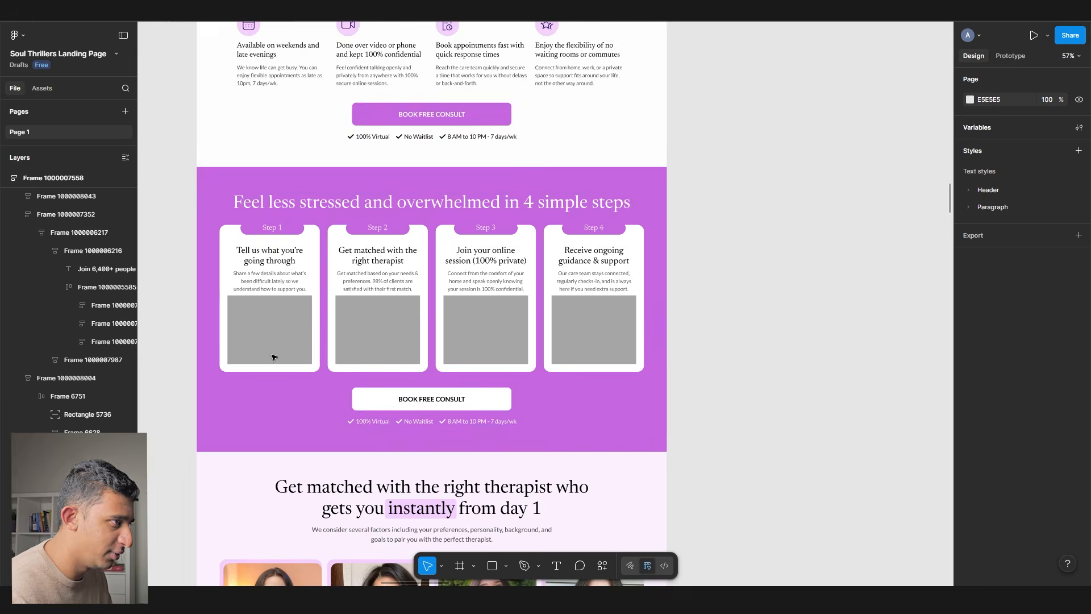
pyautogui.scroll(8, 274, 349)
# - Select the 'We guide you' photo, then the phone-call photo beside the check-in text
pyautogui.click(271, 352)
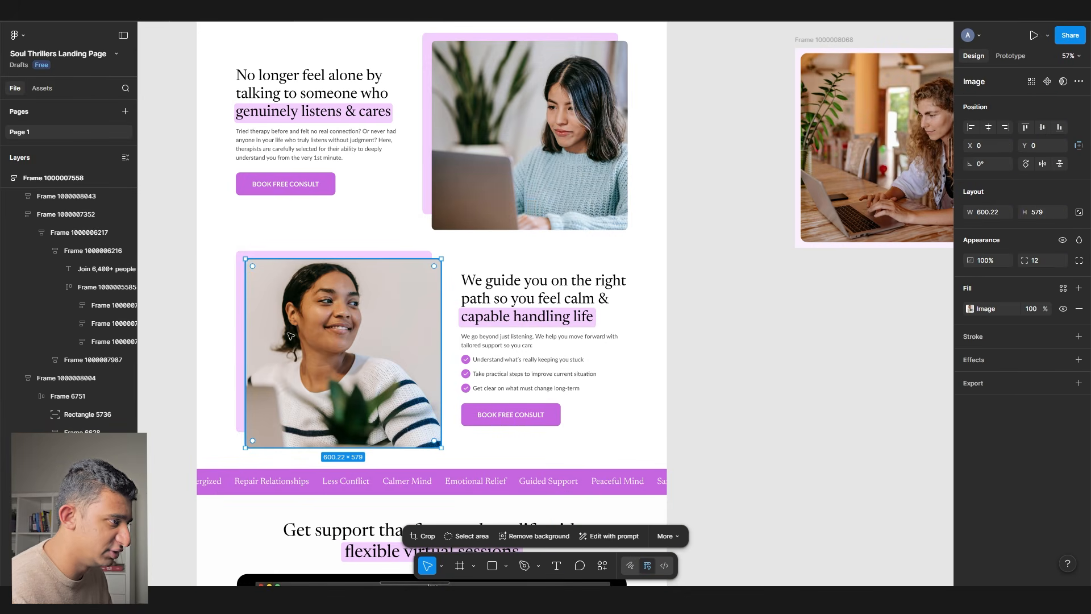
pyautogui.scroll(1, 361, 285)
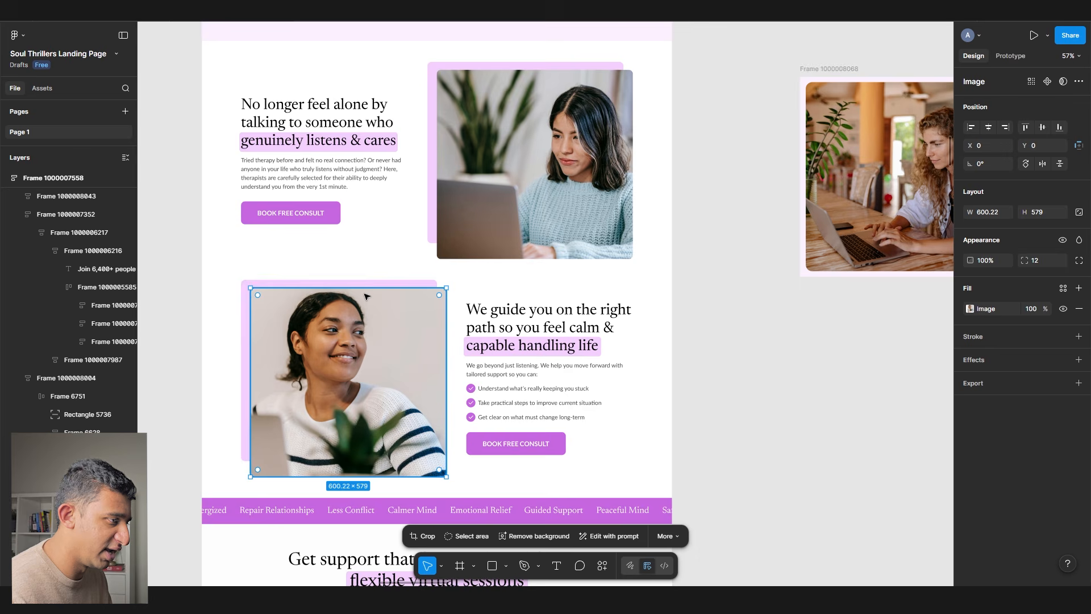
pyautogui.scroll(-5, 364, 291)
pyautogui.scroll(-20, 365, 296)
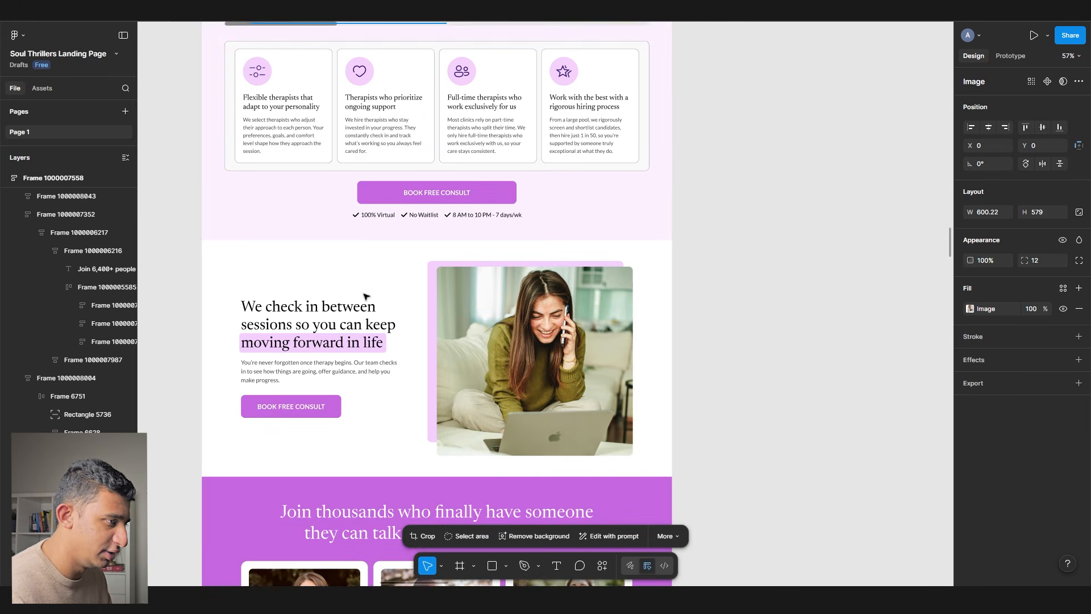
pyautogui.scroll(-1, 365, 296)
pyautogui.click(498, 399)
pyautogui.scroll(5, 498, 399)
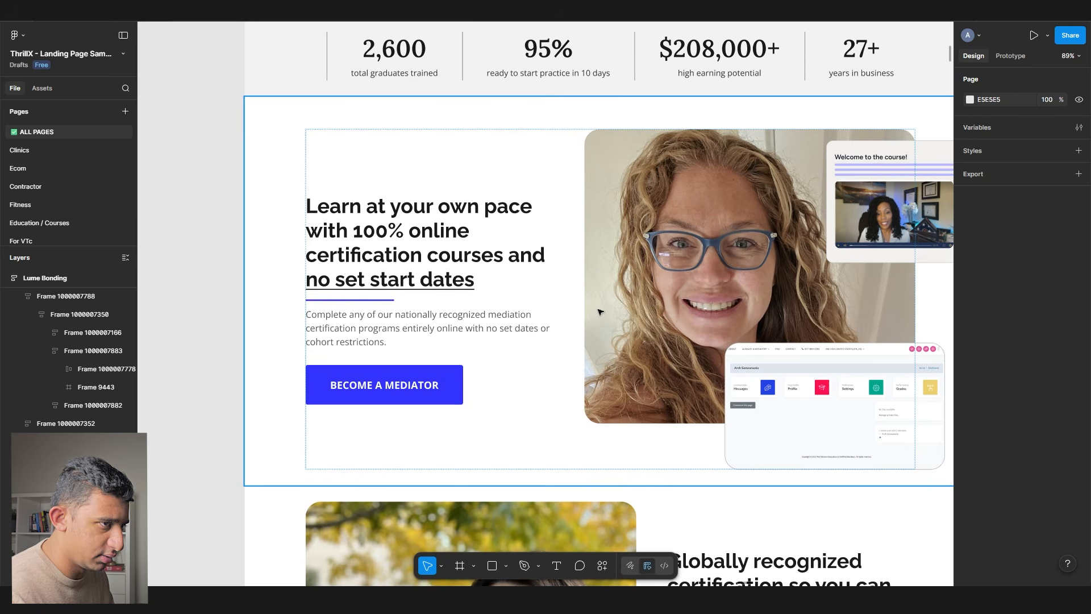
pyautogui.moveTo(539, 328); pyautogui.dragTo(462, 311)
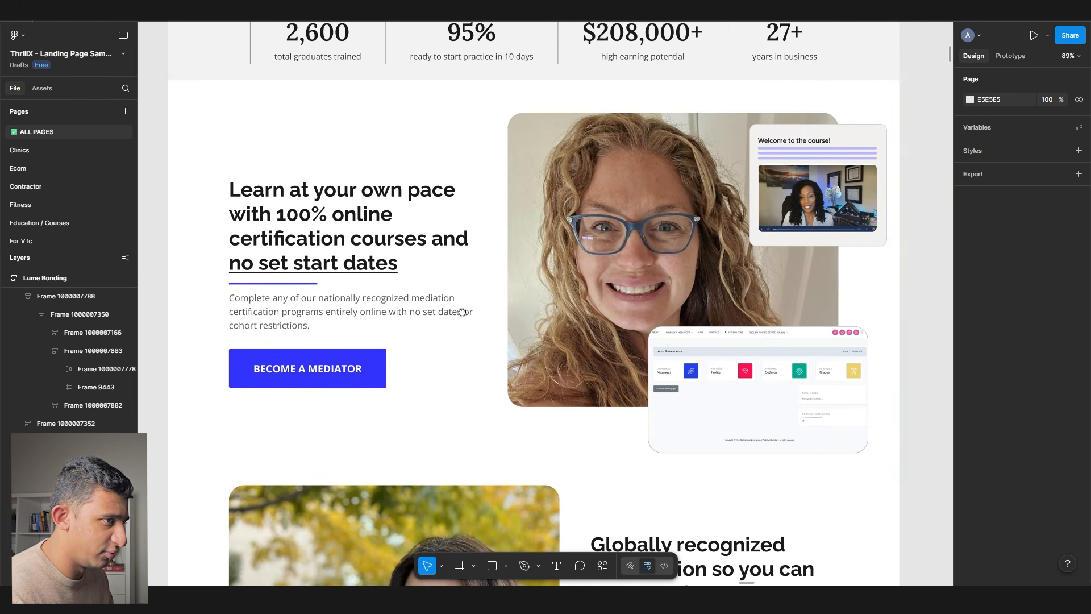
pyautogui.keyDown('ctrl'); pyautogui.click(802, 203); pyautogui.keyUp('ctrl')
pyautogui.click(911, 333)
pyautogui.scroll(-3, 911, 334)
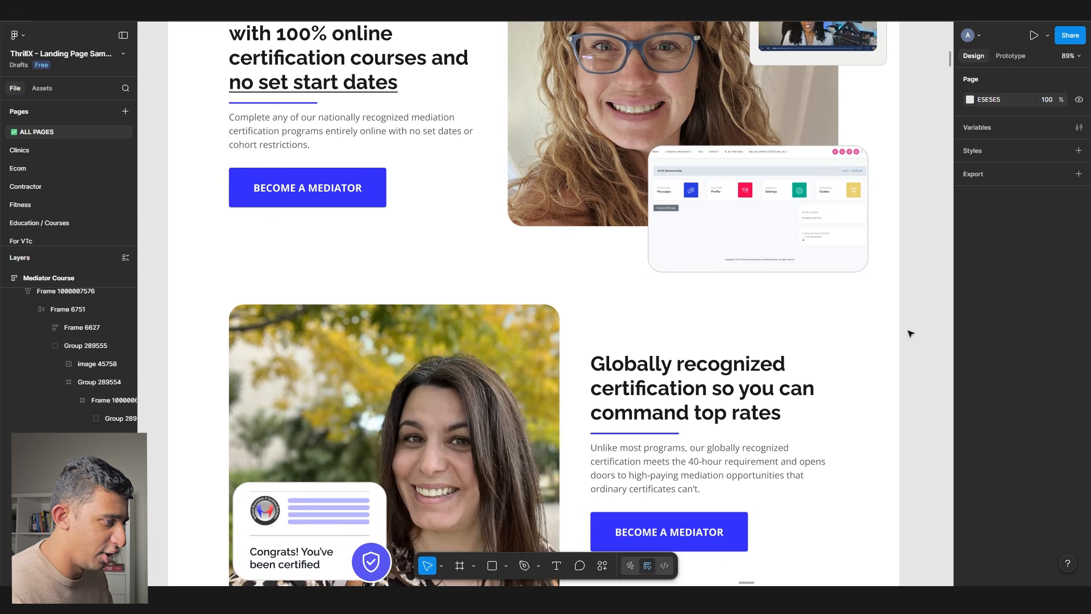
pyautogui.scroll(-4, 892, 341)
pyautogui.scroll(4, 342, 219)
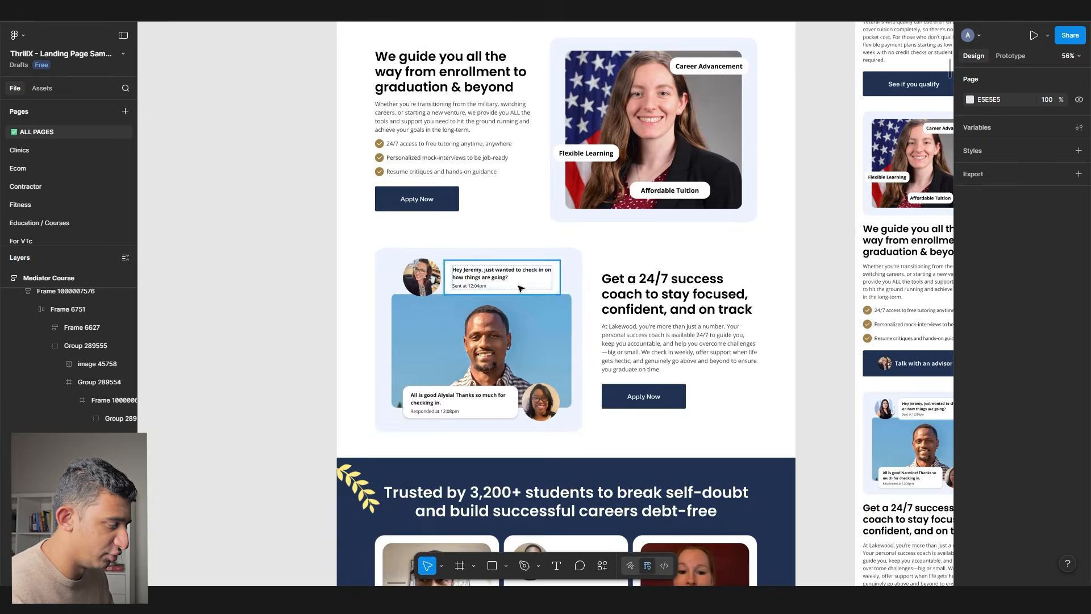
pyautogui.keyDown('ctrl'); pyautogui.scroll(5, 521, 289); pyautogui.keyUp('ctrl')
pyautogui.scroll(-1, 521, 289)
pyautogui.scroll(-1, 520, 289)
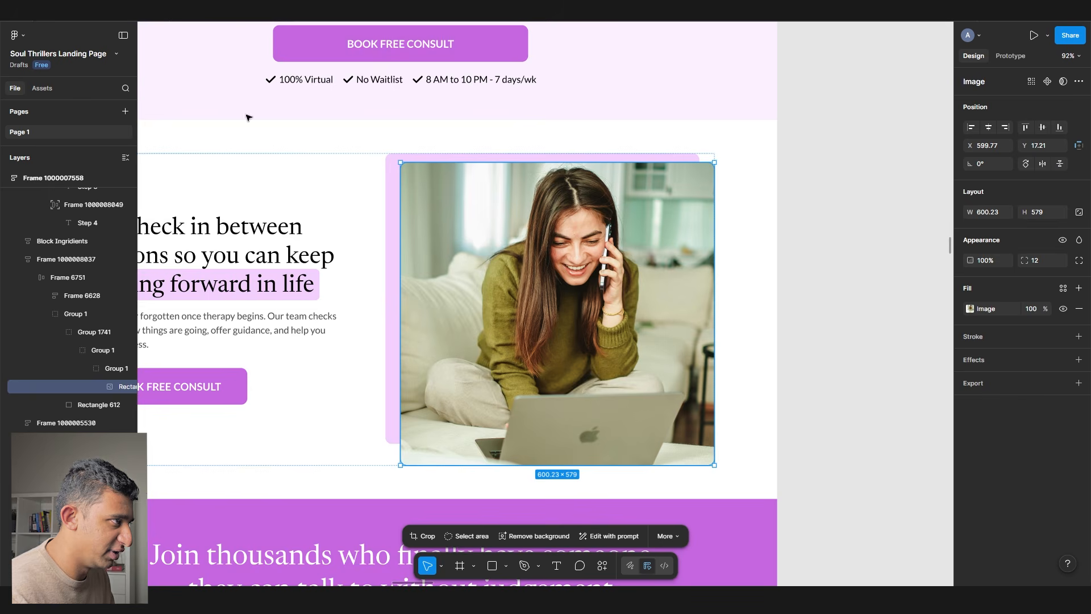
pyautogui.keyDown('ctrl'); pyautogui.scroll(-4, 792, 258); pyautogui.keyUp('ctrl')
pyautogui.click(794, 315)
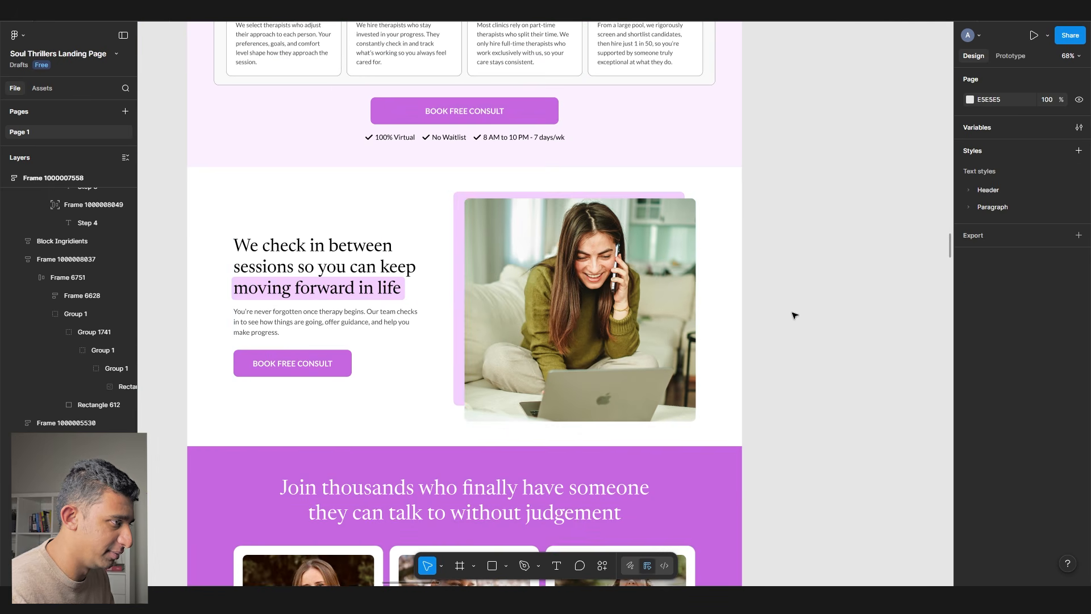
# - Add a white rounded message row with a pasted phone icon to the Care Team card
pyautogui.scroll(20, 794, 315)
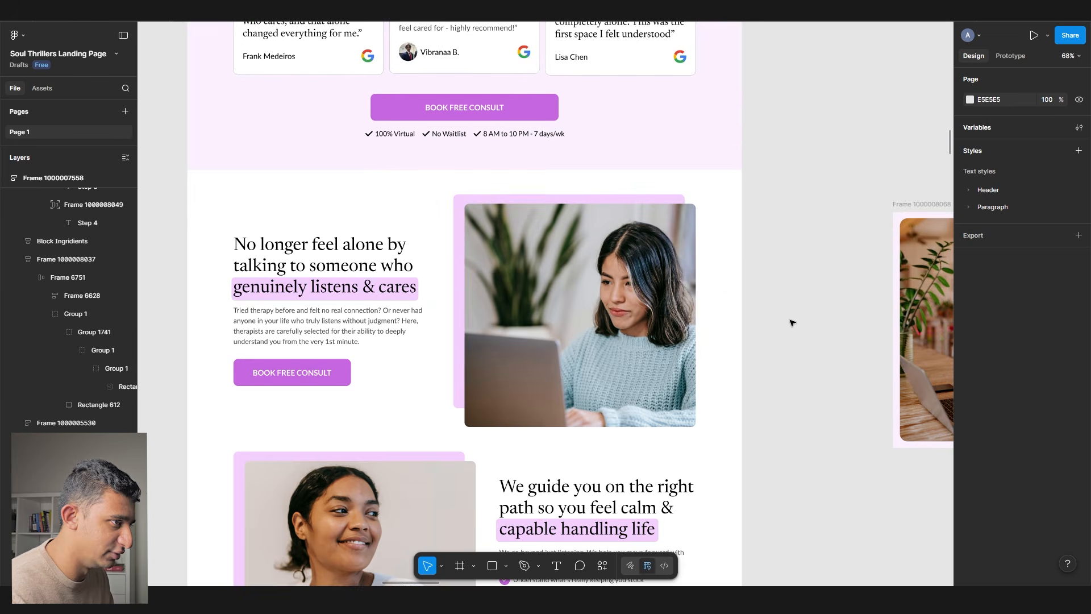
pyautogui.hscroll(10, 773, 308)
pyautogui.keyDown('ctrl'); pyautogui.scroll(2, 500, 299); pyautogui.keyUp('ctrl')
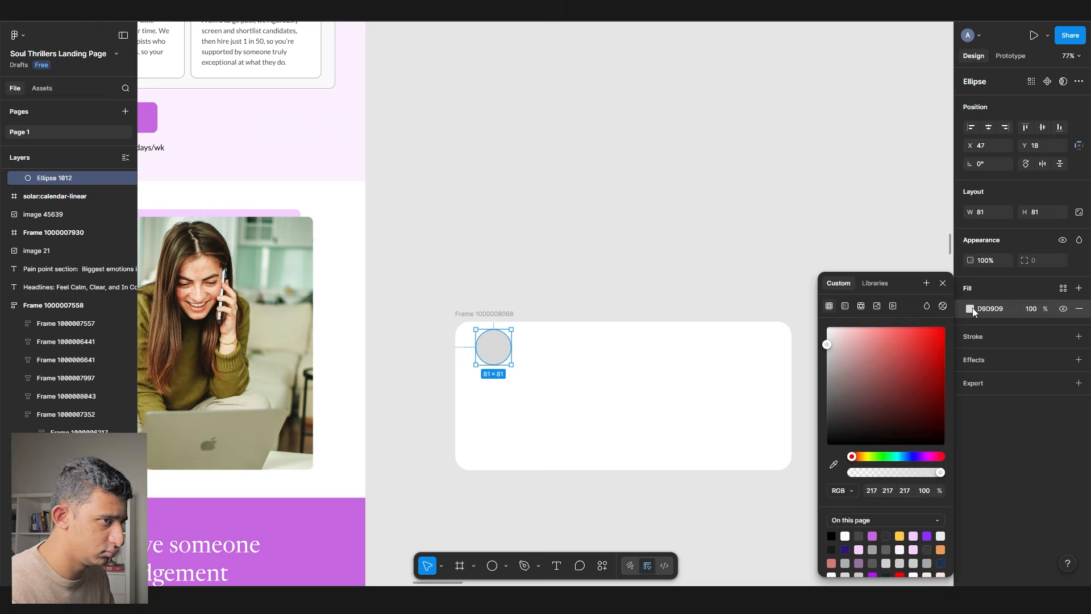
pyautogui.click(590, 350)
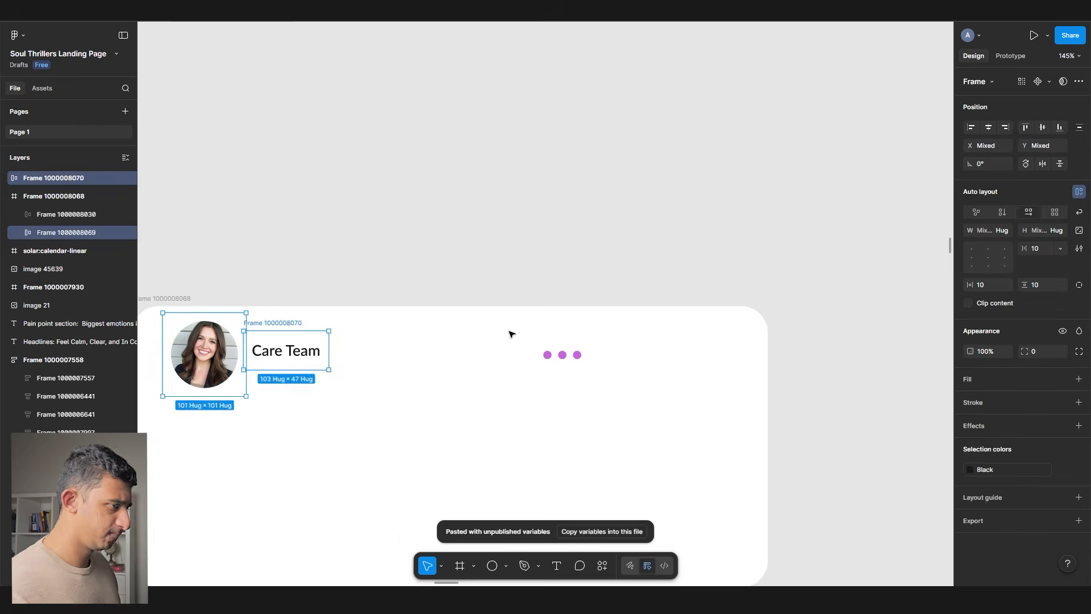
pyautogui.scroll(-3, 509, 334)
pyautogui.press('Escape')
pyautogui.press('r')
pyautogui.moveTo(209, 222); pyautogui.dragTo(740, 315)
pyautogui.doubleClick(282, 254)
pyautogui.moveTo(332, 256); pyautogui.dragTo(287, 256)
pyautogui.moveTo(287, 255); pyautogui.dragTo(233, 256)
pyautogui.click(970, 310)
pyautogui.hotkey('ctrl', 'v')
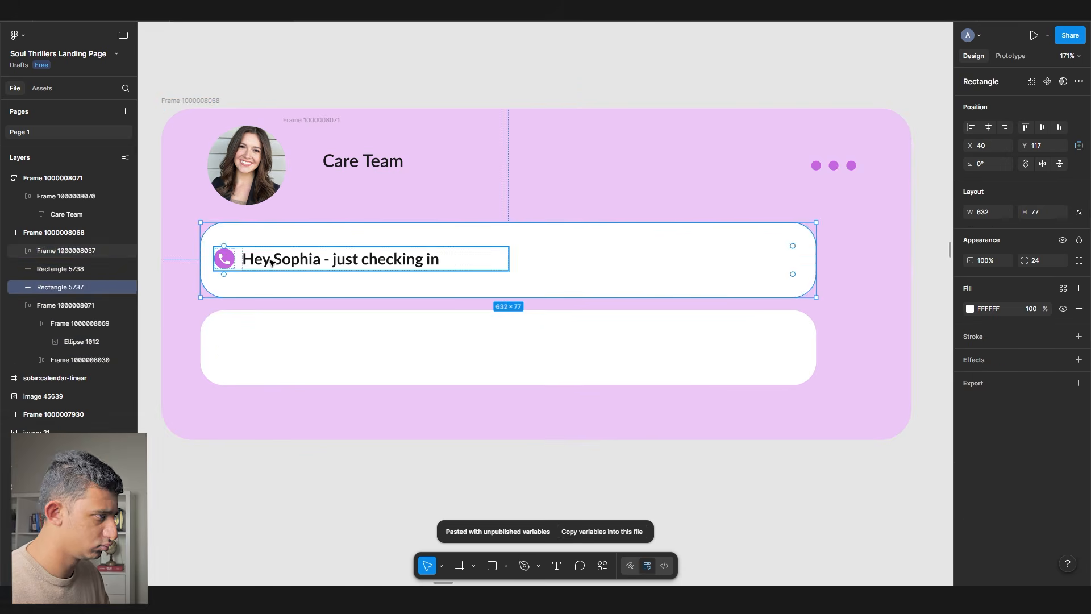
# - Select the avatar circle and the whole Care Team chat card frame
pyautogui.click(309, 349)
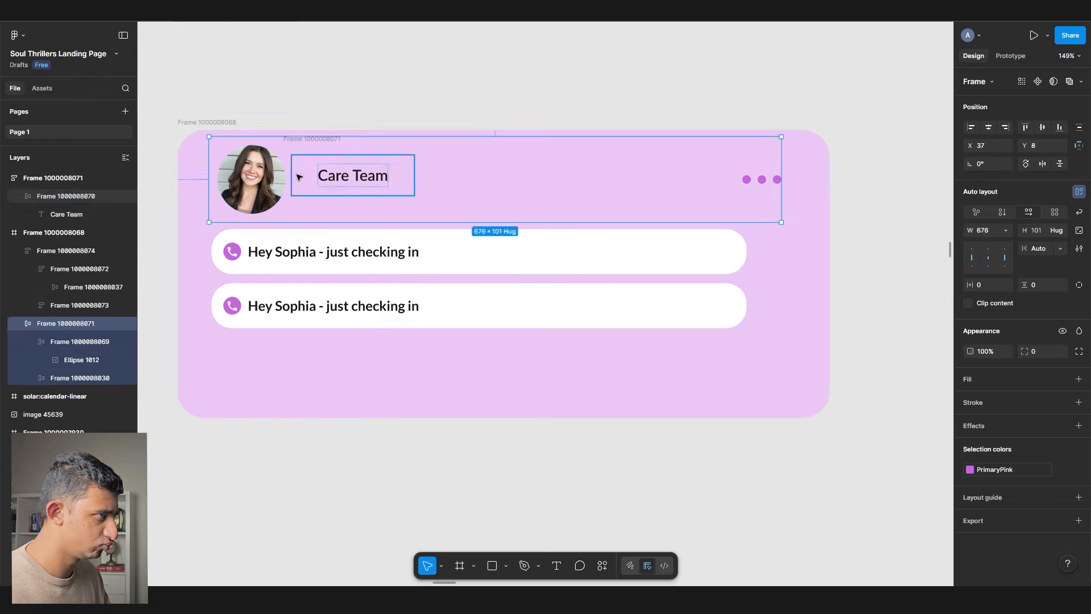
pyautogui.click(252, 179)
pyautogui.click(193, 122)
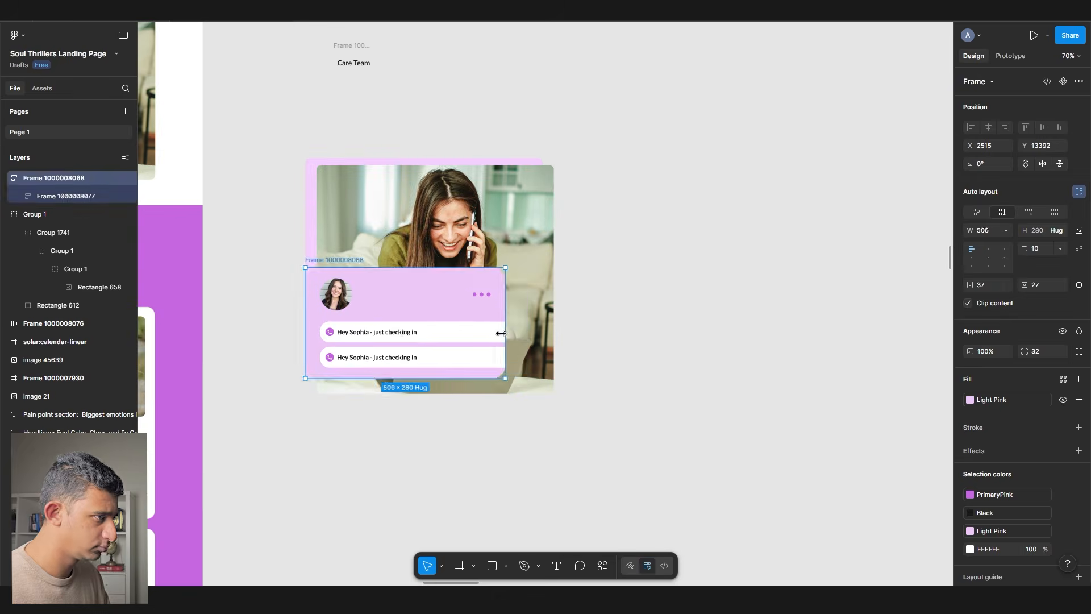
pyautogui.press('Escape')
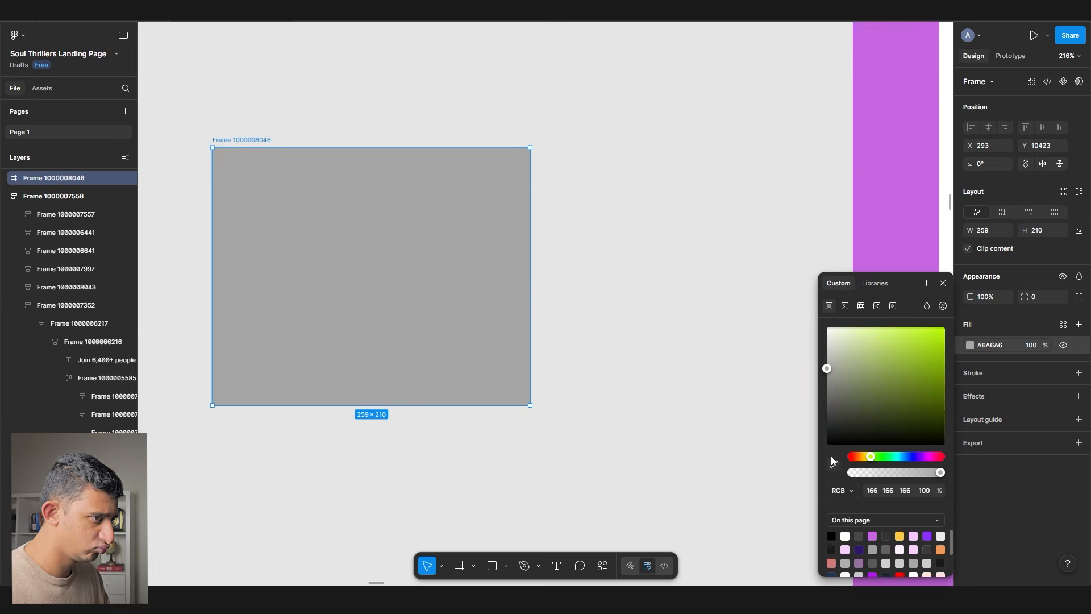
# - Draw a thin answer-line bar and extend the bar stack to 167 high
pyautogui.moveTo(288, 196); pyautogui.dragTo(594, 210)
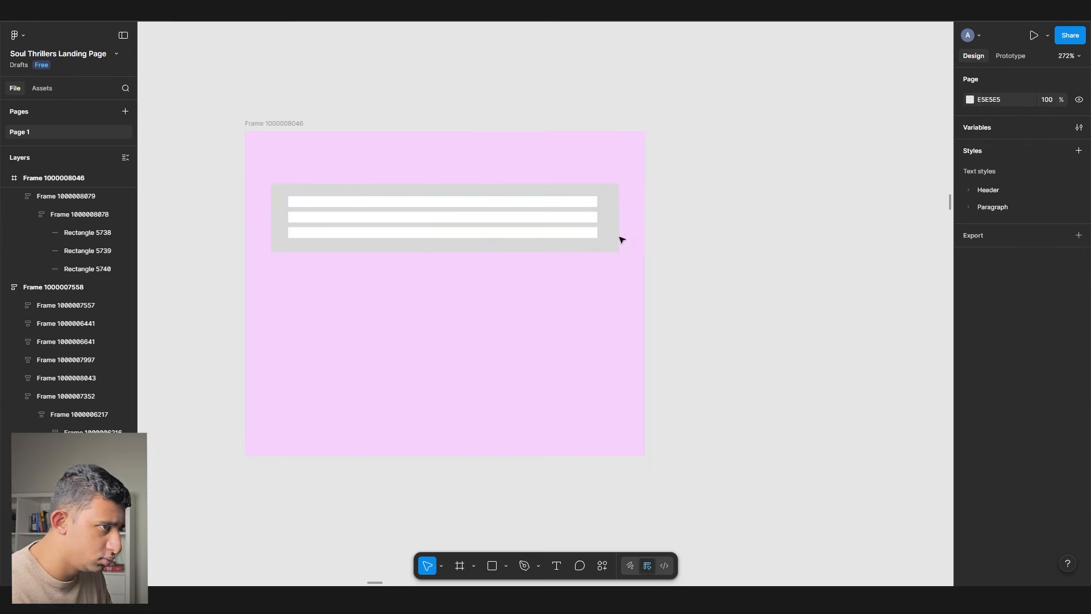
pyautogui.click(618, 239)
pyautogui.moveTo(398, 245); pyautogui.dragTo(398, 409)
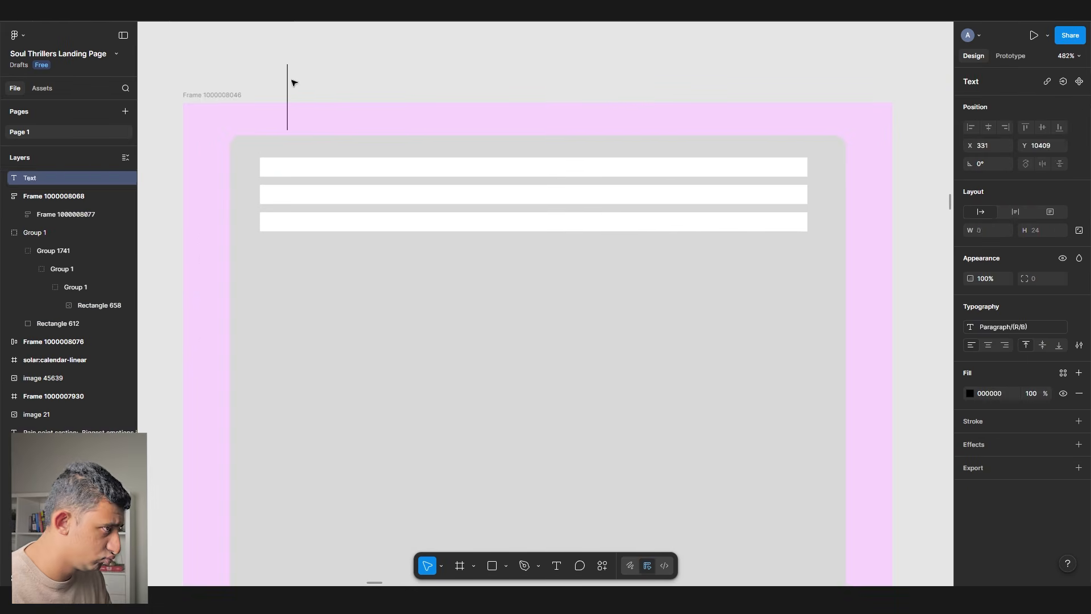
# - Retitle the duplicated question blocks 'How are you feeling?' and 'What are you looking for?'
pyautogui.write('asdasd')
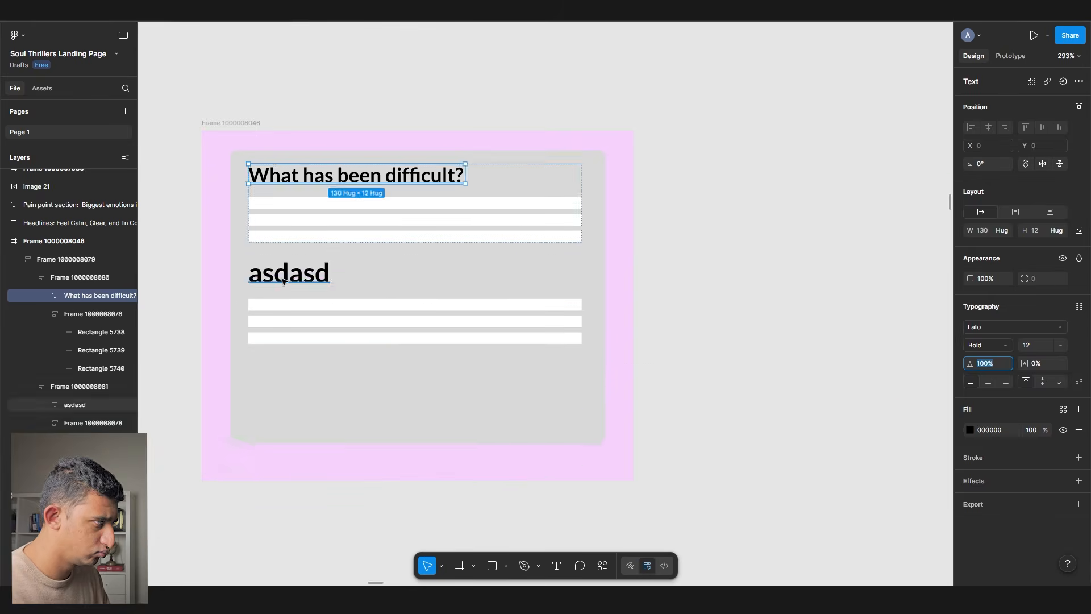
pyautogui.write('How')
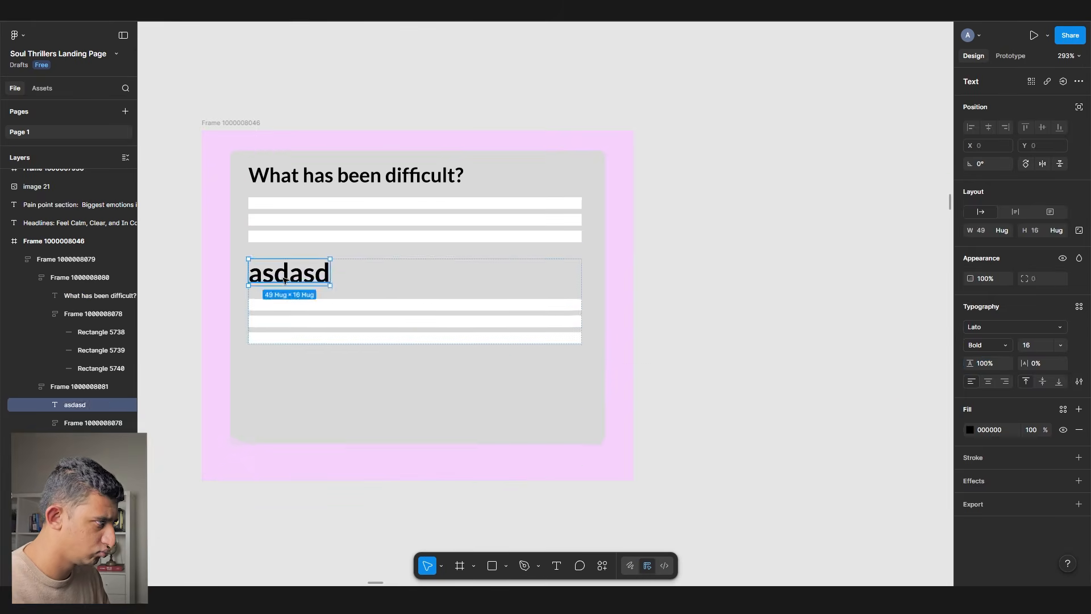
pyautogui.write('are you feeling?')
pyautogui.write('What are you looking for?')
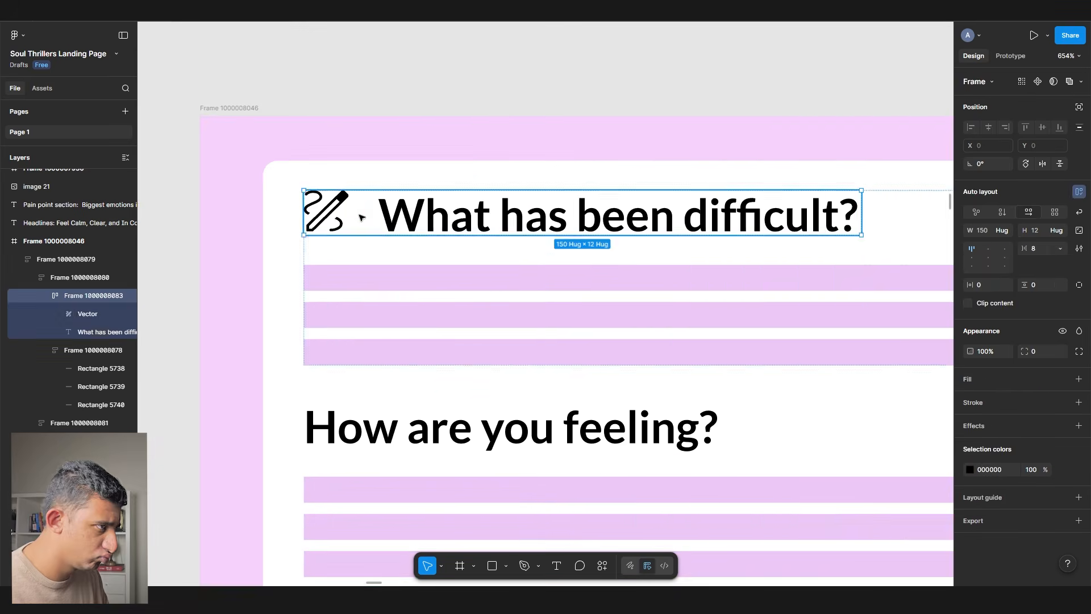
pyautogui.doubleClick(379, 327)
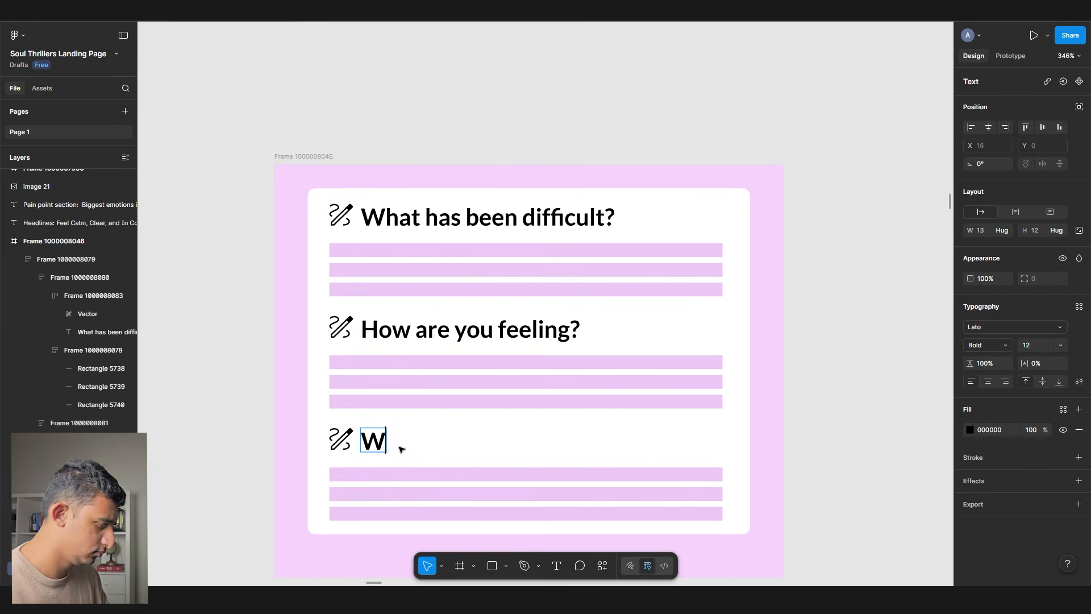
pyautogui.scroll(-10, 370, 250)
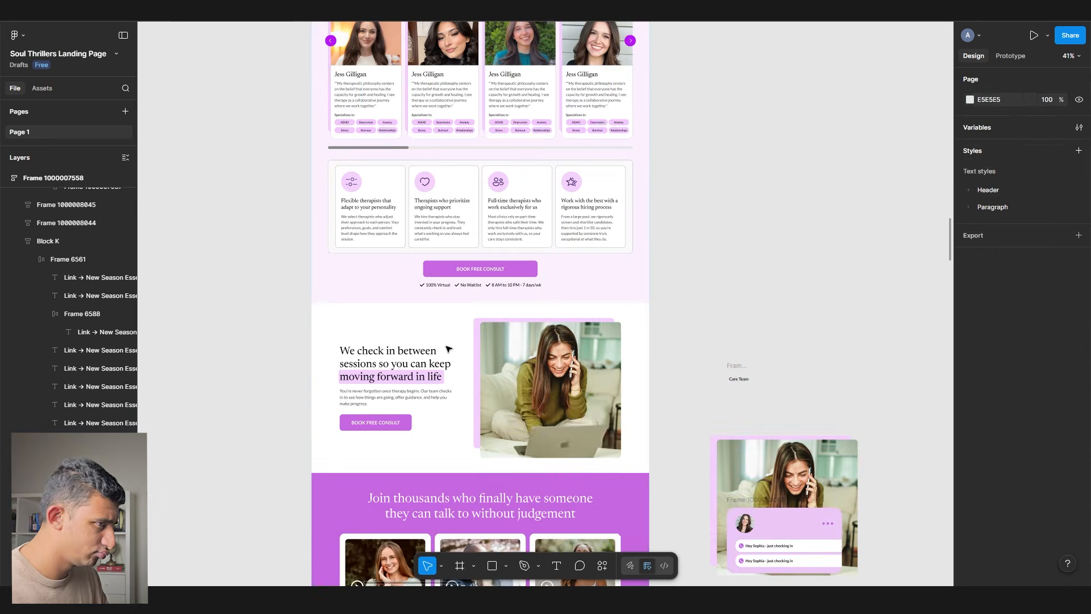
pyautogui.scroll(10, 677, 377)
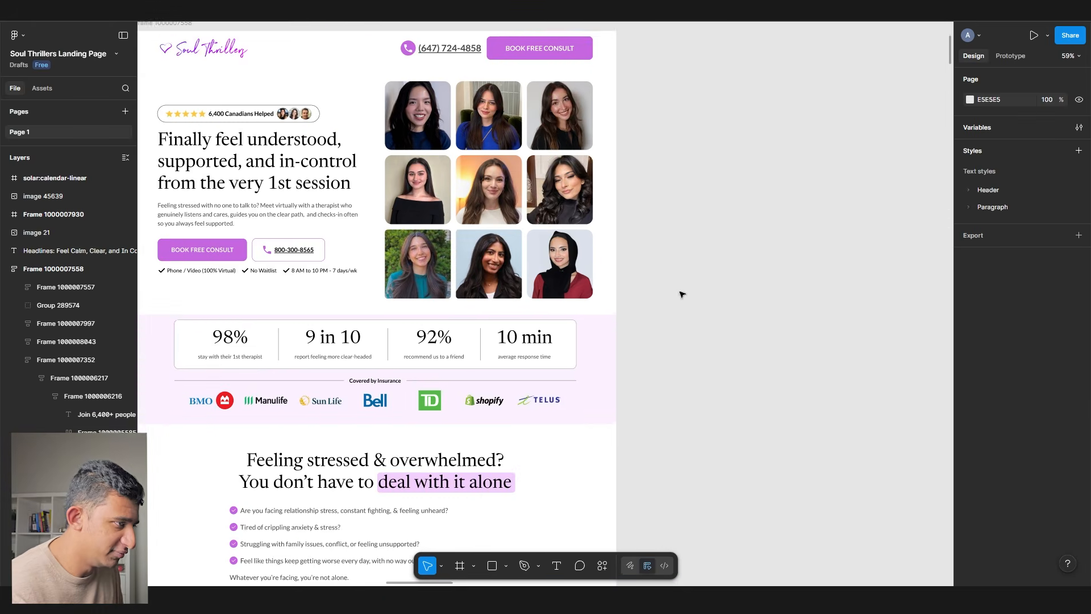
pyautogui.moveTo(681, 292); pyautogui.dragTo(722, 265)
pyautogui.scroll(-2, 722, 287)
pyautogui.hscroll(-1, 722, 287)
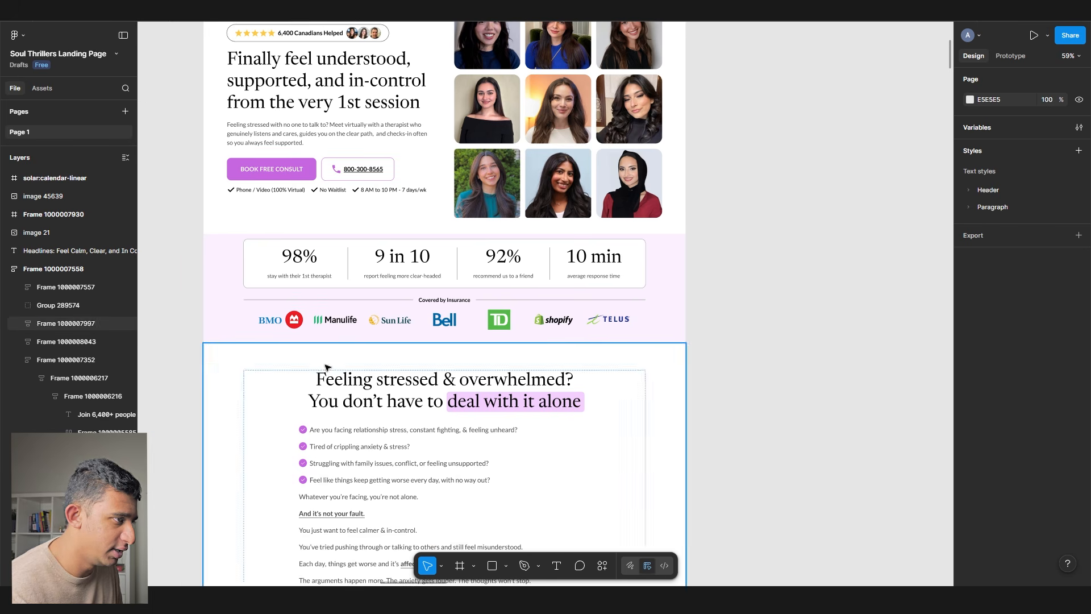
pyautogui.scroll(3, 271, 307)
pyautogui.click(324, 279)
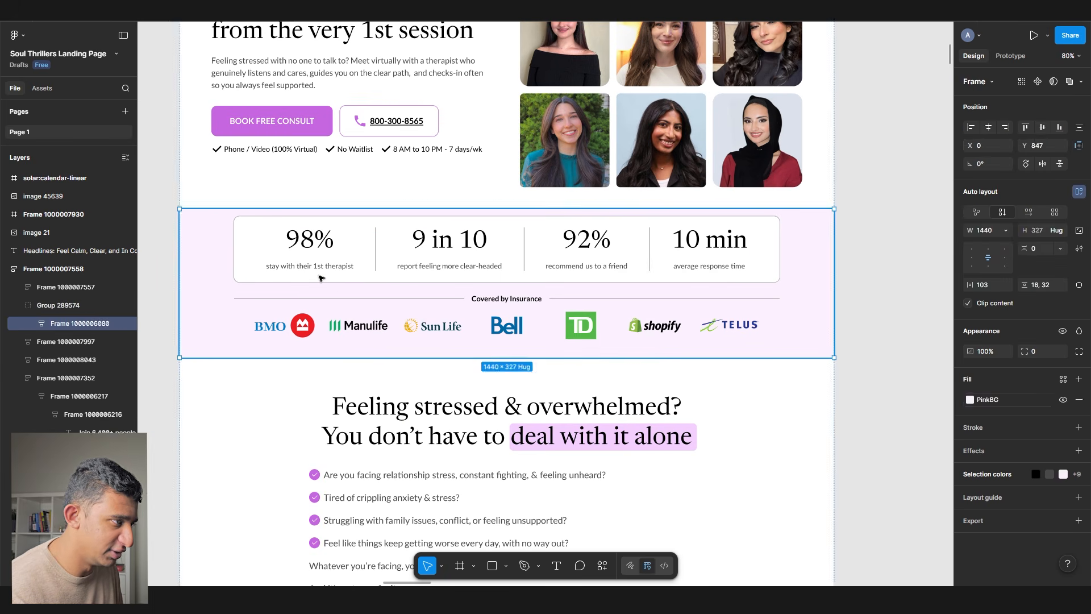
pyautogui.click(469, 320)
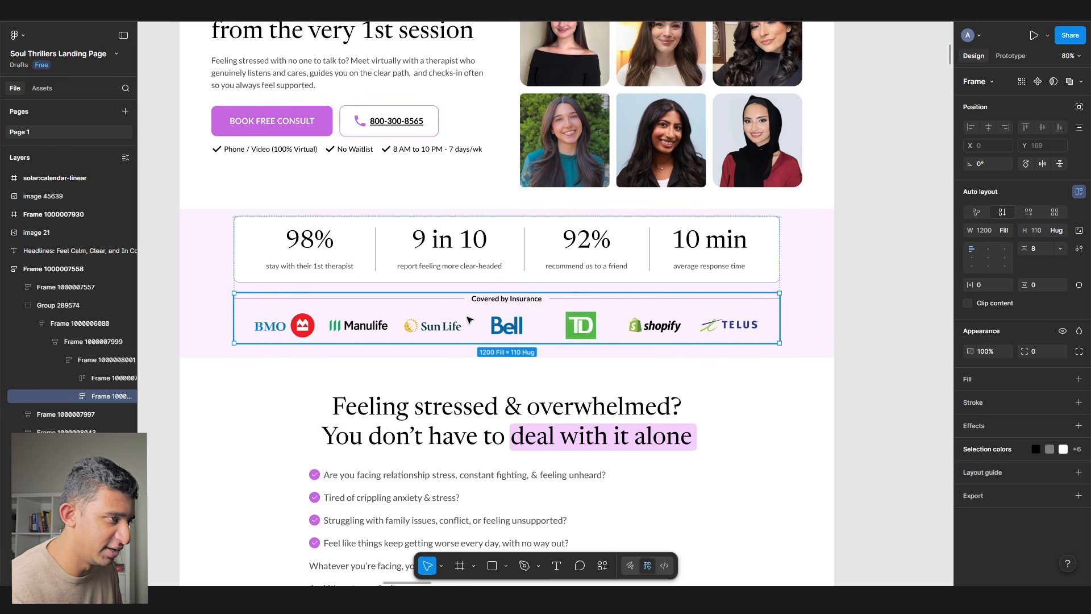
pyautogui.click(806, 322)
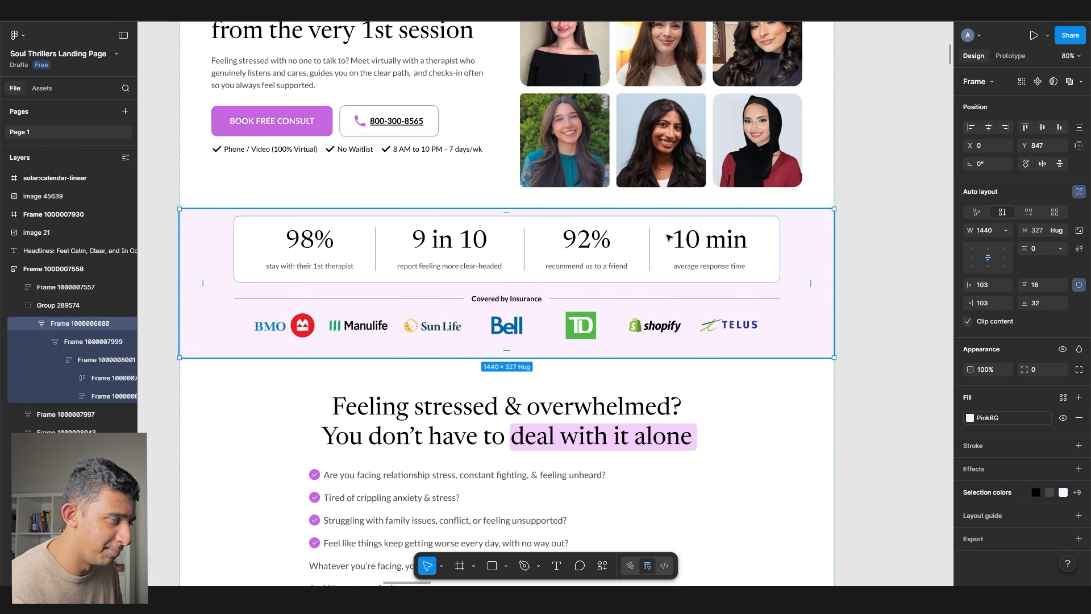
pyautogui.scroll(-2, 408, 314)
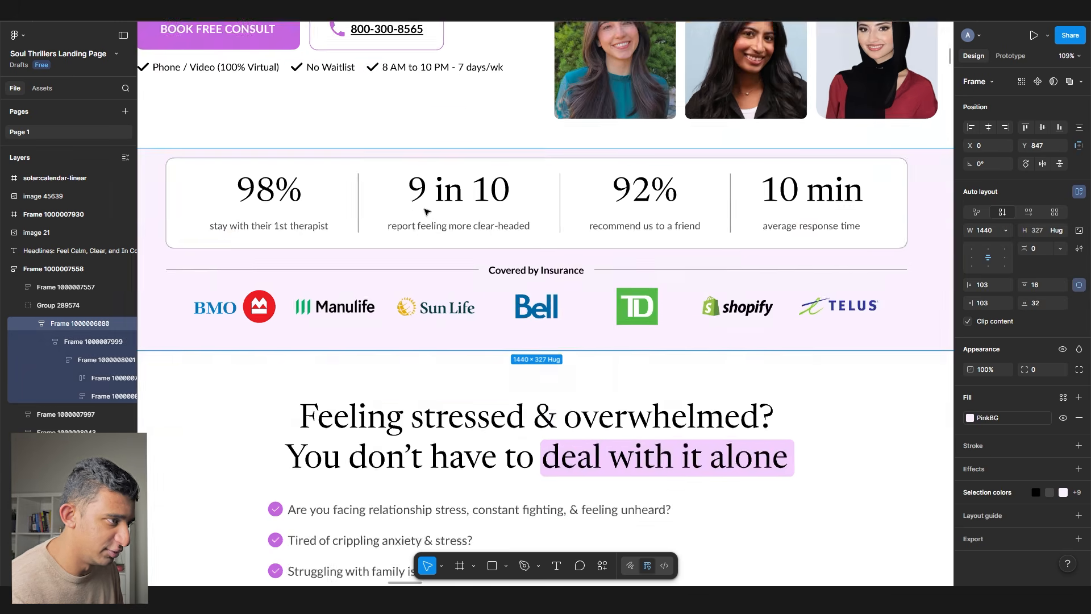
pyautogui.scroll(5, 421, 363)
pyautogui.scroll(-10, 428, 396)
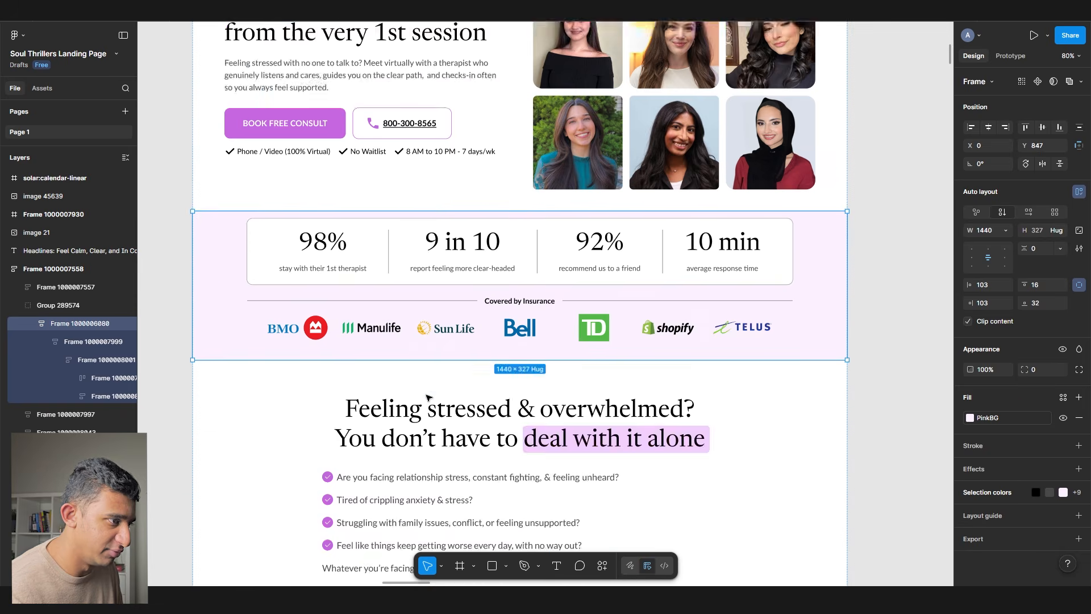
pyautogui.click(428, 397)
pyautogui.scroll(-15, 428, 397)
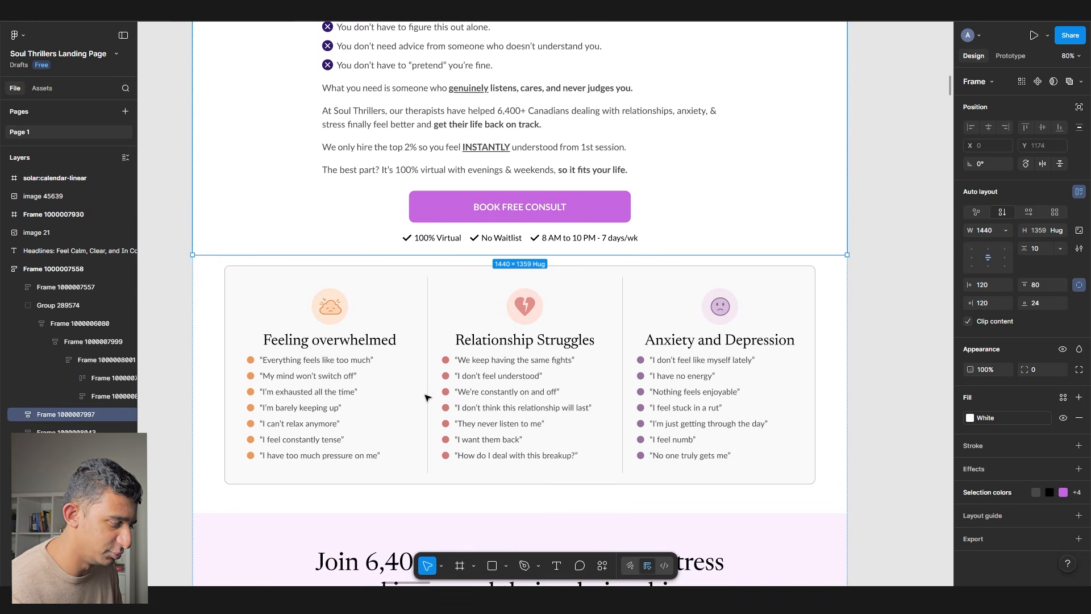
pyautogui.click(428, 396)
pyautogui.scroll(-1, 428, 397)
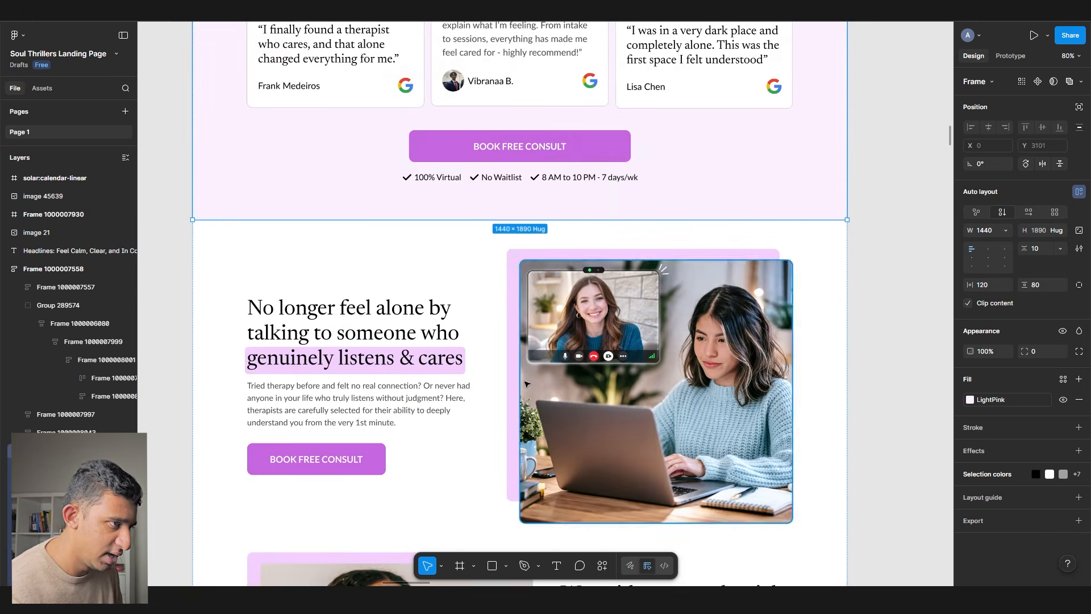
pyautogui.click(569, 318)
pyautogui.scroll(-2, 558, 250)
pyautogui.scroll(1, 646, 317)
pyautogui.scroll(3, 647, 317)
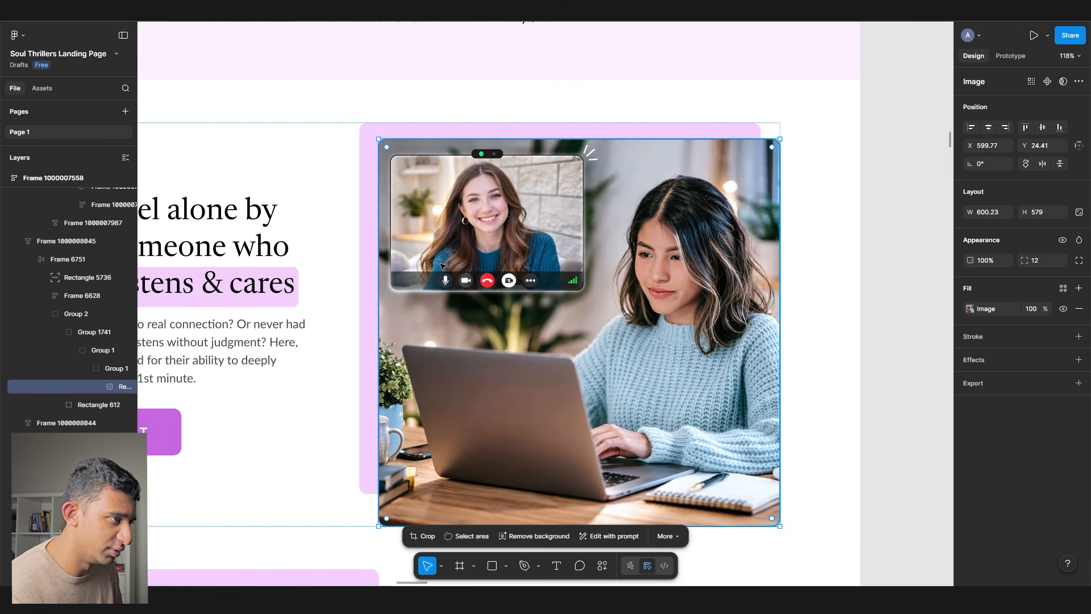
pyautogui.scroll(-4, 441, 266)
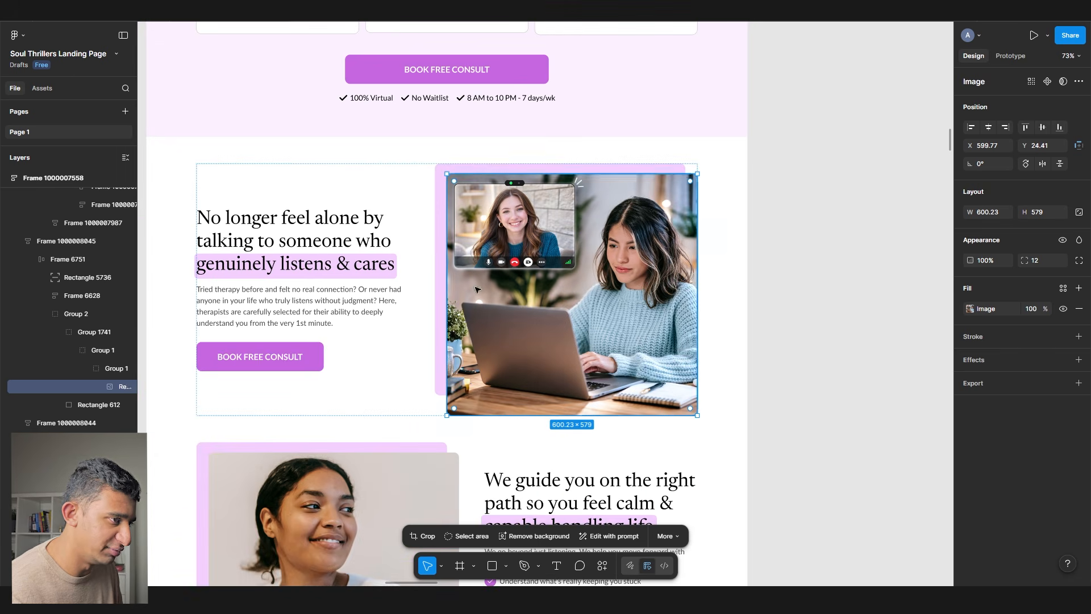
pyautogui.scroll(-5, 474, 280)
pyautogui.click(253, 351)
pyautogui.scroll(3, 253, 351)
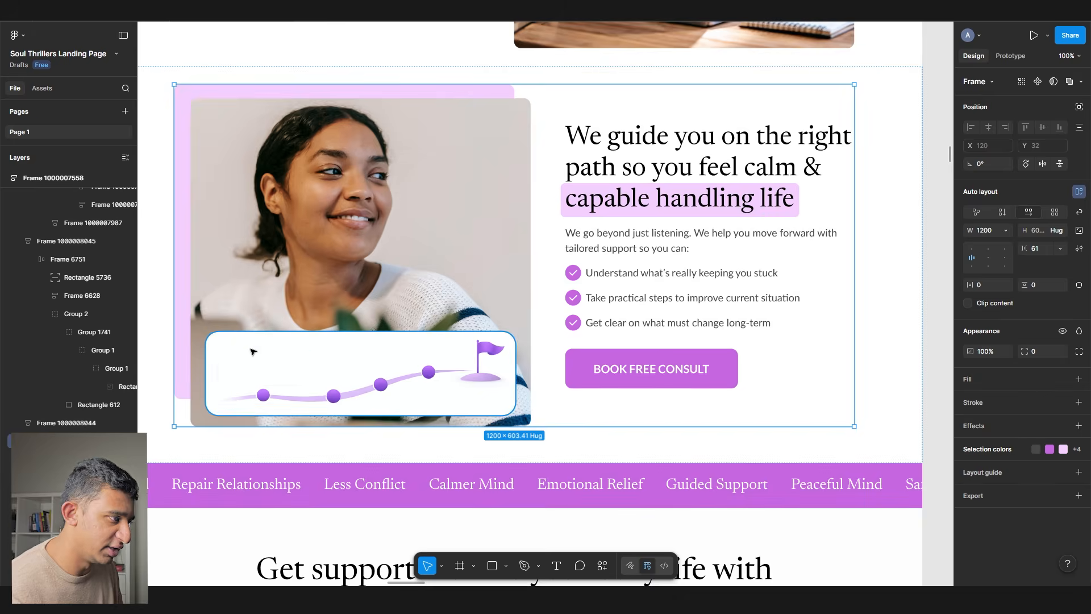
pyautogui.doubleClick(253, 350)
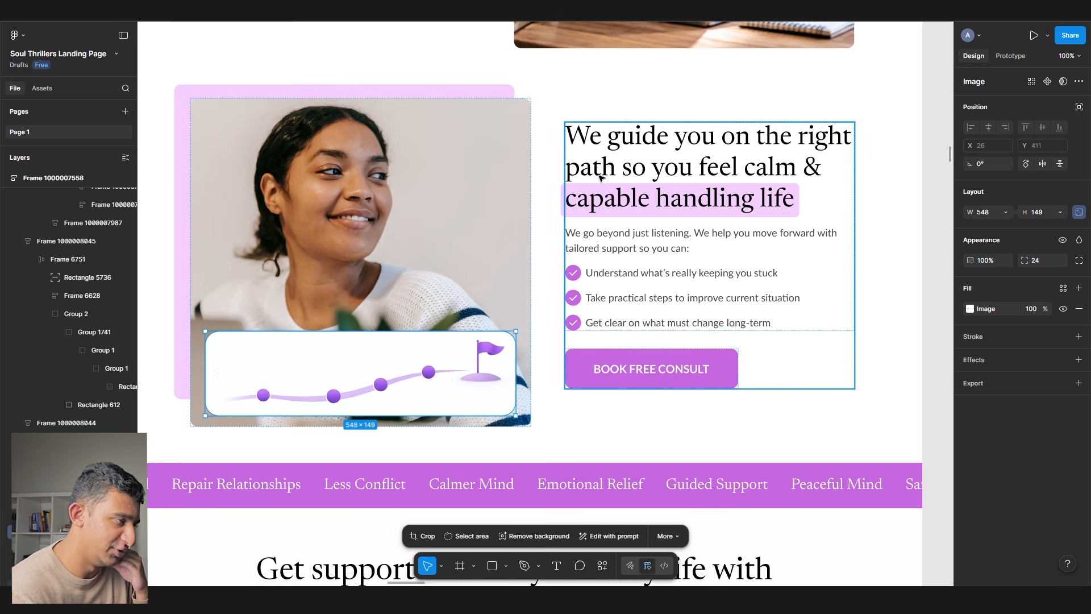
pyautogui.scroll(-2, 600, 178)
pyautogui.scroll(-10, 398, 255)
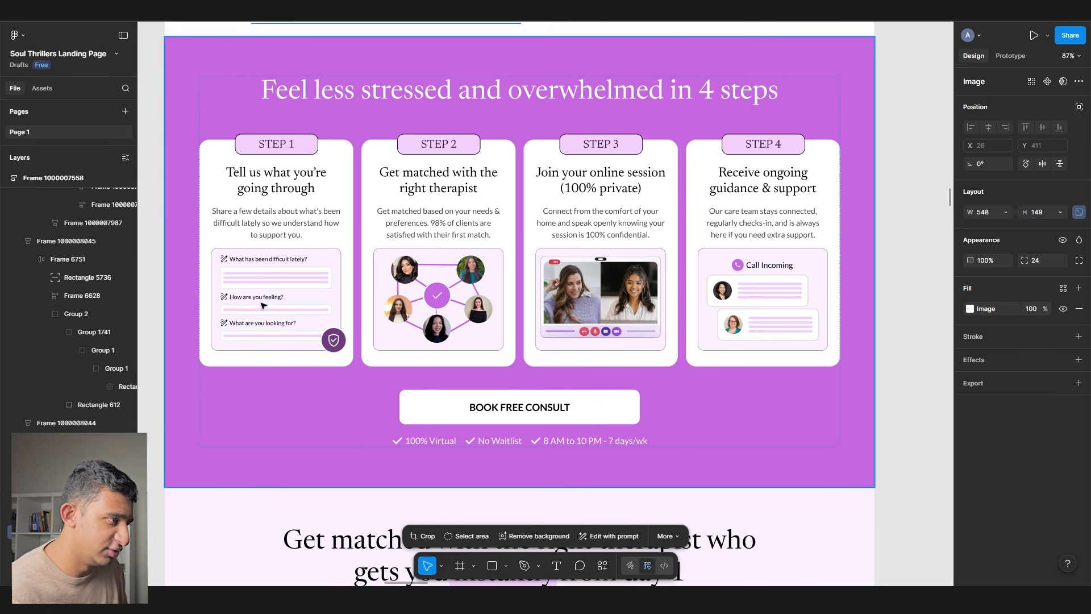
pyautogui.scroll(5, 206, 307)
pyautogui.click(267, 278)
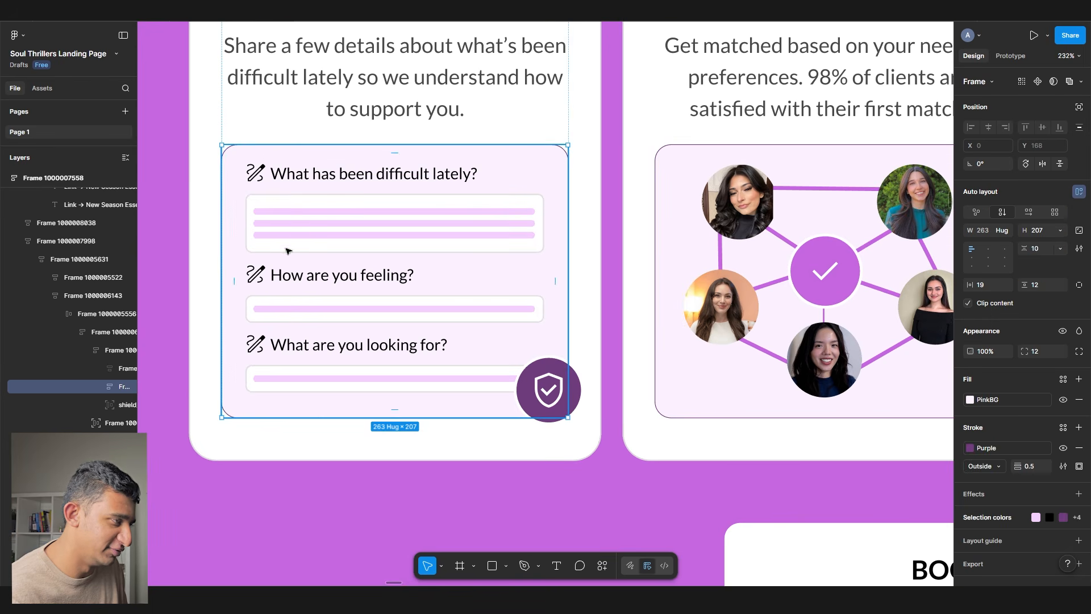
pyautogui.doubleClick(295, 221)
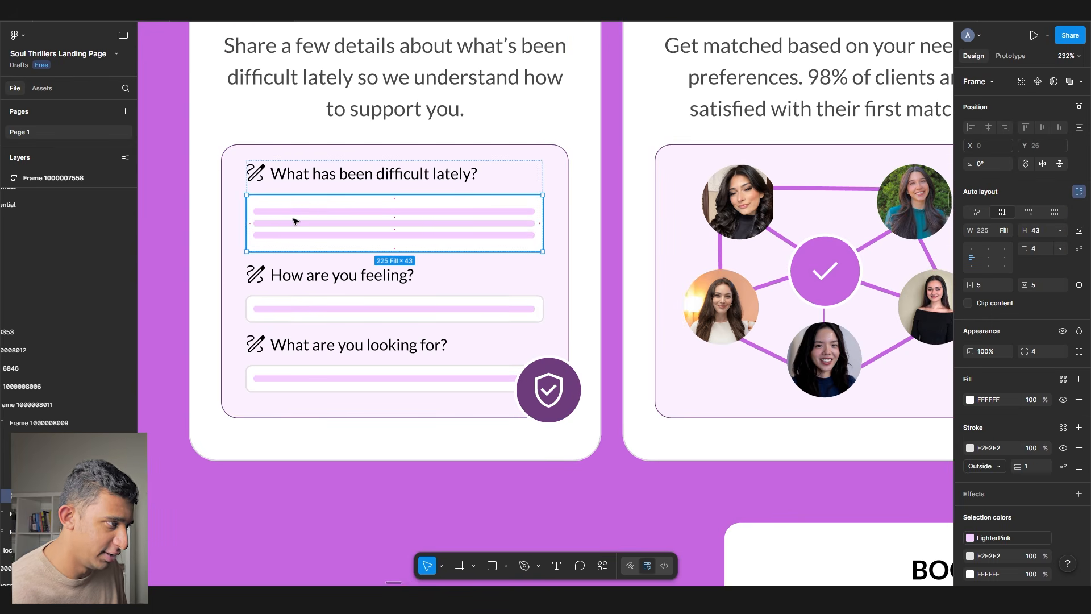
pyautogui.hscroll(2, 295, 221)
pyautogui.click(260, 281)
pyautogui.scroll(-3, 272, 277)
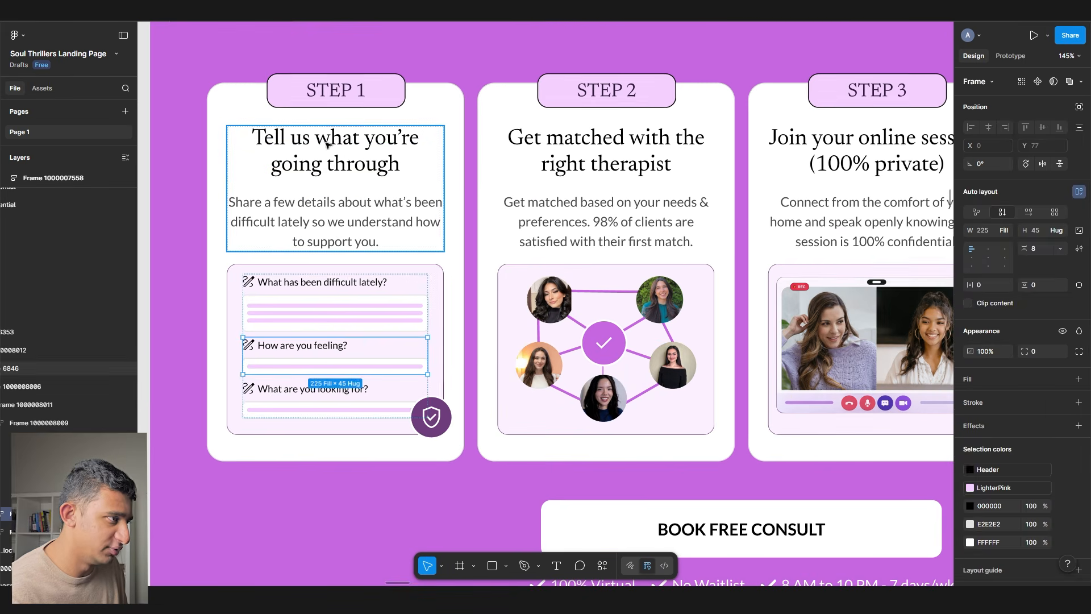
pyautogui.click(318, 164)
pyautogui.click(354, 304)
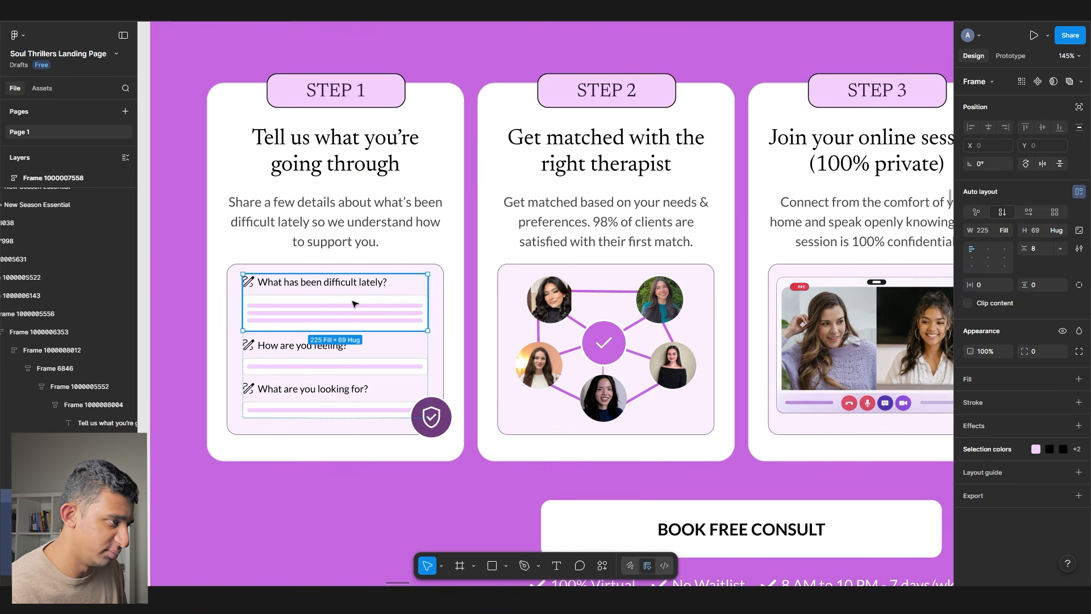
pyautogui.click(322, 345)
pyautogui.click(298, 403)
pyautogui.hscroll(2, 410, 338)
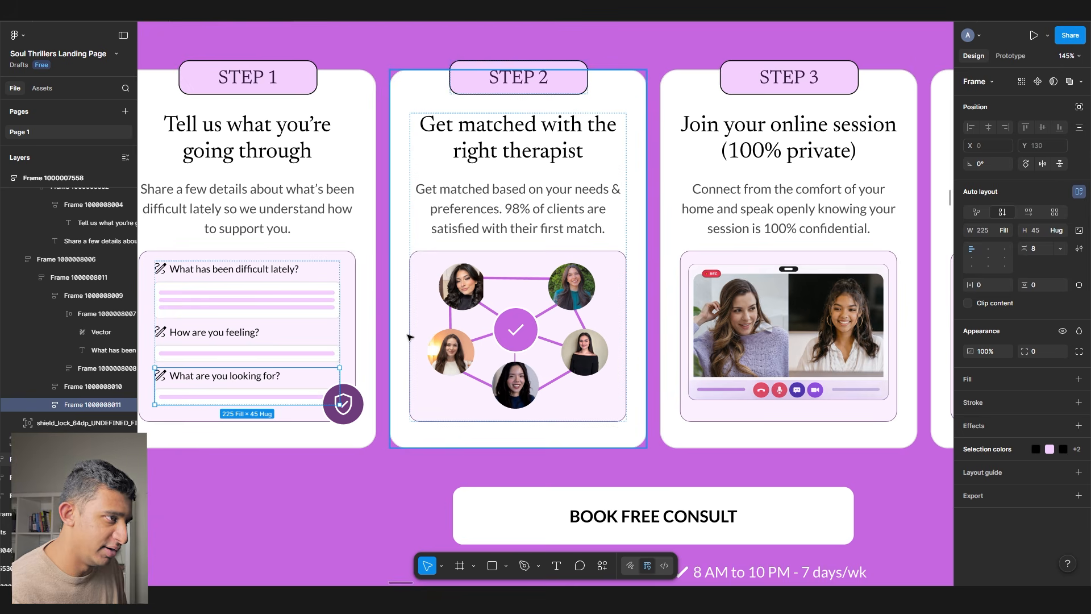
pyautogui.click(430, 340)
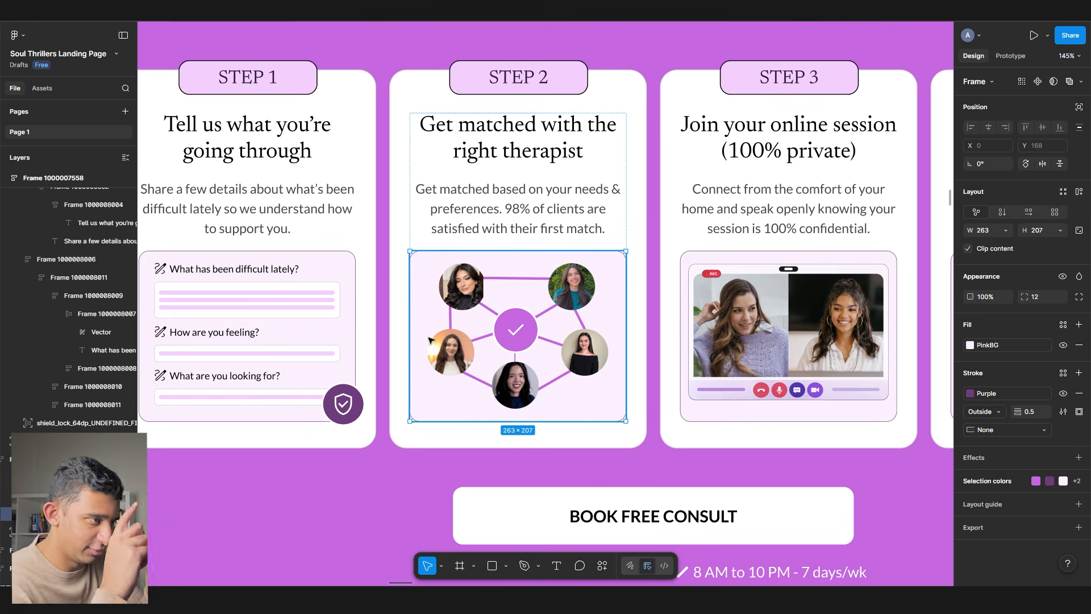
pyautogui.hscroll(4, 430, 340)
pyautogui.scroll(-1, 398, 333)
pyautogui.scroll(3, 303, 291)
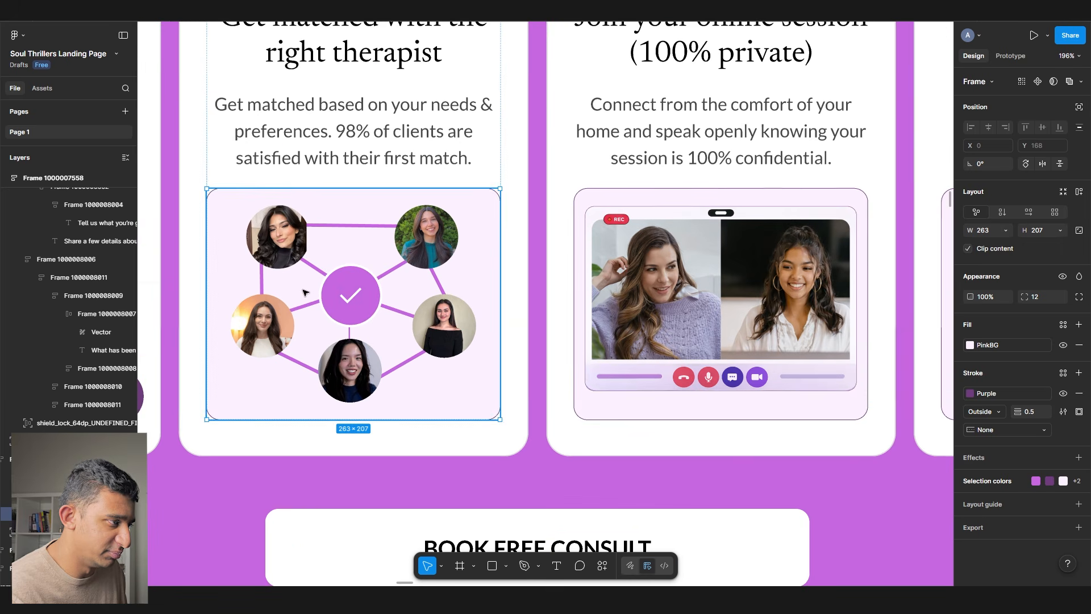
pyautogui.hscroll(7, 375, 271)
pyautogui.scroll(2, 375, 271)
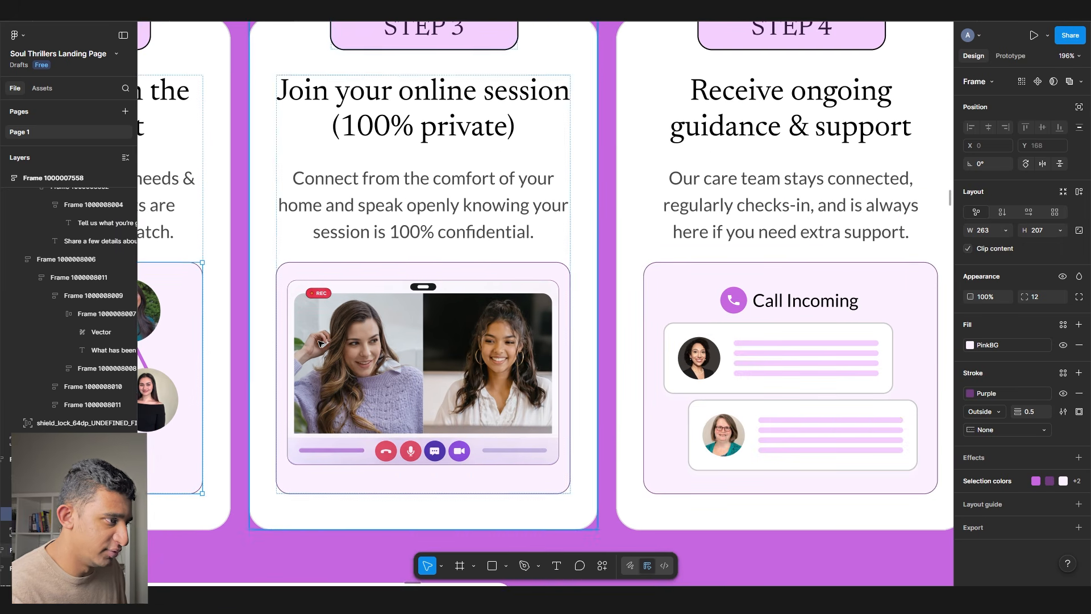
pyautogui.click(320, 326)
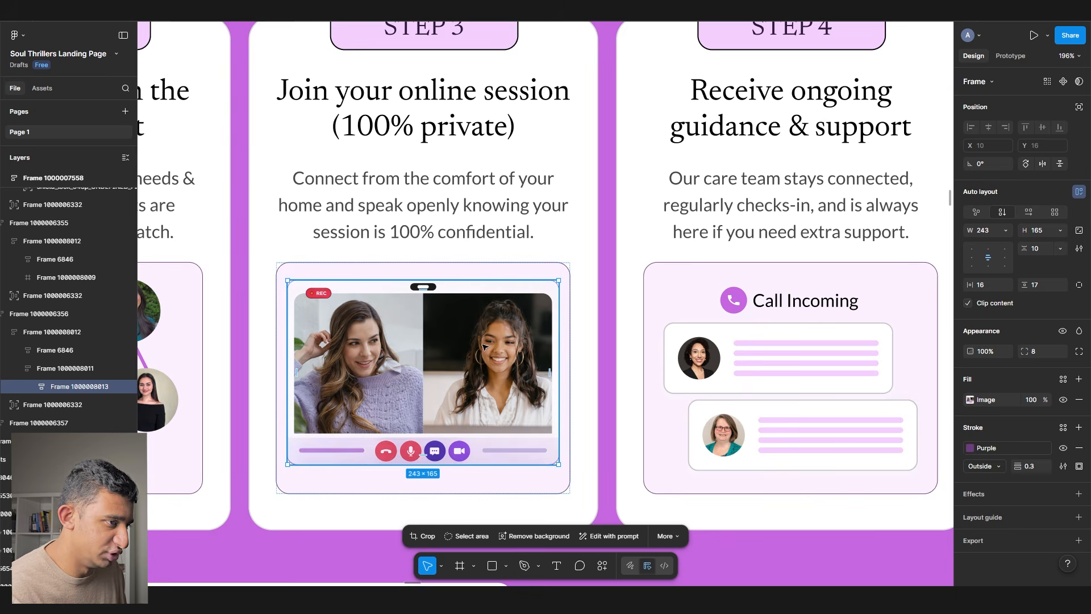
pyautogui.hscroll(6, 482, 346)
pyautogui.click(514, 381)
pyautogui.doubleClick(513, 382)
pyautogui.doubleClick(513, 382)
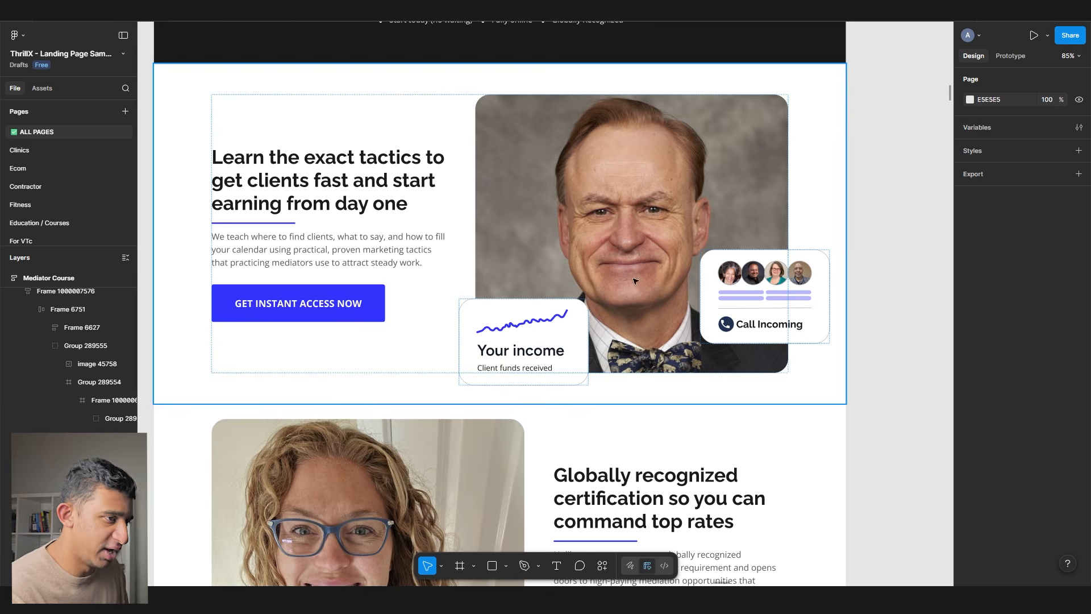
# - Inspect a caller avatar and the Call Incoming illustration in the reference design
pyautogui.scroll(2, 591, 307)
pyautogui.doubleClick(745, 263)
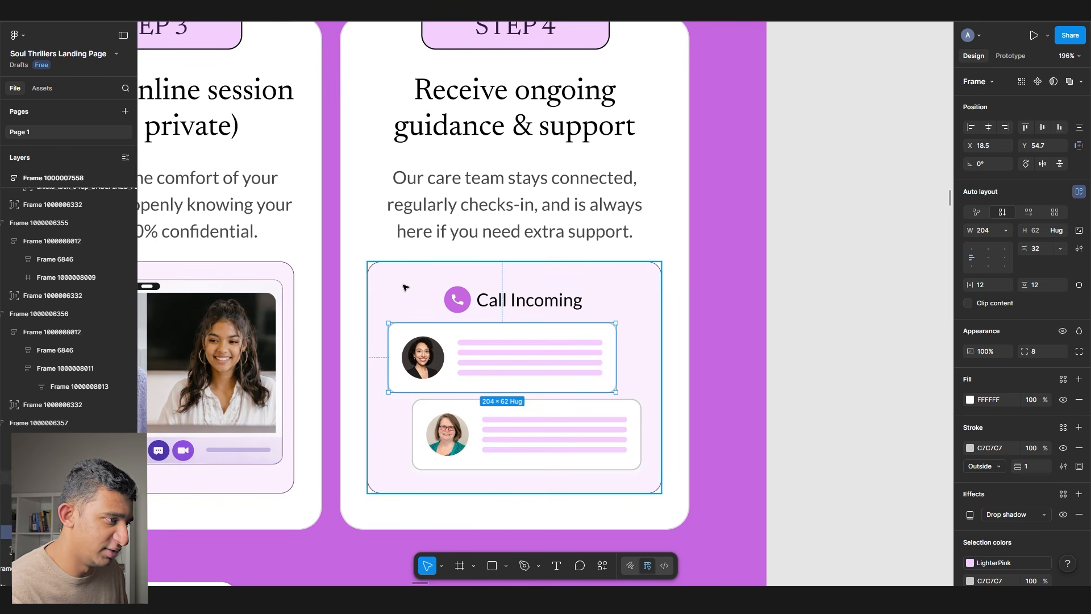
pyautogui.click(406, 287)
pyautogui.scroll(-5, 420, 307)
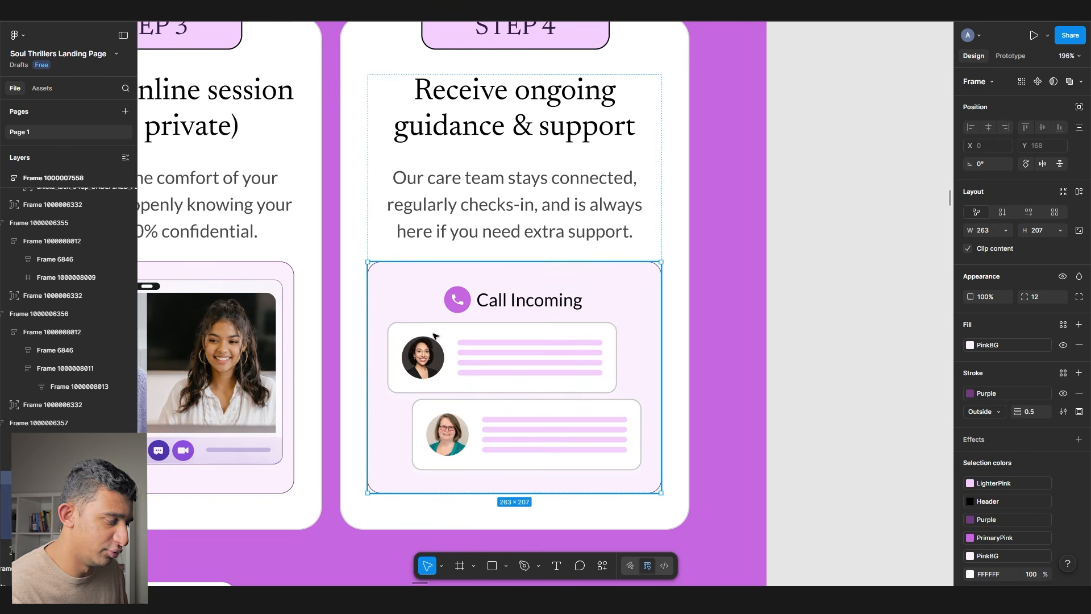
pyautogui.click(712, 308)
# - Move down to the check-in section and select the 'We check in between' heading
pyautogui.scroll(-3, 712, 308)
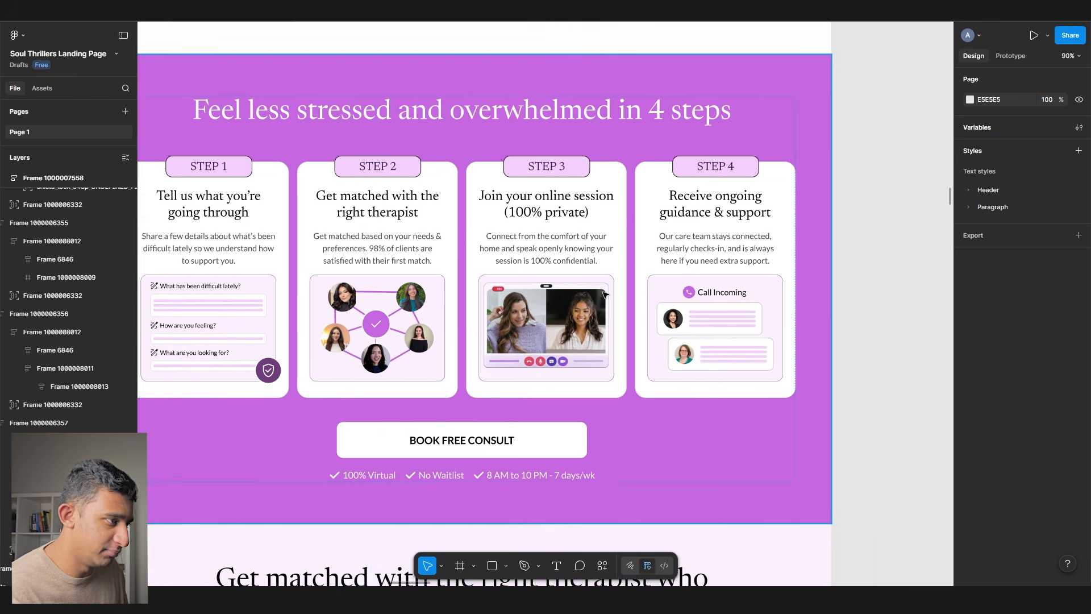
pyautogui.scroll(-3, 414, 305)
pyautogui.scroll(-15, 414, 306)
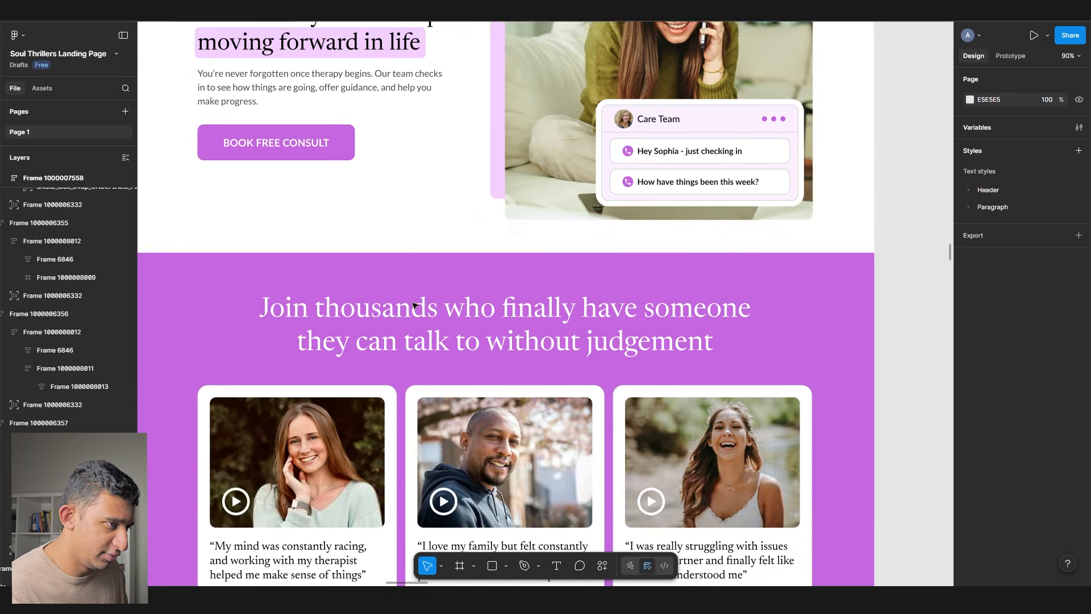
pyautogui.scroll(2, 694, 301)
pyautogui.moveTo(693, 300); pyautogui.dragTo(768, 332)
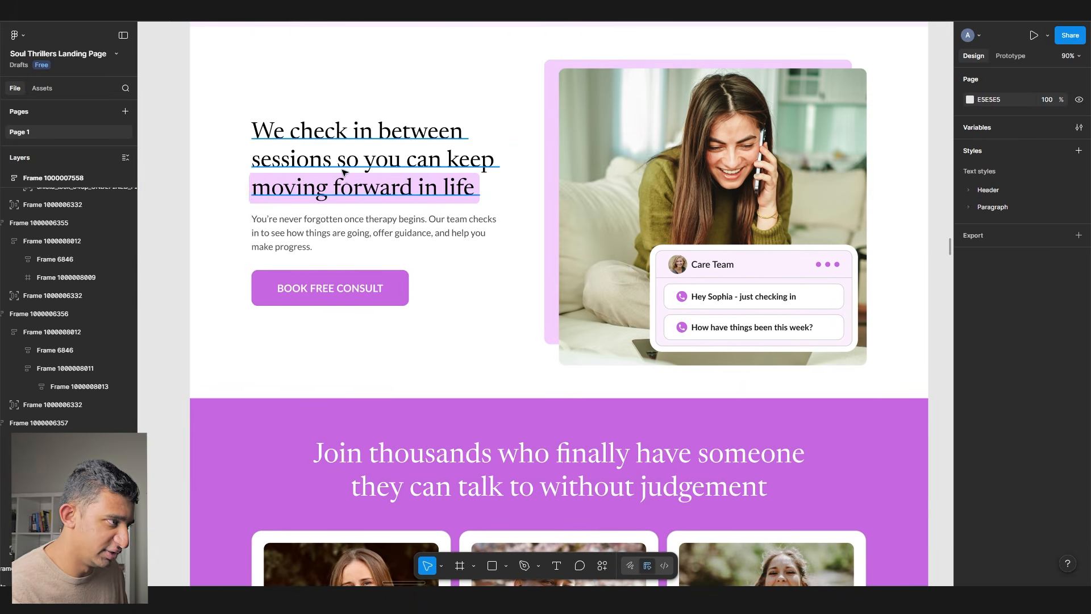
pyautogui.keyDown('ctrl'); pyautogui.click(343, 170); pyautogui.keyUp('ctrl')
pyautogui.moveTo(583, 214); pyautogui.dragTo(407, 224)
pyautogui.scroll(5, 596, 321)
# - Inspect the Care Team label and the 'How have things been this week?' message rows
pyautogui.click(491, 252)
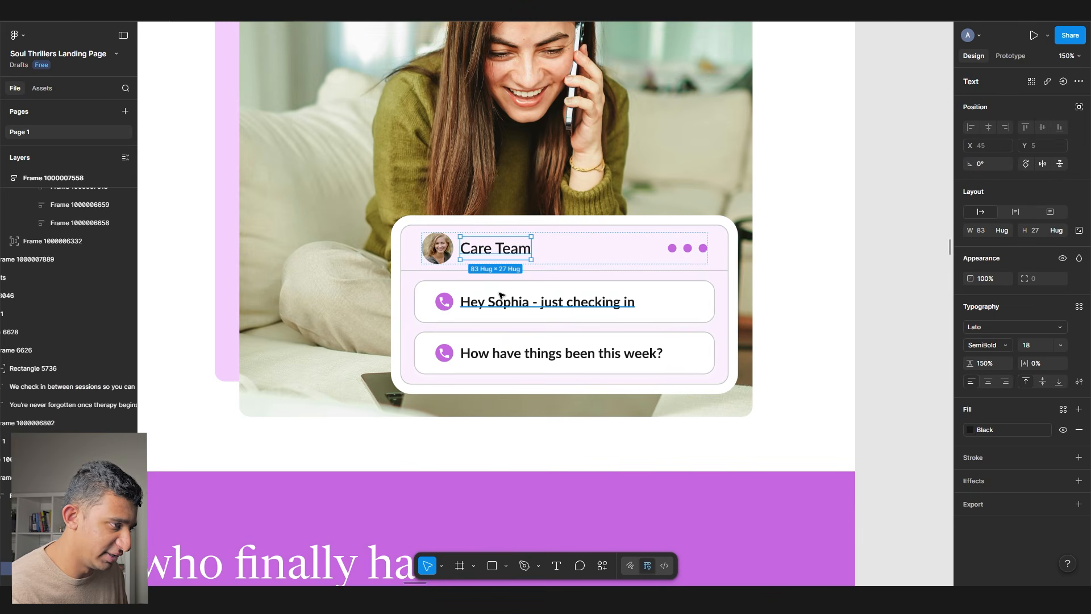
pyautogui.click(499, 301)
pyautogui.click(503, 310)
pyautogui.click(530, 353)
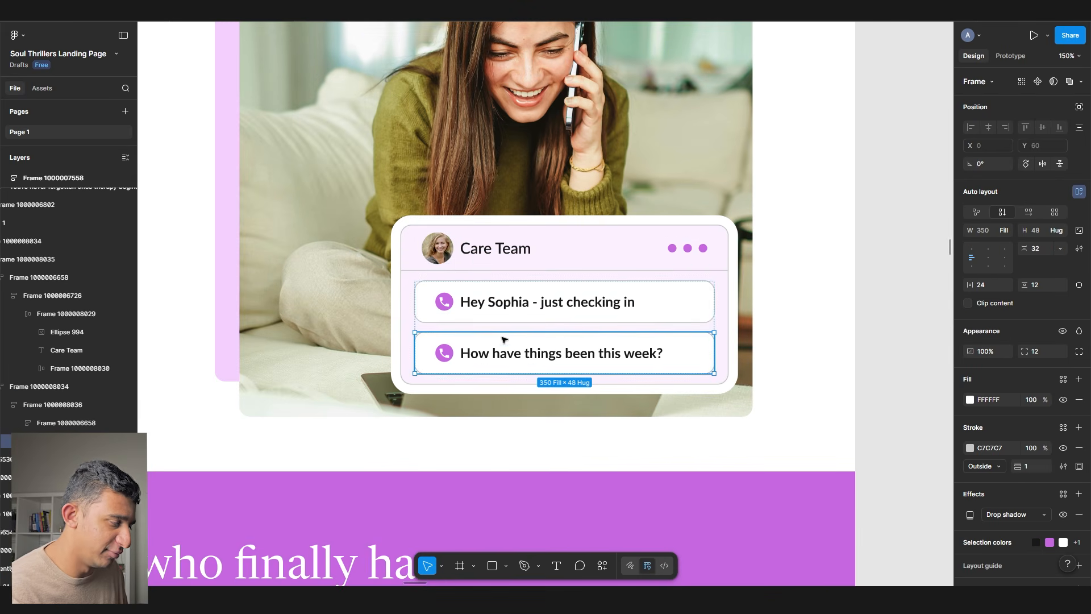
pyautogui.scroll(-6, 511, 360)
pyautogui.scroll(-4, 691, 283)
pyautogui.scroll(-10, 691, 282)
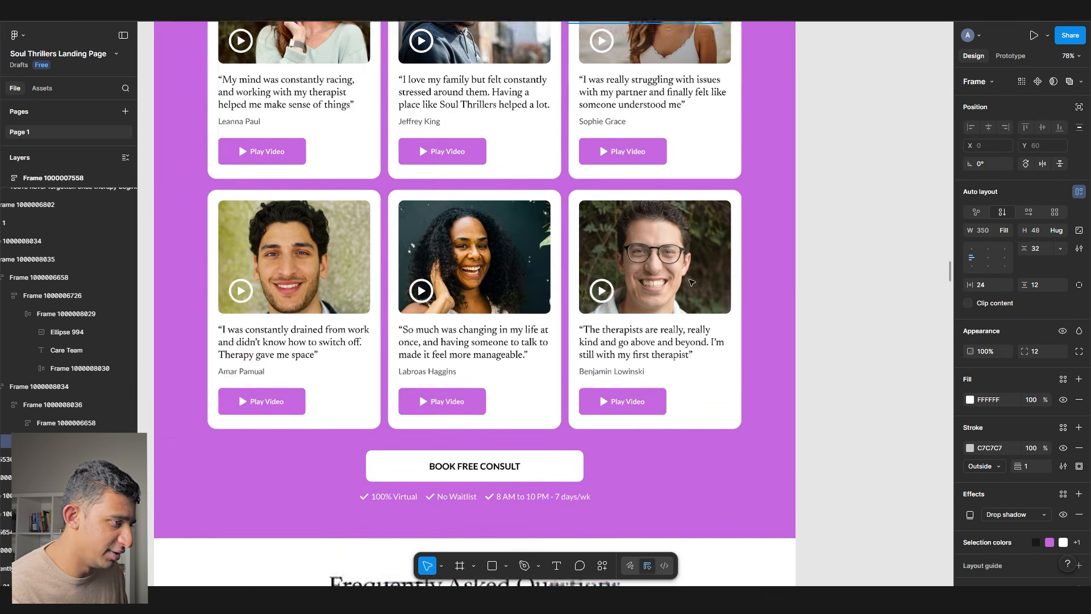
pyautogui.scroll(-3, 692, 282)
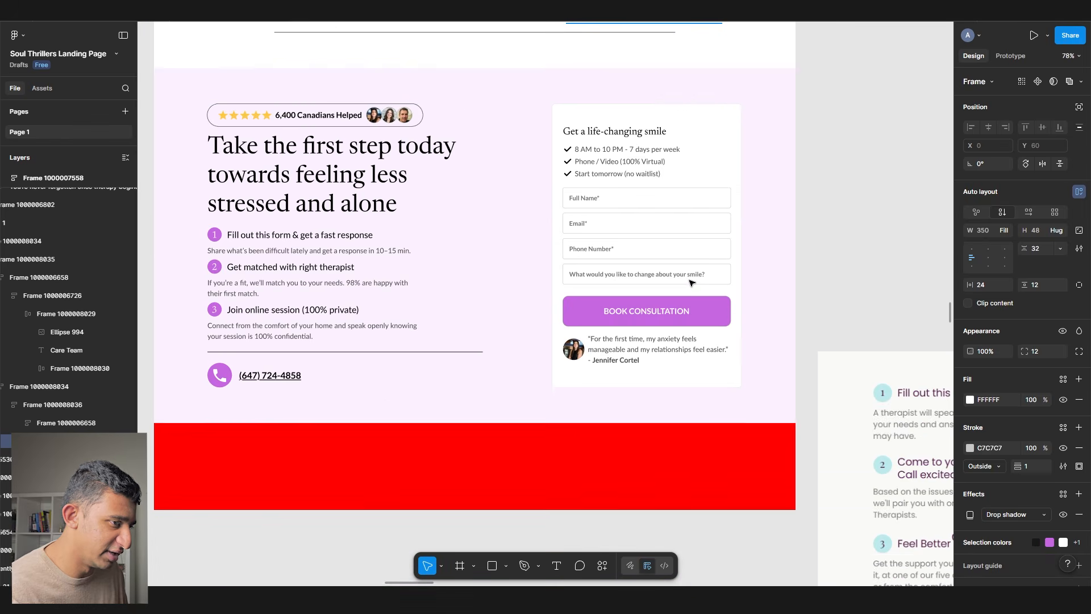
pyautogui.scroll(-3, 502, 322)
# - Delete the Start Your Journey reference form screenshot beside the red section
pyautogui.click(491, 381)
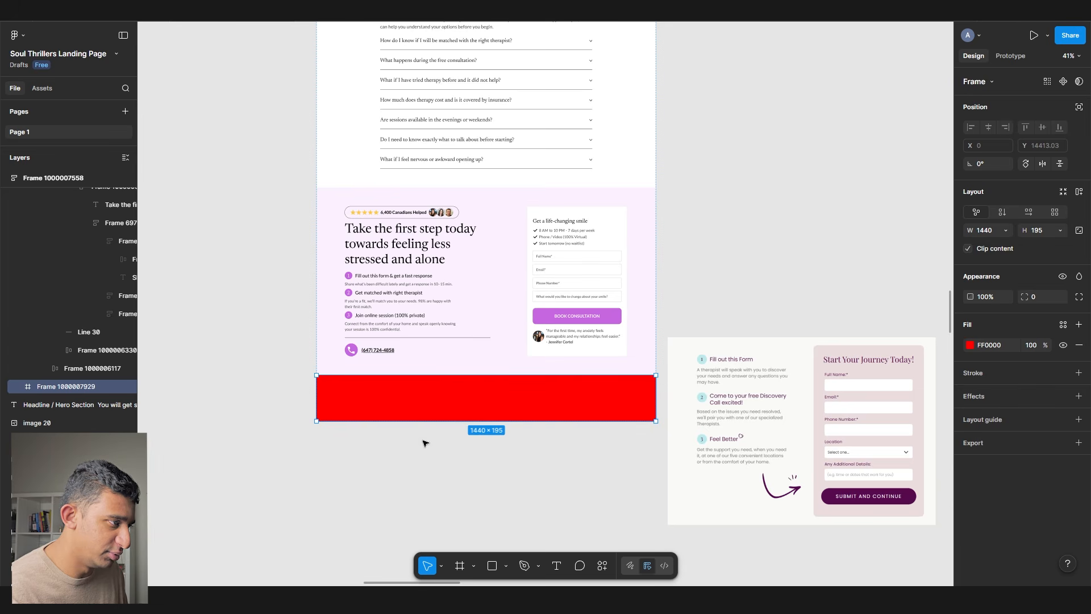
pyautogui.hscroll(5, 391, 419)
pyautogui.click(534, 446)
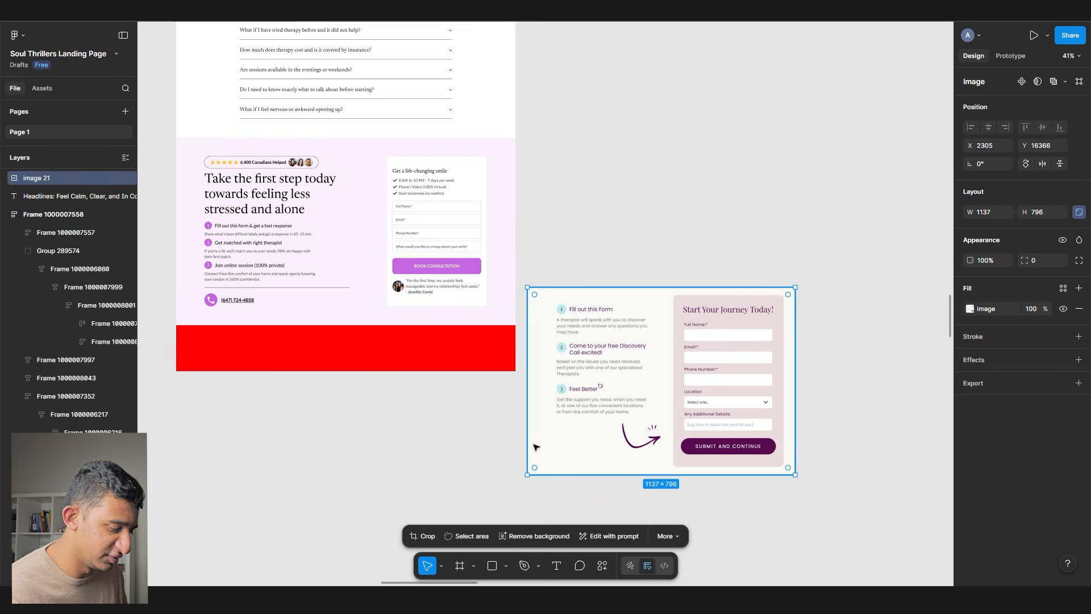
pyautogui.press('Delete')
pyautogui.scroll(20, 535, 448)
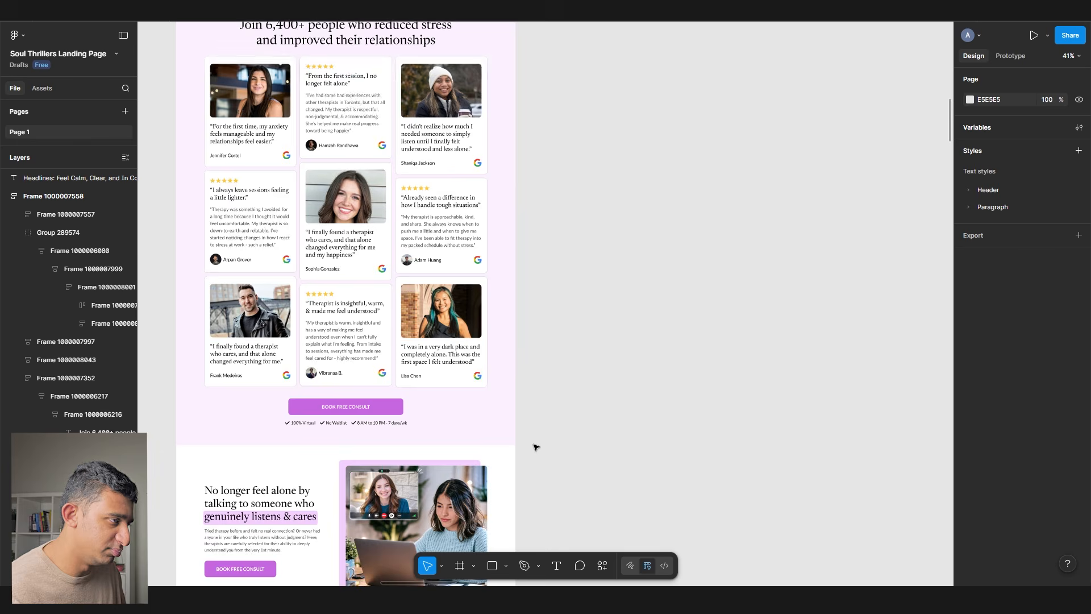
pyautogui.scroll(3, 535, 449)
pyautogui.moveTo(536, 449); pyautogui.dragTo(553, 472)
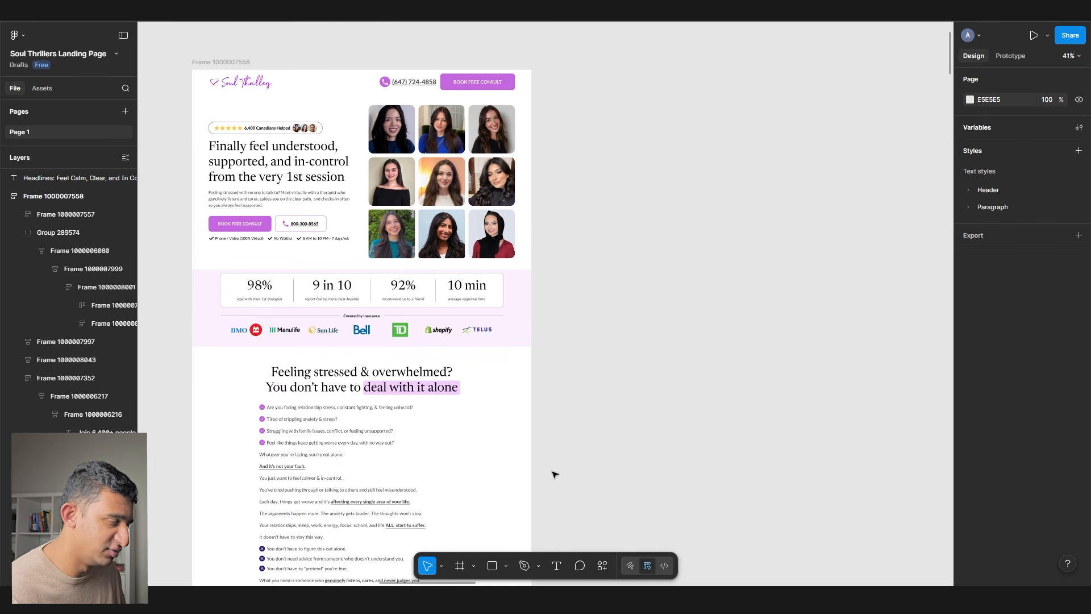
# - Rename the main desktop page frame to 'Homepage'
pyautogui.doubleClick(198, 62)
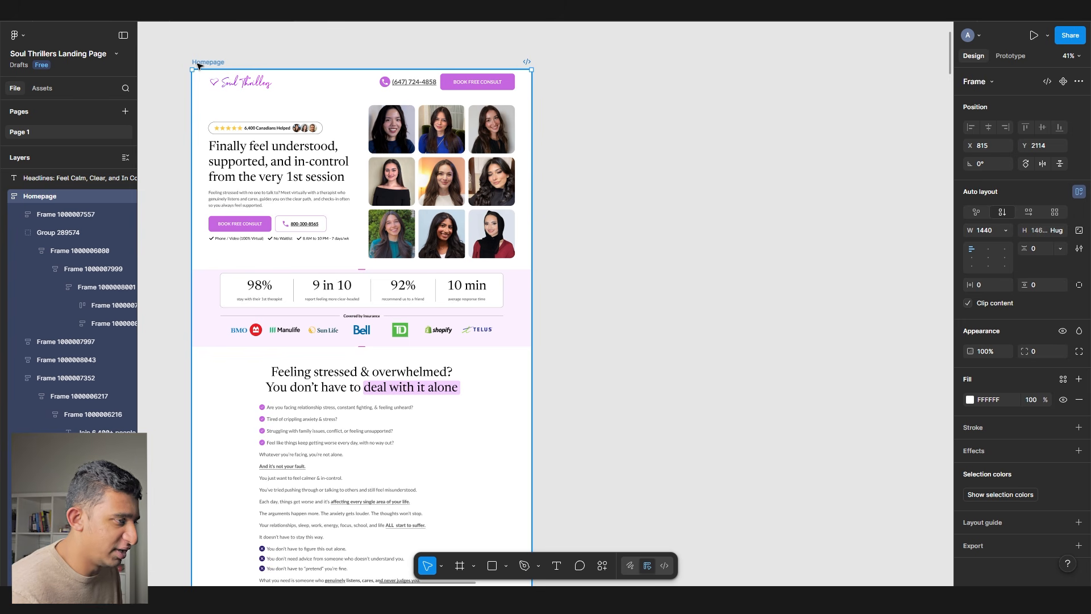
pyautogui.click(647, 180)
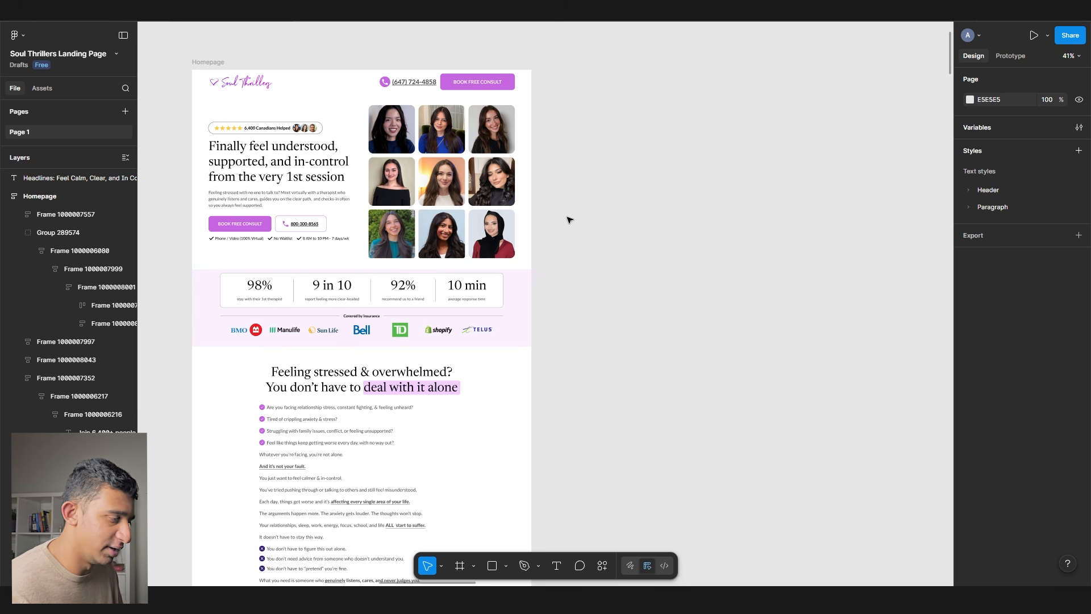
pyautogui.scroll(-3, 569, 212)
pyautogui.scroll(4, 272, 114)
# - Drill into the Covered by Insurance logo row in the stats section
pyautogui.doubleClick(343, 163)
pyautogui.doubleClick(342, 164)
pyautogui.scroll(-3, 370, 182)
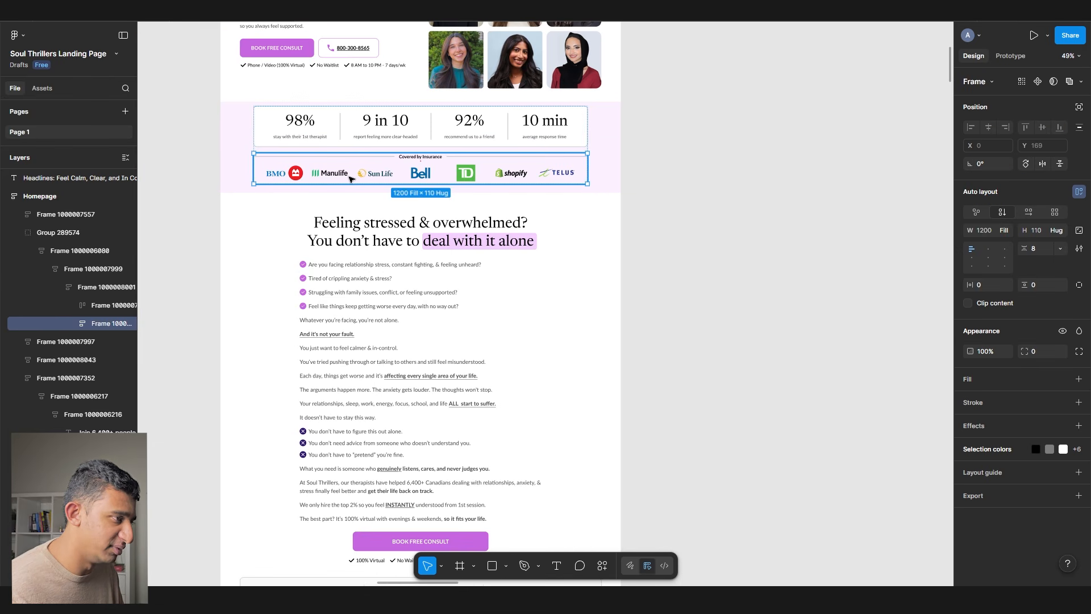
pyautogui.scroll(5, 350, 179)
pyautogui.hscroll(2, 350, 179)
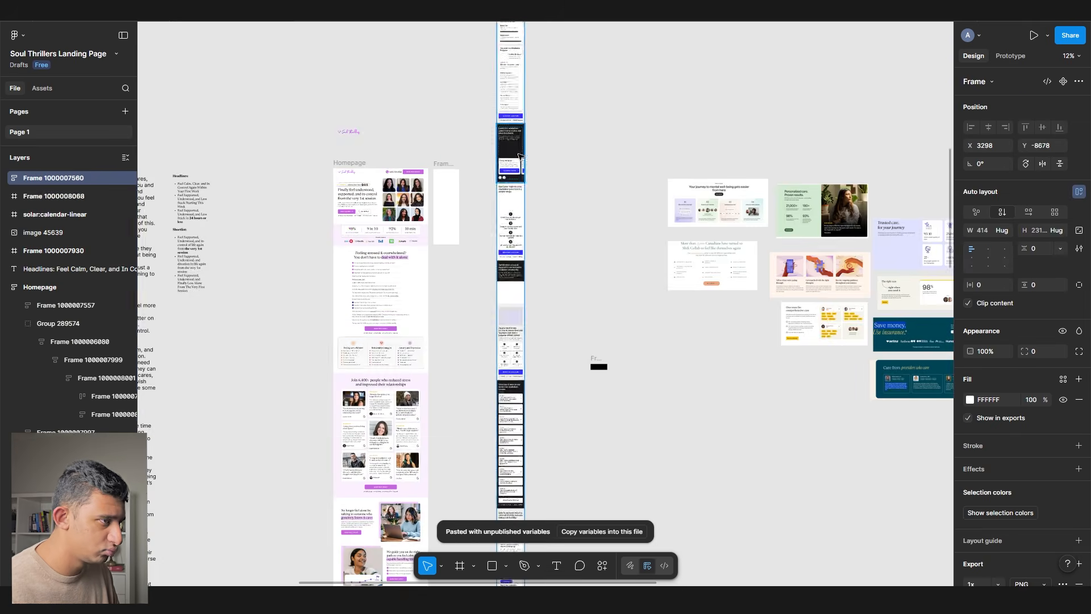
# - Paste the NACM header and phone bar into the mobile frame and resize them to mobile width
pyautogui.scroll(5, 485, 193)
pyautogui.hotkey('ctrl', 'v')
pyautogui.keyDown('ctrl'); pyautogui.click(858, 219); pyautogui.keyUp('ctrl')
pyautogui.hotkey('ctrl', 'v')
pyautogui.scroll(5, 512, 284)
pyautogui.moveTo(672, 347); pyautogui.dragTo(649, 347)
pyautogui.moveTo(672, 439); pyautogui.dragTo(649, 438)
pyautogui.keyDown('ctrl'); pyautogui.click(627, 419); pyautogui.keyUp('ctrl')
pyautogui.rightClick(626, 418)
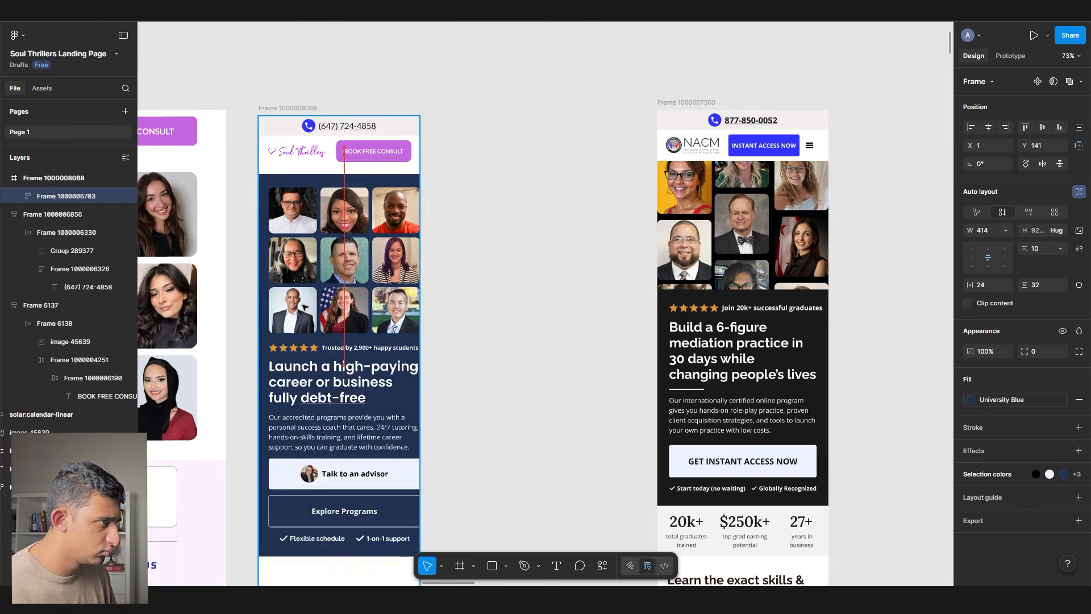
# - Swap desktop portraits into the top mobile photo-grid slots
pyautogui.scroll(5, 257, 220)
pyautogui.click(257, 220)
pyautogui.keyDown('ctrl'); pyautogui.click(245, 166); pyautogui.keyUp('ctrl')
pyautogui.keyDown('ctrl'); pyautogui.click(817, 160); pyautogui.keyUp('ctrl')
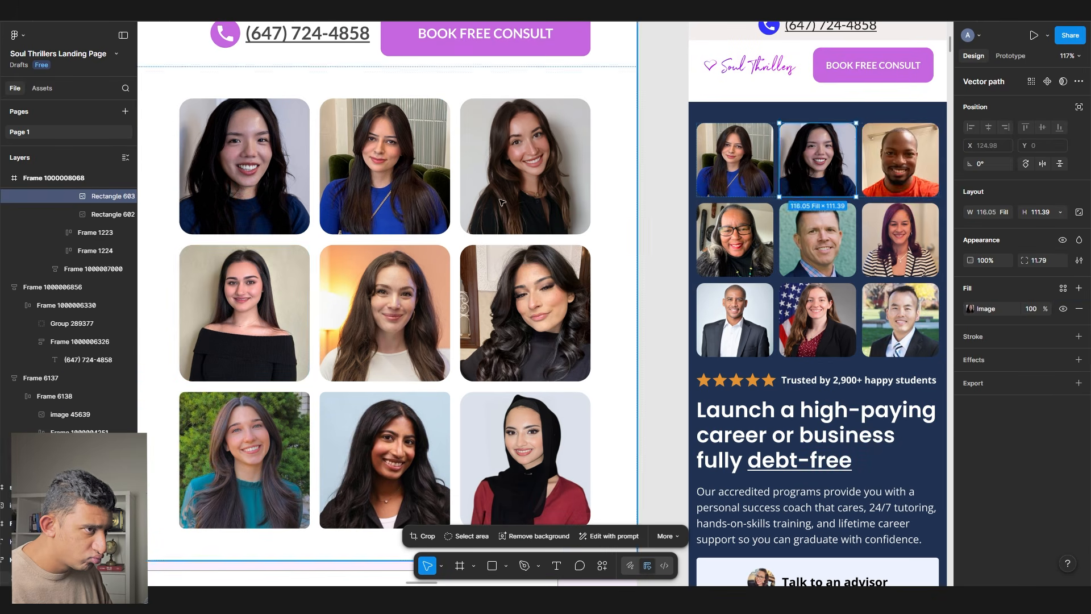
pyautogui.keyDown('ctrl'); pyautogui.click(900, 160); pyautogui.keyUp('ctrl')
pyautogui.keyDown('ctrl'); pyautogui.click(244, 313); pyautogui.keyUp('ctrl')
pyautogui.keyDown('ctrl'); pyautogui.click(735, 240); pyautogui.keyUp('ctrl')
pyautogui.keyDown('ctrl'); pyautogui.click(385, 312); pyautogui.keyUp('ctrl')
pyautogui.keyDown('ctrl'); pyautogui.click(817, 239); pyautogui.keyUp('ctrl')
pyautogui.keyDown('ctrl'); pyautogui.click(525, 312); pyautogui.keyUp('ctrl')
# - Fill the bottom-row mobile grid slots with the remaining desktop portraits
pyautogui.keyDown('ctrl'); pyautogui.click(900, 240); pyautogui.keyUp('ctrl')
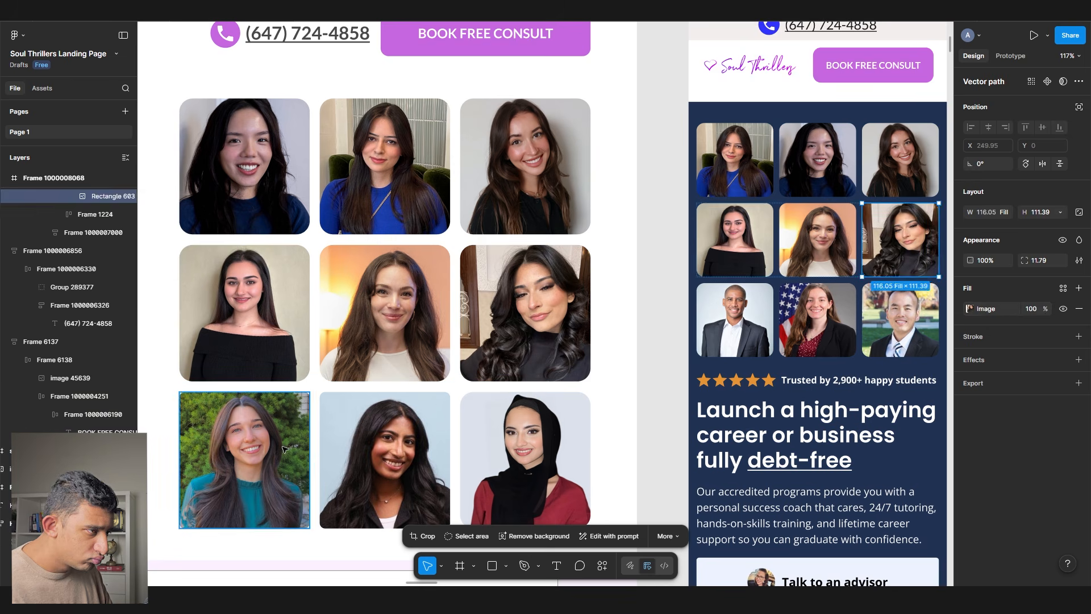
pyautogui.keyDown('ctrl'); pyautogui.click(245, 461); pyautogui.keyUp('ctrl')
pyautogui.hscroll(1, 674, 341)
pyautogui.keyDown('ctrl'); pyautogui.click(674, 316); pyautogui.keyUp('ctrl')
pyautogui.keyDown('ctrl'); pyautogui.click(324, 457); pyautogui.keyUp('ctrl')
pyautogui.keyDown('ctrl'); pyautogui.click(757, 317); pyautogui.keyUp('ctrl')
pyautogui.keyDown('ctrl'); pyautogui.click(464, 457); pyautogui.keyUp('ctrl')
pyautogui.keyDown('ctrl'); pyautogui.click(840, 317); pyautogui.keyUp('ctrl')
# - Change the mobile hero headline style from Poppins to Newsreader Regular
pyautogui.keyDown('ctrl'); pyautogui.click(760, 415); pyautogui.keyUp('ctrl')
pyautogui.doubleClick(760, 414)
pyautogui.press('Escape')
pyautogui.click(1063, 306)
pyautogui.click(886, 482)
pyautogui.click(935, 483)
pyautogui.click(738, 524)
pyautogui.write('newsreader')
pyautogui.click(820, 367)
pyautogui.hscroll(4, 674, 341)
pyautogui.click(935, 483)
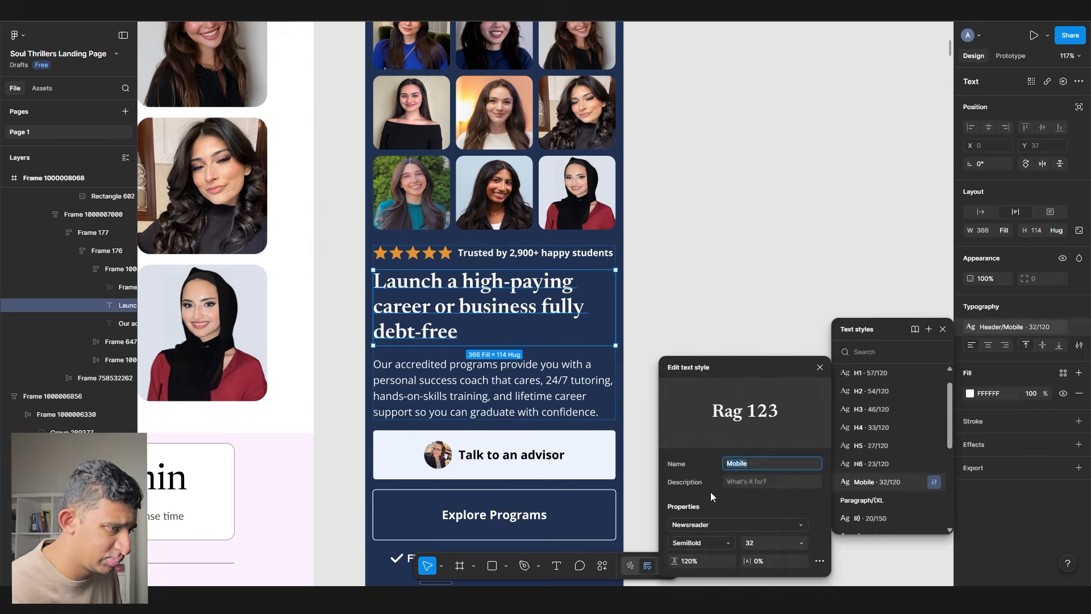
# - Paste the desktop headline into the hero and add a '6400+ Canadians Helped' badge
pyautogui.click(701, 543)
pyautogui.doubleClick(486, 306)
pyautogui.write('Finally feel understood, supported, & in control from the very 1st session')
pyautogui.hotkey('ctrl', 'Tab')
pyautogui.hotkey('ctrl', 'v')
pyautogui.scroll(1, 549, 278)
pyautogui.doubleClick(579, 303)
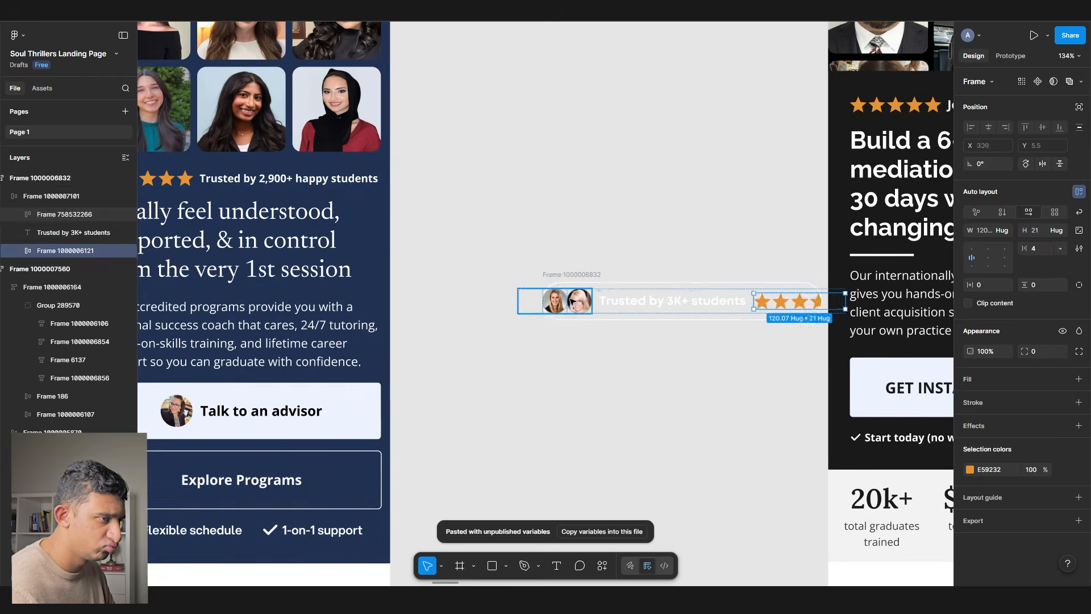
pyautogui.hotkey('ctrl', 'v')
pyautogui.scroll(-4, 546, 296)
pyautogui.doubleClick(643, 216)
pyautogui.hotkey('ctrl', 'v')
# - Make the hero background white and delete the lower Explore Programs button
pyautogui.click(609, 419)
pyautogui.click(970, 399)
pyautogui.click(853, 545)
pyautogui.keyDown('ctrl'); pyautogui.click(609, 382); pyautogui.keyUp('ctrl')
pyautogui.press('Delete')
# - Paste the desktop hero paragraph and restyle the main hero button
pyautogui.keyDown('ctrl'); pyautogui.click(604, 255); pyautogui.keyUp('ctrl')
pyautogui.doubleClick(605, 302)
pyautogui.write('Feeling stressed with no one to talk to? Meet virtually with a therapist who genuinely listens and cares, guides you on the clear path,  and checks-in often so you always feel supported.')
pyautogui.hscroll(4, 450, 334)
pyautogui.click(851, 287)
pyautogui.doubleClick(852, 287)
pyautogui.click(403, 312)
pyautogui.hotkey('ctrl', 'v')
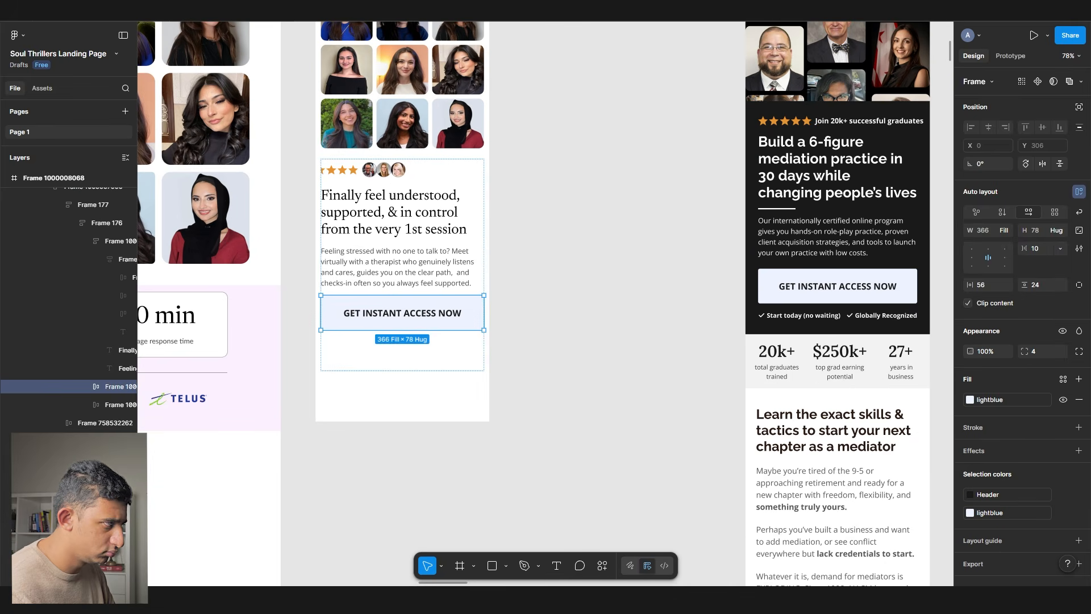
pyautogui.scroll(2, 419, 338)
pyautogui.hotkey('ctrl', 'v')
# - Lengthen the mobile frame and place a duplicated stats row under the hero
pyautogui.click(351, 363)
pyautogui.scroll(-5, 362, 380)
pyautogui.moveTo(392, 399); pyautogui.dragTo(397, 536)
pyautogui.scroll(5, 511, 375)
pyautogui.hotkey('ctrl', 'd')
pyautogui.scroll(-2, 643, 287)
pyautogui.moveTo(877, 372); pyautogui.dragTo(416, 349)
pyautogui.click(440, 284)
pyautogui.hotkey('shift', 'a')
pyautogui.keyDown('ctrl'); pyautogui.click(440, 289); pyautogui.keyUp('ctrl')
# - Fill the mobile stats row with the desktop stat values
pyautogui.keyDown('ctrl'); pyautogui.click(389, 292); pyautogui.keyUp('ctrl')
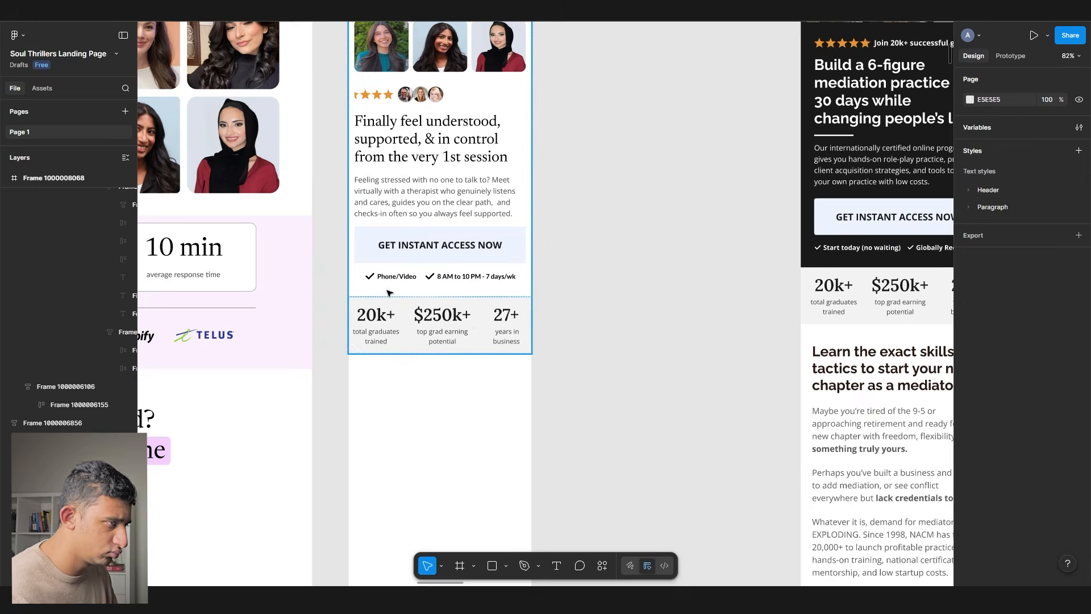
pyautogui.press('Delete')
pyautogui.hscroll(-8, 389, 292)
pyautogui.doubleClick(265, 210)
pyautogui.write('98%')
pyautogui.doubleClick(273, 221)
# - Paste the desktop insurance logo row under the mobile stats
pyautogui.write('10 min')
pyautogui.keyDown('ctrl'); pyautogui.click(809, 200); pyautogui.keyUp('ctrl')
pyautogui.hotkey('ctrl', 'v')
pyautogui.hscroll(3, 497, 268)
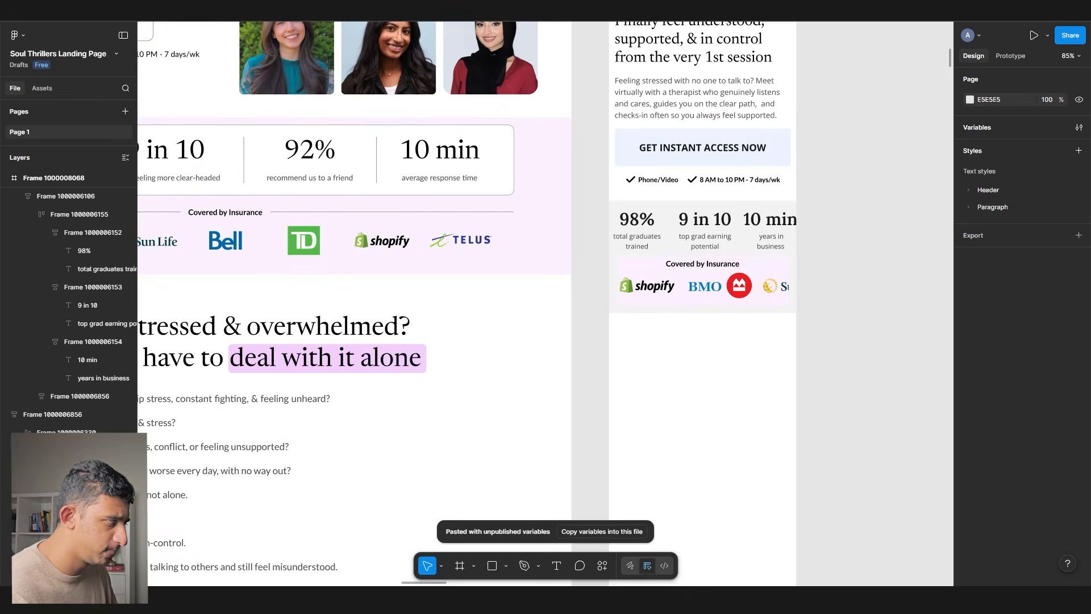
pyautogui.scroll(-10, 497, 268)
pyautogui.hotkey('ctrl', 'Tab')
pyautogui.scroll(8, 386, 352)
# - Bring the ThrillX message section into the mobile page, fit it to width, and remove its photo
pyautogui.keyDown('ctrl'); pyautogui.click(386, 352); pyautogui.keyUp('ctrl')
pyautogui.hotkey('ctrl', 'c')
pyautogui.hotkey('ctrl', 'Tab')
pyautogui.hotkey('ctrl', 'v')
pyautogui.click(986, 231)
pyautogui.click(506, 244)
pyautogui.scroll(8, 385, 254)
pyautogui.scroll(5, 400, 232)
pyautogui.keyDown('ctrl'); pyautogui.click(389, 150); pyautogui.keyUp('ctrl')
pyautogui.press('Delete')
# - Set the section headline to the Feeling stressed copy with the Header/Mobile 32/120 style
pyautogui.keyDown('ctrl'); pyautogui.click(401, 141); pyautogui.keyUp('ctrl')
pyautogui.hotkey('ctrl', 'alt', 'v')
pyautogui.doubleClick(376, 187)
pyautogui.hotkey('ctrl', 'v')
pyautogui.keyDown('ctrl'); pyautogui.click(375, 227); pyautogui.keyUp('ctrl')
pyautogui.click(1014, 327)
# - Rewrite the bullets on relationship stress and family issues, plus 'You just want to feel calmer & in-control.'
pyautogui.doubleClick(383, 198)
pyautogui.write('Are you facing relationship stress, constant fighting, & feeling unheard?')
pyautogui.doubleClick(335, 262)
pyautogui.write('Struggling with family issues, conflict, or feeling unsupported?')
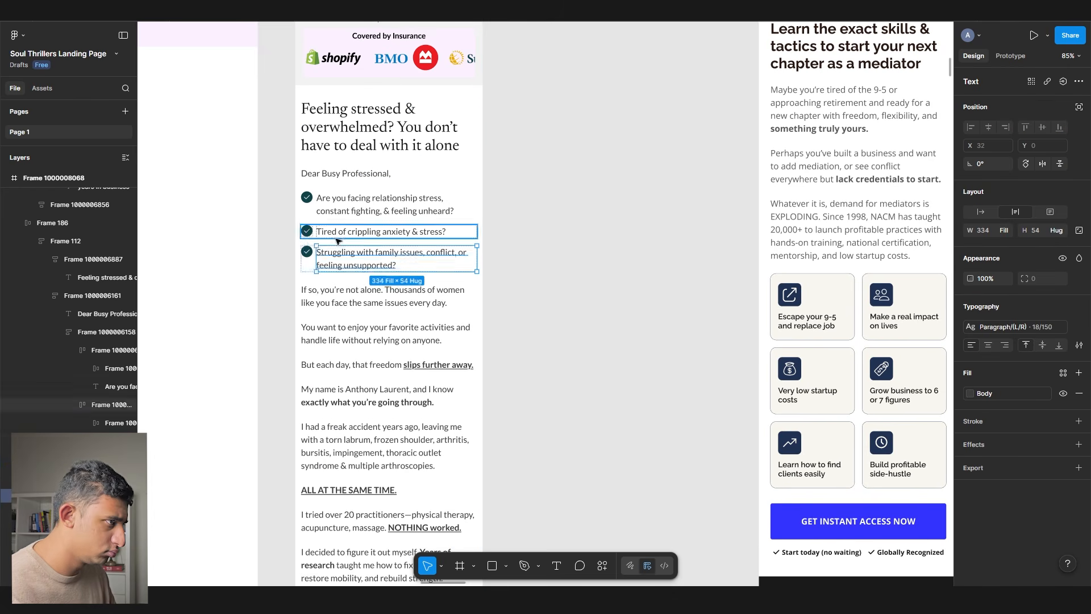
pyautogui.write('Feel like things keep getting worse every day, with no way out?')
pyautogui.click(511, 339)
pyautogui.doubleClick(343, 356)
pyautogui.write('You just want to feel calmer & in-control.')
# - Replace the following mobile paragraphs with the desktop paragraph copy
pyautogui.doubleClick(310, 402)
pyautogui.hotkey('ctrl', 'v')
pyautogui.doubleClick(347, 423)
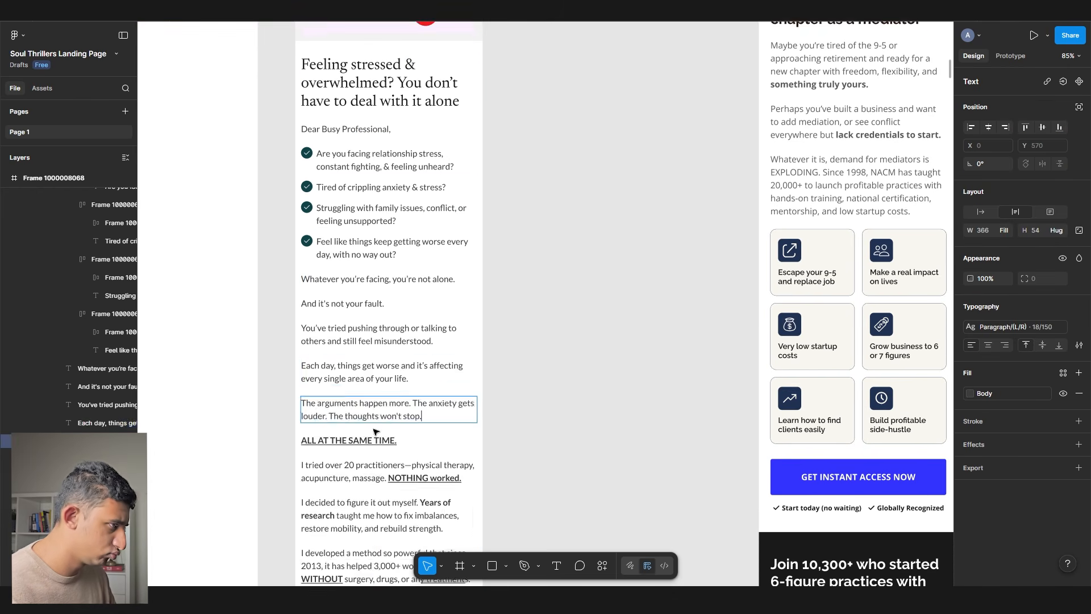
pyautogui.hotkey('ctrl', 'v')
pyautogui.scroll(-2, 544, 426)
pyautogui.hotkey('ctrl', 'v')
pyautogui.hotkey('ctrl', 'v')
pyautogui.click(718, 420)
# - Fill the remaining bullets and paragraphs of the copied block with desktop text
pyautogui.hotkey('ctrl', 'v')
pyautogui.doubleClick(746, 430)
pyautogui.doubleClick(304, 422)
pyautogui.hotkey('ctrl', 'v')
pyautogui.doubleClick(306, 442)
pyautogui.doubleClick(730, 476)
pyautogui.hotkey('ctrl', 'v')
pyautogui.scroll(-2, 728, 450)
# - Remove leftover reference layers and make the bottom button purple, labelled 'BOOK FREE CONSULT'
pyautogui.hotkey('ctrl', 'v')
pyautogui.scroll(-2, 728, 450)
pyautogui.keyDown('shift'); pyautogui.click(723, 480); pyautogui.keyUp('shift')
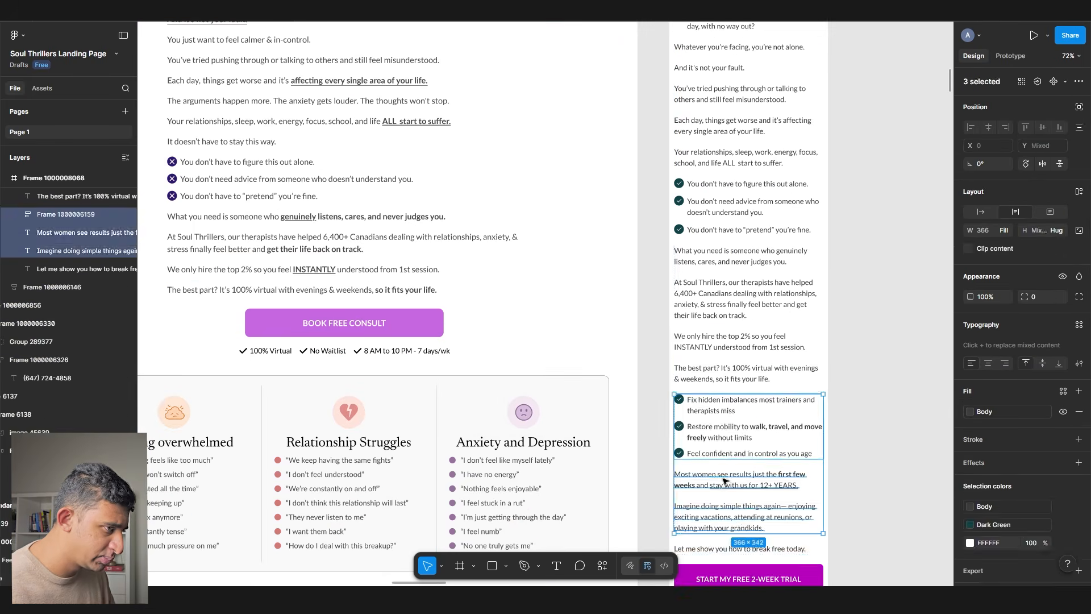
pyautogui.press('Delete')
pyautogui.click(971, 397)
pyautogui.click(857, 562)
pyautogui.doubleClick(752, 409)
pyautogui.hotkey('ctrl', 'v')
pyautogui.click(709, 439)
pyautogui.hotkey('ctrl', 'v')
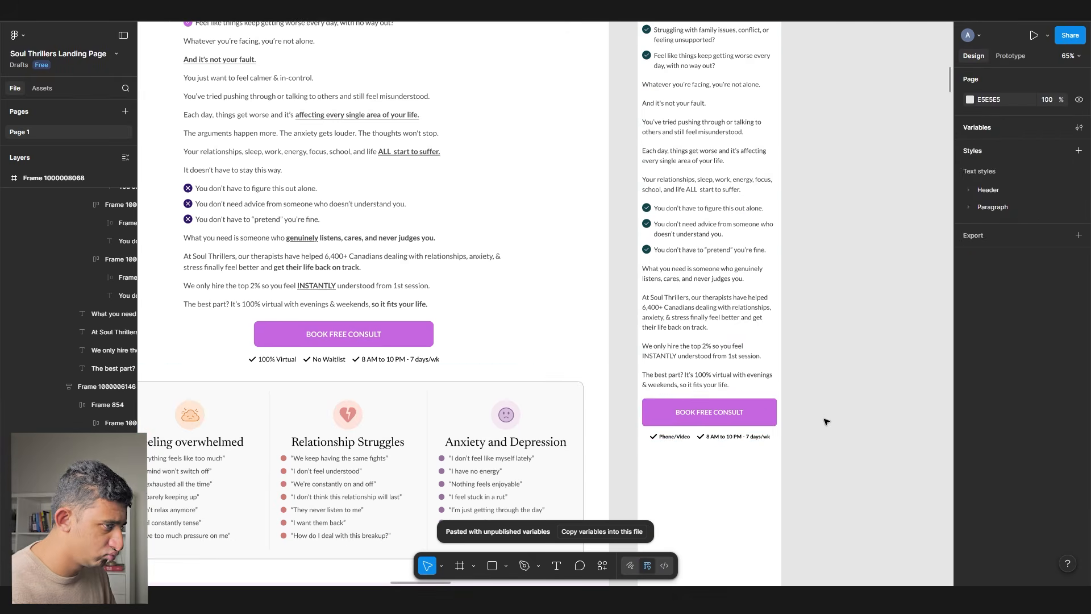
# - Select the mobile Homepage frame, then the NACM mobile reference frame
pyautogui.scroll(15, 807, 439)
pyautogui.click(648, 203)
pyautogui.hscroll(3, 762, 278)
pyautogui.click(507, 160)
pyautogui.hscroll(5, 762, 278)
pyautogui.click(603, 114)
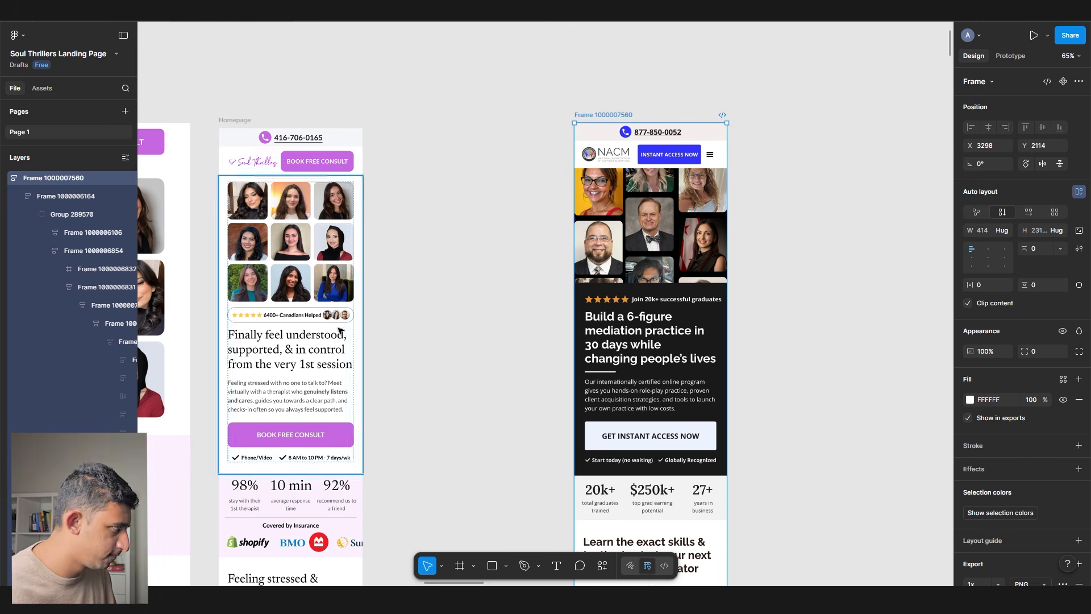
# - Delete the NACM mobile reference frame and paste in the two Vertical Tabs frames
pyautogui.press('Delete')
pyautogui.scroll(-12, 534, 448)
pyautogui.hotkey('ctrl', 'v')
pyautogui.click(671, 458)
# - Return to the Soul Thrillers mobile Homepage and select its Lakewood hero section
pyautogui.scroll(10, 672, 458)
pyautogui.hscroll(-3, 672, 458)
pyautogui.scroll(4, 671, 458)
pyautogui.hscroll(-3, 672, 458)
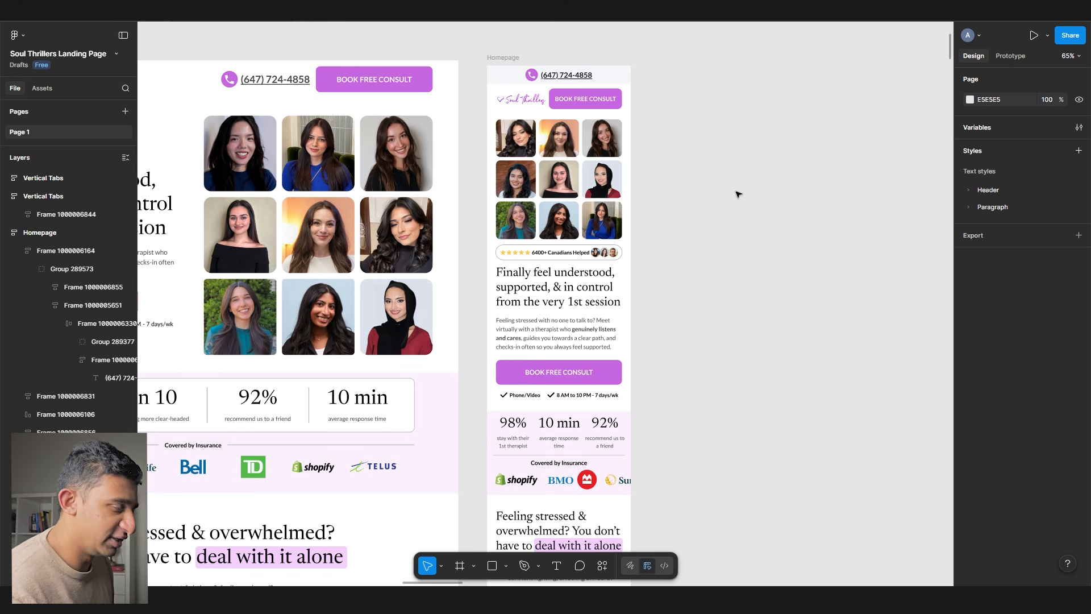
pyautogui.hscroll(-5, 737, 194)
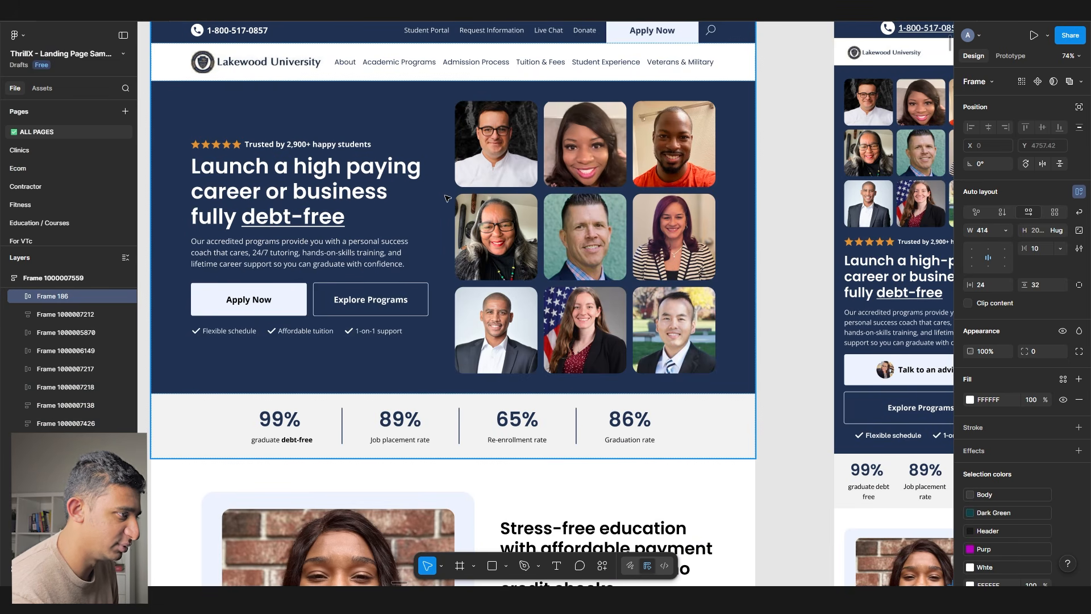
pyautogui.hscroll(5, 445, 197)
pyautogui.click(674, 286)
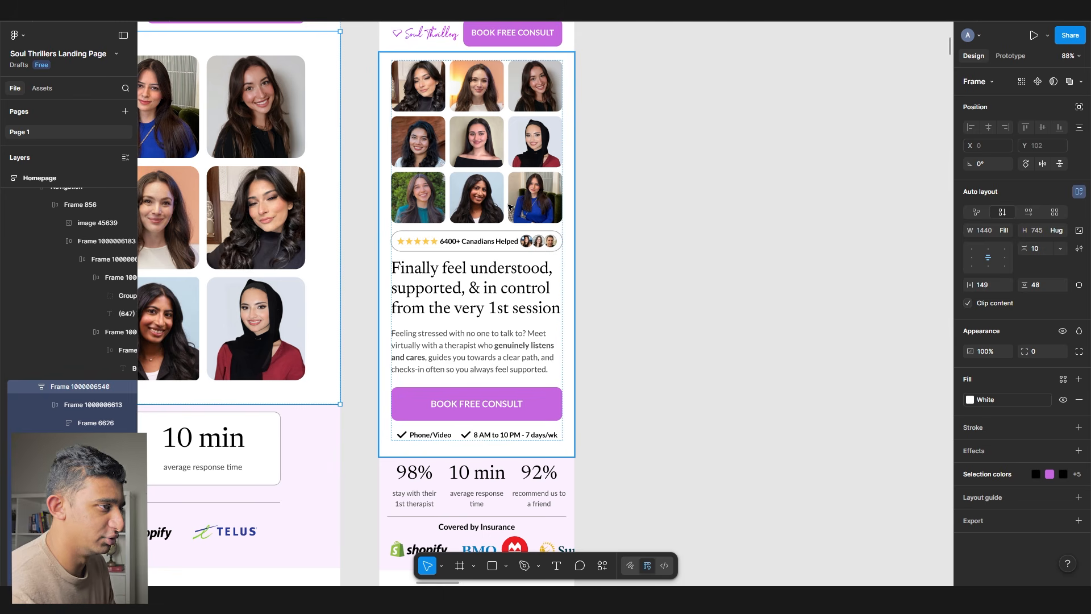
pyautogui.hscroll(2, 510, 207)
pyautogui.scroll(1, 489, 227)
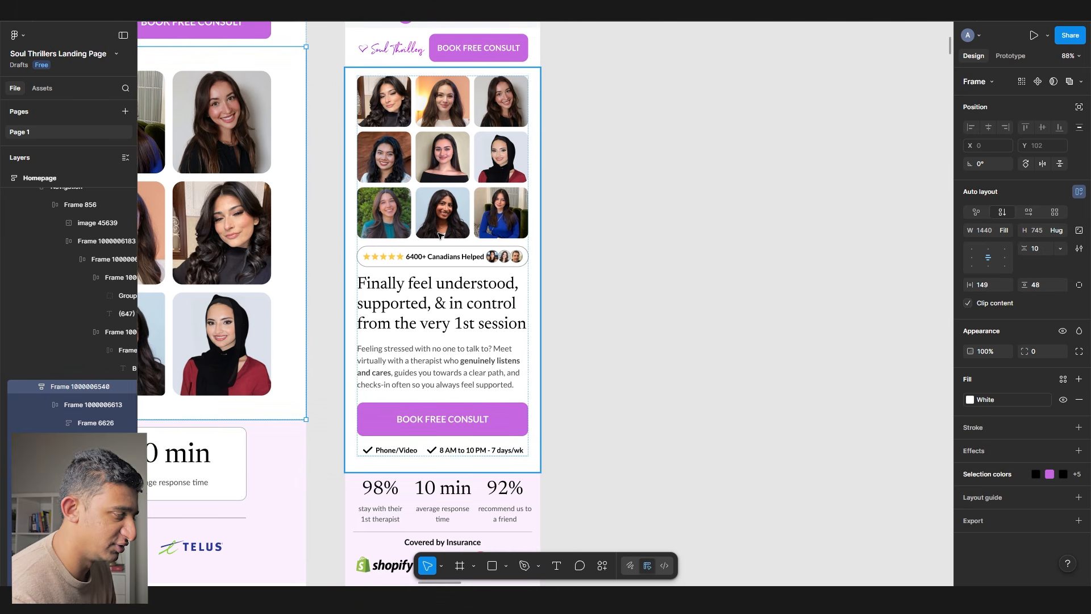
pyautogui.click(570, 285)
pyautogui.moveTo(579, 226); pyautogui.dragTo(548, 230)
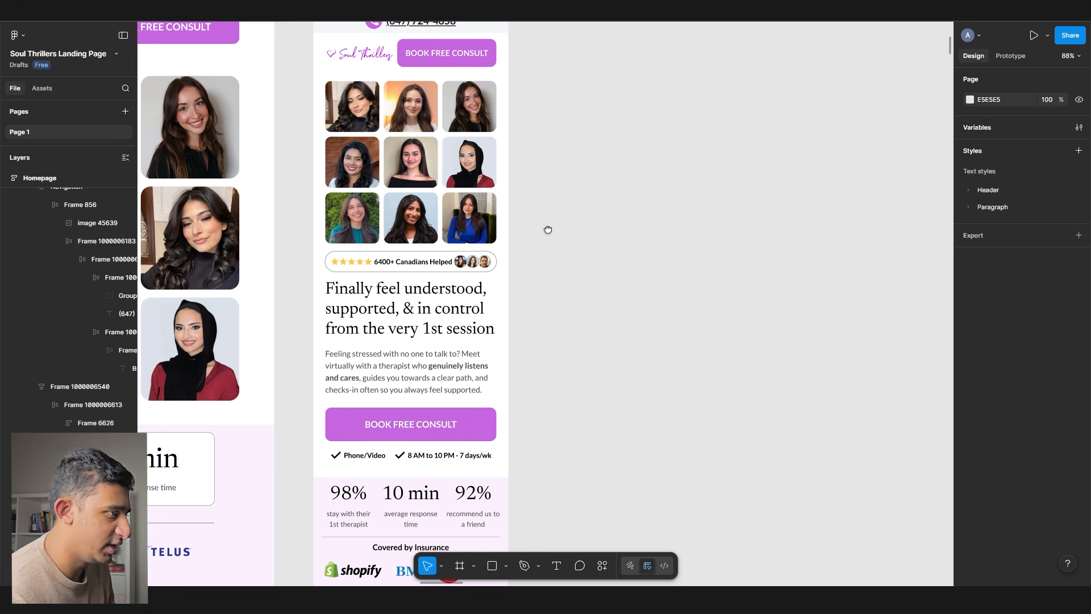
pyautogui.moveTo(547, 230); pyautogui.dragTo(555, 203)
pyautogui.scroll(5, 556, 203)
pyautogui.moveTo(250, 10)
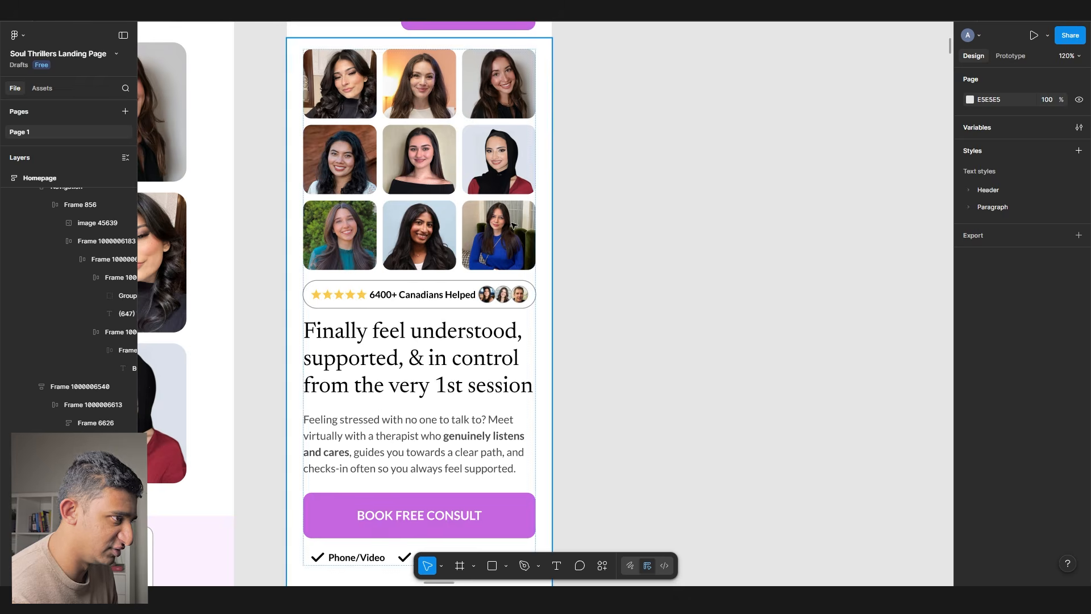
pyautogui.scroll(2, 497, 248)
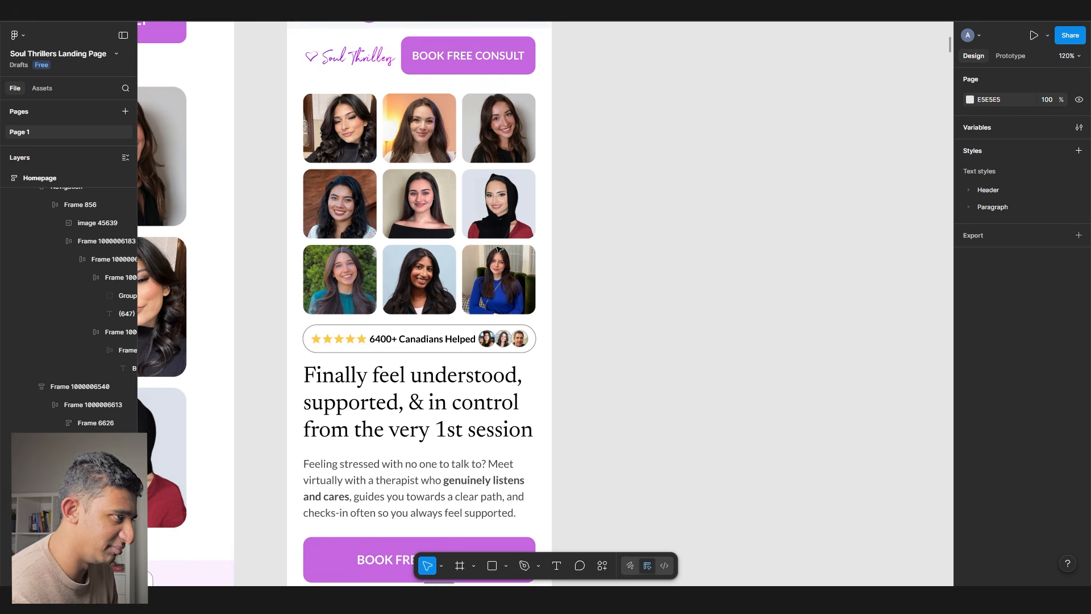
pyautogui.scroll(2, 581, 203)
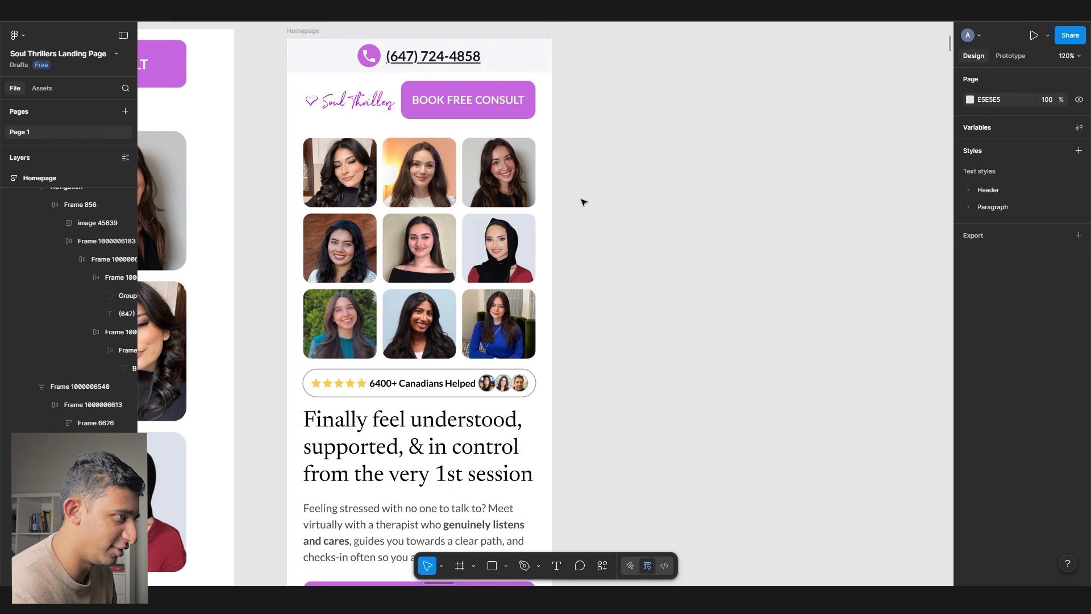
pyautogui.click(439, 75)
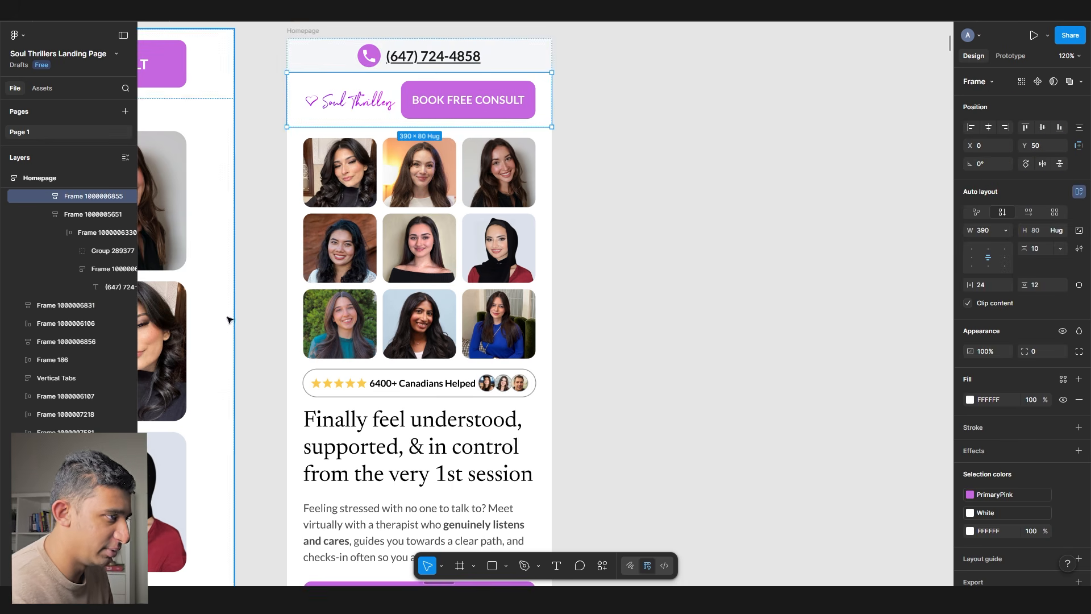
pyautogui.scroll(-10, 358, 284)
pyautogui.scroll(2, 362, 285)
pyautogui.scroll(12, 362, 285)
pyautogui.scroll(-7, 397, 273)
pyautogui.click(410, 263)
pyautogui.doubleClick(410, 264)
pyautogui.click(422, 346)
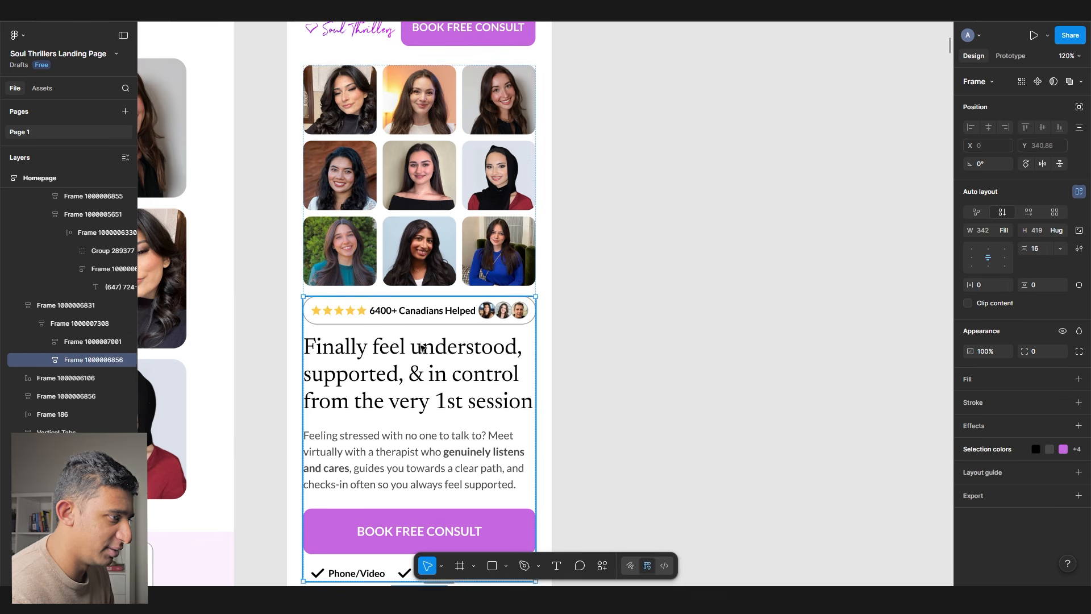
pyautogui.scroll(-4, 423, 345)
pyautogui.scroll(-2, 617, 284)
pyautogui.click(618, 247)
pyautogui.scroll(4, 618, 247)
pyautogui.hscroll(1, 618, 248)
pyautogui.press('f')
pyautogui.moveTo(564, 92); pyautogui.dragTo(690, 476)
pyautogui.scroll(2, 543, 492)
pyautogui.moveTo(588, 490); pyautogui.dragTo(533, 456)
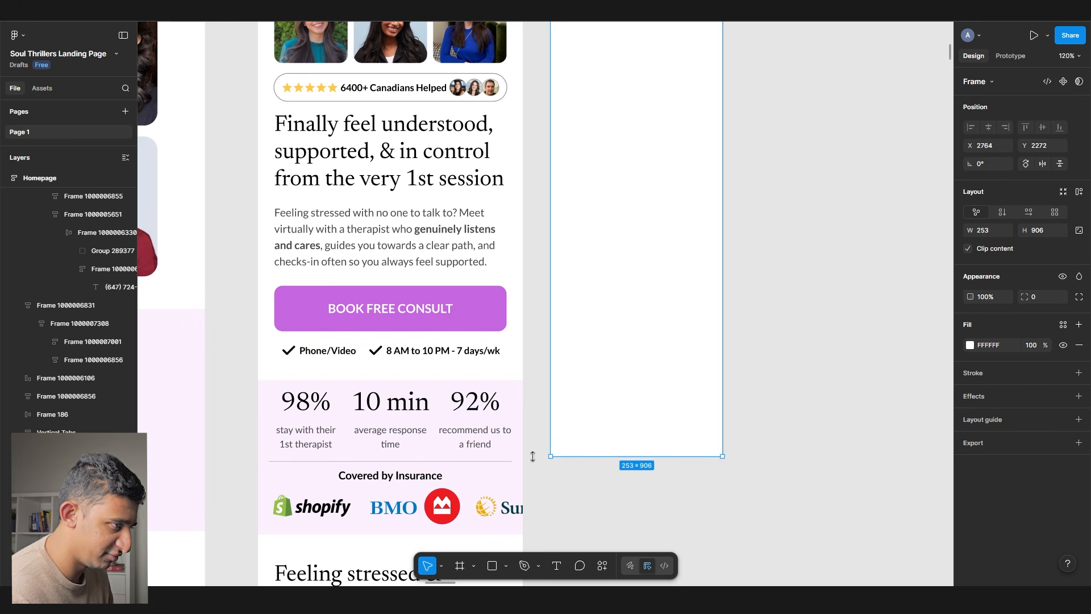
pyautogui.scroll(1, 486, 392)
pyautogui.scroll(-3, 486, 392)
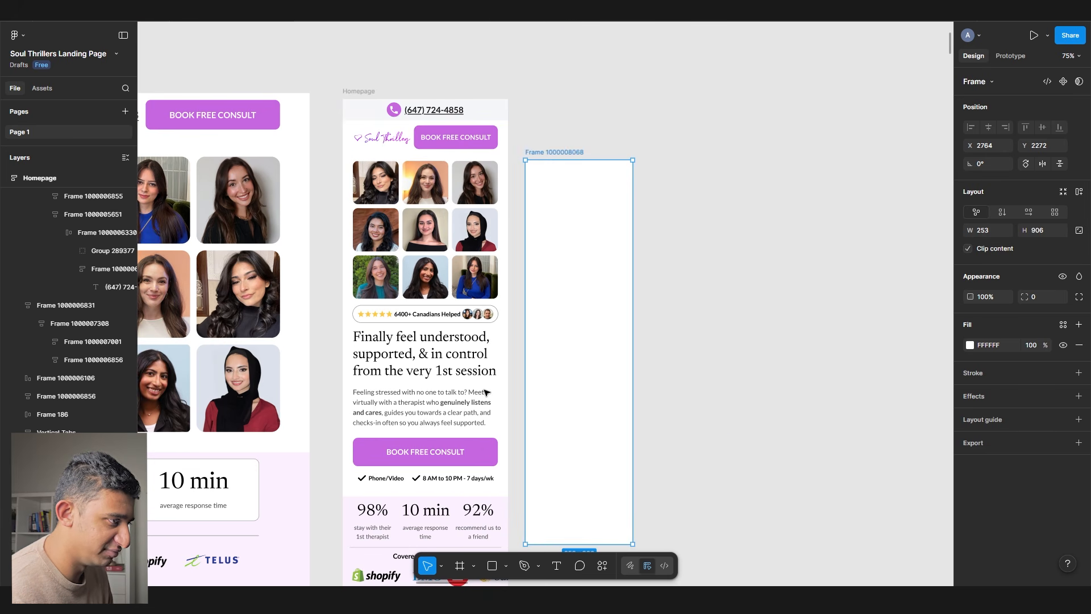
pyautogui.press('Delete')
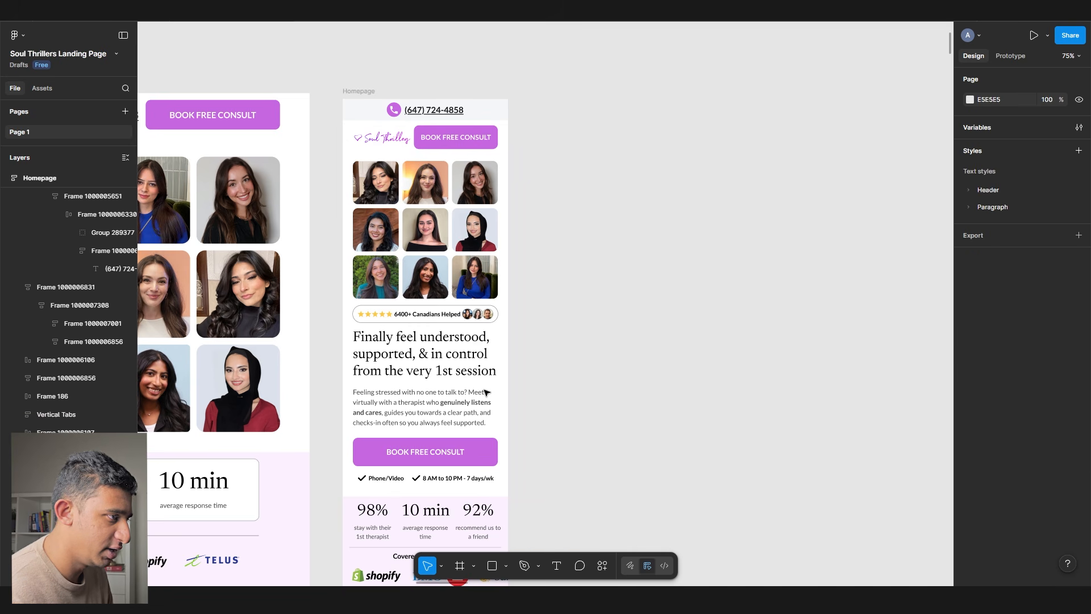
pyautogui.scroll(2, 378, 282)
pyautogui.keyDown('ctrl'); pyautogui.click(378, 282); pyautogui.keyUp('ctrl')
pyautogui.keyDown('ctrl'); pyautogui.keyDown('shift'); pyautogui.click(443, 281); pyautogui.keyUp('shift'); pyautogui.keyUp('ctrl')
pyautogui.keyDown('ctrl'); pyautogui.keyDown('shift'); pyautogui.click(494, 280); pyautogui.keyUp('shift'); pyautogui.keyUp('ctrl')
pyautogui.press('Delete')
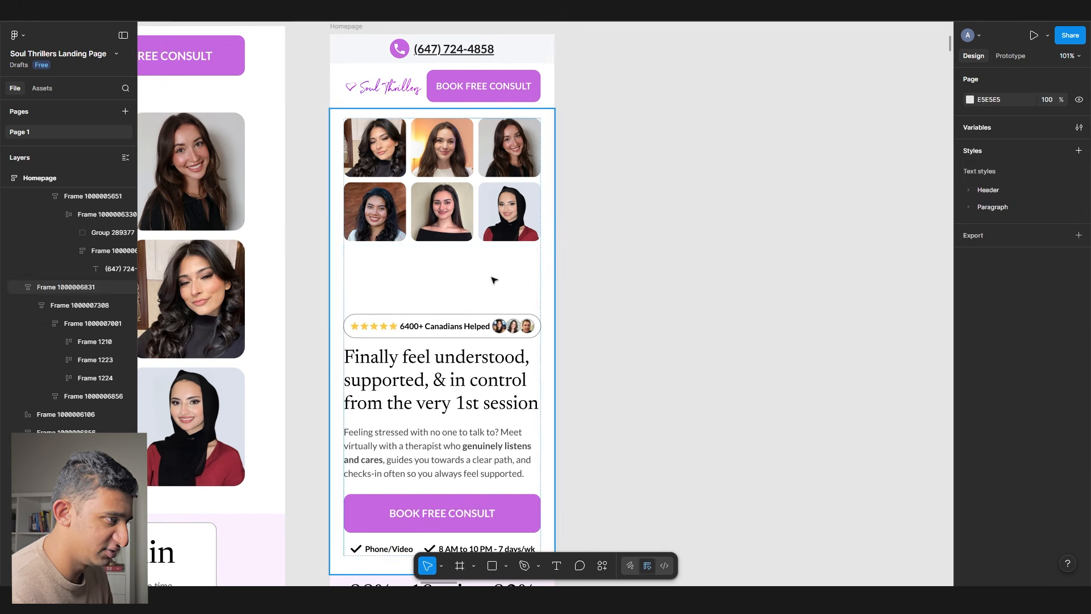
pyautogui.doubleClick(494, 280)
pyautogui.doubleClick(494, 280)
pyautogui.press('Delete')
pyautogui.click(608, 434)
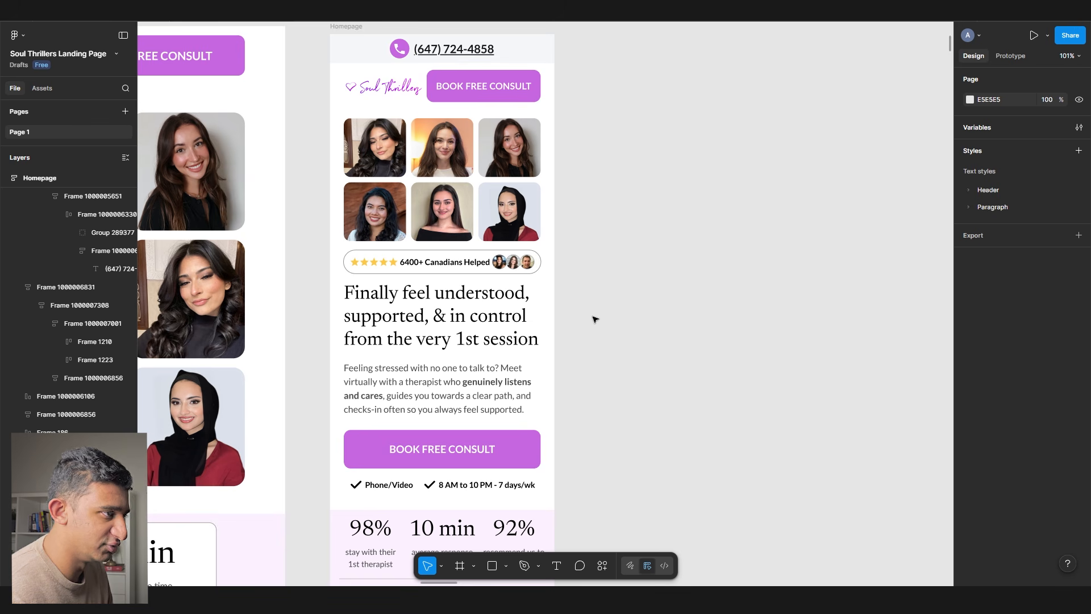
pyautogui.hotkey('ctrl', 'z')
pyautogui.hotkey('ctrl', 'z')
pyautogui.click(663, 327)
pyautogui.scroll(-10, 661, 325)
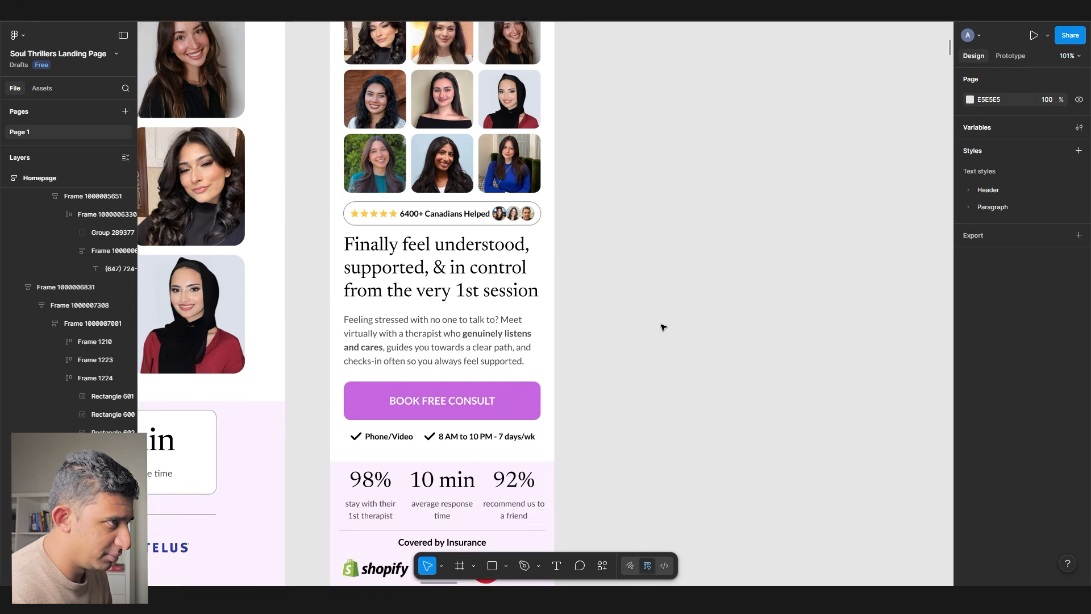
pyautogui.click(458, 263)
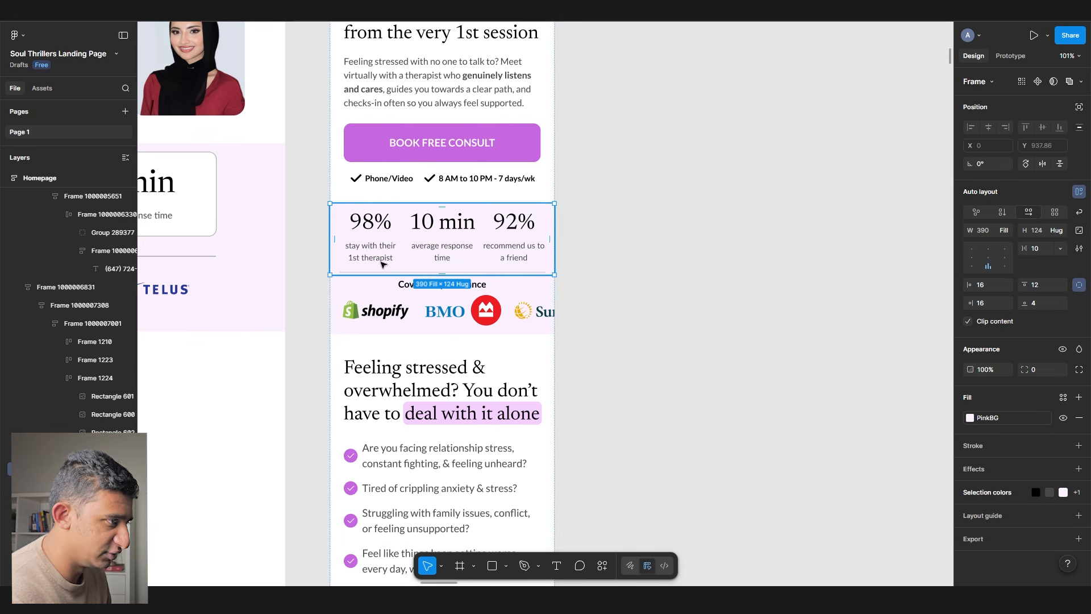
pyautogui.click(381, 316)
pyautogui.scroll(-2, 411, 310)
pyautogui.click(587, 344)
pyautogui.click(401, 350)
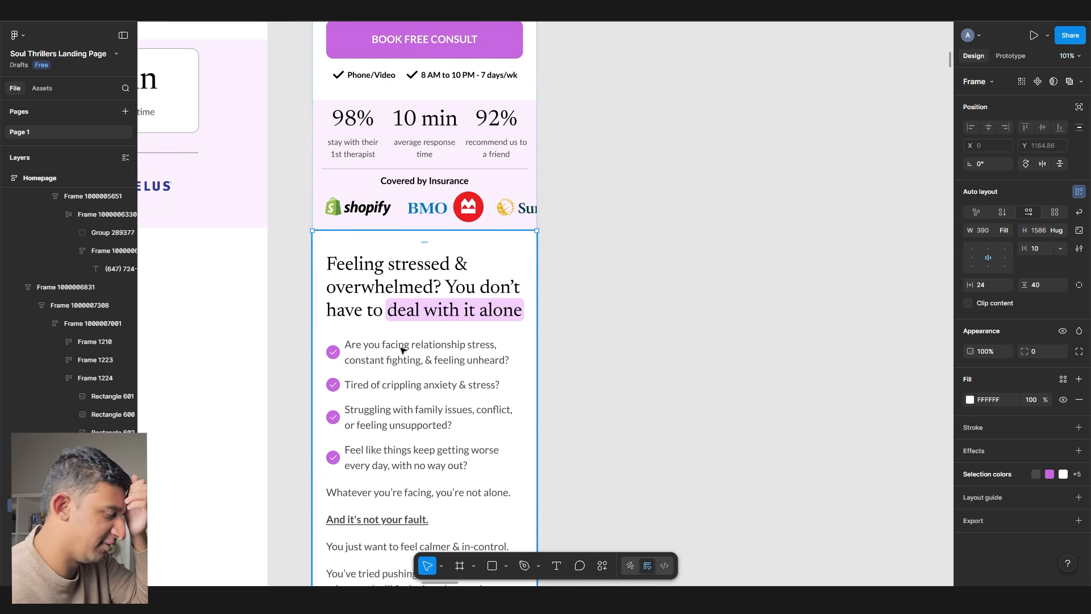
pyautogui.scroll(-1, 434, 332)
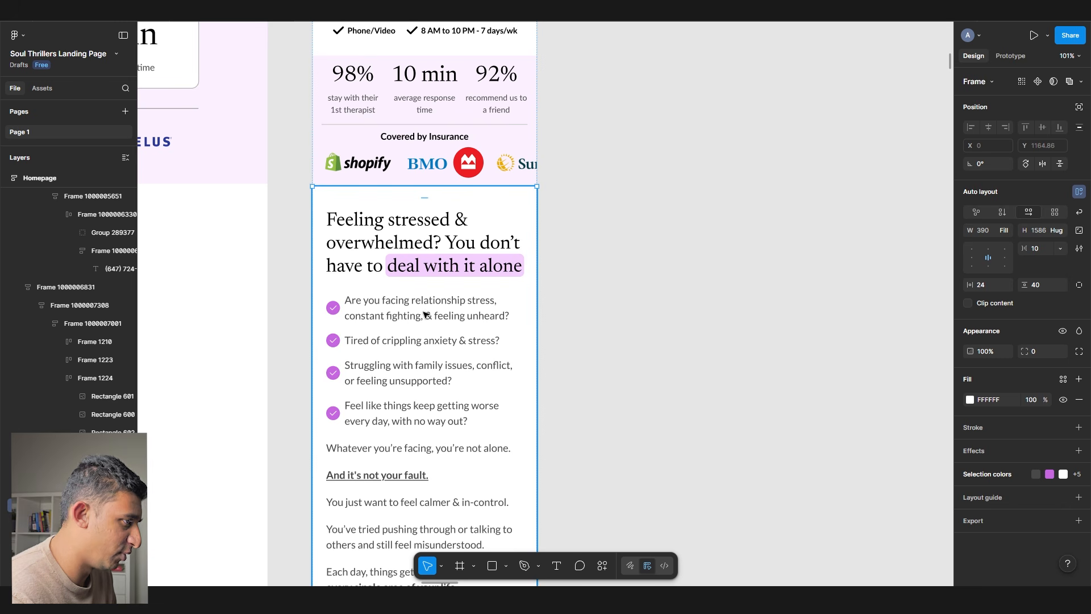
pyautogui.scroll(-1, 405, 295)
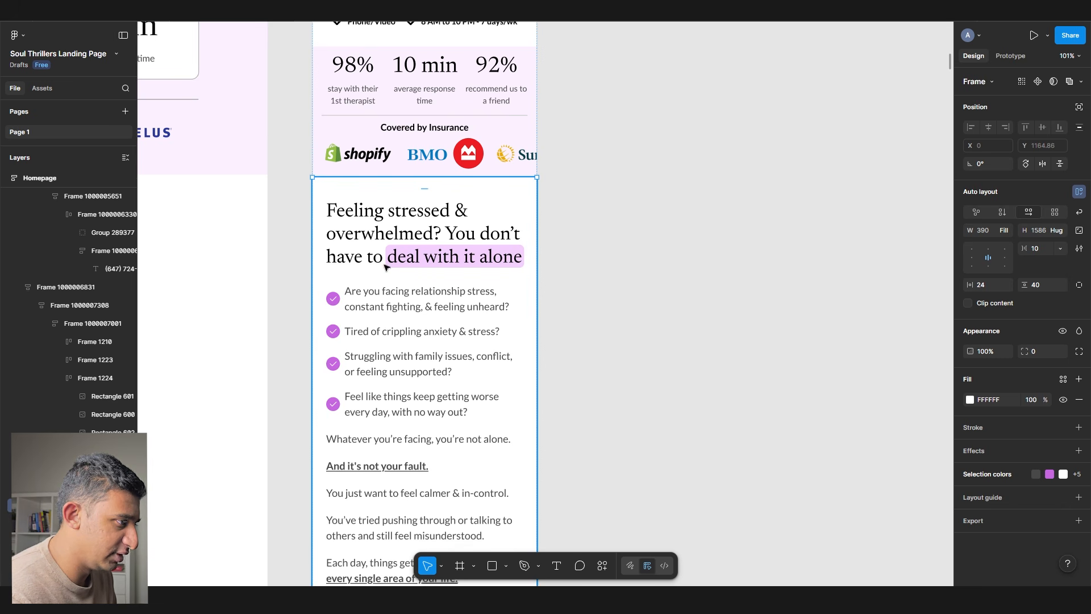
pyautogui.doubleClick(390, 268)
pyautogui.doubleClick(398, 304)
pyautogui.doubleClick(399, 303)
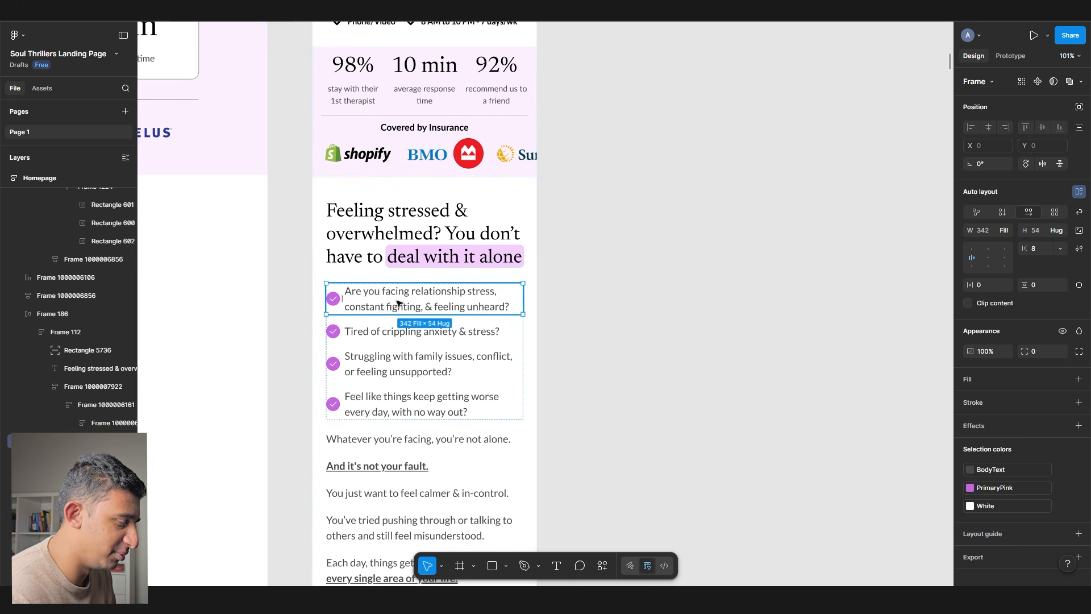
pyautogui.scroll(-3, 399, 303)
pyautogui.click(399, 303)
pyautogui.scroll(-1, 399, 303)
pyautogui.click(399, 303)
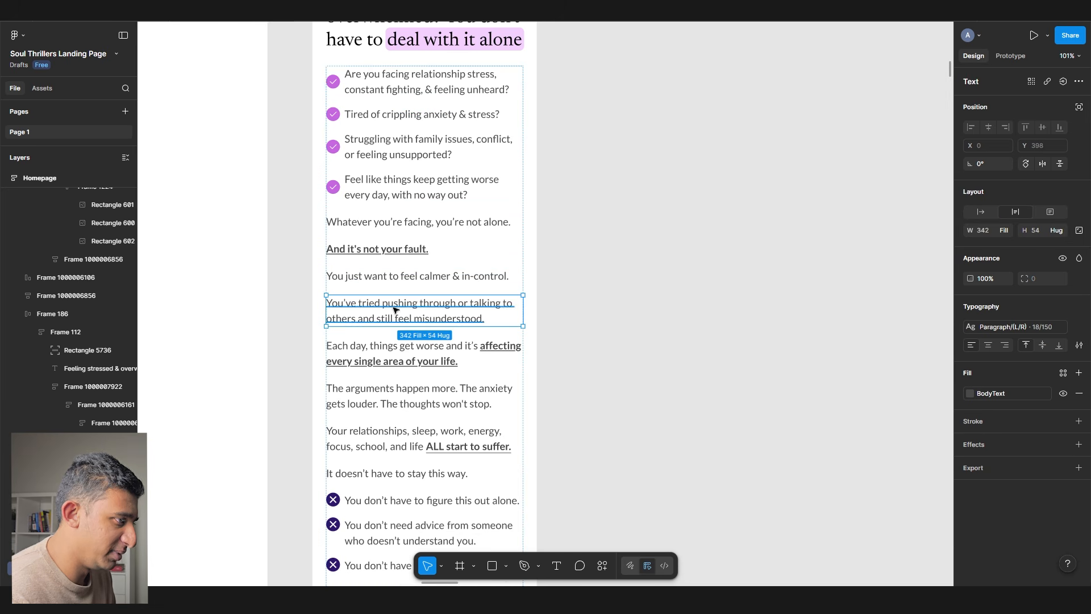
pyautogui.scroll(-3, 606, 344)
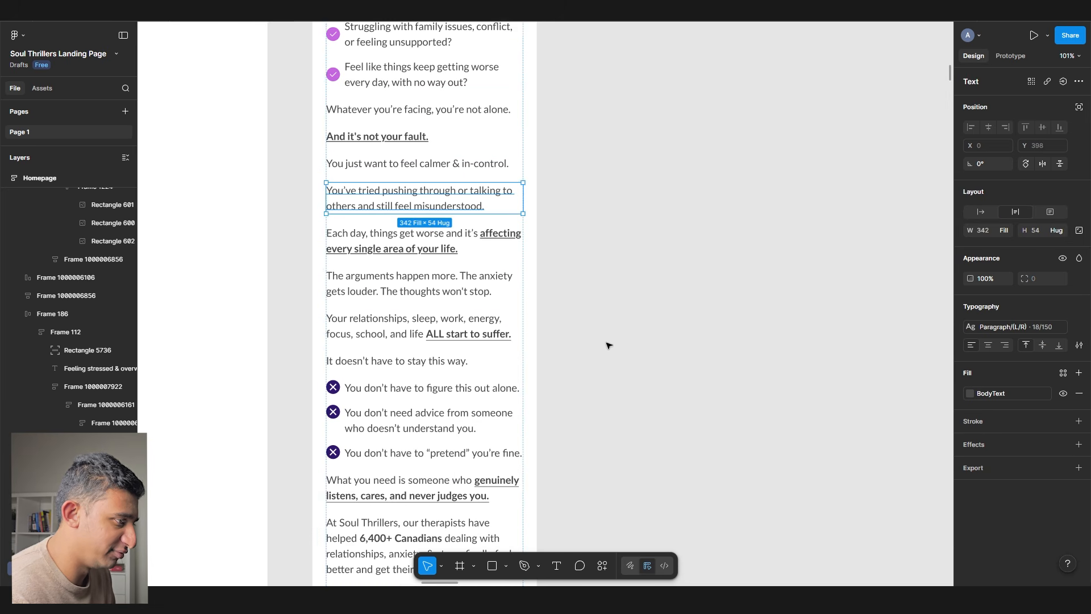
pyautogui.click(607, 344)
pyautogui.scroll(-10, 607, 343)
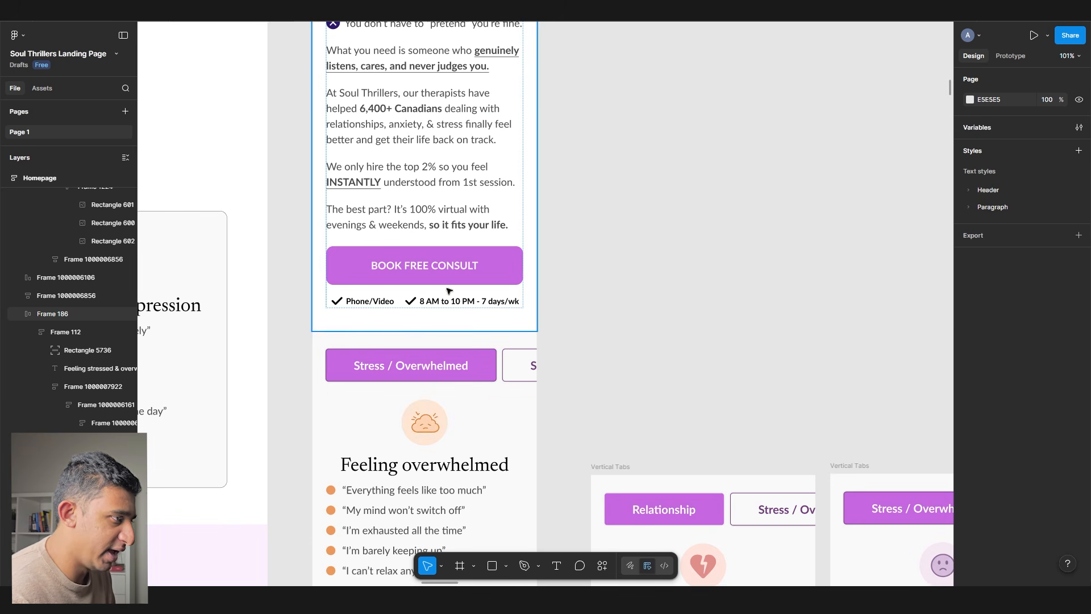
pyautogui.scroll(5, 449, 307)
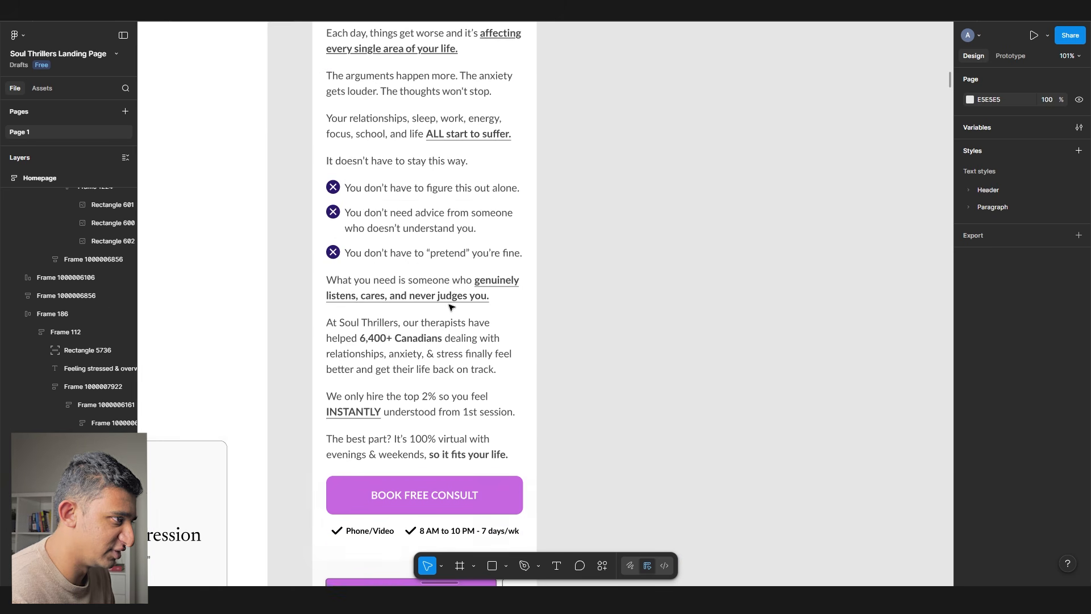
pyautogui.scroll(-7, 451, 308)
pyautogui.click(451, 308)
pyautogui.moveTo(230, 287); pyautogui.dragTo(872, 283)
pyautogui.scroll(-2, 557, 299)
pyautogui.hscroll(10, 556, 298)
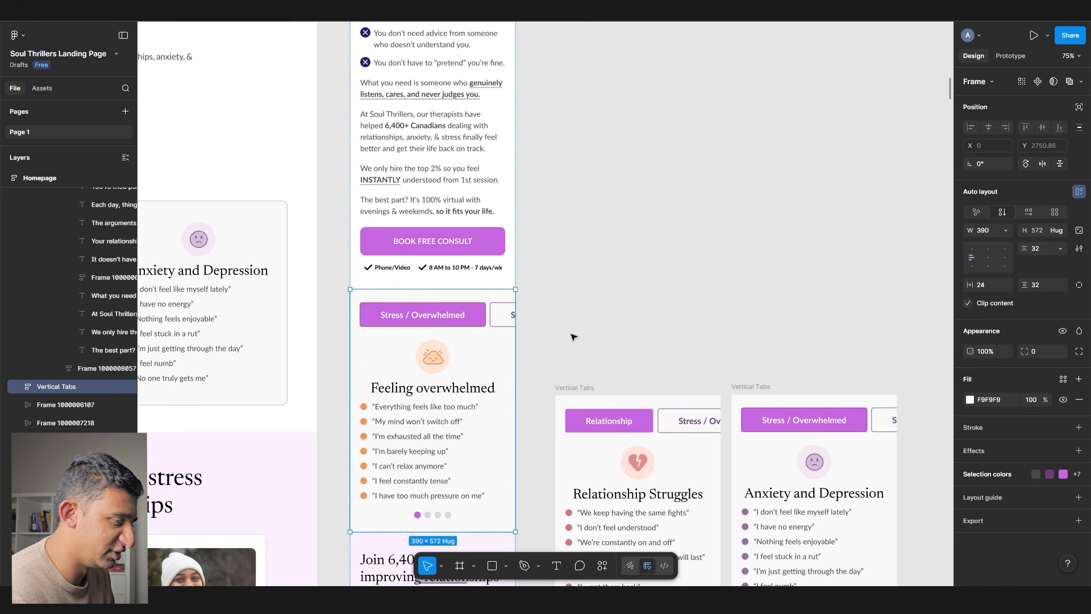
pyautogui.scroll(-1, 467, 399)
pyautogui.scroll(5, 466, 398)
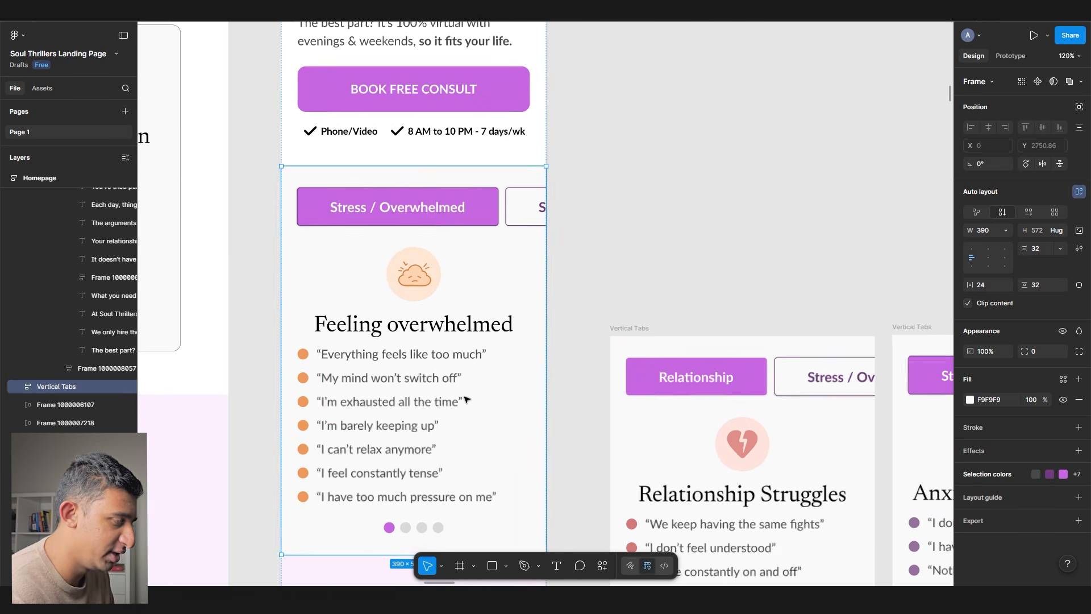
pyautogui.keyDown('ctrl'); pyautogui.click(424, 352); pyautogui.keyUp('ctrl')
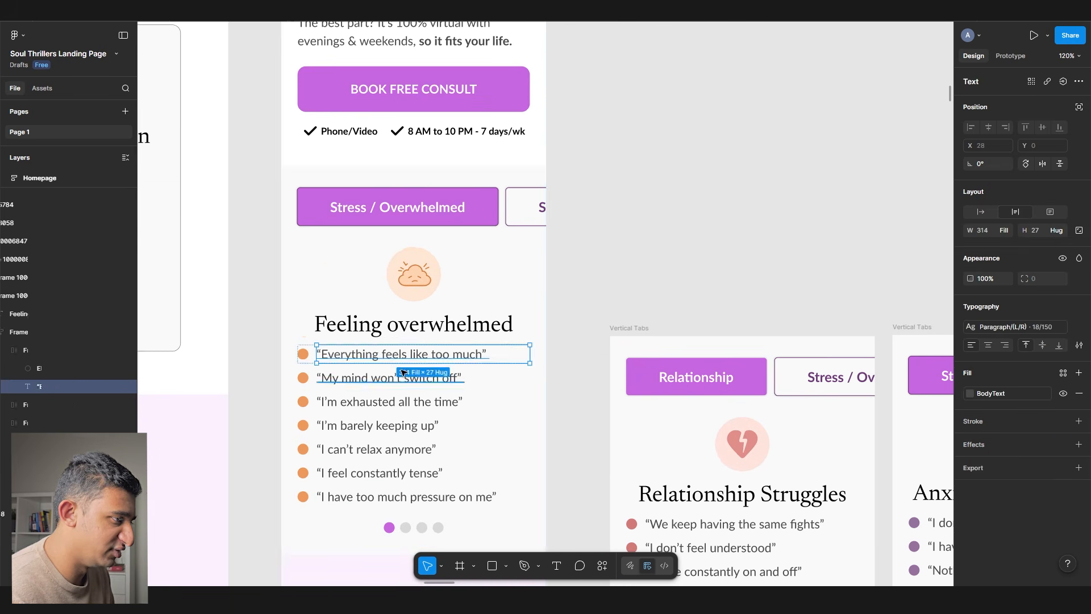
pyautogui.keyDown('ctrl'); pyautogui.click(401, 371); pyautogui.keyUp('ctrl')
pyautogui.scroll(-2, 400, 371)
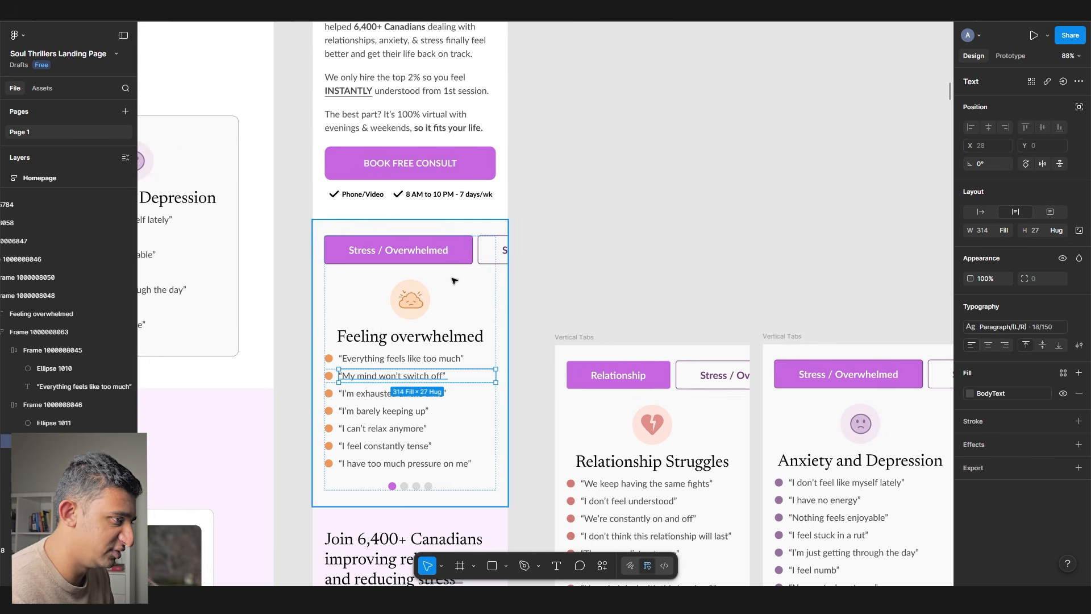
pyautogui.click(487, 254)
pyautogui.click(559, 285)
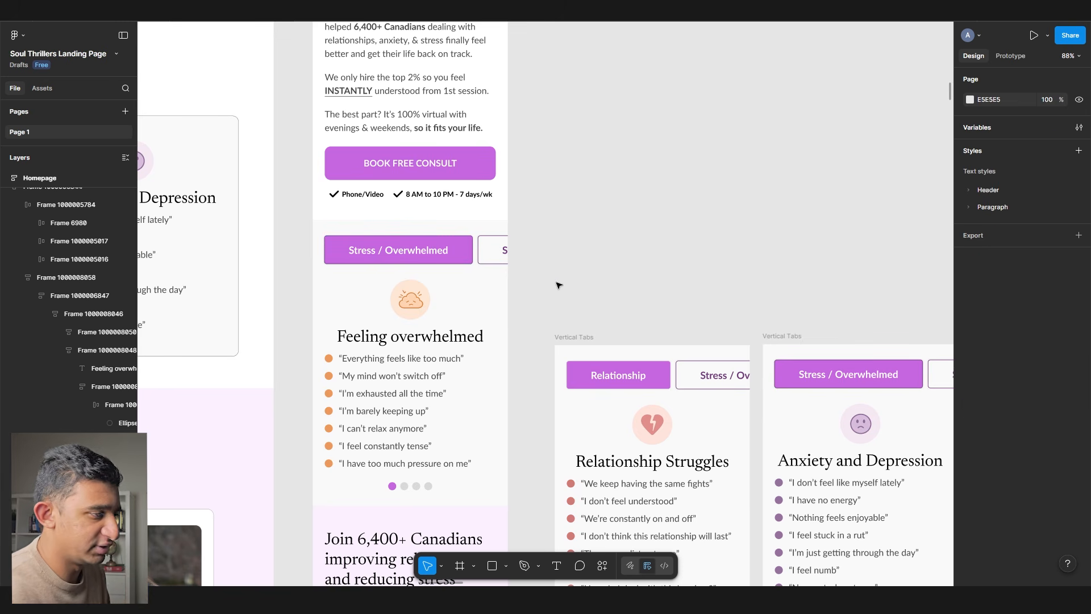
pyautogui.scroll(-1, 441, 441)
pyautogui.scroll(2, 418, 452)
pyautogui.keyDown('ctrl'); pyautogui.click(393, 428); pyautogui.keyUp('ctrl')
pyautogui.keyDown('ctrl'); pyautogui.click(419, 427); pyautogui.keyUp('ctrl')
pyautogui.scroll(-1, 420, 422)
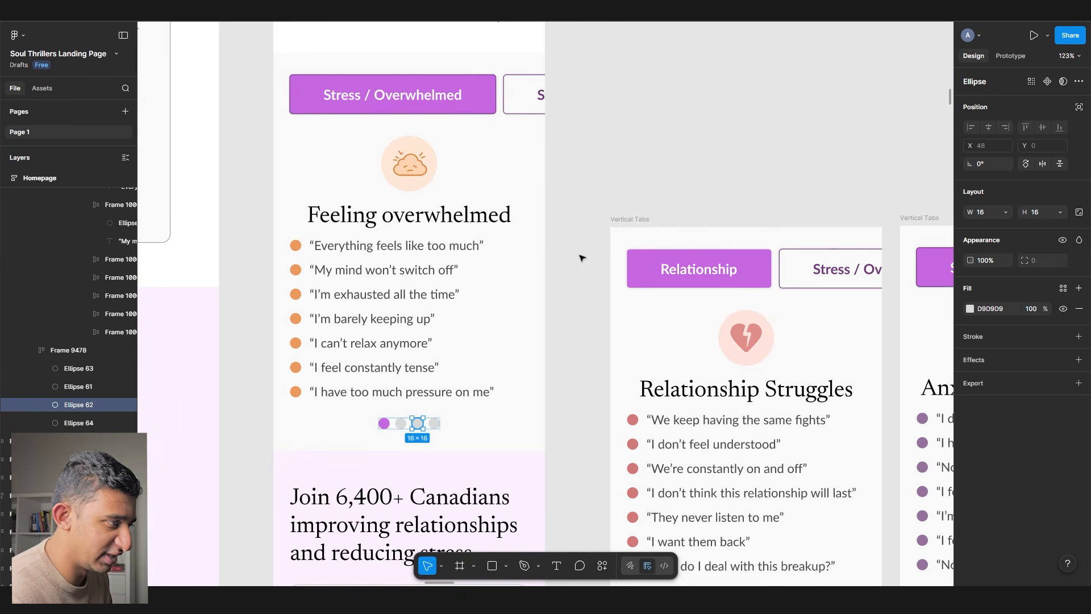
pyautogui.click(602, 219)
pyautogui.scroll(-1, 517, 232)
pyautogui.moveTo(517, 234); pyautogui.dragTo(335, 199)
pyautogui.click(453, 187)
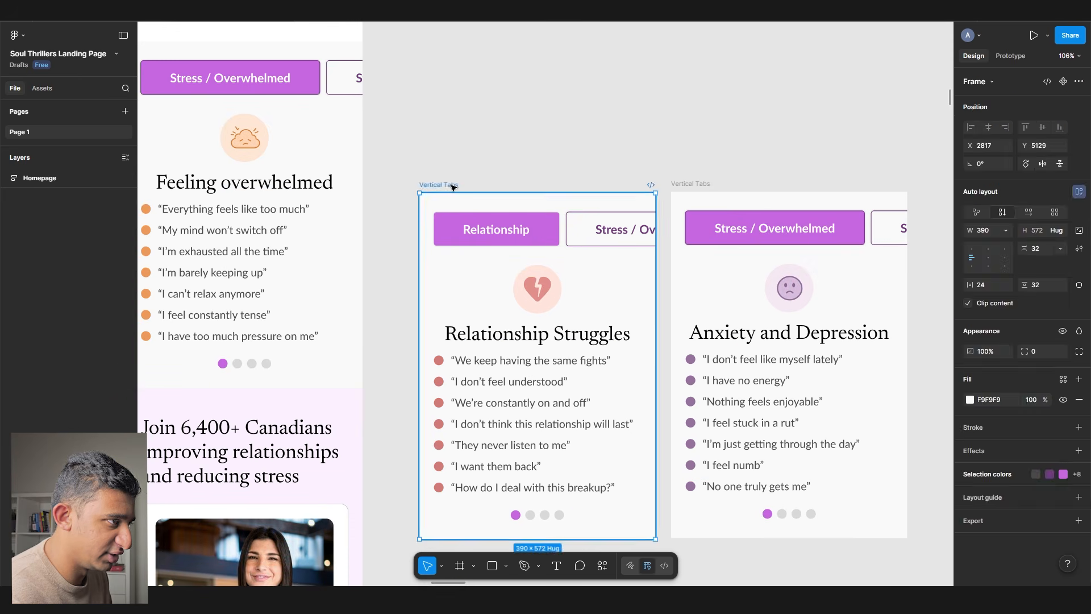
pyautogui.click(663, 185)
pyautogui.scroll(-5, 583, 215)
pyautogui.hscroll(-5, 584, 215)
pyautogui.scroll(-2, 584, 215)
pyautogui.moveTo(217, 230); pyautogui.dragTo(631, 230)
pyautogui.scroll(-1, 631, 230)
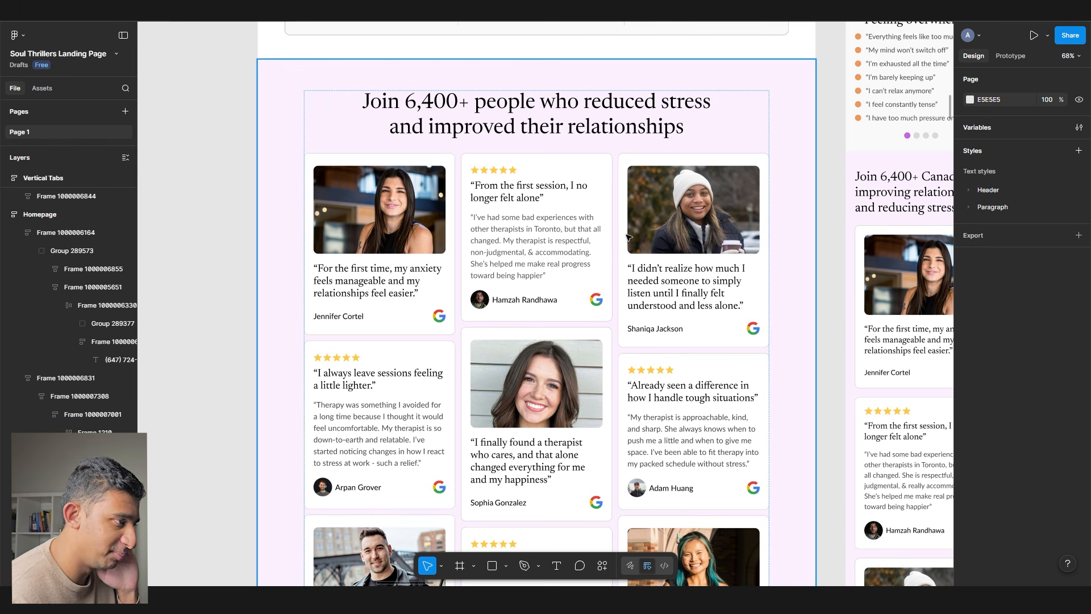
pyautogui.hscroll(5, 628, 236)
pyautogui.scroll(3, 628, 236)
pyautogui.scroll(5, 609, 250)
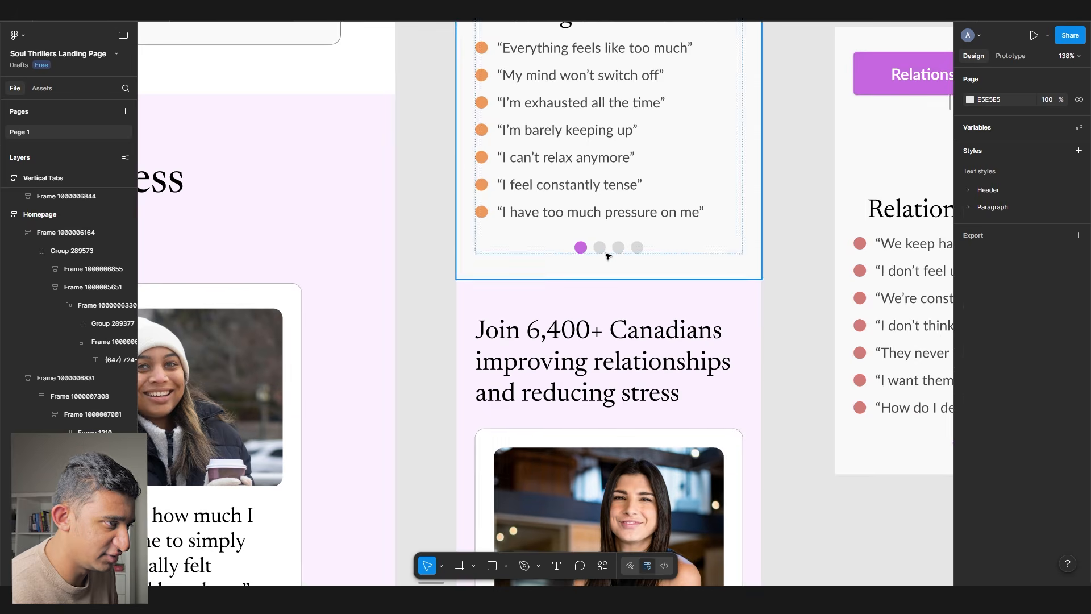
pyautogui.keyDown('ctrl'); pyautogui.click(601, 248); pyautogui.keyUp('ctrl')
pyautogui.scroll(3, 604, 248)
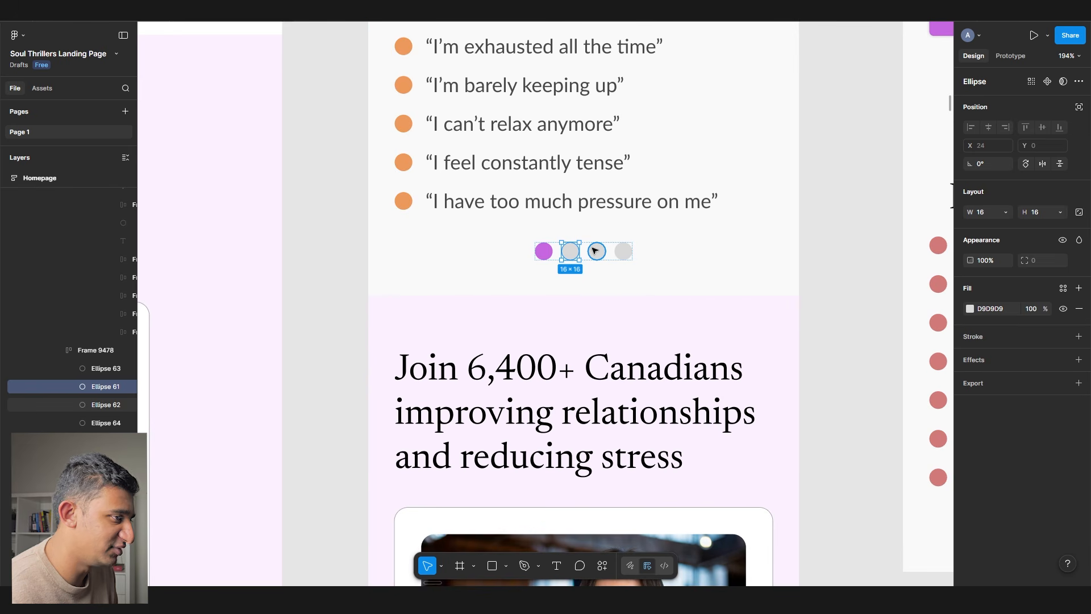
pyautogui.moveTo(592, 248); pyautogui.dragTo(567, 259)
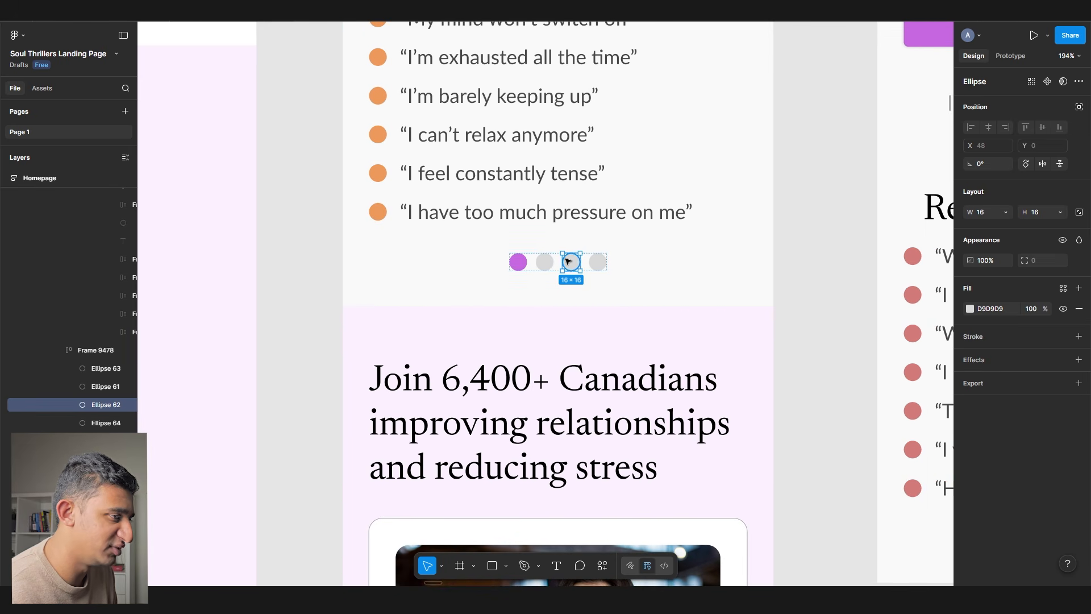
pyautogui.click(518, 262)
pyautogui.click(545, 262)
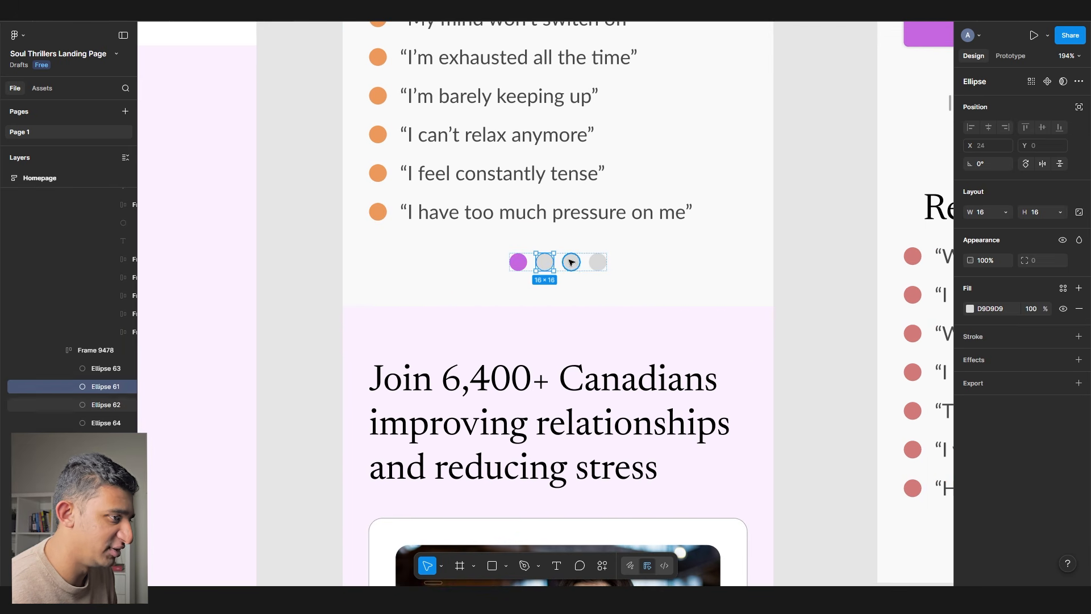
pyautogui.click(572, 262)
pyautogui.click(598, 262)
pyautogui.scroll(-5, 594, 264)
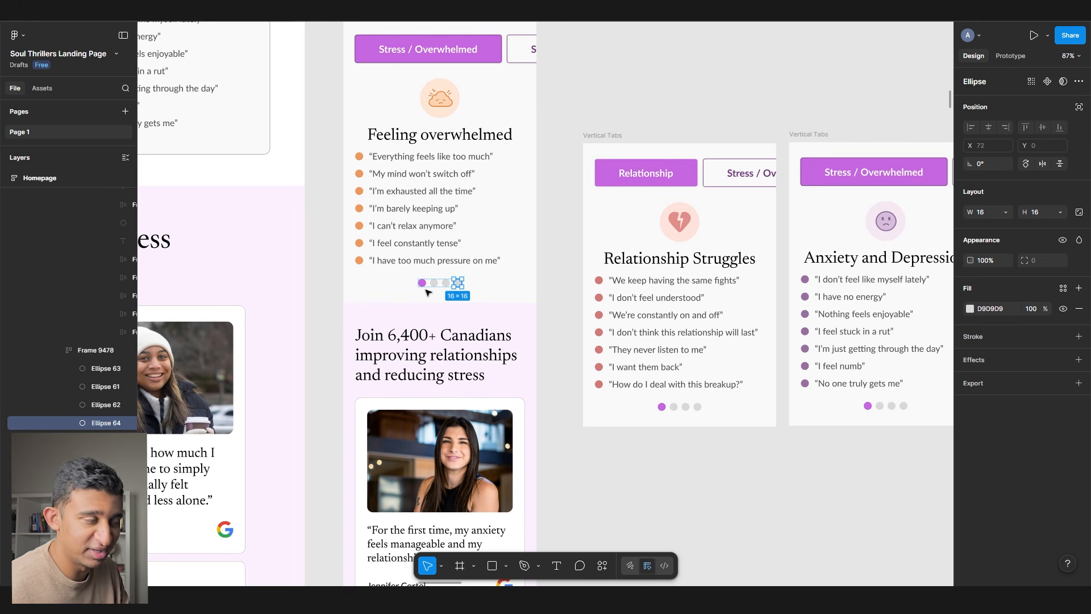
pyautogui.click(428, 291)
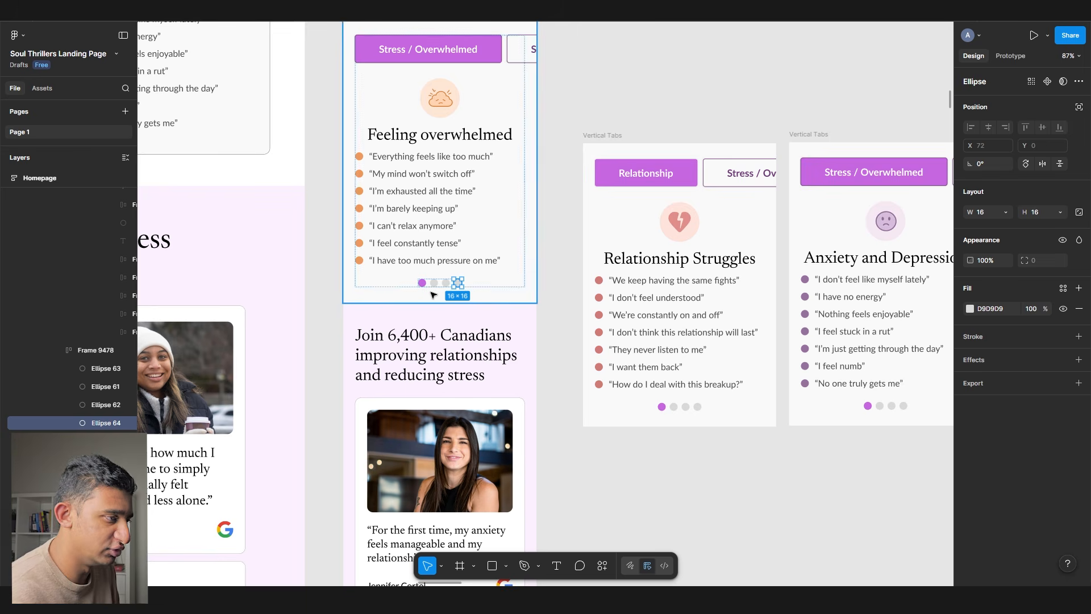
pyautogui.scroll(-6, 431, 318)
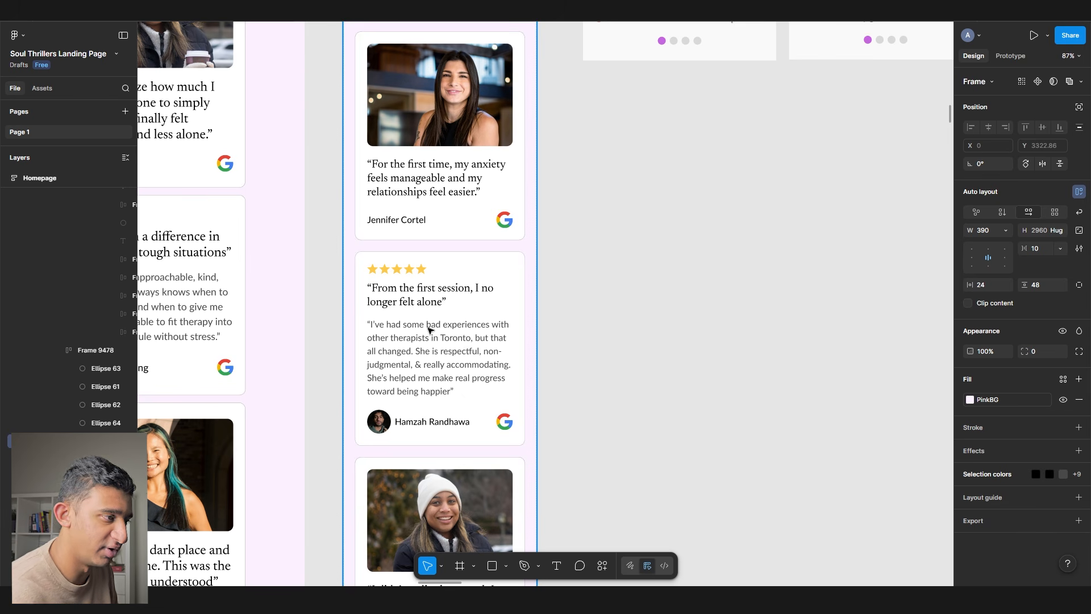
pyautogui.hscroll(-5, 430, 329)
pyautogui.keyDown('ctrl'); pyautogui.scroll(-5, 573, 329); pyautogui.keyUp('ctrl')
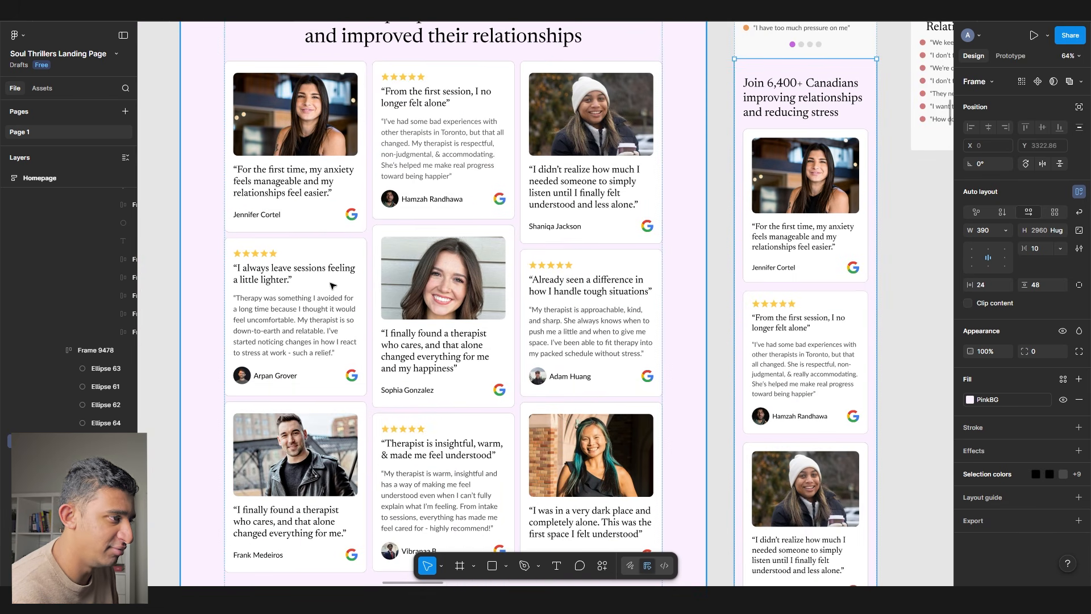
pyautogui.hscroll(6, 517, 232)
pyautogui.keyDown('ctrl'); pyautogui.scroll(5, 427, 165); pyautogui.keyUp('ctrl')
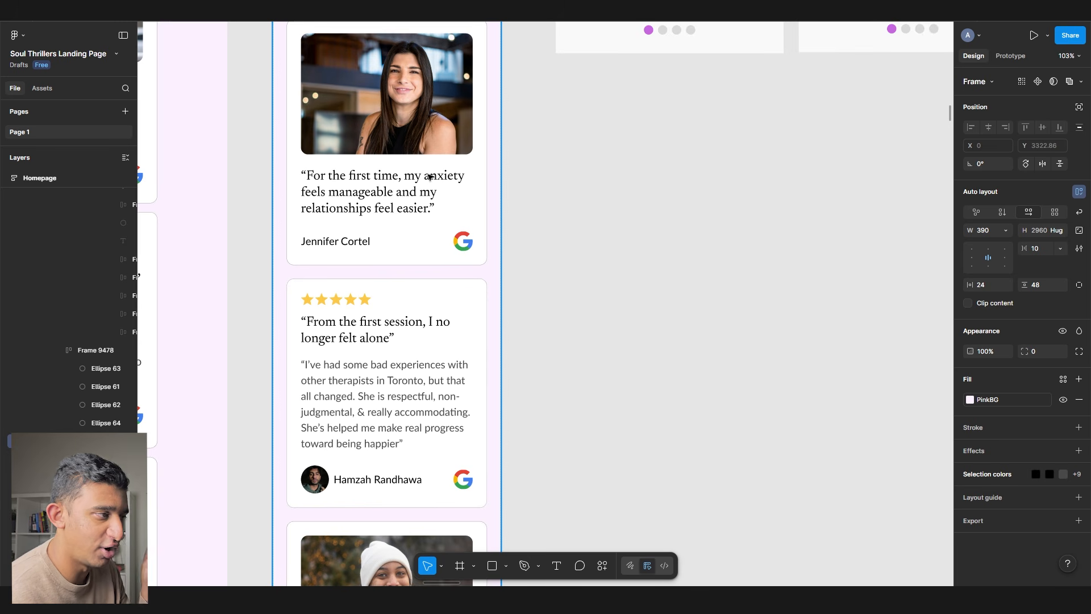
pyautogui.scroll(-10, 511, 237)
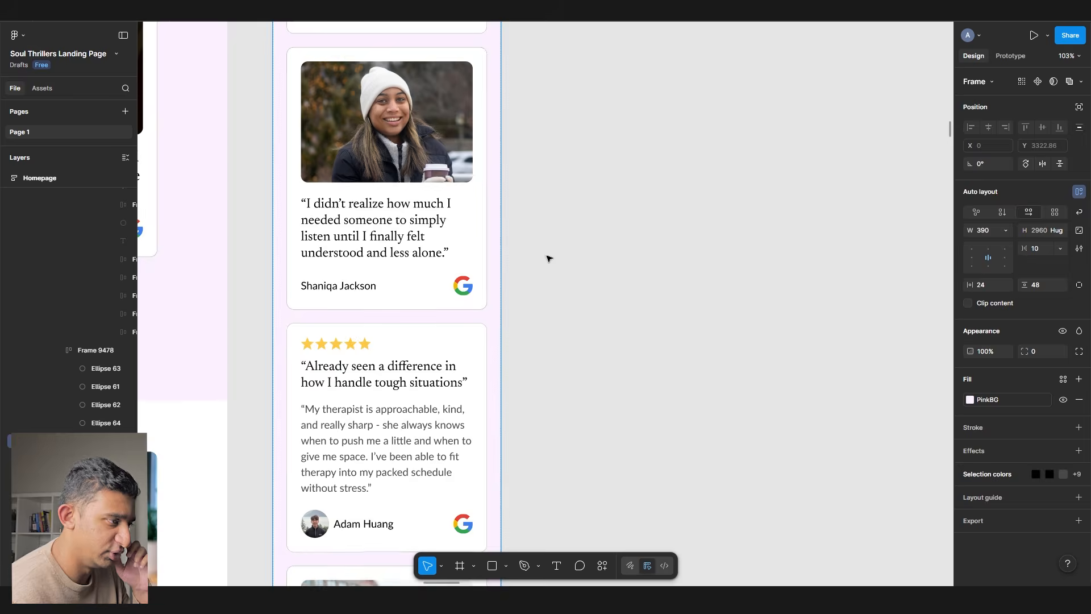
pyautogui.click(555, 259)
pyautogui.scroll(-5, 561, 261)
pyautogui.scroll(-10, 561, 261)
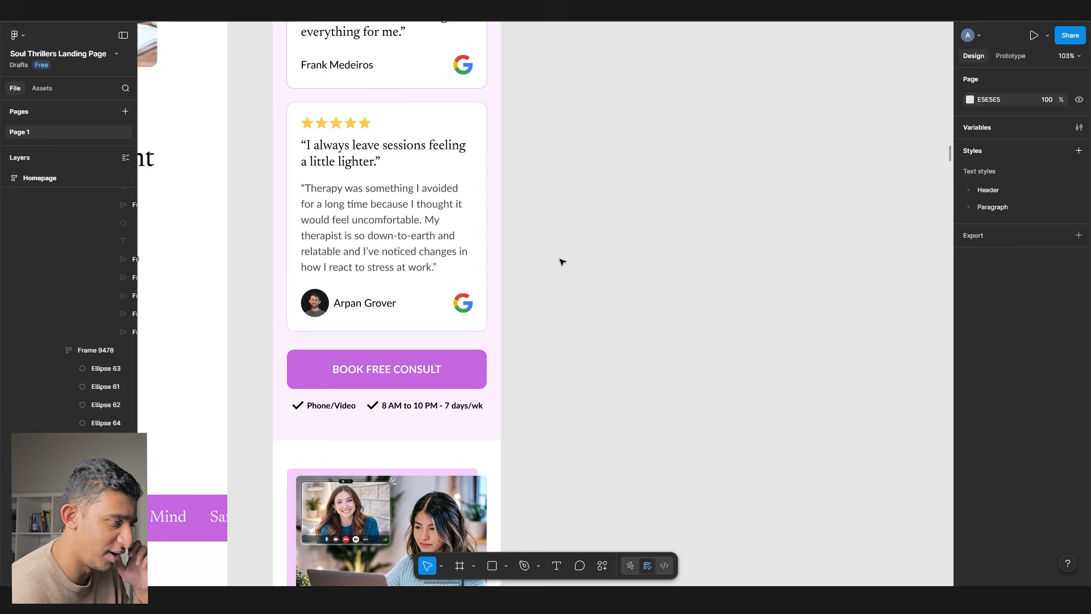
pyautogui.scroll(-10, 561, 261)
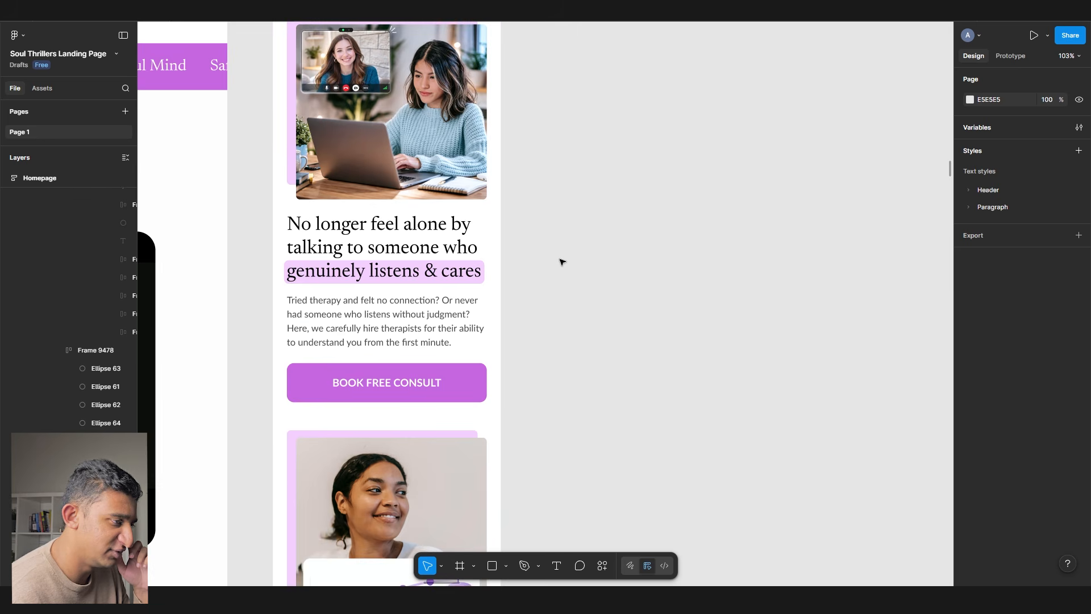
pyautogui.scroll(-10, 562, 266)
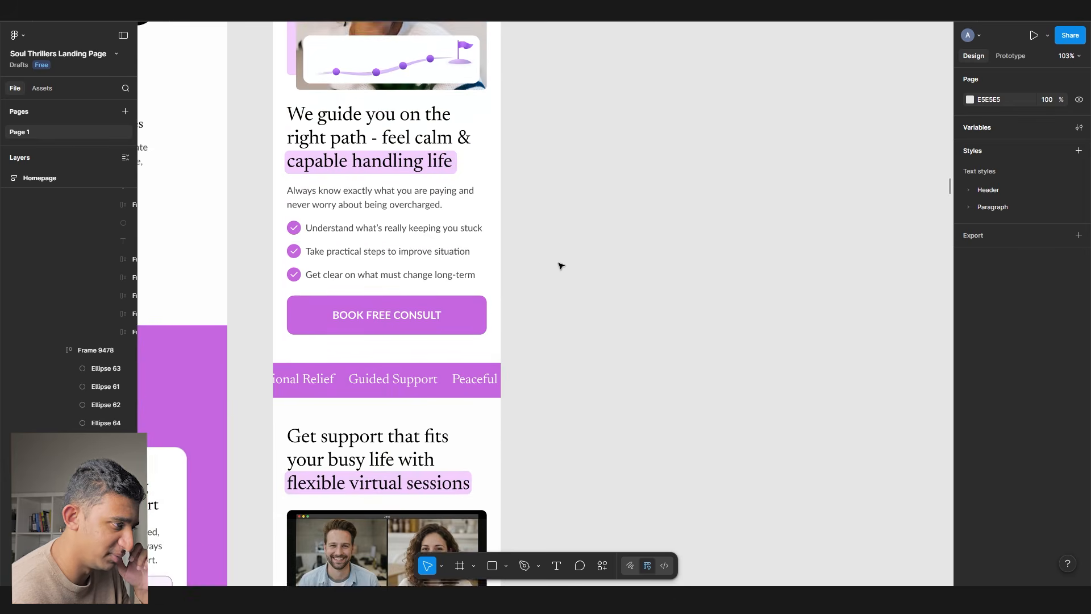
pyautogui.scroll(5, 561, 266)
pyautogui.moveTo(561, 266); pyautogui.dragTo(659, 568)
pyautogui.scroll(-4, 545, 292)
pyautogui.moveTo(545, 293); pyautogui.dragTo(673, 409)
pyautogui.moveTo(451, 177); pyautogui.dragTo(574, 554)
pyautogui.click(411, 362)
pyautogui.scroll(4, 411, 363)
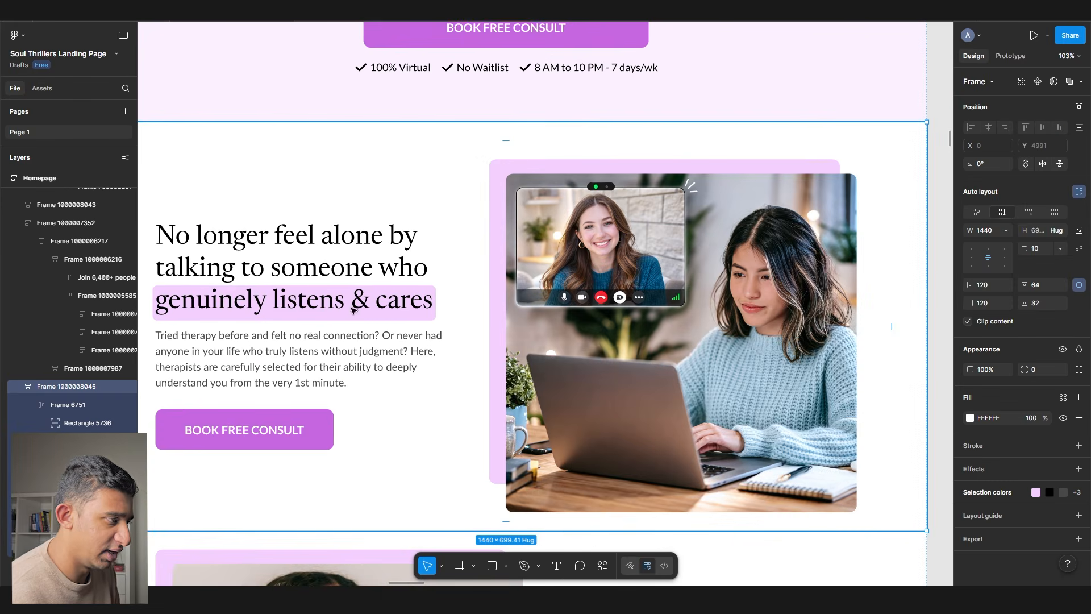
pyautogui.scroll(-1, 304, 337)
pyautogui.hscroll(6, 304, 337)
pyautogui.hscroll(5, 587, 323)
pyautogui.scroll(-15, 587, 323)
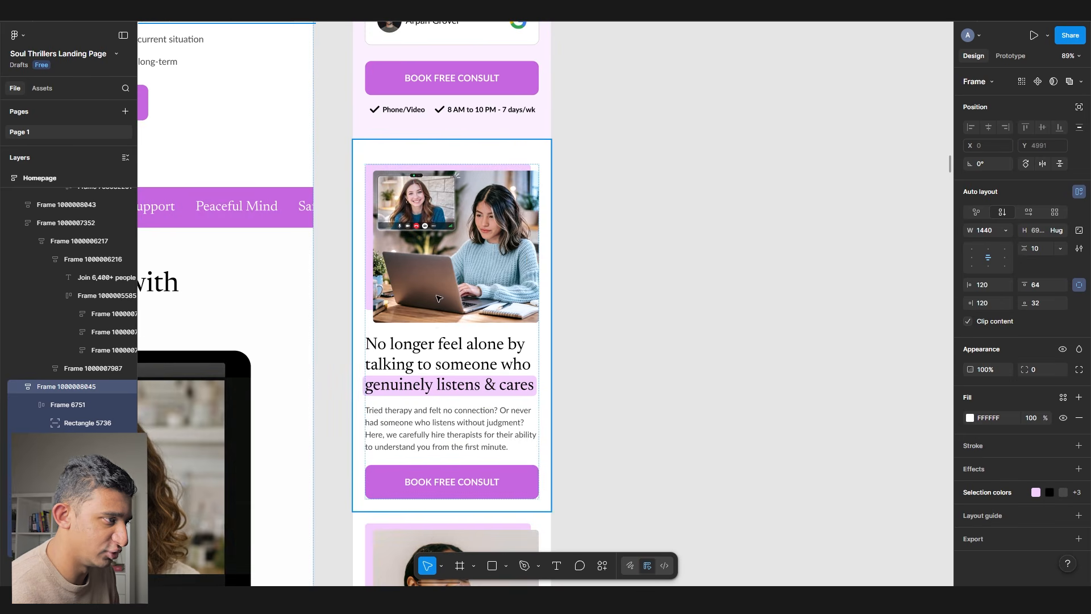
pyautogui.scroll(-12, 435, 322)
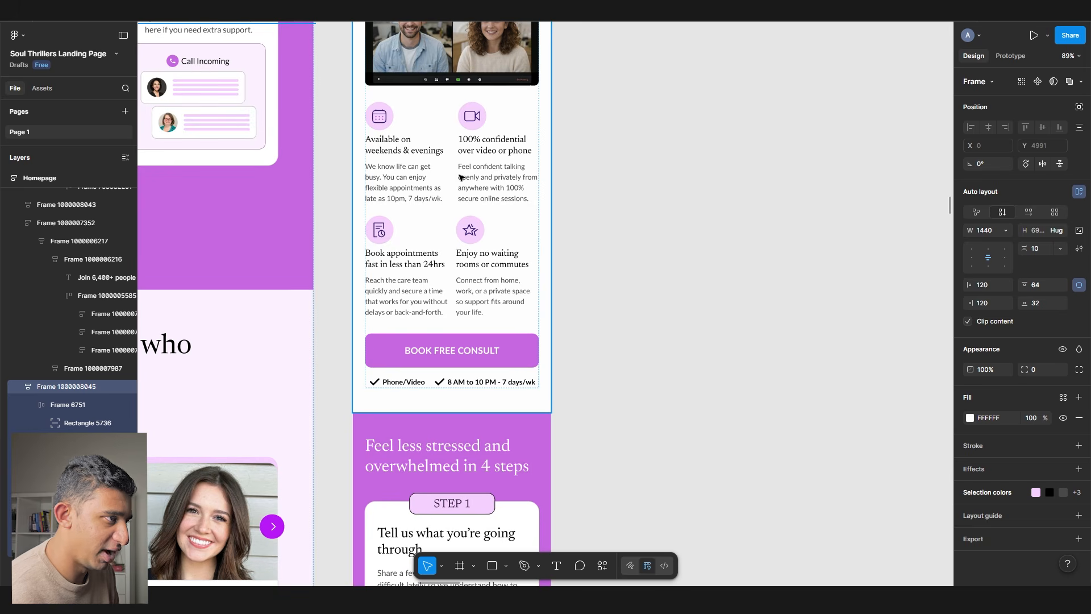
pyautogui.scroll(3, 463, 159)
pyautogui.rightClick(563, 166)
pyautogui.press('Escape')
pyautogui.click(445, 234)
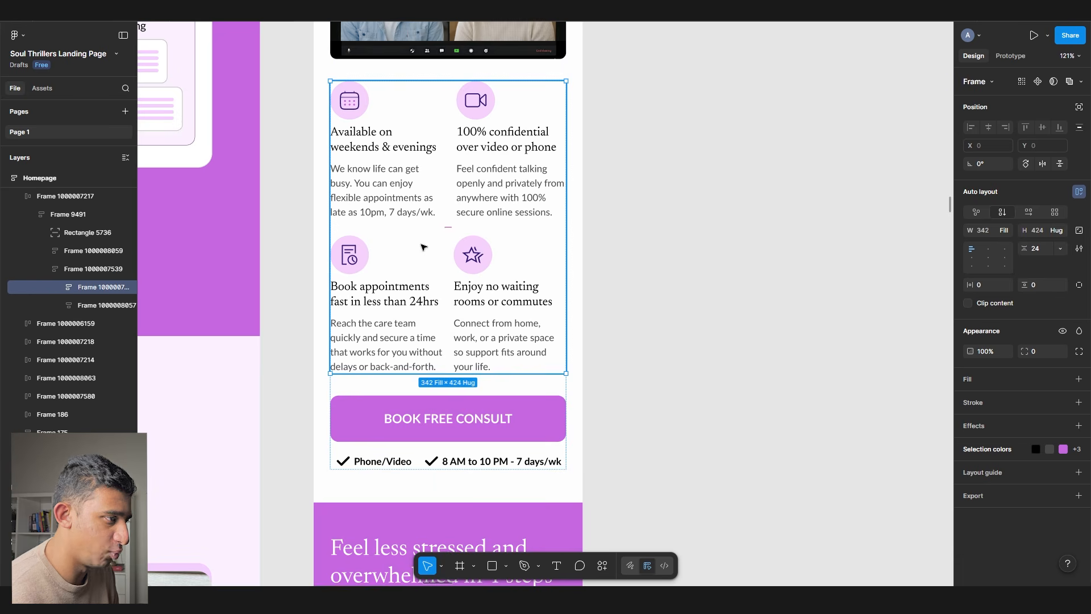
pyautogui.scroll(-1, 422, 289)
pyautogui.scroll(-6, 398, 318)
pyautogui.click(384, 354)
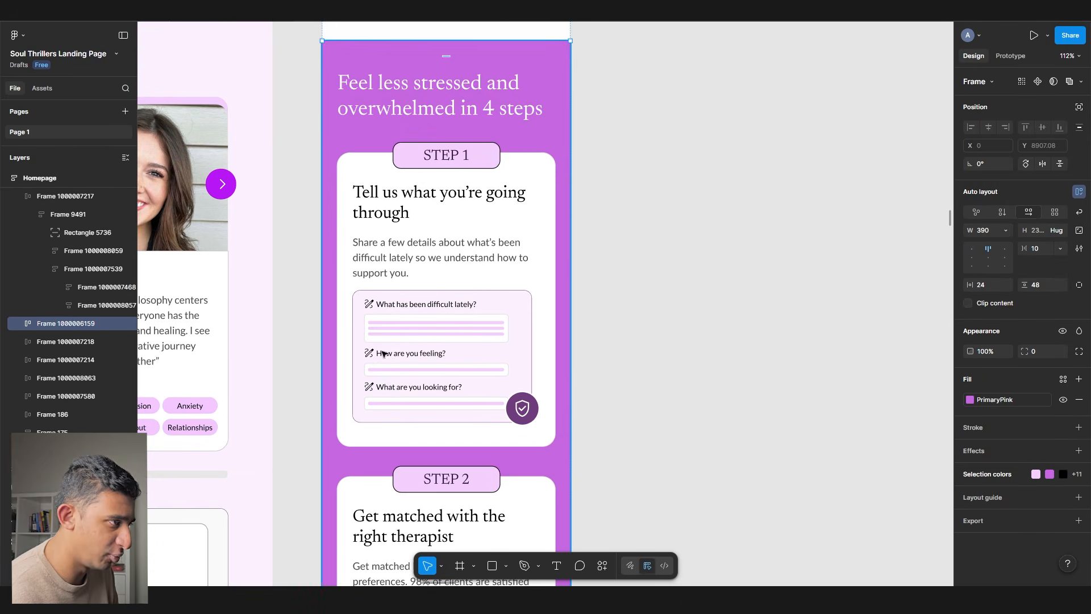
pyautogui.scroll(-14, 414, 397)
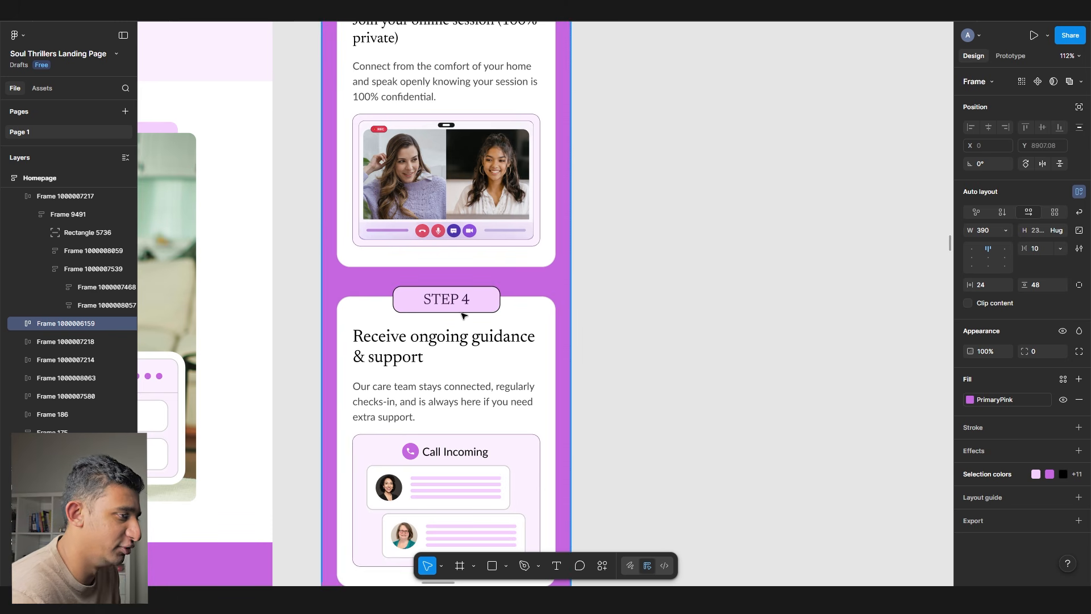
pyautogui.scroll(4, 529, 317)
pyautogui.hscroll(1, 540, 324)
pyautogui.scroll(-6, 555, 332)
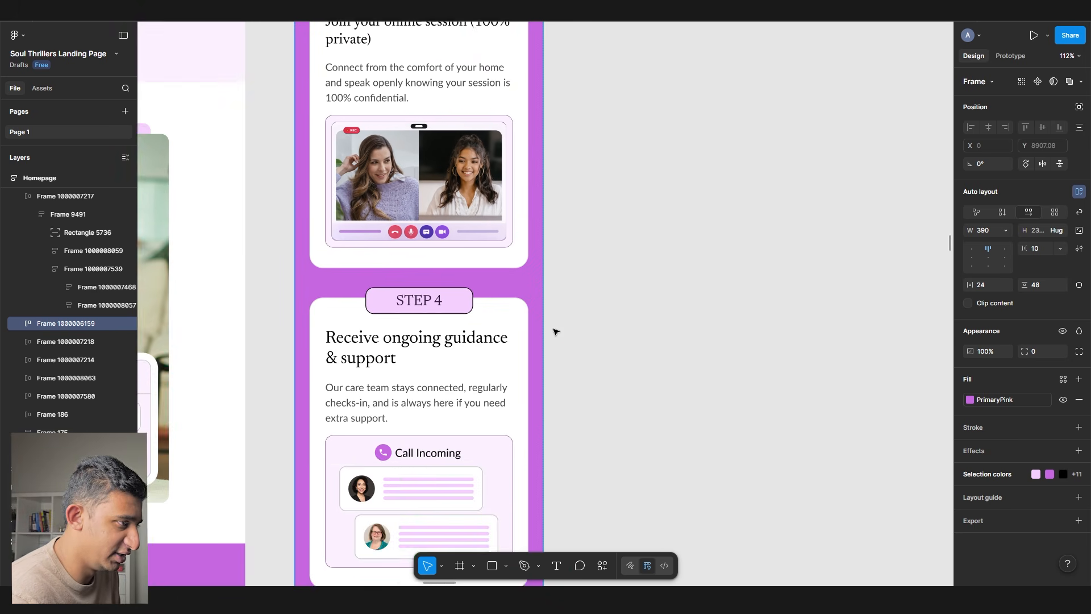
pyautogui.scroll(-8, 556, 336)
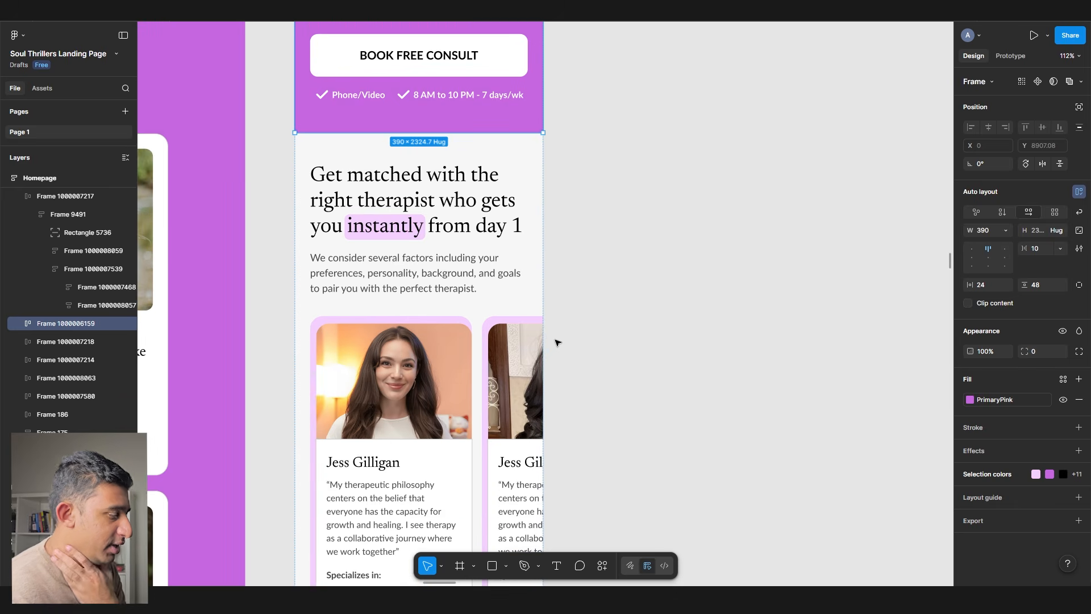
pyautogui.scroll(-3, 557, 341)
pyautogui.click(557, 341)
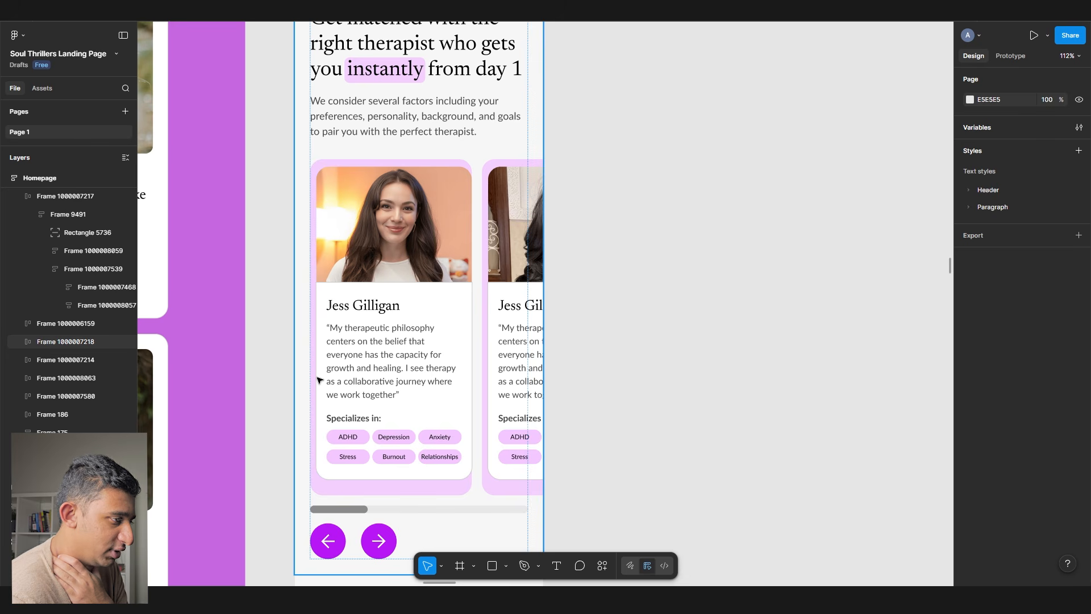
pyautogui.scroll(-10, 317, 380)
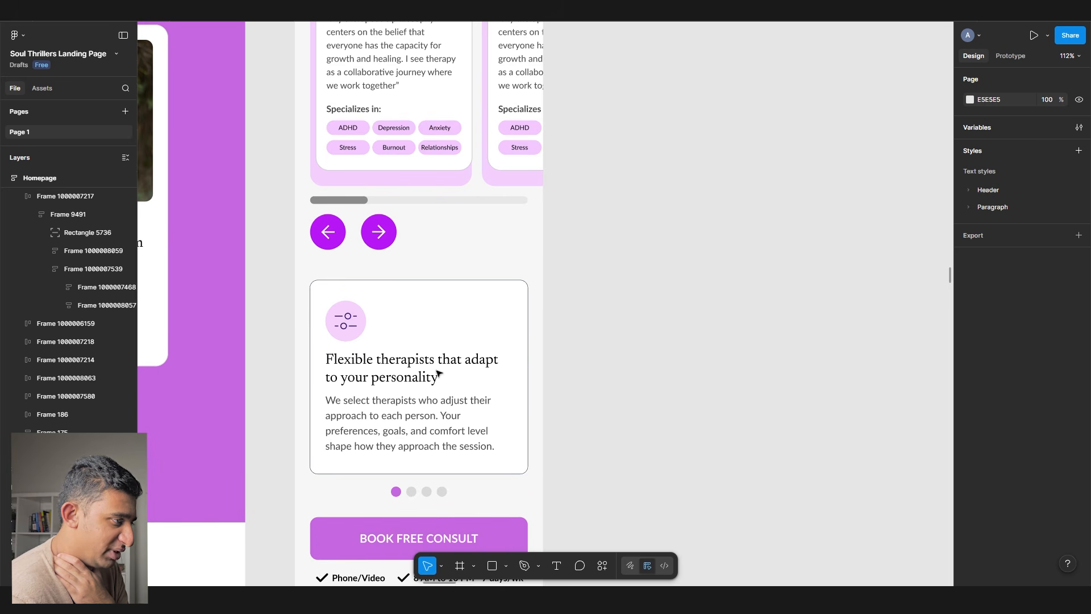
pyautogui.scroll(-1, 438, 374)
pyautogui.click(436, 390)
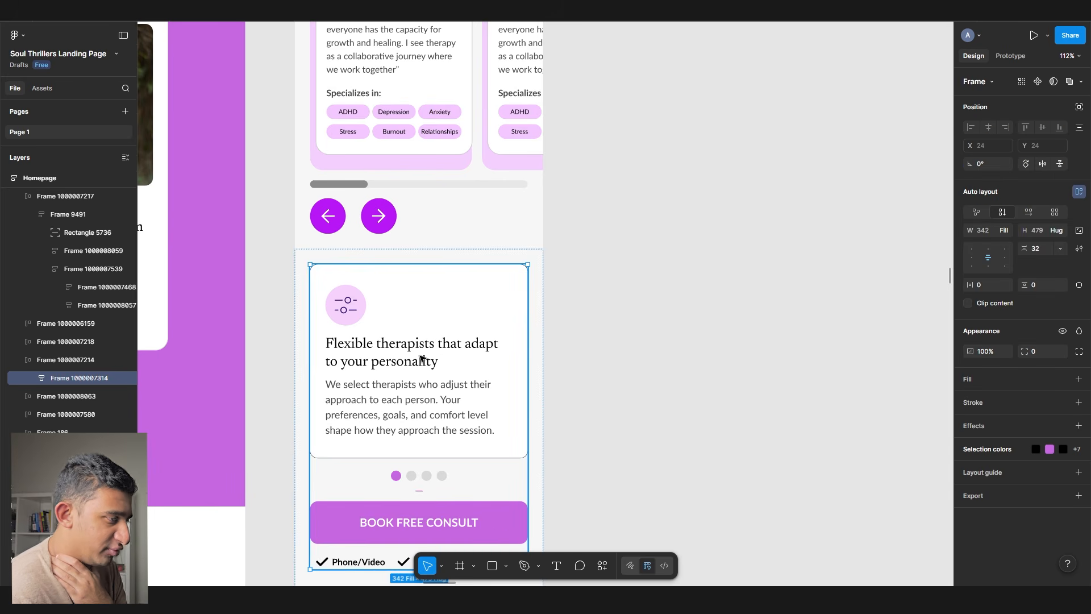
pyautogui.doubleClick(422, 358)
pyautogui.scroll(-10, 524, 353)
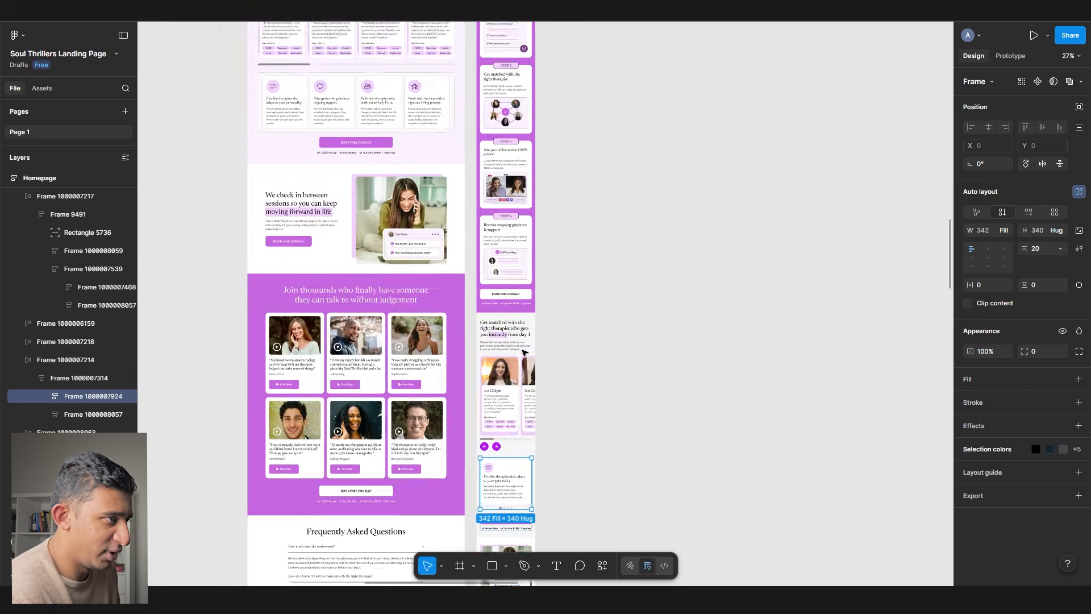
pyautogui.scroll(-3, 524, 352)
pyautogui.scroll(-2, 519, 356)
pyautogui.scroll(8, 513, 363)
pyautogui.scroll(-5, 506, 364)
pyautogui.click(483, 362)
pyautogui.scroll(-4, 475, 360)
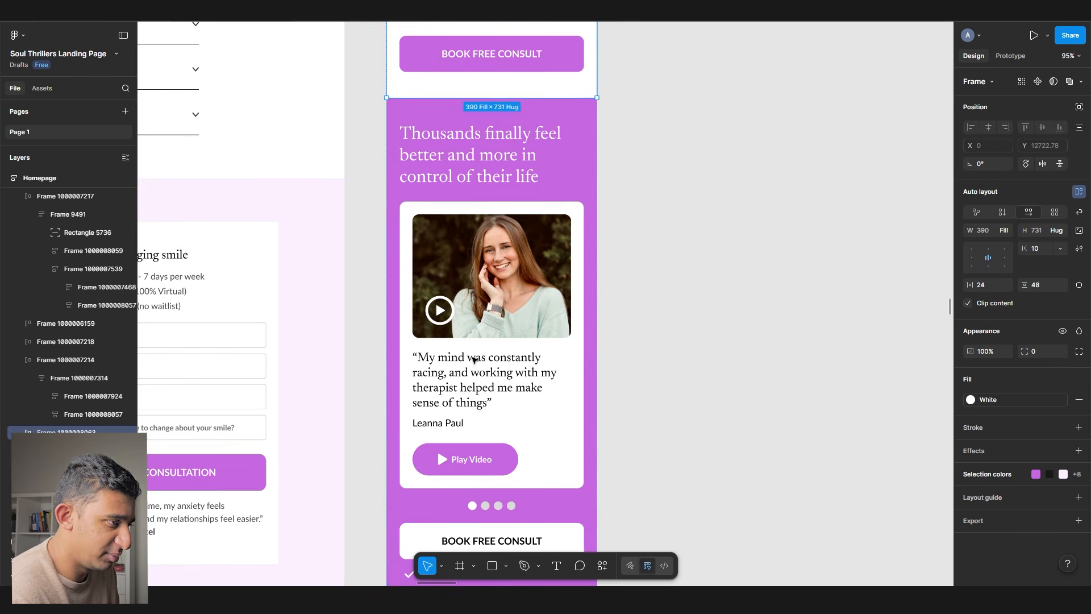
pyautogui.click(474, 360)
pyautogui.scroll(-3, 431, 381)
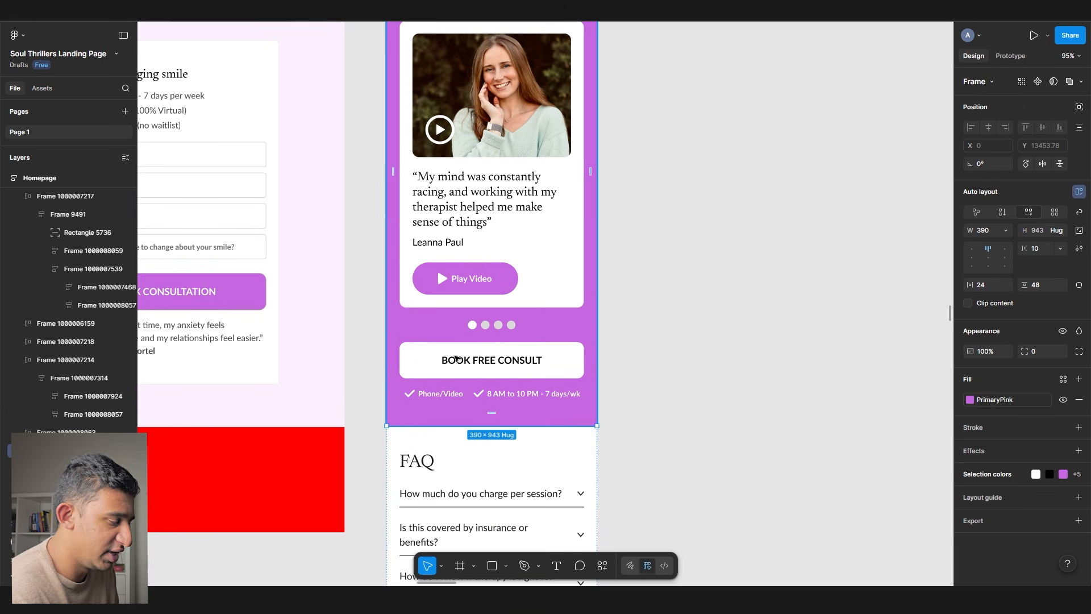
pyautogui.scroll(-5, 455, 358)
pyautogui.scroll(5, 482, 330)
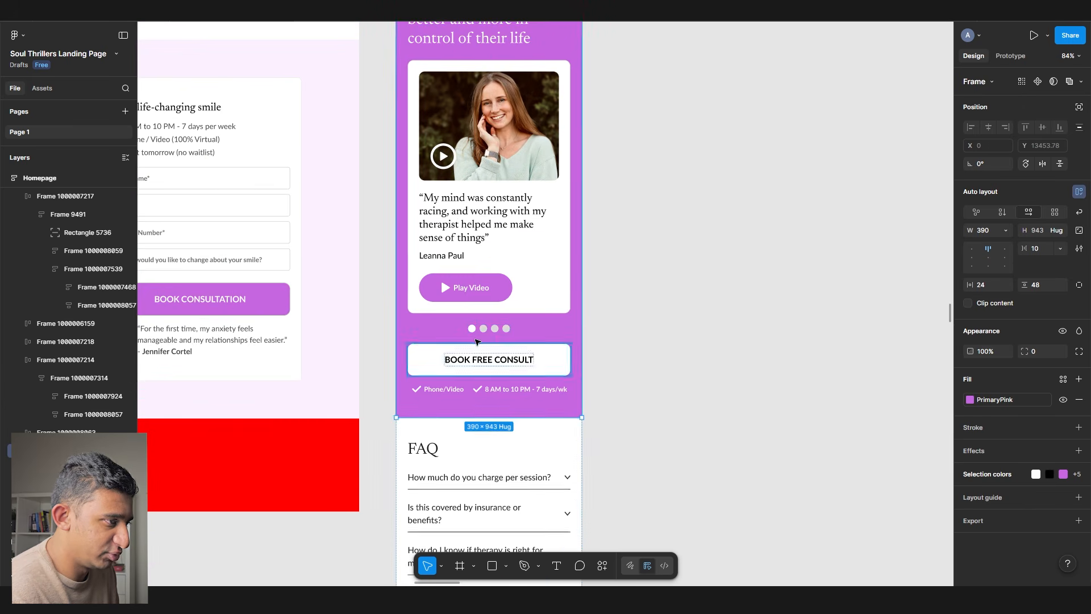
pyautogui.click(482, 330)
pyautogui.scroll(-3, 483, 330)
pyautogui.scroll(10, 500, 341)
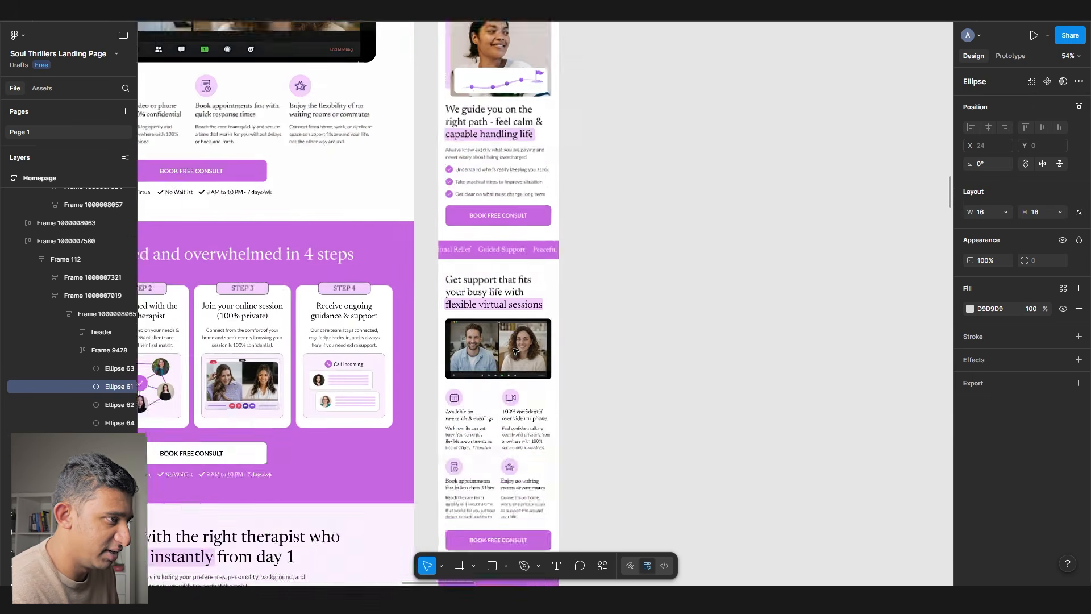
pyautogui.scroll(-10, 511, 348)
pyautogui.scroll(2, 508, 347)
pyautogui.click(447, 335)
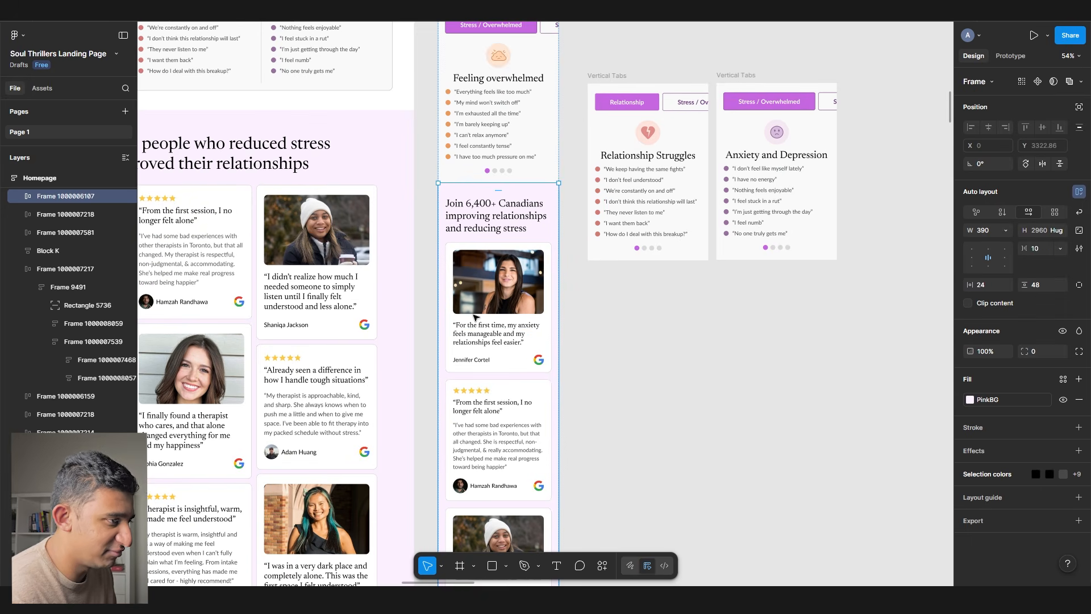
pyautogui.scroll(10, 477, 316)
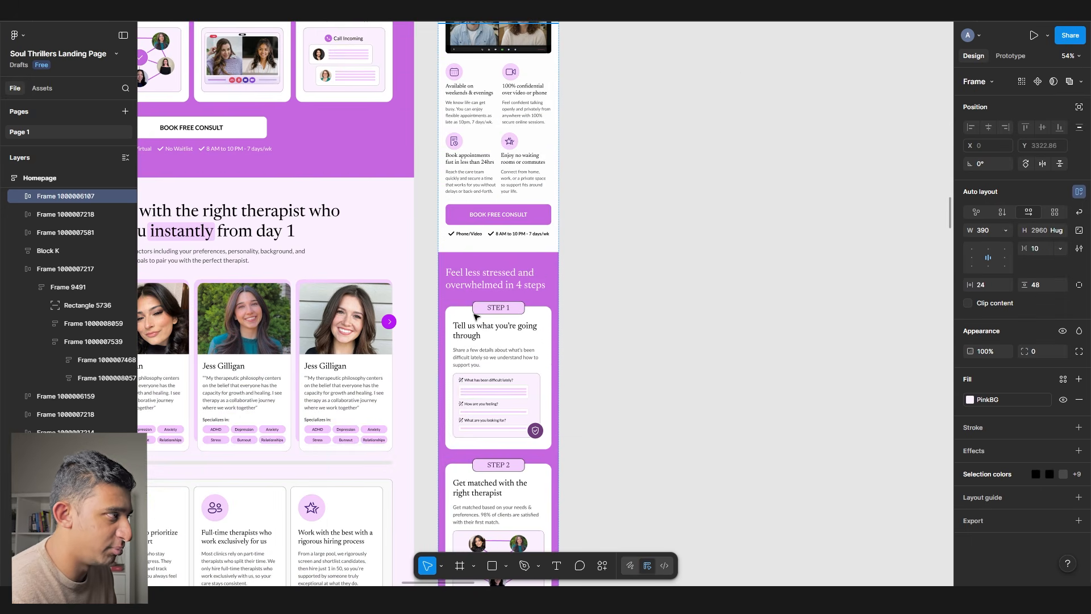
pyautogui.scroll(-8, 477, 317)
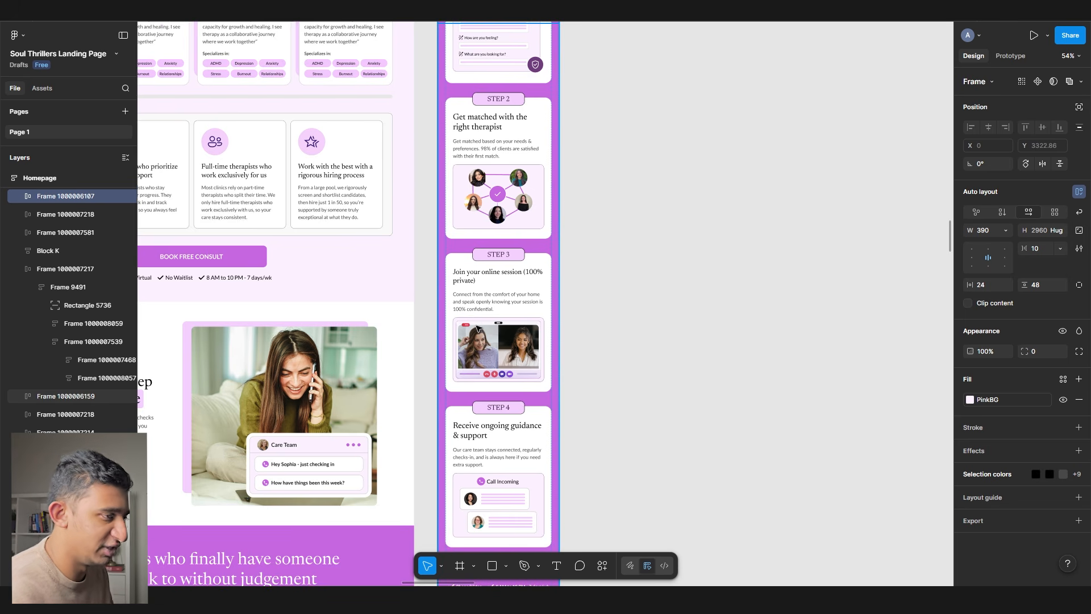
pyautogui.scroll(-15, 477, 328)
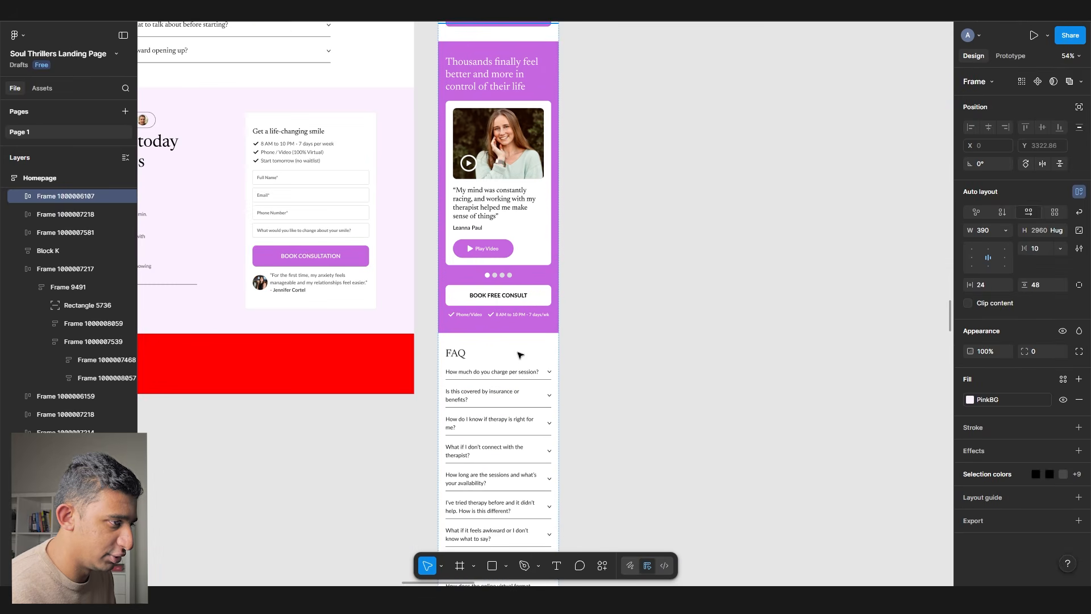
pyautogui.scroll(-1, 519, 355)
pyautogui.click(506, 382)
pyautogui.scroll(-8, 503, 382)
pyautogui.click(499, 382)
pyautogui.scroll(-5, 495, 389)
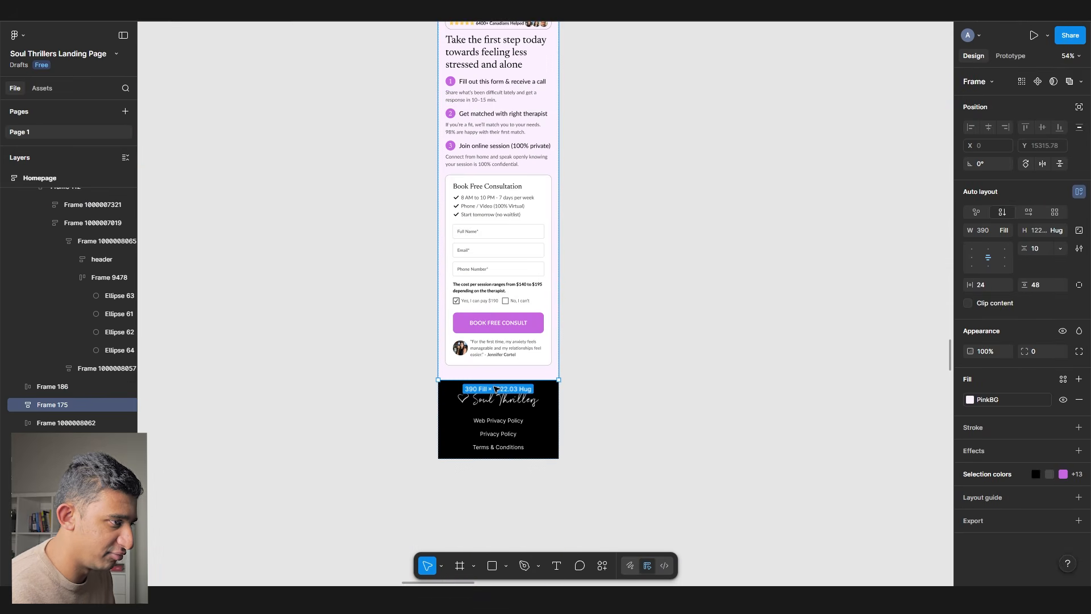
pyautogui.click(496, 389)
pyautogui.scroll(3, 496, 389)
pyautogui.scroll(-3, 471, 378)
pyautogui.scroll(4, 470, 378)
pyautogui.scroll(-2, 470, 378)
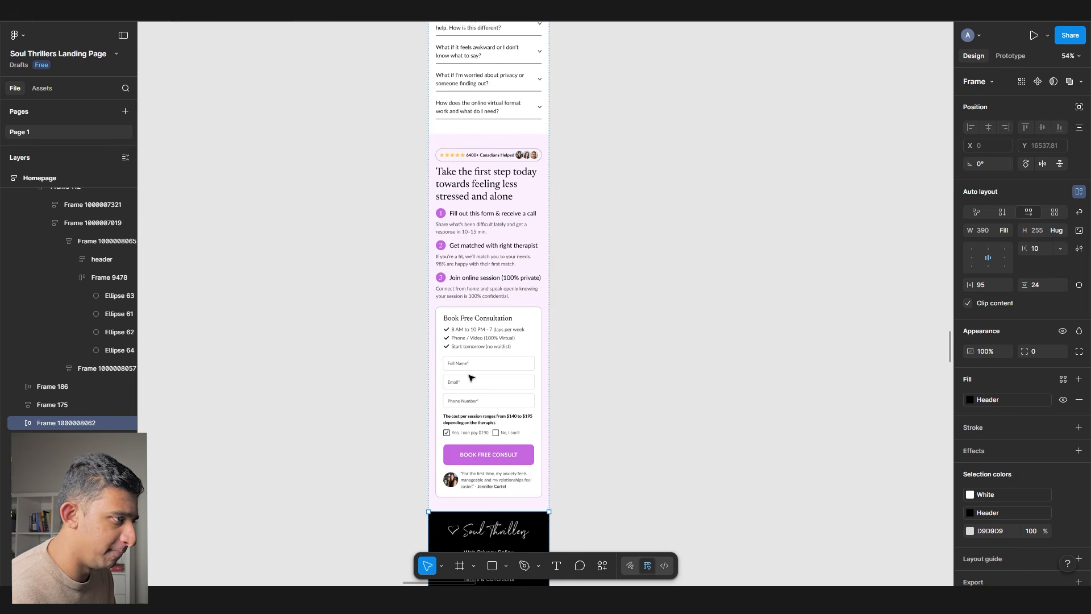
pyautogui.scroll(-1, 470, 378)
pyautogui.scroll(10, 470, 378)
pyautogui.scroll(-4, 471, 378)
pyautogui.scroll(10, 471, 377)
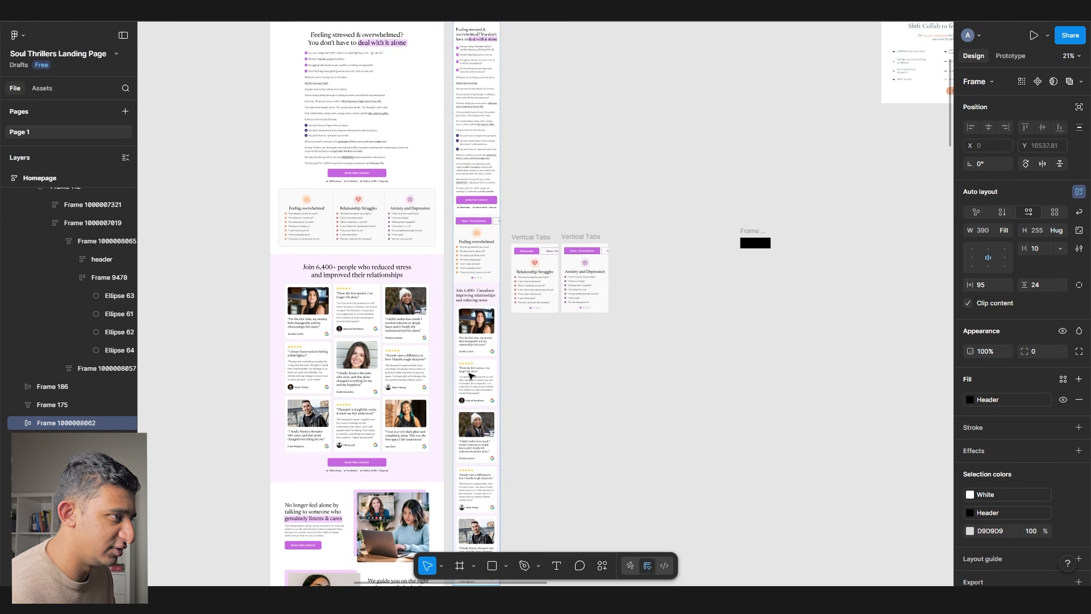
pyautogui.click(761, 242)
pyautogui.press('Escape')
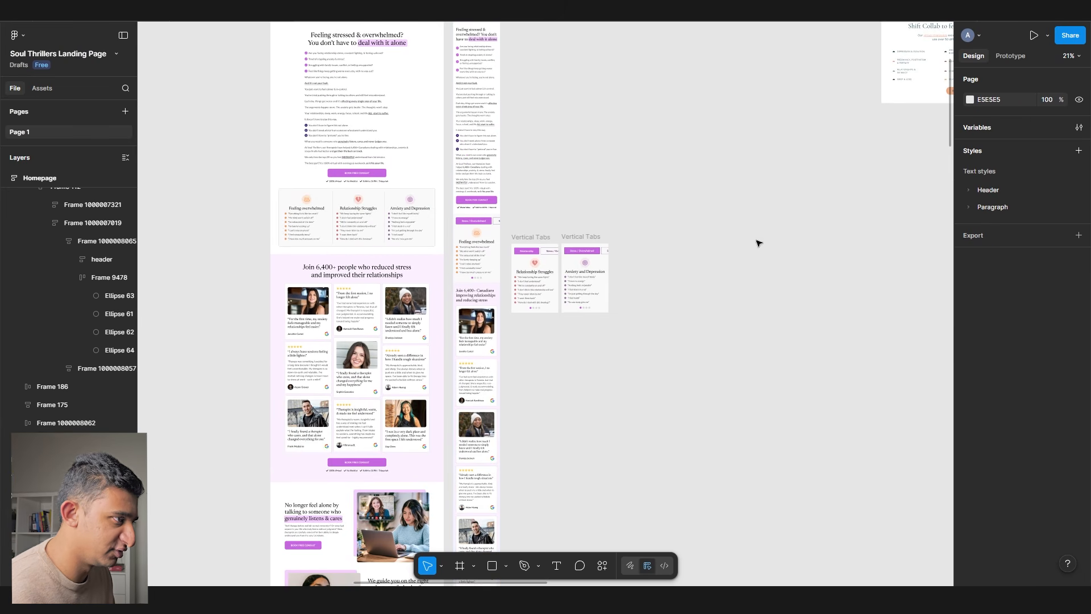
pyautogui.scroll(5, 734, 267)
pyautogui.scroll(6, 500, 167)
# - Duplicate the whole desktop Homepage frame to the right of the original
pyautogui.scroll(3, 507, 111)
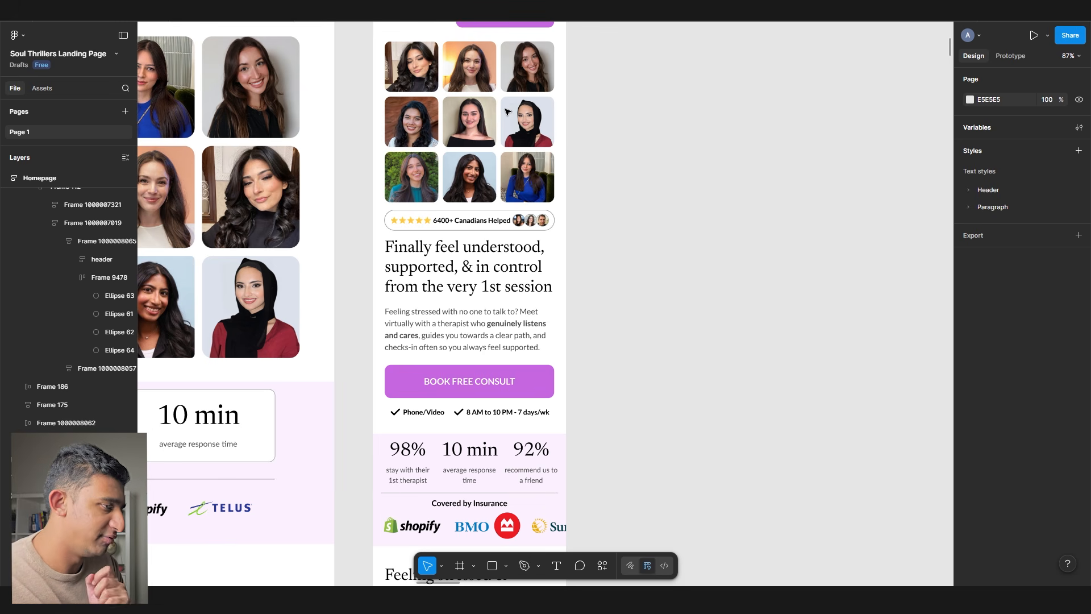
pyautogui.hscroll(-10, 392, 244)
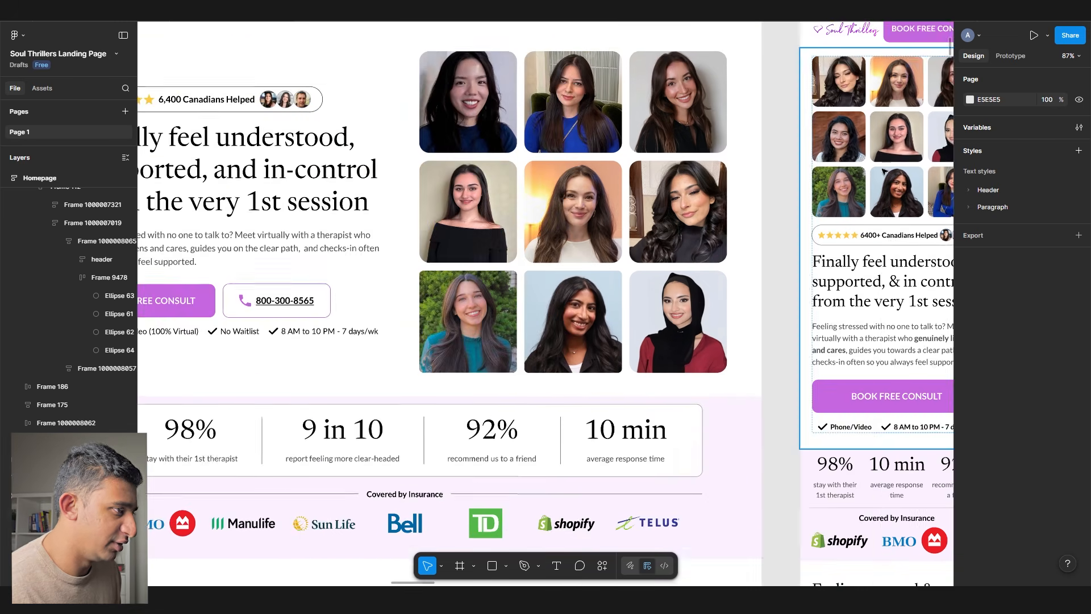
pyautogui.click(318, 290)
pyautogui.scroll(-5, 319, 284)
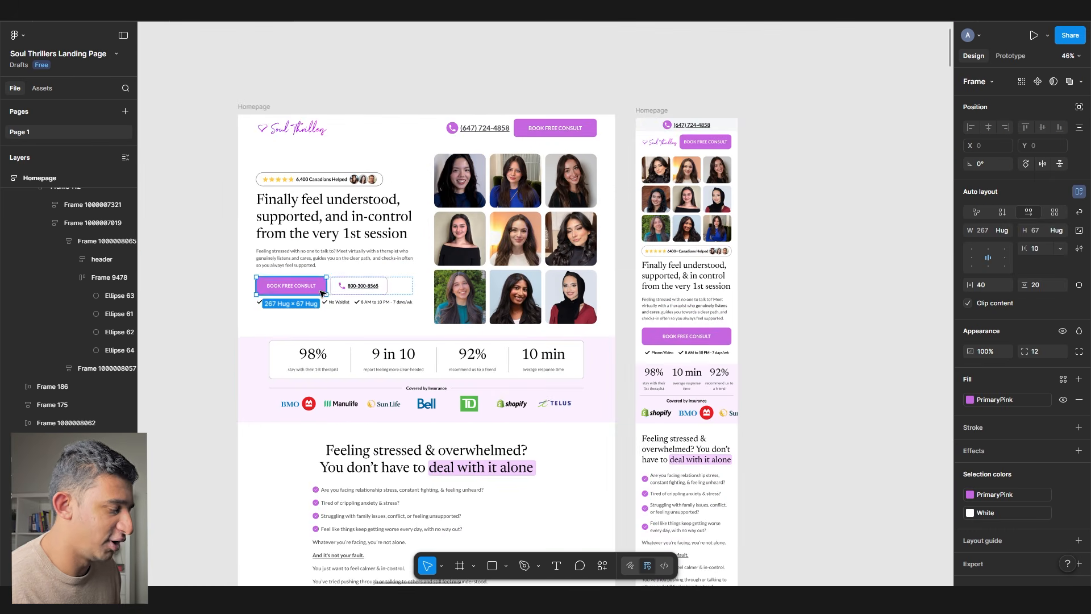
pyautogui.hscroll(5, 499, 181)
pyautogui.scroll(-5, 499, 182)
pyautogui.click(570, 201)
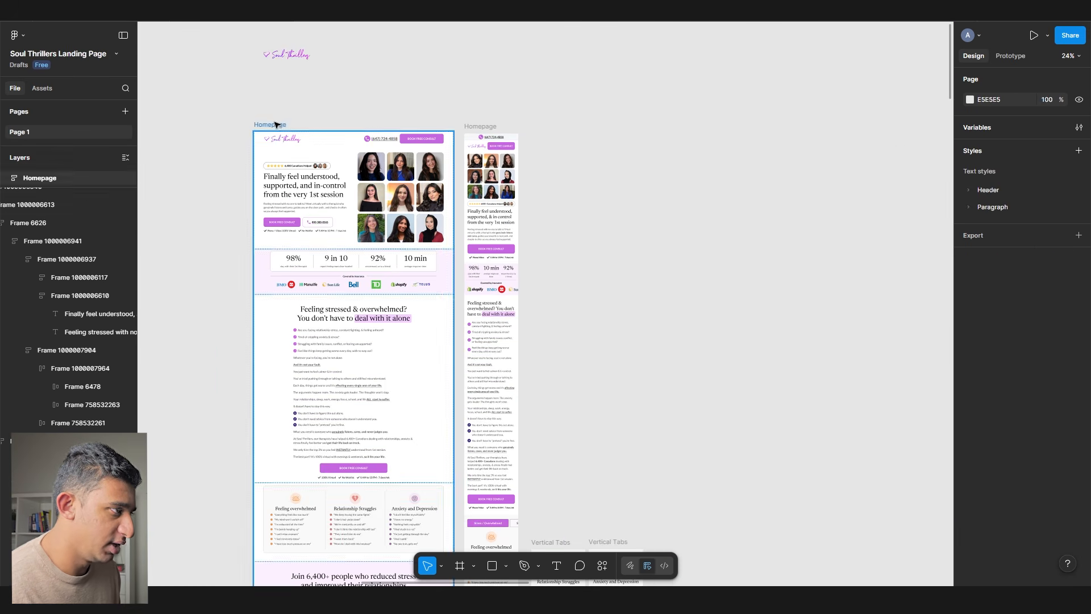
pyautogui.click(276, 124)
pyautogui.hscroll(5, 302, 124)
pyautogui.scroll(-10, 355, 152)
pyautogui.moveTo(213, 109); pyautogui.dragTo(369, 109)
# - Delete every section of the copy except the header and 'Take the first step' hero
pyautogui.scroll(10, 365, 105)
pyautogui.click(404, 161)
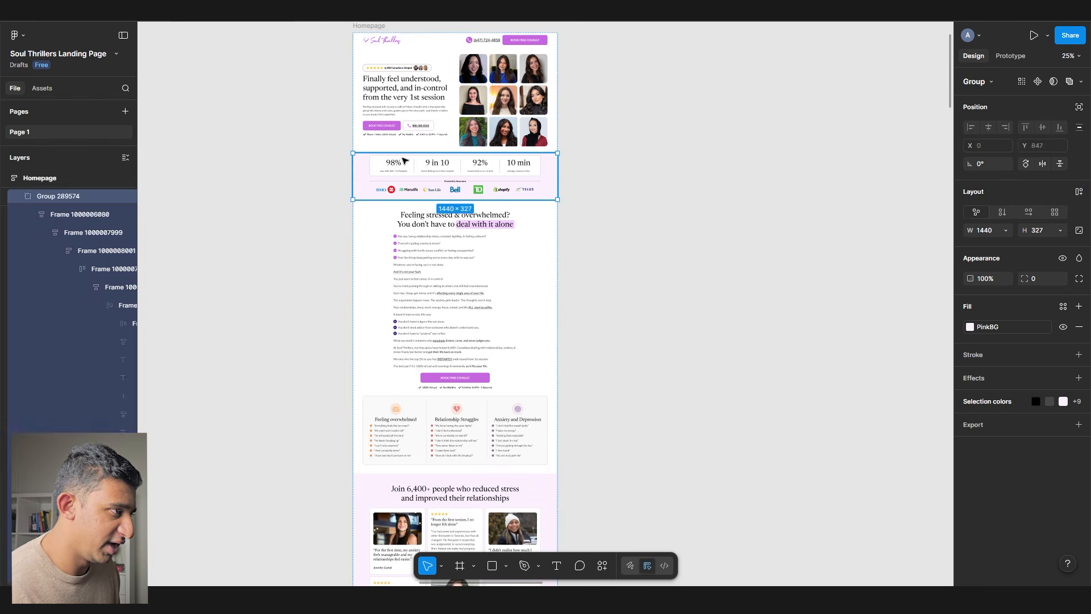
pyautogui.press('Delete')
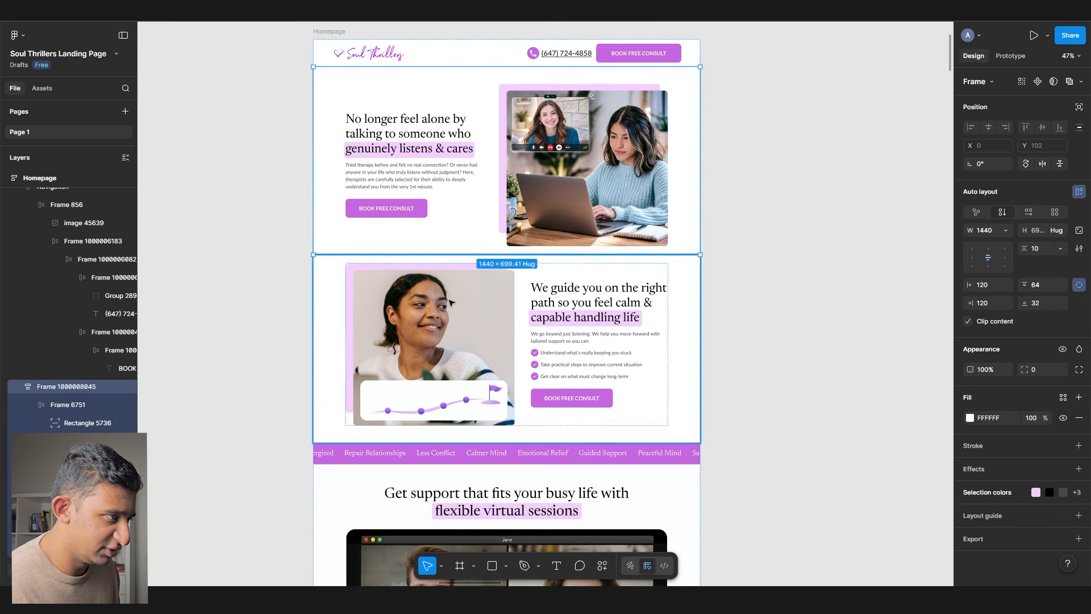
pyautogui.keyDown('shift'); pyautogui.click(450, 300); pyautogui.keyUp('shift')
pyautogui.press('Delete')
pyautogui.click(451, 303)
pyautogui.press('Delete')
pyautogui.click(449, 302)
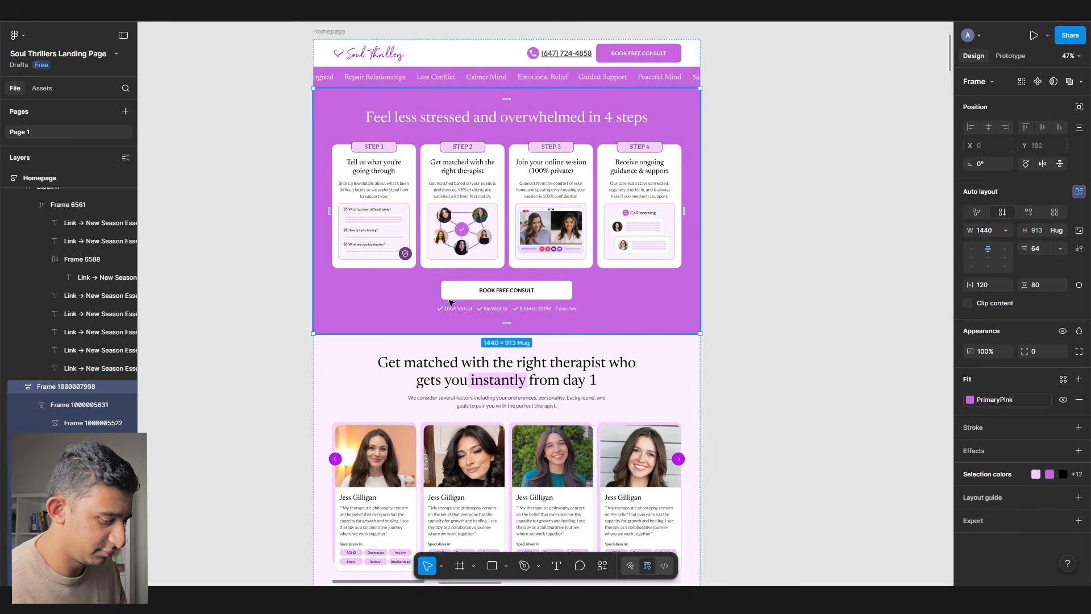
pyautogui.press('Delete')
pyautogui.click(448, 302)
pyautogui.press('Delete')
pyautogui.click(447, 302)
pyautogui.press('Delete')
pyautogui.click(428, 277)
pyautogui.press('Delete')
pyautogui.click(426, 281)
pyautogui.press('Delete')
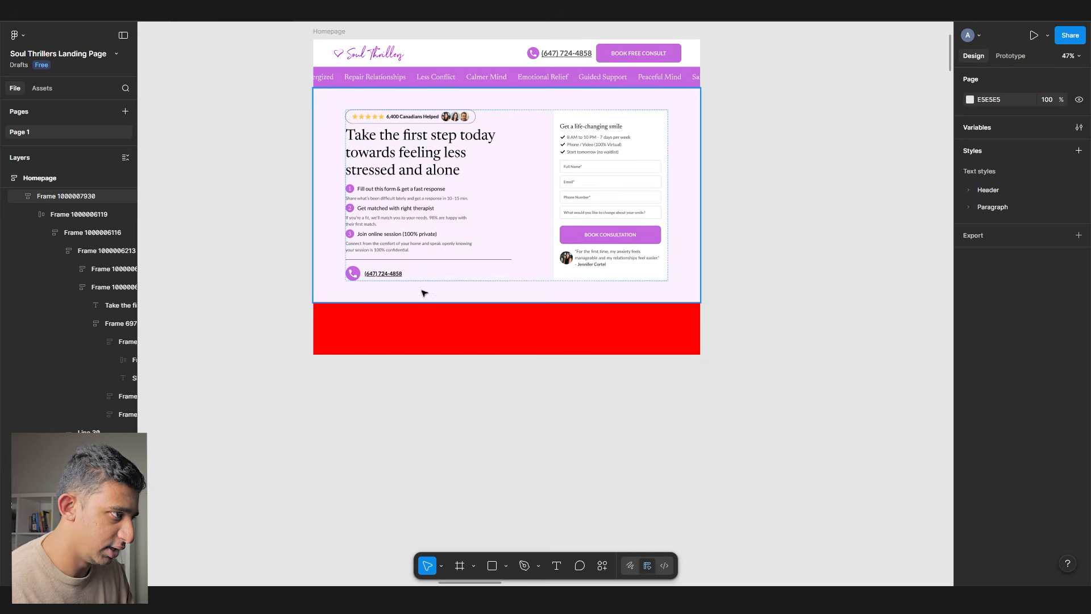
pyautogui.click(389, 217)
# - Paste the stats and insurance-logo section from the original below the copy's hero
pyautogui.scroll(-3, 389, 216)
pyautogui.click(443, 280)
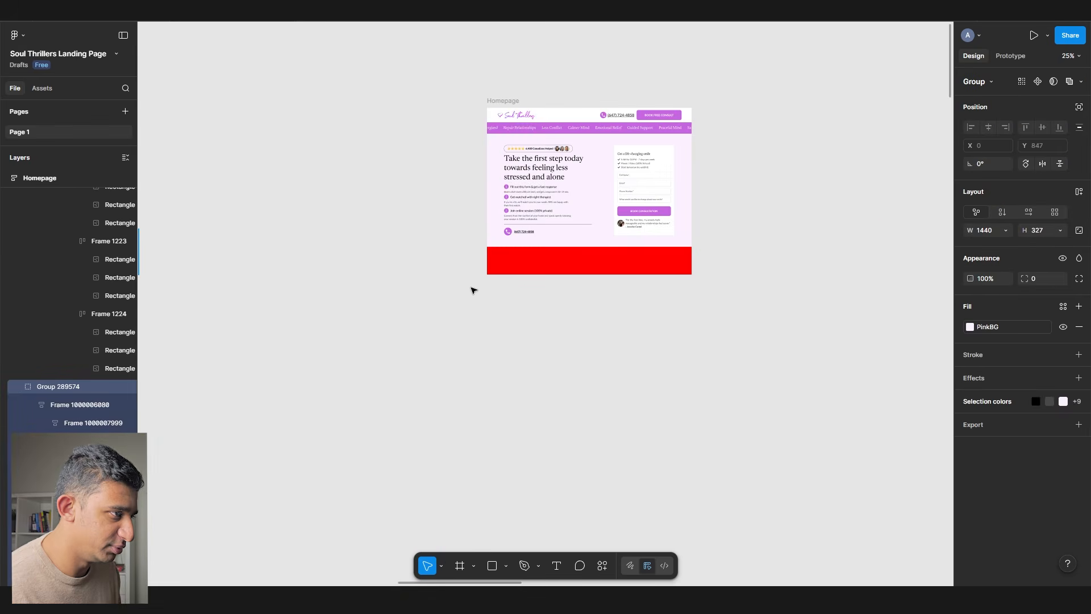
pyautogui.scroll(3, 472, 290)
pyautogui.hotkey('ctrl', 'v')
pyautogui.hscroll(4, 446, 239)
pyautogui.scroll(3, 445, 239)
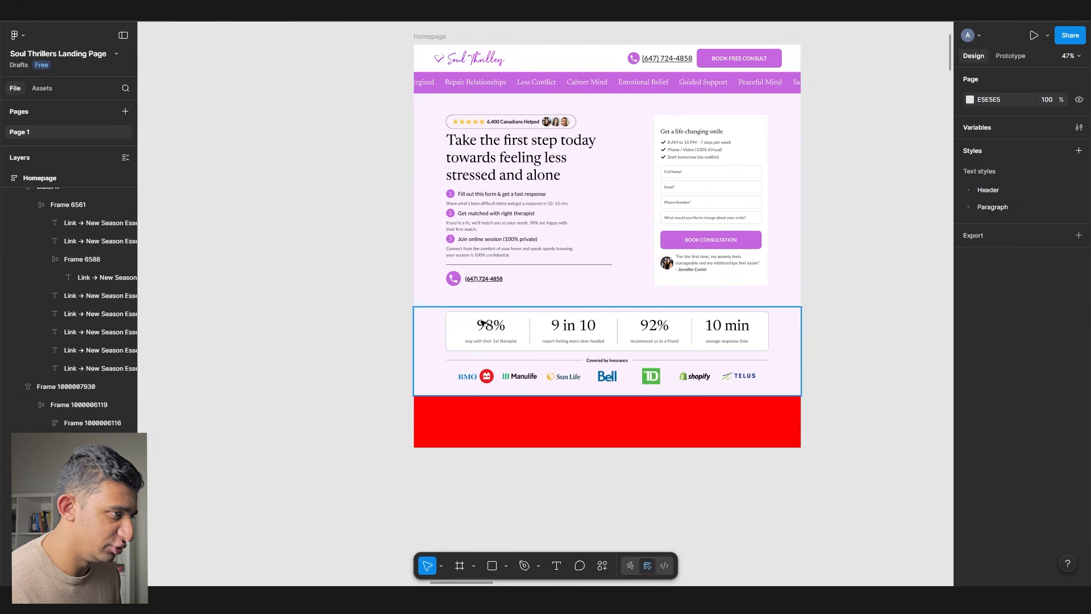
pyautogui.click(974, 328)
# - Give the new page's hero the White fill style, reverting a stray White fill on stats
pyautogui.click(841, 474)
pyautogui.scroll(5, 758, 188)
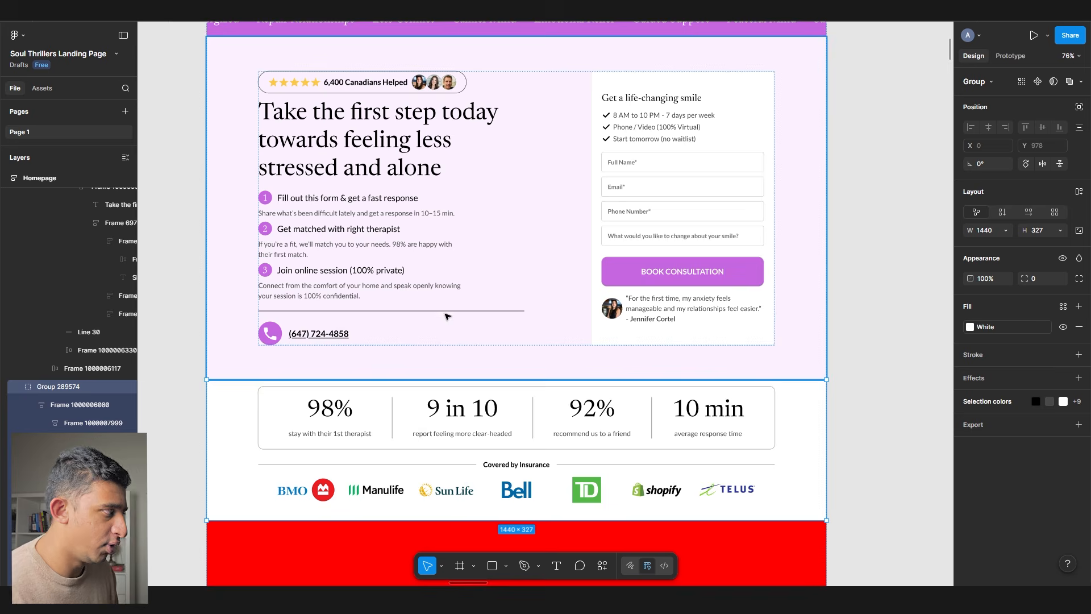
pyautogui.hotkey('ctrl', 'z')
pyautogui.click(379, 331)
pyautogui.click(971, 400)
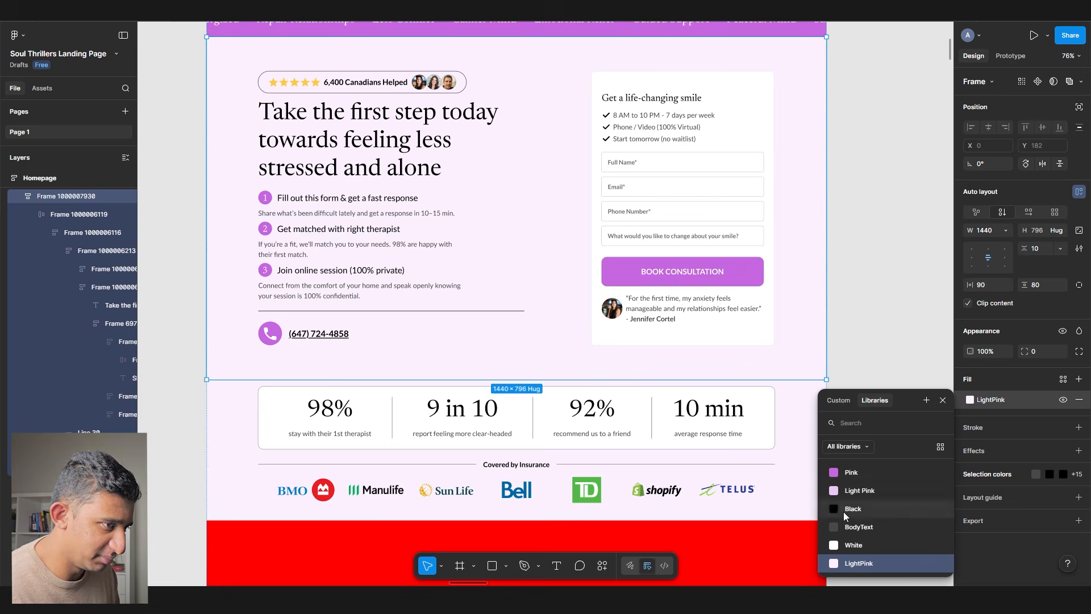
pyautogui.click(854, 545)
# - Fill the hero's form card with the LightPink colour style
pyautogui.click(761, 335)
pyautogui.click(1063, 379)
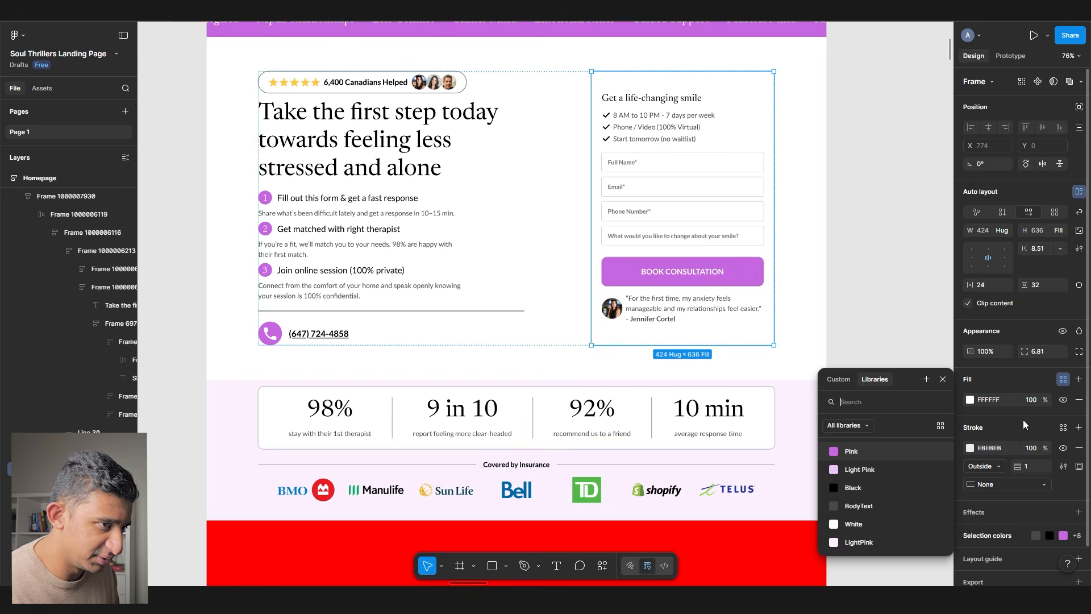
pyautogui.click(858, 542)
pyautogui.click(892, 302)
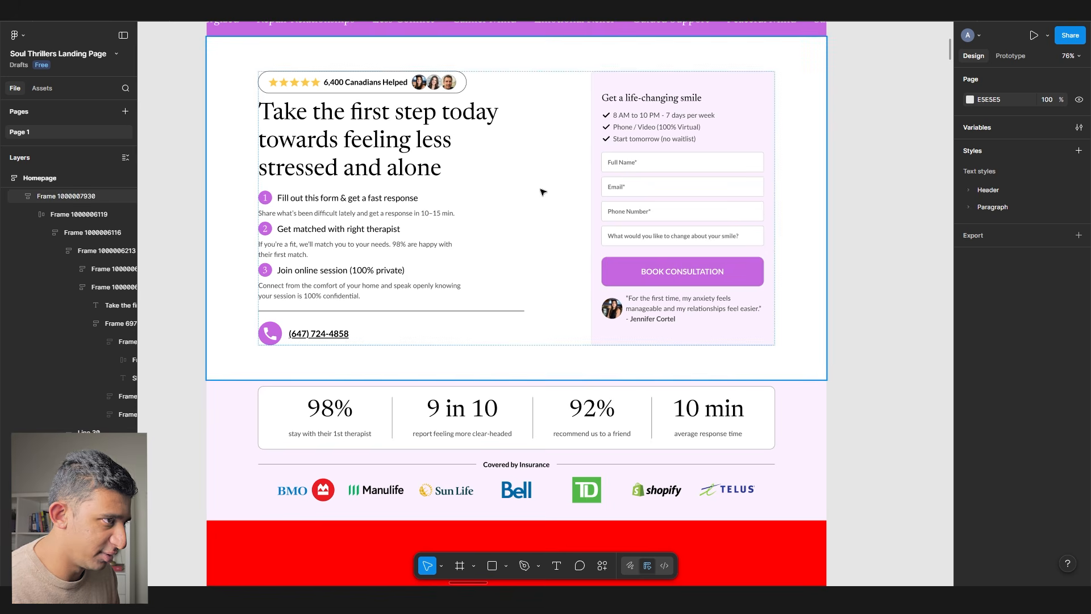
# - Delete the pink navigation strip beneath the header
pyautogui.scroll(3, 868, 279)
pyautogui.click(628, 134)
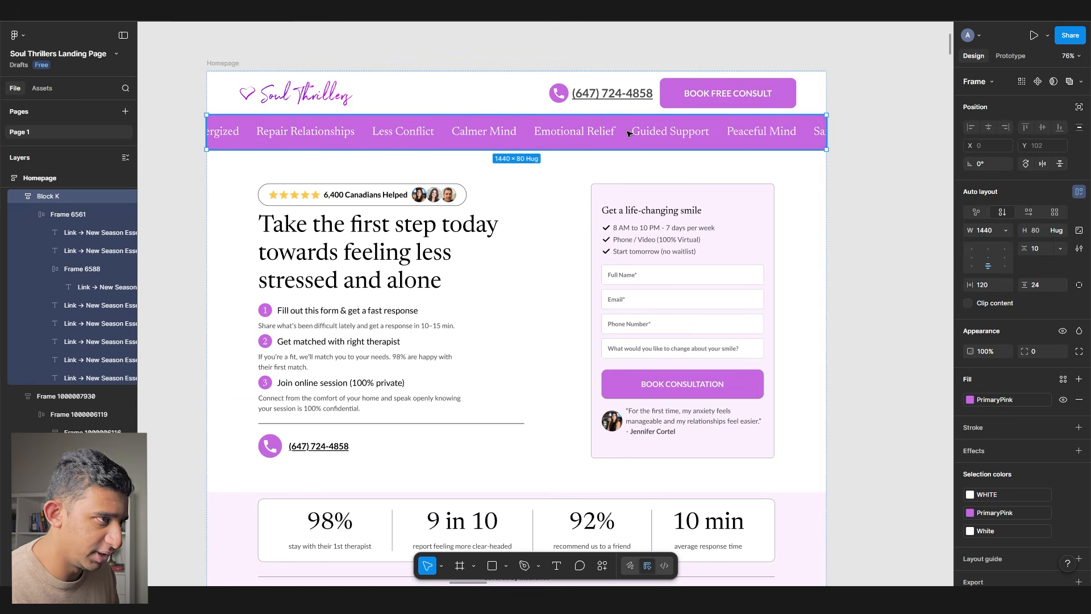
pyautogui.press('Delete')
pyautogui.scroll(-1, 746, 283)
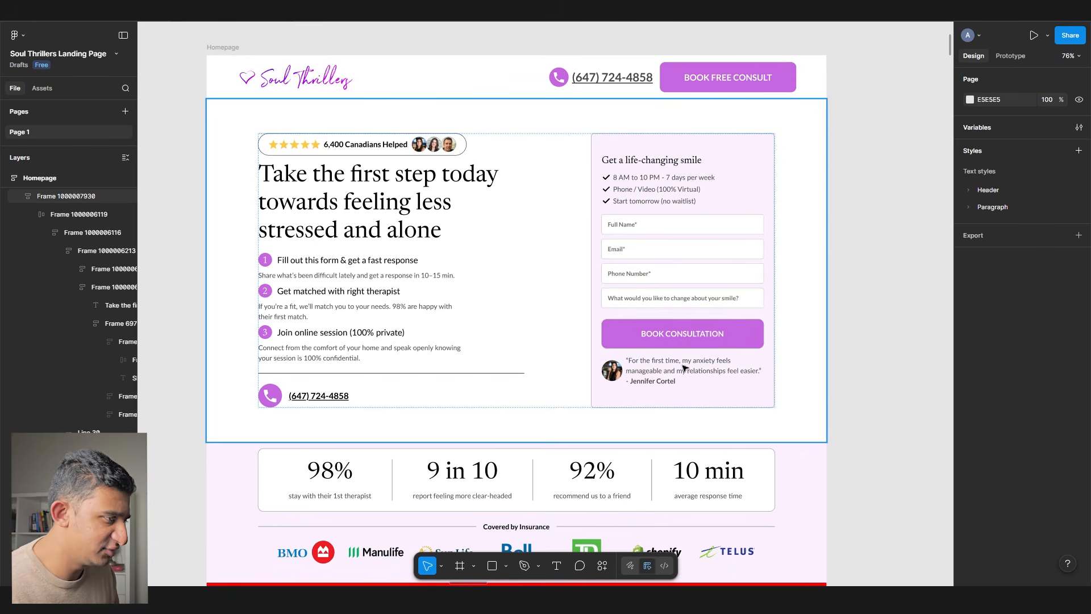
pyautogui.scroll(-1, 684, 367)
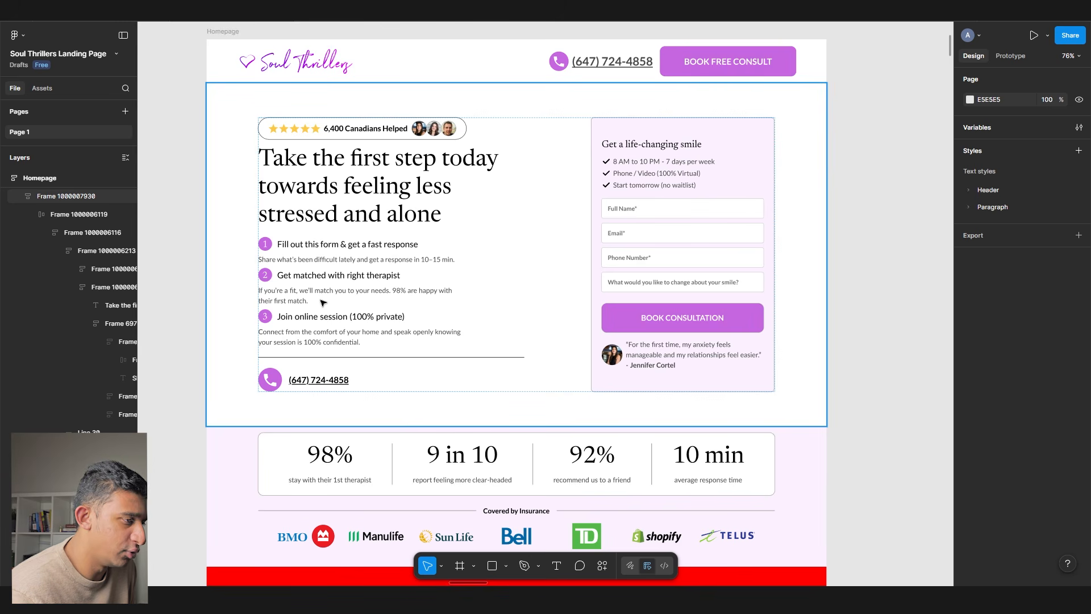
# - Copy the FAQ section from the original Homepage and place it below the new page's stats strip
pyautogui.scroll(-5, 323, 302)
pyautogui.hscroll(-10, 315, 295)
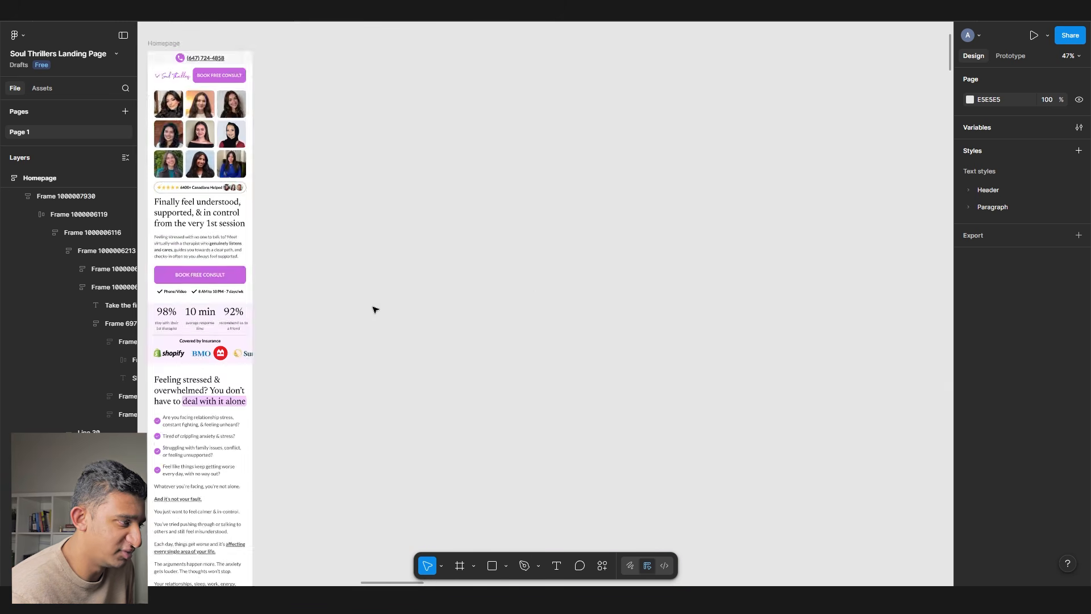
pyautogui.hscroll(-10, 537, 295)
pyautogui.scroll(-10, 568, 272)
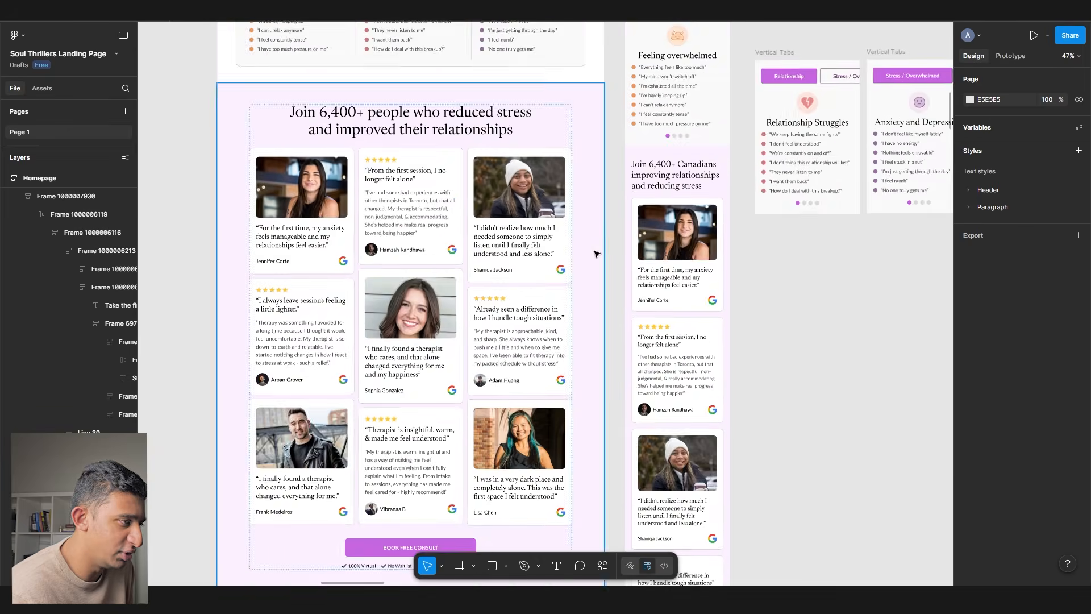
pyautogui.scroll(-15, 595, 253)
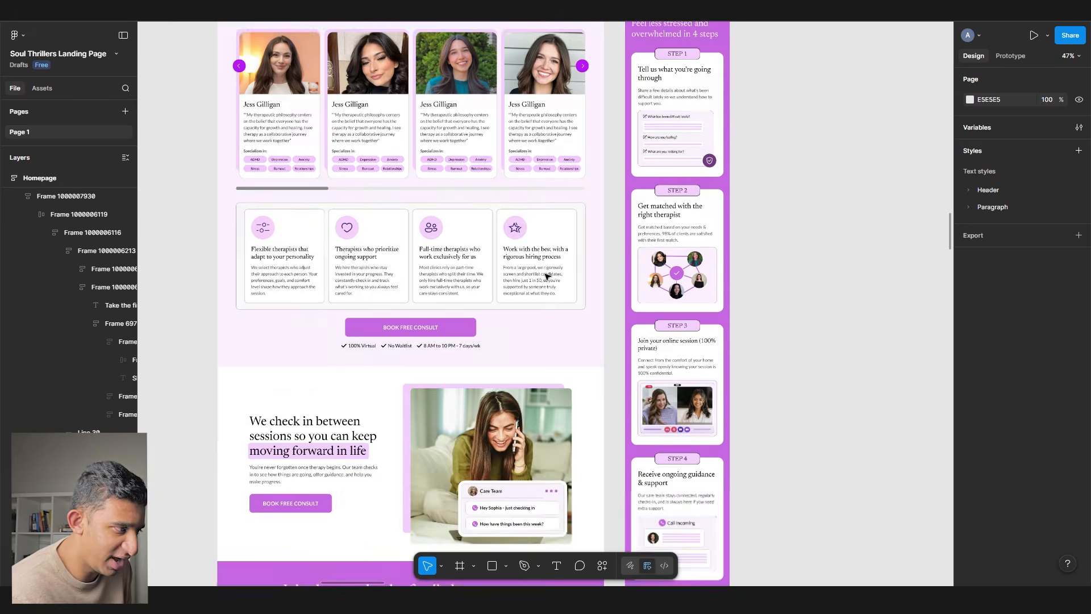
pyautogui.scroll(-15, 548, 276)
pyautogui.click(395, 336)
pyautogui.scroll(-5, 394, 336)
pyautogui.moveTo(613, 255); pyautogui.dragTo(344, 428)
pyautogui.moveTo(603, 284); pyautogui.dragTo(326, 558)
pyautogui.scroll(15, 543, 264)
pyautogui.click(512, 325)
pyautogui.scroll(5, 511, 326)
pyautogui.hotkey('ctrl', 'v')
pyautogui.moveTo(457, 284); pyautogui.dragTo(277, 292)
pyautogui.moveTo(424, 303); pyautogui.dragTo(668, 303)
pyautogui.click(665, 353)
pyautogui.click(512, 356)
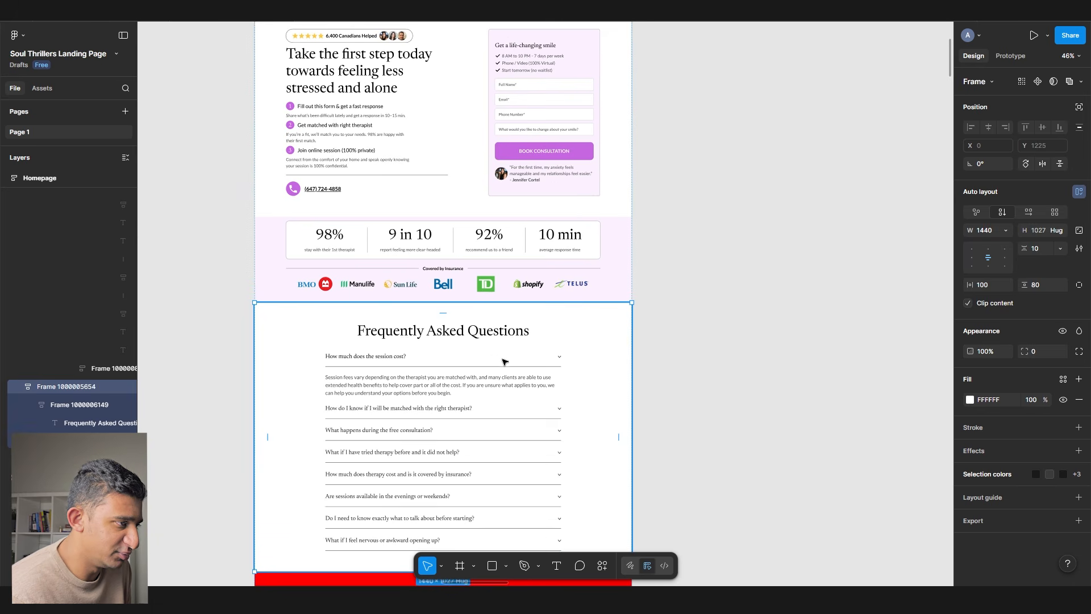
# - Paste the 'Join 6,400+' testimonials below the stats strip and give them a White fill
pyautogui.moveTo(372, 333); pyautogui.dragTo(384, 328)
pyautogui.scroll(-5, 398, 321)
pyautogui.moveTo(337, 388); pyautogui.dragTo(1023, 219)
pyautogui.click(446, 390)
pyautogui.moveTo(706, 302); pyautogui.dragTo(183, 391)
pyautogui.click(429, 319)
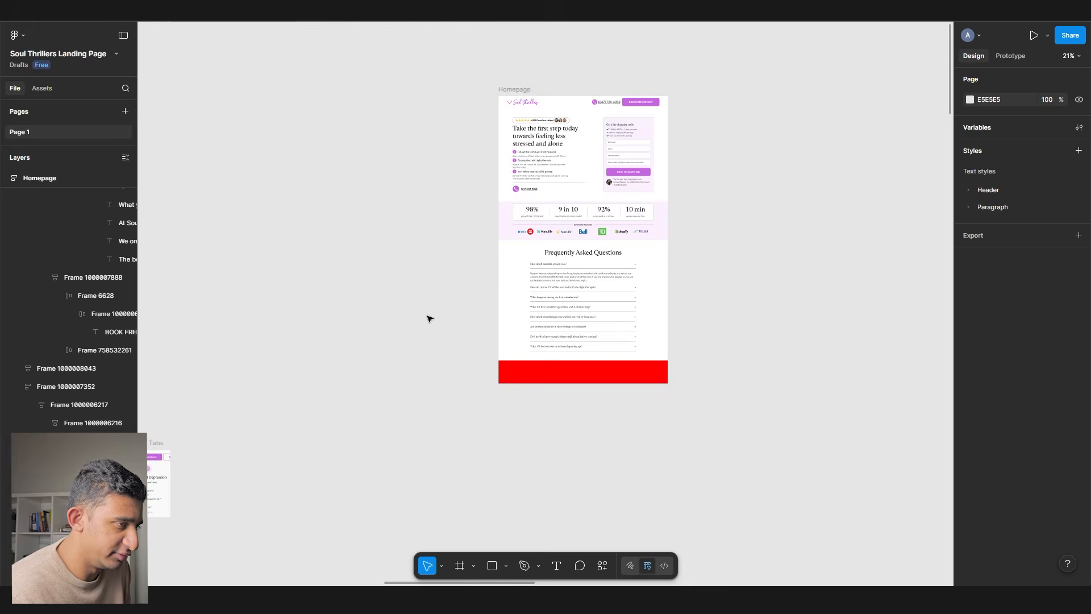
pyautogui.scroll(4, 427, 316)
pyautogui.hotkey('ctrl', 'v')
pyautogui.moveTo(516, 273); pyautogui.dragTo(652, 179)
pyautogui.click(981, 402)
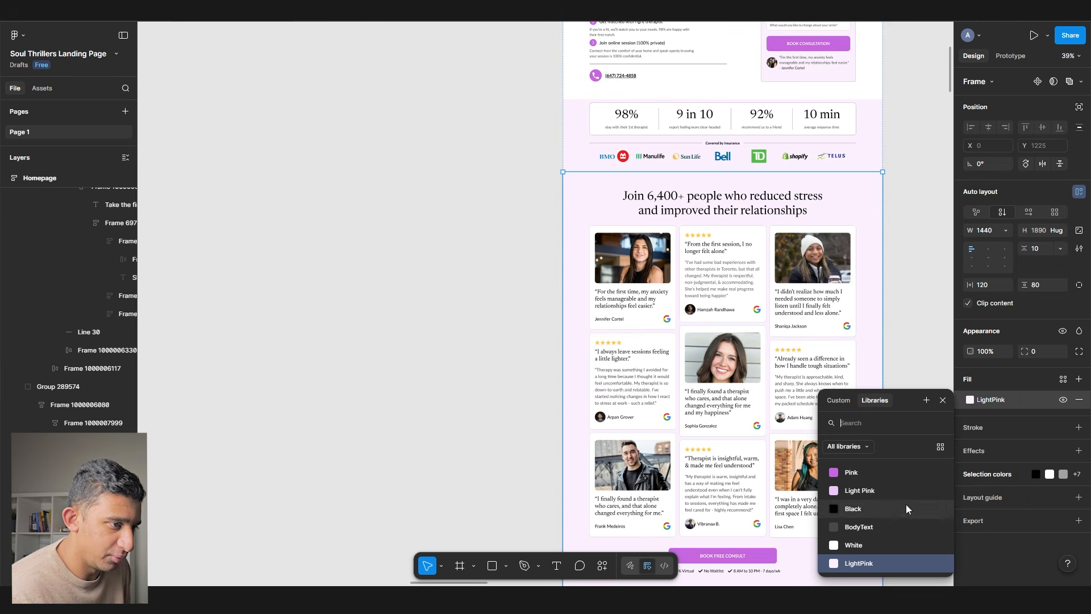
pyautogui.click(872, 547)
# - Check the top padding of the pasted testimonials section
pyautogui.hscroll(-5, 702, 256)
pyautogui.scroll(3, 702, 256)
pyautogui.scroll(3, 702, 256)
pyautogui.moveTo(692, 272); pyautogui.dragTo(651, 378)
pyautogui.click(493, 390)
pyautogui.scroll(-3, 467, 368)
pyautogui.scroll(-5, 467, 368)
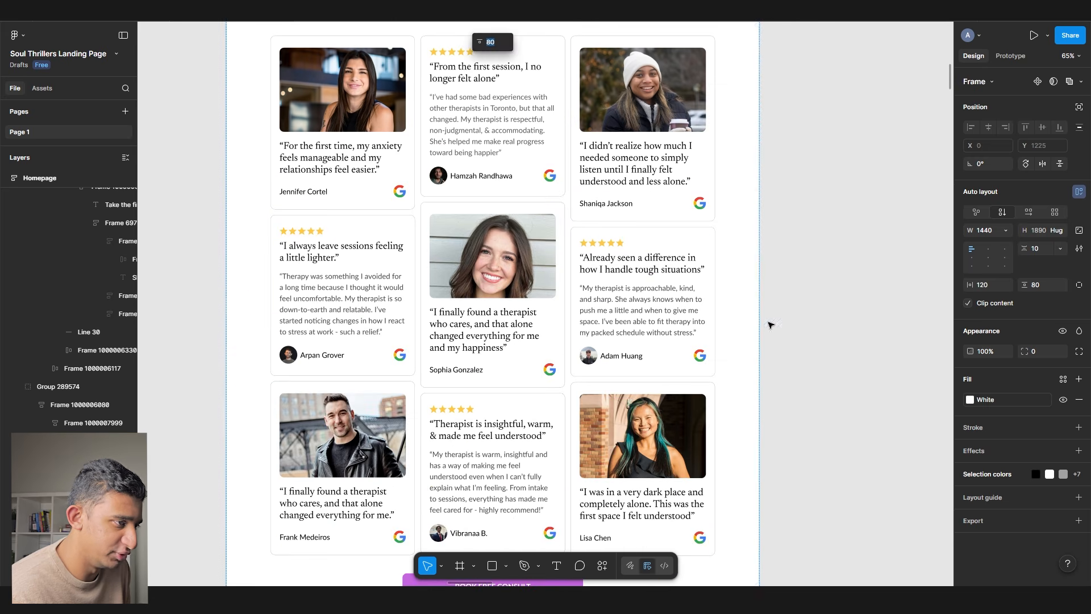
pyautogui.press('Escape')
# - Copy the purple 4-steps section from the original and place it above the FAQ
pyautogui.scroll(-3, 533, 305)
pyautogui.scroll(-4, 532, 306)
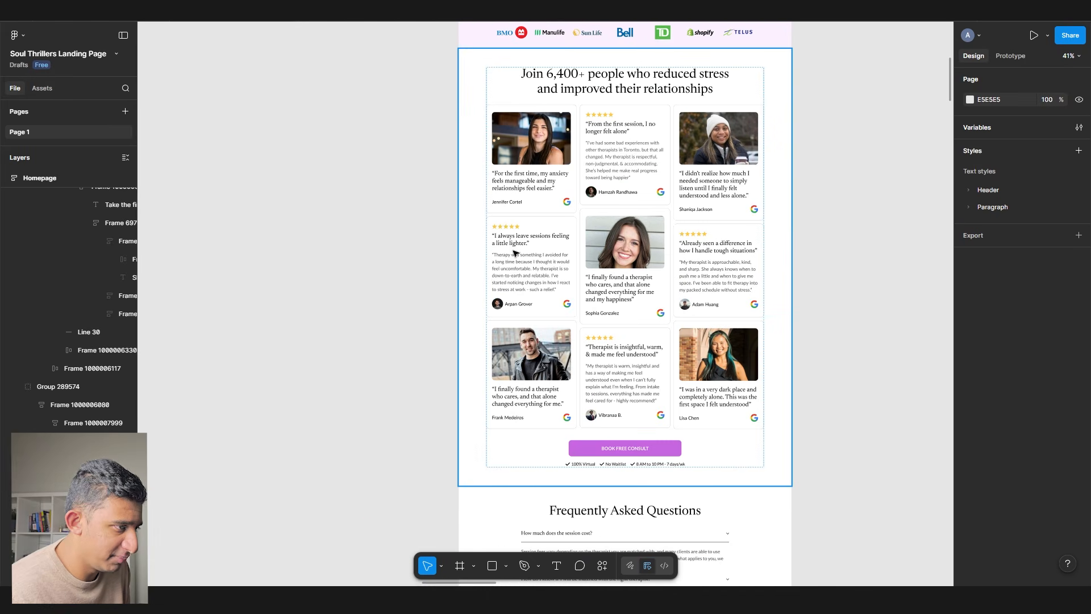
pyautogui.hscroll(5, 787, 222)
pyautogui.hscroll(-3, 801, 240)
pyautogui.scroll(-10, 800, 241)
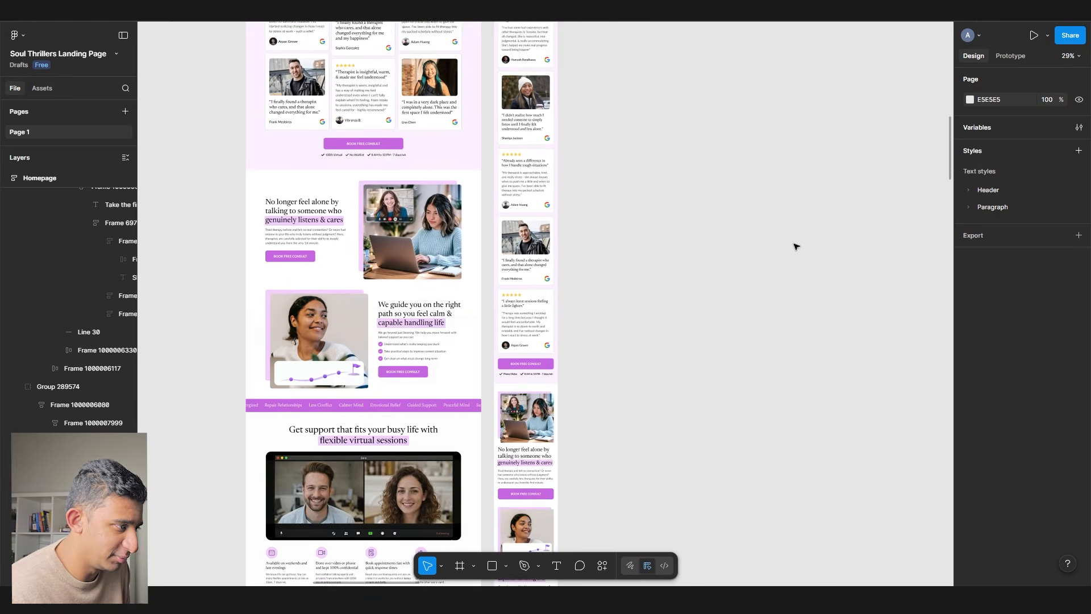
pyautogui.scroll(10, 400, 350)
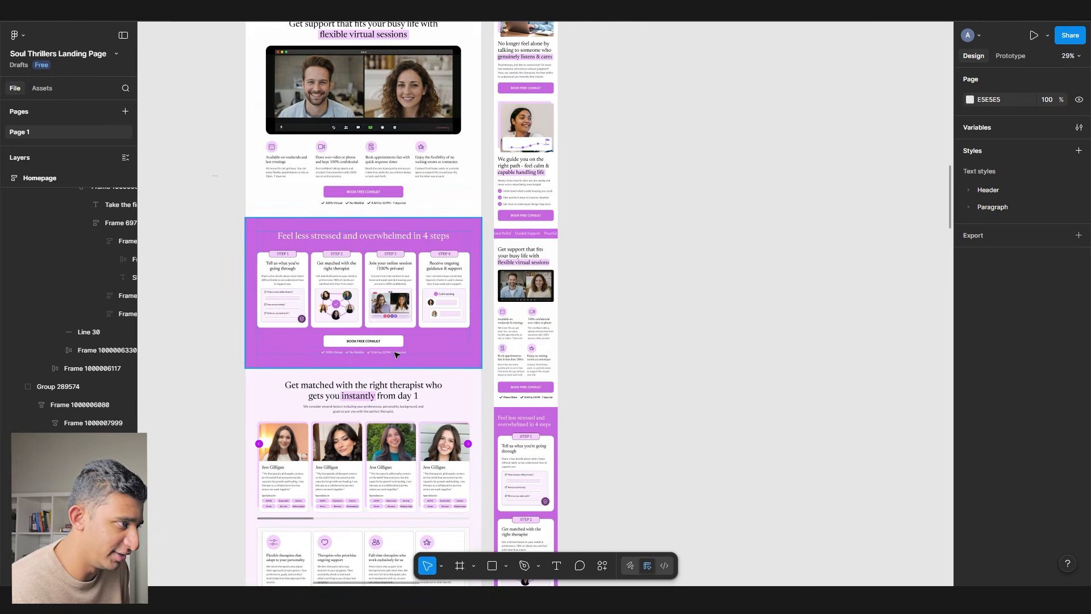
pyautogui.click(329, 318)
pyautogui.scroll(-3, 325, 324)
pyautogui.moveTo(631, 215); pyautogui.dragTo(409, 453)
pyautogui.click(529, 348)
pyautogui.scroll(2, 524, 348)
pyautogui.hotkey('ctrl', 'v')
pyautogui.moveTo(515, 330); pyautogui.dragTo(220, 325)
pyautogui.moveTo(251, 273); pyautogui.dragTo(353, 312)
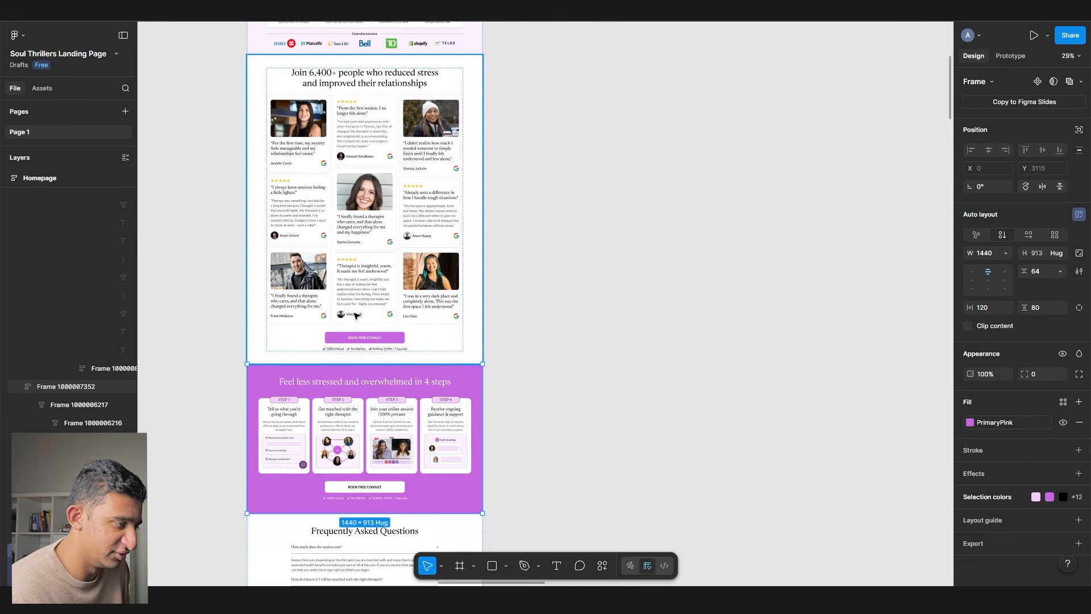
# - Verify the order of testimonials, 4-steps and FAQ sections on the new page
pyautogui.click(353, 312)
pyautogui.scroll(2, 319, 235)
pyautogui.scroll(3, 301, 267)
pyautogui.scroll(2, 293, 282)
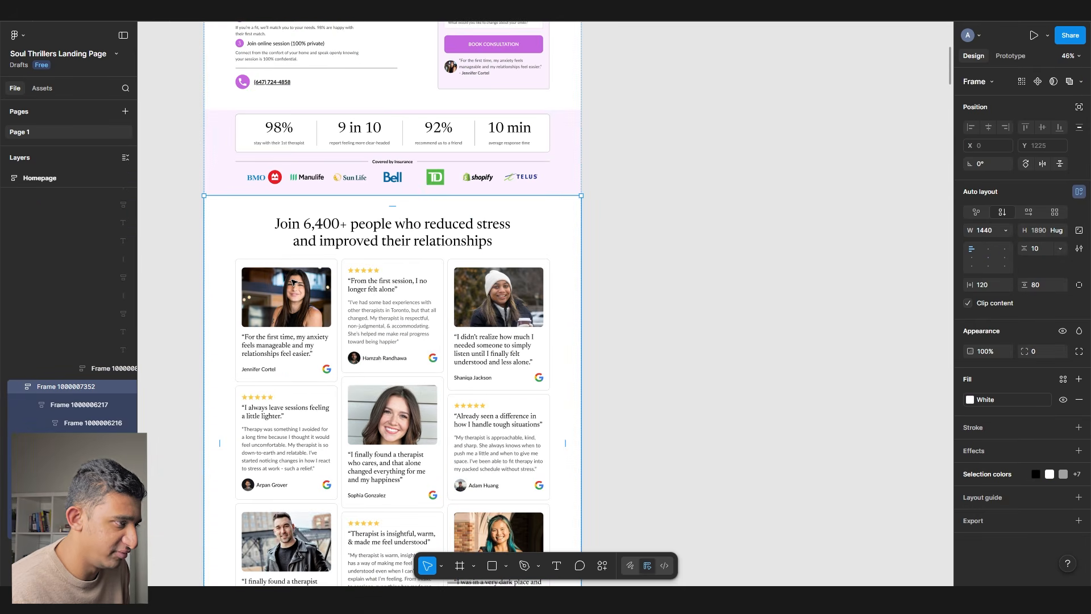
pyautogui.scroll(4, 293, 282)
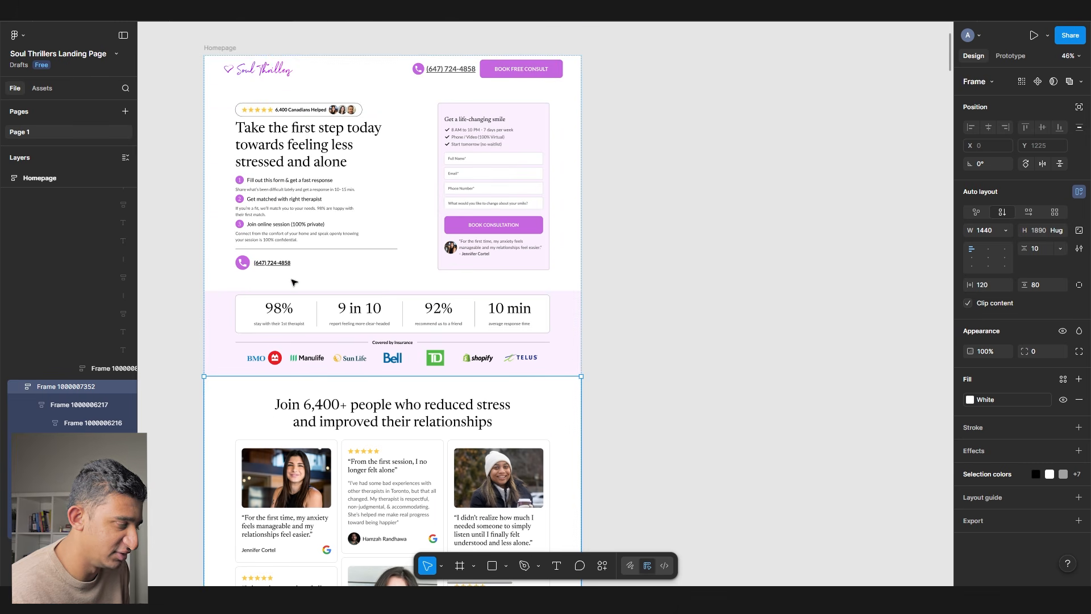
pyautogui.scroll(-13, 292, 283)
pyautogui.click(292, 285)
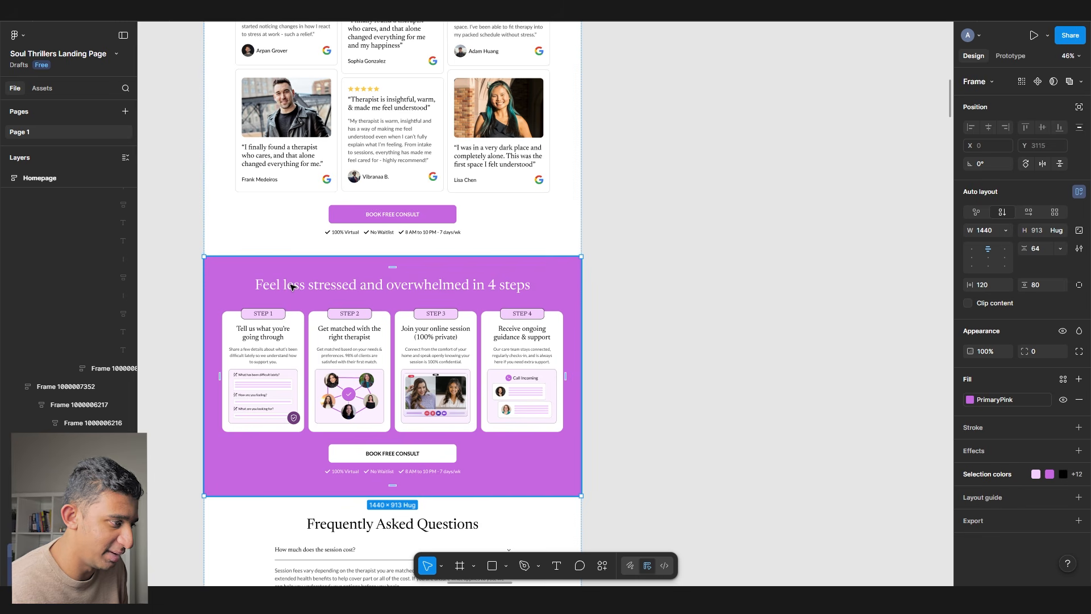
pyautogui.scroll(-5, 292, 287)
pyautogui.click(301, 316)
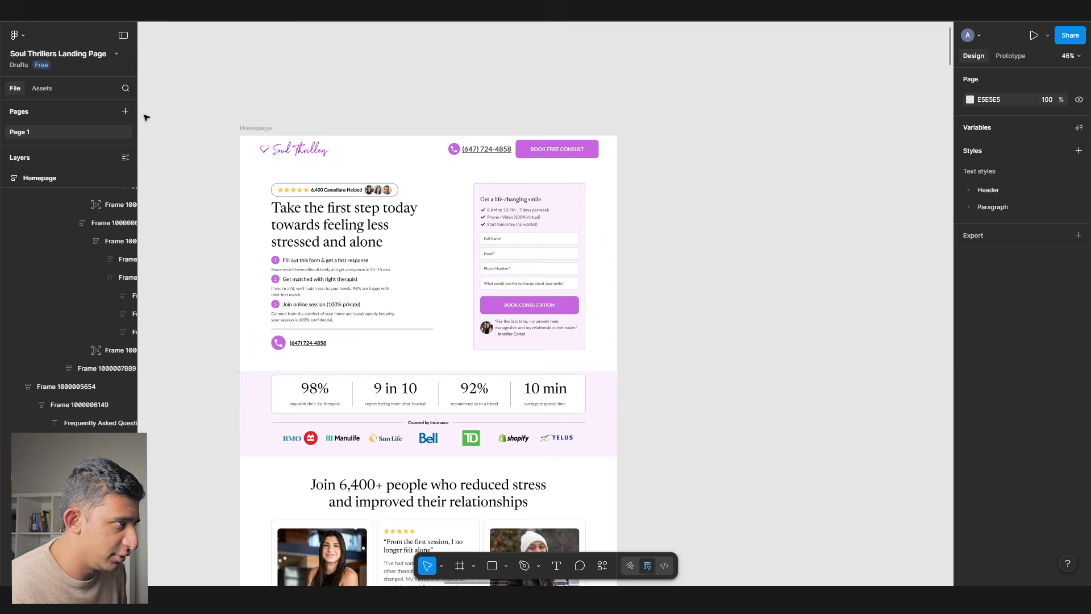
# - Duplicate the Homepage frame to a new copy on its right
pyautogui.click(245, 132)
pyautogui.scroll(-3, 248, 135)
pyautogui.scroll(-4, 498, 186)
pyautogui.hscroll(3, 498, 186)
pyautogui.moveTo(366, 178); pyautogui.dragTo(566, 177)
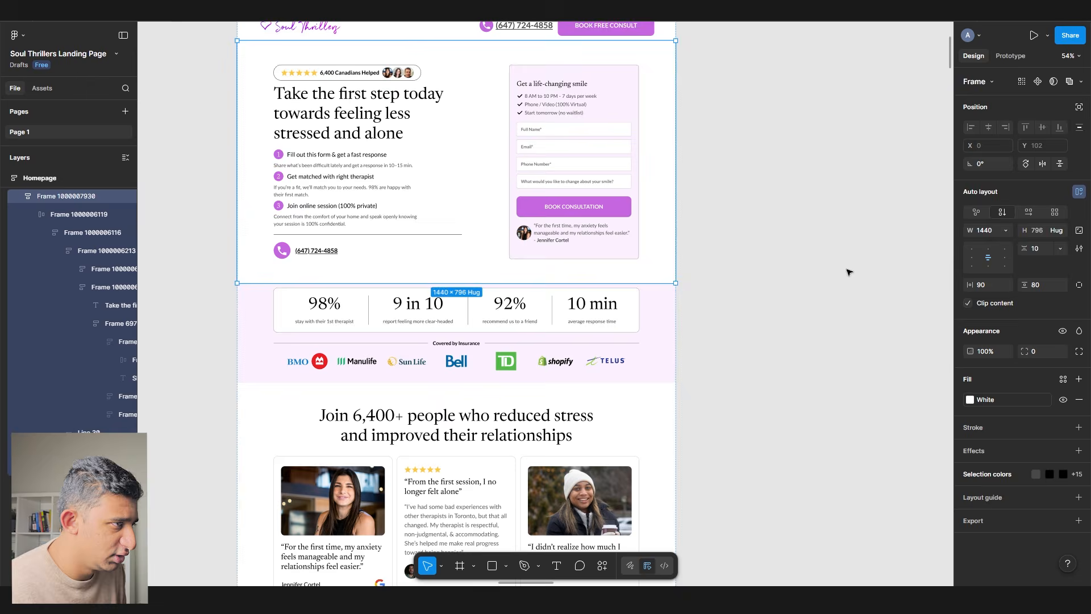
pyautogui.click(848, 272)
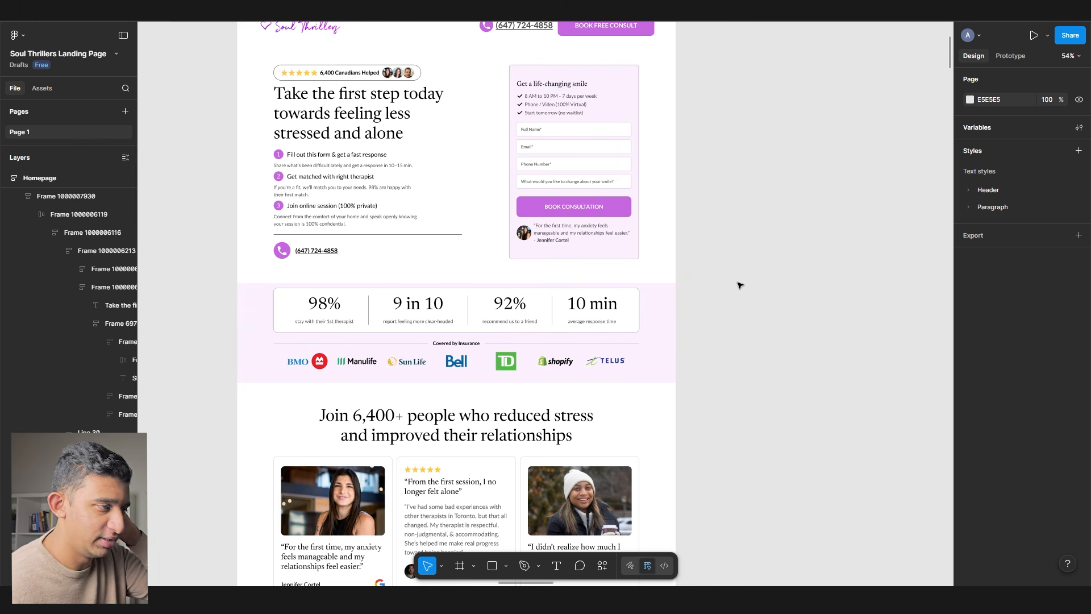
# - Delete the form card from the copied hero
pyautogui.tripleClick(419, 154)
pyautogui.click(519, 140)
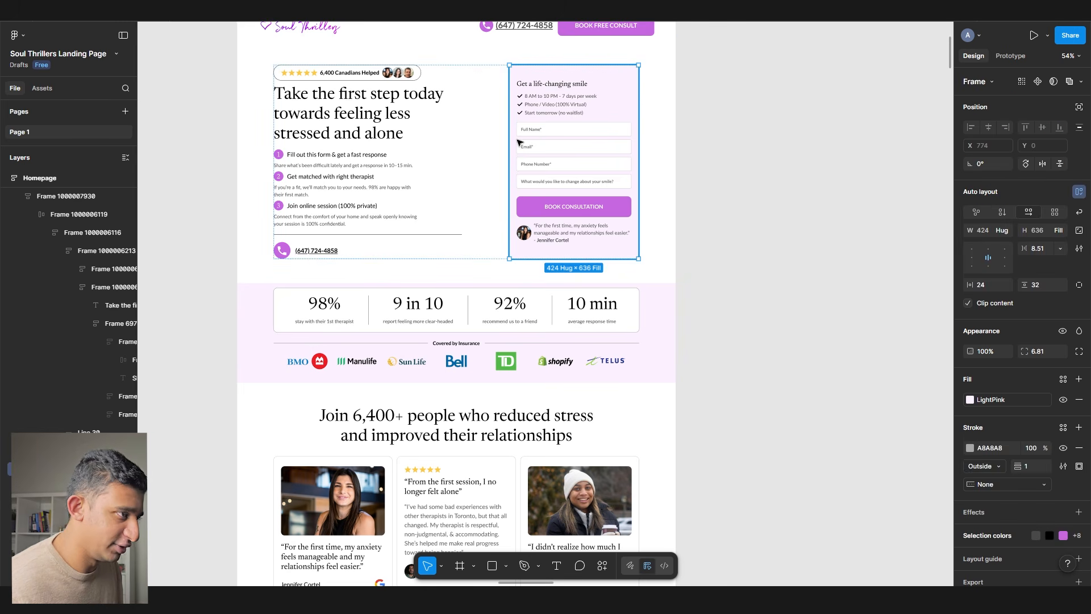
pyautogui.press('Delete')
pyautogui.click(519, 142)
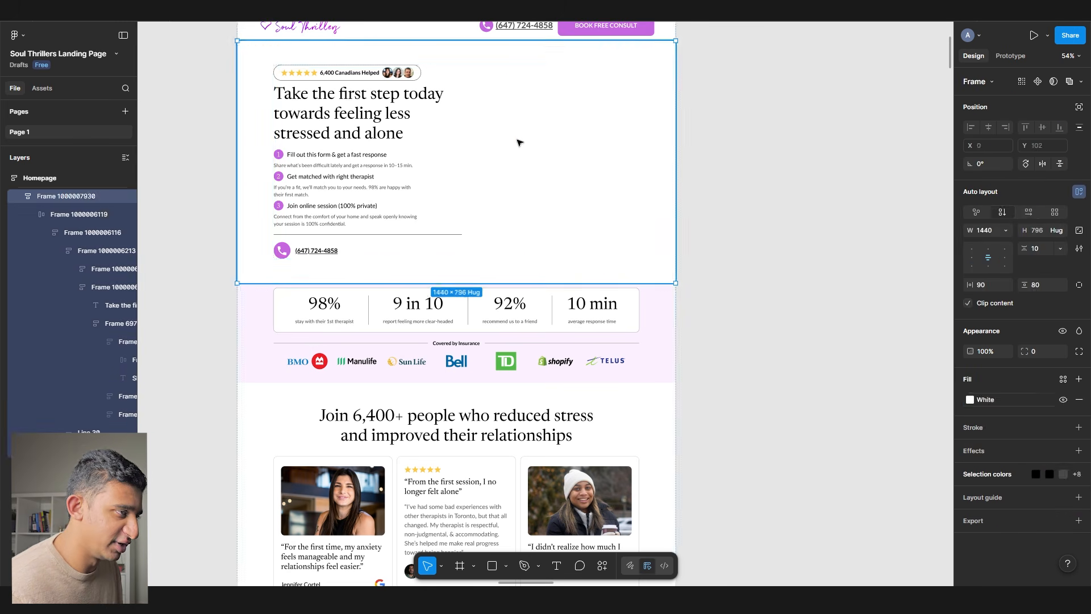
# - Move the therapist avatars out of the rating pill, delete the pill, and centre the hero content
pyautogui.doubleClick(409, 161)
pyautogui.scroll(5, 406, 63)
pyautogui.tripleClick(406, 64)
pyautogui.doubleClick(405, 63)
pyautogui.moveTo(405, 64); pyautogui.dragTo(280, 83)
pyautogui.click(272, 67)
pyautogui.press('Delete')
pyautogui.click(254, 105)
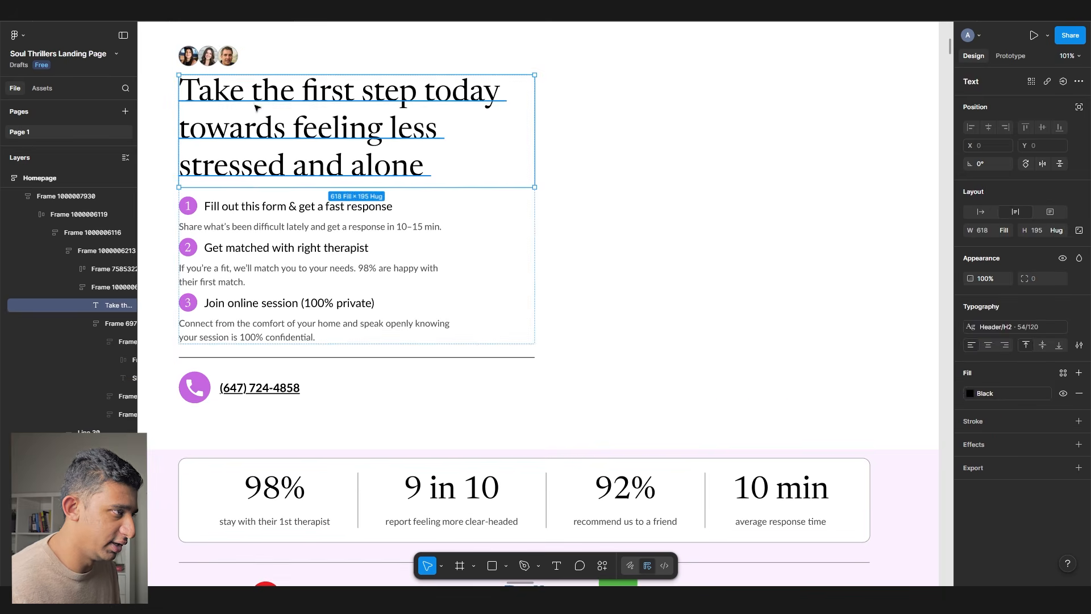
pyautogui.click(690, 227)
pyautogui.click(987, 266)
# - Move the match paragraph above the steps, then delete the three numbered steps
pyautogui.doubleClick(448, 256)
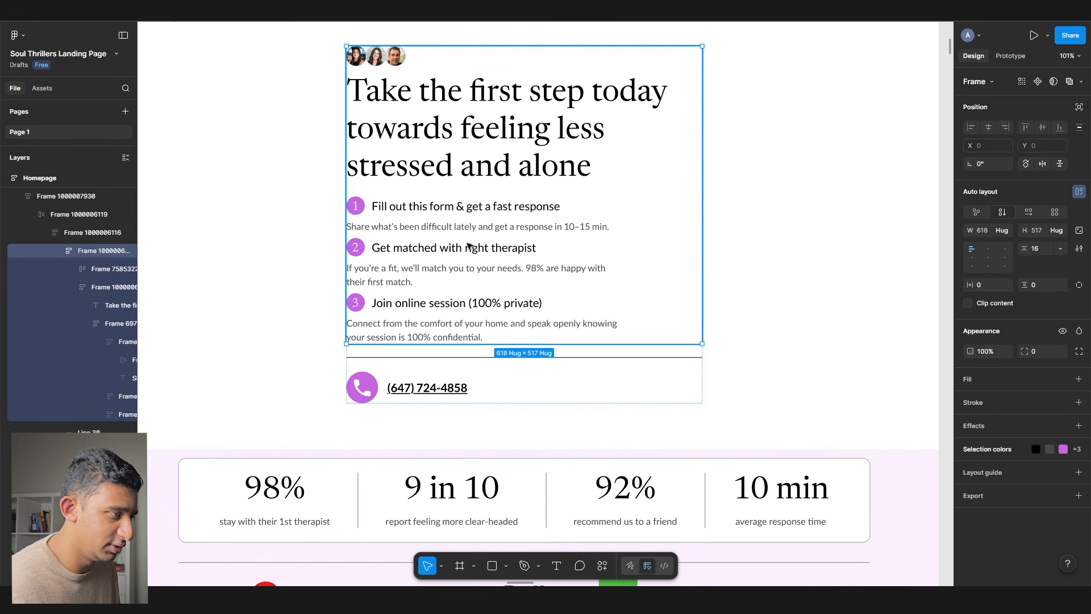
pyautogui.doubleClick(449, 257)
pyautogui.doubleClick(449, 259)
pyautogui.doubleClick(449, 260)
pyautogui.doubleClick(448, 262)
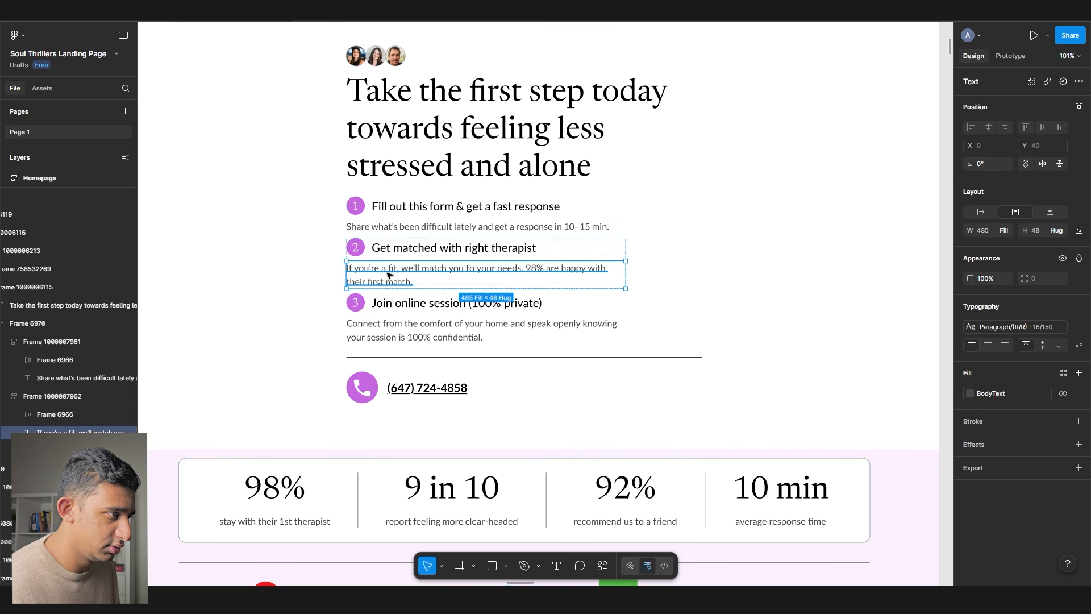
pyautogui.doubleClick(449, 263)
pyautogui.press('Escape')
pyautogui.moveTo(368, 273); pyautogui.dragTo(372, 200)
pyautogui.click(375, 264)
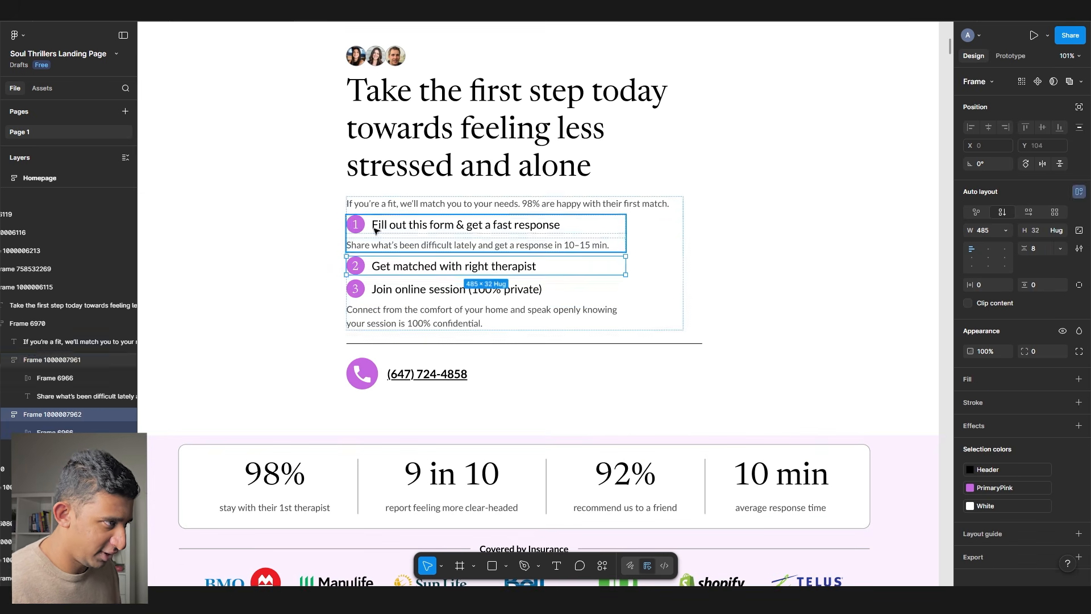
pyautogui.keyDown('shift'); pyautogui.click(377, 232); pyautogui.keyUp('shift')
pyautogui.keyDown('shift'); pyautogui.click(386, 309); pyautogui.keyUp('shift')
pyautogui.press('Delete')
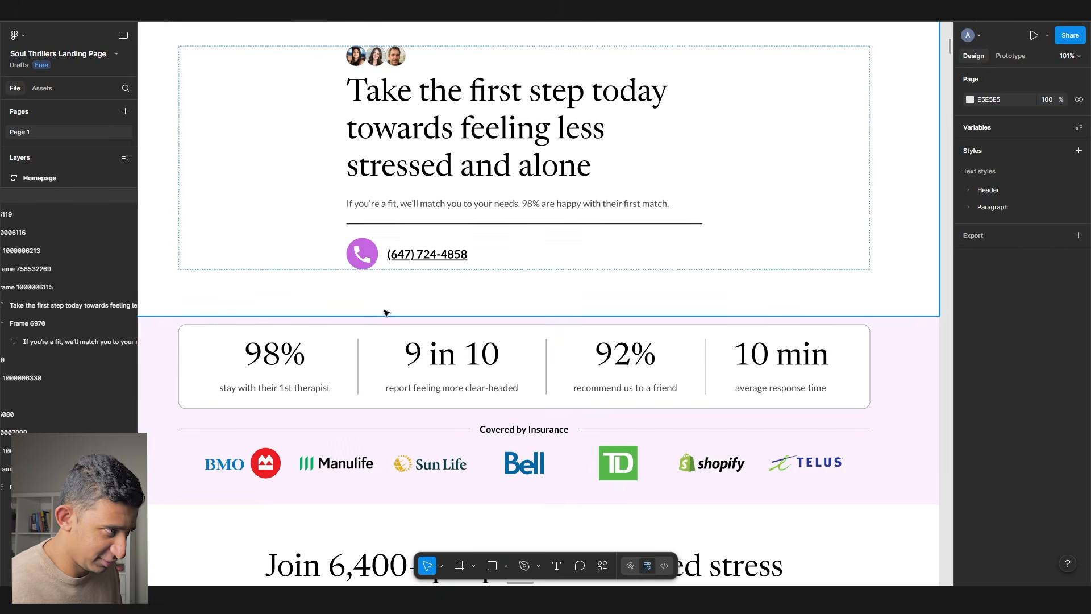
# - Delete the phone contact row and the divider line
pyautogui.click(369, 253)
pyautogui.doubleClick(375, 251)
pyautogui.click(383, 249)
pyautogui.keyDown('shift'); pyautogui.click(380, 224); pyautogui.keyUp('shift')
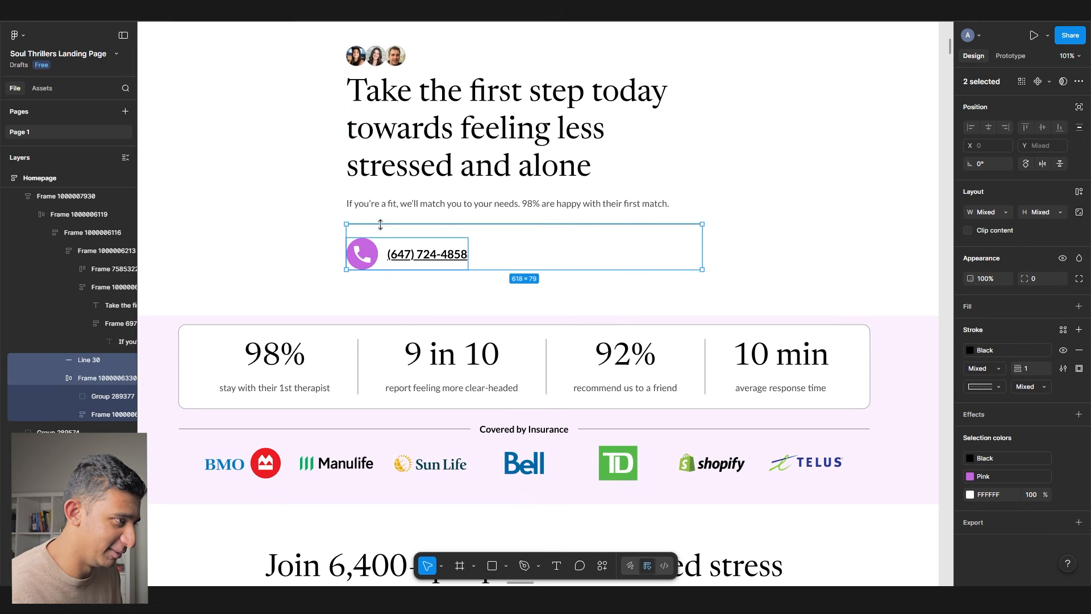
pyautogui.press('Delete')
# - Centre-align the 'Take the first step' headline text
pyautogui.keyDown('ctrl'); pyautogui.click(376, 165); pyautogui.keyUp('ctrl')
pyautogui.click(988, 345)
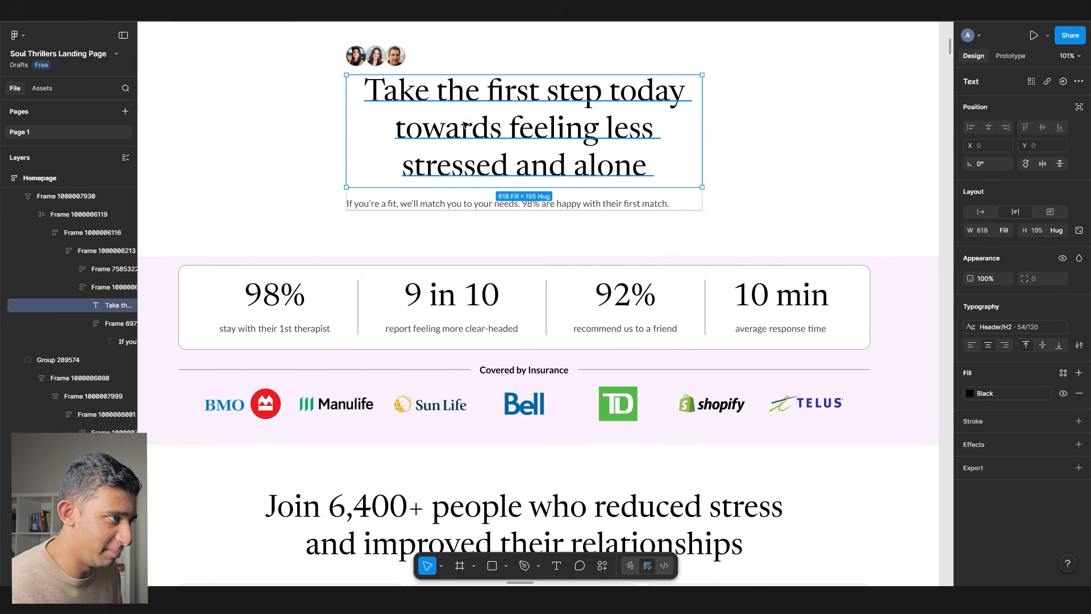
pyautogui.scroll(2, 321, 132)
pyautogui.hscroll(1, 321, 132)
# - Enlarge the avatars row proportionally to about 308 wide and centre it in the column
pyautogui.click(321, 132)
pyautogui.press('k')
pyautogui.moveTo(351, 137); pyautogui.dragTo(471, 153)
pyautogui.hotkey('shift', 'Return')
pyautogui.hotkey('shift', 'Return')
pyautogui.click(1078, 277)
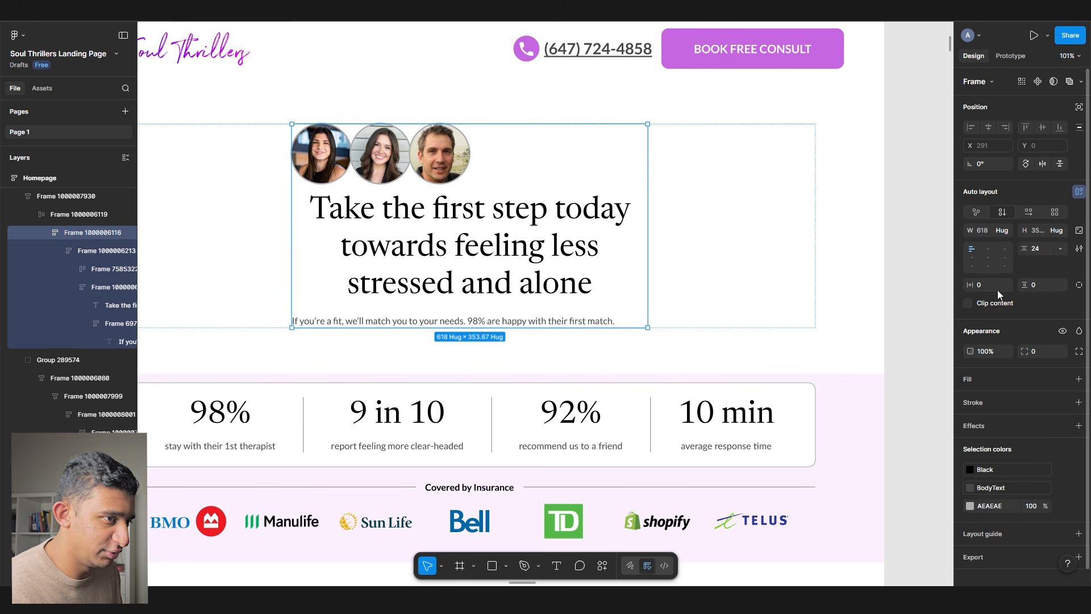
pyautogui.press('Return')
pyautogui.click(988, 258)
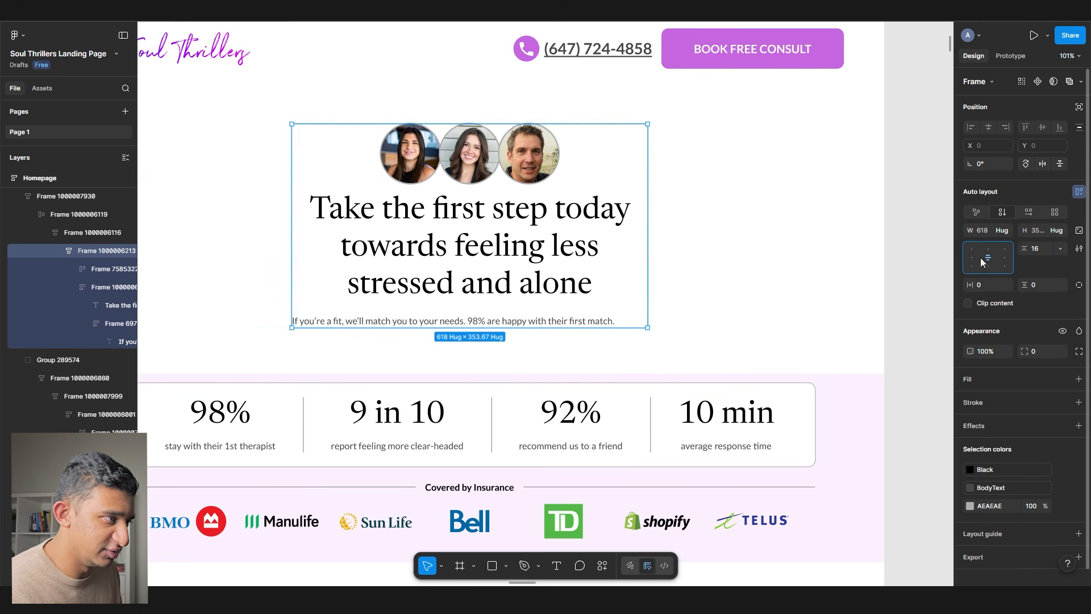
pyautogui.scroll(-3, 408, 231)
pyautogui.click(432, 225)
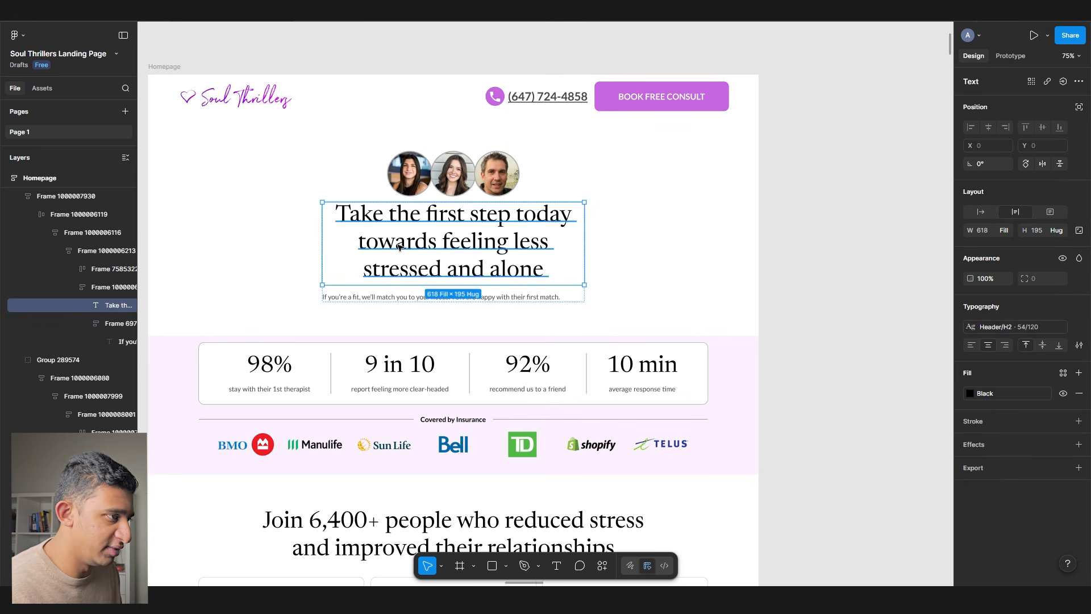
# - Change the headline to 'We've received your submission. Our team will call you shortly' on two lines
pyautogui.press('Return')
pyautogui.write("We've received your s")
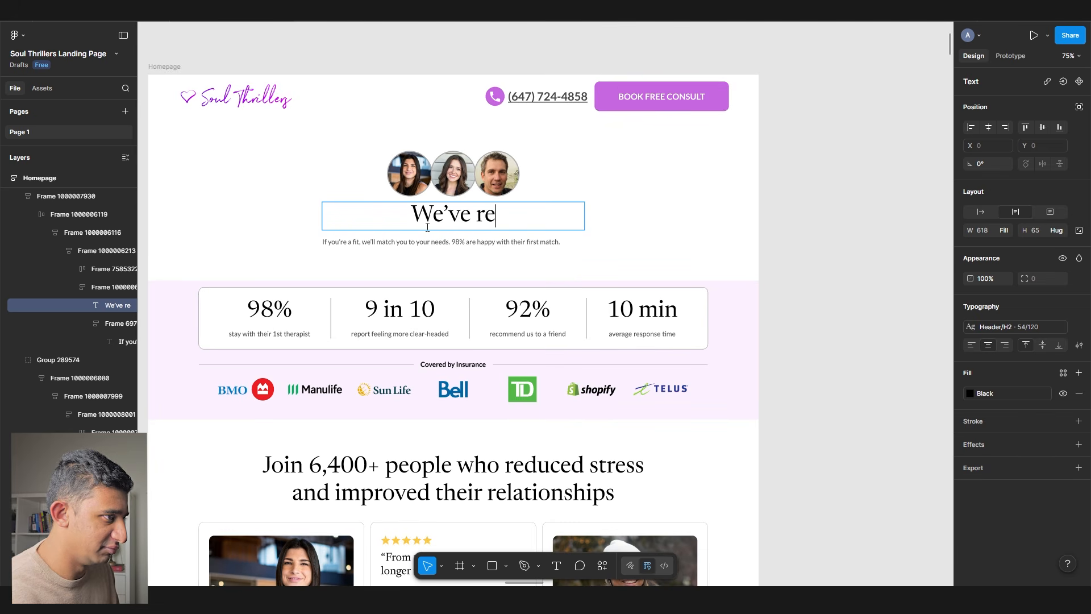
pyautogui.write('ubmission.')
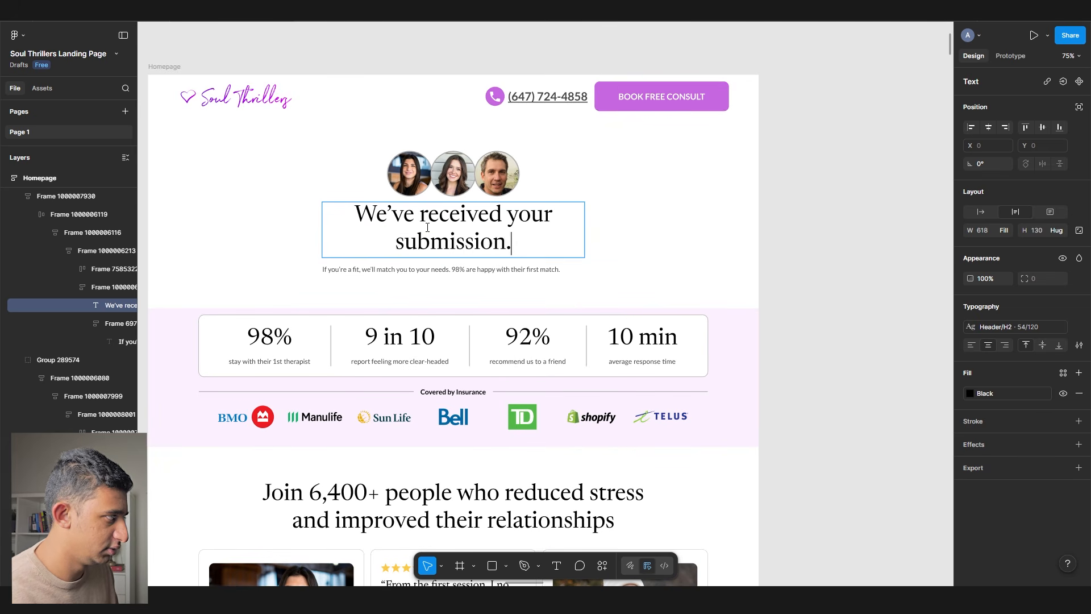
pyautogui.write(' Our team will call you shortly')
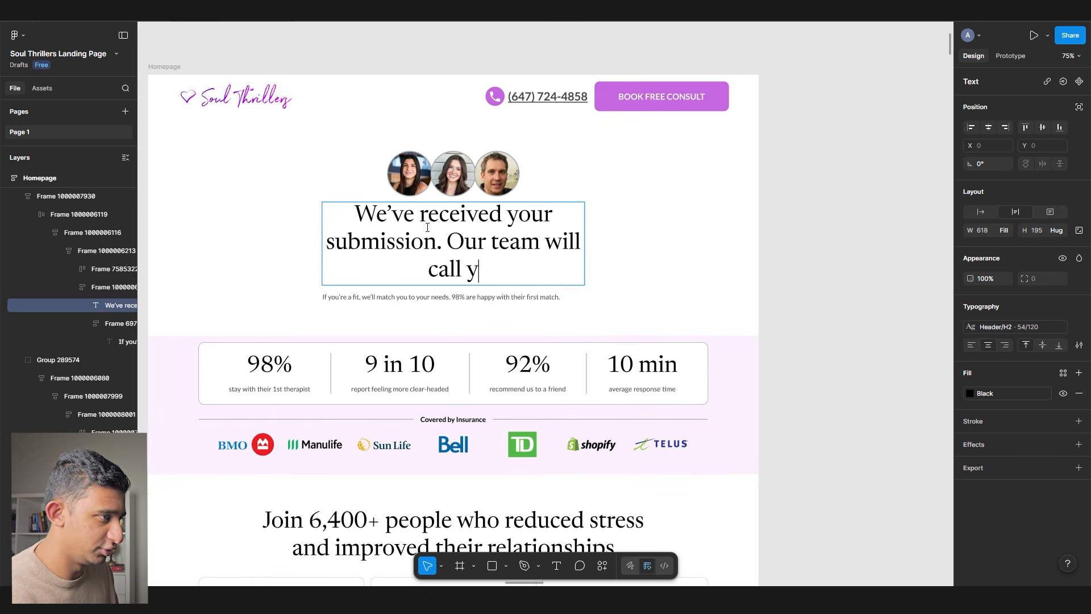
pyautogui.press('Escape')
pyautogui.moveTo(584, 246); pyautogui.dragTo(727, 256)
# - Delete the stats and insurance, testimonials, and purple four-steps sections
pyautogui.click(522, 264)
pyautogui.doubleClick(537, 214)
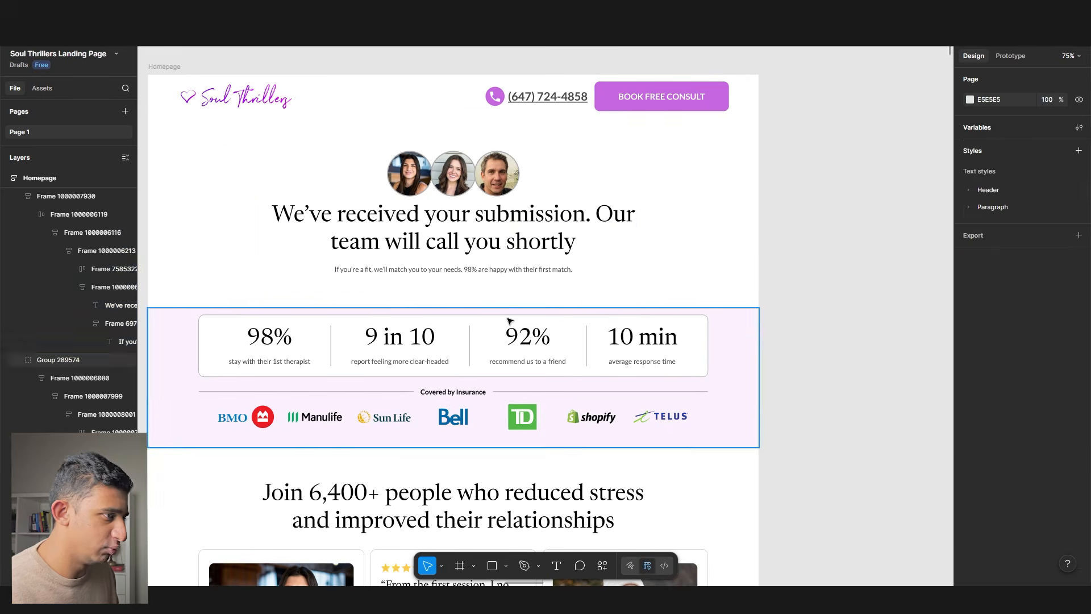
pyautogui.click(510, 321)
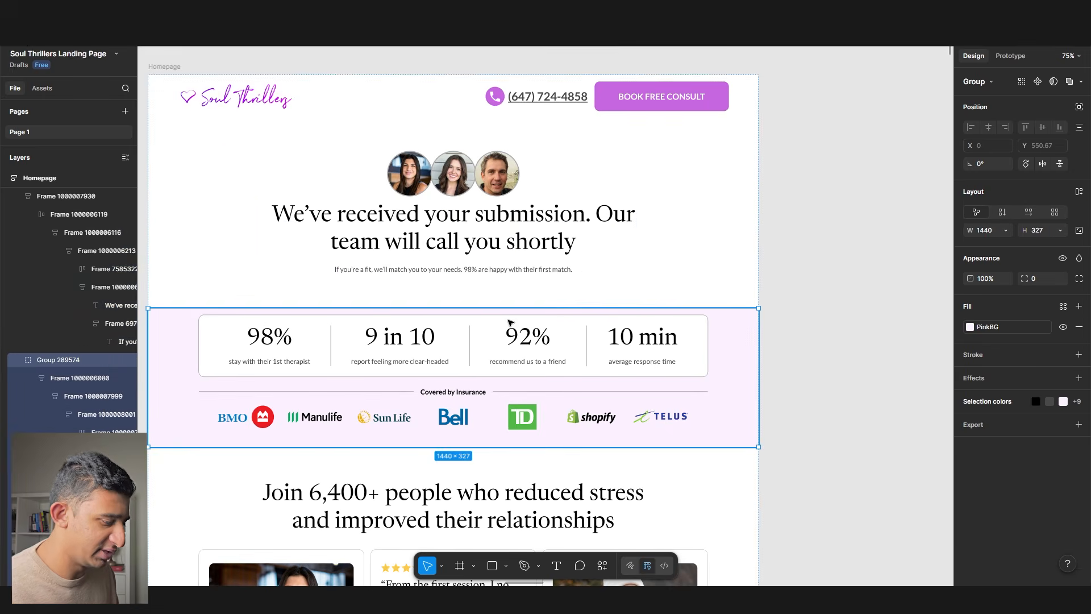
pyautogui.press('Delete')
pyautogui.click(509, 321)
pyautogui.press('Delete')
pyautogui.scroll(-3, 510, 322)
pyautogui.click(510, 322)
pyautogui.press('Delete')
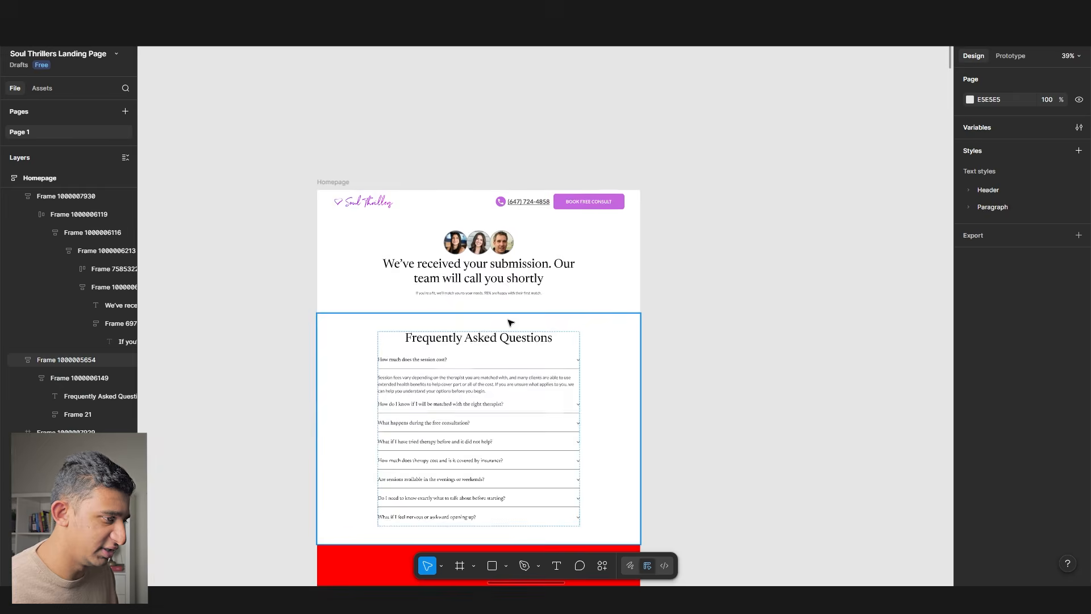
pyautogui.scroll(3, 500, 341)
# - Retitle the Frequently Asked Questions heading to 'Answer to your FAQs'
pyautogui.doubleClick(489, 332)
pyautogui.write('Answer to your FAQs')
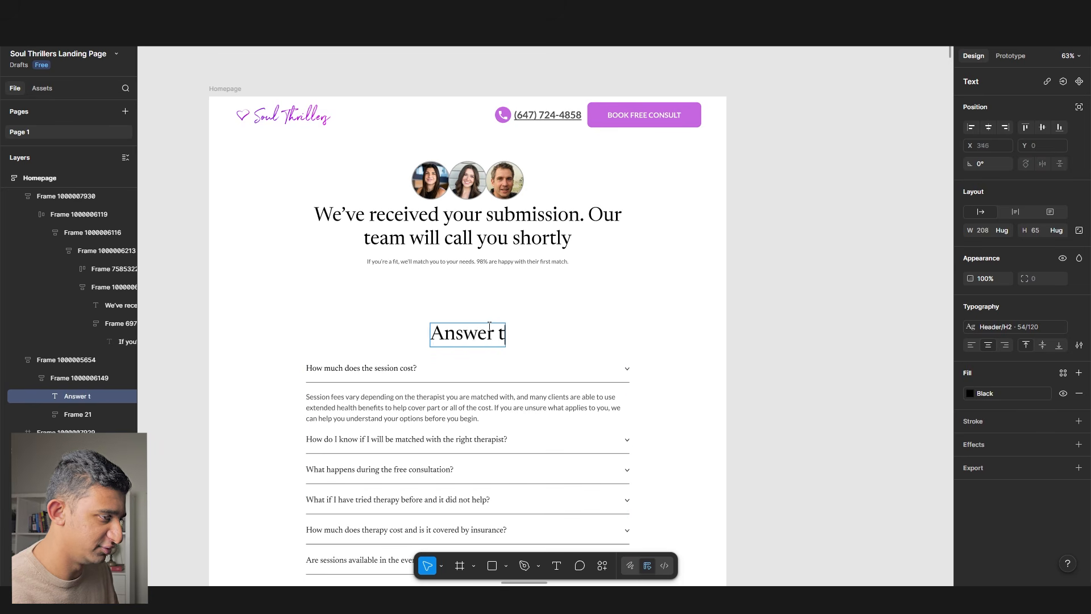
pyautogui.click(782, 318)
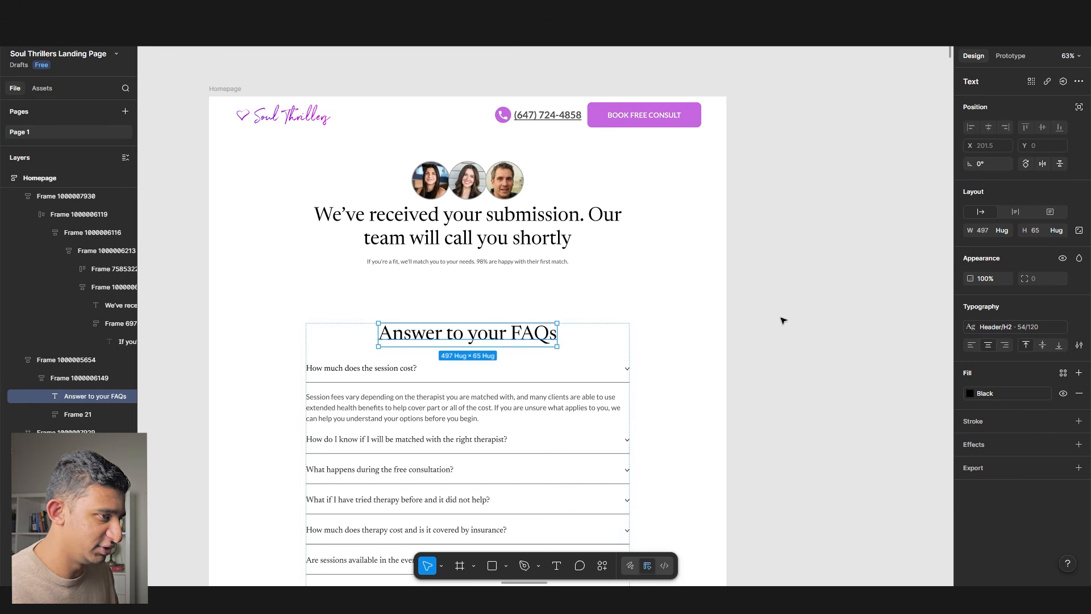
pyautogui.click(782, 319)
# - Select the testimonials section on the landing page
pyautogui.scroll(-5, 445, 261)
pyautogui.hscroll(-2, 446, 261)
pyautogui.scroll(-2, 394, 243)
pyautogui.hscroll(-2, 426, 253)
pyautogui.scroll(-1, 460, 261)
pyautogui.scroll(-1, 459, 262)
pyautogui.click(367, 262)
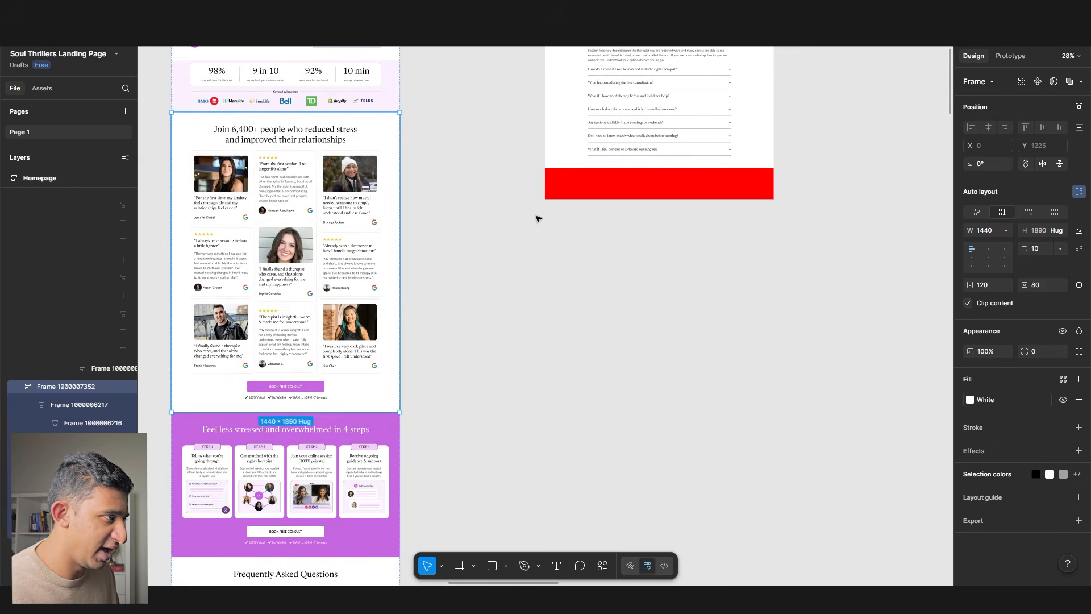
# - Paste the testimonials section into the thank-you page below the FAQs
pyautogui.scroll(3, 625, 273)
pyautogui.hscroll(3, 682, 279)
pyautogui.click(695, 279)
pyautogui.scroll(4, 727, 249)
pyautogui.hscroll(2, 619, 244)
pyautogui.hotkey('ctrl', 'v')
pyautogui.scroll(-3, 618, 244)
pyautogui.moveTo(591, 251); pyautogui.dragTo(392, 201)
pyautogui.scroll(3, 270, 187)
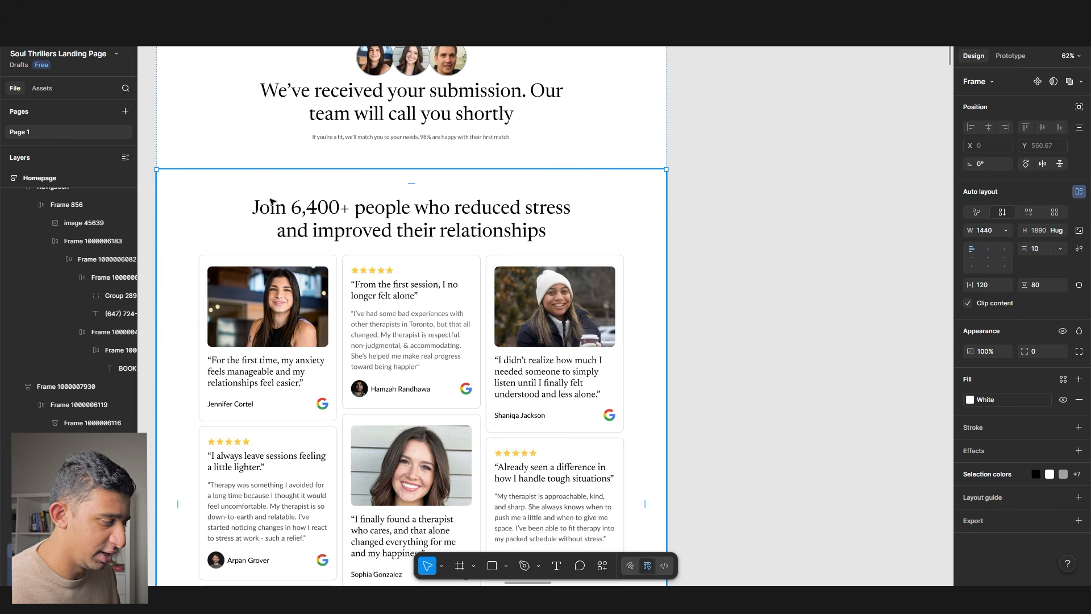
pyautogui.press('Down')
pyautogui.scroll(1, 273, 205)
# - Try a red 798 by 565 placeholder frame below the subtitle, widen it to 1086, then delete it
pyautogui.press('f')
pyautogui.moveTo(746, 204); pyautogui.dragTo(980, 405)
pyautogui.moveTo(853, 313)
pyautogui.mouseDown()
pyautogui.moveTo(399, 186)
pyautogui.moveTo(384, 208)
pyautogui.mouseUp()
pyautogui.press('Down')
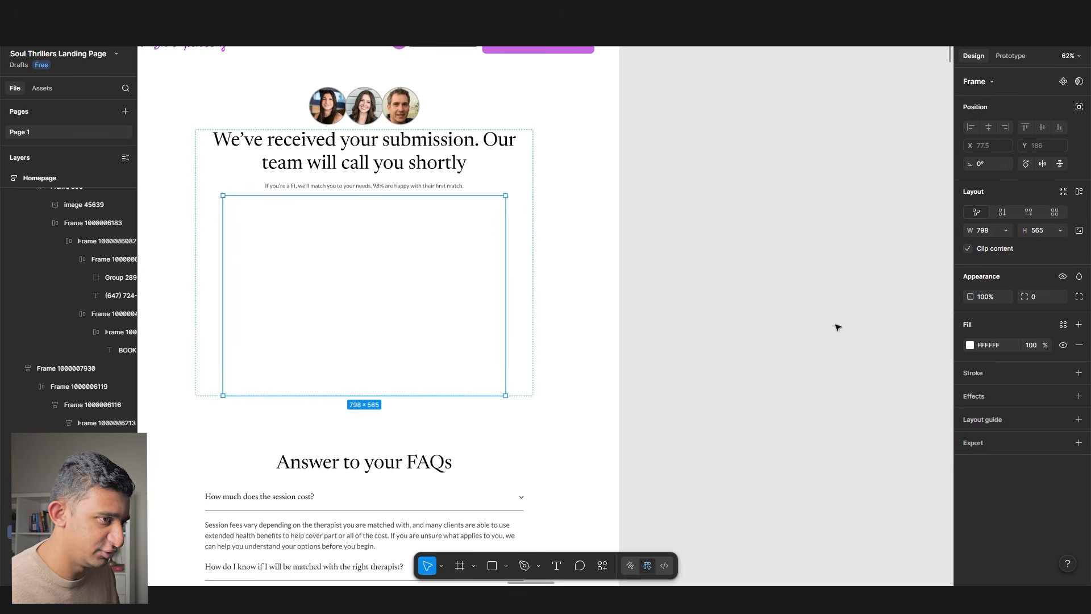
pyautogui.click(971, 345)
pyautogui.click(936, 348)
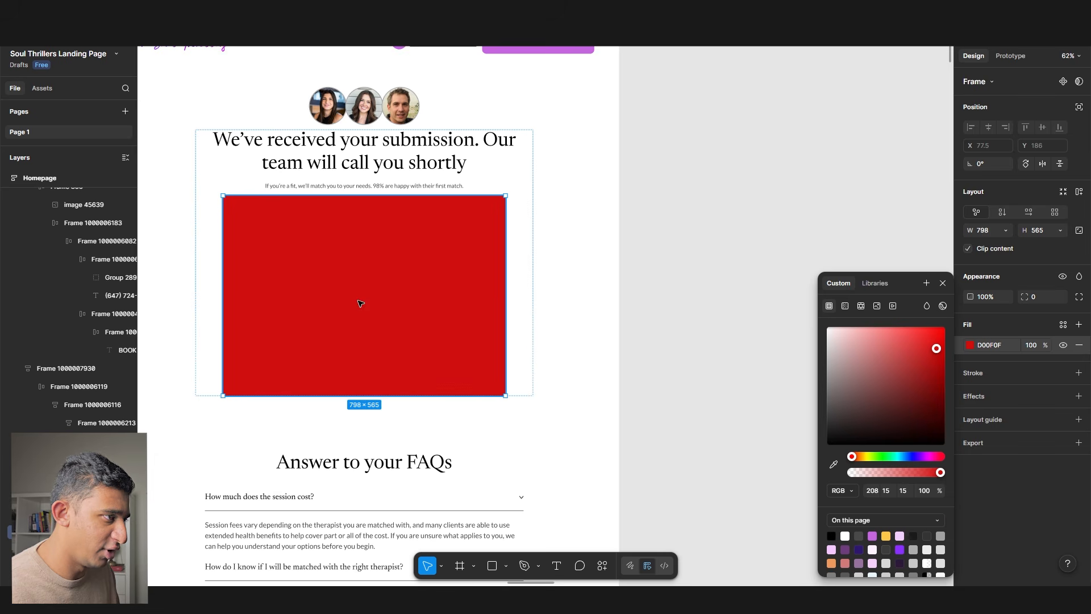
pyautogui.moveTo(507, 303); pyautogui.dragTo(556, 311)
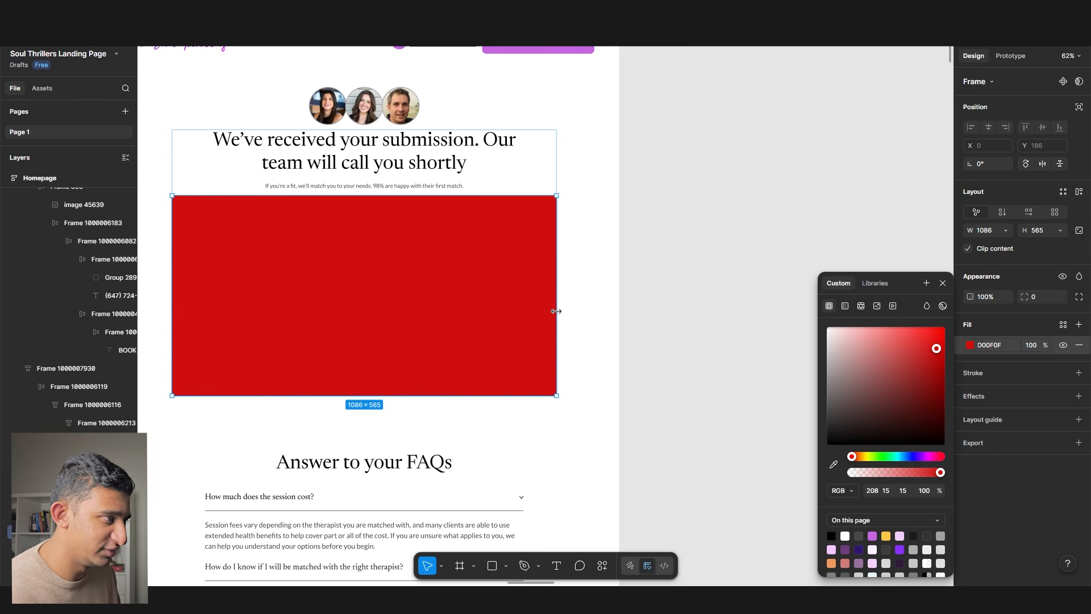
pyautogui.press('Delete')
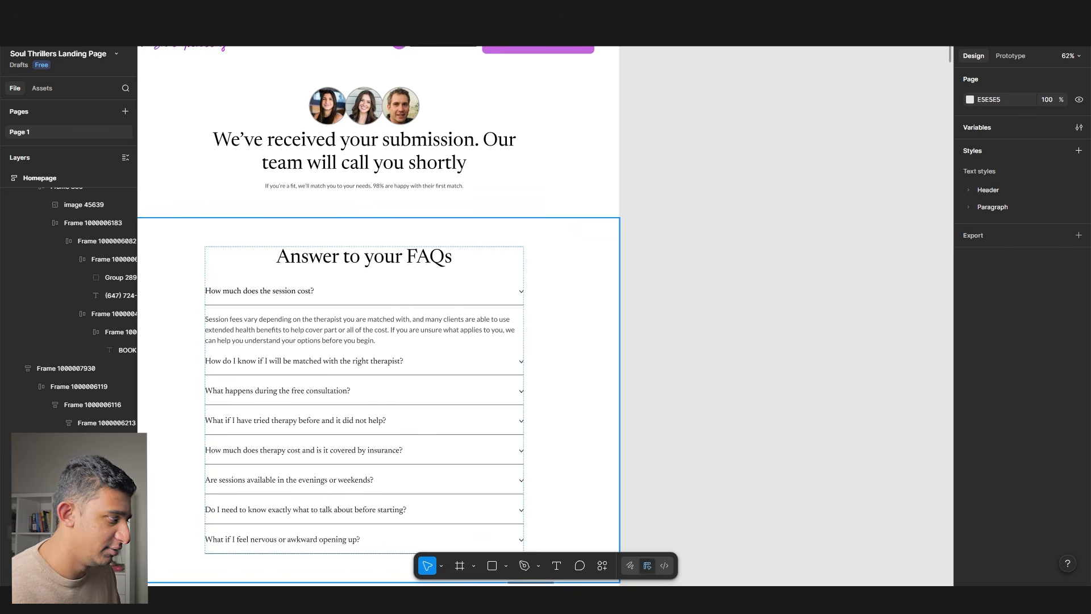
# - Review the thank-you page, then check the live site's technologies with Wappalyzer
pyautogui.scroll(-5, 558, 312)
pyautogui.scroll(-3, 460, 422)
pyautogui.click(457, 422)
pyautogui.scroll(-3, 462, 404)
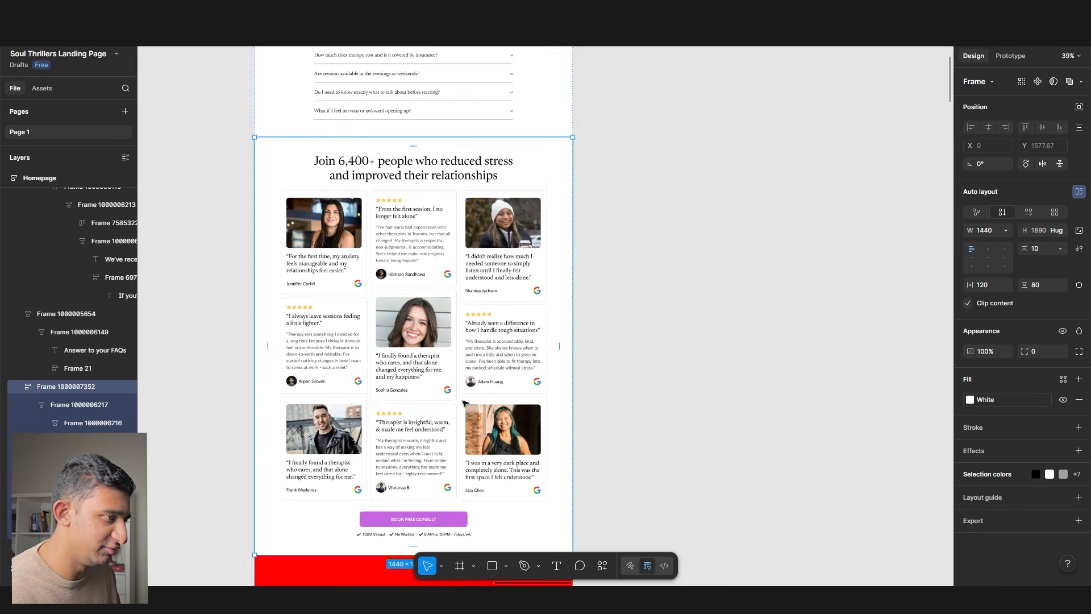
pyautogui.scroll(5, 464, 402)
pyautogui.click(242, 296)
pyautogui.moveTo(295, 293); pyautogui.dragTo(581, 271)
pyautogui.scroll(-6, 499, 275)
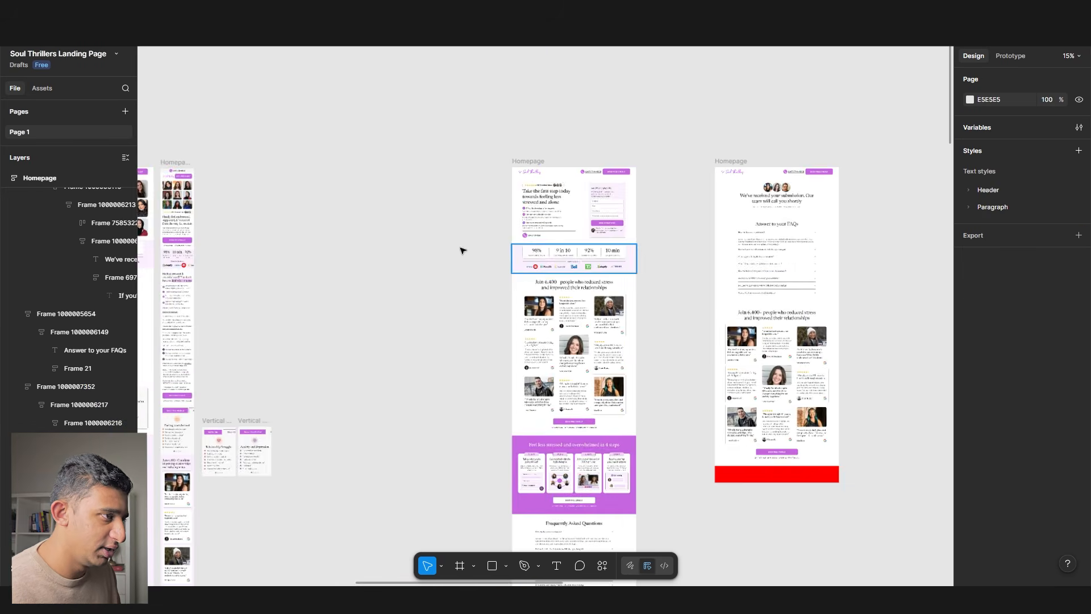
pyautogui.hscroll(-3, 455, 221)
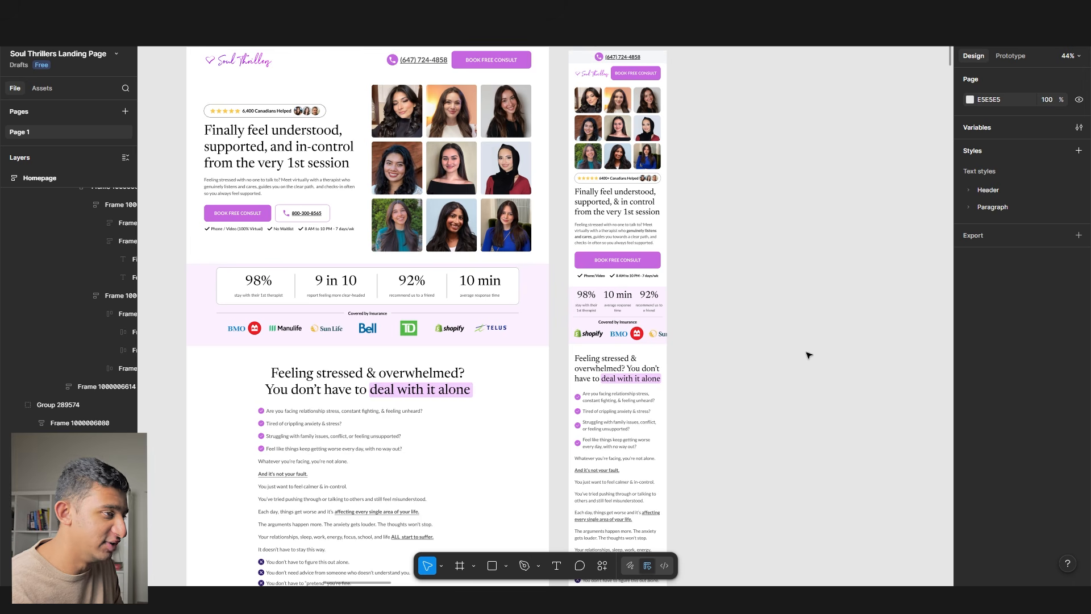
pyautogui.scroll(-8, 802, 352)
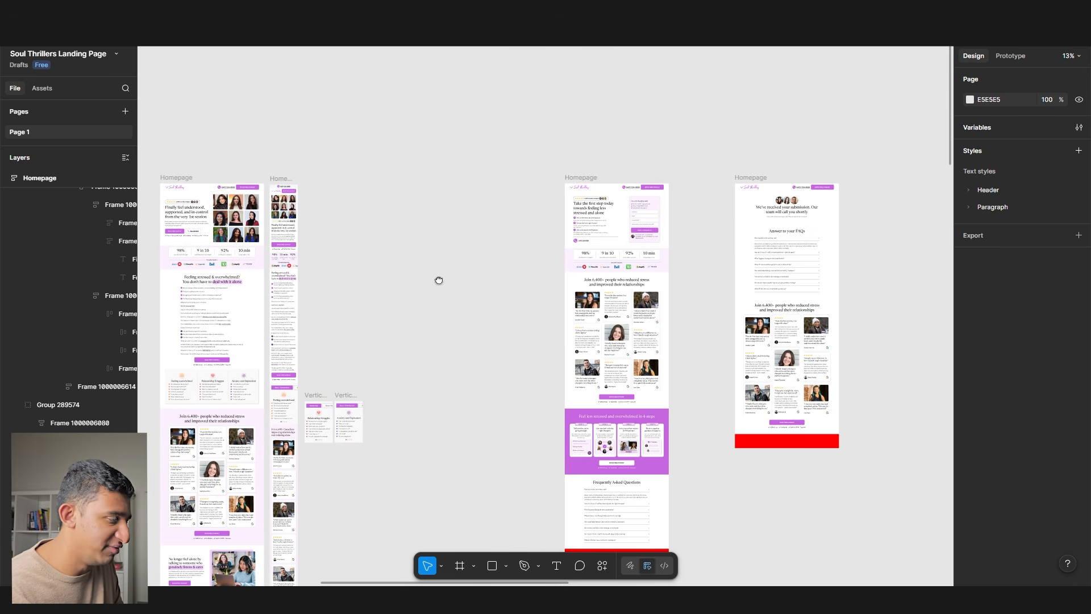
pyautogui.moveTo(439, 280); pyautogui.dragTo(466, 283)
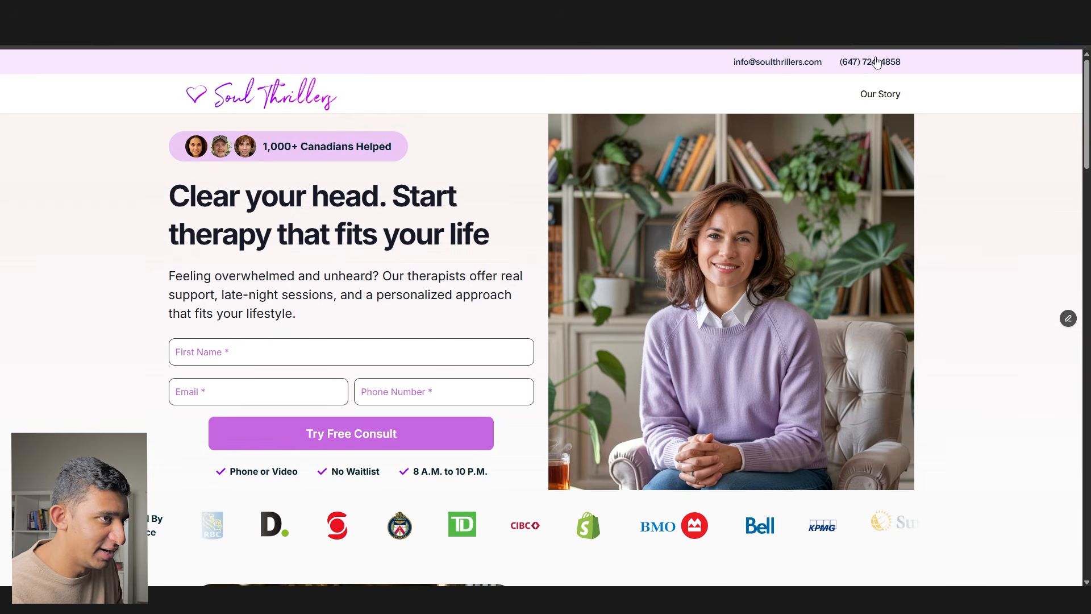
pyautogui.click(874, 31)
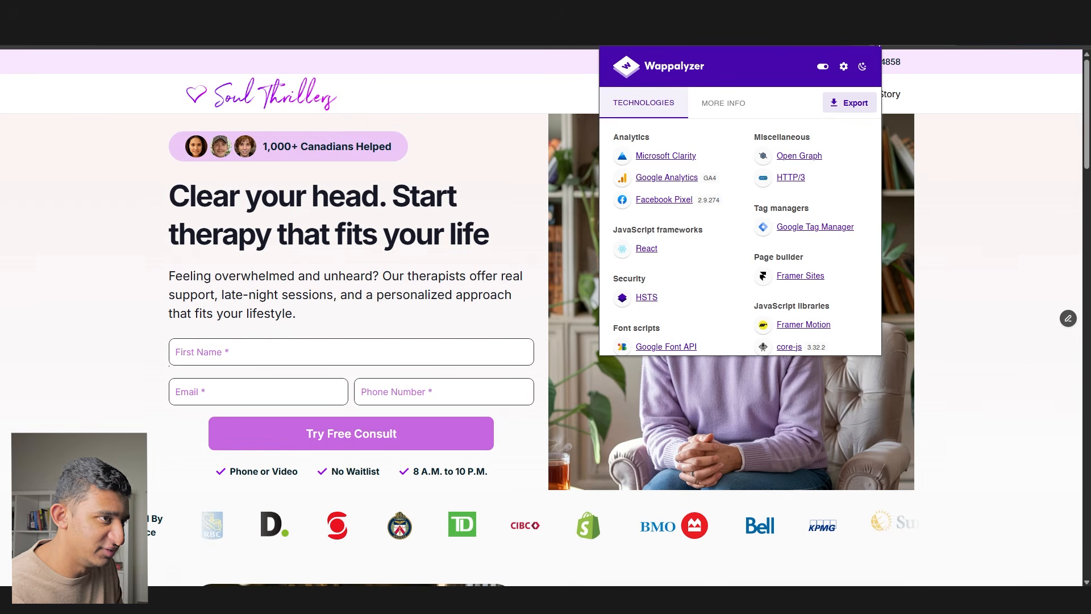
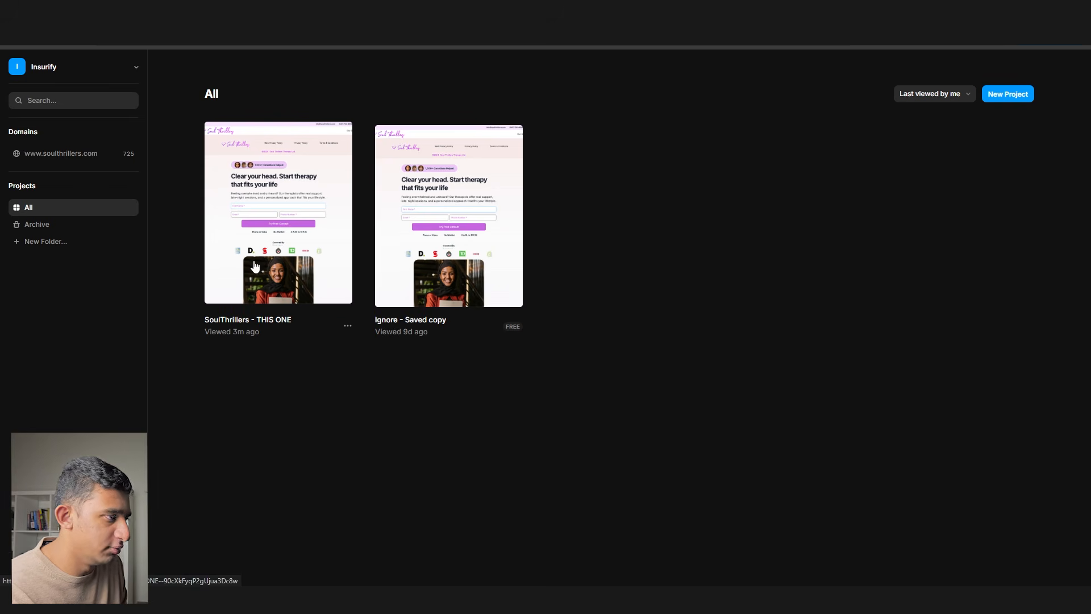
# - Open the SoulThrillers project and add a blank page named /new-landing-page-test
pyautogui.click(230, 284)
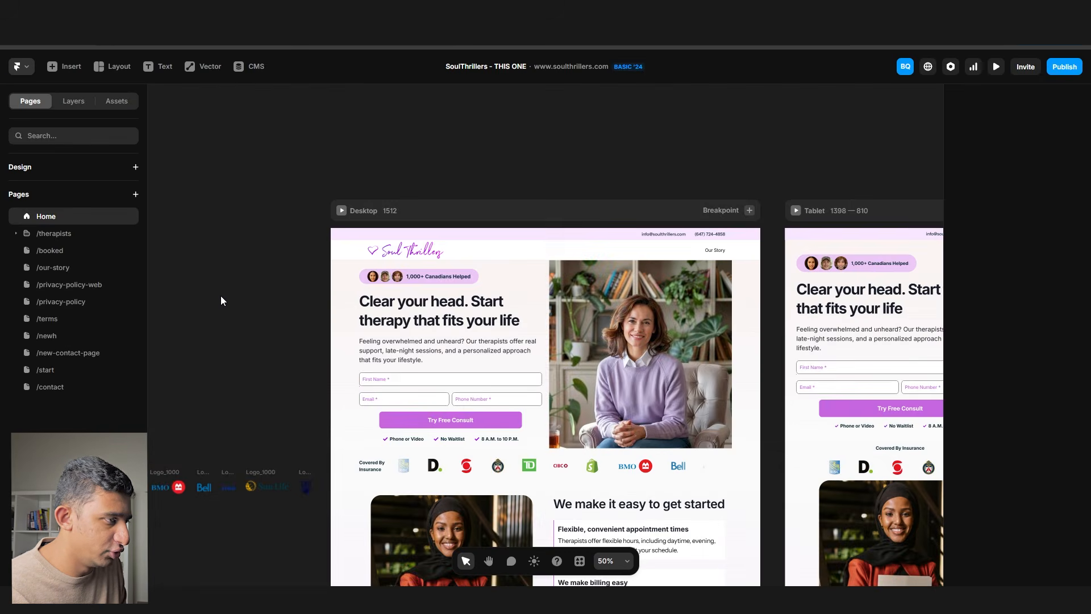
pyautogui.scroll(-3, 191, 353)
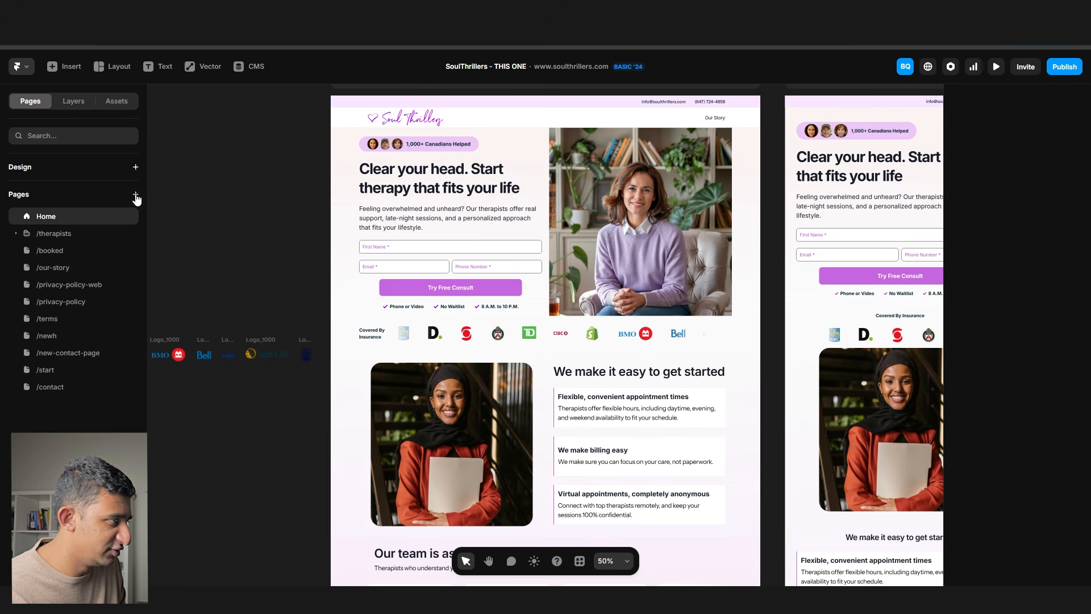
pyautogui.click(136, 195)
pyautogui.click(143, 210)
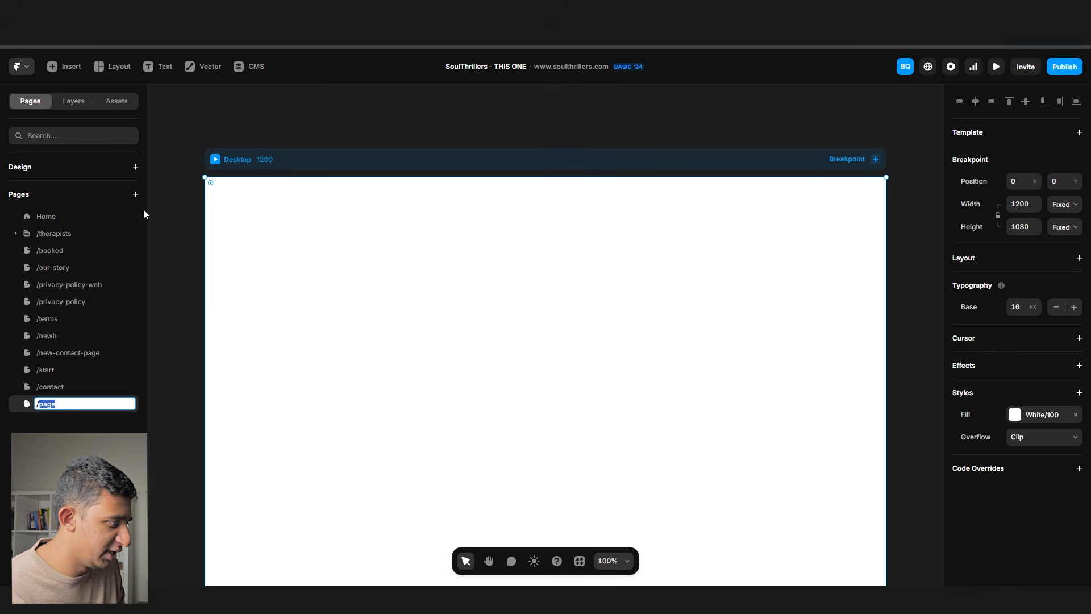
pyautogui.write('/new-landing-page-test')
pyautogui.press('Return')
# - Pan around the new page, then bring up the Figma design file
pyautogui.scroll(-2, 270, 159)
pyautogui.click(767, 309)
pyautogui.moveTo(743, 319); pyautogui.dragTo(731, 284)
pyautogui.click(648, 599)
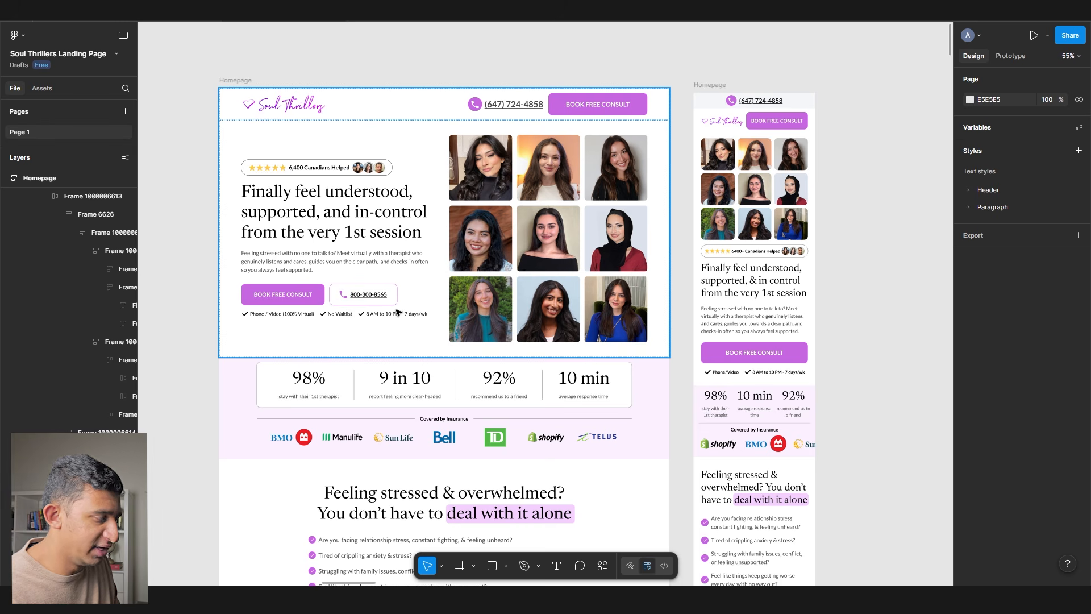
# - Run the Figma to HTML with Framer plugin on the hero frame, then close it
pyautogui.click(398, 312)
pyautogui.rightClick(398, 311)
pyautogui.moveTo(454, 448)
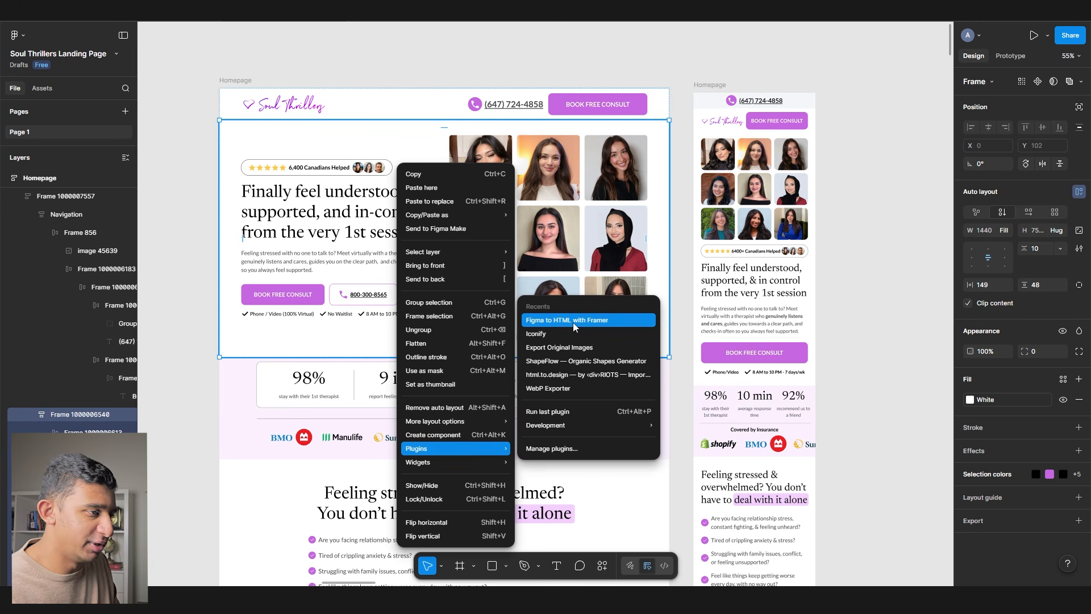
pyautogui.click(554, 448)
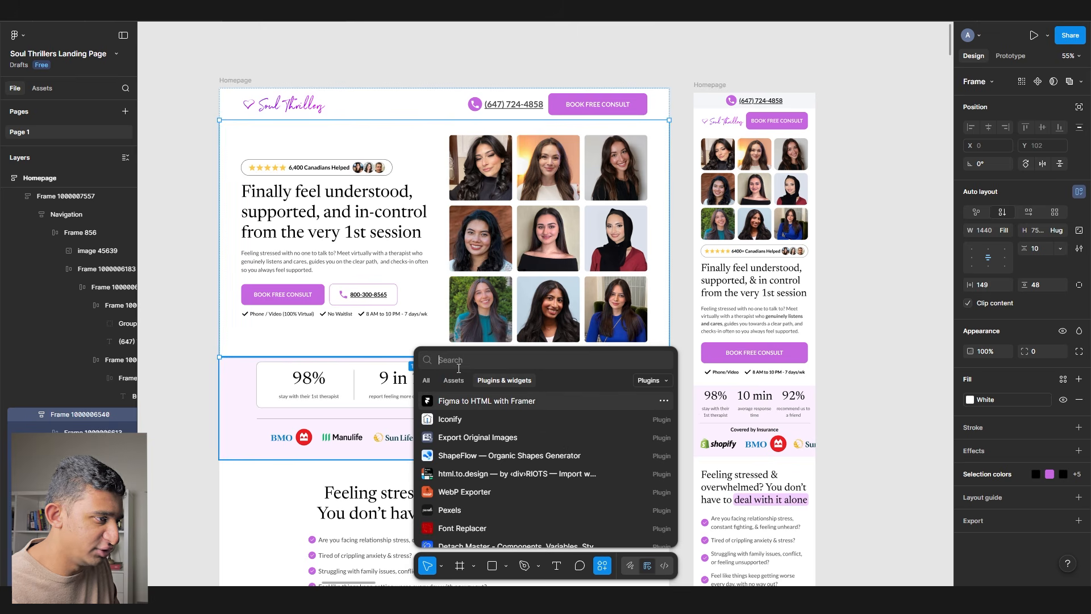
pyautogui.click(517, 404)
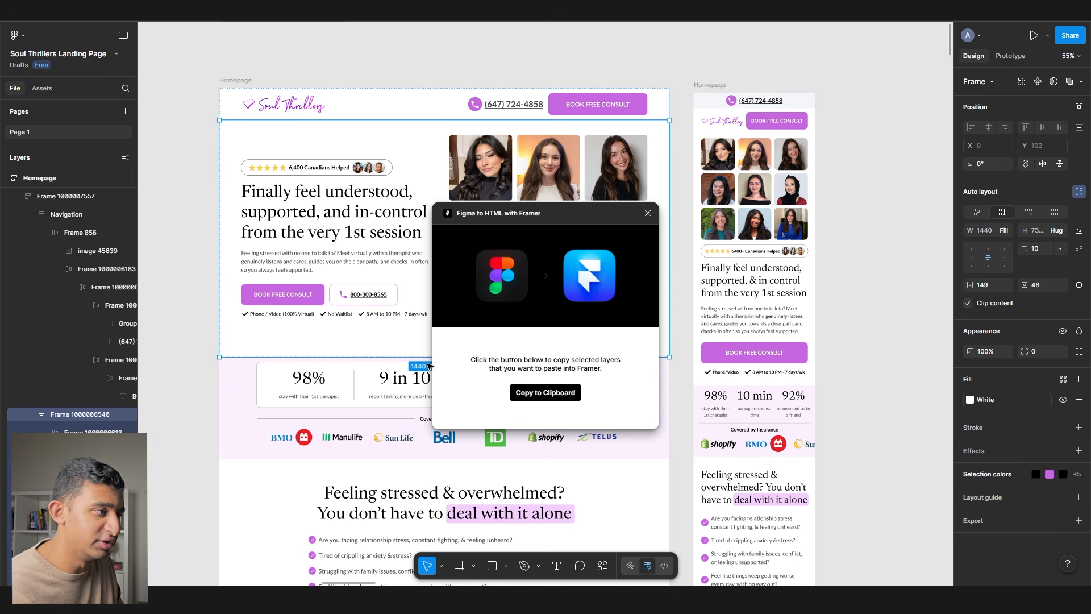
pyautogui.click(648, 214)
# - Select the new page's Desktop breakpoint and its inner element in Framer
pyautogui.hotkey('alt', 'Tab')
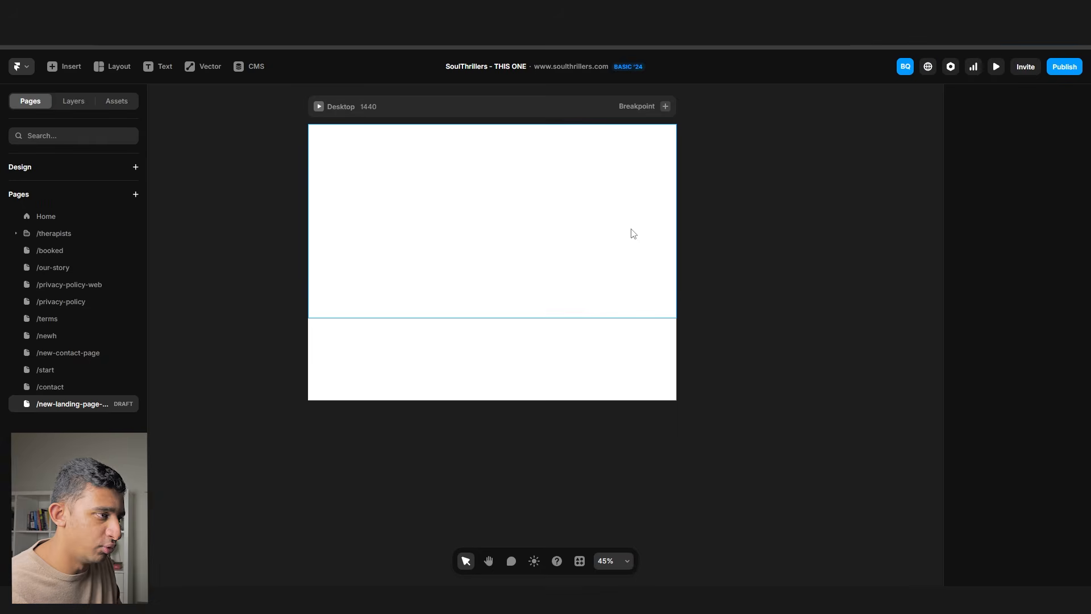
pyautogui.click(367, 108)
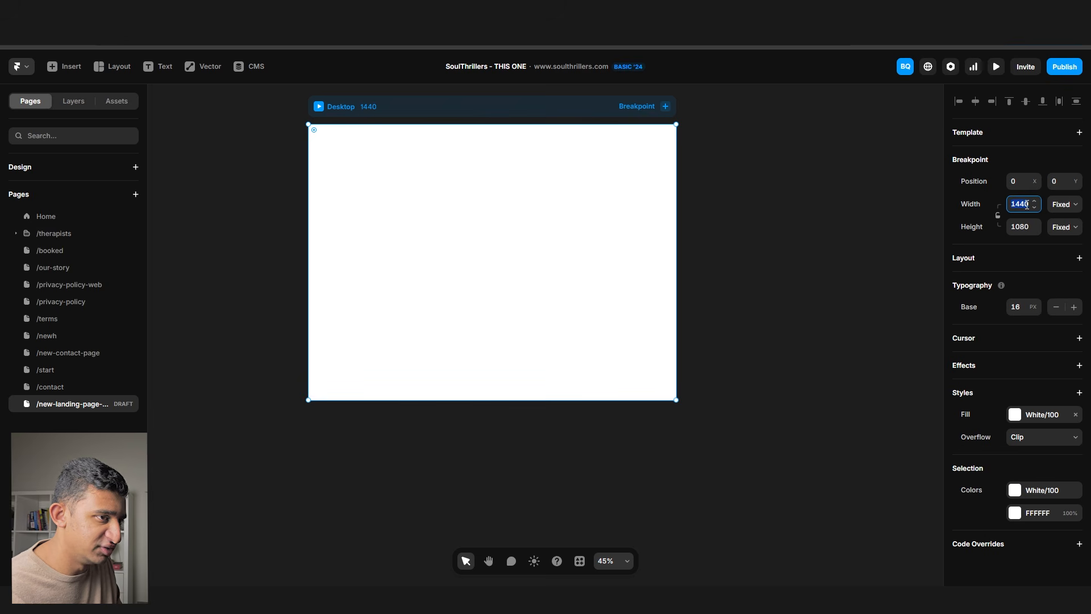
pyautogui.hotkey('alt', 'Tab')
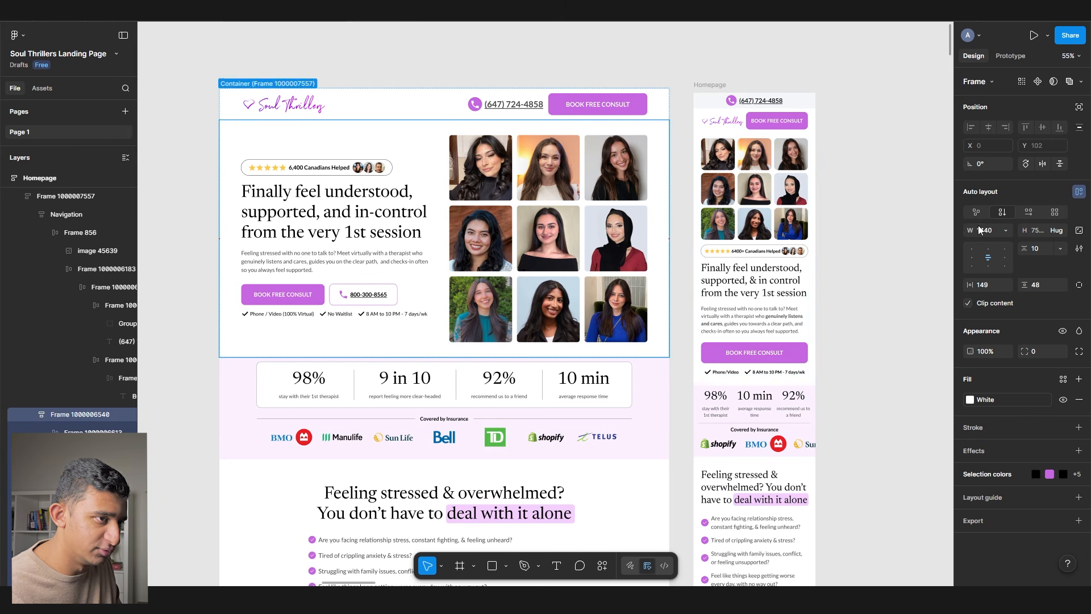
pyautogui.hotkey('alt', 'Tab')
pyautogui.click(568, 214)
pyautogui.hotkey('alt', 'Tab')
# - Move the hero frame onto empty canvas and copy its layers with the Framer export plugin
pyautogui.scroll(-4, 462, 245)
pyautogui.moveTo(461, 244); pyautogui.dragTo(781, 338)
pyautogui.scroll(2, 781, 341)
pyautogui.rightClick(764, 339)
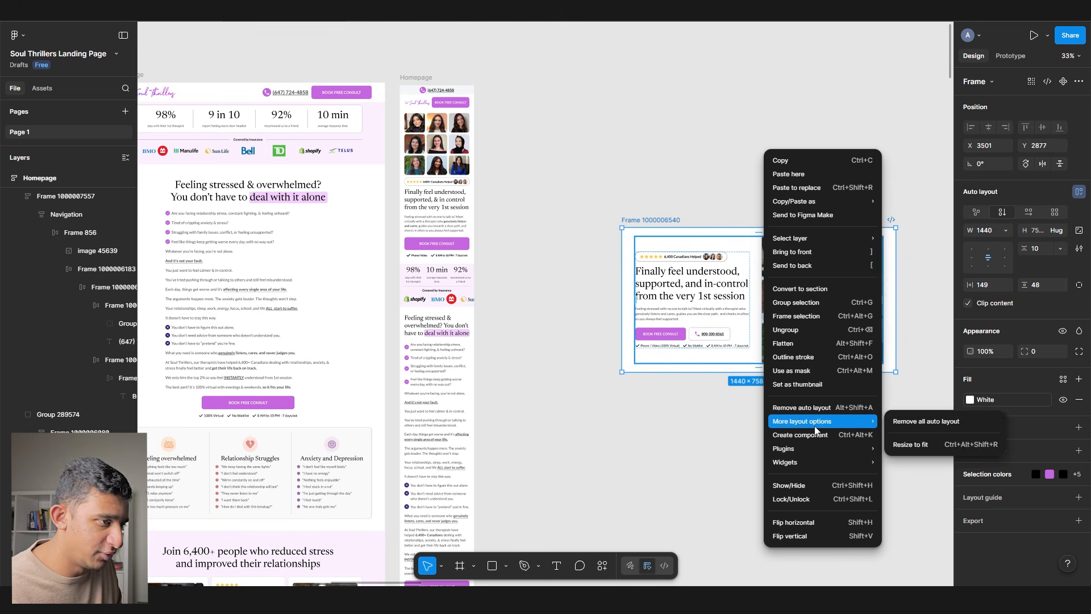
pyautogui.moveTo(817, 451)
pyautogui.click(937, 320)
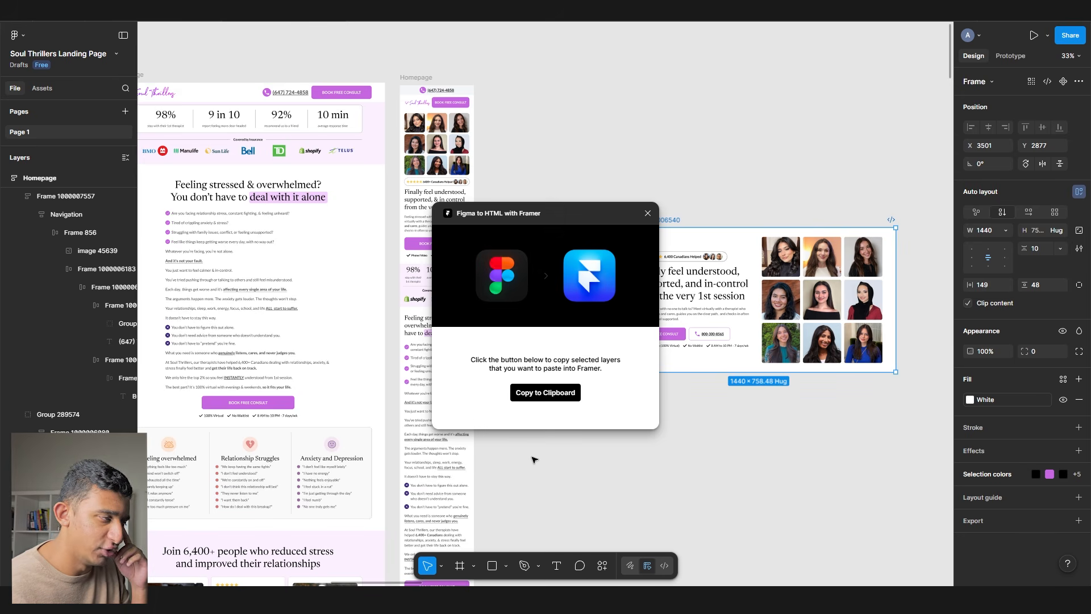
pyautogui.click(561, 397)
# - Put the hero frame back in the homepage and select Framer's Desktop breakpoint
pyautogui.moveTo(709, 273); pyautogui.dragTo(283, 105)
pyautogui.click(669, 248)
pyautogui.hotkey('alt', 'Tab')
pyautogui.click(404, 112)
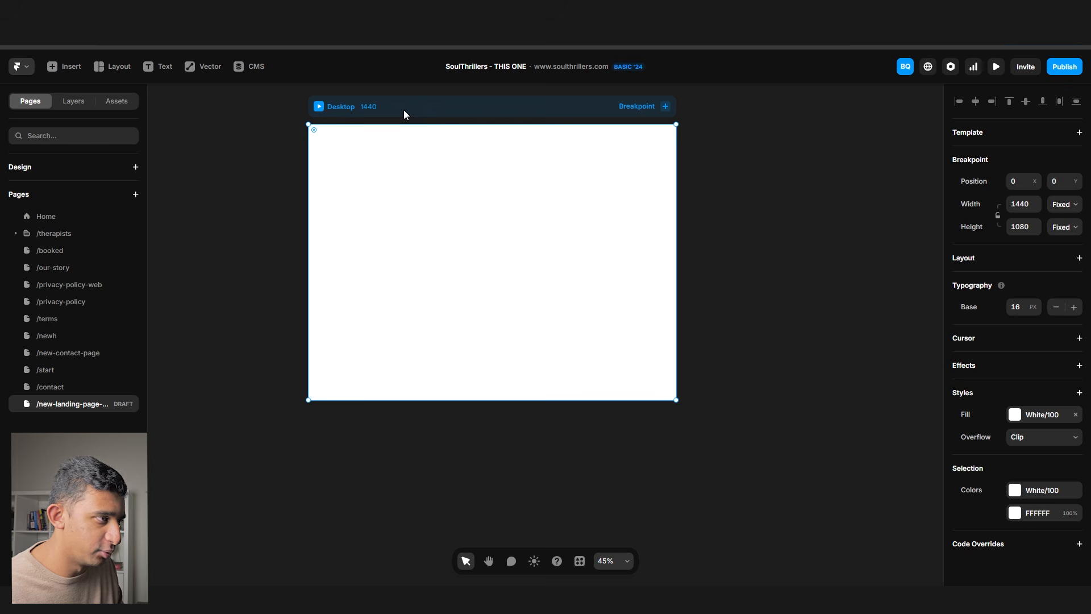
# - Paste the hero into the Desktop page, publish the page out of draft and view it live
pyautogui.hotkey('ctrl', 'v')
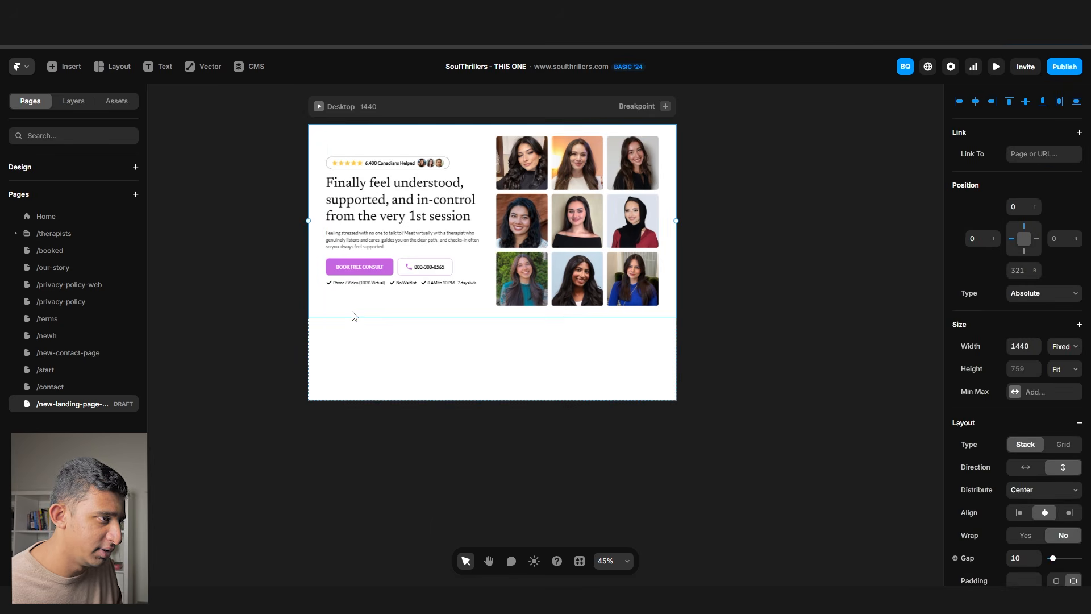
pyautogui.click(1064, 67)
pyautogui.click(571, 348)
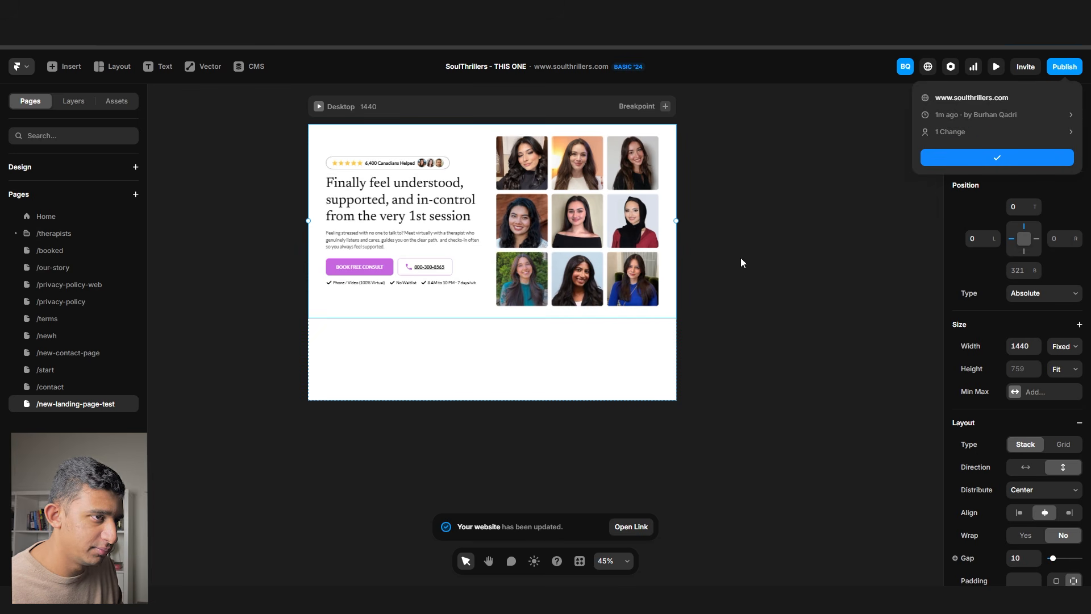
pyautogui.click(631, 527)
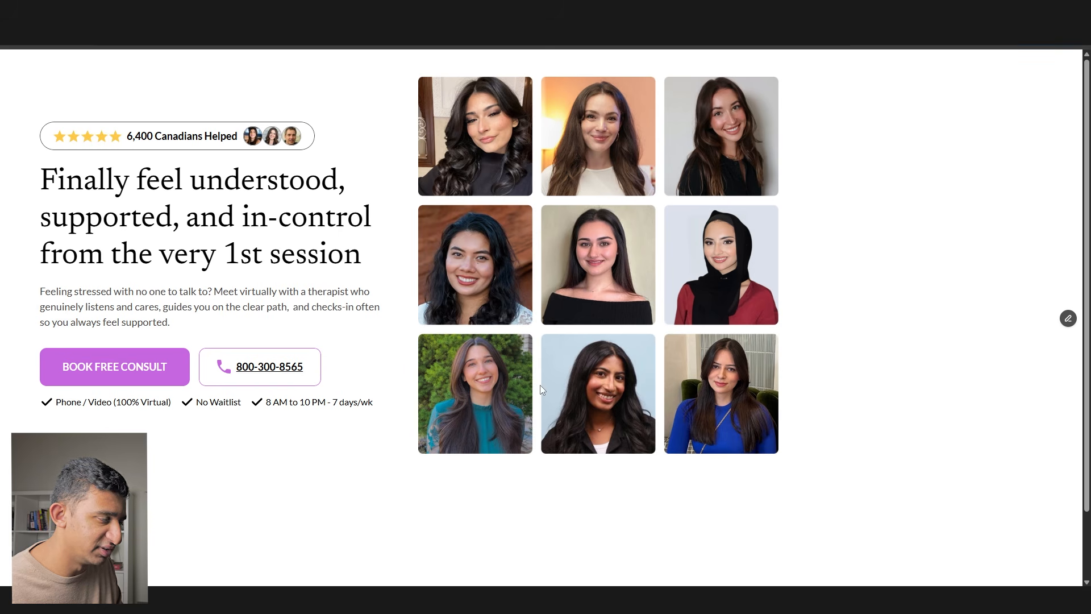
pyautogui.hotkey('ctrl', 'w')
pyautogui.click(695, 340)
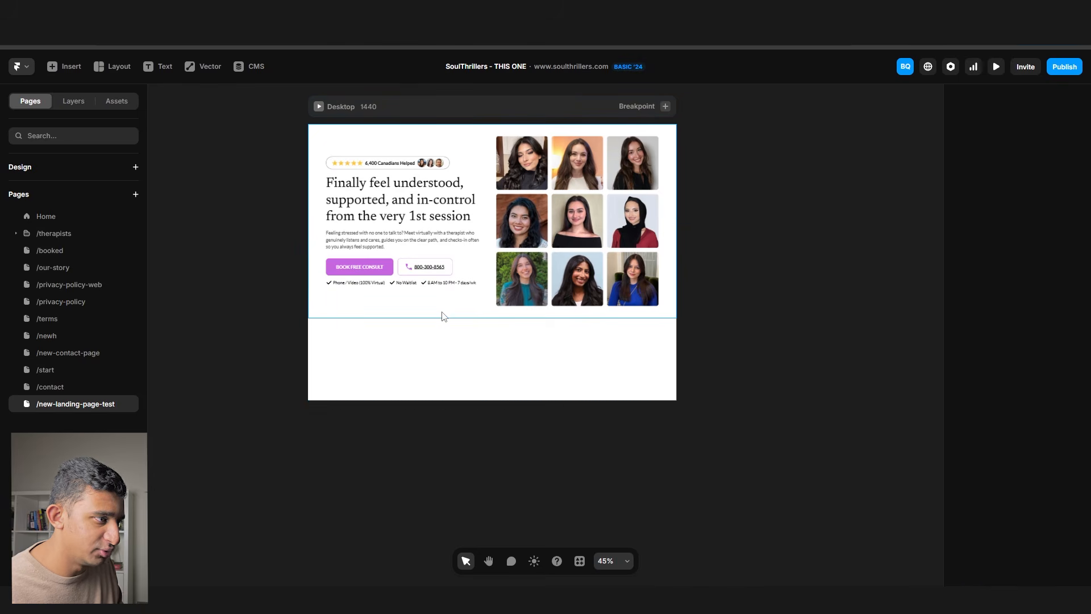
# - Inspect the hero section's width options and the Desktop breakpoint's sizing options
pyautogui.click(444, 316)
pyautogui.scroll(2, 430, 255)
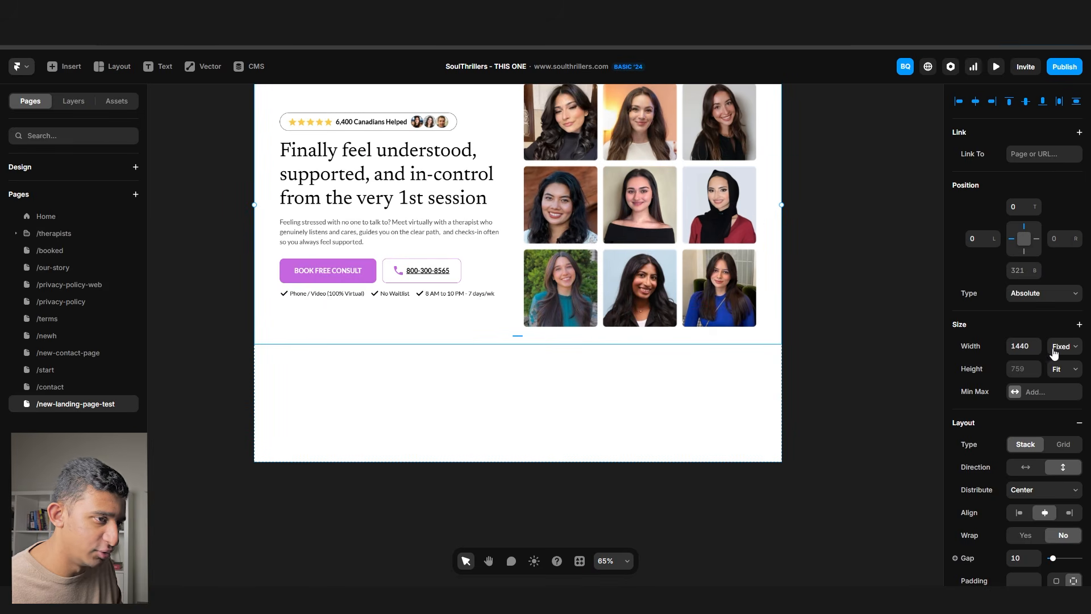
pyautogui.click(827, 327)
pyautogui.click(765, 339)
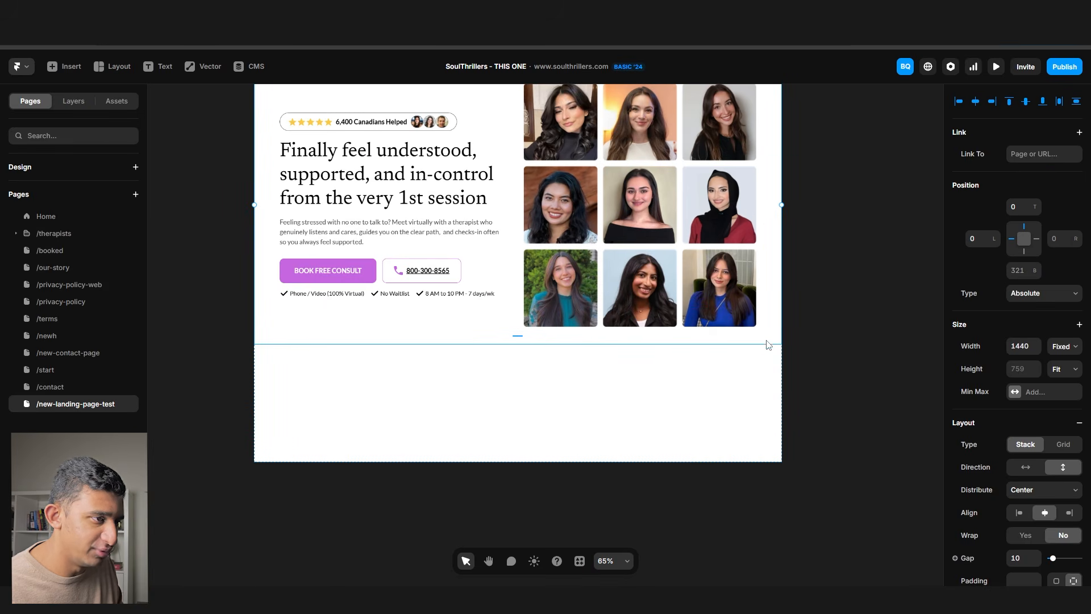
pyautogui.click(1067, 347)
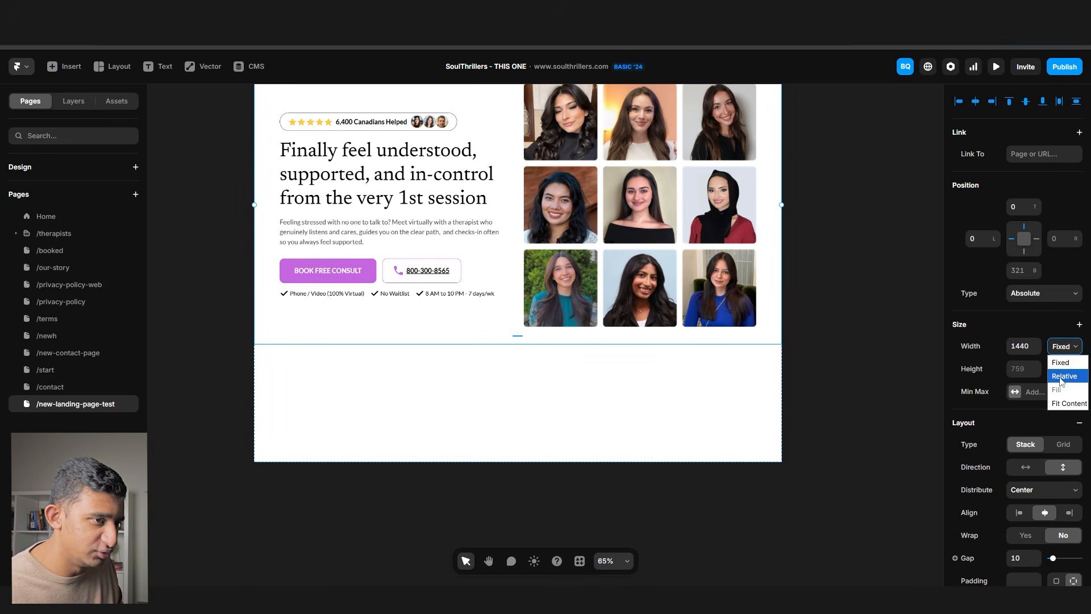
pyautogui.click(851, 340)
pyautogui.scroll(1, 705, 319)
pyautogui.click(316, 104)
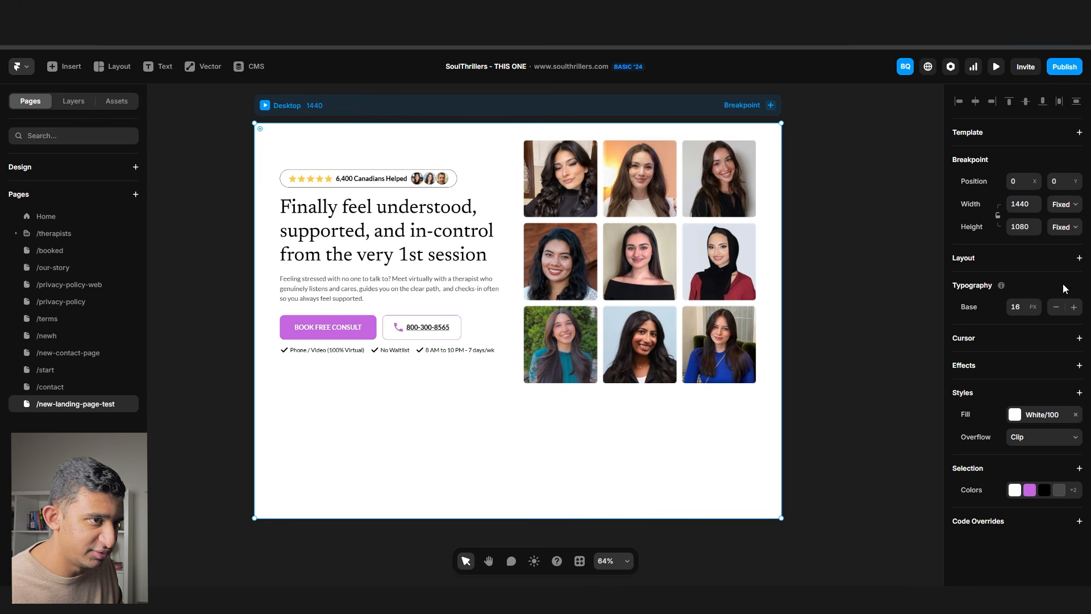
pyautogui.click(1062, 227)
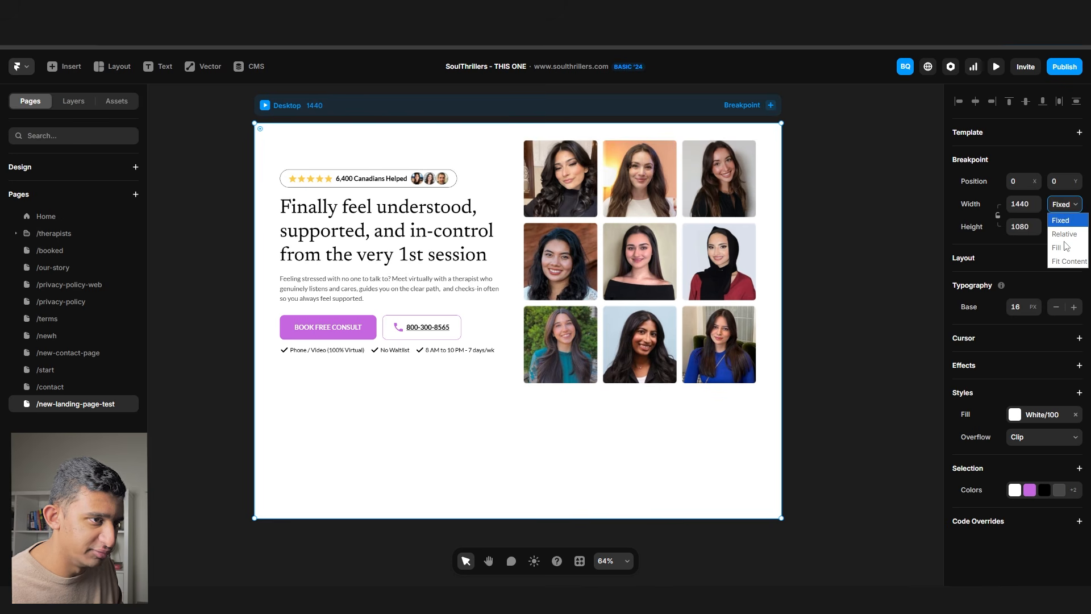
# - Move the hero section out of the Desktop page to its right
pyautogui.click(279, 165)
pyautogui.click(259, 136)
pyautogui.scroll(-3, 258, 152)
pyautogui.moveTo(263, 151); pyautogui.dragTo(796, 264)
pyautogui.click(579, 290)
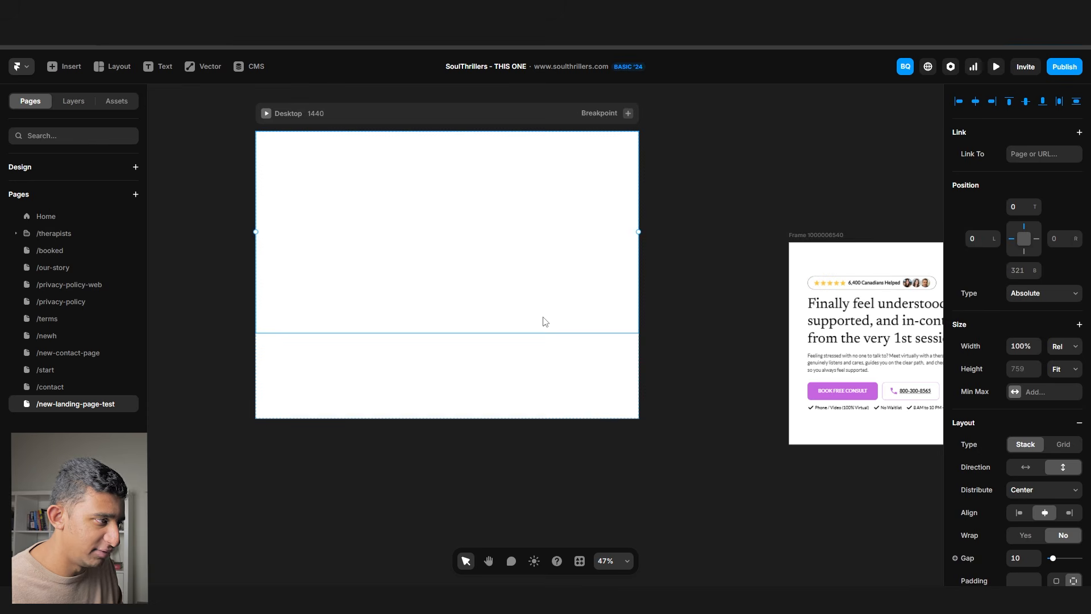
pyautogui.hotkey('ctrl', 'z')
pyautogui.moveTo(277, 160); pyautogui.dragTo(550, 154)
pyautogui.scroll(-3, 551, 162)
pyautogui.click(308, 297)
# - Draw a 1440-wide frame, put the hero inside, and make it a fit-content stack
pyautogui.moveTo(375, 404); pyautogui.dragTo(481, 468)
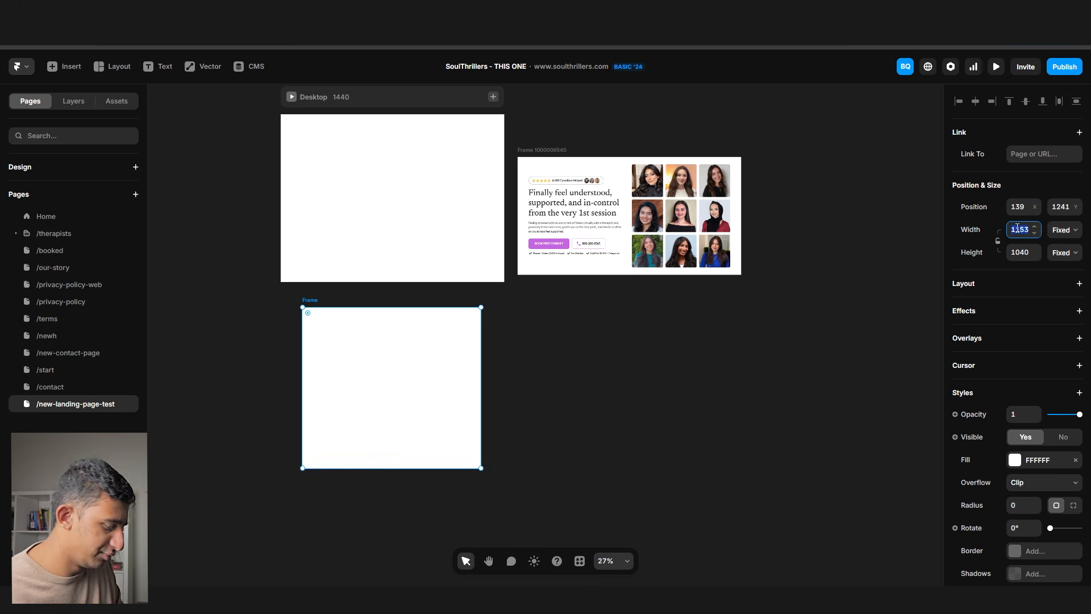
pyautogui.press('Return')
pyautogui.moveTo(540, 151); pyautogui.dragTo(309, 291)
pyautogui.scroll(3, 322, 361)
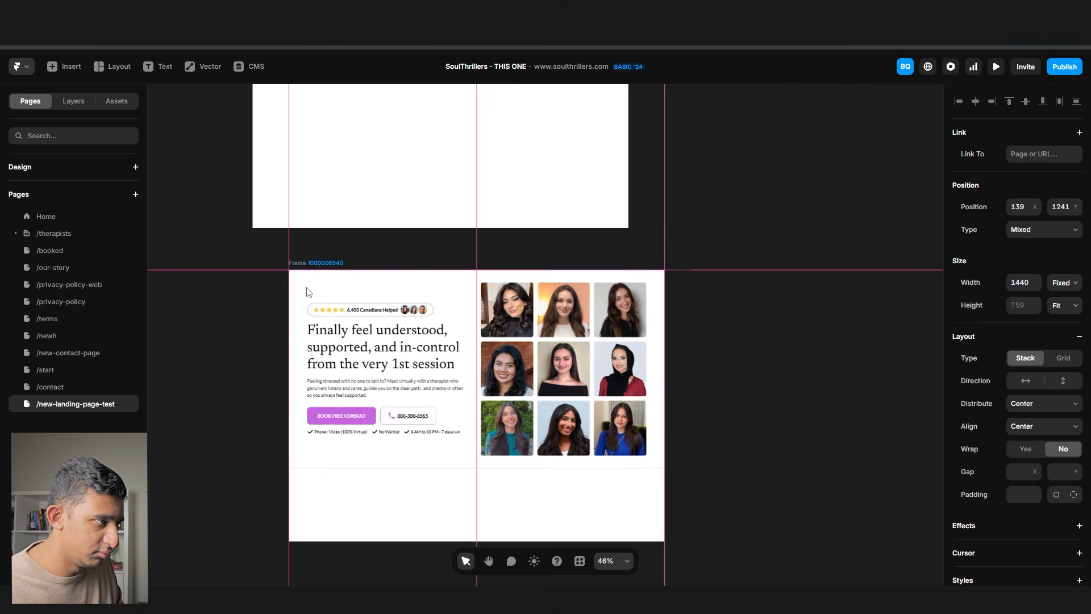
pyautogui.press('Escape')
pyautogui.hotkey('ctrl', 'alt', 'Return')
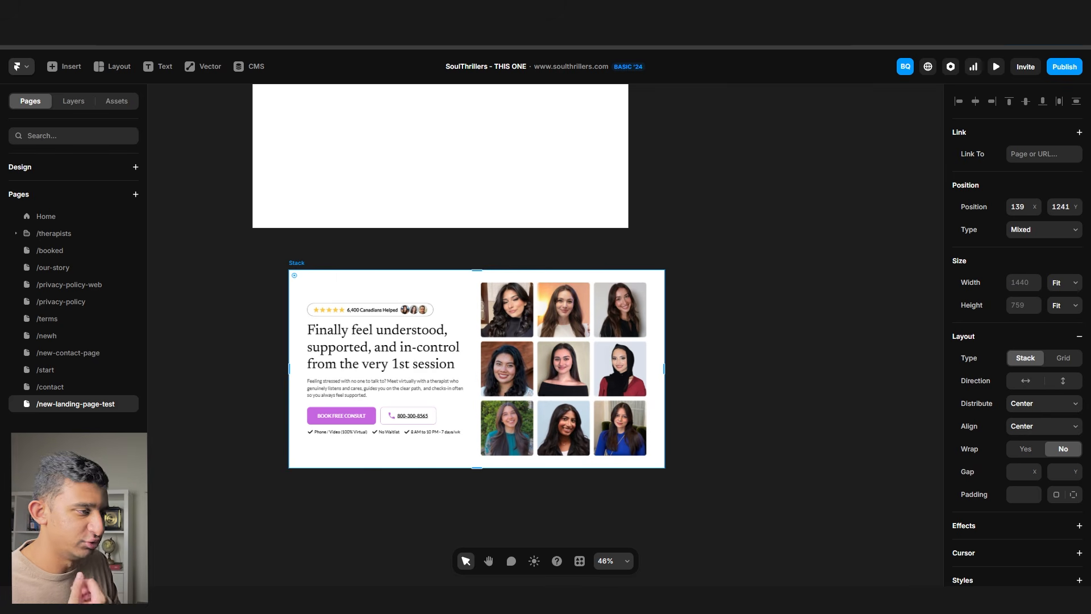
# - Place the hero stack at the top of the Desktop page and check its layout
pyautogui.scroll(5, 295, 432)
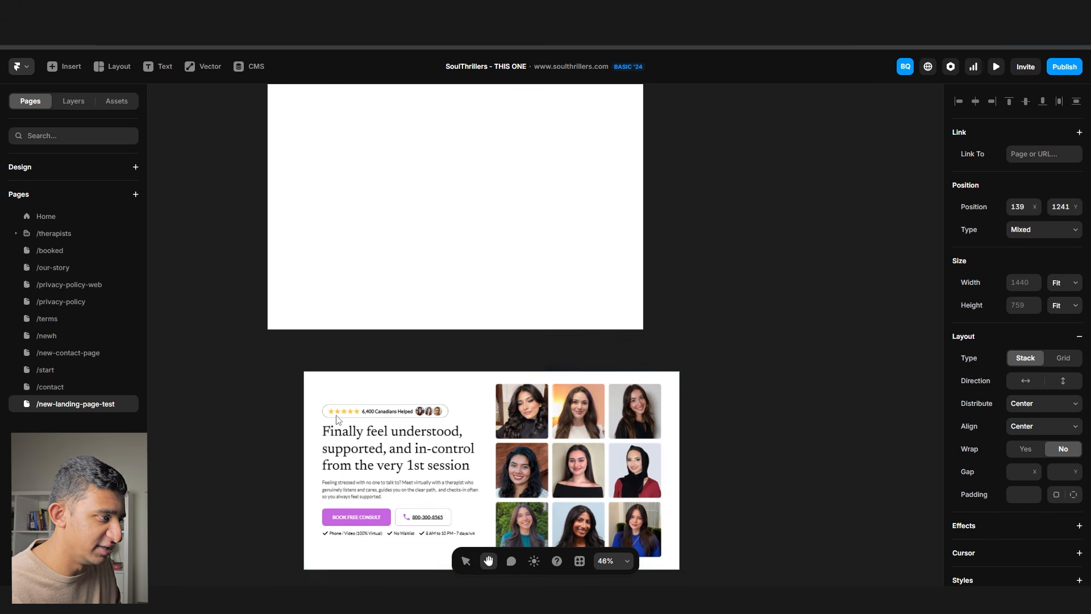
pyautogui.scroll(-3, 317, 442)
pyautogui.moveTo(317, 442); pyautogui.dragTo(287, 220)
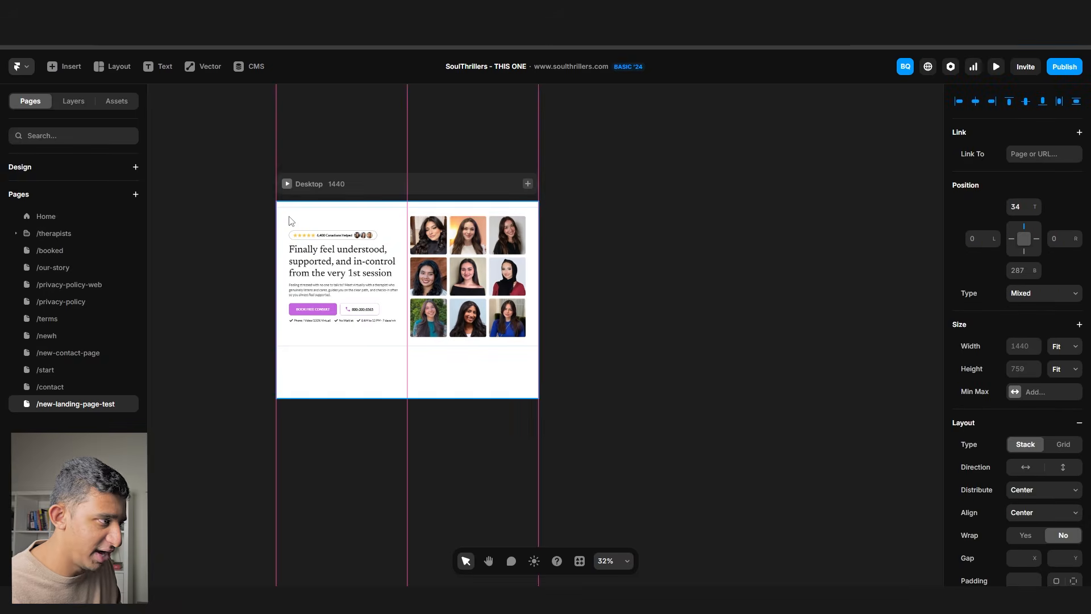
pyautogui.scroll(3, 289, 219)
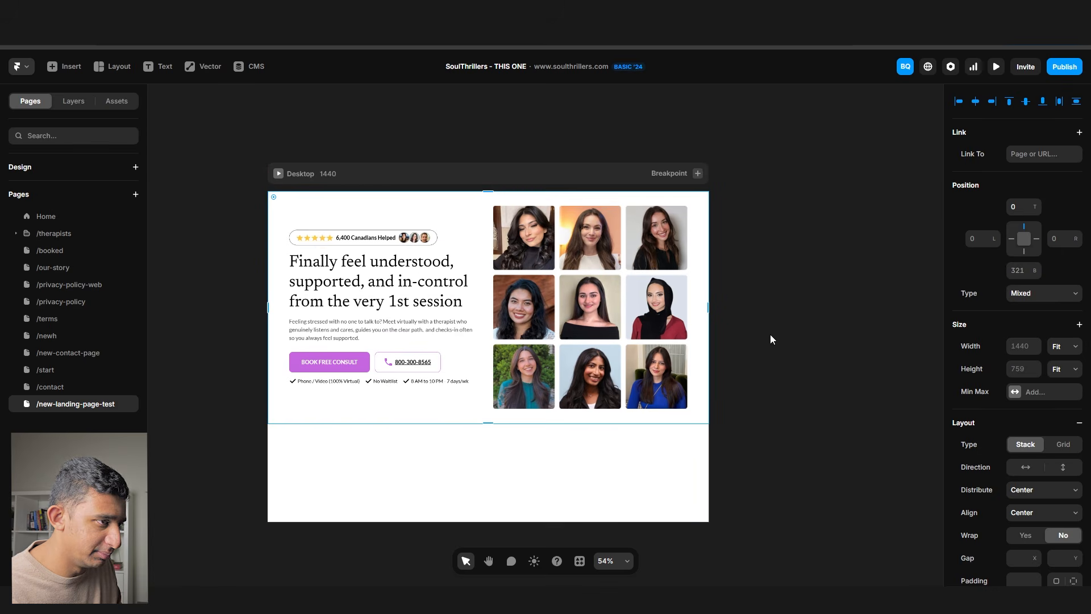
pyautogui.click(437, 179)
pyautogui.click(713, 265)
pyautogui.click(699, 287)
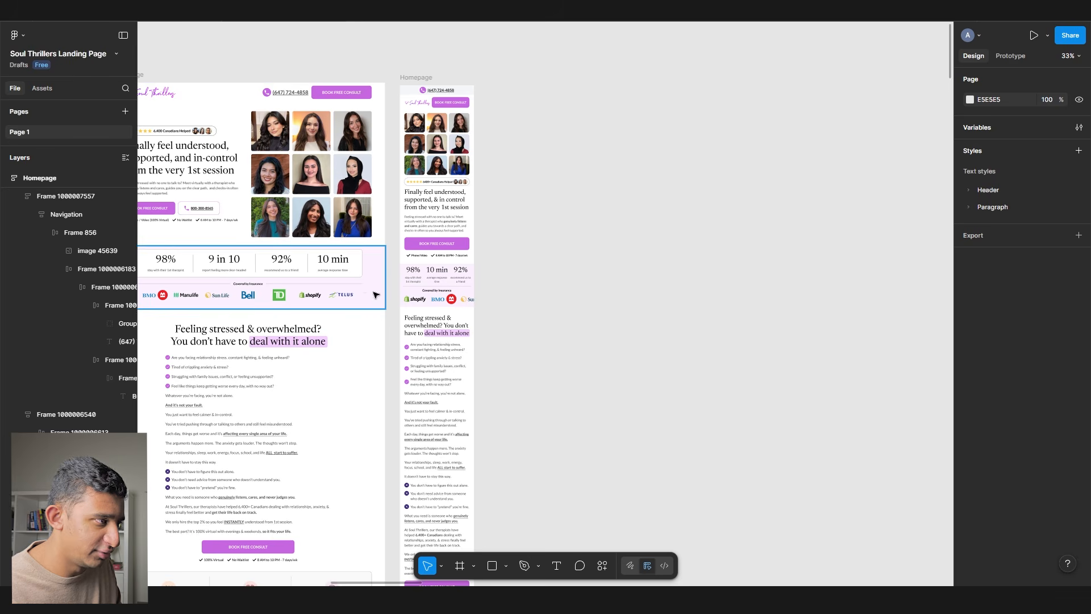
# - Copy the Figma stats group with the Figma-to-Framer plugin and select Framer's Desktop frame
pyautogui.click(376, 292)
pyautogui.moveTo(377, 275); pyautogui.dragTo(617, 298)
pyautogui.click(771, 294)
pyautogui.scroll(6, 772, 295)
pyautogui.hotkey('ctrl', 'v')
pyautogui.scroll(-5, 468, 278)
pyautogui.rightClick(617, 297)
pyautogui.moveTo(675, 447)
pyautogui.click(833, 322)
pyautogui.click(538, 393)
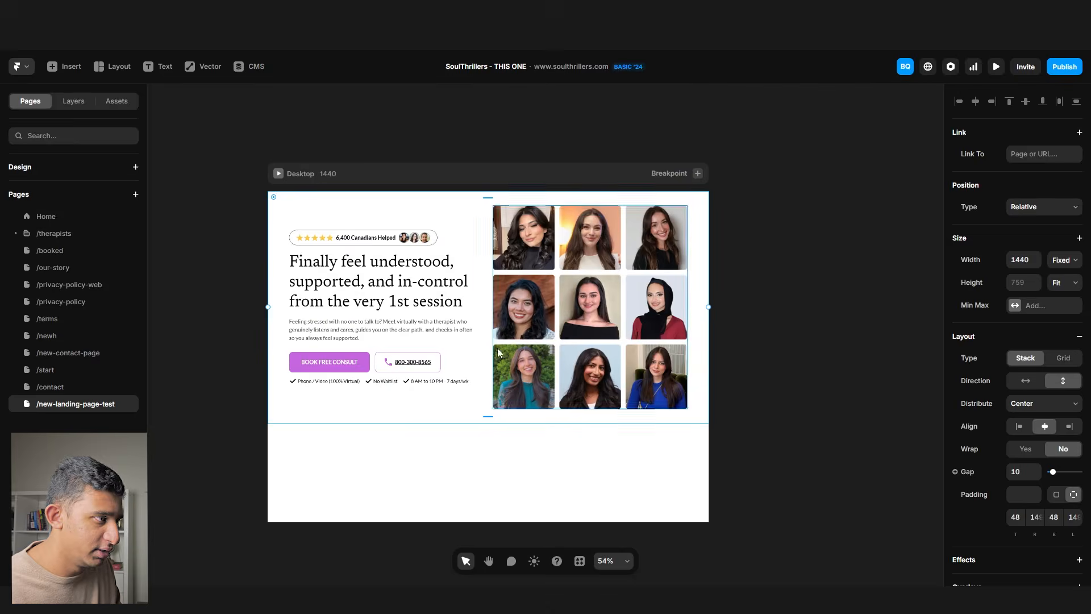
pyautogui.click(306, 171)
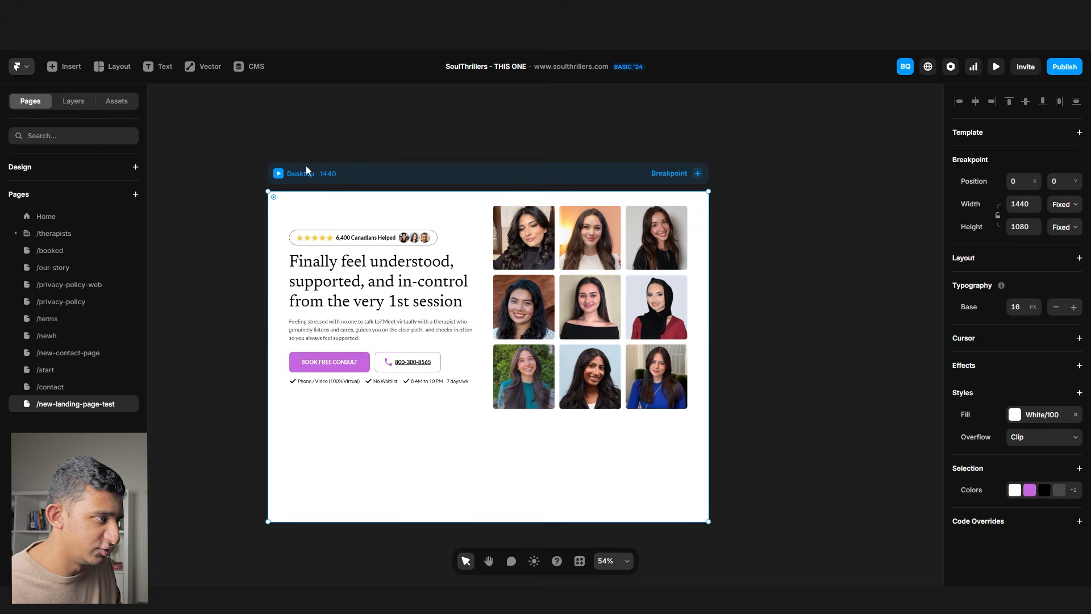
# - Paste the stats strip below the hero and set the Desktop height to Fit Content
pyautogui.hotkey('ctrl', 'v')
pyautogui.scroll(-3, 306, 165)
pyautogui.moveTo(302, 212); pyautogui.dragTo(374, 333)
pyautogui.click(275, 204)
pyautogui.click(337, 170)
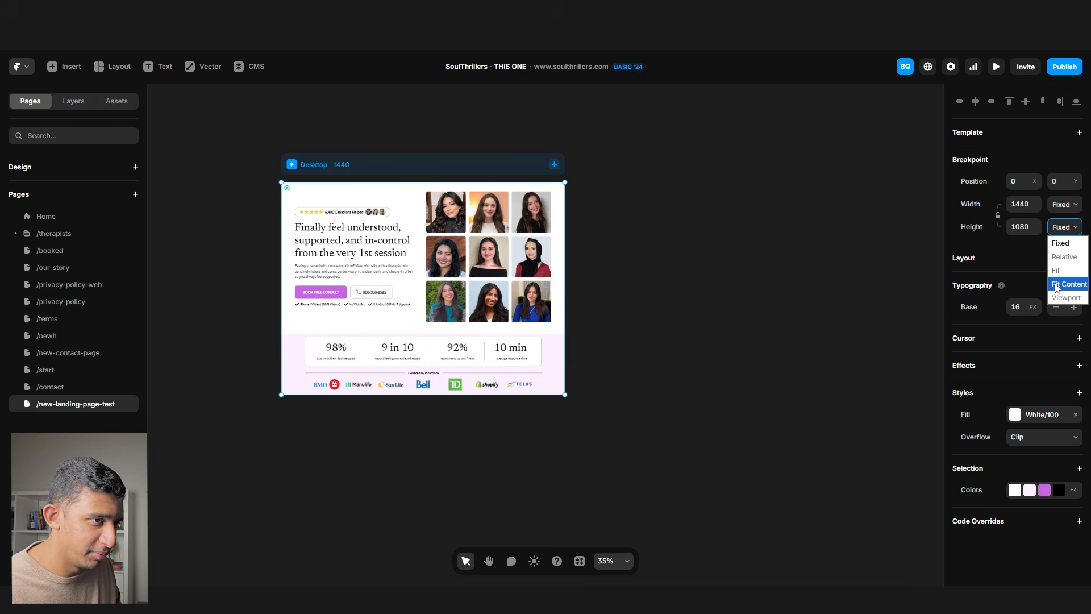
pyautogui.click(1068, 284)
# - Use the layer tree to set the hero and stats section widths to Fill
pyautogui.click(697, 386)
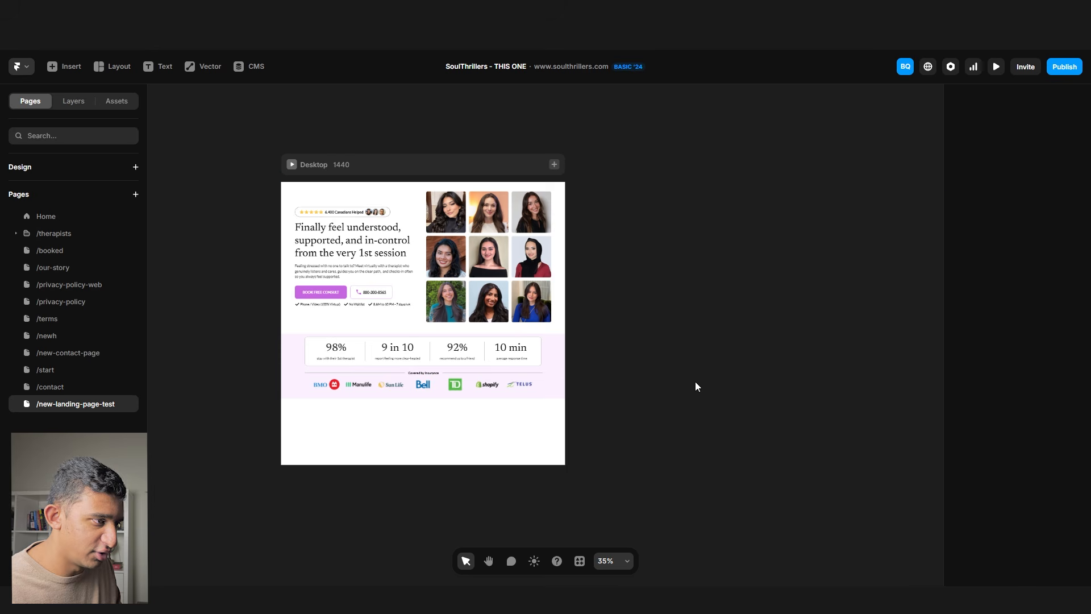
pyautogui.click(560, 319)
pyautogui.click(82, 107)
pyautogui.click(64, 210)
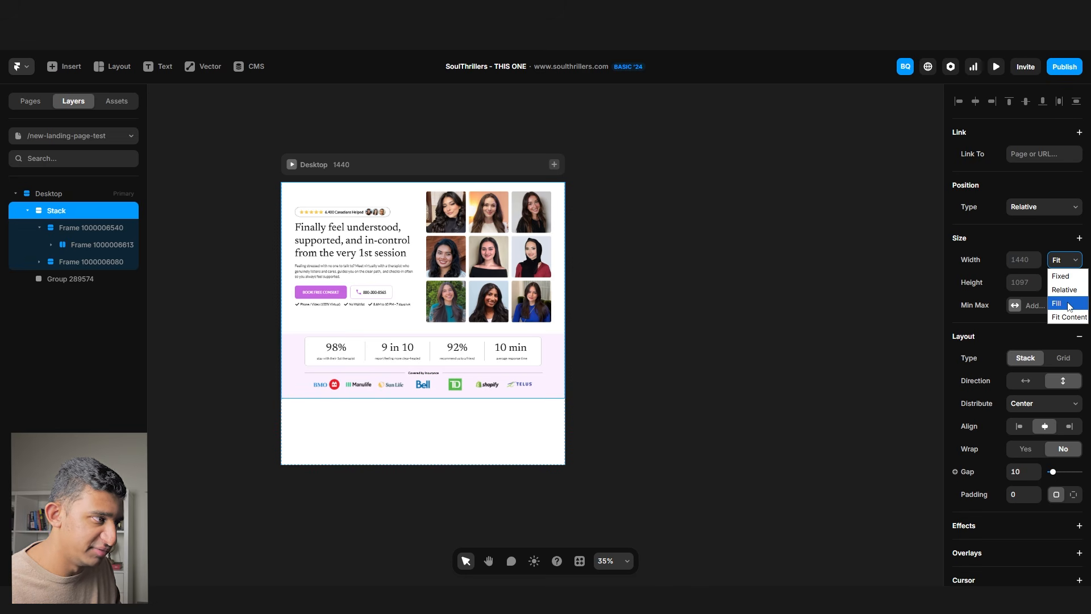
pyautogui.click(401, 331)
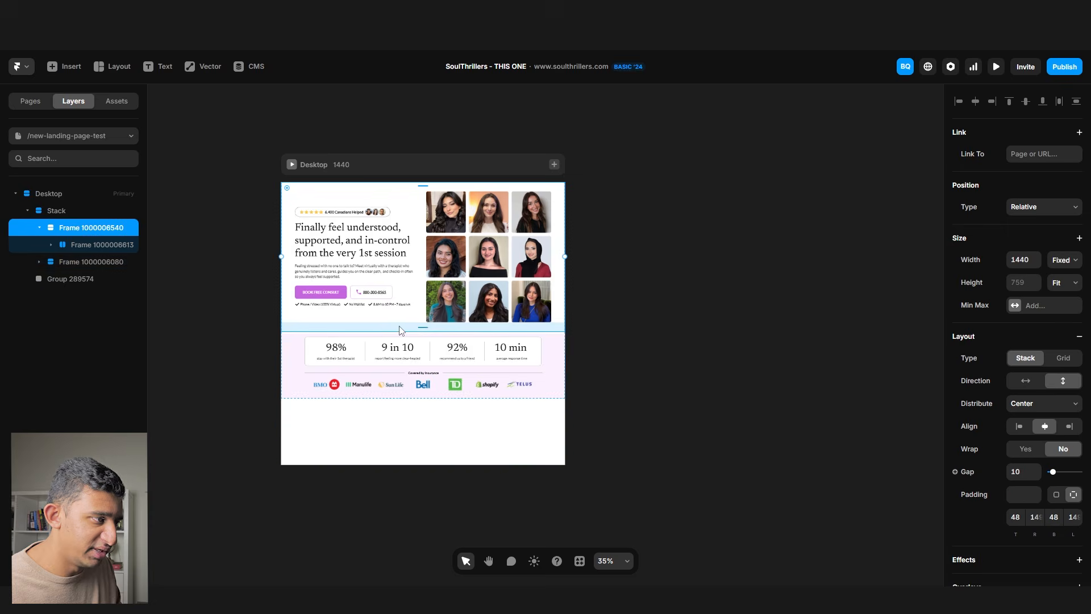
pyautogui.scroll(5, 376, 320)
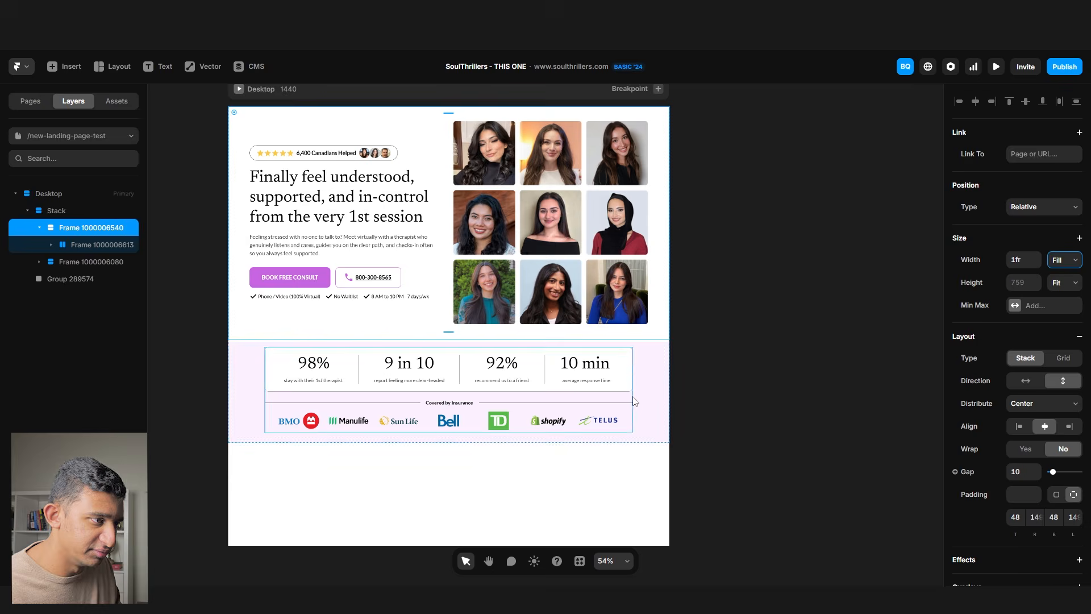
pyautogui.click(653, 356)
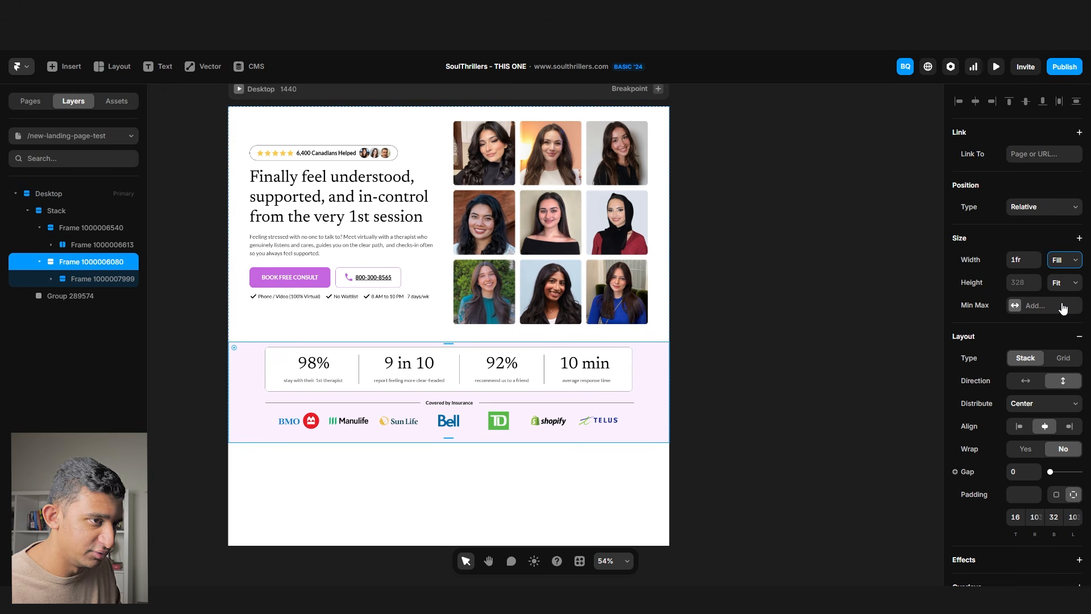
# - Publish the update and check the hero headline on the live site
pyautogui.click(1065, 68)
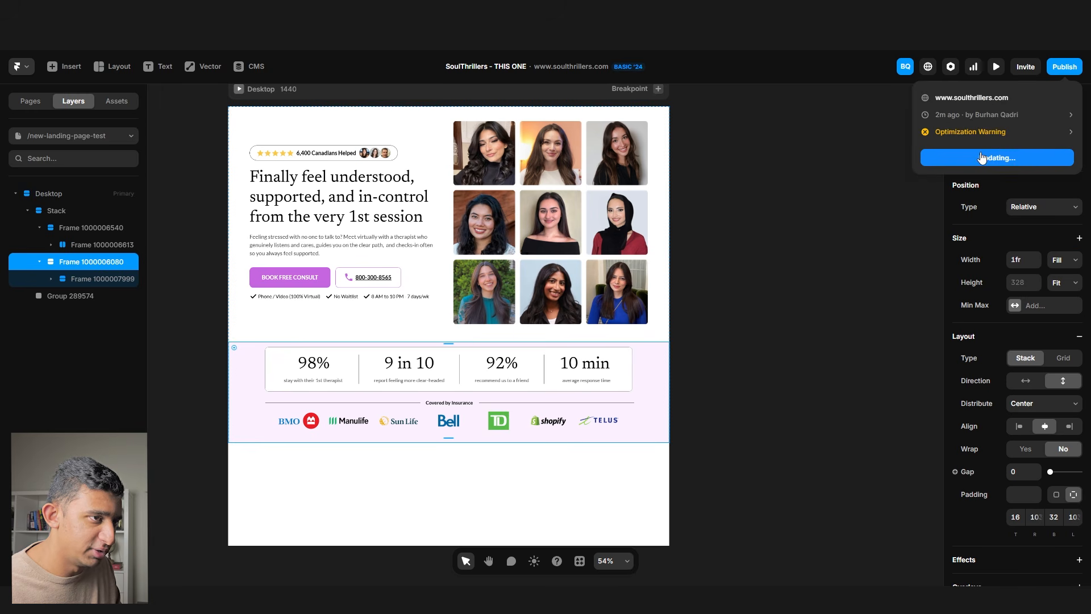
pyautogui.click(631, 527)
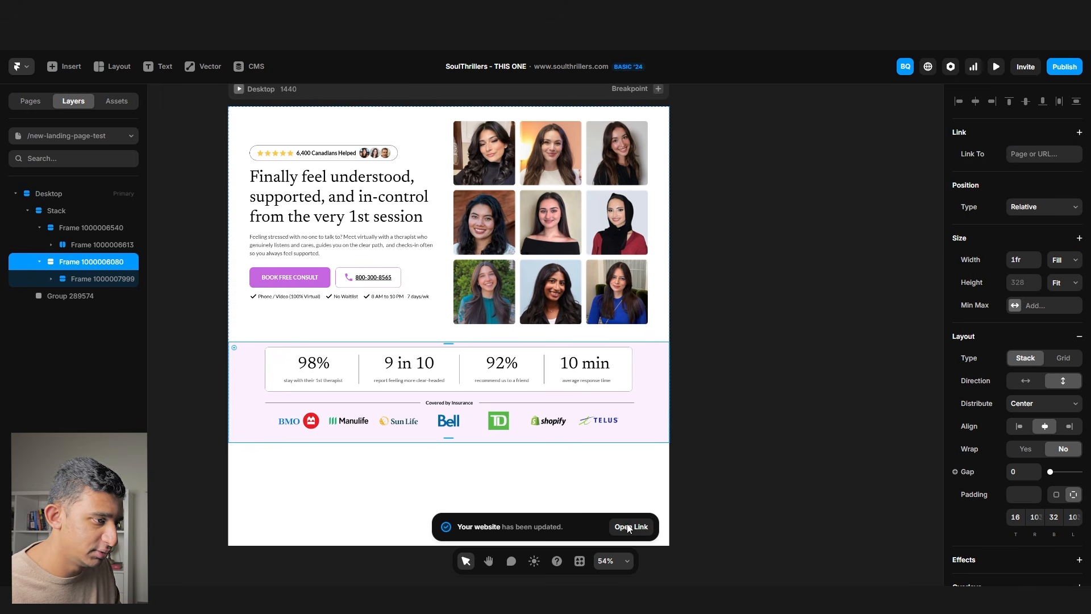
pyautogui.scroll(-5, 489, 270)
pyautogui.scroll(5, 495, 362)
pyautogui.moveTo(244, 181); pyautogui.dragTo(433, 254)
pyautogui.click(331, 252)
pyautogui.click(676, 11)
# - Try pulling the stats card and section off the Desktop page, then undo the move
pyautogui.click(772, 269)
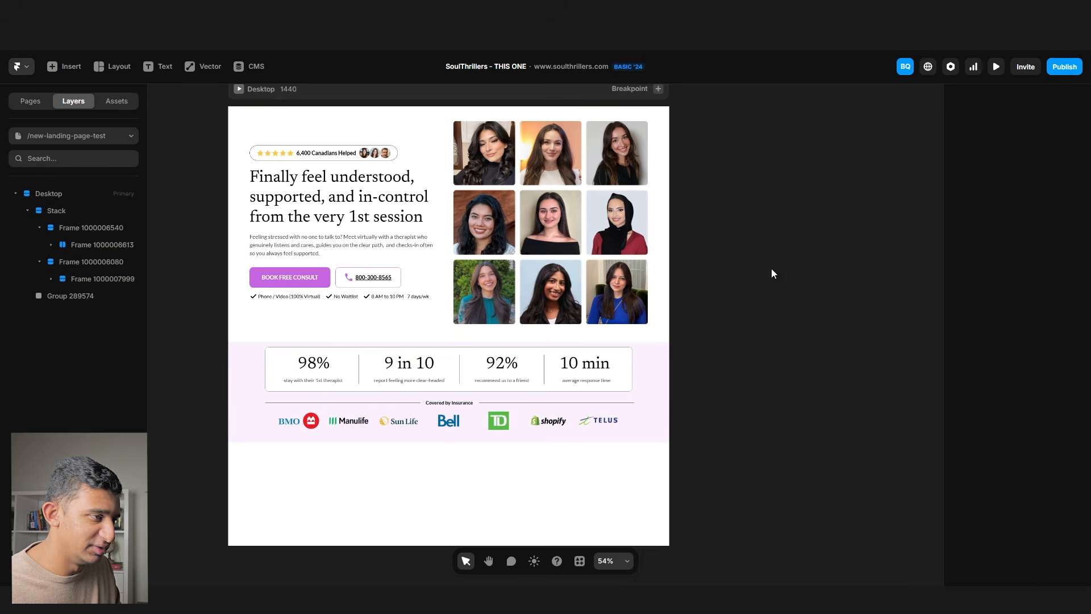
pyautogui.click(654, 337)
pyautogui.click(673, 339)
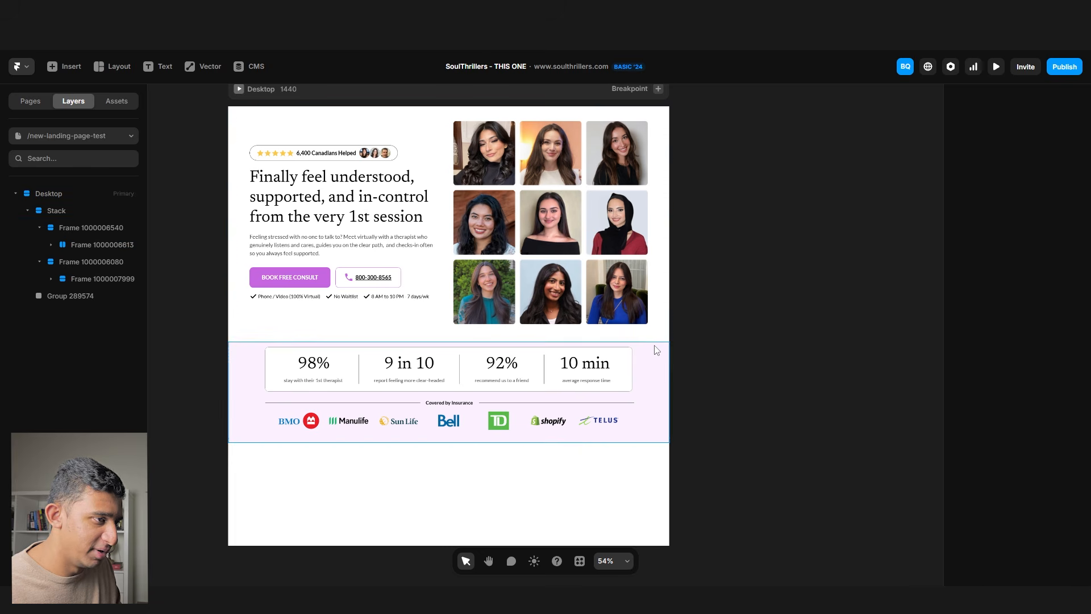
pyautogui.click(655, 346)
pyautogui.scroll(2, 359, 361)
pyautogui.scroll(-3, 224, 350)
pyautogui.moveTo(221, 357); pyautogui.dragTo(292, 363)
pyautogui.click(591, 378)
pyautogui.moveTo(518, 370); pyautogui.dragTo(909, 412)
pyautogui.click(341, 341)
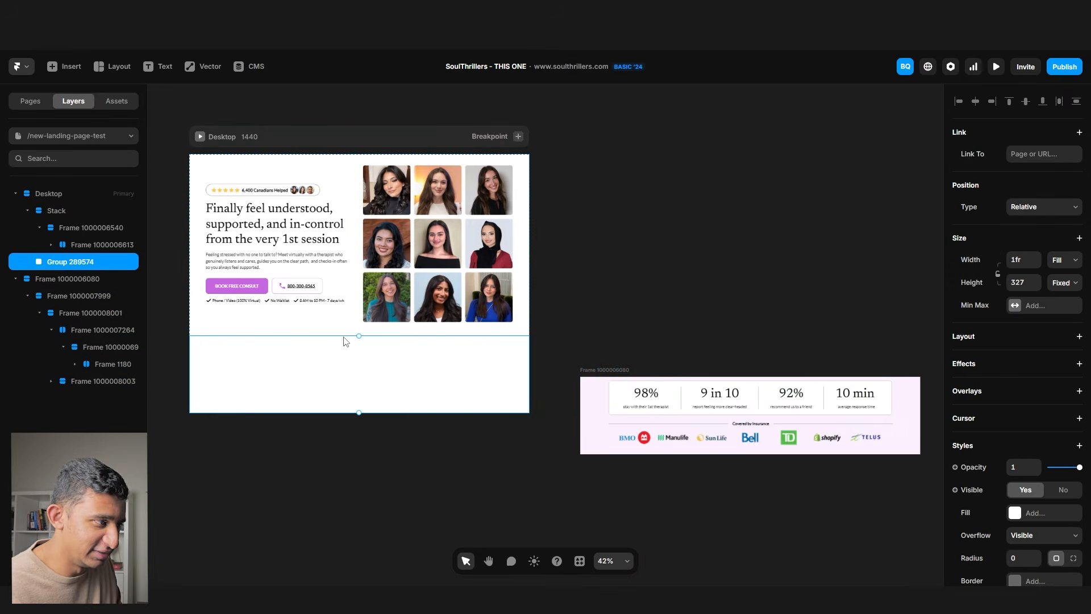
pyautogui.hotkey('ctrl', 'z')
# - Copy the 'Feeling stressed & overwhelmed?' frame in Figma with the Figma-to-Framer plugin
pyautogui.click(558, 343)
pyautogui.hotkey('alt', 'Tab')
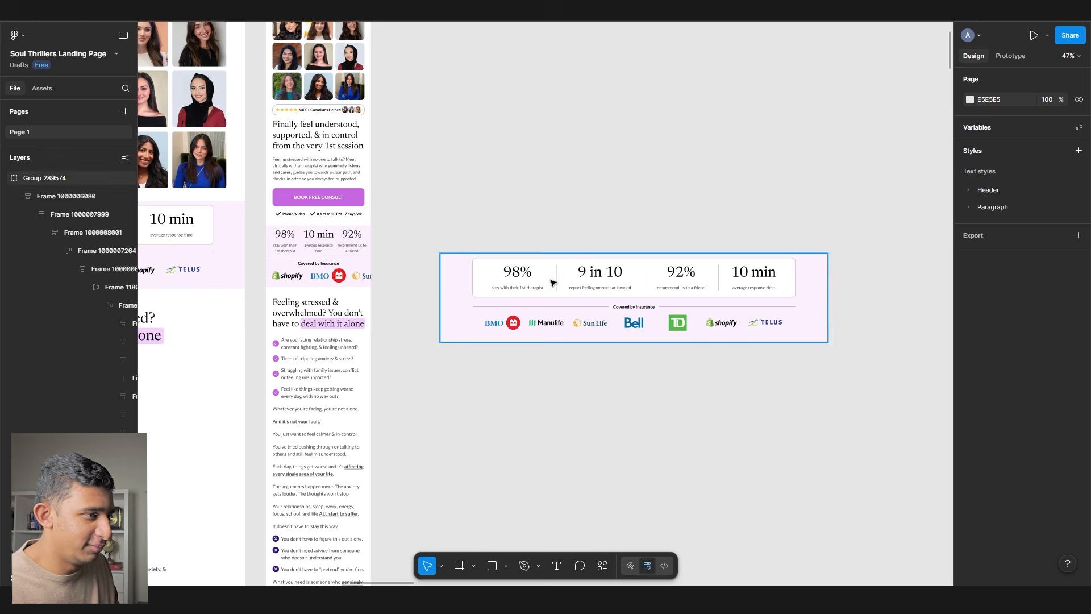
pyautogui.moveTo(501, 259); pyautogui.dragTo(838, 219)
pyautogui.click(373, 324)
pyautogui.scroll(-4, 374, 319)
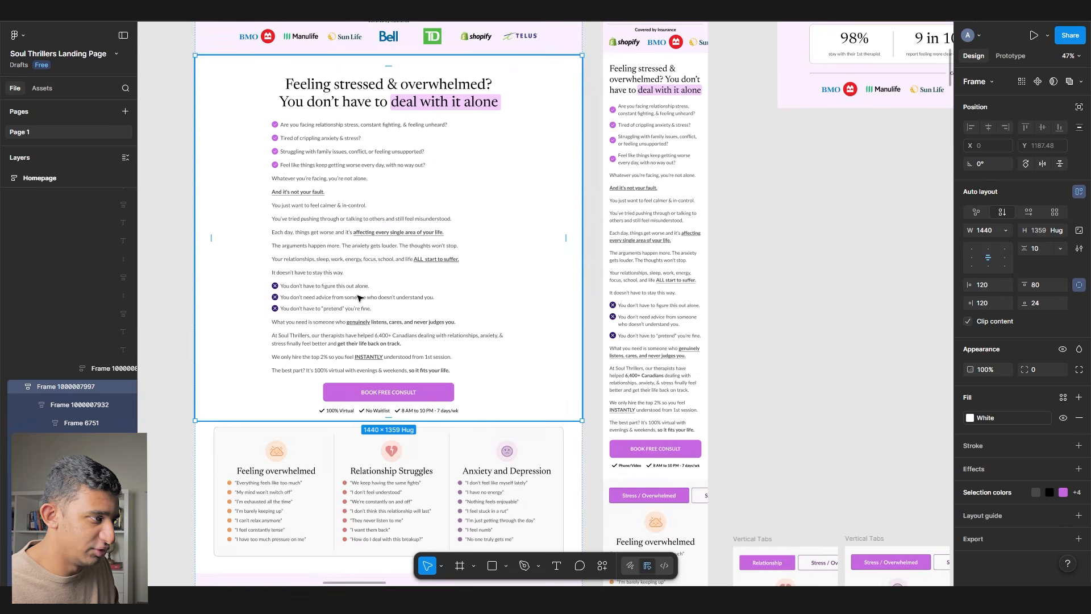
pyautogui.scroll(-3, 360, 297)
pyautogui.rightClick(326, 295)
pyautogui.moveTo(375, 448)
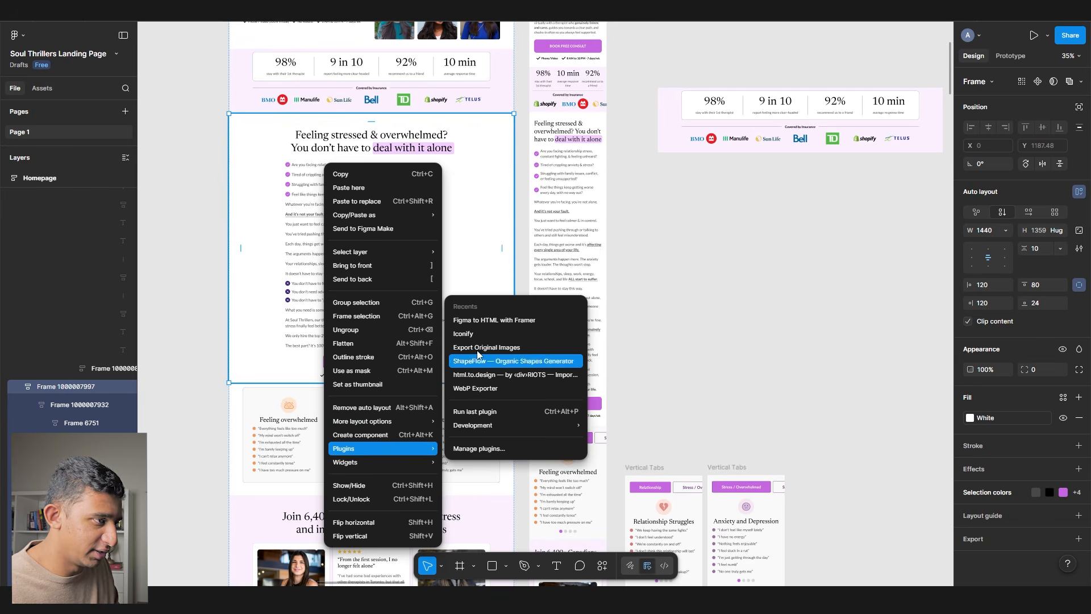
pyautogui.click(488, 321)
pyautogui.click(527, 393)
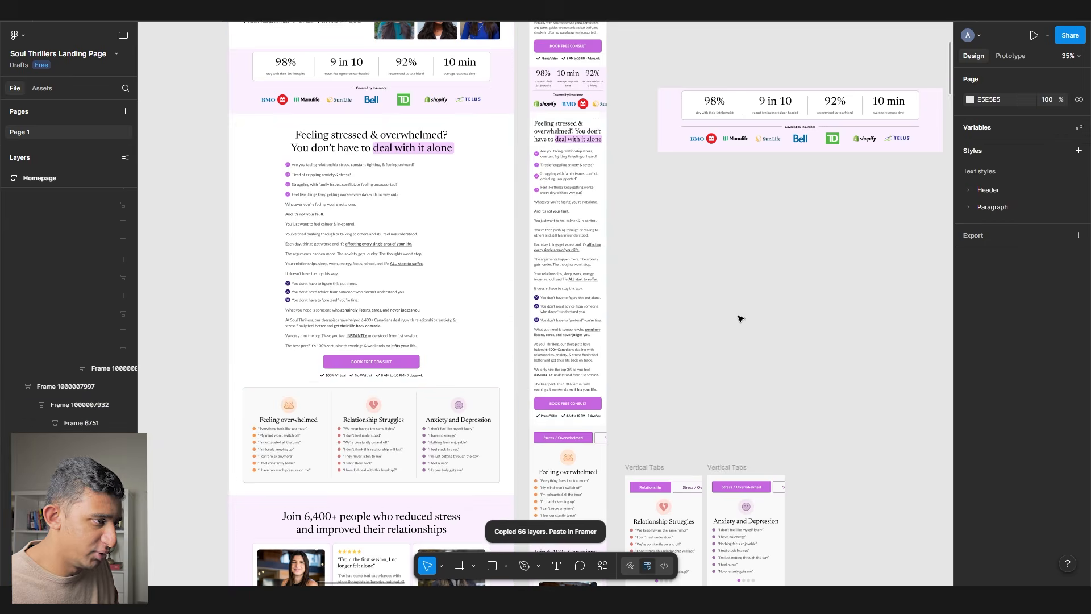
# - Paste the section into Framer's Desktop frame below the stats strip
pyautogui.press('super+Tab')
pyautogui.click(251, 138)
pyautogui.press('super+v')
pyautogui.scroll(-2, 736, 325)
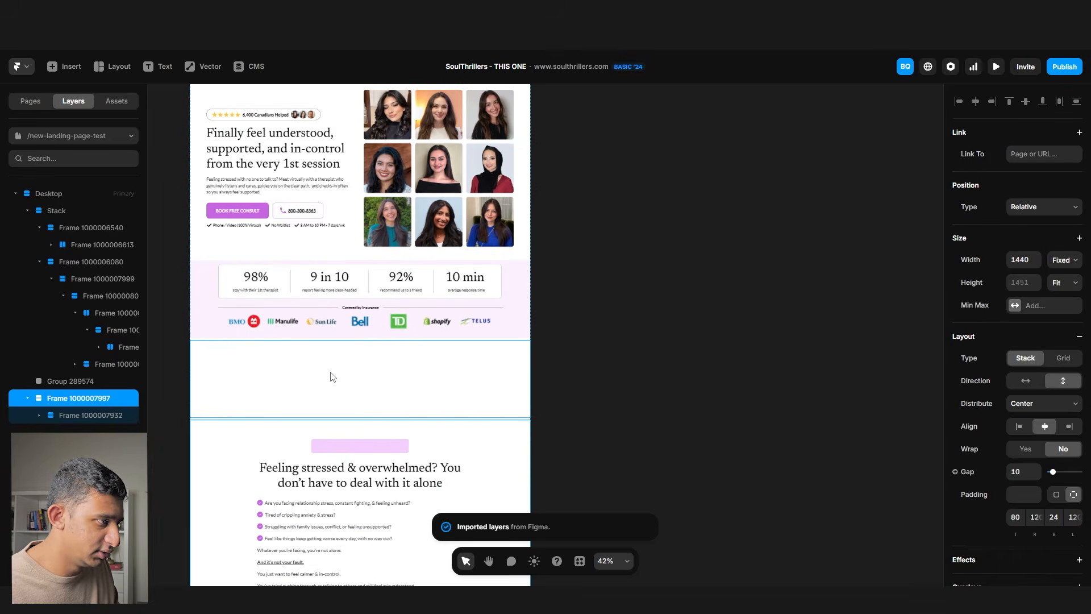
# - Delete the empty group layer and the pink placeholder bar above the heading, checking against Figma
pyautogui.click(332, 377)
pyautogui.press('Delete')
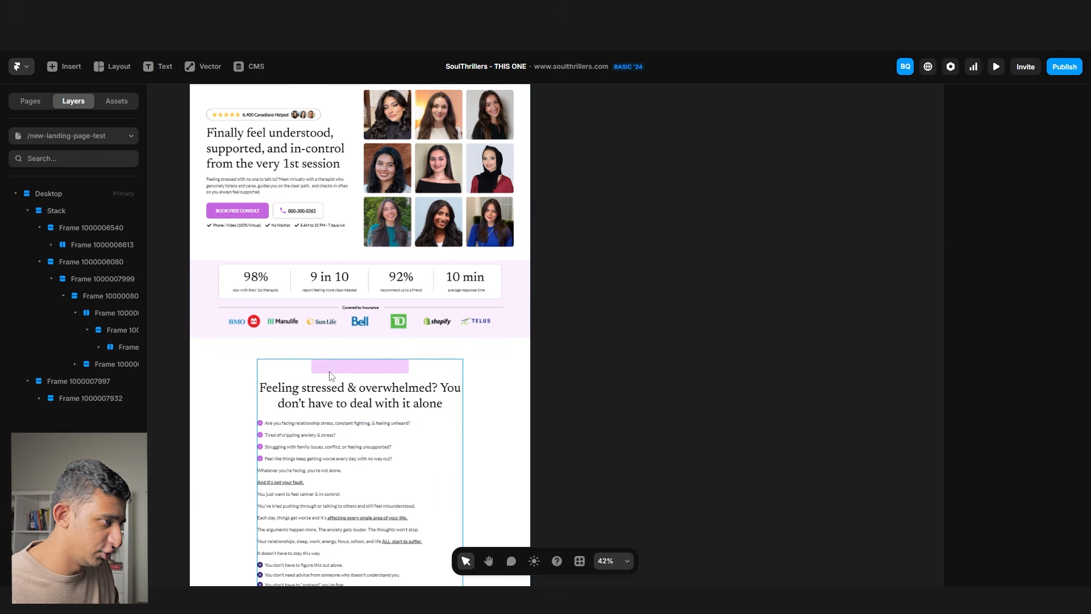
pyautogui.click(329, 373)
pyautogui.scroll(4, 326, 367)
pyautogui.doubleClick(326, 368)
pyautogui.press('super+Tab')
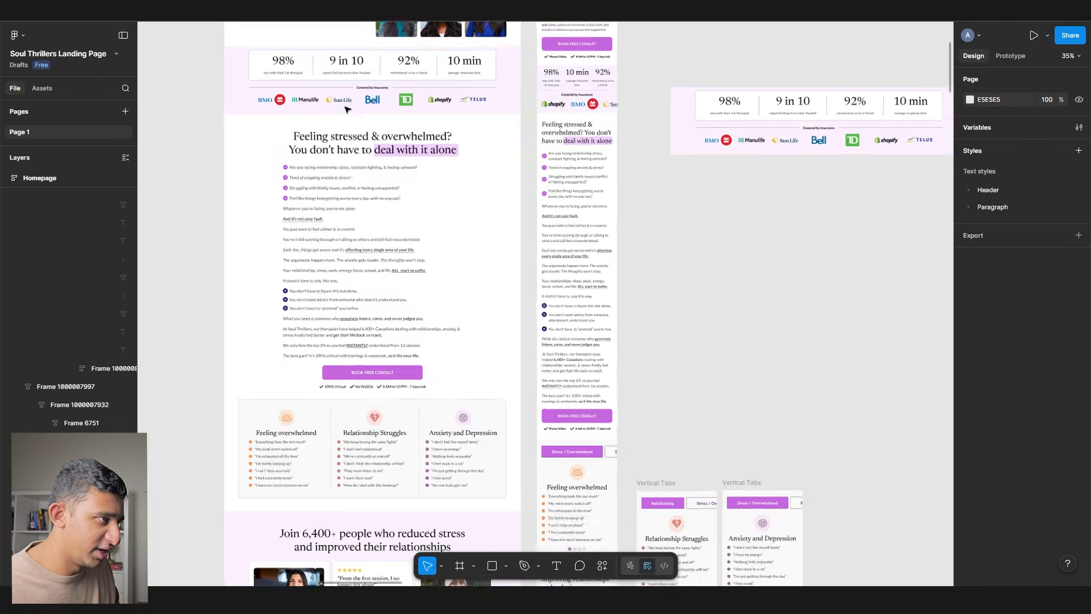
pyautogui.scroll(10, 348, 104)
pyautogui.scroll(-4, 539, 265)
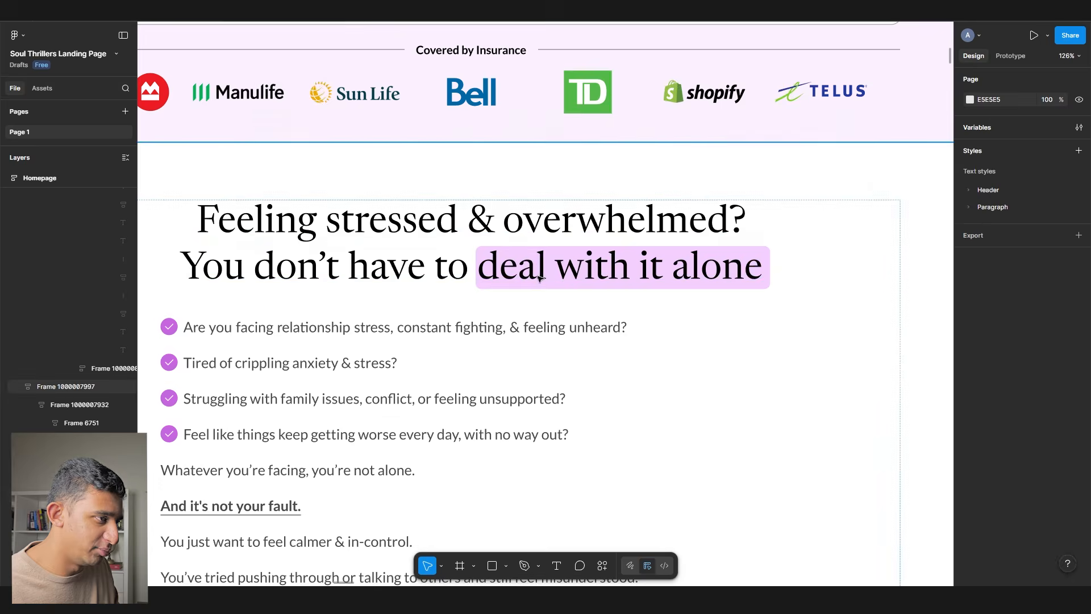
pyautogui.press('super+Tab')
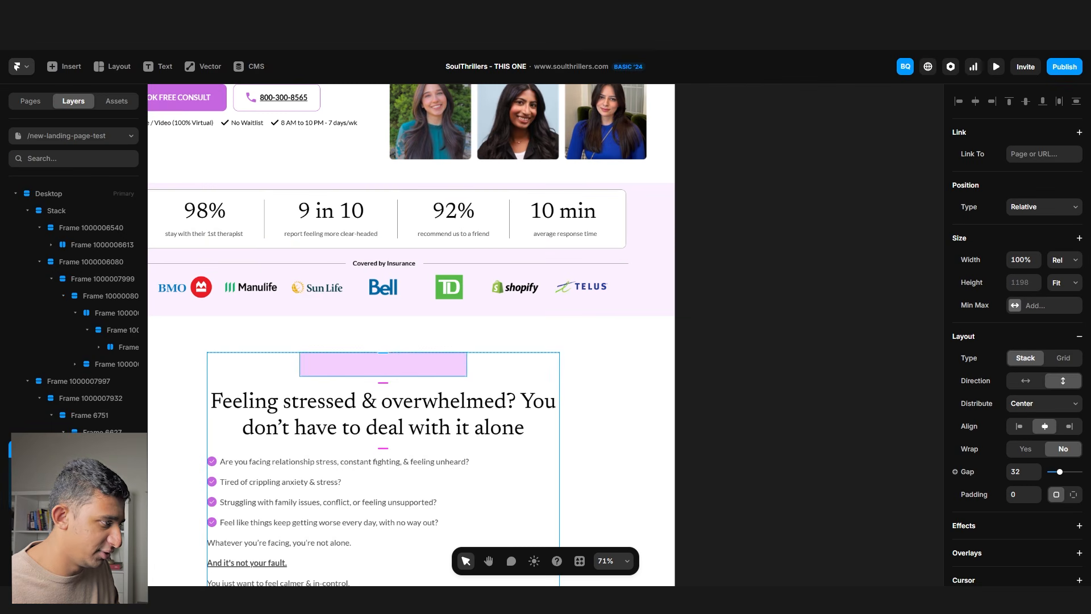
pyautogui.click(455, 368)
pyautogui.press('Delete')
pyautogui.scroll(-3, 654, 329)
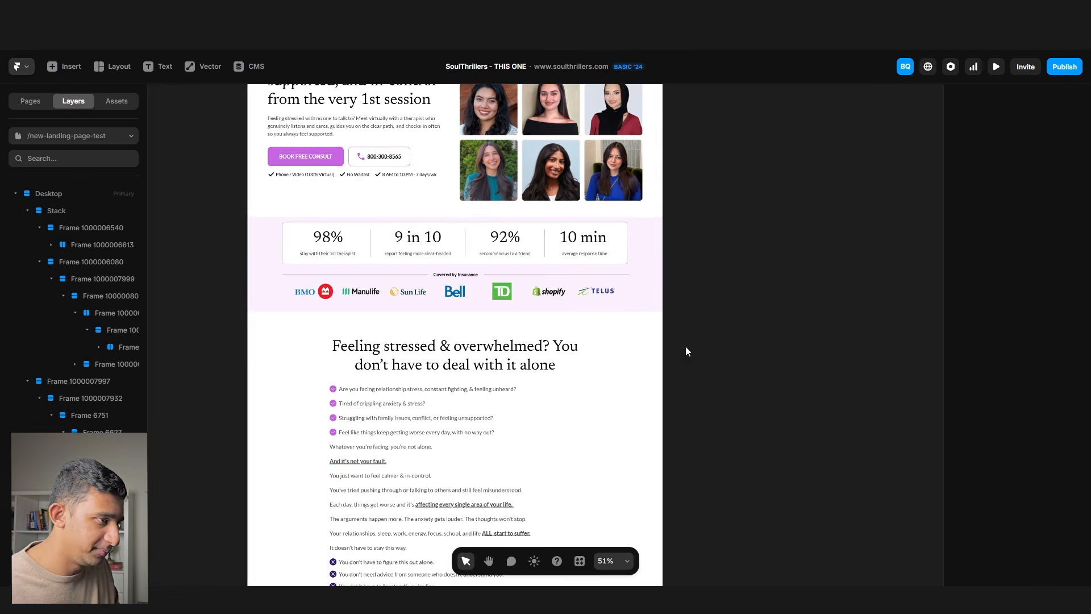
pyautogui.scroll(3, 677, 343)
# - Apply the new spacing between sections on the Desktop frame and publish to the live site
pyautogui.click(291, 115)
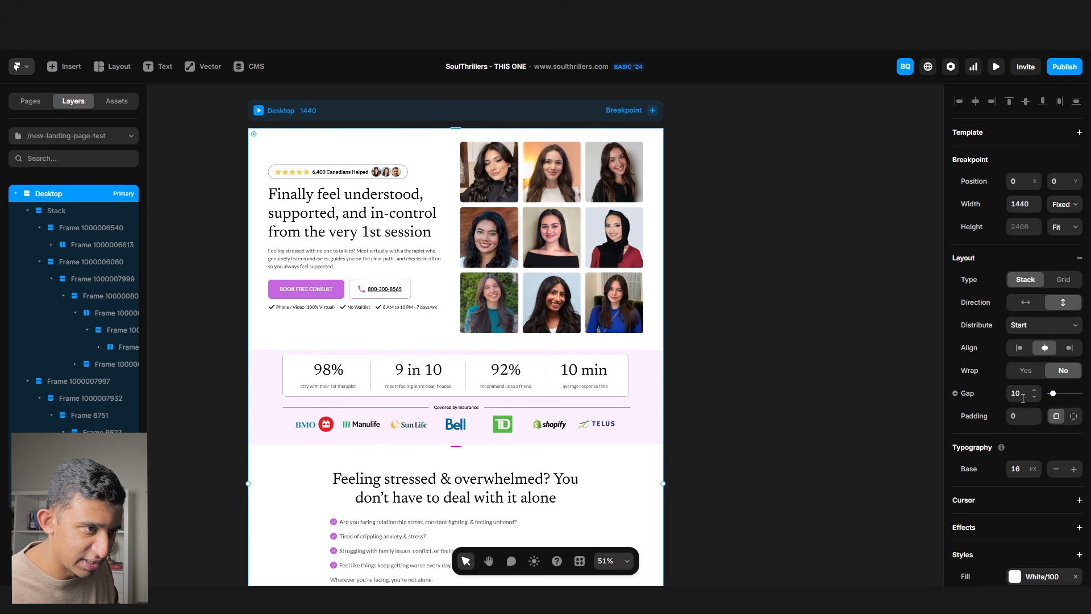
pyautogui.click(783, 271)
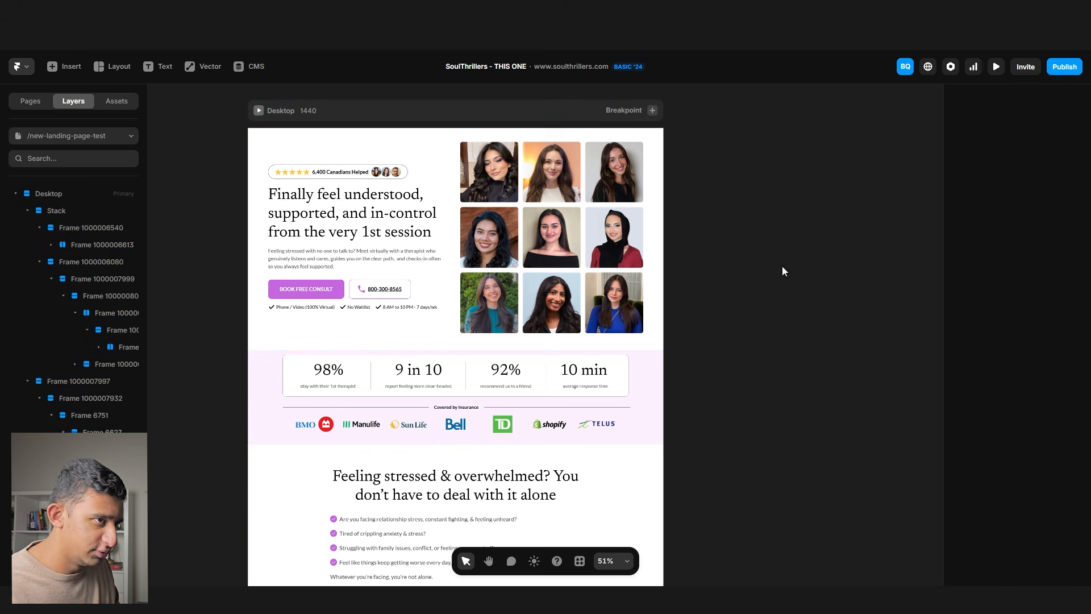
pyautogui.click(1057, 67)
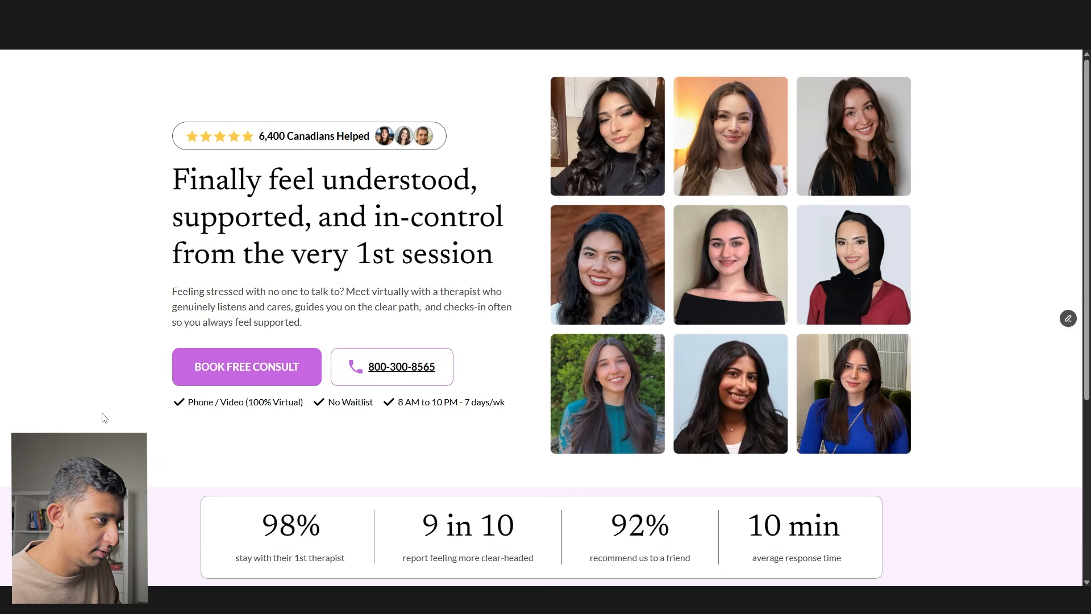
pyautogui.scroll(-15, 226, 259)
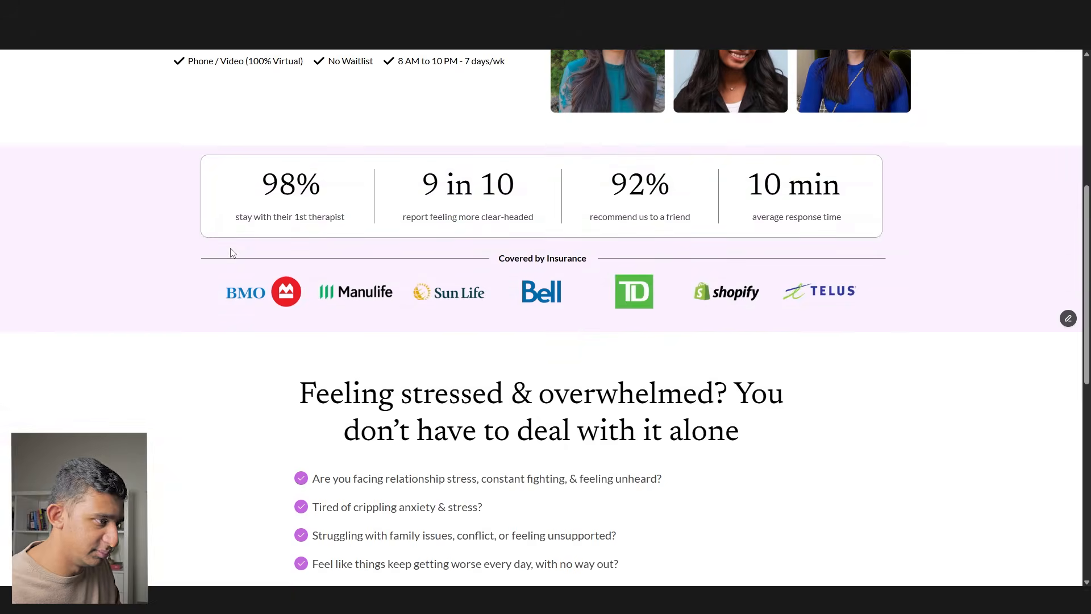
pyautogui.scroll(5, 226, 259)
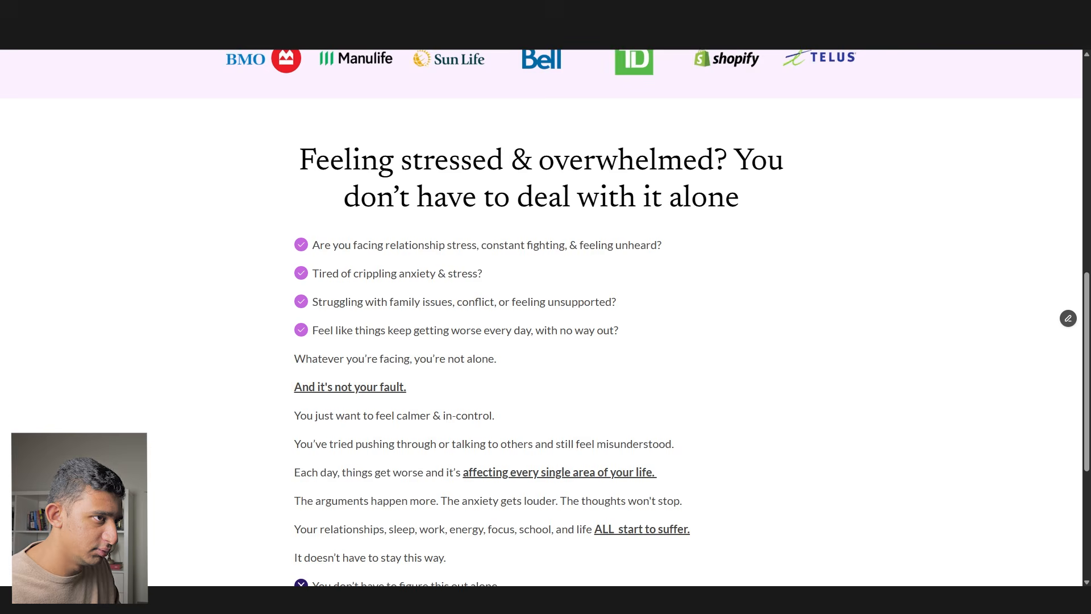
pyautogui.scroll(-5, 678, 305)
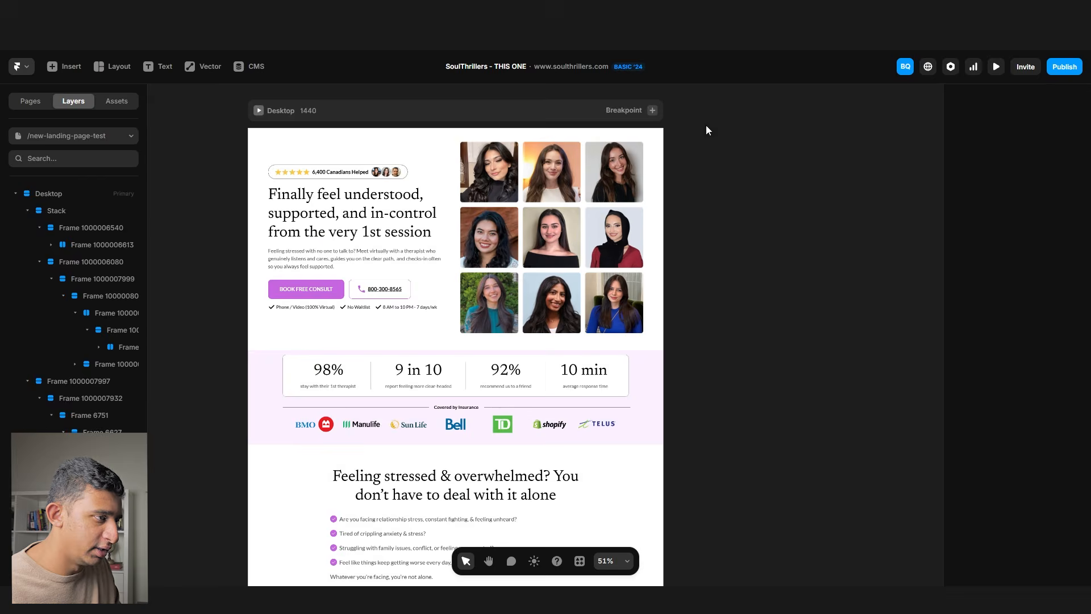
pyautogui.scroll(-2, 634, 458)
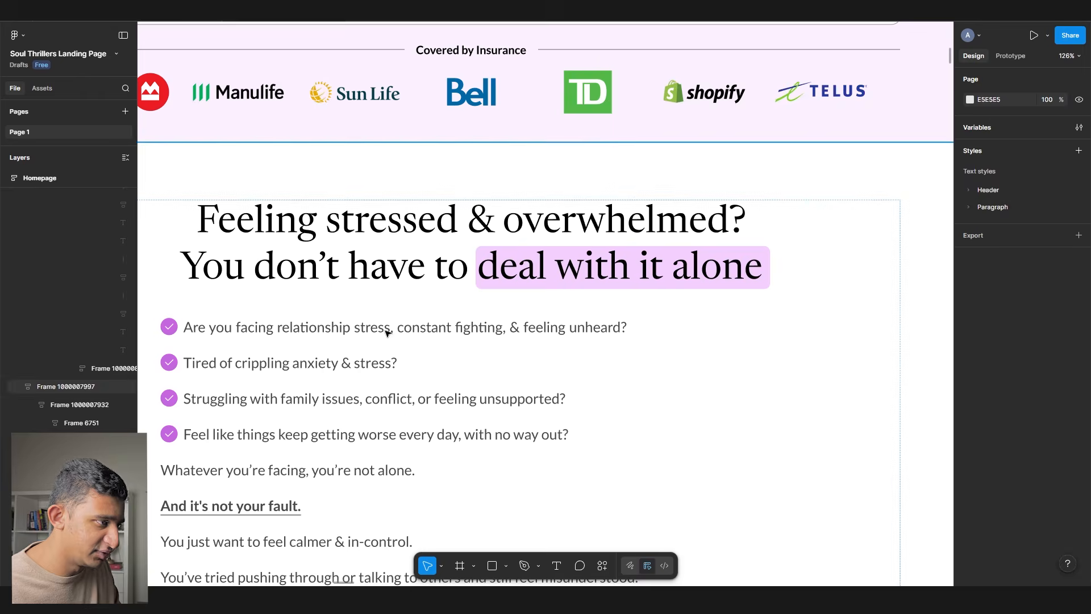
# - Copy the 'We guide you on the right path' section with Figma to HTML with Framer and paste it into Framer
pyautogui.scroll(-5, 387, 326)
pyautogui.rightClick(300, 353)
pyautogui.moveTo(341, 449)
pyautogui.click(469, 321)
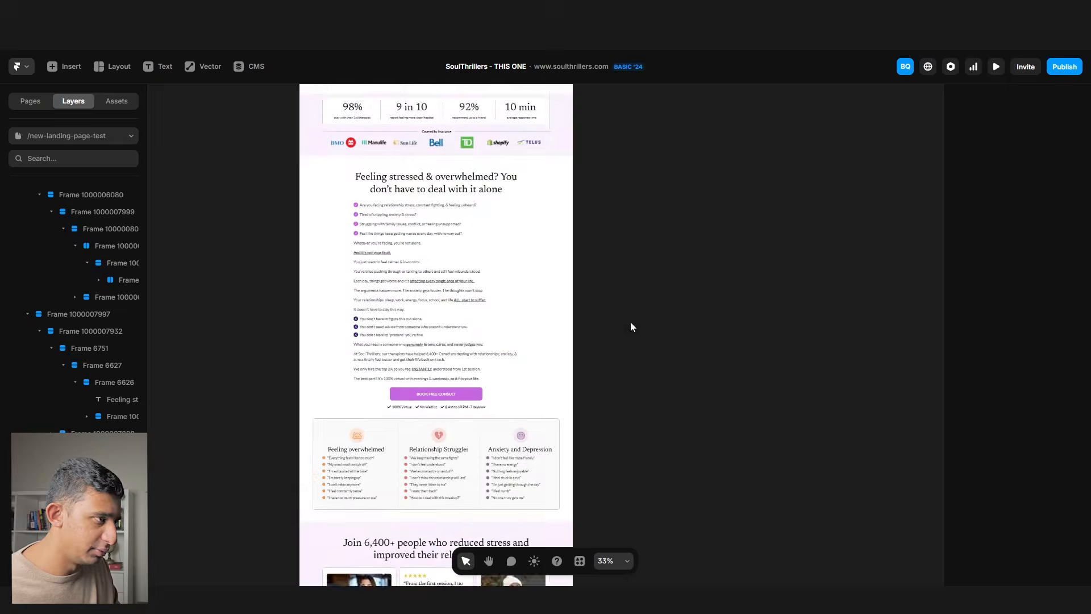
pyautogui.hotkey('ctrl', 'v')
# - Zoom to the pasted section and inspect the STEP 4 label and the Step 1 card's height sizing
pyautogui.scroll(3, 357, 458)
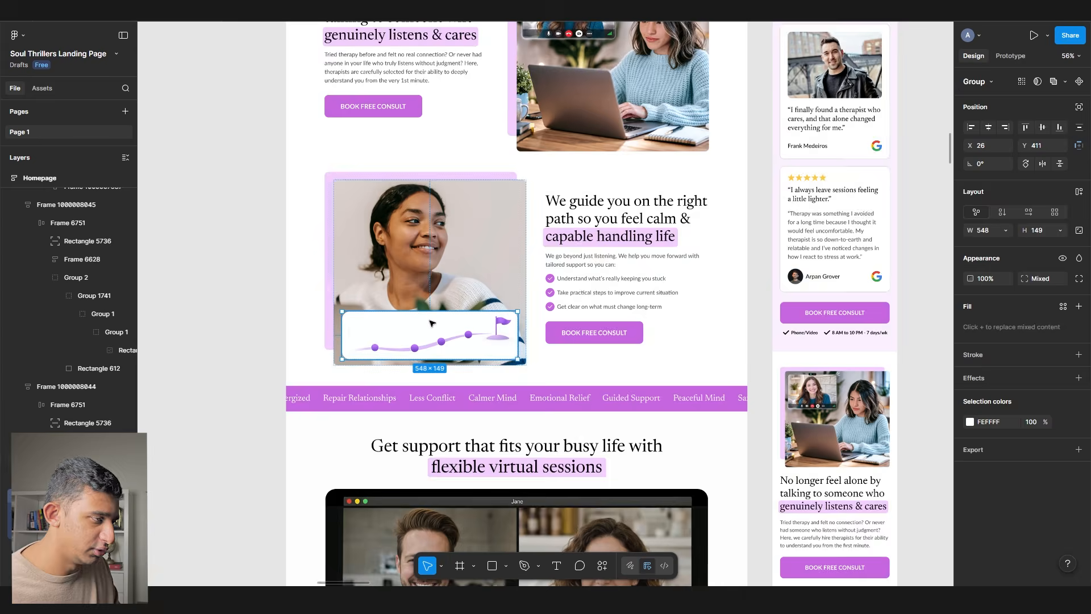
pyautogui.hotkey('shift', '2')
pyautogui.scroll(-3, 550, 311)
pyautogui.scroll(3, 550, 312)
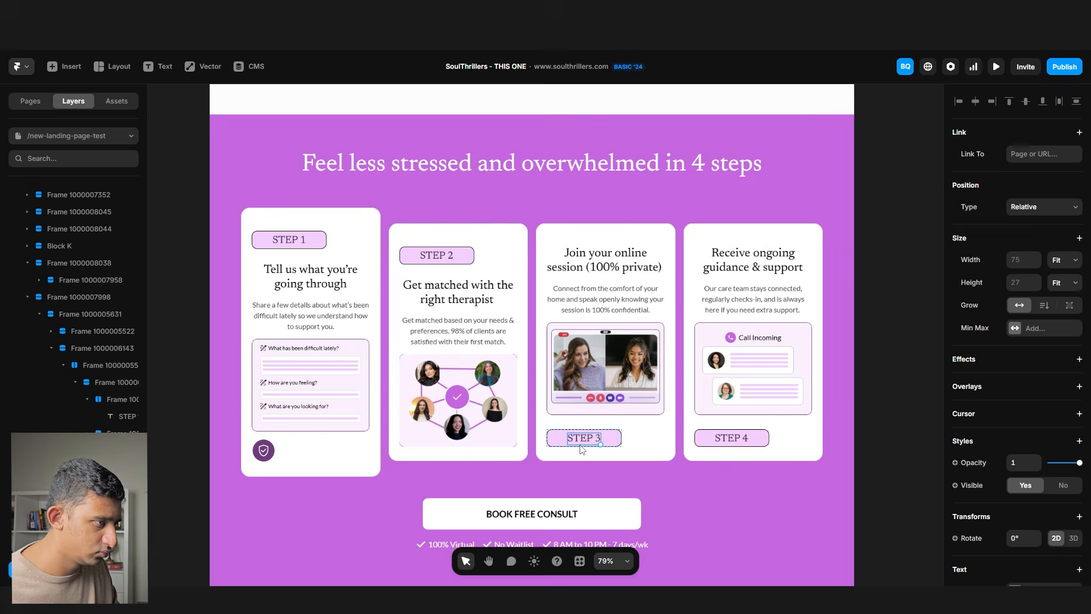
pyautogui.click(708, 443)
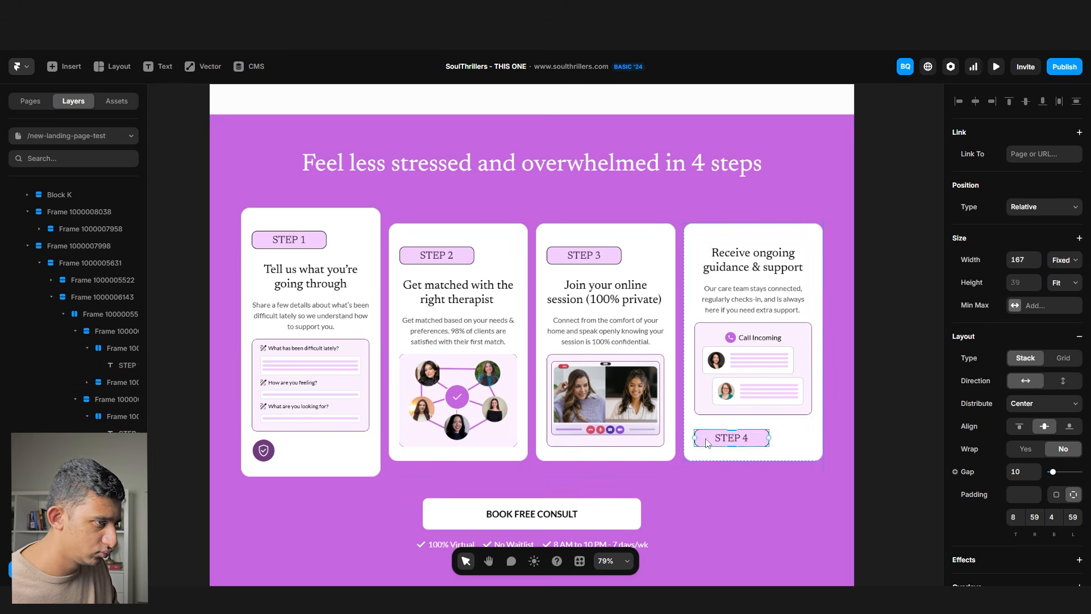
pyautogui.click(1065, 282)
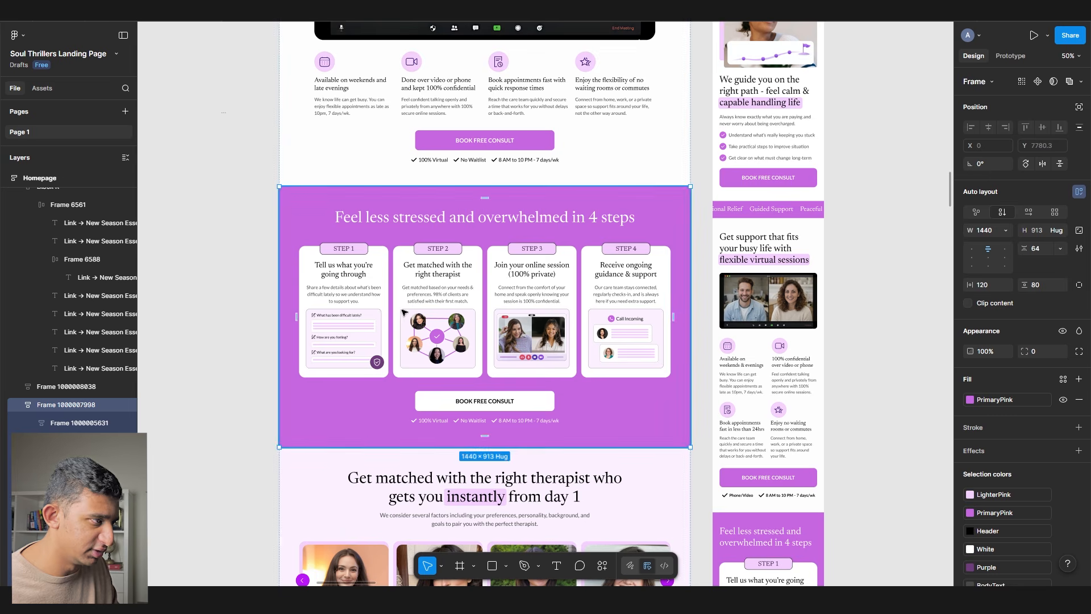
pyautogui.click(397, 319)
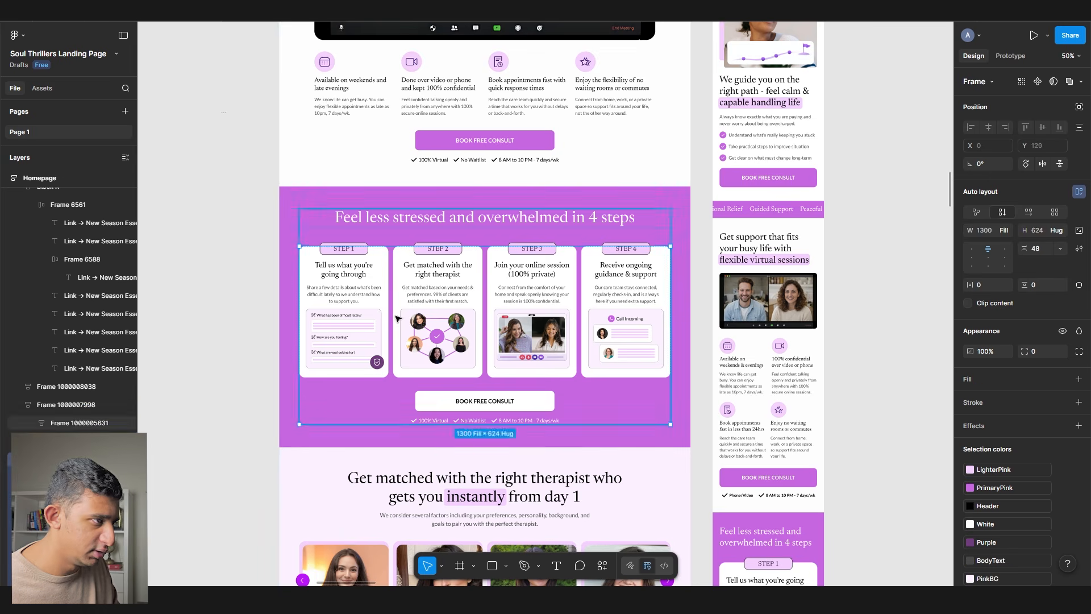
# - Set the STEP 1 and STEP 2 cards' height to Hug contents
pyautogui.scroll(5, 384, 335)
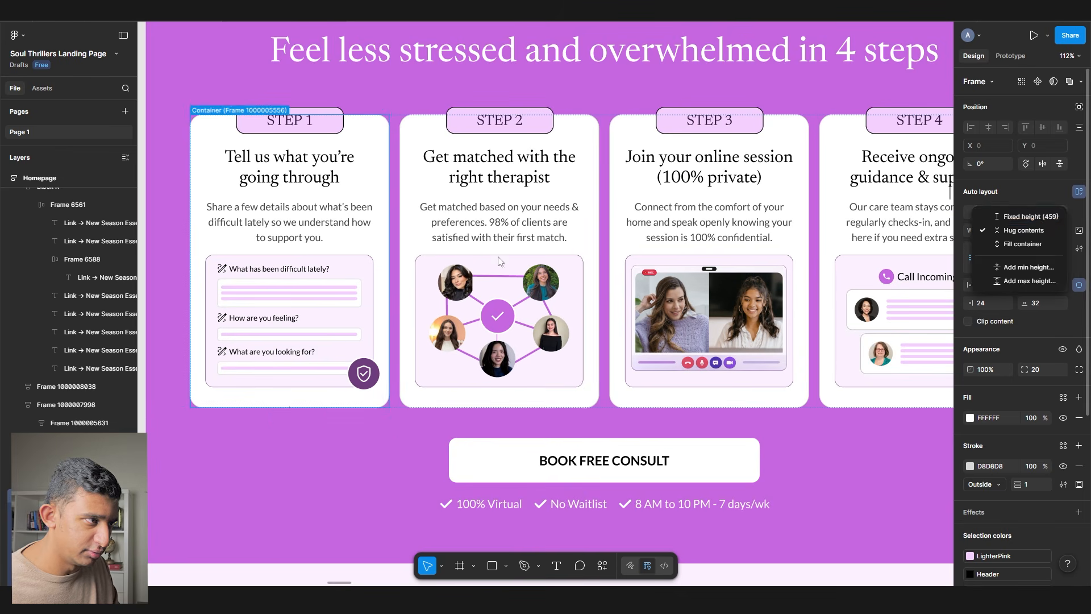
pyautogui.click(481, 260)
pyautogui.click(1060, 231)
pyautogui.click(1064, 233)
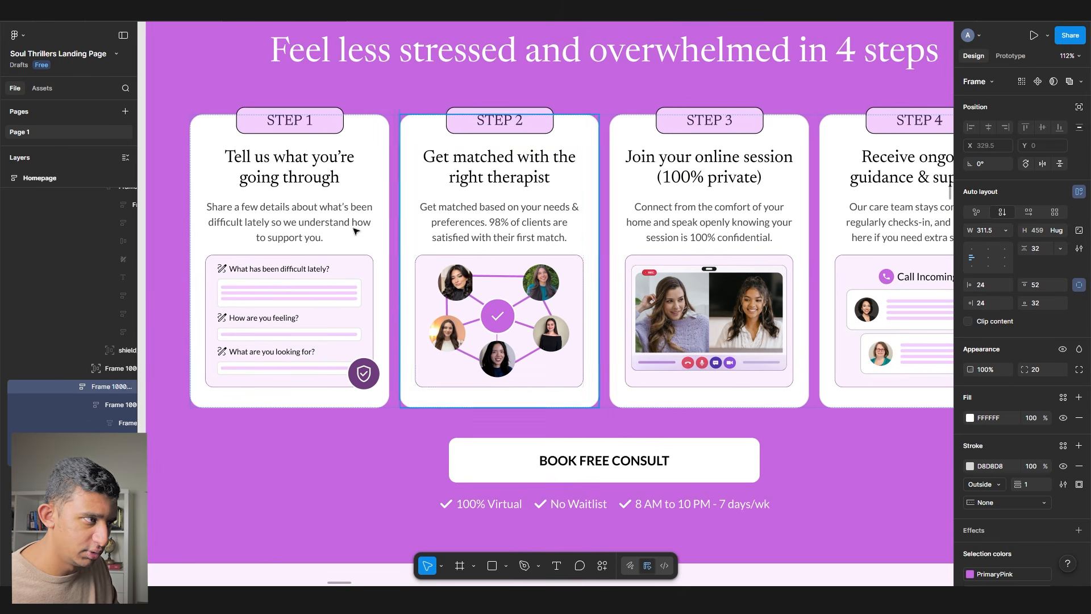
pyautogui.click(355, 250)
pyautogui.click(1059, 231)
pyautogui.click(1057, 231)
pyautogui.click(442, 318)
pyautogui.click(341, 325)
pyautogui.click(408, 236)
pyautogui.scroll(-8, 405, 239)
pyautogui.hscroll(-5, 403, 248)
pyautogui.click(403, 248)
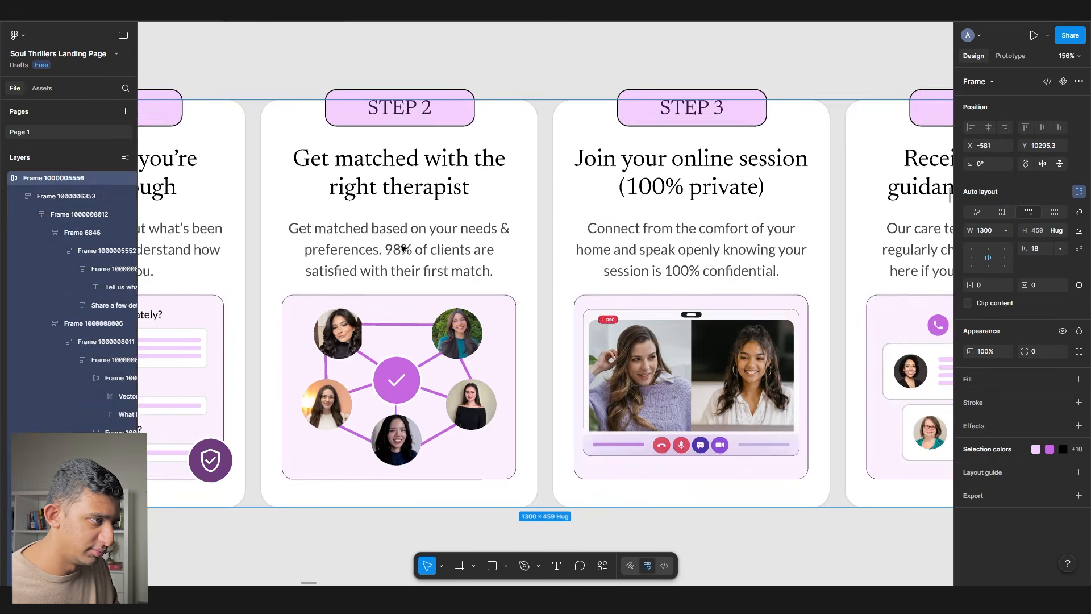
# - Make the STEP 1 card's width Fill its container
pyautogui.click(390, 262)
pyautogui.click(255, 271)
pyautogui.click(1006, 230)
pyautogui.click(1017, 241)
pyautogui.click(414, 445)
pyautogui.click(210, 162)
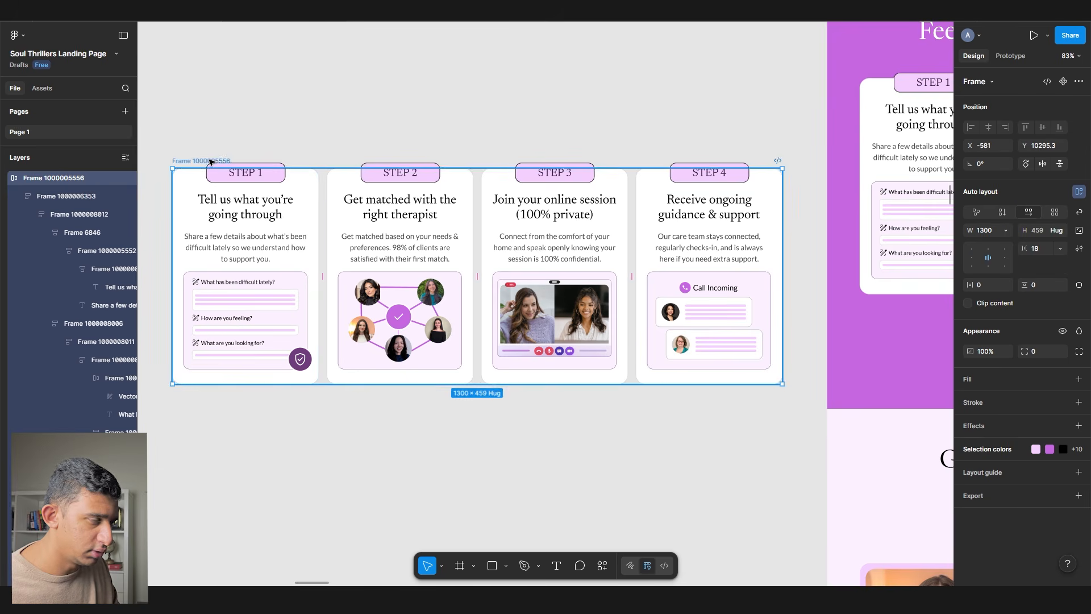
pyautogui.scroll(-3, 210, 162)
pyautogui.press('Delete')
pyautogui.hotkey('ctrl', 'z')
# - Copy the purple steps section as Framer layers with Figma to HTML with Framer
pyautogui.doubleClick(682, 190)
pyautogui.doubleClick(682, 189)
pyautogui.scroll(2, 624, 146)
pyautogui.rightClick(469, 54)
pyautogui.moveTo(517, 338)
pyautogui.click(658, 351)
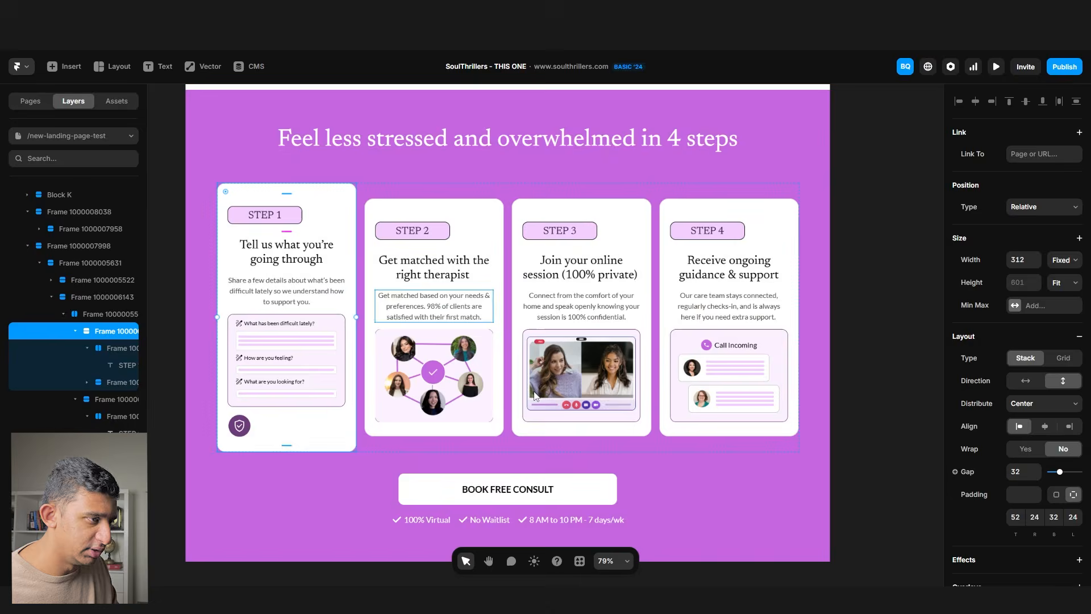
pyautogui.scroll(-10, 337, 307)
pyautogui.press('Delete')
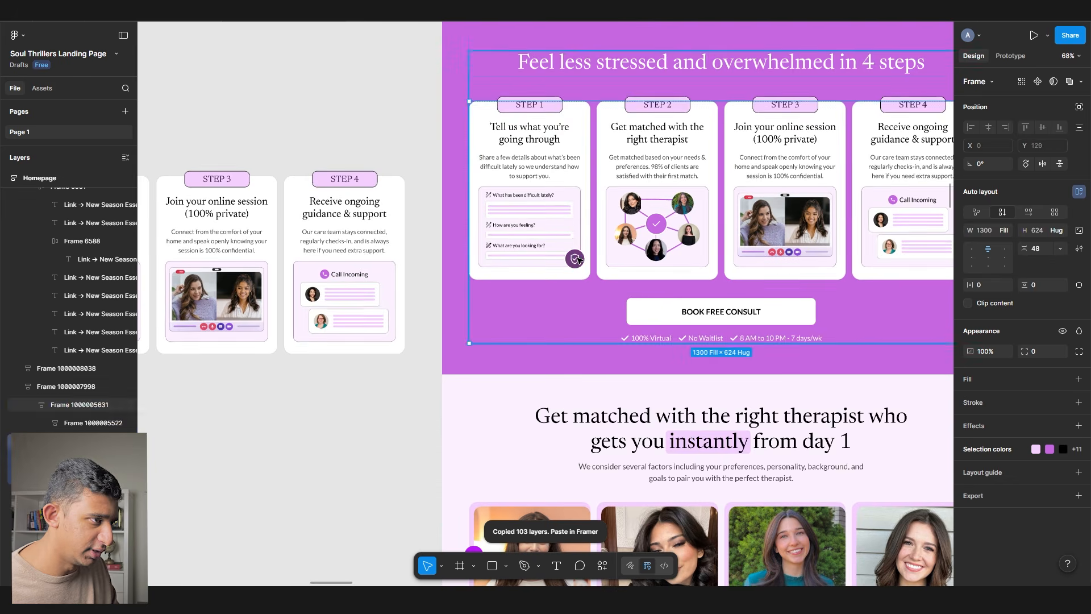
# - Inspect the STEP 1, STEP 2 and STEP 3 cards and their paragraphs
pyautogui.click(577, 260)
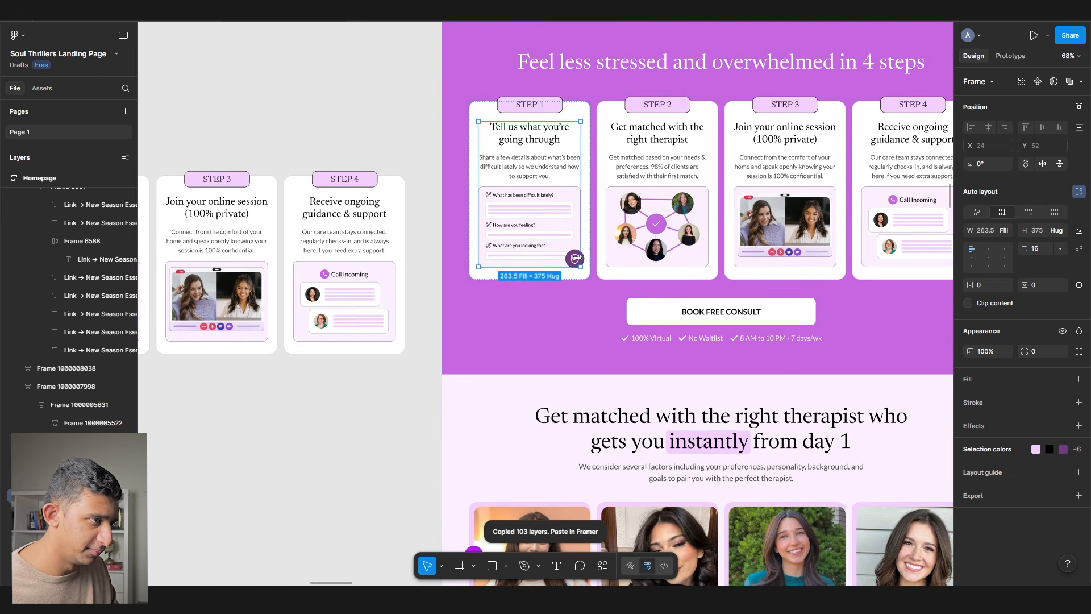
pyautogui.scroll(5, 606, 176)
pyautogui.scroll(-4, 608, 182)
pyautogui.scroll(3, 612, 188)
pyautogui.keyDown('ctrl'); pyautogui.click(682, 171); pyautogui.keyUp('ctrl')
pyautogui.keyDown('ctrl'); pyautogui.click(485, 164); pyautogui.keyUp('ctrl')
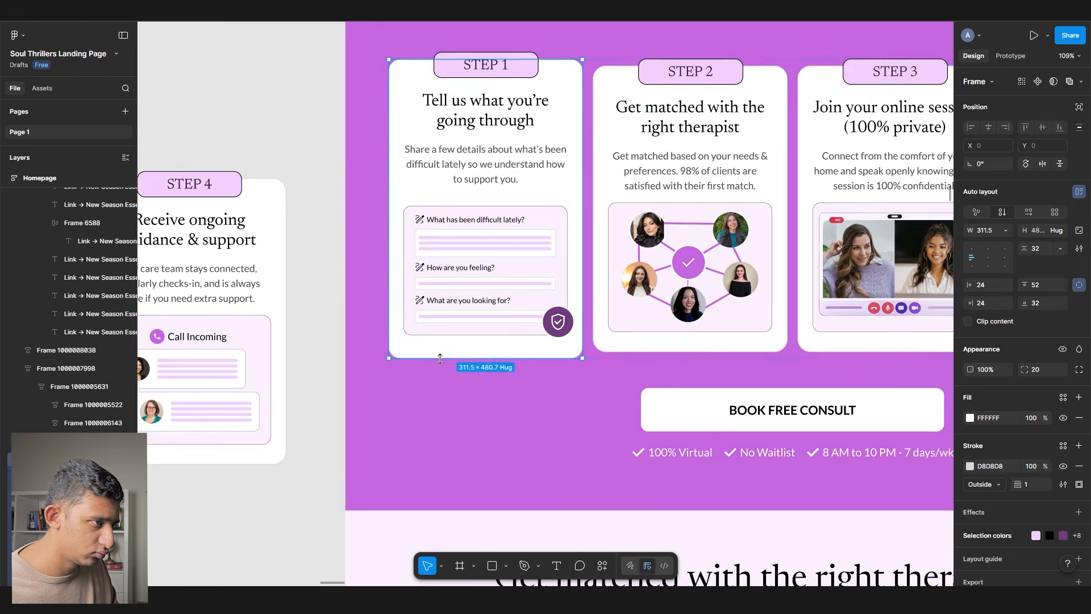
pyautogui.click(426, 351)
pyautogui.click(1060, 230)
# - Set a 16 gap inside the STEP 1 content frame
pyautogui.moveTo(827, 335); pyautogui.dragTo(495, 297)
pyautogui.click(495, 298)
pyautogui.moveTo(321, 264); pyautogui.dragTo(497, 274)
pyautogui.doubleClick(497, 273)
pyautogui.keyDown('ctrl'); pyautogui.click(511, 153); pyautogui.keyUp('ctrl')
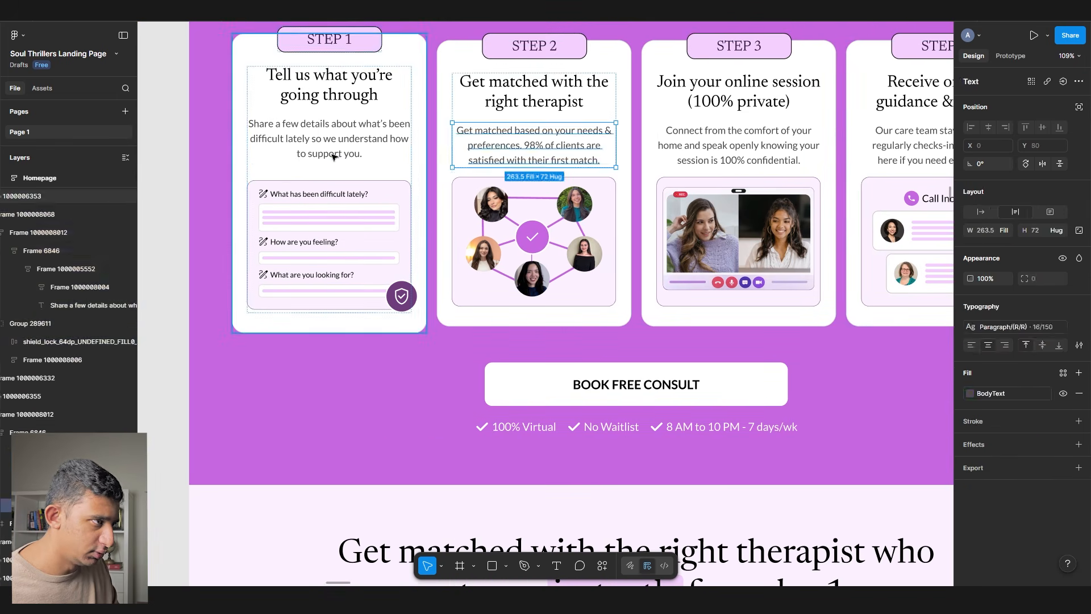
pyautogui.doubleClick(334, 158)
pyautogui.doubleClick(334, 159)
pyautogui.click(331, 175)
pyautogui.press('Return')
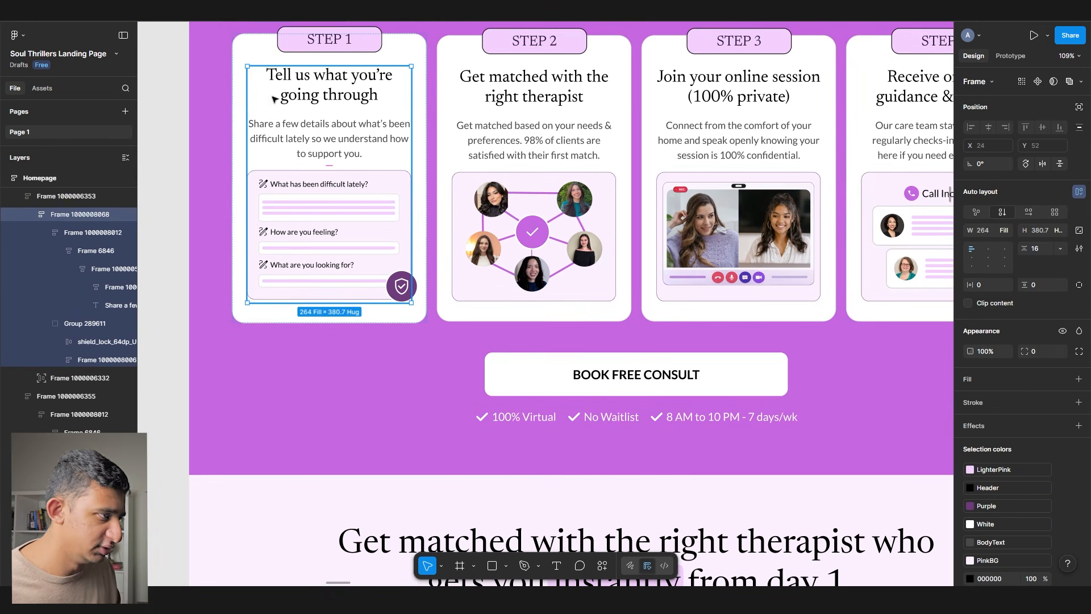
# - Set the STEP 1 card's height to Hug its contents
pyautogui.scroll(-1, 275, 197)
pyautogui.click(323, 301)
pyautogui.click(1056, 231)
pyautogui.click(1044, 218)
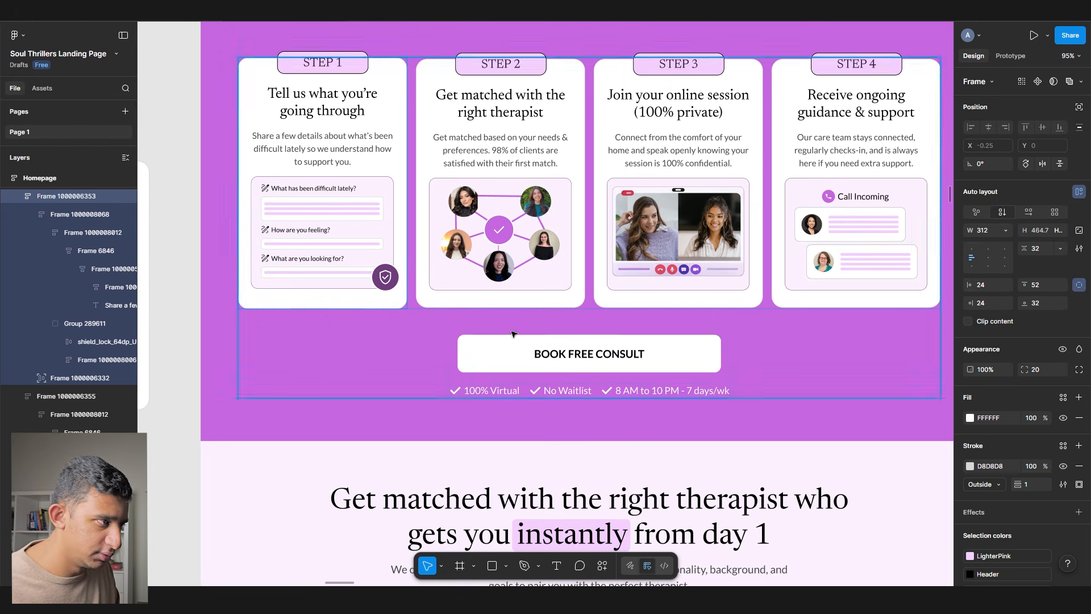
pyautogui.click(453, 302)
pyautogui.scroll(-3, 395, 308)
pyautogui.click(320, 343)
# - Copy the updated purple steps section as Framer layers
pyautogui.rightClick(284, 352)
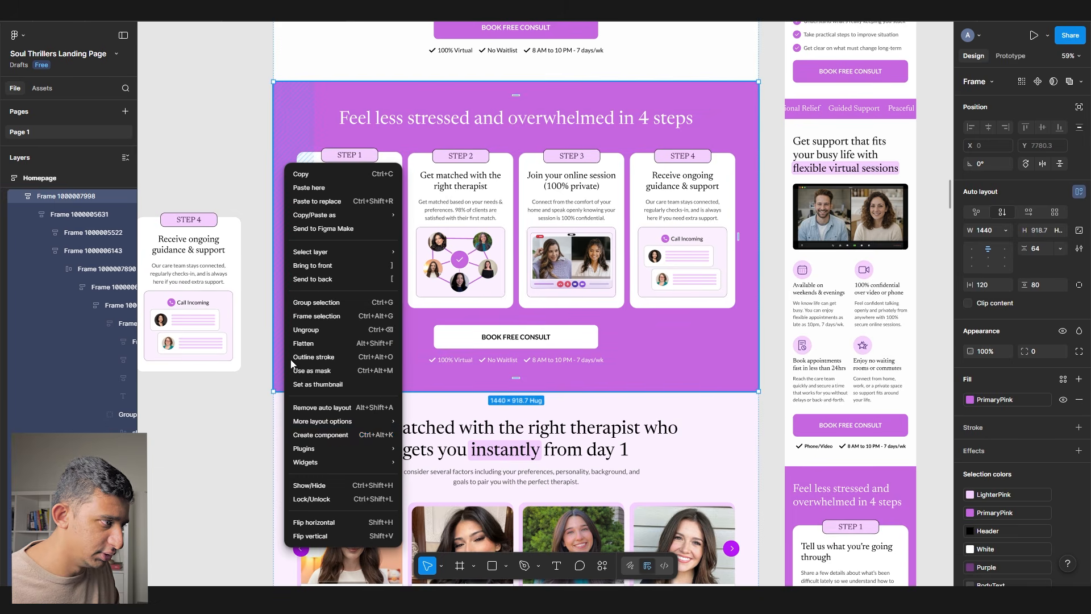
pyautogui.moveTo(318, 448)
pyautogui.click(455, 321)
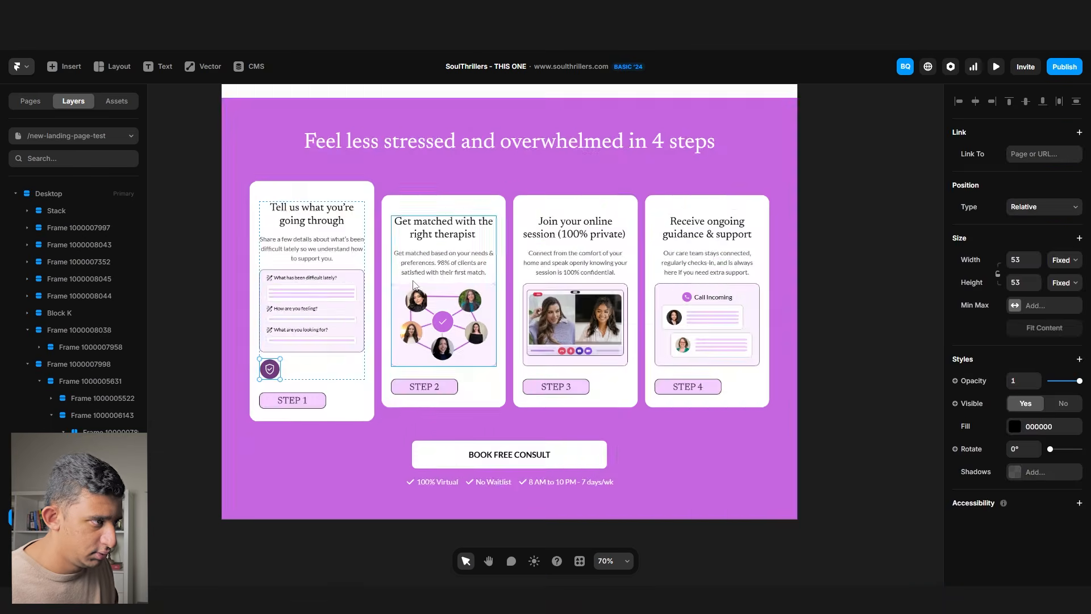
pyautogui.scroll(-5, 413, 284)
# - In Framer, replace the old purple steps section with the updated pasted version
pyautogui.click(715, 295)
pyautogui.click(590, 202)
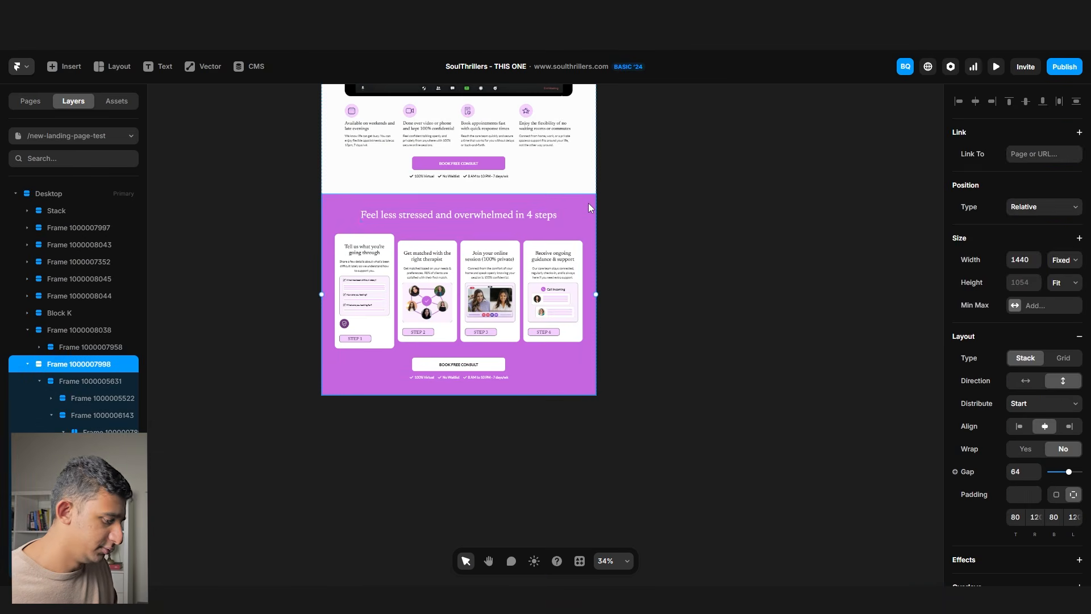
pyautogui.press('Delete')
pyautogui.hotkey('ctrl', 'v')
pyautogui.hotkey('shift', '2')
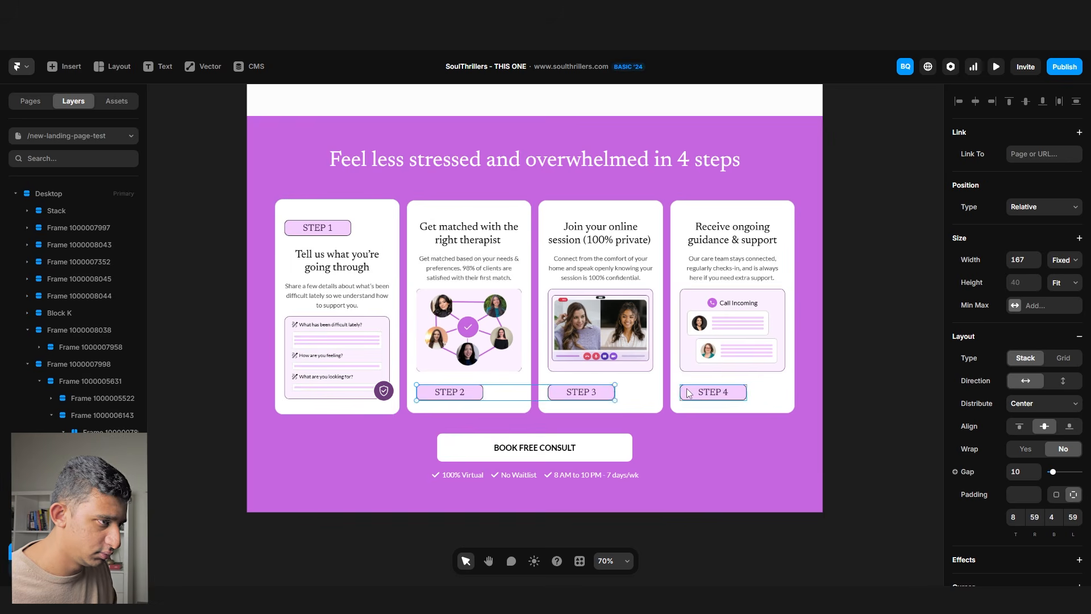
pyautogui.scroll(1, 542, 318)
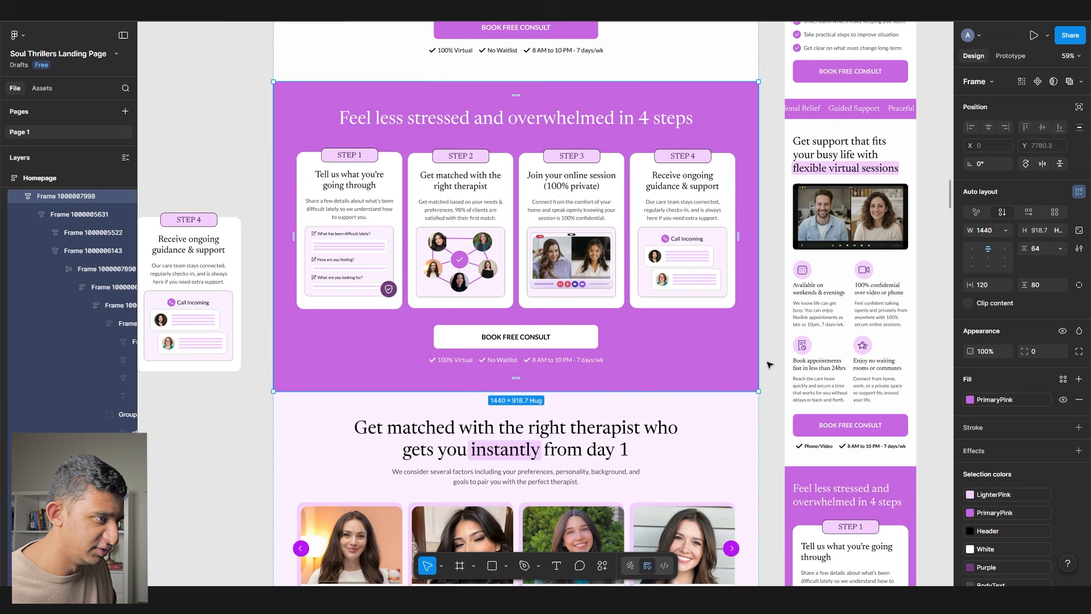
pyautogui.scroll(-3, 499, 362)
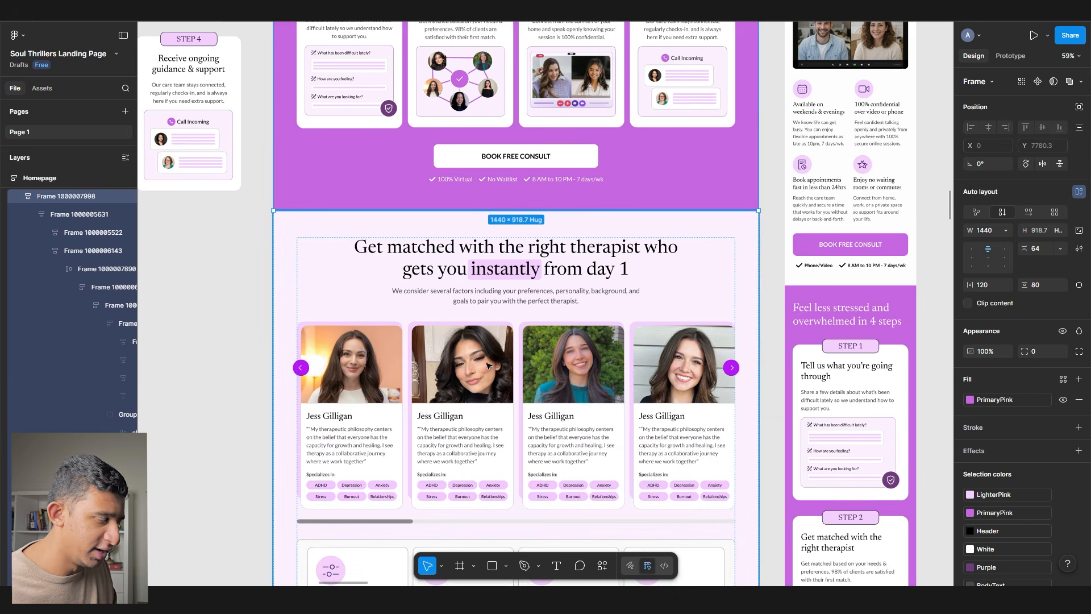
# - Copy the therapist matching section from Figma as Framer layers with the plugin
pyautogui.click(311, 260)
pyautogui.scroll(-2, 312, 260)
pyautogui.scroll(-1, 336, 327)
pyautogui.rightClick(337, 327)
pyautogui.click(526, 317)
pyautogui.rightClick(664, 330)
pyautogui.moveTo(699, 441)
pyautogui.click(865, 328)
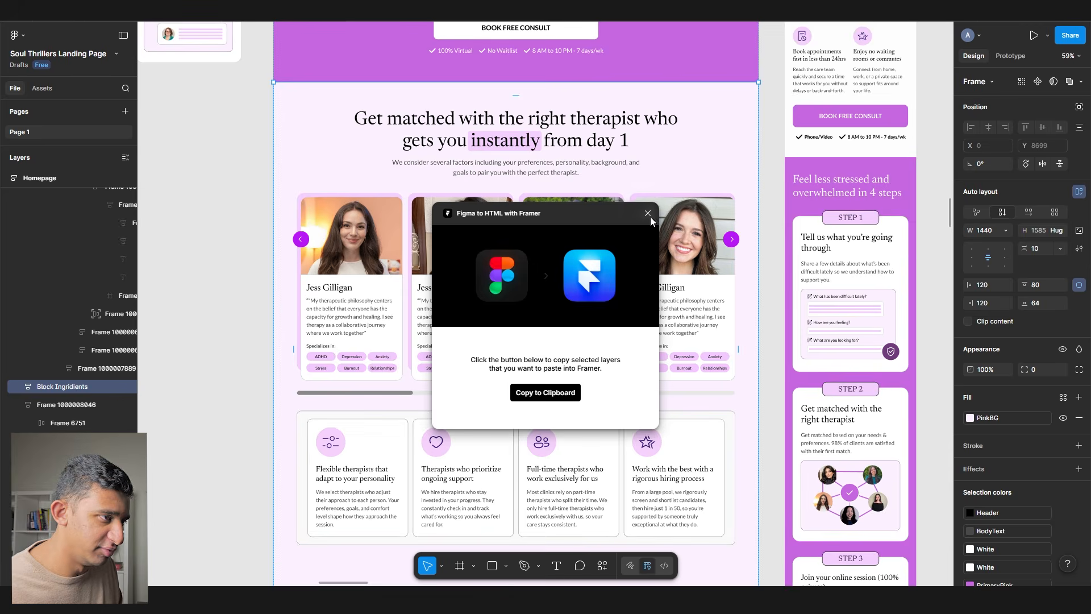
pyautogui.click(648, 214)
# - Move the therapist section's inner content frame onto empty canvas
pyautogui.scroll(-4, 504, 234)
pyautogui.click(222, 261)
pyautogui.moveTo(216, 266); pyautogui.dragTo(463, 241)
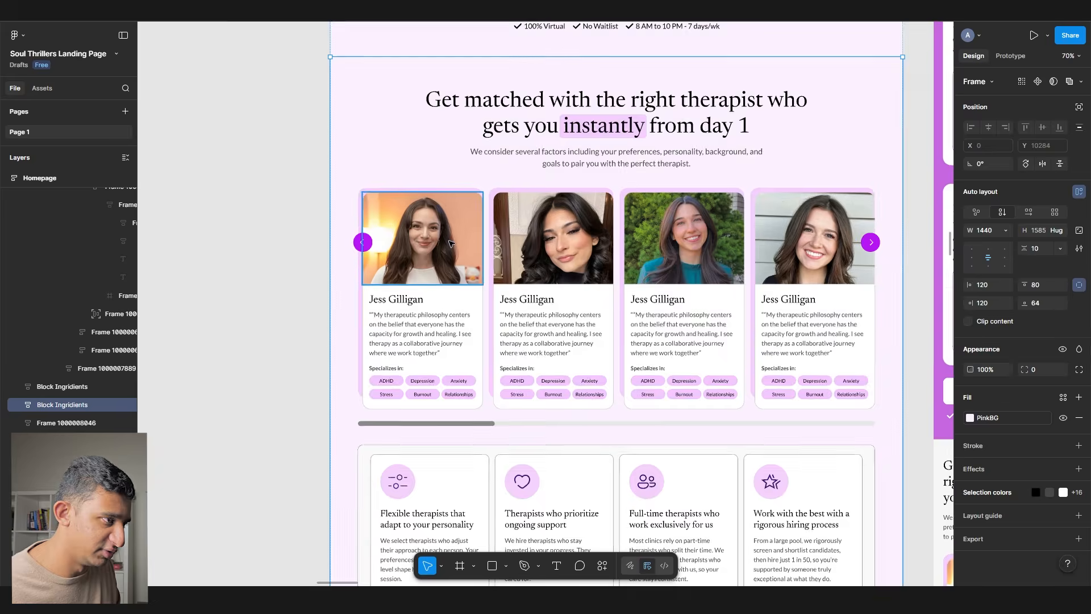
pyautogui.scroll(-2, 449, 243)
pyautogui.click(381, 245)
pyautogui.scroll(-4, 426, 256)
pyautogui.moveTo(394, 182); pyautogui.dragTo(536, 169)
# - Delete the therapist carousel's arrows and scrollbar
pyautogui.scroll(3, 780, 259)
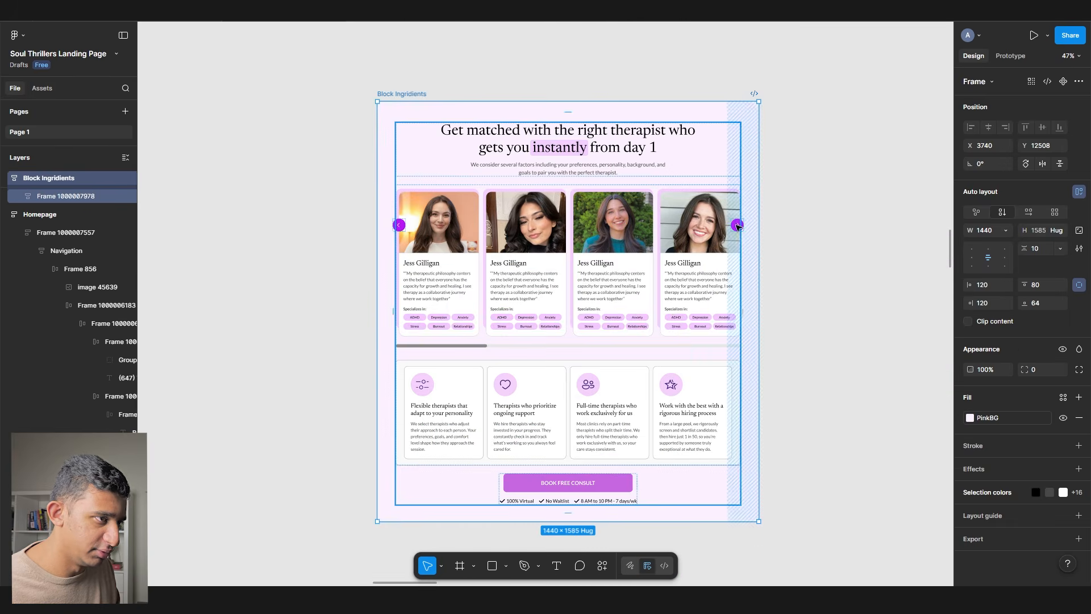
pyautogui.doubleClick(737, 227)
pyautogui.scroll(4, 720, 228)
pyautogui.moveTo(341, 230); pyautogui.dragTo(503, 233)
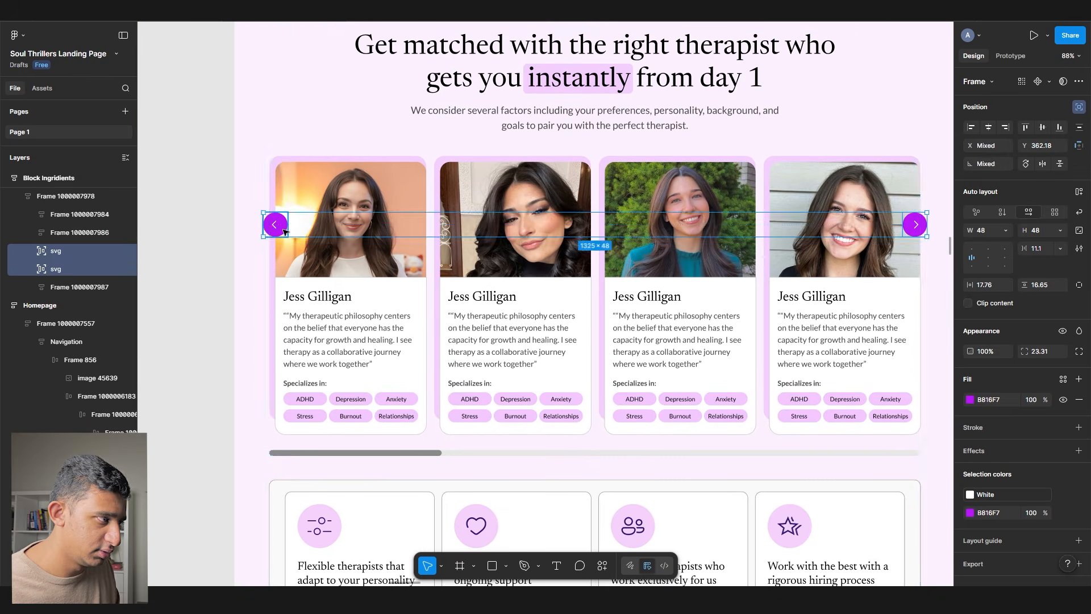
pyautogui.keyDown('shift'); pyautogui.click(276, 224); pyautogui.keyUp('shift')
pyautogui.keyDown('shift'); pyautogui.click(353, 452); pyautogui.keyUp('shift')
pyautogui.scroll(-2, 353, 436)
pyautogui.doubleClick(339, 443)
pyautogui.press('Delete')
pyautogui.scroll(1, 767, 273)
pyautogui.click(661, 234)
pyautogui.press('Delete')
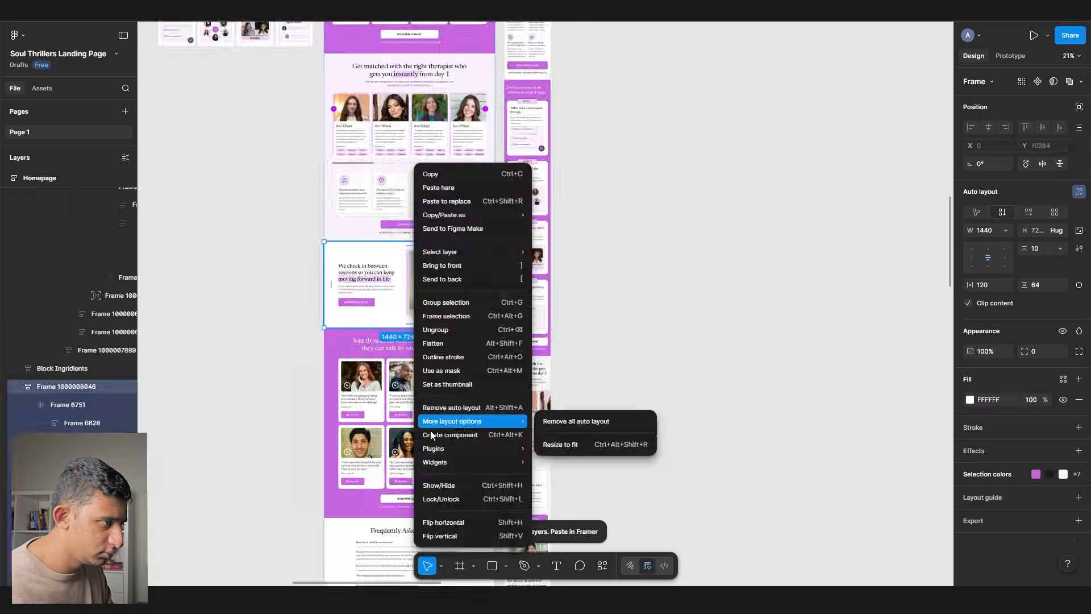
# - Copy the check-in section for Framer and paste it into the Framer page
pyautogui.hotkey('ctrl', 'alt', 'p')
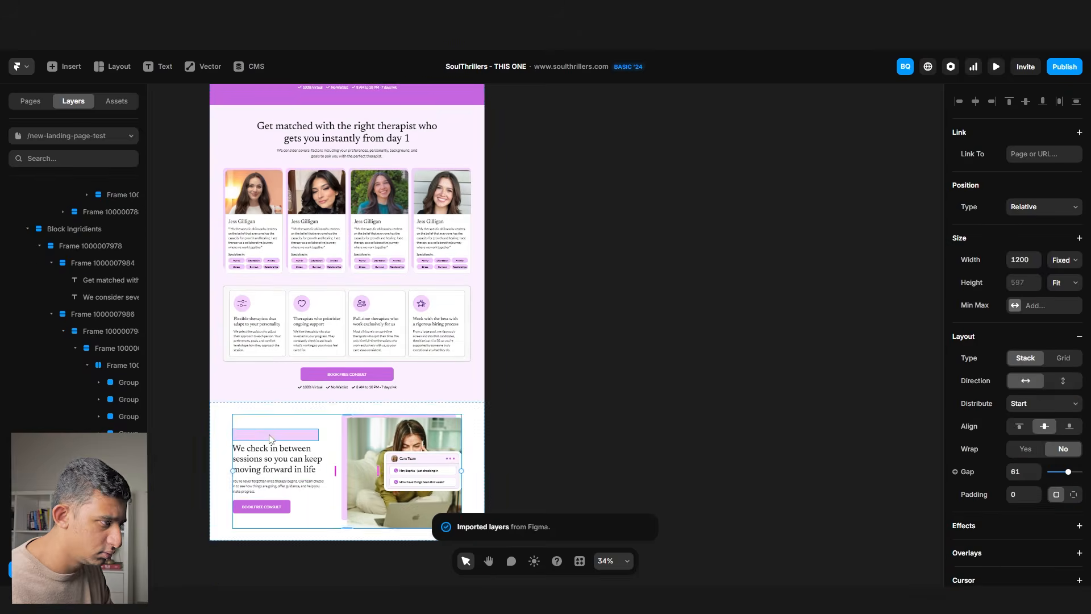
pyautogui.click(269, 439)
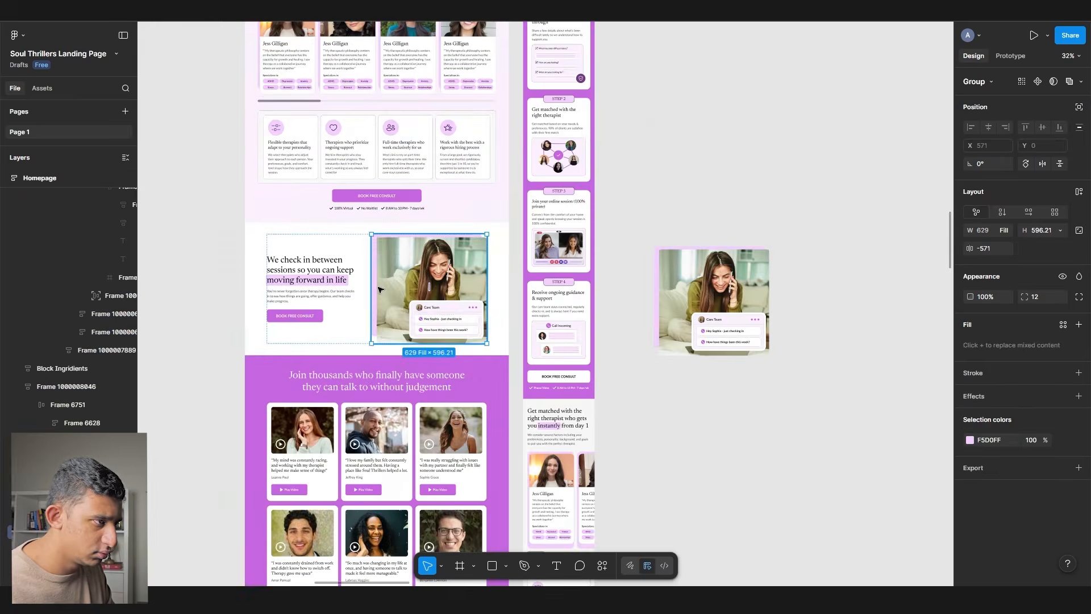
pyautogui.scroll(4, 404, 320)
pyautogui.click(320, 340)
pyautogui.rightClick(319, 339)
pyautogui.click(475, 323)
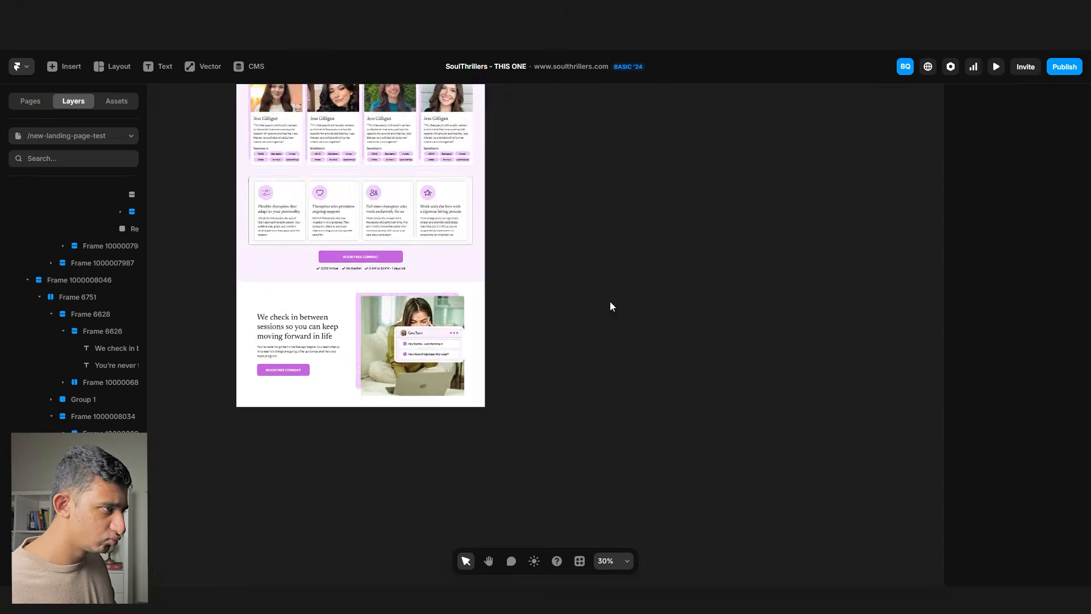
pyautogui.hotkey('ctrl', 'v')
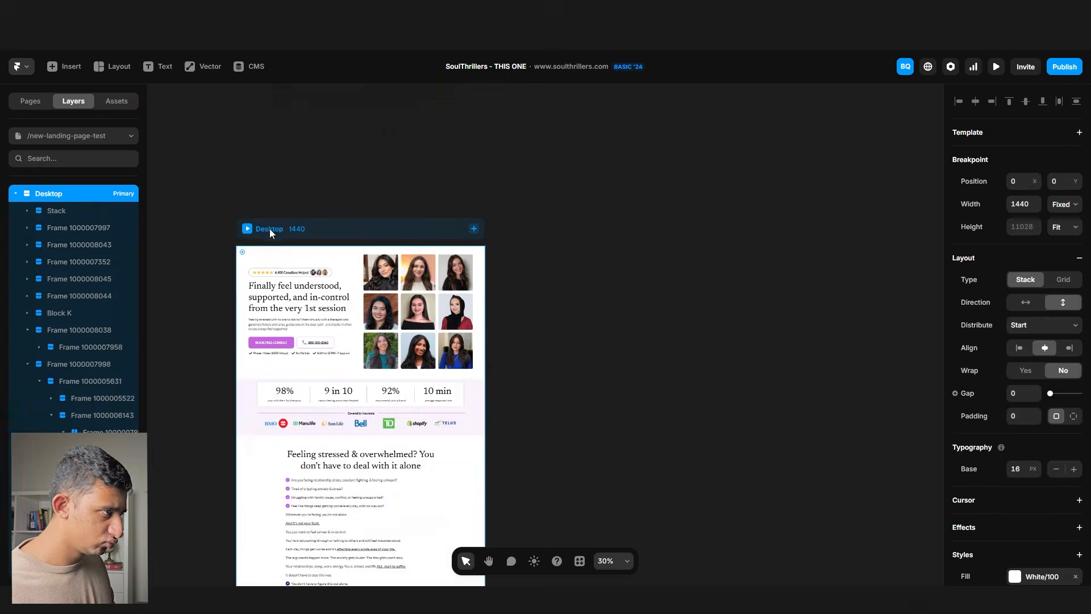
# - Paste the video testimonials section's layers into the Framer page
pyautogui.scroll(-15, 417, 284)
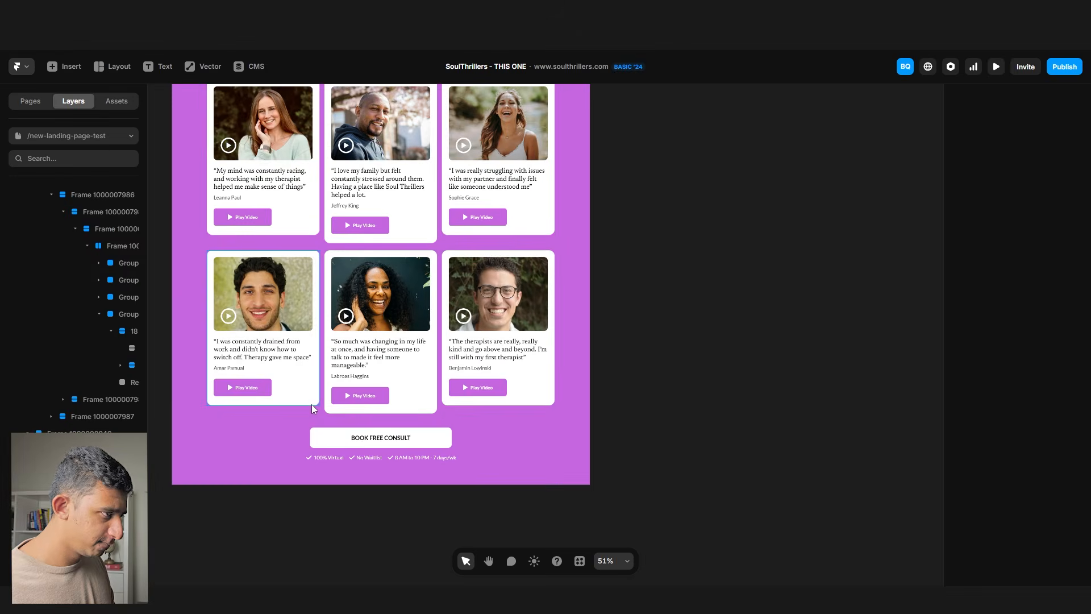
pyautogui.scroll(-3, 311, 404)
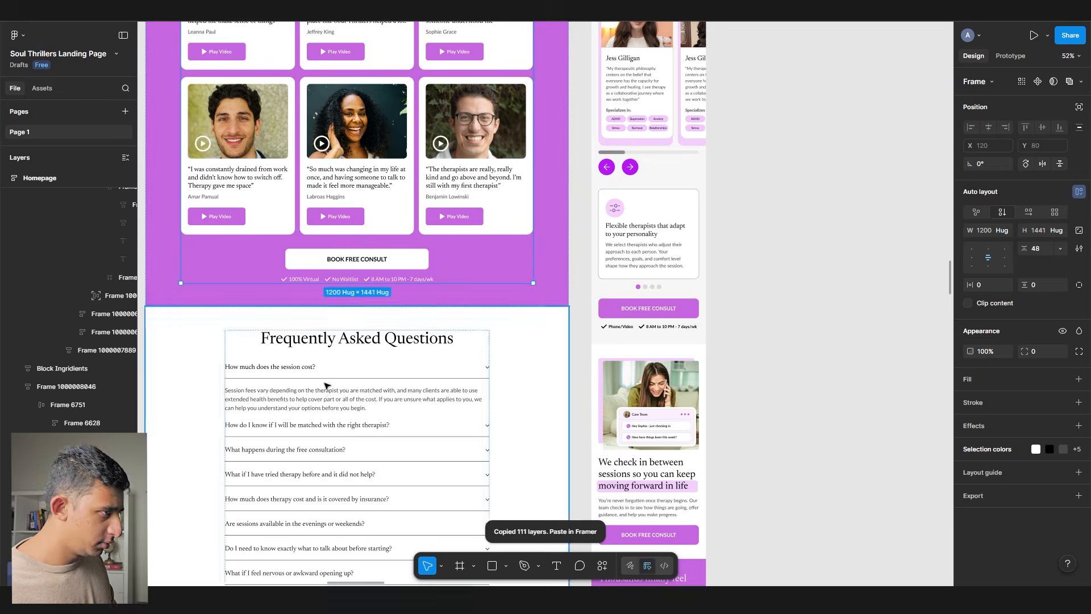
pyautogui.scroll(-1, 327, 386)
pyautogui.rightClick(198, 397)
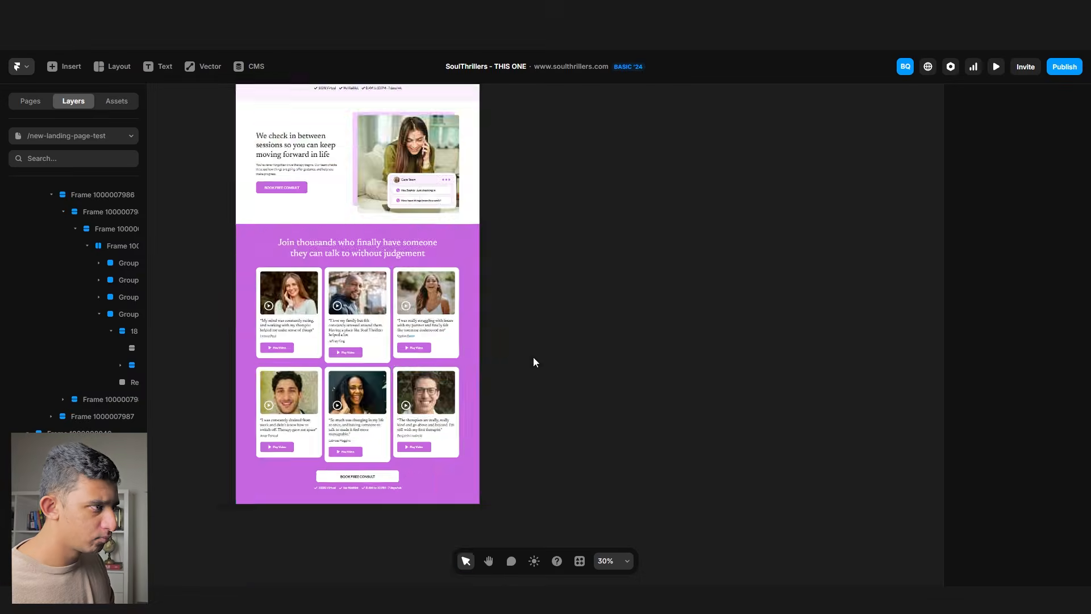
pyautogui.hotkey('ctrl', 'v')
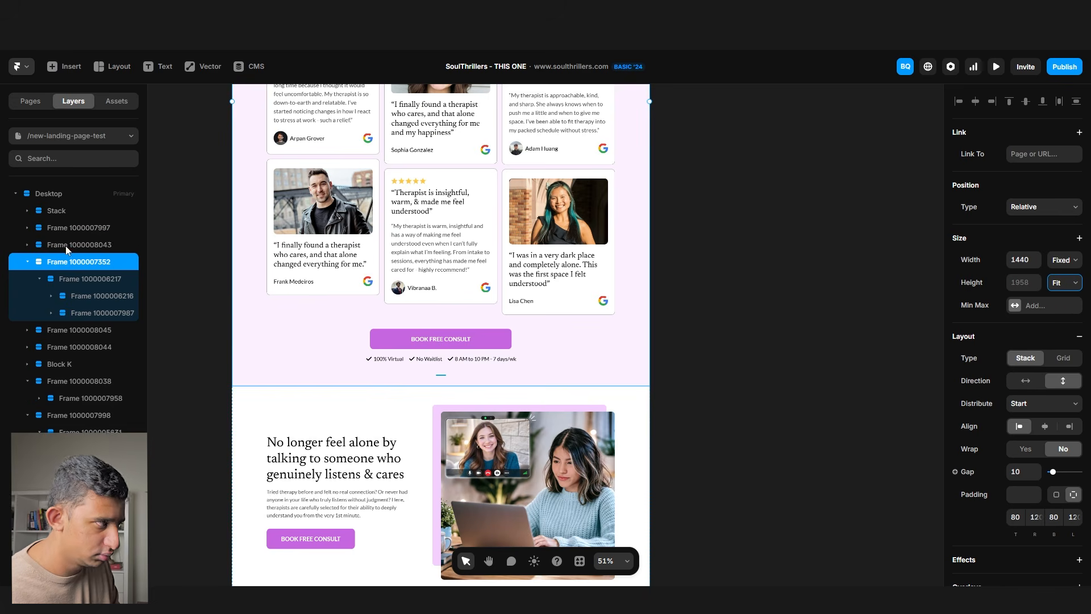
pyautogui.scroll(5, 434, 288)
# - Set the first imported sections, including Block K, to Fill width
pyautogui.click(1064, 282)
pyautogui.click(649, 369)
pyautogui.click(1065, 259)
pyautogui.click(1058, 304)
pyautogui.scroll(-15, 649, 341)
pyautogui.click(641, 244)
pyautogui.keyDown('shift'); pyautogui.click(640, 185); pyautogui.keyUp('shift')
pyautogui.click(1064, 260)
pyautogui.click(1057, 303)
pyautogui.click(1065, 259)
pyautogui.click(1058, 304)
pyautogui.click(625, 369)
# - Switch the remaining sections from Fixed to Fill width and publish the site live
pyautogui.click(1064, 259)
pyautogui.click(1058, 303)
pyautogui.scroll(-6, 511, 387)
pyautogui.click(511, 392)
pyautogui.click(1064, 260)
pyautogui.scroll(-3, 411, 399)
pyautogui.click(411, 392)
pyautogui.click(1064, 259)
pyautogui.click(1057, 304)
pyautogui.scroll(-9, 569, 352)
pyautogui.click(625, 327)
pyautogui.click(1065, 260)
pyautogui.click(1057, 303)
pyautogui.click(1064, 66)
pyautogui.click(966, 100)
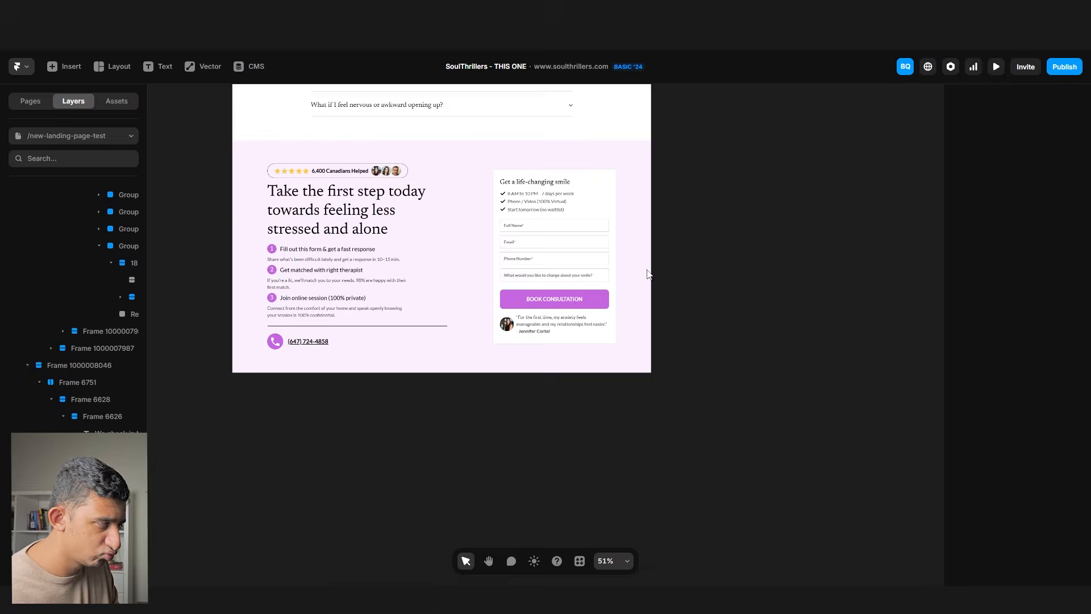
# - Push the latest landing-page changes live with Publish > Update
pyautogui.scroll(10, 647, 273)
pyautogui.click(74, 211)
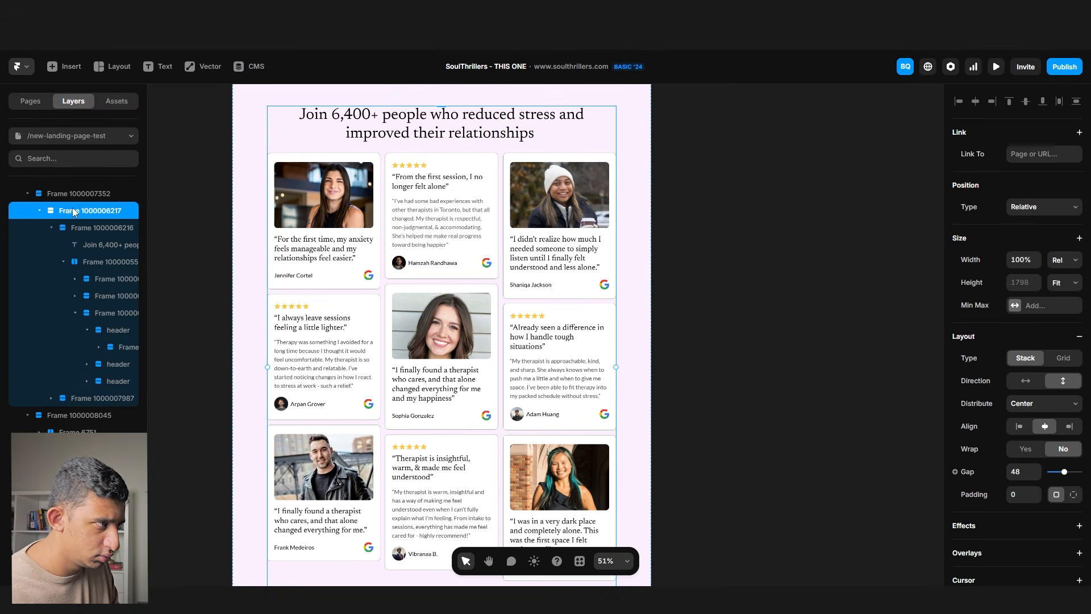
pyautogui.click(1064, 66)
pyautogui.click(999, 153)
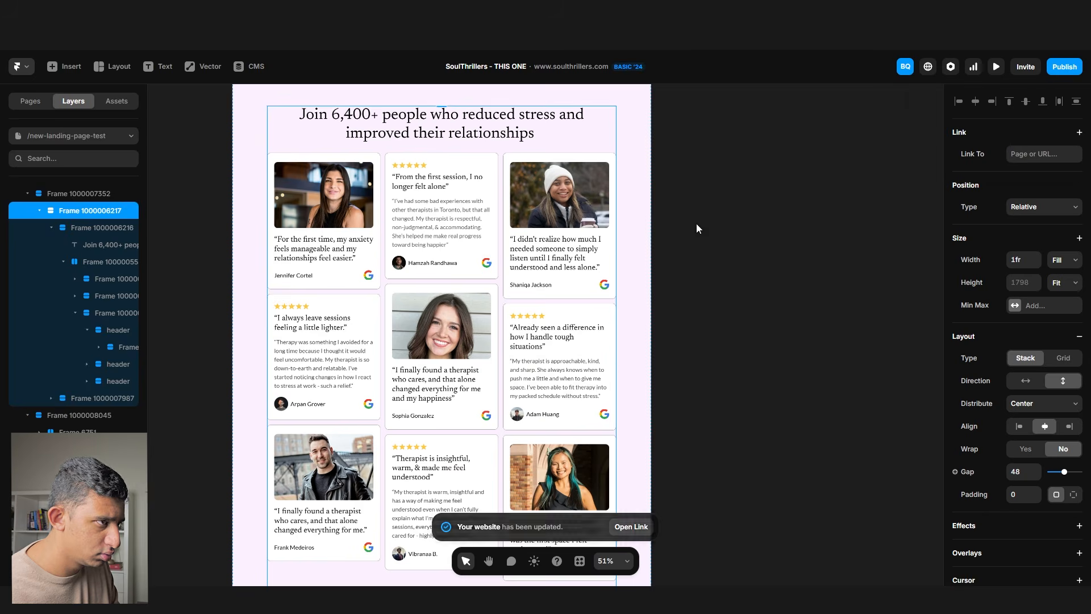
pyautogui.press('Escape')
pyautogui.scroll(2, 442, 341)
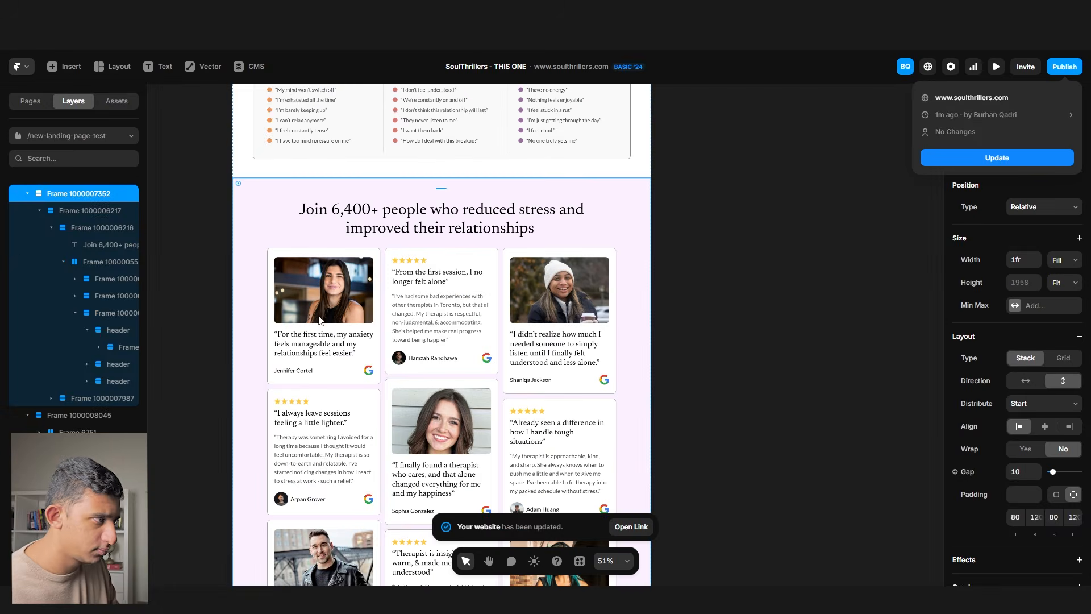
pyautogui.press('Escape')
# - Select the testimonials section and scroll through it to review the import
pyautogui.click(76, 249)
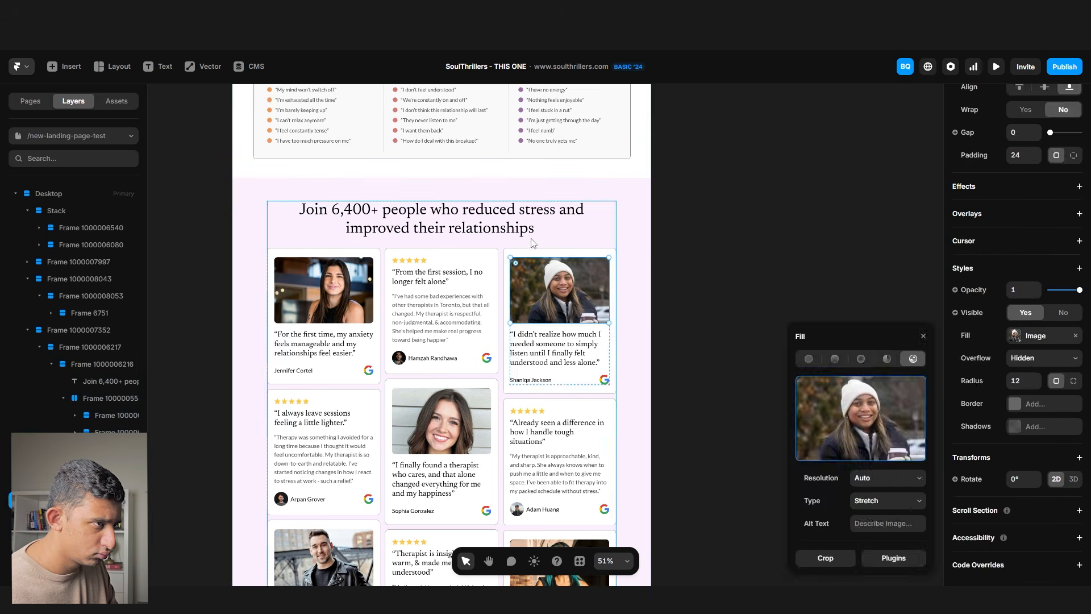
pyautogui.click(533, 243)
pyautogui.click(628, 205)
pyautogui.scroll(-12, 706, 256)
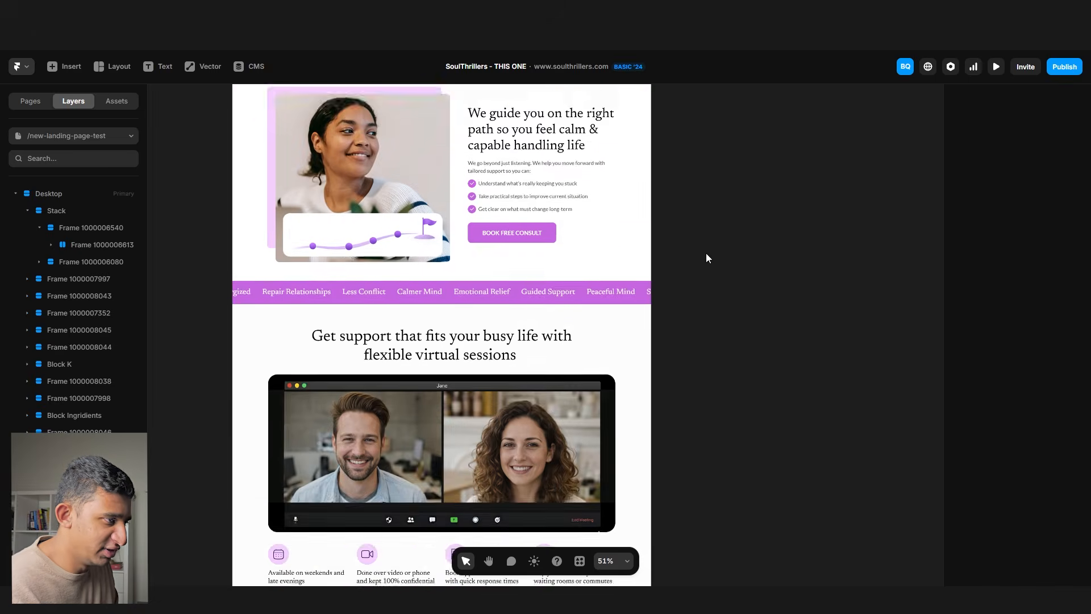
pyautogui.scroll(-10, 707, 254)
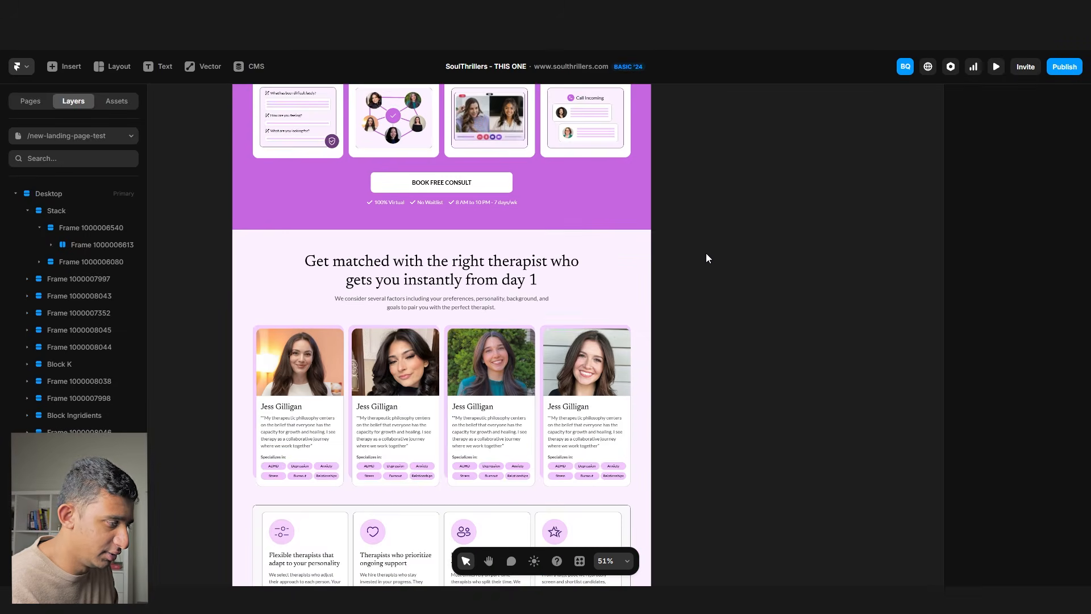
pyautogui.scroll(-8, 706, 254)
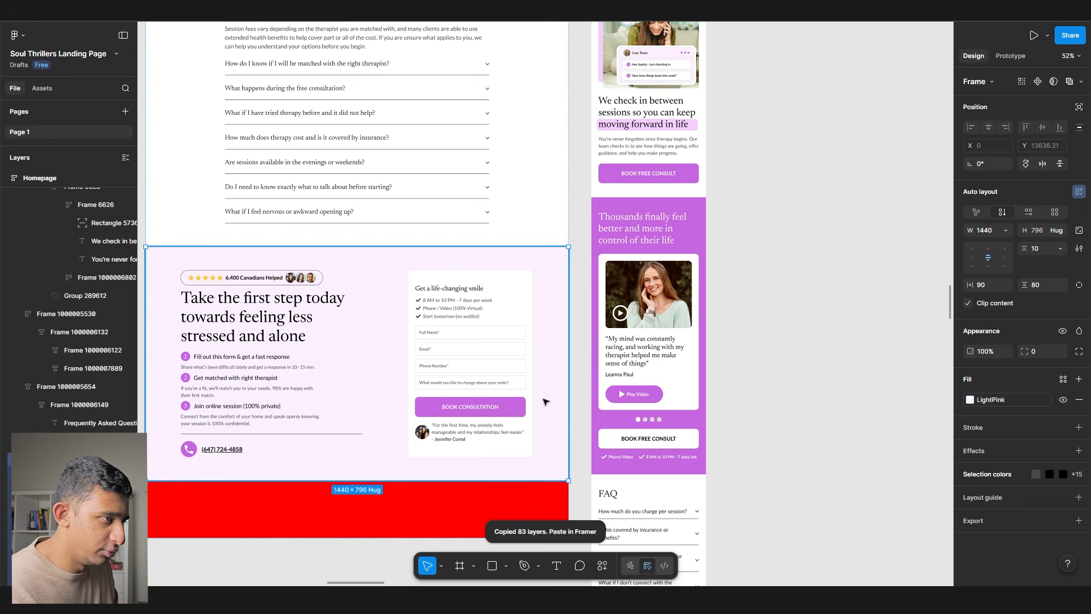
pyautogui.scroll(10, 480, 282)
pyautogui.scroll(4, 200, 147)
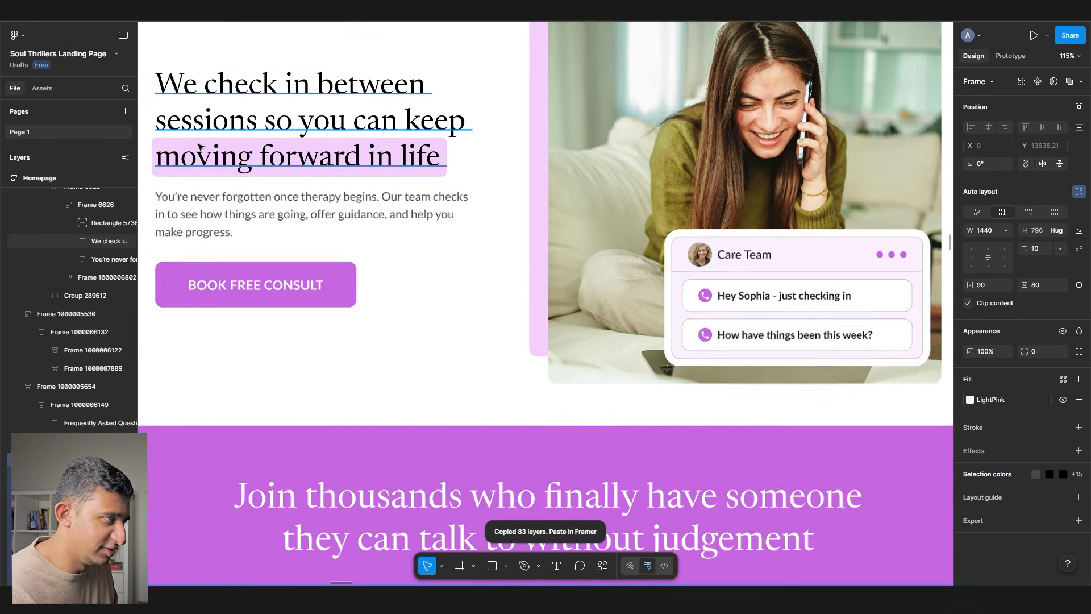
# - Inspect the 'We check in' heading and drill into the therapist-cards row frame
pyautogui.keyDown('ctrl'); pyautogui.click(202, 150); pyautogui.keyUp('ctrl')
pyautogui.scroll(-3, 269, 223)
pyautogui.moveTo(275, 221); pyautogui.dragTo(358, 424)
pyautogui.scroll(4, 380, 363)
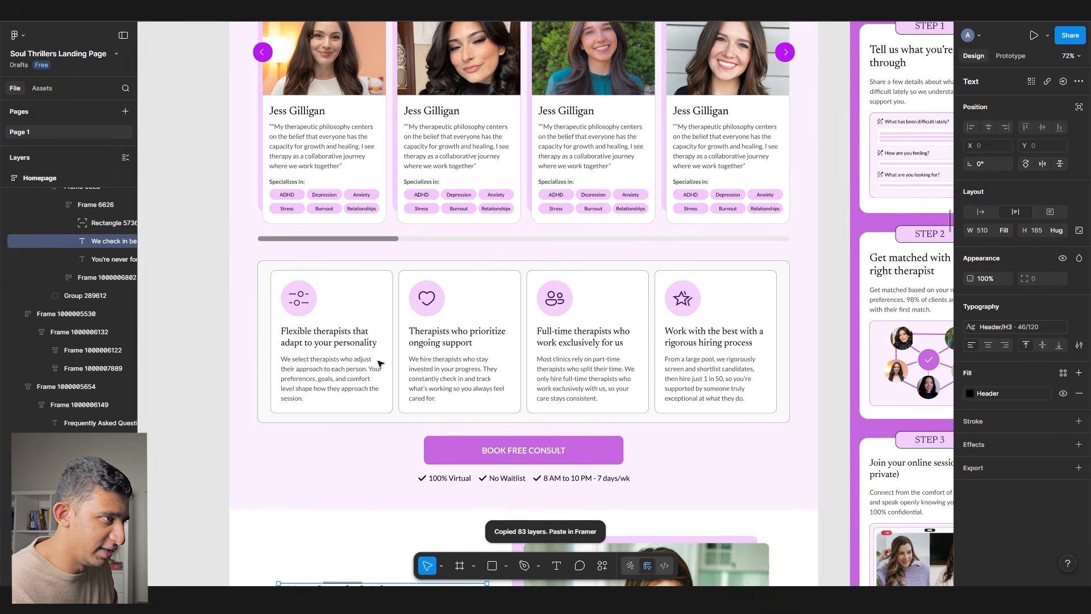
pyautogui.click(380, 241)
pyautogui.doubleClick(379, 241)
pyautogui.doubleClick(379, 241)
pyautogui.doubleClick(378, 241)
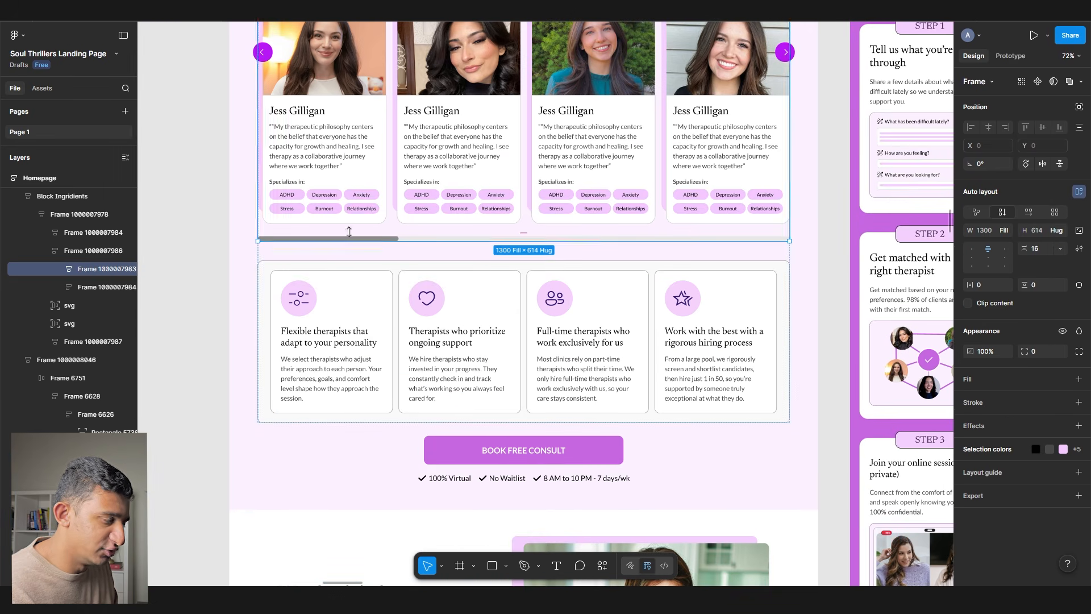
pyautogui.moveTo(306, 147); pyautogui.dragTo(329, 240)
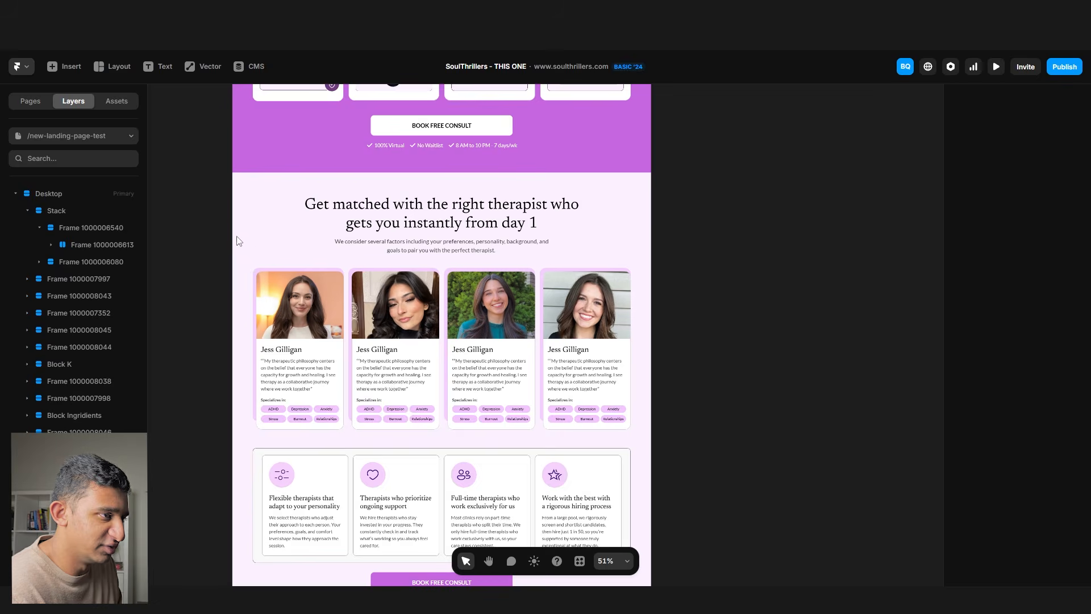
# - Compare the Framer sections against Figma, ending on the 'We guide you' heading
pyautogui.scroll(8, 661, 295)
pyautogui.scroll(10, 661, 296)
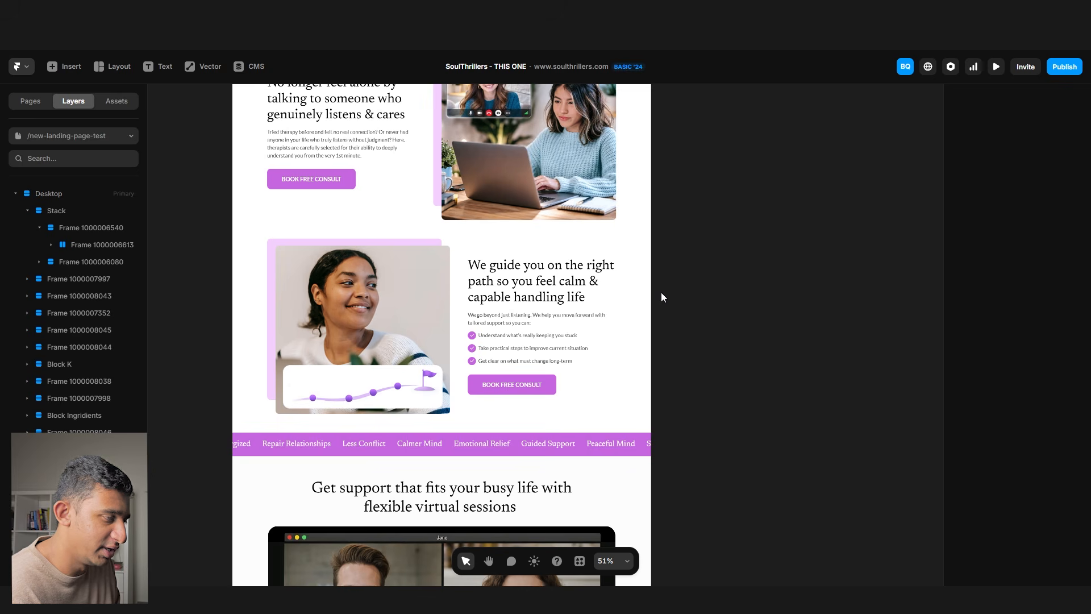
pyautogui.scroll(-3, 660, 290)
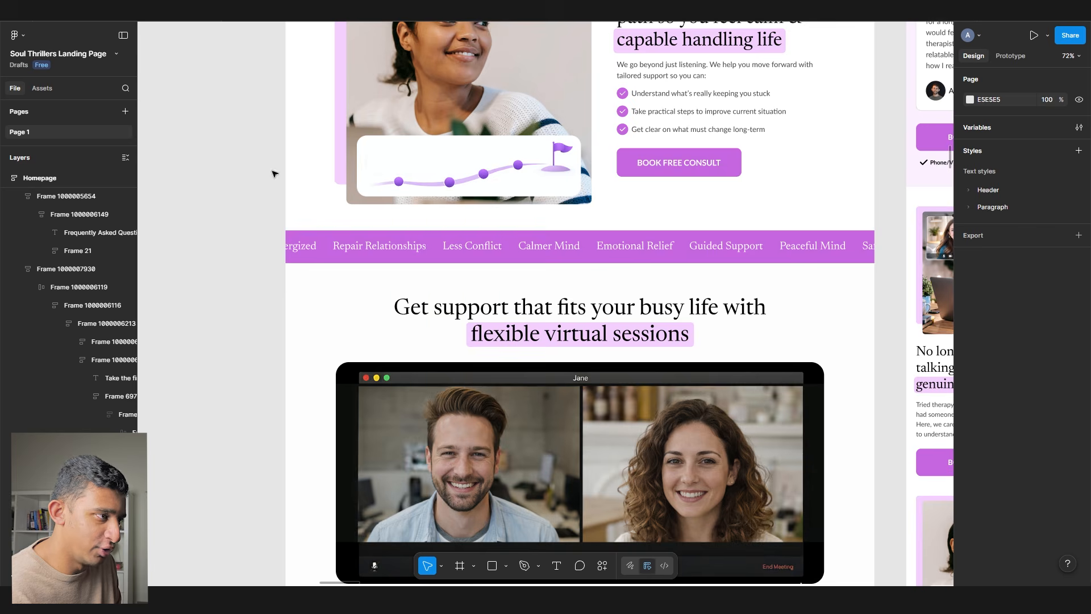
pyautogui.scroll(5, 308, 232)
pyautogui.scroll(8, 308, 232)
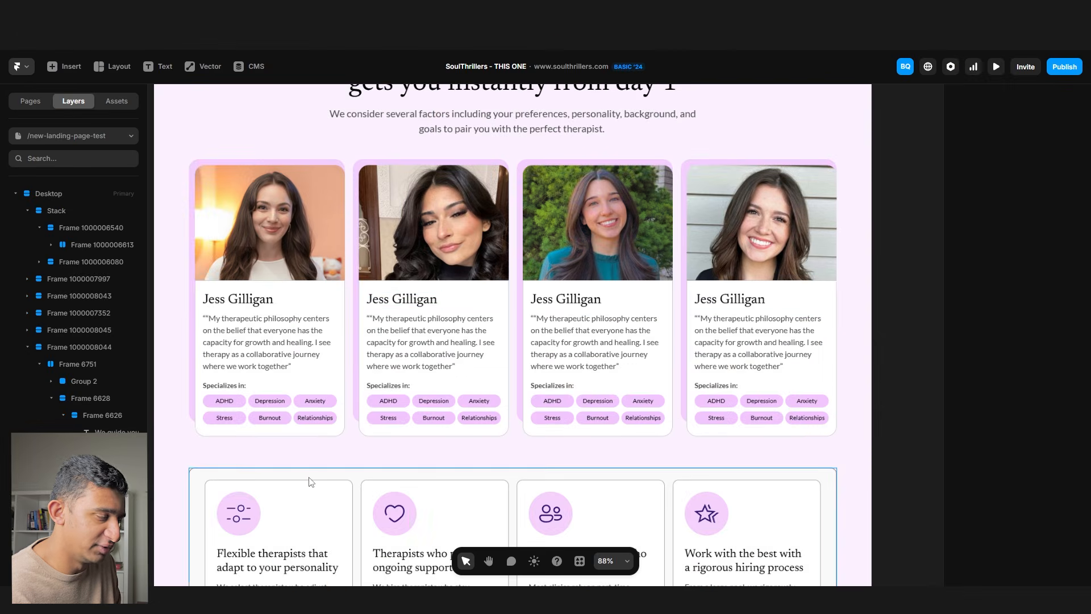
pyautogui.scroll(-3, 309, 479)
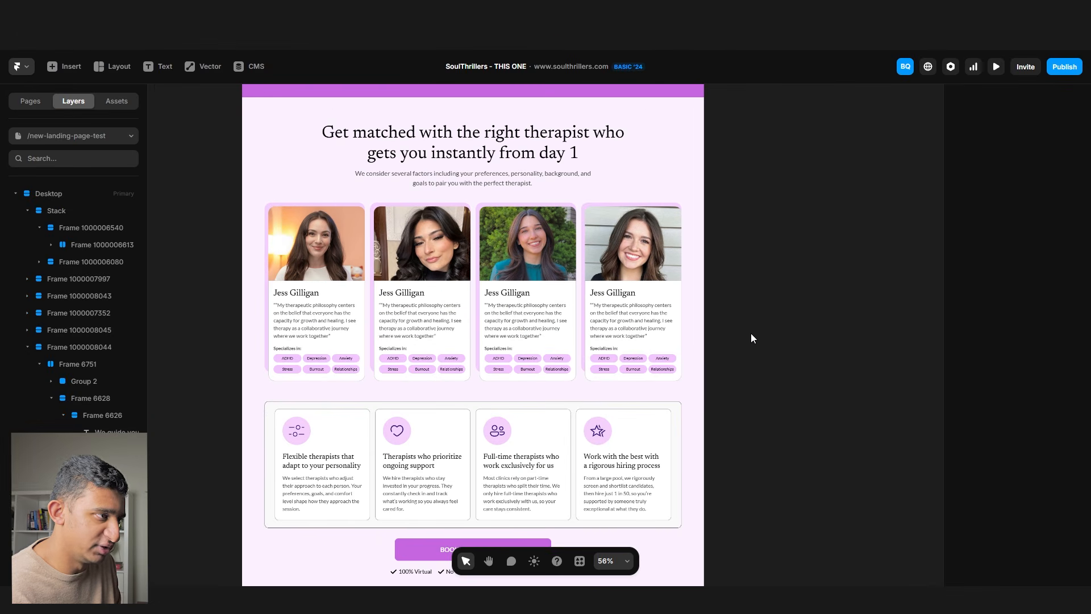
pyautogui.click(102, 428)
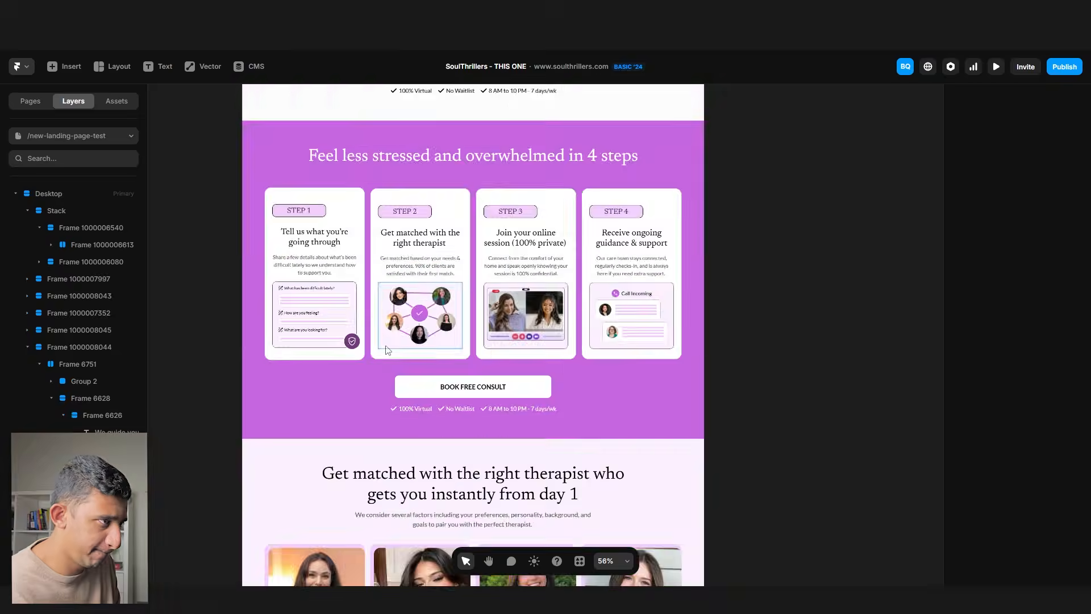
# - Duplicate the 'No longer feel alone' heading, trimming the copy to its last line and the original to two lines
pyautogui.scroll(3, 560, 287)
pyautogui.click(563, 290)
pyautogui.scroll(5, 488, 284)
pyautogui.click(384, 298)
pyautogui.hotkey('ctrl', 'd')
pyautogui.scroll(3, 364, 304)
pyautogui.press('BackSpace')
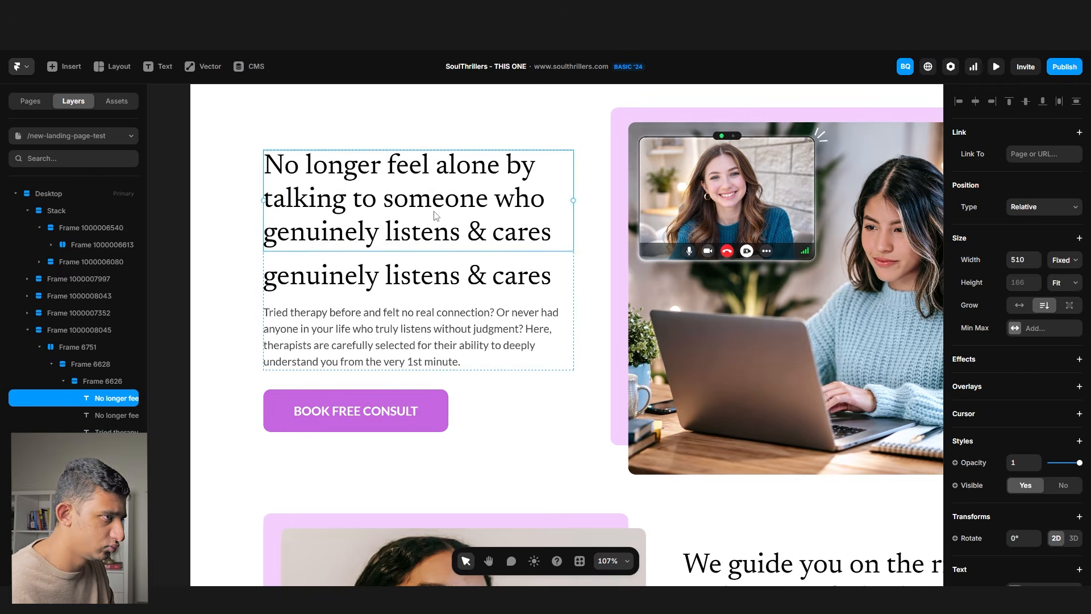
pyautogui.press('BackSpace')
# - Wrap the last-line copy in a stack with pink fill, padding, Fit width and rounded corners
pyautogui.rightClick(489, 261)
pyautogui.click(526, 553)
pyautogui.click(1073, 495)
pyautogui.click(1016, 517)
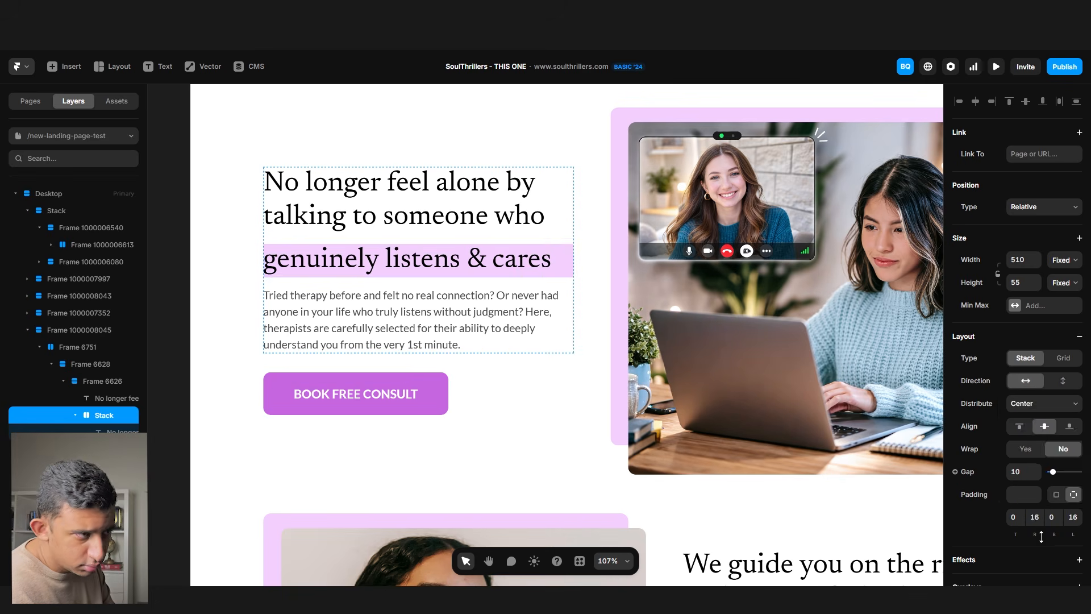
pyautogui.doubleClick(574, 267)
pyautogui.doubleClick(578, 263)
pyautogui.click(1064, 259)
pyautogui.click(1065, 300)
pyautogui.click(565, 269)
pyautogui.scroll(-1, 1036, 499)
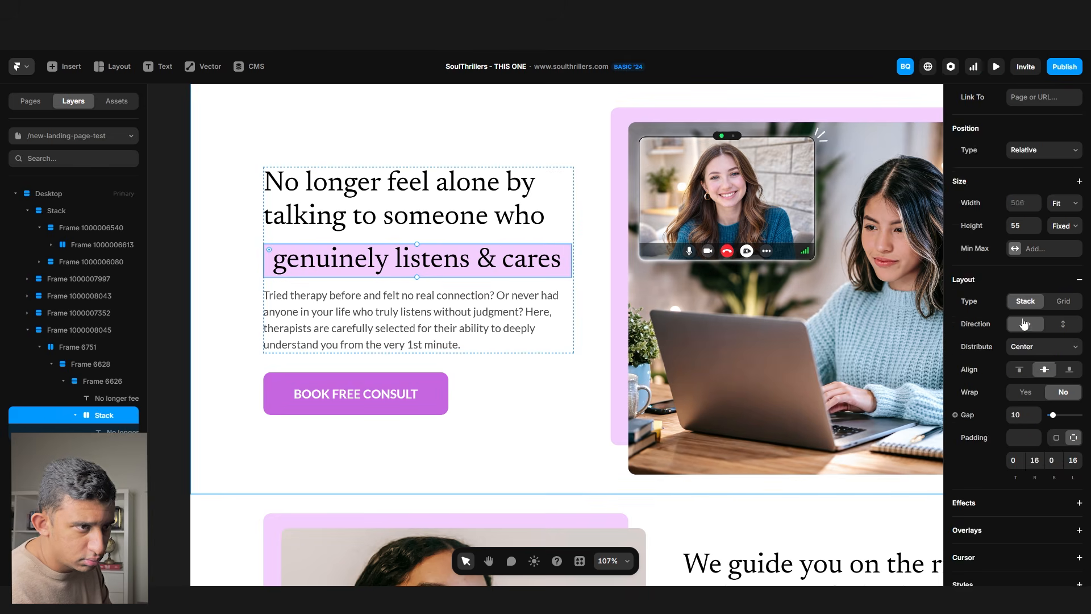
pyautogui.scroll(-5, 1021, 415)
pyautogui.click(620, 318)
# - Inspect the pink background frame and the therapist card's height sizing options
pyautogui.scroll(-5, 480, 327)
pyautogui.click(792, 316)
pyautogui.scroll(-10, 792, 316)
pyautogui.click(624, 284)
pyautogui.click(1065, 346)
pyautogui.click(1064, 368)
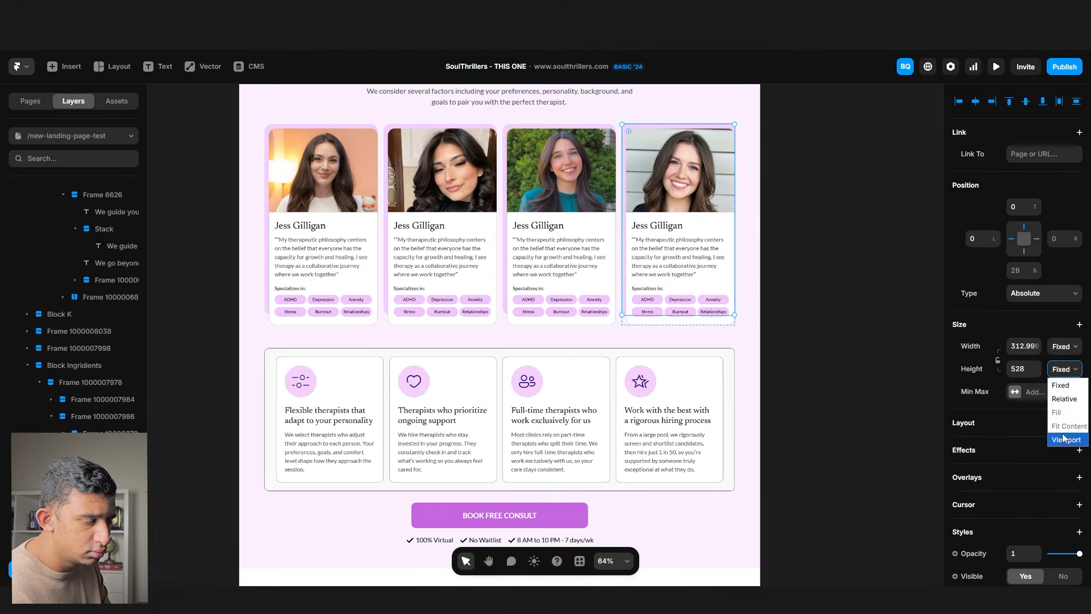
pyautogui.doubleClick(355, 300)
pyautogui.scroll(-5, 253, 341)
pyautogui.scroll(3, 253, 307)
# - Split the 'We check in' heading, moving its last line 'moving forward in life' into a separate copy
pyautogui.click(427, 341)
pyautogui.hotkey('ctrl', 'd')
pyautogui.doubleClick(427, 370)
pyautogui.write('W')
pyautogui.press('BackSpace')
pyautogui.doubleClick(455, 341)
pyautogui.moveTo(537, 346); pyautogui.dragTo(216, 338)
pyautogui.hotkey('ctrl', 'd')
pyautogui.click(341, 301)
pyautogui.doubleClick(361, 341)
pyautogui.press('BackSpace')
pyautogui.doubleClick(458, 320)
pyautogui.press('BackSpace')
# - Wrap 'moving forward in life' in a frame with F5D0FF fill, radius 12 and Fit width
pyautogui.click(418, 353)
pyautogui.click(1044, 513)
pyautogui.click(827, 365)
pyautogui.write('F5D0FF')
pyautogui.write('12')
pyautogui.click(1079, 336)
pyautogui.click(1064, 260)
pyautogui.click(1068, 317)
# - Set the highlight's inner text width to Fit and its side padding to 10
pyautogui.doubleClick(500, 357)
pyautogui.click(1064, 259)
pyautogui.click(1069, 317)
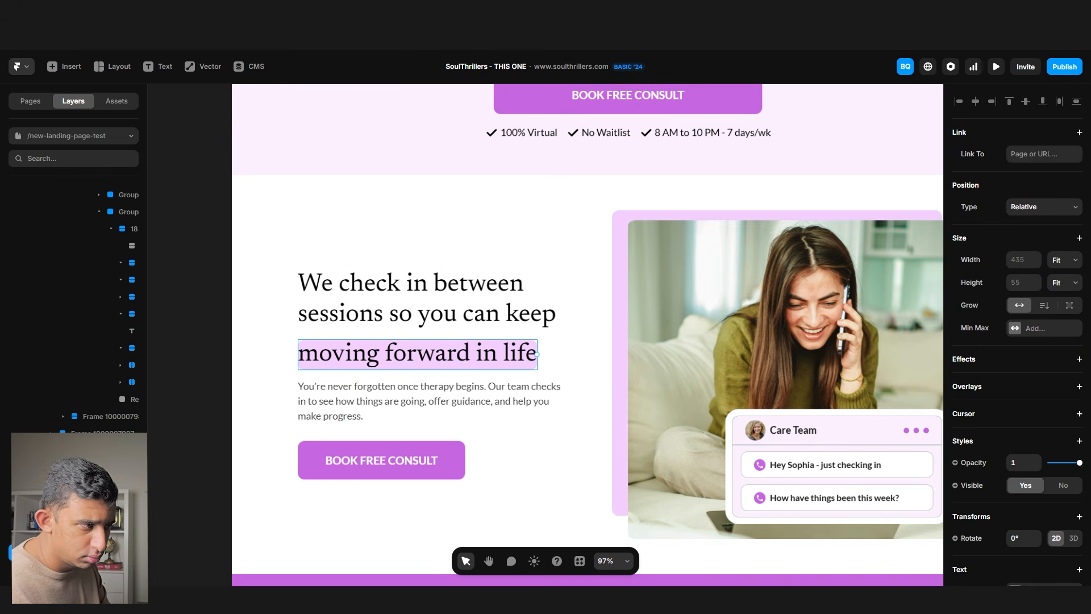
pyautogui.press('Escape')
pyautogui.scroll(-3, 1031, 351)
pyautogui.click(1072, 266)
pyautogui.click(1035, 290)
pyautogui.write('10')
pyautogui.click(168, 305)
# - Paste a grey bar and a therapist card onto Rectangle 612, then duplicate the card pair
pyautogui.scroll(-4, 168, 305)
pyautogui.scroll(7, 396, 408)
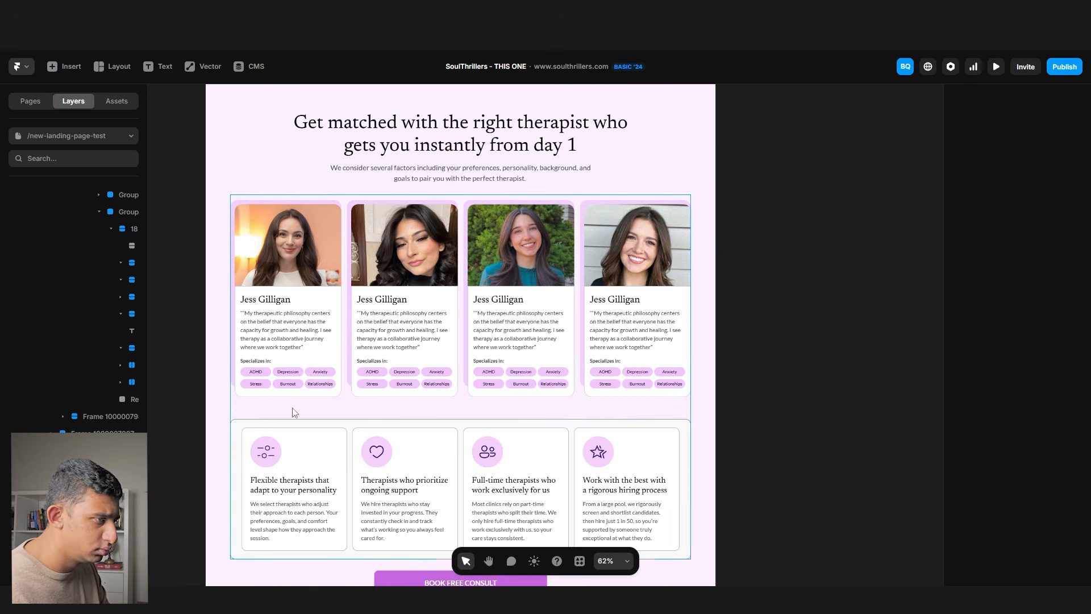
pyautogui.hotkey('ctrl', 'v')
pyautogui.moveTo(827, 397); pyautogui.dragTo(454, 419)
pyautogui.hscroll(-3, 398, 341)
pyautogui.hscroll(-8, 435, 277)
pyautogui.scroll(5, 488, 278)
pyautogui.hotkey('ctrl', 'v')
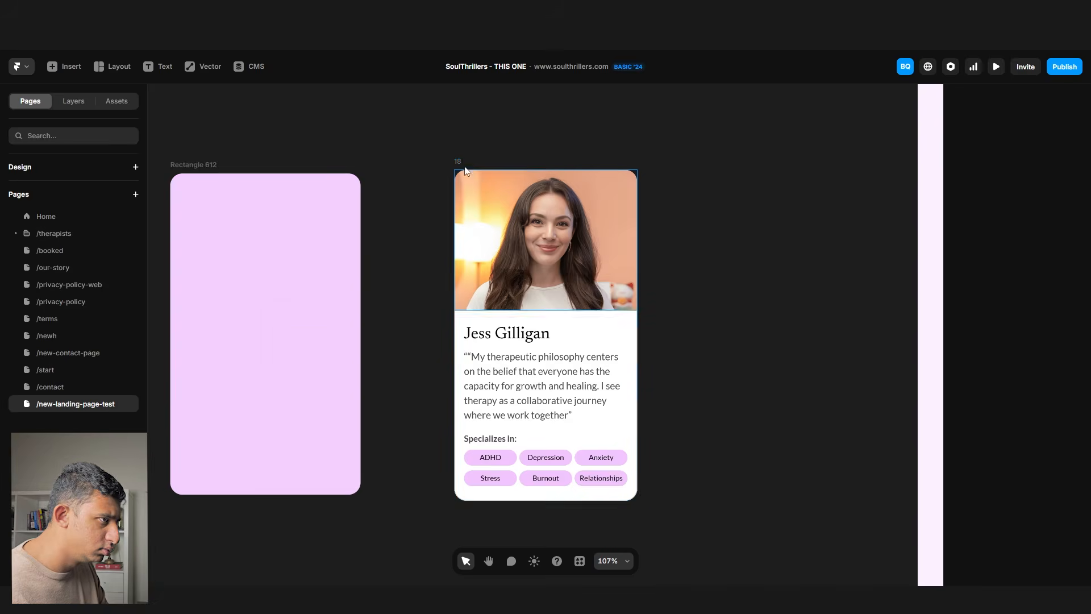
pyautogui.moveTo(481, 169); pyautogui.dragTo(198, 151)
pyautogui.scroll(-3, 284, 255)
pyautogui.hotkey('ctrl', 'd')
pyautogui.moveTo(295, 239); pyautogui.dragTo(399, 289)
# - Show the whole page and publish the updated site live
pyautogui.hotkey('alt', '2')
pyautogui.hotkey('alt', '1')
pyautogui.hotkey('shift', '1')
pyautogui.click(1065, 67)
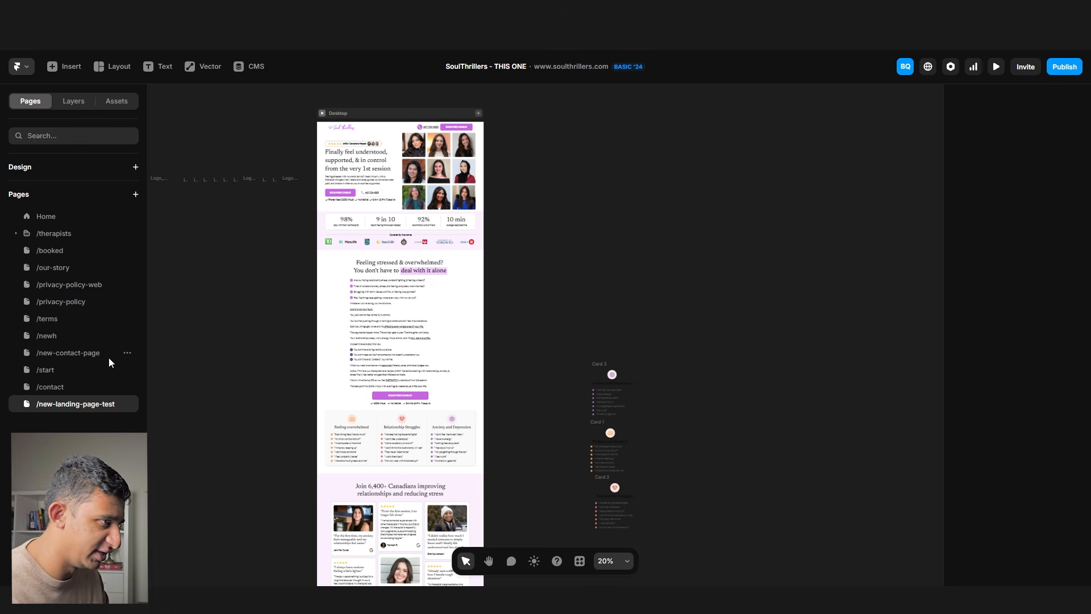
pyautogui.scroll(10, 477, 266)
pyautogui.scroll(-5, 477, 286)
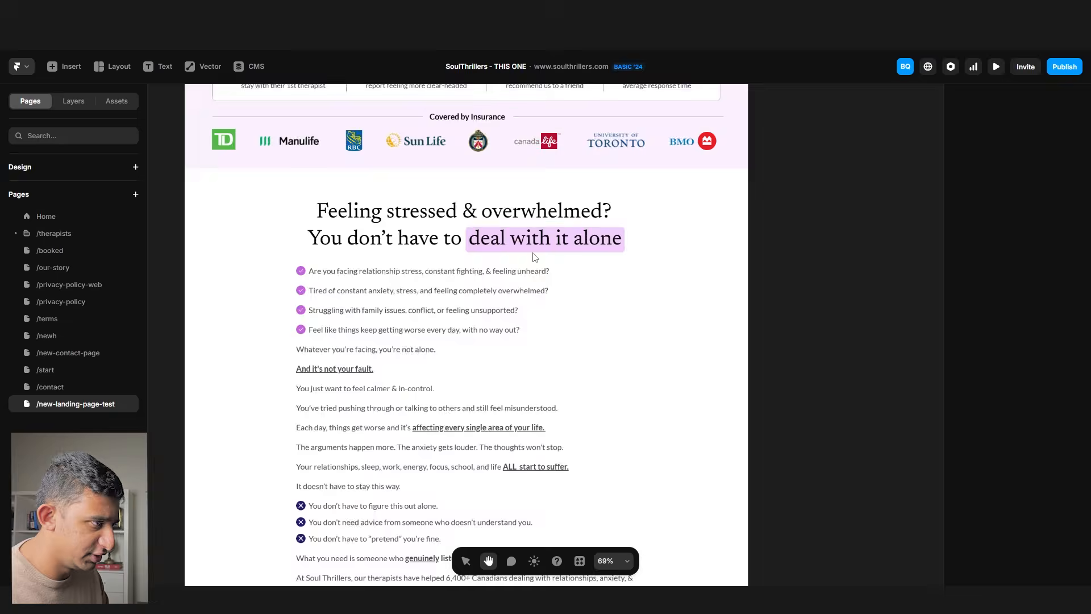
pyautogui.scroll(-5, 540, 327)
pyautogui.scroll(5, 540, 327)
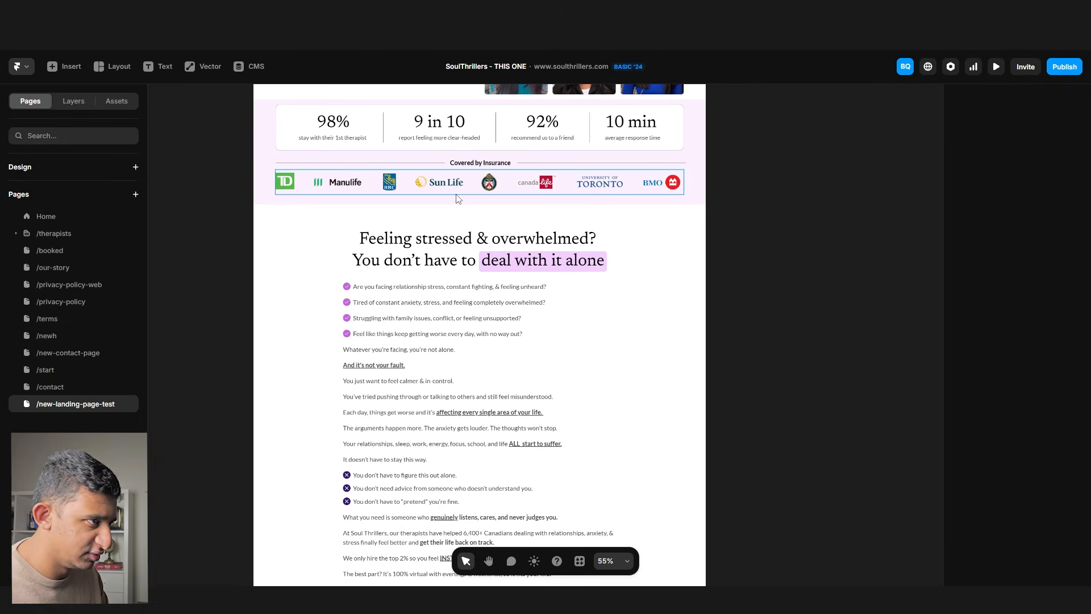
pyautogui.click(454, 183)
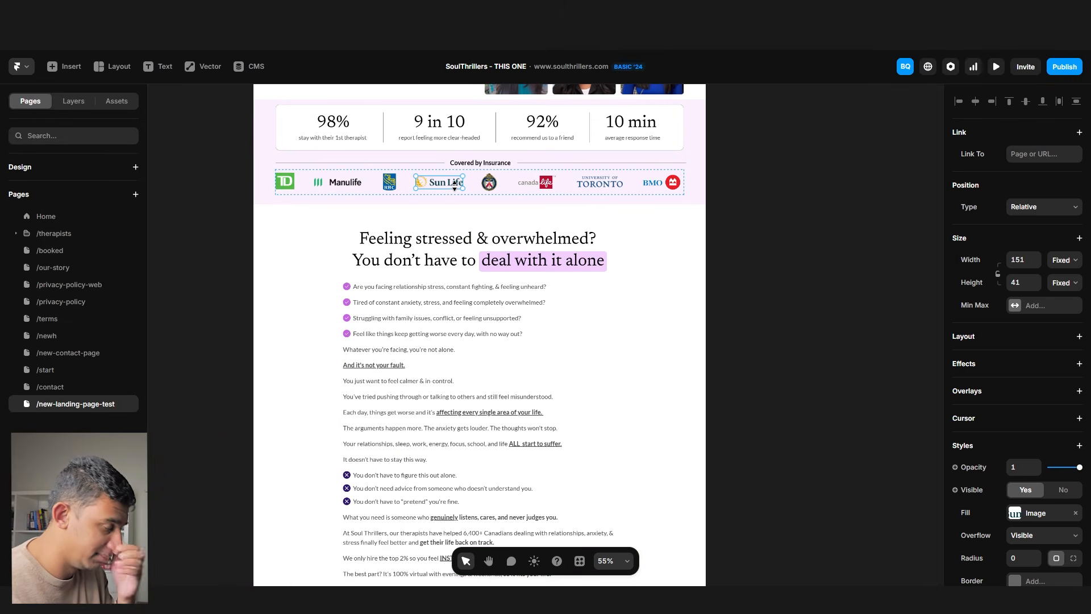
pyautogui.click(809, 248)
pyautogui.scroll(1, 793, 271)
pyautogui.scroll(-6, 786, 279)
pyautogui.scroll(-6, 784, 279)
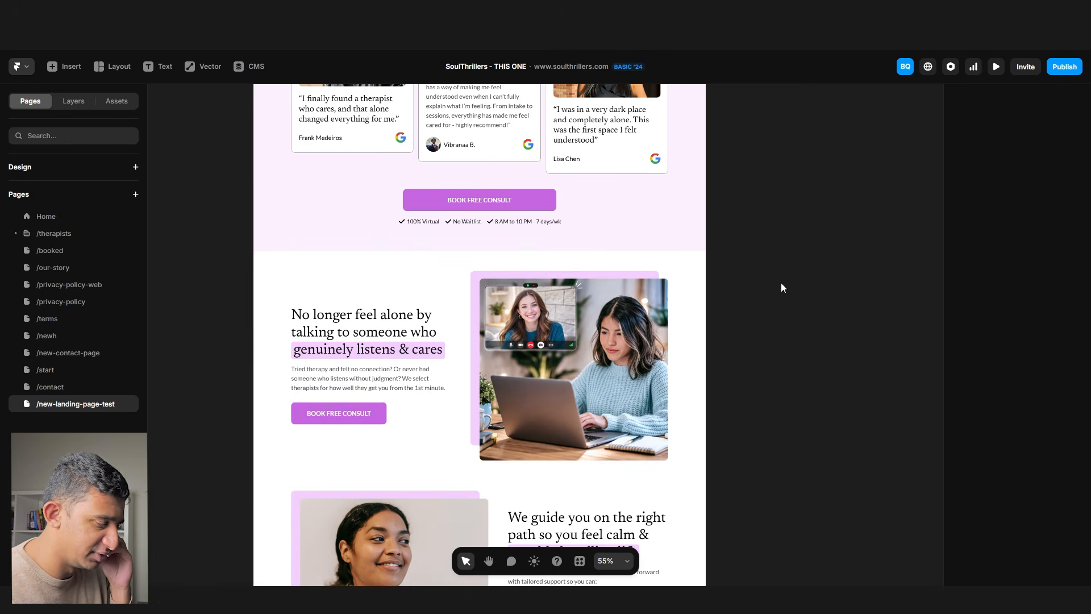
pyautogui.scroll(-2, 787, 291)
pyautogui.scroll(-8, 717, 279)
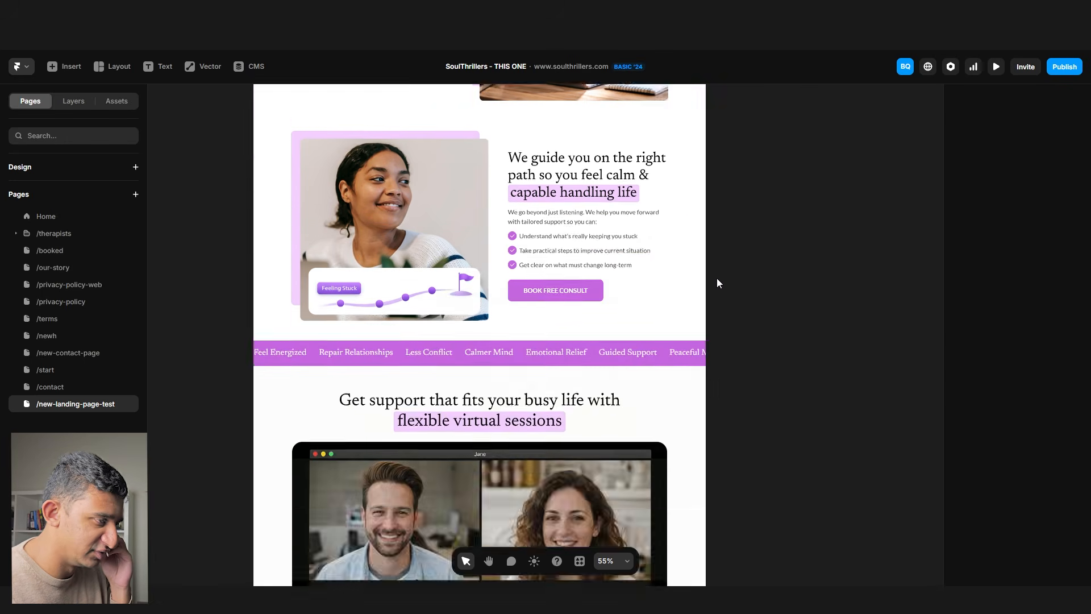
pyautogui.scroll(-10, 717, 278)
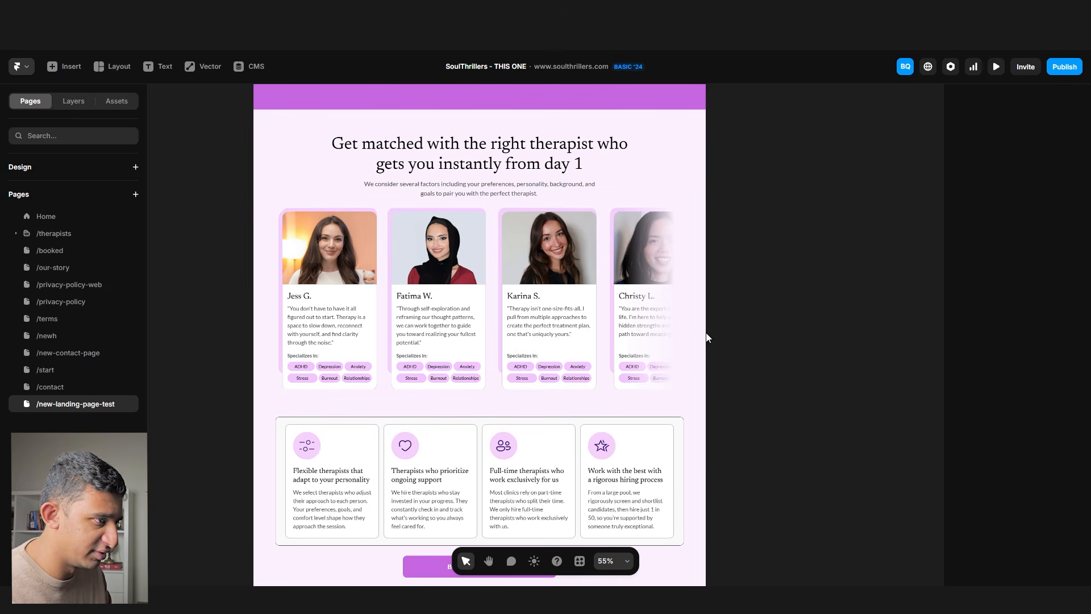
pyautogui.scroll(-10, 733, 333)
pyautogui.moveTo(758, 311)
pyautogui.mouseDown()
pyautogui.moveTo(745, 215)
pyautogui.moveTo(750, 312)
pyautogui.mouseUp()
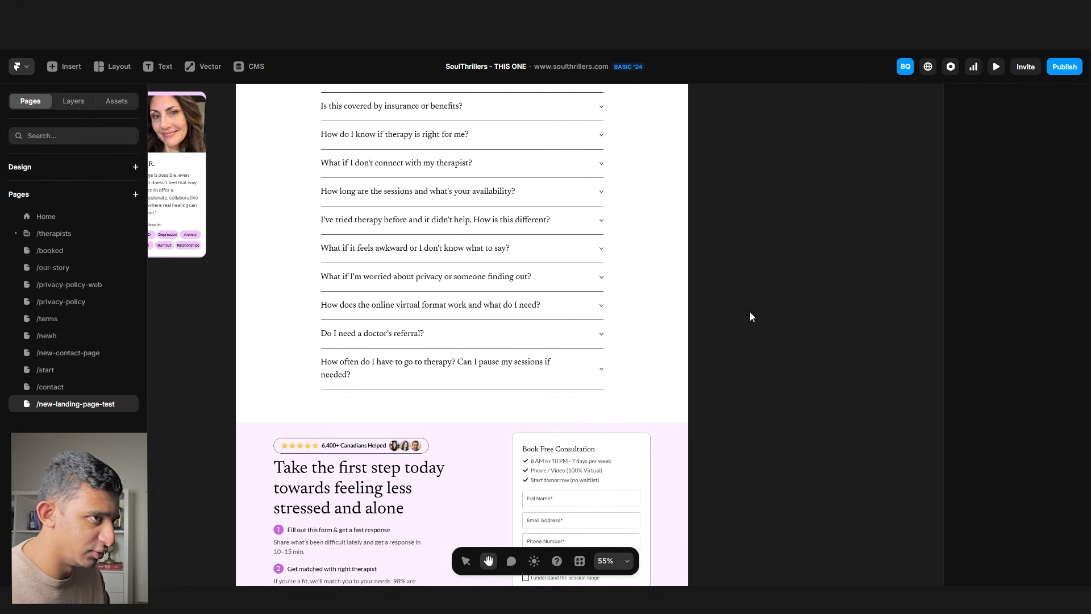
# - Publish the site, open the live link, and scroll through the landing page
pyautogui.click(1049, 74)
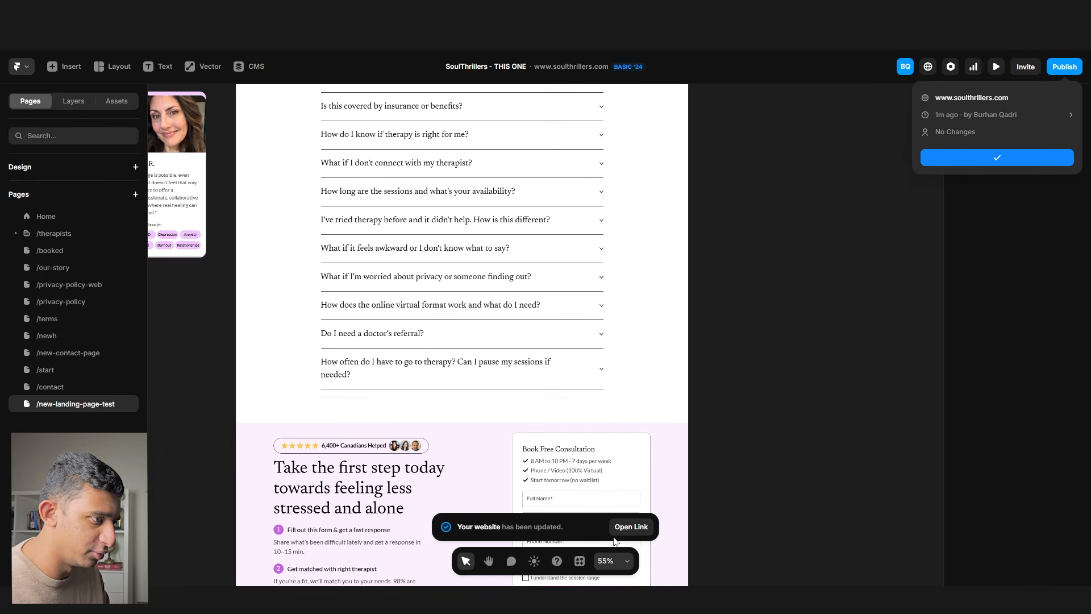
pyautogui.click(627, 527)
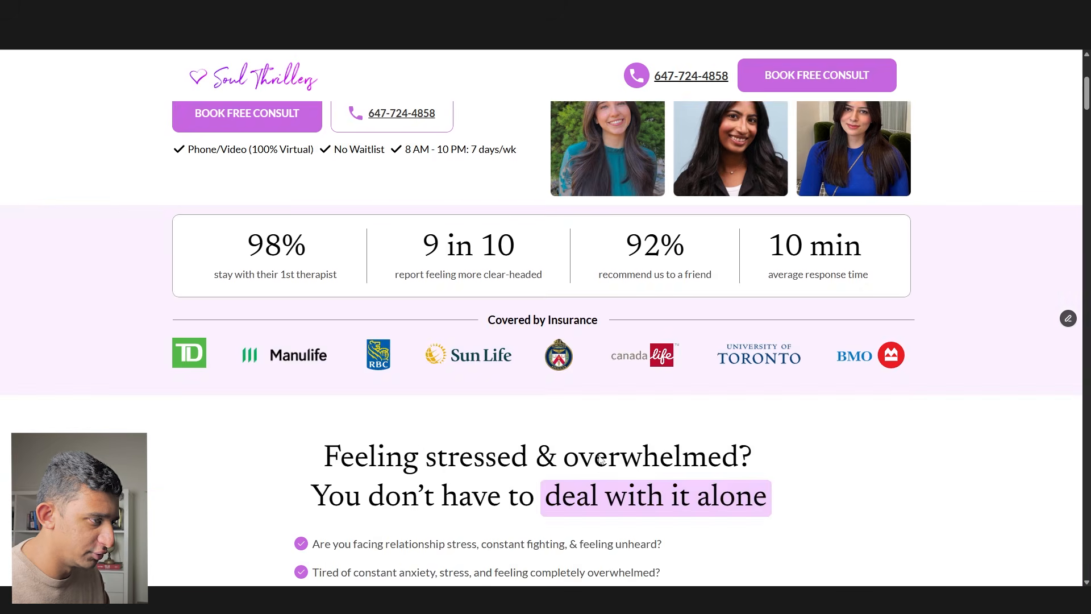
pyautogui.scroll(-20, 600, 455)
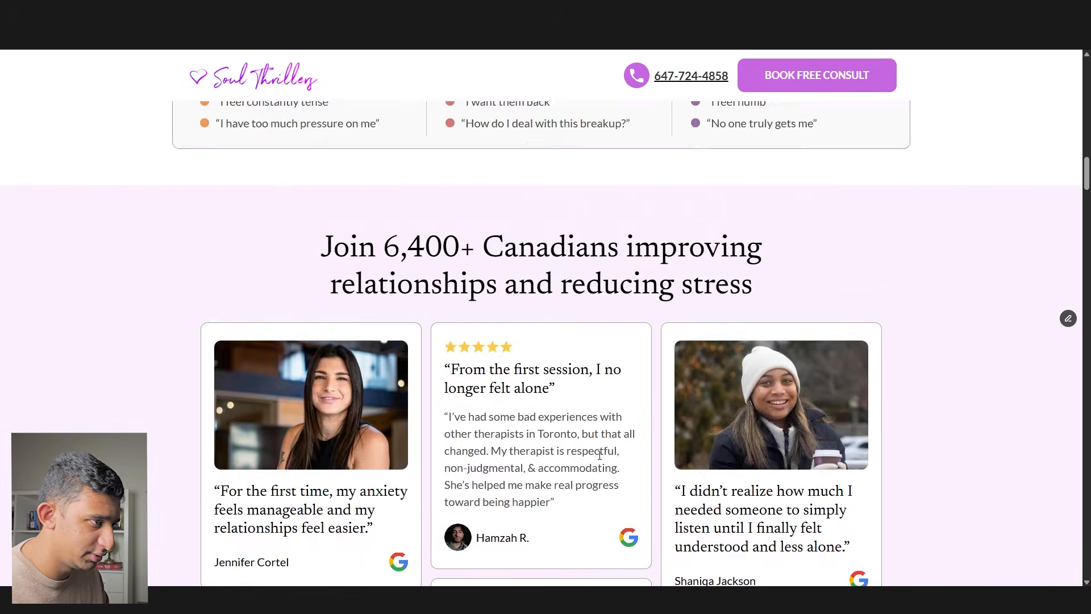
pyautogui.scroll(-20, 599, 455)
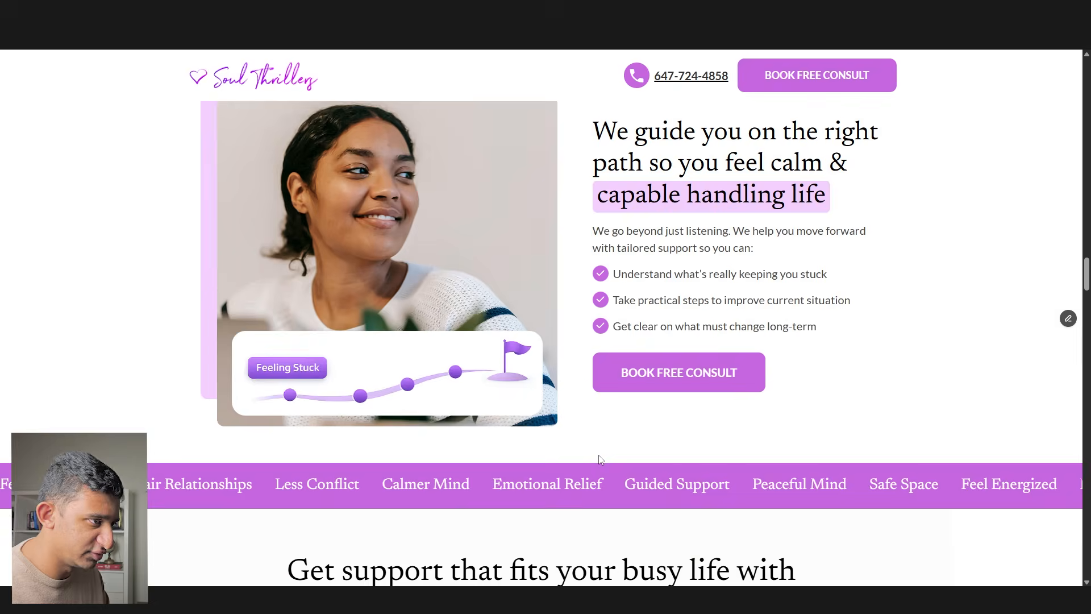
pyautogui.scroll(-20, 599, 459)
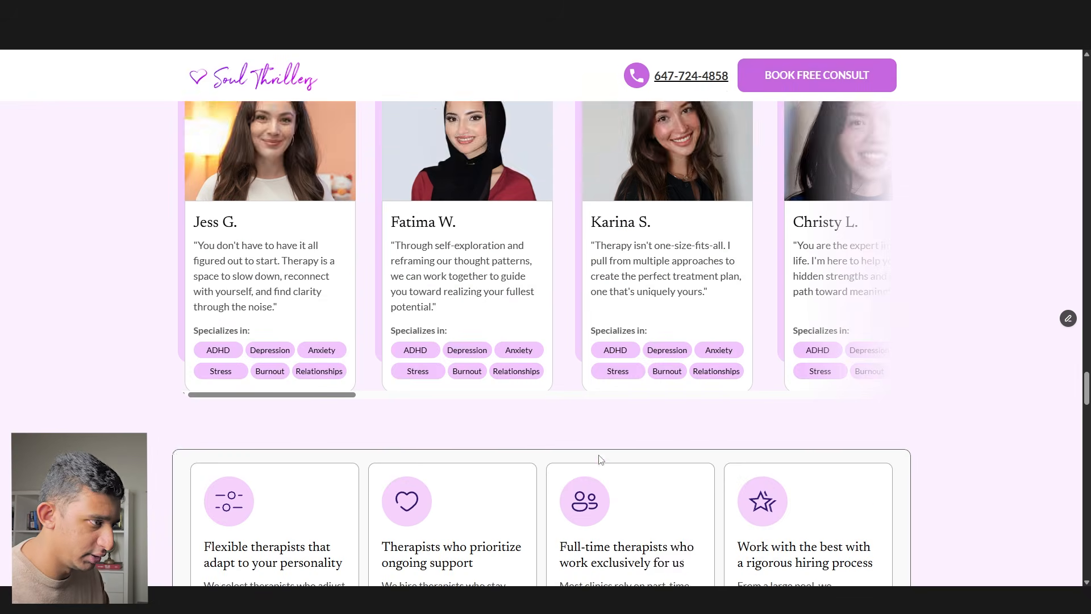
pyautogui.scroll(3, 316, 479)
pyautogui.moveTo(317, 508)
pyautogui.mouseDown()
pyautogui.moveTo(785, 508)
pyautogui.moveTo(318, 507)
pyautogui.mouseUp()
pyautogui.scroll(-8, 364, 425)
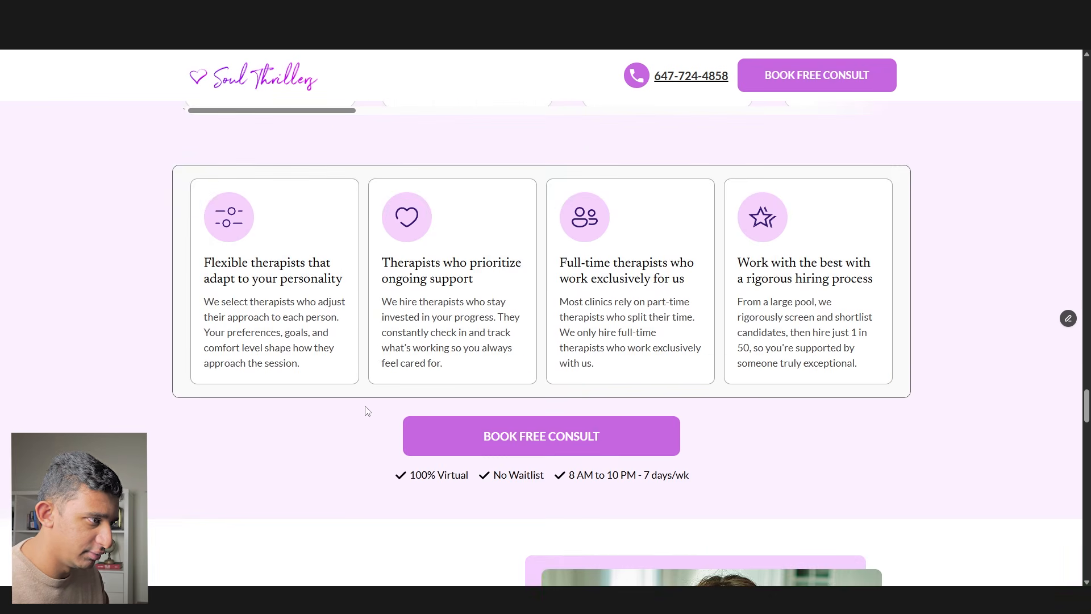
pyautogui.scroll(1, 461, 444)
pyautogui.scroll(-6, 464, 440)
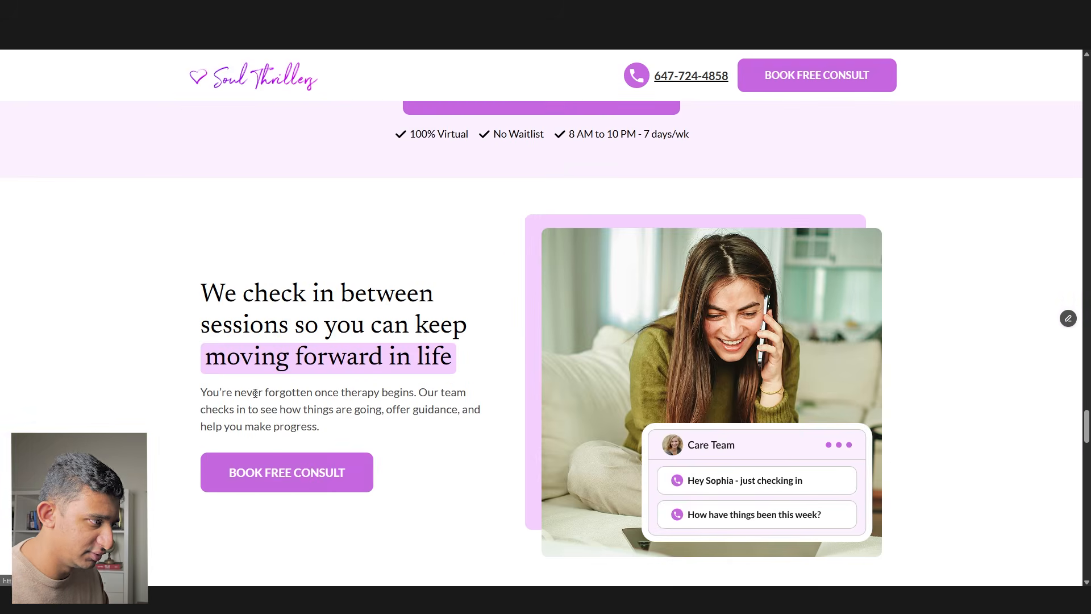
pyautogui.scroll(-20, 353, 452)
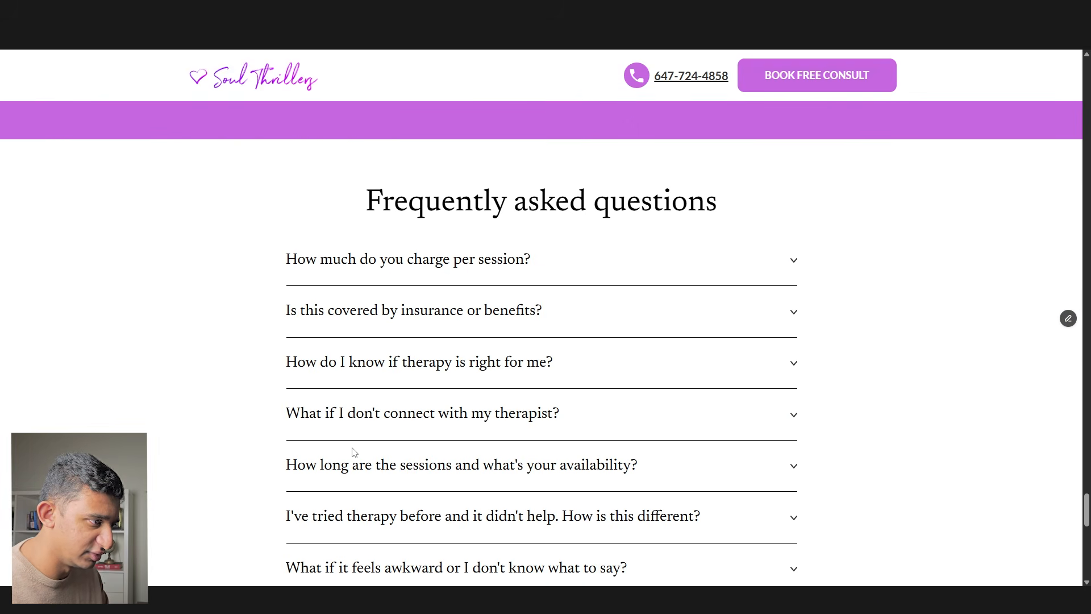
# - Test the FAQ accordion by expanding, collapsing and re-expanding the first answer
pyautogui.click(345, 274)
pyautogui.click(344, 270)
pyautogui.click(344, 279)
pyautogui.scroll(-15, 342, 289)
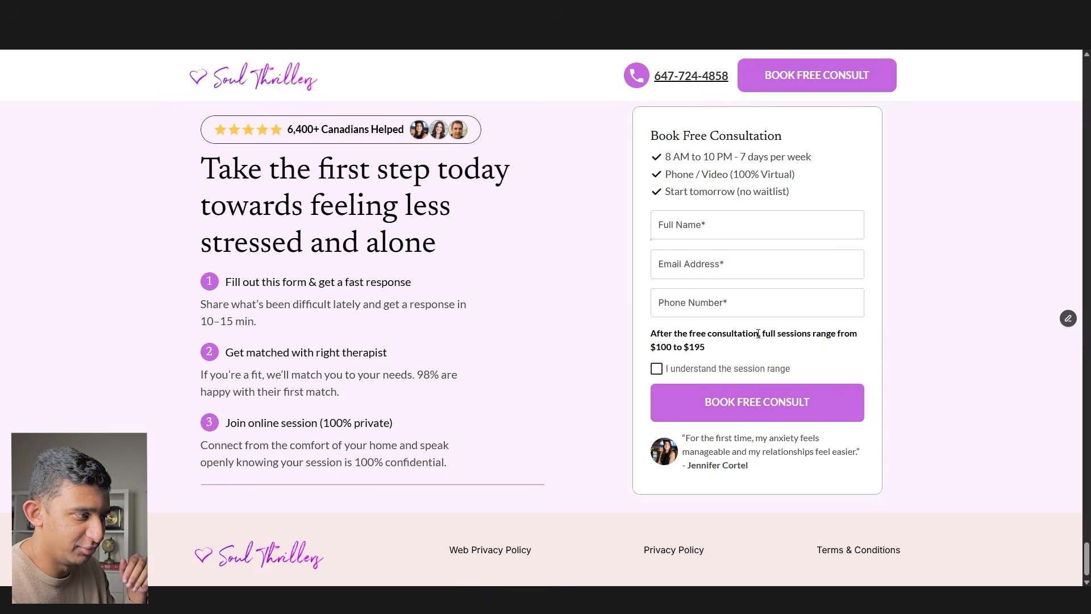
pyautogui.scroll(20, 536, 438)
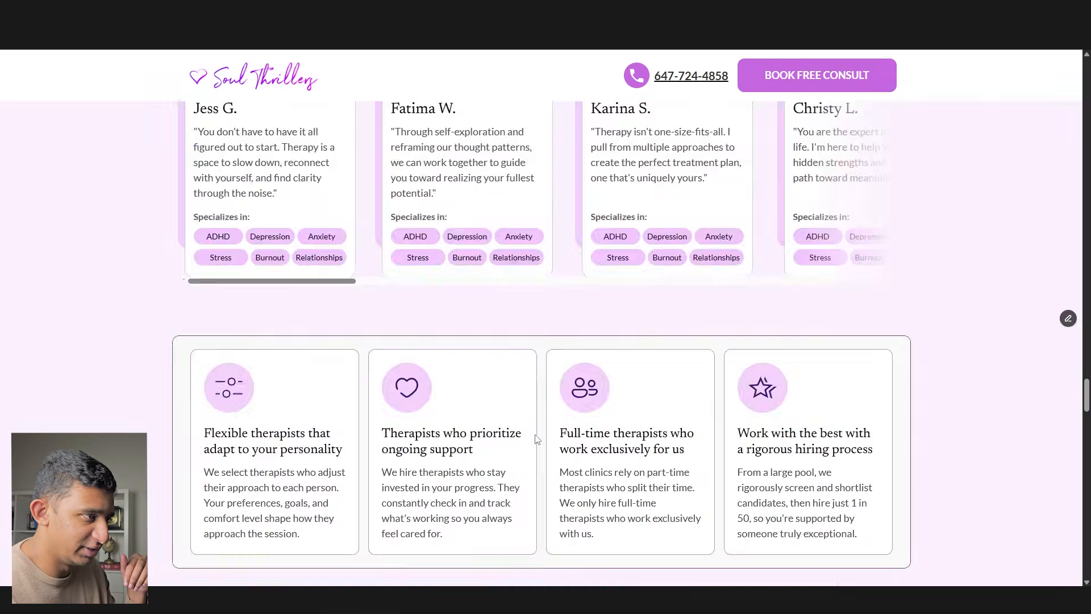
pyautogui.scroll(20, 534, 435)
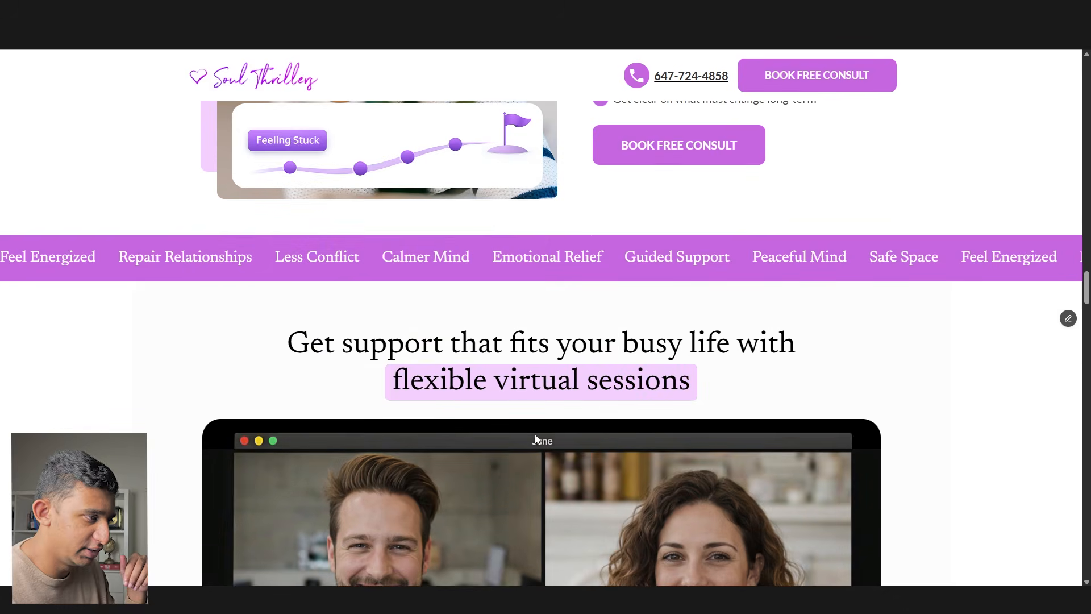
pyautogui.scroll(15, 533, 435)
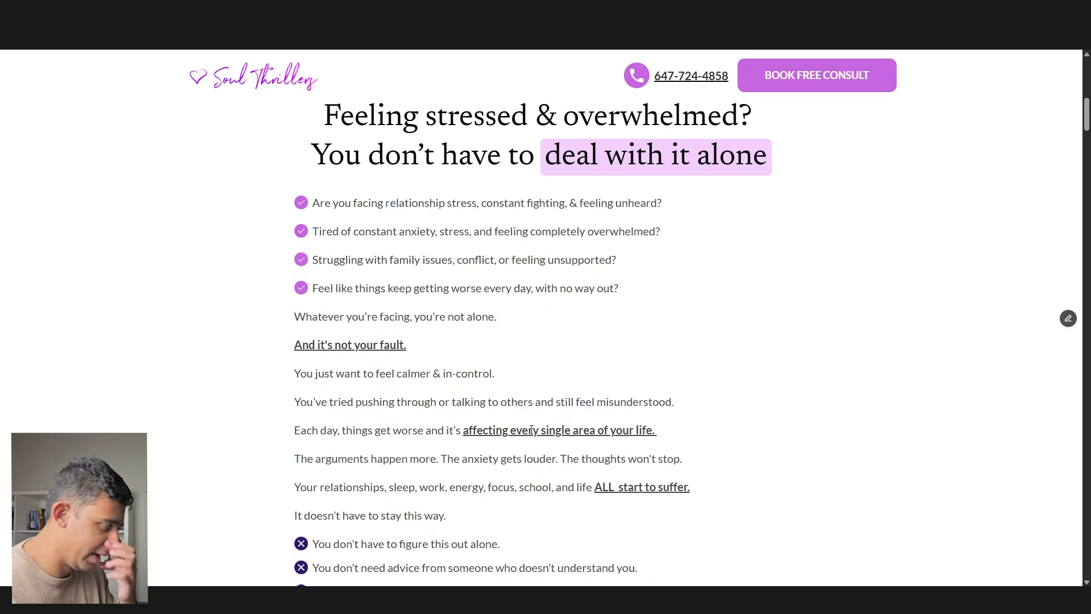
# - Open the system 'animation effects' setting, then return to review the live site
pyautogui.press('super')
pyautogui.write('animation effects')
pyautogui.press('Return')
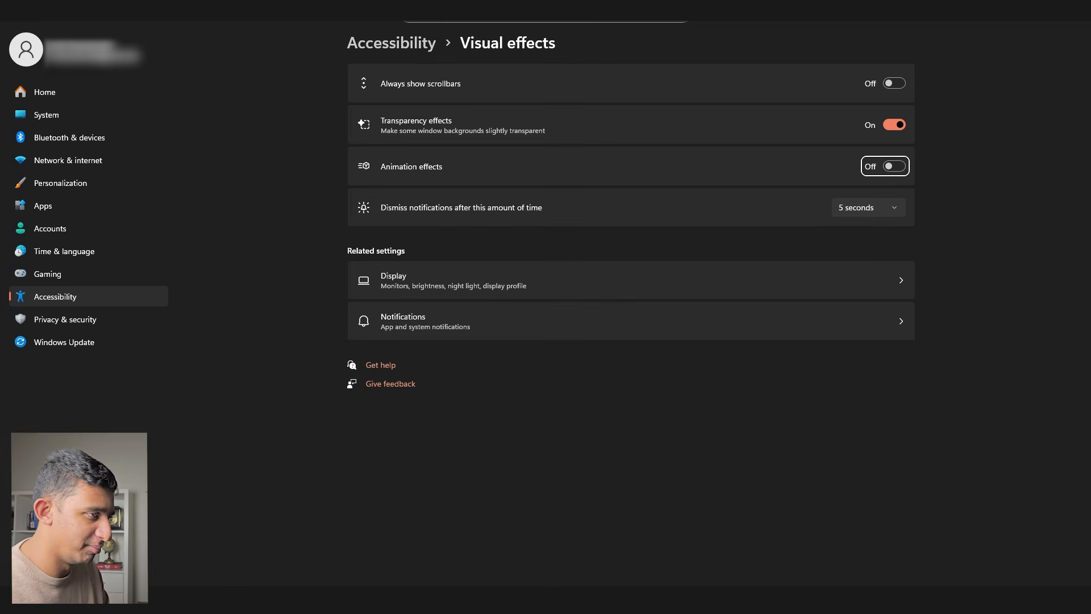
pyautogui.hotkey('alt', 'Tab')
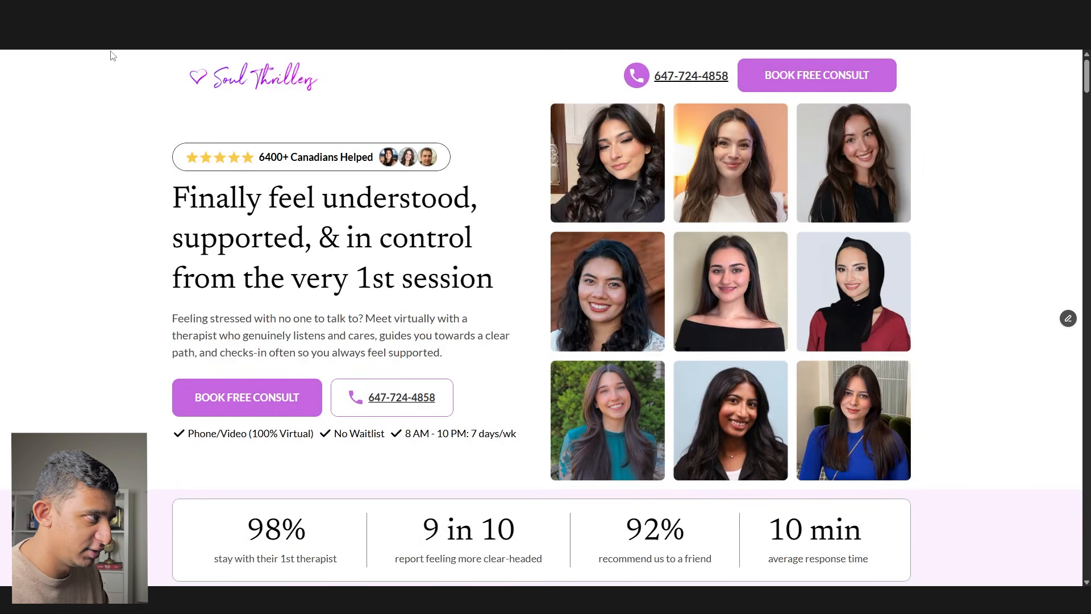
pyautogui.scroll(-4, 529, 304)
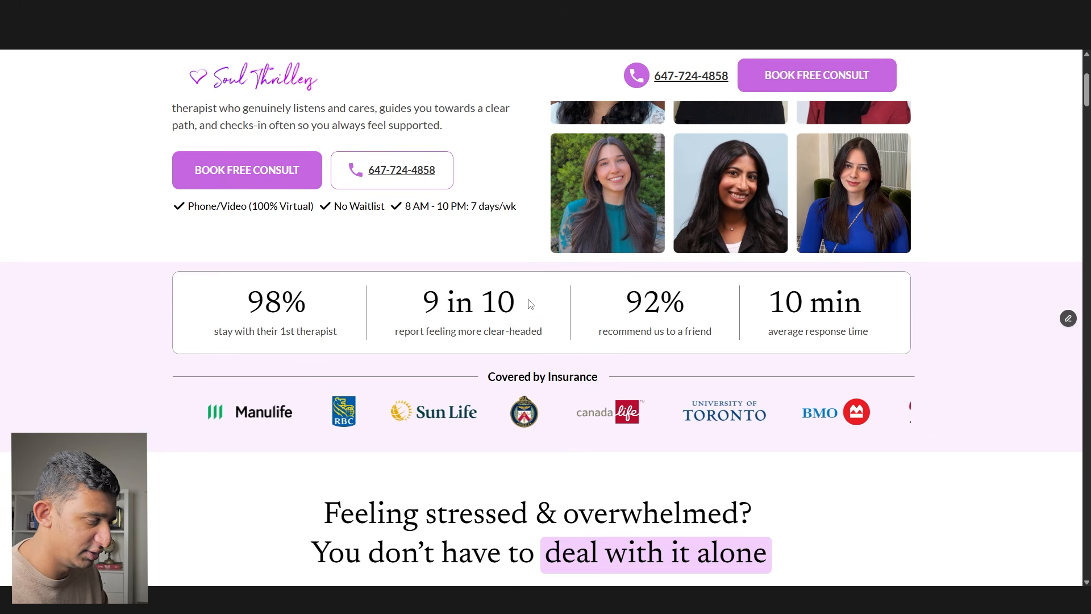
pyautogui.scroll(-20, 530, 304)
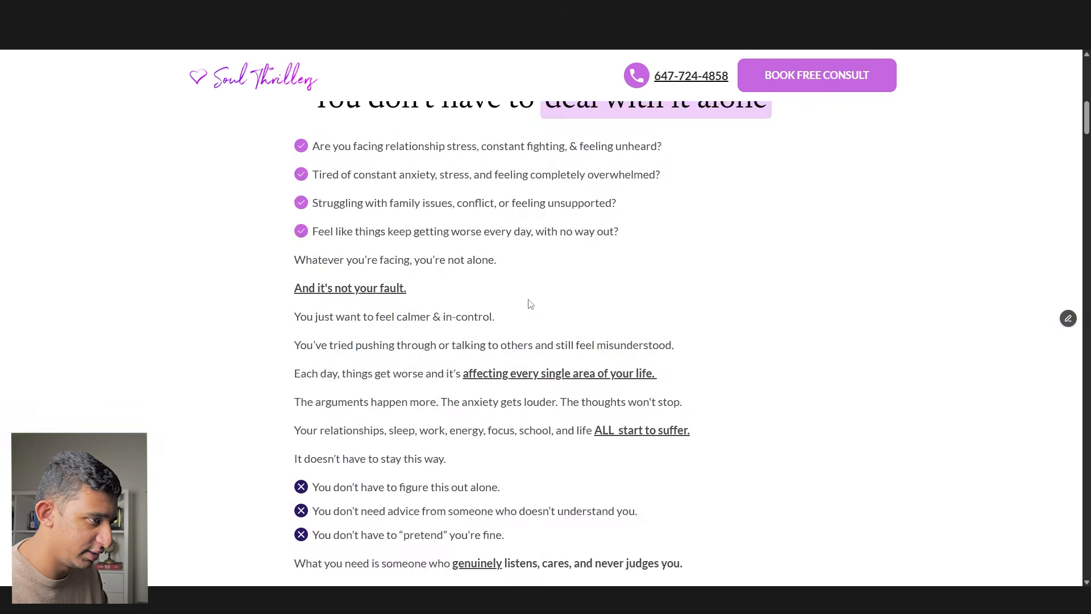
pyautogui.scroll(-15, 527, 304)
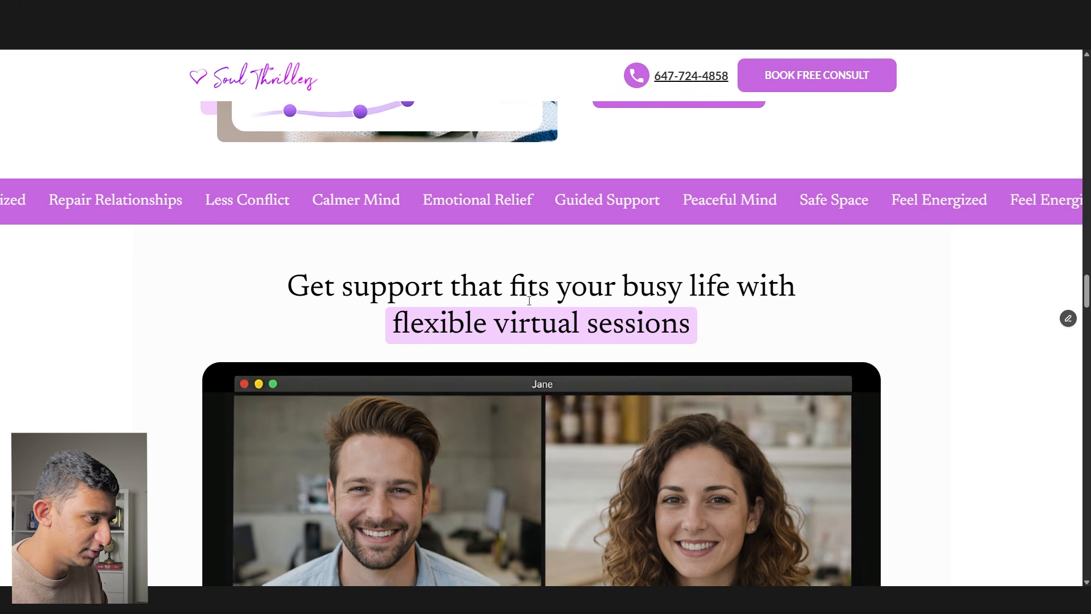
pyautogui.scroll(-10, 539, 286)
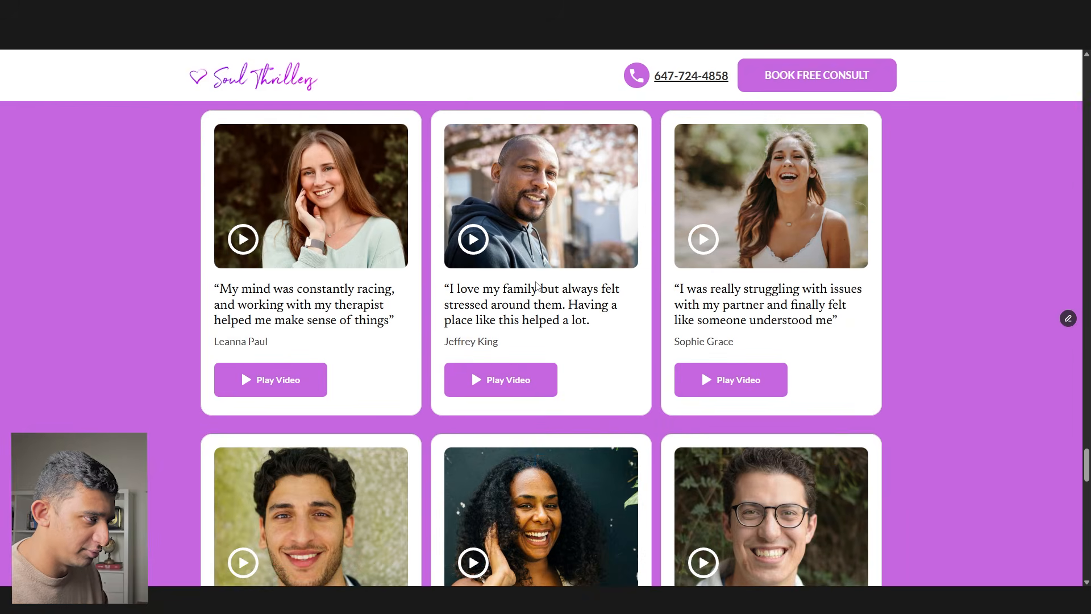
pyautogui.scroll(5, 582, 164)
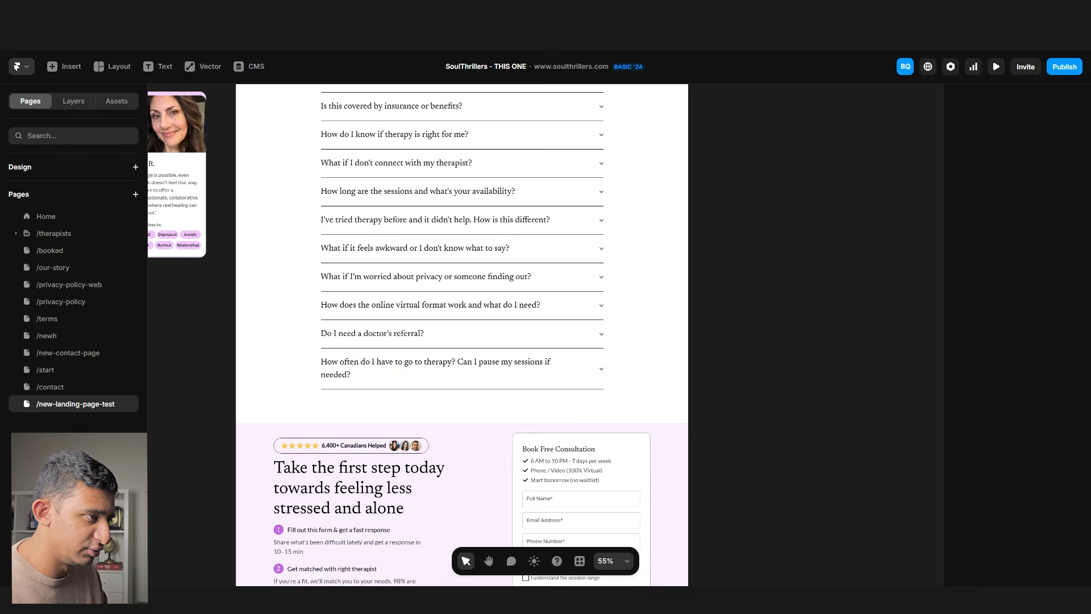
# - Pan the canvas to the page top and list the breakpoints available to add
pyautogui.scroll(-5, 701, 224)
pyautogui.moveTo(701, 225); pyautogui.dragTo(574, 472)
pyautogui.moveTo(619, 347); pyautogui.dragTo(577, 545)
pyautogui.moveTo(591, 273); pyautogui.dragTo(600, 559)
pyautogui.moveTo(568, 226); pyautogui.dragTo(571, 477)
pyautogui.moveTo(621, 93); pyautogui.dragTo(607, 607)
pyautogui.moveTo(560, 390); pyautogui.dragTo(524, 363)
pyautogui.scroll(3, 524, 363)
pyautogui.click(526, 300)
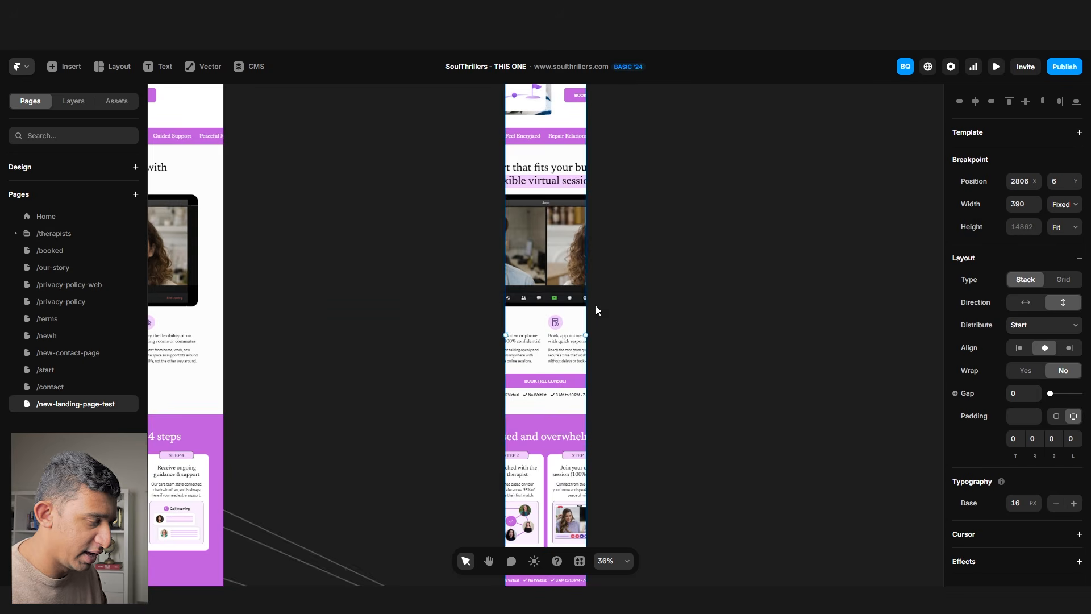
# - Reveal the top of the phone layout and shift the Phone breakpoint frame right
pyautogui.scroll(-4, 585, 308)
pyautogui.moveTo(603, 182); pyautogui.dragTo(602, 519)
pyautogui.moveTo(582, 226); pyautogui.dragTo(526, 525)
pyautogui.moveTo(505, 164); pyautogui.dragTo(576, 163)
pyautogui.click(615, 165)
pyautogui.scroll(5, 563, 191)
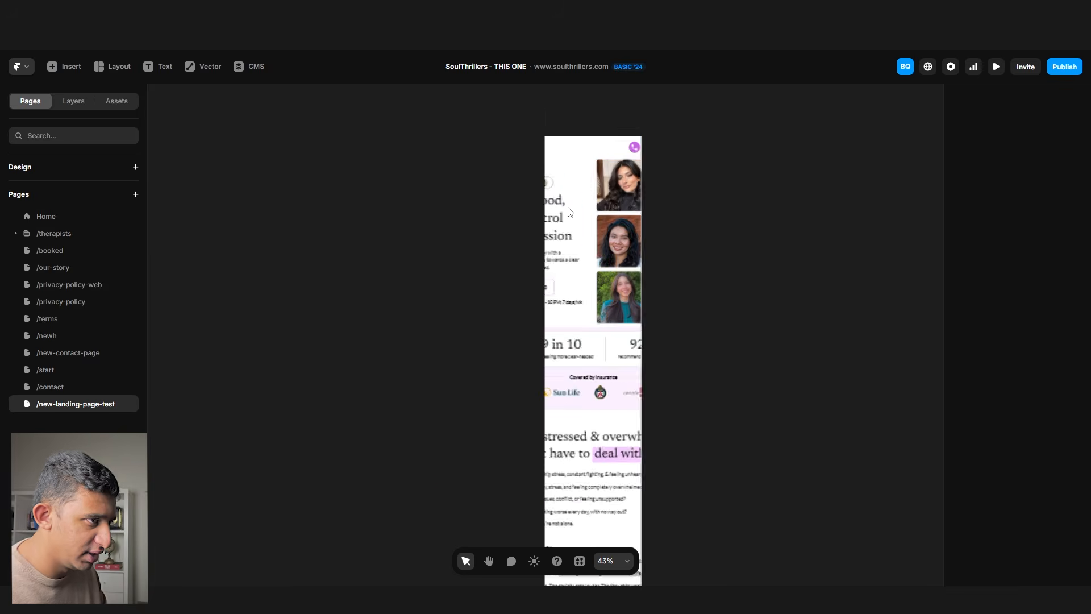
# - Delete the hero, stats-and-insurance and following sections from the Phone breakpoint
pyautogui.click(566, 175)
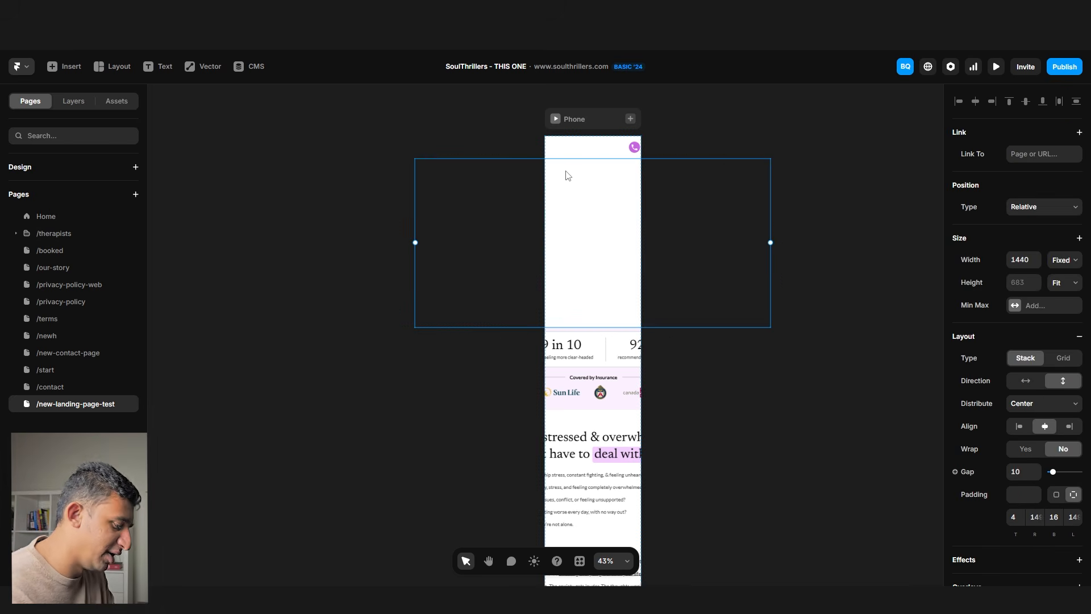
pyautogui.press('Delete')
pyautogui.press('Delete')
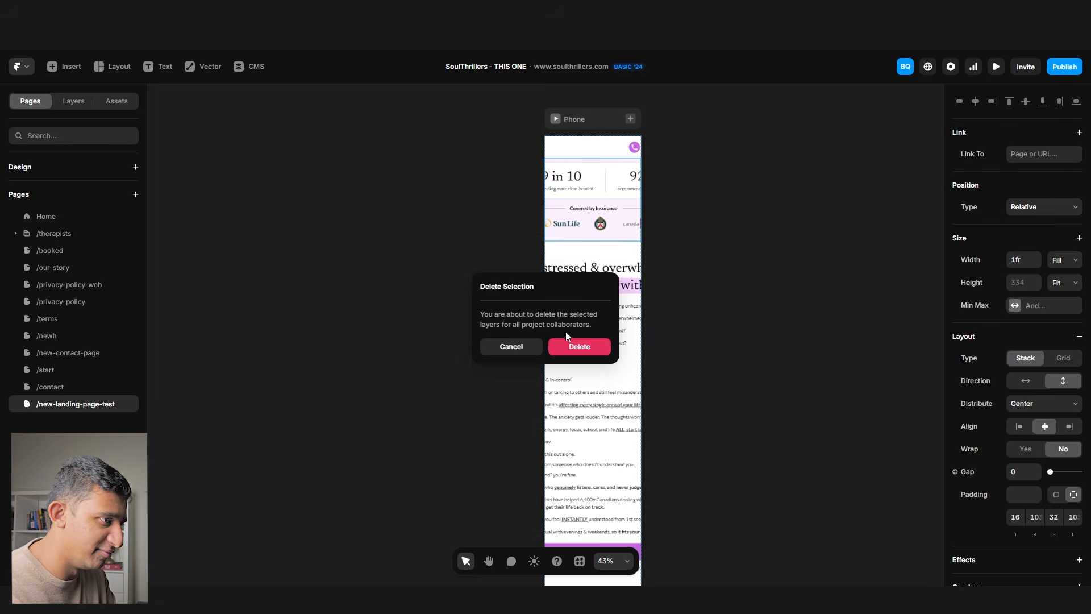
pyautogui.click(570, 344)
pyautogui.click(569, 249)
pyautogui.press('Delete')
pyautogui.click(590, 346)
pyautogui.click(585, 170)
# - Delete the Relationship Struggles, empty and testimonials sections, restoring the accidentally deleted breakpoint
pyautogui.press('Delete')
pyautogui.click(579, 347)
pyautogui.click(576, 121)
pyautogui.press('Delete')
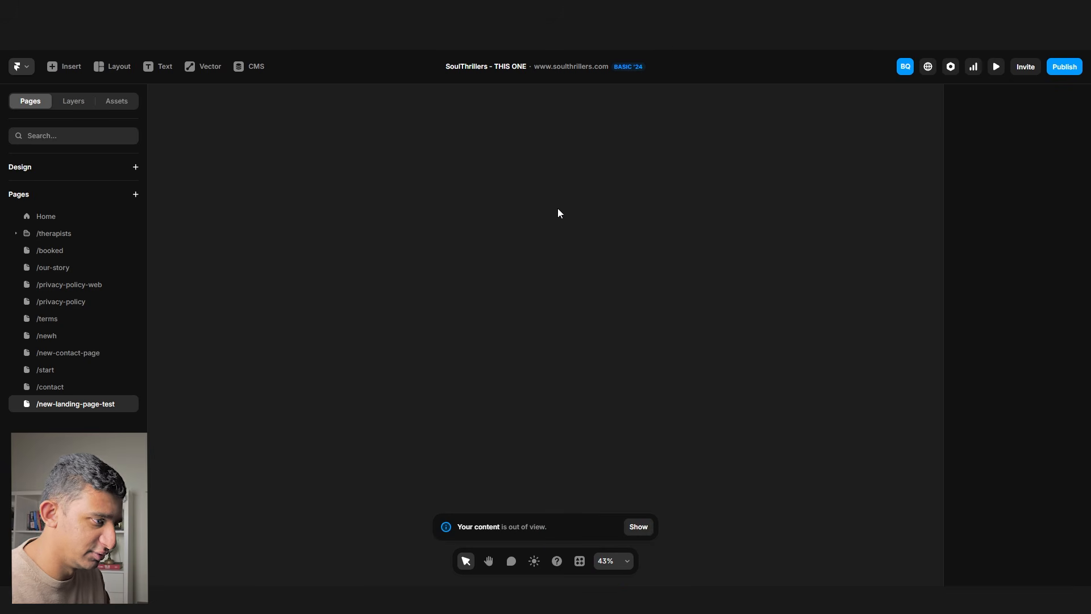
pyautogui.hotkey('ctrl', 'z')
pyautogui.hotkey('ctrl', 'z')
pyautogui.press('Delete')
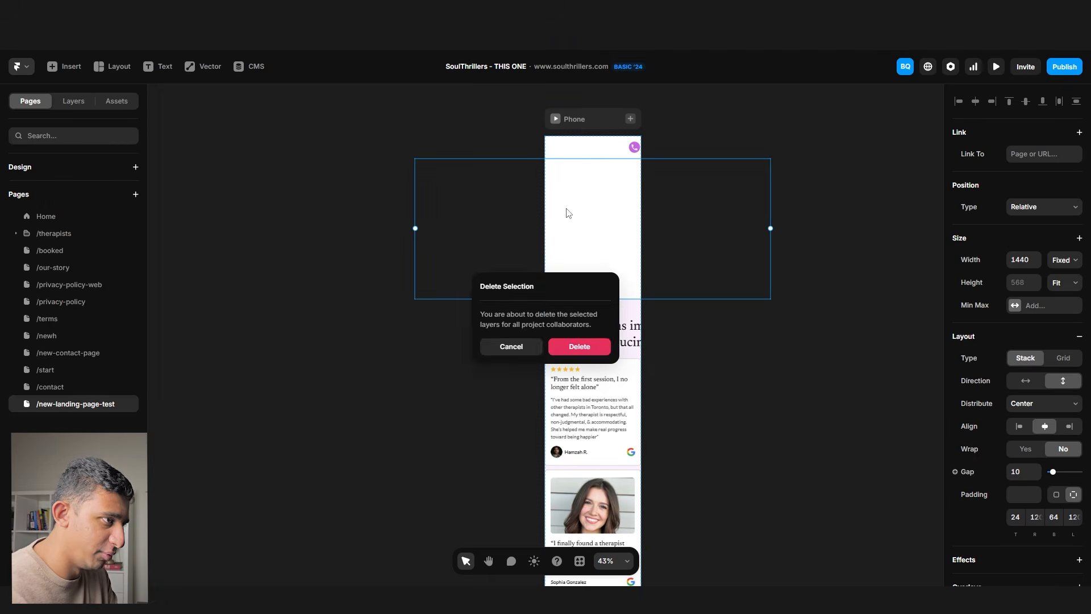
pyautogui.press('Return')
pyautogui.click(561, 165)
pyautogui.press('Delete')
pyautogui.click(567, 175)
pyautogui.press('Delete')
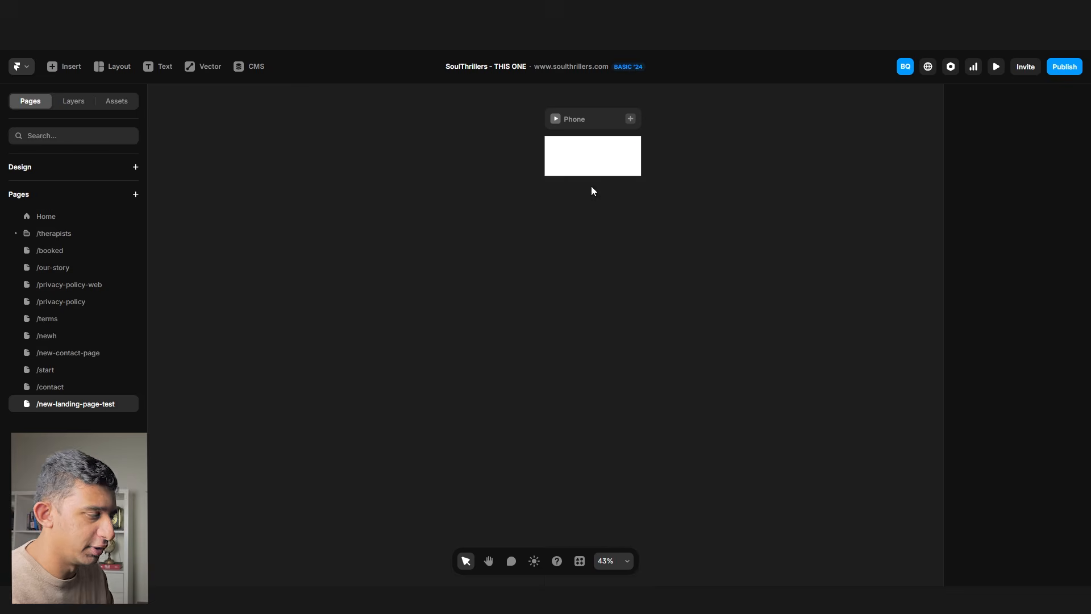
pyautogui.click(604, 129)
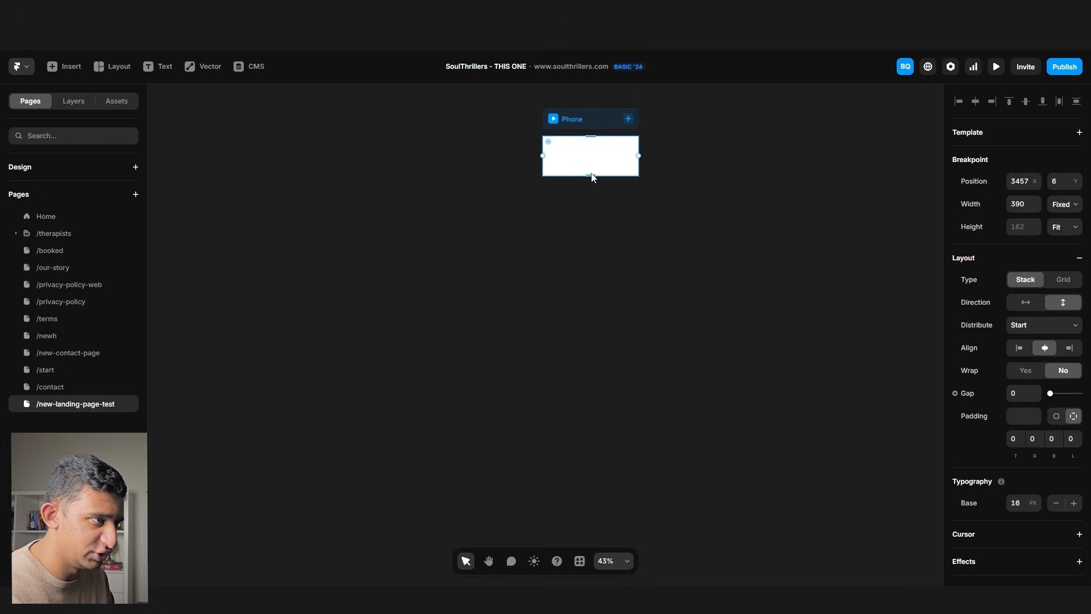
# - Stretch the Phone breakpoint frame taller and bring the mobile Homepage design into view
pyautogui.moveTo(591, 177); pyautogui.dragTo(599, 480)
pyautogui.click(435, 299)
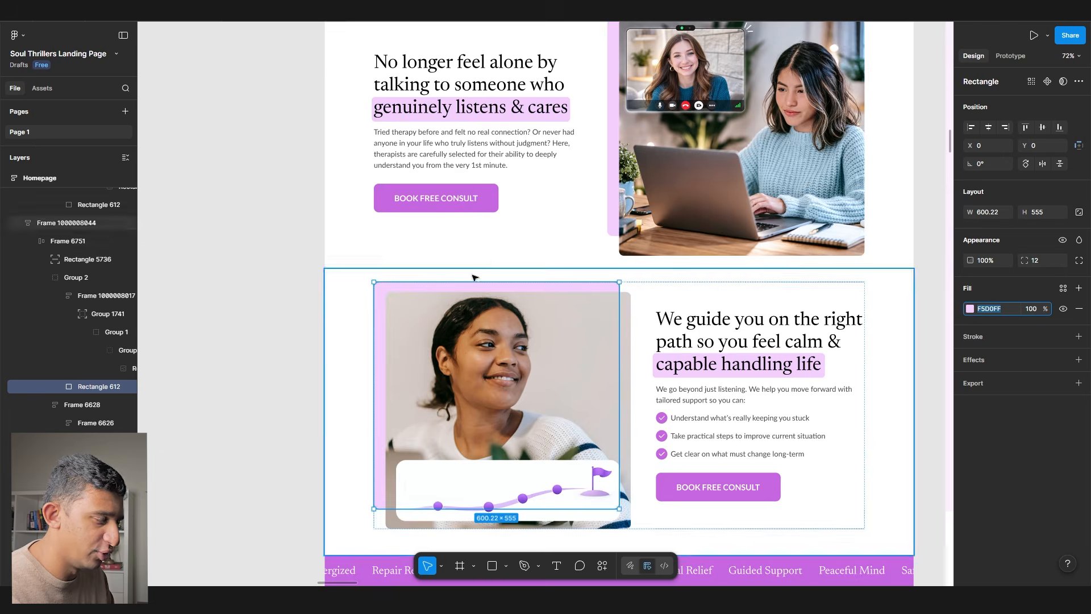
pyautogui.scroll(-6, 466, 277)
pyautogui.scroll(8, 625, 148)
pyautogui.click(650, 134)
pyautogui.scroll(7, 650, 134)
pyautogui.moveTo(555, 210); pyautogui.dragTo(539, 362)
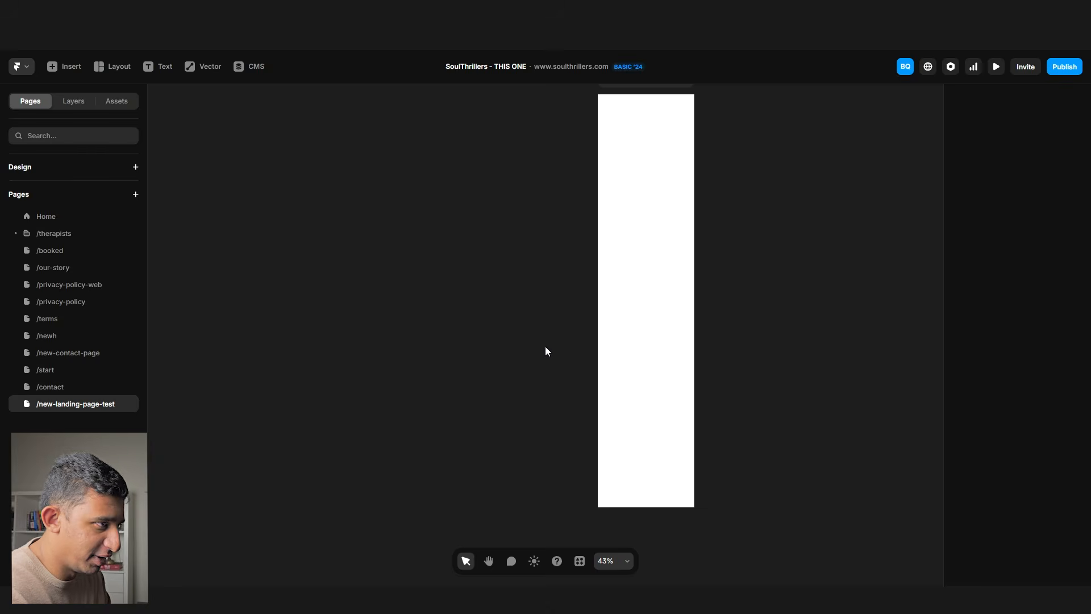
pyautogui.hscroll(5, 544, 346)
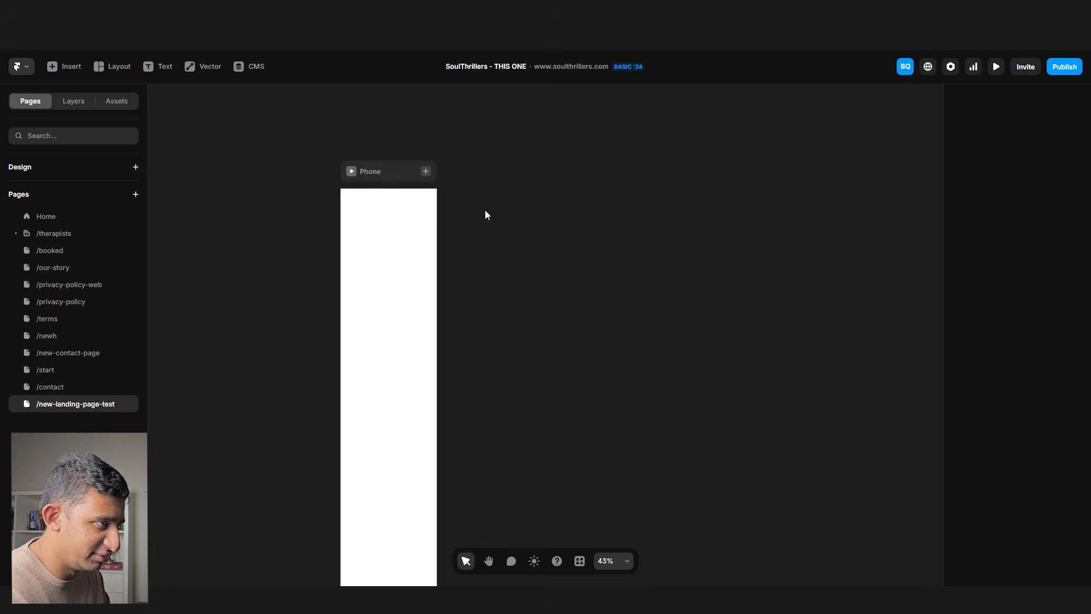
pyautogui.scroll(2, 487, 215)
# - Draw a new blank frame beside the Phone breakpoint, 390 wide and made taller
pyautogui.press('f')
pyautogui.moveTo(475, 193); pyautogui.dragTo(570, 340)
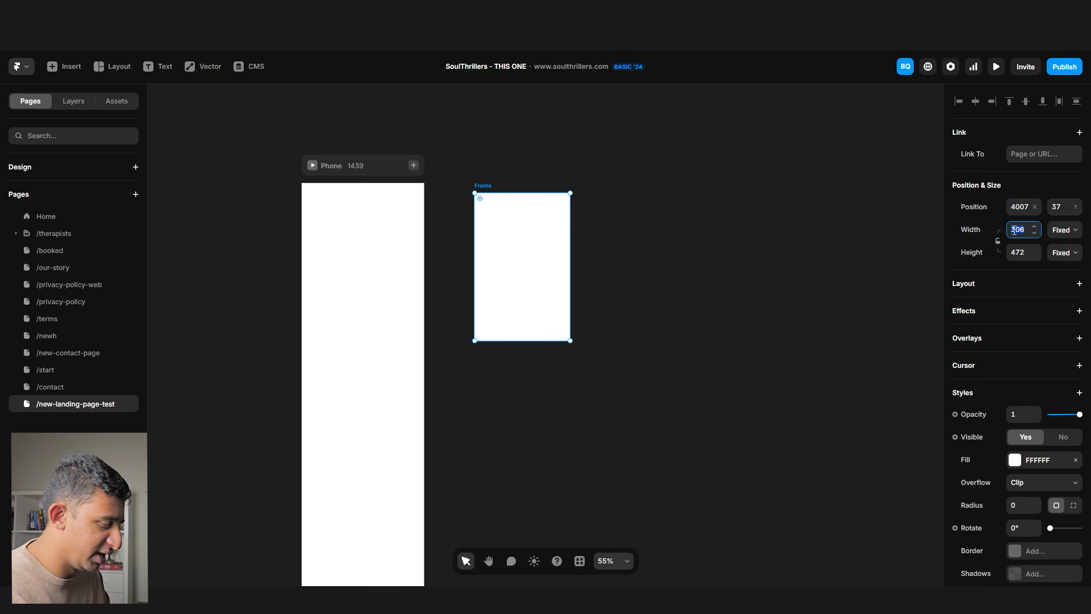
pyautogui.write('390')
pyautogui.press('Return')
pyautogui.moveTo(523, 341); pyautogui.dragTo(525, 423)
pyautogui.click(683, 341)
# - Copy Figma's mobile hero frame for Framer using the Figma to HTML with Framer plugin
pyautogui.hotkey('alt', 'Tab')
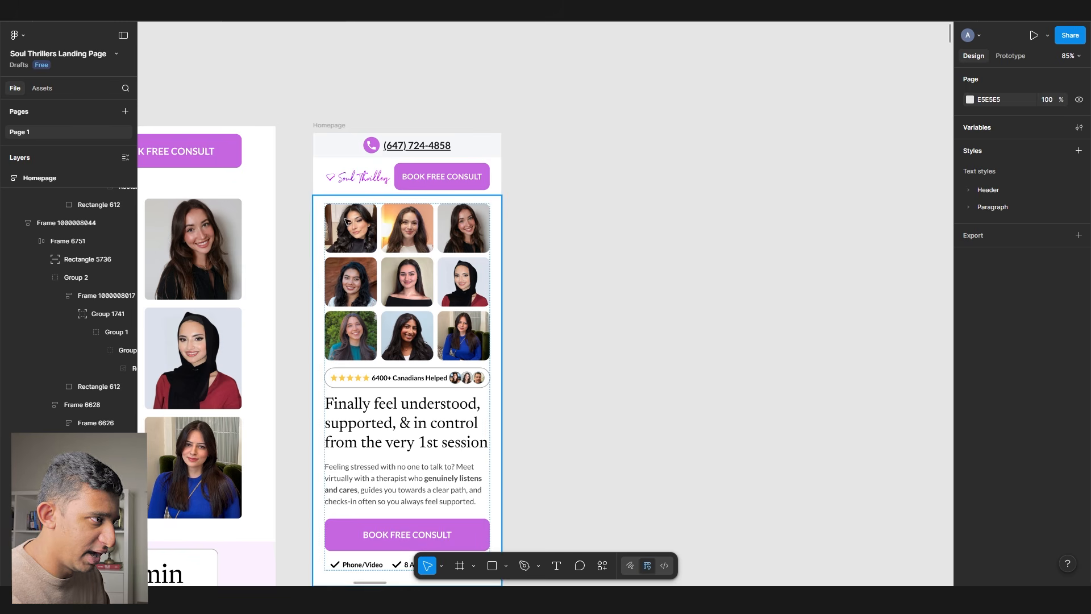
pyautogui.click(323, 207)
pyautogui.scroll(-3, 323, 207)
pyautogui.moveTo(327, 210); pyautogui.dragTo(507, 136)
pyautogui.rightClick(522, 149)
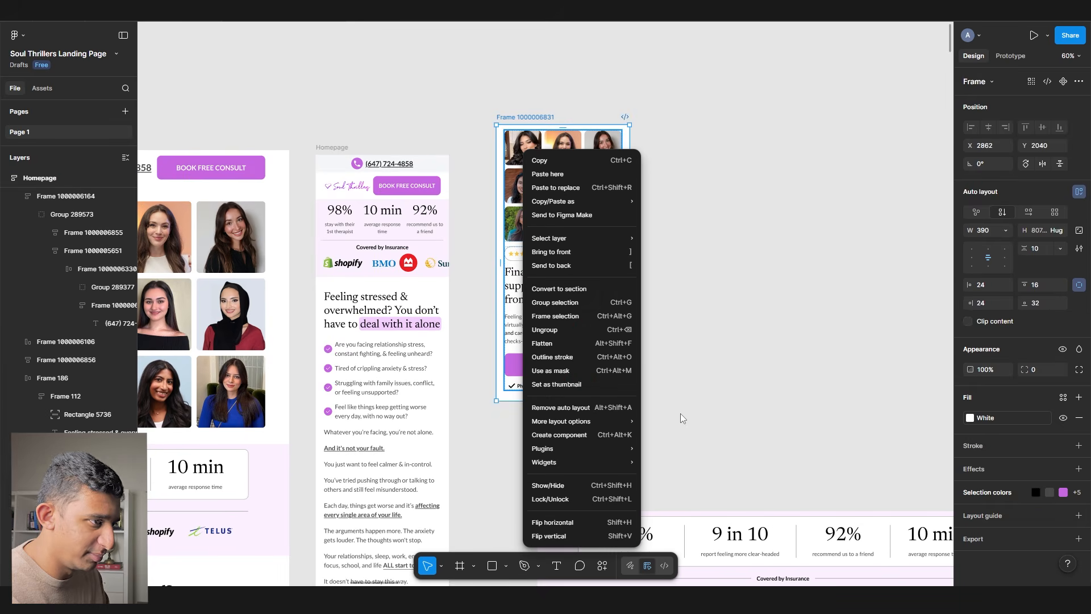
pyautogui.moveTo(610, 449)
pyautogui.click(676, 325)
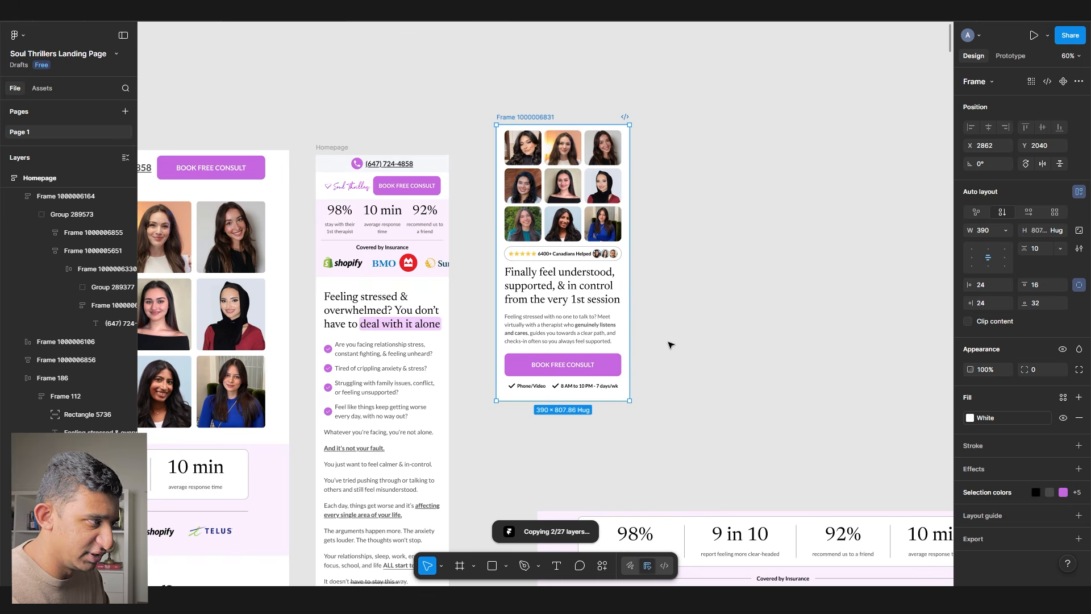
pyautogui.click(547, 393)
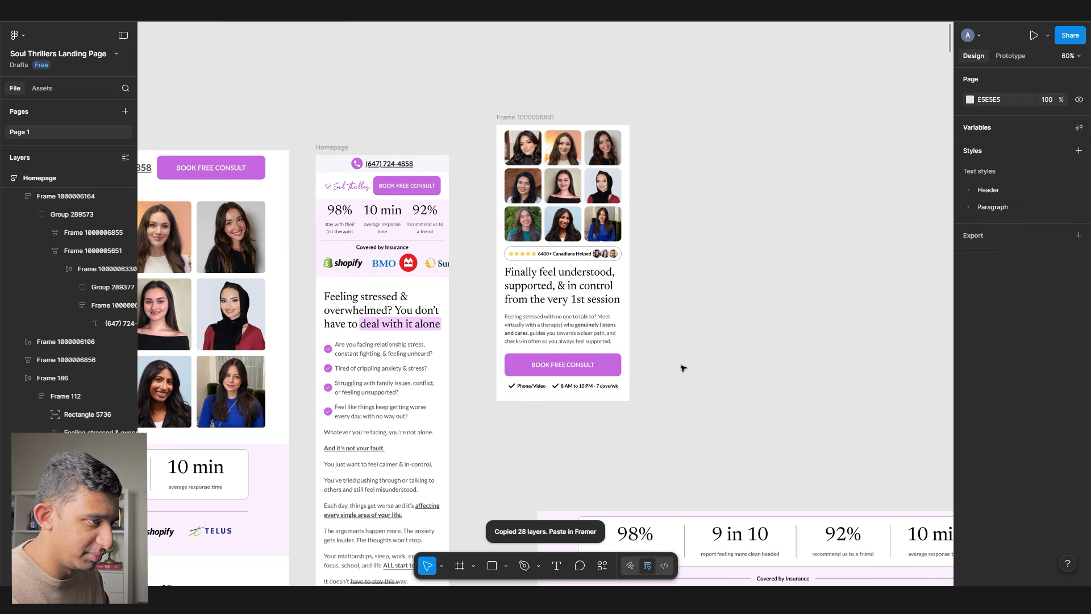
pyautogui.hotkey('alt', 'Tab')
pyautogui.click(493, 190)
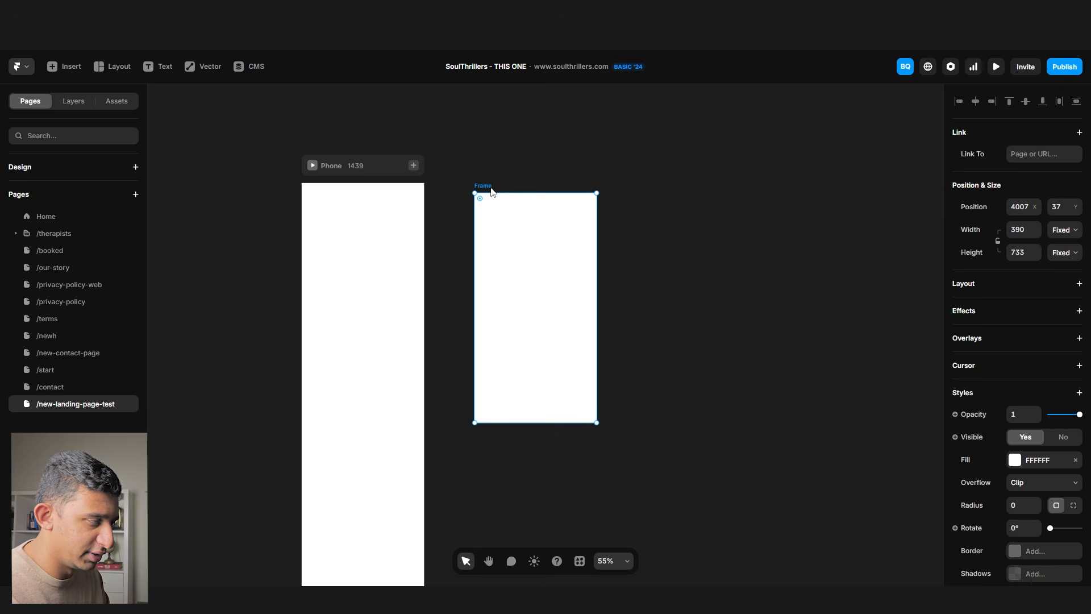
# - Paste the hero into the 390 frame, set its height to Fit Content, and move it into Phone
pyautogui.hotkey('ctrl', 'v')
pyautogui.click(689, 301)
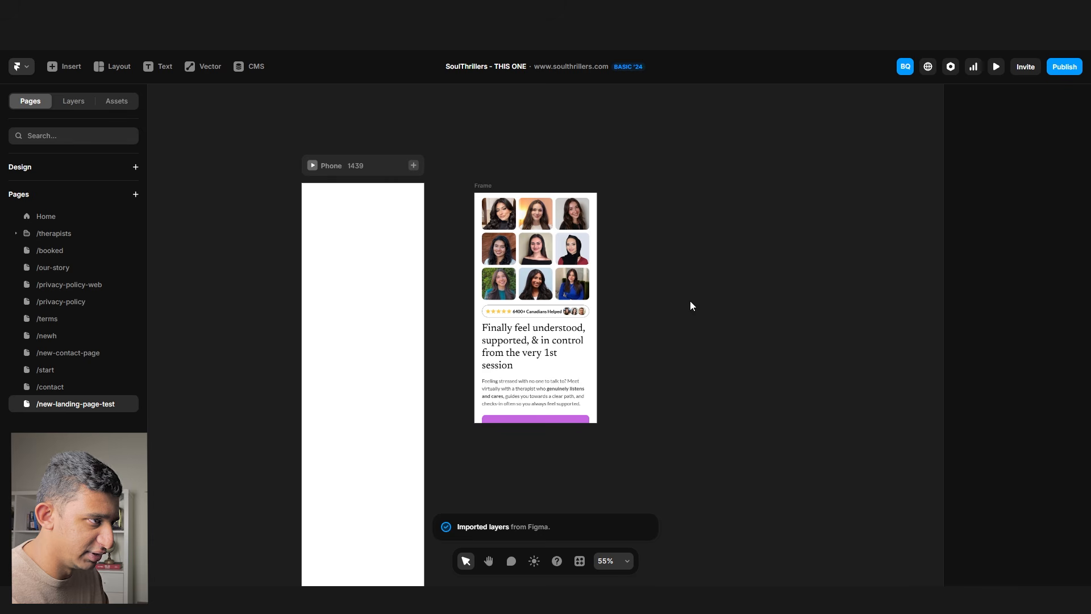
pyautogui.click(488, 195)
pyautogui.click(1062, 252)
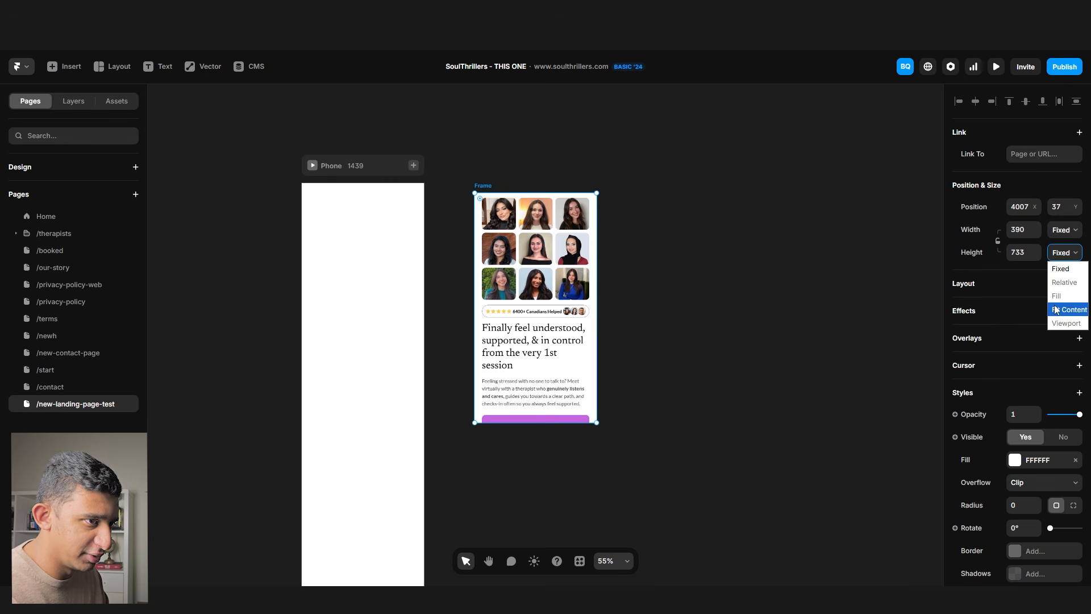
pyautogui.click(1068, 310)
pyautogui.moveTo(486, 192); pyautogui.dragTo(333, 237)
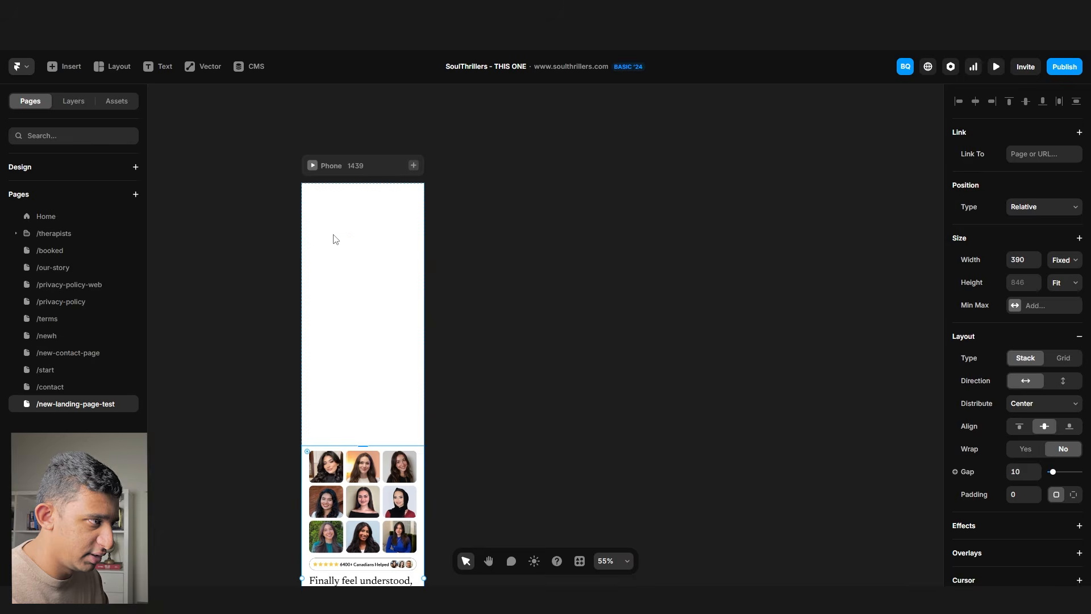
# - Set the Phone breakpoint's top padding to 0
pyautogui.click(368, 315)
pyautogui.click(331, 166)
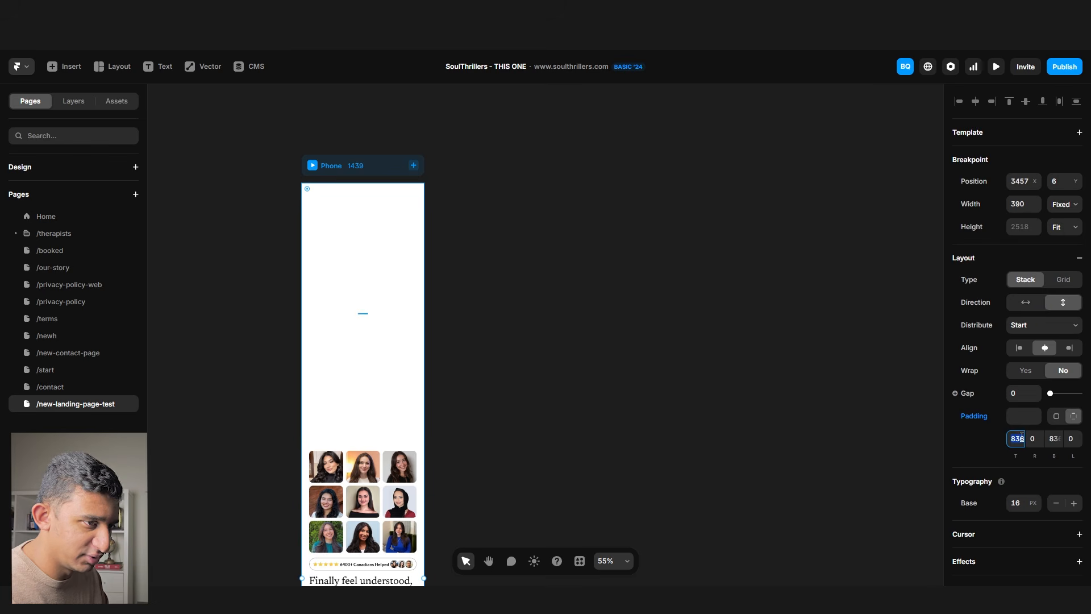
pyautogui.write('0')
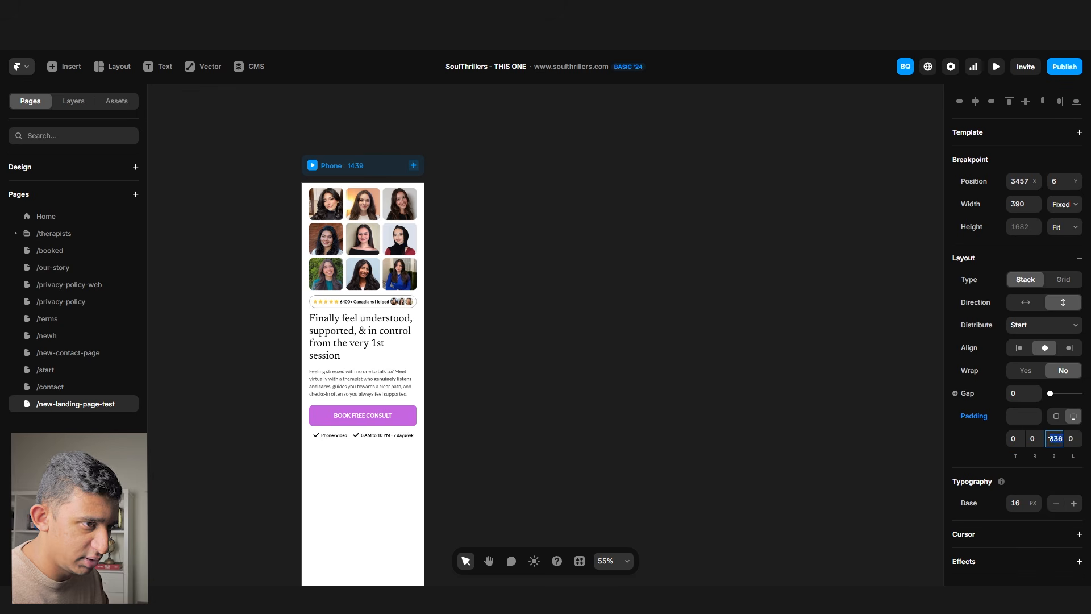
pyautogui.write('0')
pyautogui.click(489, 276)
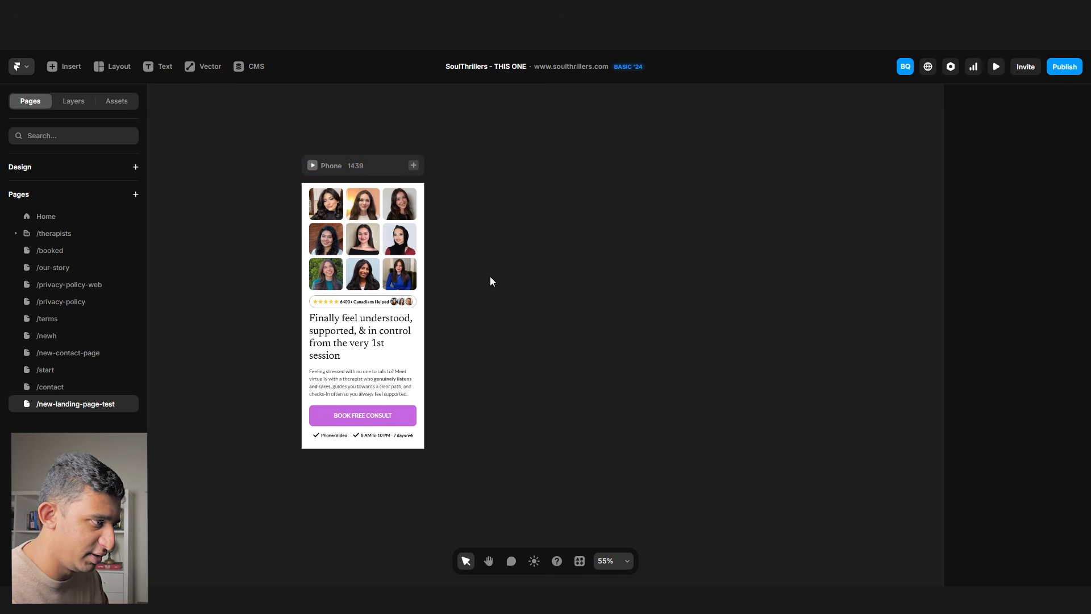
# - View the Desktop and Phone layouts together and keep the browser preview at iPhone 12 Pro
pyautogui.moveTo(487, 268); pyautogui.dragTo(675, 229)
pyautogui.scroll(-3, 671, 235)
pyautogui.moveTo(454, 222); pyautogui.dragTo(762, 185)
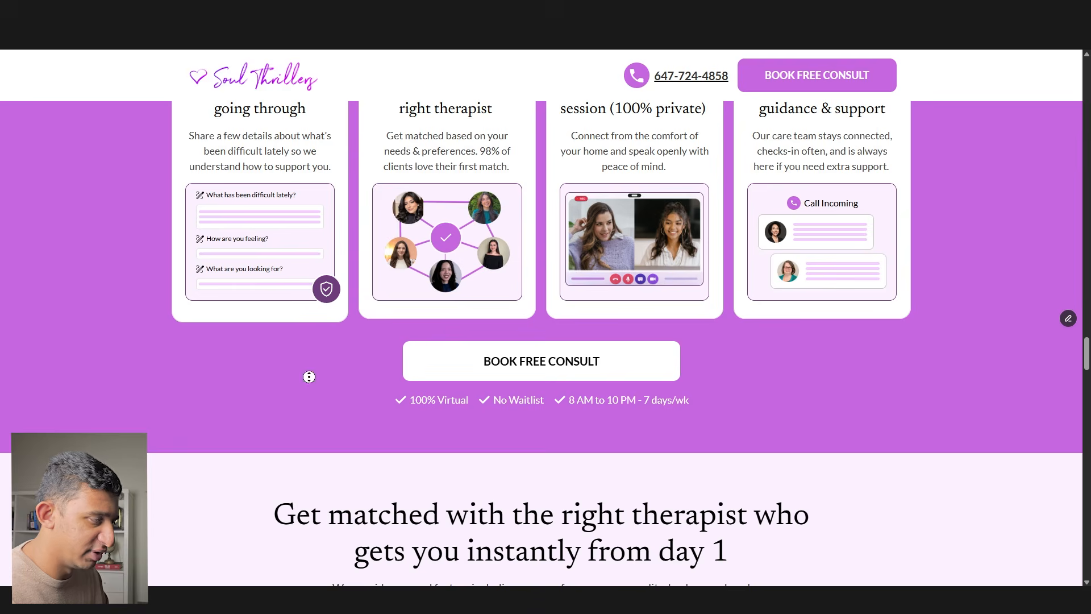
pyautogui.scroll(20, 309, 377)
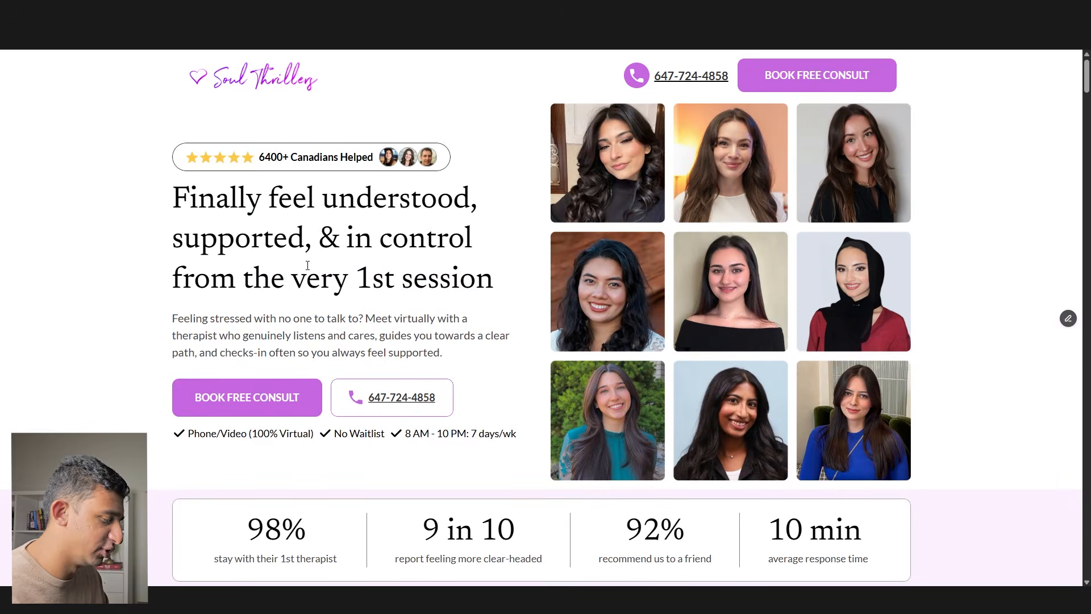
pyautogui.press('F12')
pyautogui.click(199, 61)
pyautogui.click(220, 135)
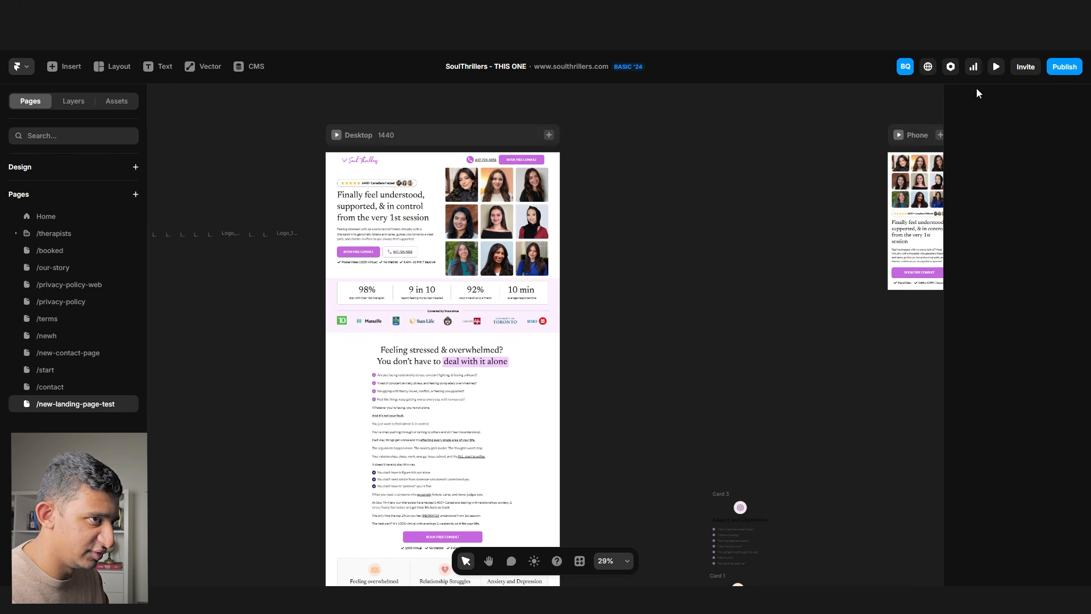
# - Publish the update from Framer and reload the live page in the browser
pyautogui.click(1064, 67)
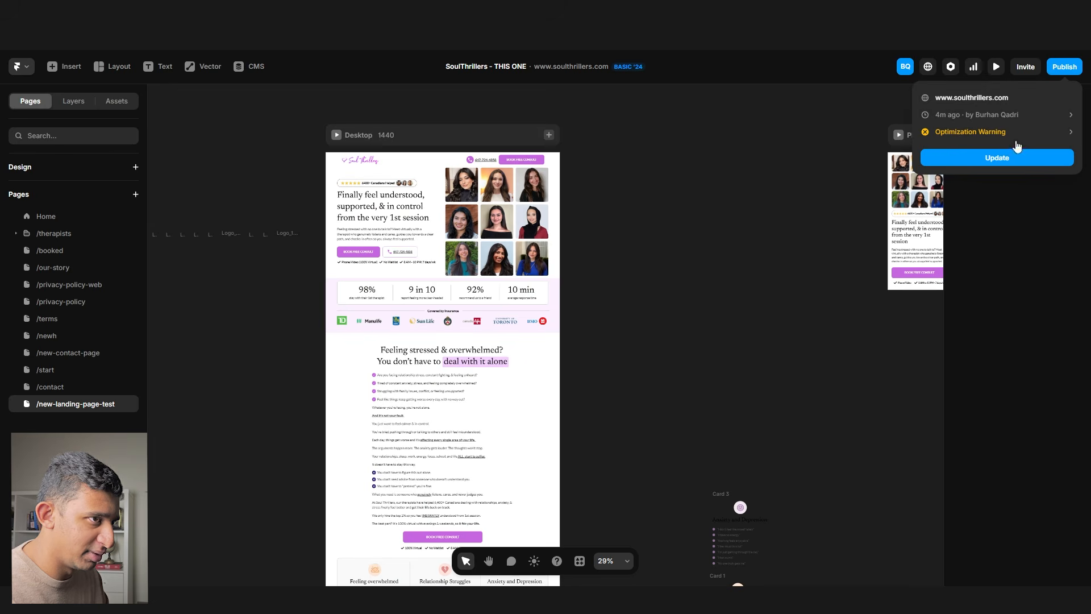
pyautogui.click(997, 158)
pyautogui.click(645, 10)
pyautogui.hotkey('ctrl', 'r')
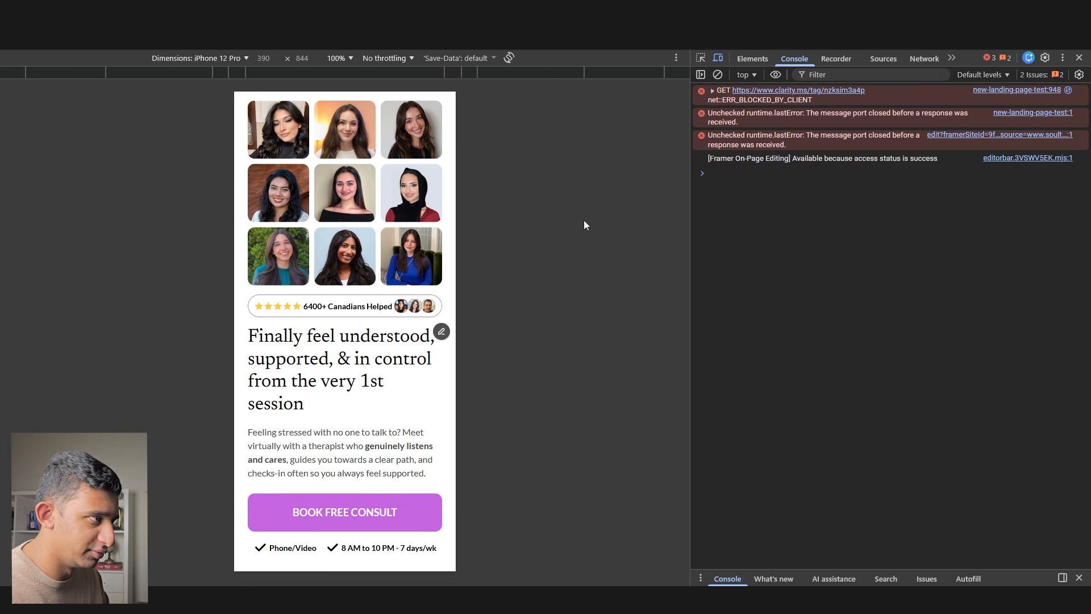
# - Inspect the live hero headline at iPhone 12 Pro size and check the headline text layer in Figma
pyautogui.click(190, 59)
pyautogui.click(381, 180)
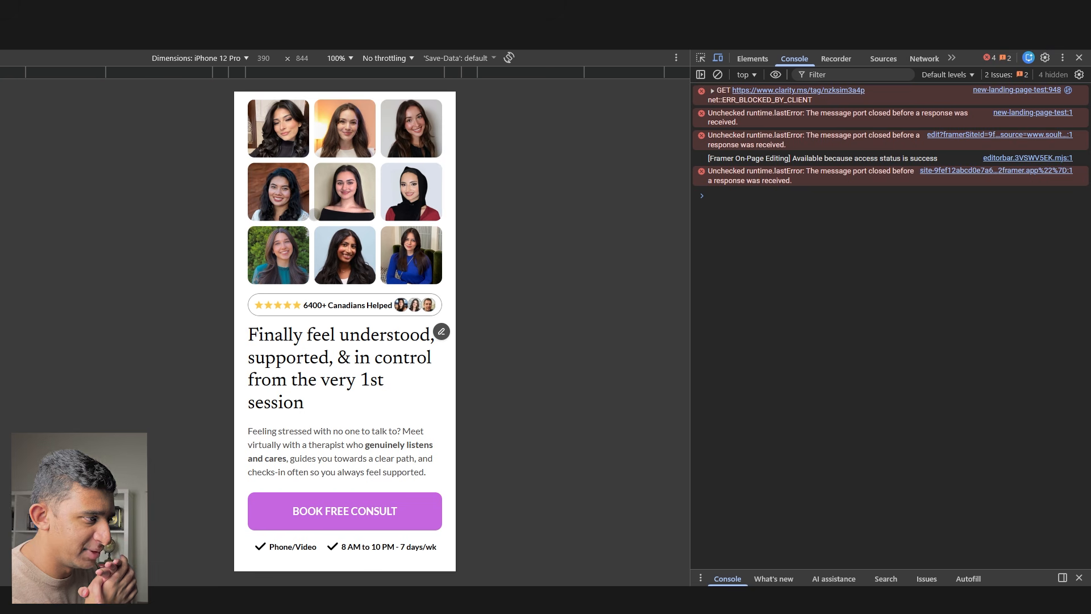
pyautogui.rightClick(286, 367)
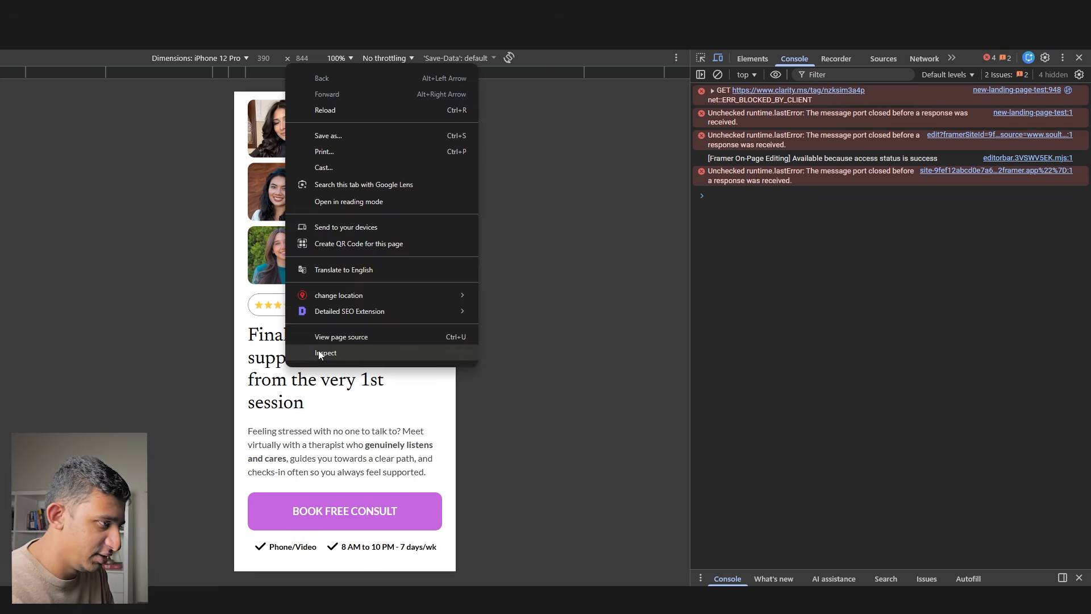
pyautogui.click(319, 352)
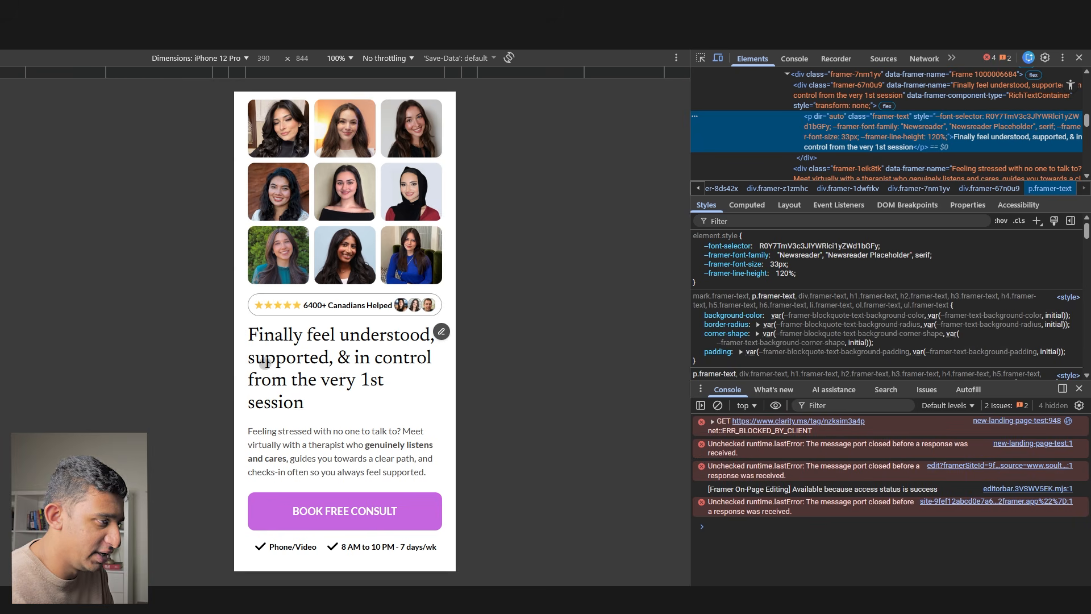
pyautogui.hotkey('alt', 'Tab')
pyautogui.click(493, 354)
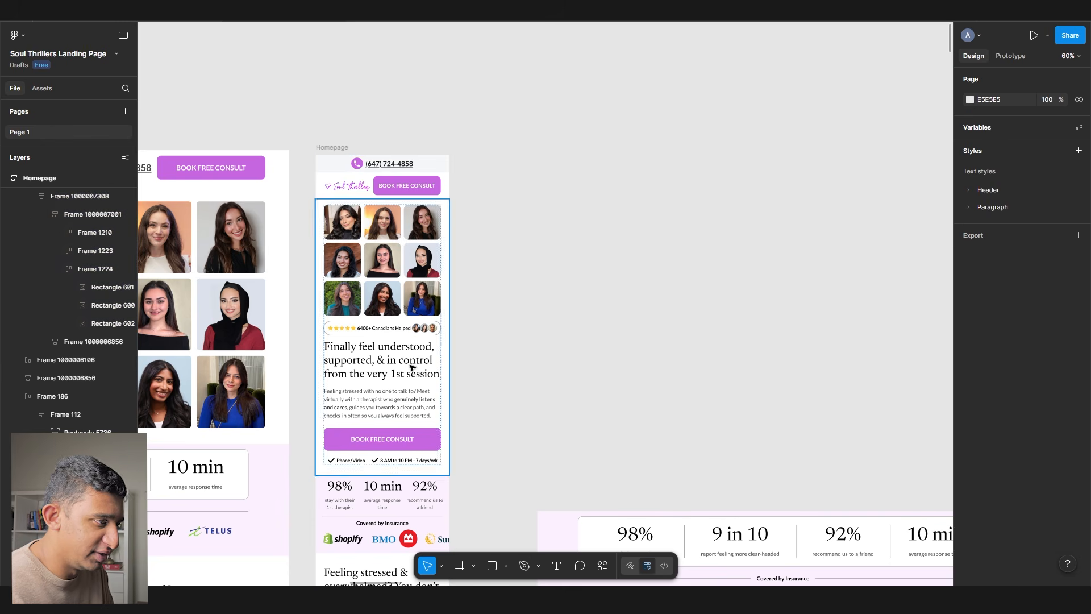
pyautogui.keyDown('ctrl'); pyautogui.click(413, 367); pyautogui.keyUp('ctrl')
pyautogui.hotkey('alt', 'Tab')
# - Lower the headline's --framer-font-size from 33px to 31px in DevTools, then return to Framer
pyautogui.rightClick(349, 364)
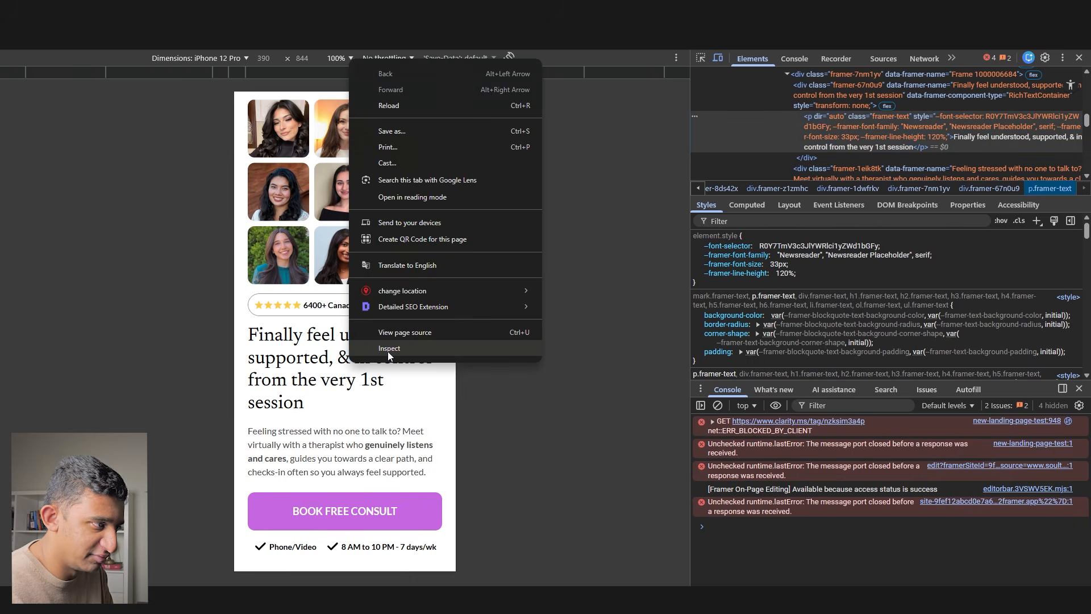
pyautogui.click(390, 348)
pyautogui.click(778, 264)
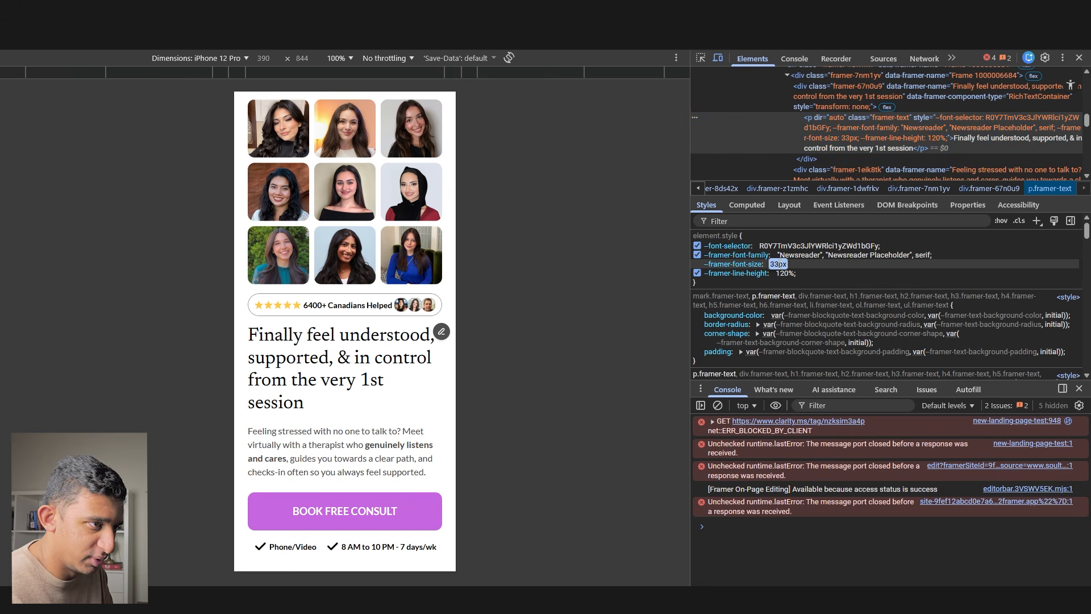
pyautogui.press('Down')
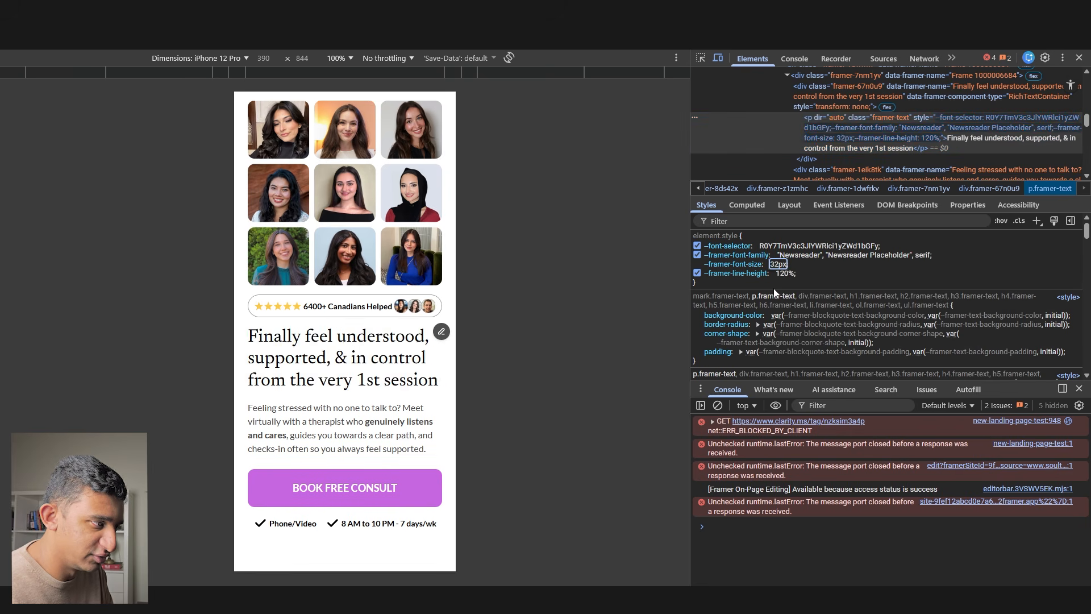
pyautogui.press('Down')
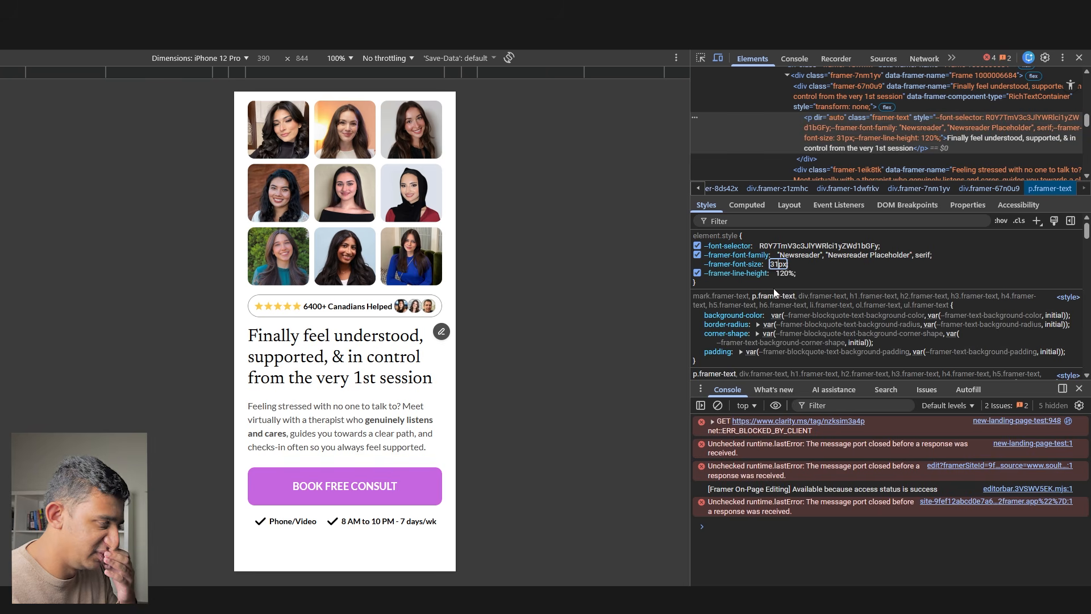
pyautogui.hotkey('ctrl', 'shift', 'Tab')
pyautogui.click(703, 268)
pyautogui.hscroll(6, 704, 268)
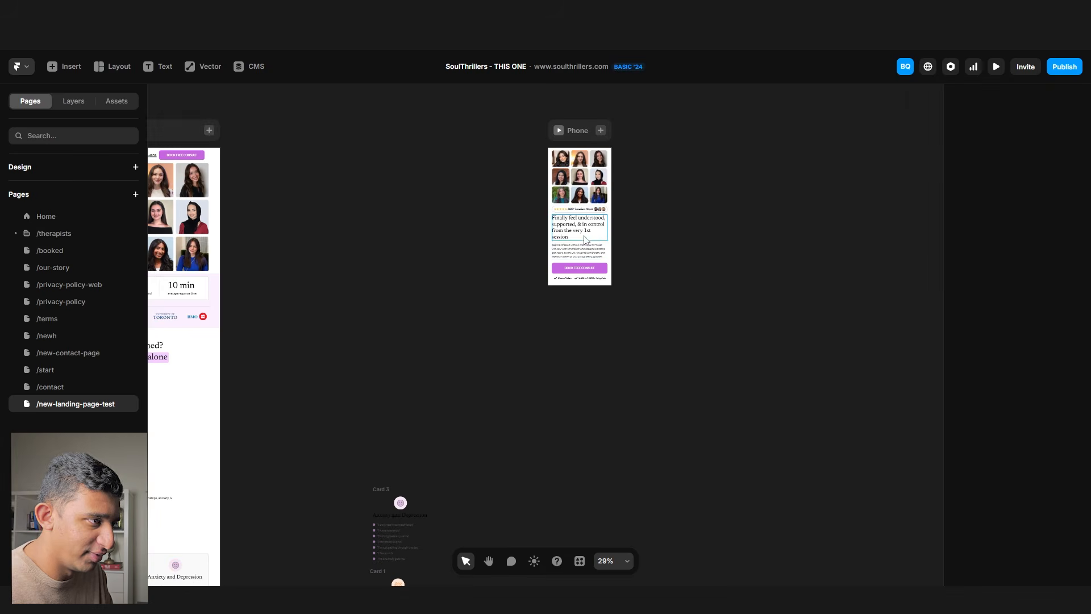
# - Set the phone hero headline's text size to 31
pyautogui.click(588, 227)
pyautogui.scroll(5, 588, 227)
pyautogui.doubleClick(564, 236)
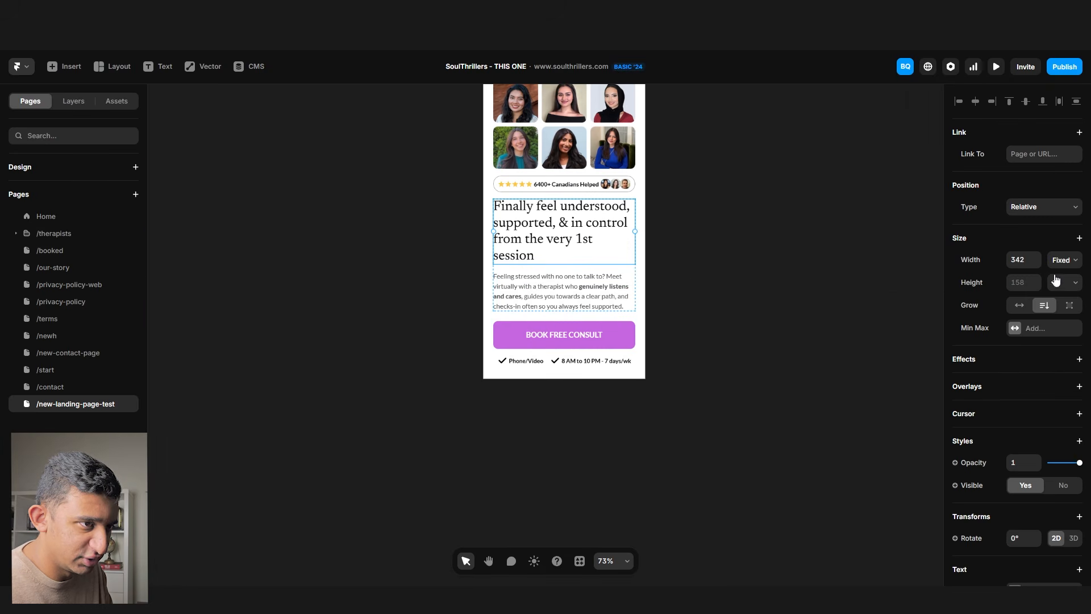
pyautogui.scroll(-5, 1036, 470)
pyautogui.scroll(-1, 1026, 430)
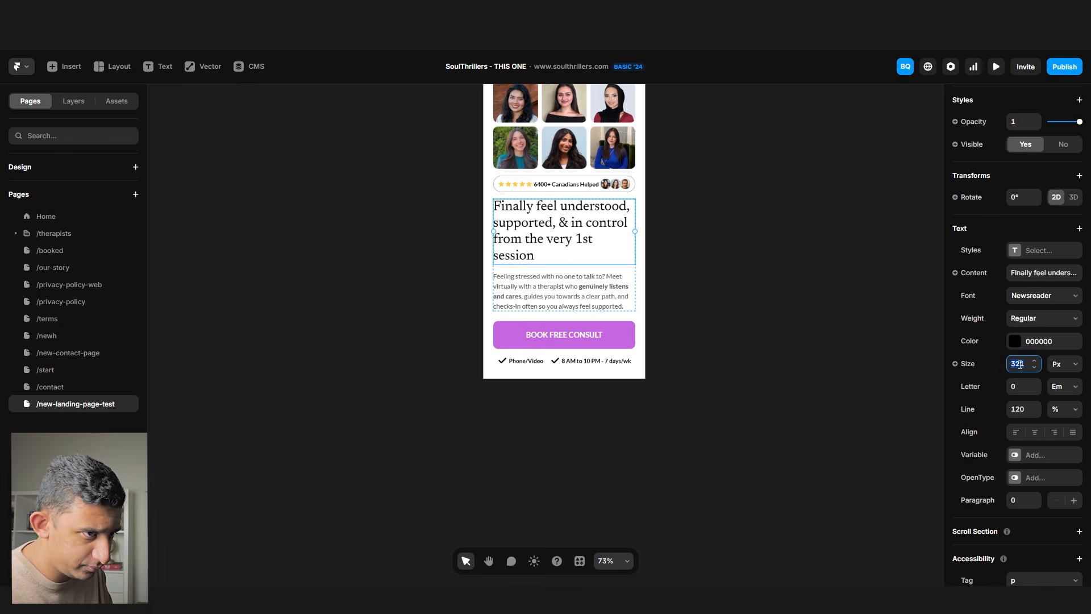
pyautogui.press('Return')
pyautogui.scroll(3, 681, 245)
# - Publish the Phone breakpoint changes to the live site and view it in the browser
pyautogui.click(523, 106)
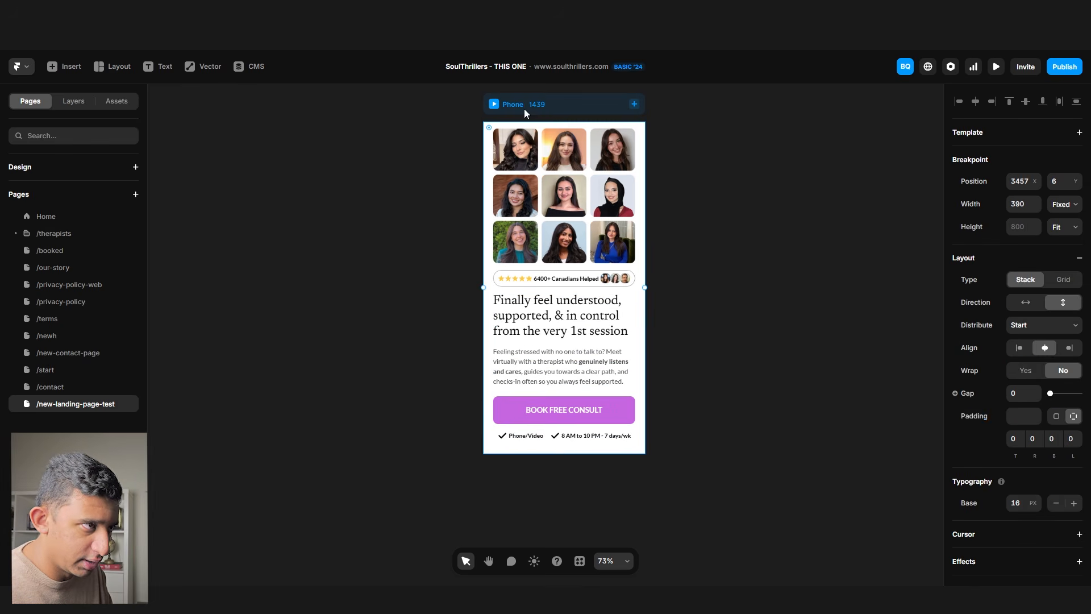
pyautogui.click(1081, 75)
pyautogui.click(962, 159)
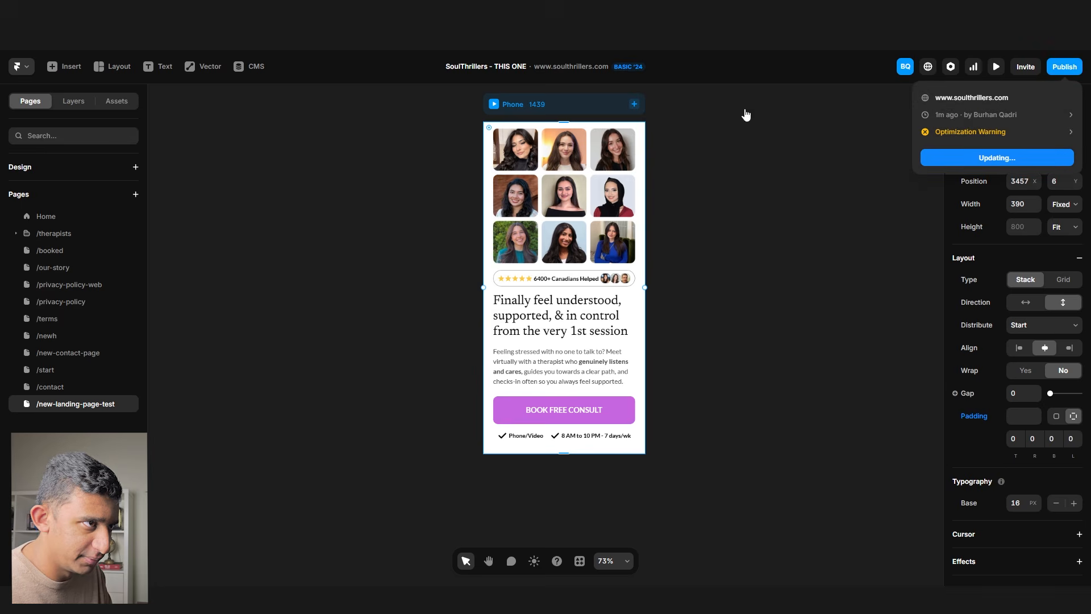
pyautogui.hotkey('ctrl', 'Tab')
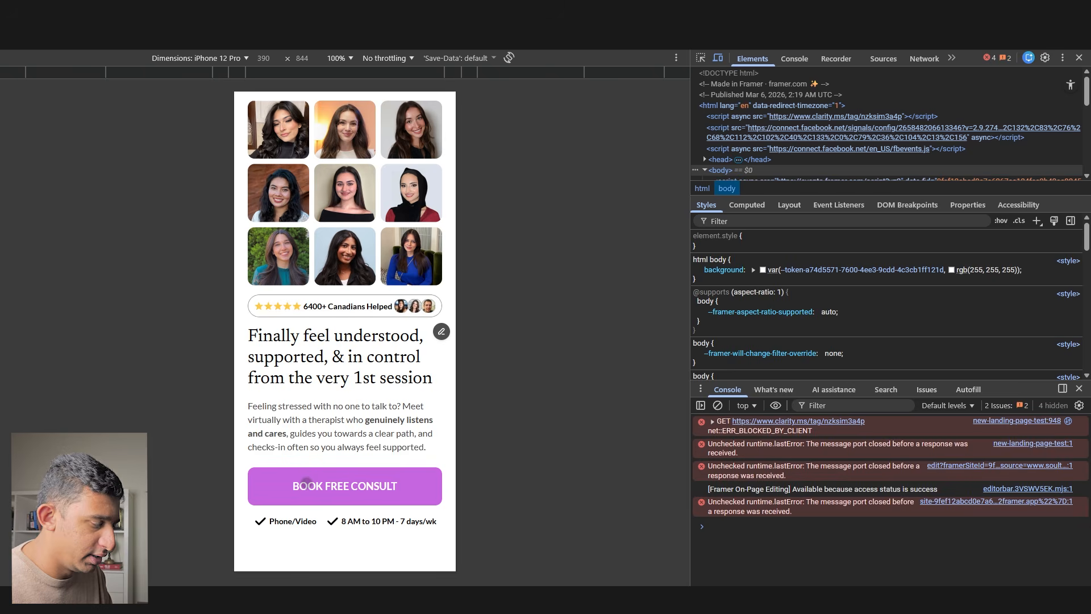
# - Copy the 98% / 10 min / 92% stats frame from Figma with the Figma to HTML with Framer plugin
pyautogui.hotkey('alt', 'Tab')
pyautogui.click(523, 417)
pyautogui.scroll(-3, 427, 421)
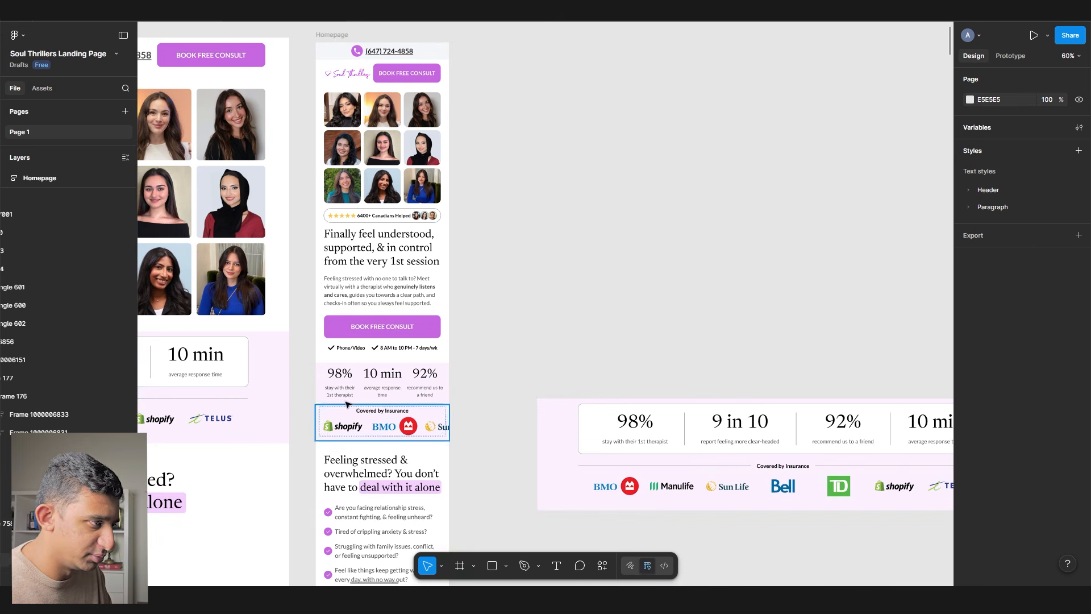
pyautogui.click(331, 370)
pyautogui.rightClick(332, 370)
pyautogui.moveTo(368, 444)
pyautogui.click(556, 322)
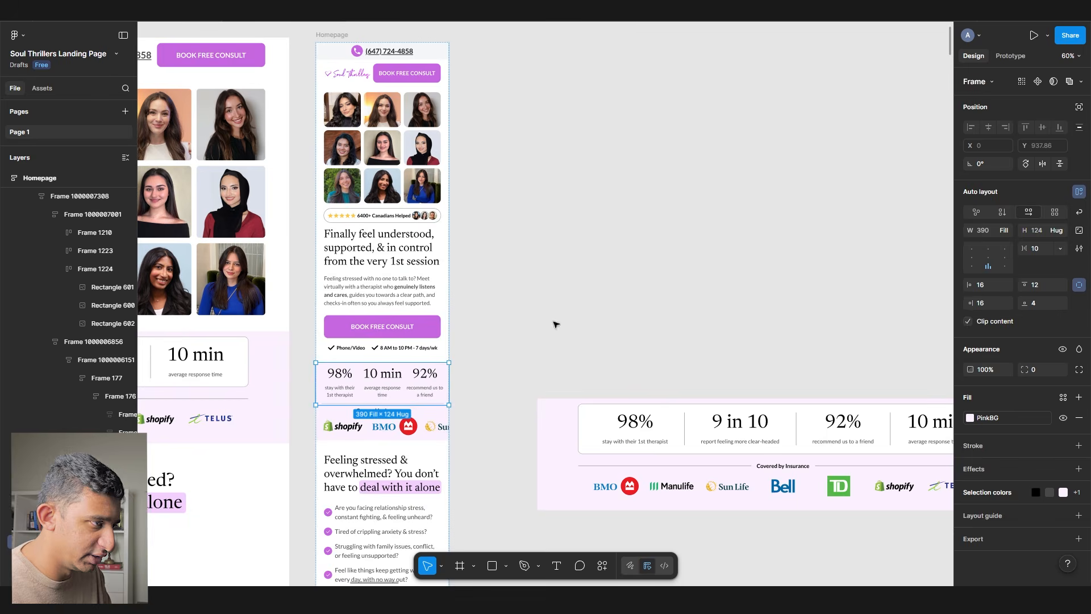
pyautogui.click(549, 391)
# - Draw a new 390-wide frame in Framer and paste the stats layers into it
pyautogui.hotkey('alt', 'Tab')
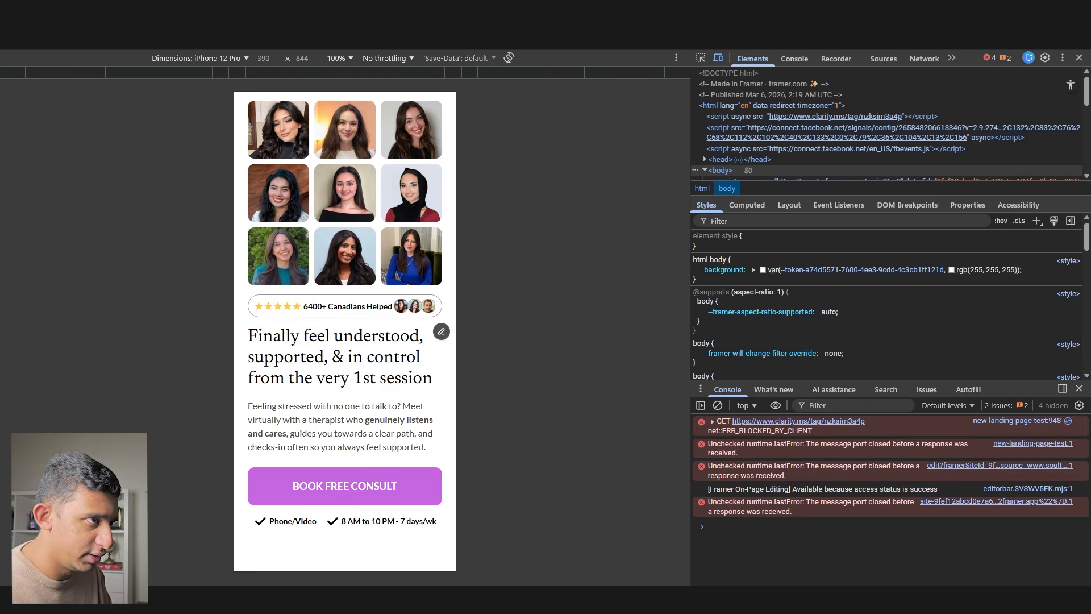
pyautogui.hotkey('alt', 'Tab')
pyautogui.press('Escape')
pyautogui.press('Escape')
pyautogui.moveTo(756, 226)
pyautogui.mouseDown()
pyautogui.moveTo(625, 209)
pyautogui.moveTo(753, 335)
pyautogui.mouseUp()
pyautogui.press('f')
pyautogui.click(1012, 230)
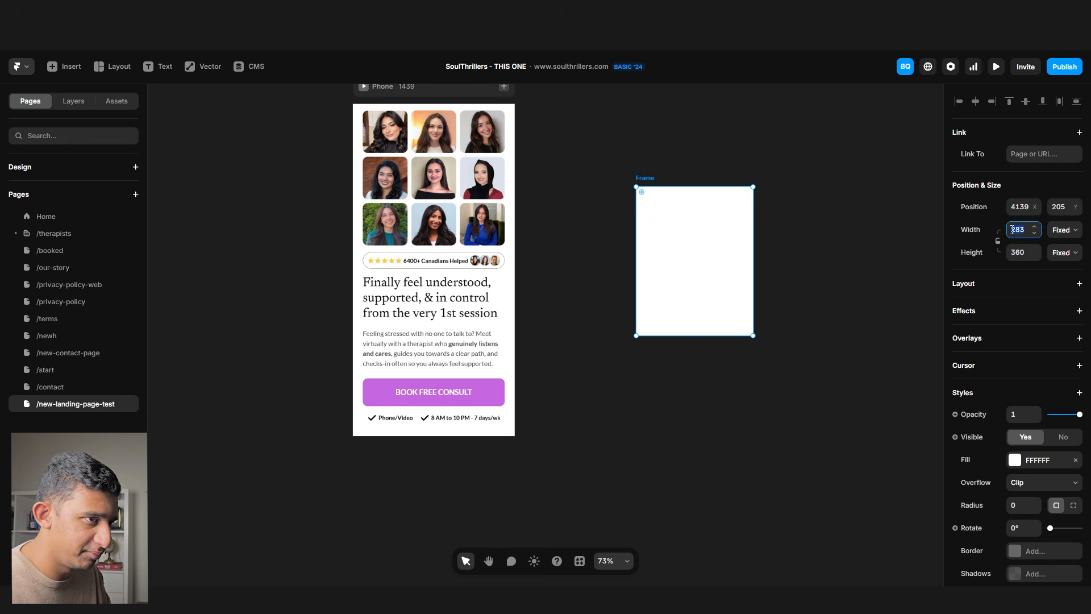
pyautogui.press('Return')
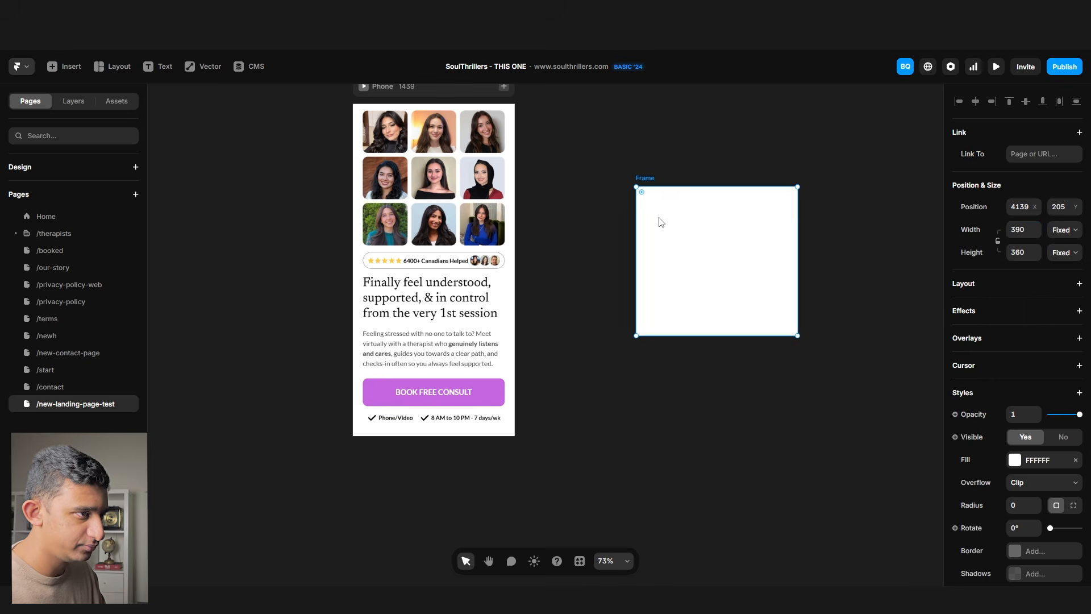
pyautogui.hotkey('ctrl', 'v')
# - Set the stats frame height to Fit and move it into Phone below the checkmarks
pyautogui.click(642, 177)
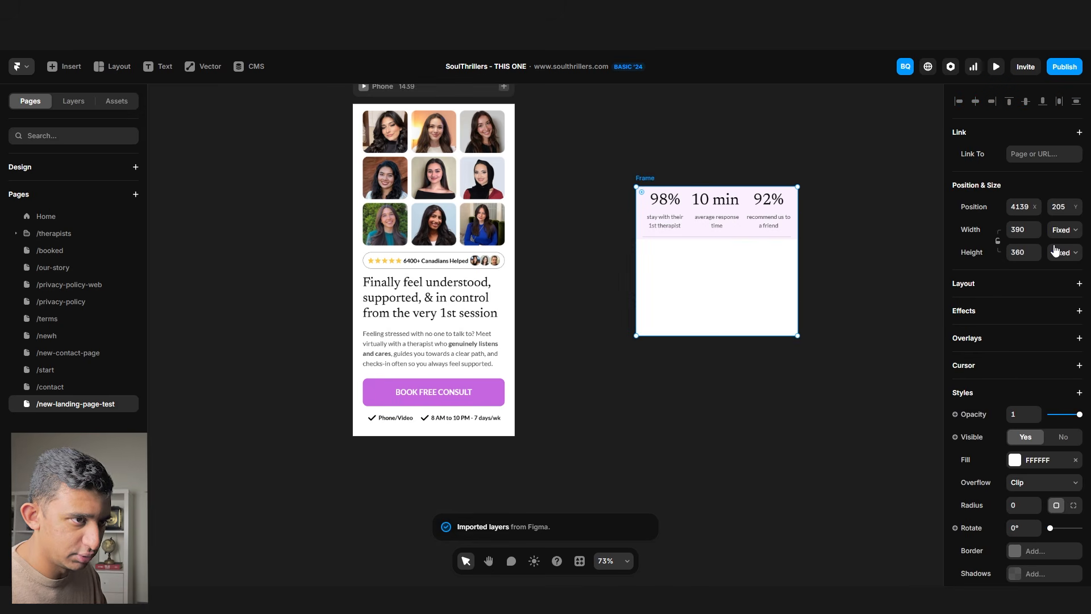
pyautogui.click(1058, 253)
pyautogui.click(1062, 310)
pyautogui.moveTo(640, 181); pyautogui.dragTo(432, 454)
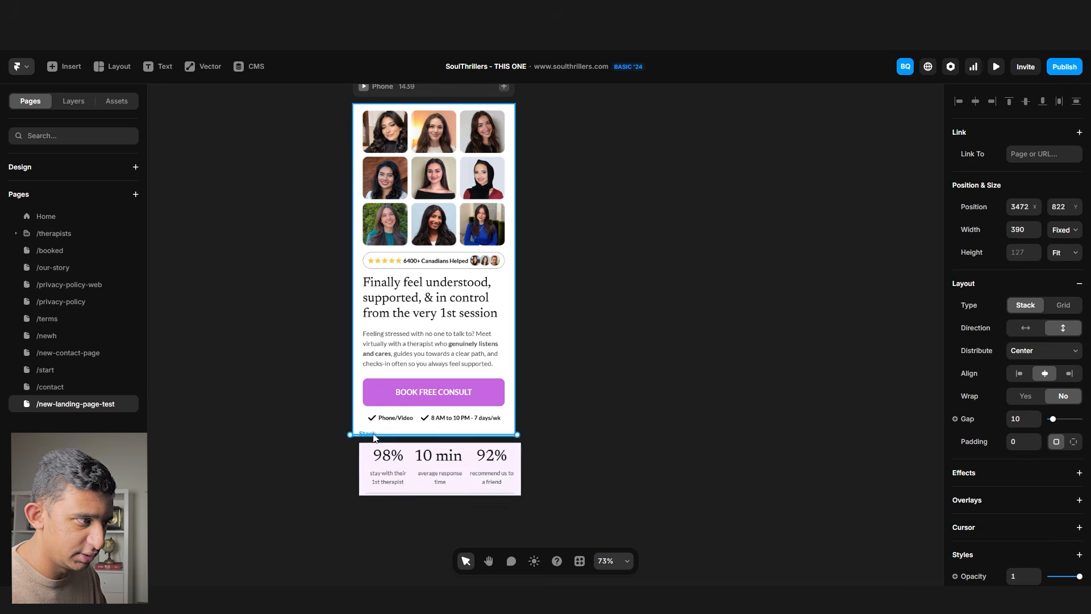
pyautogui.click(604, 391)
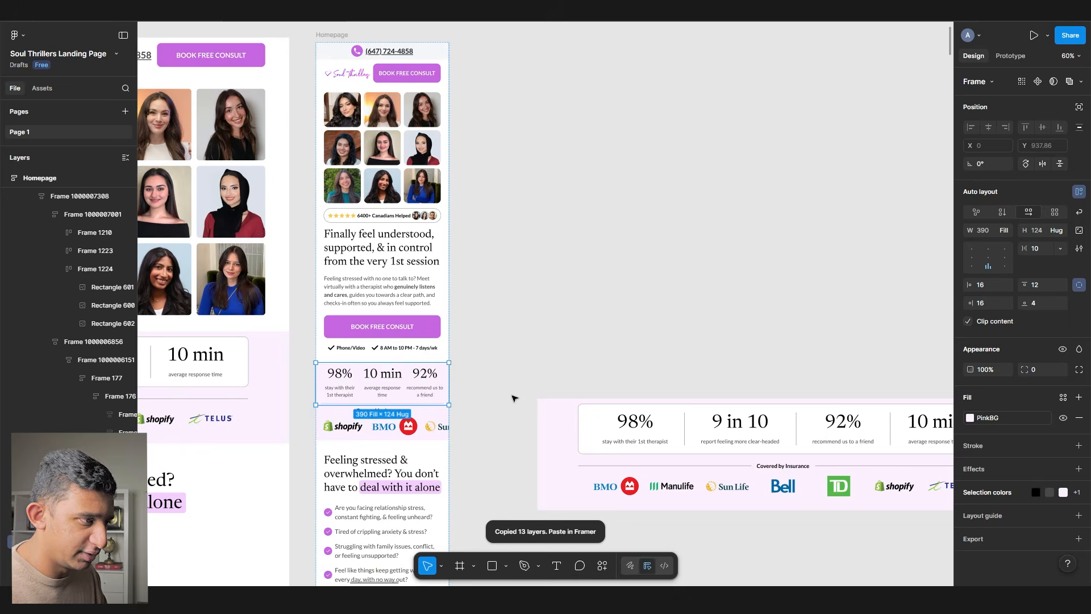
# - Copy the Covered by Insurance logo row from Figma with the Figma to HTML with Framer plugin
pyautogui.click(379, 424)
pyautogui.rightClick(379, 424)
pyautogui.moveTo(407, 448)
pyautogui.click(531, 322)
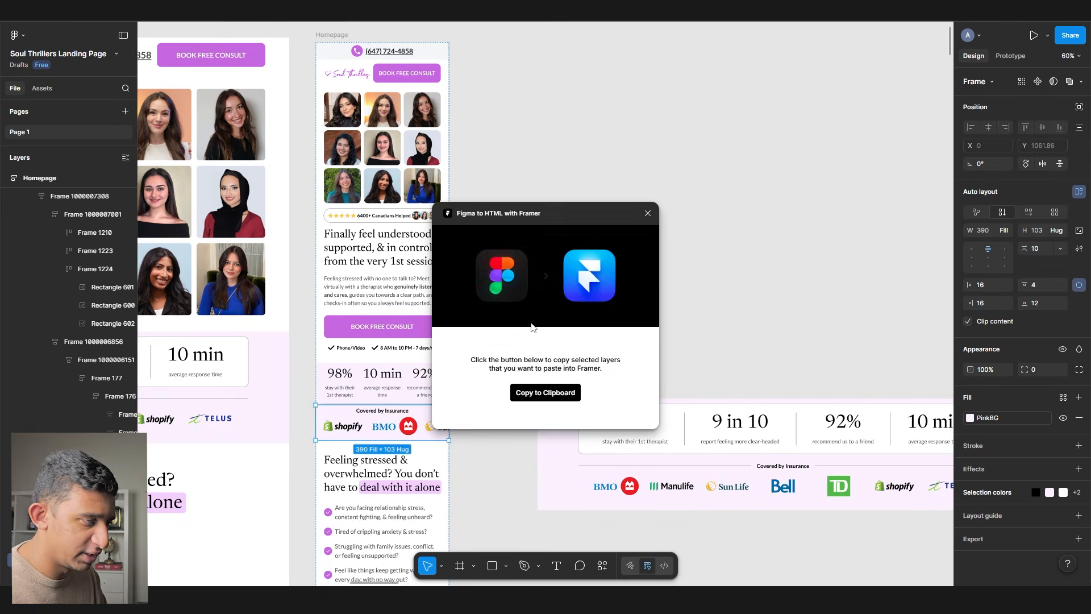
pyautogui.click(553, 390)
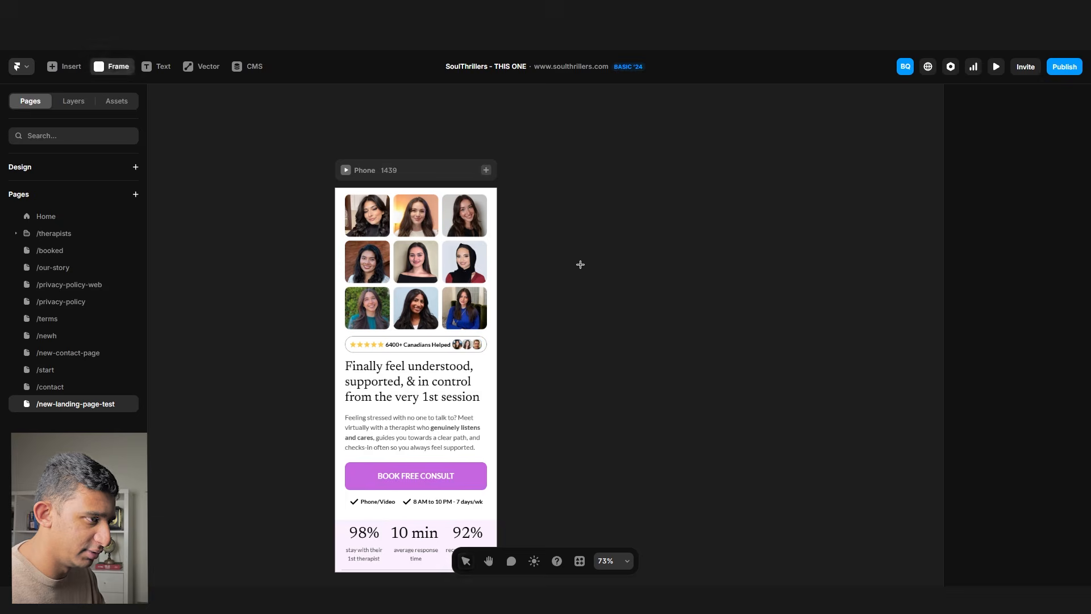
# - Paste the logo row, set its height to Fit, and set the stack's gap to 0
pyautogui.hotkey('ctrl', 'v')
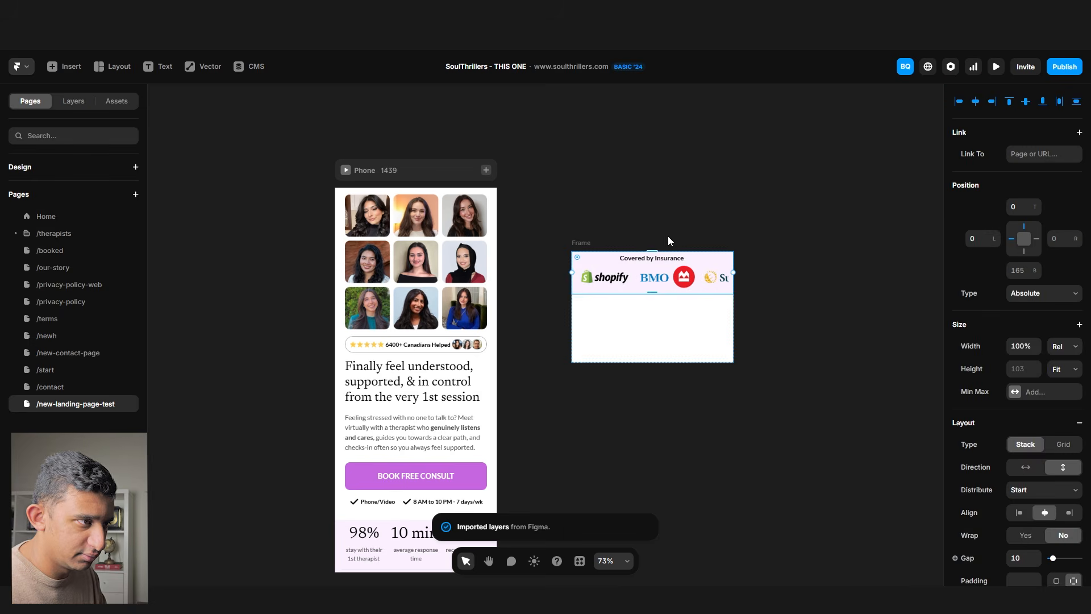
pyautogui.click(1064, 253)
pyautogui.click(1066, 310)
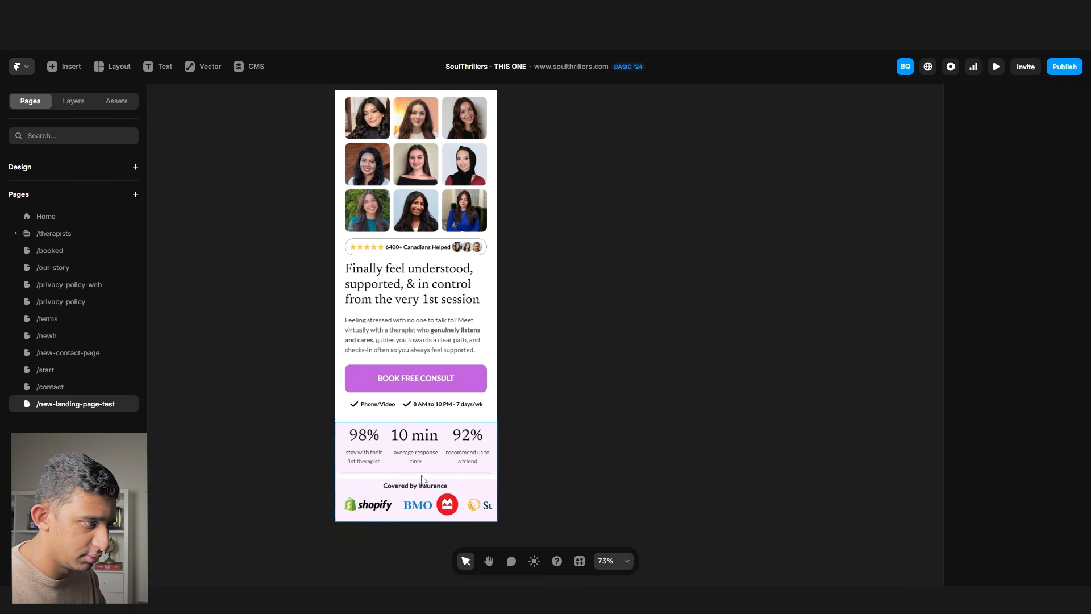
pyautogui.click(421, 479)
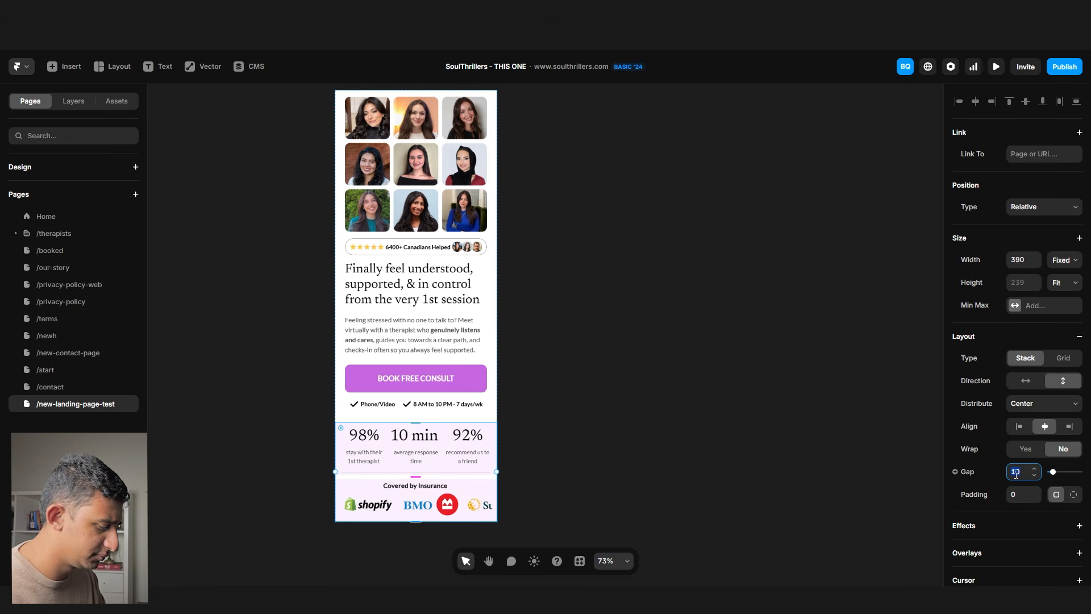
pyautogui.press('Return')
pyautogui.click(638, 314)
pyautogui.scroll(2, 638, 313)
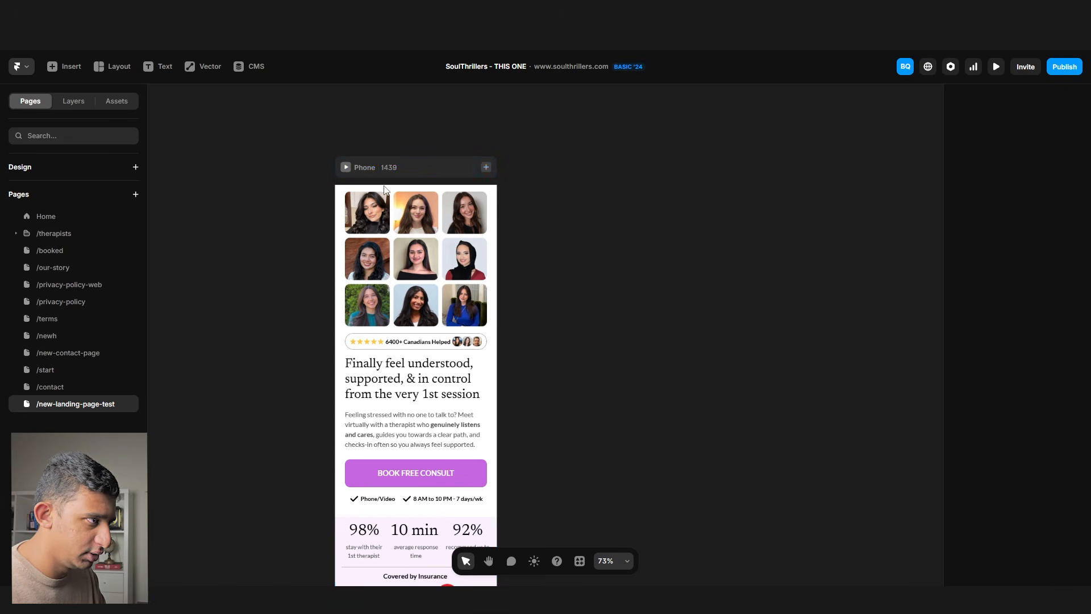
pyautogui.click(401, 168)
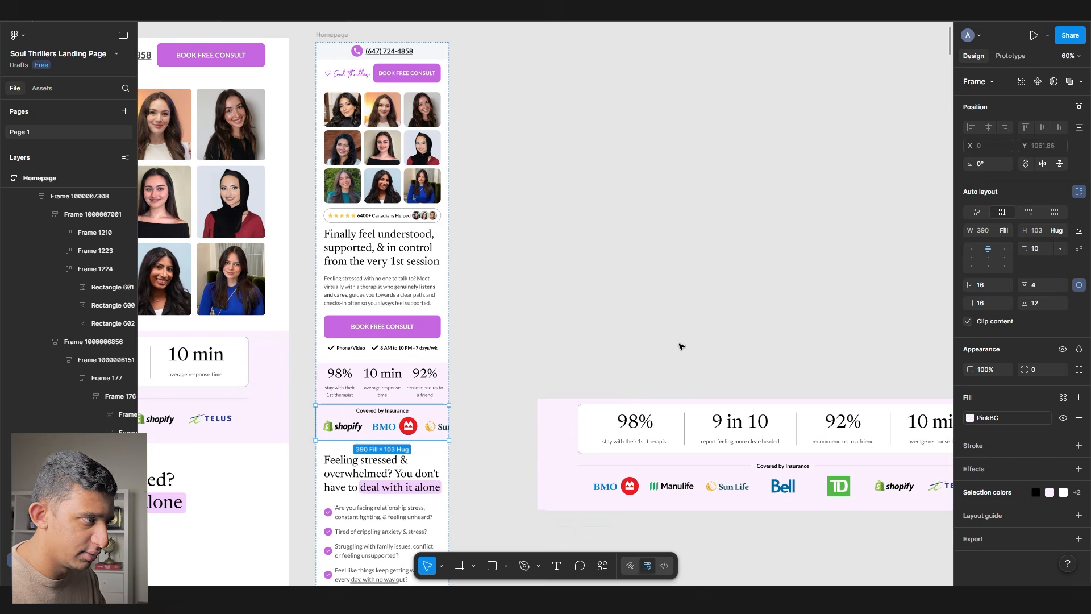
# - In Figma, export the logo-and-button header row with the Framer plugin and copy it
pyautogui.hotkey('ctrl', 'c')
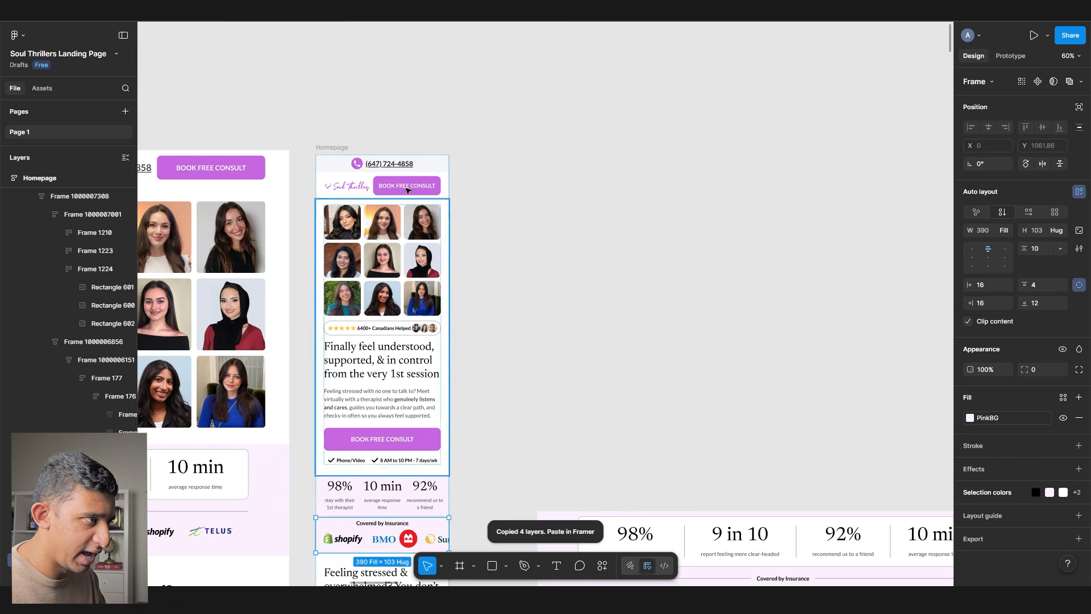
pyautogui.moveTo(548, 245); pyautogui.dragTo(603, 247)
pyautogui.rightClick(606, 246)
pyautogui.moveTo(641, 448)
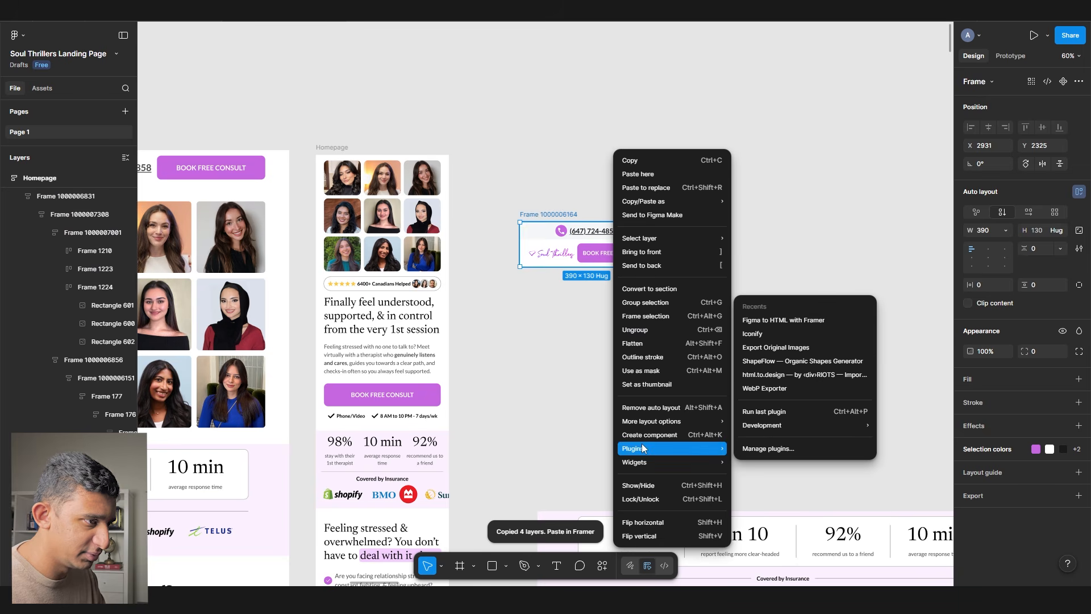
pyautogui.click(515, 257)
pyautogui.click(532, 256)
pyautogui.rightClick(532, 256)
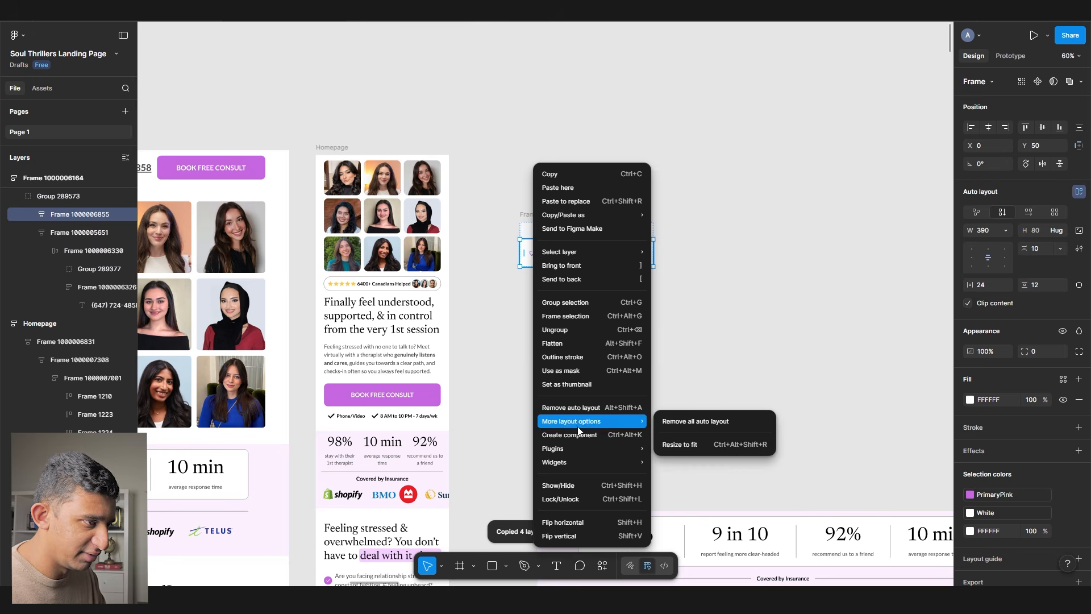
pyautogui.click(710, 325)
pyautogui.click(549, 391)
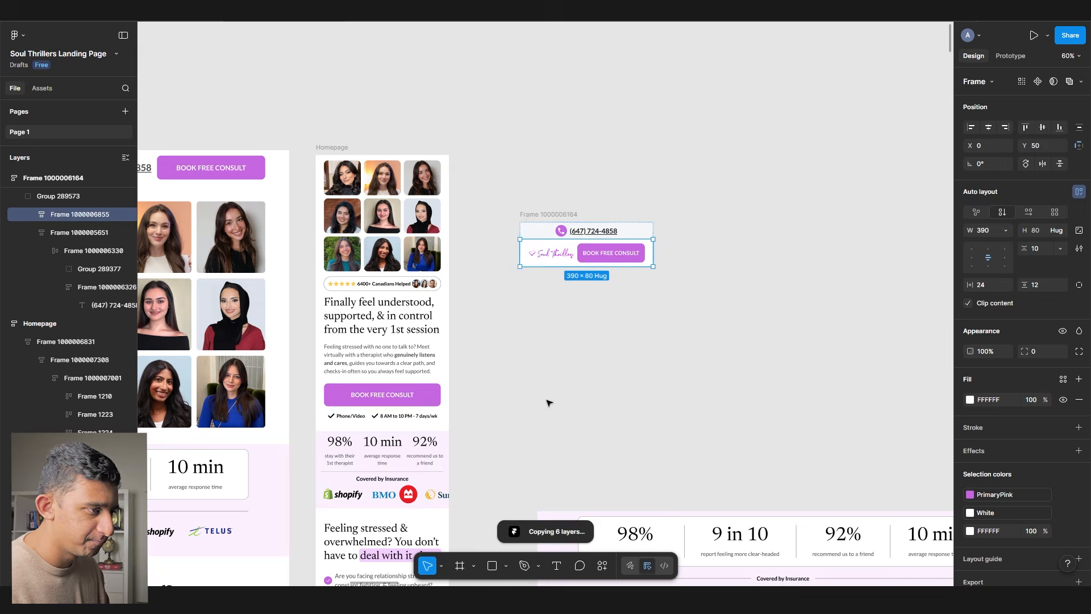
# - Paste the header layers onto the Framer canvas, then delete the loose paste
pyautogui.hotkey('alt', 'Tab')
pyautogui.scroll(3, 614, 242)
pyautogui.scroll(2, 612, 238)
pyautogui.hotkey('ctrl', 'v')
pyautogui.moveTo(559, 267)
pyautogui.mouseDown()
pyautogui.moveTo(512, 199)
pyautogui.moveTo(680, 299)
pyautogui.mouseUp()
pyautogui.scroll(-5, 512, 200)
pyautogui.press('Delete')
# - Draw a 390-wide frame, paste the header into it, and set its height to fit content
pyautogui.press('f')
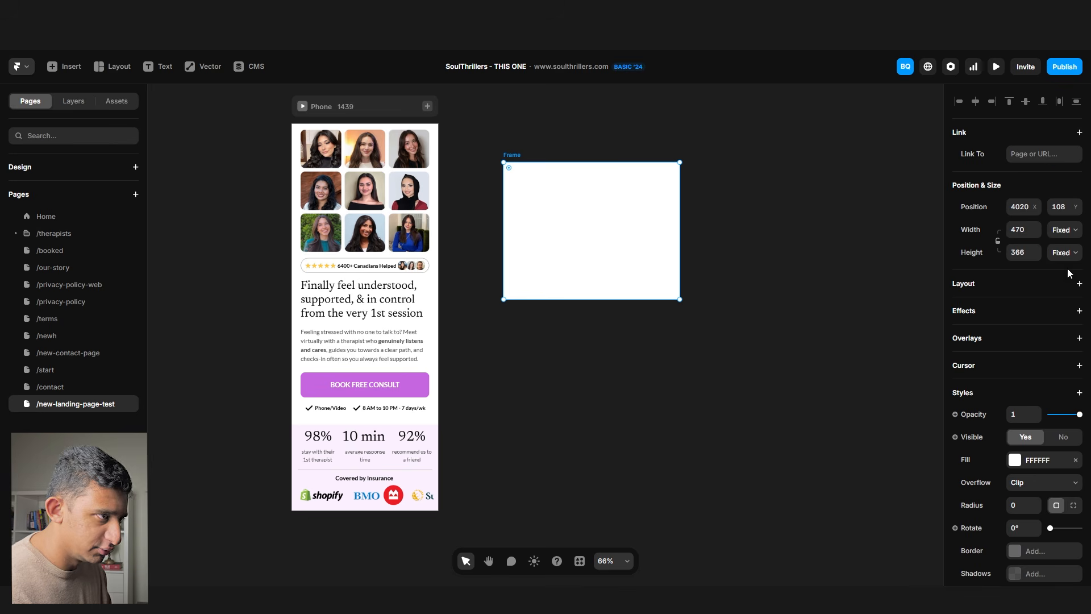
pyautogui.write('390')
pyautogui.press('Return')
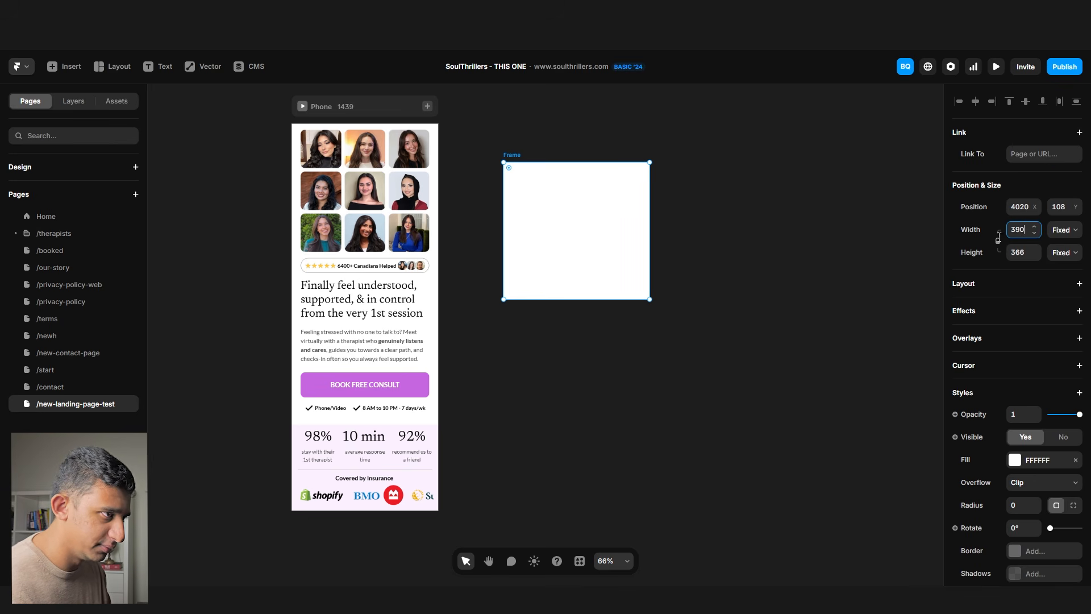
pyautogui.click(477, 179)
pyautogui.click(560, 233)
pyautogui.hotkey('ctrl', 'v')
pyautogui.click(641, 364)
pyautogui.click(522, 156)
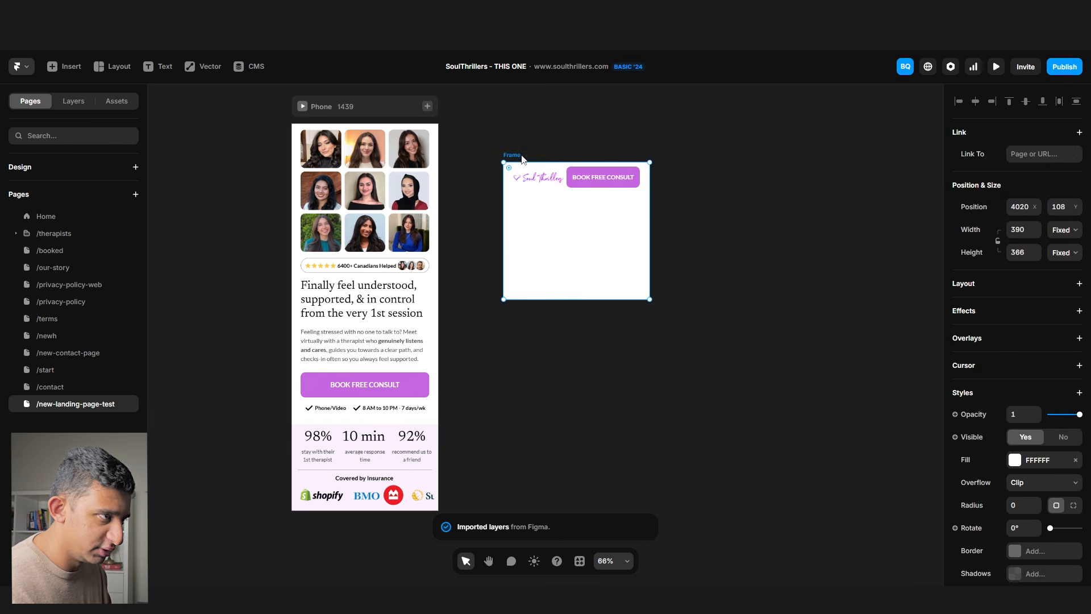
pyautogui.click(1066, 252)
pyautogui.click(1069, 310)
# - Move the logo and booking header into the top of the Phone layout
pyautogui.moveTo(525, 176); pyautogui.dragTo(307, 127)
pyautogui.hotkey('ctrl', 'z')
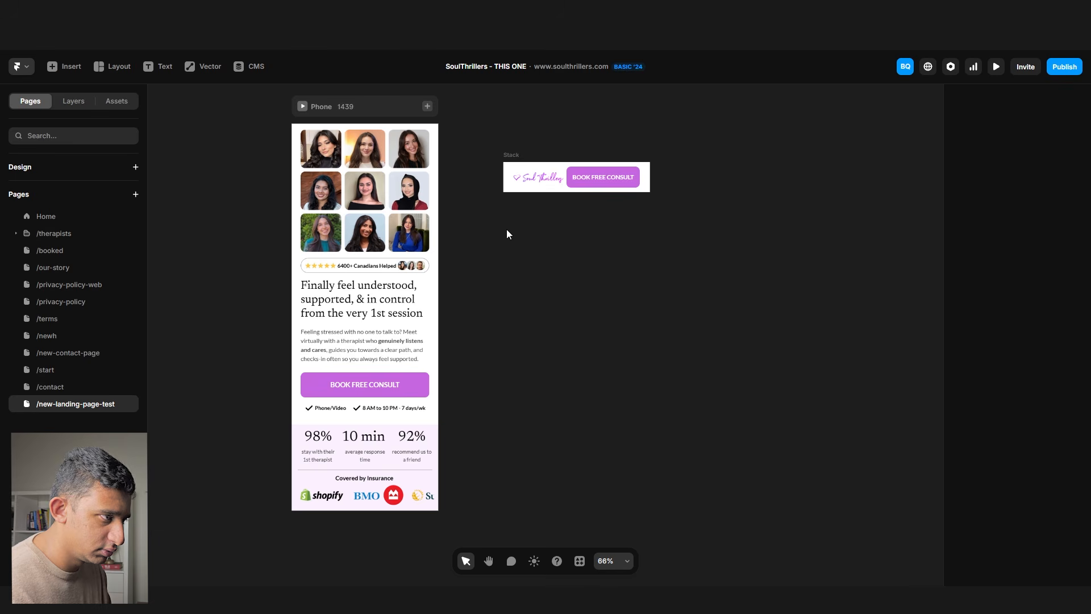
pyautogui.moveTo(515, 159); pyautogui.dragTo(343, 410)
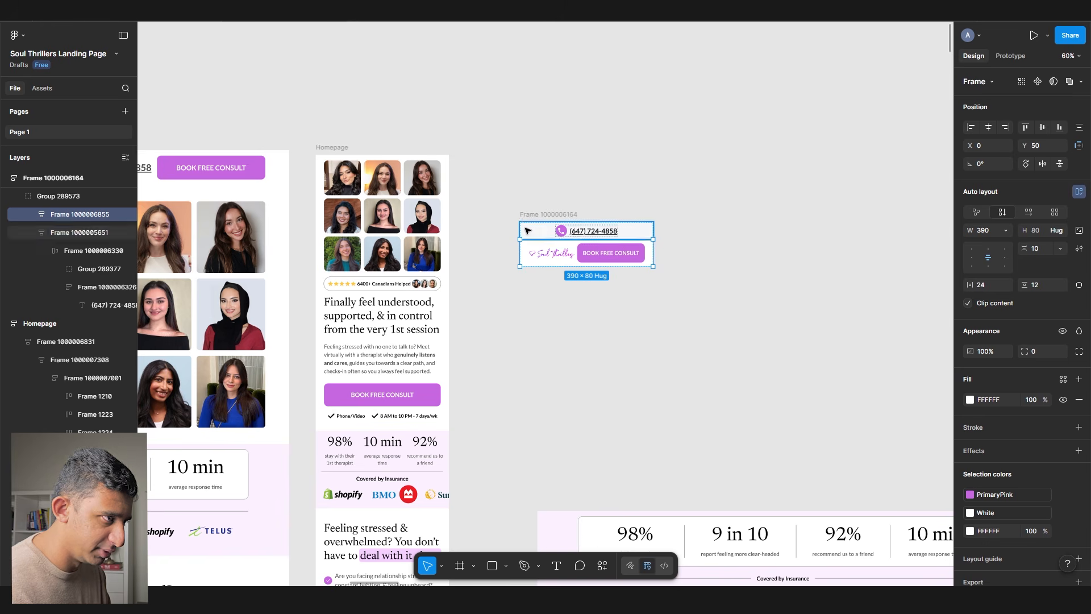
pyautogui.moveTo(525, 229); pyautogui.dragTo(529, 167)
pyautogui.hotkey('ctrl', 'z')
pyautogui.moveTo(532, 230); pyautogui.dragTo(530, 363)
pyautogui.hotkey('ctrl', 'z')
# - In Figma, export the phone-number bar with the Framer plugin and copy it
pyautogui.click(558, 278)
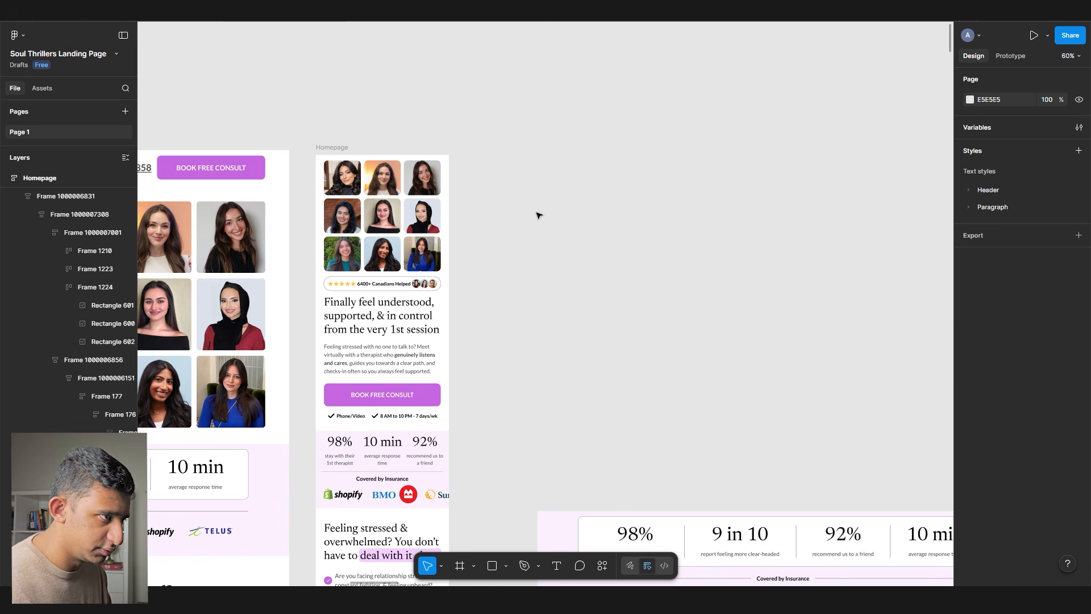
pyautogui.scroll(5, 538, 215)
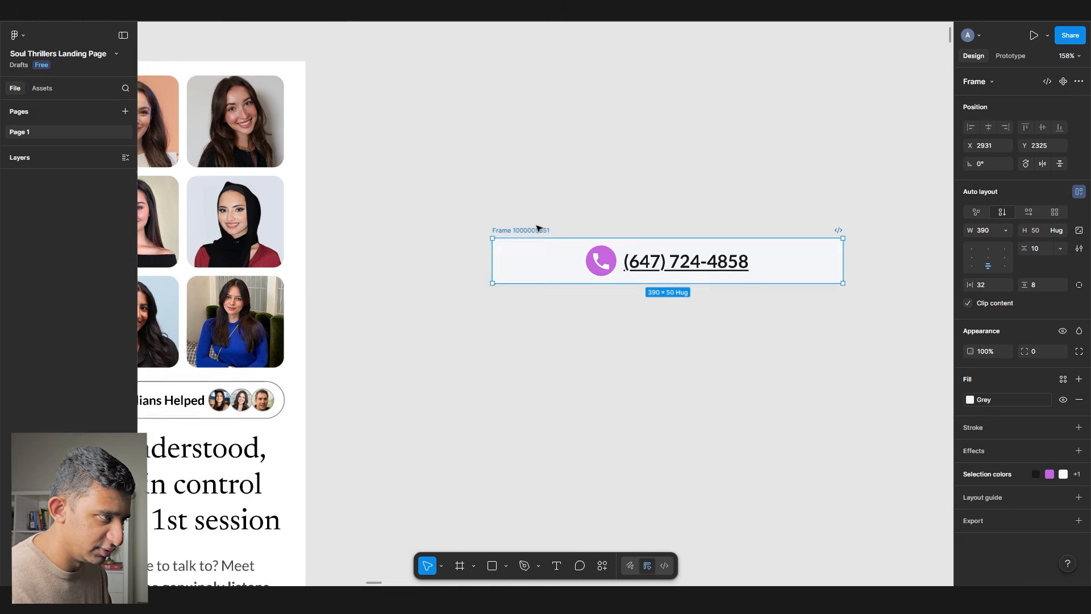
pyautogui.rightClick(538, 227)
pyautogui.moveTo(603, 443)
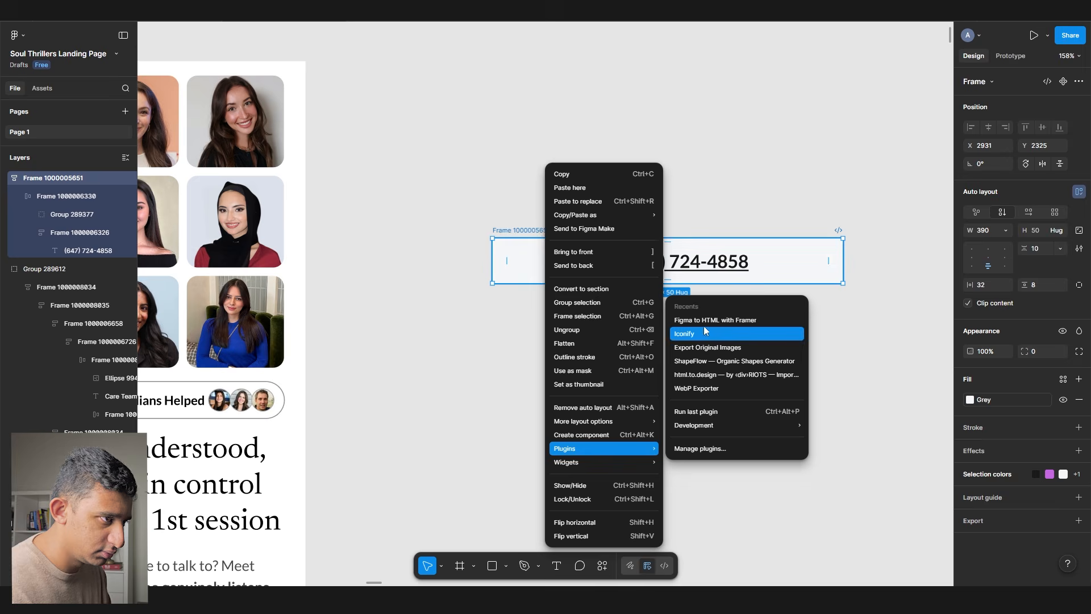
pyautogui.click(699, 333)
pyautogui.click(562, 395)
# - Paste the phone-number bar into Framer with width 390 and height fitting its content
pyautogui.hotkey('alt', 'Tab')
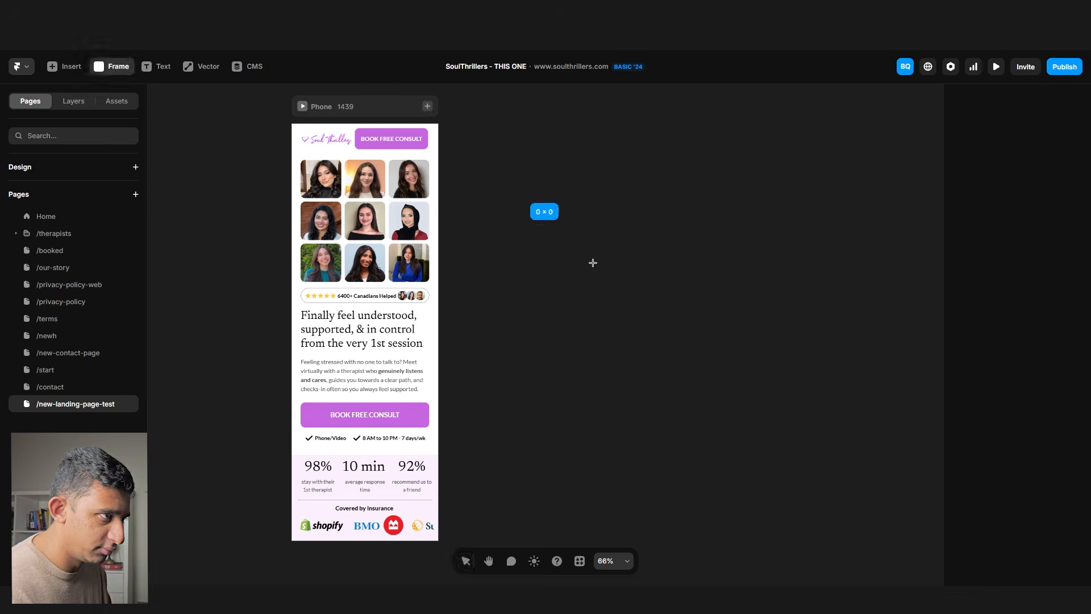
pyautogui.hotkey('ctrl', 'v')
pyautogui.click(1017, 232)
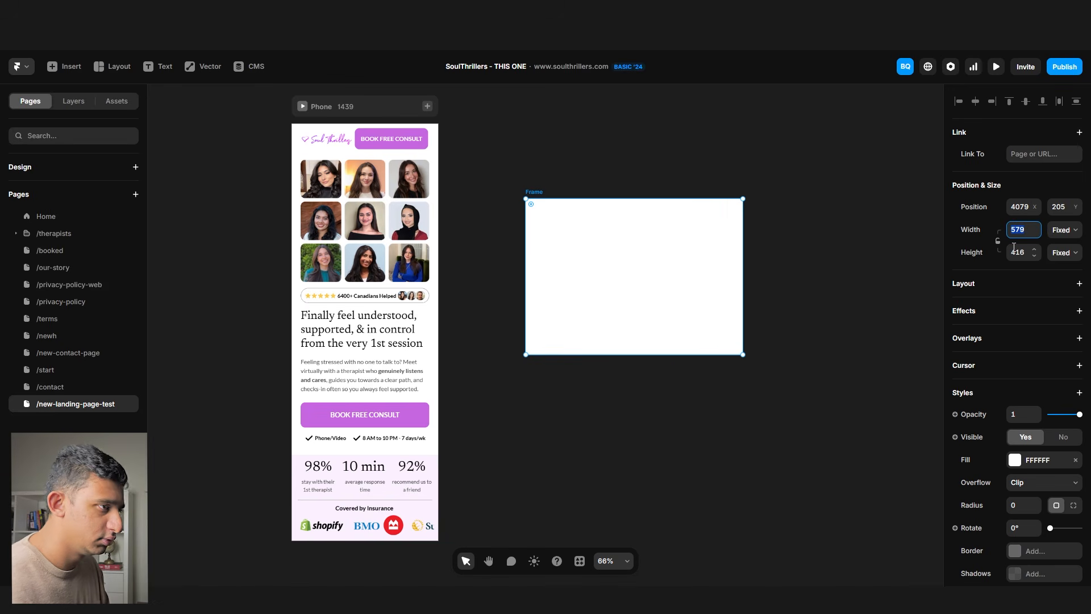
pyautogui.write('390')
pyautogui.press('Return')
pyautogui.click(1071, 371)
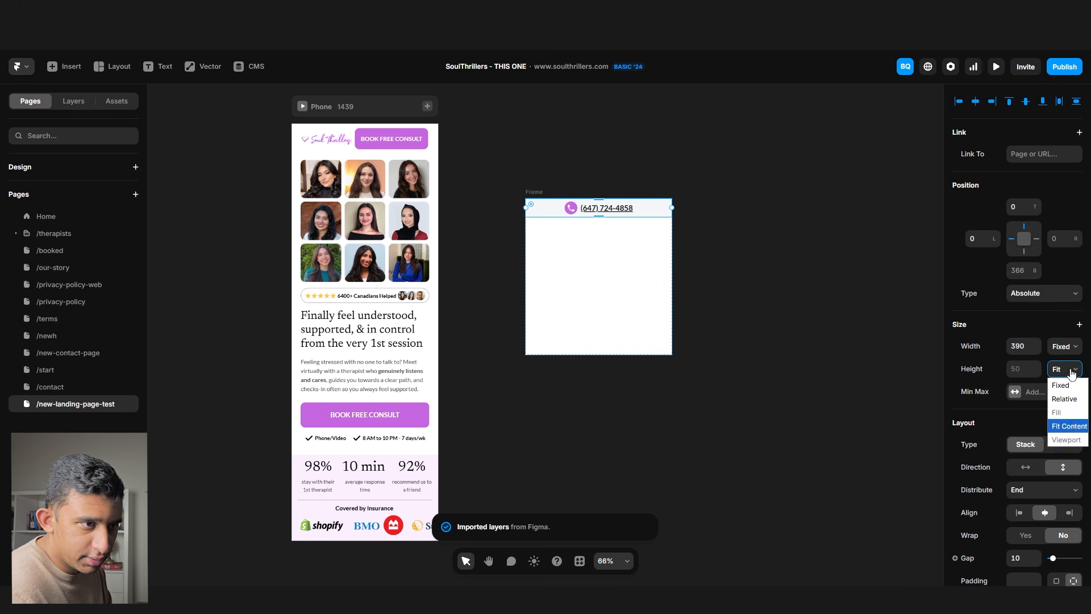
pyautogui.click(1071, 426)
# - Place the phone-number bar above the logo header and publish the site
pyautogui.click(537, 192)
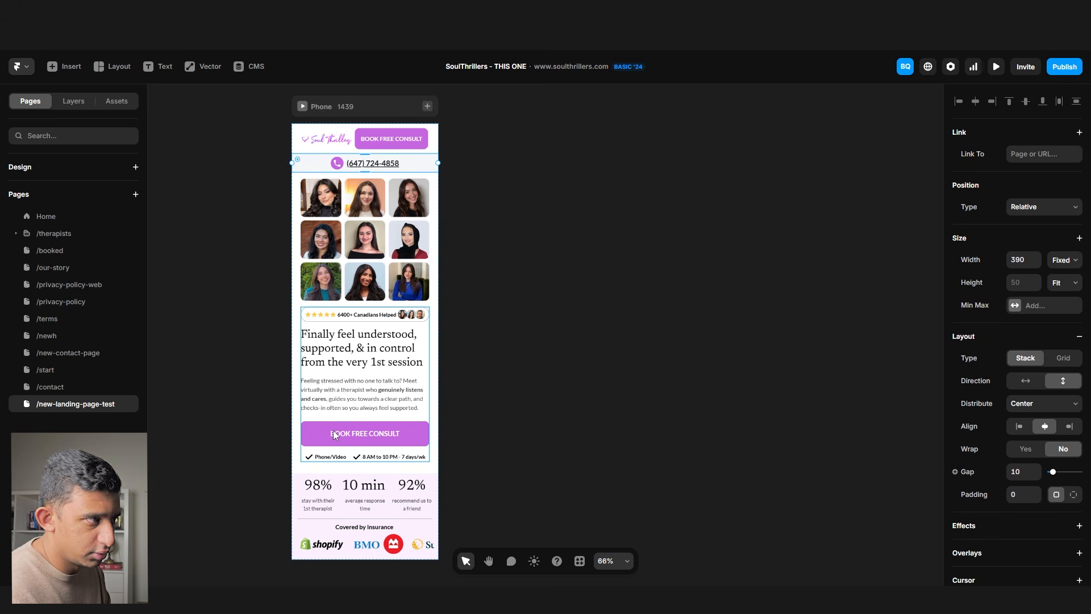
pyautogui.press('Up')
pyautogui.click(595, 314)
pyautogui.click(1064, 67)
pyautogui.click(1000, 157)
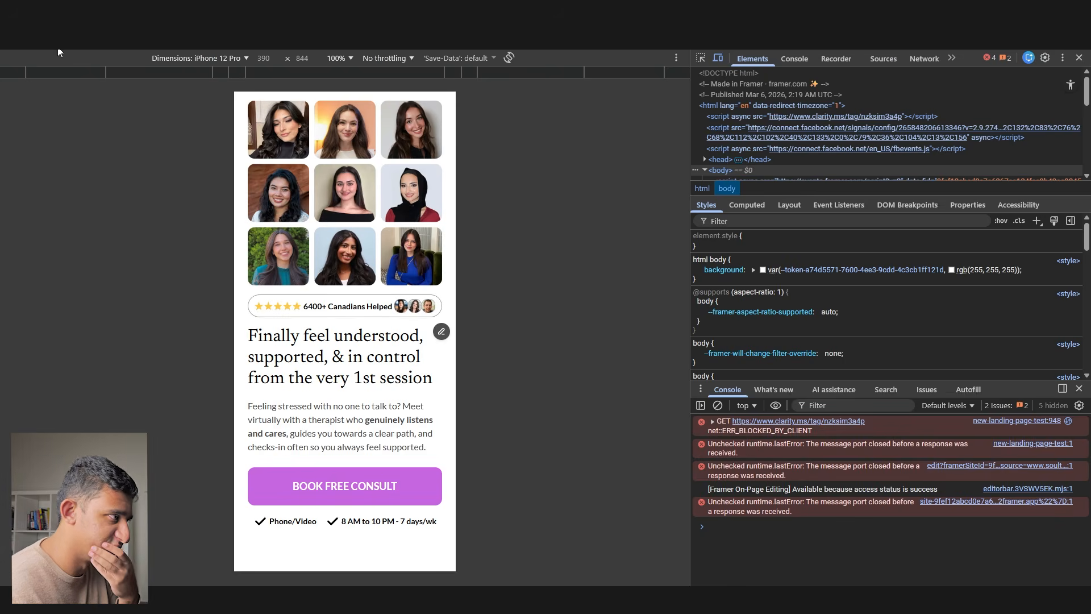
# - Reload the live mobile preview, scroll through it, and inspect the photo grid
pyautogui.hotkey('ctrl', 'r')
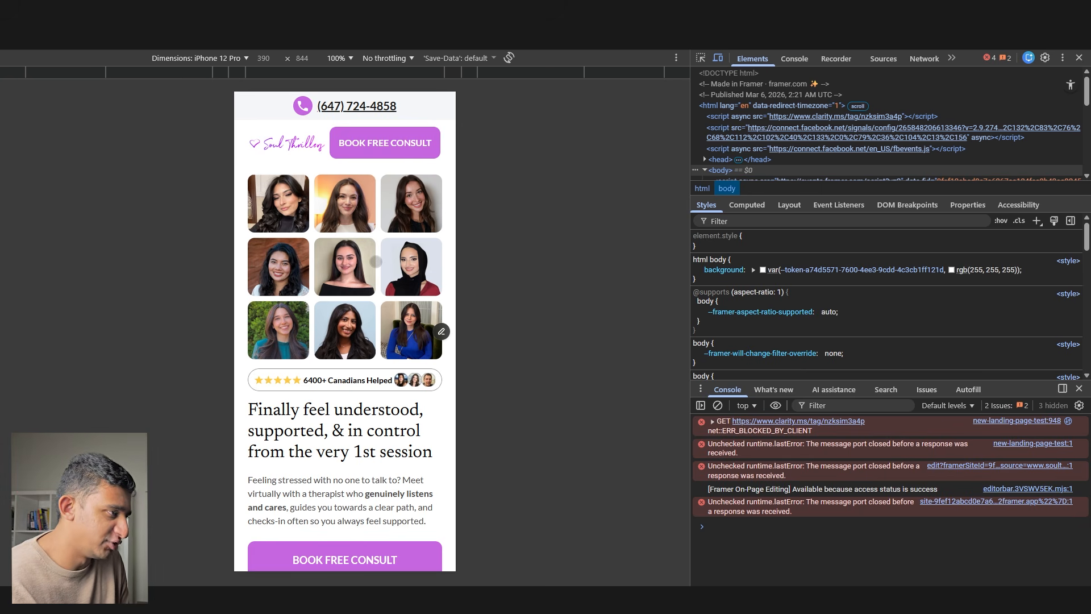
pyautogui.scroll(-3, 376, 261)
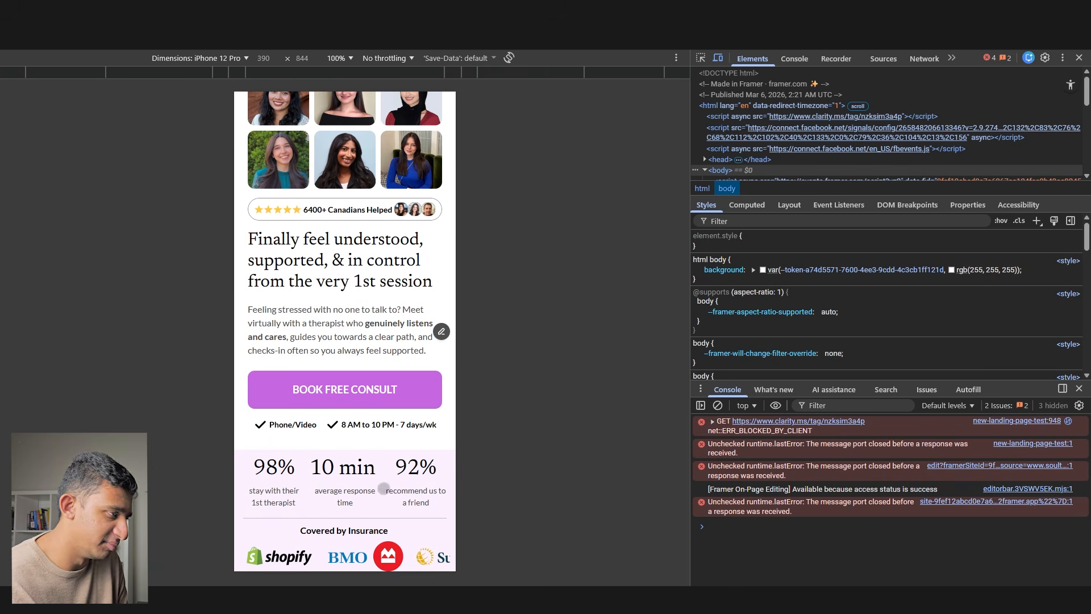
pyautogui.scroll(4, 276, 487)
pyautogui.scroll(-4, 307, 487)
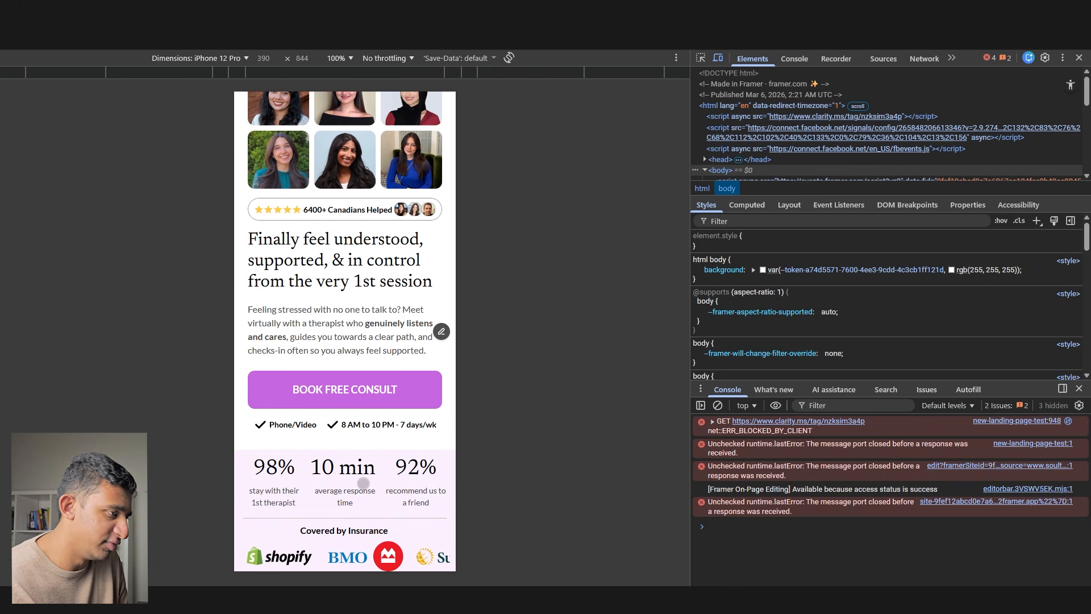
pyautogui.scroll(3, 358, 483)
pyautogui.scroll(-1, 344, 490)
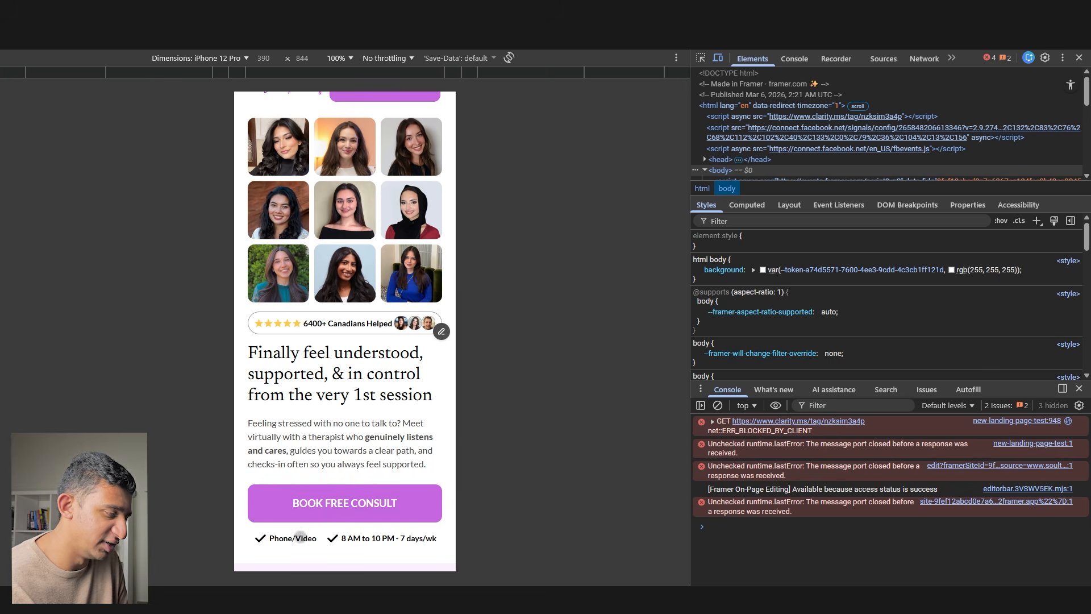
pyautogui.scroll(1, 405, 542)
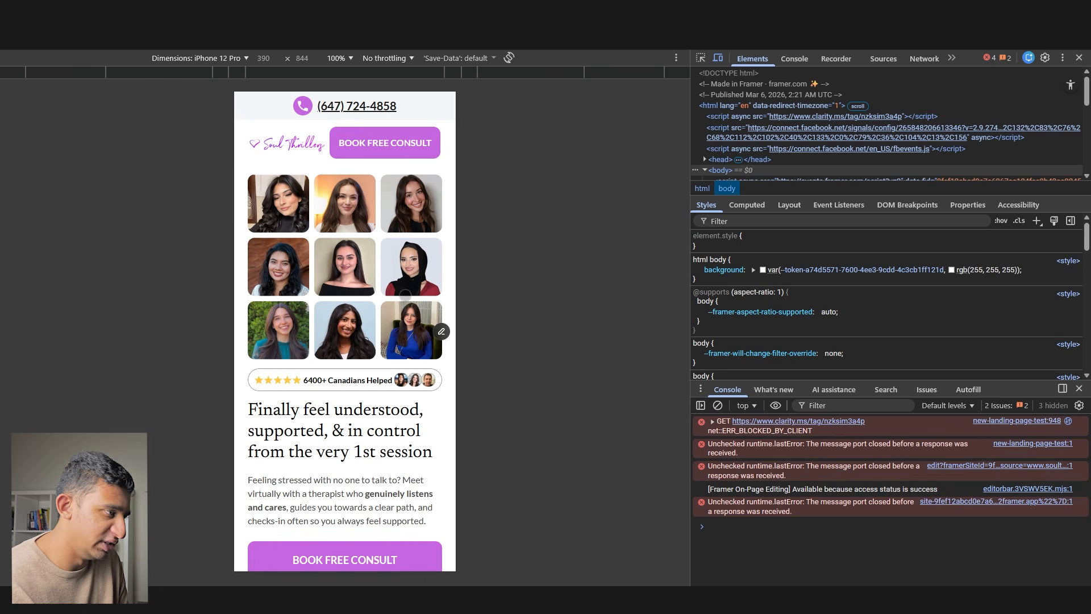
pyautogui.rightClick(403, 295)
pyautogui.click(458, 577)
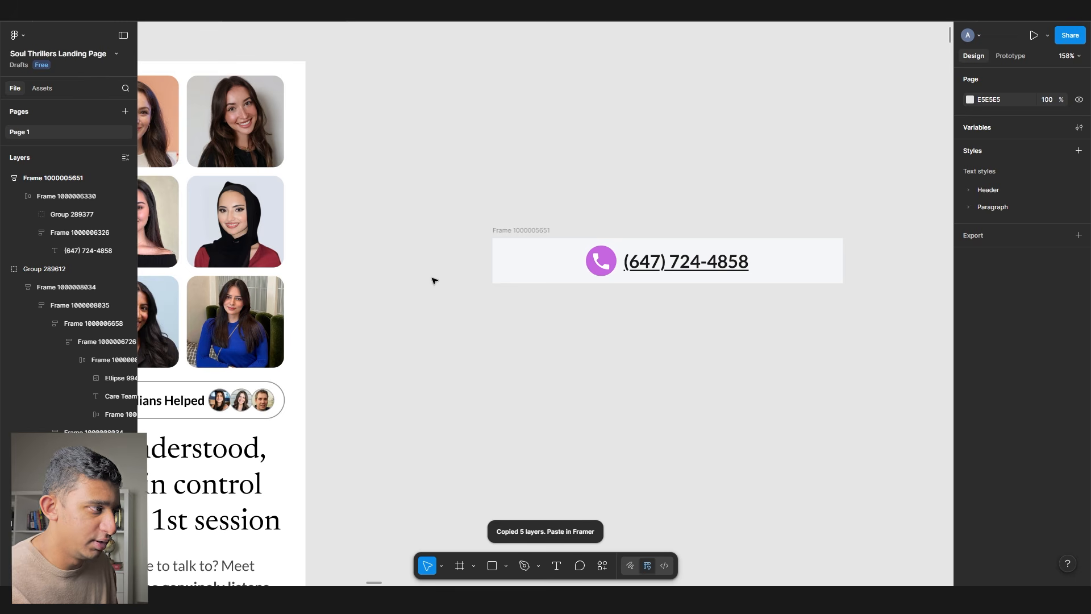
# - Delete the phone-number bar frame from the Figma canvas
pyautogui.moveTo(439, 293); pyautogui.dragTo(590, 239)
pyautogui.scroll(-2, 589, 241)
pyautogui.click(610, 229)
pyautogui.press('Delete')
pyautogui.scroll(-2, 599, 239)
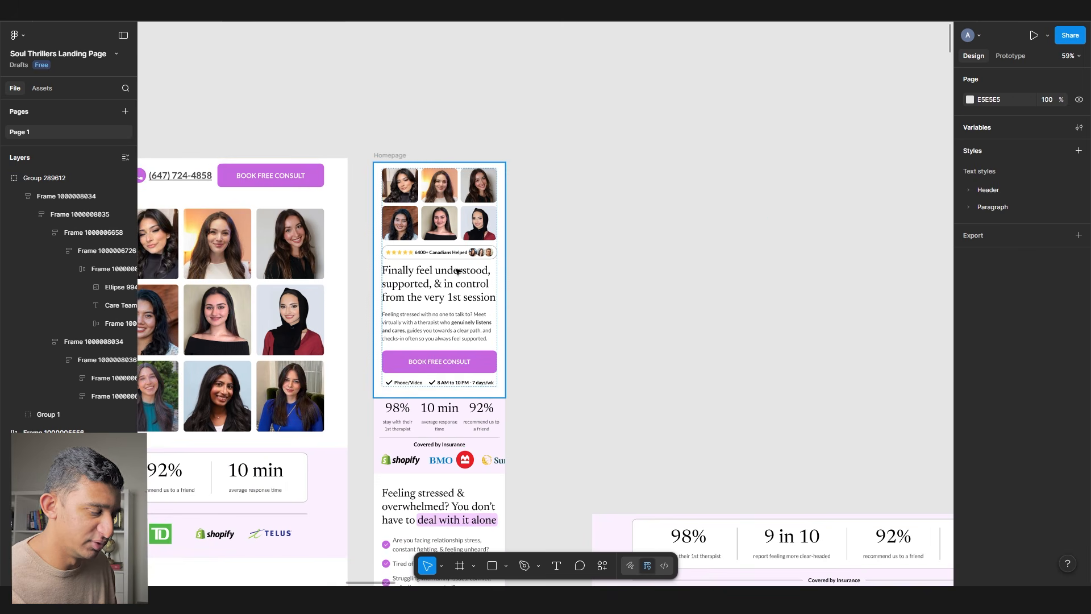
# - Export the mobile hero with the Figma to HTML with Framer plugin and paste it into Framer
pyautogui.click(458, 165)
pyautogui.rightClick(458, 165)
pyautogui.moveTo(542, 451)
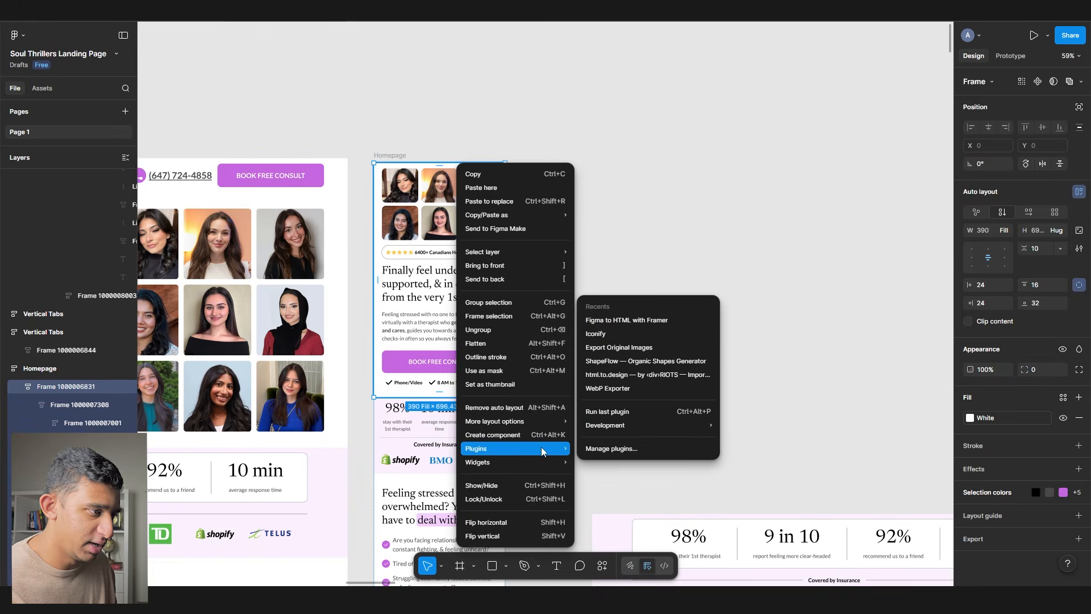
pyautogui.click(627, 320)
pyautogui.click(569, 392)
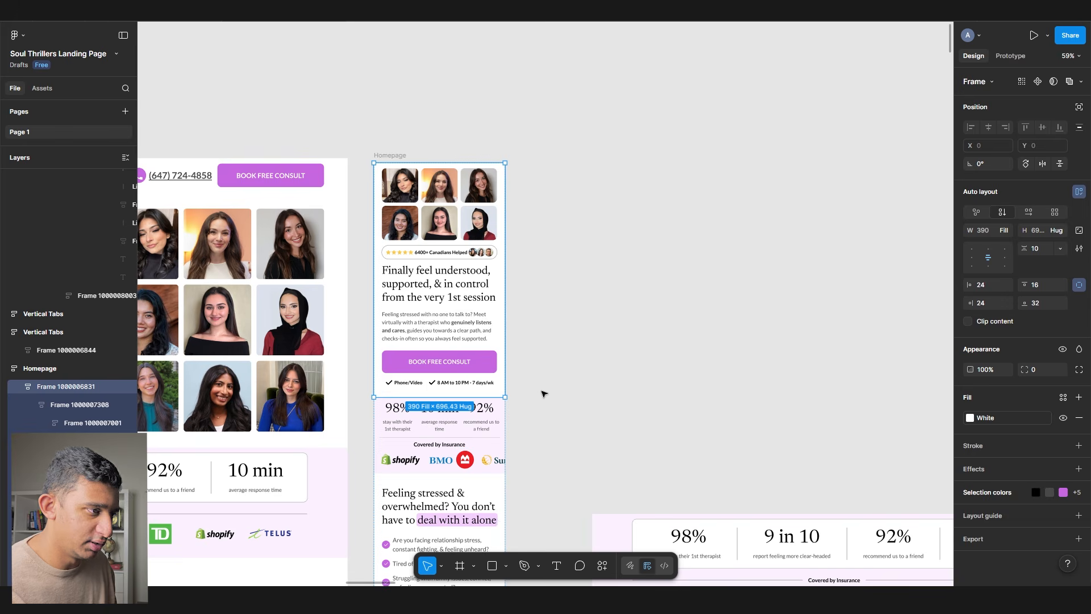
pyautogui.hotkey('alt', 'Tab')
pyautogui.hotkey('alt', 'Tab')
pyautogui.hotkey('ctrl', 'v')
pyautogui.click(1022, 234)
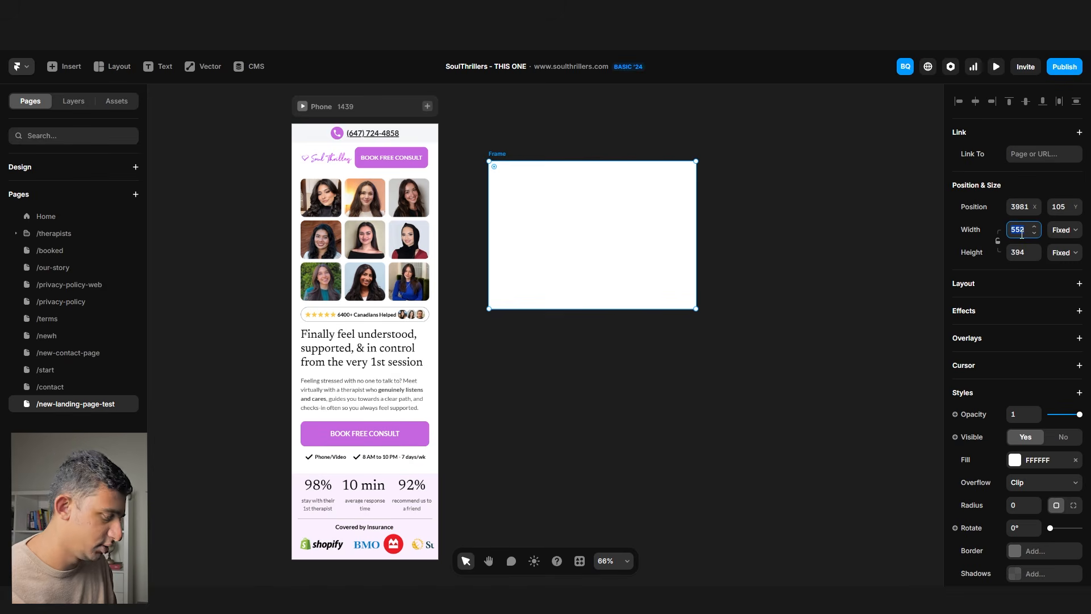
# - Size the imported hero to width 390 with Fit Content height, and set the headline to 31
pyautogui.write('390')
pyautogui.press('Return')
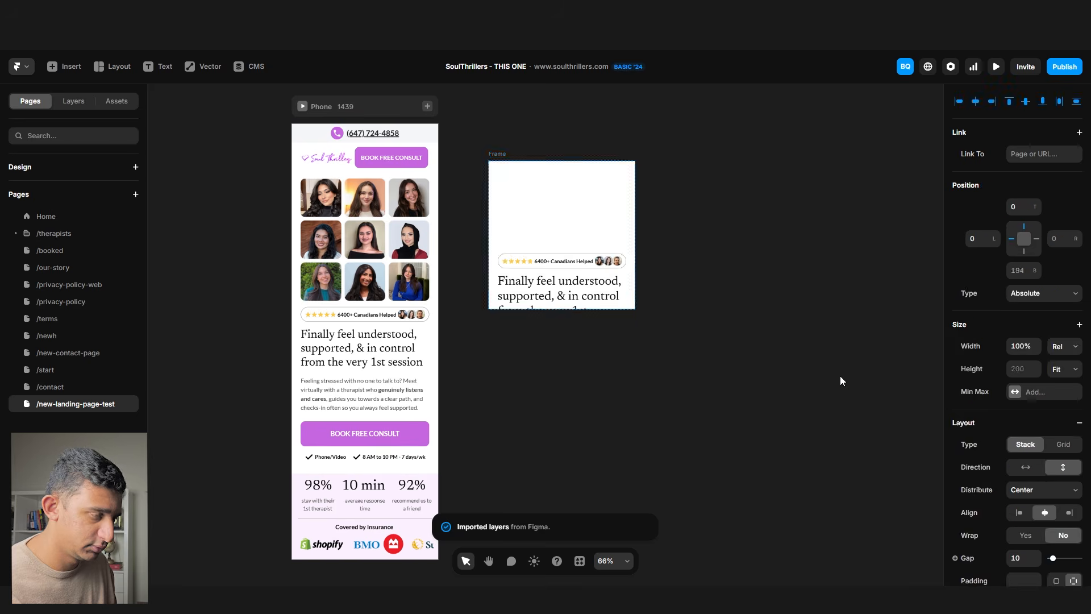
pyautogui.click(1053, 254)
pyautogui.click(1069, 309)
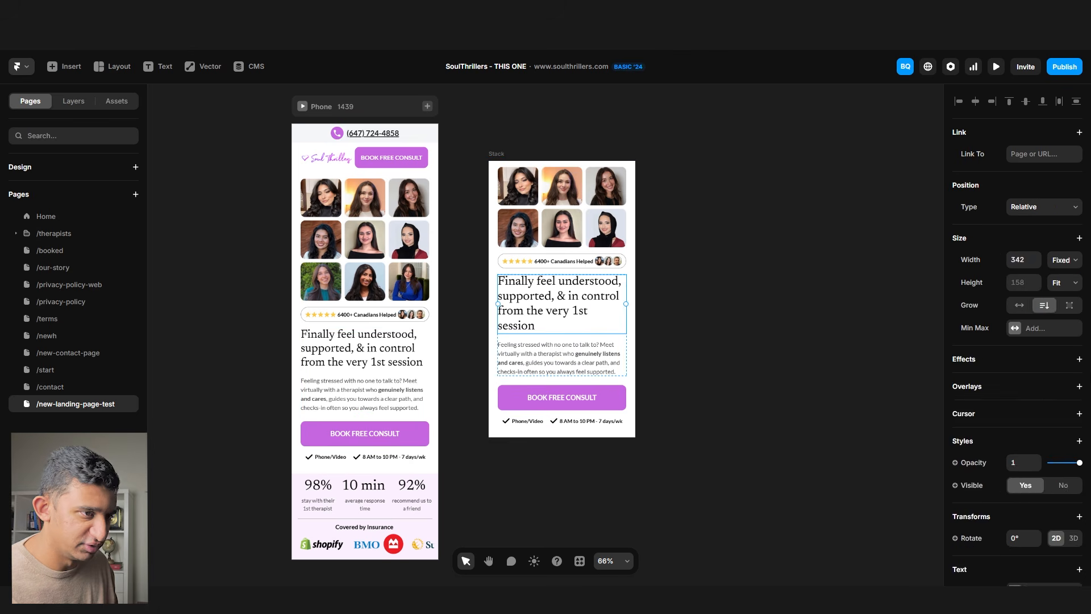
pyautogui.scroll(-5, 990, 365)
pyautogui.click(1016, 421)
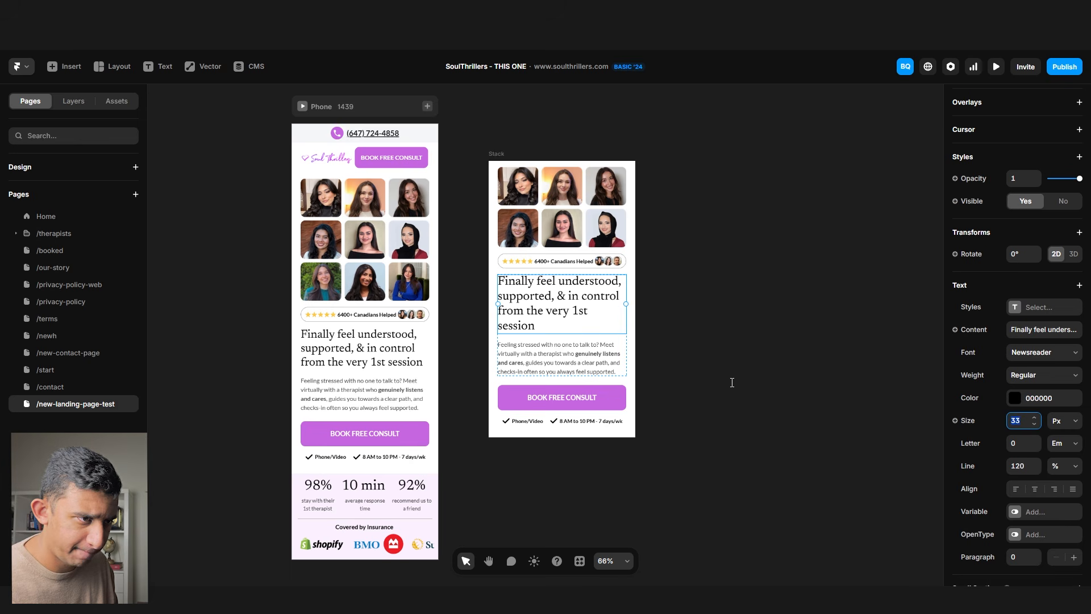
pyautogui.click(807, 357)
# - Move the new hero into the Phone layout and delete the old hero and its empty container
pyautogui.moveTo(502, 163); pyautogui.dragTo(357, 174)
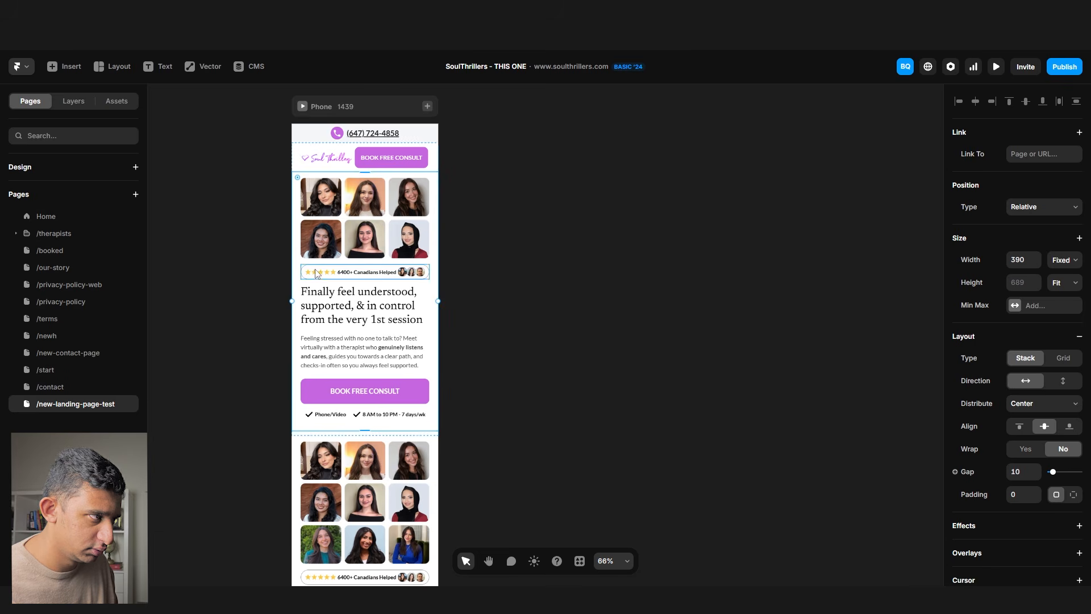
pyautogui.click(295, 473)
pyautogui.press('Delete')
pyautogui.click(311, 449)
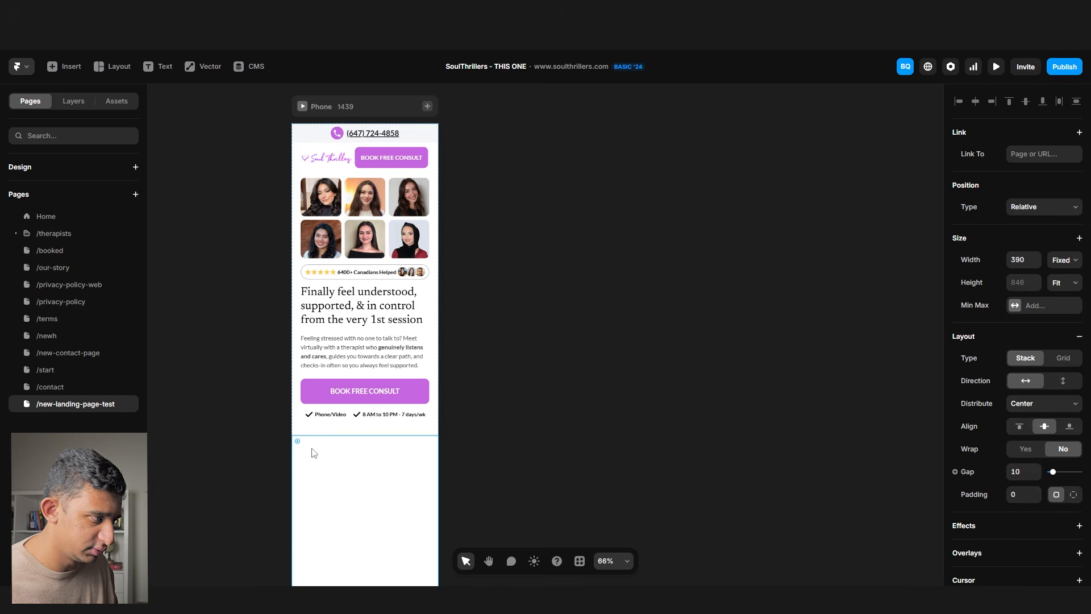
pyautogui.press('Delete')
# - Regroup the intro paragraph and hero content under the header, removing the empty wrapper
pyautogui.click(323, 422)
pyautogui.moveTo(318, 367); pyautogui.dragTo(370, 321)
pyautogui.click(511, 366)
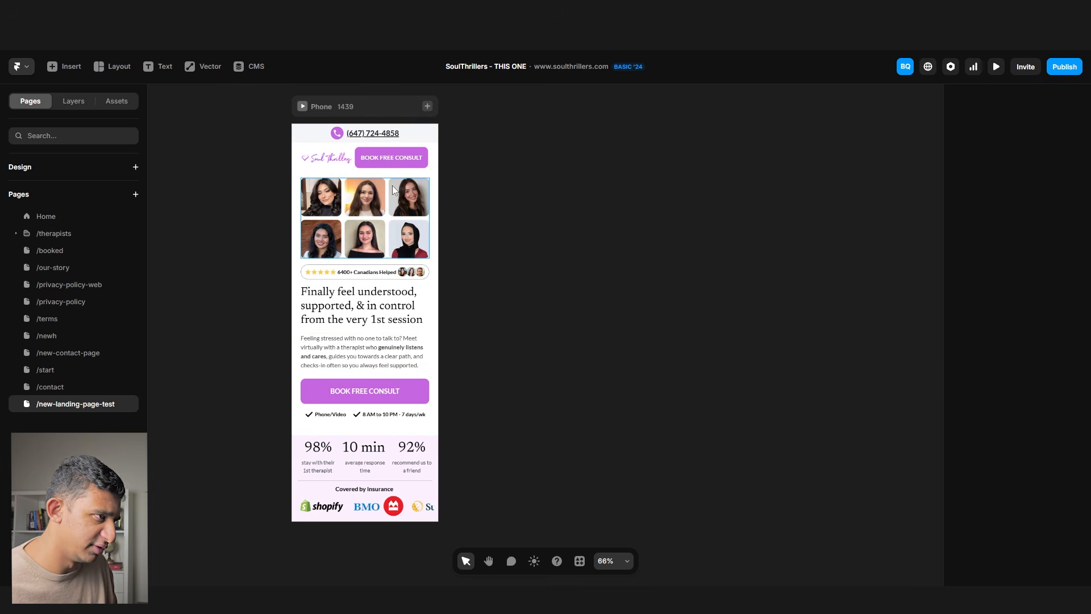
pyautogui.moveTo(398, 176); pyautogui.dragTo(653, 283)
pyautogui.click(358, 219)
pyautogui.press('Delete')
pyautogui.moveTo(619, 341); pyautogui.dragTo(369, 233)
pyautogui.click(511, 364)
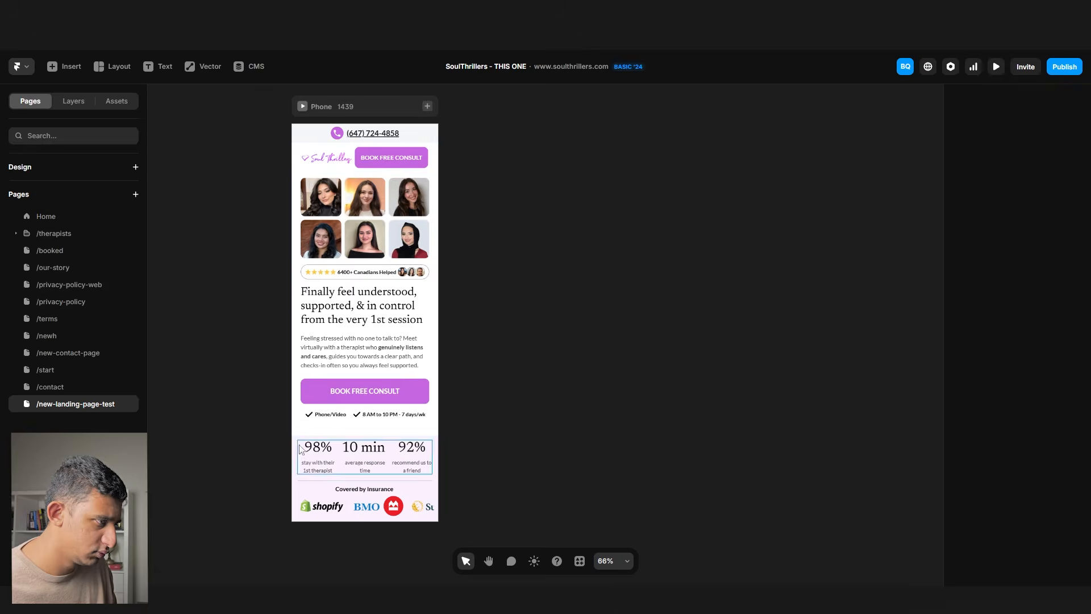
# - Set the outer hero container's gap to 0
pyautogui.scroll(5, 310, 435)
pyautogui.click(318, 420)
pyautogui.click(1014, 471)
pyautogui.write('0')
pyautogui.press('Return')
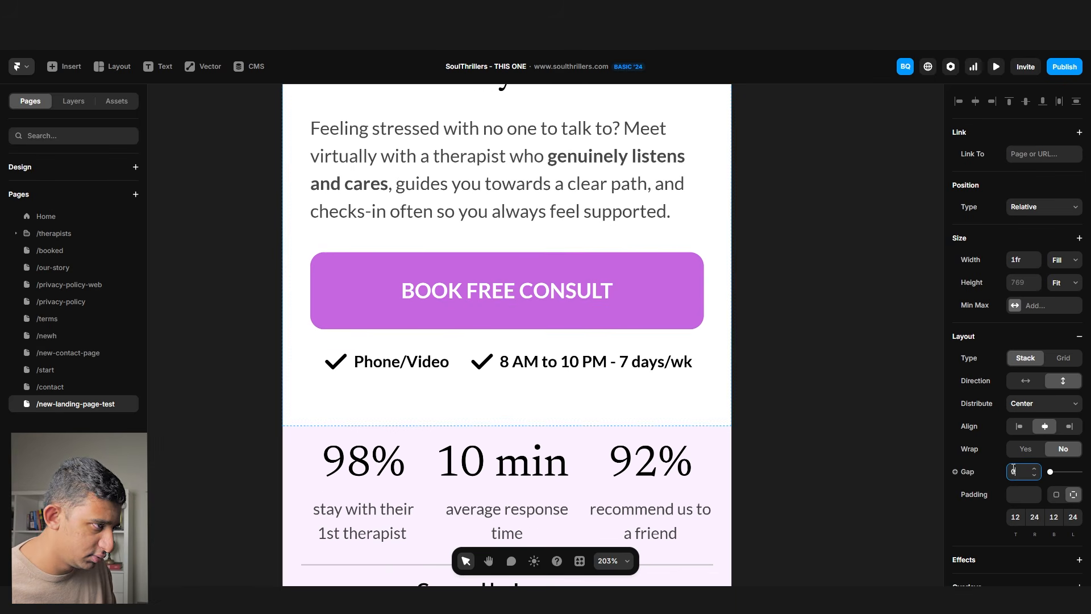
pyautogui.scroll(-5, 420, 353)
pyautogui.click(482, 283)
# - Publish the update and reload the live mobile page to review the new hero
pyautogui.click(1058, 68)
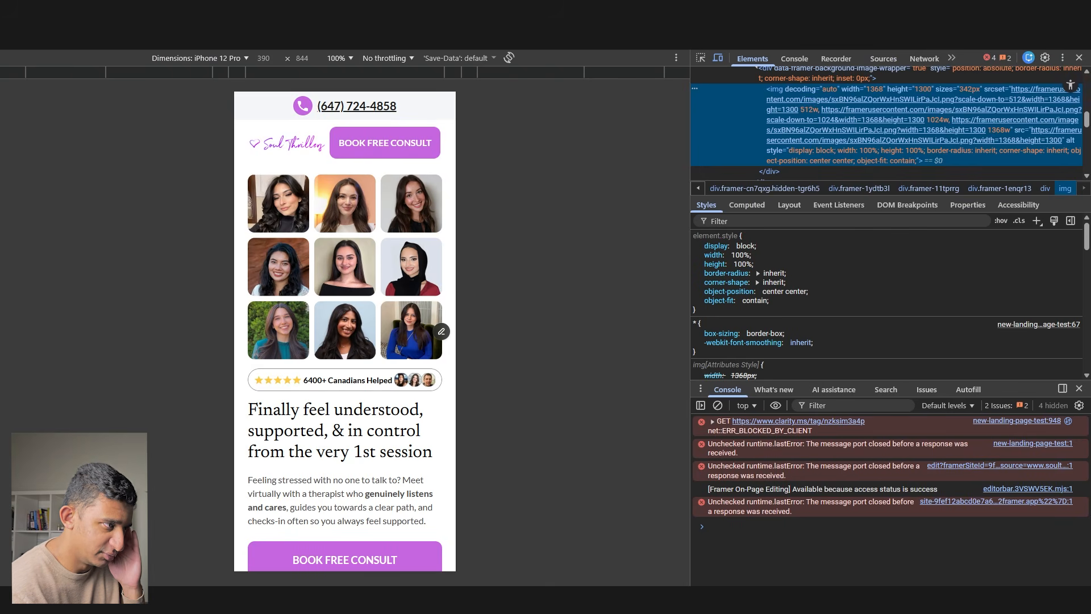
pyautogui.hotkey('ctrl', 'r')
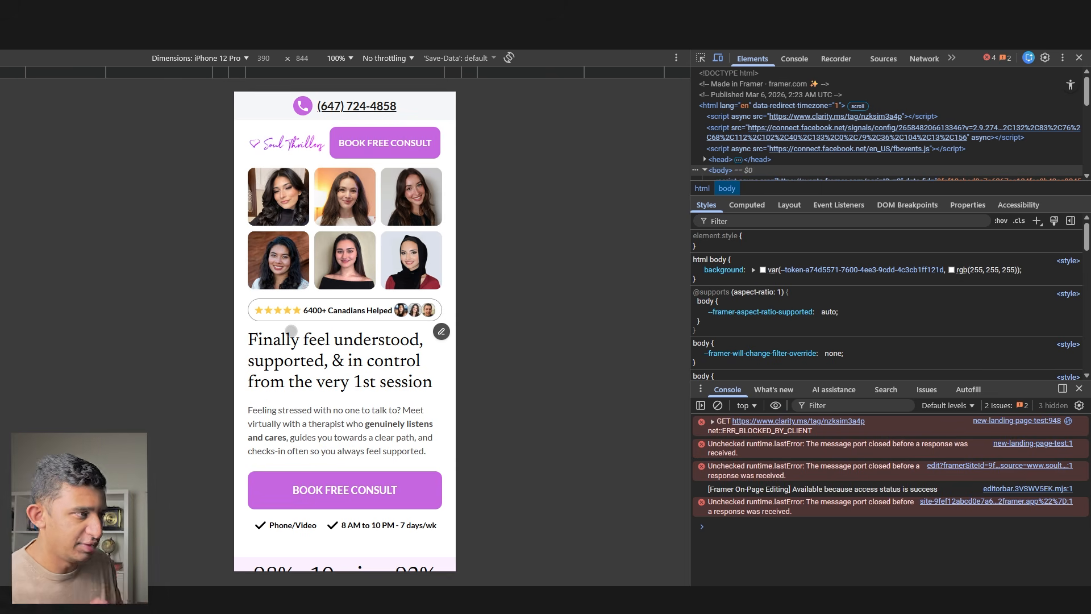
pyautogui.scroll(-3, 290, 330)
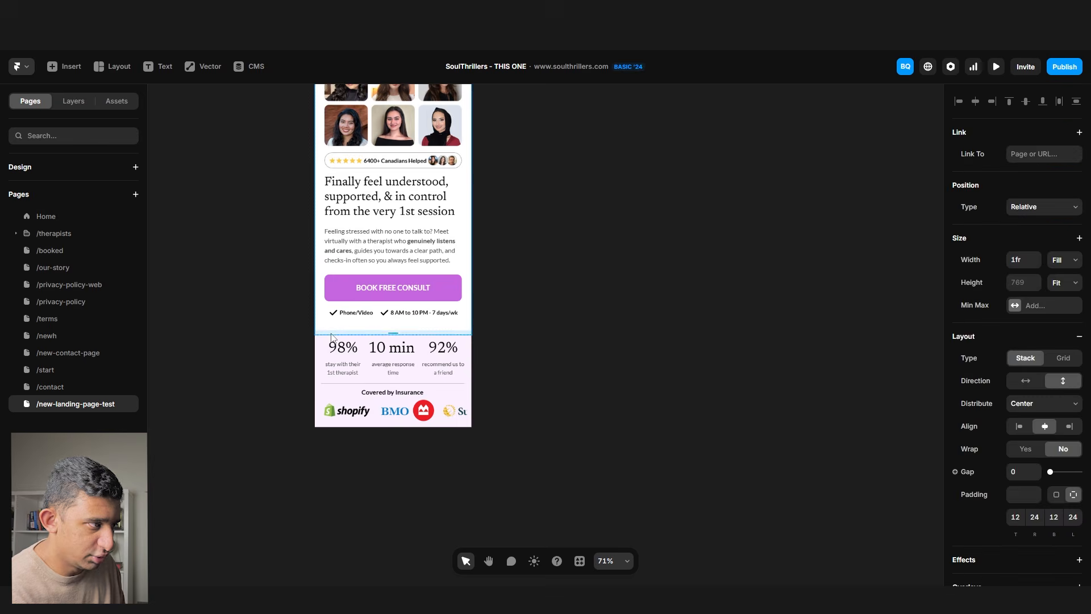
pyautogui.scroll(3, 331, 338)
pyautogui.scroll(-2, 1032, 450)
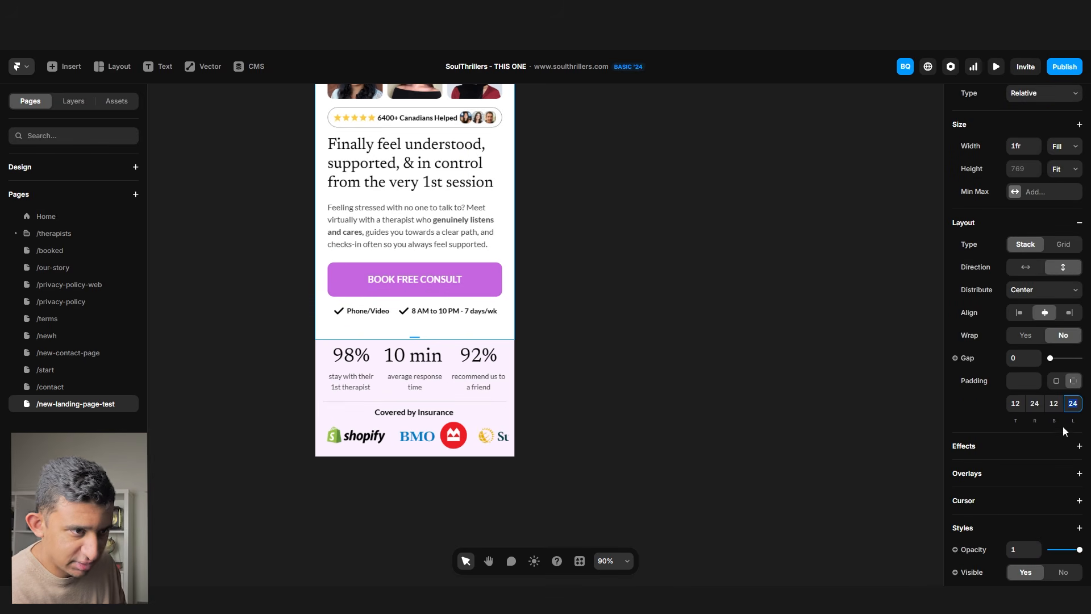
# - Set the phone hero section's bottom padding to 16
pyautogui.click(1054, 404)
pyautogui.write('16')
pyautogui.press('Return')
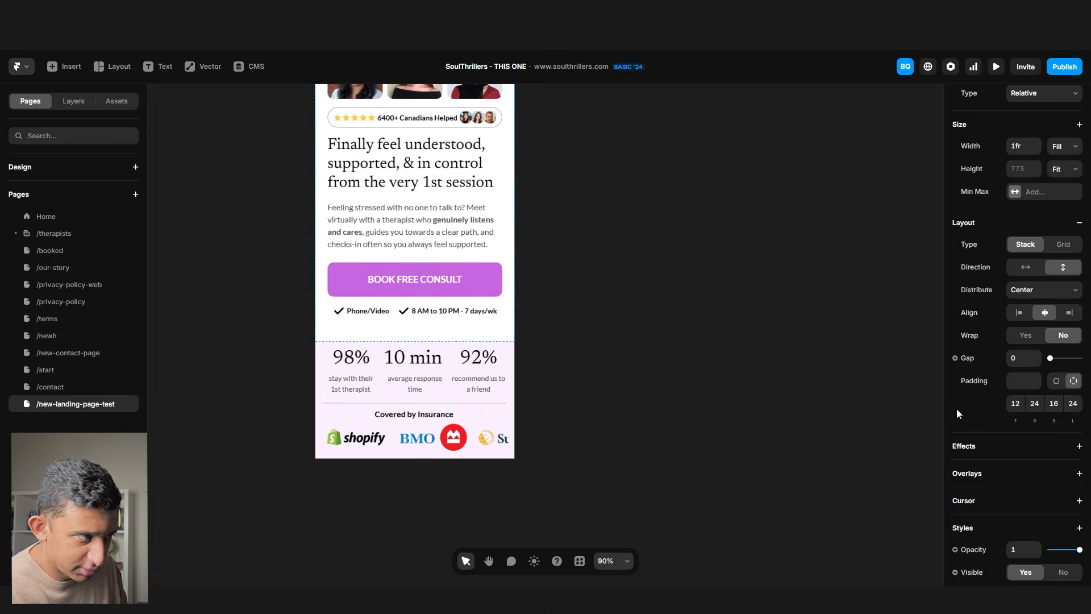
pyautogui.scroll(2, 1032, 249)
pyautogui.click(1061, 284)
pyautogui.click(1063, 340)
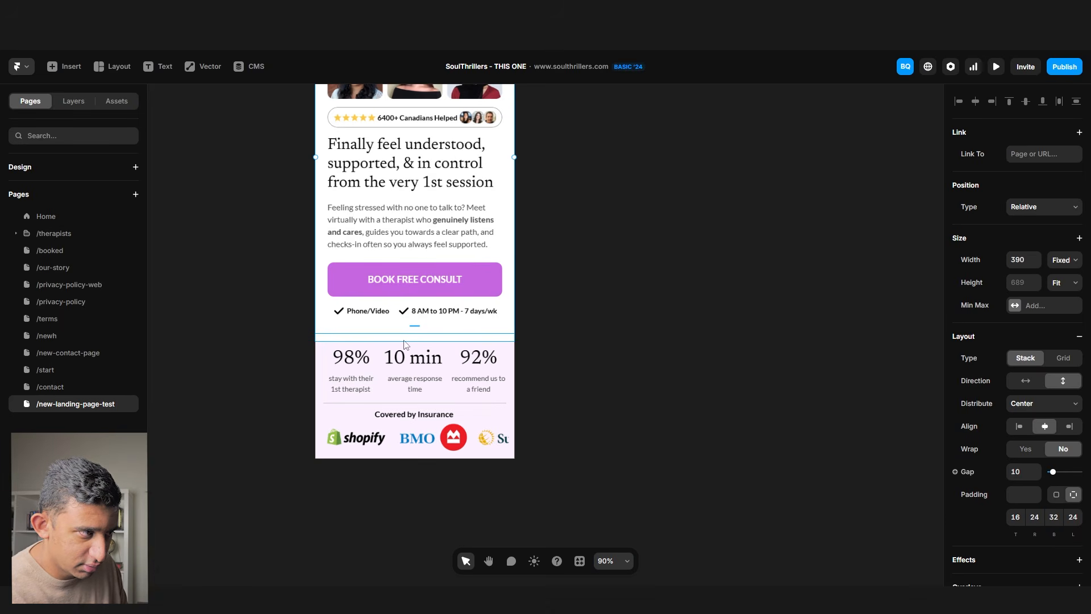
# - Reduce the hero content stack's bottom padding to 10 and publish the update
pyautogui.click(418, 323)
pyautogui.moveTo(459, 329); pyautogui.dragTo(810, 347)
pyautogui.scroll(2, 484, 307)
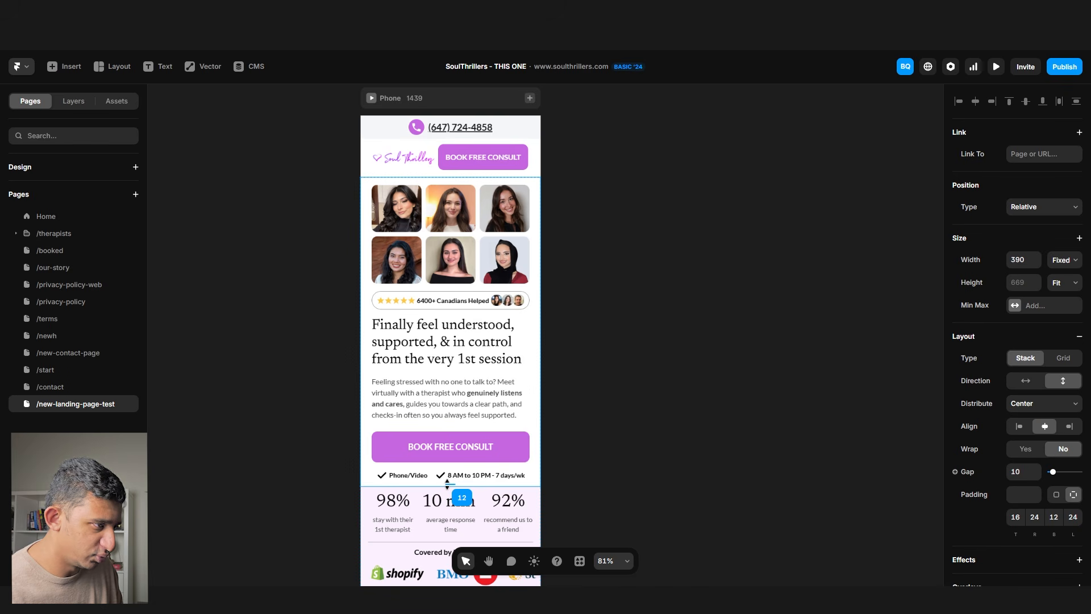
pyautogui.moveTo(445, 484); pyautogui.dragTo(445, 484)
pyautogui.click(1060, 77)
pyautogui.click(971, 161)
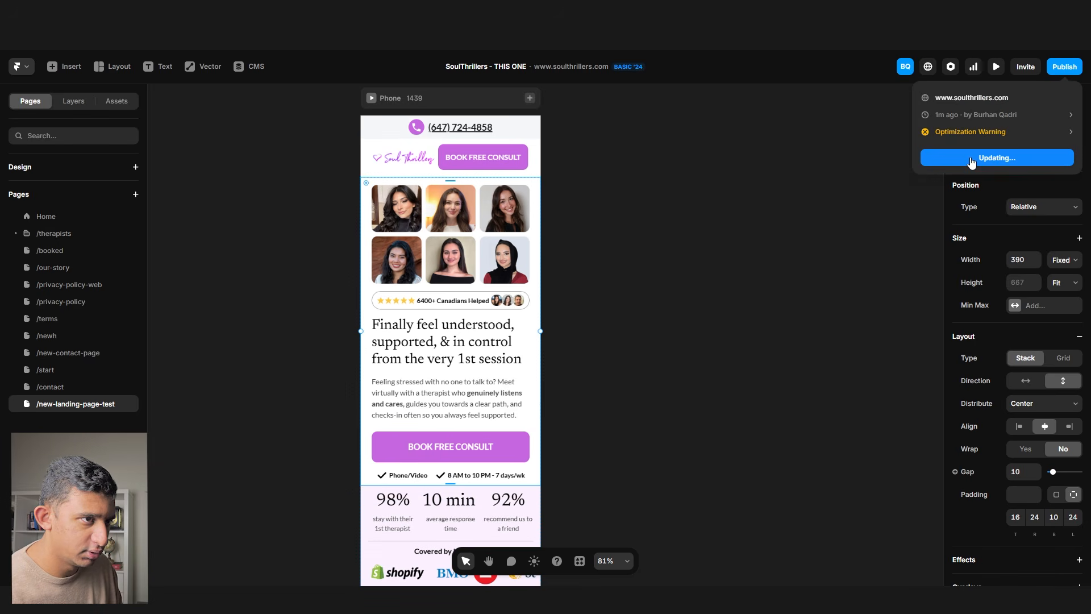
# - Set the header's top and bottom padding to 8
pyautogui.click(790, 197)
pyautogui.scroll(5, 402, 150)
pyautogui.click(364, 181)
pyautogui.click(343, 182)
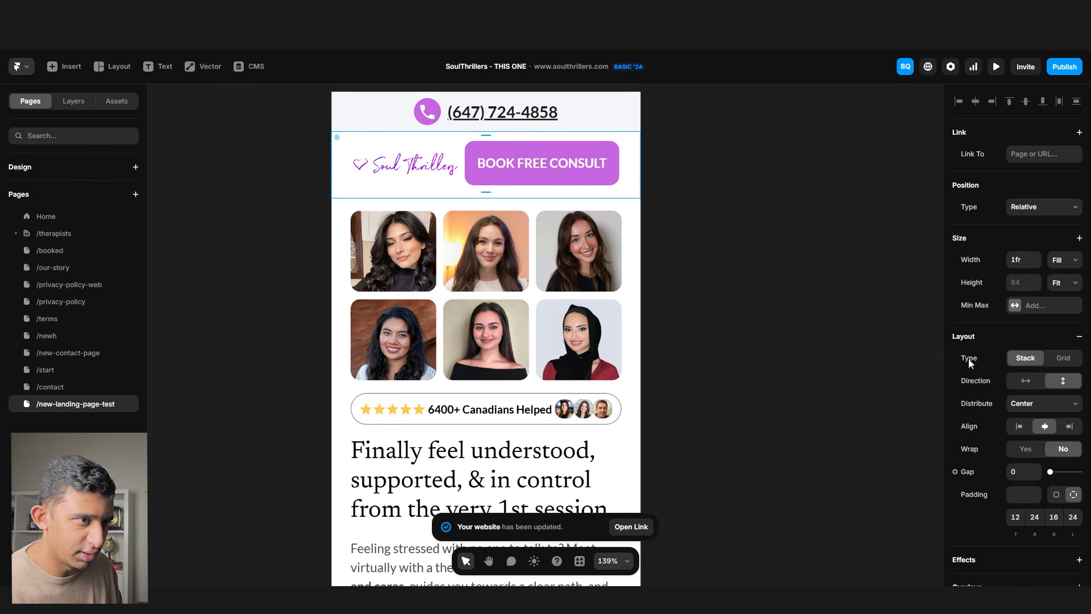
pyautogui.click(1014, 518)
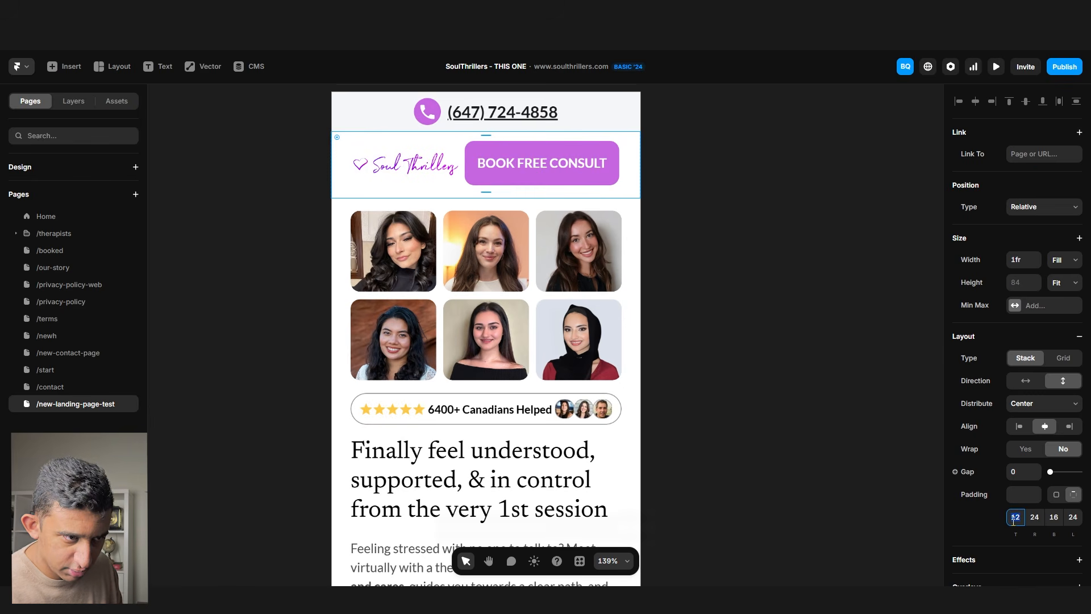
pyautogui.write('8')
pyautogui.press('Tab')
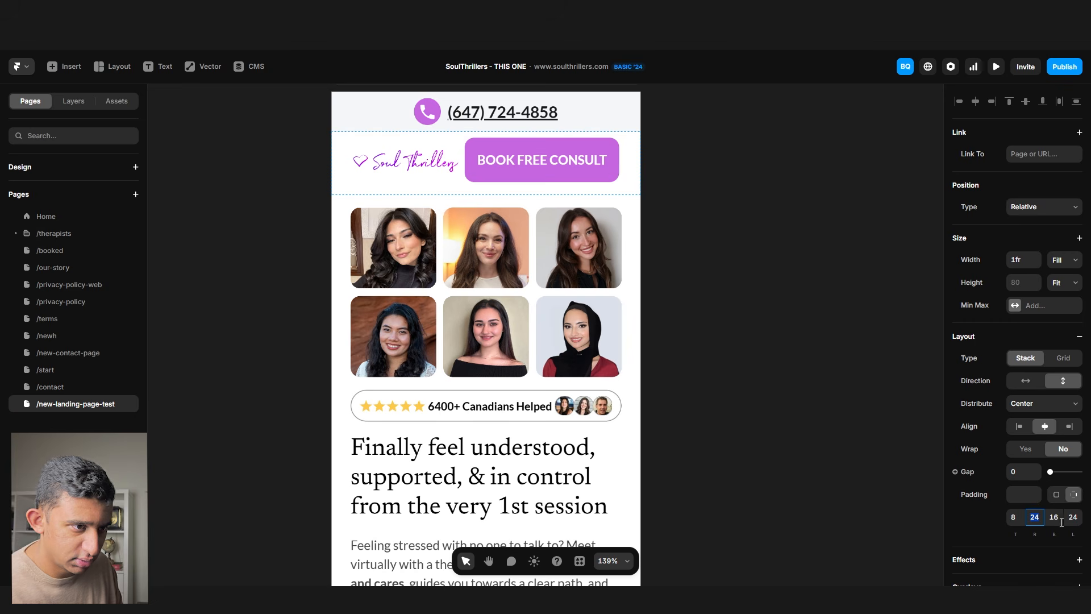
pyautogui.click(1053, 519)
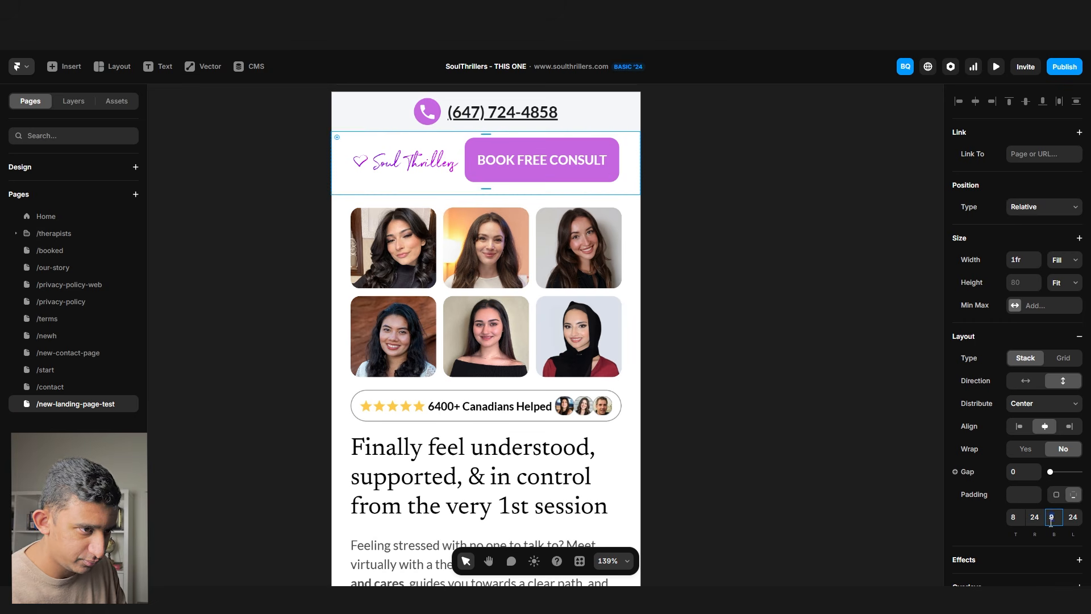
pyautogui.press('Return')
# - Give the BOOK FREE CONSULT button per-side padding of 10 top and bottom, then republish
pyautogui.click(524, 175)
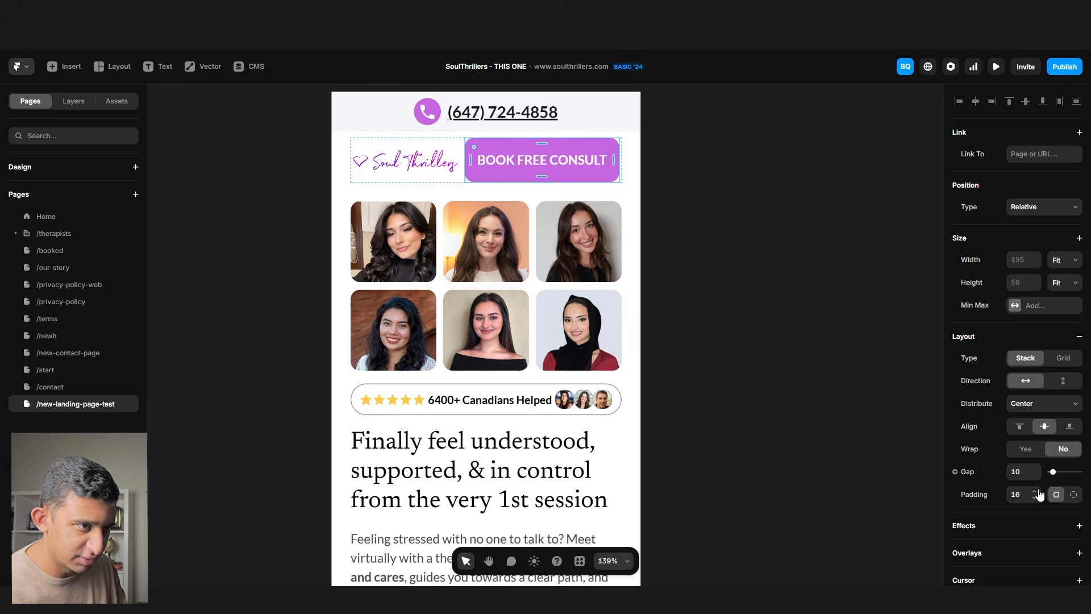
pyautogui.click(1073, 494)
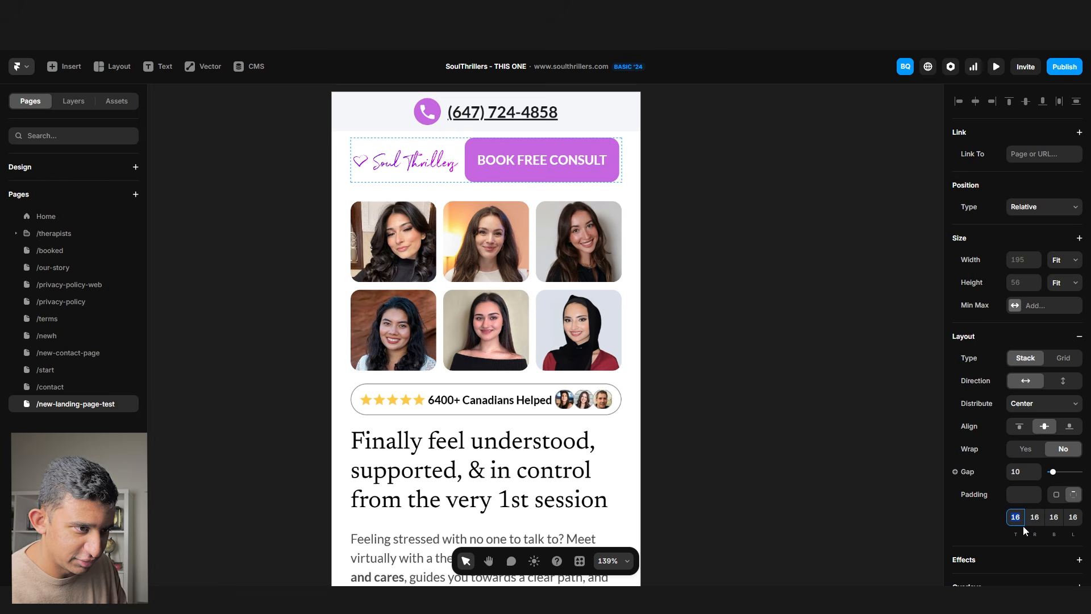
pyautogui.write('10')
pyautogui.press('Return')
pyautogui.click(1052, 517)
pyautogui.write('10')
pyautogui.press('Return')
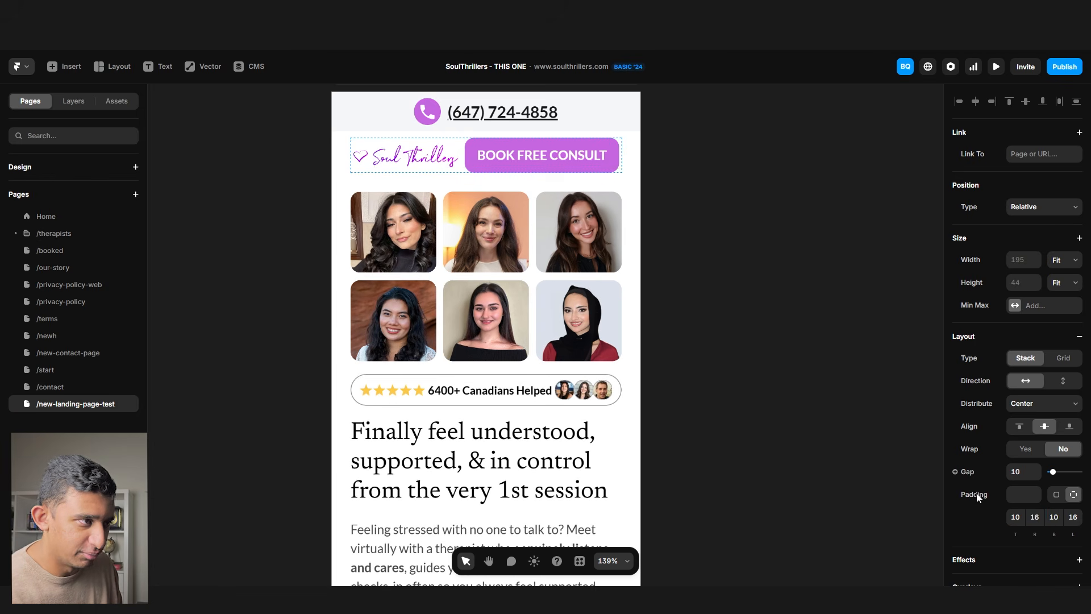
pyautogui.click(780, 260)
pyautogui.click(1065, 68)
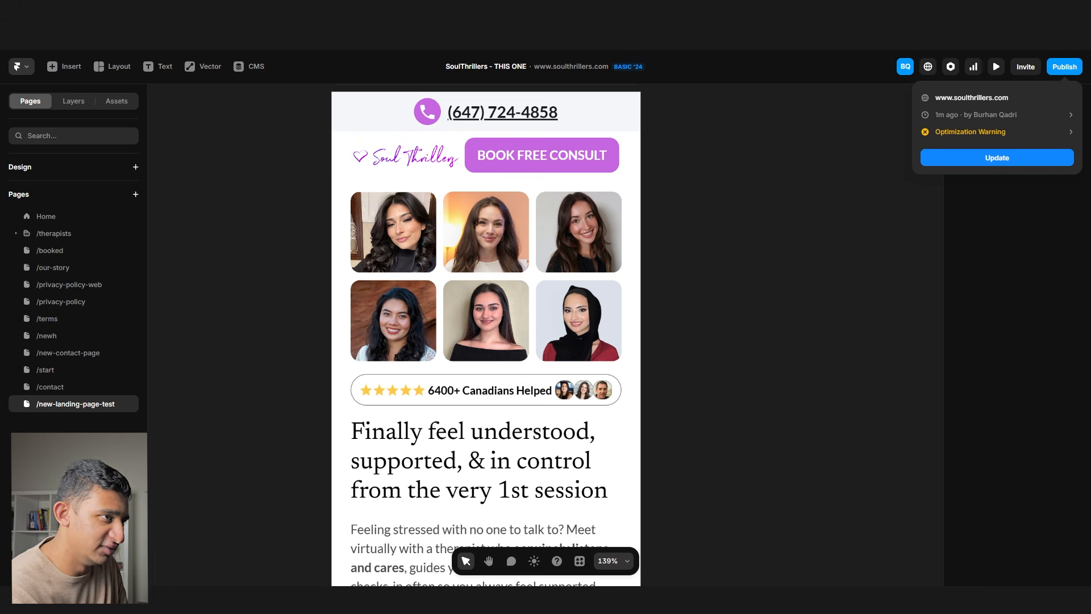
pyautogui.hotkey('ctrl', 'Tab')
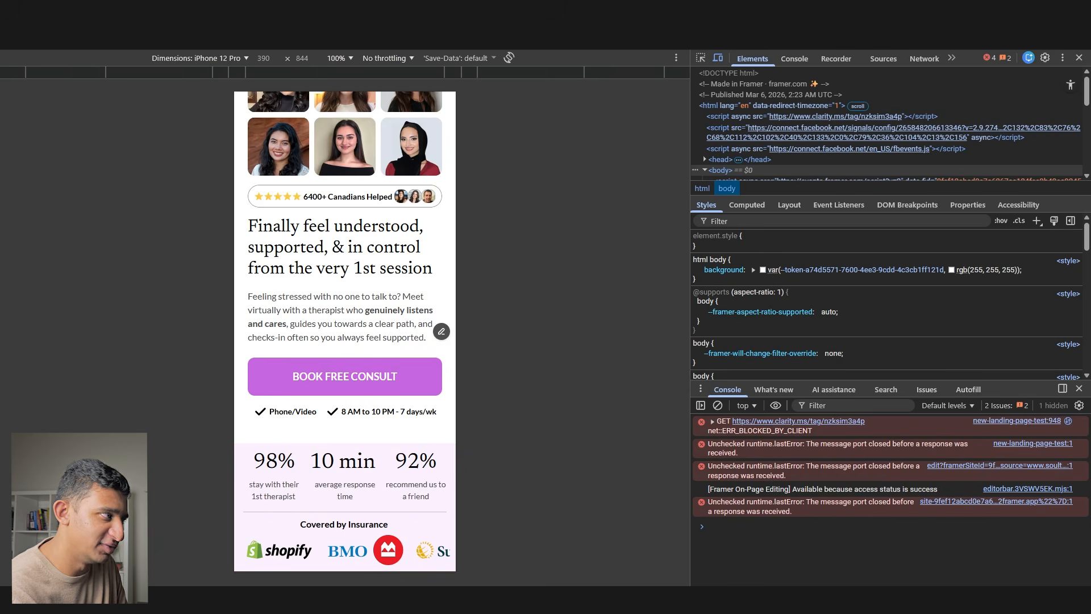
# - Reload the live phone-size page, inspect the hero text block's markup, and open the intro paragraph for editing
pyautogui.hotkey('ctrl', 'r')
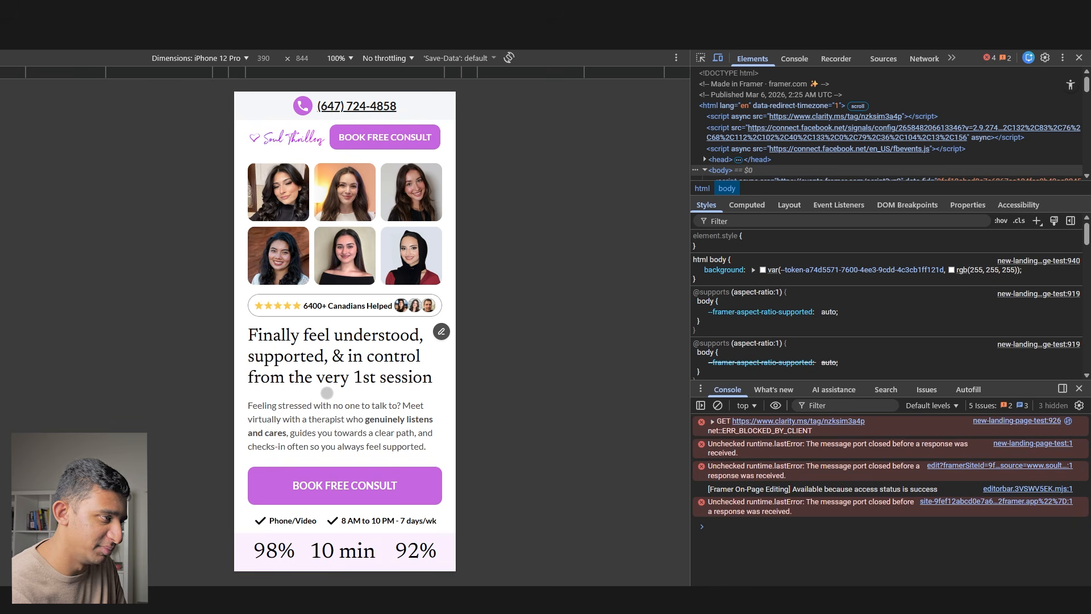
pyautogui.rightClick(299, 400)
pyautogui.click(318, 364)
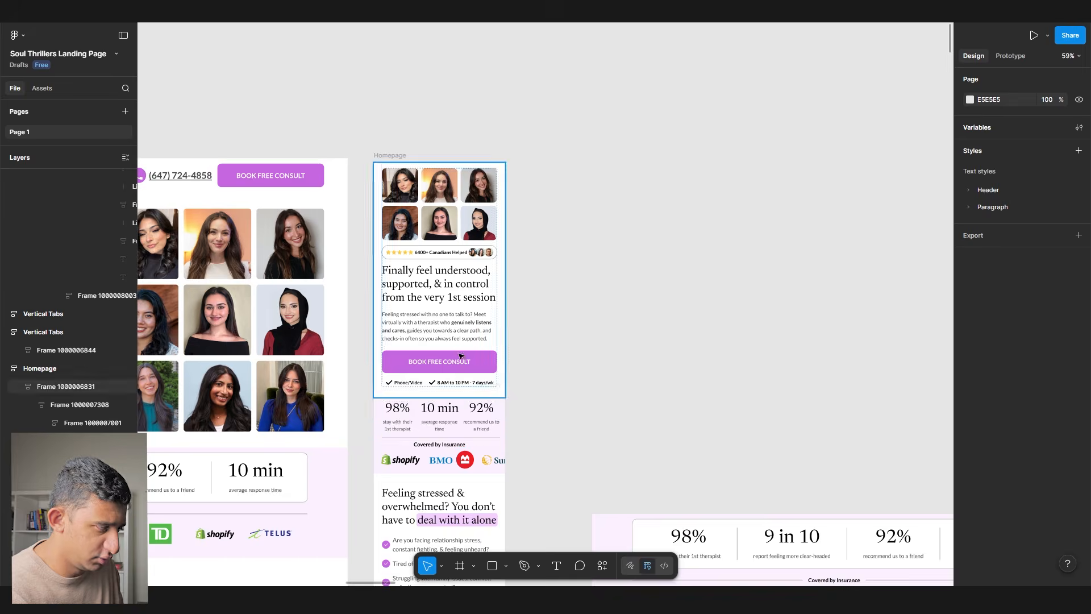
pyautogui.scroll(5, 434, 332)
pyautogui.doubleClick(434, 332)
pyautogui.scroll(-3, 356, 312)
# - Delete 'towards a clear path' so the intro ends 'guides you, and checks-in often.', then copy it
pyautogui.click(356, 312)
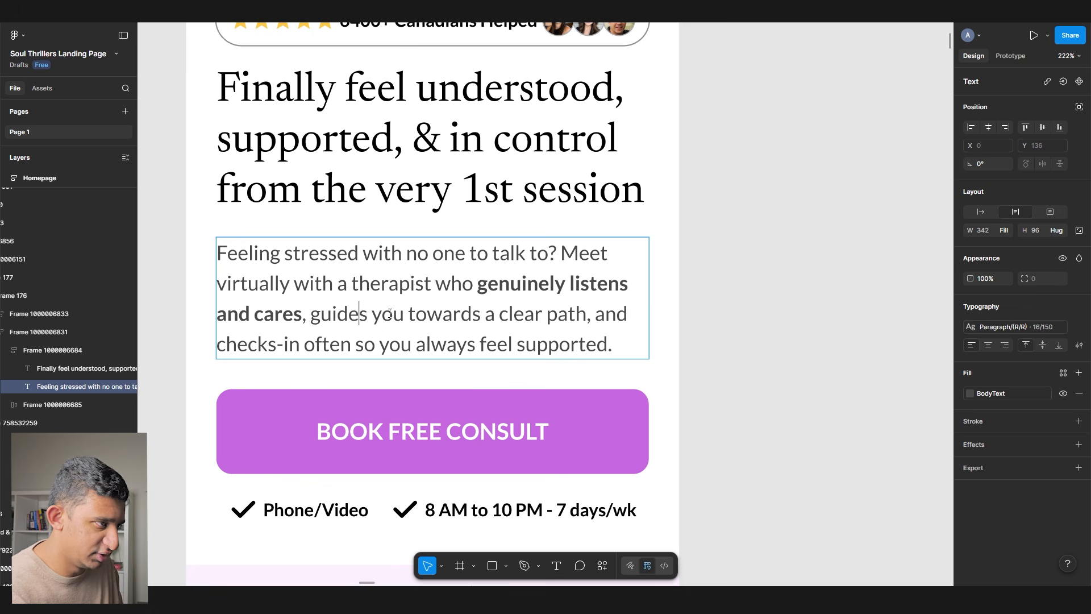
pyautogui.moveTo(410, 317); pyautogui.dragTo(413, 344)
pyautogui.press('BackSpace')
pyautogui.press('BackSpace')
pyautogui.write('.')
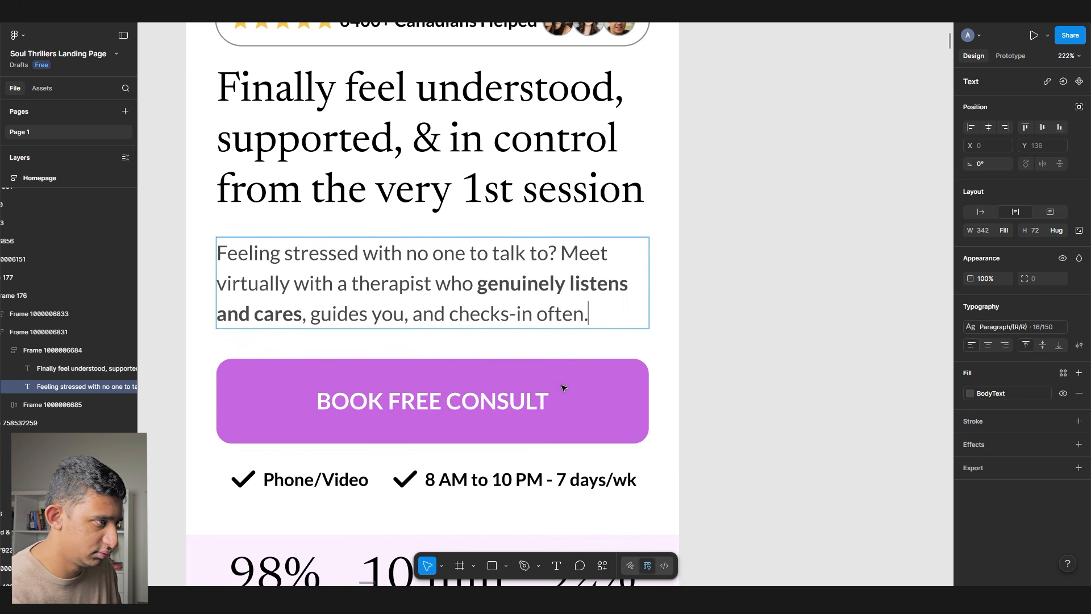
pyautogui.scroll(-1, 557, 370)
pyautogui.press('Escape')
pyautogui.press('Escape')
pyautogui.doubleClick(446, 288)
pyautogui.hotkey('ctrl', 'c')
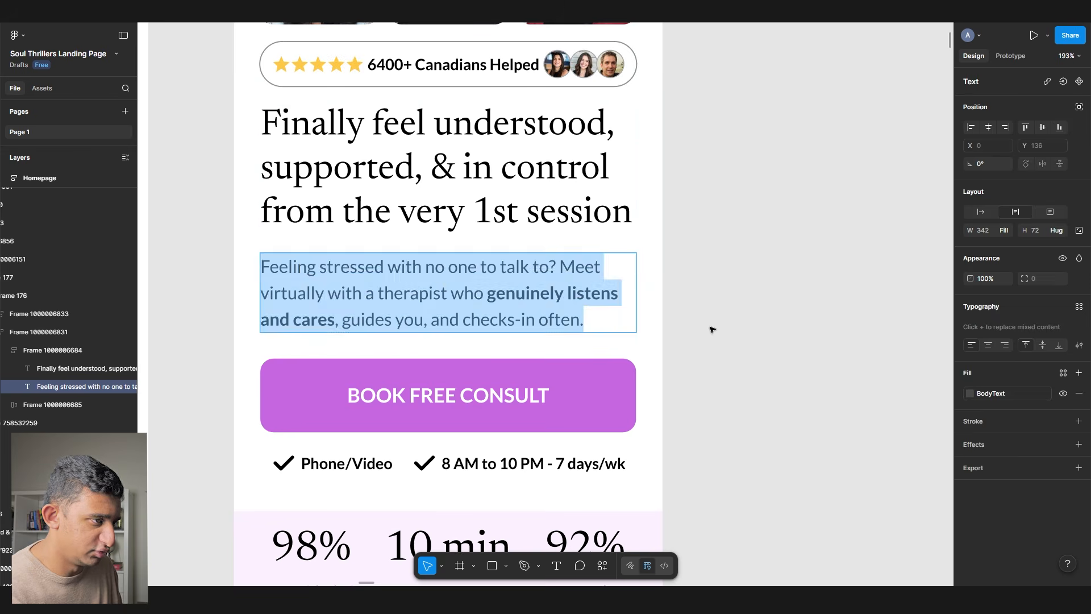
pyautogui.press('Escape')
pyautogui.press('Escape')
pyautogui.hotkey('alt', 'Tab')
pyautogui.hotkey('alt', 'Tab')
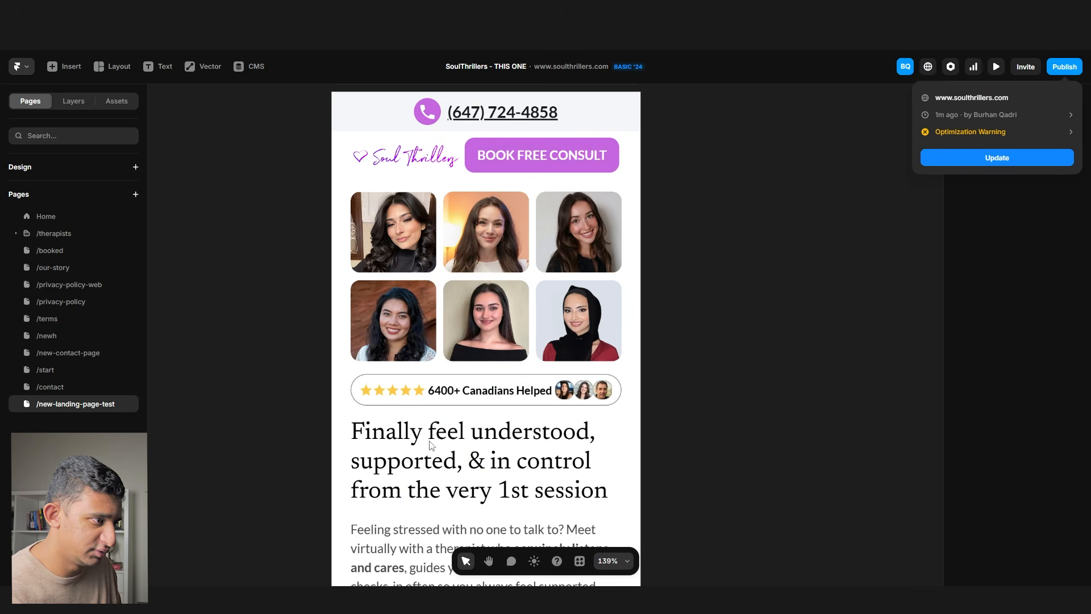
# - Replace the phone intro paragraph with the pasted shortened text
pyautogui.click(827, 387)
pyautogui.scroll(-3, 481, 414)
pyautogui.click(481, 414)
pyautogui.doubleClick(481, 415)
pyautogui.hotkey('ctrl', 'v')
pyautogui.click(765, 362)
# - Reduce the gap between headline and paragraph to 4 and publish the site update
pyautogui.scroll(-3, 521, 336)
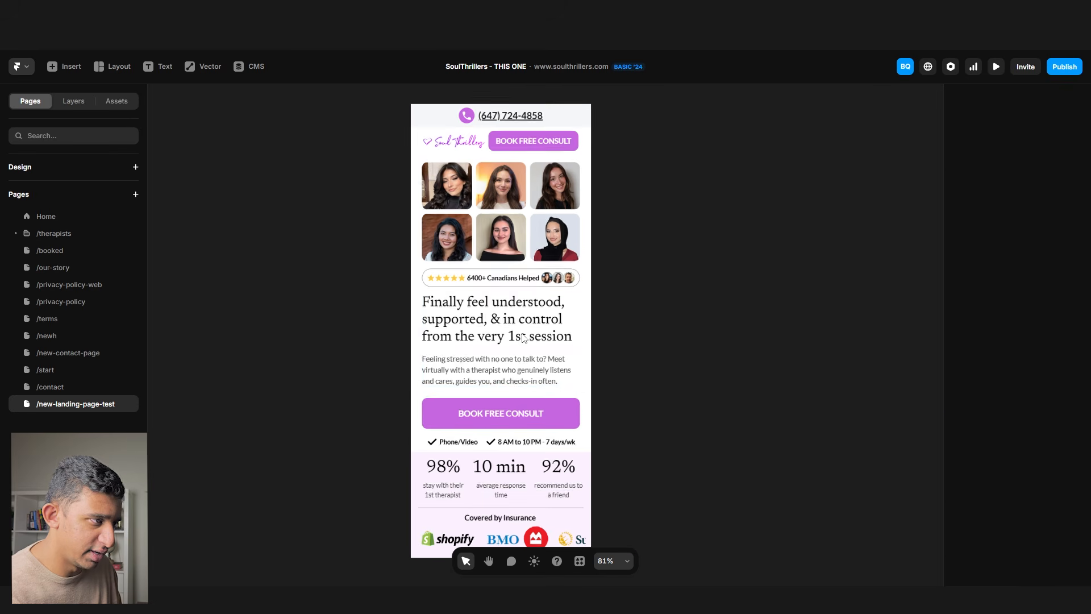
pyautogui.click(455, 351)
pyautogui.moveTo(504, 347); pyautogui.dragTo(504, 343)
pyautogui.scroll(5, 529, 347)
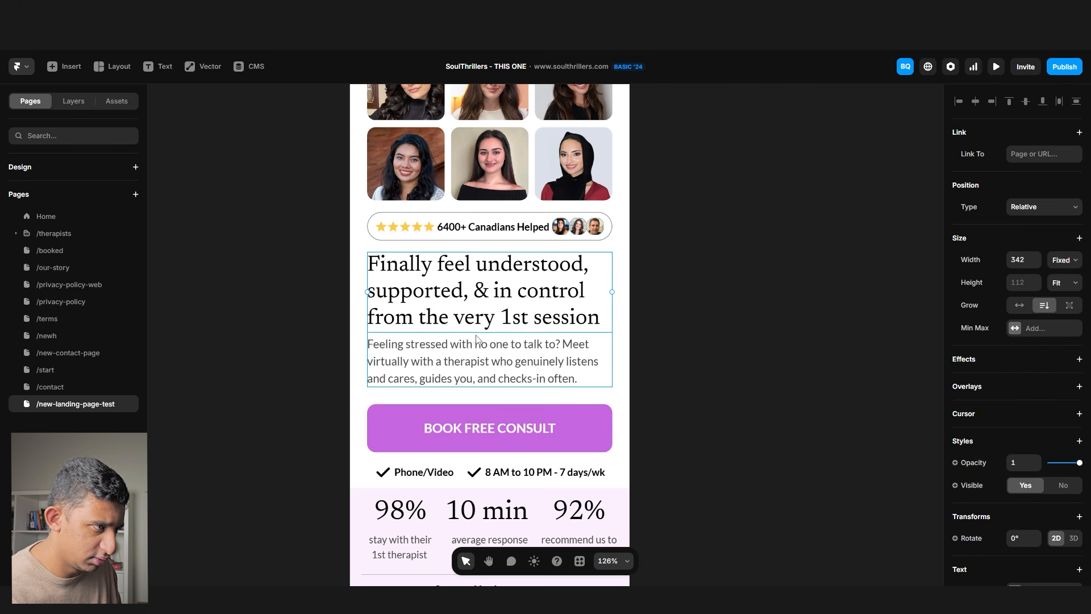
pyautogui.click(659, 329)
pyautogui.scroll(-5, 636, 344)
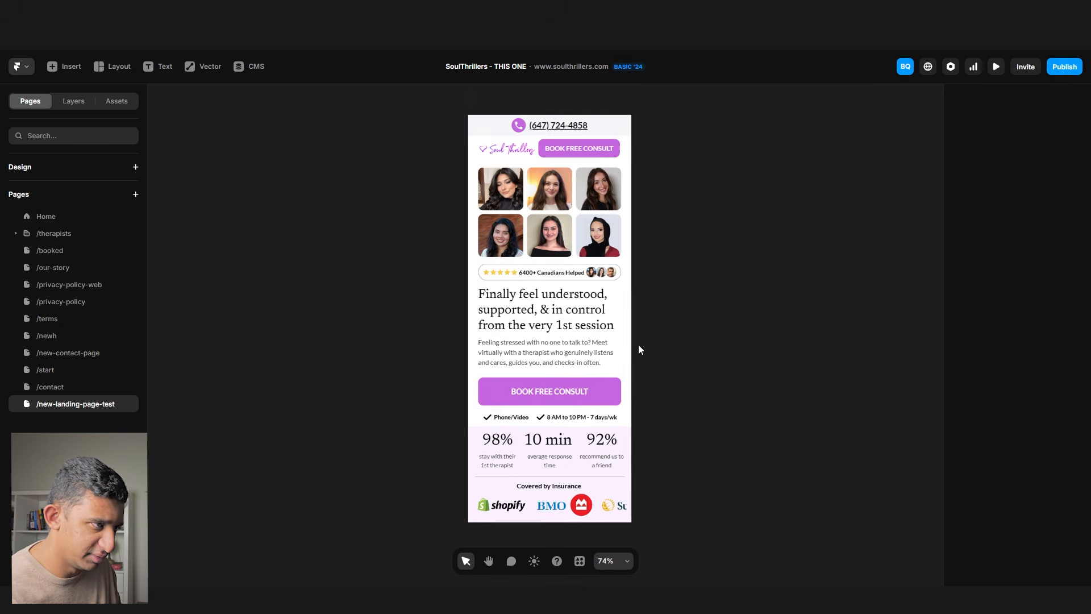
pyautogui.click(1064, 67)
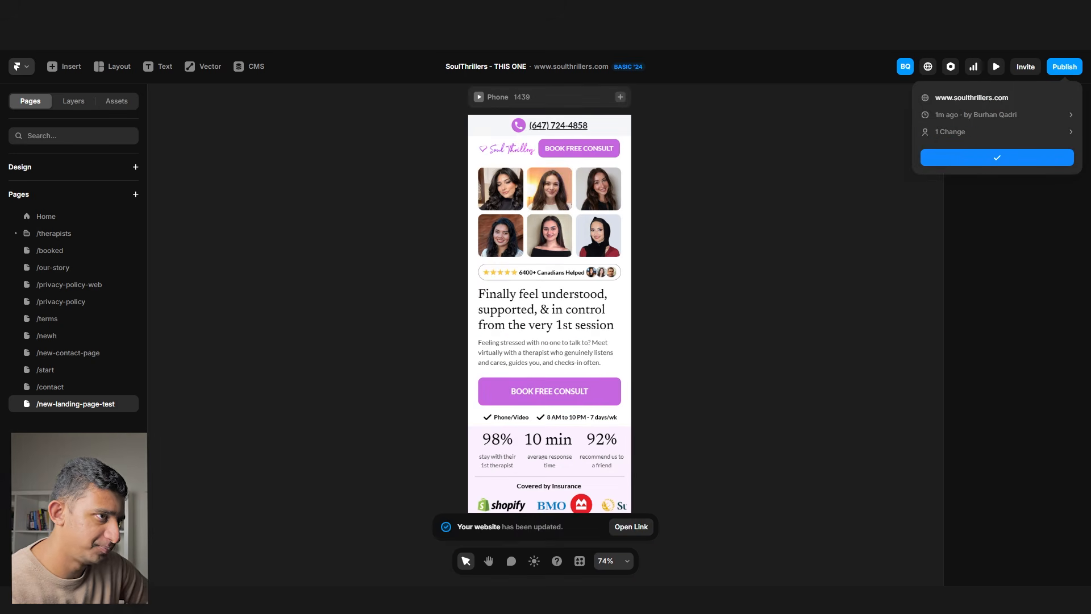
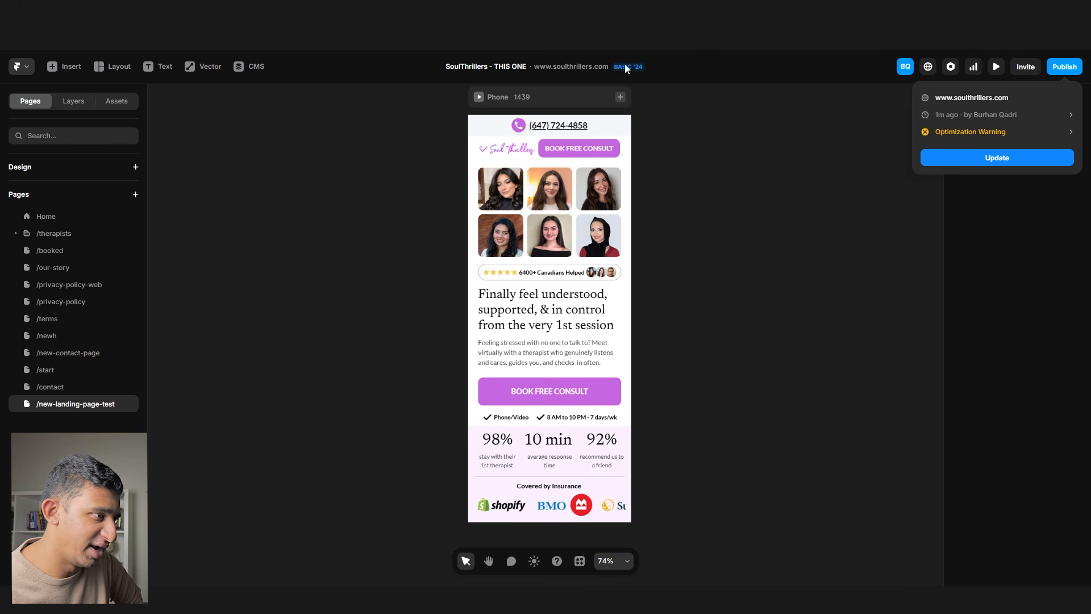
# - Close the Publish popover so only the mobile landing page shows on the canvas
pyautogui.click(755, 355)
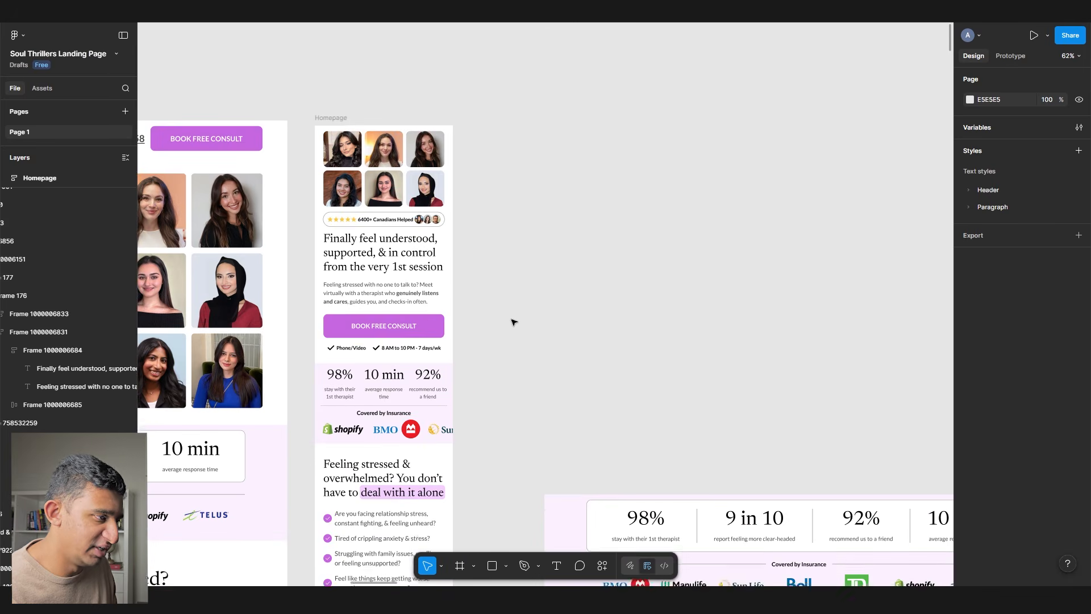
# - Copy the mobile hero frame with the Figma to Framer plugin and paste it into Framer's Phone layout
pyautogui.scroll(-3, 511, 319)
pyautogui.rightClick(370, 341)
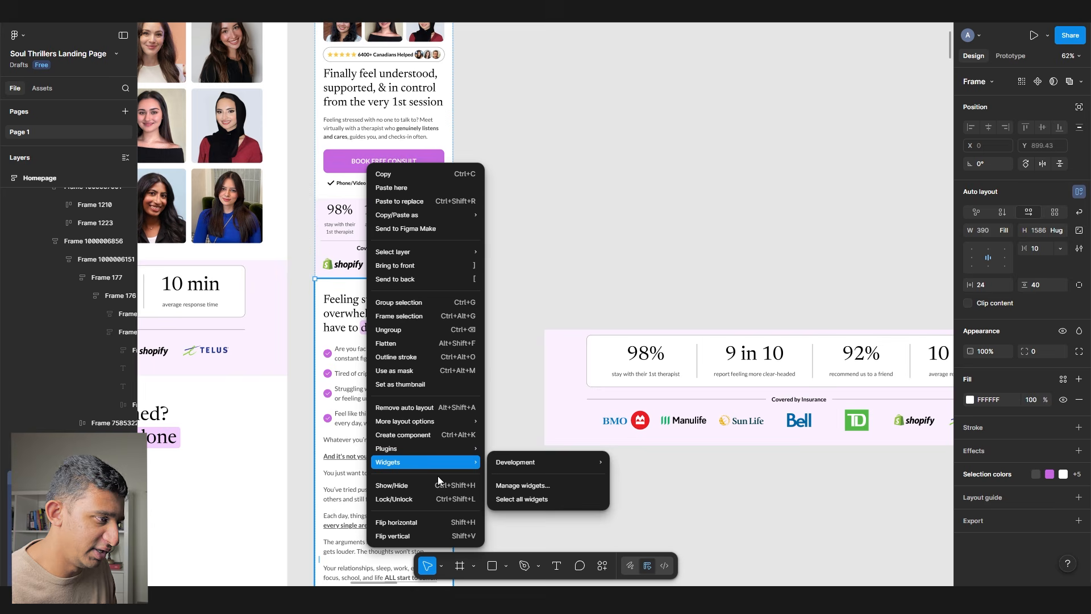
pyautogui.moveTo(434, 453)
pyautogui.click(556, 322)
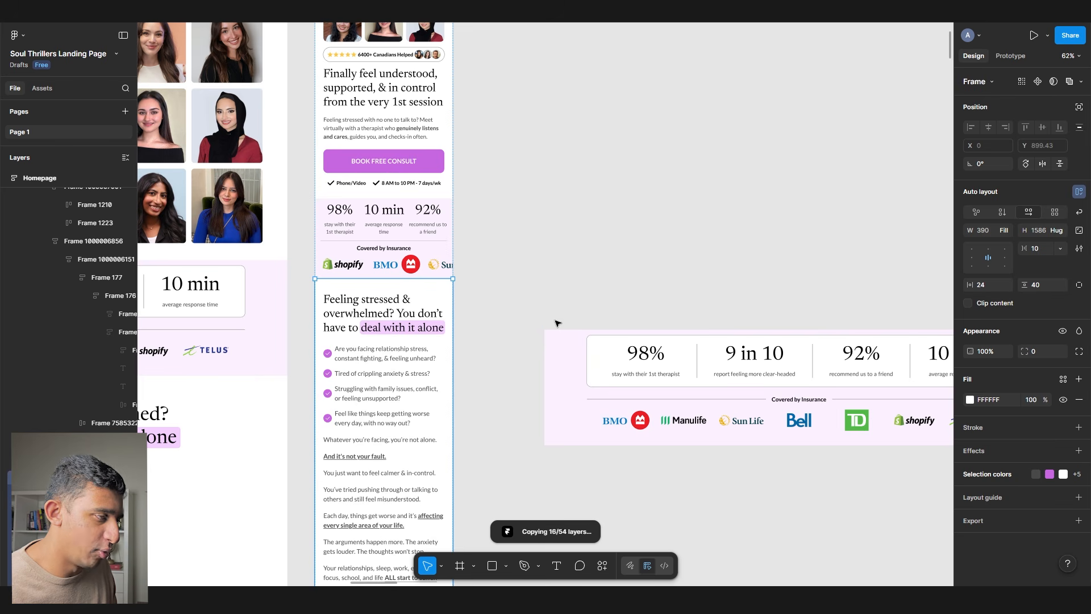
pyautogui.click(545, 392)
pyautogui.scroll(-5, 506, 296)
pyautogui.click(498, 320)
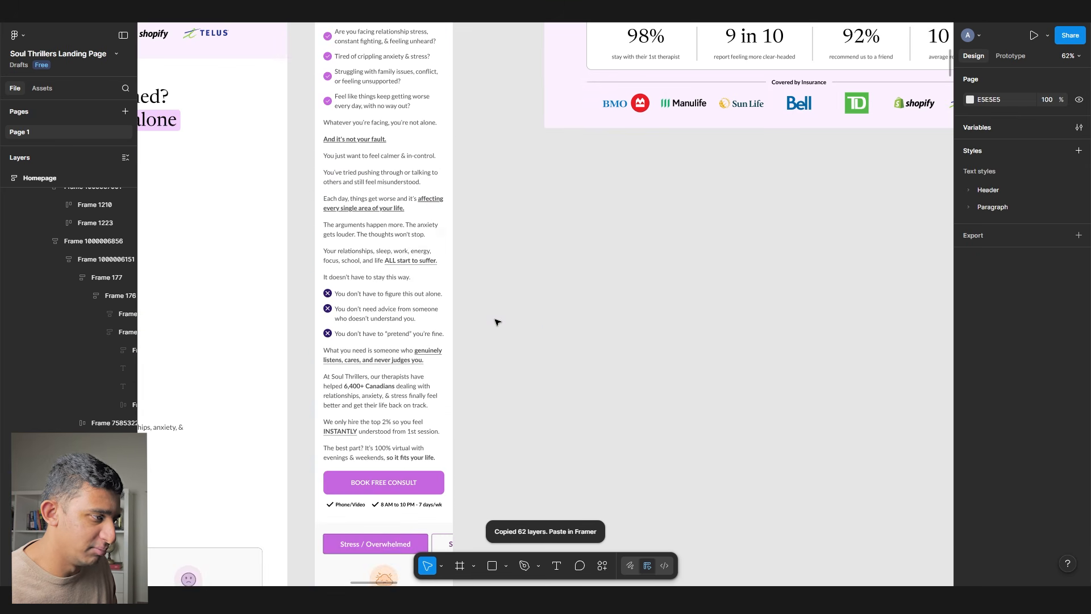
pyautogui.press('super+Tab')
pyautogui.press('super+v')
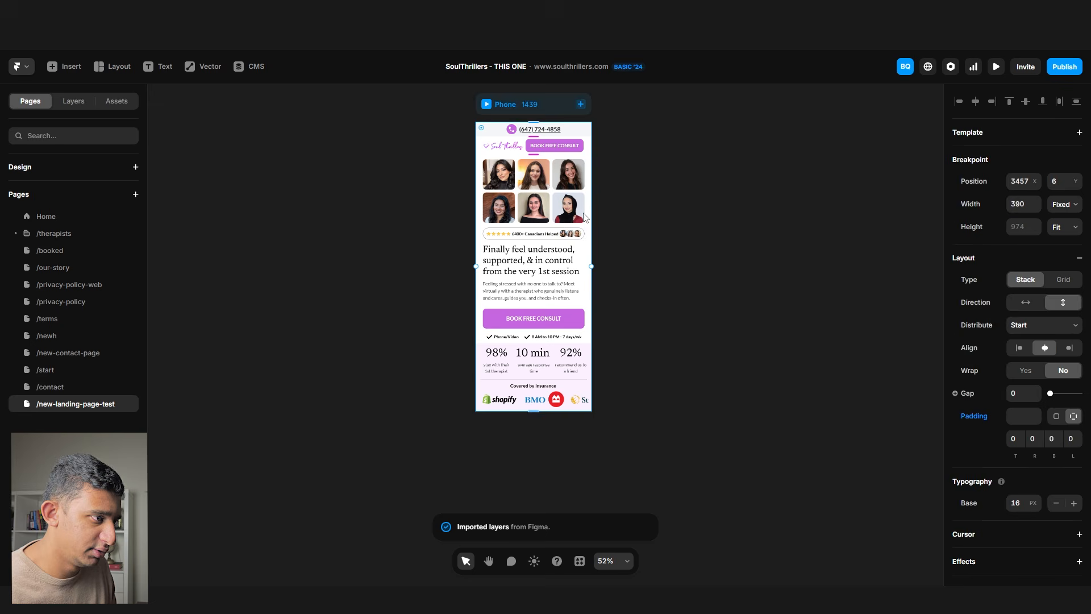
# - Draw a new frame beside the phone layout and set its width to 390
pyautogui.click(679, 273)
pyautogui.scroll(-2, 679, 273)
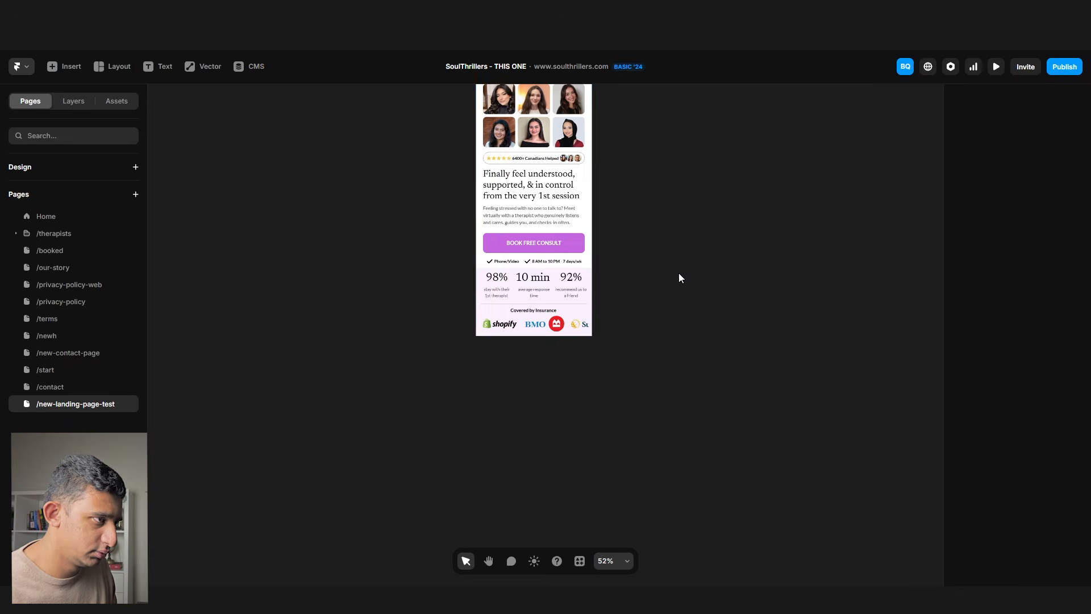
pyautogui.scroll(-5, 680, 265)
pyautogui.scroll(4, 680, 264)
pyautogui.scroll(2, 680, 187)
pyautogui.scroll(1, 679, 187)
pyautogui.hscroll(1, 680, 187)
pyautogui.press('f')
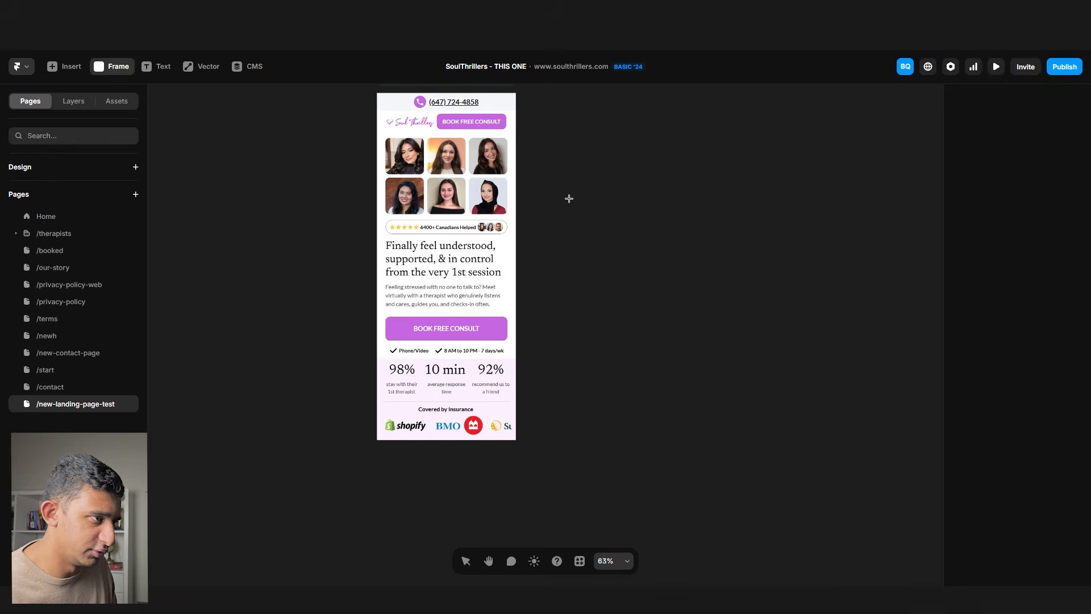
pyautogui.moveTo(559, 182); pyautogui.dragTo(733, 378)
pyautogui.write('390')
pyautogui.press('Return')
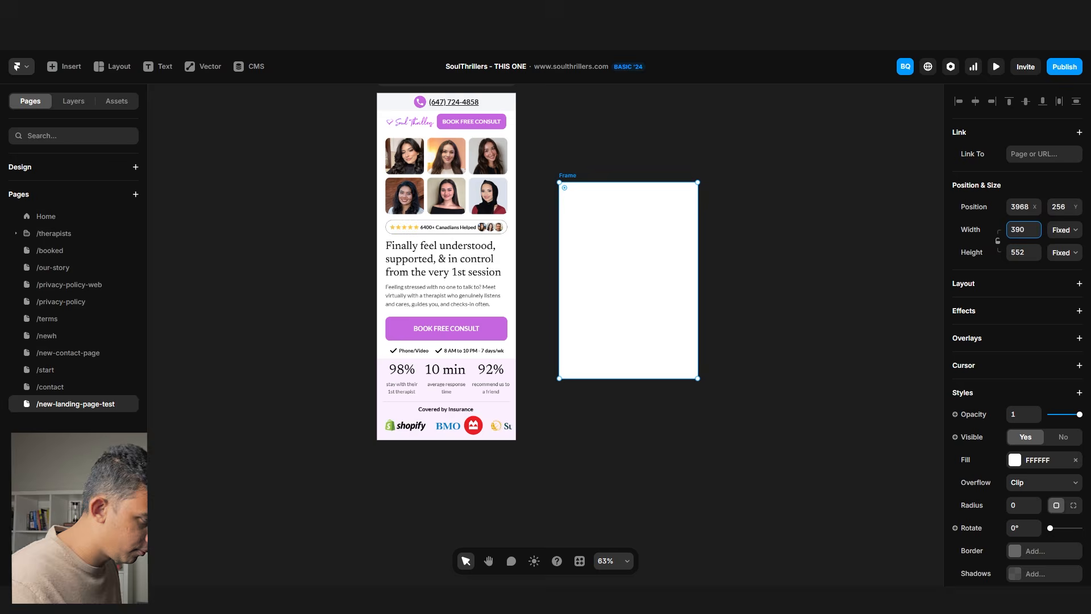
# - Paste the stressed-and-overwhelmed and testimonial sections from Figma into the 390-wide frame
pyautogui.hotkey('ctrl', 'v')
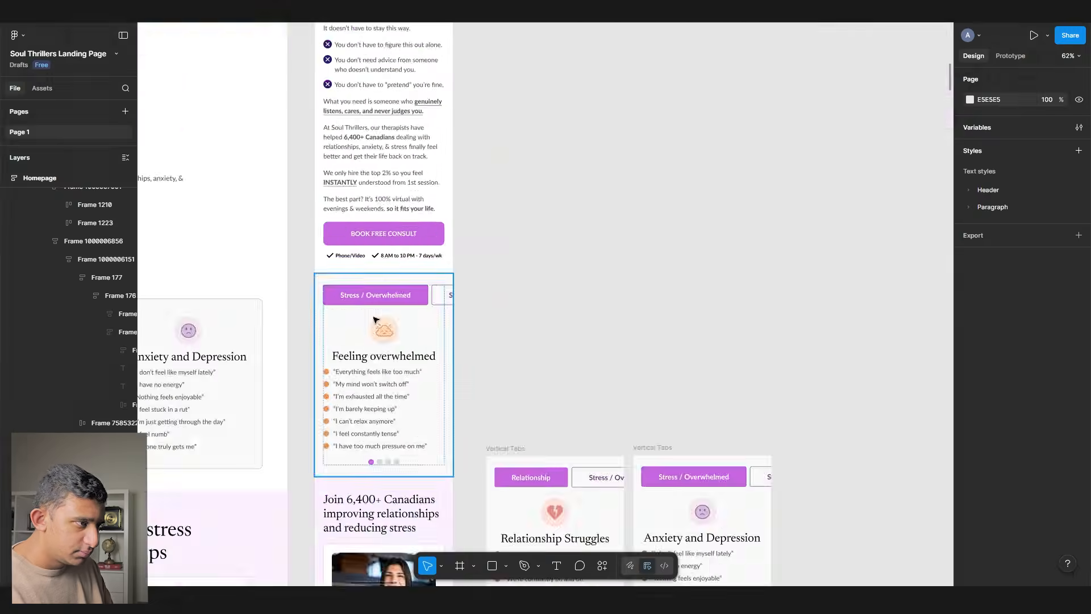
pyautogui.hotkey('ctrl', 'c')
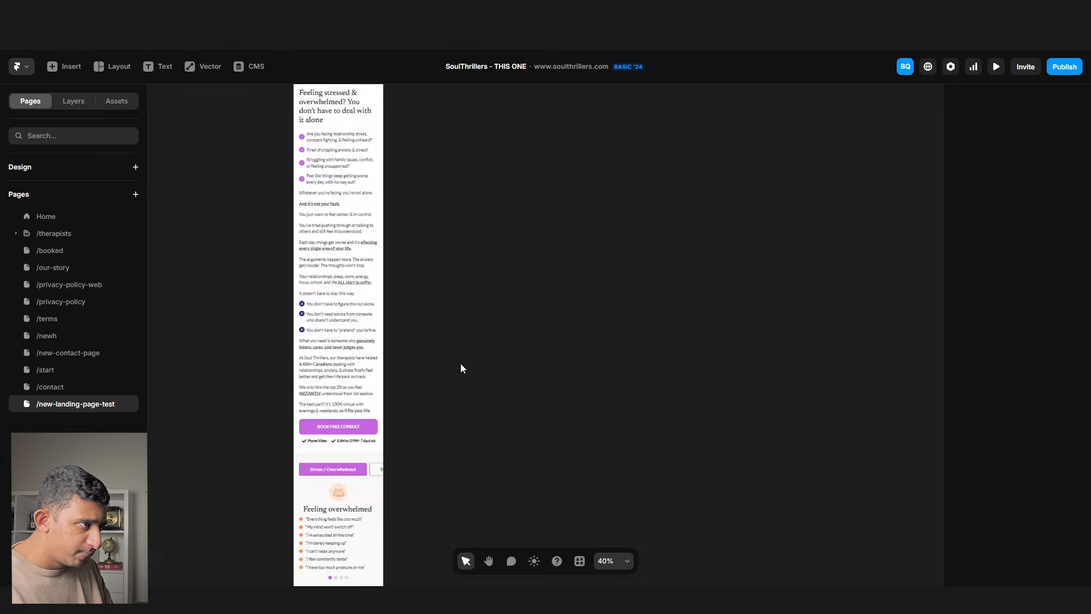
pyautogui.hotkey('ctrl', 'v')
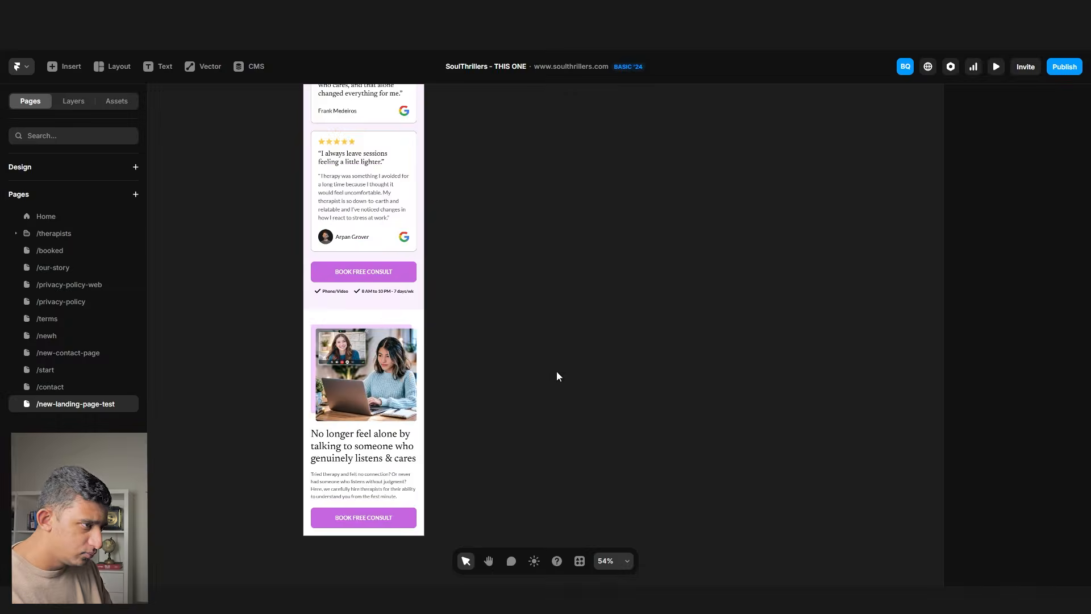
pyautogui.scroll(2, 515, 390)
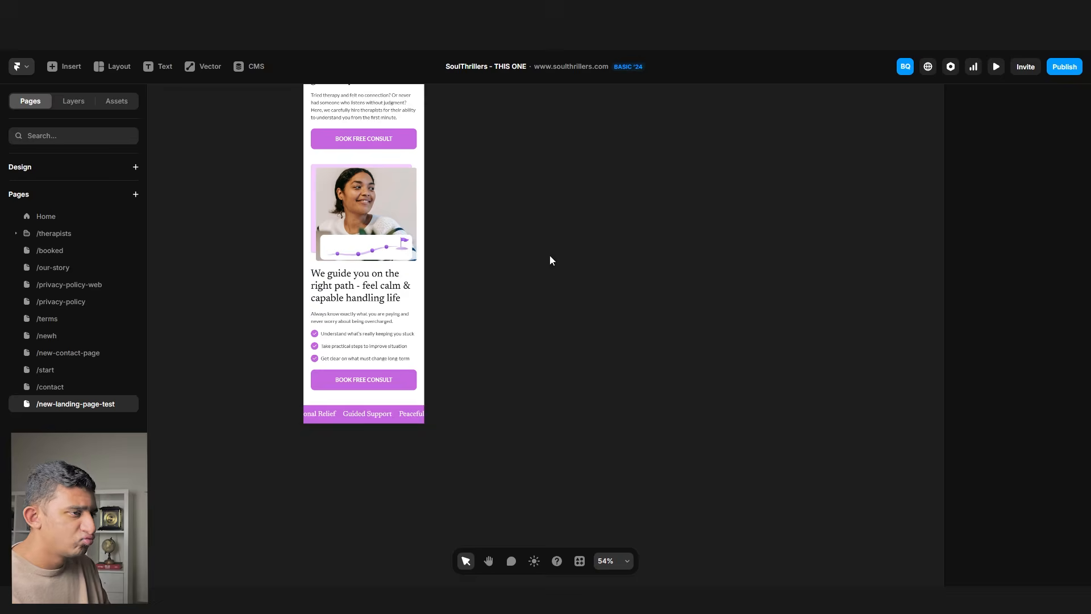
# - Paste the virtual sessions, check-in and purple video testimonial sections and move them into the mobile page
pyautogui.hotkey('ctrl', 'v')
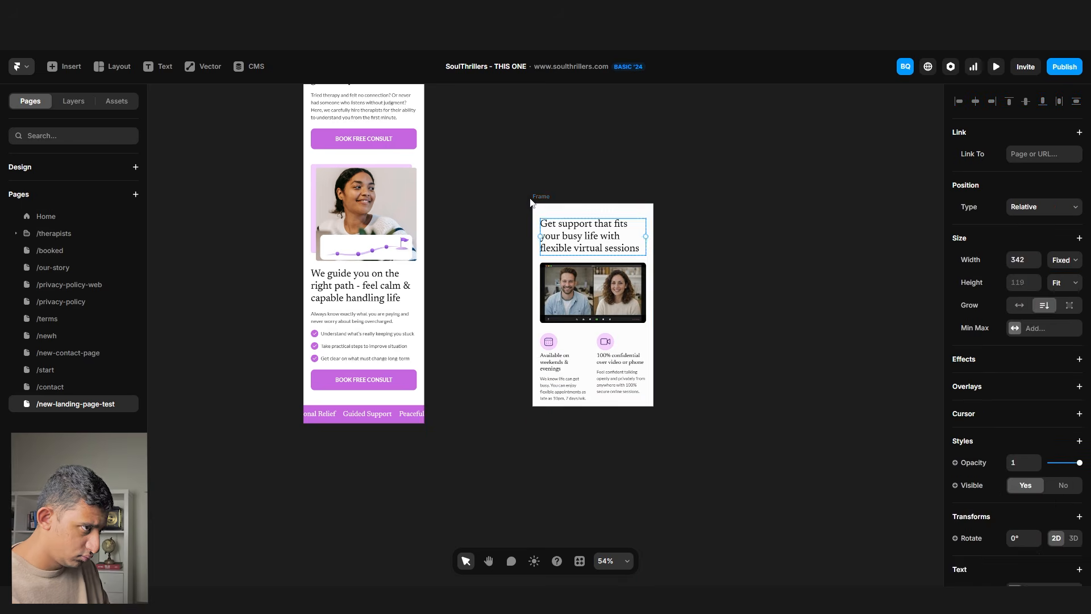
pyautogui.moveTo(550, 207); pyautogui.dragTo(372, 430)
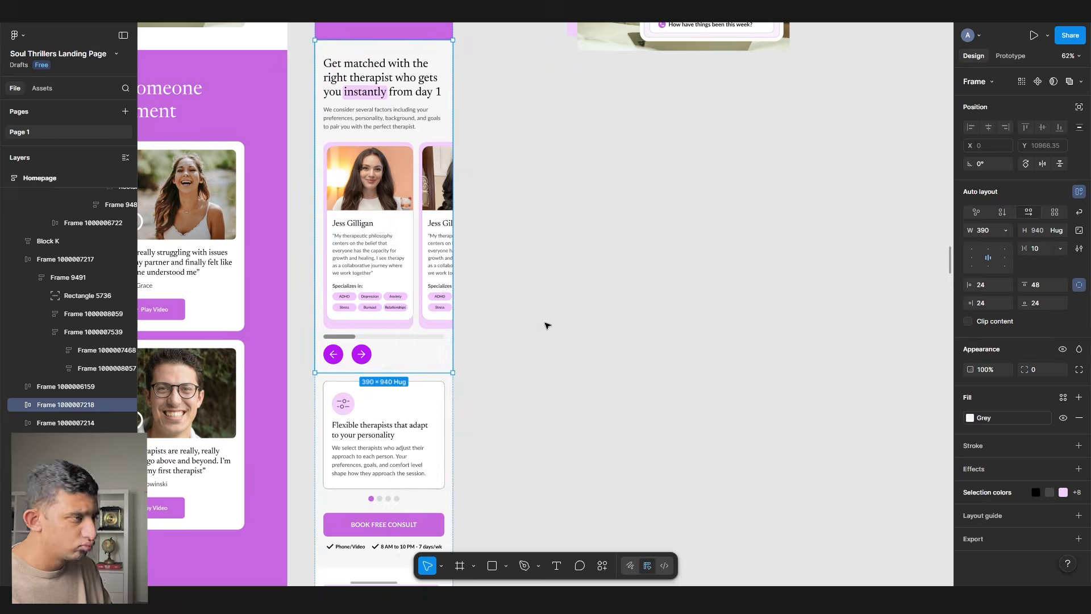
pyautogui.hotkey('alt', 'Tab')
pyautogui.hotkey('ctrl', 'v')
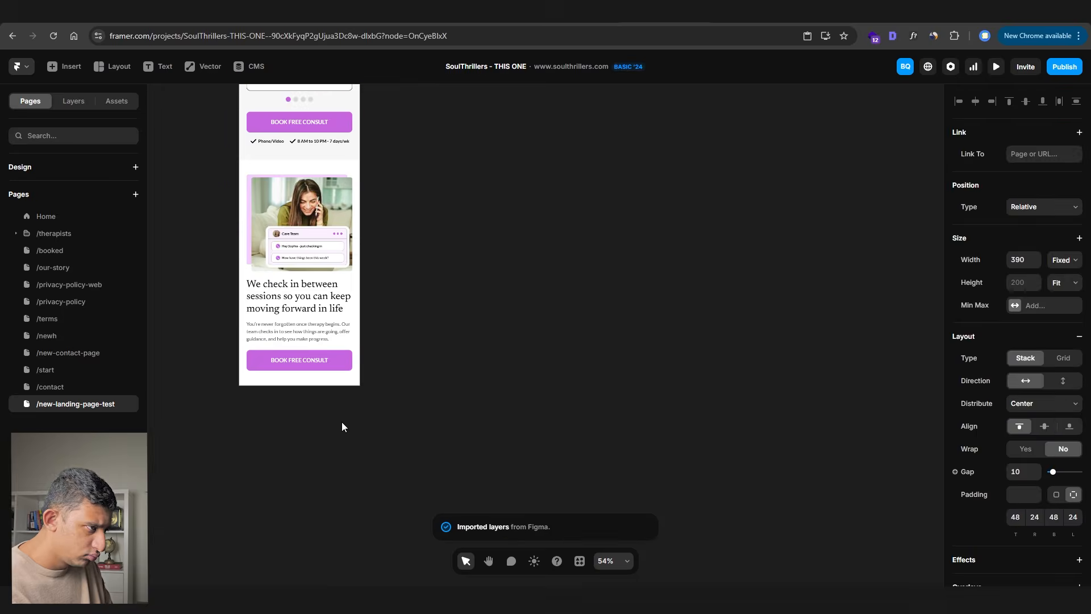
pyautogui.hotkey('ctrl', 'v')
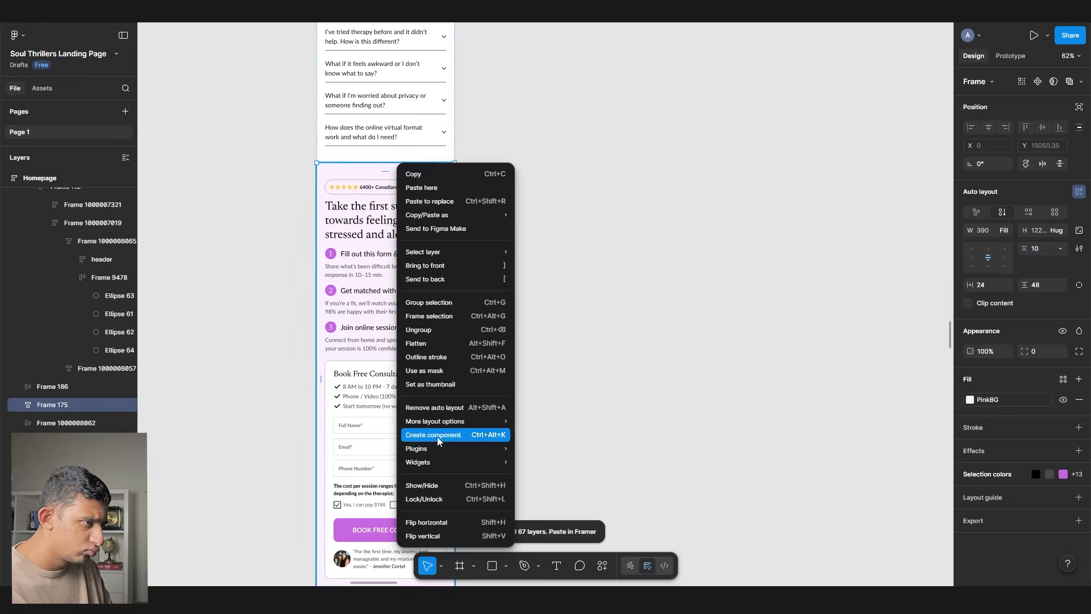
pyautogui.click(534, 396)
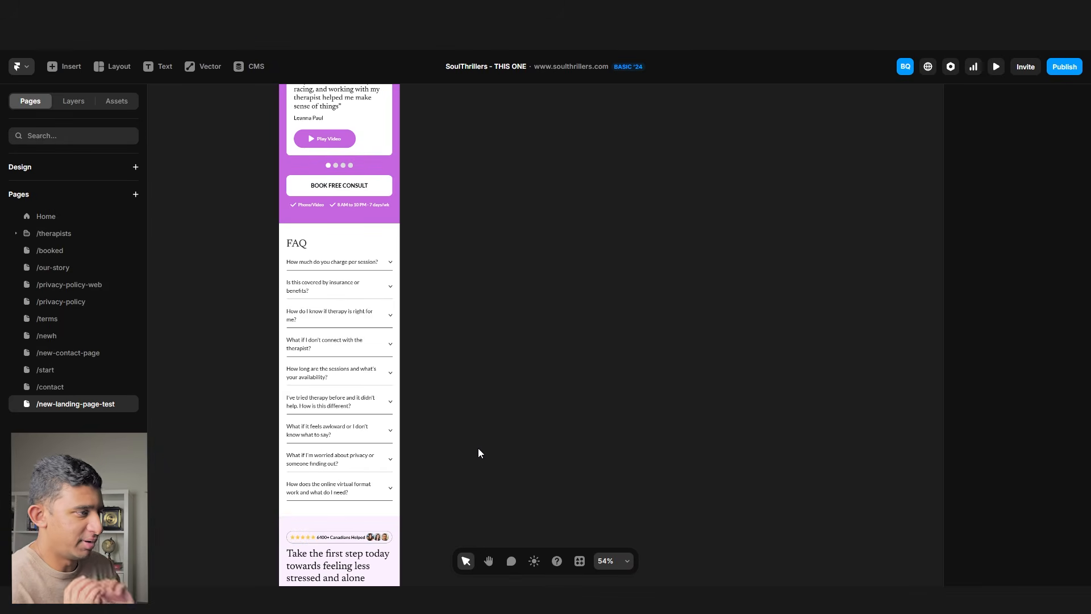
pyautogui.scroll(10, 479, 448)
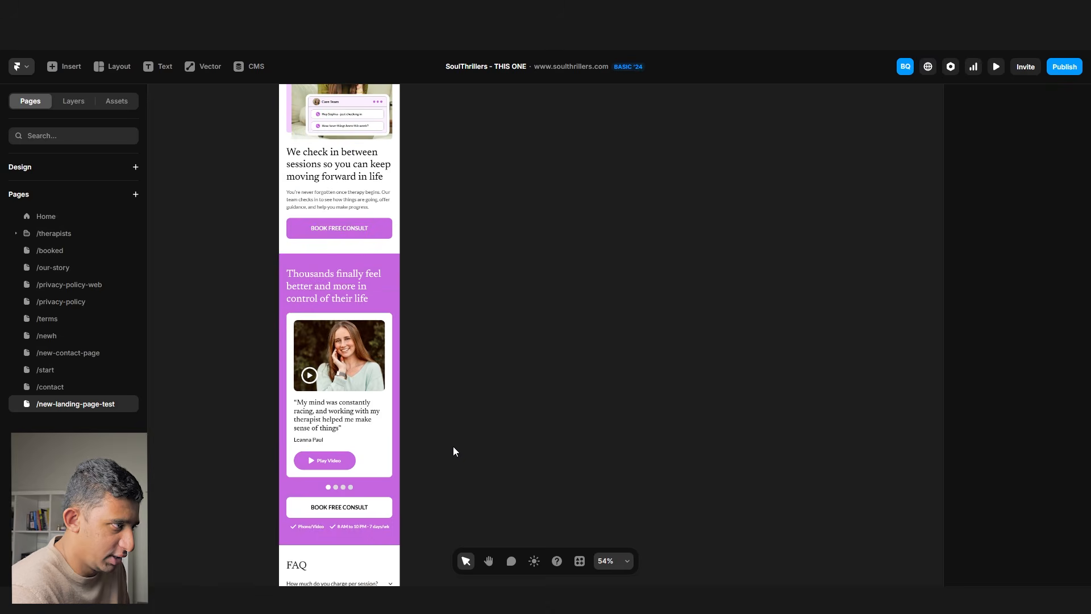
pyautogui.scroll(15, 453, 451)
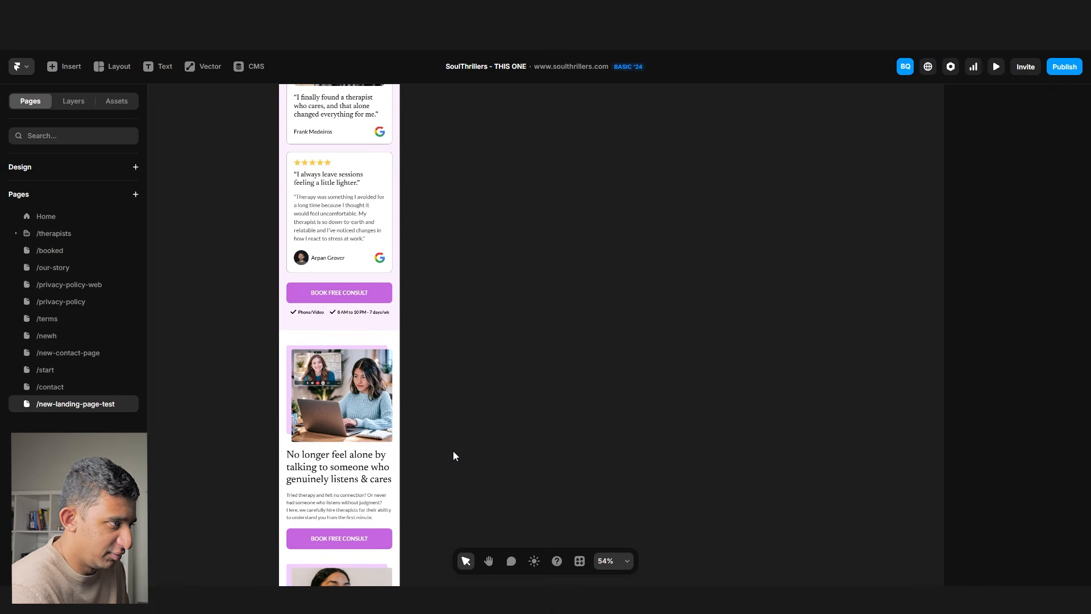
pyautogui.scroll(5, 454, 453)
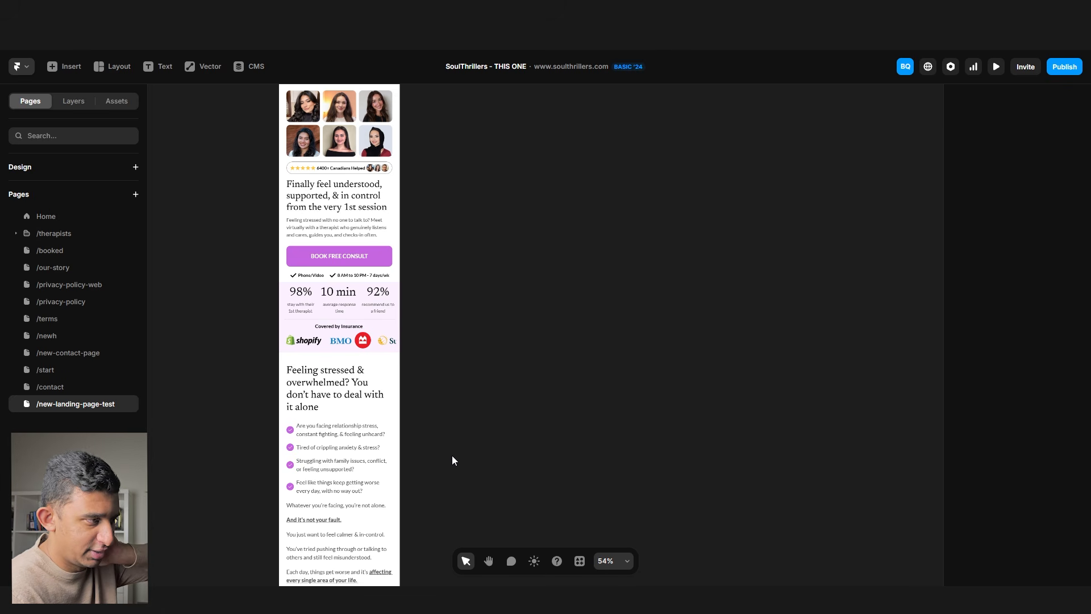
pyautogui.scroll(5, 336, 401)
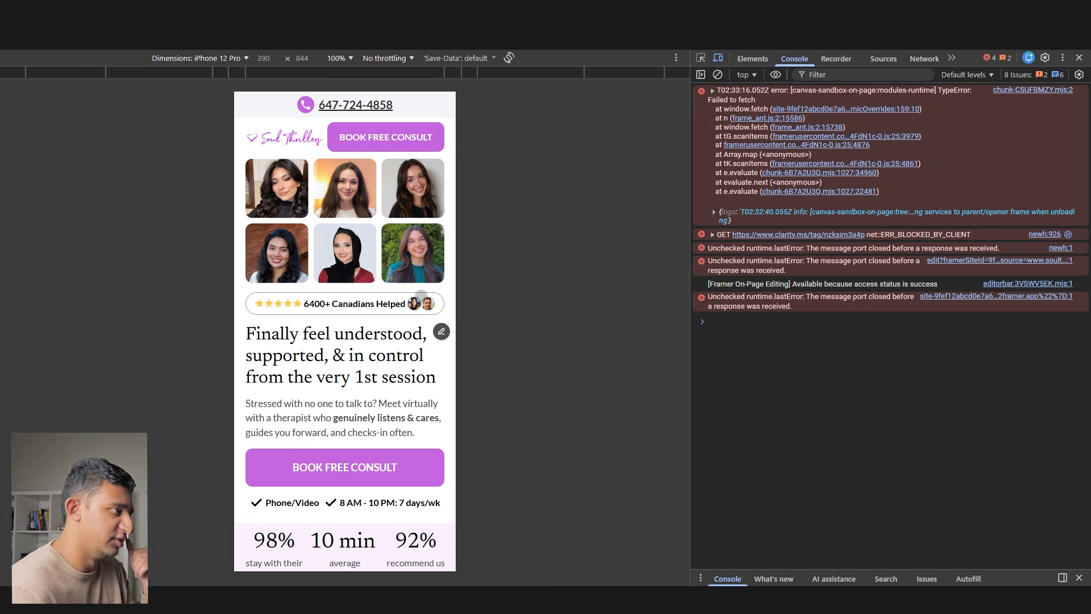
# - Scroll the live page at desktop width, then through the whole page in iPhone 12 Pro emulation
pyautogui.click(1078, 59)
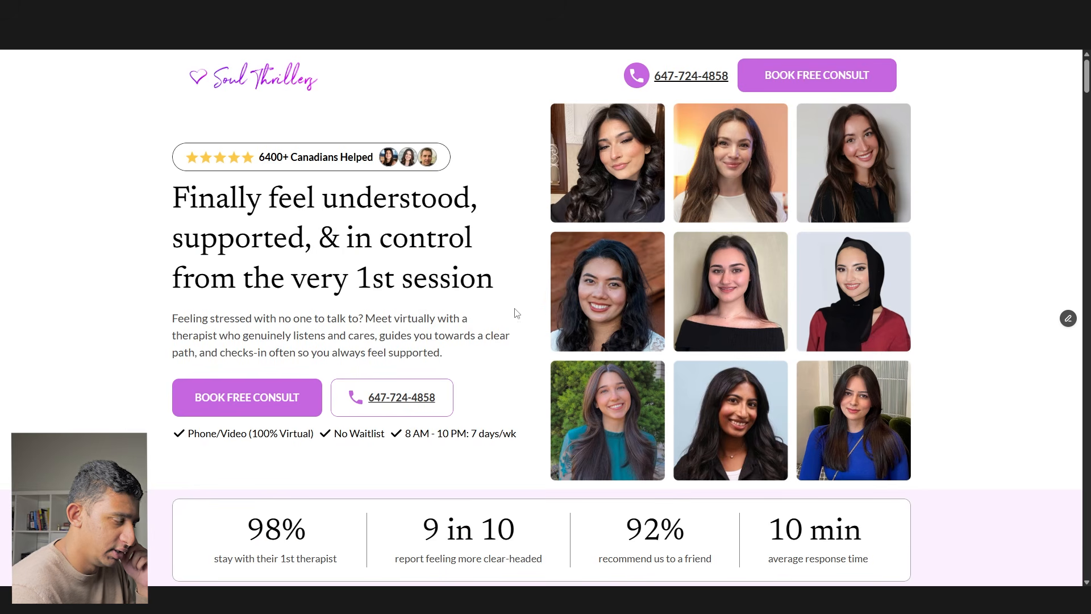
pyautogui.scroll(-20, 494, 339)
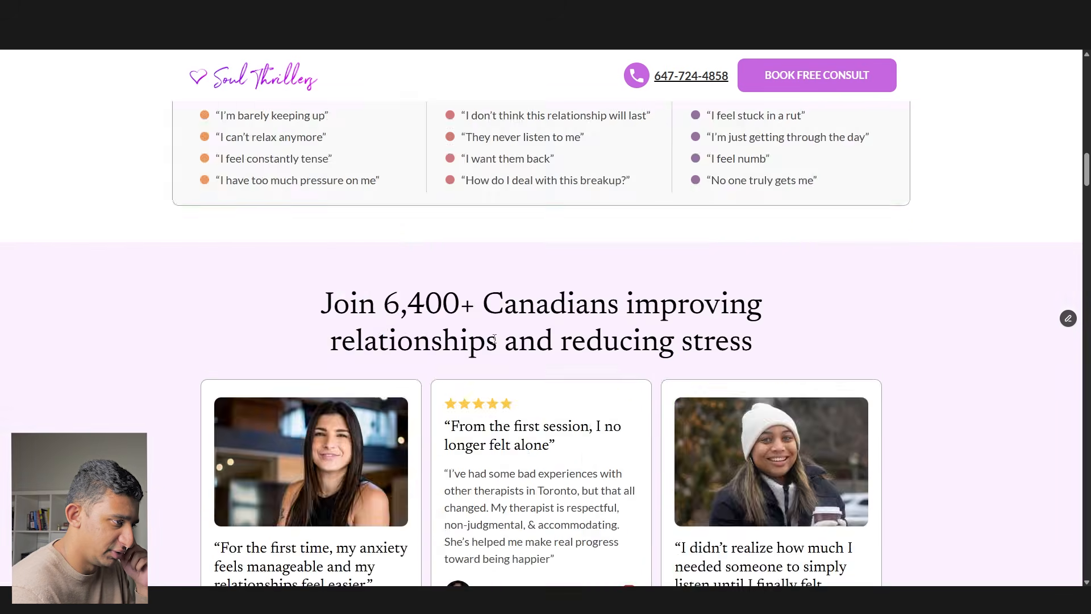
pyautogui.scroll(-20, 494, 339)
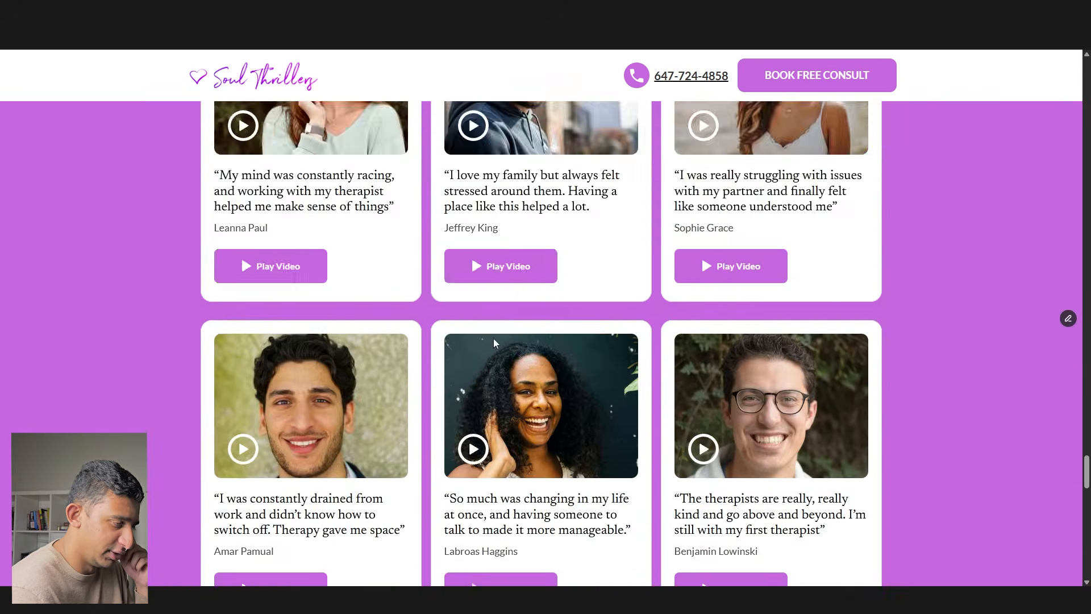
pyautogui.press('Home')
pyautogui.press('F12')
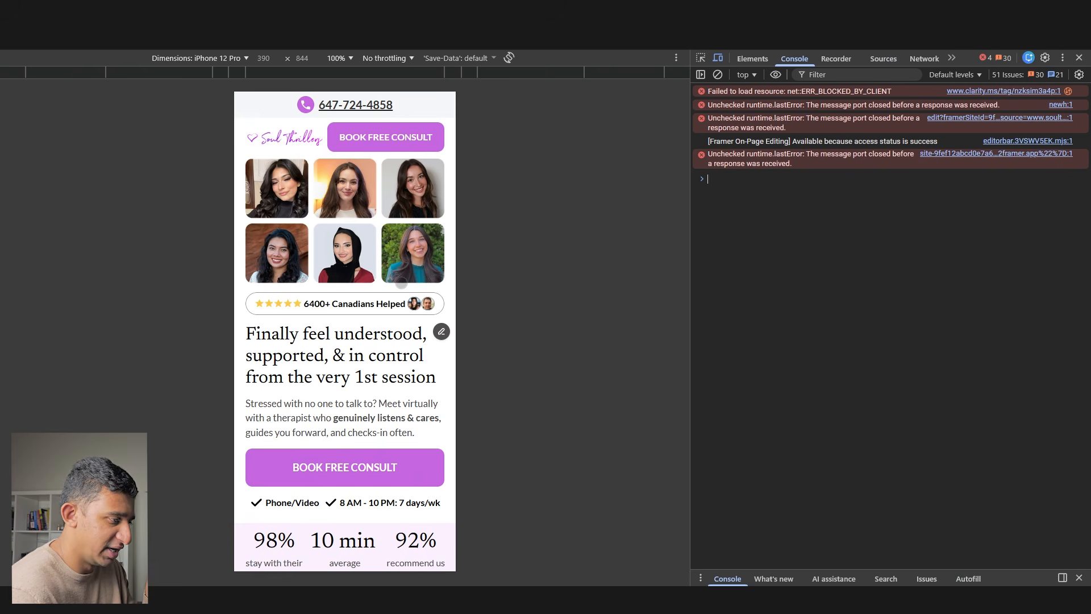
pyautogui.scroll(-5, 401, 283)
pyautogui.scroll(-10, 401, 282)
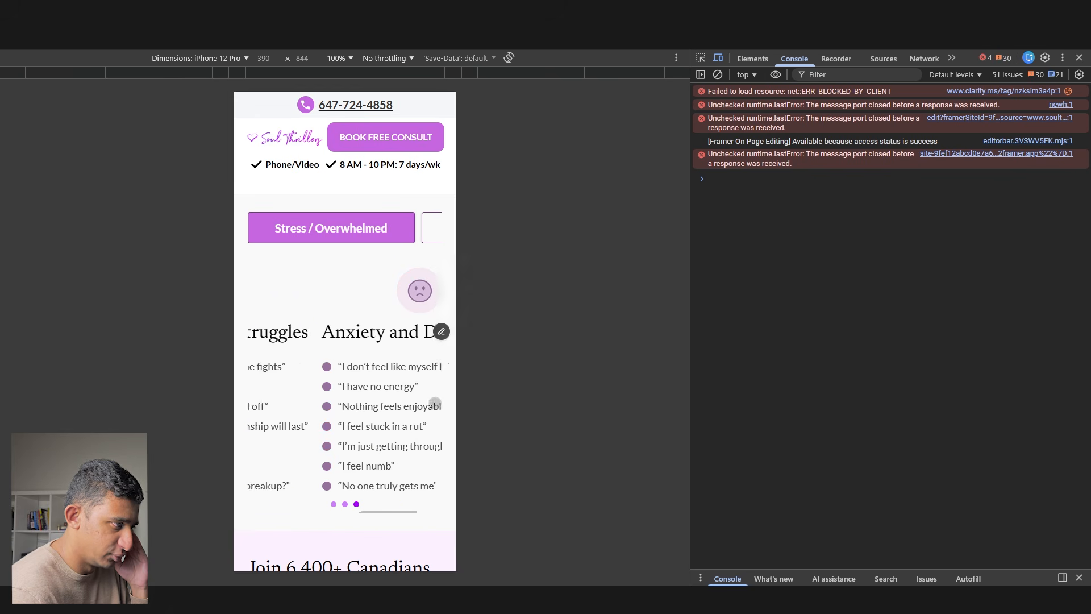
pyautogui.scroll(-15, 372, 396)
pyautogui.scroll(-20, 372, 397)
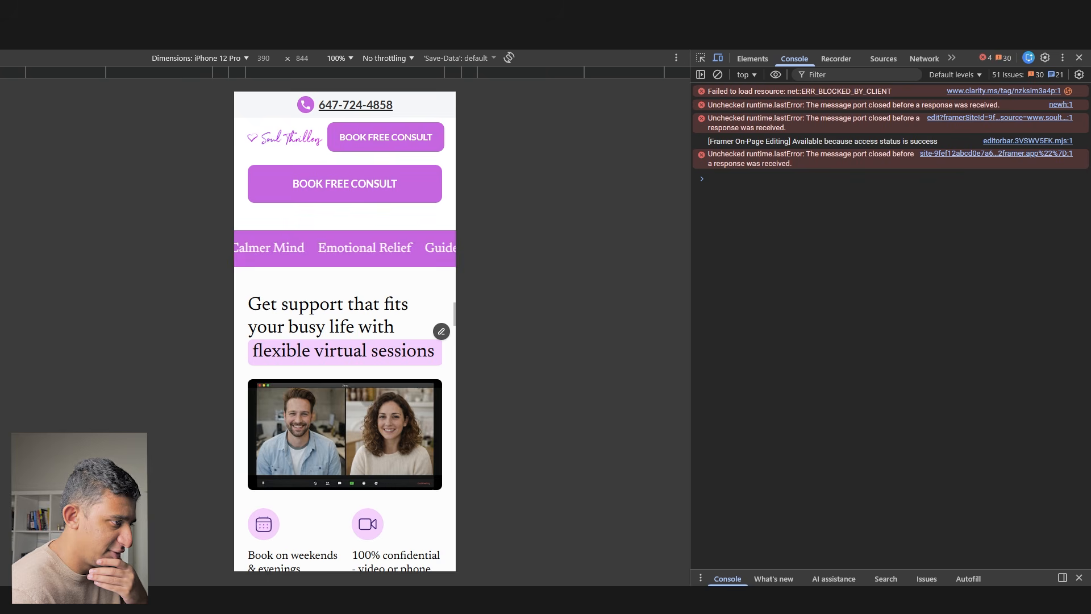
pyautogui.scroll(-15, 367, 400)
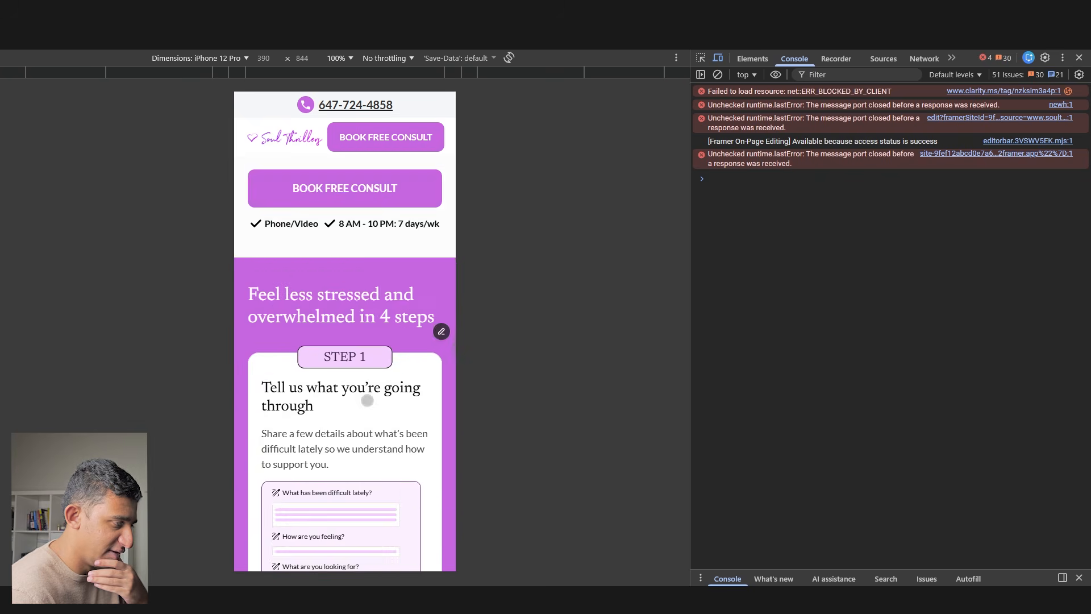
pyautogui.scroll(-15, 367, 400)
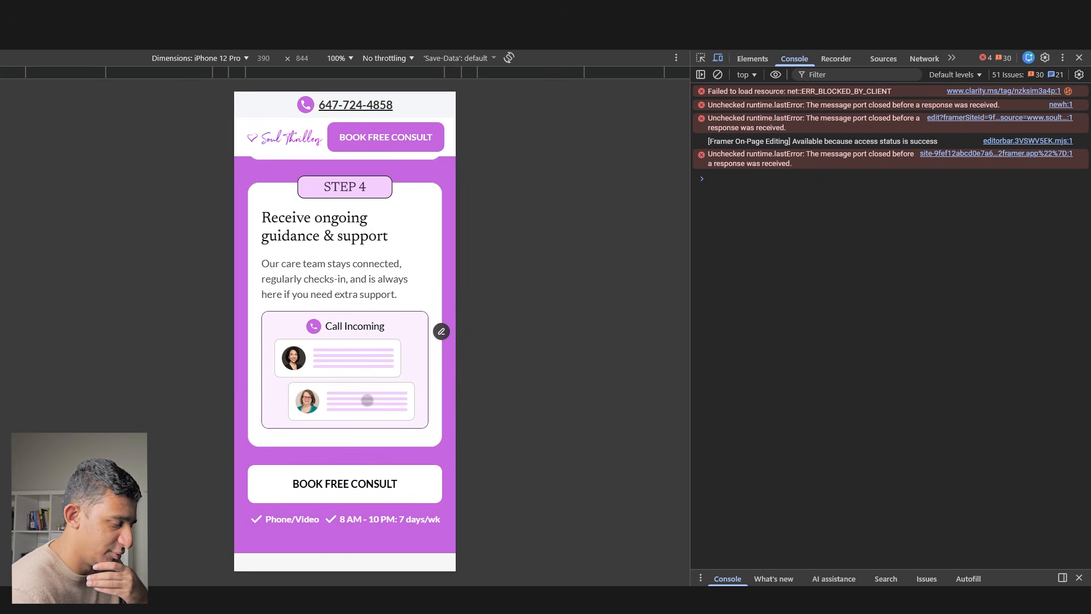
pyautogui.scroll(-4, 367, 400)
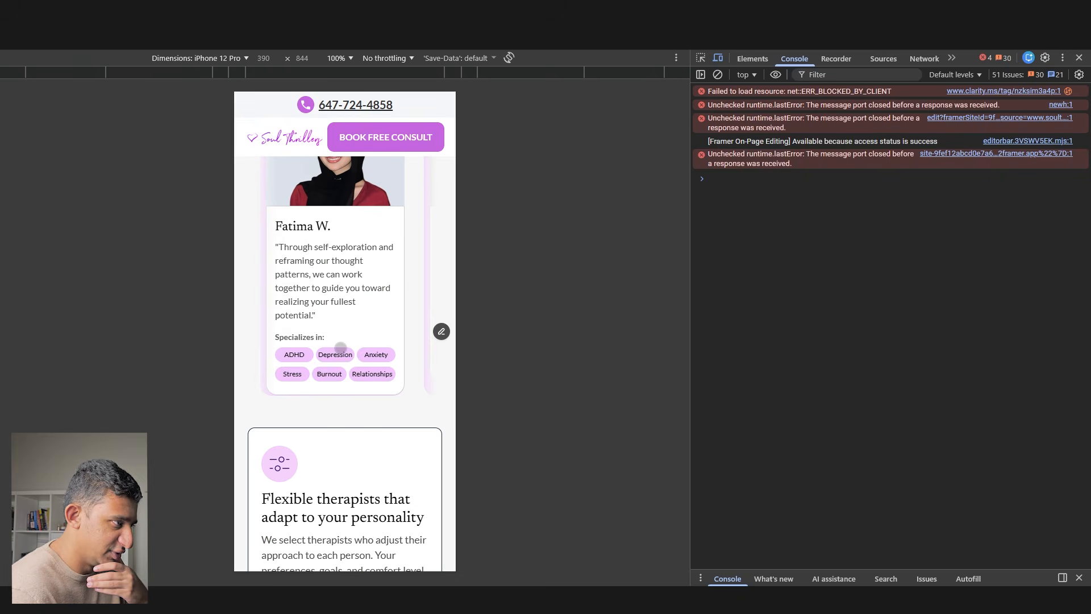
pyautogui.scroll(4, 335, 364)
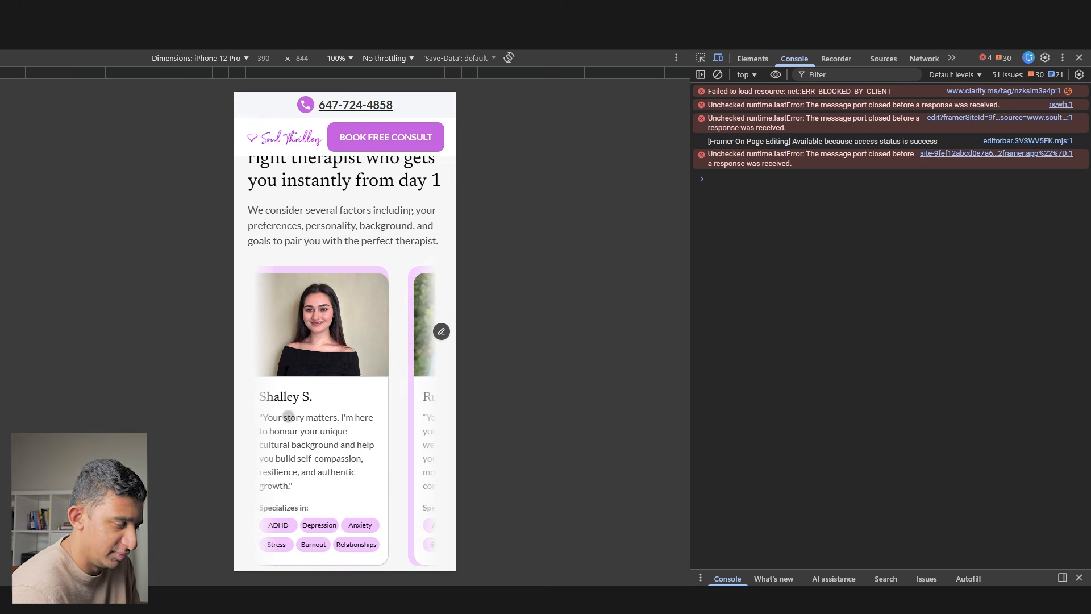
# - Recheck the page in the other layout, past the therapist cards, then return to Framer
pyautogui.click(1079, 74)
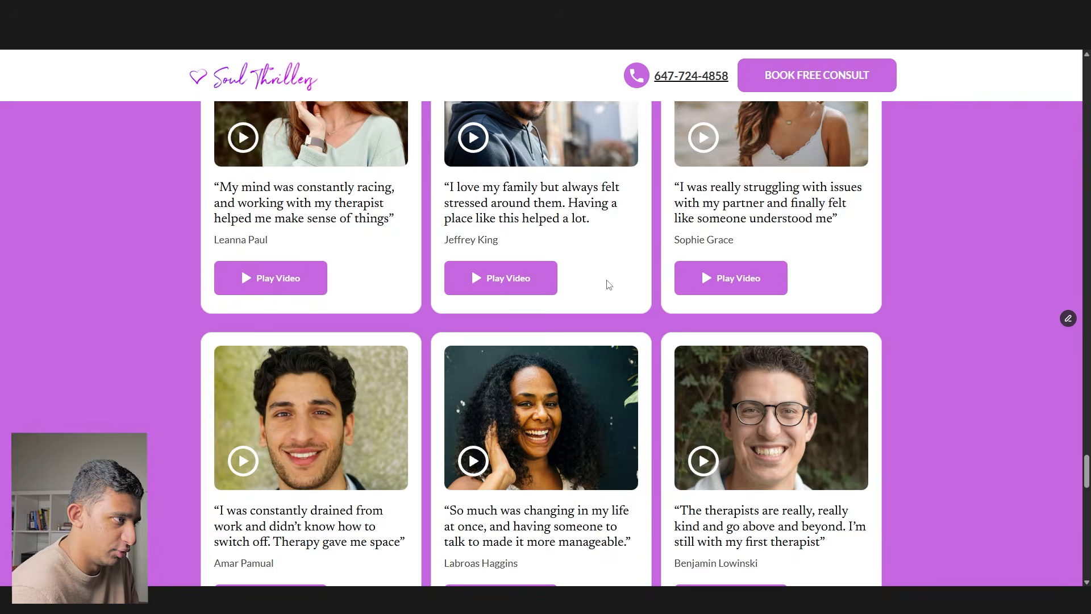
pyautogui.scroll(10, 607, 286)
pyautogui.moveTo(604, 285); pyautogui.dragTo(285, 282)
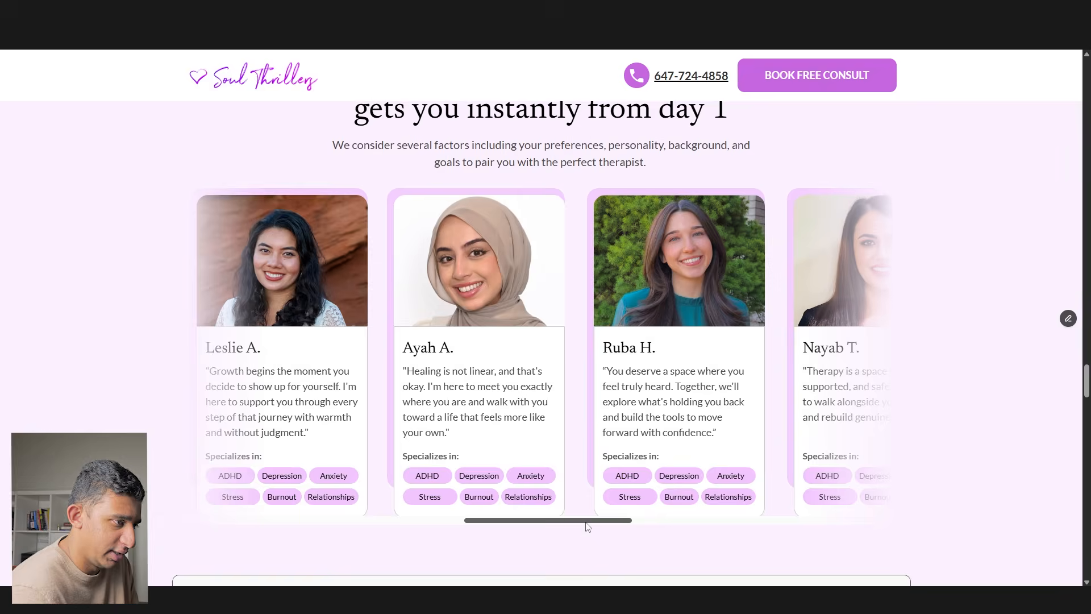
pyautogui.click(527, 522)
pyautogui.scroll(-10, 527, 522)
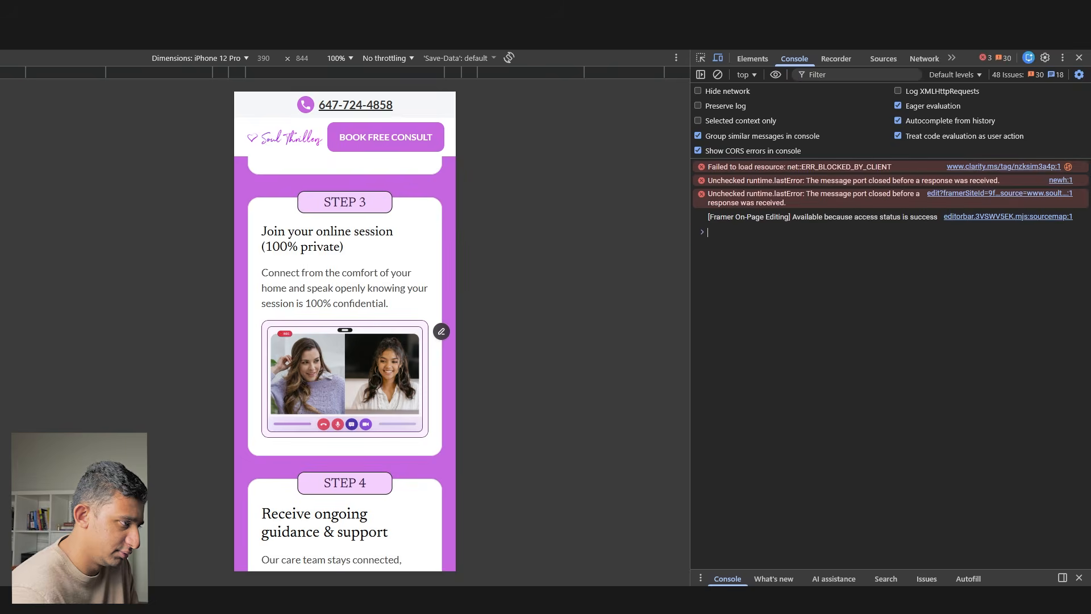
pyautogui.scroll(-5, 370, 380)
pyautogui.scroll(-15, 370, 380)
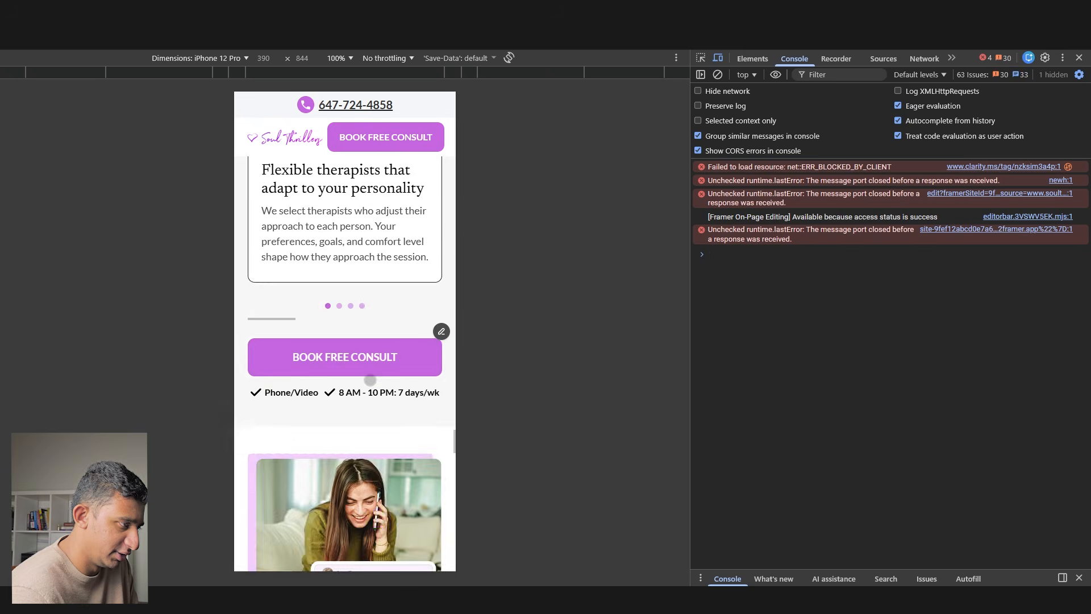
pyautogui.scroll(-20, 370, 380)
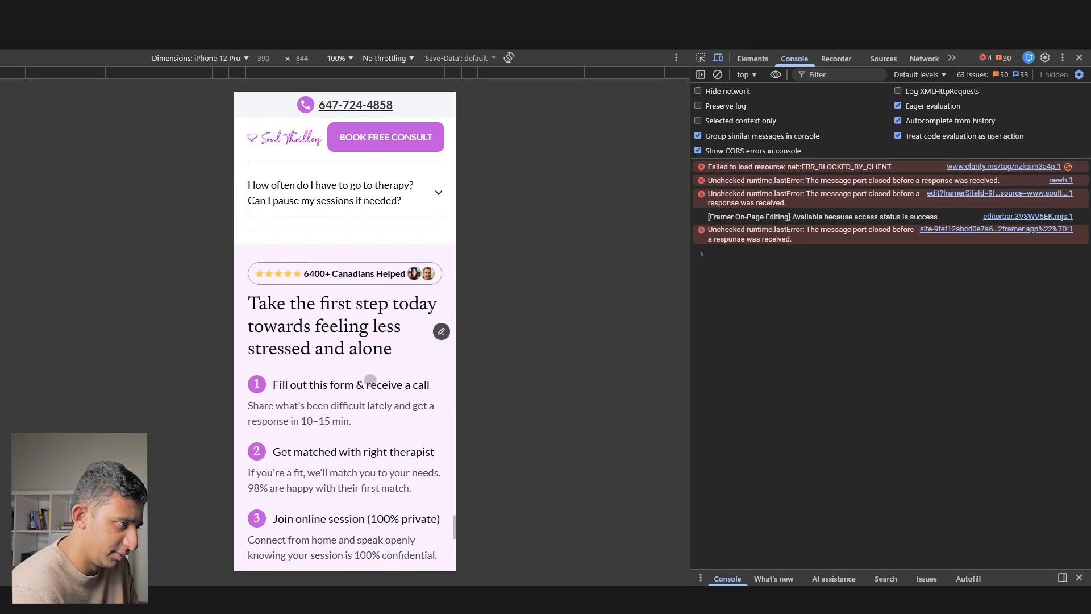
pyautogui.scroll(2, 370, 380)
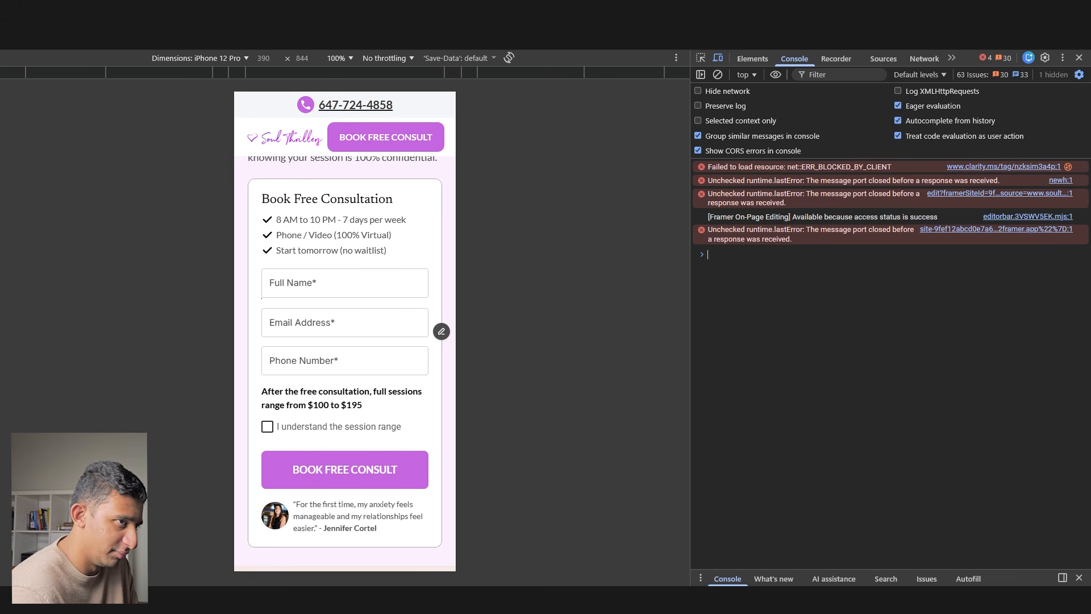
pyautogui.click(1079, 57)
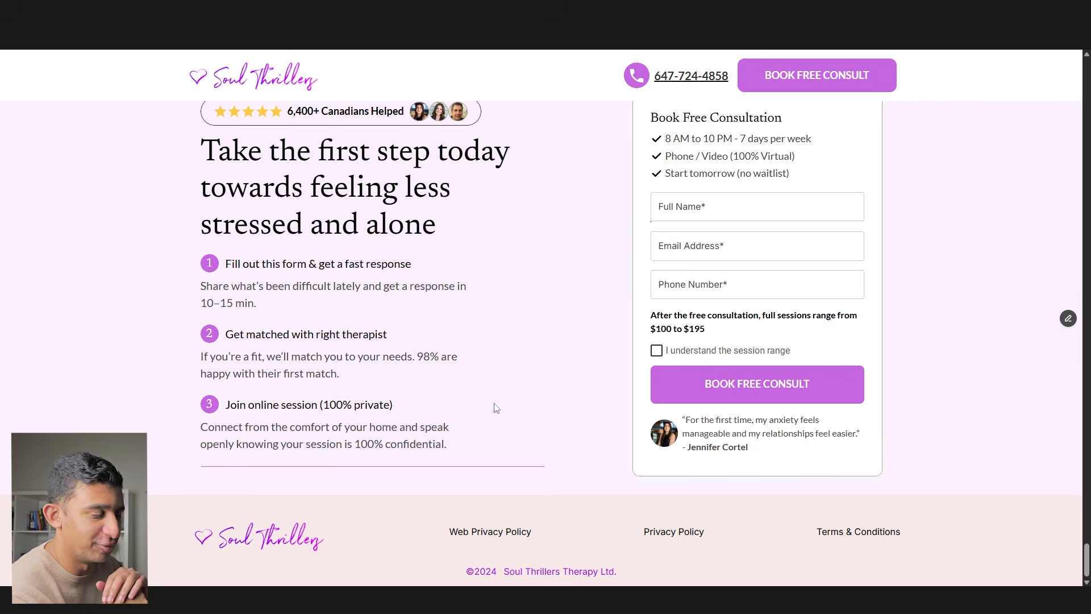
pyautogui.hotkey('alt', 'Tab')
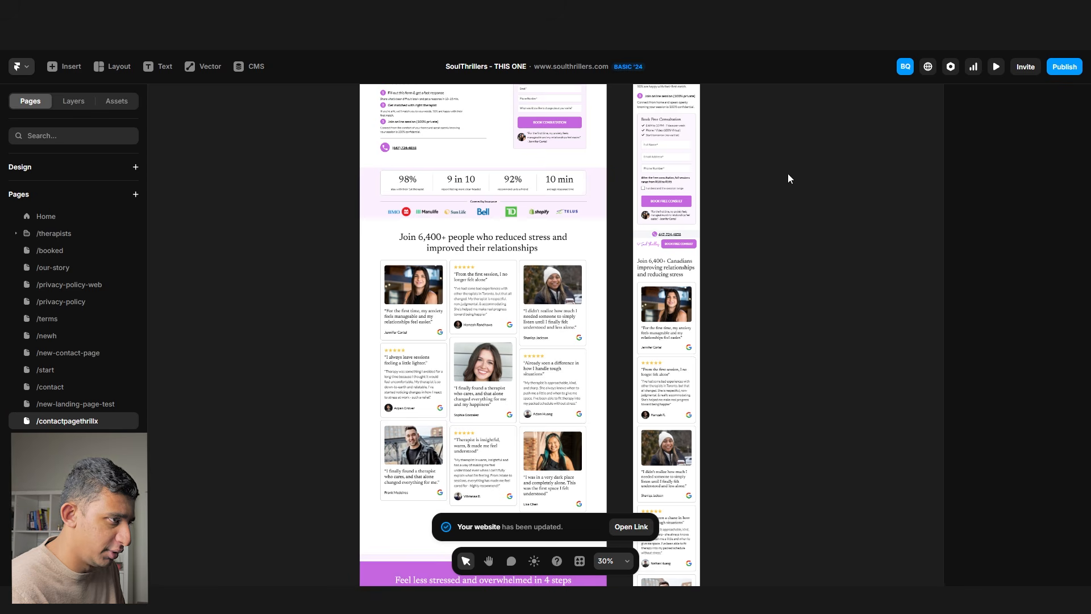
# - Push the latest changes to the live site and preview it in phone emulation
pyautogui.click(1065, 66)
pyautogui.click(997, 158)
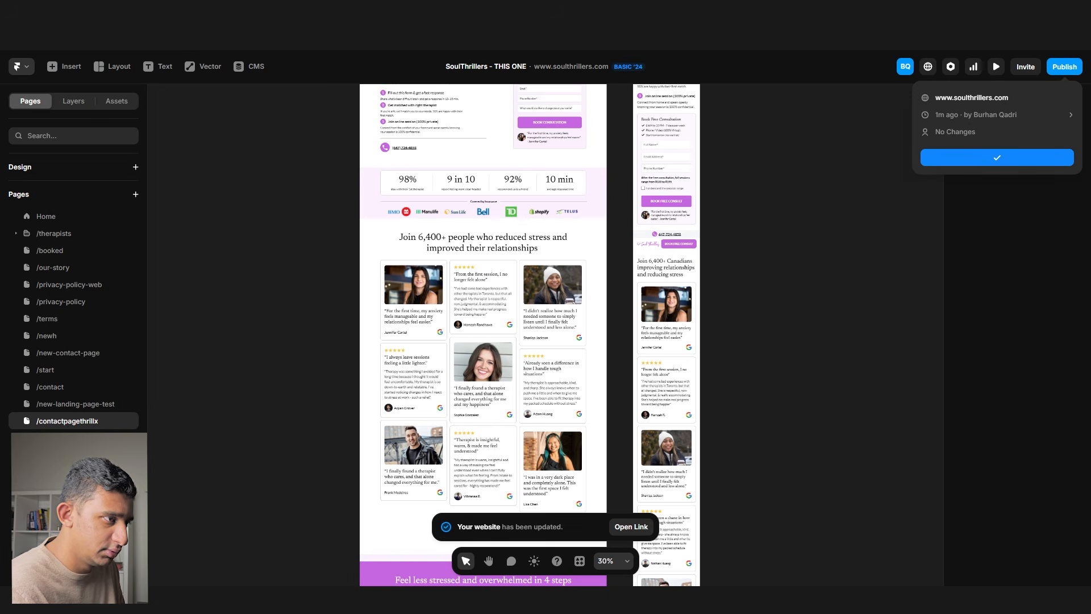
pyautogui.hotkey('alt', 'Tab')
pyautogui.press('F12')
pyautogui.scroll(-6, 332, 347)
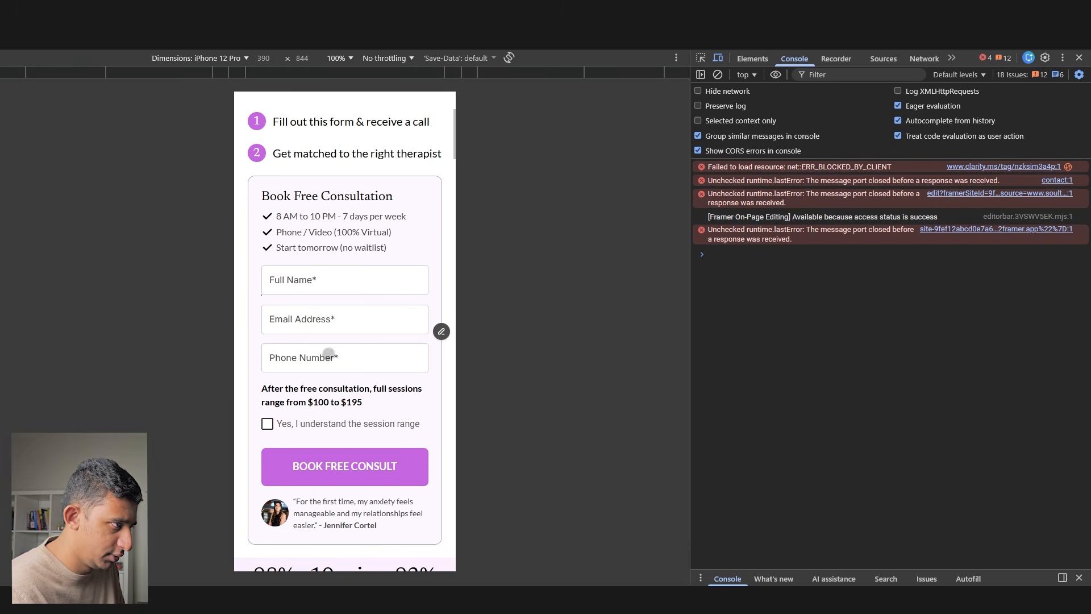
pyautogui.scroll(-15, 329, 357)
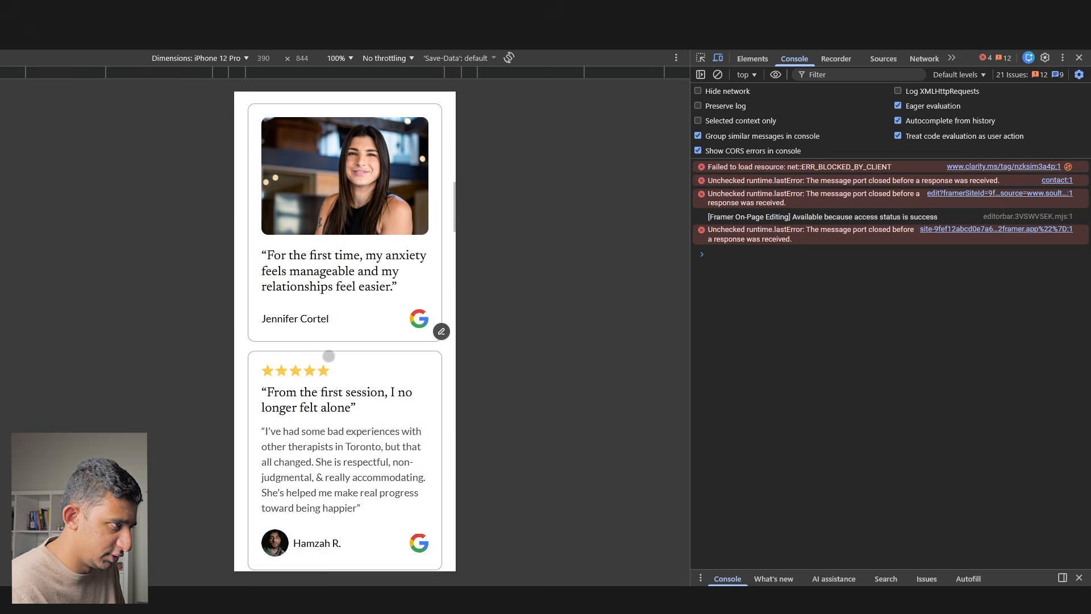
pyautogui.scroll(-15, 328, 356)
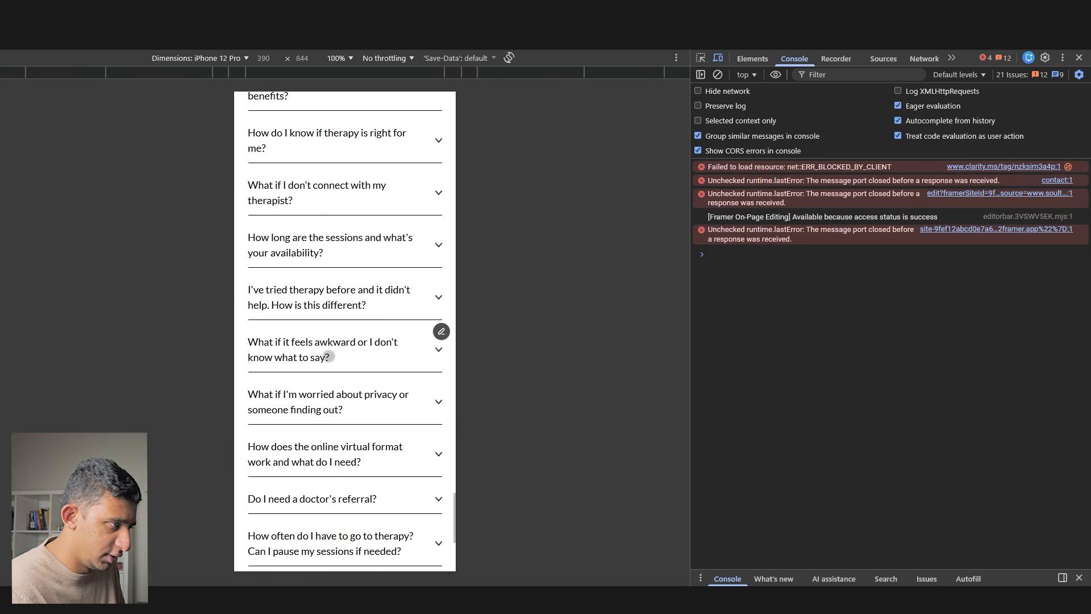
pyautogui.scroll(10, 329, 356)
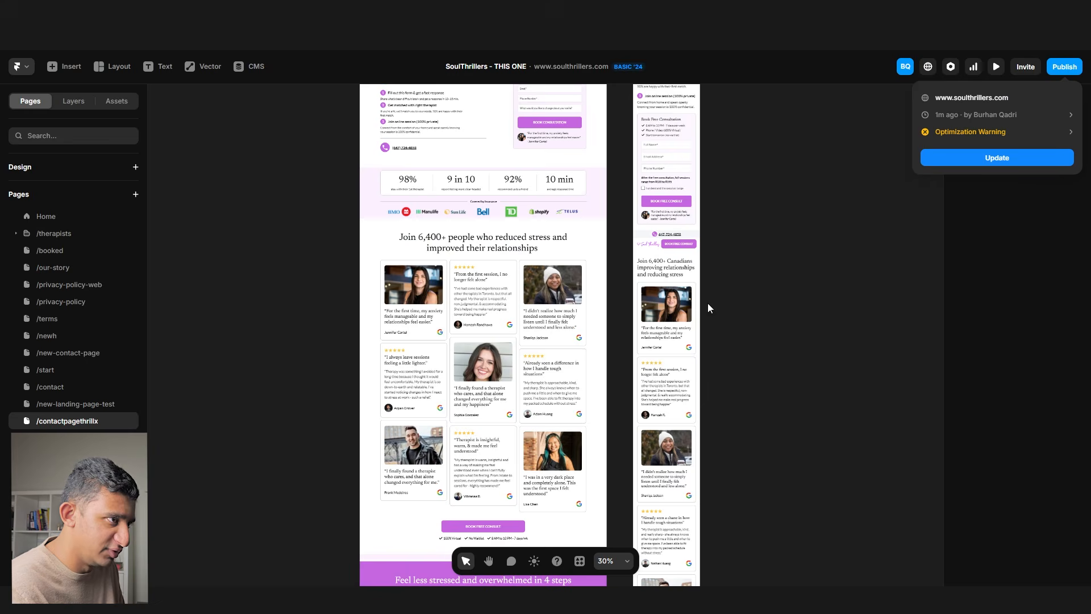
# - Add a new blank page to the Soul Thrillers site
pyautogui.click(194, 227)
pyautogui.click(135, 194)
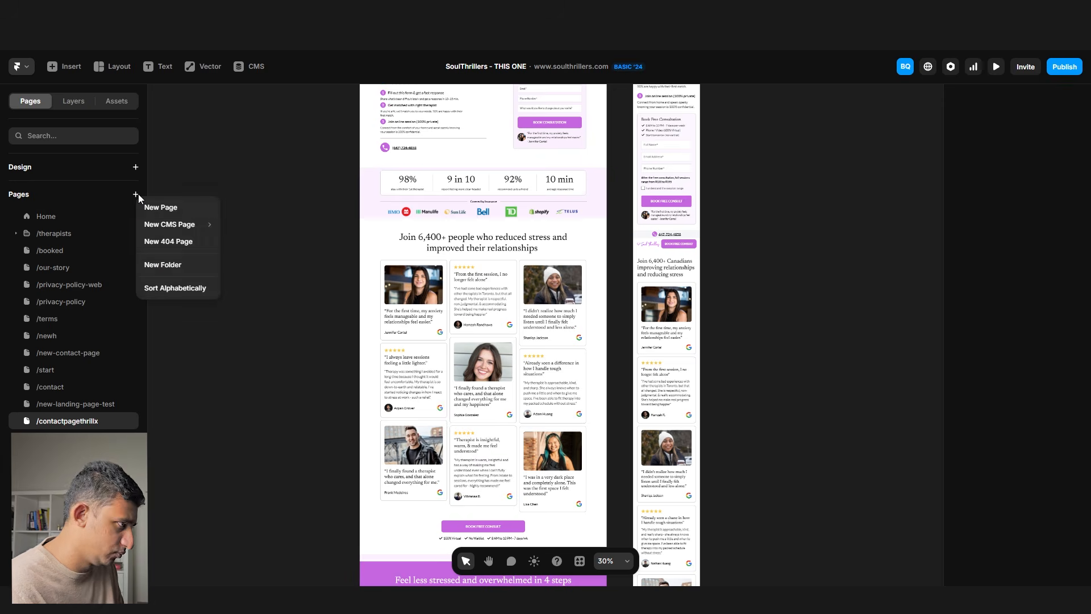
pyautogui.click(146, 205)
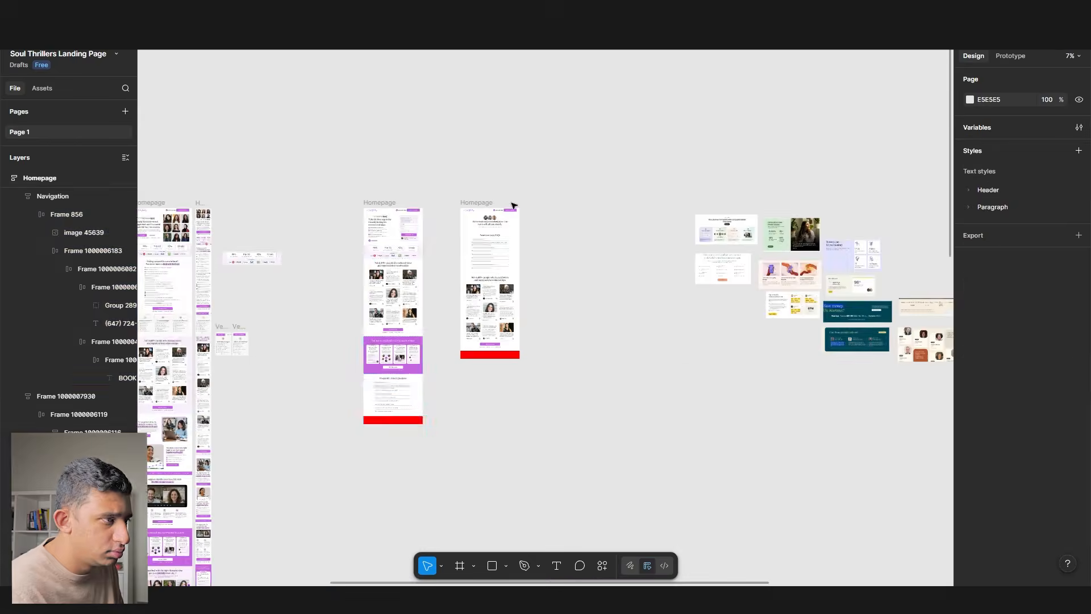
# - Paste the navigation and submission-confirmation hero sections from Figma into the new page
pyautogui.rightClick(455, 222)
pyautogui.moveTo(500, 449)
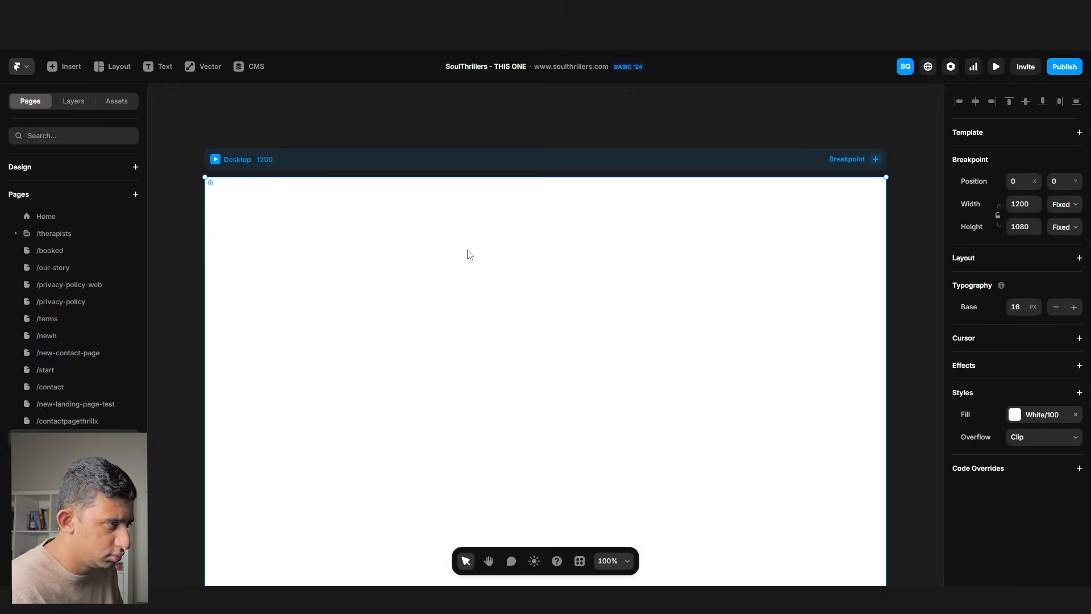
pyautogui.hotkey('ctrl', 'v')
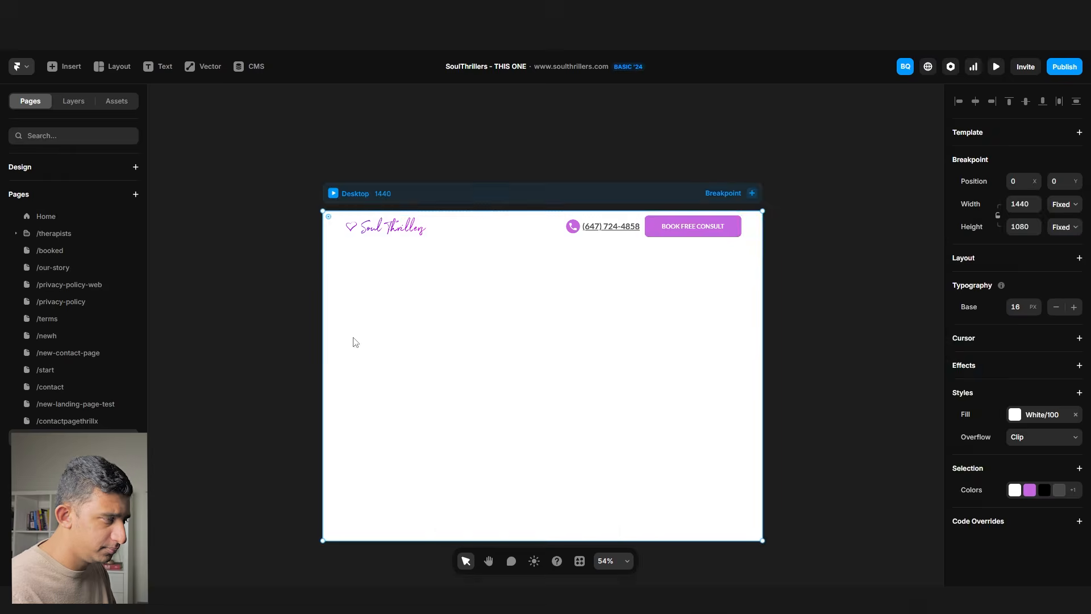
pyautogui.hotkey('ctrl', 'v')
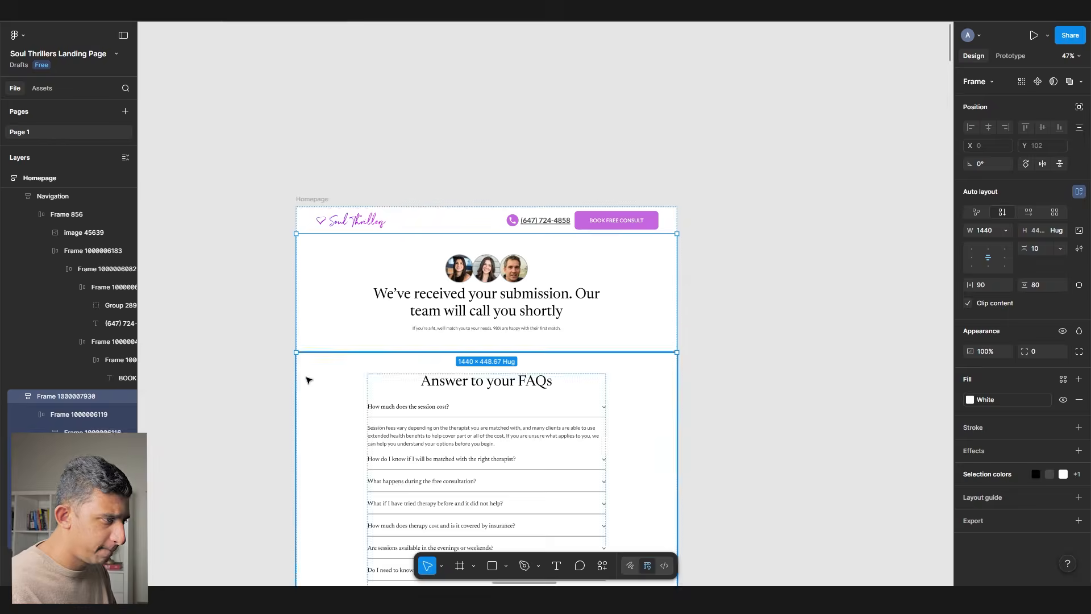
# - Paste the FAQ and testimonials sections and stack them below the hero
pyautogui.rightClick(305, 164)
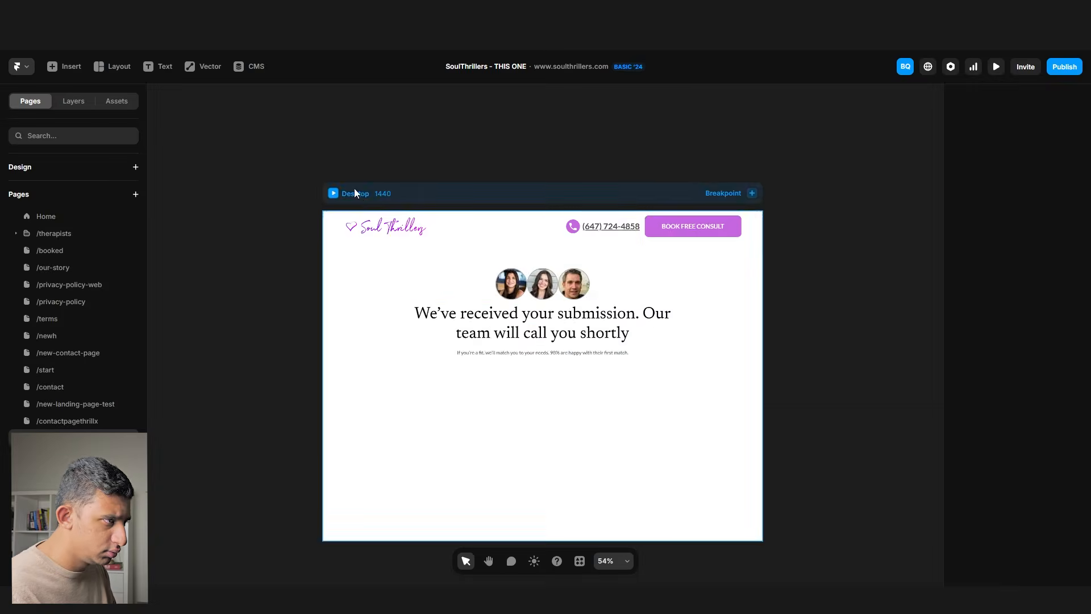
pyautogui.hotkey('ctrl', 'v')
pyautogui.moveTo(746, 391); pyautogui.dragTo(312, 312)
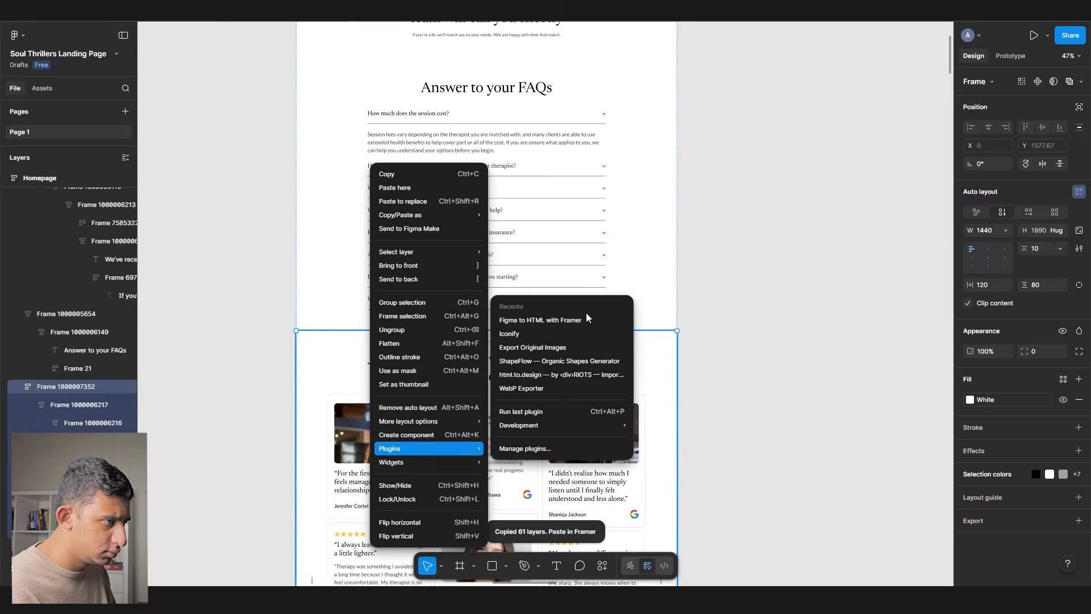
pyautogui.click(585, 312)
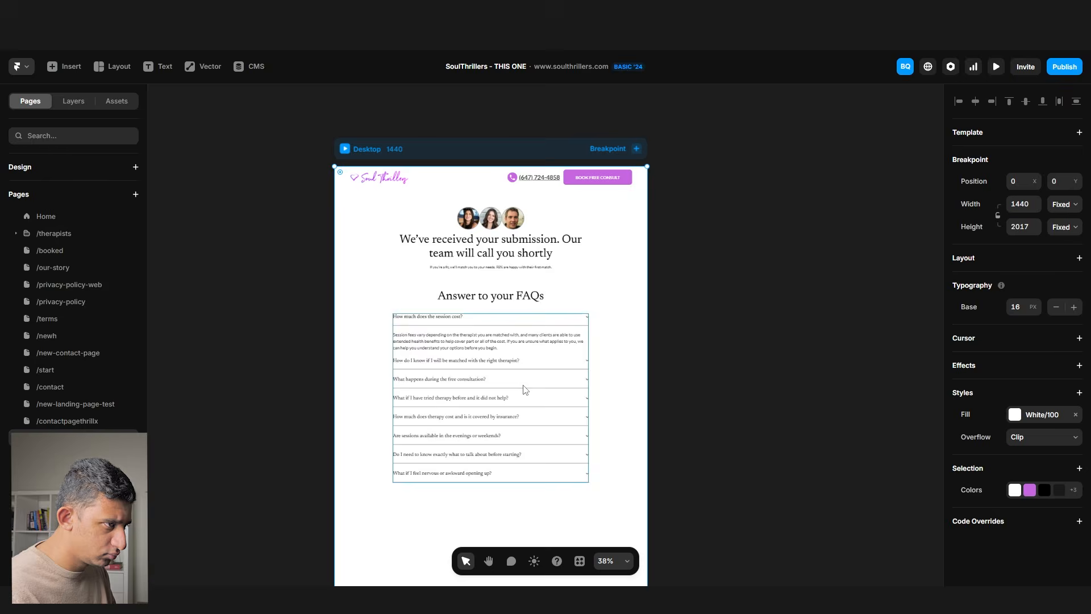
pyautogui.hotkey('ctrl', 'v')
pyautogui.moveTo(676, 357); pyautogui.dragTo(401, 579)
pyautogui.click(670, 410)
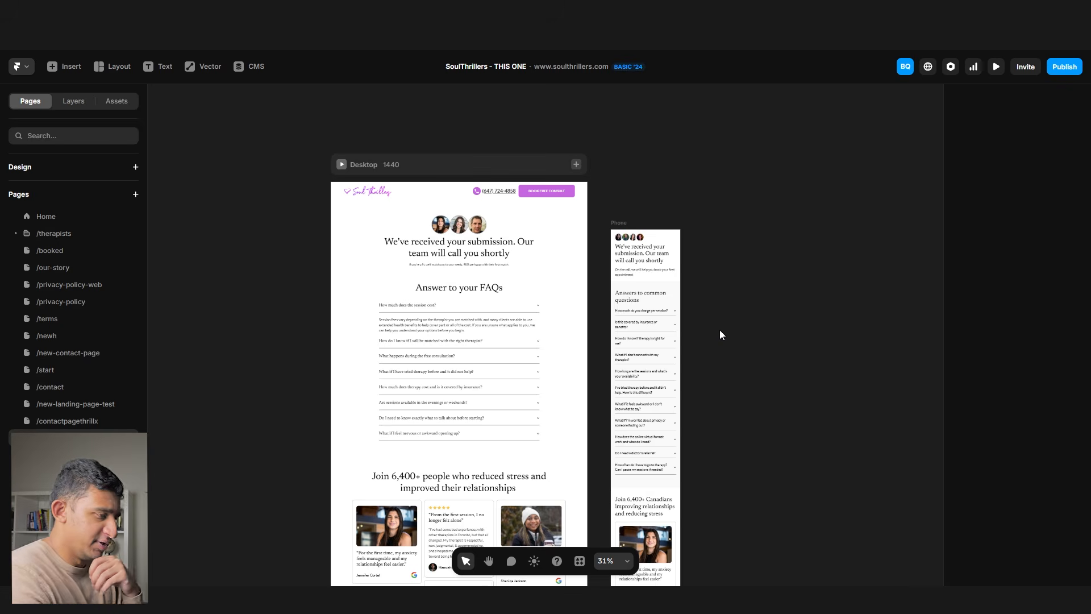
# - Publish the new page and update the live site
pyautogui.hscroll(2, 719, 330)
pyautogui.scroll(-1, 719, 330)
pyautogui.click(1065, 67)
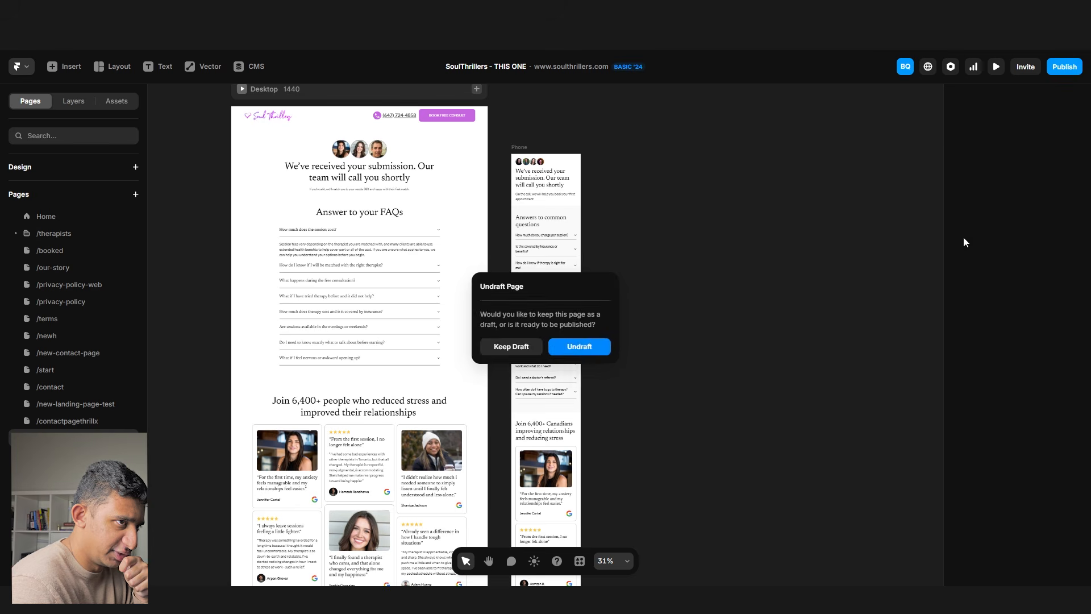
pyautogui.click(978, 158)
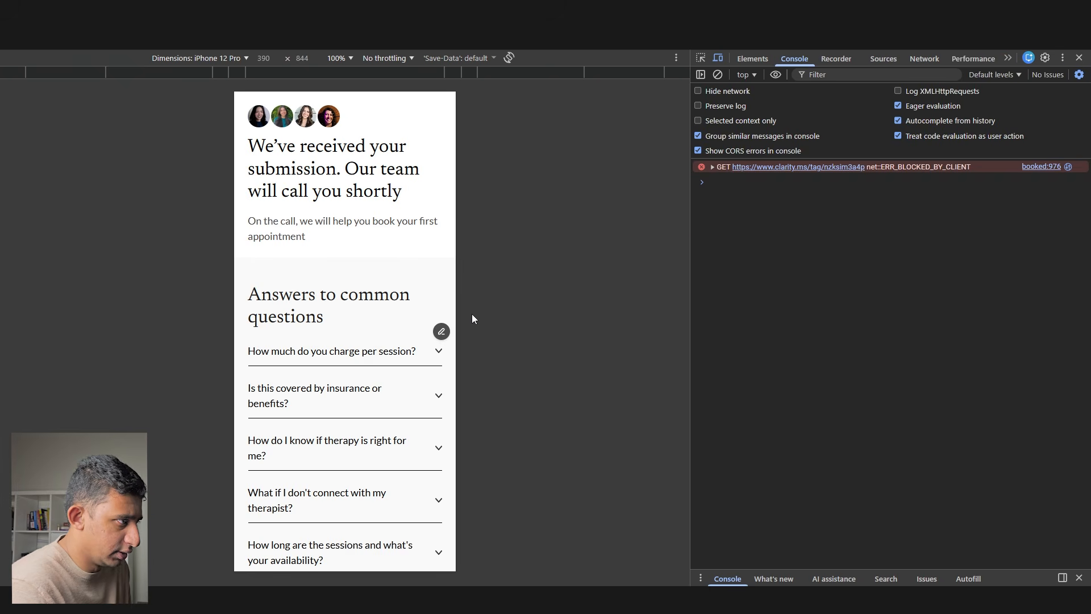
# - Scroll through the published confirmation page in phone emulation
pyautogui.scroll(-3, 306, 351)
pyautogui.scroll(3, 306, 351)
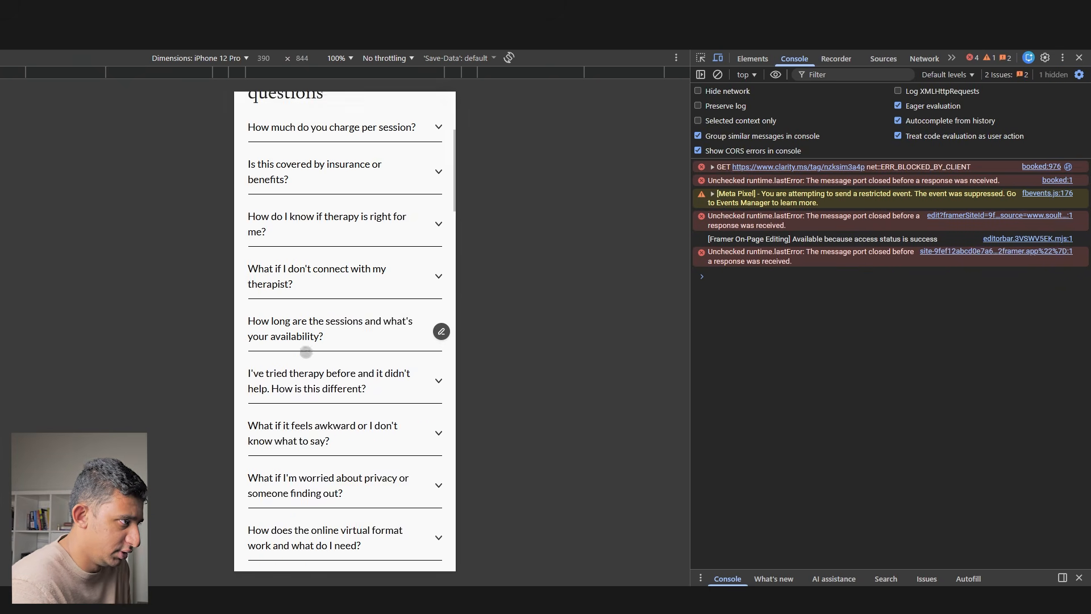
pyautogui.scroll(-20, 357, 323)
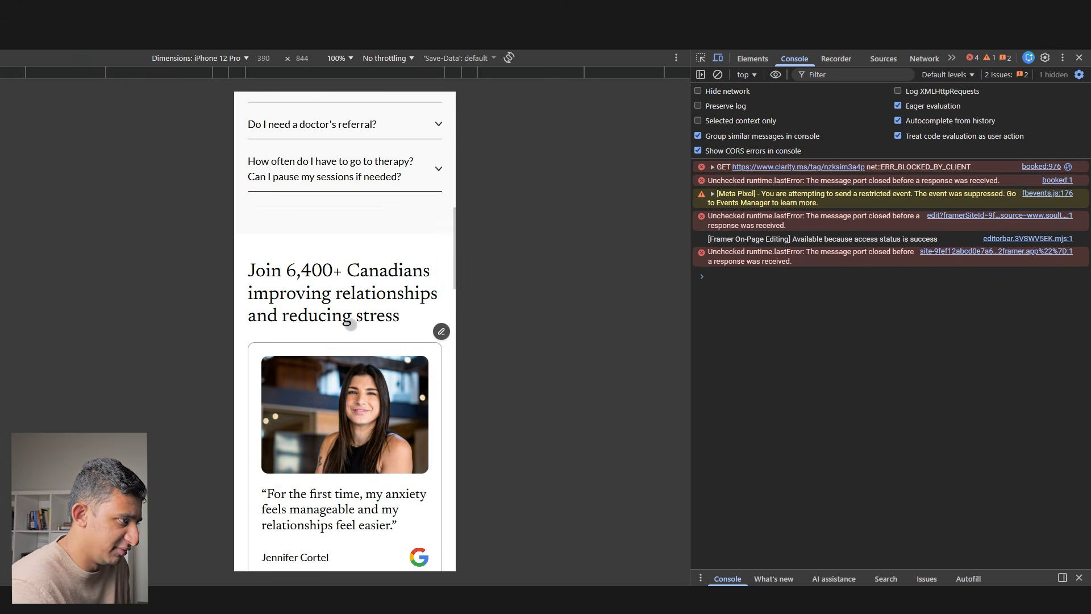
pyautogui.scroll(20, 347, 327)
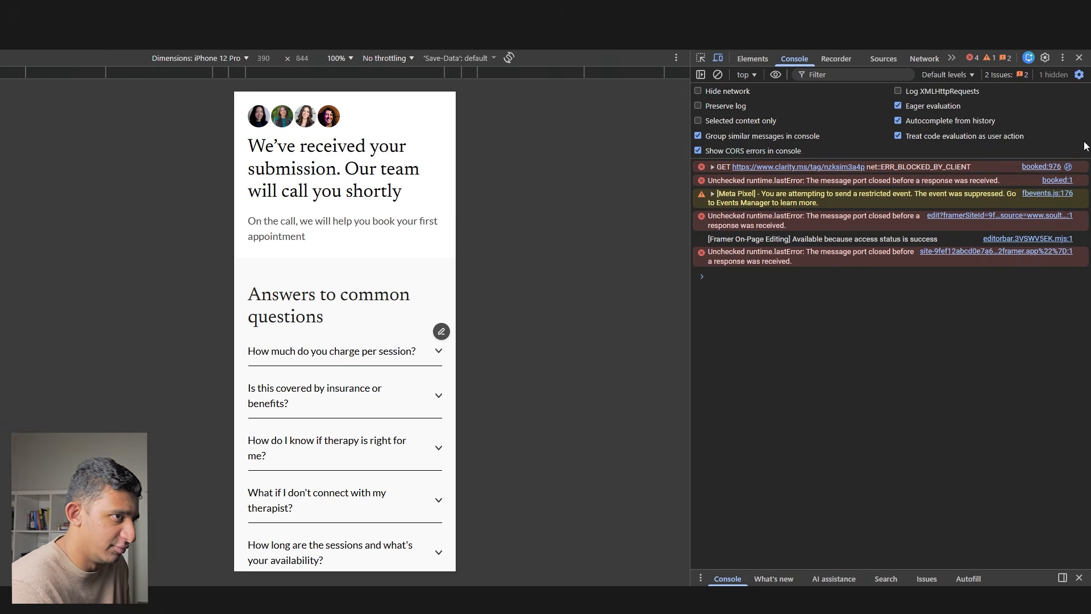
# - Load the home page, test the phone number link, and reopen it in iPhone 12 Pro emulation
pyautogui.click(1079, 58)
pyautogui.hotkey('ctrl', 'shift', 'Tab')
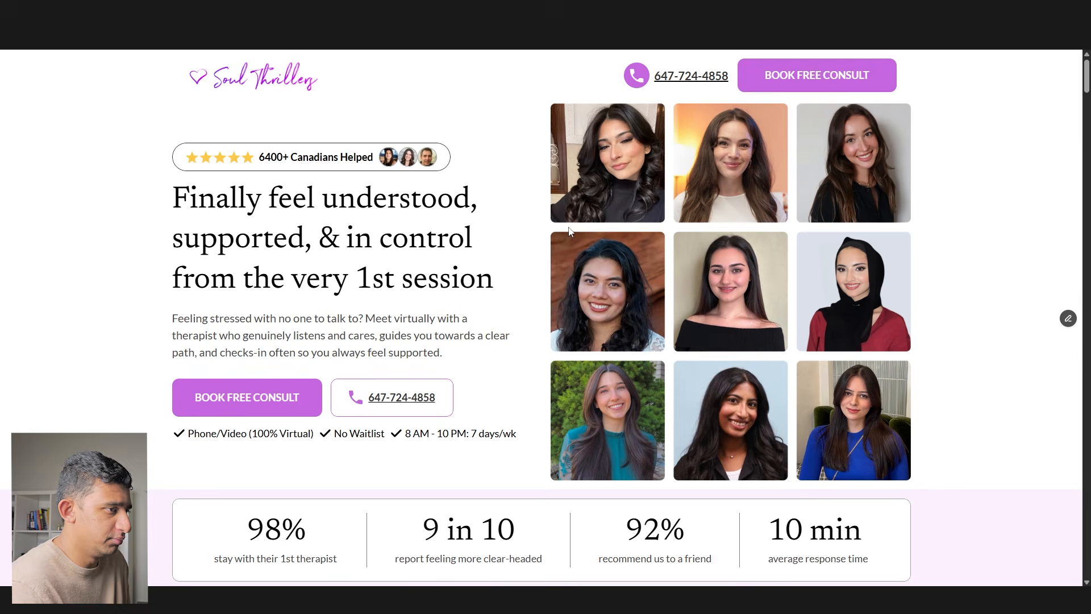
pyautogui.scroll(-3, 446, 227)
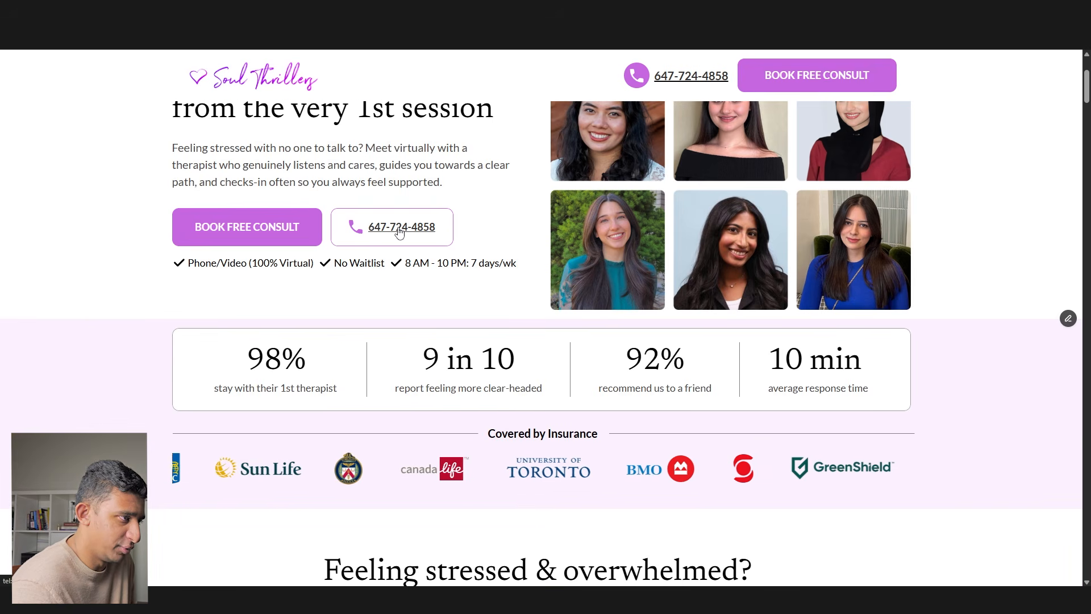
pyautogui.click(417, 230)
pyautogui.click(669, 139)
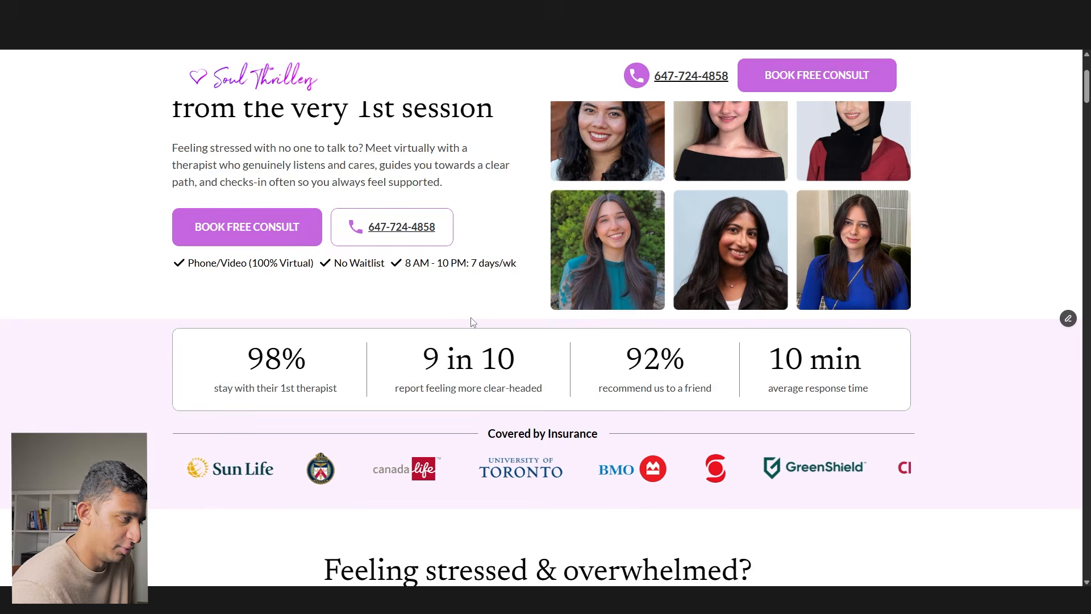
pyautogui.press('F12')
pyautogui.scroll(-9, 370, 269)
pyautogui.scroll(9, 369, 271)
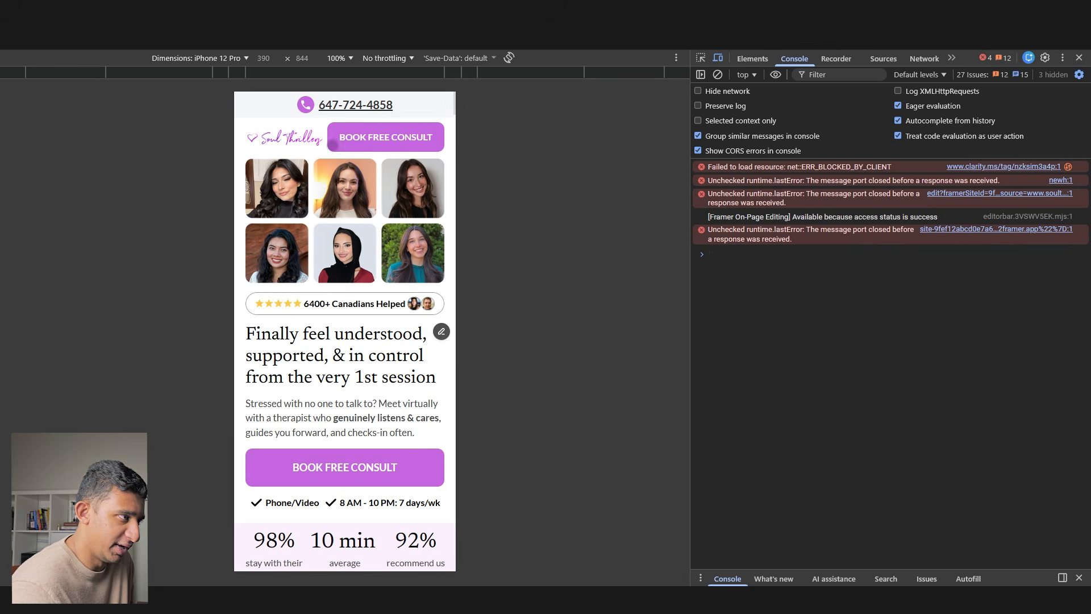
# - Open DevTools via Inspect and scroll through the emulated mobile page
pyautogui.rightClick(295, 112)
pyautogui.click(334, 379)
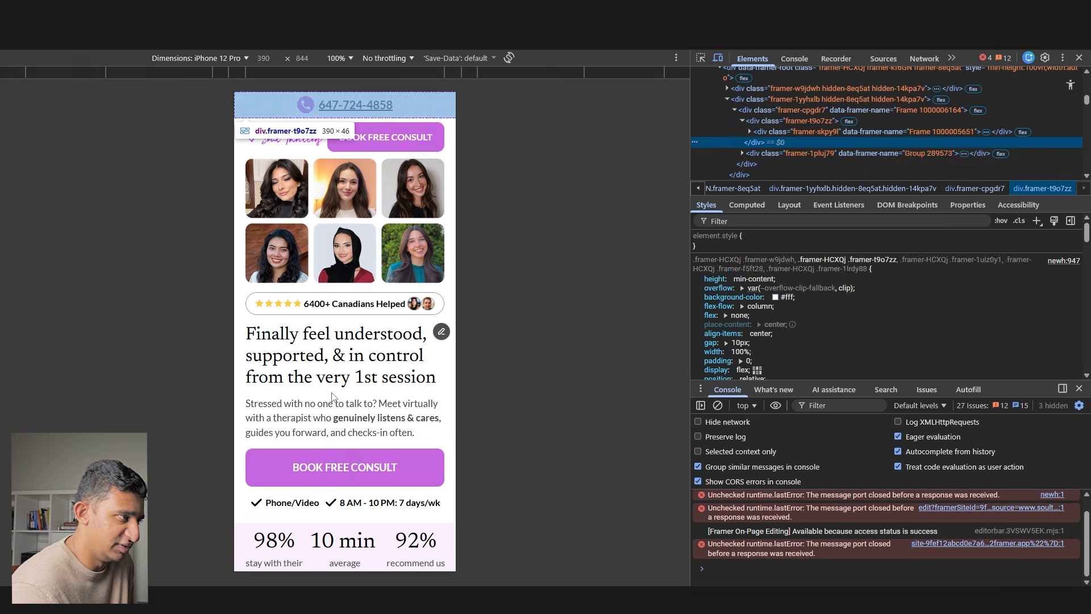
pyautogui.scroll(-15, 333, 396)
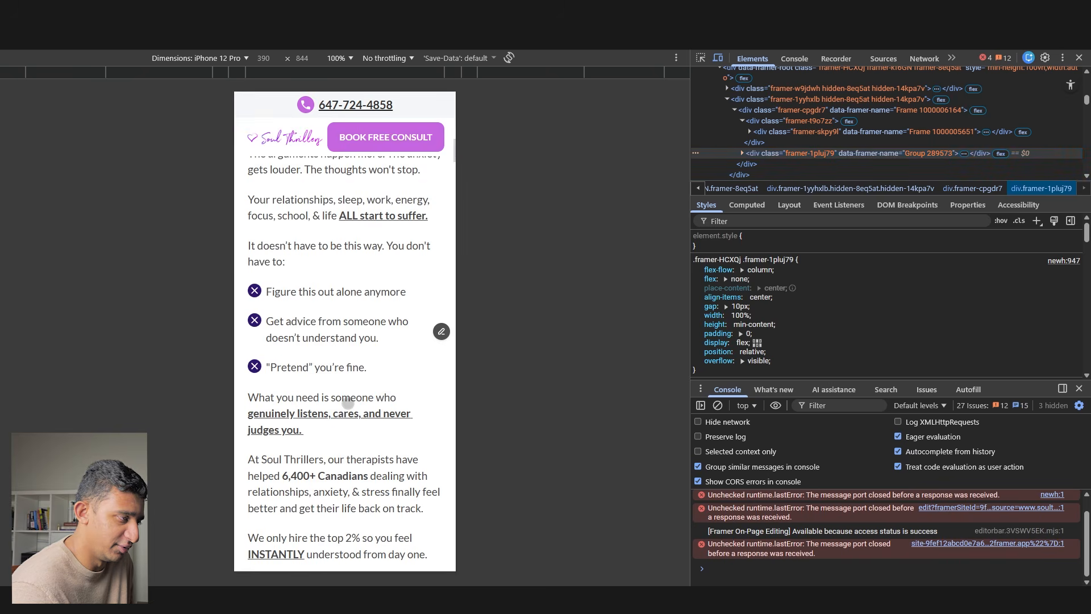
pyautogui.scroll(-6, 348, 402)
pyautogui.scroll(-4, 322, 526)
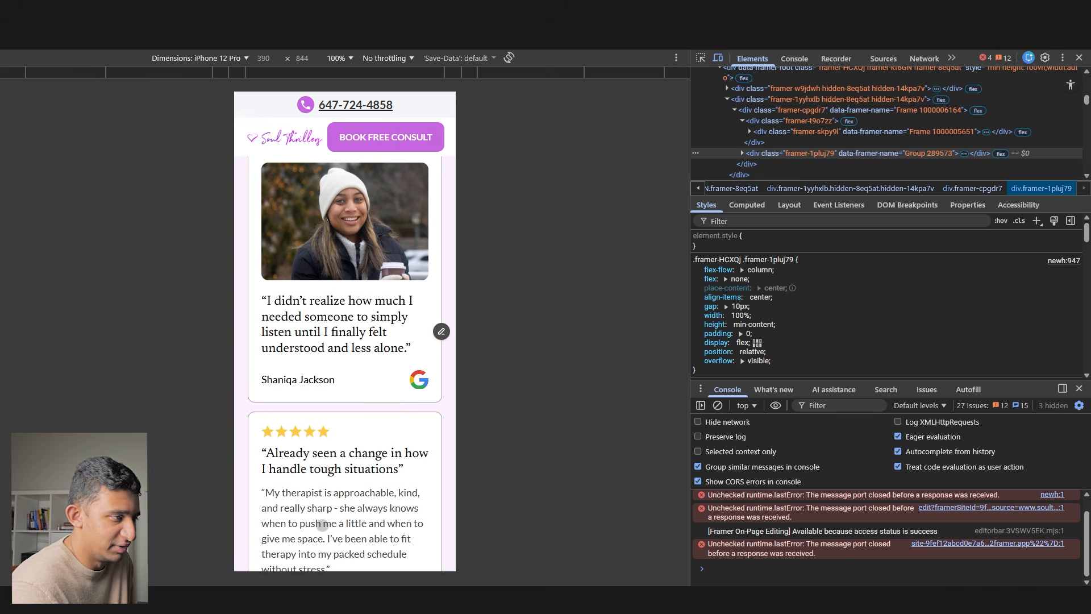
pyautogui.scroll(-5, 322, 526)
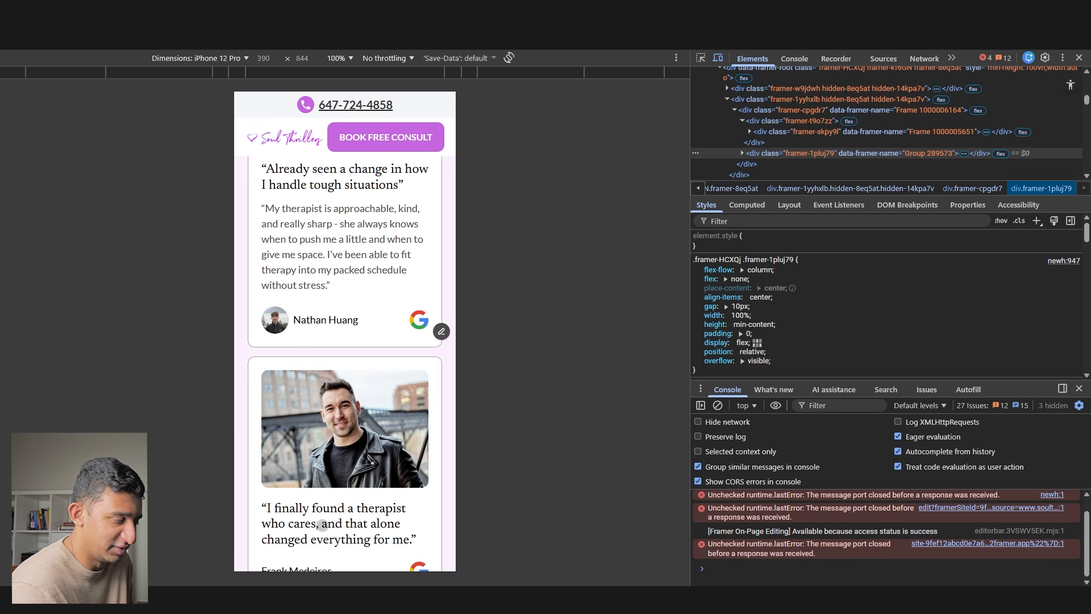
pyautogui.scroll(-3, 322, 525)
pyautogui.scroll(-11, 296, 519)
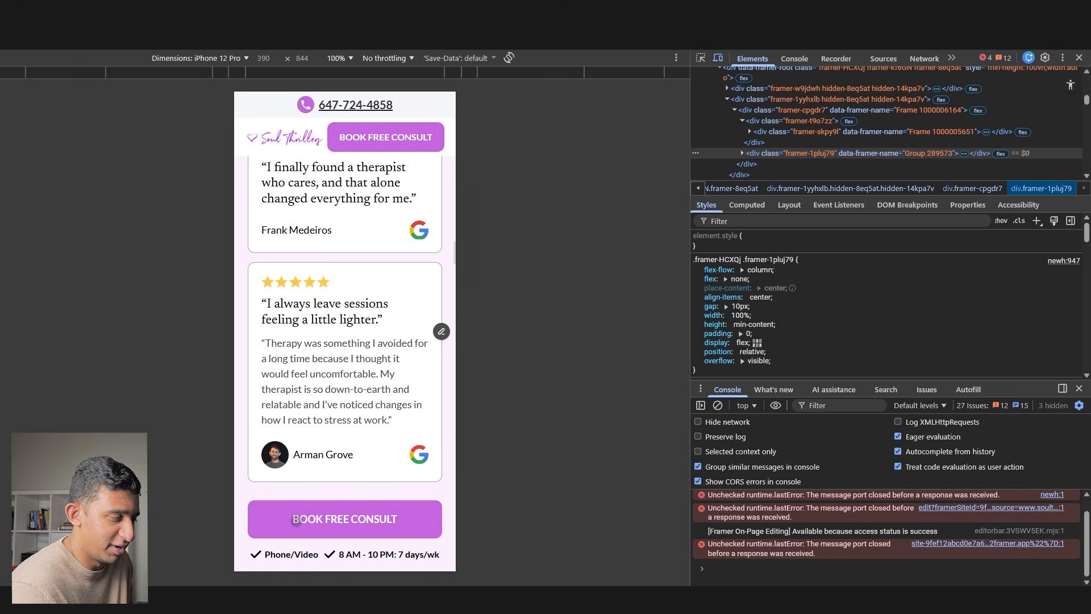
# - Scroll to the end, open the BOOK FREE CONSULT form page, and leave mobile emulation
pyautogui.scroll(-5, 345, 341)
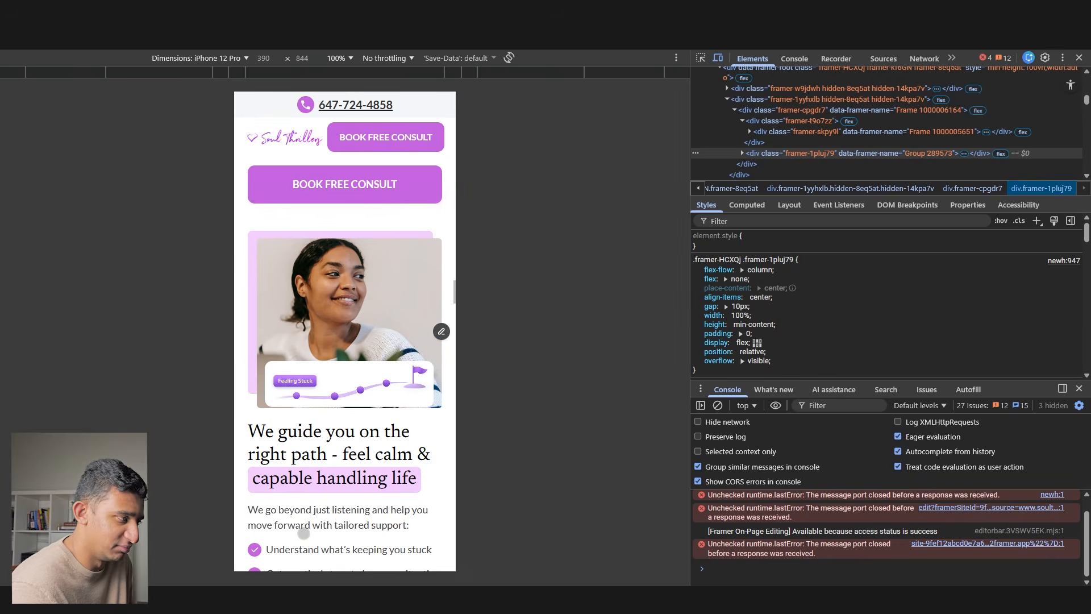
pyautogui.scroll(-5, 345, 341)
pyautogui.scroll(-9, 354, 294)
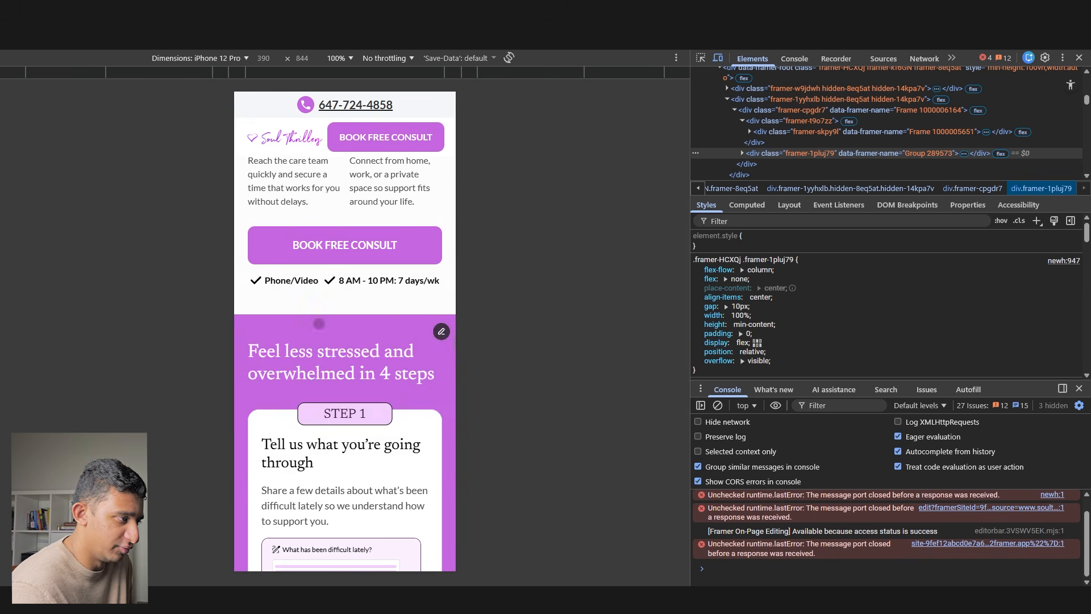
pyautogui.click(336, 251)
pyautogui.click(1079, 58)
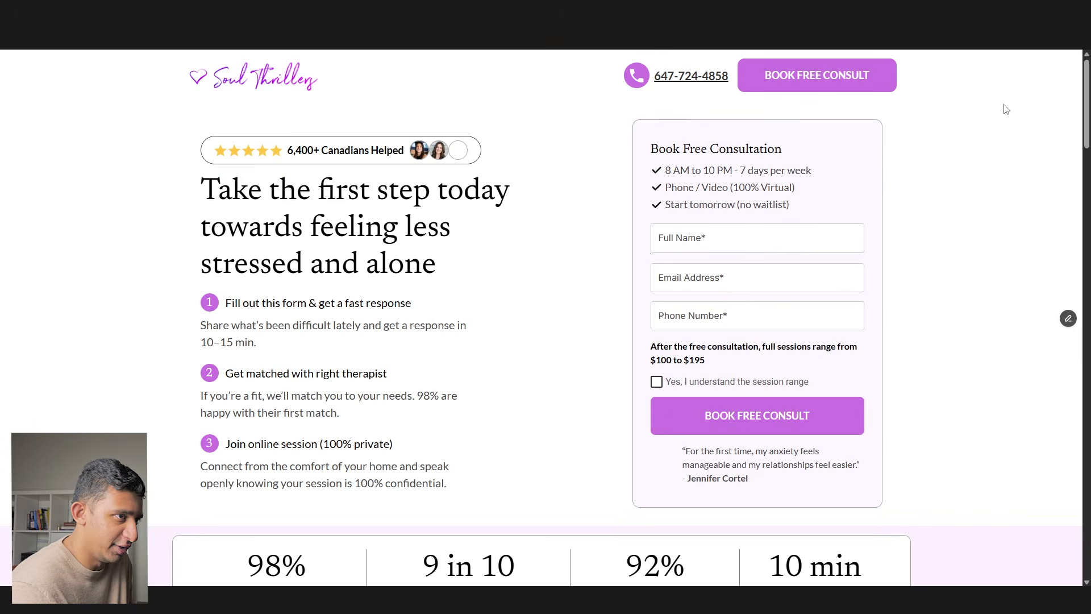
# - Go back and reopen the consultation form page
pyautogui.hotkey('alt', 'Left')
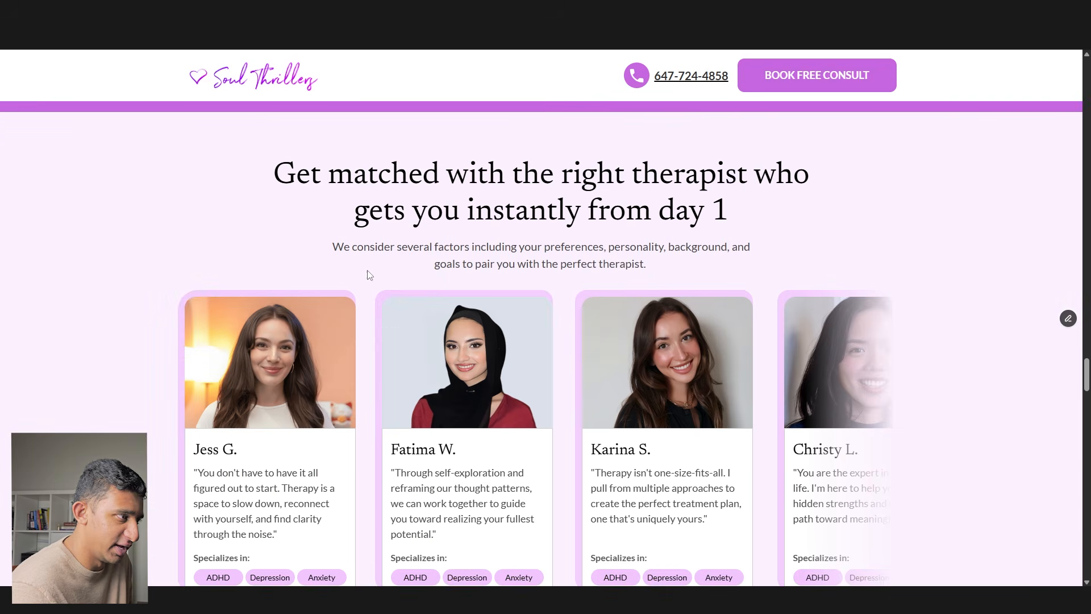
pyautogui.click(807, 70)
pyautogui.moveTo(232, 147); pyautogui.dragTo(575, 329)
pyautogui.click(575, 328)
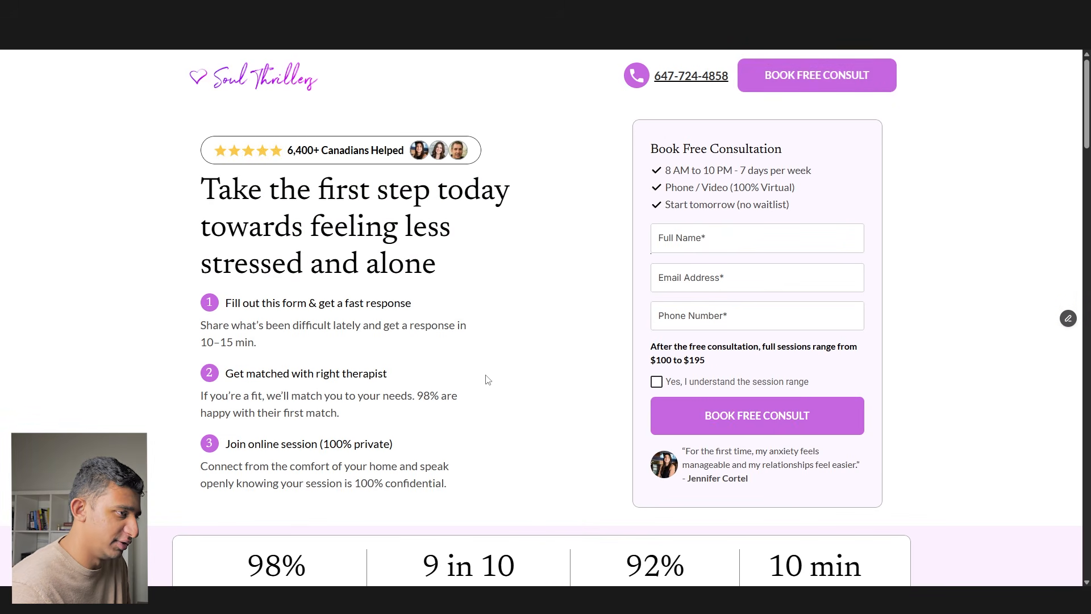
# - Fill in a test full name, e-mail and phone number, and tick 'Yes, I understand'
pyautogui.click(691, 251)
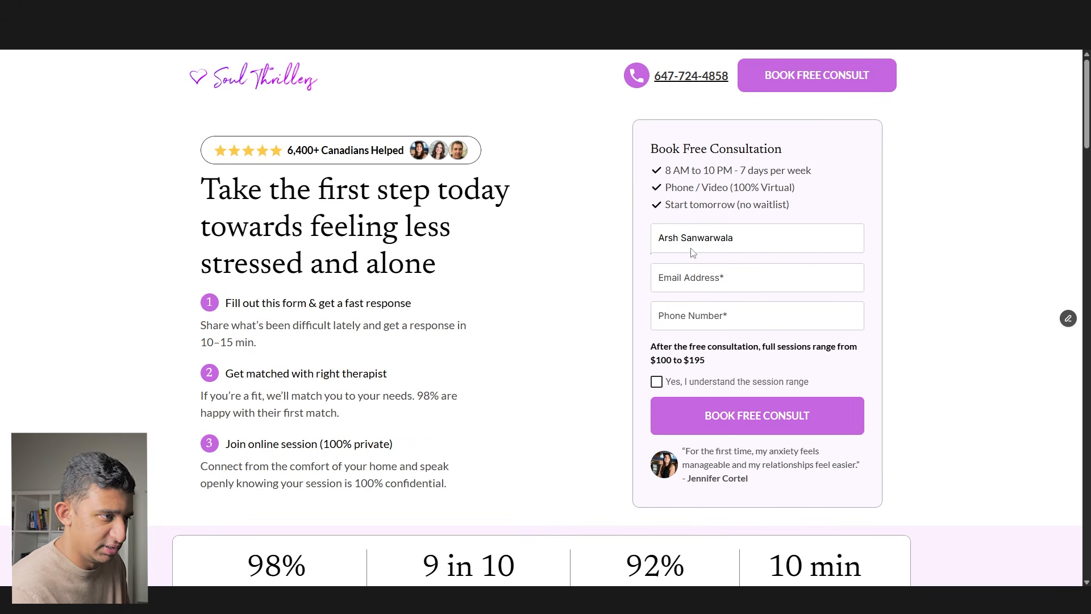
pyautogui.click(687, 274)
pyautogui.write('test@gmail.com`')
pyautogui.press('Tab')
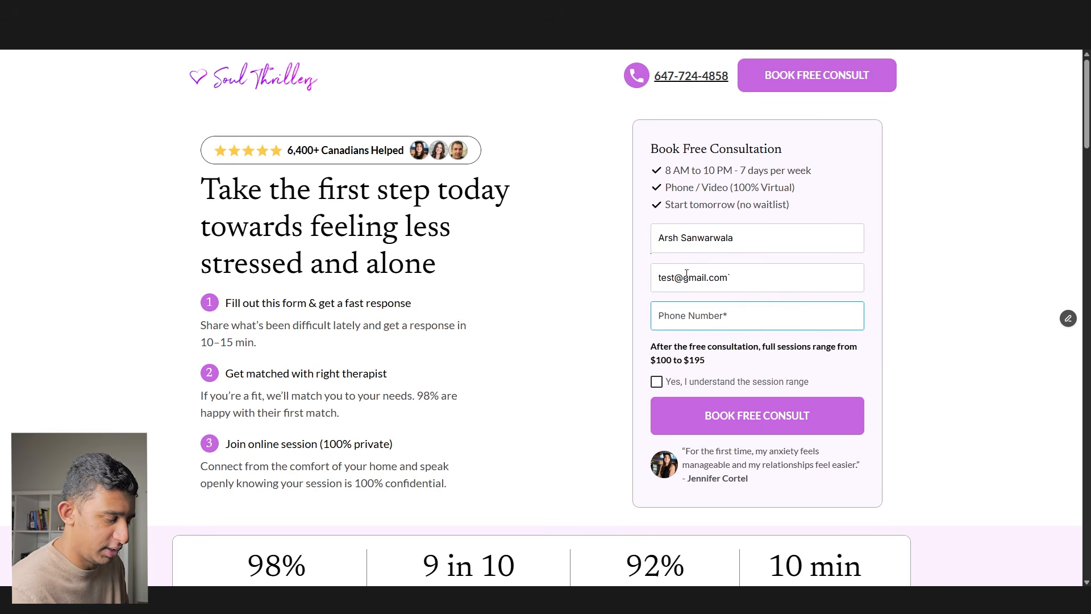
pyautogui.write('1231231234')
pyautogui.click(657, 382)
# - Confirm both BOOK FREE CONSULT buttons jump to the form, then submit it
pyautogui.scroll(-20, 611, 387)
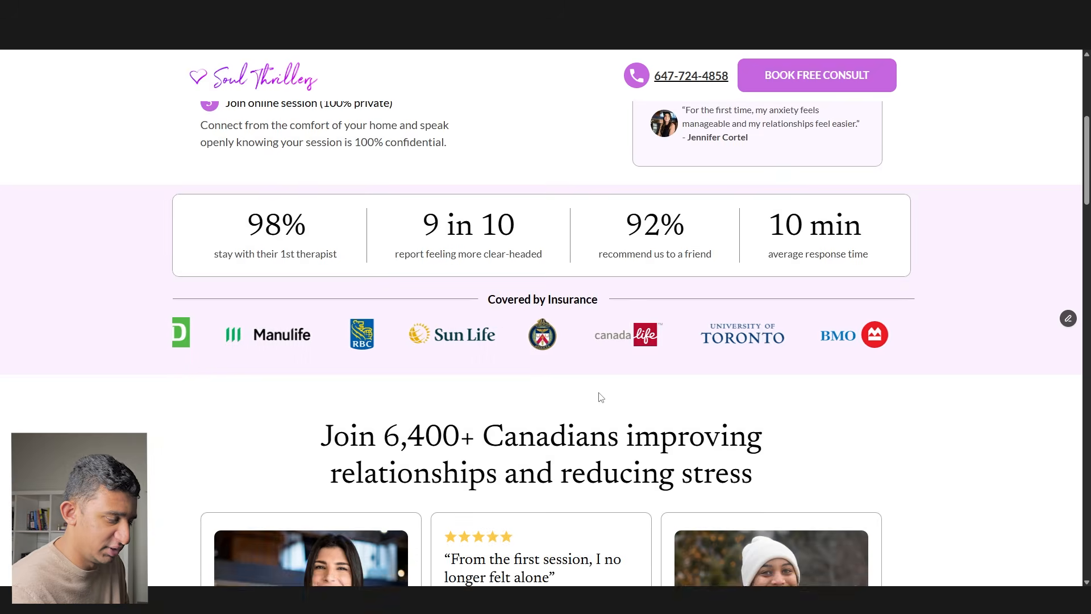
pyautogui.scroll(20, 595, 400)
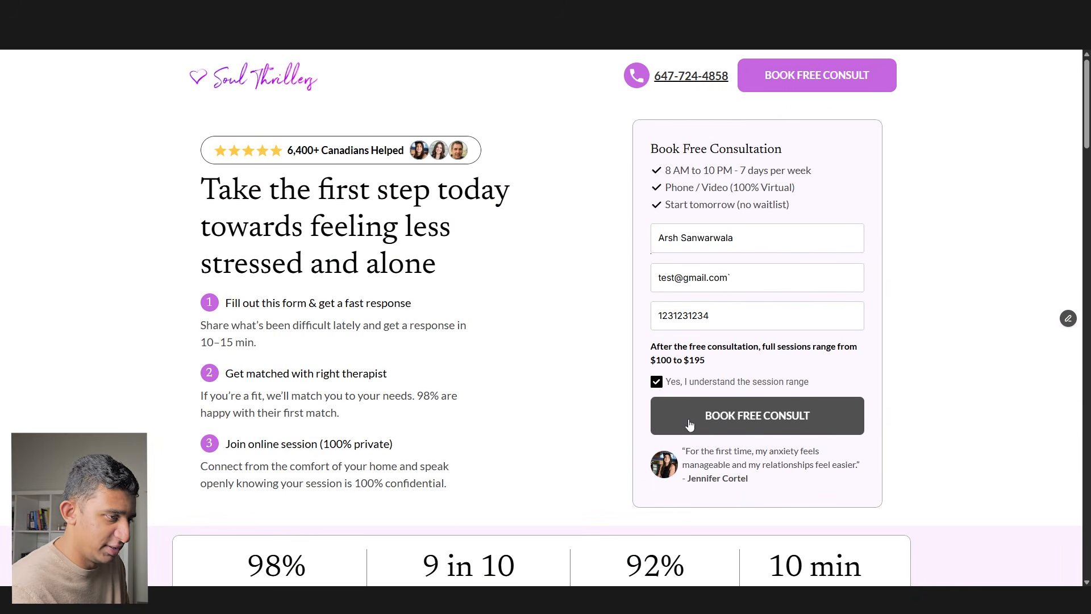
pyautogui.scroll(-15, 625, 409)
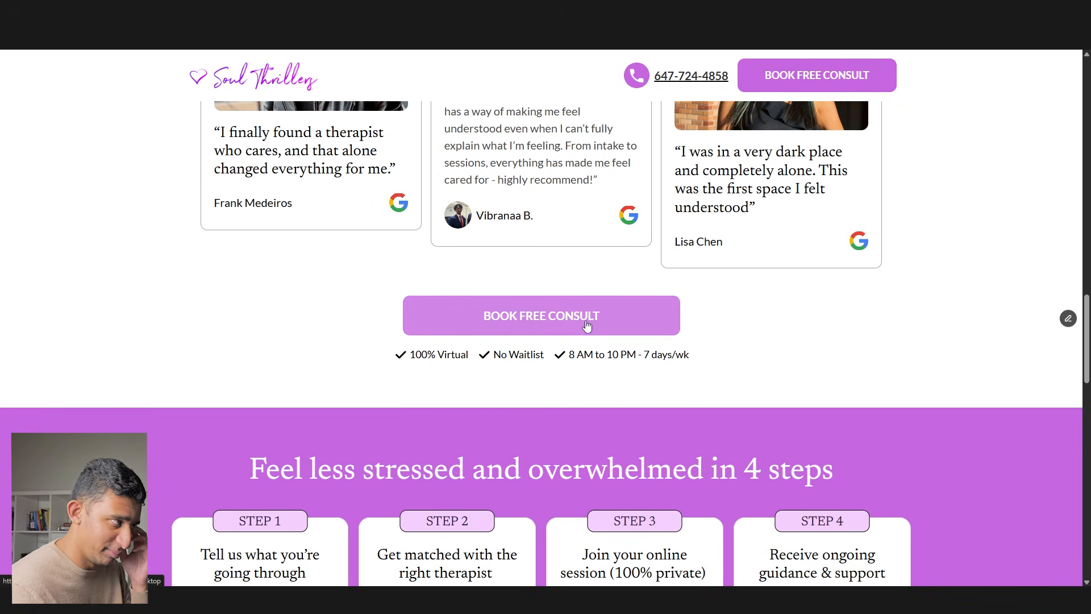
pyautogui.click(582, 319)
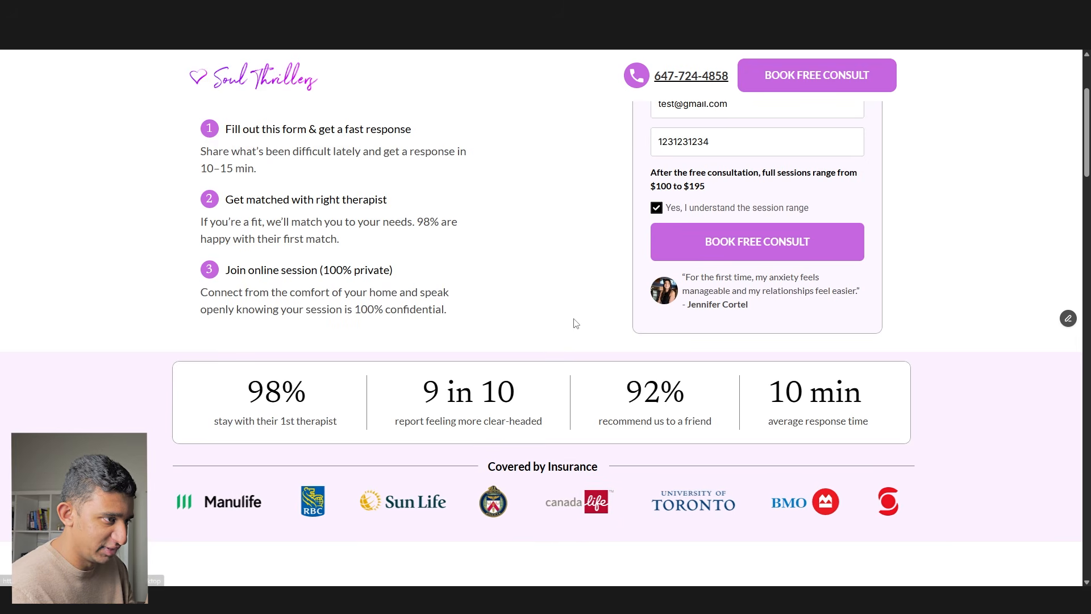
pyautogui.scroll(-20, 463, 352)
pyautogui.scroll(10, 464, 353)
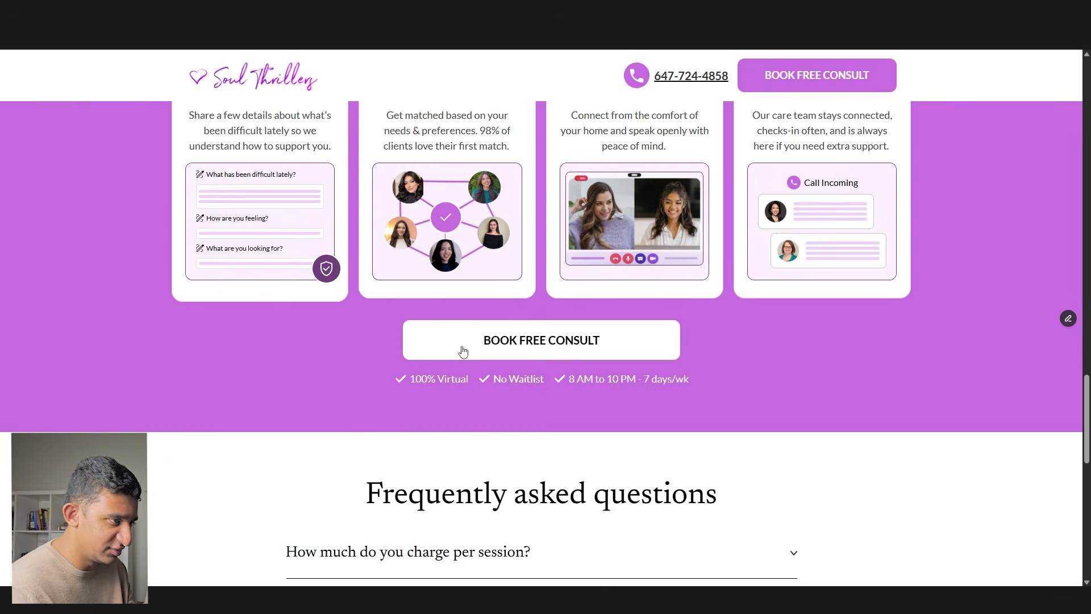
pyautogui.click(463, 353)
pyautogui.click(675, 244)
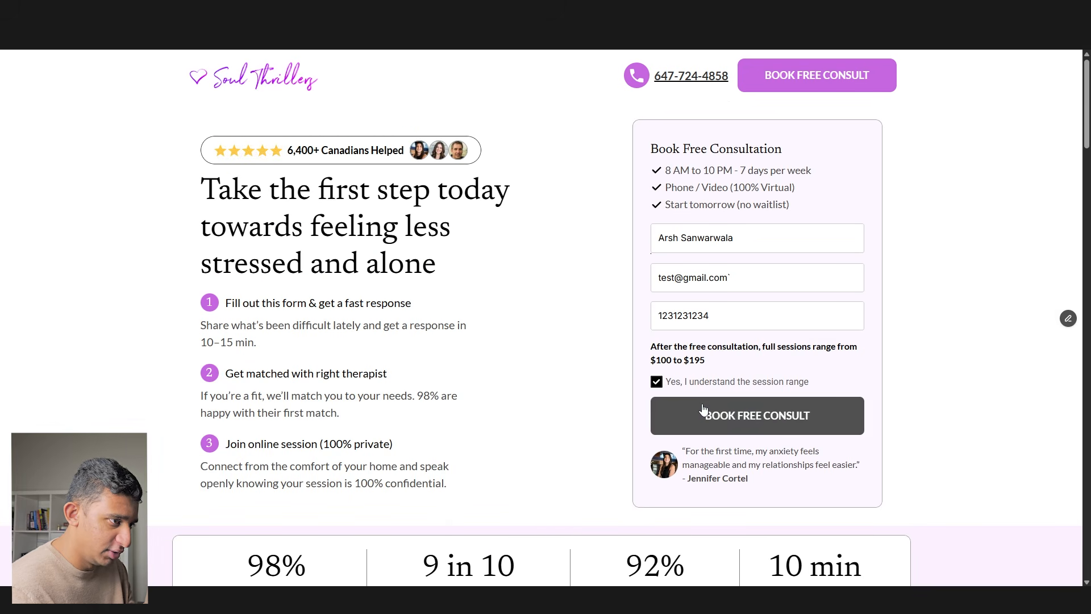
pyautogui.press('BackSpace')
# - Resubmit the booking form with BOOK FREE CONSULT after removing the trailing backtick from the e-mail
pyautogui.click(764, 418)
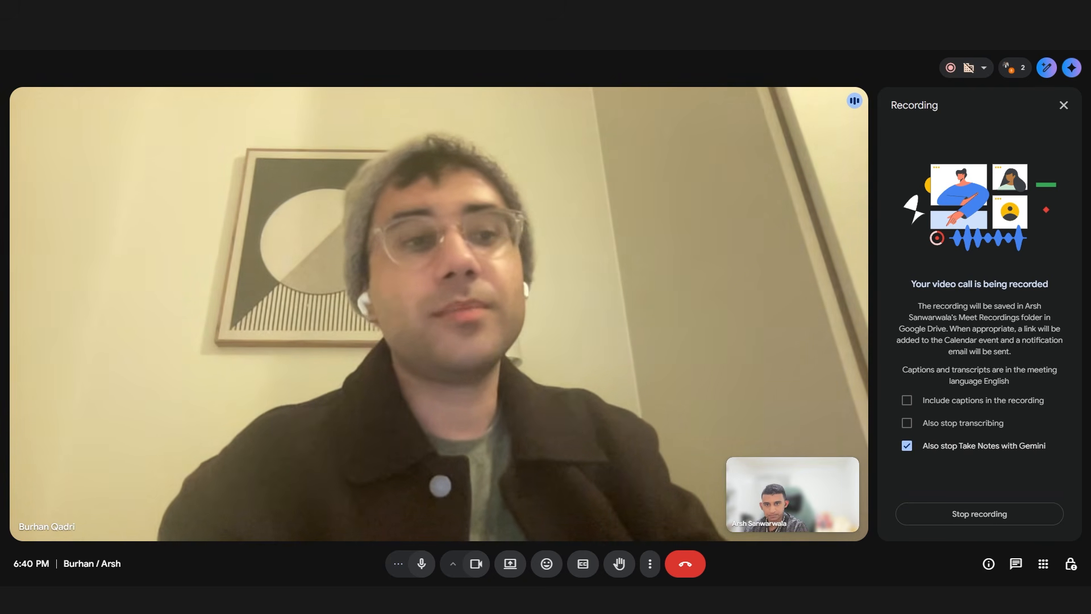
# - Close the Recording side panel so the two-person call video widens
pyautogui.click(1062, 105)
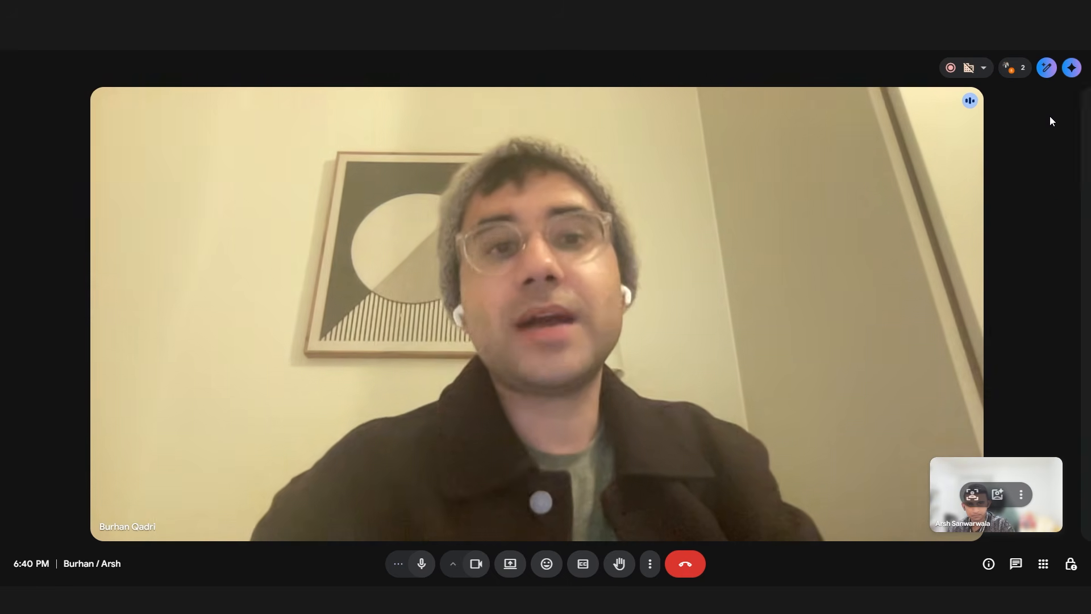